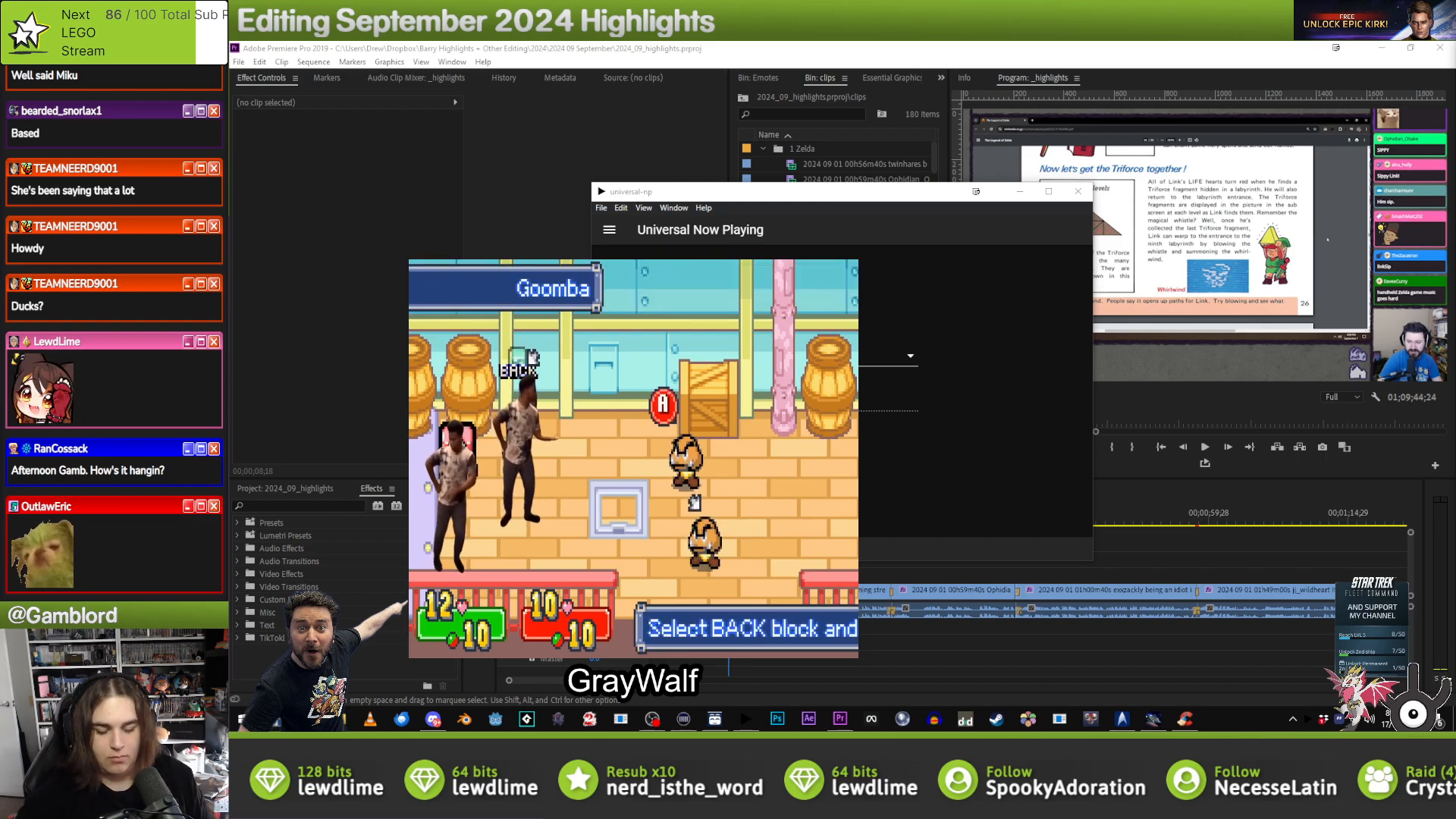
# - Choose YouTube as the player in Universal Now Playing and start the track display
pyautogui.click(910, 356)
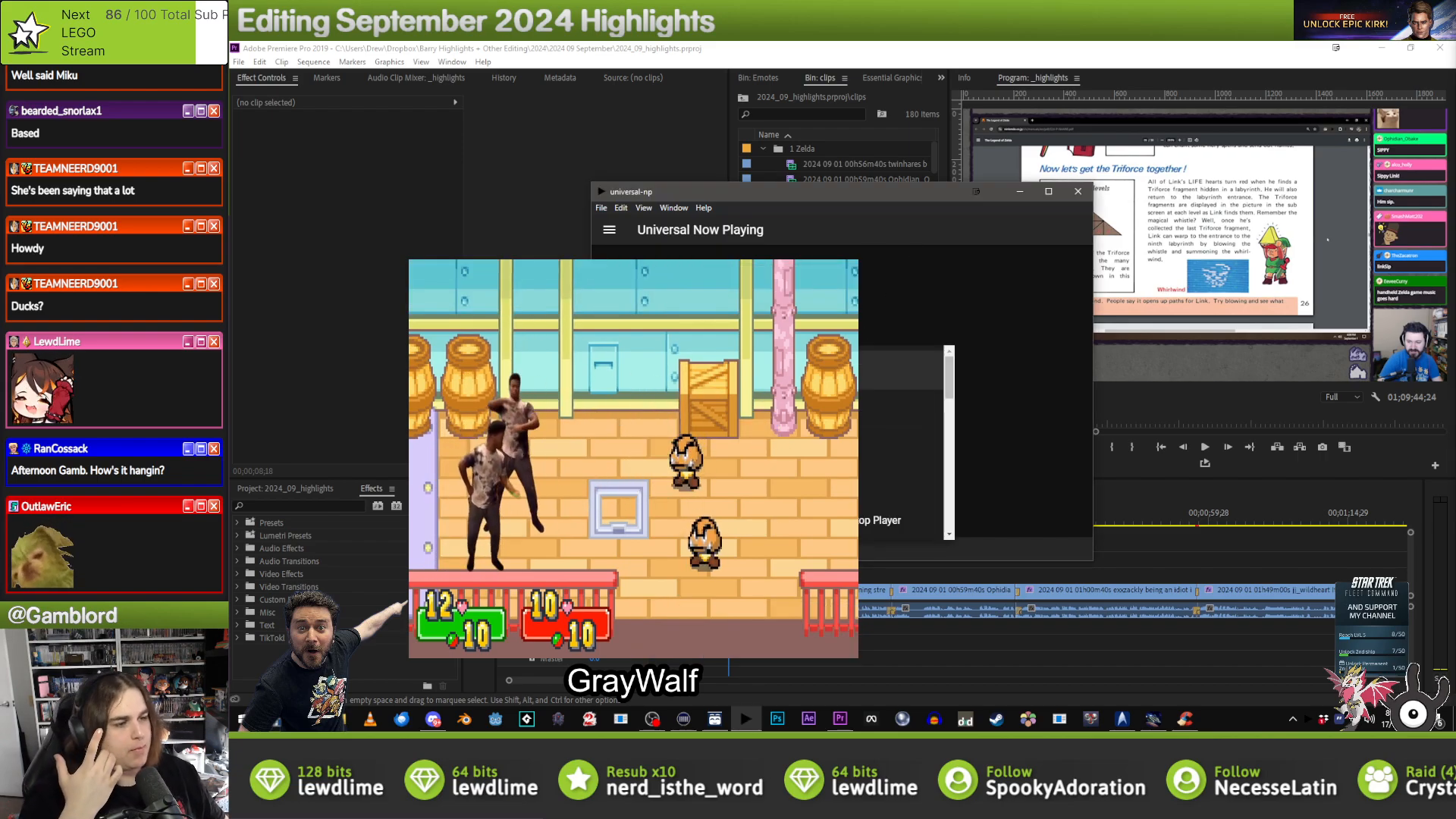
pyautogui.scroll(-3, 804, 485)
pyautogui.click(803, 515)
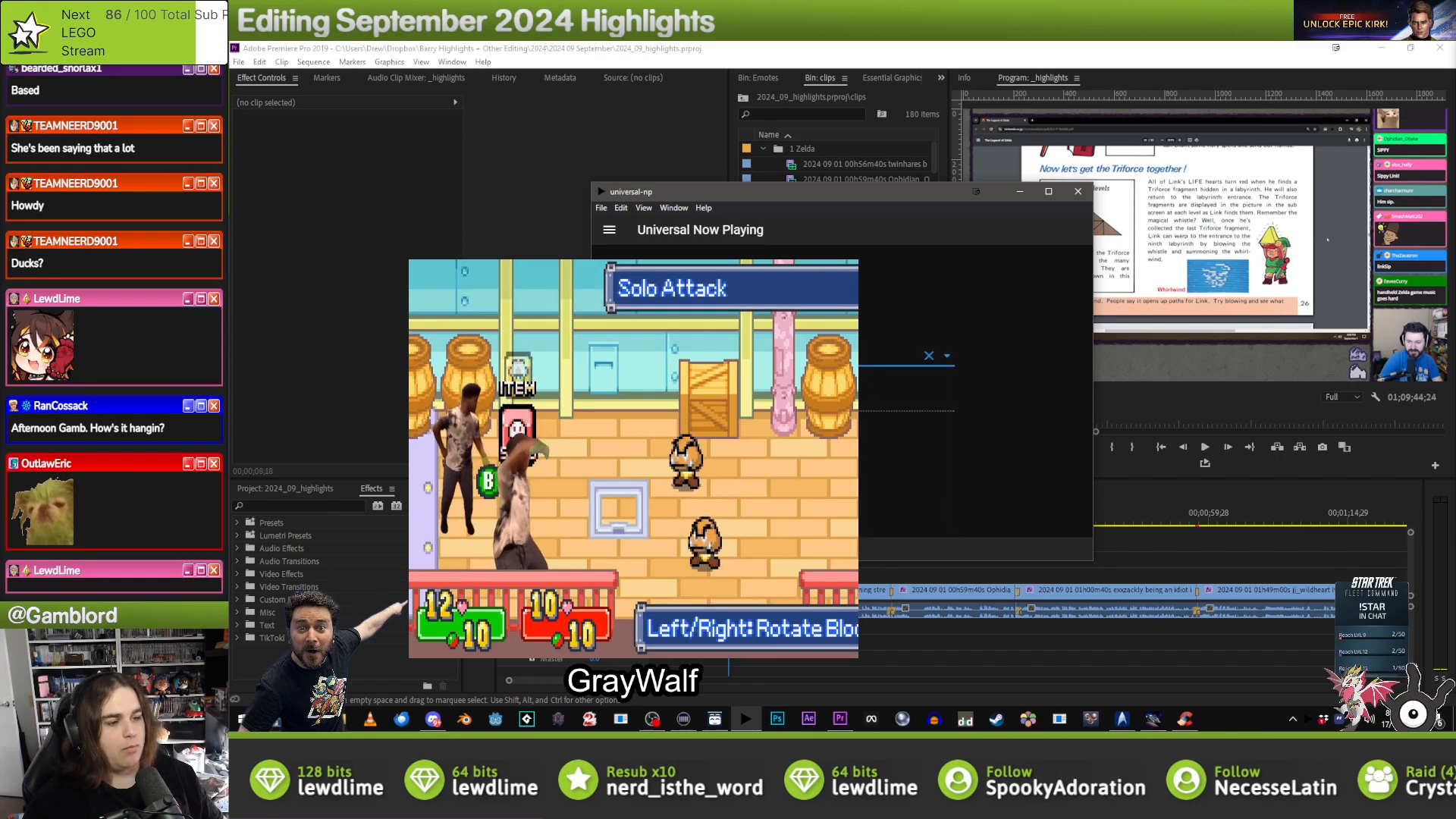
pyautogui.click(804, 356)
pyautogui.click(803, 477)
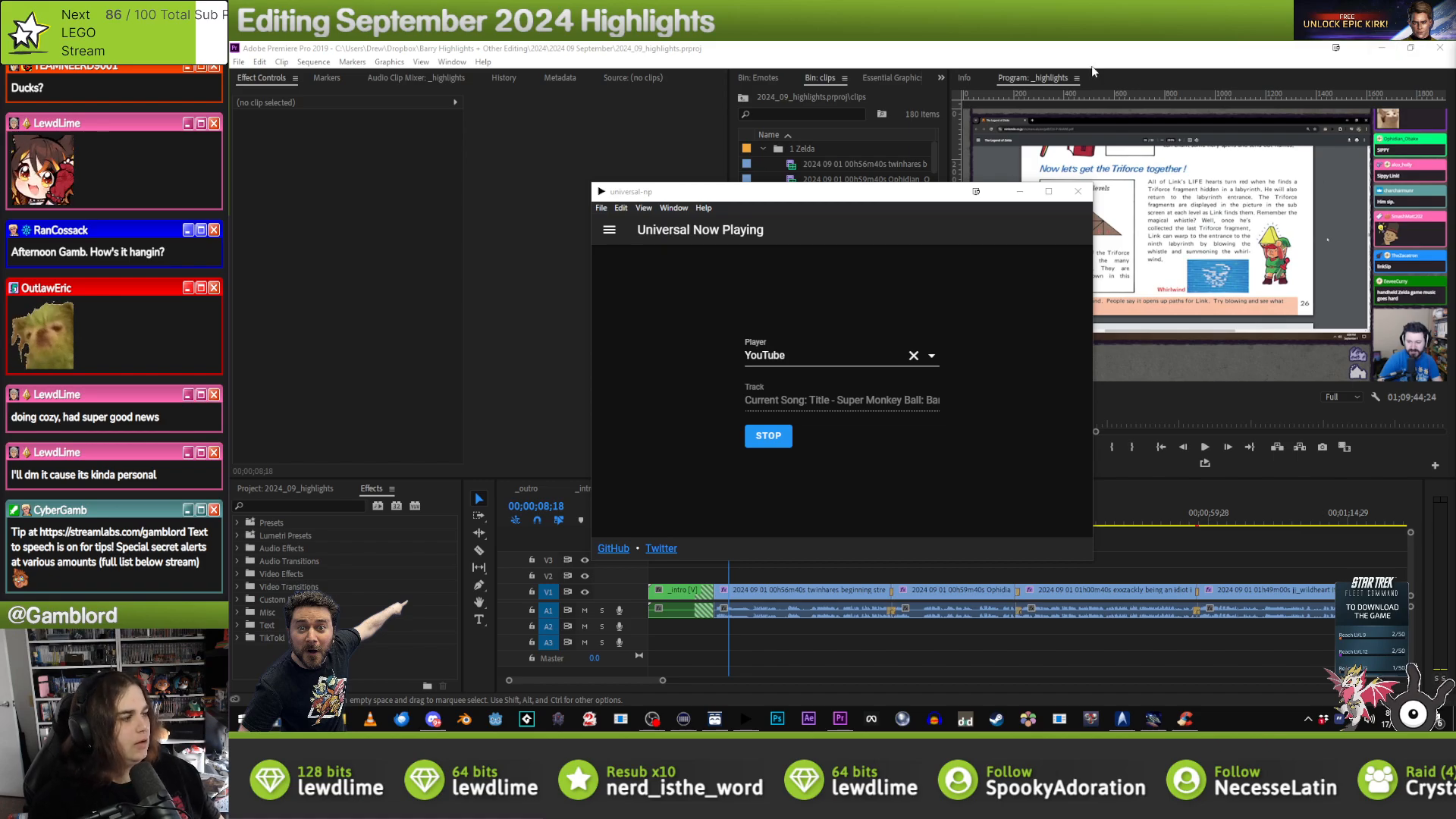
# - Switch to Premiere Pro, look over the whole _highlights sequence, and place the playhead where the first stream clip begins after the intro
pyautogui.click(975, 46)
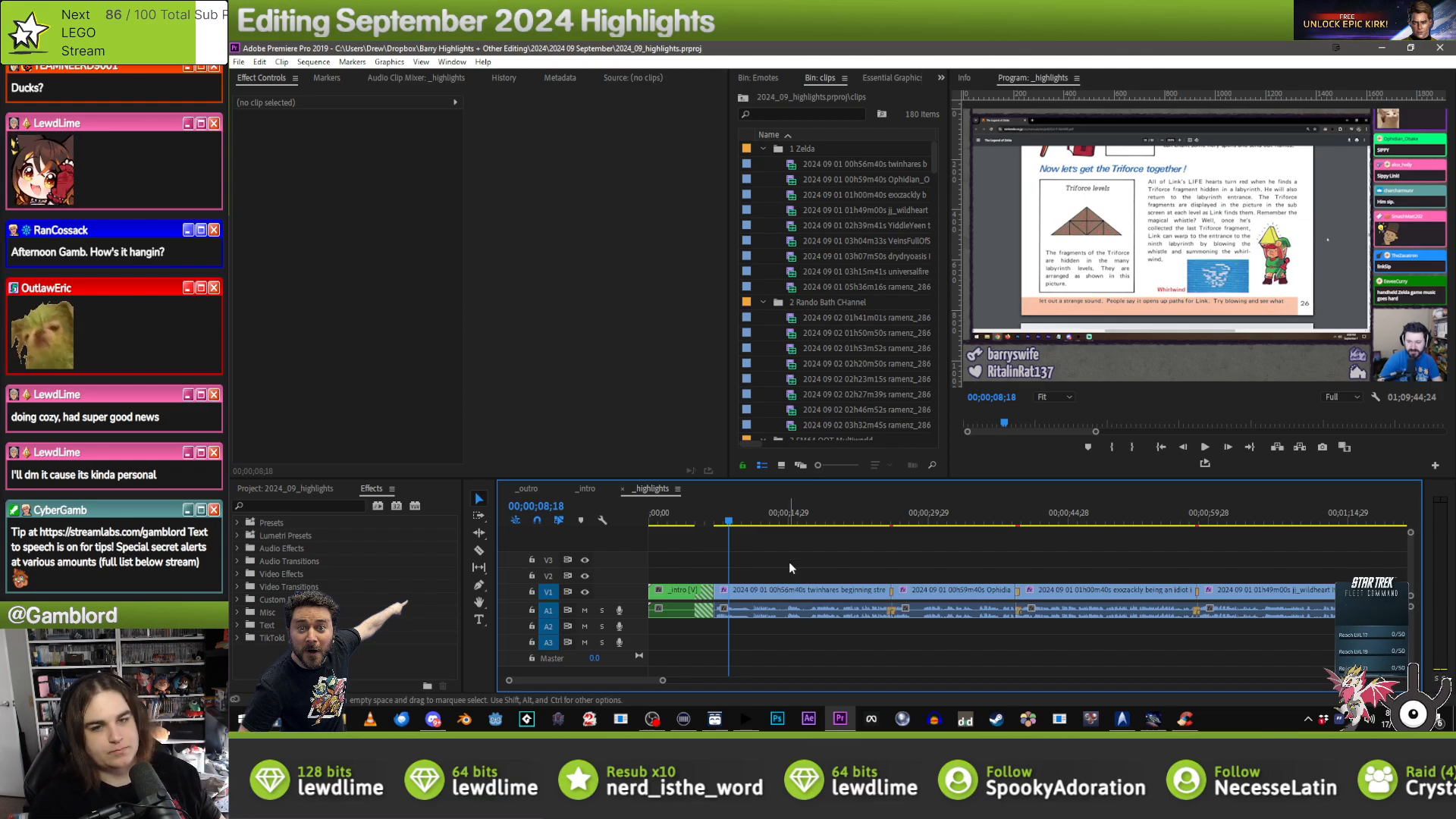
pyautogui.press('Up')
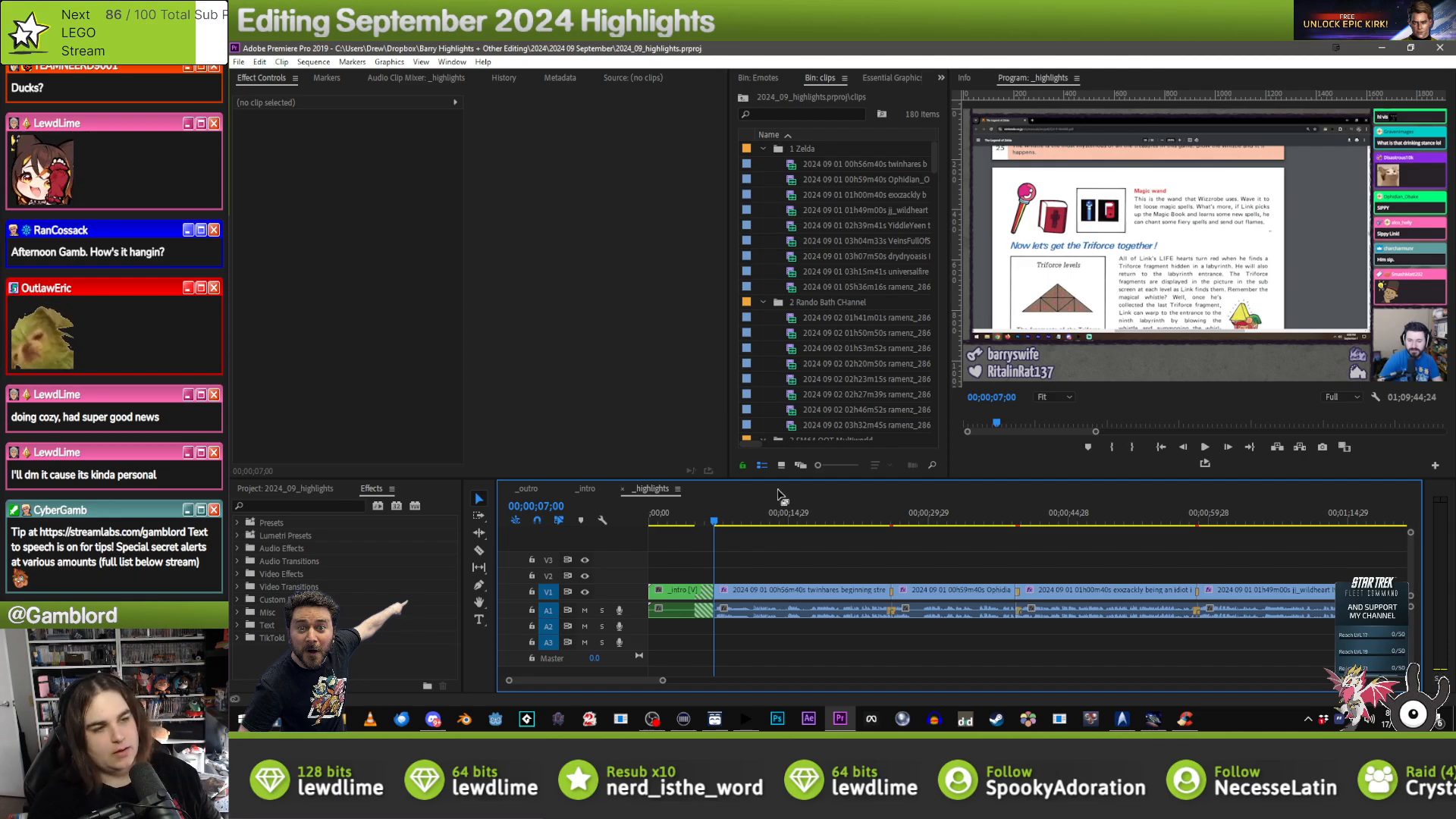
pyautogui.moveTo(662, 680); pyautogui.dragTo(1314, 680)
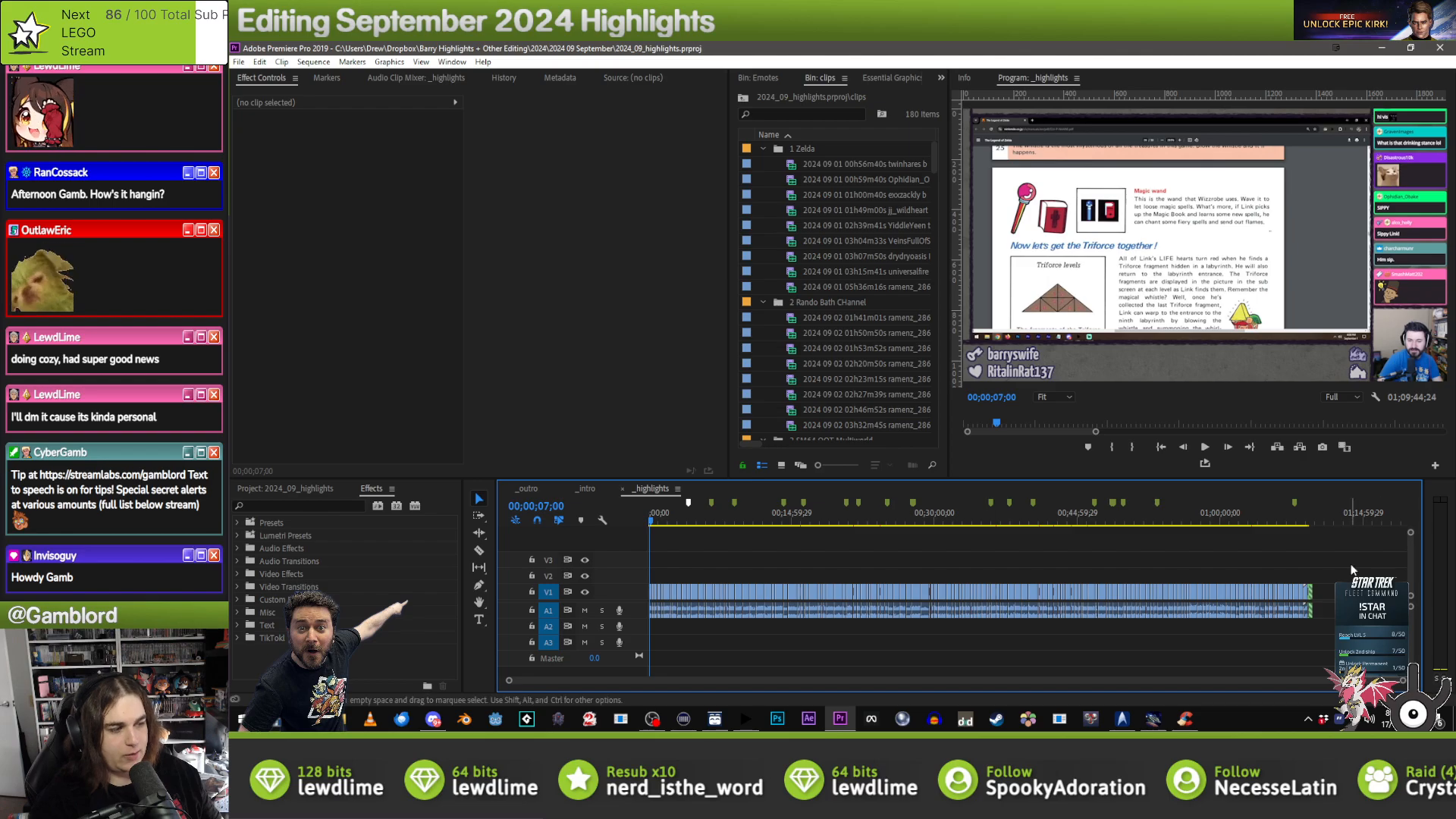
pyautogui.click(1307, 521)
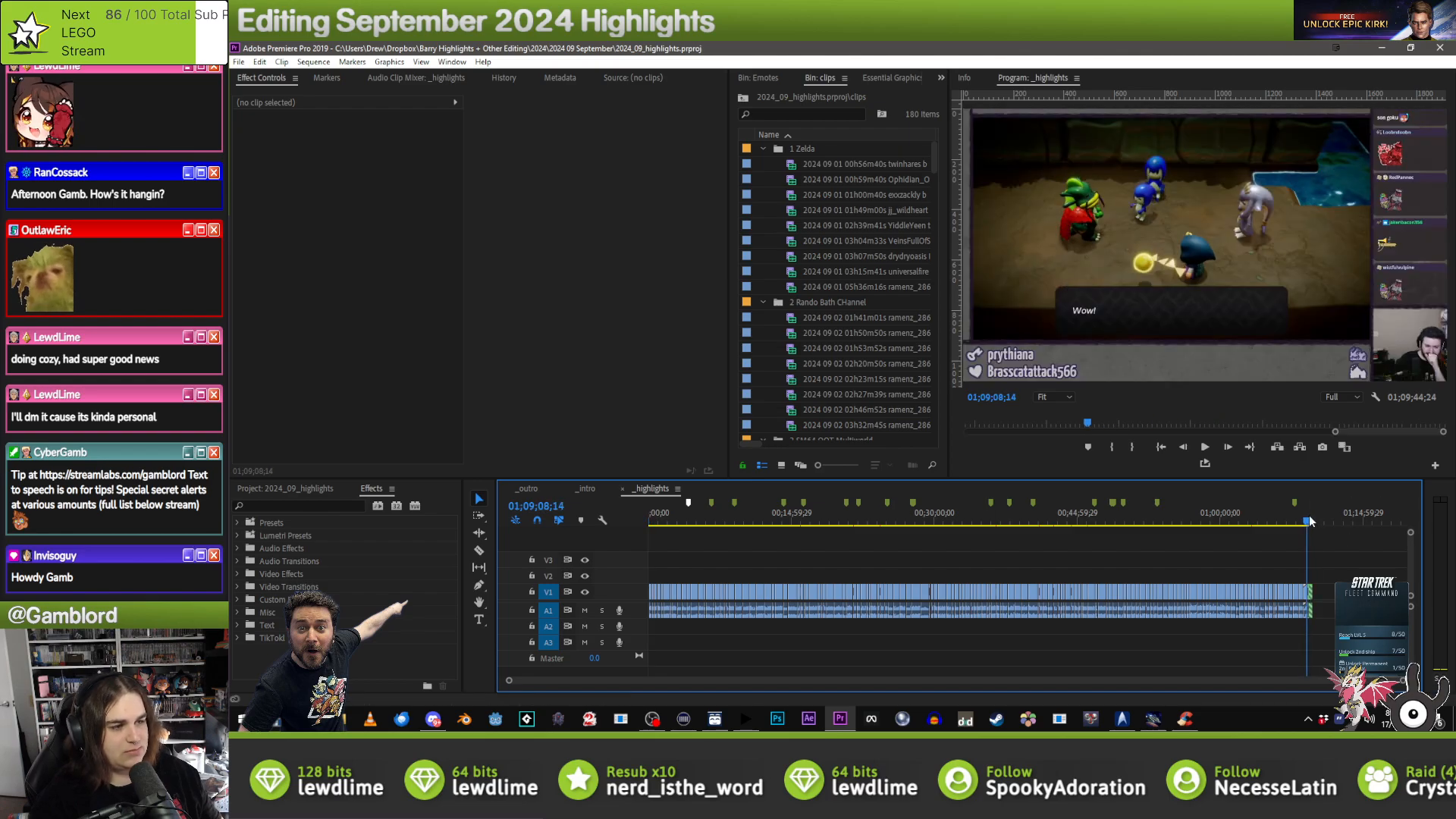
pyautogui.press('Home')
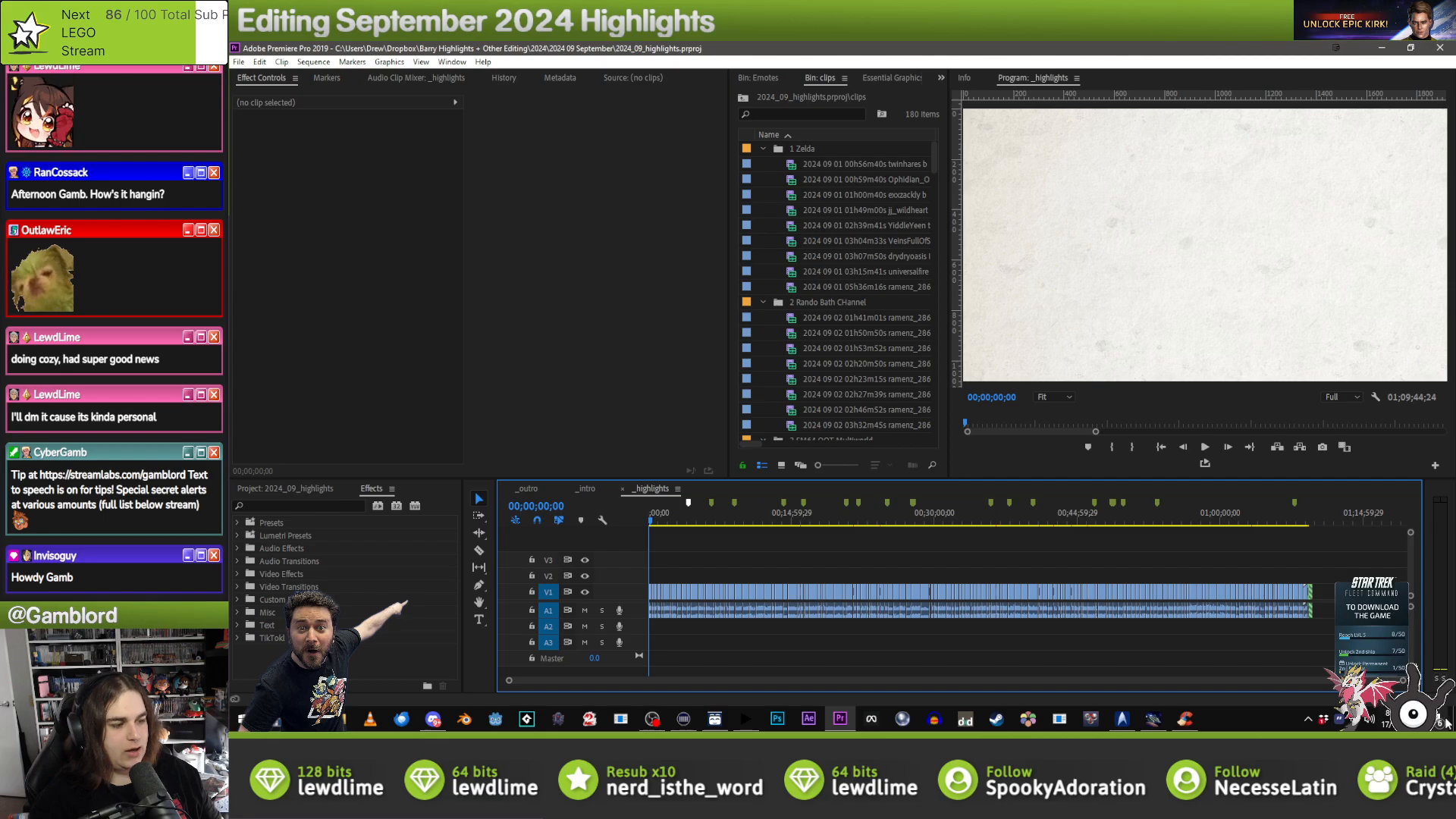
pyautogui.moveTo(1402, 682); pyautogui.dragTo(1035, 699)
pyautogui.click(811, 523)
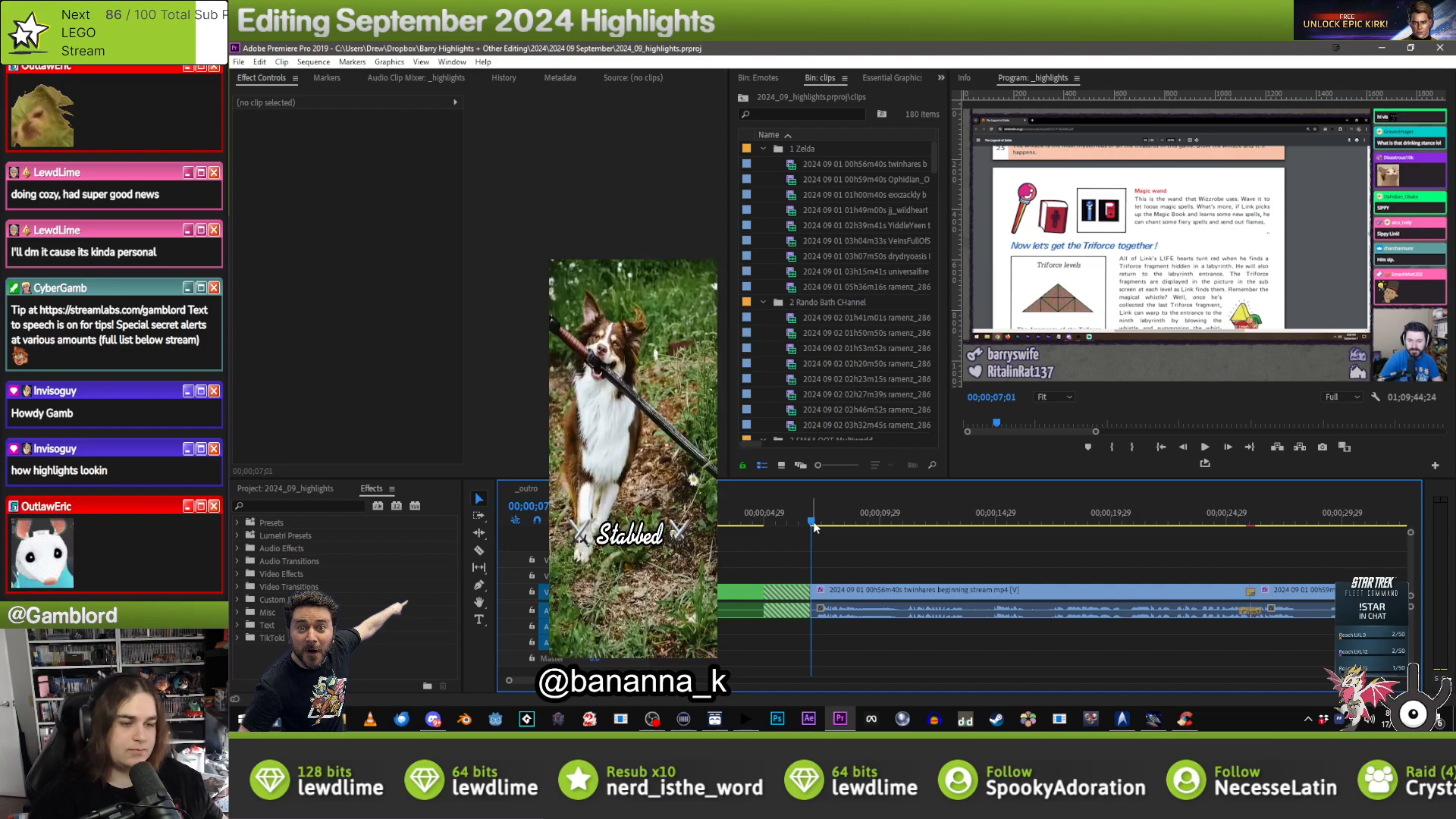
# - Find Info_Overlay.png in the project's Overlay Stuff bin and place it on V3 at the start of the first stream clip
pyautogui.click(238, 600)
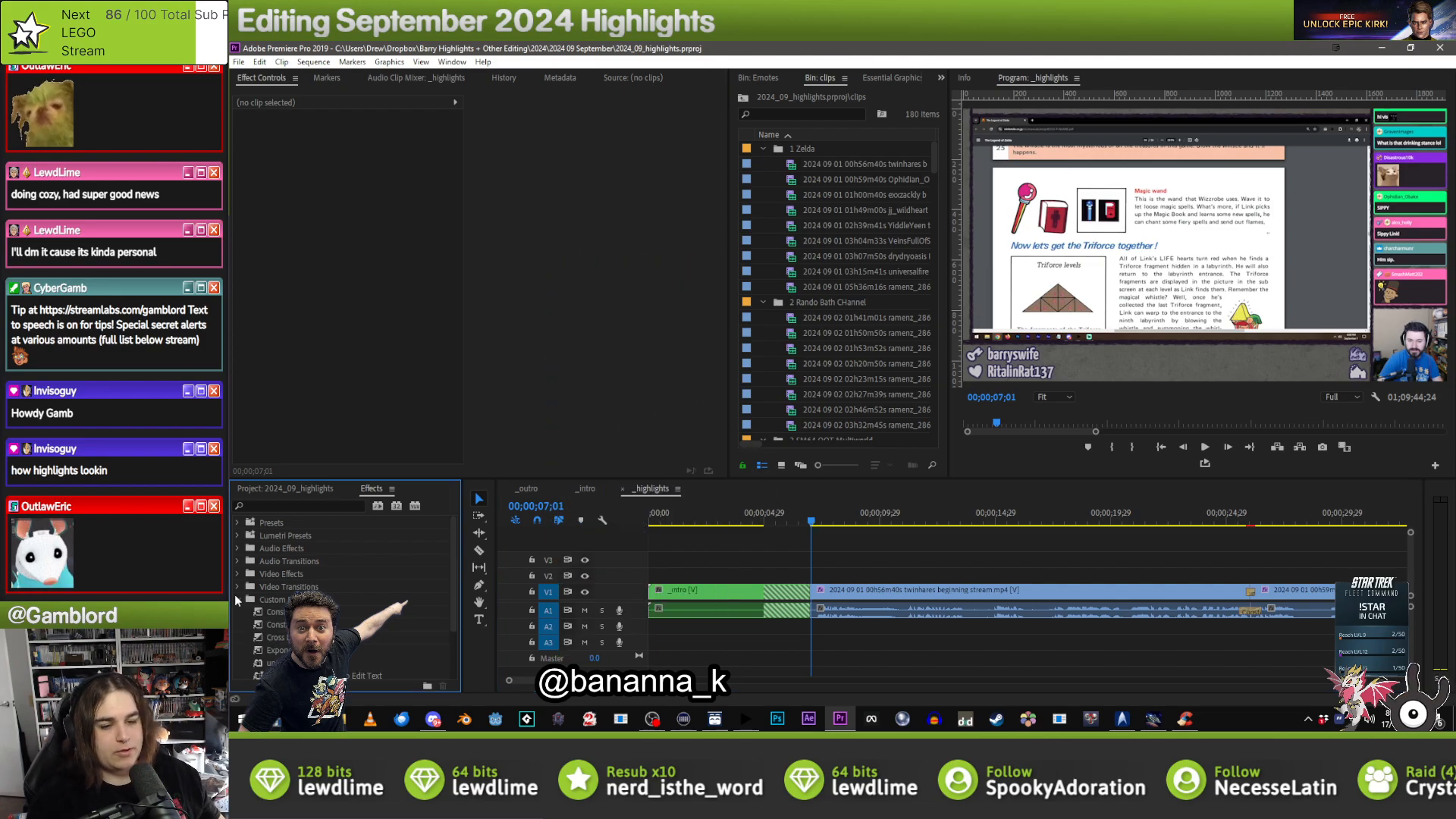
pyautogui.scroll(-2, 242, 559)
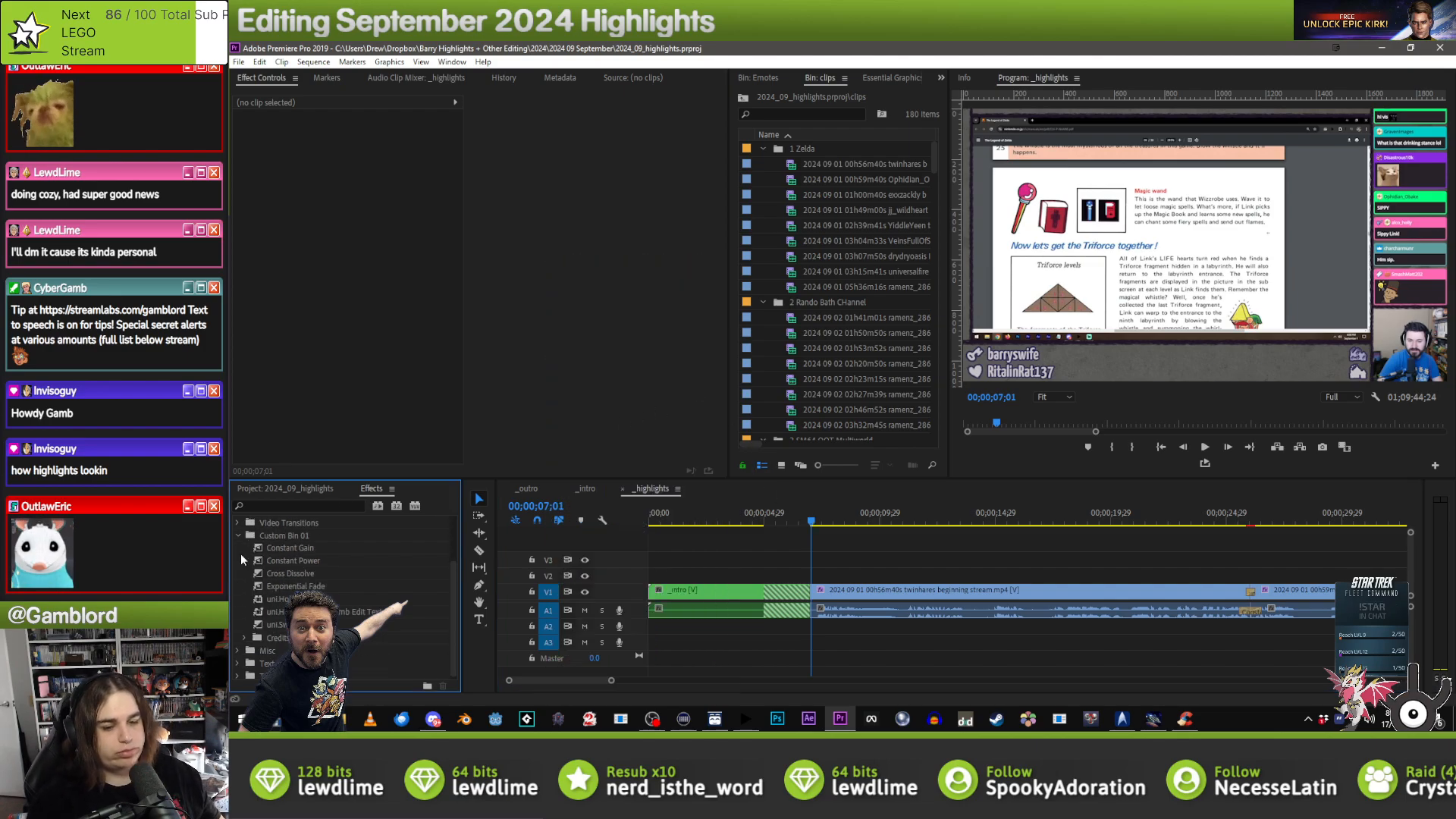
pyautogui.click(300, 490)
pyautogui.scroll(-2, 341, 599)
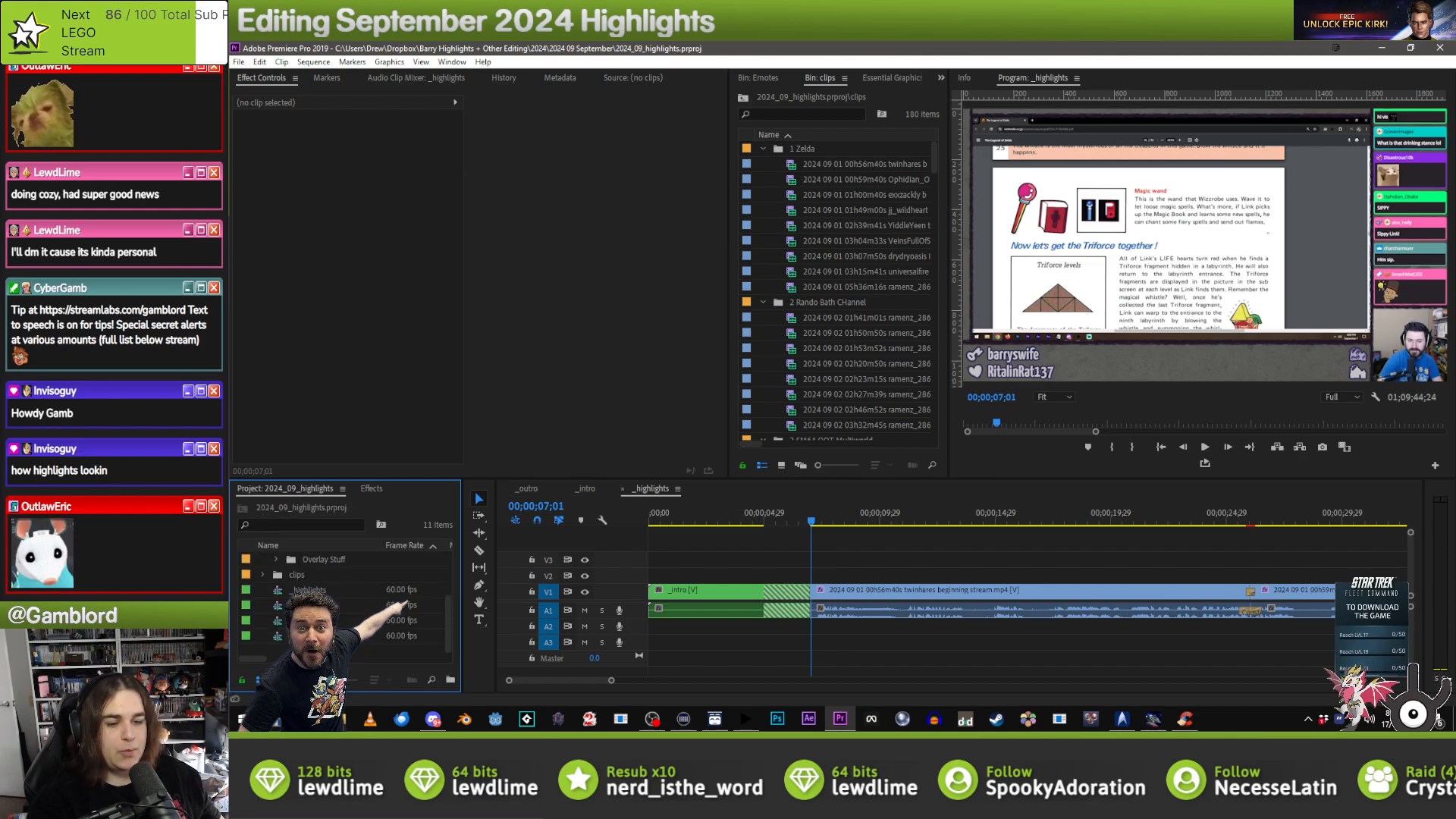
pyautogui.scroll(2, 318, 579)
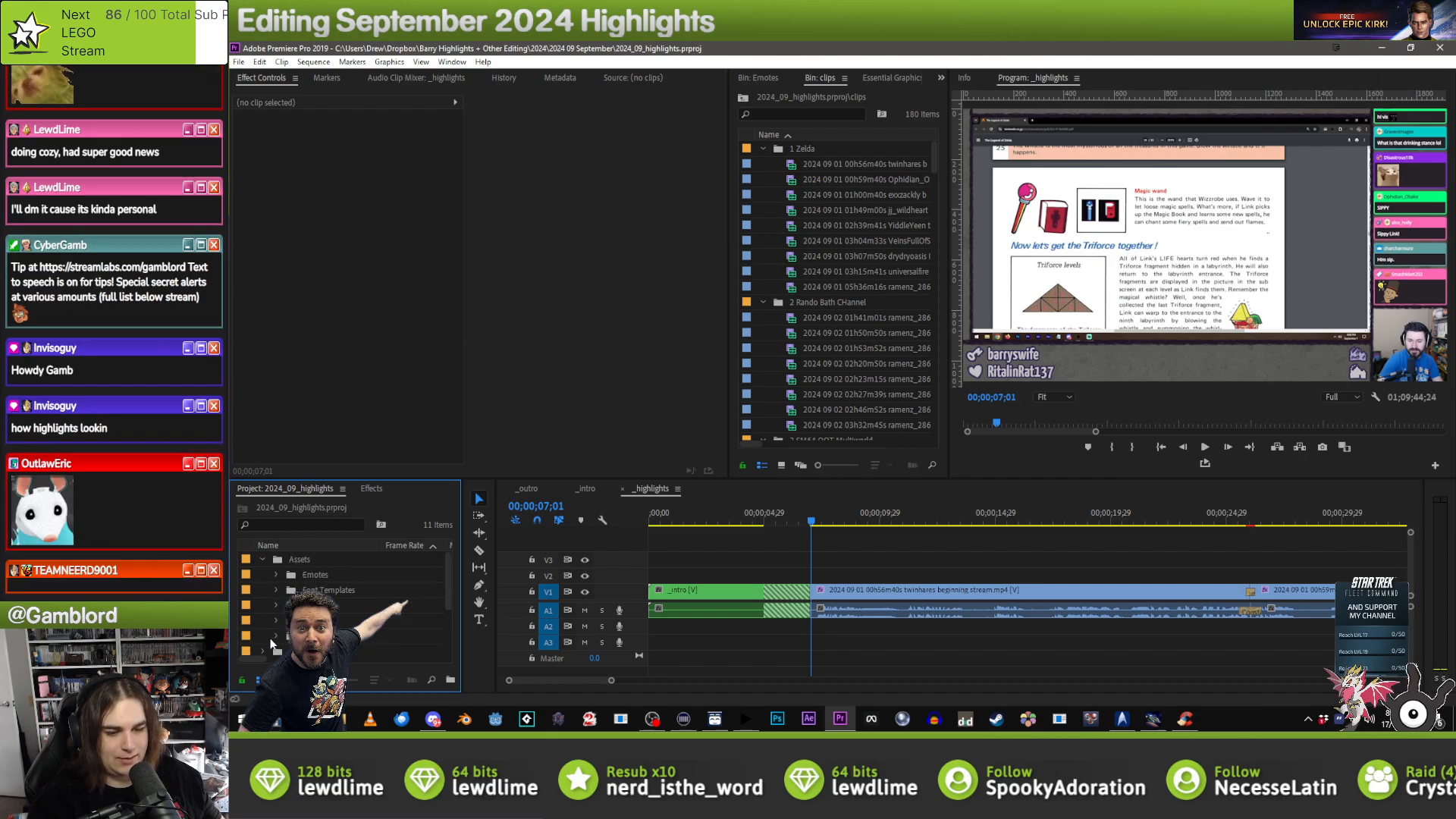
pyautogui.click(276, 637)
pyautogui.scroll(-2, 275, 641)
pyautogui.scroll(-3, 276, 646)
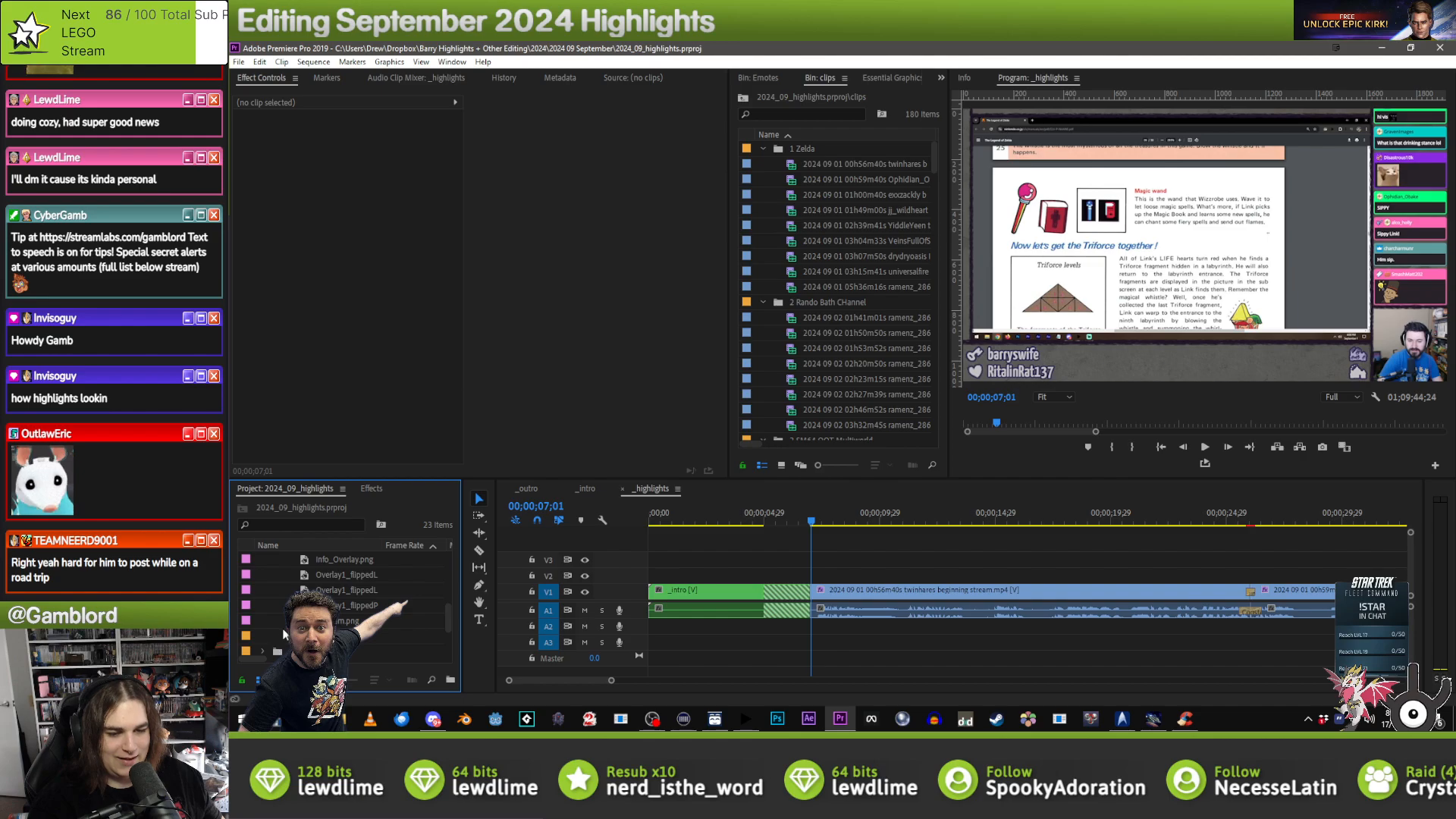
pyautogui.scroll(1, 345, 599)
pyautogui.moveTo(345, 575); pyautogui.dragTo(838, 568)
pyautogui.press('space')
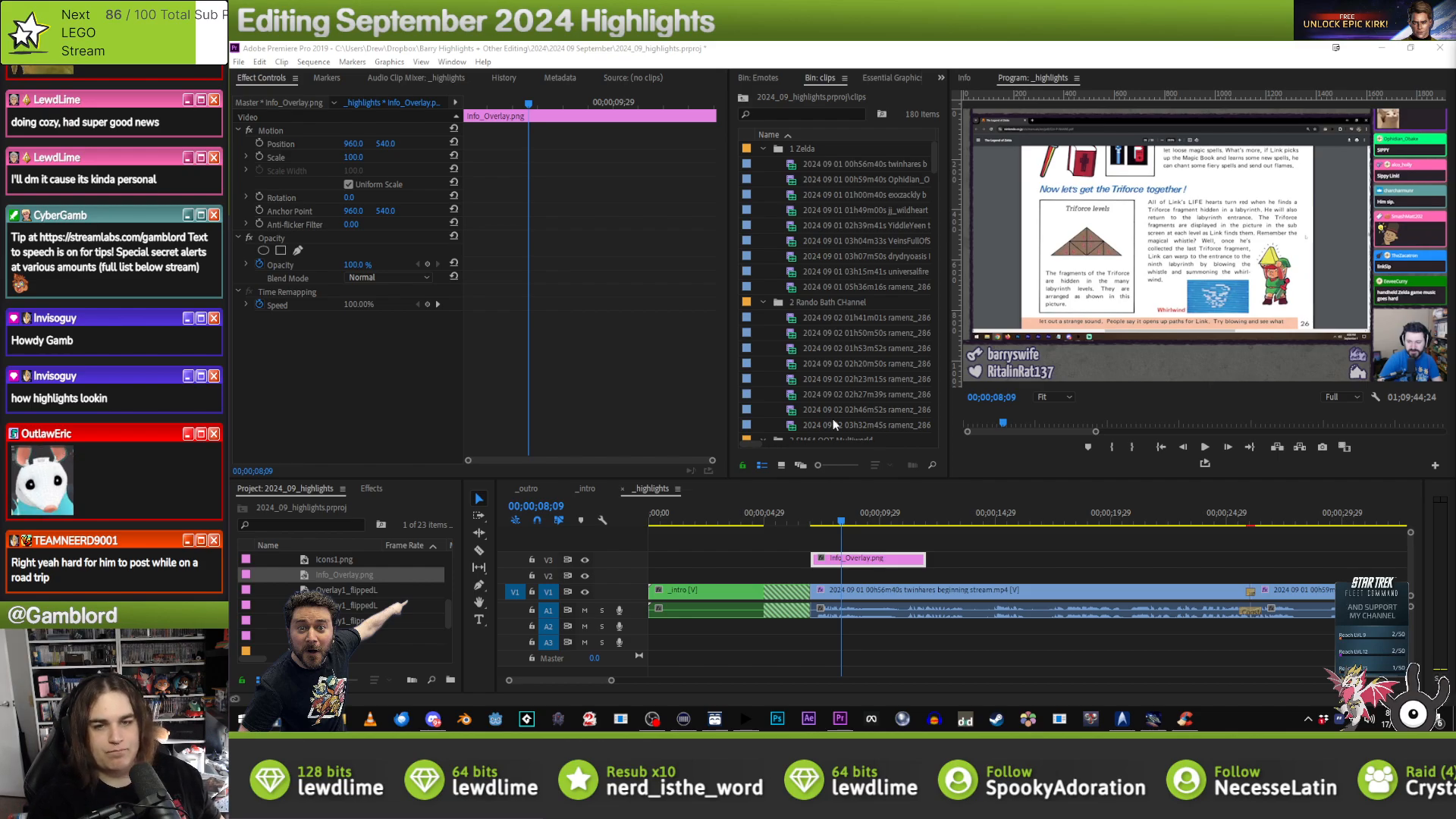
pyautogui.click(982, 570)
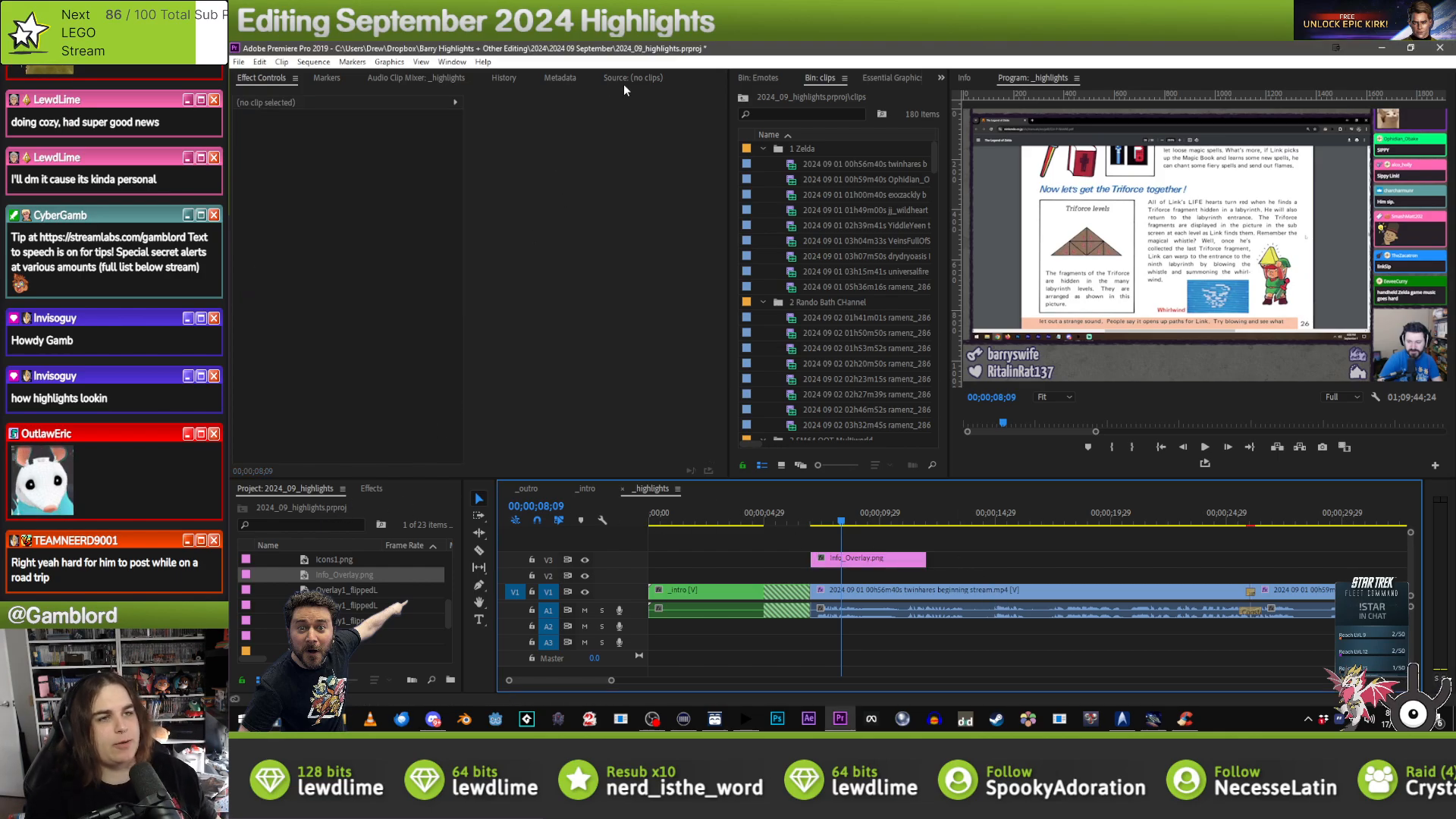
# - Show the sequence markers, dock Essential Graphics beside the clips bin, and resize the neighbouring panels to widen it
pyautogui.click(336, 78)
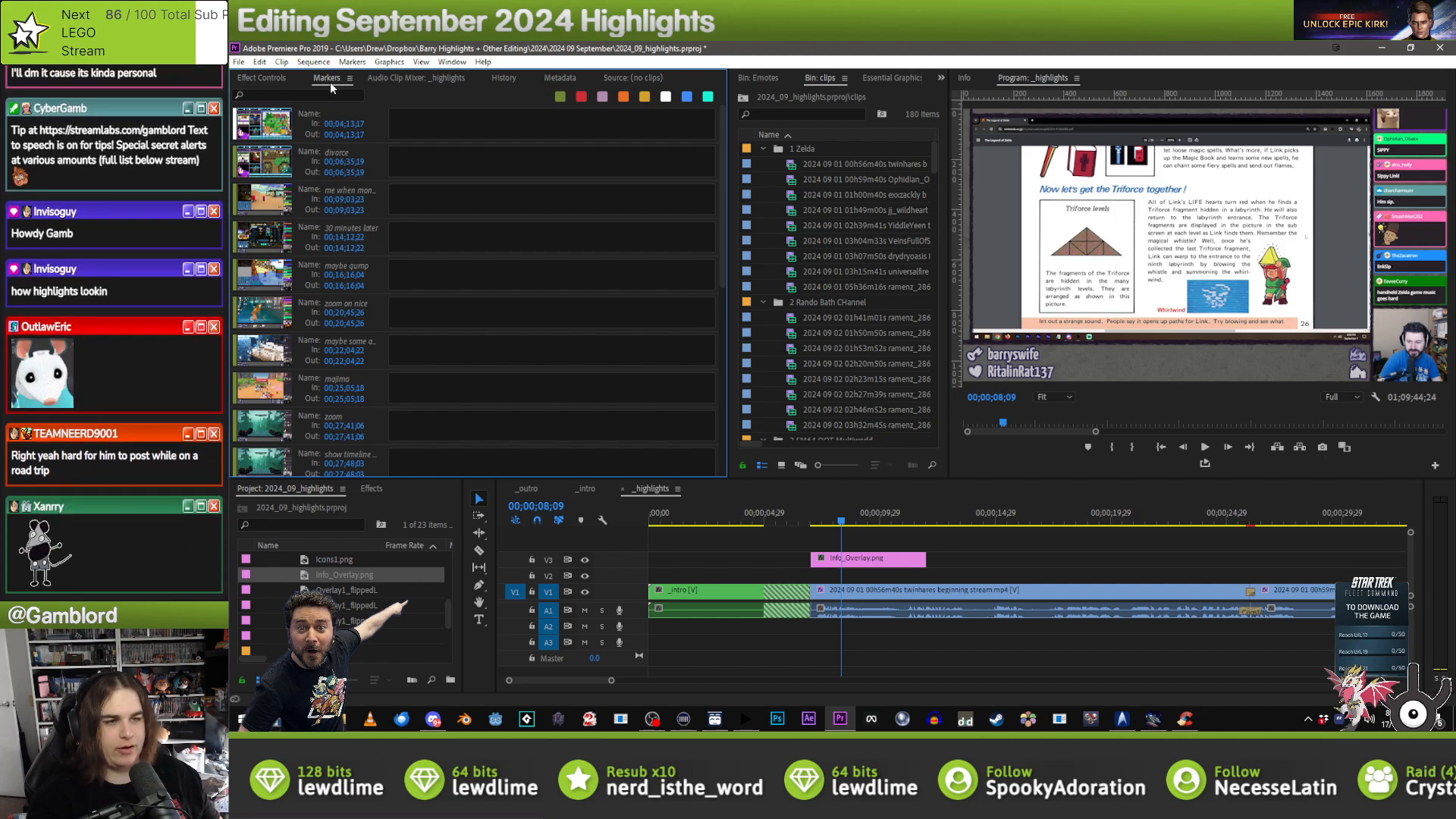
pyautogui.click(891, 77)
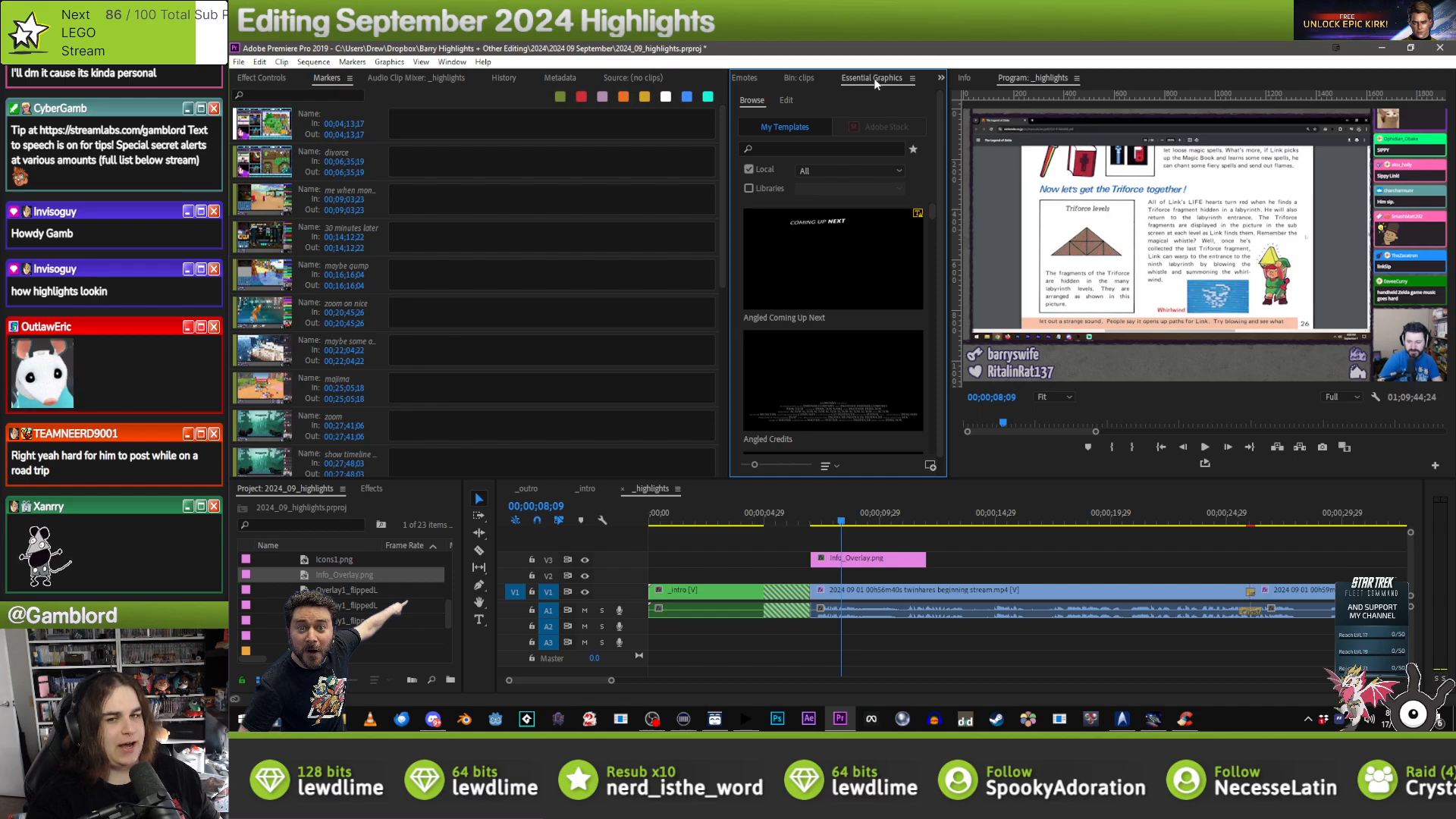
pyautogui.moveTo(874, 83); pyautogui.dragTo(946, 170)
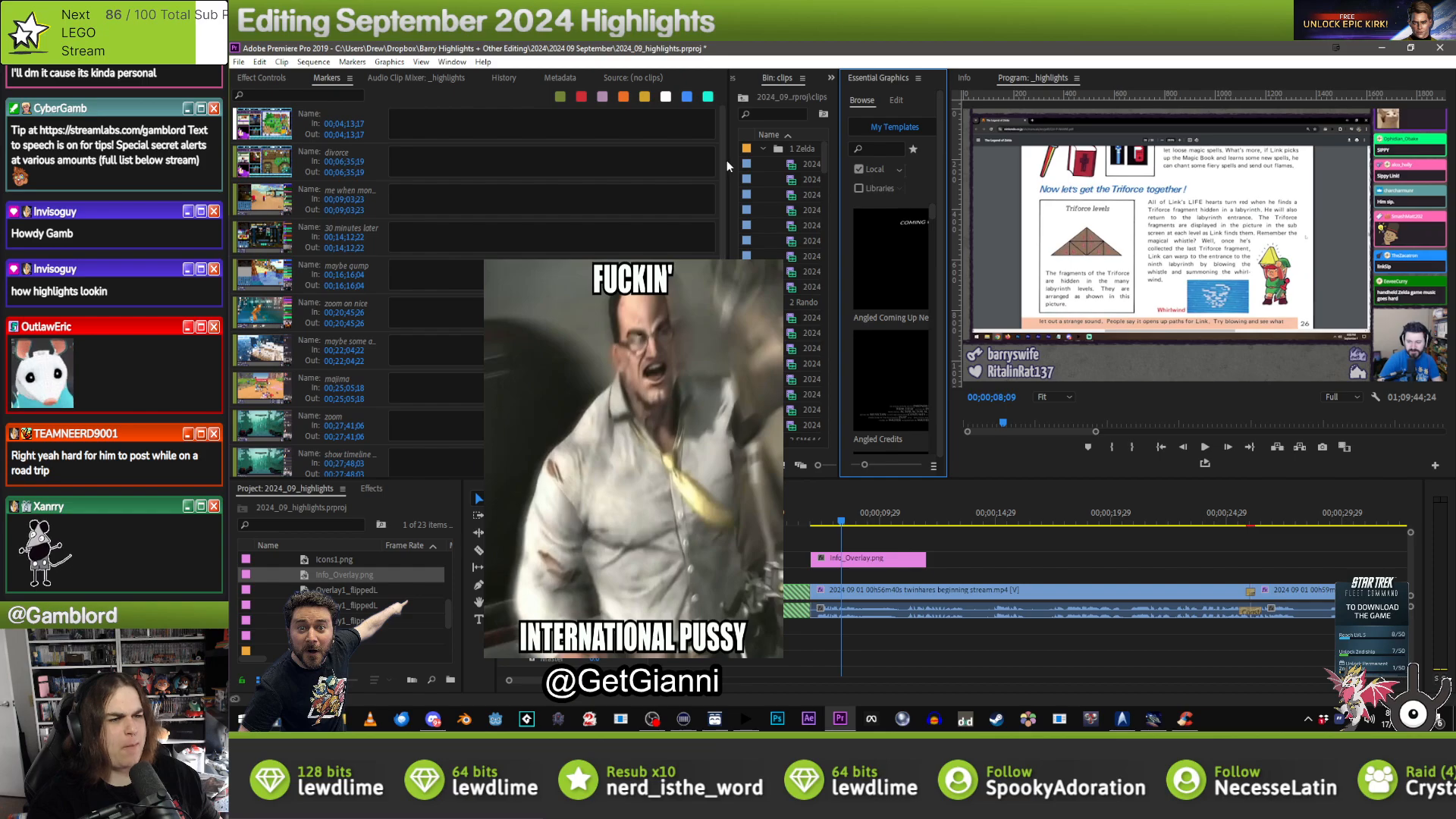
pyautogui.moveTo(726, 161); pyautogui.dragTo(572, 164)
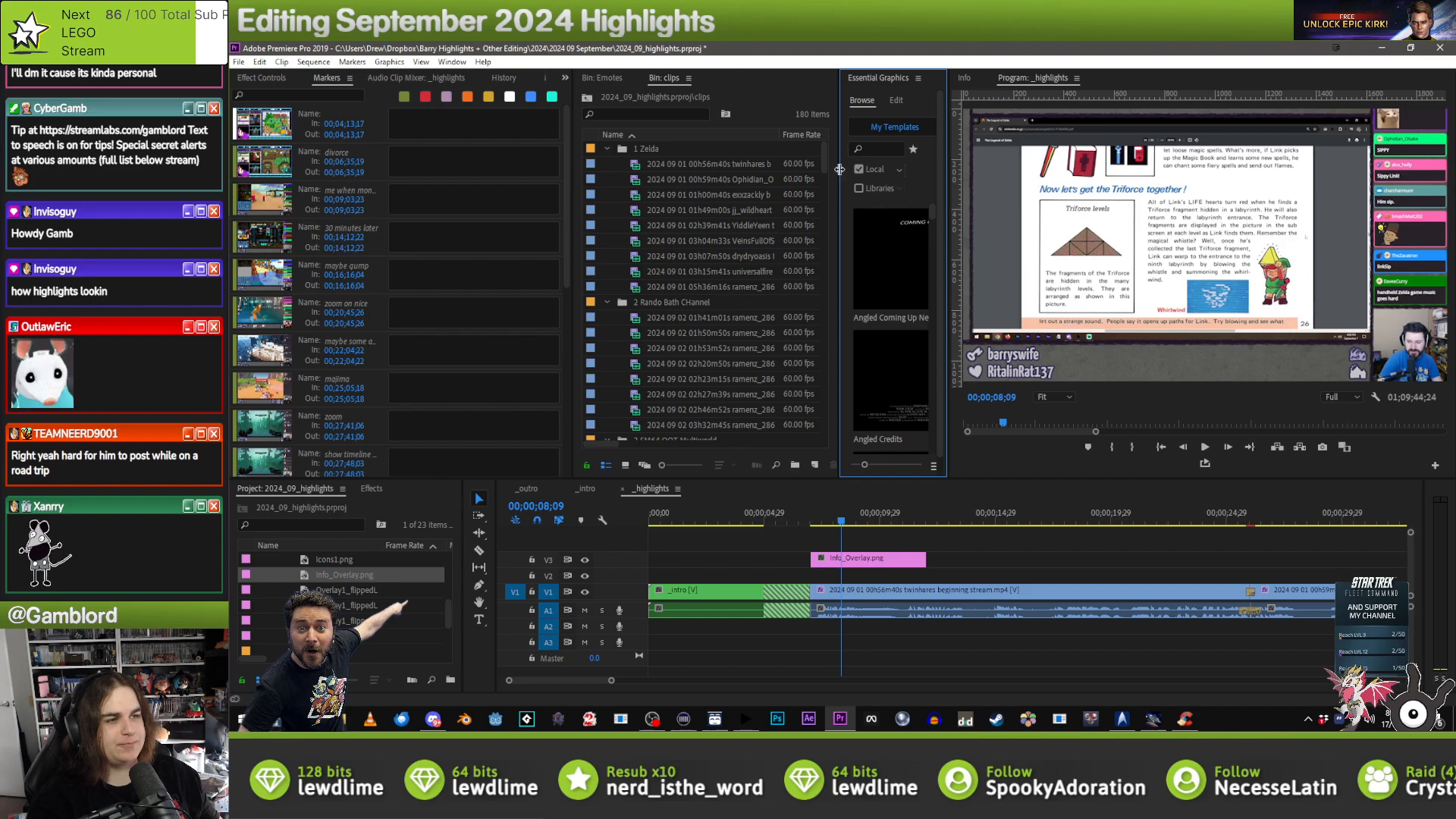
pyautogui.moveTo(840, 168); pyautogui.dragTo(794, 168)
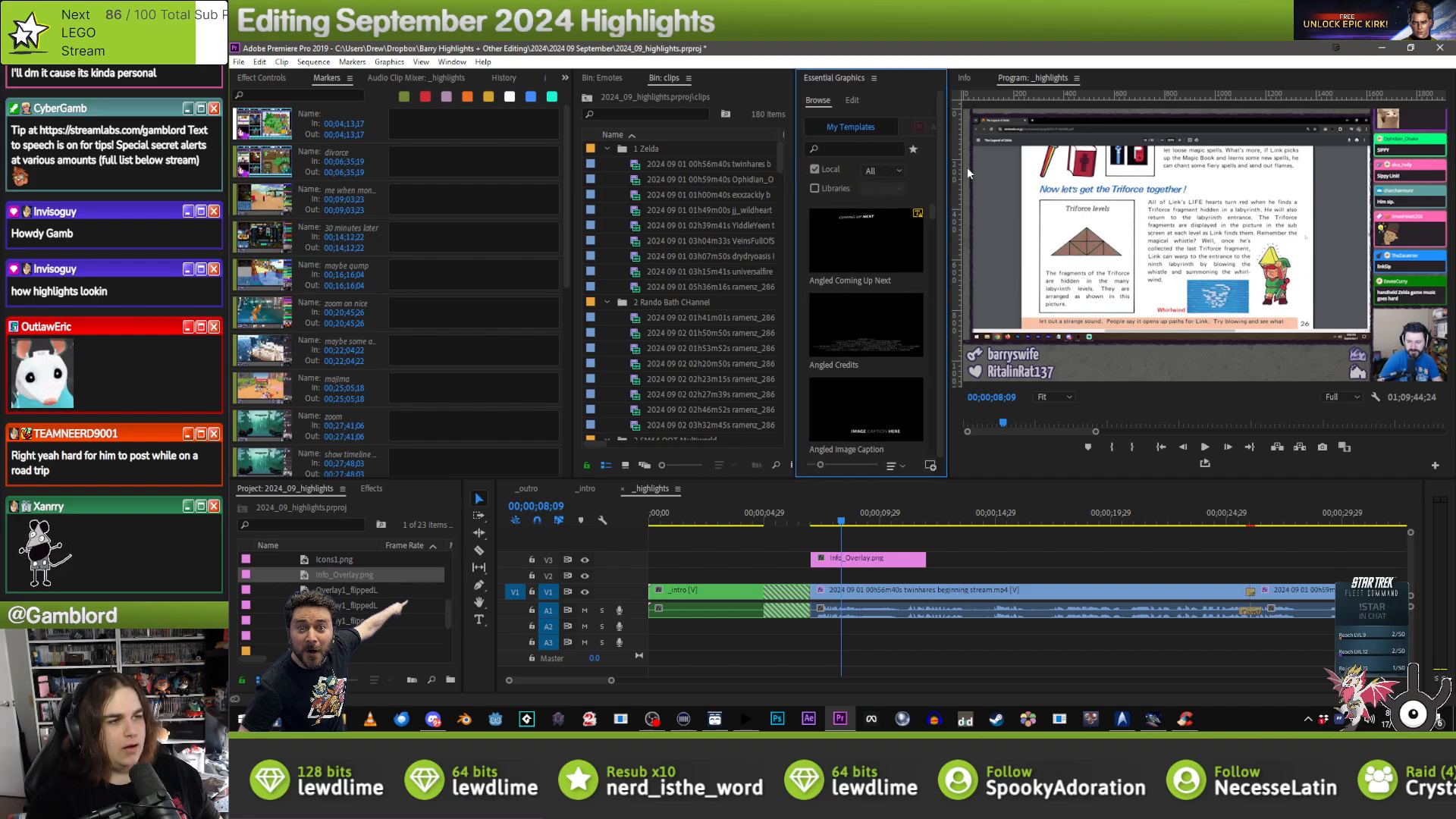
pyautogui.moveTo(949, 167); pyautogui.dragTo(984, 172)
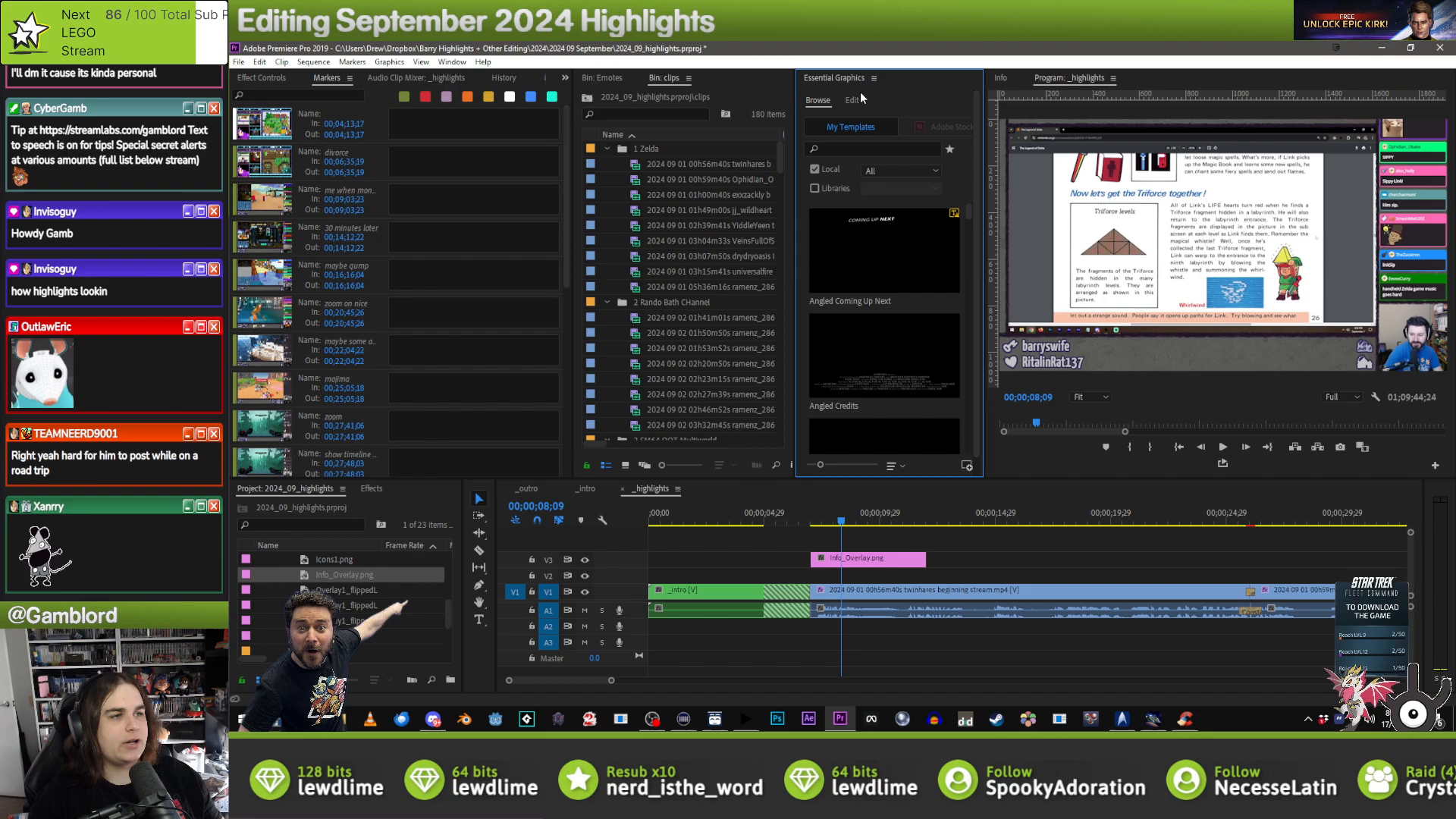
# - Filter the graphics templates to favourites and place Info1 on V2 directly beneath the Info_Overlay.png clip
pyautogui.click(949, 149)
pyautogui.moveTo(872, 267); pyautogui.dragTo(828, 575)
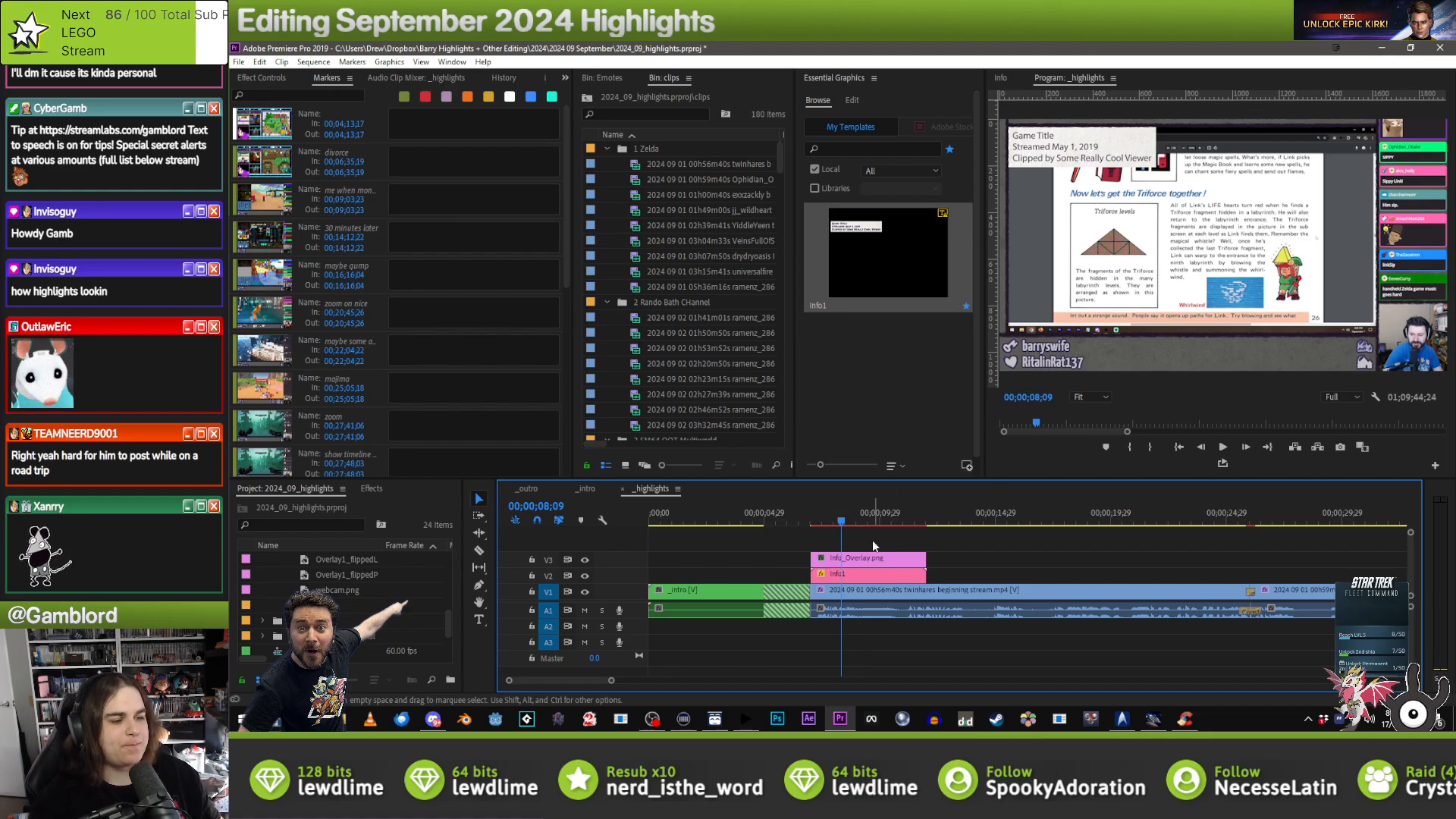
# - Replace the Info1 graphic's game title placeholder with "The Legend of Zelda"
pyautogui.click(862, 572)
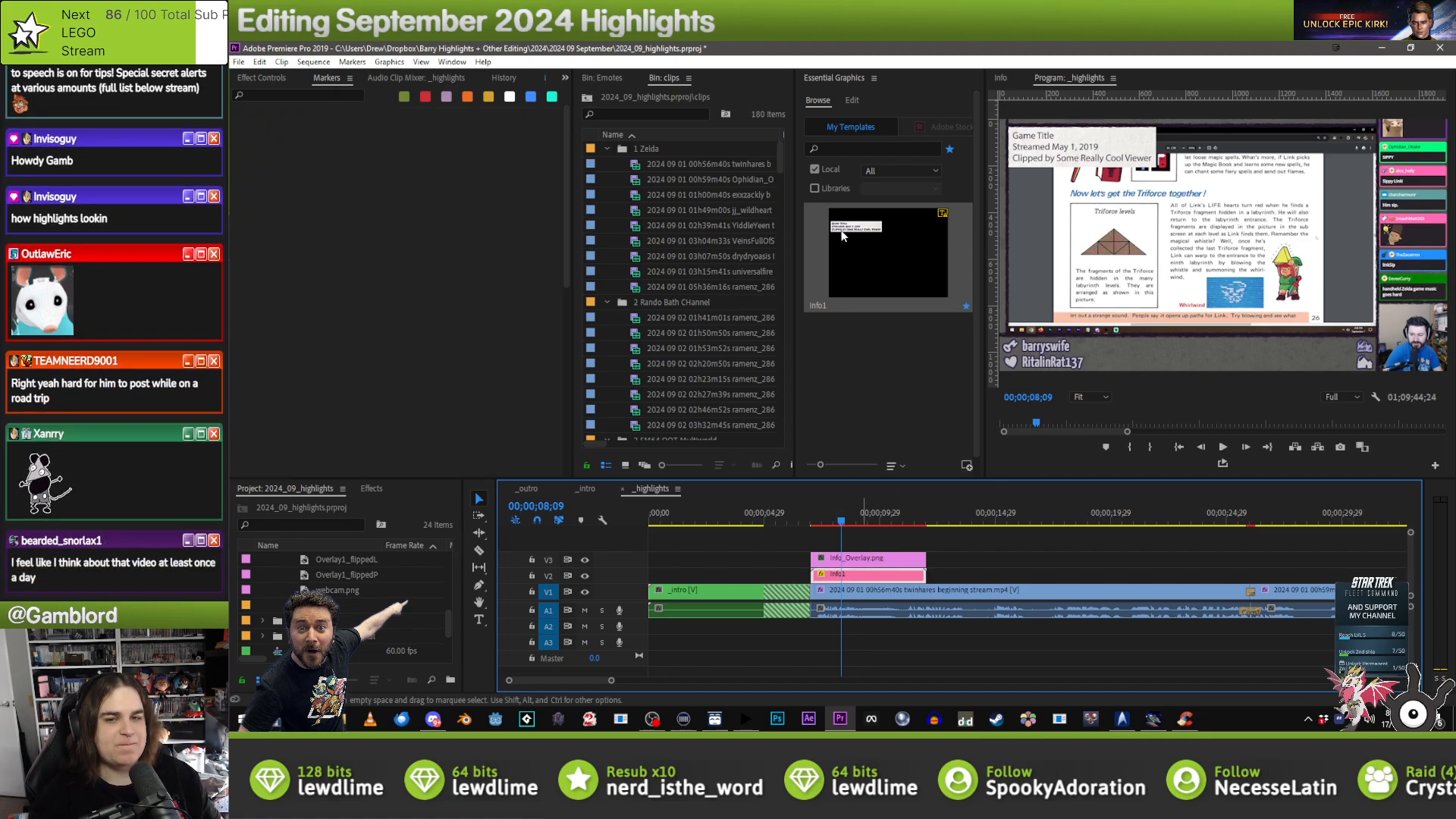
pyautogui.click(852, 100)
pyautogui.click(871, 149)
pyautogui.hotkey('ctrl', 'a')
pyautogui.press('BackSpace')
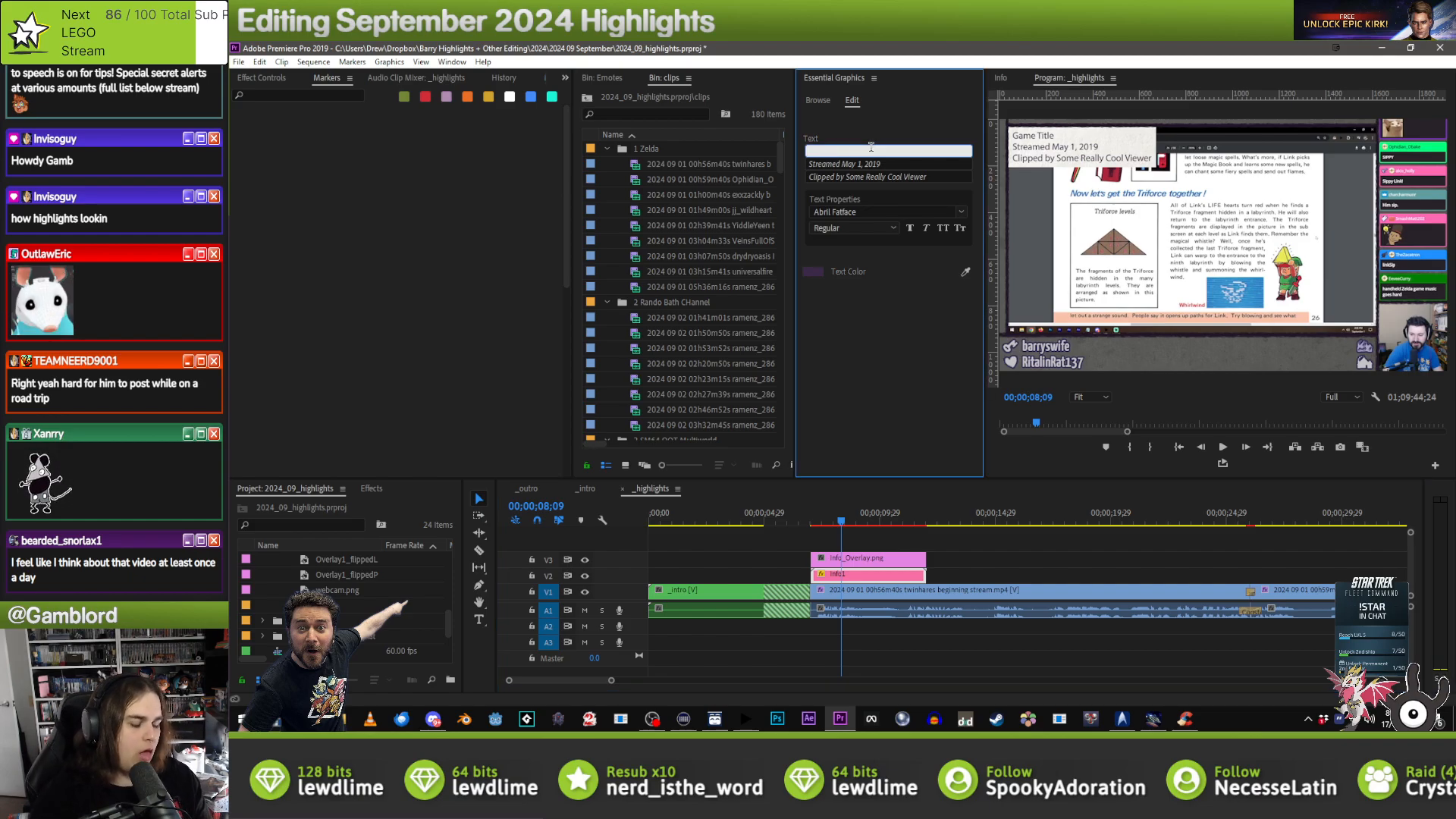
pyautogui.write('The Legend of')
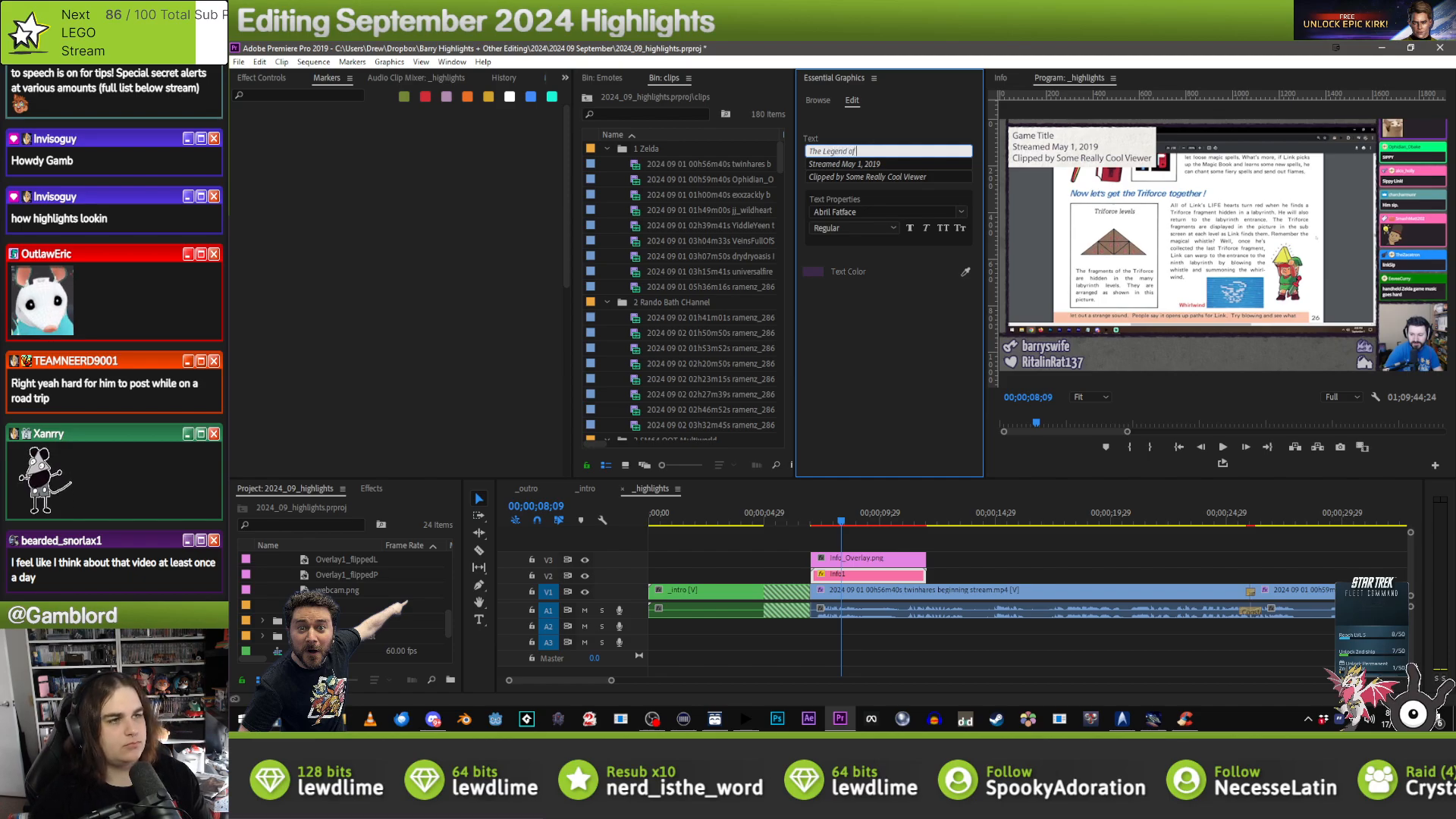
pyautogui.write(' Zelda')
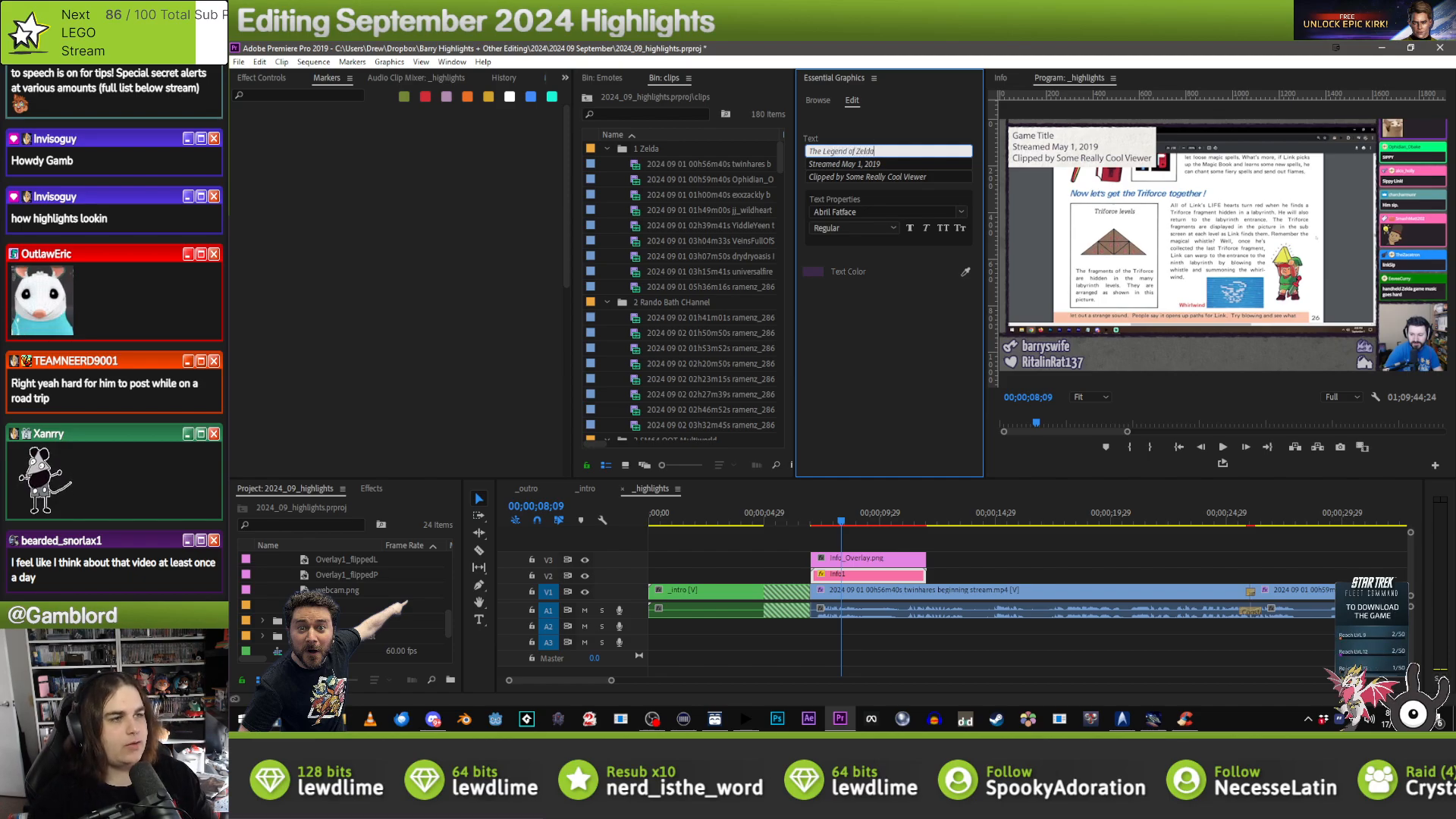
# - Set the Info1 graphic's date line to "Streamed September 1, 2024"
pyautogui.click(888, 167)
pyautogui.press('BackSpace')
pyautogui.press('BackSpace')
pyautogui.write('24')
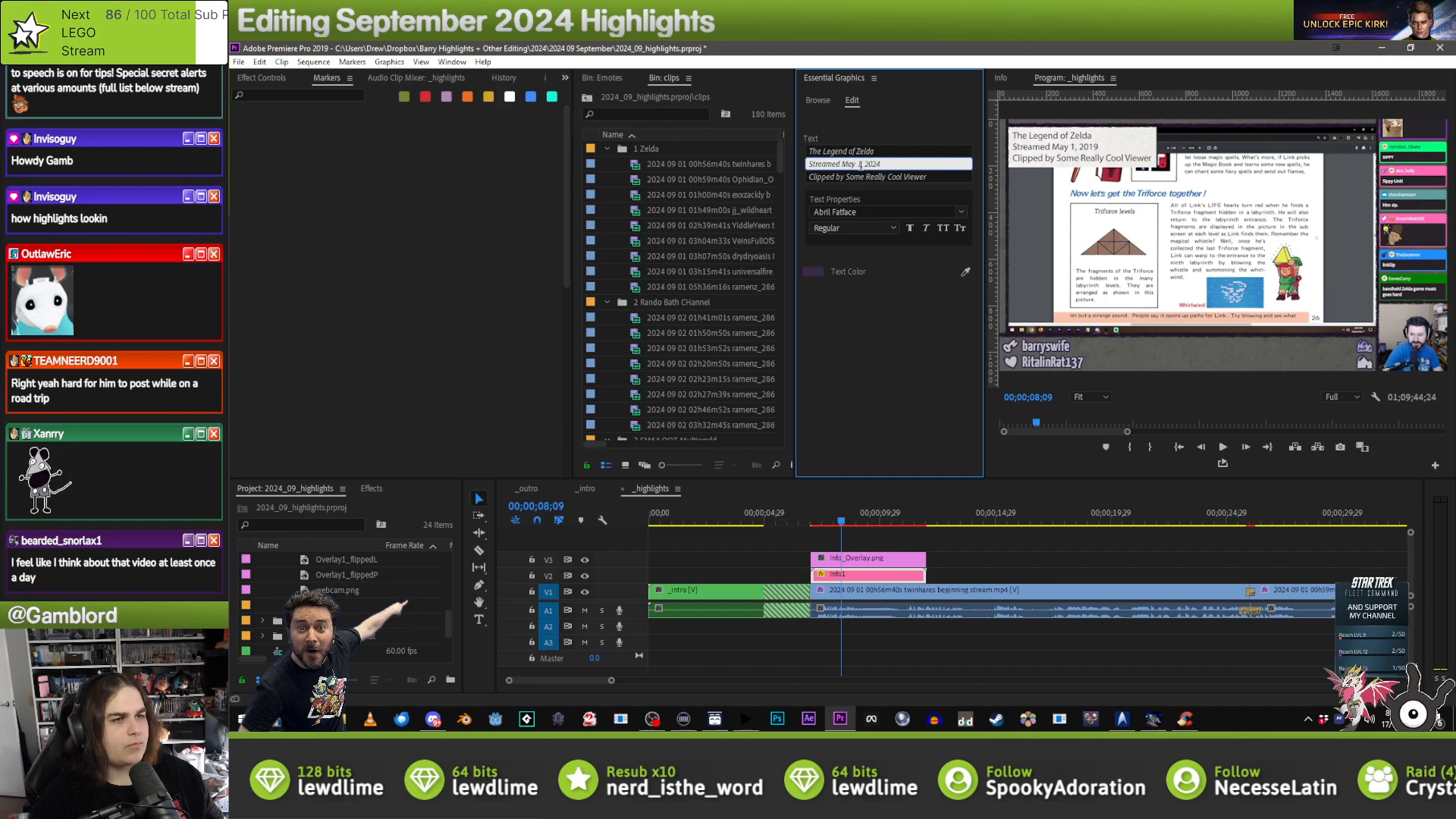
pyautogui.write('Sept')
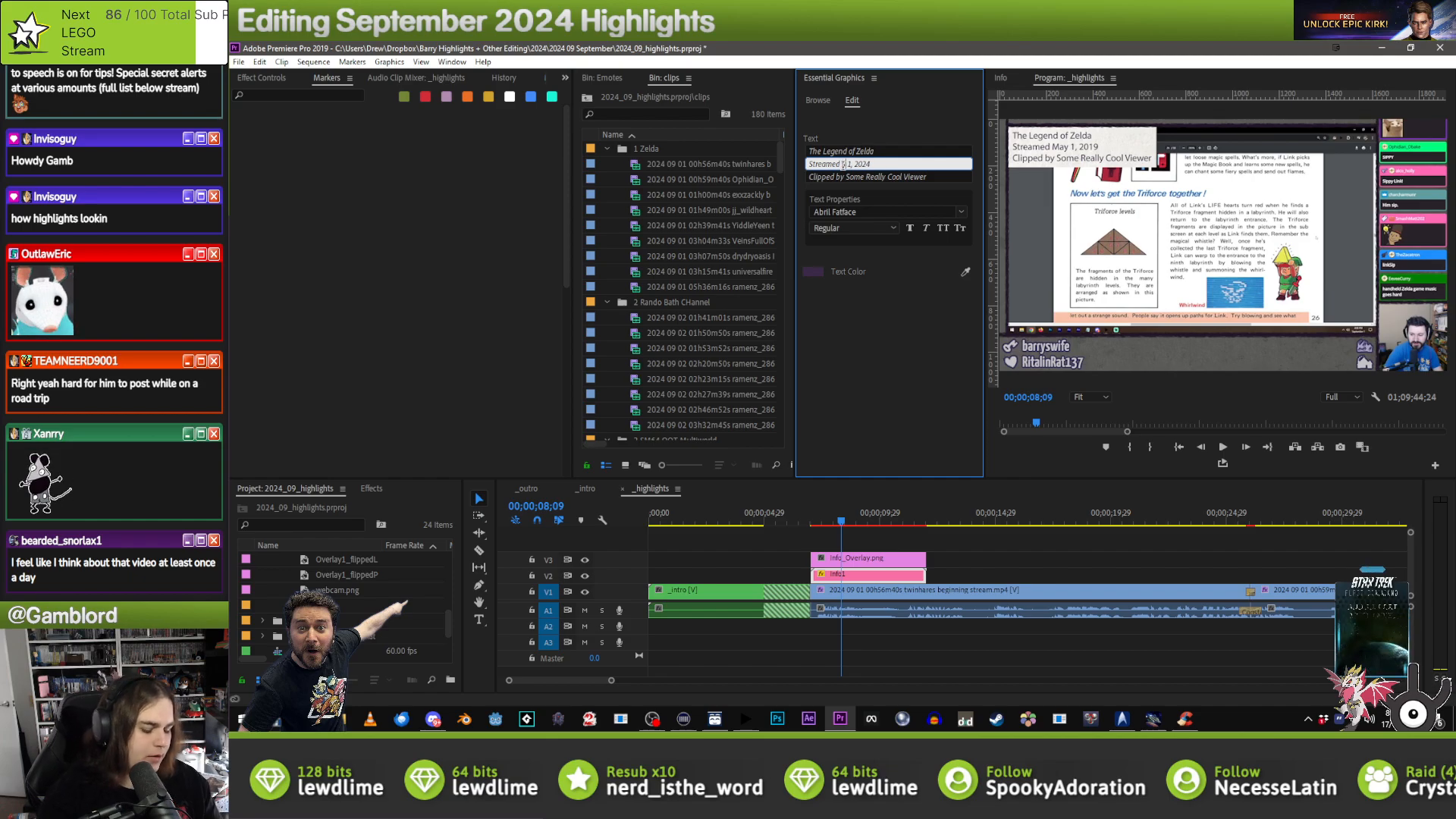
pyautogui.write('ember')
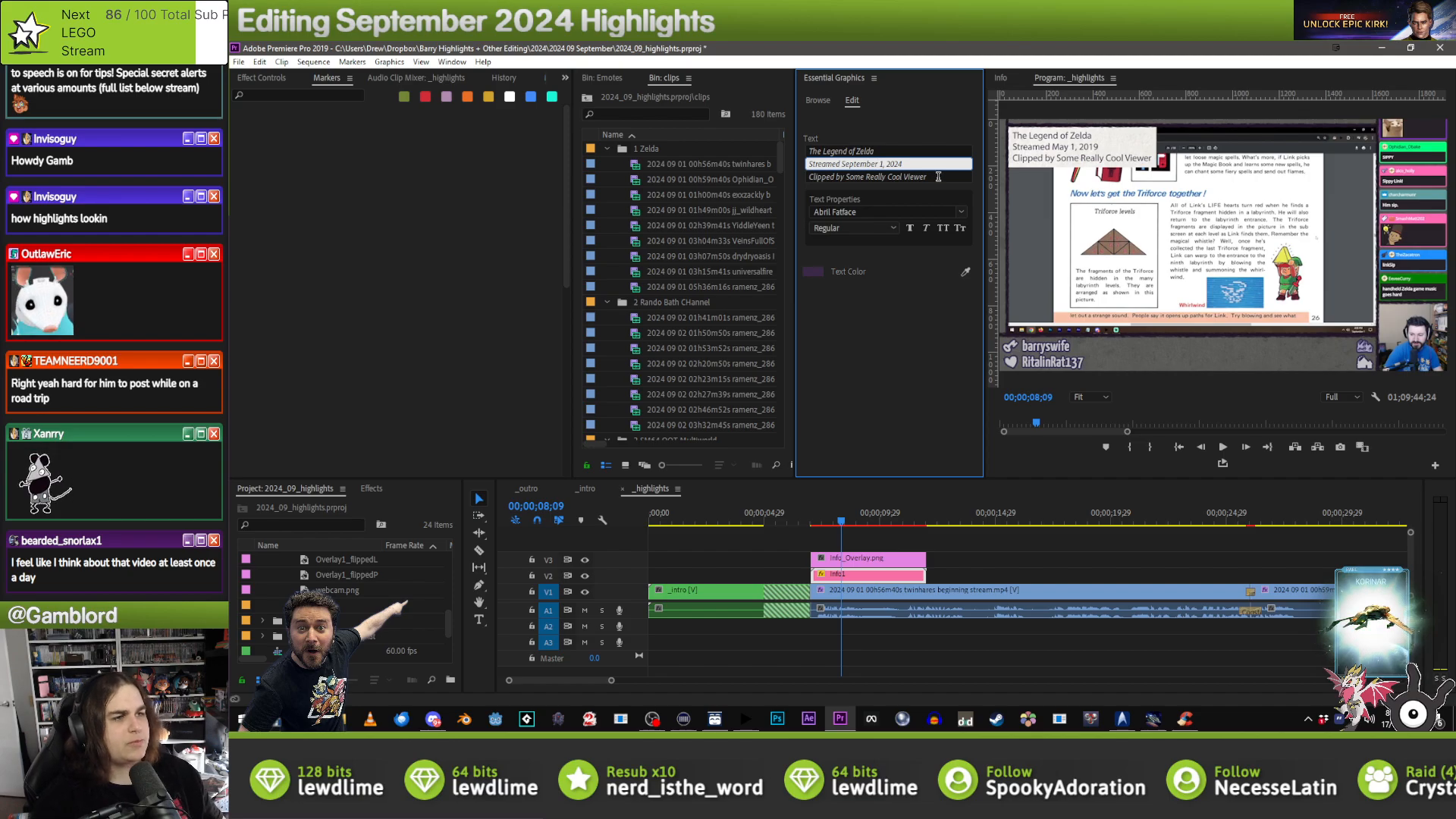
# - Remove the placeholder viewer name after "Clipped by" in the Info1 graphic and set its font to the favourite Canted FX Bold
pyautogui.moveTo(926, 177); pyautogui.dragTo(844, 179)
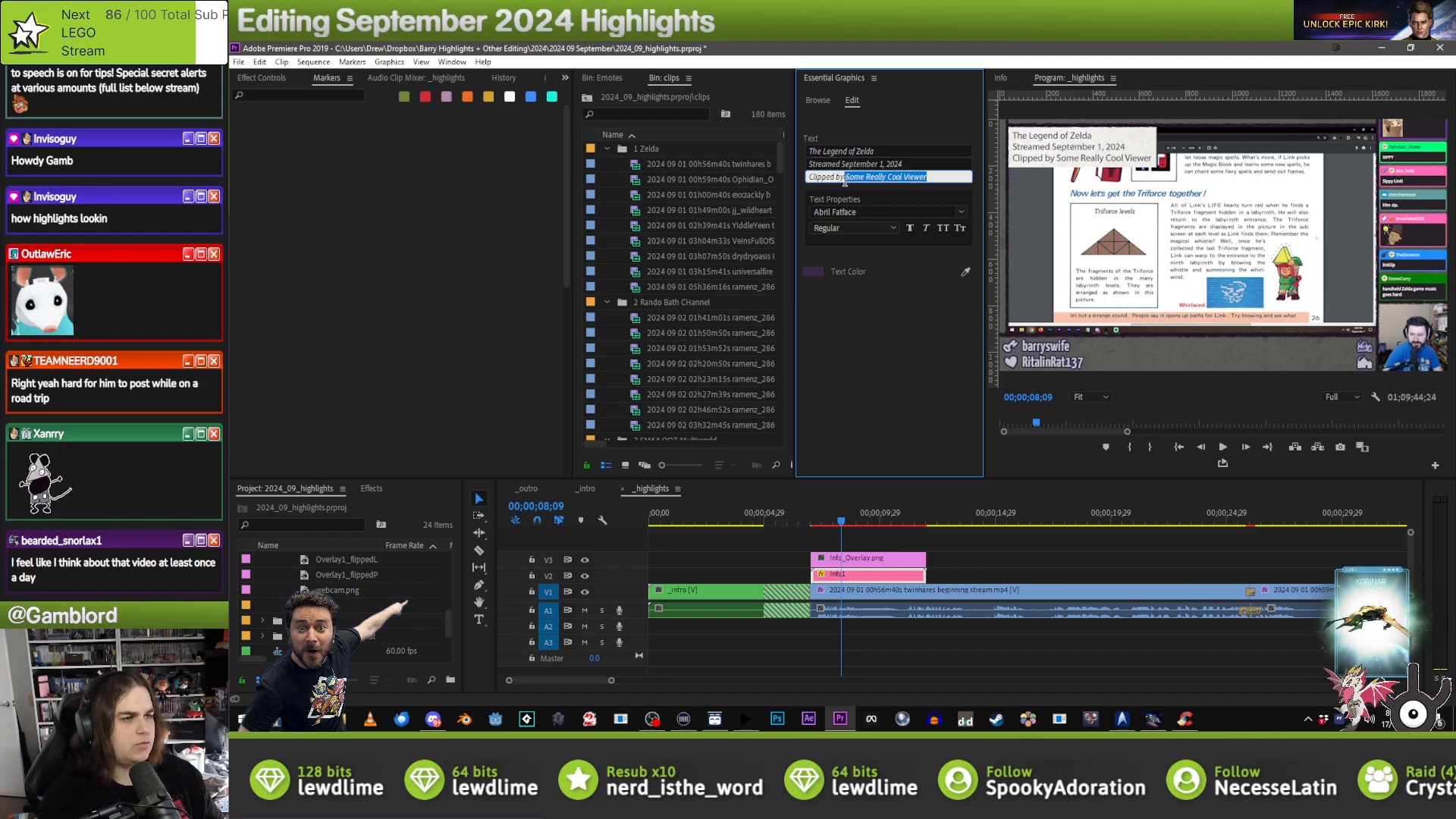
pyautogui.press('BackSpace')
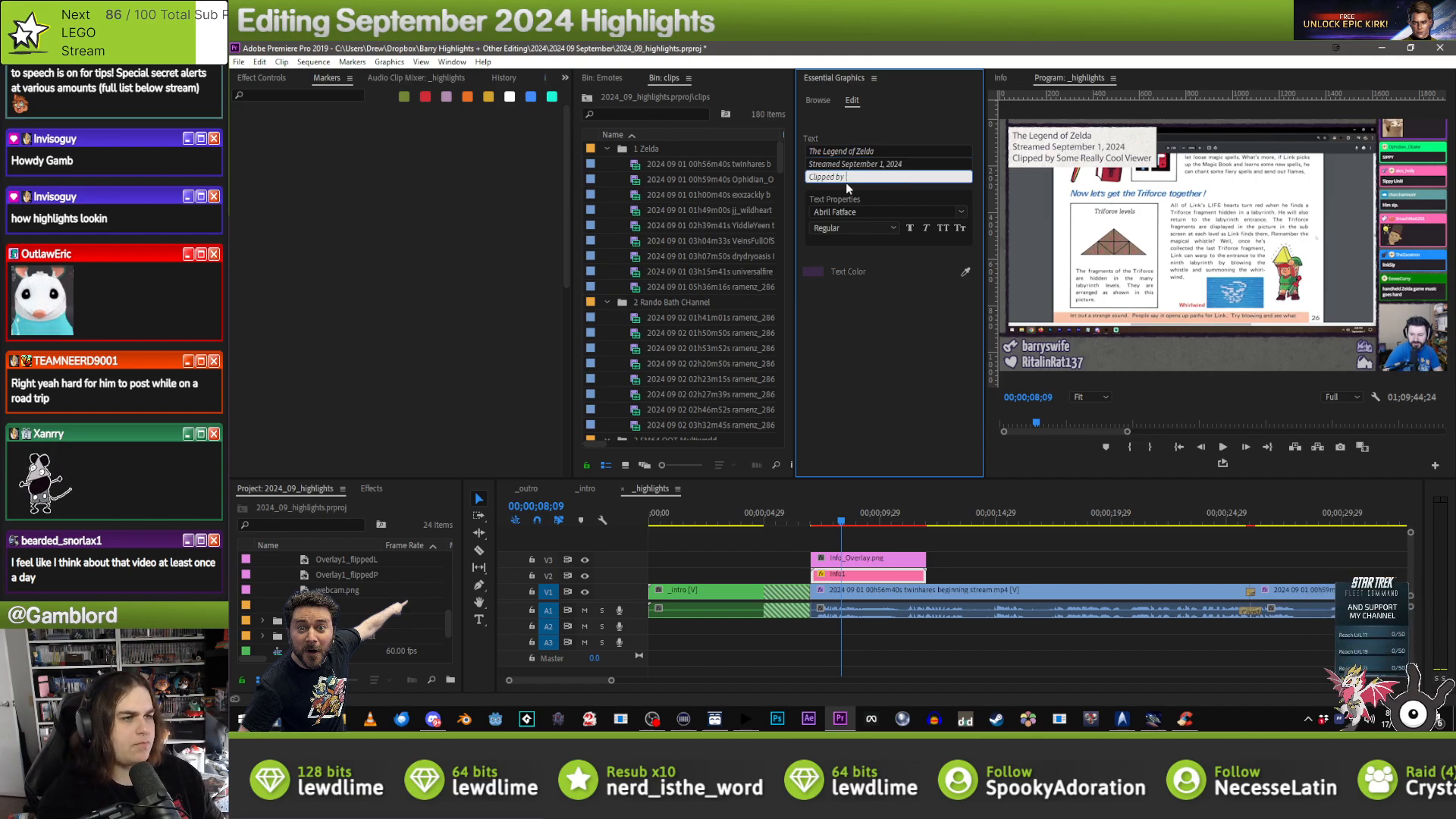
pyautogui.click(960, 215)
pyautogui.click(813, 229)
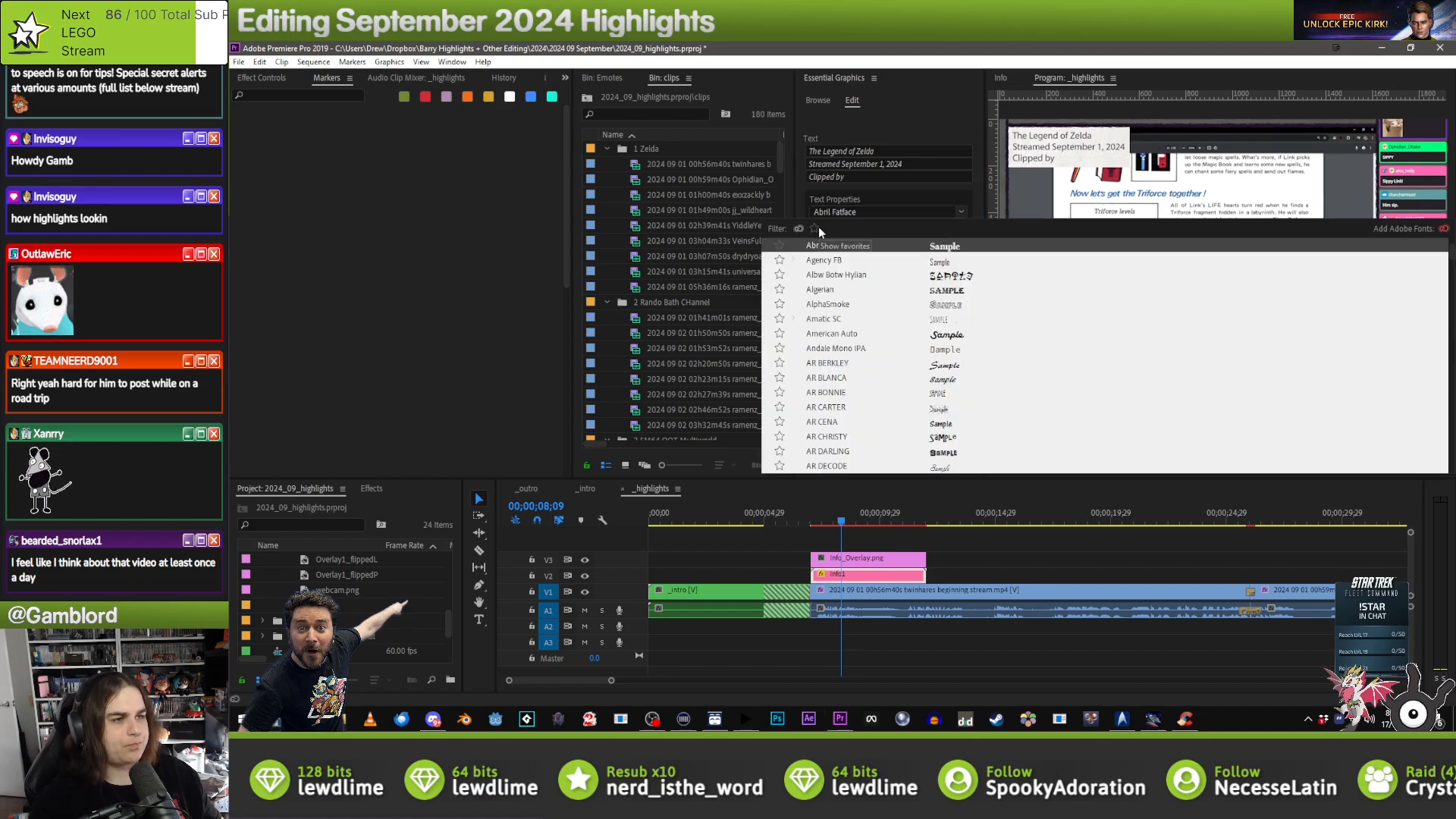
pyautogui.click(829, 246)
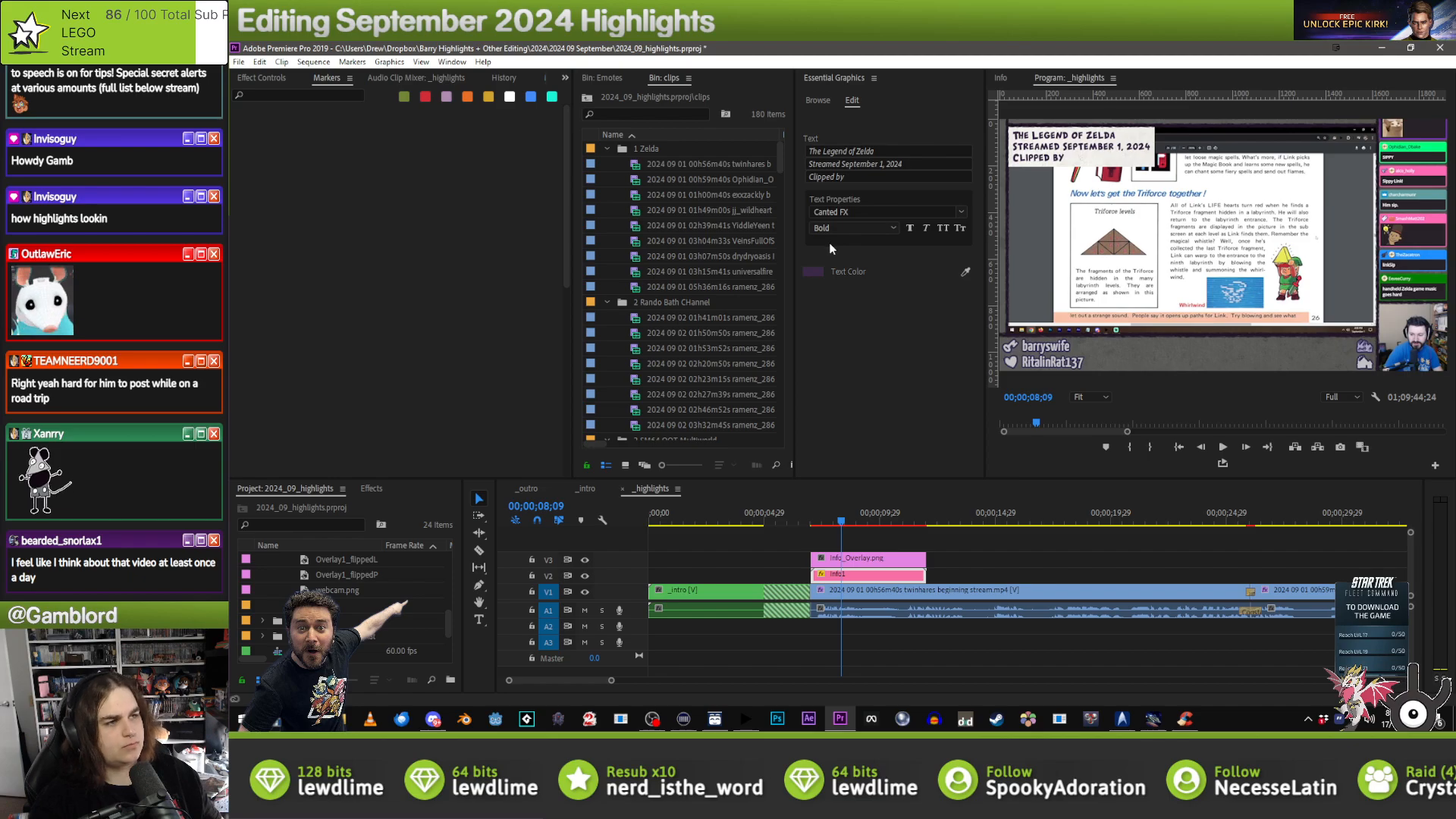
pyautogui.click(976, 544)
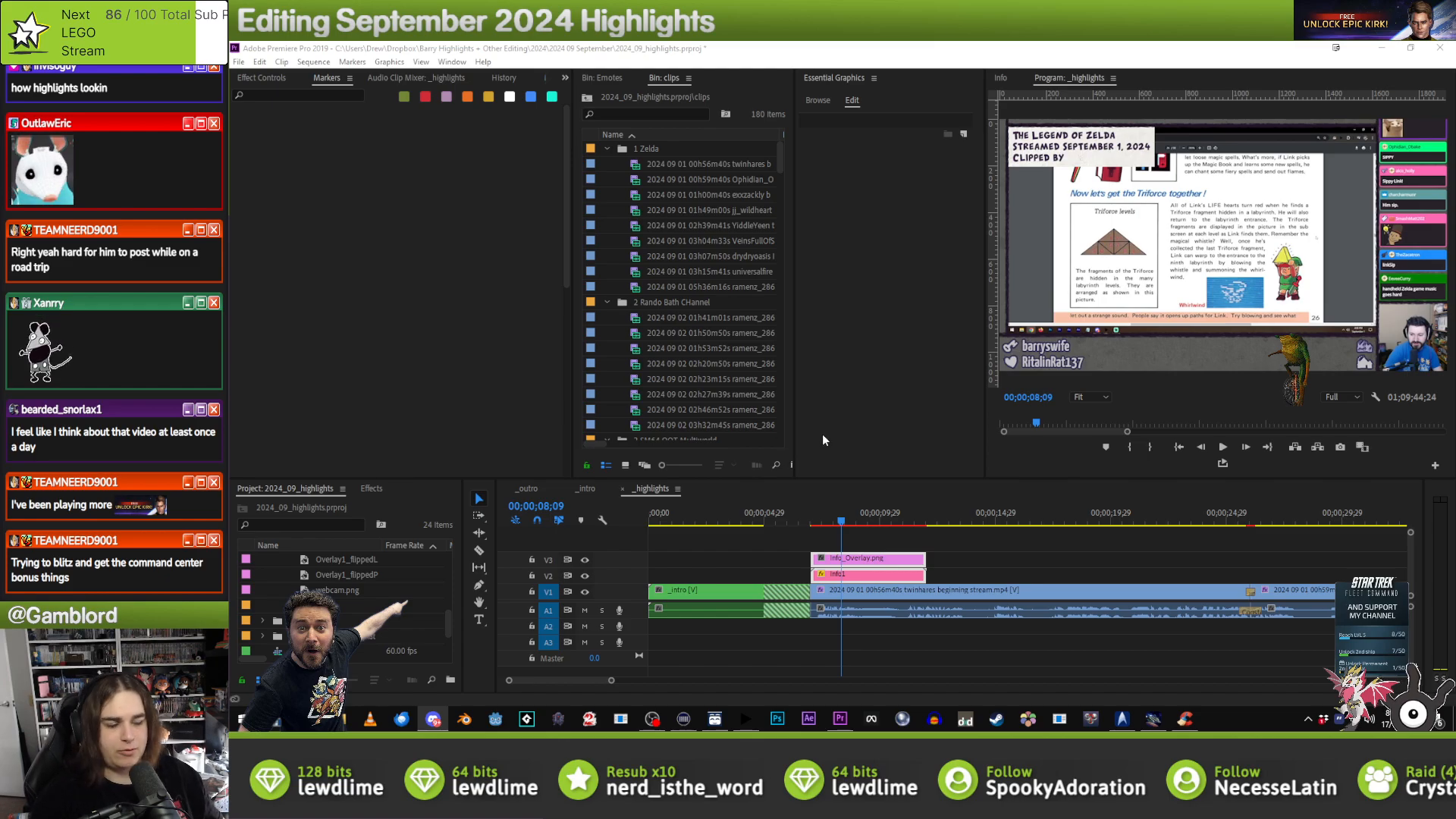
# - Complete the "Clipped by" line in the 00h56m40s clip's Info1 graphic with the clipper's username from the clip's file name
pyautogui.click(1006, 549)
pyautogui.press('space')
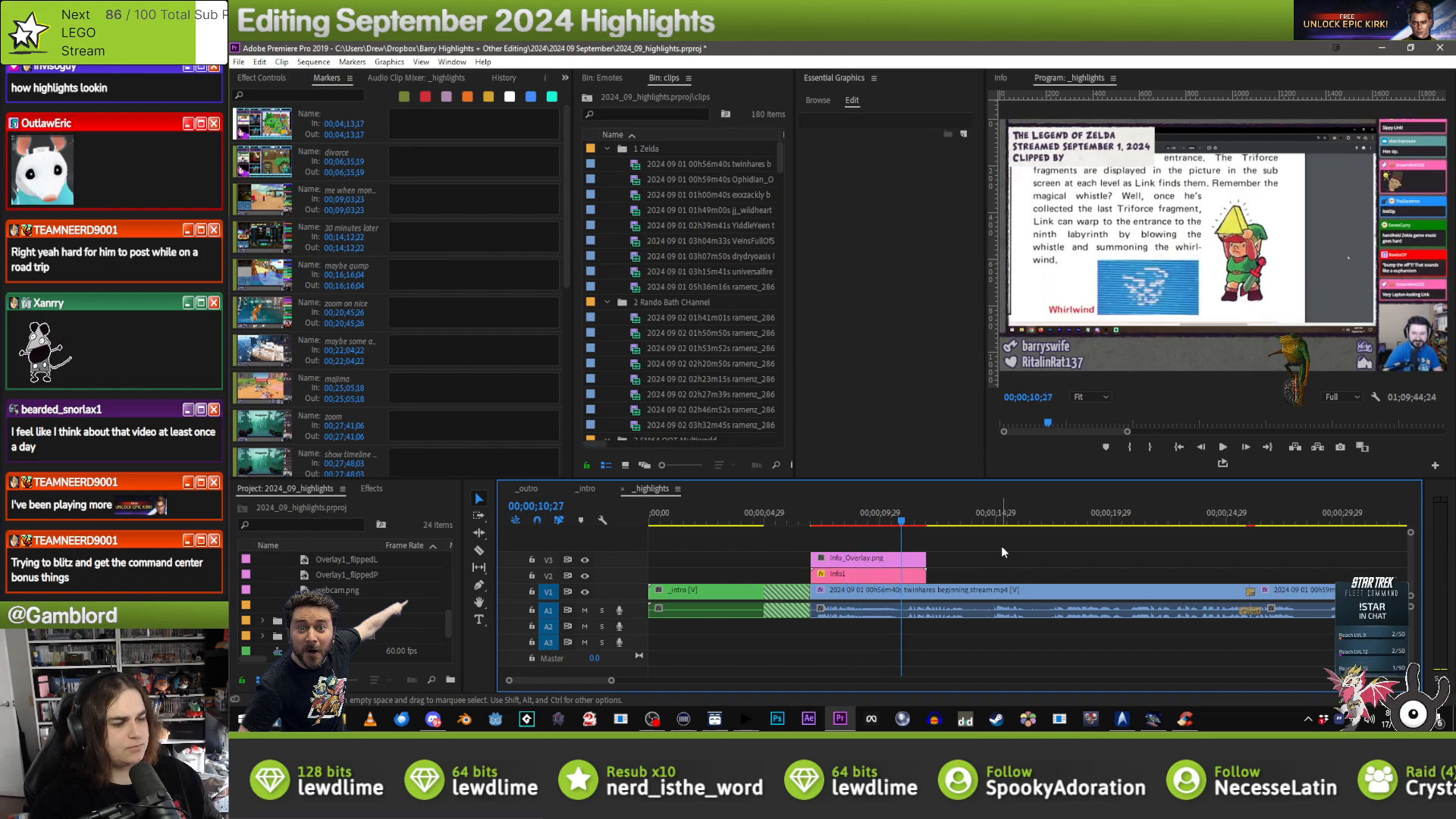
pyautogui.moveTo(1001, 546); pyautogui.dragTo(876, 574)
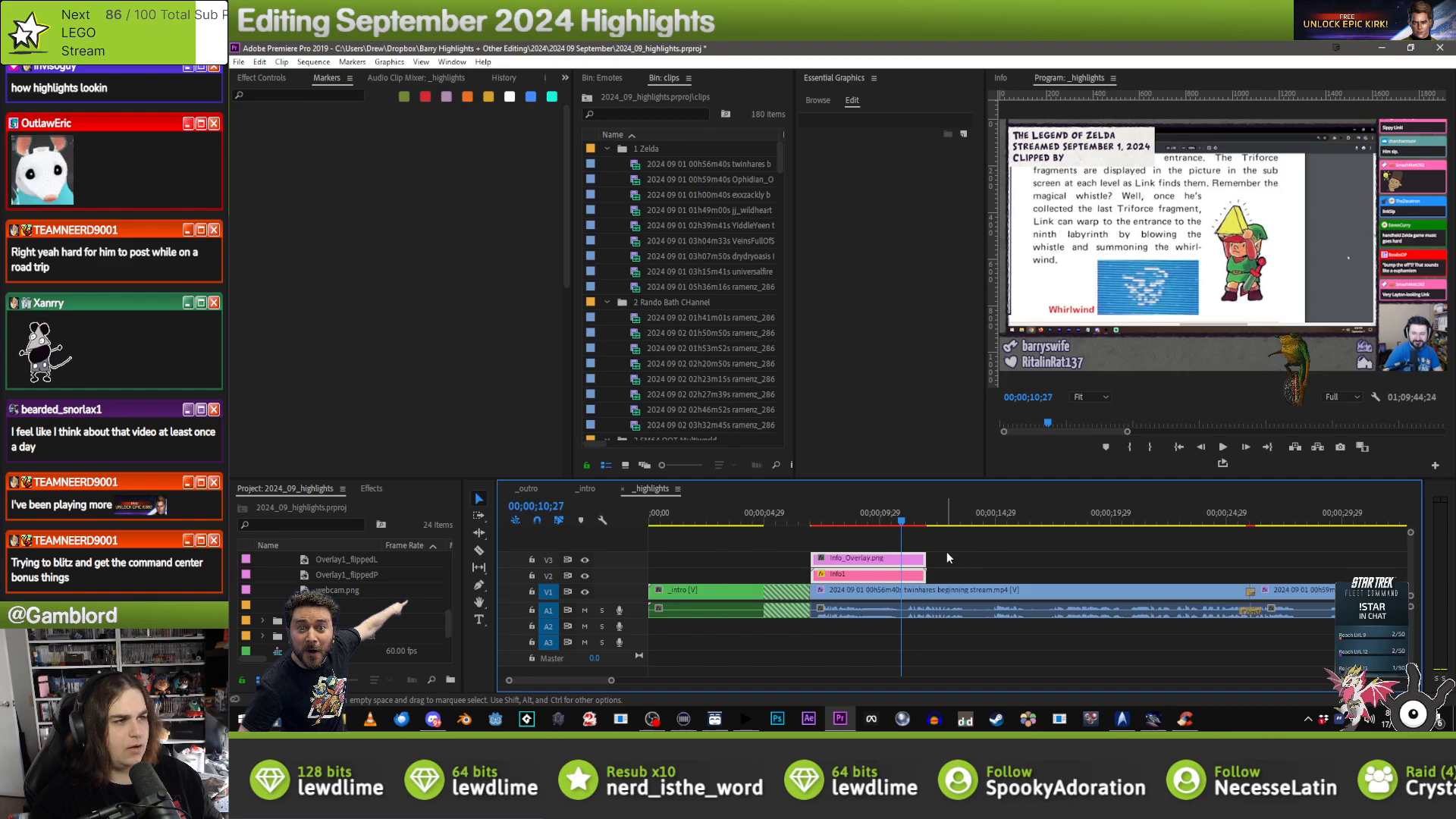
pyautogui.click(992, 552)
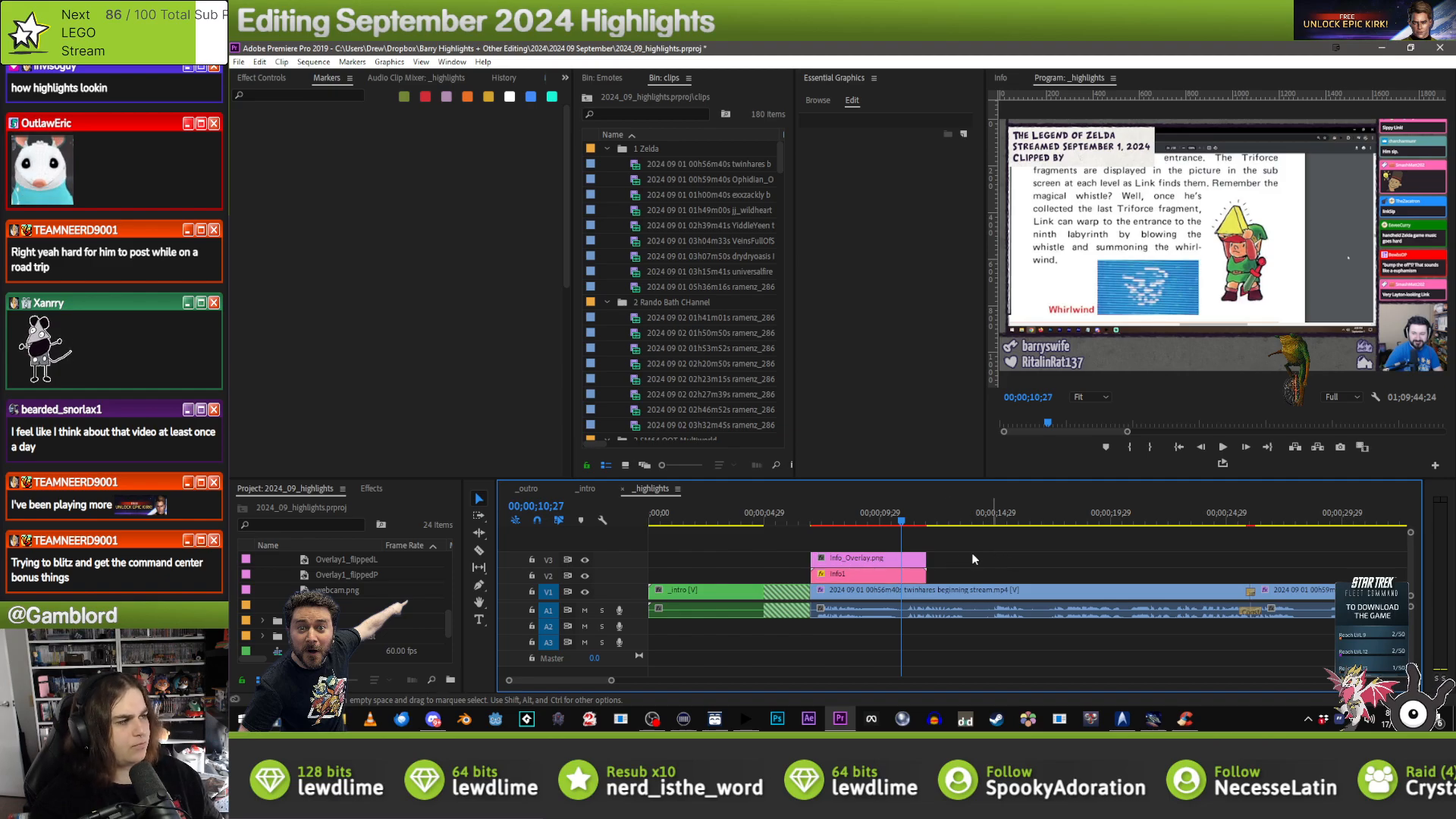
pyautogui.click(840, 574)
pyautogui.click(860, 177)
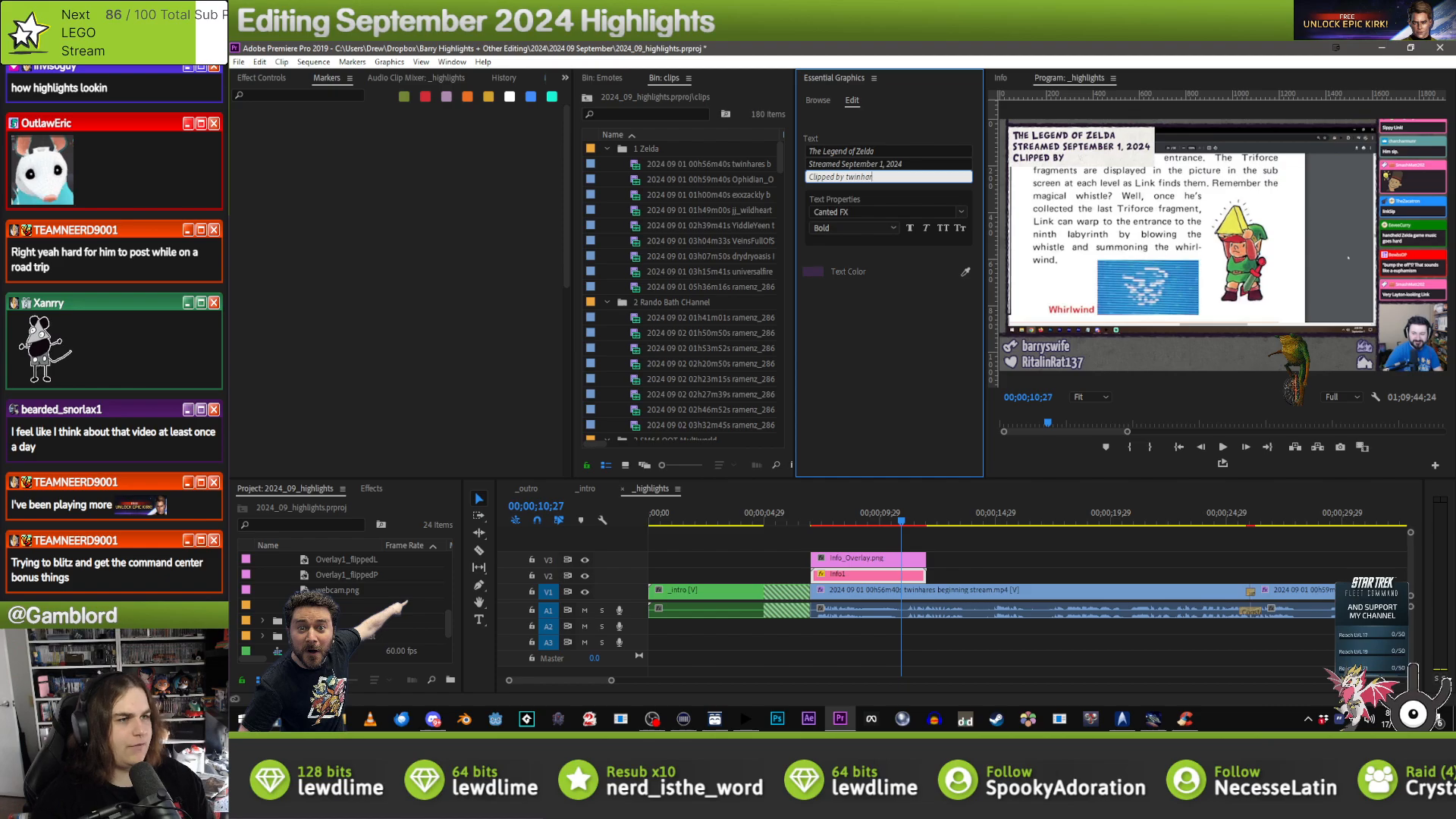
# - Move Essential Graphics between the Markers panel and the clips bin, and adjust the widths so the bin's file names stay readable
pyautogui.moveTo(900, 90); pyautogui.dragTo(587, 154)
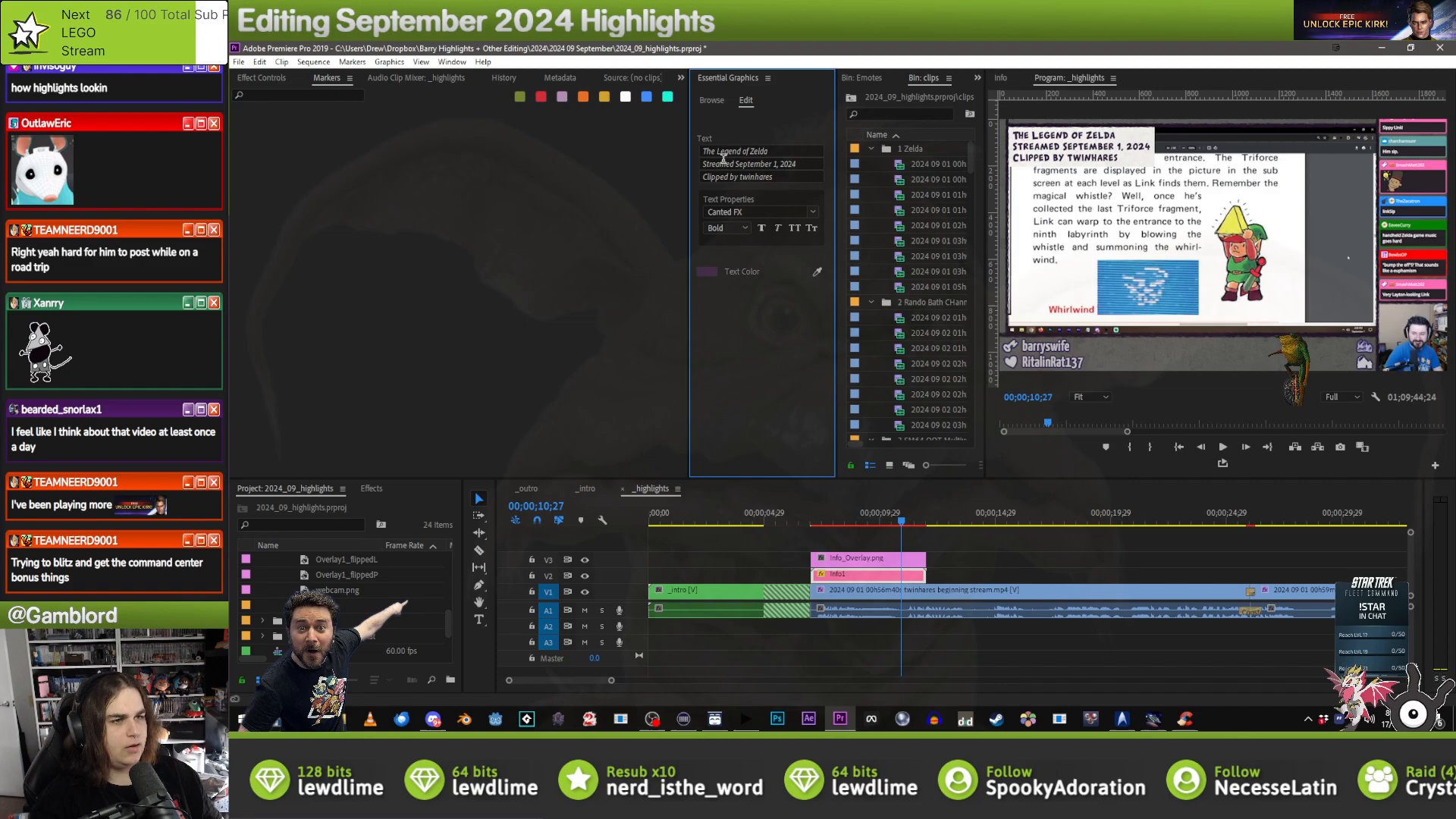
pyautogui.moveTo(687, 164); pyautogui.dragTo(613, 167)
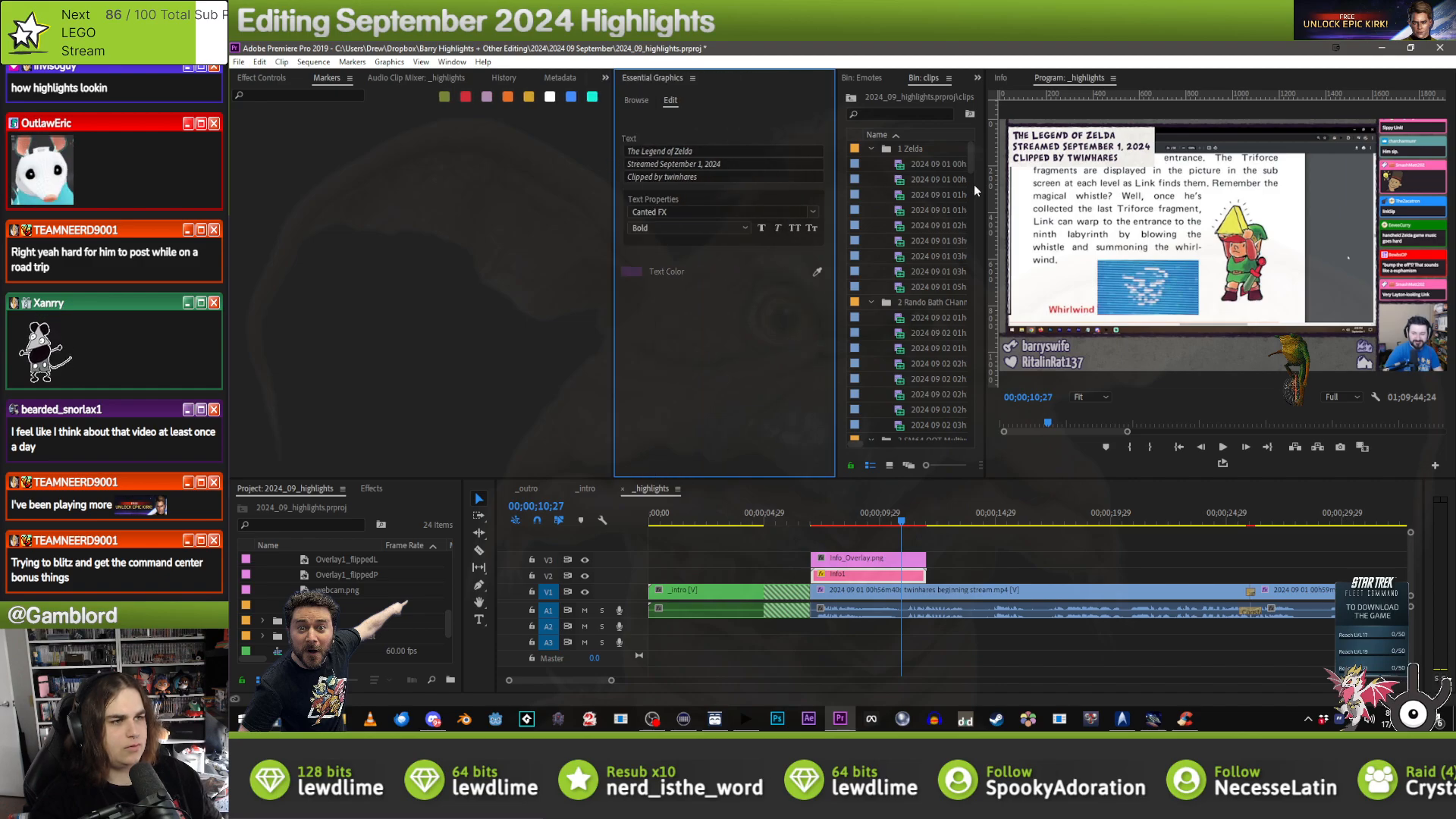
pyautogui.moveTo(834, 183); pyautogui.dragTo(749, 190)
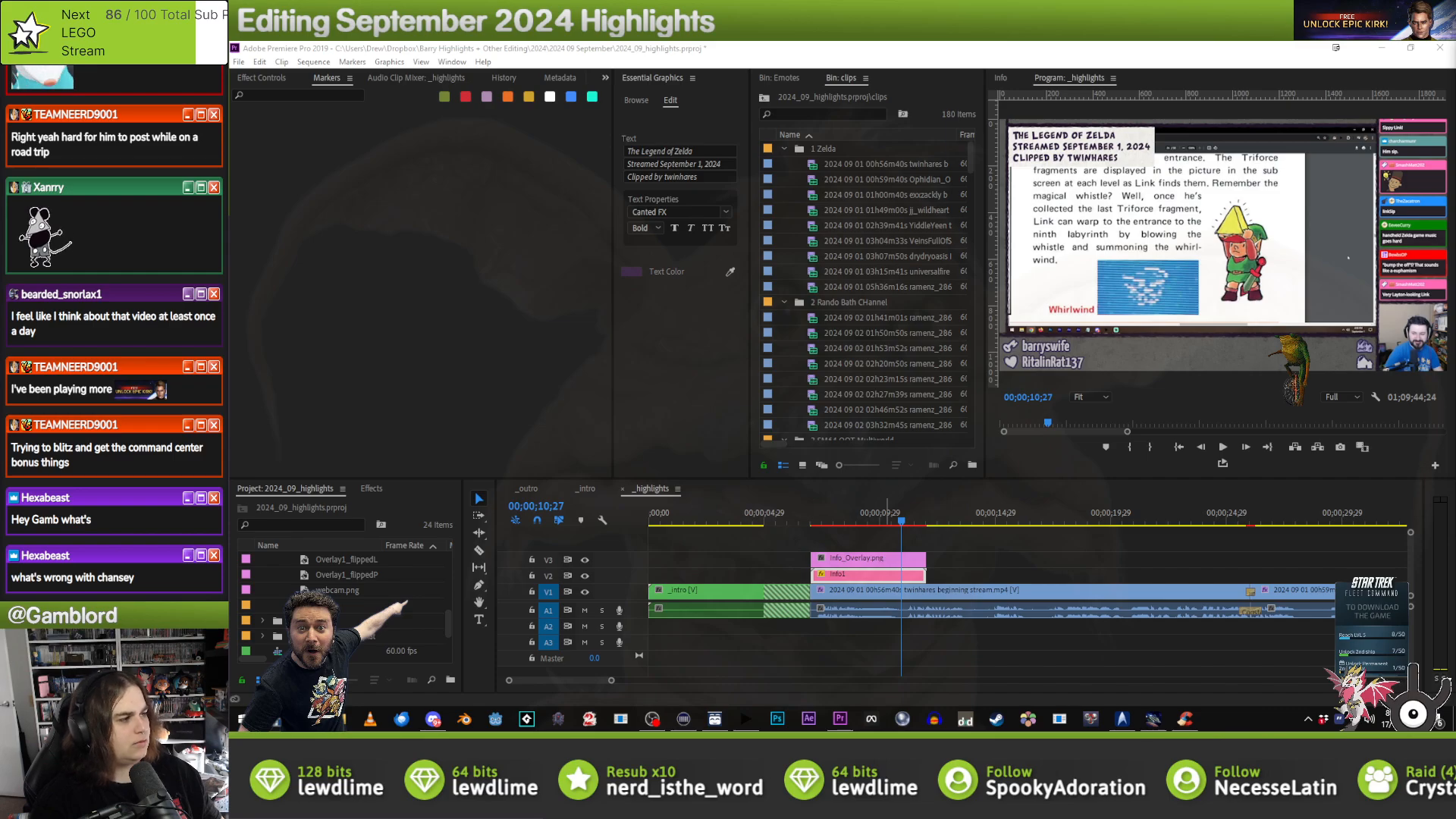
pyautogui.click(761, 44)
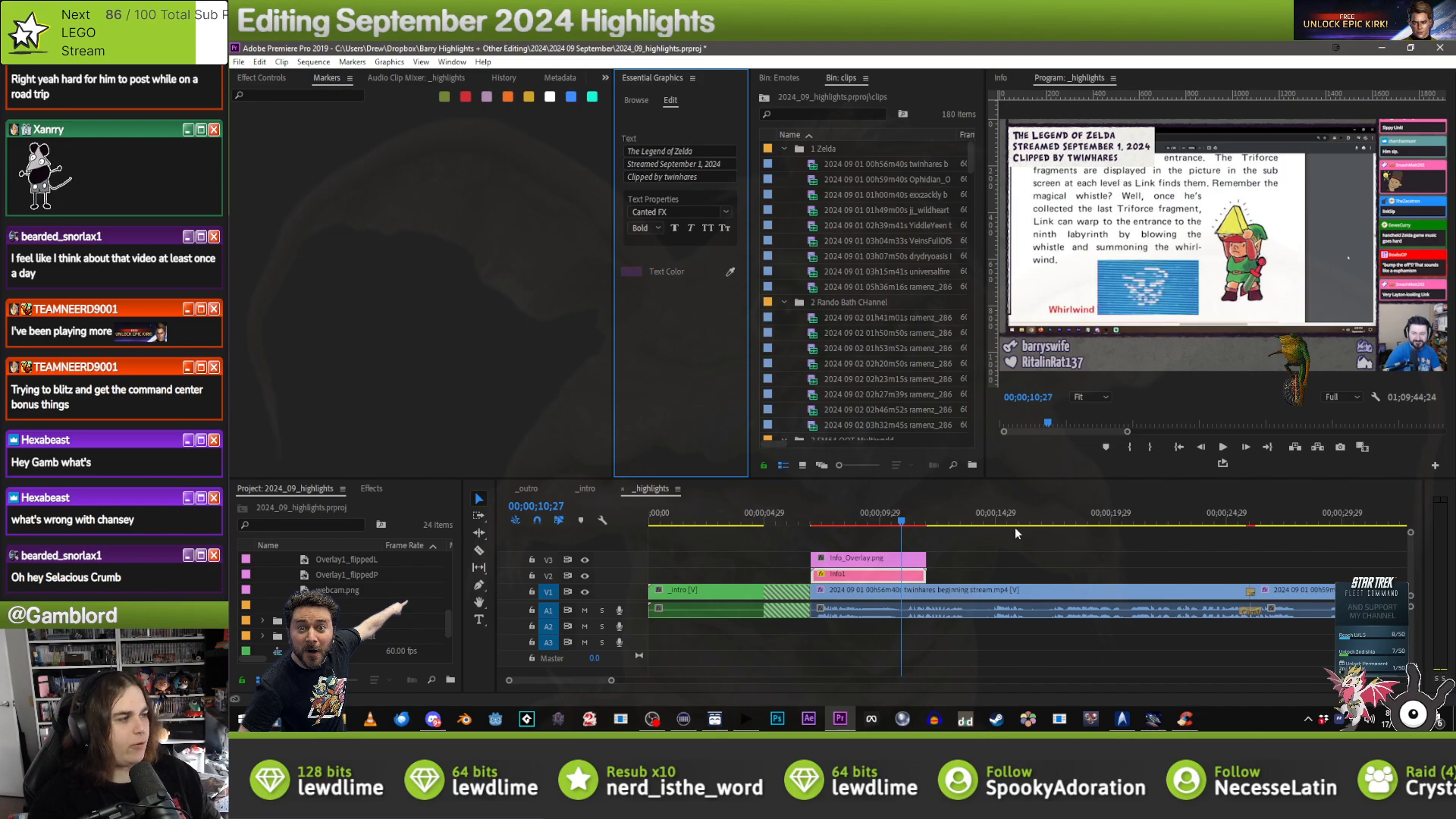
# - Move the playhead to the cut between the first two Zelda clips and lock the V1 track
pyautogui.click(956, 573)
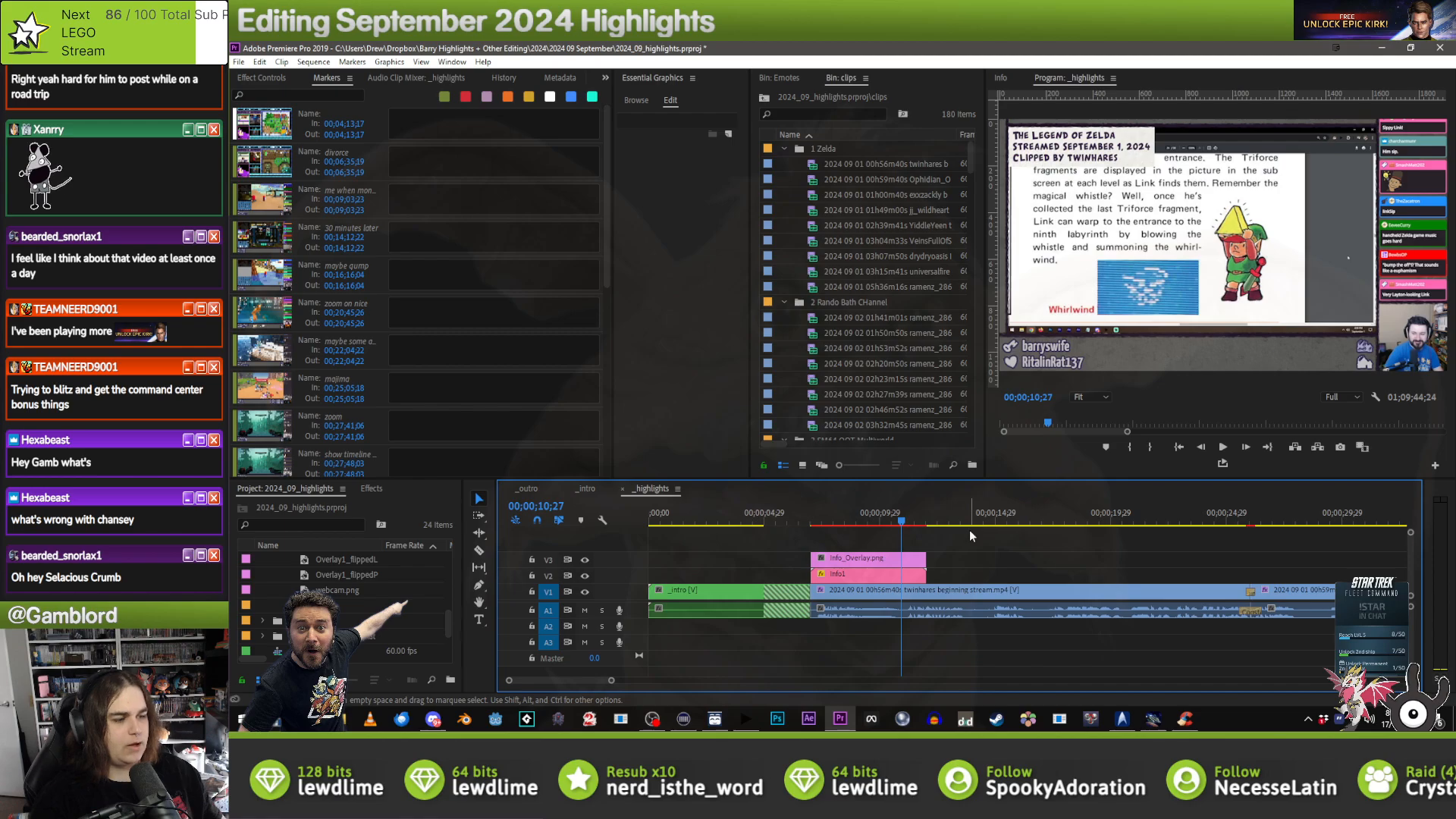
pyautogui.hotkey('shift', 'm')
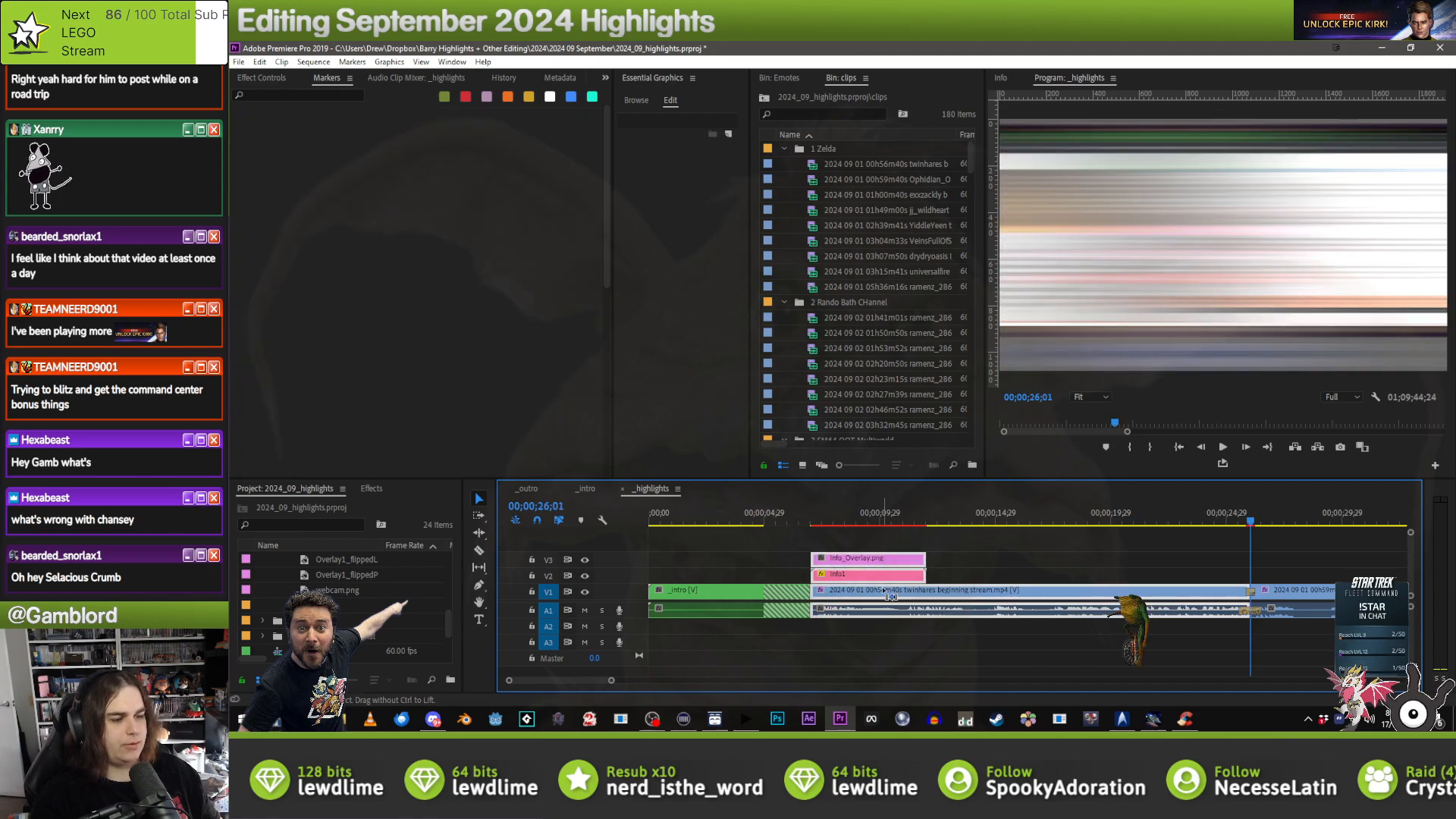
pyautogui.moveTo(943, 561); pyautogui.dragTo(910, 578)
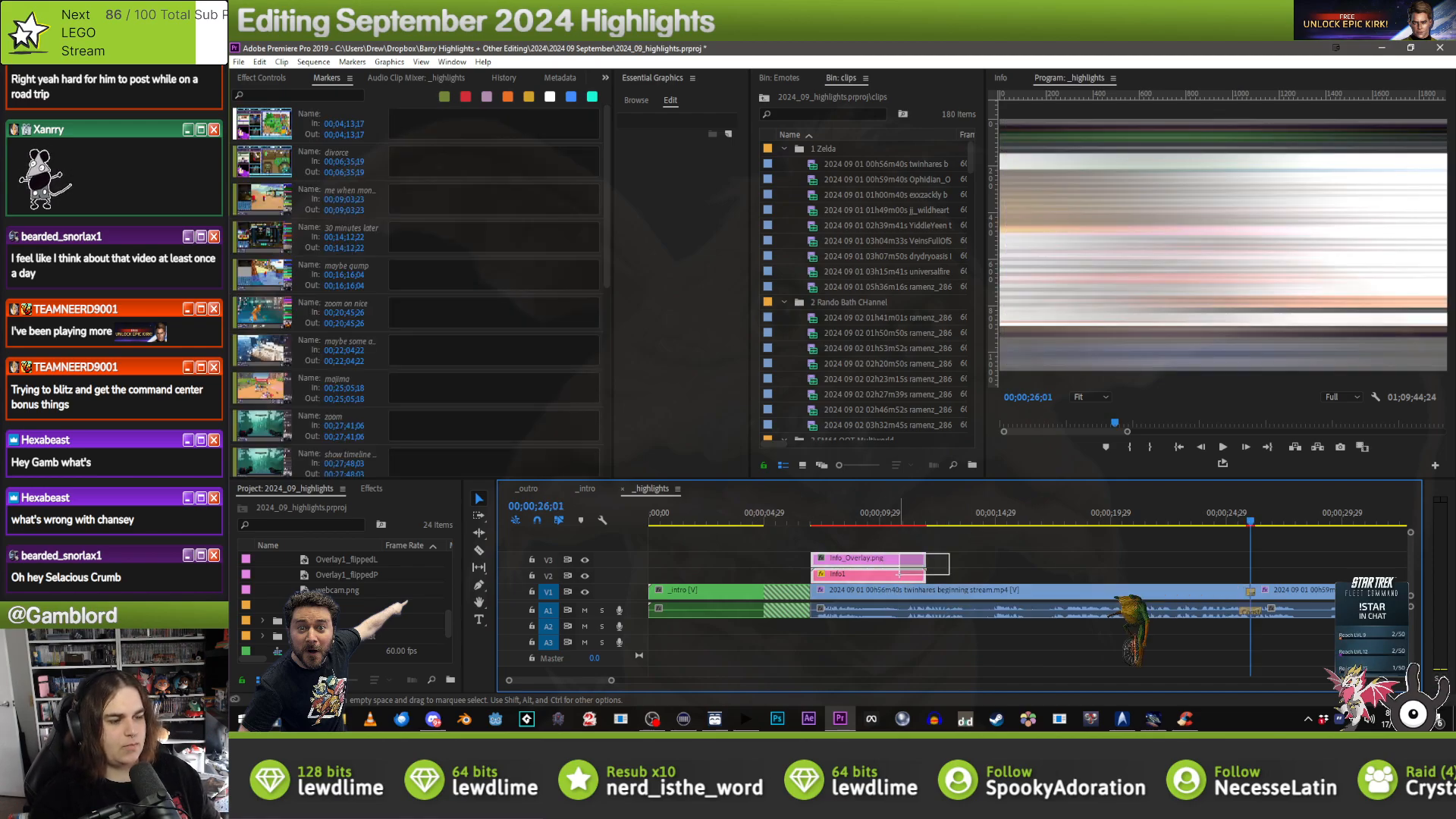
pyautogui.click(533, 592)
pyautogui.click(532, 610)
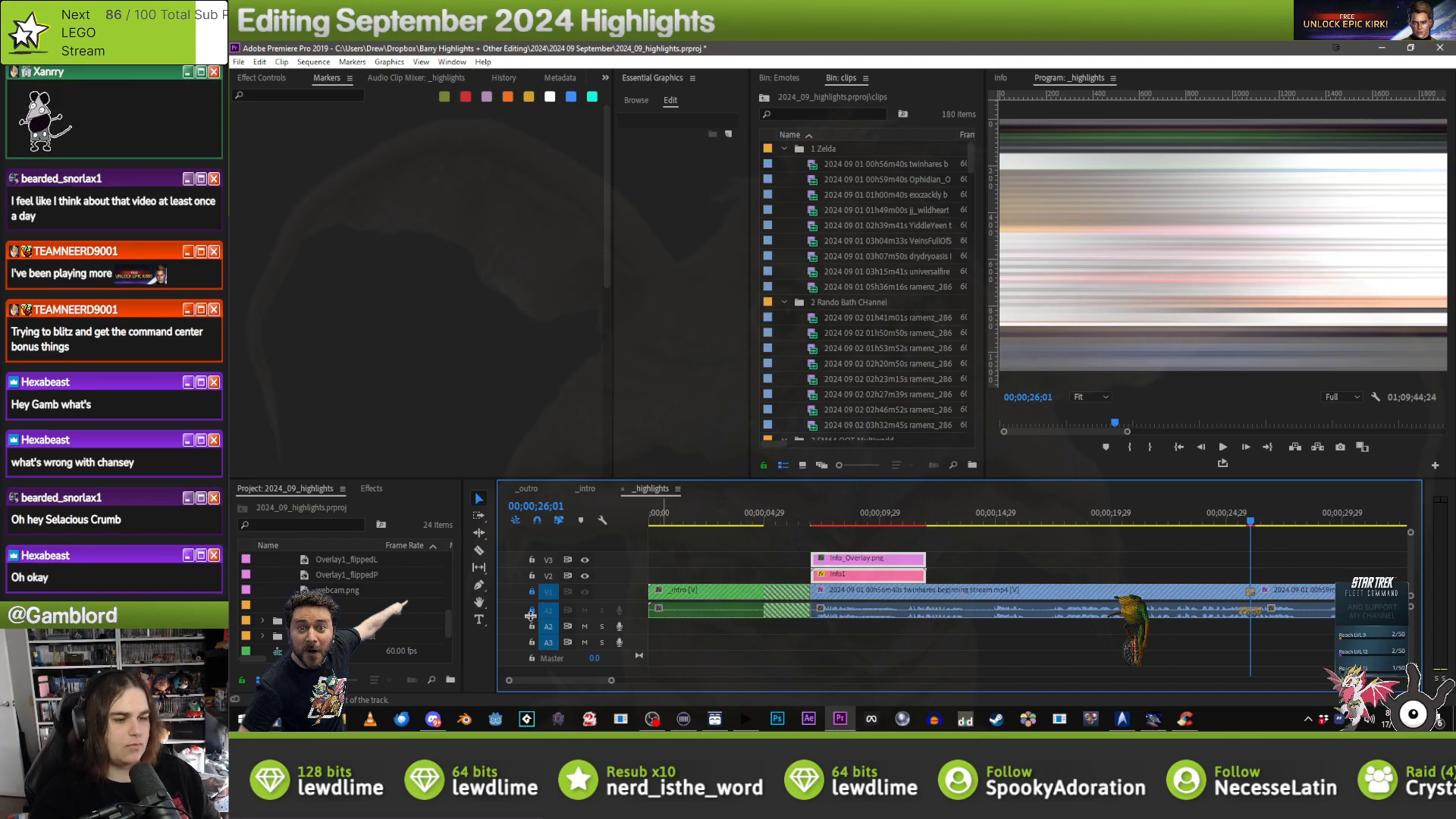
pyautogui.click(1012, 566)
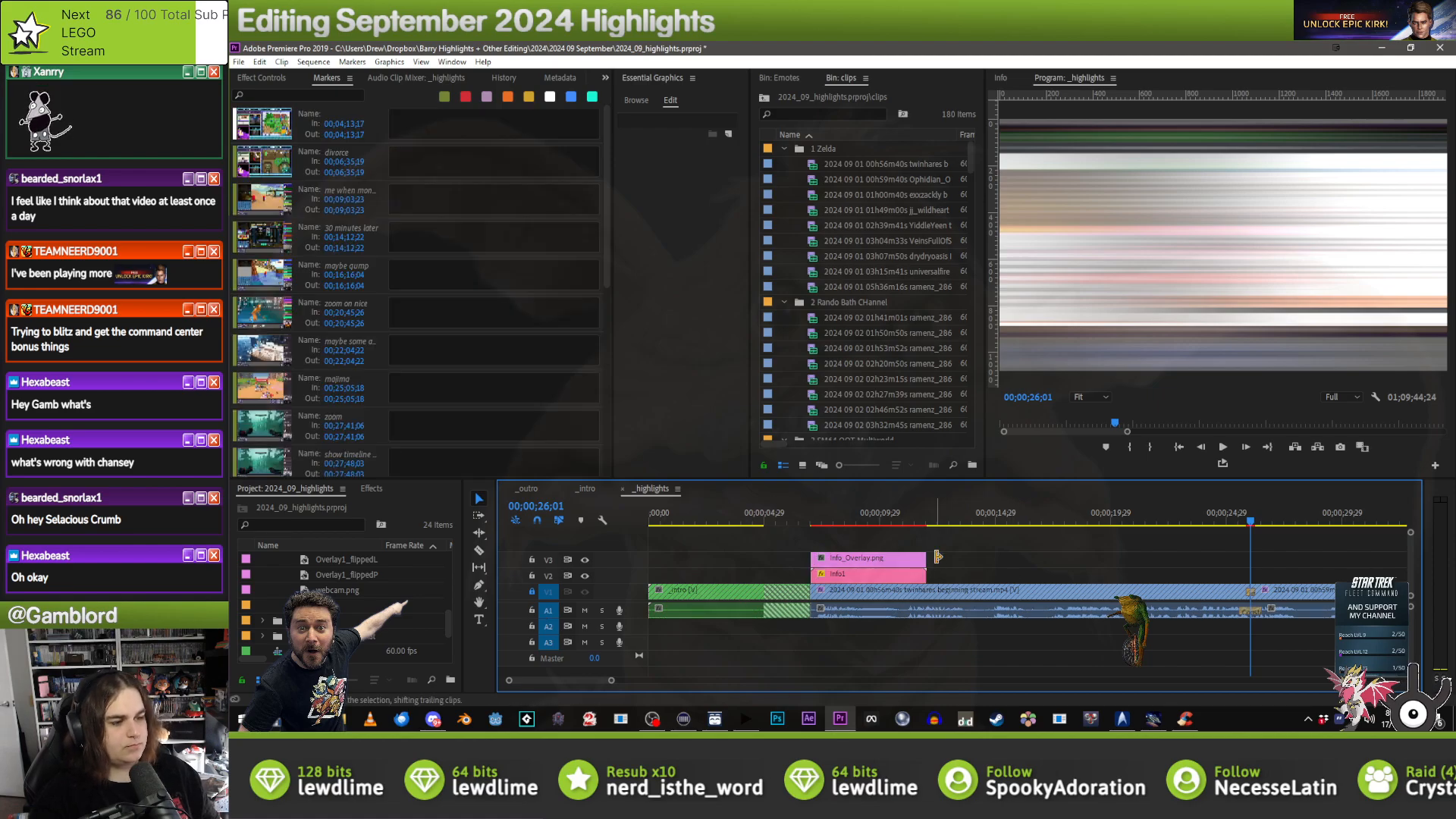
# - Copy the Info_Overlay.png and Info1 pair to the 00h59m40s clip and shift it slightly right of the cut
pyautogui.moveTo(937, 553); pyautogui.dragTo(885, 580)
pyautogui.hotkey('ctrl', 'v')
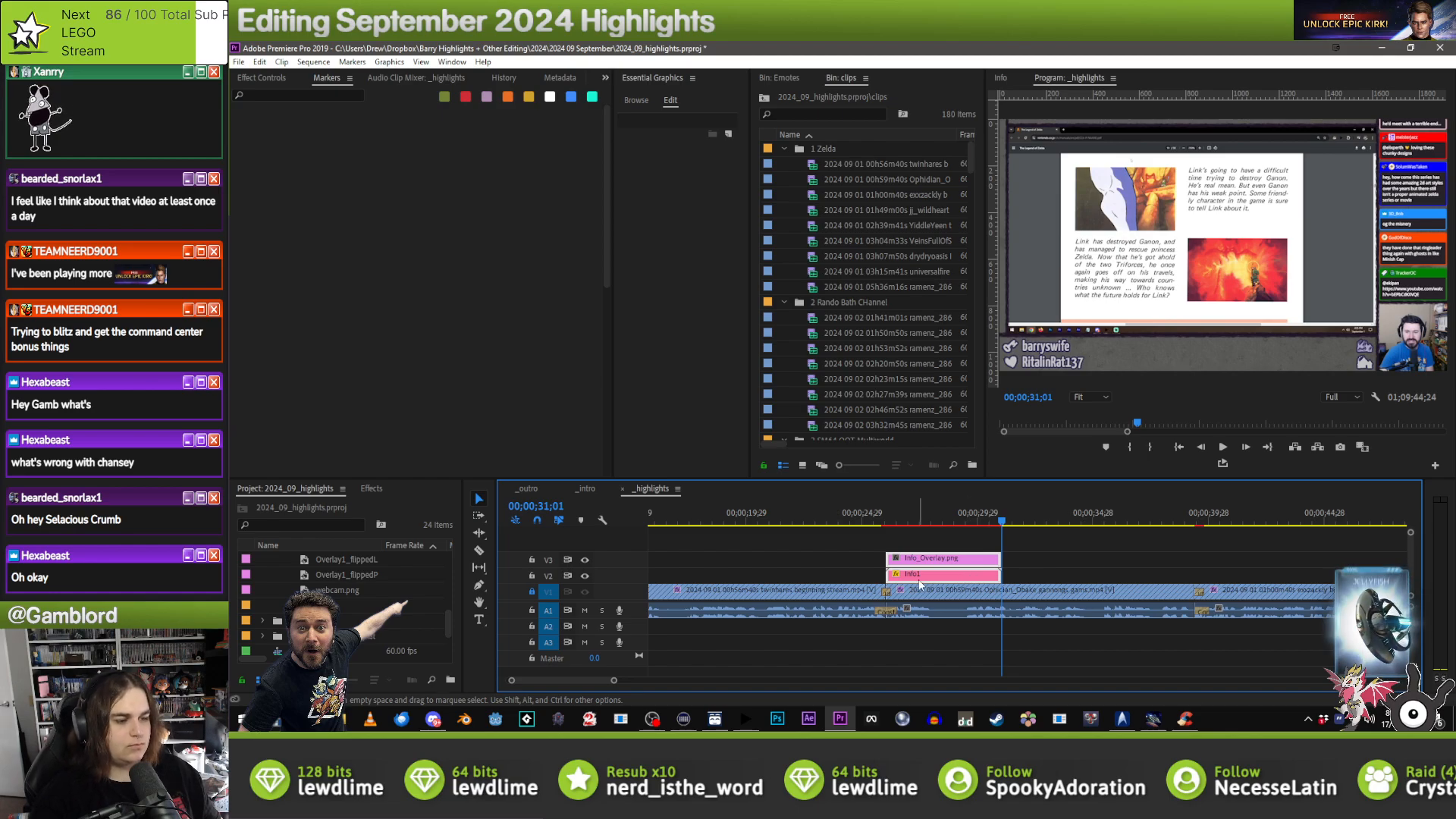
pyautogui.moveTo(963, 580); pyautogui.dragTo(949, 582)
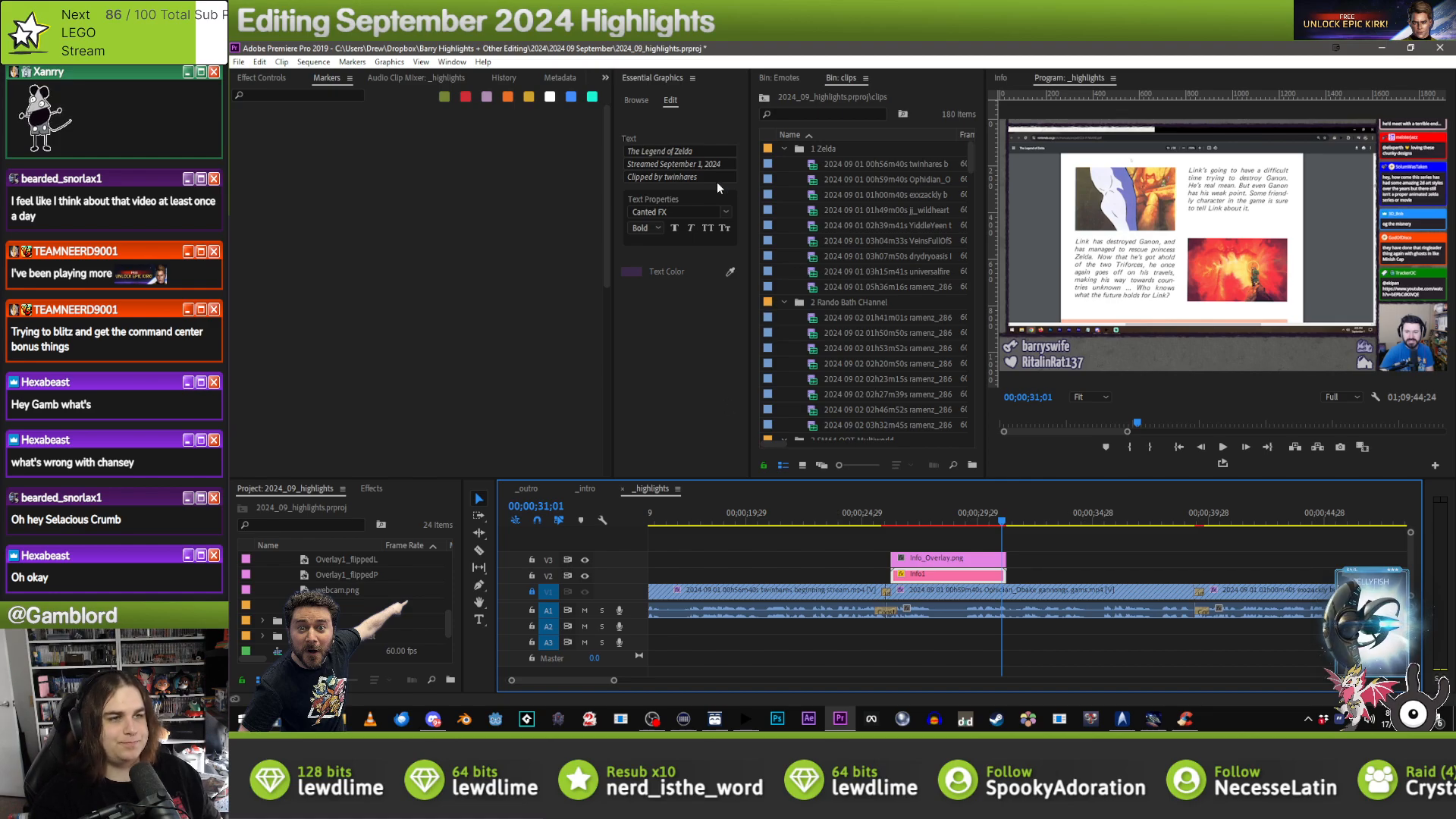
# - Clear the username after "Clipped by" in the pasted Info1 graphic and copy the overlay pair for reuse
pyautogui.moveTo(716, 179); pyautogui.dragTo(665, 168)
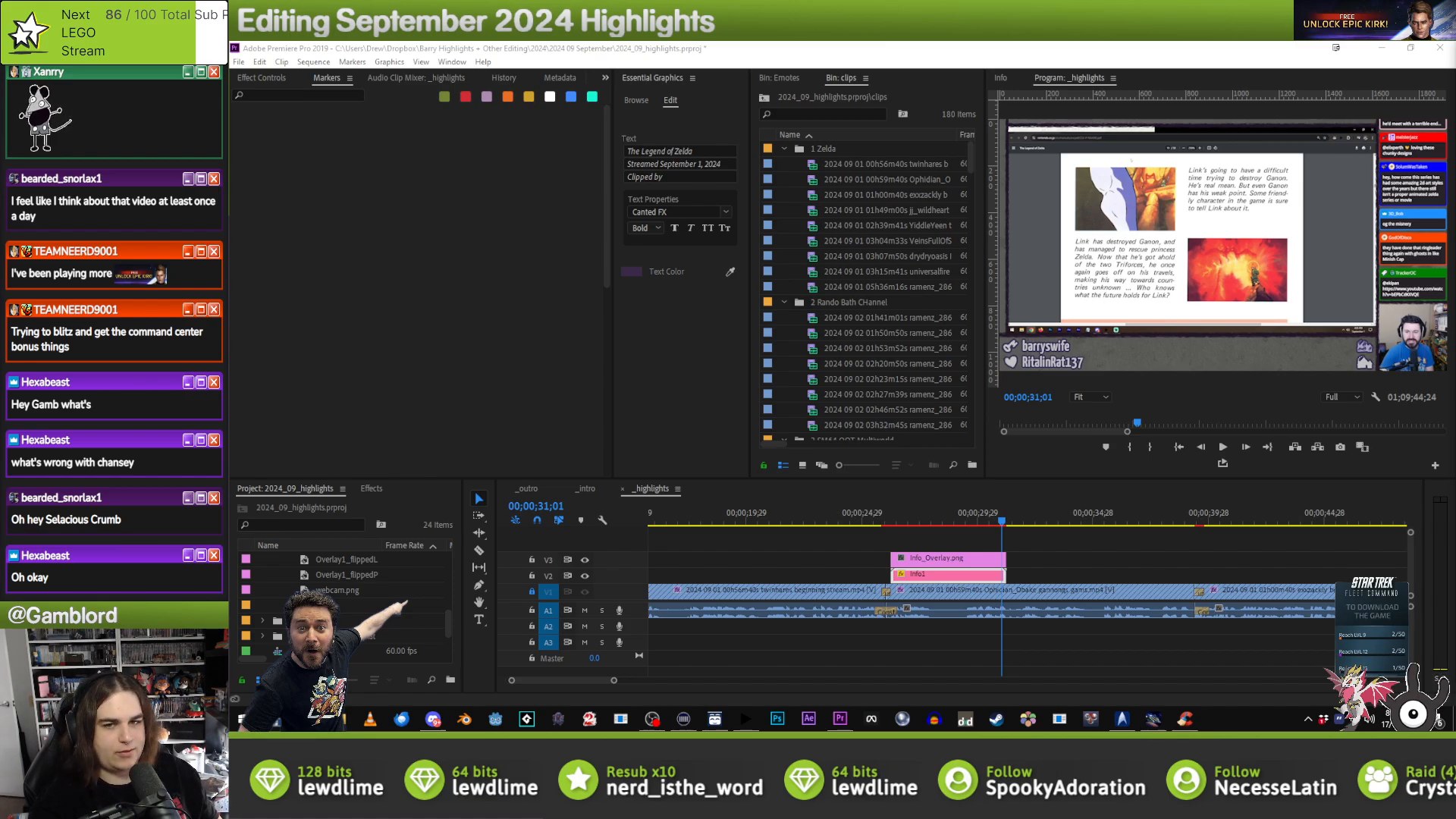
pyautogui.click(791, 43)
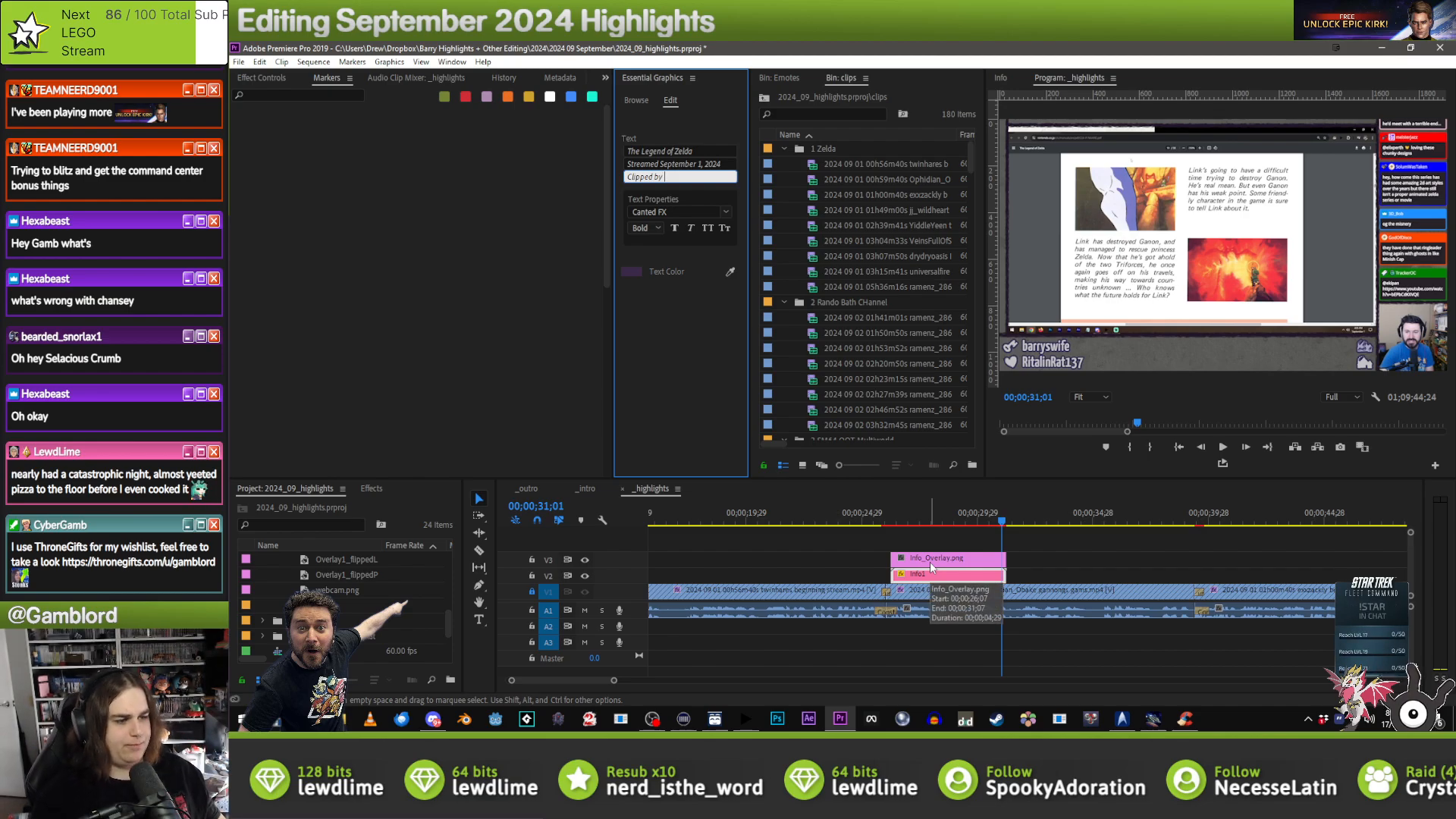
pyautogui.click(942, 510)
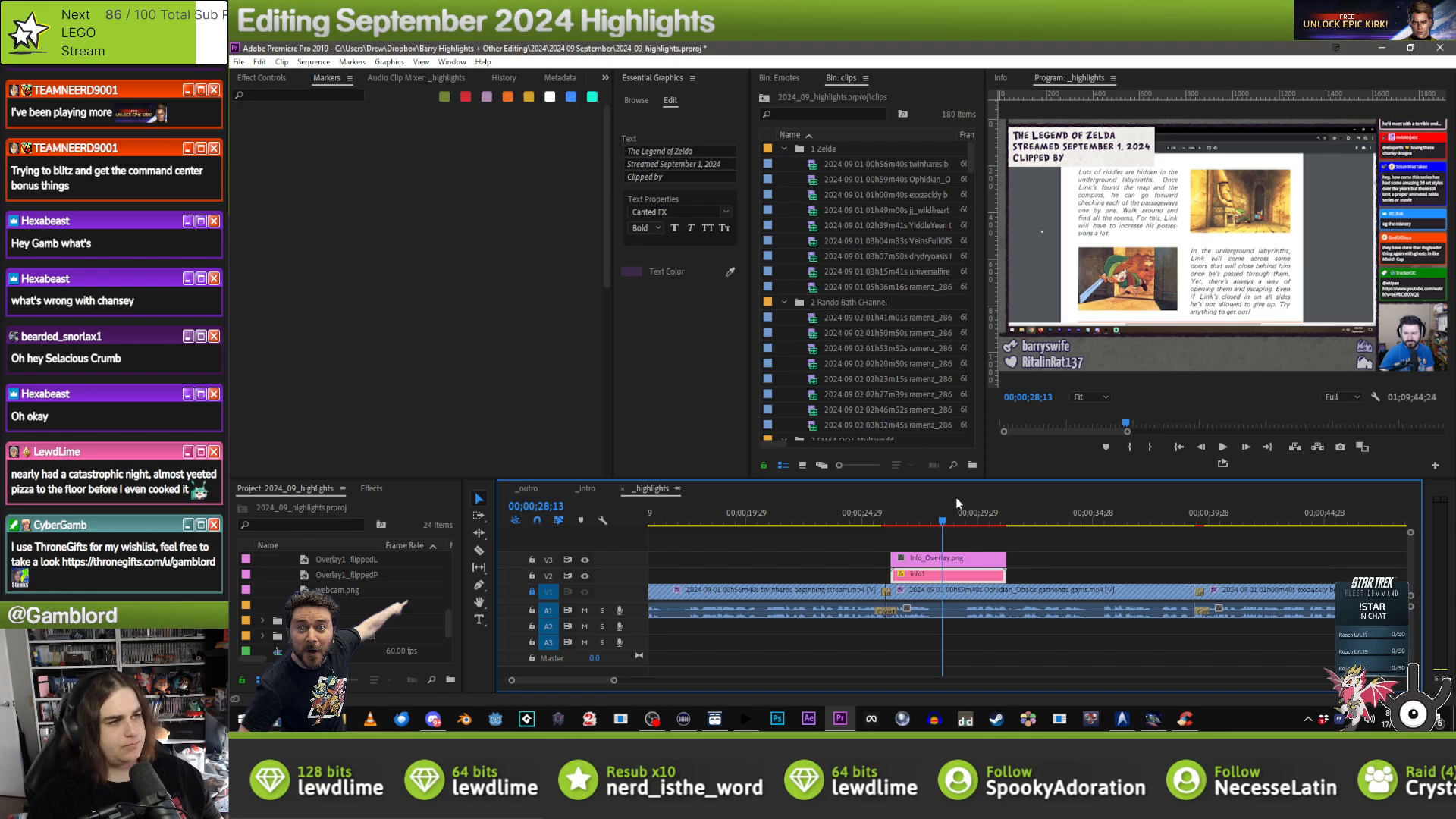
pyautogui.moveTo(1025, 539); pyautogui.dragTo(982, 576)
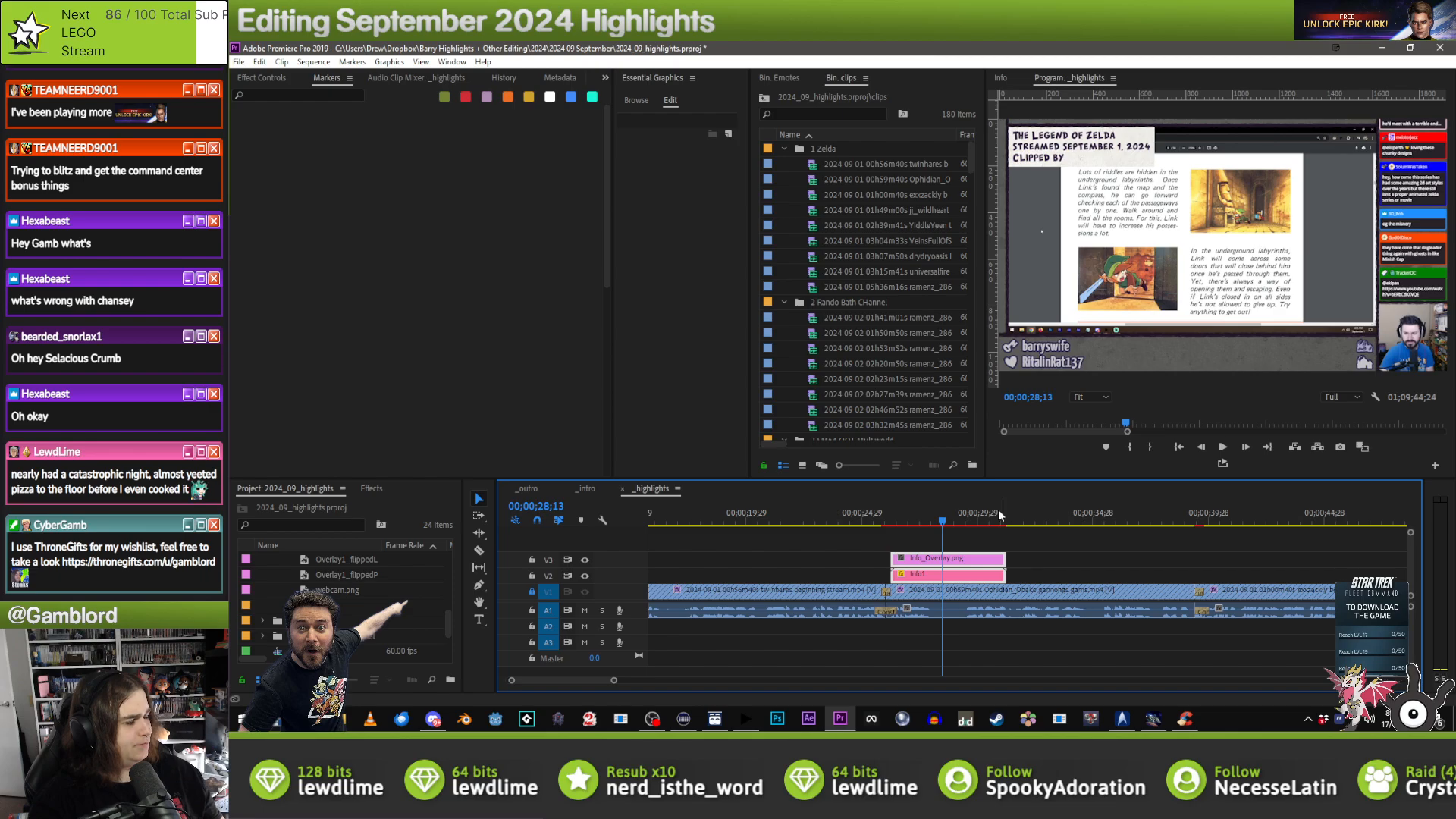
pyautogui.click(961, 579)
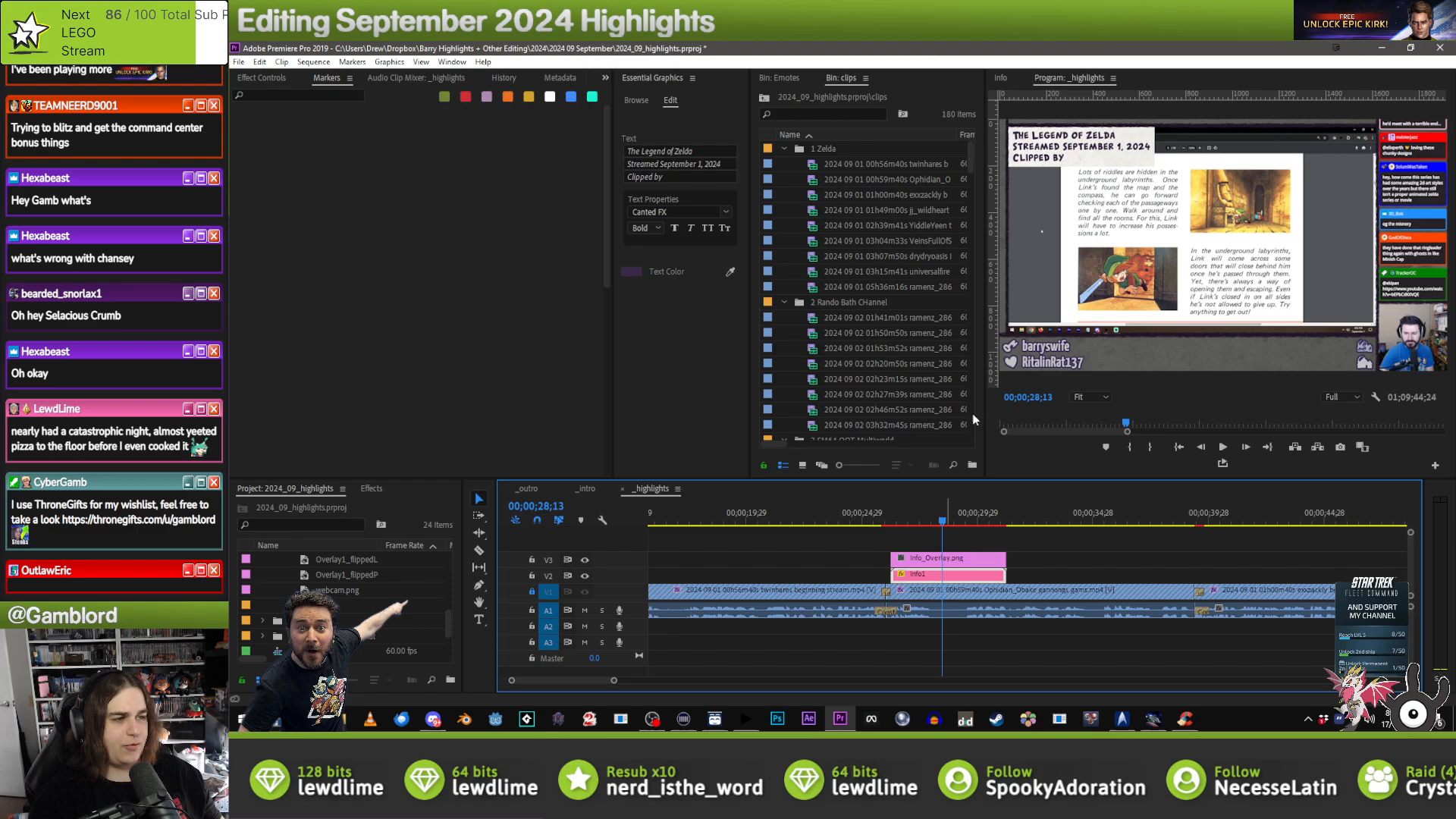
pyautogui.click(696, 184)
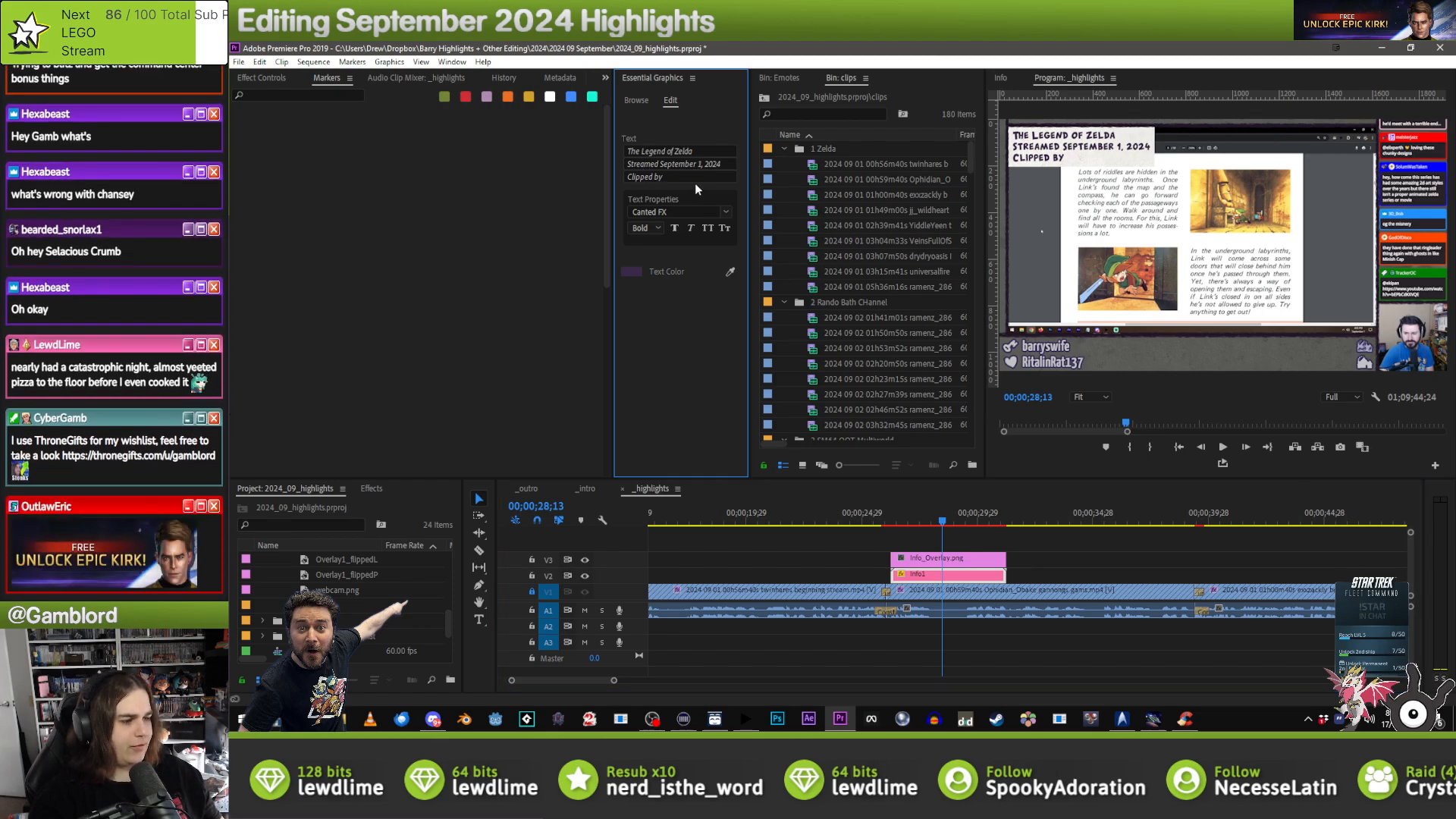
pyautogui.press('h')
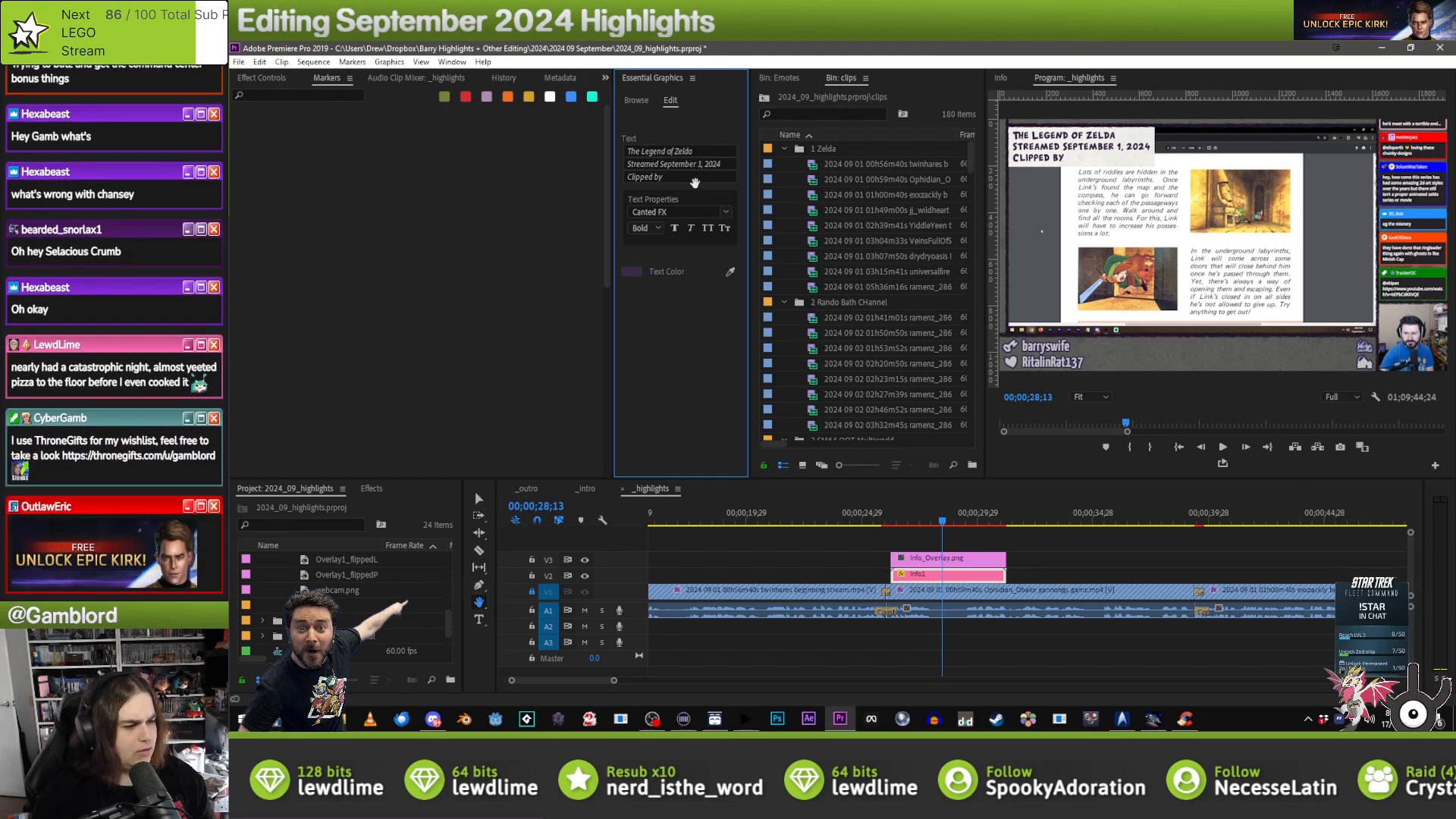
pyautogui.press('b')
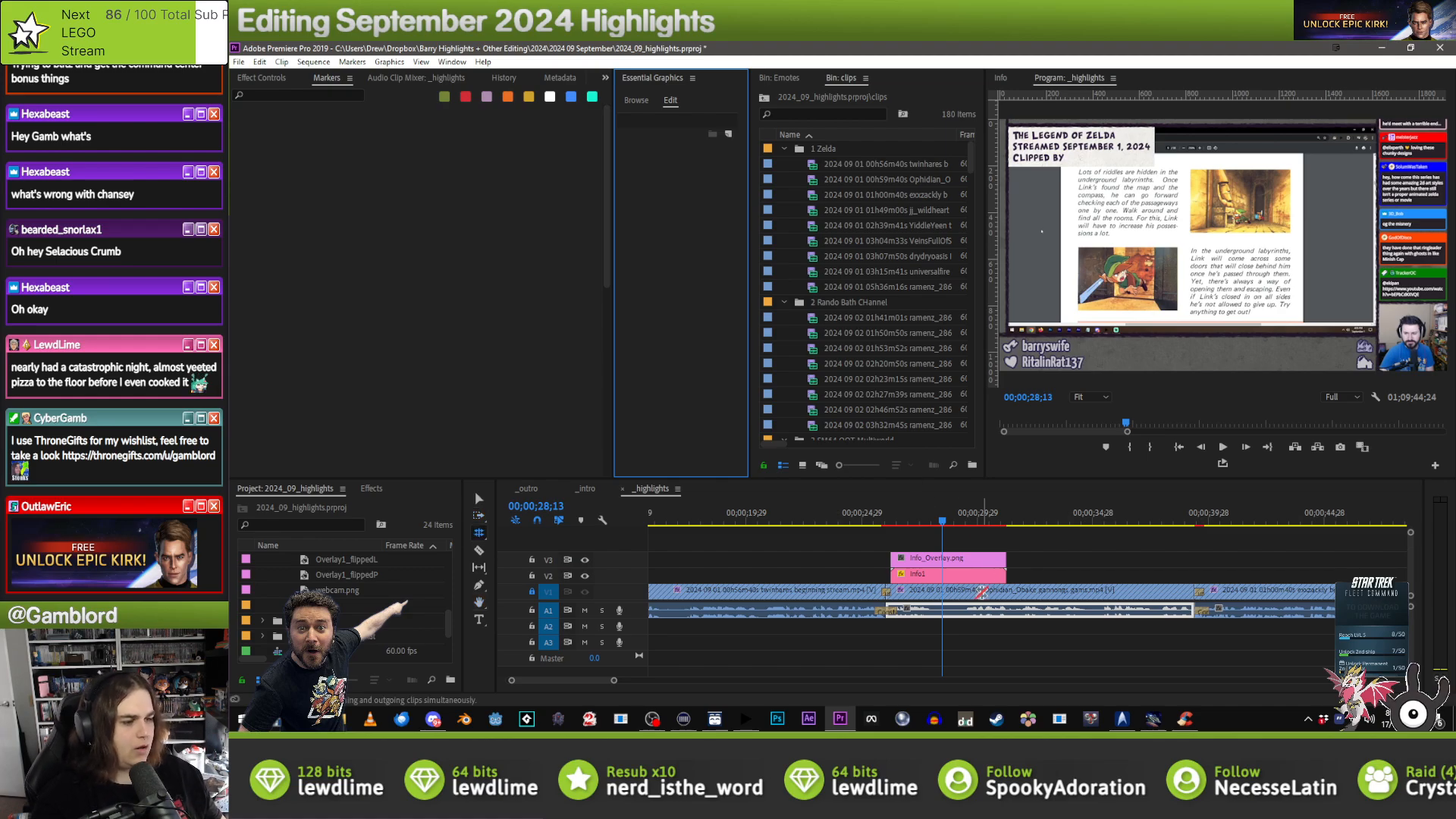
# - Add the 00h59m40s clip's clipper username, taken from its file name, after "Clipped by" in its Info1 graphic
pyautogui.click(978, 582)
pyautogui.click(475, 490)
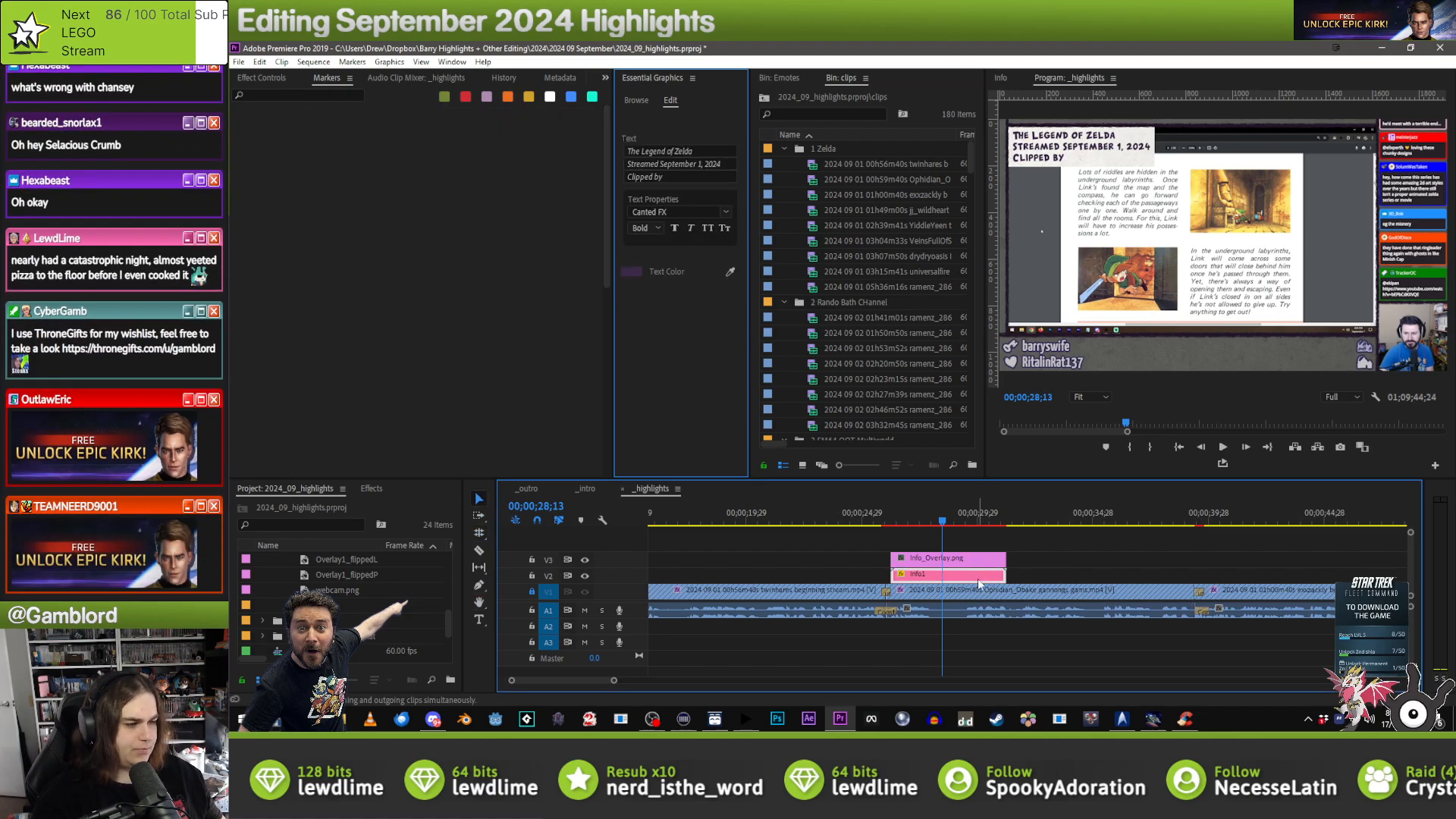
pyautogui.click(680, 171)
pyautogui.write('Ophidian')
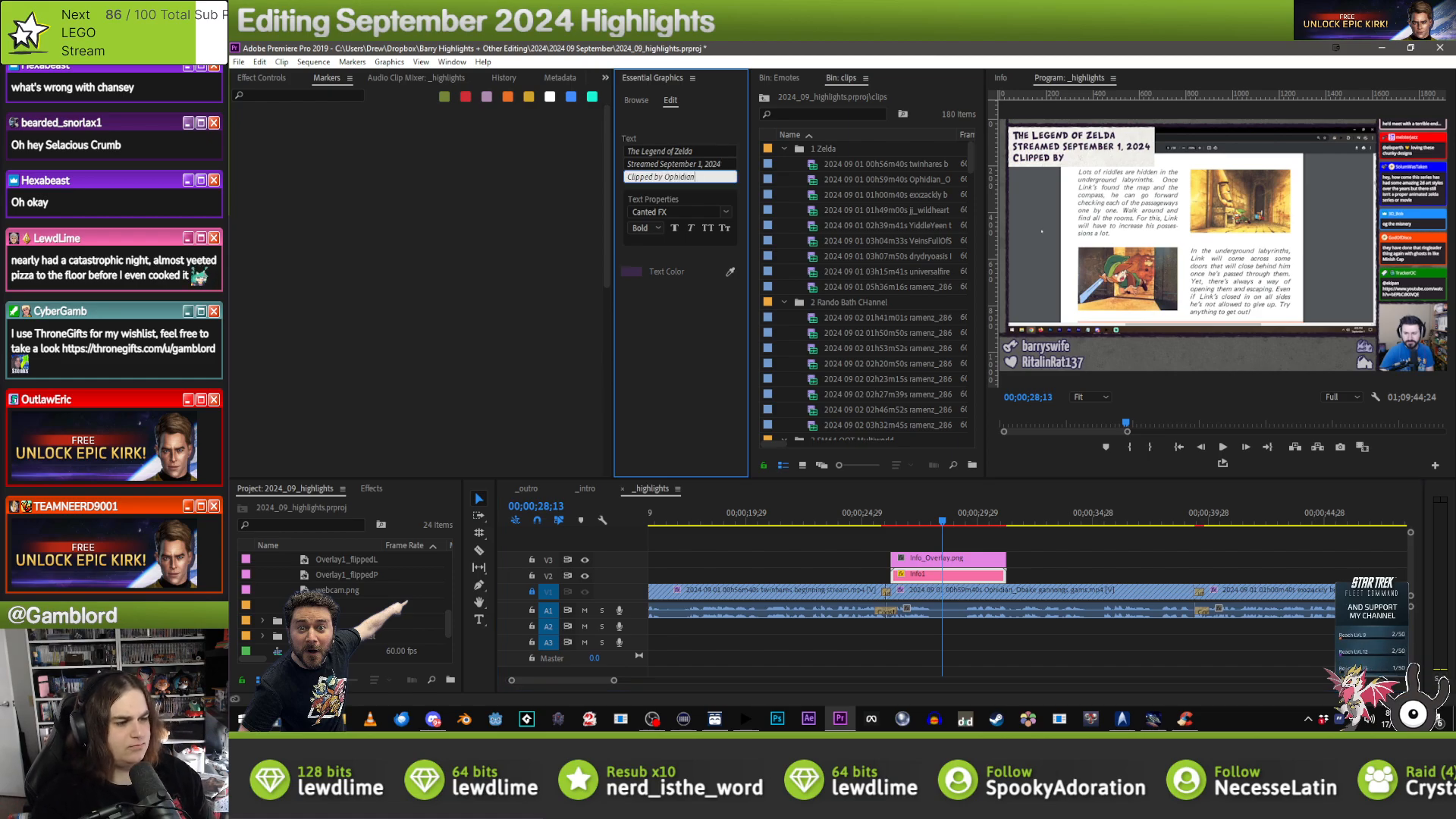
pyautogui.write('_Obake')
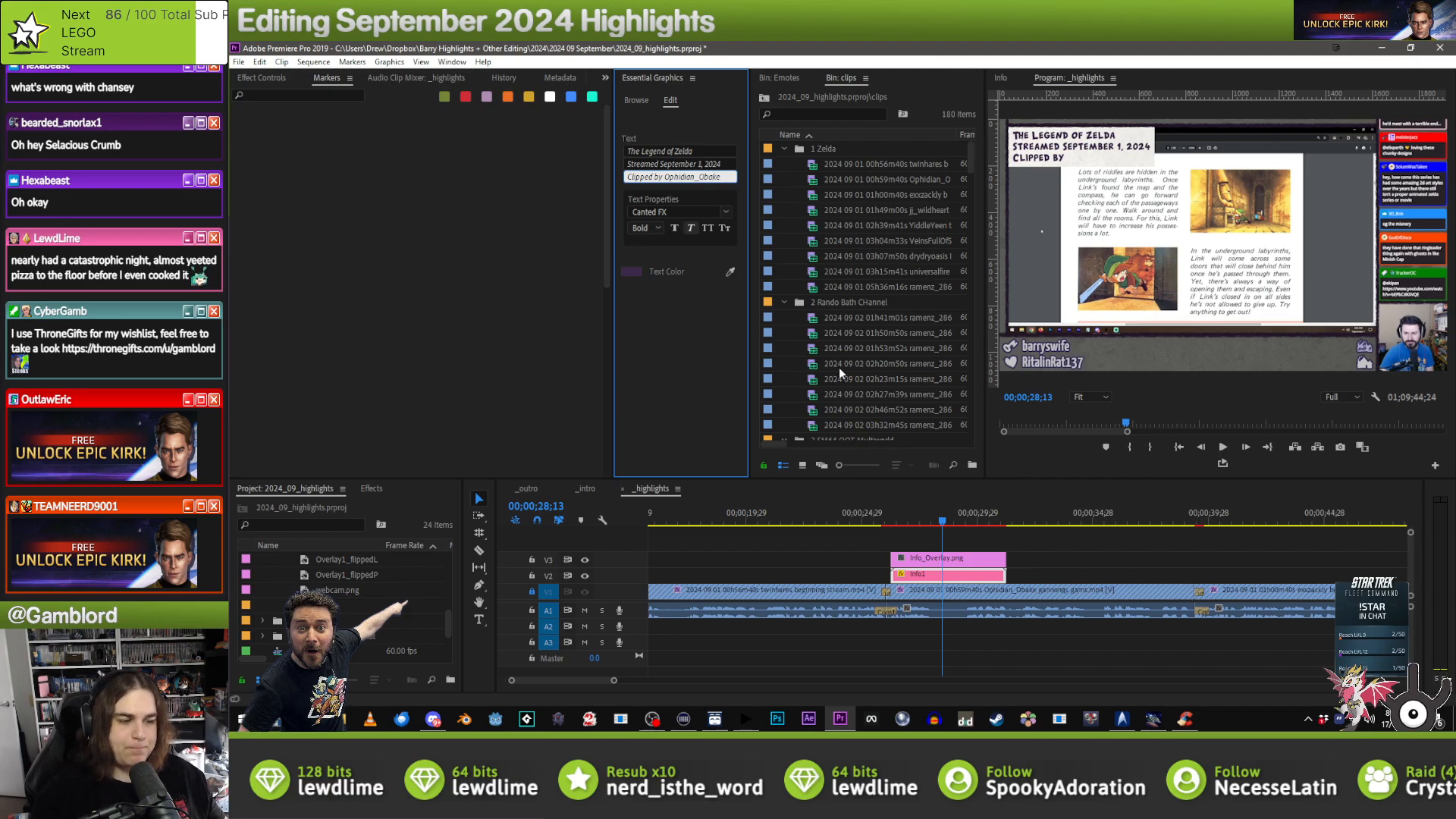
pyautogui.click(1133, 591)
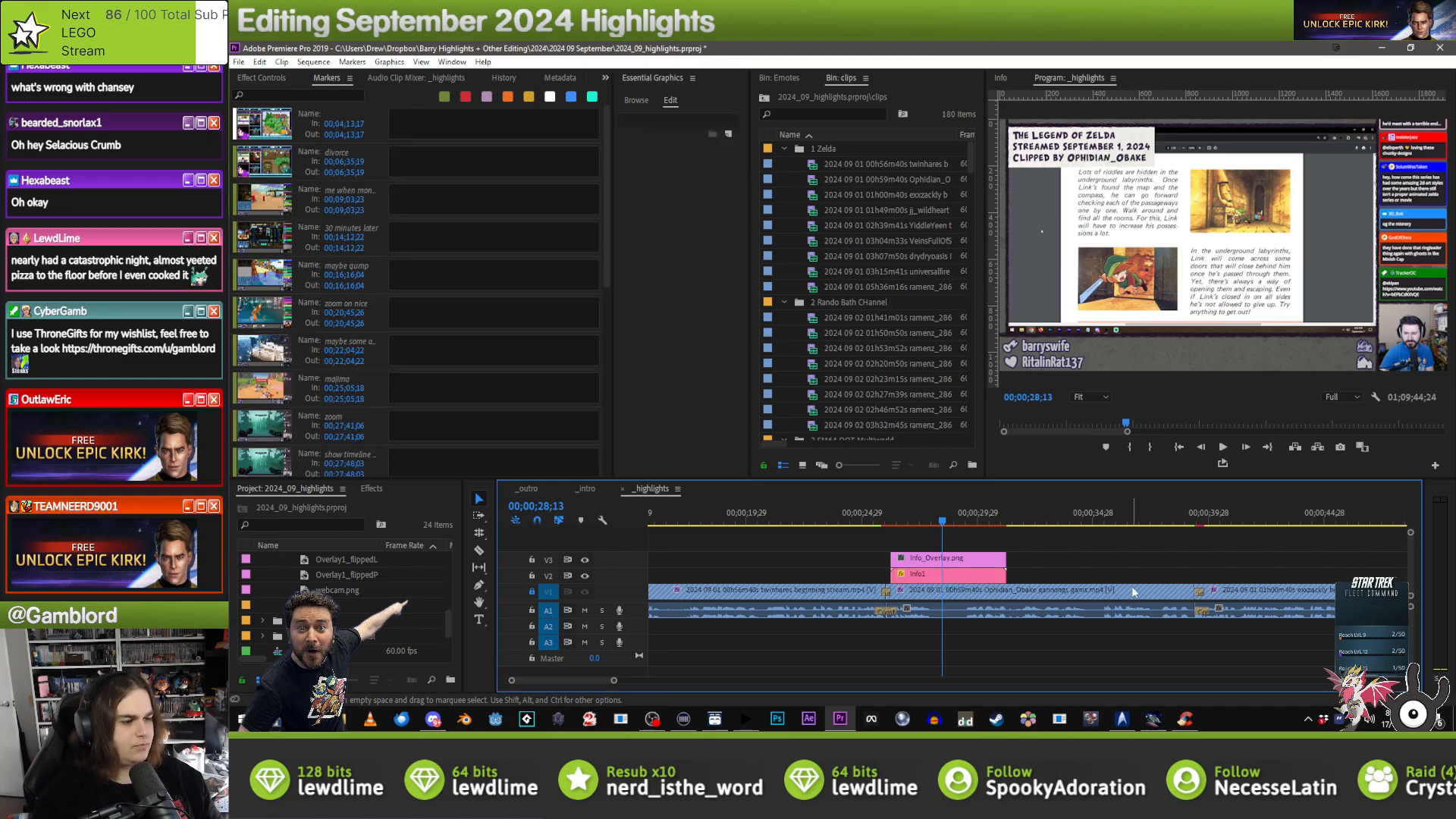
# - Paste the overlay pair just after the start of the 01h00m40s clip and add its clipper's username after "Clipped by"
pyautogui.press('Down')
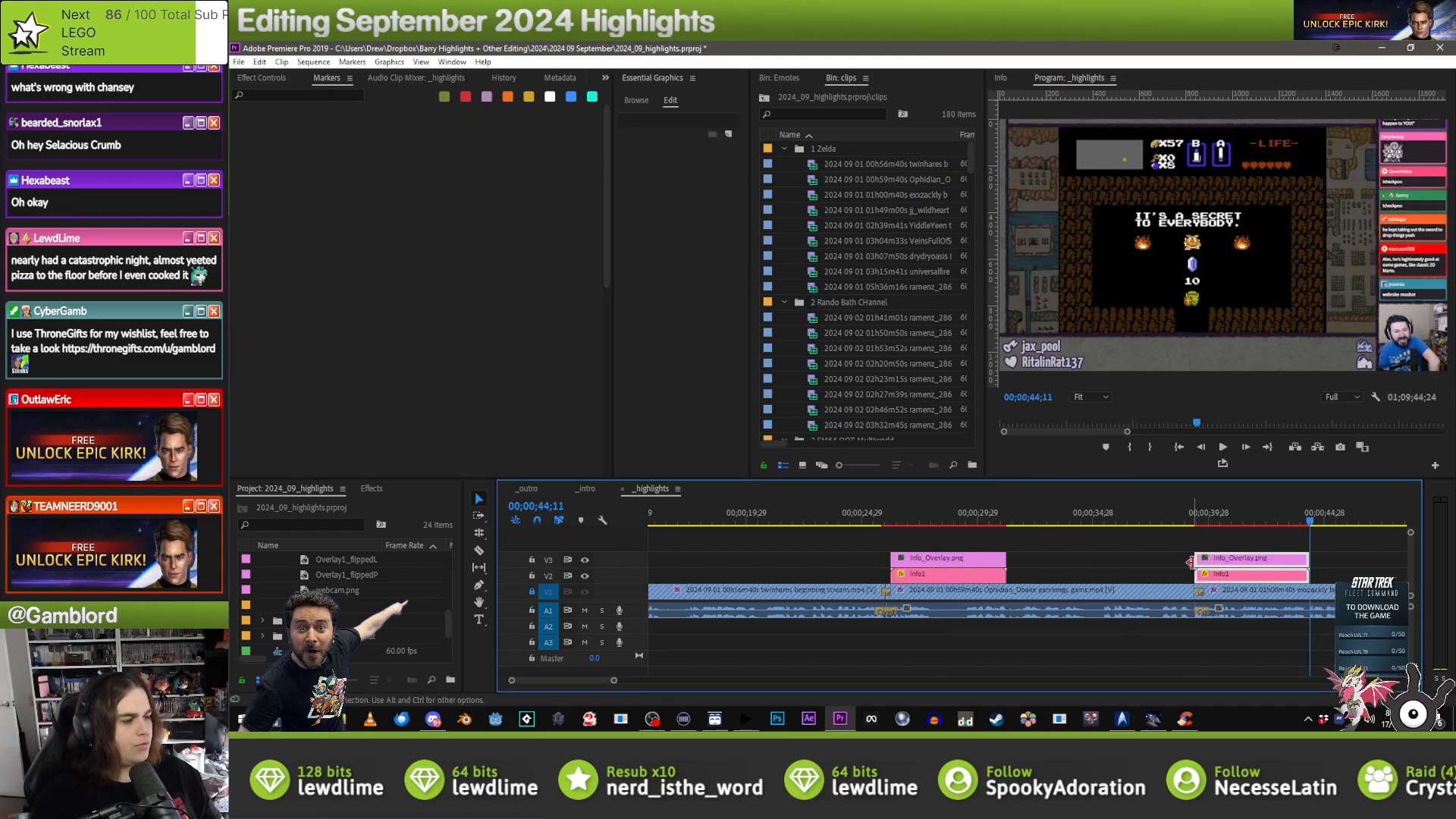
pyautogui.hotkey('ctrl', 'v')
pyautogui.moveTo(1214, 583); pyautogui.dragTo(1225, 583)
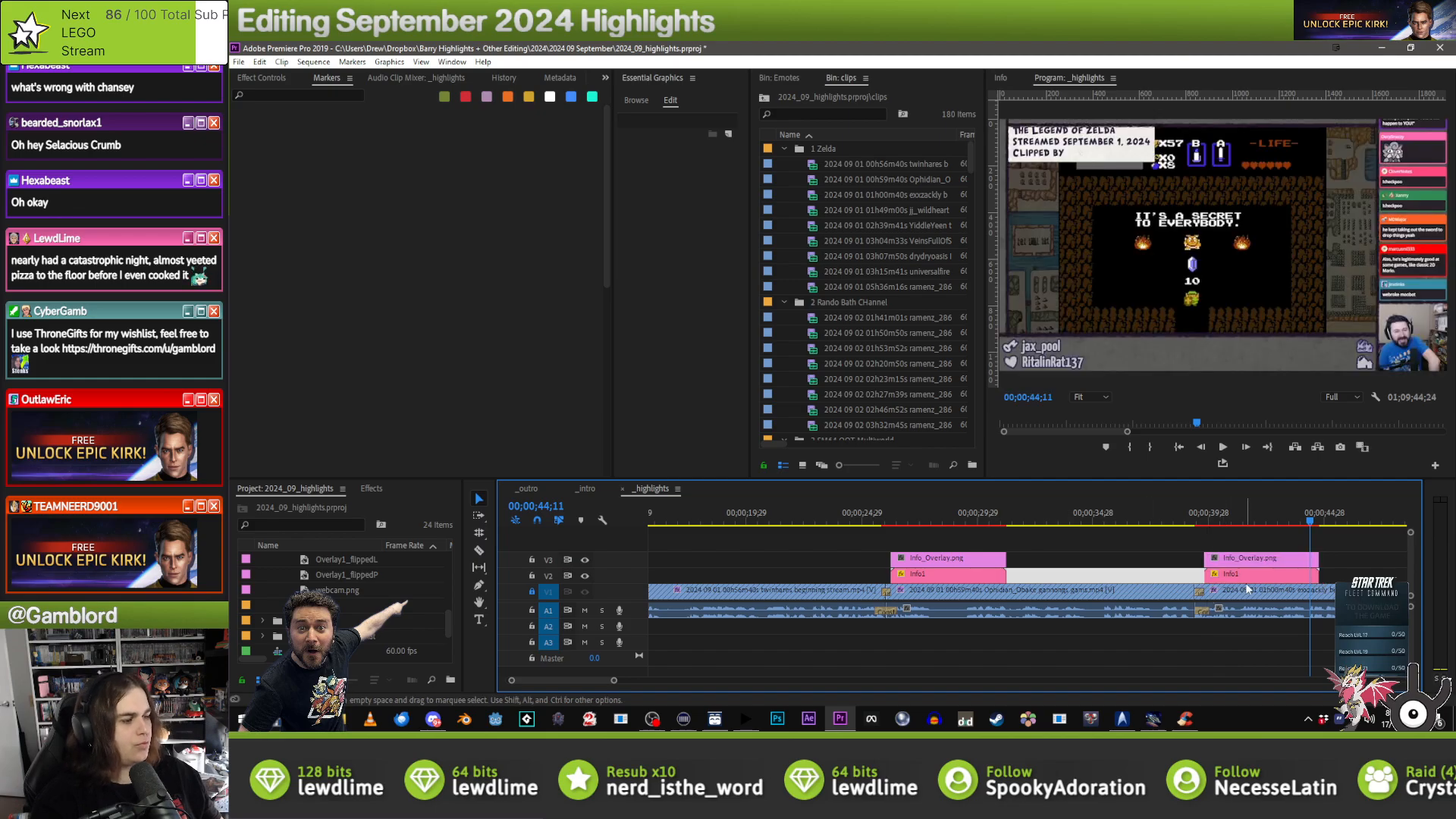
pyautogui.click(688, 173)
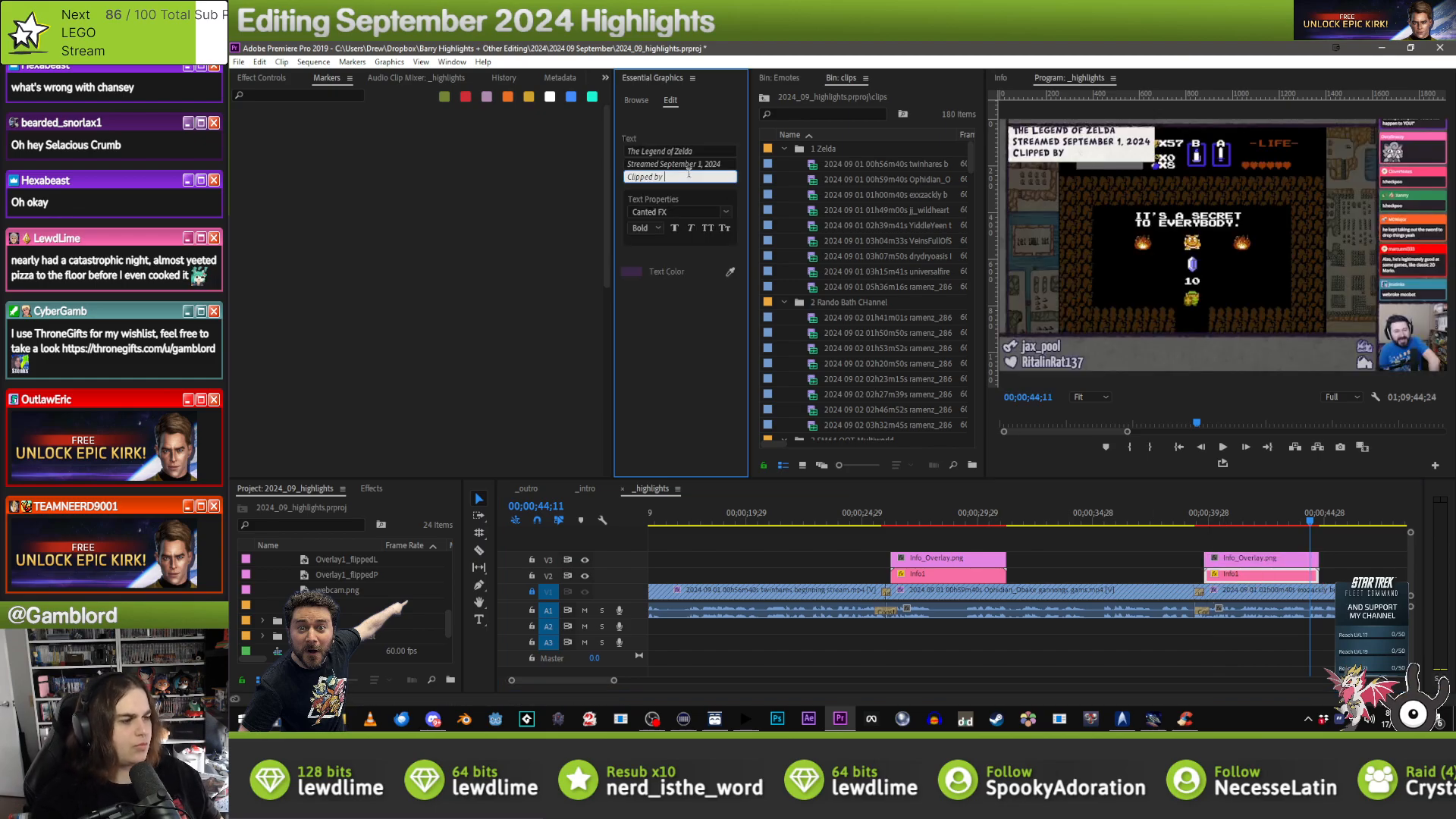
pyautogui.write('exxzackly')
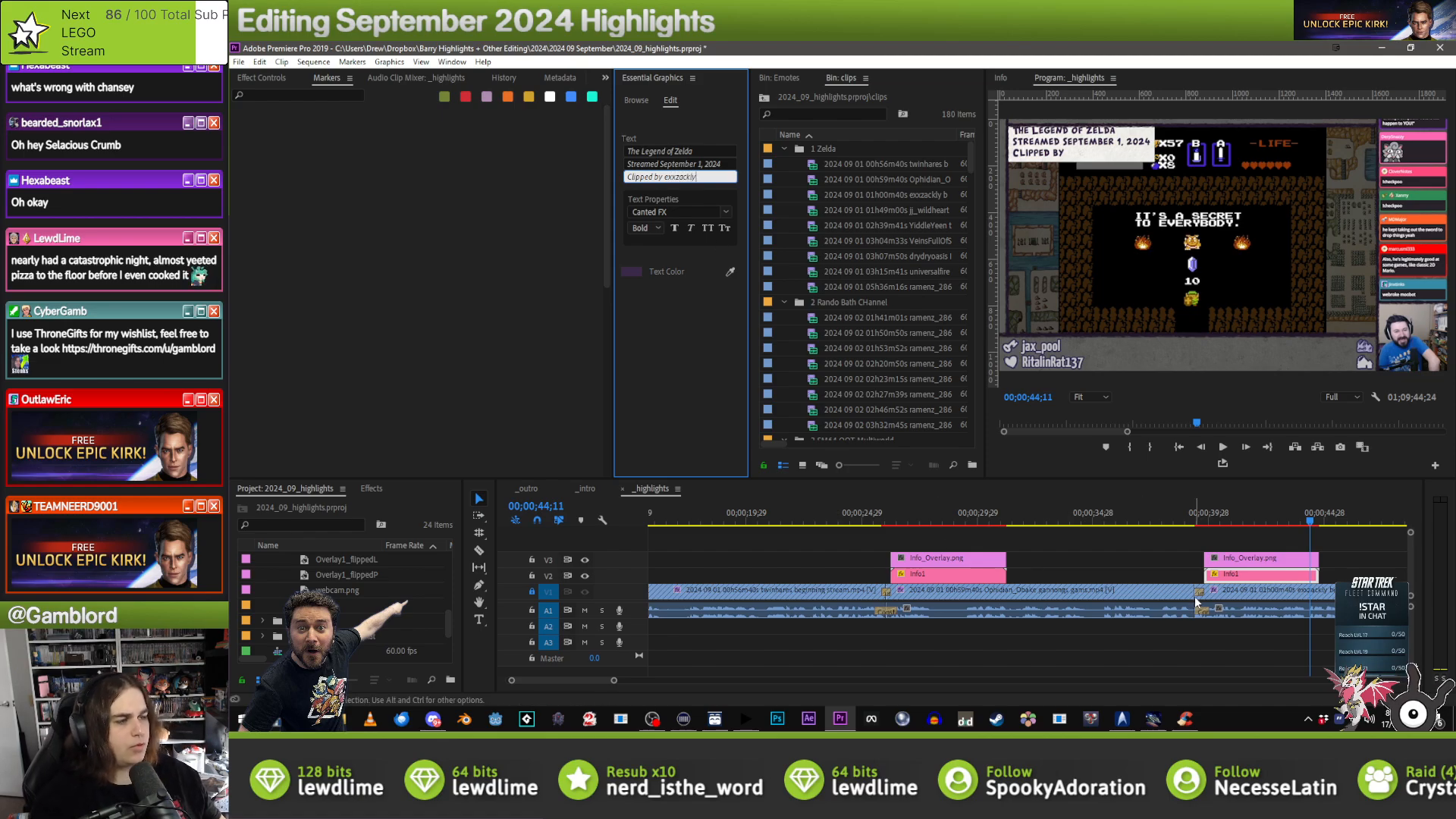
pyautogui.click(1130, 566)
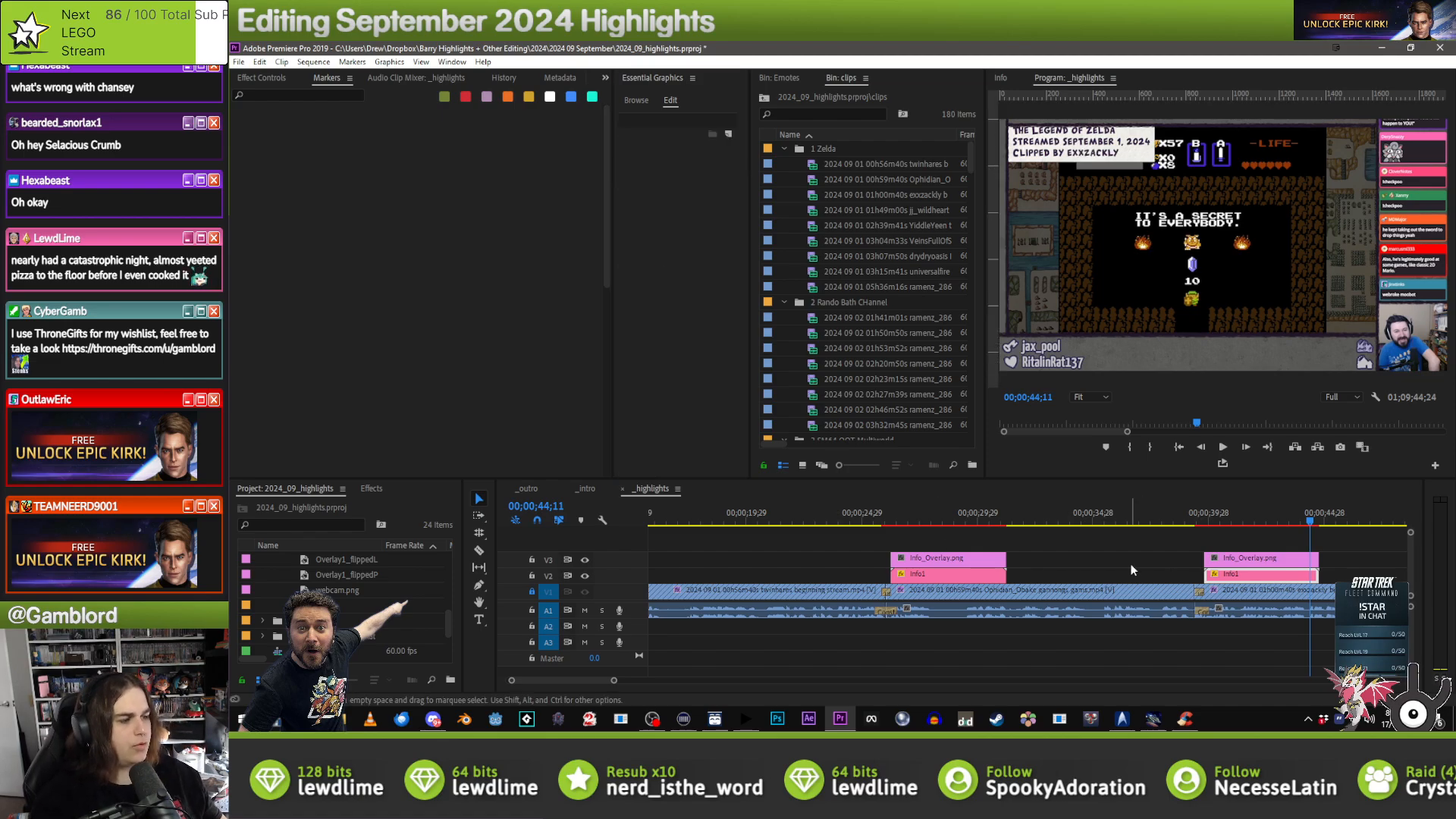
# - Paste the overlay pair just after the start of the 01h49m00s clip and add its clipper's username after "Clipped by"
pyautogui.press('Down')
pyautogui.hotkey('ctrl', 'v')
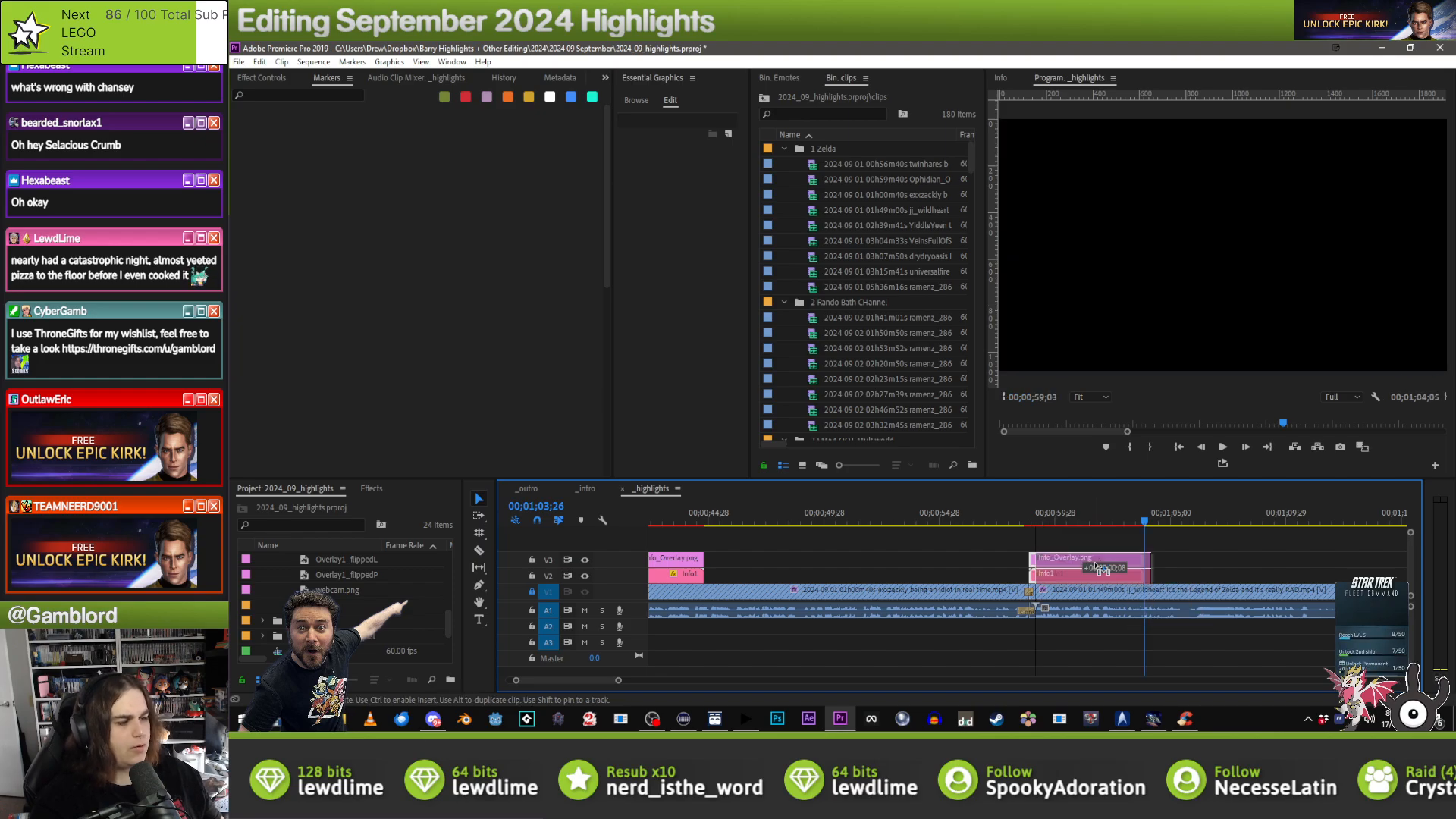
pyautogui.click(1080, 579)
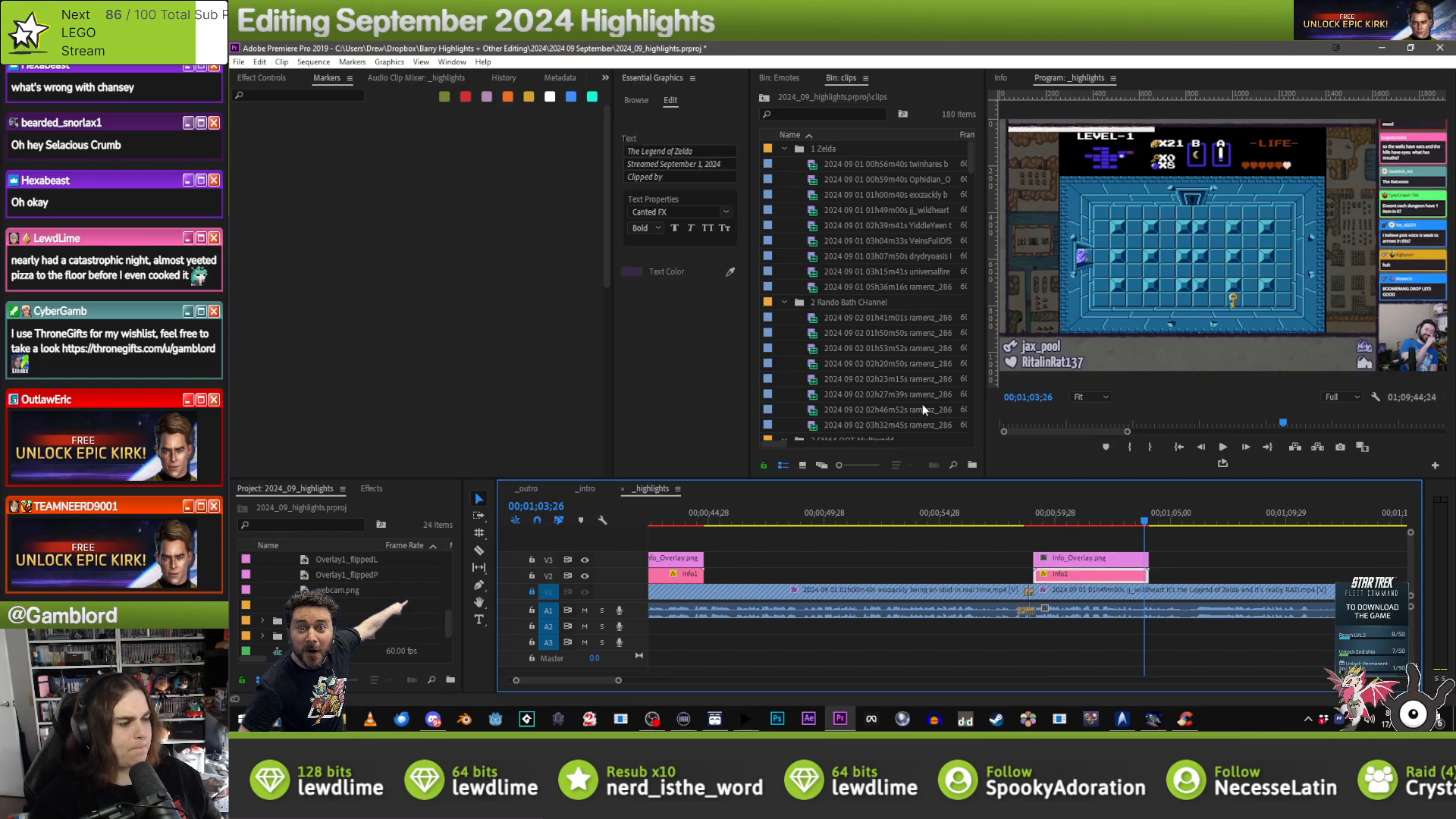
pyautogui.click(714, 177)
pyautogui.write('jj_w')
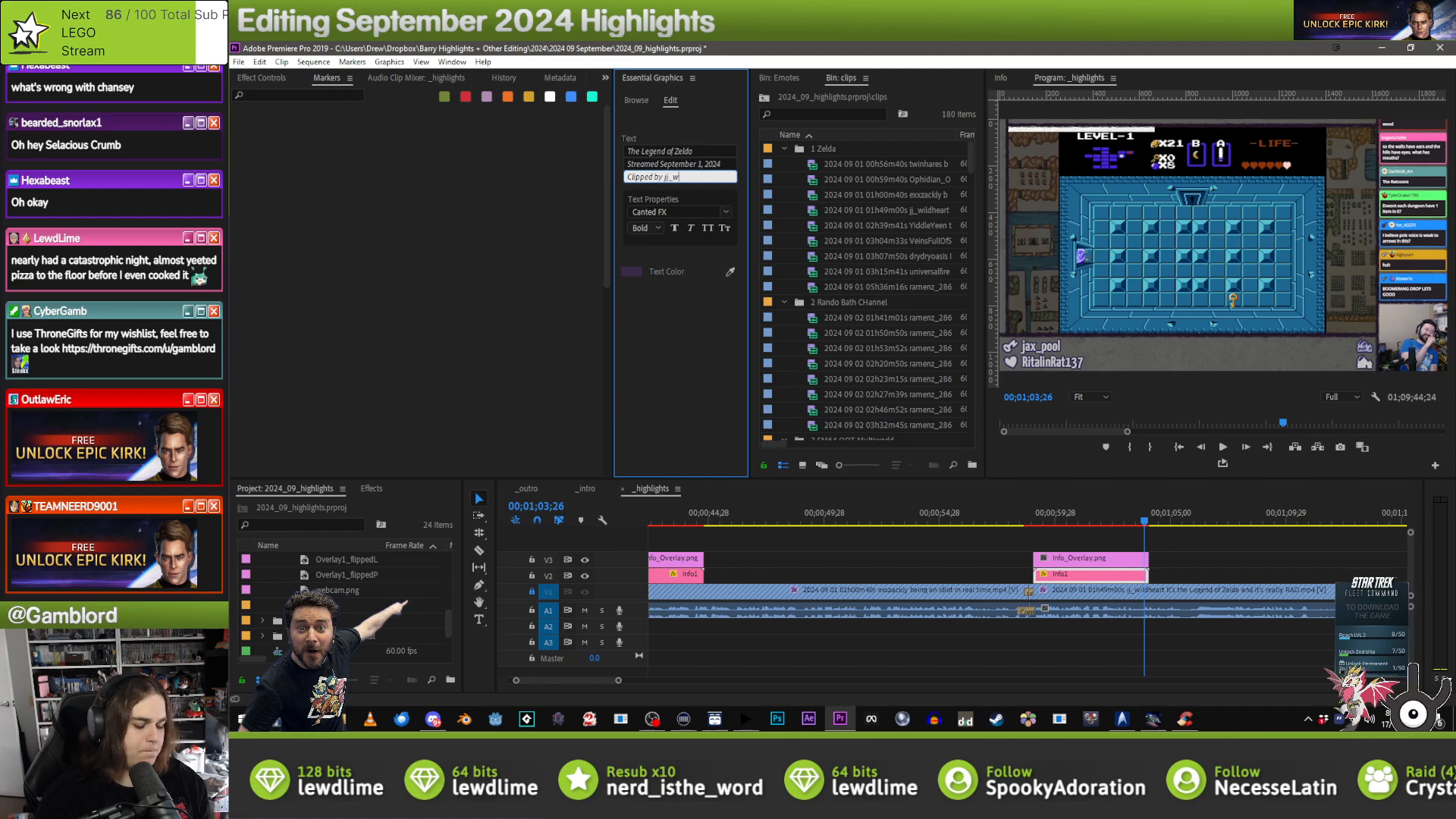
pyautogui.write('ildhearts')
pyautogui.press('BackSpace')
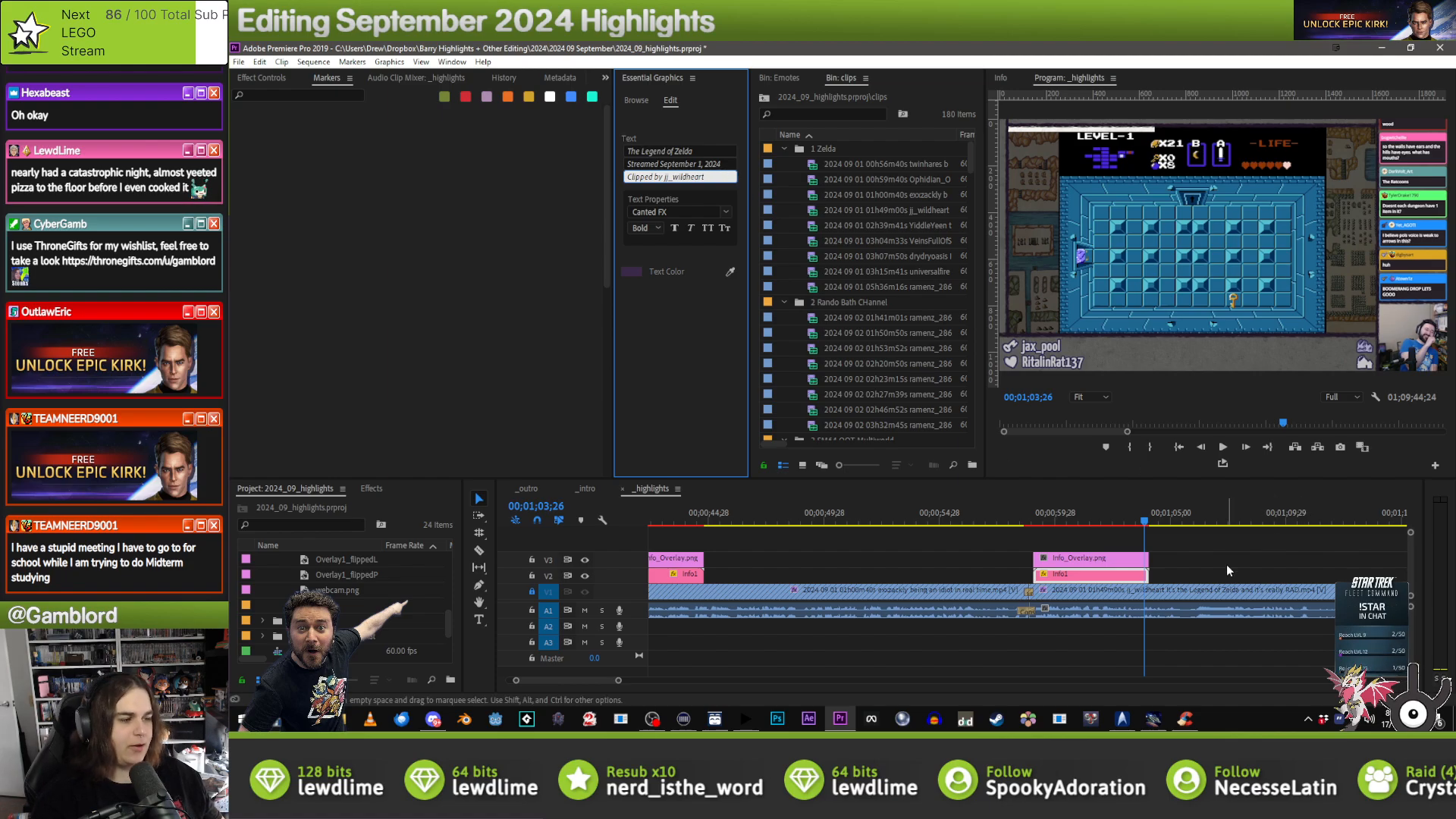
pyautogui.click(1101, 511)
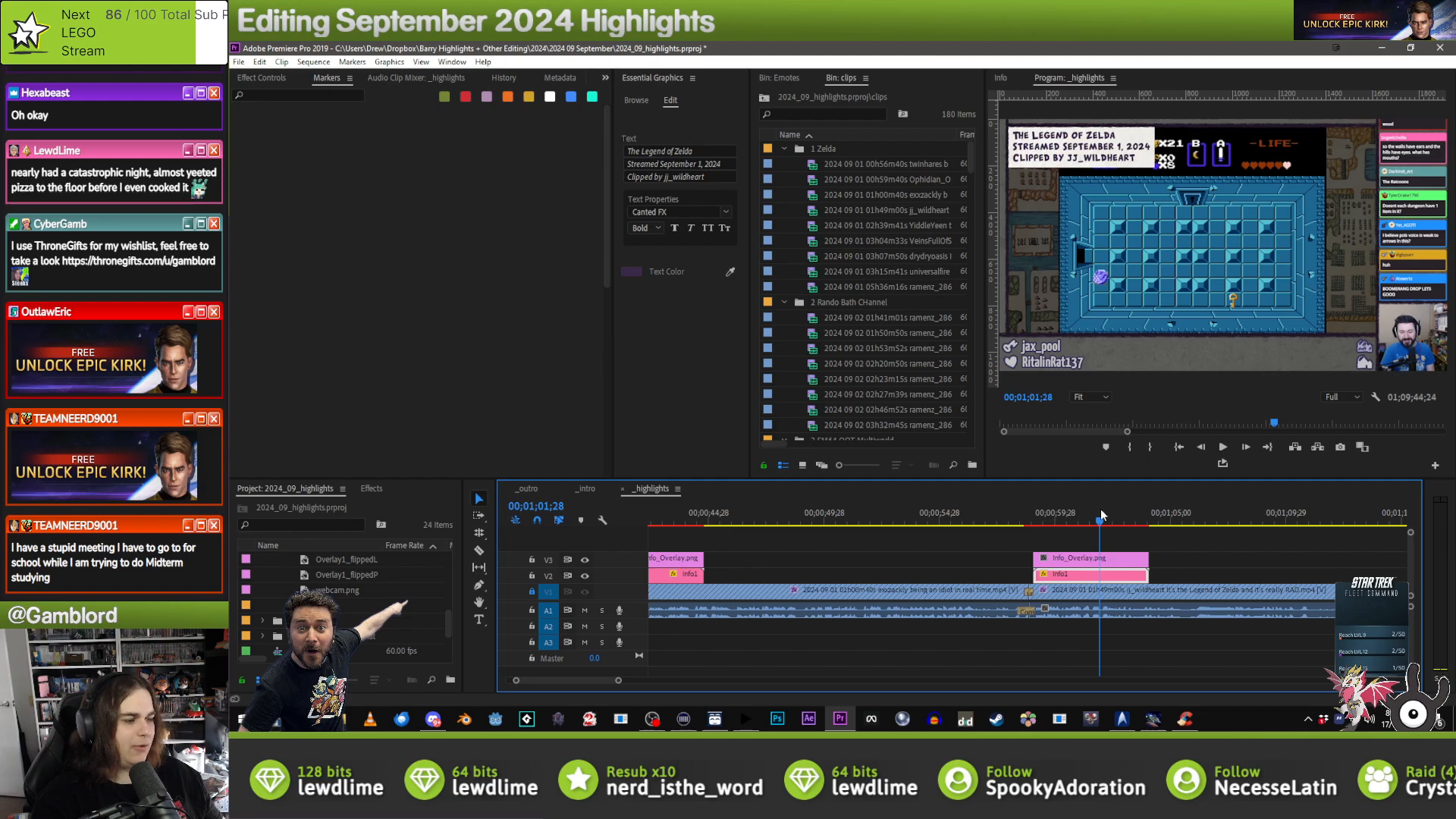
# - Paste the overlay pair at the start of the 02h39m41s clip and shift it slightly right of the cut
pyautogui.press('Down')
pyautogui.hotkey('ctrl', 'v')
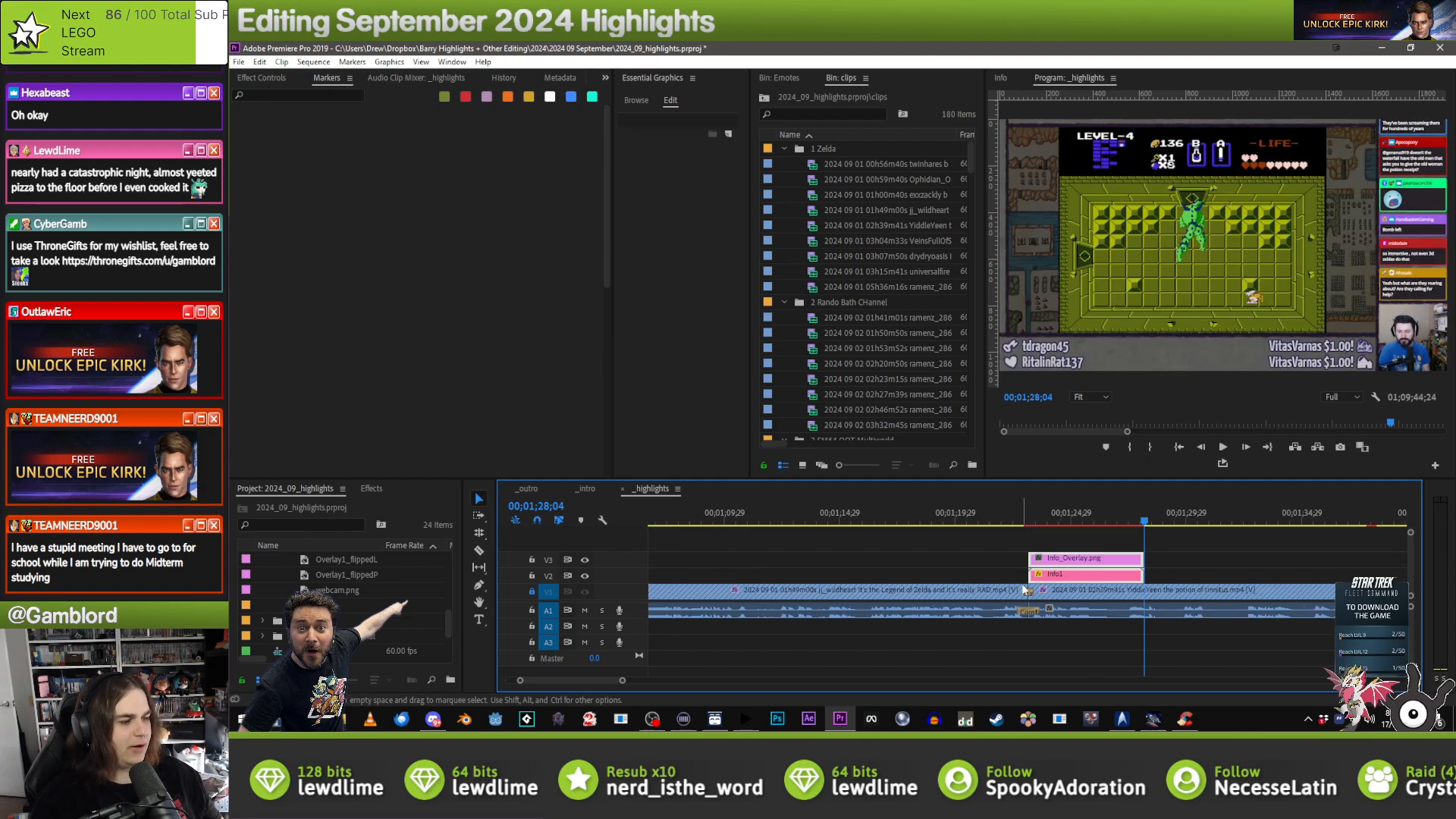
pyautogui.moveTo(1031, 575)
pyautogui.mouseDown()
pyautogui.moveTo(1020, 581)
pyautogui.moveTo(1055, 559)
pyautogui.mouseUp()
pyautogui.click(1022, 565)
pyautogui.click(1065, 590)
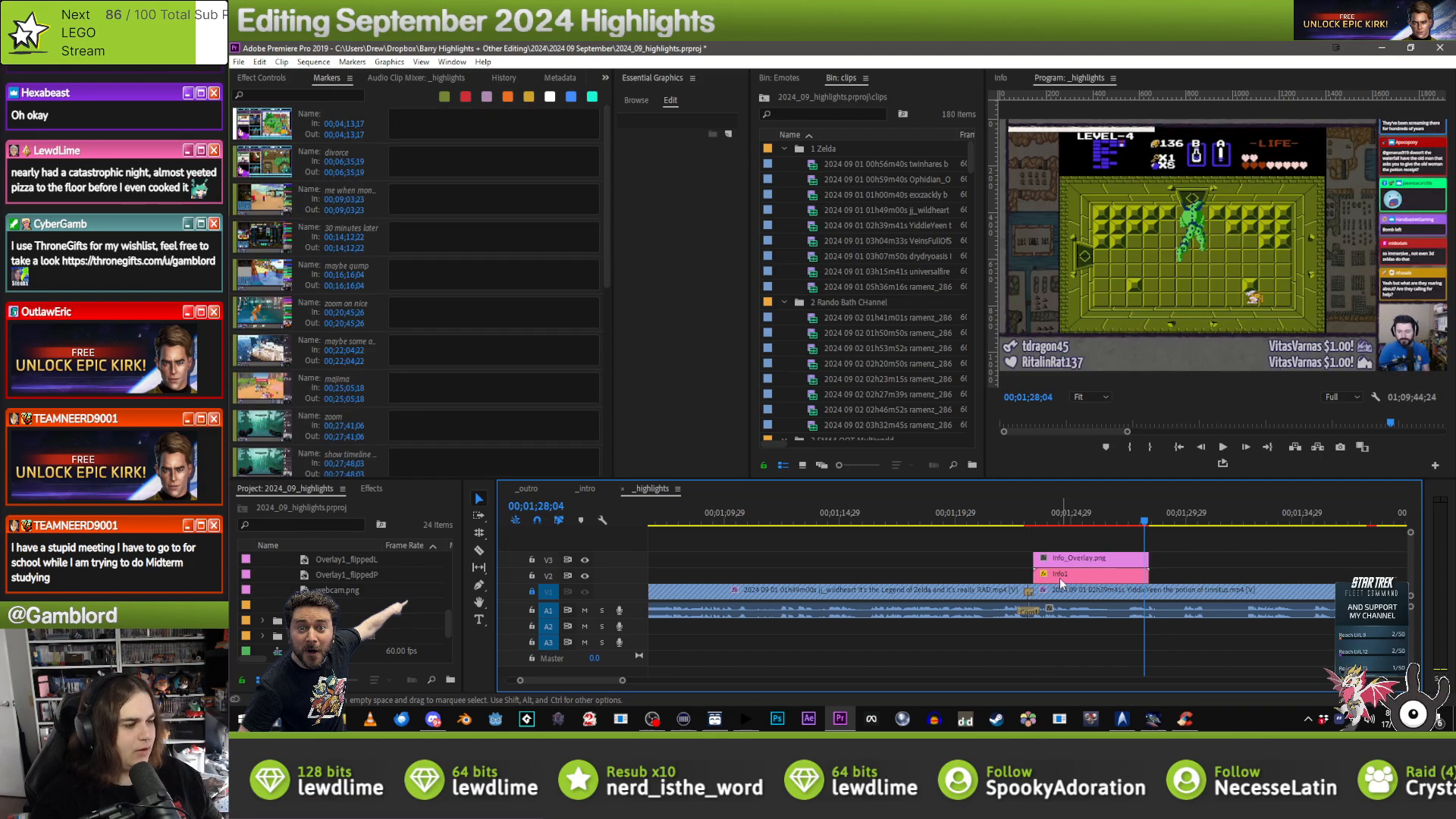
# - Add the 02h39m41s clip's clipper username, taken from its file name, after "Clipped by" in its Info1 graphic
pyautogui.click(1061, 579)
pyautogui.click(679, 176)
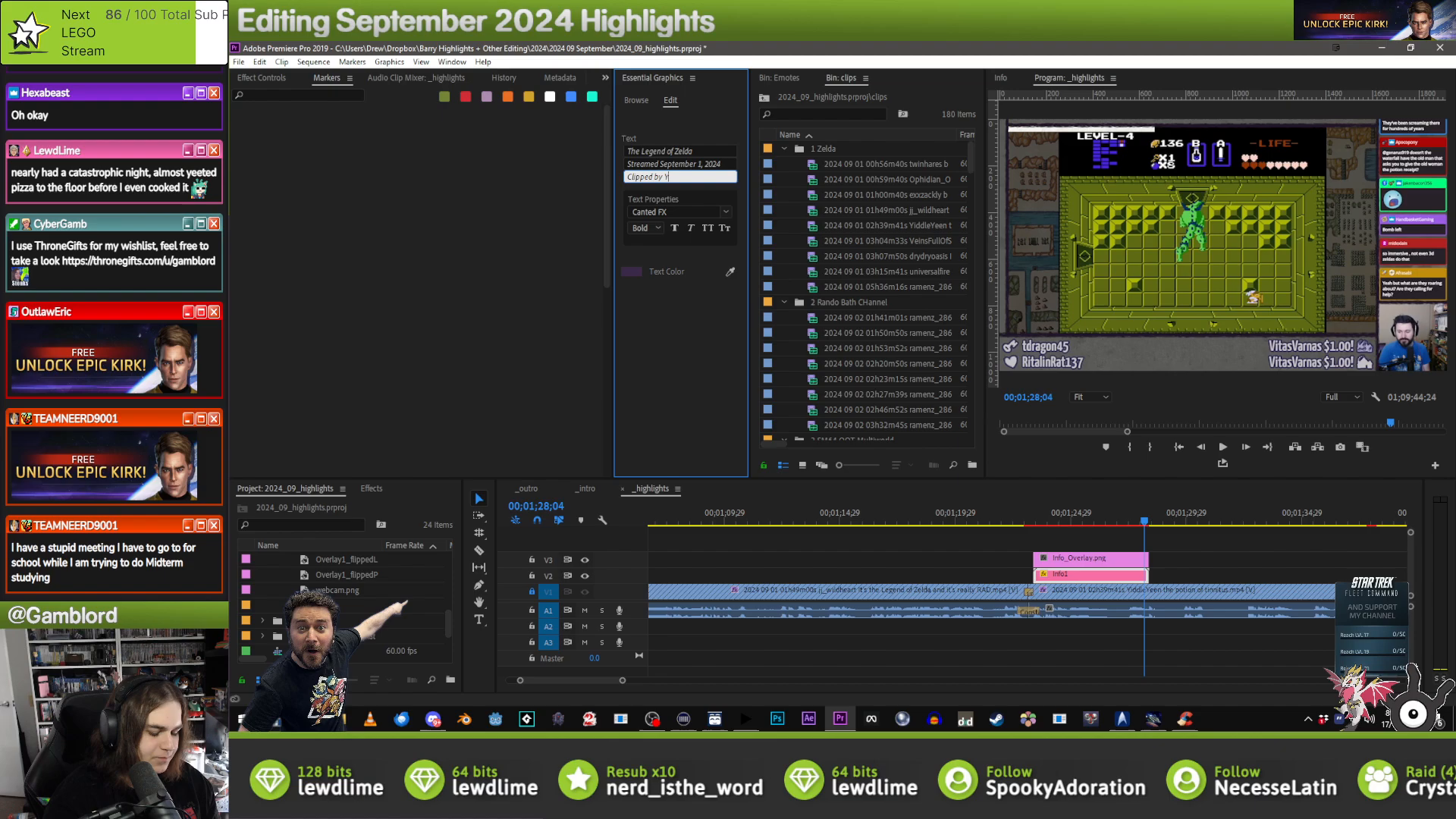
pyautogui.write('Yiddle')
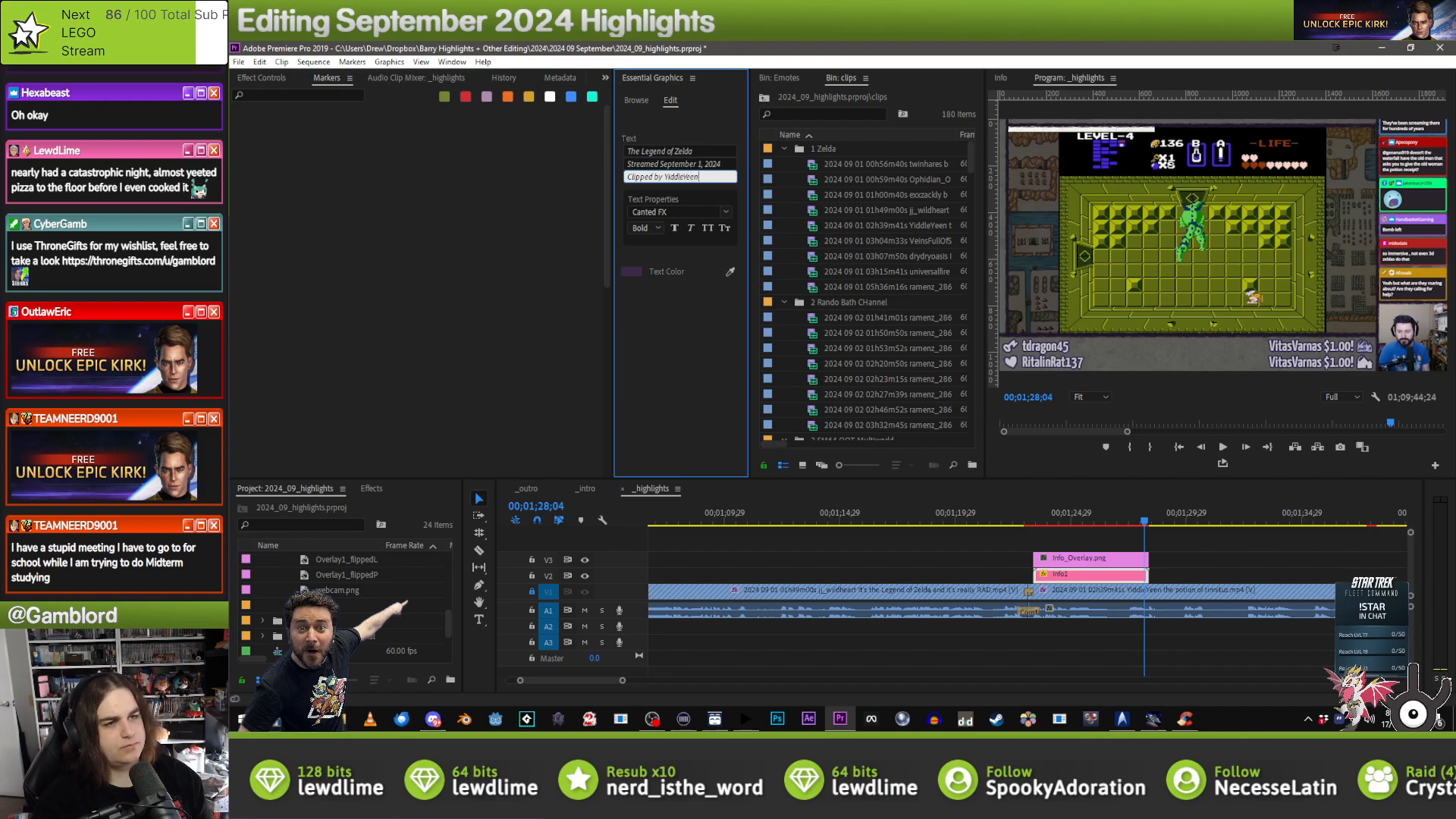
pyautogui.write('Yeen')
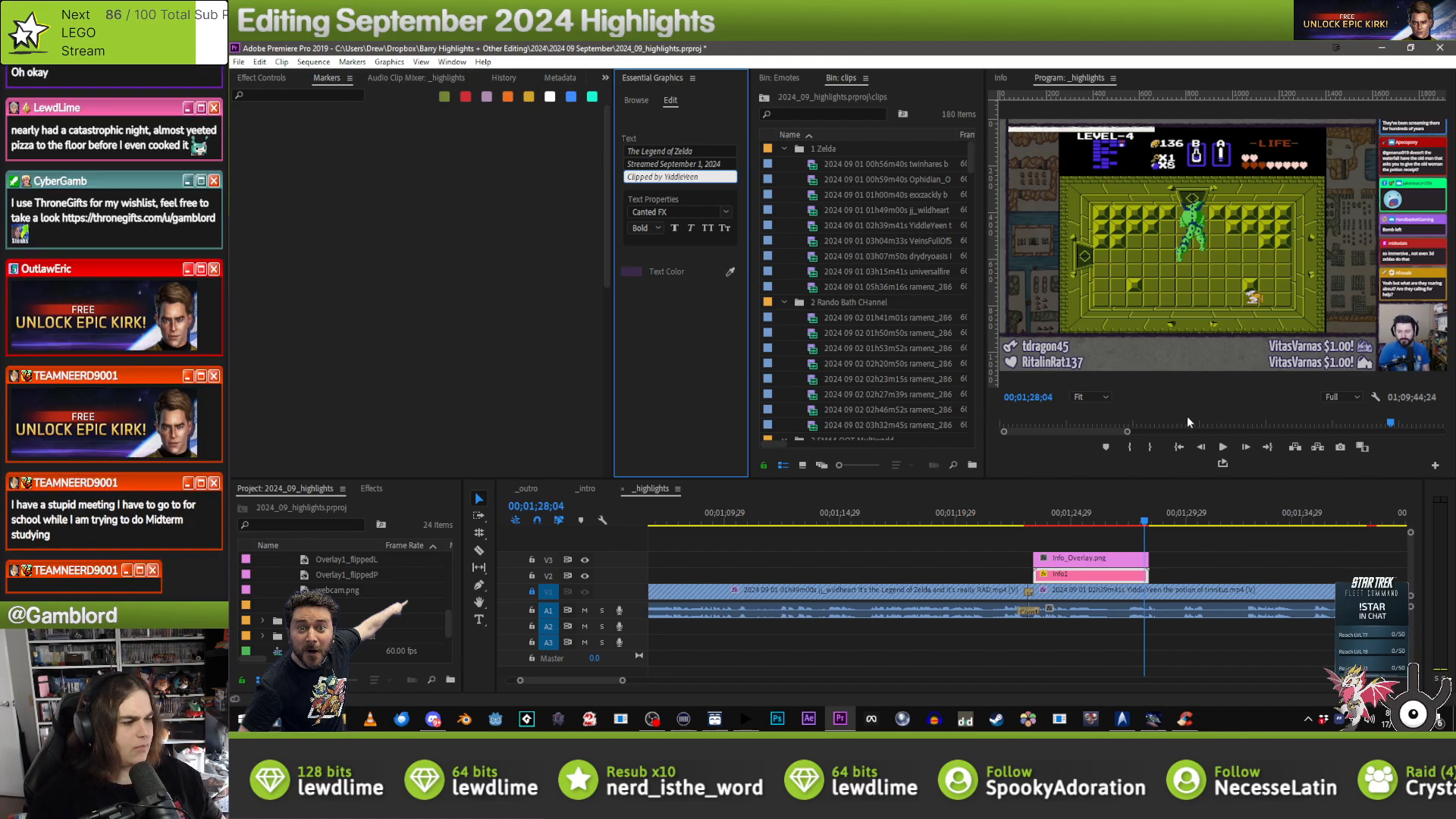
# - Paste the overlay pair just after the start of the 03h04m clip and add its clipper's username after "Clipped by"
pyautogui.click(1228, 574)
pyautogui.press('Down')
pyautogui.hotkey('ctrl', 'v')
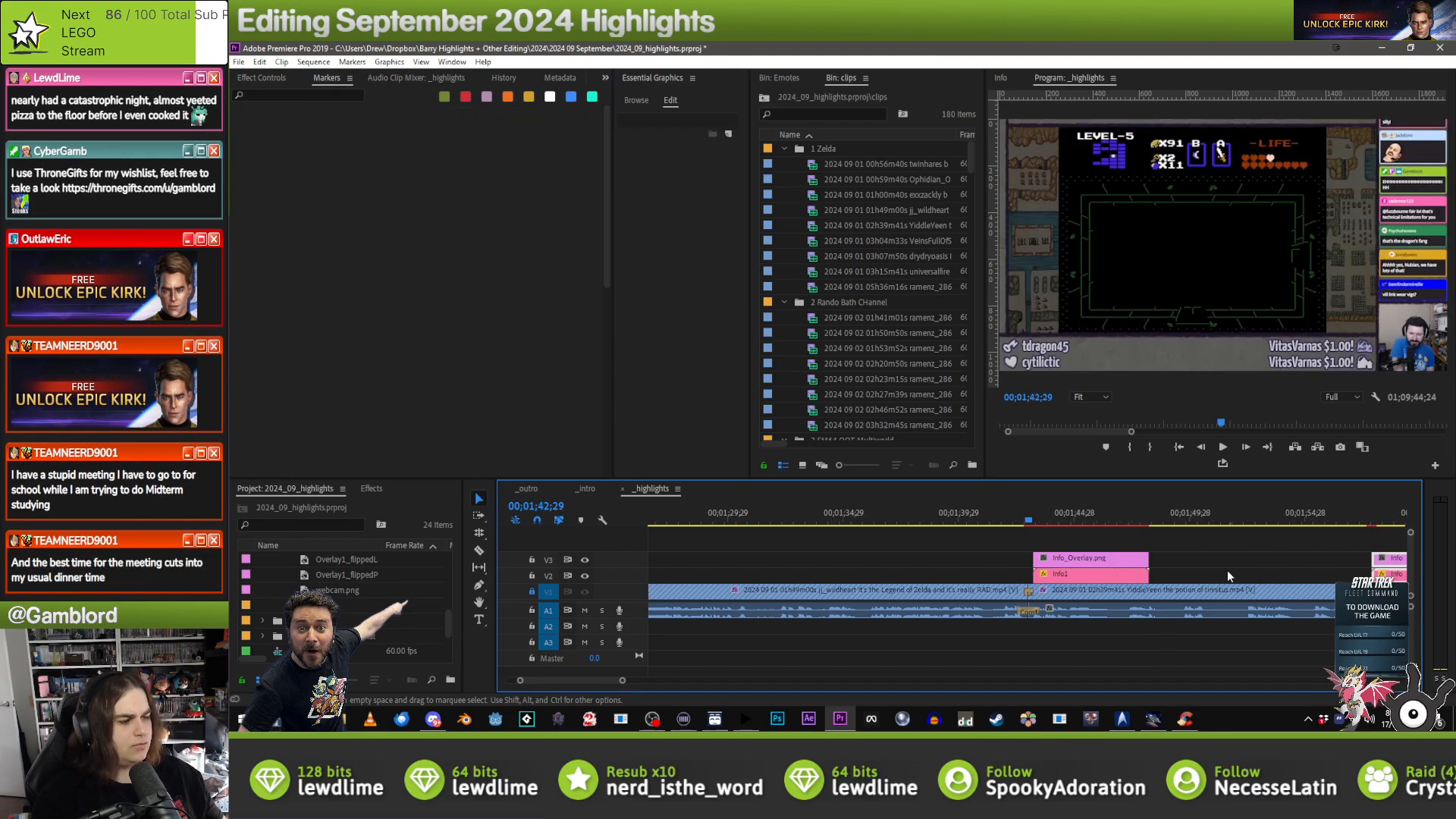
pyautogui.moveTo(949, 576); pyautogui.dragTo(954, 576)
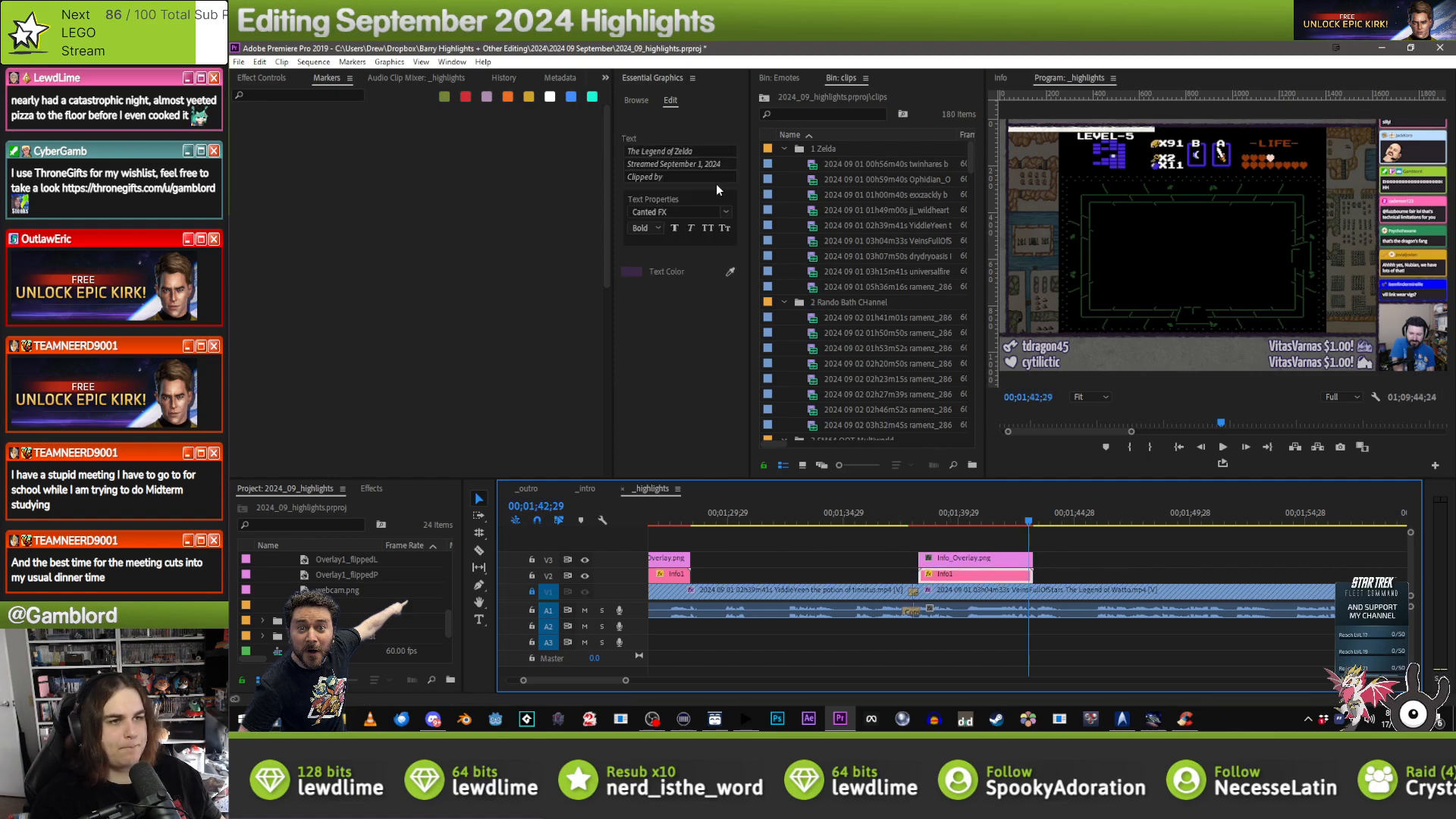
pyautogui.click(708, 176)
pyautogui.write('VeinsFullo')
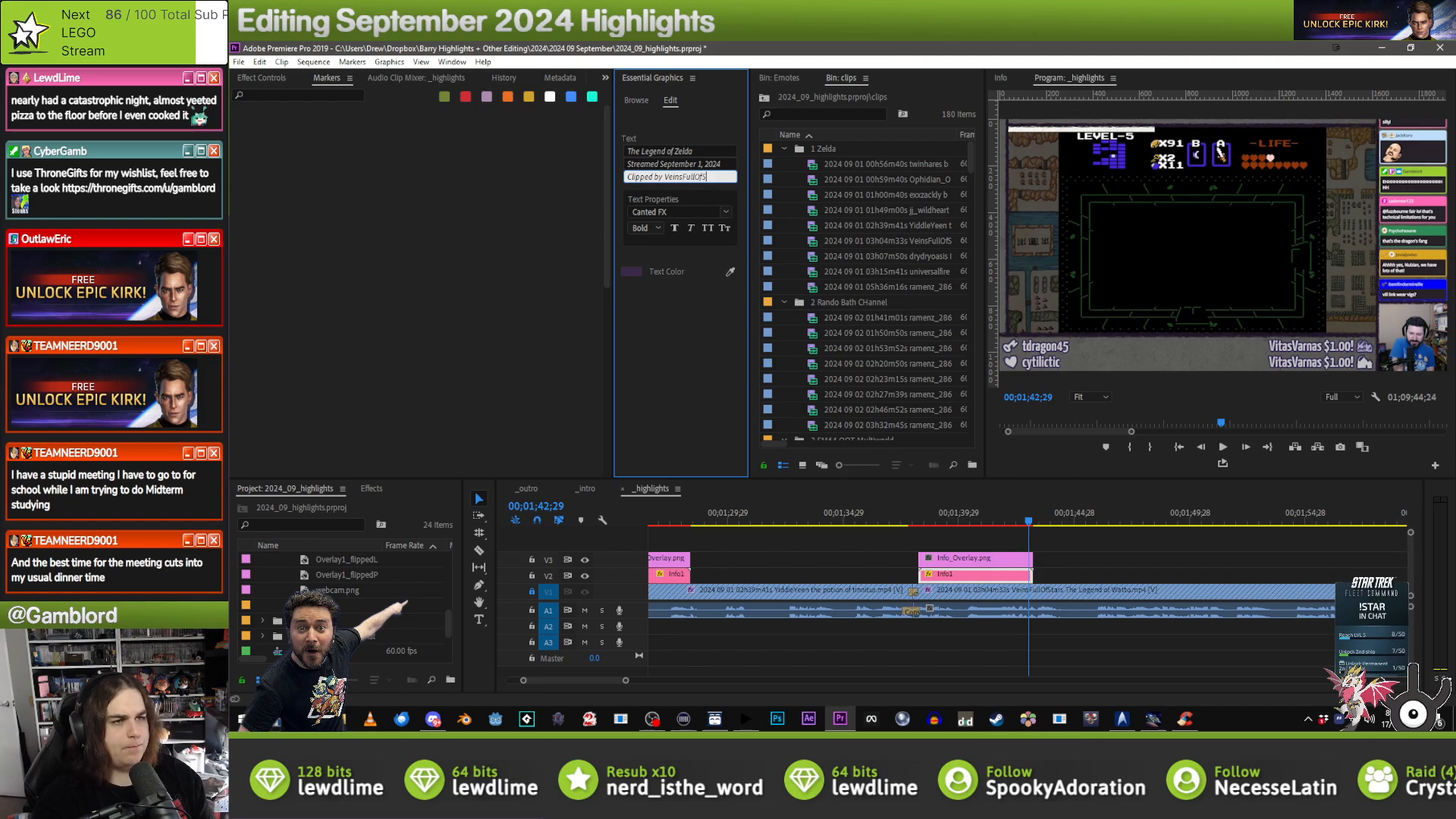
# - Paste the overlay pair at the start of the 03h07m50s clip, shift it slightly right of the cut and preview it
pyautogui.click(1108, 575)
pyautogui.press('Down')
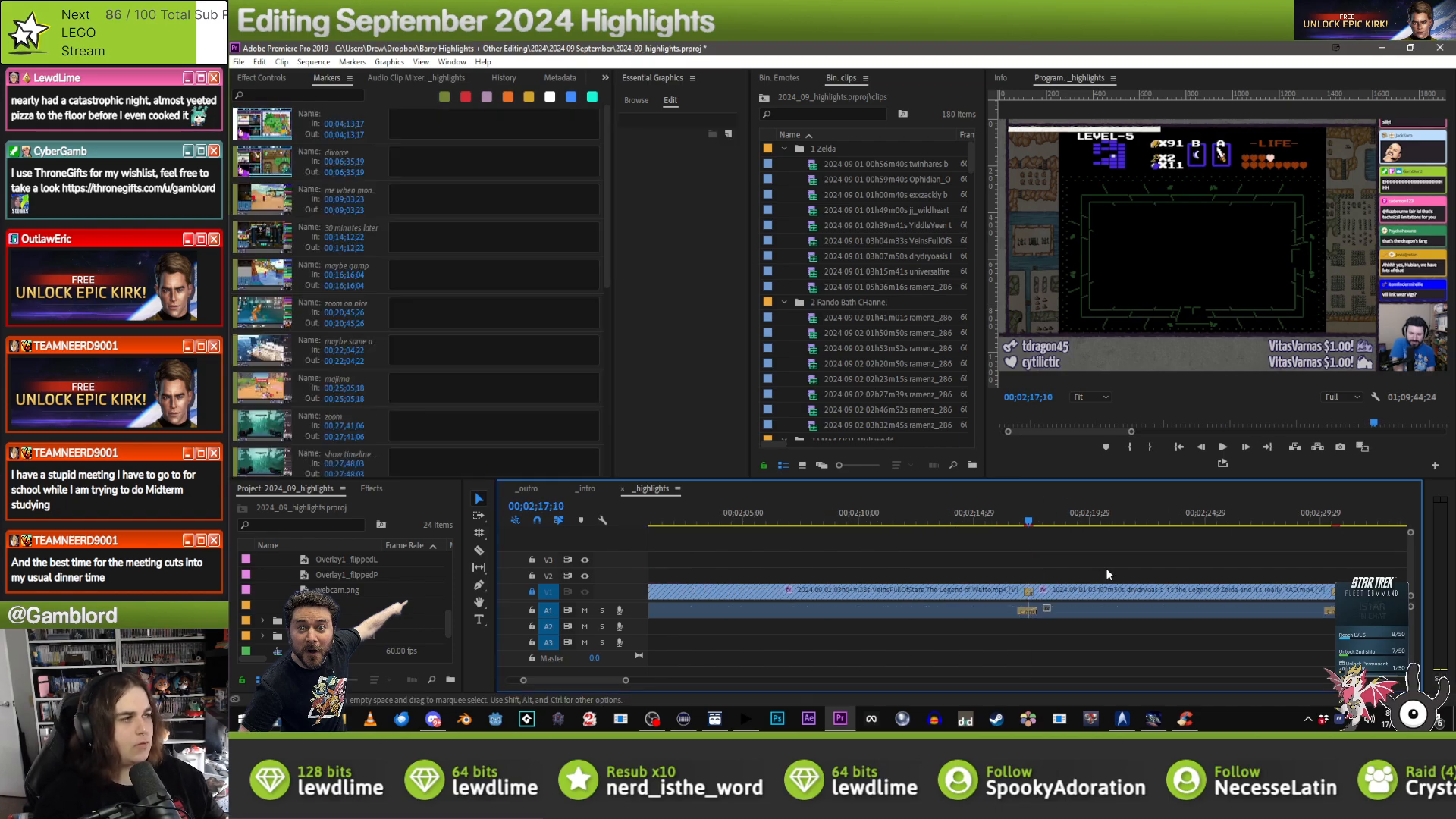
pyautogui.hotkey('ctrl', 'v')
pyautogui.moveTo(1054, 573); pyautogui.dragTo(1059, 574)
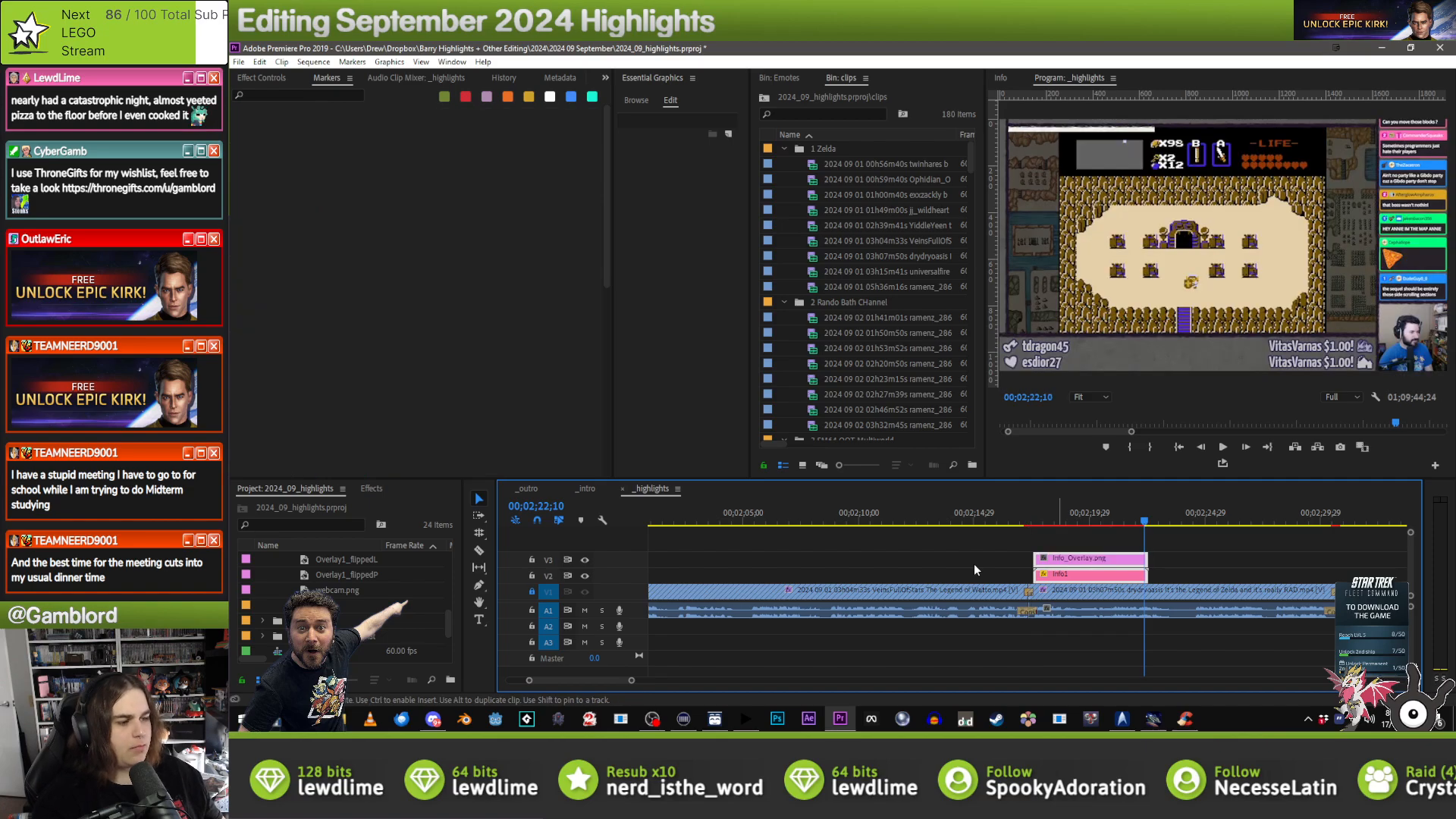
pyautogui.click(974, 566)
pyautogui.click(1089, 523)
pyautogui.moveTo(1089, 526); pyautogui.dragTo(1085, 525)
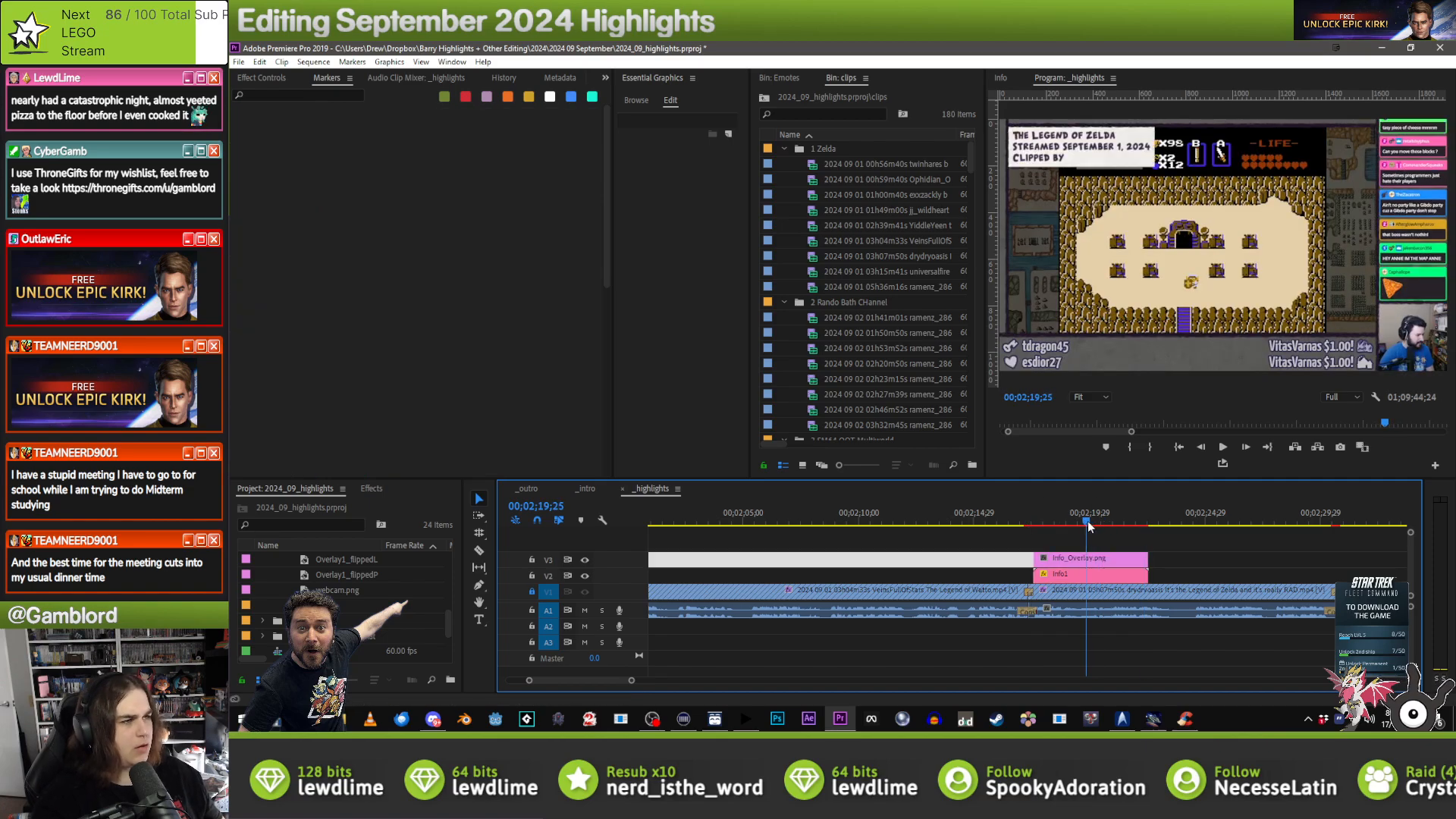
# - Add the 03h07m50s clip's clipper username, taken from its file name, after "Clipped by" in its Info1 graphic
pyautogui.click(1111, 578)
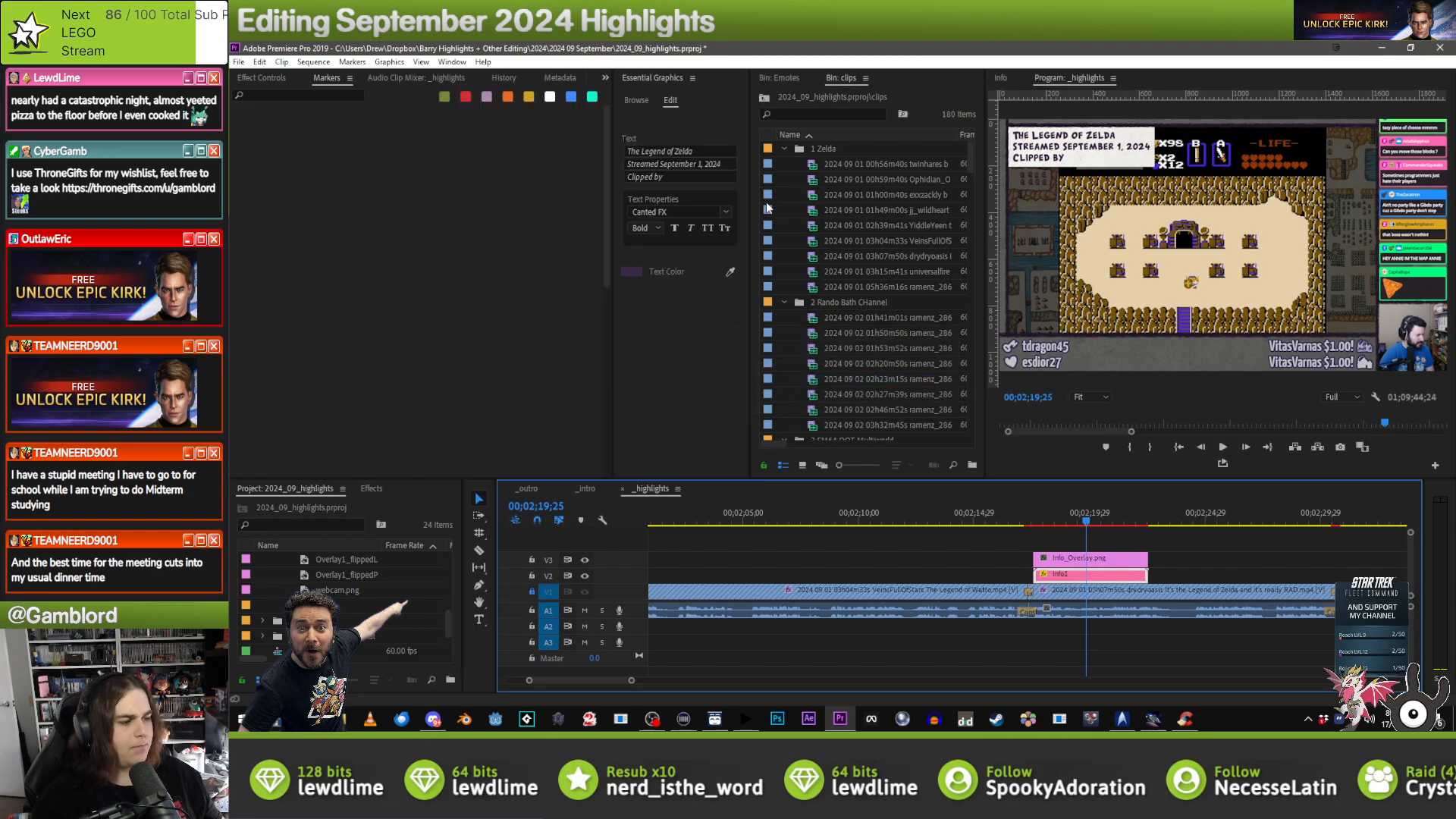
pyautogui.click(708, 178)
pyautogui.write('drydryoasis')
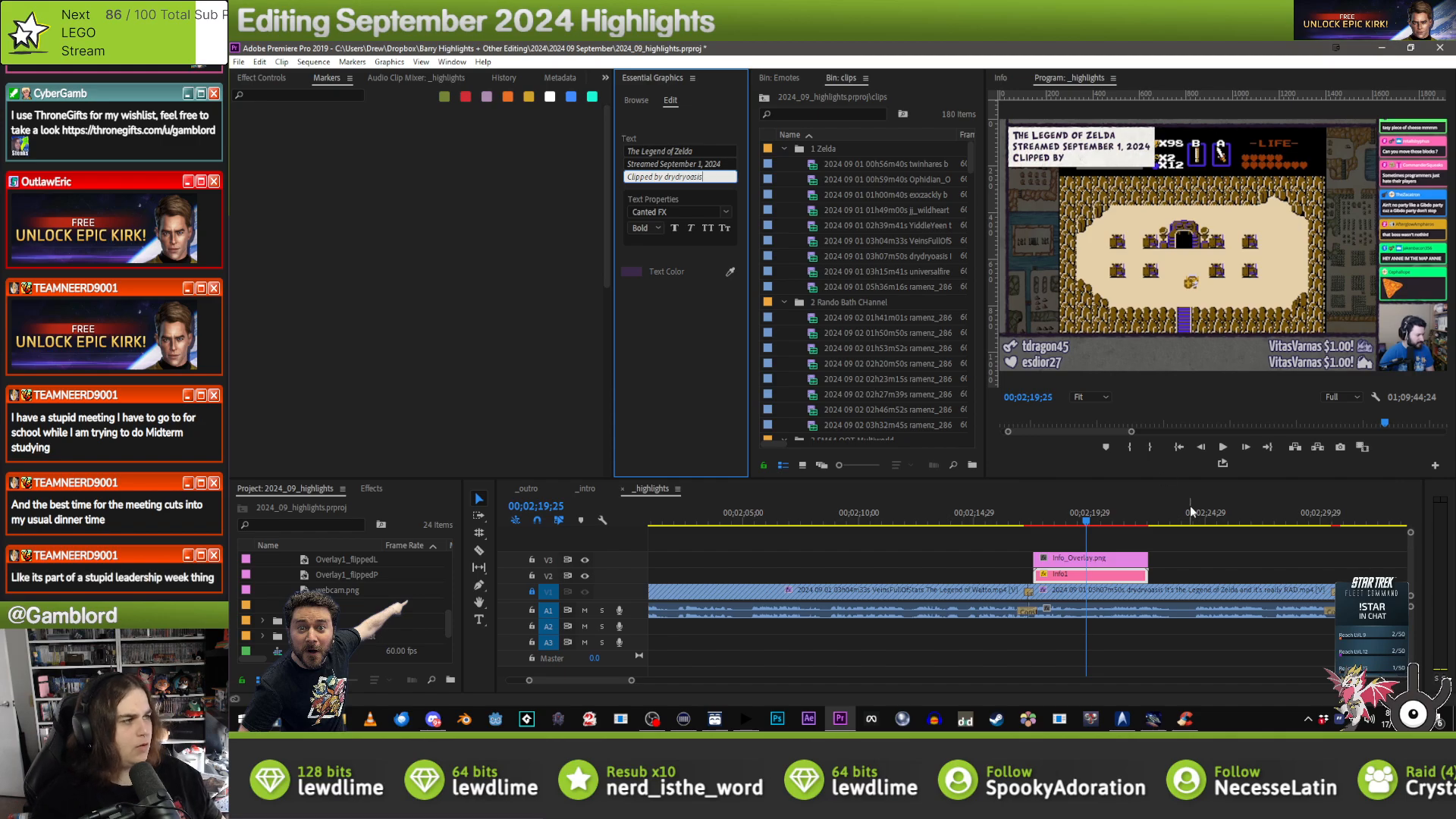
# - Paste the overlay pair at the start of the 03h15m41s clip and shift it slightly right of the cut
pyautogui.click(1231, 568)
pyautogui.press('End')
pyautogui.hotkey('ctrl', 'v')
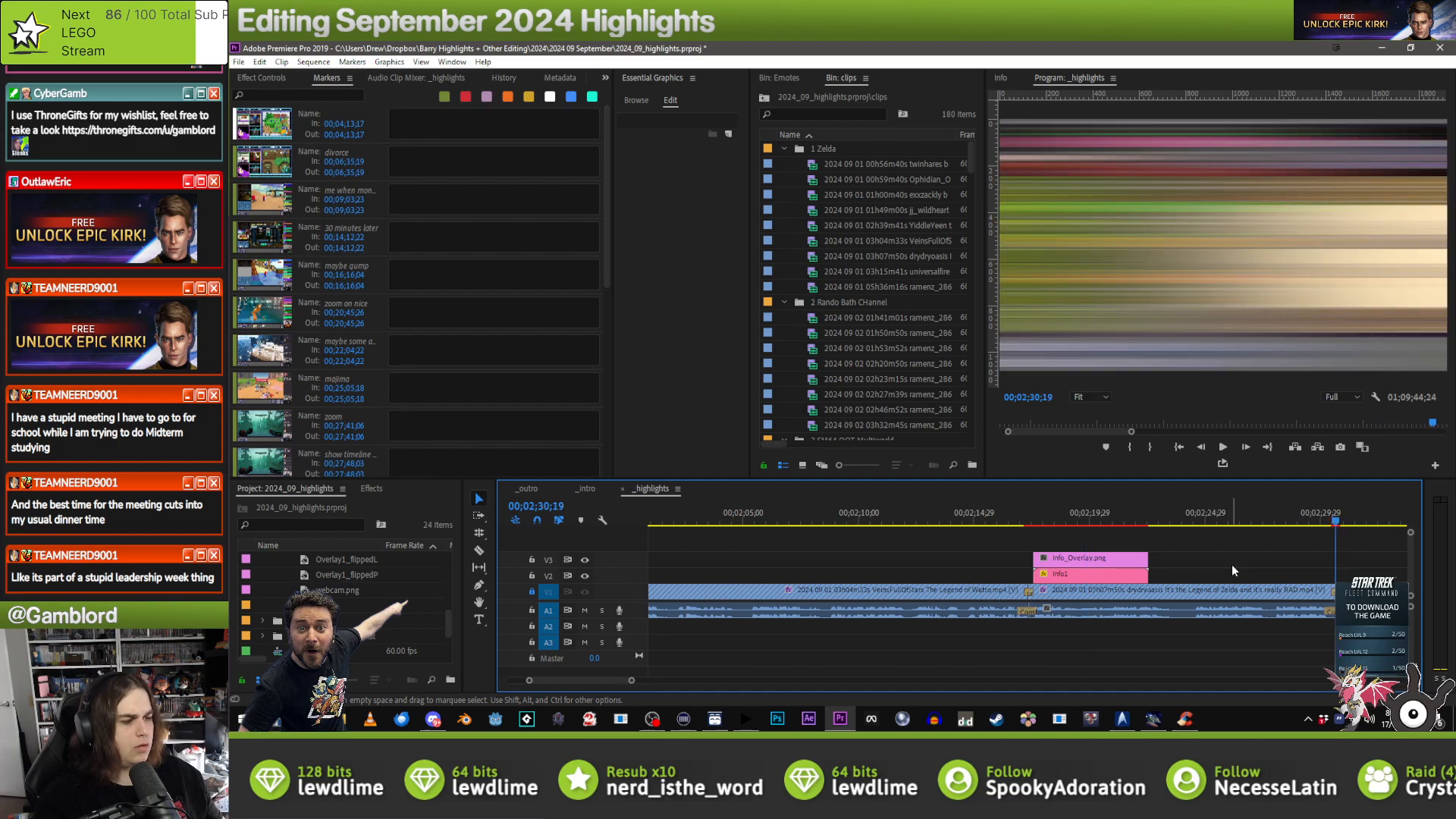
pyautogui.moveTo(974, 578); pyautogui.dragTo(978, 577)
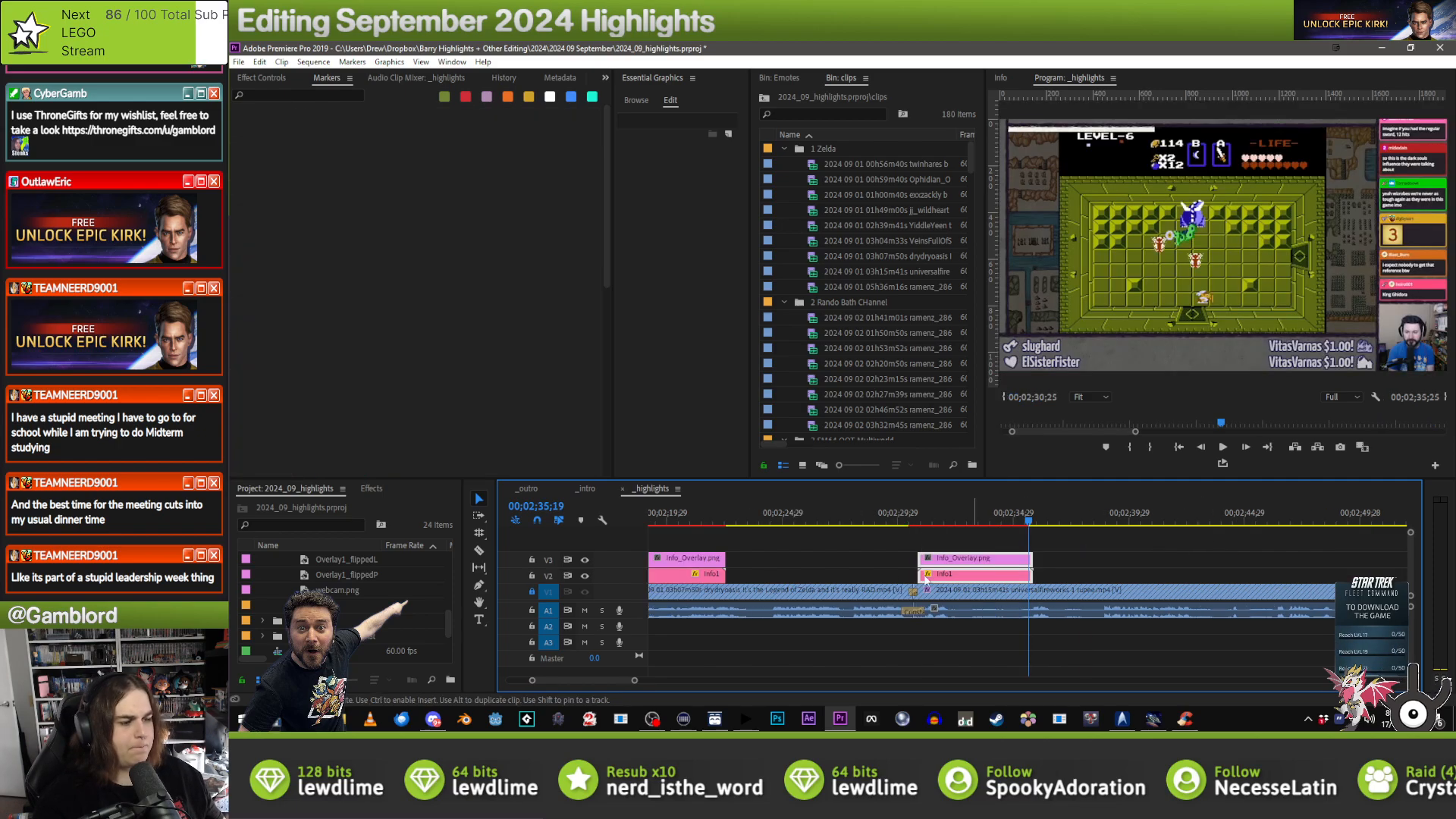
pyautogui.click(883, 576)
# - Add the 03h15m41s clip's clipper username, taken from its file name, after "Clipped by" in its Info1 graphic
pyautogui.click(964, 579)
pyautogui.click(689, 177)
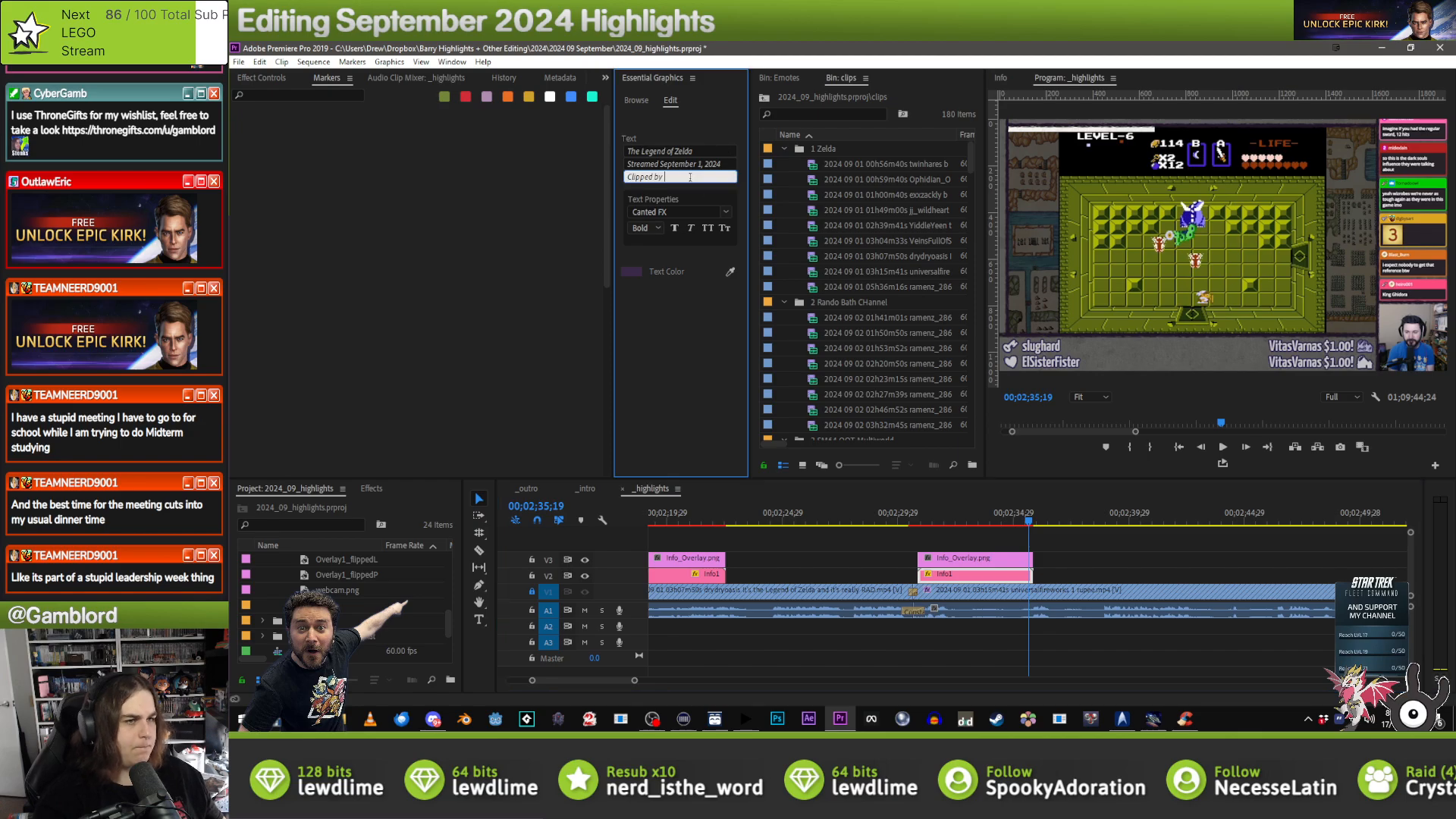
pyautogui.write('unive')
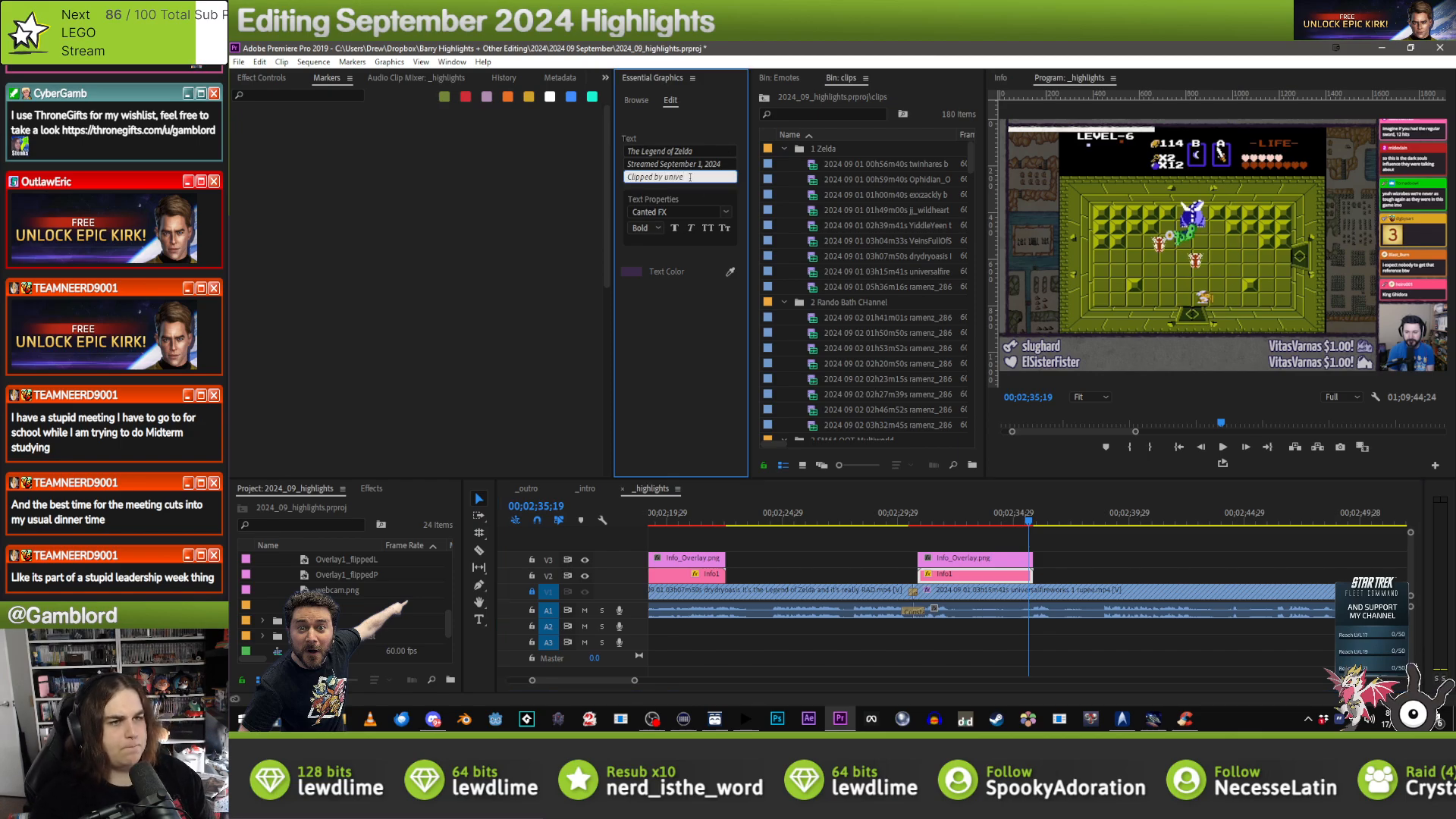
pyautogui.write('rsalfireworks')
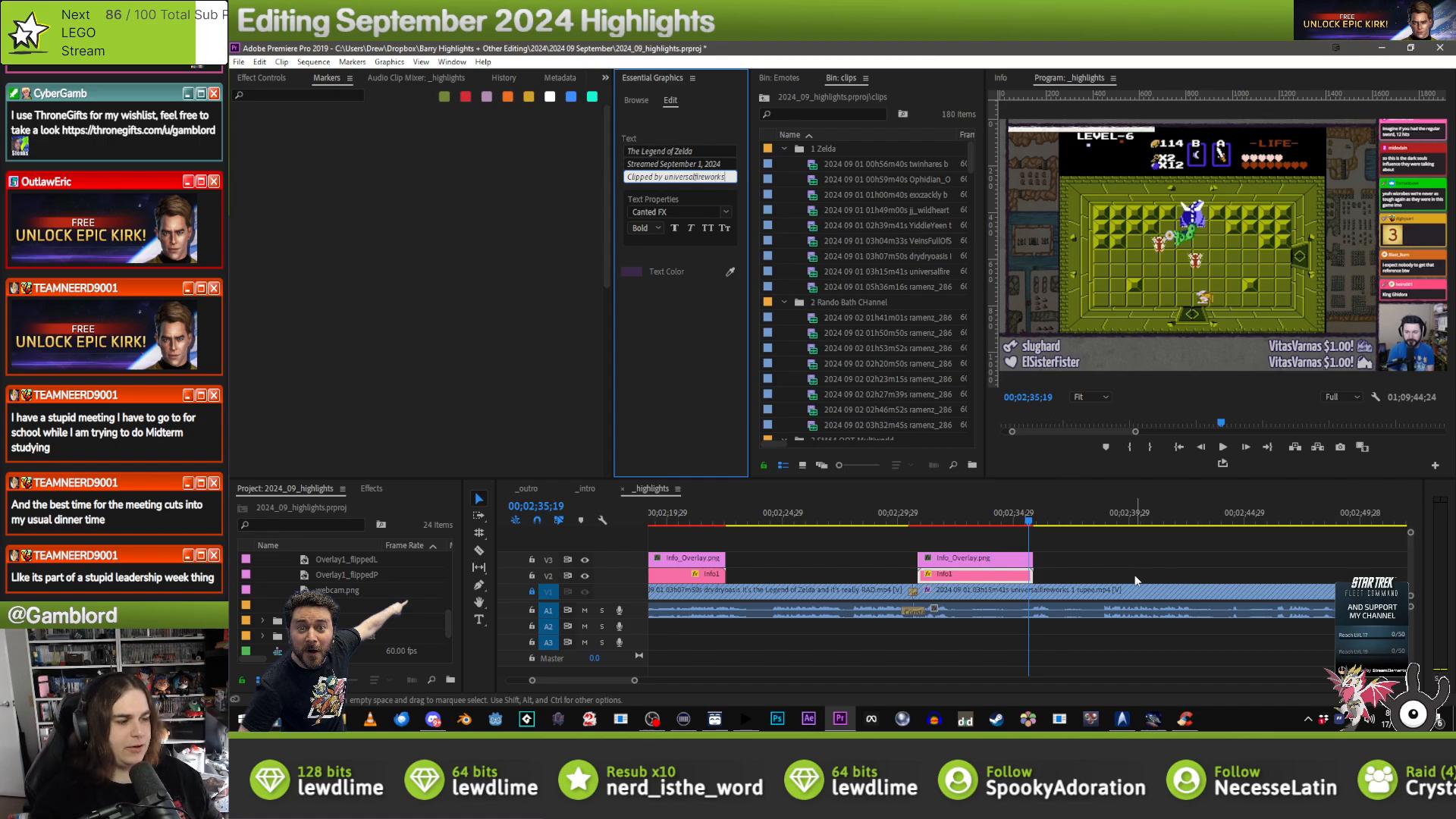
# - Paste the overlay pair just after the start of the September 2 01h41m01s clip and preview it over the footage
pyautogui.click(1117, 565)
pyautogui.press('Down')
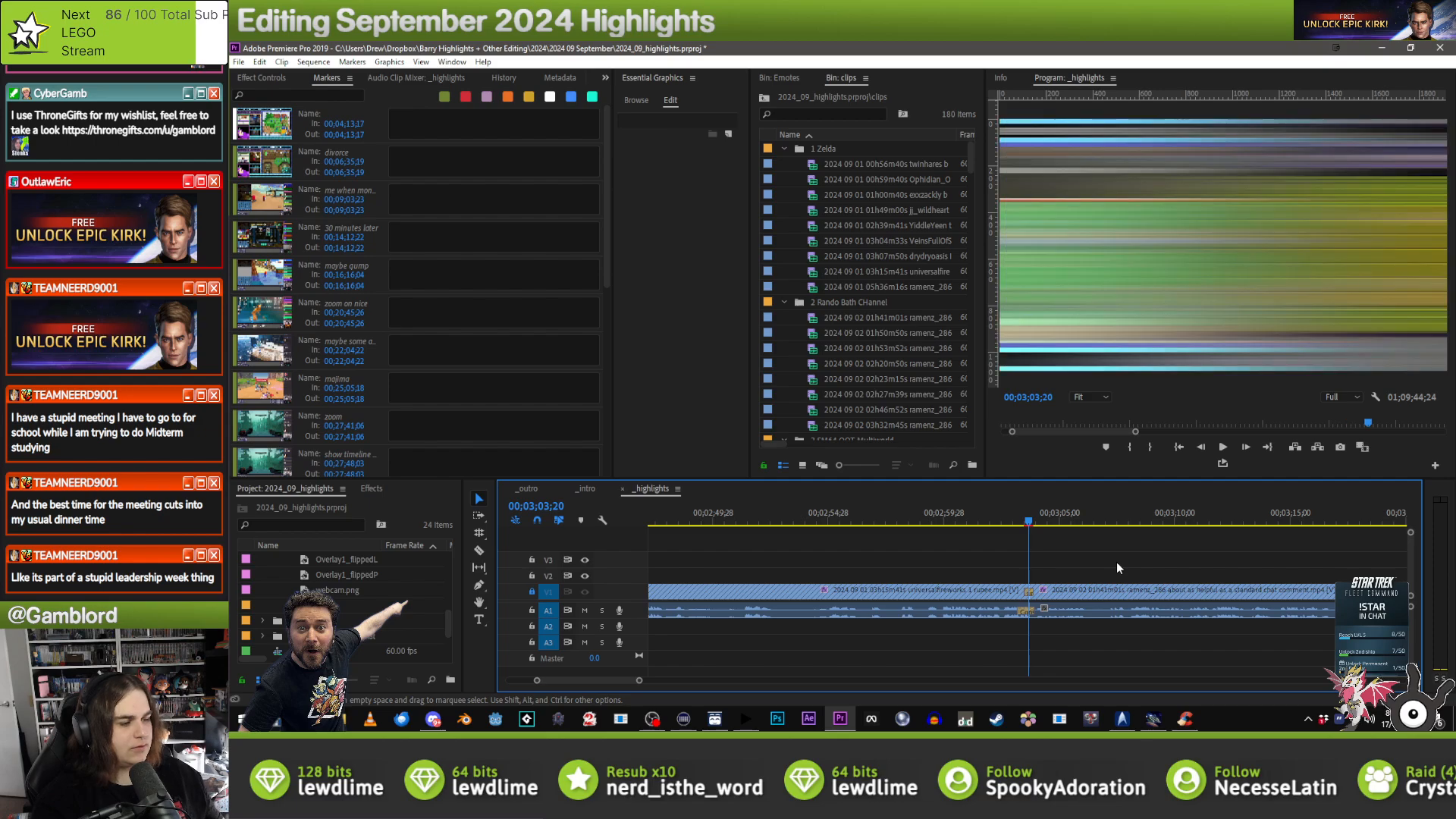
pyautogui.hotkey('ctrl', 'v')
pyautogui.moveTo(1047, 582); pyautogui.dragTo(1051, 581)
pyautogui.click(939, 577)
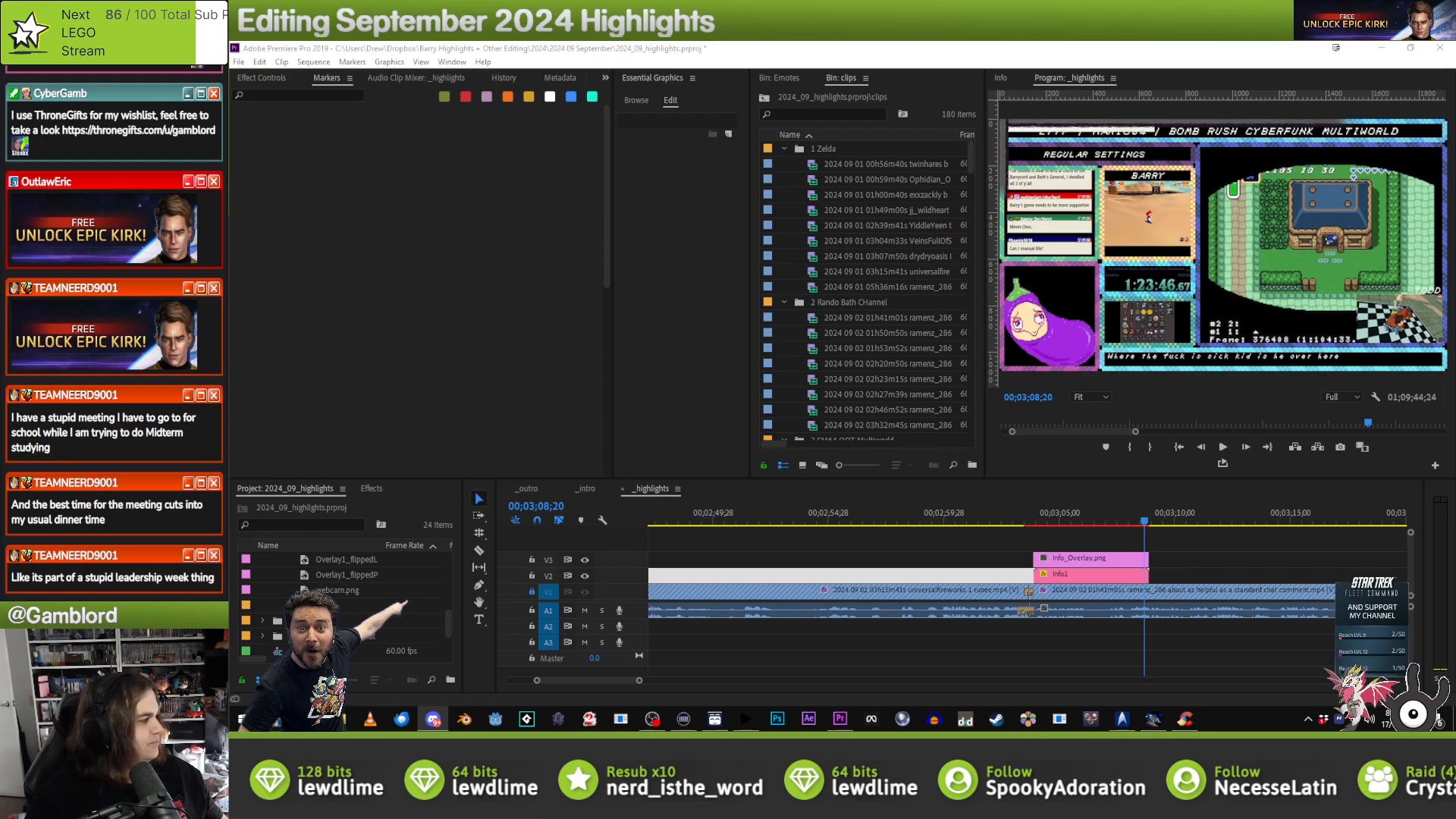
pyautogui.click(1081, 514)
# - Collapse the 1 Zelda bin and replace the game title in the September 2 clip's Info1 graphic with "Archipelago Randomiser"
pyautogui.click(1093, 579)
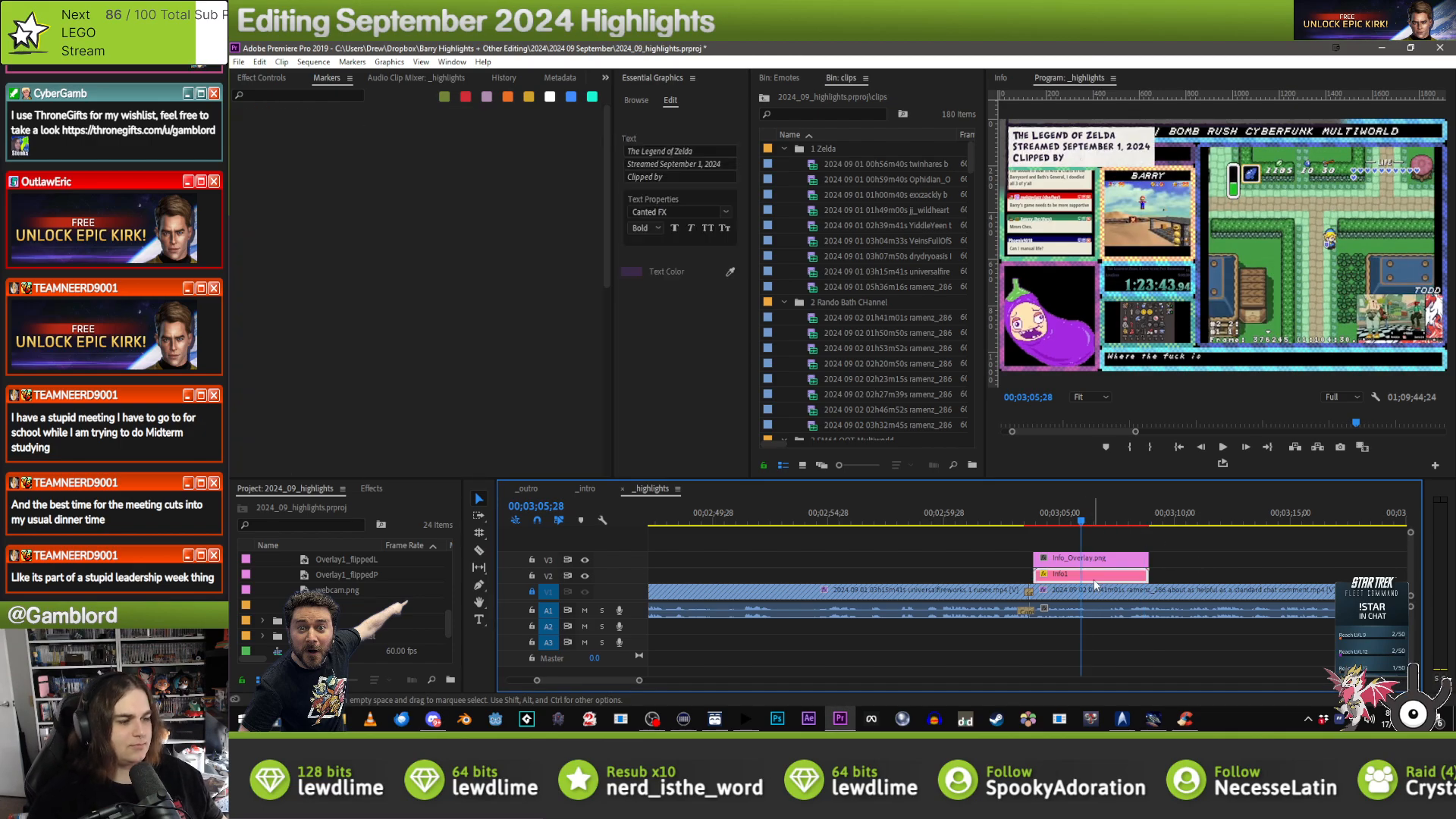
pyautogui.click(784, 147)
pyautogui.scroll(-1, 858, 221)
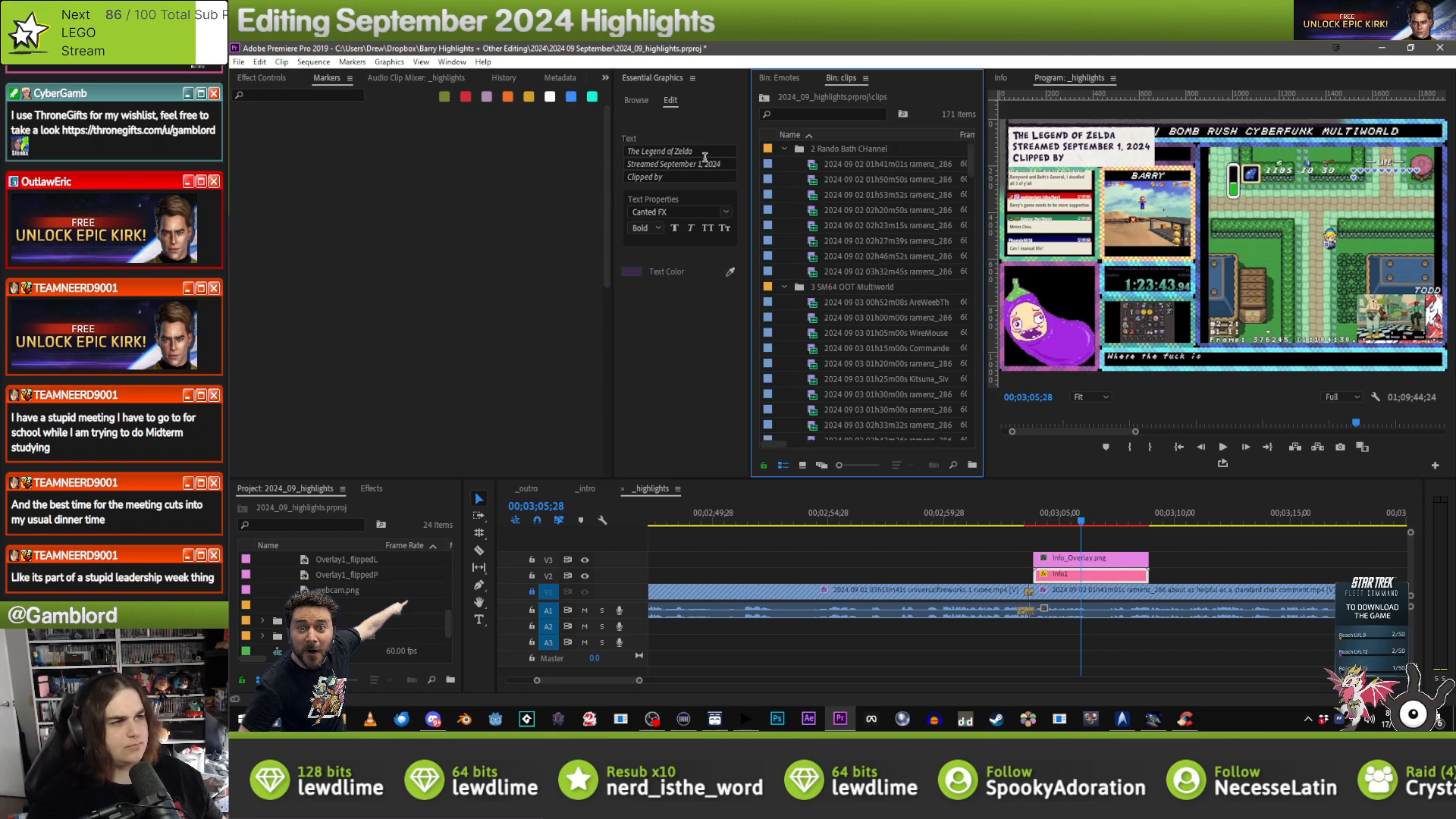
pyautogui.moveTo(704, 155); pyautogui.dragTo(625, 152)
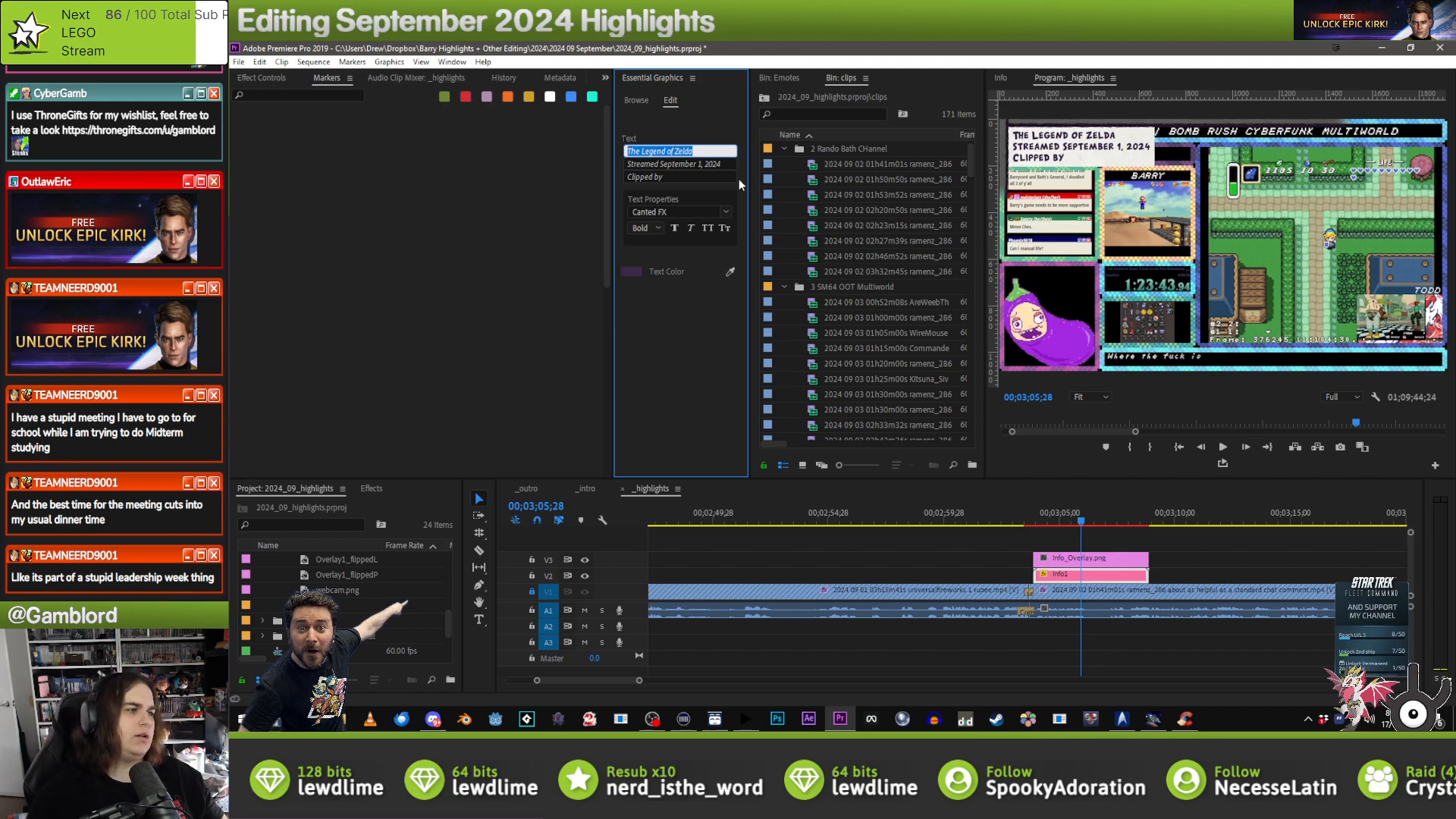
pyautogui.write('Archip')
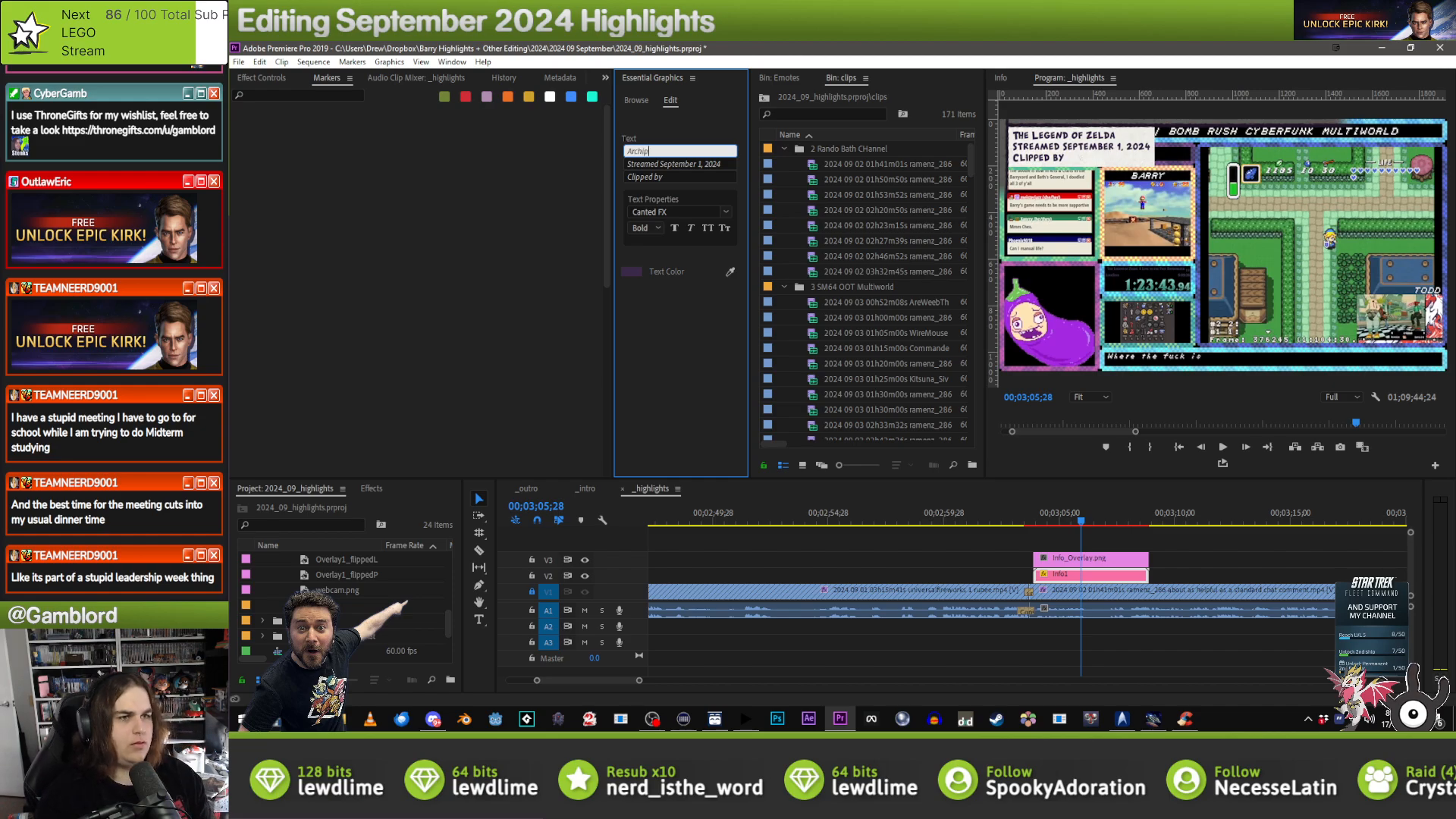
pyautogui.write('elago Randomiser')
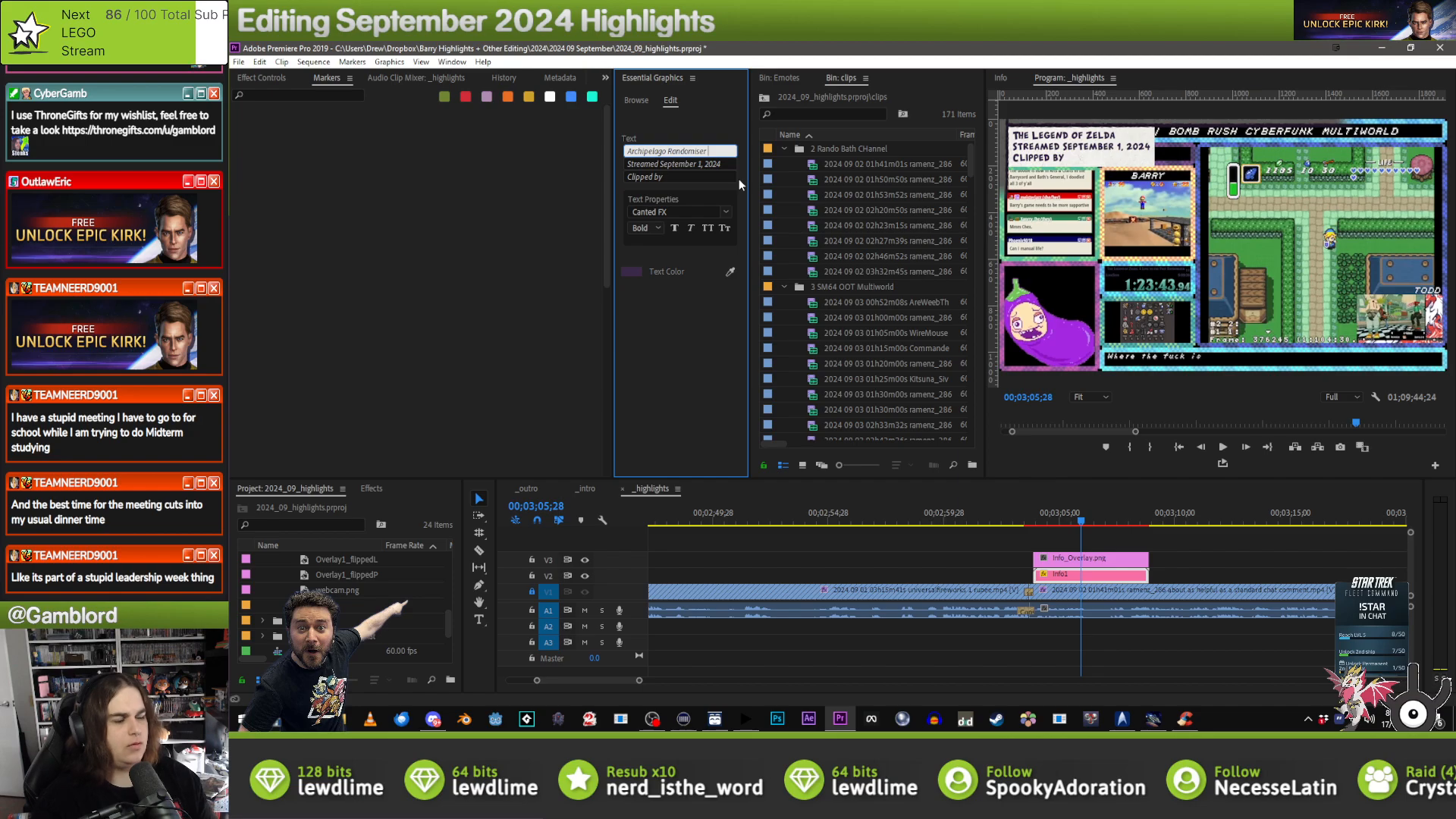
# - Correct the spelling of the game title in the September 2 clip's Info1 graphic to "Archipelago Randomizer"
pyautogui.hotkey('alt', 'Tab')
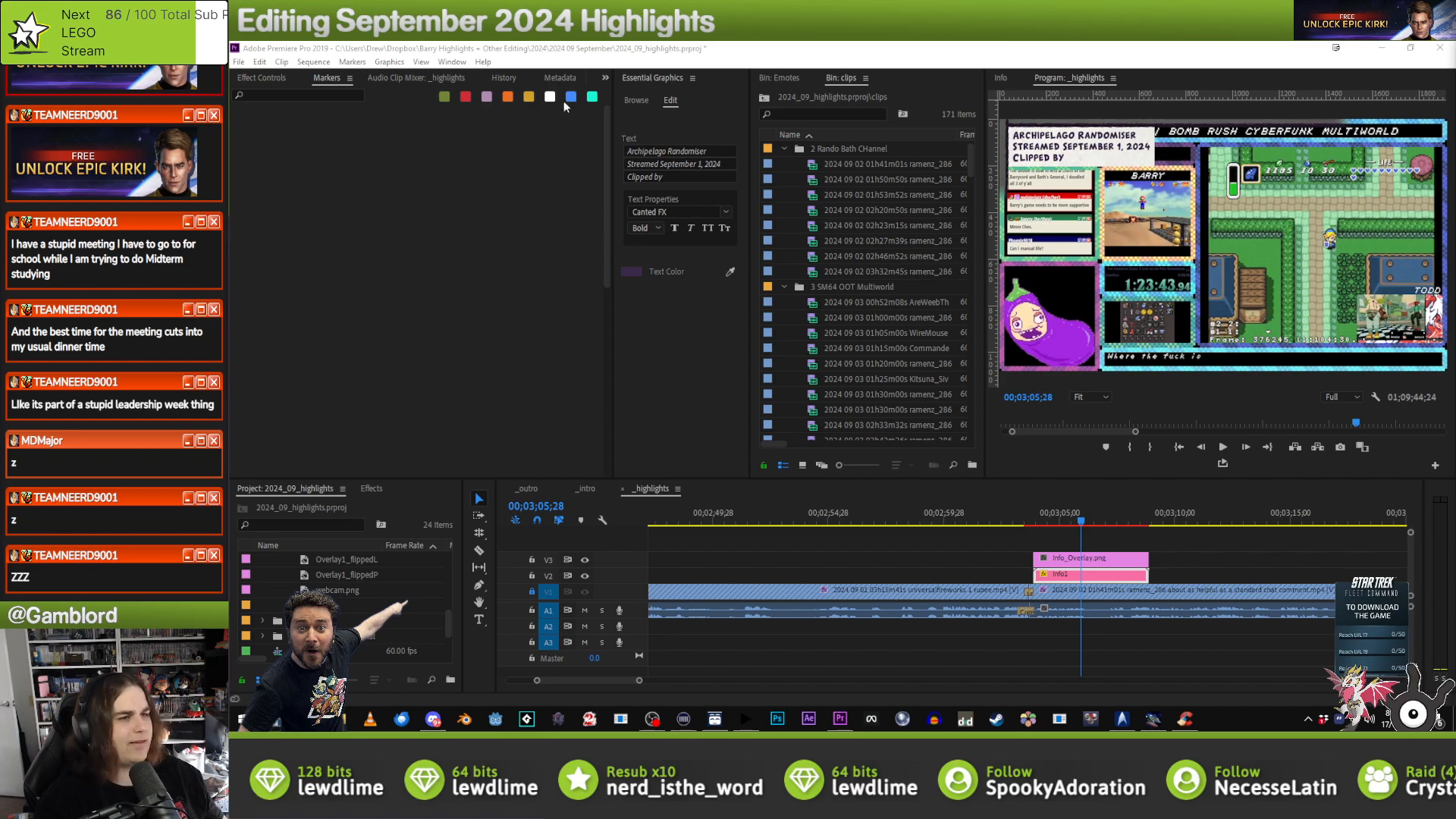
pyautogui.click(701, 150)
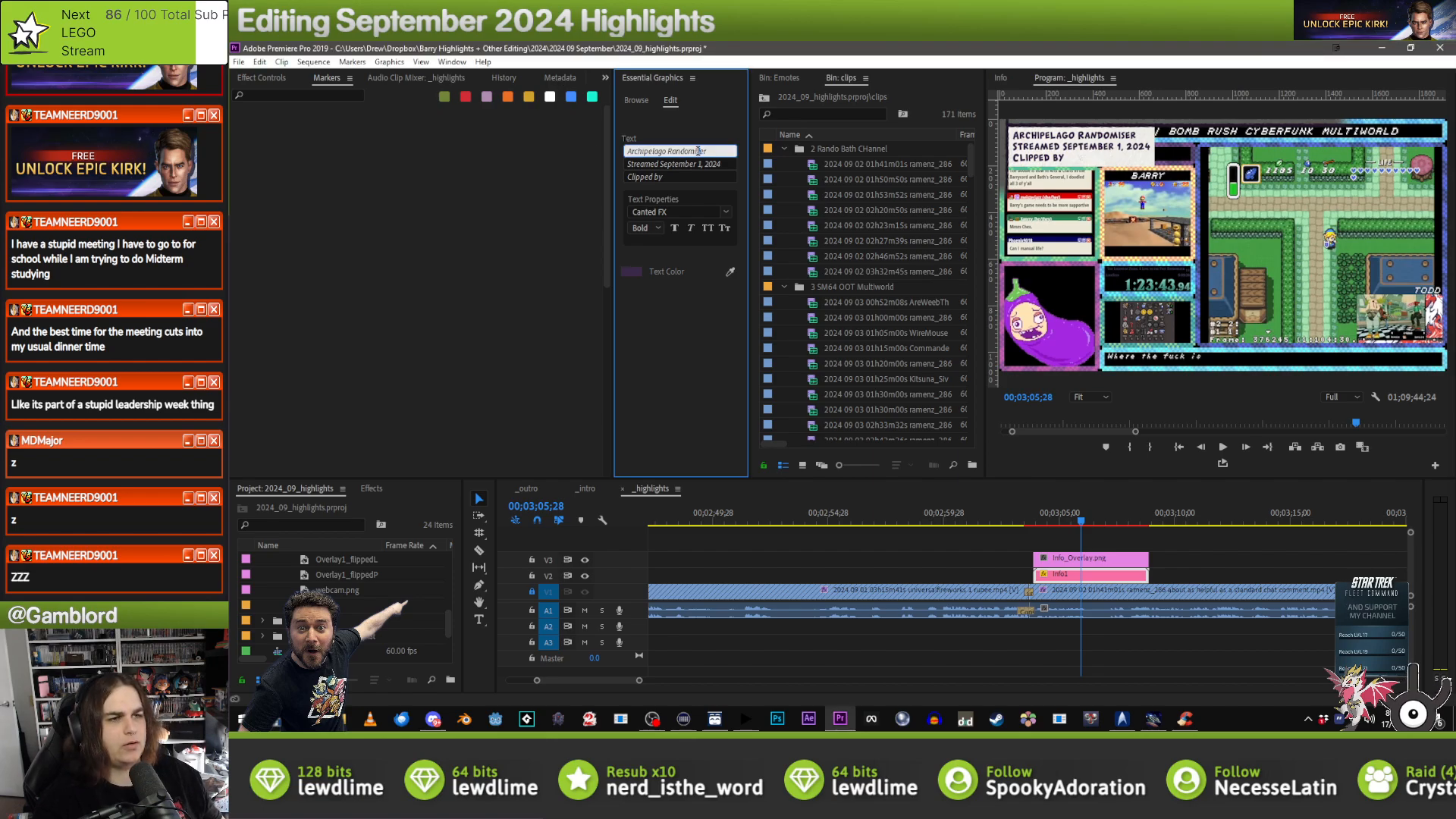
pyautogui.click(710, 310)
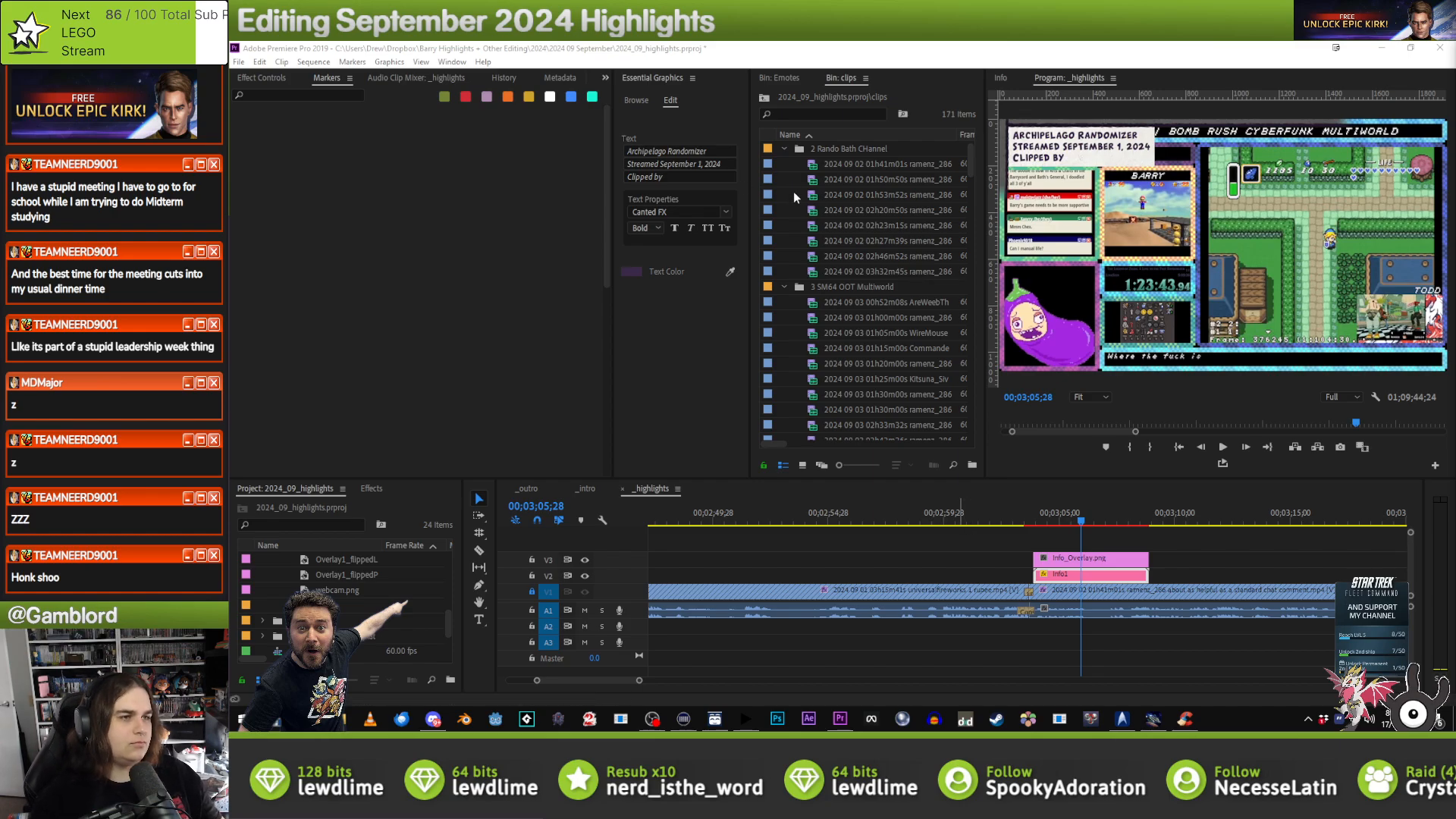
pyautogui.click(681, 174)
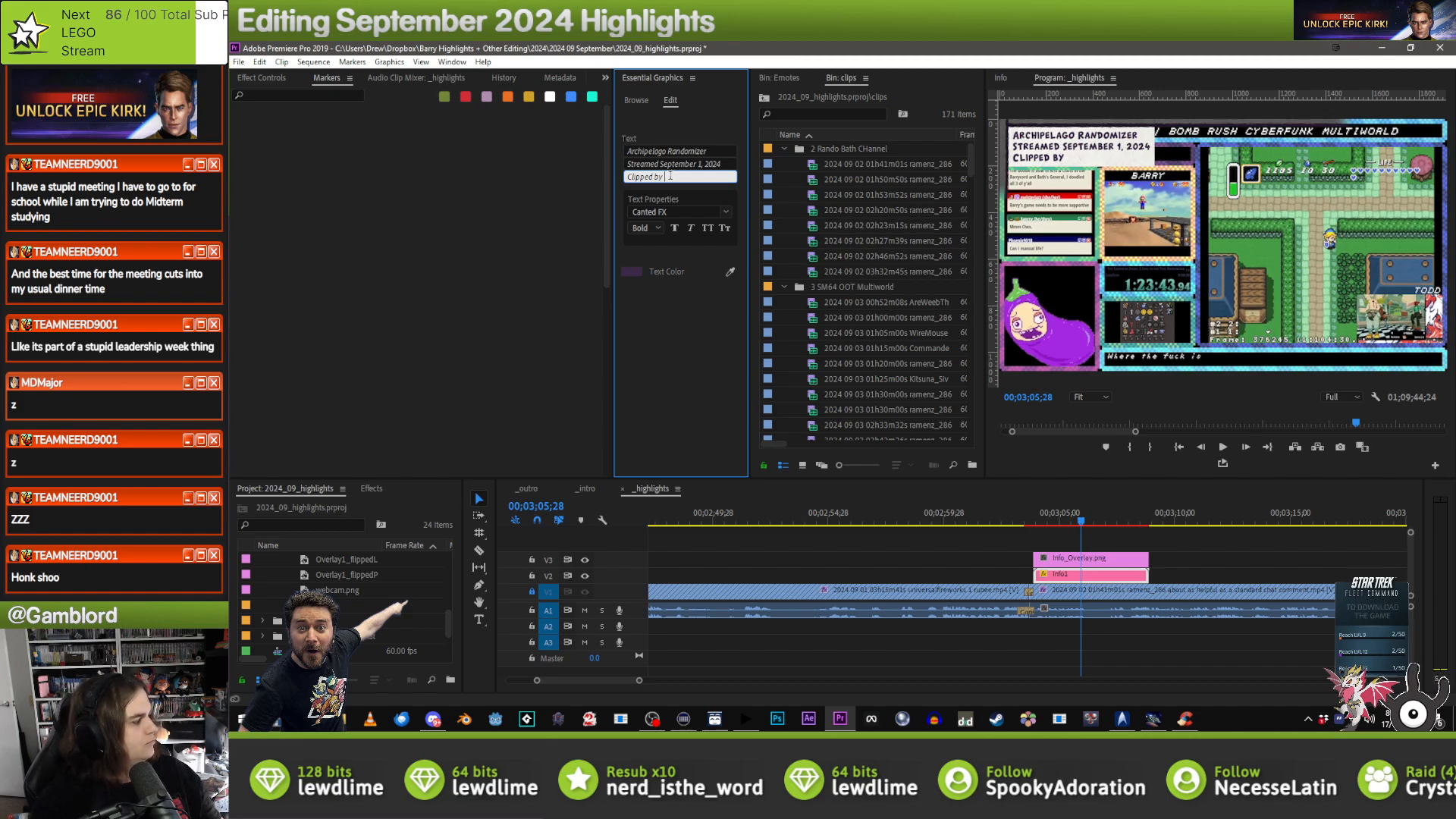
pyautogui.click(723, 152)
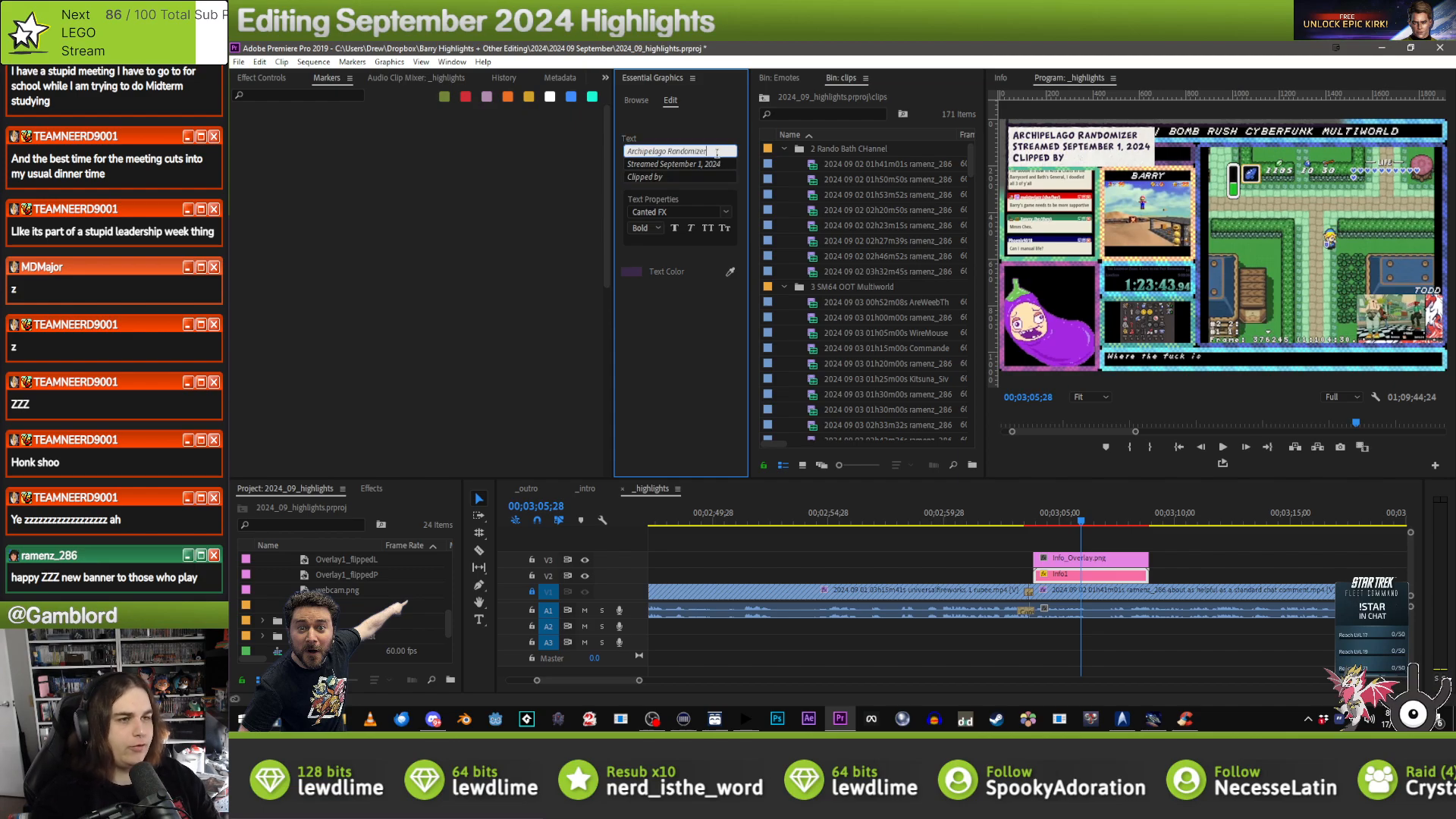
# - Set the stream date in the September 2 01h41m01s clip's Info1 graphic to September 2, 2024
pyautogui.press('Escape')
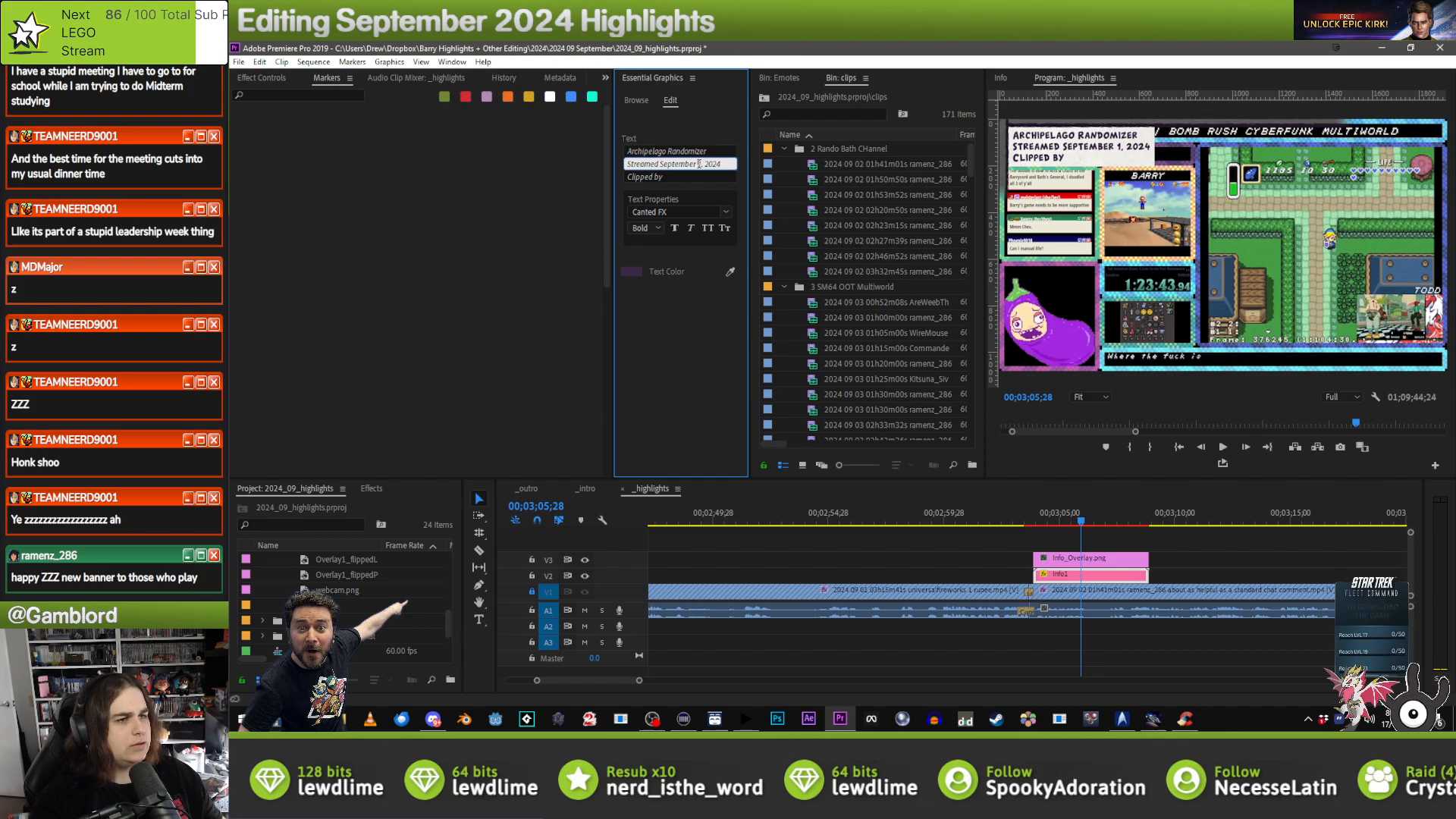
pyautogui.click(699, 164)
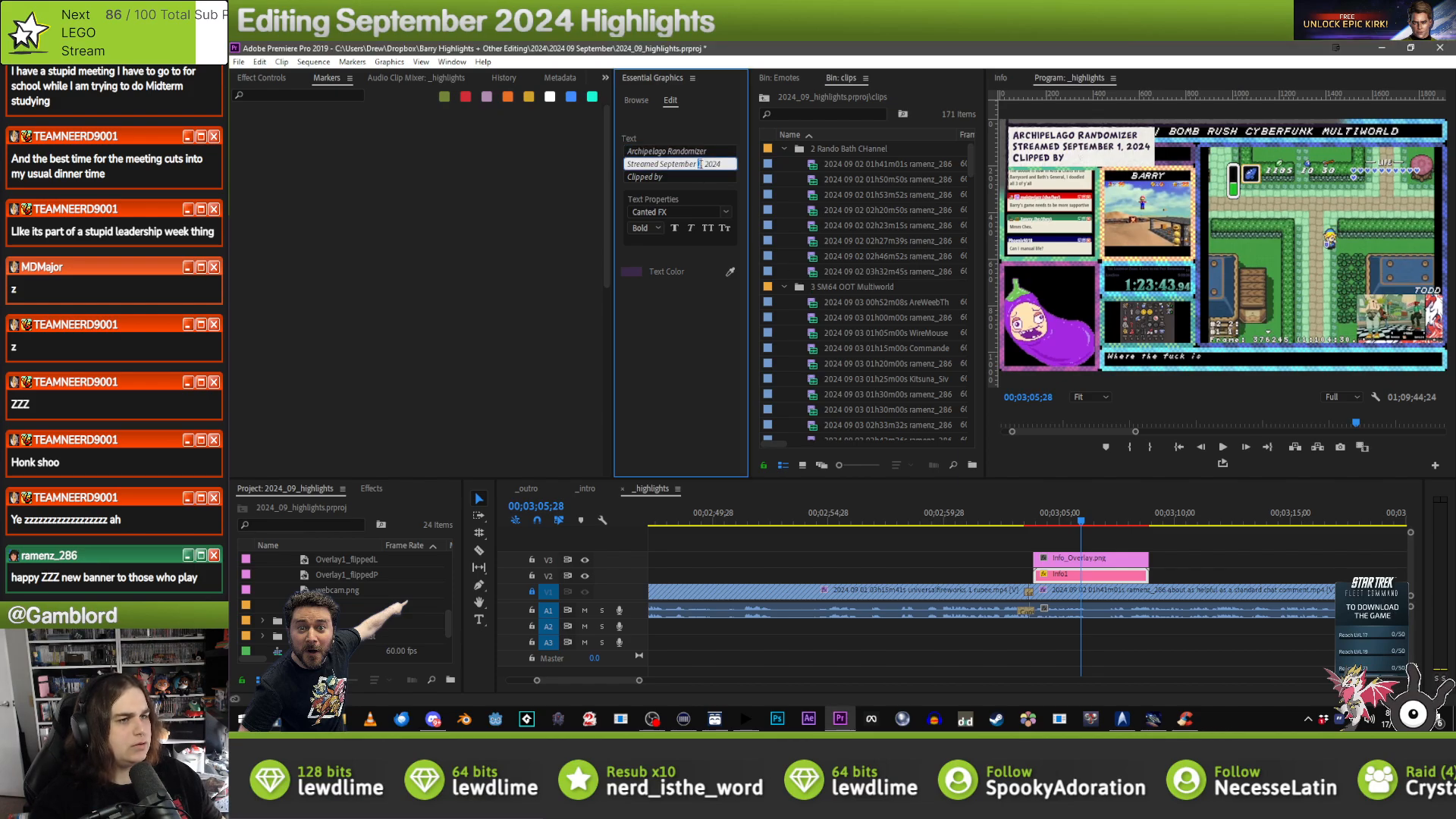
pyautogui.write('2')
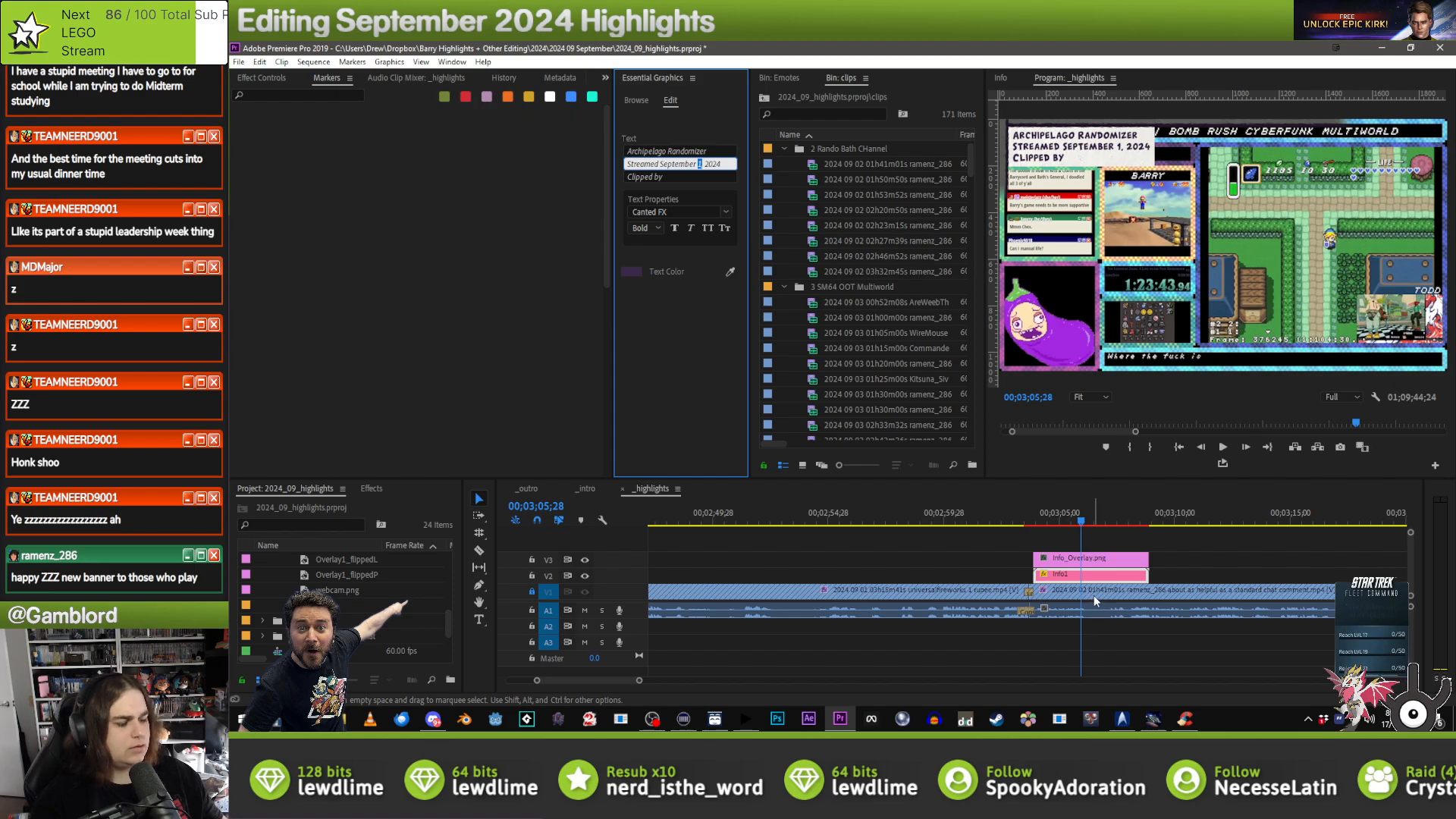
pyautogui.click(666, 328)
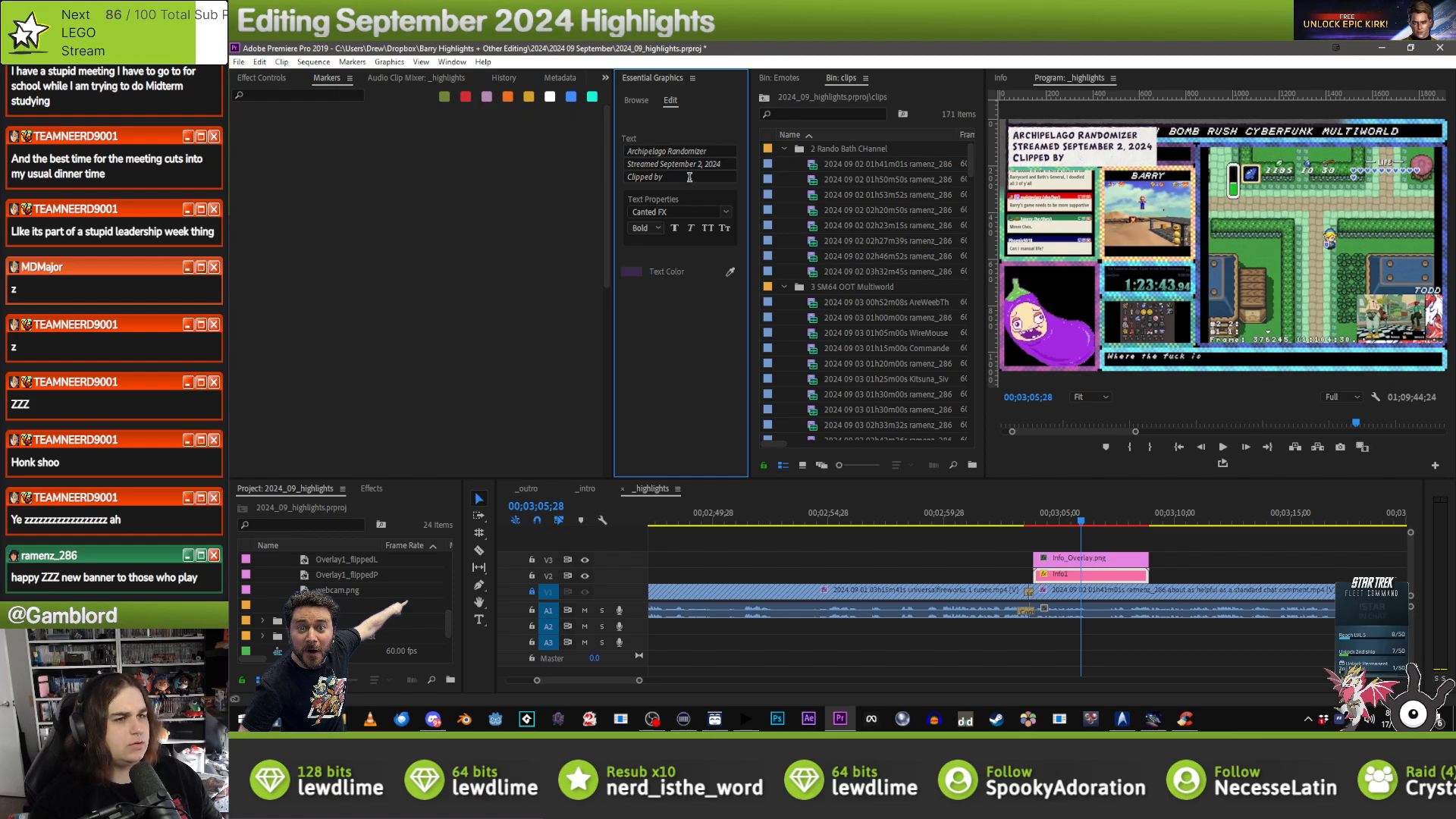
pyautogui.click(712, 152)
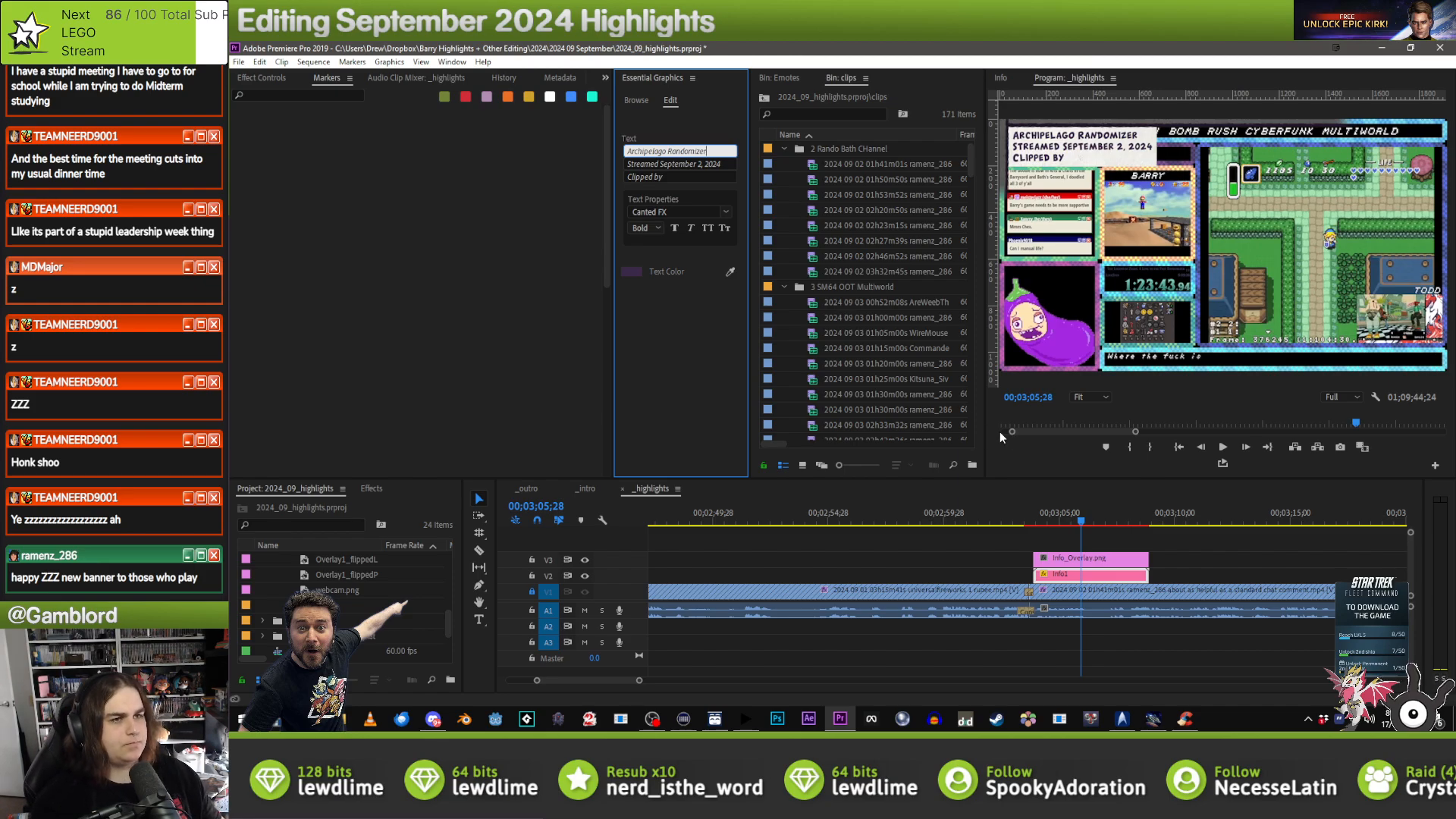
# - Duplicate the Info_Overlay.png and Info1 pair to the start of the September 3 00h52m08s clip and return to the September 2 overlay
pyautogui.click(1084, 581)
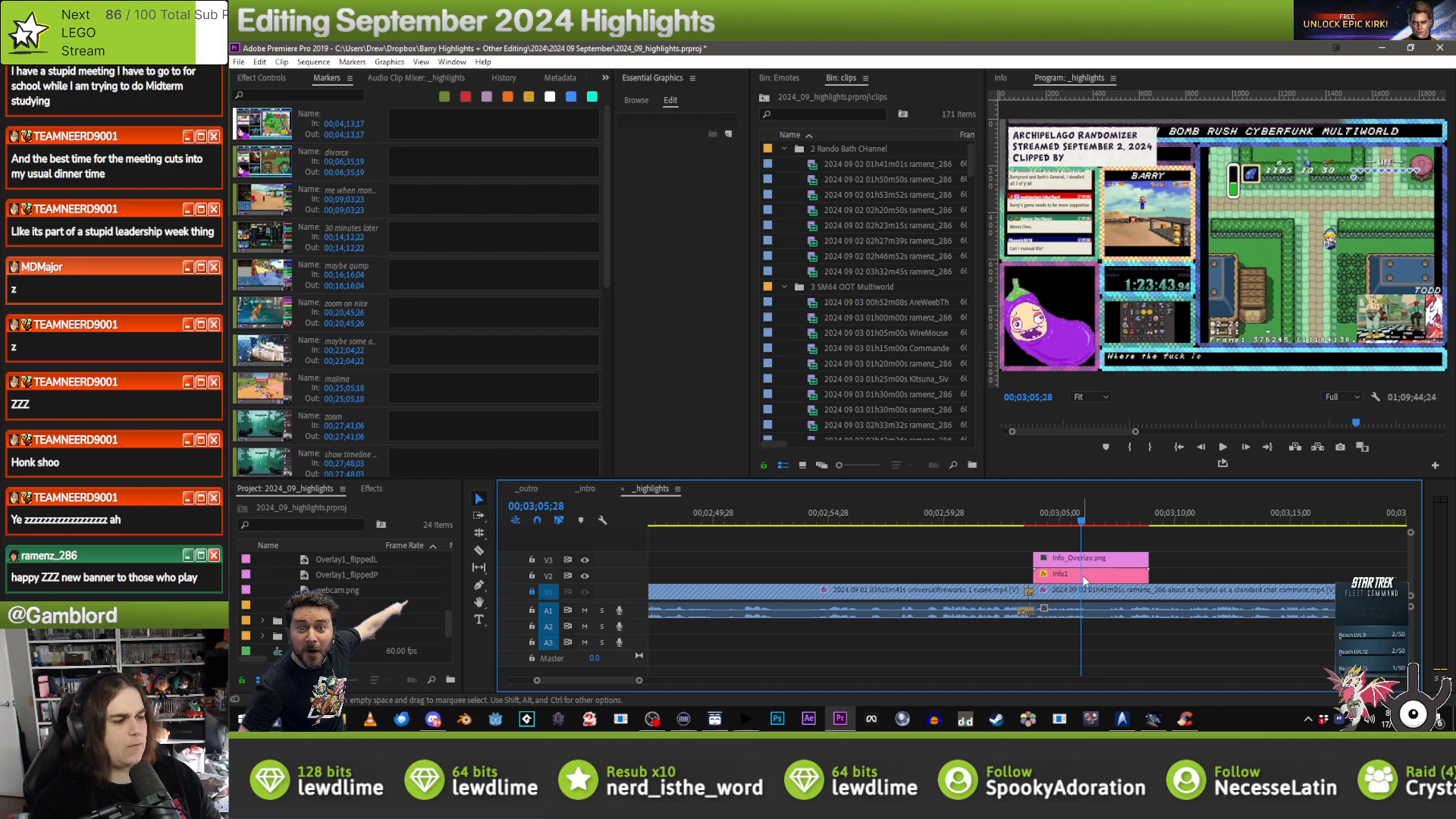
pyautogui.moveTo(640, 680); pyautogui.dragTo(738, 681)
pyautogui.scroll(-7, 1012, 669)
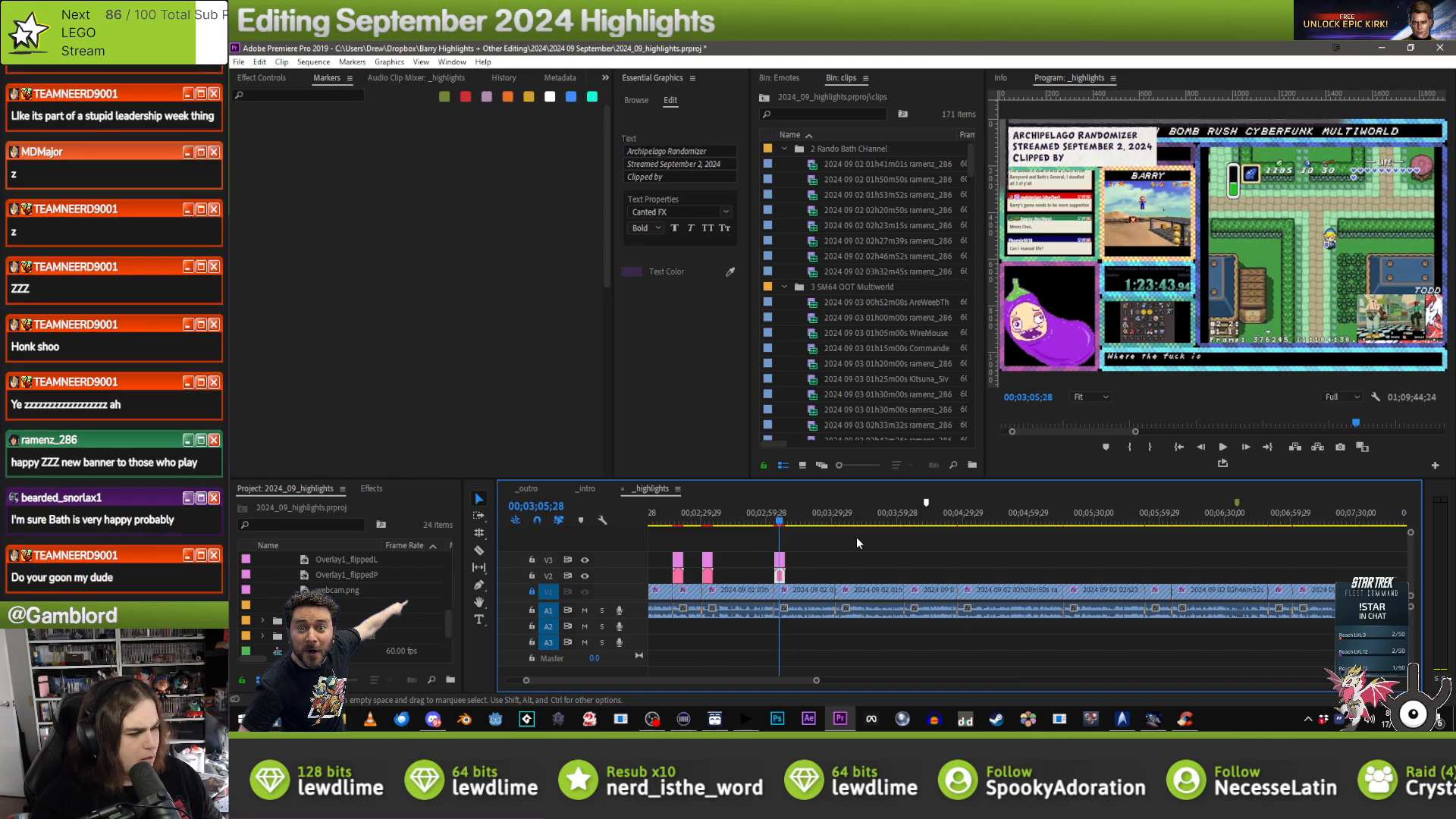
pyautogui.moveTo(779, 567); pyautogui.dragTo(1302, 577)
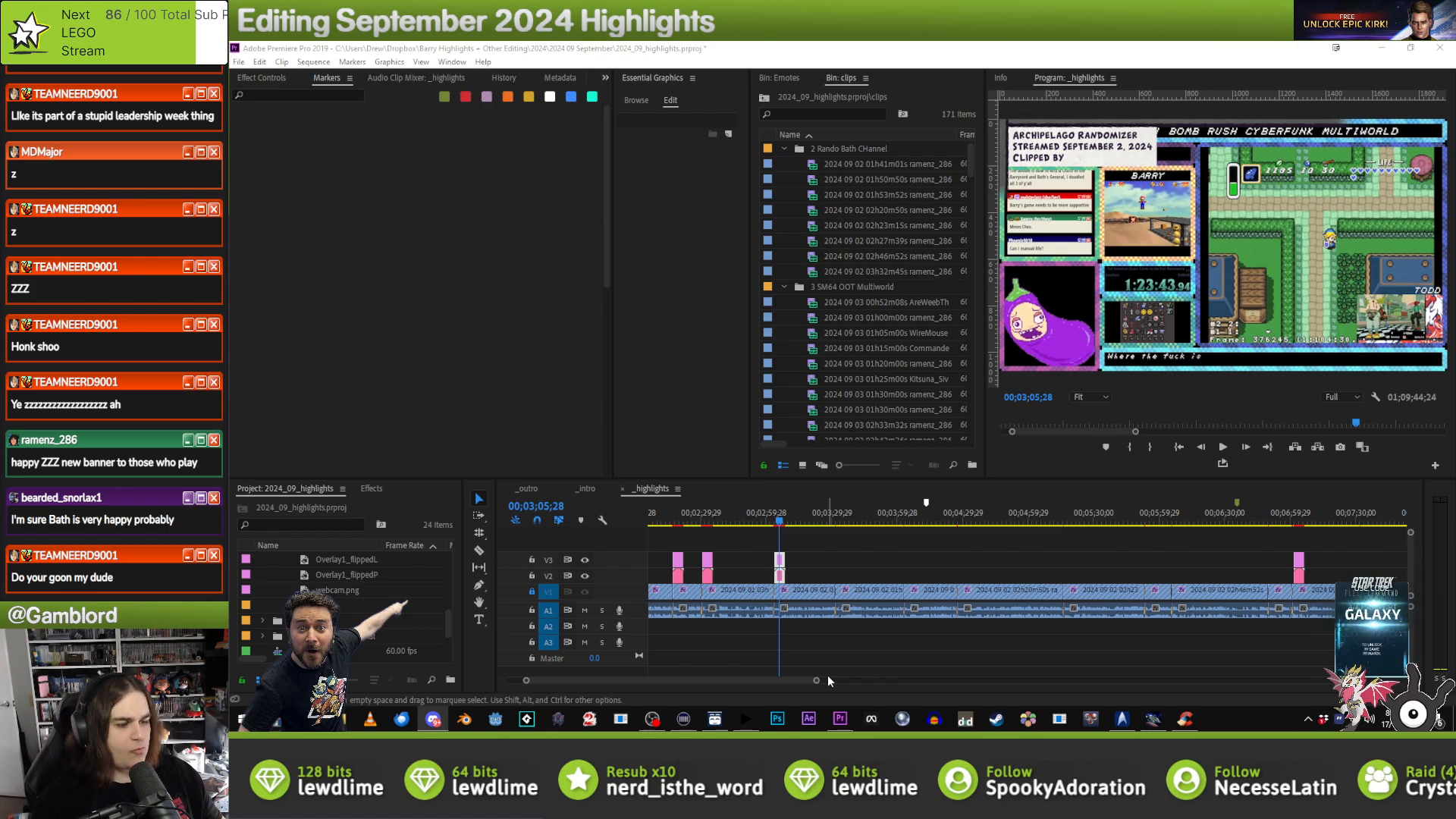
pyautogui.moveTo(815, 680); pyautogui.dragTo(723, 683)
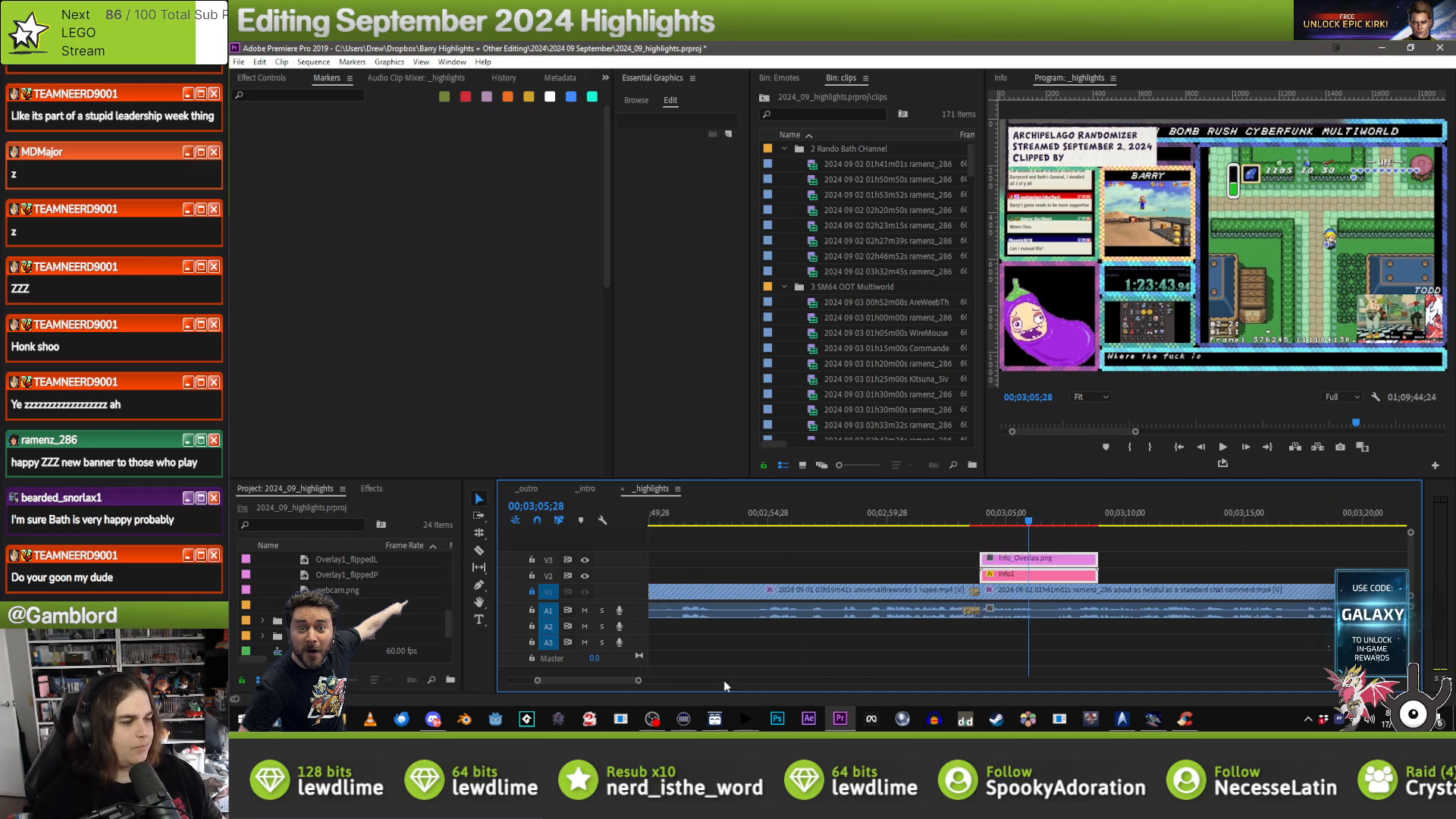
pyautogui.click(1172, 540)
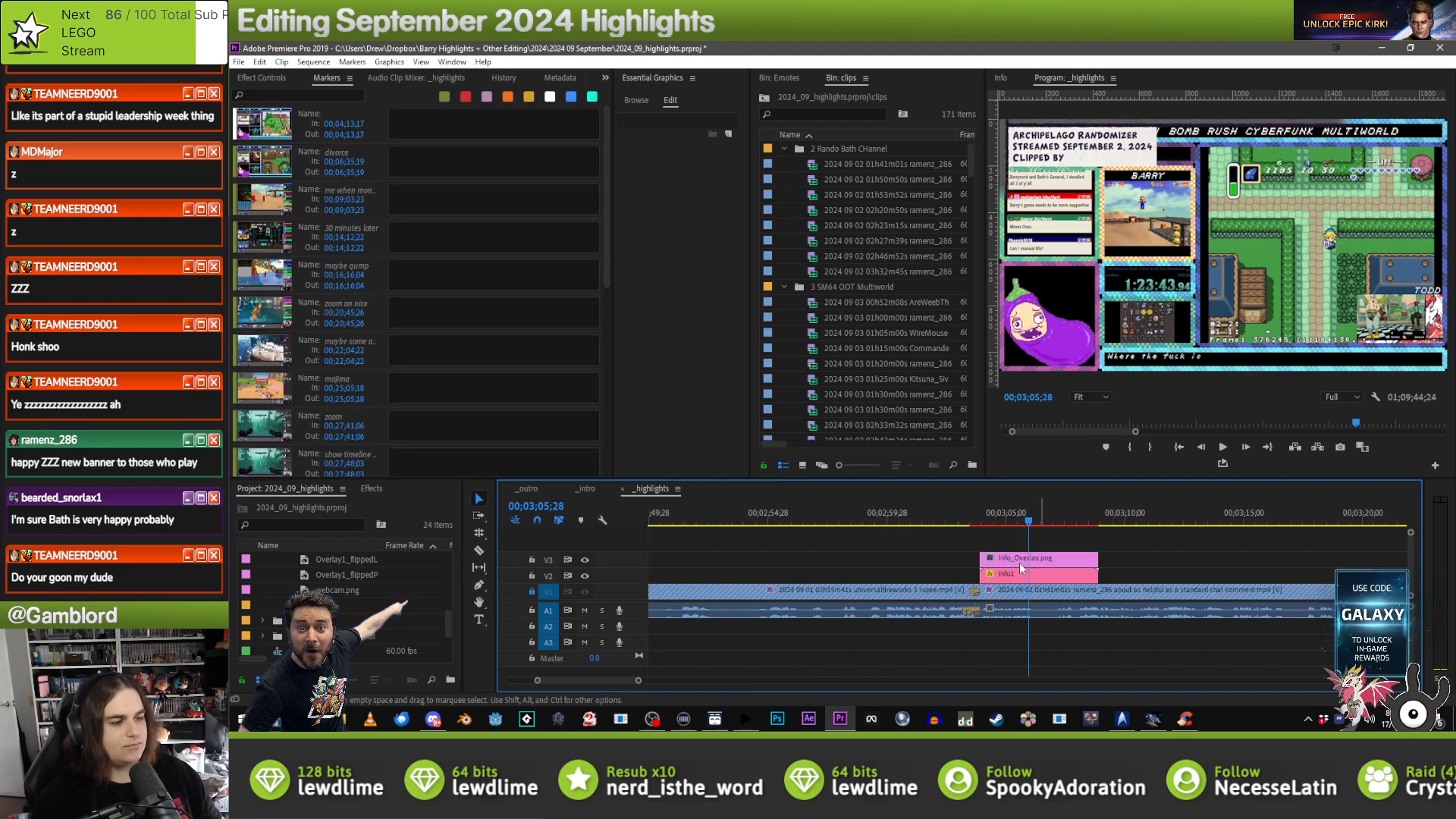
pyautogui.click(1021, 568)
pyautogui.click(685, 176)
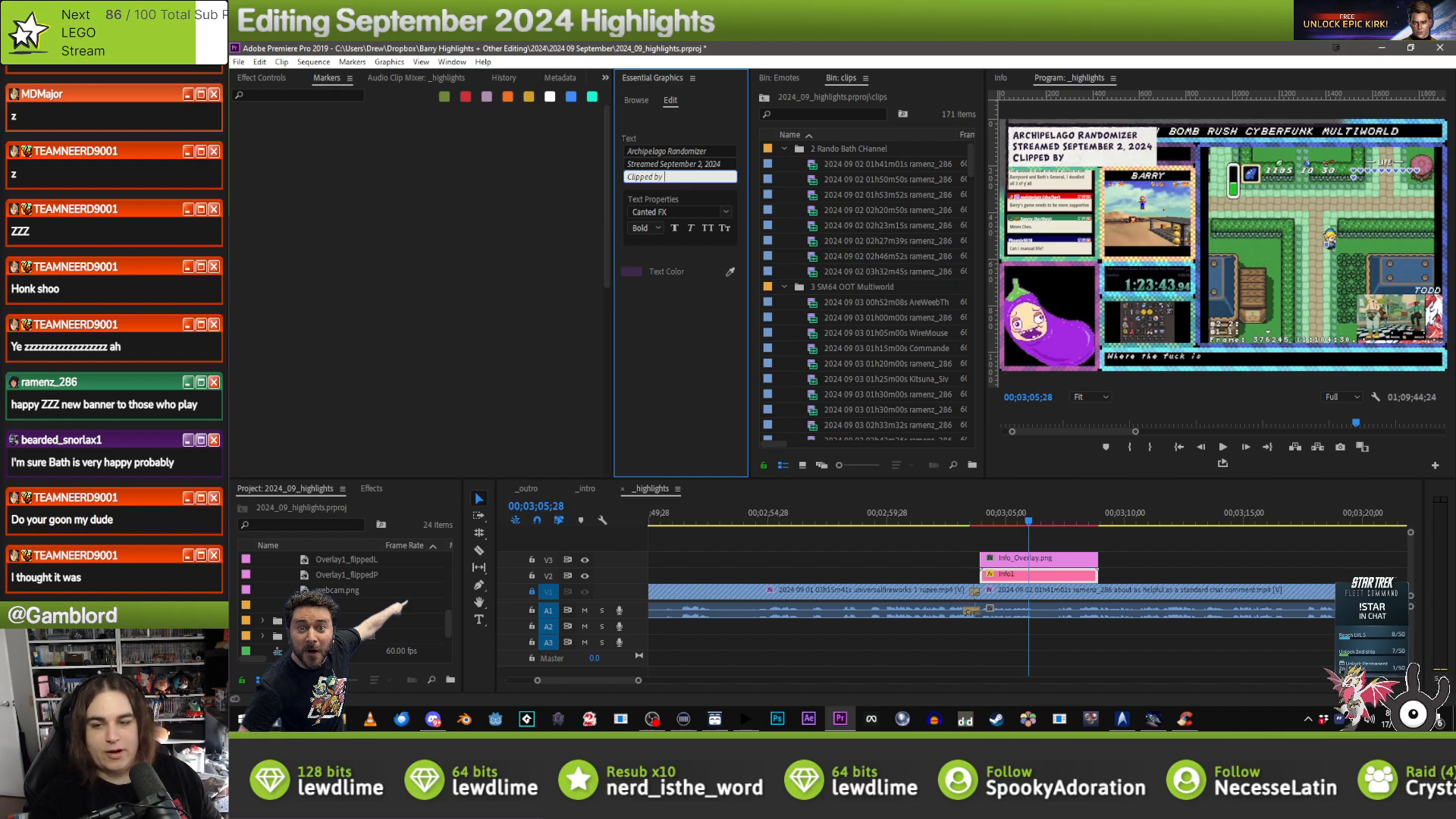
pyautogui.hotkey('alt', 'Tab')
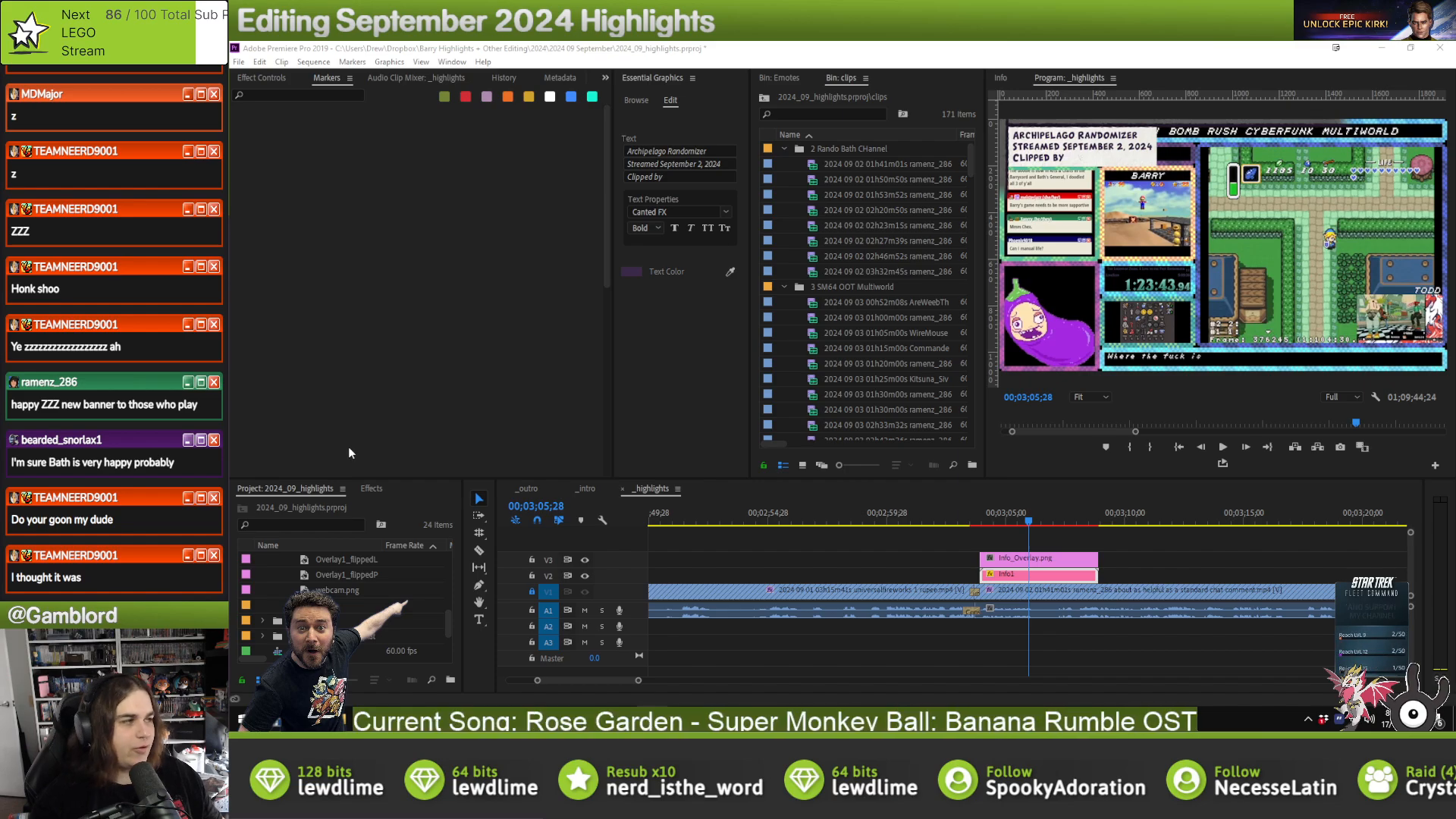
# - Delete Info_Overlay.png above the September 2 01h41m01s clip and apply the no-overlay-needed credits preset to its Info1 graphic
pyautogui.click(1122, 548)
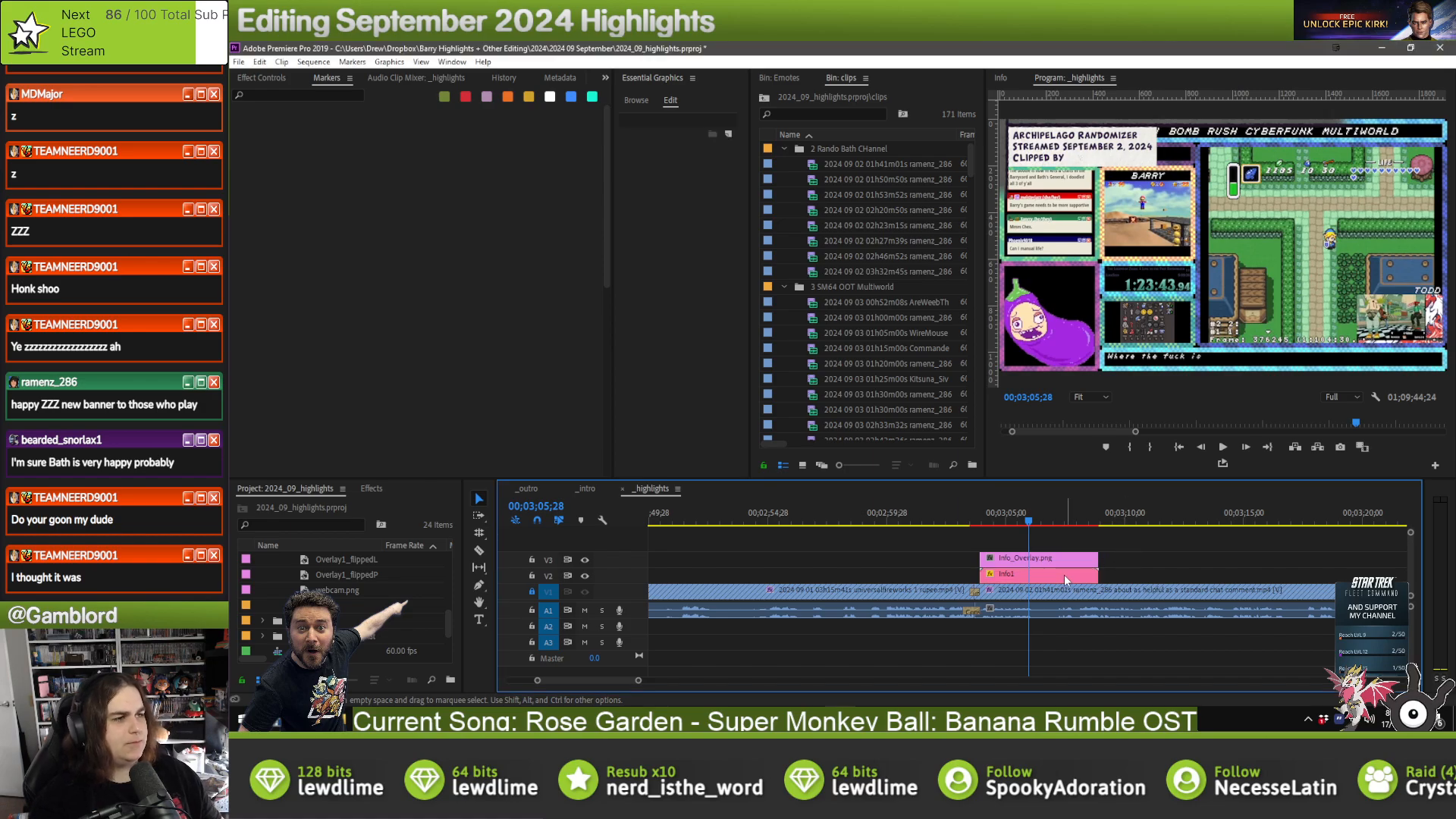
pyautogui.press('Delete')
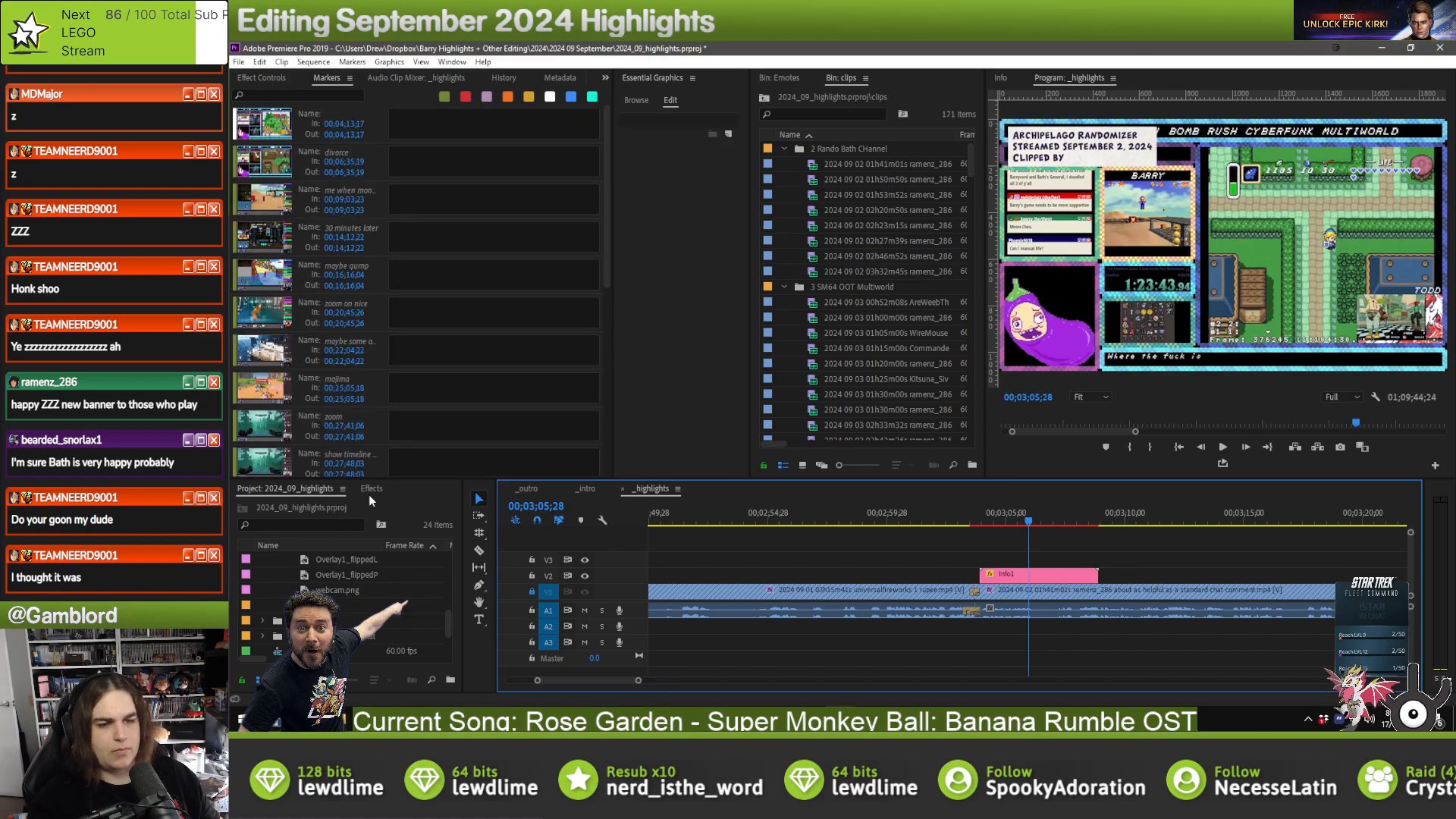
pyautogui.click(370, 488)
pyautogui.click(239, 602)
pyautogui.scroll(-2, 257, 629)
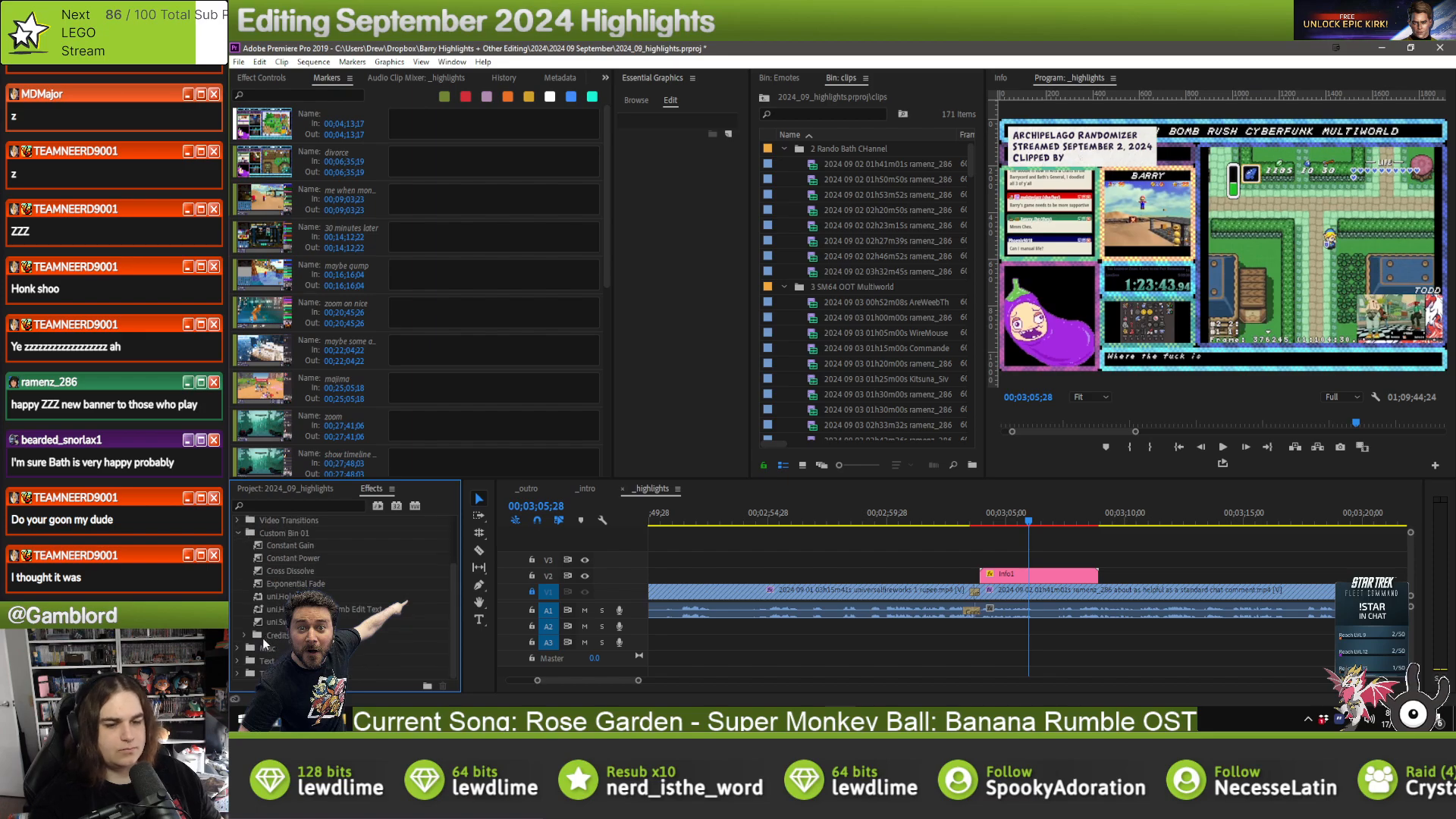
pyautogui.click(247, 635)
pyautogui.click(1023, 577)
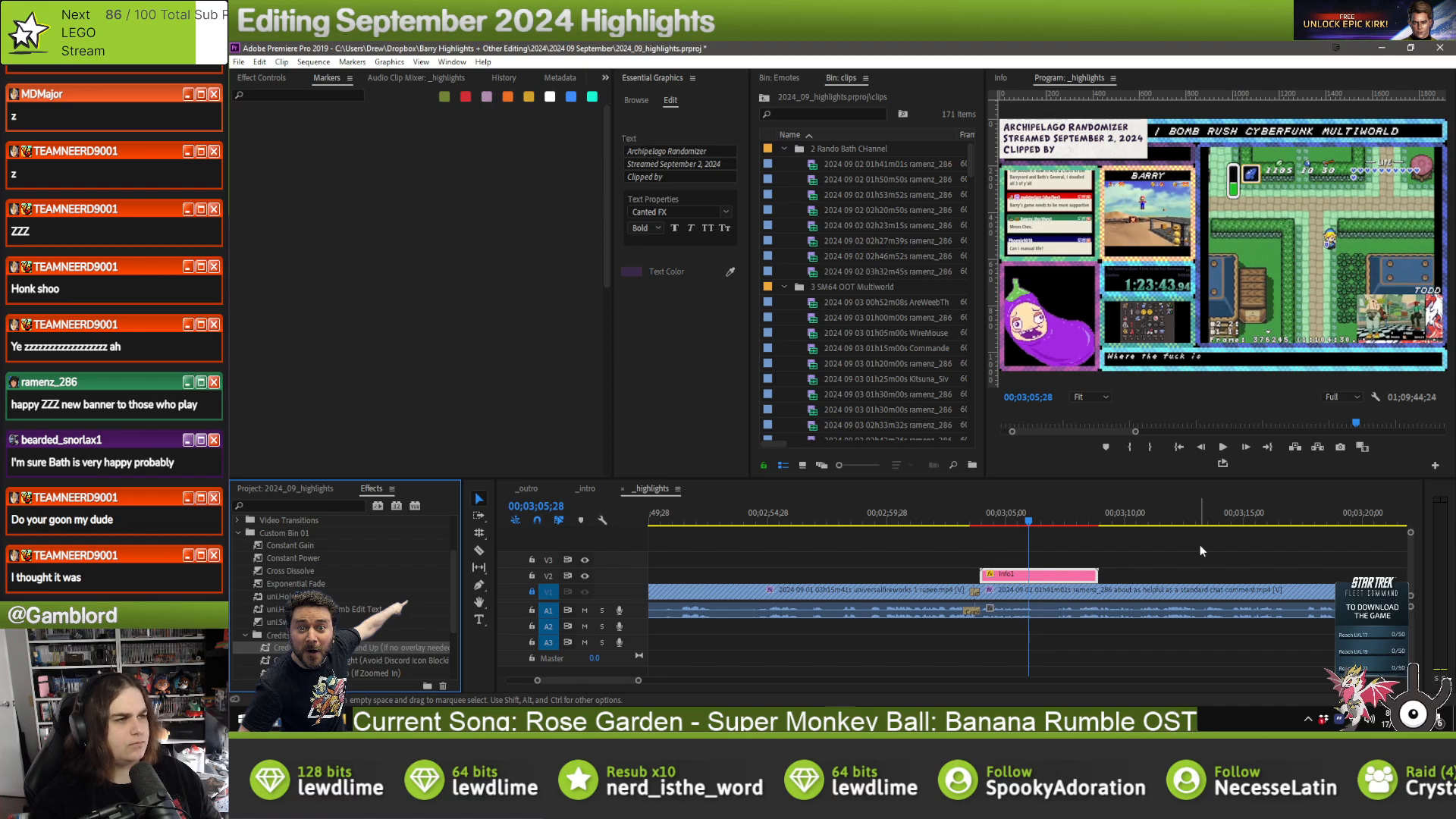
pyautogui.click(1056, 552)
# - Add the clipper's username from the clip's file name after "Clipped by" in the September 2 Info1 graphic
pyautogui.click(1062, 574)
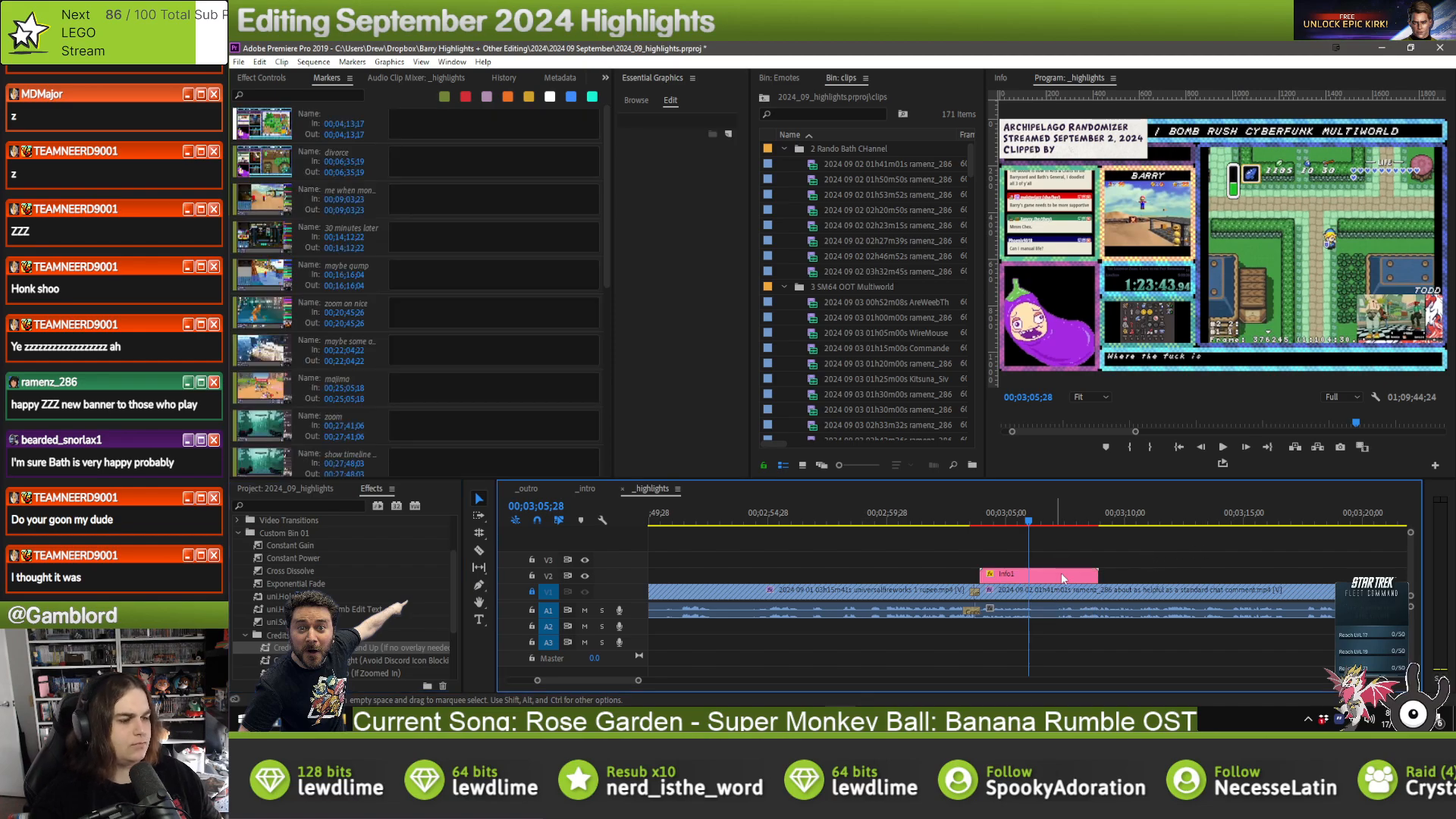
pyautogui.click(678, 176)
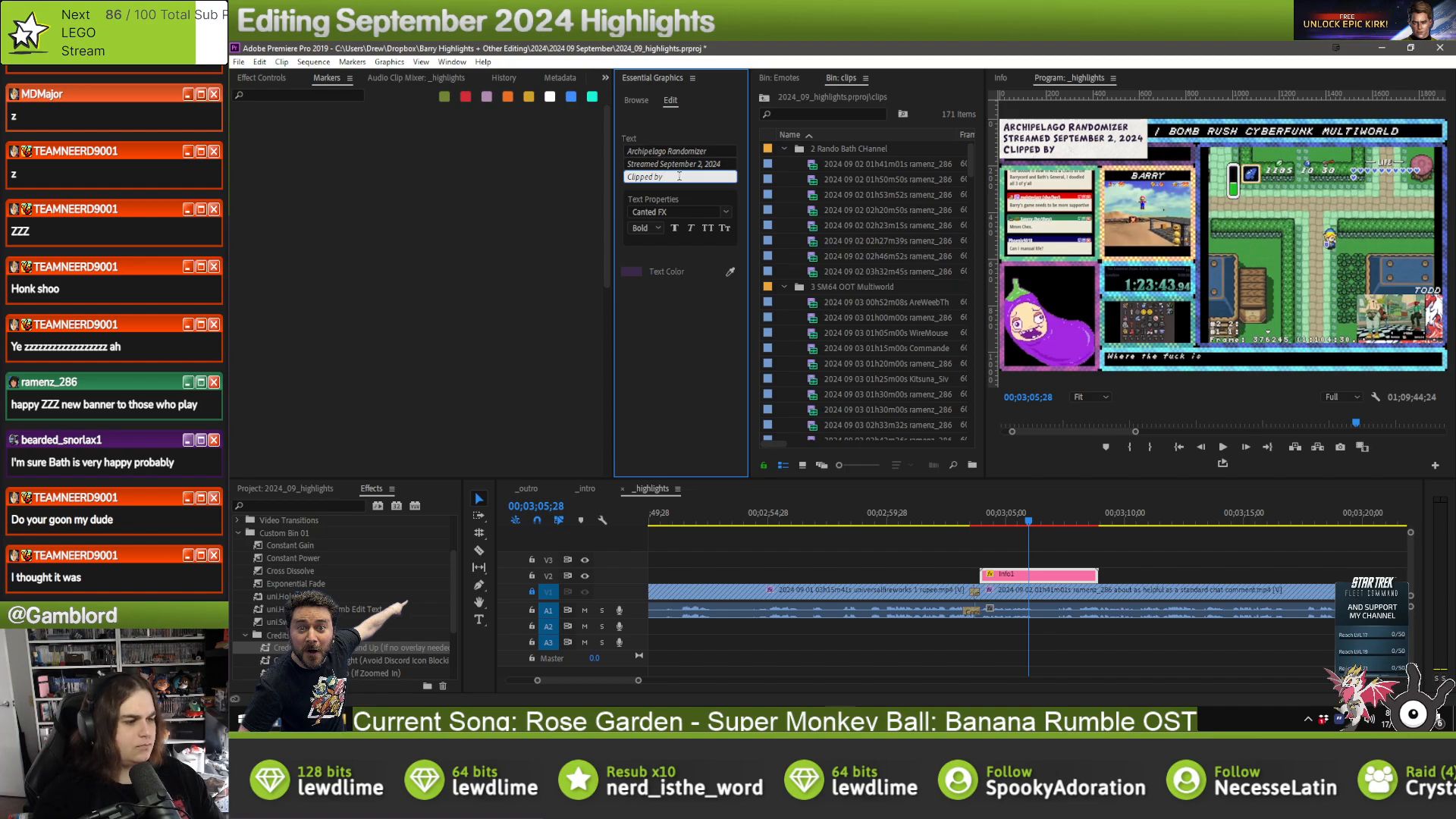
pyautogui.write('ramenz_286')
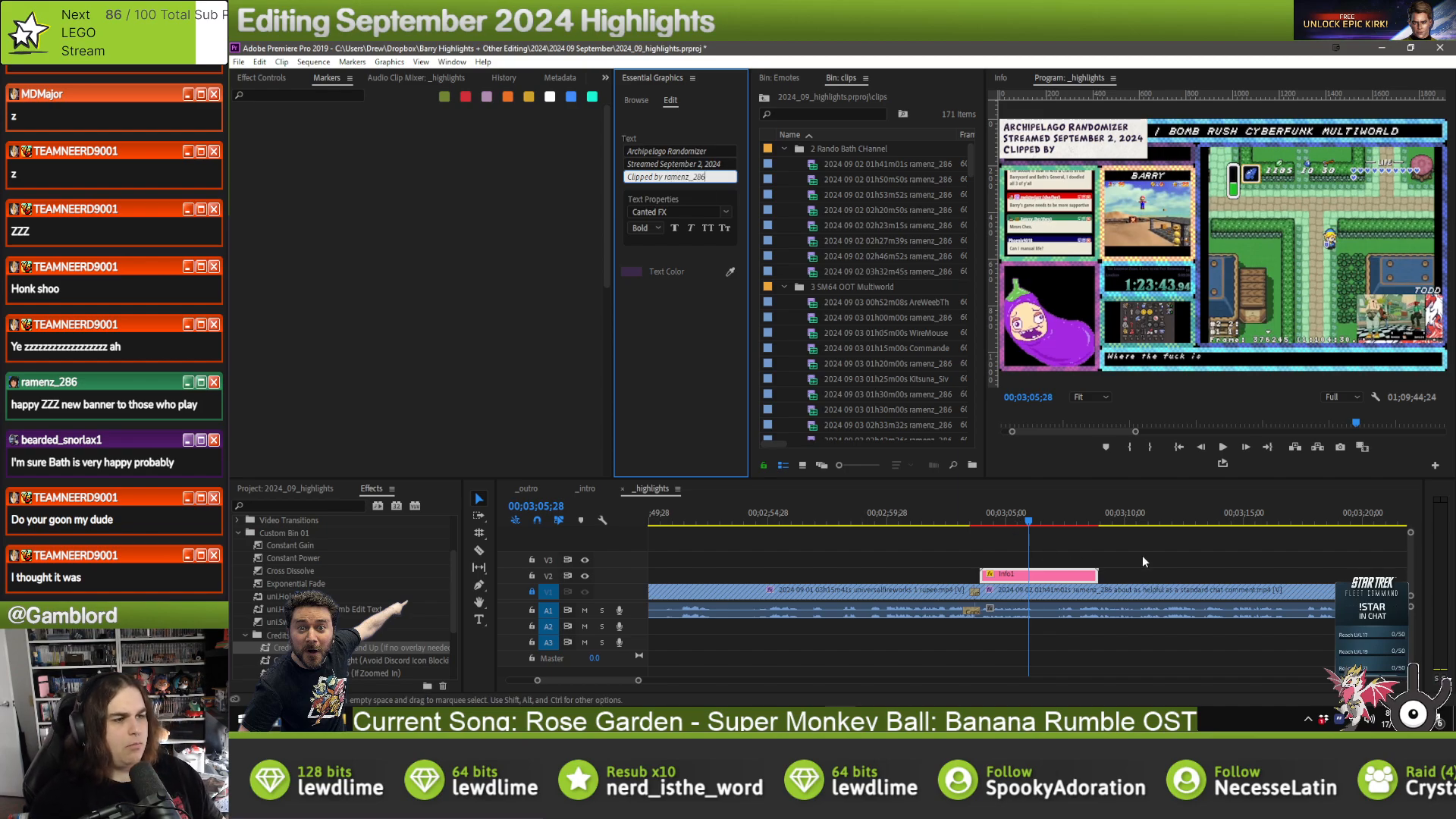
# - Paste copies of the completed Info1 graphic just after the starts of the September 2 01h50m50s, 01h53m52s and 02h20m50s clips
pyautogui.click(1063, 573)
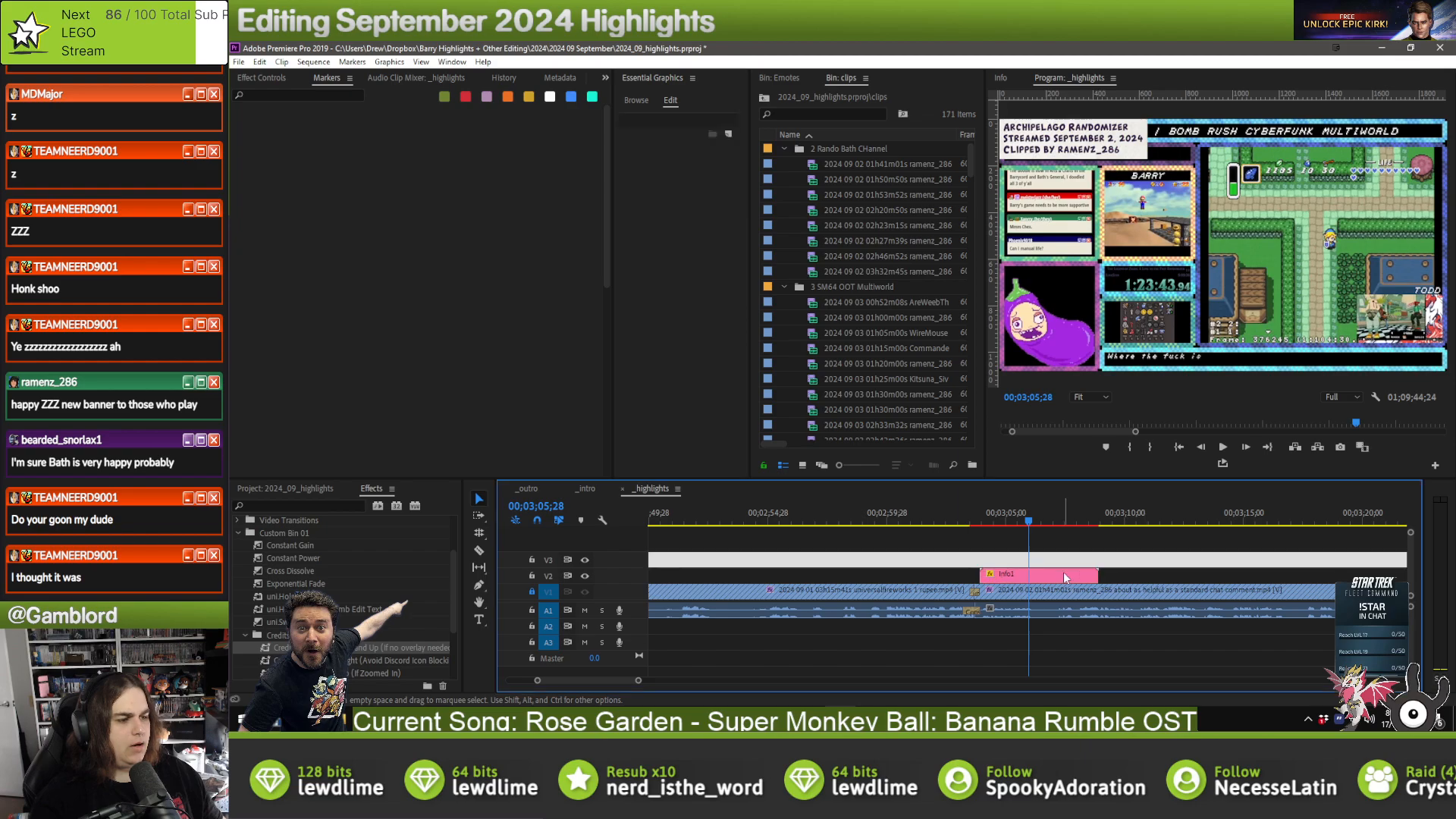
pyautogui.press('Down')
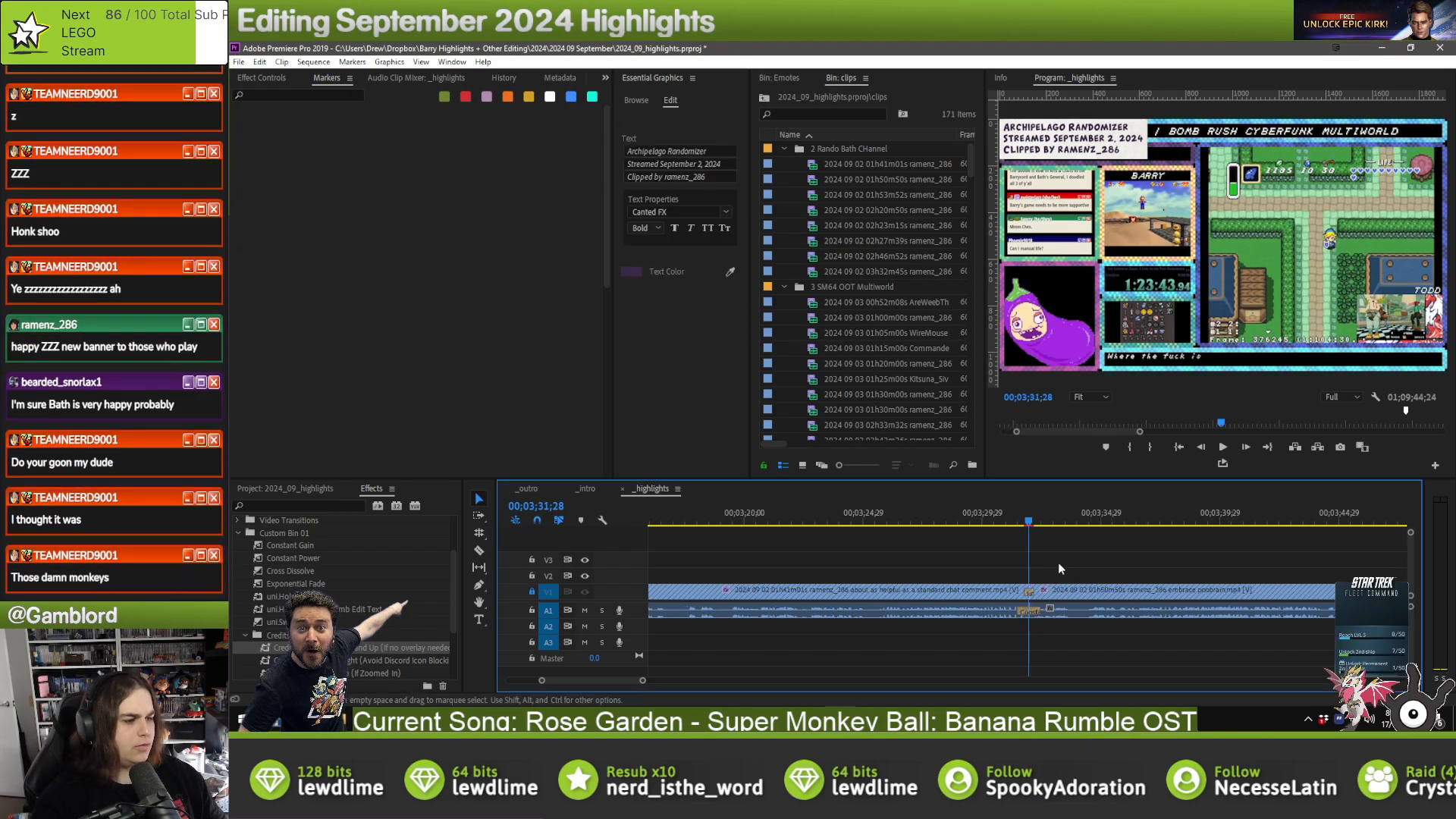
pyautogui.press('Down')
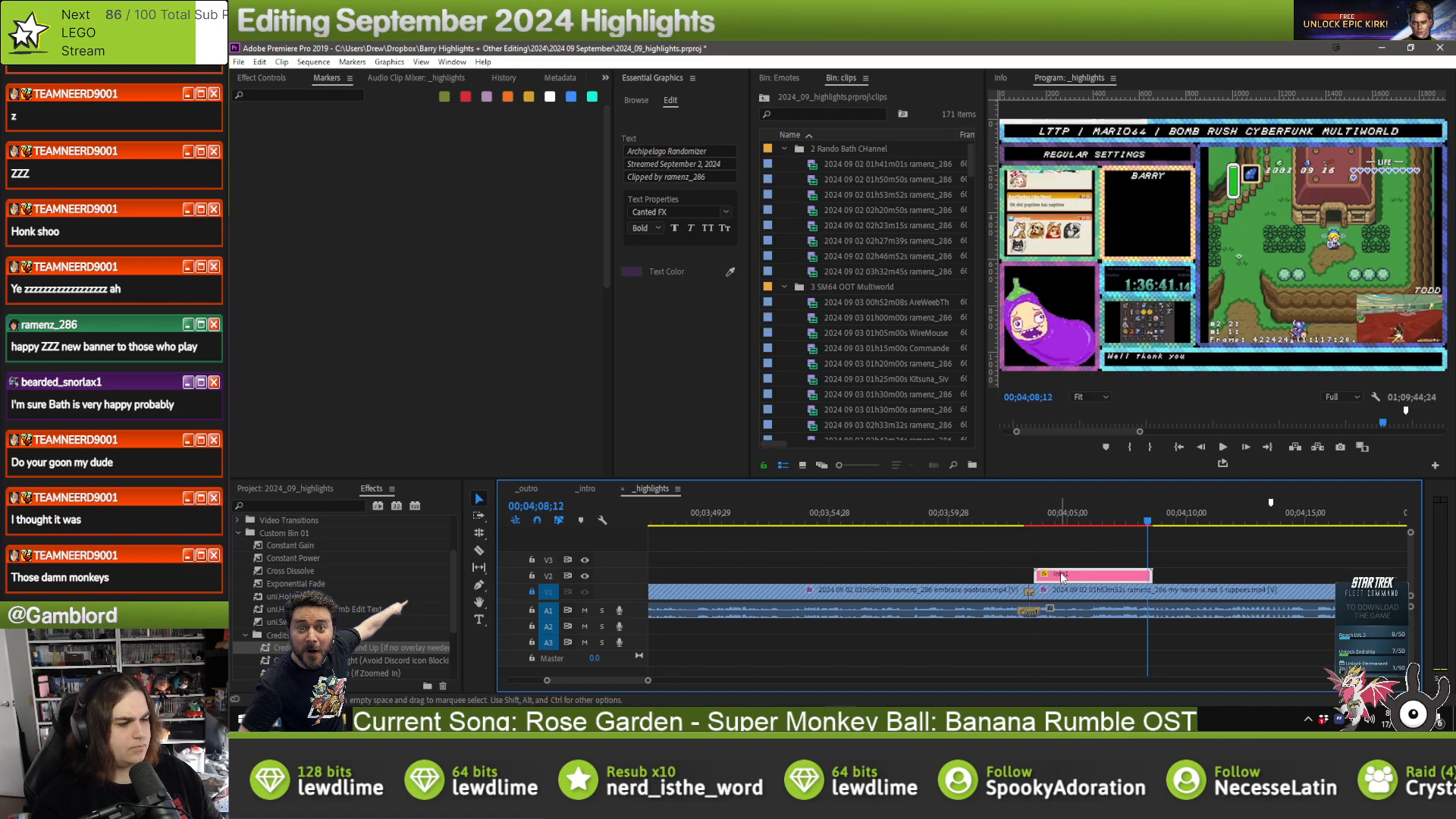
pyautogui.press('Down')
pyautogui.hotkey('ctrl', 'v')
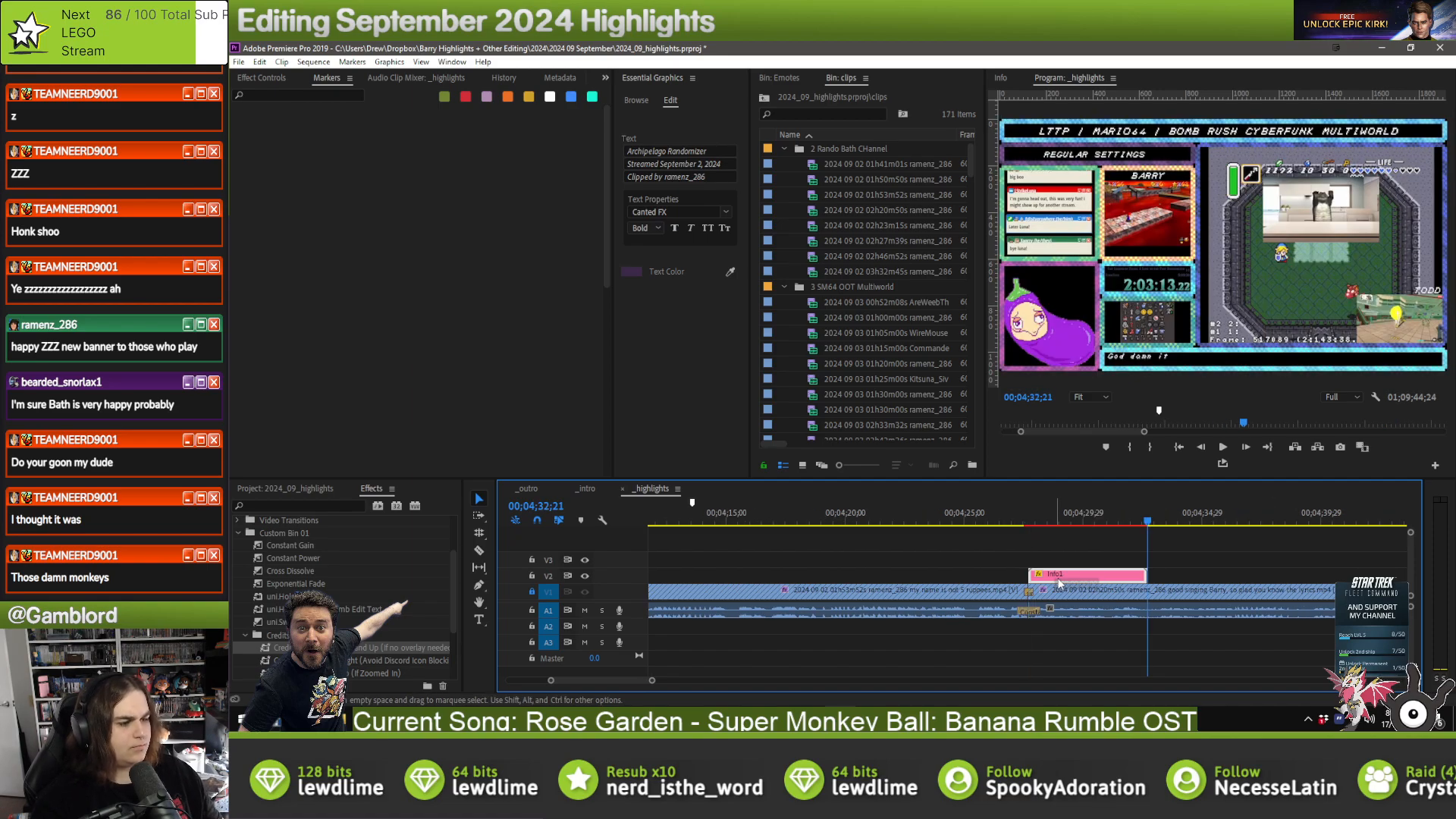
pyautogui.press('Down')
pyautogui.hotkey('ctrl', 'v')
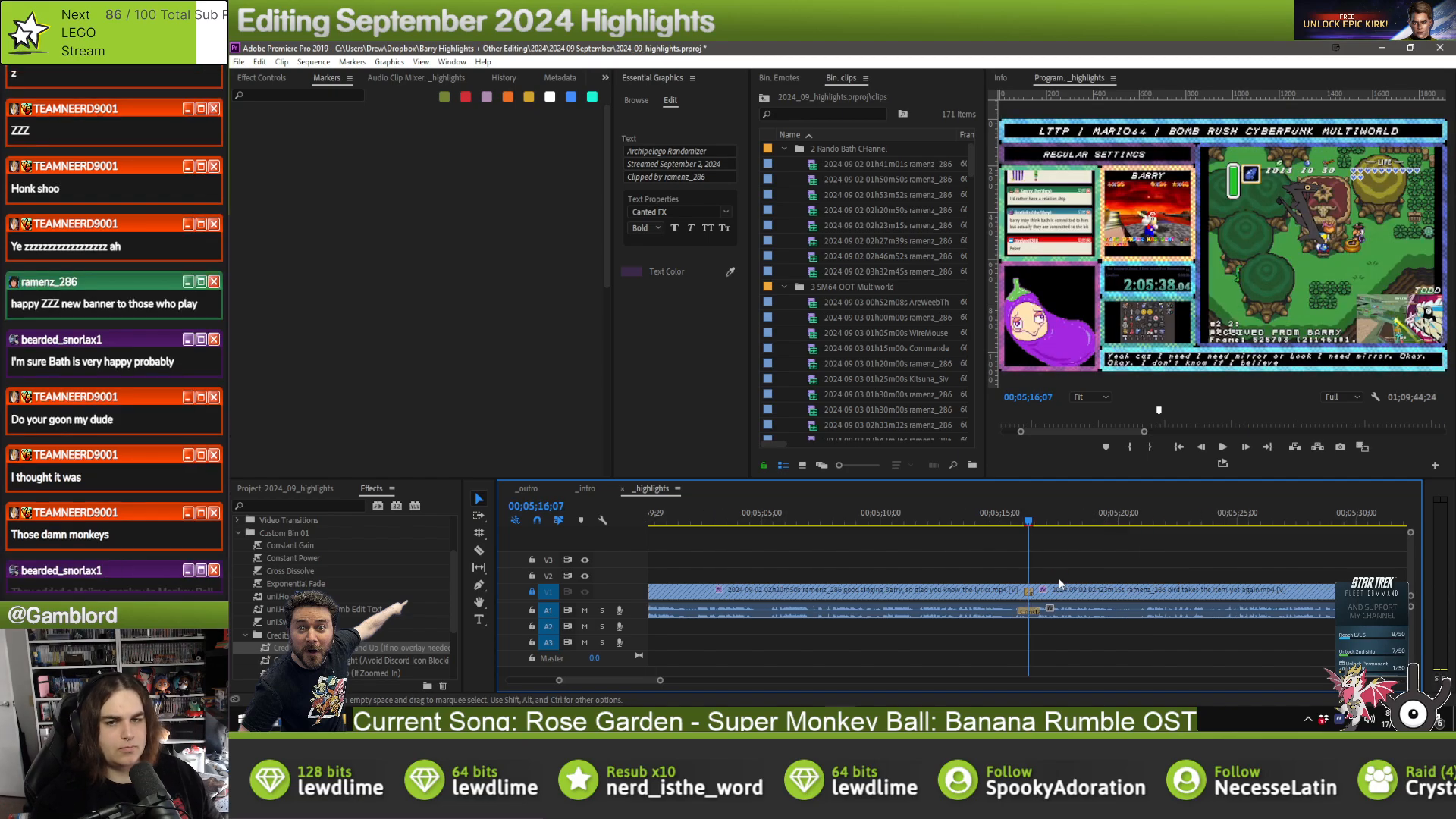
# - Paste the Info1 graphic onto the starts of the September 2 02h23m15s, 02h27m39s, 02h46m52s and 03h32m45s clips, and preview the last one
pyautogui.press('Down')
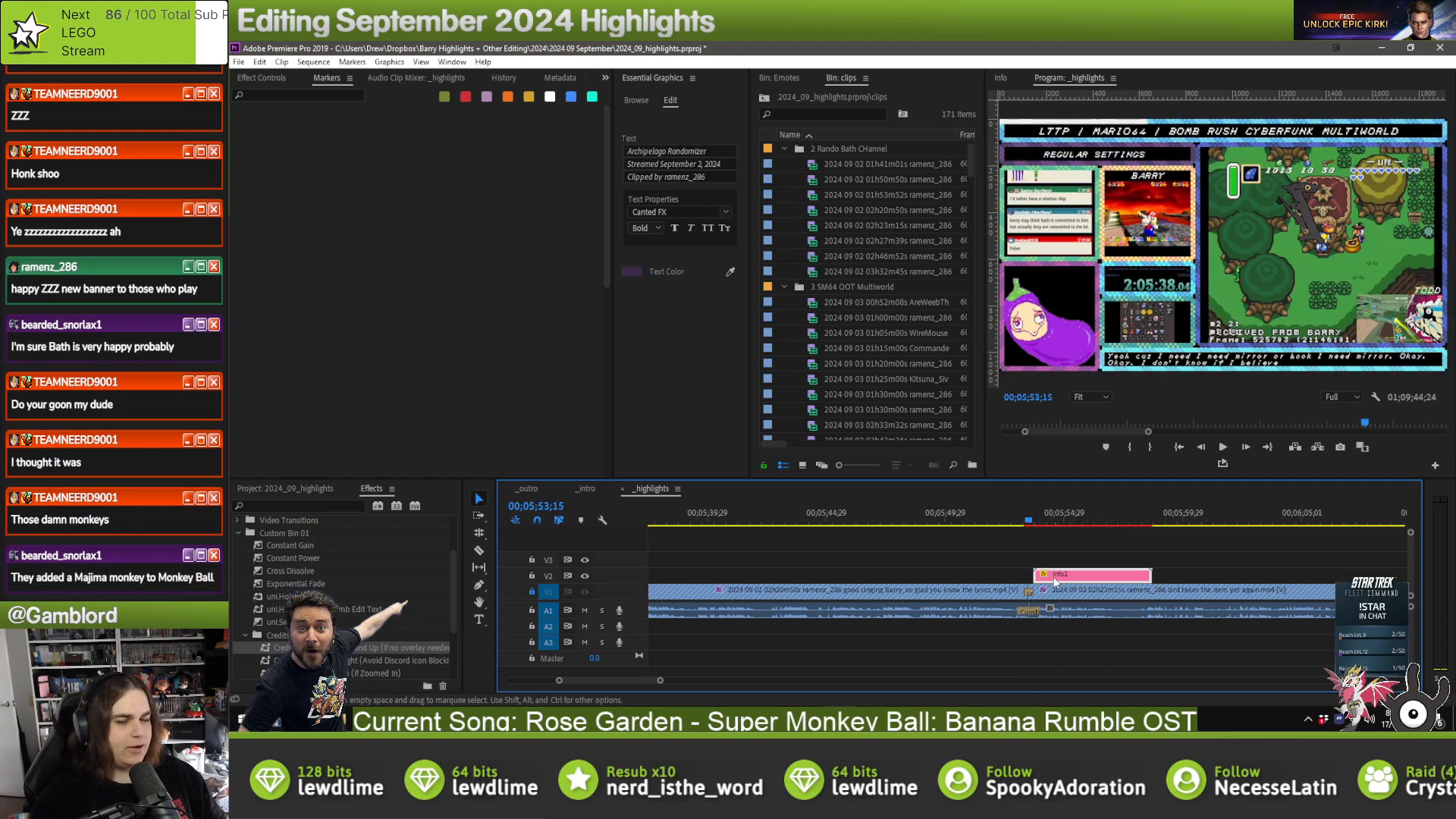
pyautogui.hotkey('ctrl', 'v')
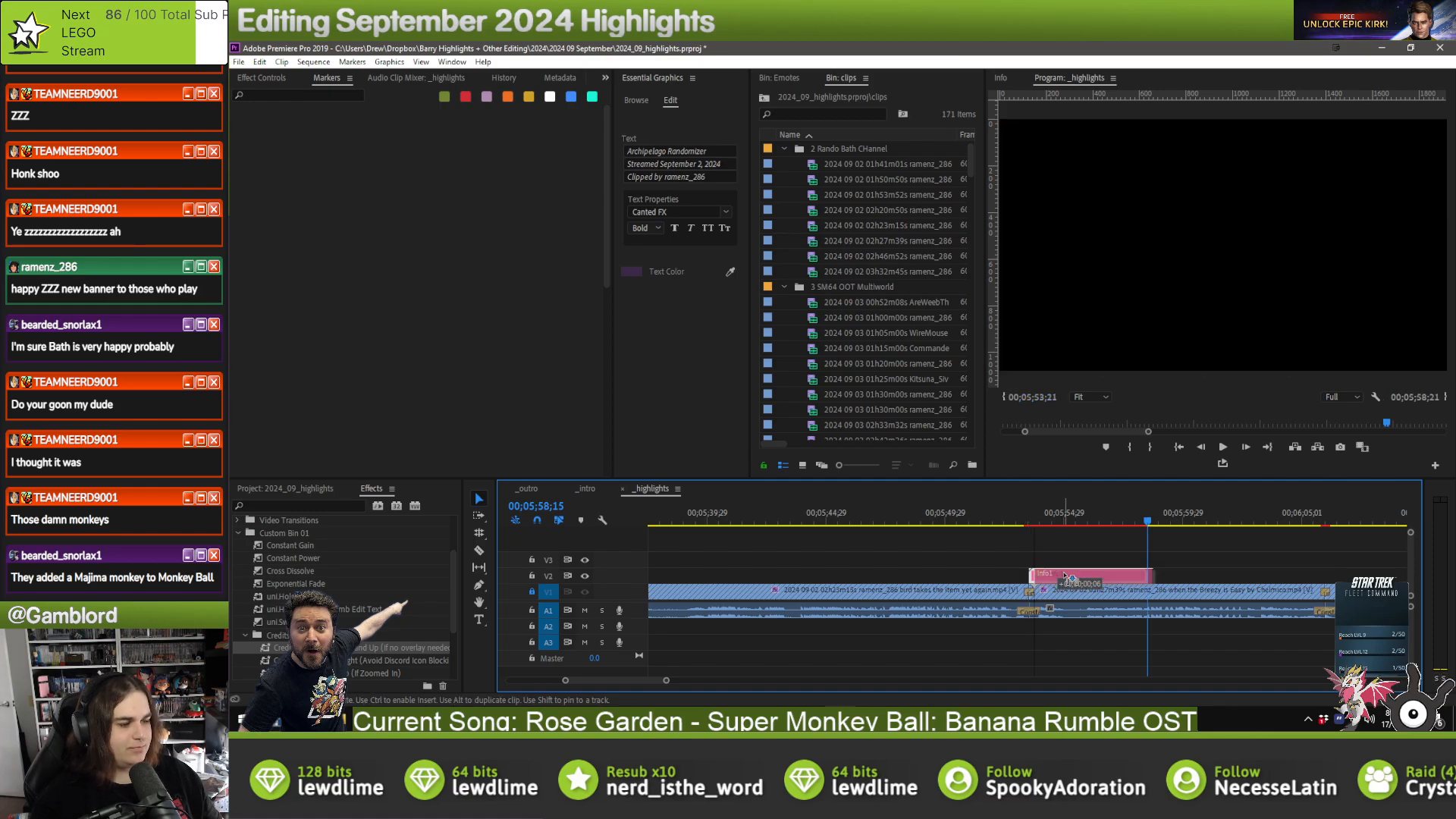
pyautogui.press('Down')
pyautogui.hotkey('ctrl', 'v')
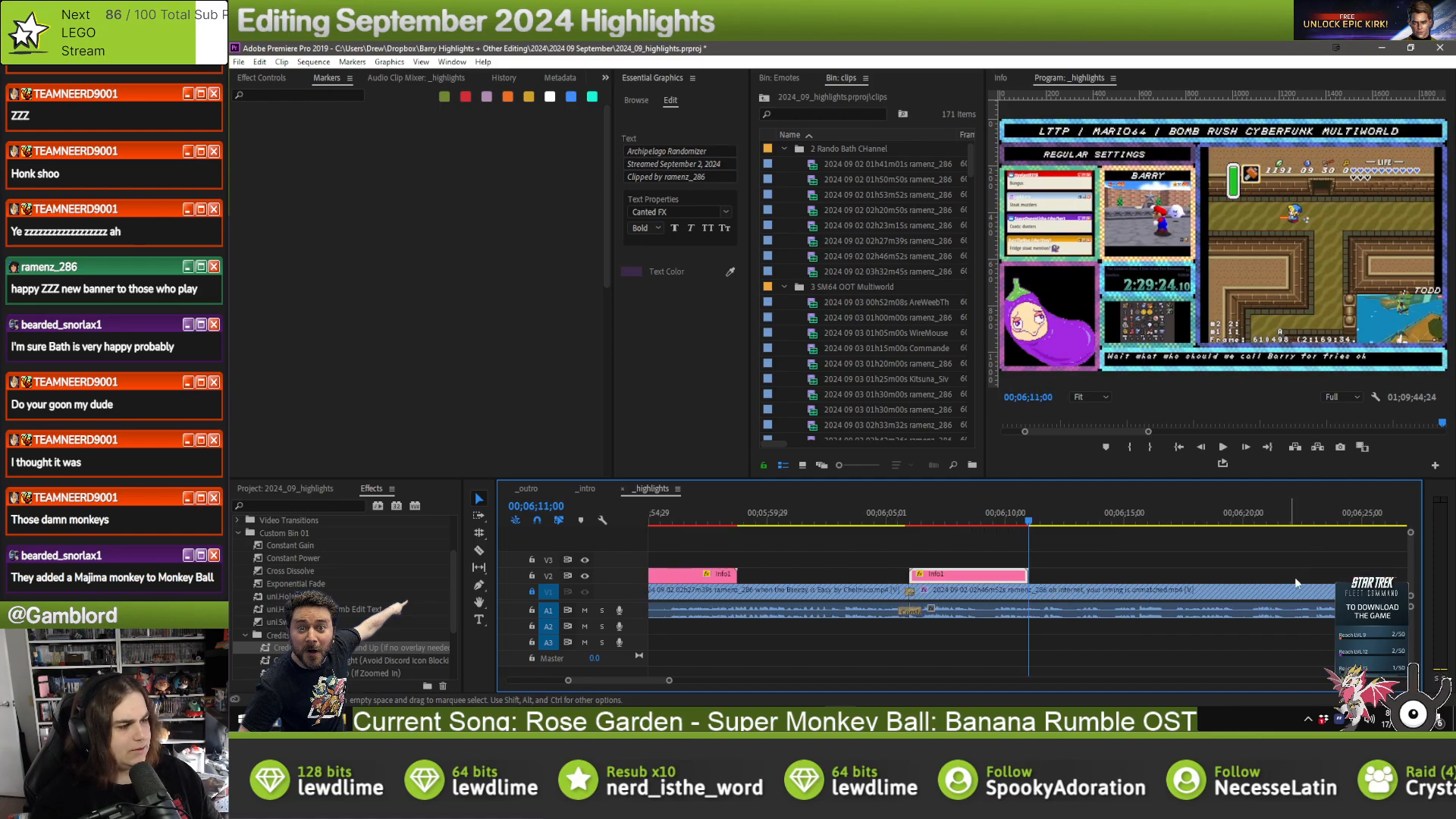
pyautogui.press('Down')
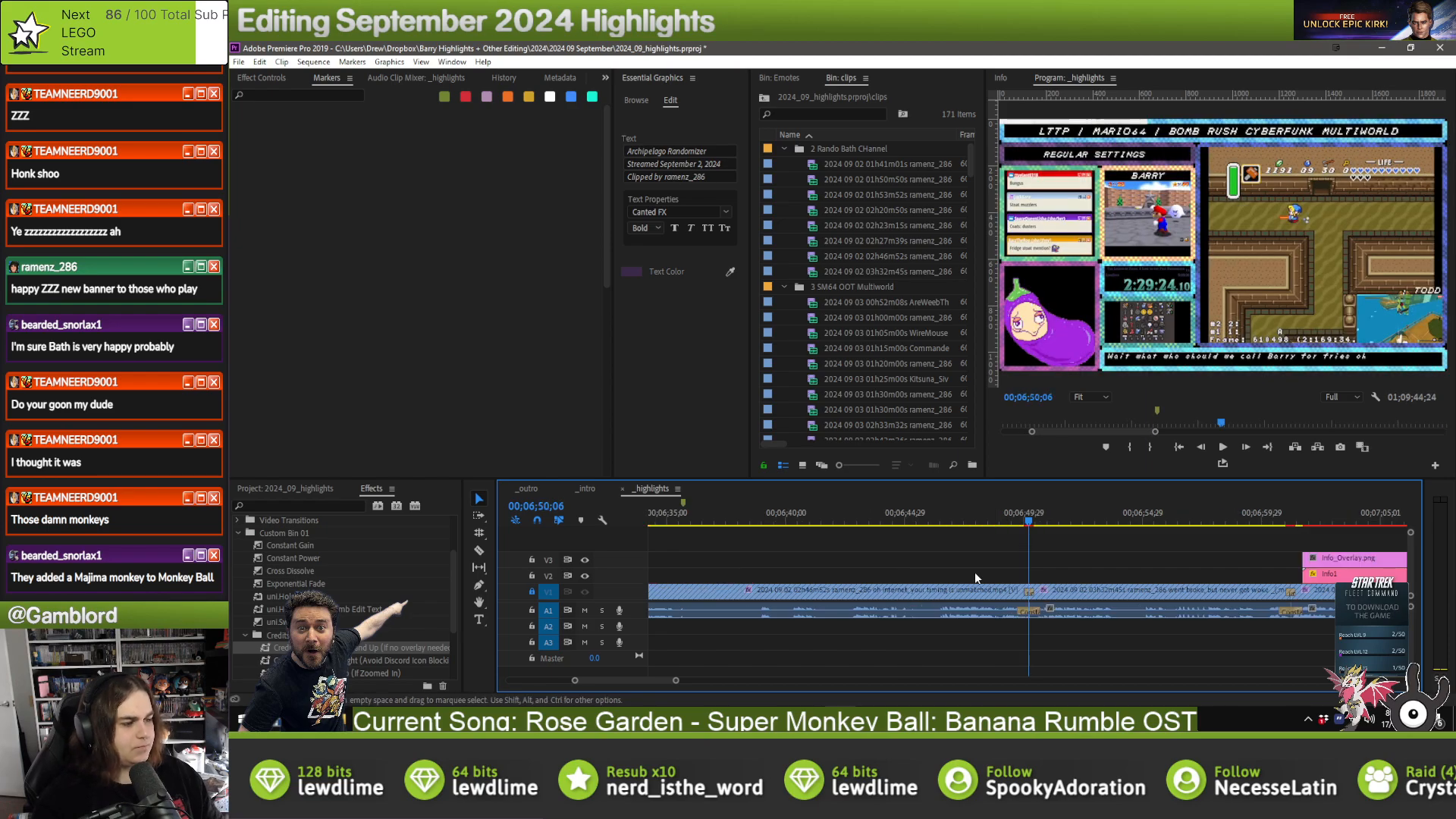
pyautogui.hotkey('ctrl', 'v')
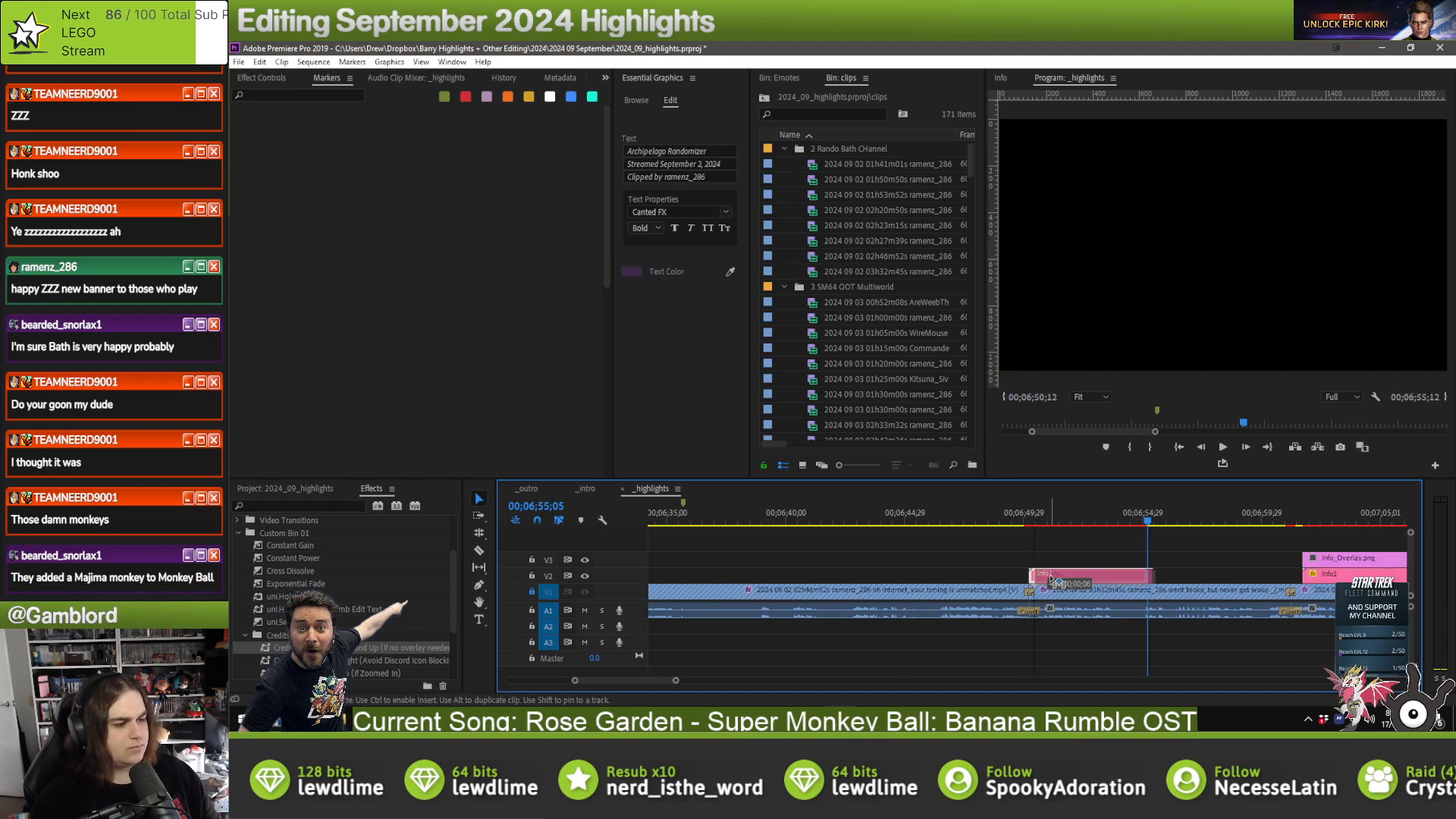
pyautogui.press('space')
pyautogui.click(1075, 514)
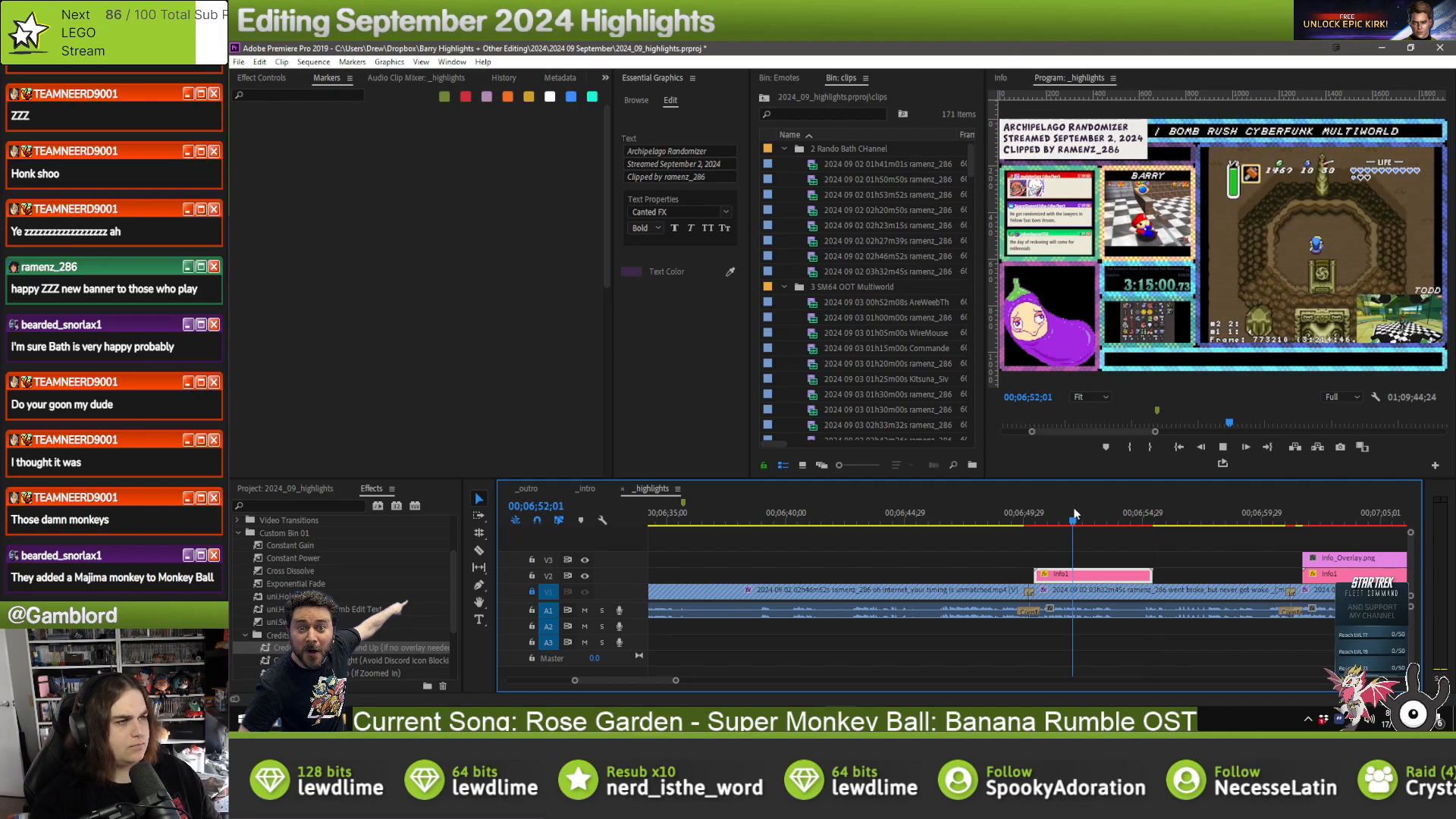
pyautogui.press('space')
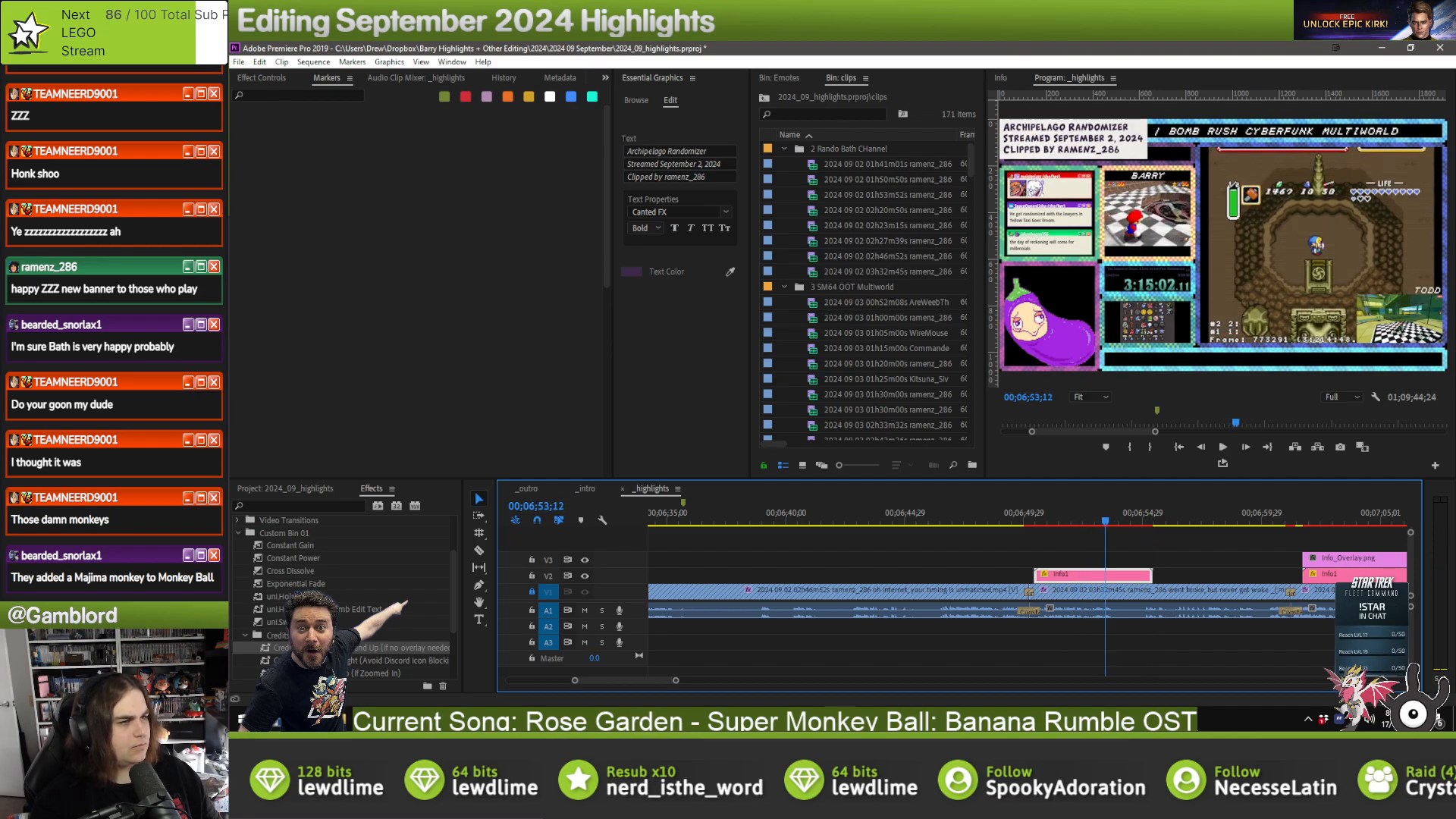
# - Move the playhead to the overlay pair at the start of the September 3 00h52m08s clip and view it over the footage
pyautogui.hotkey('alt', 'Tab')
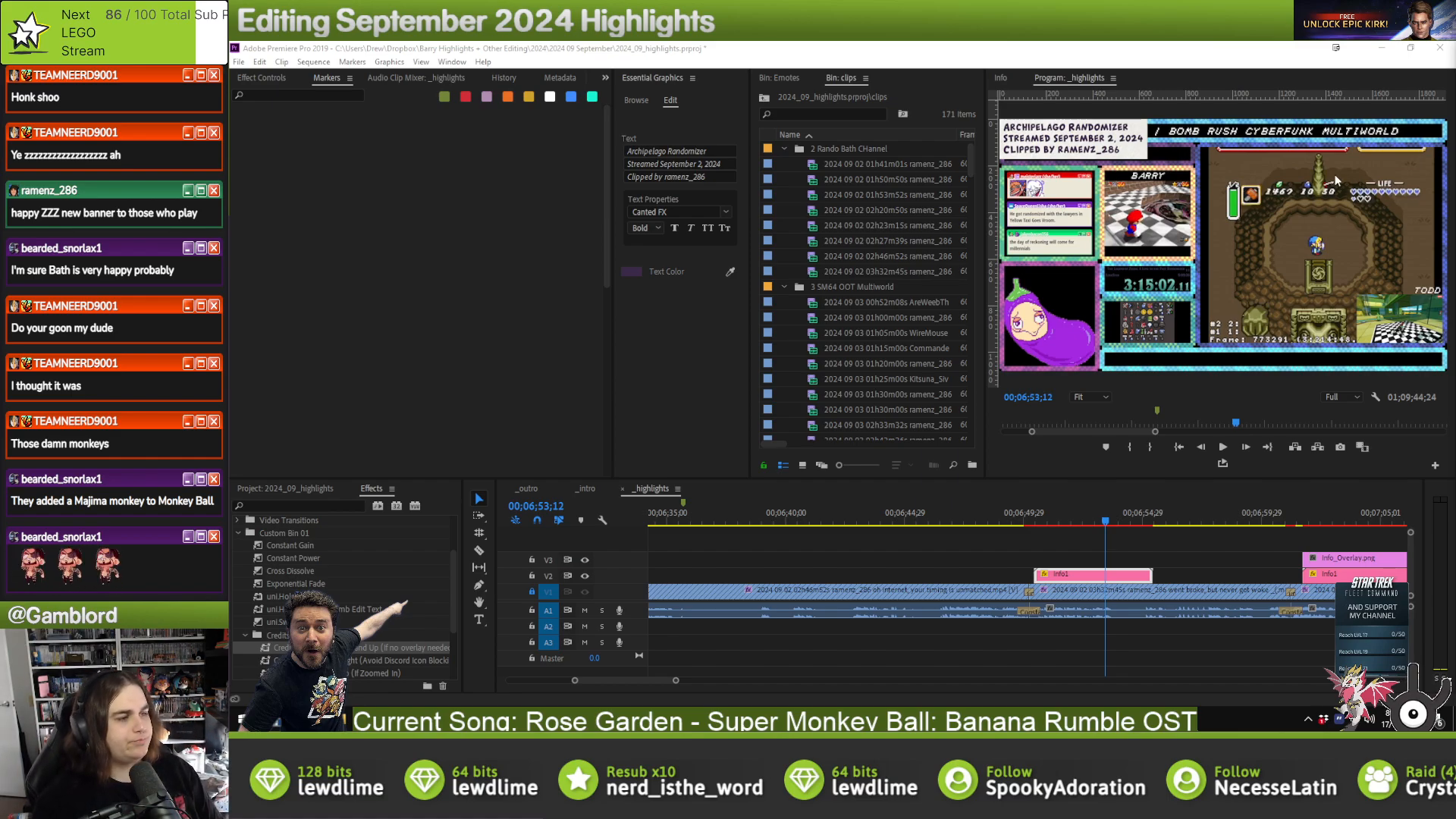
pyautogui.click(1209, 579)
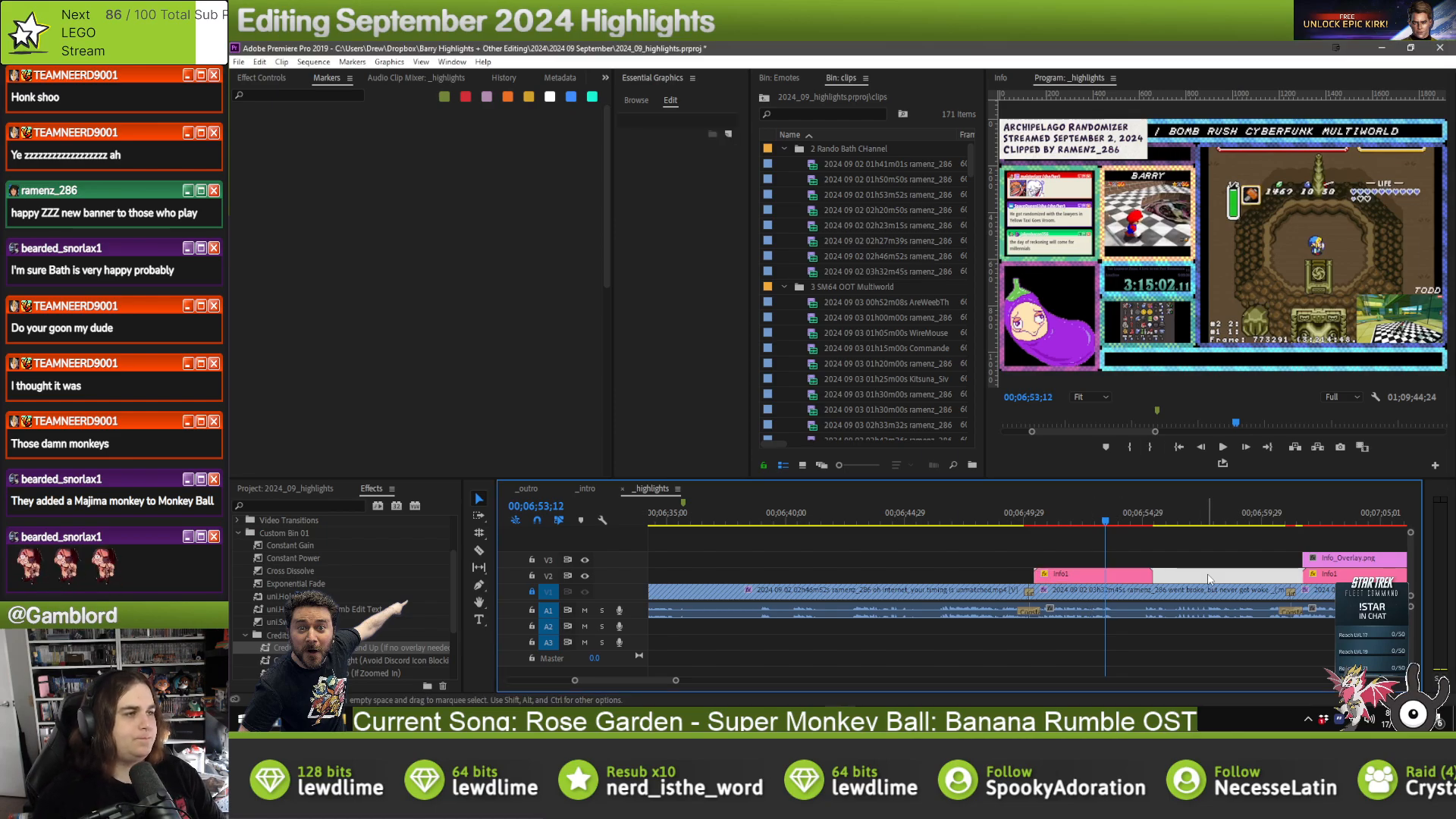
pyautogui.press('Down')
pyautogui.scroll(-4, 1150, 647)
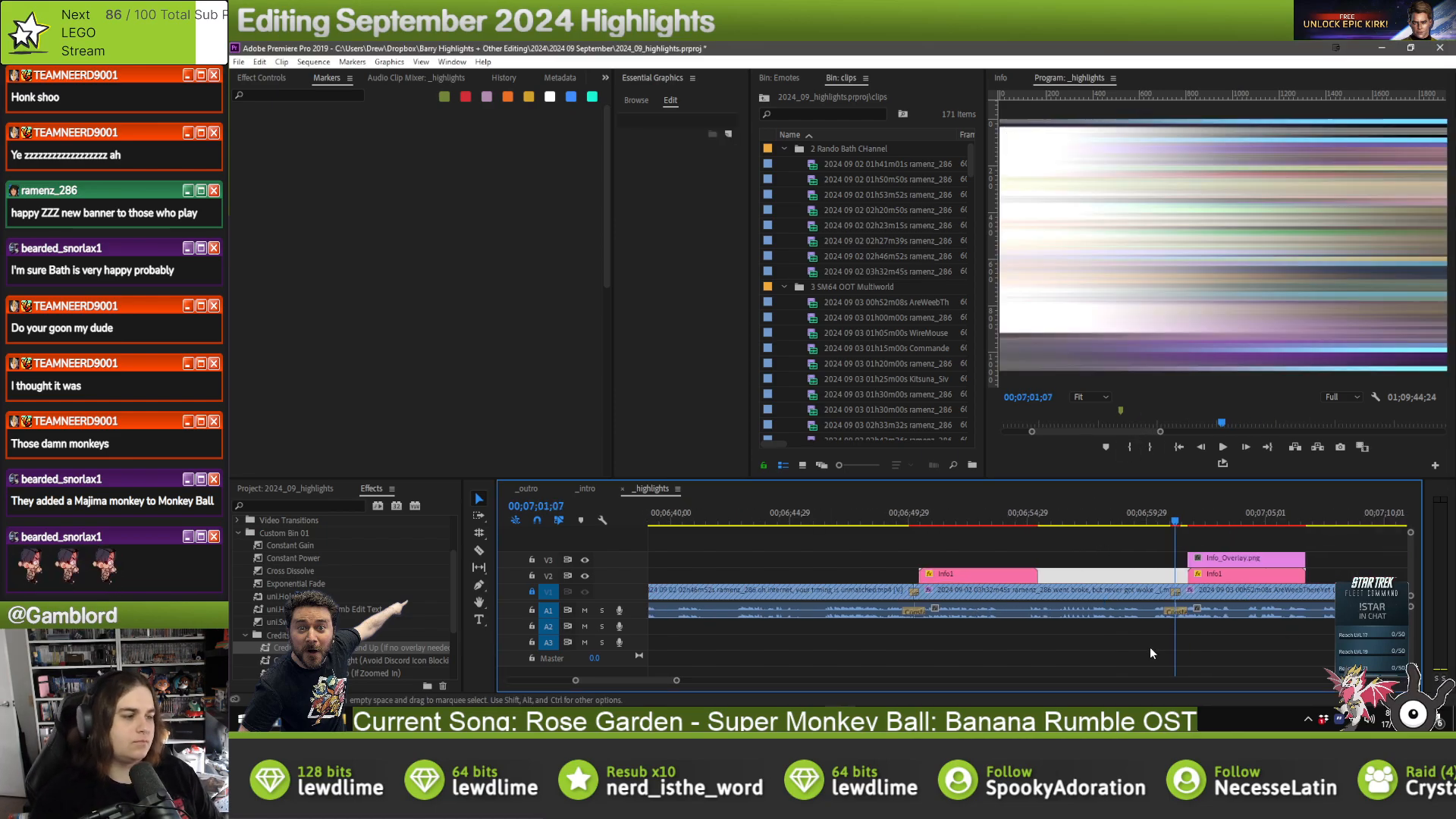
pyautogui.moveTo(1129, 535); pyautogui.dragTo(1081, 576)
pyautogui.click(1020, 538)
pyautogui.moveTo(974, 507); pyautogui.dragTo(995, 517)
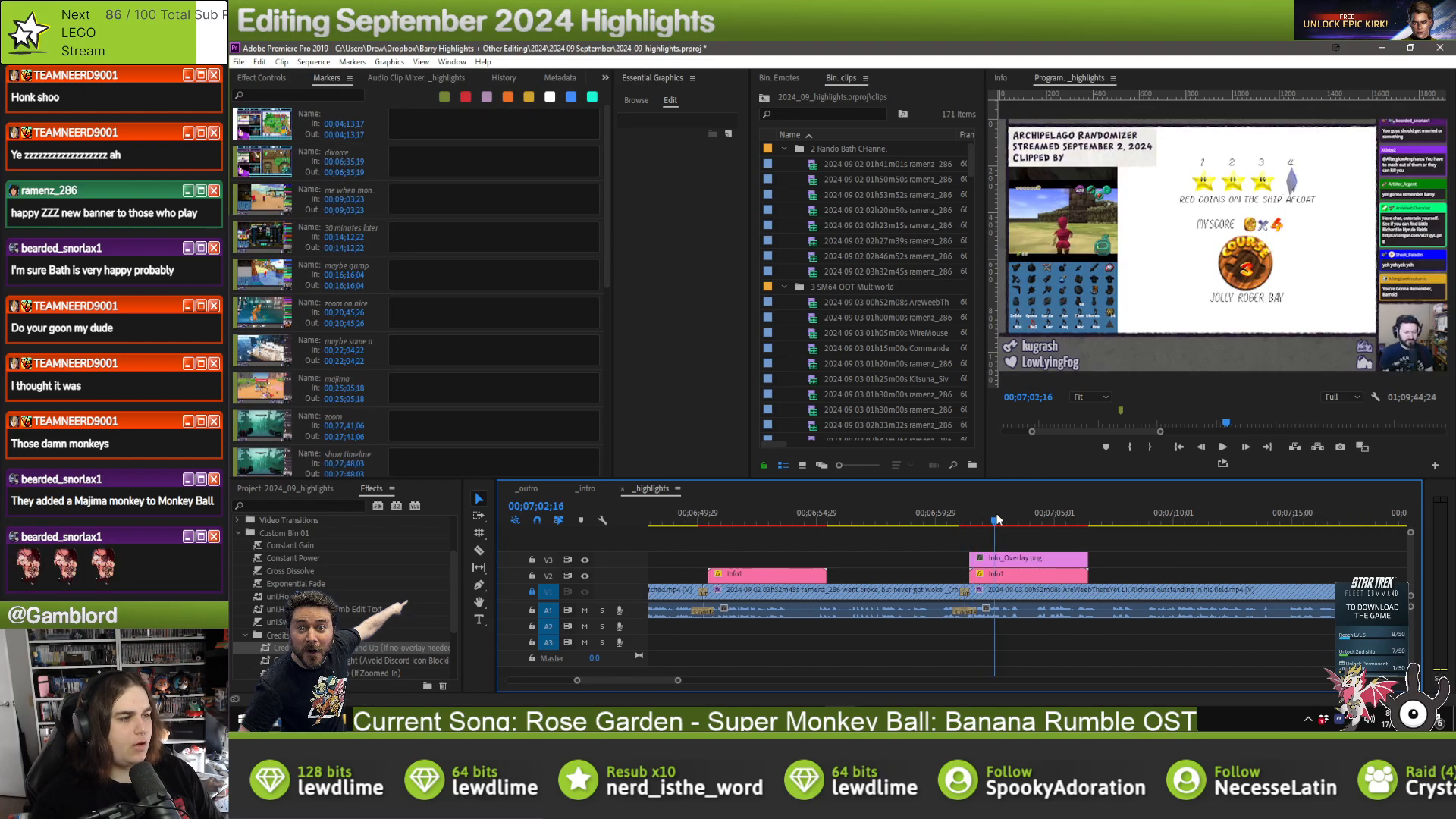
# - Select the Info1 graphic over the September 3 00h52m08s clip and collapse the 2 Rando Bath CHannel bin
pyautogui.click(1030, 578)
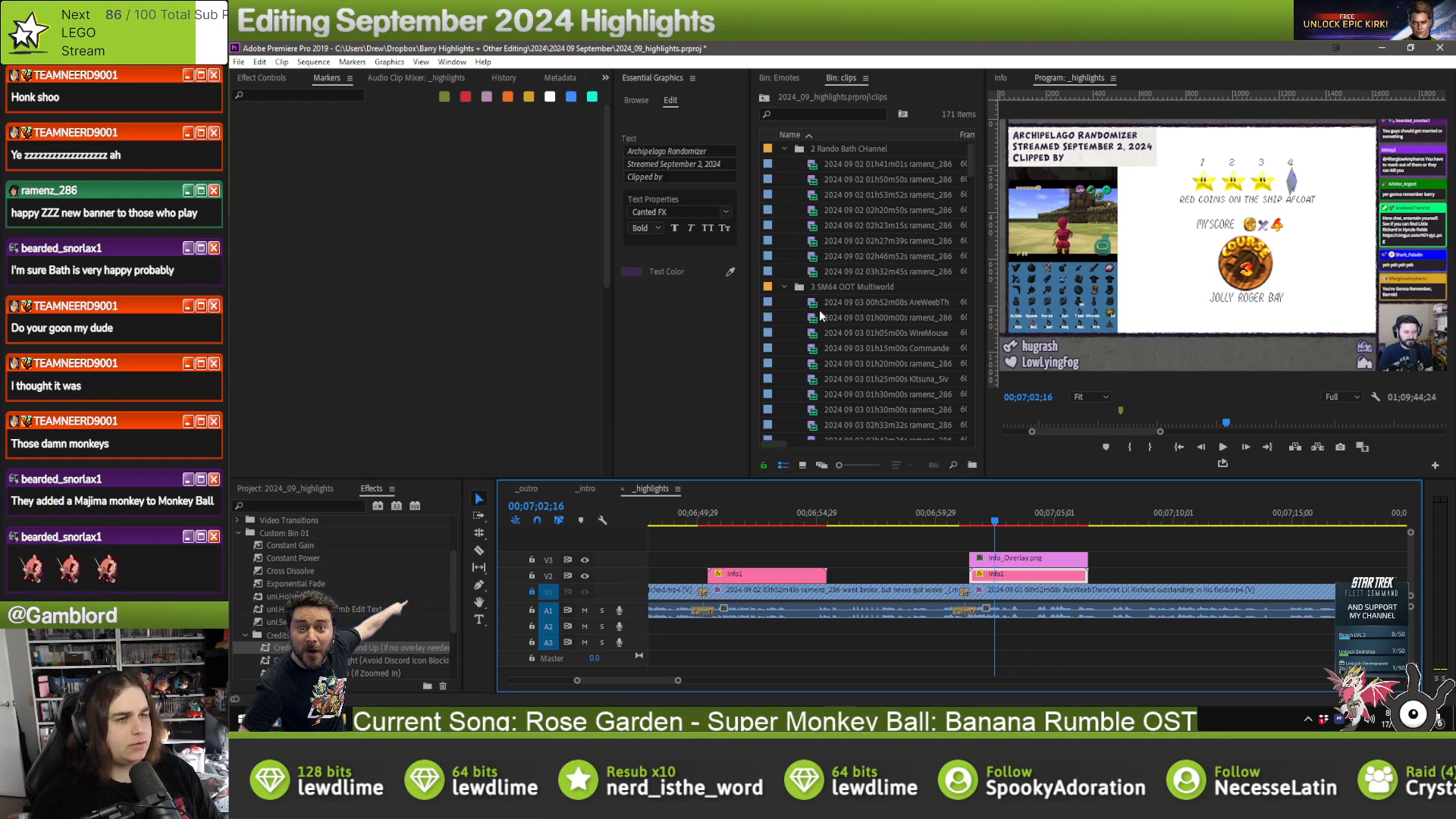
pyautogui.click(784, 149)
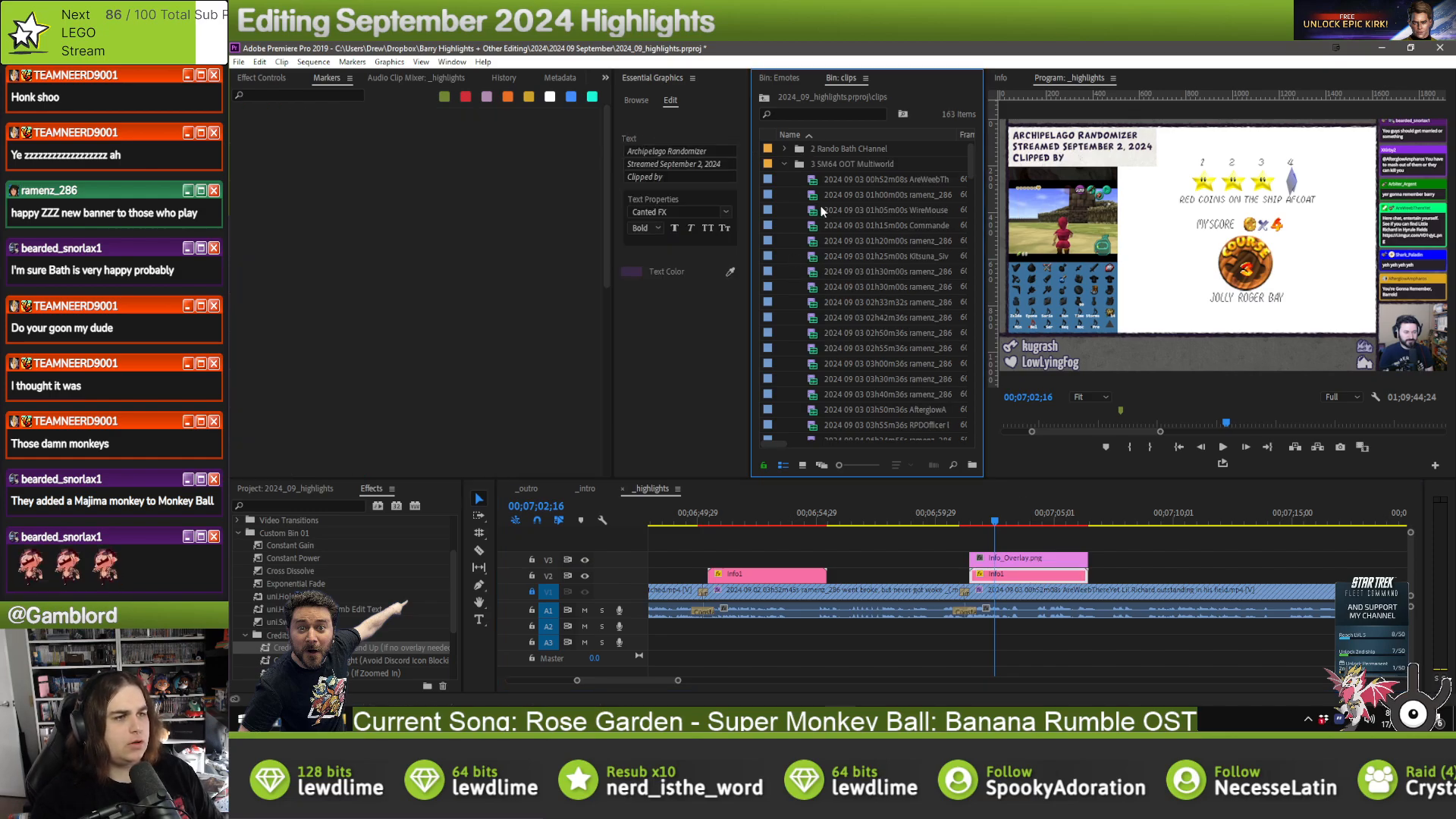
pyautogui.scroll(-1, 821, 209)
pyautogui.click(722, 150)
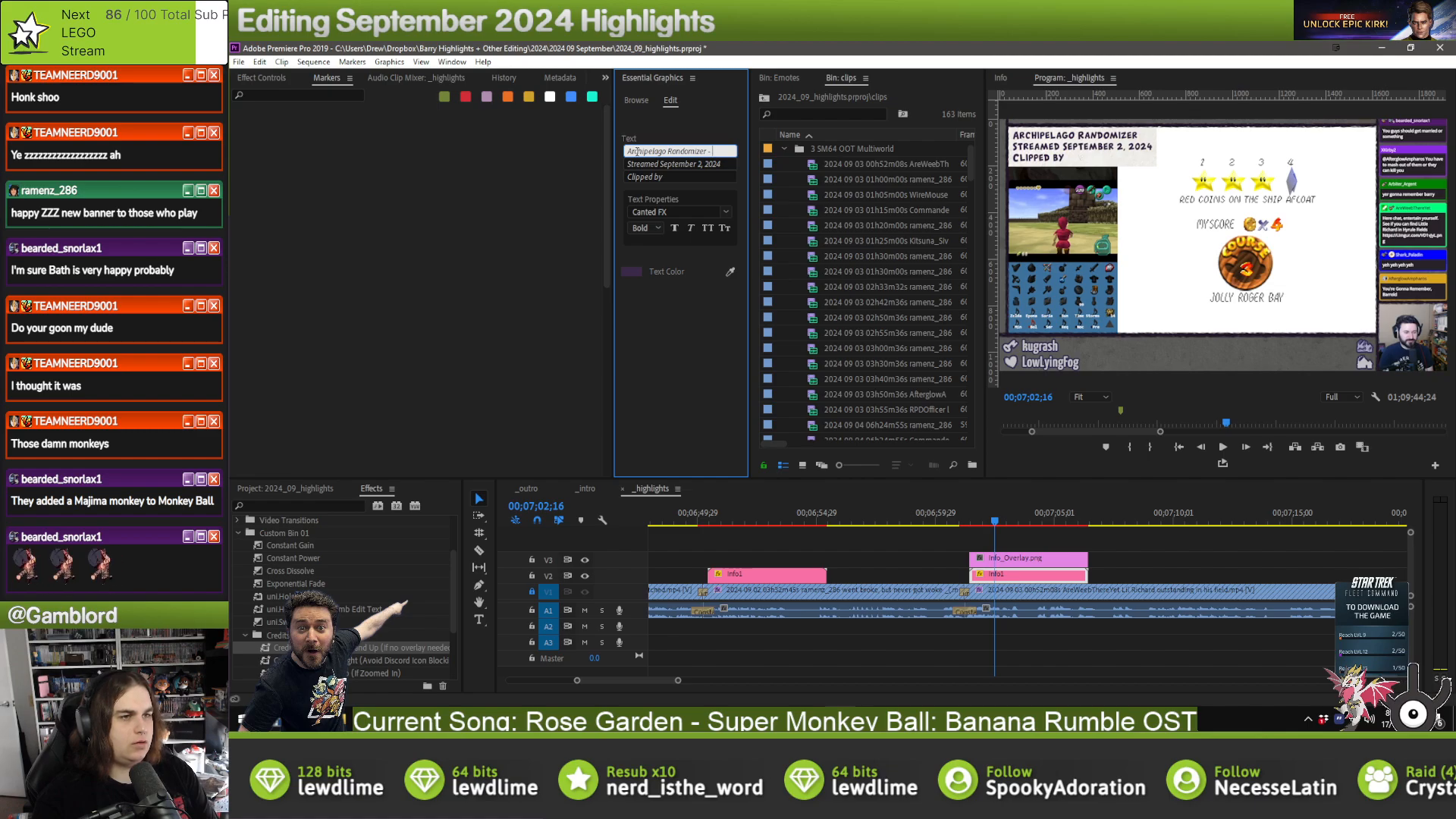
pyautogui.write('- M')
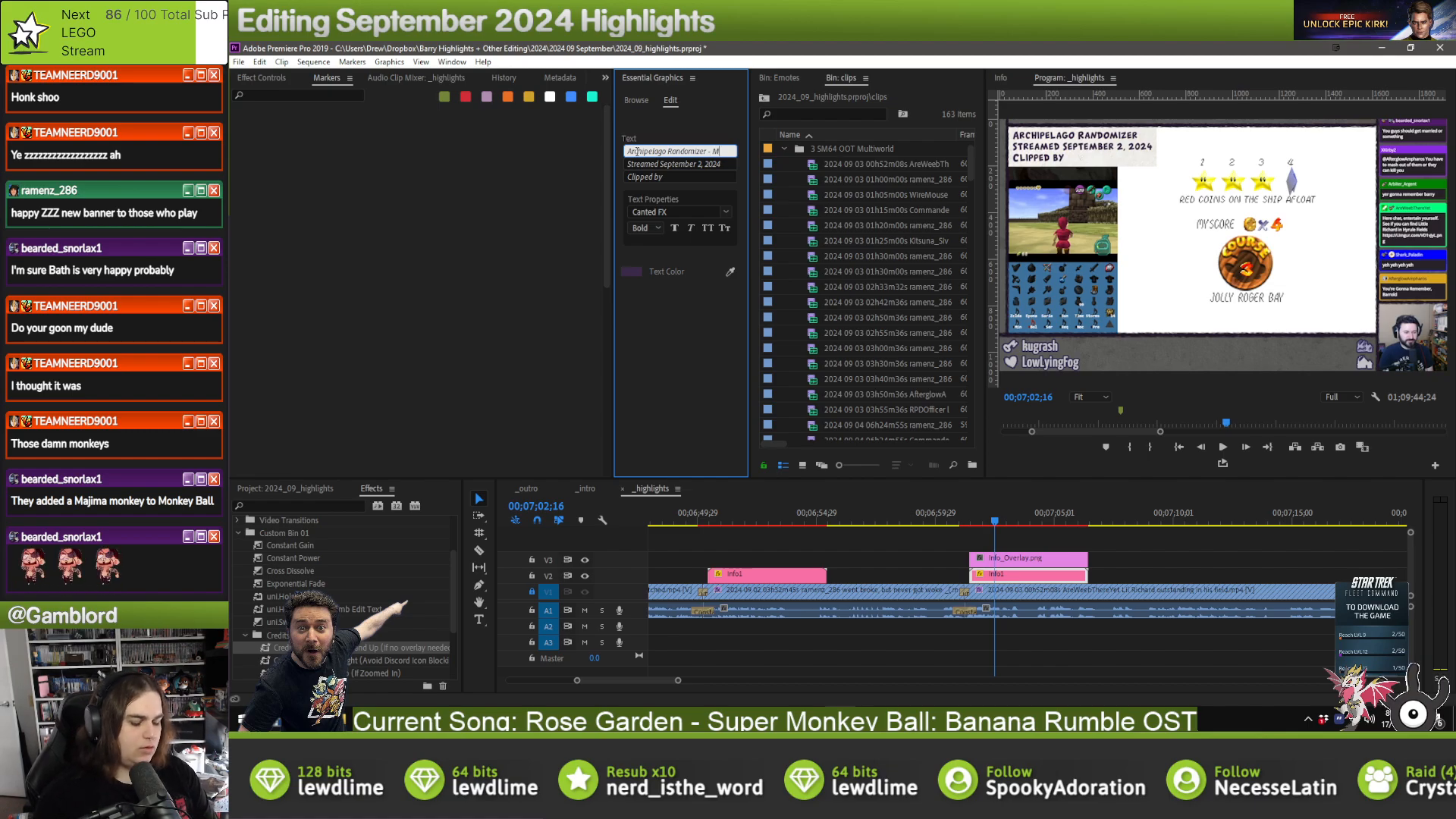
pyautogui.write('ario 64')
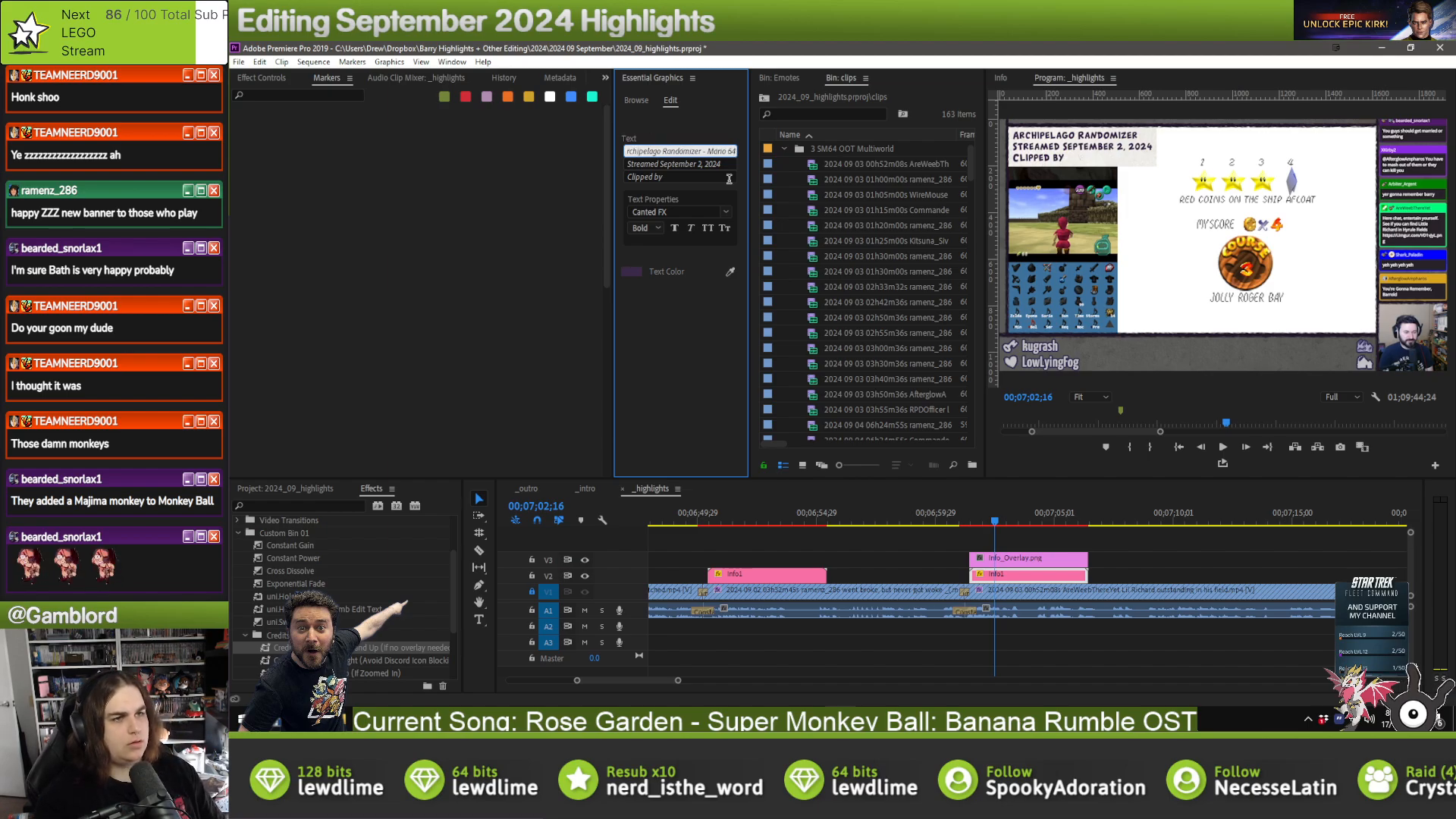
pyautogui.click(687, 394)
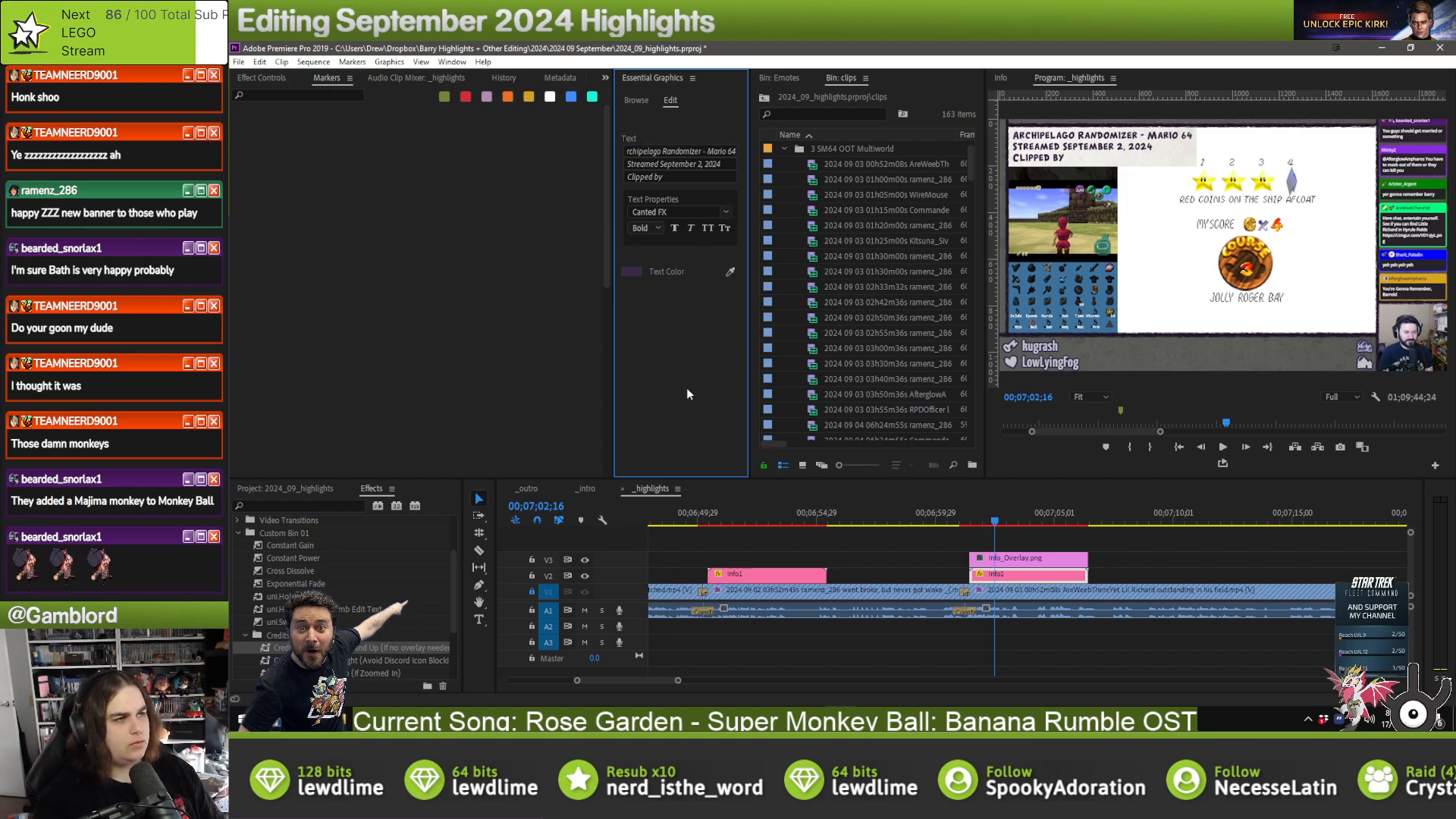
pyautogui.click(734, 154)
pyautogui.press('BackSpace')
pyautogui.press('BackSpace')
pyautogui.press('BackSpace')
pyautogui.press('BackSpace')
pyautogui.press('BackSpace')
pyautogui.press('BackSpace')
pyautogui.press('BackSpace')
pyautogui.press('BackSpace')
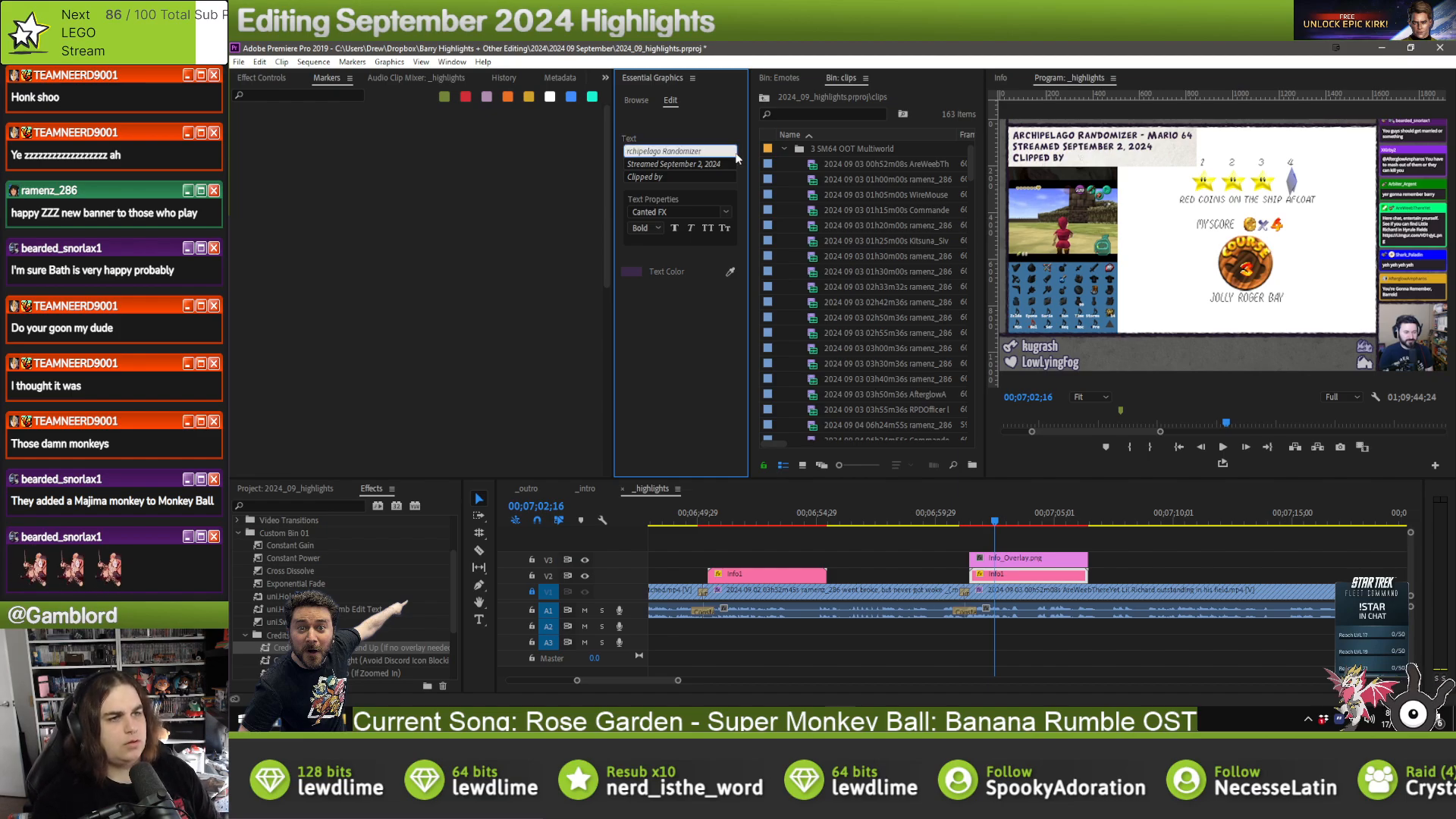
# - Change the title line of the September 3 00h52m08s Info1 graphic to "Super Mario 64 (Archipelago Randomizer)"
pyautogui.press('Left')
pyautogui.press('Left')
pyautogui.press('Left')
pyautogui.press('Left')
pyautogui.press('Left')
pyautogui.press('Left')
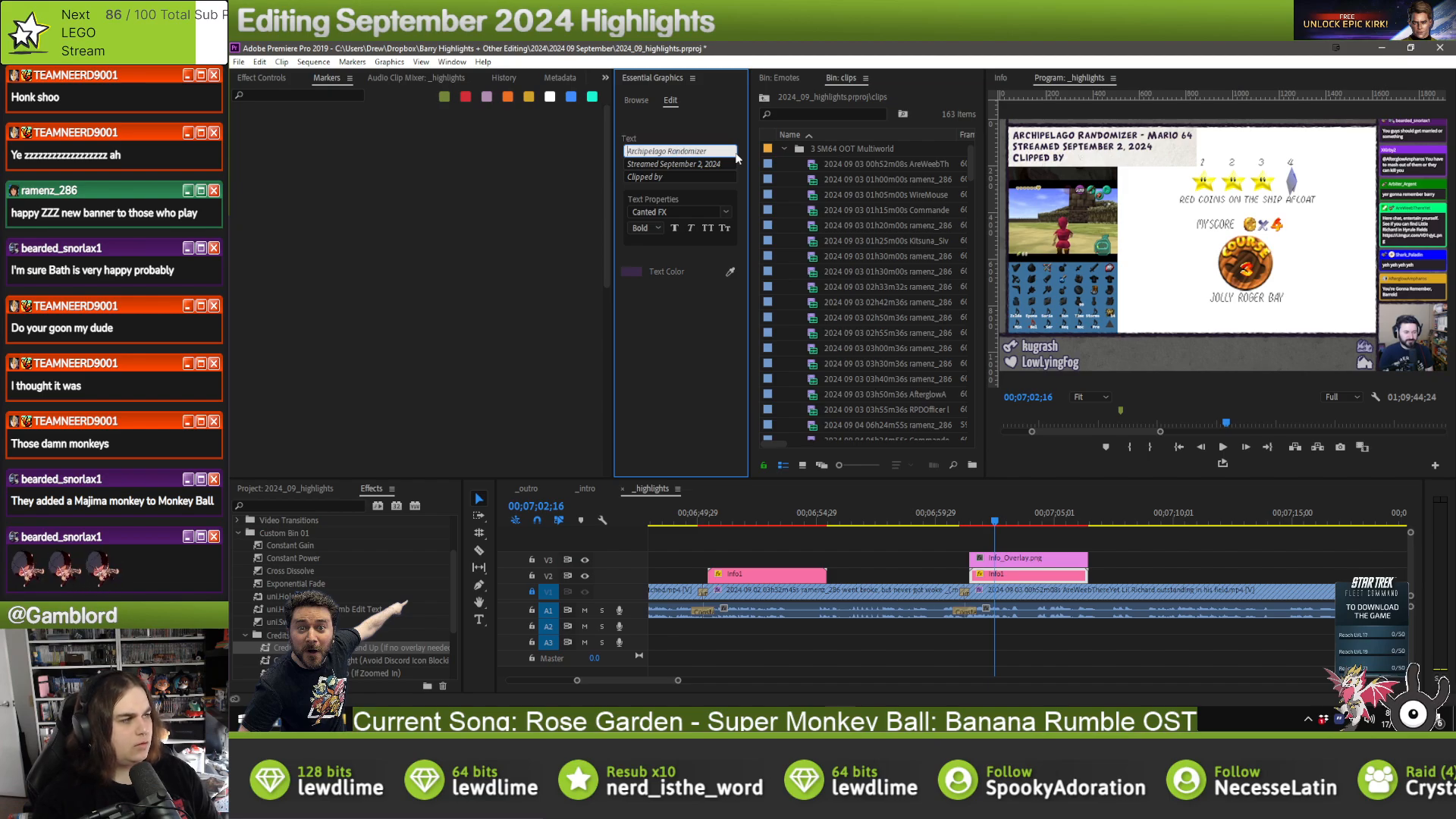
pyautogui.write('Mario ')
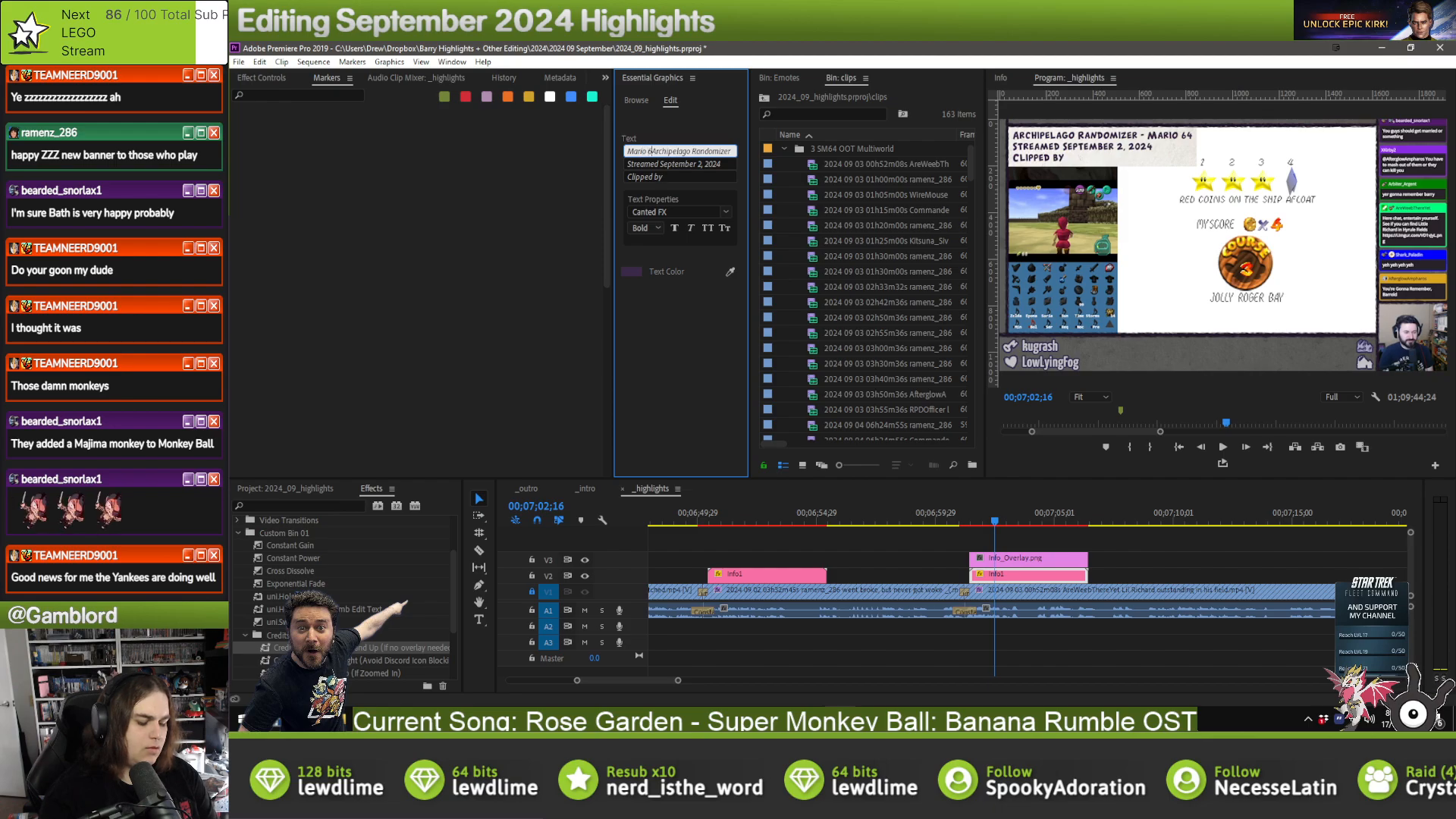
pyautogui.write('64 -')
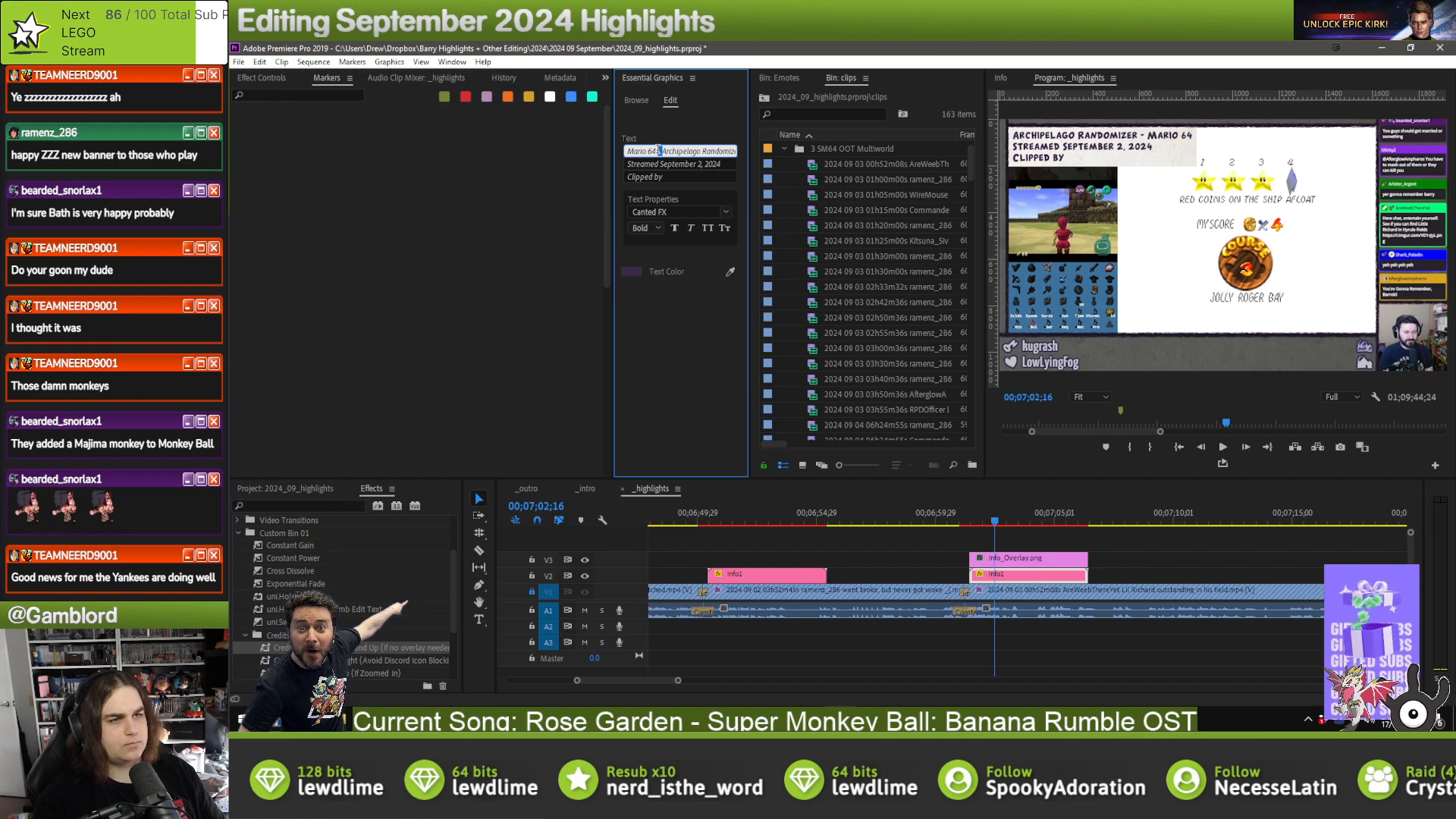
pyautogui.press('BackSpace')
pyautogui.press('BackSpace')
pyautogui.write('(')
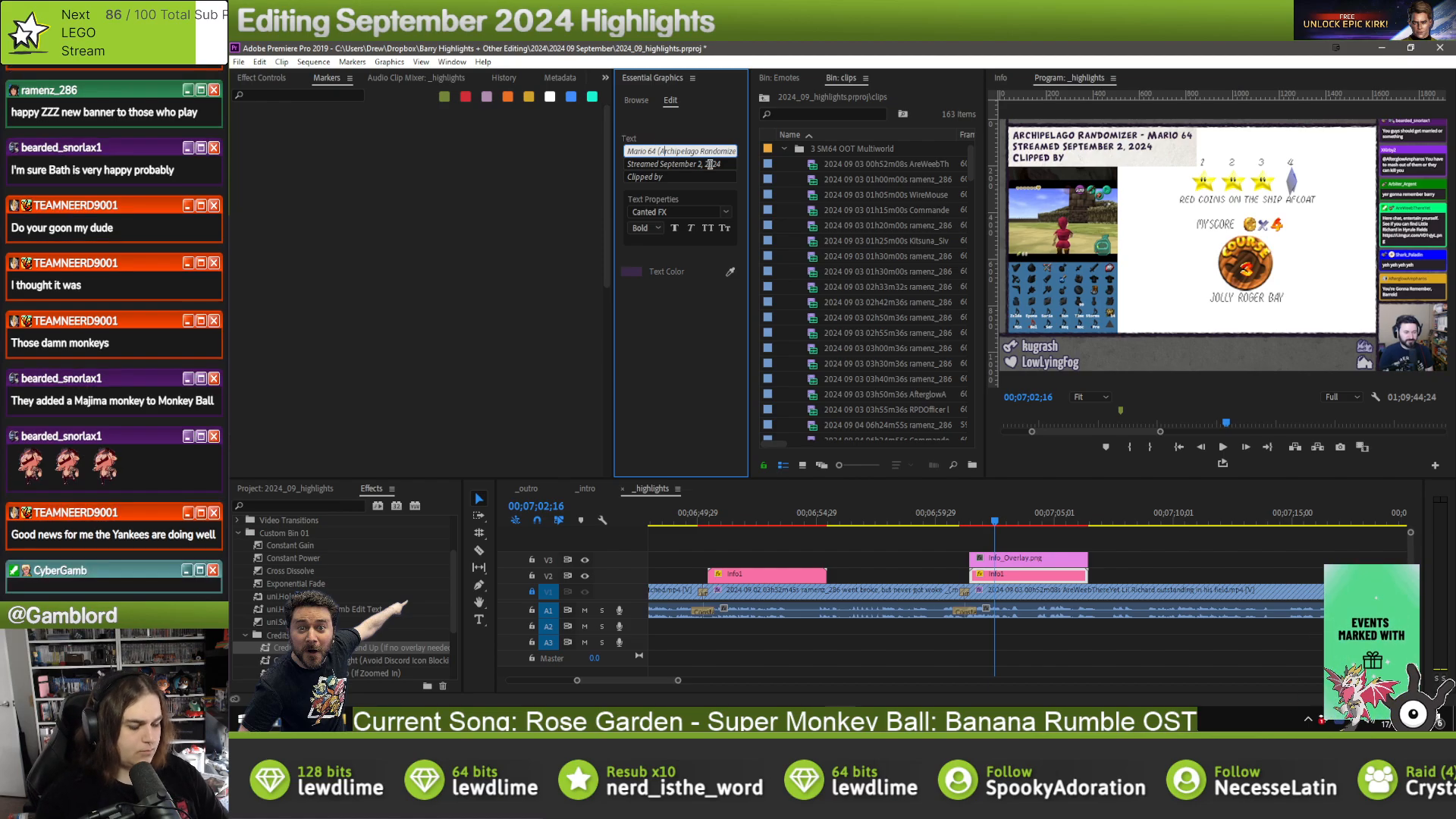
pyautogui.press('End')
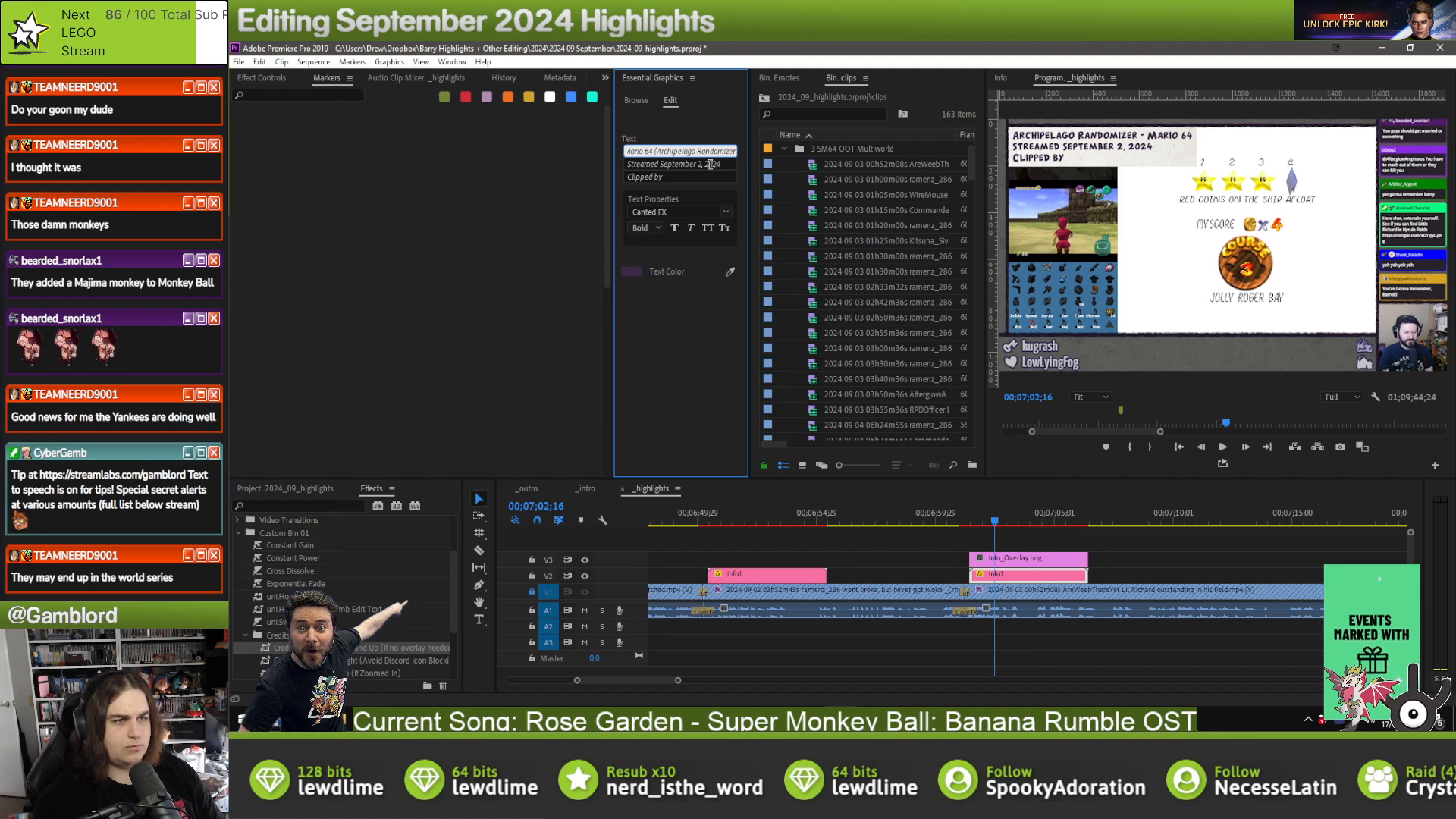
pyautogui.write(')')
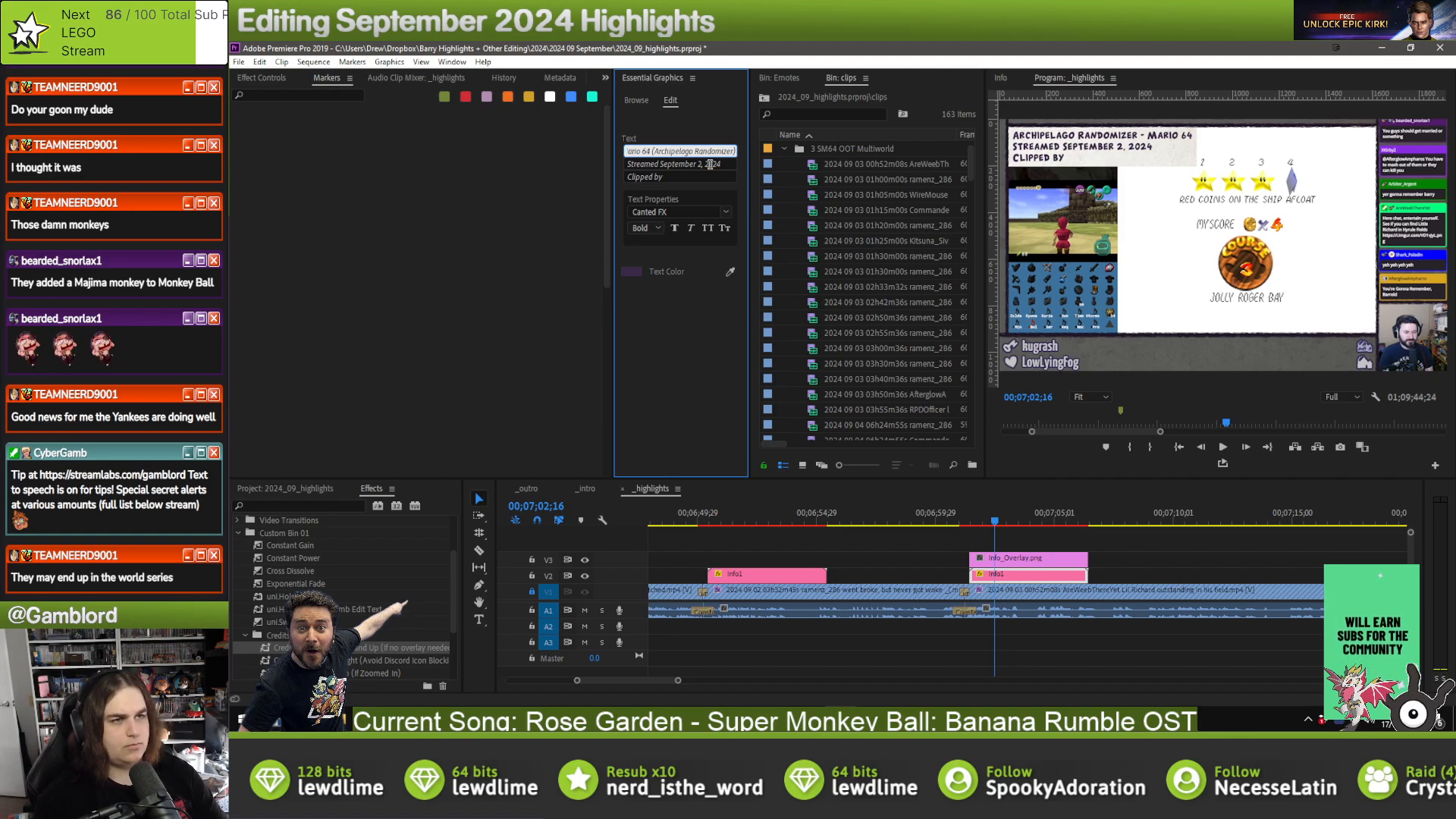
pyautogui.click(629, 150)
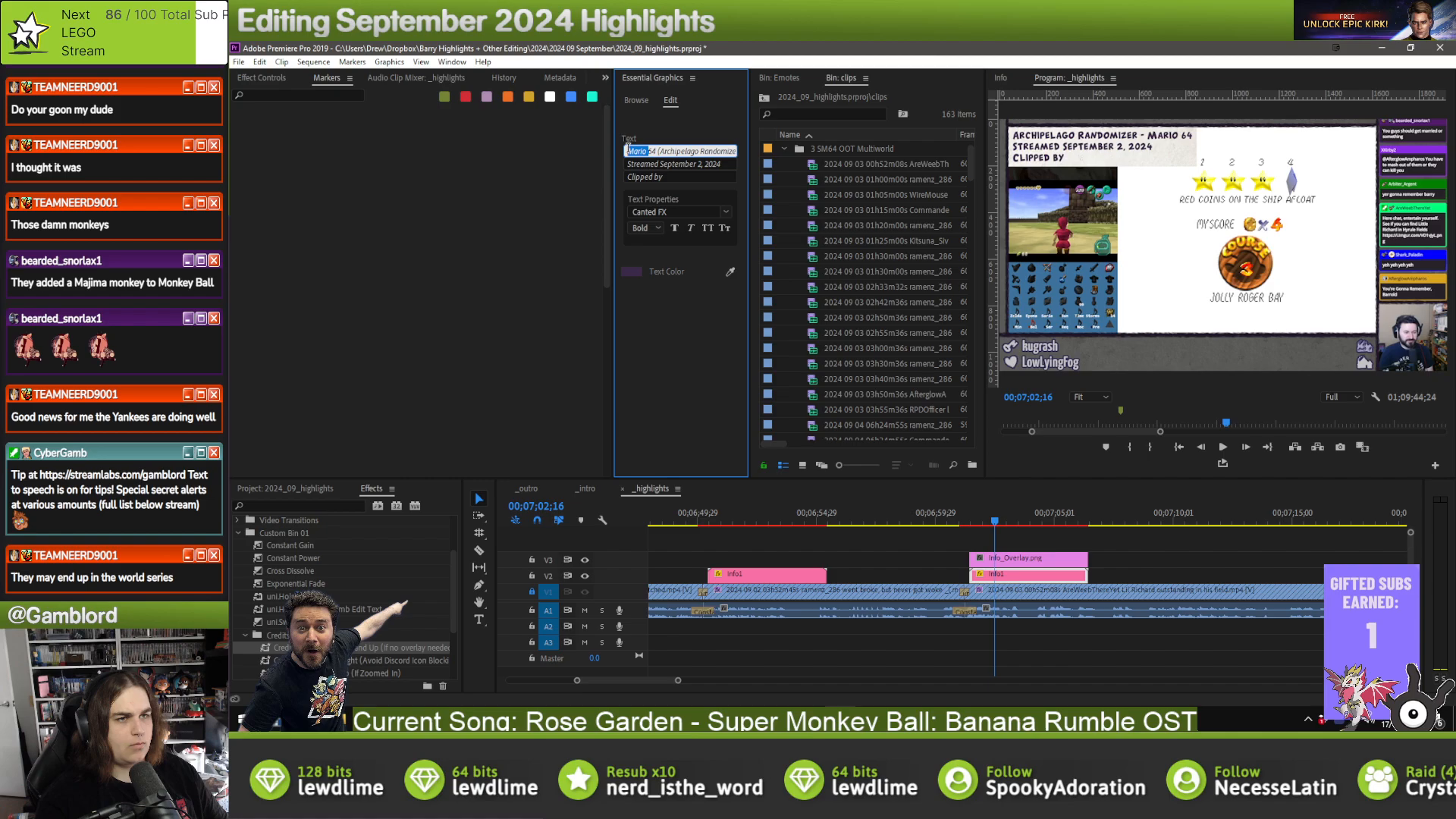
pyautogui.write('Super')
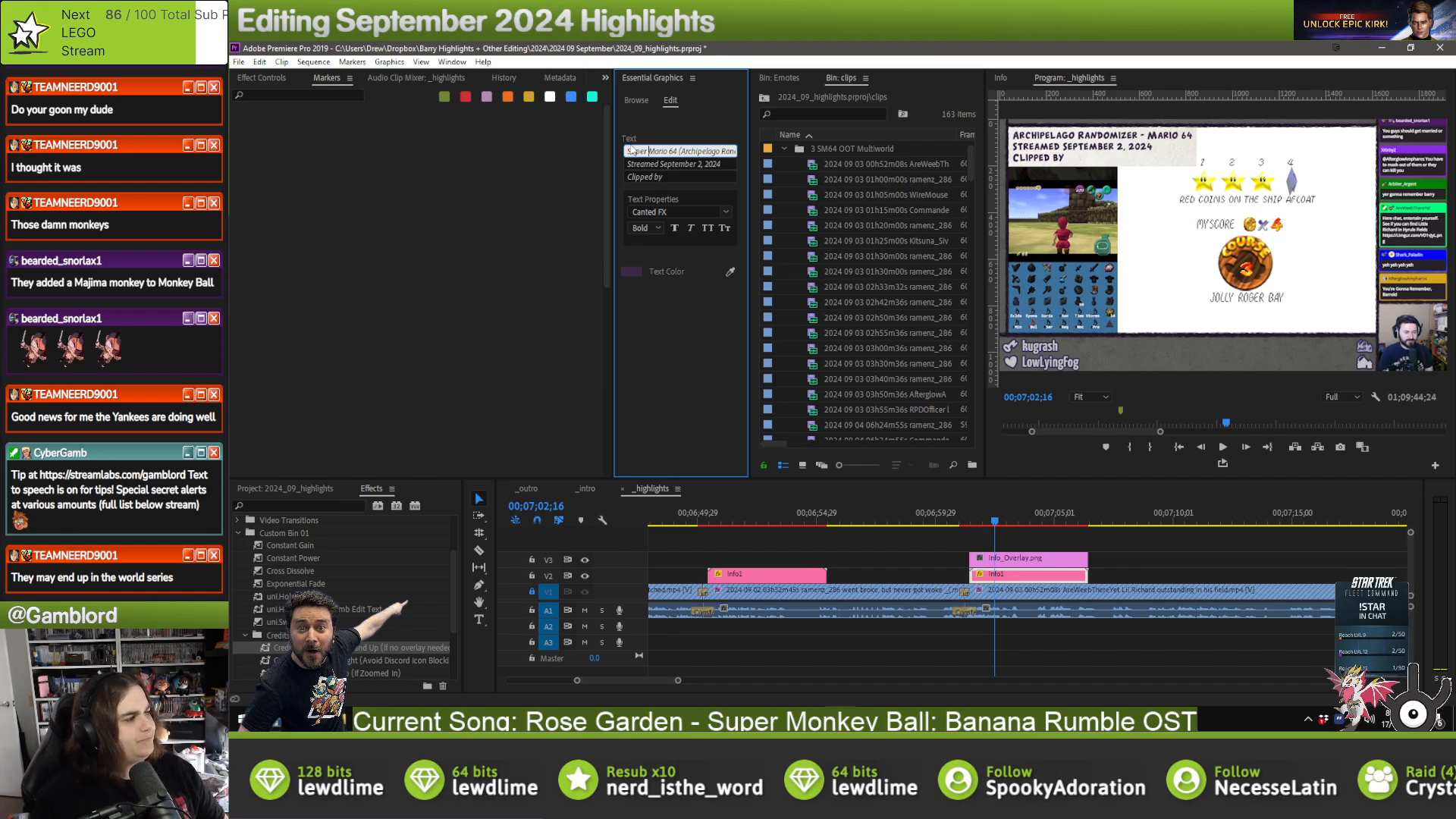
pyautogui.click(1202, 580)
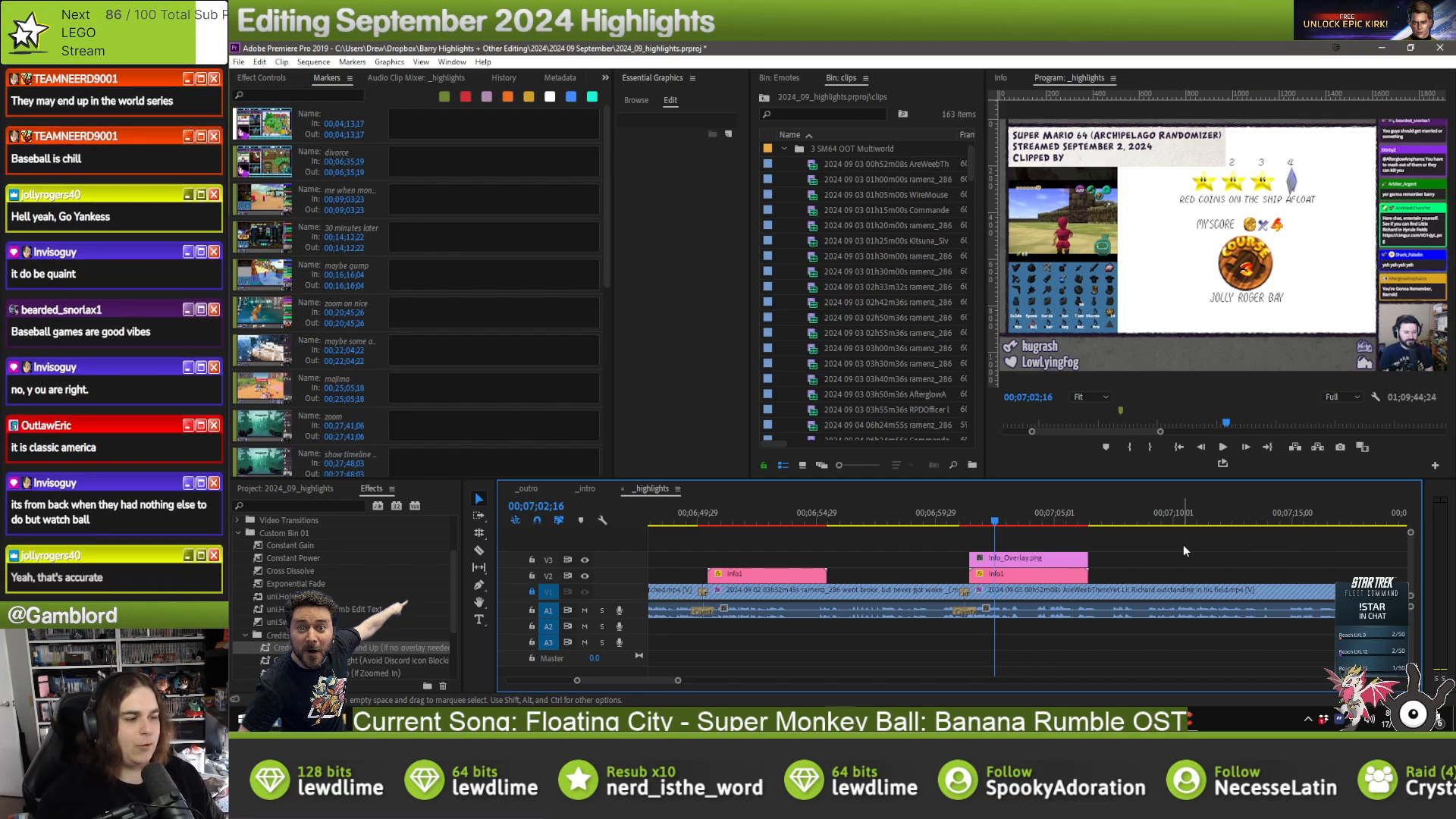
# - Set the date line of the same Info1 graphic to "Streamed September 3, 2024"
pyautogui.click(1076, 575)
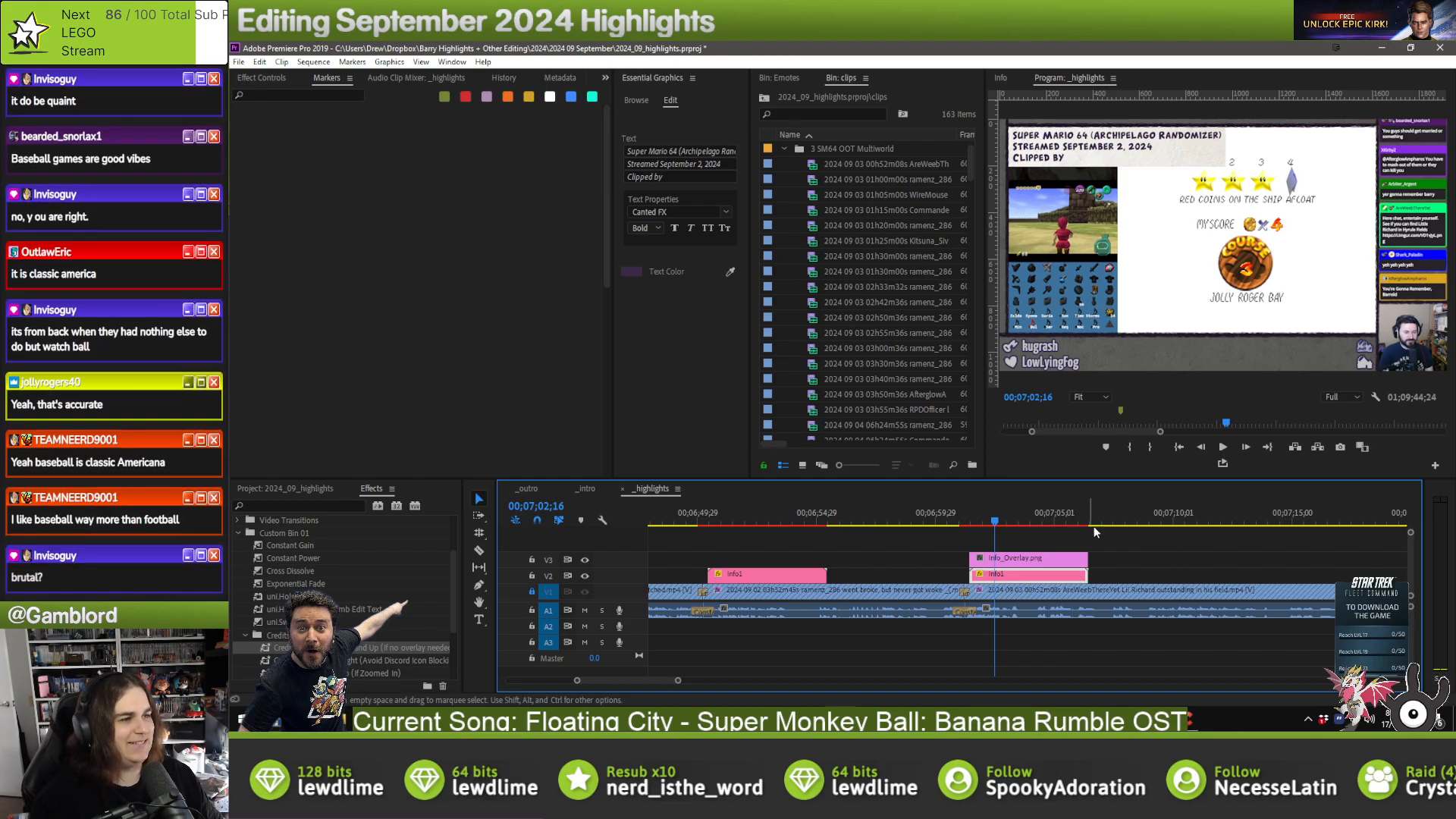
pyautogui.click(698, 181)
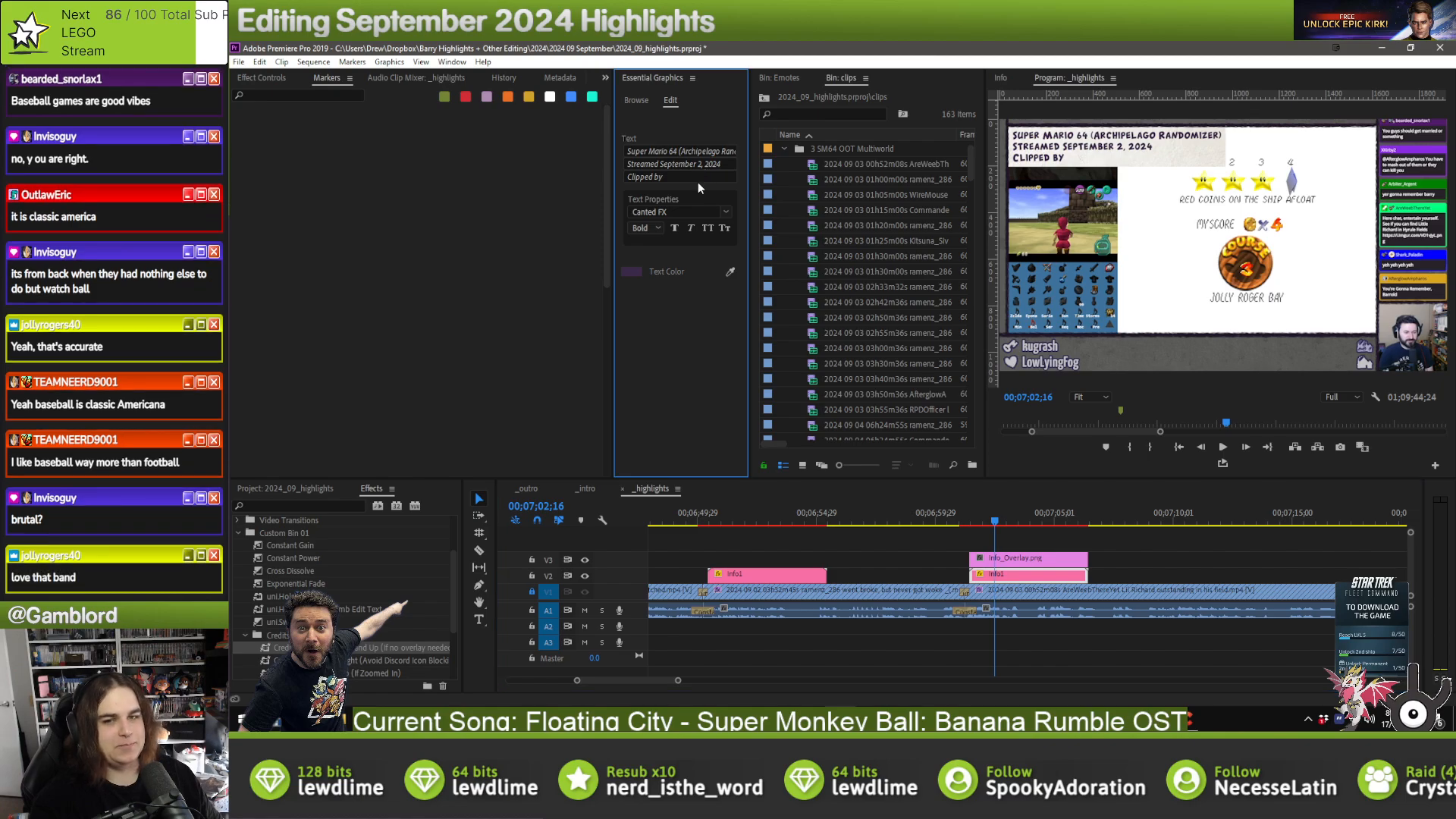
pyautogui.click(1115, 545)
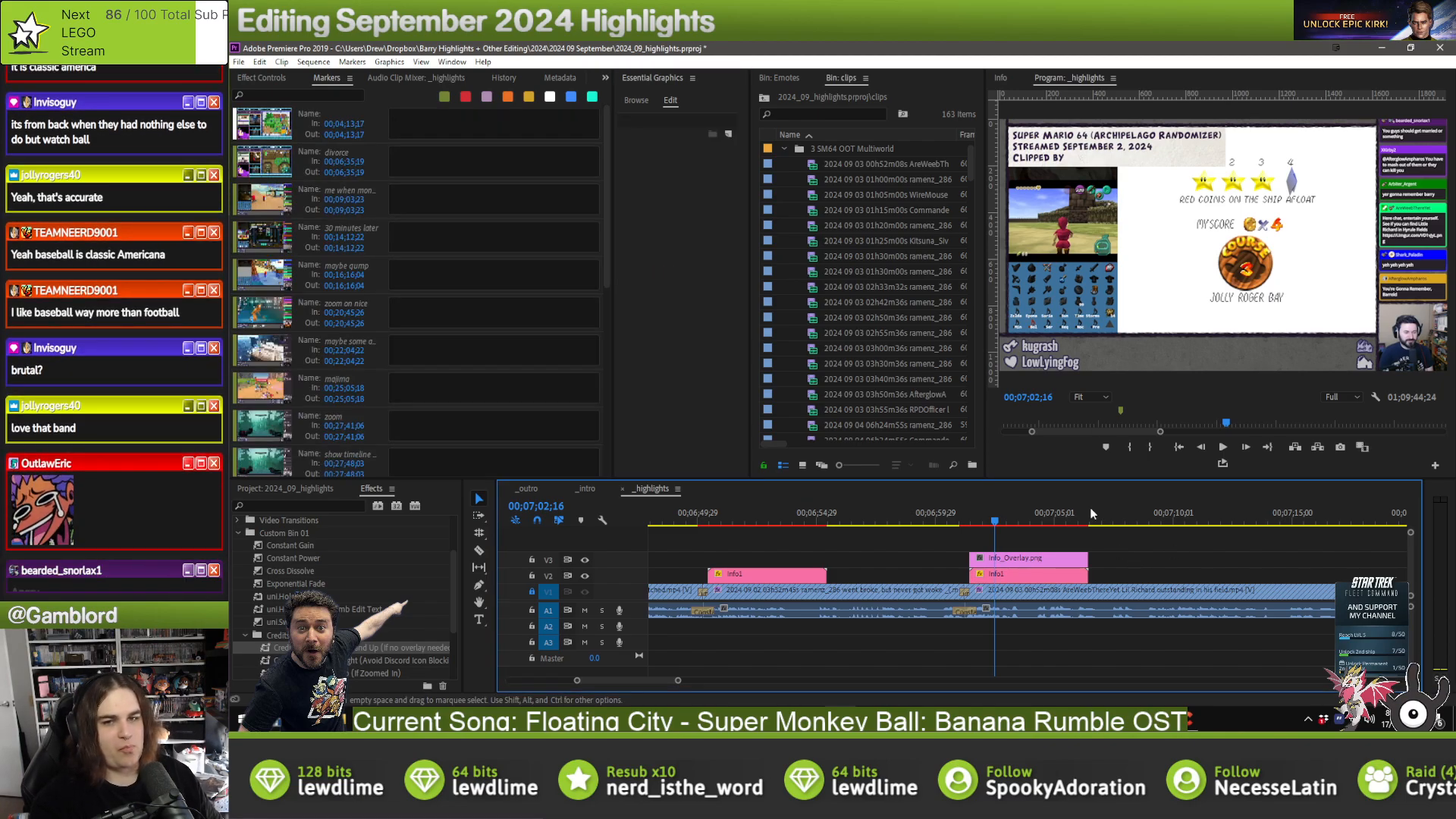
pyautogui.click(1014, 574)
pyautogui.click(701, 163)
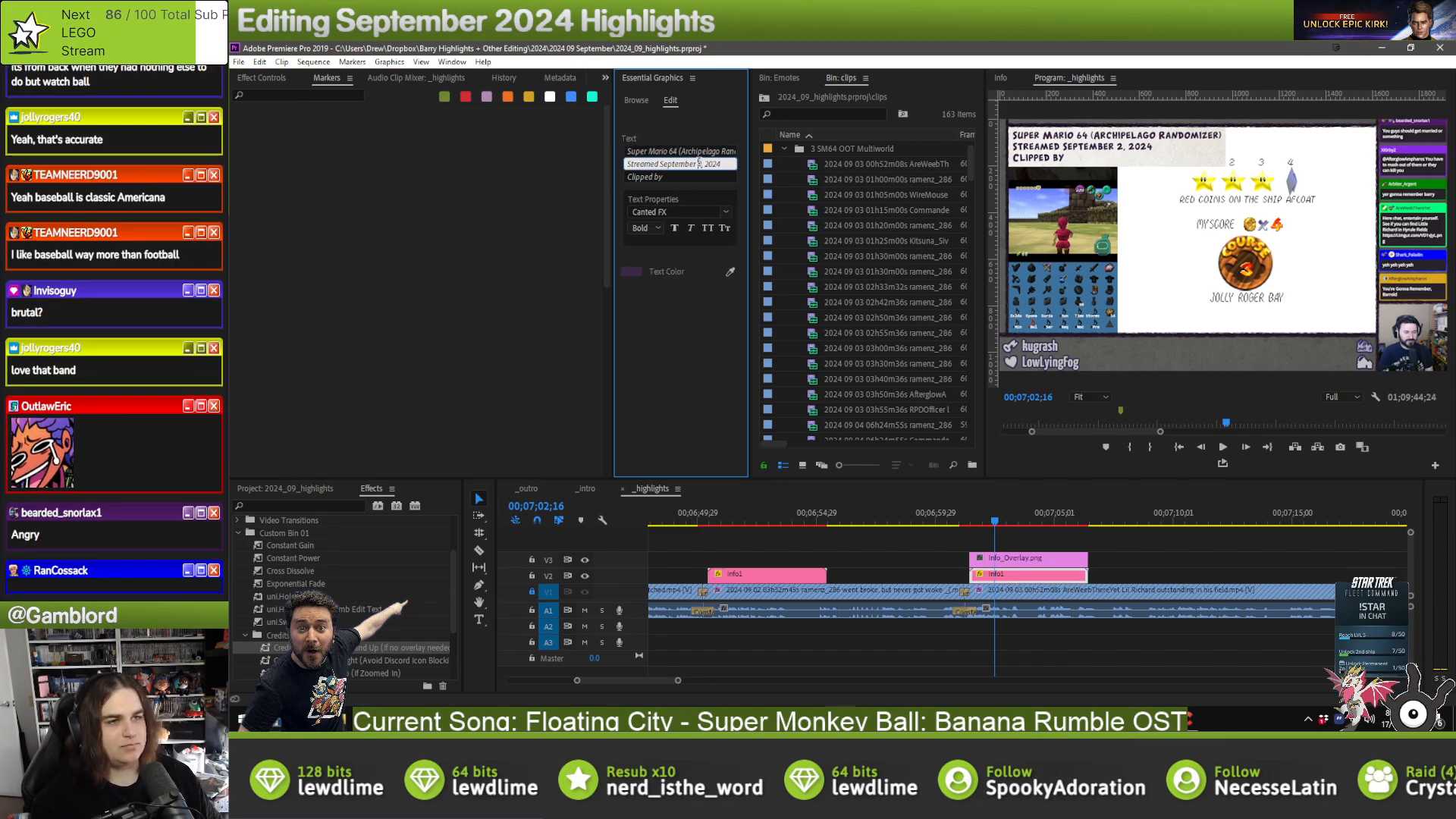
pyautogui.click(699, 173)
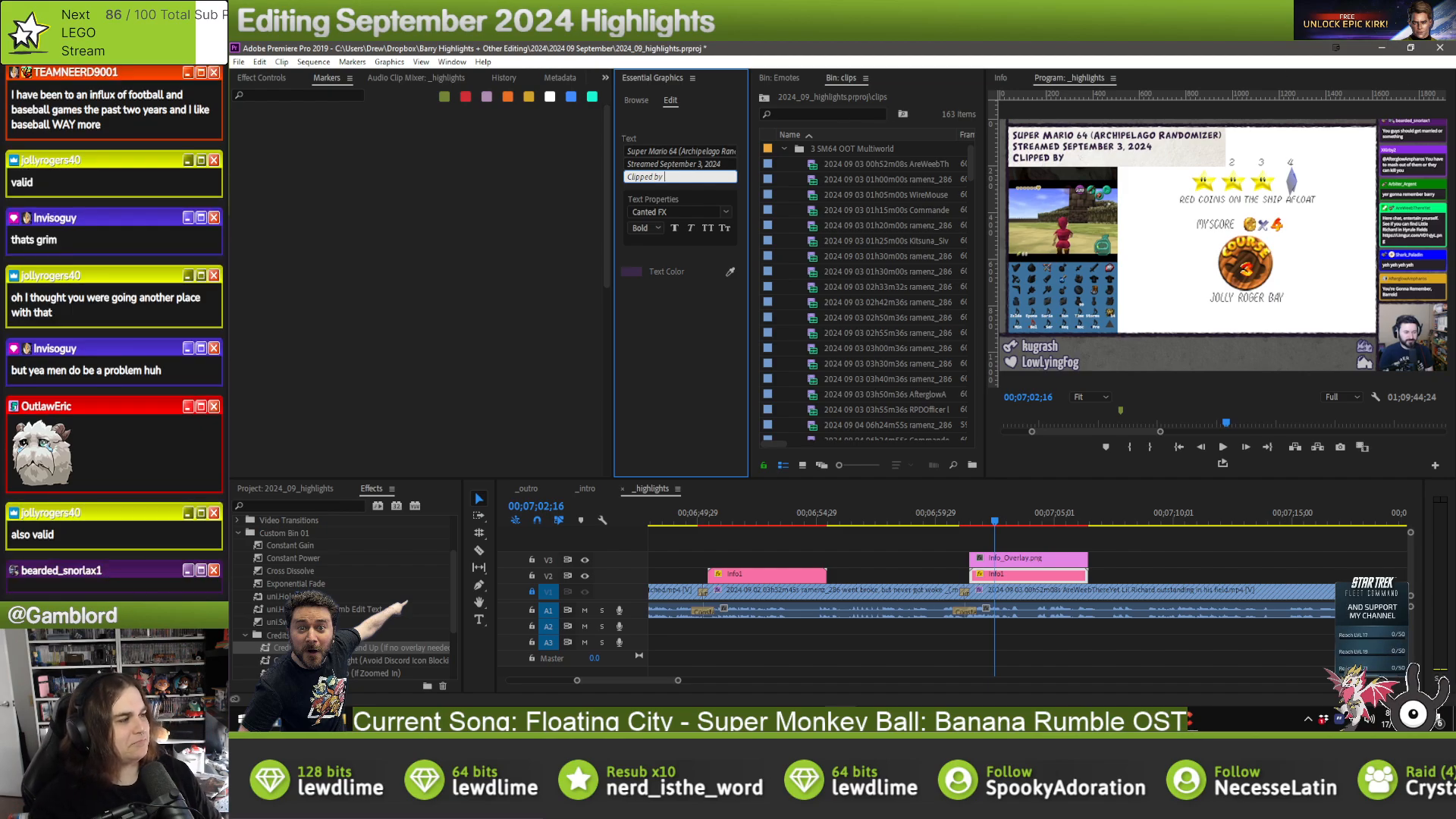
pyautogui.hotkey('alt', 'Tab')
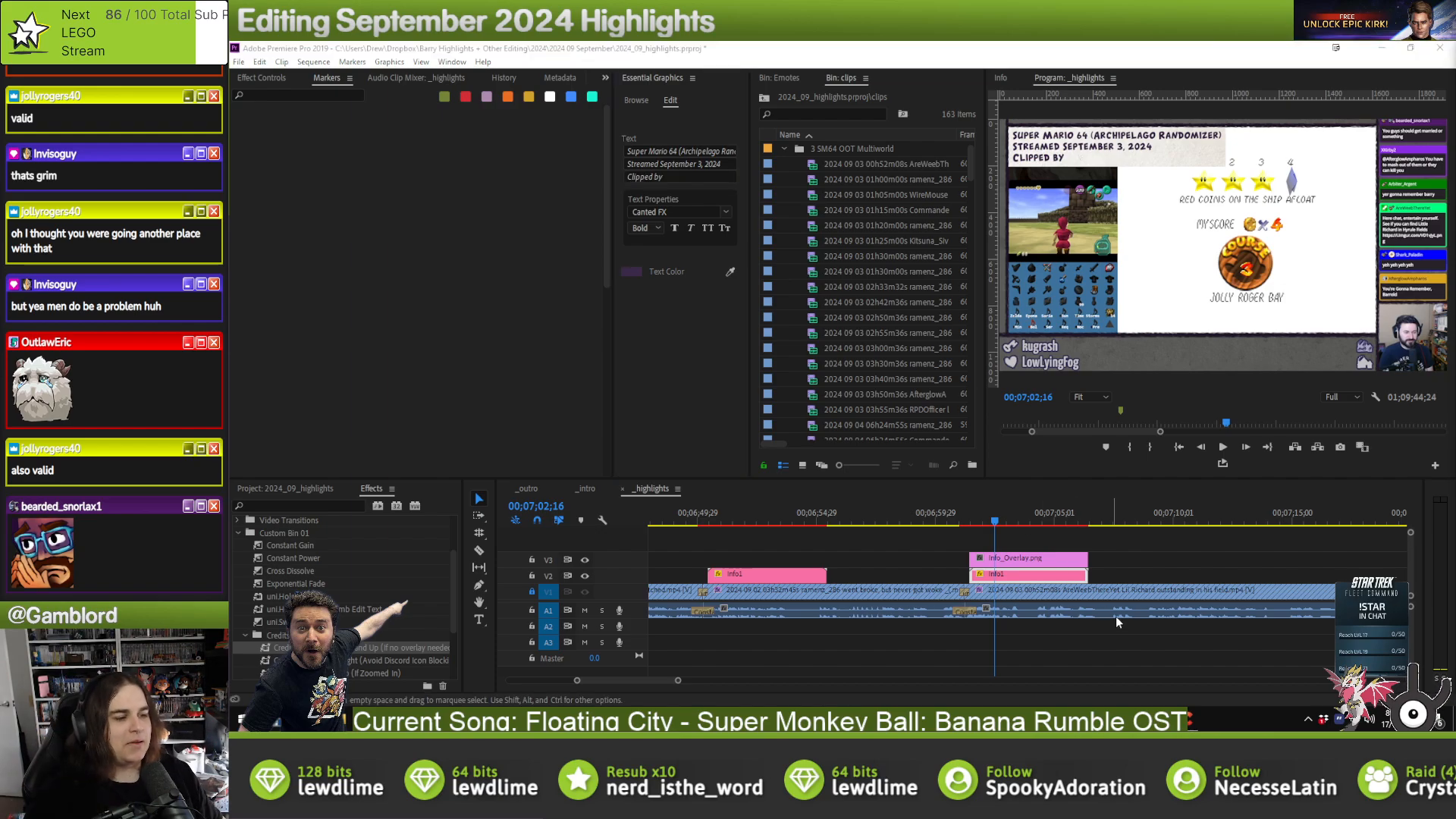
pyautogui.click(1041, 582)
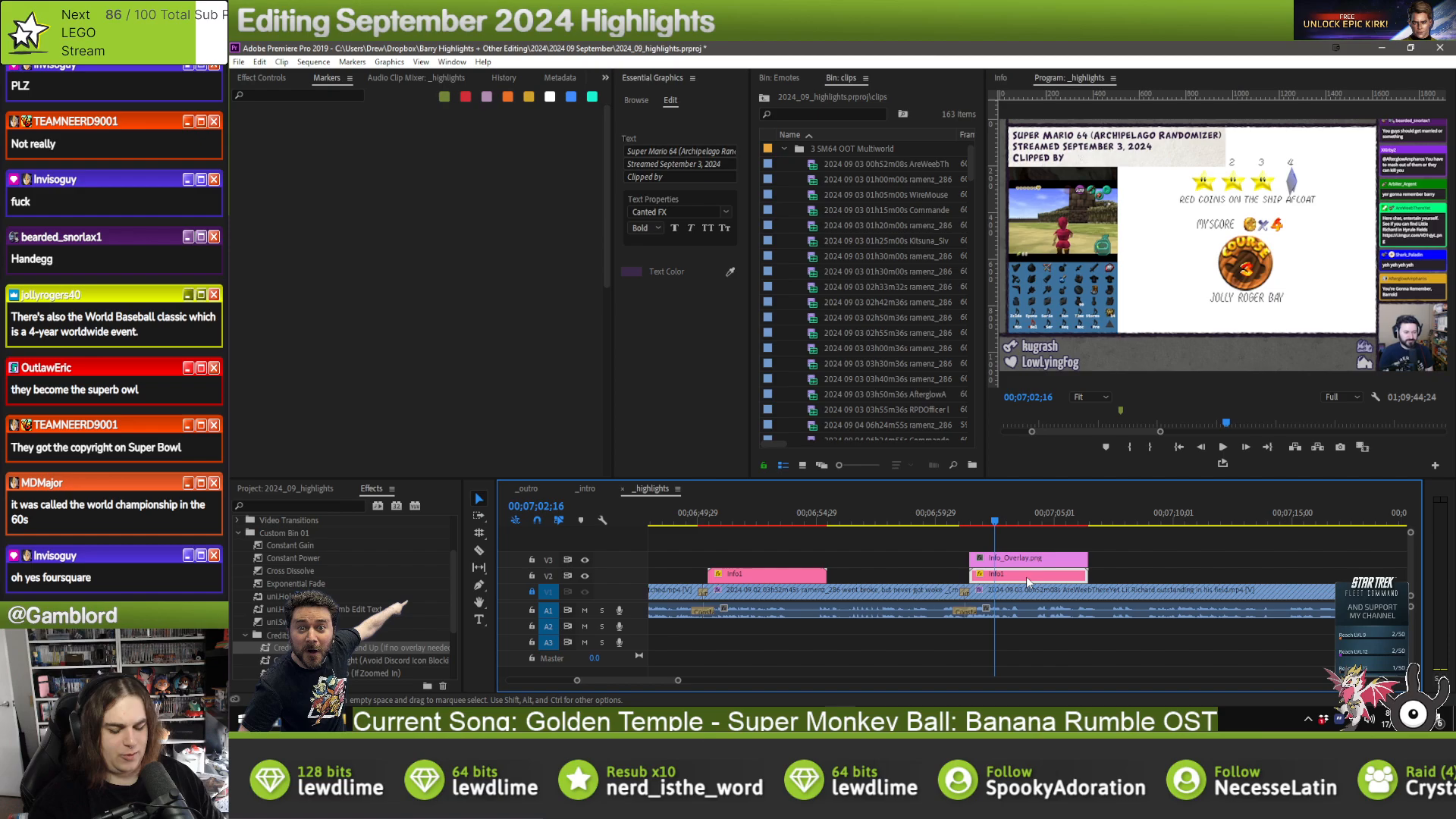
pyautogui.click(1157, 561)
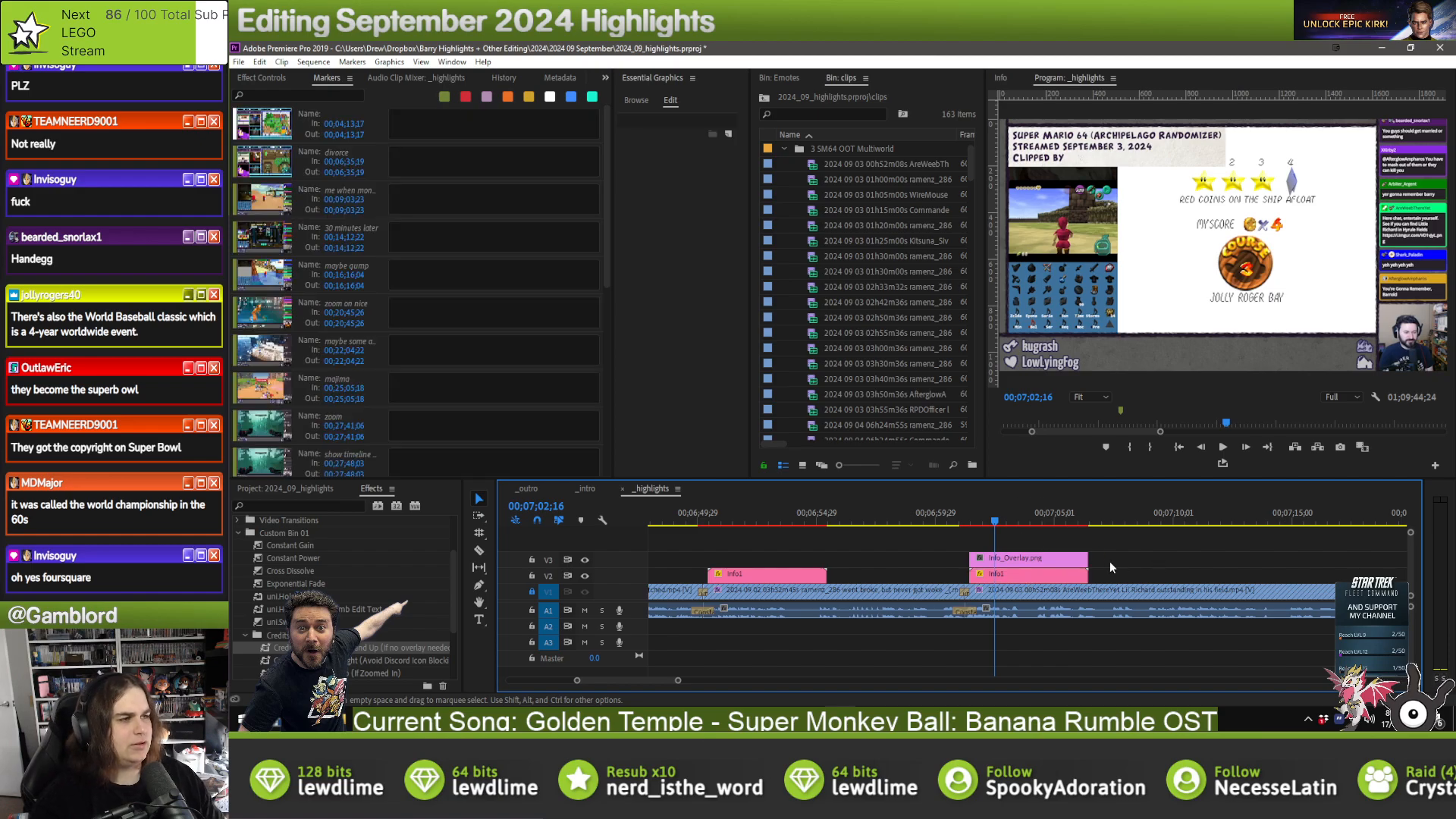
pyautogui.click(1050, 576)
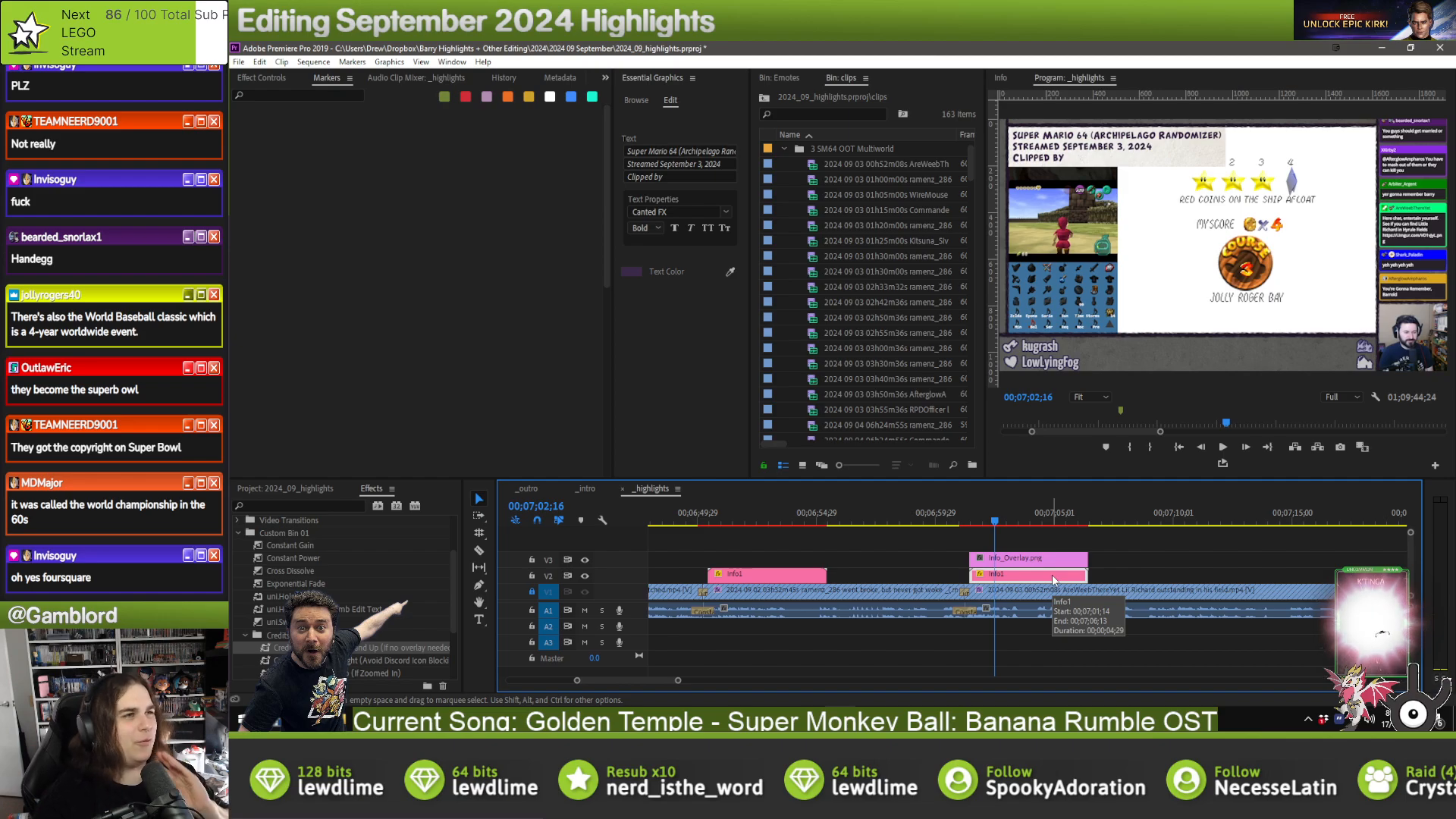
pyautogui.click(1071, 533)
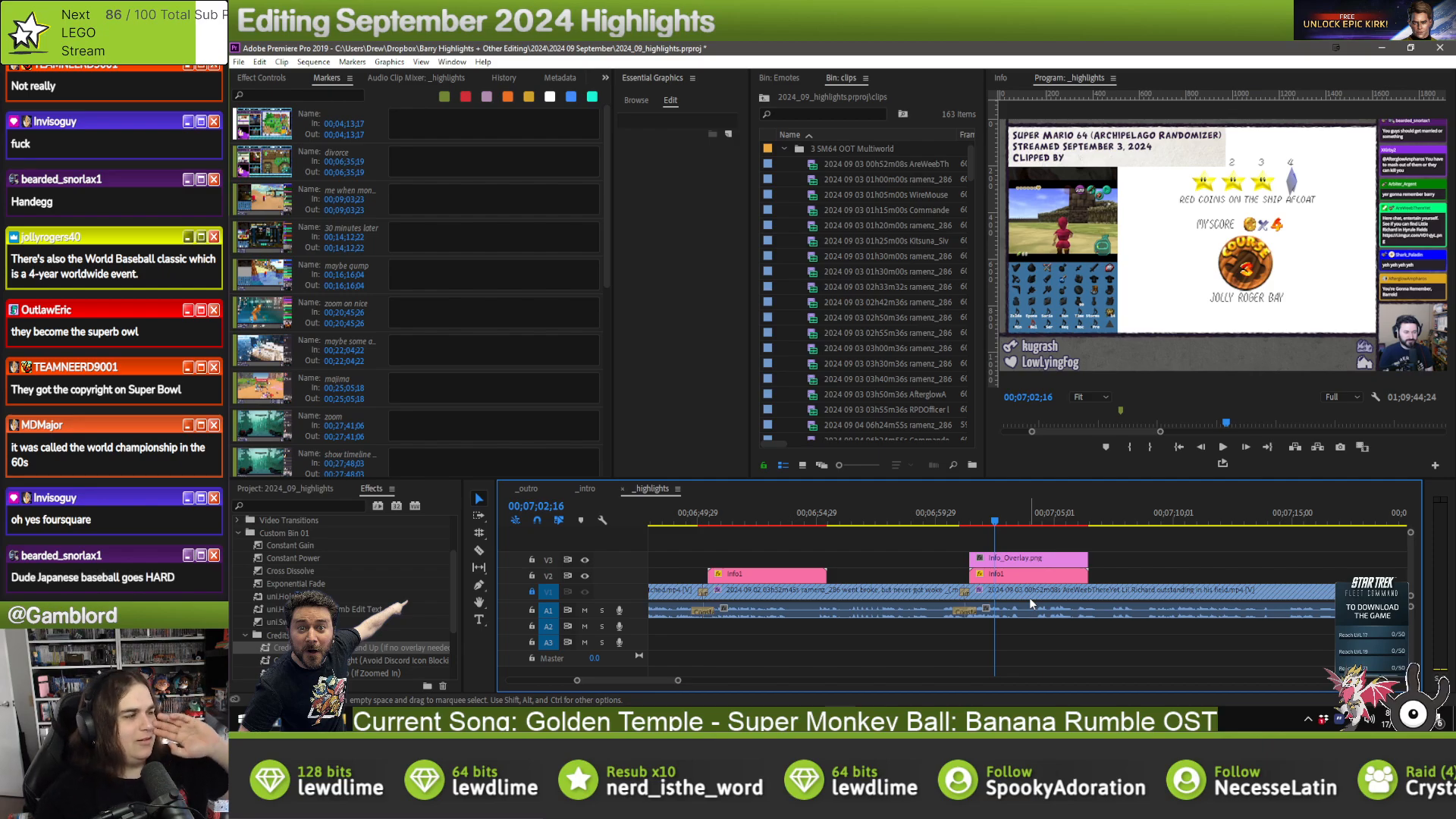
# - Add the clipper's username from the clip's file name after "Clipped by" in the September 3 00h52m08s Info1 graphic
pyautogui.click(1061, 573)
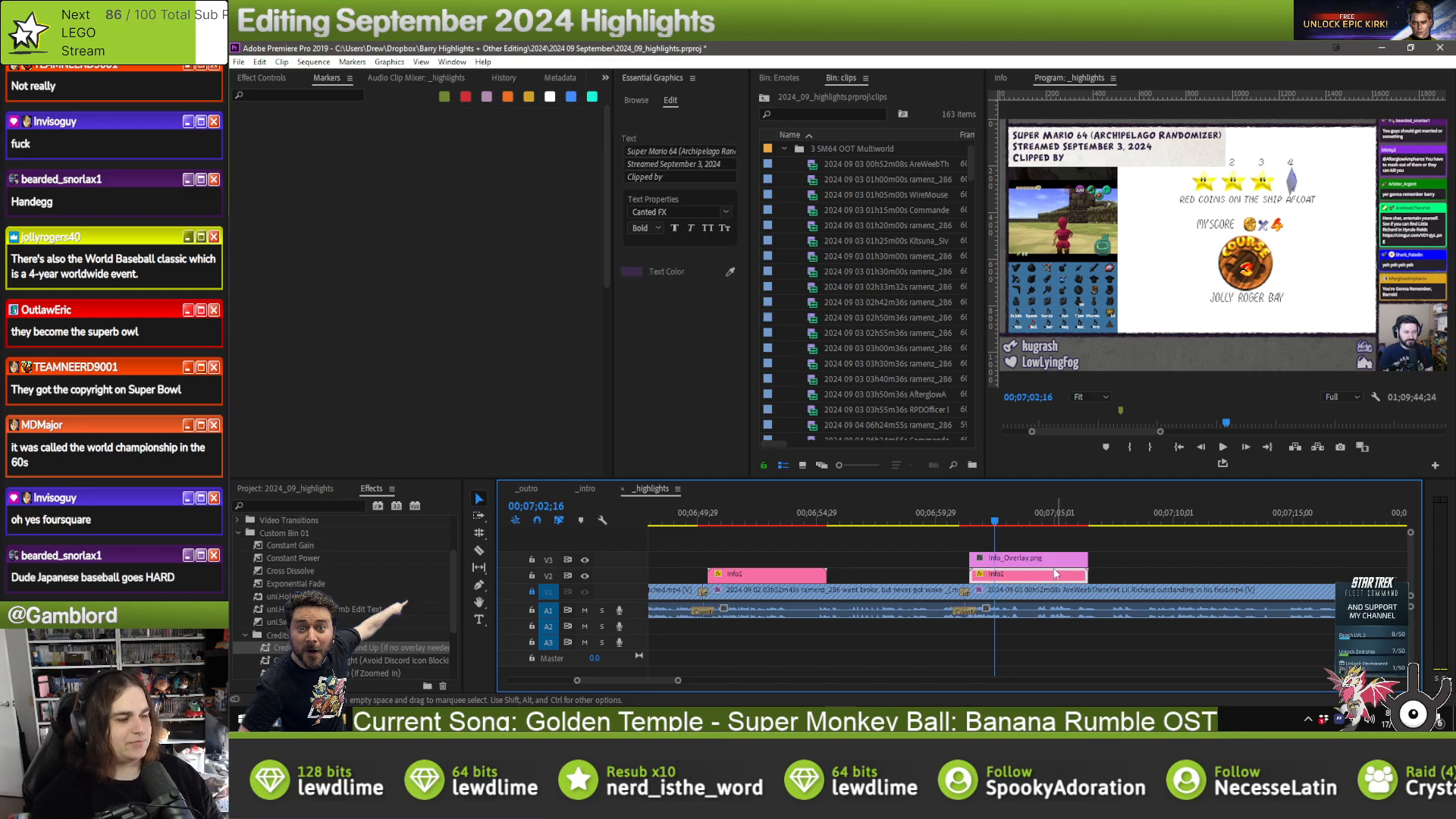
pyautogui.click(722, 178)
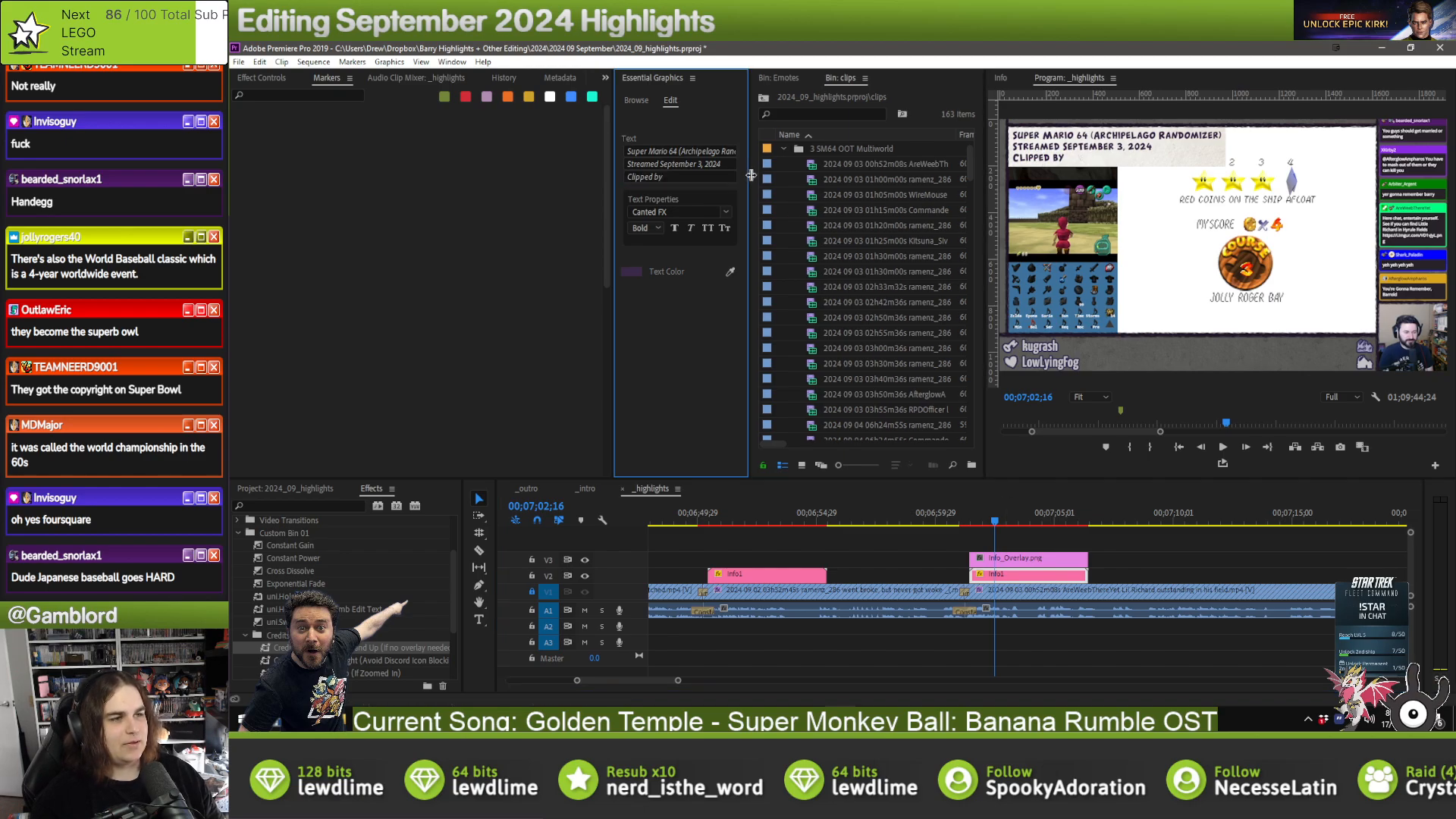
pyautogui.moveTo(748, 179); pyautogui.dragTo(756, 179)
pyautogui.click(1132, 552)
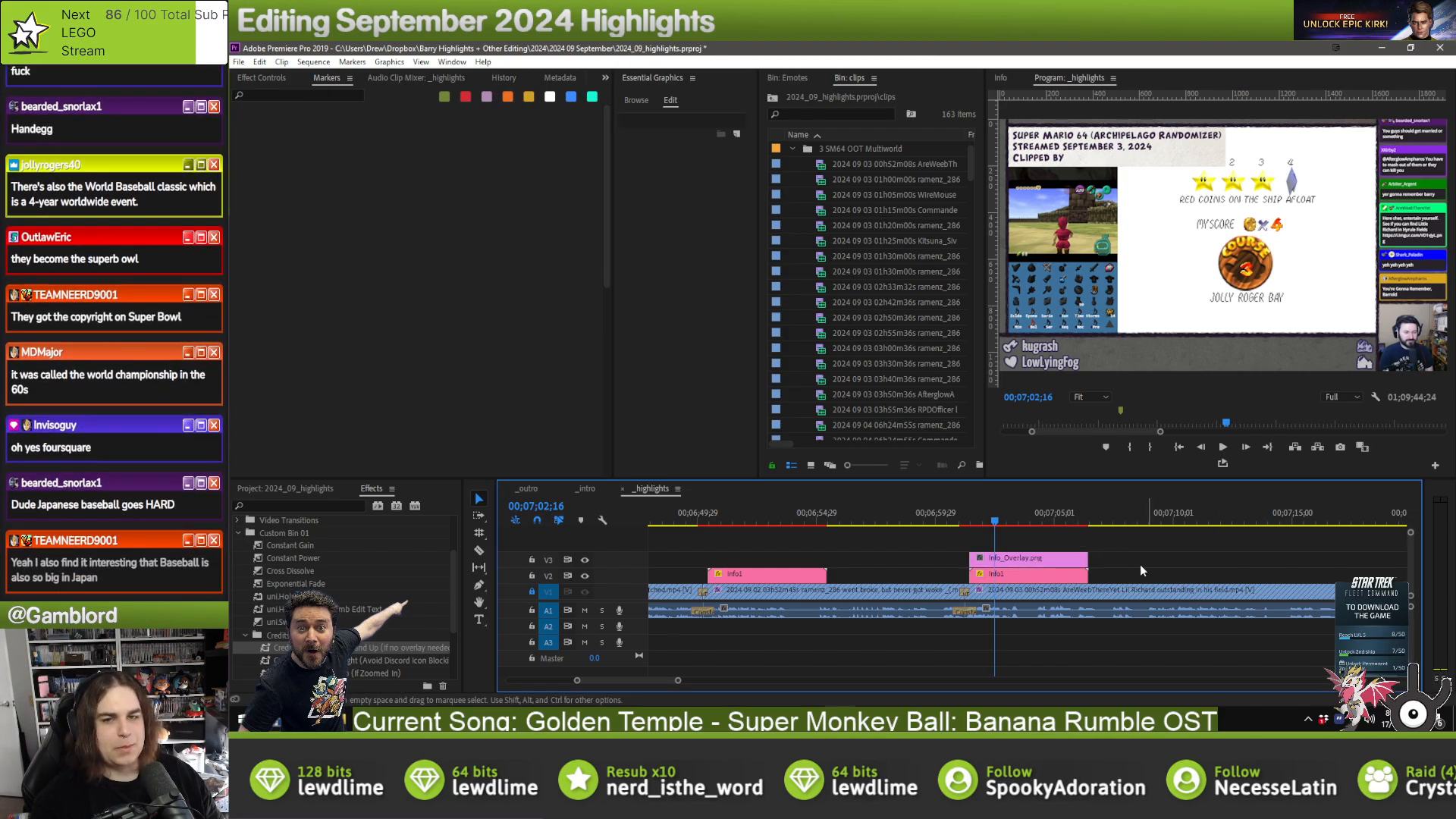
pyautogui.click(1054, 578)
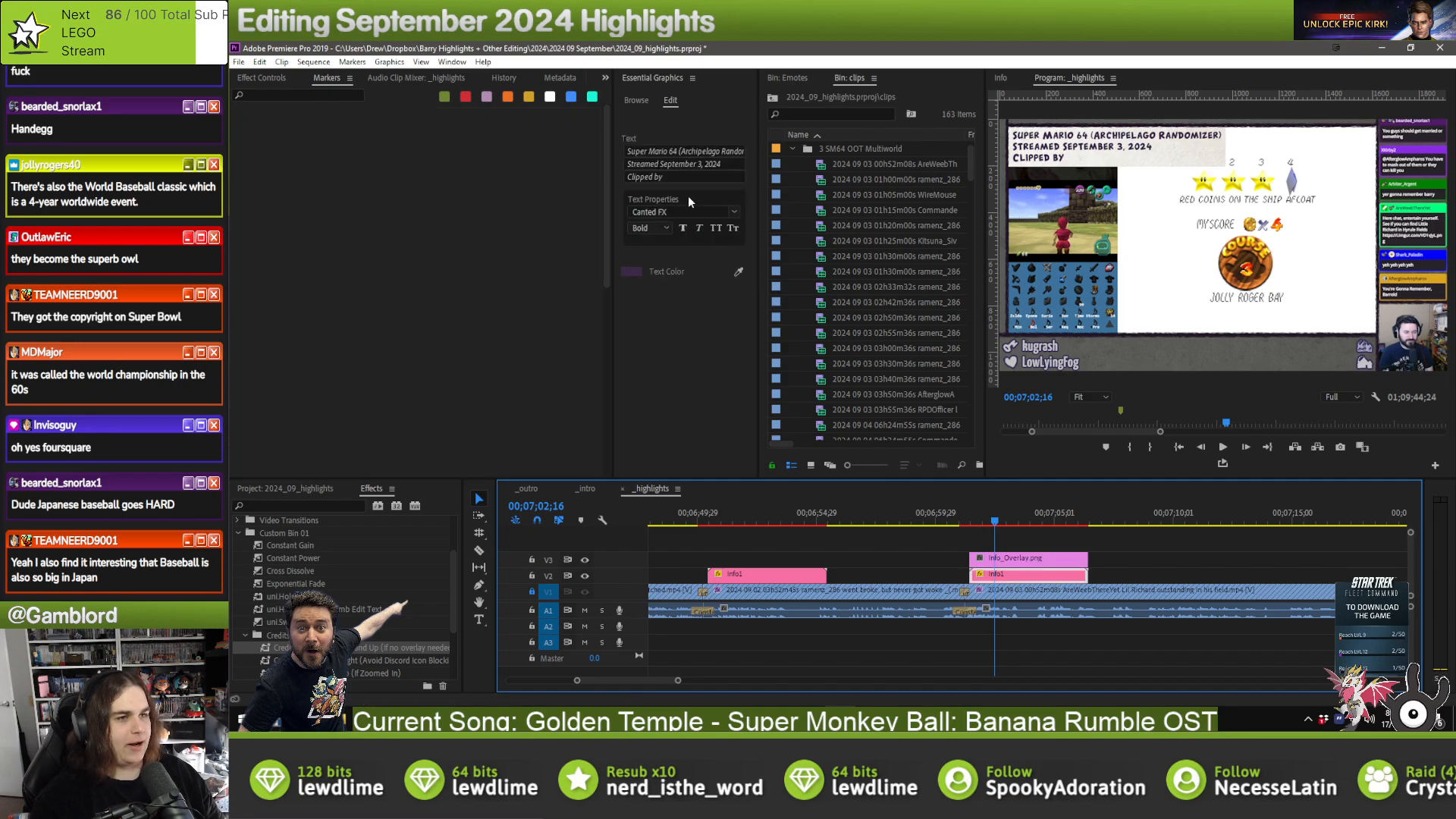
pyautogui.click(694, 176)
pyautogui.write('Are')
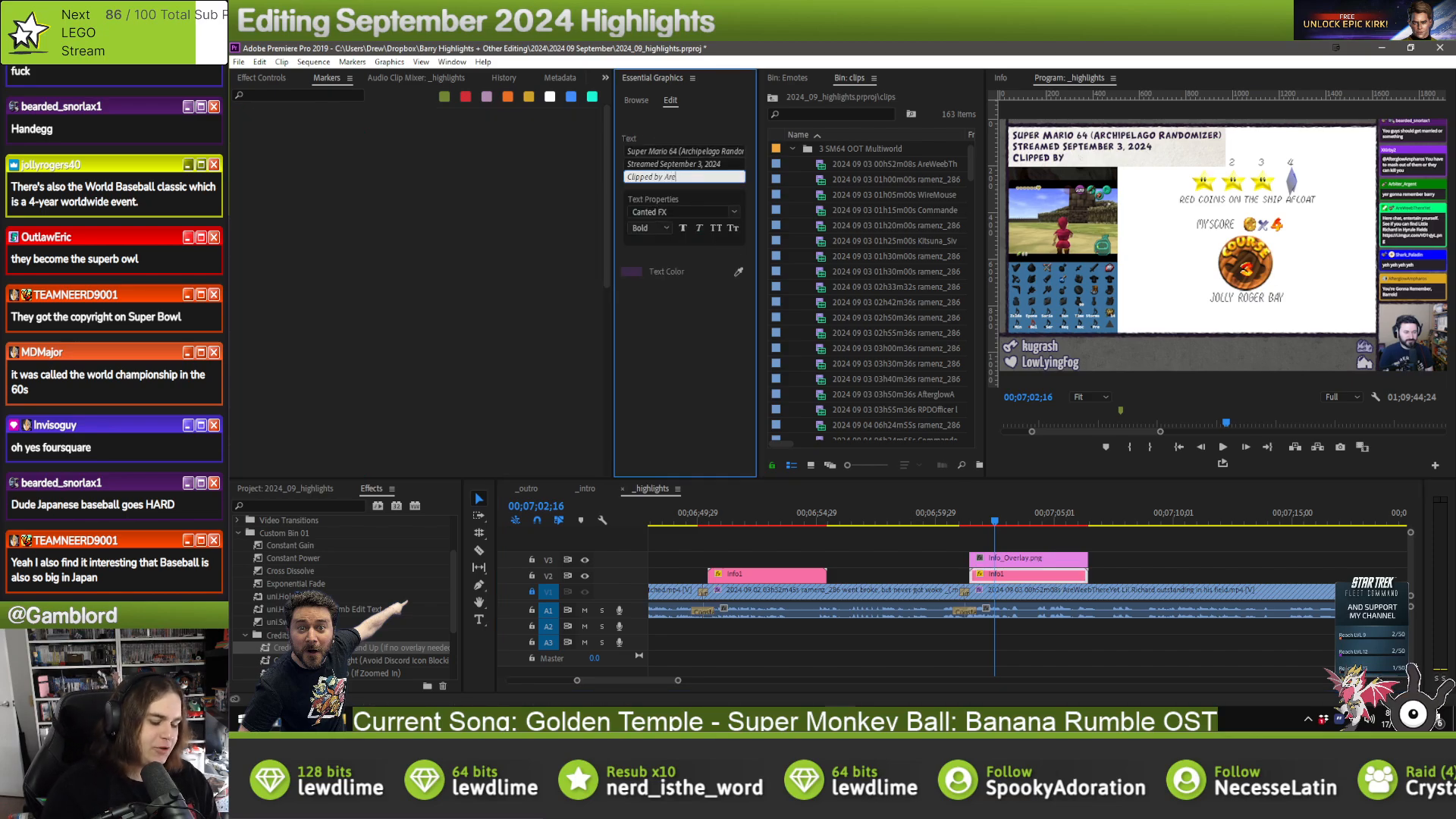
pyautogui.write('Weeb')
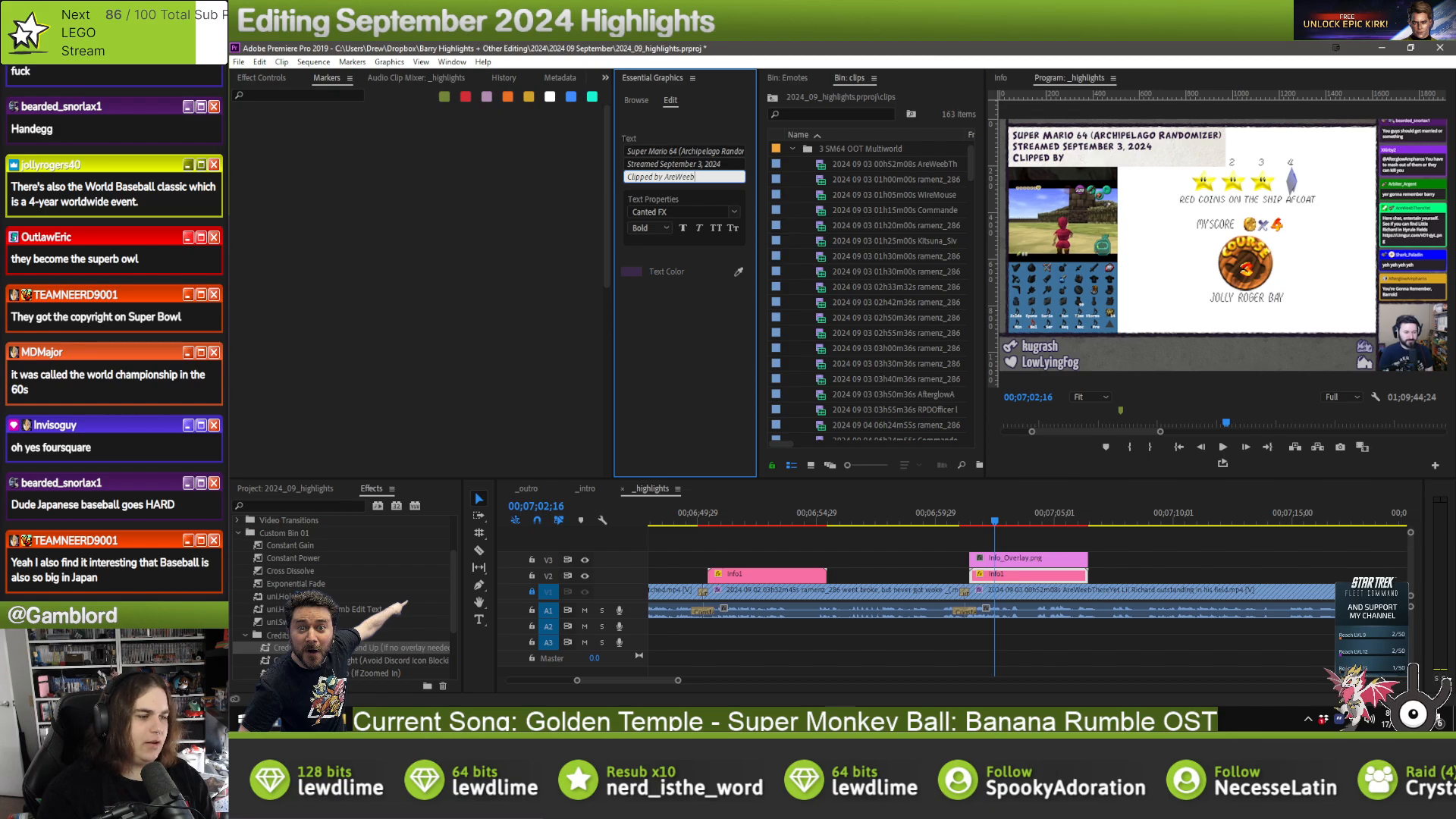
pyautogui.write('ThereYet')
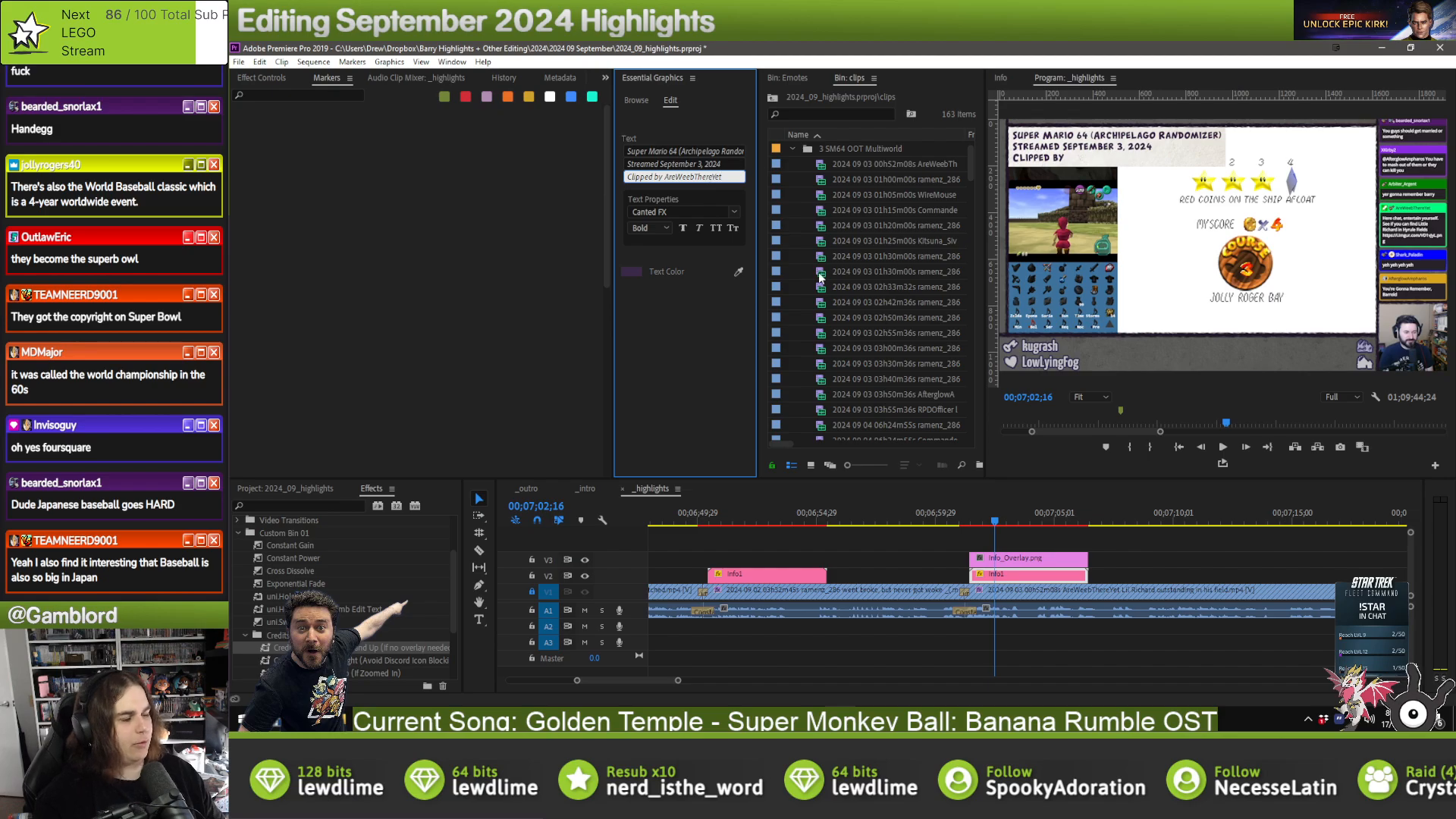
pyautogui.click(1137, 556)
# - Paste the Info1 and Info_Overlay.png pair just after the start of the September 3 01h00m00s clip and view it over the footage
pyautogui.press('Down')
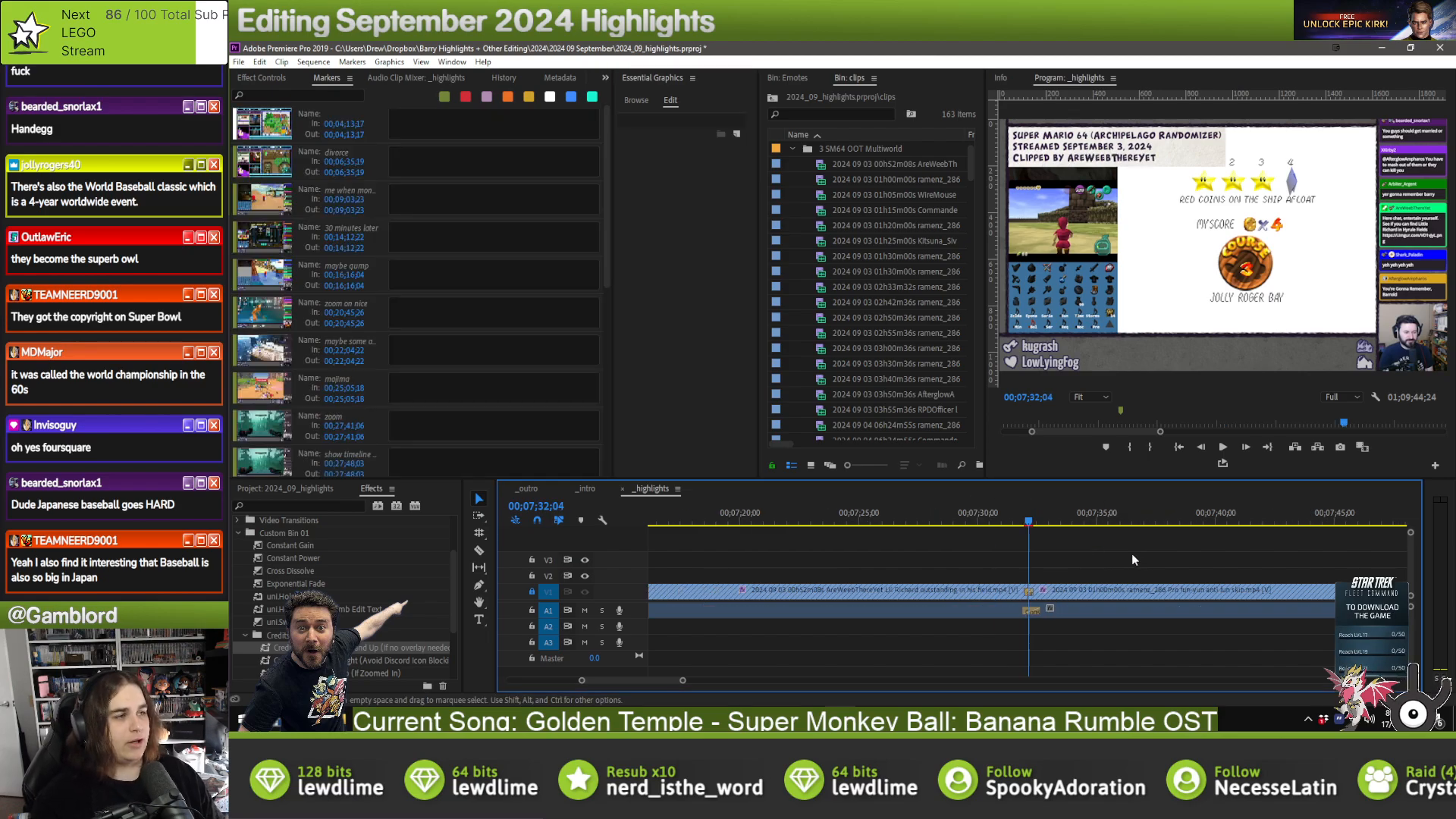
pyautogui.hotkey('ctrl', 'v')
pyautogui.moveTo(1043, 575); pyautogui.dragTo(1052, 576)
pyautogui.click(1068, 509)
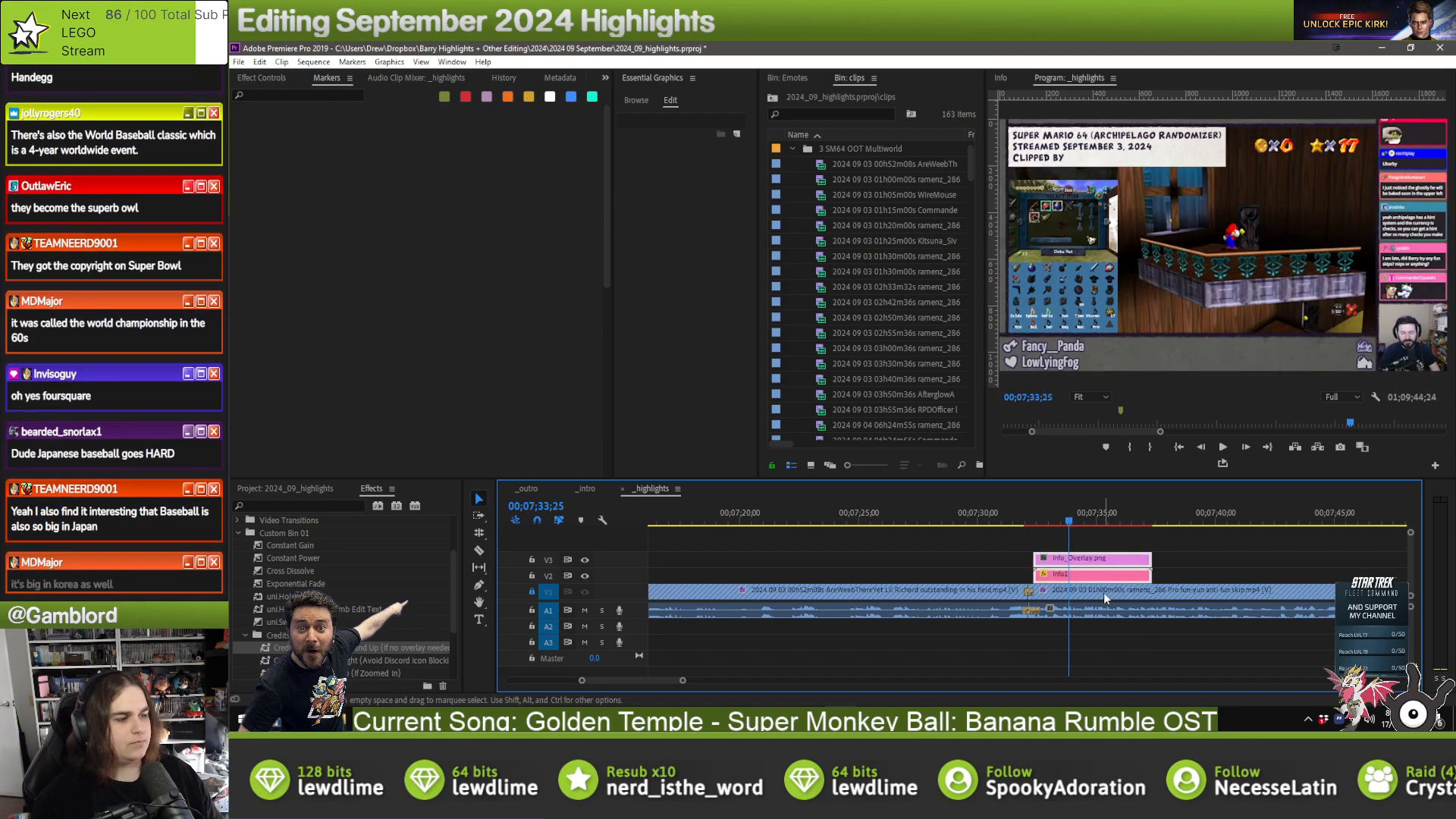
# - Add the clipper's username from the clip's file name after "Clipped by" in the September 3 01h00m00s Info1 graphic
pyautogui.click(1139, 579)
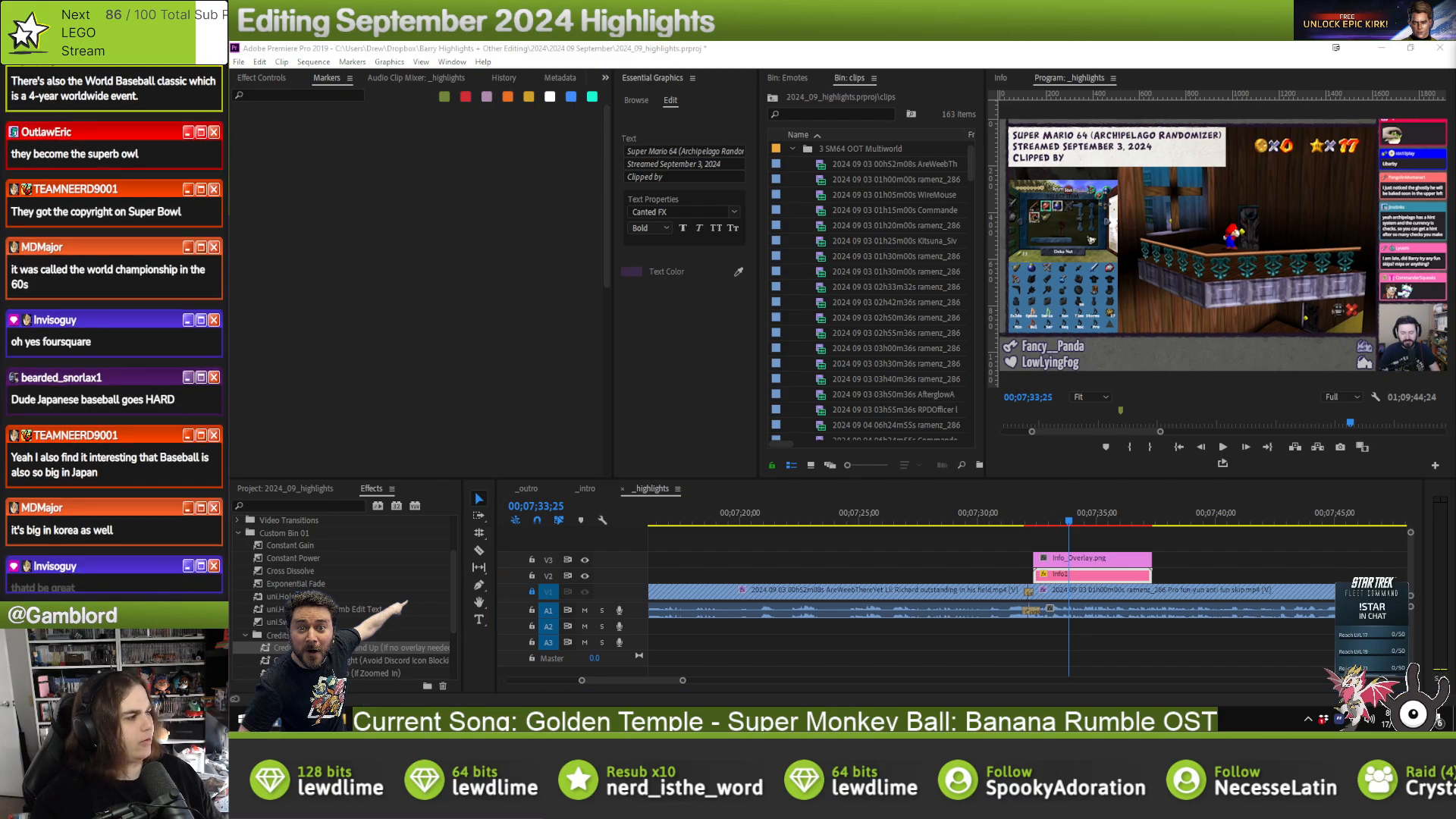
pyautogui.click(688, 176)
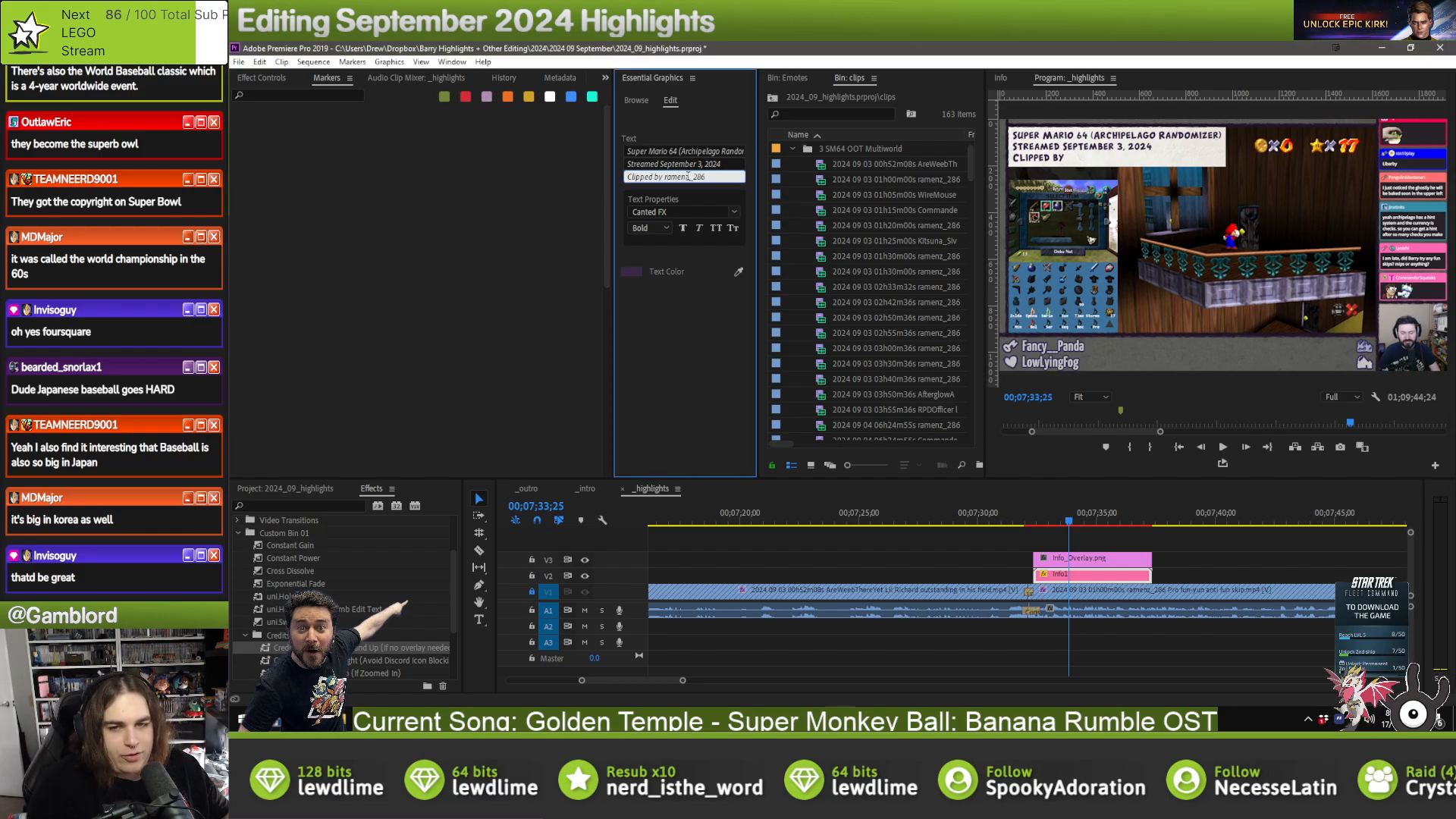
pyautogui.click(1230, 563)
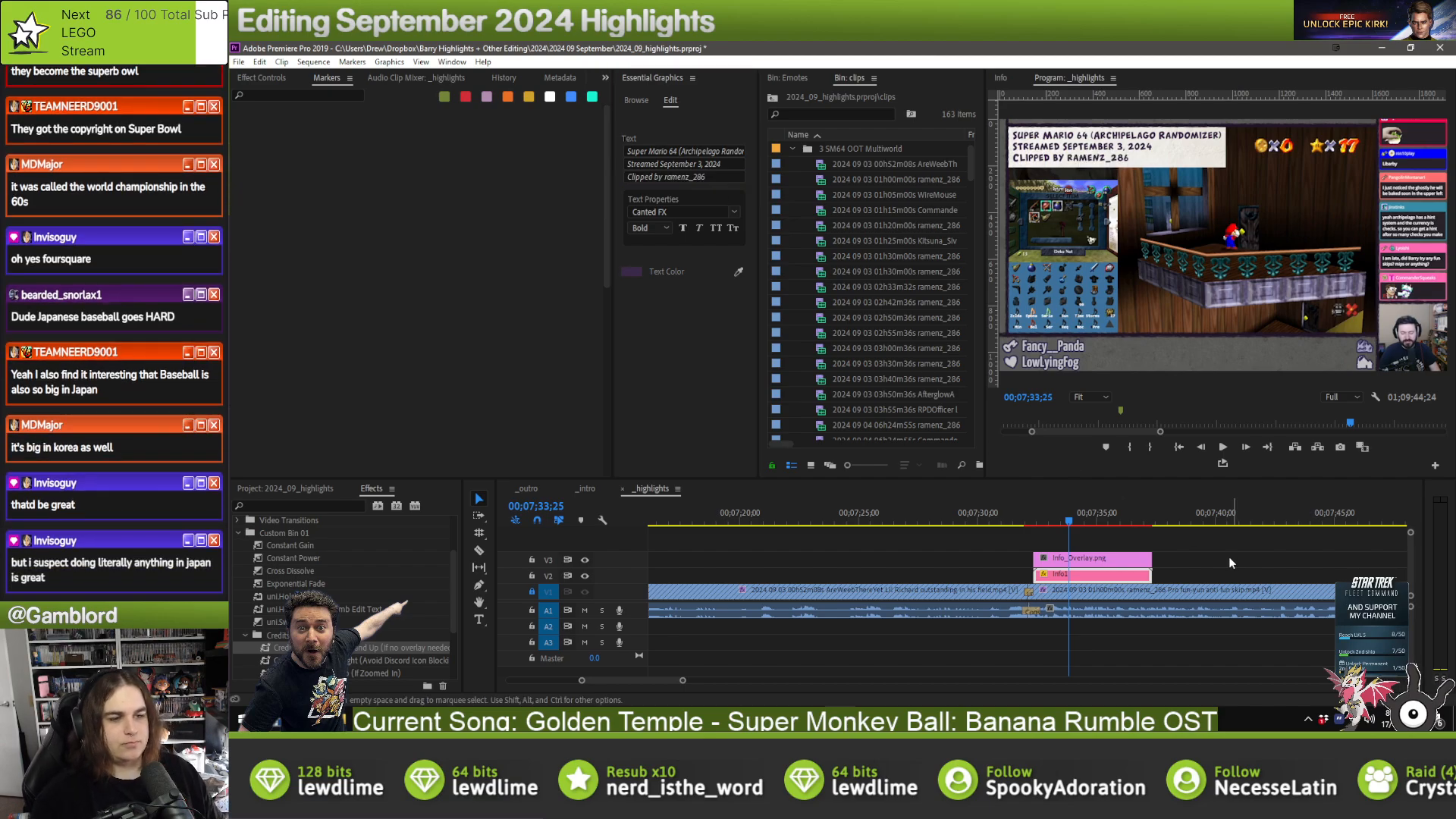
# - Paste the Info1 and Info_Overlay.png pair at the start of the September 3 01h05m00s clip and shift it slightly past the transition
pyautogui.press('Down')
pyautogui.hotkey('ctrl', 'v')
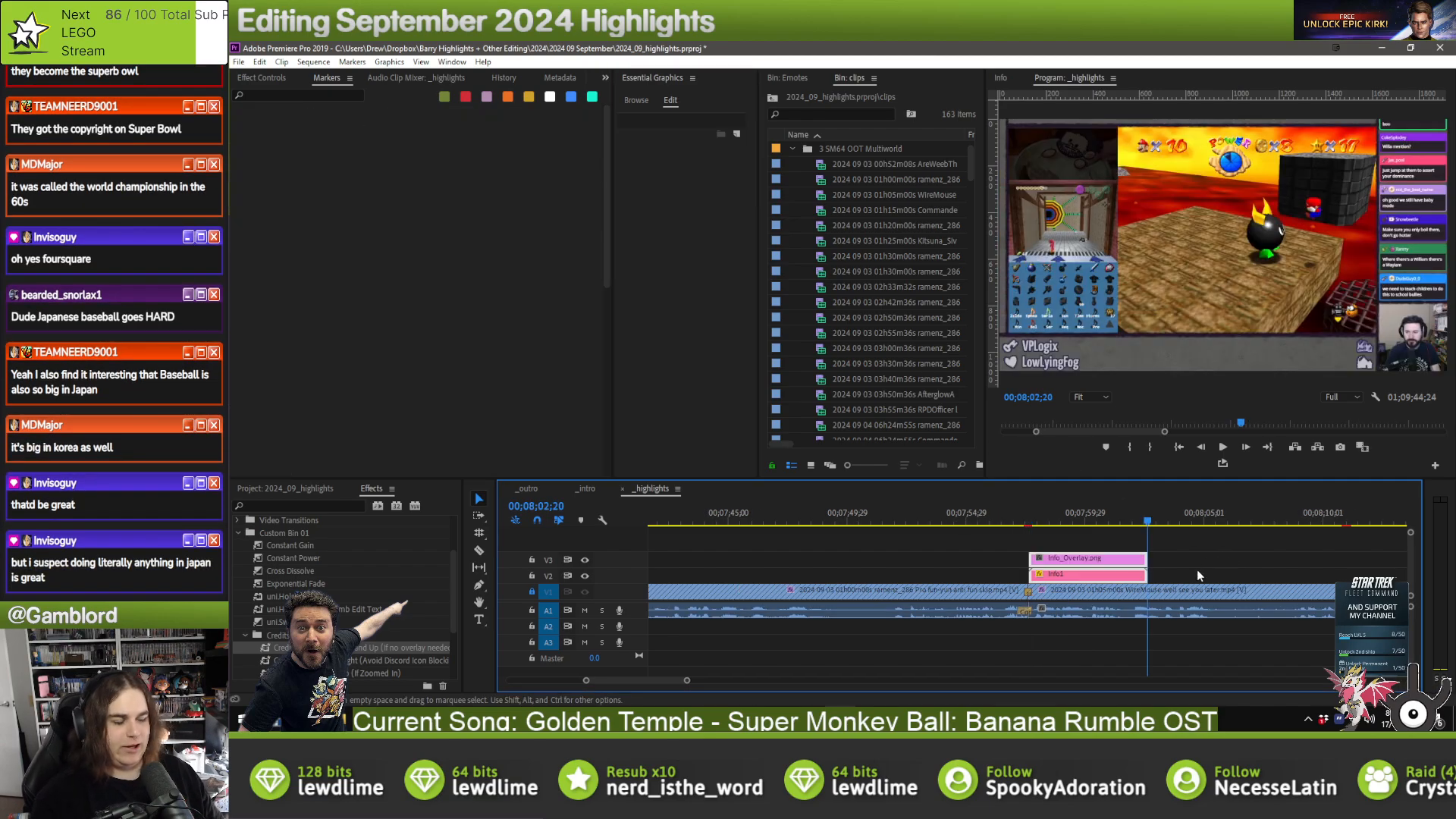
pyautogui.moveTo(1104, 580); pyautogui.dragTo(1108, 581)
pyautogui.click(979, 564)
# - Add the clipper's username after "Clipped by" in the September 3 01h05m00s Info1 graphic and view it over the footage
pyautogui.click(1101, 577)
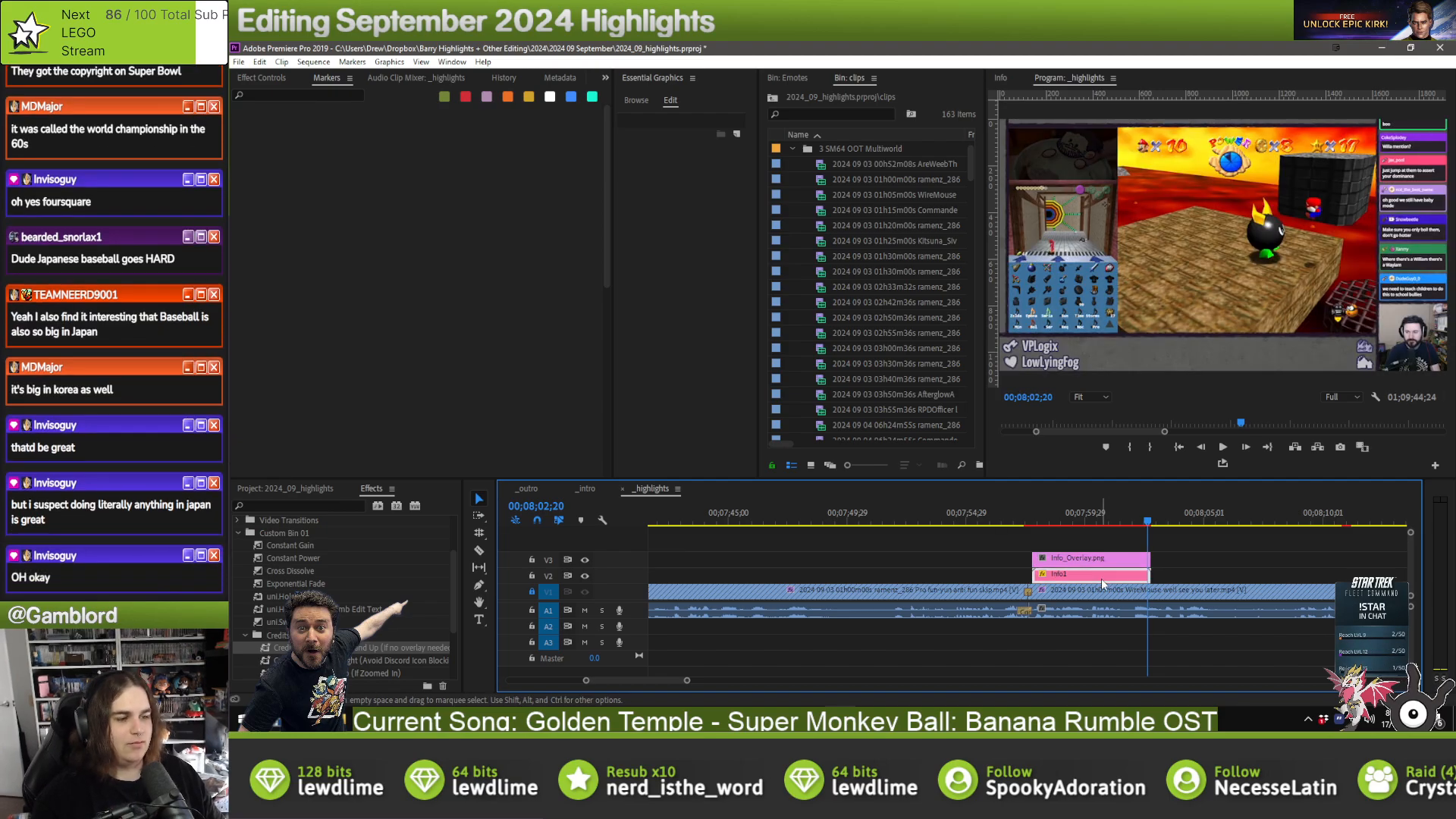
pyautogui.click(724, 177)
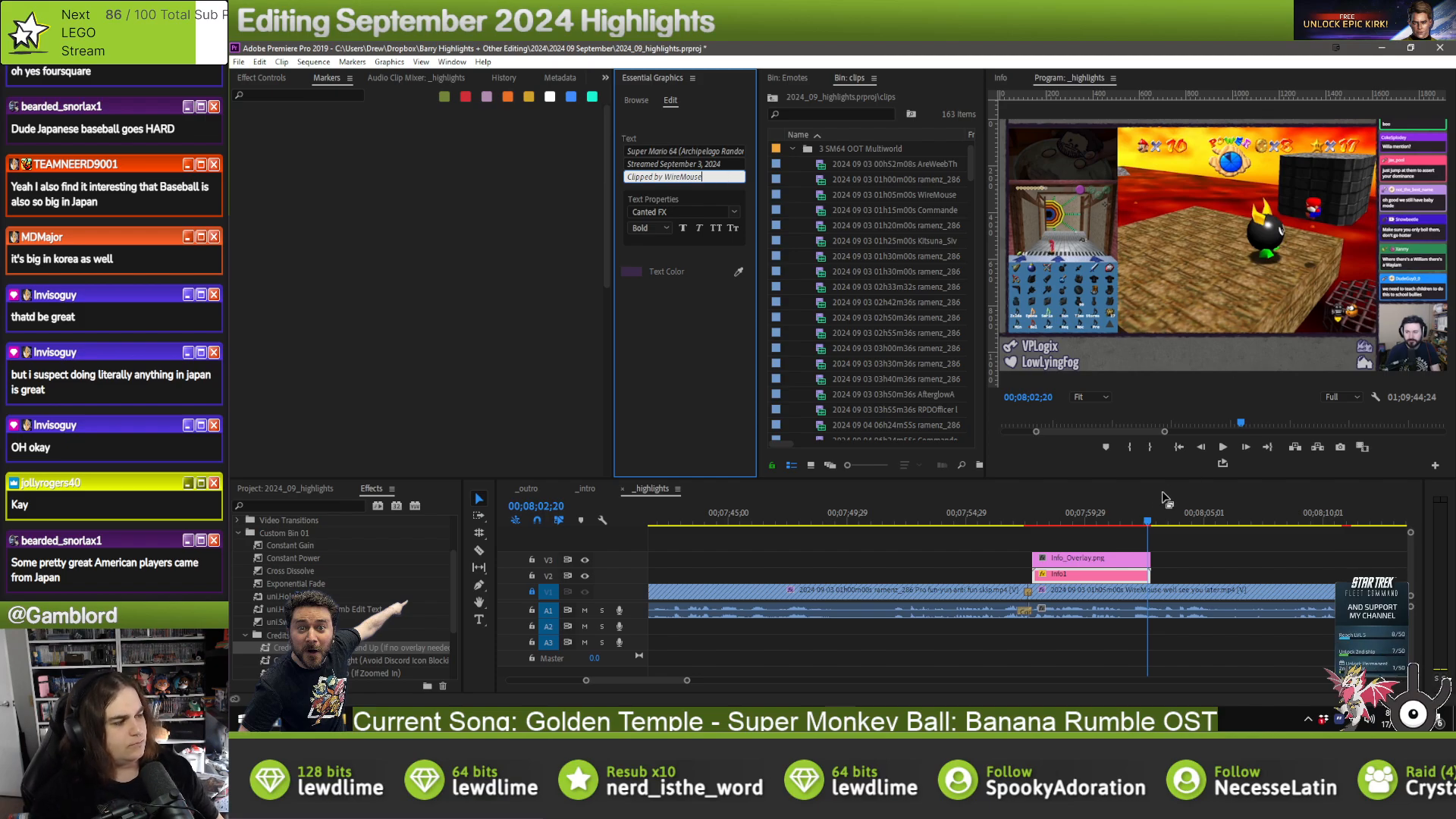
pyautogui.click(1095, 521)
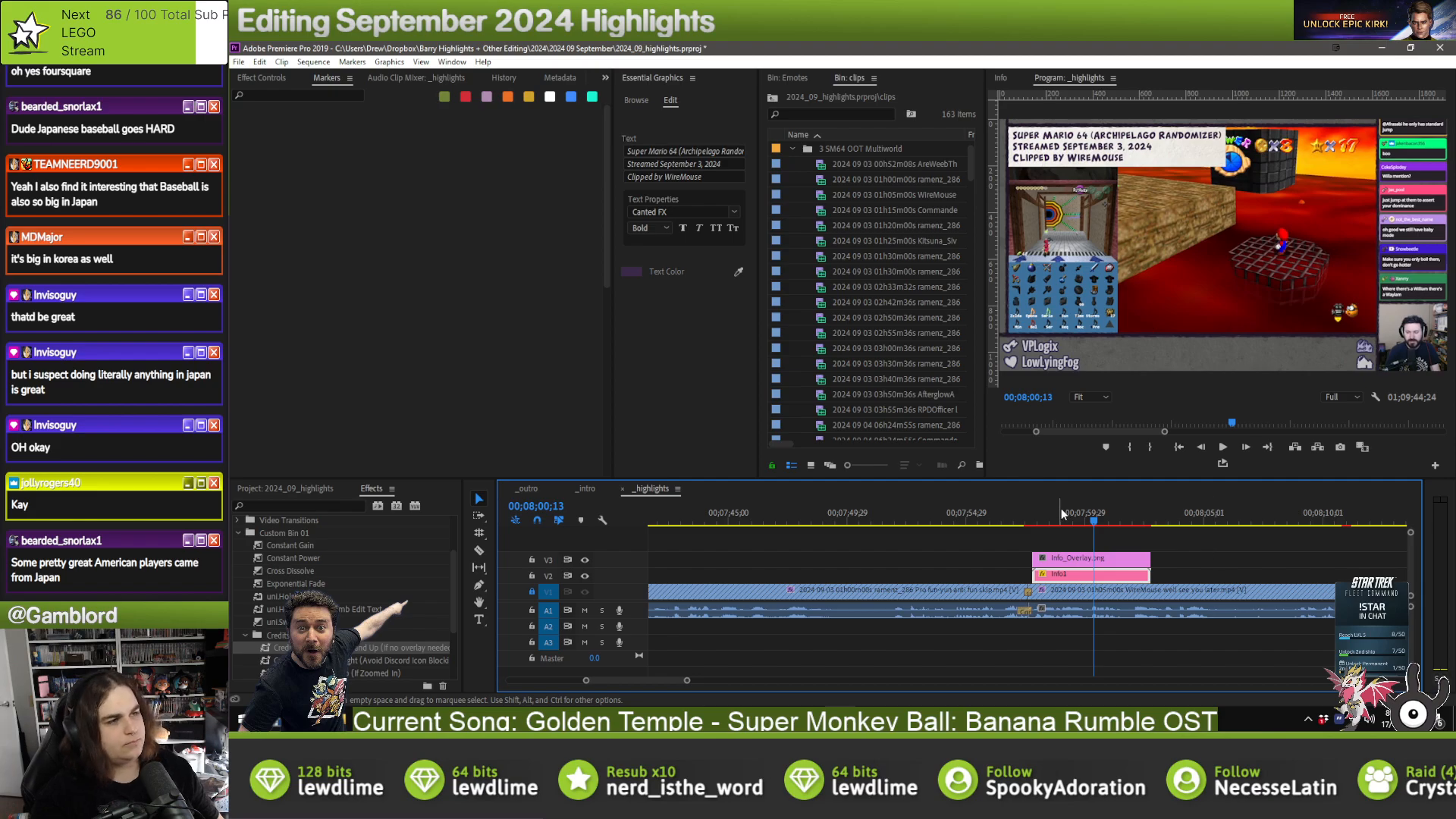
# - Paste the Info1 and Info_Overlay.png pair at the start of the September 3 01h15m00s clip and shift it slightly past the transition
pyautogui.click(1182, 547)
pyautogui.press('Down')
pyautogui.hotkey('ctrl', 'v')
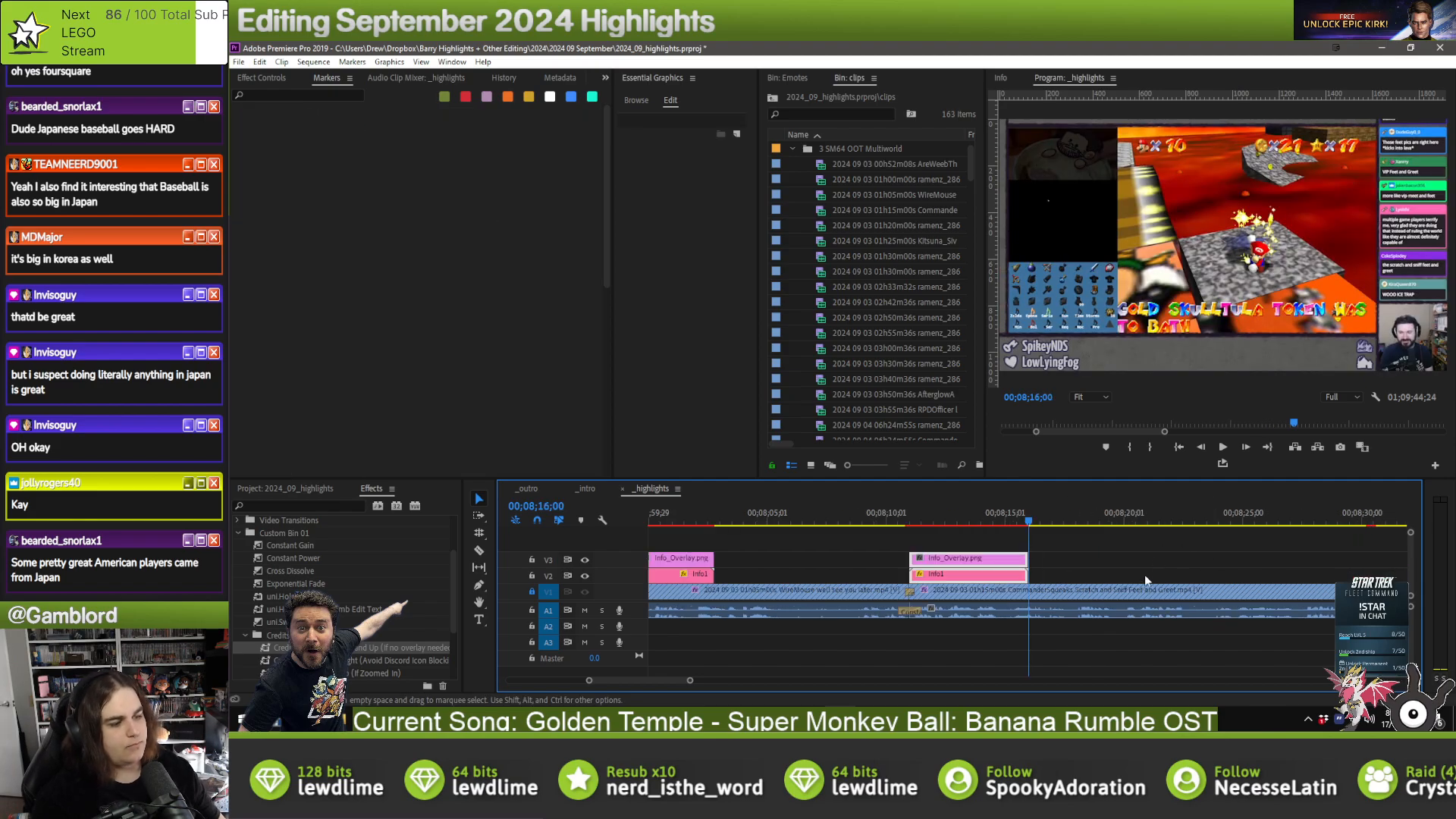
pyautogui.moveTo(933, 574); pyautogui.dragTo(939, 575)
pyautogui.click(892, 574)
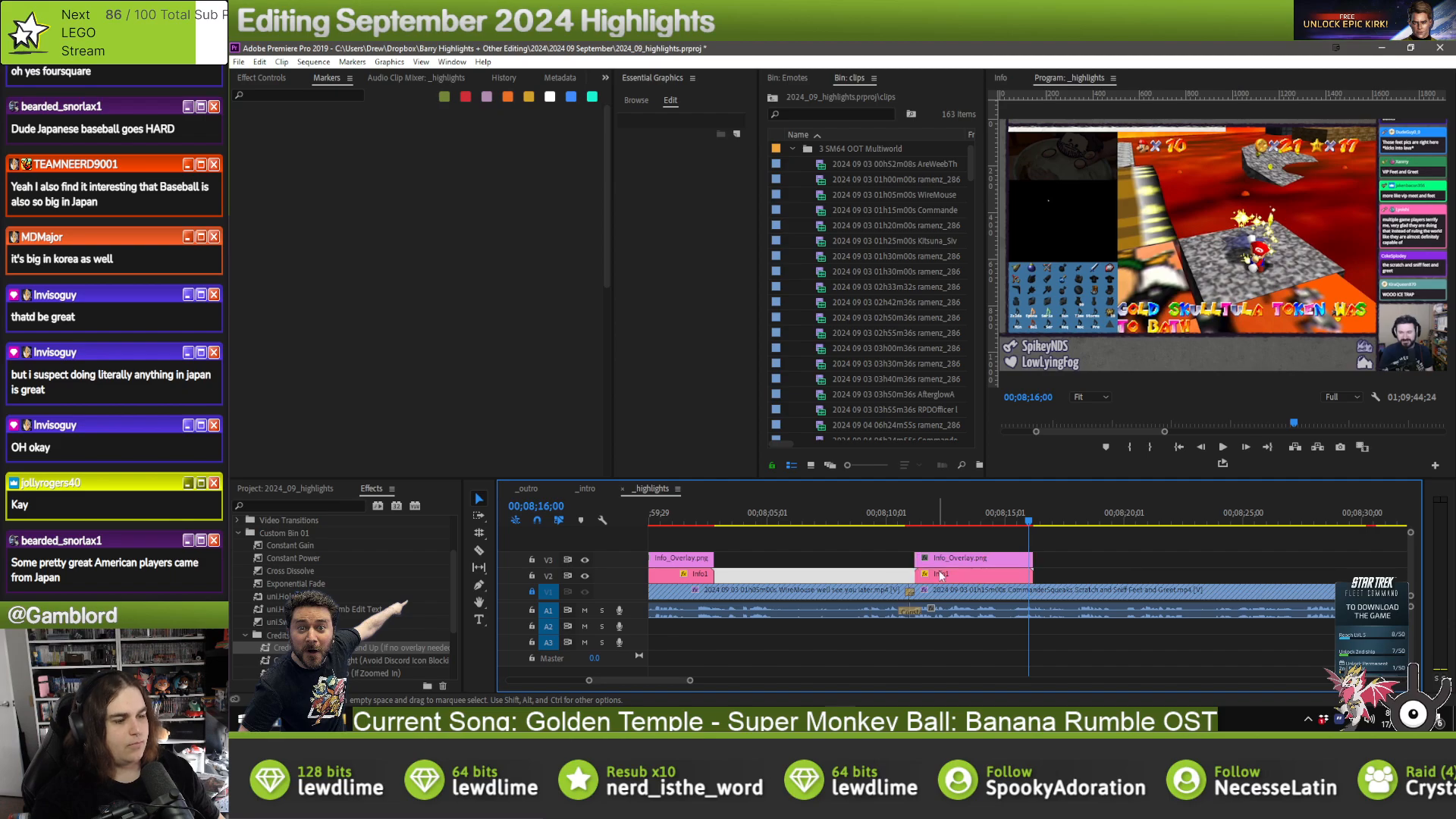
# - Add the clipper's username from the clip's file name after "Clipped by" in the September 3 01h15m00s Info1 graphic
pyautogui.click(940, 576)
pyautogui.click(732, 189)
pyautogui.click(731, 175)
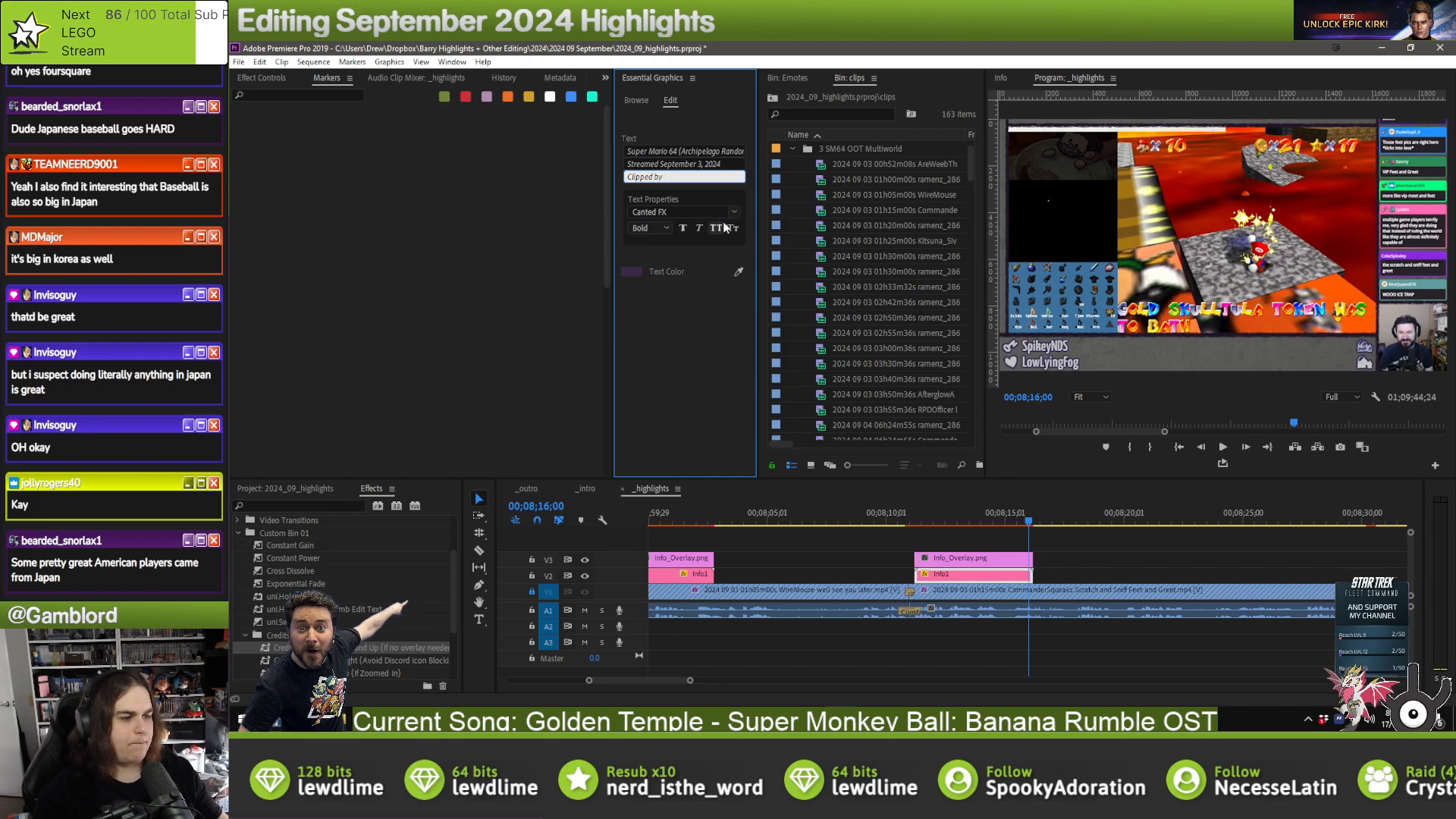
pyautogui.write('Commanders')
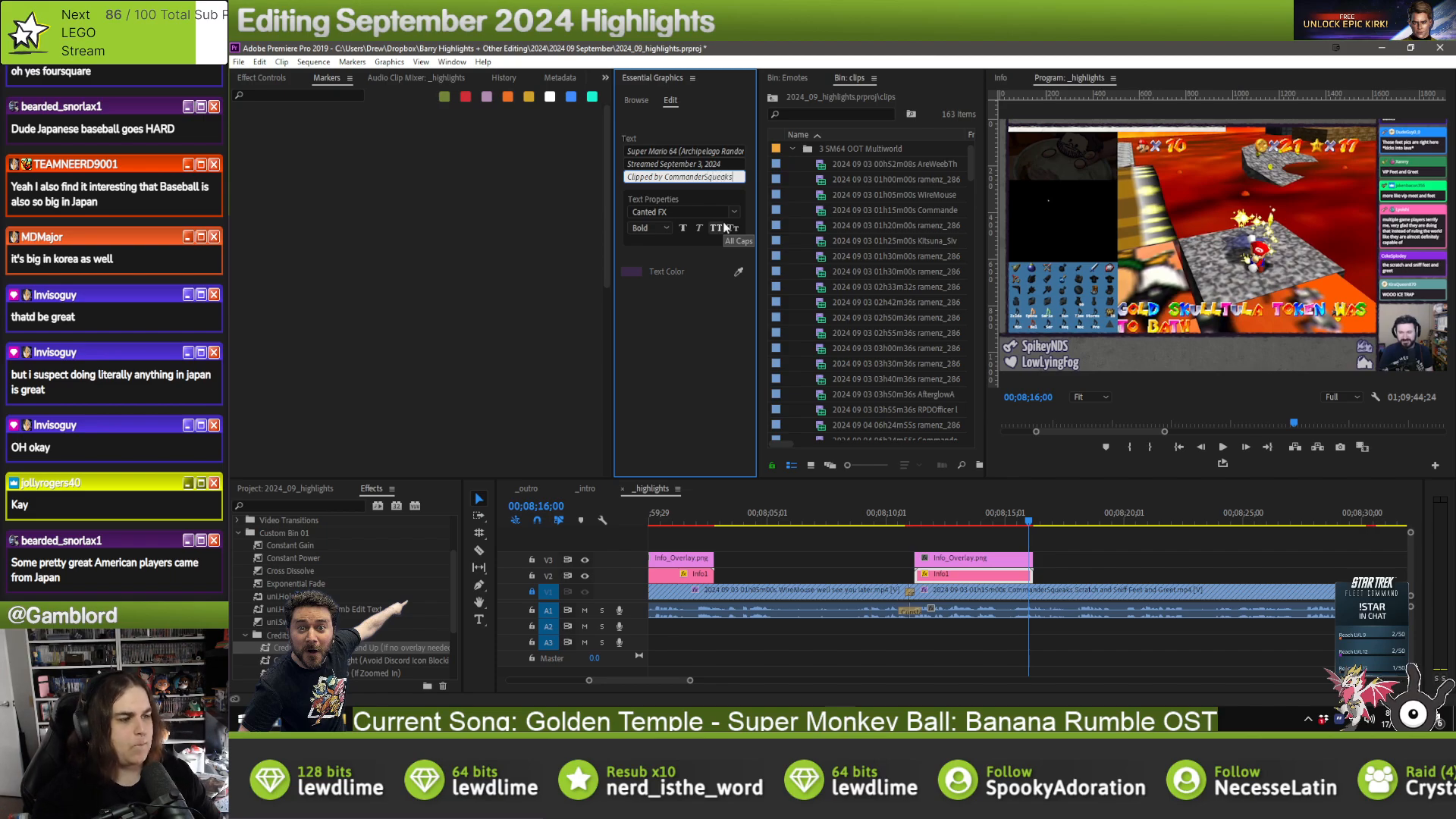
# - Paste the Info1 and Info_Overlay.png pair just after the start of the September 3 01h20m00s clip
pyautogui.click(1139, 553)
pyautogui.press('Down')
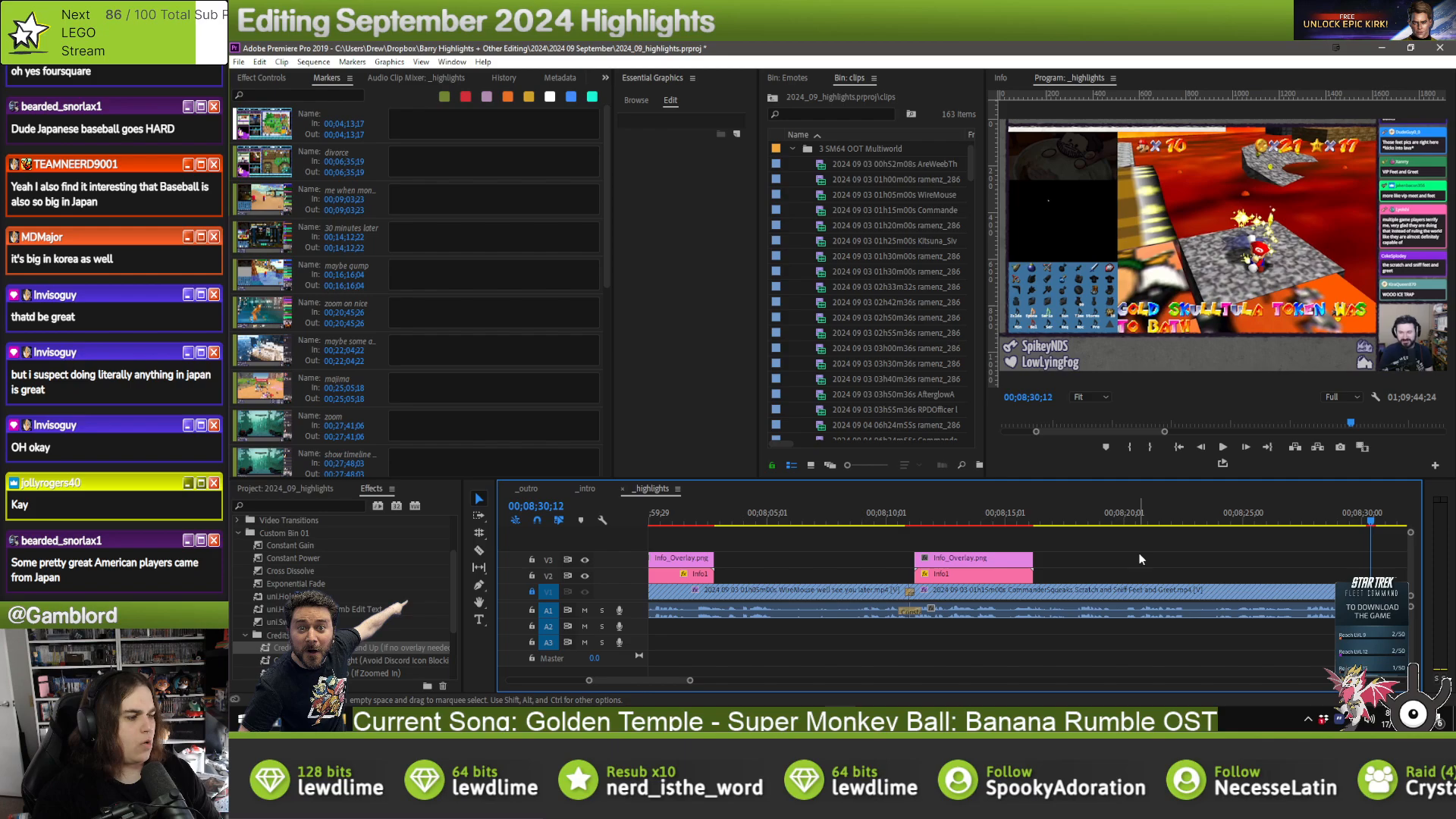
pyautogui.press('Down')
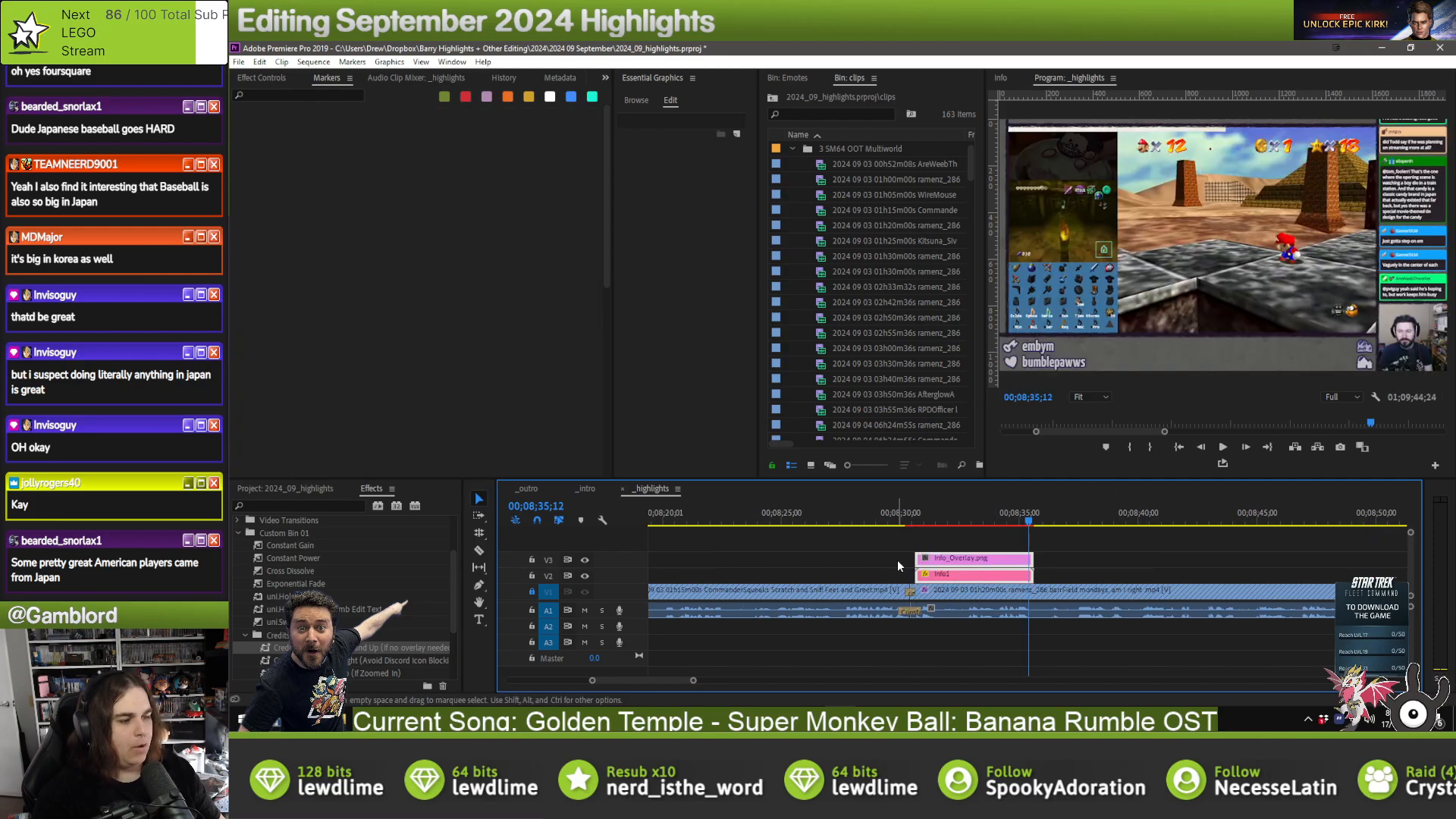
# - Add the clipper's username from the clip's file name after "Clipped by" in the September 3 01h20m00s Info1 graphic
pyautogui.click(960, 575)
pyautogui.click(682, 176)
pyautogui.write('r')
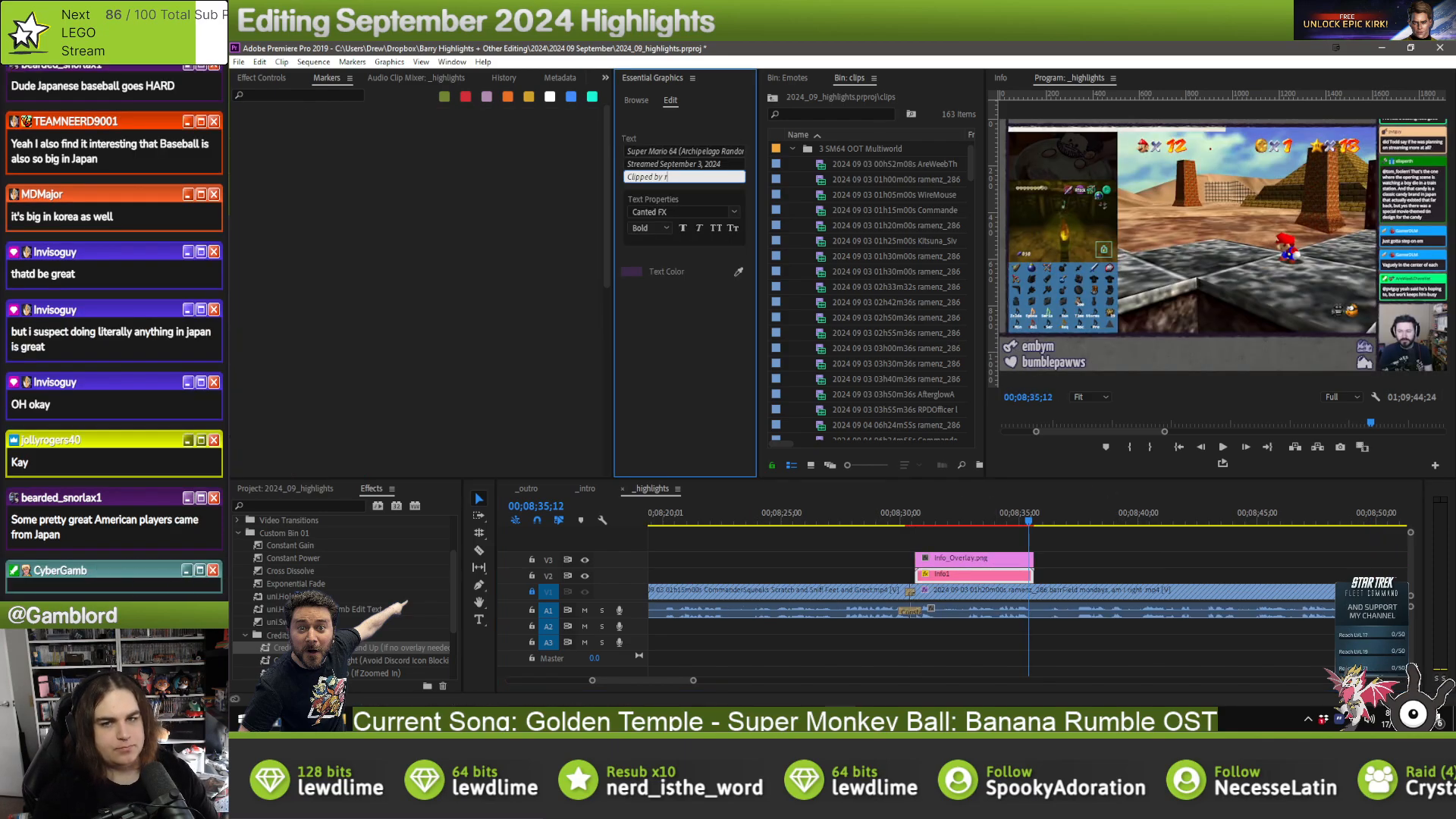
pyautogui.write('amenz_')
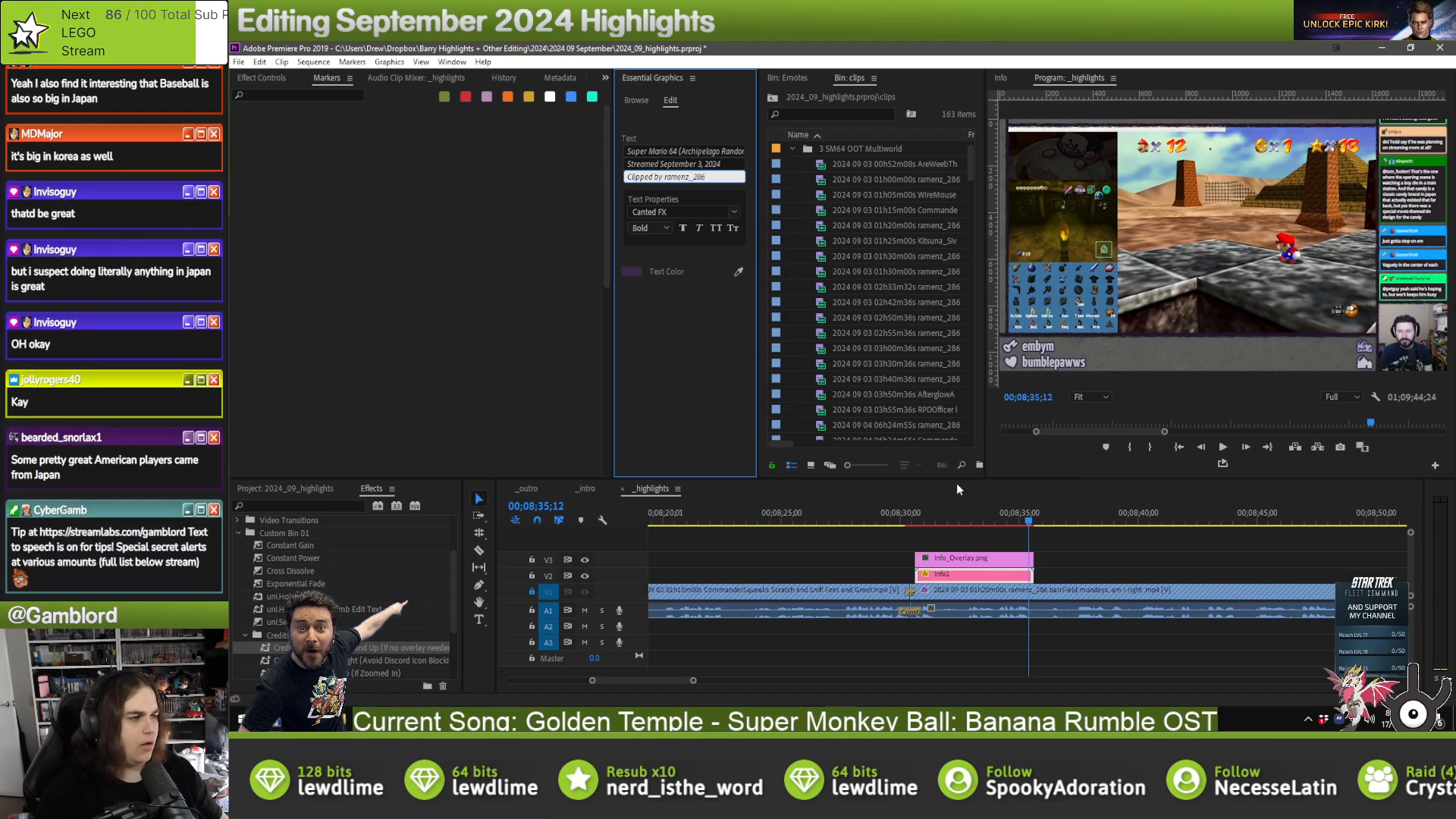
pyautogui.write('286')
# - Paste the Info1 and Info_Overlay.png pair just after the start of the September 3 01h25m00s clip
pyautogui.click(1135, 576)
pyautogui.press('Down')
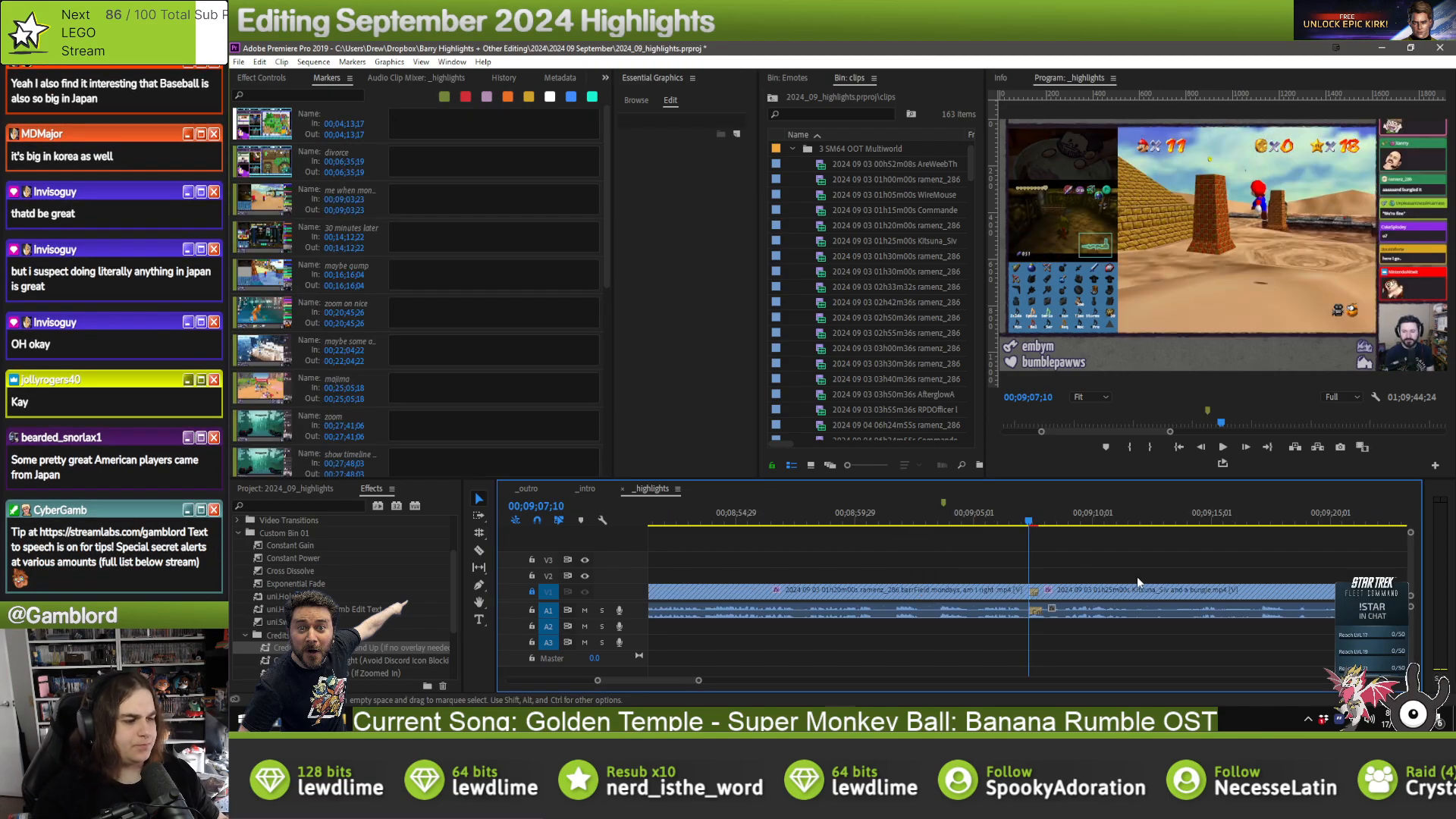
pyautogui.hotkey('ctrl', 'v')
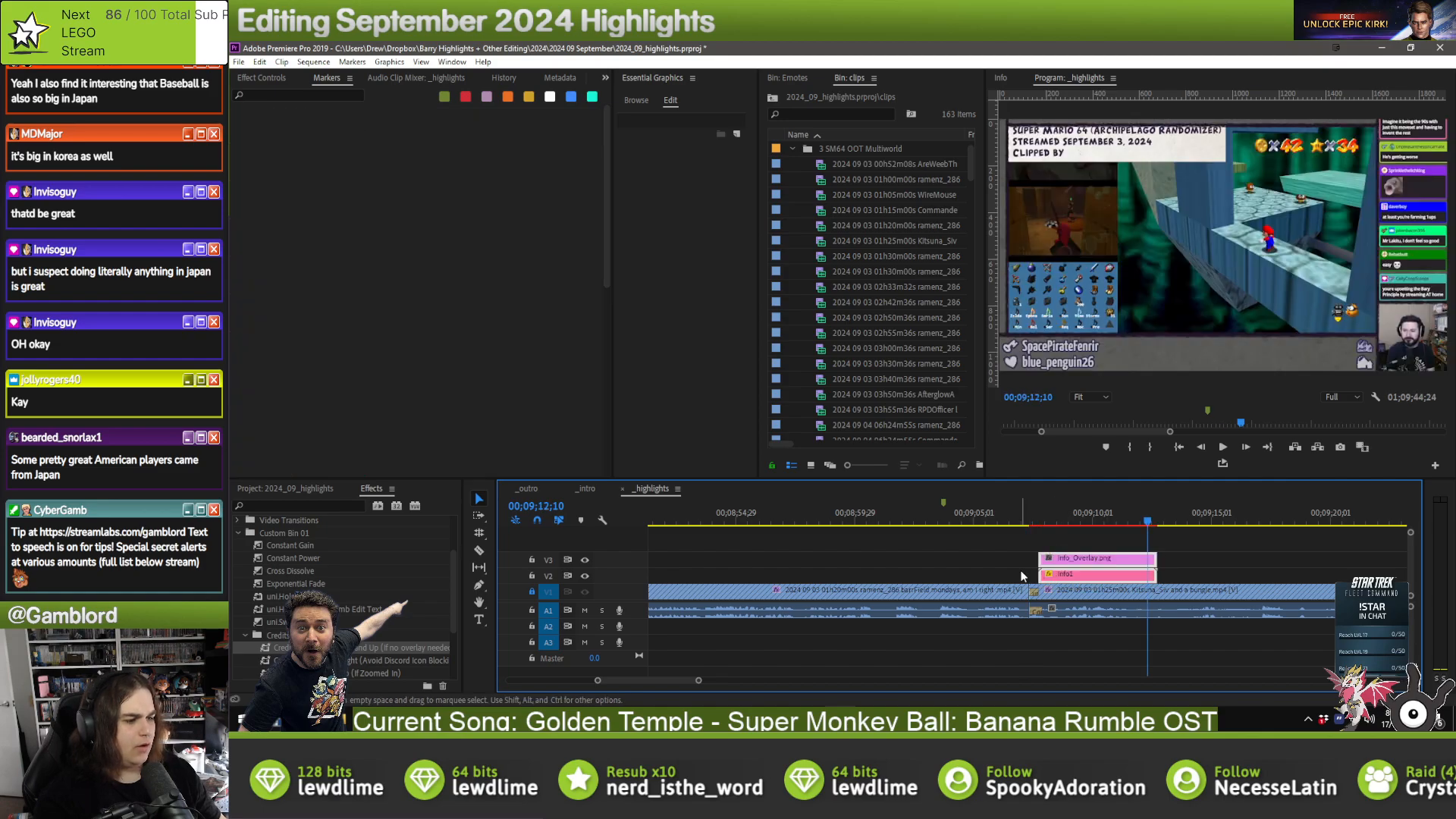
# - Add the clipper's username from the clip's file name after "Clipped by" in the September 3 01h25m00s Info1 graphic
pyautogui.click(1056, 573)
pyautogui.click(680, 175)
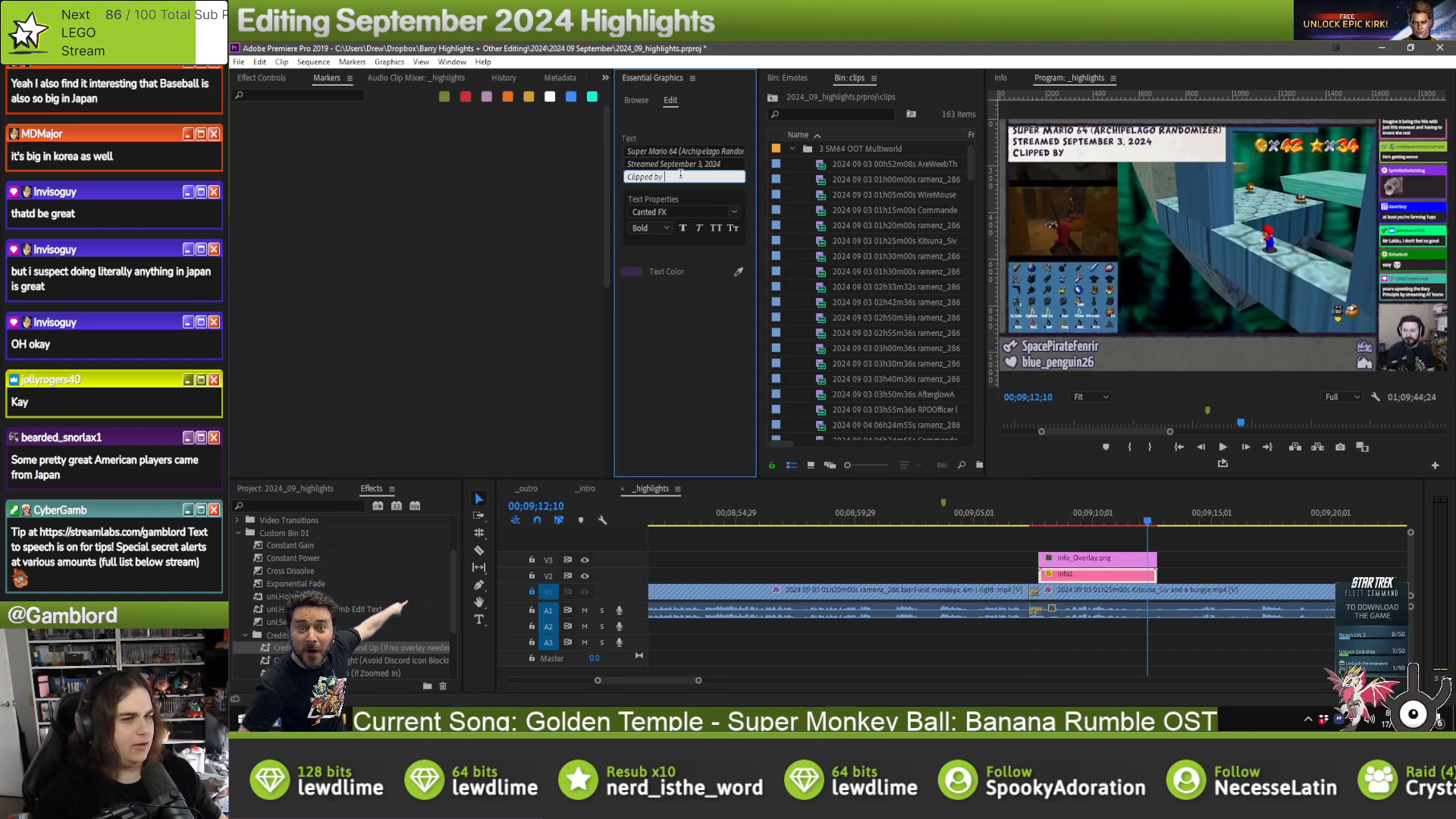
pyautogui.write('Kitsune')
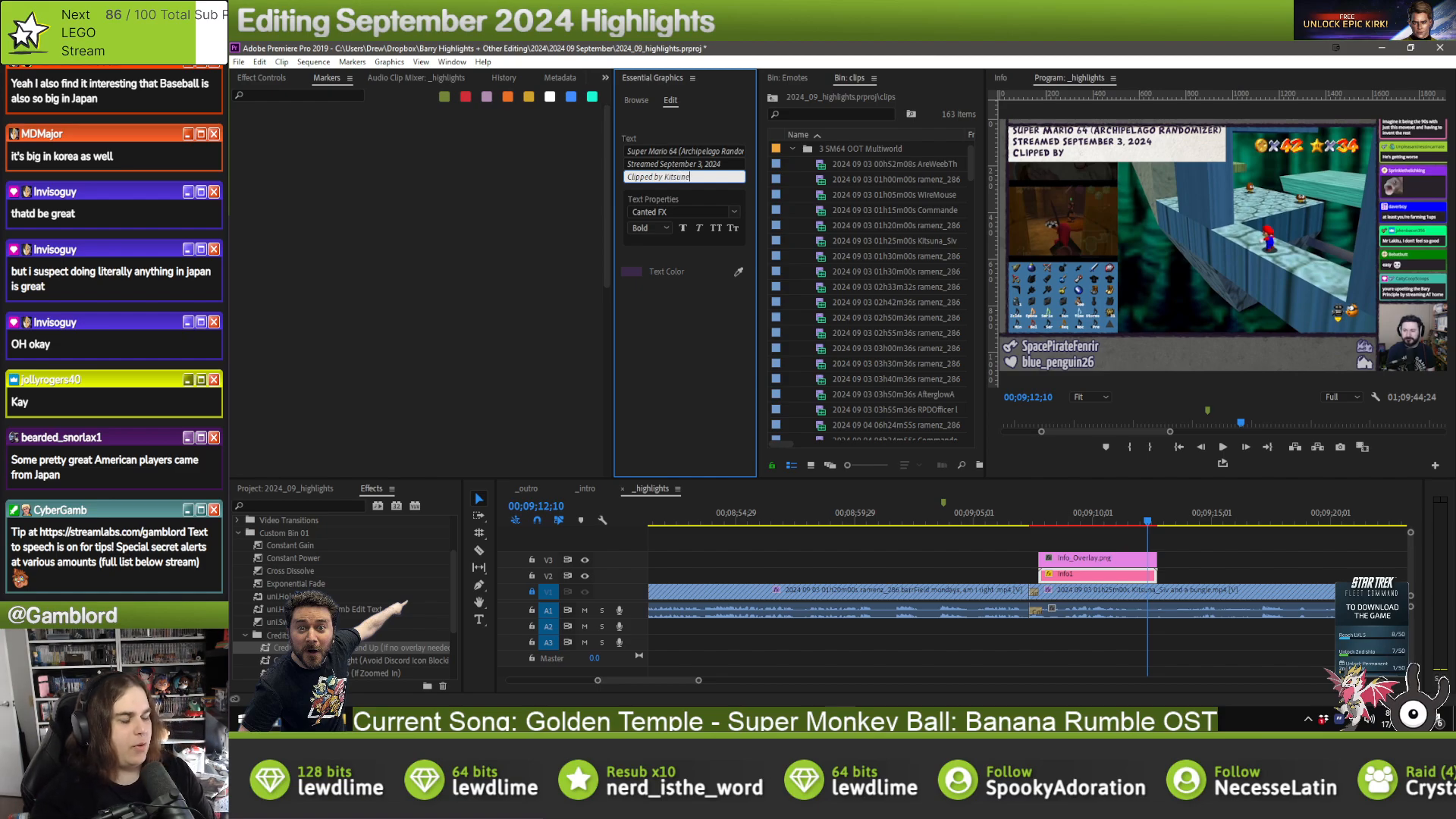
pyautogui.write('_Siv')
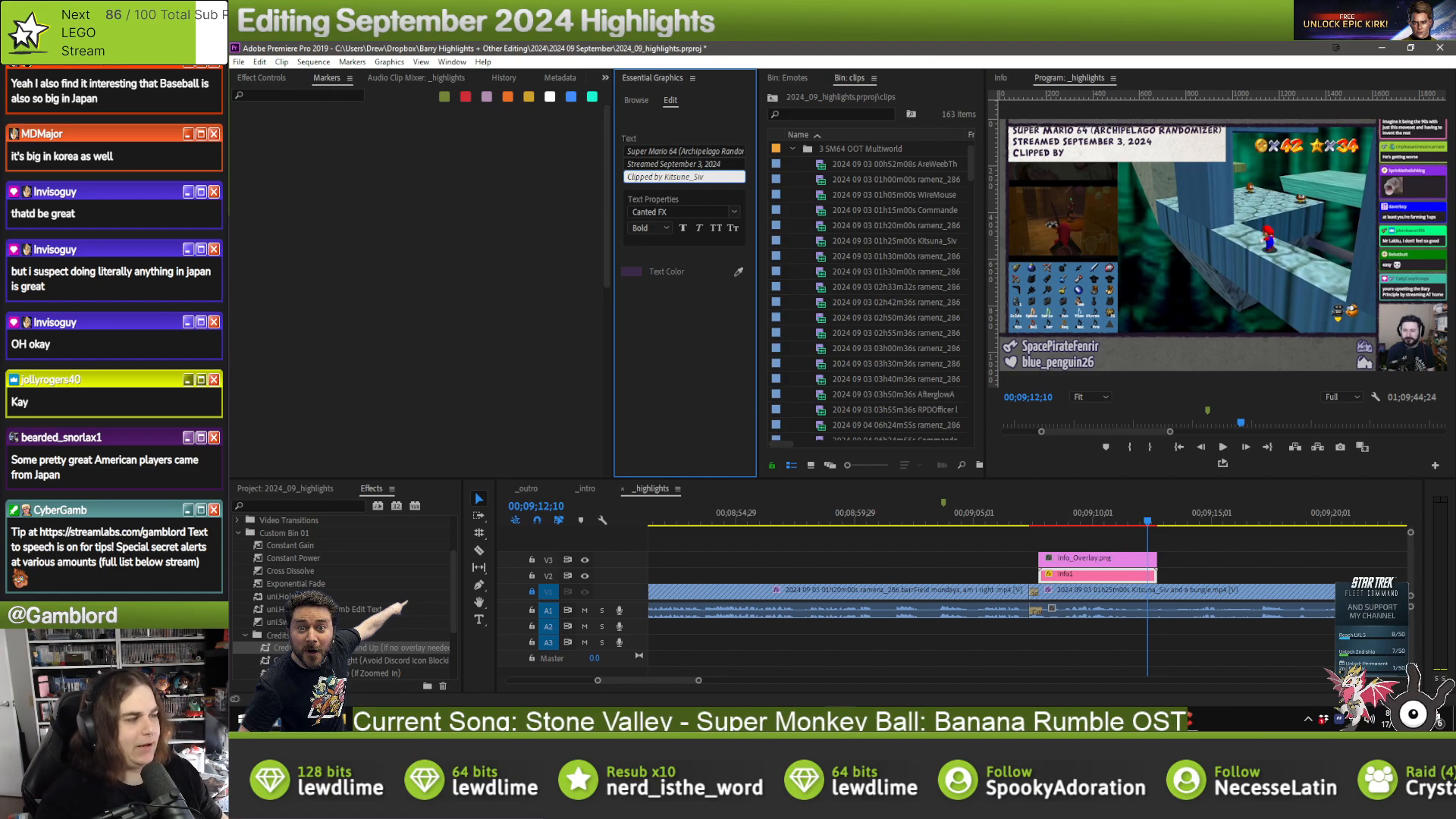
# - Paste the Info1 and Info_Overlay.png pair at the start of the "attempts 4 and 5" clip and shift it slightly past the transition
pyautogui.click(1216, 542)
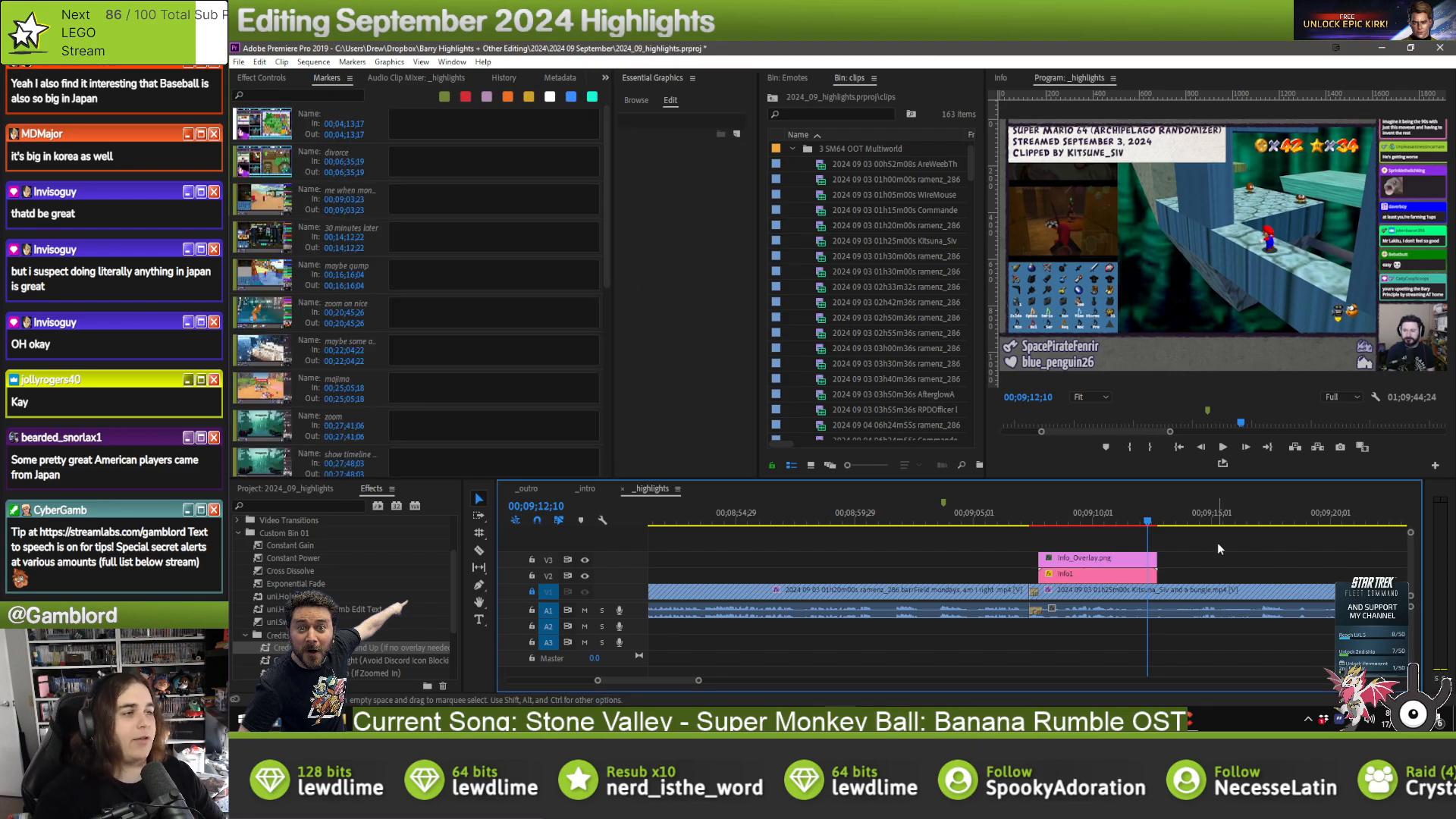
pyautogui.press('Down')
pyautogui.hotkey('ctrl', 'v')
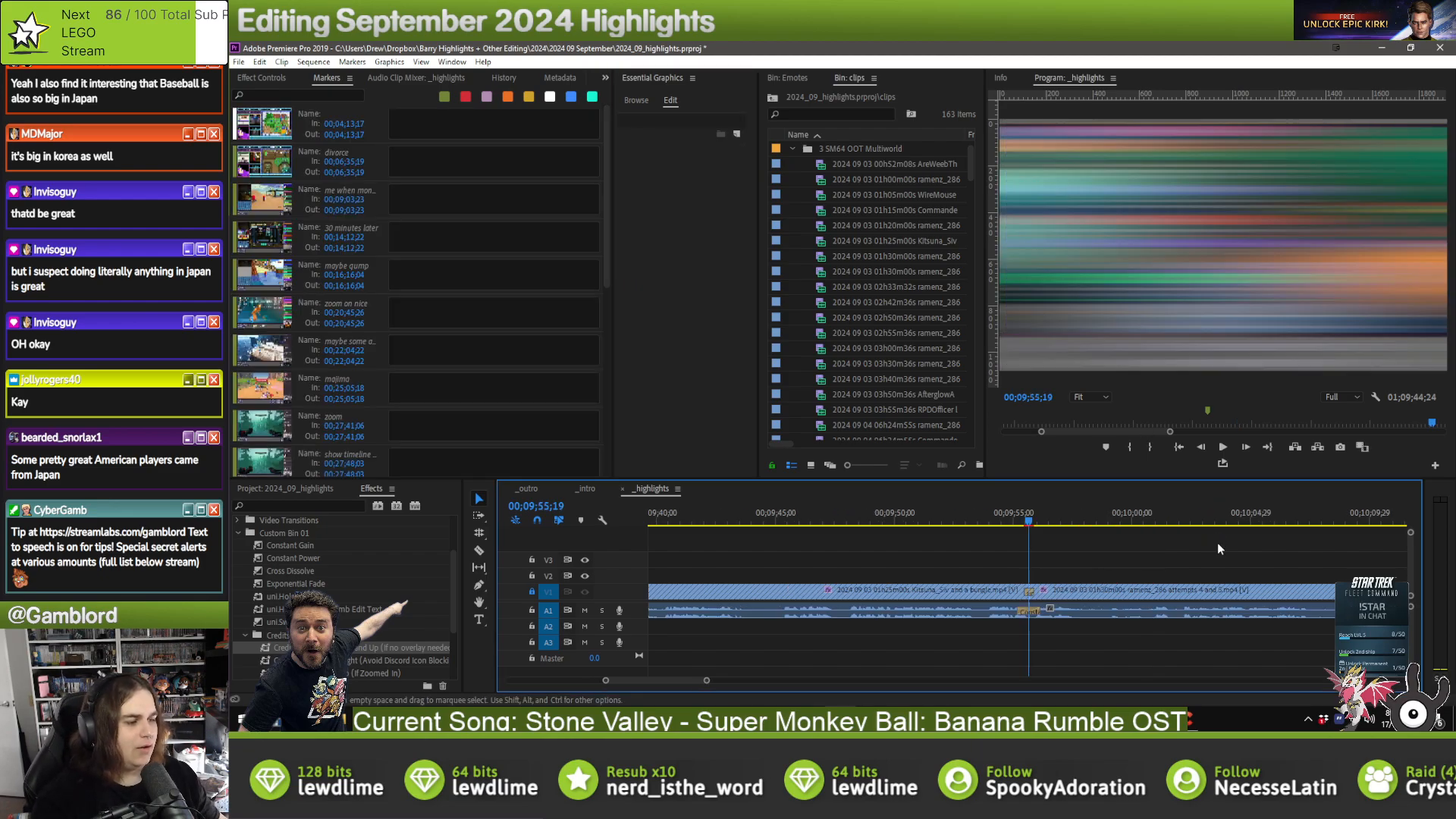
pyautogui.moveTo(1109, 559); pyautogui.dragTo(1114, 559)
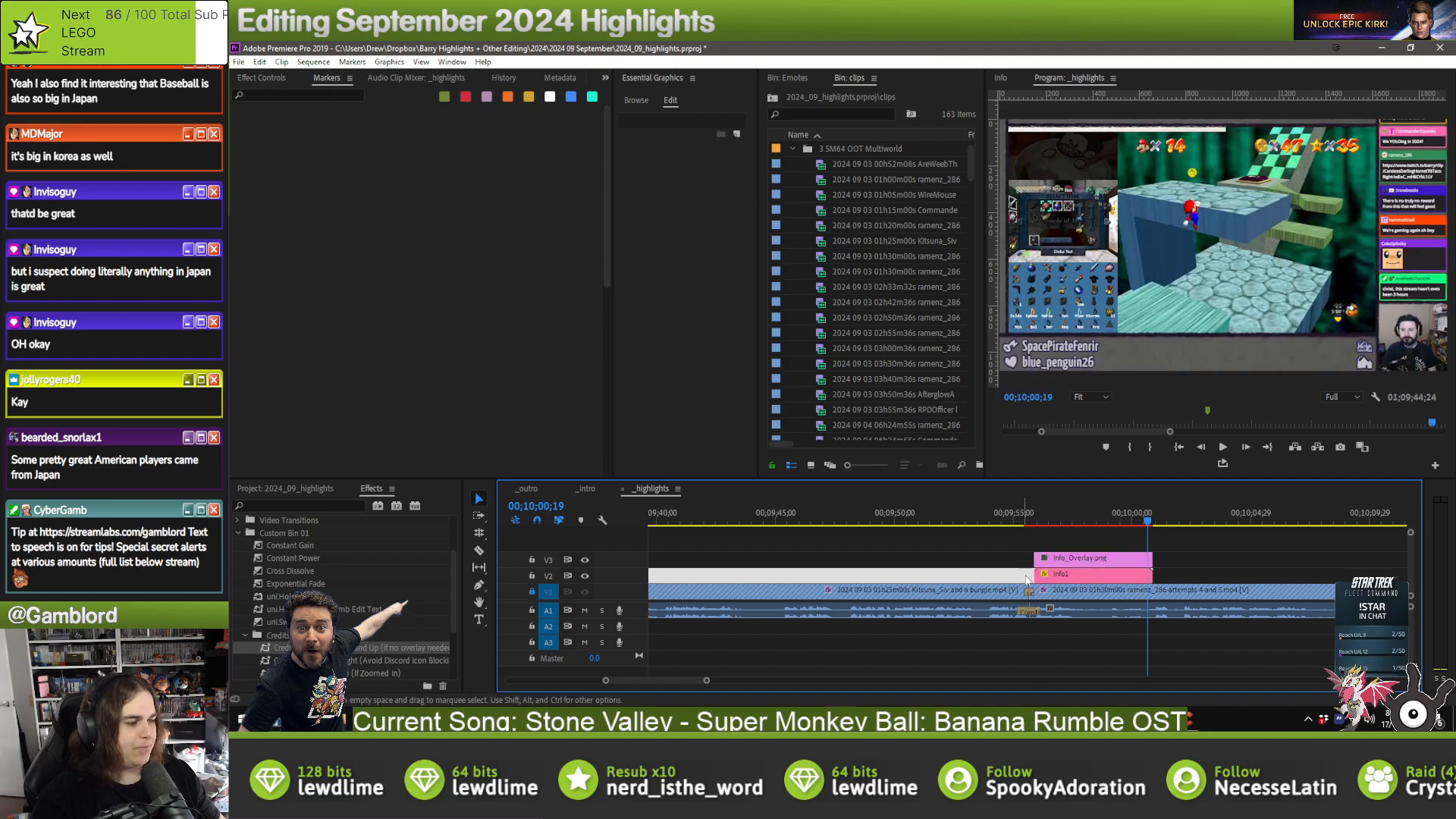
# - Add the clipper's username after "Clipped by" in the "attempts 4 and 5" clip's Info1 graphic and view it over the footage
pyautogui.click(1068, 584)
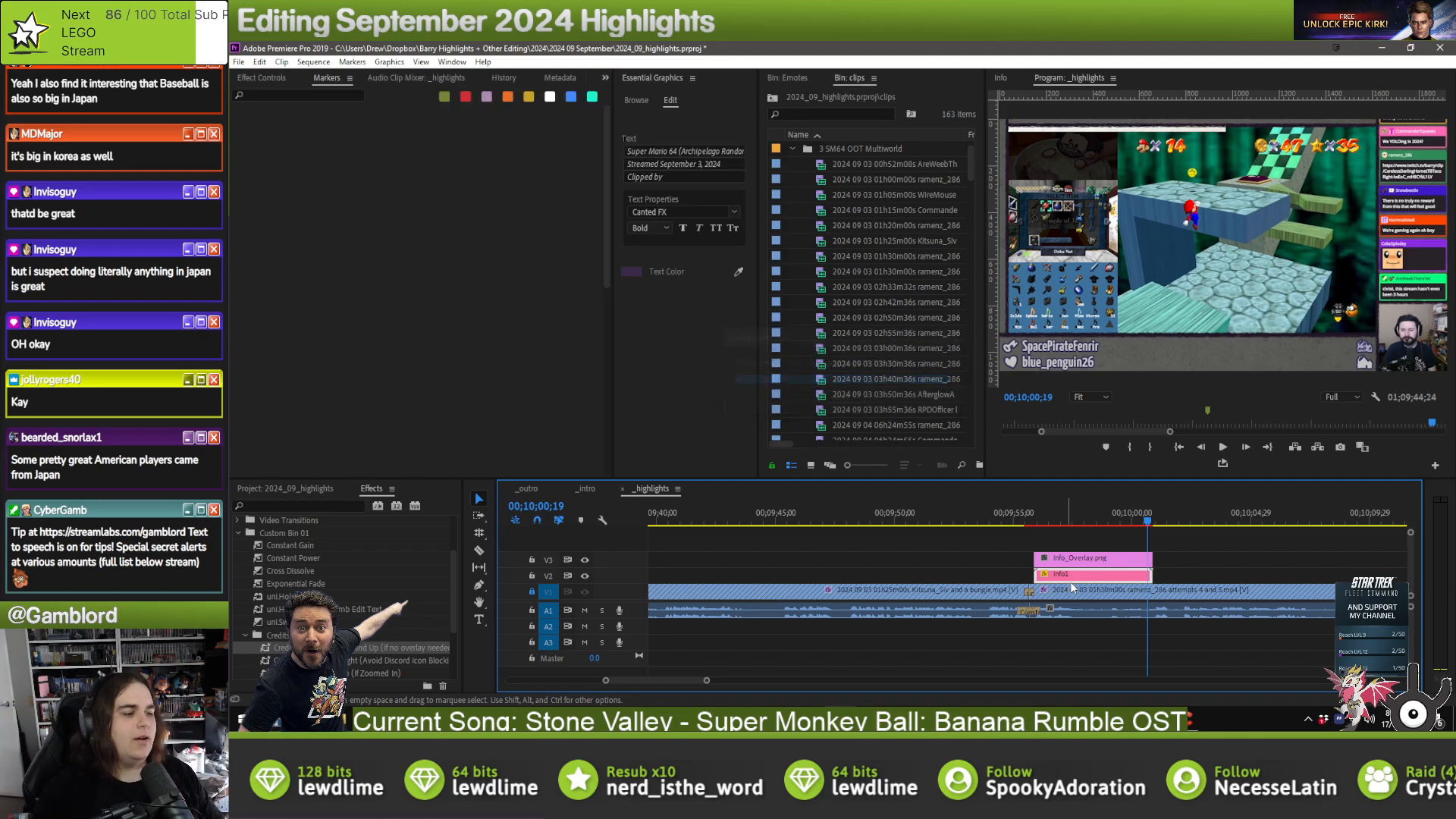
pyautogui.click(675, 174)
pyautogui.write('ramenz_286')
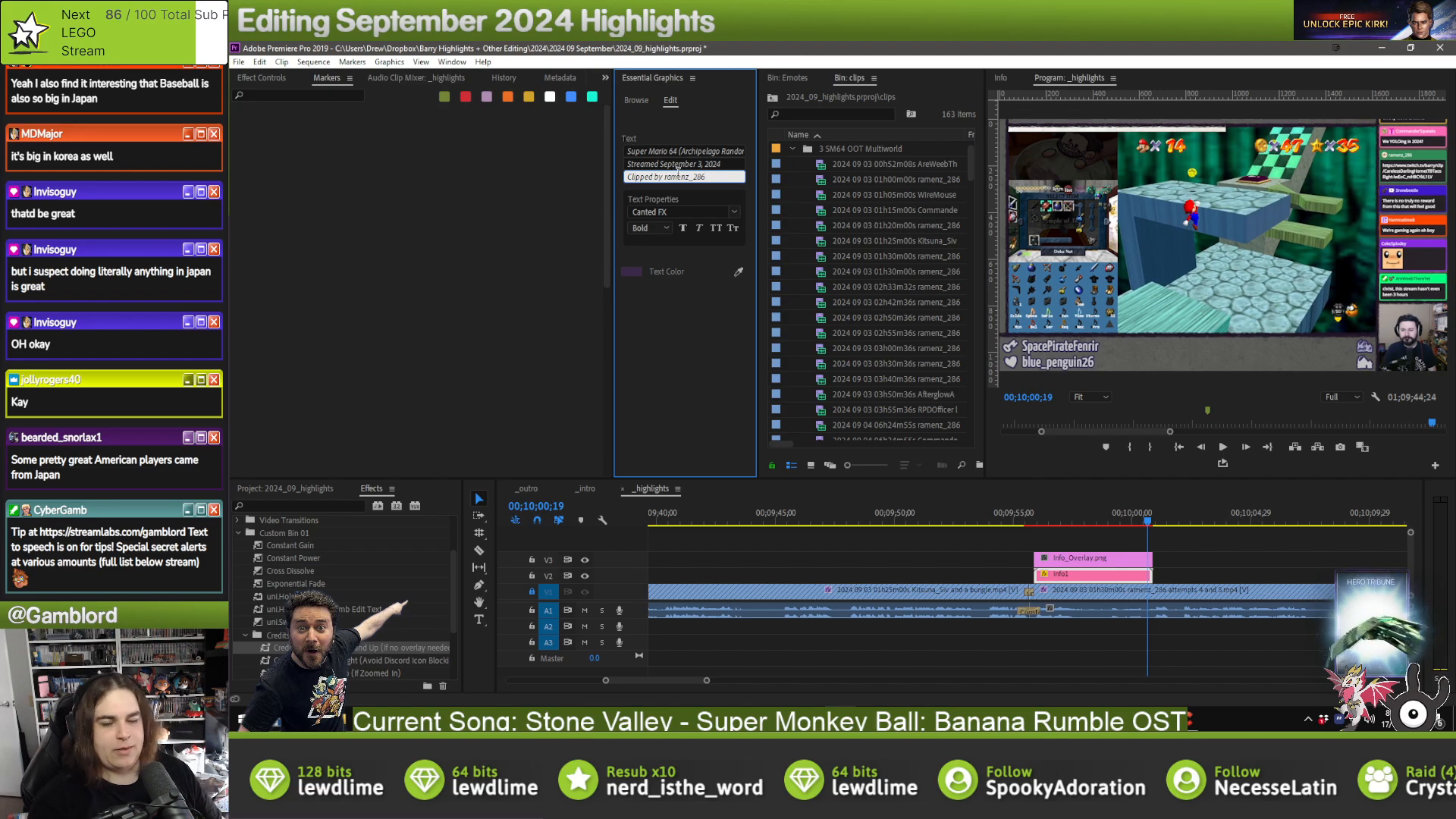
pyautogui.click(1090, 514)
# - Paste the Info1 and Info_Overlay.png pair at the "HE DID IT ON ATTEMPT NUMBER 6" clip's start, shift it slightly past the transition and view it
pyautogui.click(1243, 547)
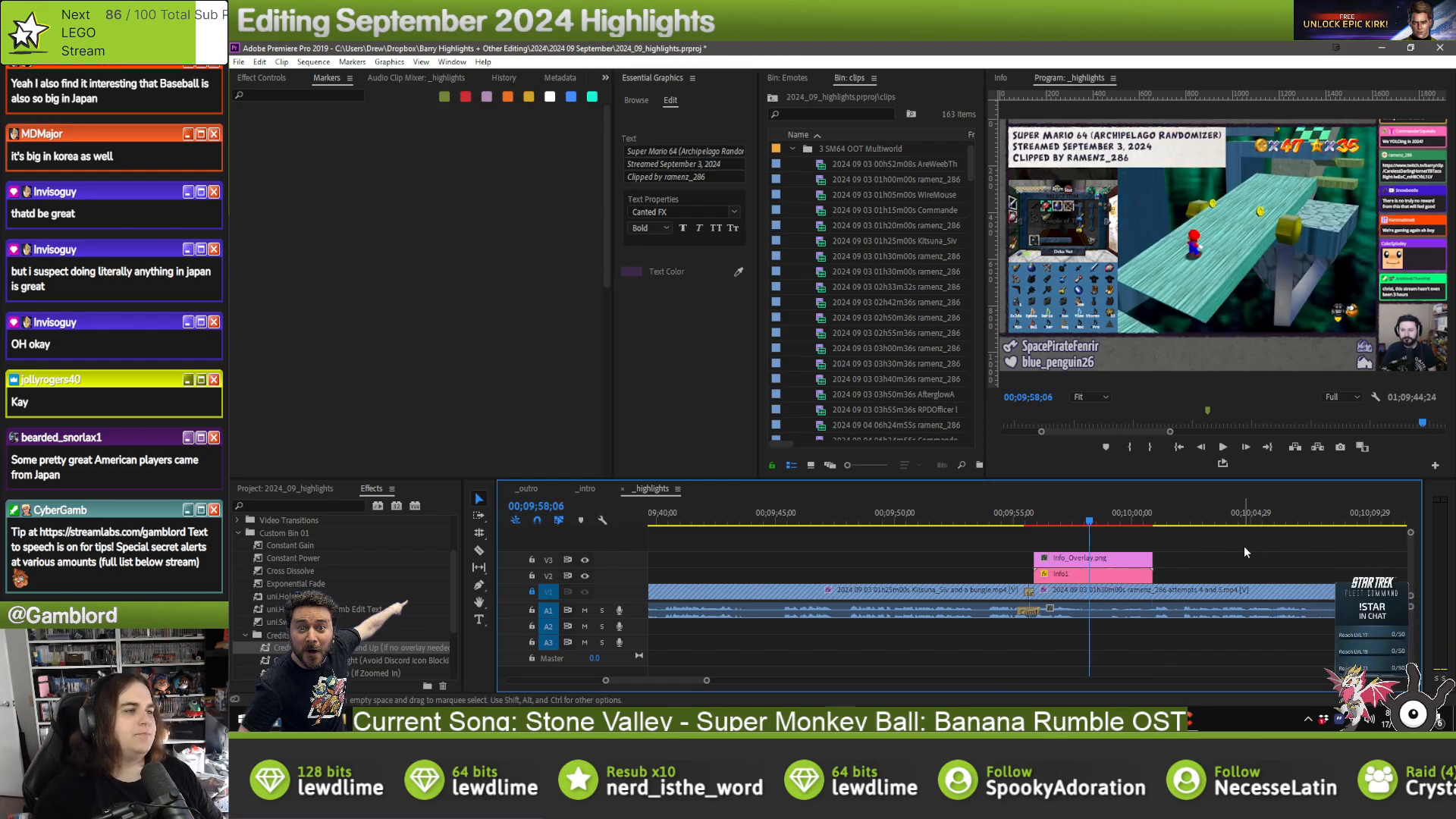
pyautogui.press('Down')
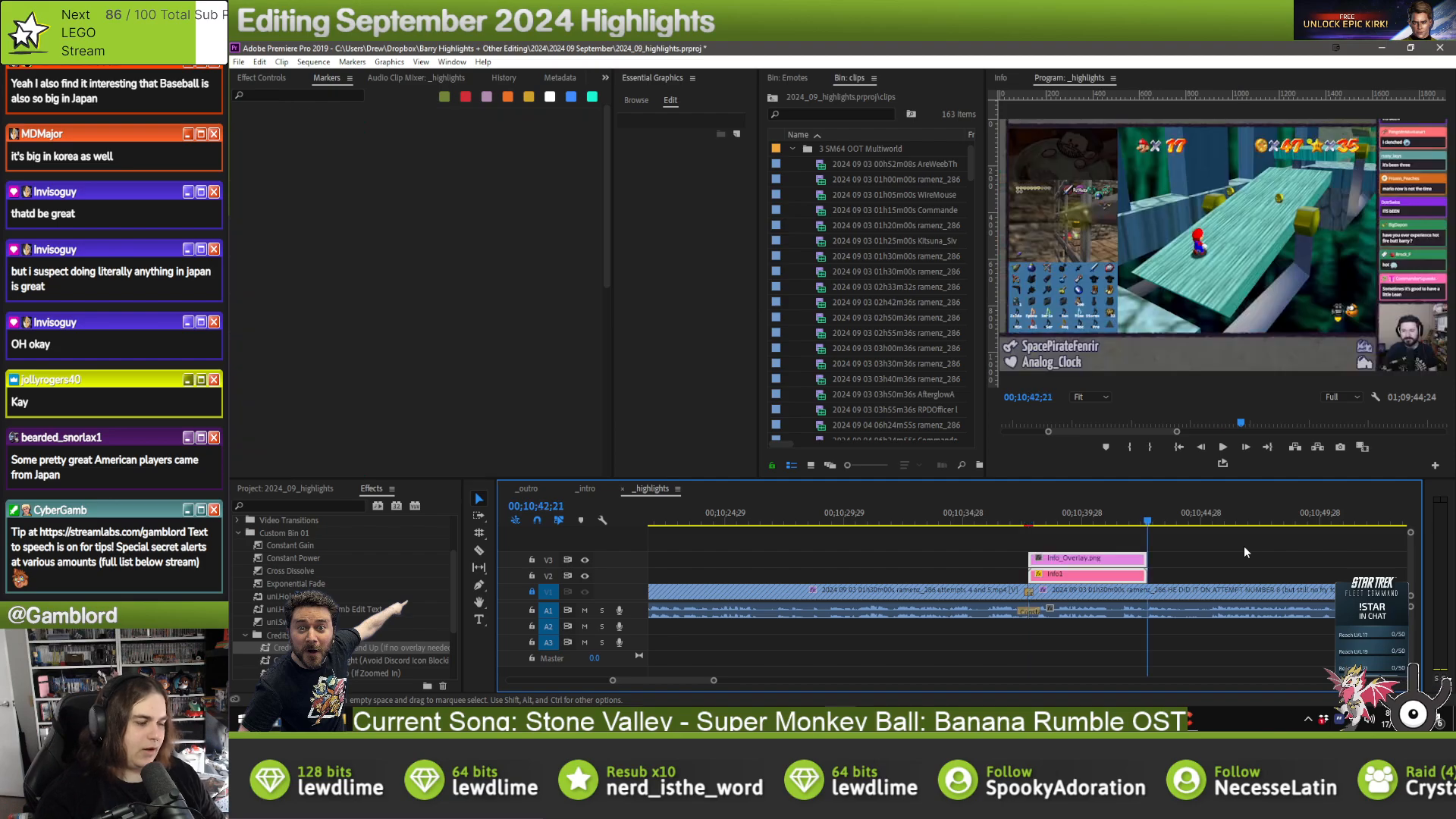
pyautogui.press('Down')
pyautogui.moveTo(1109, 576); pyautogui.dragTo(1114, 575)
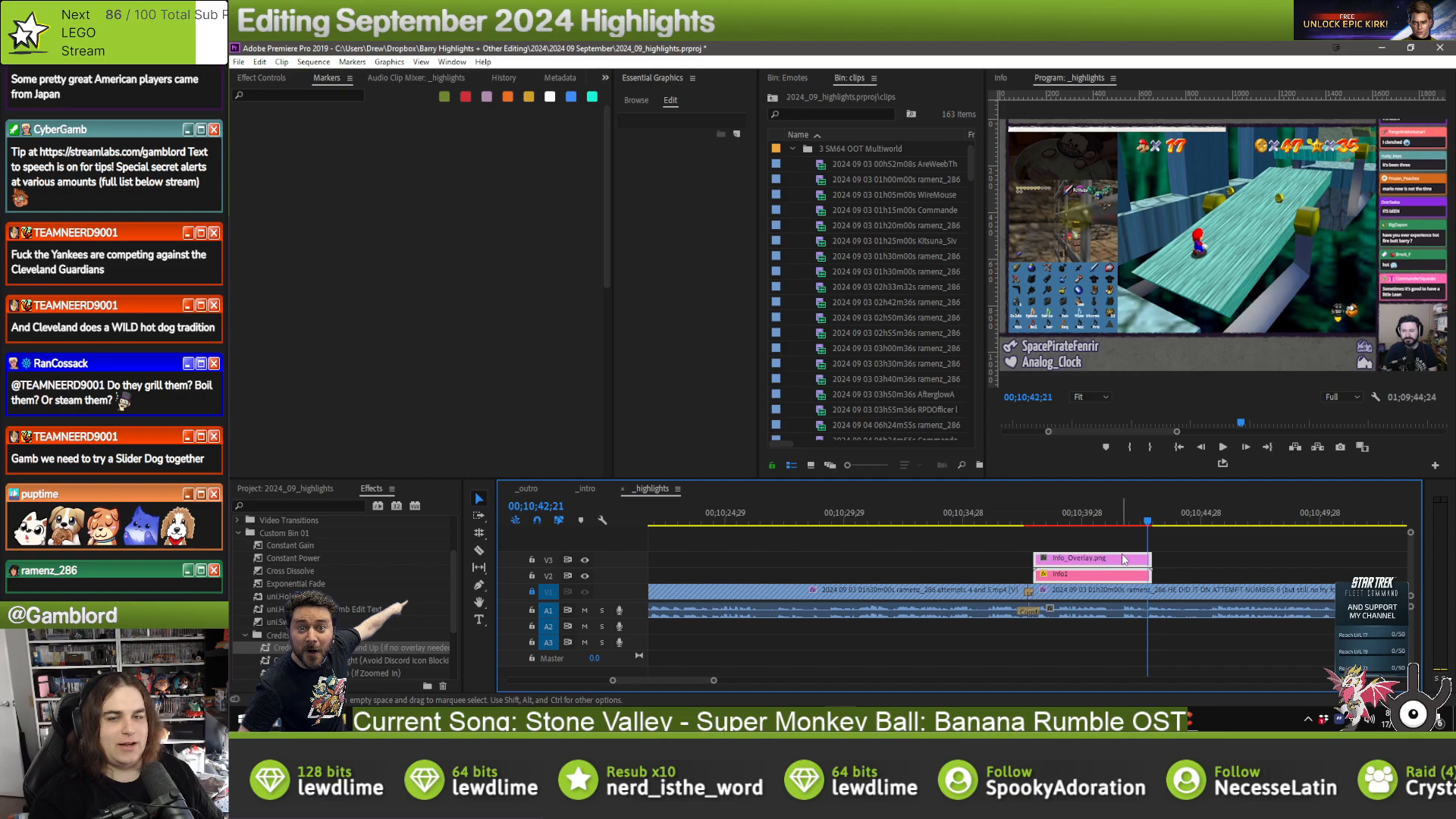
pyautogui.click(1094, 514)
pyautogui.click(1189, 568)
# - Add the clipper's username from the file name after "Clipped by" in the "HE DID IT ON ATTEMPT NUMBER 6" clip's Info1 graphic
pyautogui.click(1140, 575)
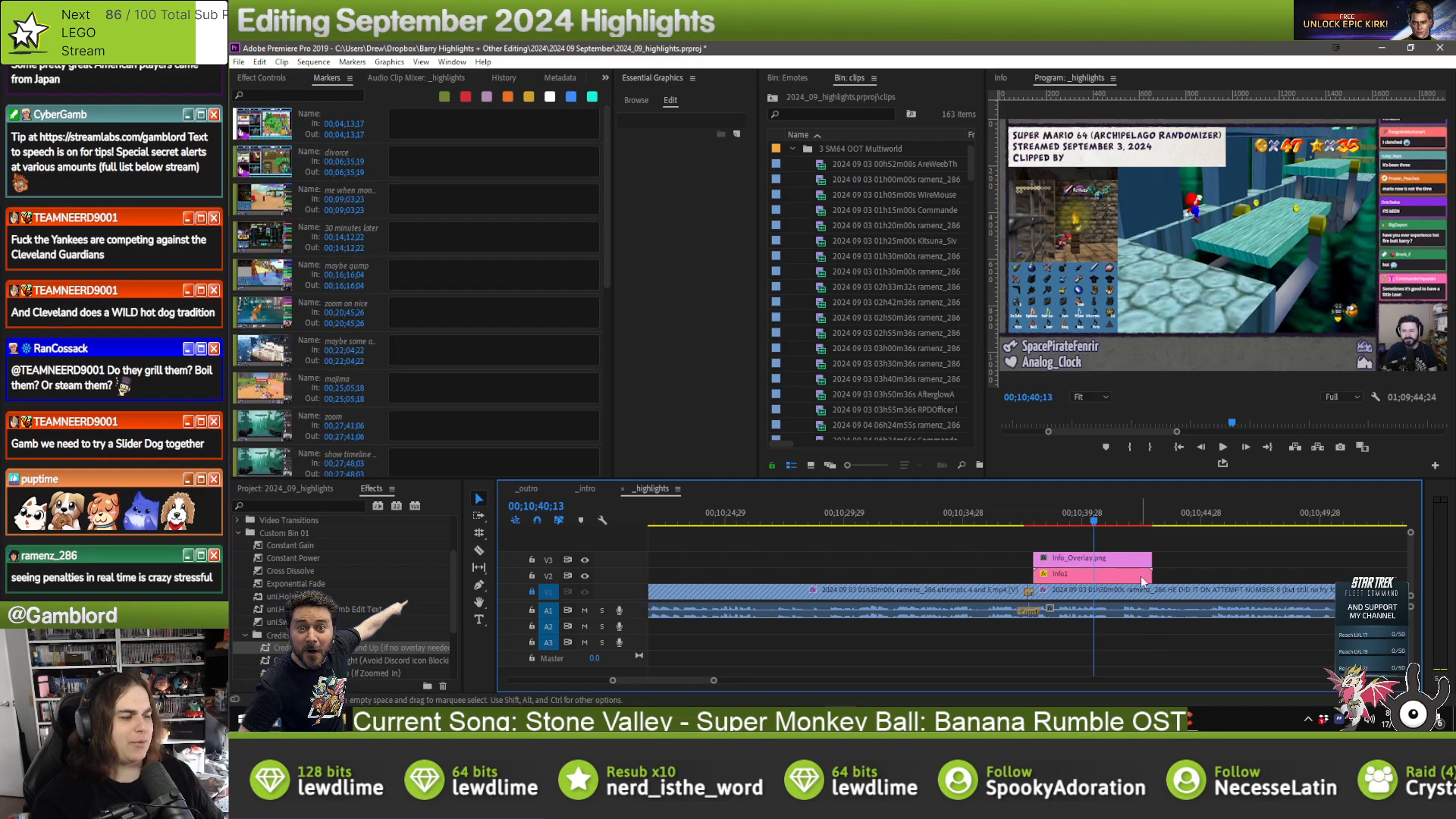
pyautogui.click(657, 181)
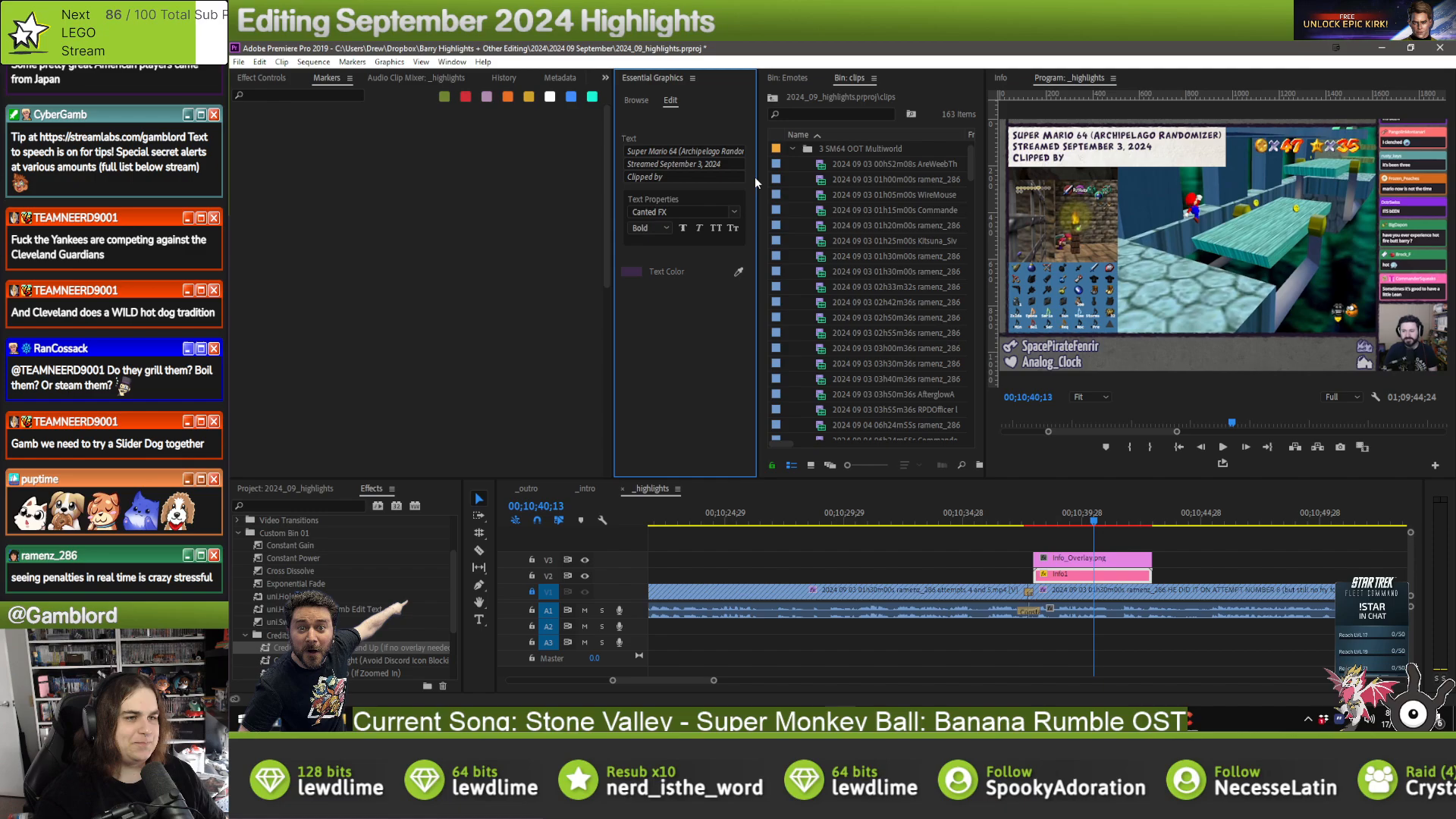
pyautogui.click(713, 177)
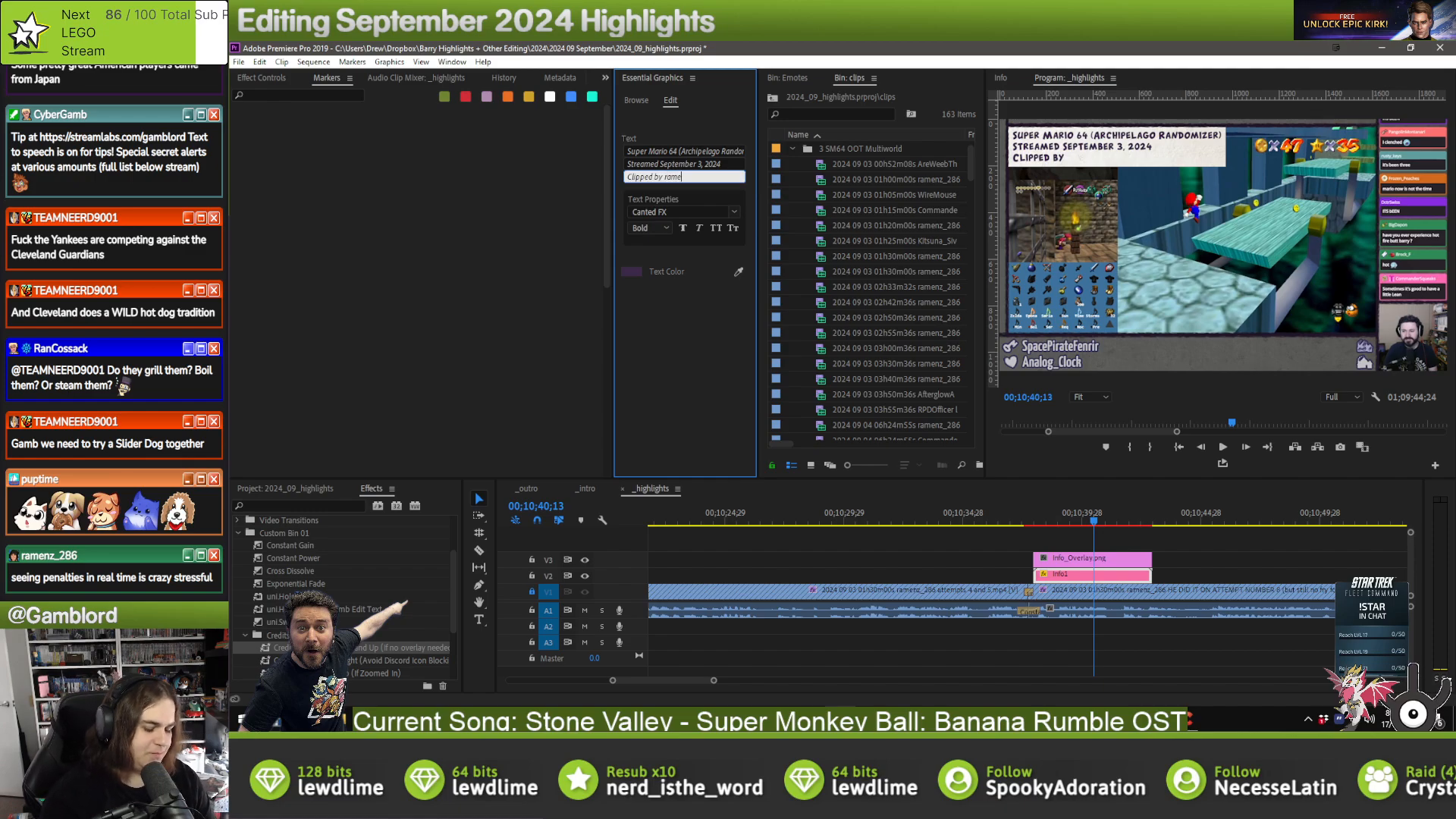
pyautogui.write('ramenz_286')
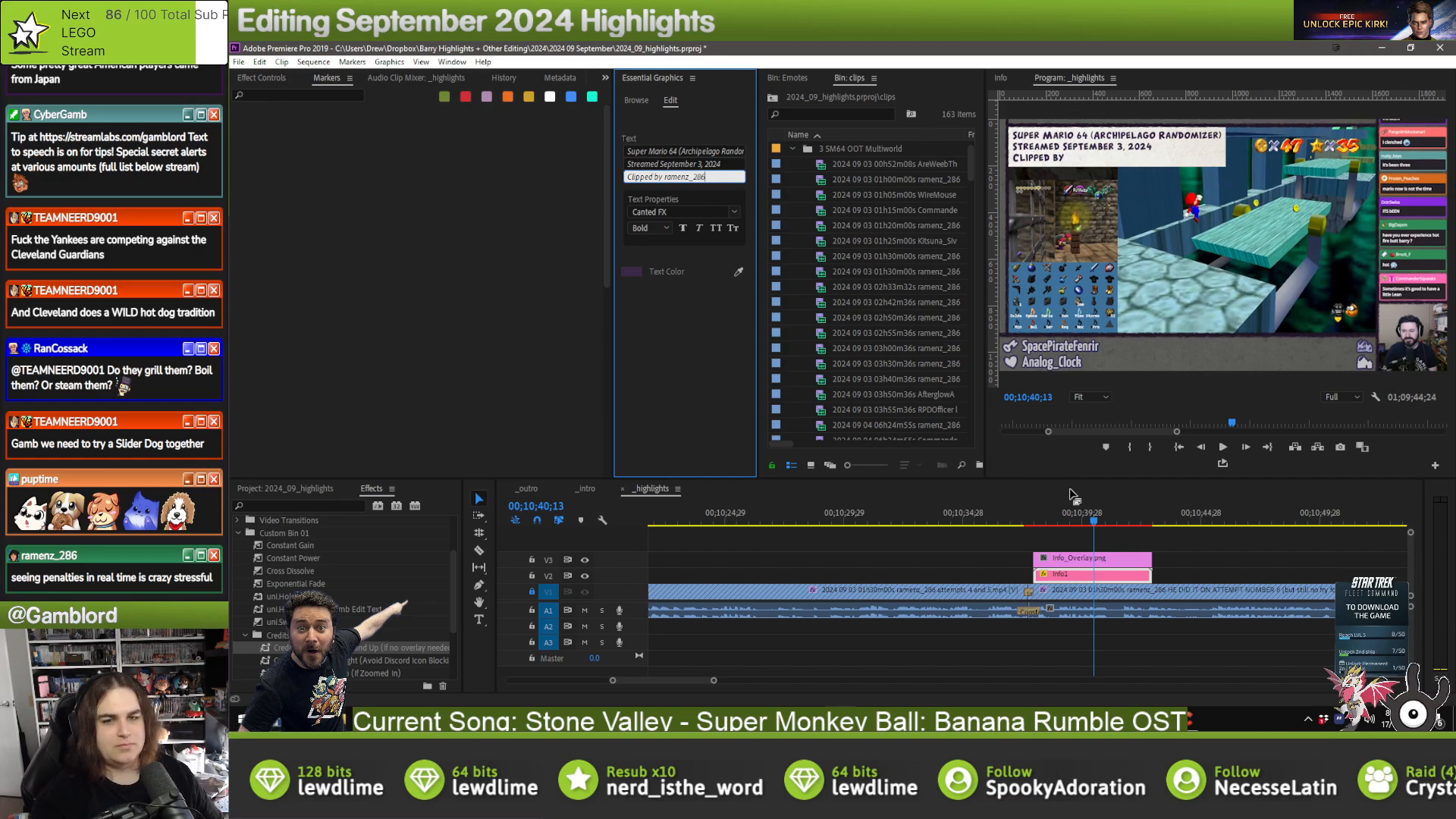
# - Paste the Info1 and Info_Overlay.png pair at the start of the "thus begins the saga" clip
pyautogui.click(1194, 543)
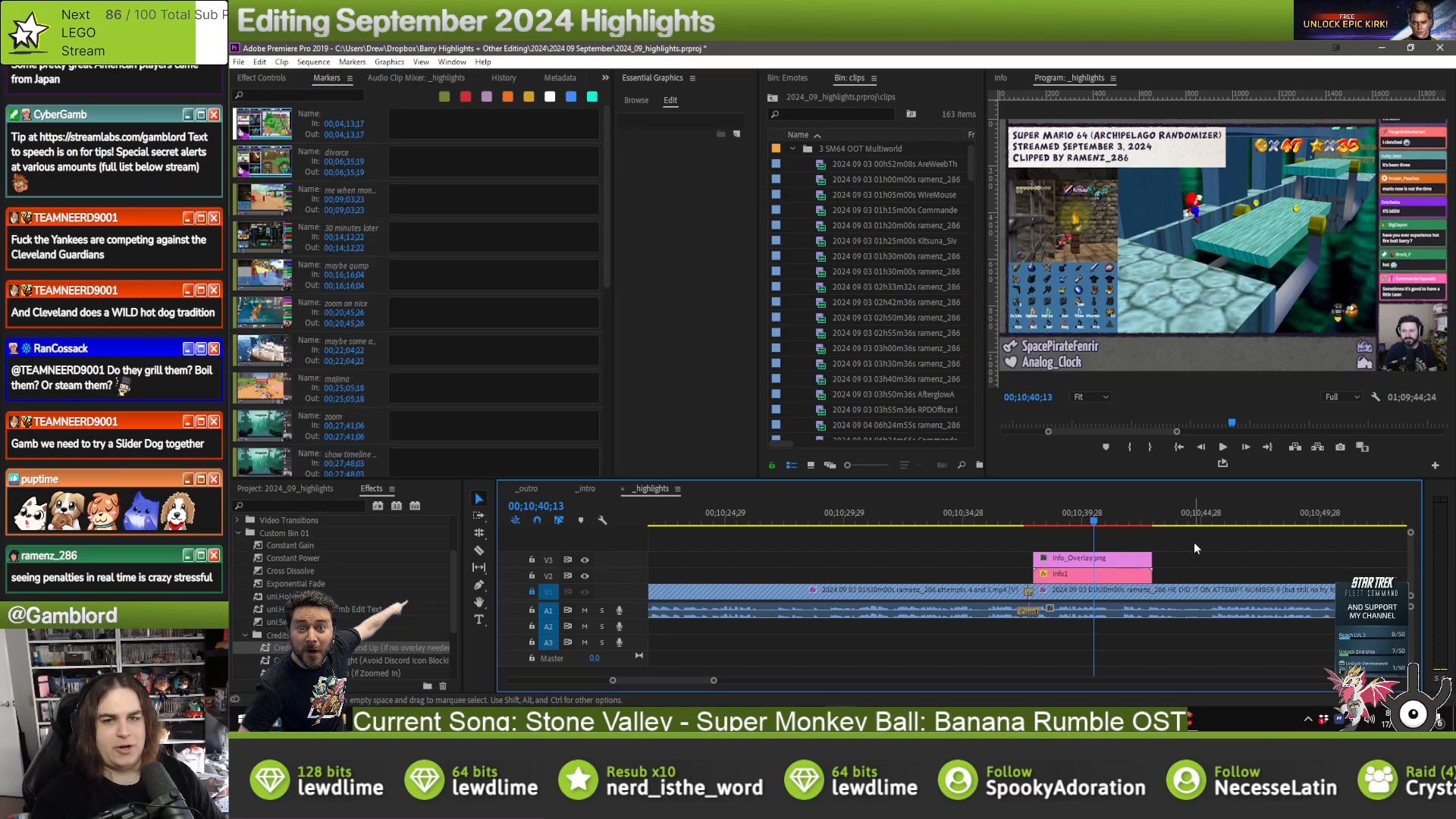
pyautogui.press('Down')
pyautogui.hotkey('ctrl', 'v')
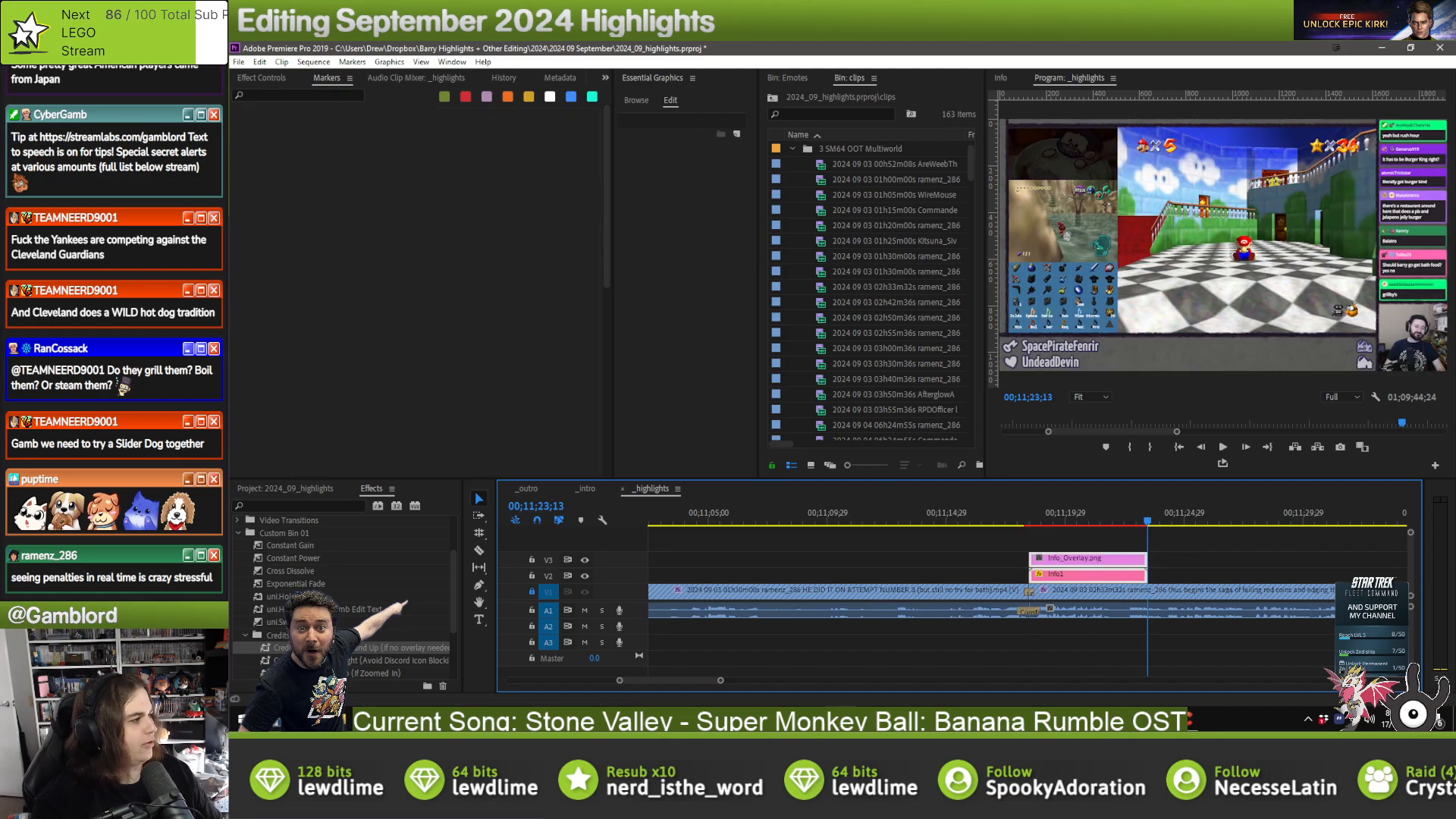
pyautogui.hotkey('alt', 'Tab')
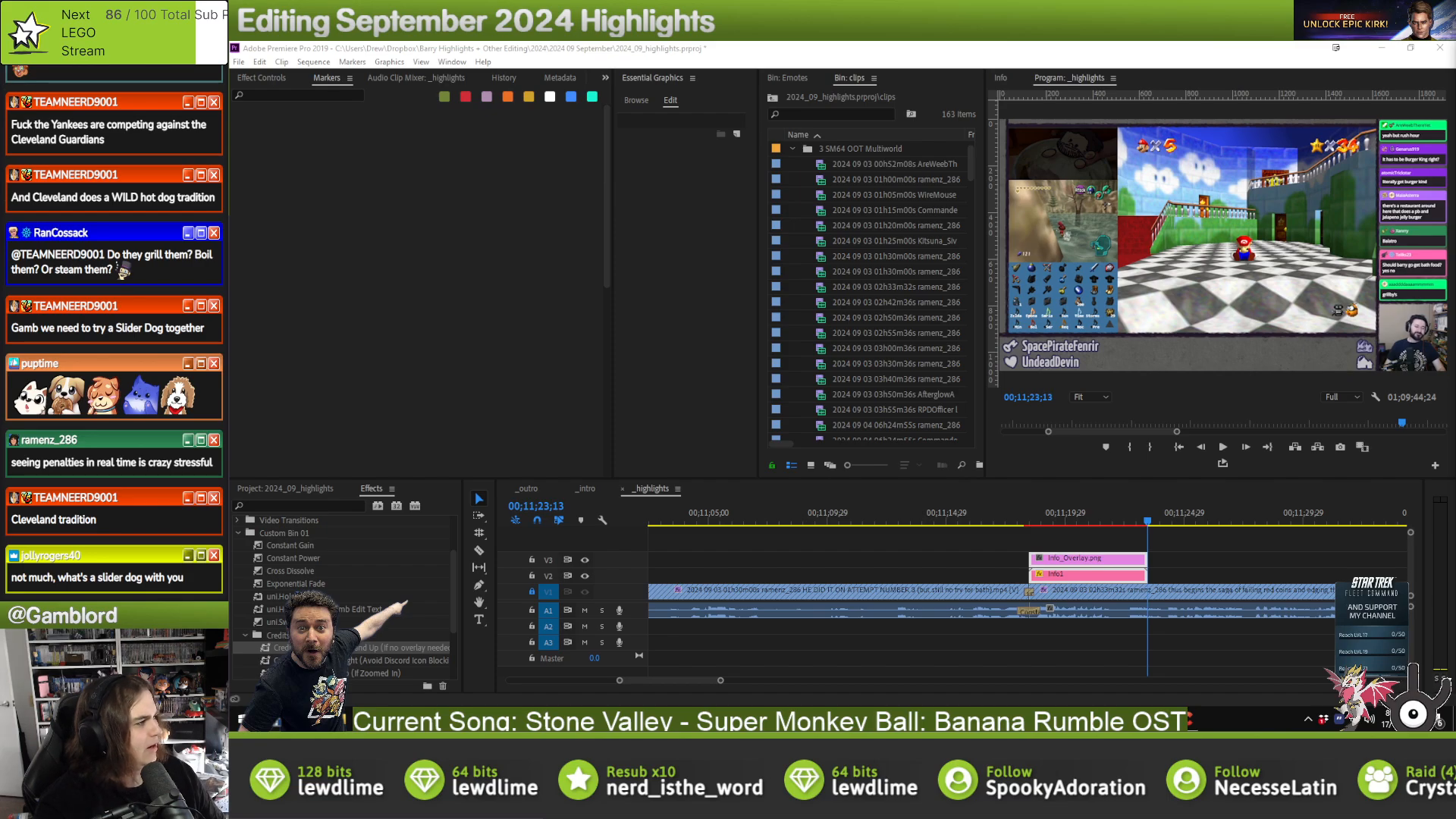
# - Examine the slider dog photo on Reddit up close in a maximized browser window and return to the video editor
pyautogui.moveTo(1455, 155); pyautogui.dragTo(942, 83)
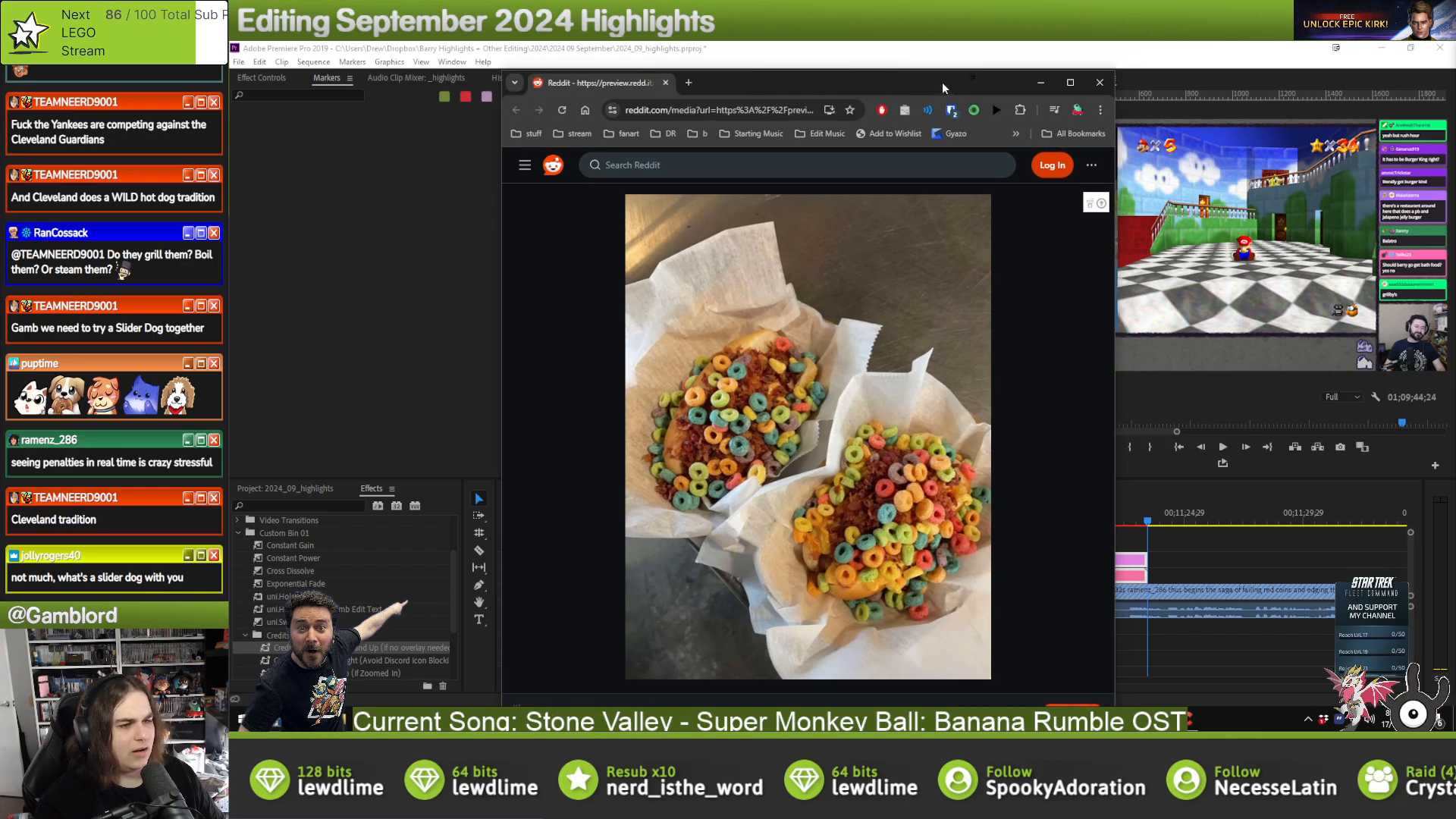
pyautogui.doubleClick(929, 89)
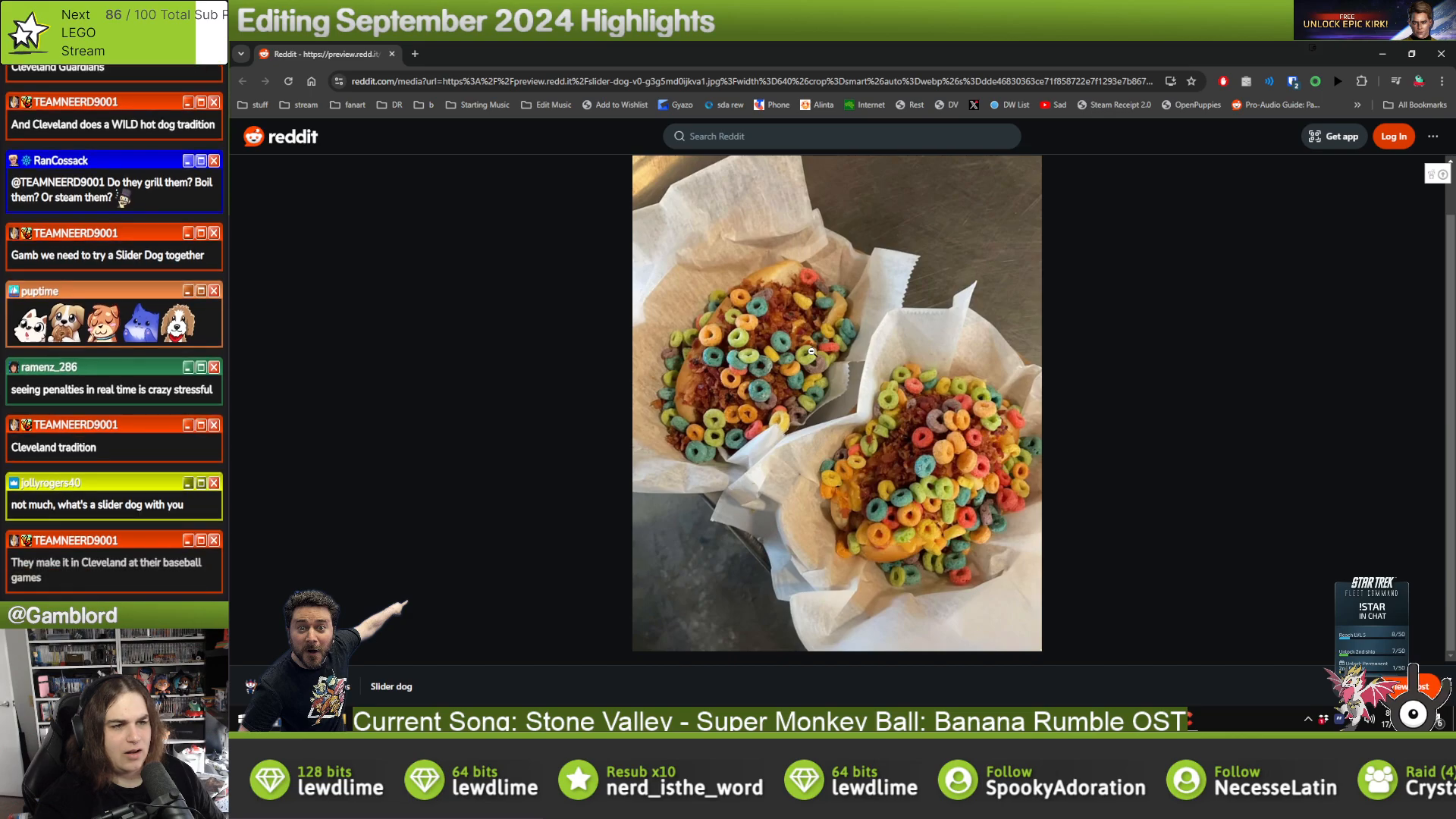
pyautogui.scroll(6, 817, 383)
pyautogui.scroll(-3, 867, 454)
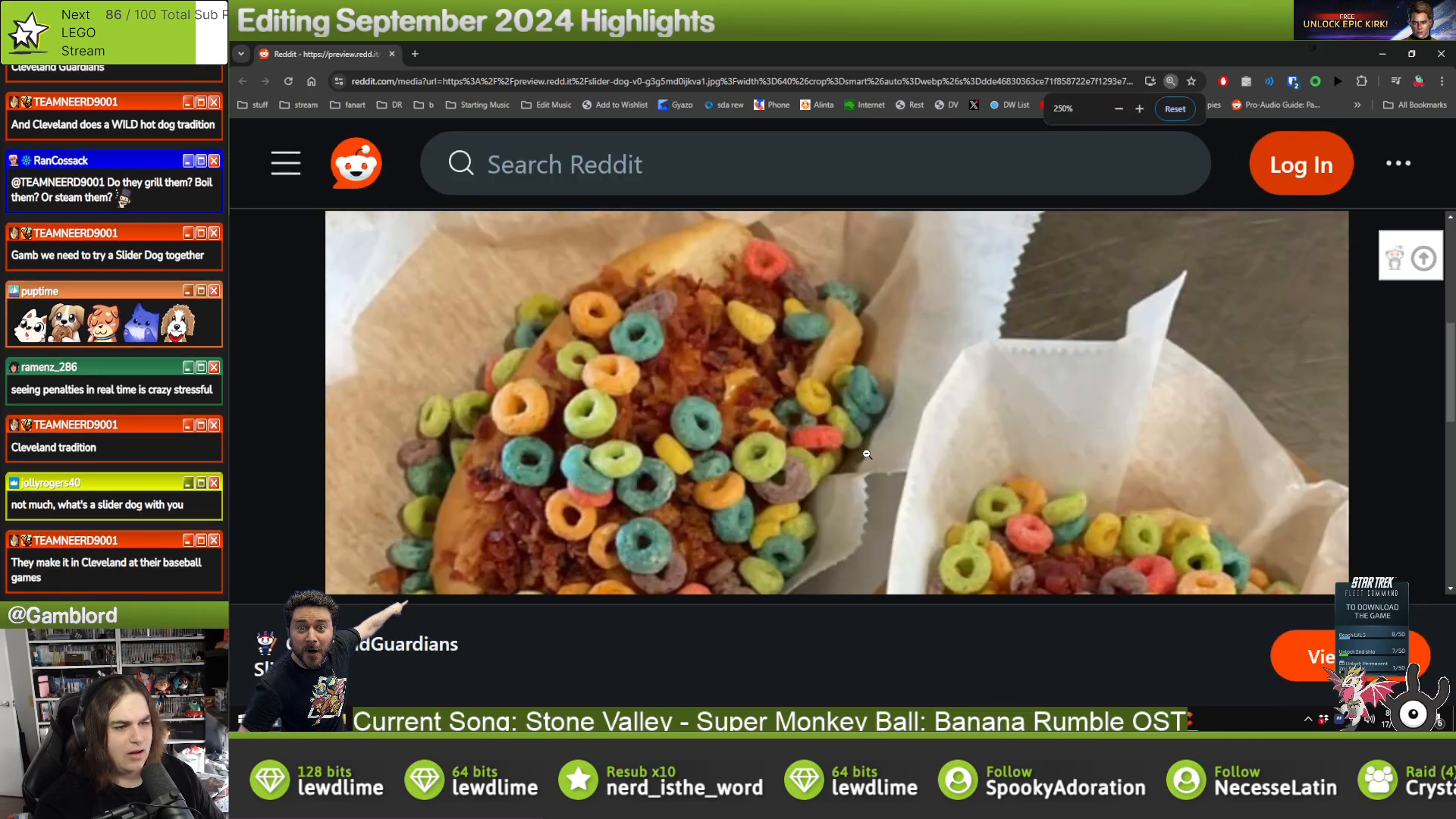
pyautogui.scroll(-6, 866, 453)
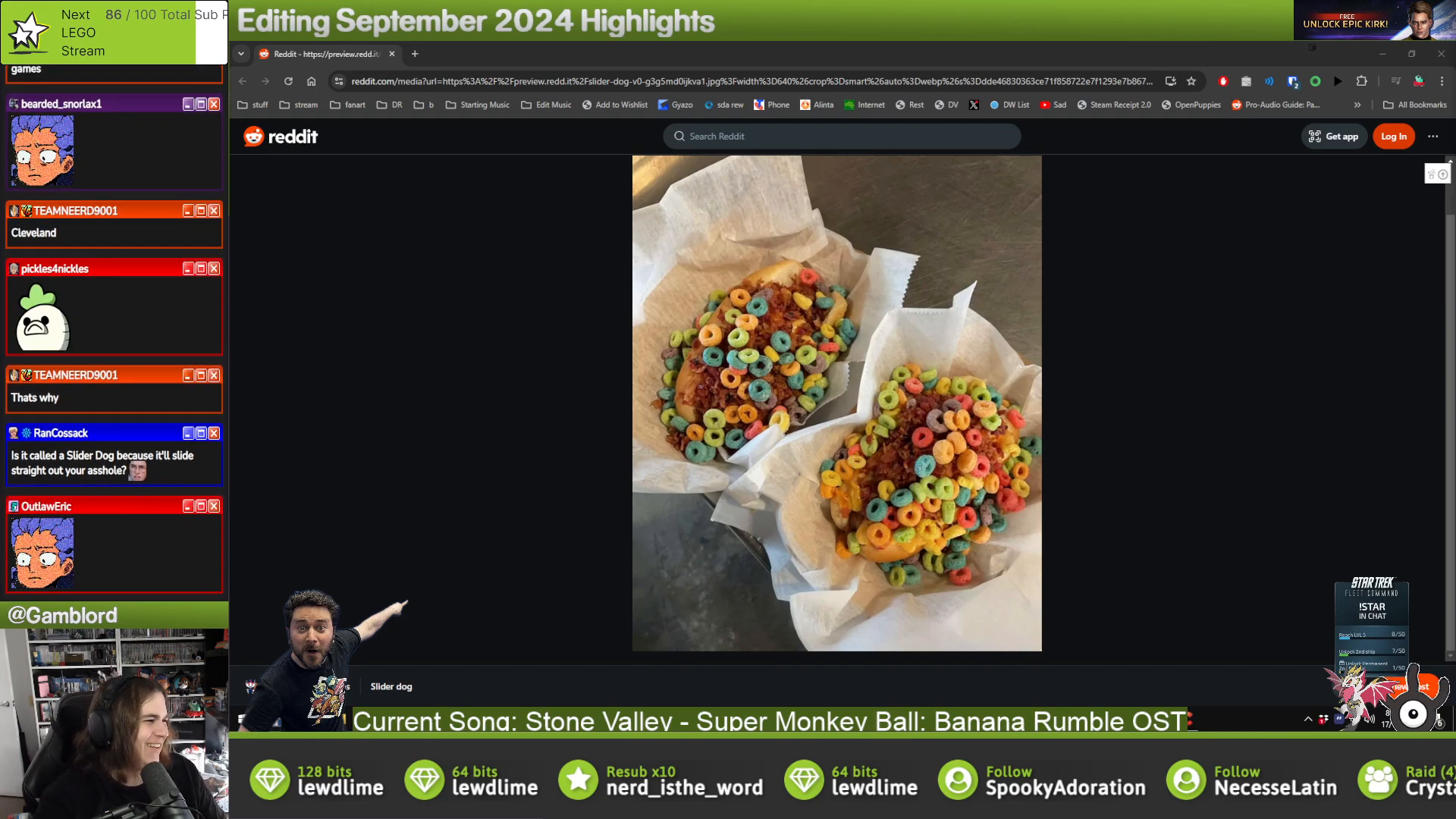
pyautogui.click(1440, 54)
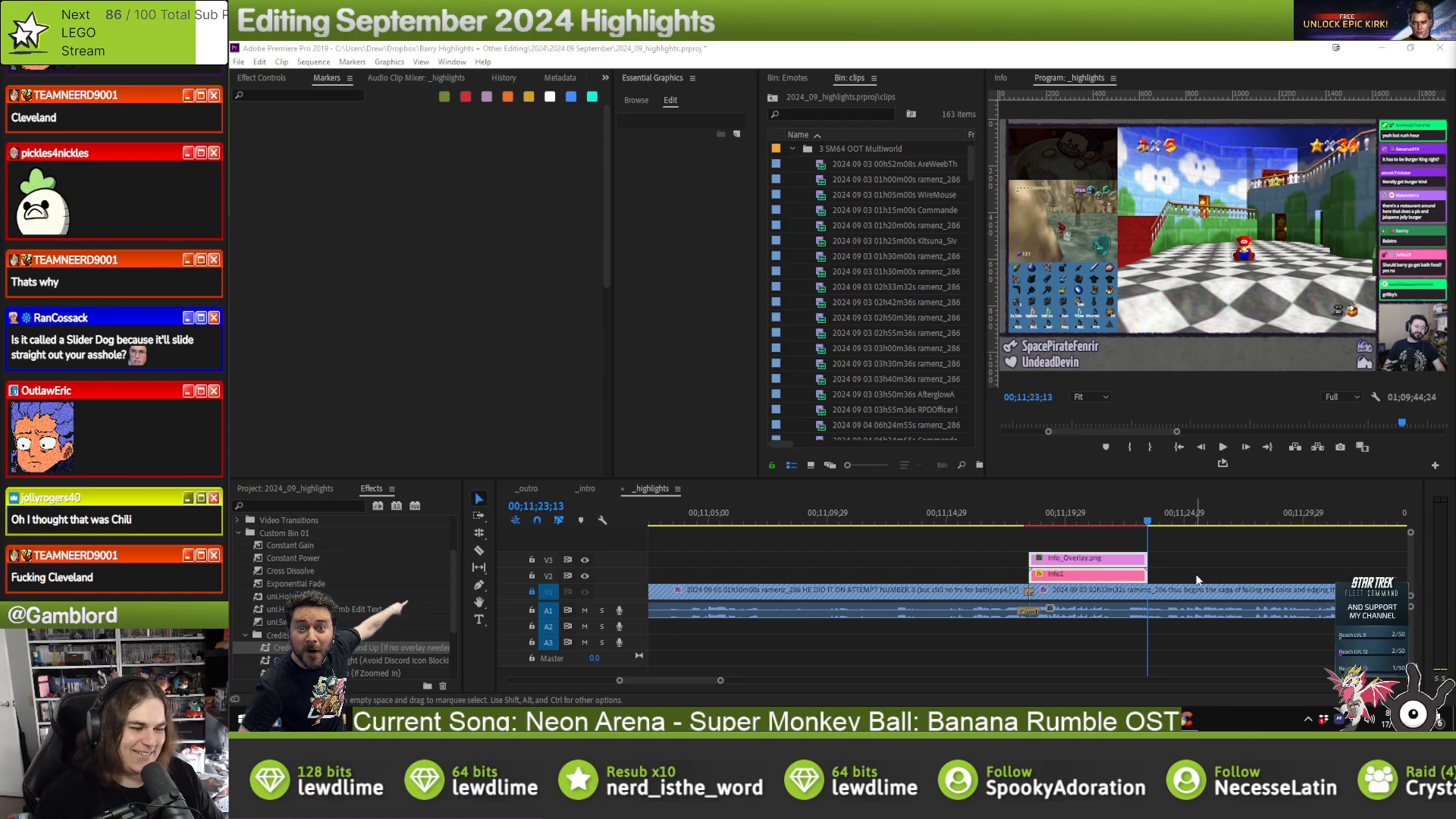
# - Shift the "thus begins the saga" clip's overlay pair slightly past the transition and add the clipper's username after "Clipped by" in Info1
pyautogui.click(1171, 561)
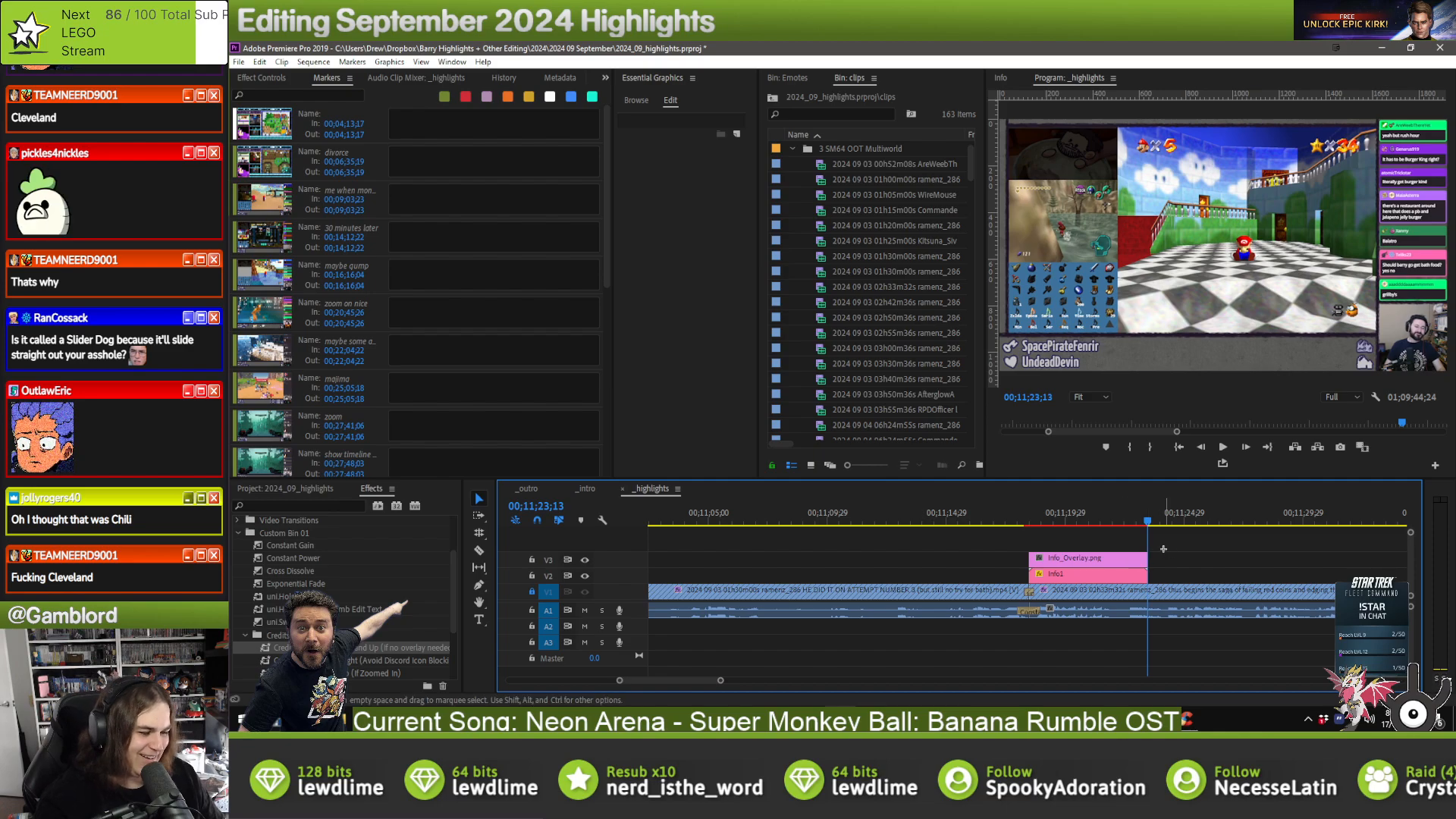
pyautogui.click(1111, 581)
pyautogui.moveTo(1111, 581); pyautogui.dragTo(1116, 580)
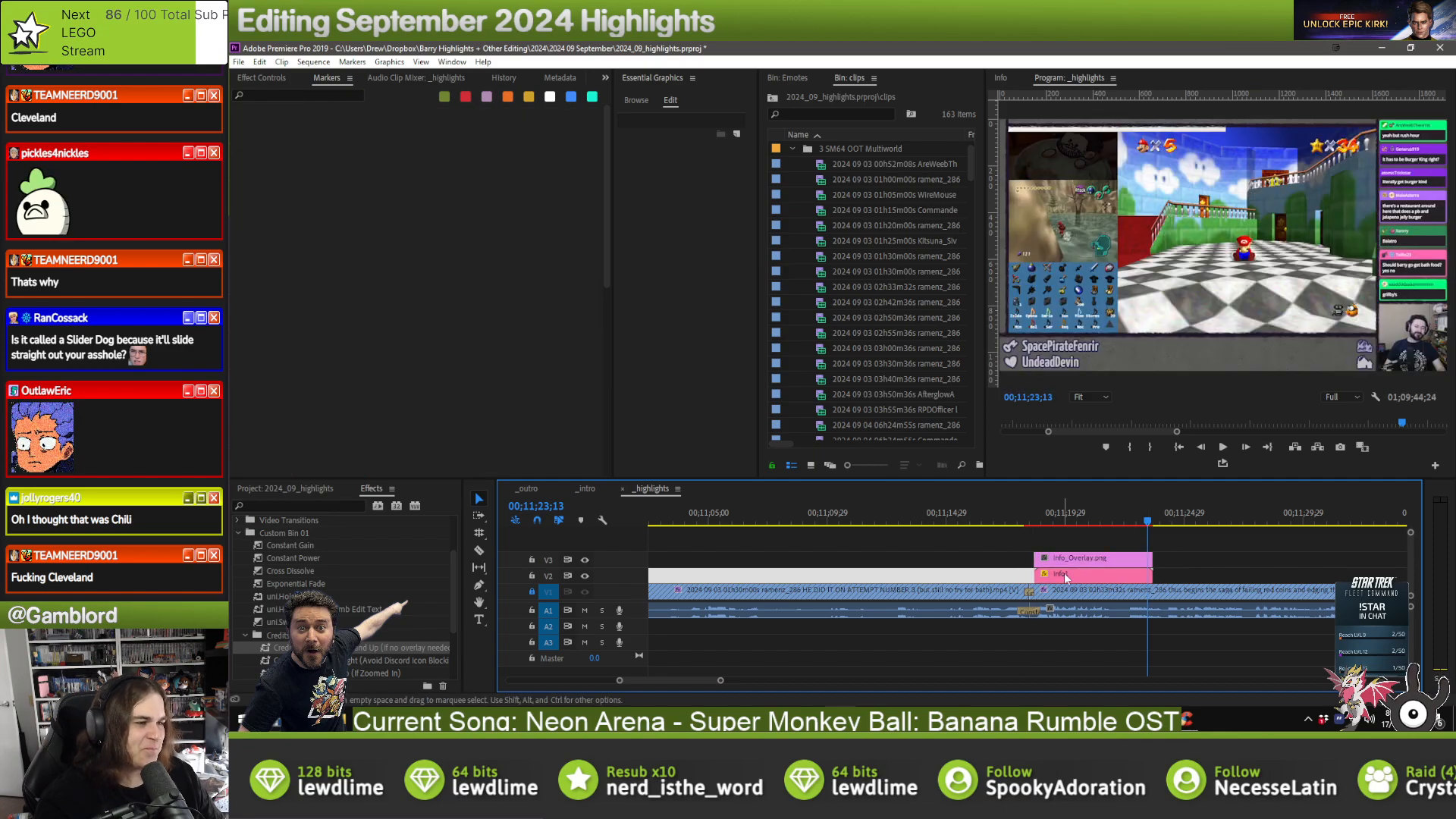
pyautogui.click(682, 176)
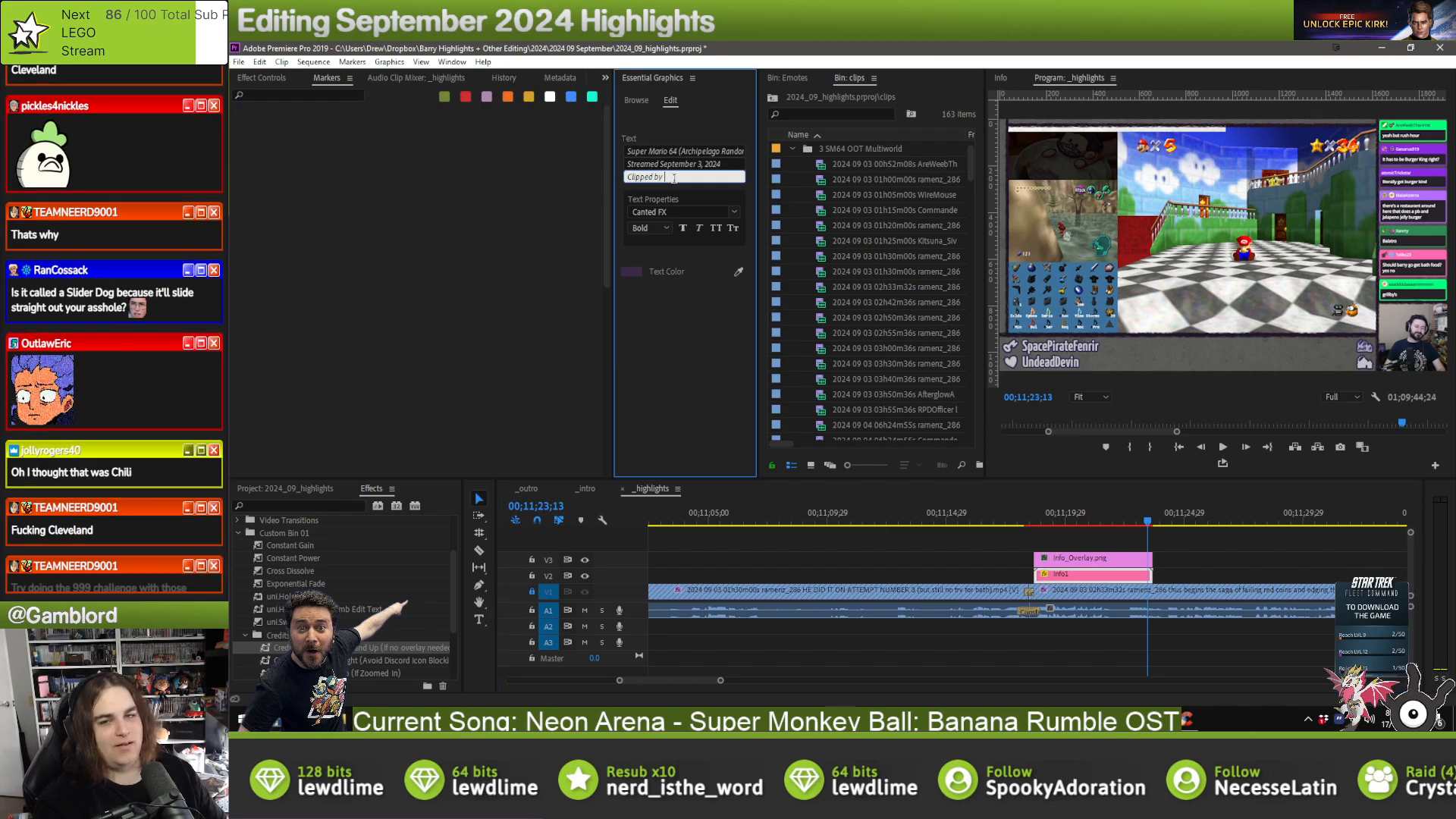
pyautogui.write('ramenz_286')
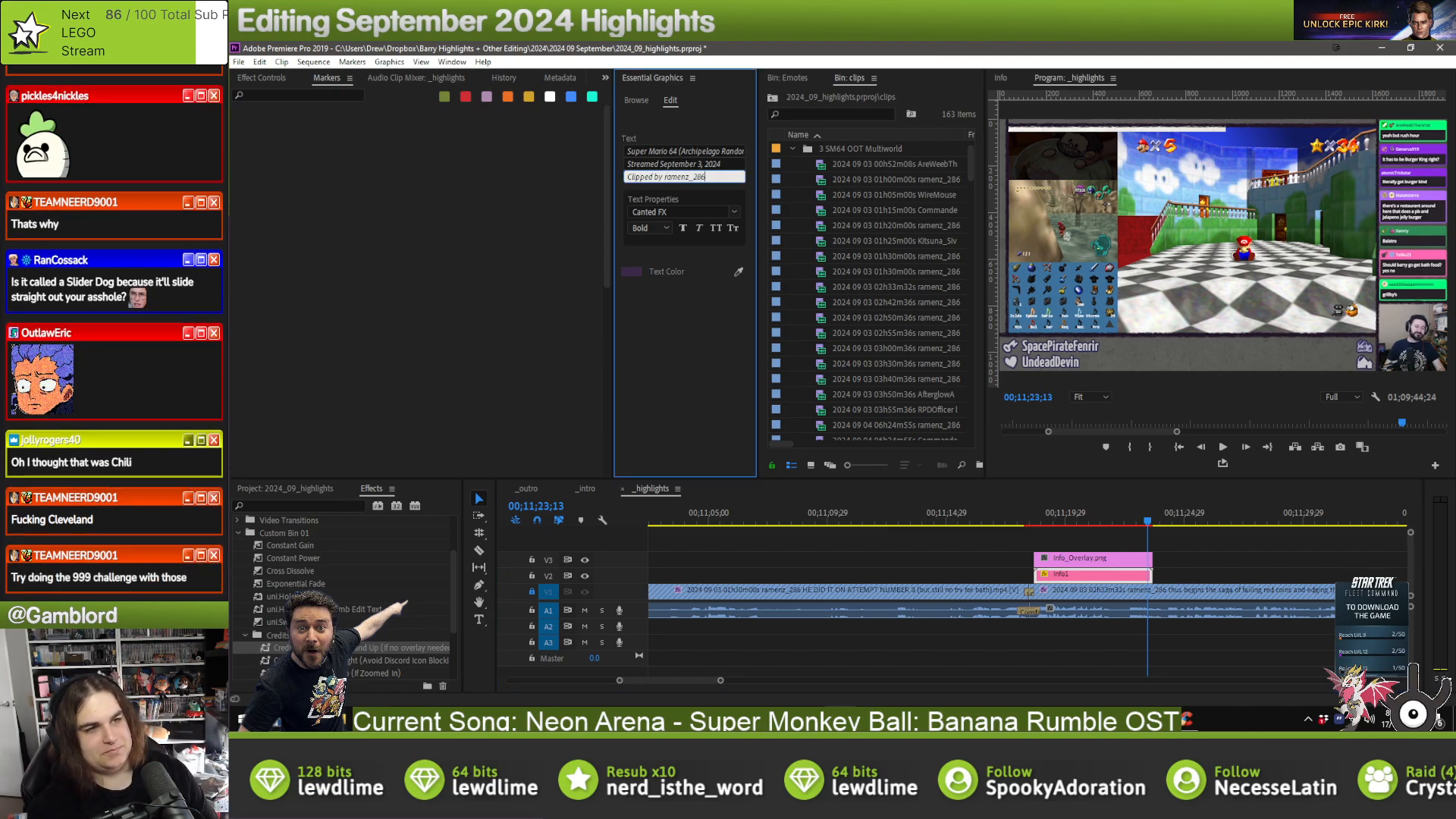
# - Duplicate the credited Info1 and Info_Overlay.png pair to the start of the "praying for In and Out Mode" clip and view it over the footage
pyautogui.scroll(-3, 1145, 589)
pyautogui.scroll(-5, 1194, 581)
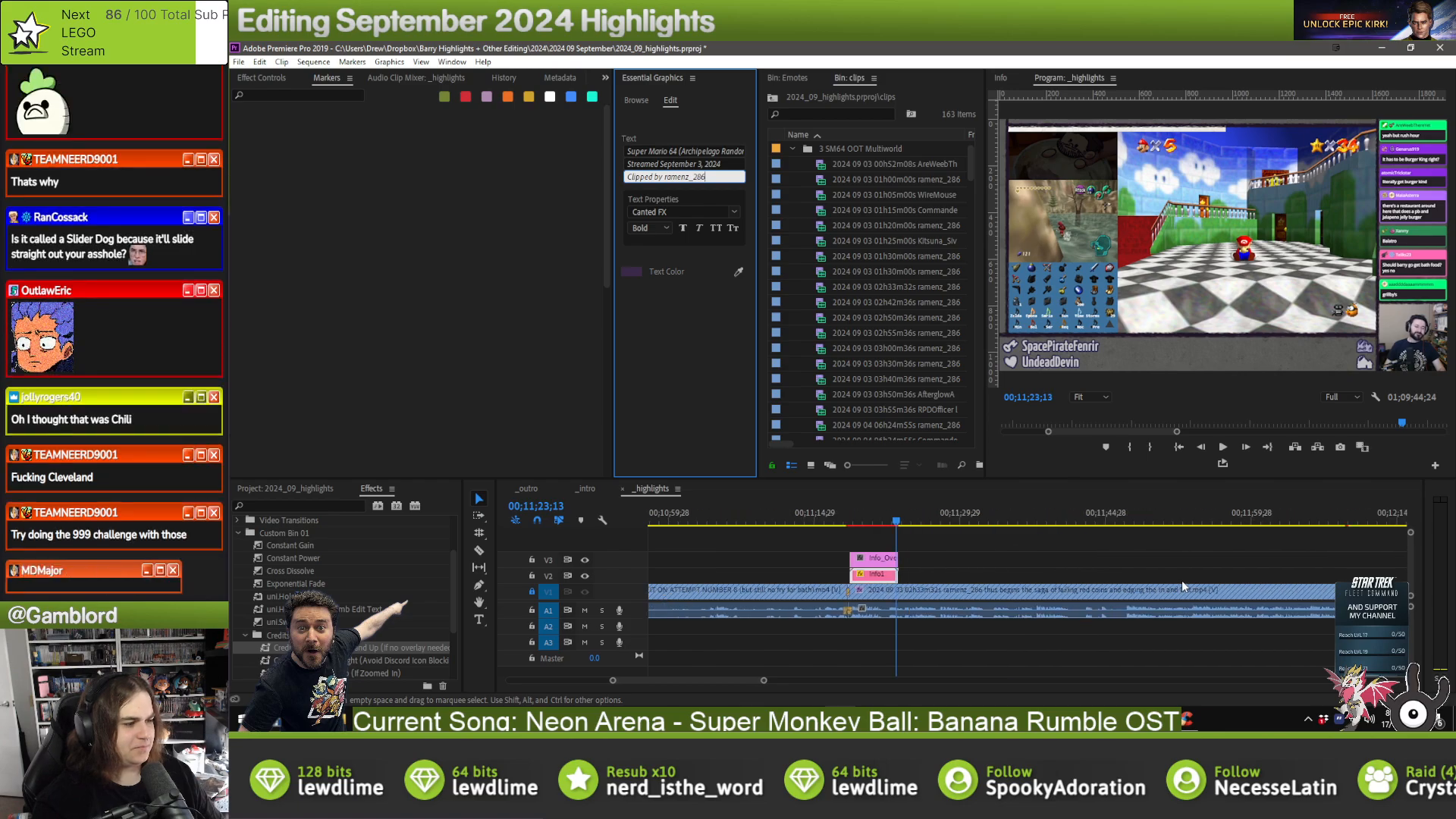
pyautogui.scroll(-1, 1122, 558)
pyautogui.moveTo(981, 544); pyautogui.dragTo(1255, 574)
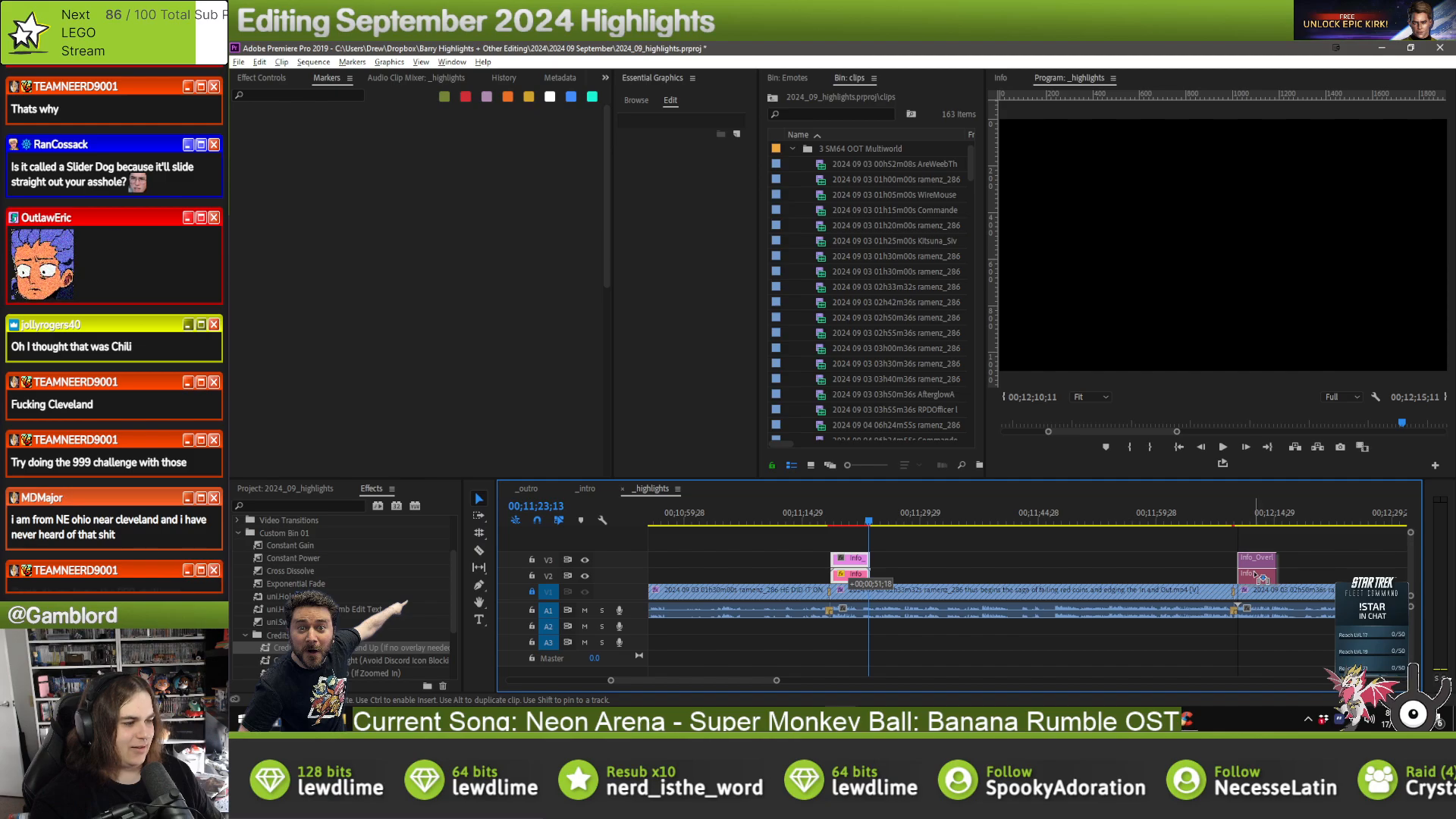
pyautogui.scroll(-4, 1006, 566)
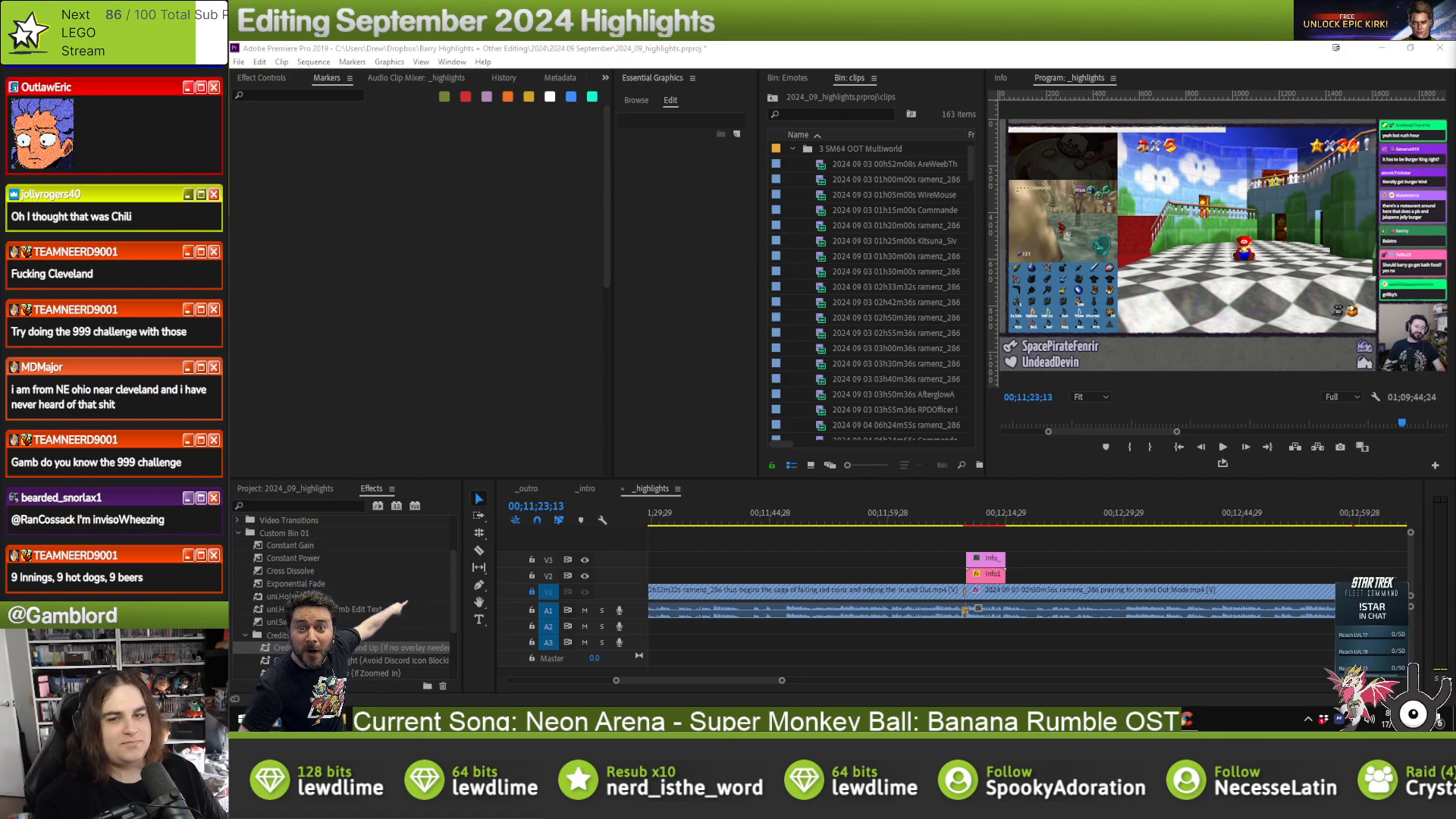
pyautogui.click(928, 45)
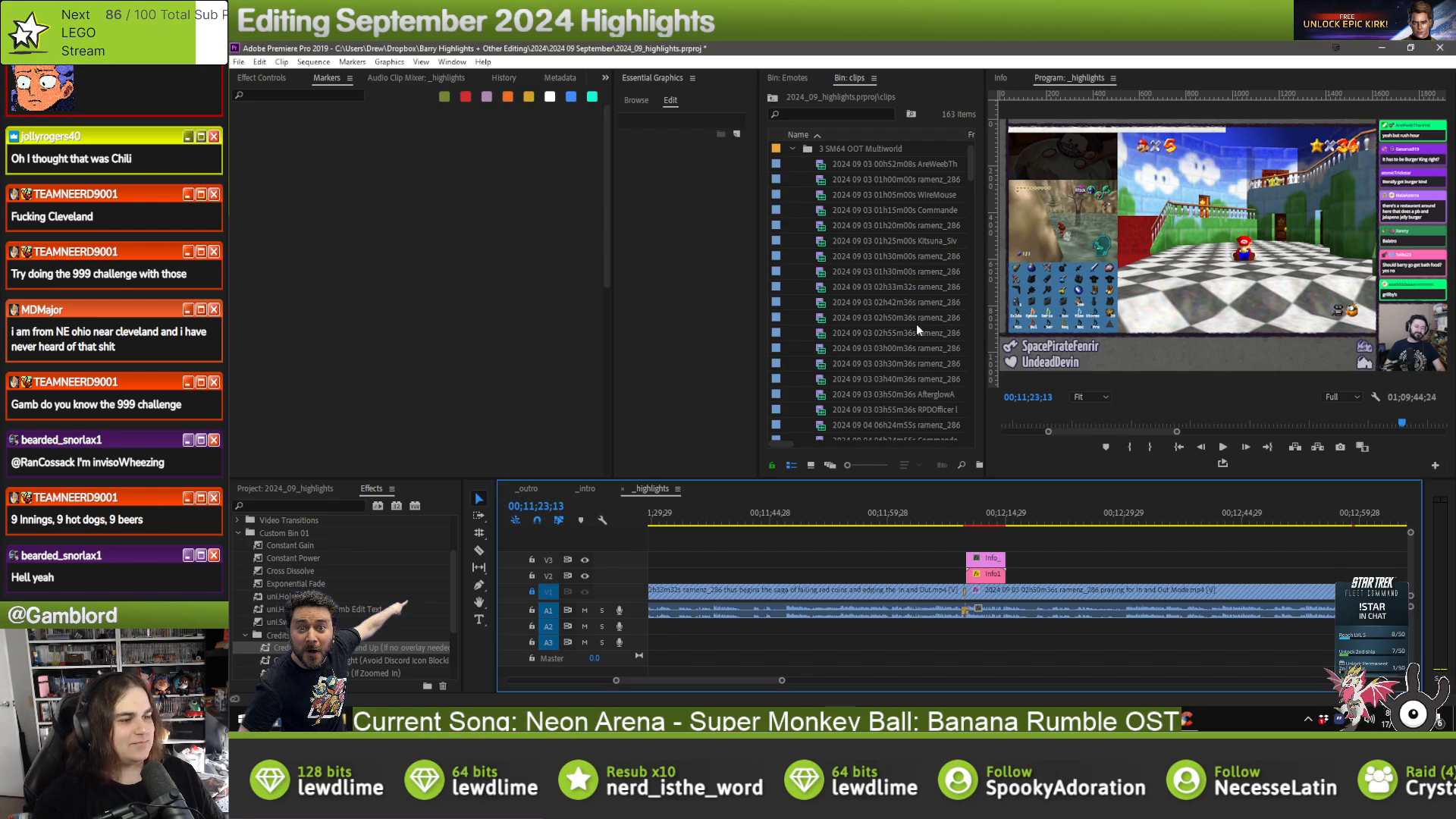
pyautogui.click(986, 520)
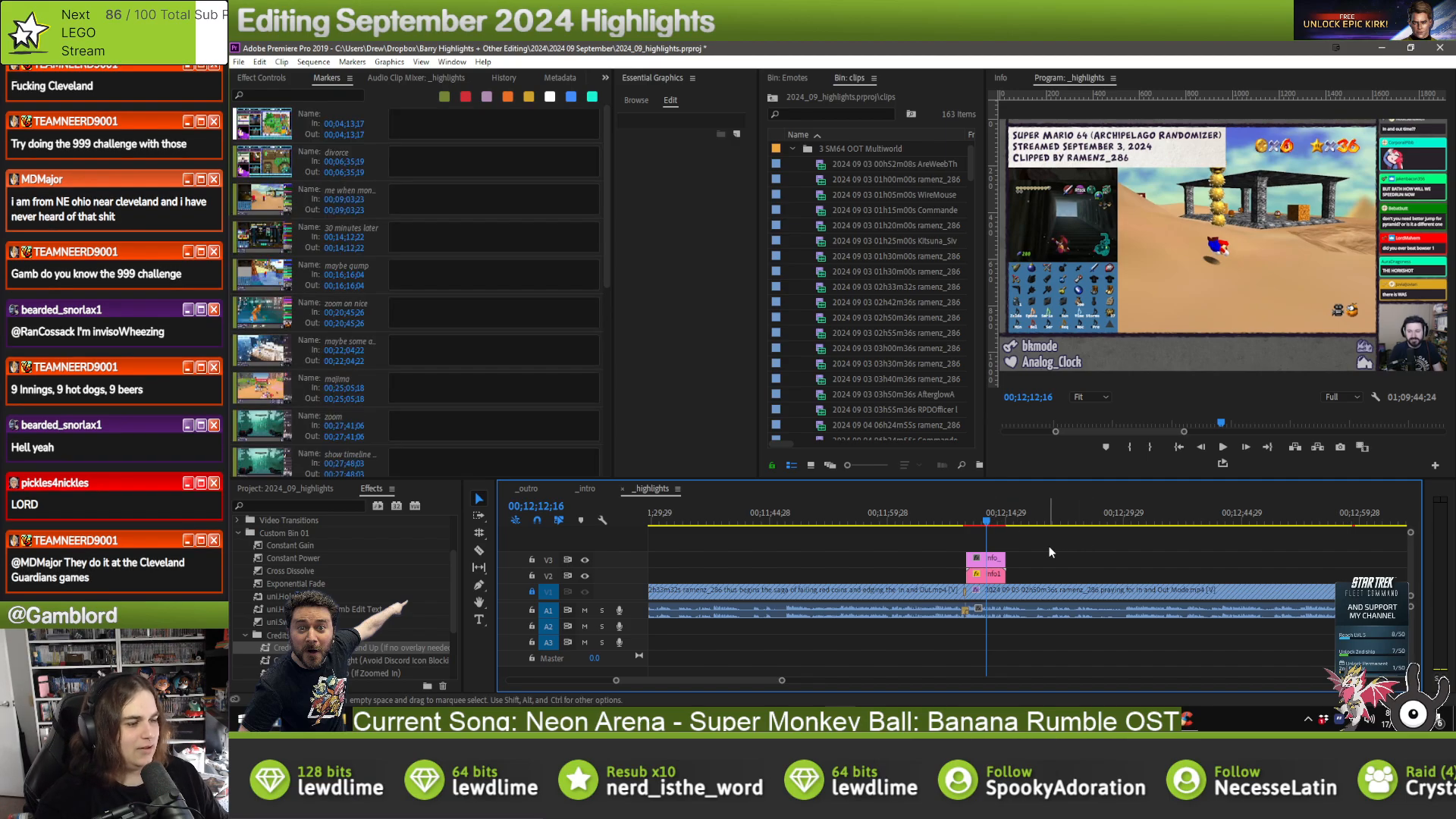
# - Duplicate the credited overlay pair to the starts of the 02h55m36s clip and the "there's a first time for everything" clip
pyautogui.press('Down')
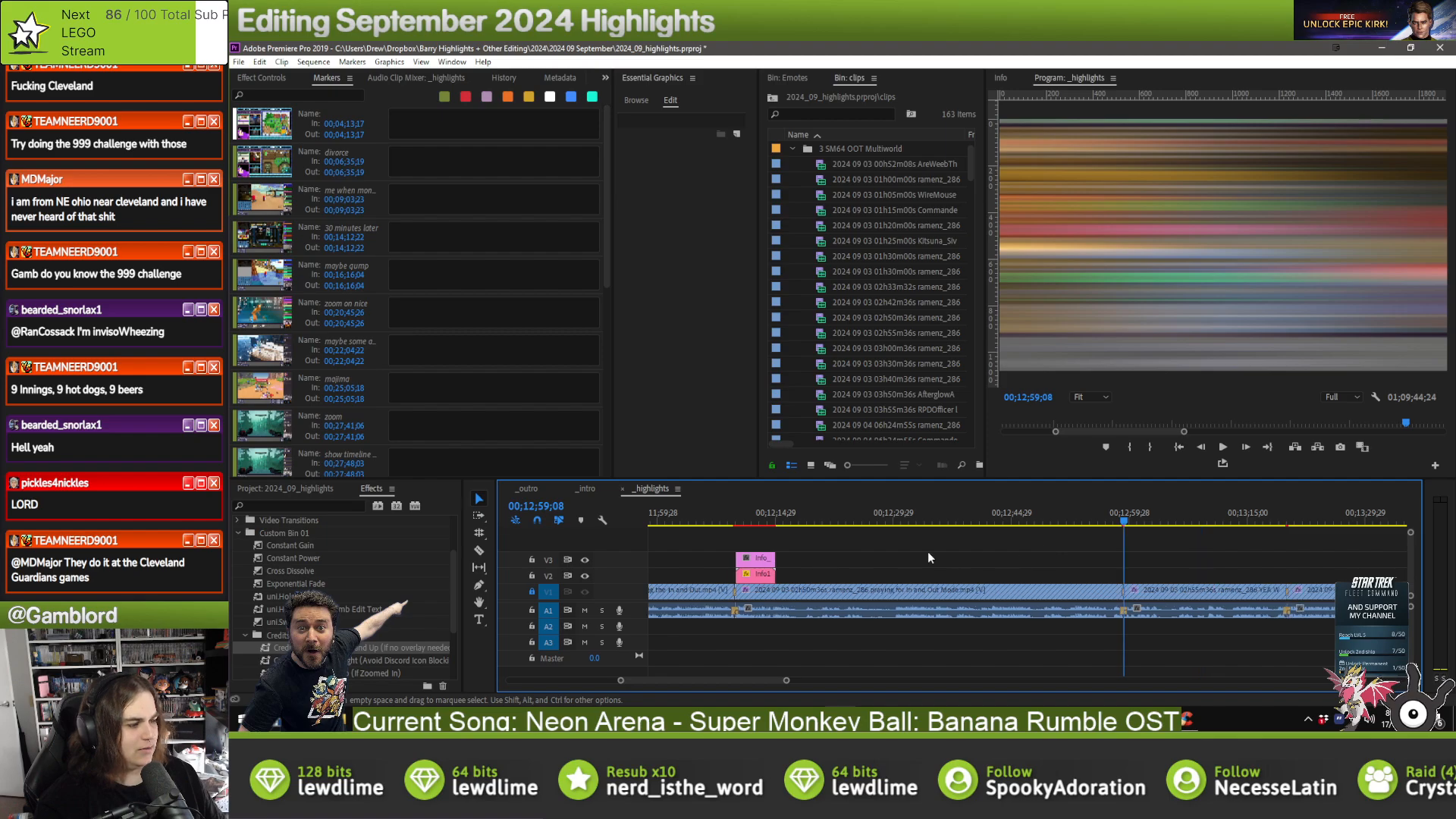
pyautogui.moveTo(766, 574); pyautogui.dragTo(1151, 591)
pyautogui.scroll(-2, 1154, 583)
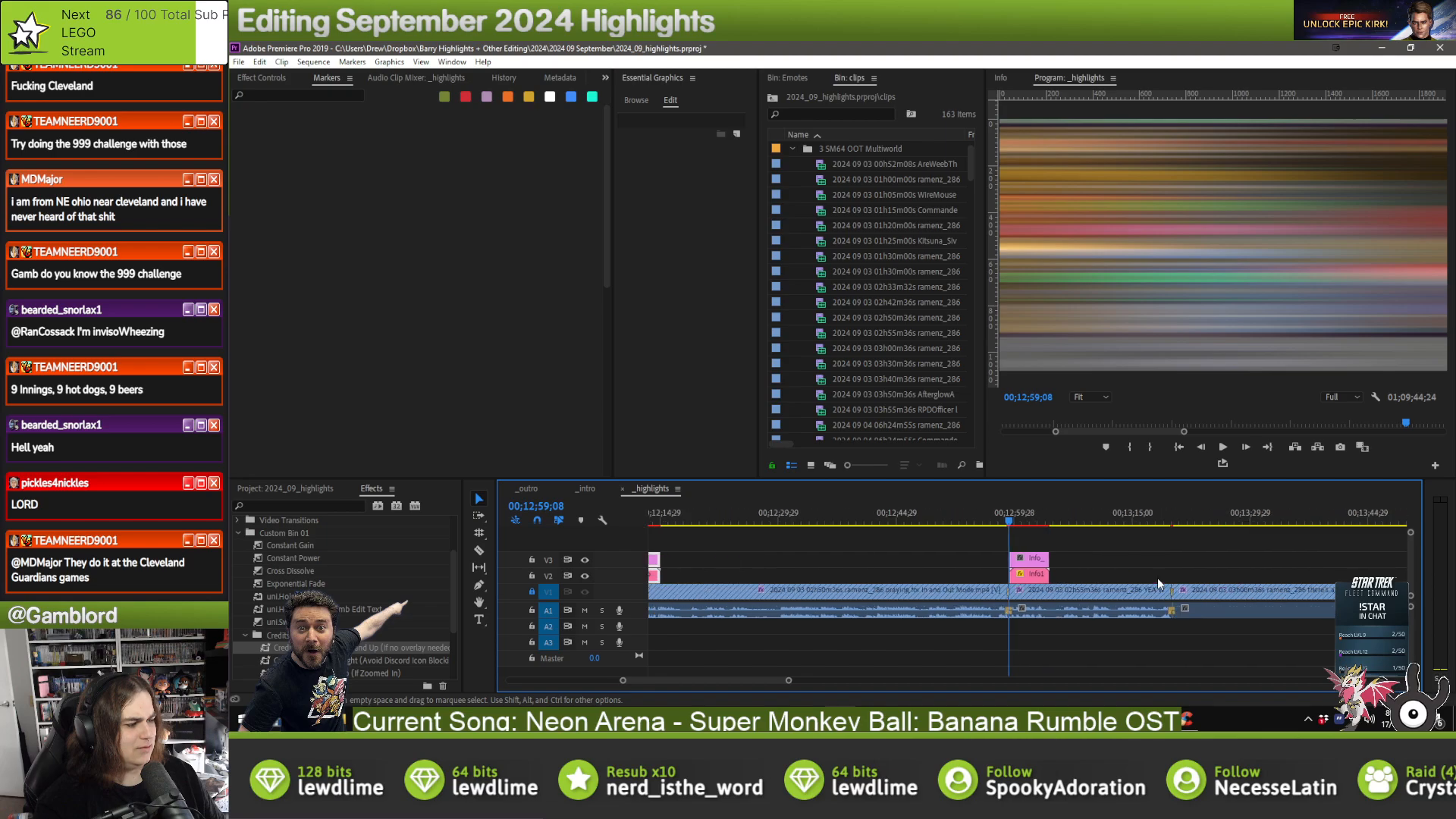
pyautogui.moveTo(1086, 549); pyautogui.dragTo(1028, 577)
pyautogui.moveTo(1029, 577); pyautogui.dragTo(1192, 577)
pyautogui.scroll(-5, 1159, 572)
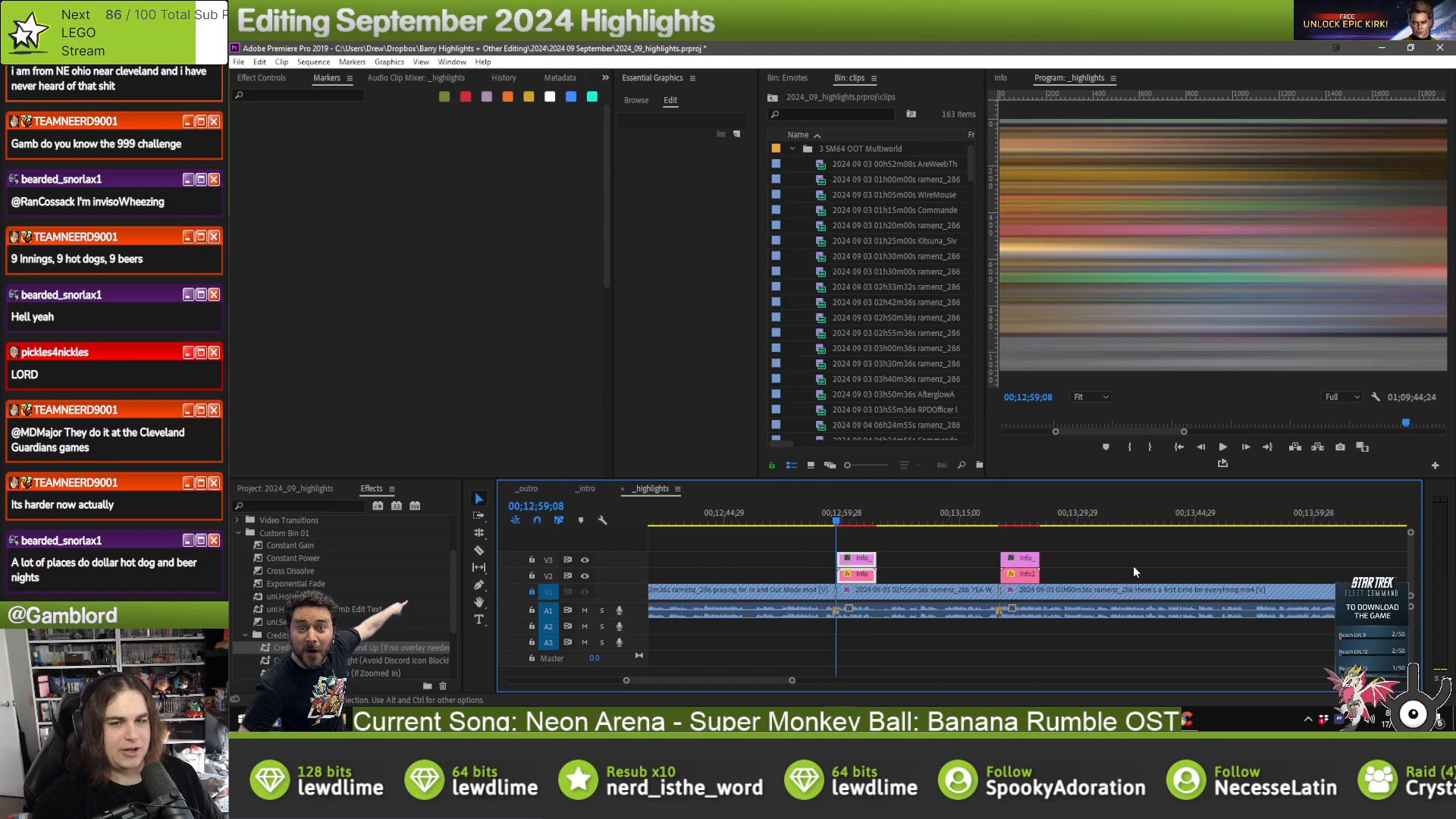
# - Duplicate the credited overlay pair to the starts of the "barry returns" clip and the "subdomber" clip
pyautogui.moveTo(852, 563); pyautogui.dragTo(1294, 562)
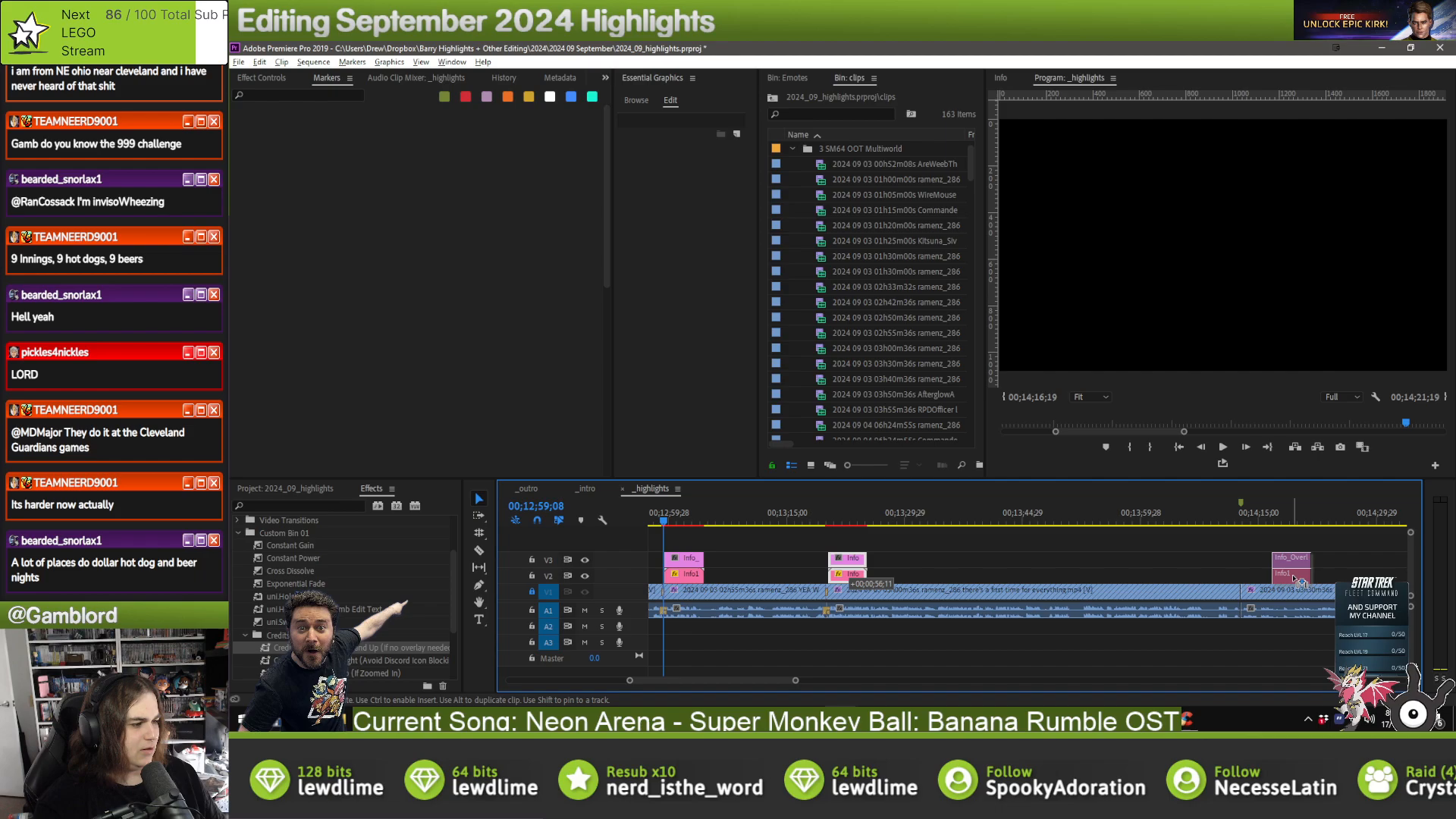
pyautogui.scroll(-2, 1272, 603)
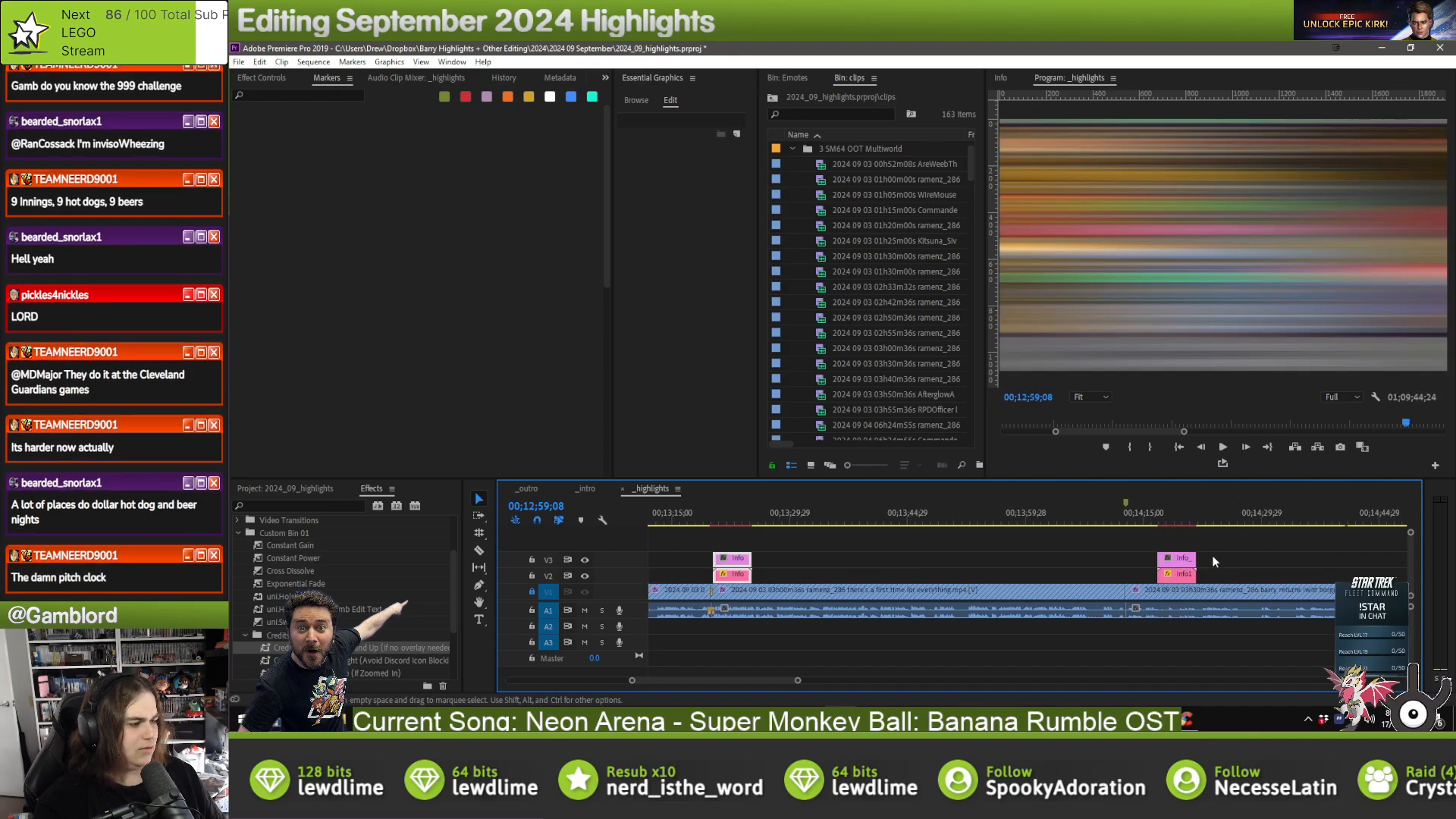
pyautogui.moveTo(1234, 538); pyautogui.dragTo(1145, 573)
pyautogui.scroll(-2, 1236, 565)
pyautogui.scroll(-2, 1213, 563)
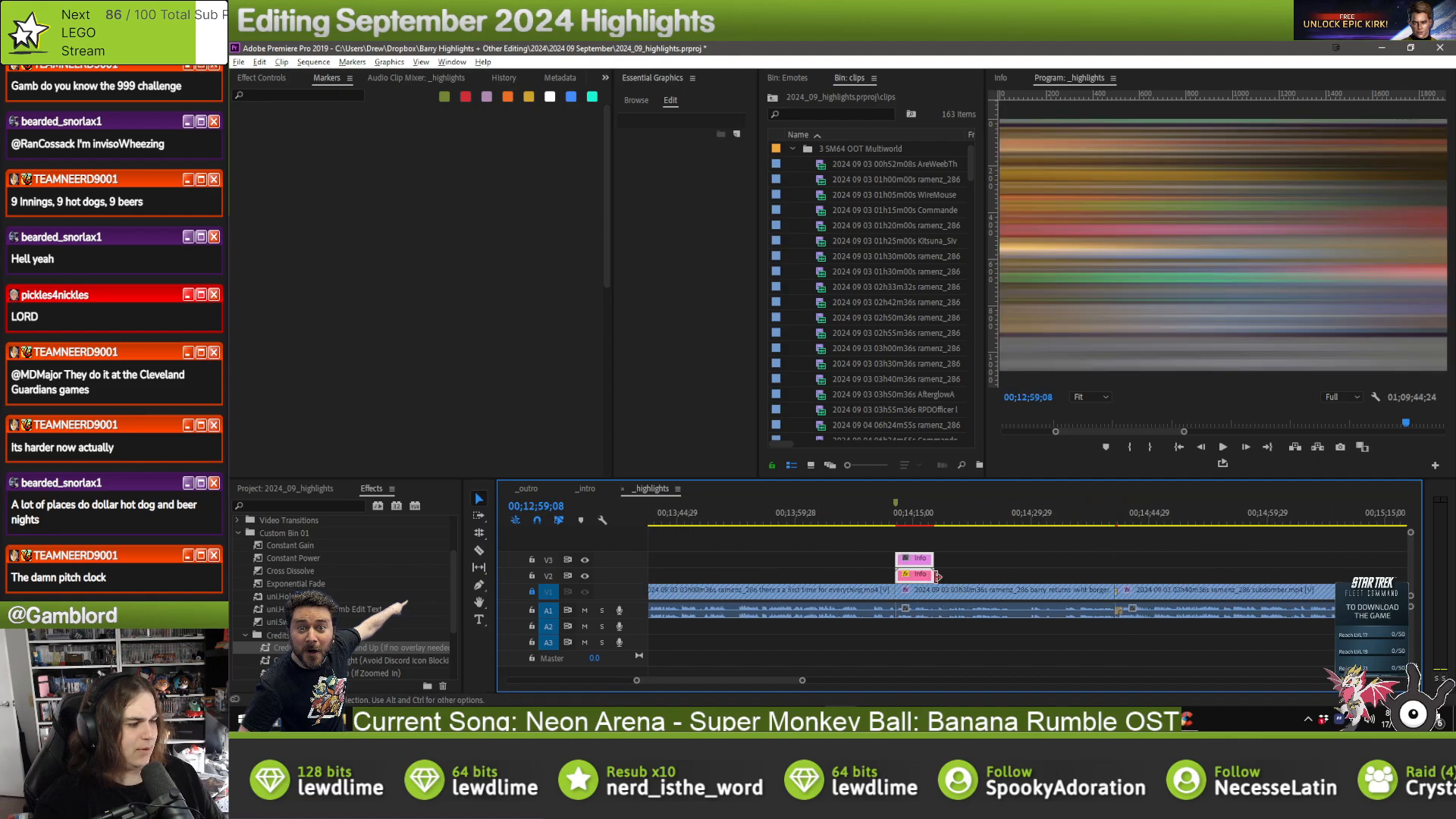
pyautogui.moveTo(923, 574); pyautogui.dragTo(1147, 581)
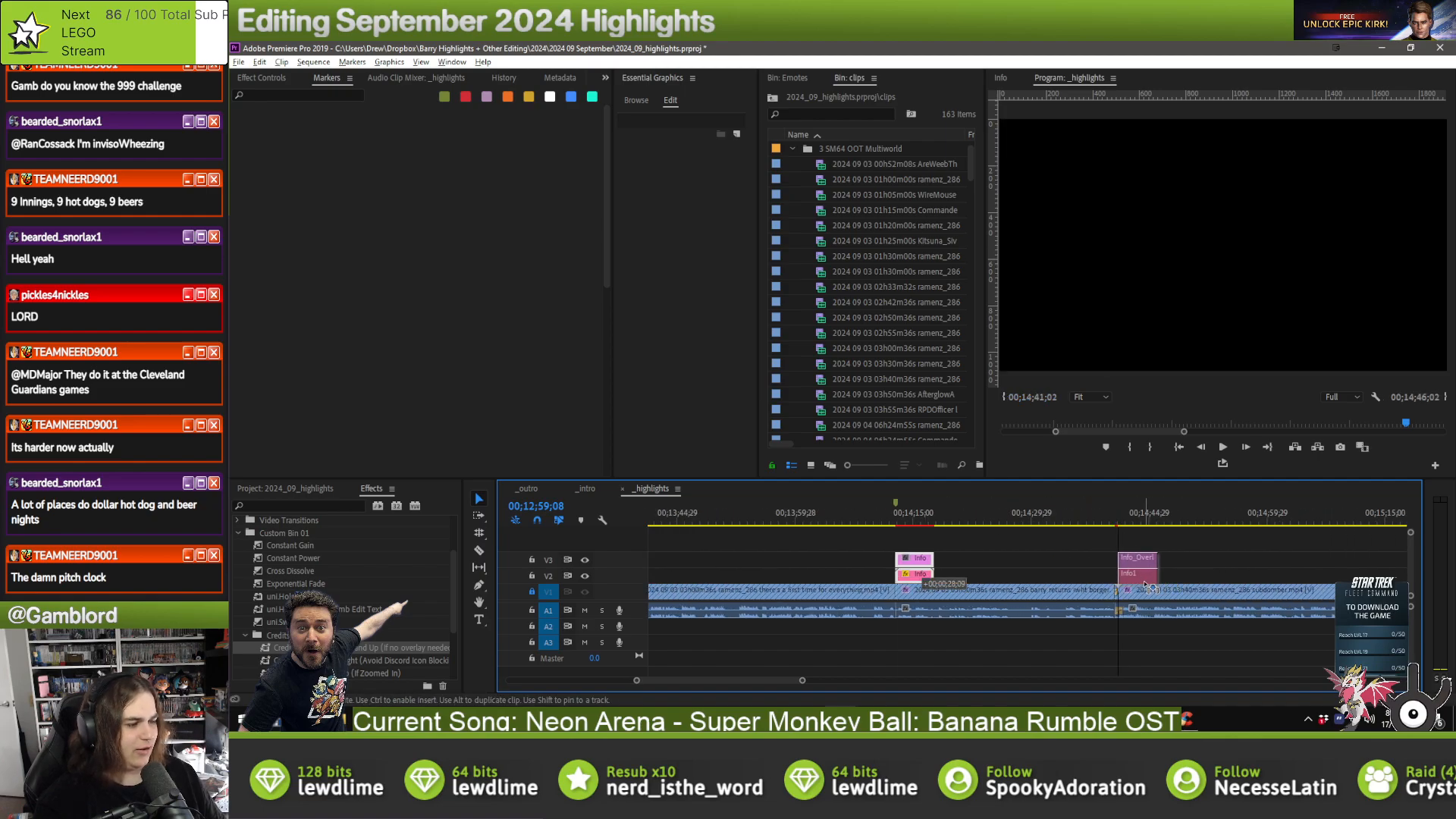
pyautogui.scroll(-4, 1030, 570)
pyautogui.scroll(-3, 1030, 570)
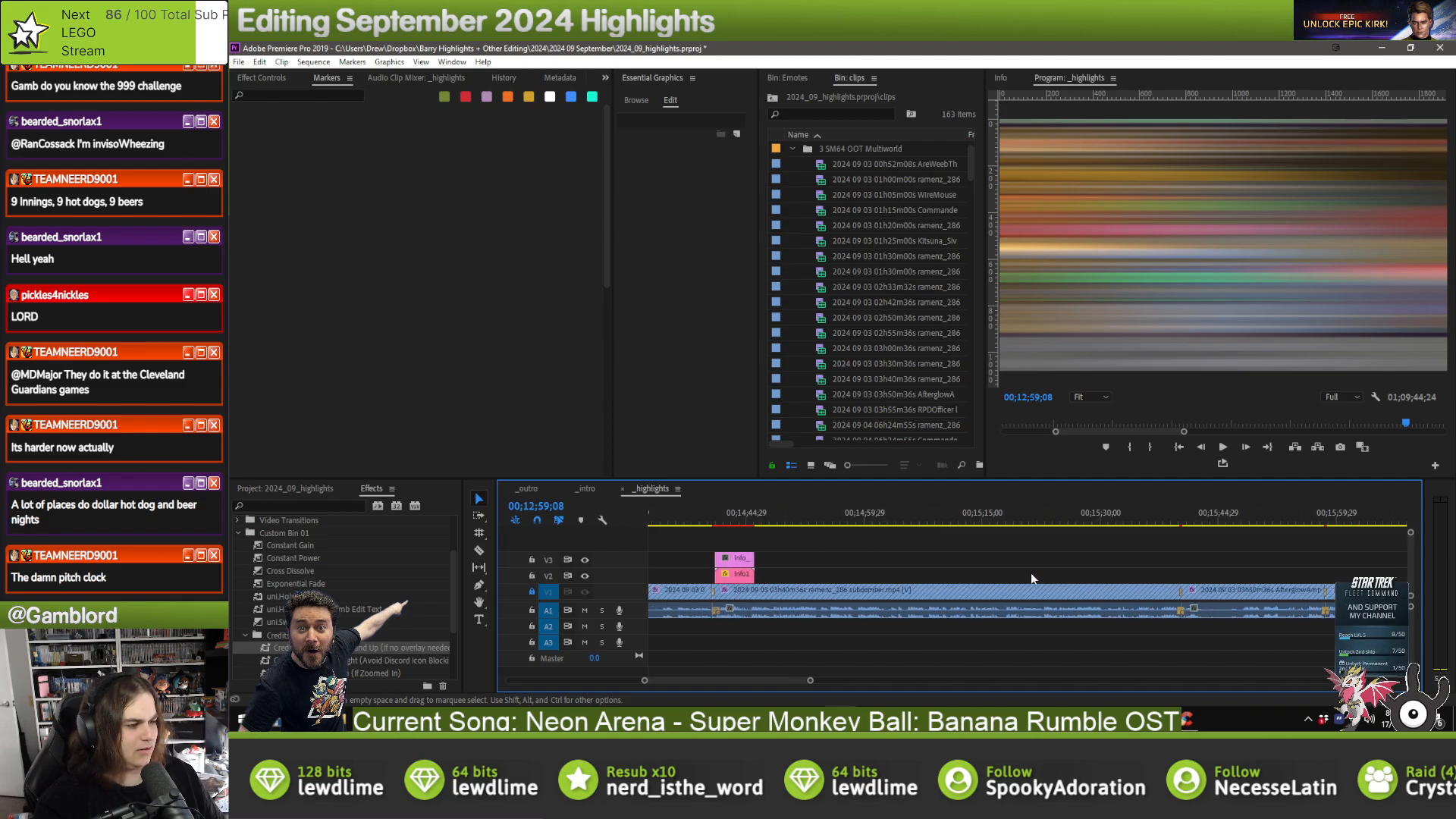
# - Paste the uncredited Info1 and Info_Overlay.png pair onto the clip following "subdomber", shift it slightly earlier to the clip's start and view it
pyautogui.click(1189, 523)
pyautogui.hotkey('ctrl', 'v')
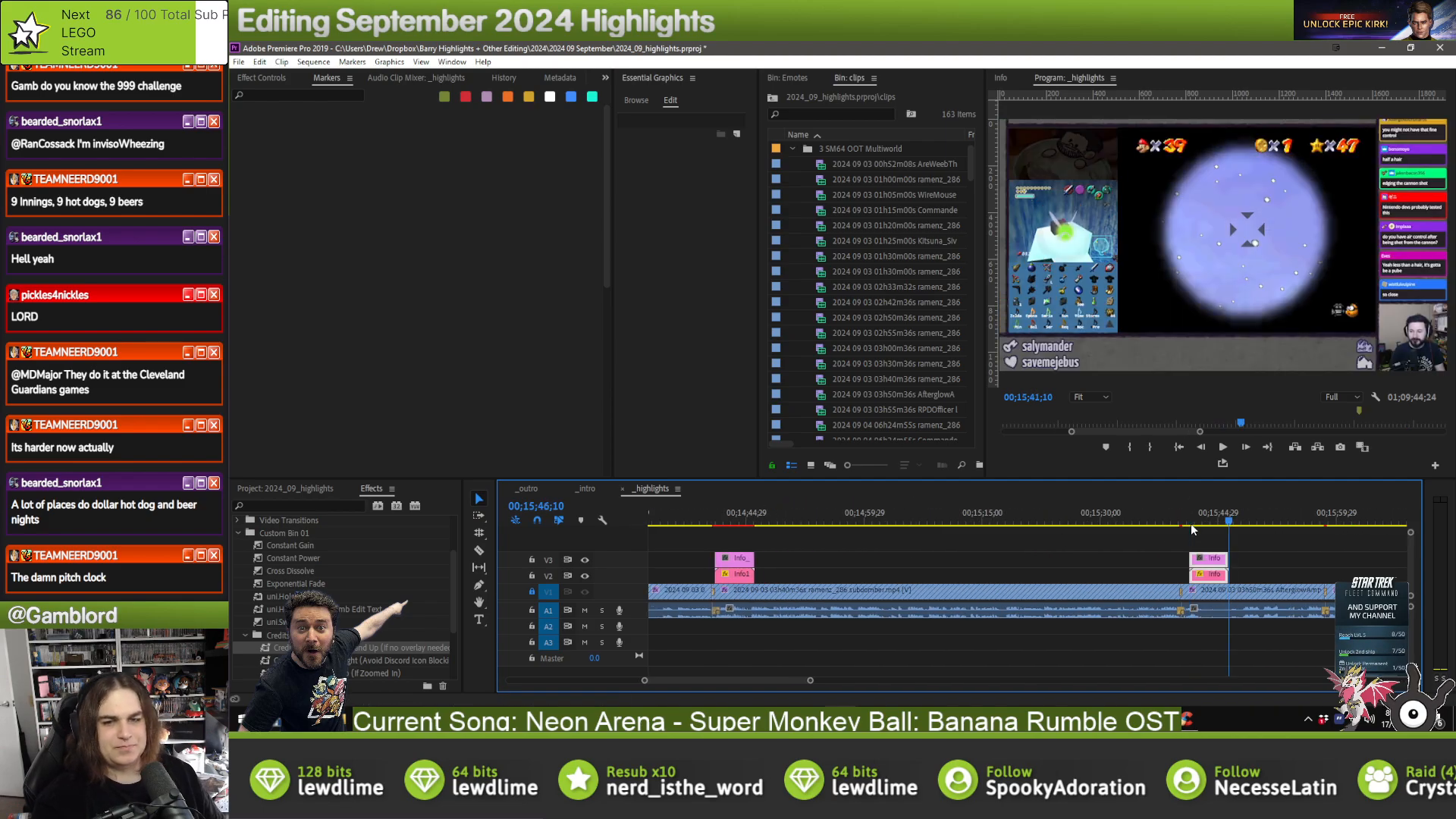
pyautogui.moveTo(1207, 581); pyautogui.dragTo(1199, 582)
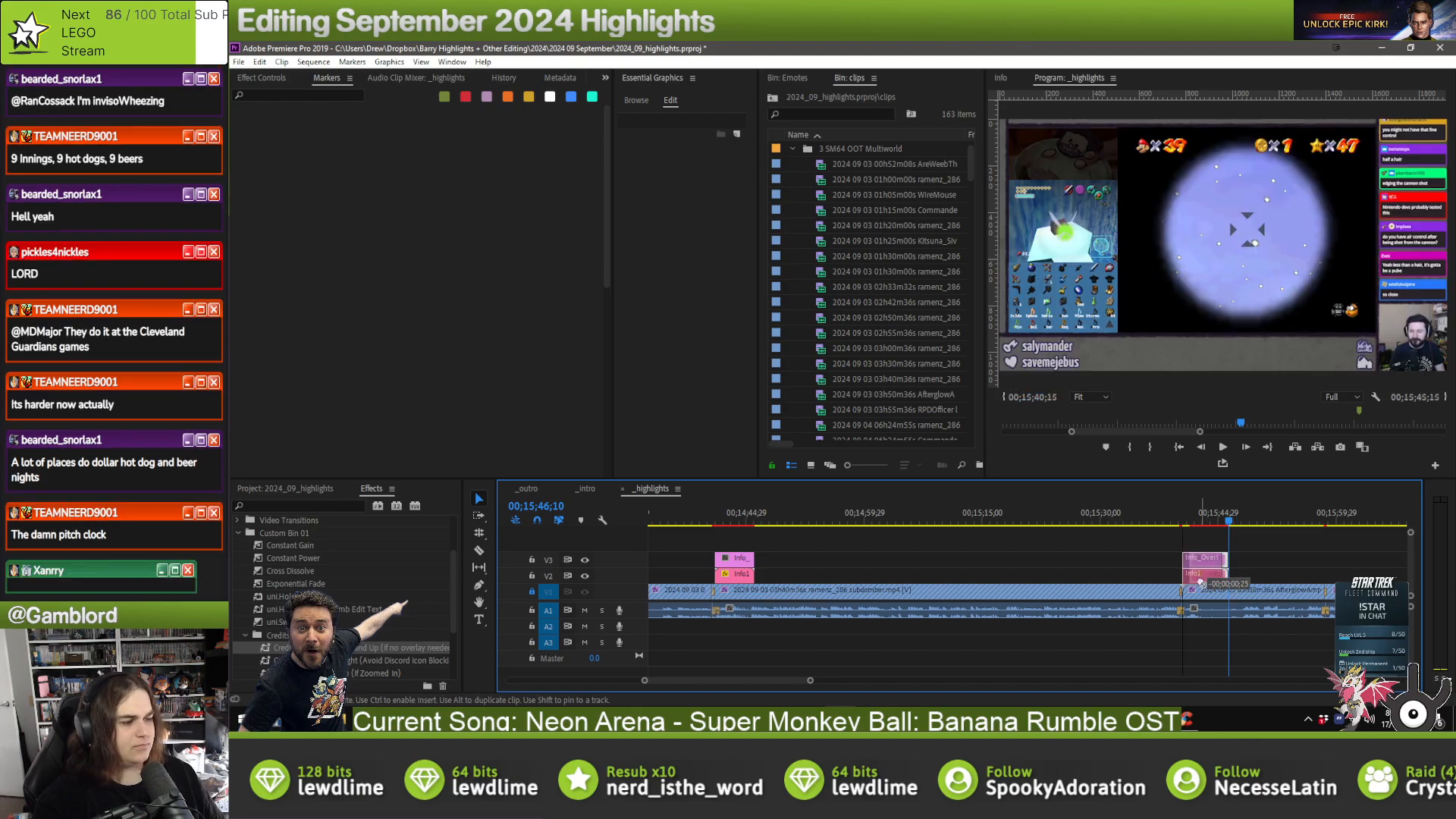
pyautogui.click(1204, 522)
pyautogui.click(1201, 577)
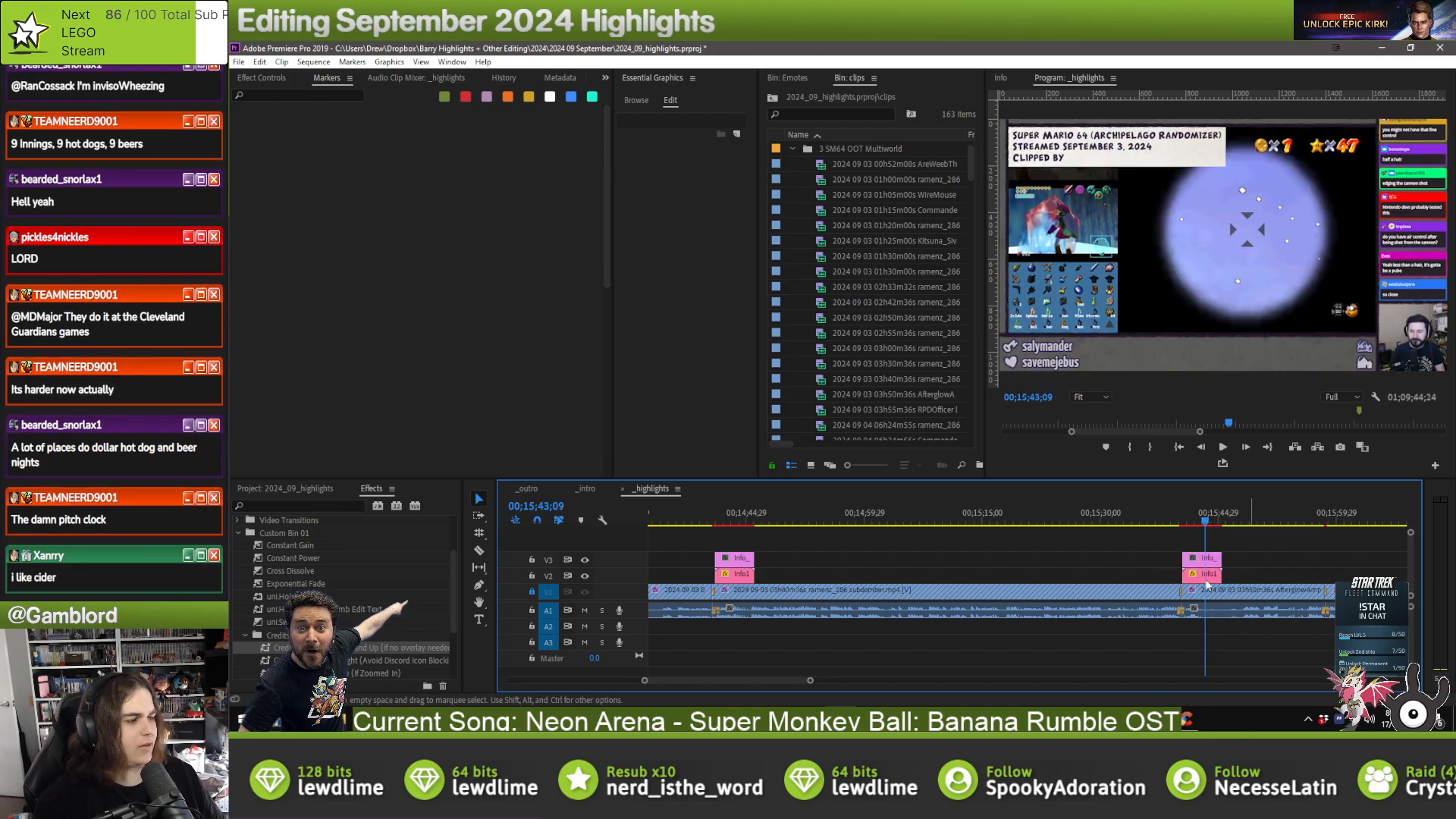
pyautogui.click(705, 176)
pyautogui.write('A')
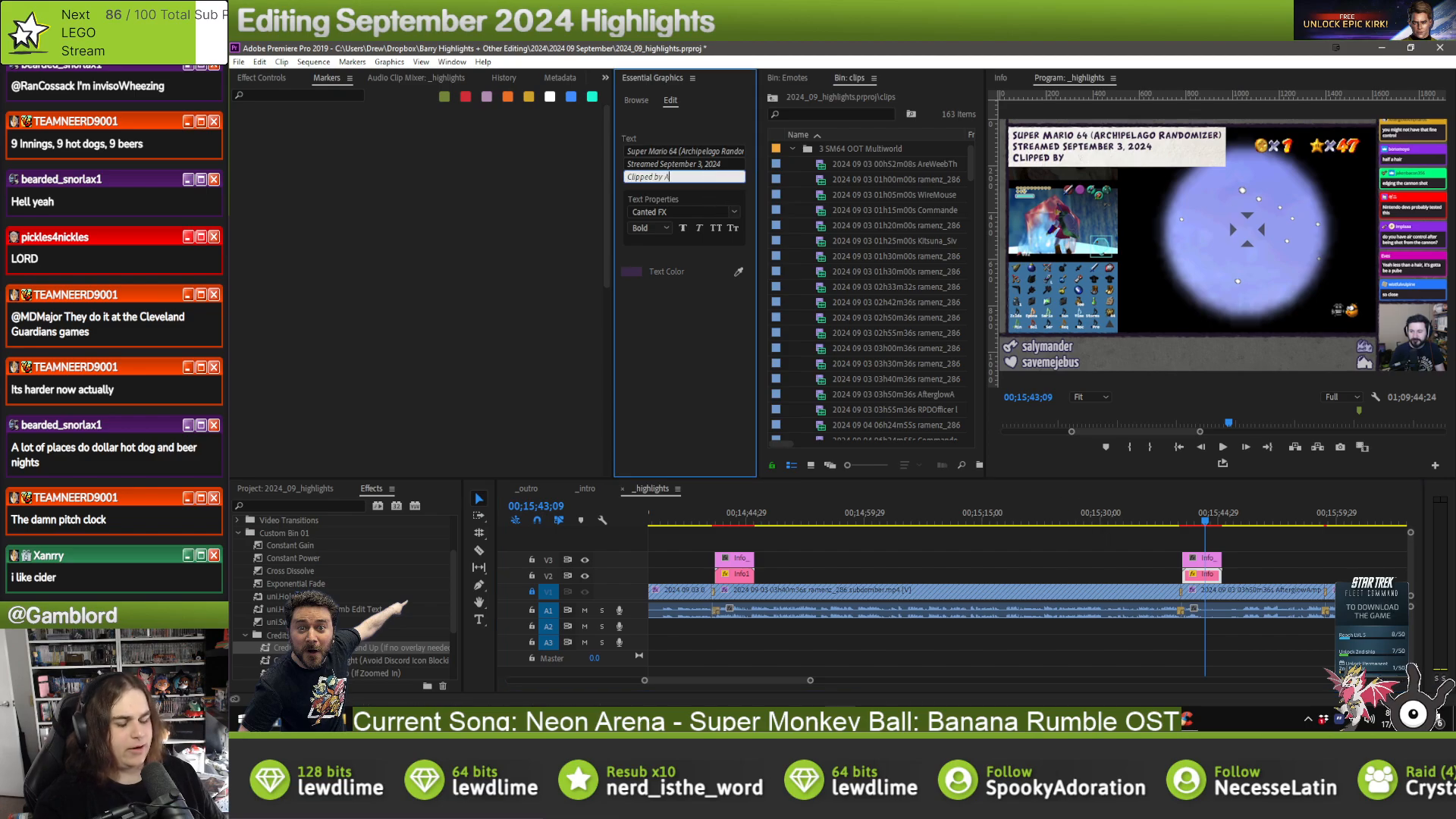
pyautogui.write('fterg')
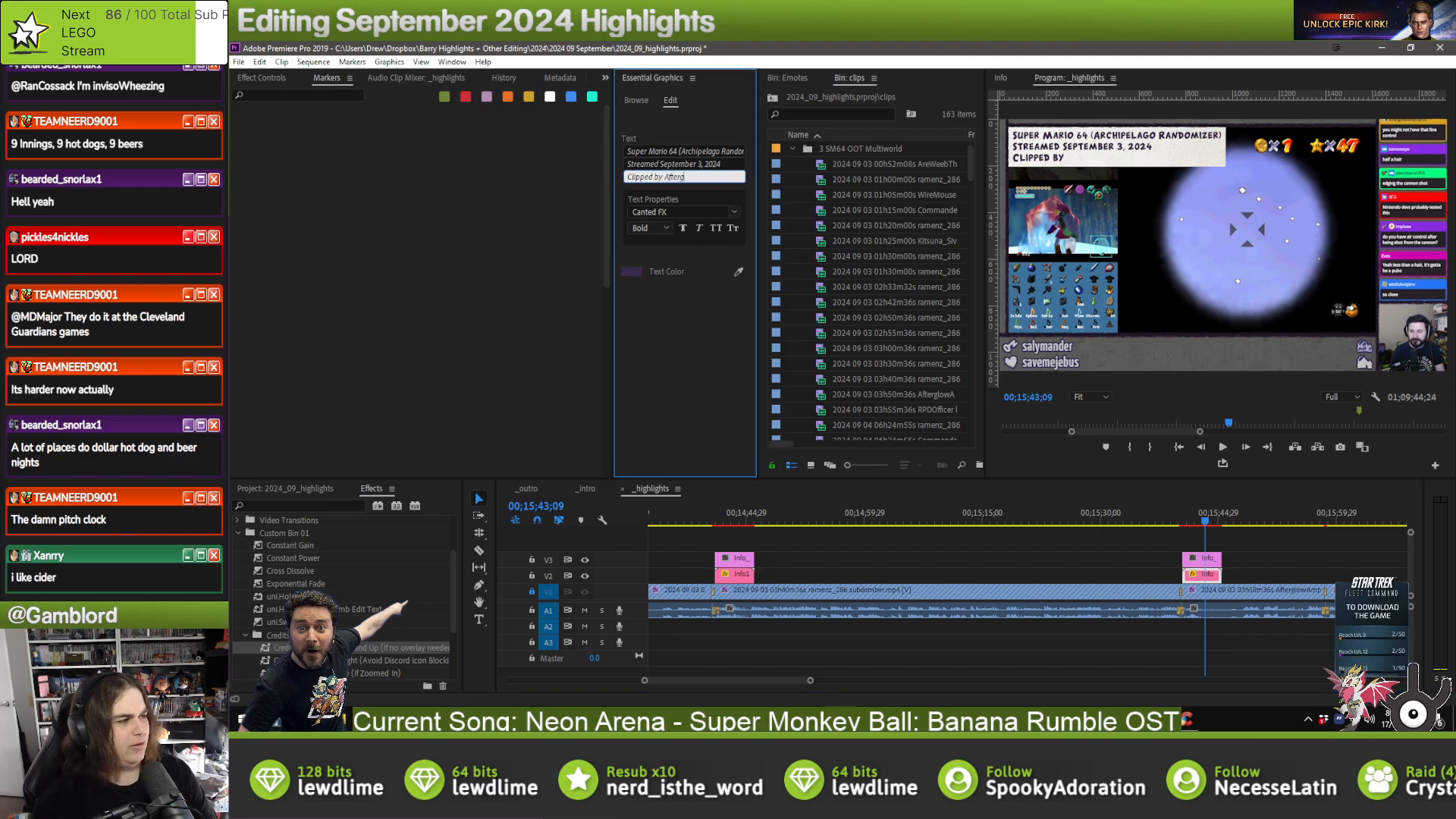
pyautogui.write('low')
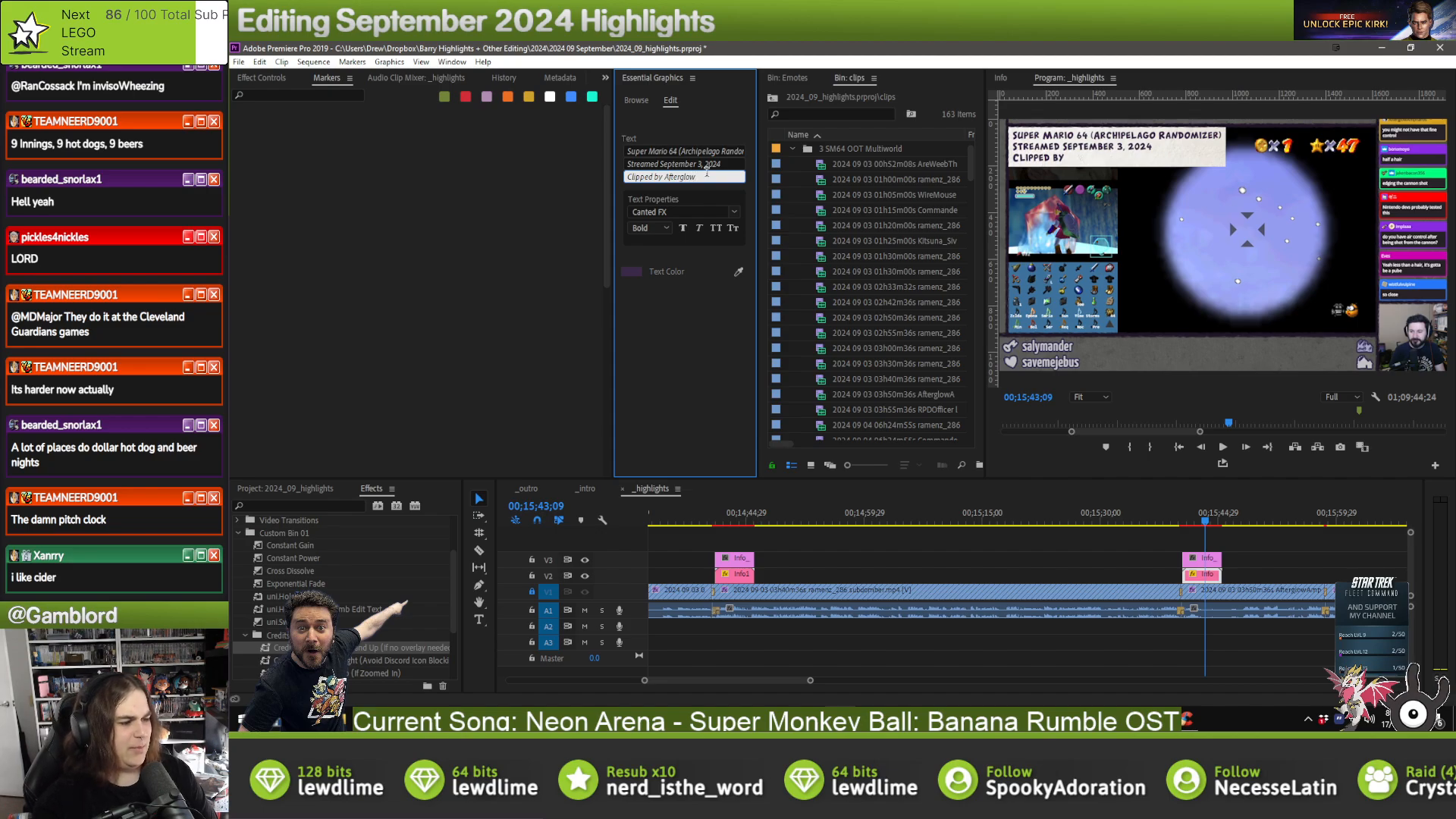
pyautogui.write('Ampharos')
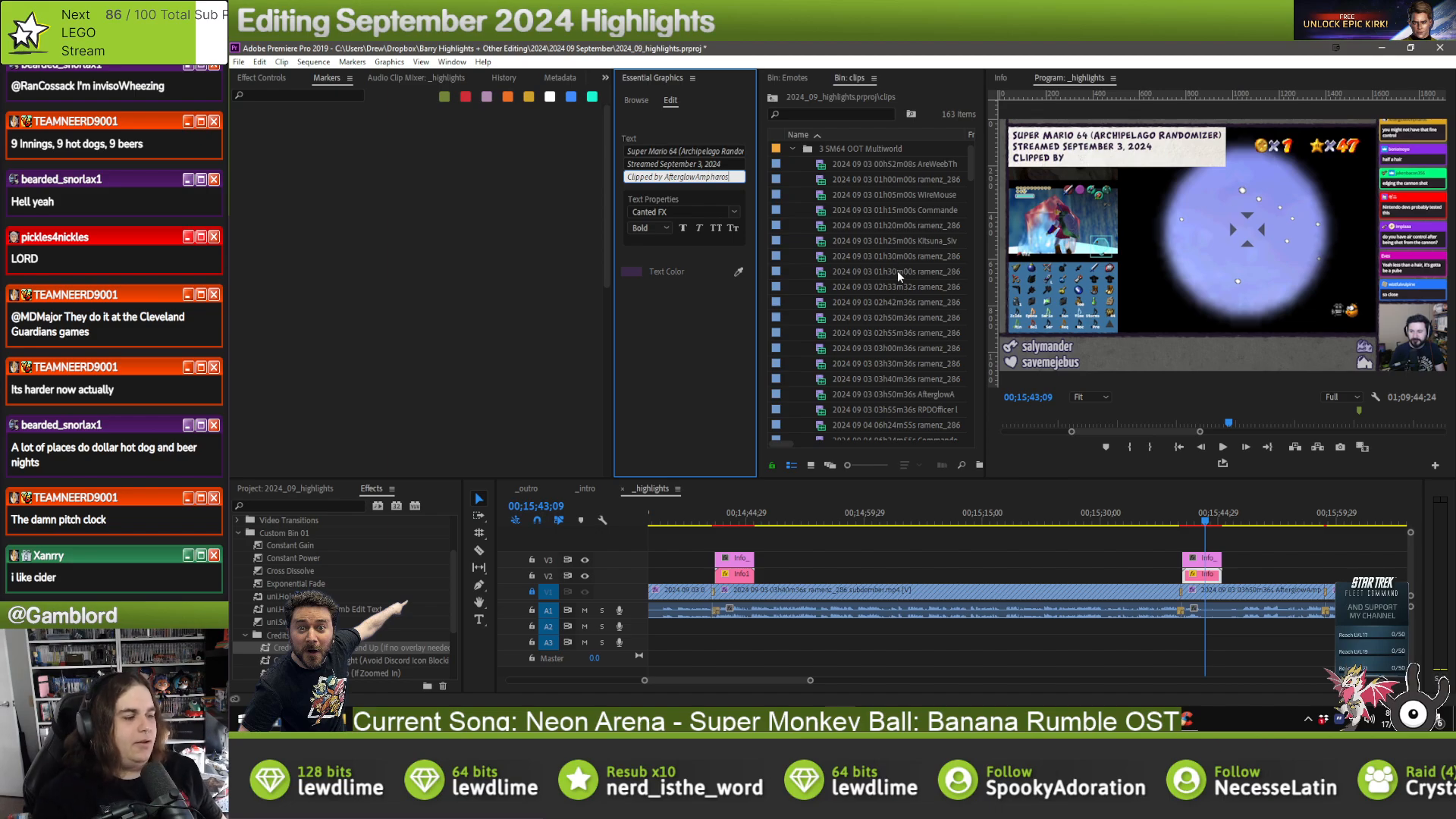
pyautogui.click(1269, 558)
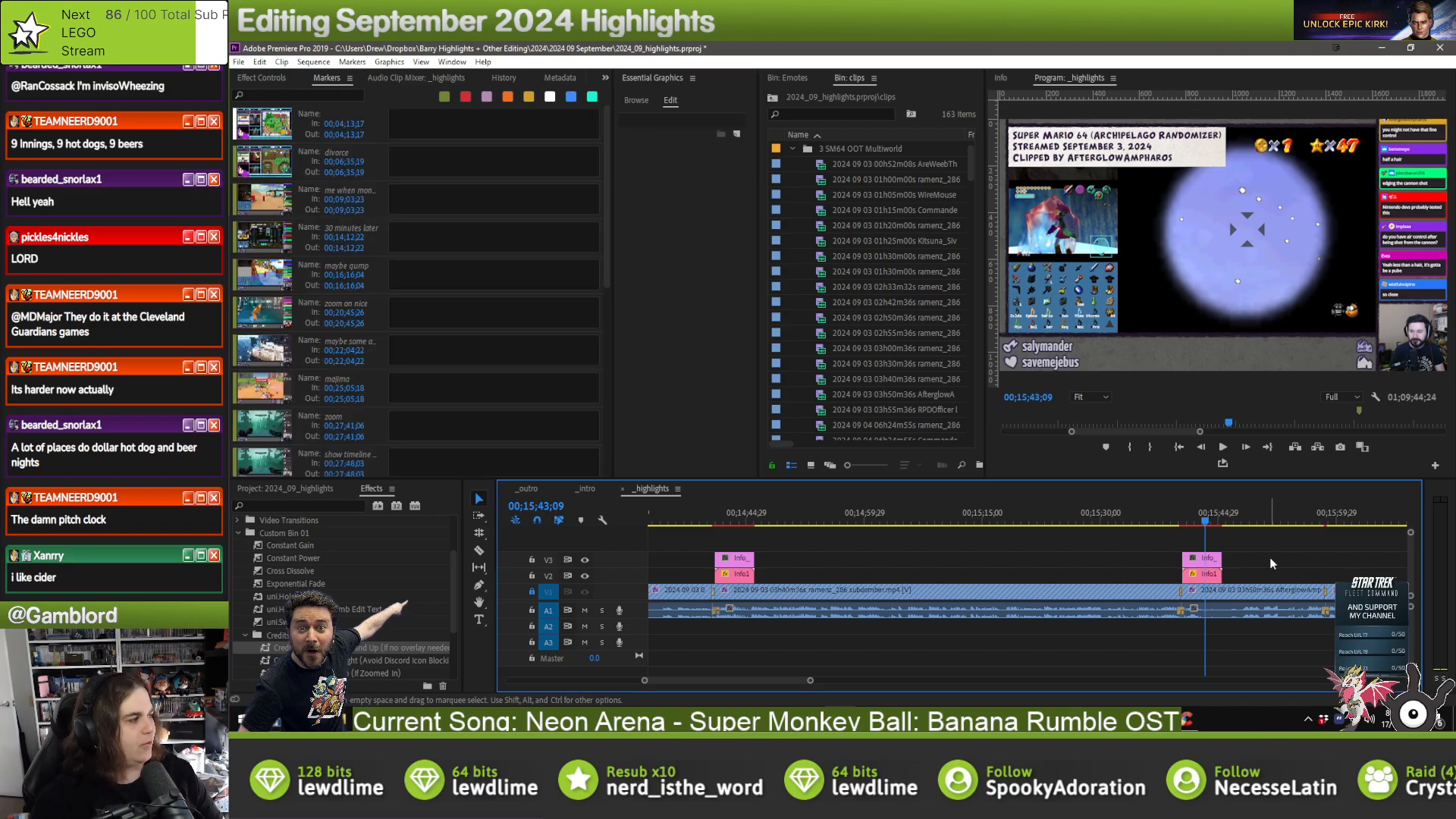
# - Paste the Info1 and Info_Overlay.png pair at the start of the "long gump" clip and shift it slightly past the transition
pyautogui.press('Down')
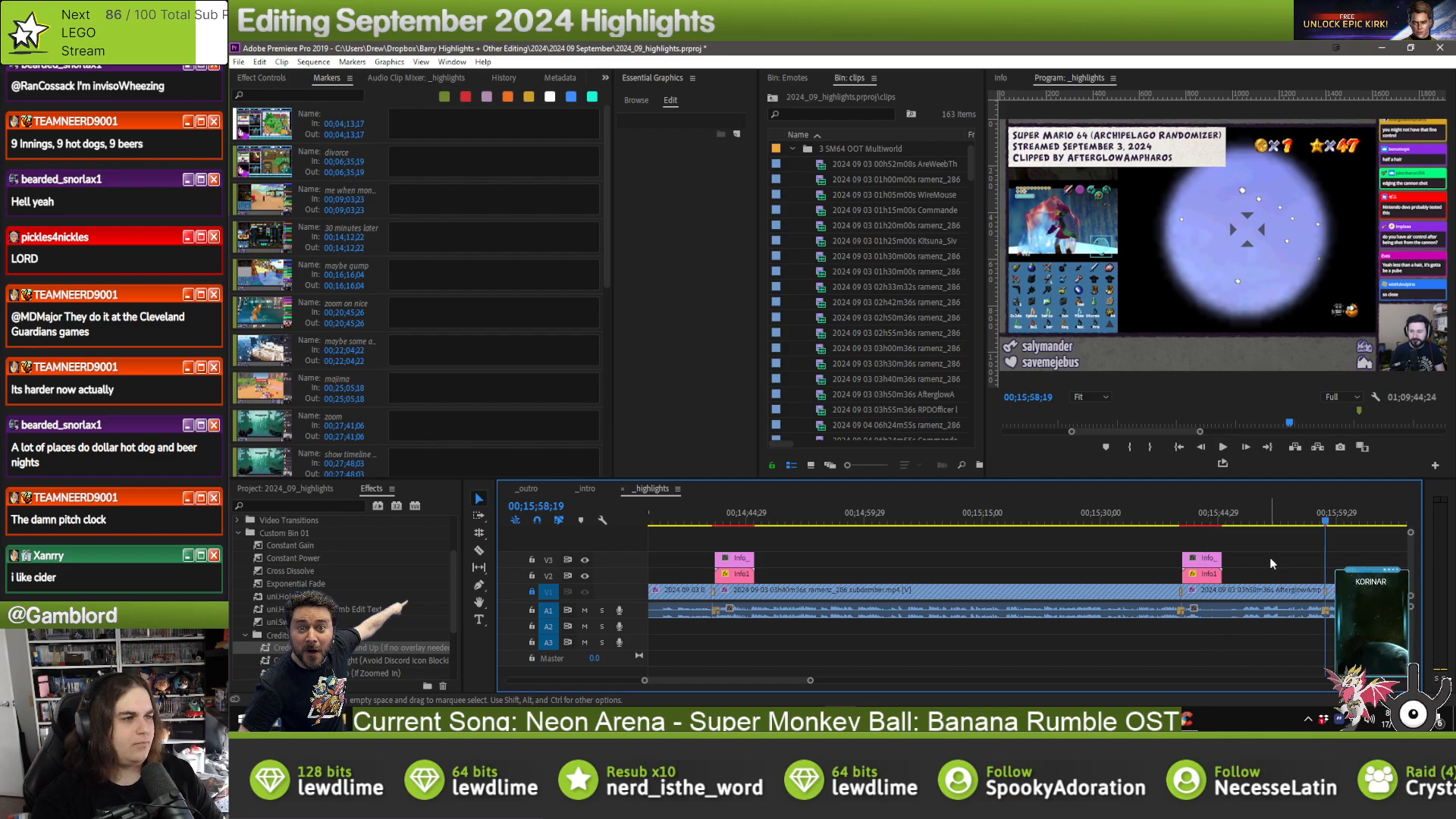
pyautogui.hotkey('ctrl', 'v')
pyautogui.scroll(-2, 1266, 551)
pyautogui.scroll(-1, 1265, 558)
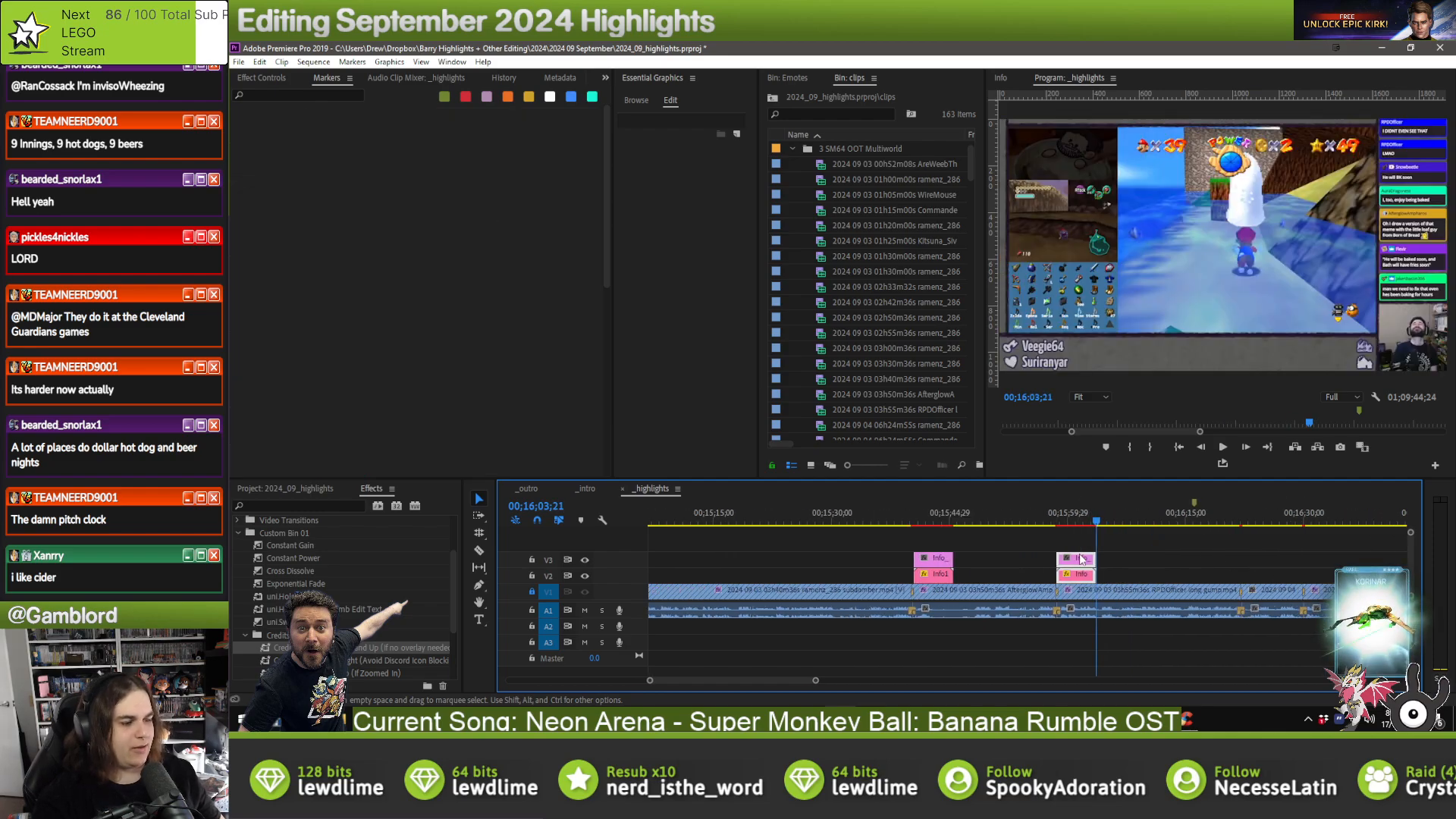
pyautogui.moveTo(1071, 577); pyautogui.dragTo(1073, 577)
pyautogui.click(1042, 576)
pyautogui.click(1043, 576)
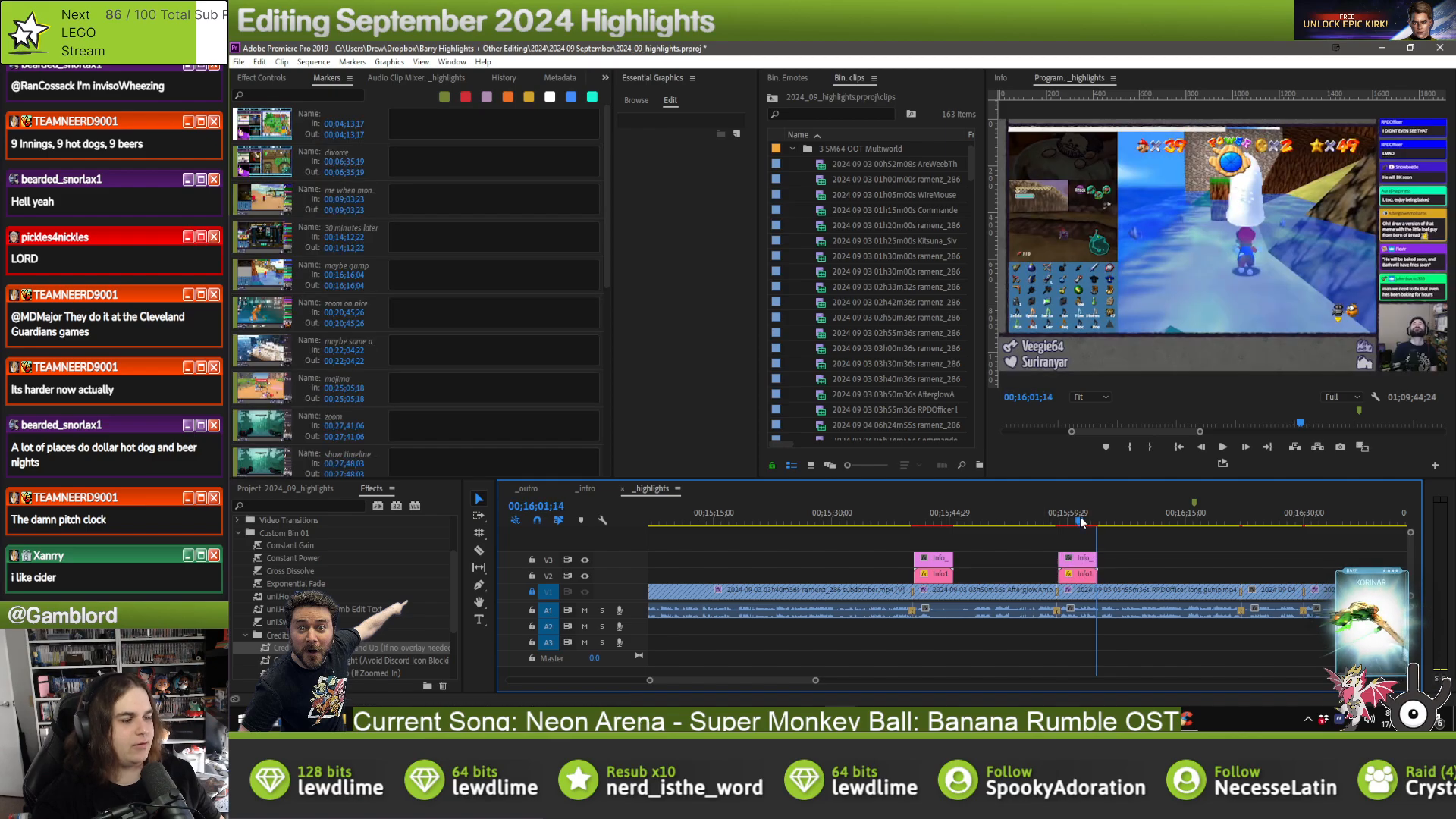
# - View the "long gump" clip's overlay over the footage and add the clipper's username after "Clipped by" in its Info1 graphic
pyautogui.click(1079, 519)
pyautogui.click(1075, 576)
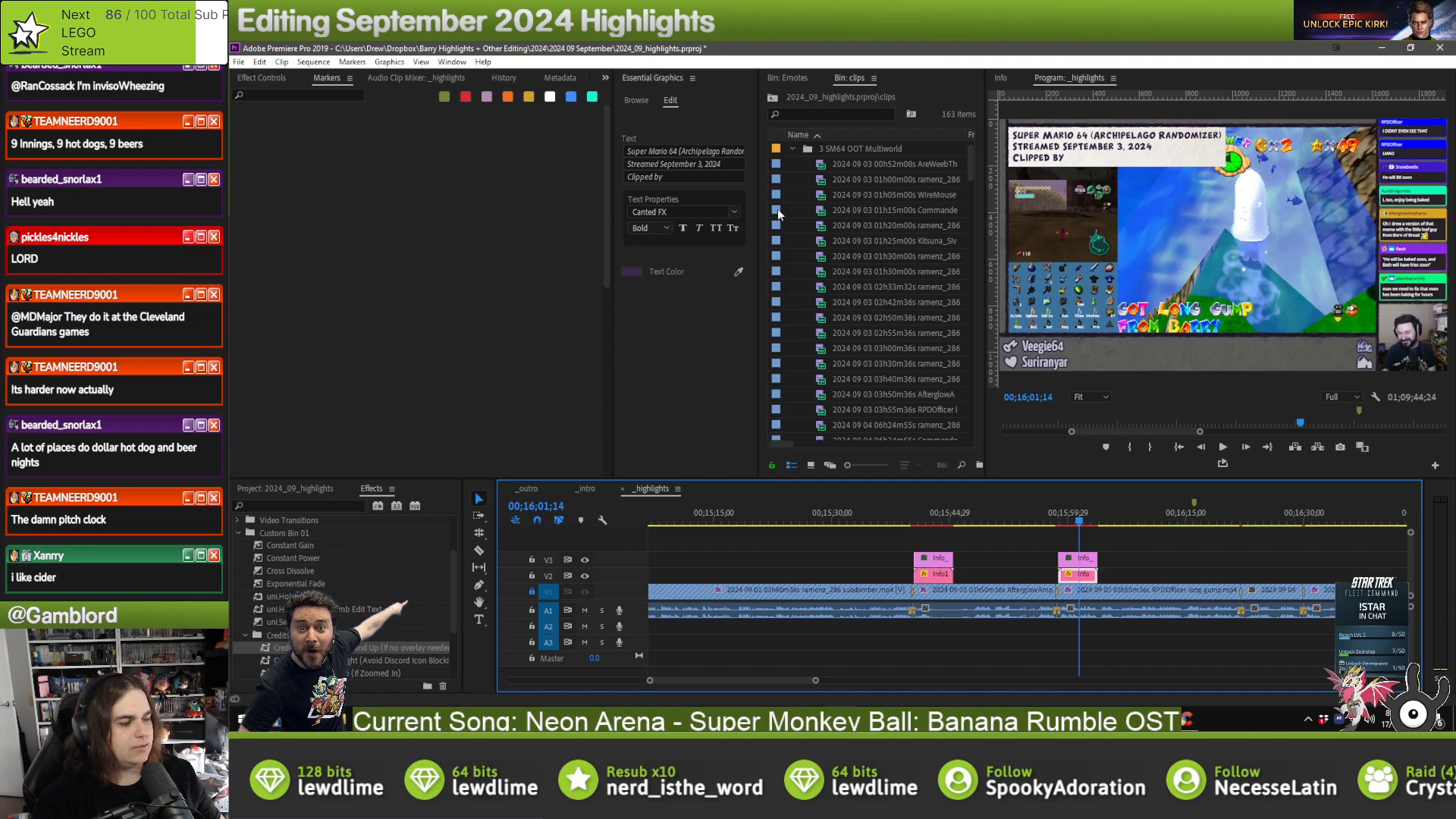
pyautogui.click(719, 176)
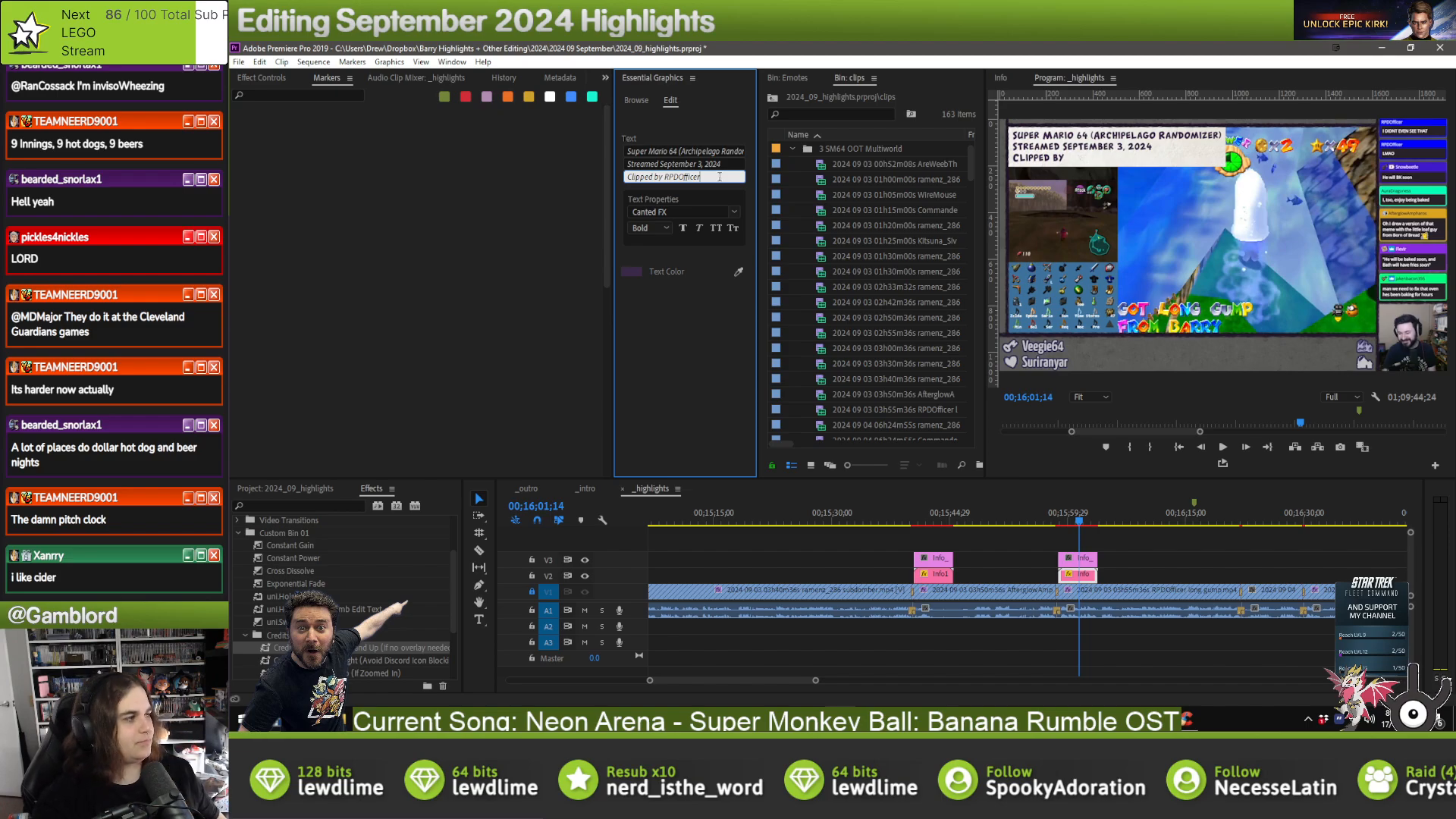
# - Paste the uncredited Info1 and Info_Overlay.png pair at the start of the "betrayed by gump" clip and shift it slightly later, past the transition
pyautogui.click(1180, 554)
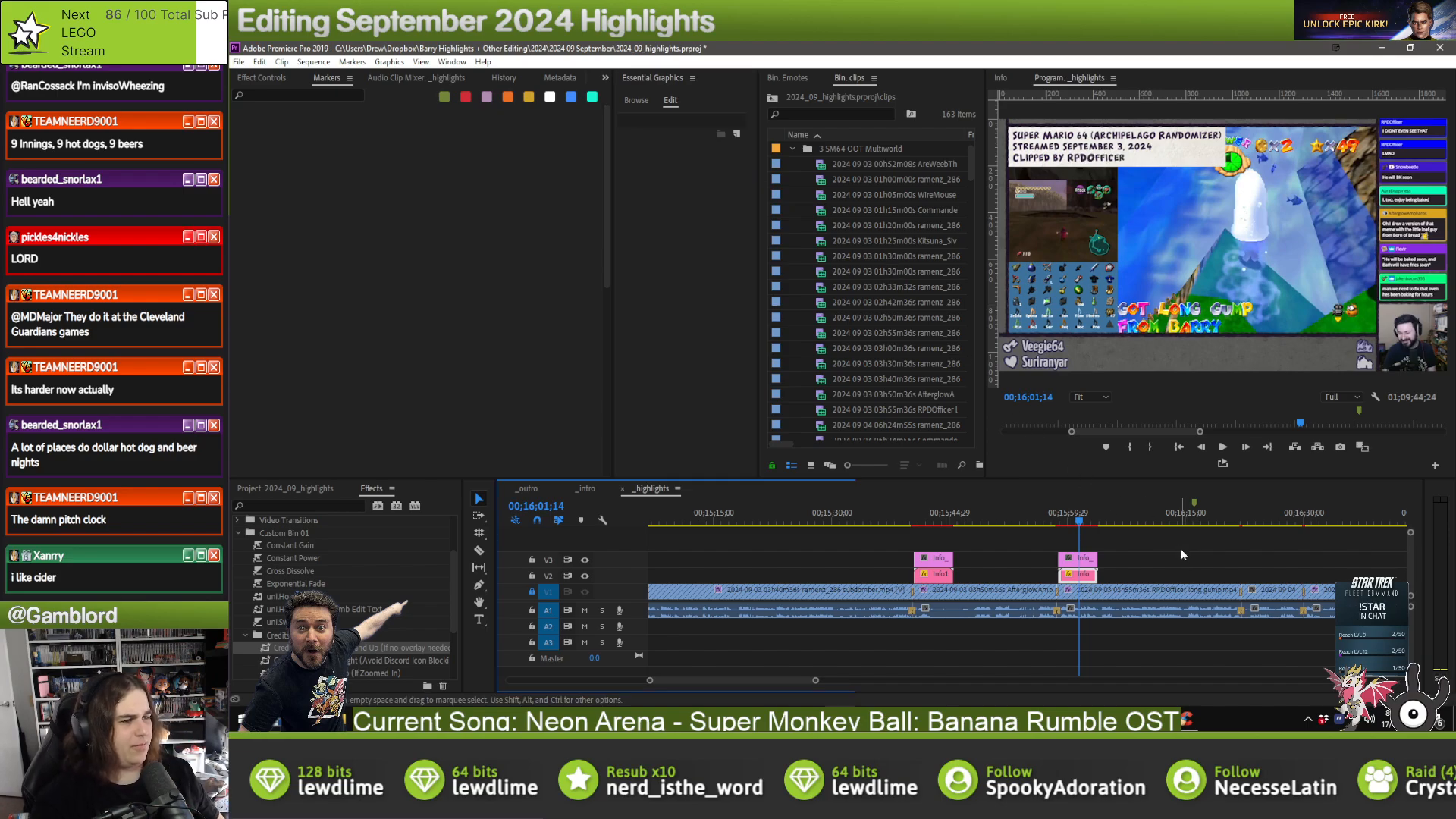
pyautogui.press('Down')
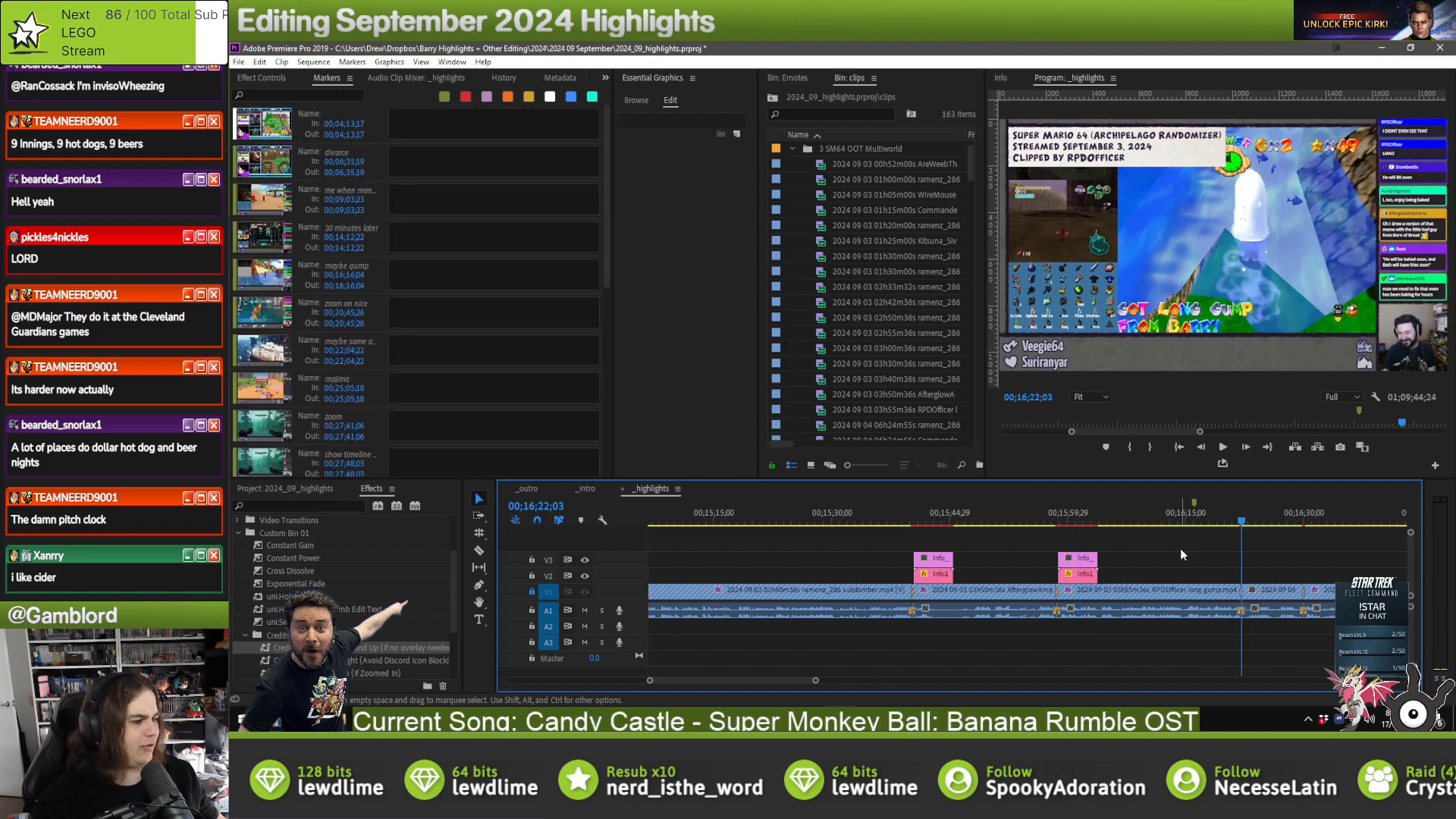
pyautogui.hotkey('ctrl', 'v')
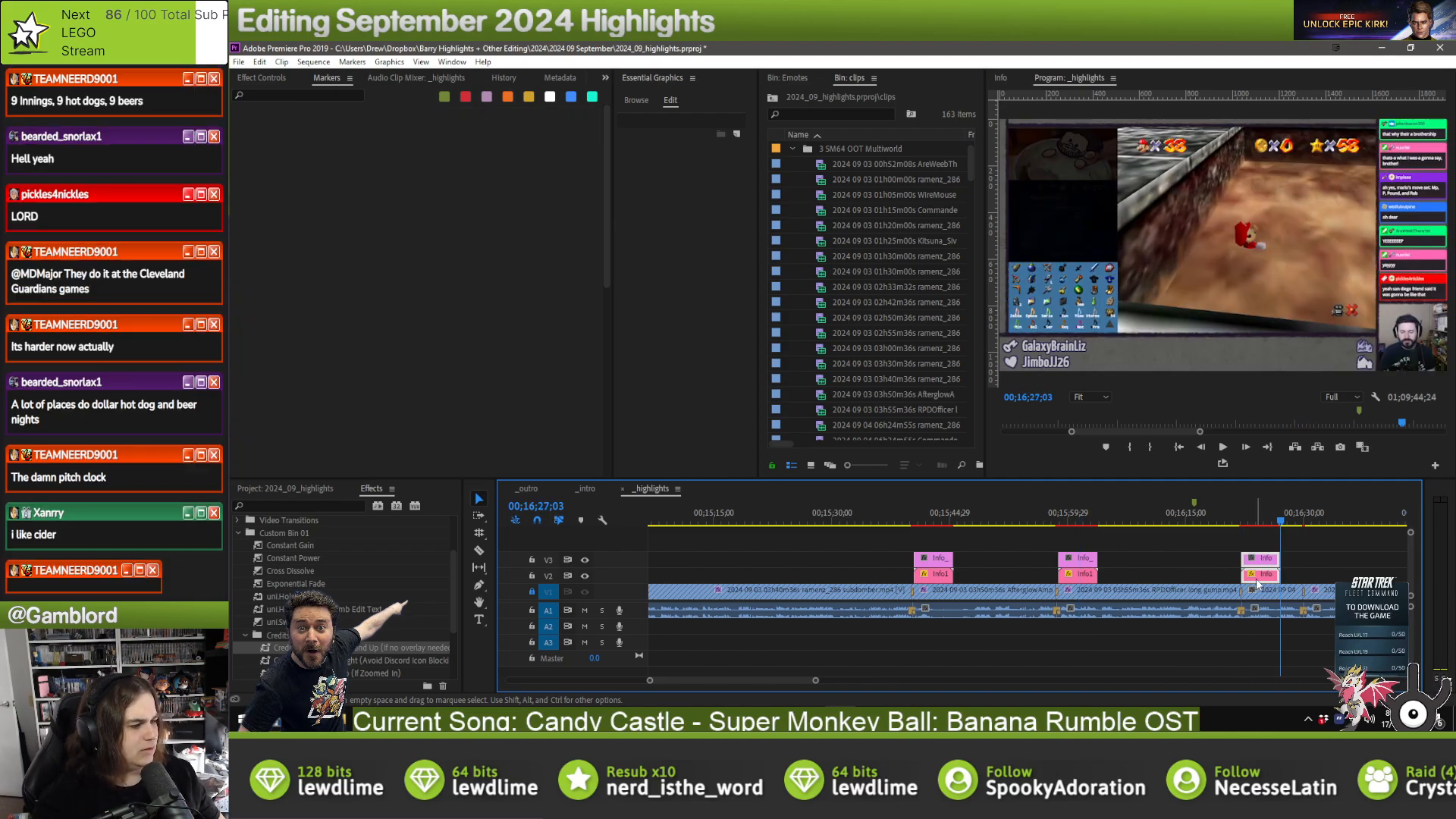
pyautogui.moveTo(1255, 582); pyautogui.dragTo(1257, 581)
pyautogui.press('=')
pyautogui.press('=')
pyautogui.press('=')
pyautogui.press('=')
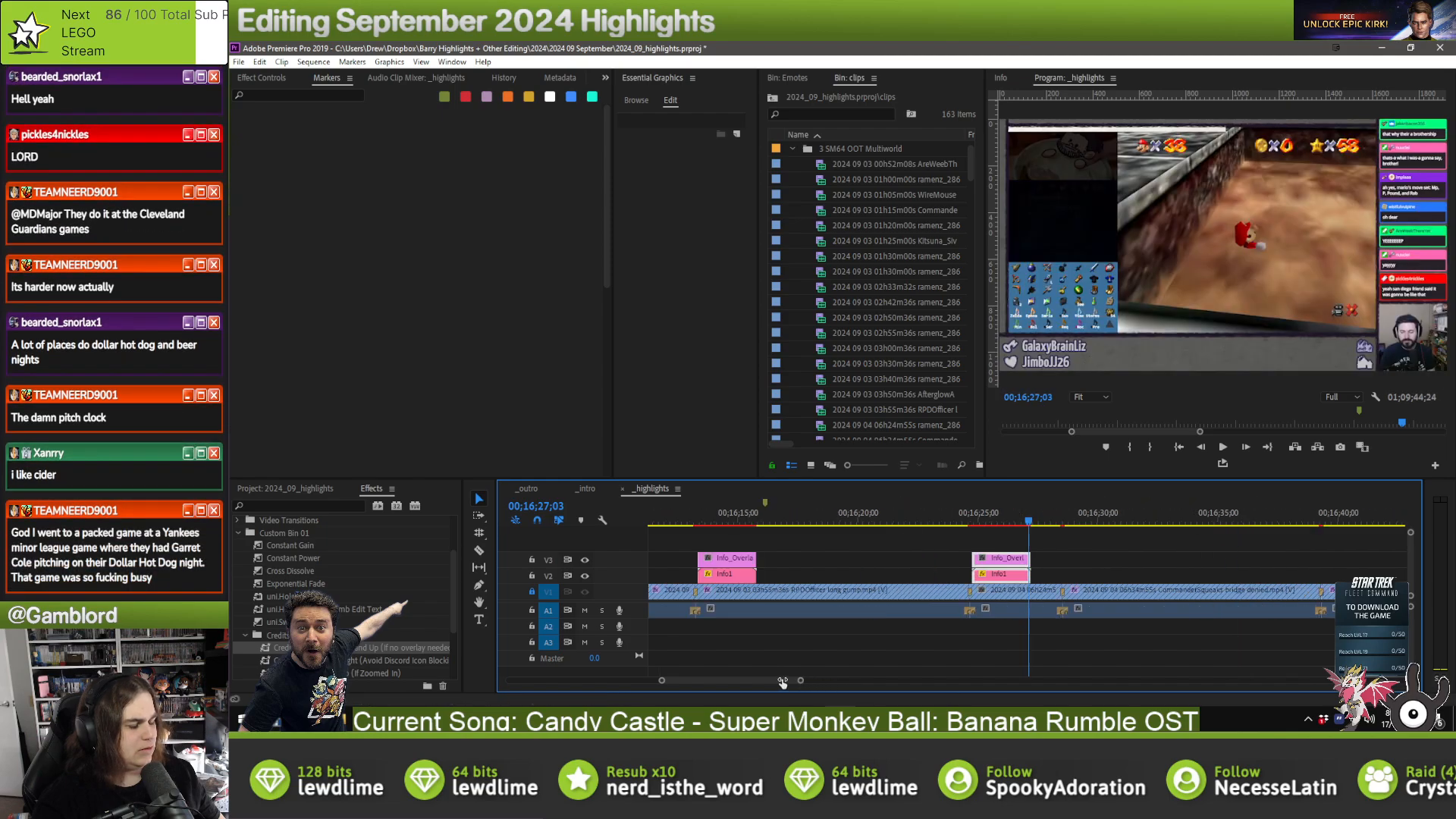
pyautogui.click(951, 628)
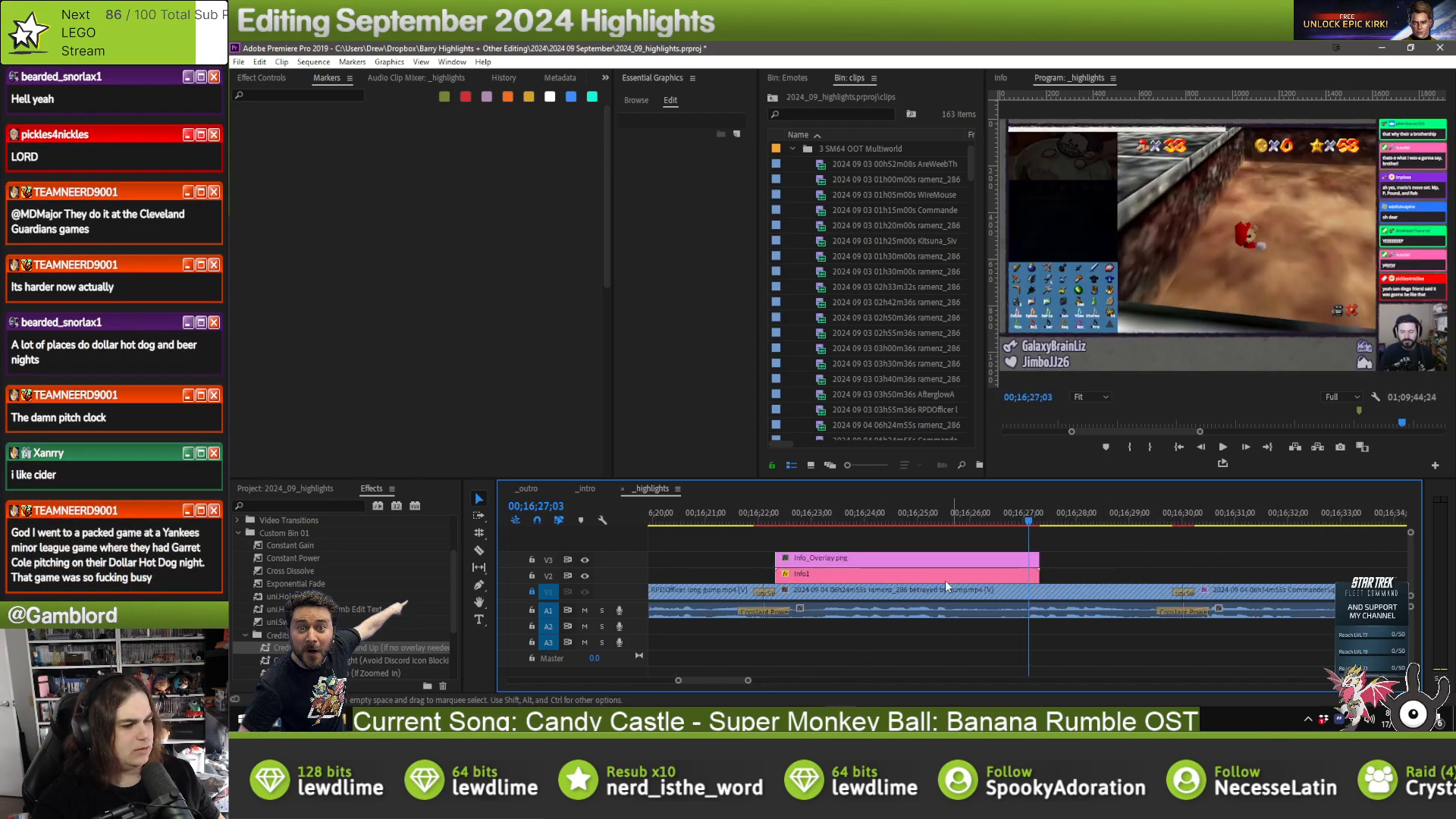
# - View the "betrayed by gump" clip's overlay over the footage and add the clipper's username after "Clipped by" in its Info1 graphic
pyautogui.click(857, 557)
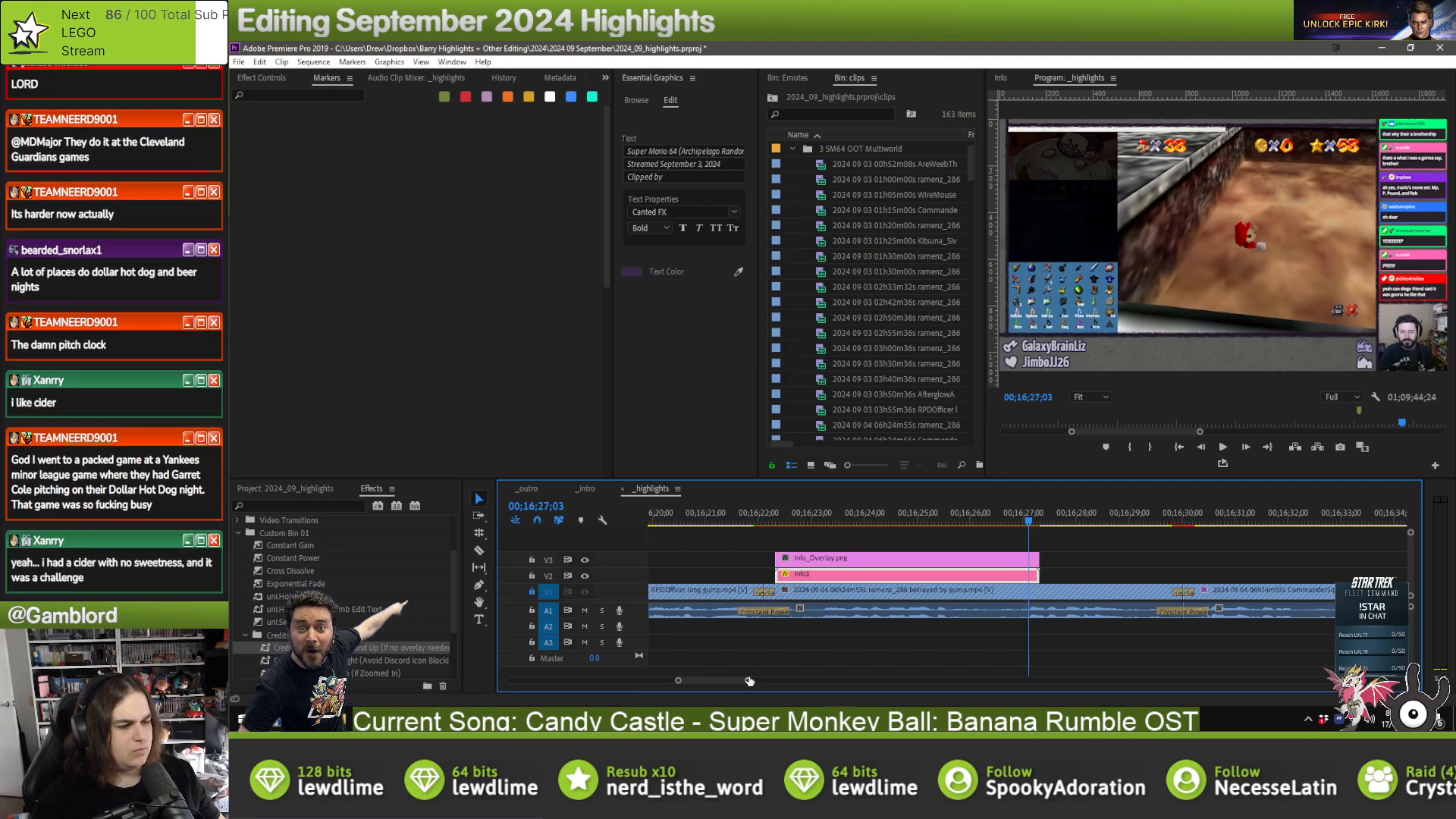
pyautogui.moveTo(749, 680); pyautogui.dragTo(803, 674)
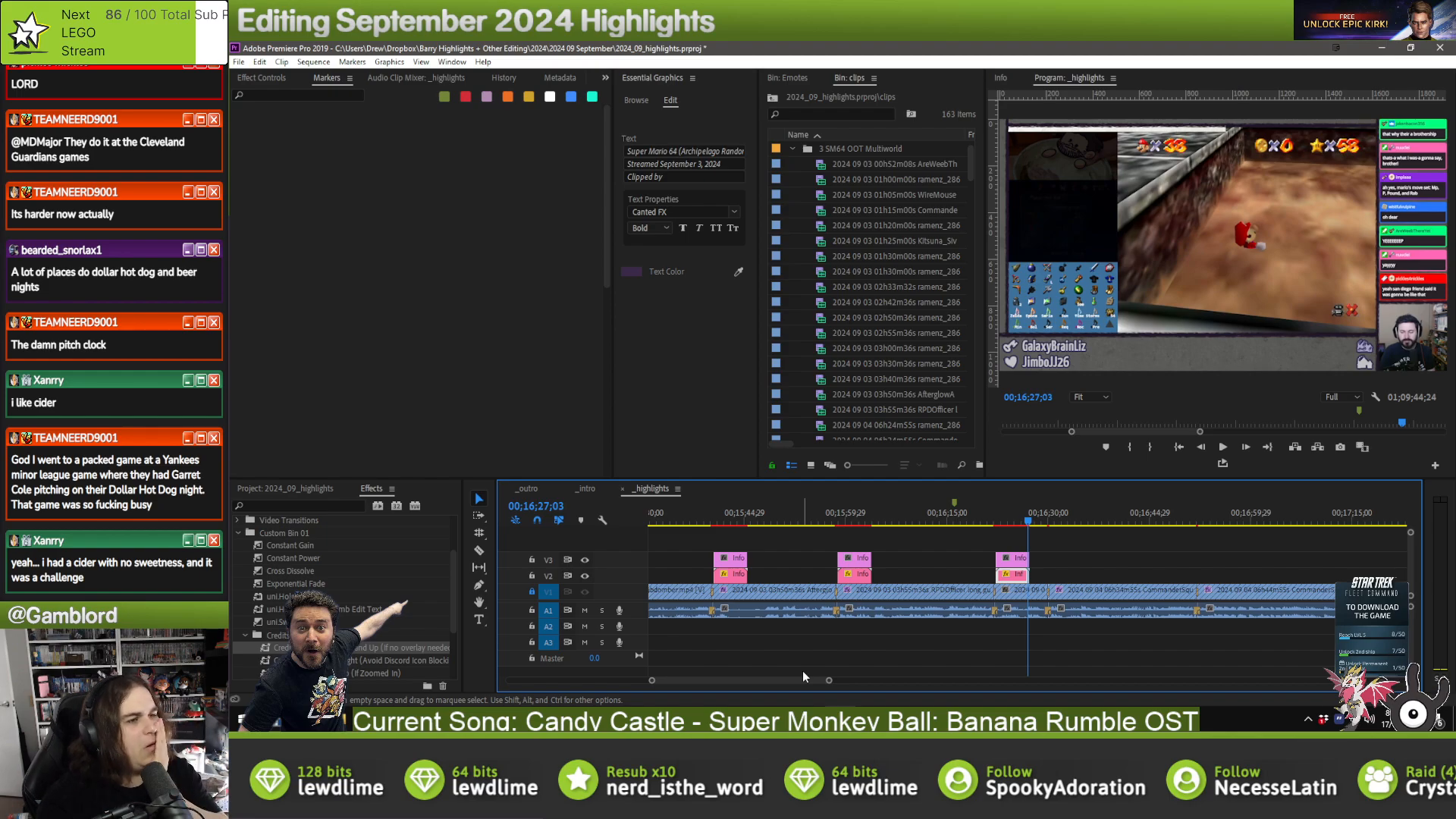
pyautogui.scroll(-1, 861, 357)
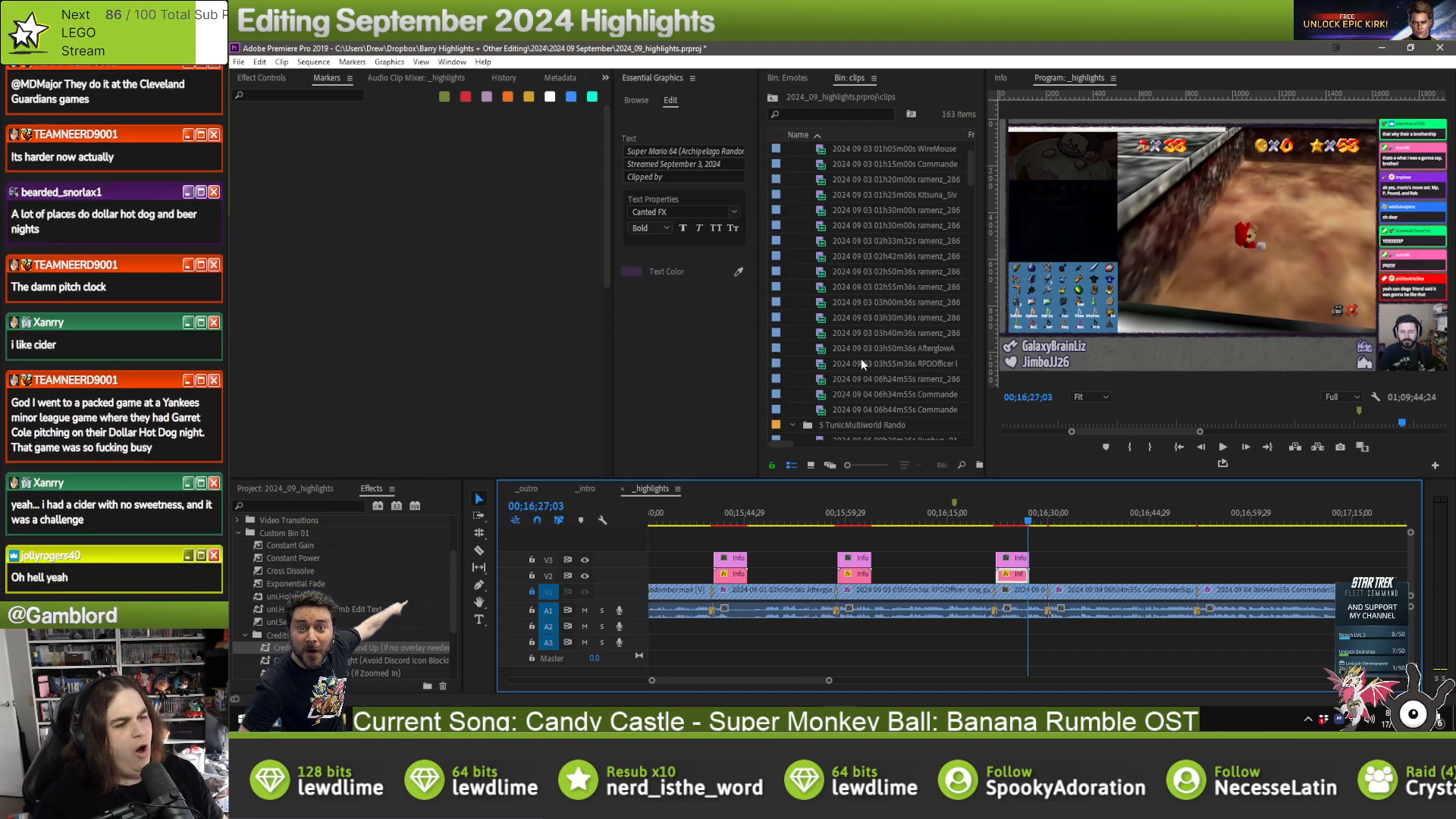
pyautogui.scroll(1, 861, 358)
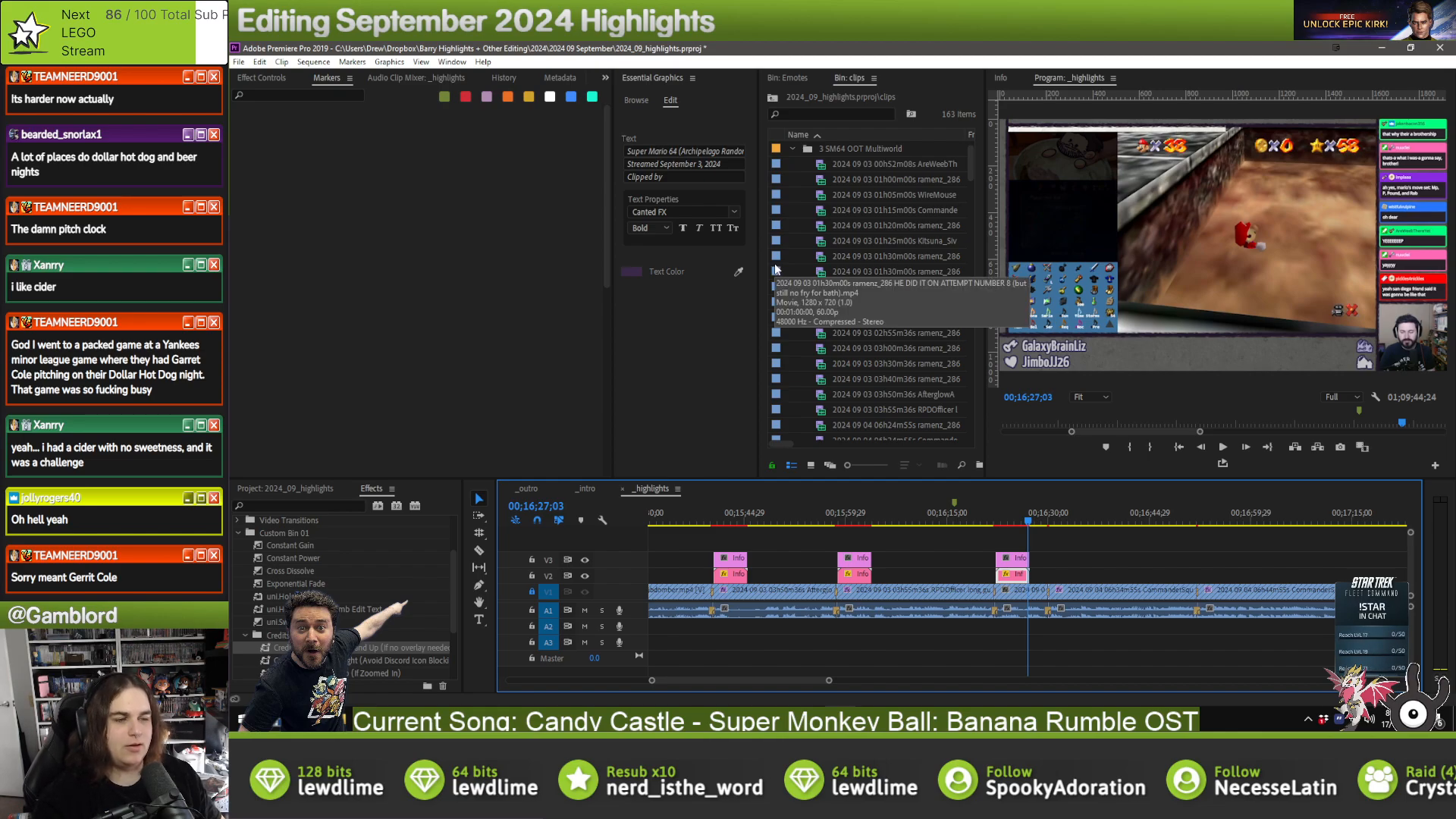
pyautogui.click(714, 177)
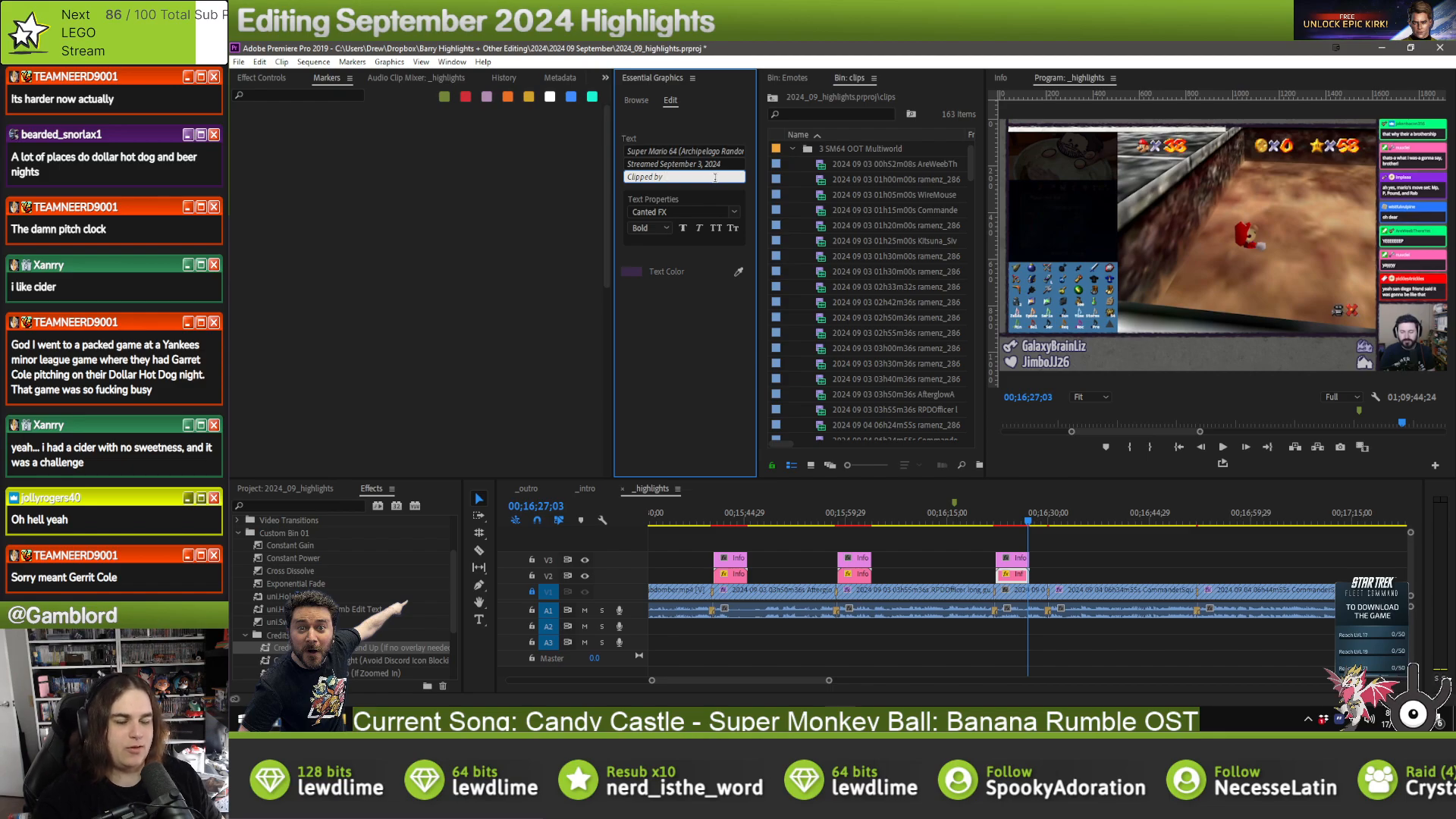
pyautogui.moveTo(1029, 518); pyautogui.dragTo(1016, 518)
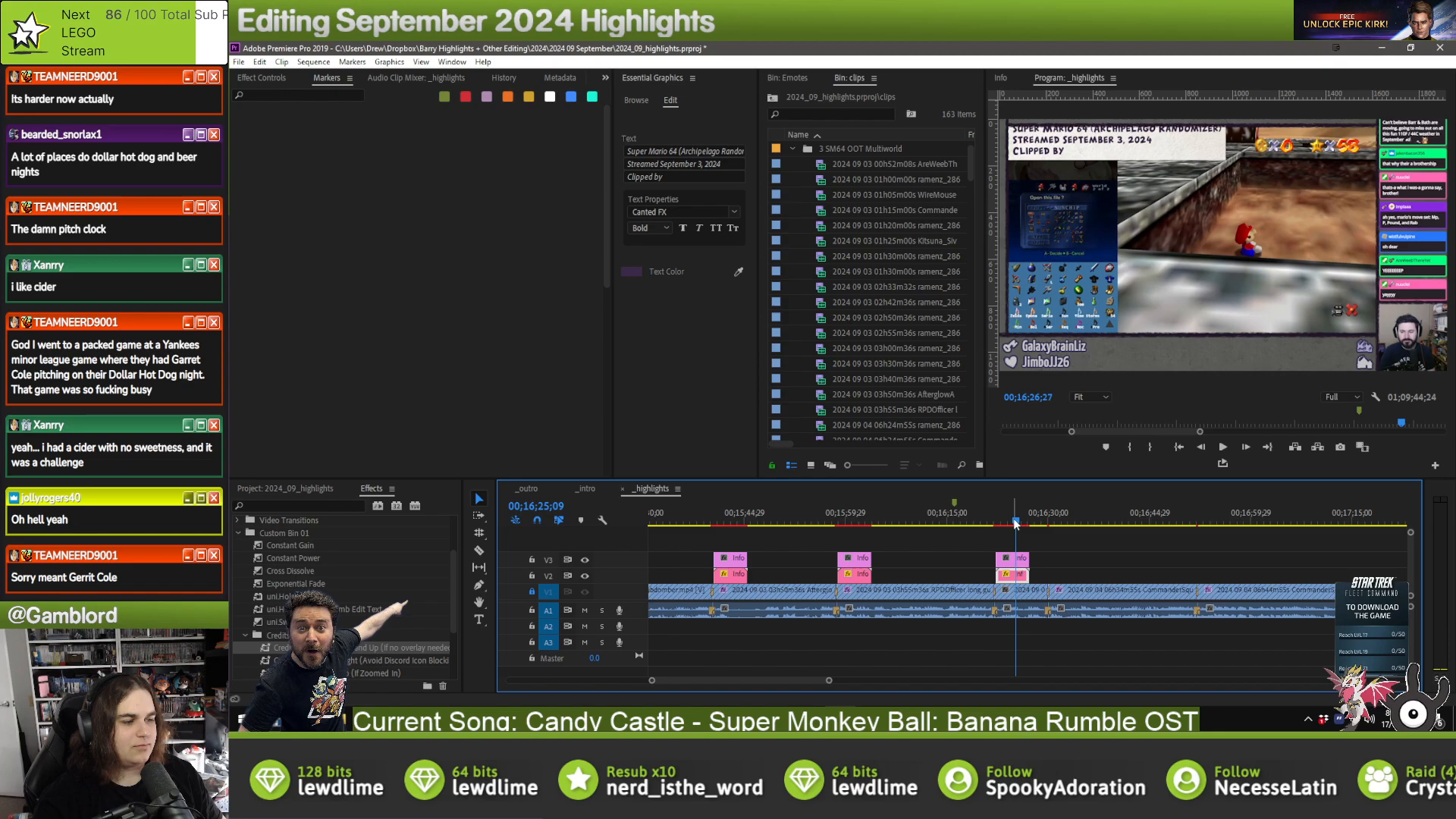
pyautogui.click(703, 176)
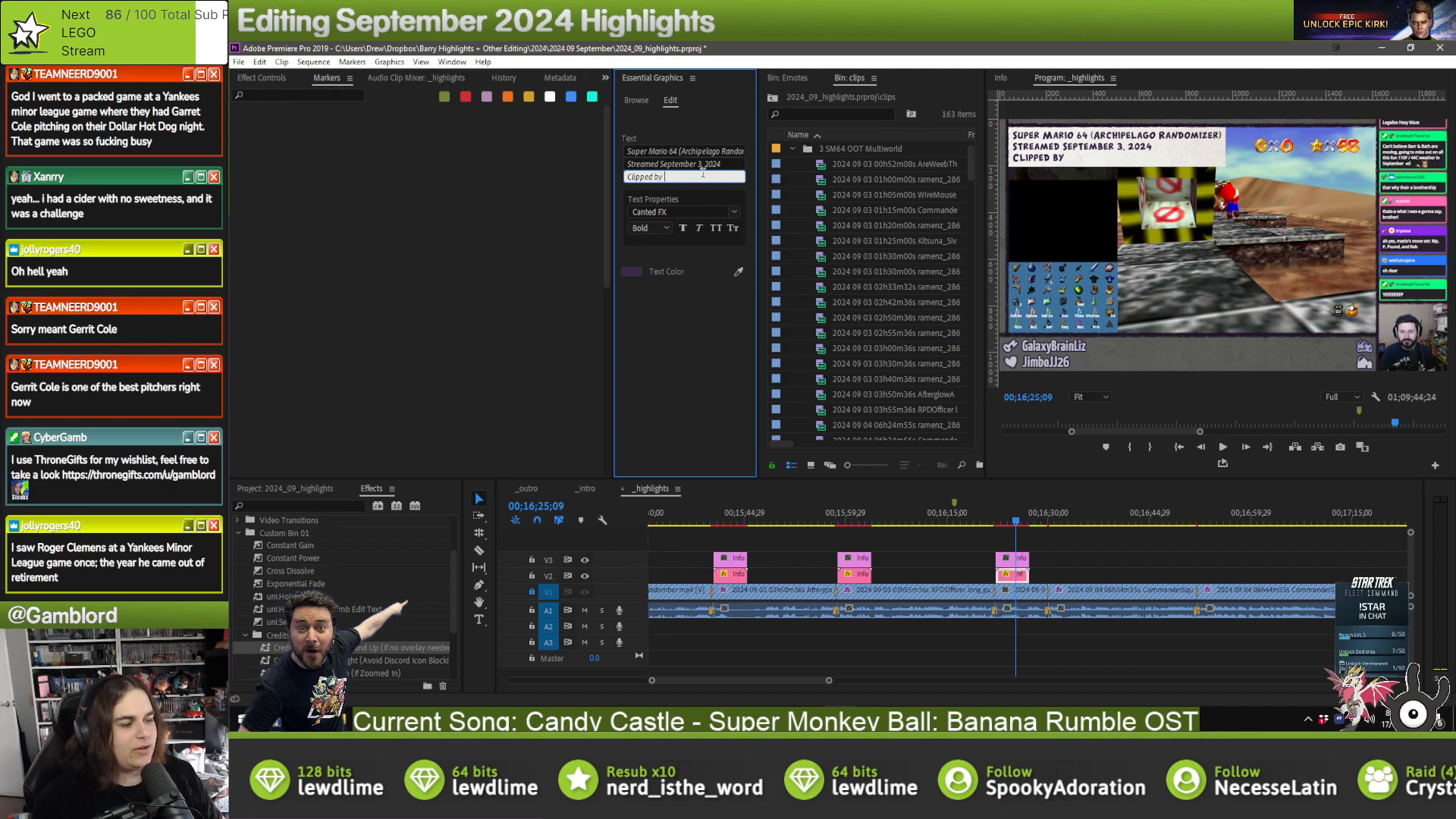
pyautogui.write('amenz')
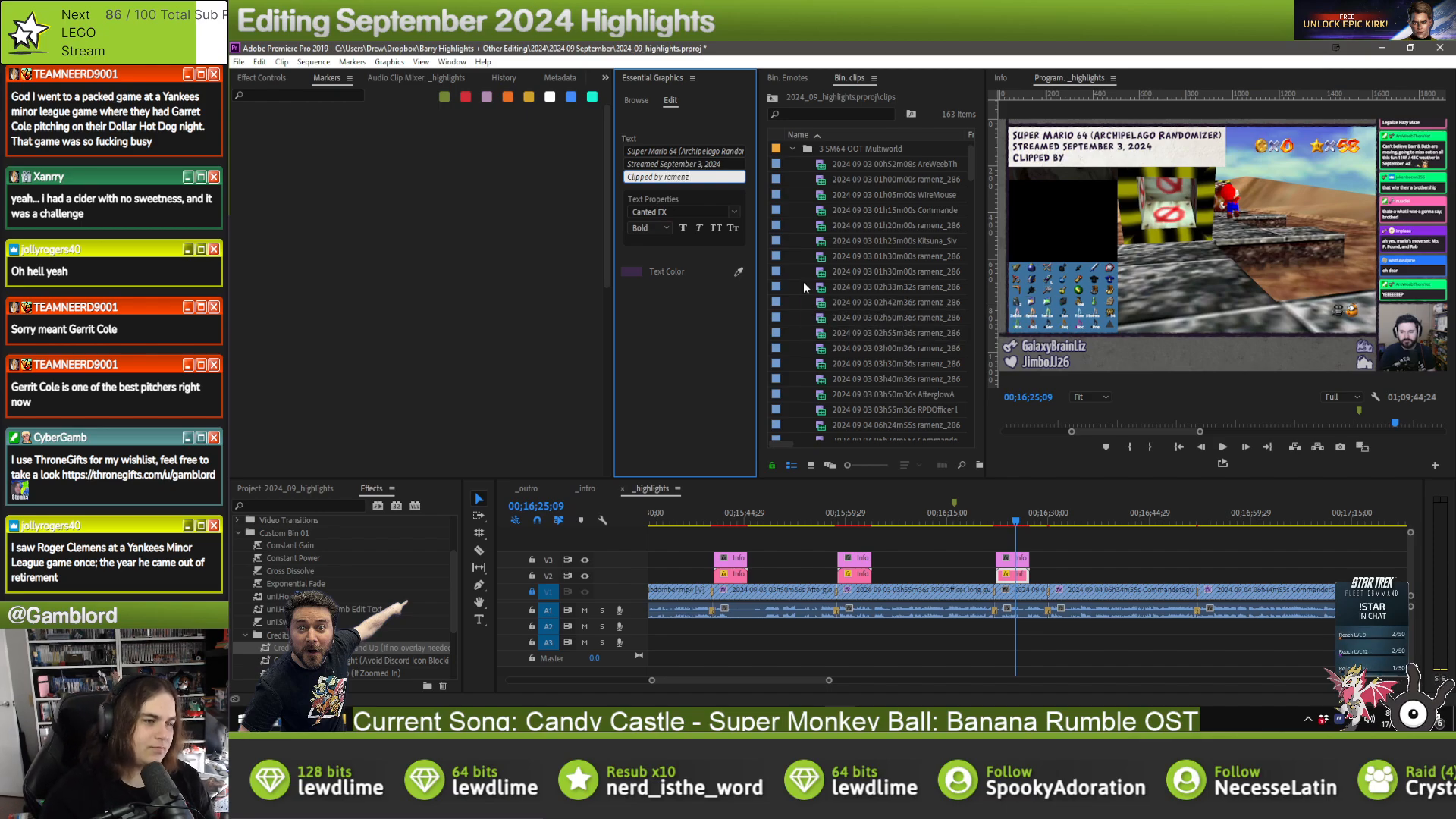
pyautogui.write('_286')
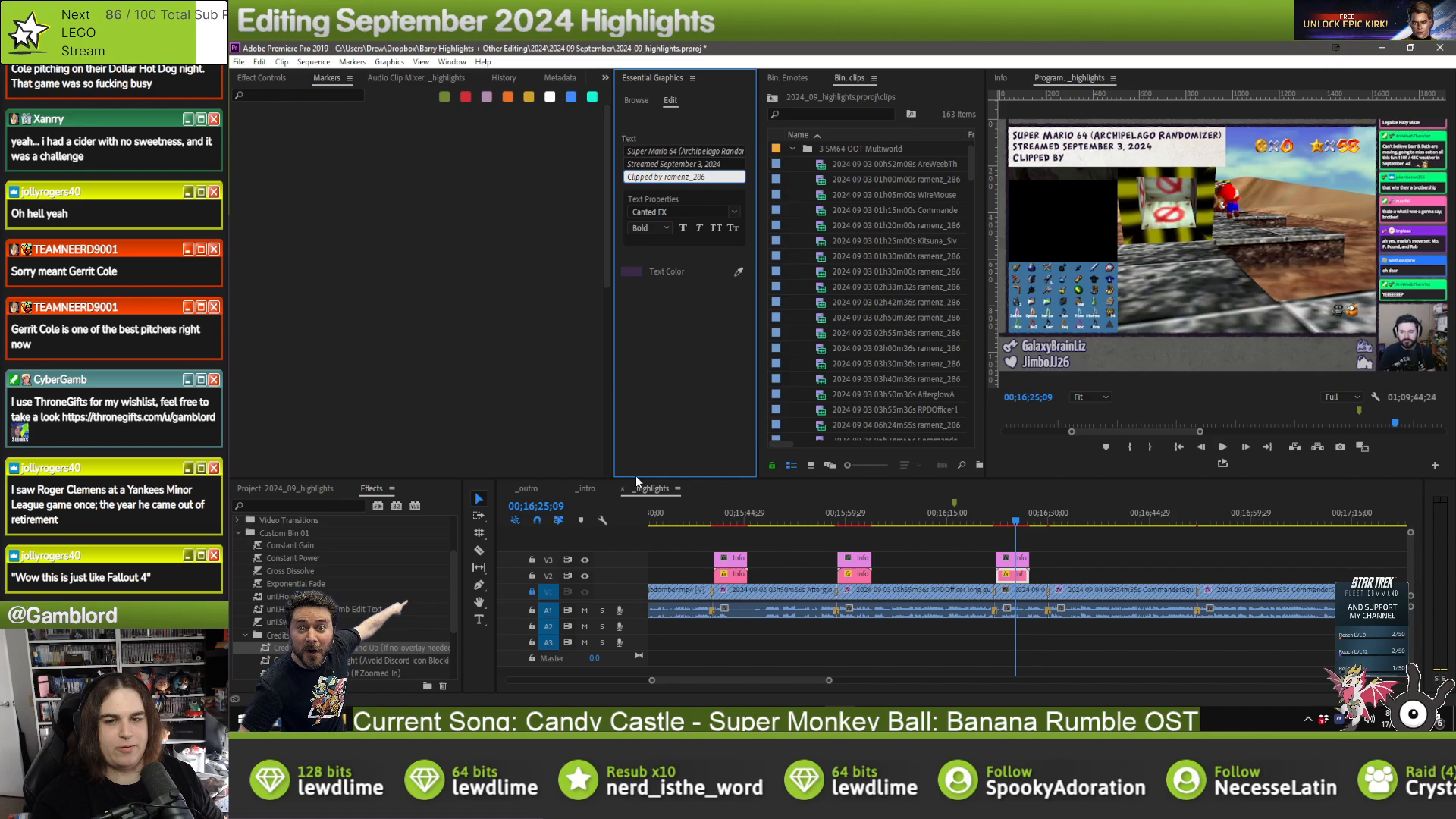
# - Paste the Info1 and Info_Overlay.png pair onto the clip following "betrayed by gump", shift it slightly earlier to the clip's start and view it
pyautogui.moveTo(650, 681); pyautogui.dragTo(659, 666)
pyautogui.click(1077, 520)
pyautogui.hotkey('ctrl', 'v')
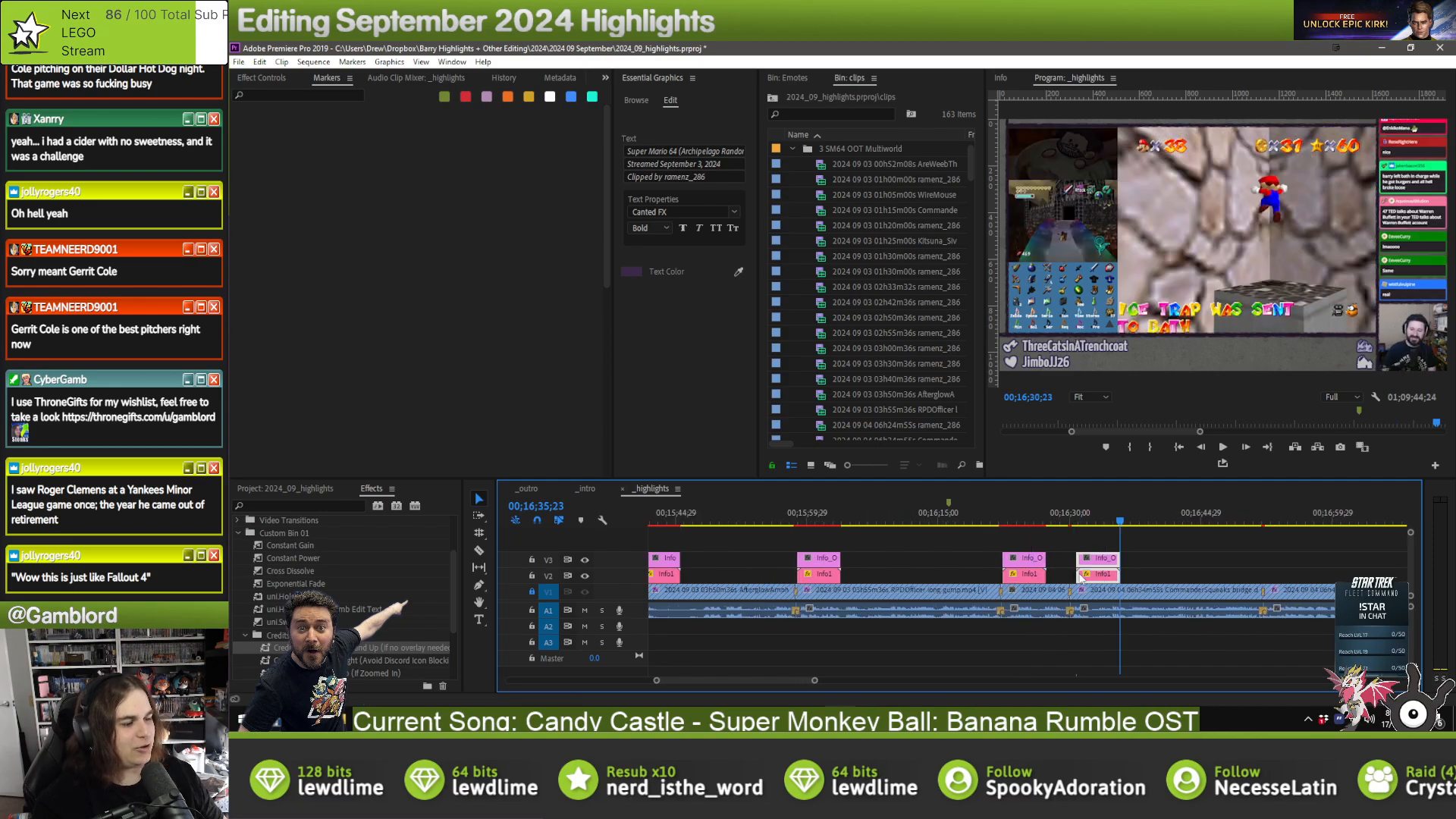
pyautogui.moveTo(1087, 580); pyautogui.dragTo(1082, 580)
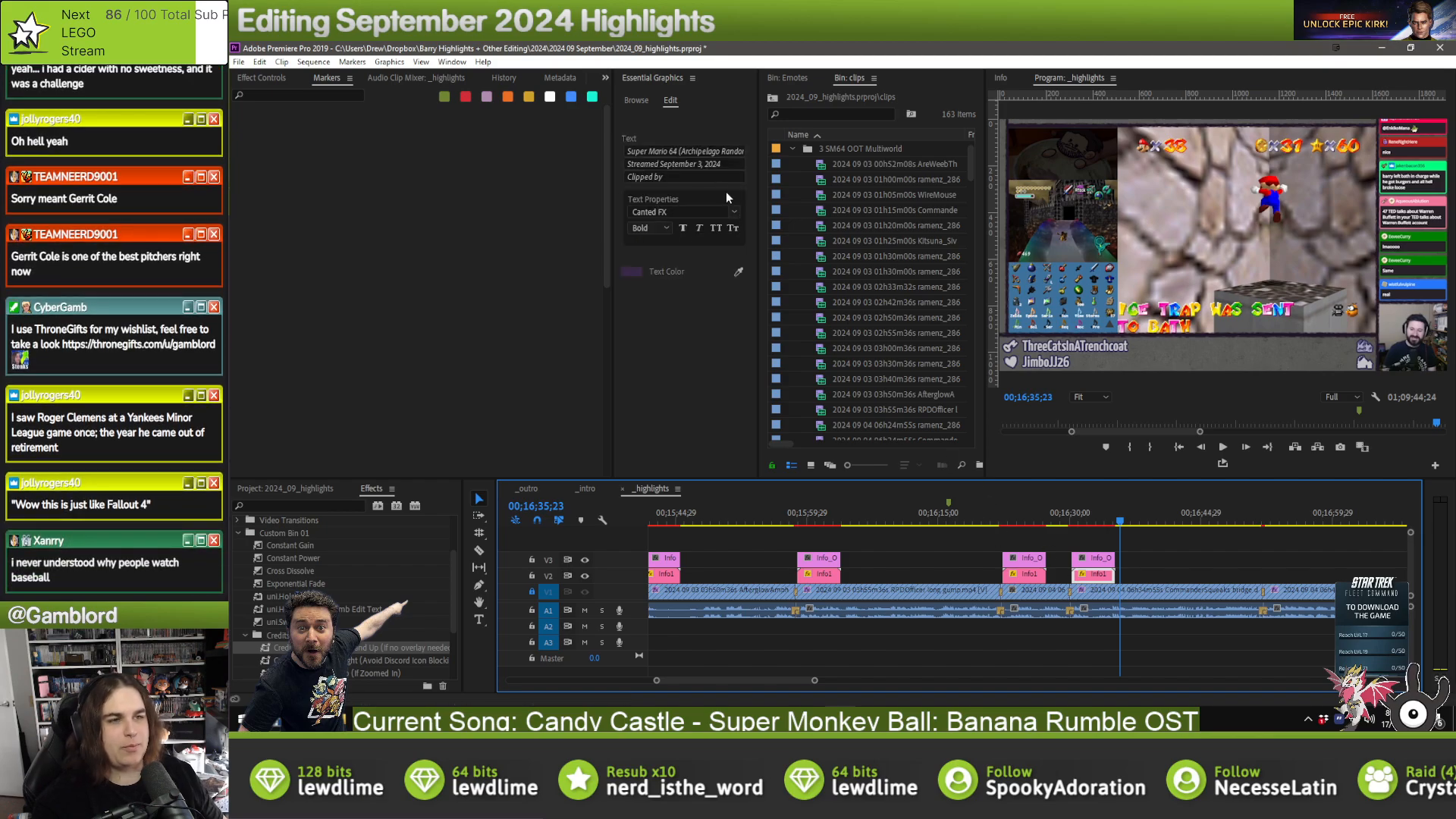
pyautogui.click(1107, 515)
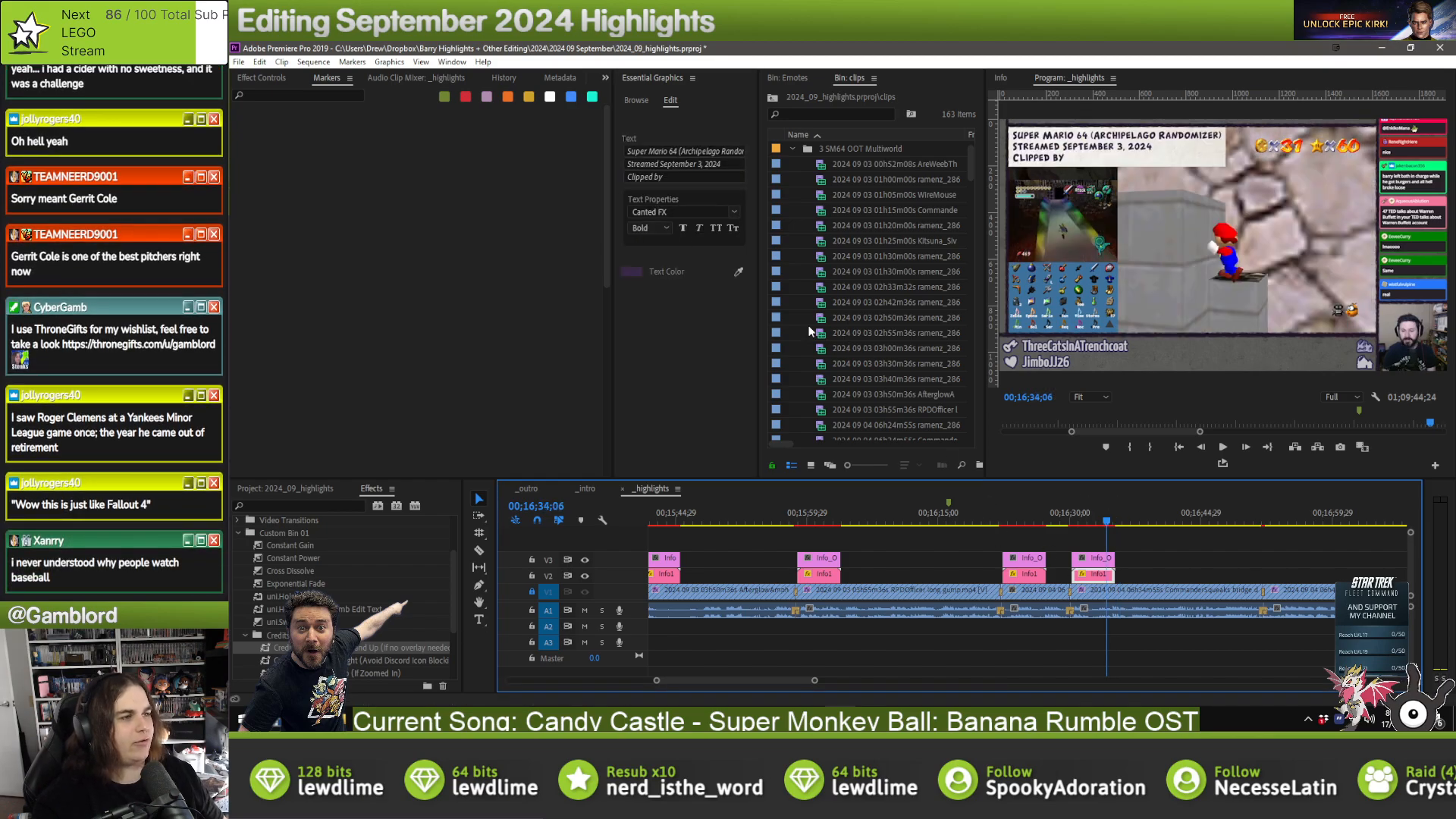
# - Add the clipper's username after "Clipped by" in the Info1 graphic of the clip following "betrayed by gump"
pyautogui.click(697, 178)
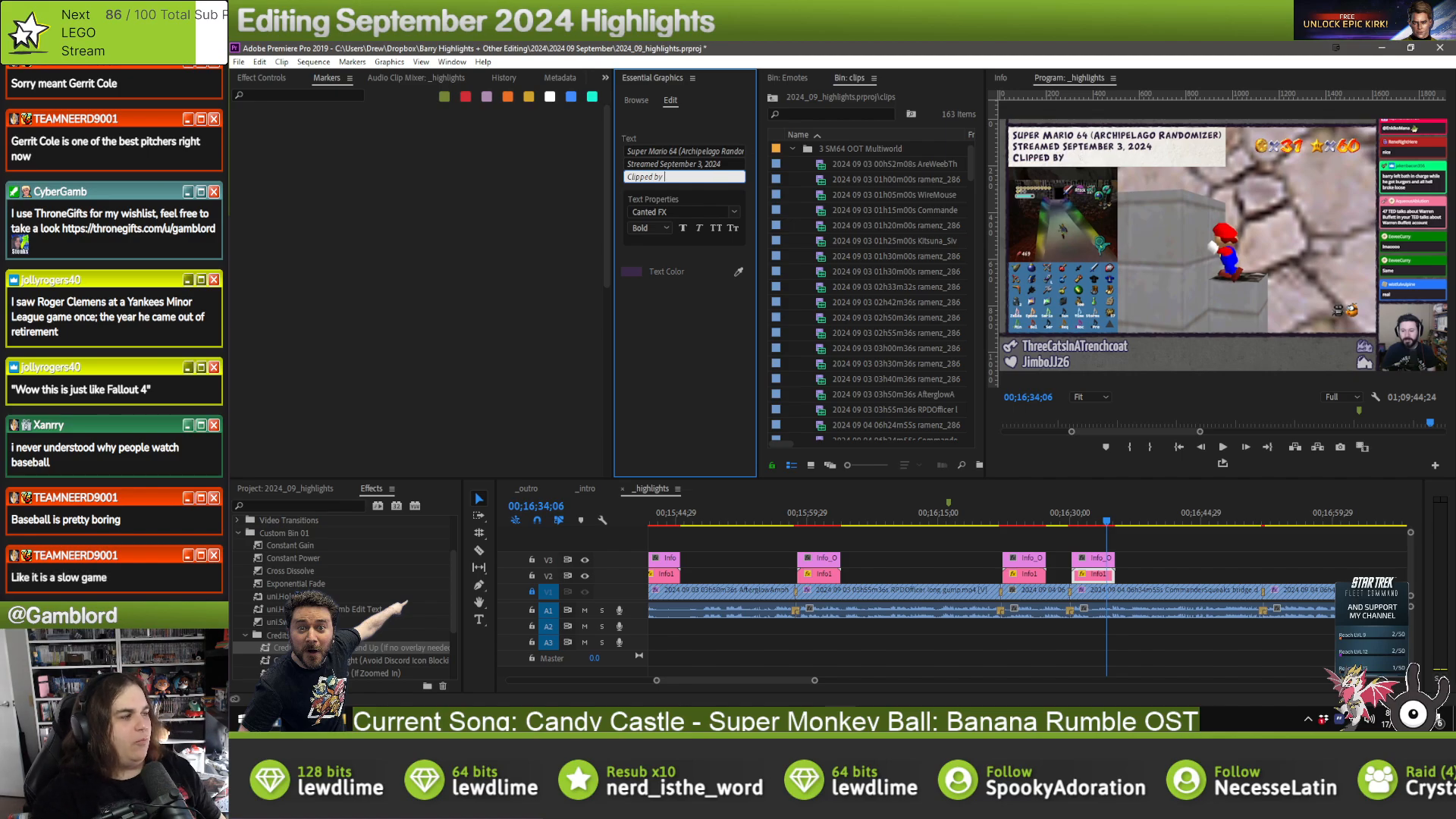
pyautogui.hotkey('alt', 'Tab')
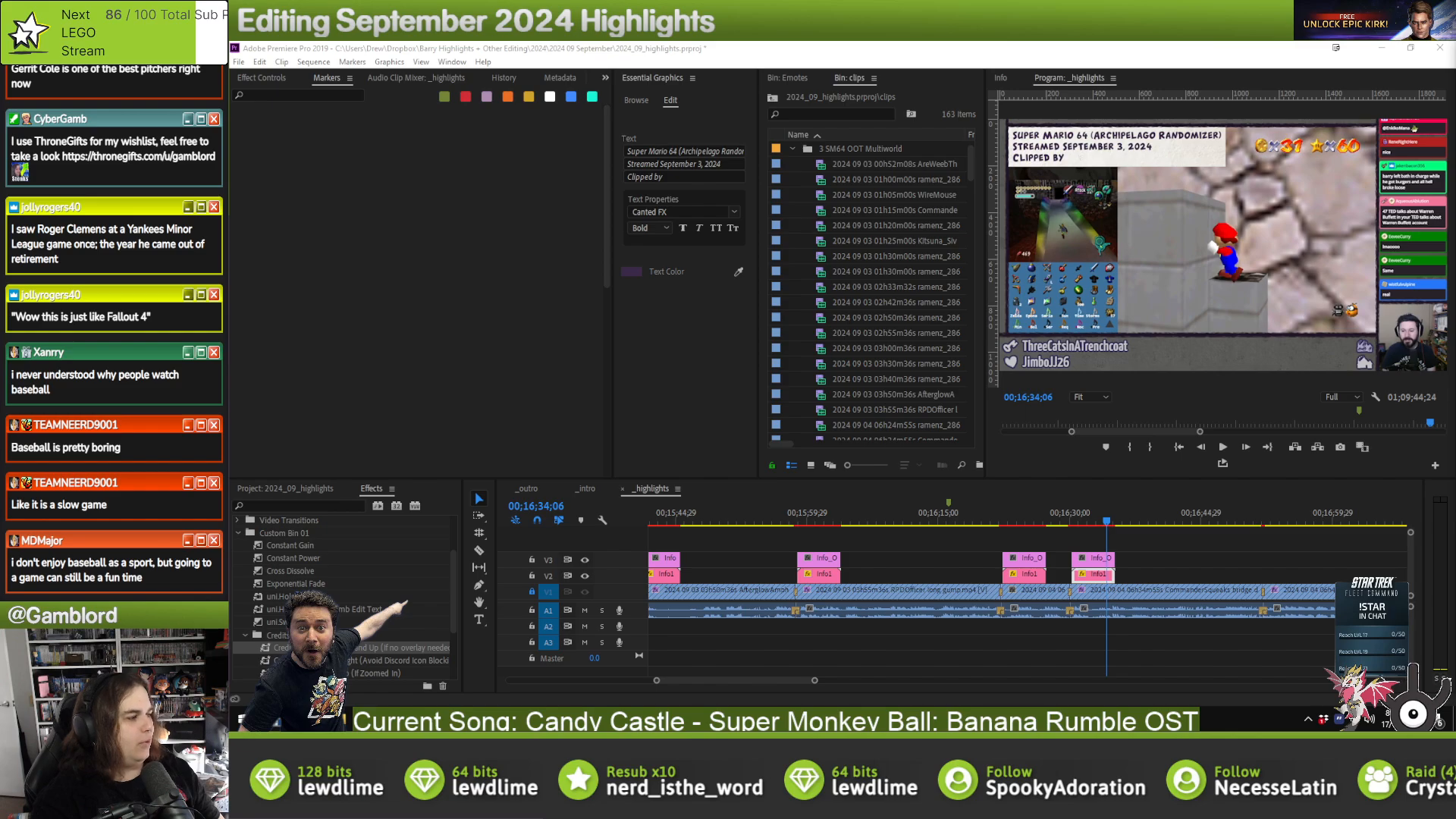
pyautogui.click(695, 175)
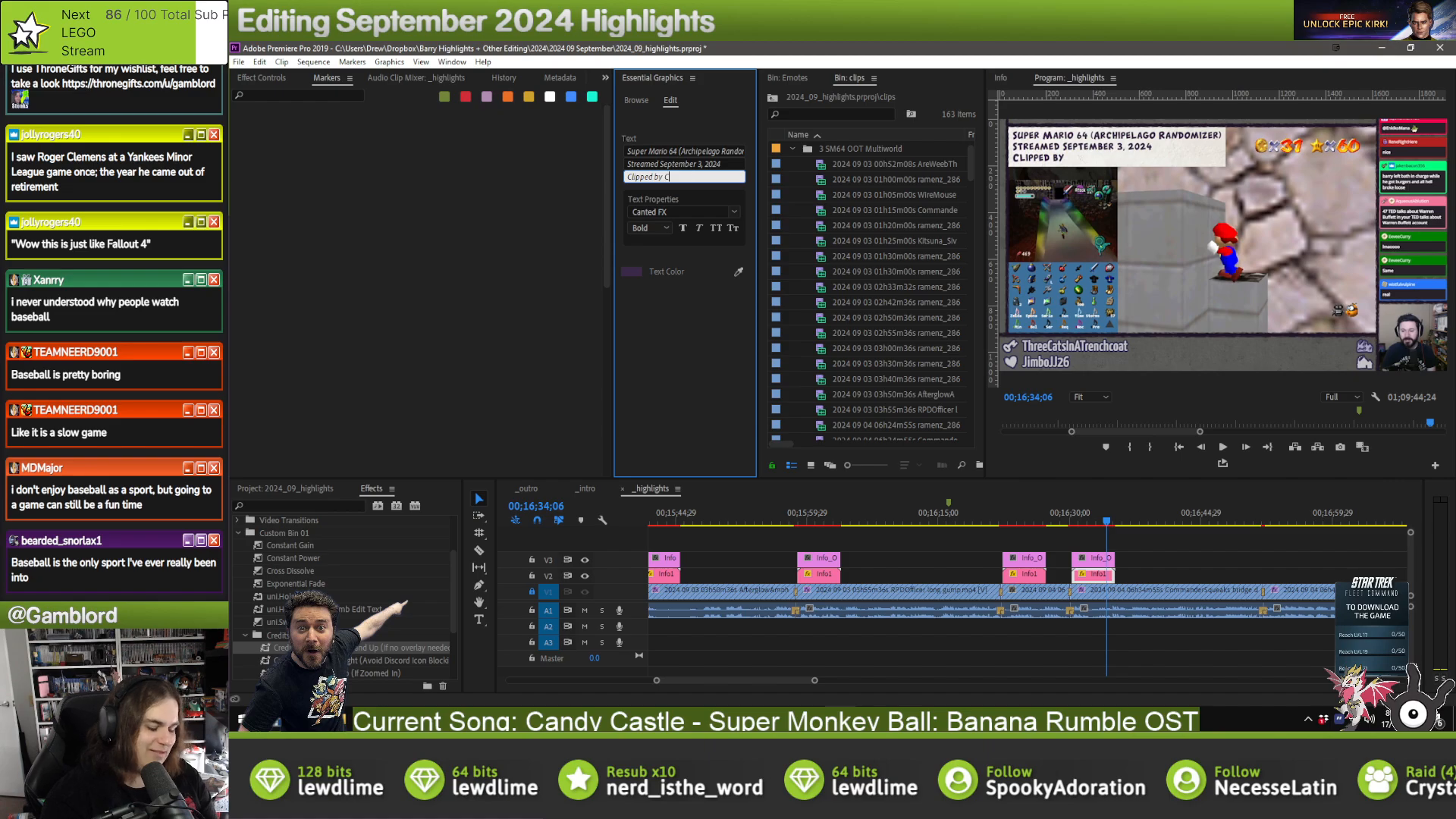
pyautogui.write('CommanderS')
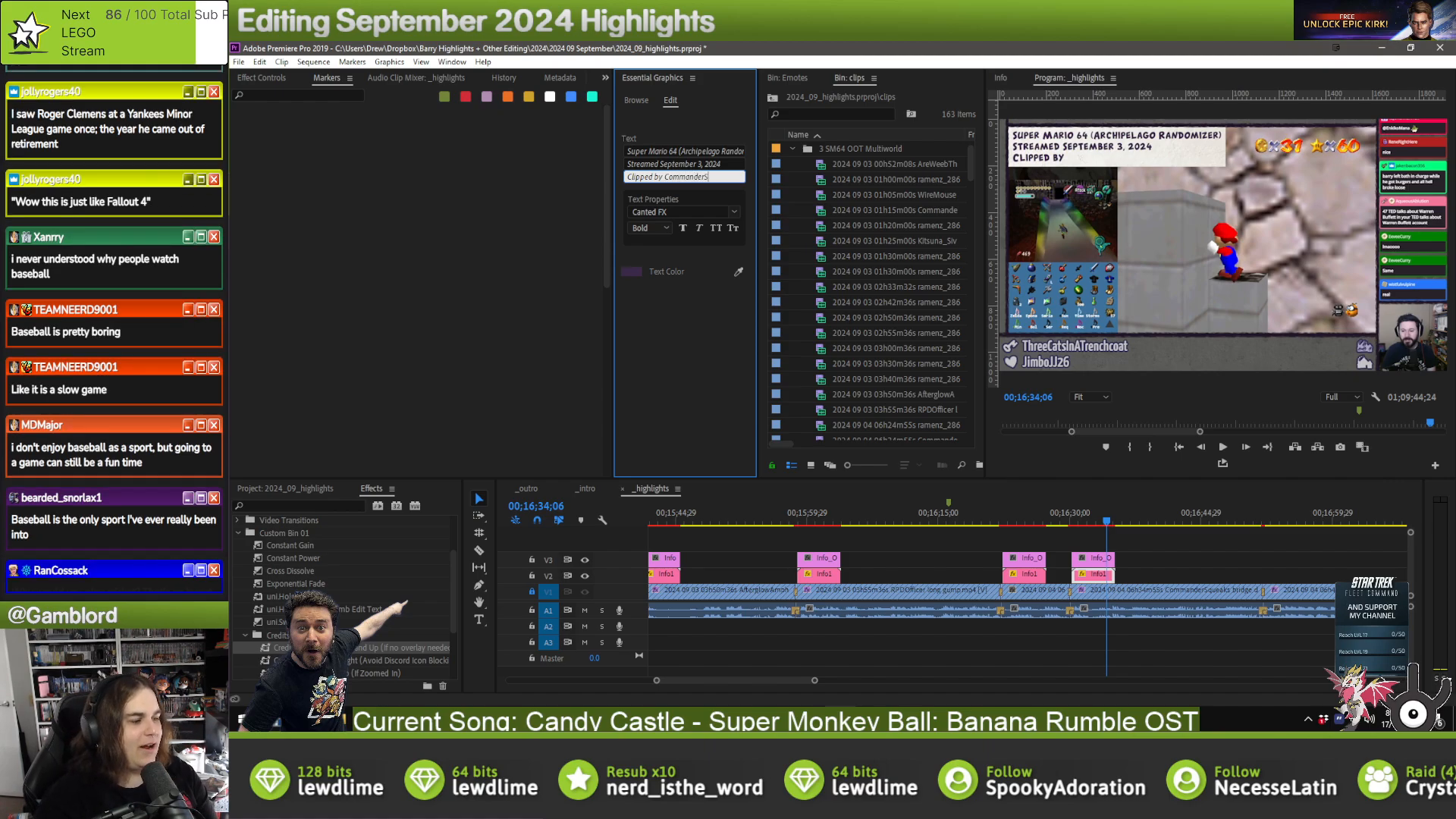
pyautogui.write('queaks')
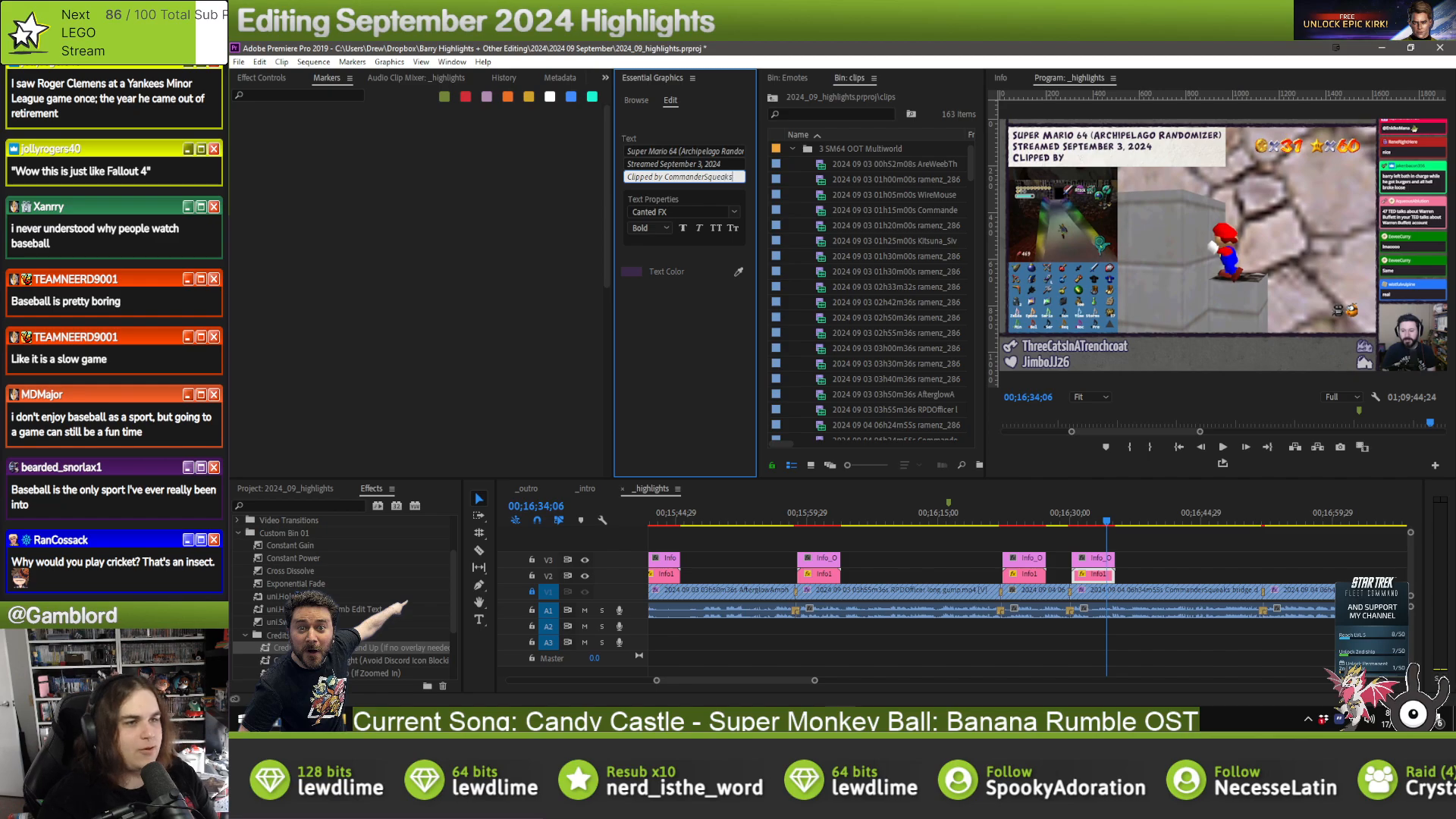
# - Paste the Info1 and Info_Overlay.png pair at the start of the "hands you an everything" clip, shift it slightly later and view it
pyautogui.click(1212, 562)
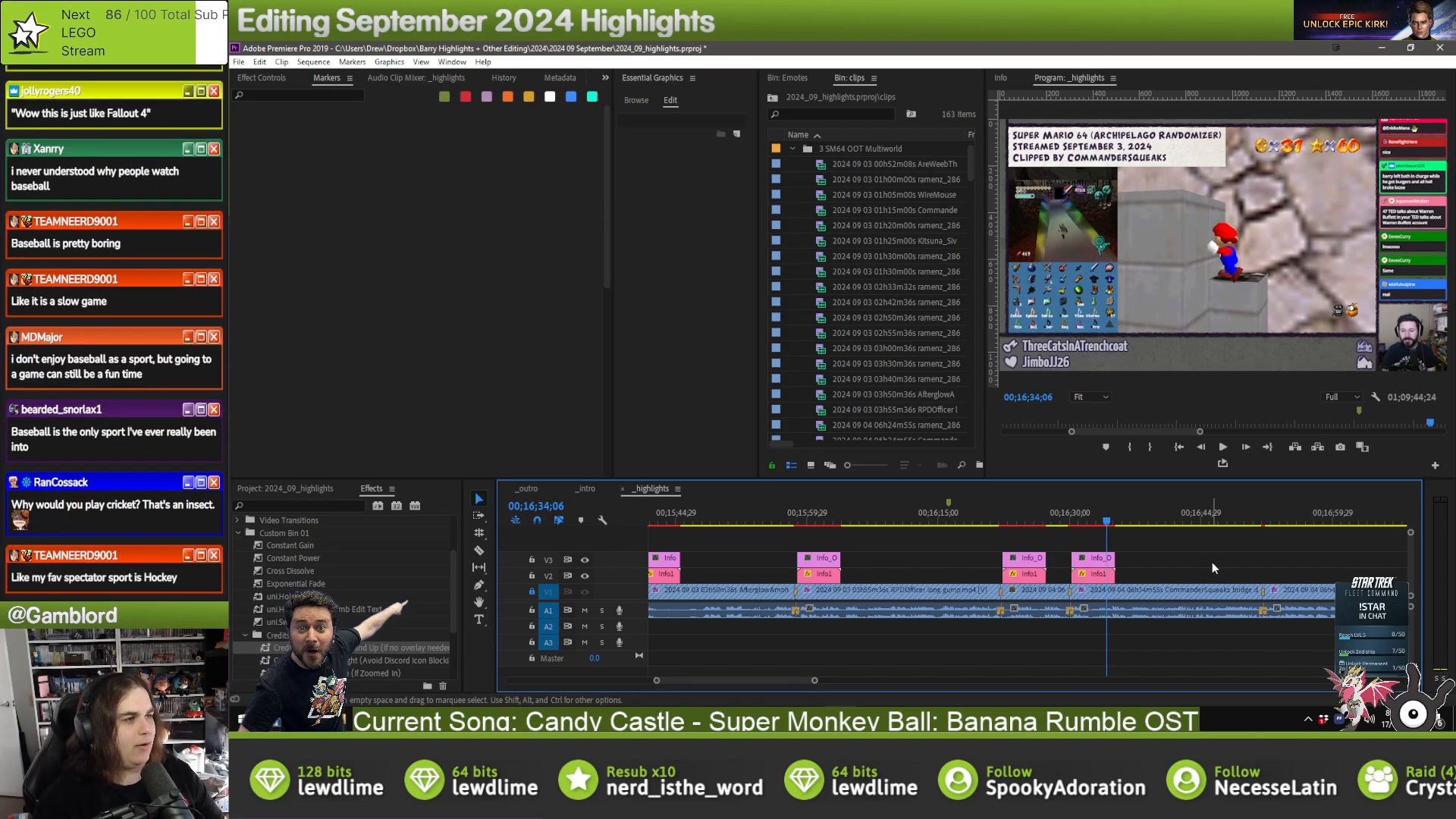
pyautogui.press('Down')
pyautogui.hotkey('ctrl', 'v')
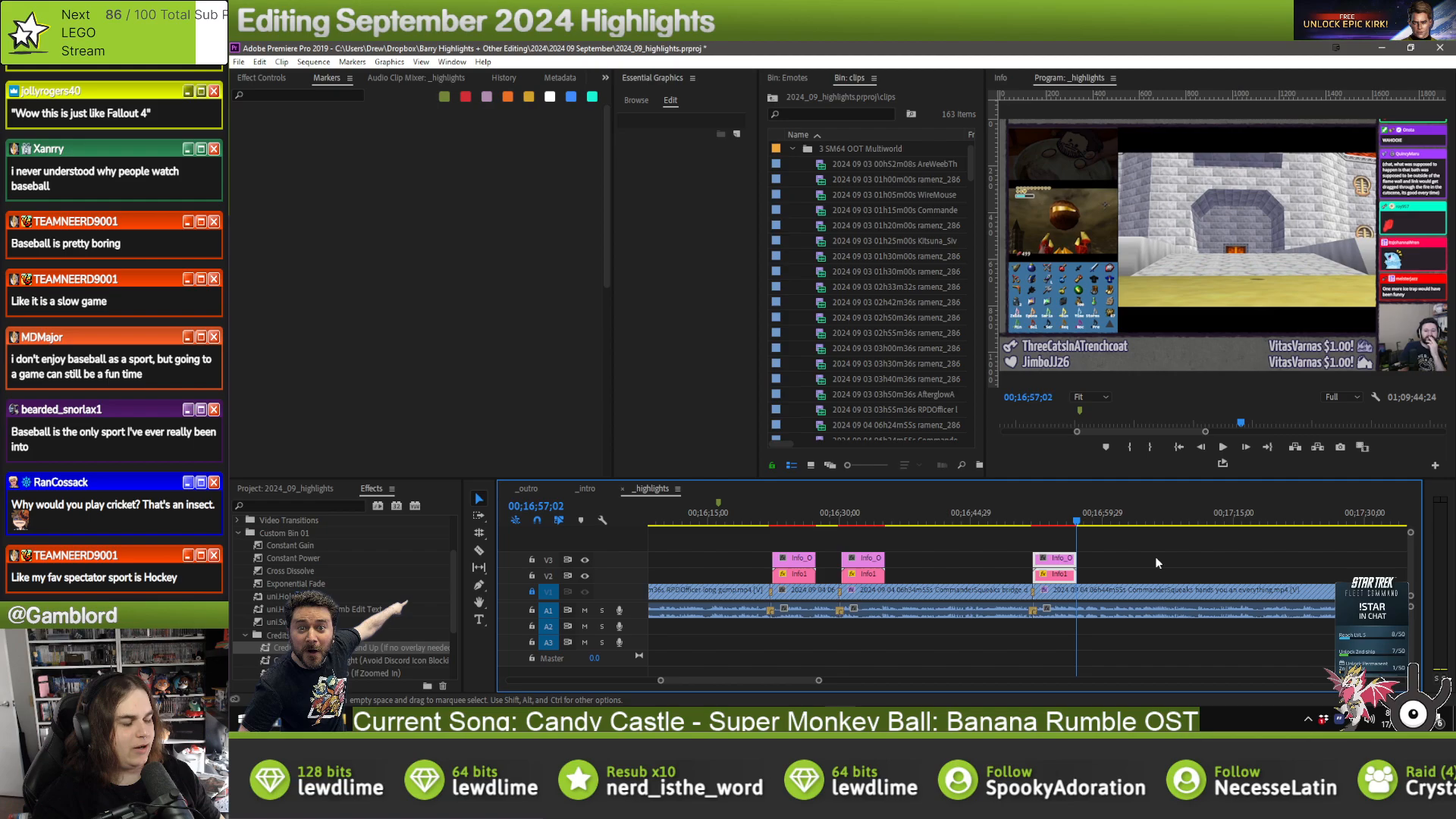
pyautogui.moveTo(1065, 576); pyautogui.dragTo(1050, 576)
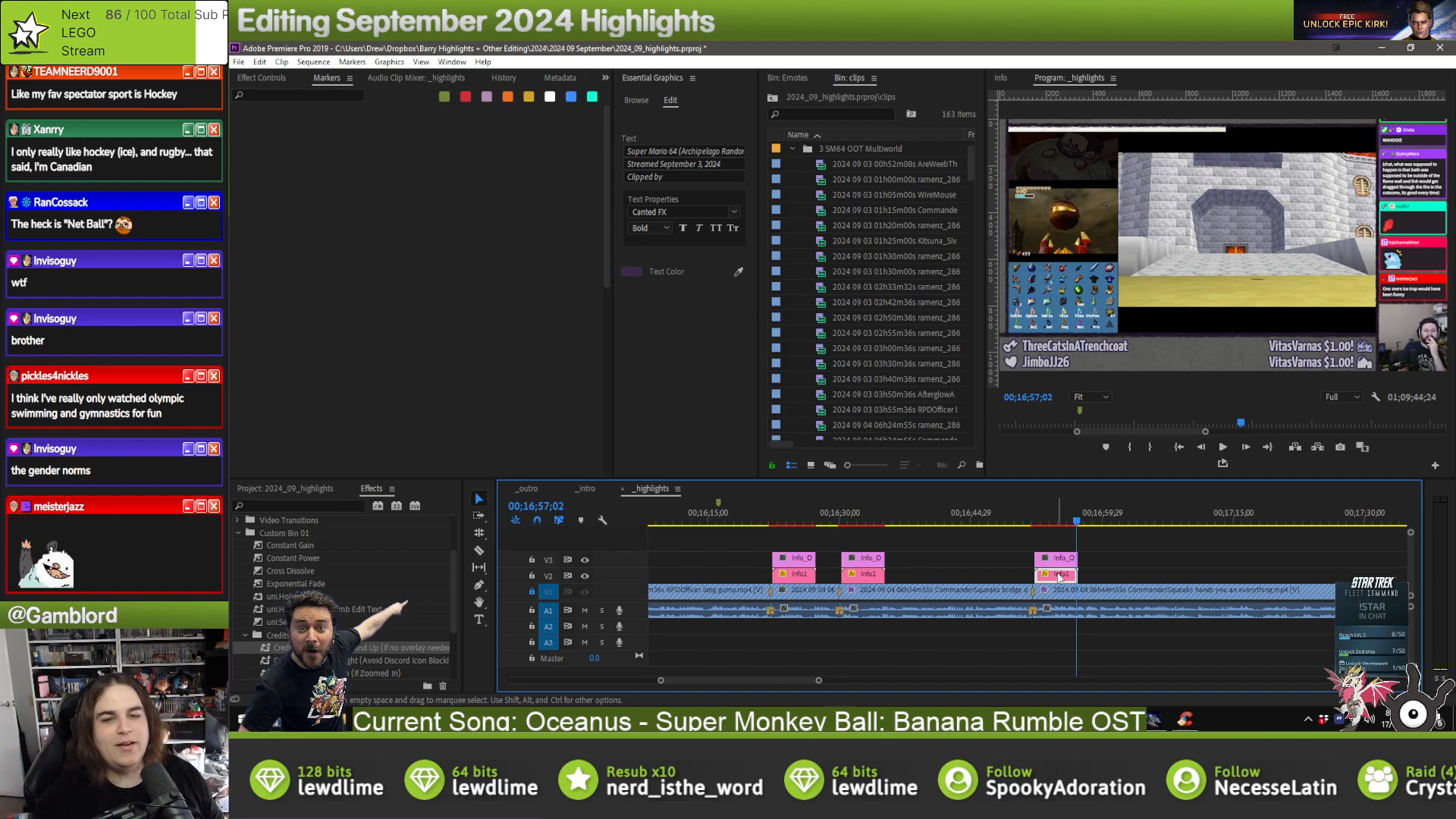
pyautogui.click(1055, 514)
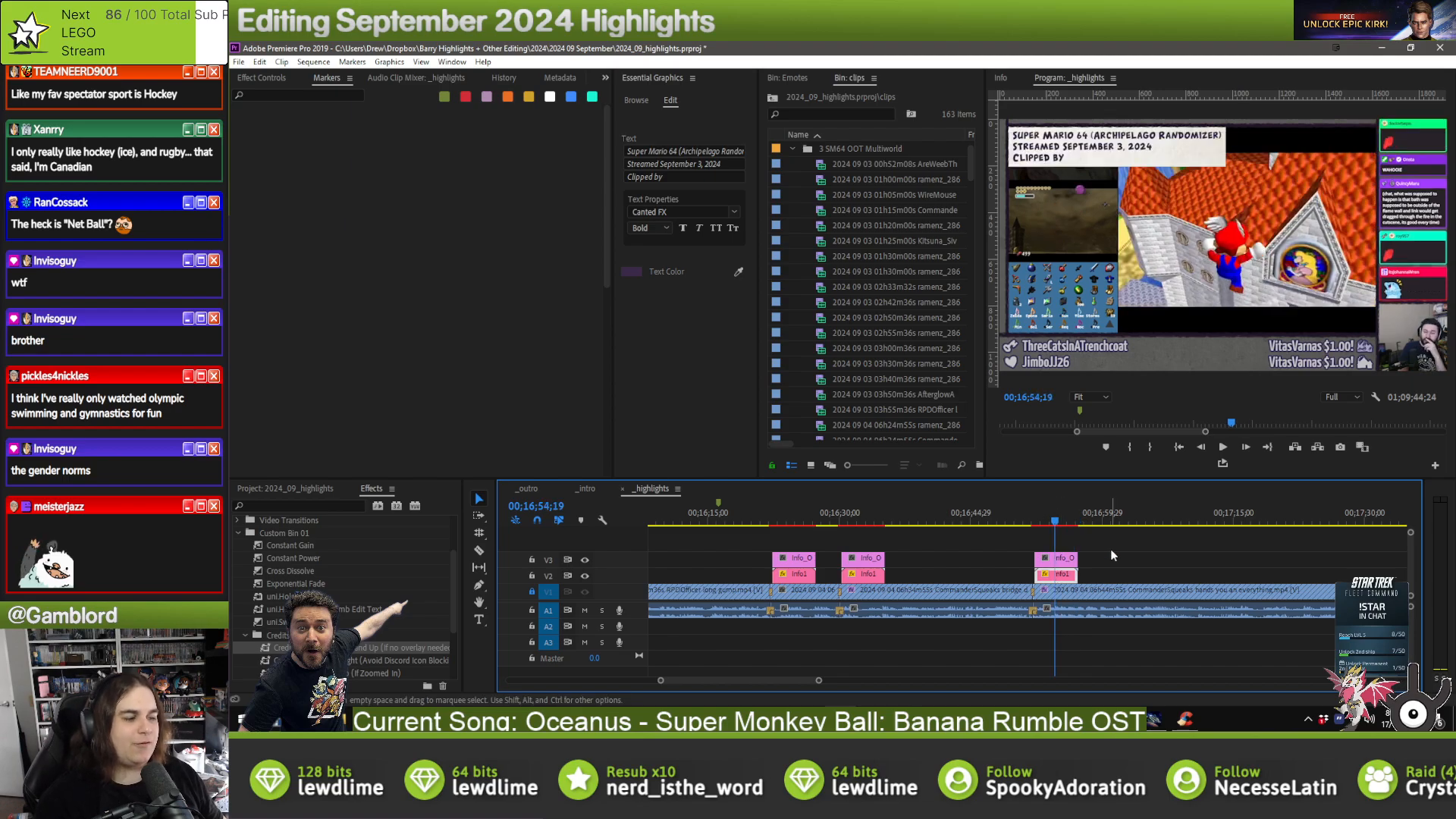
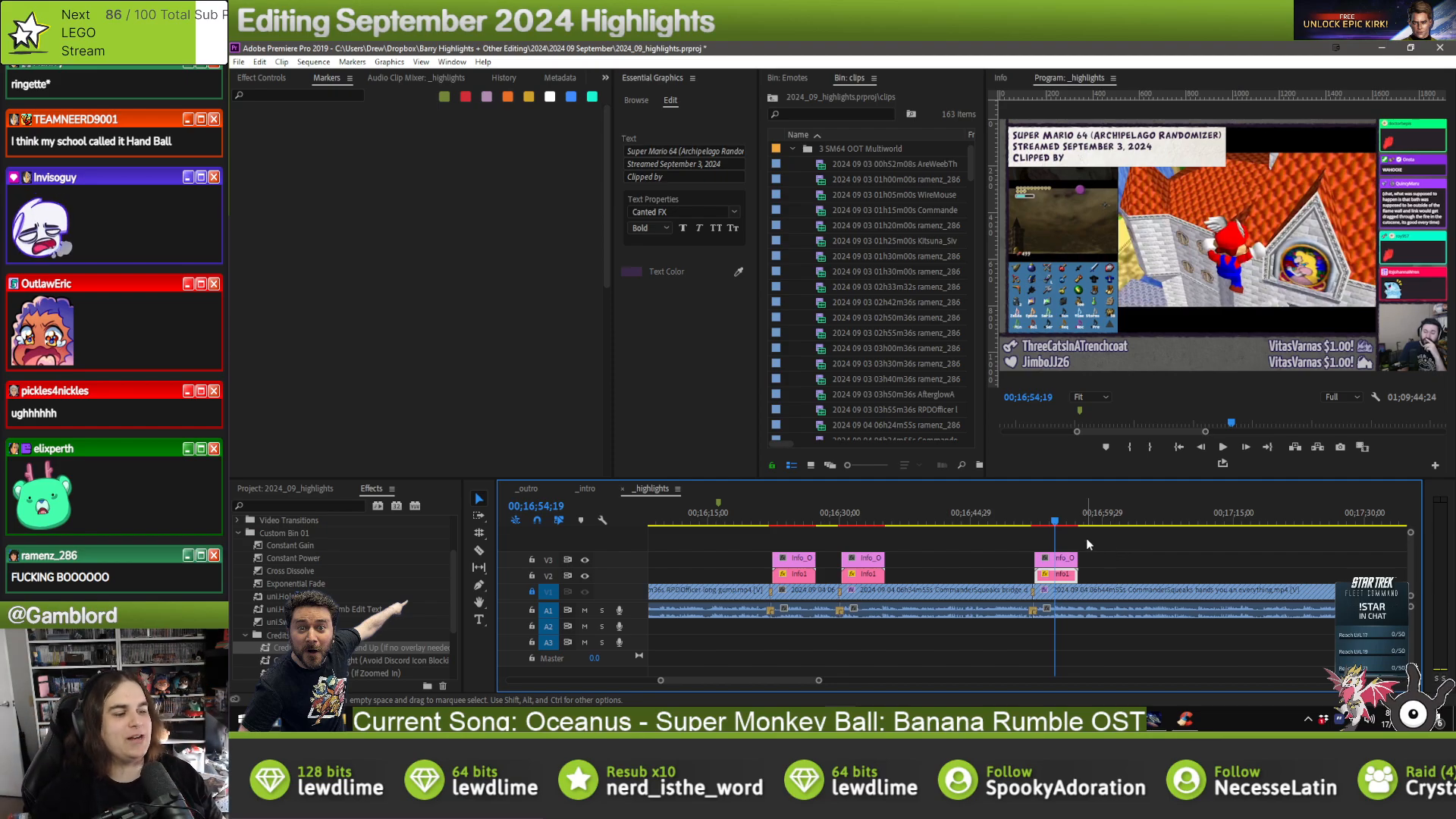
# - Add the clipper's username after "Clipped by" in the Info1 graphic of the "hands you an everything" clip
pyautogui.click(1067, 579)
pyautogui.click(1067, 579)
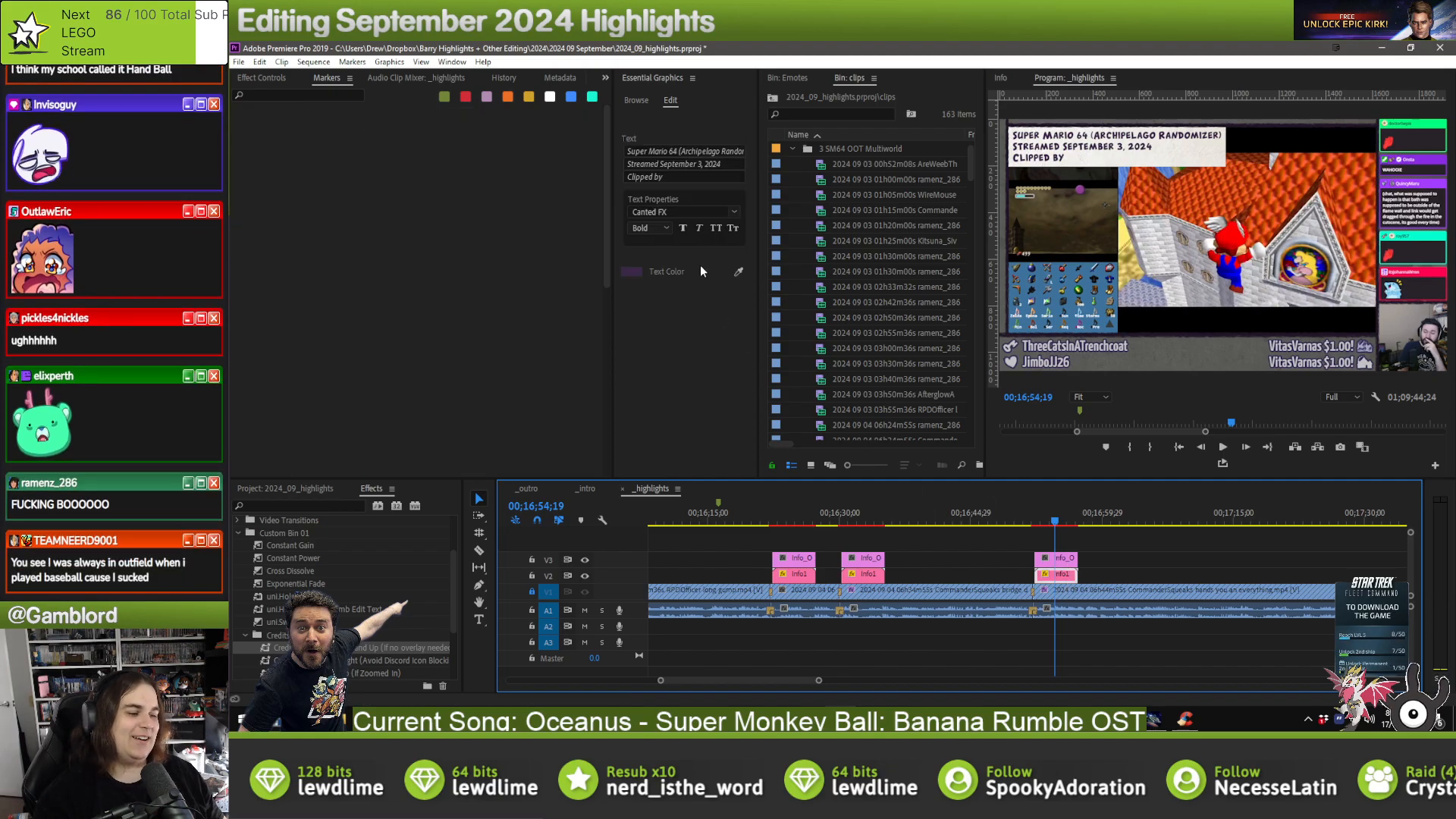
pyautogui.write('CommanderSqeu')
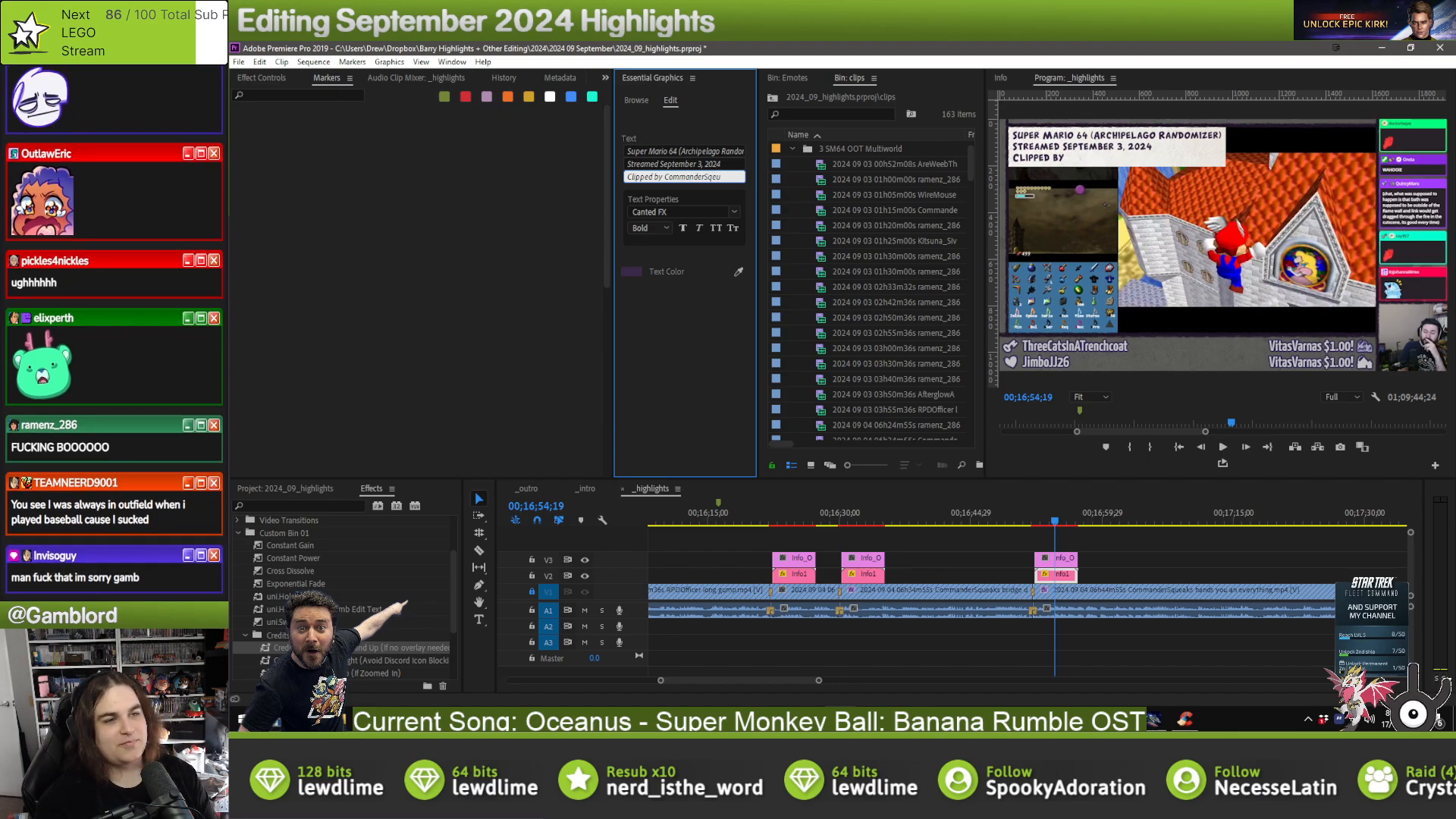
pyautogui.press('BackSpace')
pyautogui.press('BackSpace')
pyautogui.write('ueaks')
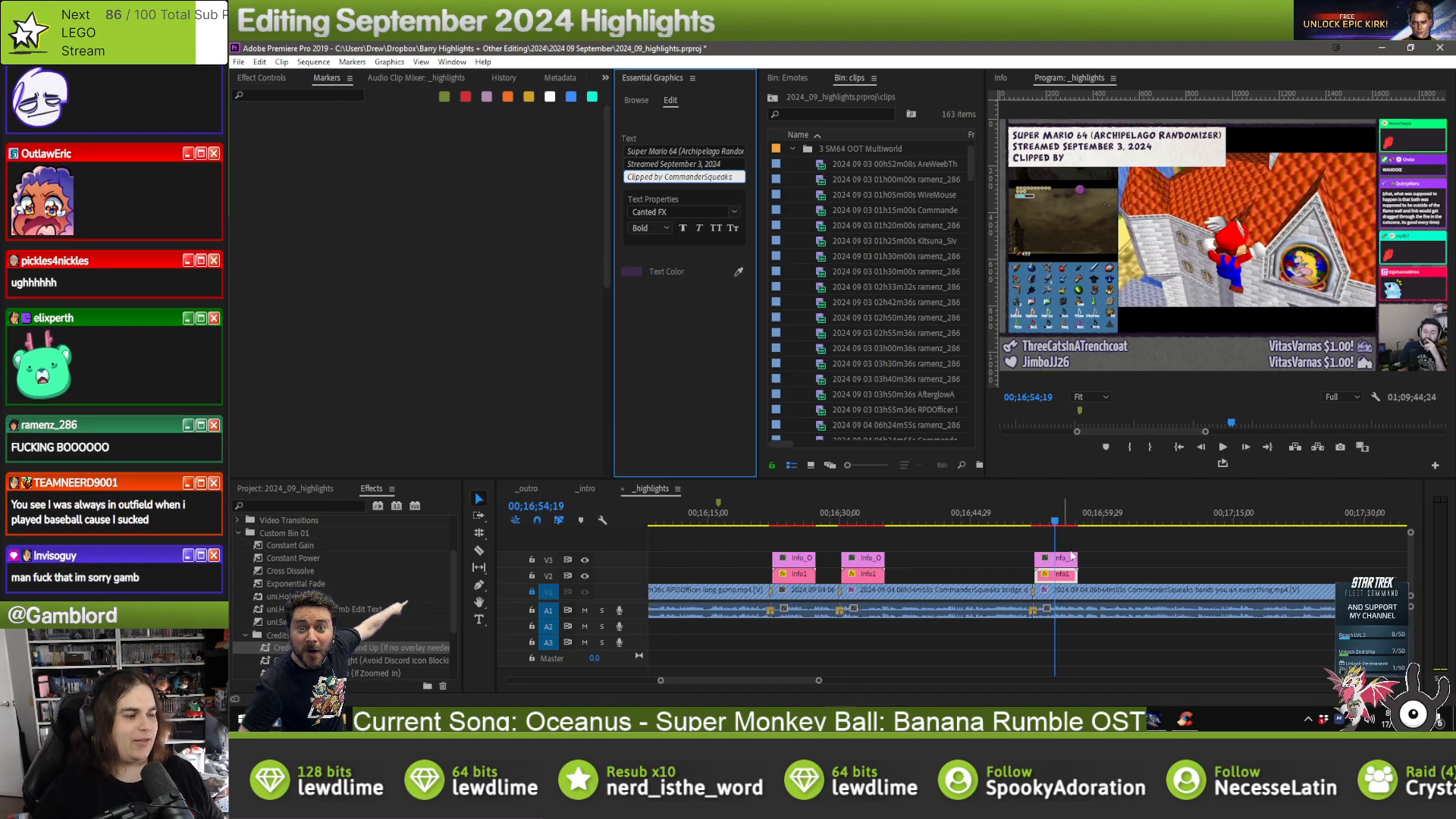
# - Paste the Info1 and Info_Overlay.png pair at the start of the first September 5 clip, shift it slightly later and view it over the footage
pyautogui.click(1103, 561)
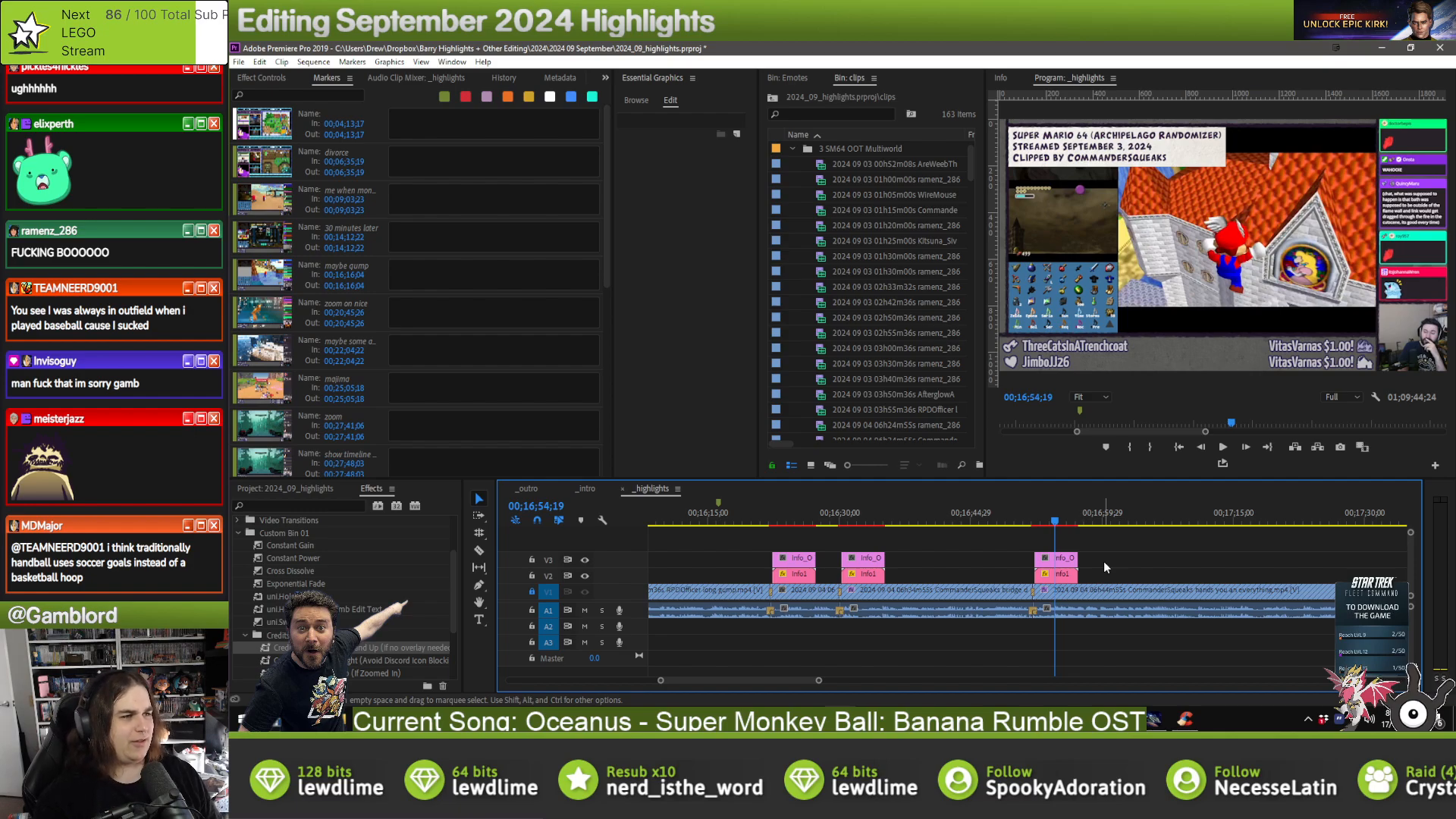
pyautogui.press('Down')
pyautogui.hotkey('ctrl', 'v')
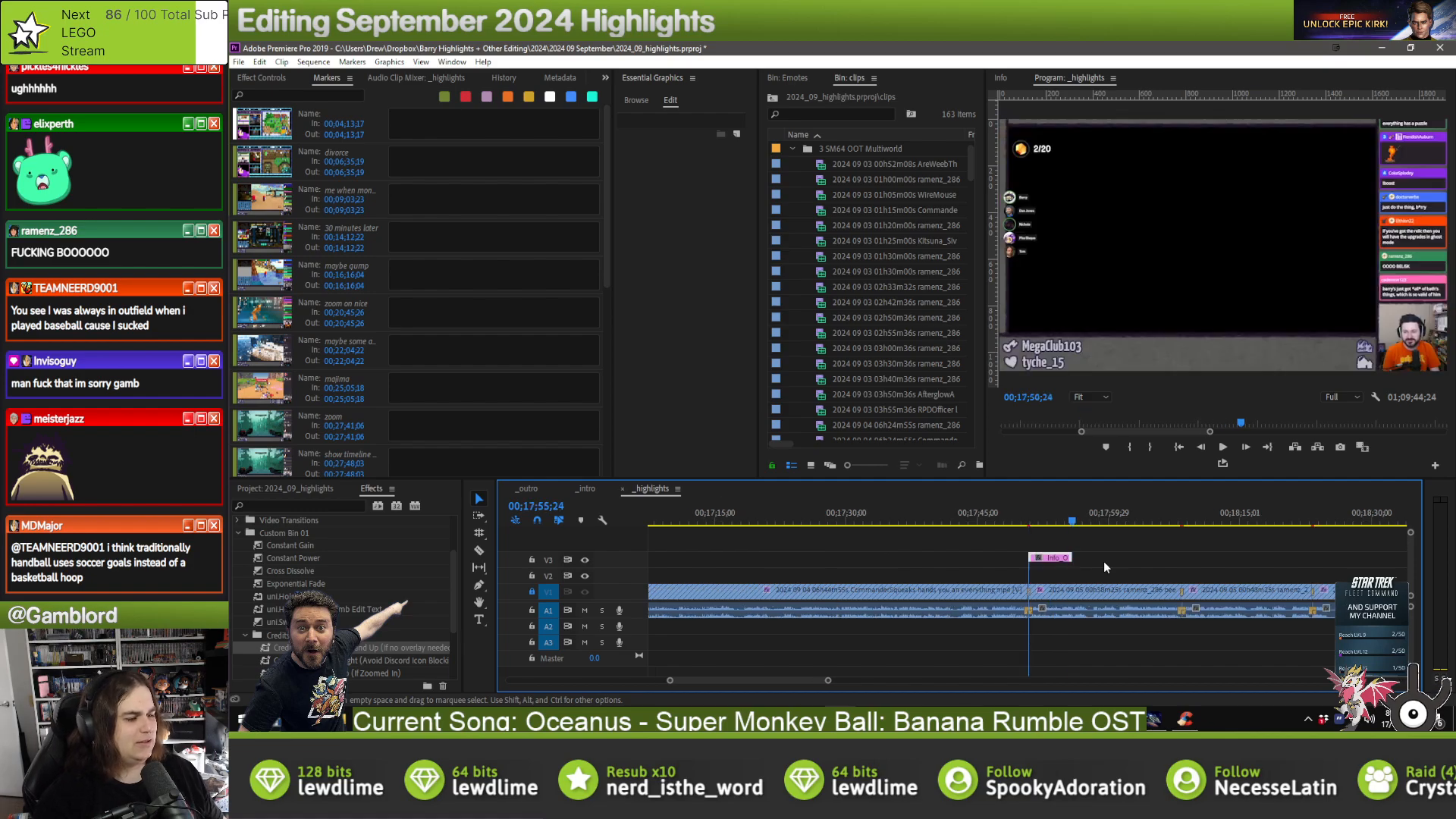
pyautogui.moveTo(1051, 574); pyautogui.dragTo(1052, 574)
pyautogui.click(1101, 517)
pyautogui.click(1059, 521)
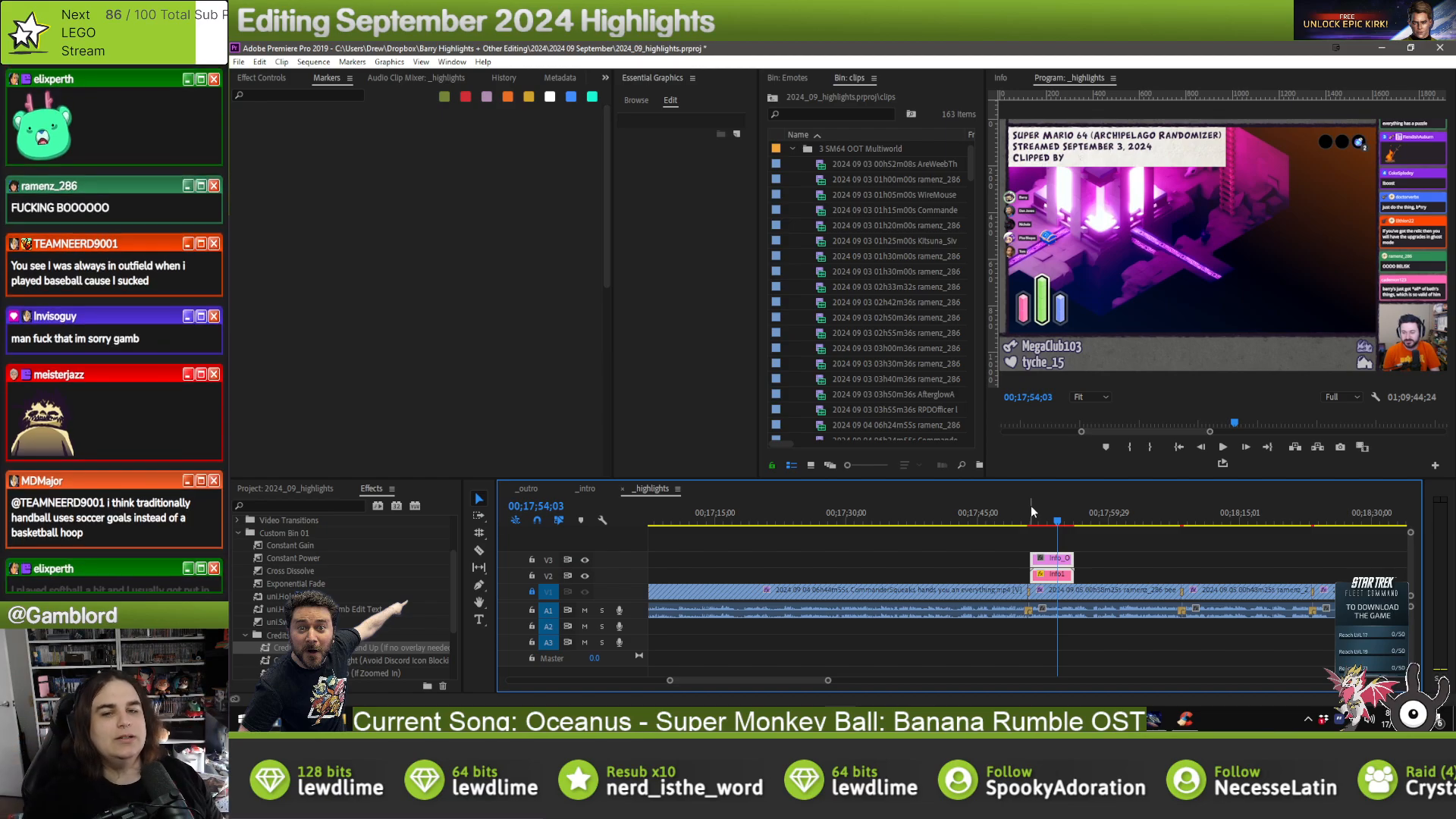
# - Collapse the "3 SM64 OOT Multiworld" folder in the clips bin to reach the "5 TunicMultiworld Rando" clips
pyautogui.click(791, 149)
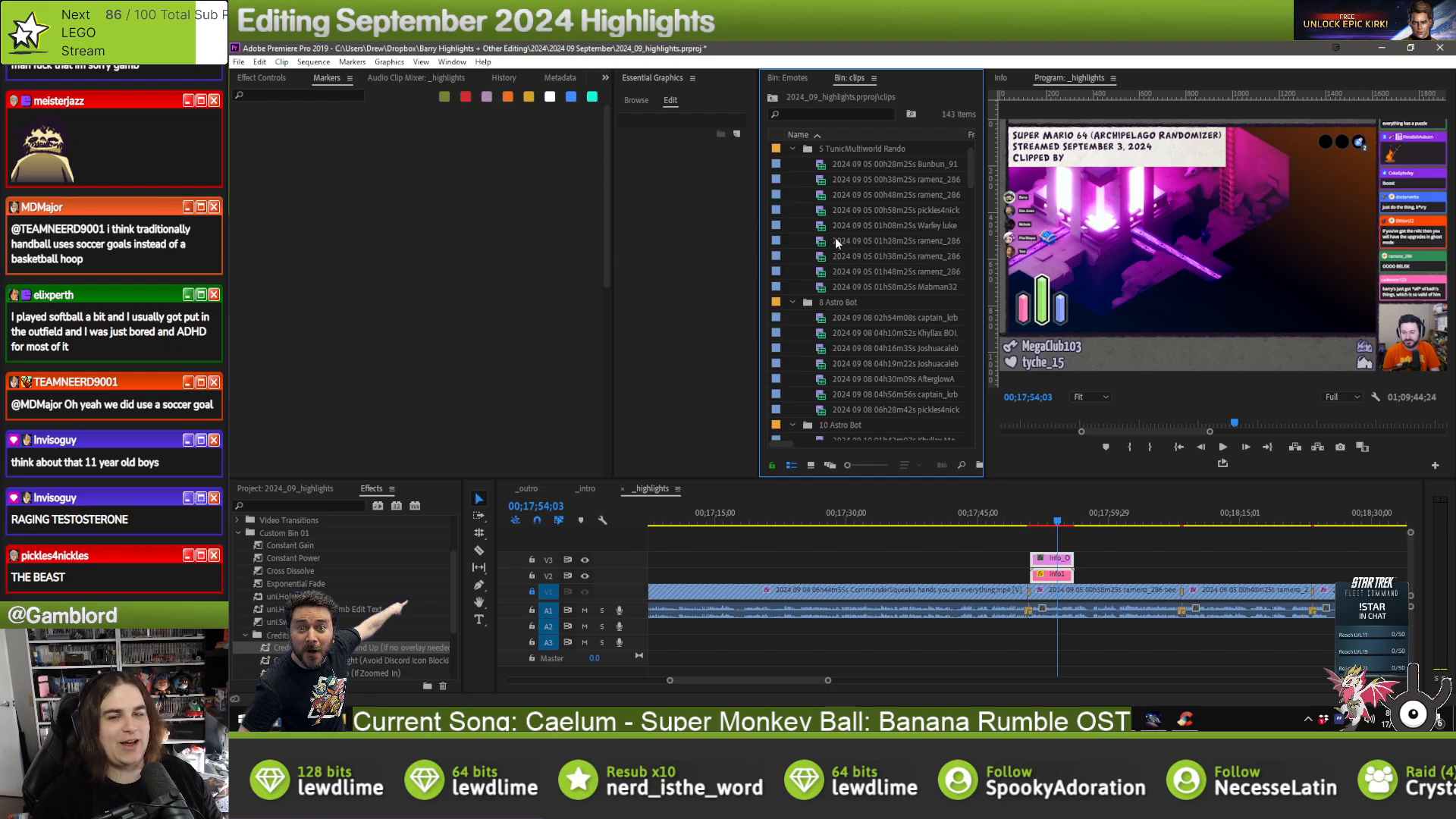
pyautogui.click(1075, 543)
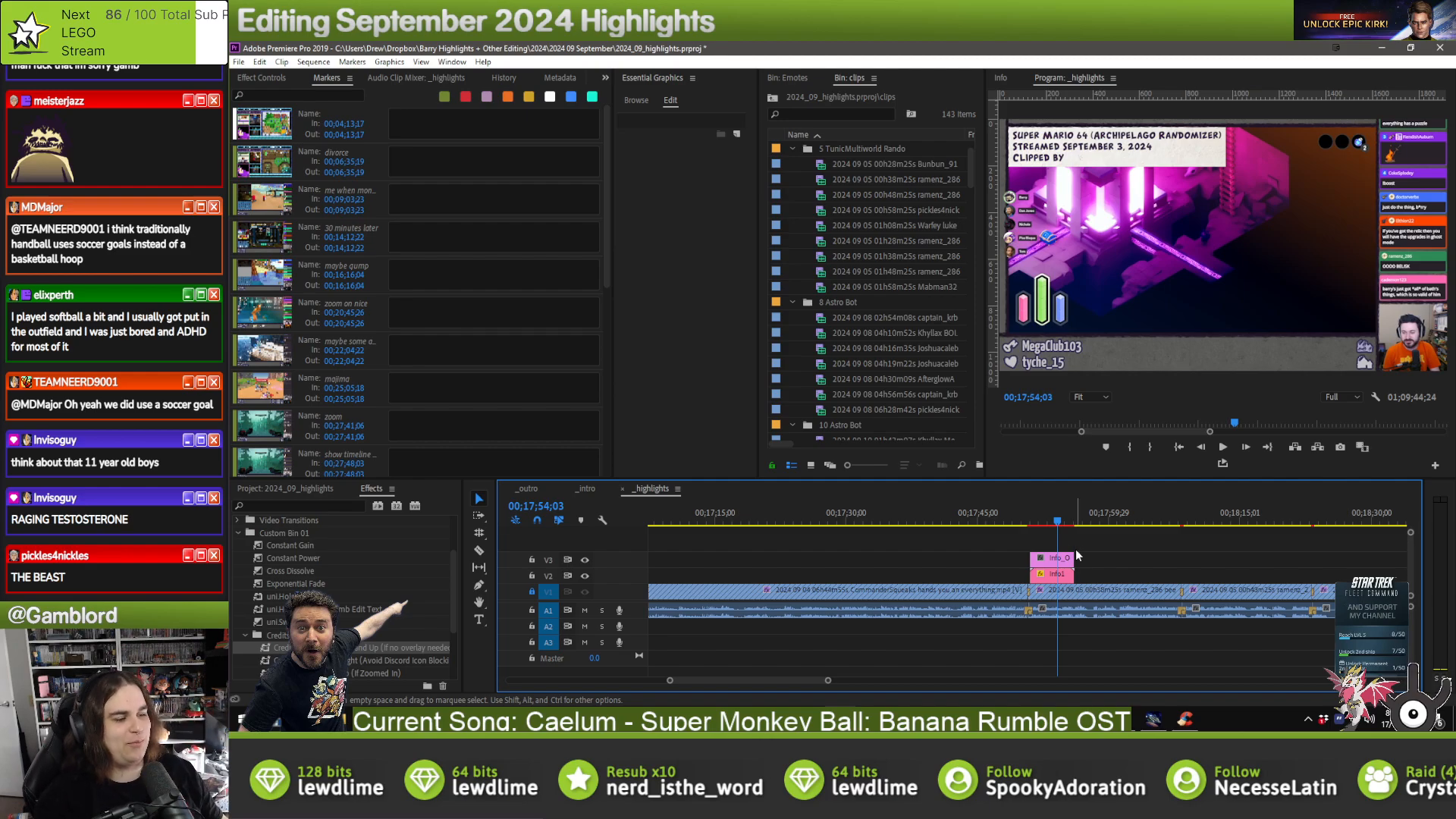
# - In the Info1 graphic of the first September 5 clip, set the title to "TUNIC (Archipelago Randomizer)" and the date line to "Streamed September 5, 2024"
pyautogui.click(1067, 574)
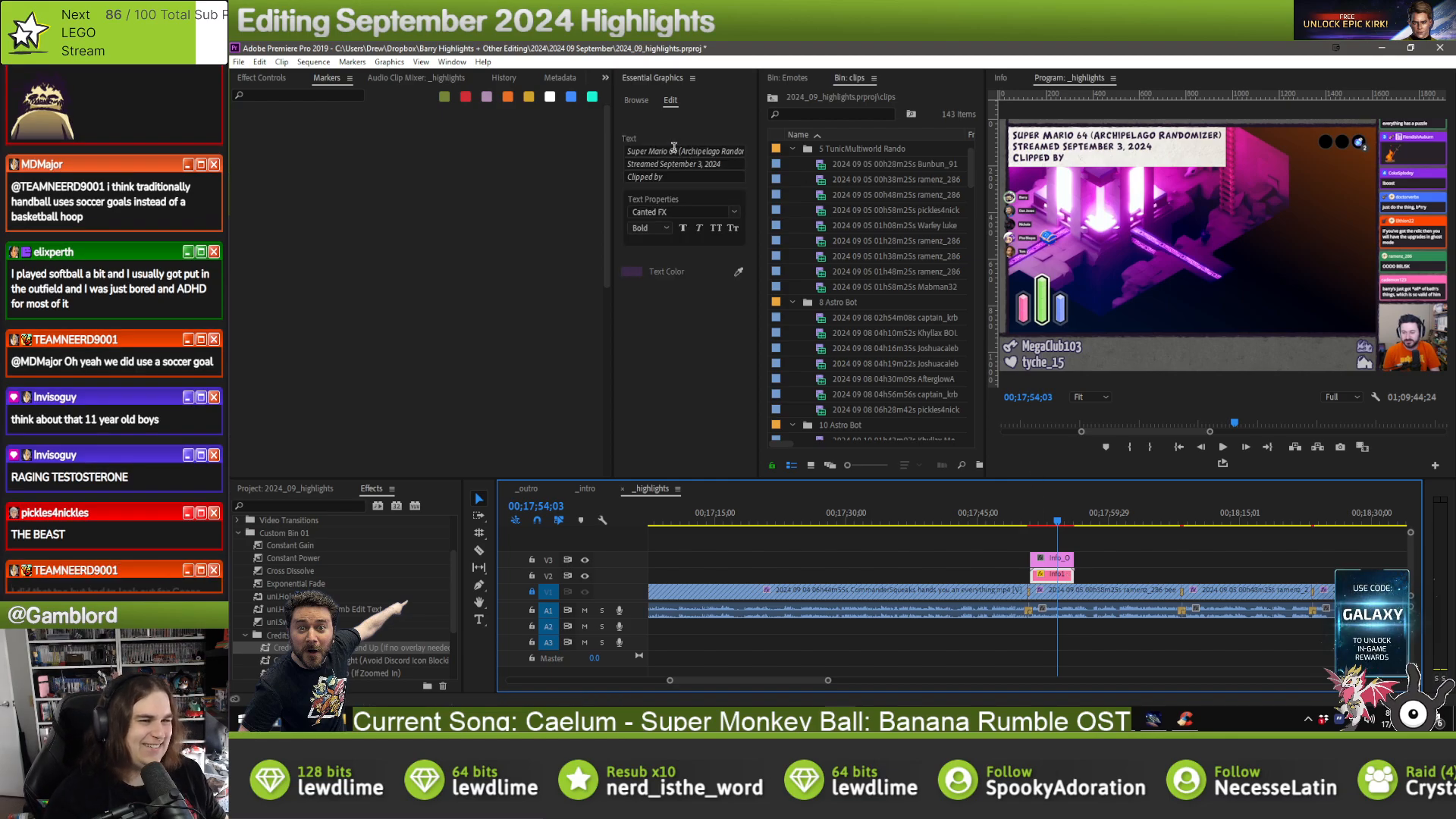
pyautogui.moveTo(677, 151); pyautogui.dragTo(627, 151)
pyautogui.write('TUNIC')
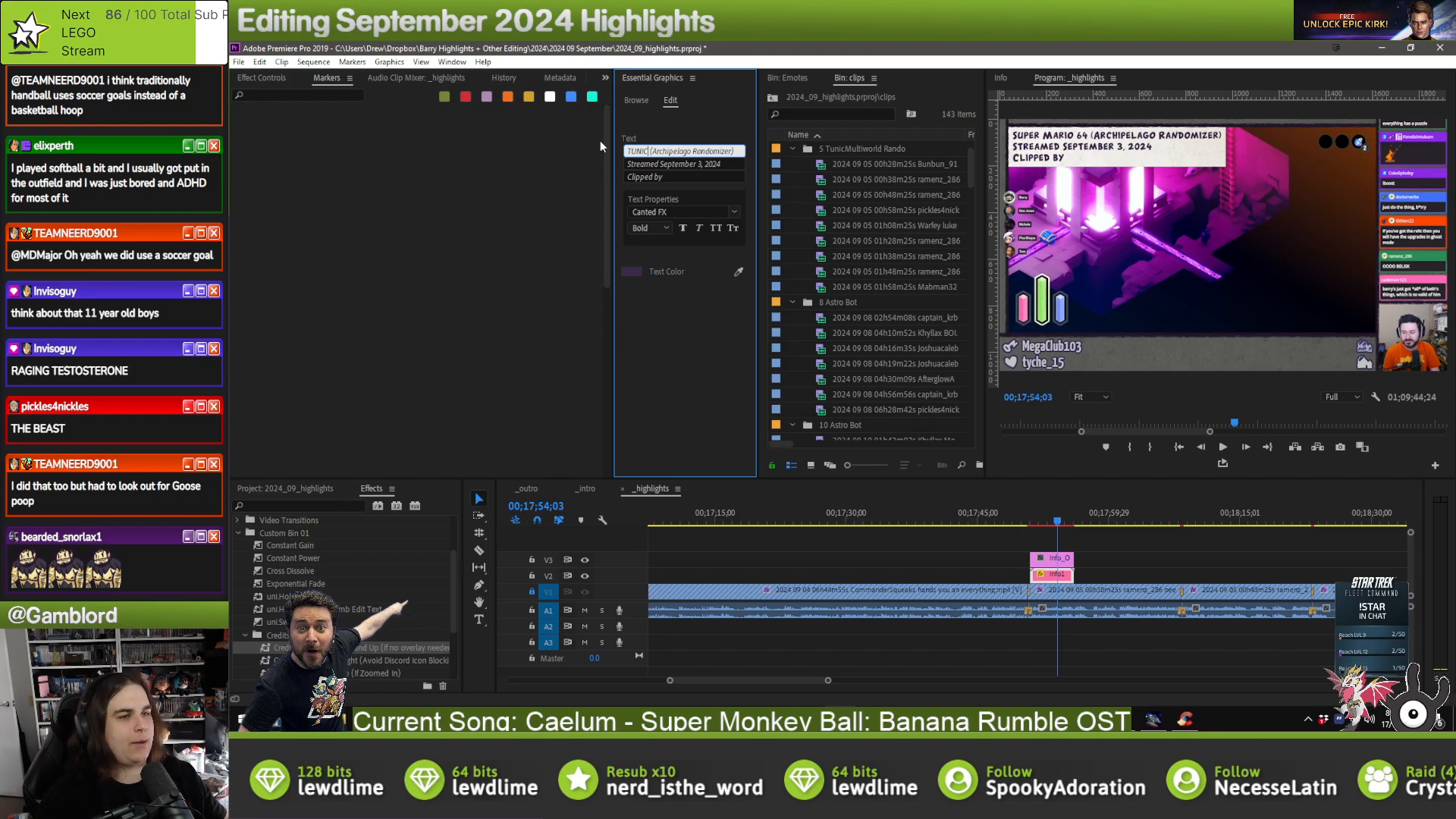
pyautogui.click(699, 163)
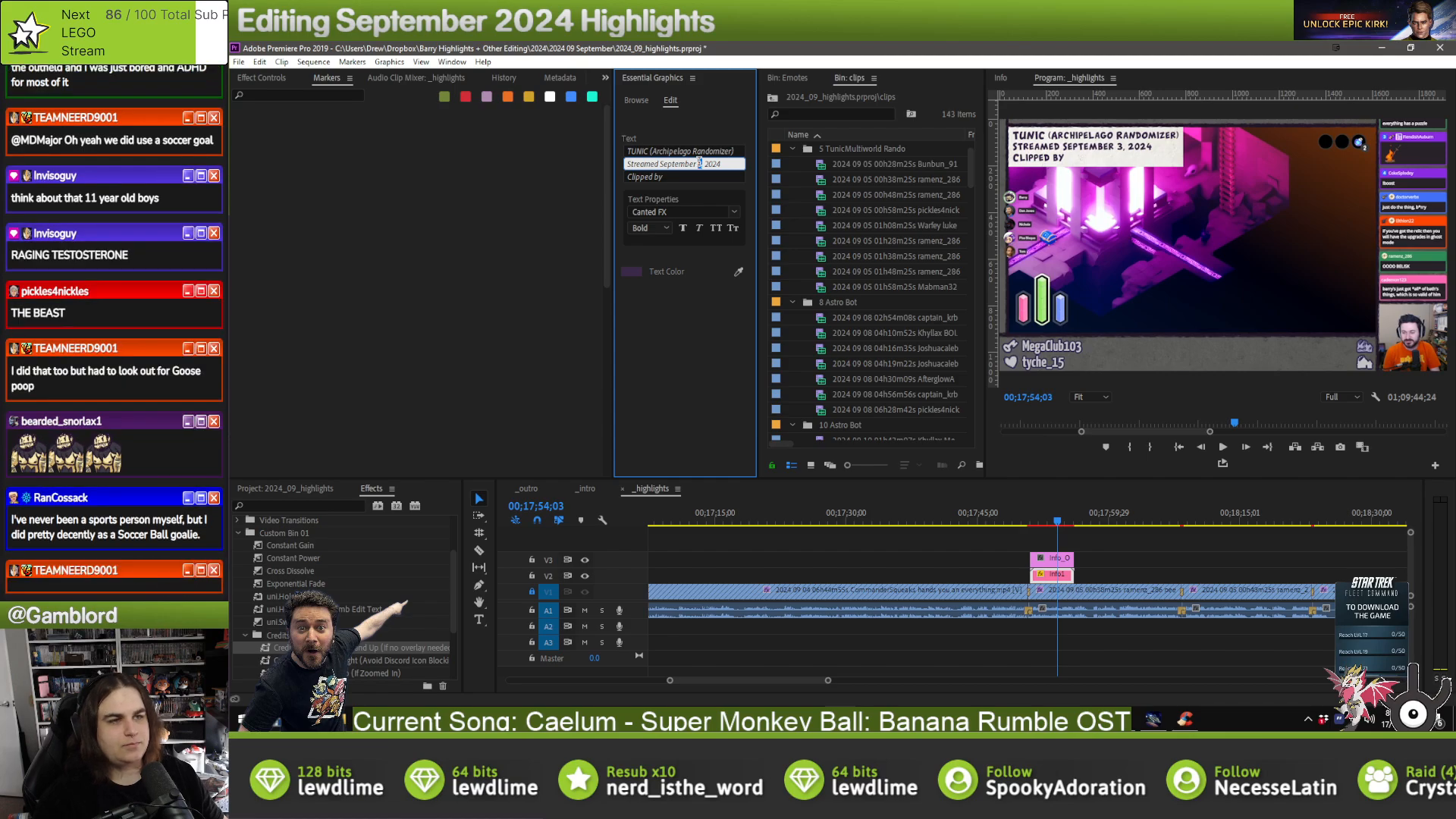
pyautogui.write('5,')
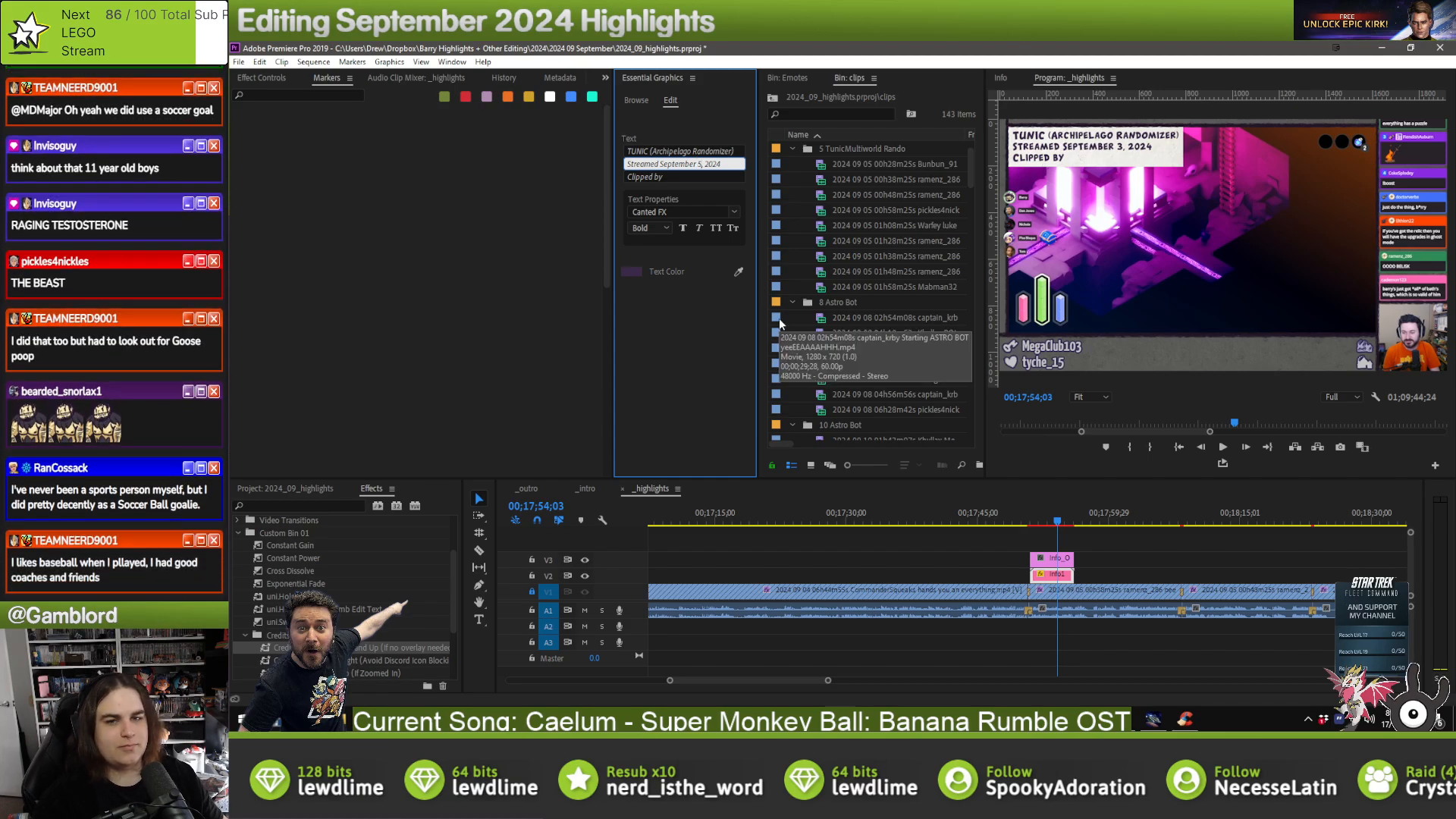
pyautogui.write(',')
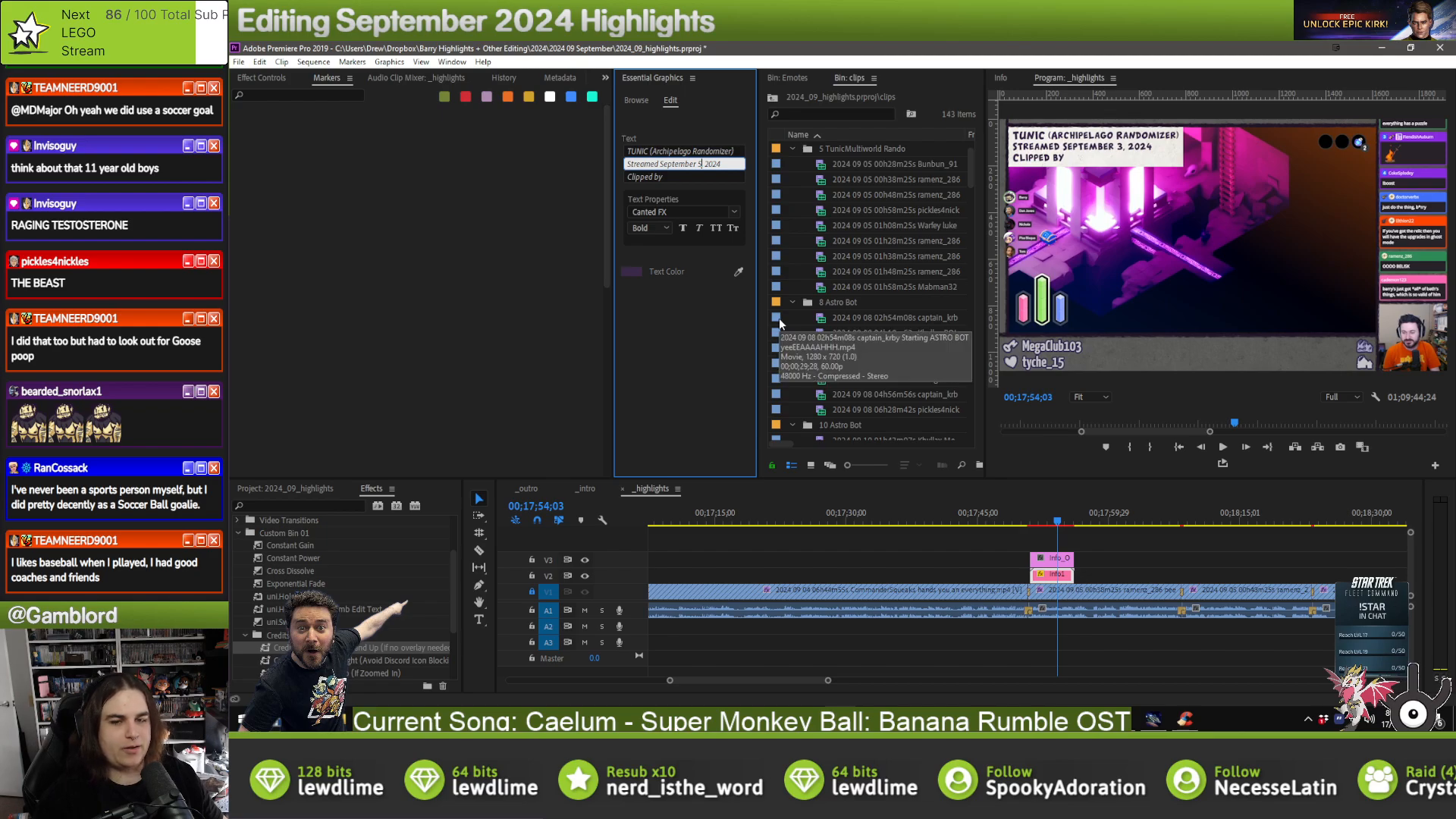
pyautogui.press('BackSpace')
pyautogui.write(',')
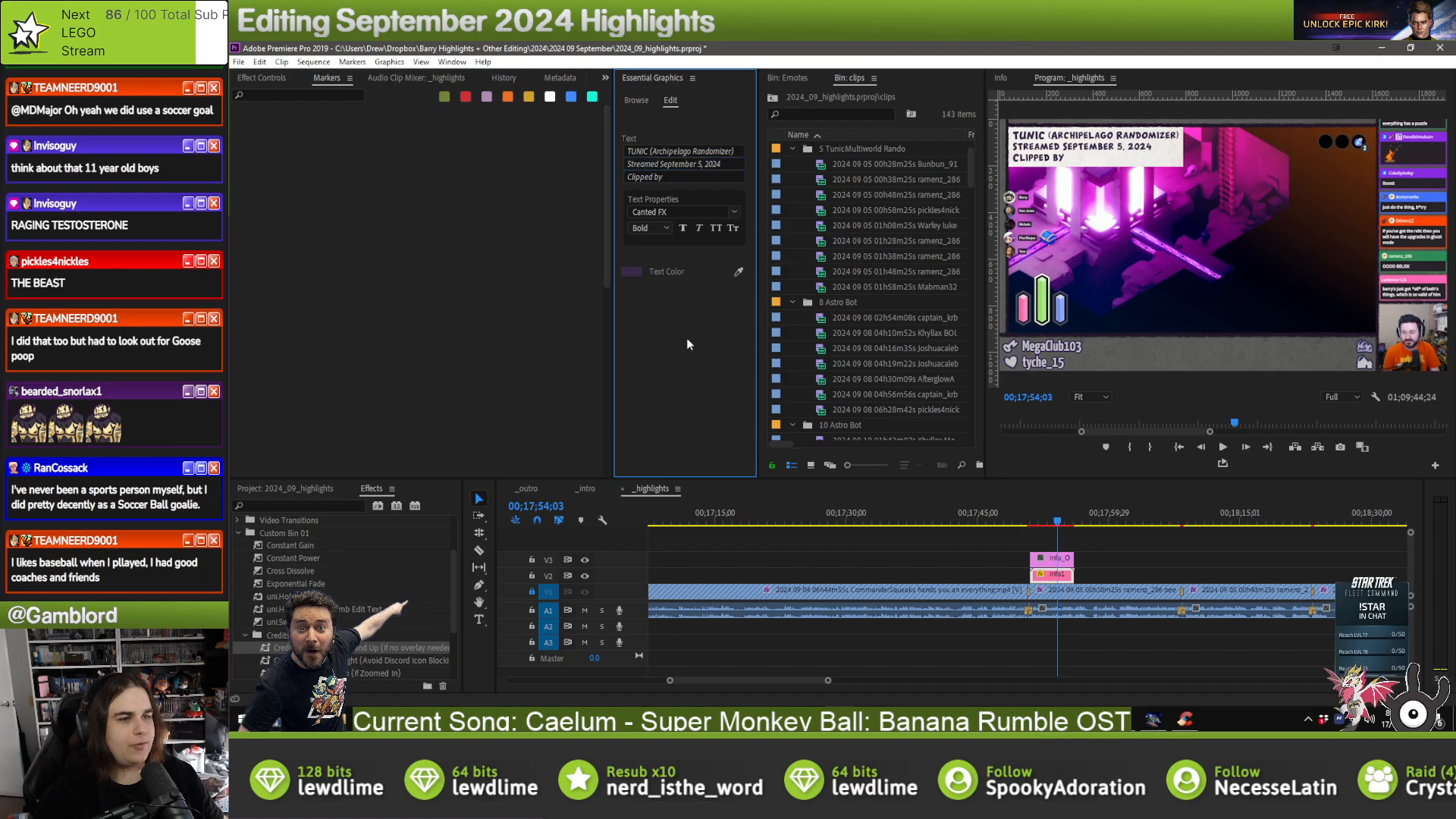
# - Copy the updated Info1 and Info_Overlay.png pair, save the project, and add the clipper's username after "Clipped by" in the Info1 graphic
pyautogui.click(689, 174)
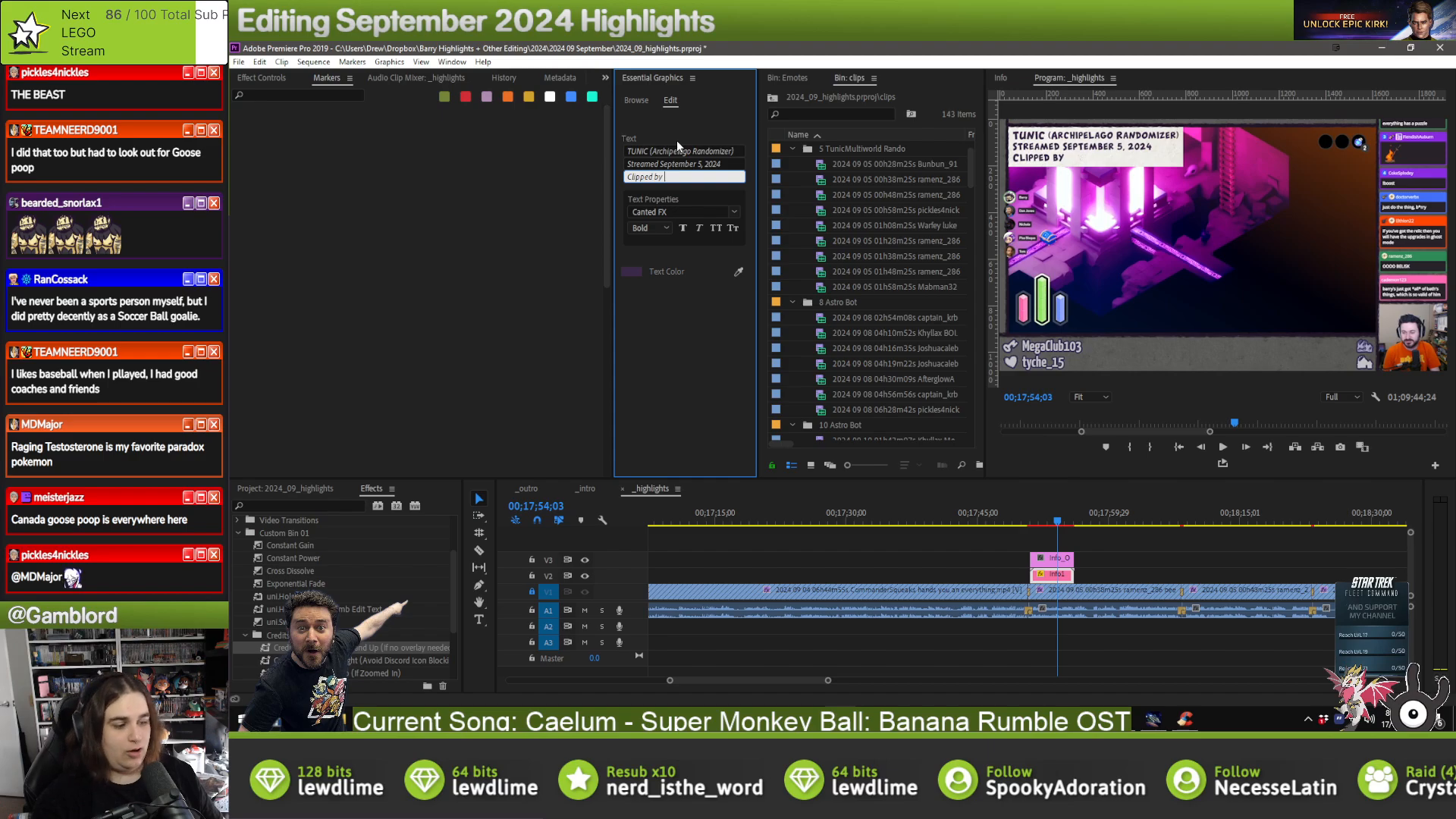
pyautogui.moveTo(1108, 545); pyautogui.dragTo(1060, 573)
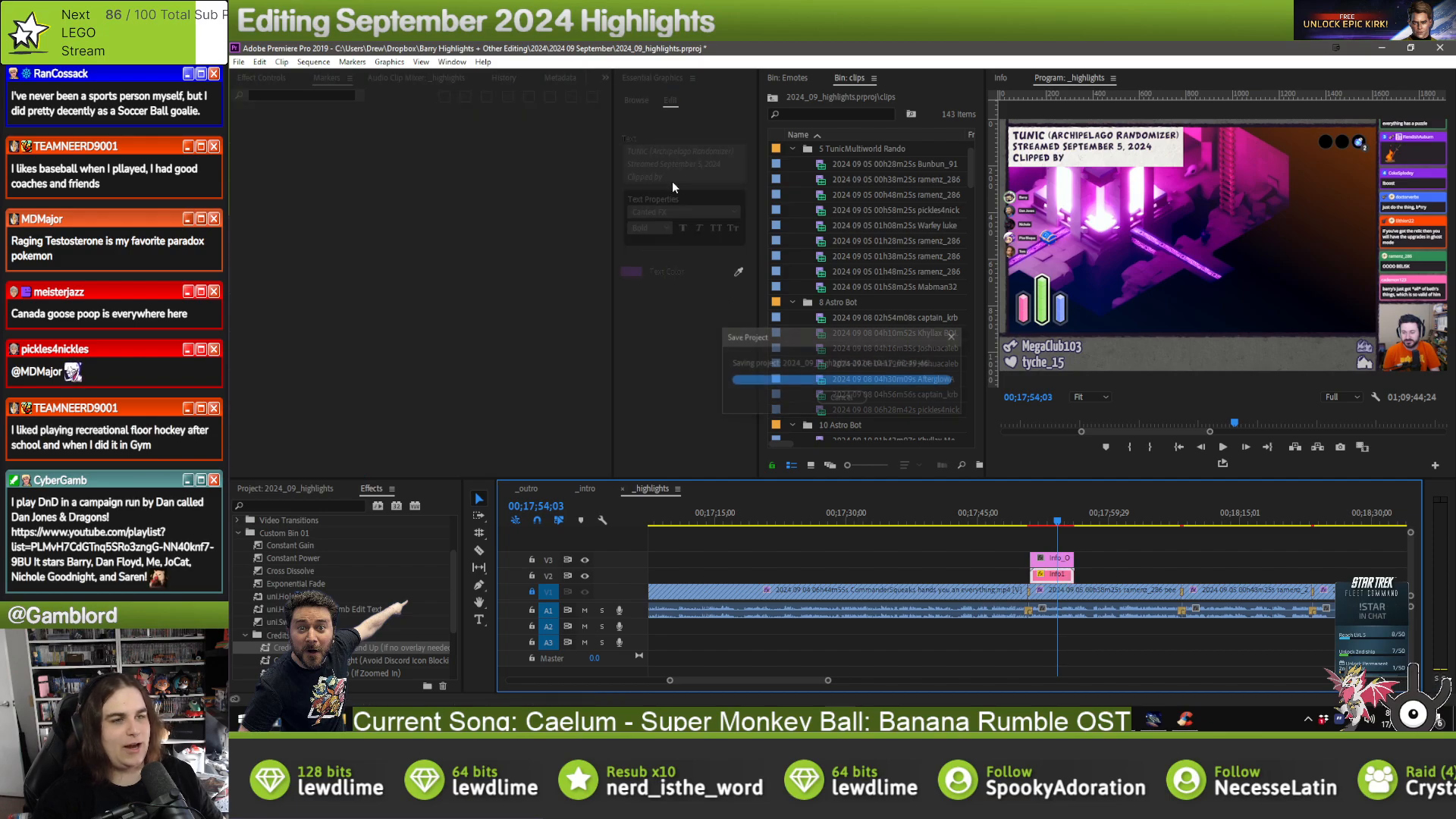
pyautogui.click(680, 177)
pyautogui.write('r')
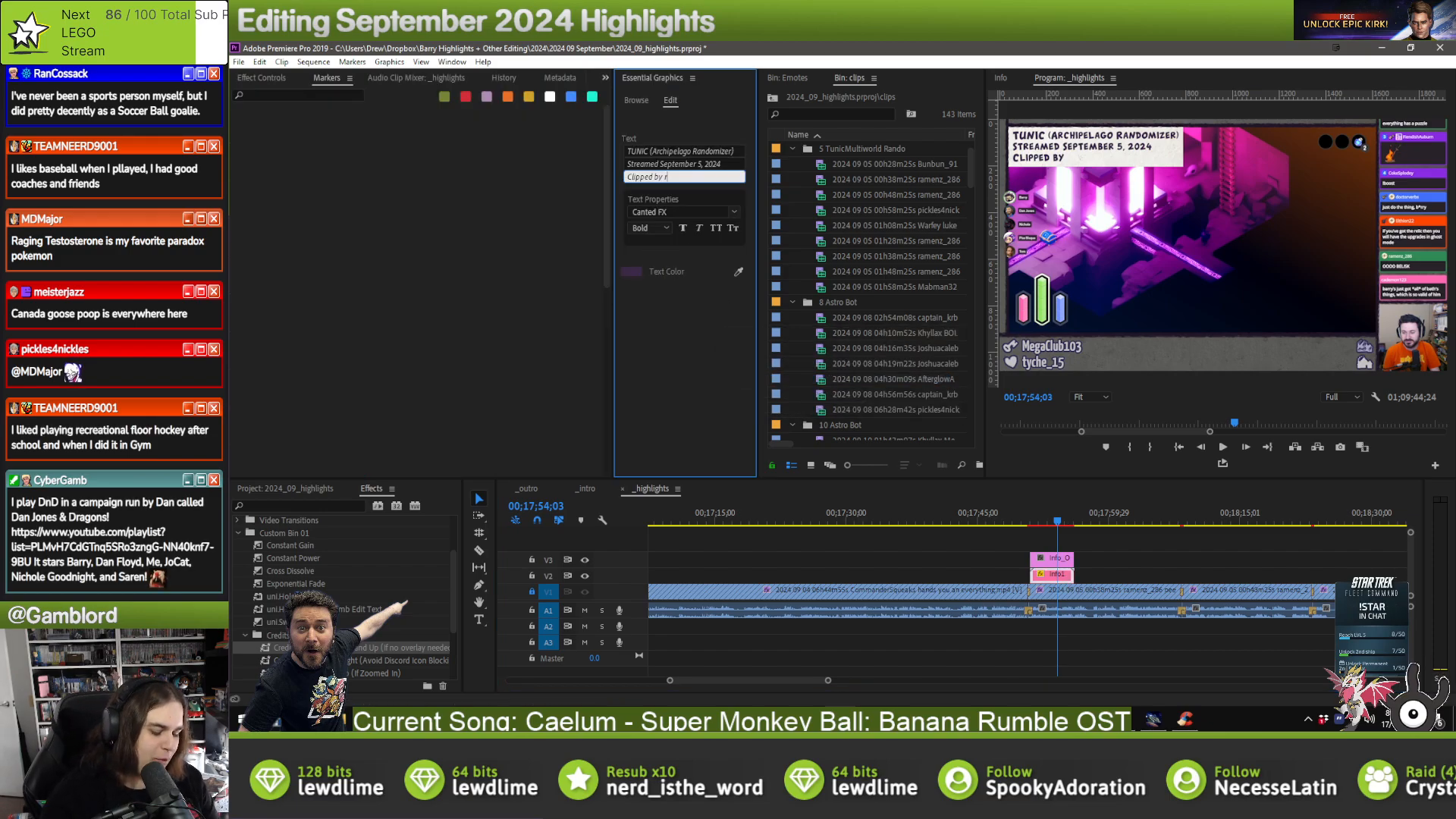
pyautogui.write('amenz_286')
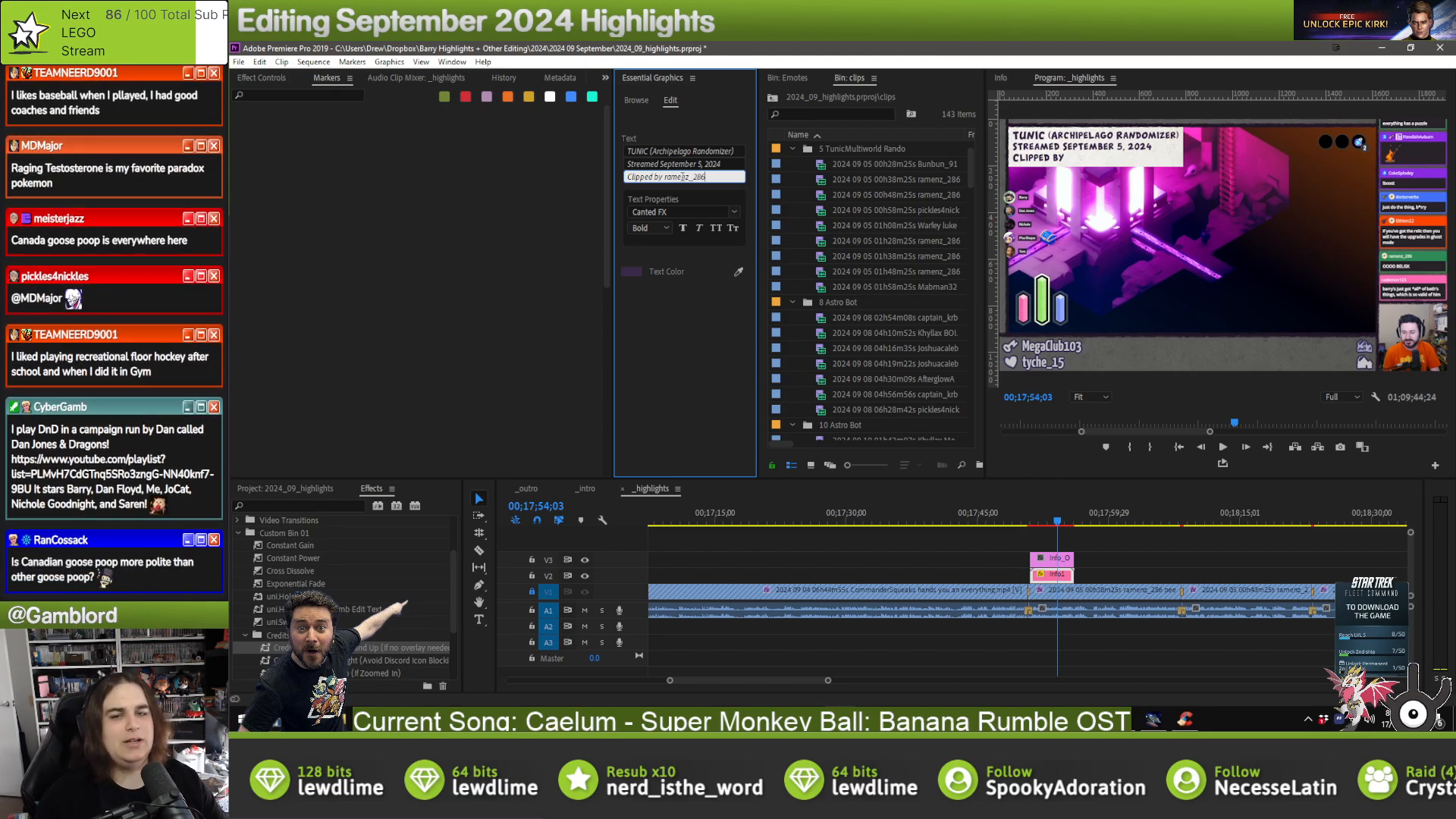
# - Duplicate the credited info pair onto the start of the second September 5 clip, and paste the uncredited pair slightly after the start of the third
pyautogui.scroll(-4, 955, 534)
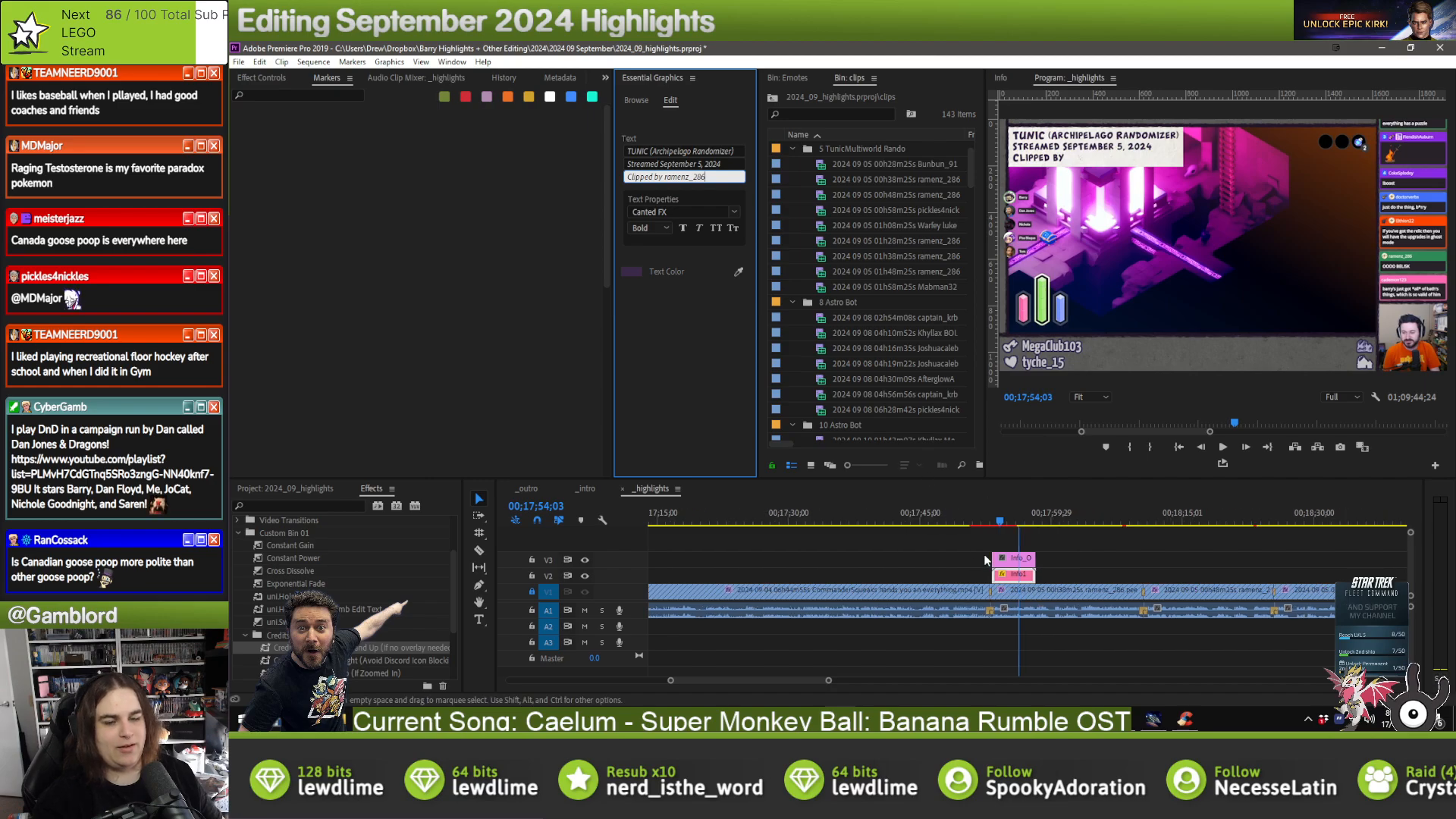
pyautogui.moveTo(915, 548); pyautogui.dragTo(991, 581)
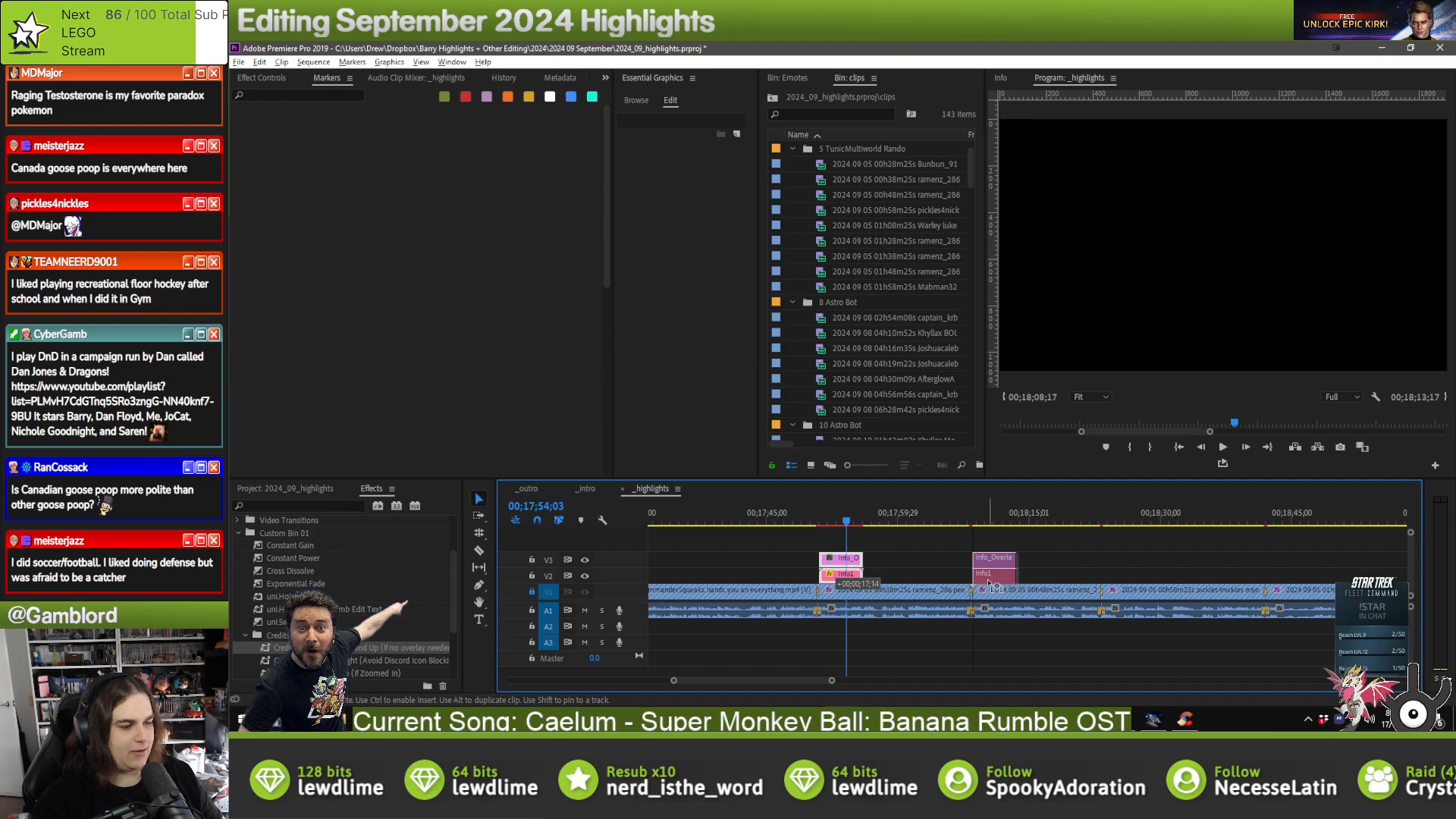
pyautogui.click(1116, 524)
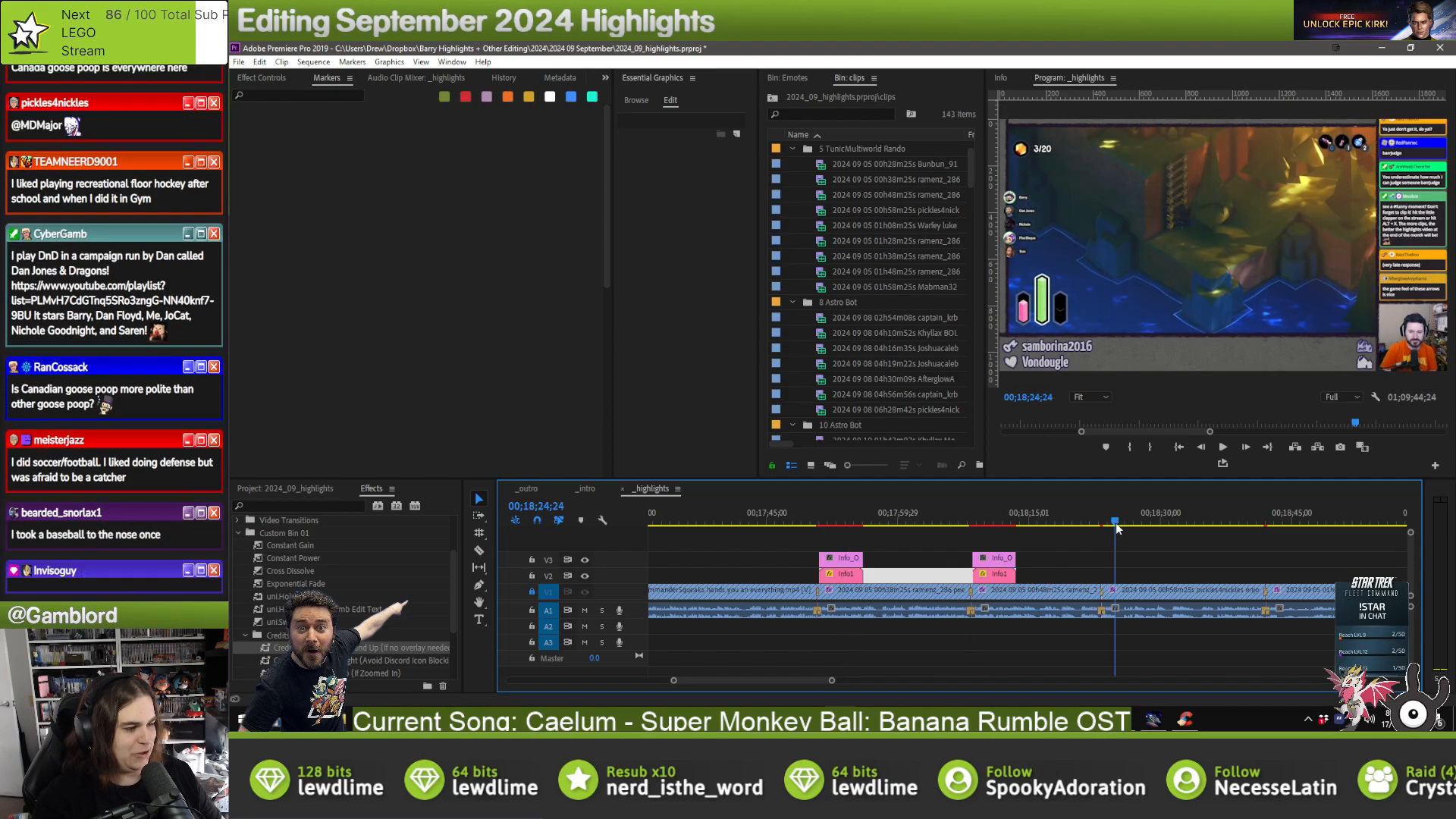
pyautogui.hotkey('ctrl', 'v')
pyautogui.moveTo(1130, 581); pyautogui.dragTo(1118, 581)
pyautogui.click(1085, 579)
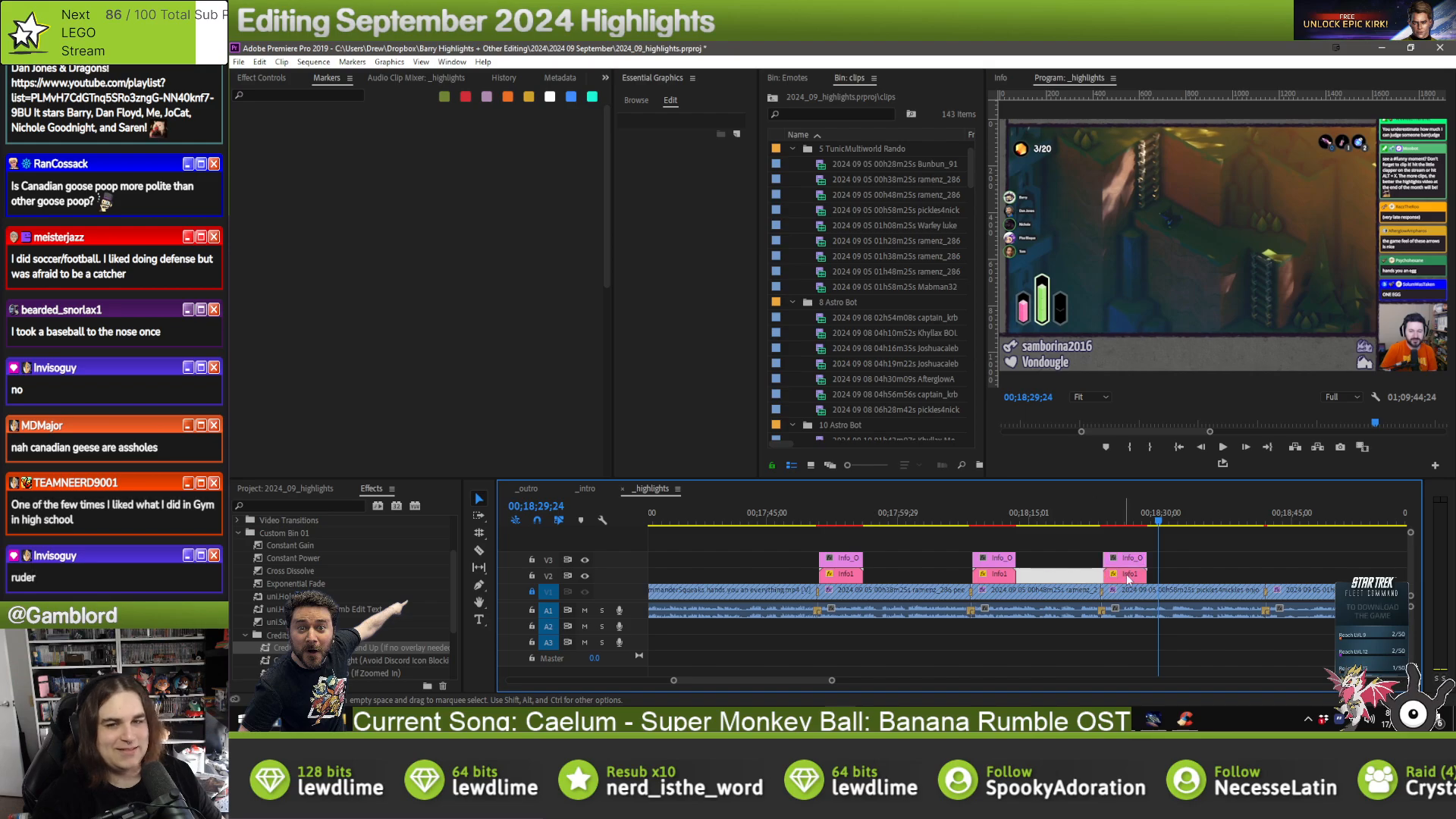
# - Add the clipper's username after "Clipped by" in the Info1 graphic of the third September 5 clip
pyautogui.click(1118, 579)
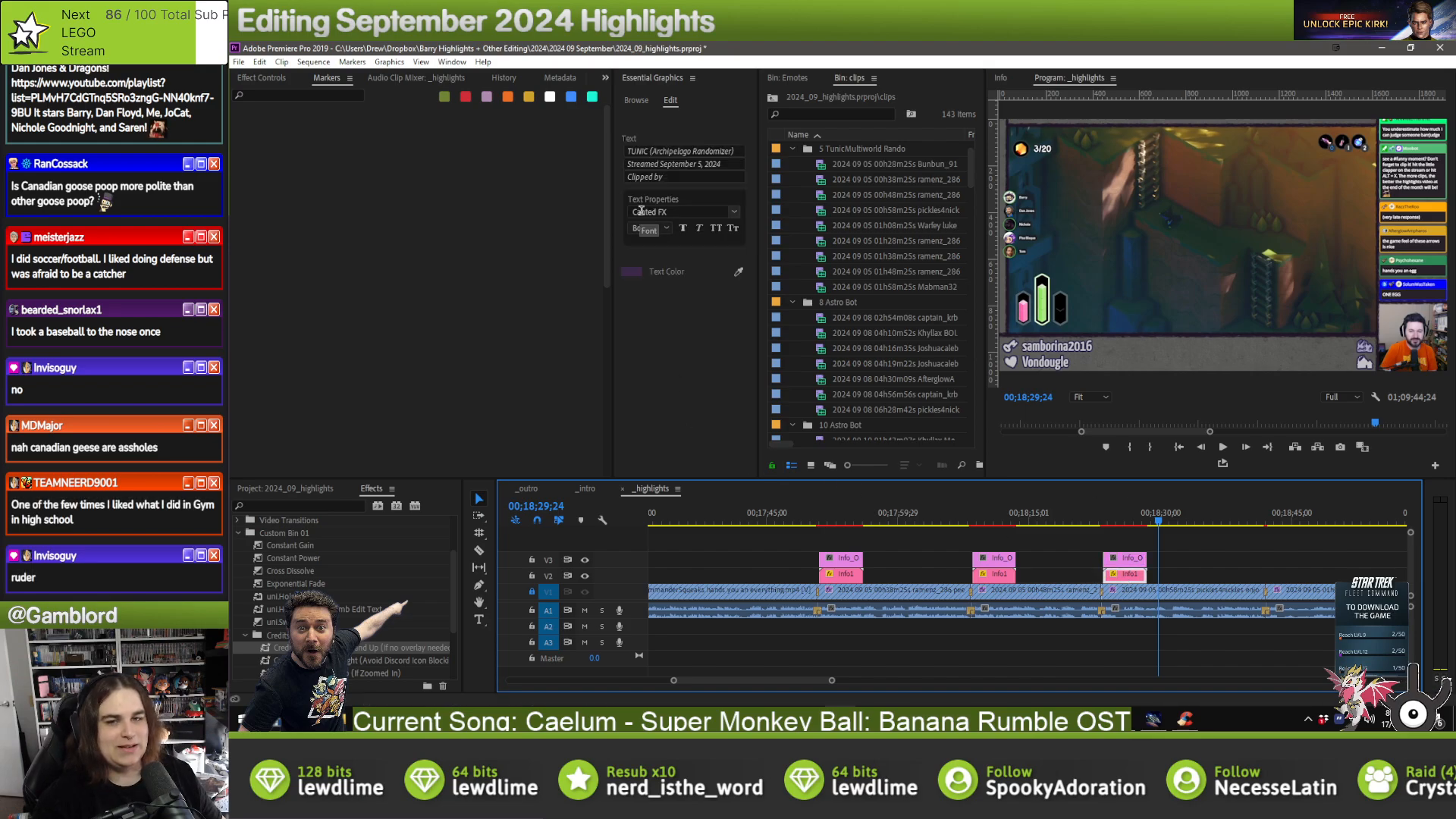
pyautogui.click(711, 177)
pyautogui.write('p')
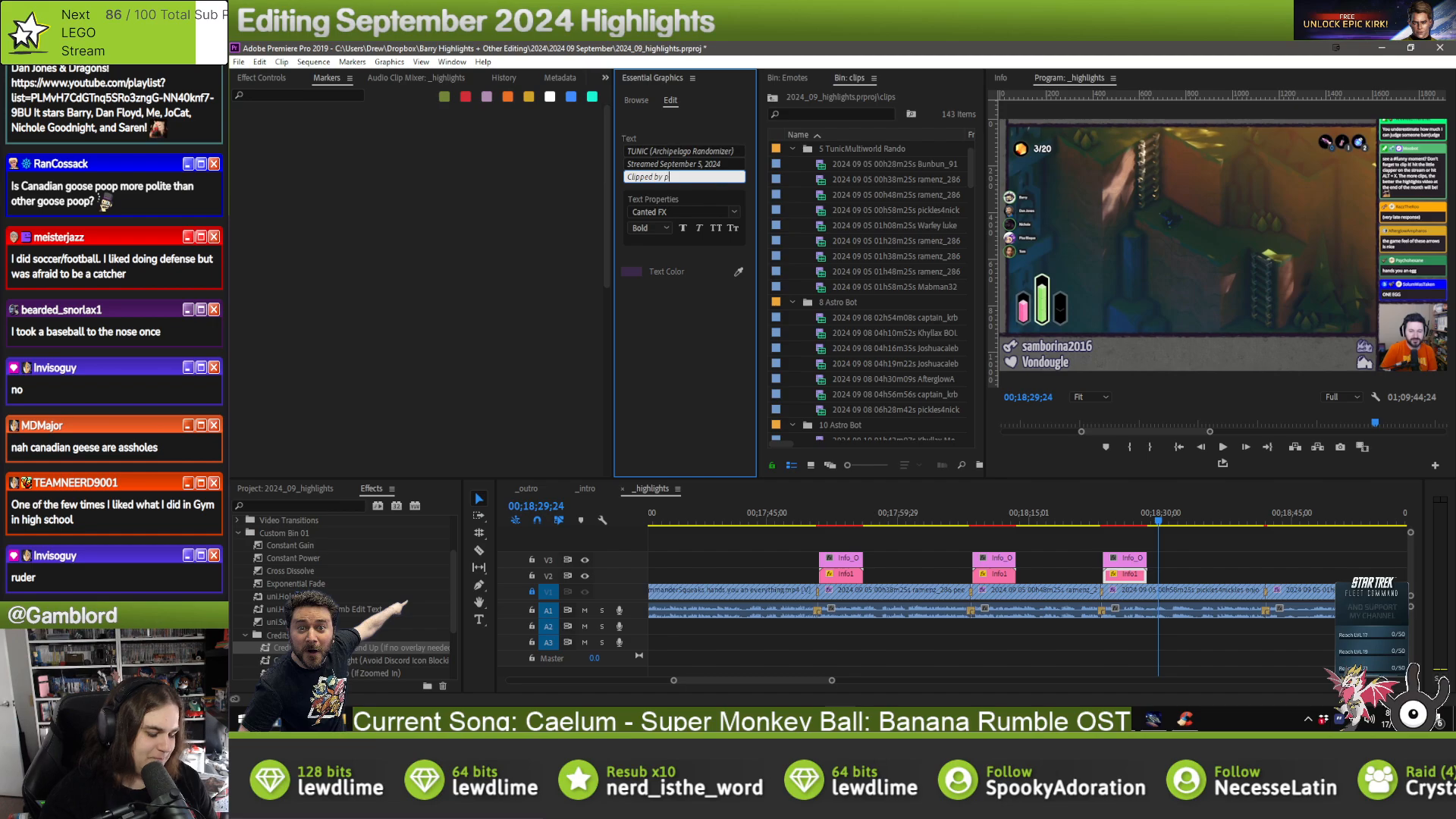
pyautogui.write('ickles4nickles')
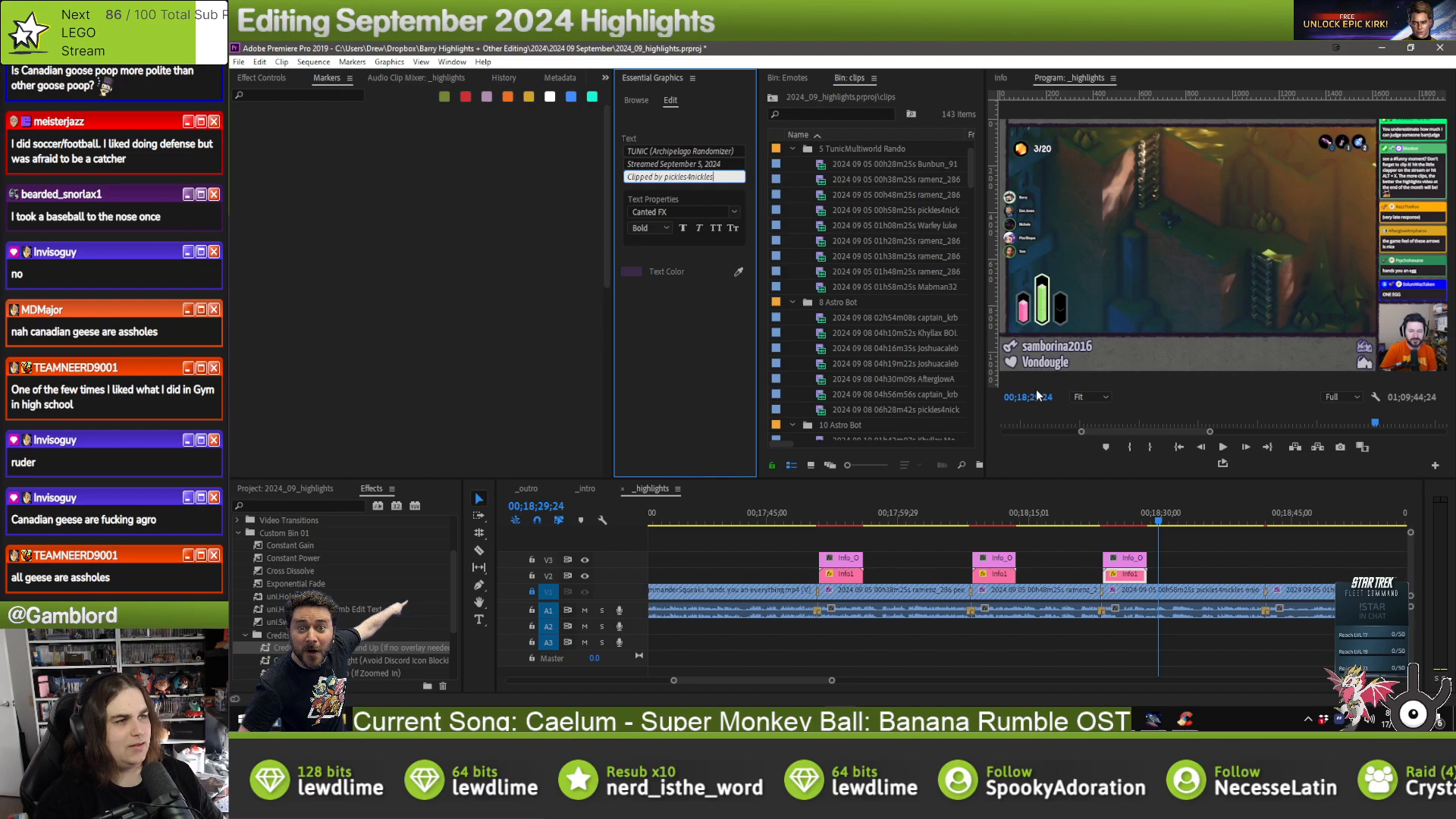
# - View the info overlay on the first September 5 clip and search the effects for "crop"
pyautogui.click(835, 516)
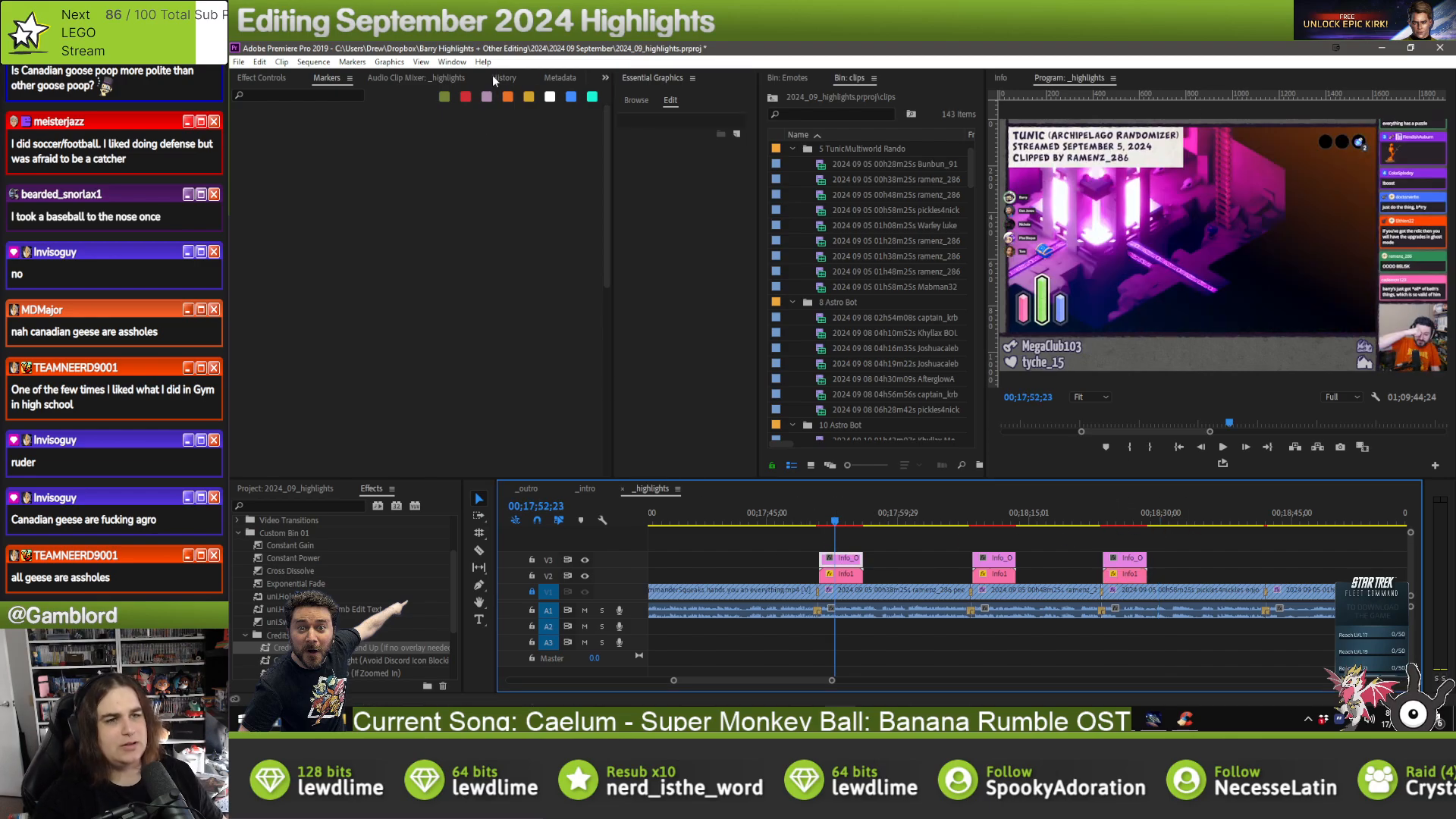
pyautogui.click(336, 504)
pyautogui.write('crop')
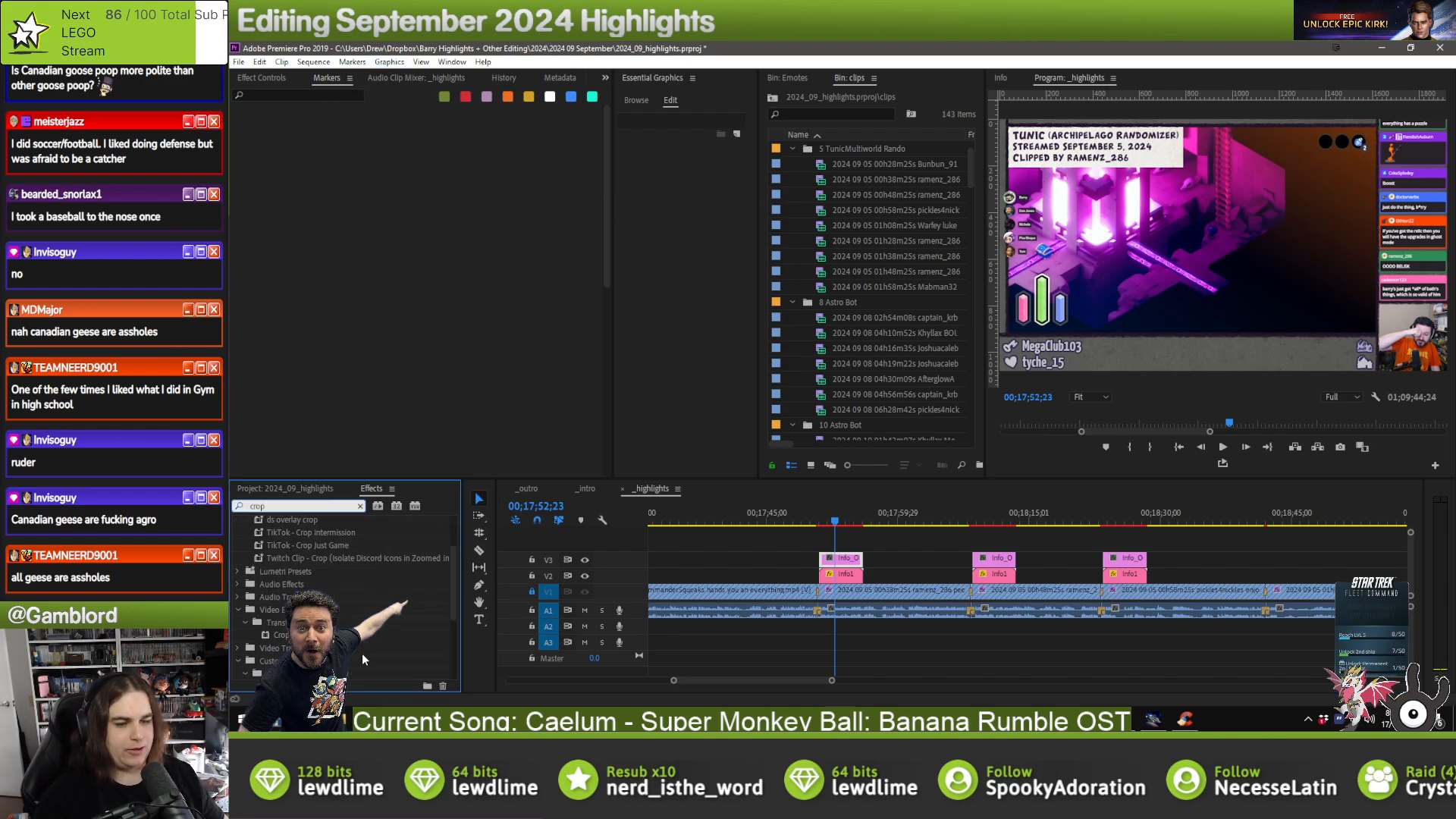
# - Paste the Info1 and Info_Overlay.png pair at the start of the "luke is pooh now" clip and shift it slightly
pyautogui.moveTo(1138, 521); pyautogui.dragTo(1275, 521)
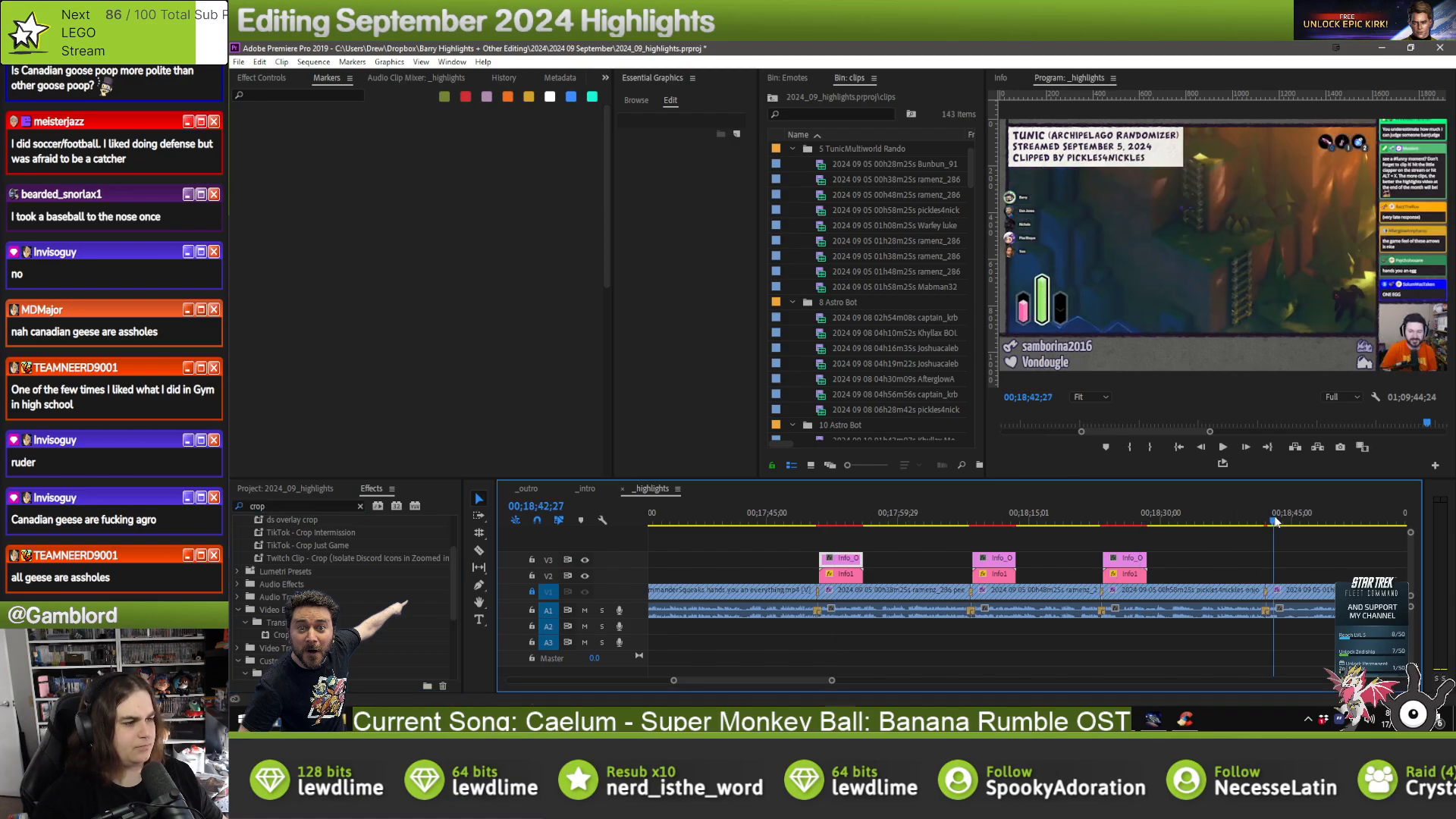
pyautogui.hotkey('ctrl', 'v')
pyautogui.moveTo(1287, 574); pyautogui.dragTo(1282, 574)
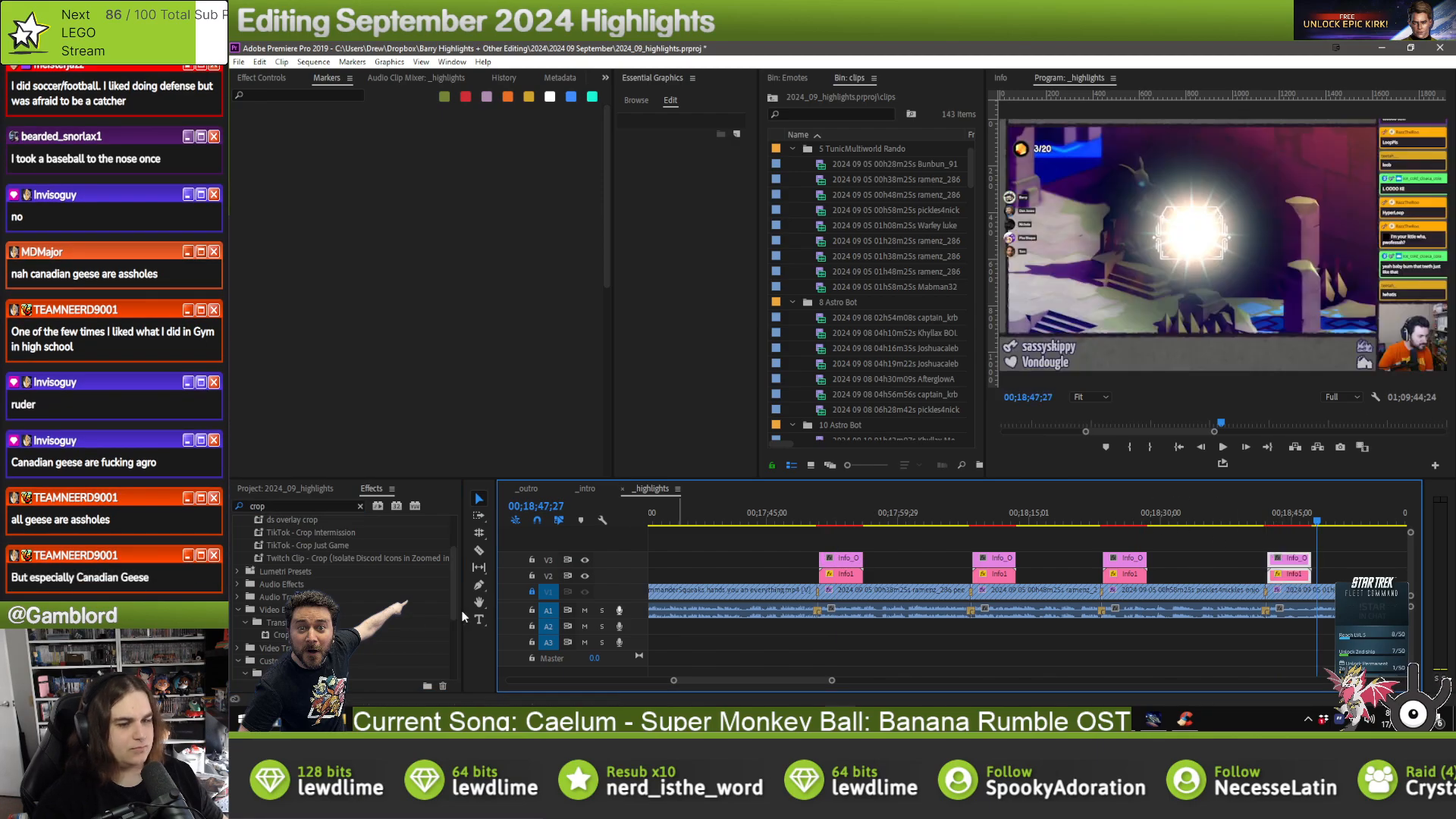
# - Apply the Crop effect to Info_Overlay.png on the first September 5 clip and crop its bottom by 72.8%
pyautogui.moveTo(281, 635); pyautogui.dragTo(849, 558)
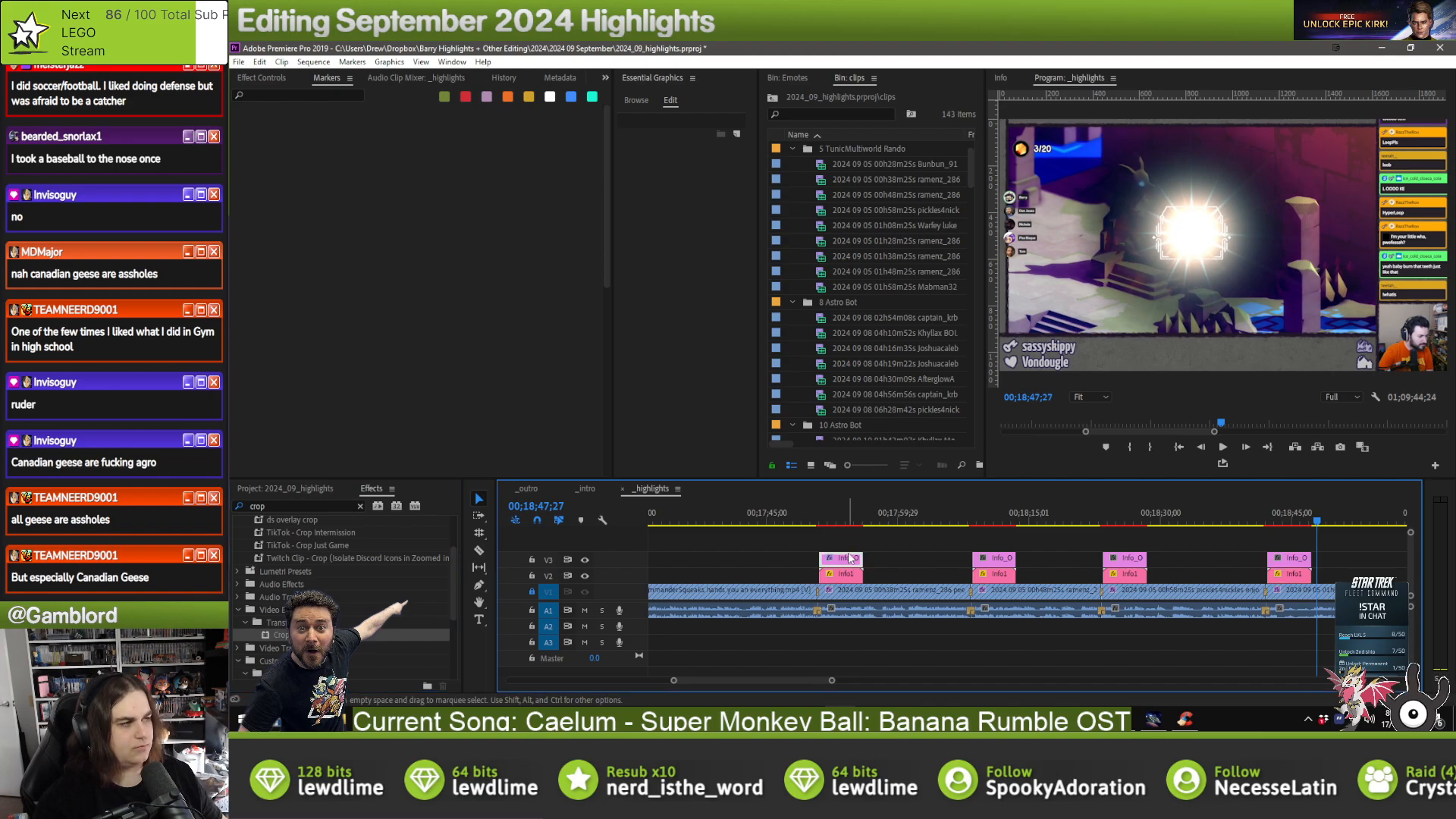
pyautogui.click(842, 517)
pyautogui.click(262, 78)
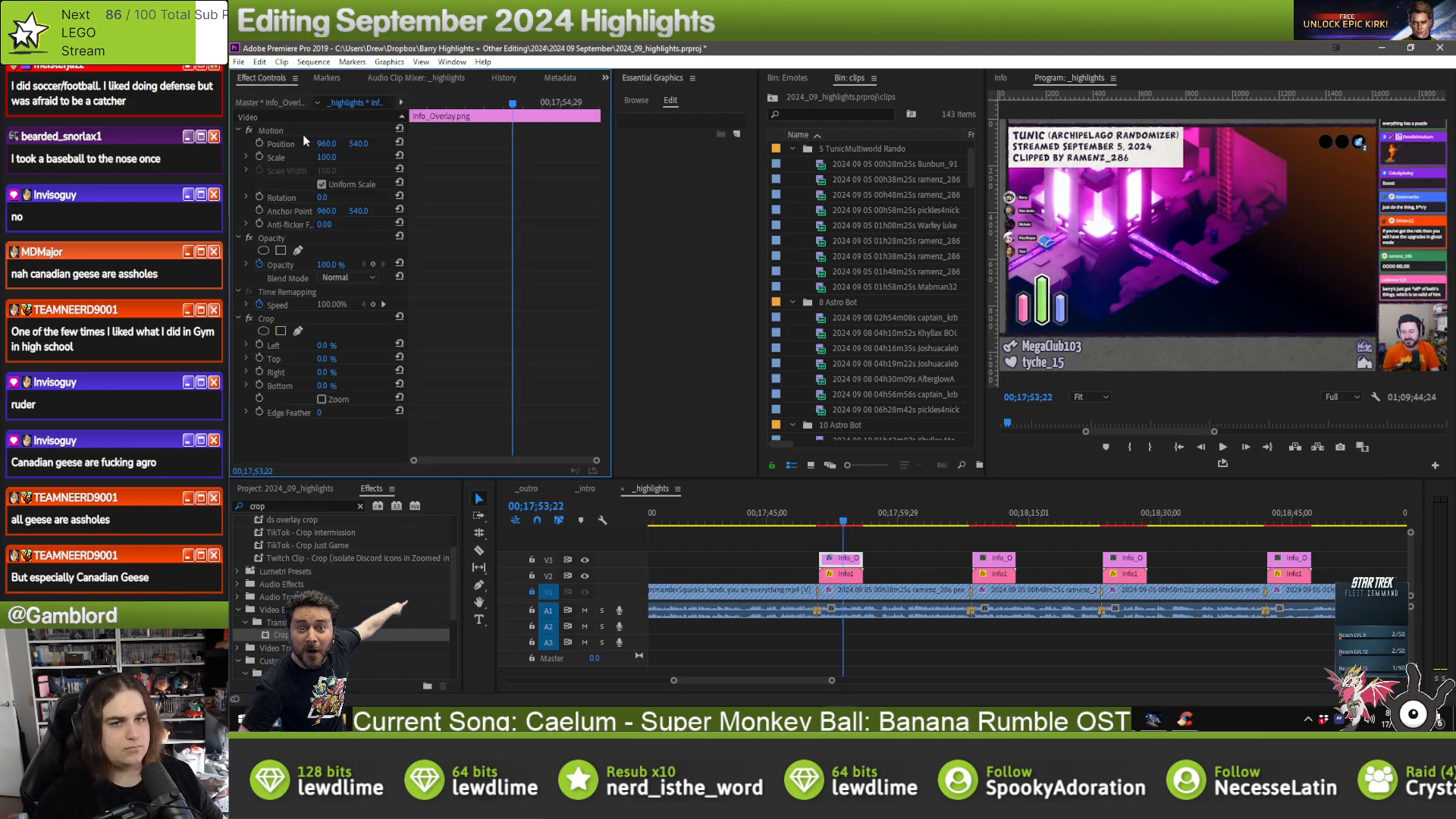
pyautogui.click(291, 317)
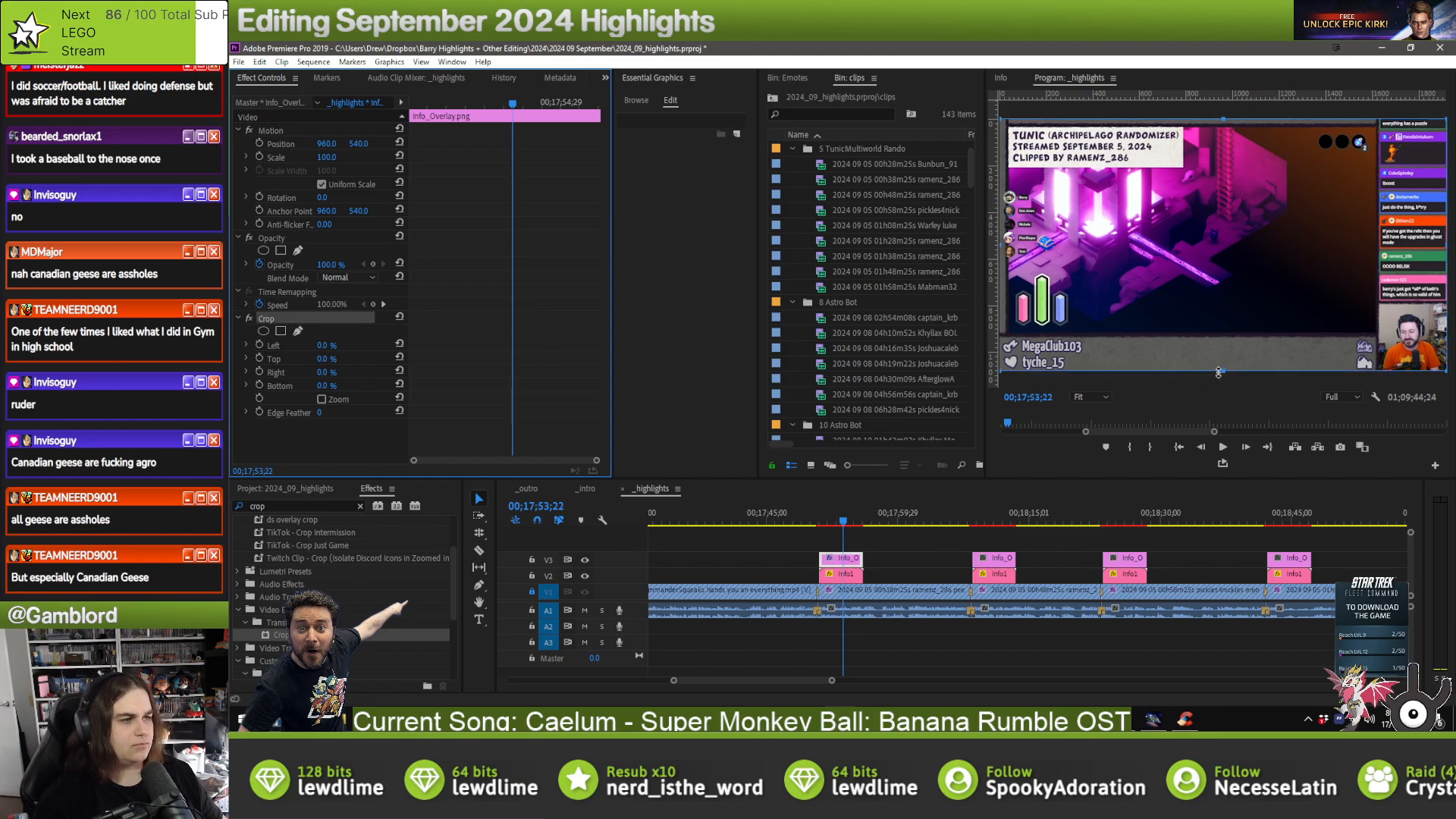
pyautogui.moveTo(1219, 372); pyautogui.dragTo(1219, 186)
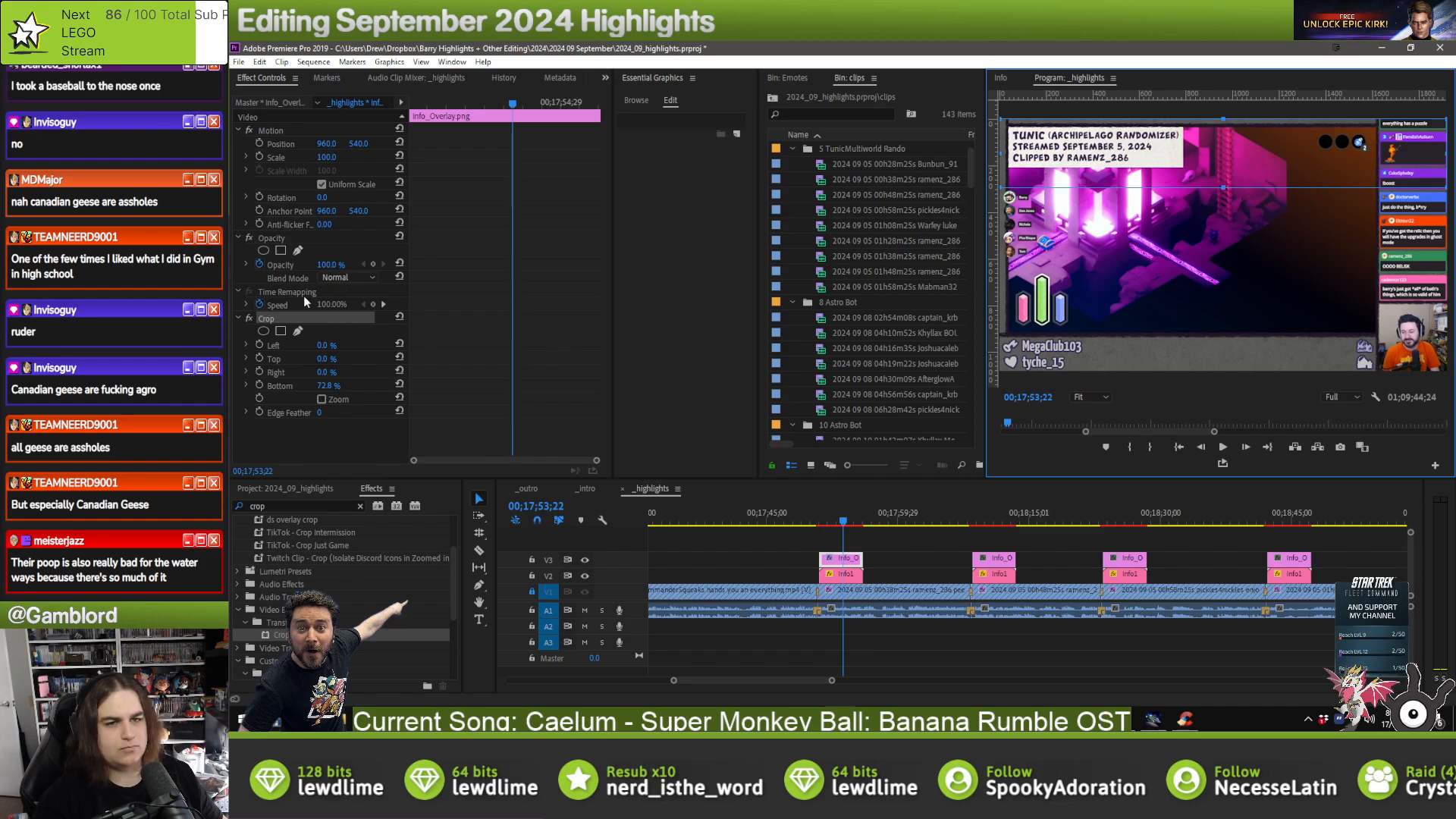
# - Copy the Crop effect to the Info_Overlay.png items on the next three September 5 clips and view each one over its footage
pyautogui.click(287, 320)
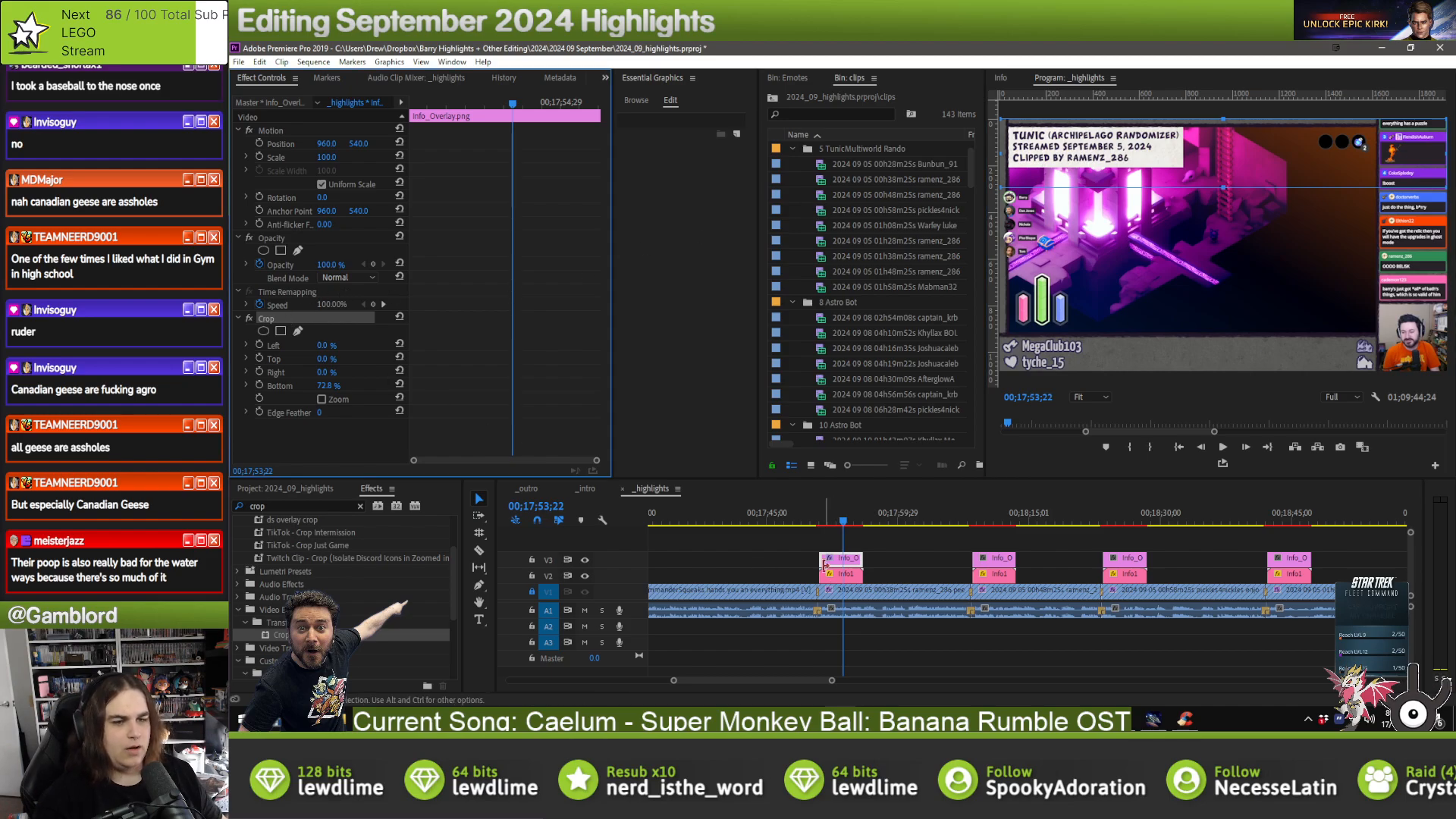
pyautogui.moveTo(979, 534); pyautogui.dragTo(1356, 562)
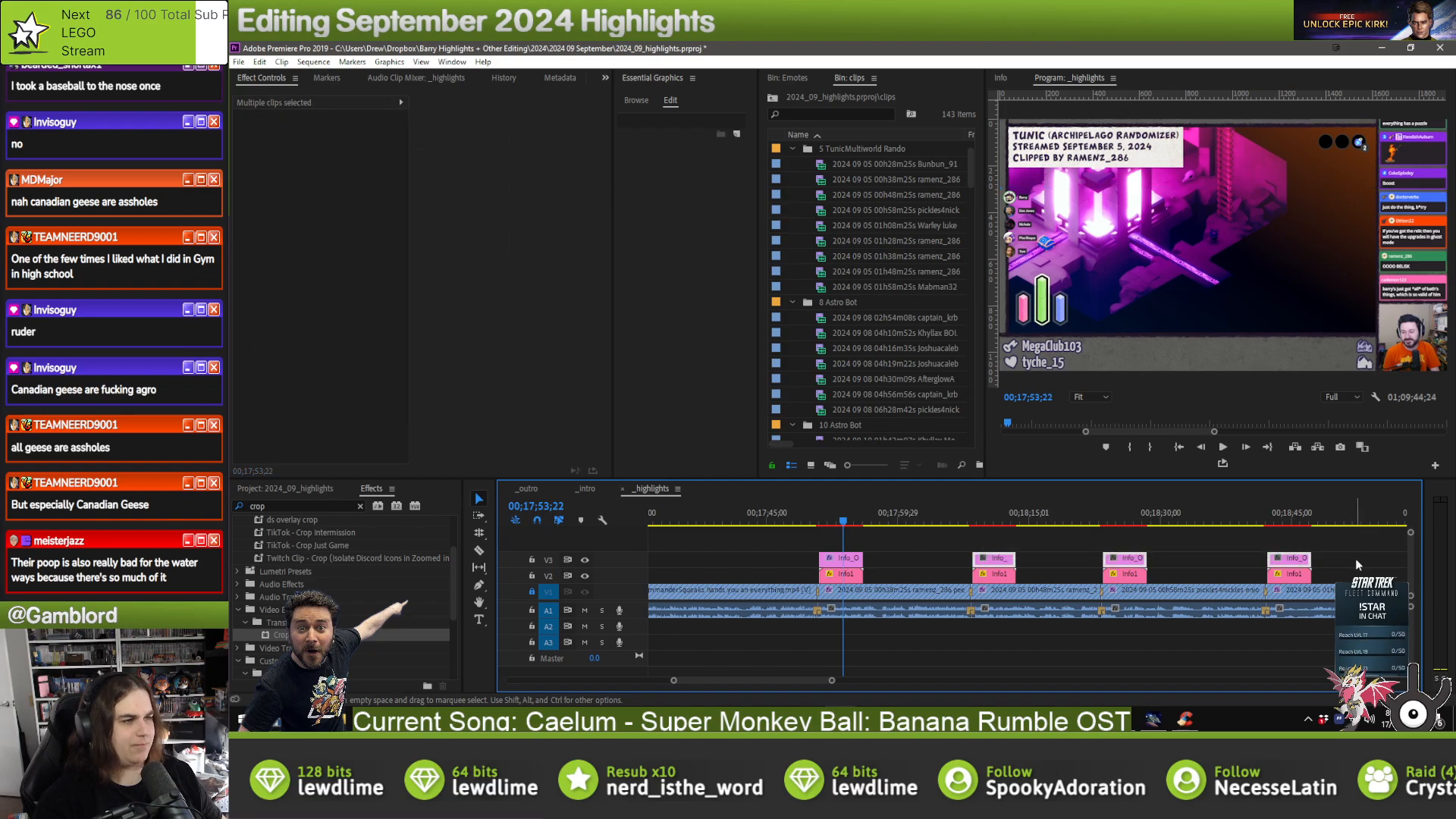
pyautogui.click(995, 511)
pyautogui.click(1115, 509)
pyautogui.click(1294, 509)
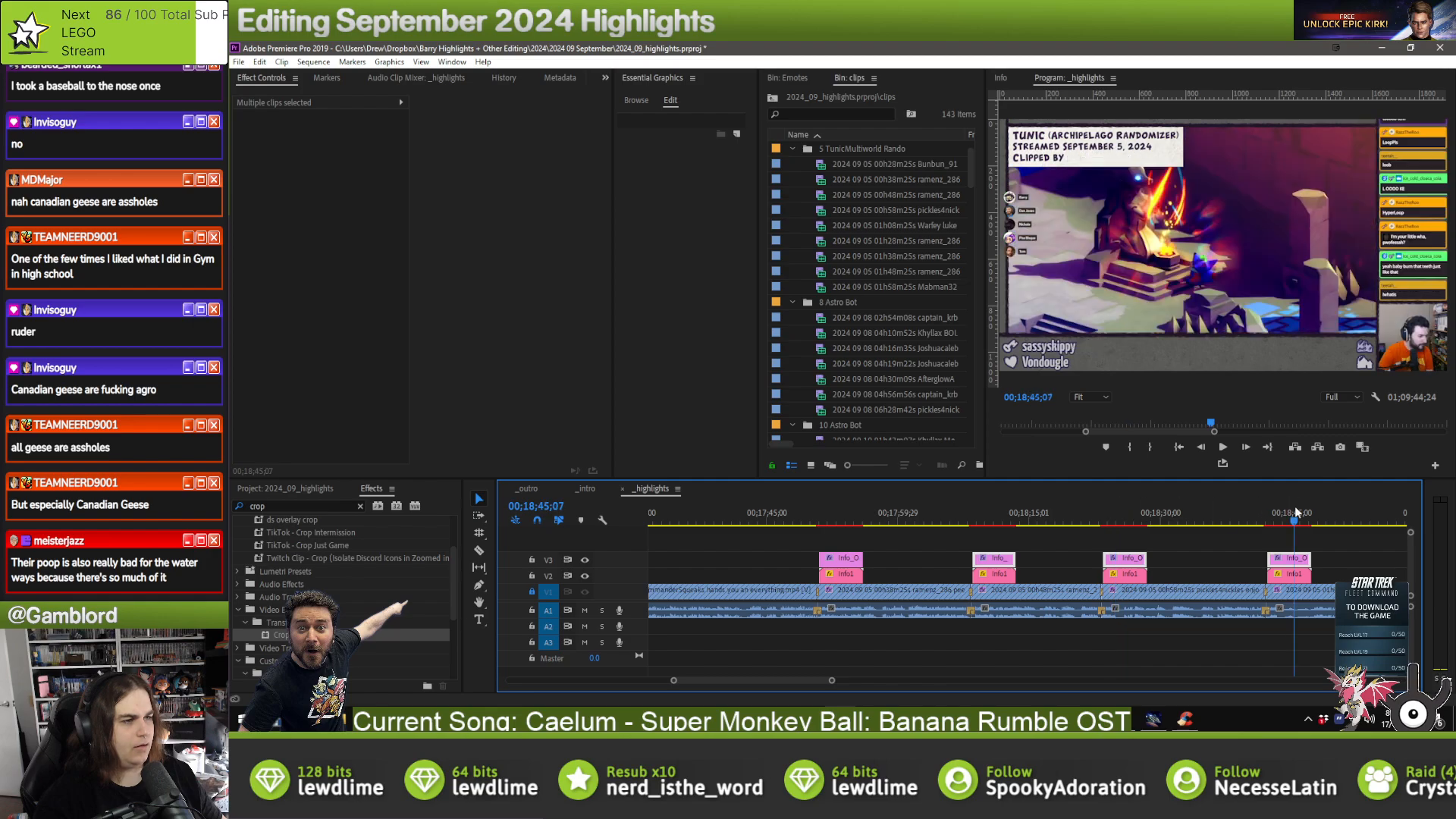
# - Copy the cropped info pair of the "luke is pooh now" clip and add the clipper's username after "Clipped by" in its Info1 graphic
pyautogui.moveTo(1362, 548); pyautogui.dragTo(1283, 580)
pyautogui.scroll(-5, 1284, 581)
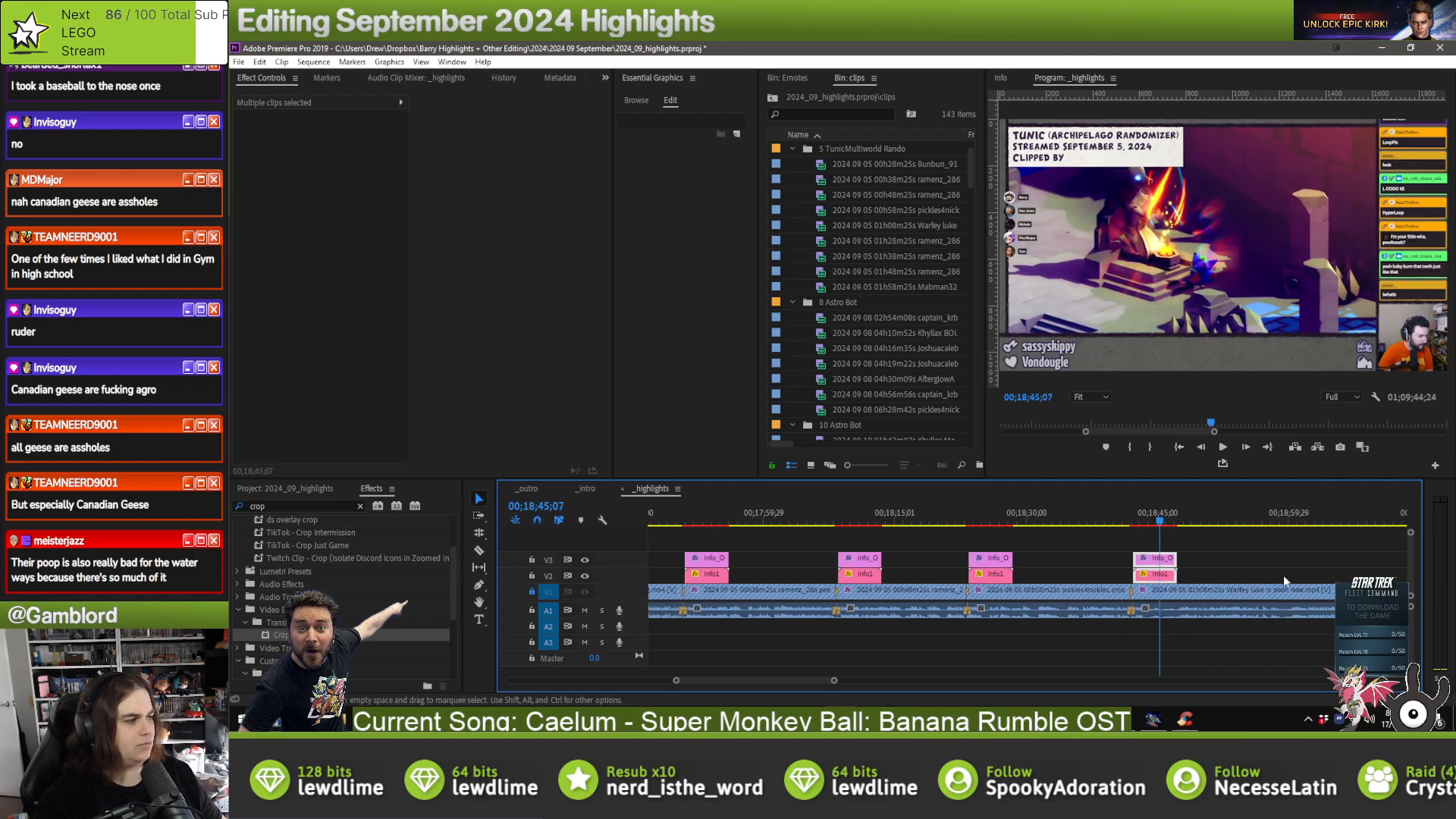
pyautogui.moveTo(975, 556); pyautogui.dragTo(956, 582)
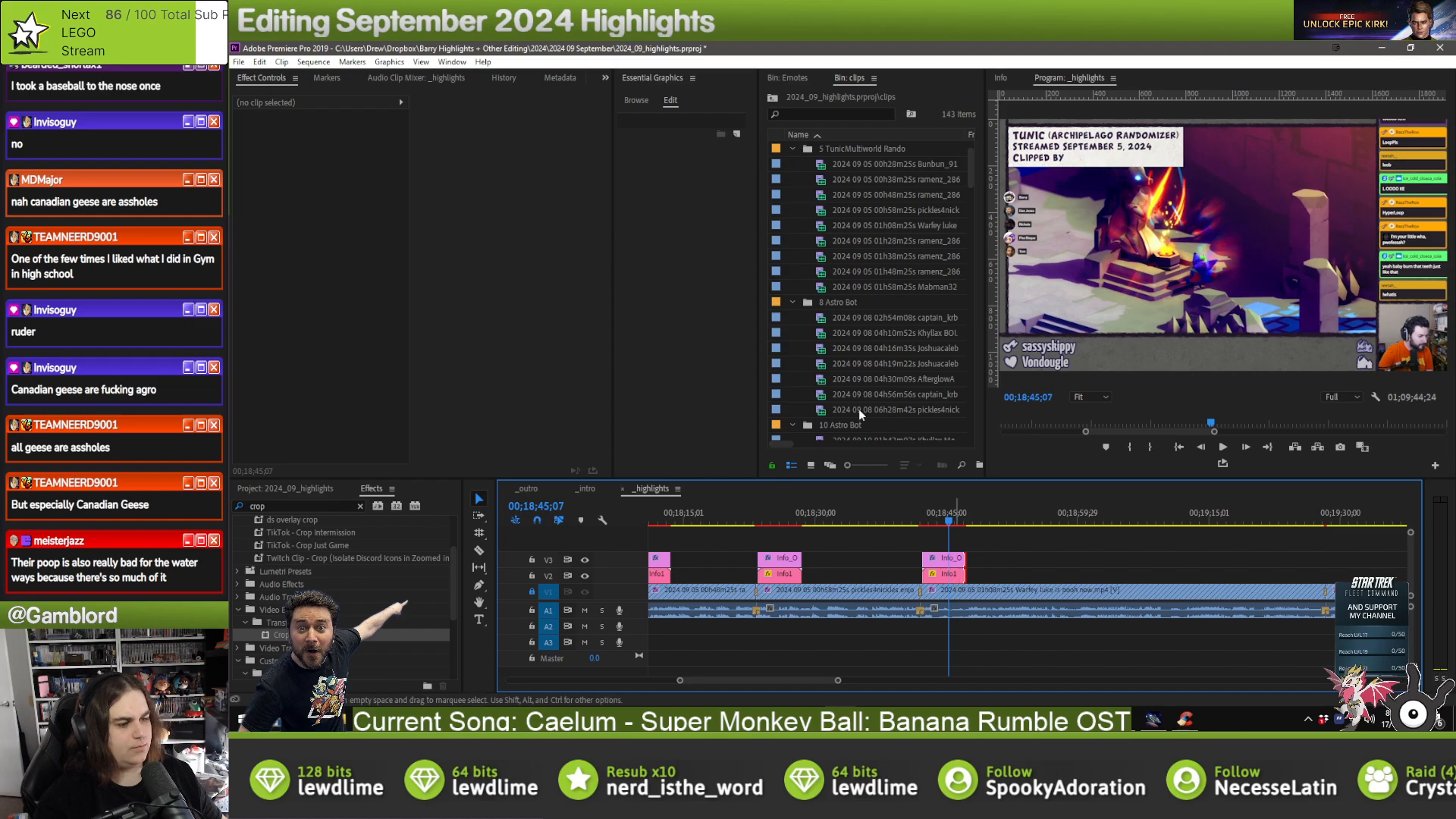
pyautogui.click(680, 174)
pyautogui.write('Warley')
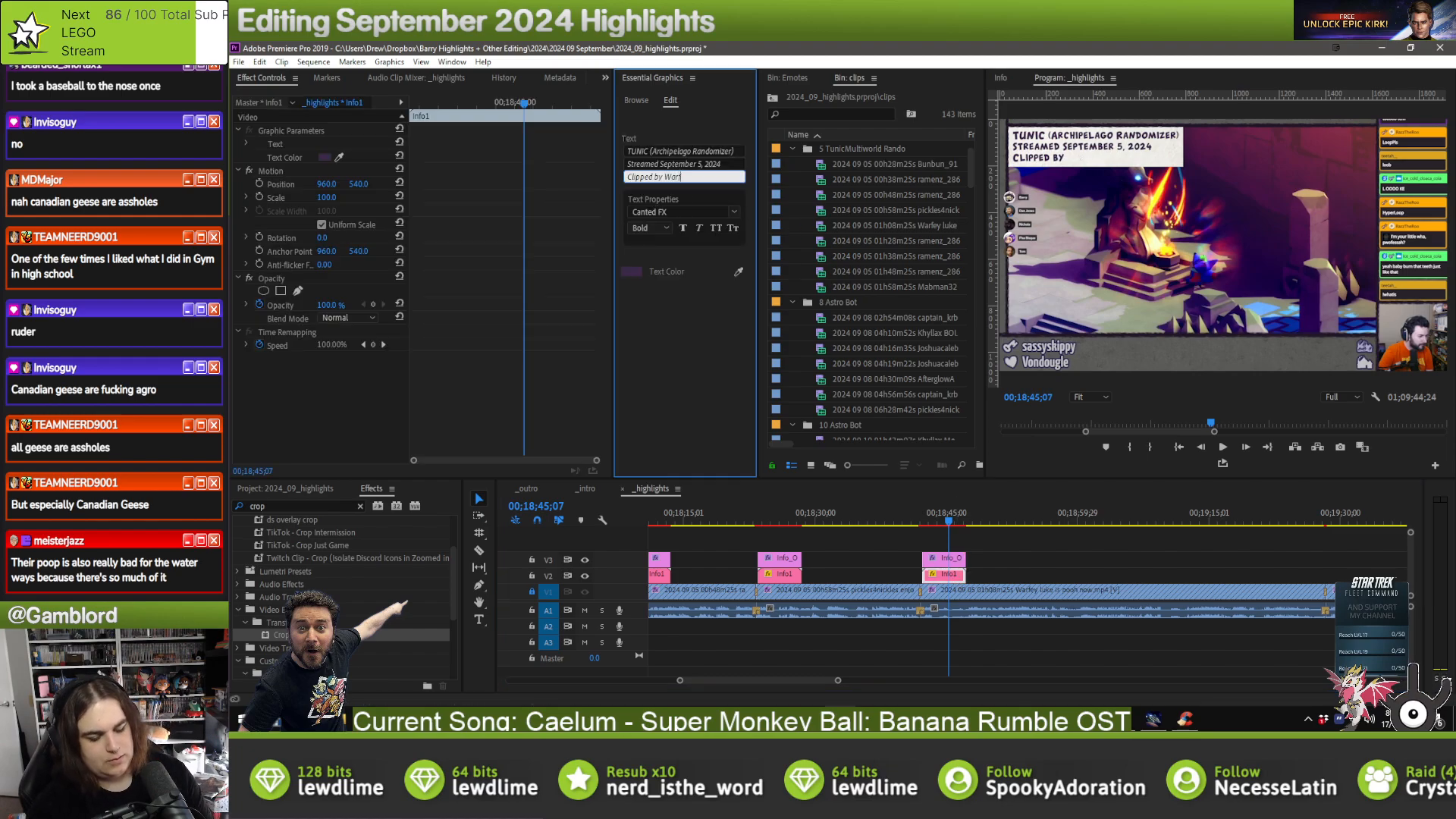
# - Paste the cropped info pair at the start of the clip following "luke is pooh now", shift it slightly later and select its Info1 graphic
pyautogui.click(1062, 565)
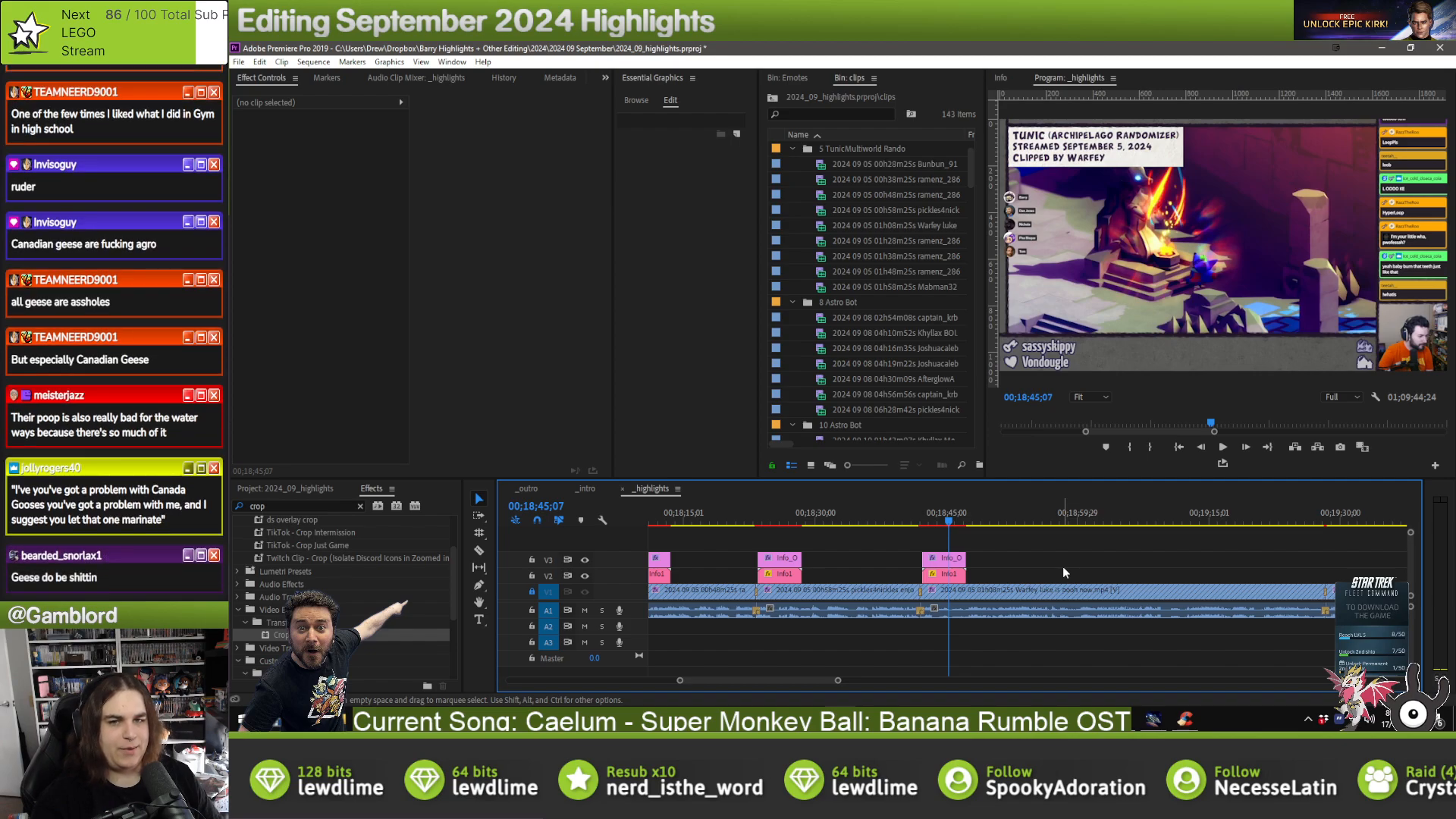
pyautogui.press('Down')
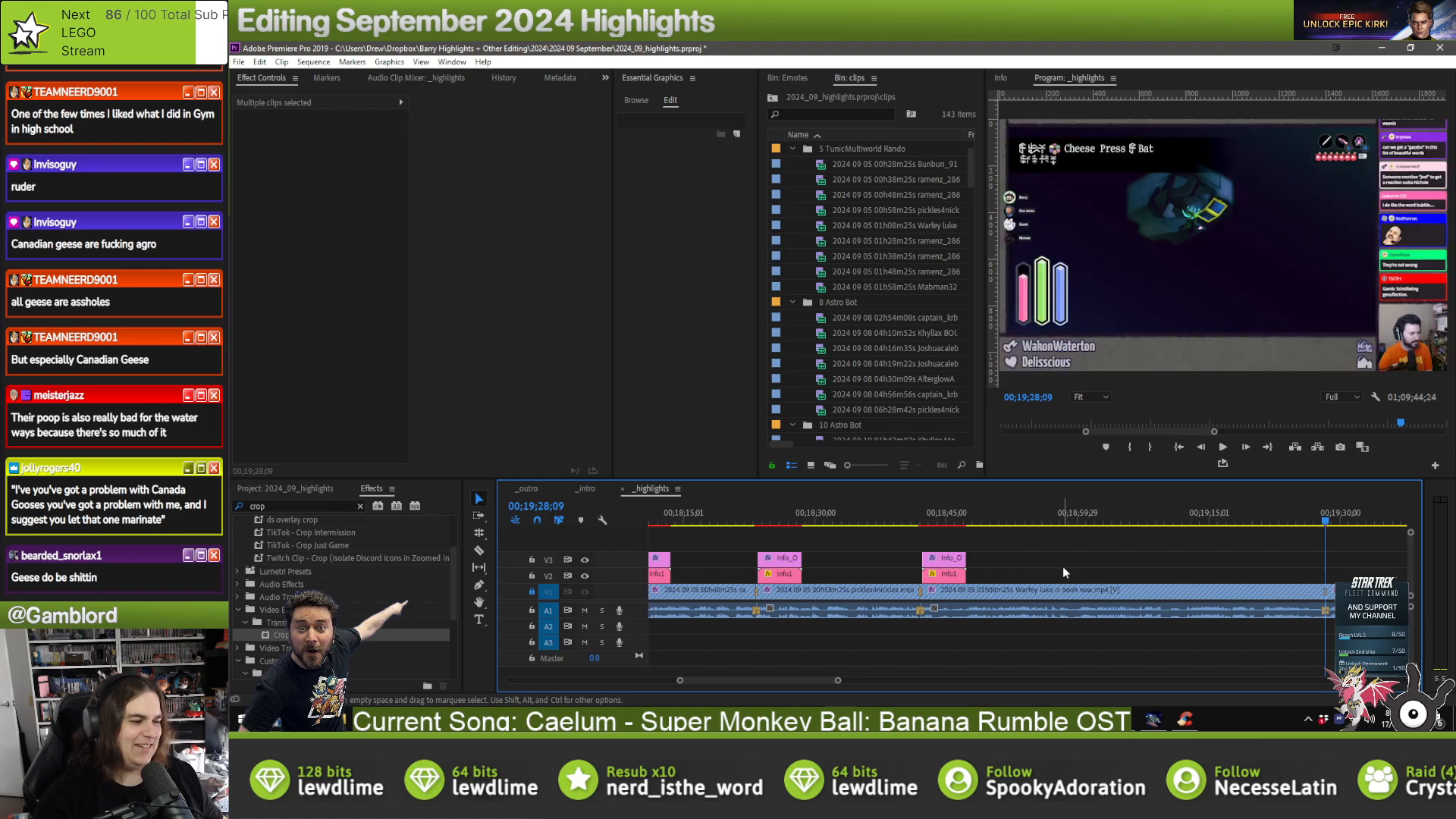
pyautogui.press('Down')
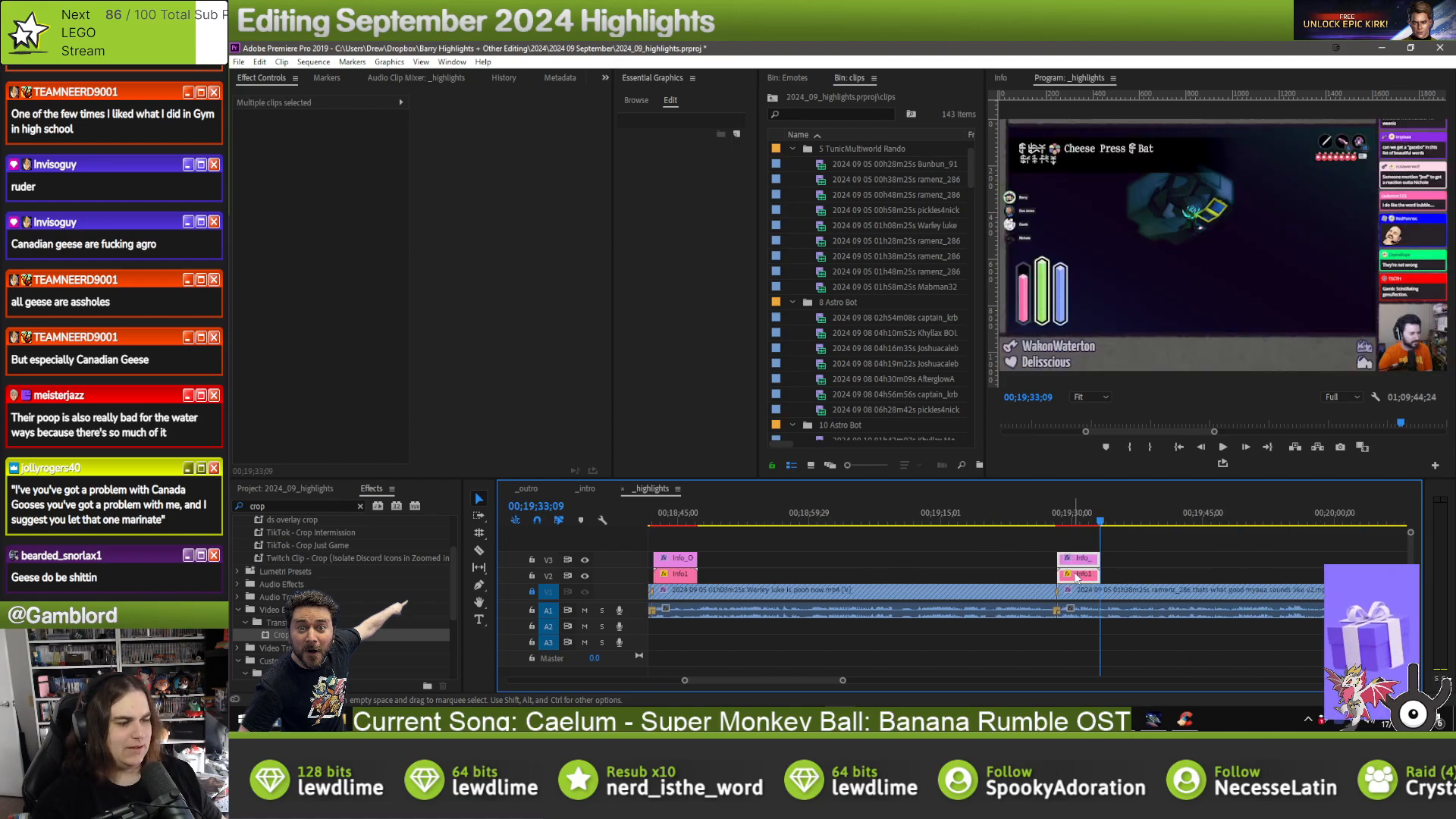
pyautogui.click(1077, 575)
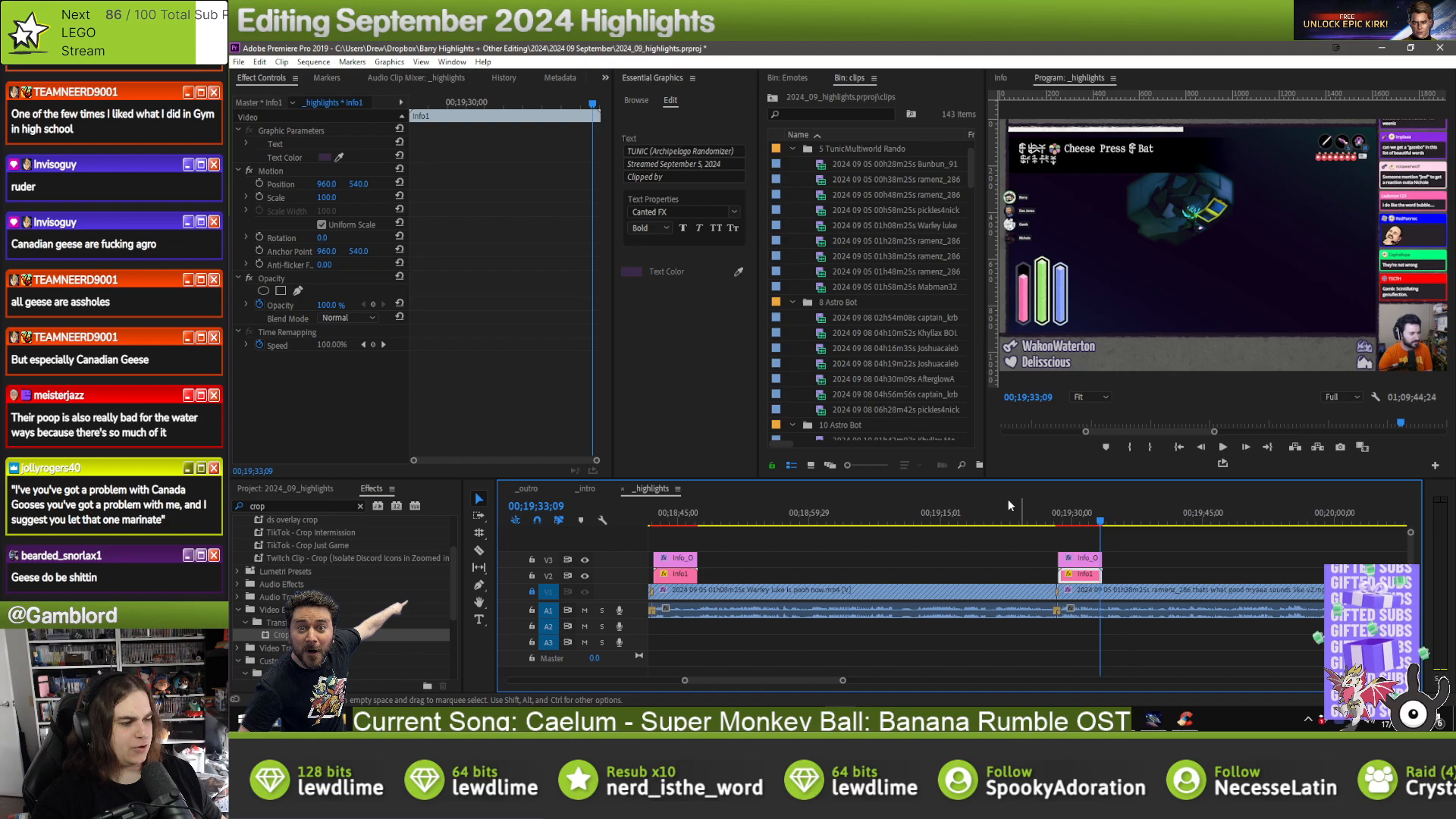
# - Complete the "Clipped by" line of the info title on the 01h38m25s clip with the clipper's username
pyautogui.click(683, 176)
pyautogui.write('ramenz_286')
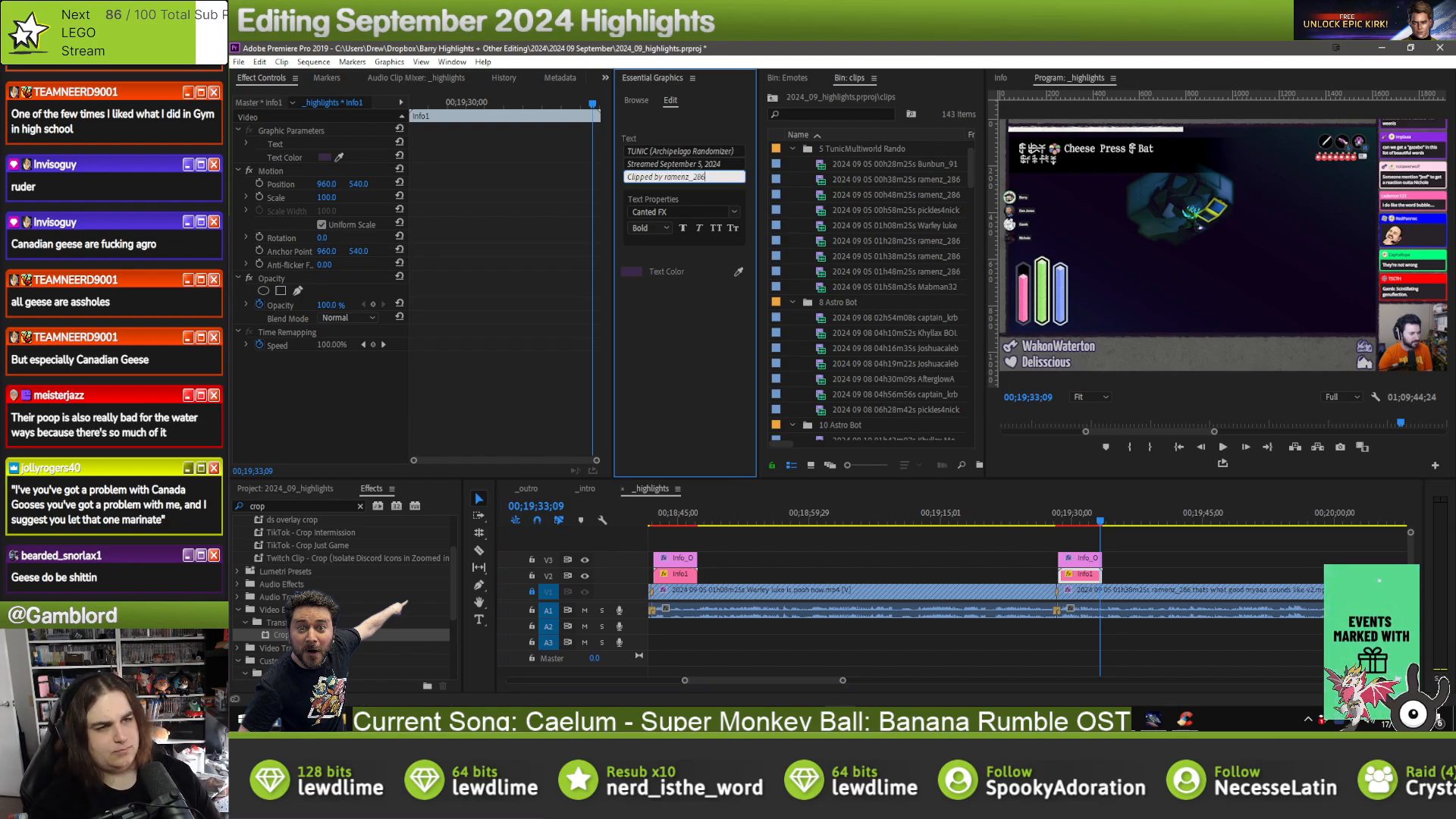
pyautogui.click(1167, 546)
# - Paste the info title and overlay at the start of the 01h48m25s clip and add the clipper's username to its "Clipped by" line
pyautogui.press('Down')
pyautogui.hotkey('ctrl', 'v')
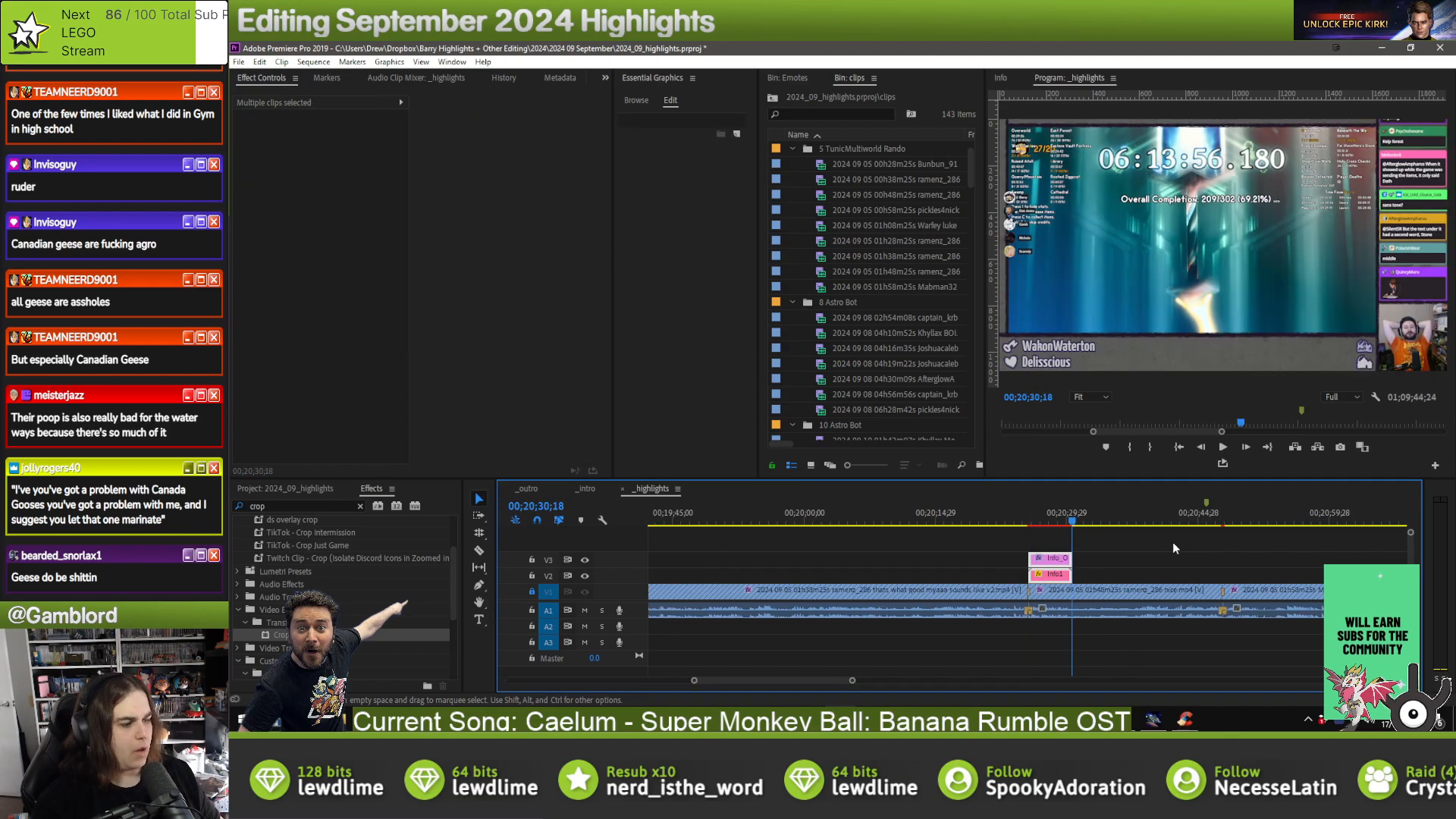
pyautogui.click(1046, 582)
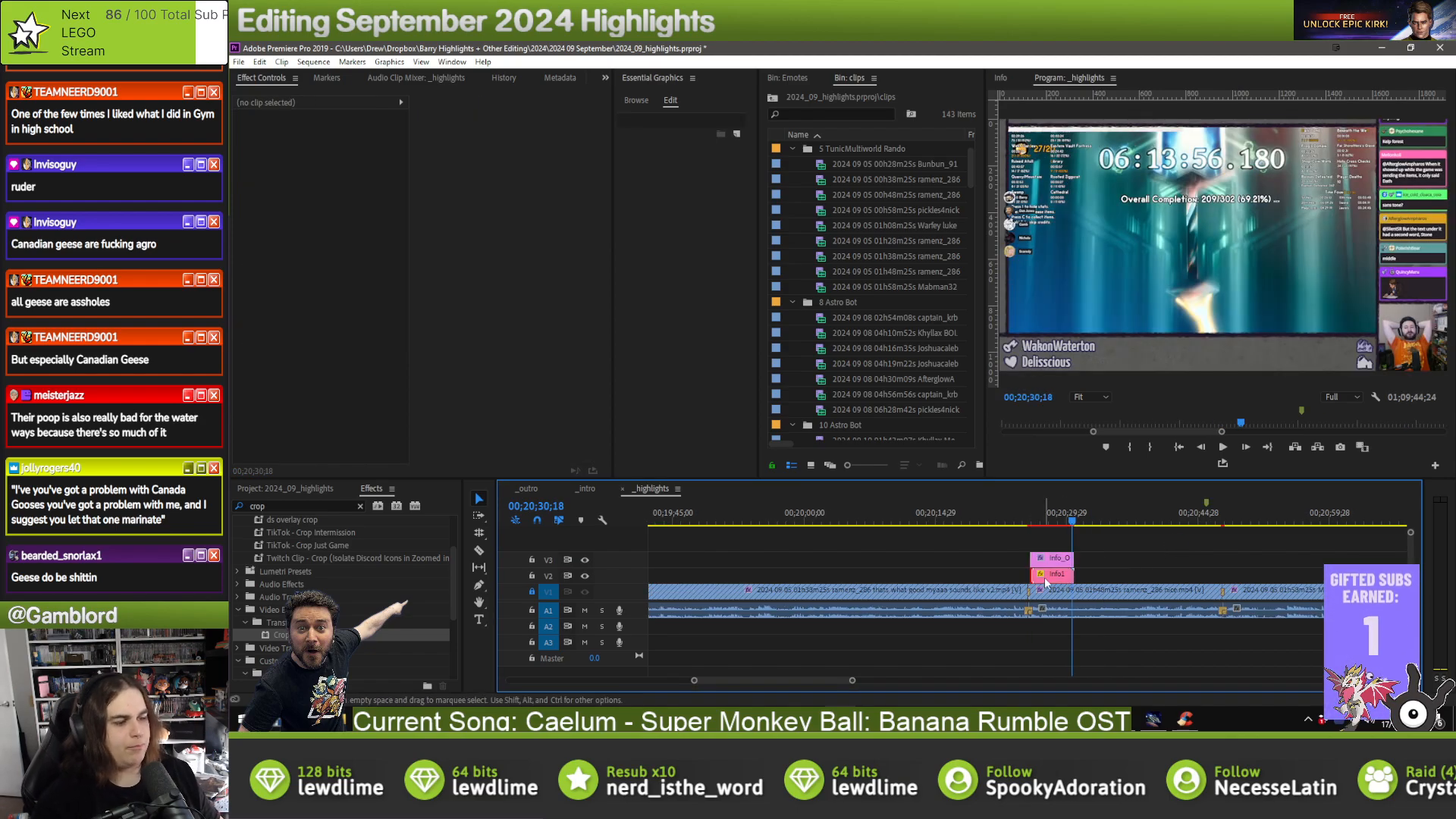
pyautogui.click(672, 175)
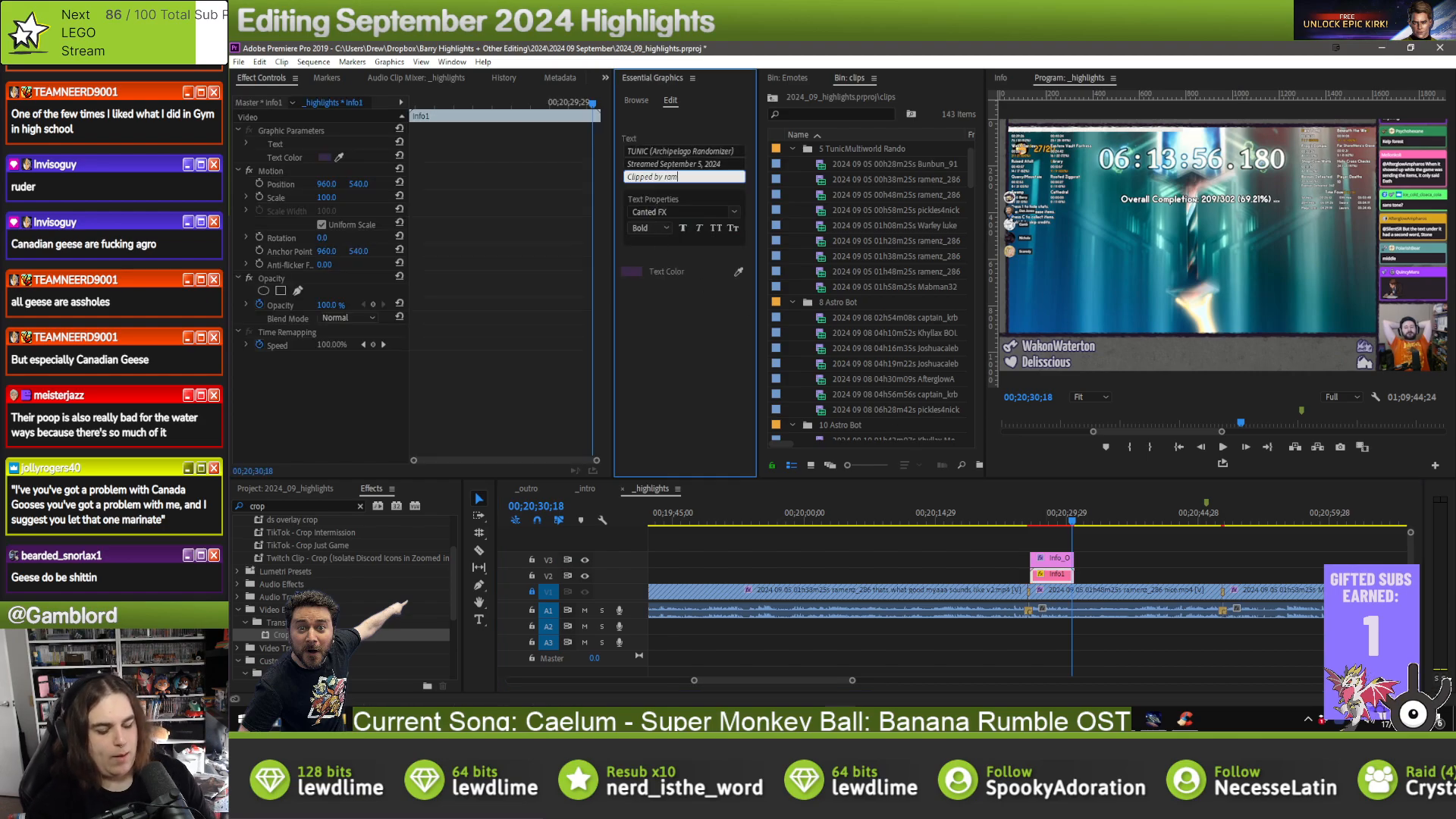
pyautogui.write('_286')
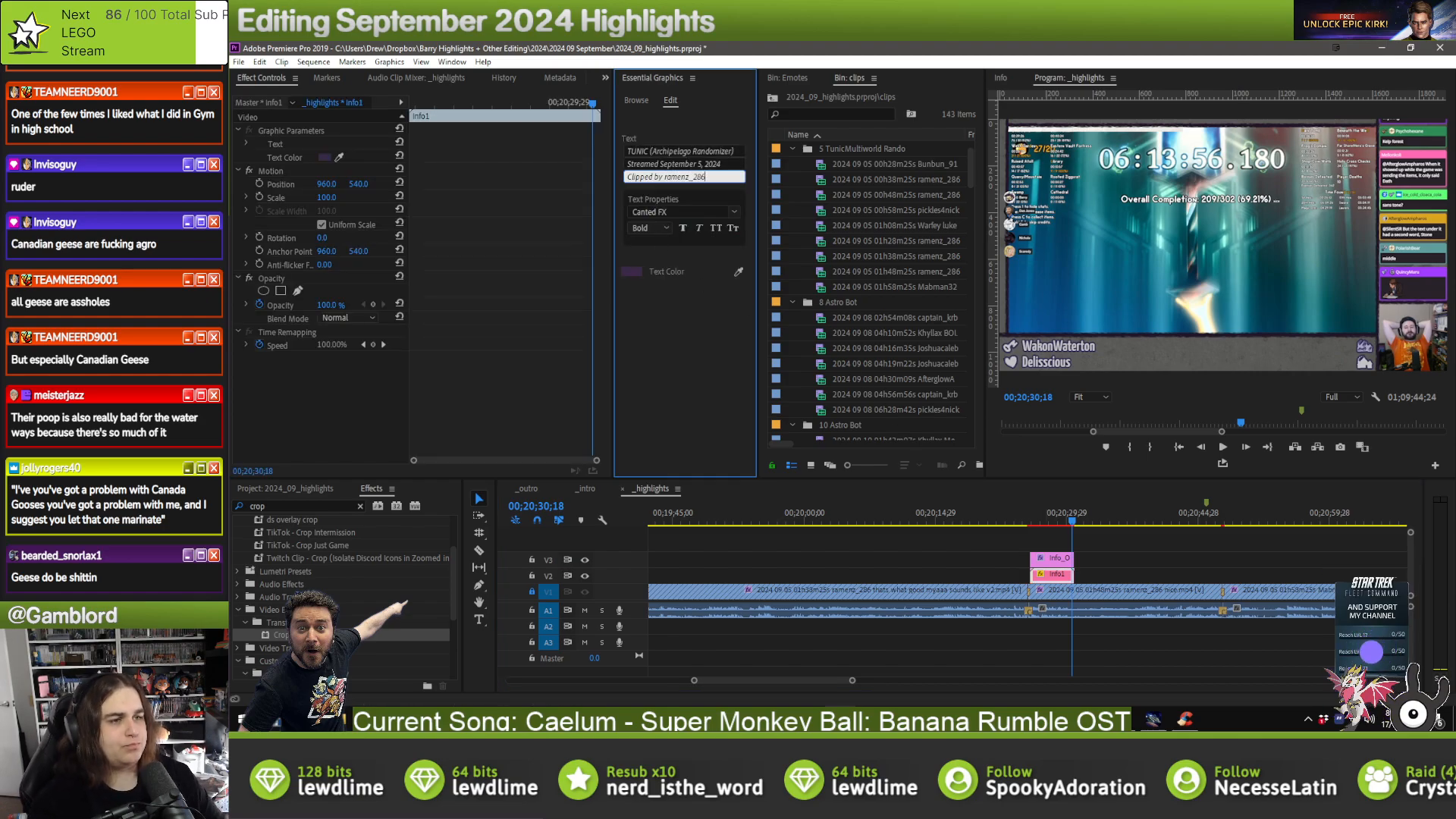
pyautogui.click(1181, 557)
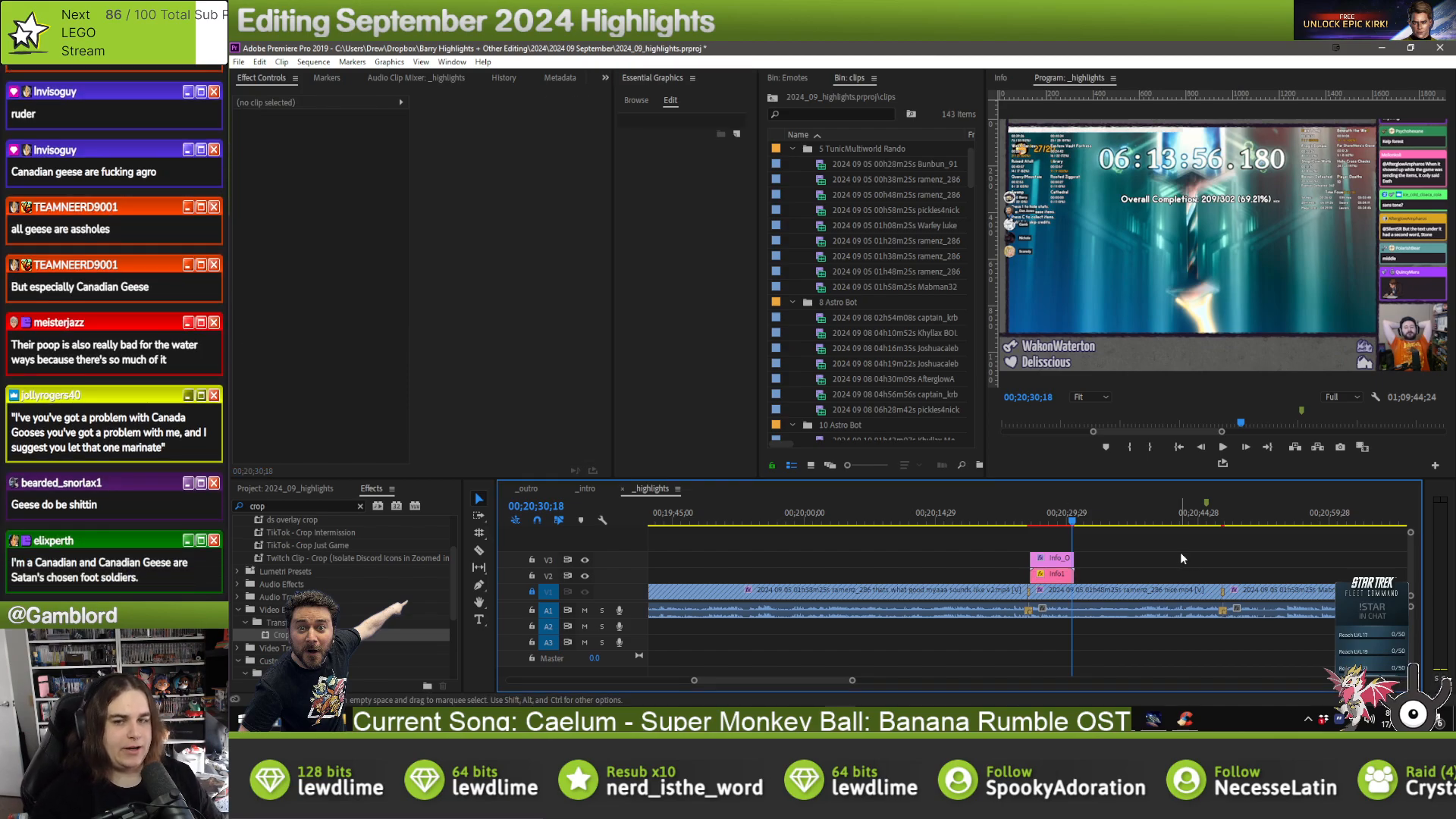
# - Paste the info title and overlay onto the start of the 01h58m25s TUNIC clip and credit its clipper by username
pyautogui.press('Down')
pyautogui.hotkey('ctrl', 'v')
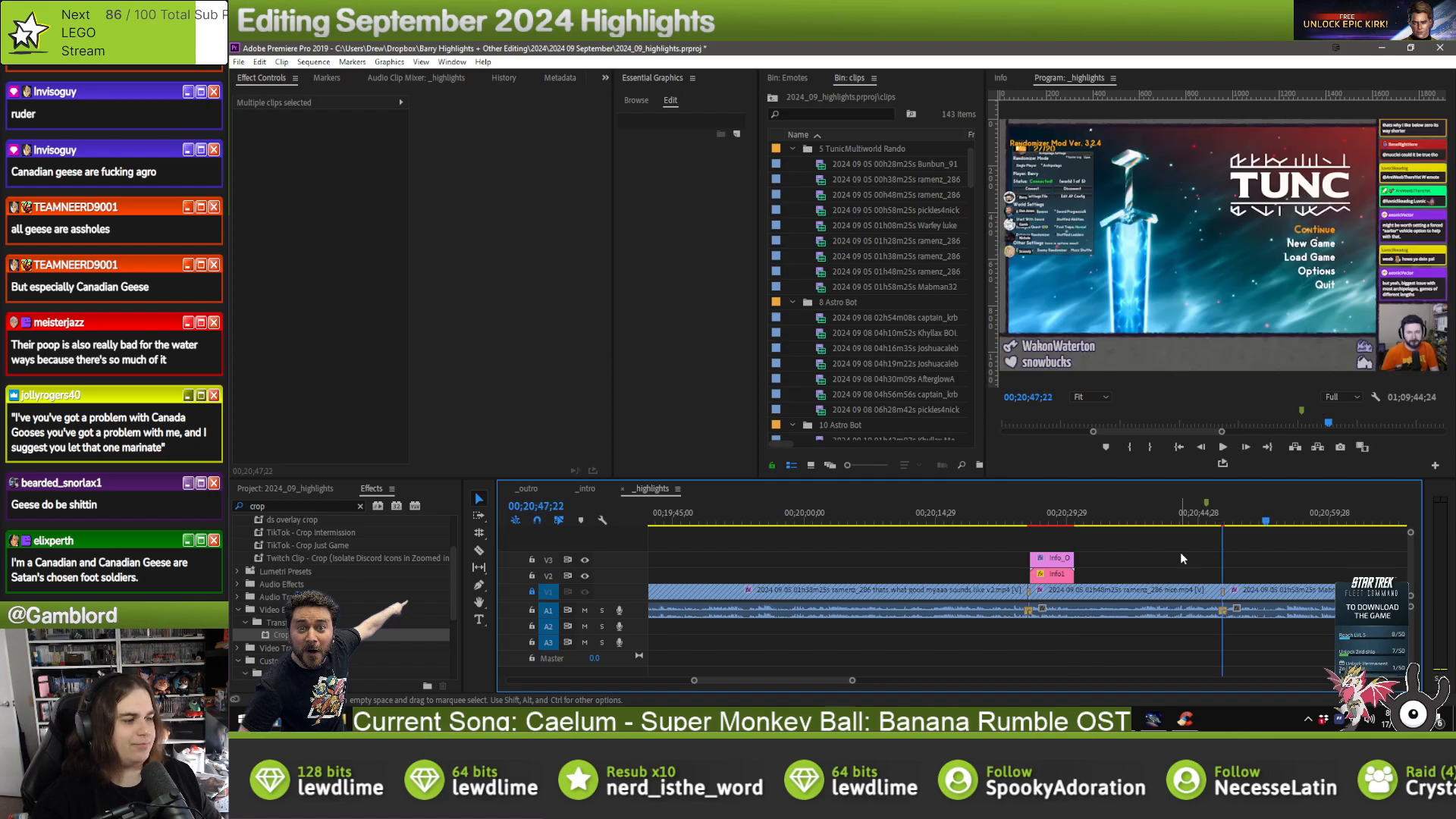
pyautogui.moveTo(1019, 583); pyautogui.dragTo(1021, 583)
pyautogui.click(1058, 579)
pyautogui.click(1018, 577)
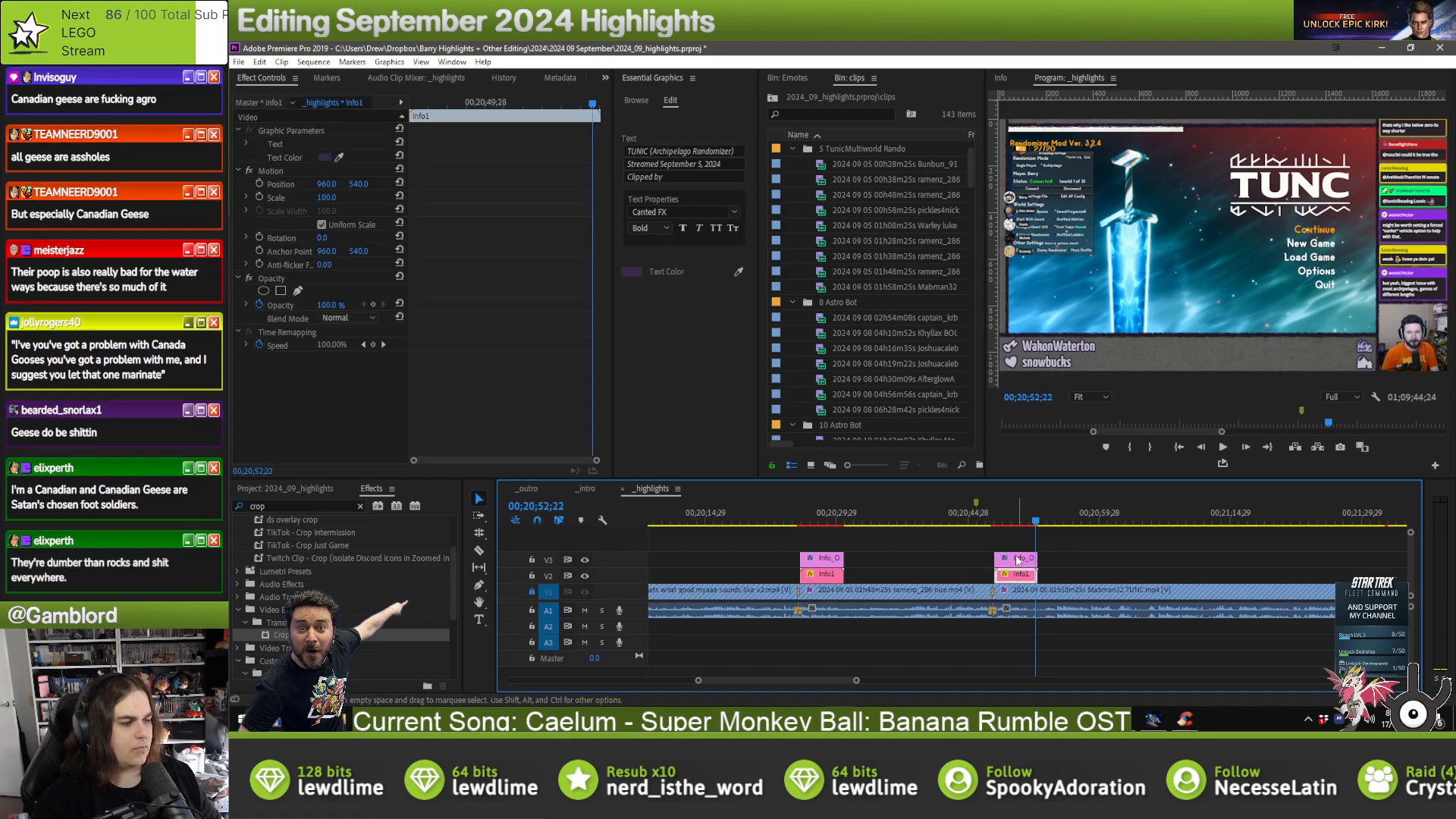
pyautogui.click(690, 176)
pyautogui.write('Mabma')
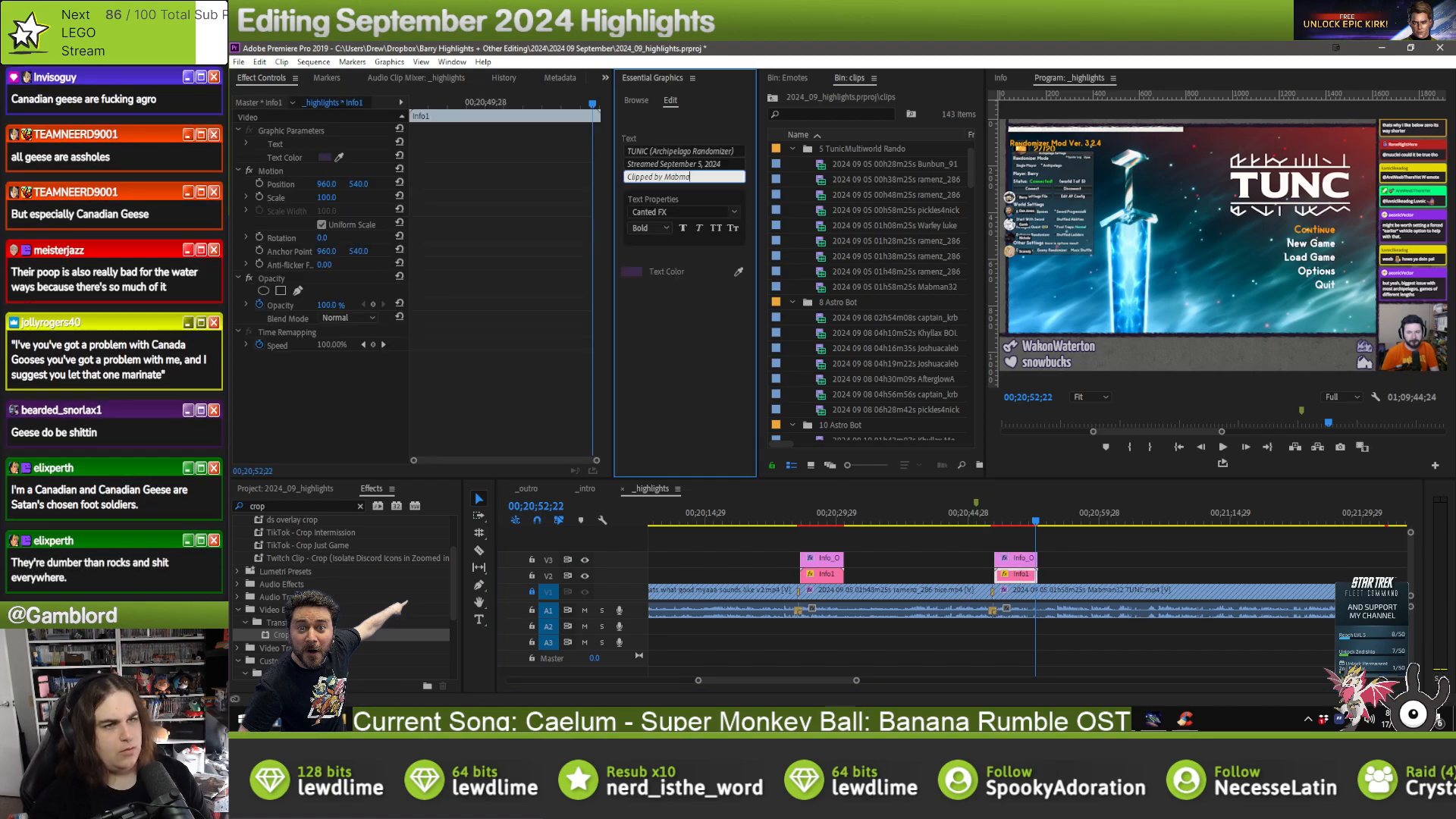
pyautogui.write('n32')
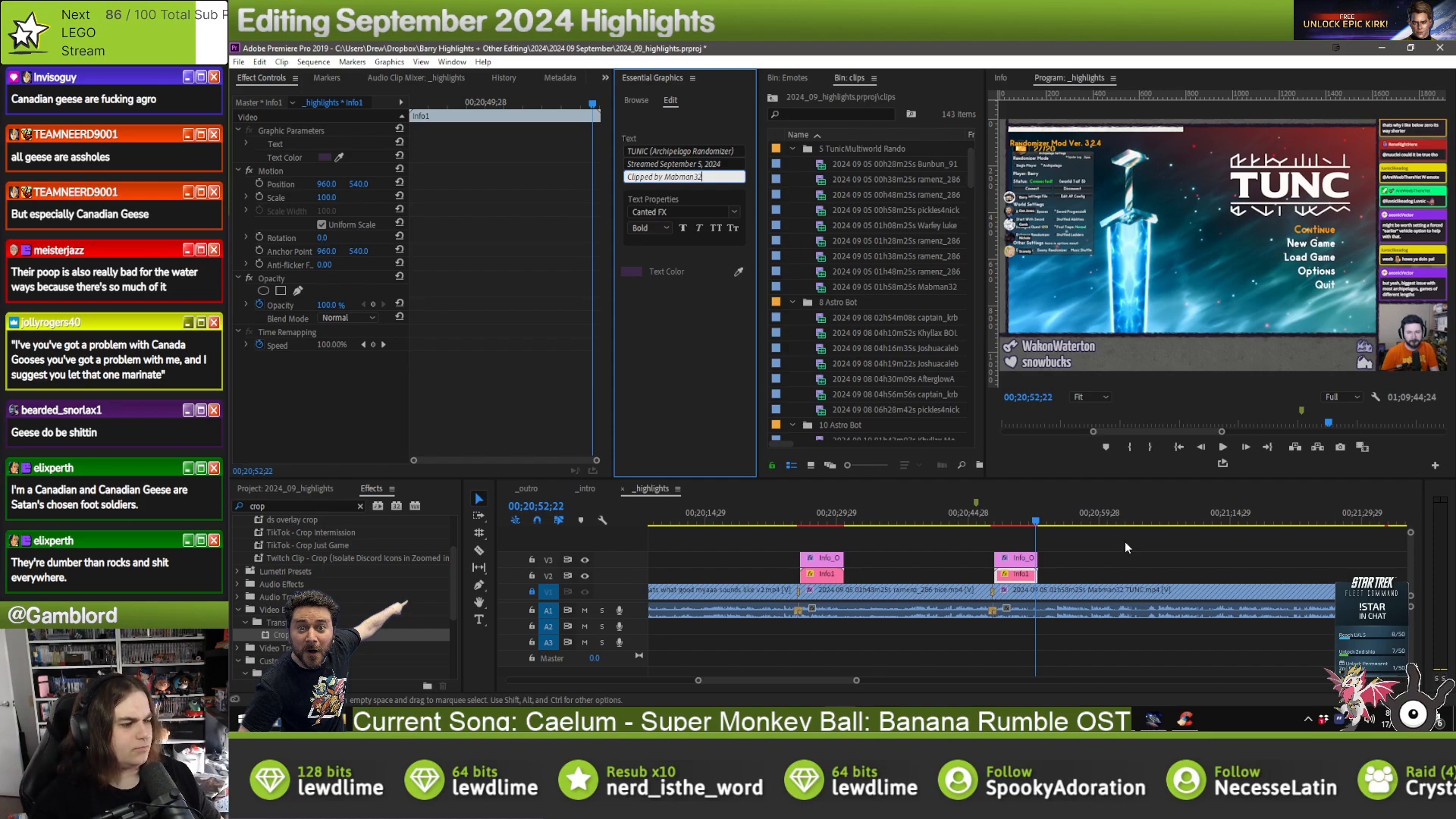
pyautogui.click(1129, 549)
# - Paste the info graphics at the start of the first Astro Bot clip and delete the Crop effect from Info_Overlay.png
pyautogui.press('End')
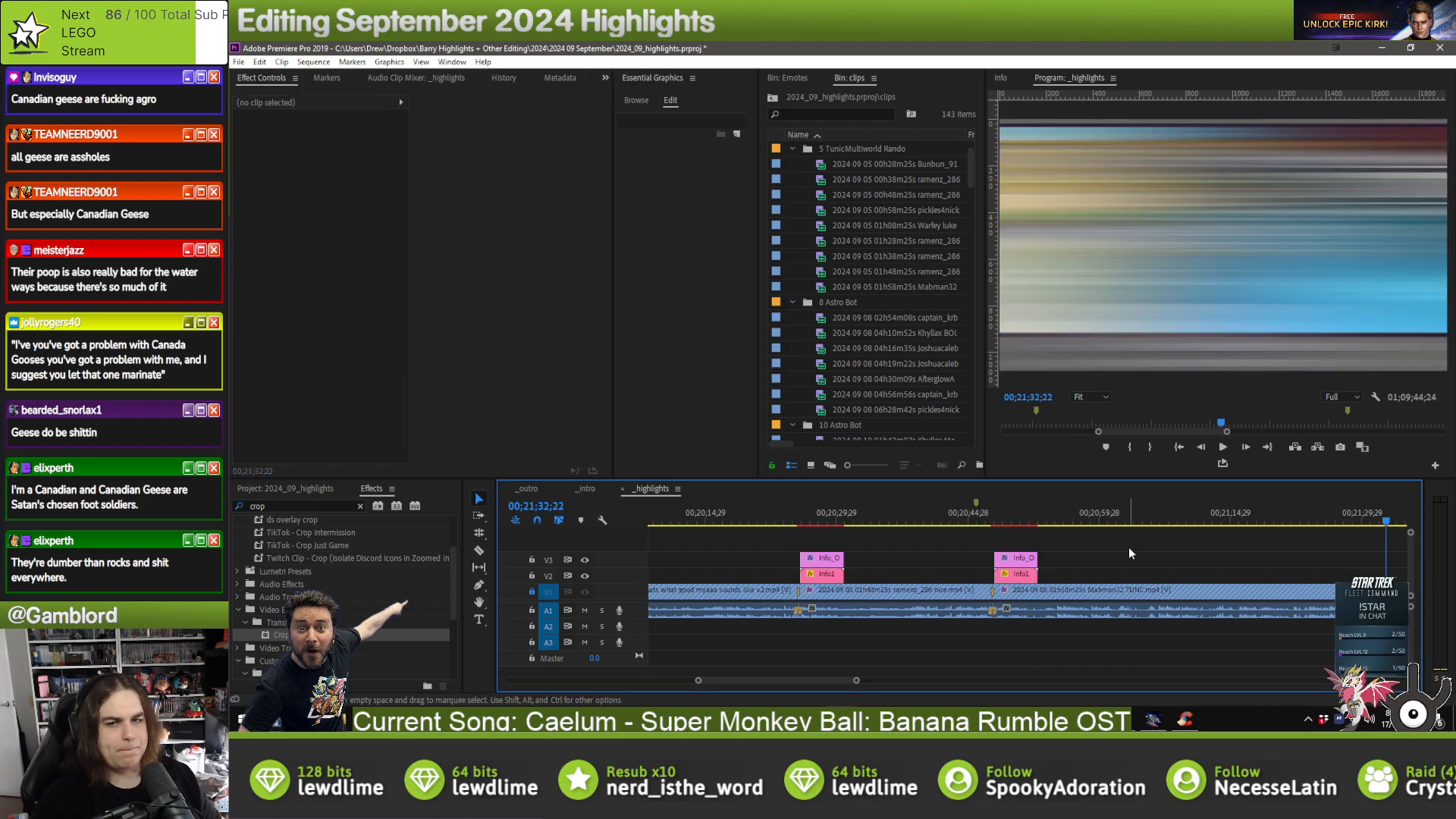
pyautogui.hotkey('ctrl', 'v')
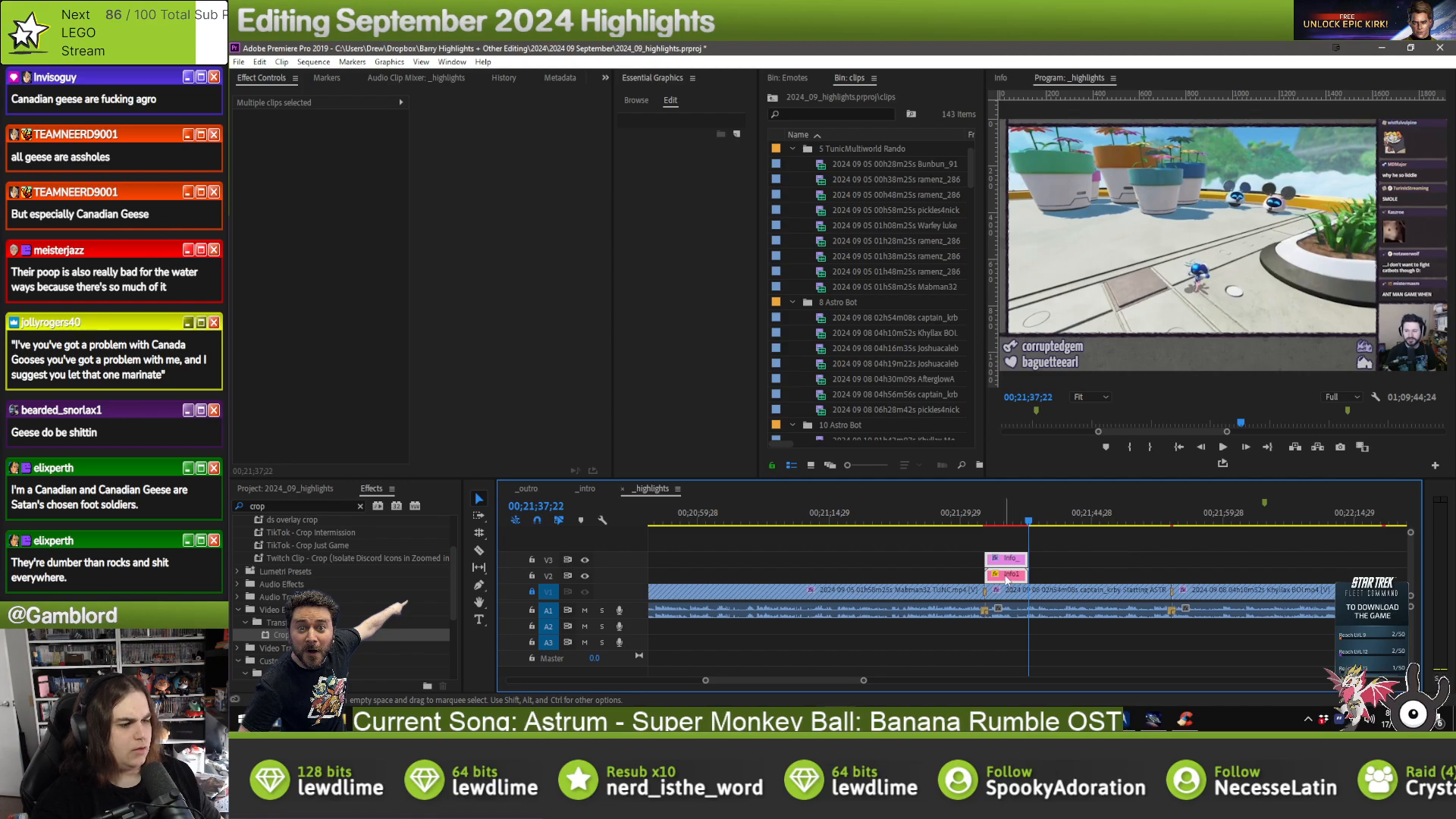
pyautogui.moveTo(1004, 577); pyautogui.dragTo(1006, 577)
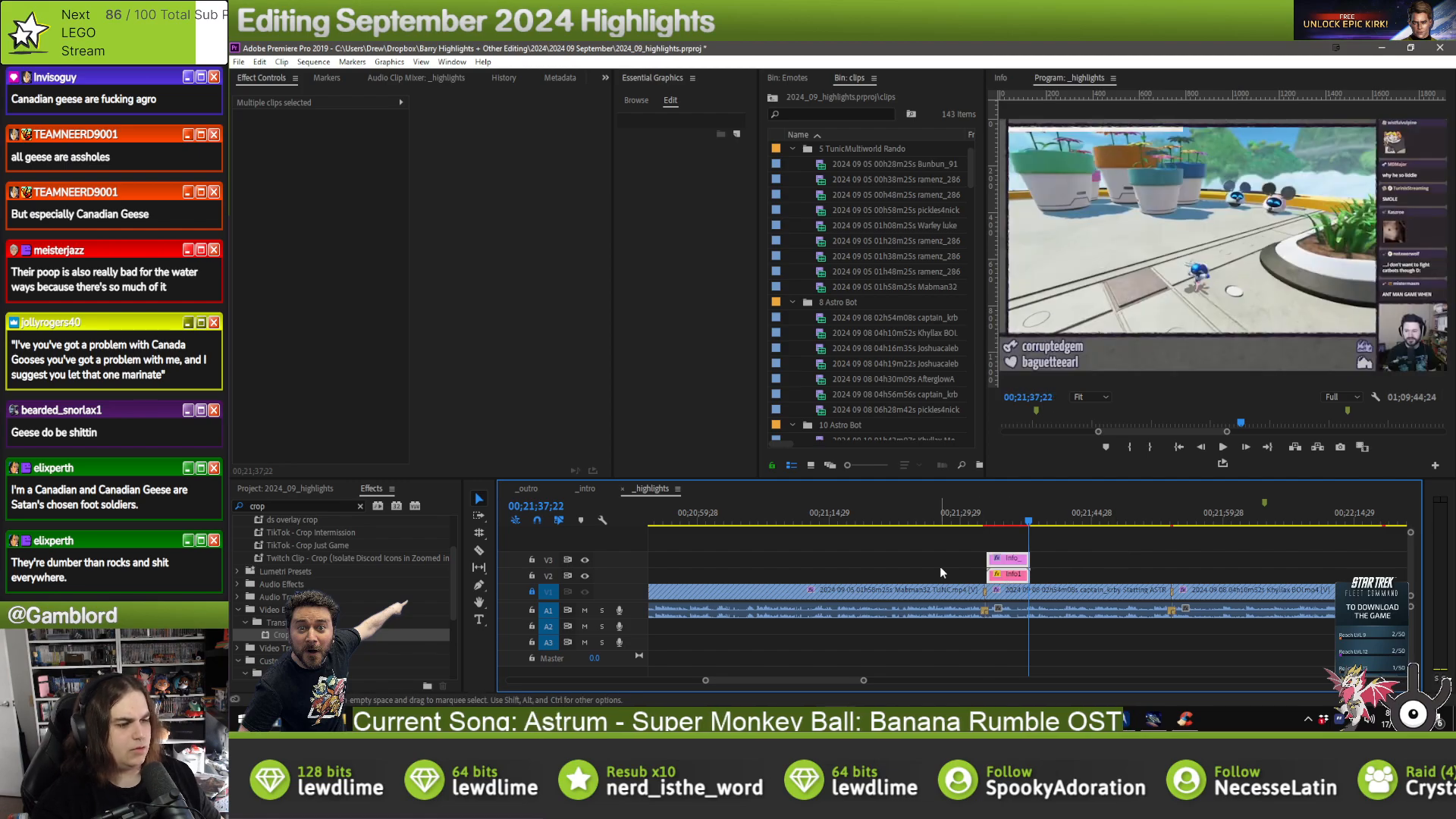
pyautogui.click(1005, 574)
pyautogui.click(1005, 563)
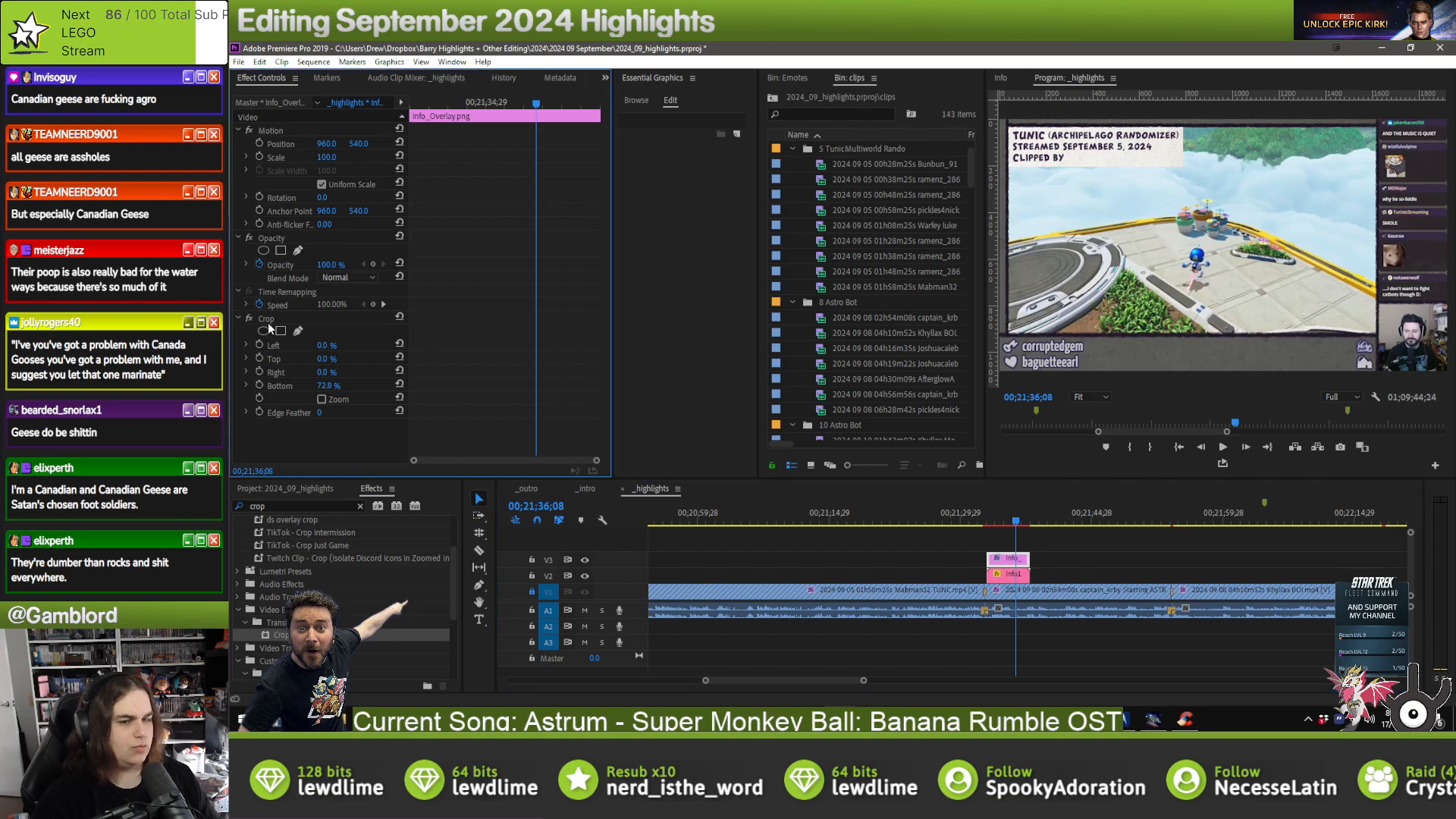
pyautogui.click(269, 325)
pyautogui.press('Delete')
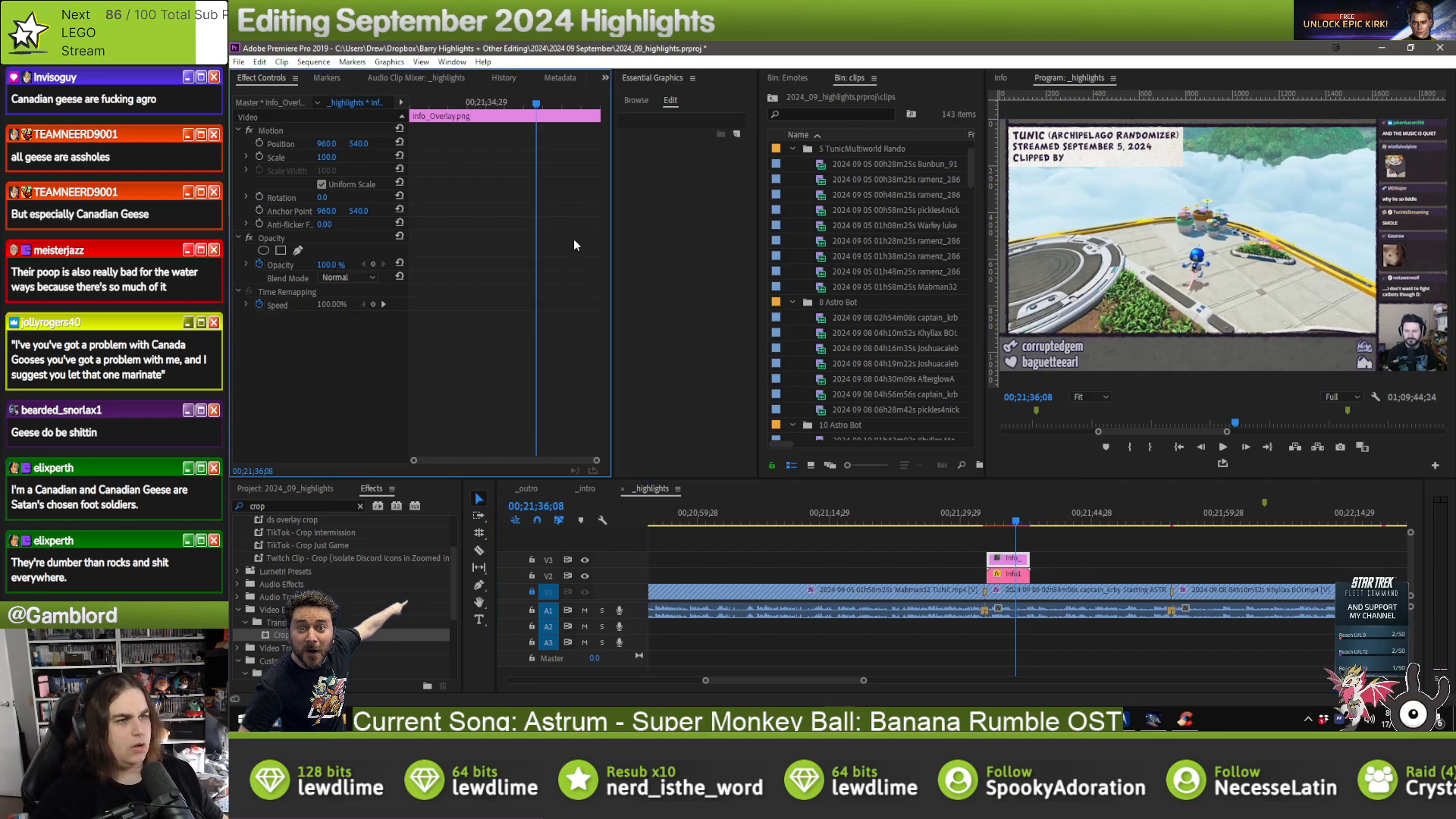
# - Set the pasted info title's game line to "Astro Bot" and its date line to "Streamed September 8, 2024"
pyautogui.click(794, 149)
pyautogui.click(794, 149)
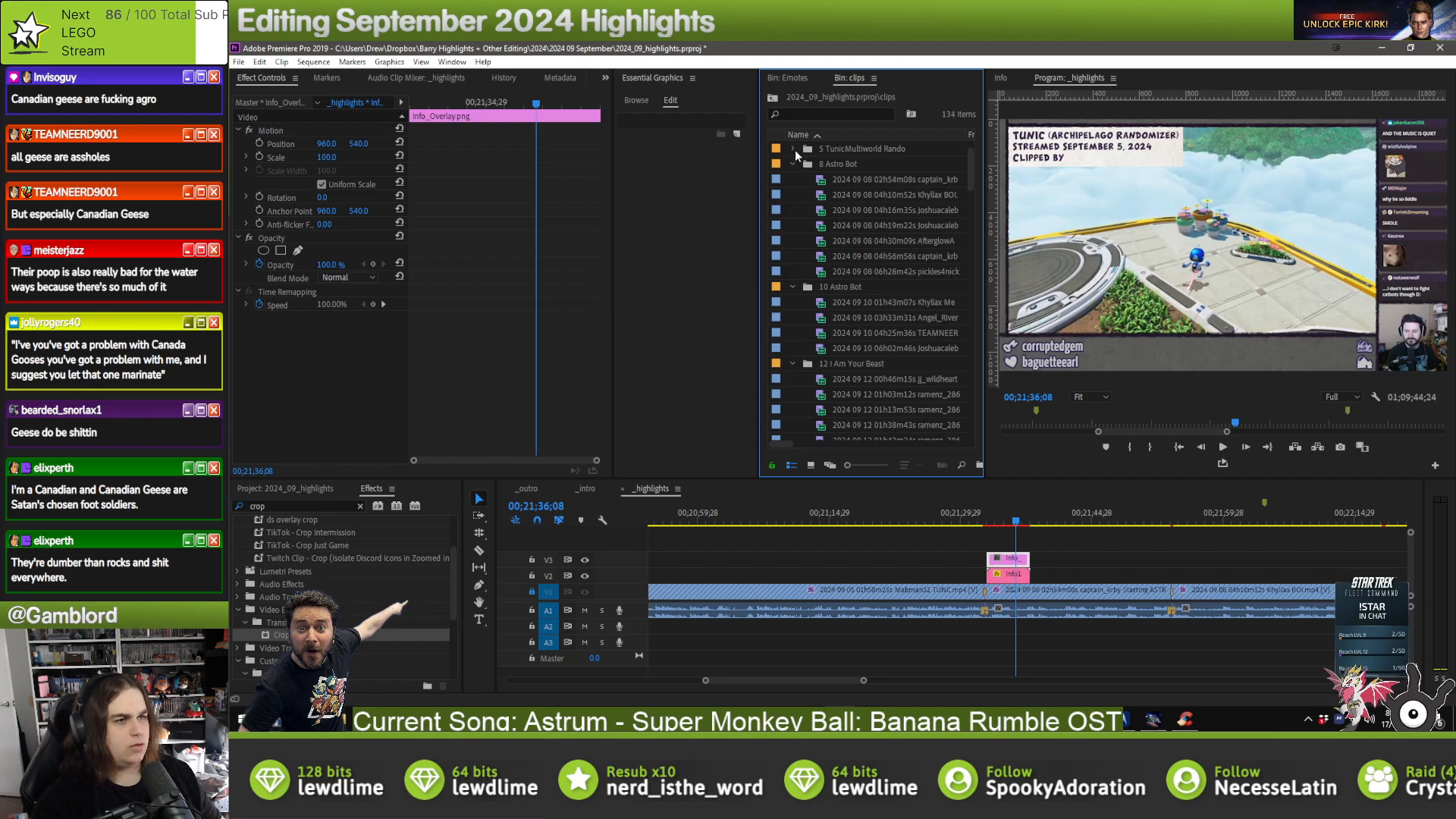
pyautogui.scroll(-1, 797, 159)
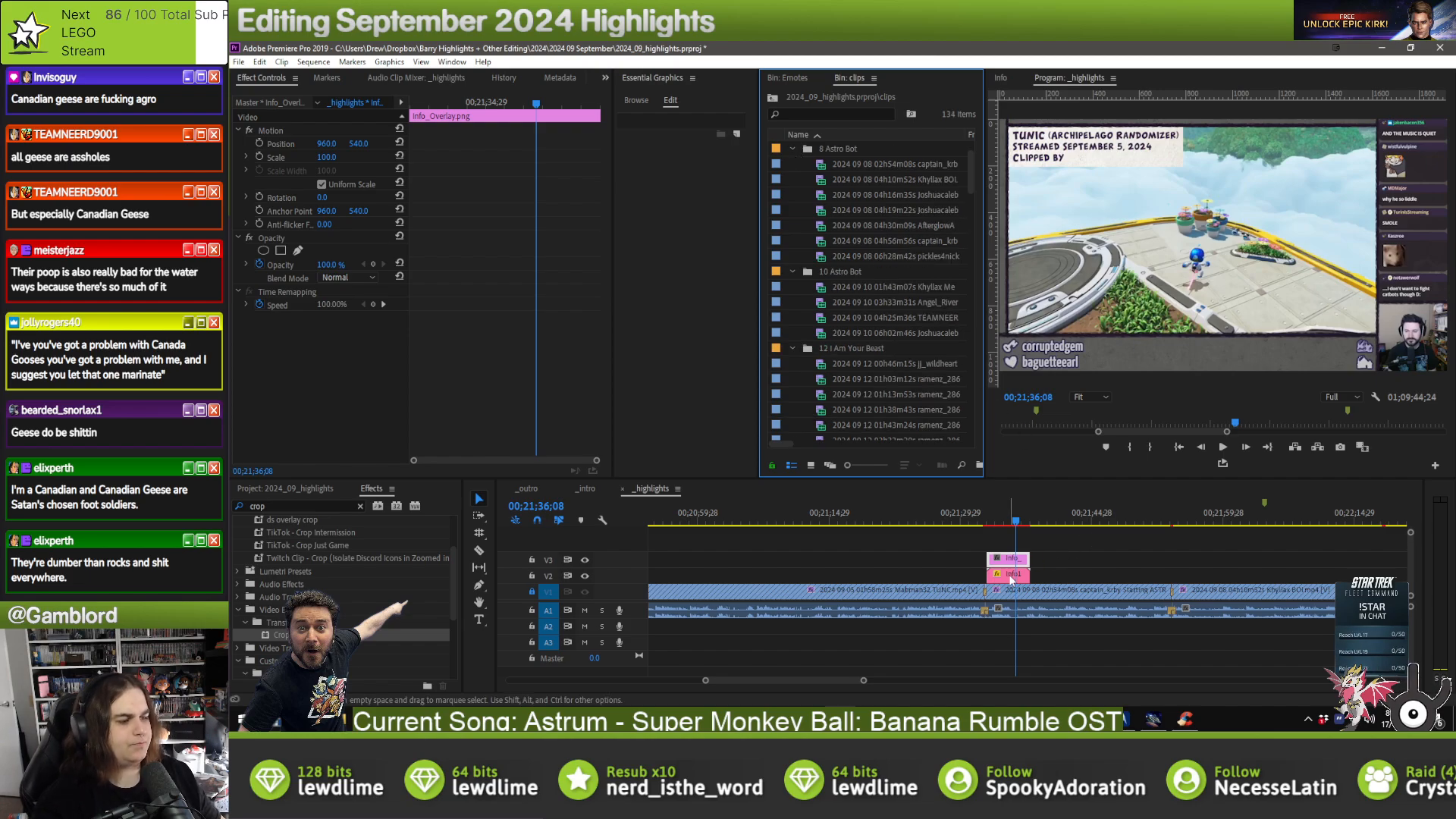
pyautogui.click(1008, 574)
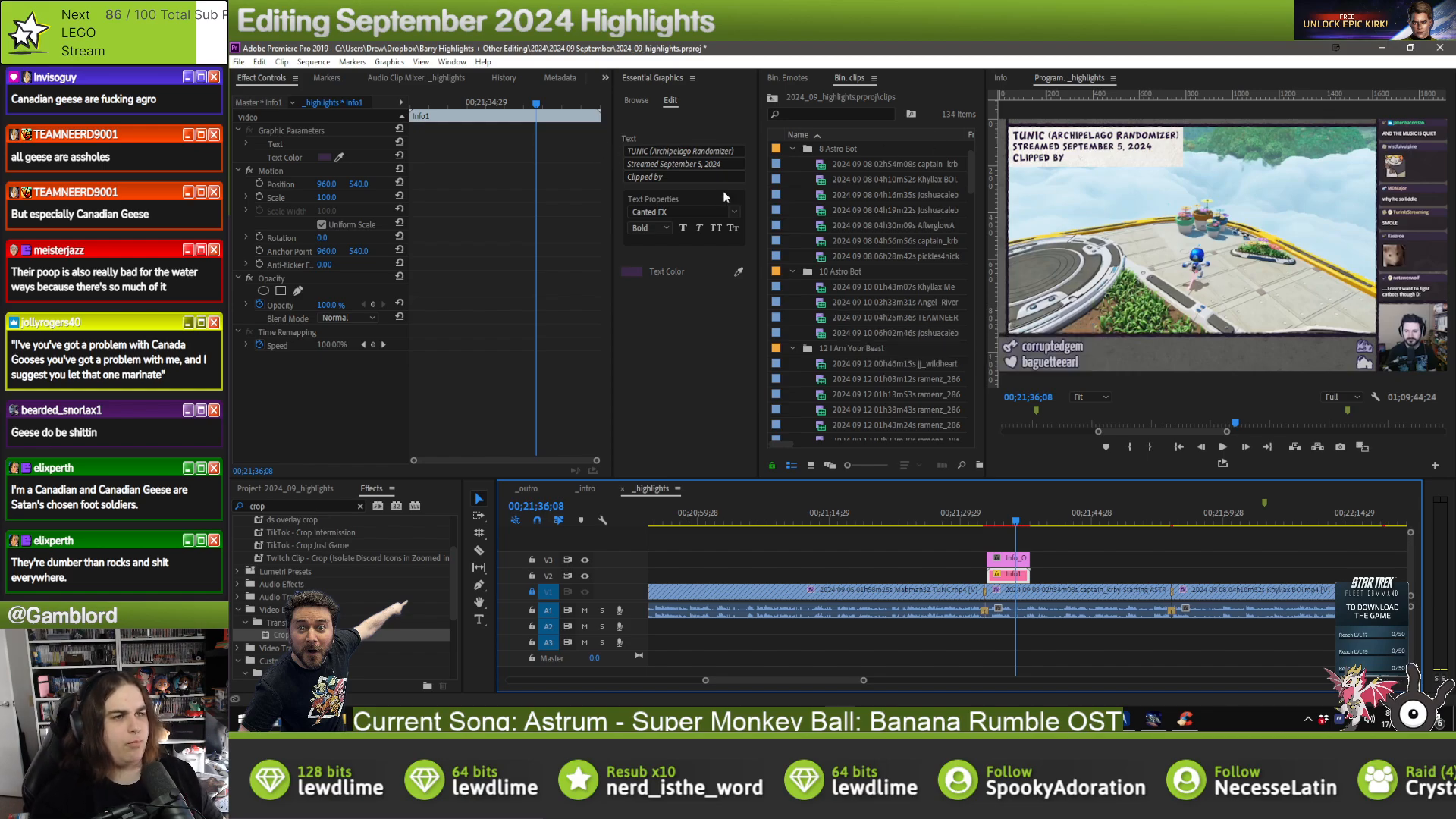
pyautogui.click(718, 151)
pyautogui.write('Astro')
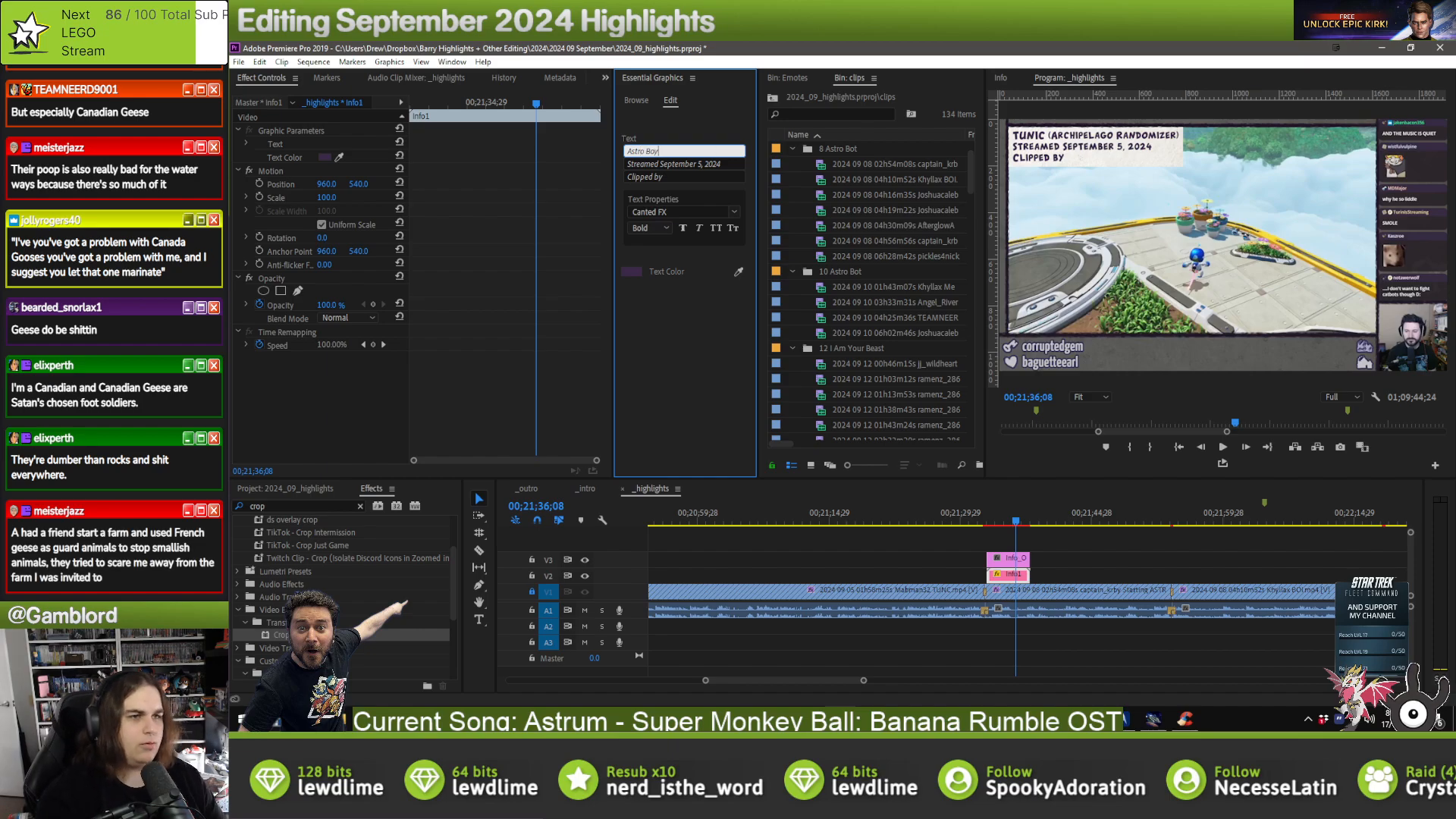
pyautogui.write(' Bot')
pyautogui.hotkey('ctrl', 'a')
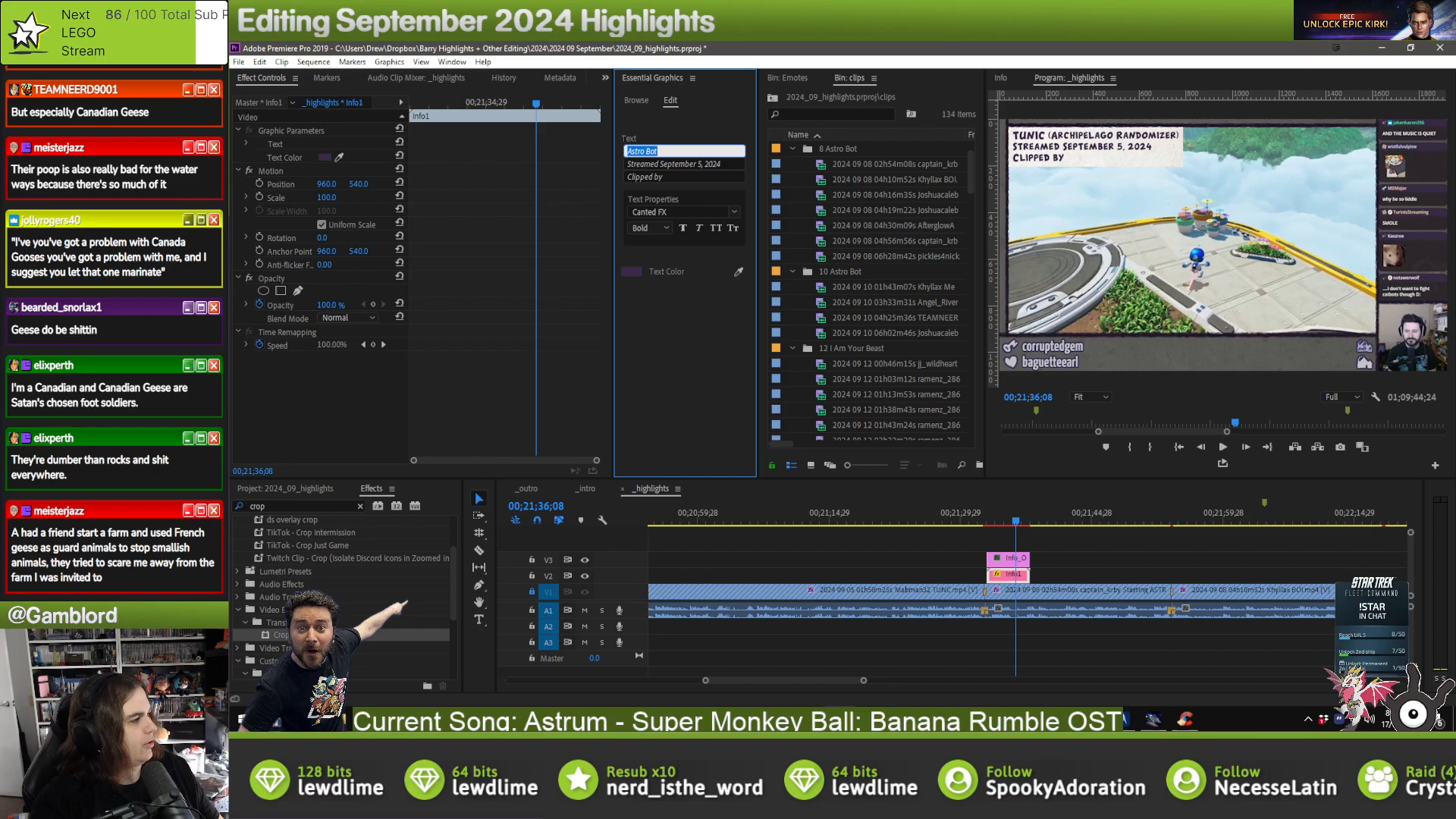
pyautogui.hotkey('alt', 'Tab')
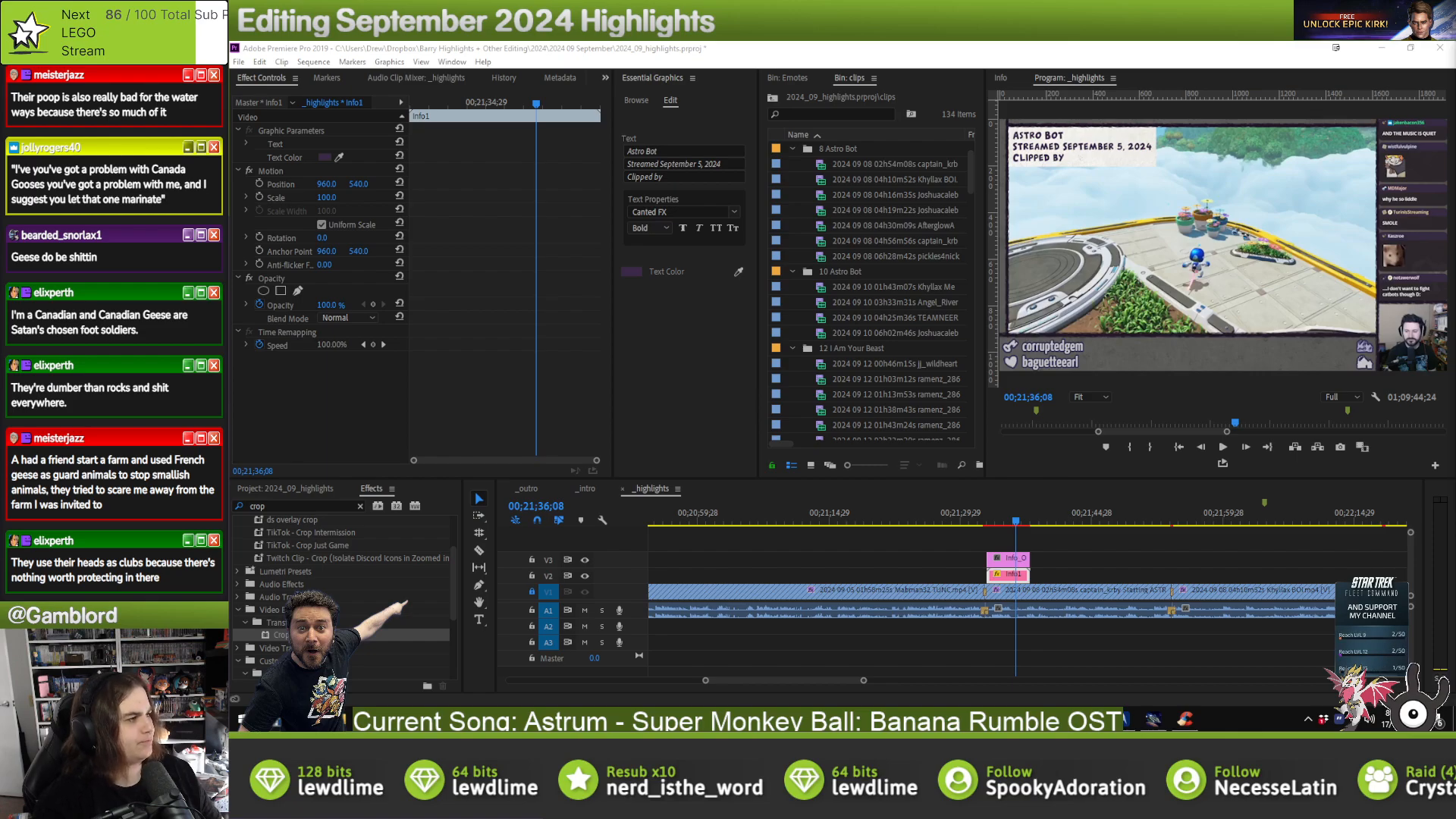
pyautogui.click(698, 164)
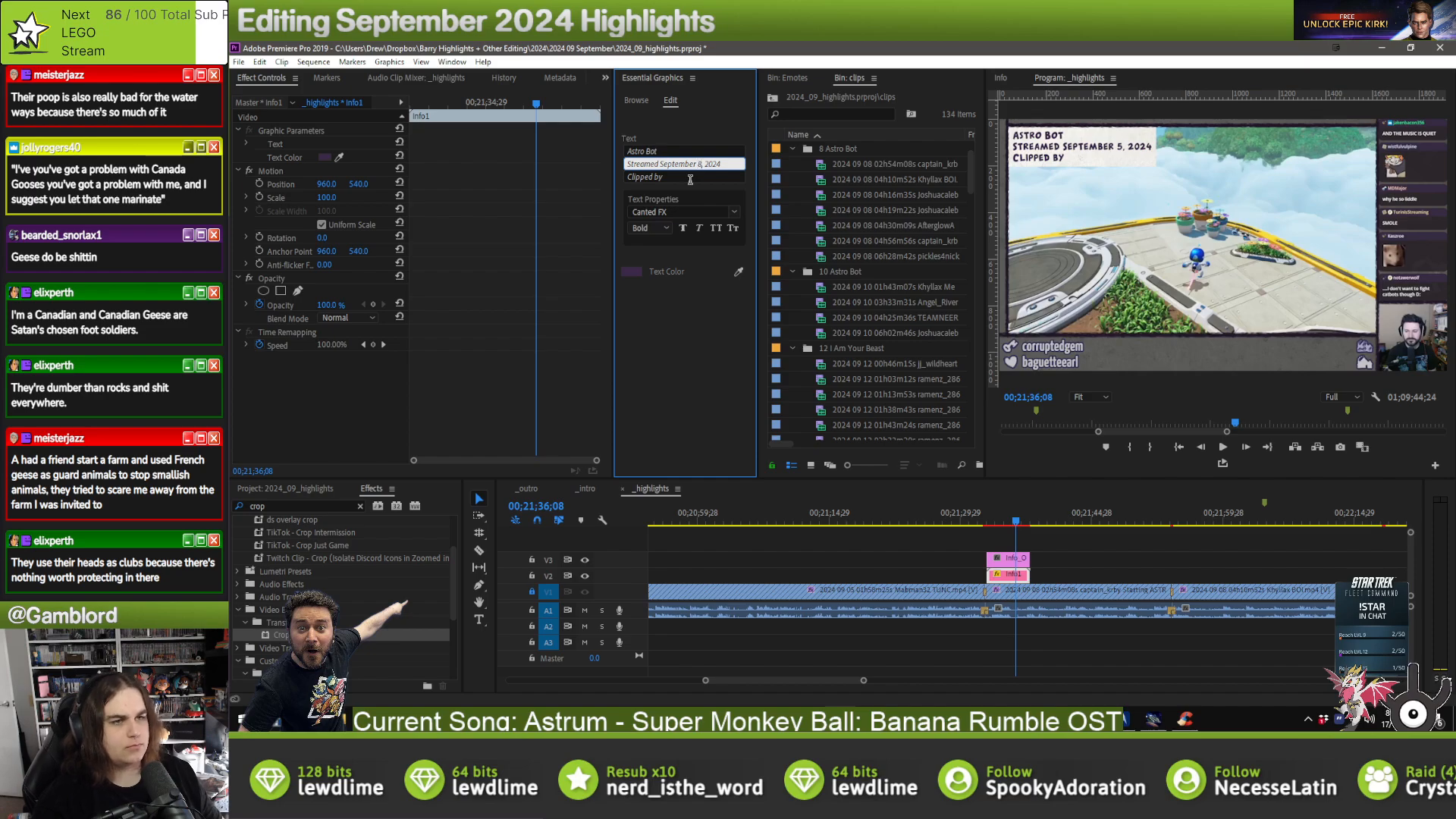
# - Add the clipper's username to the "Clipped by" line of the first Astro Bot clip's info title
pyautogui.click(690, 179)
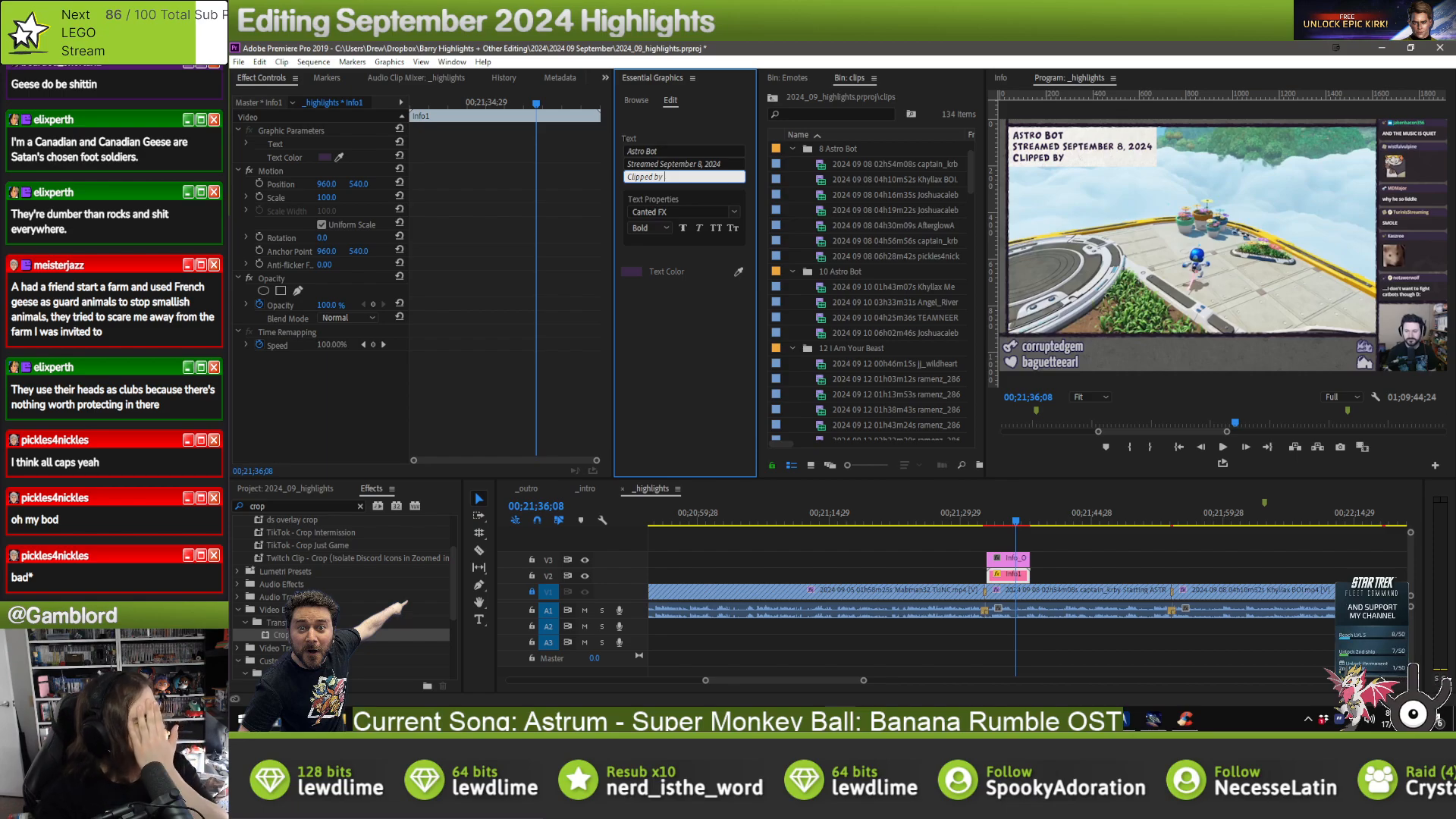
pyautogui.hotkey('alt', 'Tab')
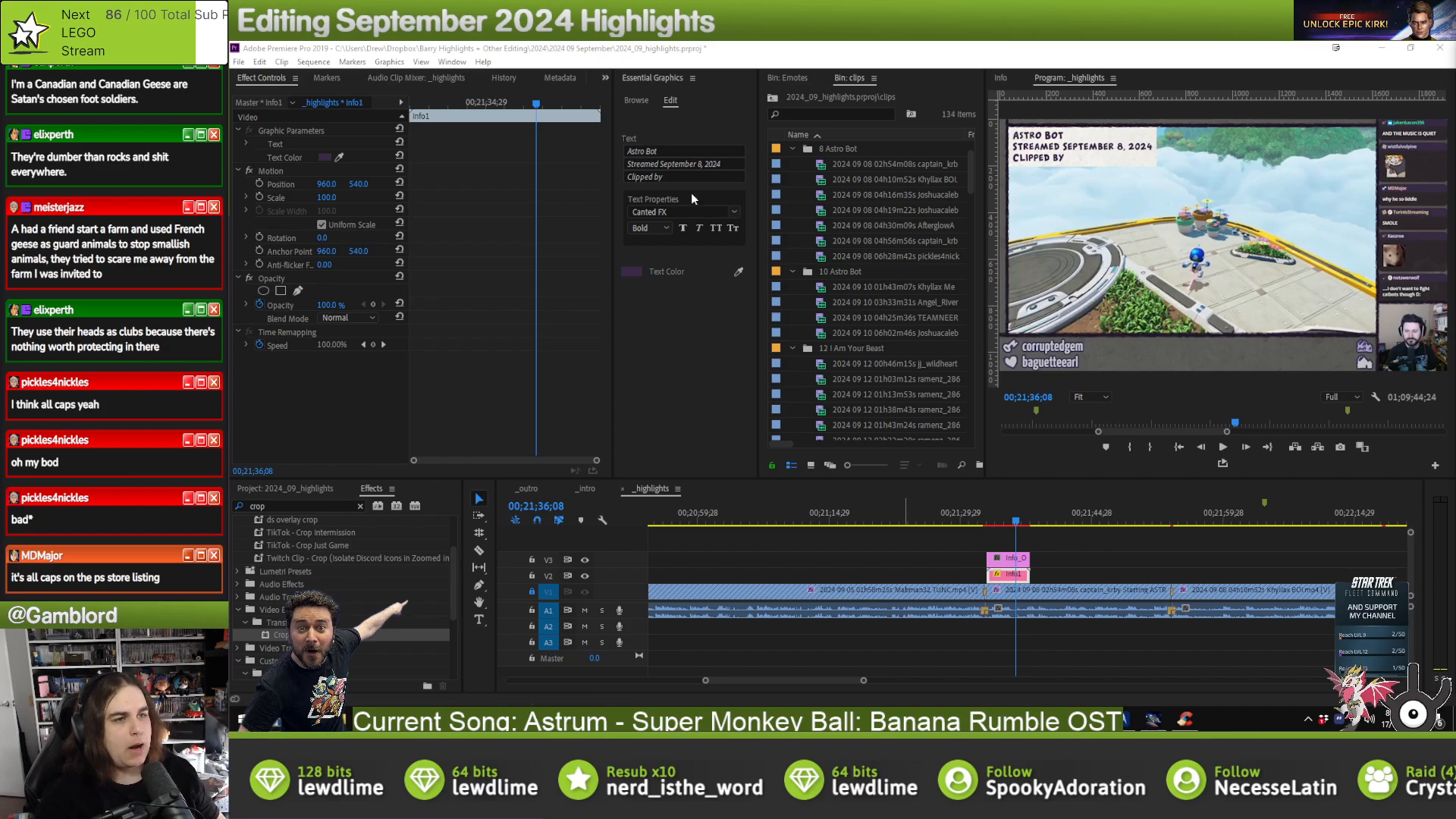
pyautogui.click(1051, 561)
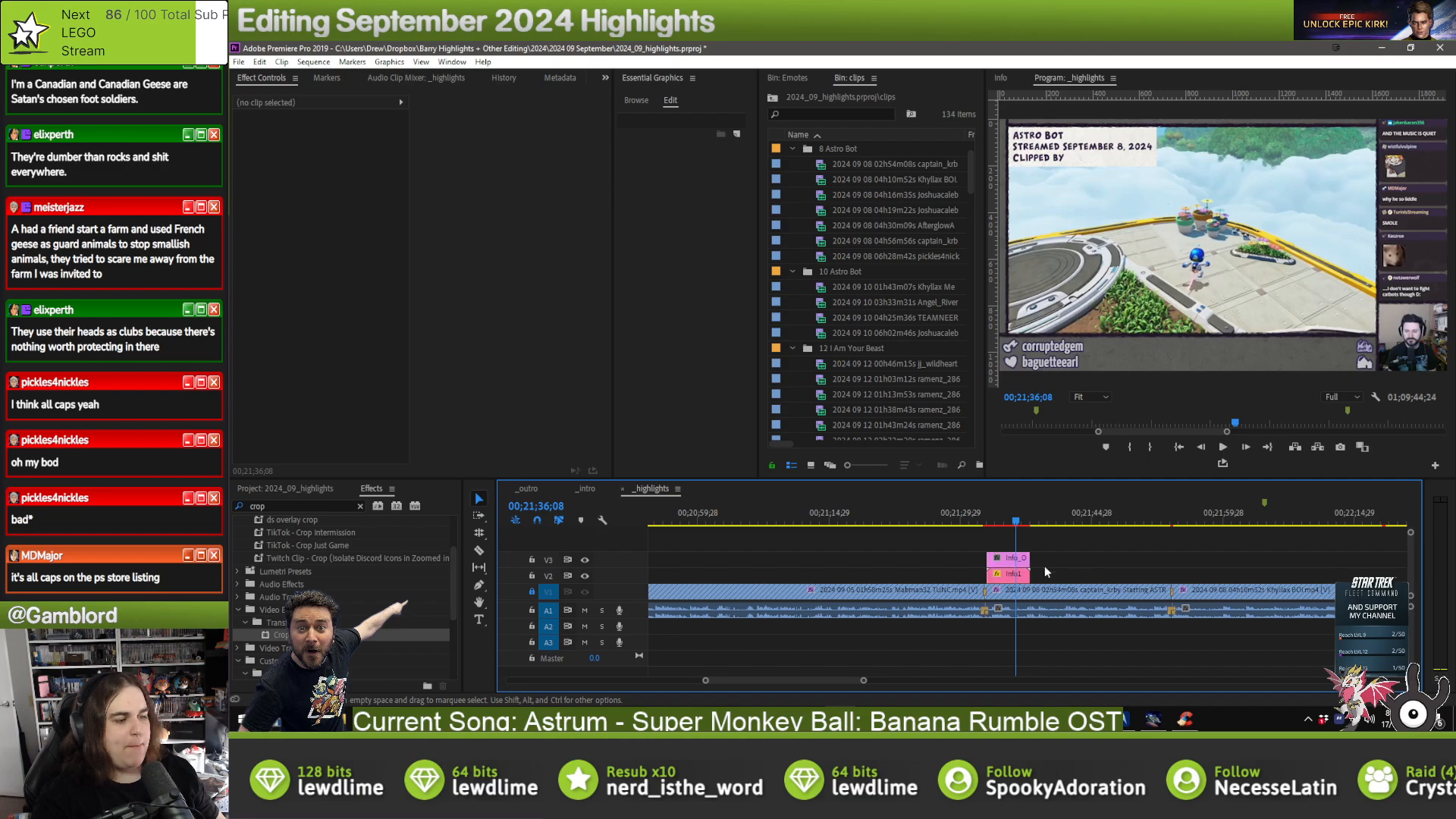
pyautogui.click(1011, 575)
pyautogui.click(683, 178)
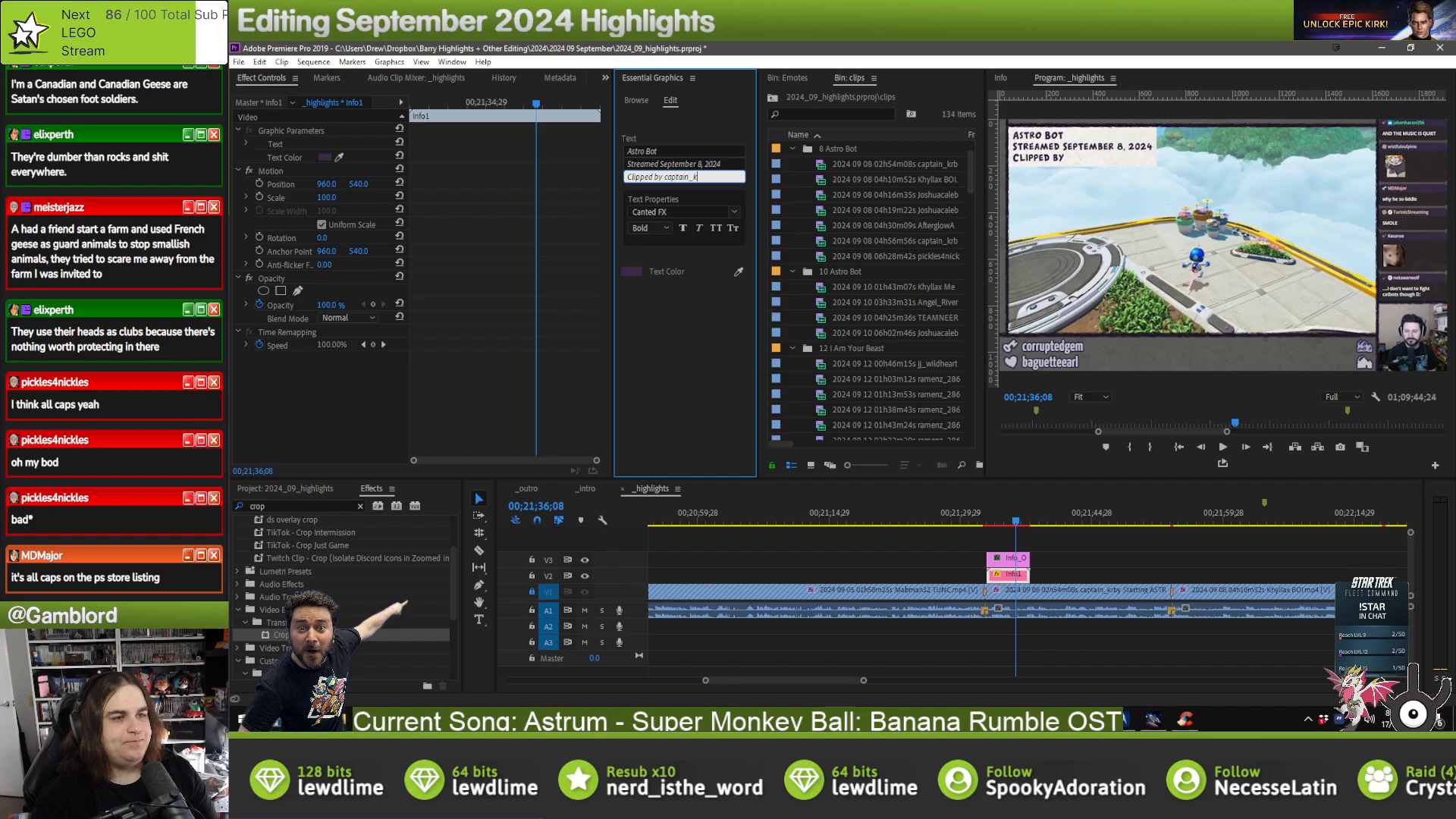
# - Paste the Astro Bot info graphics at the start of the 04h10m52s clip and credit its clipper by username
pyautogui.click(1184, 513)
pyautogui.hotkey('ctrl', 'v')
pyautogui.moveTo(1187, 575); pyautogui.dragTo(1176, 575)
pyautogui.click(1166, 575)
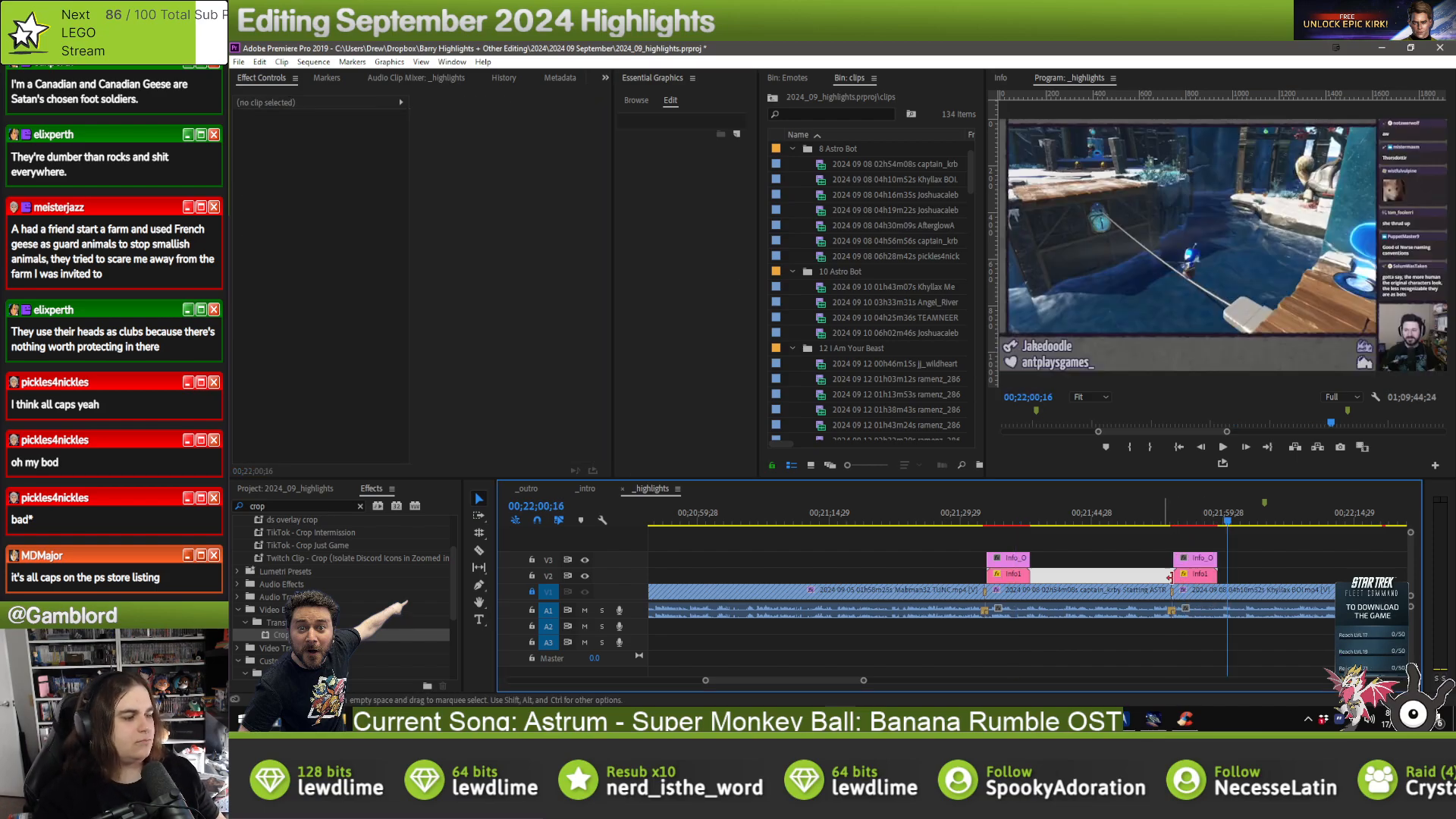
pyautogui.click(1204, 573)
pyautogui.click(703, 176)
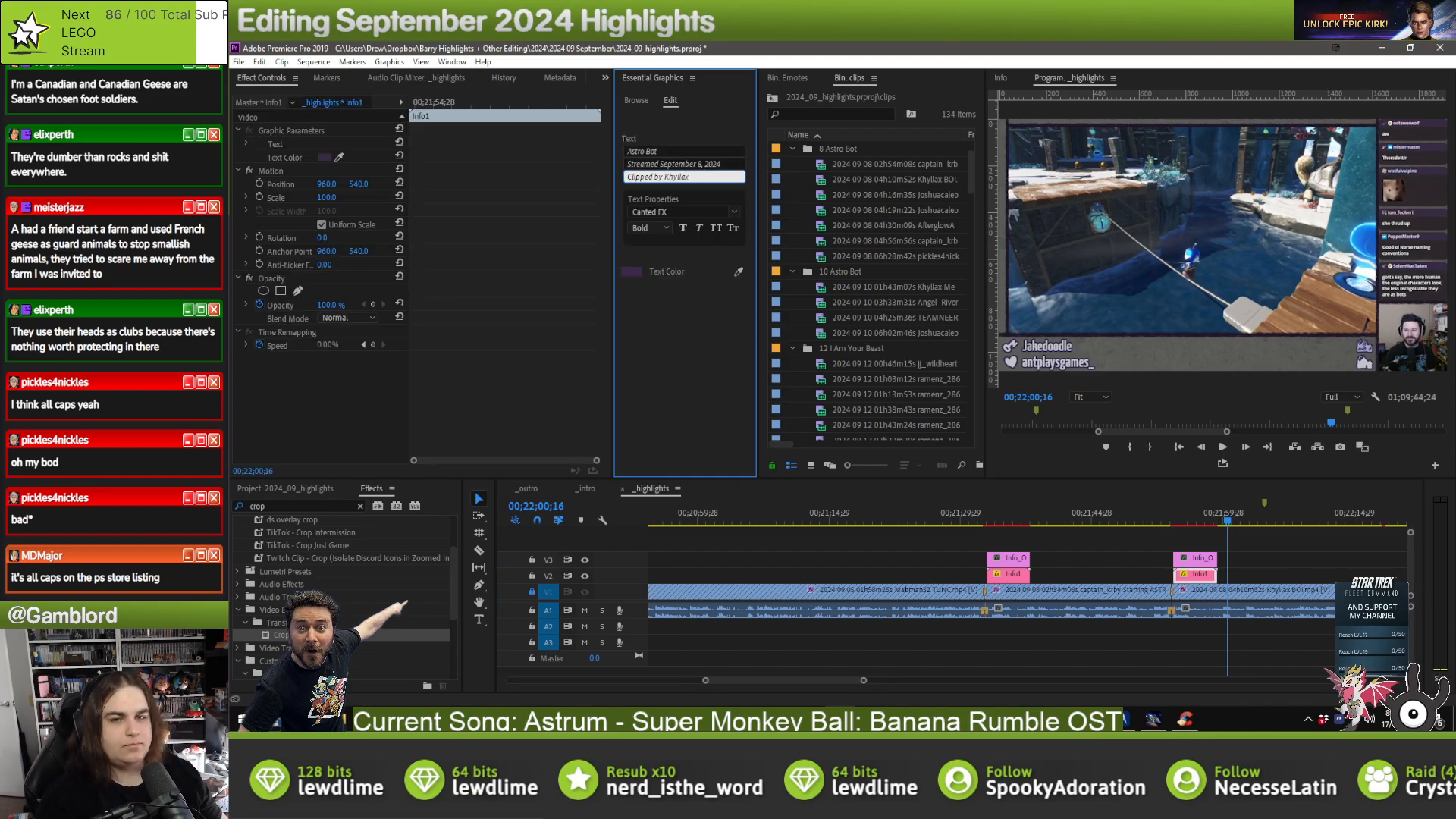
pyautogui.click(1273, 561)
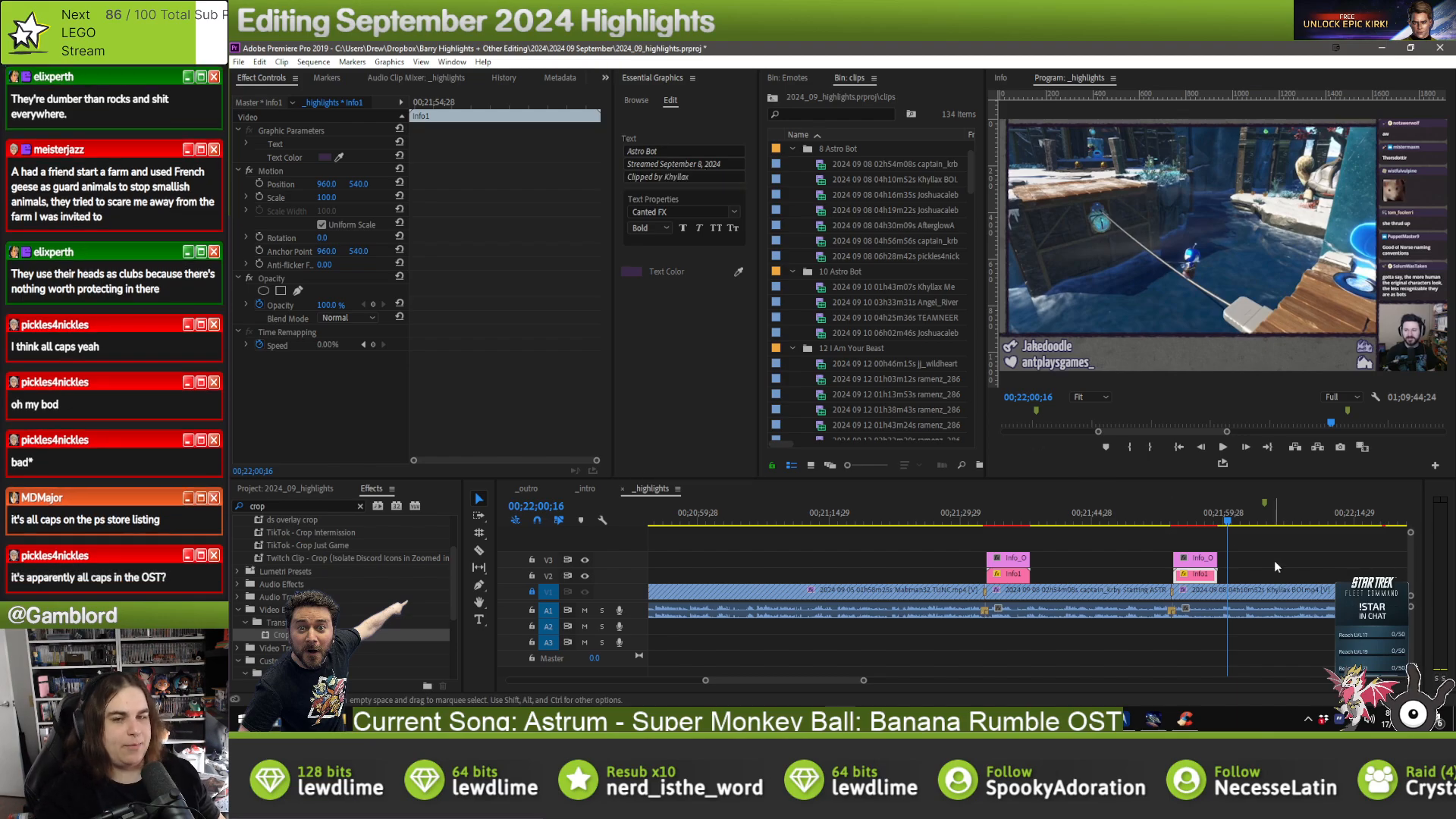
pyautogui.click(1274, 562)
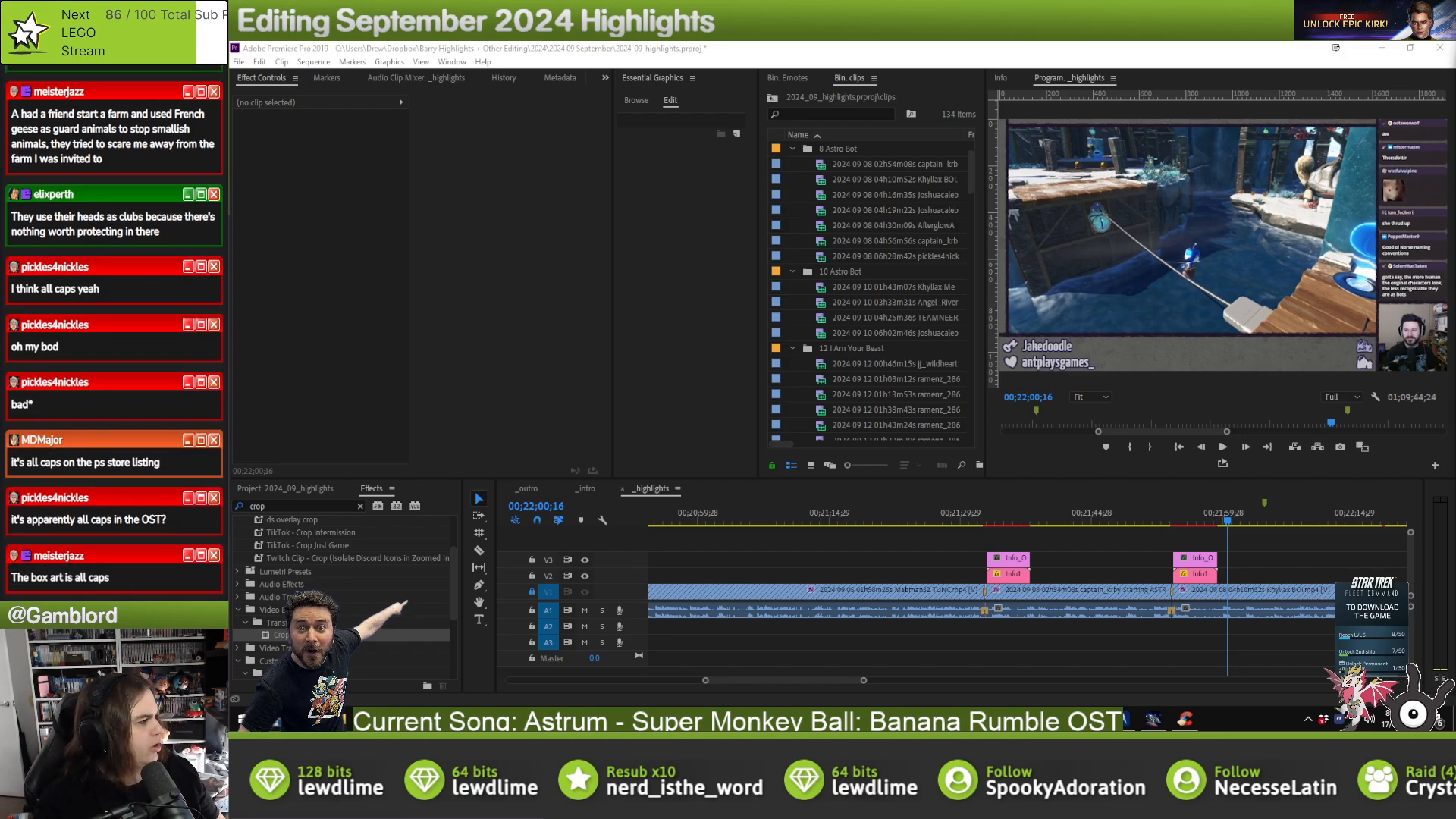
# - Switch to the browser and check how the Google results and the Wikipedia article capitalize the title Astro Bot
pyautogui.moveTo(1455, 190); pyautogui.dragTo(1058, 47)
pyautogui.scroll(-5, 509, 565)
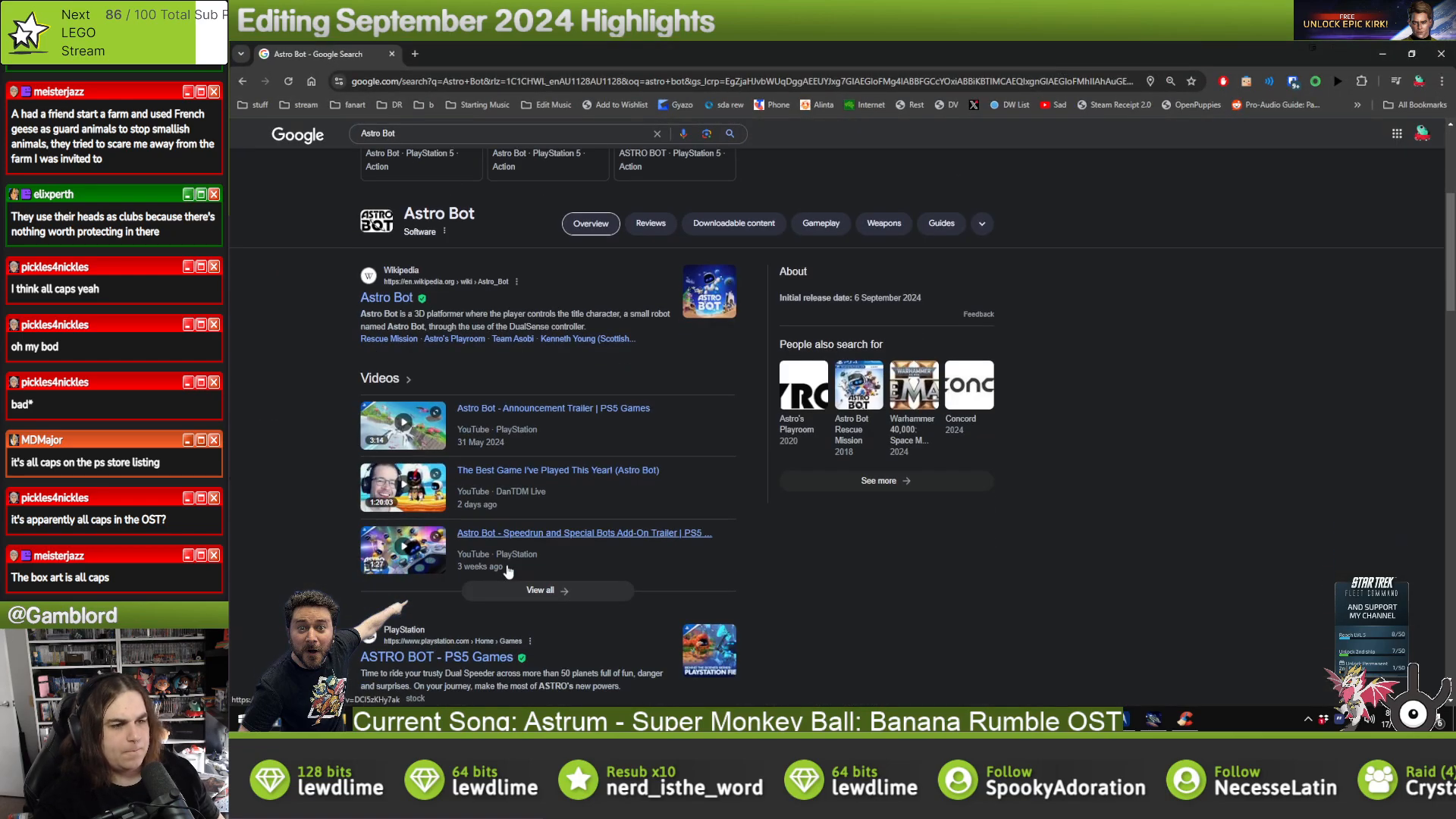
pyautogui.scroll(2, 602, 475)
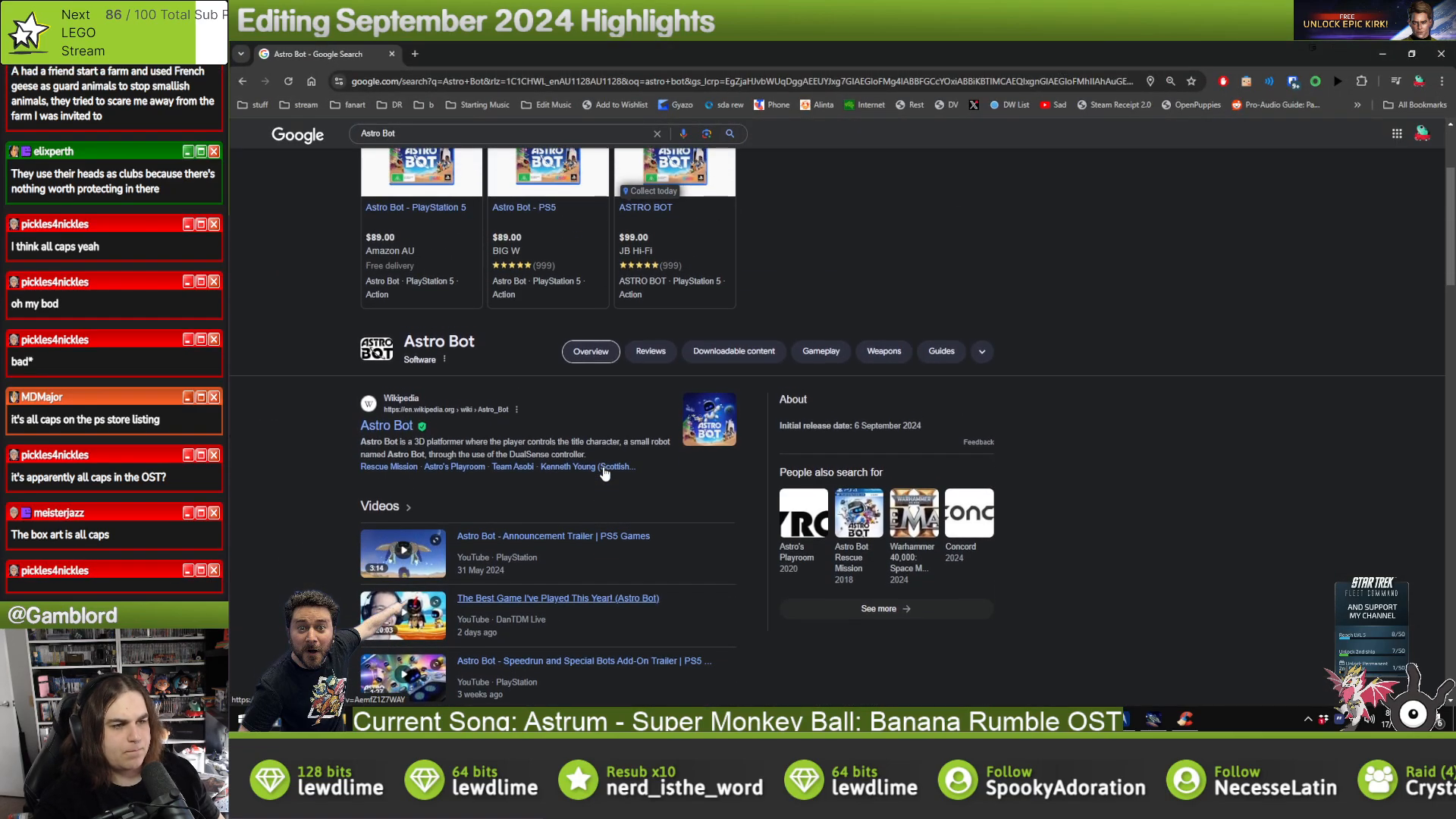
pyautogui.middleClick(385, 435)
pyautogui.scroll(-8, 672, 480)
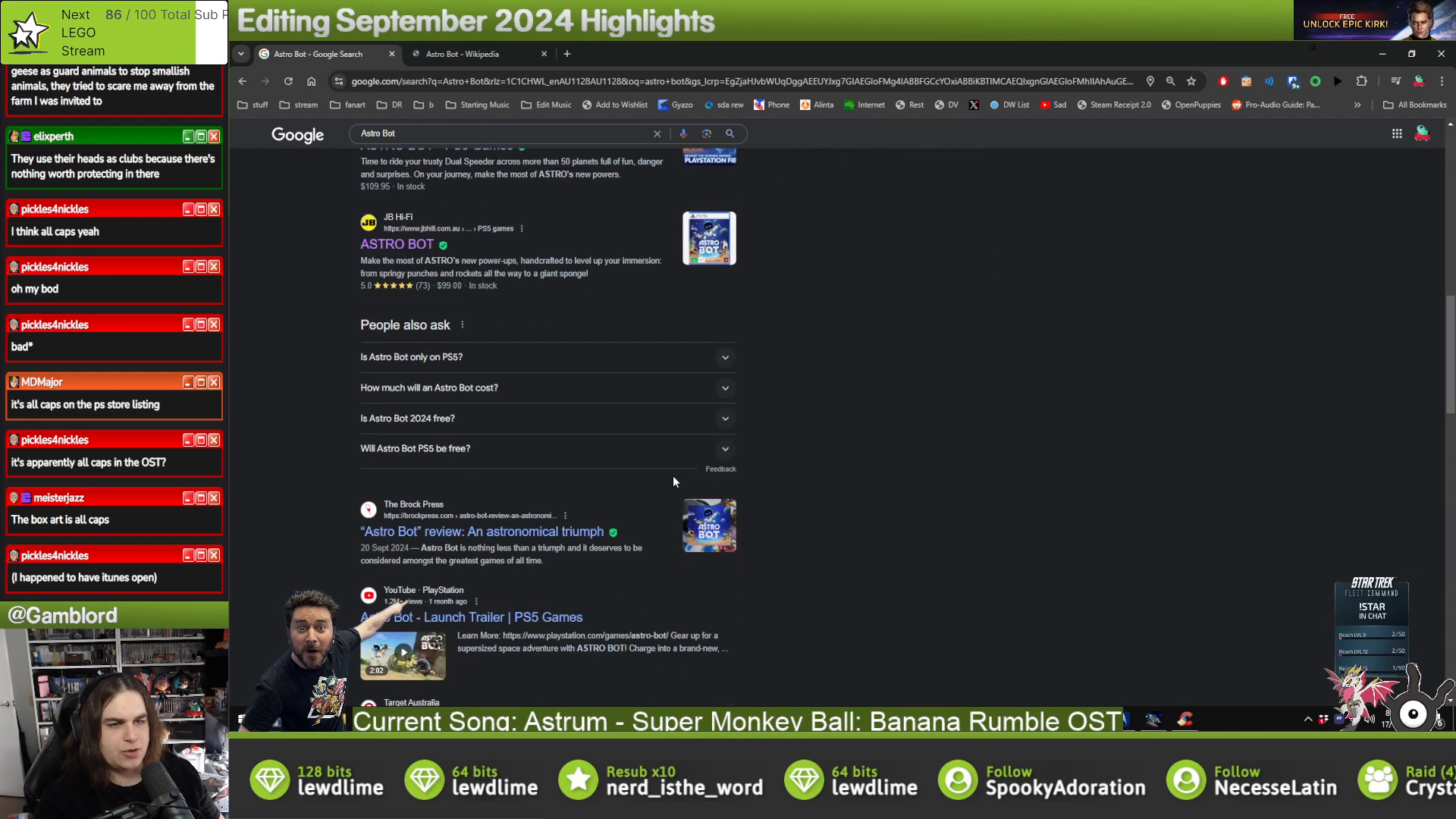
pyautogui.scroll(3, 673, 480)
pyautogui.scroll(-7, 673, 481)
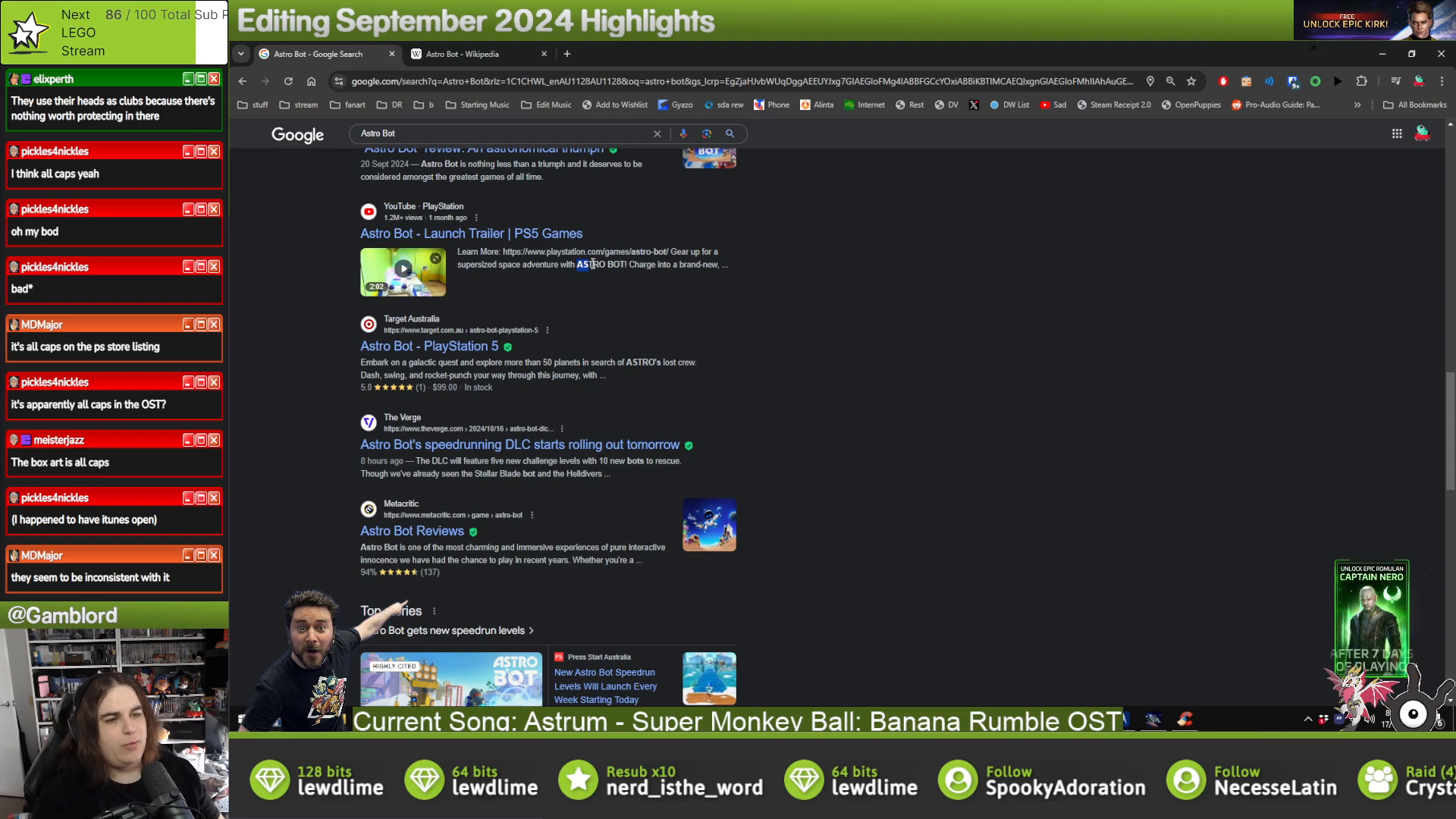
pyautogui.moveTo(579, 265); pyautogui.dragTo(622, 261)
pyautogui.click(496, 54)
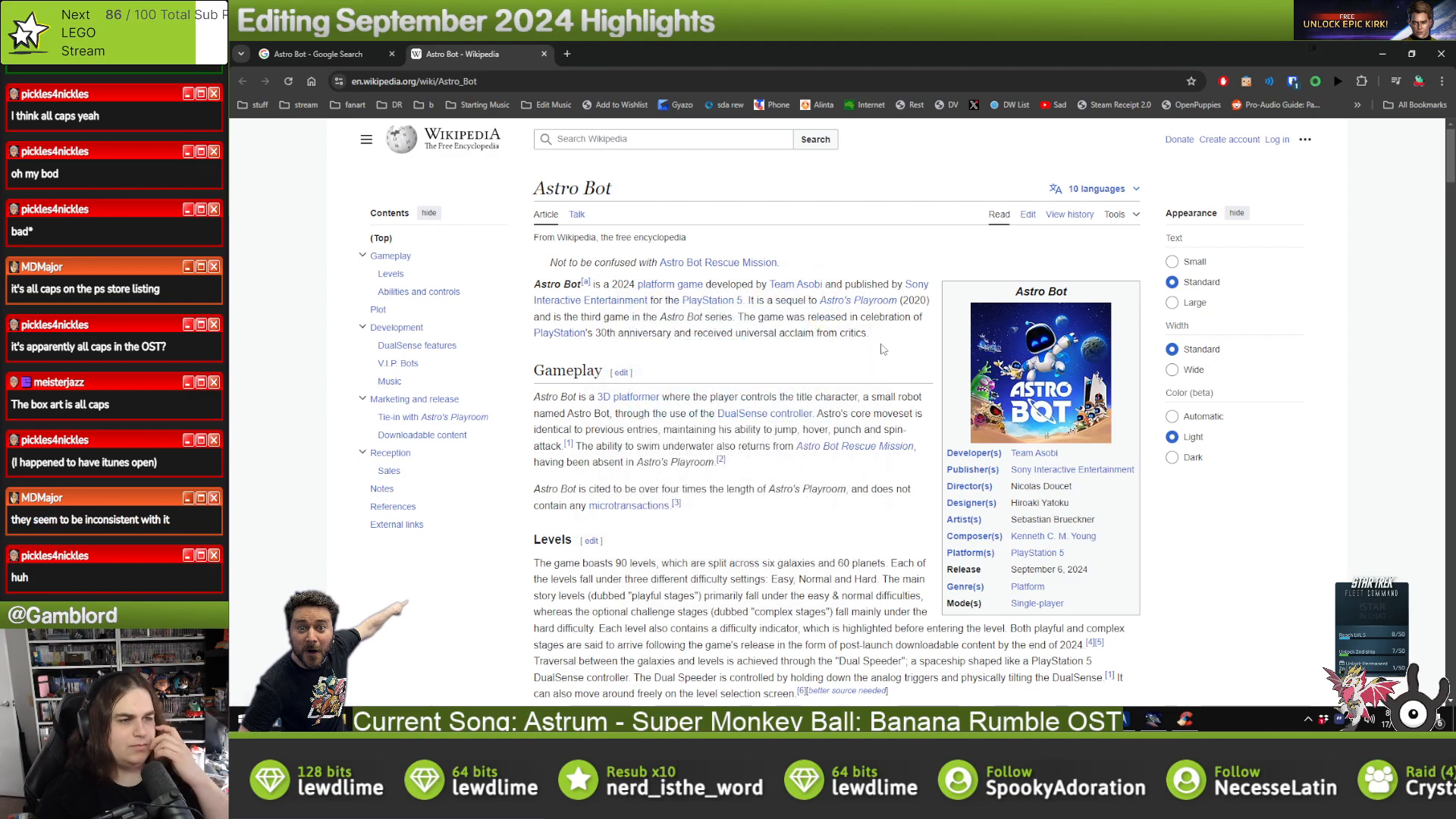
# - Skim the Wikipedia article on Astro Bot down to the Development section and close the browser to return to Premiere Pro
pyautogui.moveTo(713, 265)
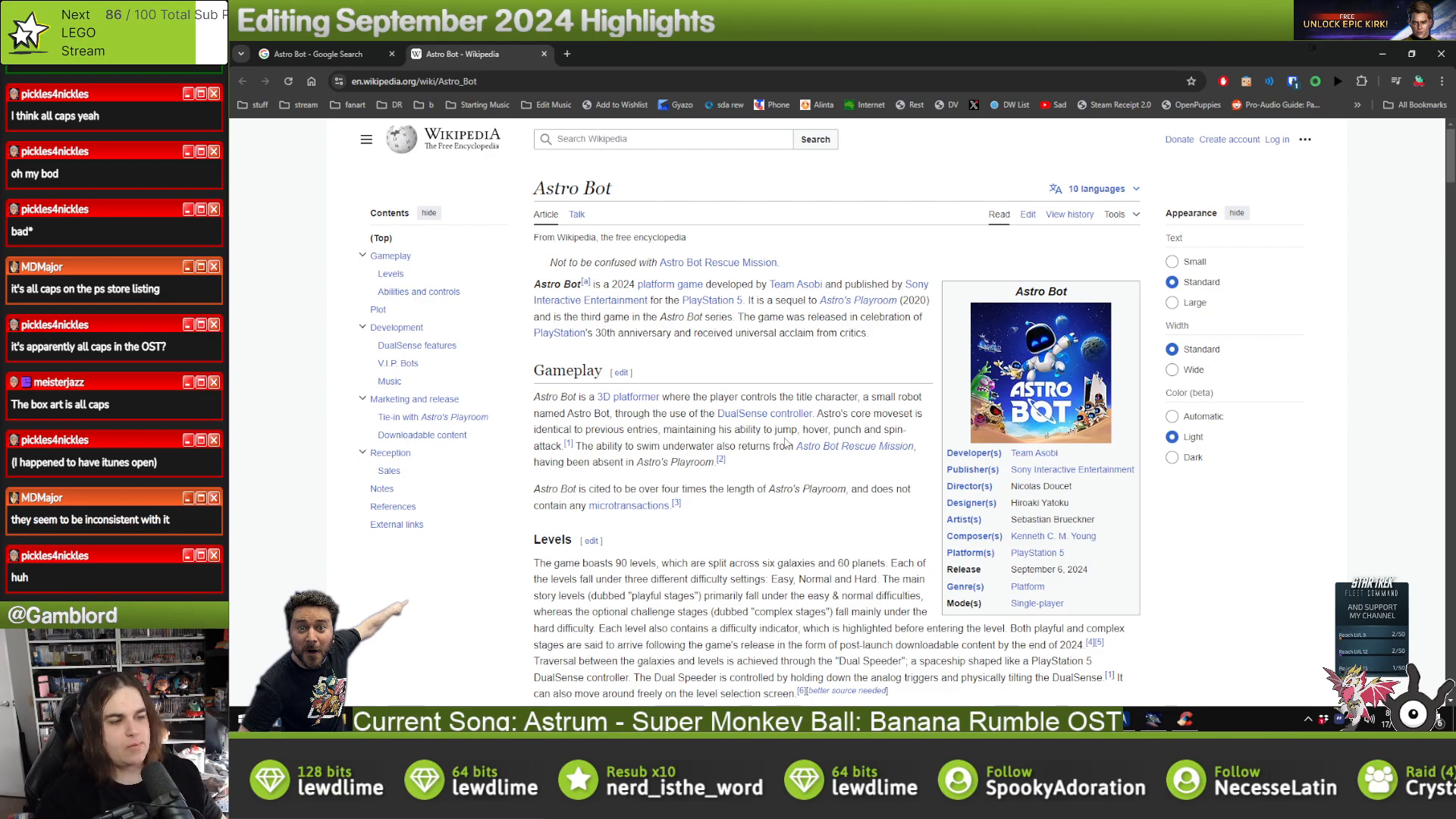
pyautogui.scroll(-7, 785, 442)
pyautogui.scroll(-10, 785, 437)
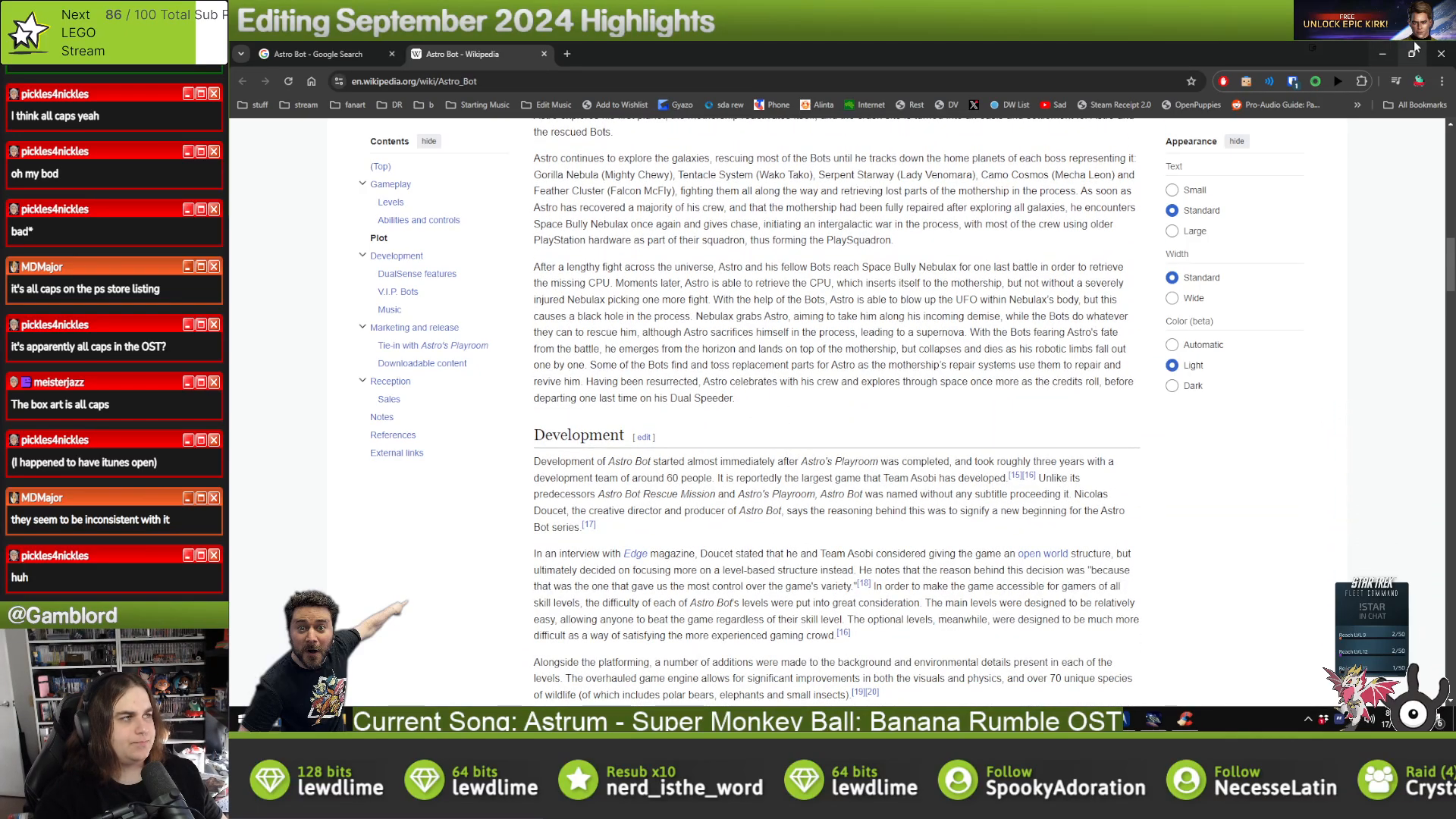
pyautogui.click(1441, 53)
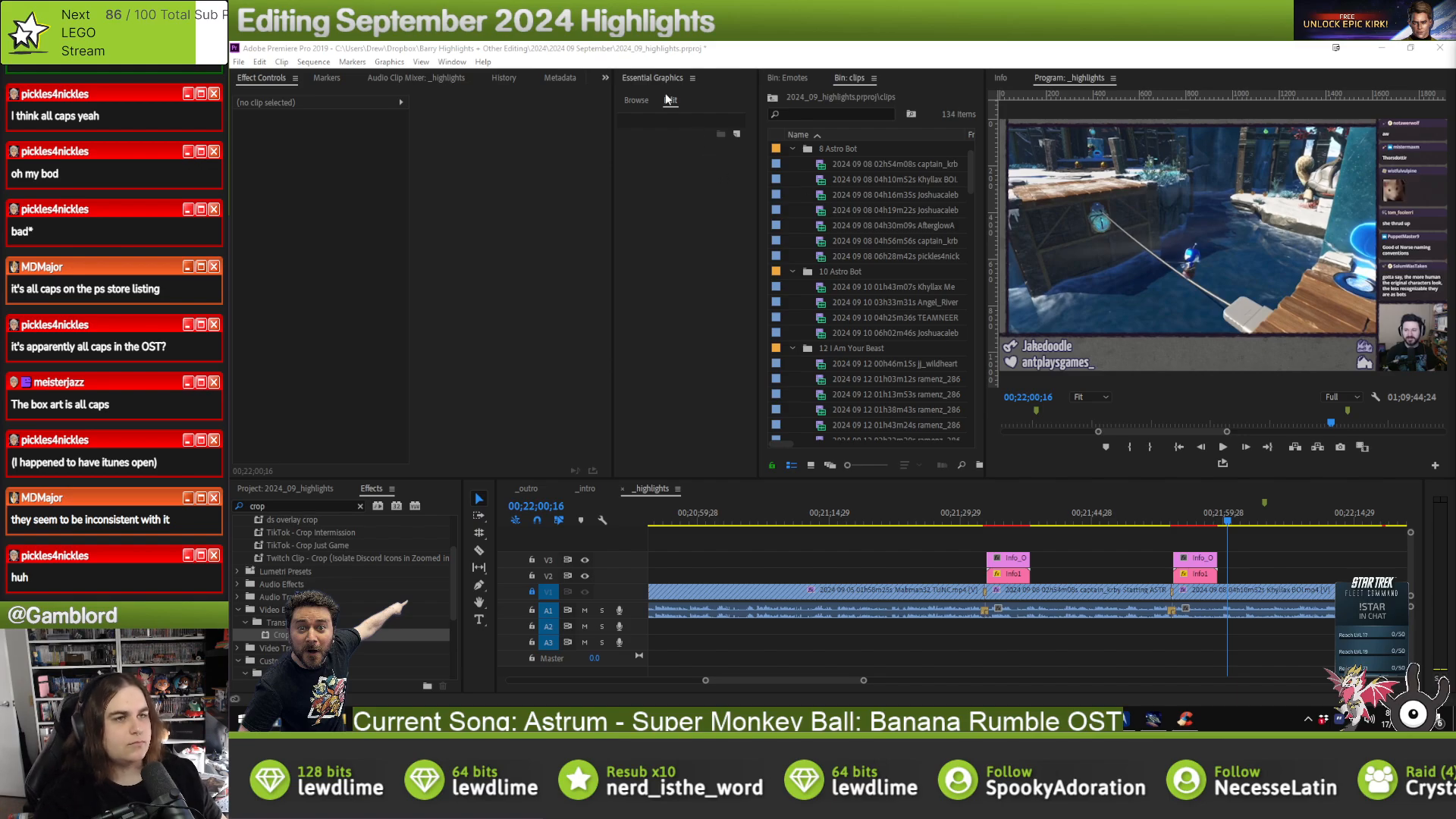
# - Change the game line to all-caps "ASTRO BOT" in the info titles of the first two Astro Bot clips
pyautogui.click(1204, 522)
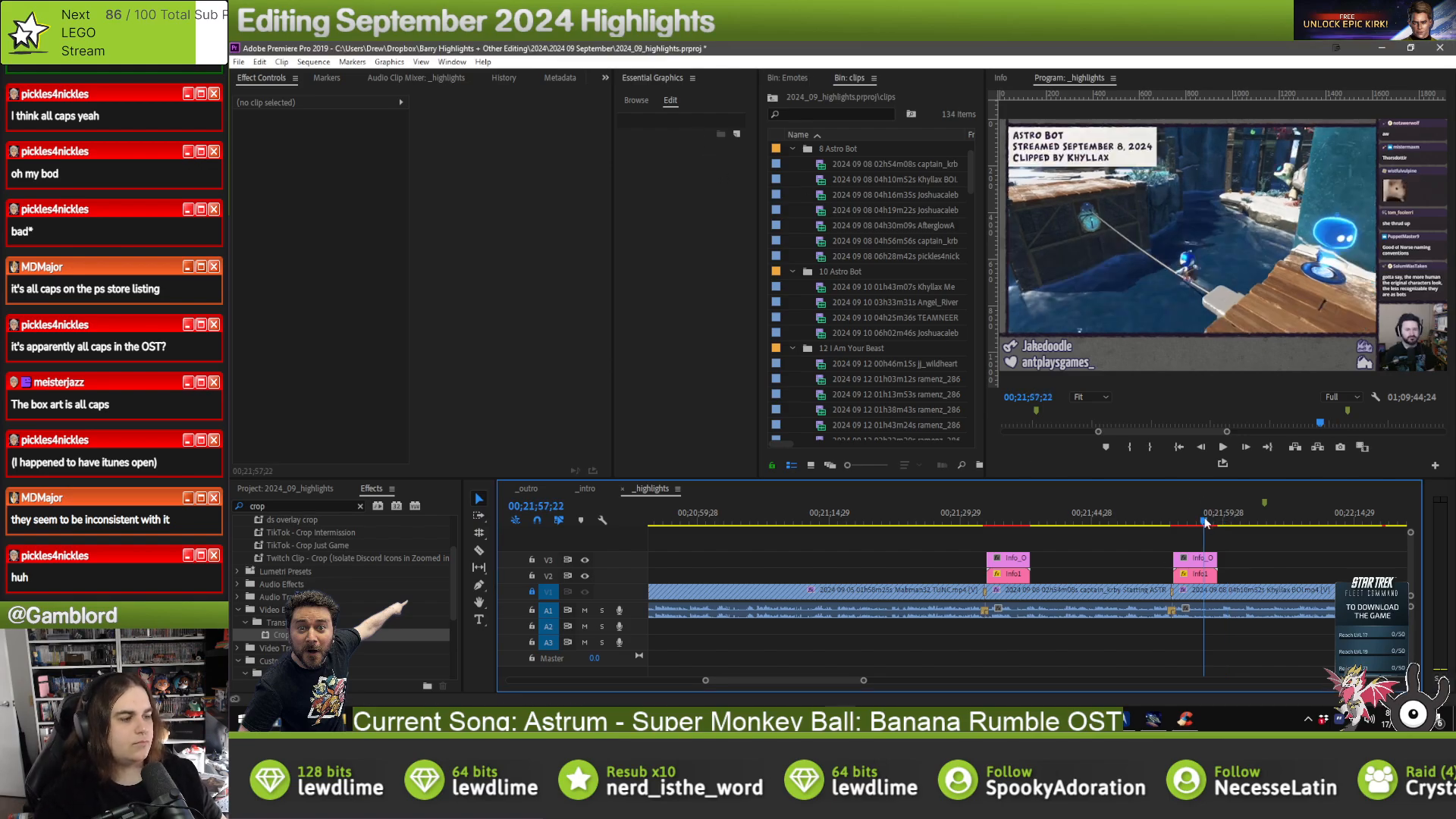
pyautogui.click(1194, 574)
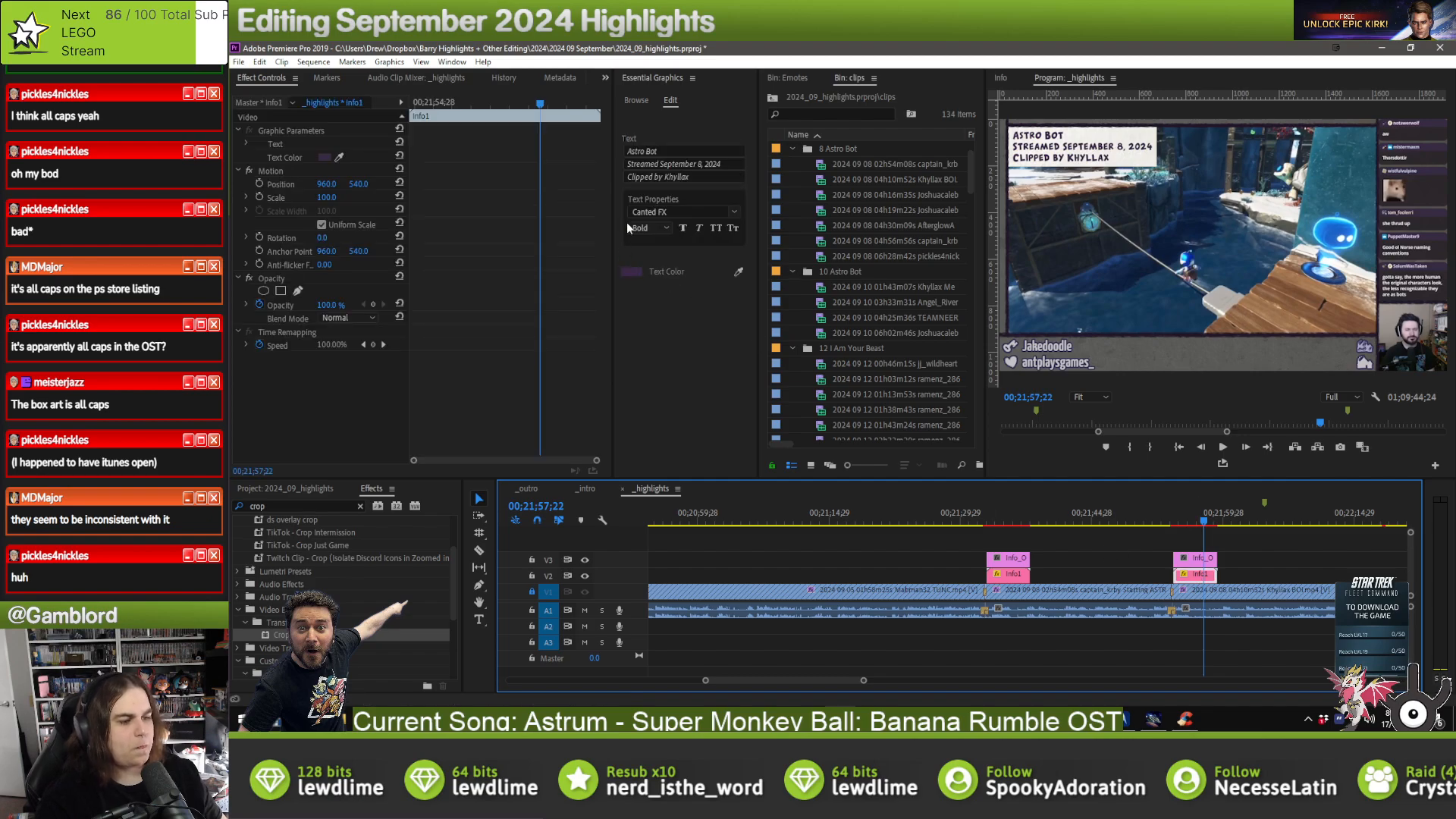
pyautogui.click(661, 152)
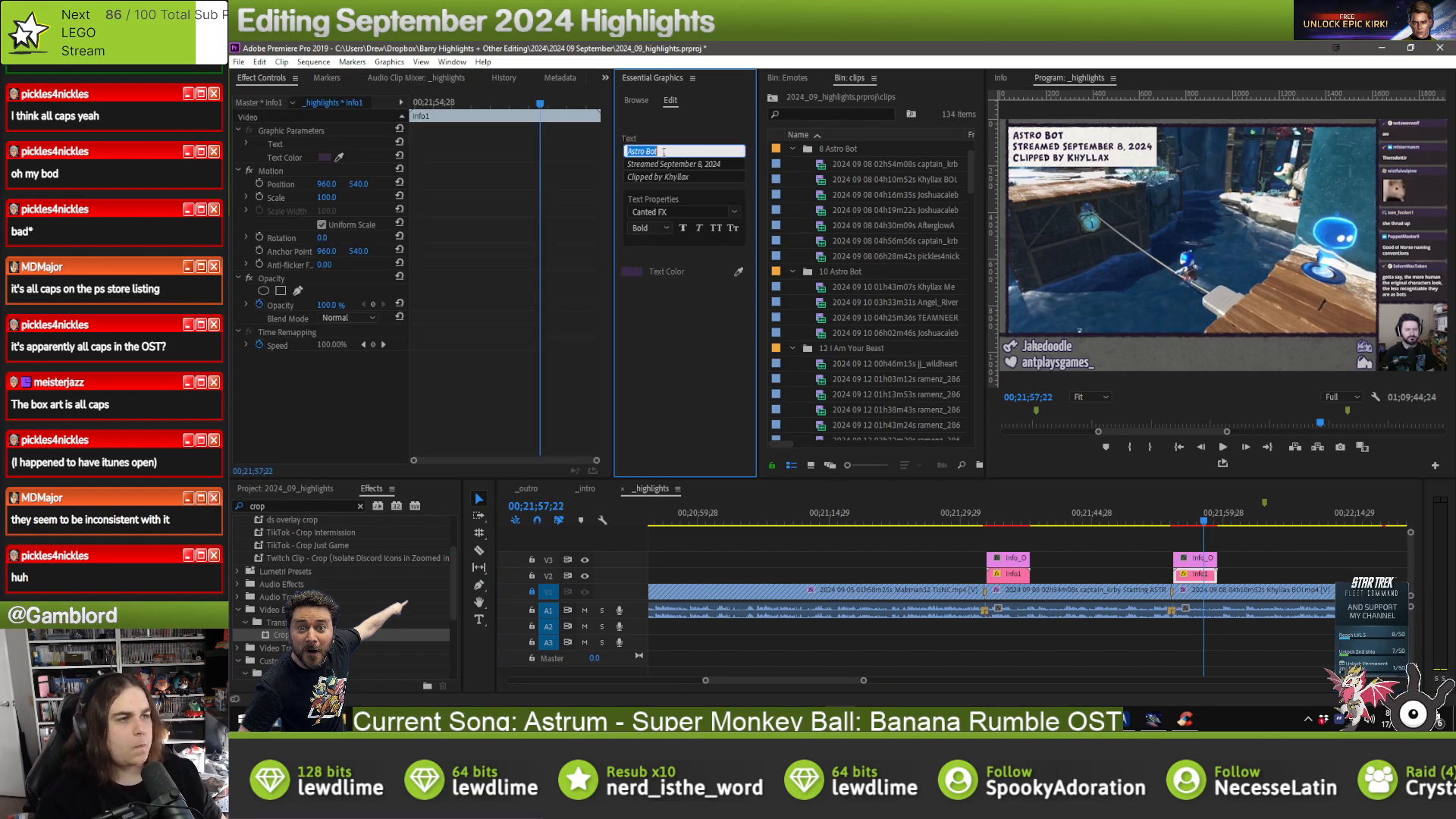
pyautogui.click(1072, 564)
pyautogui.click(1002, 581)
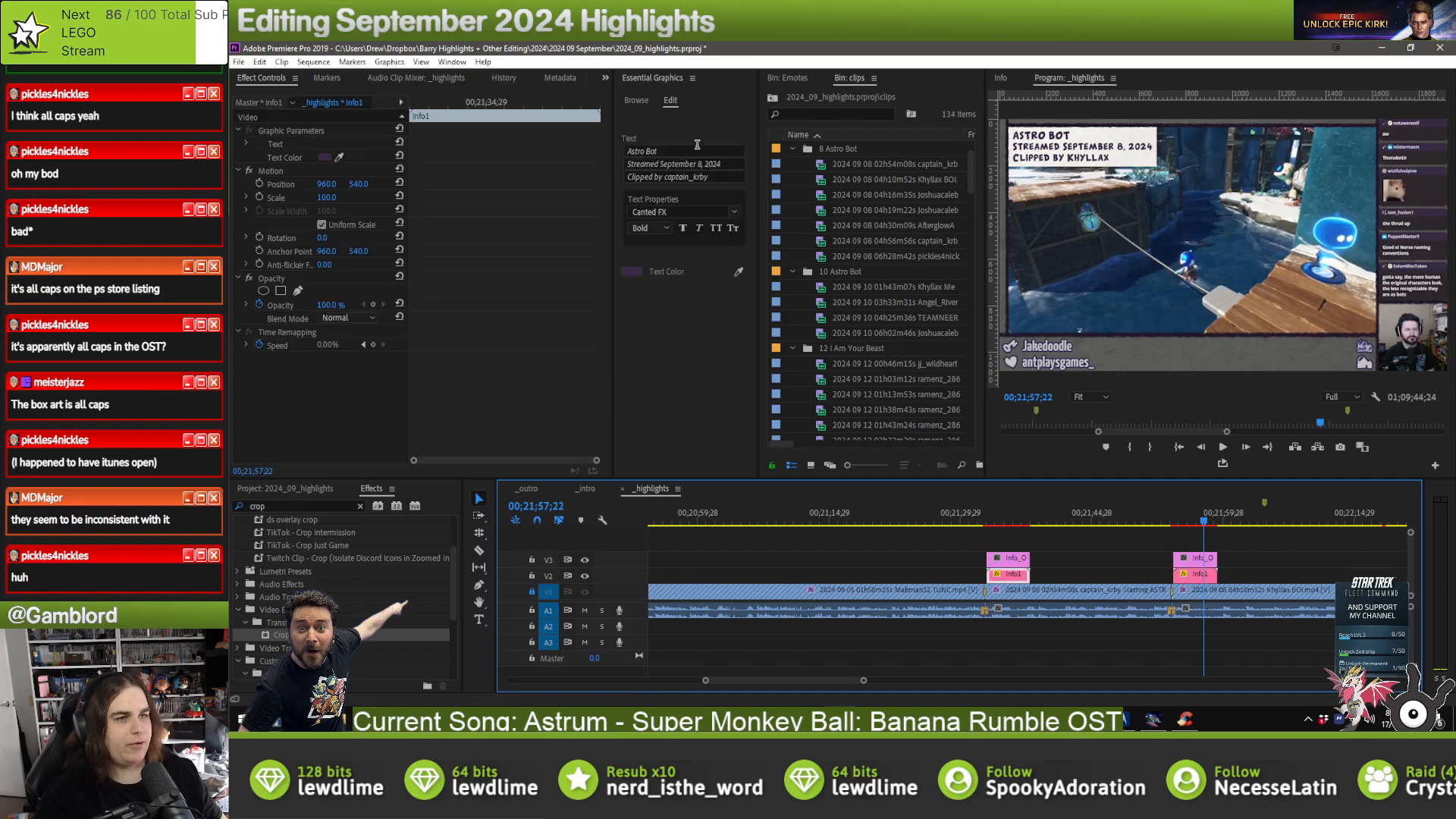
pyautogui.click(660, 151)
pyautogui.click(1317, 547)
# - Duplicate the two Astro Bot info graphics to the start of the 04h30m09s clip
pyautogui.scroll(-4, 1317, 548)
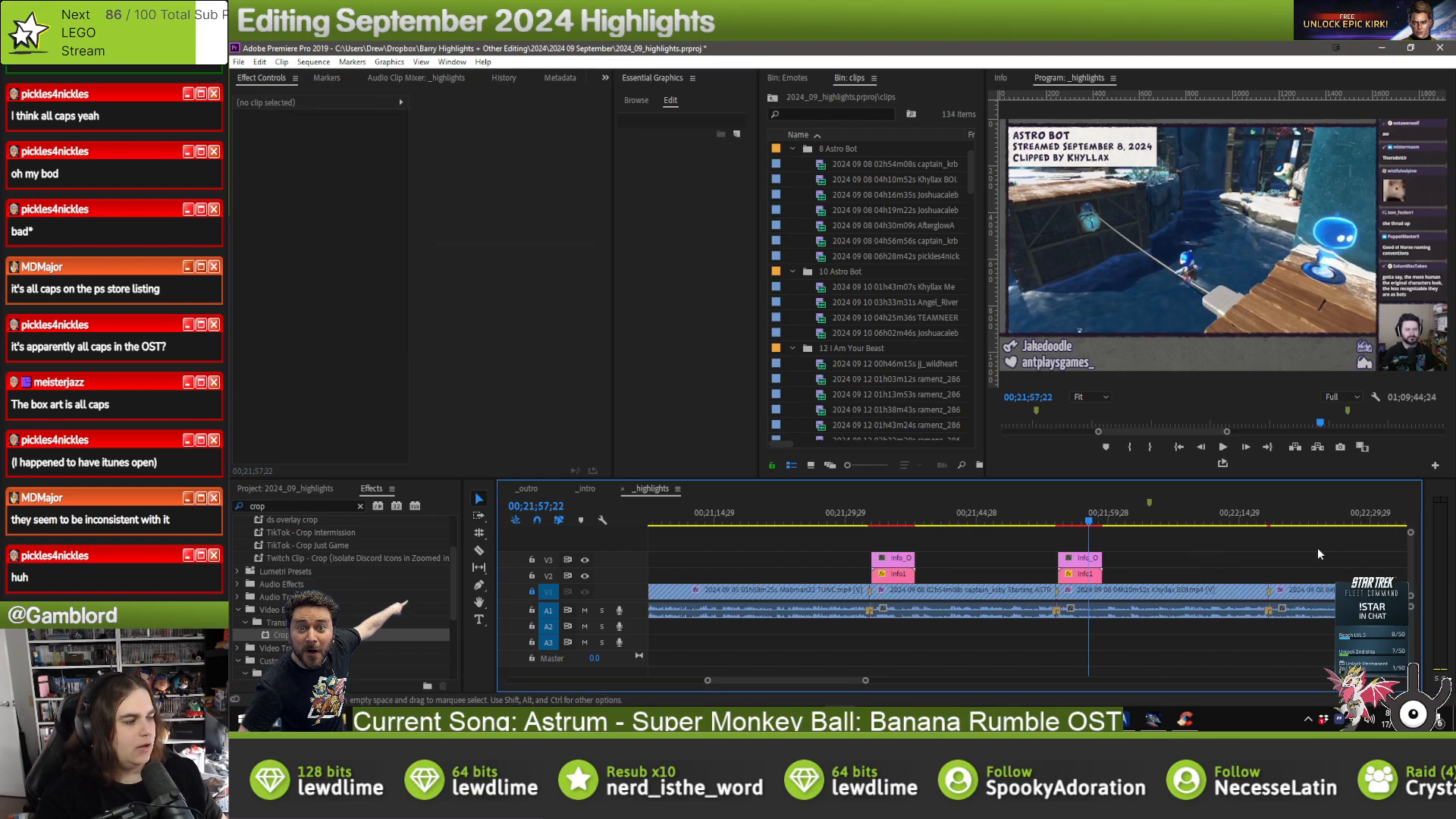
pyautogui.click(1180, 523)
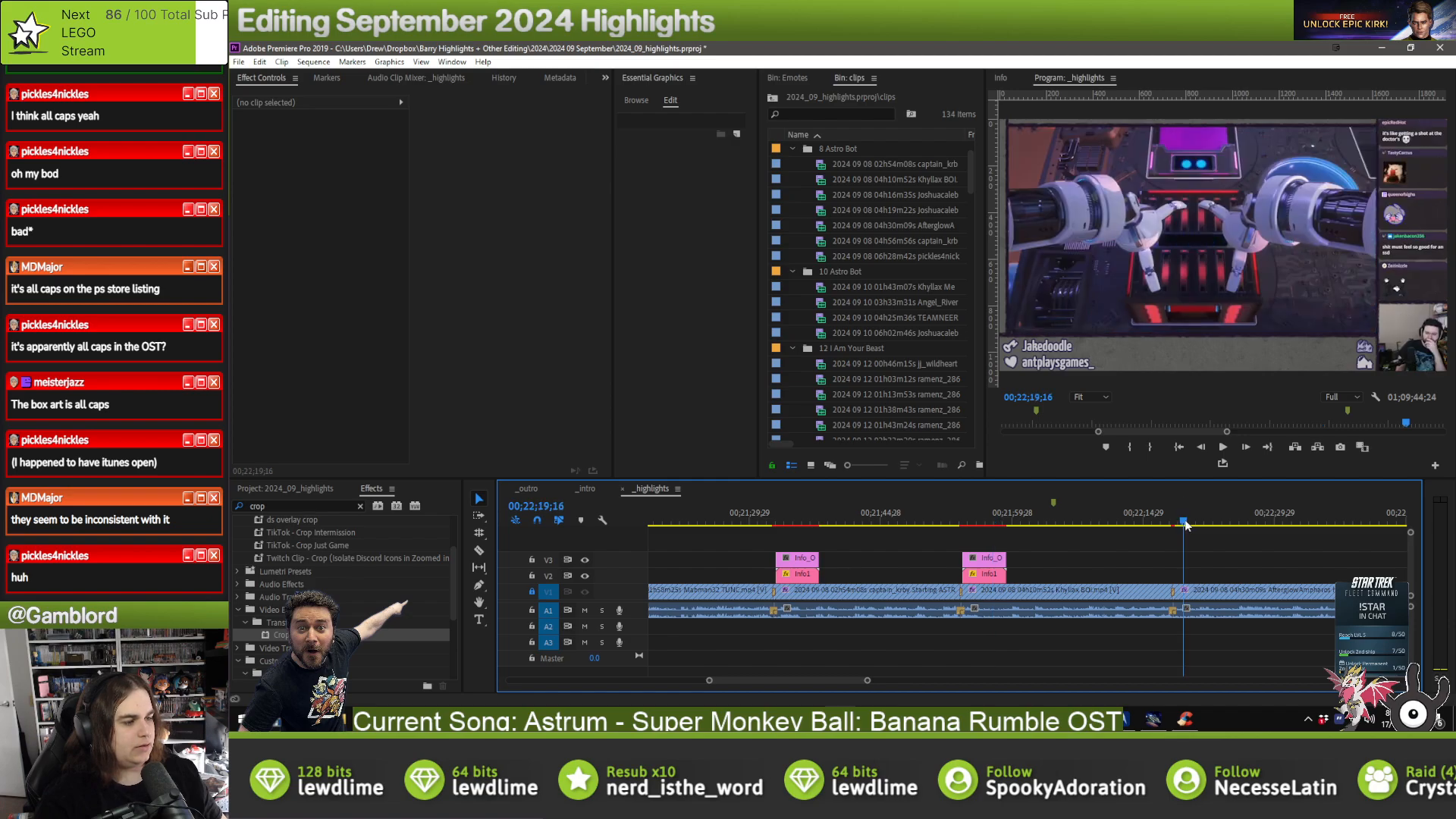
pyautogui.moveTo(1057, 542); pyautogui.dragTo(1188, 579)
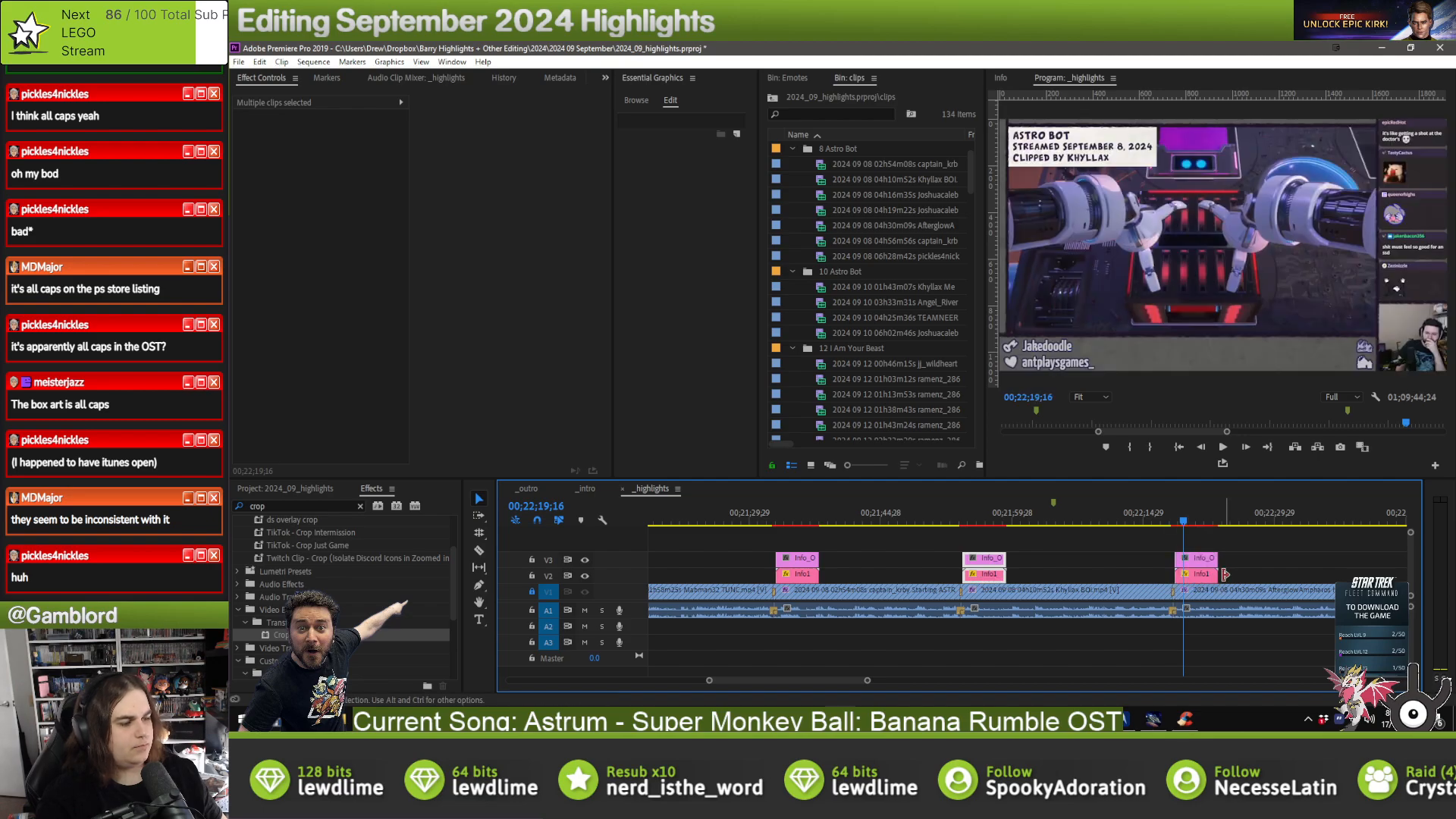
# - Clear the username from the duplicated title's "Clipped by" line and copy both info graphics as a reusable template
pyautogui.click(1211, 577)
pyautogui.click(696, 176)
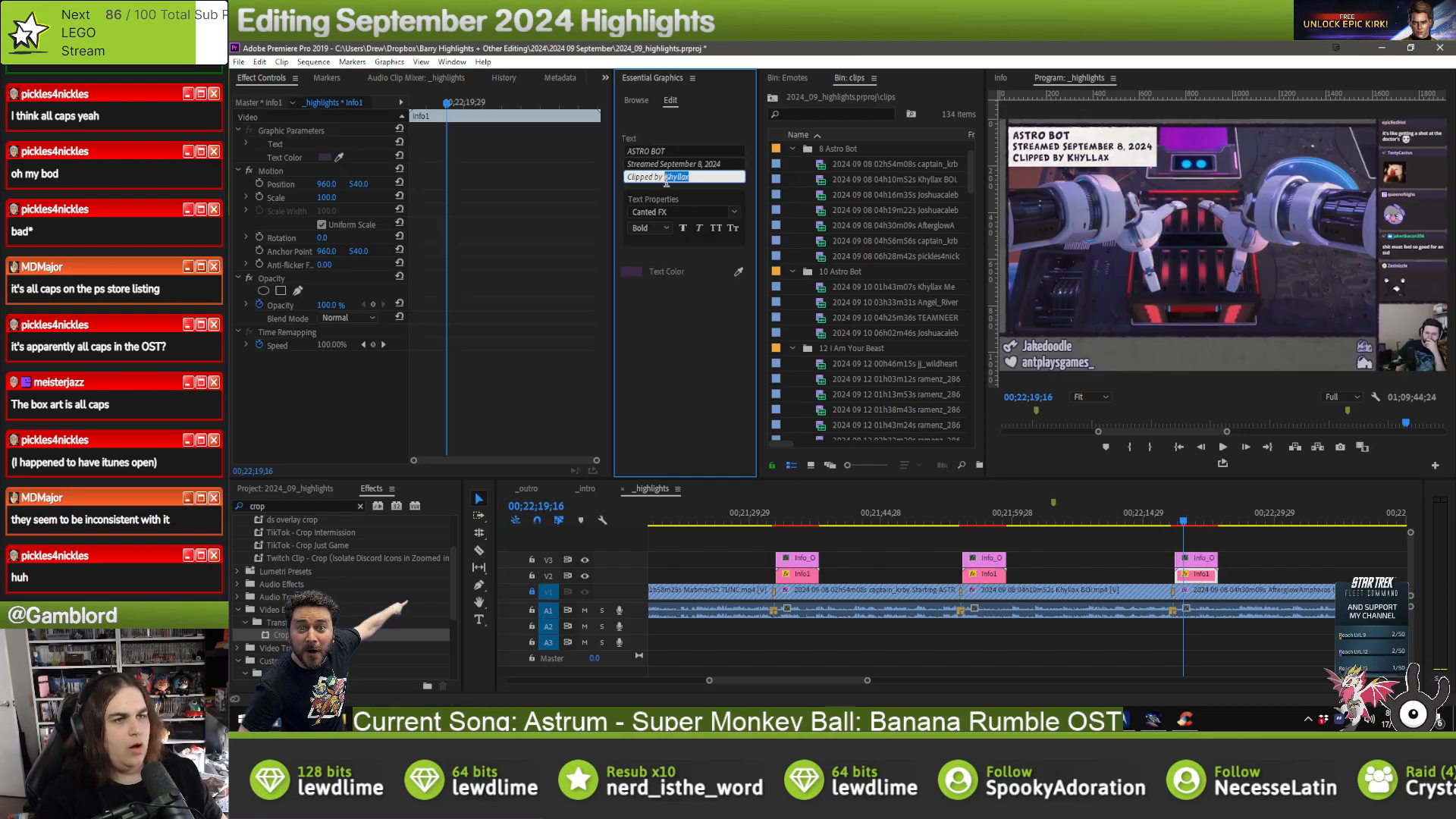
pyautogui.moveTo(1245, 552); pyautogui.dragTo(1162, 581)
pyautogui.click(1250, 573)
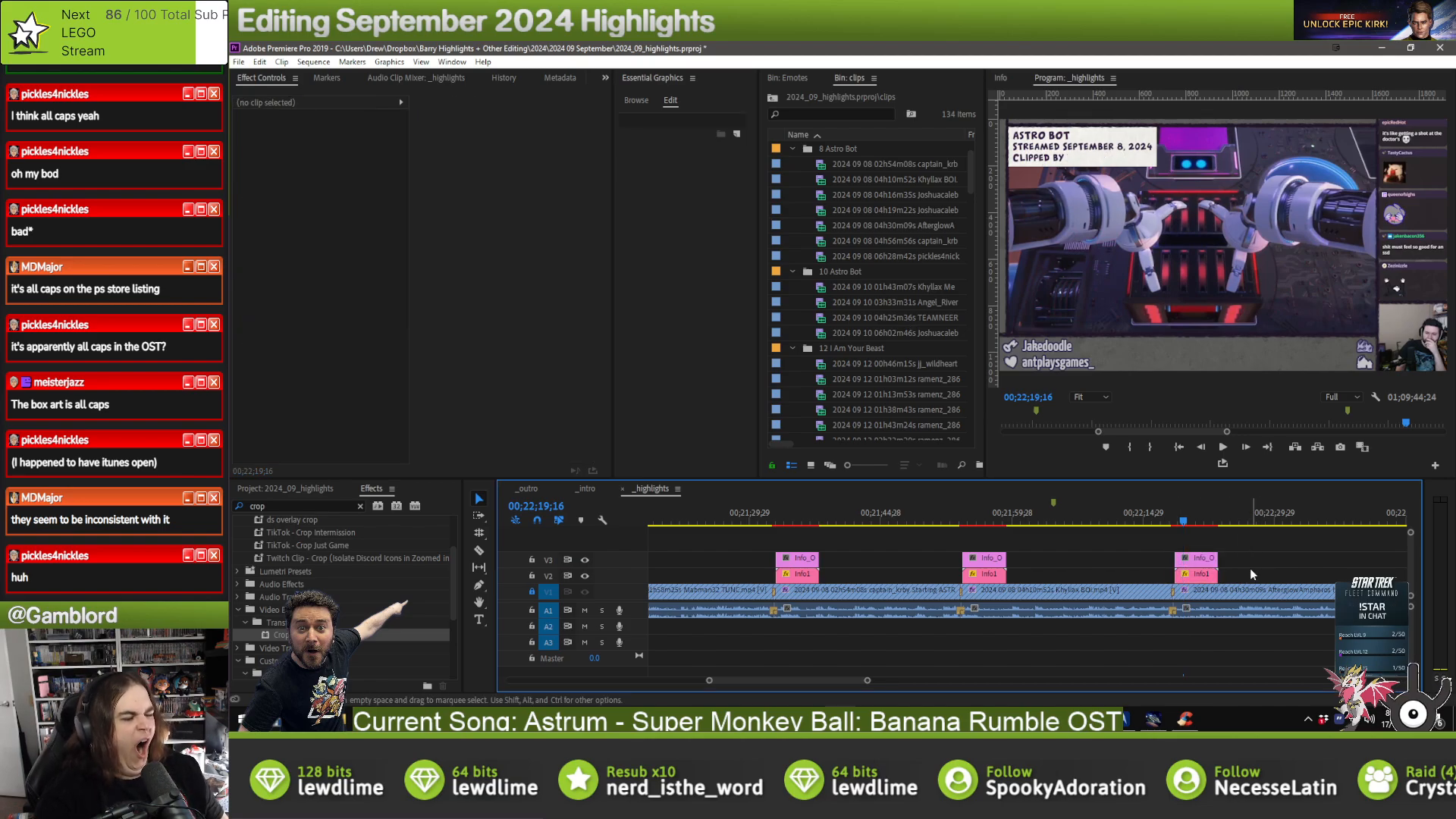
# - Add the clipper's username to the "Clipped by" line of the 04h30m09s clip's info title
pyautogui.click(1191, 577)
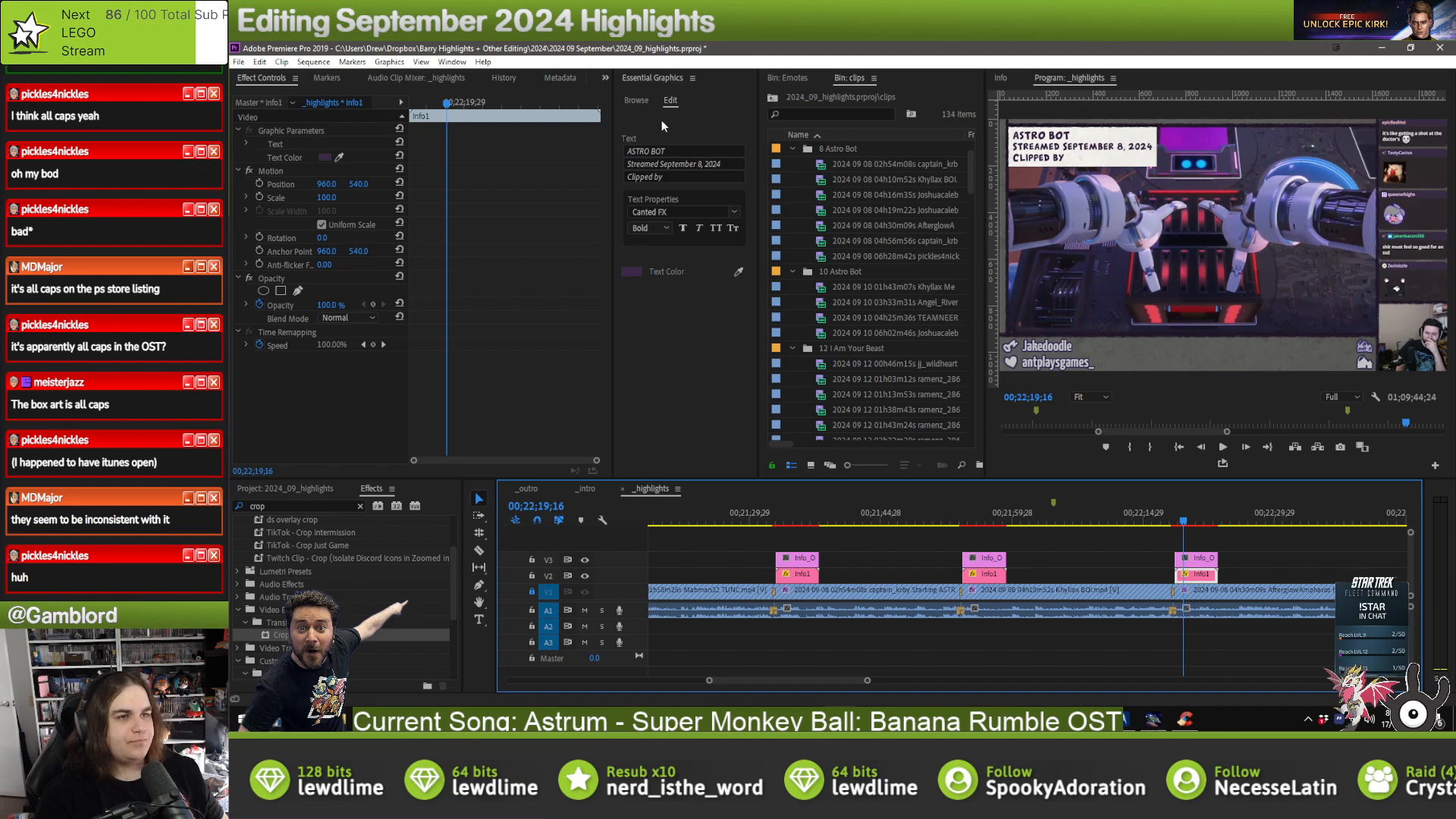
pyautogui.click(683, 177)
pyautogui.write('AfterglowAmpharos')
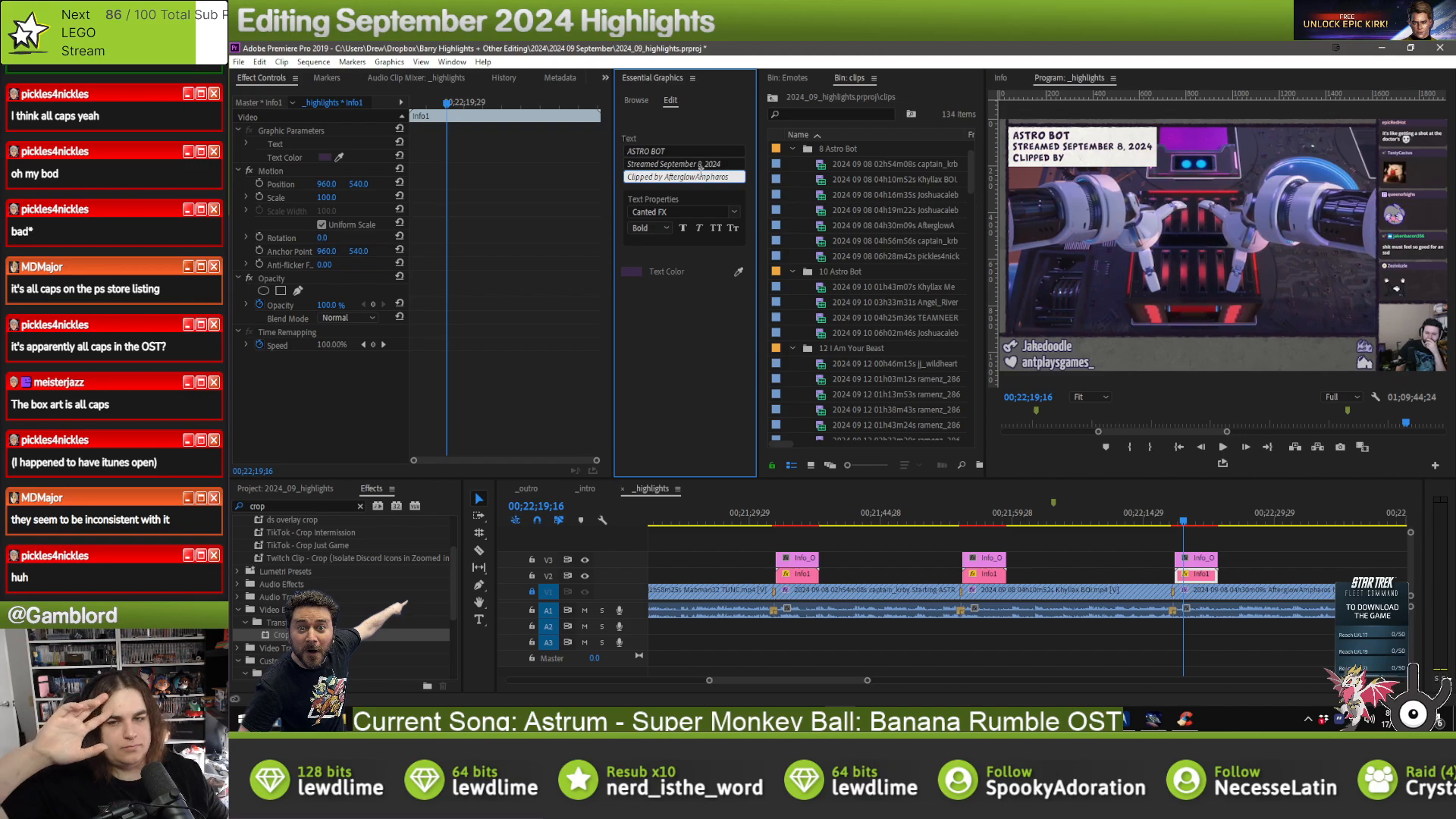
pyautogui.click(1242, 566)
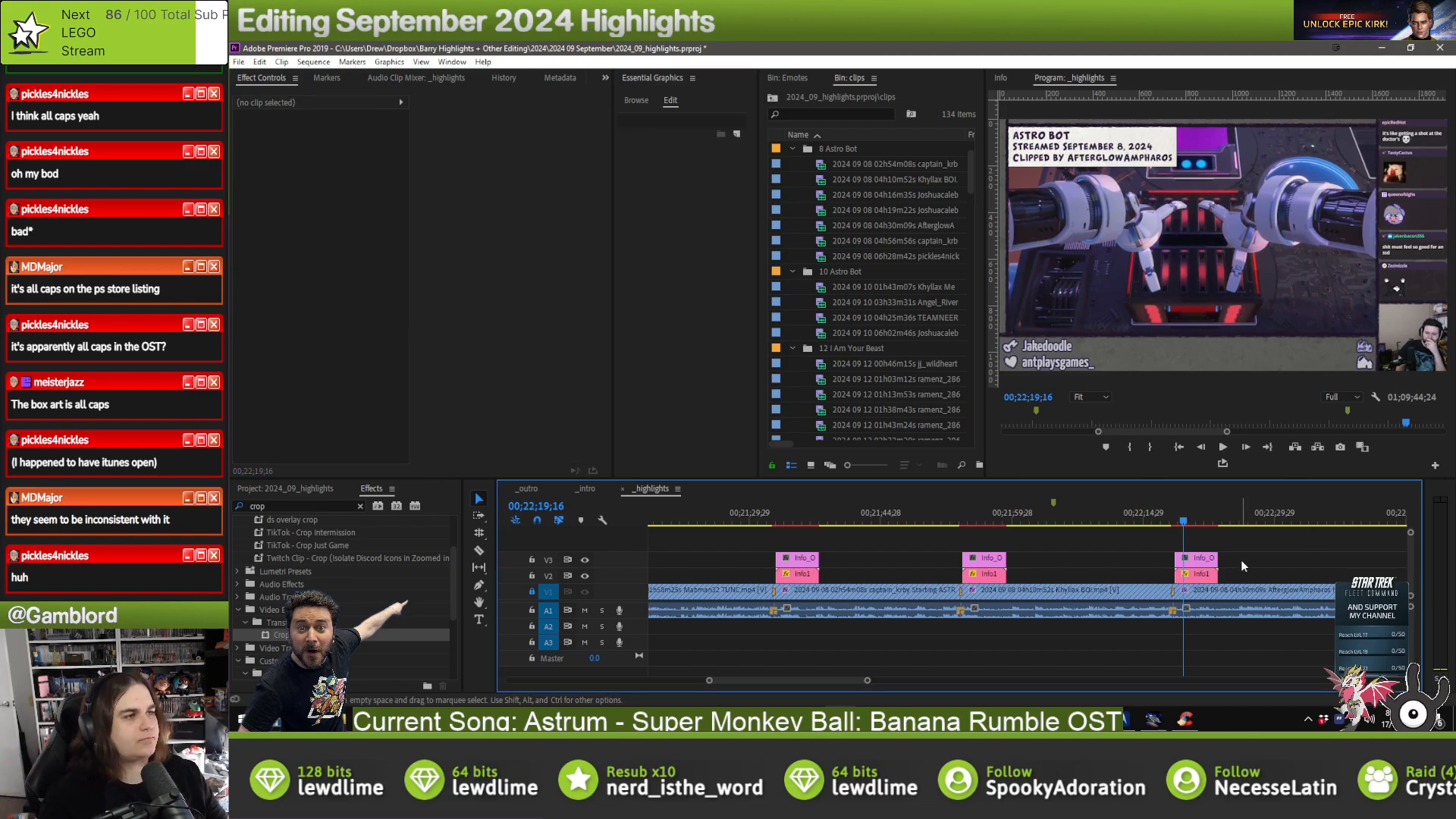
# - Paste the blank-credit info graphics at the start of the 04h56m56s clip and credit its clipper by username
pyautogui.press('Down')
pyautogui.hotkey('ctrl', 'v')
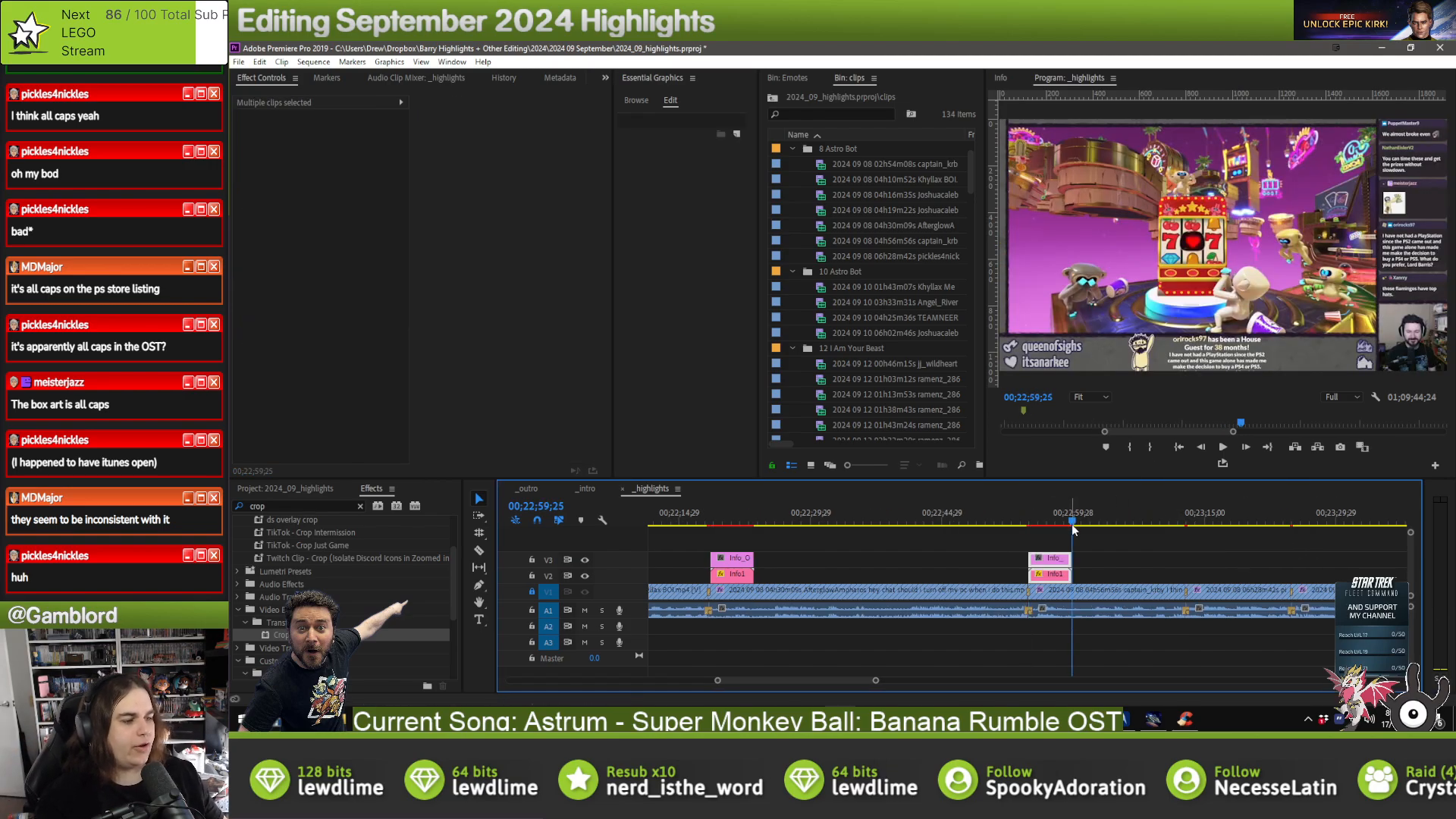
pyautogui.moveTo(1039, 568); pyautogui.dragTo(1040, 569)
pyautogui.click(1015, 575)
pyautogui.click(1054, 576)
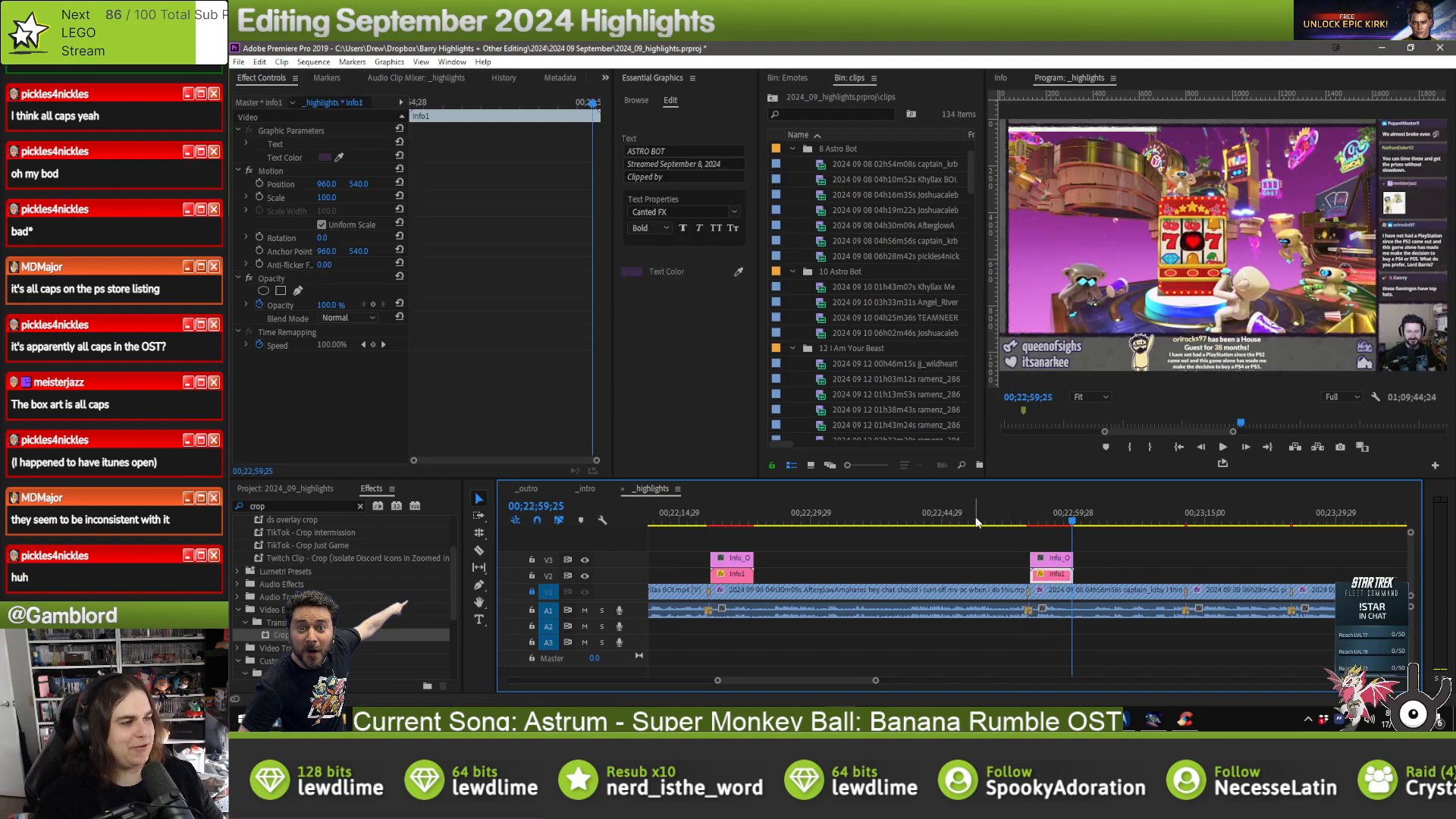
pyautogui.click(697, 177)
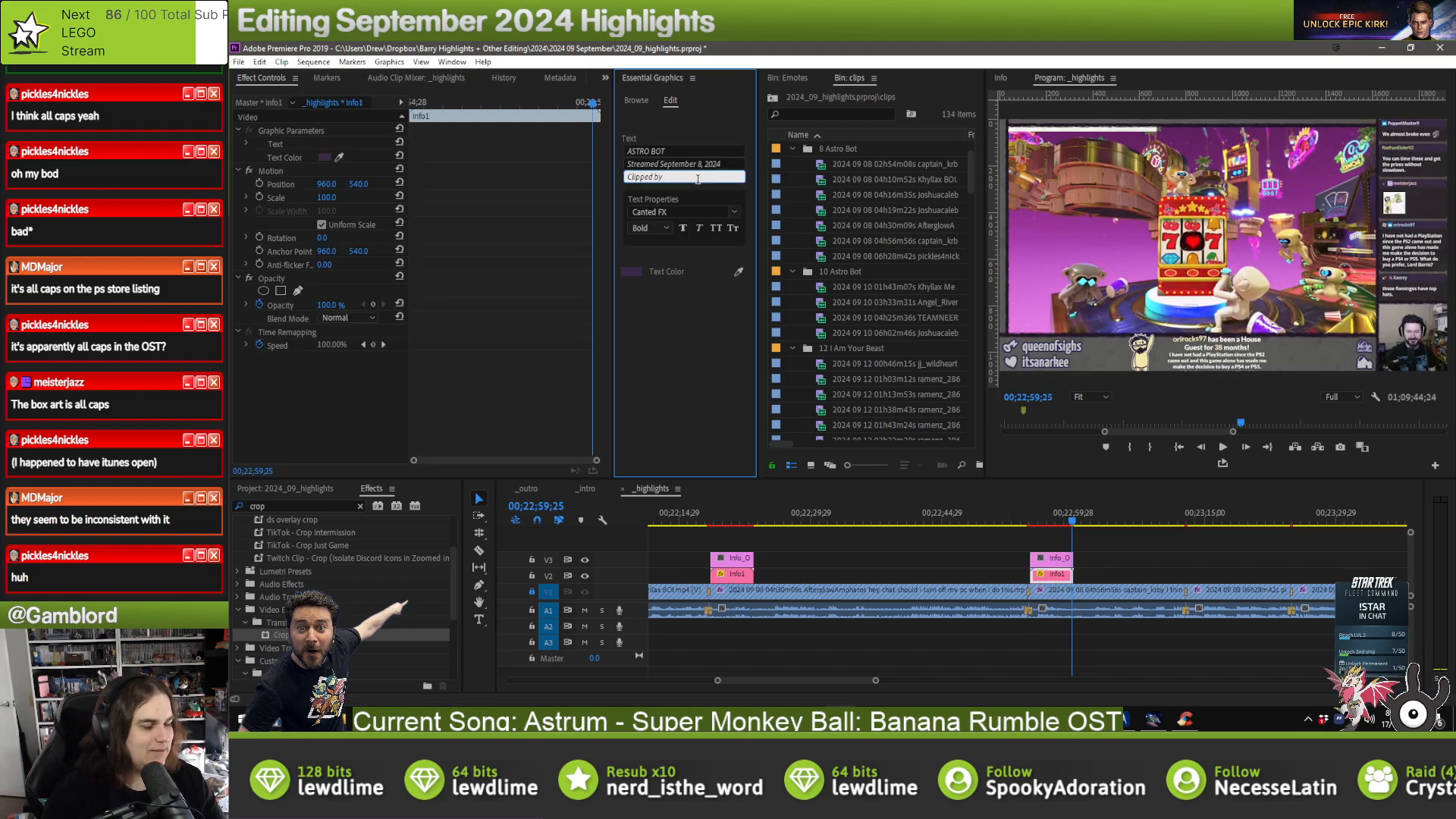
pyautogui.write('captain_krby')
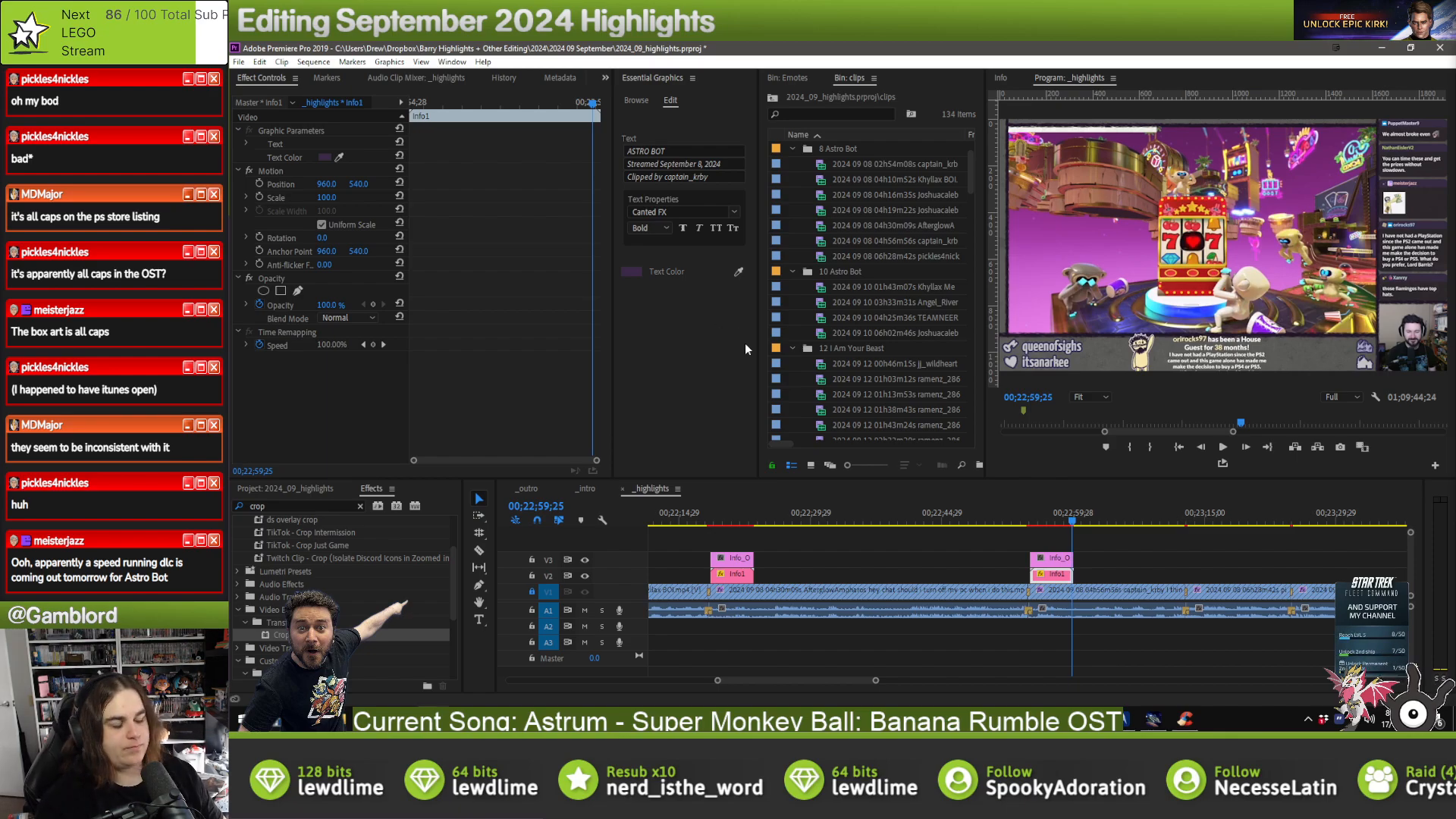
pyautogui.click(1052, 517)
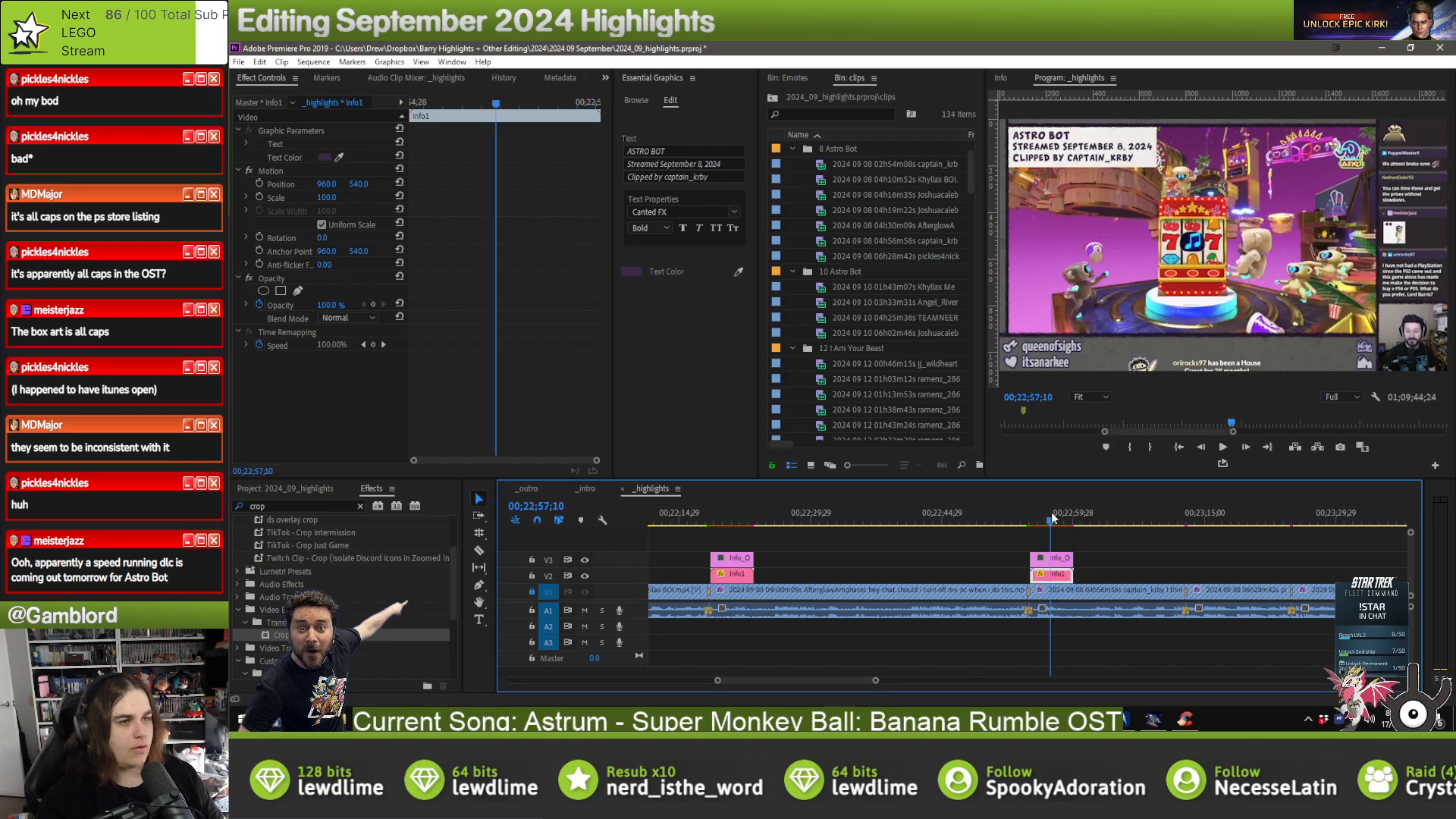
# - Paste the blank-credit info graphics at the start of the 06h28m42s clip and credit its clipper by username
pyautogui.click(1121, 561)
pyautogui.press('Down')
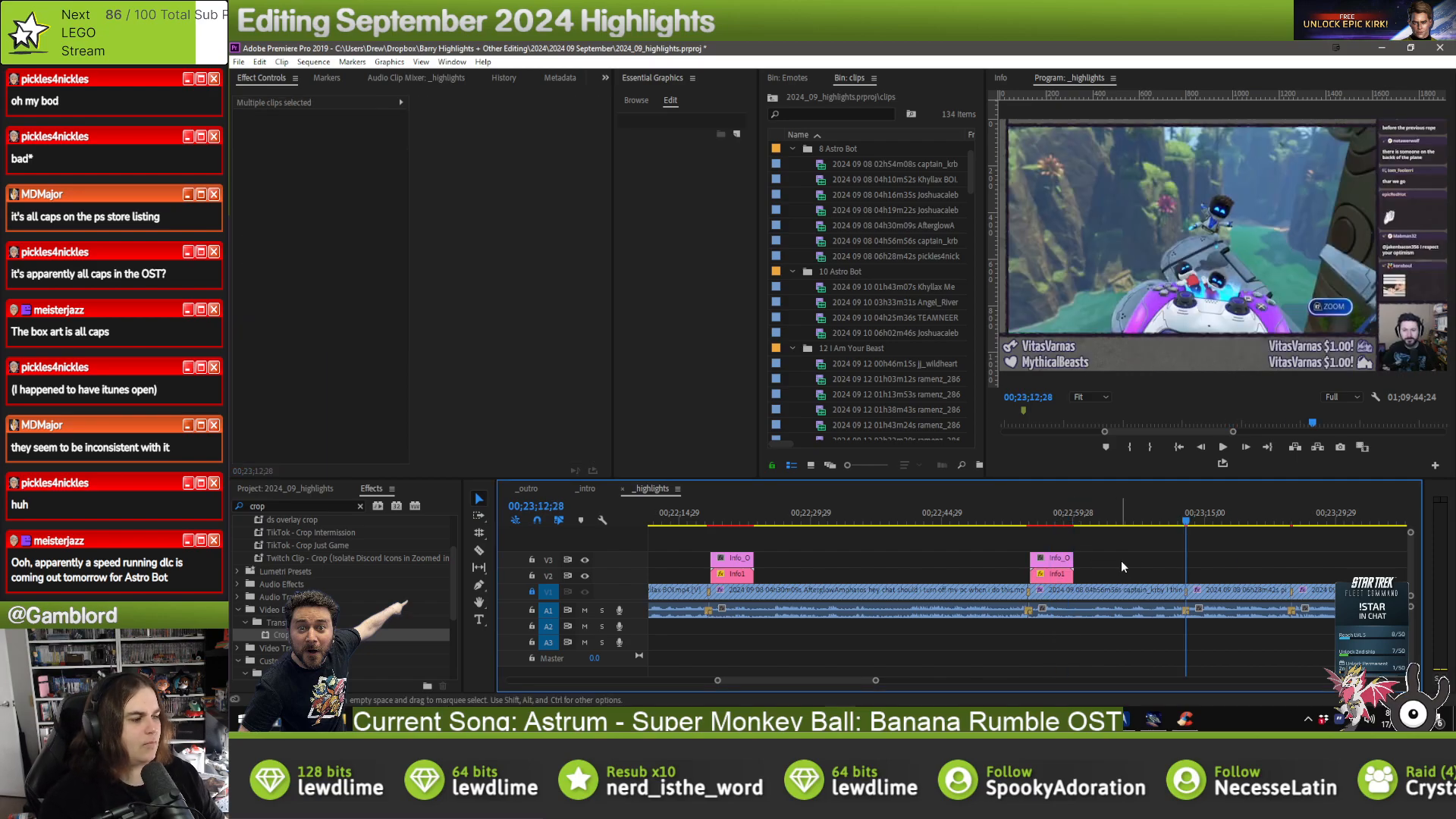
pyautogui.hotkey('ctrl', 'v')
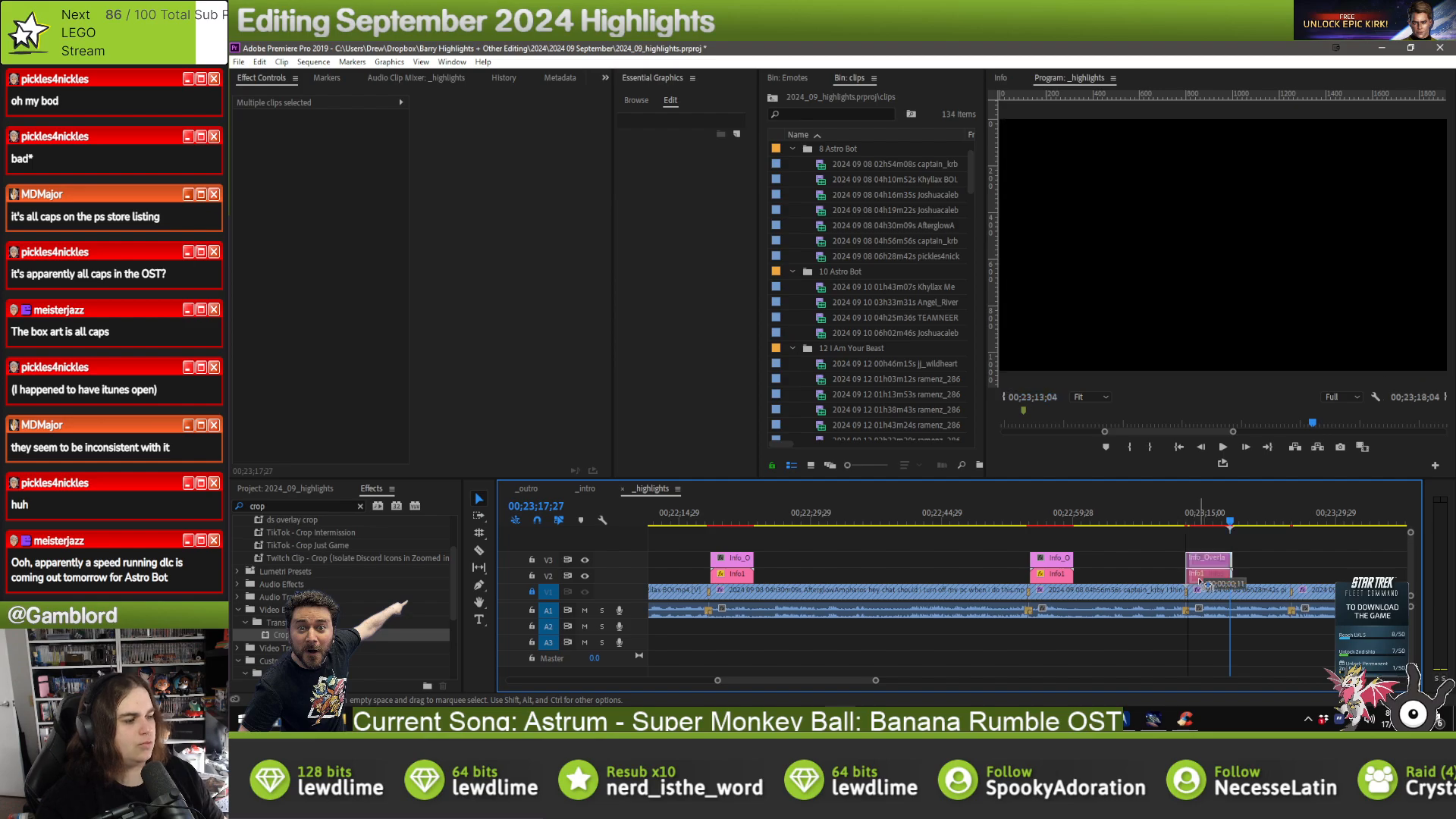
pyautogui.click(1178, 576)
pyautogui.click(1209, 574)
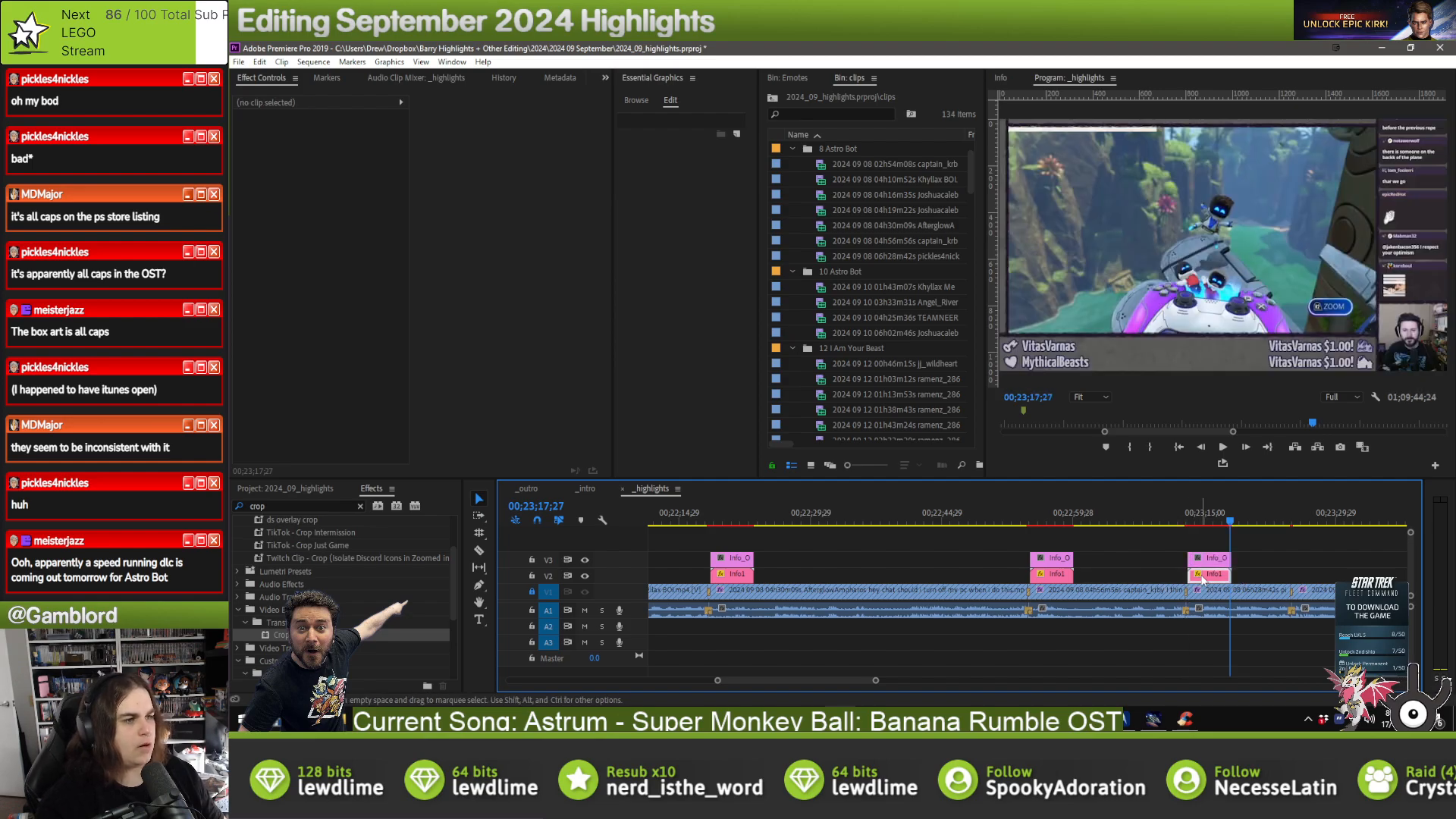
pyautogui.click(713, 176)
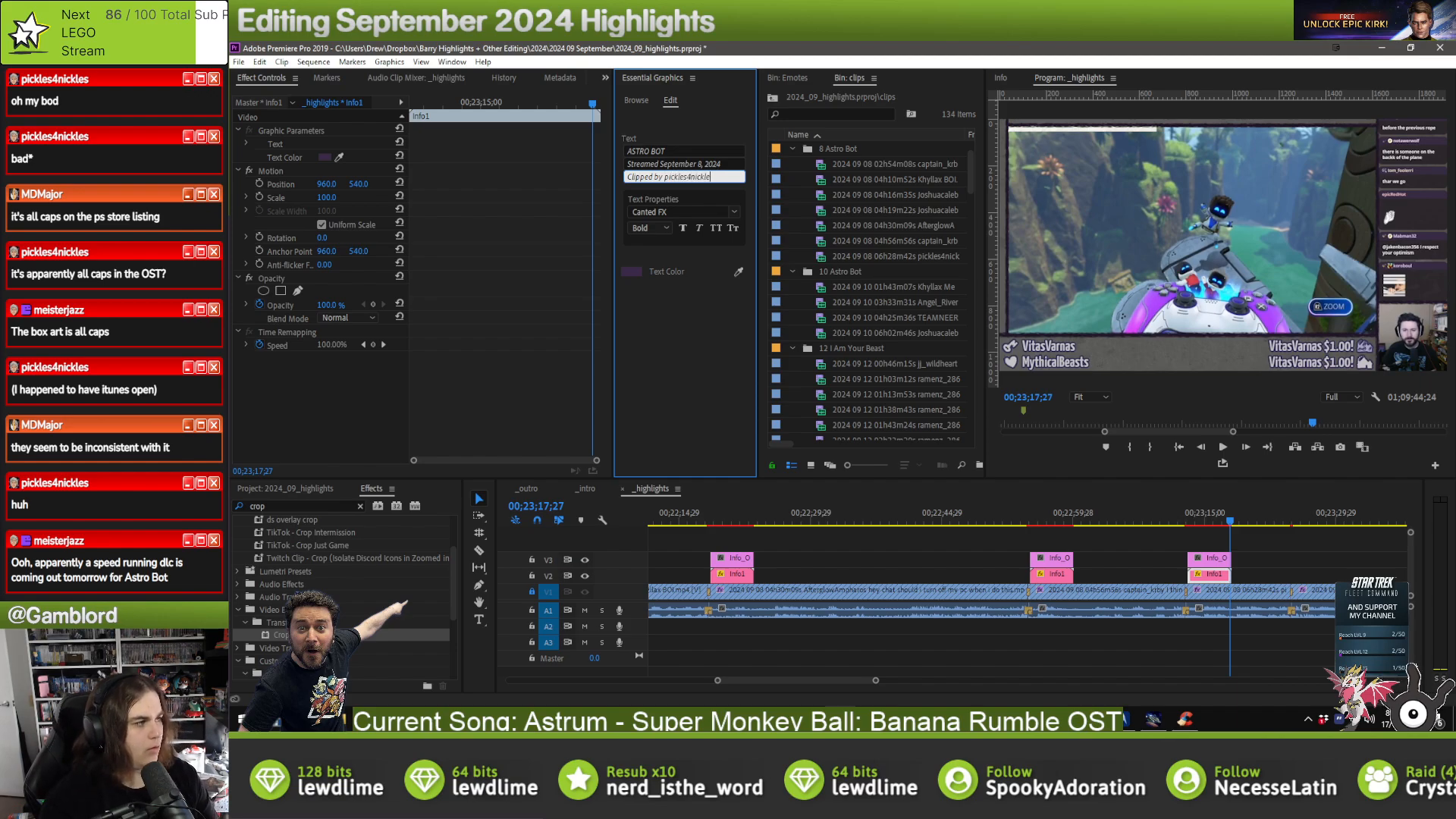
pyautogui.click(1248, 553)
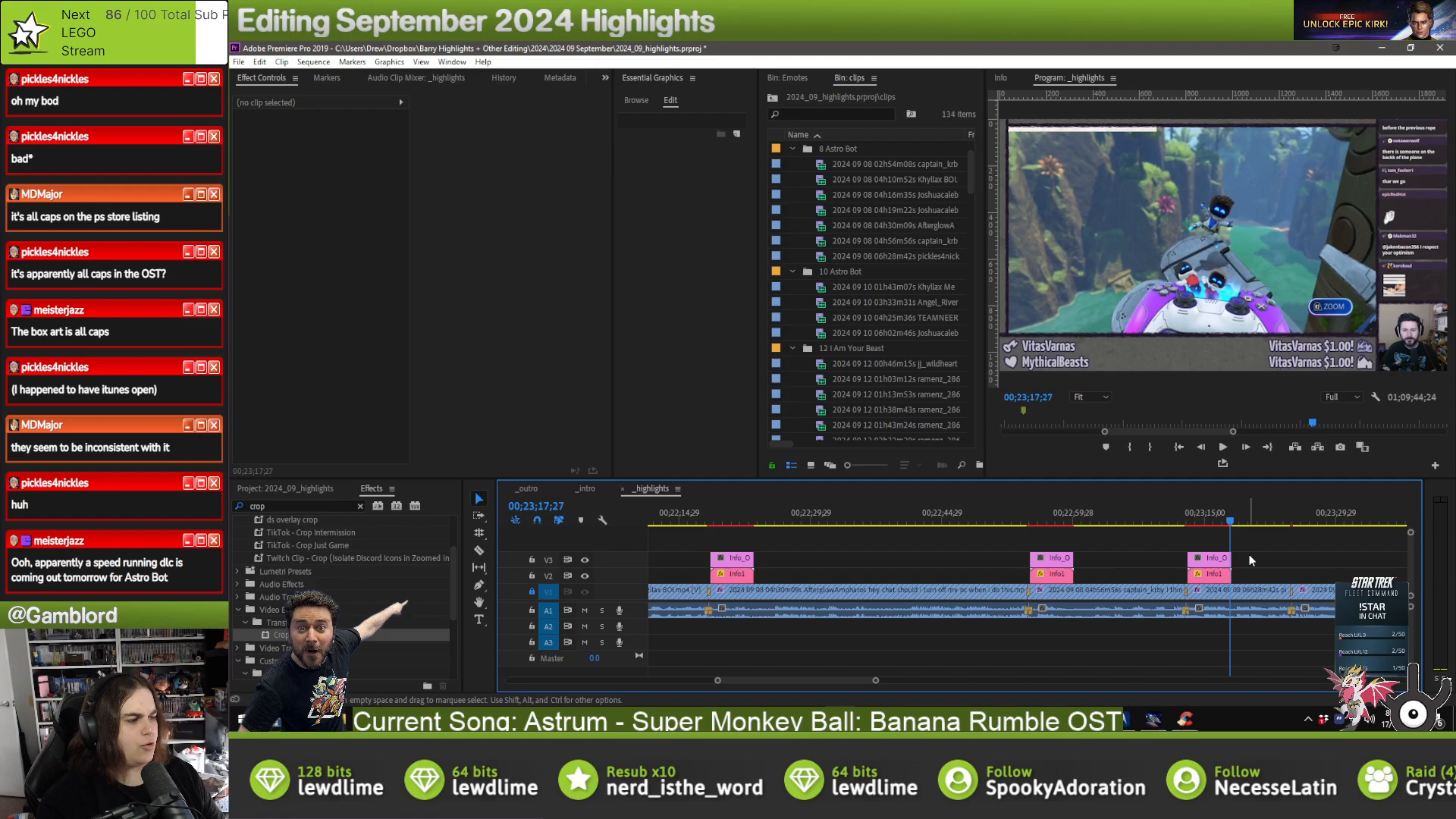
# - Paste the info graphics at the start of the September 10 01h43m07s clip and collapse the "8 Astro Bot" bin
pyautogui.scroll(-3, 1236, 548)
pyautogui.click(926, 519)
pyautogui.hotkey('ctrl', 'v')
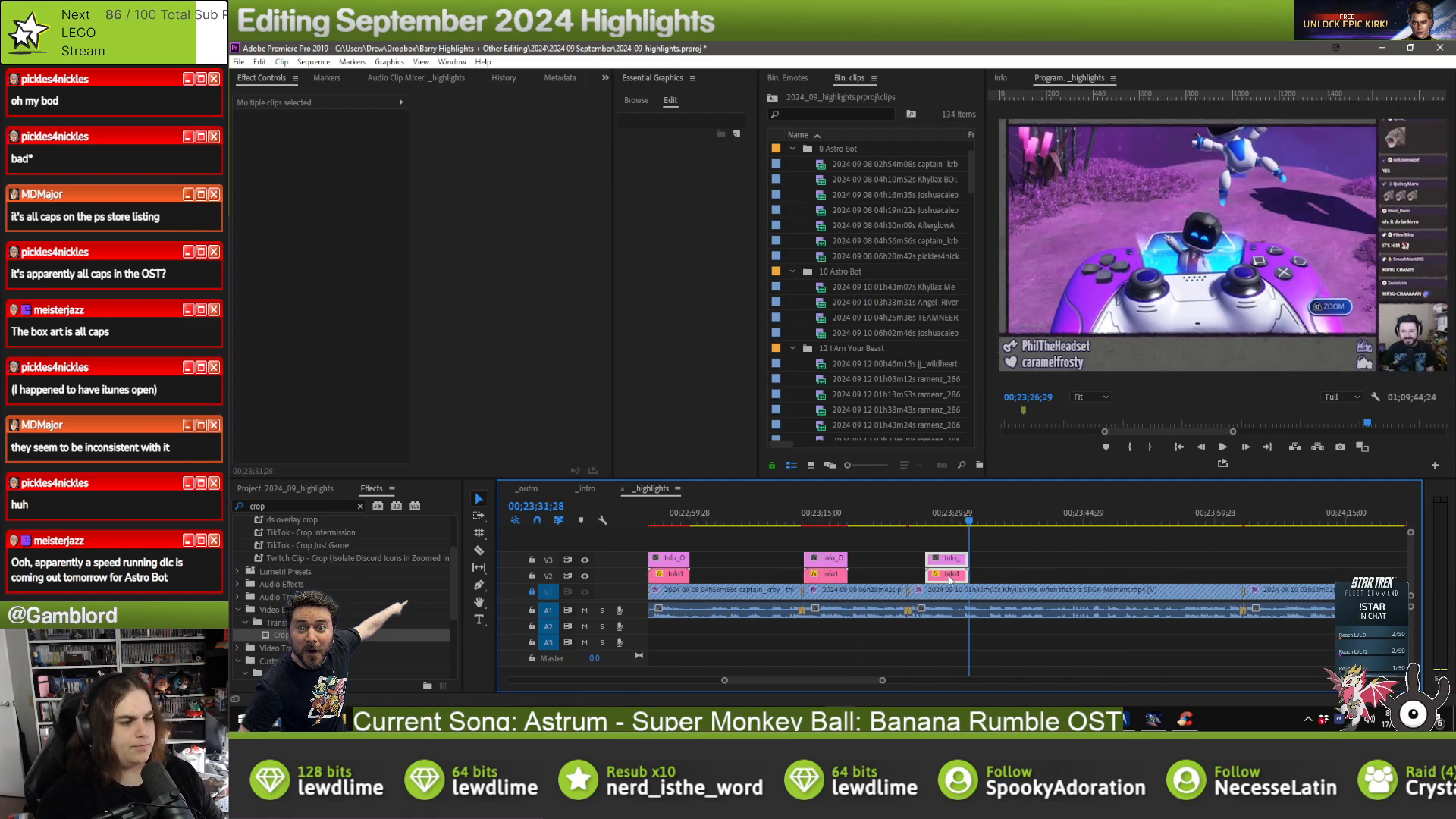
pyautogui.moveTo(924, 582); pyautogui.dragTo(909, 583)
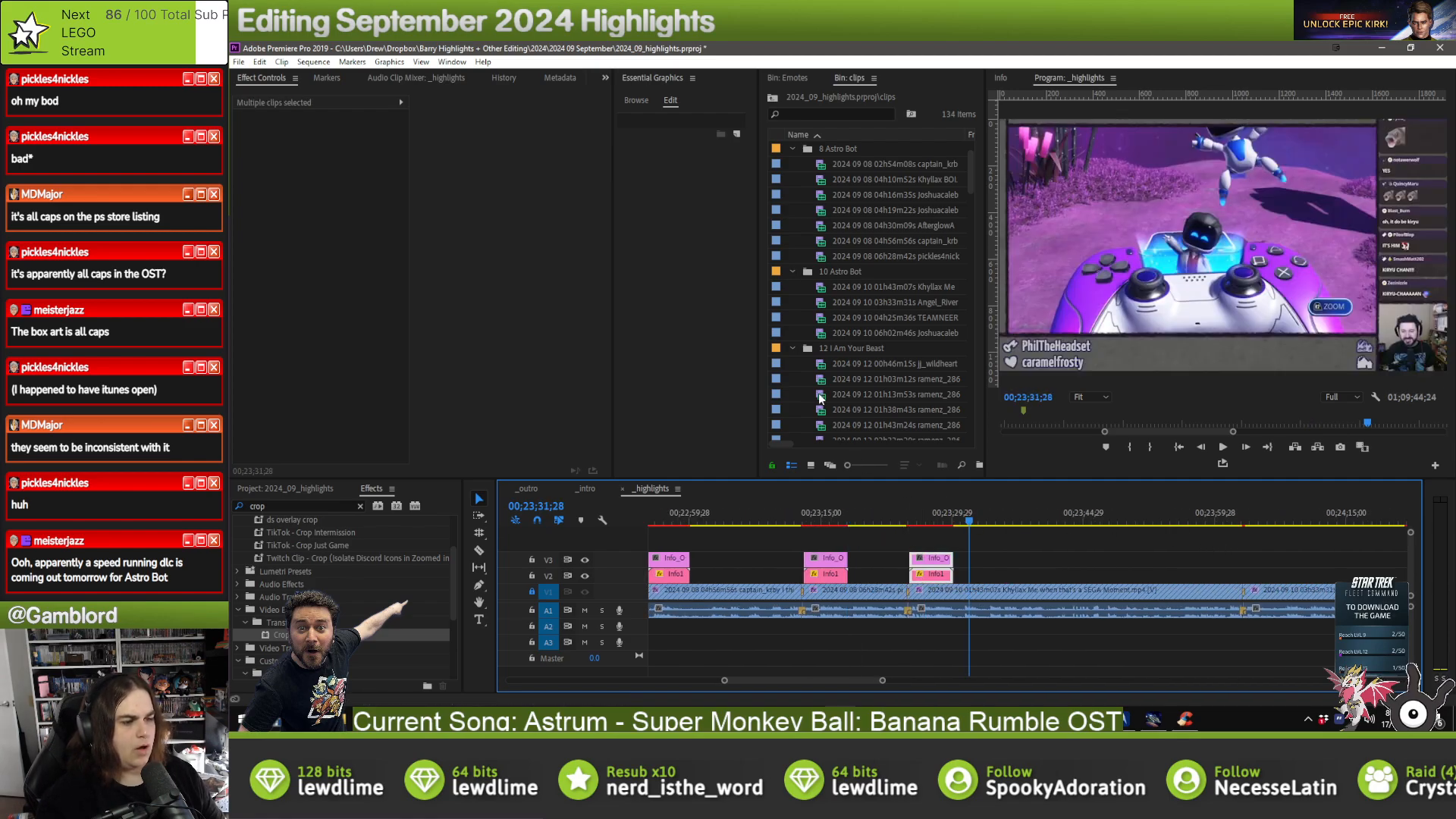
pyautogui.click(796, 151)
pyautogui.press('Delete')
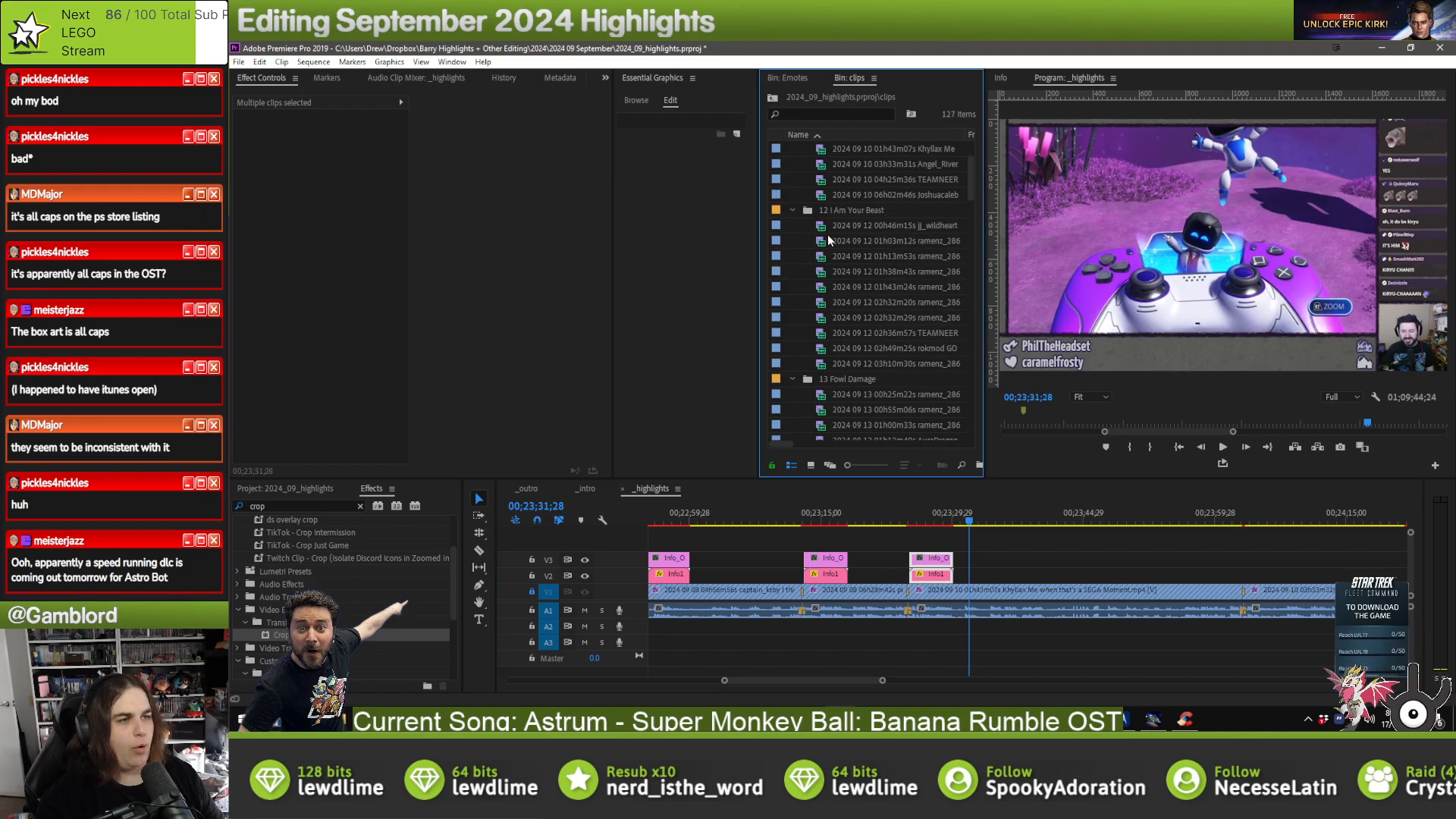
# - Set the 01h43m07s clip's info title date line to "Streamed September 10, 2024" and select both of its info graphics
pyautogui.click(931, 574)
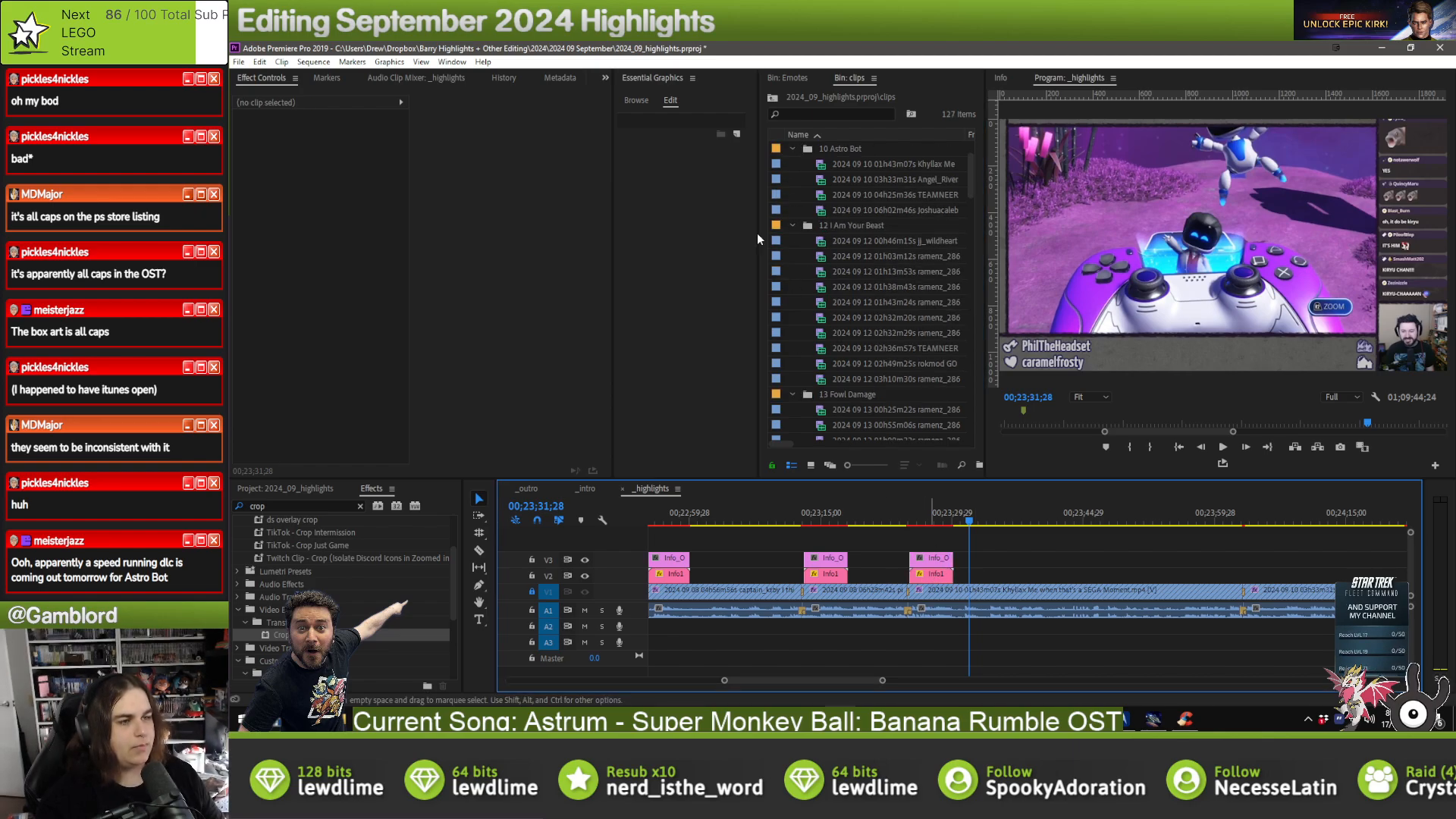
pyautogui.click(698, 163)
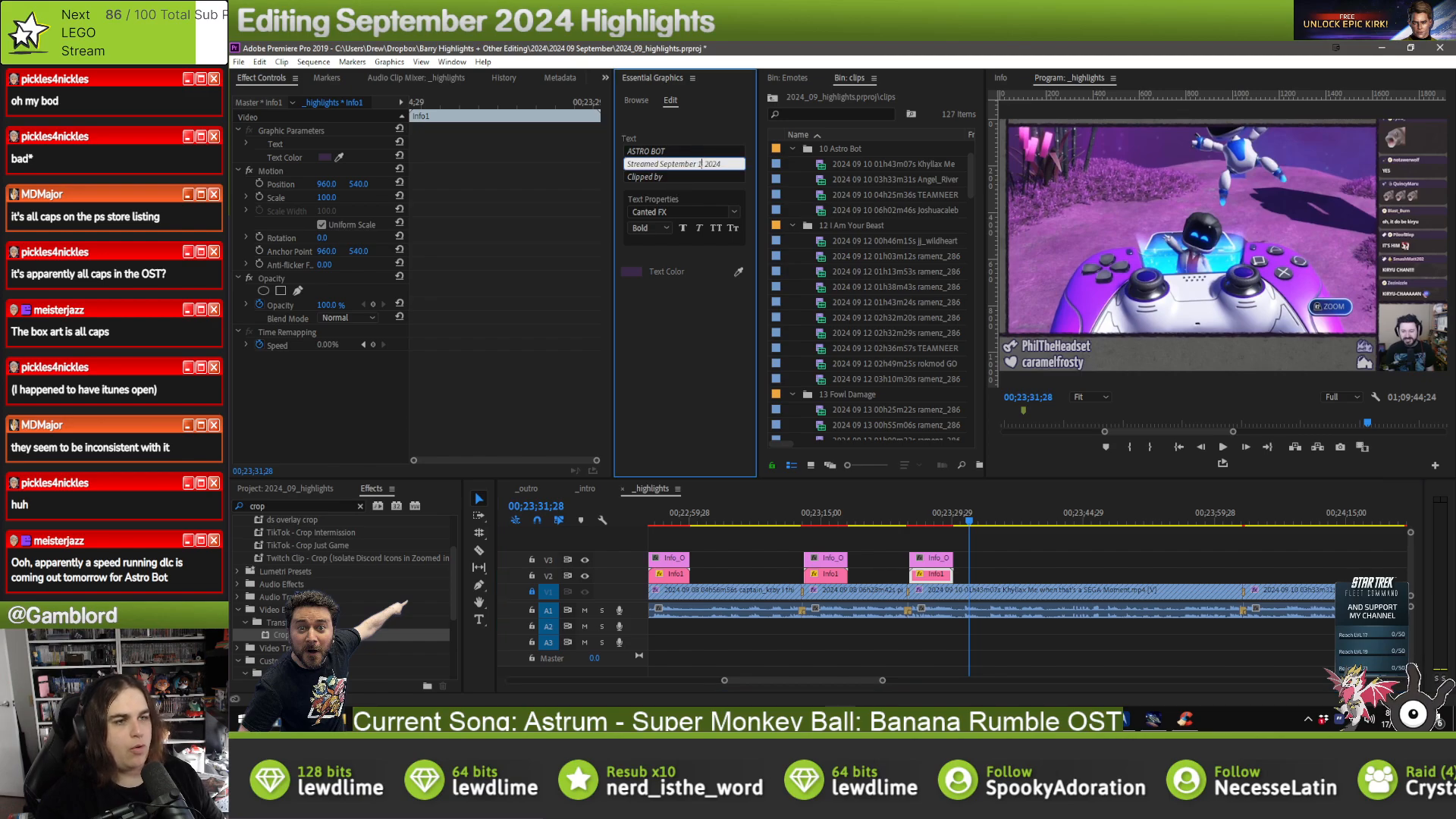
pyautogui.keyDown('shift'); pyautogui.click(931, 558); pyautogui.keyUp('shift')
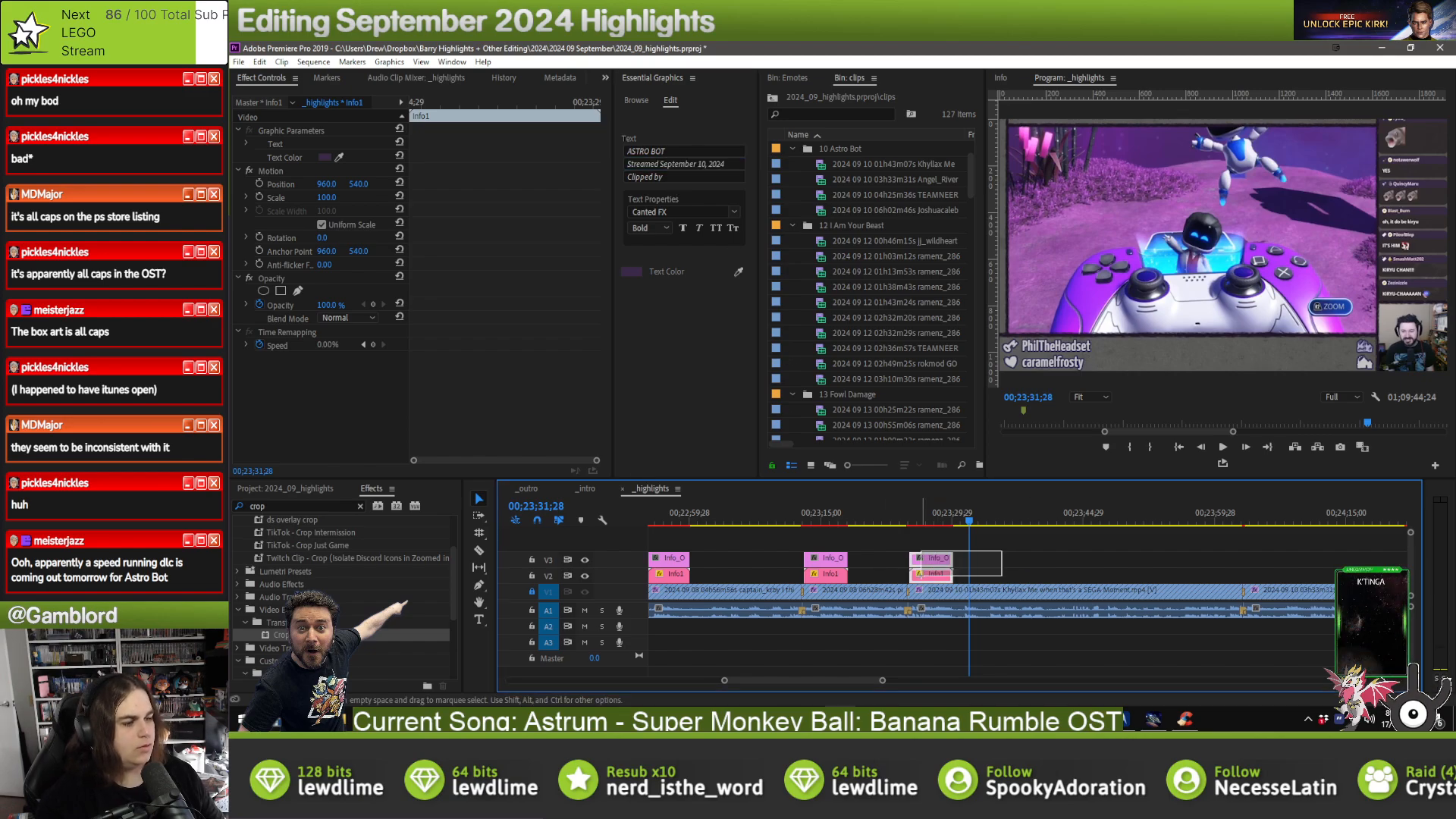
# - Move the playhead onto the 01h43m07s clip's info graphics and copy both graphics with the clipper credit left blank
pyautogui.hotkey('alt', 'Tab')
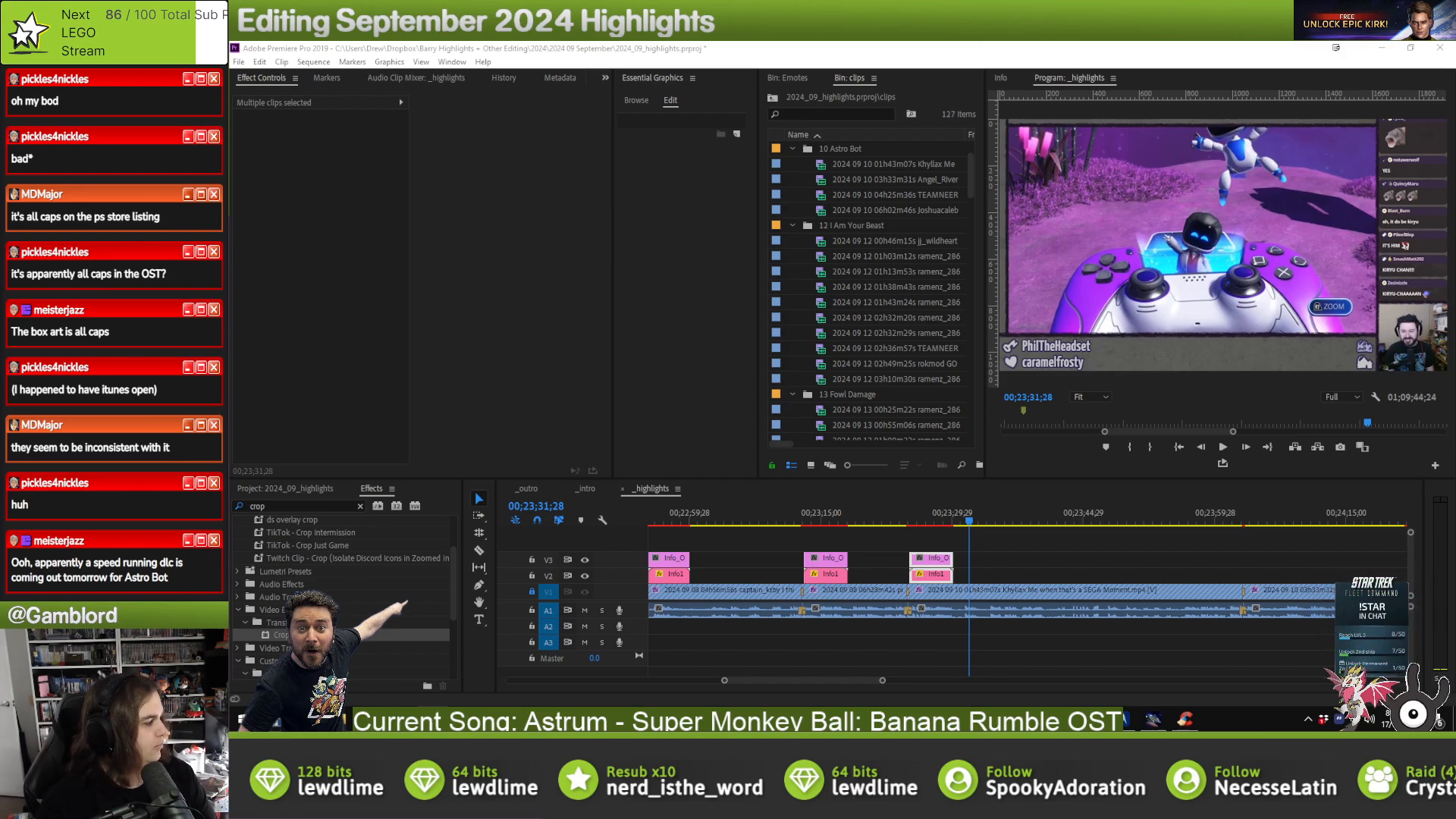
pyautogui.click(937, 512)
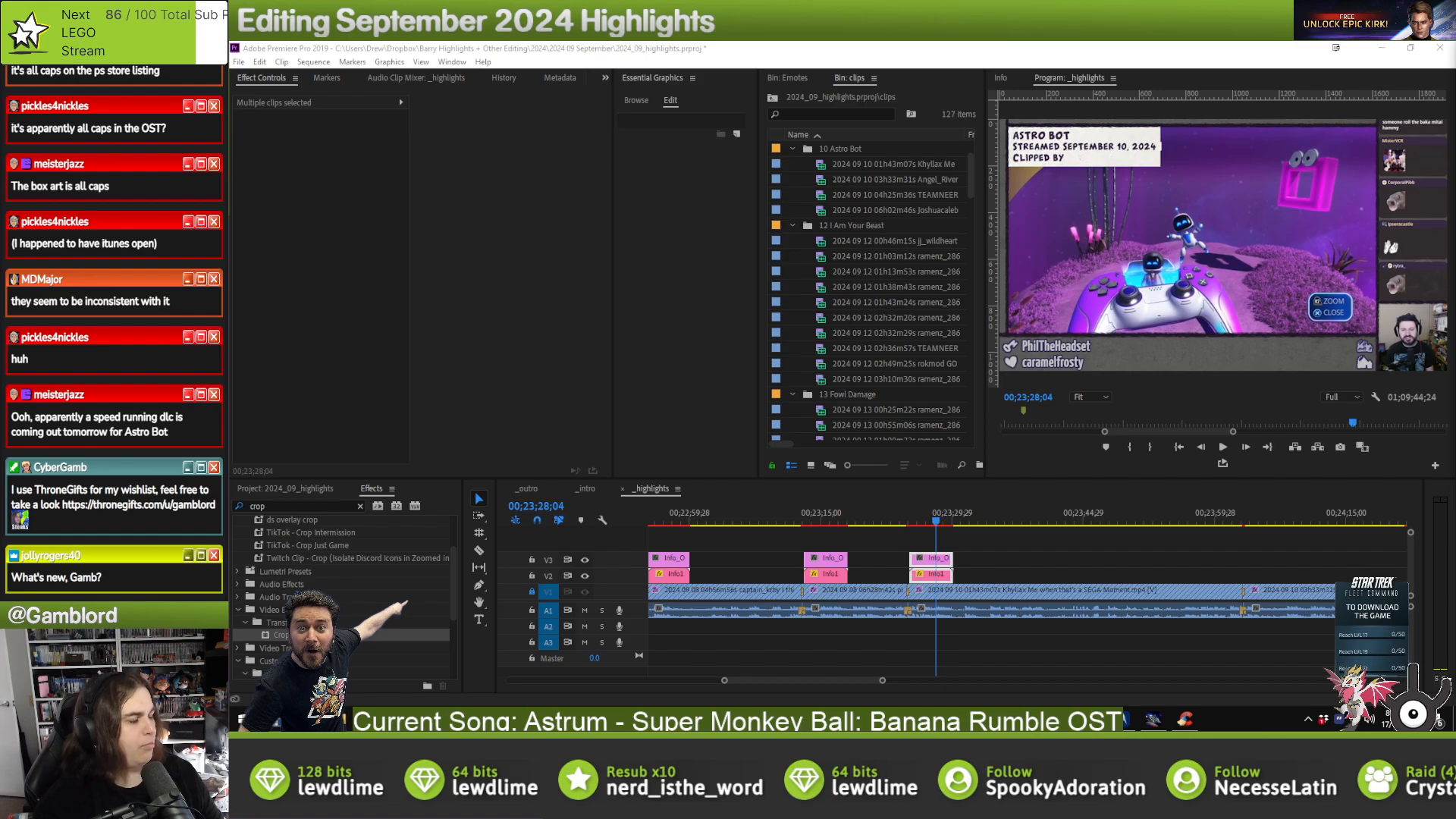
pyautogui.click(1028, 577)
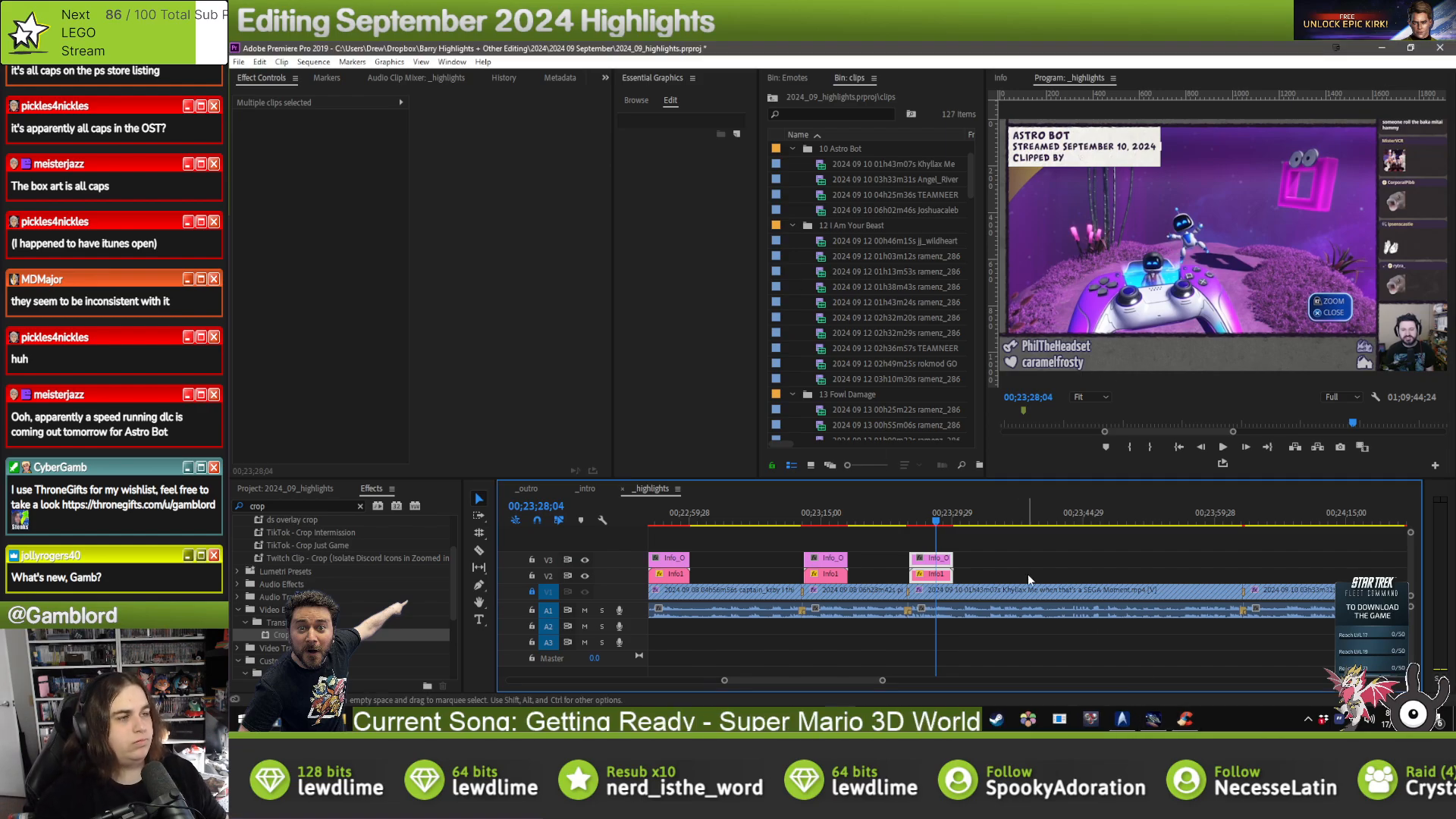
pyautogui.click(927, 576)
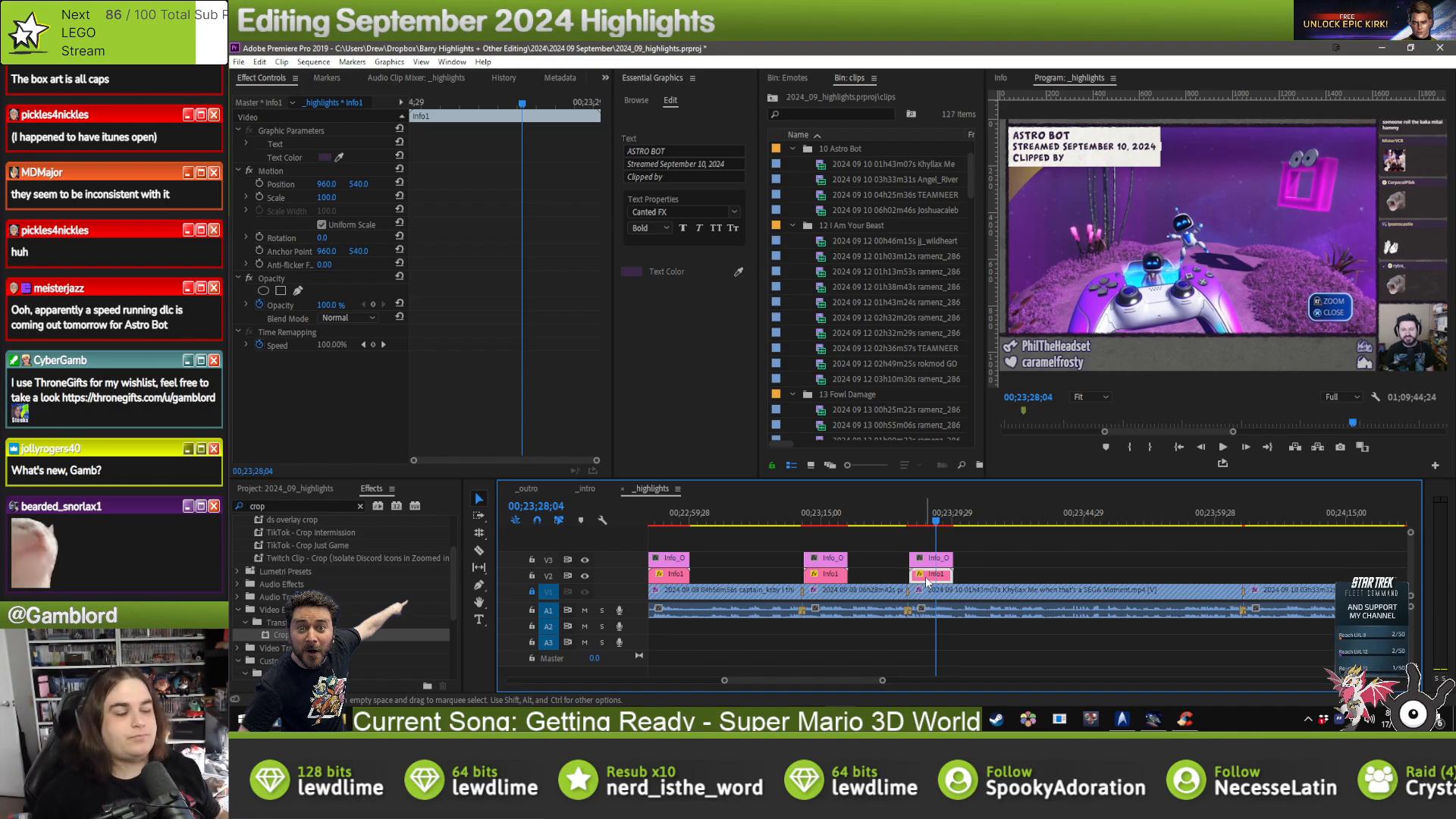
pyautogui.click(714, 176)
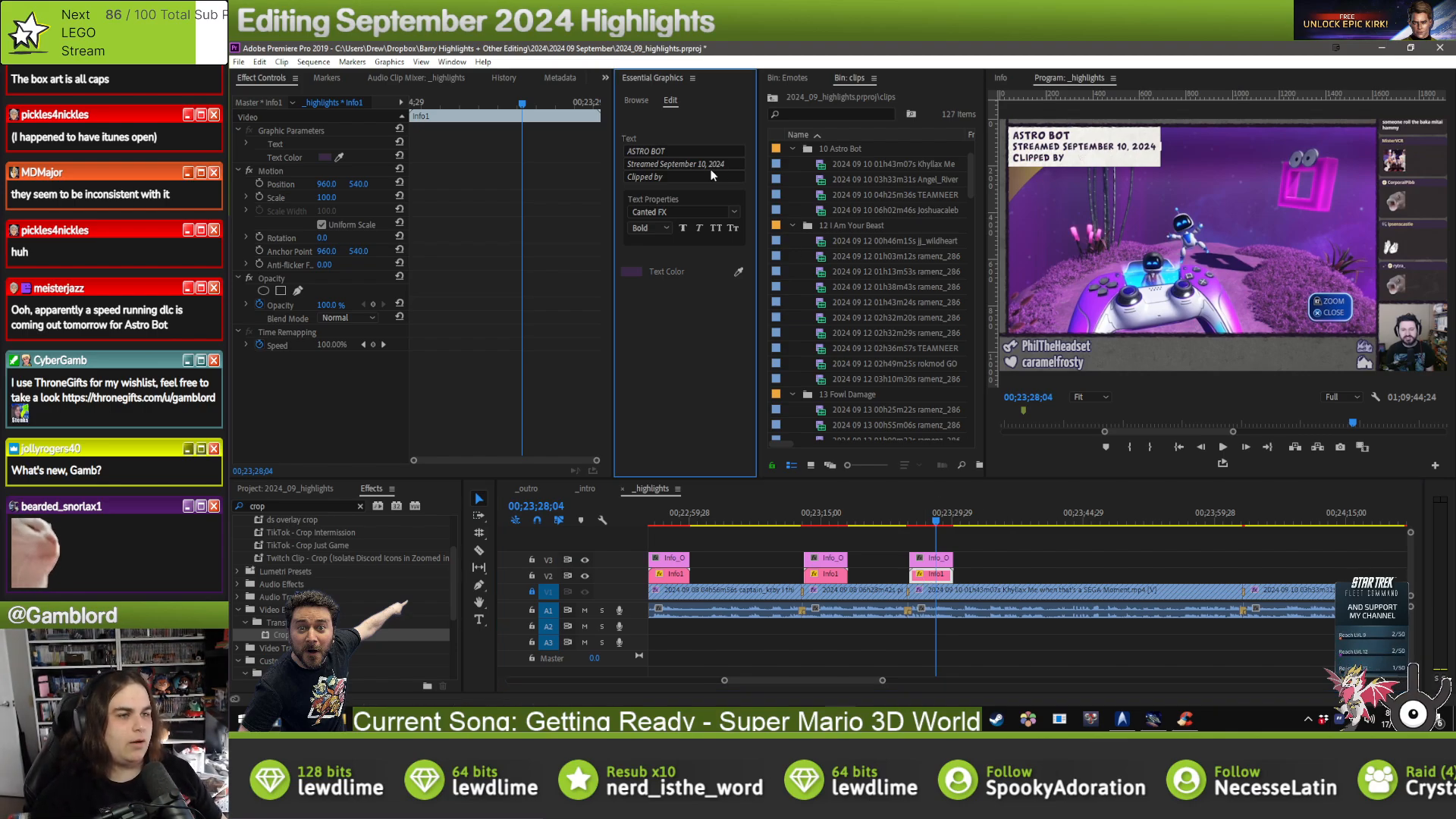
pyautogui.moveTo(975, 546); pyautogui.dragTo(948, 583)
pyautogui.click(997, 562)
# - Credit the 01h43m07s clip's clipper by username in its info title's "Clipped by" line
pyautogui.click(920, 575)
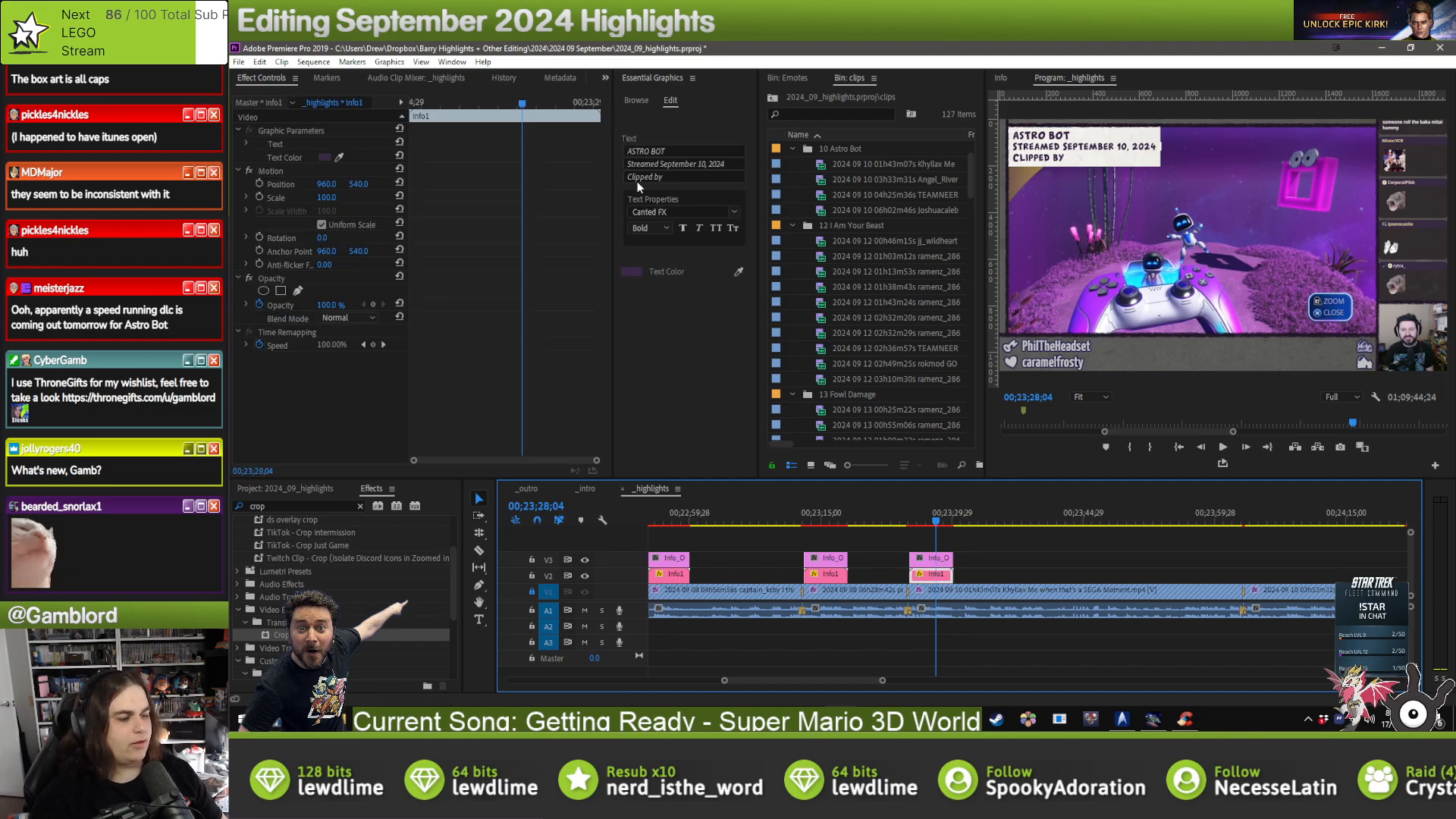
pyautogui.click(689, 175)
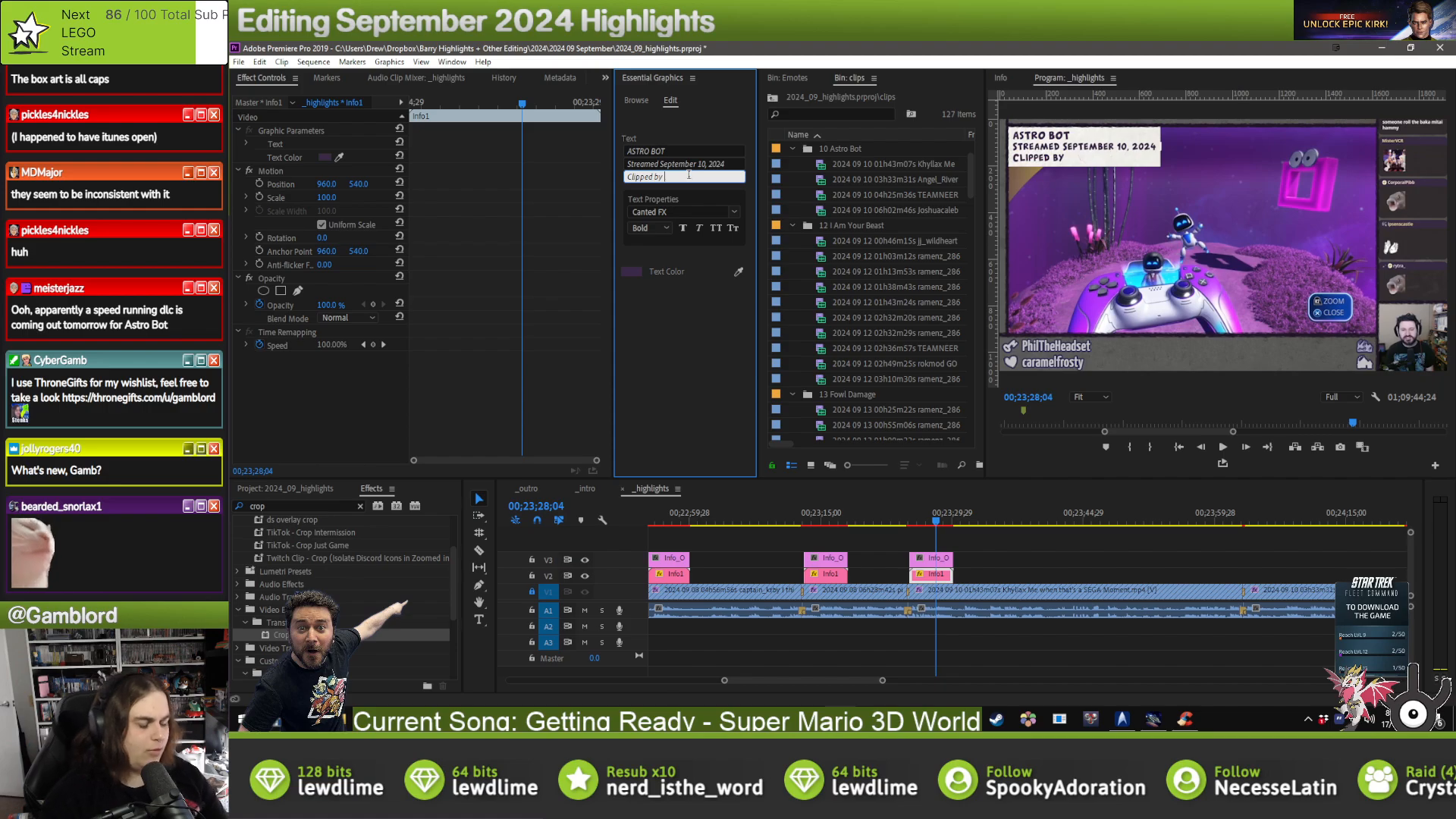
pyautogui.write('Khyll')
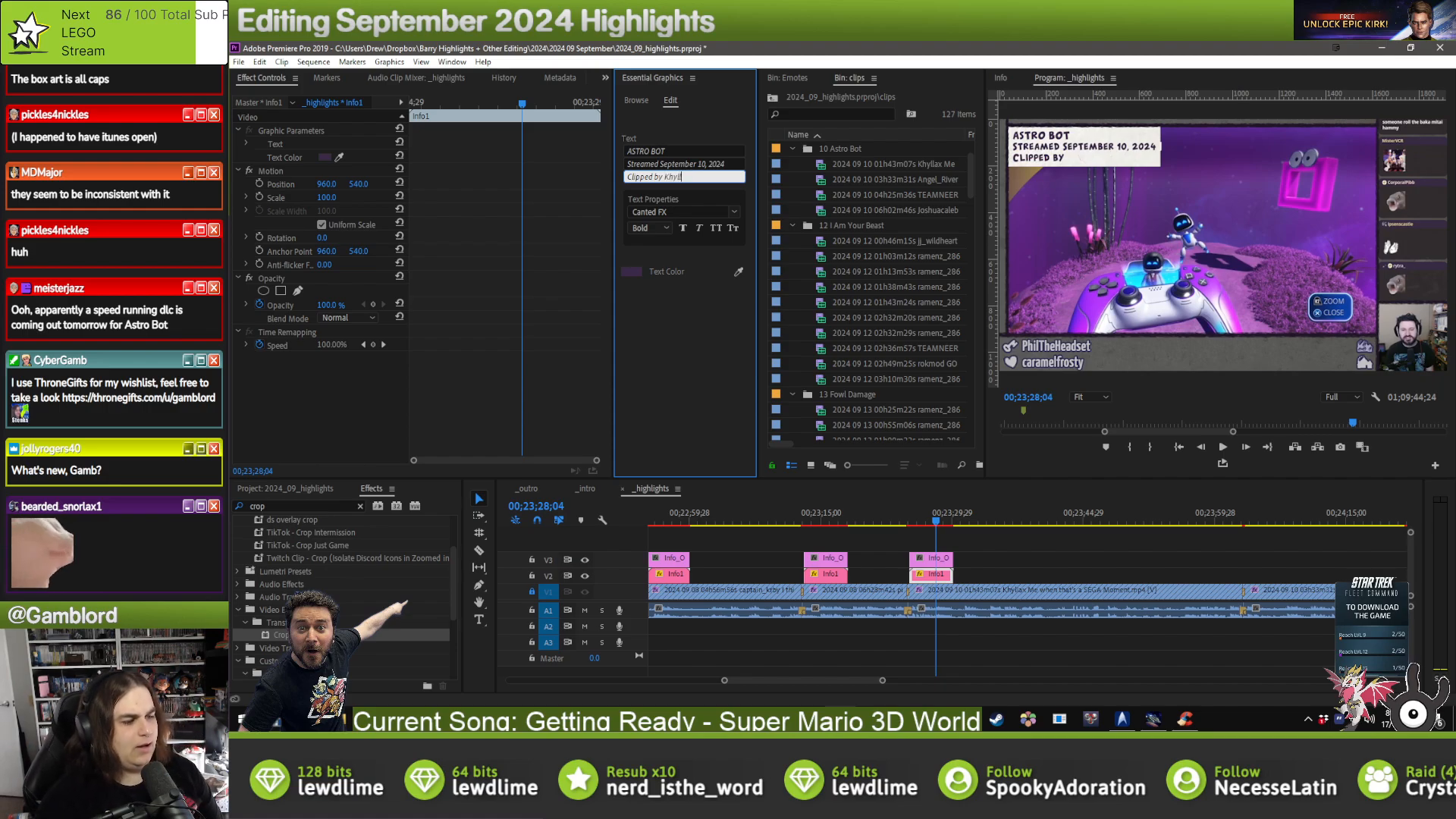
pyautogui.write('ax')
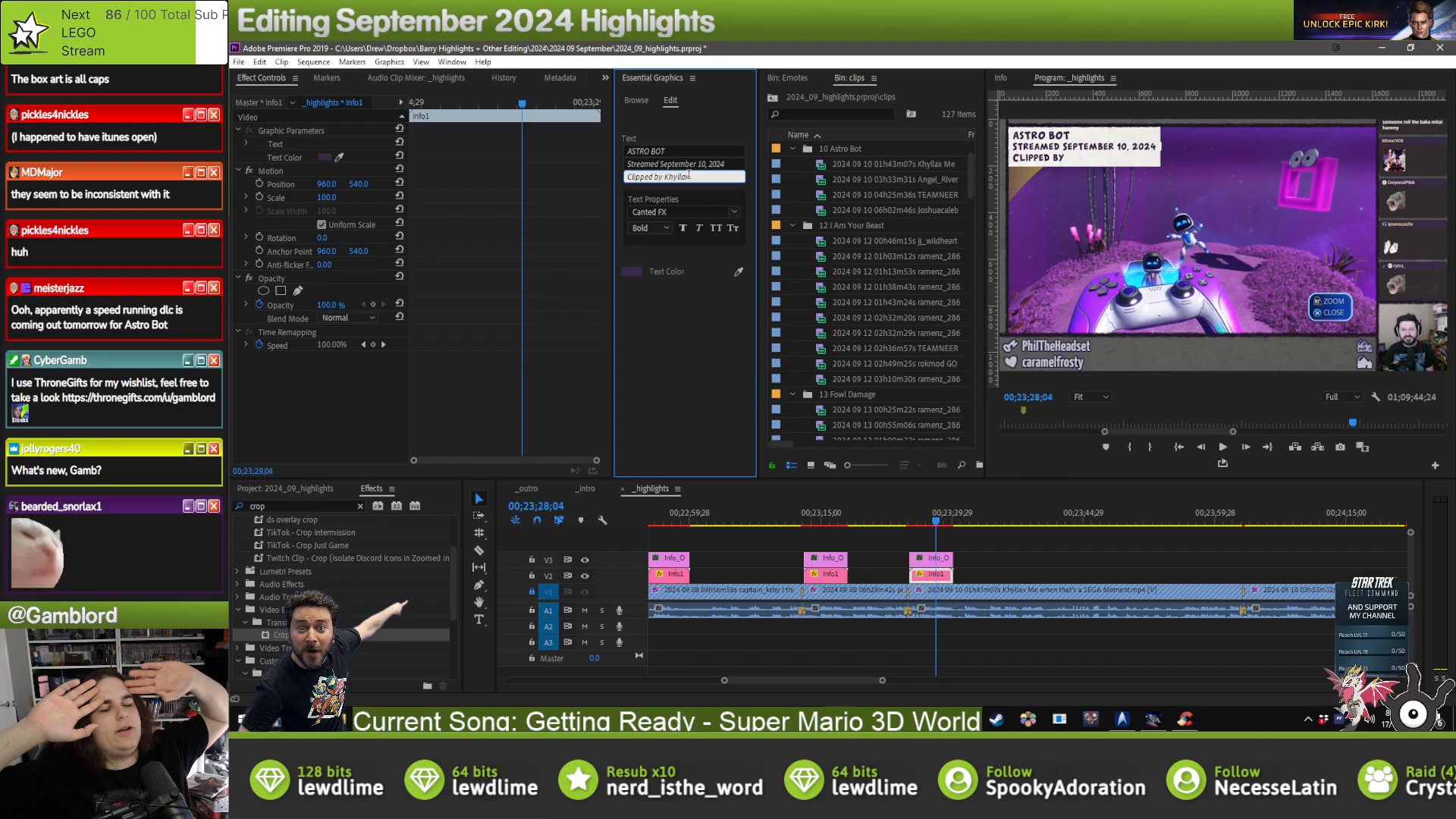
pyautogui.hotkey('alt', 'Tab')
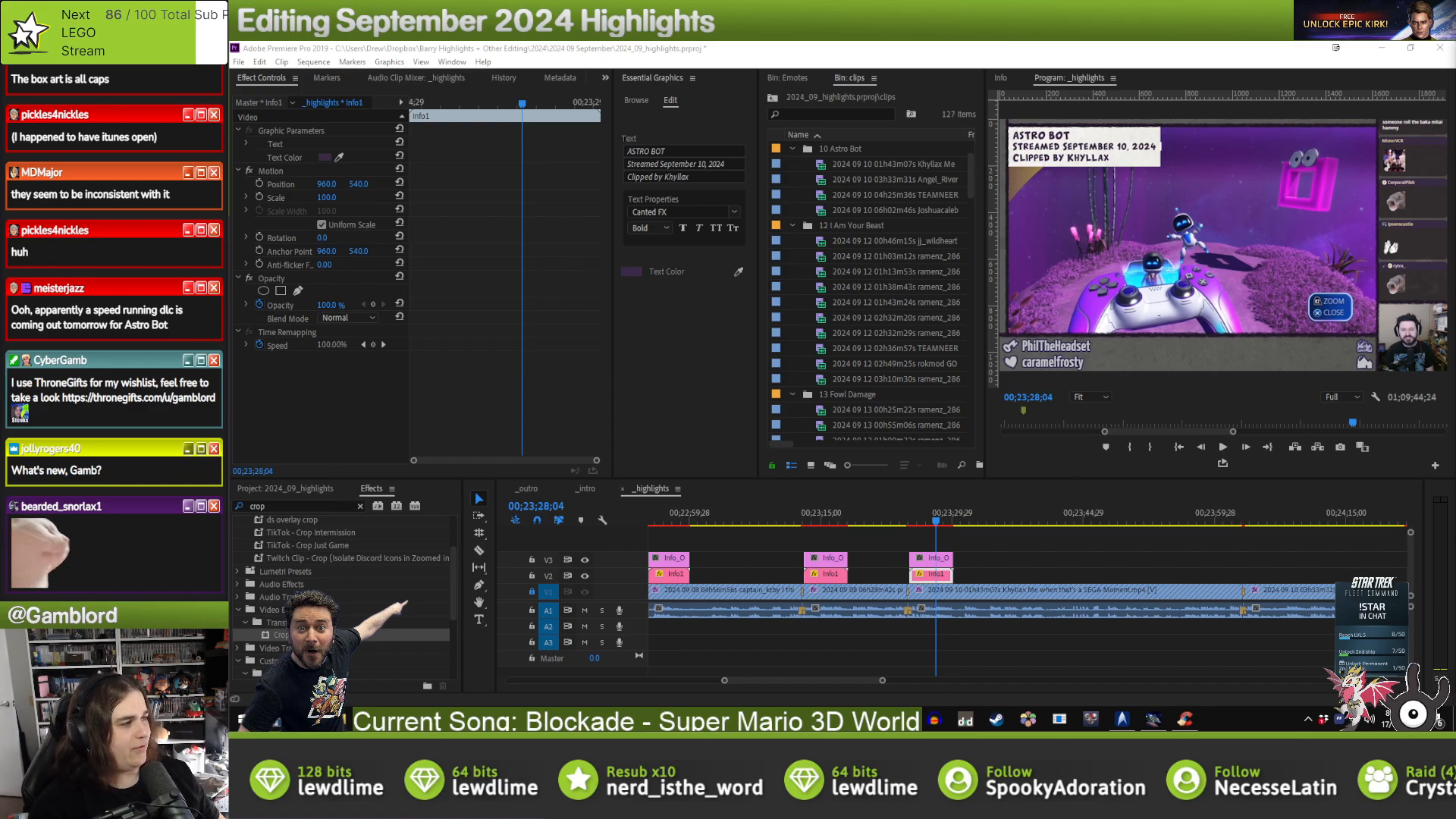
pyautogui.click(1074, 47)
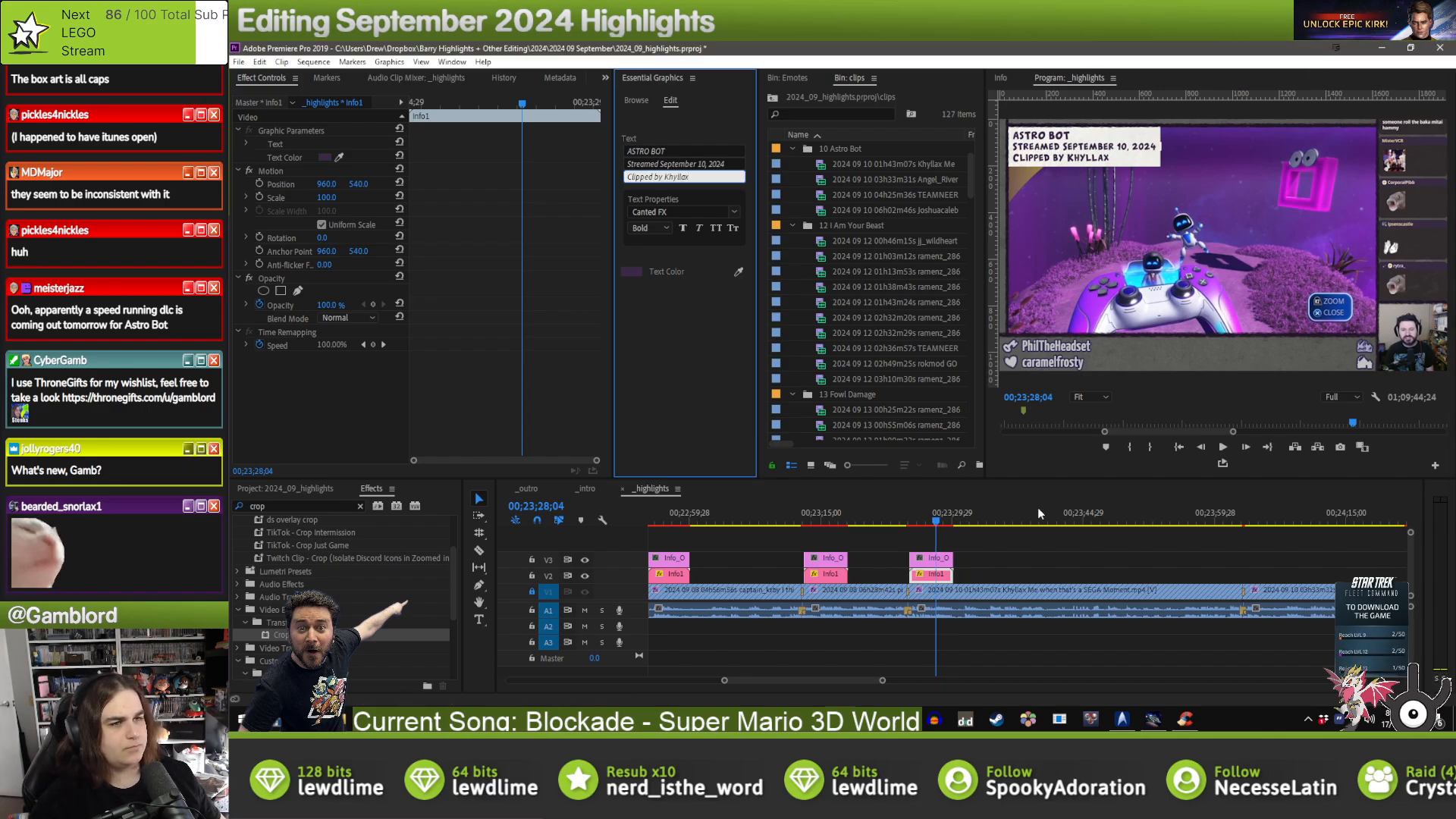
# - Paste the blank-credit info graphics at the start of the September 10 03h33m31s clip and credit its clipper by username
pyautogui.click(1076, 550)
pyautogui.press('Down')
pyautogui.hotkey('ctrl', 'v')
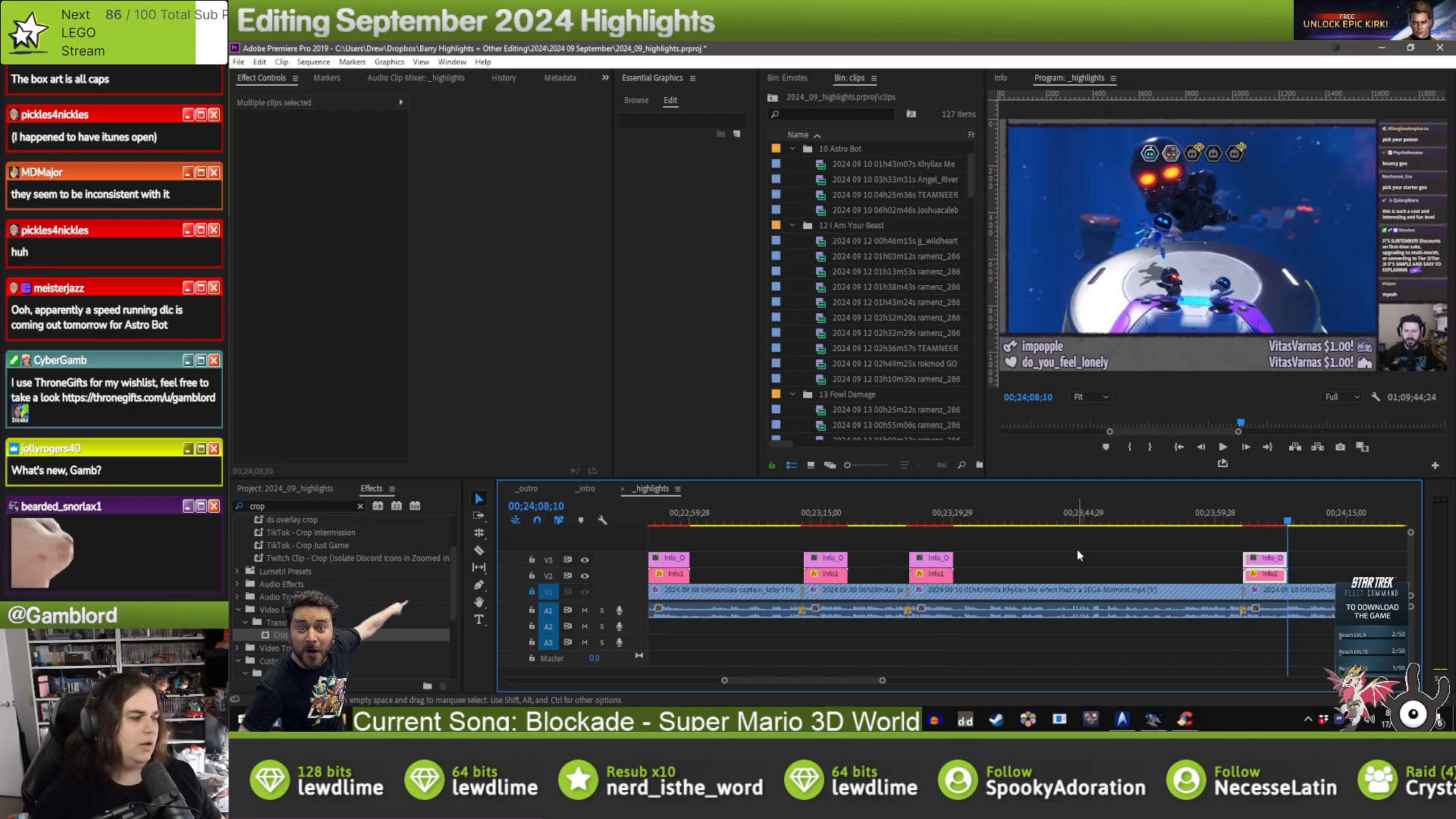
pyautogui.scroll(-3, 1077, 557)
pyautogui.moveTo(1036, 576); pyautogui.dragTo(1040, 577)
pyautogui.click(1040, 574)
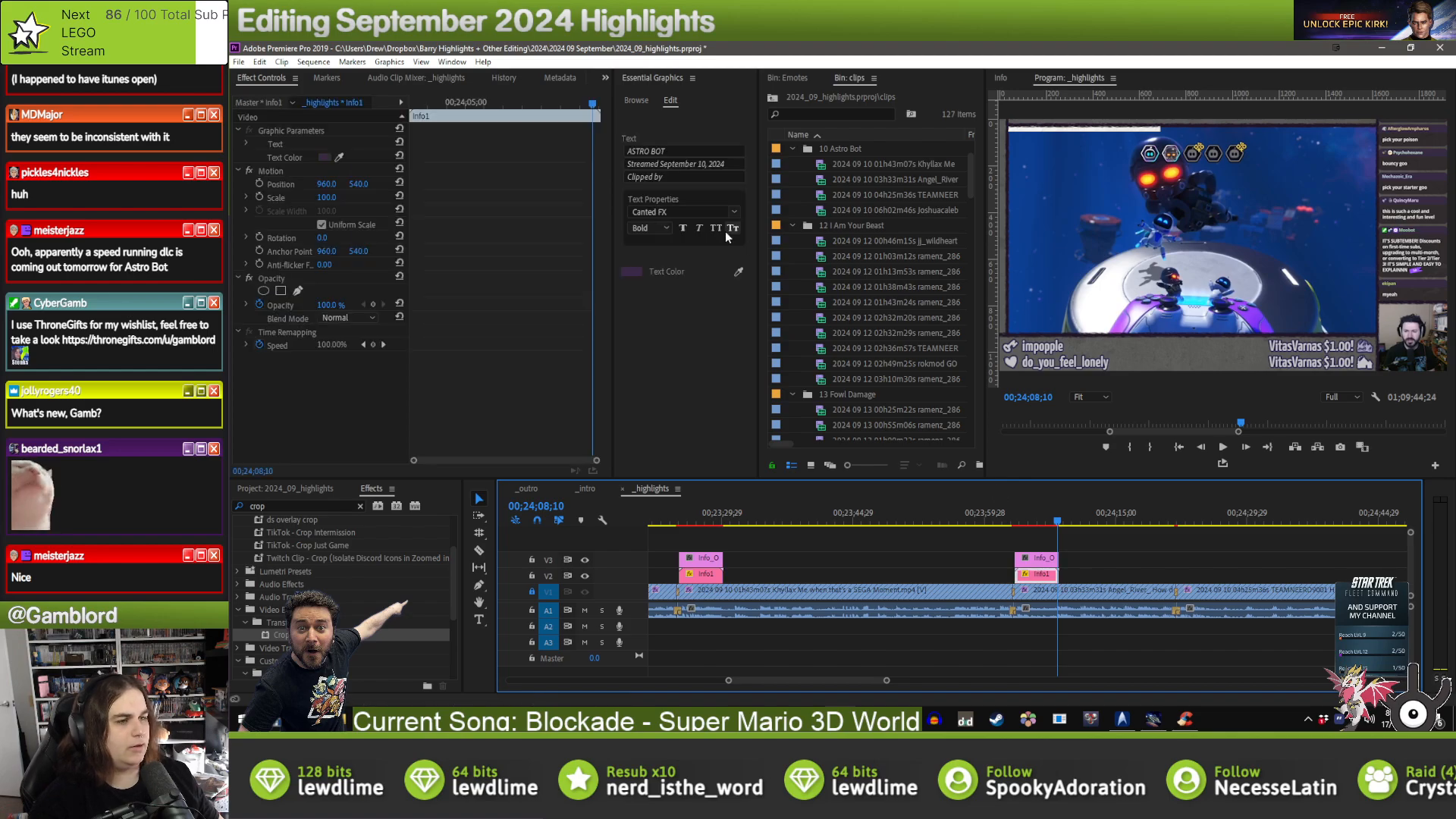
pyautogui.click(683, 176)
pyautogui.write('Angel_')
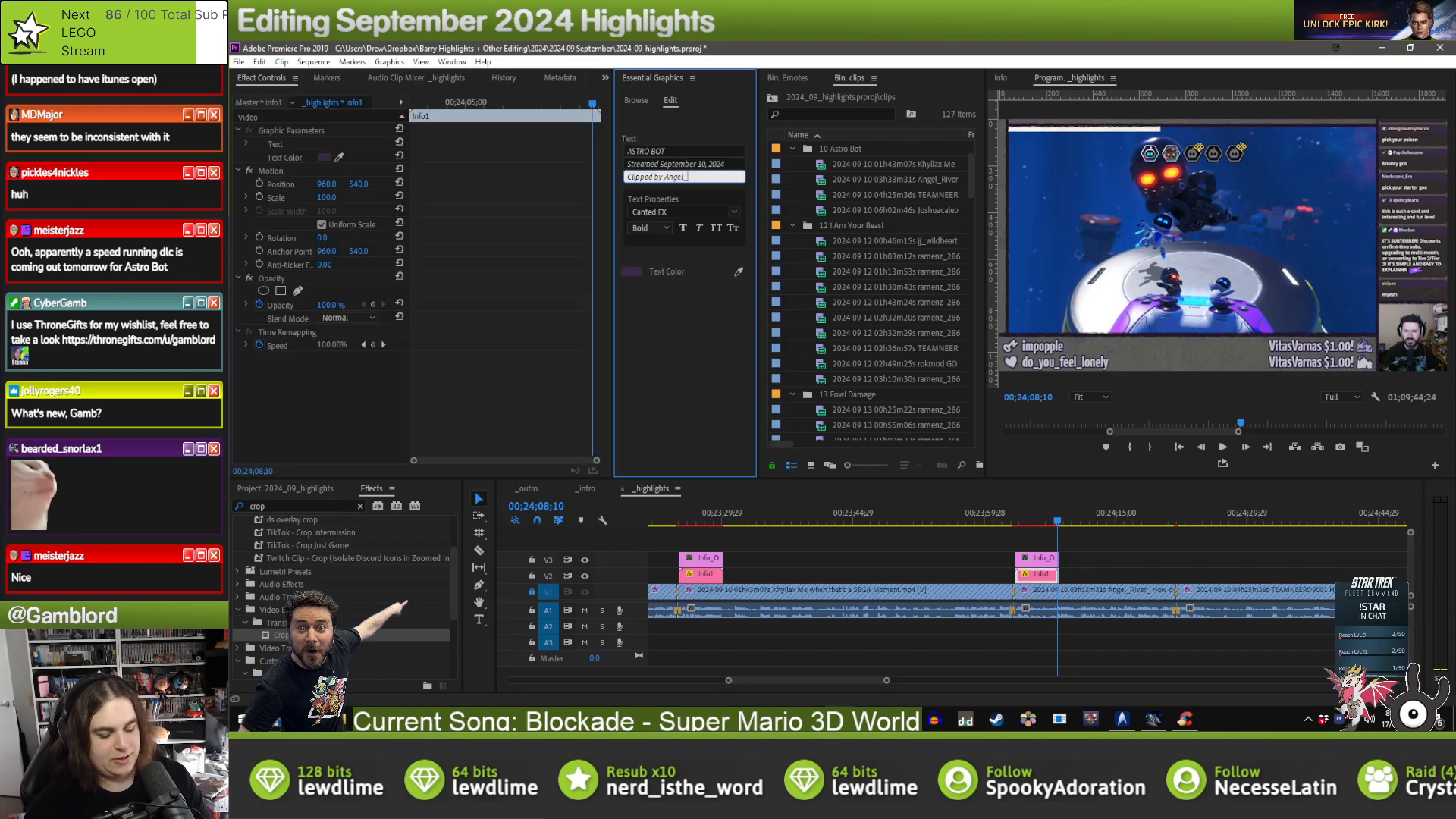
pyautogui.write('River_')
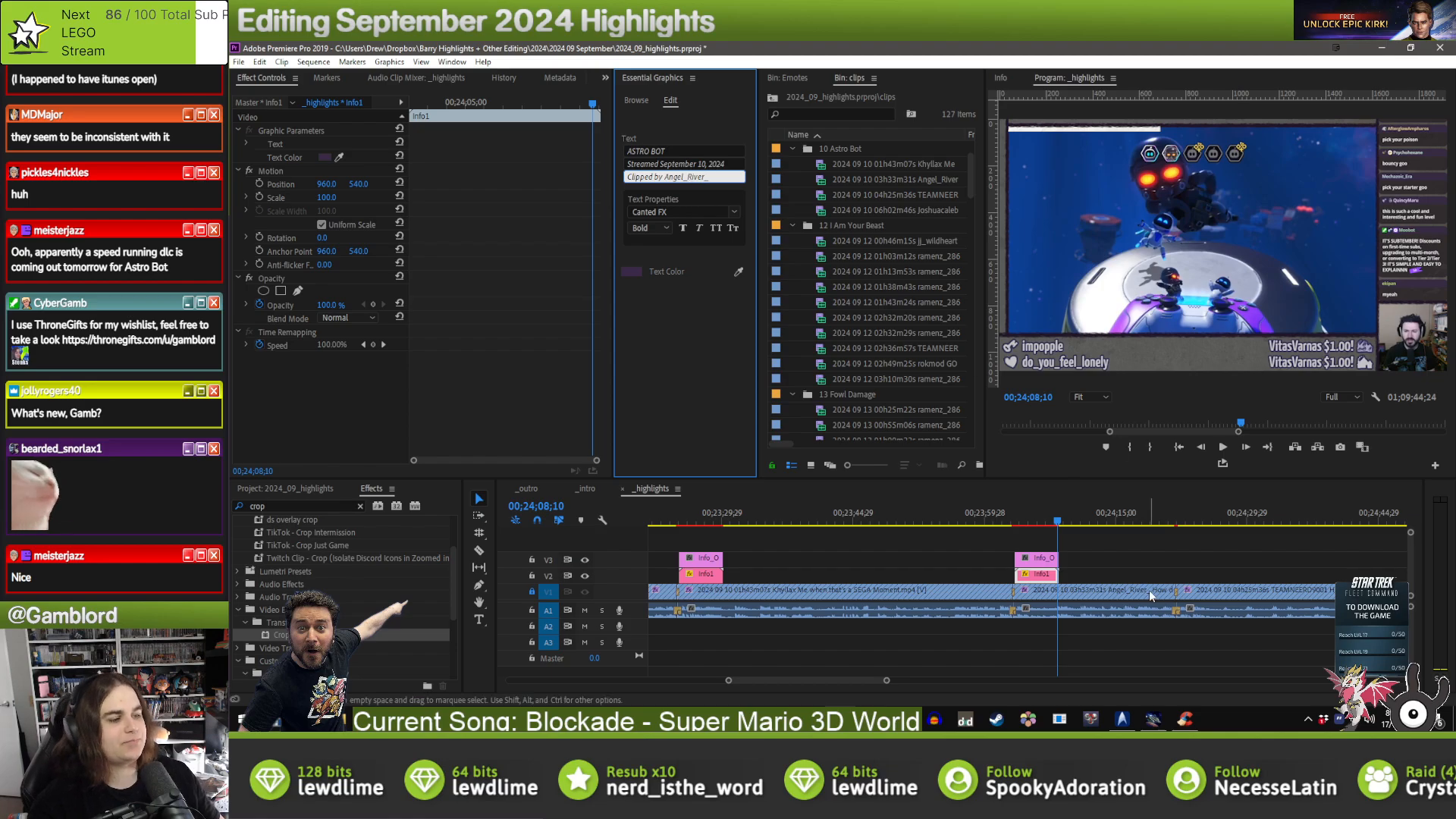
# - Paste the blank-credit info graphics at the start of the 04h25m36s clip and credit its clipper by username
pyautogui.click(1175, 565)
pyautogui.press('Down')
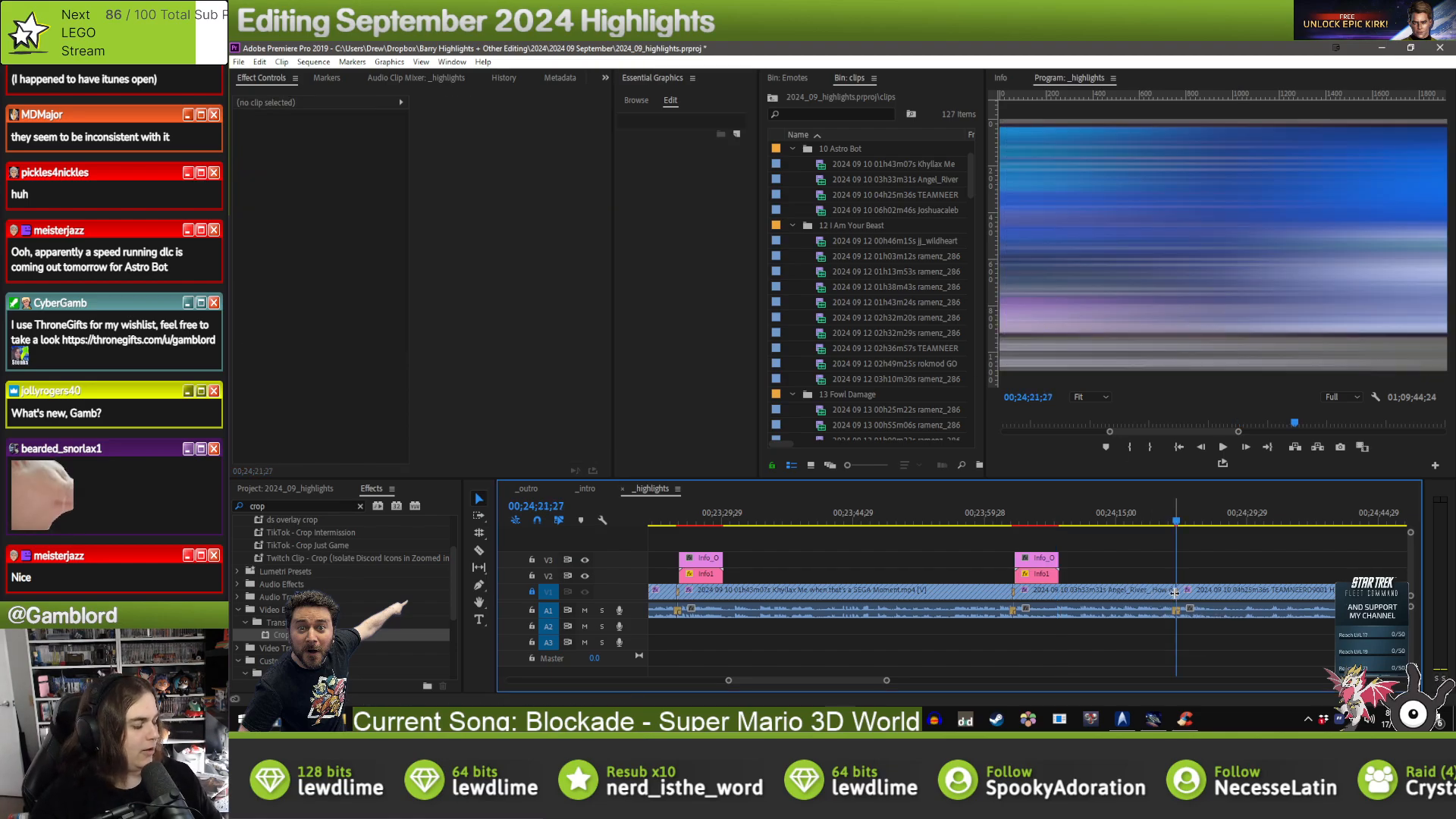
pyautogui.hotkey('ctrl', 'v')
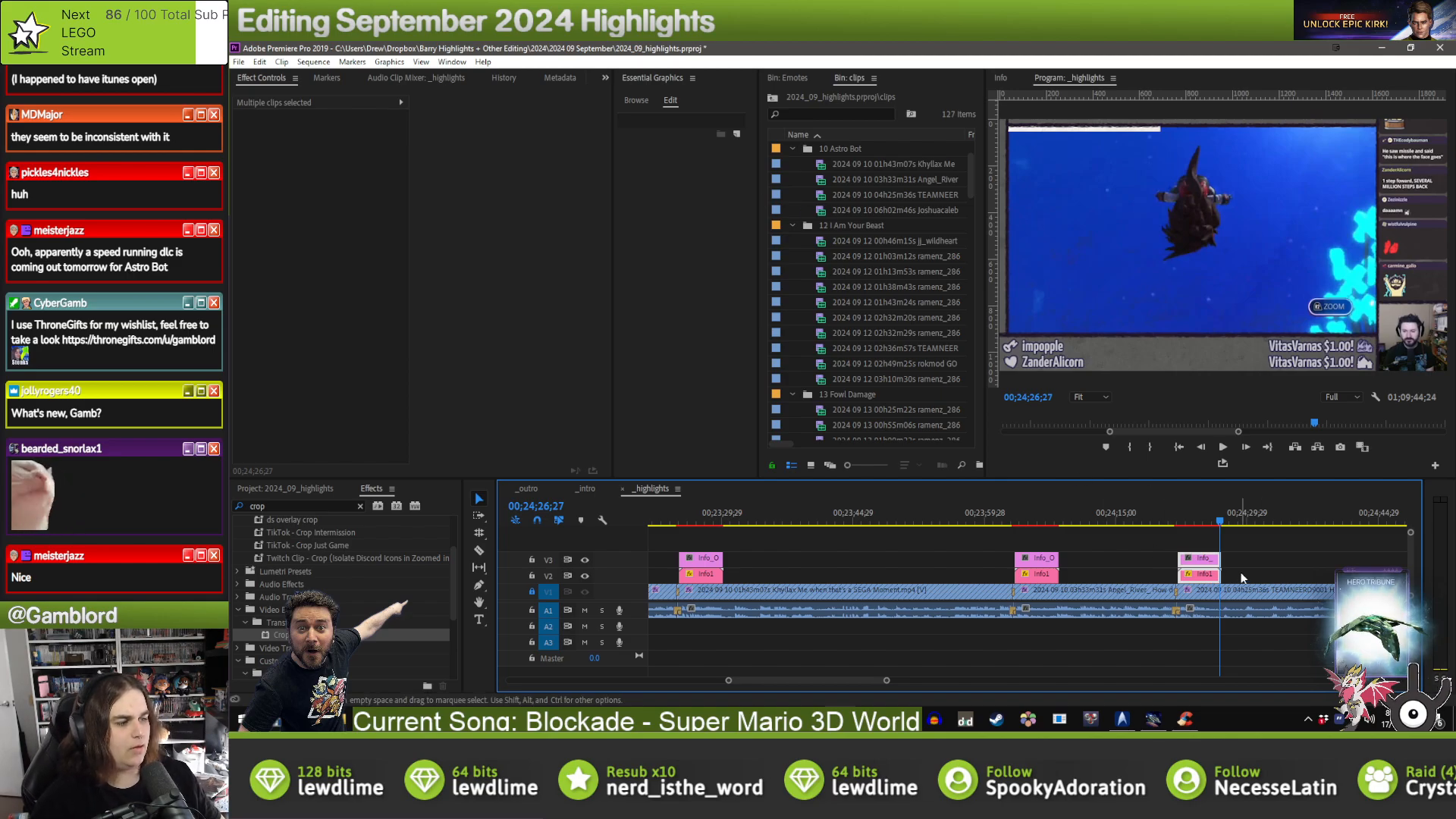
pyautogui.click(1202, 574)
pyautogui.click(667, 177)
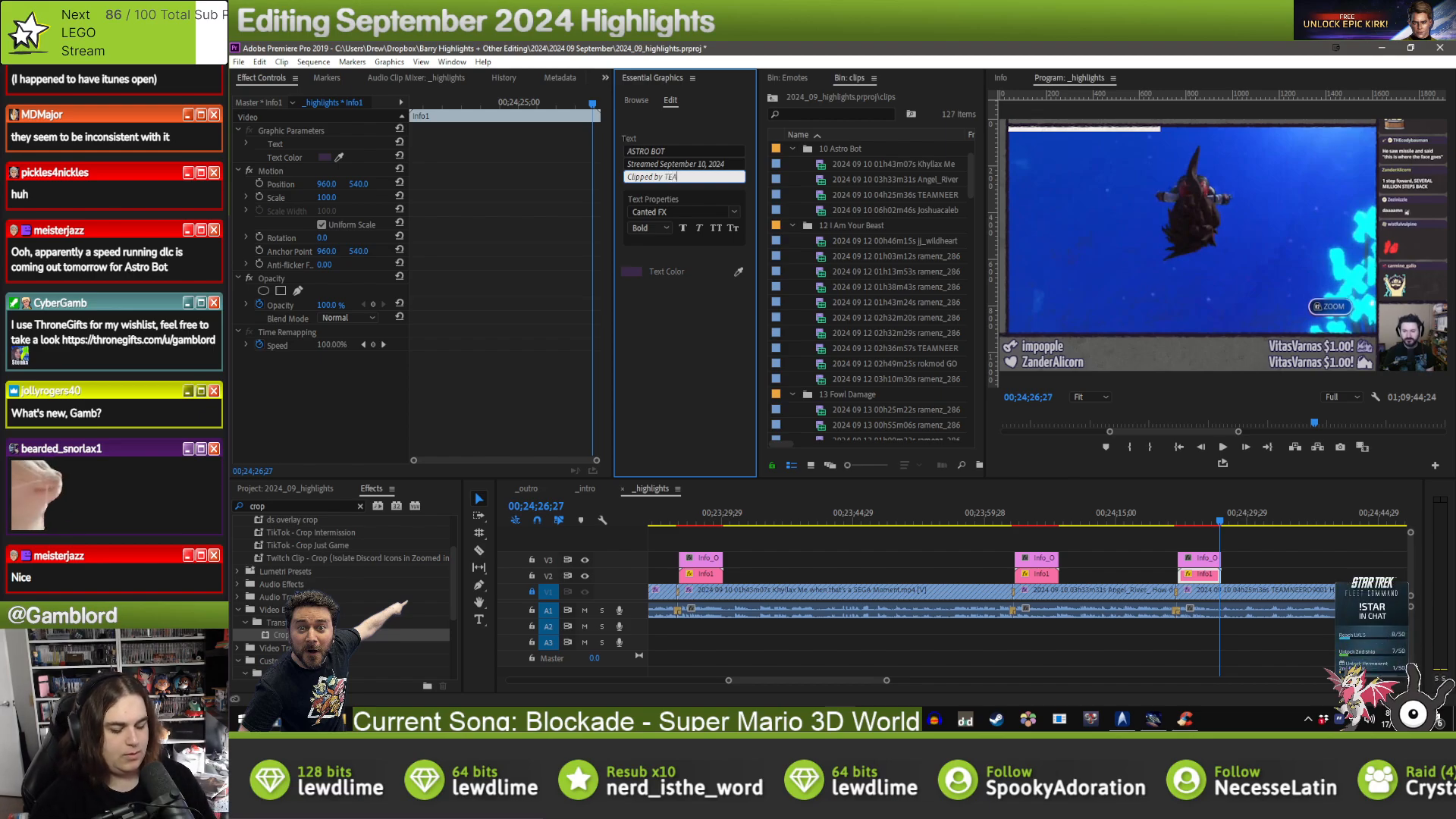
pyautogui.write('01')
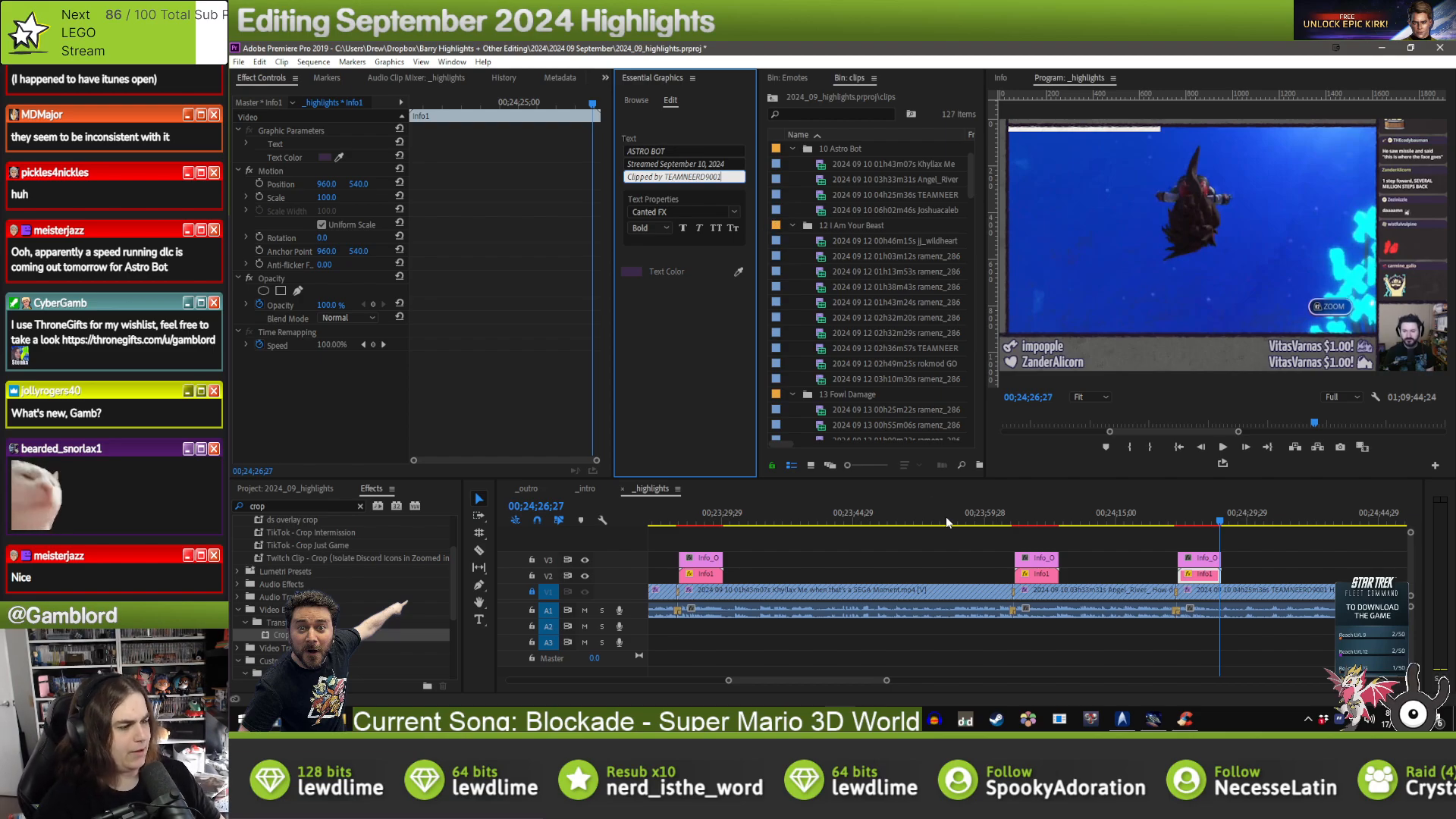
# - Paste the blank-credit info graphics at the start of the 06h02m46s clip, nudge them slightly later, and credit its clipper by username
pyautogui.click(1256, 567)
pyautogui.press('Down')
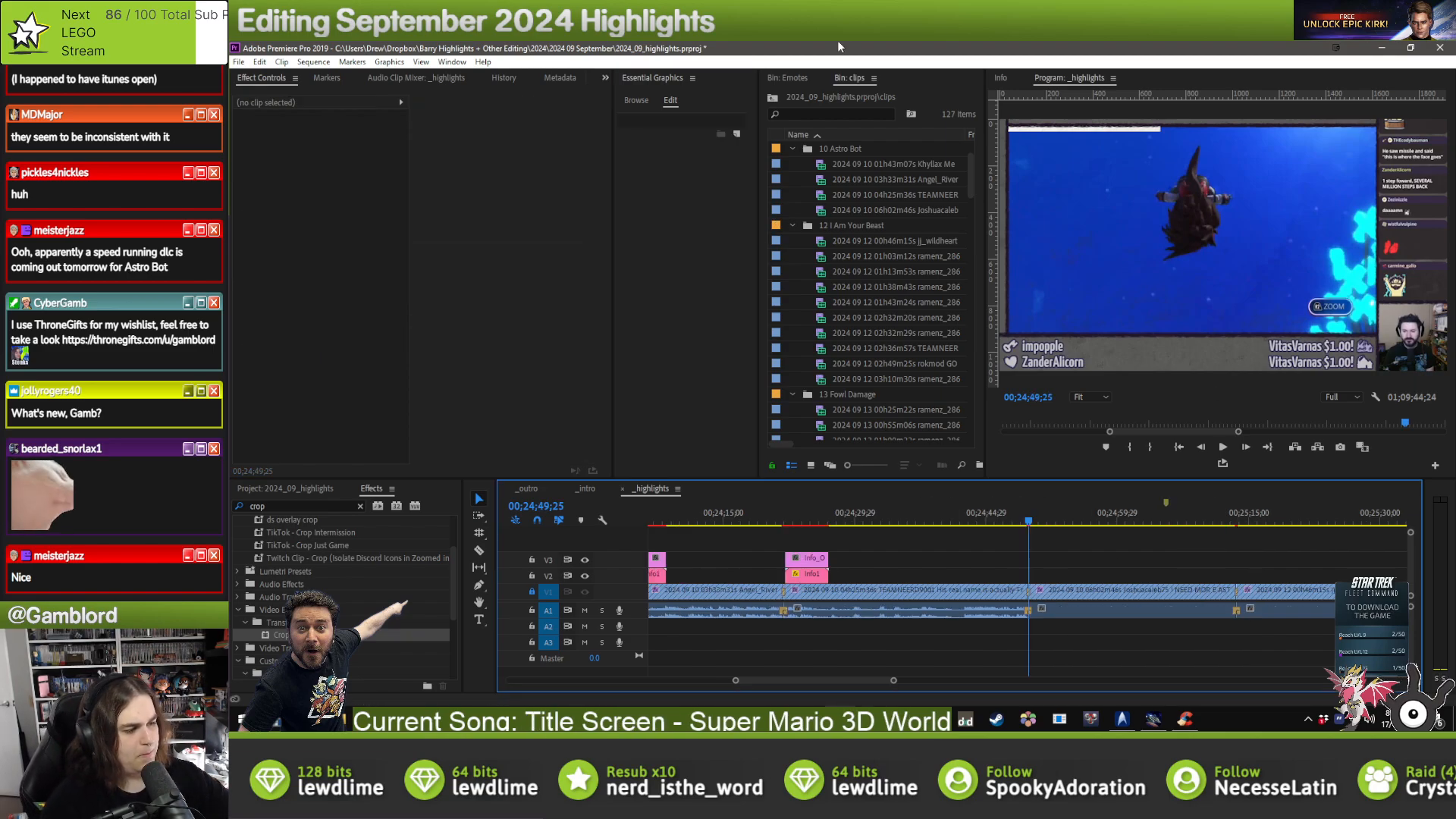
pyautogui.hotkey('ctrl', 'v')
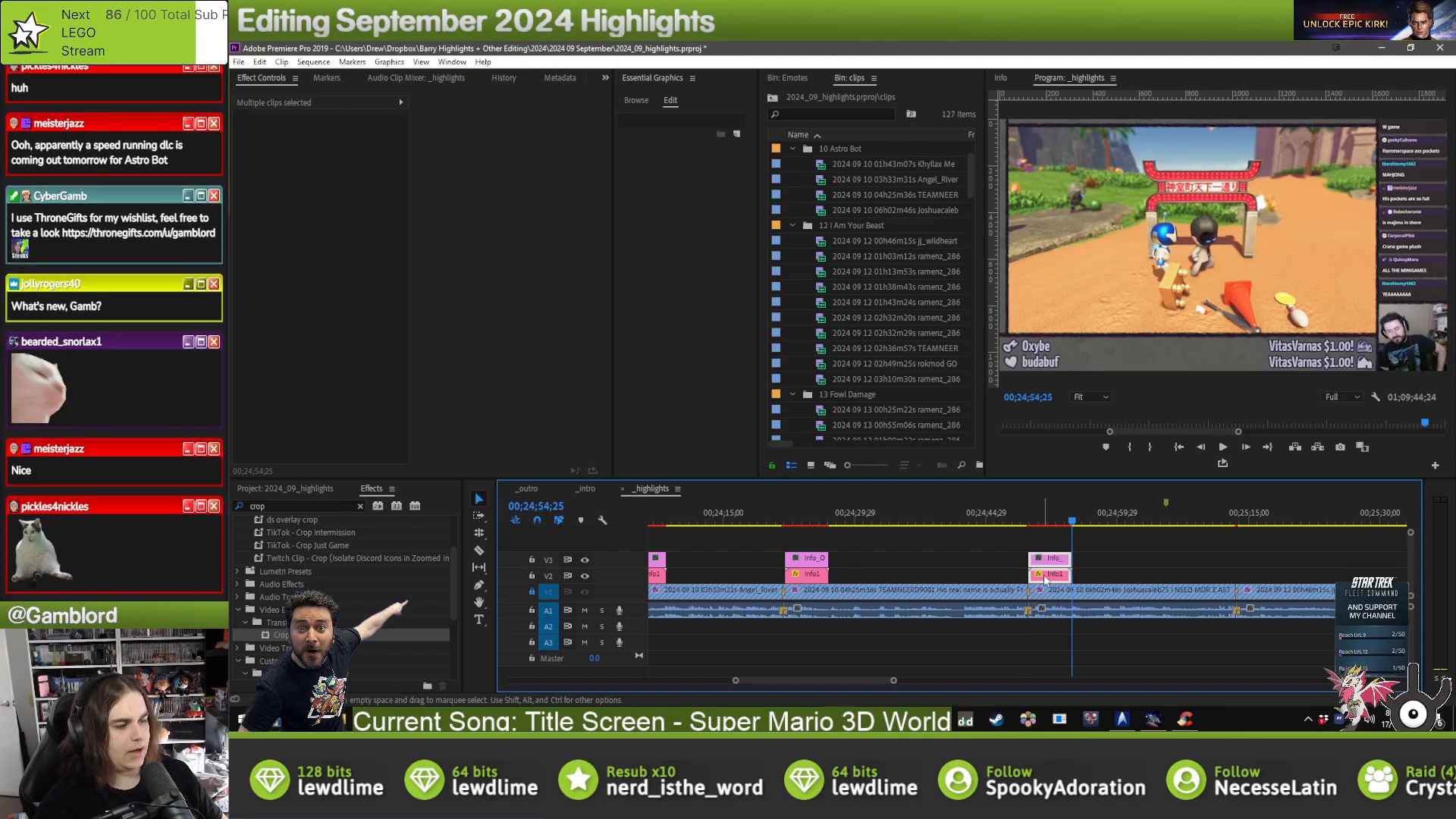
pyautogui.moveTo(1044, 580); pyautogui.dragTo(1046, 580)
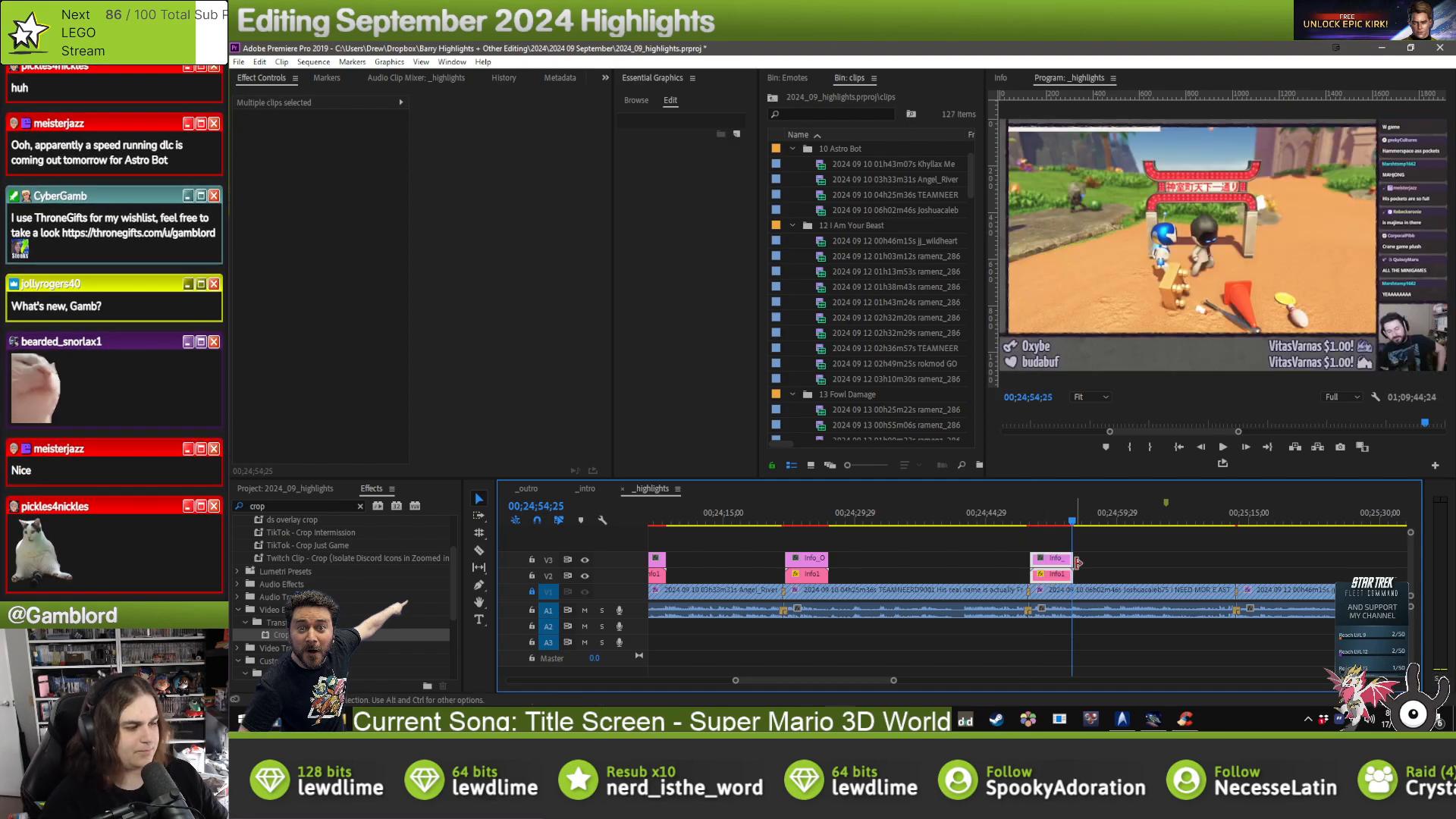
pyautogui.click(1099, 565)
pyautogui.click(1065, 580)
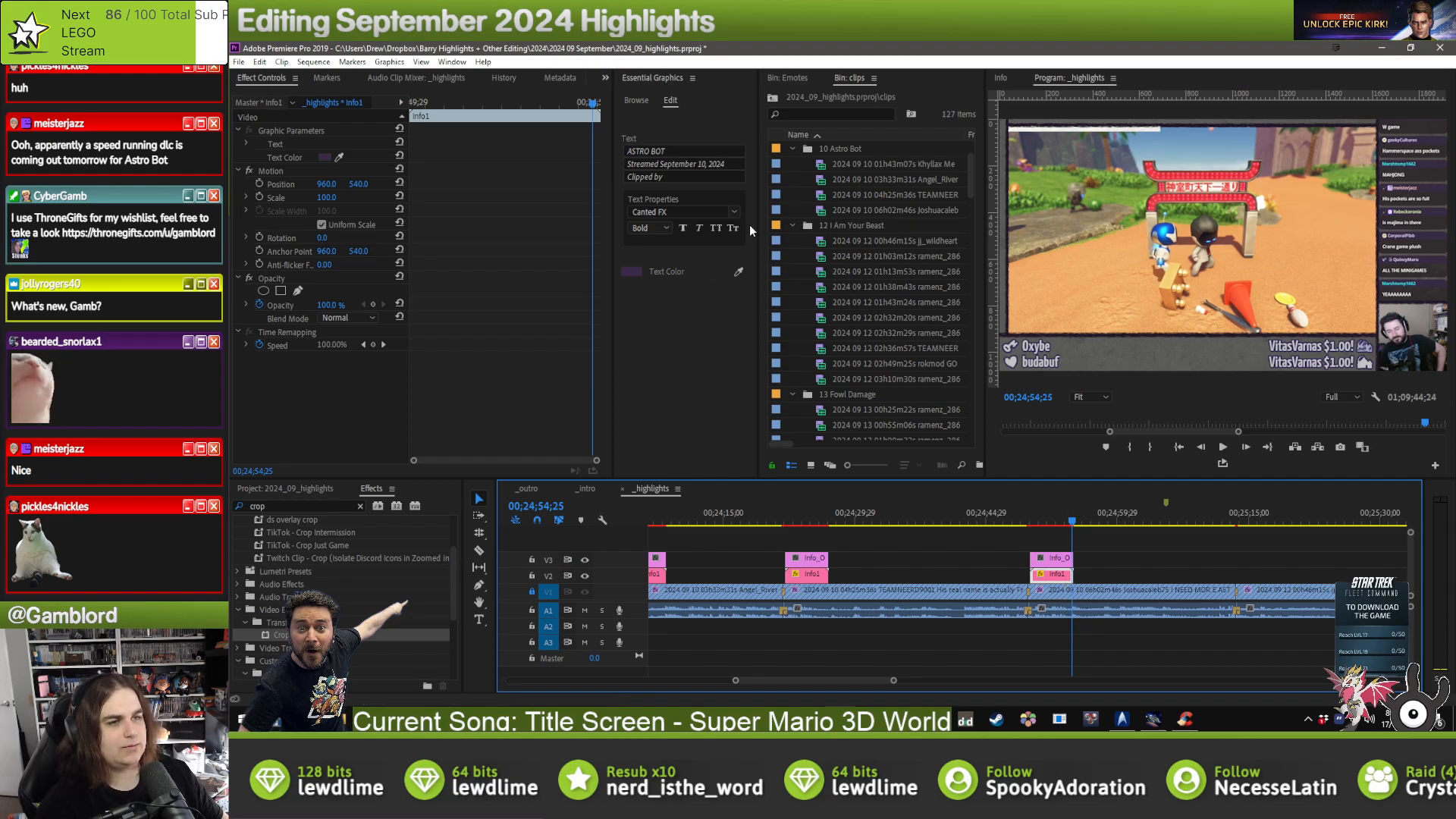
pyautogui.click(717, 176)
pyautogui.write('Joshua')
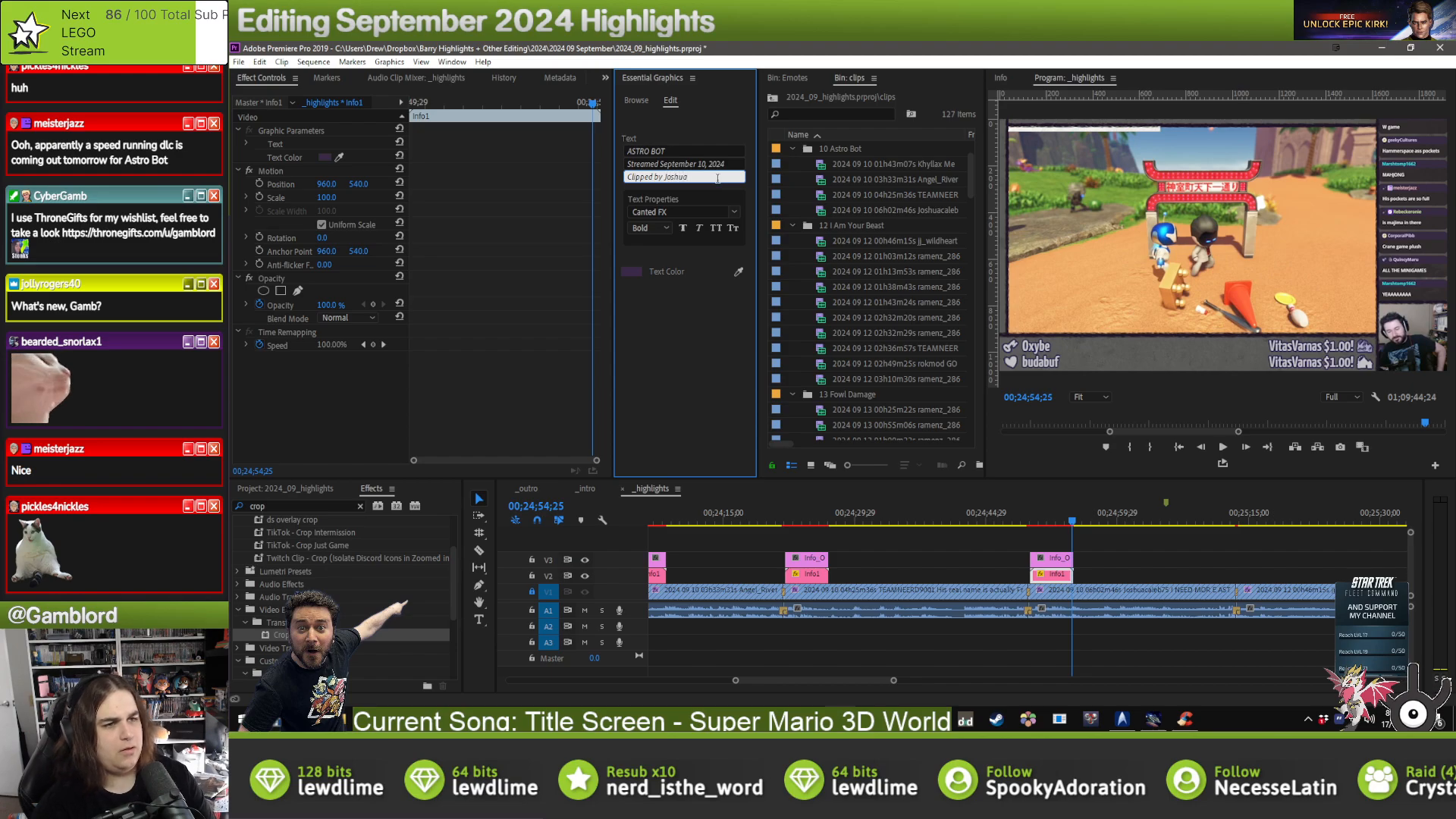
pyautogui.write('caleb75')
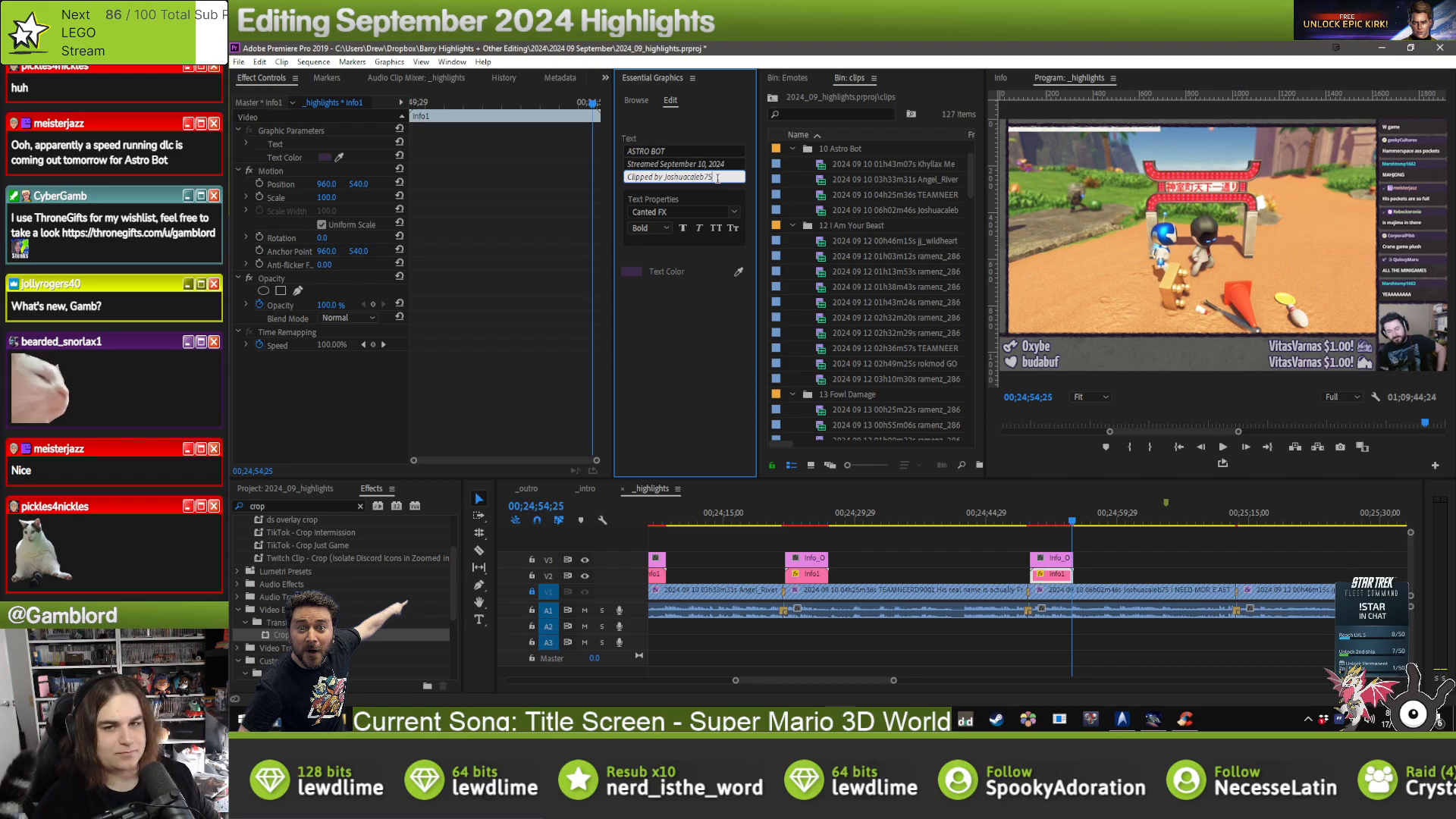
# - Paste the info graphics at the start of the September 12 00h46m15s clip and collapse the "10 Astro Bot" bin
pyautogui.click(1142, 558)
pyautogui.press('Down')
pyautogui.hotkey('ctrl', 'v')
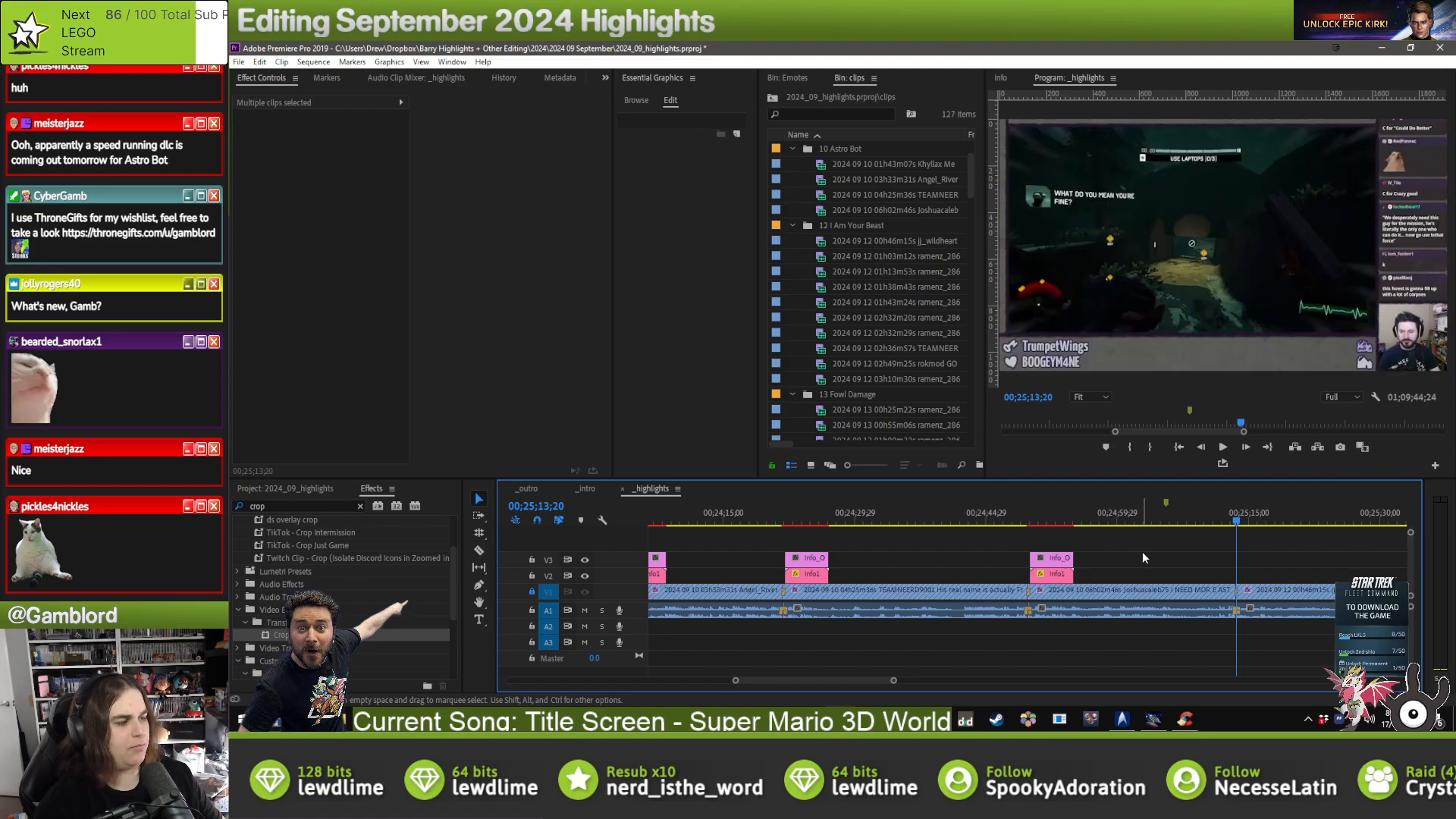
pyautogui.moveTo(1245, 581); pyautogui.dragTo(1247, 579)
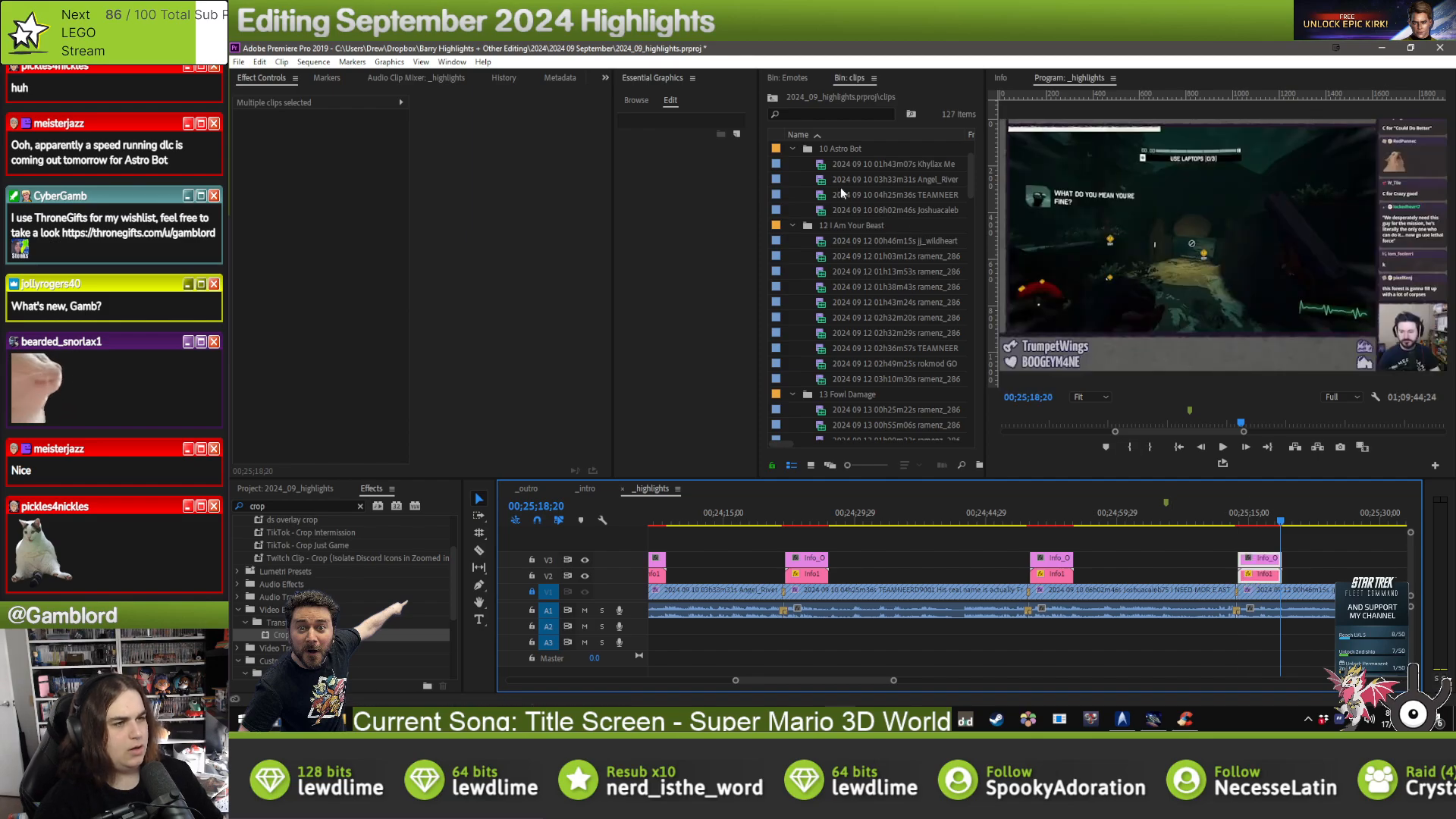
pyautogui.click(1260, 575)
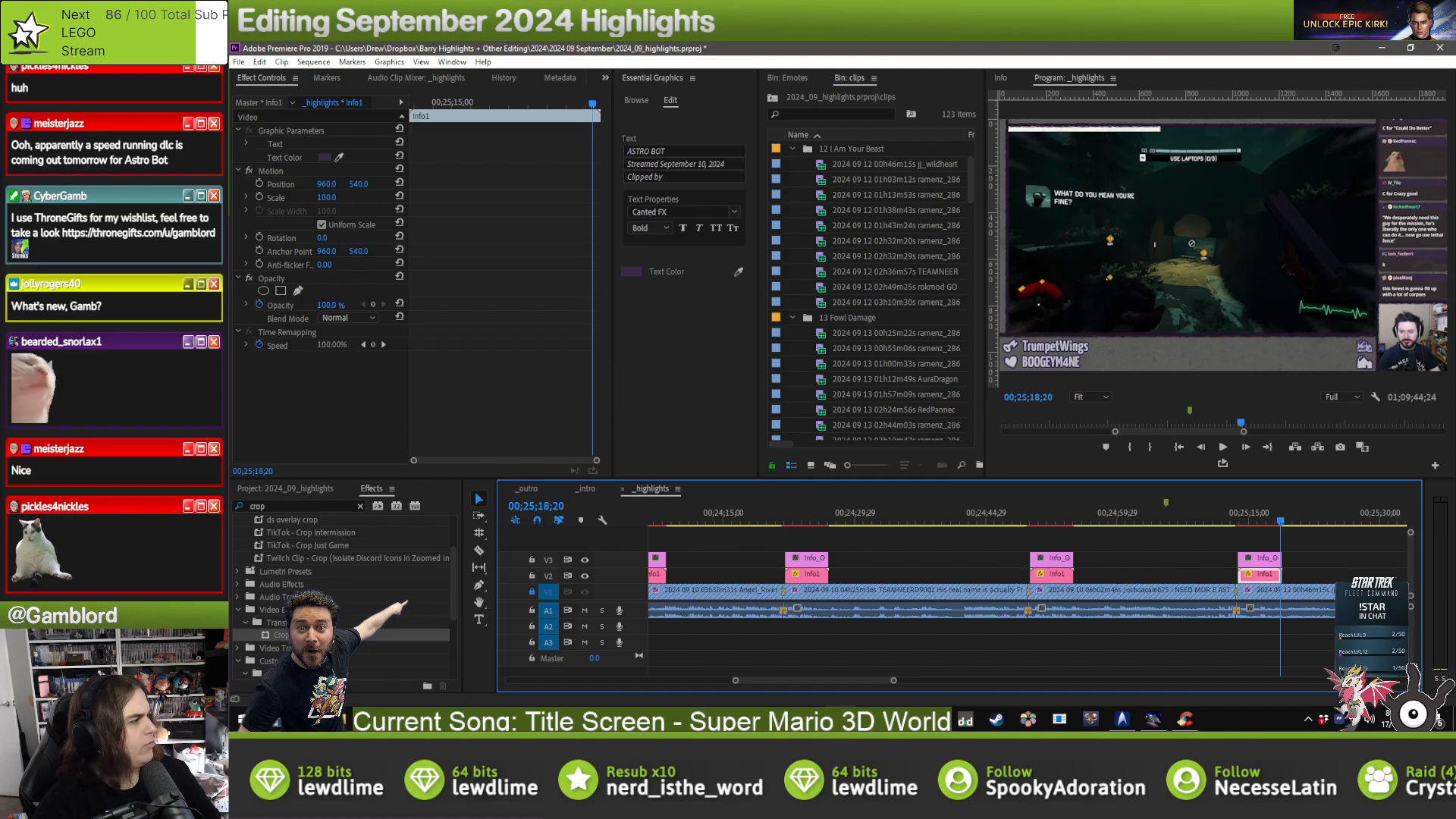
pyautogui.hotkey('alt', 'Tab')
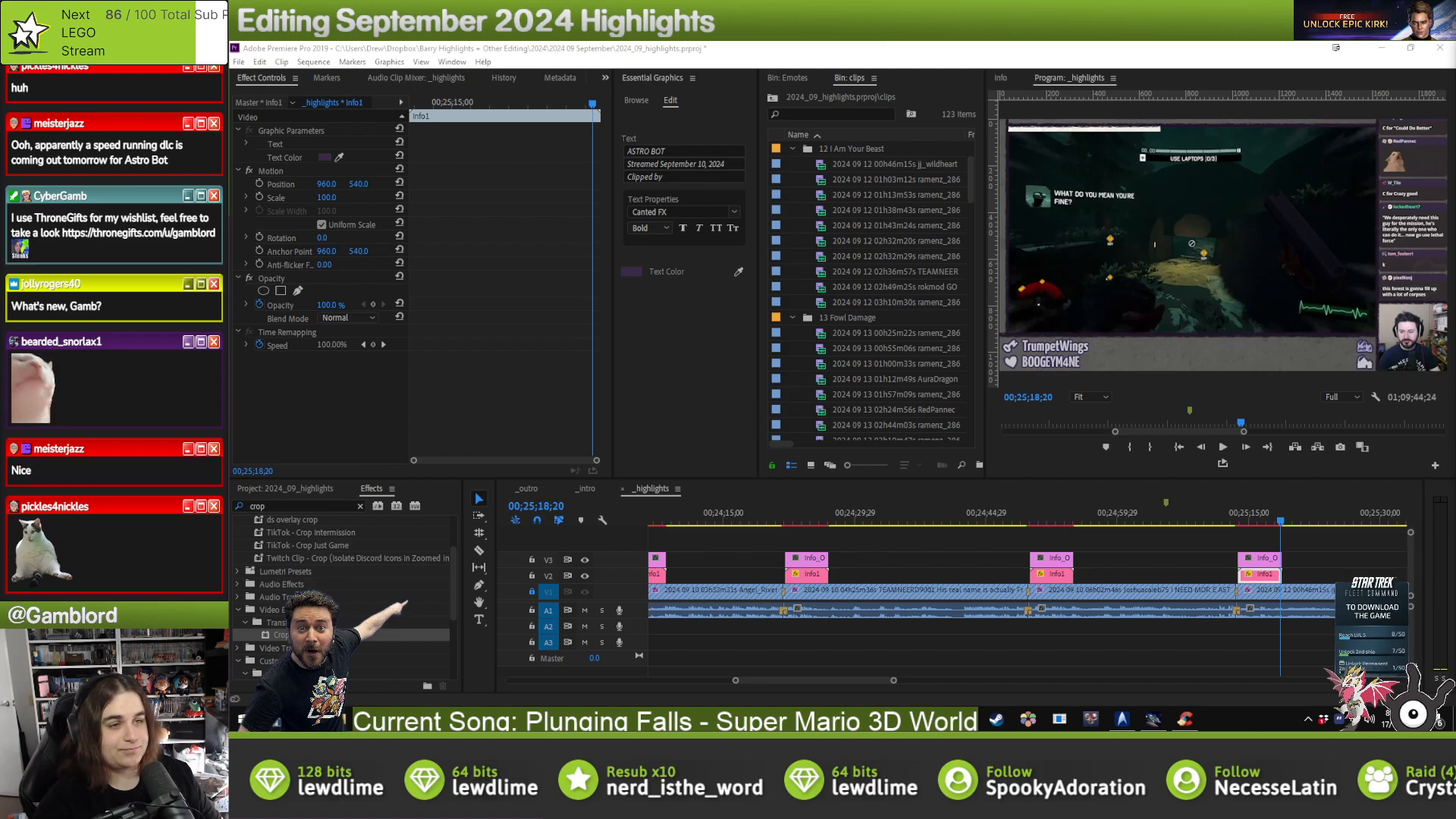
# - Set the 00h46m15s clip's info title to "I Am Your Beast" and its date line to "Streamed September 12, 2024"
pyautogui.click(705, 163)
pyautogui.hotkey('shift', 'Tab')
pyautogui.write('I Am Your Beast')
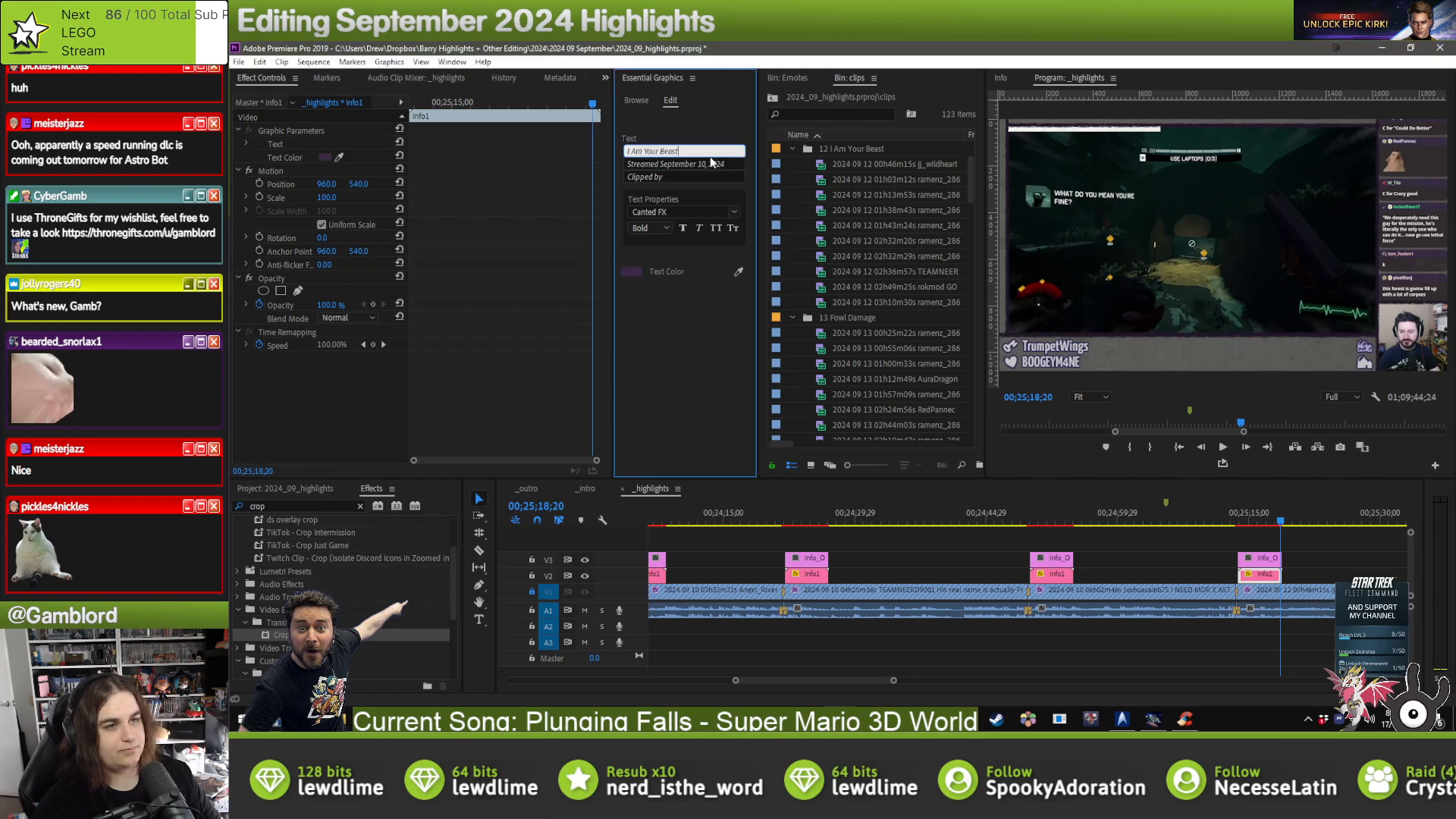
pyautogui.click(703, 164)
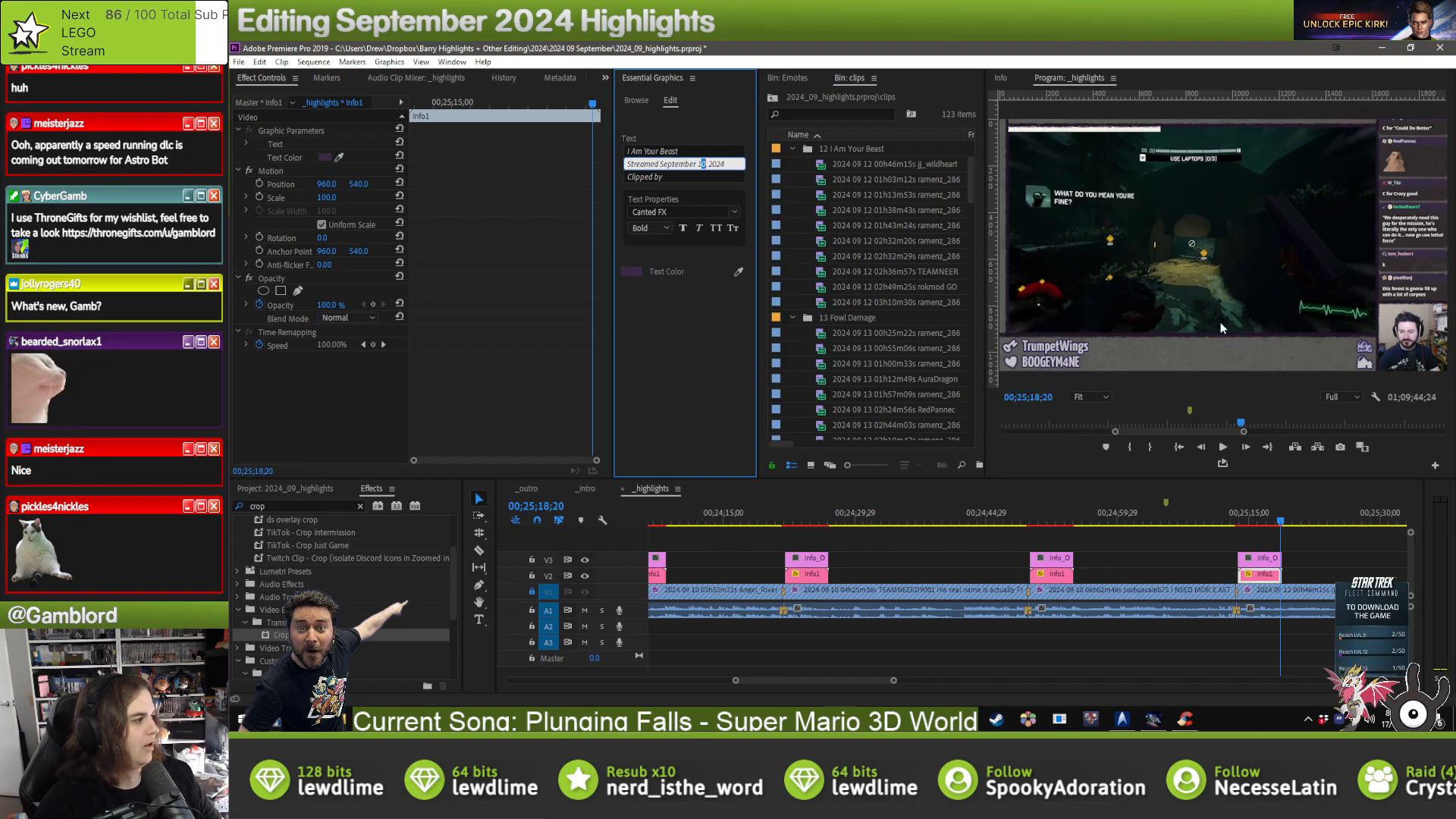
pyautogui.hotkey('alt', 'Tab')
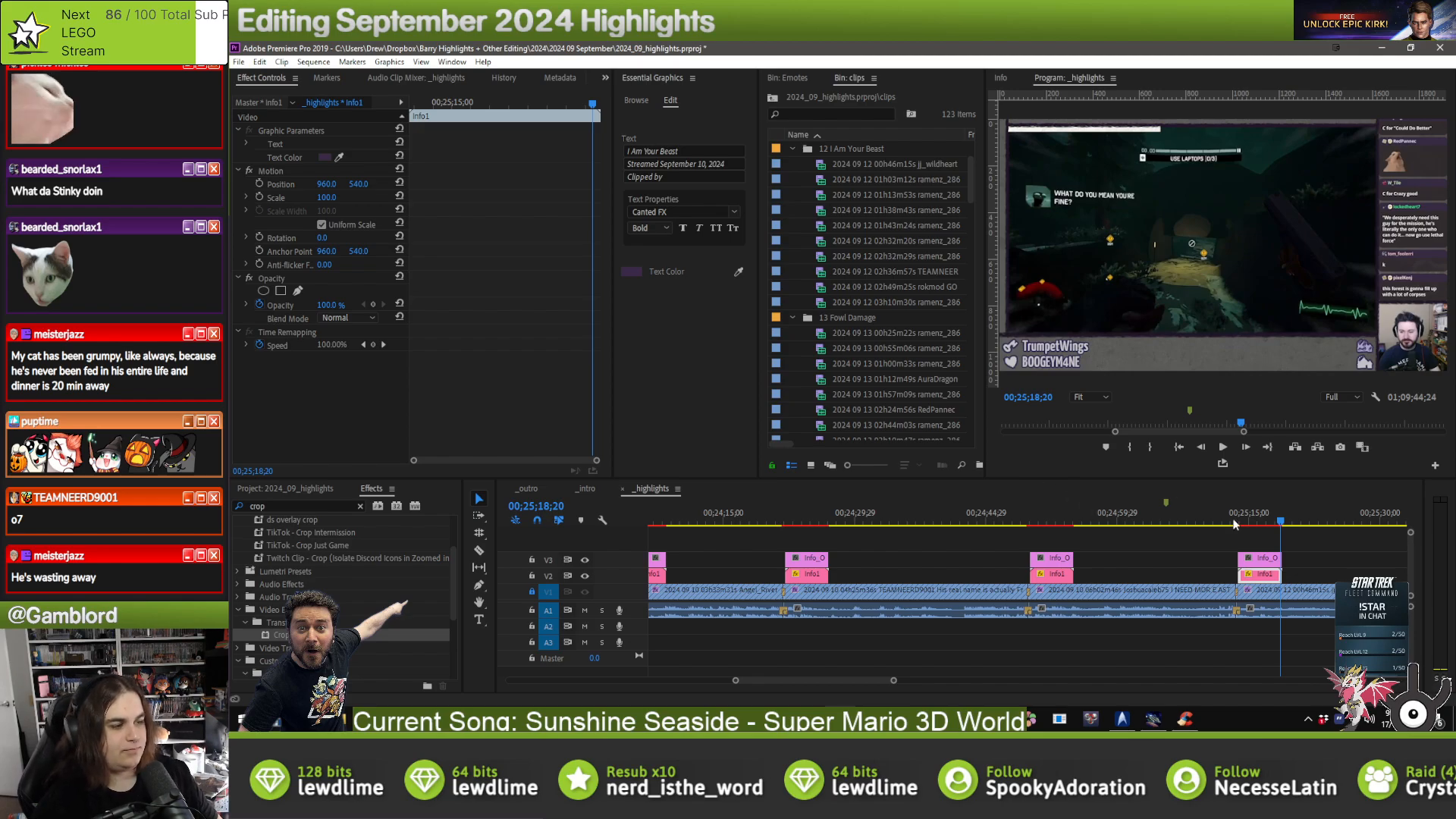
pyautogui.click(1321, 576)
pyautogui.click(1263, 576)
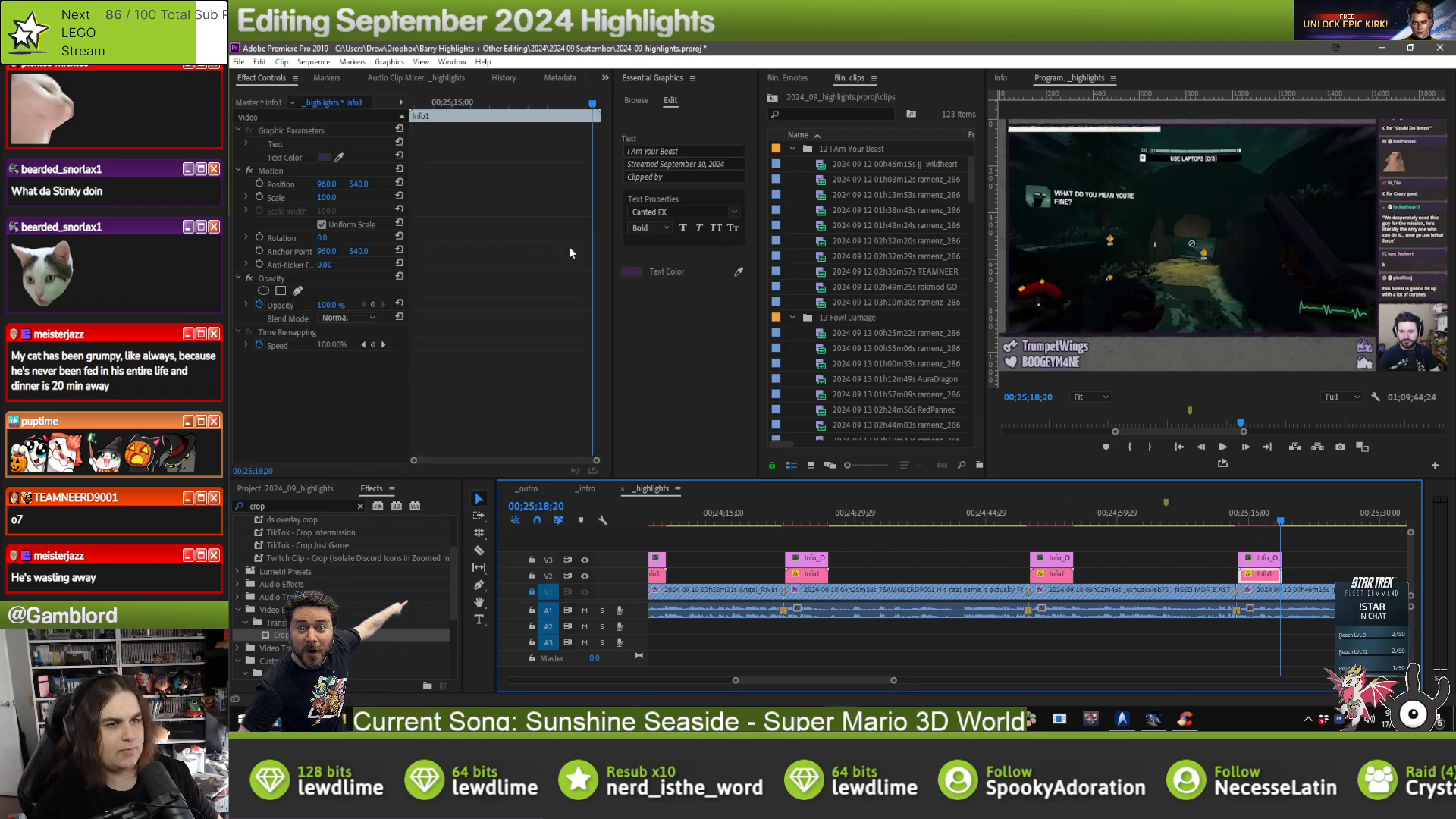
pyautogui.click(682, 175)
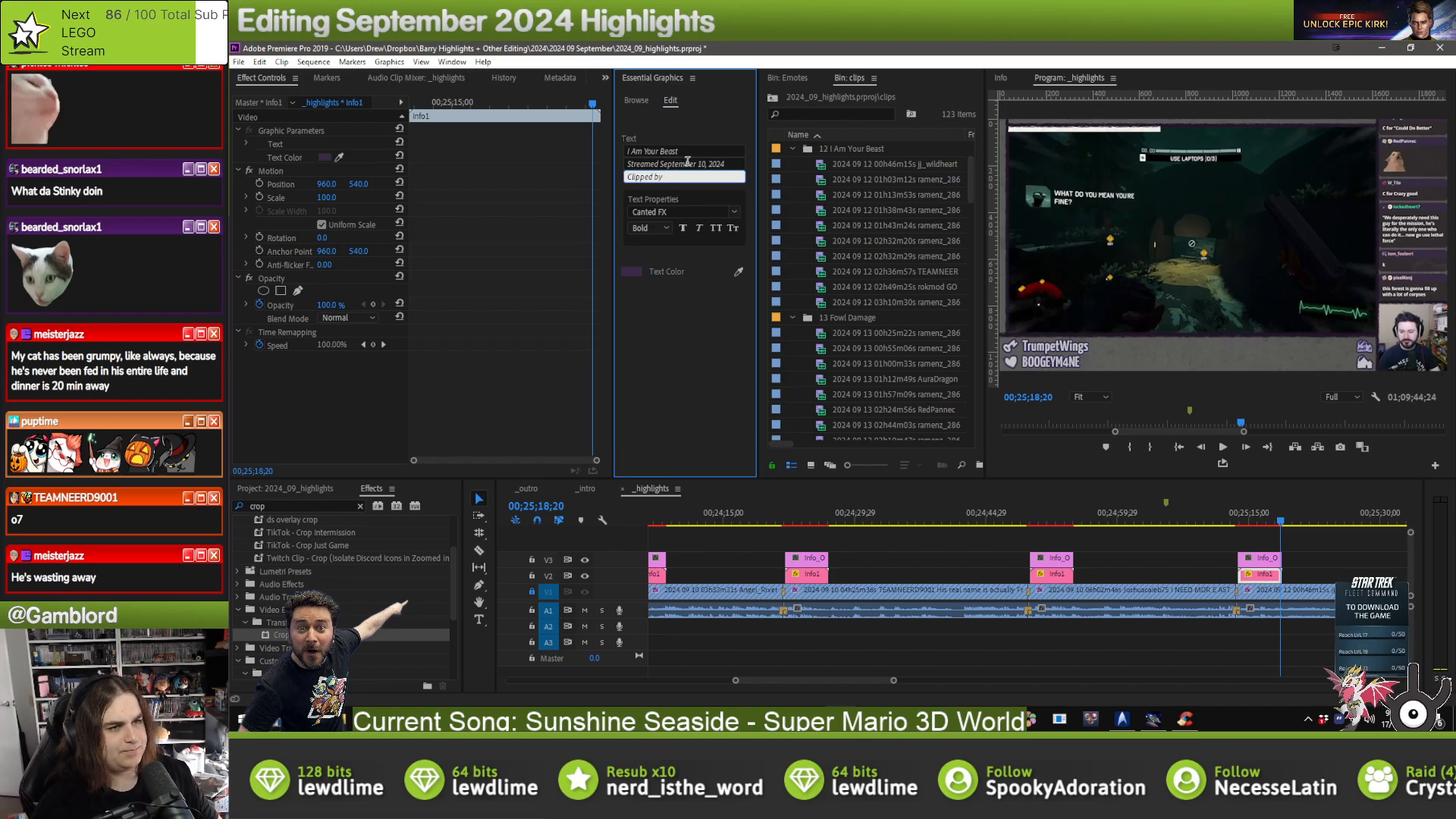
pyautogui.click(701, 163)
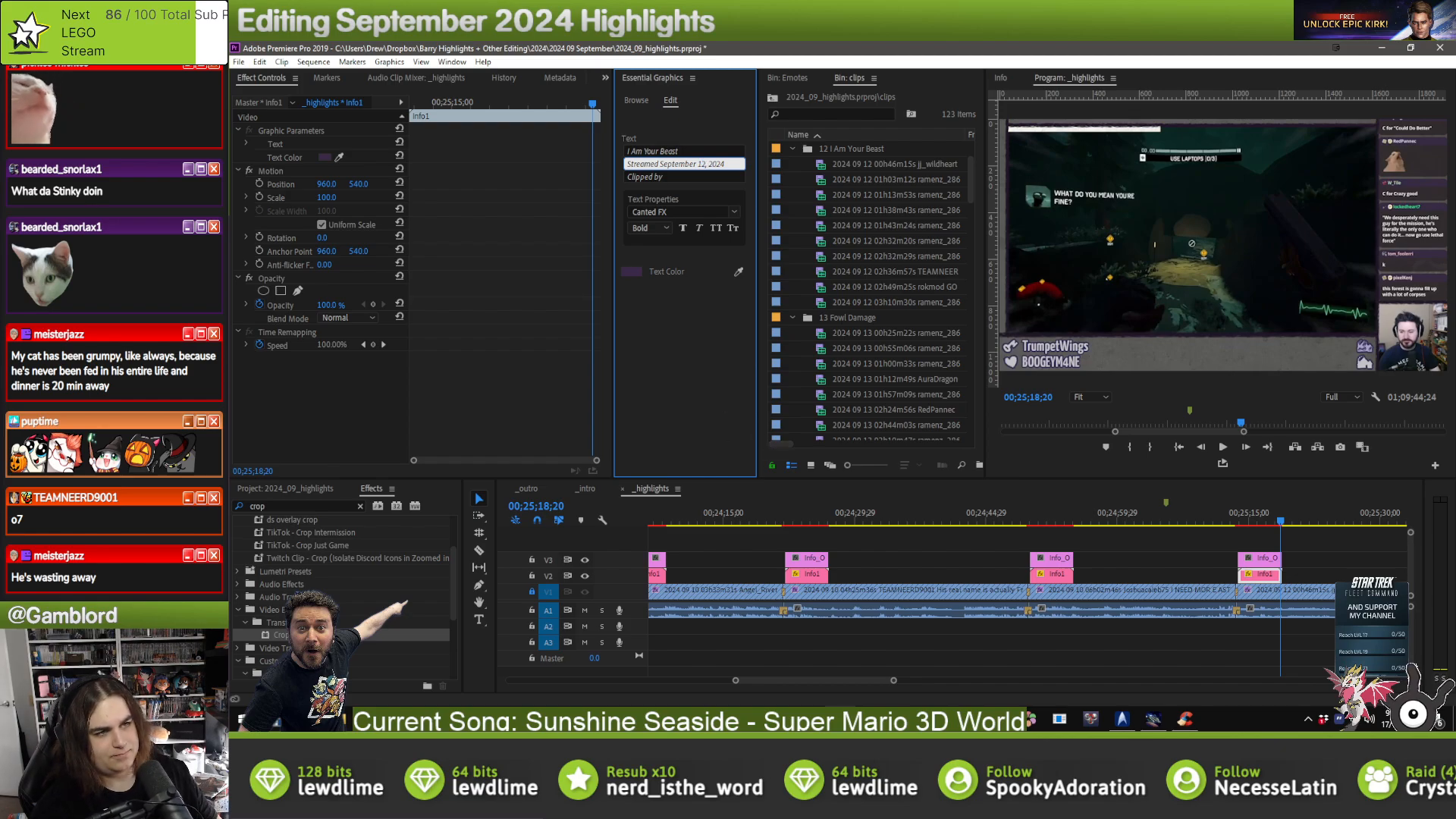
# - Copy both blank-credit info graphics of the September 12 00h46m15s clip and select its text graphic
pyautogui.moveTo(1310, 541); pyautogui.dragTo(1258, 573)
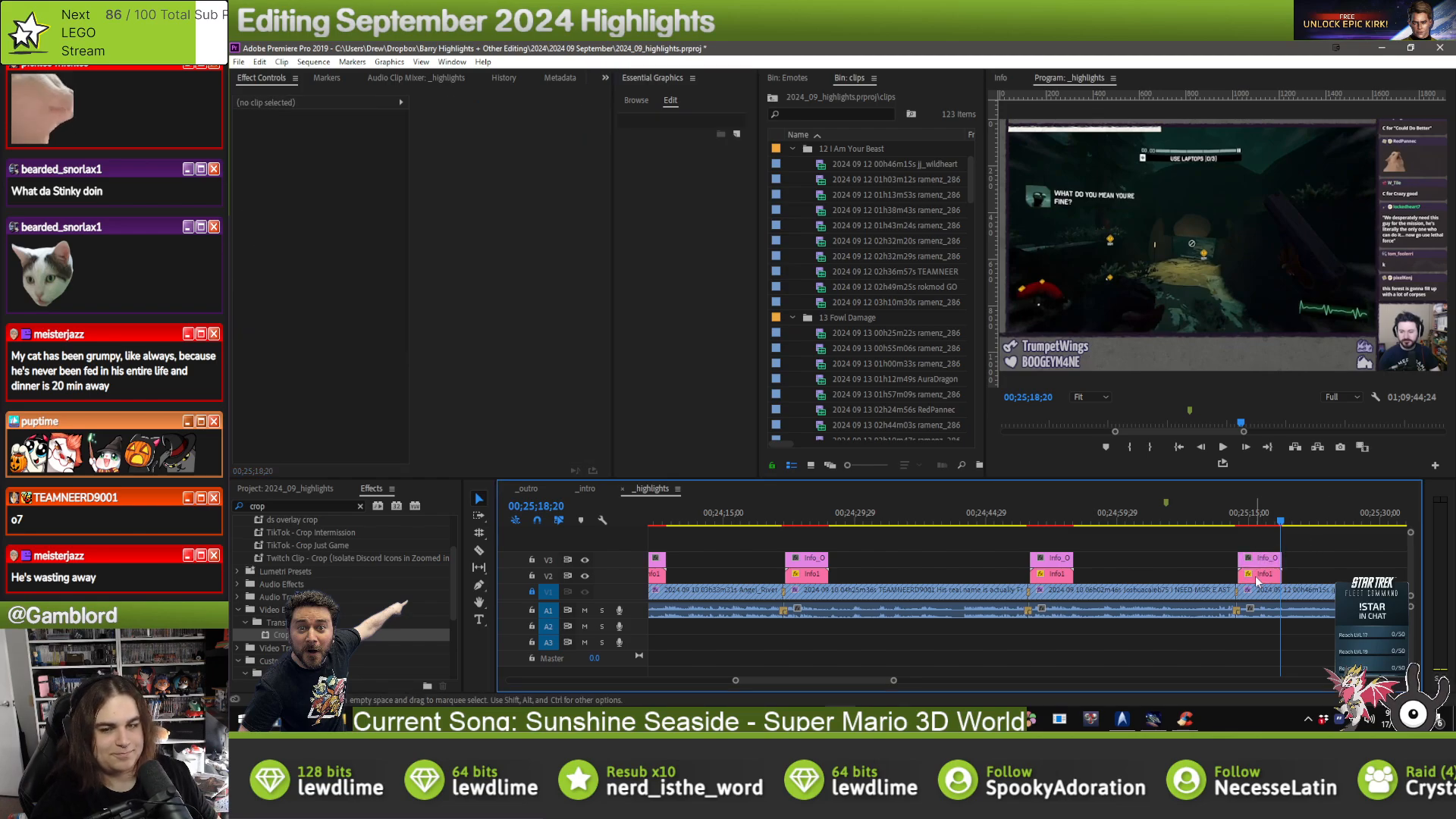
pyautogui.click(1258, 582)
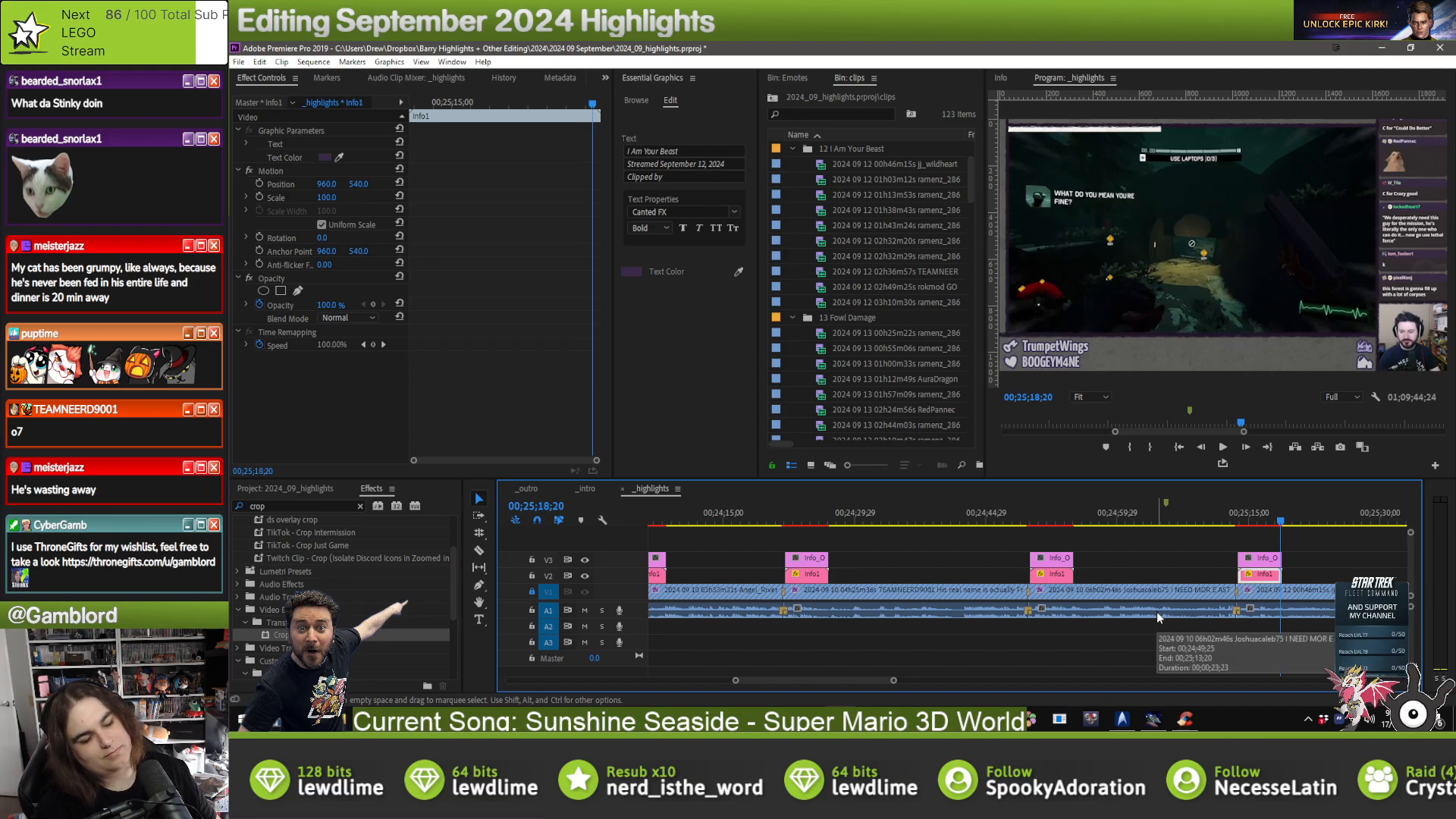
# - Switch to Star Trek Fleet Command and send the ship to attack a level 19 Boslic Slave Trader
pyautogui.click(1153, 718)
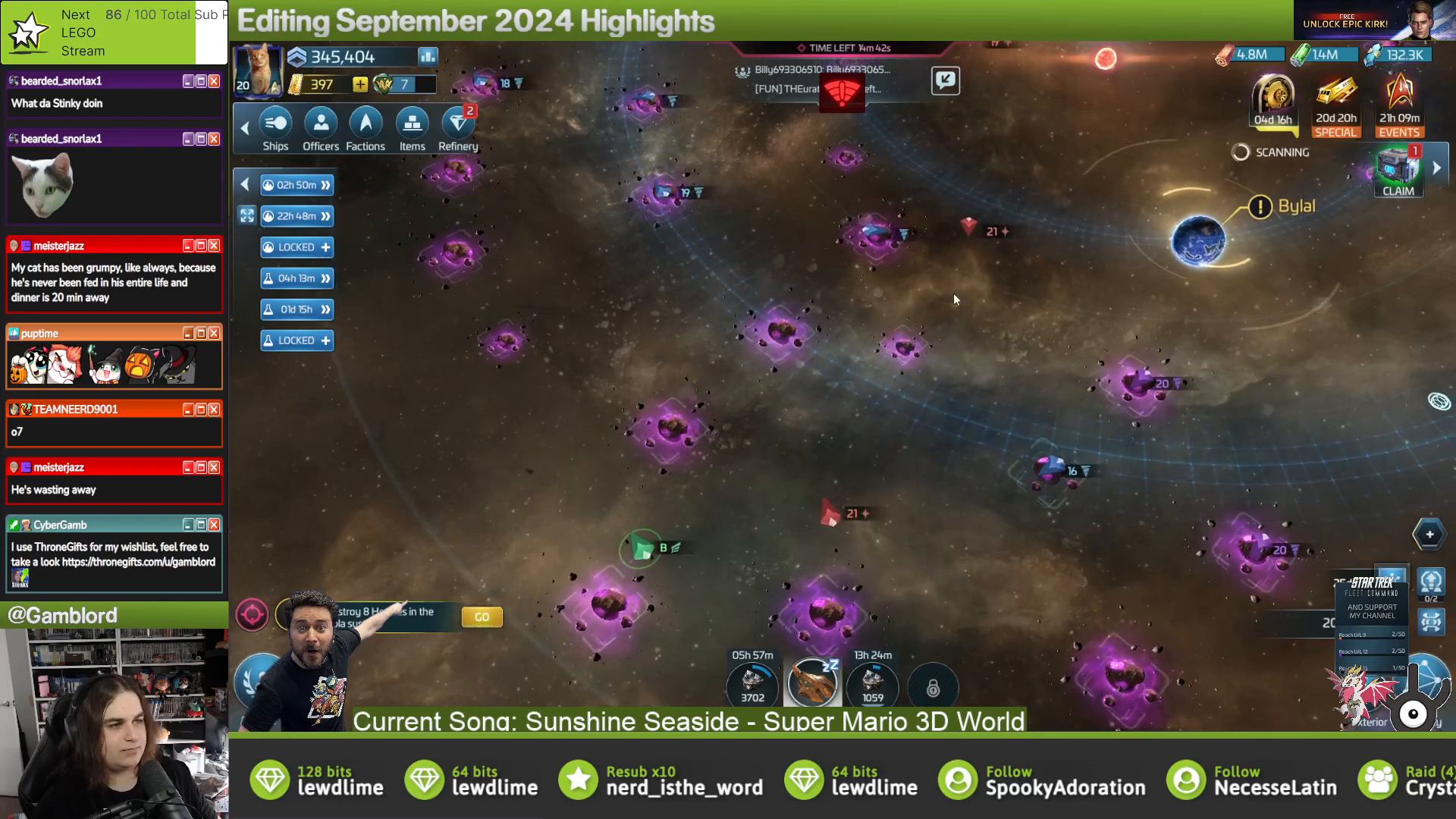
pyautogui.click(845, 506)
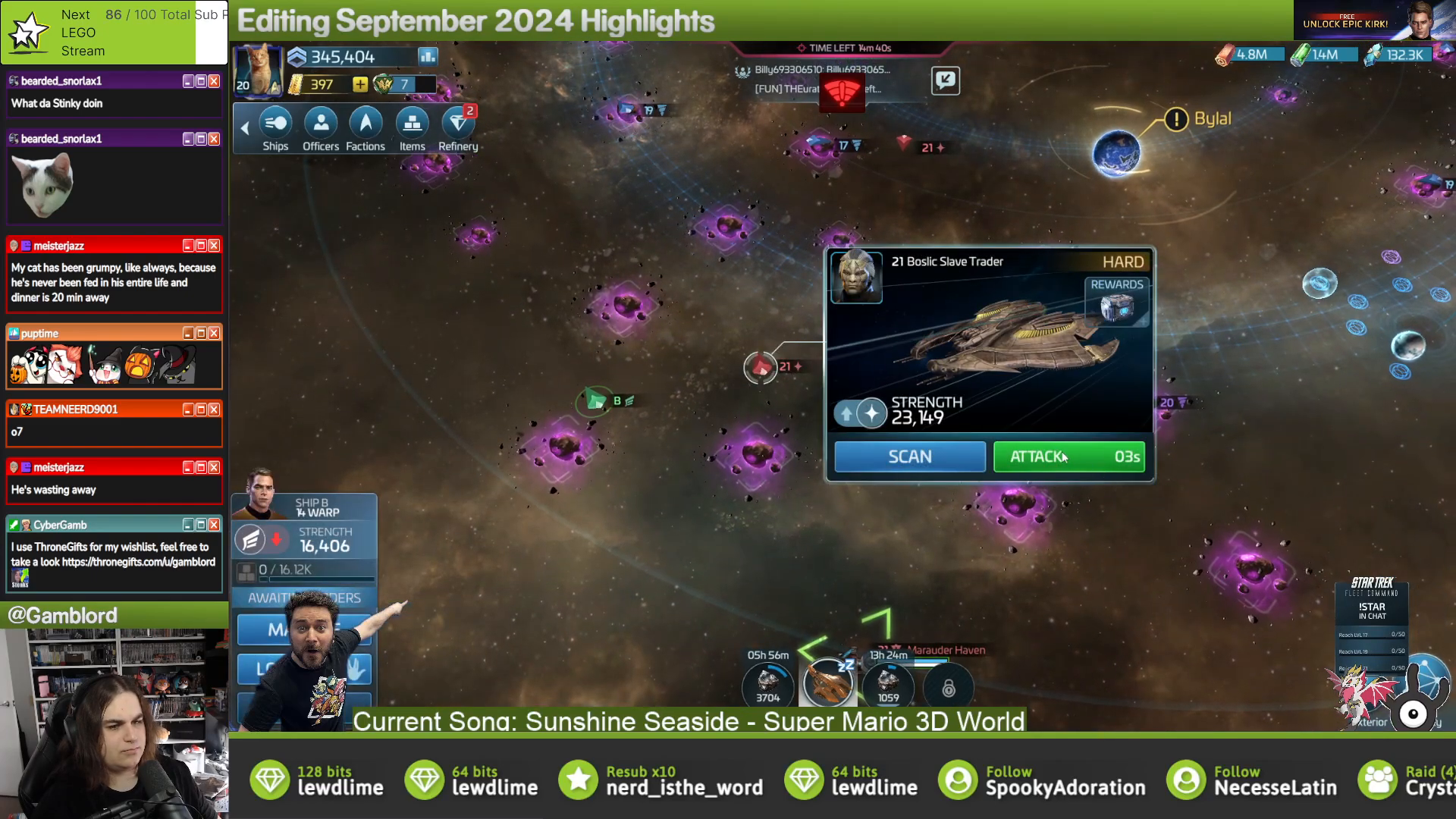
pyautogui.moveTo(716, 308); pyautogui.dragTo(694, 394)
pyautogui.moveTo(912, 233); pyautogui.dragTo(792, 447)
pyautogui.moveTo(762, 220); pyautogui.dragTo(768, 254)
pyautogui.click(768, 278)
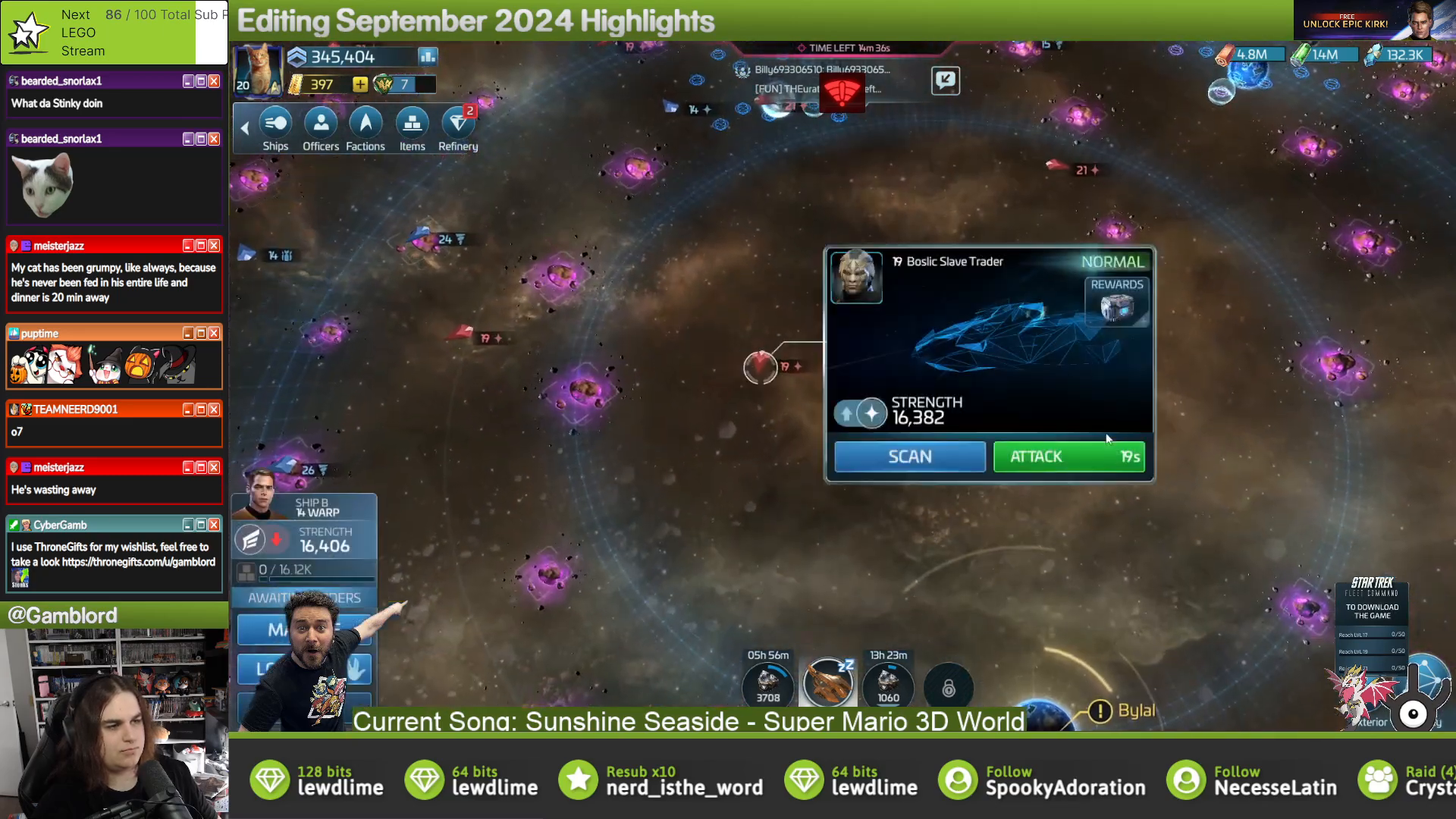
pyautogui.click(1032, 455)
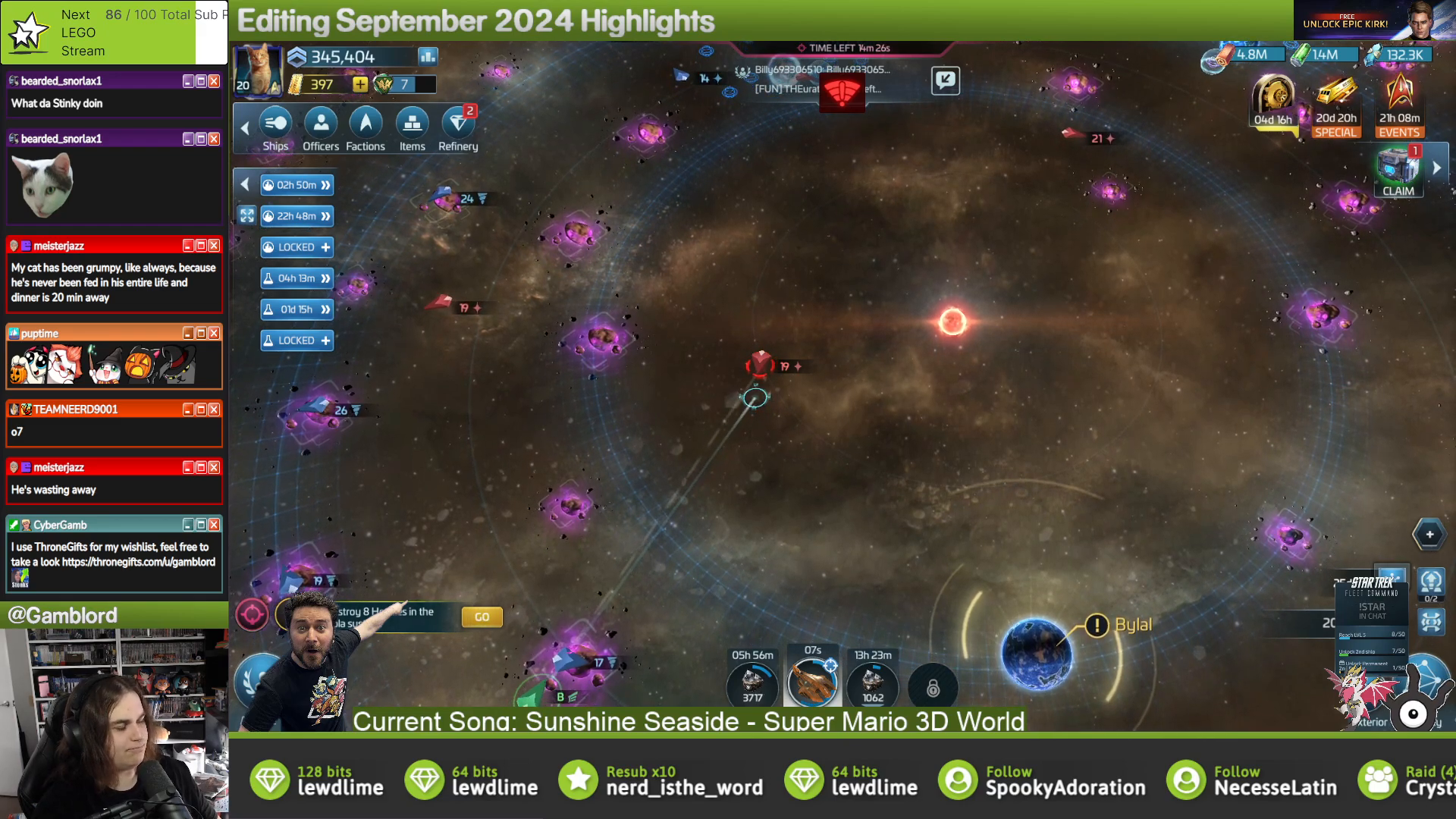
# - Refine Grade 2 Ore in the refinery using the 2-chest option and dismiss the chest summary
pyautogui.moveTo(843, 397); pyautogui.dragTo(959, 391)
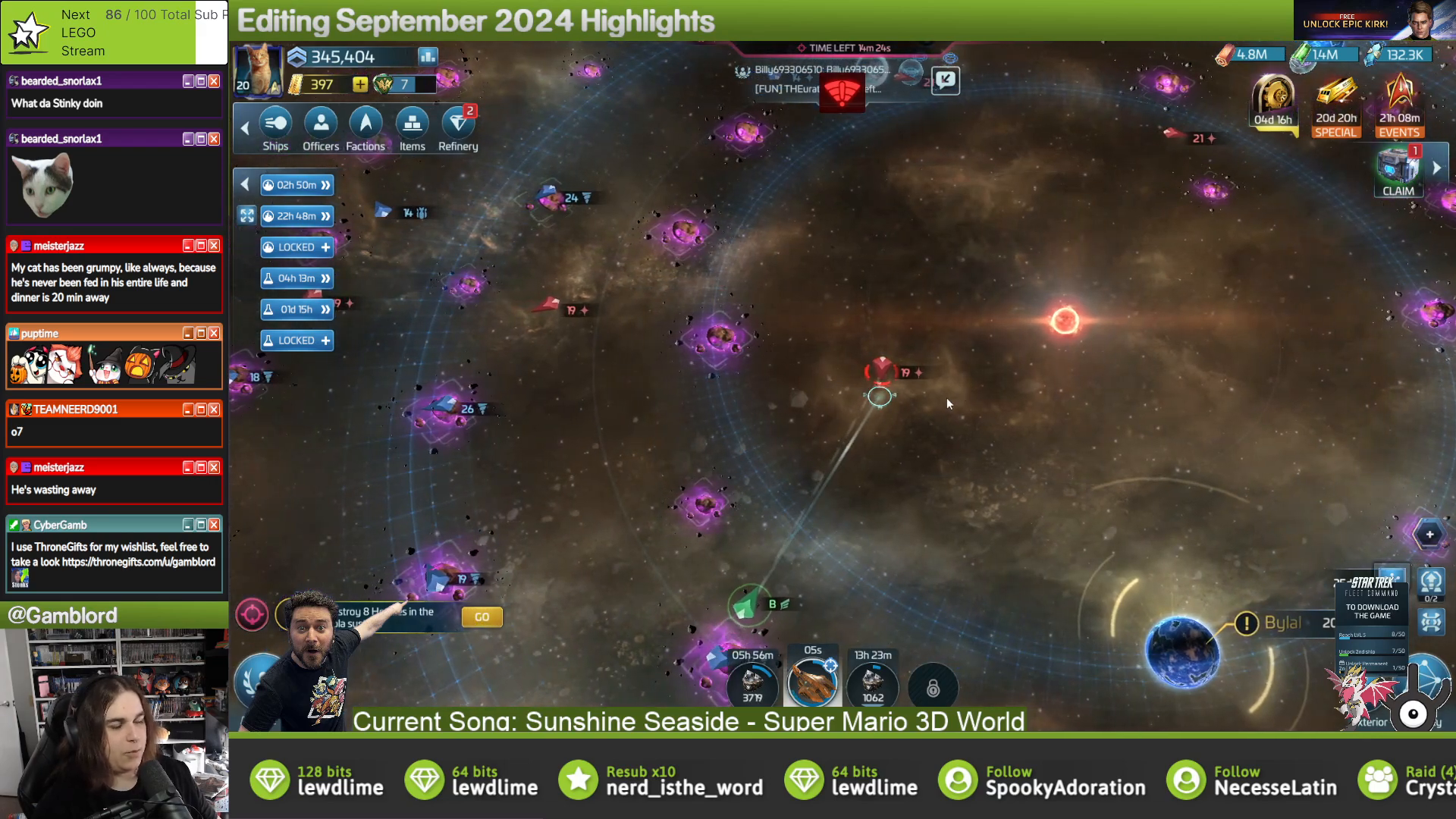
pyautogui.click(456, 131)
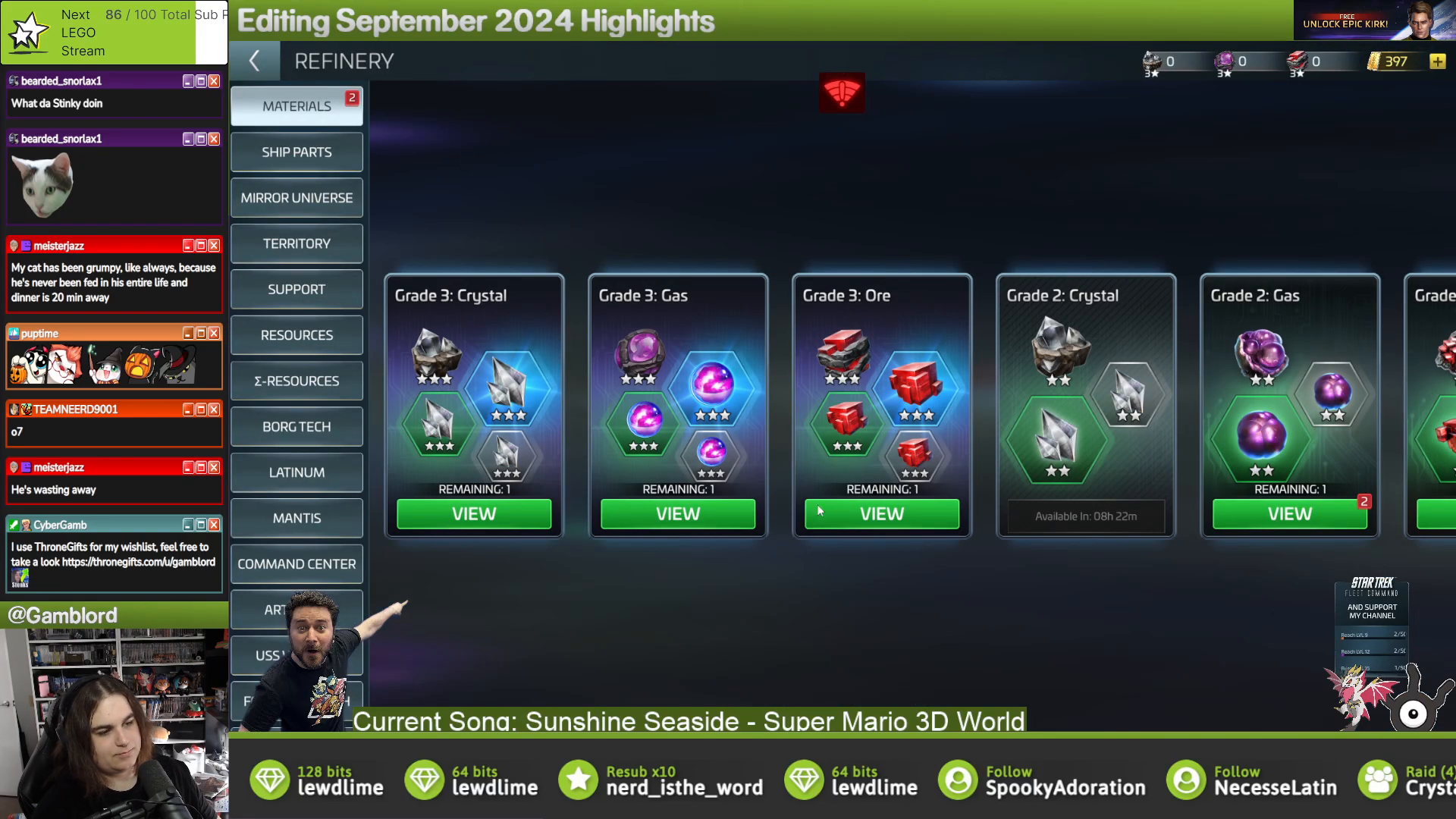
pyautogui.scroll(-2, 818, 511)
pyautogui.click(1346, 514)
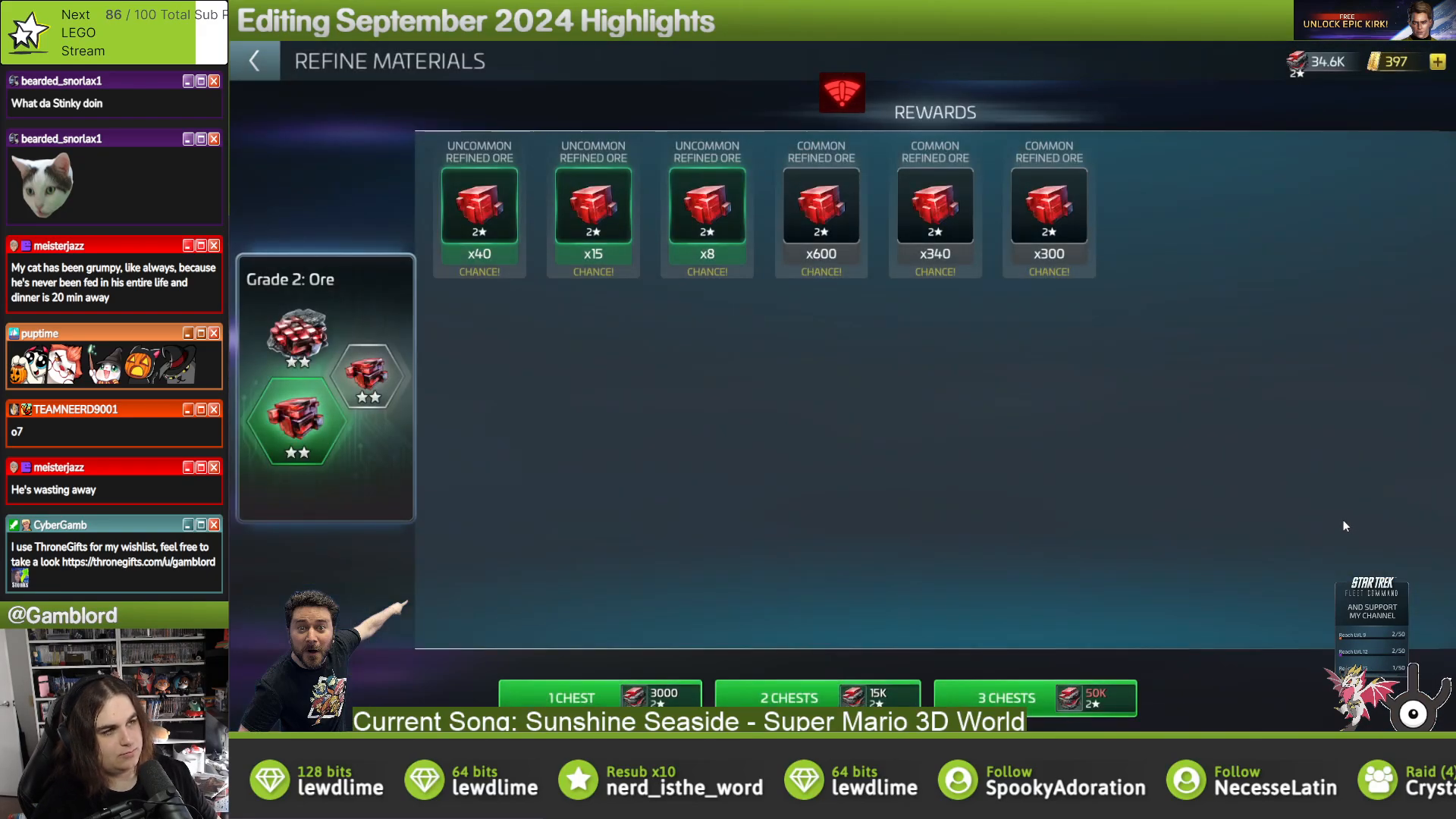
pyautogui.click(820, 694)
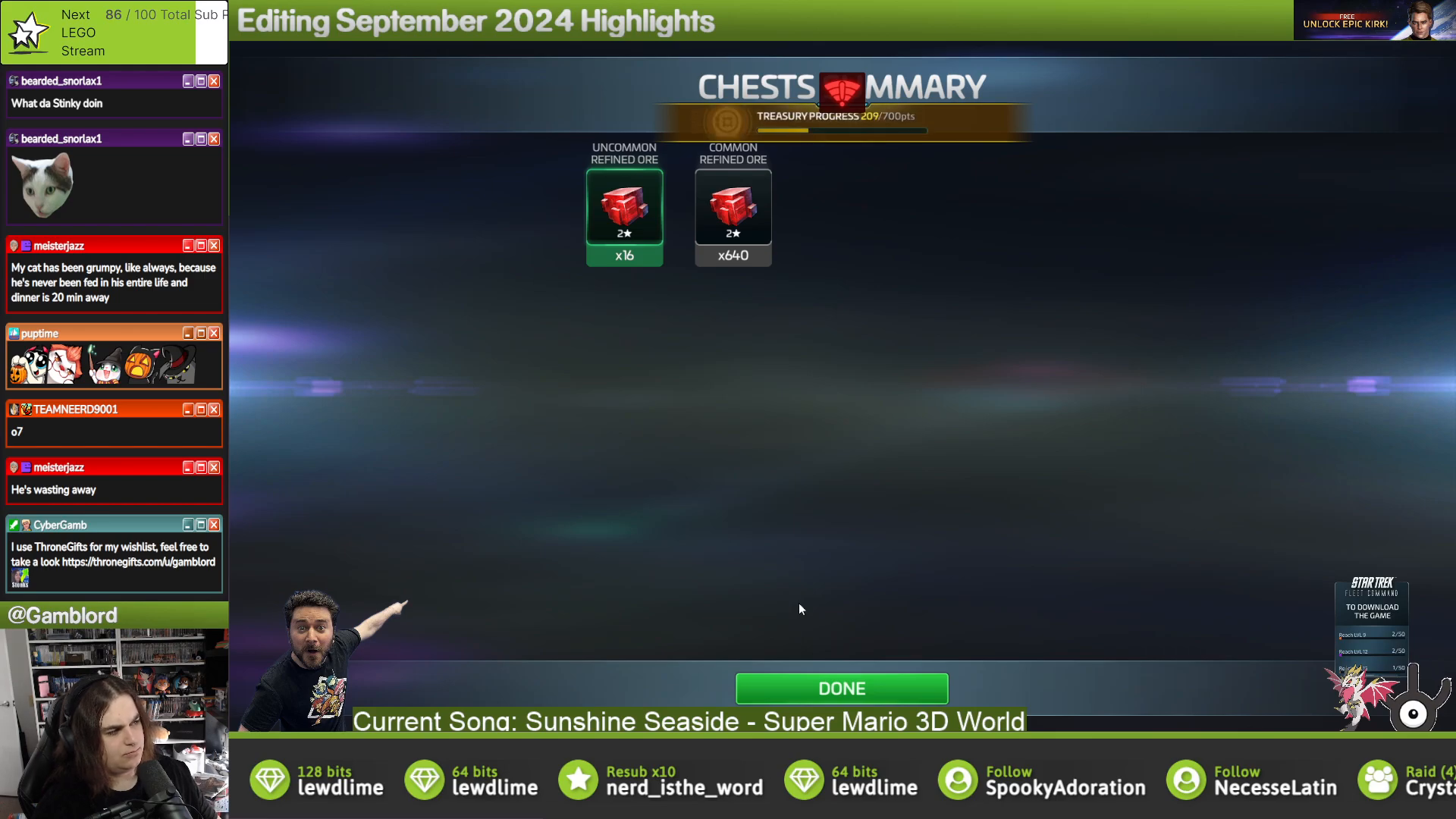
pyautogui.click(793, 682)
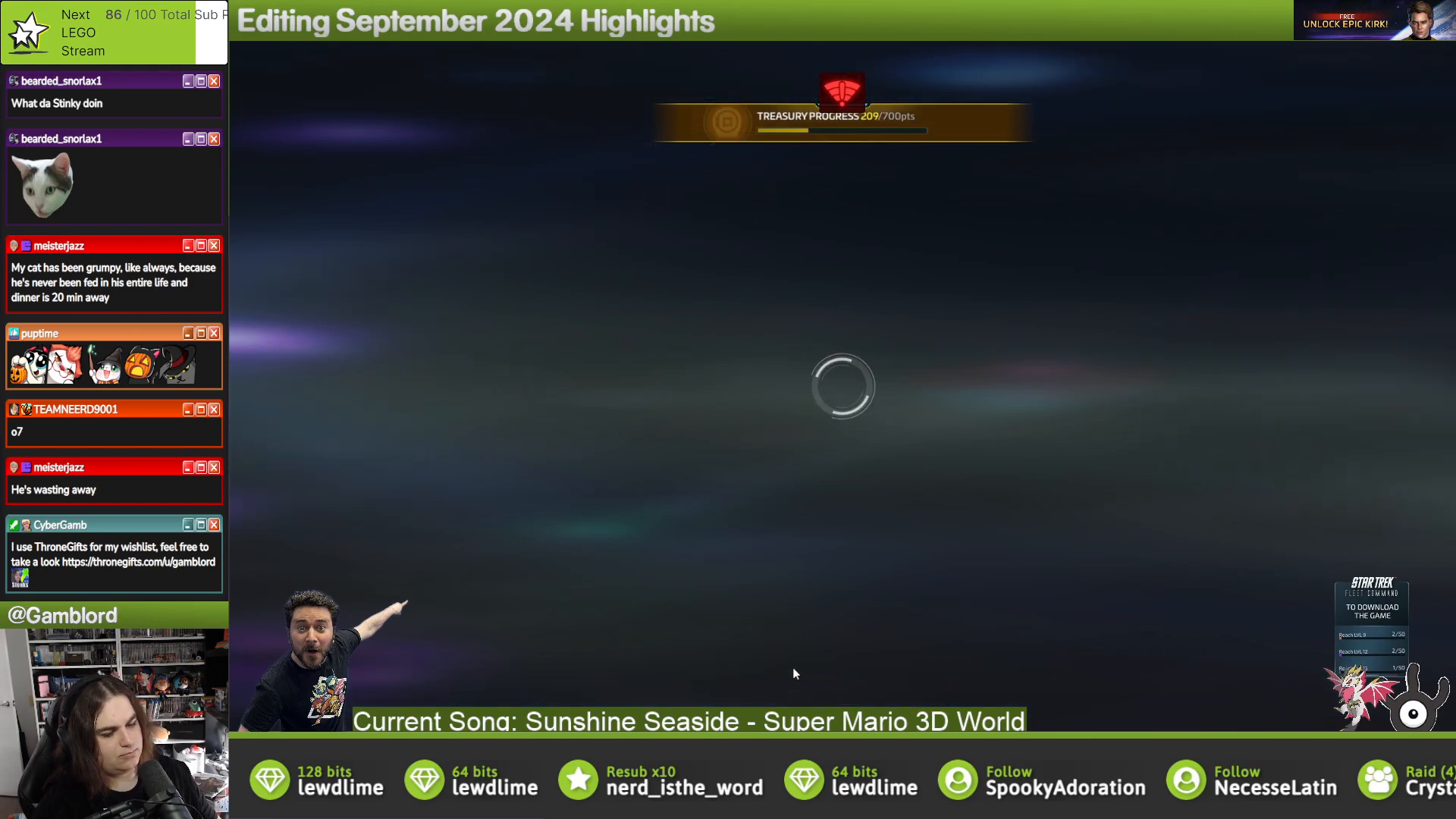
# - Refine Grade 2 Gas using the 2-chest option and return to the system map
pyautogui.click(1140, 514)
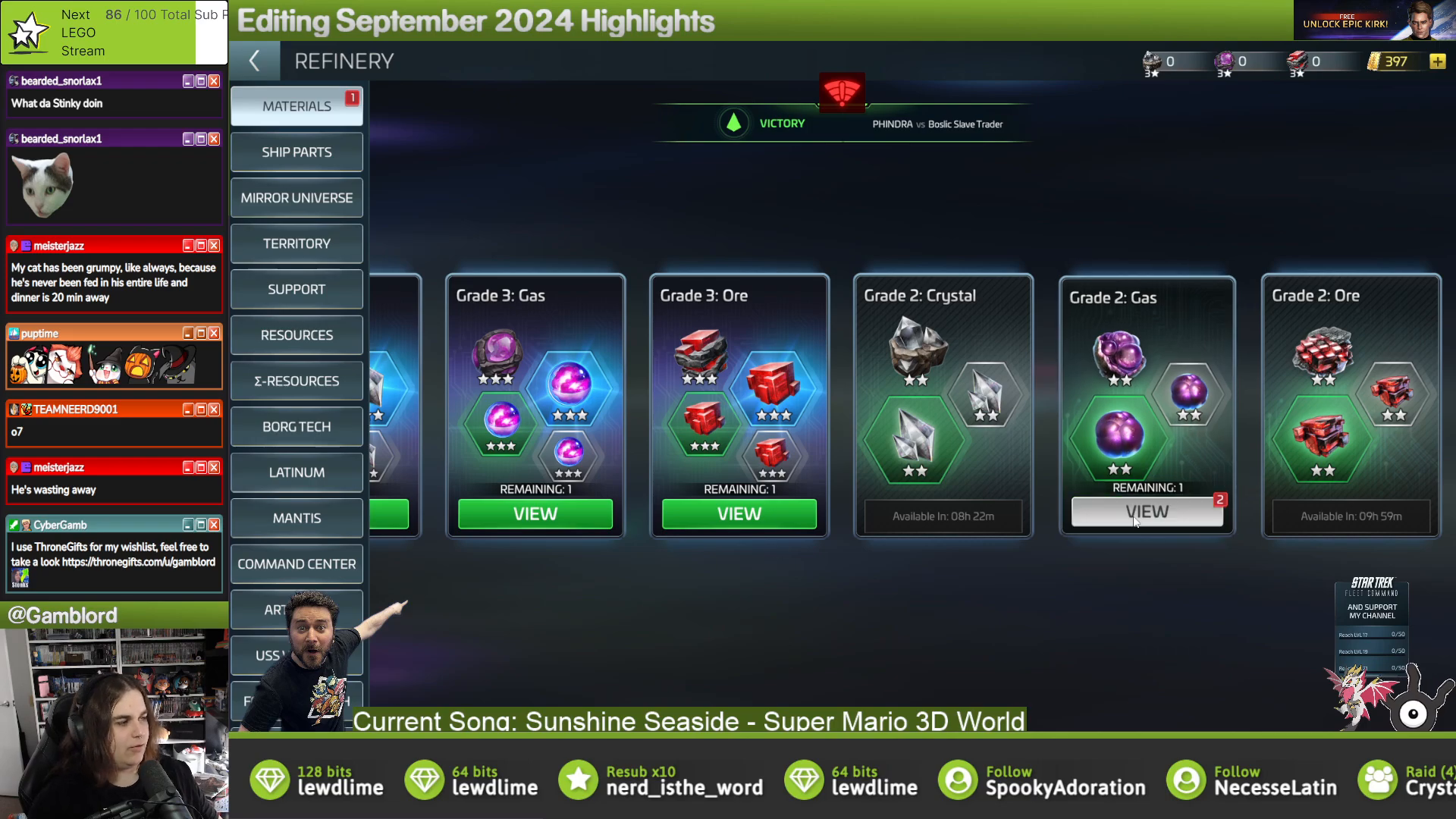
pyautogui.click(804, 697)
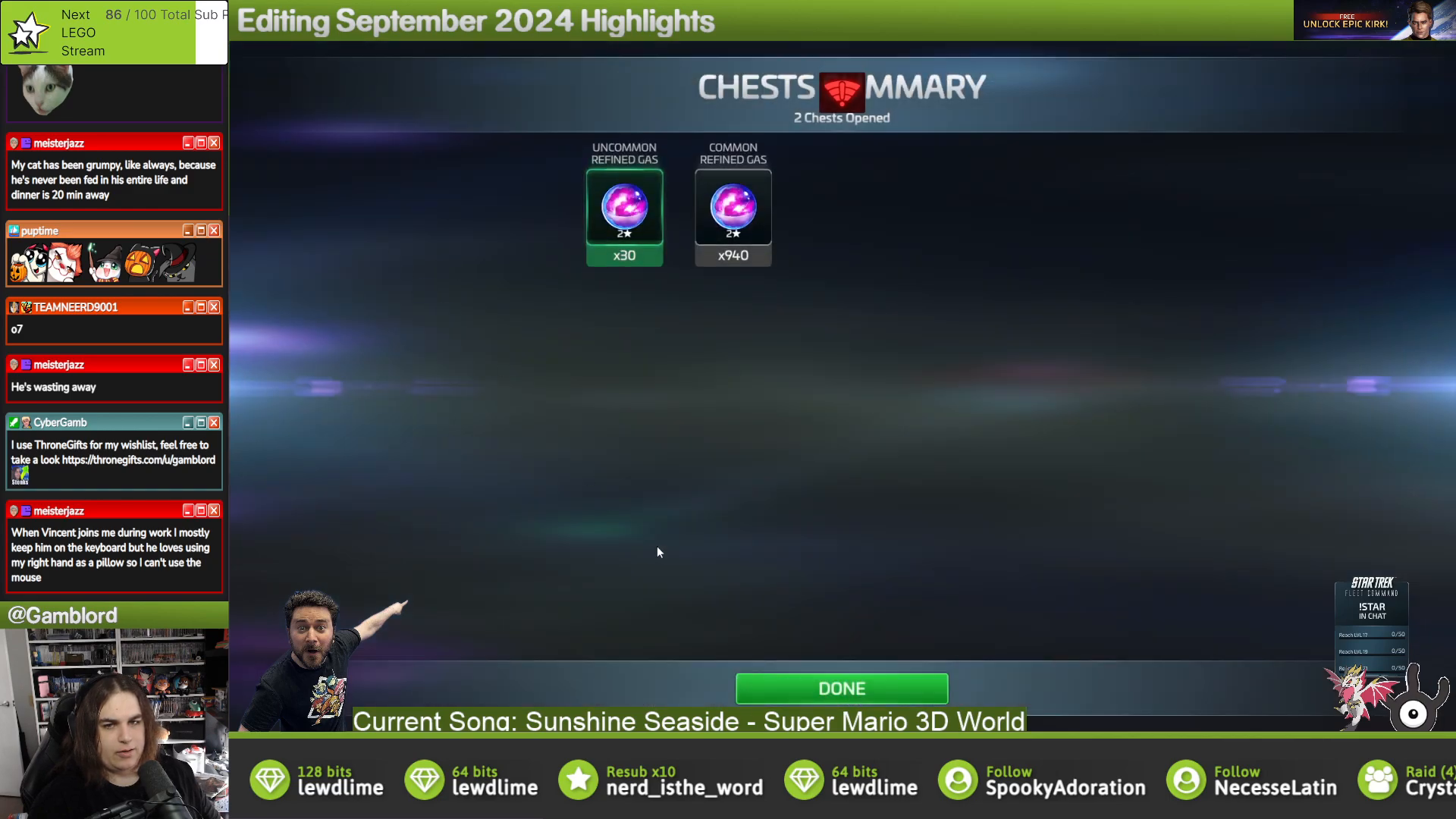
pyautogui.click(848, 686)
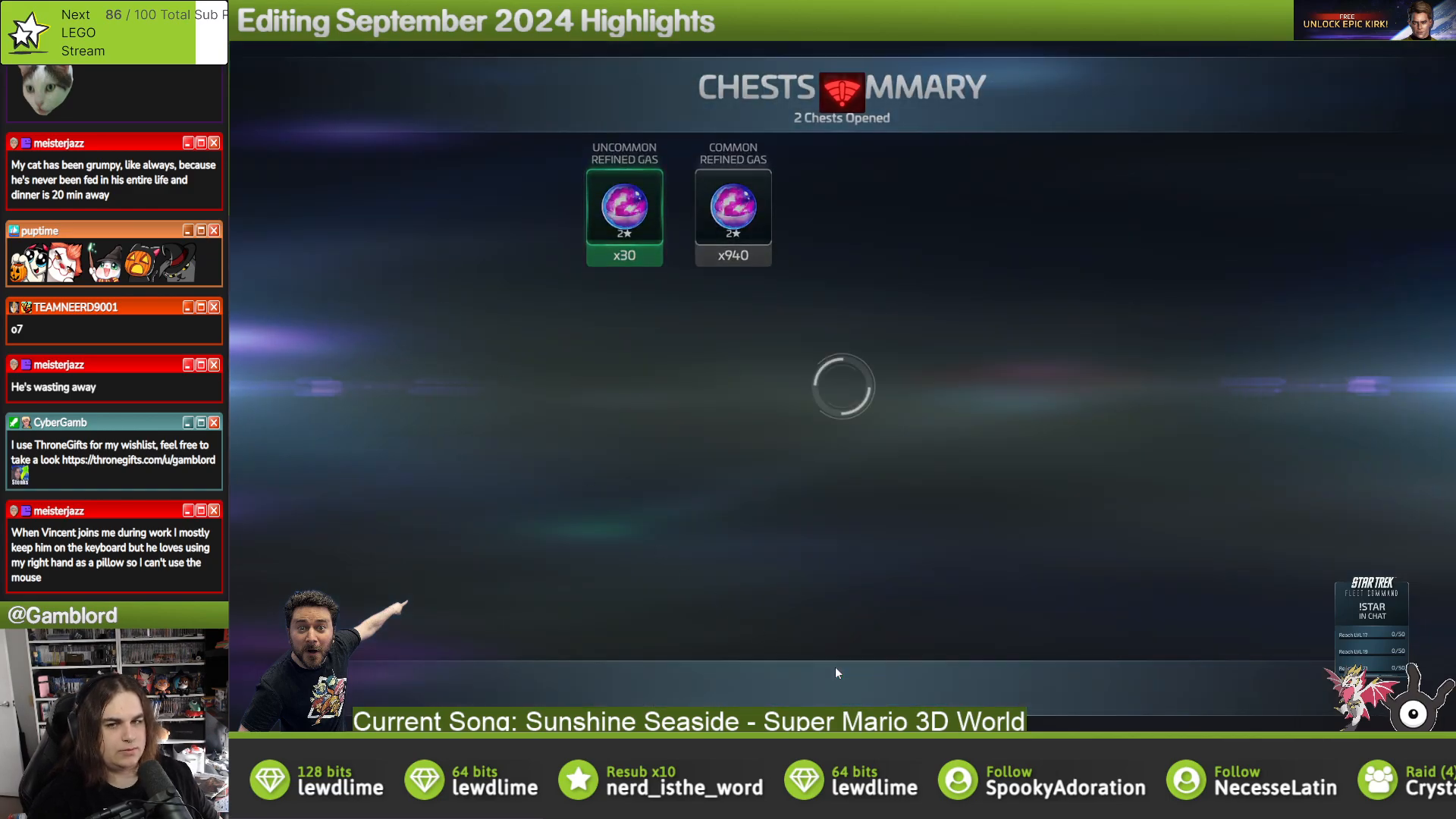
pyautogui.click(253, 60)
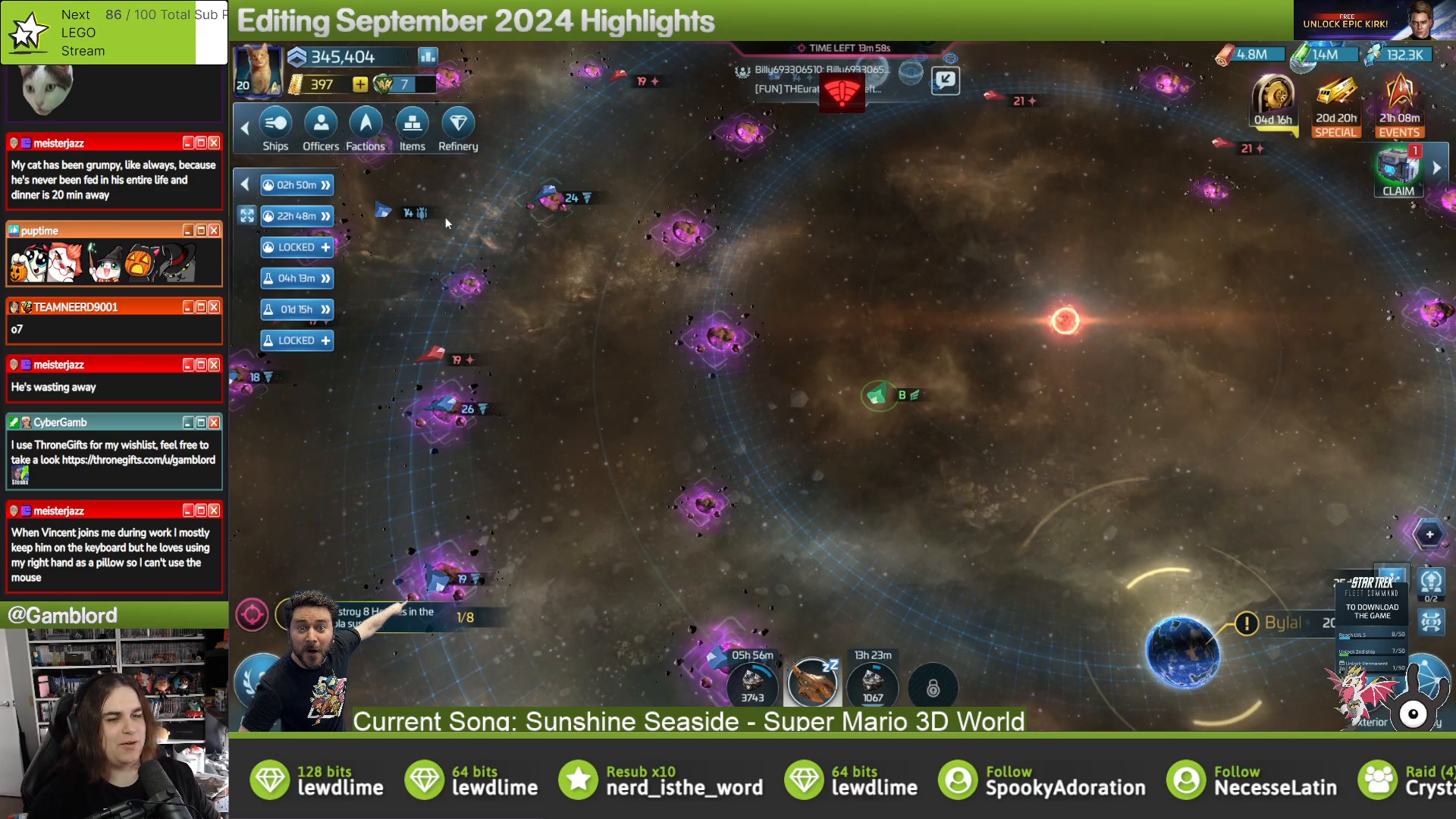
# - Send the ship to attack another level 19 hostile and switch back to Premiere Pro
pyautogui.click(433, 355)
pyautogui.click(1049, 464)
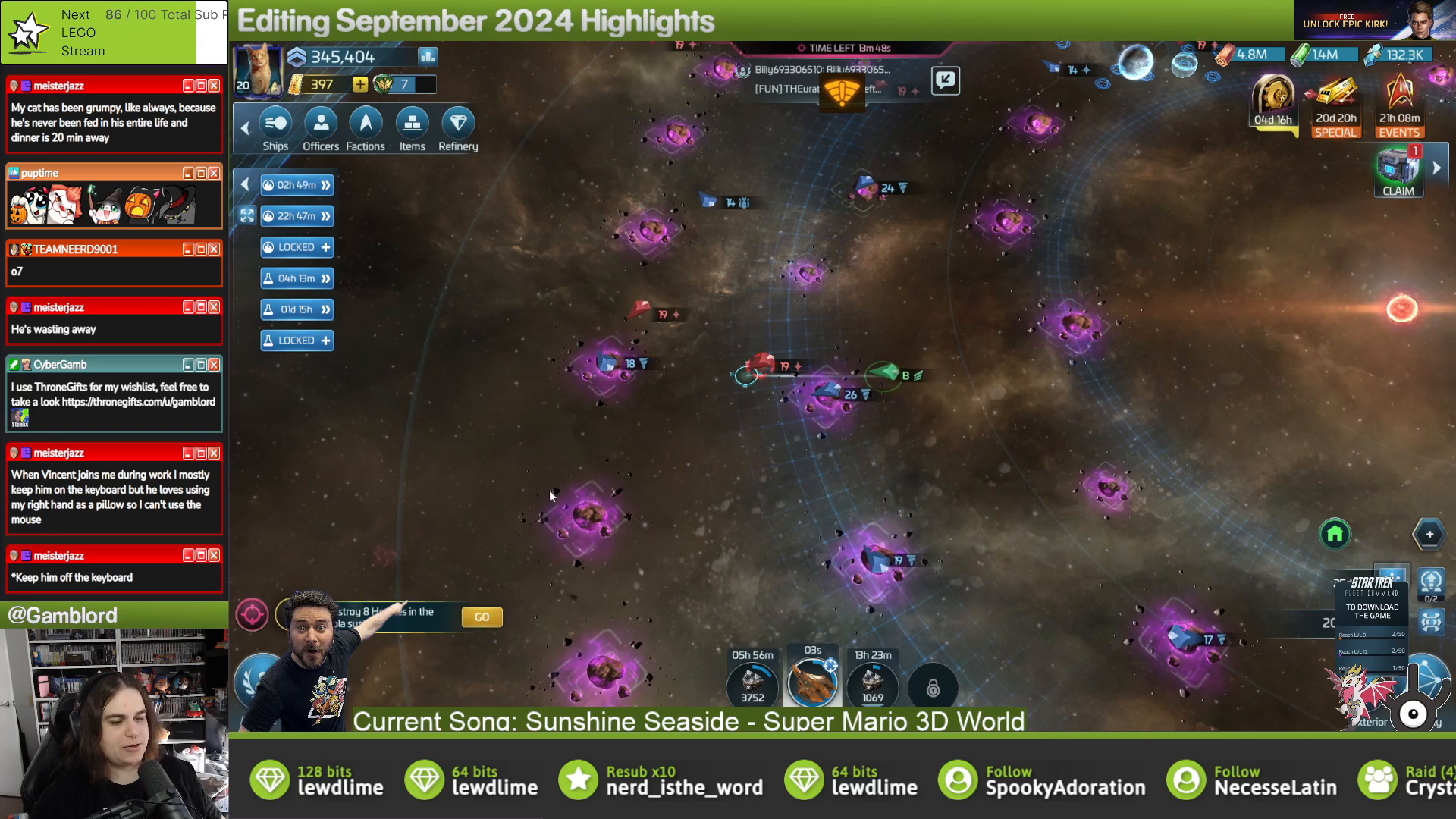
pyautogui.hotkey('alt', 'Tab')
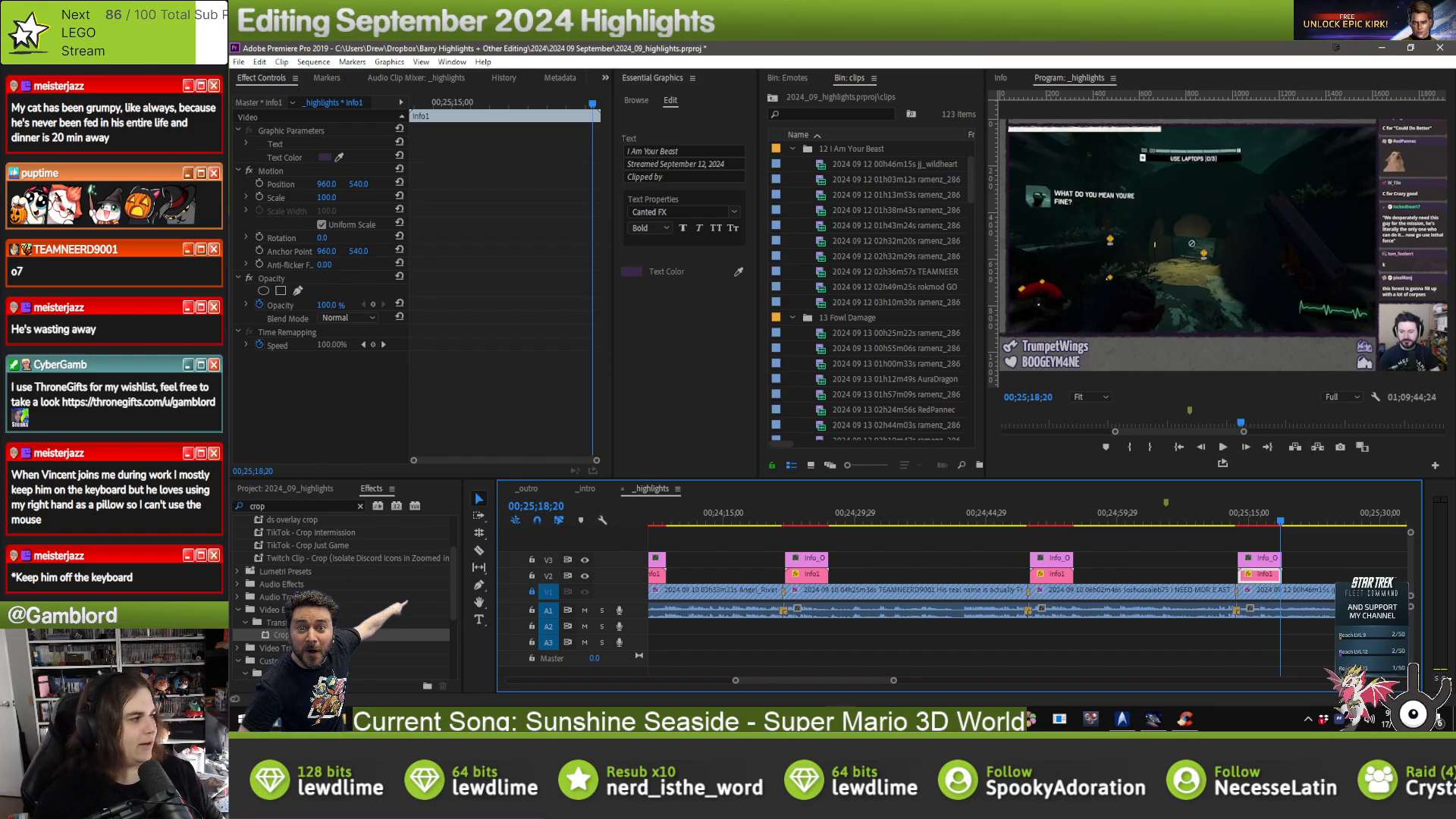
pyautogui.hotkey('alt', 'Tab')
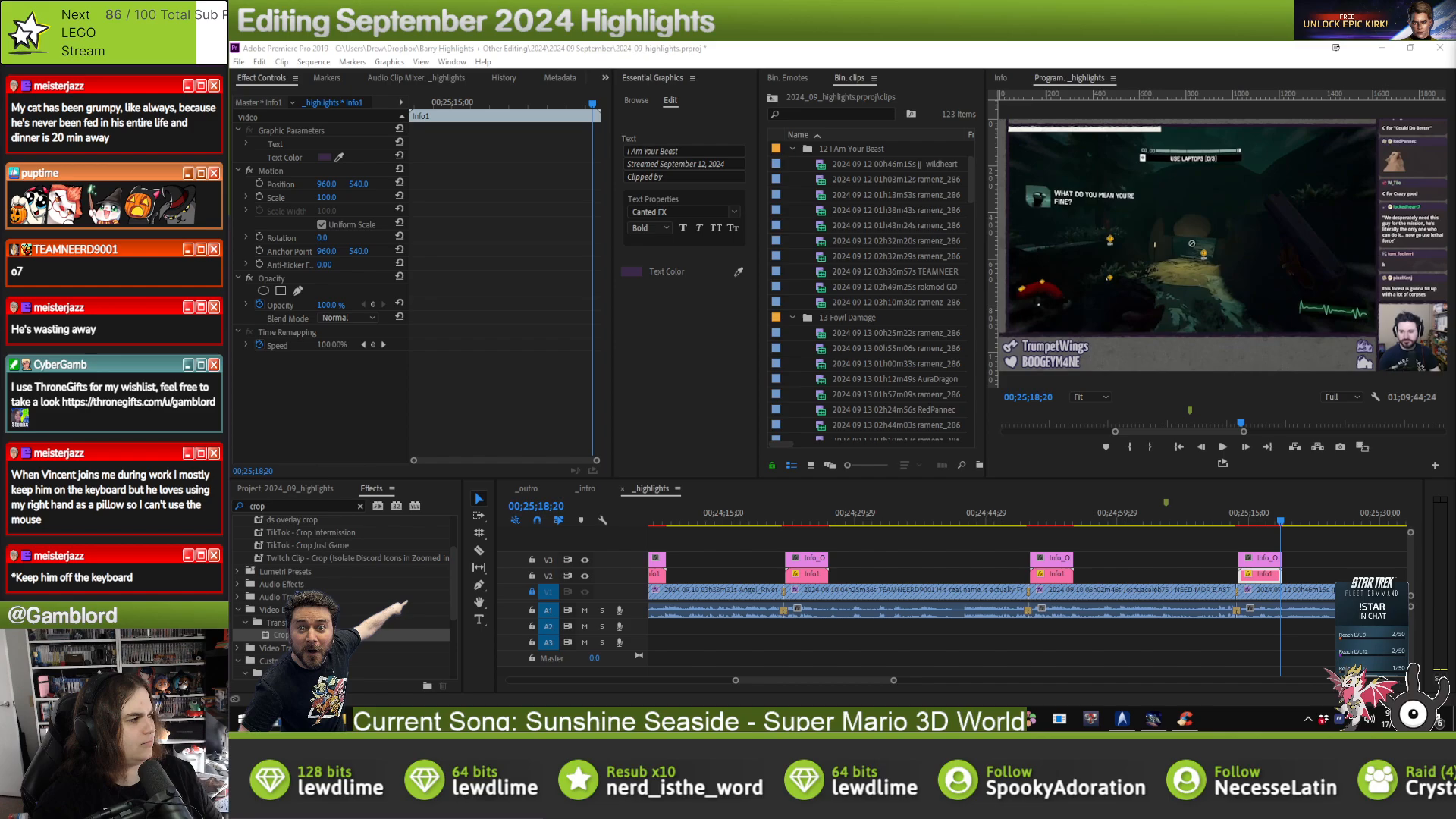
# - Credit the 00h46m15s clip's clipper by username in its info graphic
pyautogui.click(1253, 522)
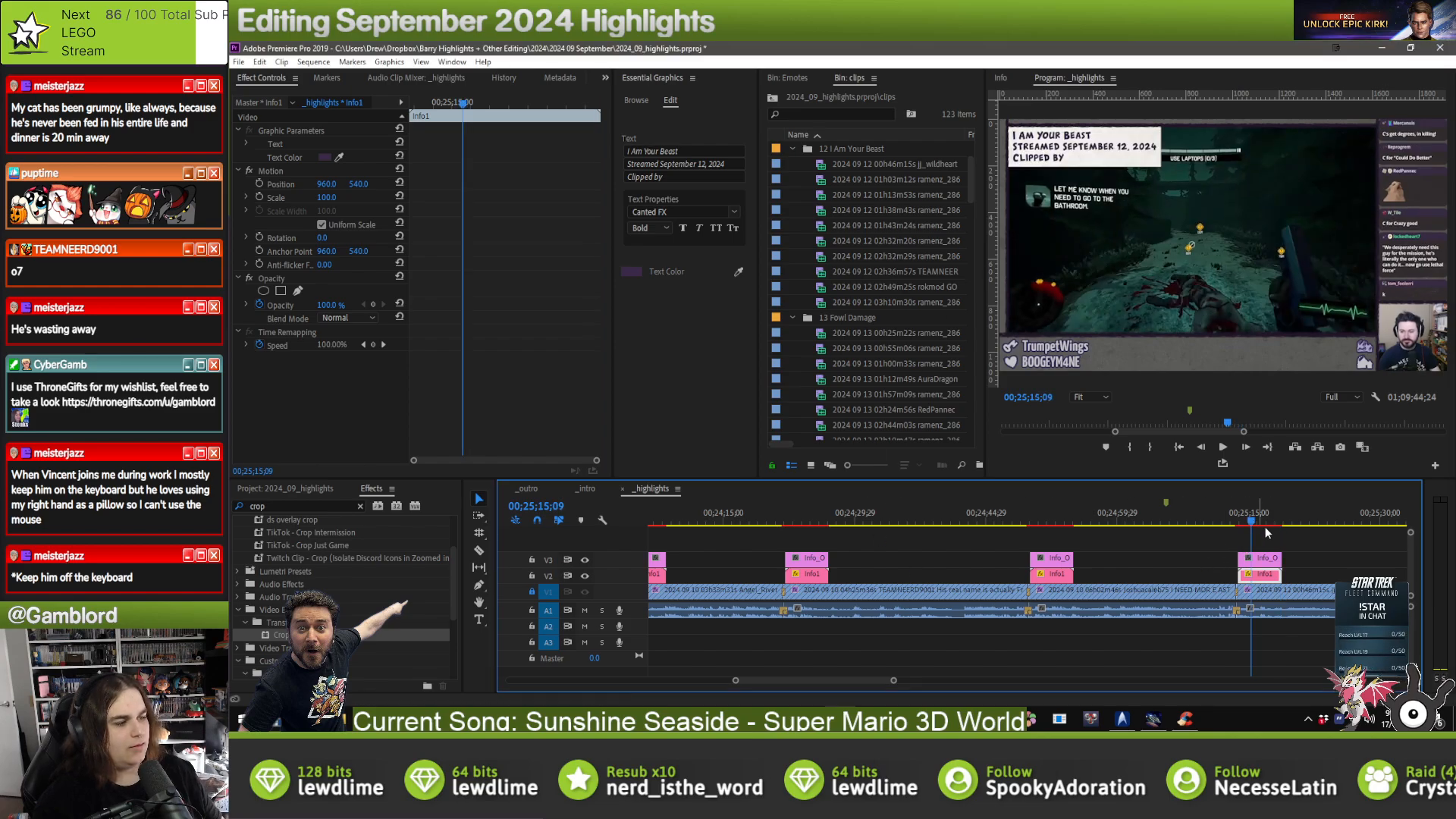
pyautogui.click(1295, 544)
pyautogui.click(1267, 575)
pyautogui.scroll(-4, 1304, 564)
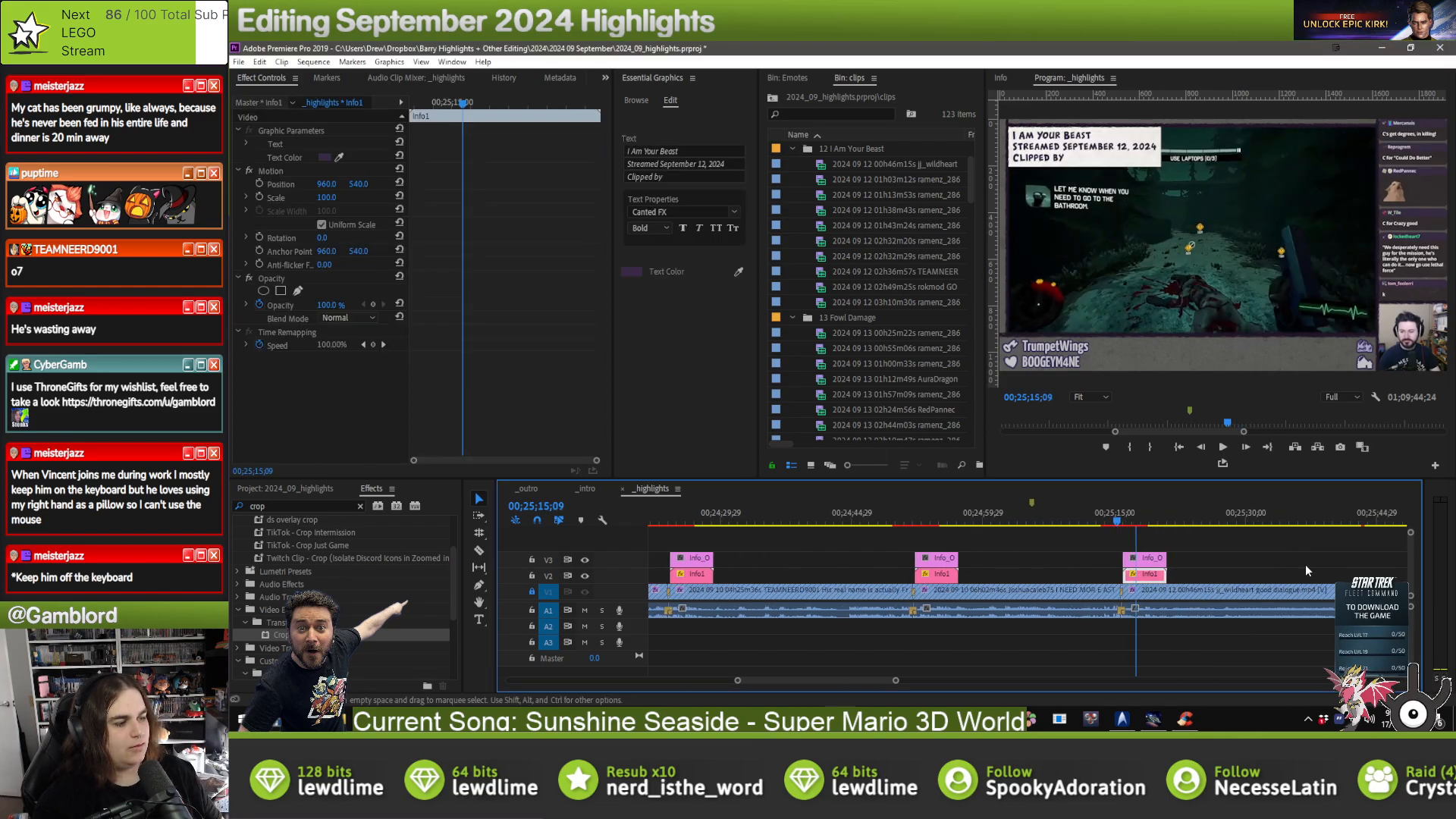
pyautogui.click(1109, 591)
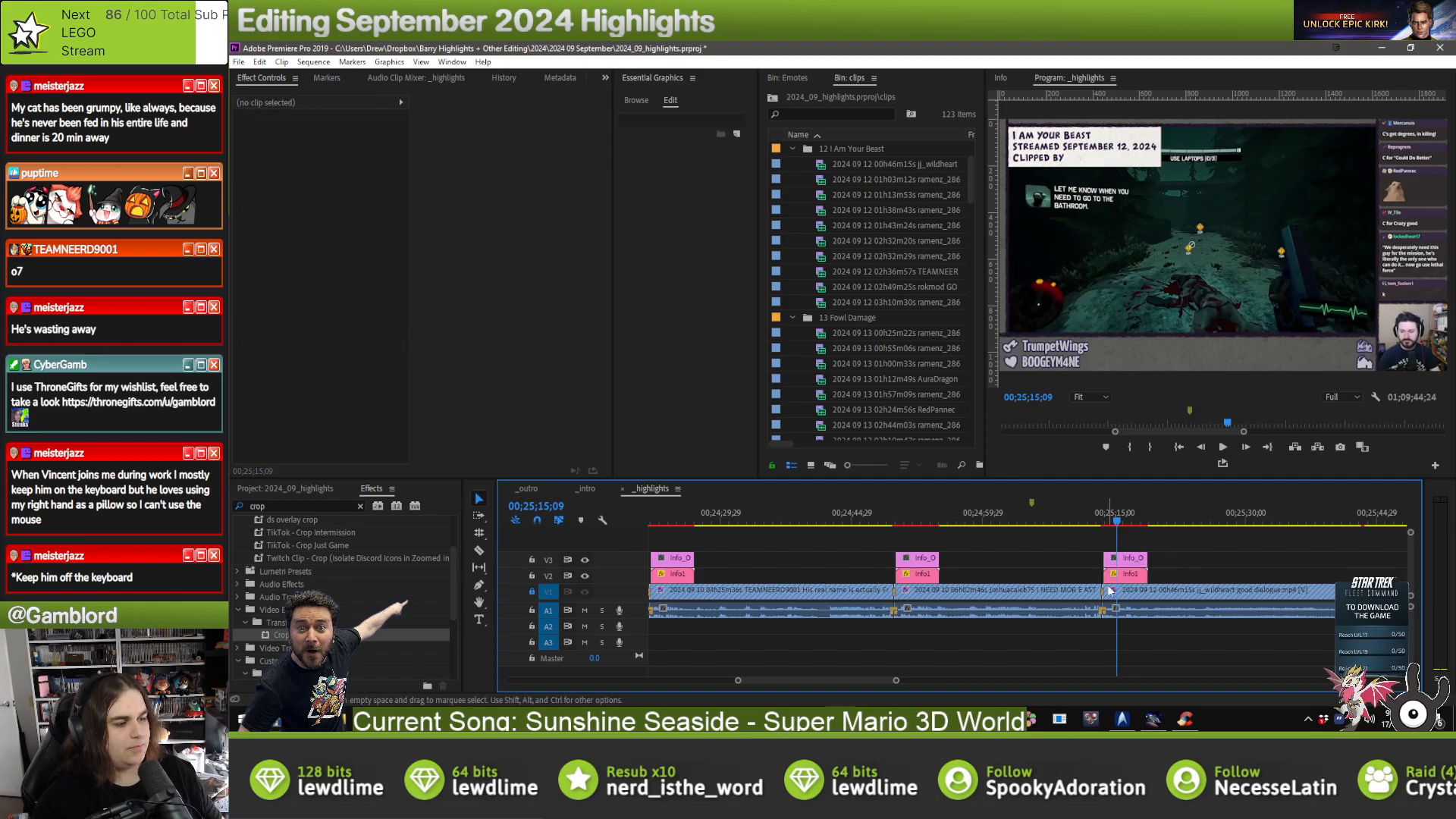
pyautogui.click(1122, 574)
pyautogui.click(690, 177)
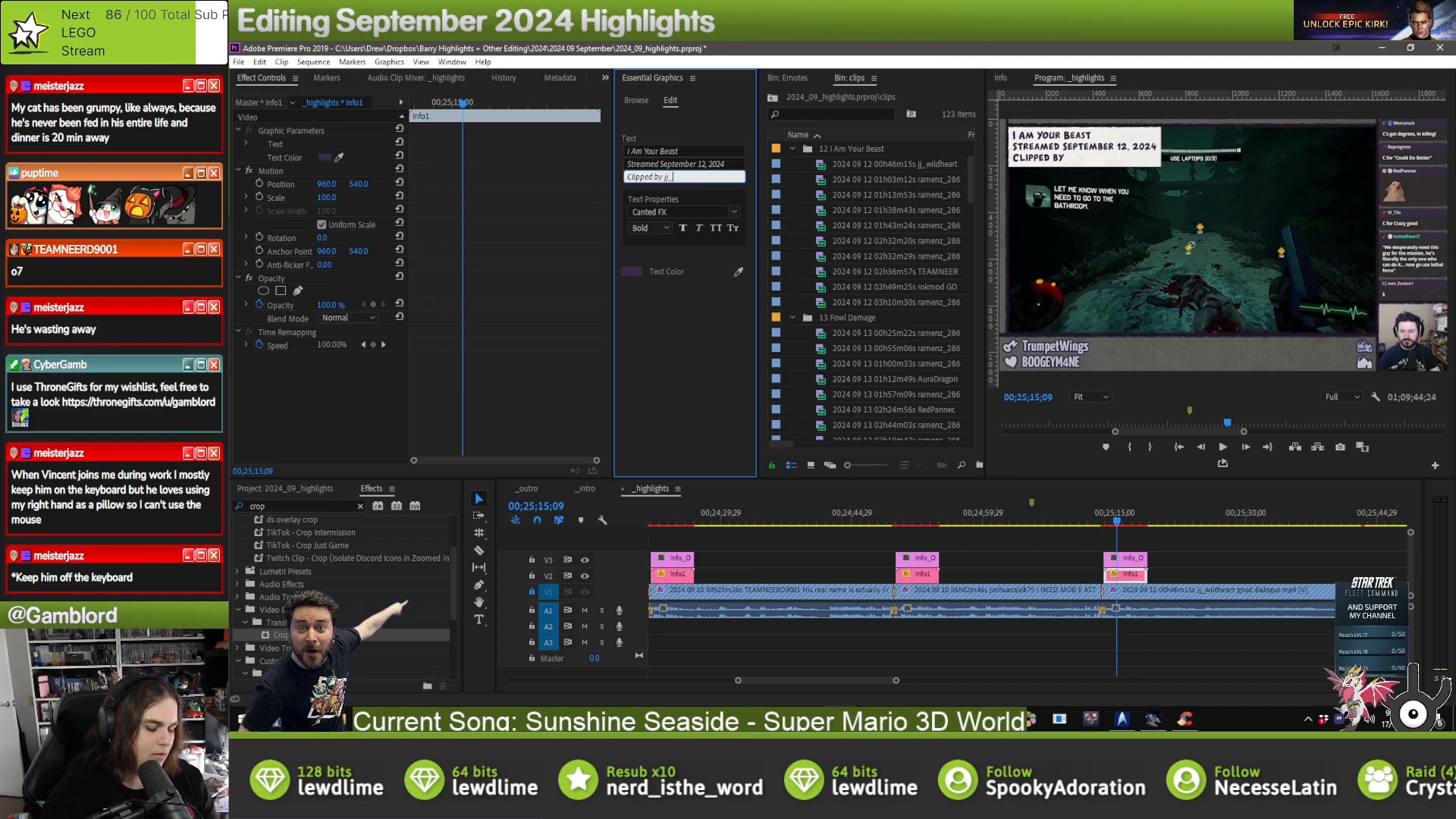
# - Paste the blank-credit info graphics at the start of the September 12 01h03m12s clip and nudge them slightly later
pyautogui.click(1252, 571)
pyautogui.press('Down')
pyautogui.hotkey('ctrl', 'v')
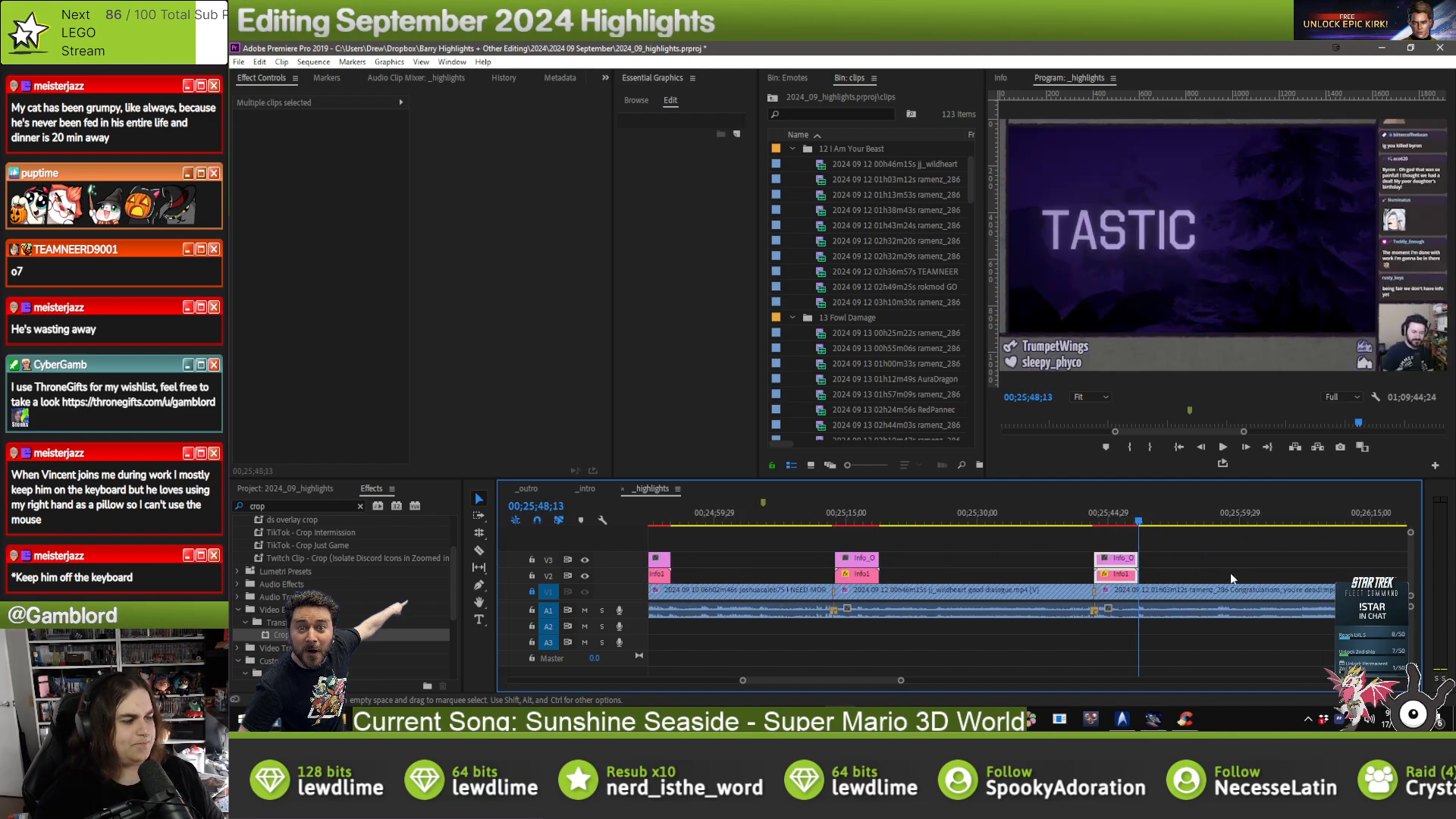
pyautogui.moveTo(1116, 574); pyautogui.dragTo(1120, 576)
# - Complete the "Clipped by" line of the 01h03m12s clip's info graphic with its clipper's username
pyautogui.click(1120, 574)
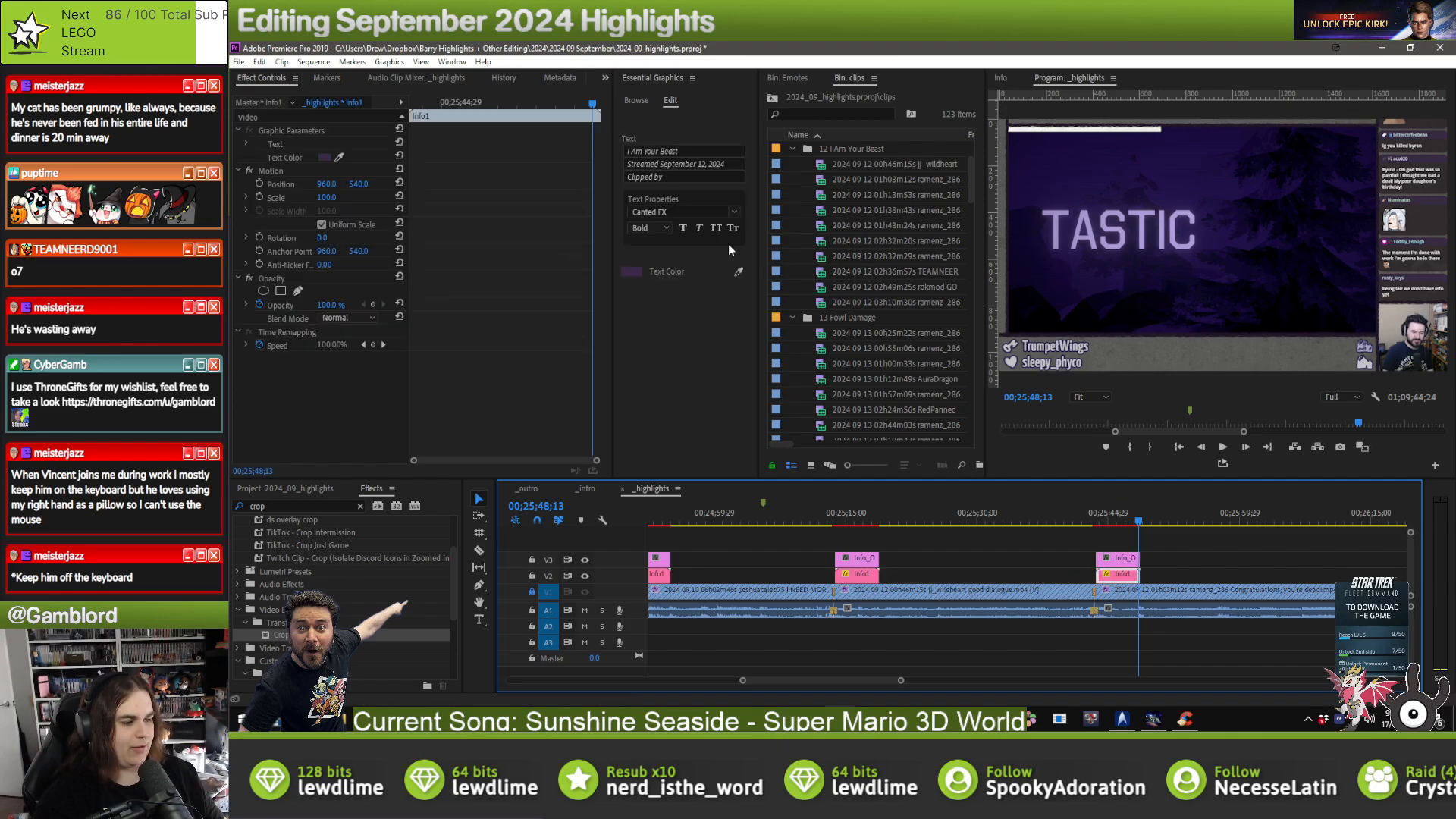
pyautogui.click(706, 174)
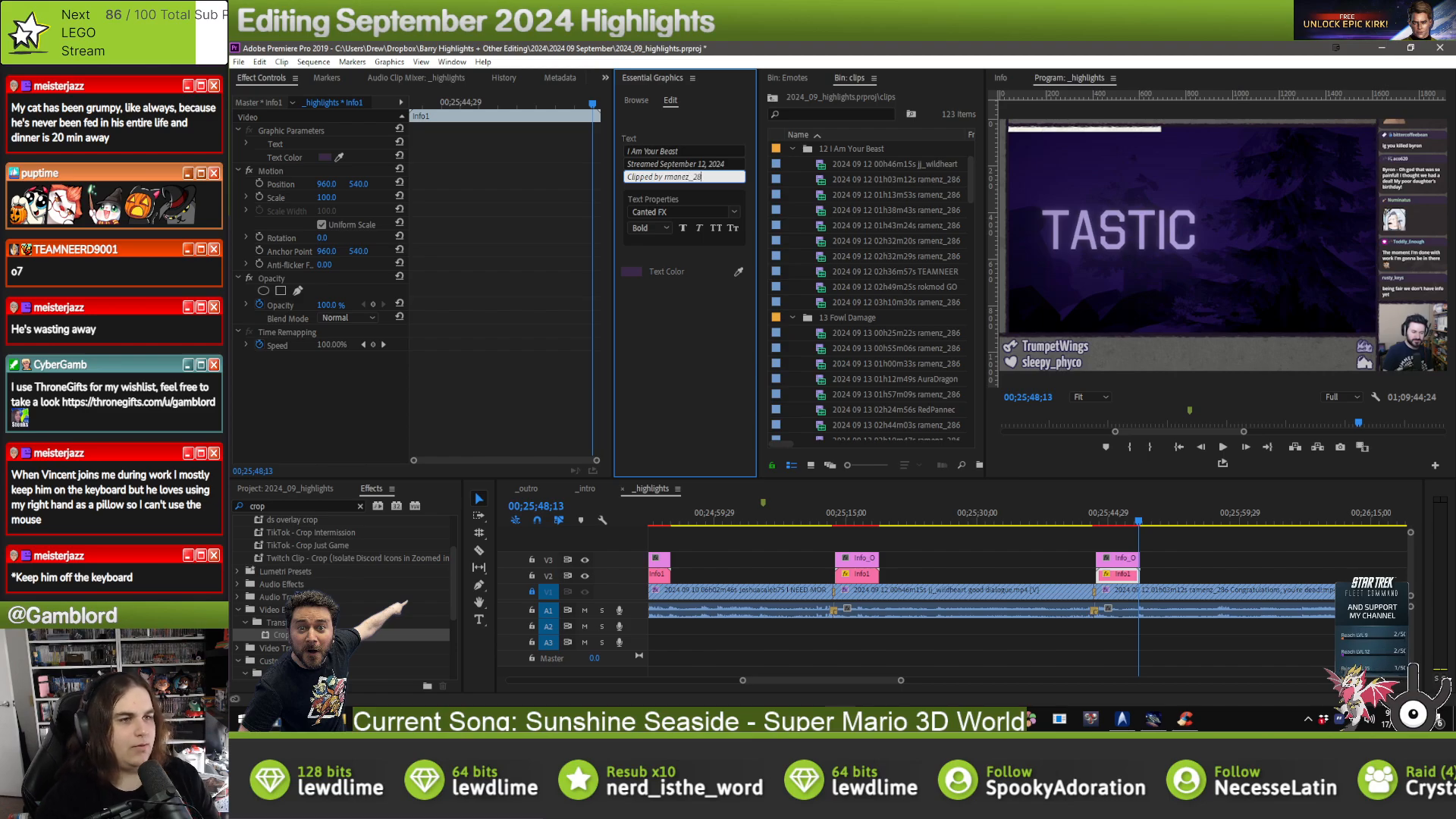
pyautogui.press('BackSpace')
pyautogui.press('BackSpace')
pyautogui.press('BackSpace')
pyautogui.press('BackSpace')
pyautogui.press('BackSpace')
pyautogui.press('BackSpace')
pyautogui.press('BackSpace')
pyautogui.write('amenz')
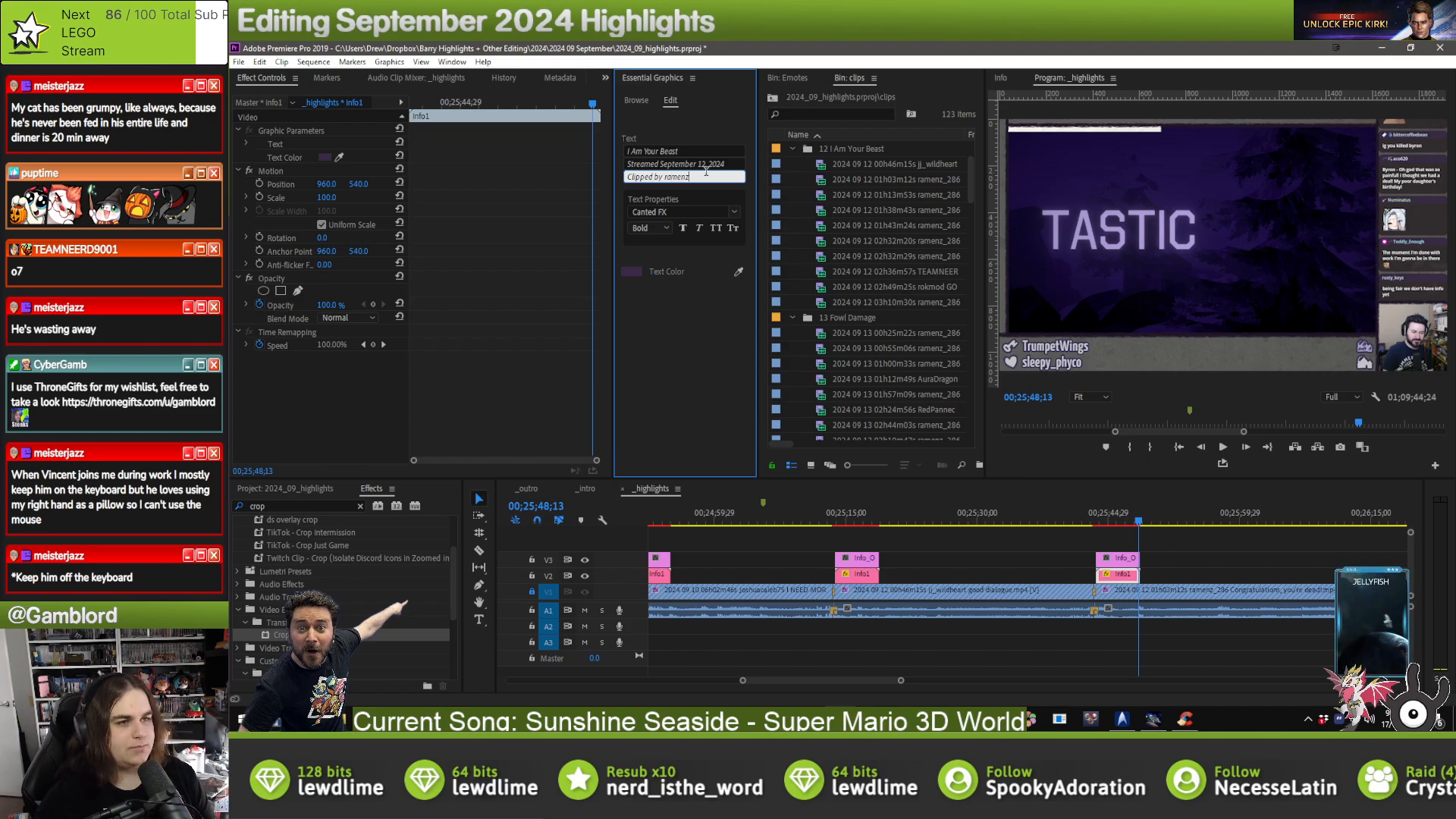
pyautogui.write('_2876')
pyautogui.press('BackSpace')
pyautogui.press('BackSpace')
pyautogui.write('6')
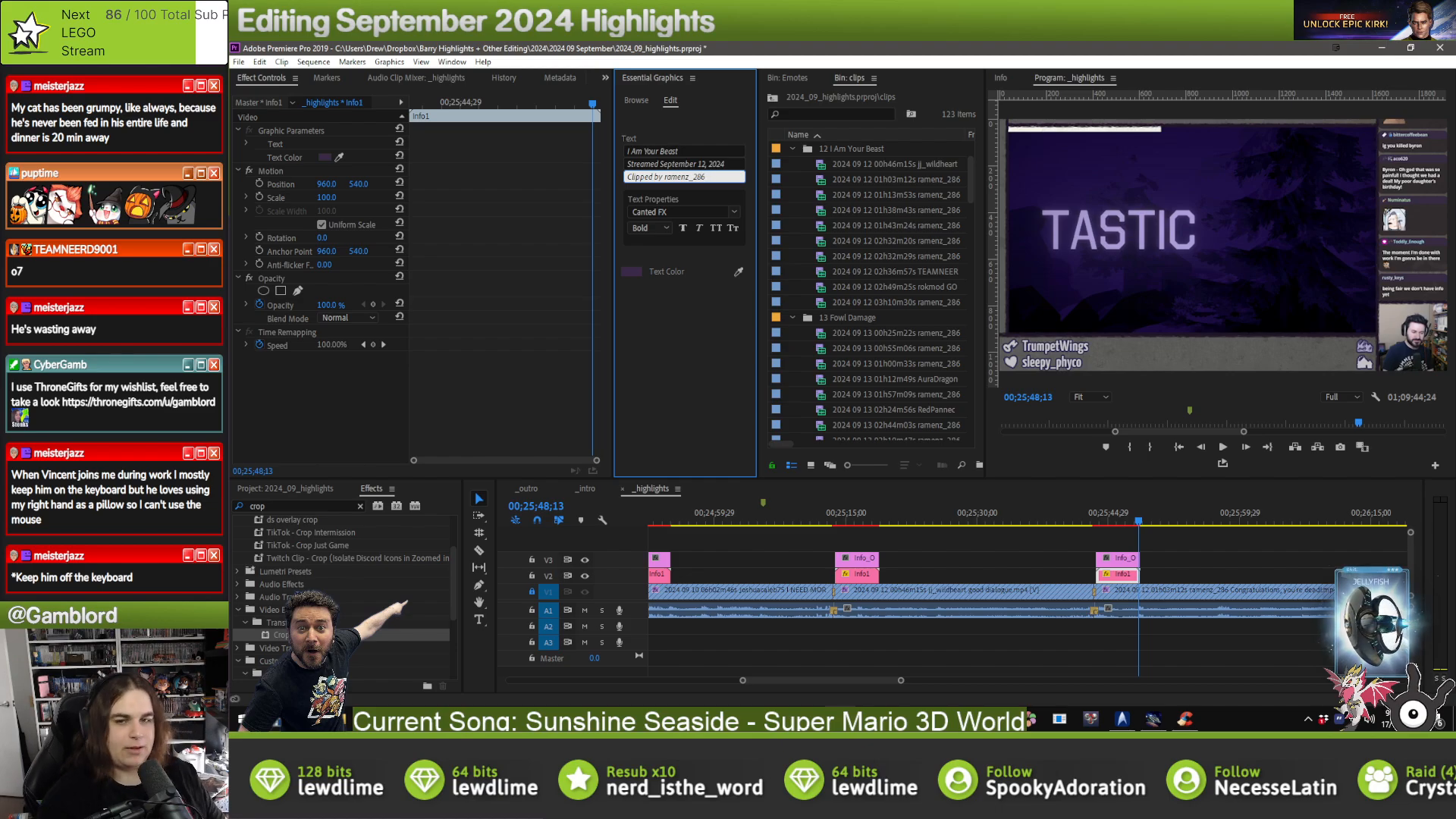
# - Paste the blank-credit info graphics at the start of the 01h13m53s clip and credit its clipper by username
pyautogui.click(1251, 558)
pyautogui.press('Down')
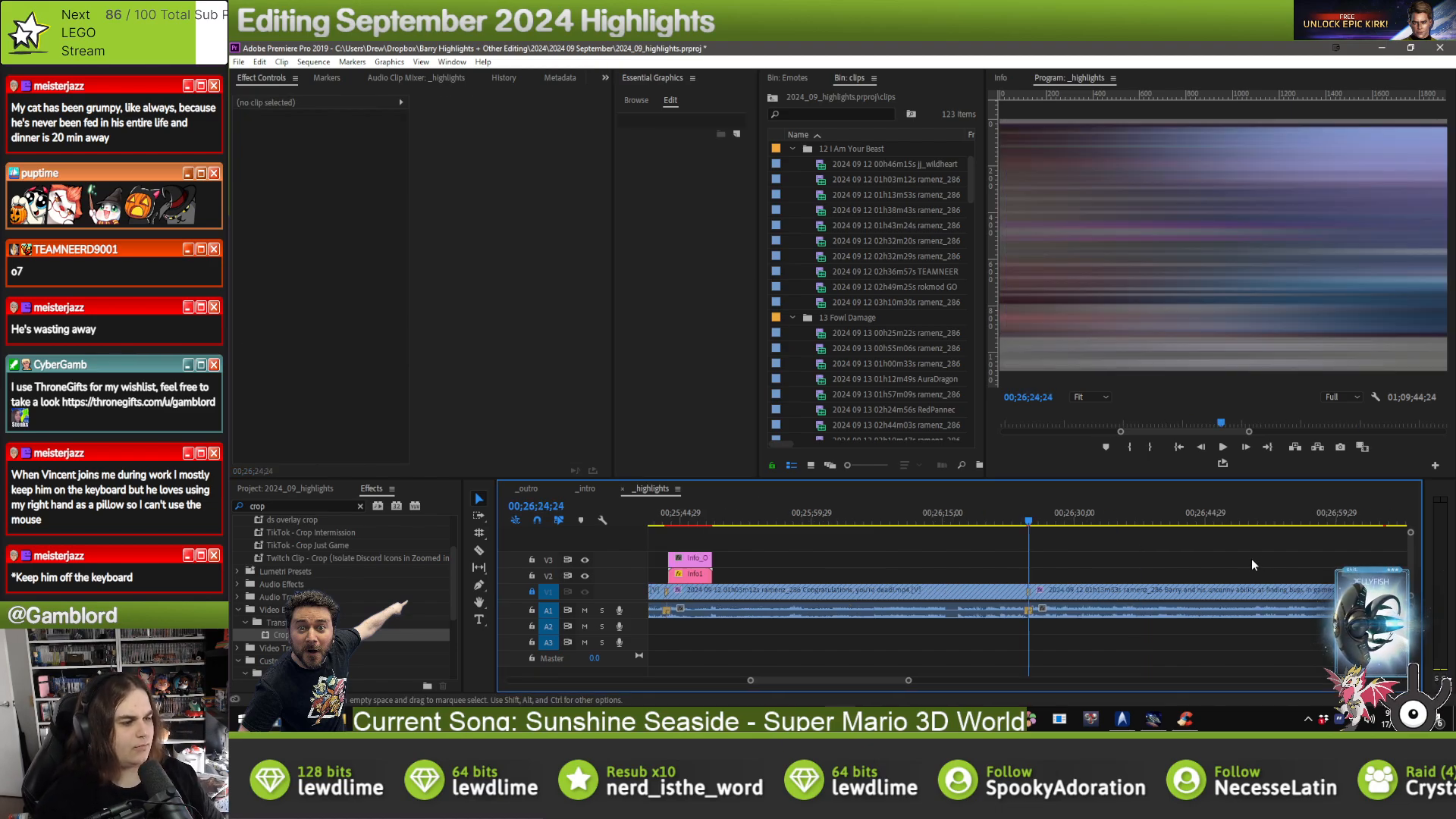
pyautogui.hotkey('ctrl', 'v')
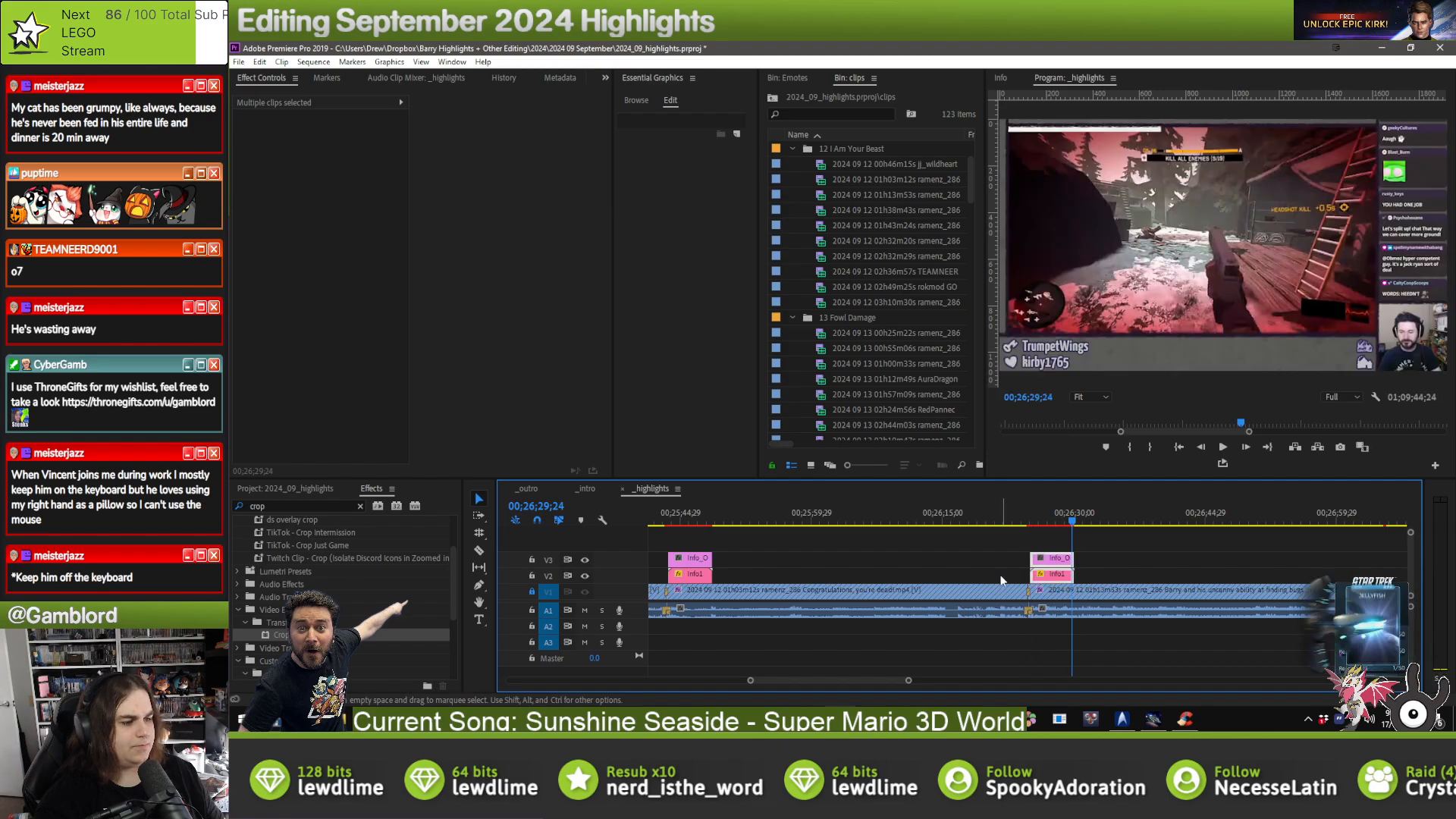
pyautogui.click(1056, 575)
pyautogui.click(681, 175)
pyautogui.write('ramenz_286')
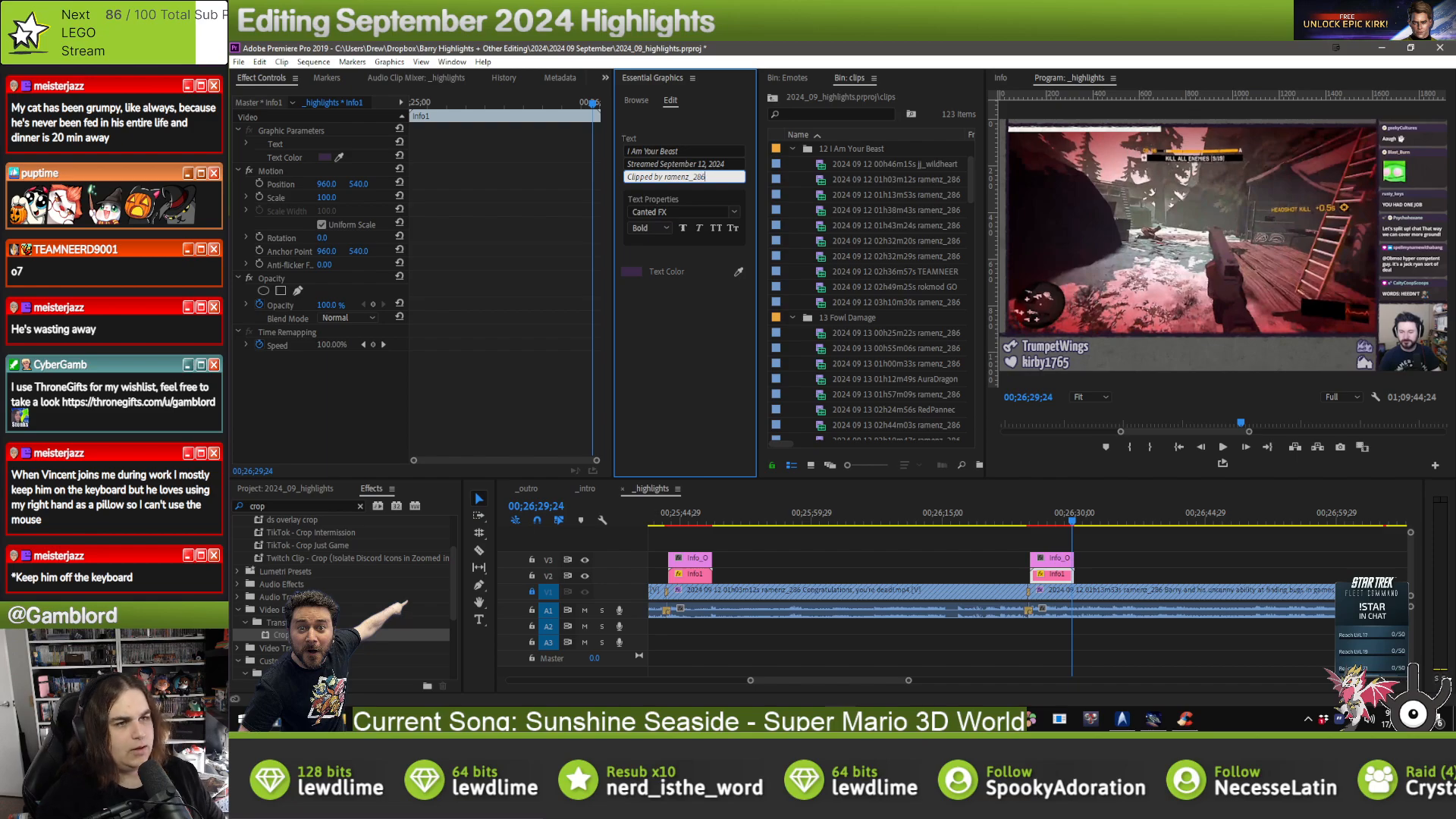
# - Paste the blank-credit info graphics at the start of the 01h38m43s clip and credit its clipper by username
pyautogui.click(1225, 561)
pyautogui.press('Down')
pyautogui.hotkey('ctrl', 'v')
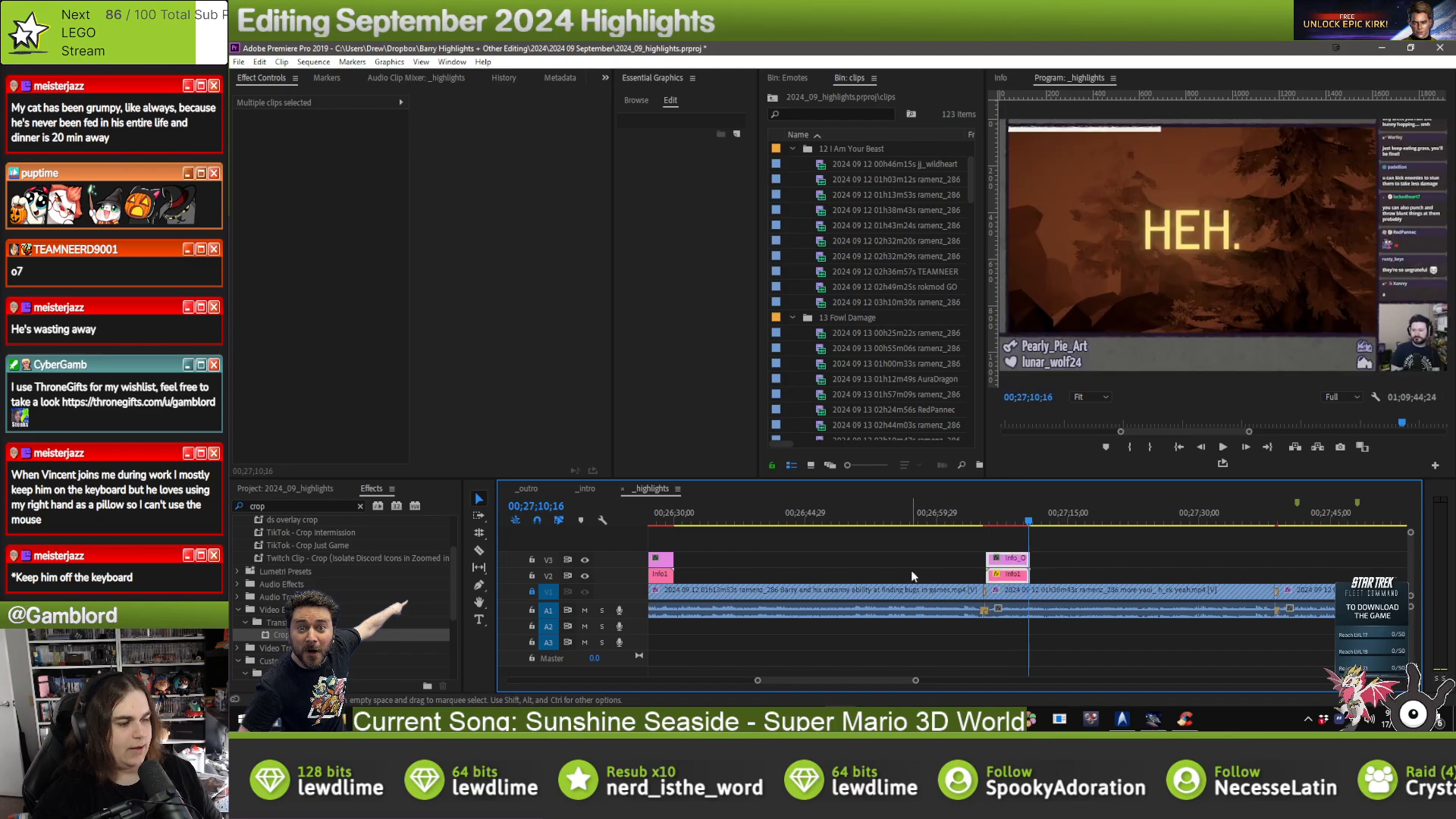
pyautogui.click(1008, 574)
pyautogui.click(722, 171)
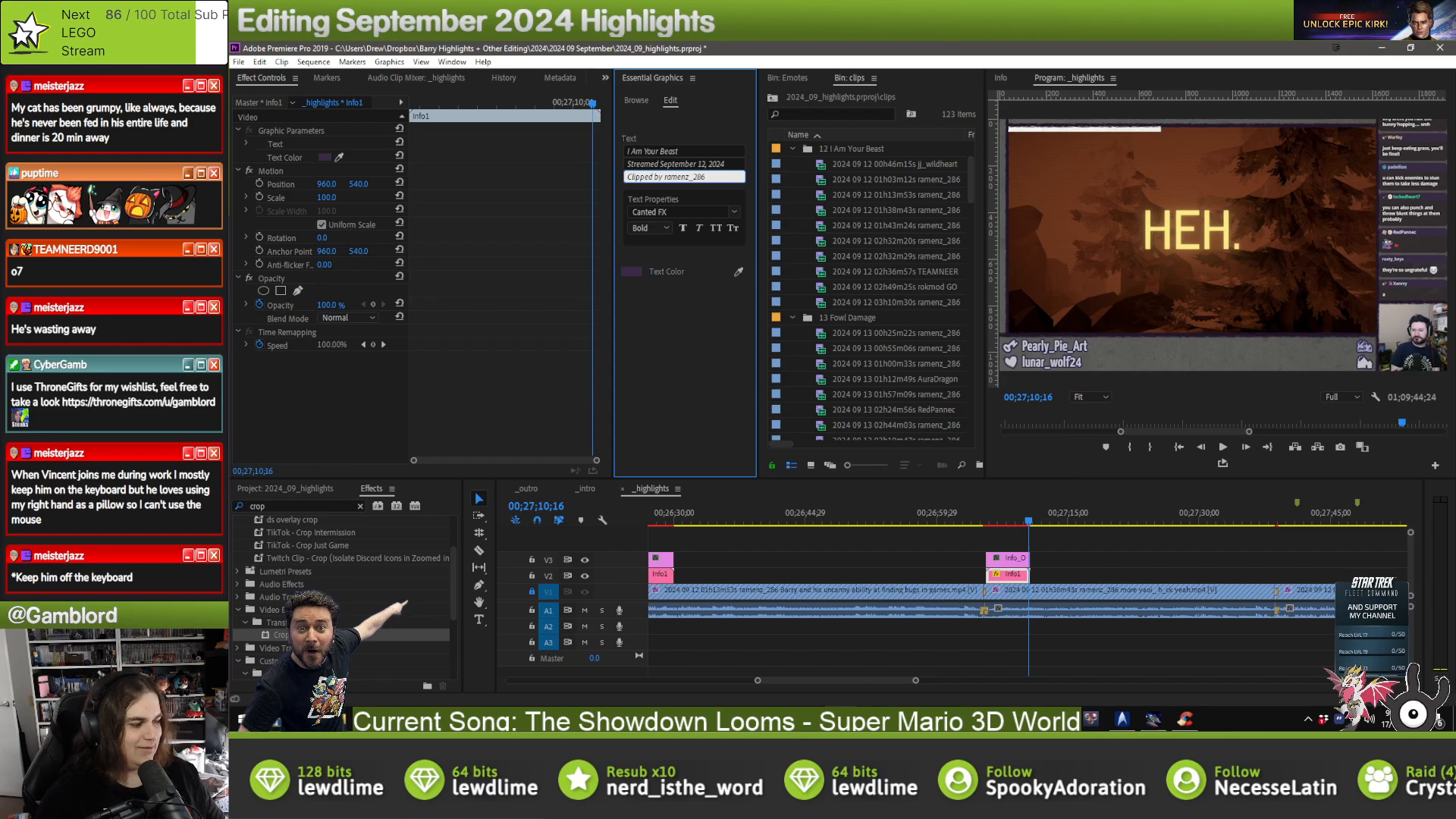
# - Paste the blank-credit info graphics at the start of the 01h43m24s clip, adjust their position and credit its clipper by username
pyautogui.click(1125, 557)
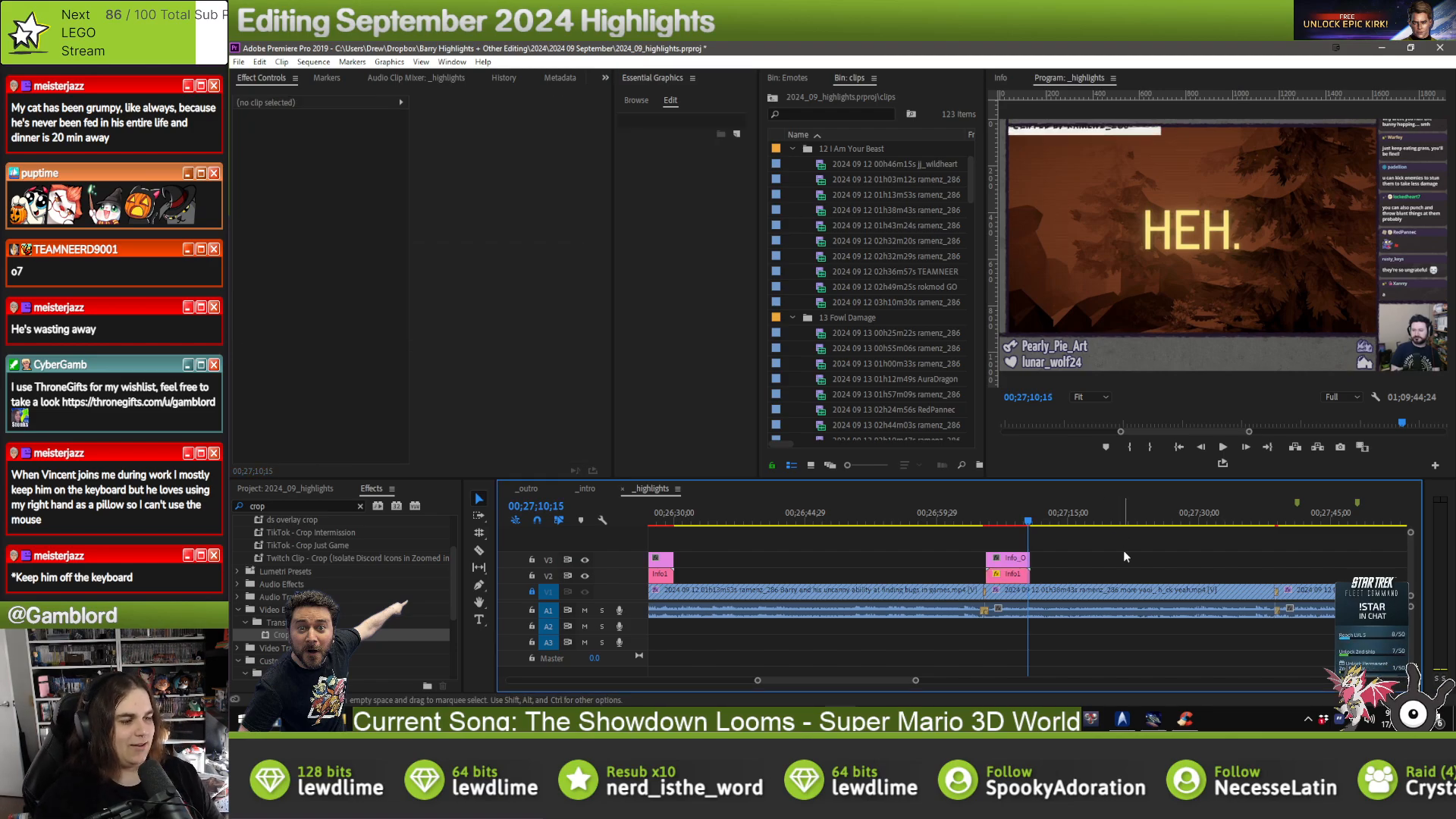
pyautogui.press('Down')
pyautogui.hotkey('ctrl', 'v')
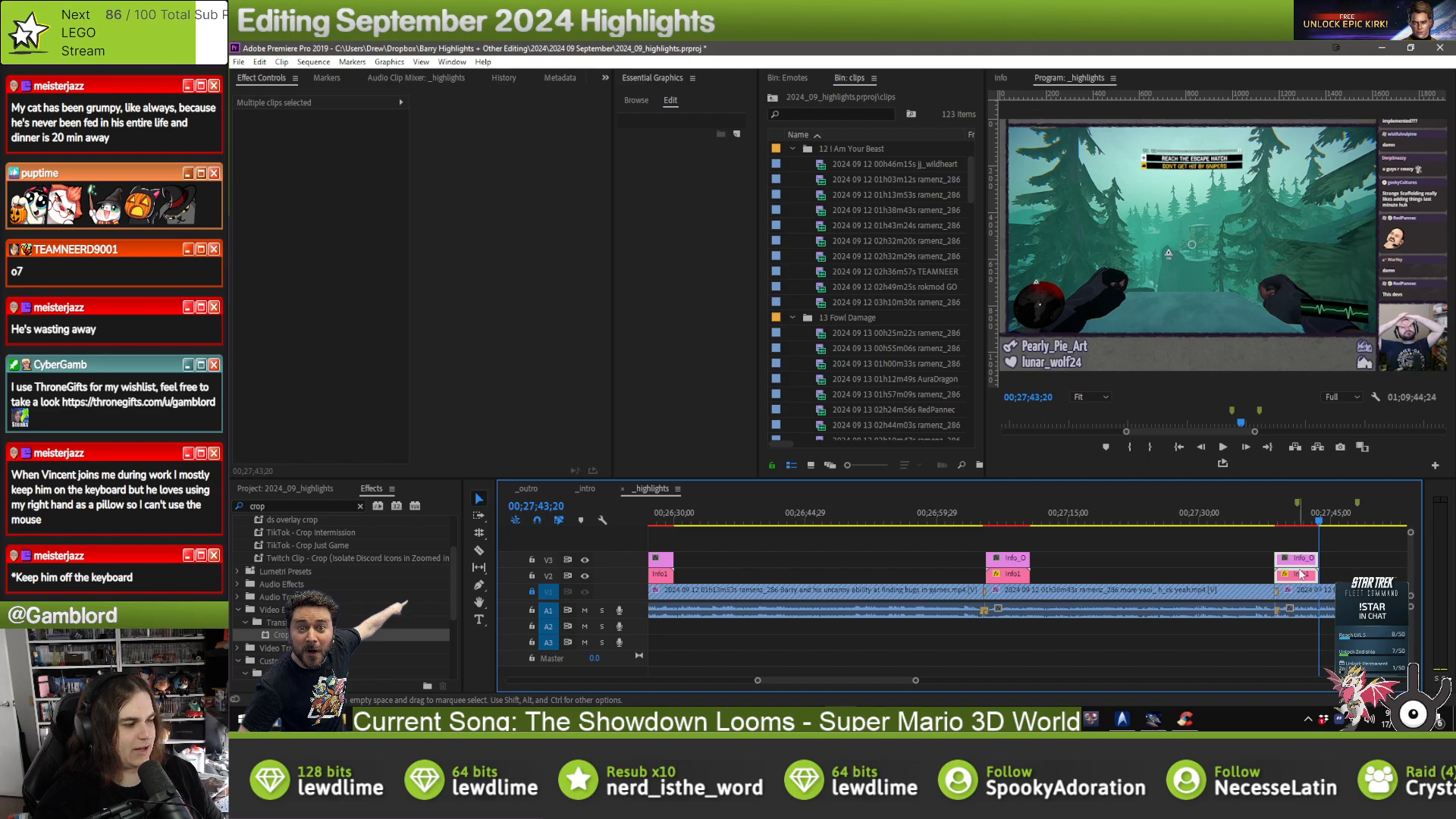
pyautogui.moveTo(1302, 574); pyautogui.dragTo(1293, 579)
# - Paste the blank-credit info graphics at the start of the 02h32m20s clip and credit its clipper by username
pyautogui.scroll(-2, 1291, 582)
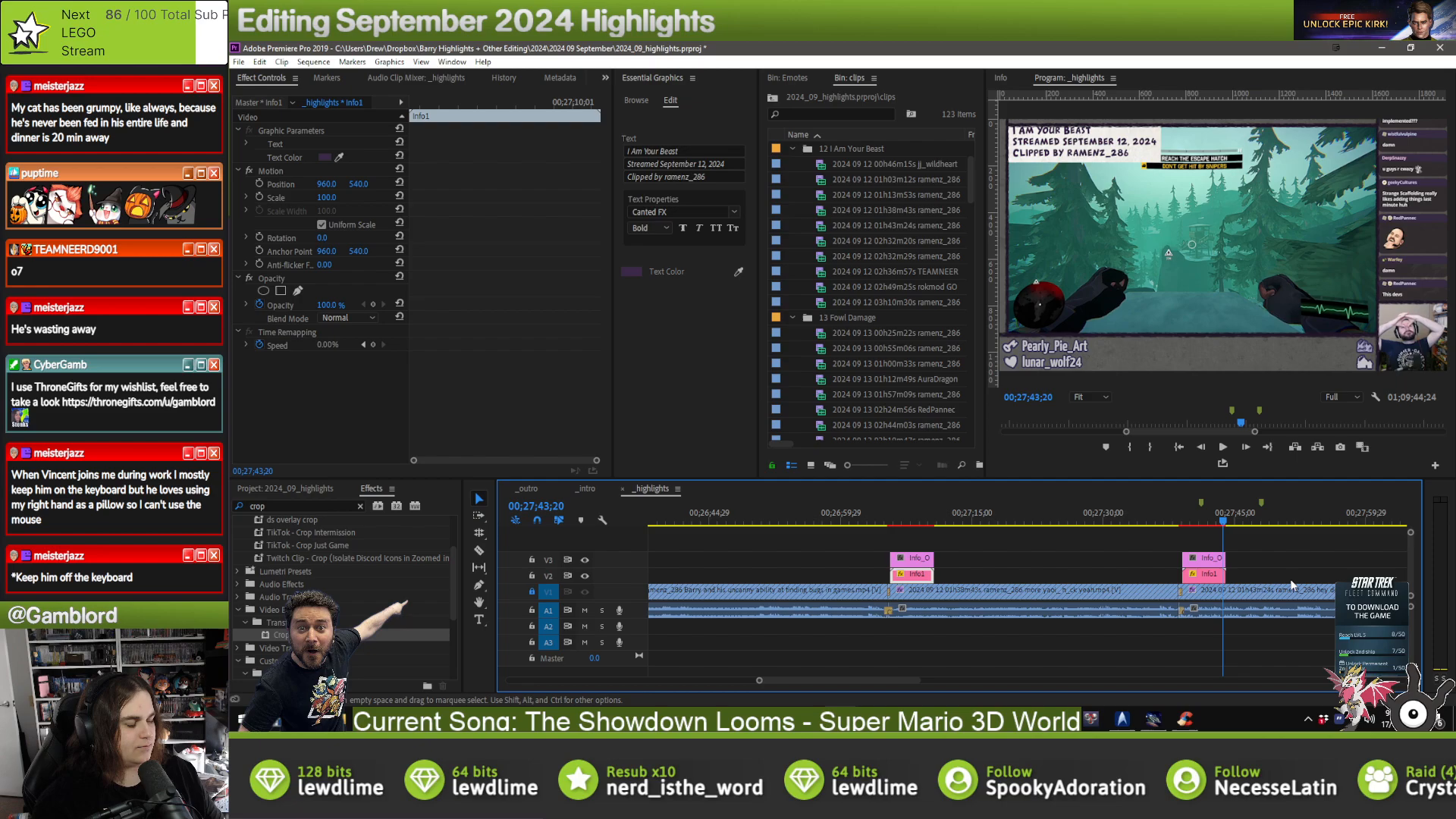
pyautogui.scroll(-4, 1291, 584)
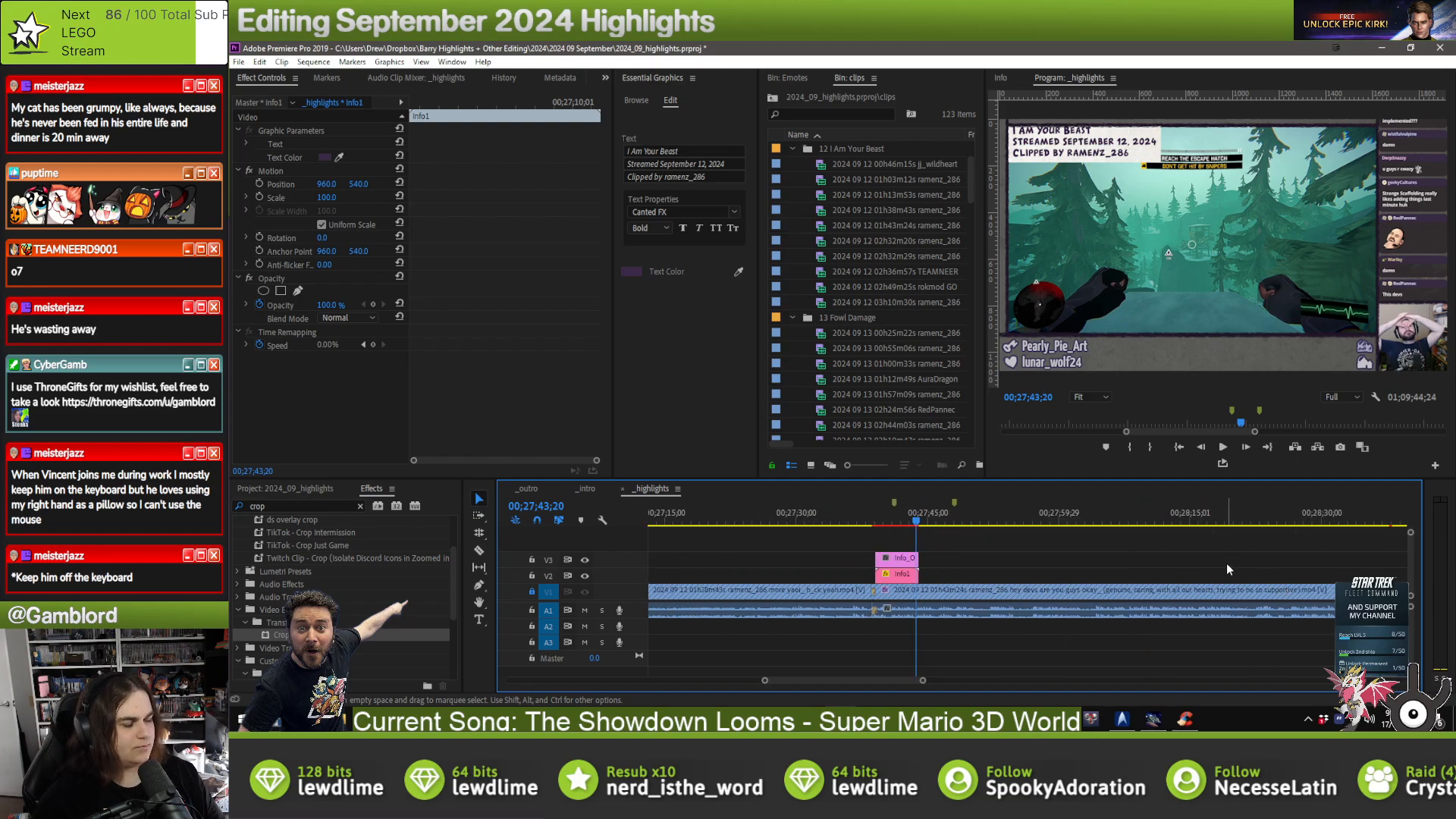
pyautogui.press('Down')
pyautogui.hotkey('ctrl', 'v')
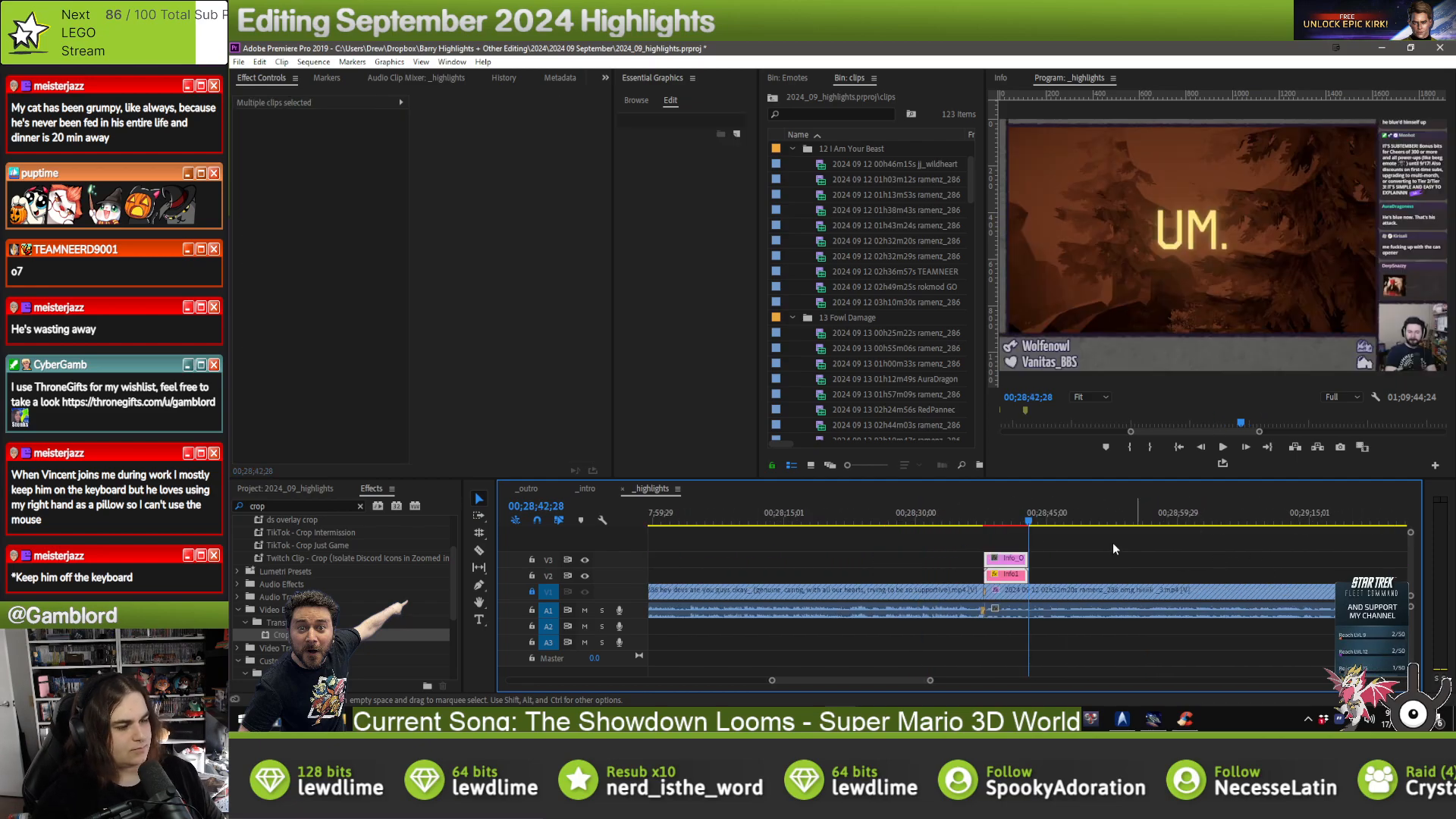
pyautogui.click(1005, 574)
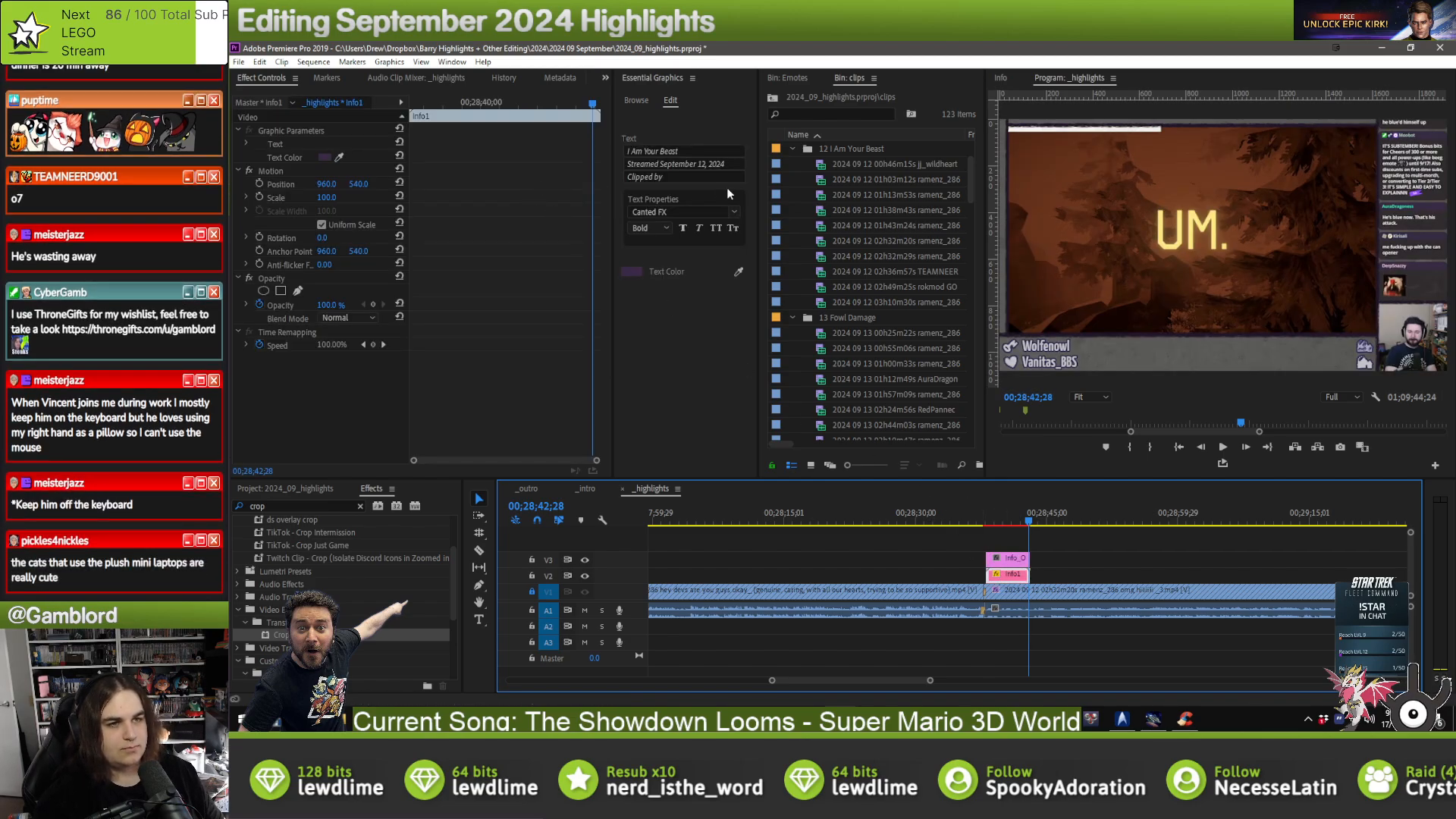
pyautogui.click(725, 175)
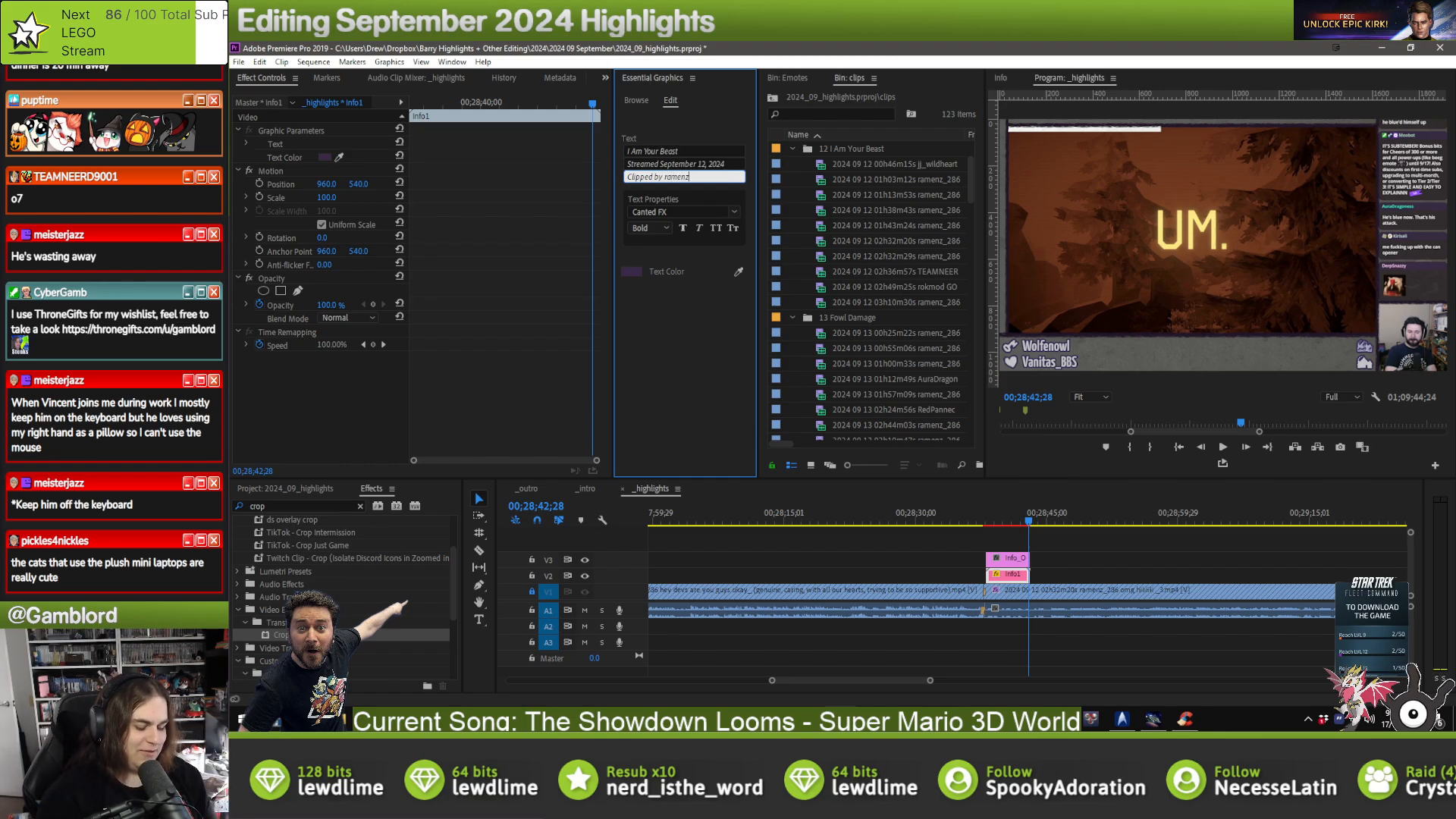
pyautogui.click(1167, 541)
# - Paste the blank-credit info graphics over the short 02h32m29s clip and enlarge the timeline around it
pyautogui.press('Down')
pyautogui.press('Down')
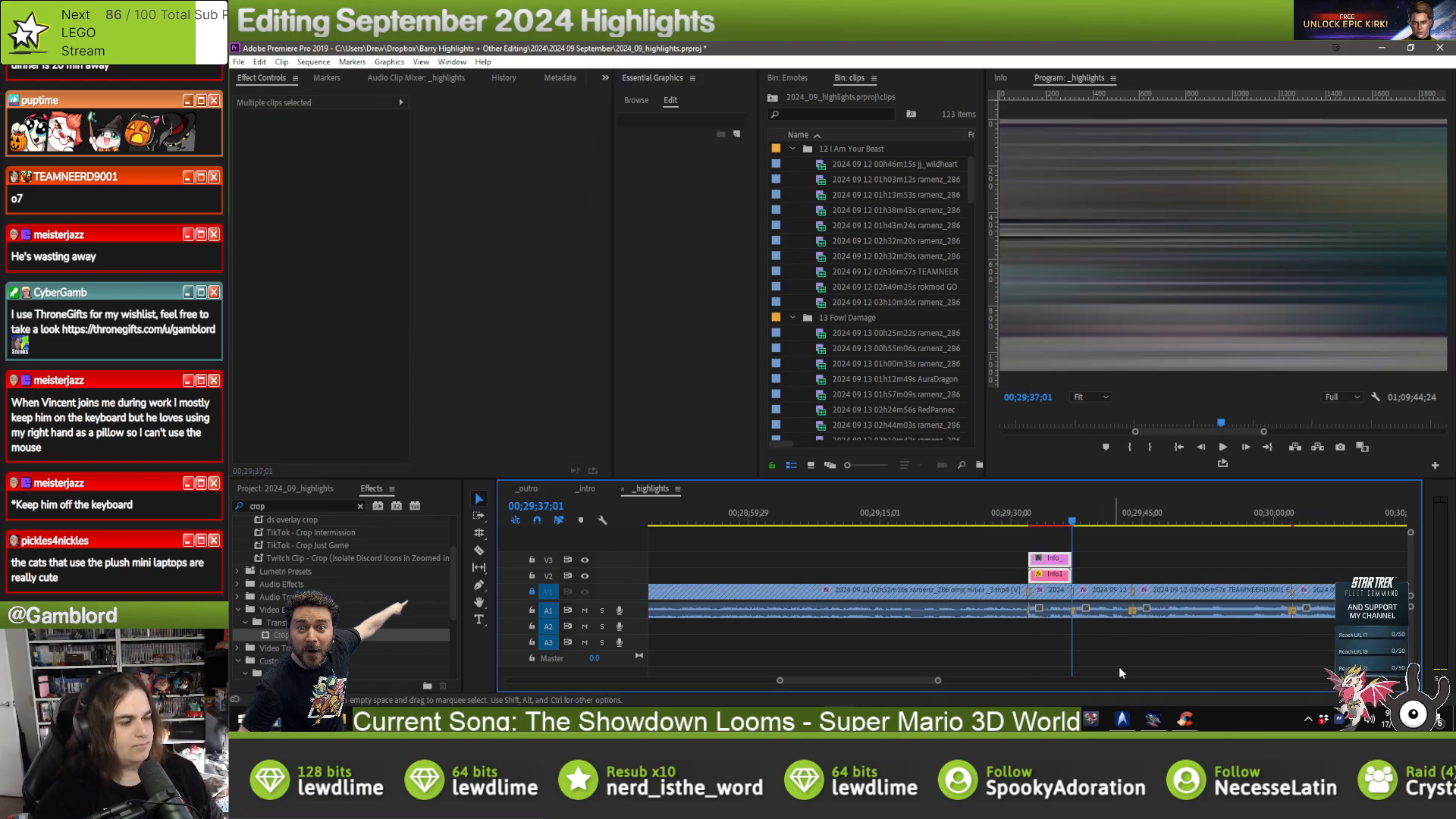
pyautogui.press('=')
pyautogui.press('=')
pyautogui.press('=')
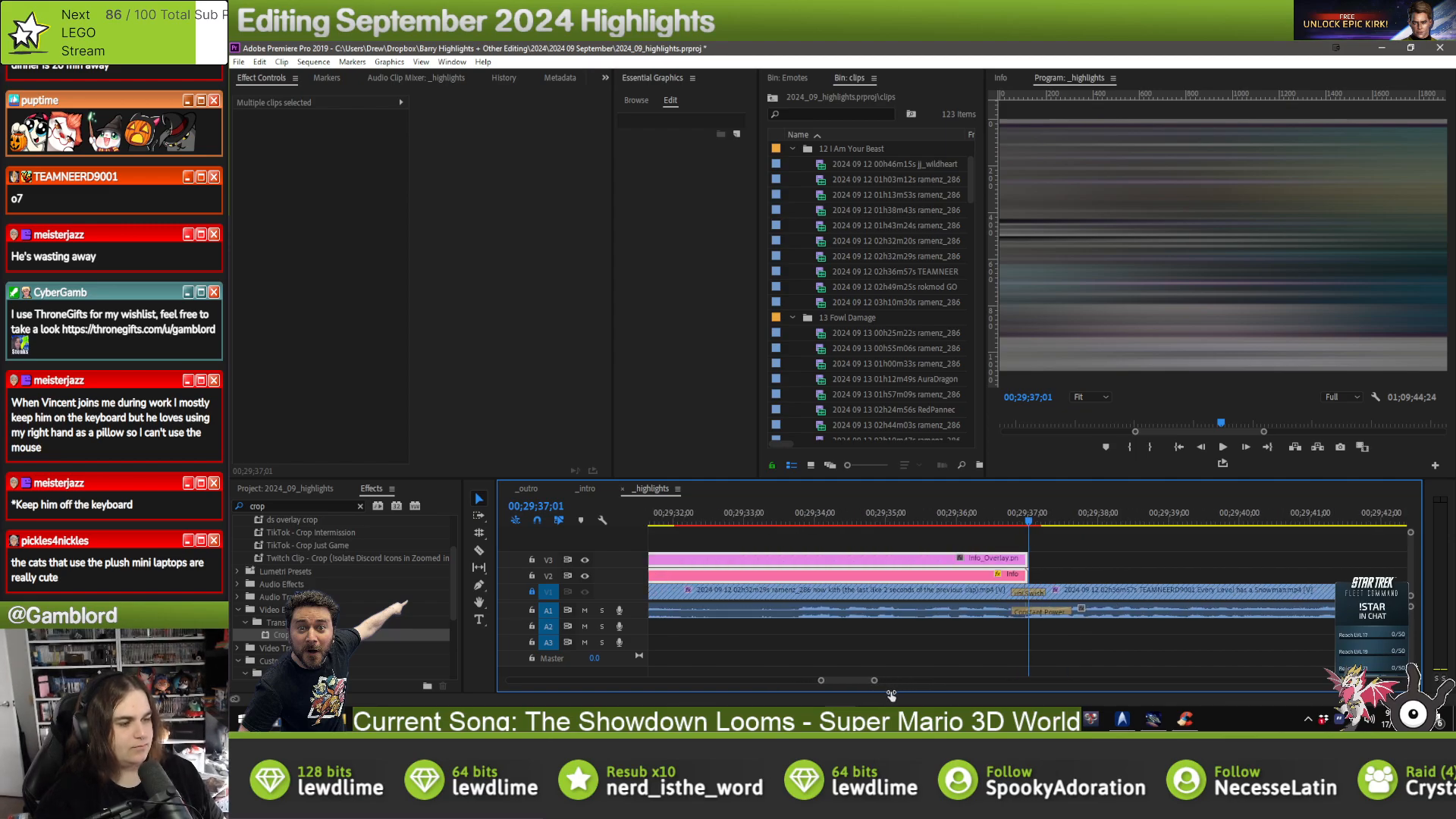
# - Align the Constant Power audio transition between the 02h32m20s and 02h32m29s clips to End at Cut and play across the cut
pyautogui.click(857, 509)
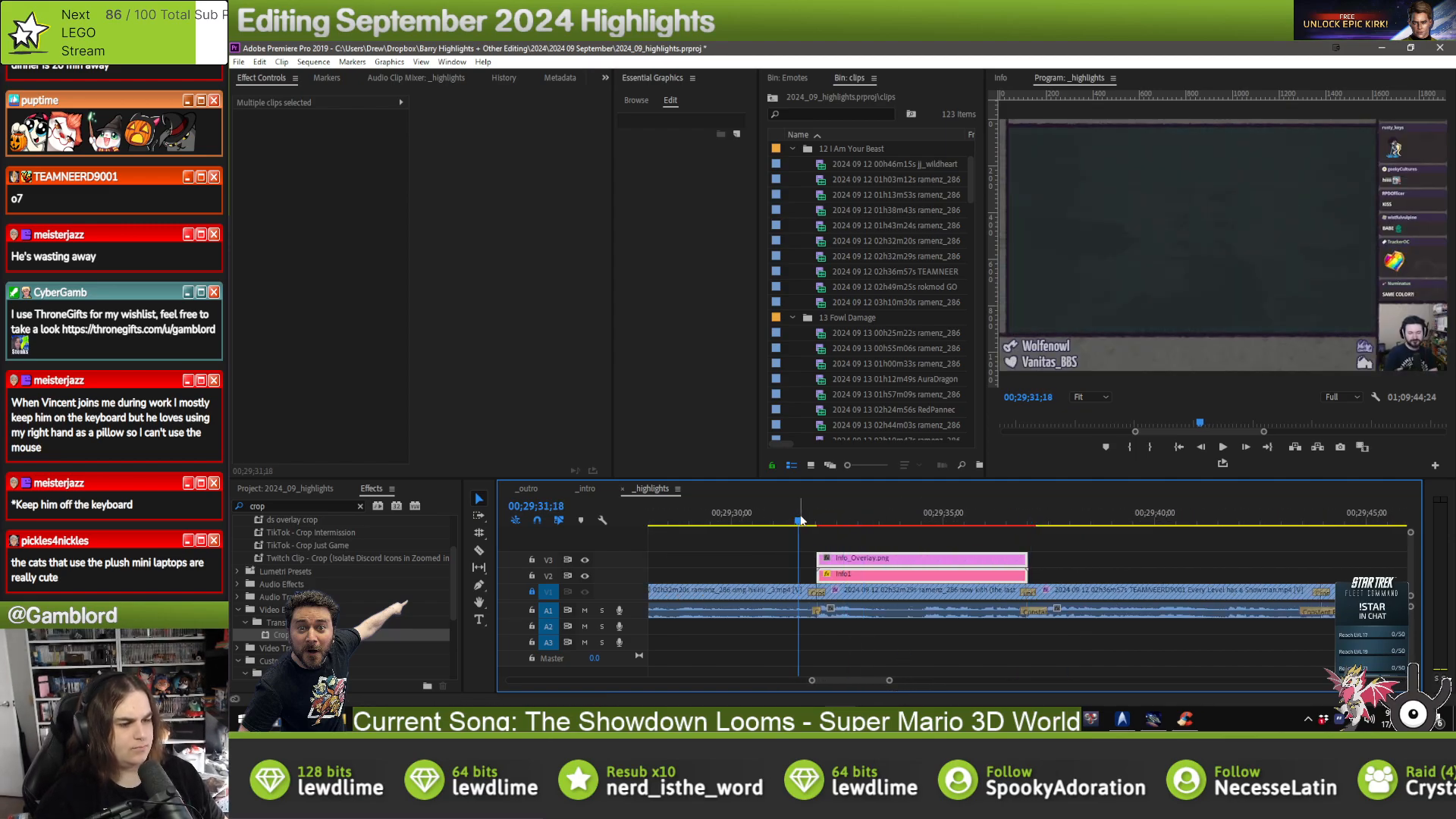
pyautogui.click(801, 519)
pyautogui.press('space')
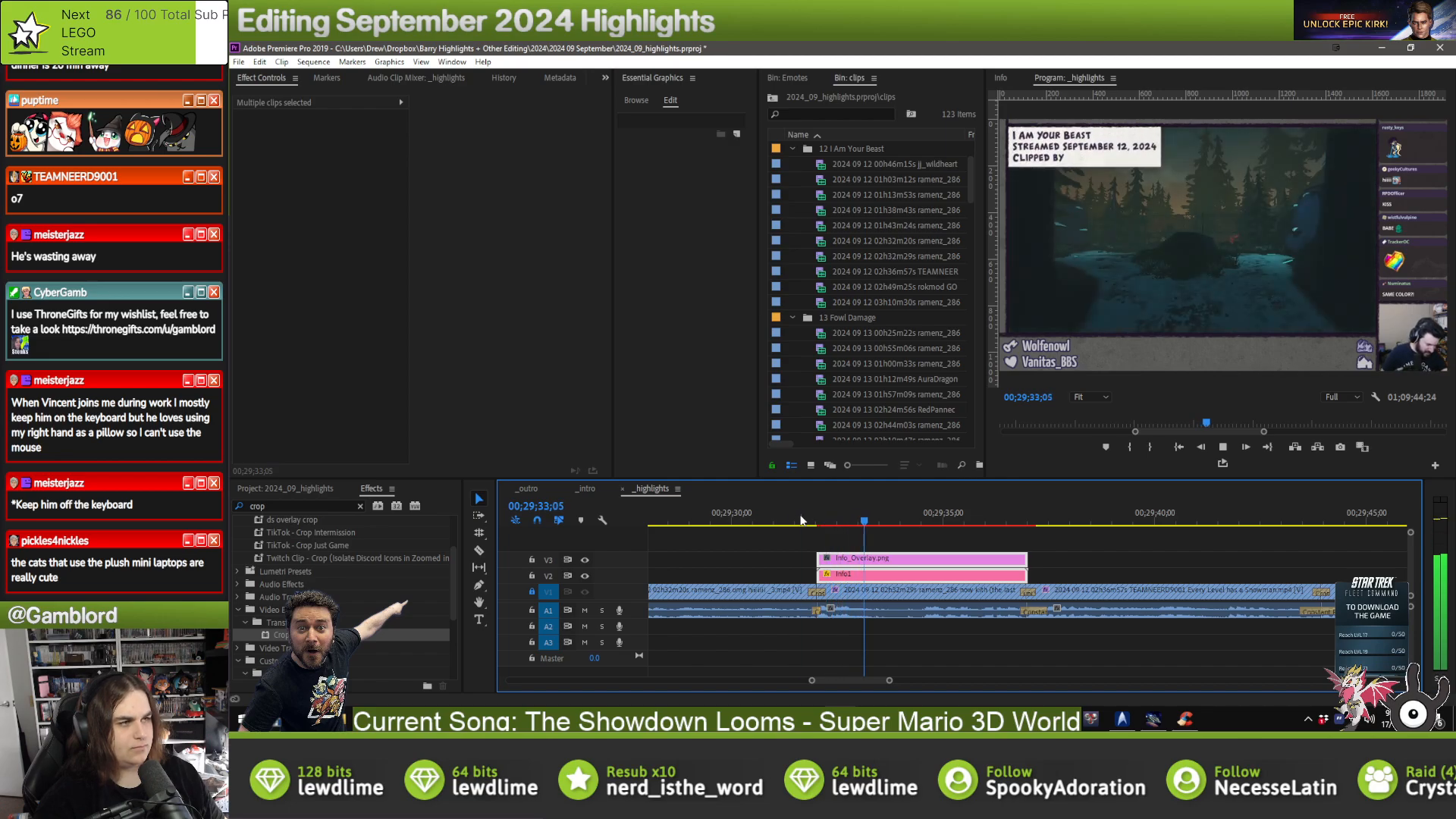
pyautogui.click(769, 522)
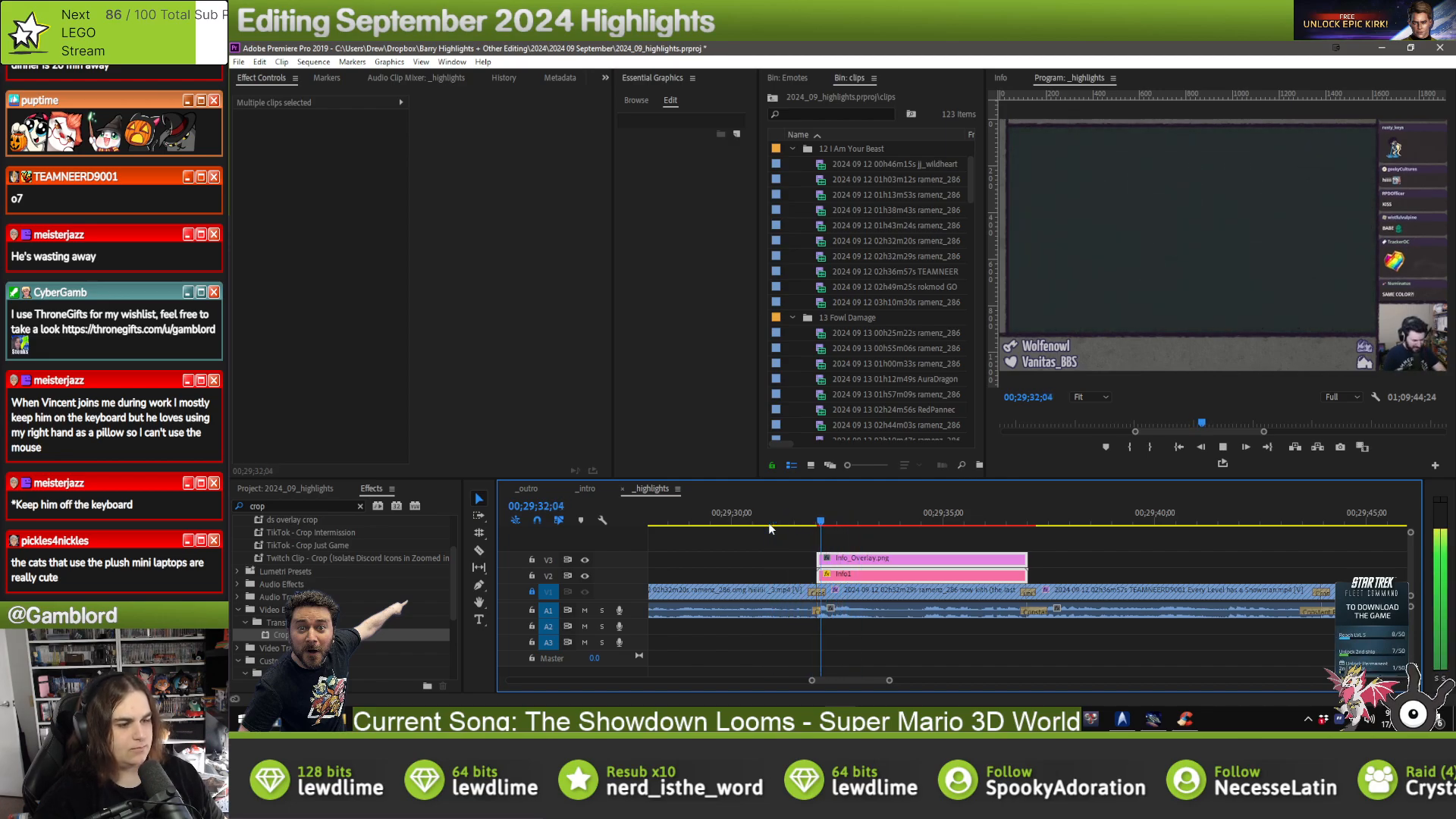
pyautogui.click(824, 611)
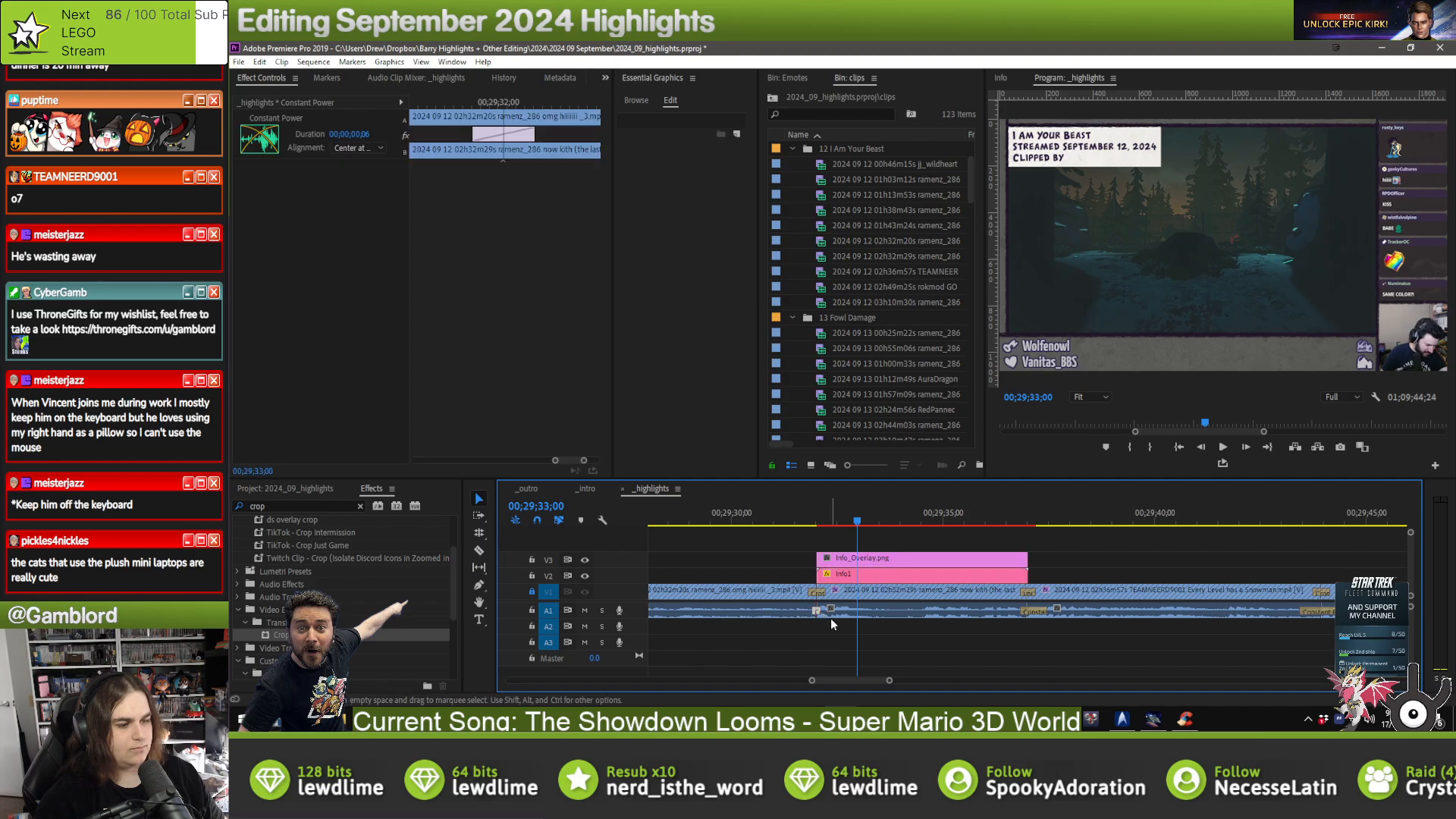
pyautogui.moveTo(485, 134); pyautogui.dragTo(484, 134)
pyautogui.moveTo(444, 103); pyautogui.dragTo(407, 105)
pyautogui.press('space')
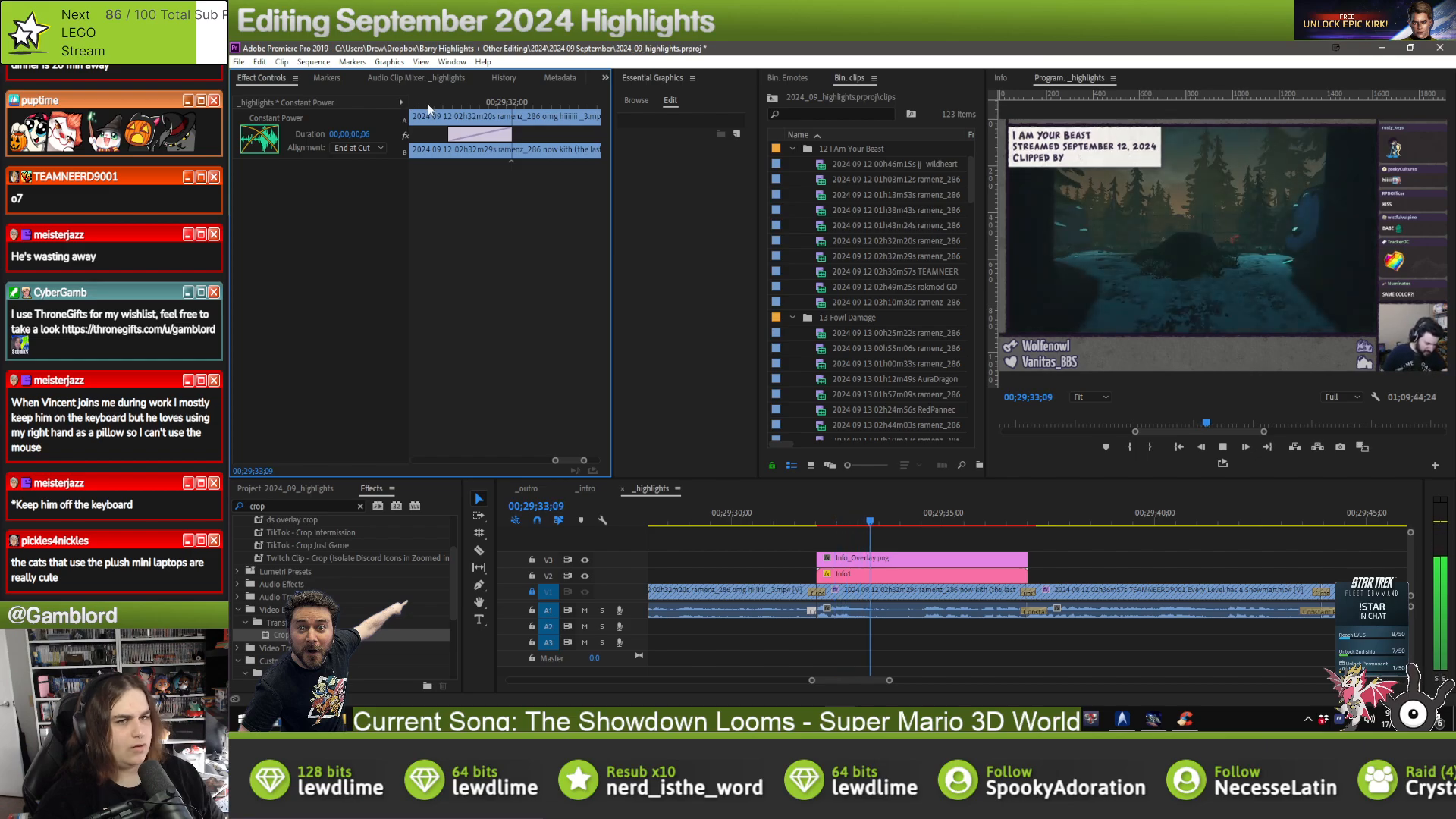
pyautogui.click(430, 107)
pyautogui.click(430, 107)
pyautogui.press('space')
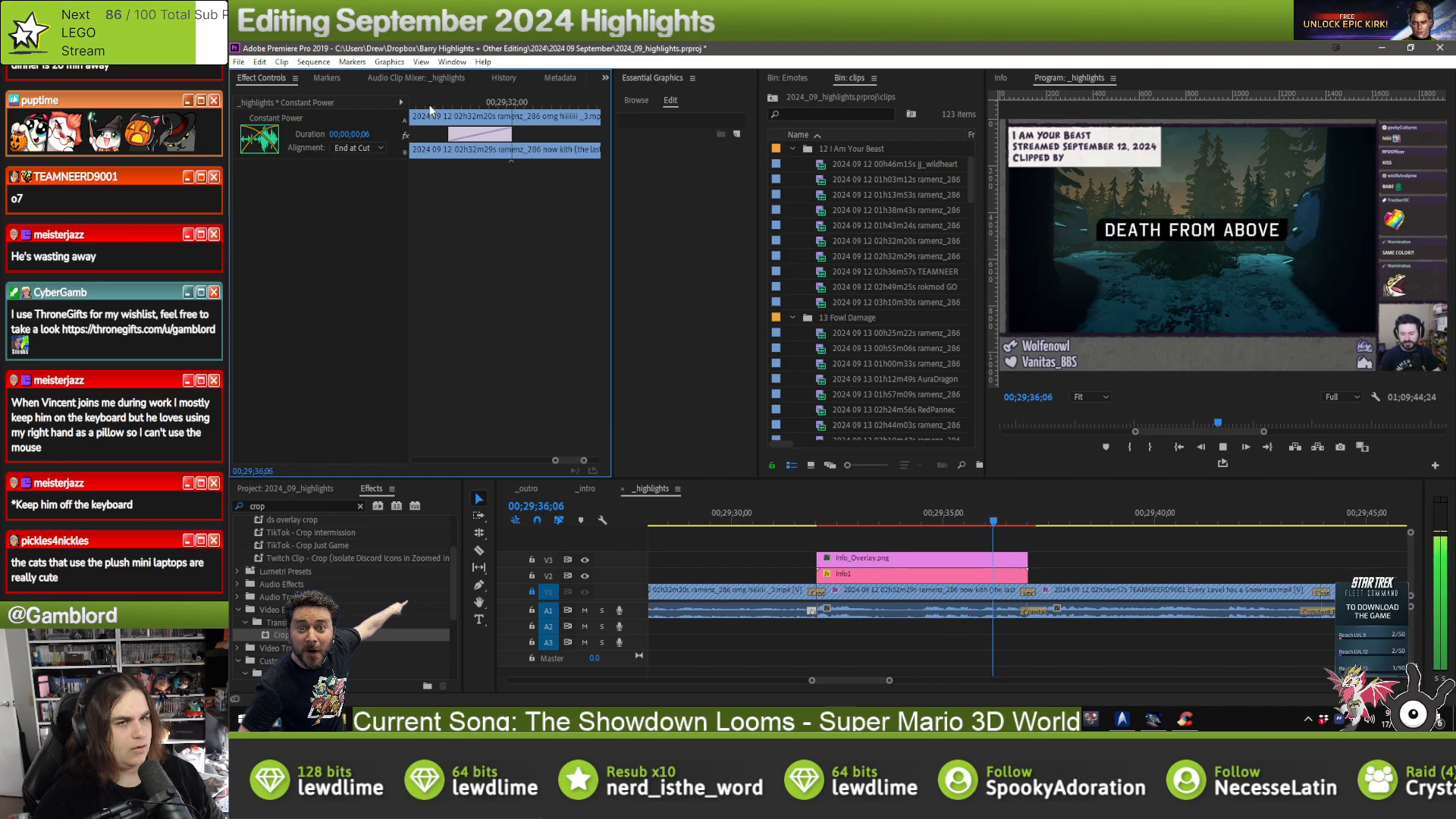
# - Shorten the Constant Power transition before the 02h32m29s clip to 3 frames and replay the cut
pyautogui.moveTo(448, 133); pyautogui.dragTo(475, 134)
pyautogui.click(464, 105)
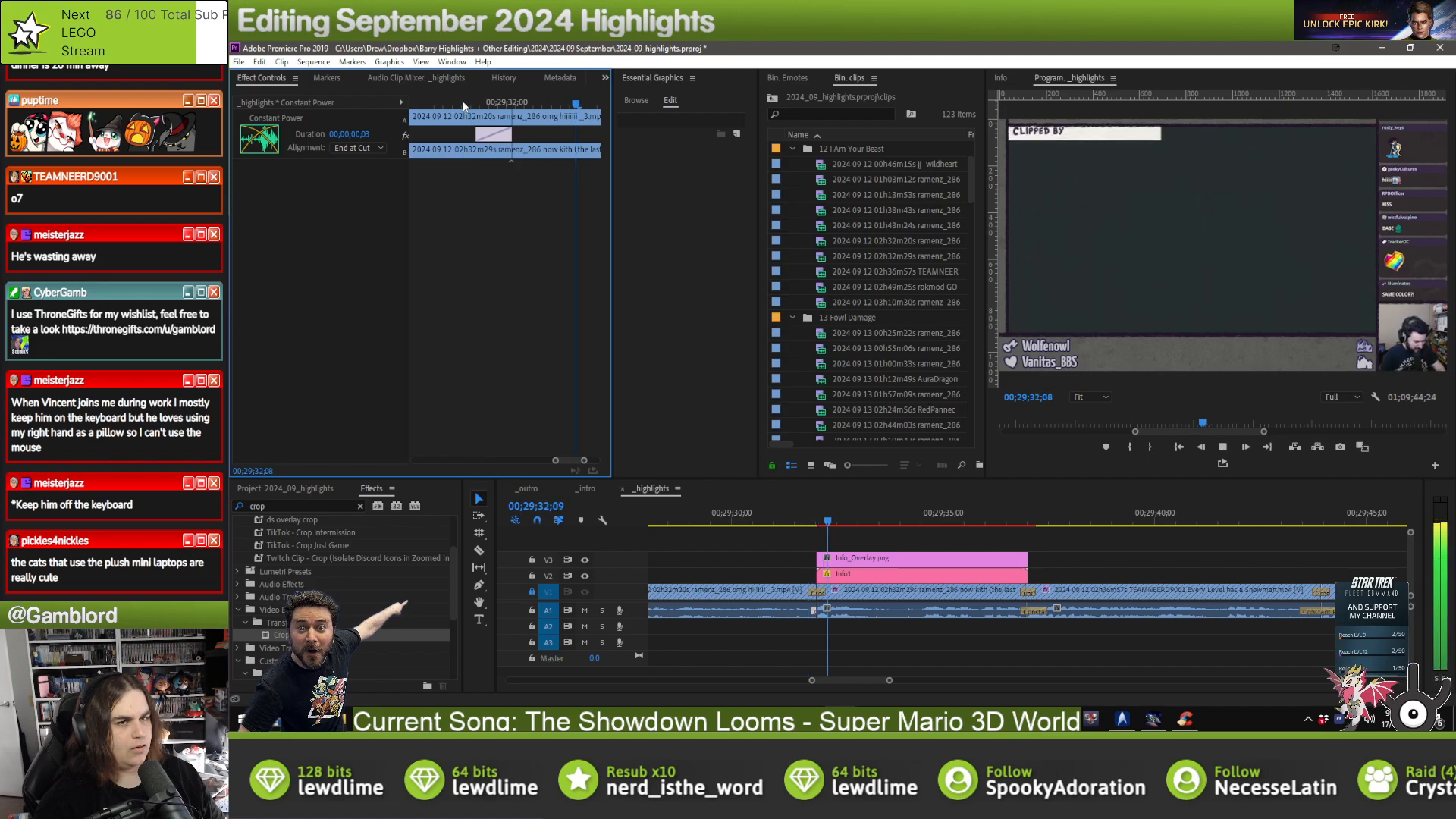
pyautogui.click(464, 104)
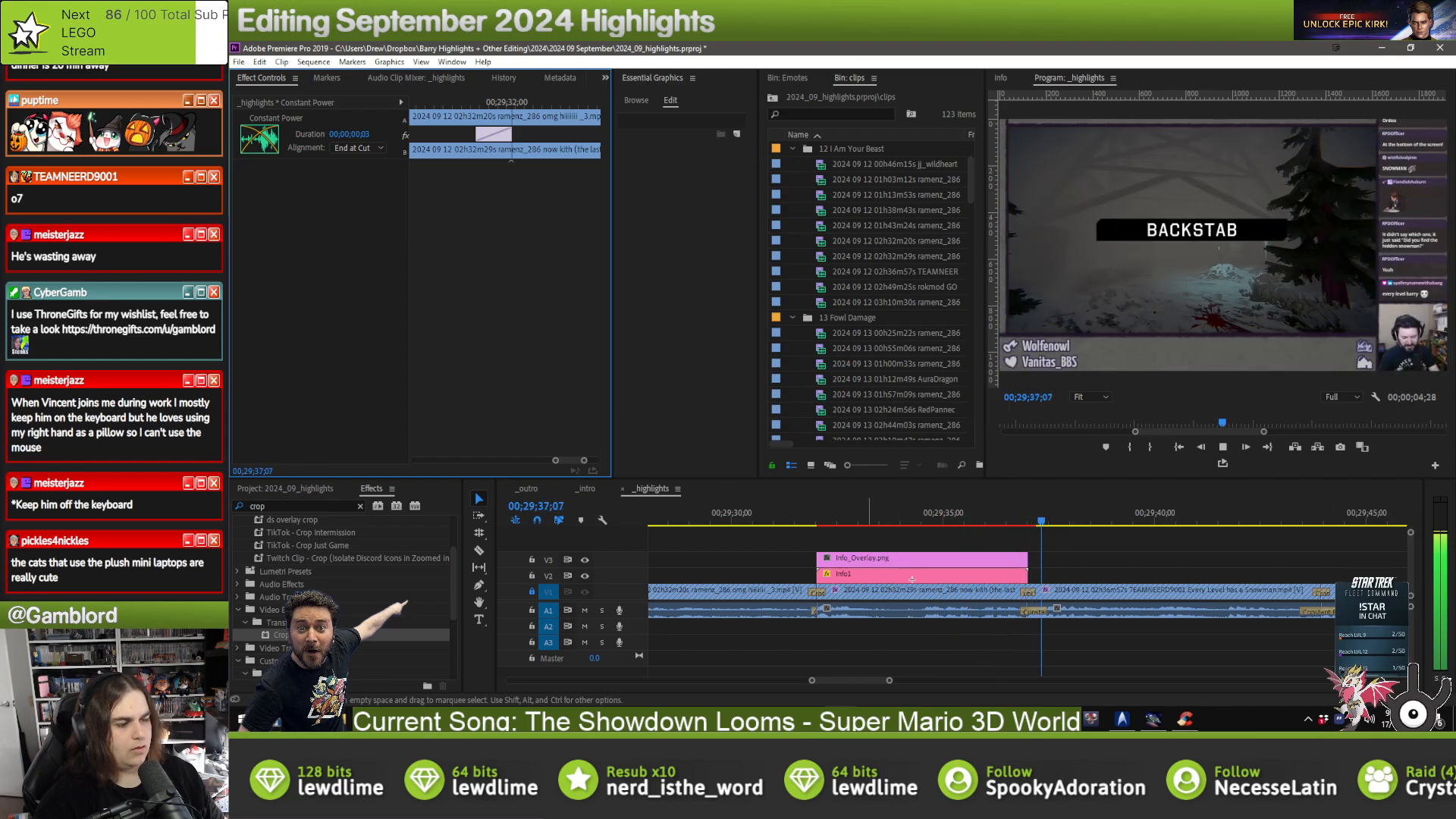
# - Move the blank-credit info graphics from the 02h32m29s clip to the start of the 02h36m57s clip and credit its clipper by username
pyautogui.moveTo(912, 580); pyautogui.dragTo(1132, 577)
pyautogui.press('-')
pyautogui.press('-')
pyautogui.press('-')
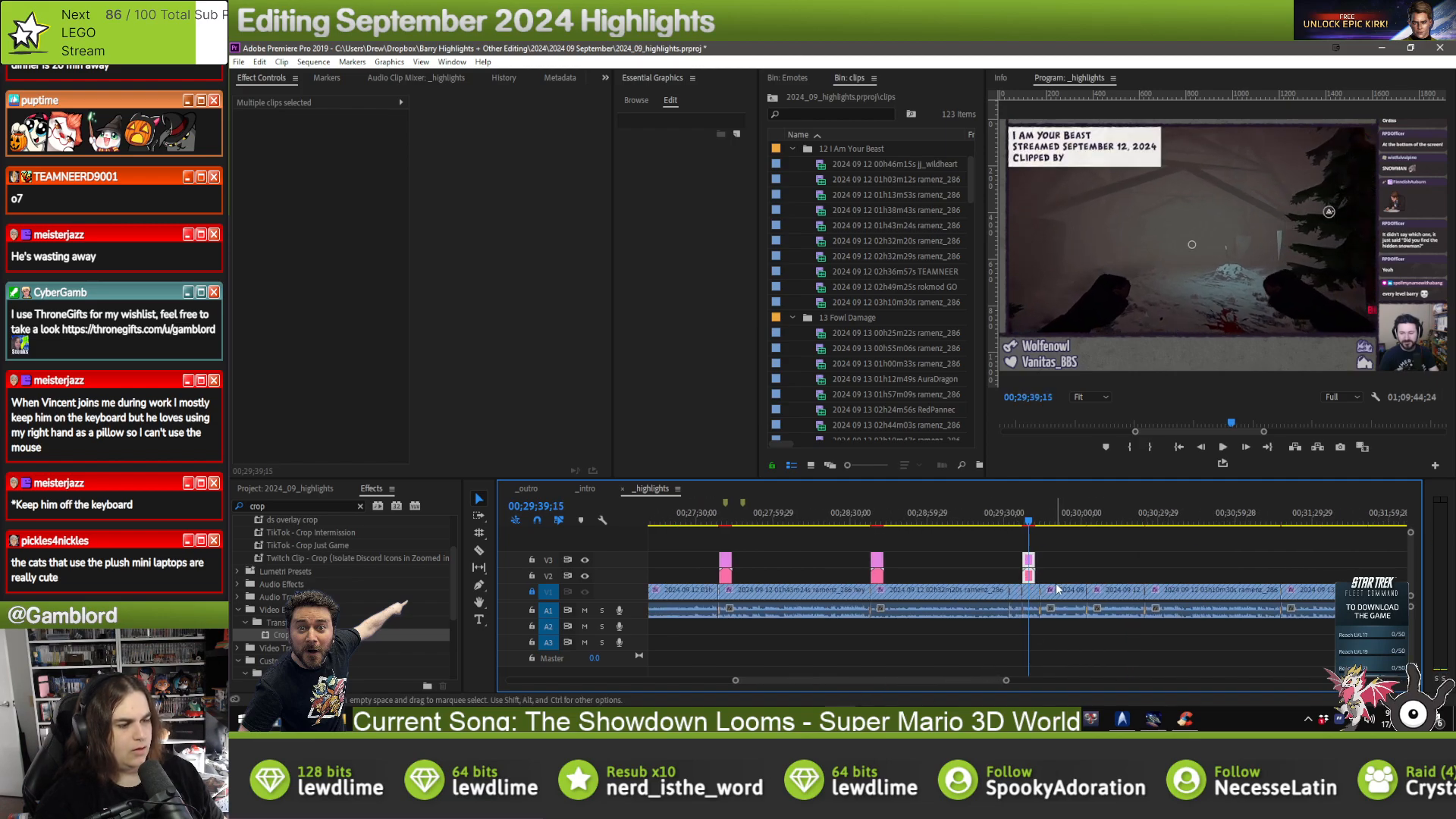
pyautogui.click(1029, 578)
pyautogui.click(674, 176)
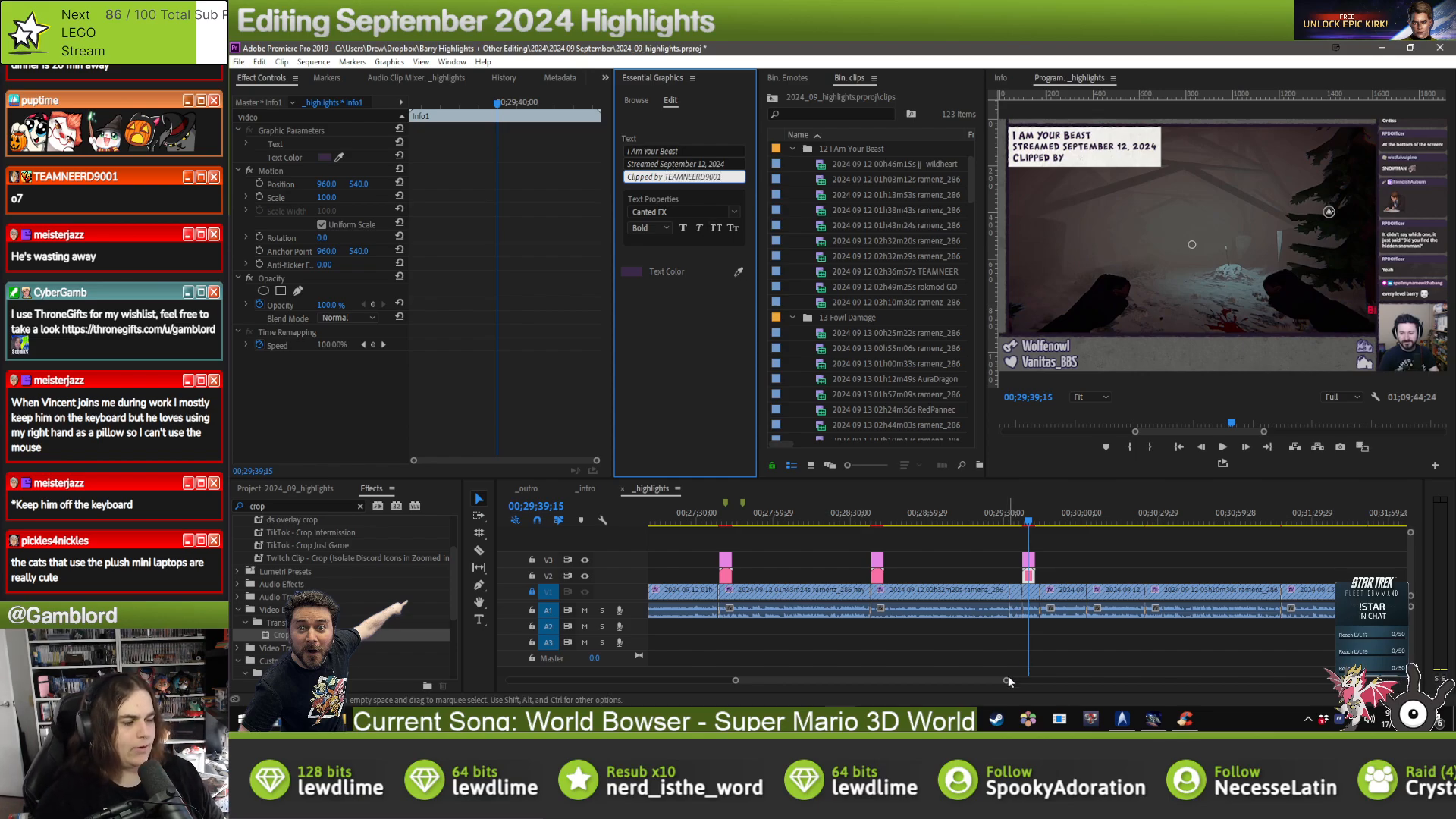
pyautogui.moveTo(1006, 680); pyautogui.dragTo(931, 677)
pyautogui.click(1144, 644)
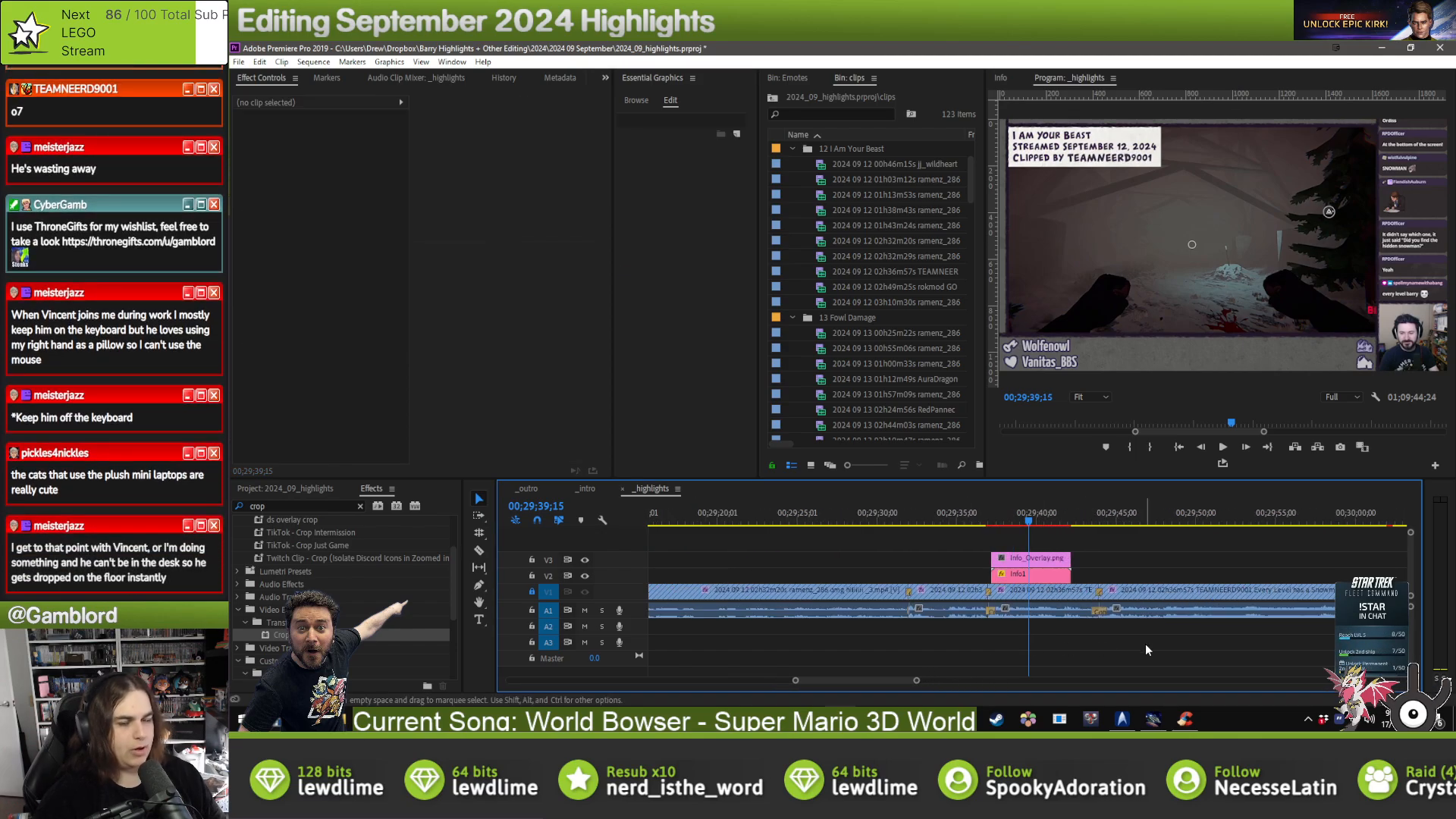
# - Paste the blank-credit info graphics at the start of the 02h49m25s clip and credit its clipper by username
pyautogui.press('space')
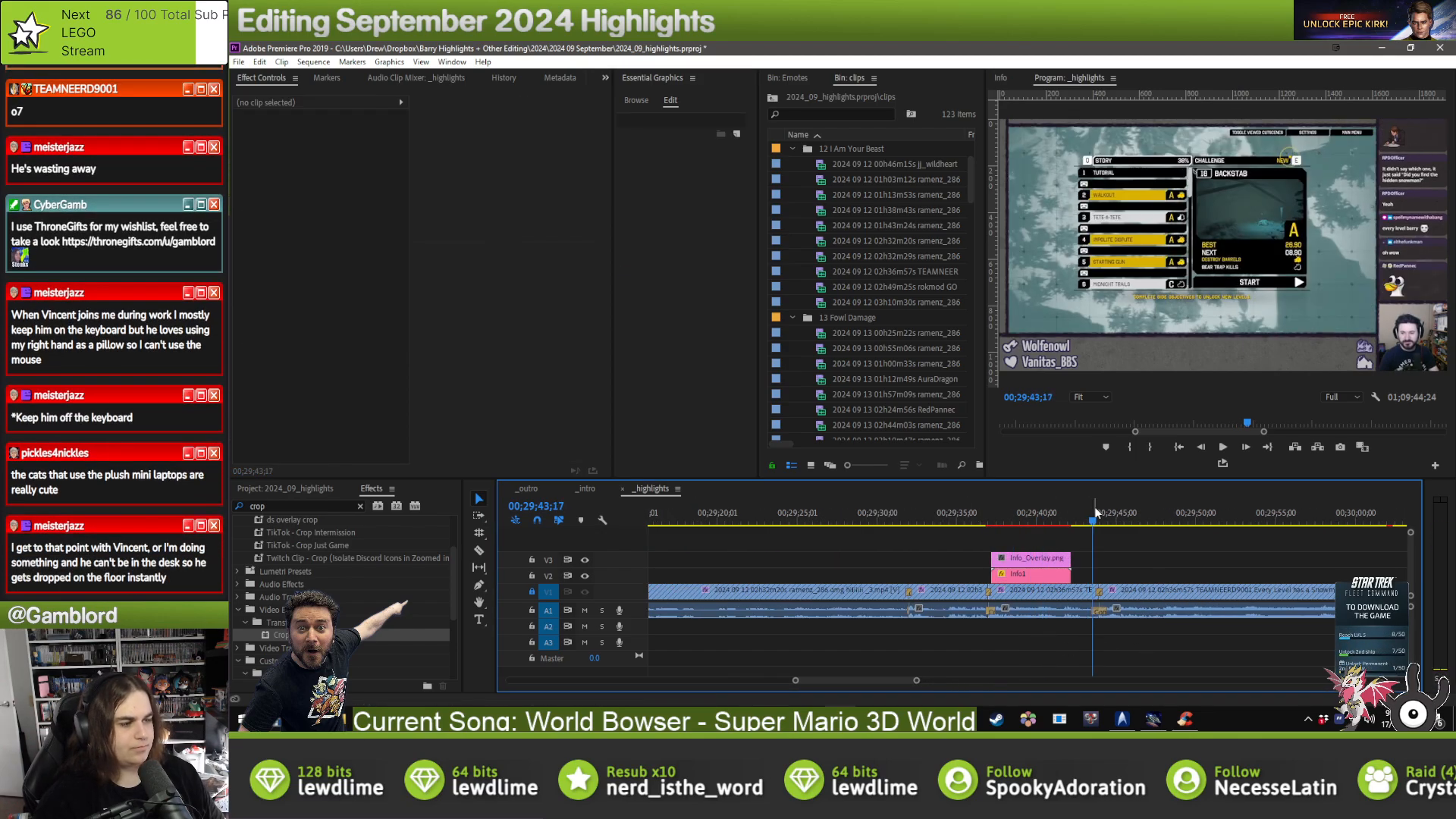
pyautogui.press('space')
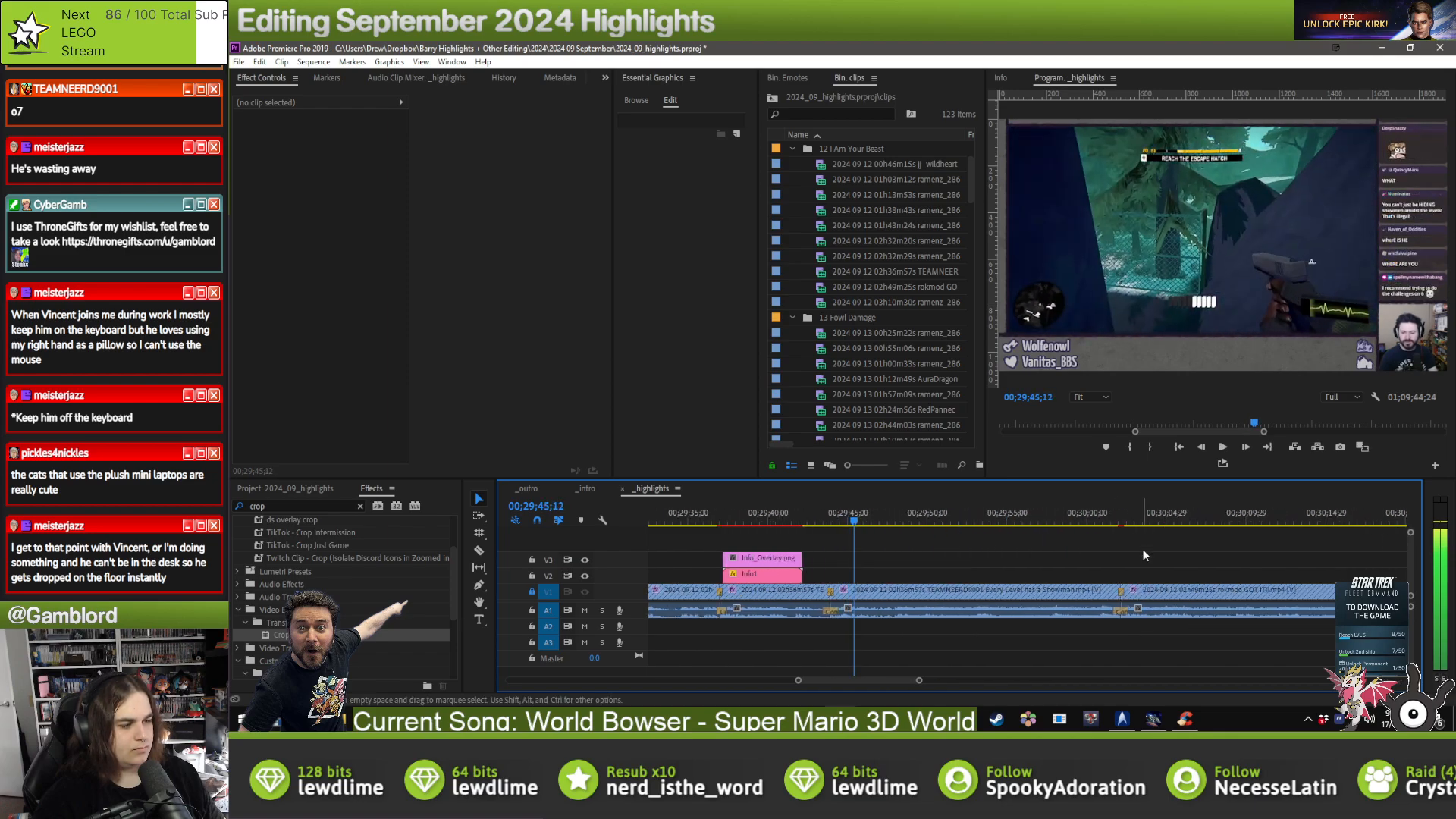
pyautogui.click(1135, 512)
pyautogui.hotkey('ctrl', 'v')
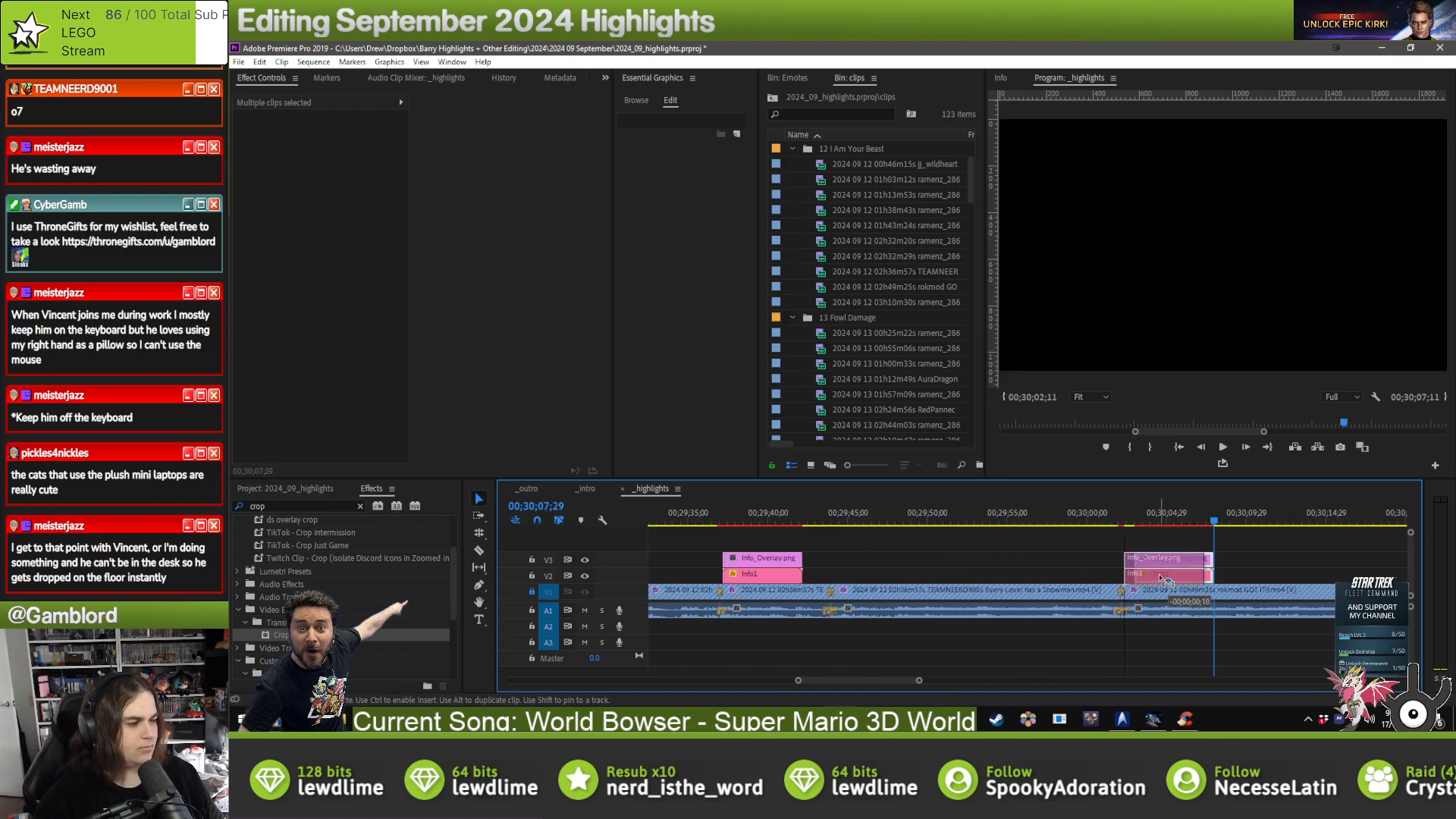
pyautogui.click(685, 177)
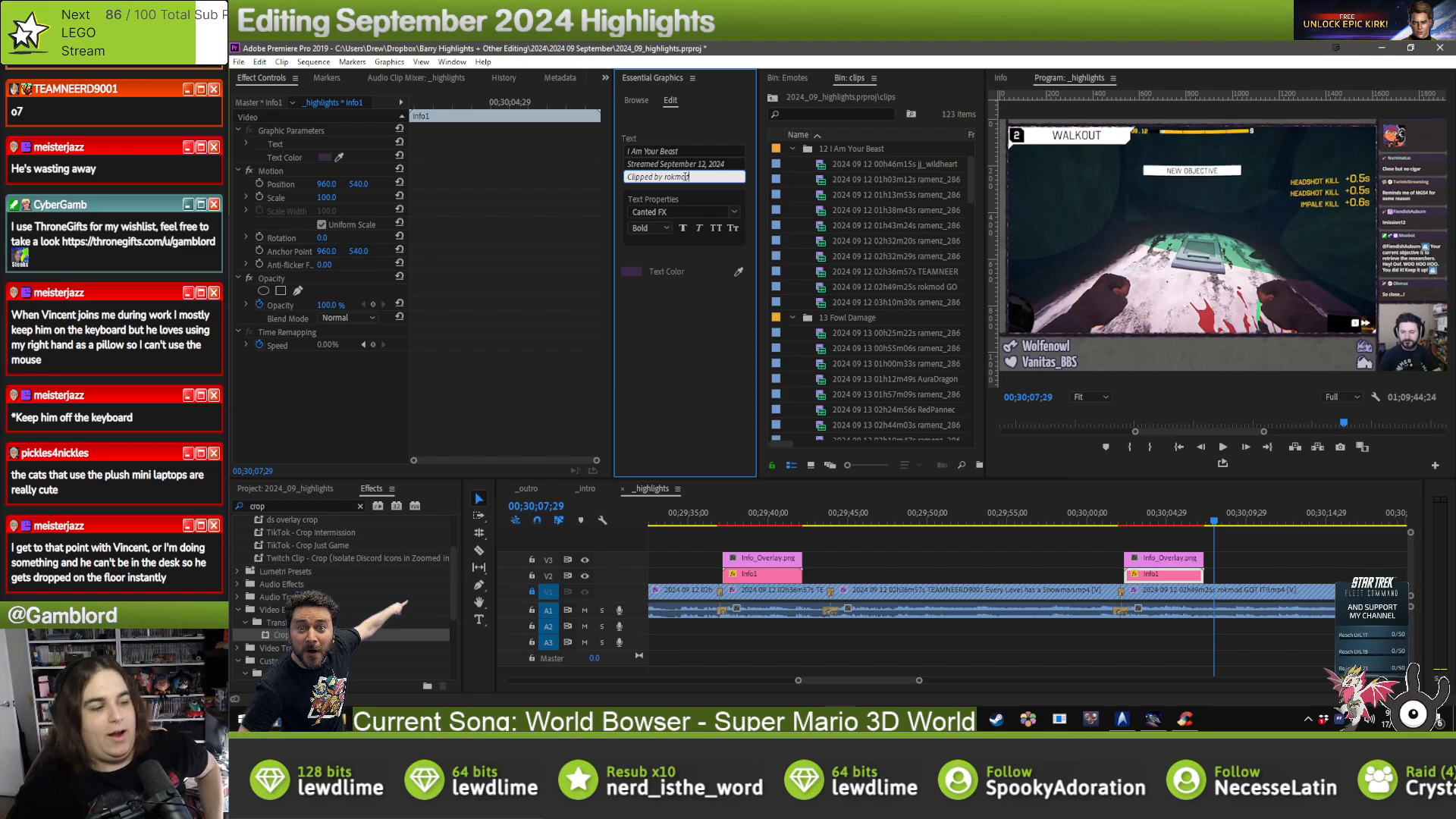
# - Switch to the browser, view the two linked cat photos at a smaller zoom, and return to Premiere Pro
pyautogui.hotkey('alt', 'Tab')
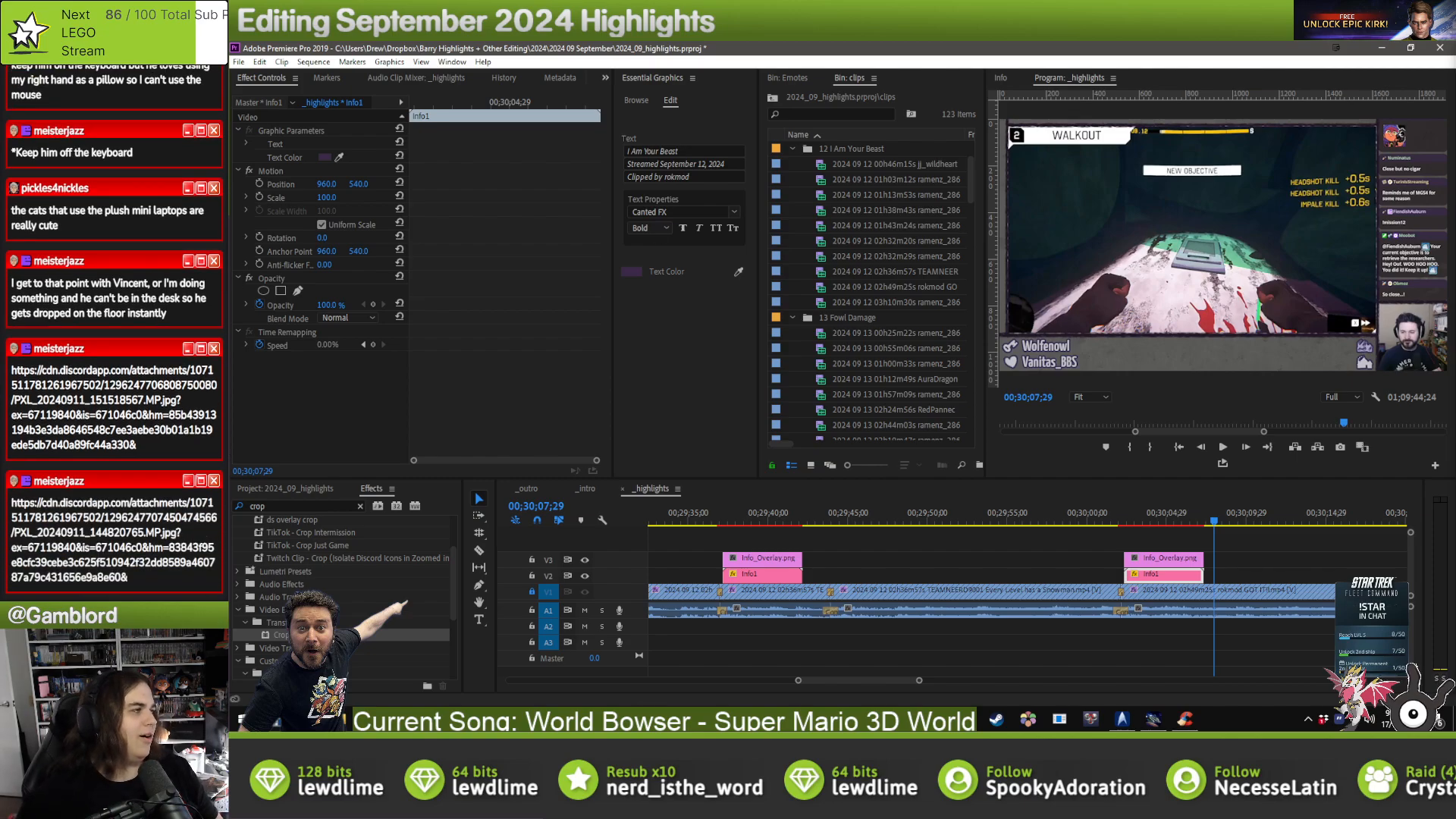
pyautogui.moveTo(1162, 188); pyautogui.dragTo(884, 41)
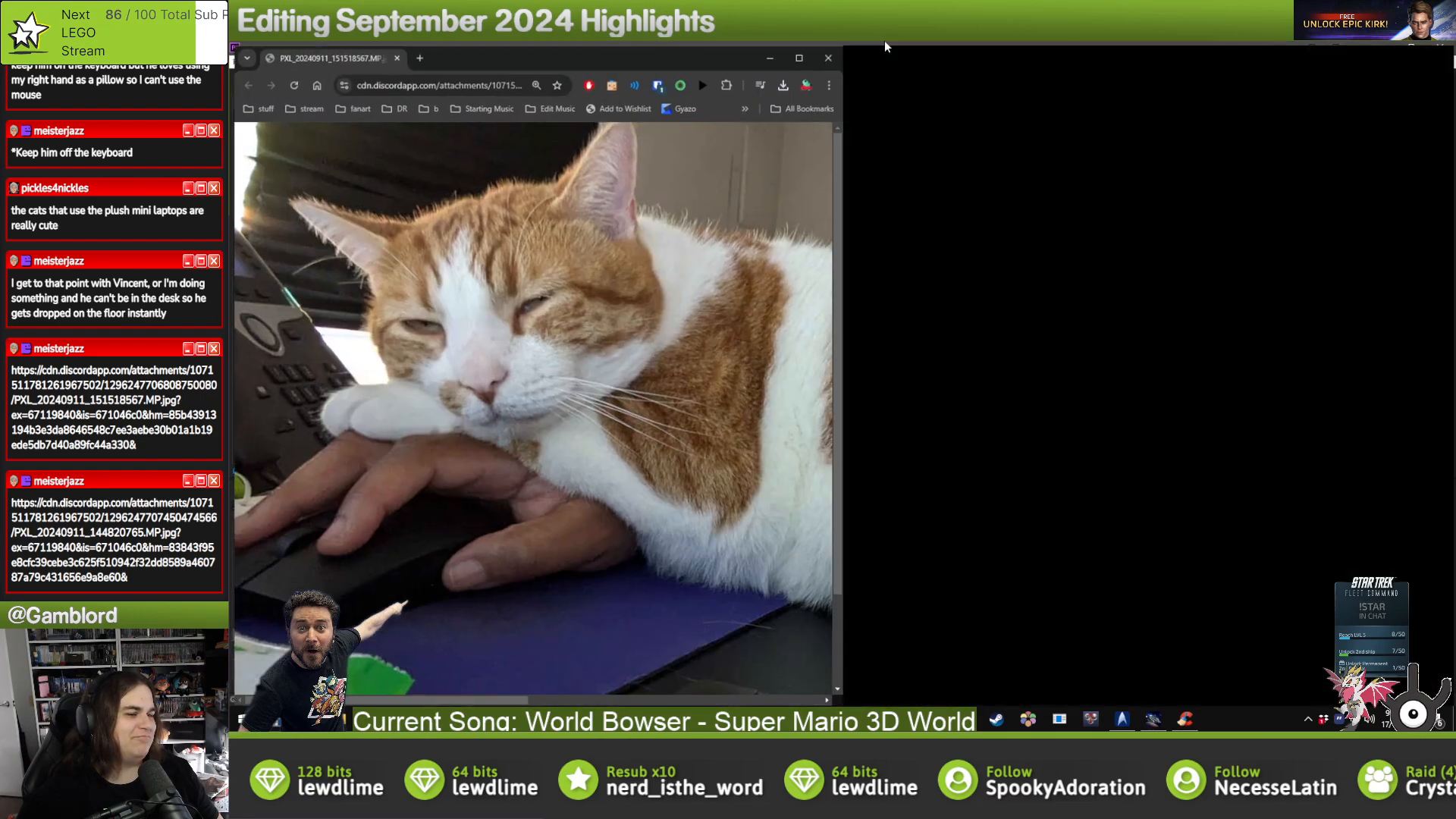
pyautogui.click(1147, 81)
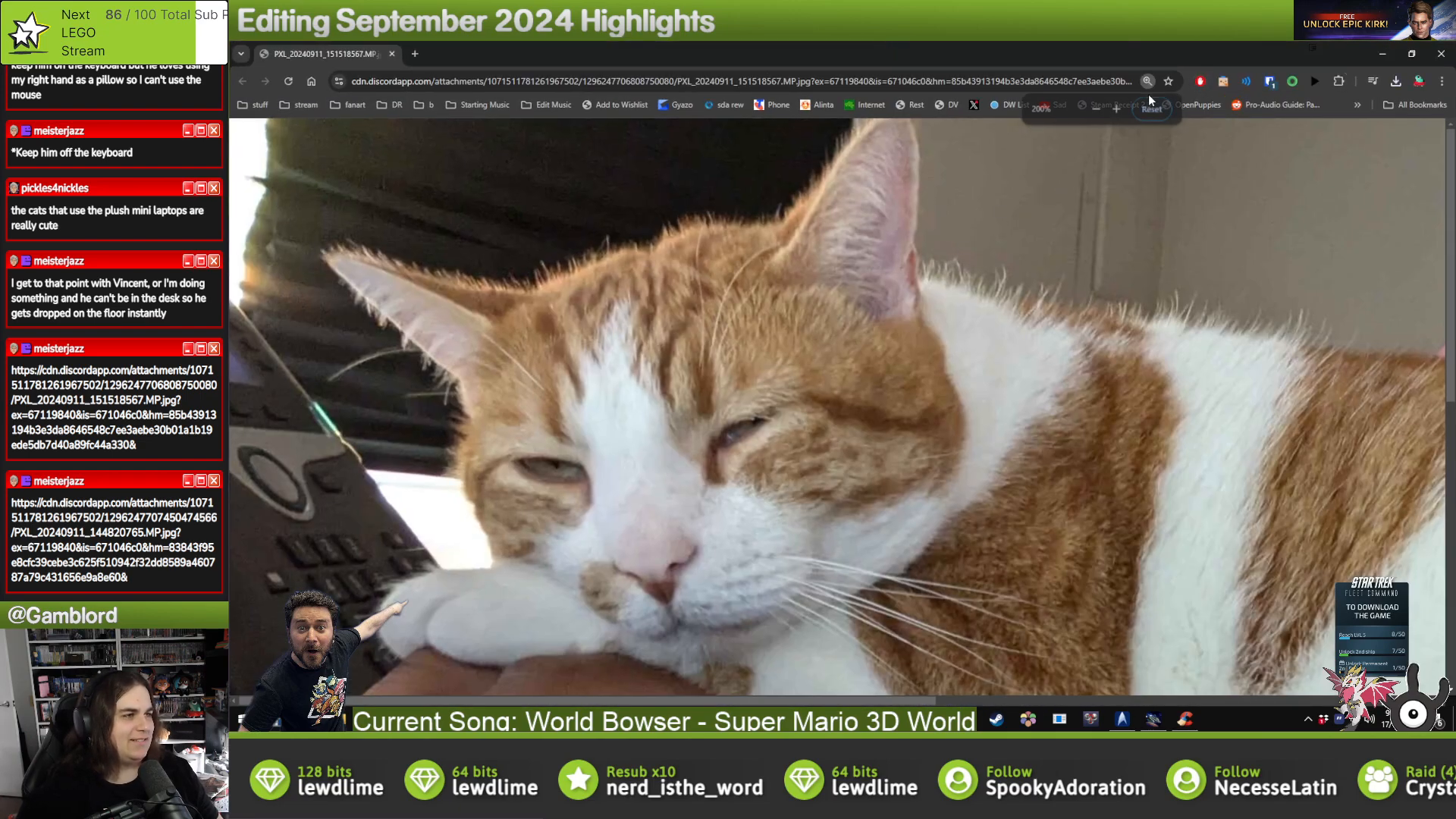
pyautogui.click(1141, 111)
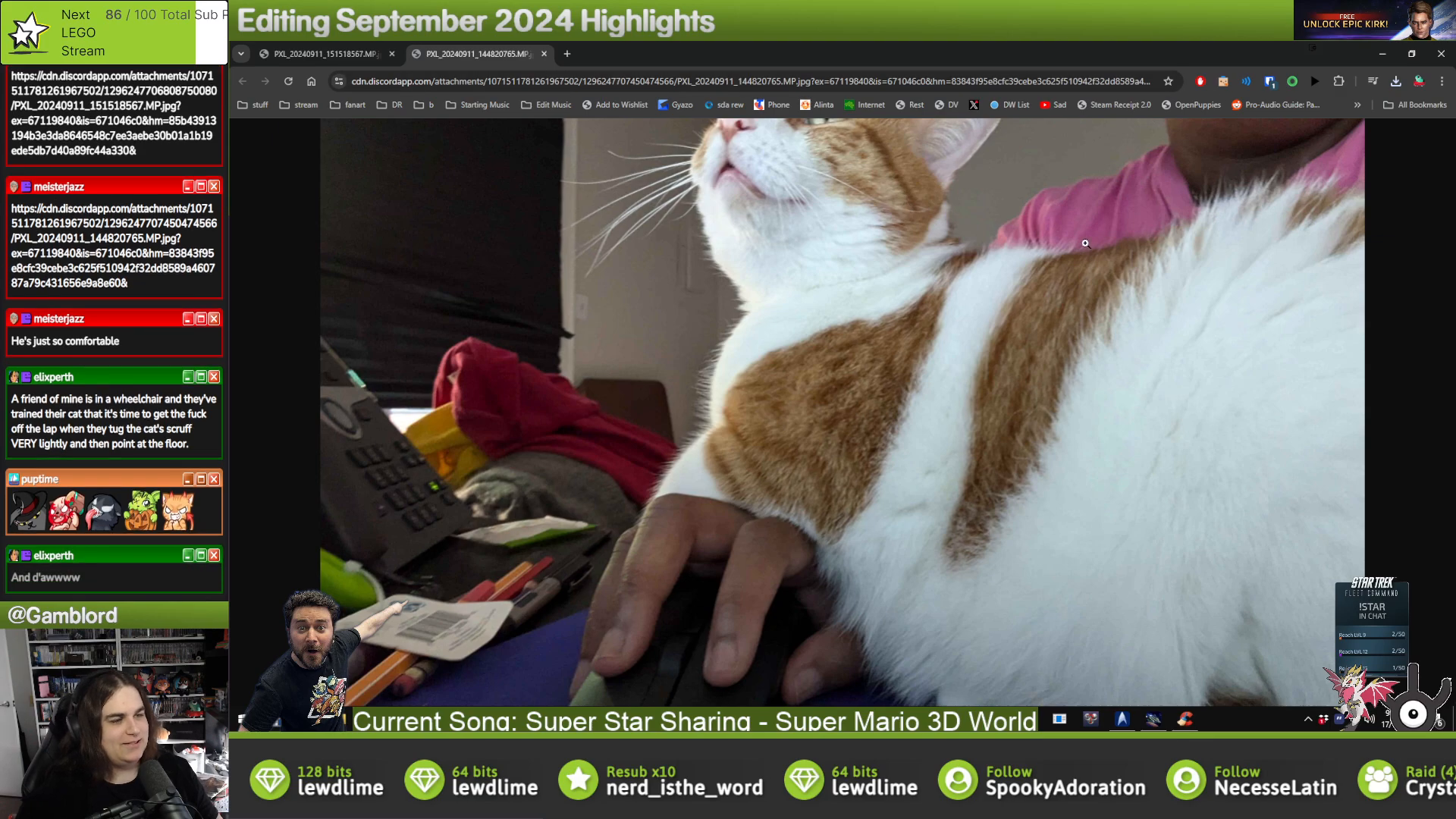
pyautogui.hotkey('ctrl', '-')
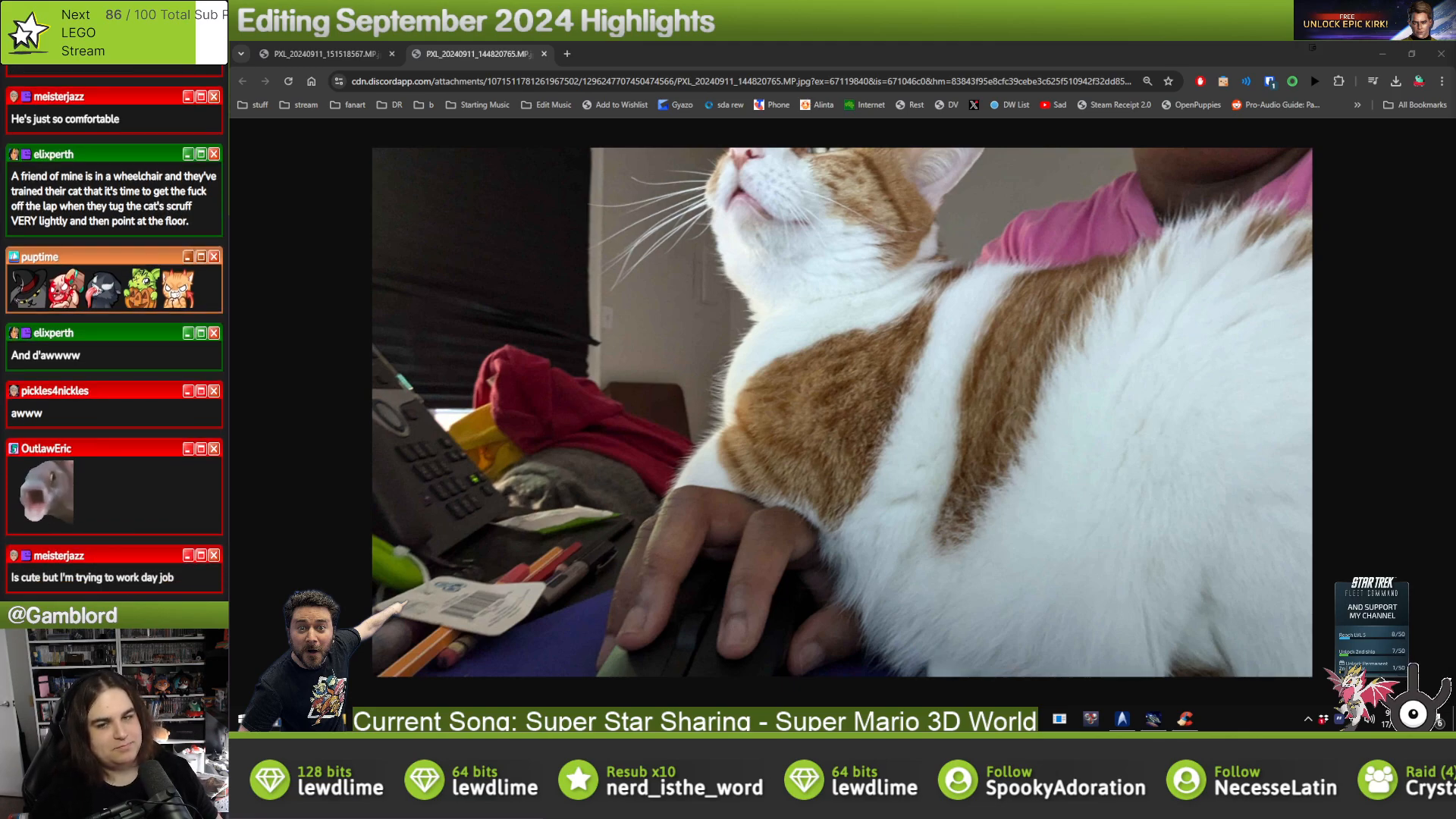
pyautogui.click(1433, 61)
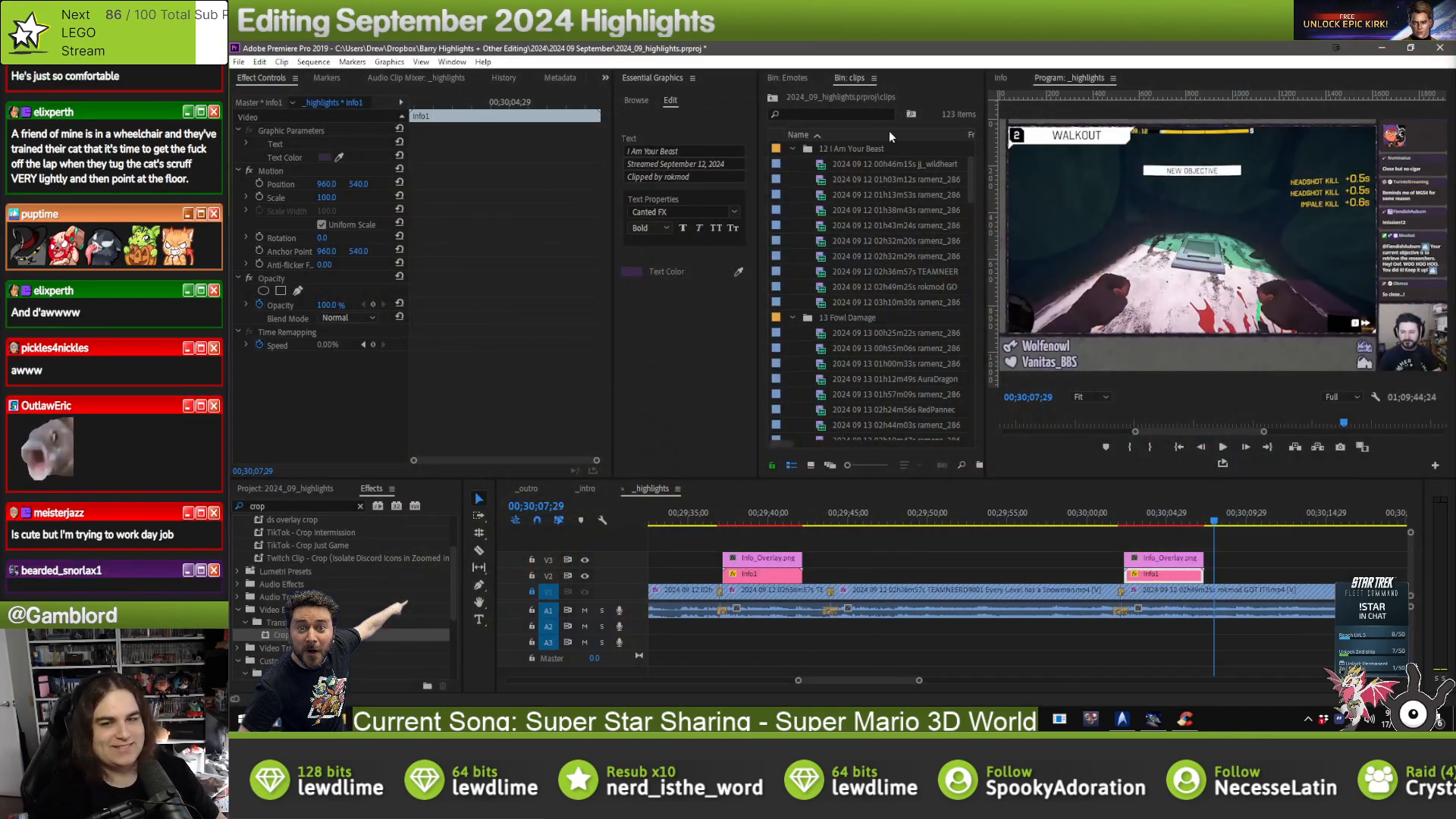
# - Replay the 02h49m25s overlay, paste the blank-credit info graphics at the start of the 03h10m30s clip and credit its clipper by username
pyautogui.click(1167, 514)
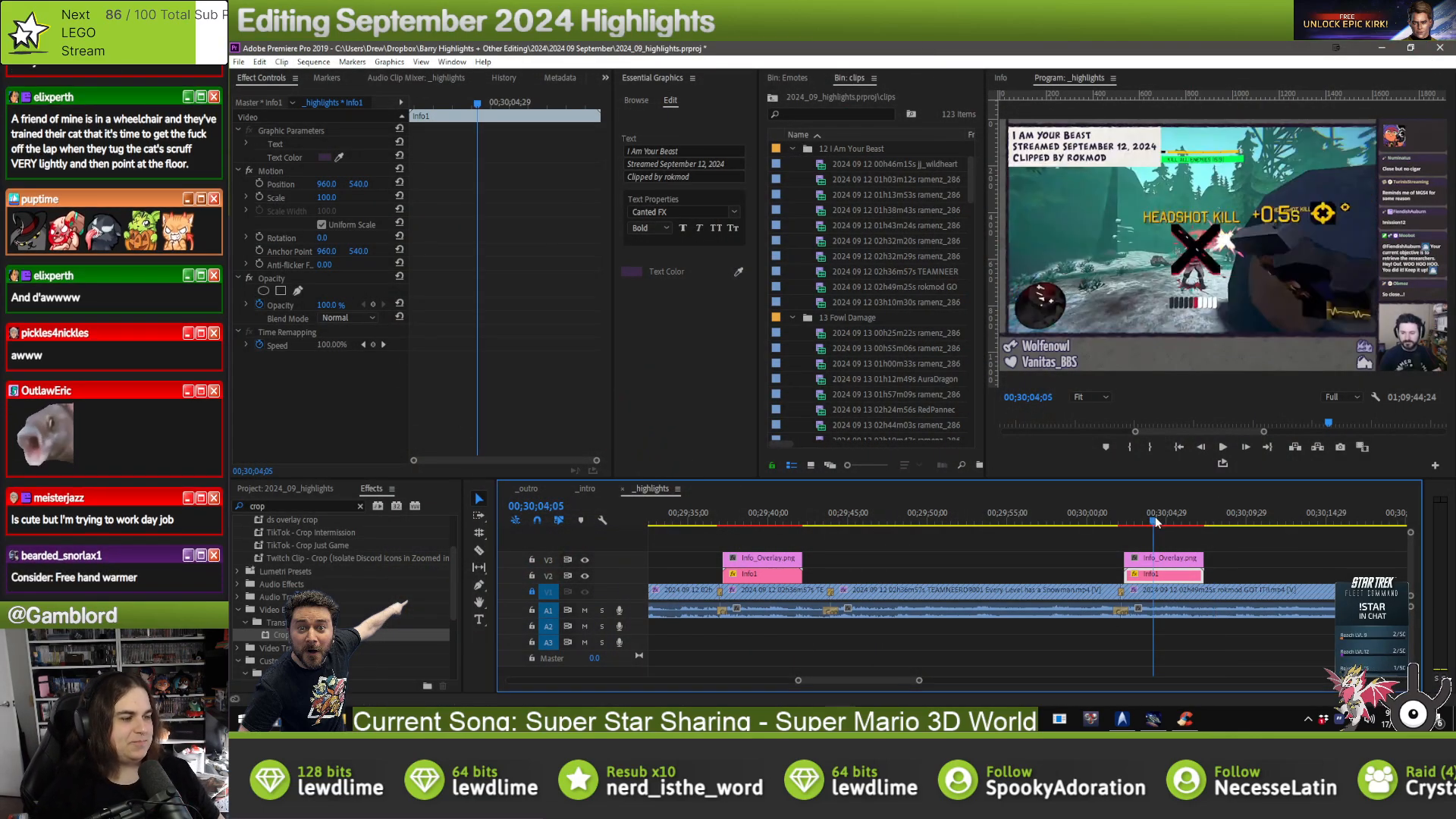
pyautogui.press('space')
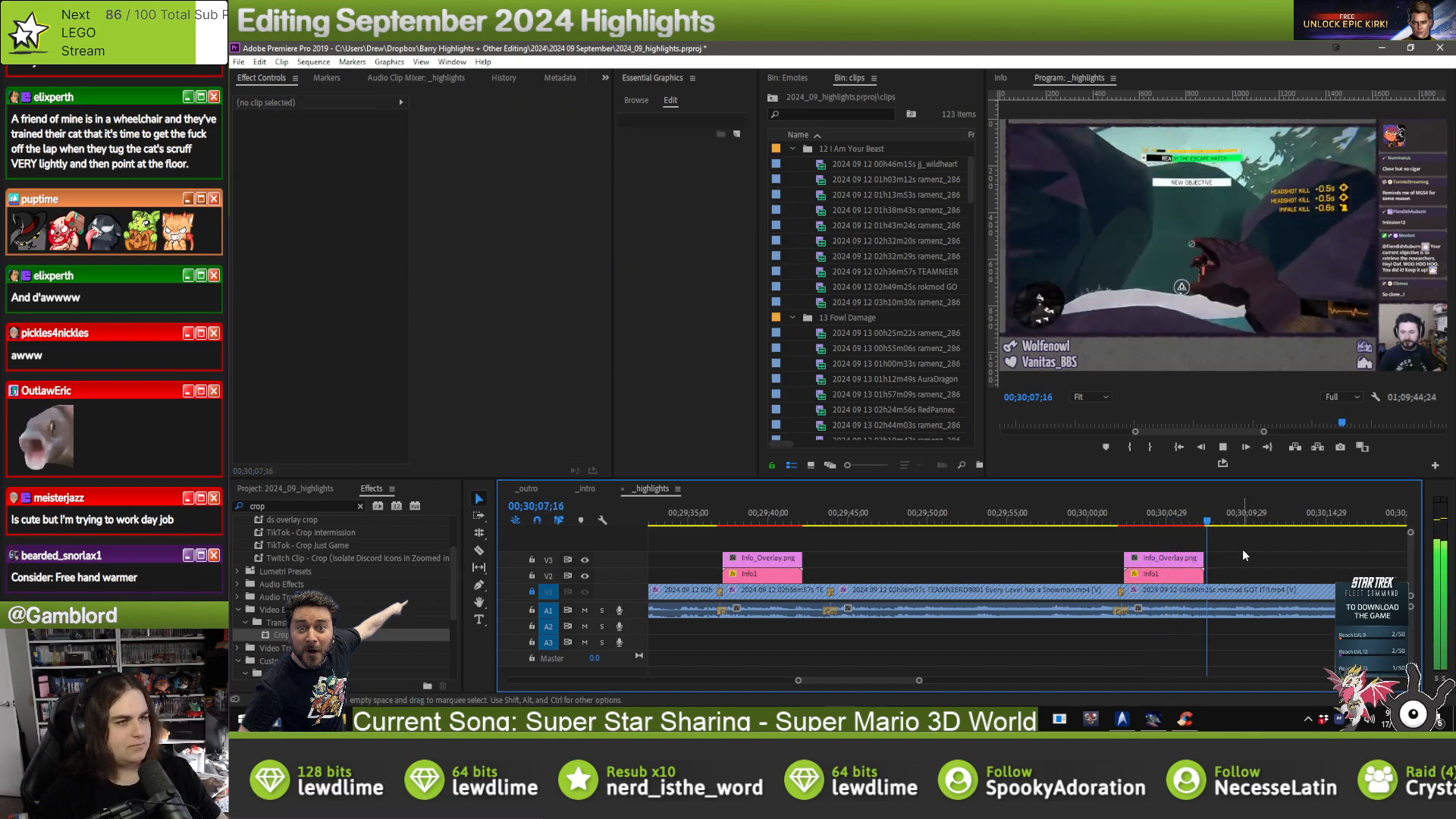
pyautogui.press('Down')
pyautogui.hotkey('ctrl', 'v')
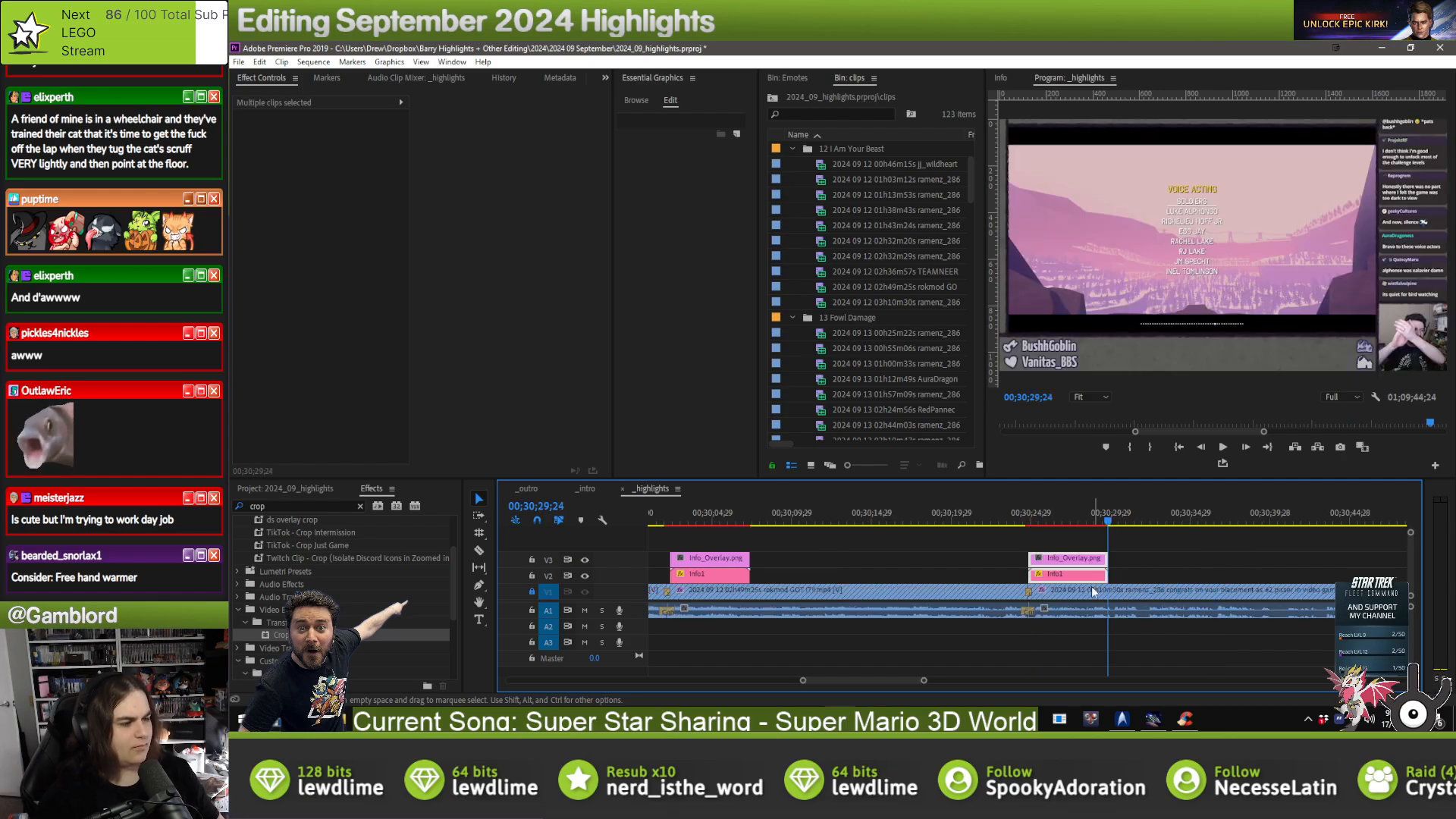
pyautogui.click(1068, 575)
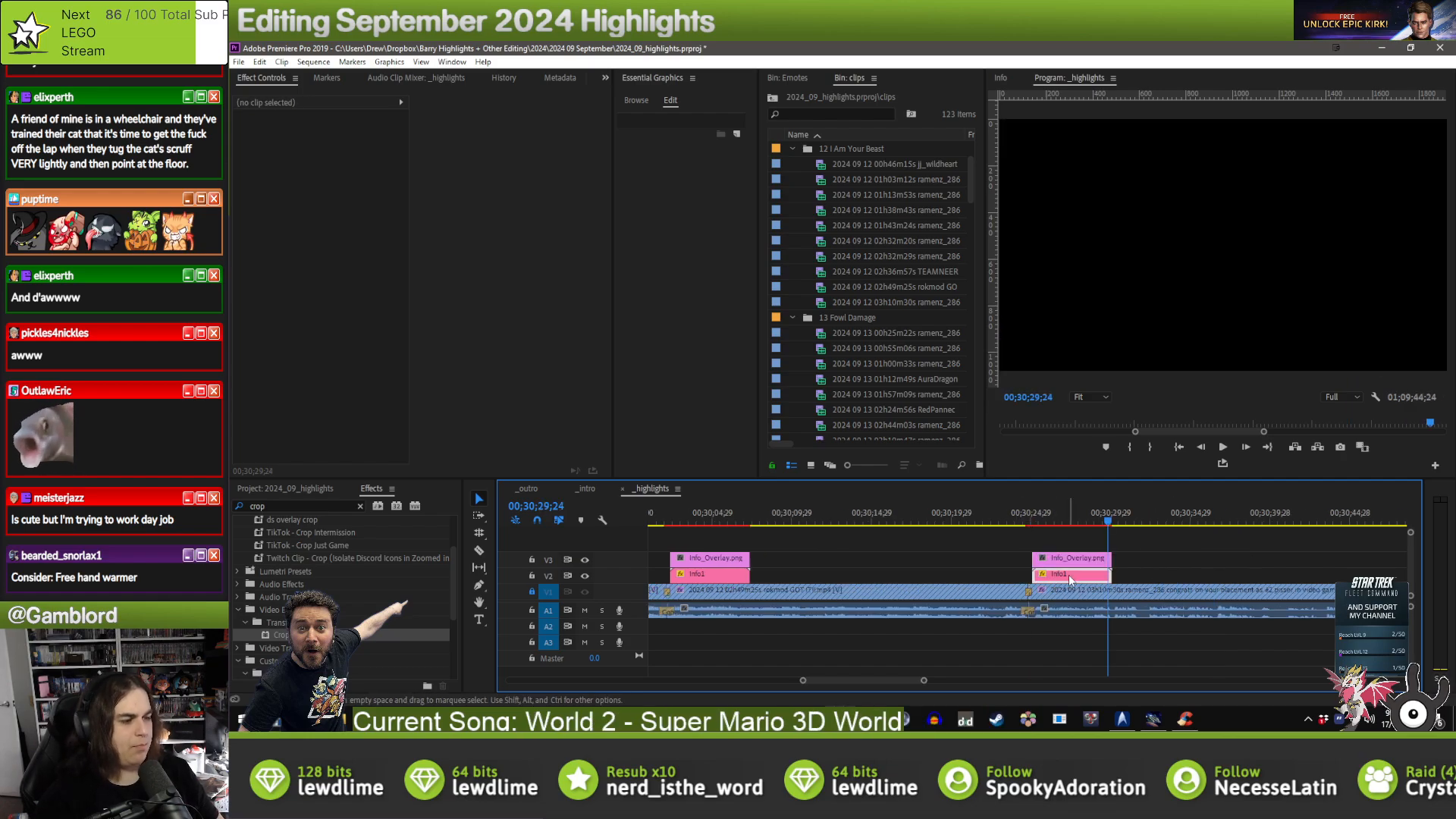
pyautogui.click(701, 176)
pyautogui.write('ram')
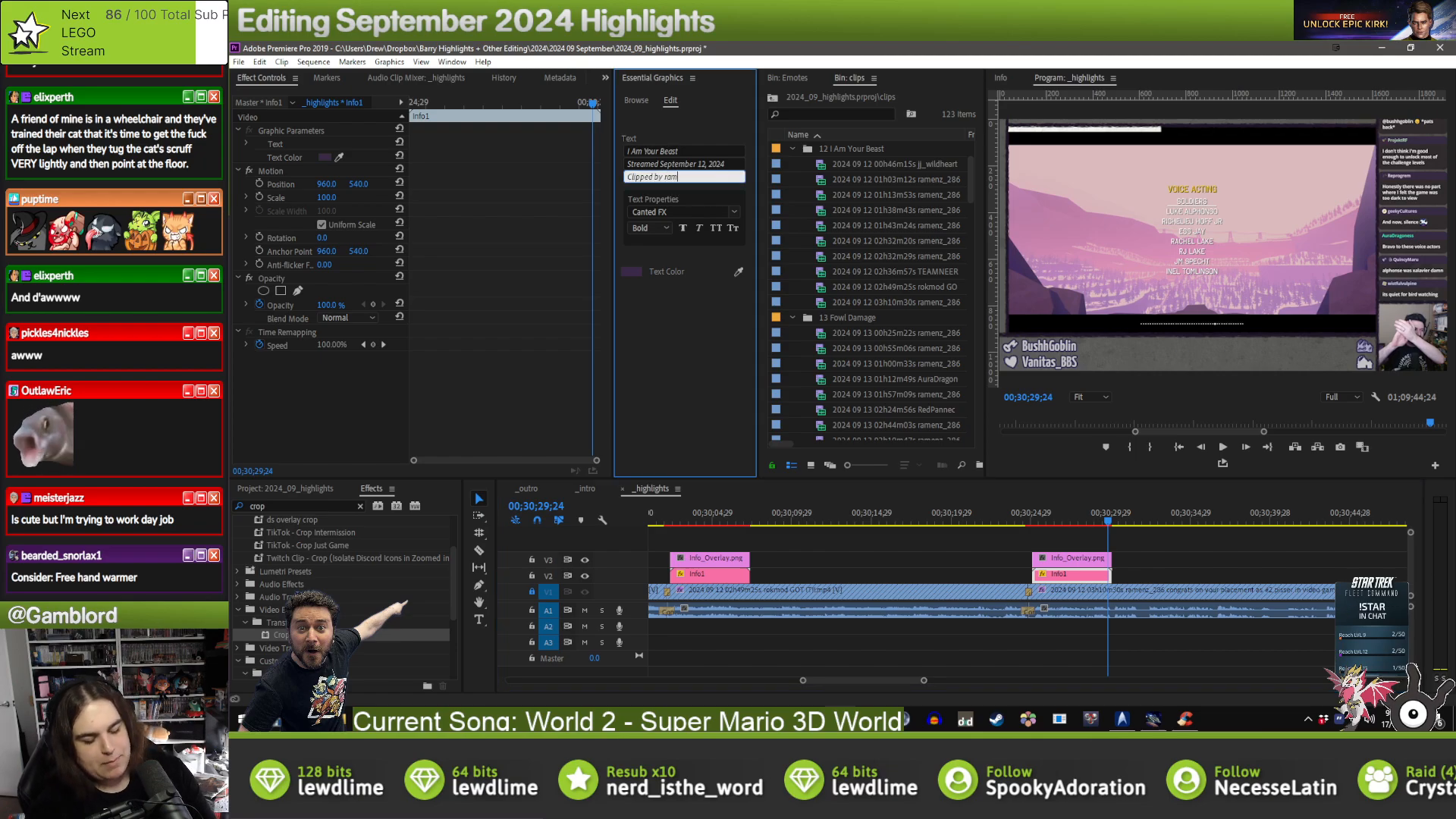
pyautogui.write('enz_286')
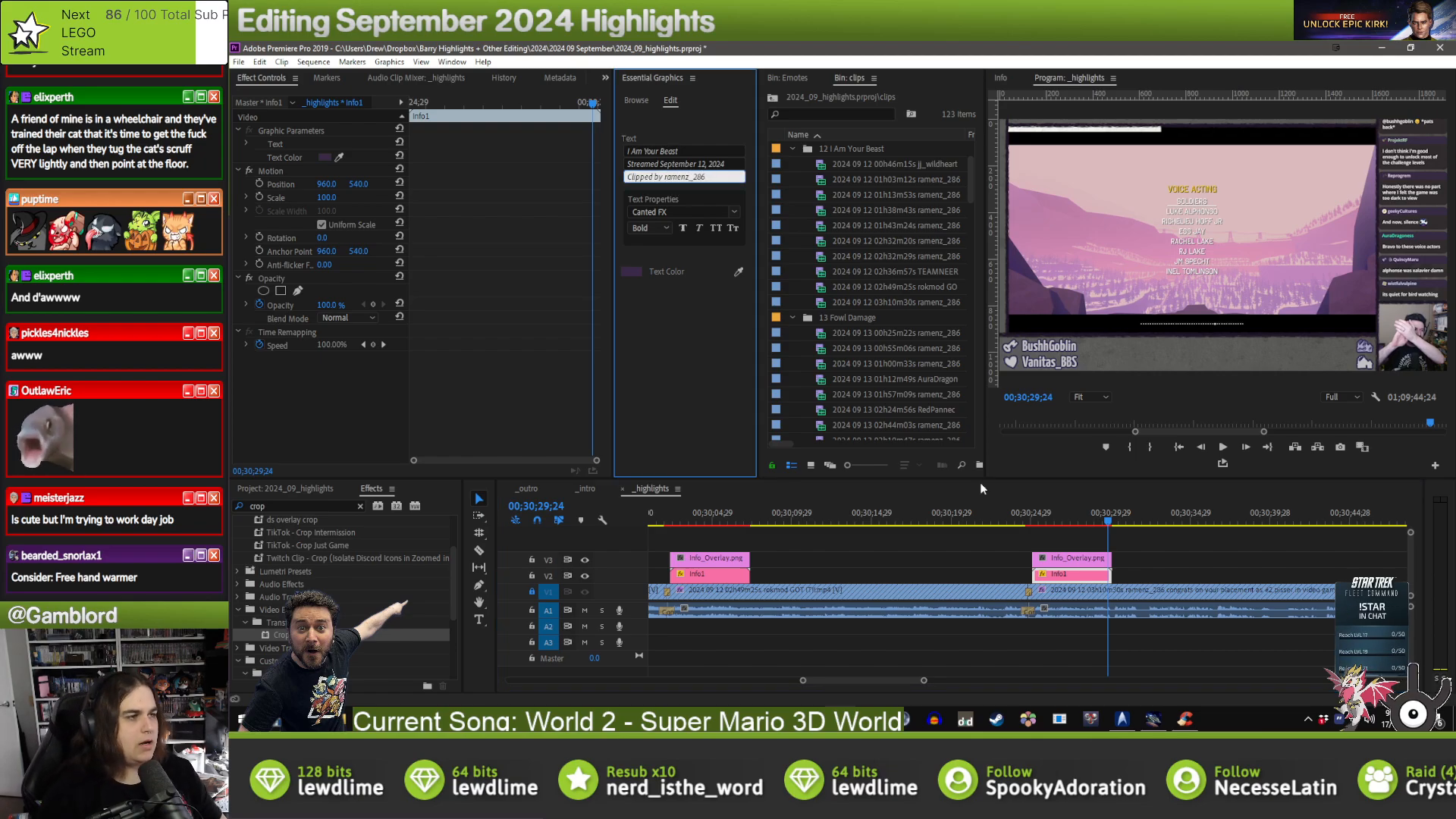
# - Paste the blank-credit info graphics at the start of the September 13 00h25m22s clip and collapse the 12 I Am Your Beast bin
pyautogui.click(1154, 554)
pyautogui.press('Down')
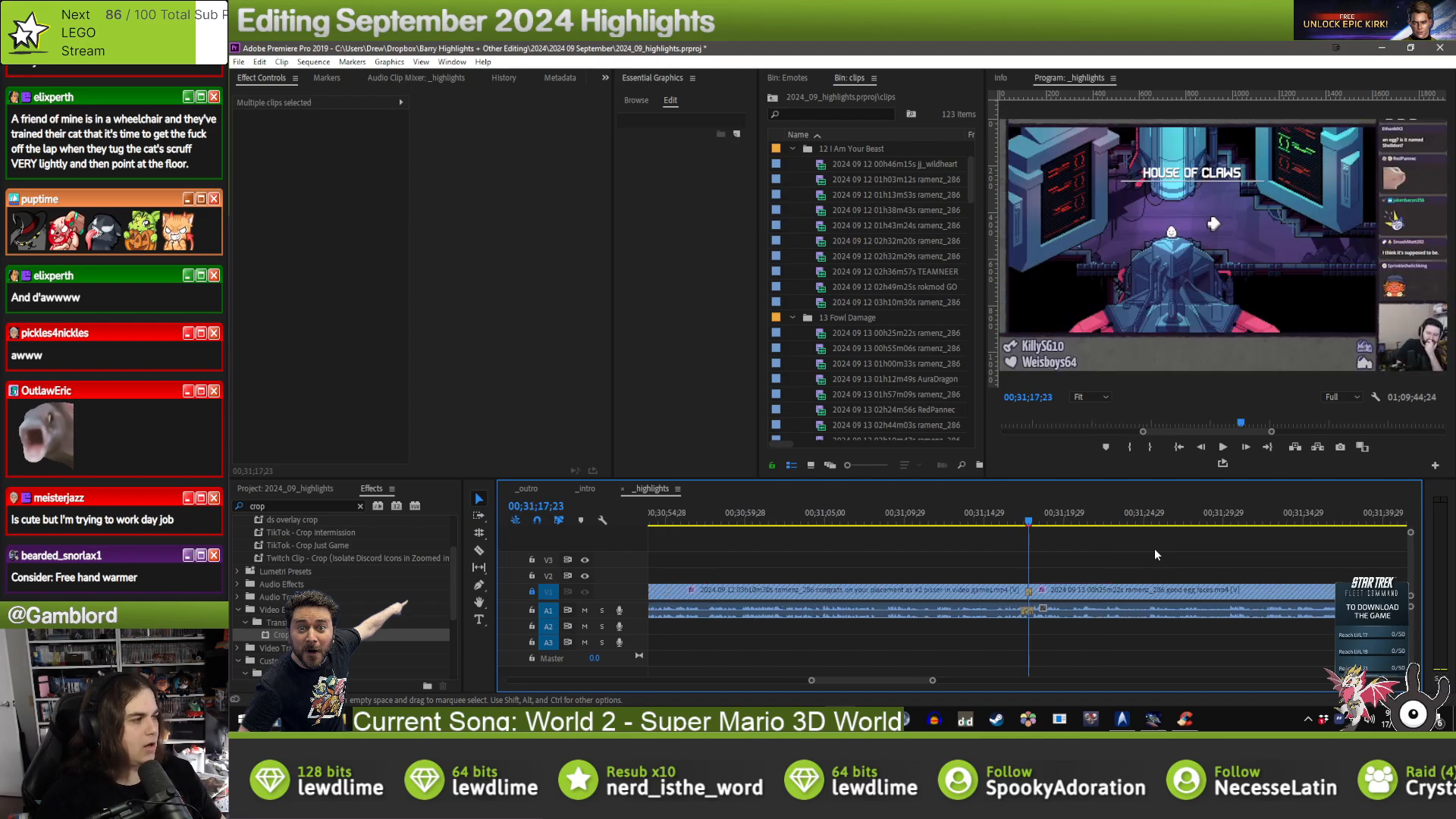
pyautogui.hotkey('ctrl', 'v')
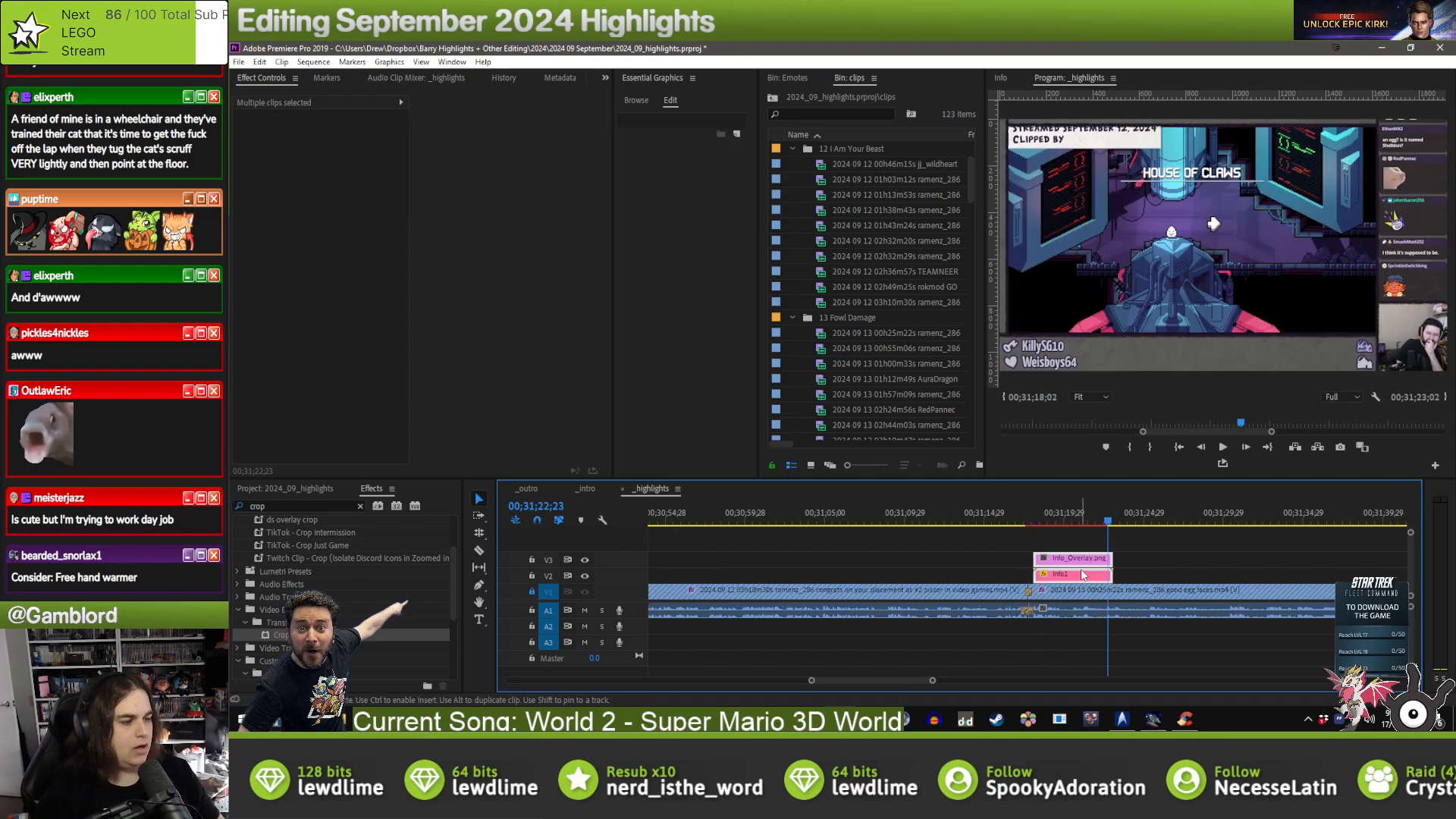
pyautogui.click(1082, 574)
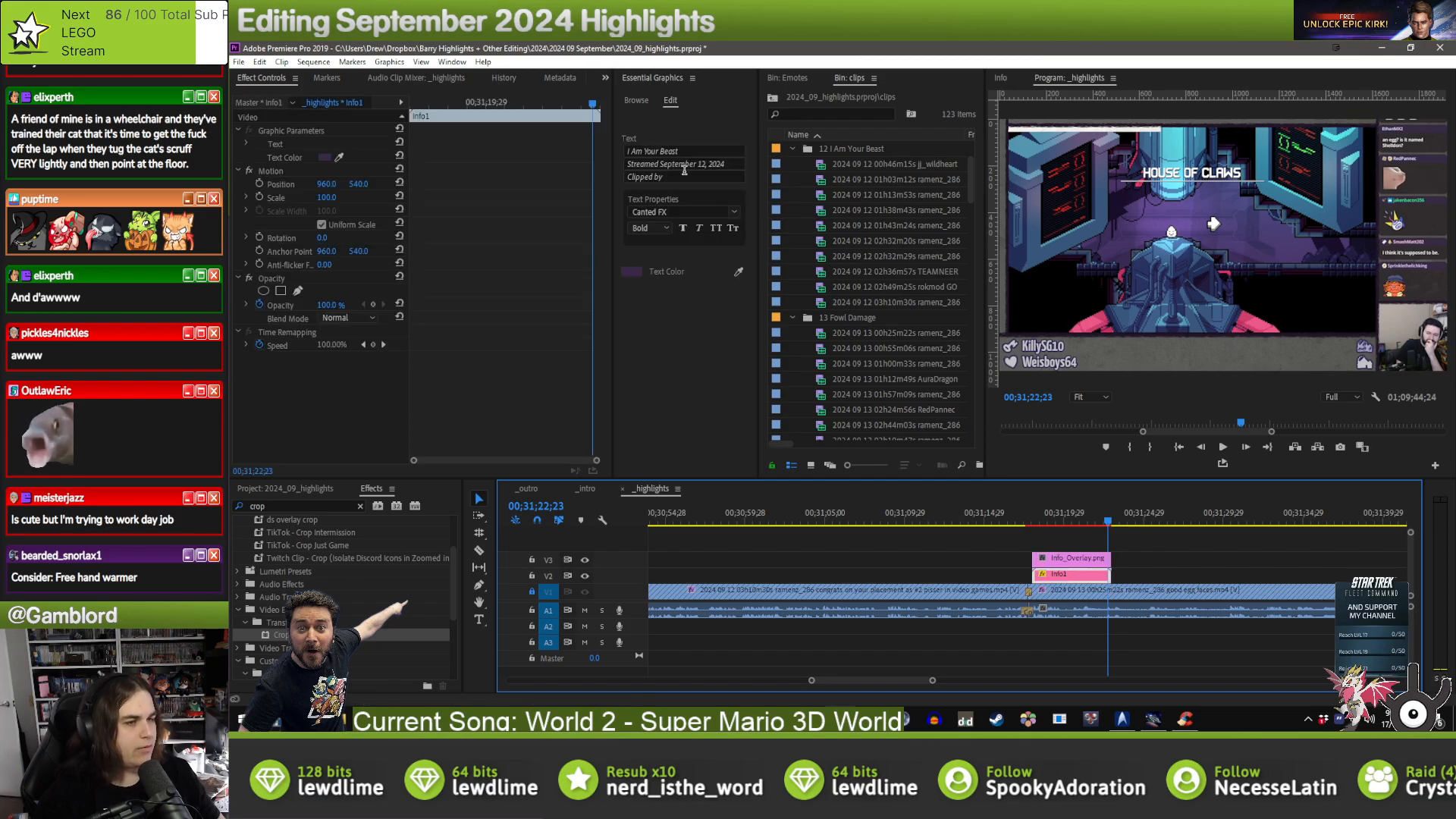
pyautogui.click(689, 175)
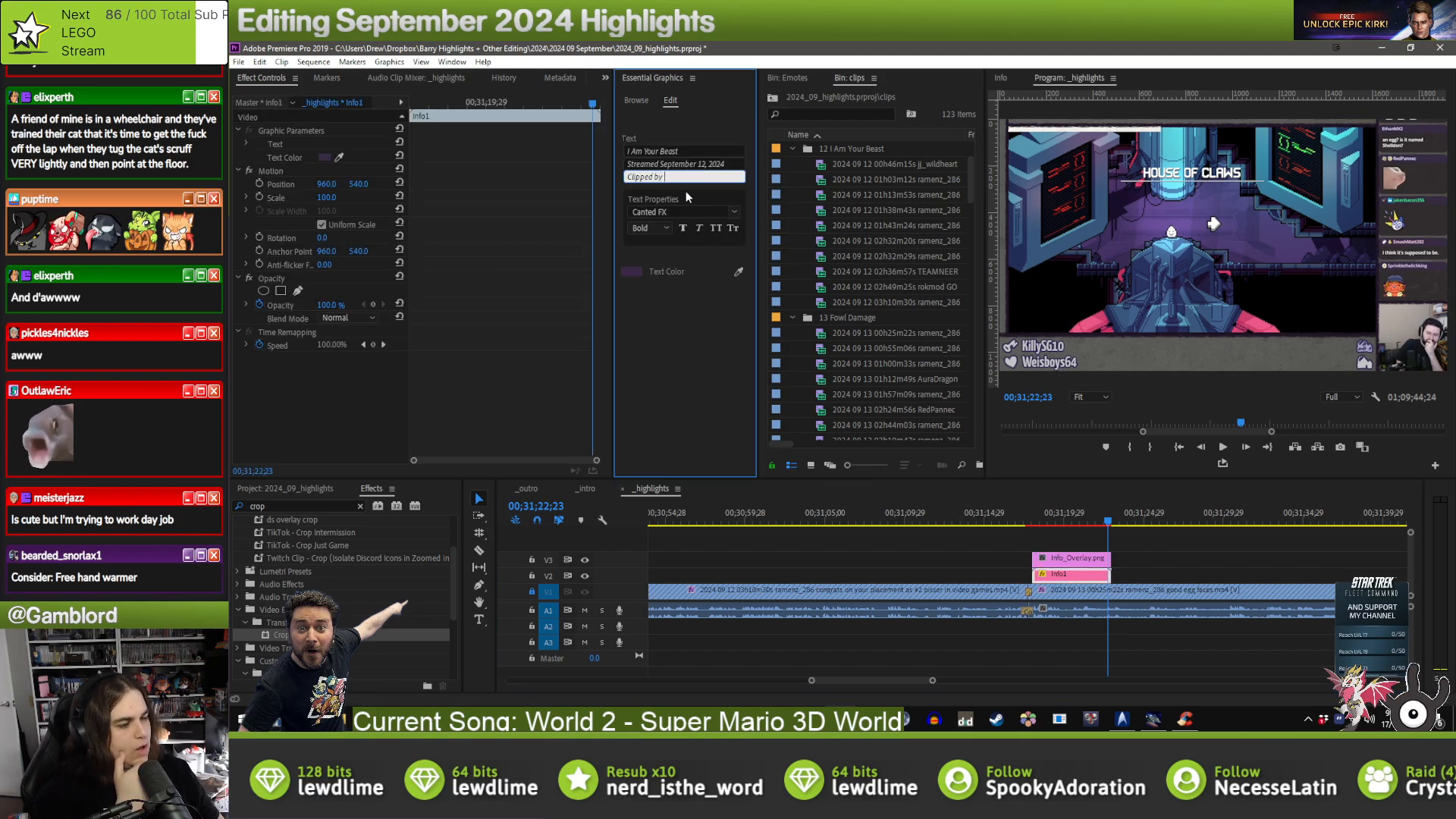
pyautogui.click(793, 155)
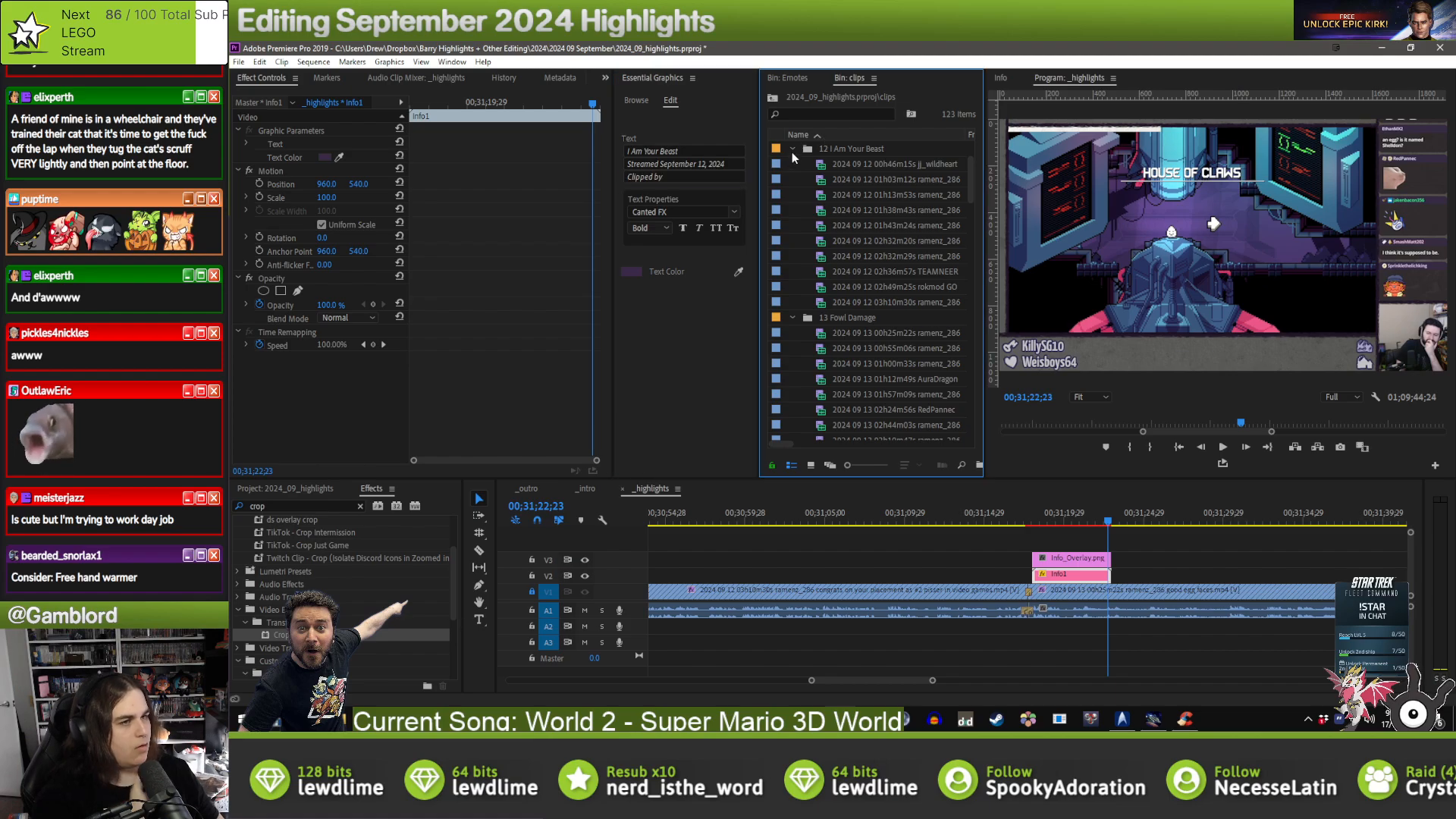
pyautogui.click(792, 149)
# - Set the game title in the 00h25m22s clip's info graphic to Fowl Damage and preview the overlay
pyautogui.click(1135, 560)
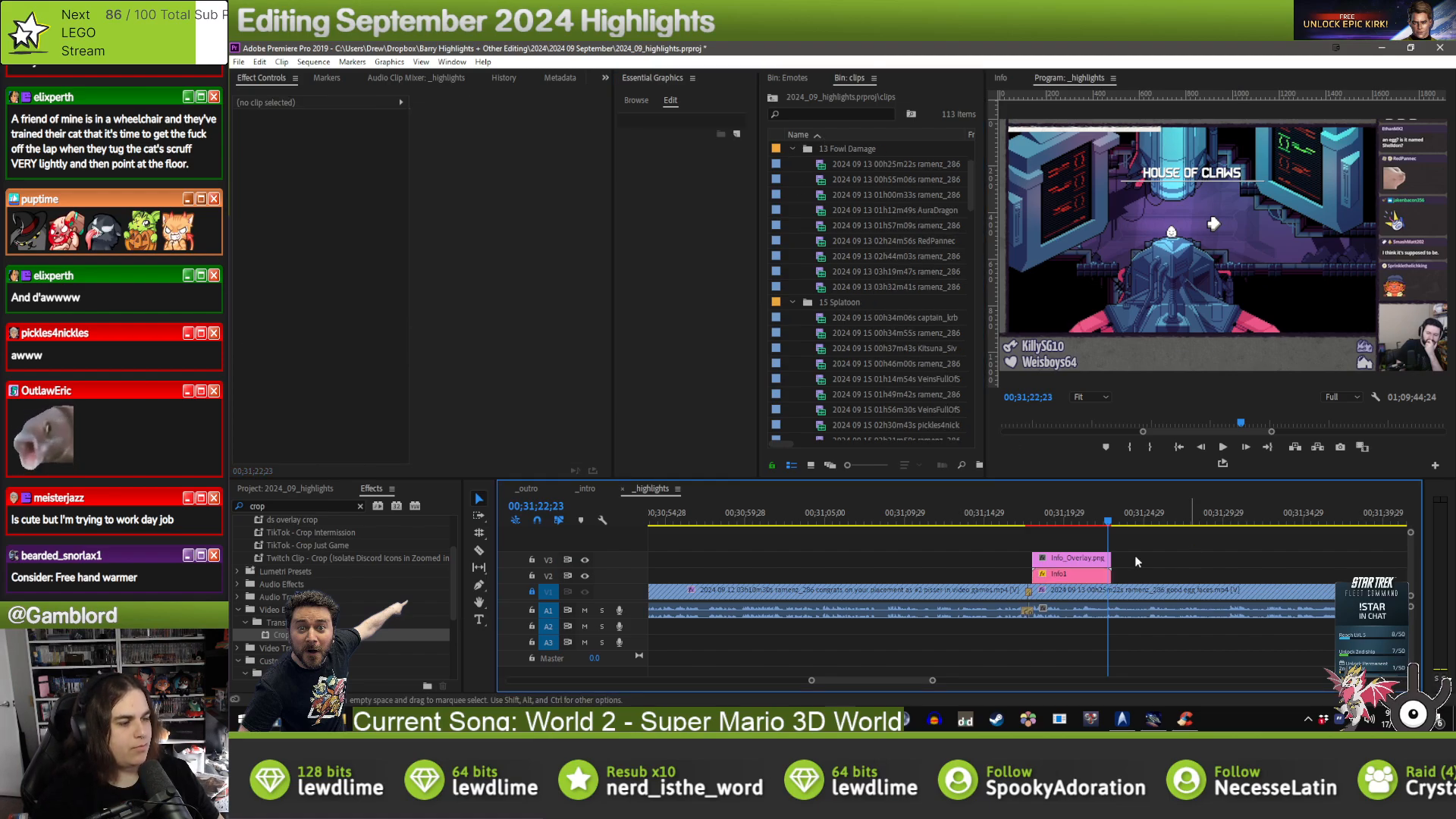
pyautogui.click(1063, 576)
pyautogui.click(685, 151)
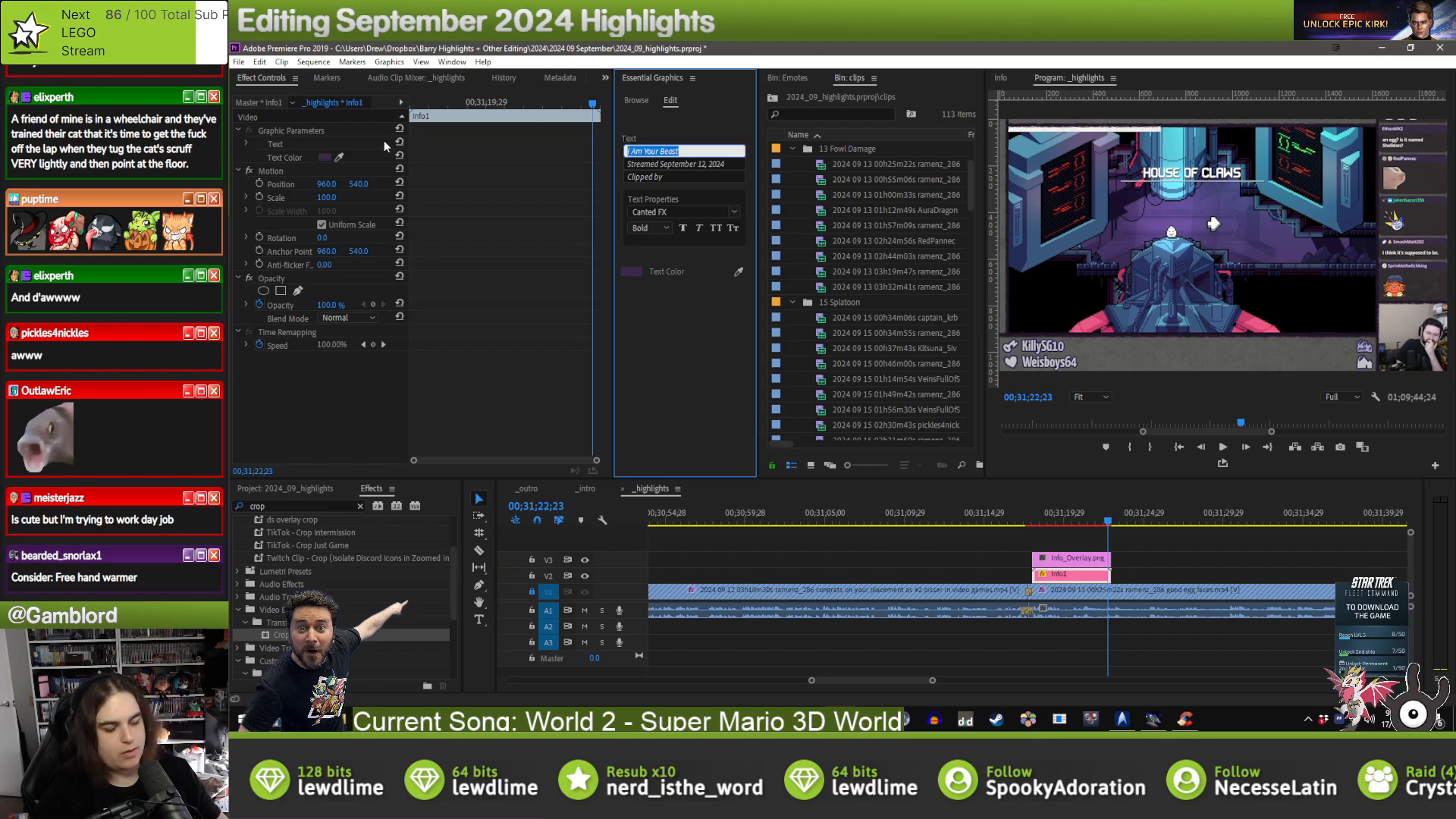
pyautogui.write('Fowl Dam')
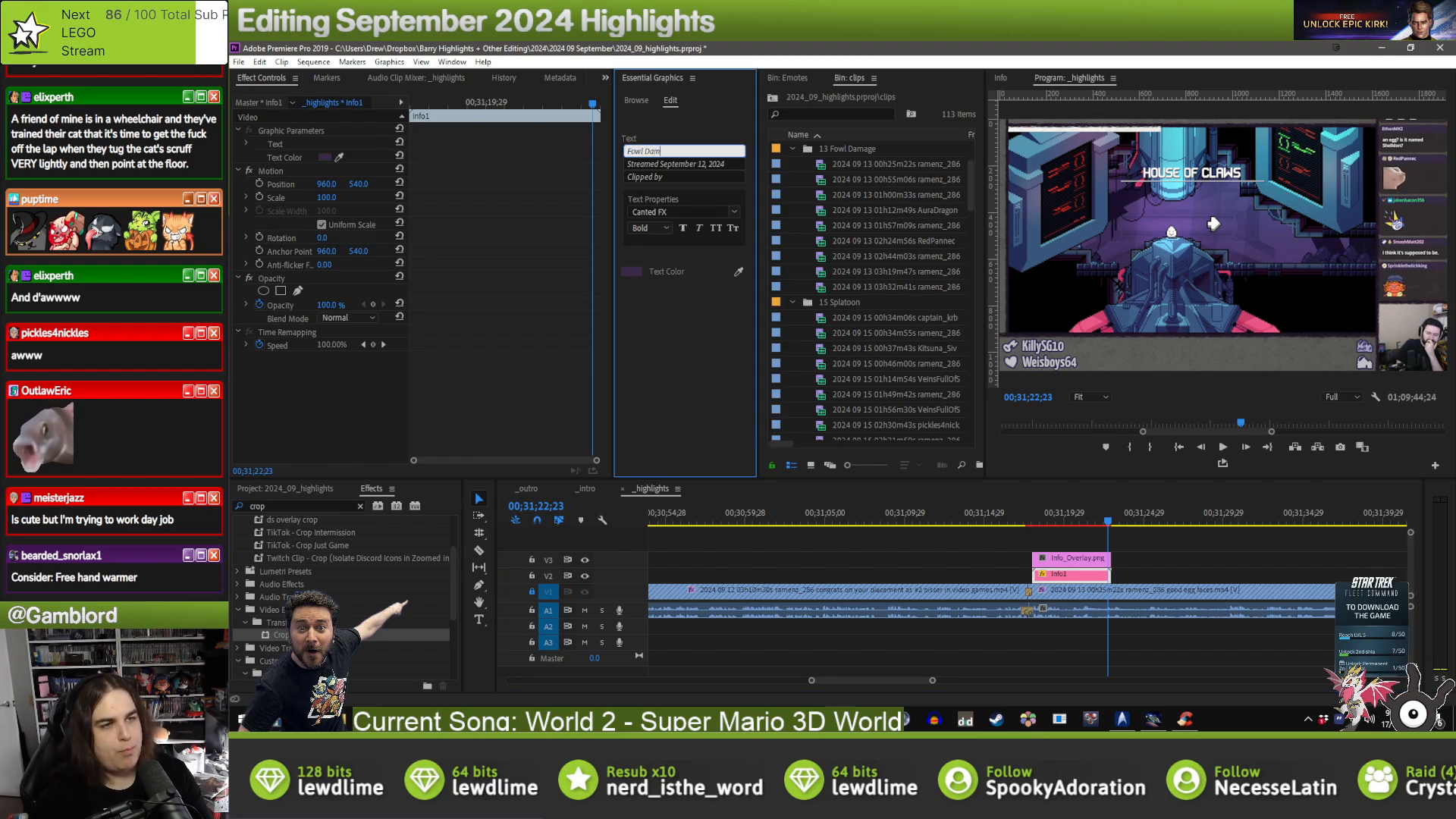
pyautogui.write('age')
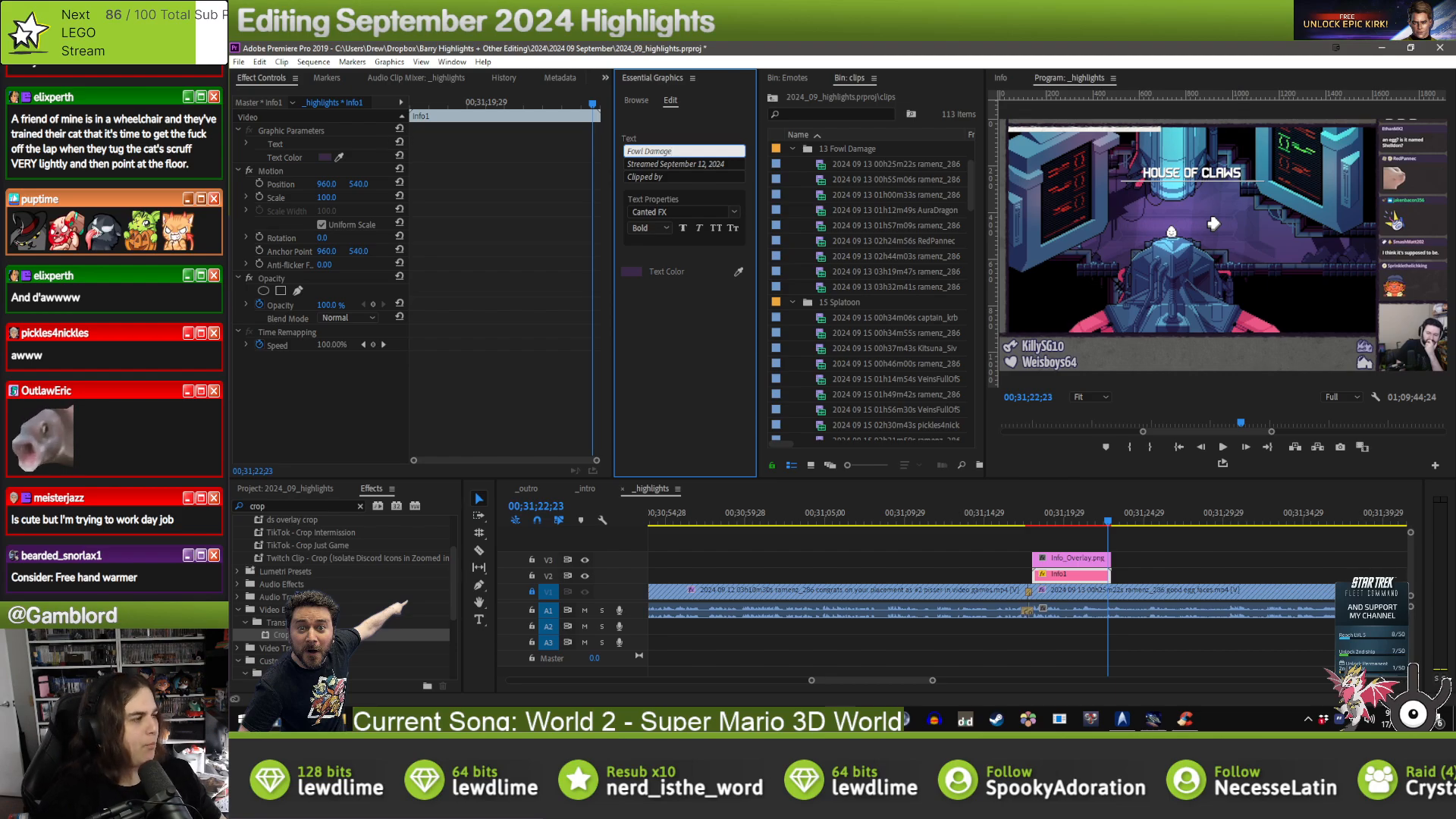
pyautogui.hotkey('alt', 'Tab')
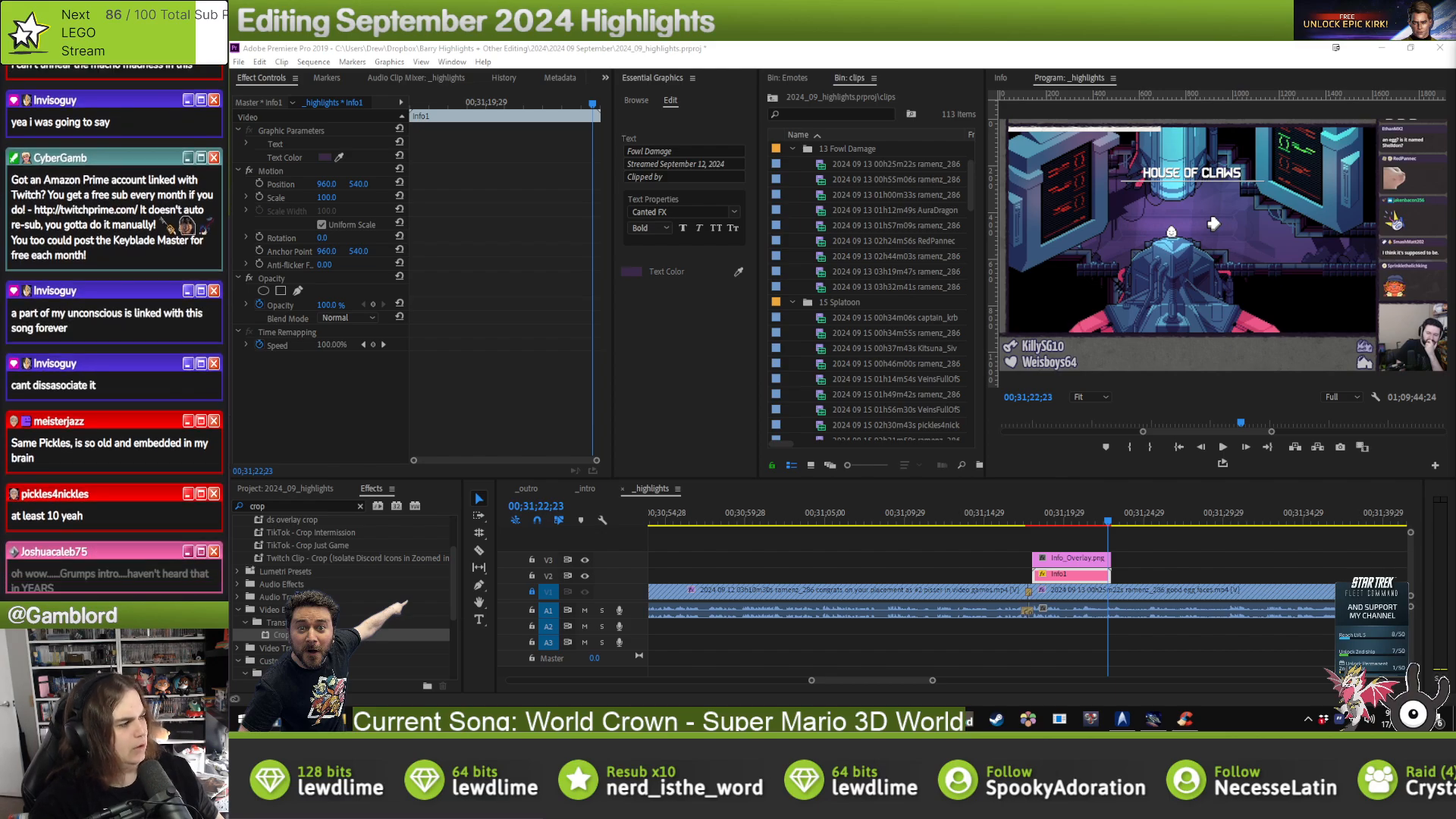
pyautogui.click(683, 151)
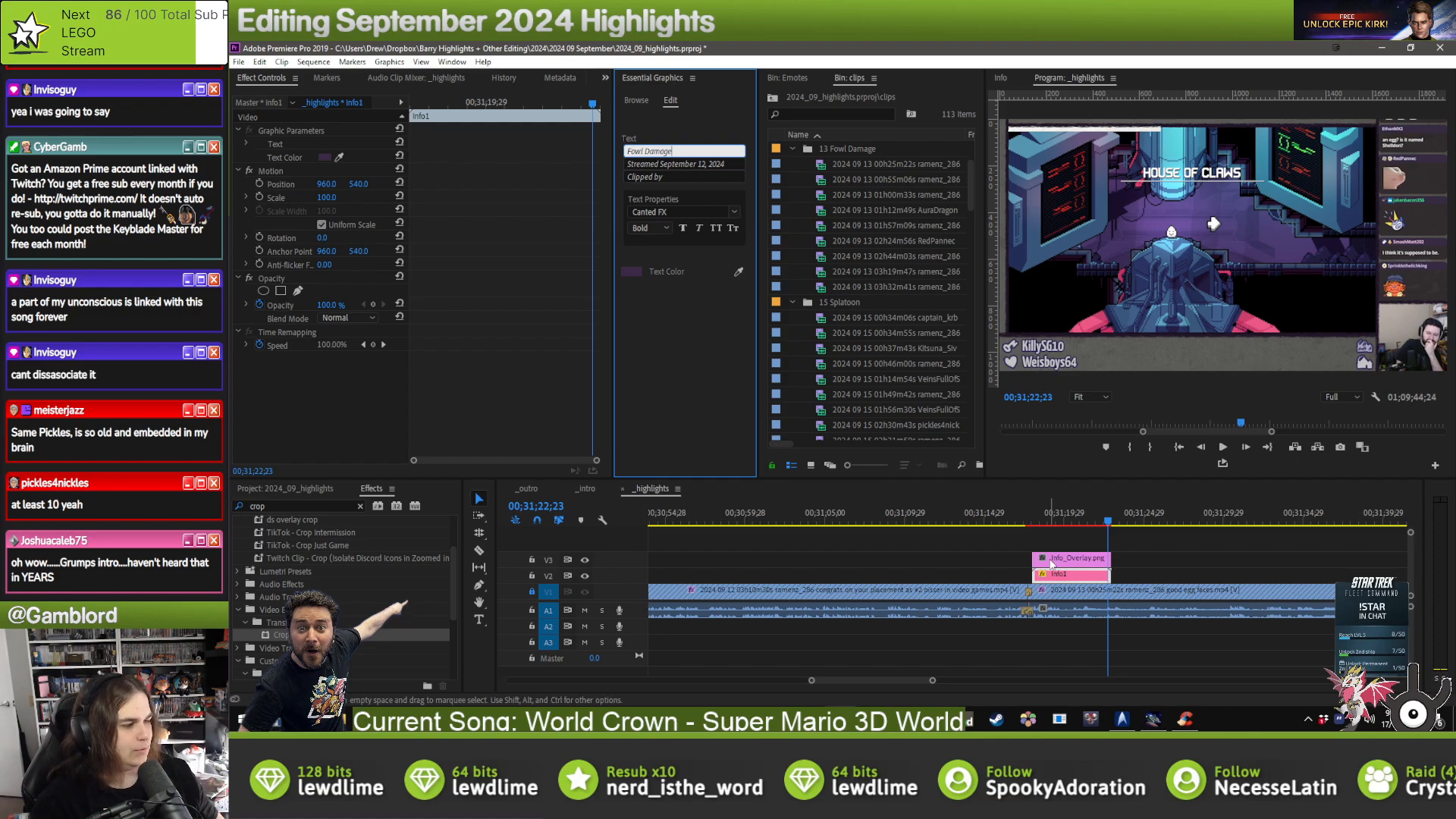
pyautogui.click(1083, 503)
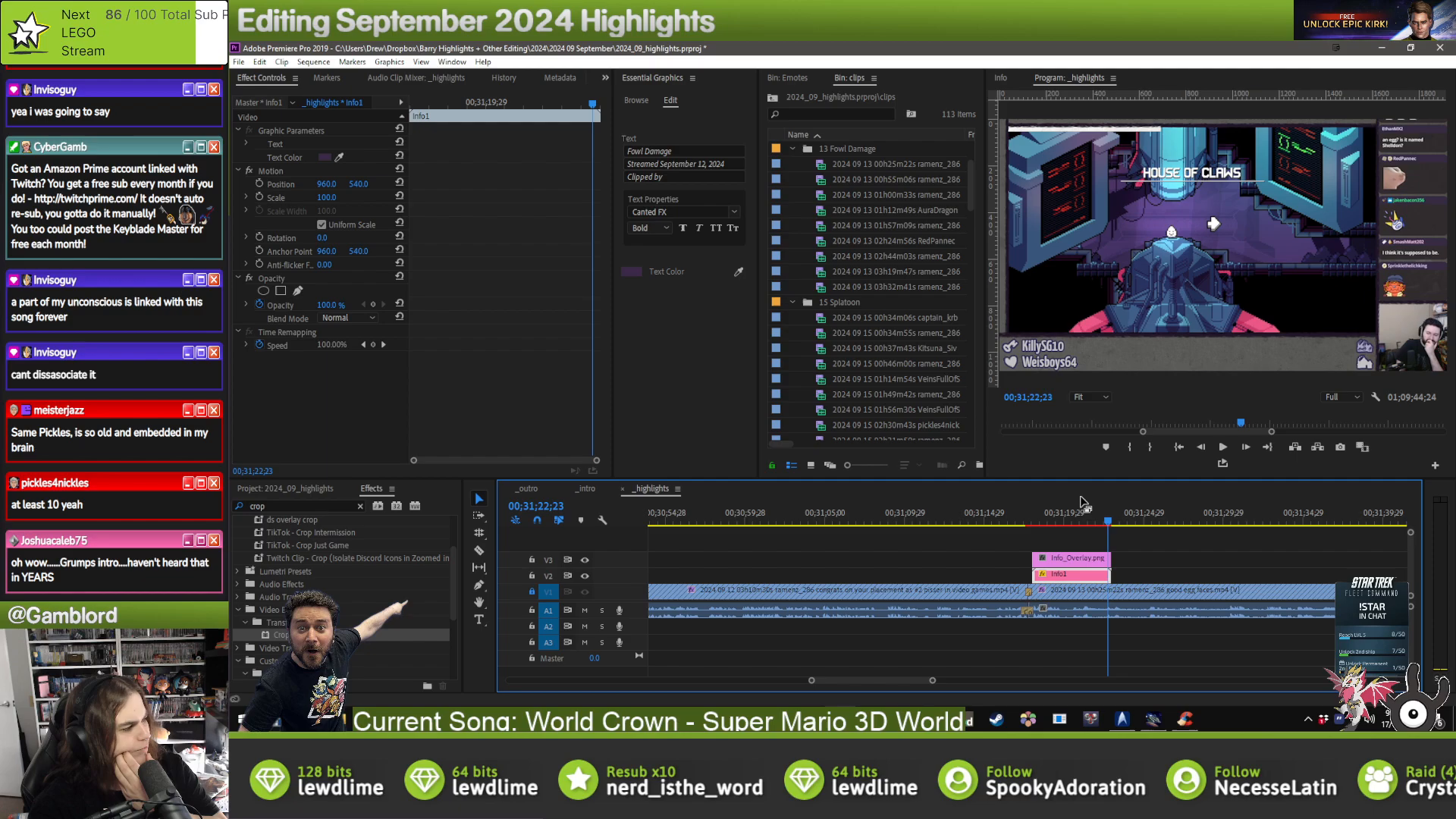
pyautogui.click(1063, 510)
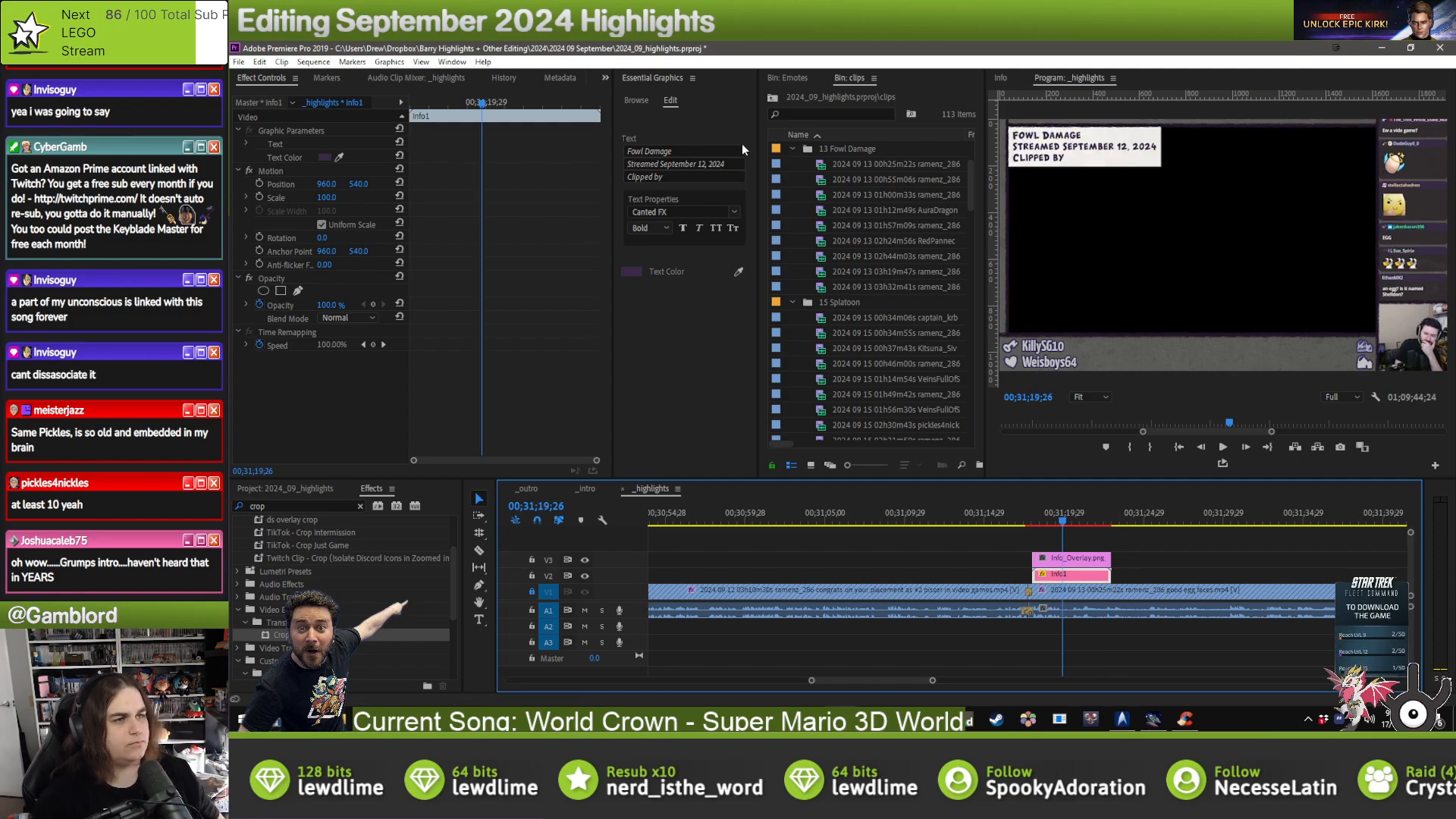
# - Set the 00h25m22s info graphic's date line to Streamed September 13, 2024 and credit its clipper by username
pyautogui.click(702, 166)
pyautogui.press('BackSpace')
pyautogui.write('3')
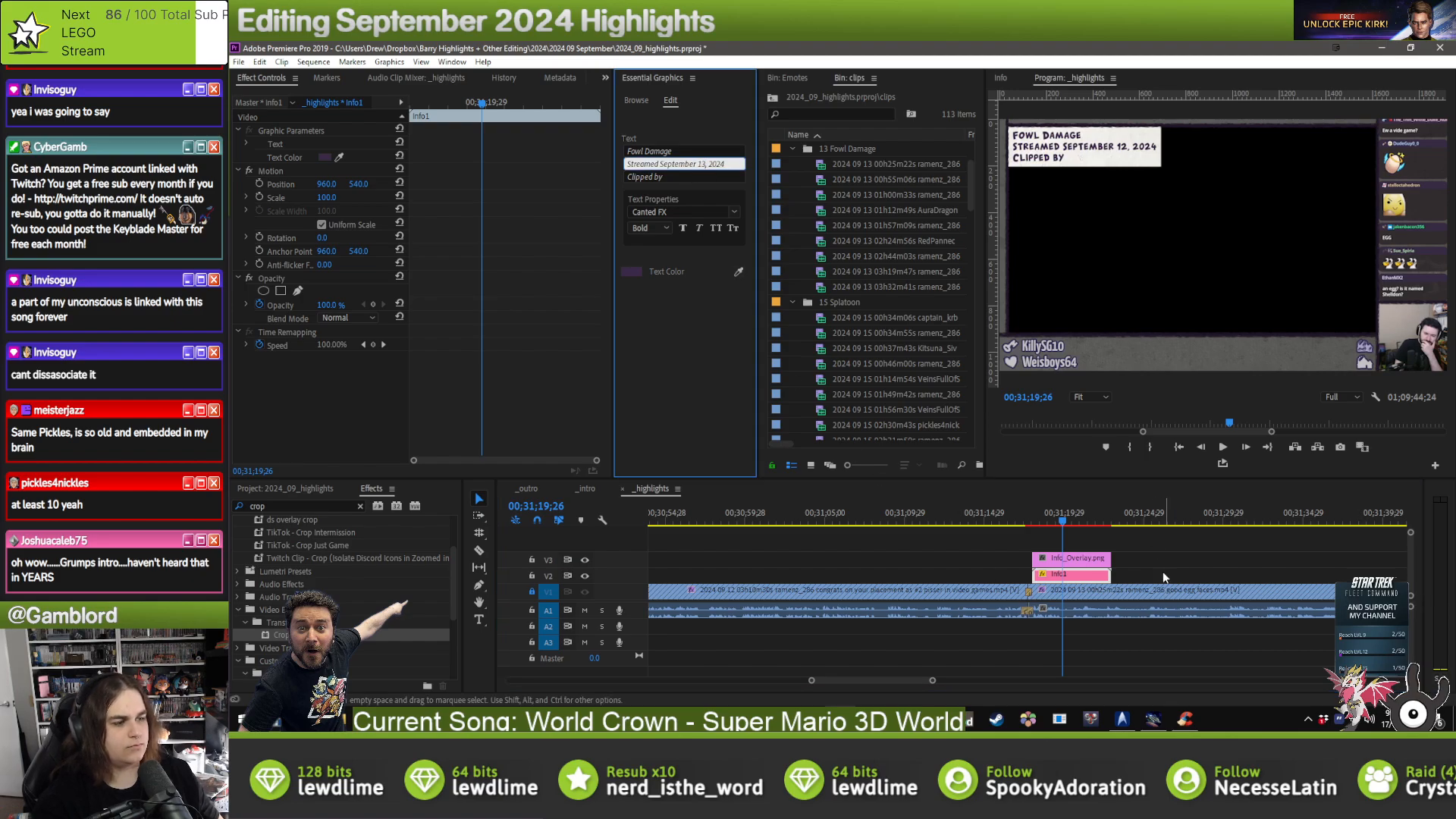
pyautogui.click(1139, 534)
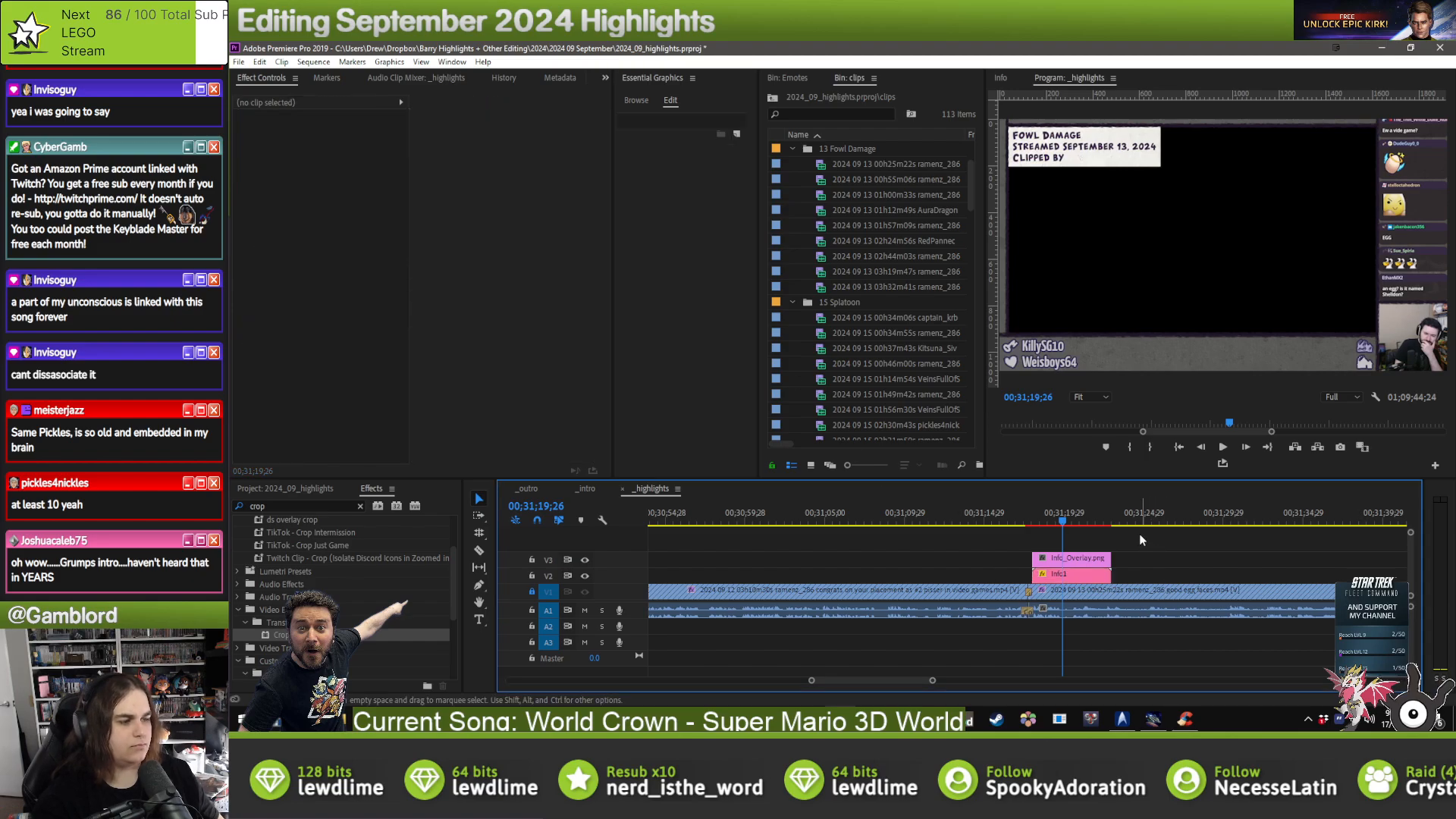
pyautogui.click(1079, 581)
pyautogui.click(700, 177)
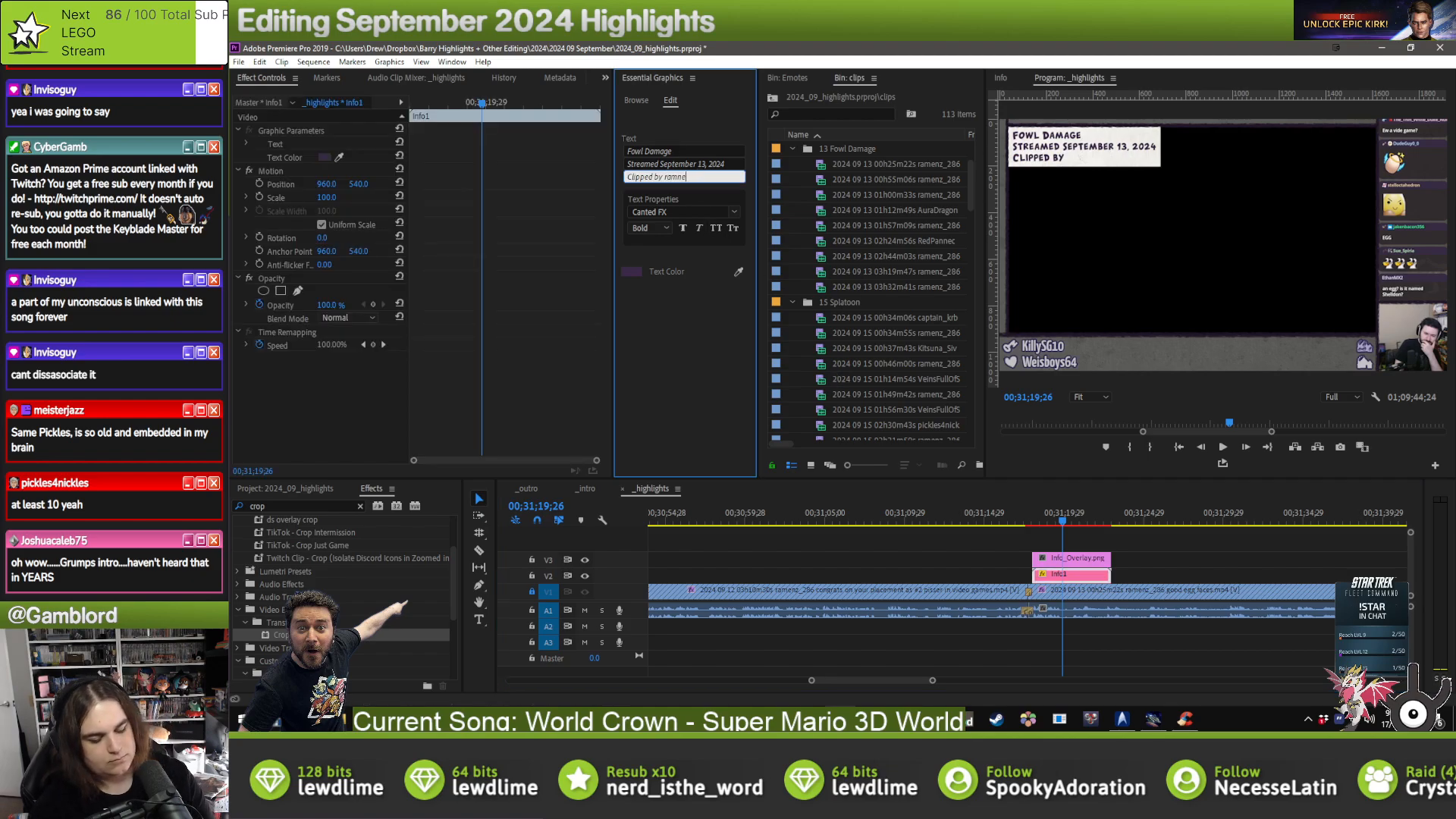
pyautogui.write('ramenz_286')
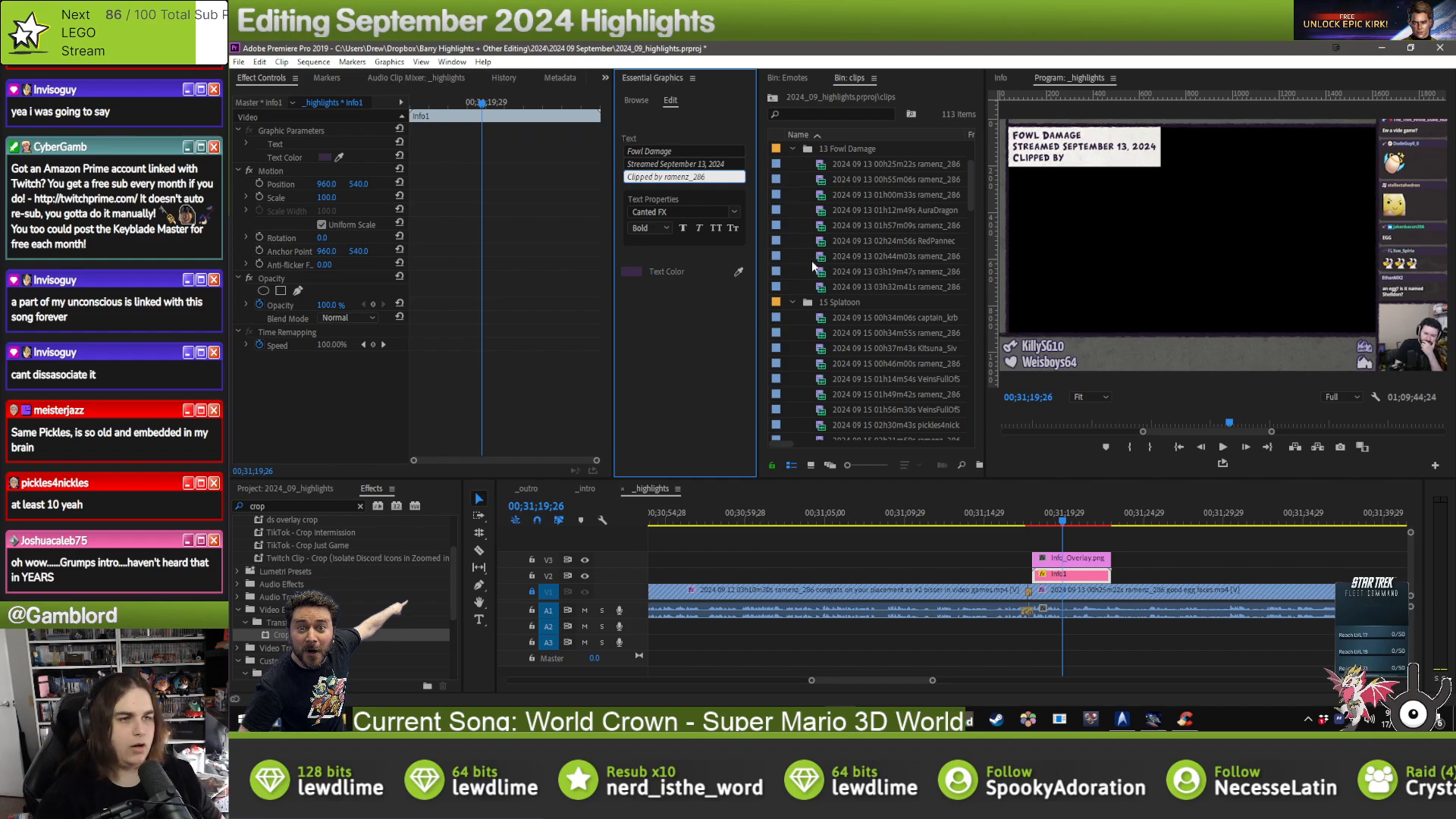
# - Paste the blank-credit Fowl Damage info graphics at the start of the 00h55m06s clip and credit its clipper by username
pyautogui.click(1148, 543)
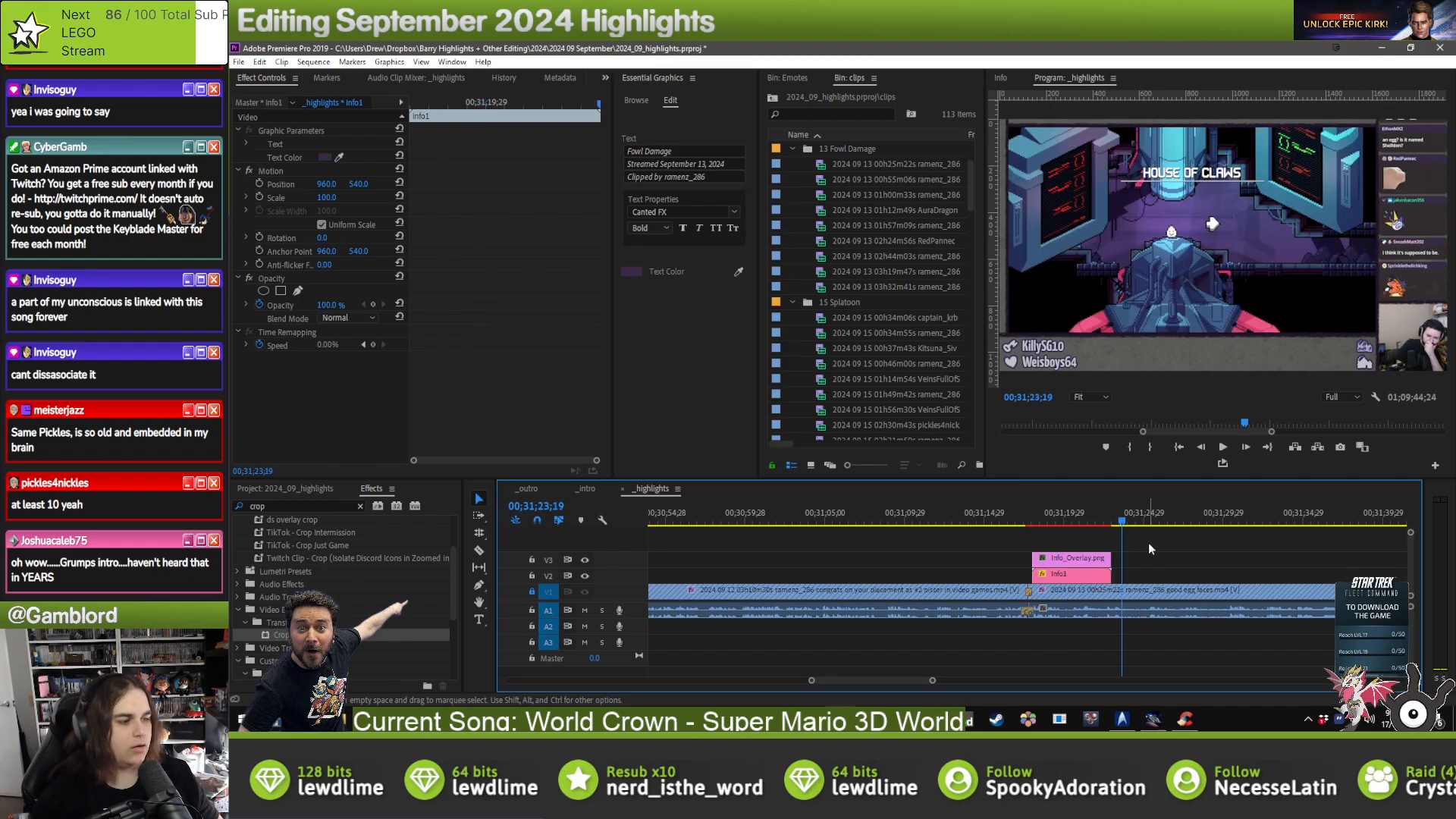
pyautogui.press('Down')
pyautogui.hotkey('ctrl', 'v')
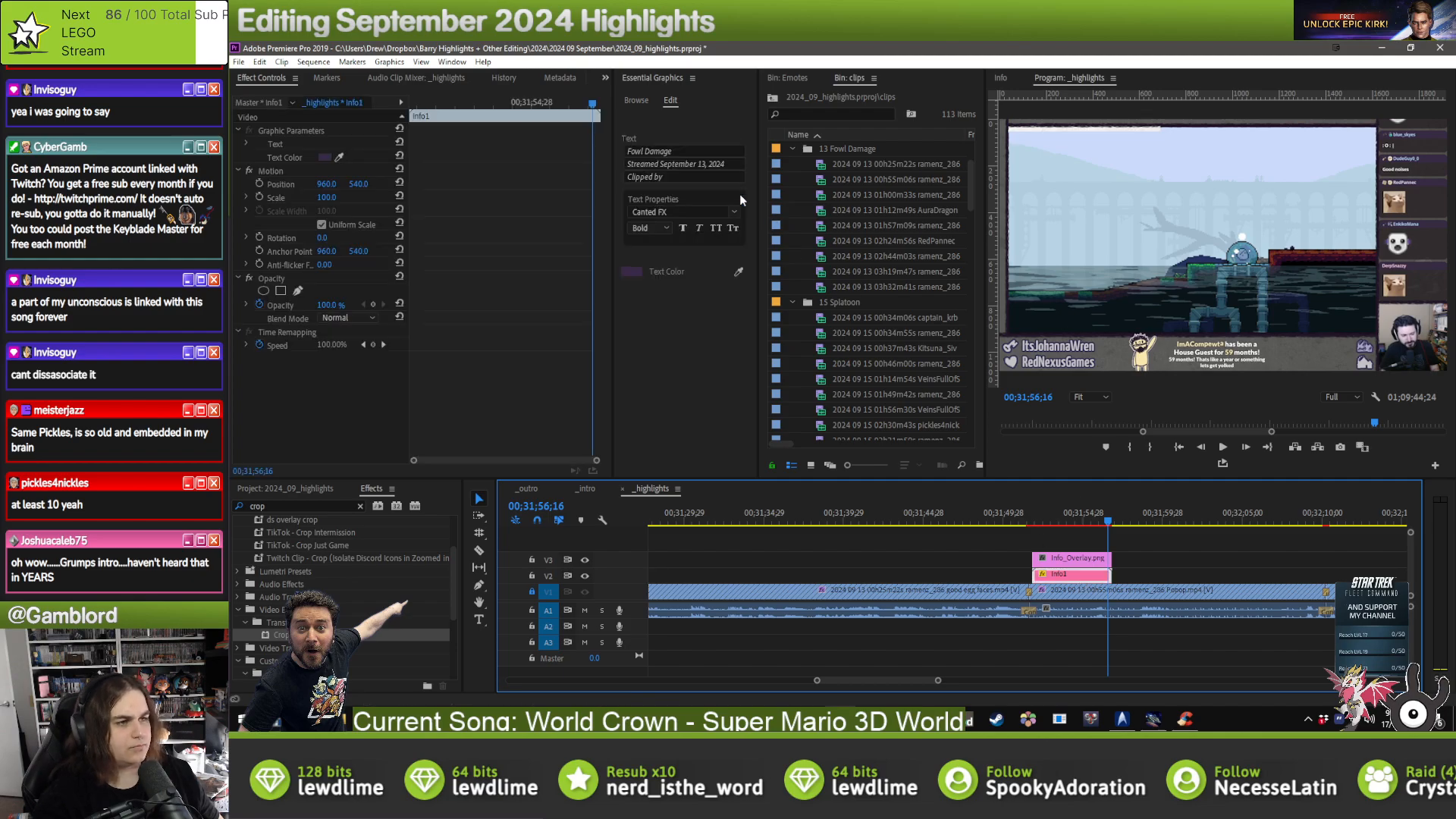
pyautogui.click(699, 177)
pyautogui.write('ramenz_286')
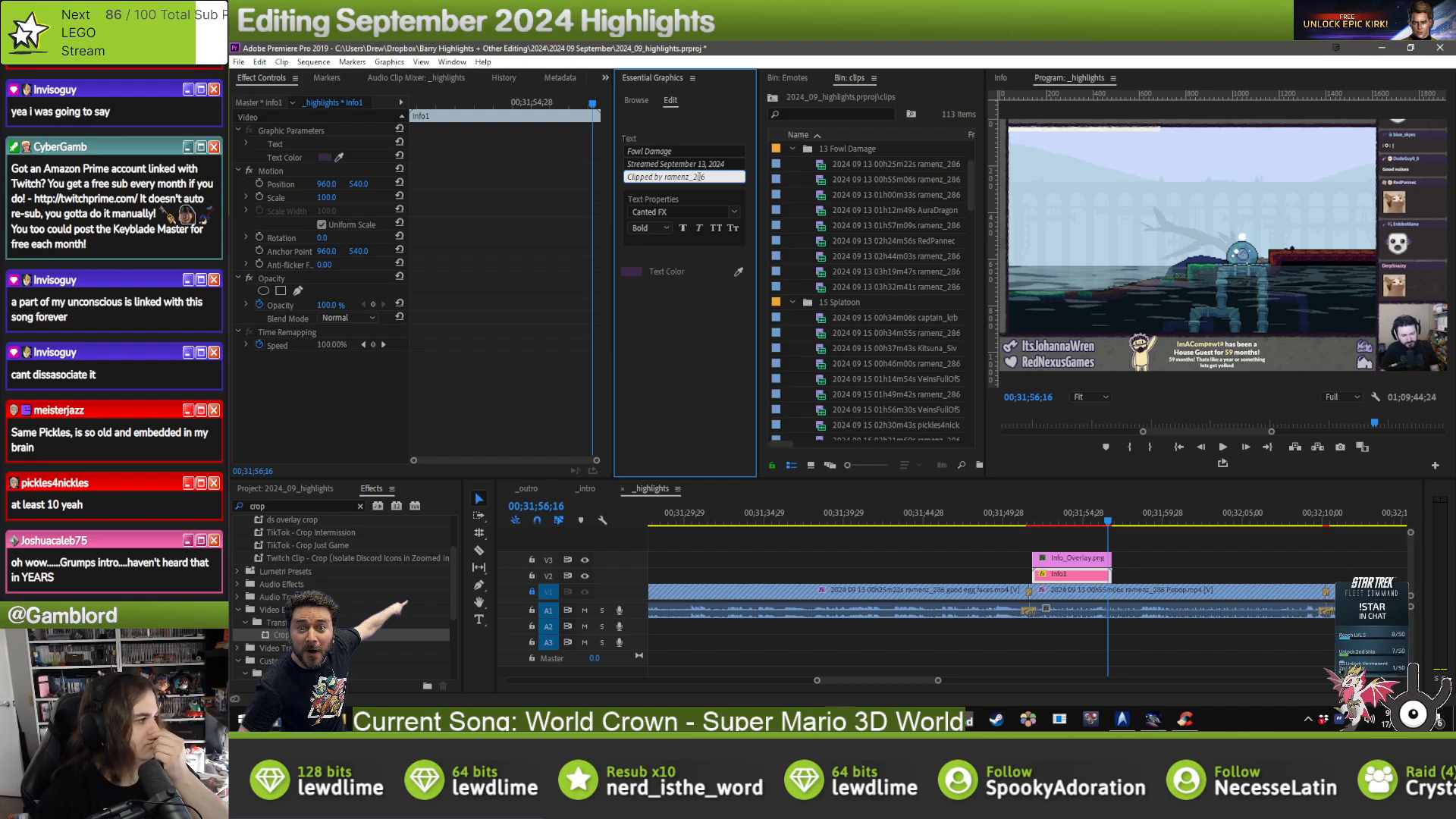
pyautogui.hotkey('alt', 'Tab')
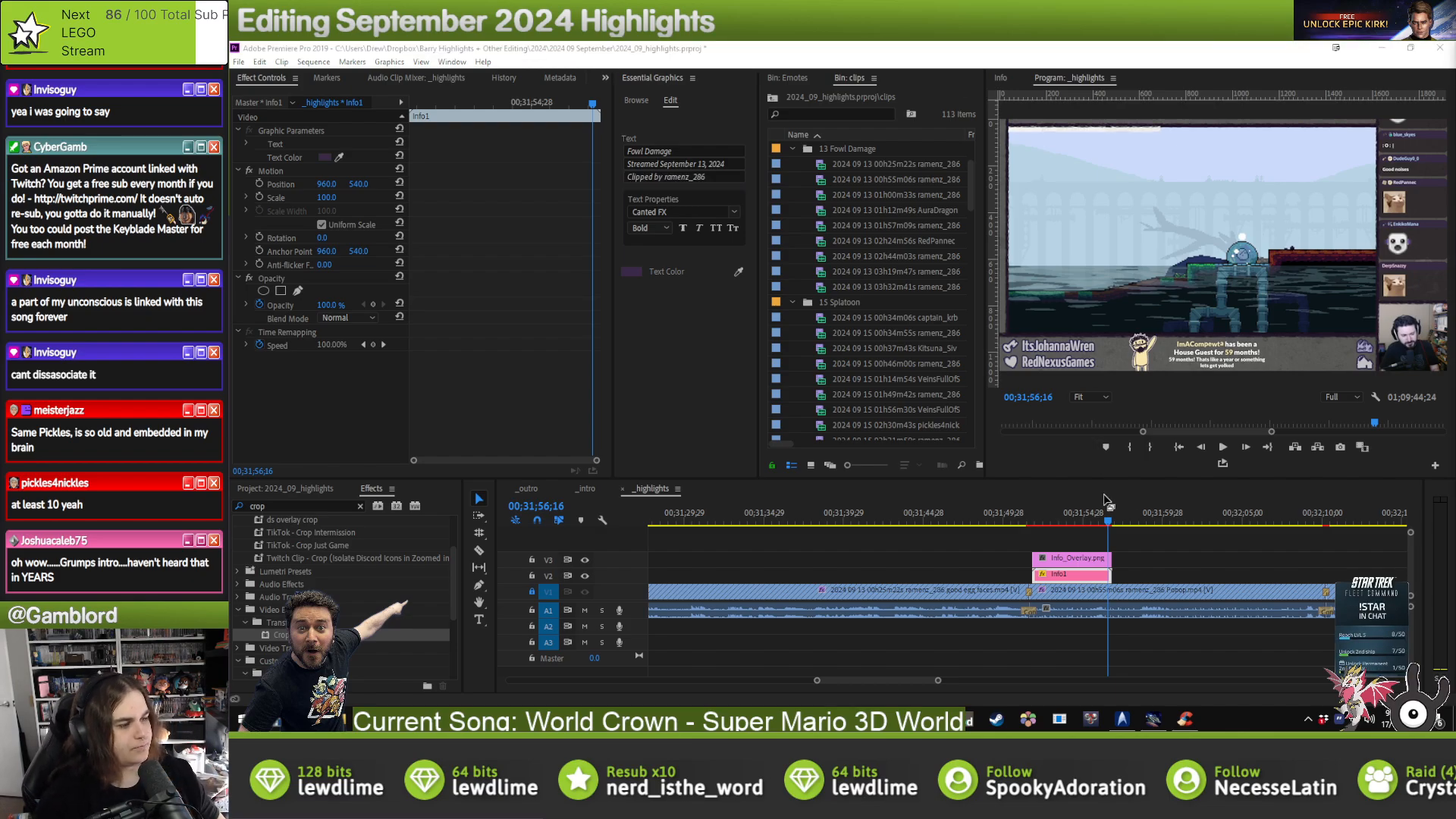
# - Paste the blank-credit Fowl Damage info graphics at the start of the 01h00m33s clip
pyautogui.click(1207, 549)
pyautogui.press('Down')
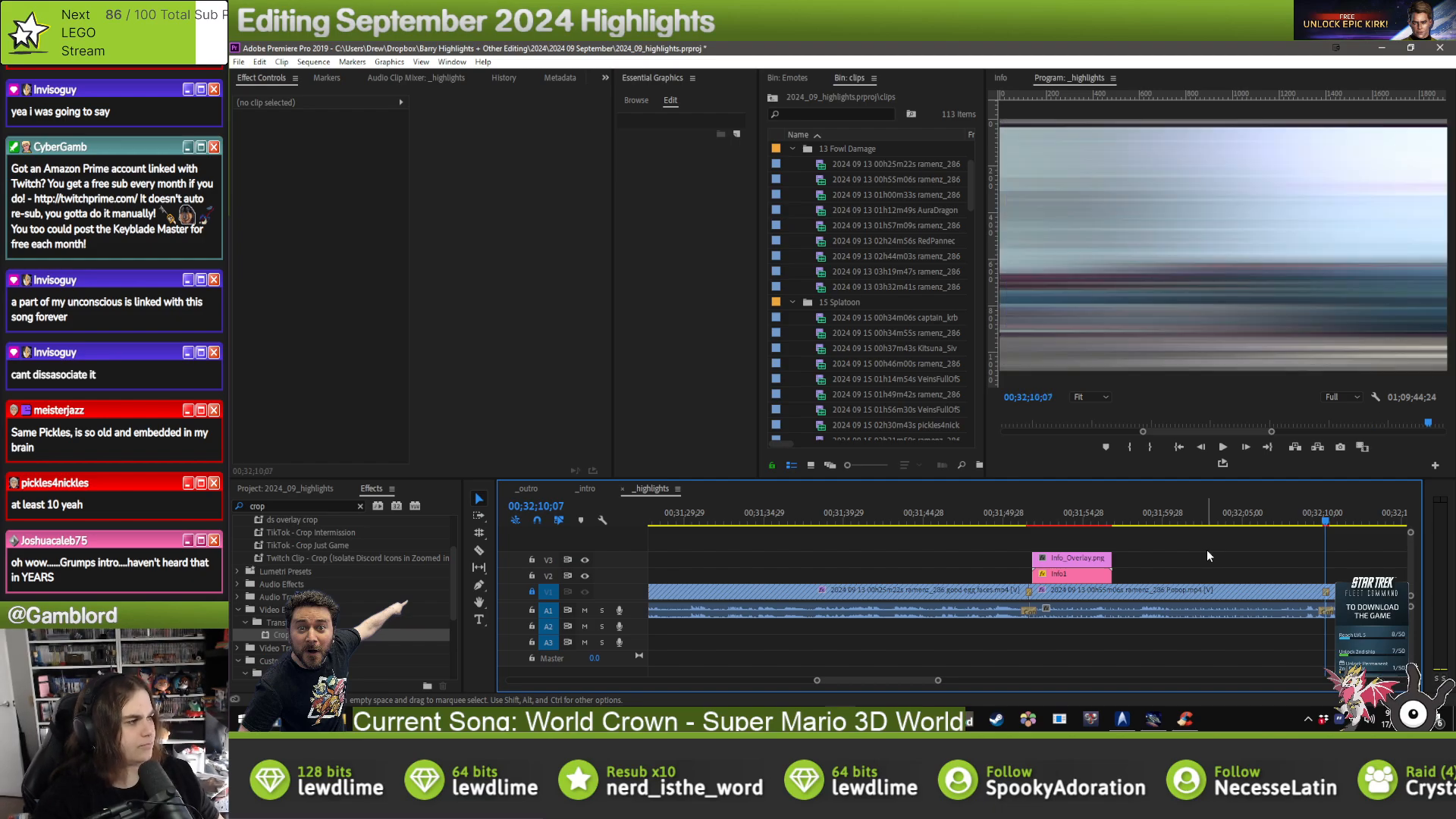
pyautogui.hotkey('ctrl', 'v')
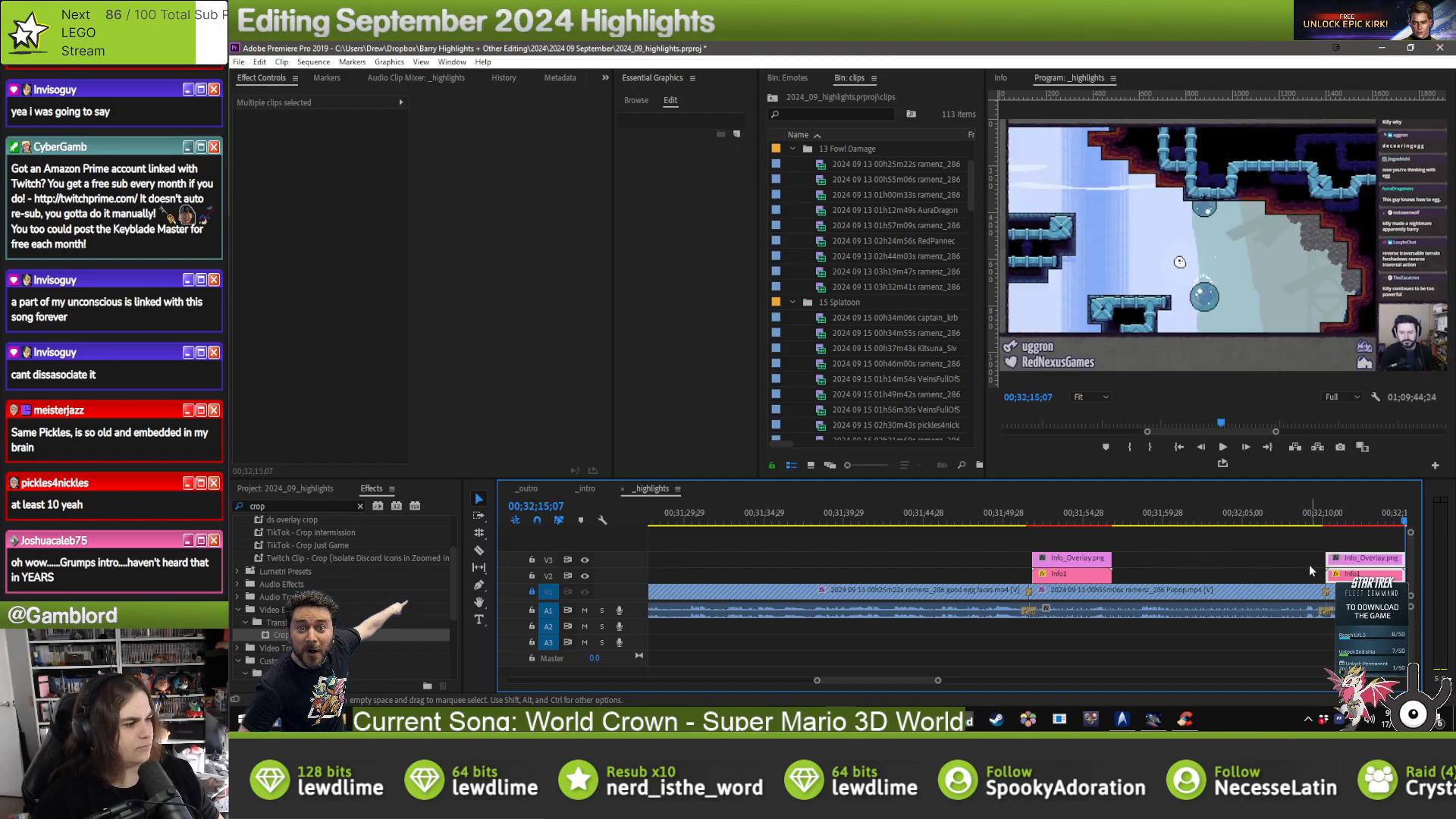
pyautogui.hscroll(2, 1210, 576)
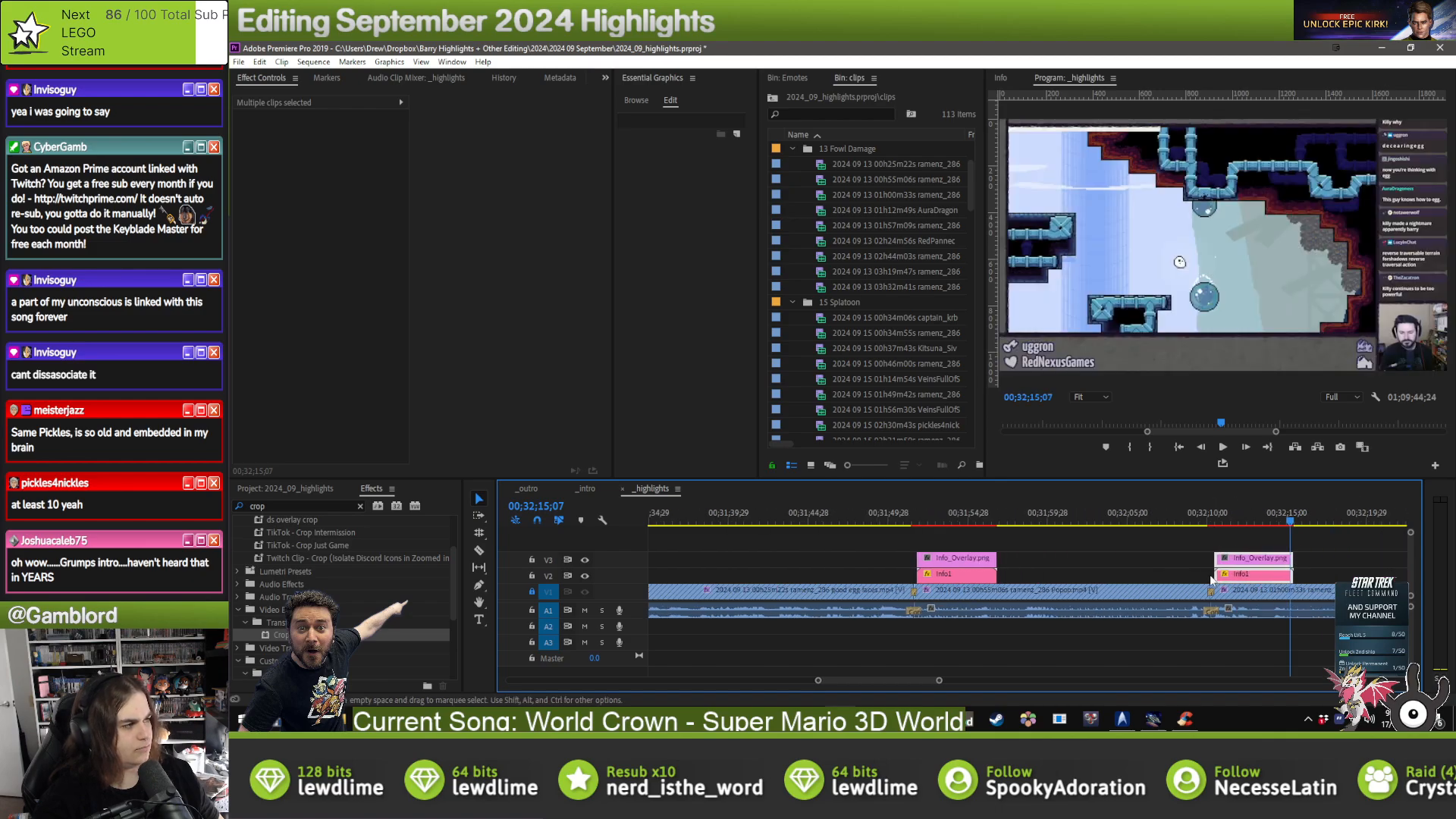
pyautogui.hscroll(5, 1209, 580)
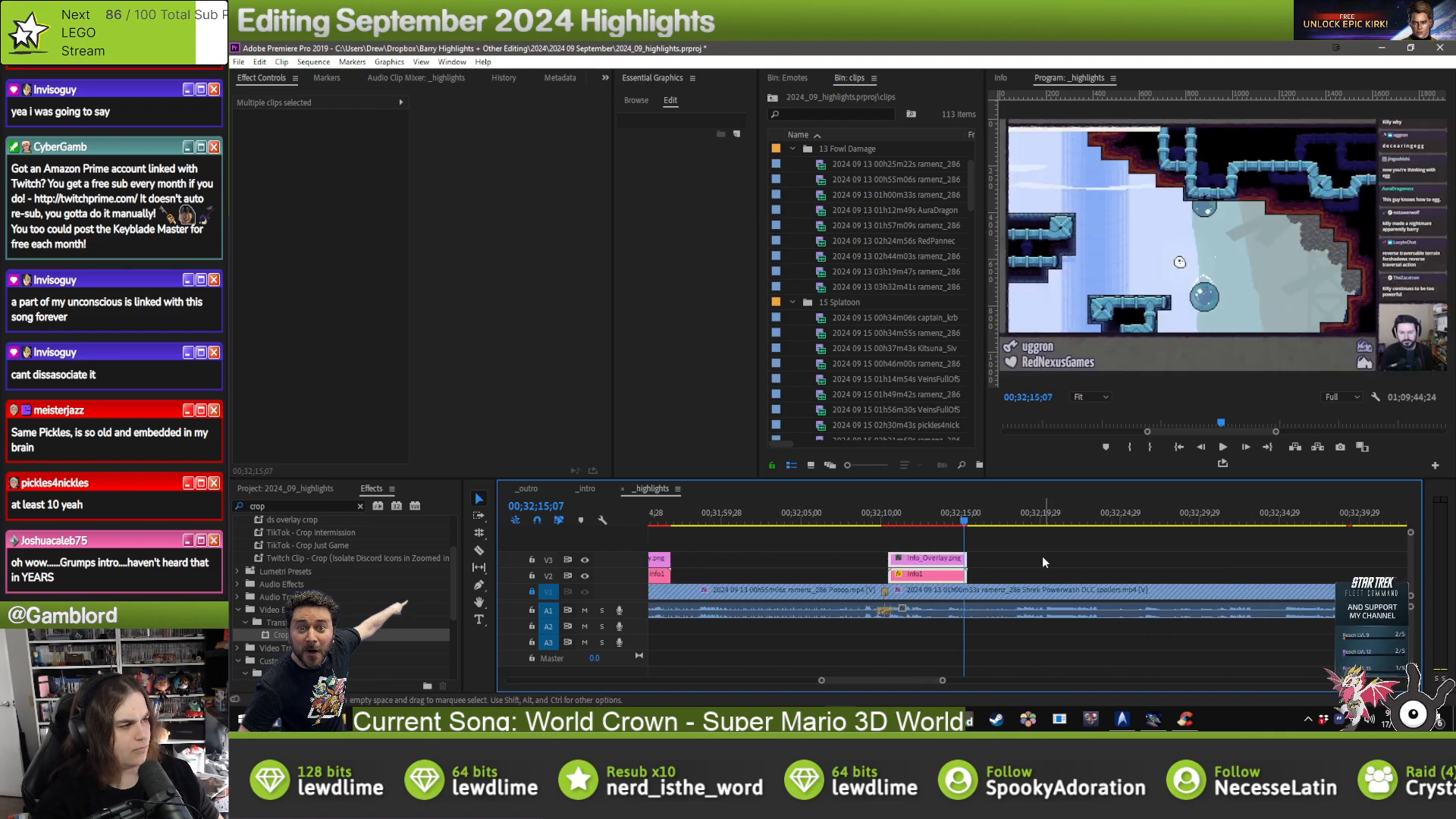
pyautogui.click(917, 576)
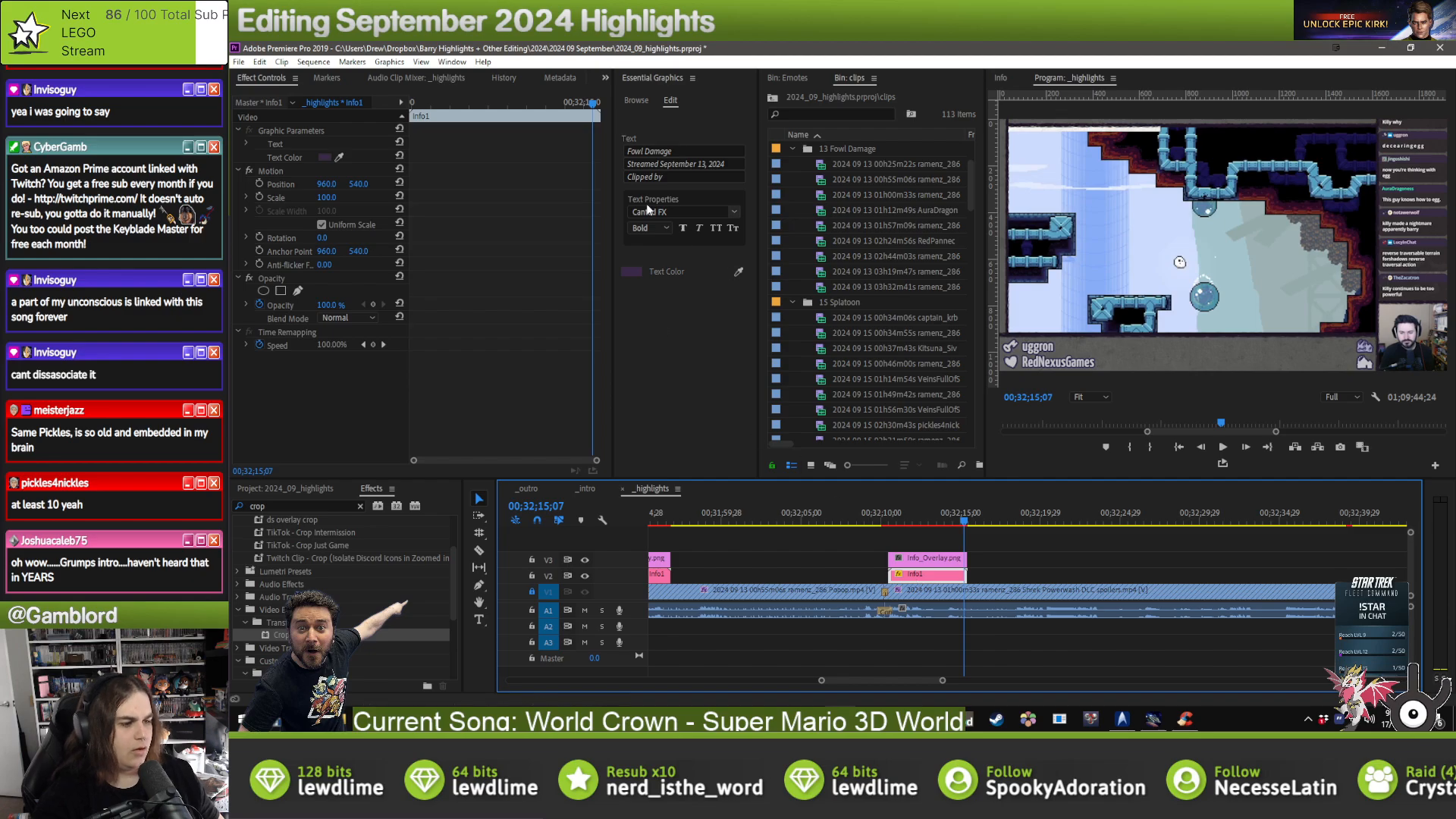
pyautogui.moveTo(957, 581); pyautogui.dragTo(956, 580)
# - Paste the blank-credit Fowl Damage info graphics and align them to the start of the 01h12m49s clip
pyautogui.scroll(-1, 1115, 565)
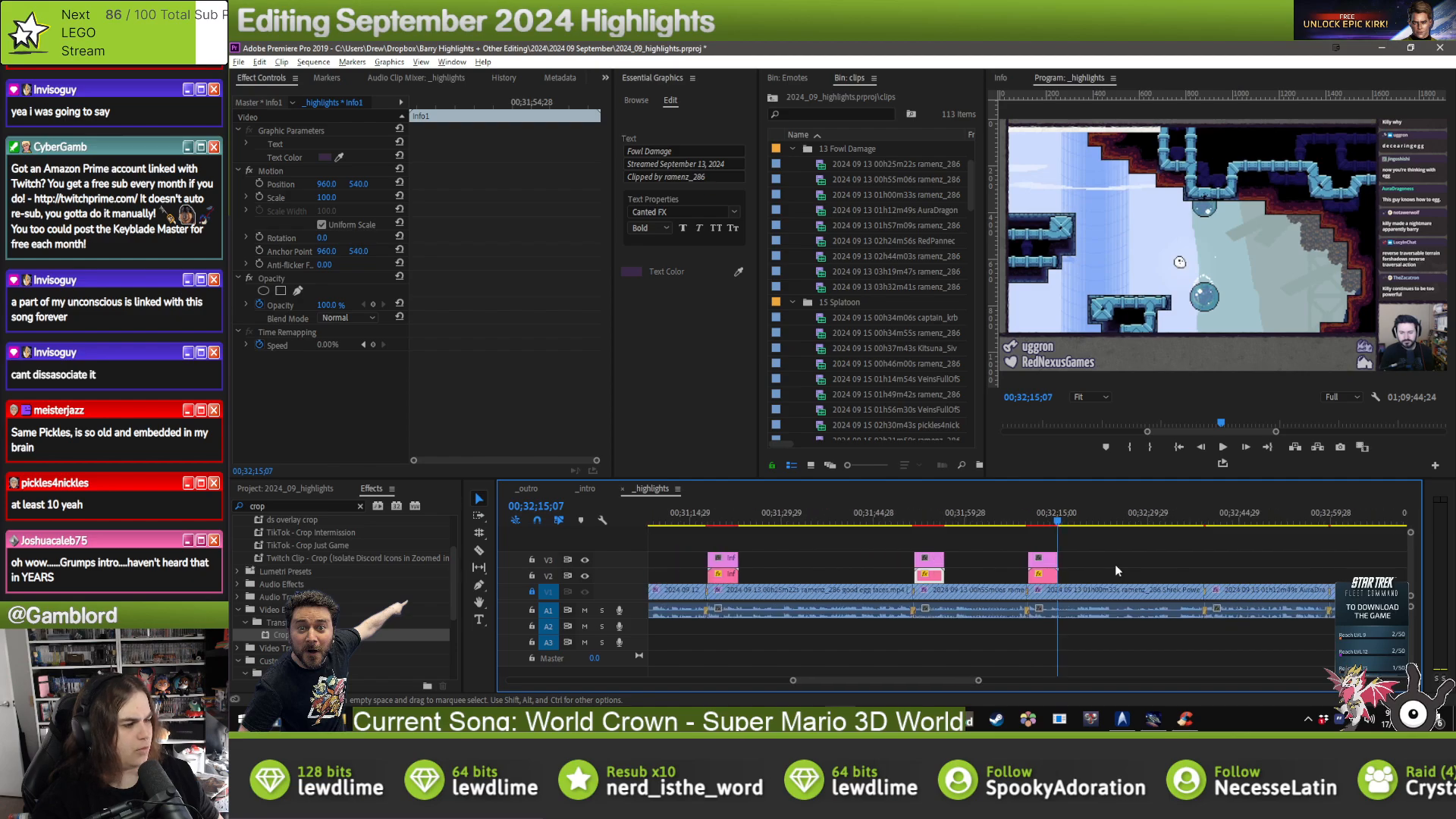
pyautogui.scroll(-2, 1115, 565)
pyautogui.click(1077, 512)
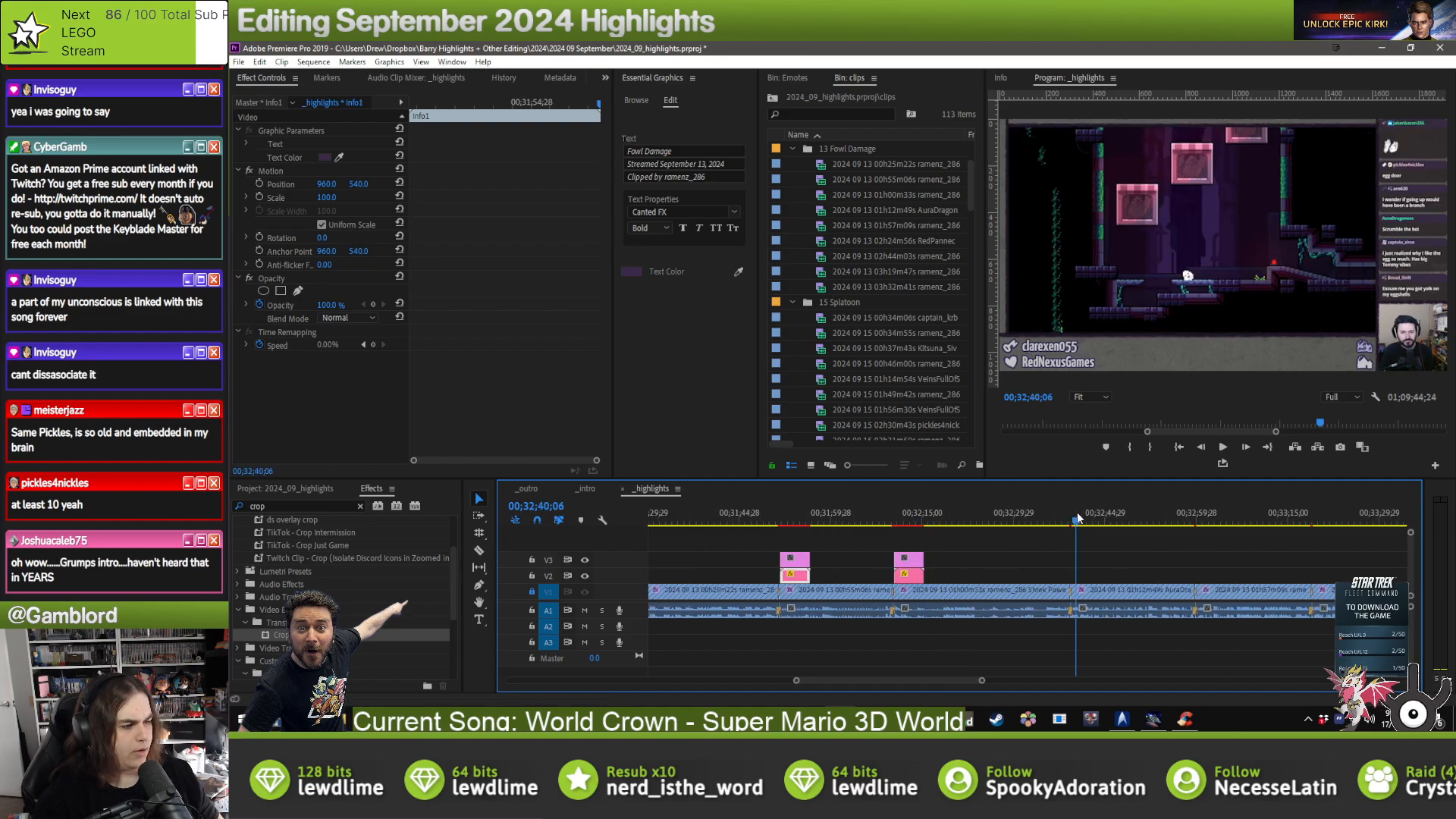
pyautogui.hotkey('ctrl', 'v')
pyautogui.moveTo(1094, 576); pyautogui.dragTo(1089, 576)
pyautogui.click(1087, 540)
# - Complete the 01h12m49s info graphic's "Clipped by" line with the clipper's username
pyautogui.click(1087, 576)
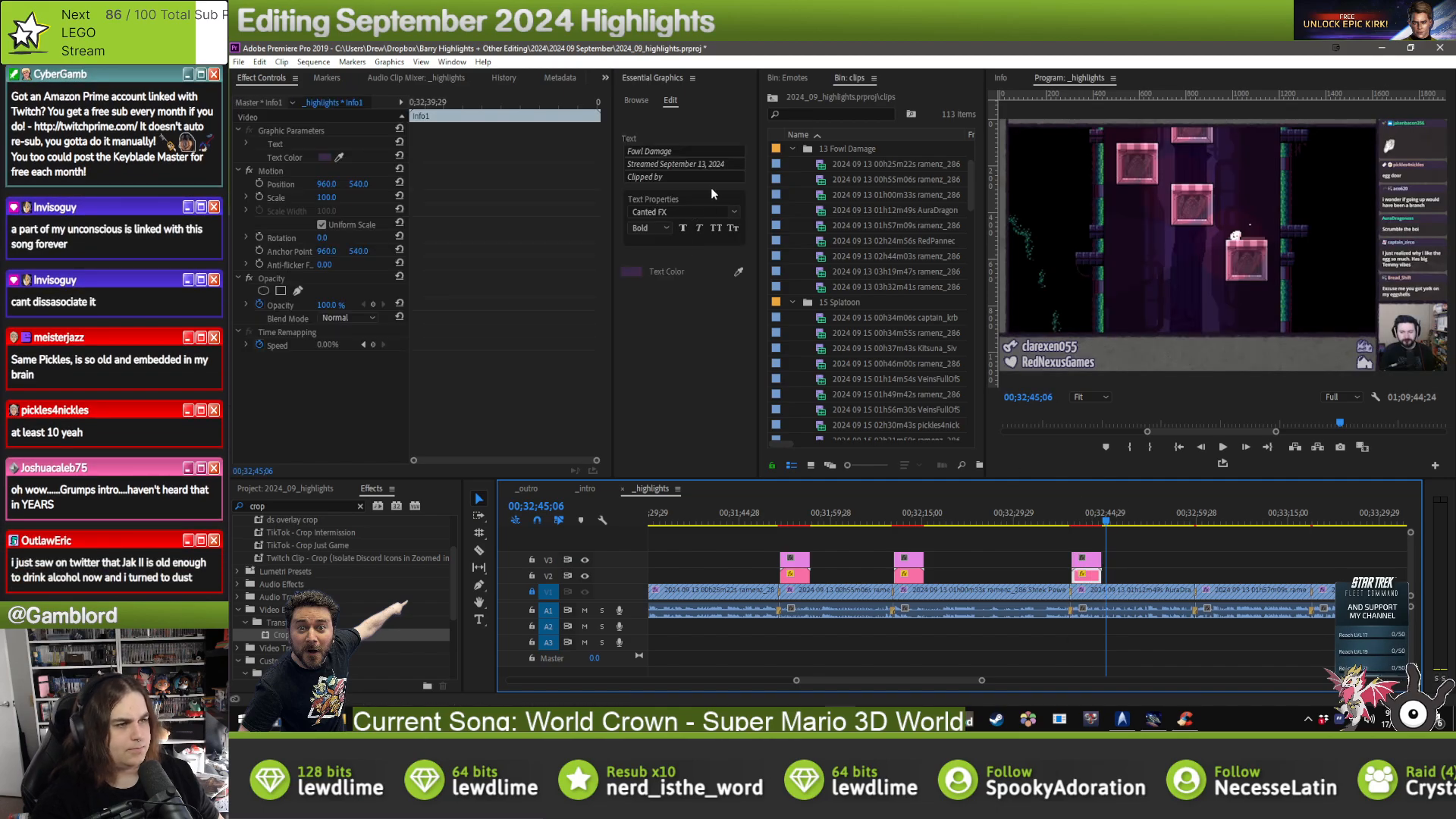
pyautogui.click(693, 178)
pyautogui.write('AuraDragon')
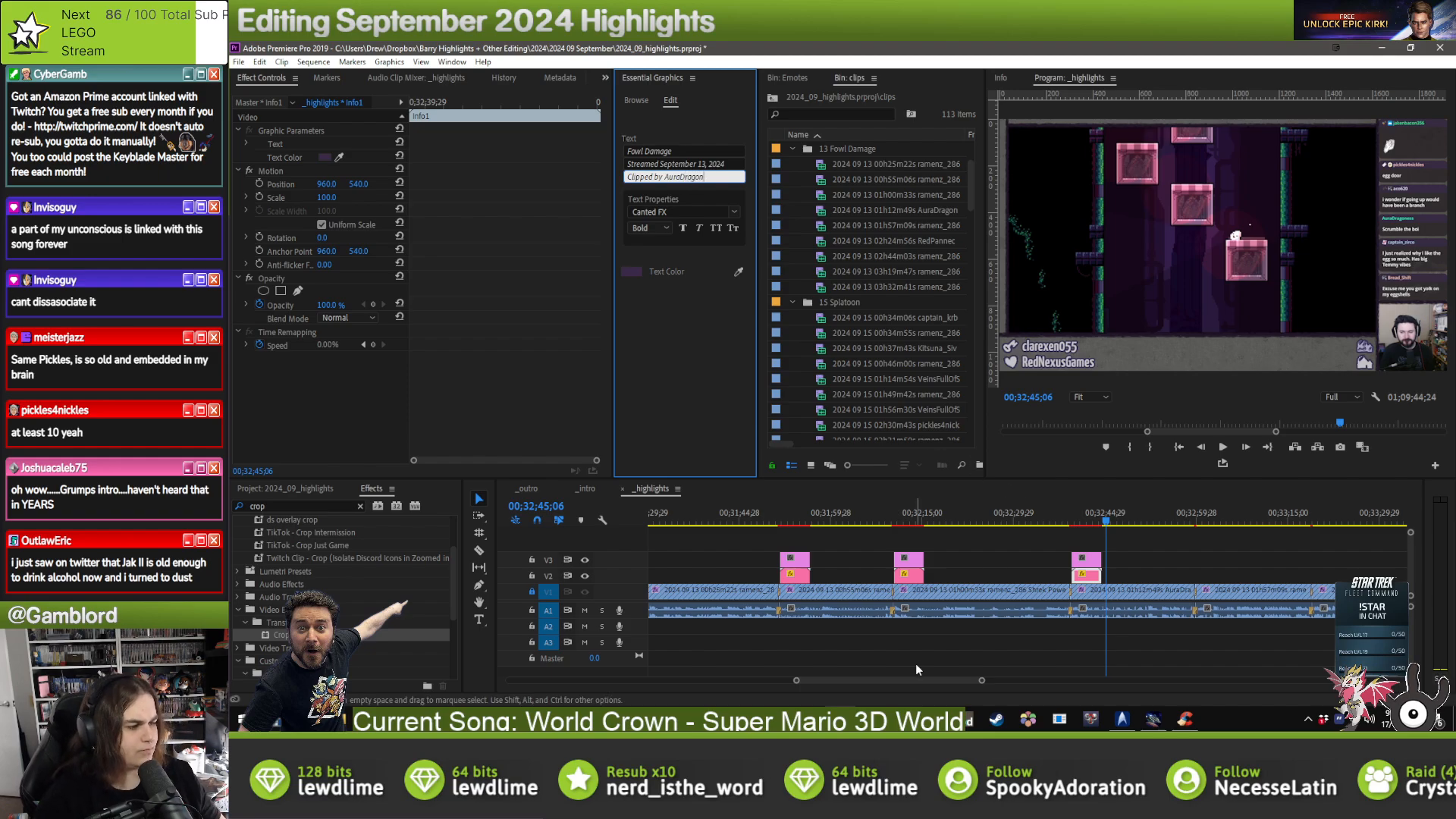
pyautogui.moveTo(981, 680); pyautogui.dragTo(959, 682)
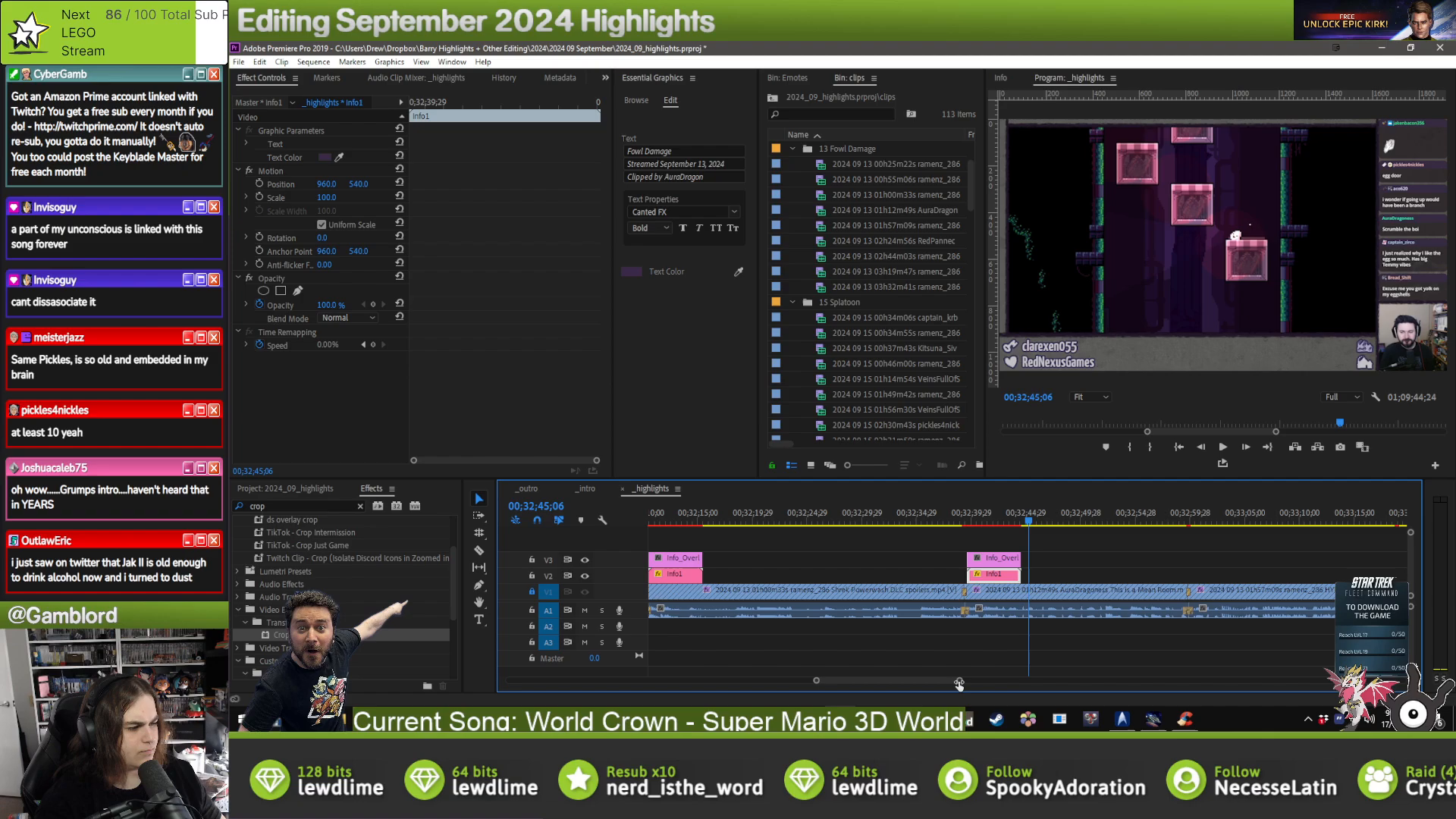
pyautogui.click(720, 177)
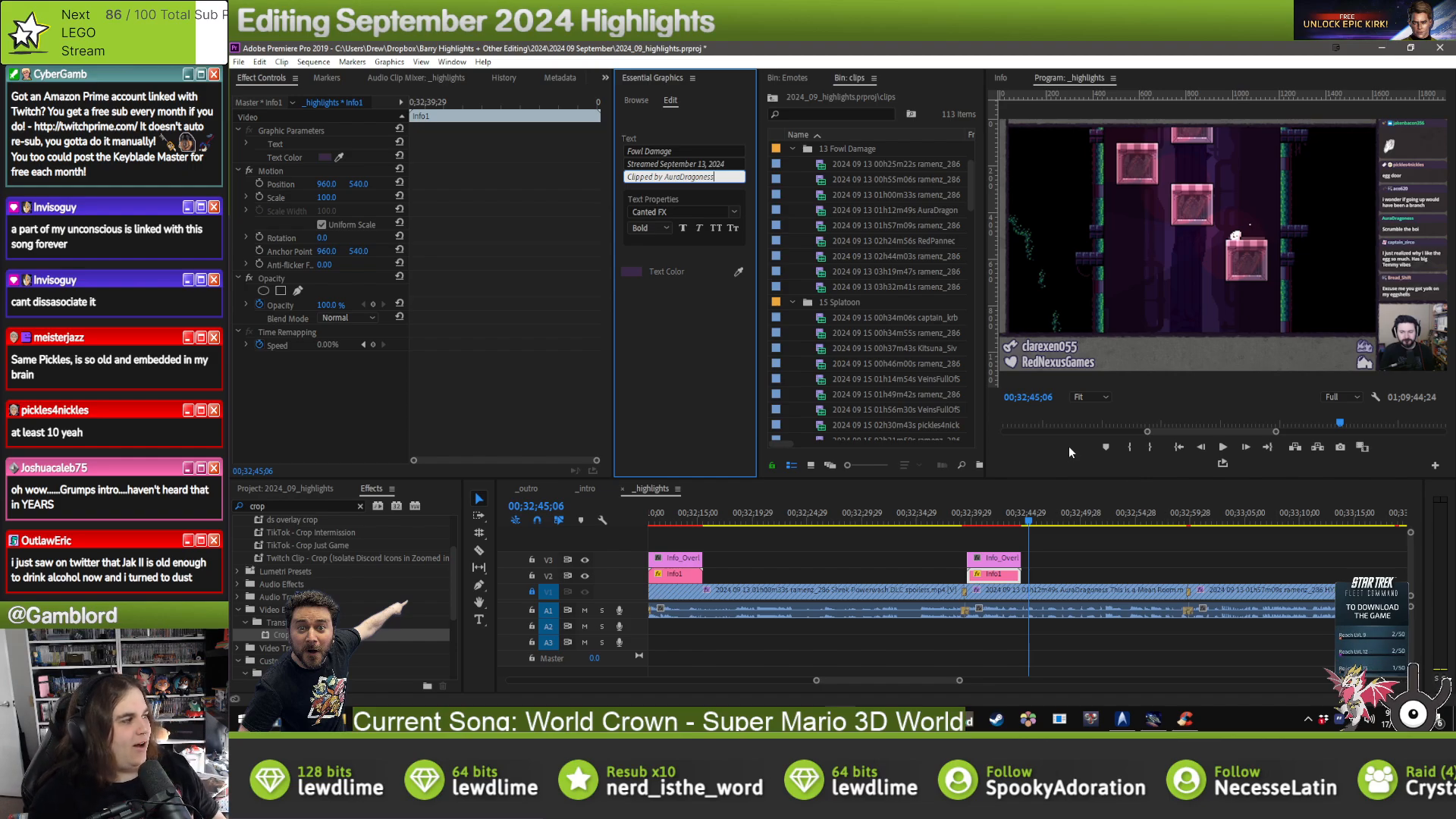
pyautogui.hotkey('alt', 'Tab')
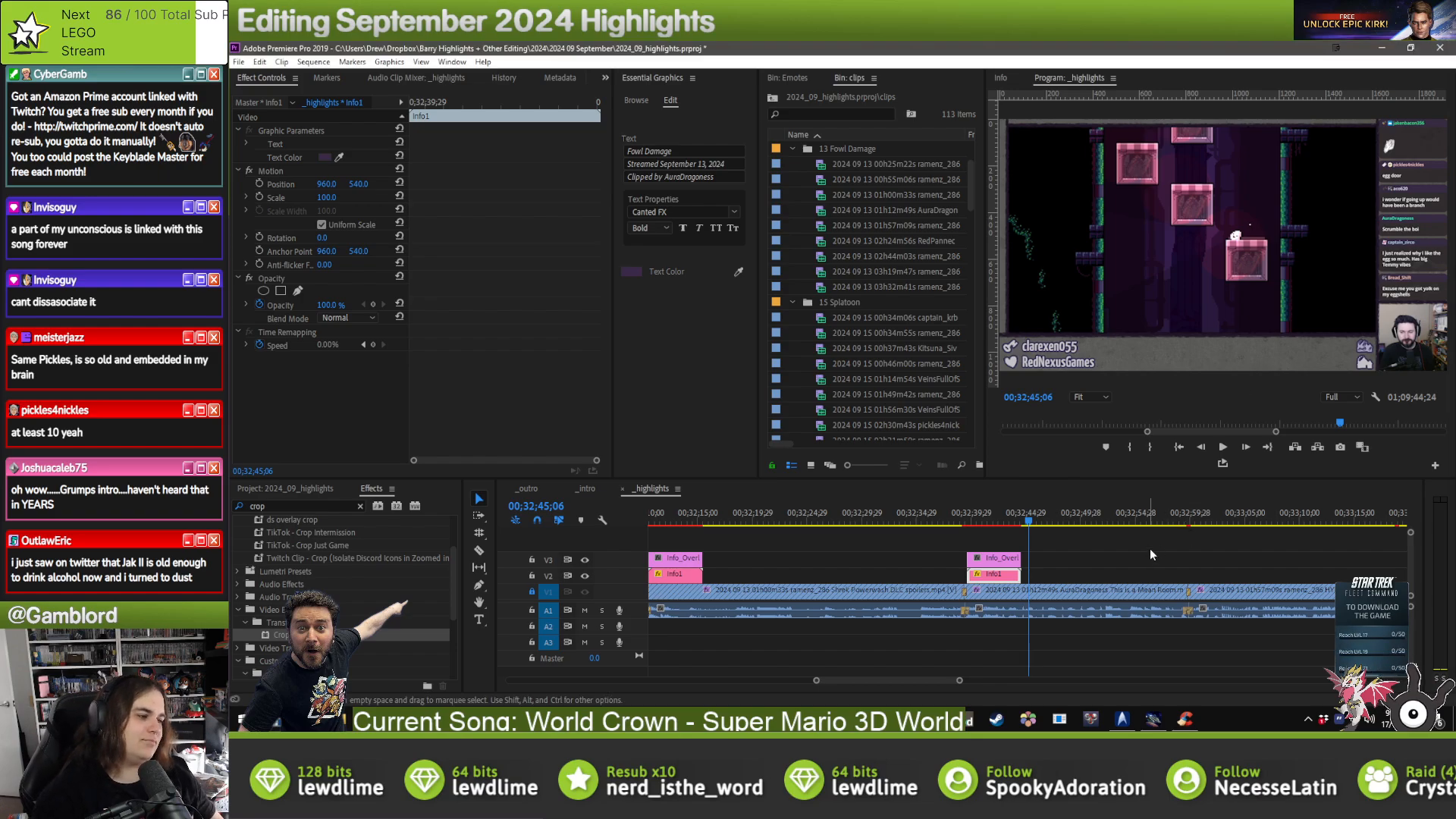
# - Duplicate the credited info graphics from the 01h00m33s clip to the start of the 01h57m09s clip
pyautogui.click(1206, 518)
pyautogui.moveTo(717, 553); pyautogui.dragTo(1243, 572)
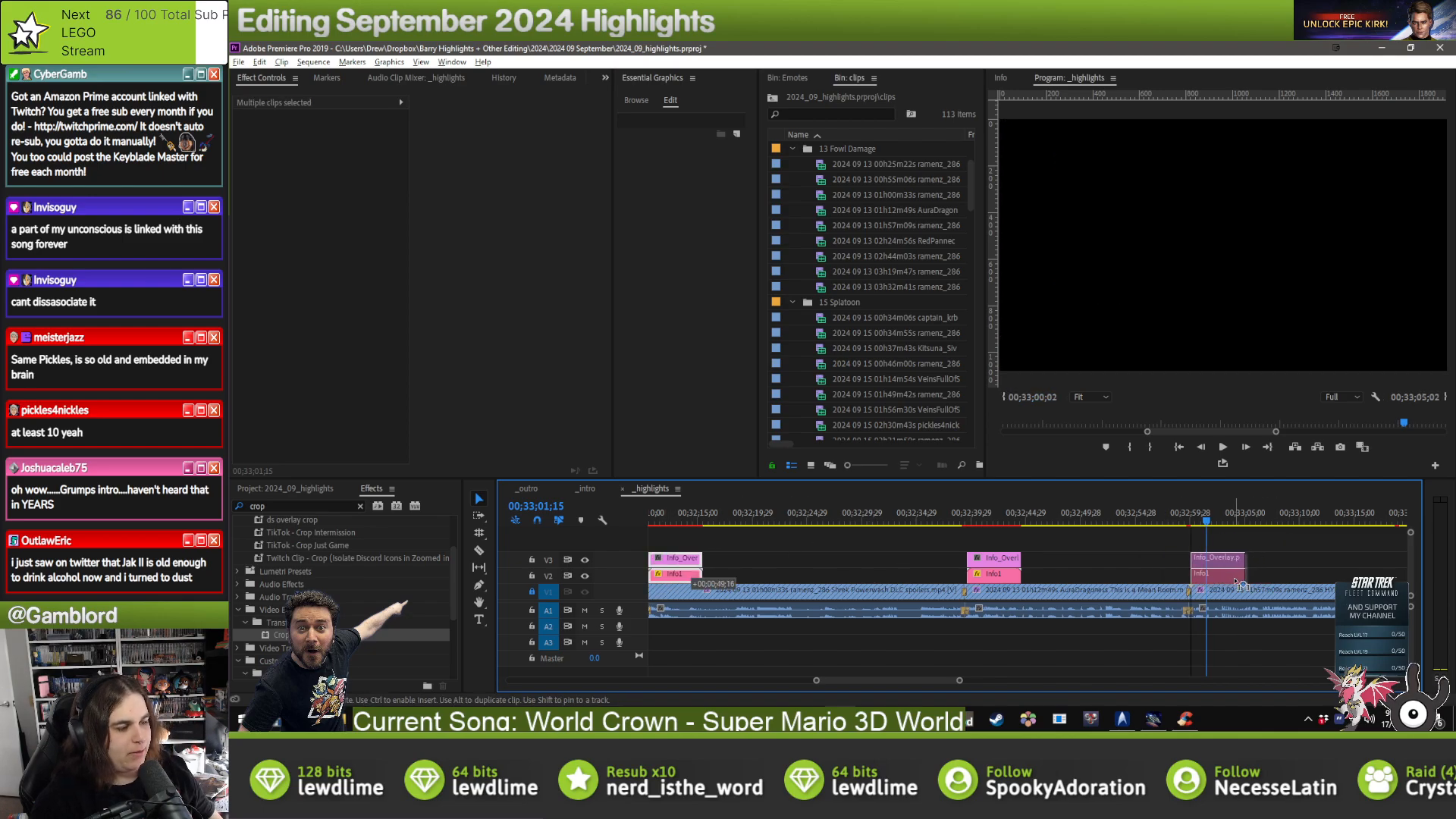
pyautogui.press('-')
# - Paste the blank-credit Fowl Damage info graphics at the start of the 02h24m56s clip and credit its clipper by username
pyautogui.scroll(-3, 1286, 587)
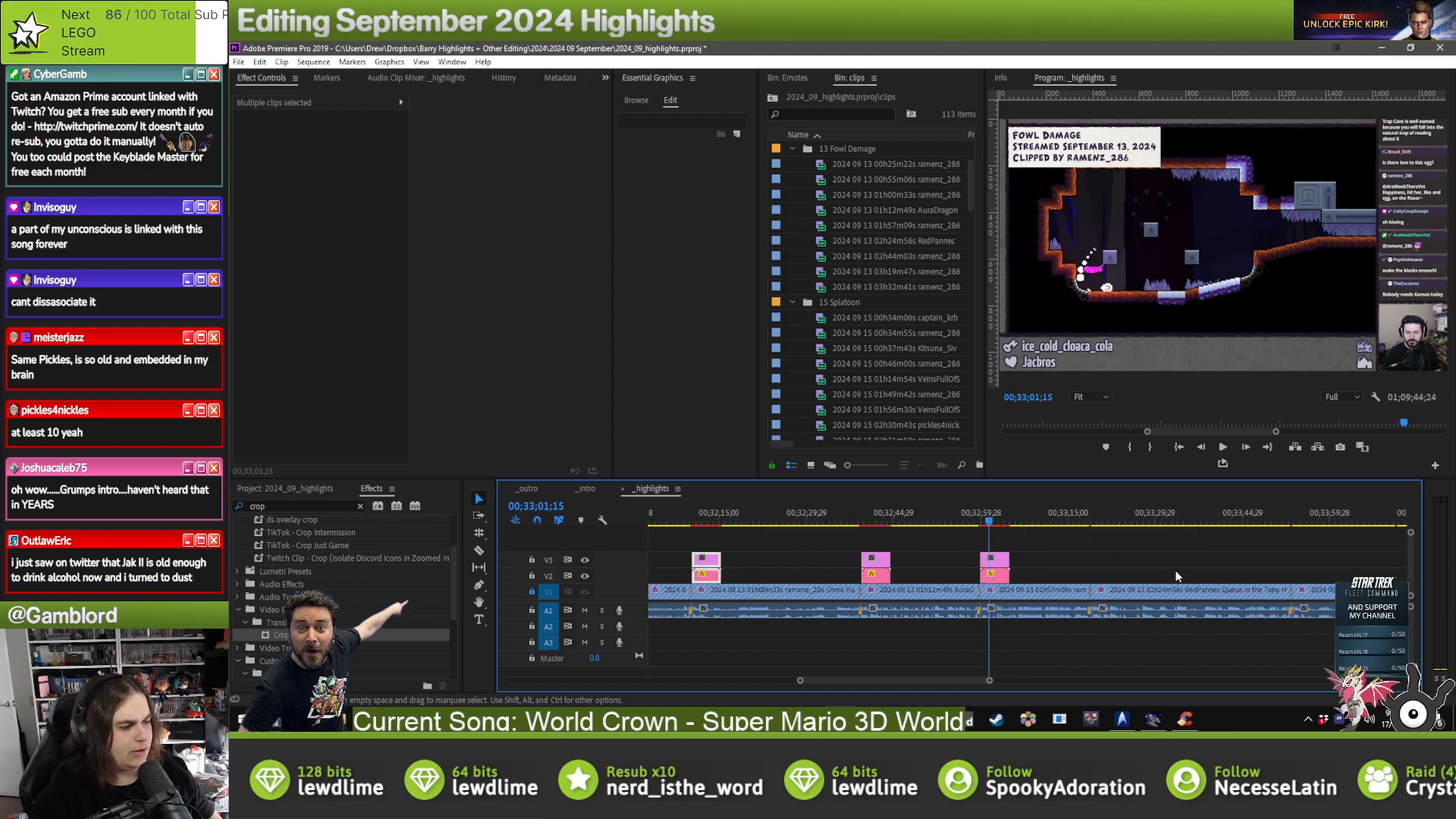
pyautogui.click(1118, 520)
pyautogui.hotkey('ctrl', 'v')
pyautogui.moveTo(1134, 576); pyautogui.dragTo(1114, 576)
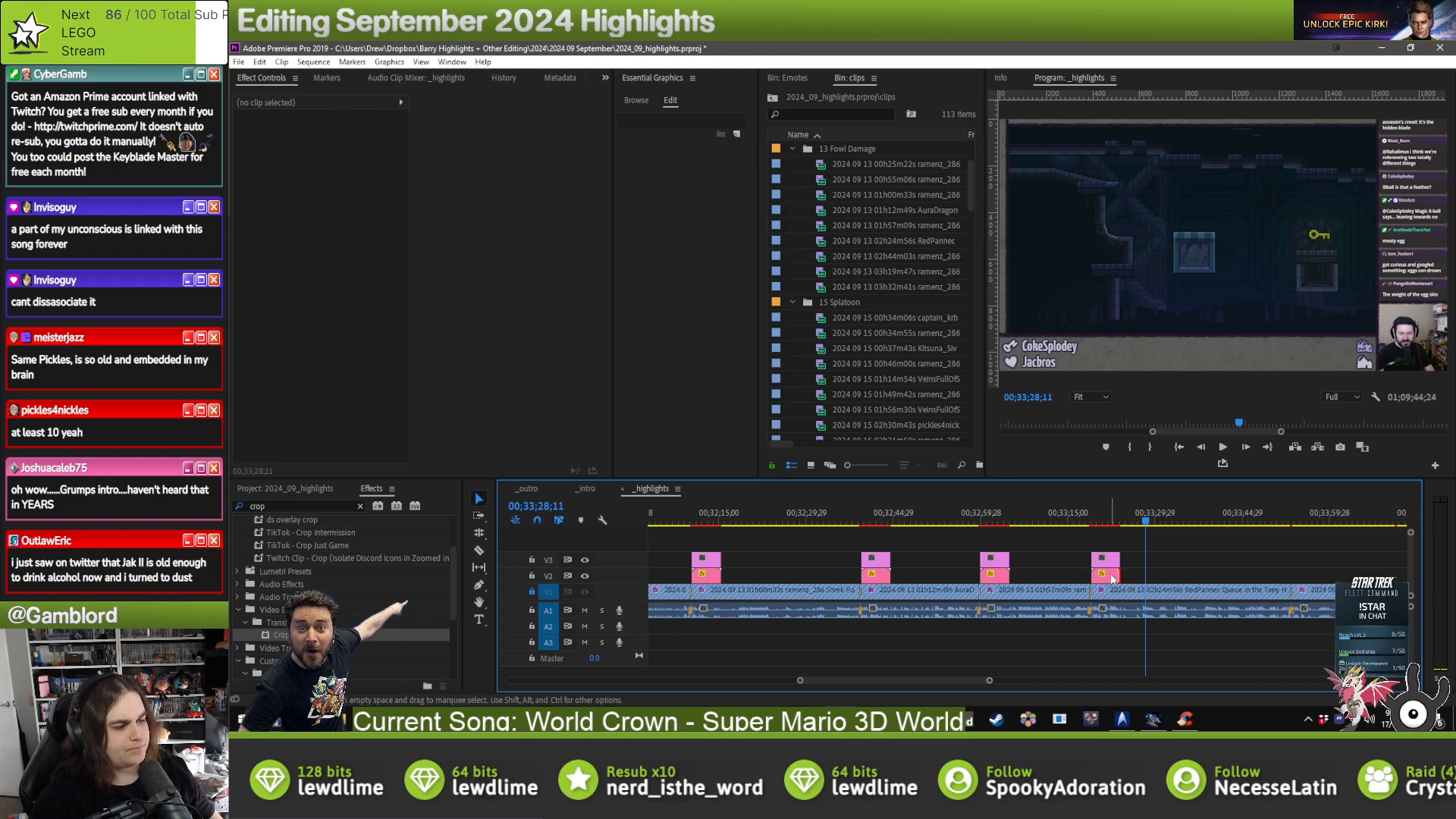
pyautogui.click(680, 177)
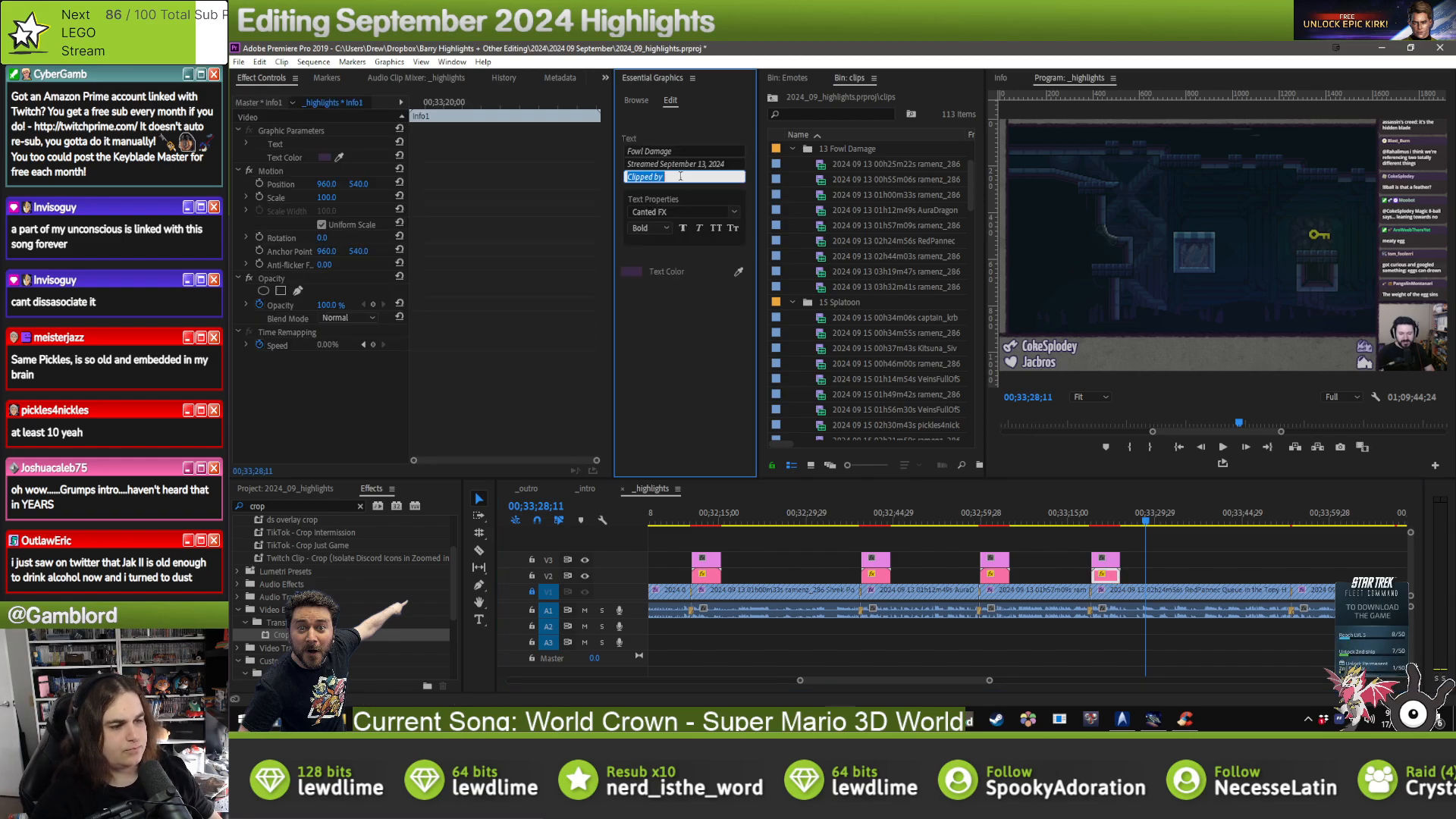
pyautogui.press('End')
pyautogui.write('R')
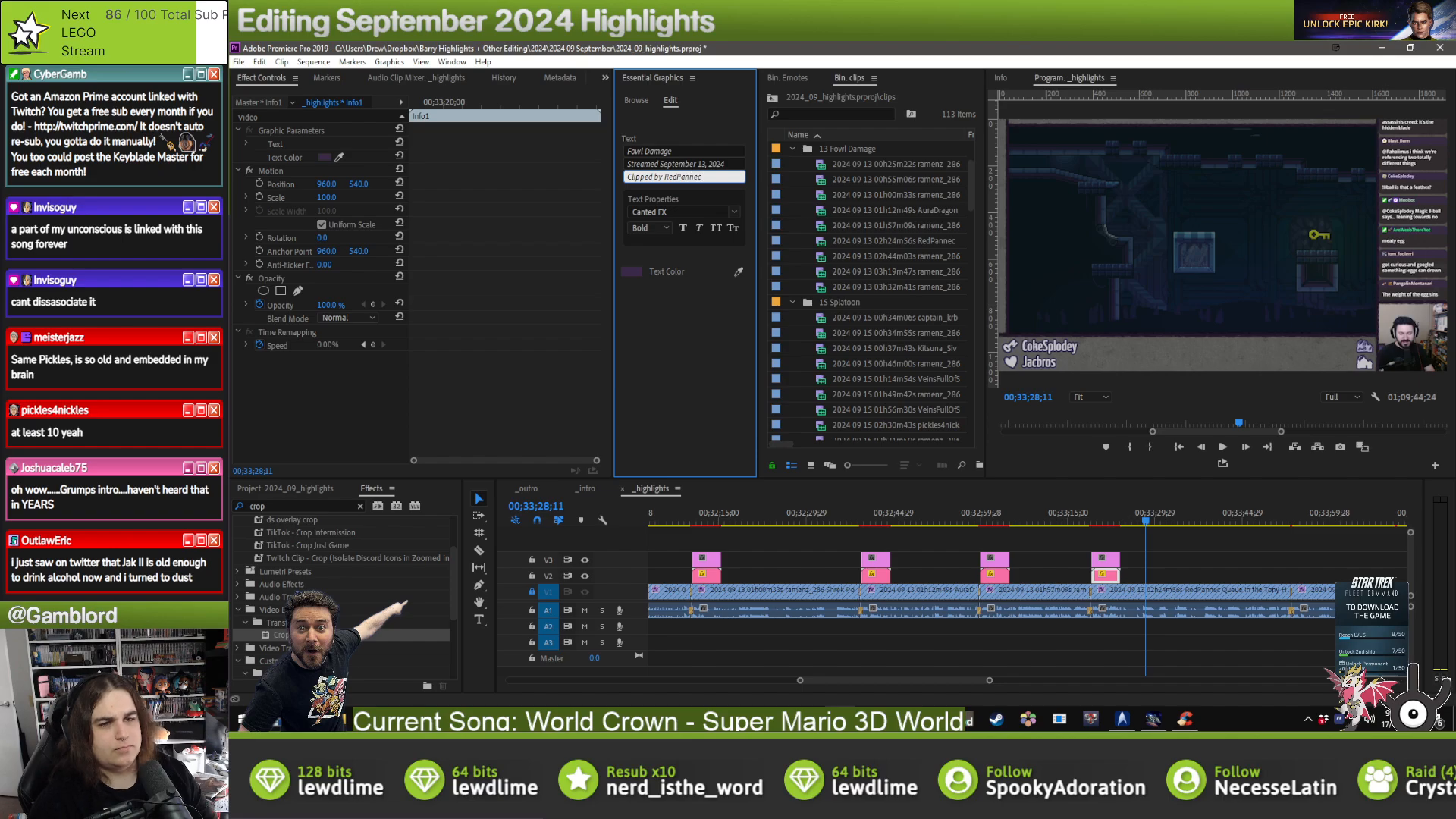
# - Duplicate the credited info graphics from the 01h57m09s clip to the starts of the 02h44m03s clip and the last Fowl Damage clip
pyautogui.click(1229, 557)
pyautogui.press('Down')
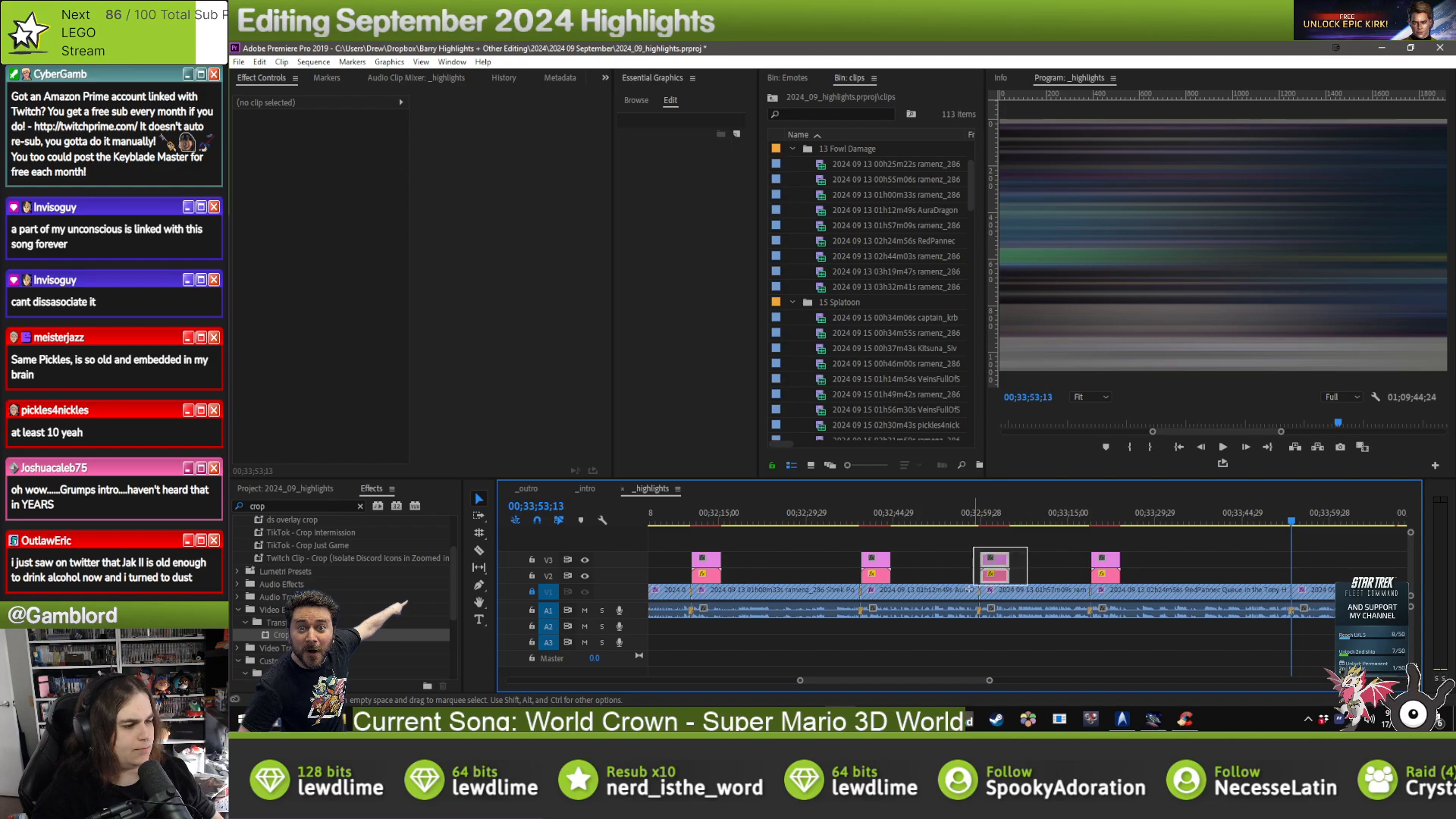
pyautogui.click(999, 577)
pyautogui.moveTo(1000, 580); pyautogui.dragTo(1312, 580)
pyautogui.scroll(-3, 1312, 576)
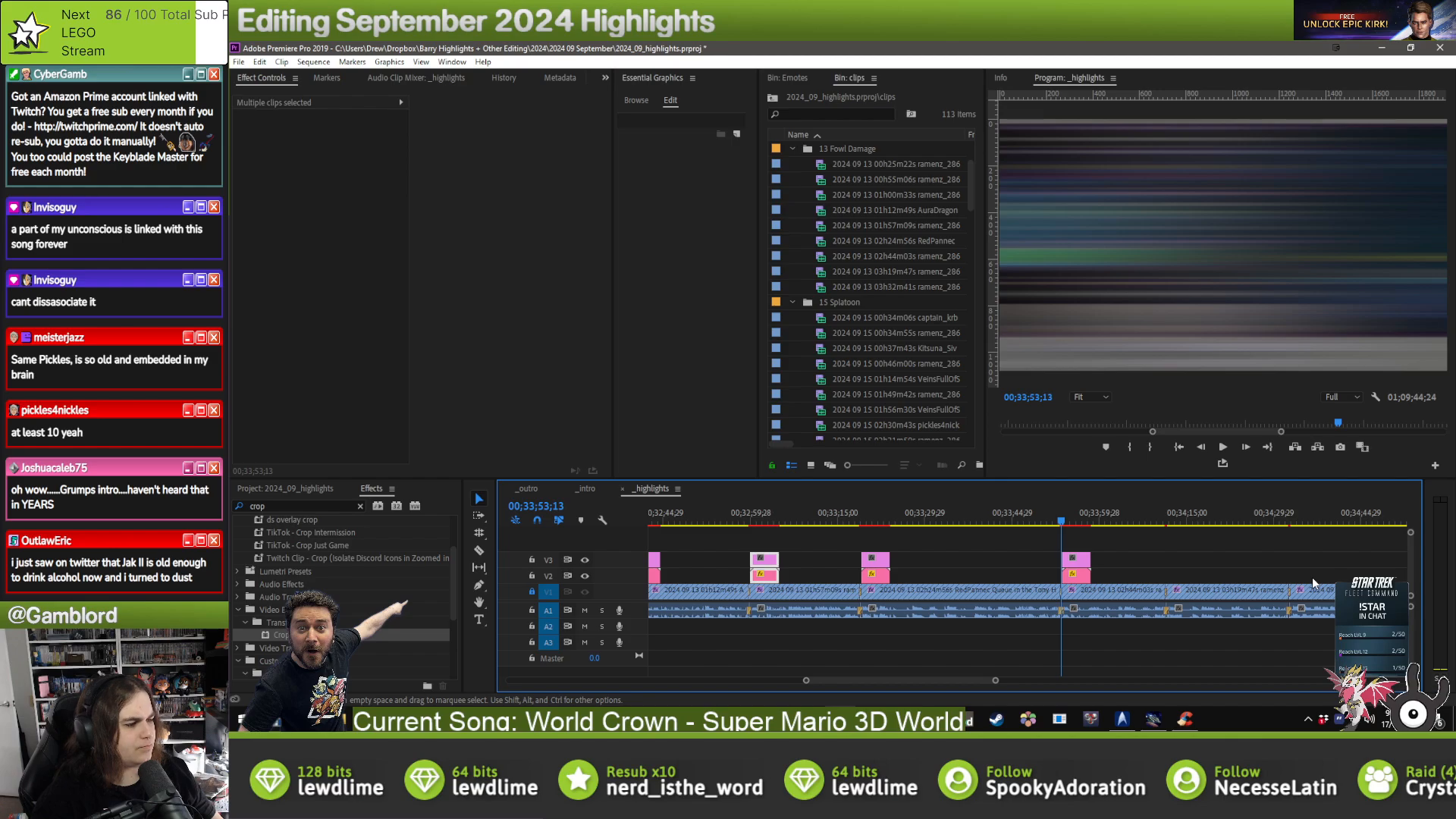
pyautogui.moveTo(1080, 580); pyautogui.dragTo(1182, 578)
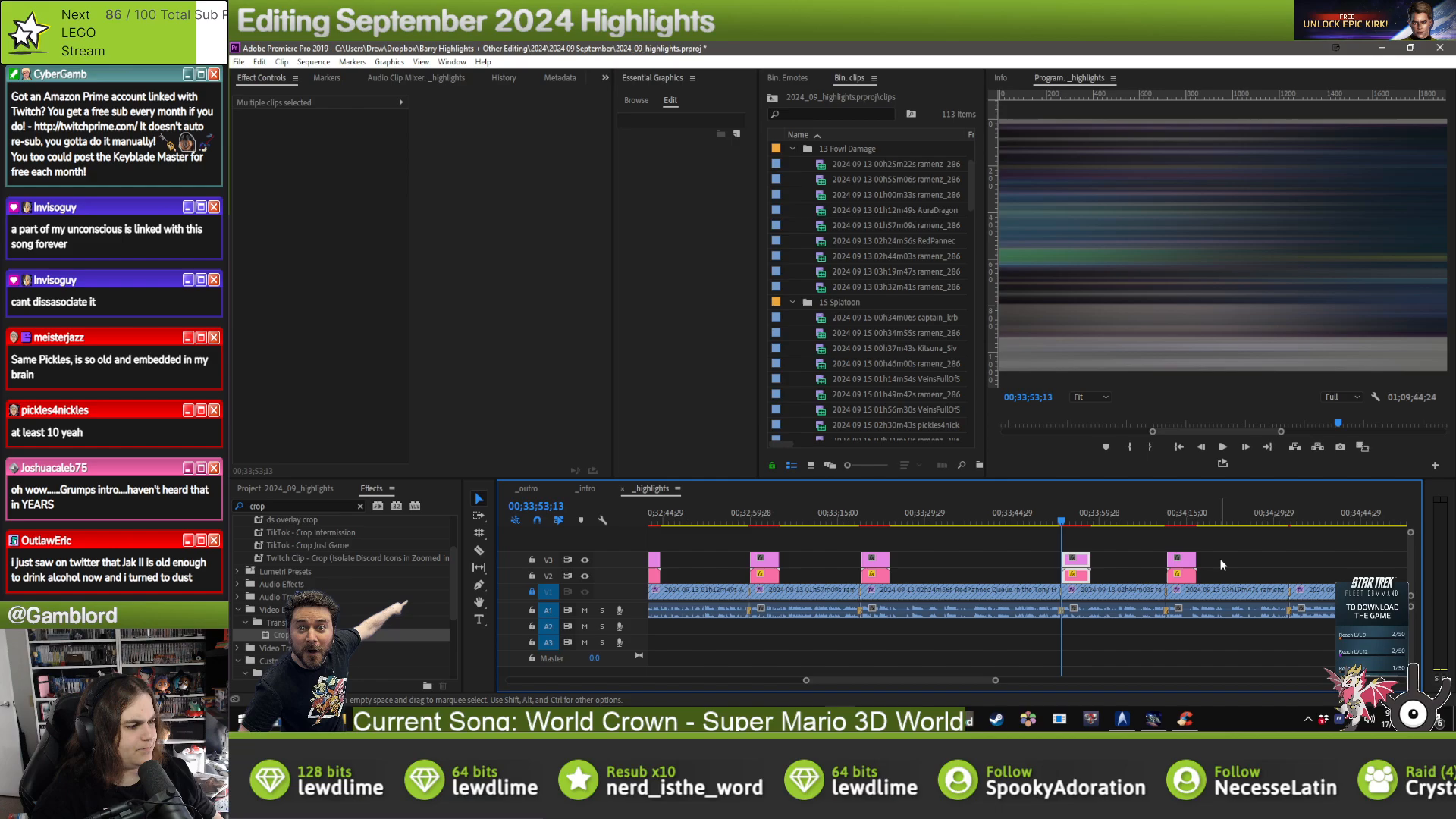
# - Paste the blank-credit info graphics and align them to the start of the first Splatoon clip, 00h34m06s
pyautogui.scroll(-2, 1213, 553)
pyautogui.click(1164, 516)
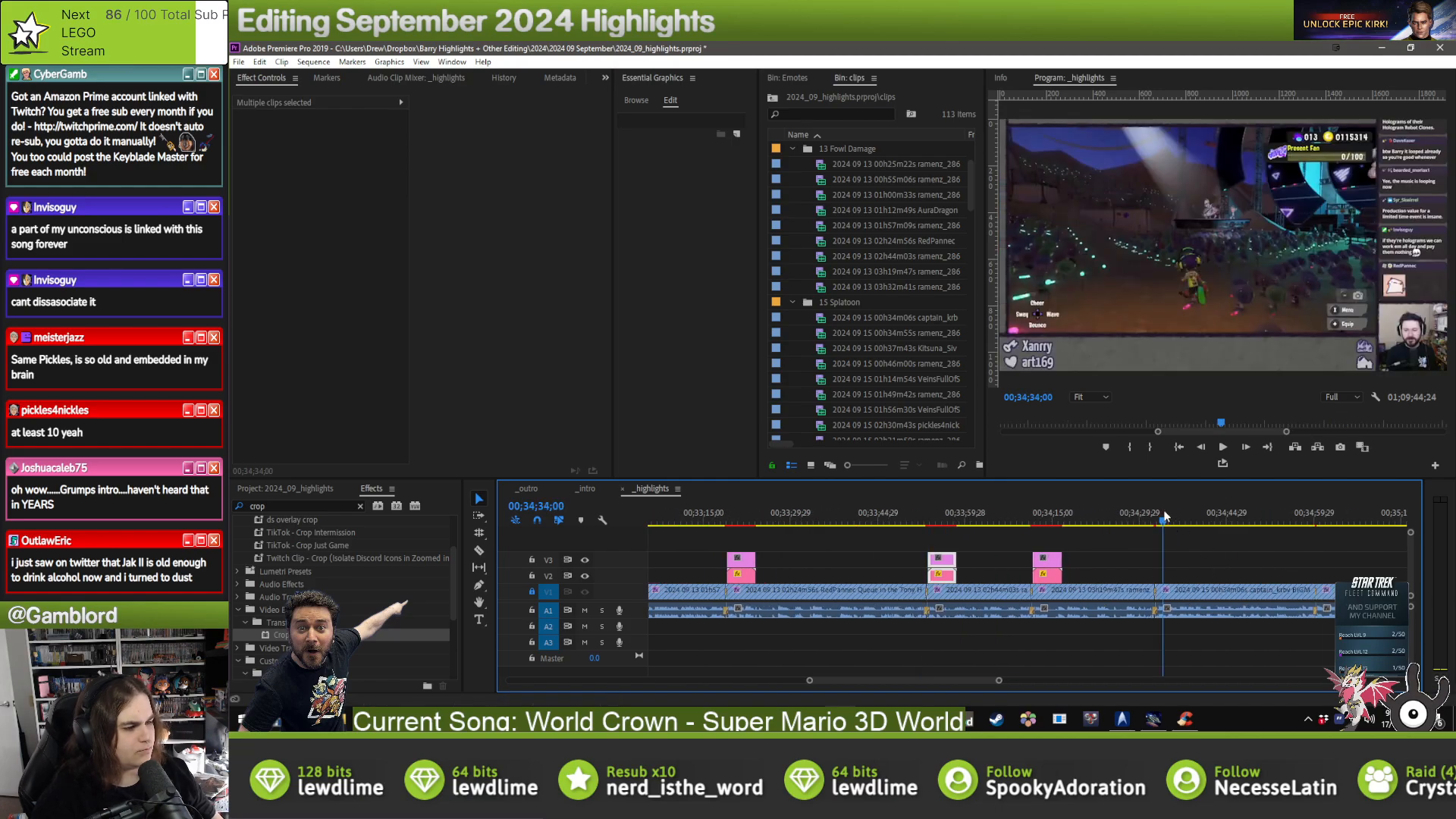
pyautogui.click(1056, 516)
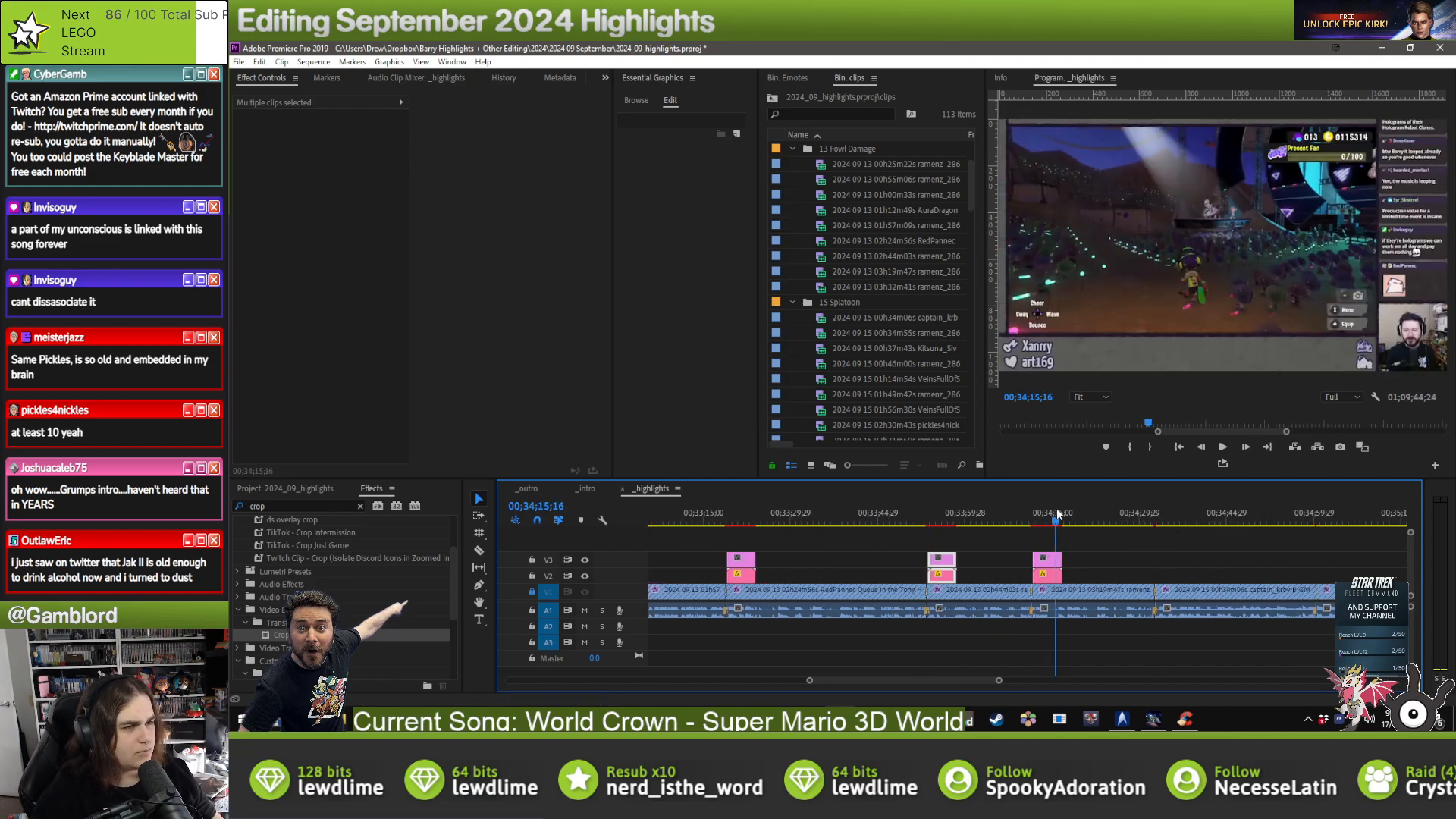
pyautogui.moveTo(1175, 520)
pyautogui.mouseDown()
pyautogui.moveTo(1160, 518)
pyautogui.moveTo(1188, 521)
pyautogui.moveTo(1165, 520)
pyautogui.mouseUp()
pyautogui.click(1044, 518)
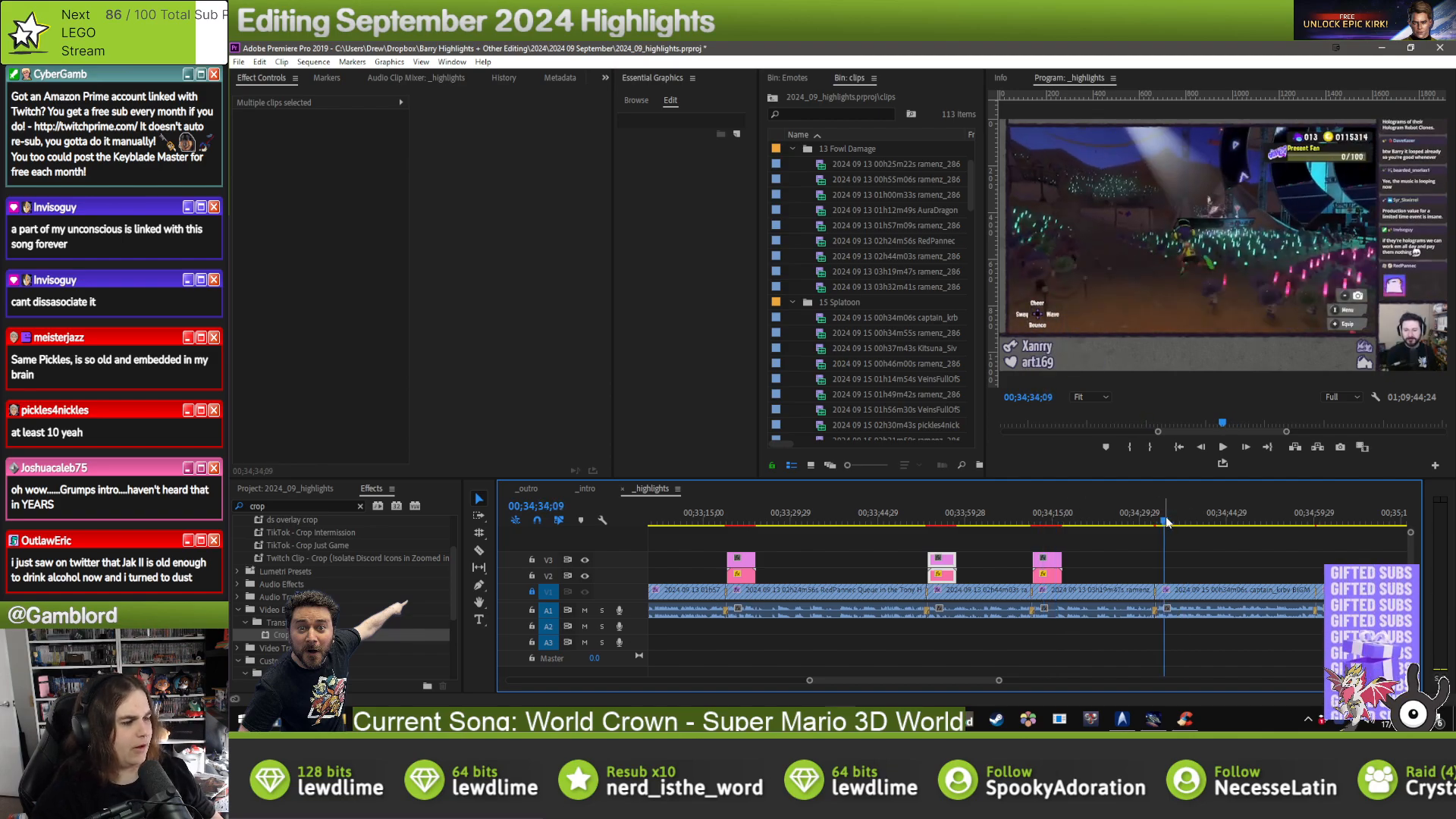
pyautogui.hotkey('ctrl', 'v')
pyautogui.moveTo(1173, 578); pyautogui.dragTo(1158, 580)
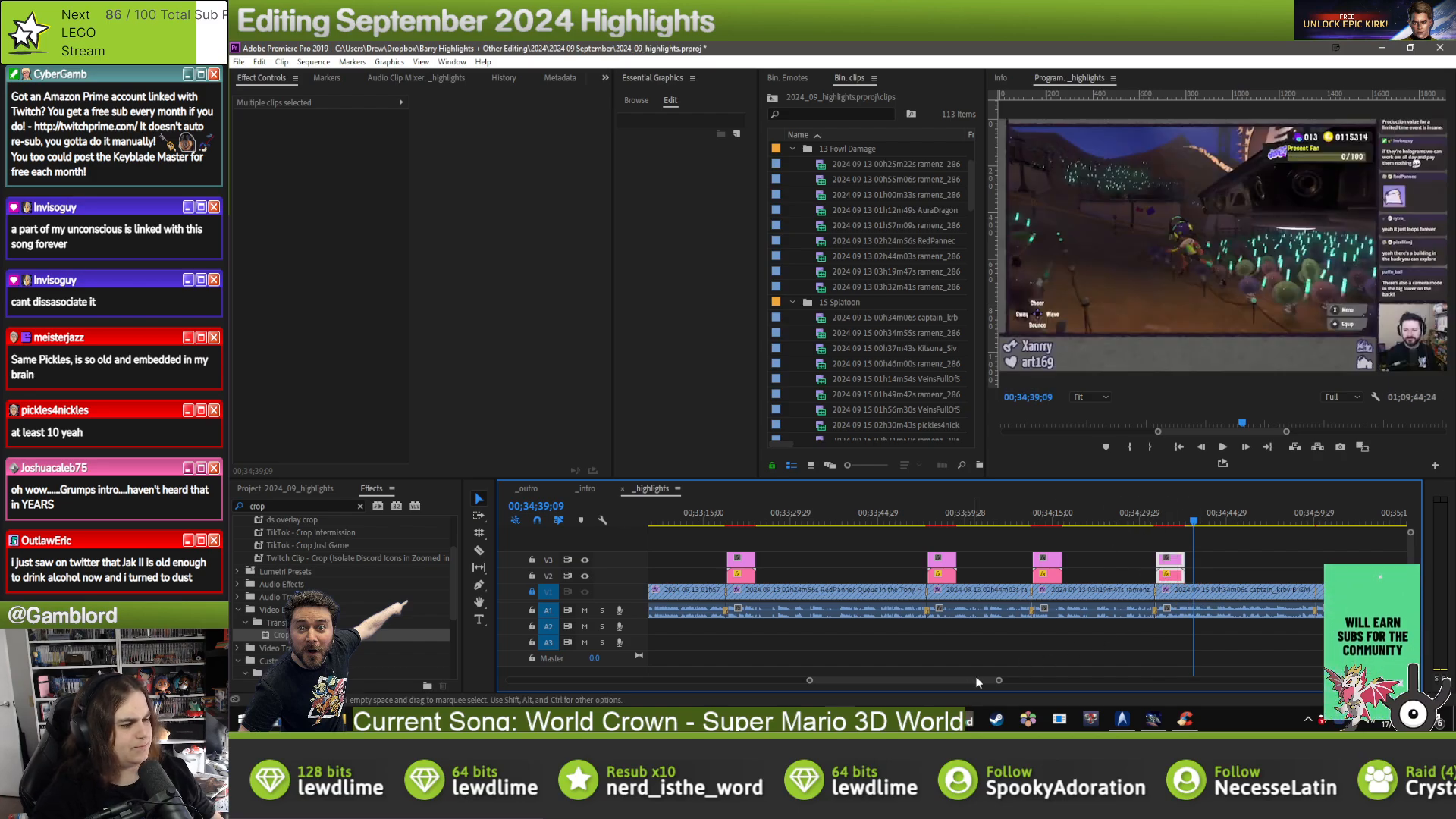
# - Collapse the Fowl Damage bin and set the 00h34m06s info graphic's date line to Streamed September 15, 2024
pyautogui.moveTo(999, 680); pyautogui.dragTo(971, 682)
pyautogui.click(967, 570)
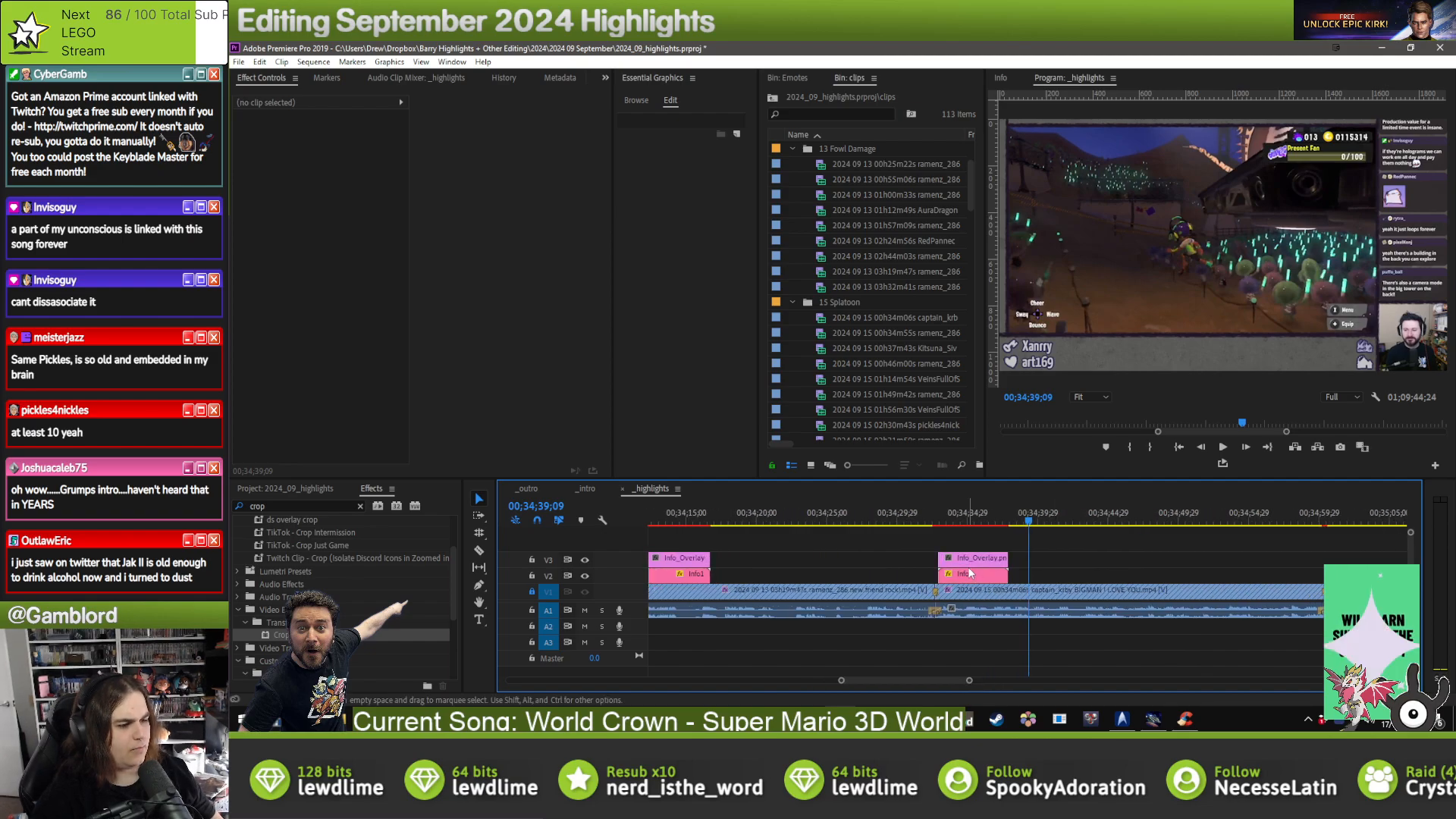
pyautogui.click(792, 148)
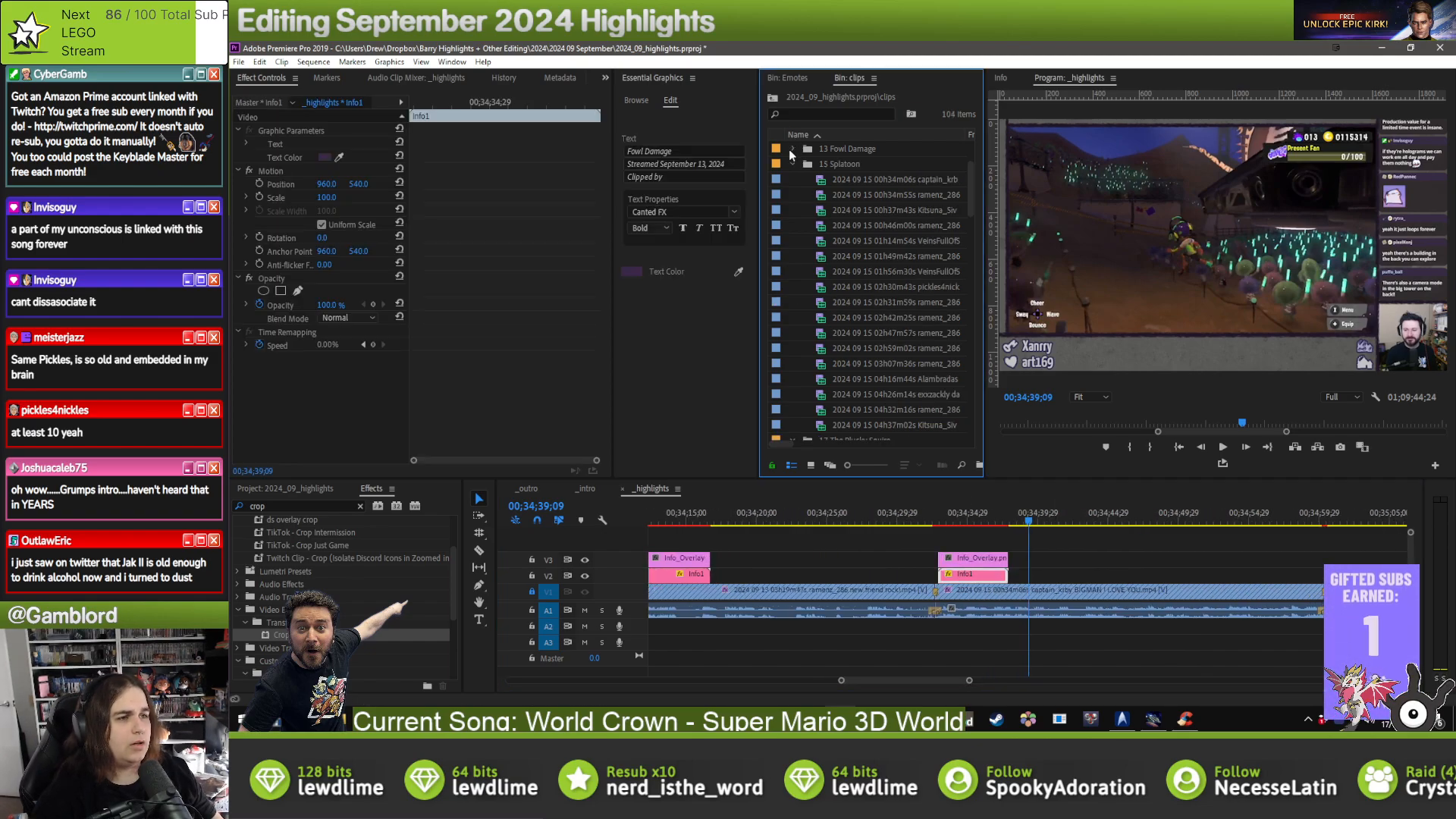
pyautogui.scroll(-1, 793, 163)
pyautogui.click(704, 162)
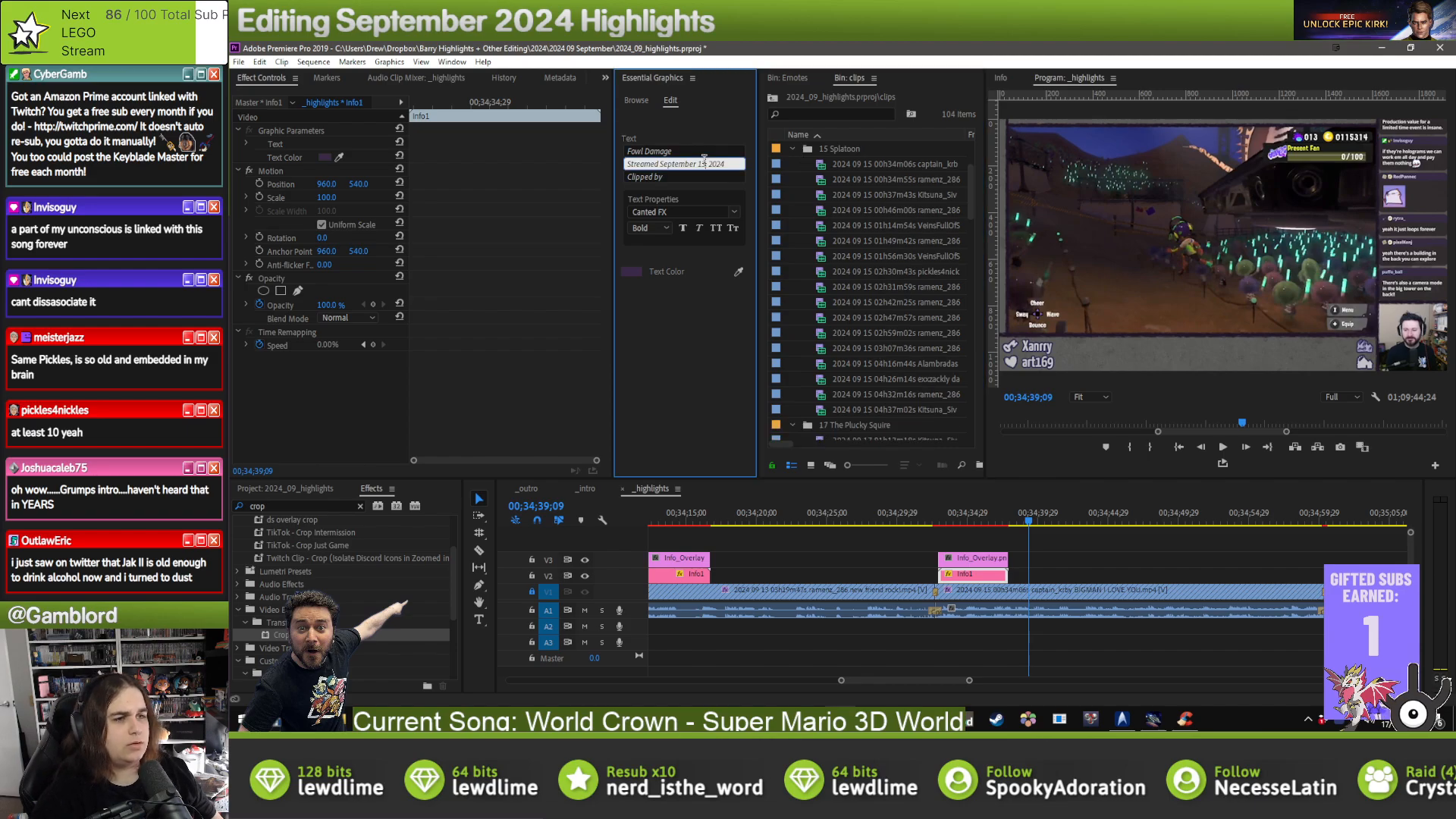
pyautogui.write('5')
# - Set the game title in the 00h34m06s info graphic to Splatoon 3 (Final Splatfest)
pyautogui.moveTo(690, 148); pyautogui.dragTo(549, 154)
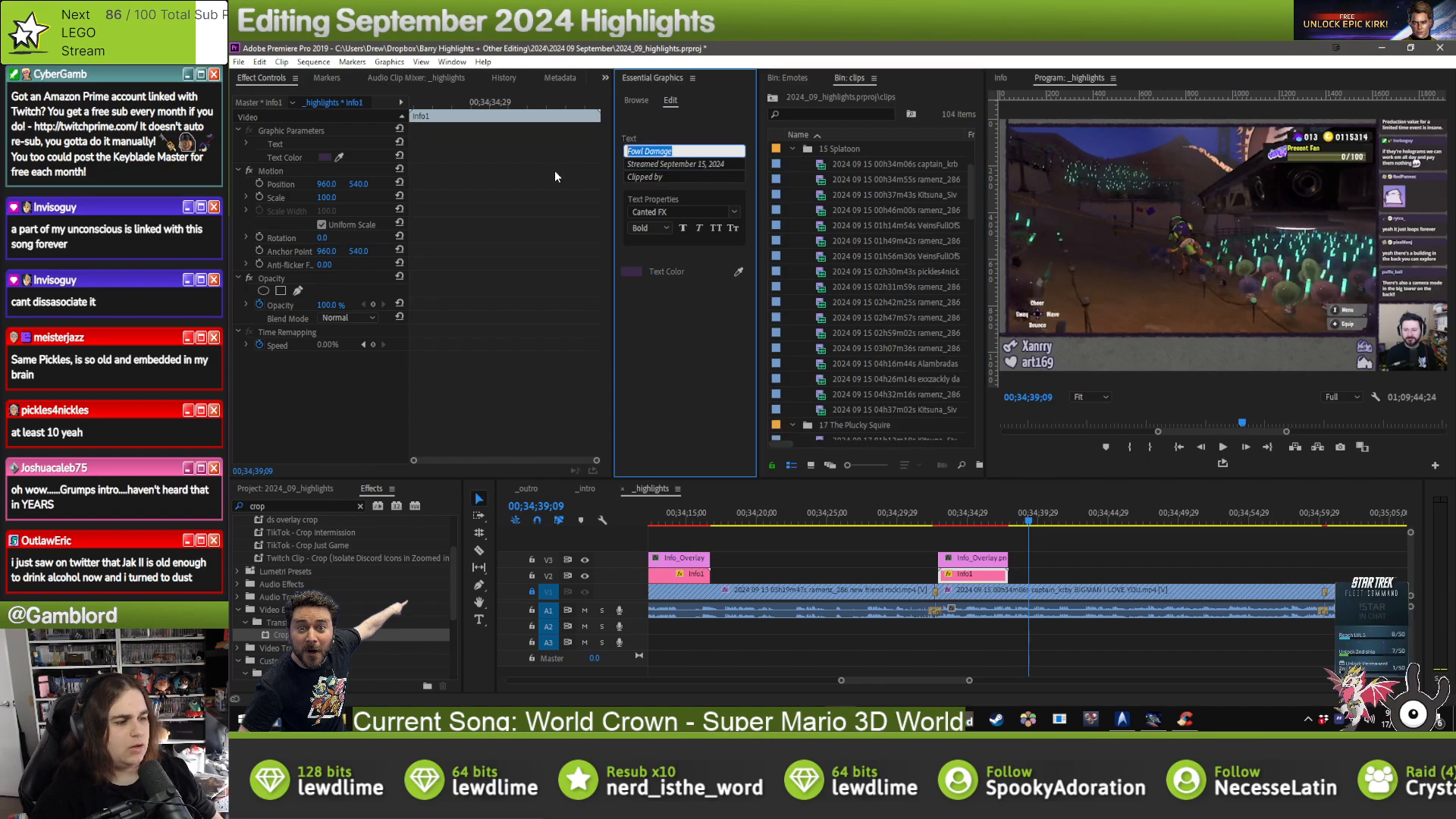
pyautogui.write('Splatoon 3')
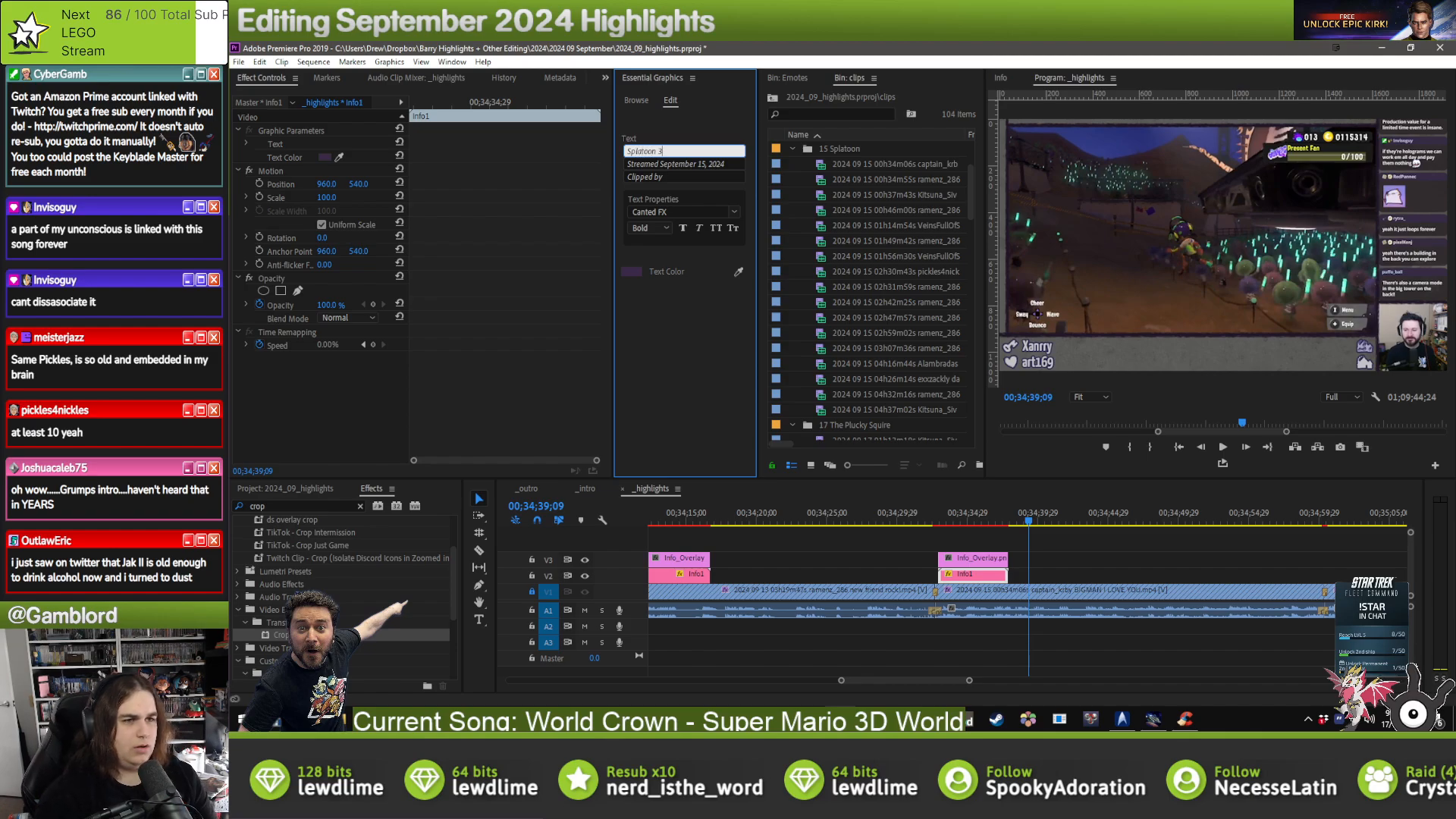
pyautogui.write(' (Final Splatfest')
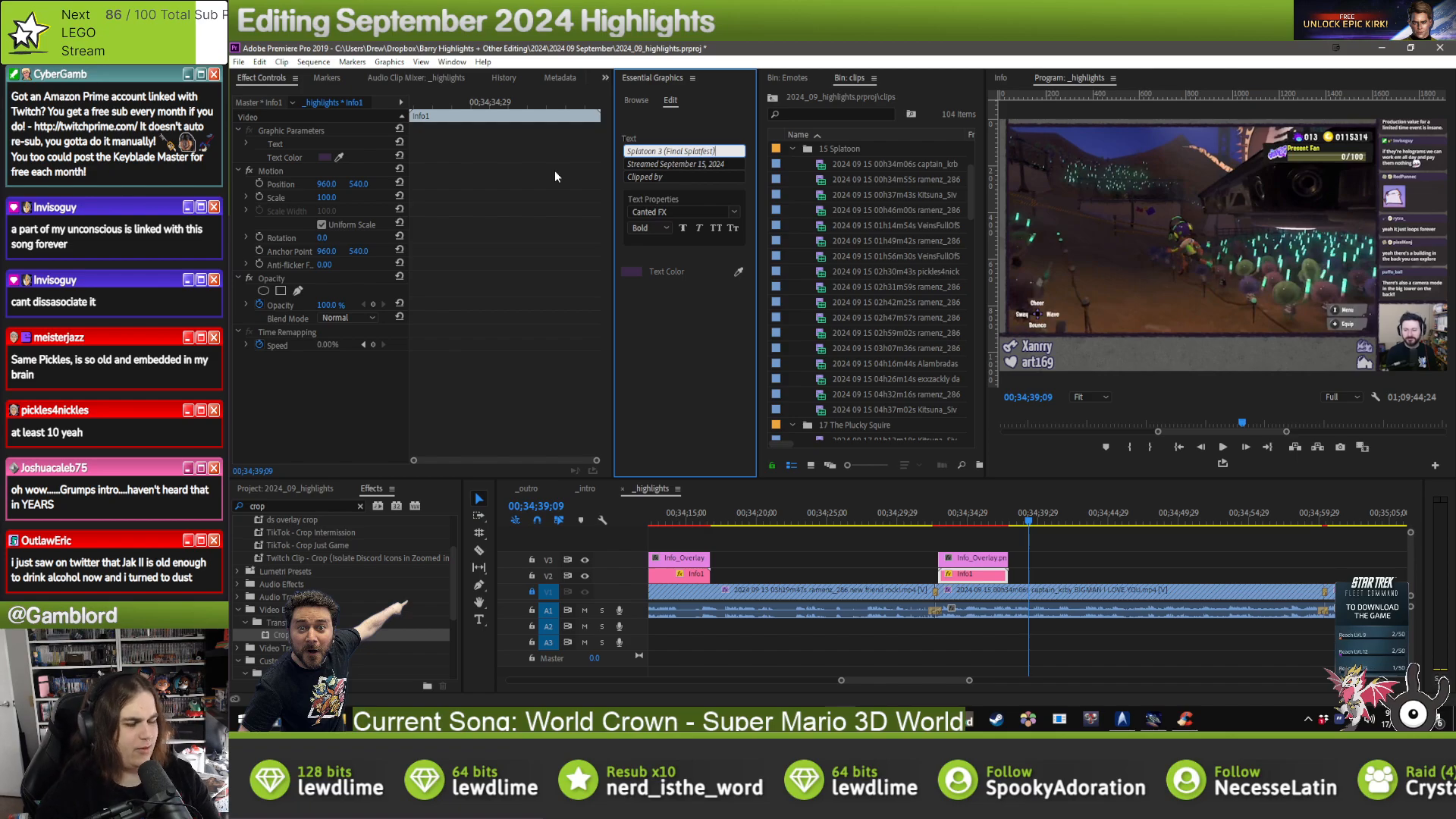
pyautogui.hotkey('alt', 'Tab')
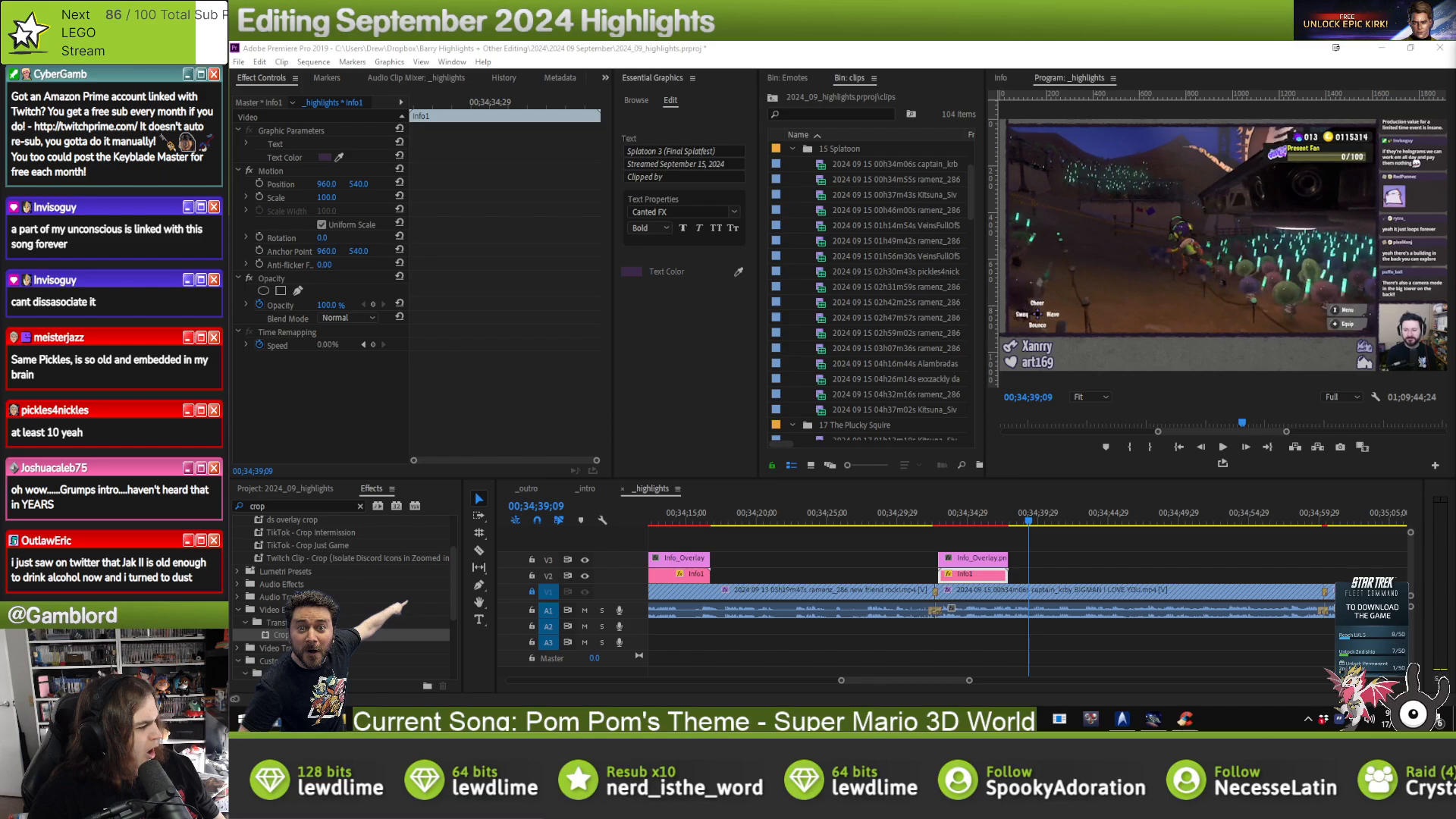
# - Replace the bracketed event name in the 00h34m06s info graphic so the title reads Splatoon 3: Grand Festival
pyautogui.moveTo(711, 153); pyautogui.dragTo(663, 150)
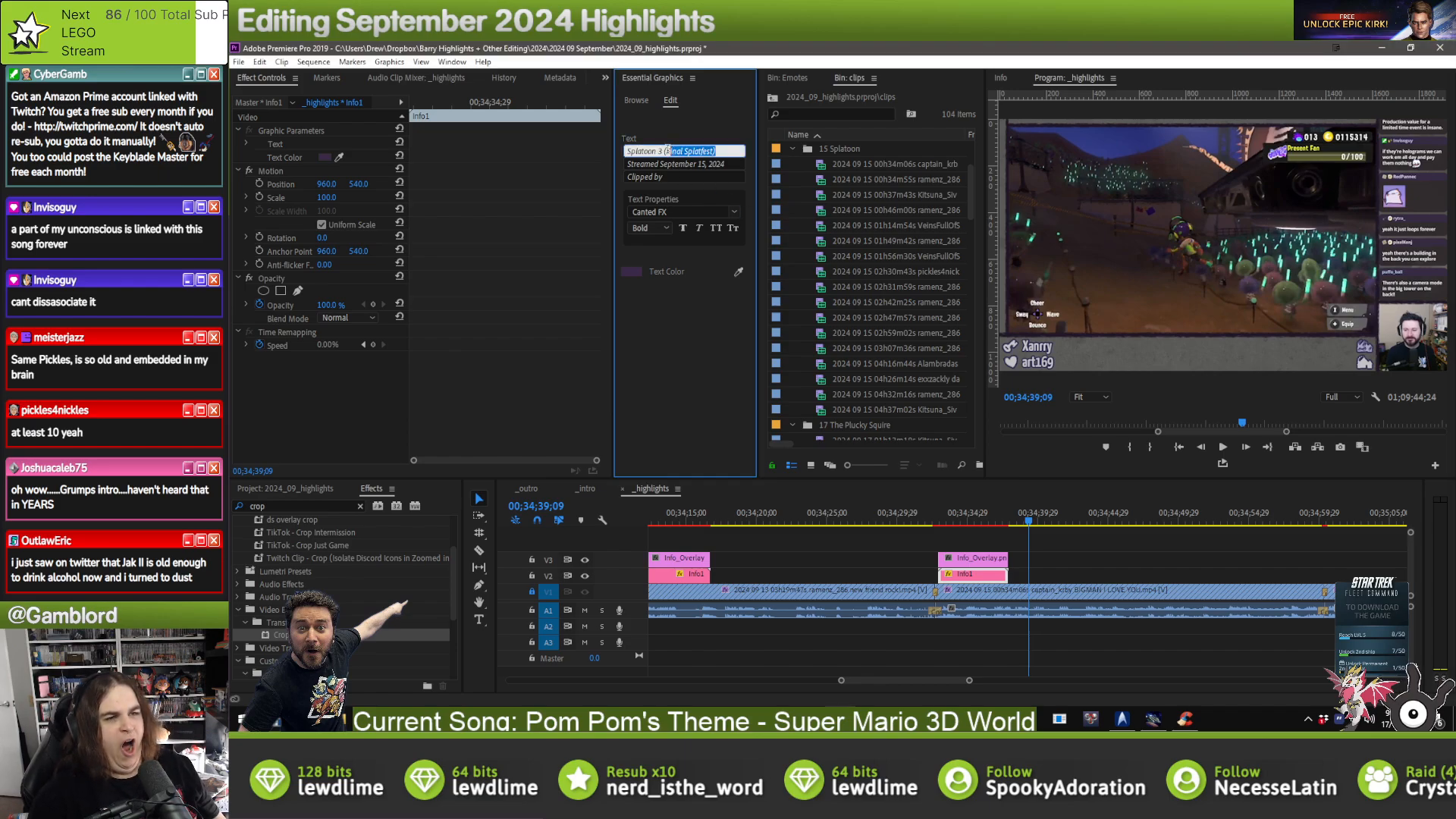
pyautogui.write(': G')
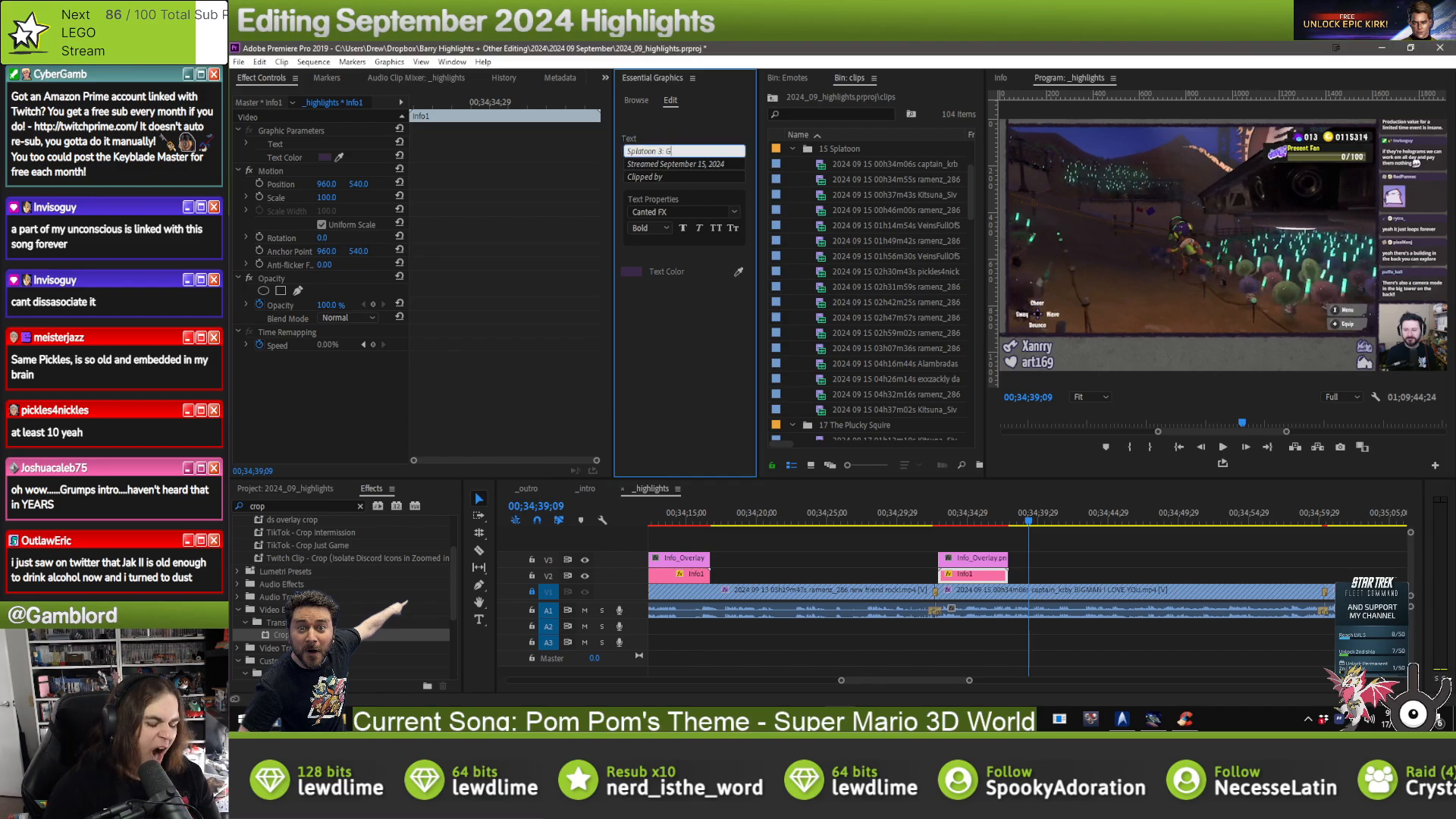
pyautogui.write('rand Festival')
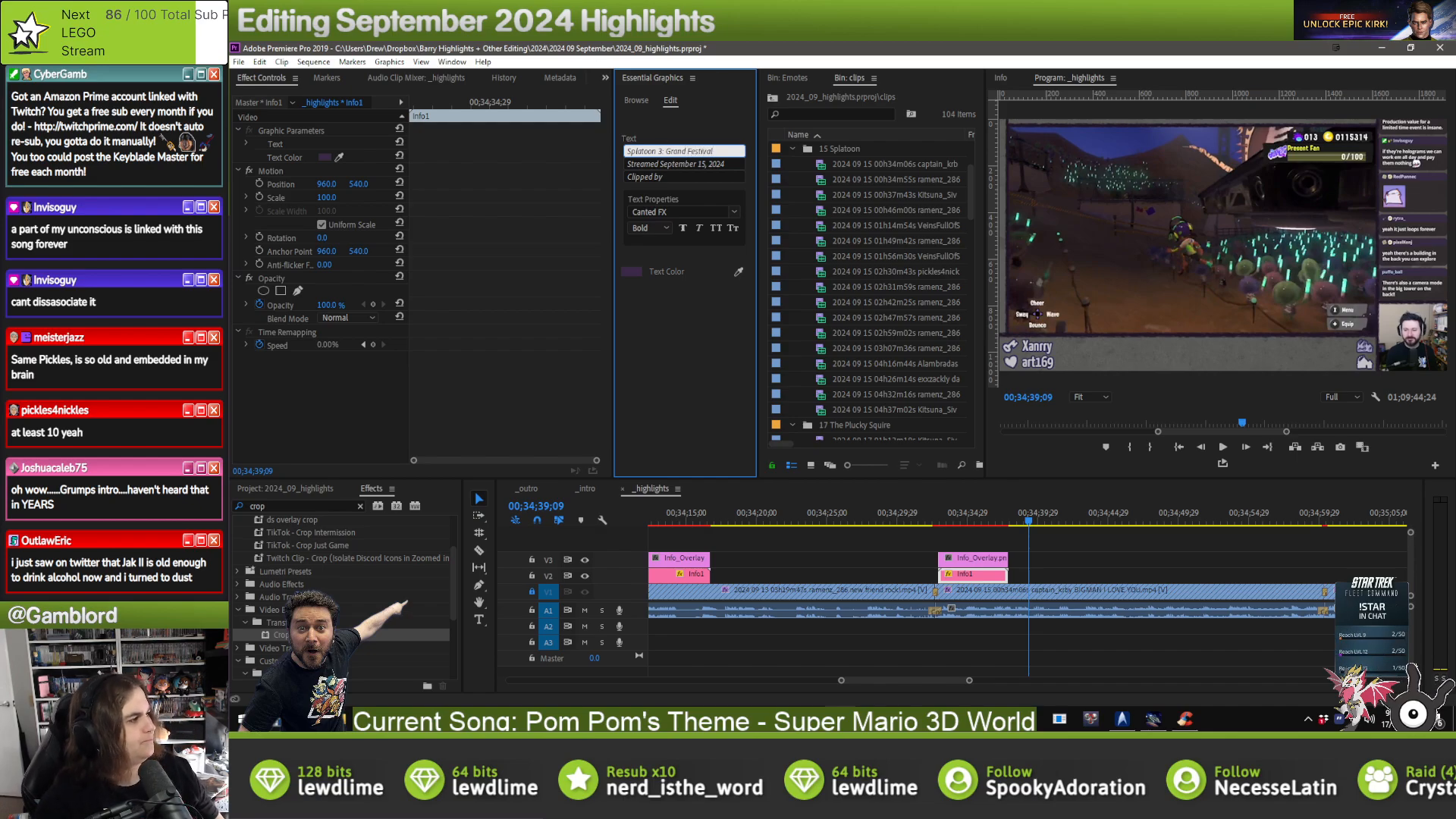
pyautogui.hotkey('alt', 'Tab')
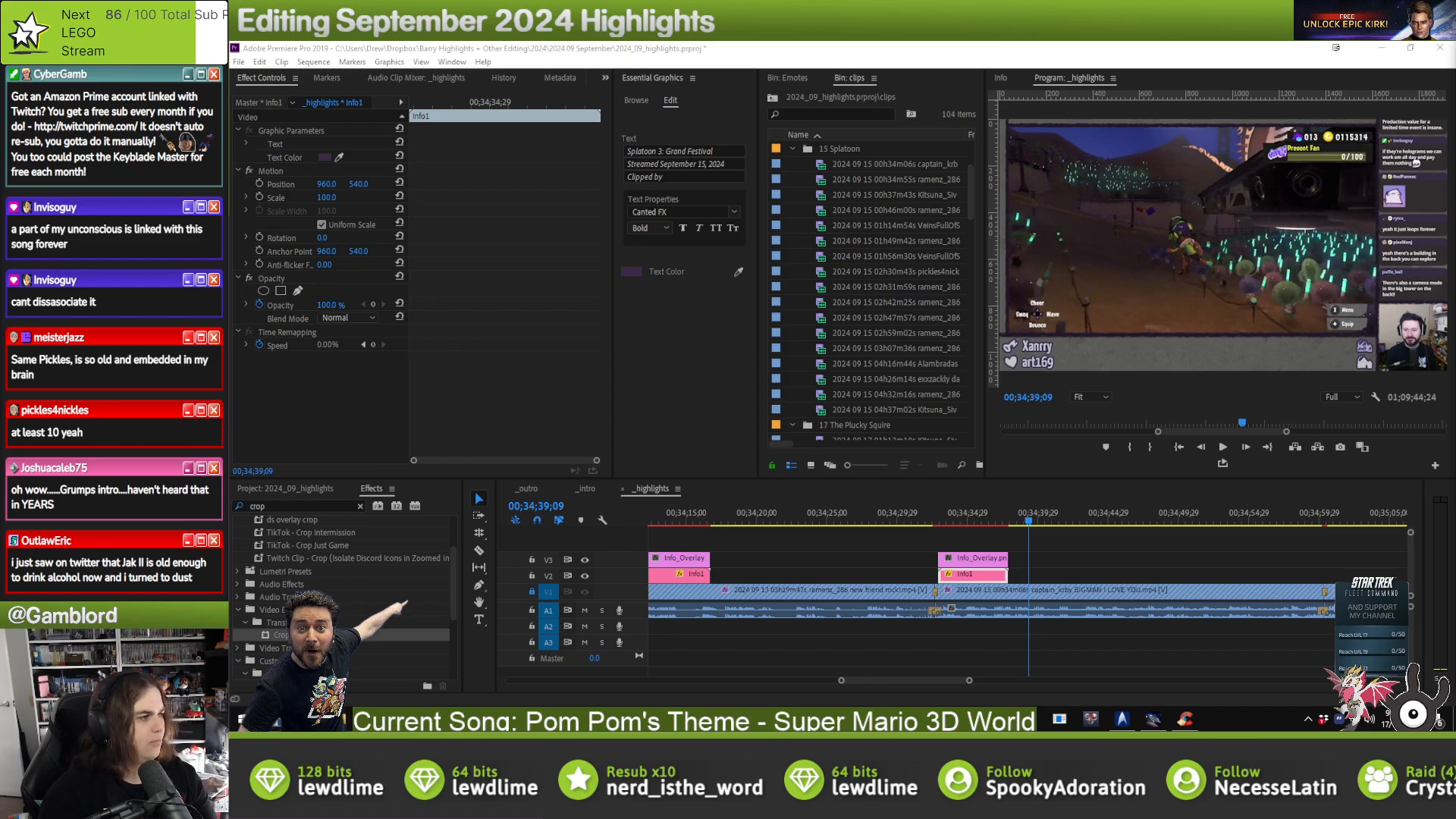
pyautogui.click(1087, 546)
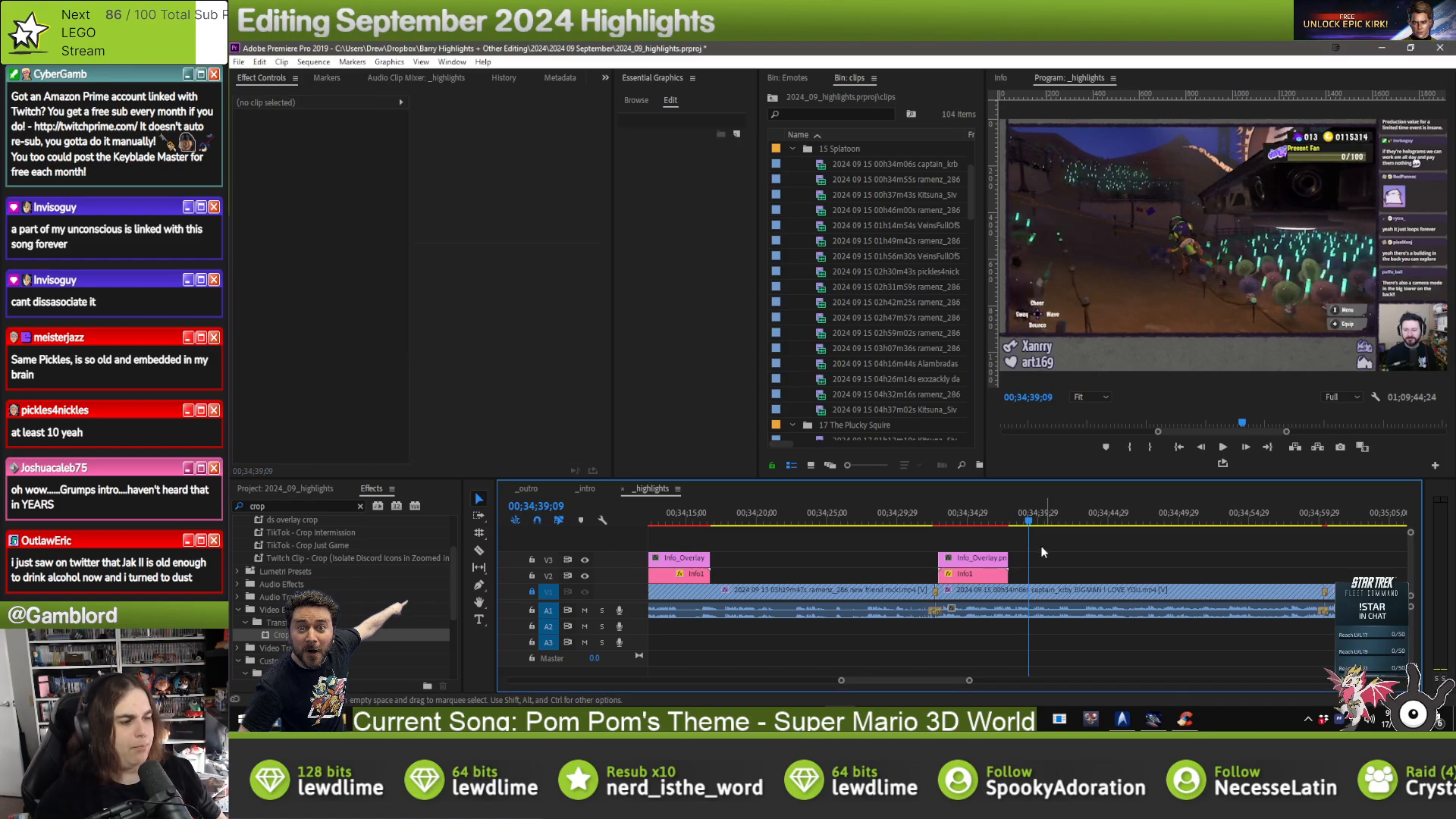
# - Credit the 00h34m06s clip's clipper by username in its Splatoon 3 info graphic
pyautogui.click(984, 573)
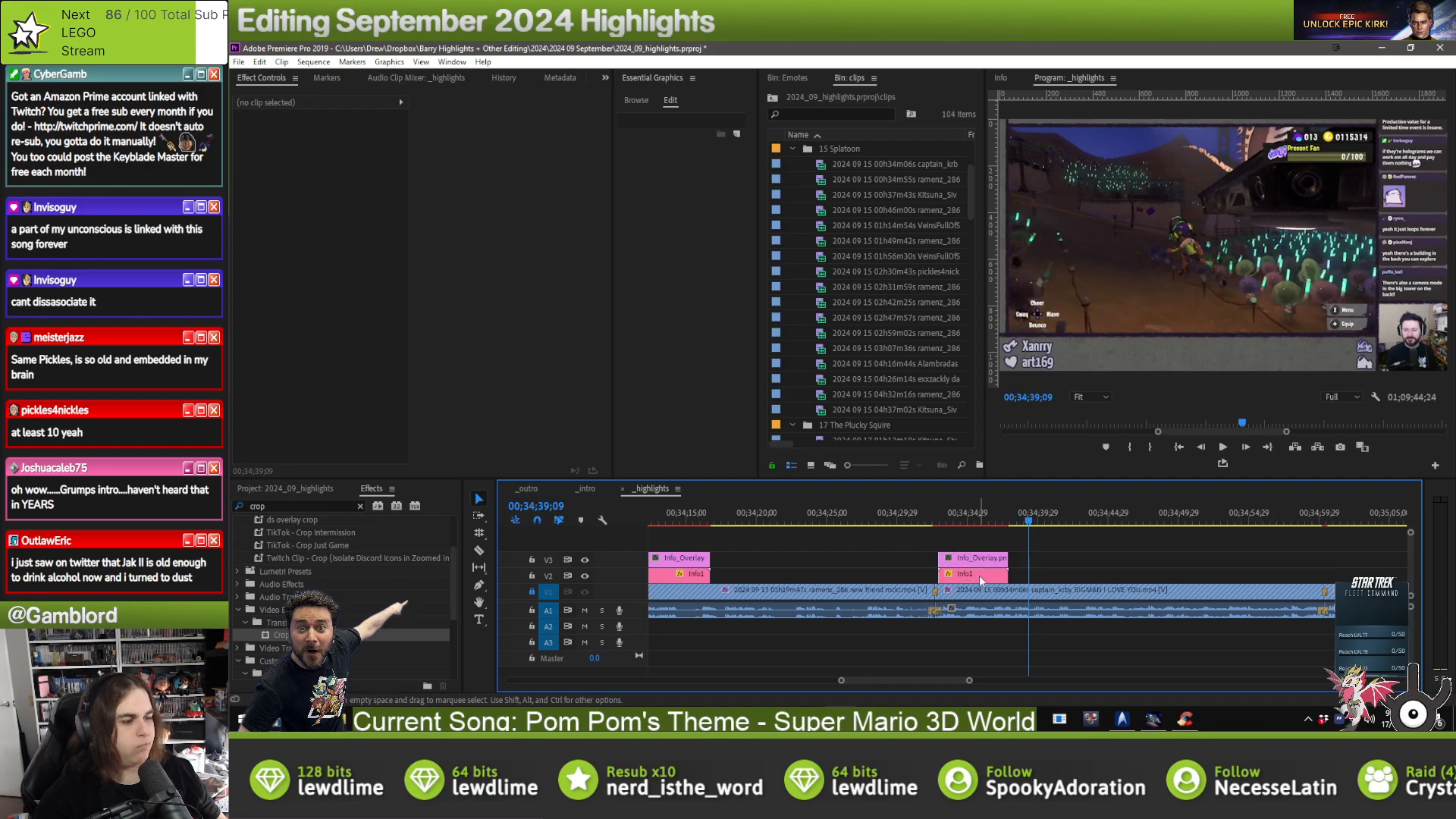
pyautogui.click(692, 179)
pyautogui.write('cap')
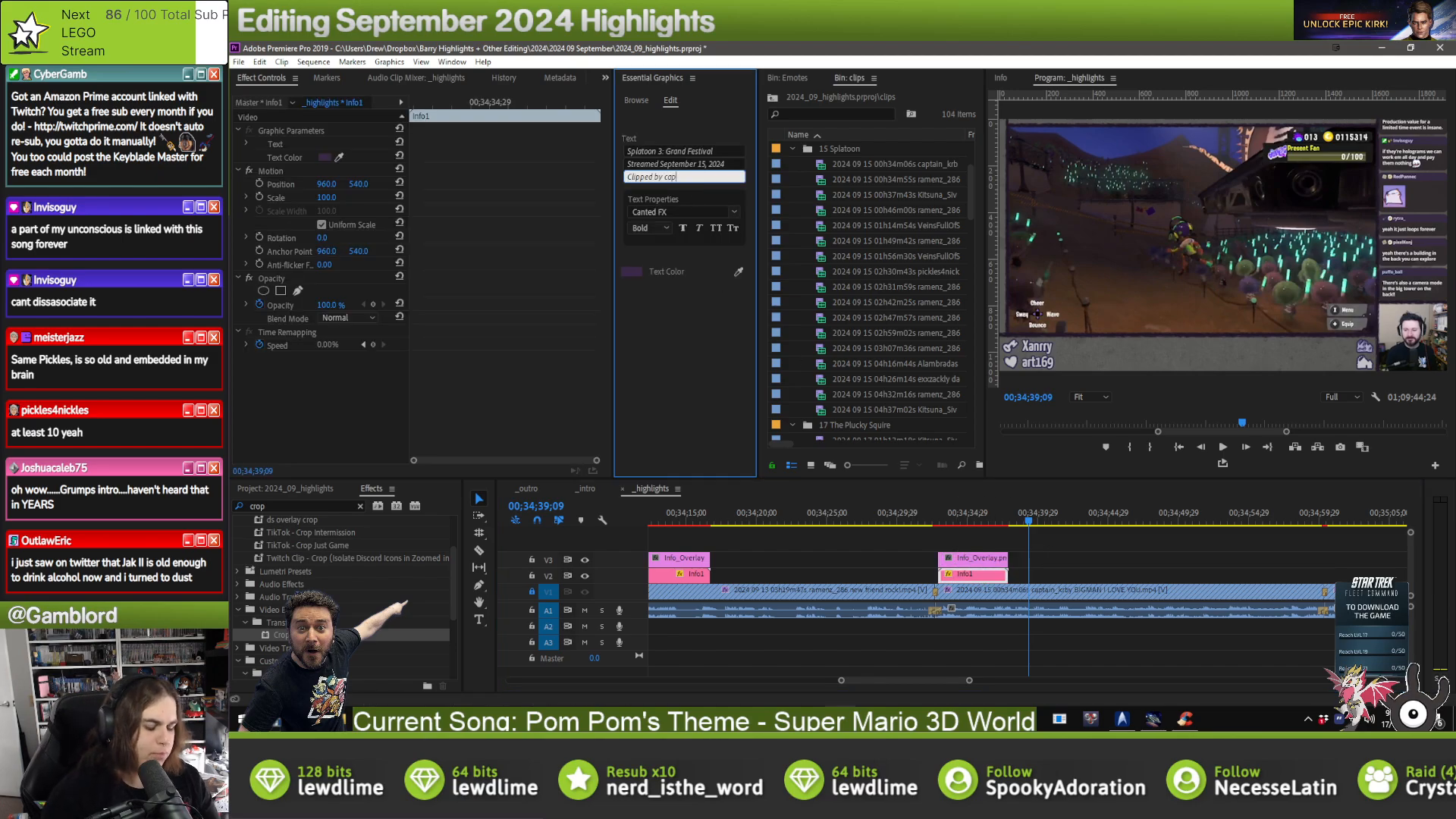
pyautogui.write('tain_krby')
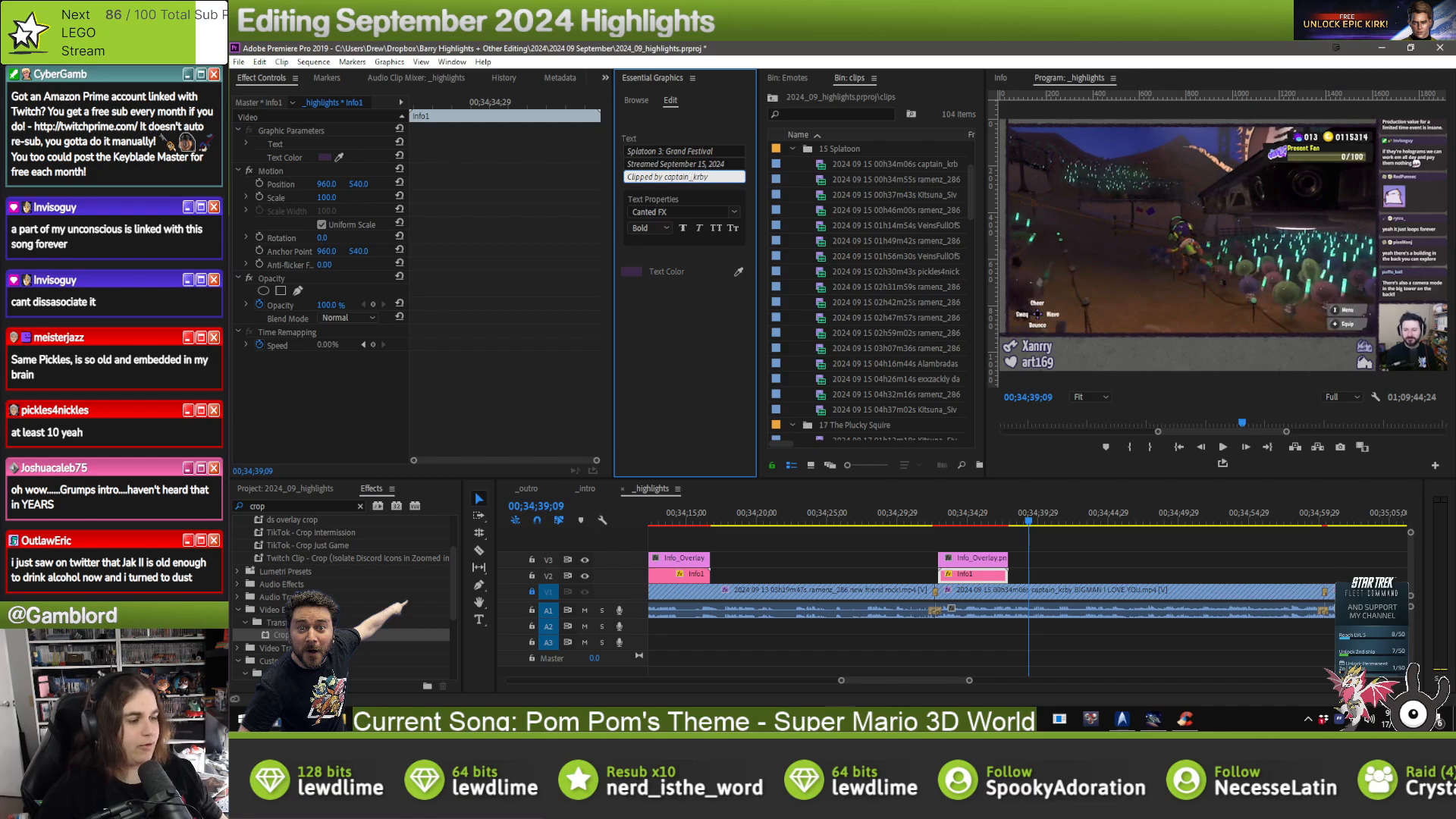
pyautogui.click(1049, 531)
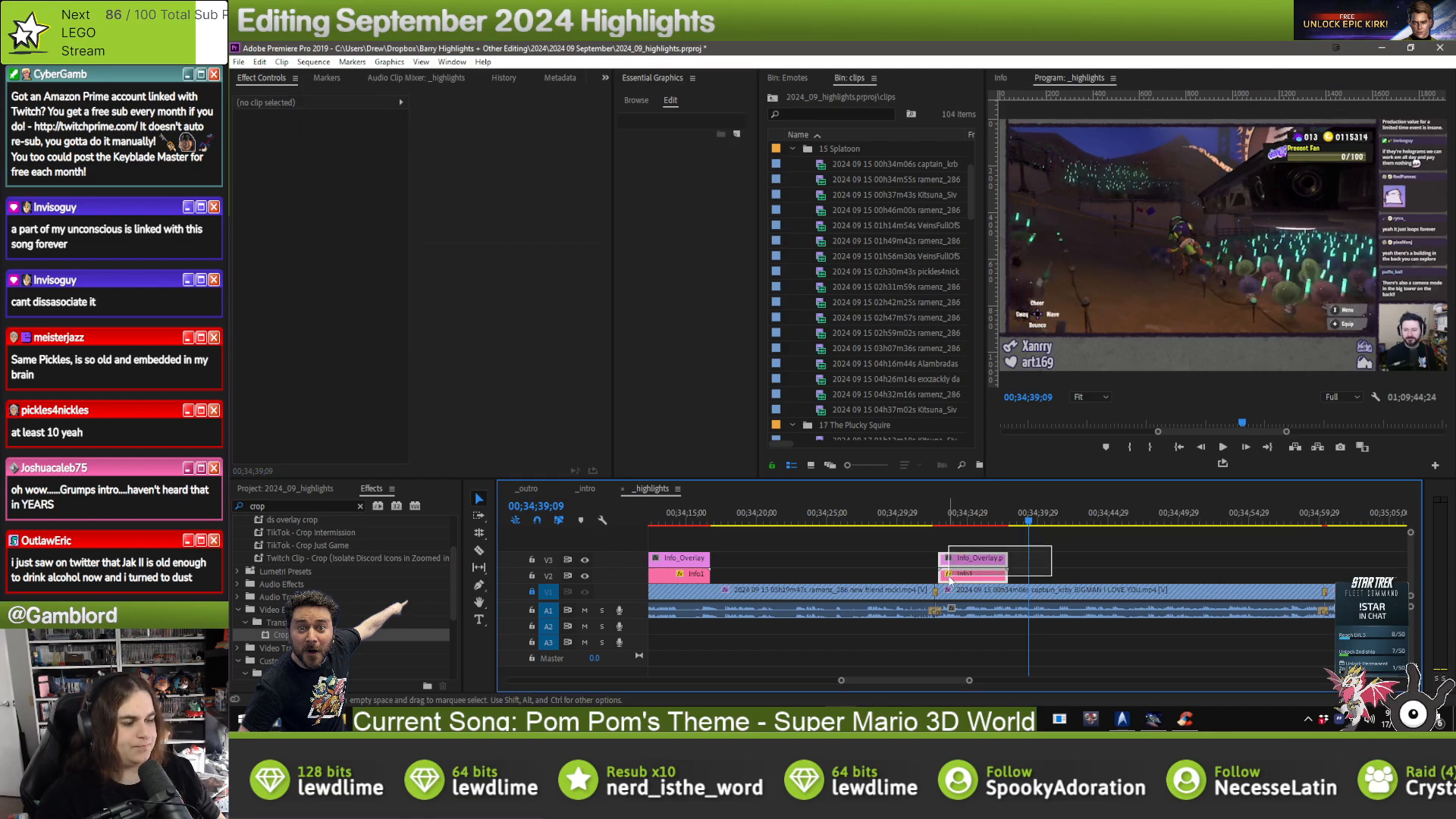
# - Paste the info overlay pair onto the 00h34m55s Splatoon clip and credit its clipper by username in the graphic
pyautogui.press('Down')
pyautogui.hotkey('ctrl', 'v')
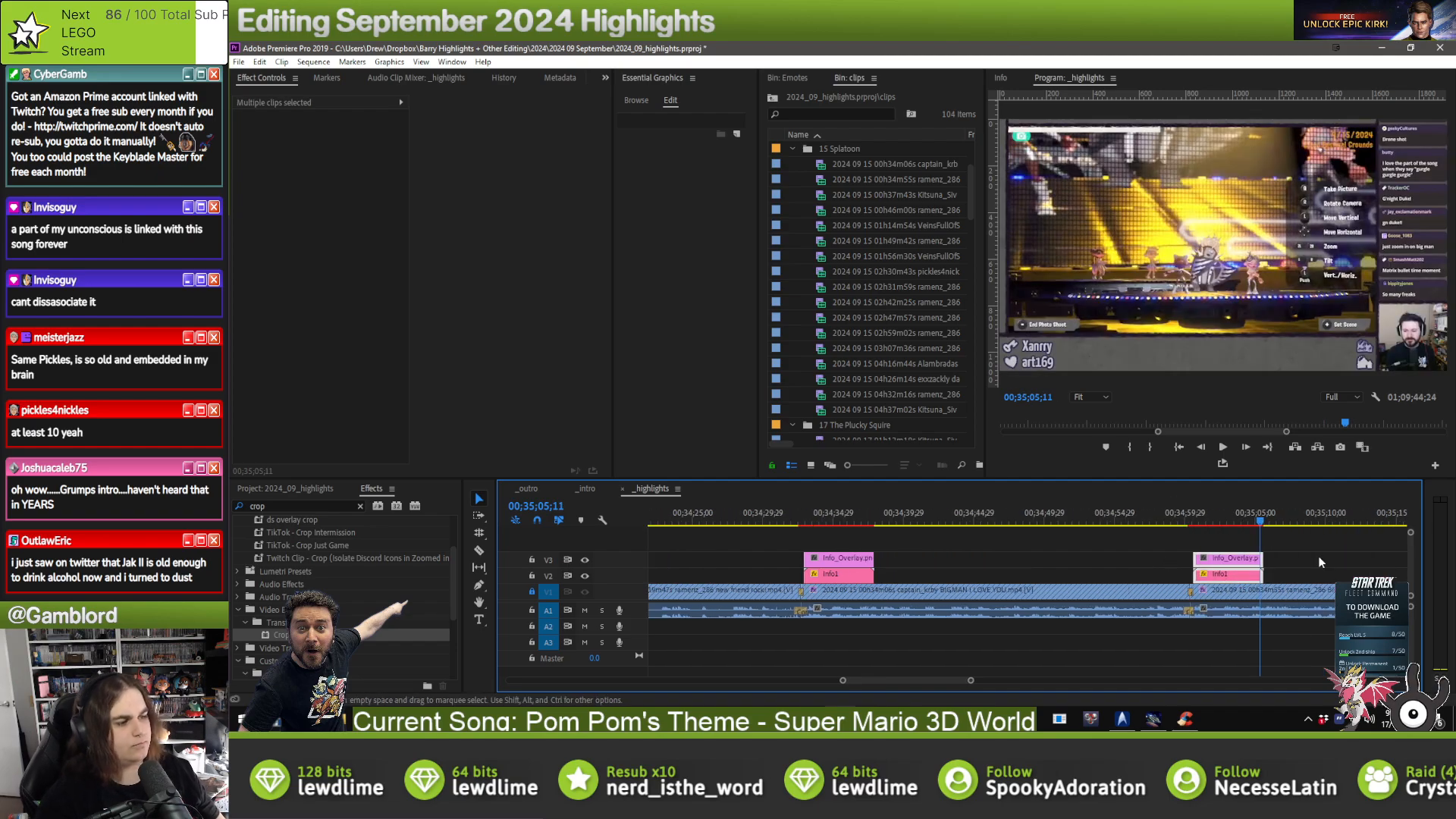
pyautogui.click(1251, 575)
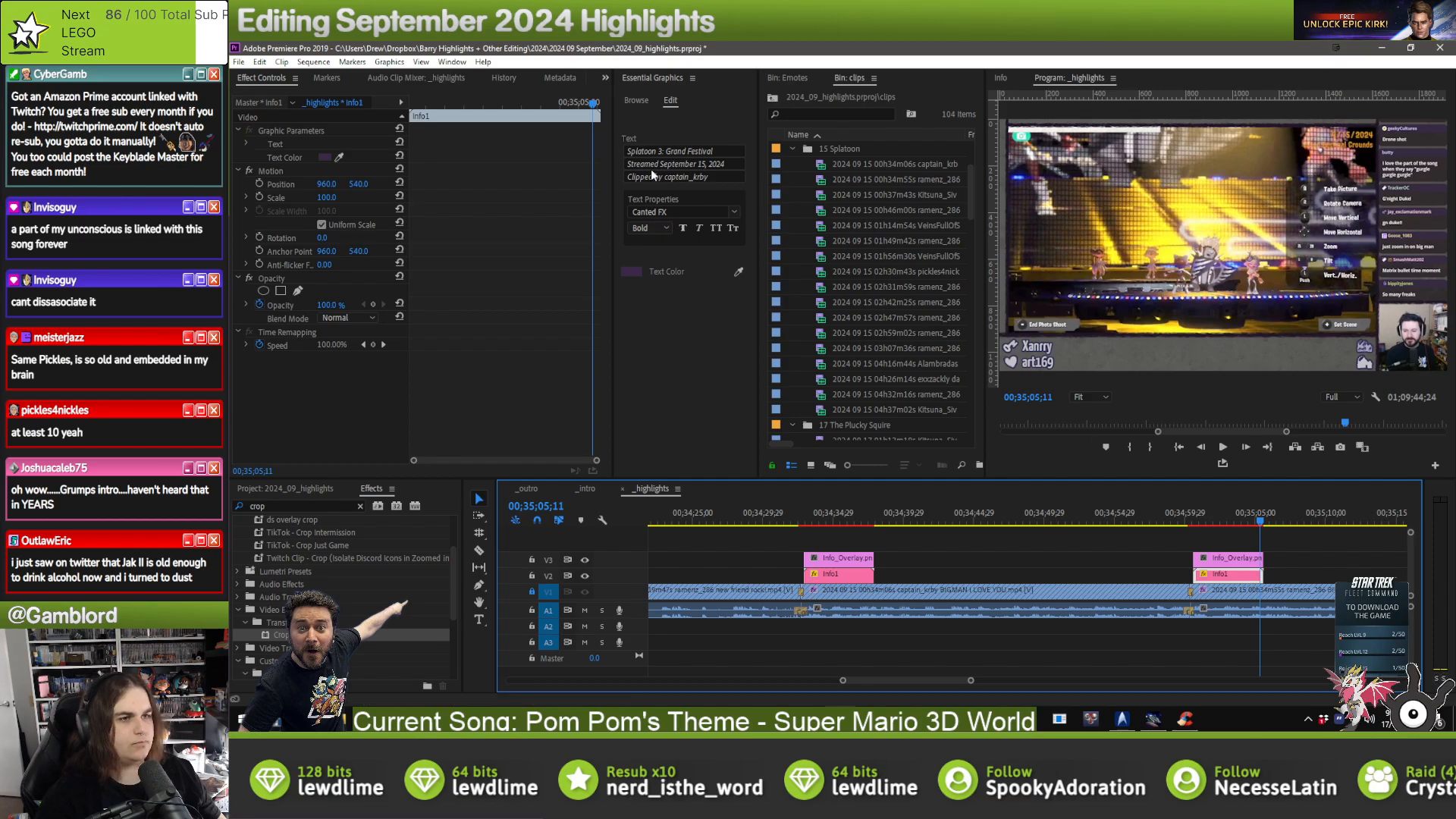
pyautogui.moveTo(708, 177); pyautogui.dragTo(686, 176)
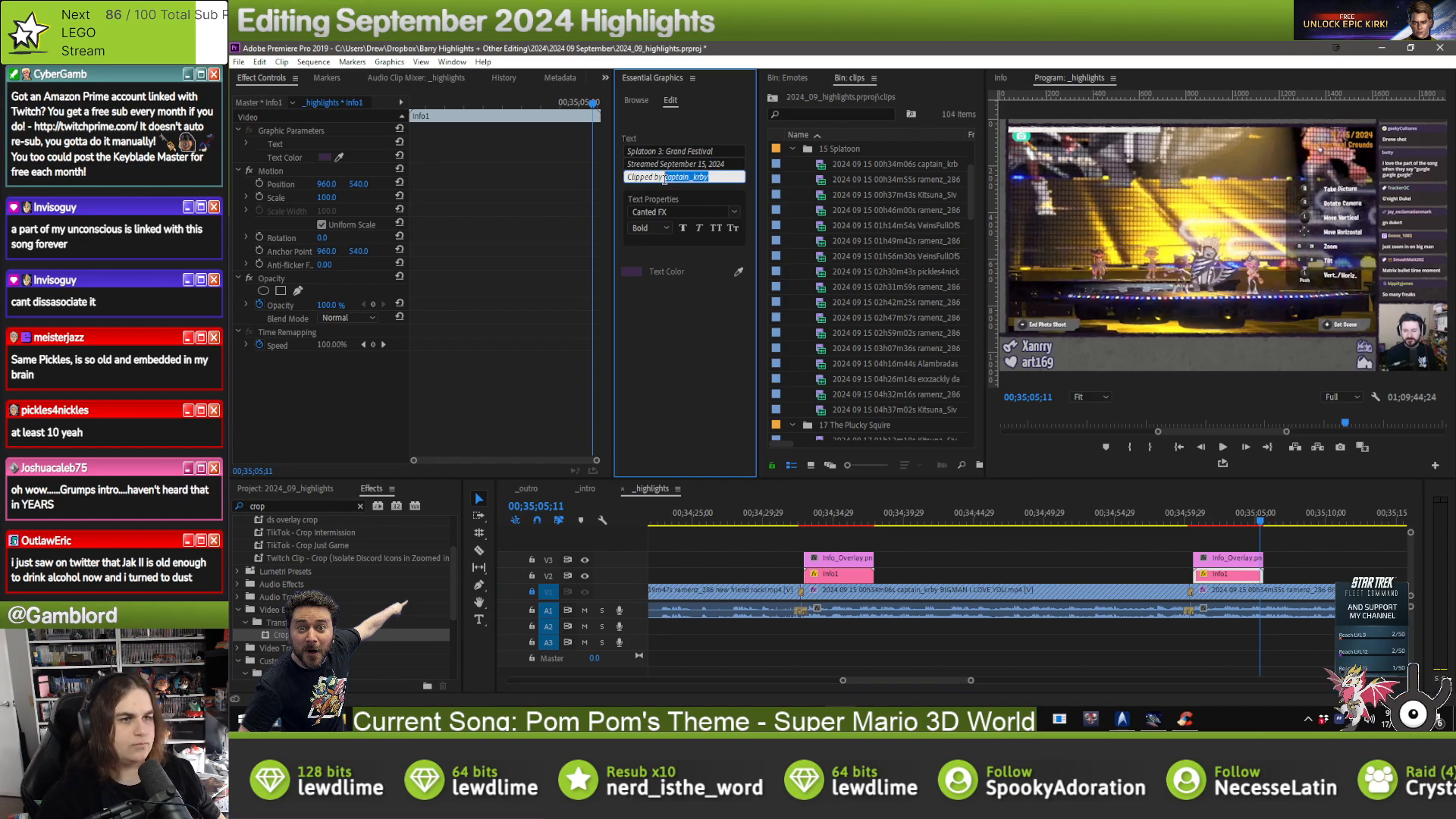
pyautogui.press('BackSpace')
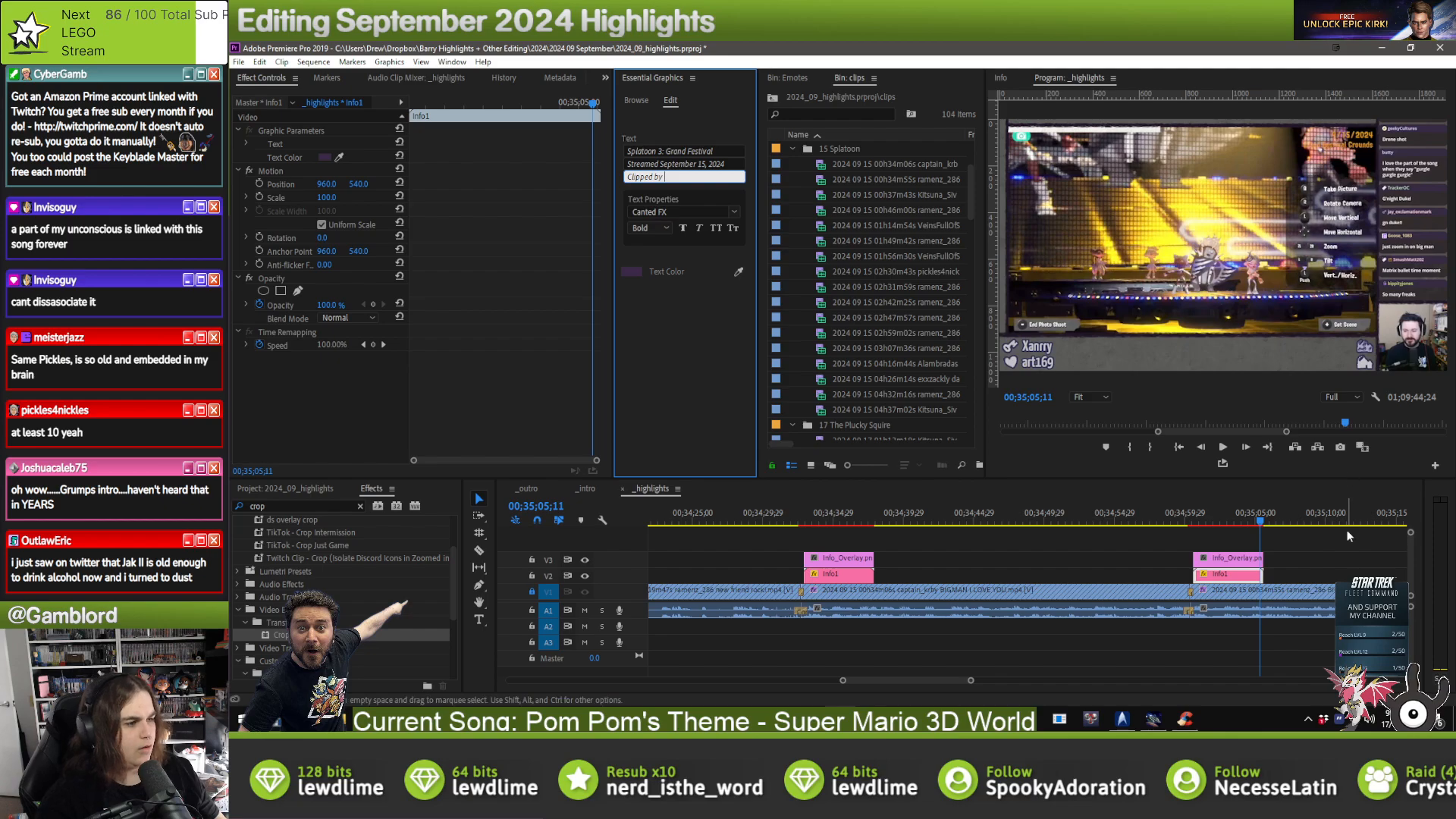
pyautogui.click(1289, 565)
pyautogui.click(1234, 579)
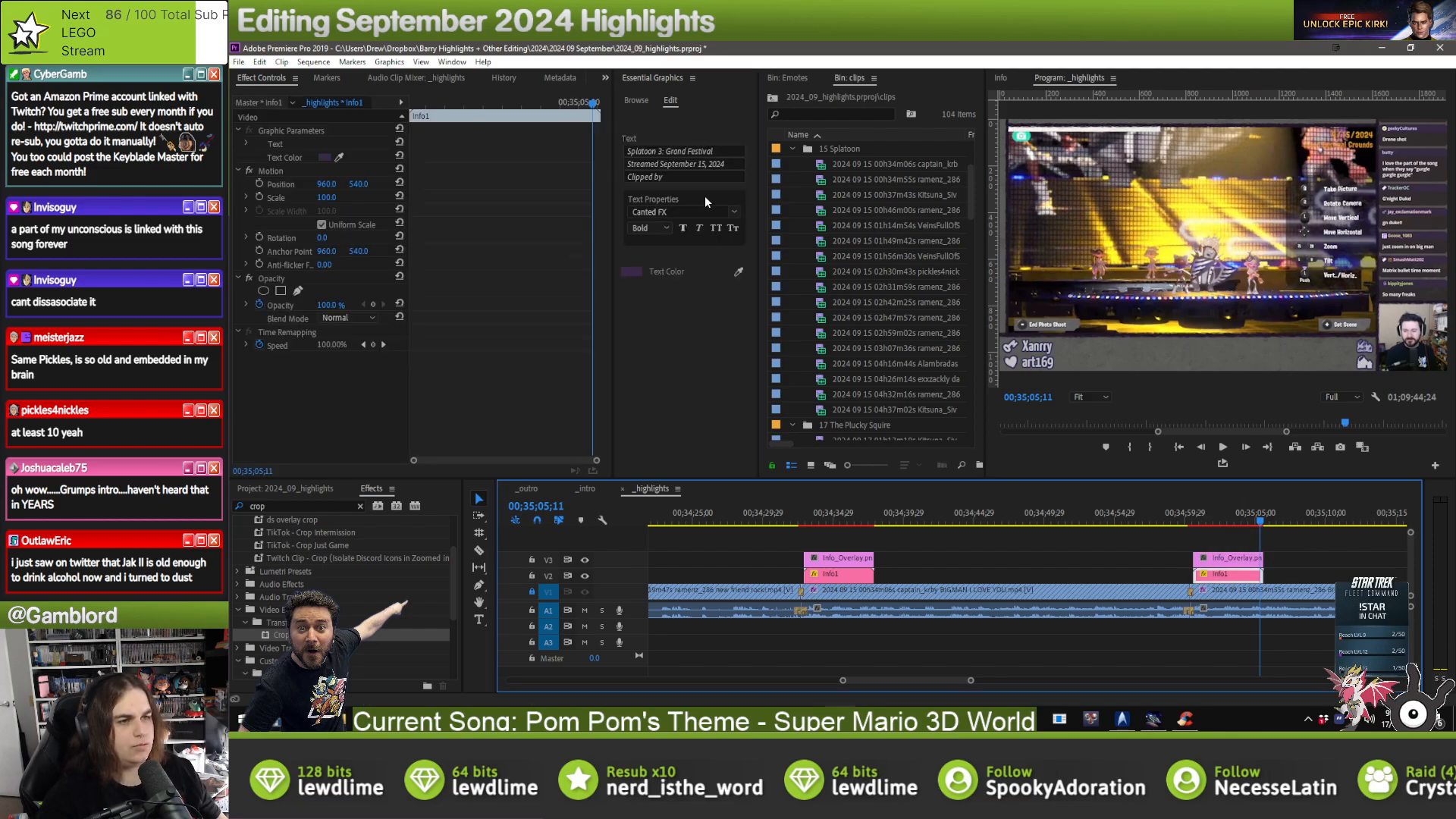
pyautogui.click(704, 176)
pyautogui.write('ramenz')
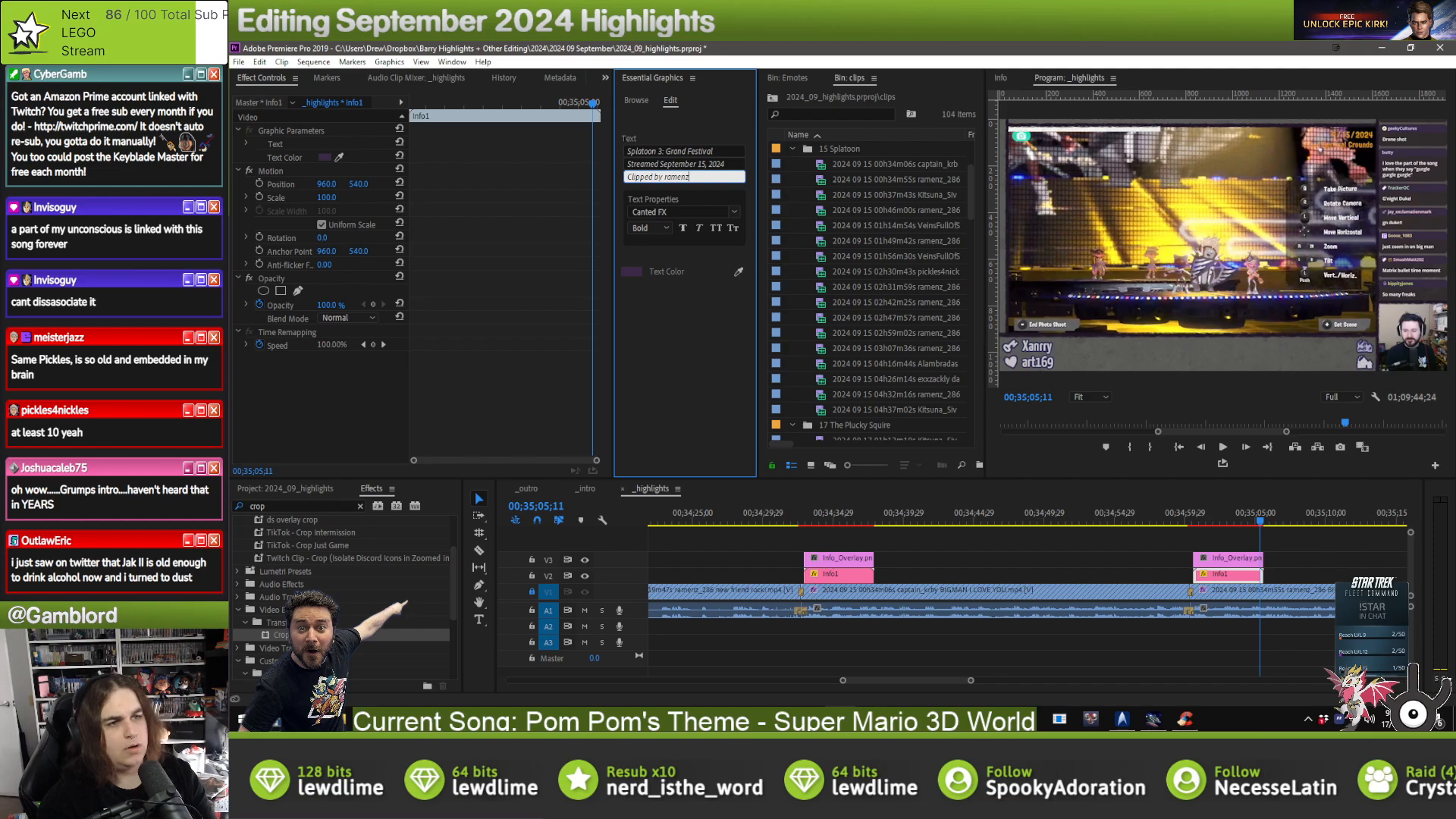
pyautogui.write('_286')
# - Copy the 00h34m55s clip's info overlay pair onto the starts of the 00h46m00s and 01h14m54s clips
pyautogui.scroll(-3, 1096, 595)
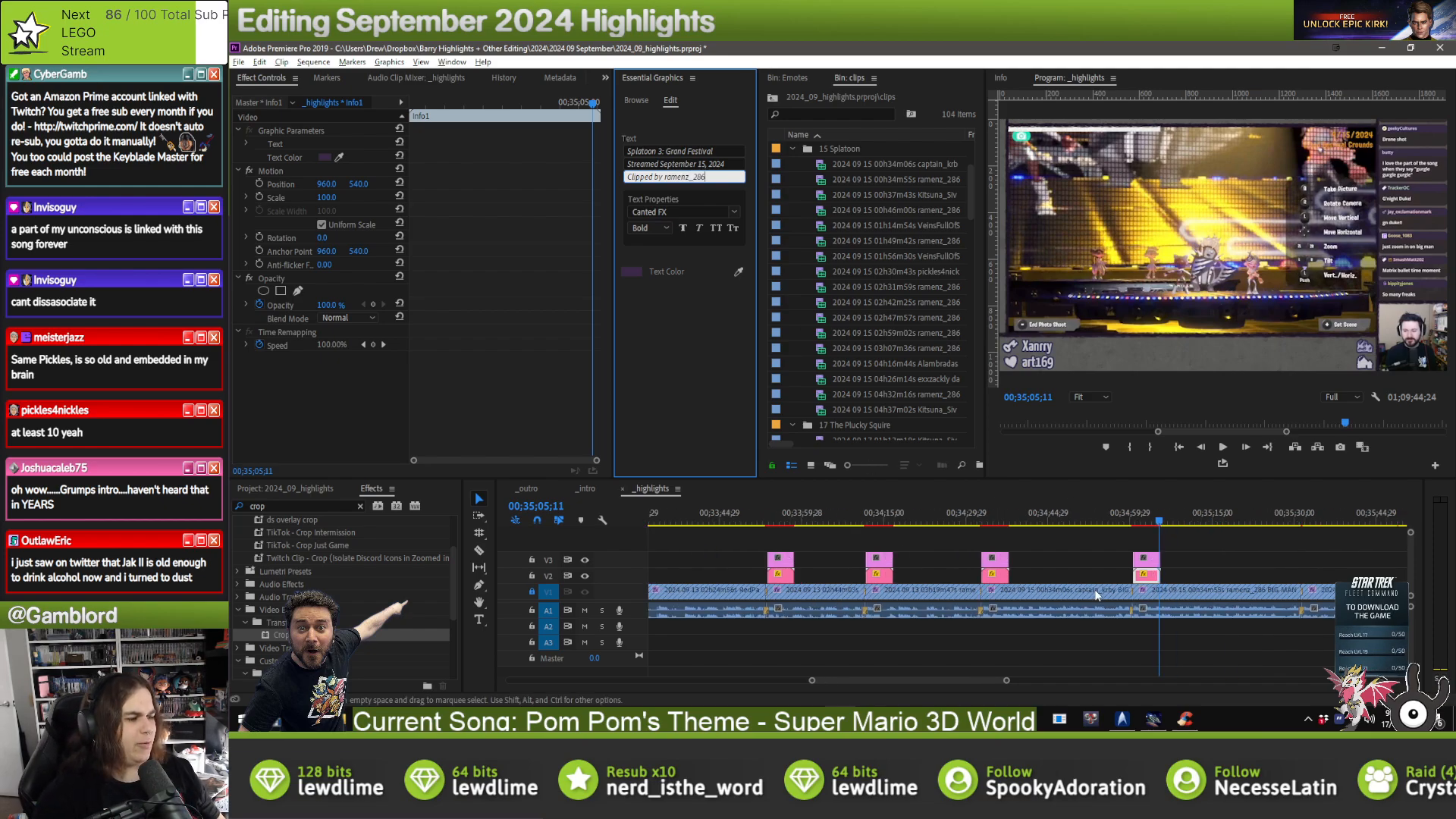
pyautogui.scroll(2, 908, 567)
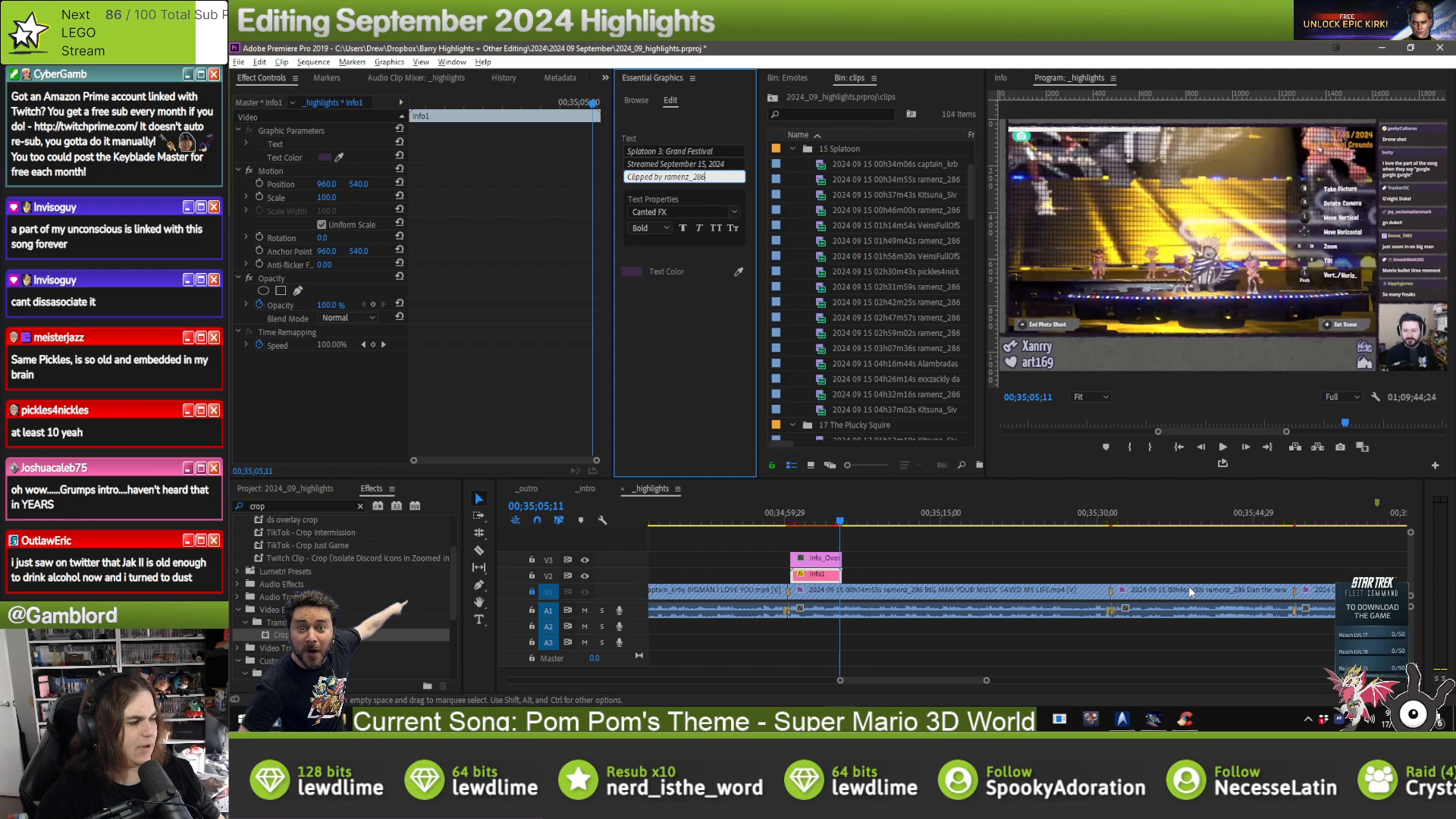
pyautogui.moveTo(908, 567); pyautogui.dragTo(1146, 576)
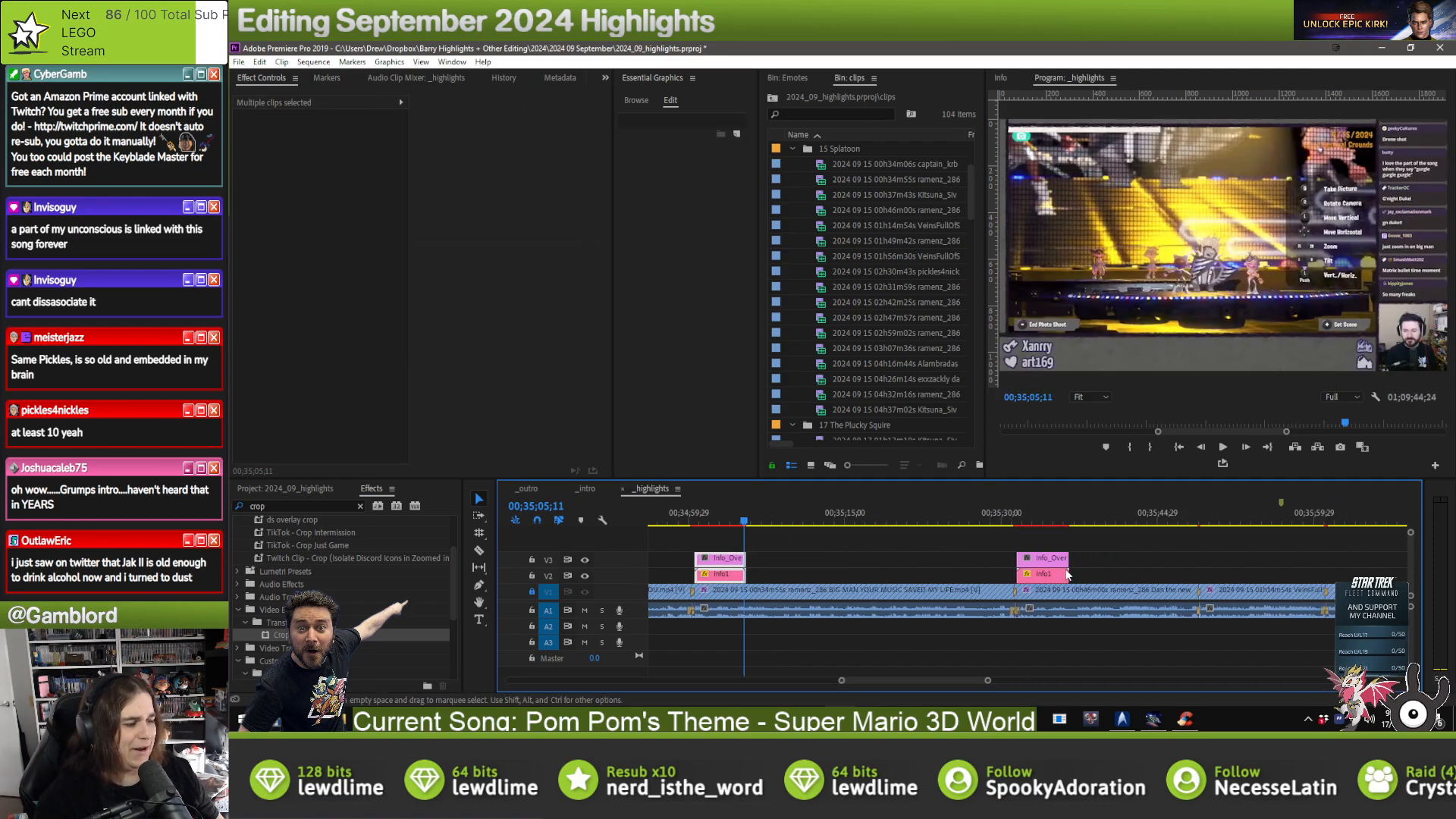
pyautogui.scroll(-3, 1062, 570)
pyautogui.click(1123, 532)
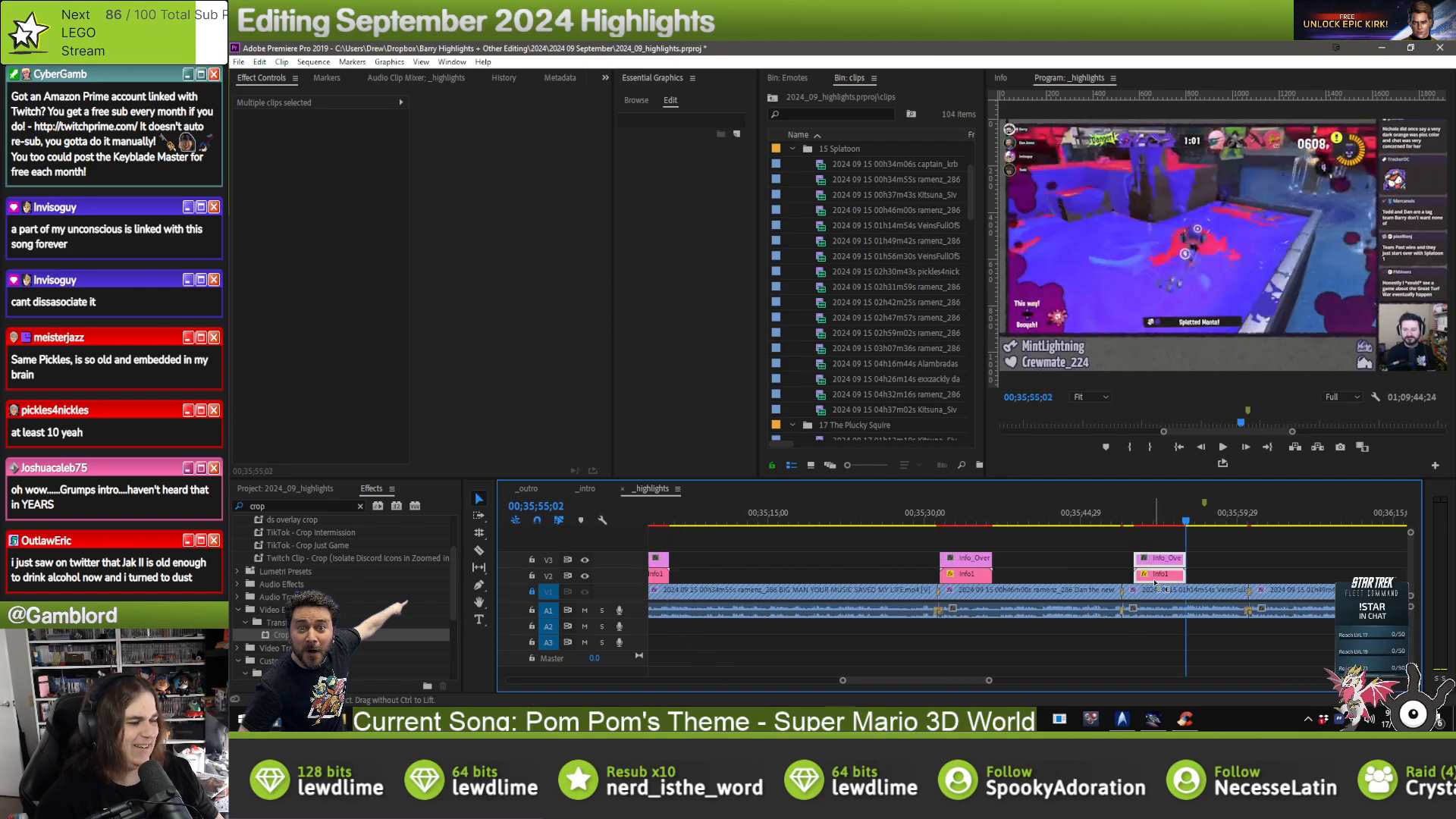
pyautogui.hotkey('ctrl', 'v')
# - Set the Clipped by line in the 01h14m54s info graphic to that clip's clipper username
pyautogui.click(1148, 574)
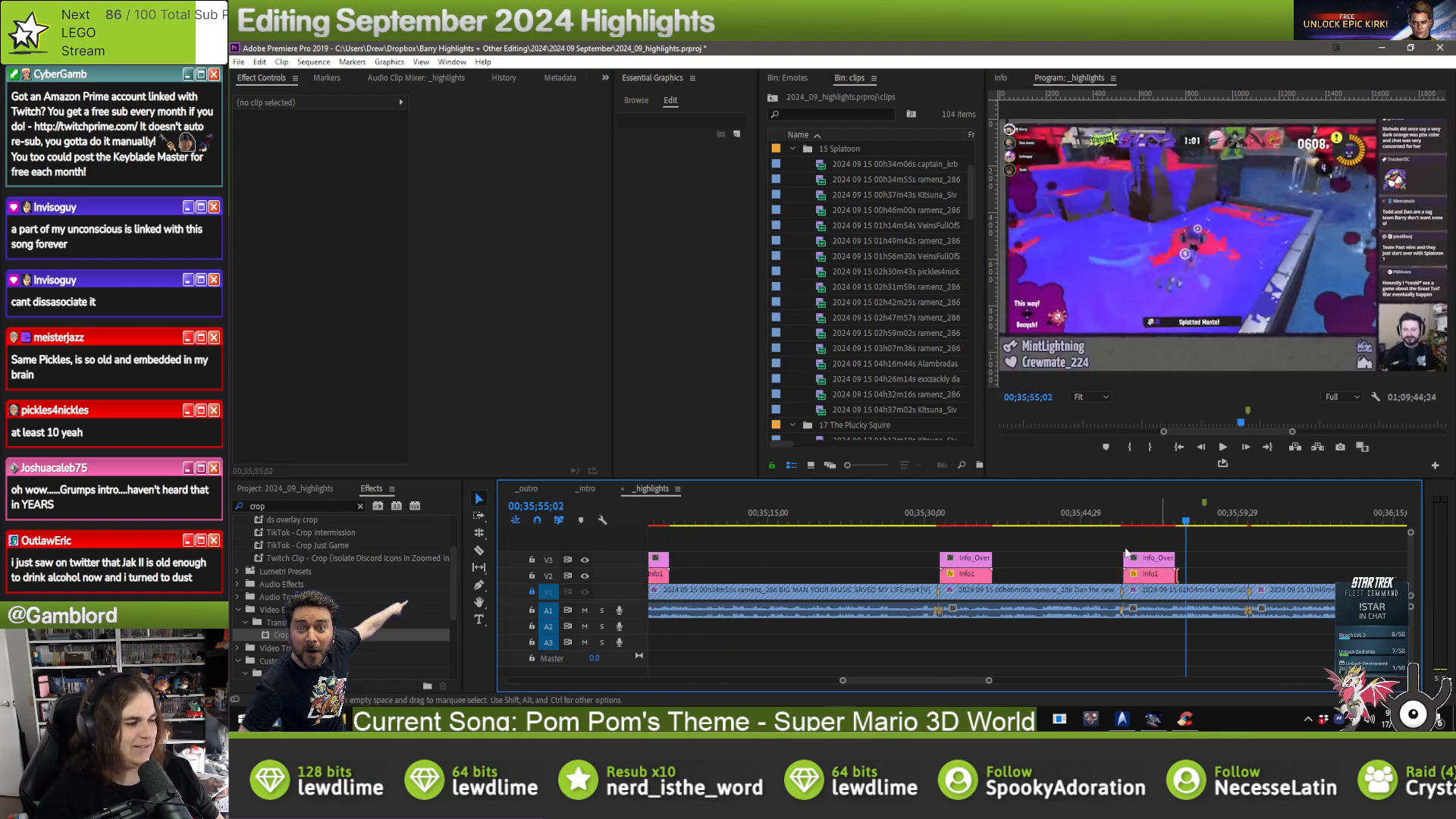
pyautogui.click(733, 177)
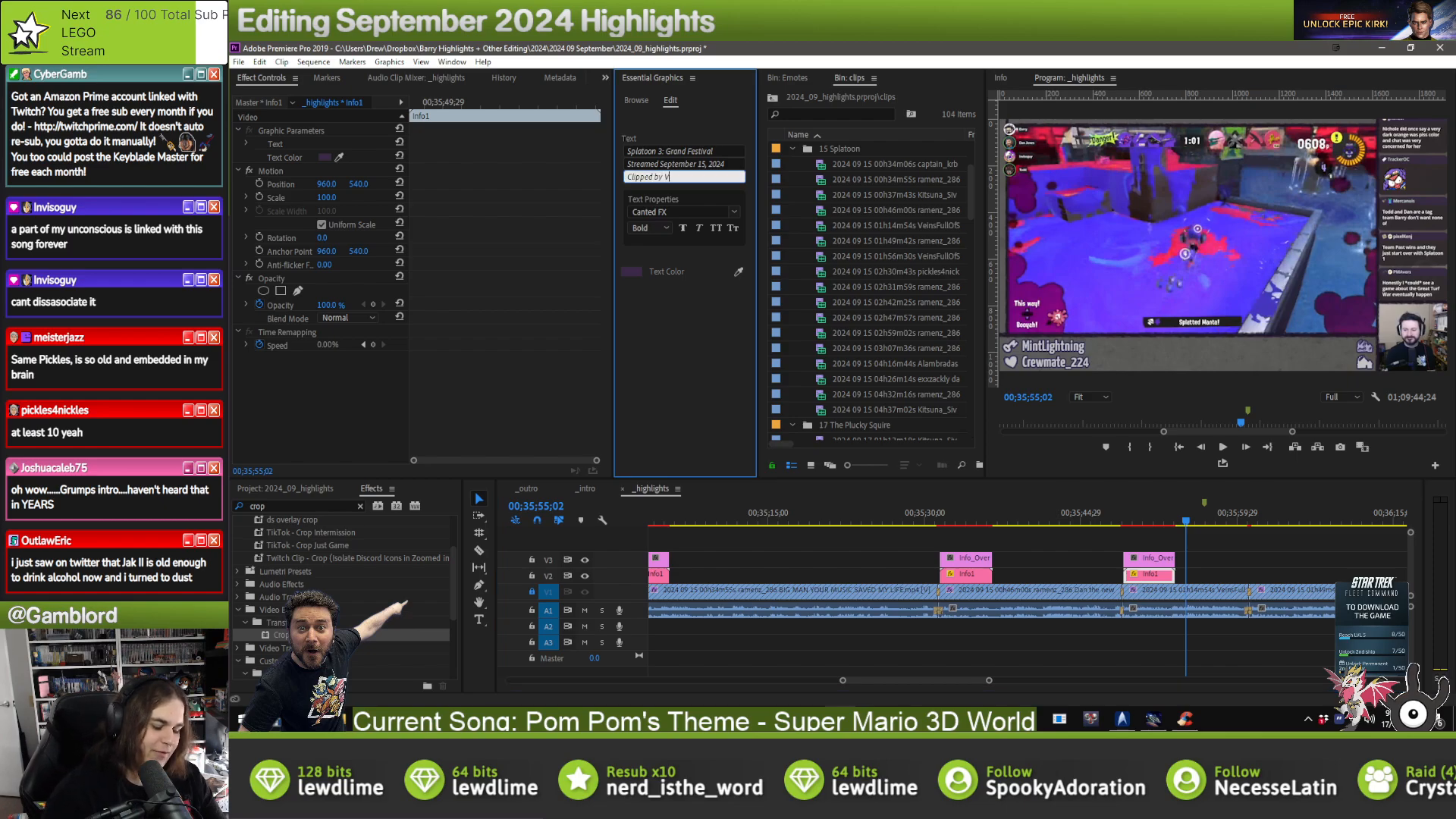
pyautogui.write('Veins')
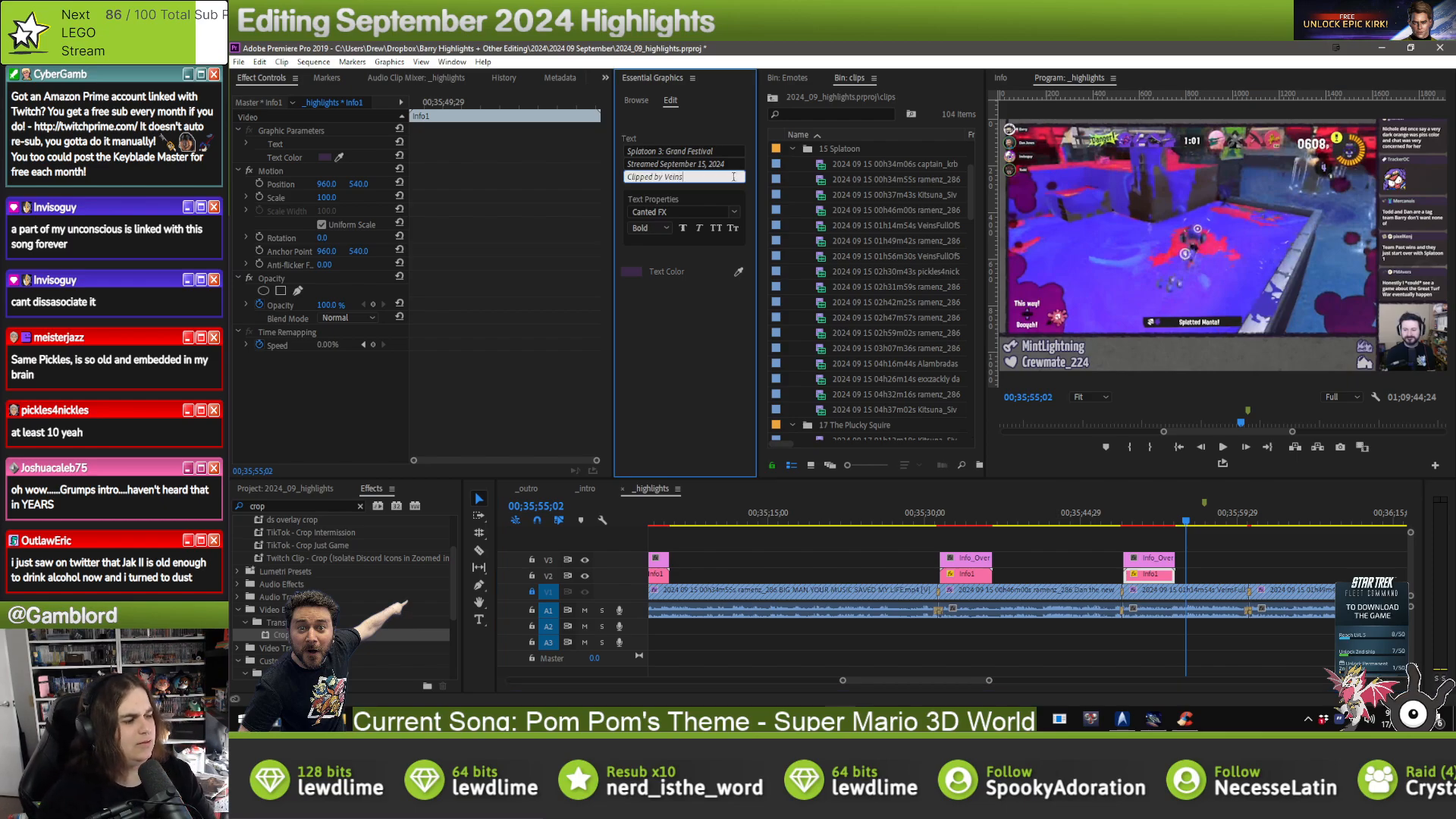
pyautogui.write('FullOfStars')
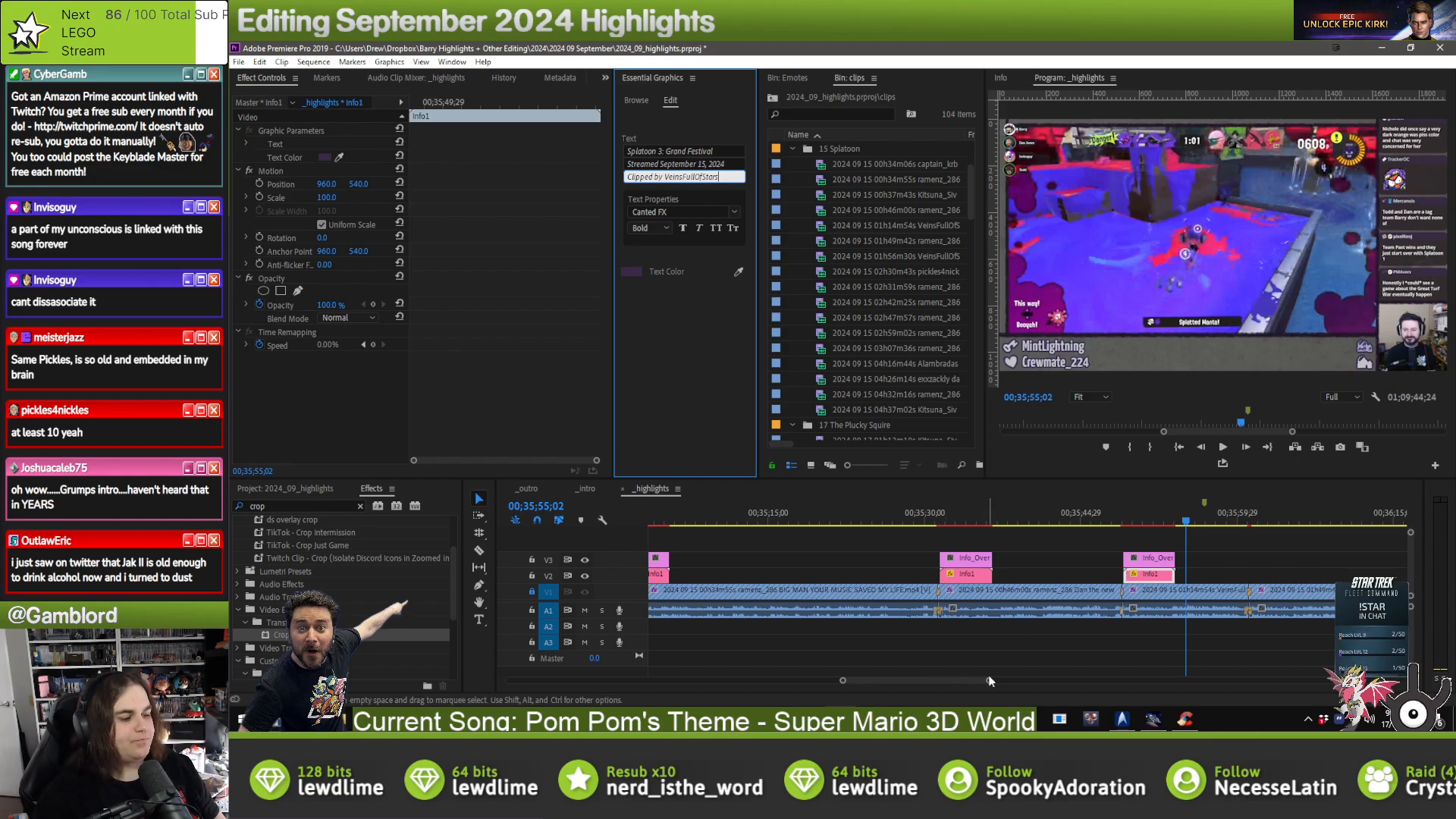
# - Copy the 00h46m00s clip's info overlay pair onto the start of the 01h49m42s clip and preview it there
pyautogui.moveTo(988, 680); pyautogui.dragTo(989, 681)
pyautogui.moveTo(818, 576); pyautogui.dragTo(1149, 580)
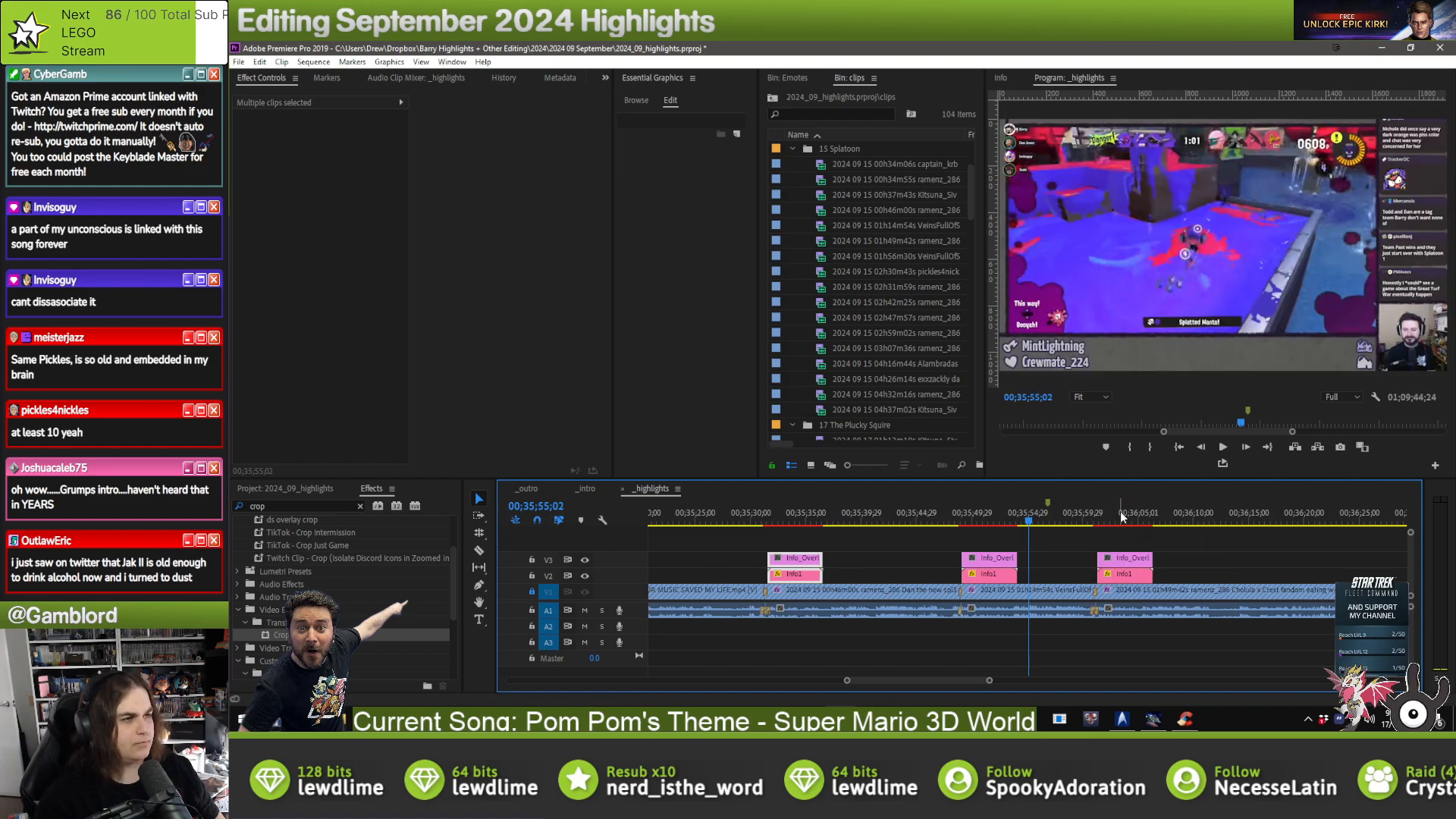
pyautogui.click(1120, 514)
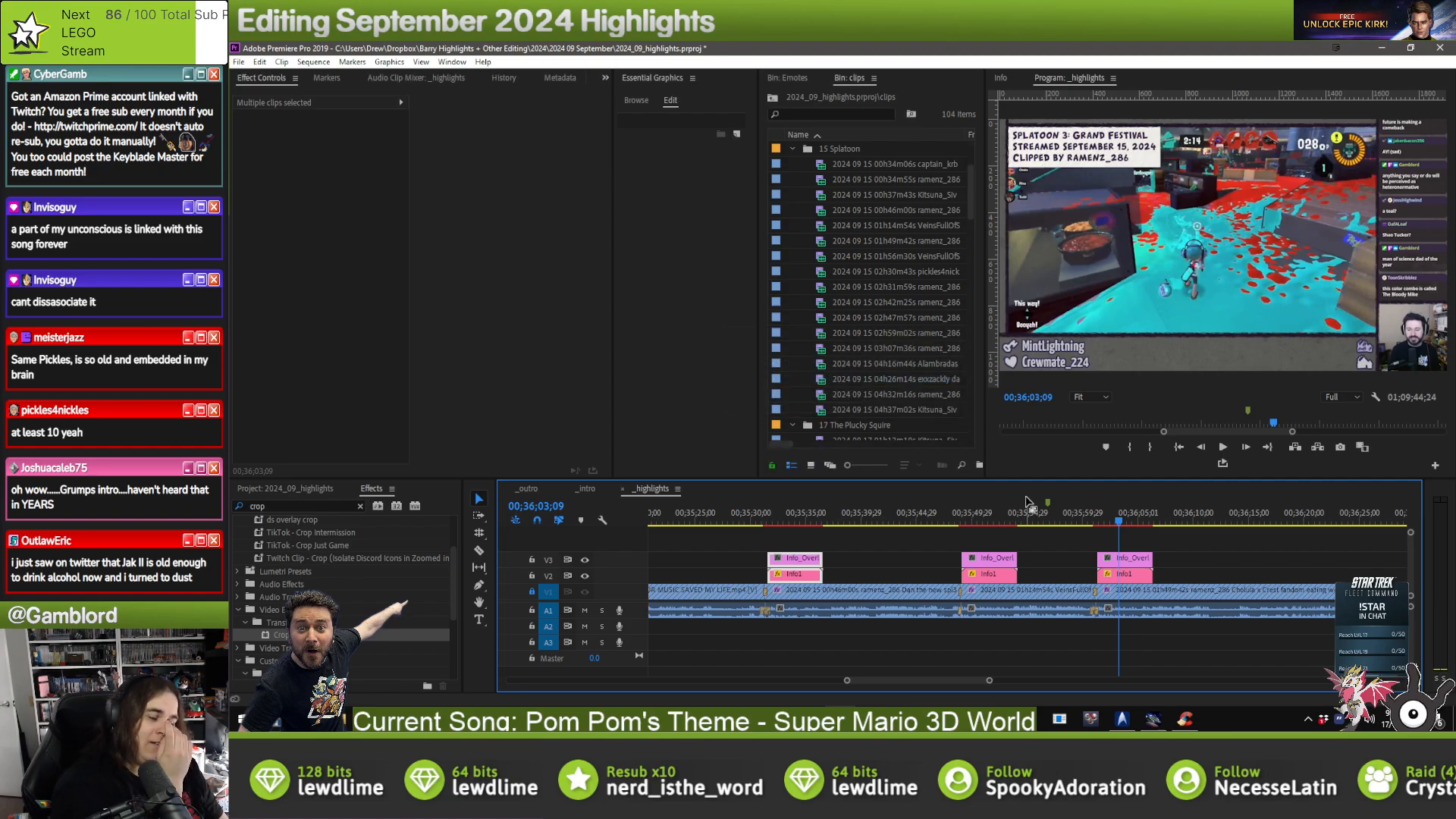
# - Clear the crop search in the effects list and locate the Credits + Credits Overlay presets in Custom Bin 01
pyautogui.moveTo(847, 680); pyautogui.dragTo(810, 681)
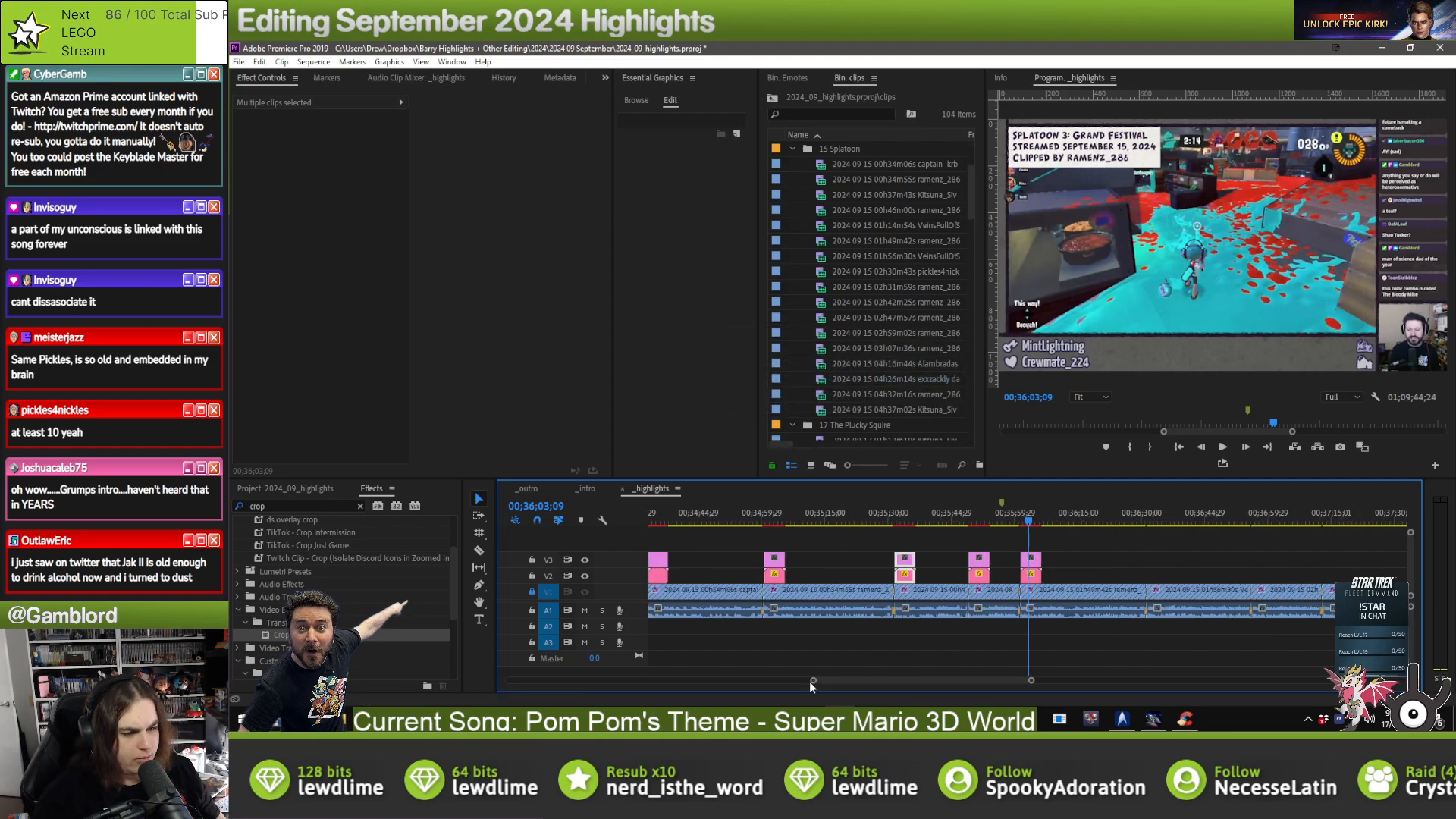
pyautogui.scroll(5, 799, 650)
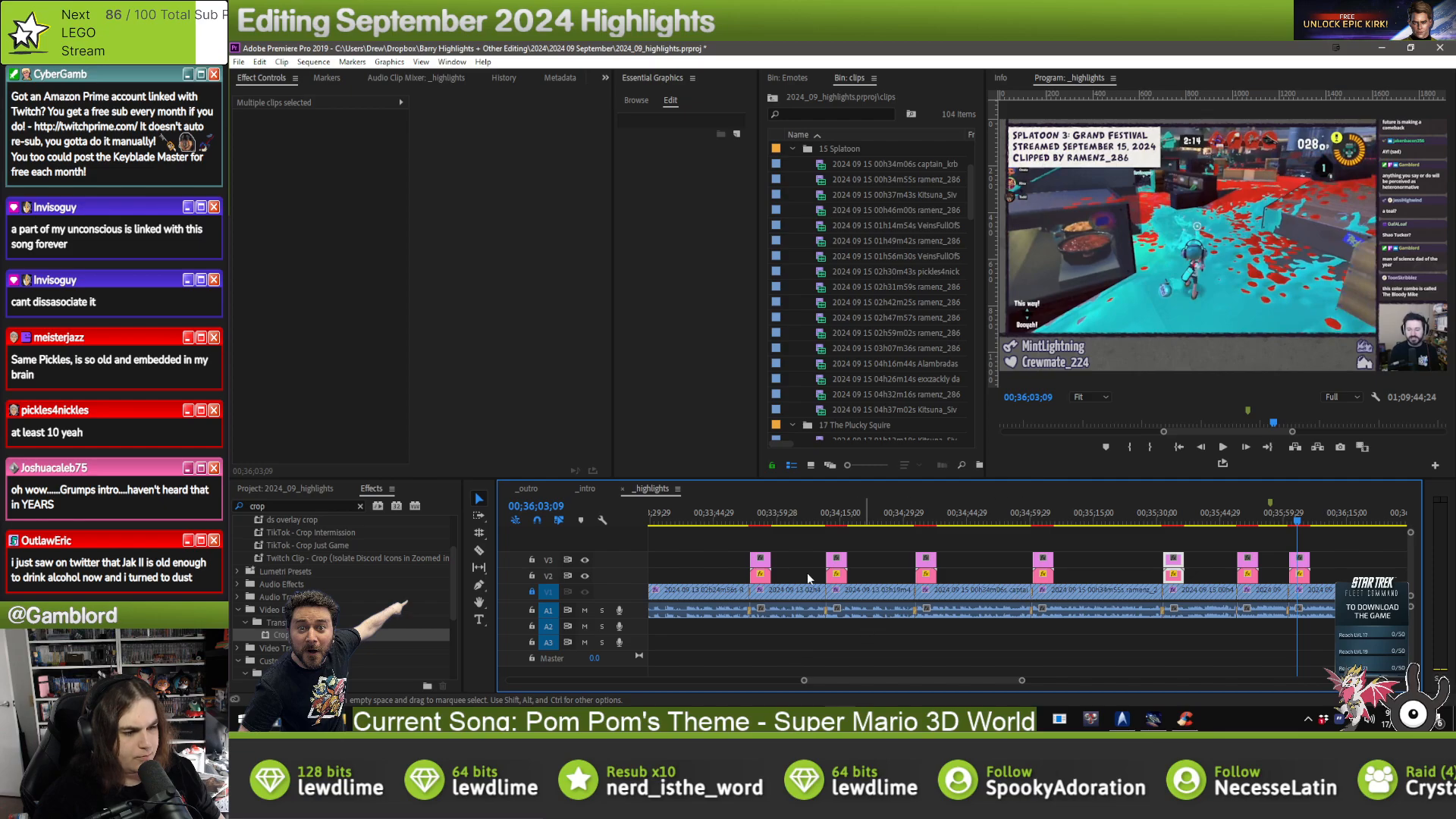
pyautogui.click(360, 505)
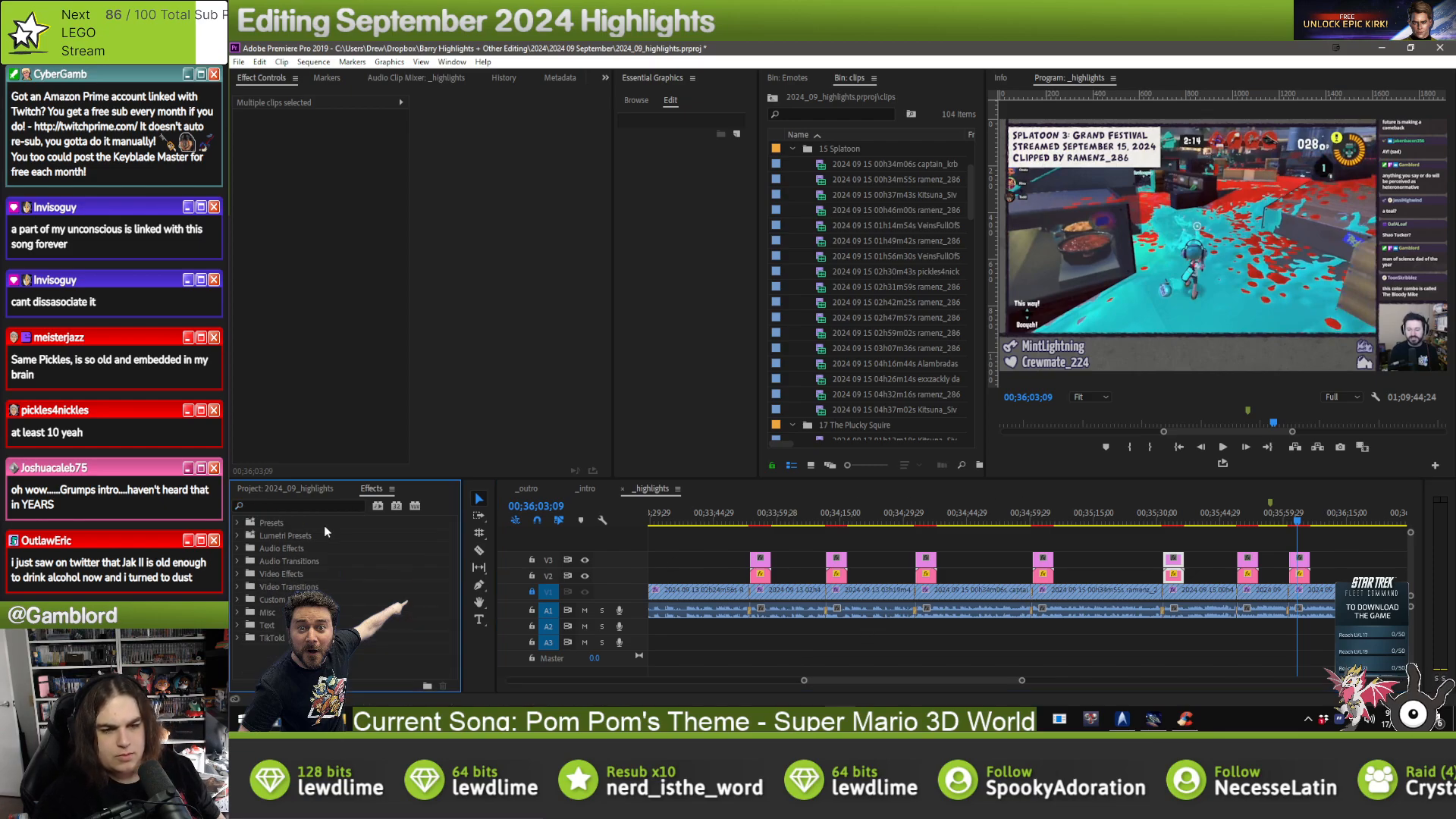
pyautogui.click(253, 637)
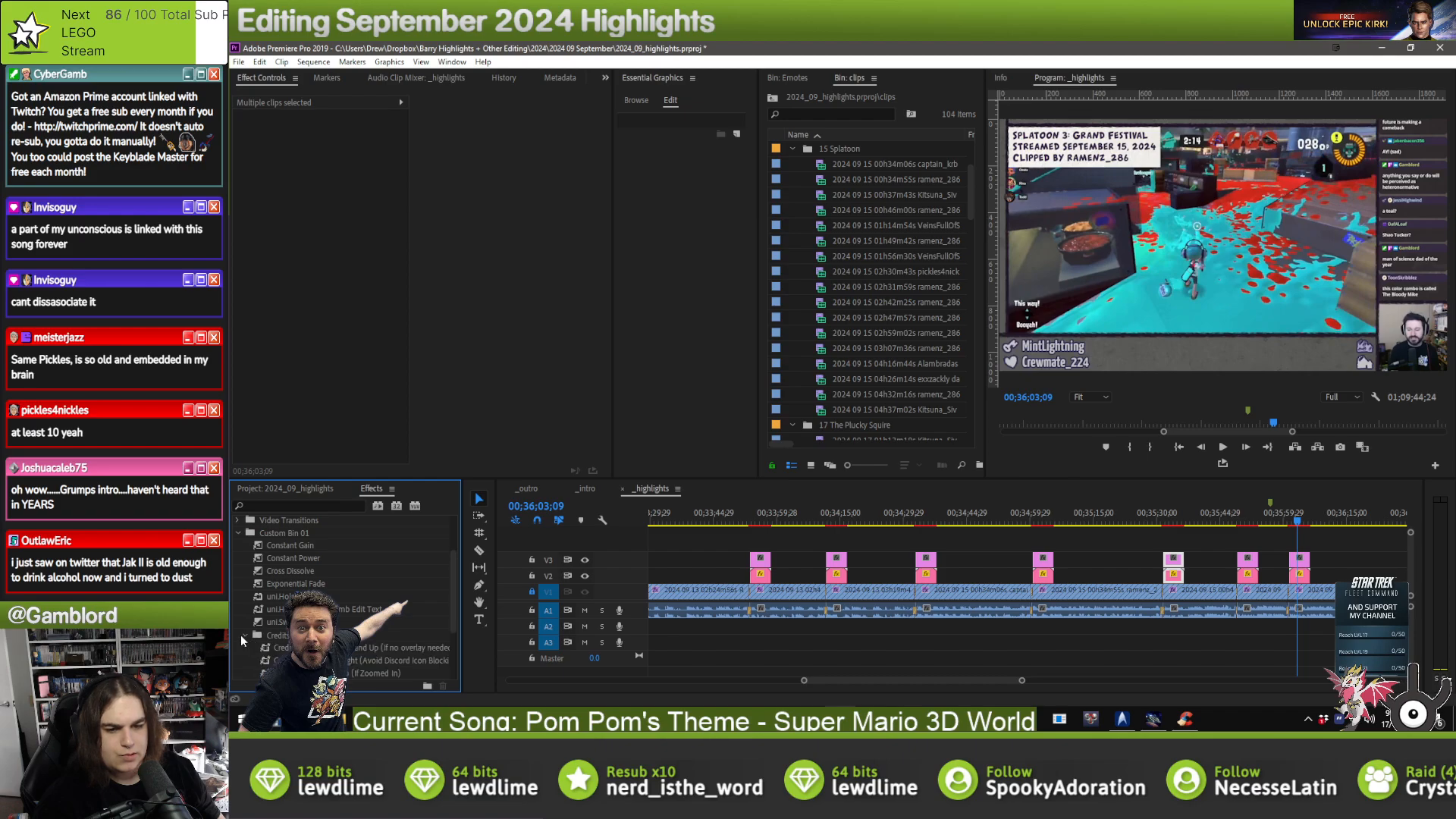
pyautogui.scroll(-2, 276, 640)
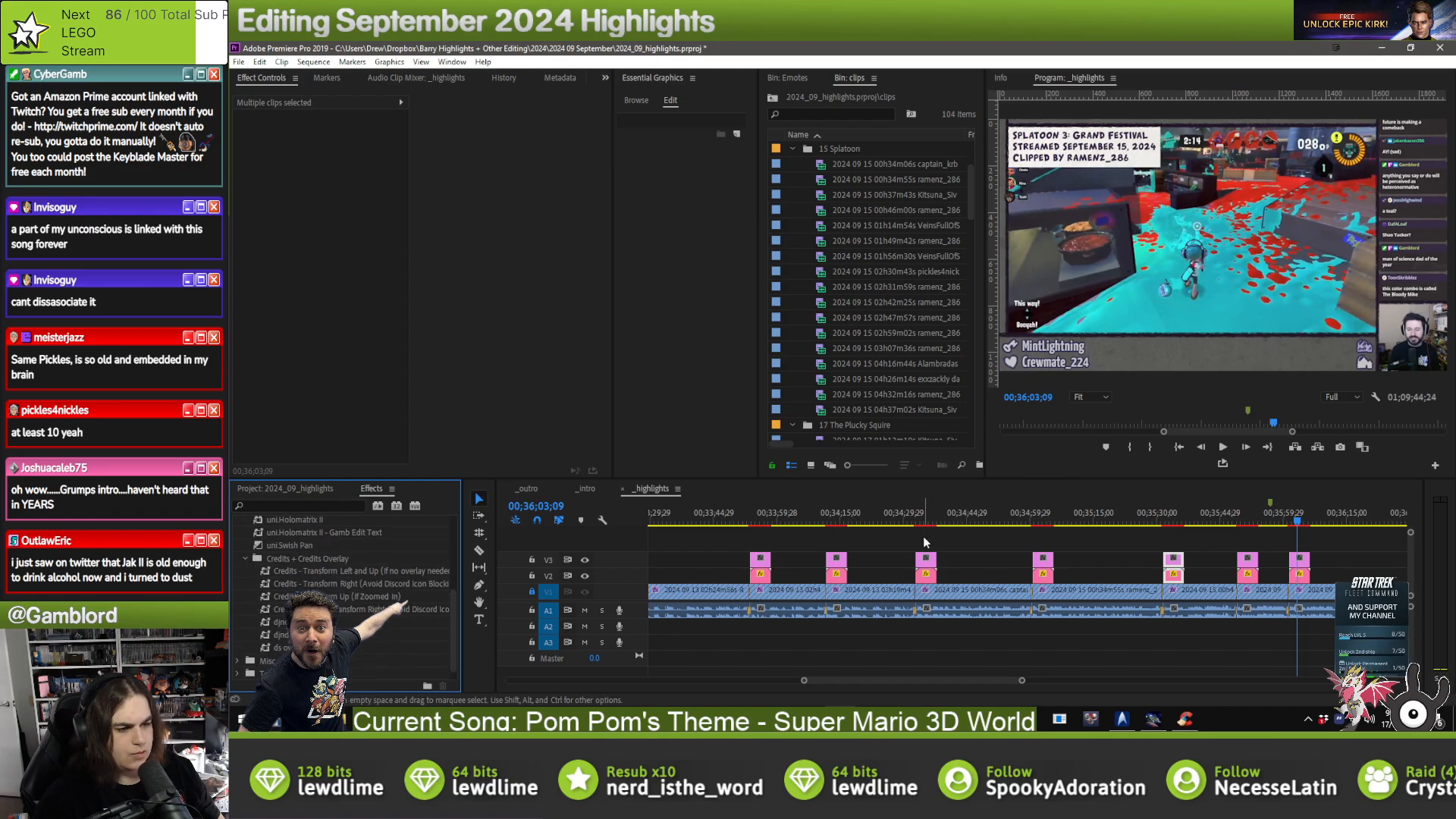
# - Apply the Transform Right presets that avoid the Discord icon to the overlay images and info graphics of the five Splatoon clips
pyautogui.moveTo(923, 537); pyautogui.dragTo(1332, 559)
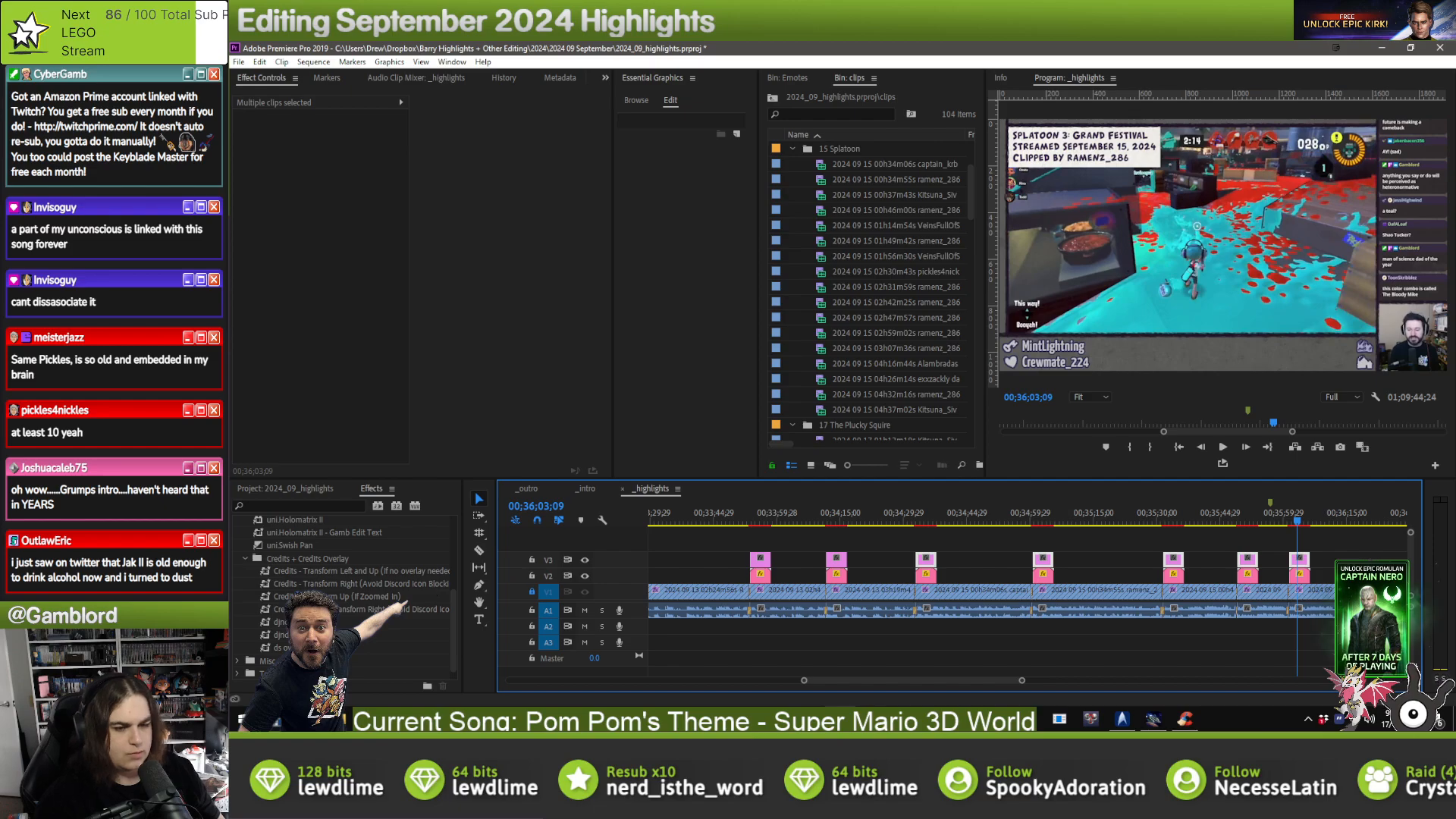
pyautogui.moveTo(343, 586)
pyautogui.mouseDown()
pyautogui.moveTo(965, 565)
pyautogui.moveTo(365, 595)
pyautogui.mouseUp()
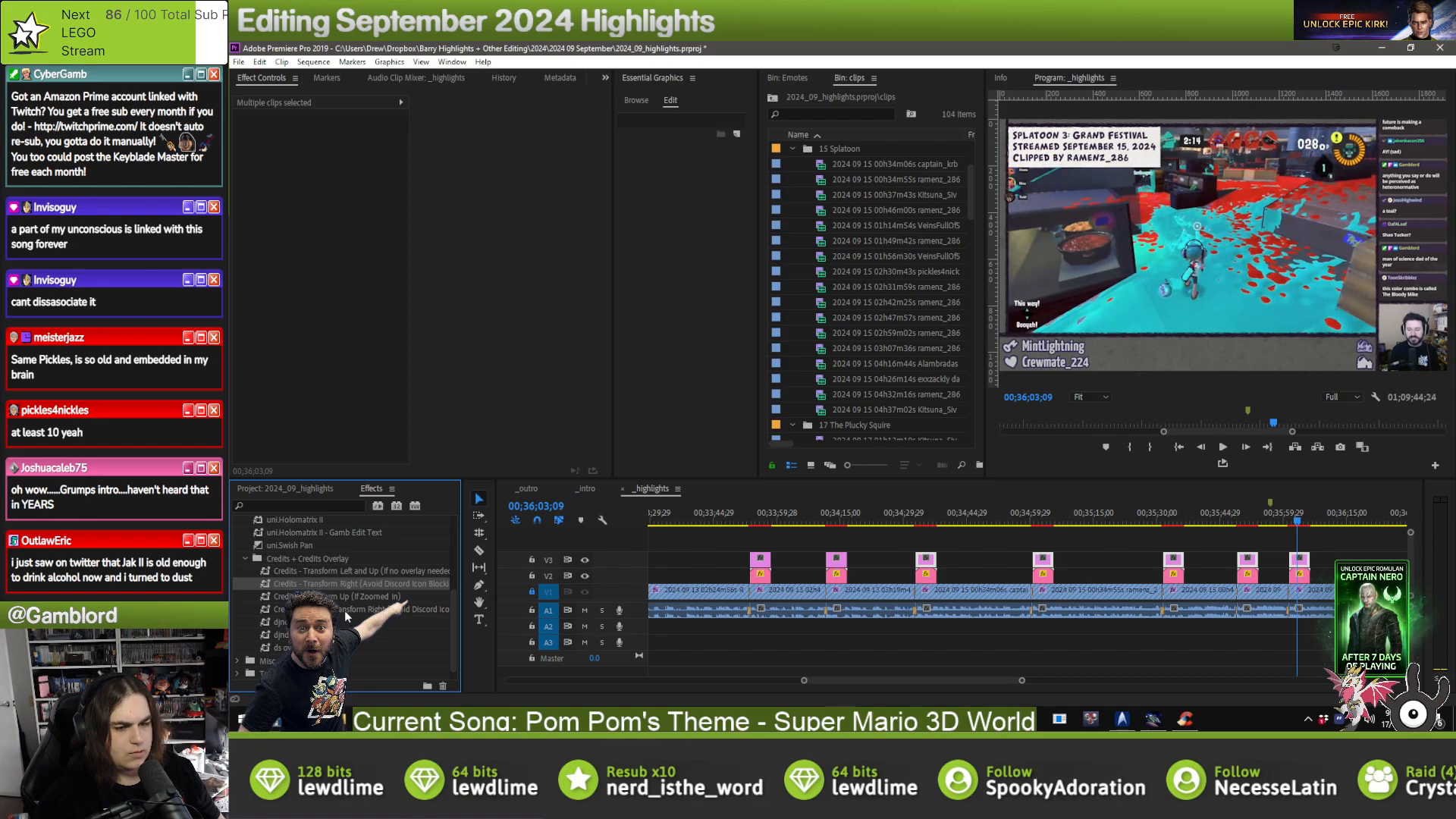
pyautogui.click(345, 611)
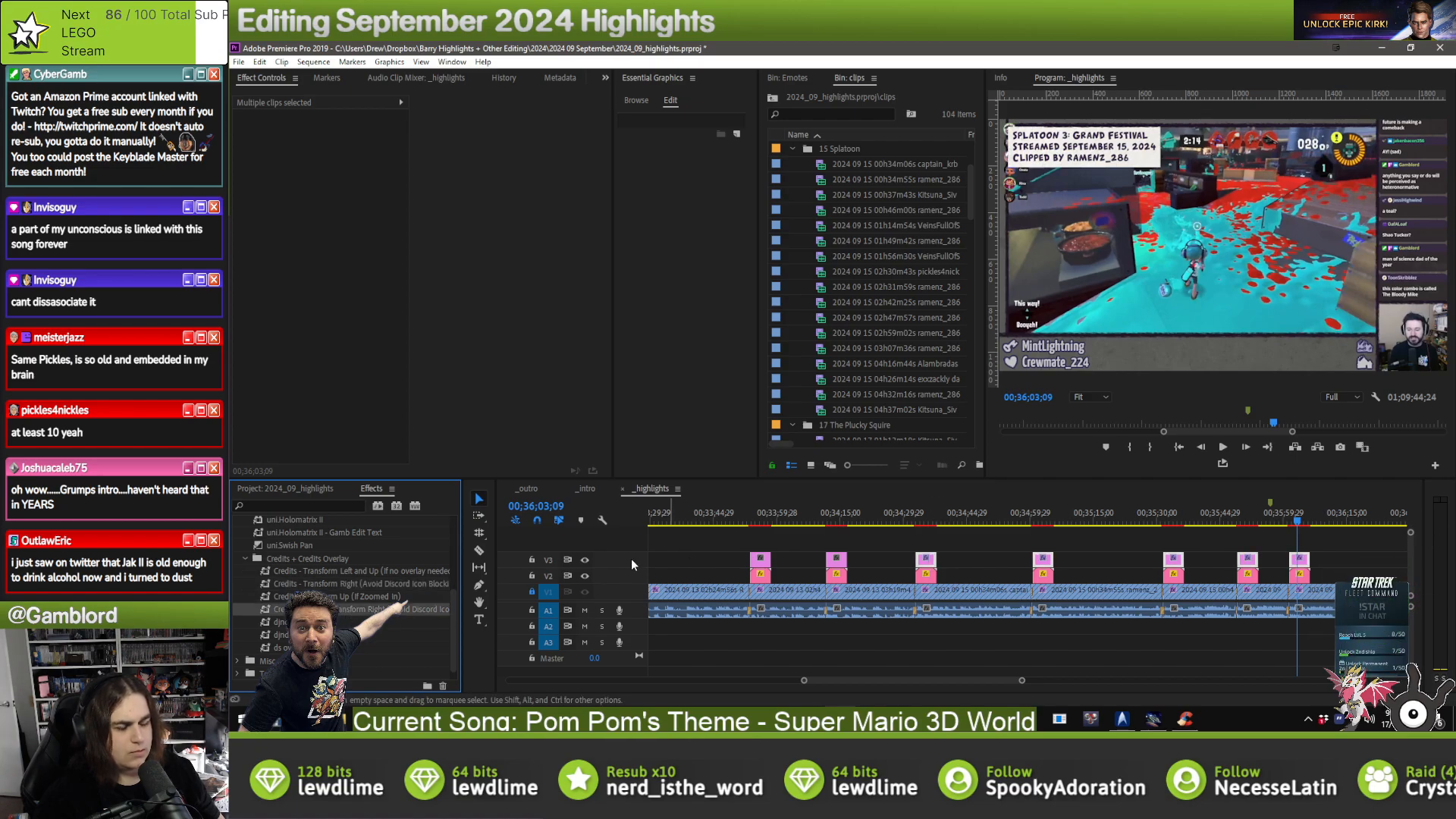
pyautogui.moveTo(899, 577); pyautogui.dragTo(1338, 578)
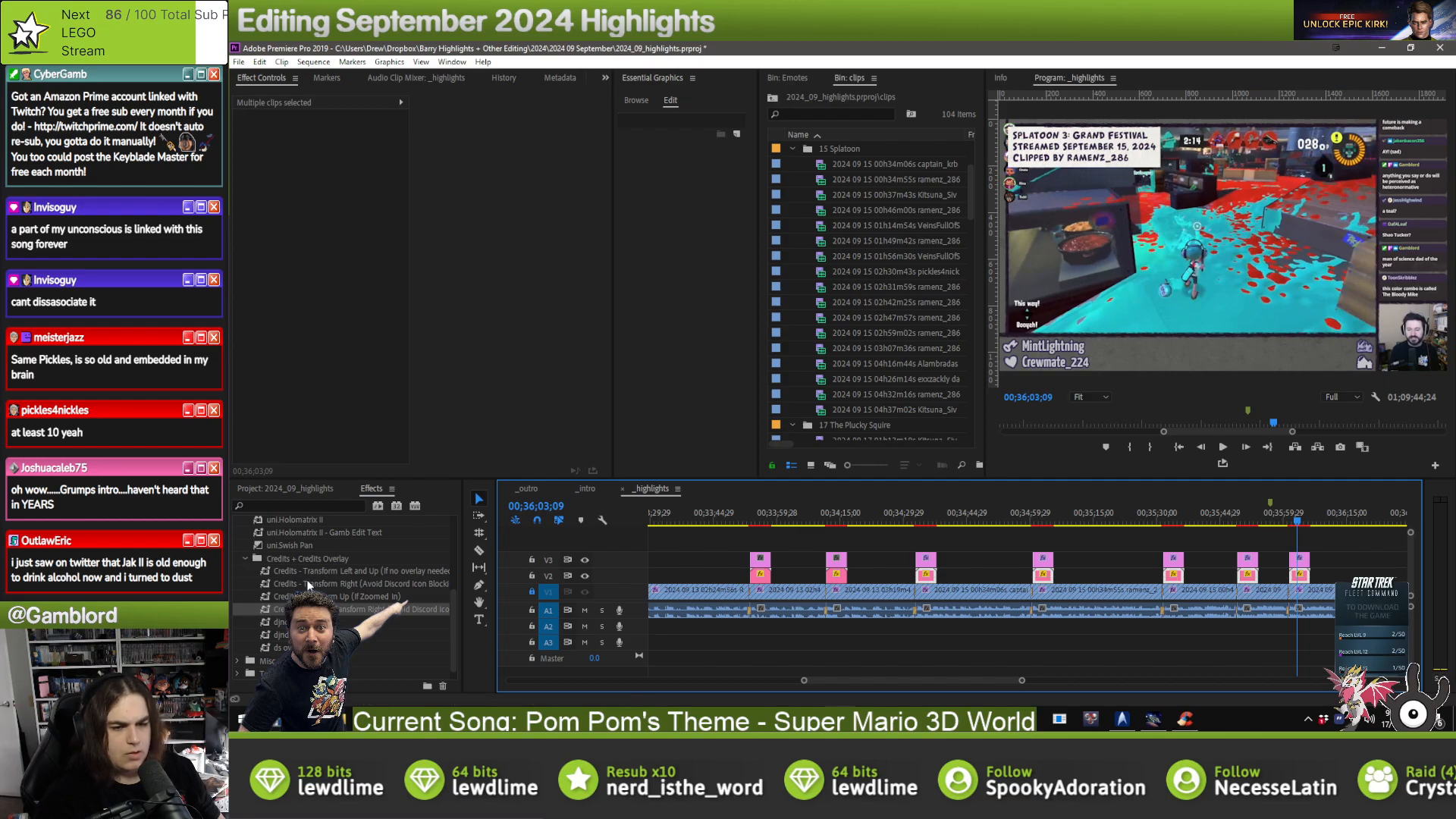
pyautogui.moveTo(307, 582); pyautogui.dragTo(930, 576)
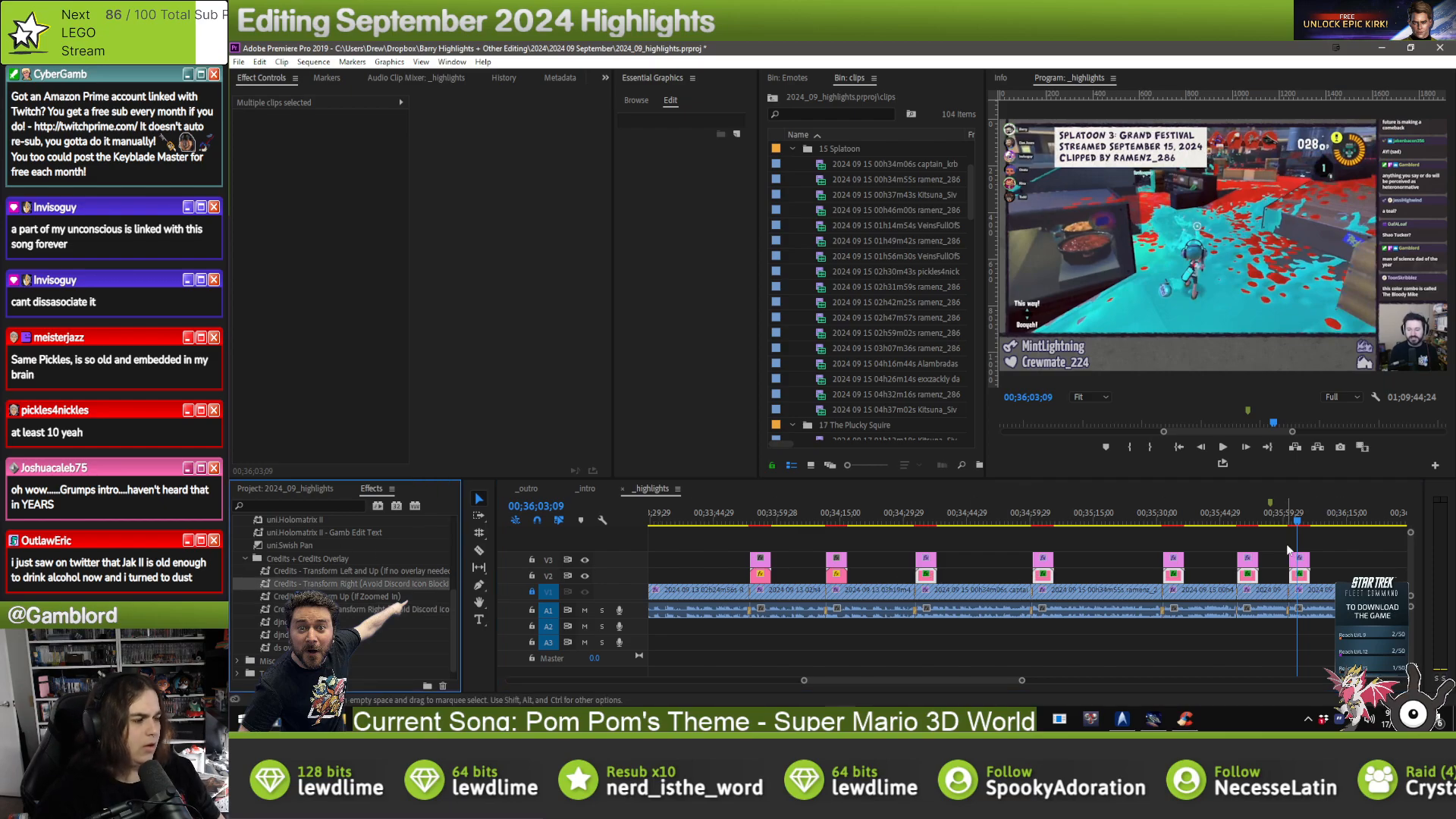
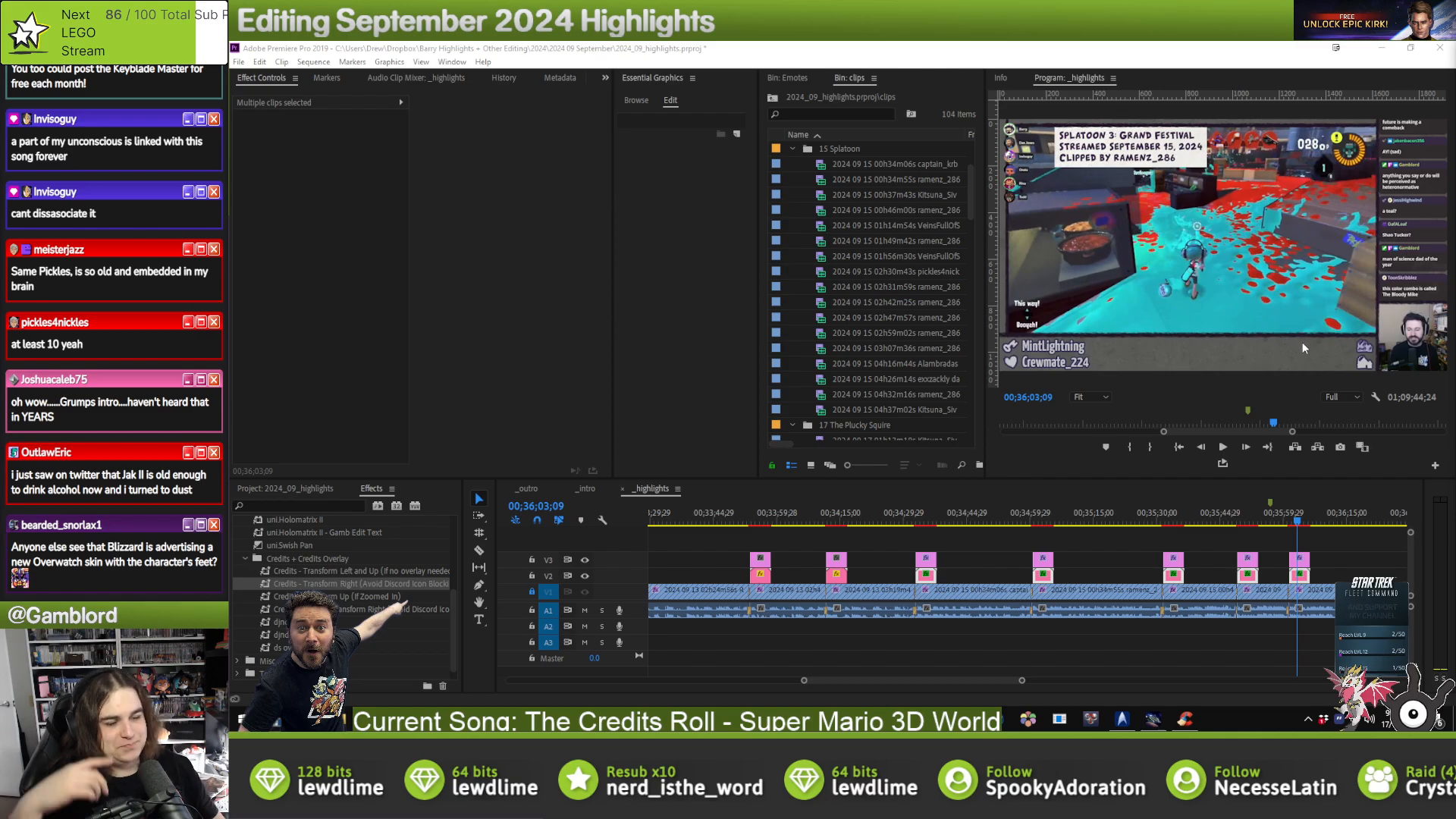
# - Copy the 01h14m54s clip's shifted info overlay pair onto the start of the 01h56m30s clip
pyautogui.click(1341, 567)
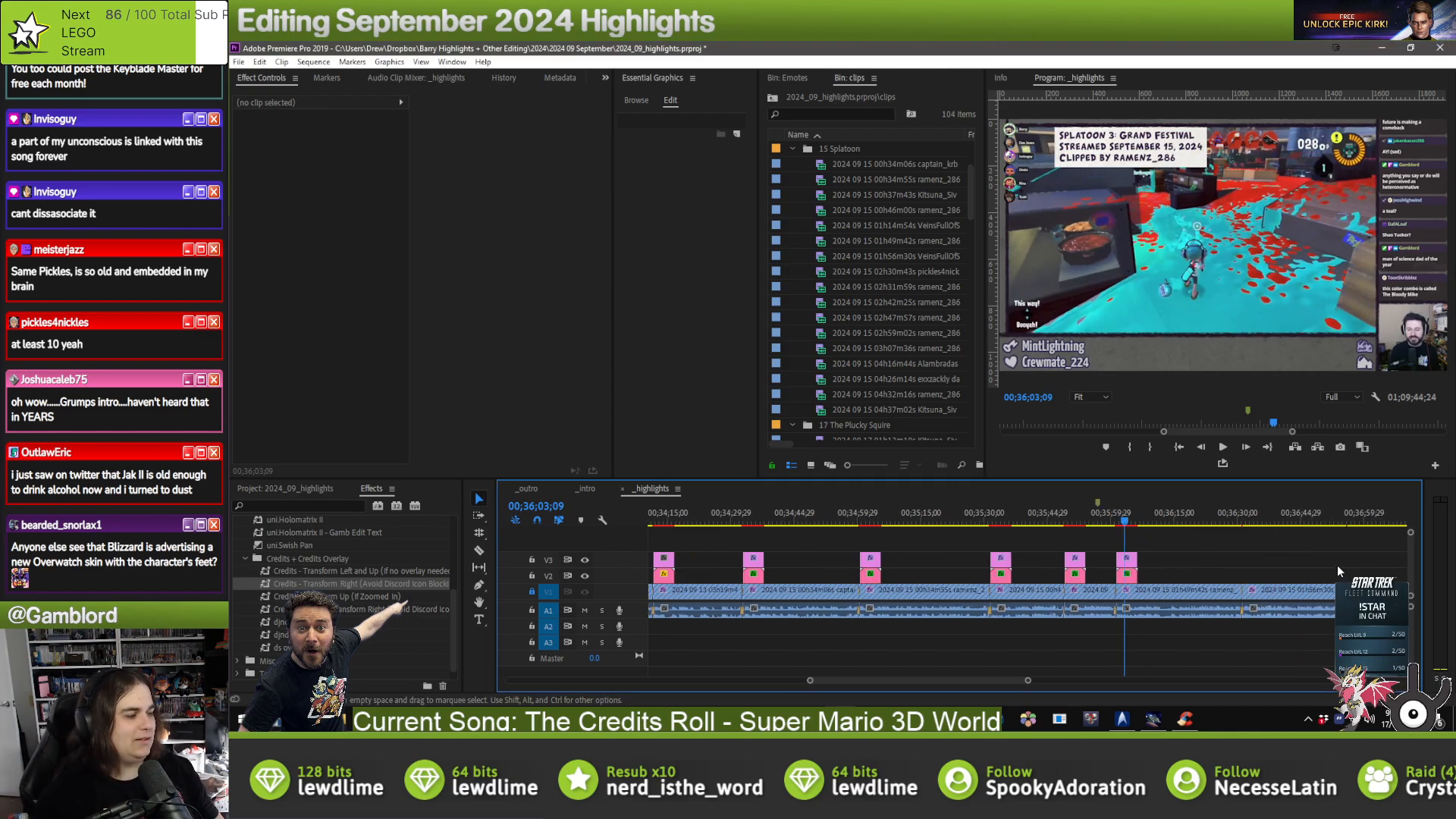
pyautogui.scroll(-5, 1213, 584)
pyautogui.moveTo(928, 529); pyautogui.dragTo(1123, 581)
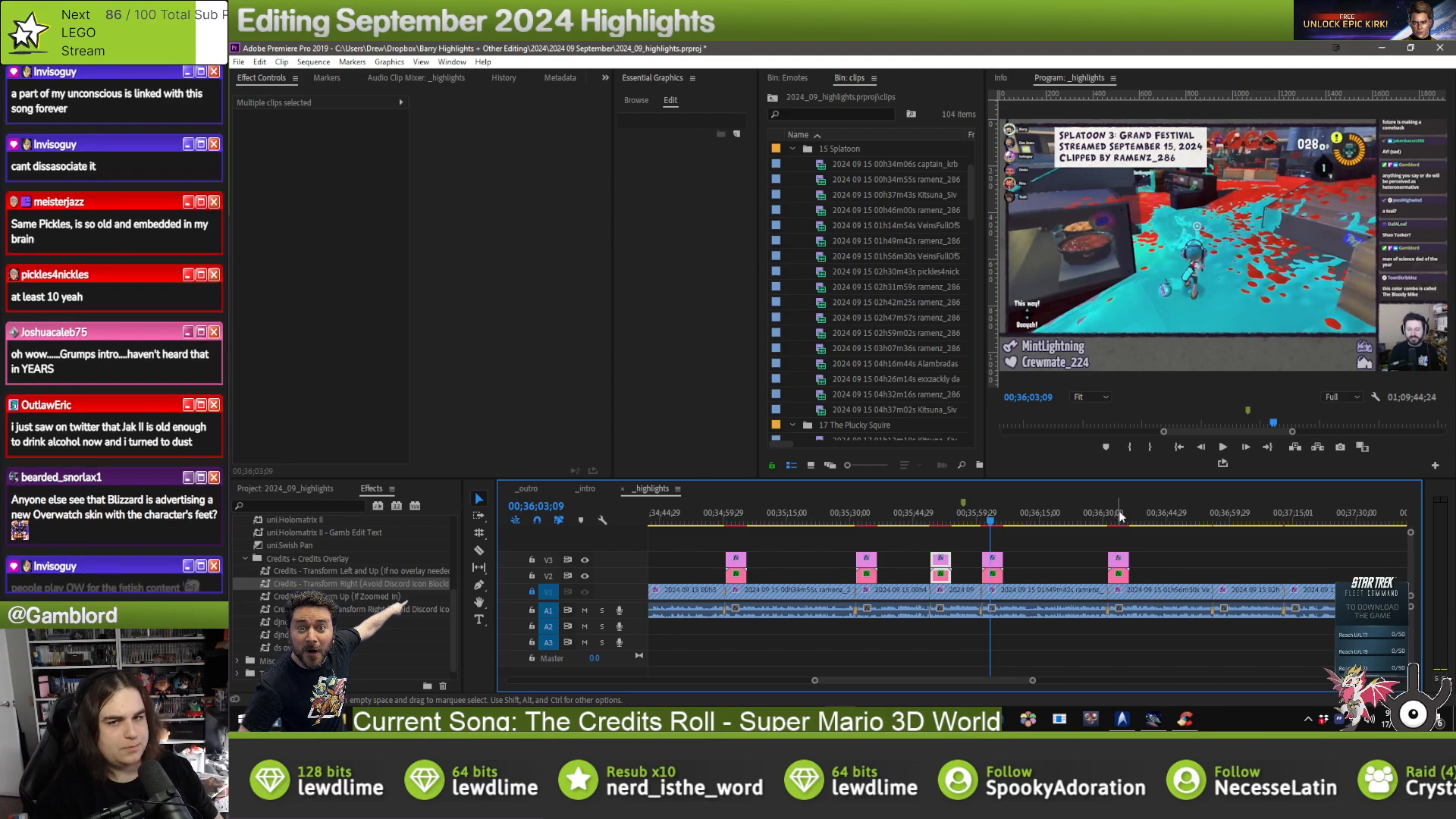
# - Copy the 01h49m42s clip's info overlay pair onto the start of the 02h30m43s clip and preview it there
pyautogui.moveTo(1032, 680)
pyautogui.mouseDown()
pyautogui.moveTo(987, 675)
pyautogui.moveTo(1001, 673)
pyautogui.mouseUp()
pyautogui.scroll(-4, 1069, 641)
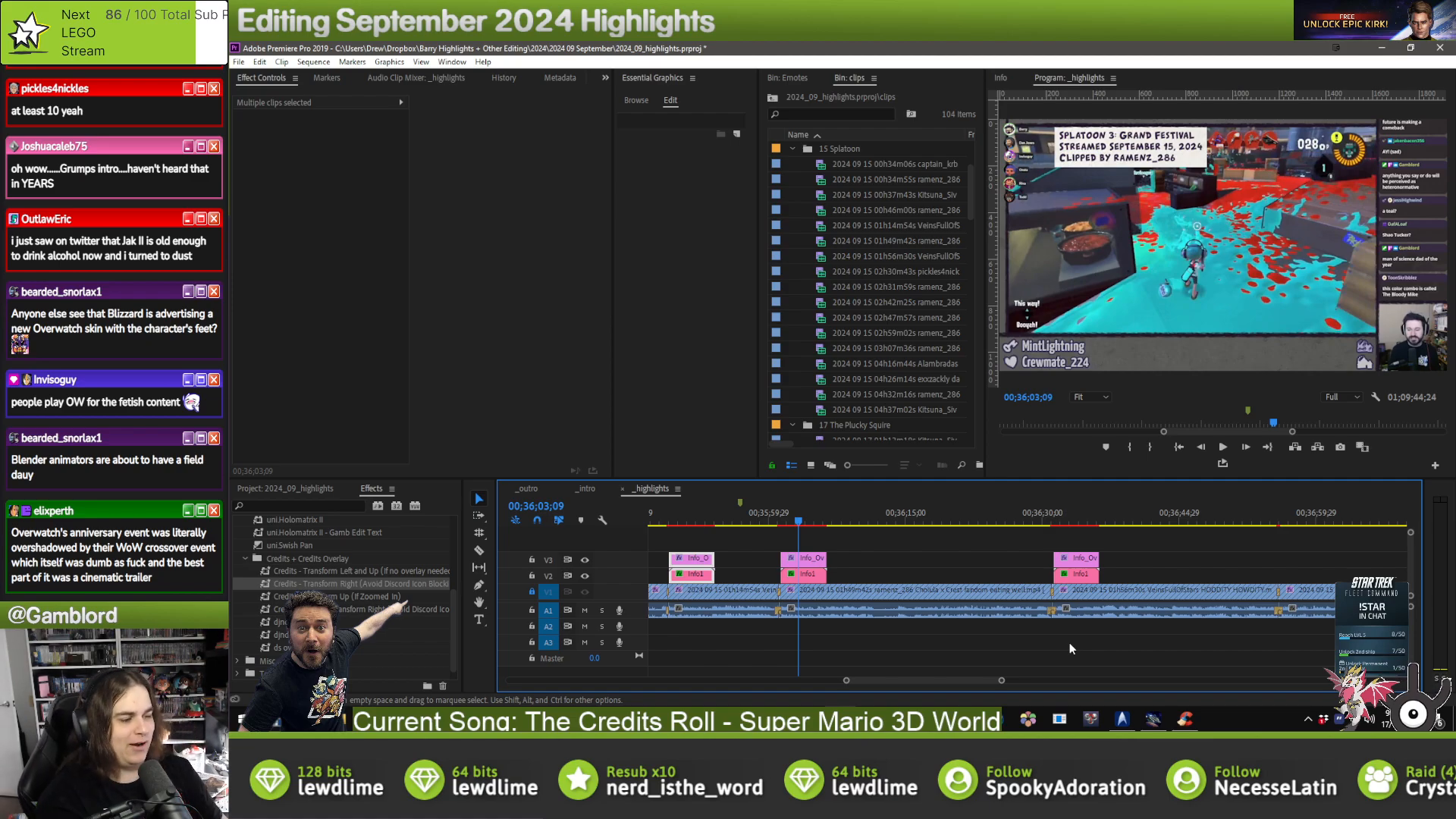
pyautogui.scroll(-2, 922, 530)
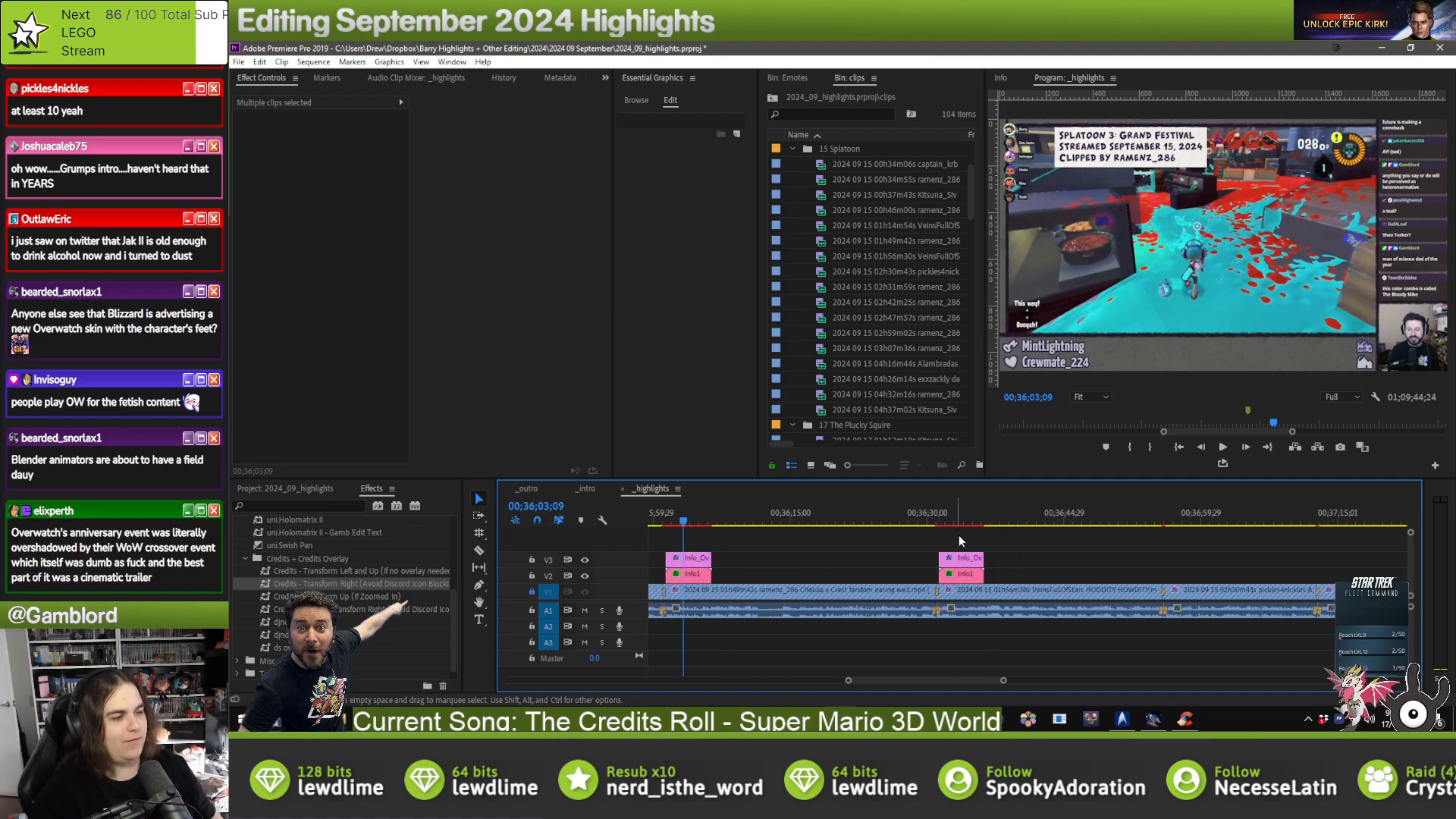
pyautogui.moveTo(764, 539); pyautogui.dragTo(663, 581)
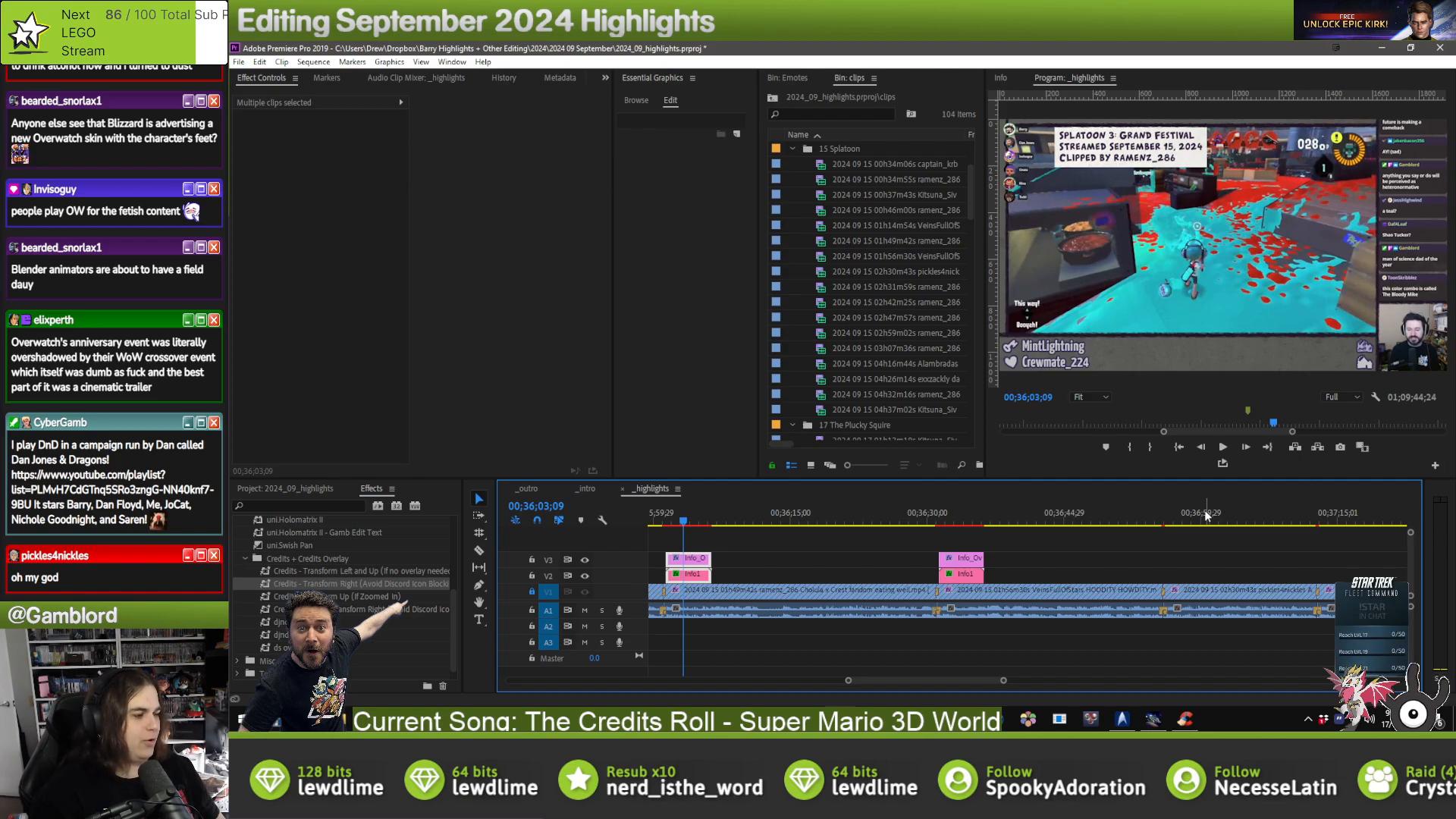
pyautogui.click(1167, 510)
pyautogui.hotkey('ctrl', 'v')
pyautogui.moveTo(1191, 564); pyautogui.dragTo(1188, 564)
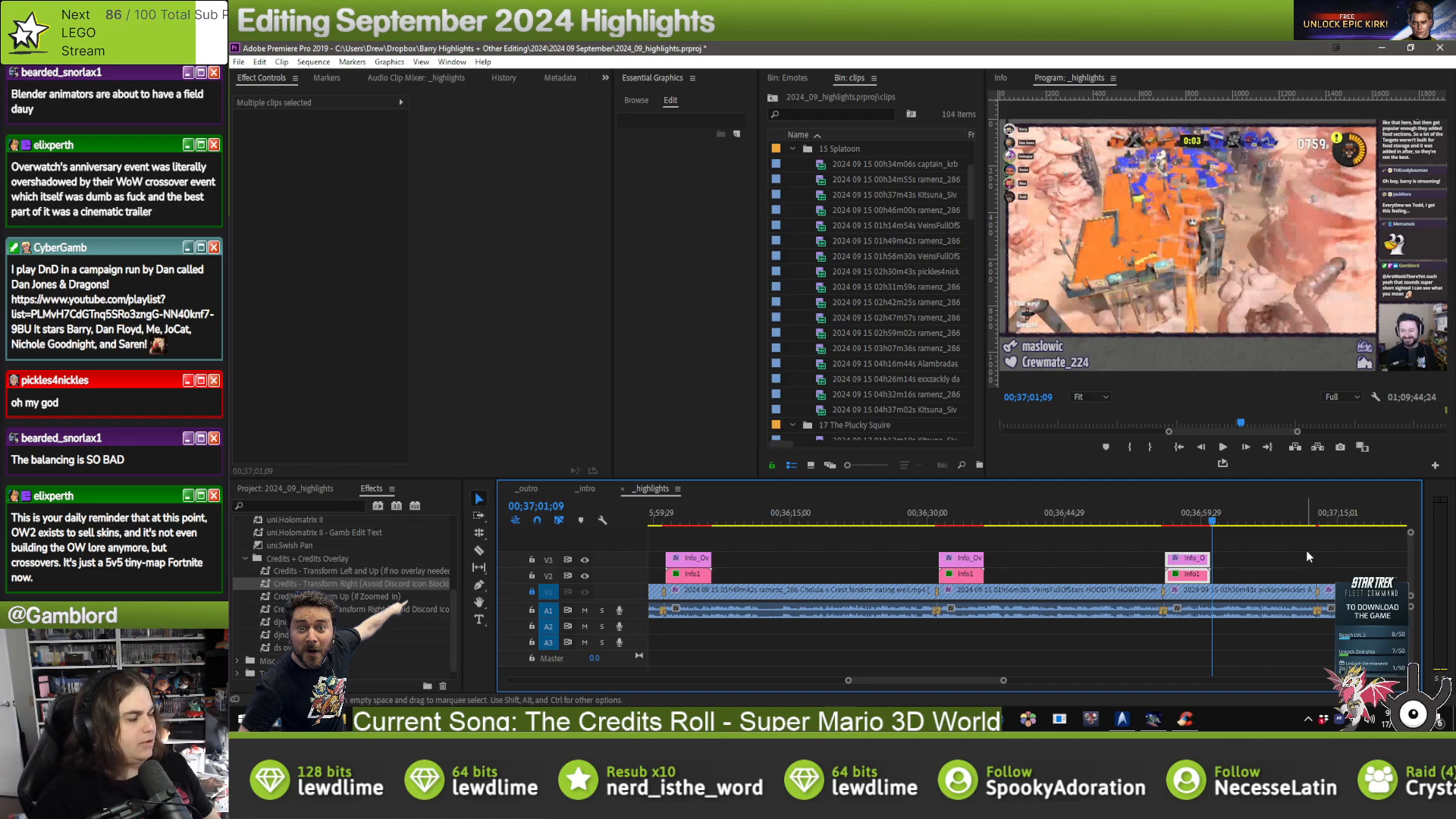
pyautogui.click(1179, 521)
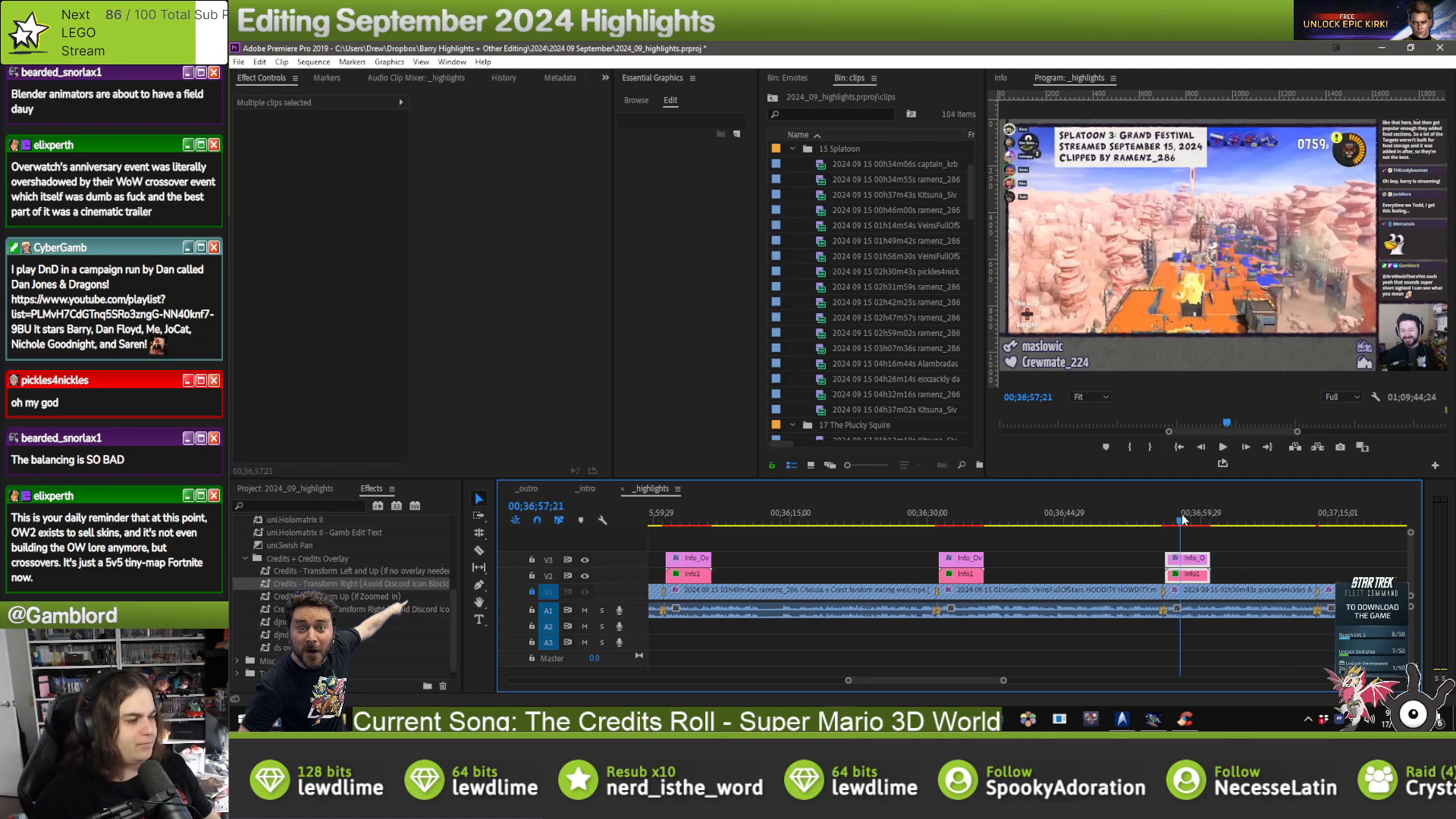
# - Clear the clipper's username from the 02h30m43s clip's info graphic and copy the overlay pair with the blank credit
pyautogui.click(1242, 571)
pyautogui.click(1192, 574)
pyautogui.moveTo(705, 177); pyautogui.dragTo(667, 175)
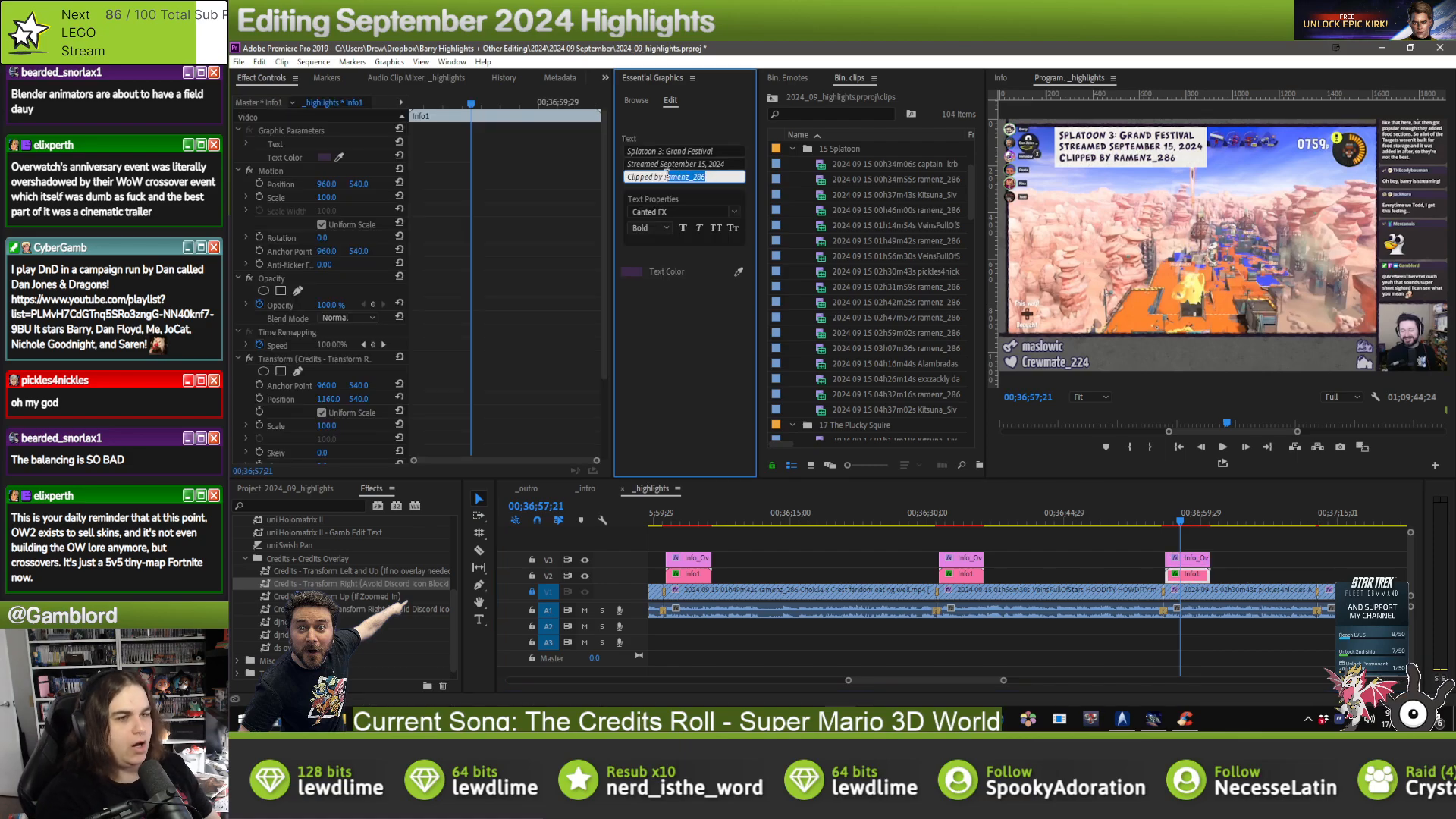
pyautogui.press('BackSpace')
pyautogui.click(1258, 581)
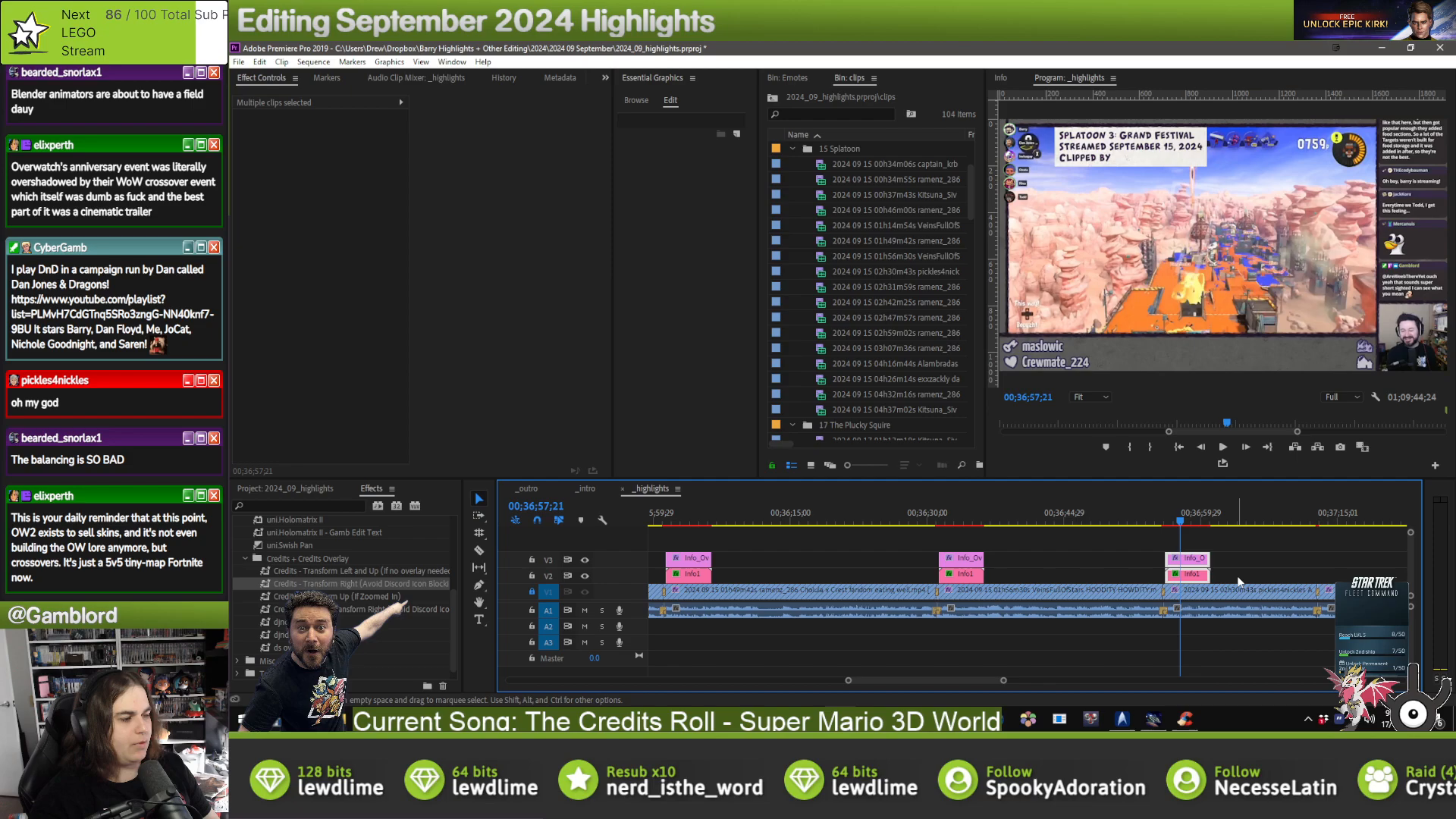
# - Enter the 02h30m43s clipper's username after "Clipped by" in that clip's info graphic
pyautogui.click(1192, 574)
pyautogui.click(671, 176)
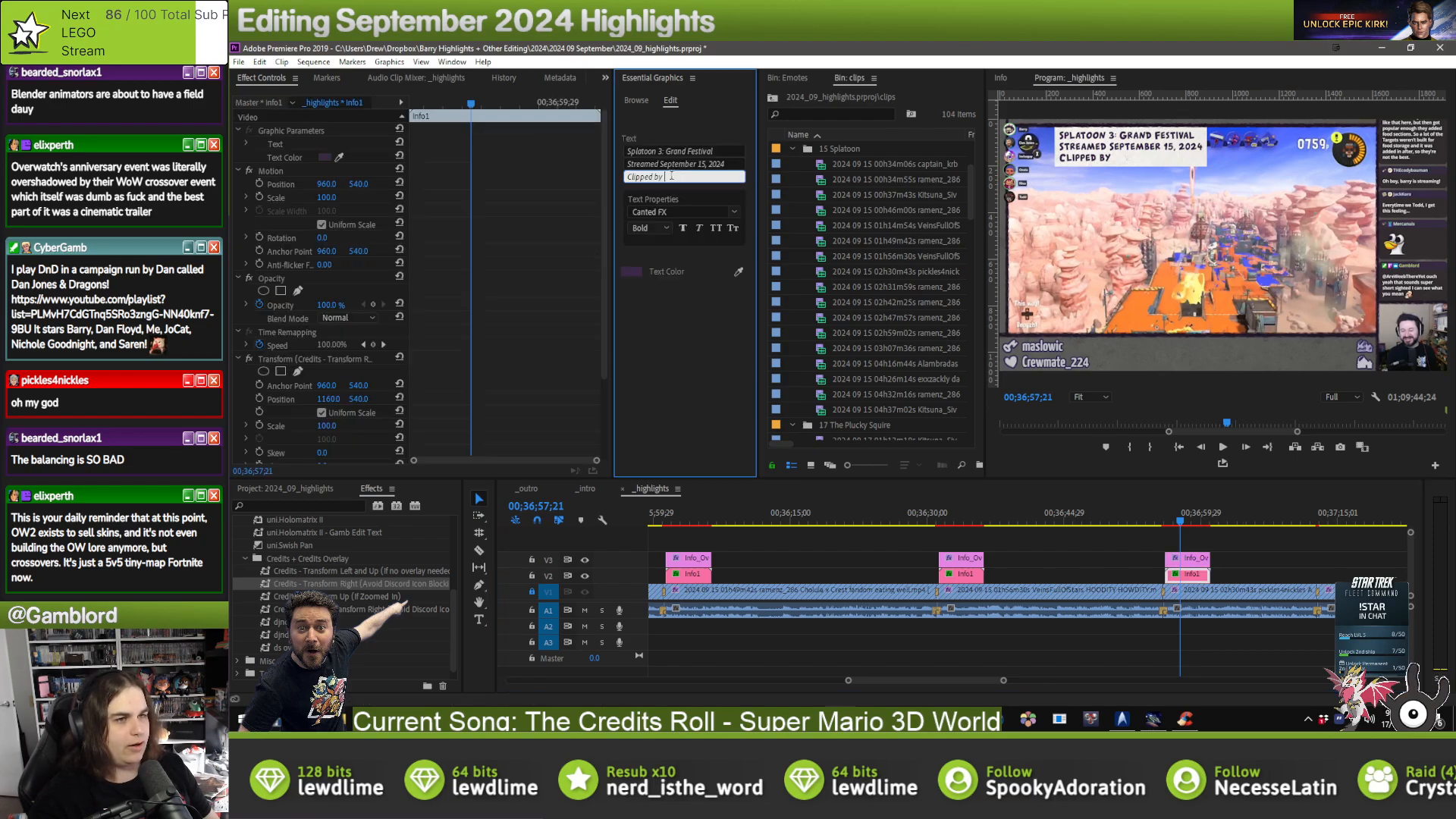
pyautogui.write('pickles4nickles')
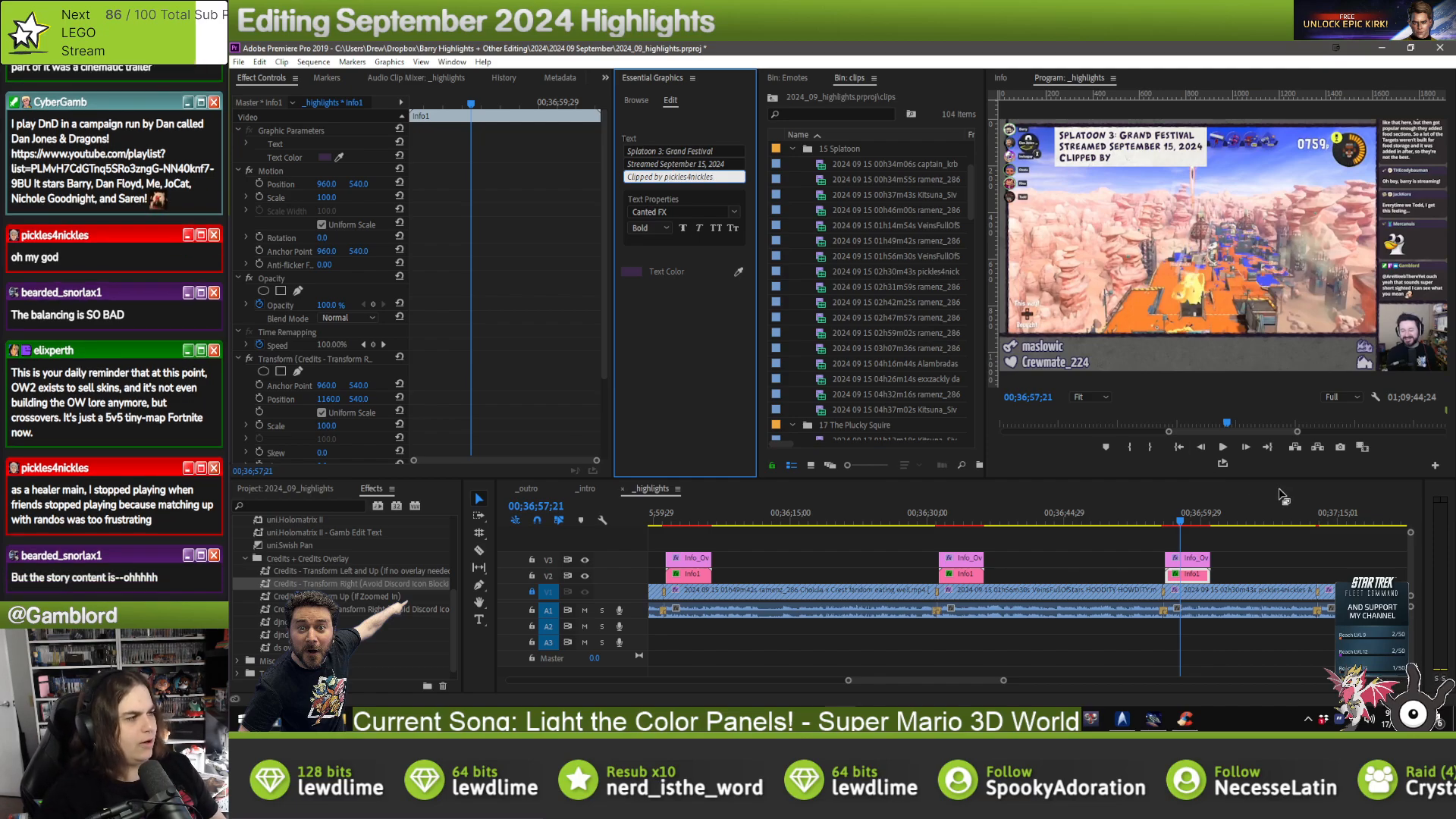
pyautogui.click(1272, 545)
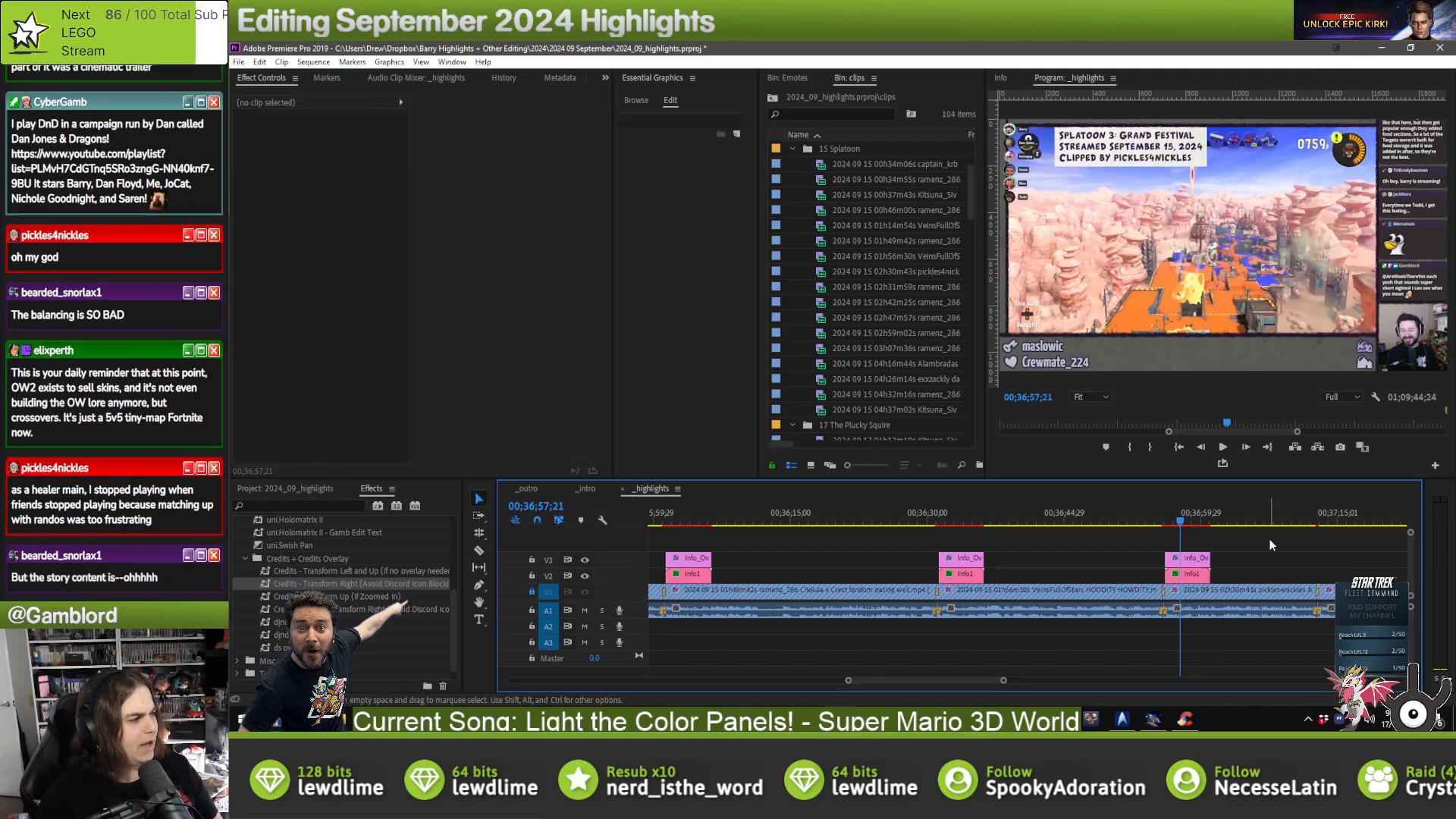
# - Paste the blank info overlay pair at the start of the 02h31m59s clip and enter that clipper's username in the credit
pyautogui.press('Down')
pyautogui.hotkey('ctrl', 'v')
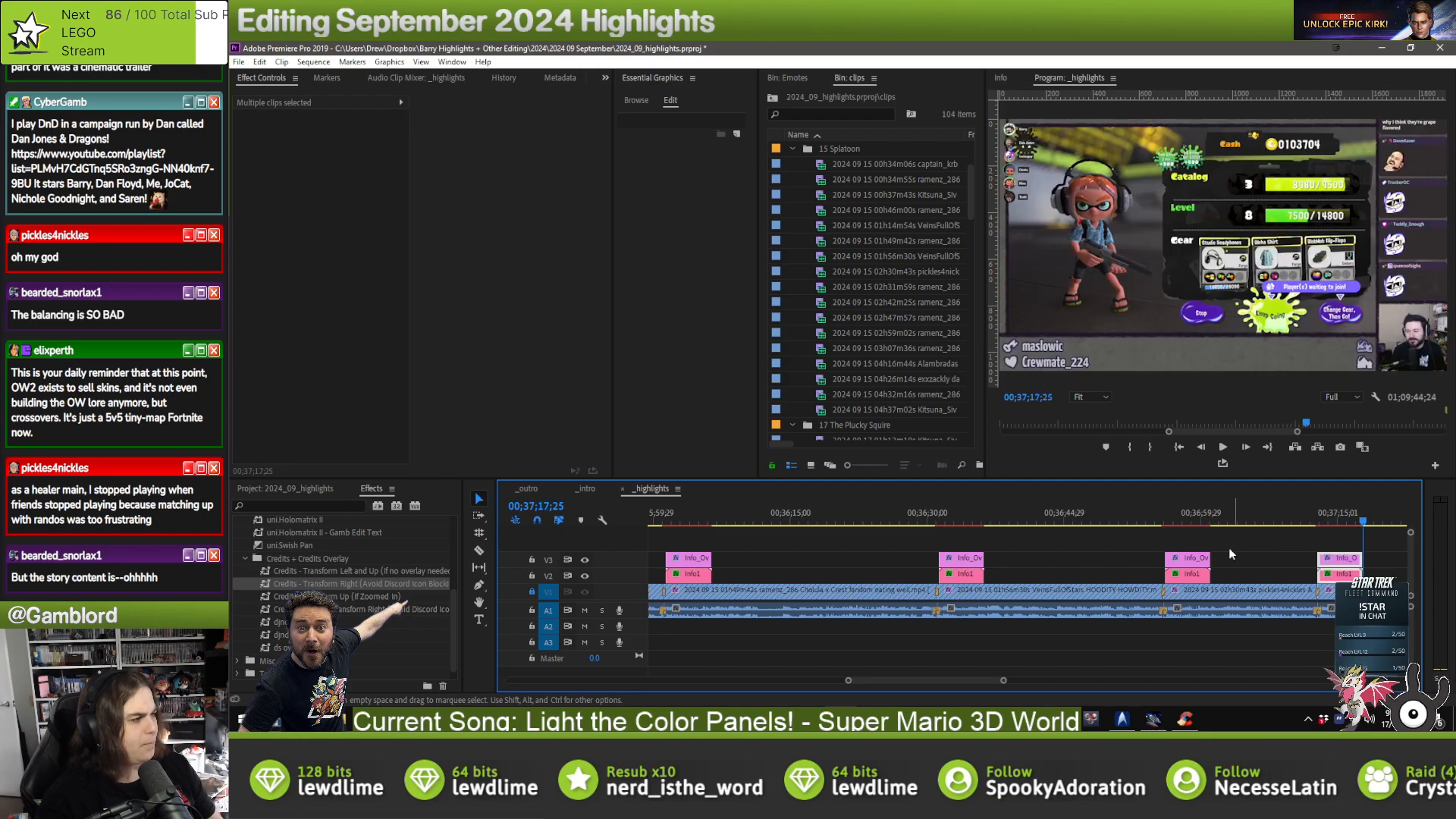
pyautogui.scroll(-3, 1187, 574)
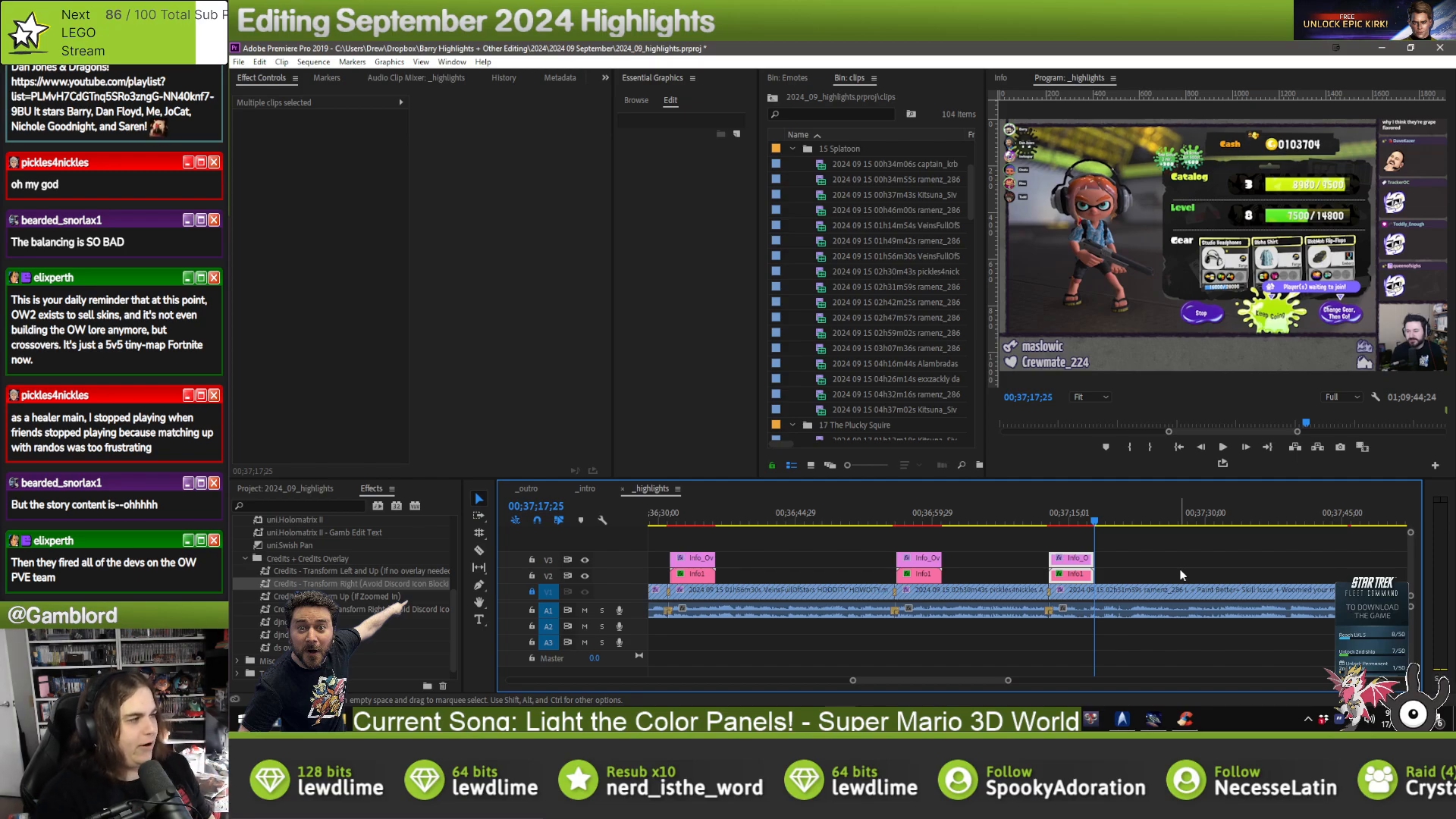
pyautogui.moveTo(1059, 588); pyautogui.dragTo(1066, 576)
pyautogui.click(1066, 576)
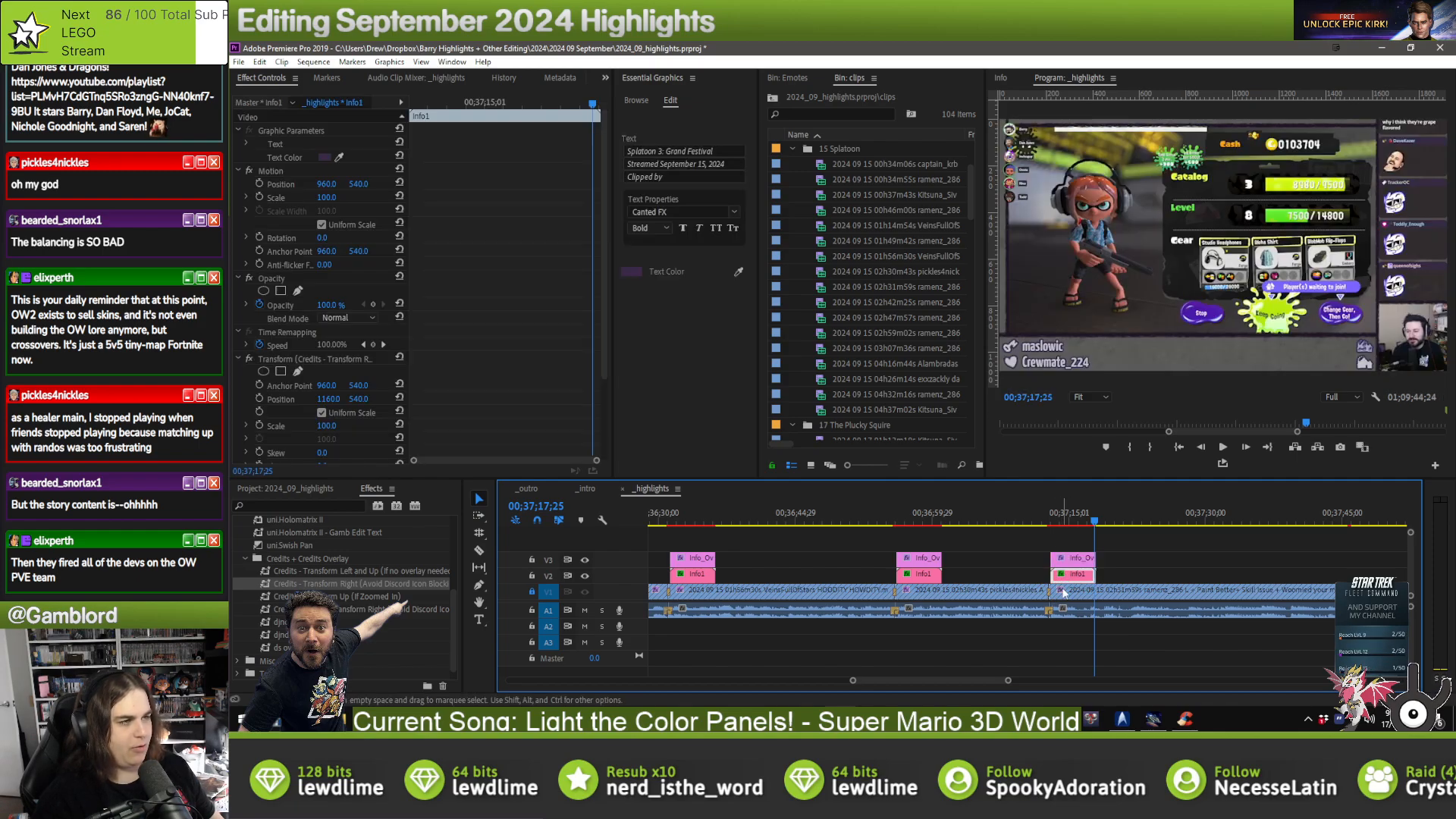
pyautogui.click(695, 177)
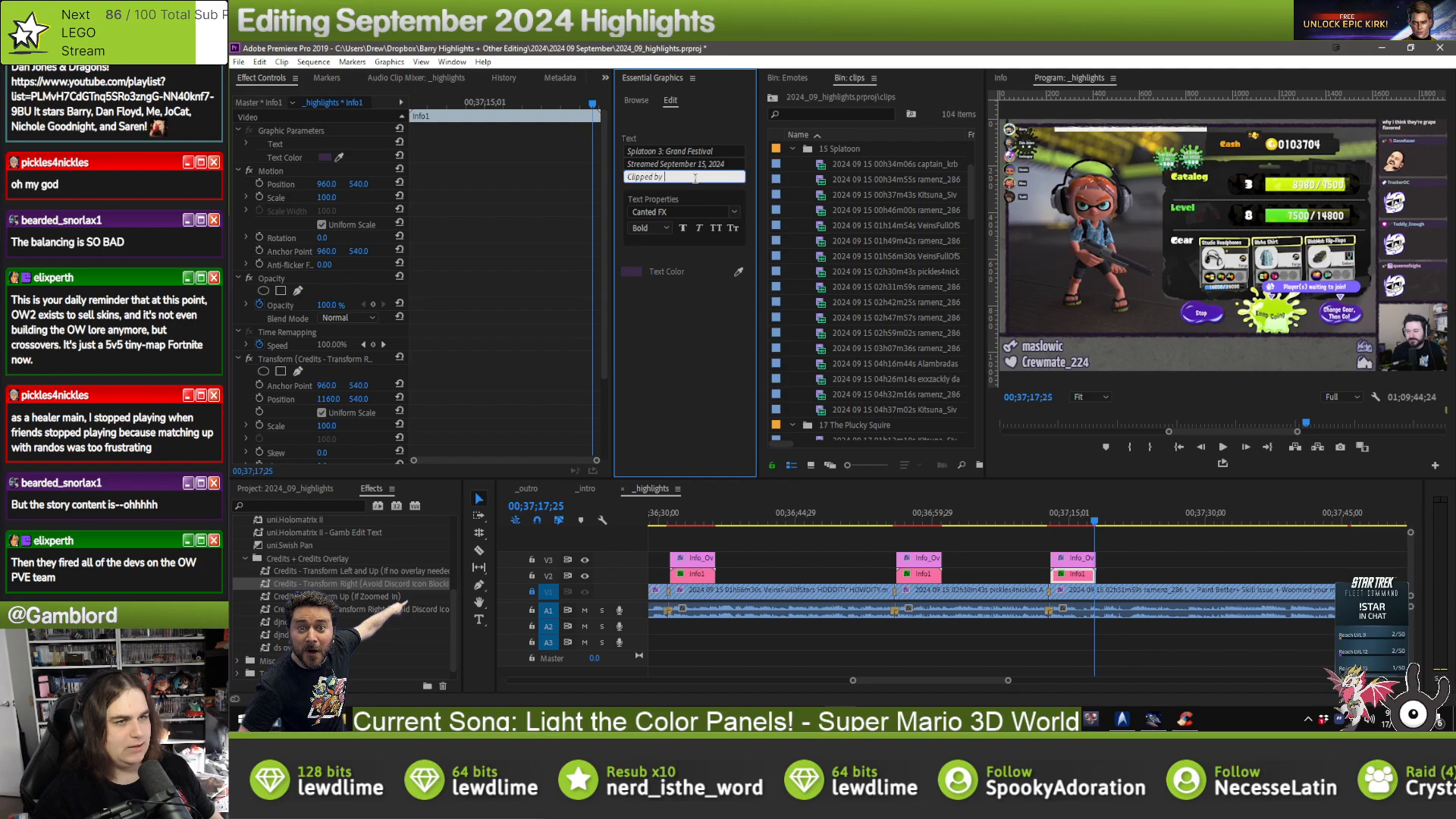
pyautogui.write('ramenz_286')
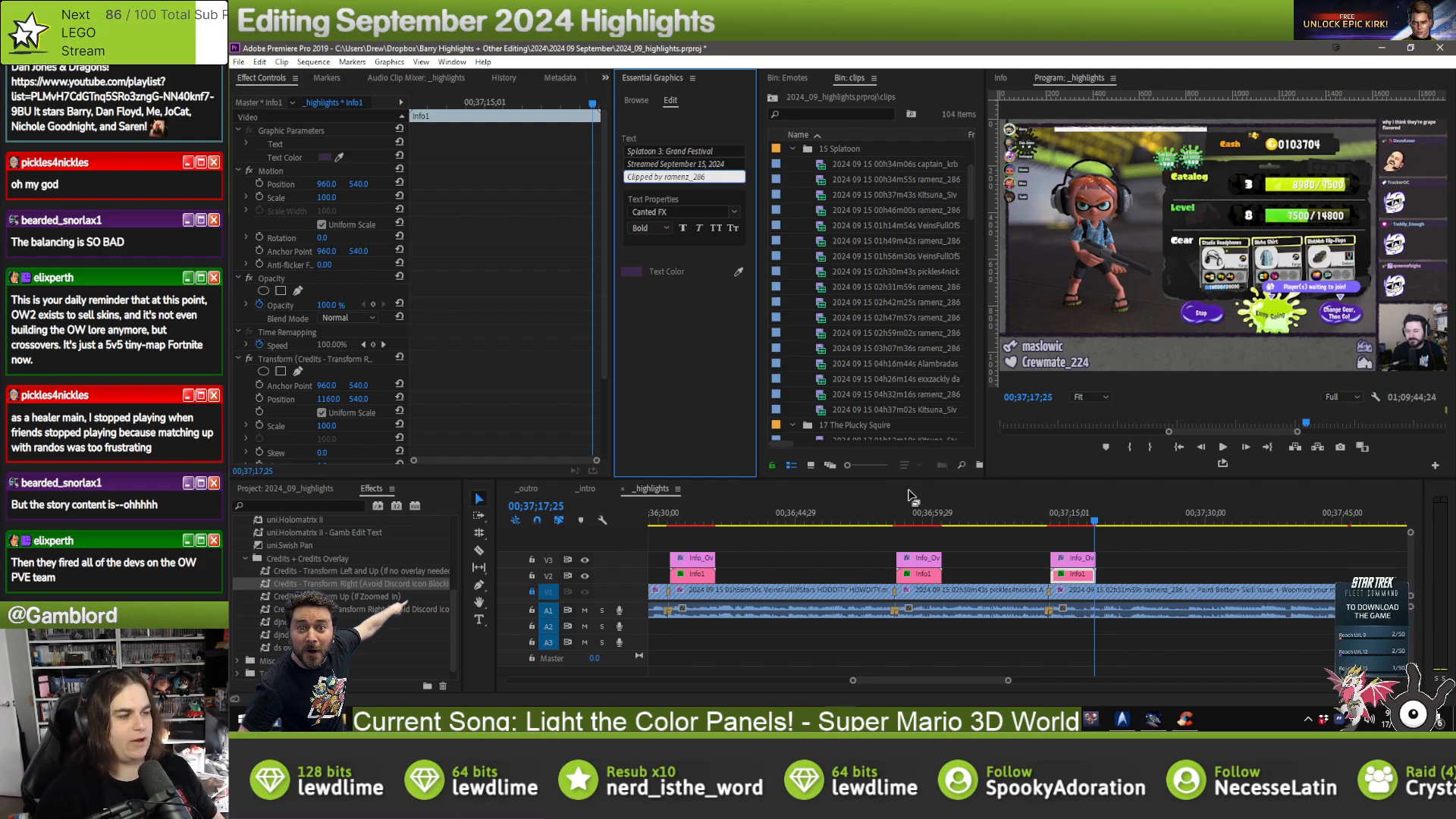
# - Duplicate the 02h31m59s clip's info overlay pair onto the starts of the 02h42m25s and 02h47m57s clips
pyautogui.scroll(-3, 999, 542)
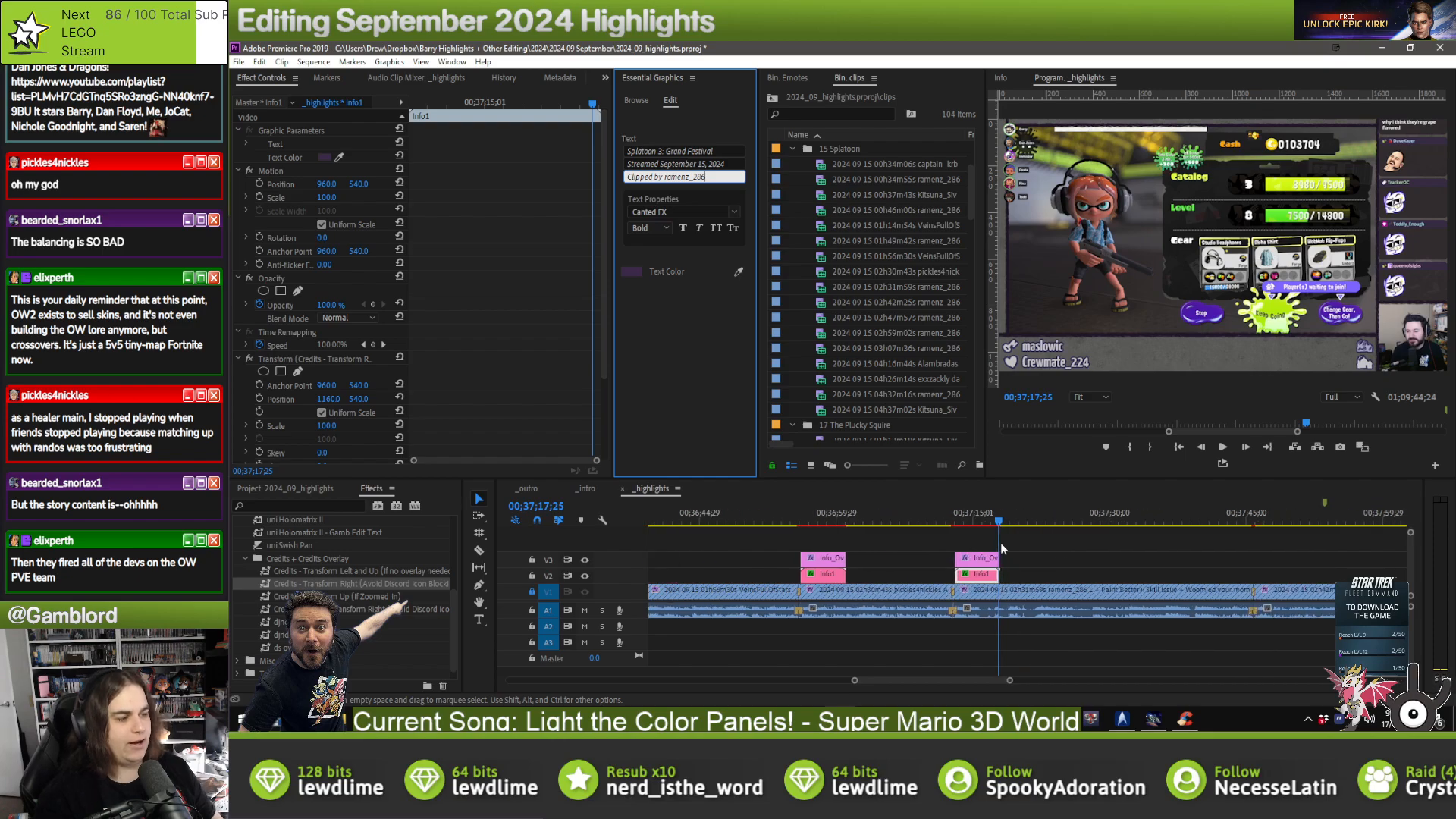
pyautogui.moveTo(990, 550); pyautogui.dragTo(899, 576)
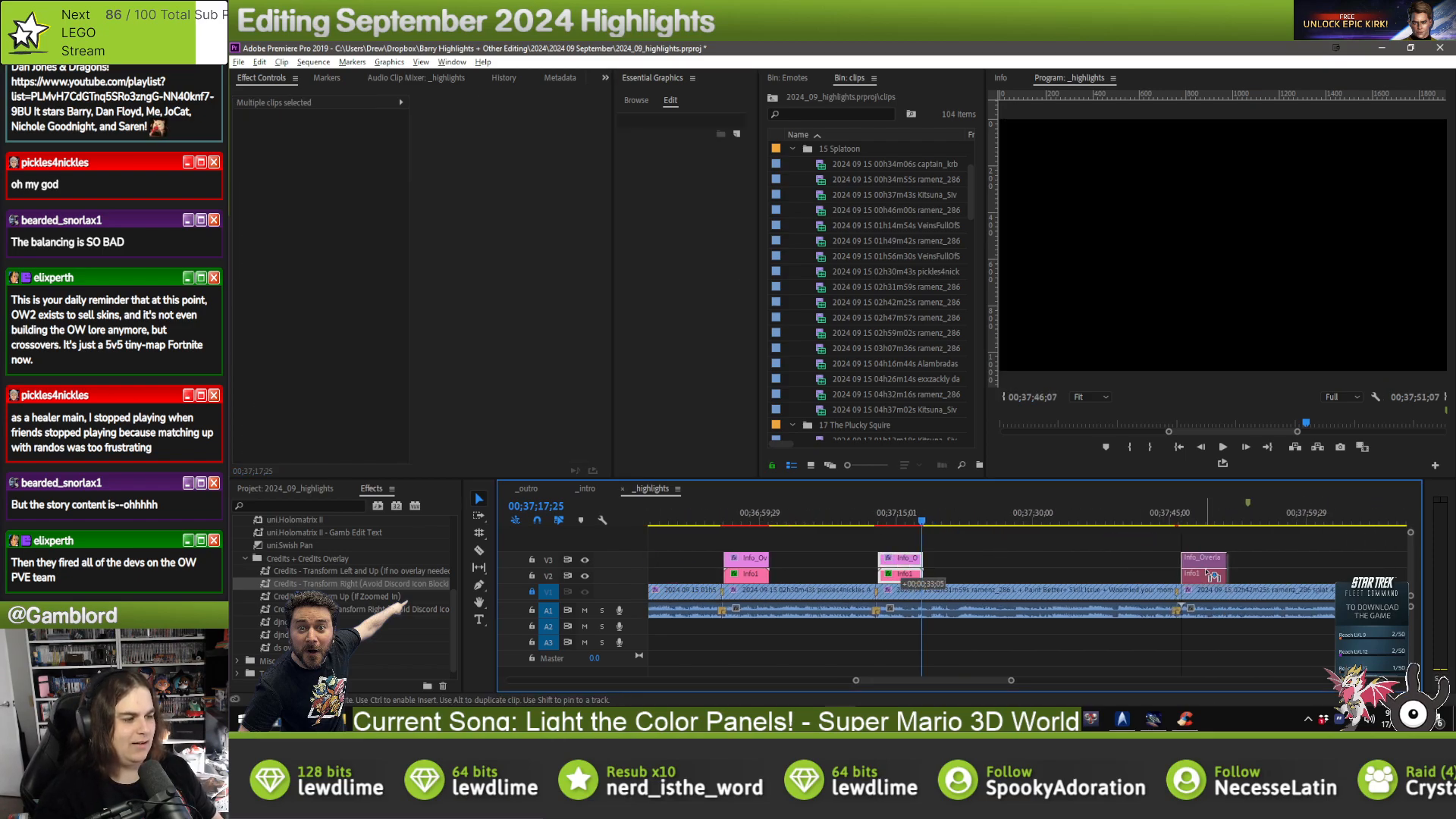
pyautogui.scroll(-2, 1228, 562)
pyautogui.scroll(-4, 1221, 567)
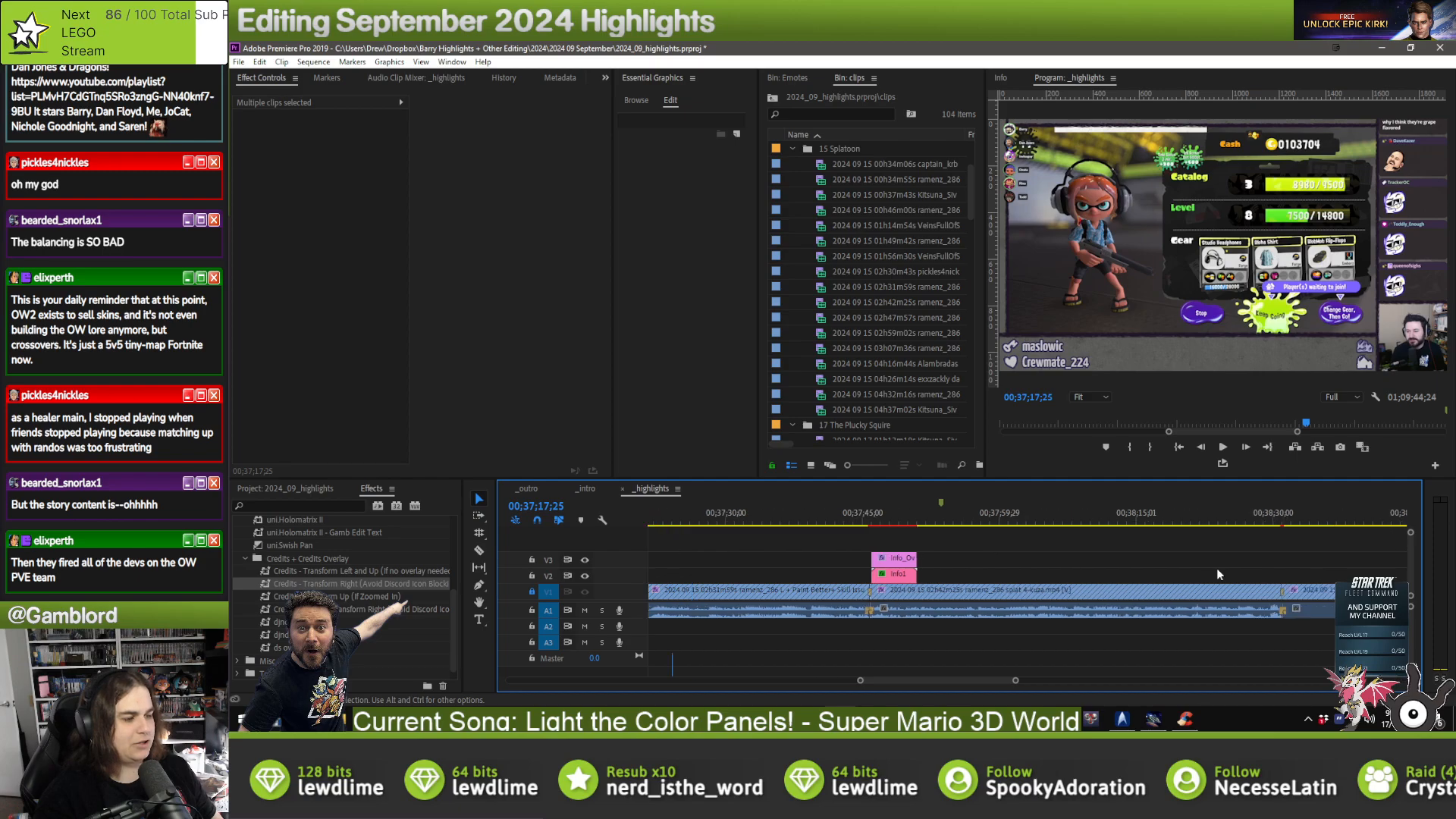
pyautogui.click(1179, 522)
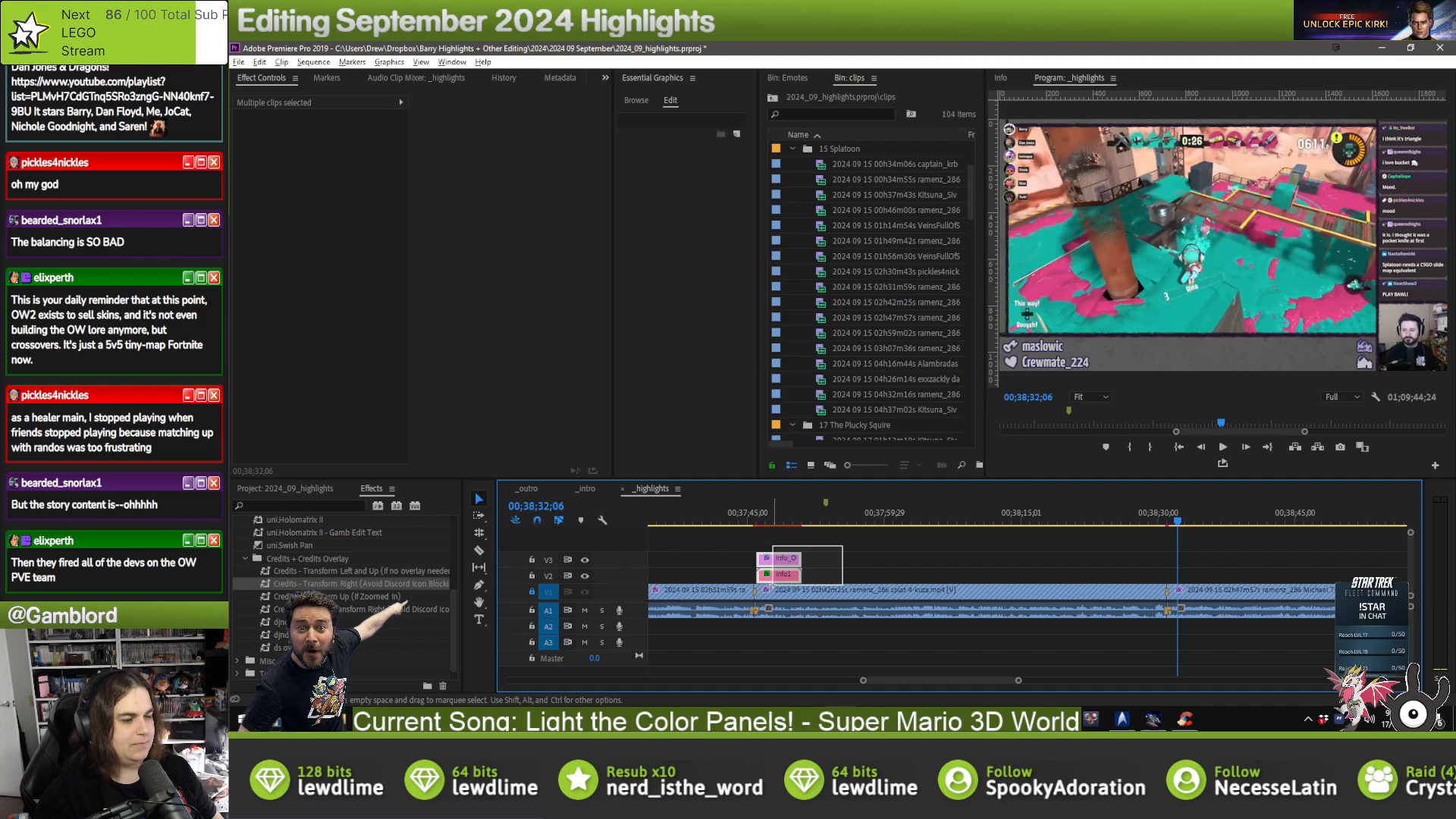
pyautogui.moveTo(783, 576); pyautogui.dragTo(1198, 579)
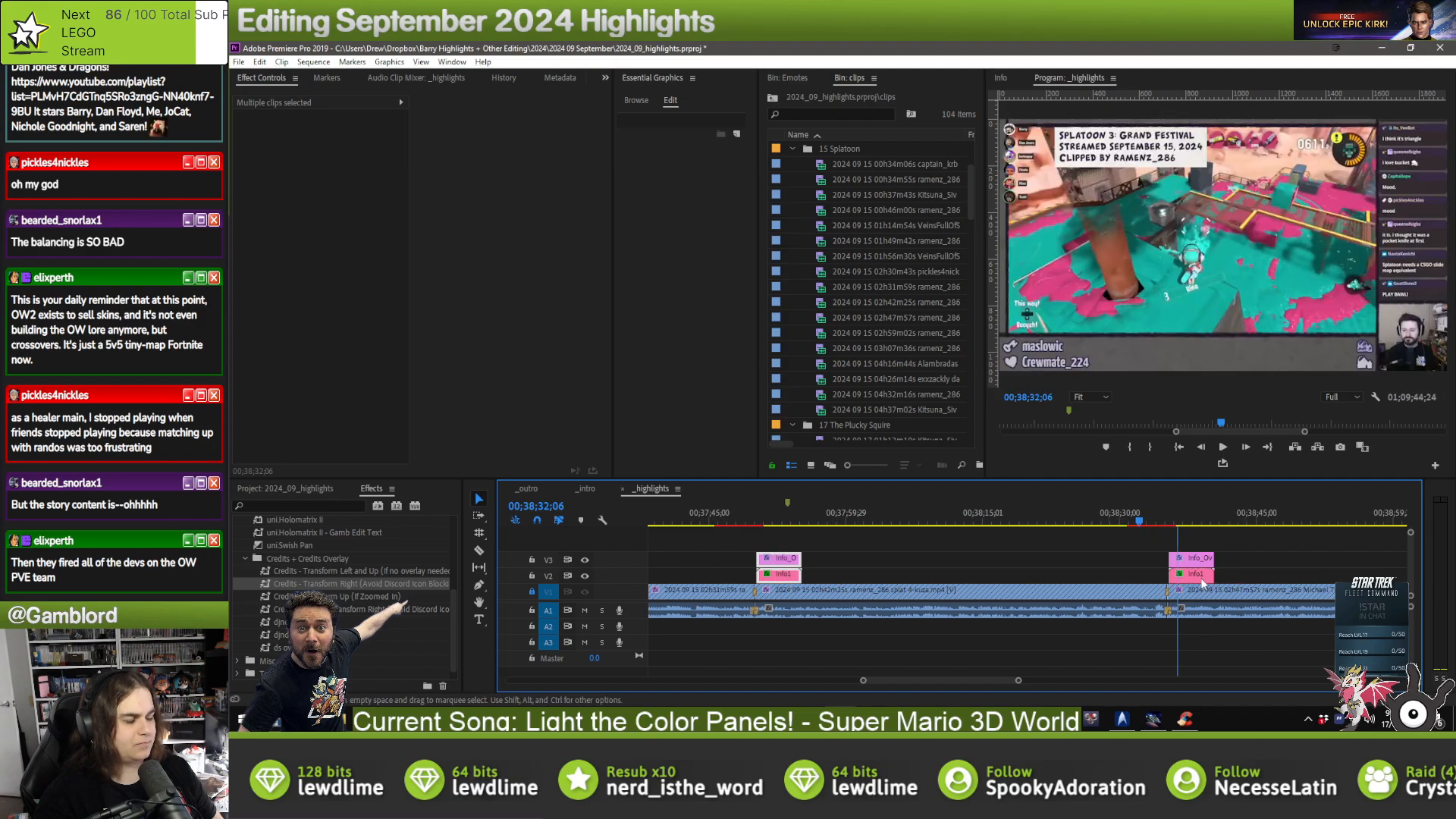
# - Duplicate the same info overlay pair onto the starts of the 02h59m02s and 03h07m36s clips
pyautogui.scroll(-5, 1201, 580)
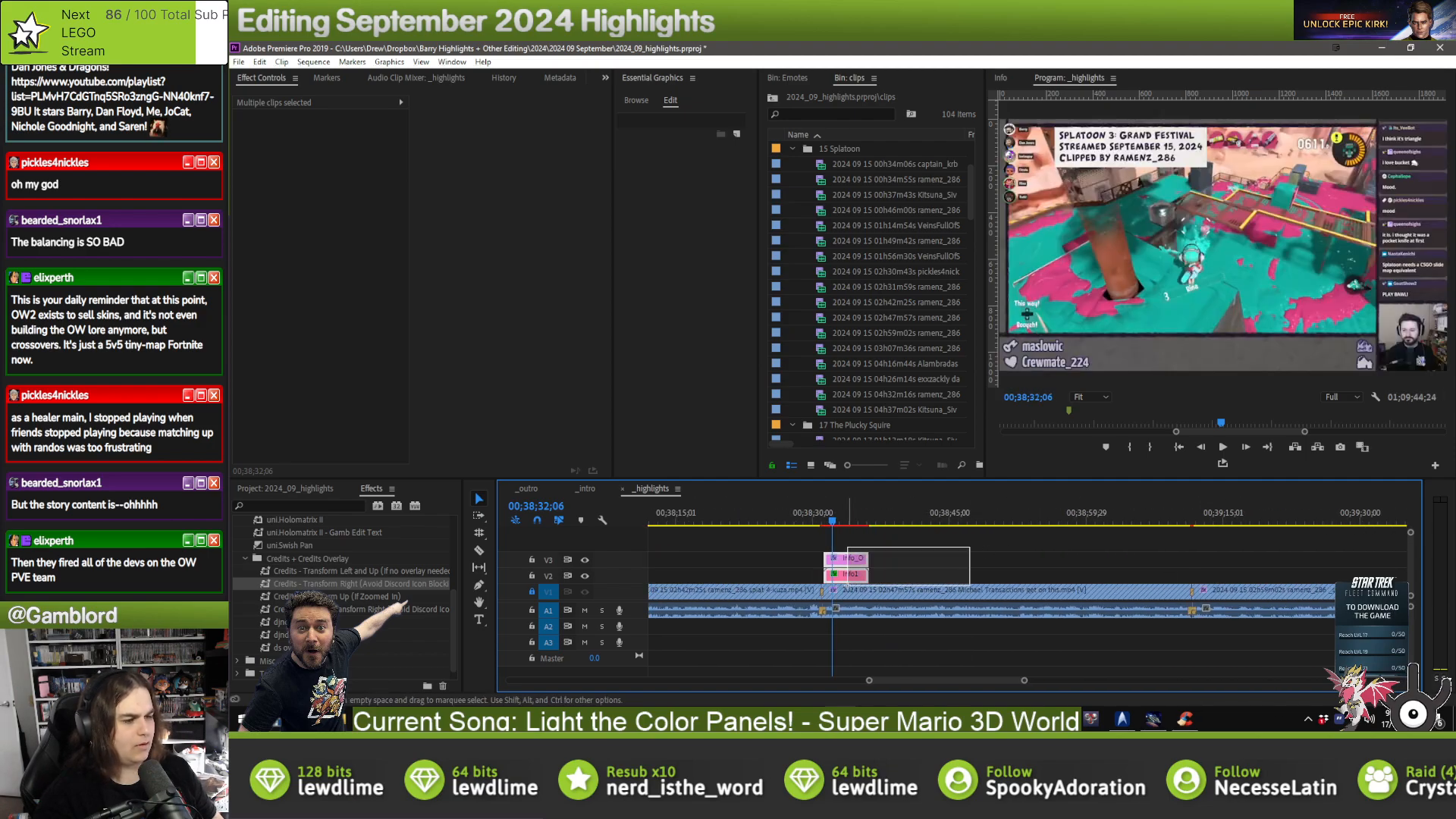
pyautogui.moveTo(847, 574); pyautogui.dragTo(1227, 580)
pyautogui.scroll(-2, 1174, 572)
pyautogui.scroll(-3, 1075, 572)
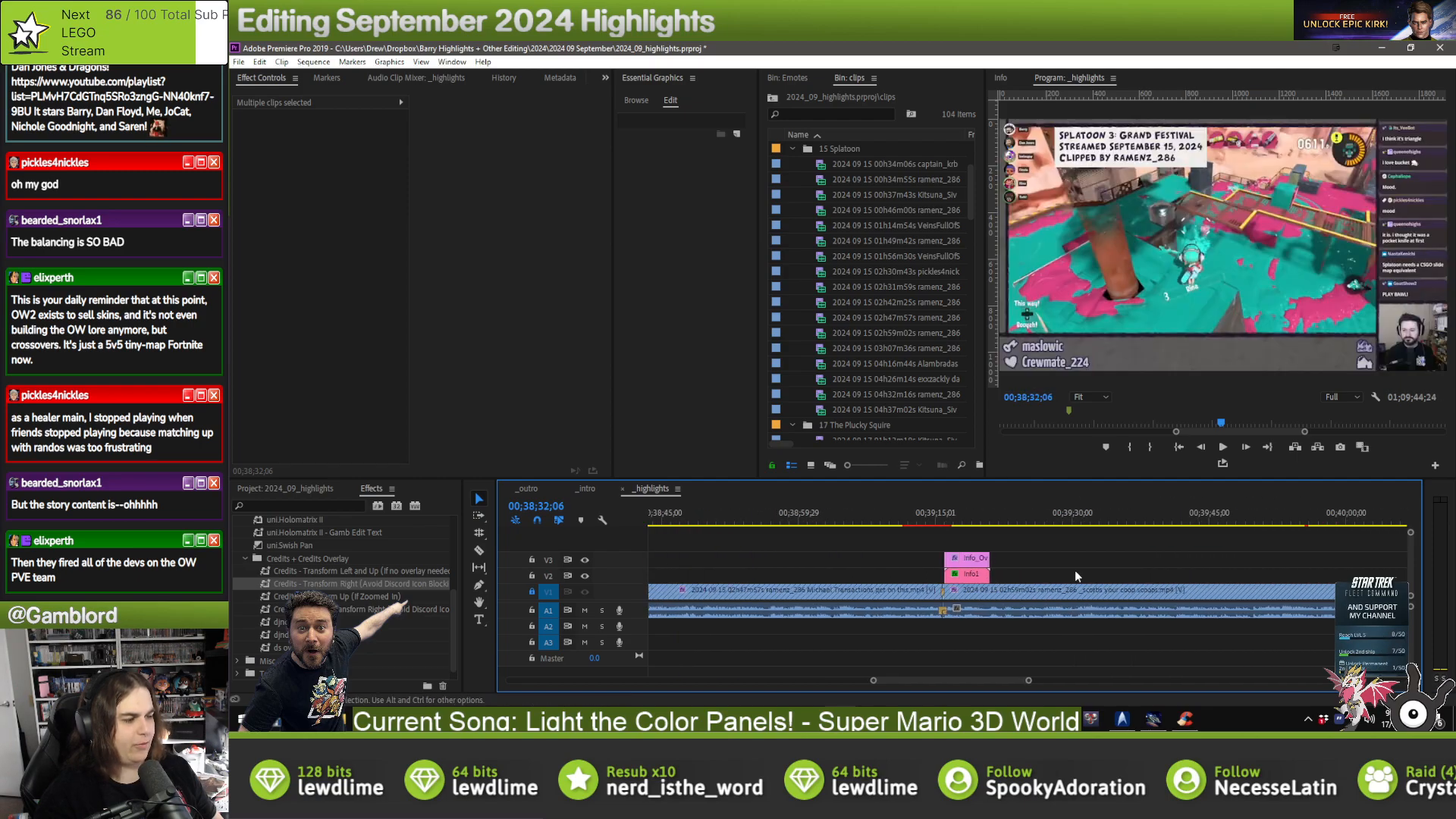
pyautogui.moveTo(879, 582); pyautogui.dragTo(1287, 584)
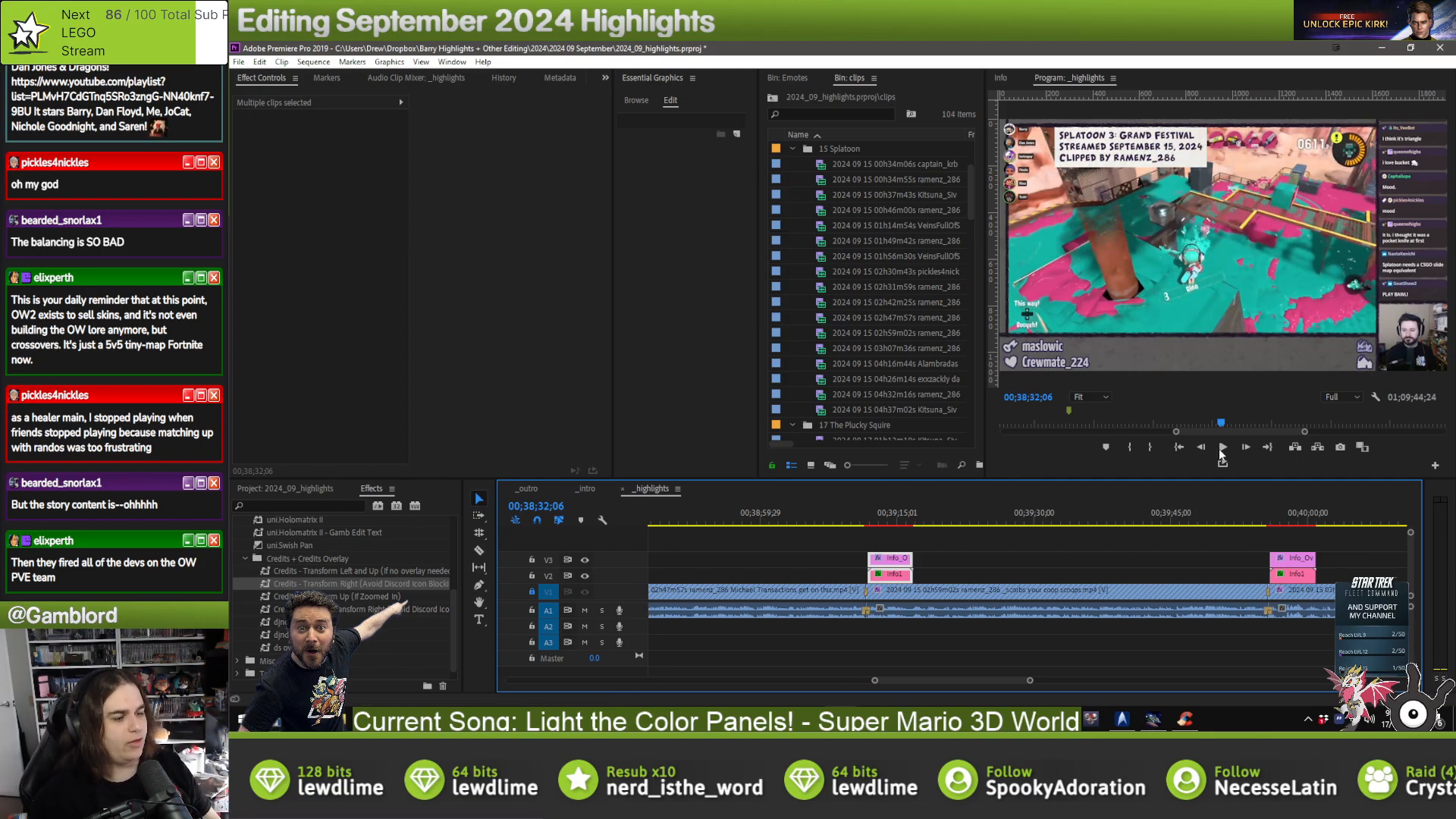
# - Paste the blank-credit overlay pair at the start of the 04h16m44s clip and enter that clipper's username in its info graphic
pyautogui.scroll(-5, 1066, 558)
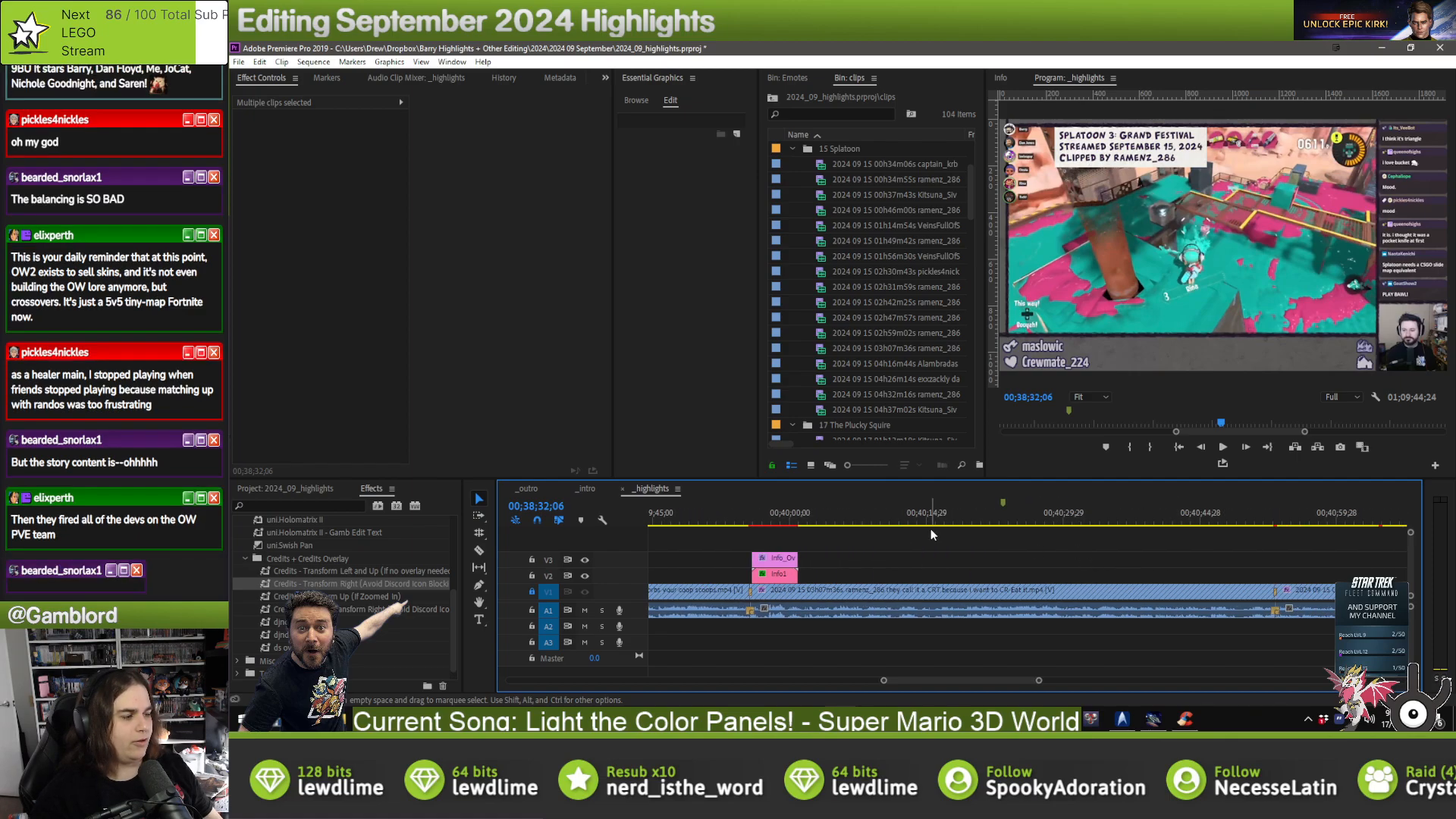
pyautogui.click(1282, 522)
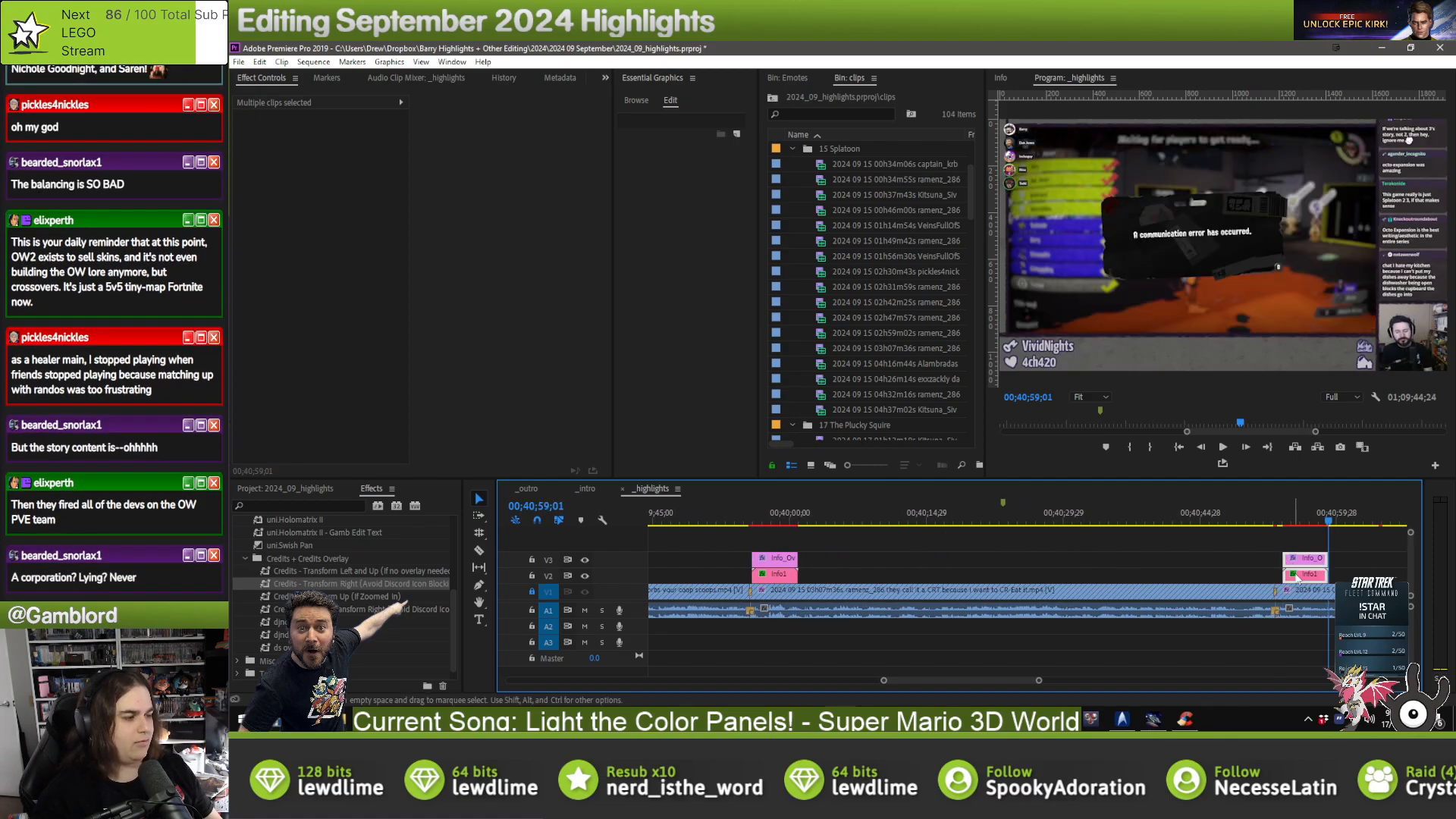
pyautogui.hotkey('ctrl', 'v')
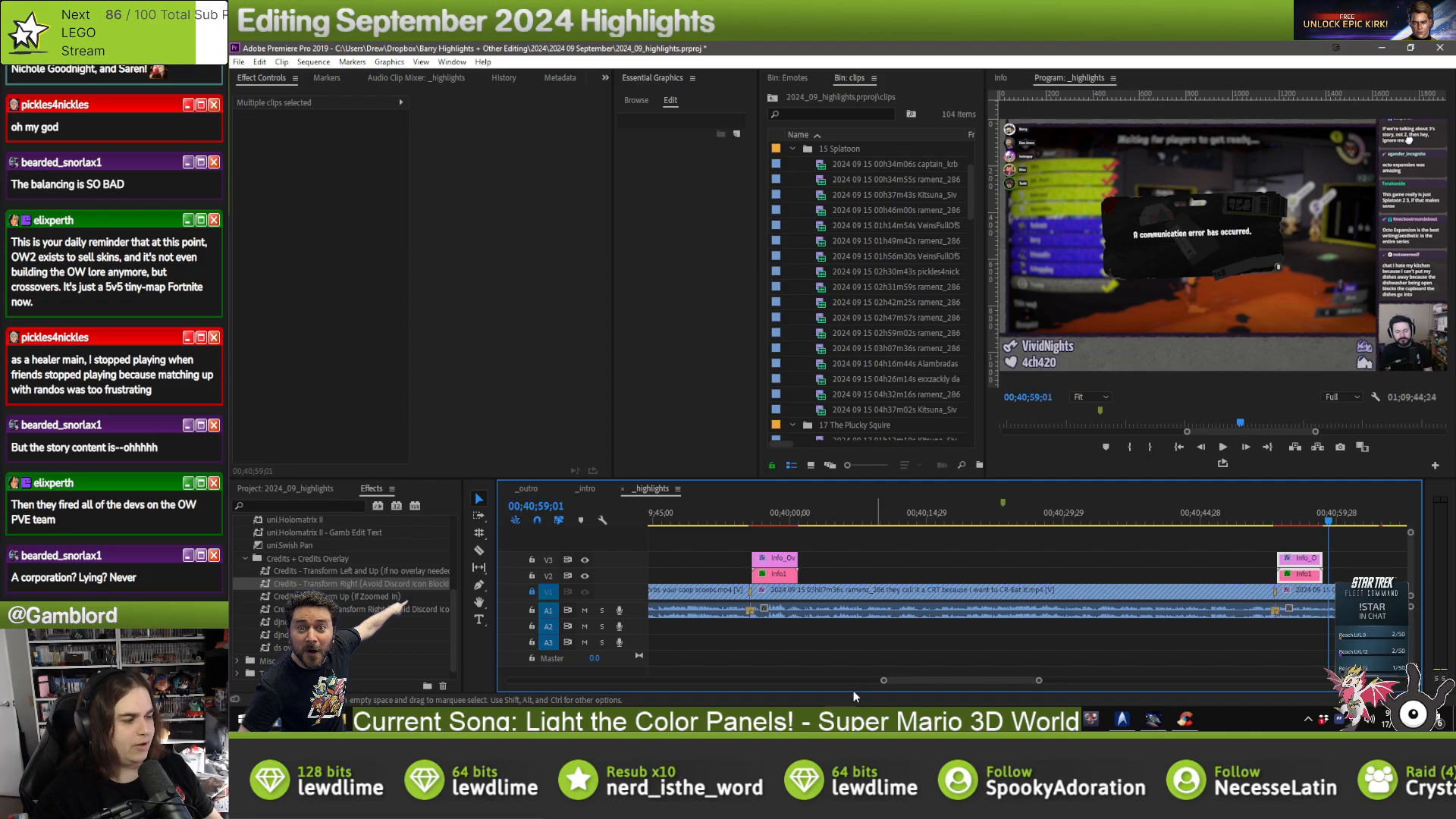
pyautogui.moveTo(884, 680); pyautogui.dragTo(909, 681)
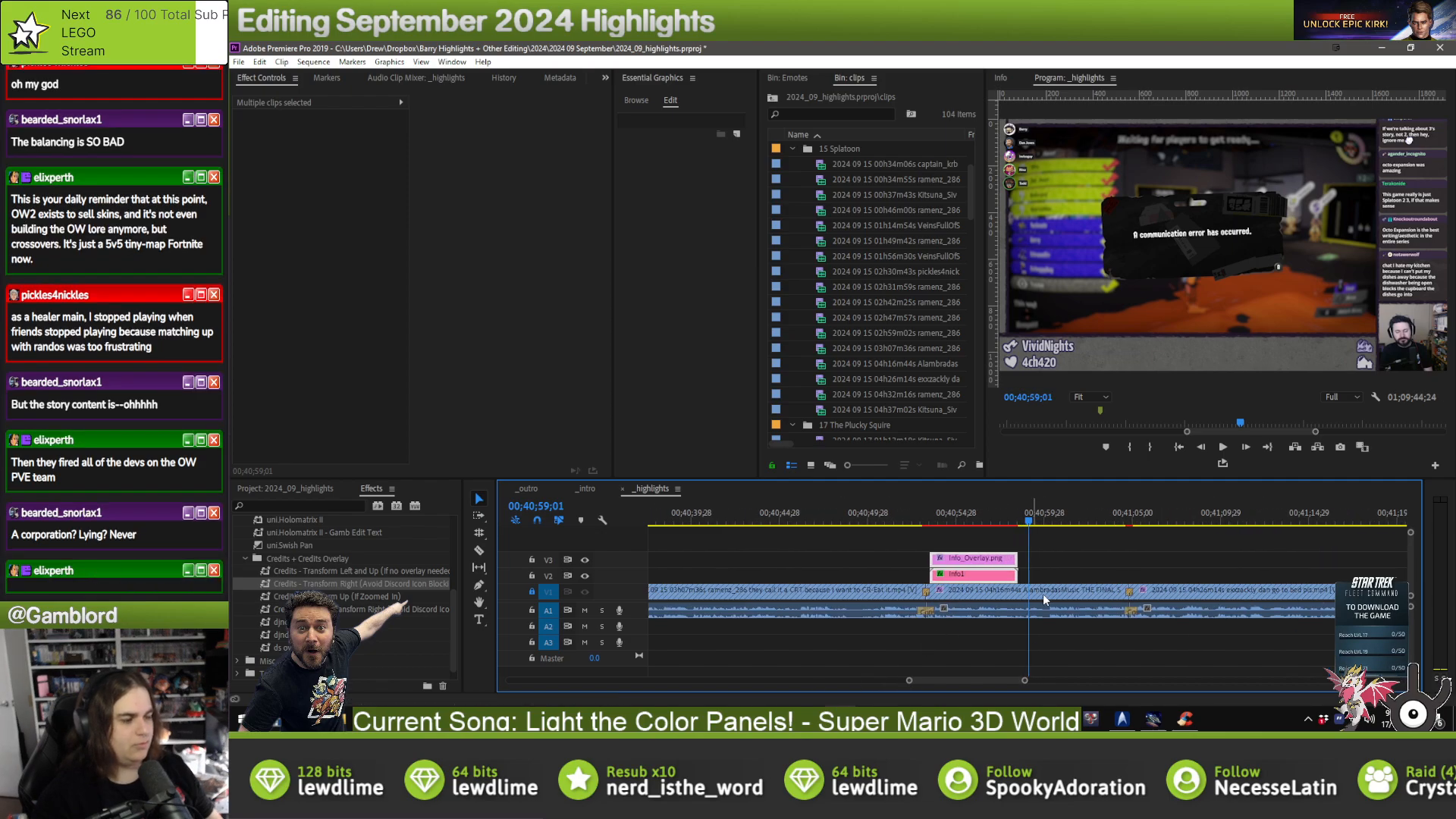
pyautogui.click(952, 573)
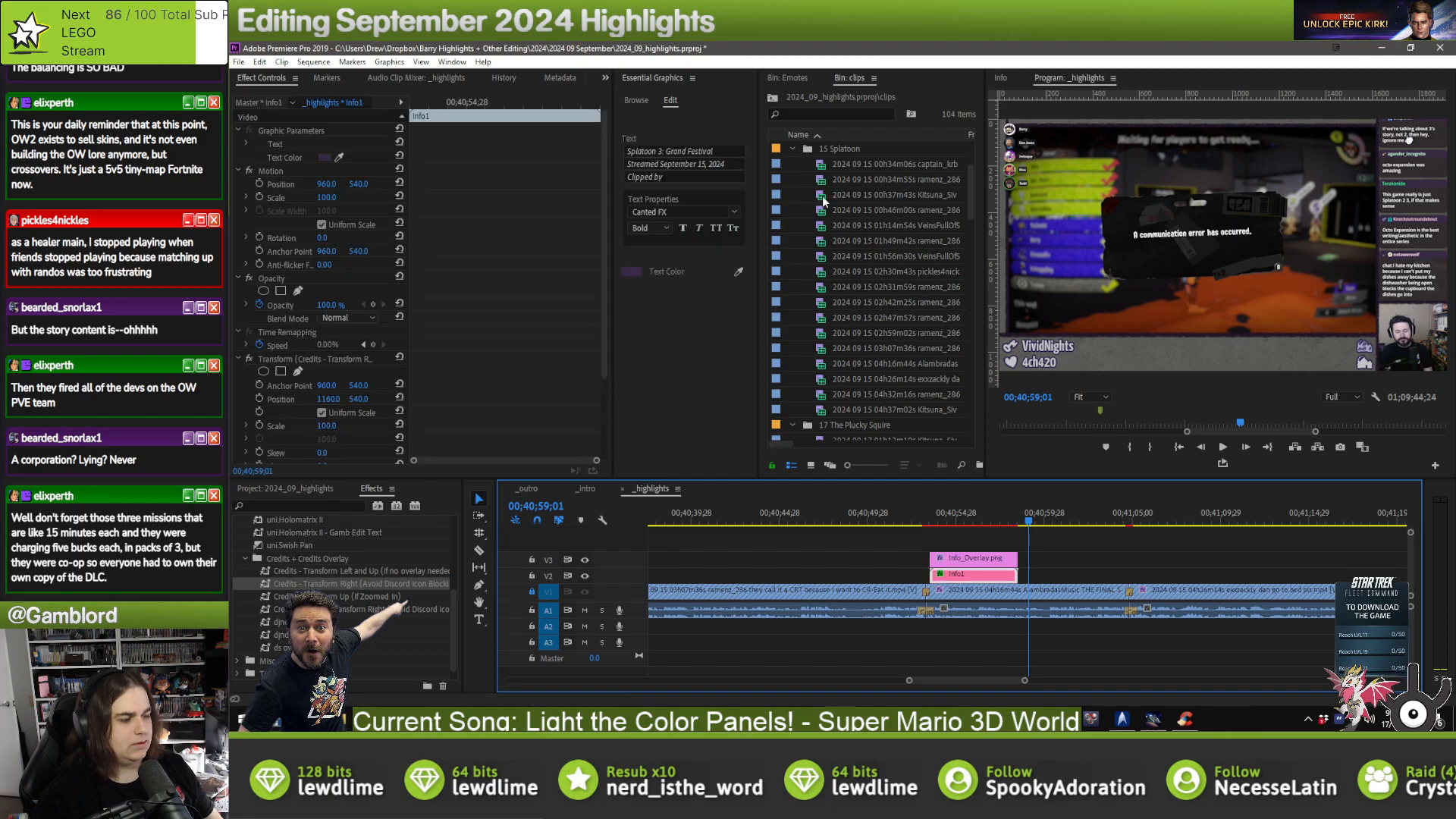
pyautogui.click(679, 176)
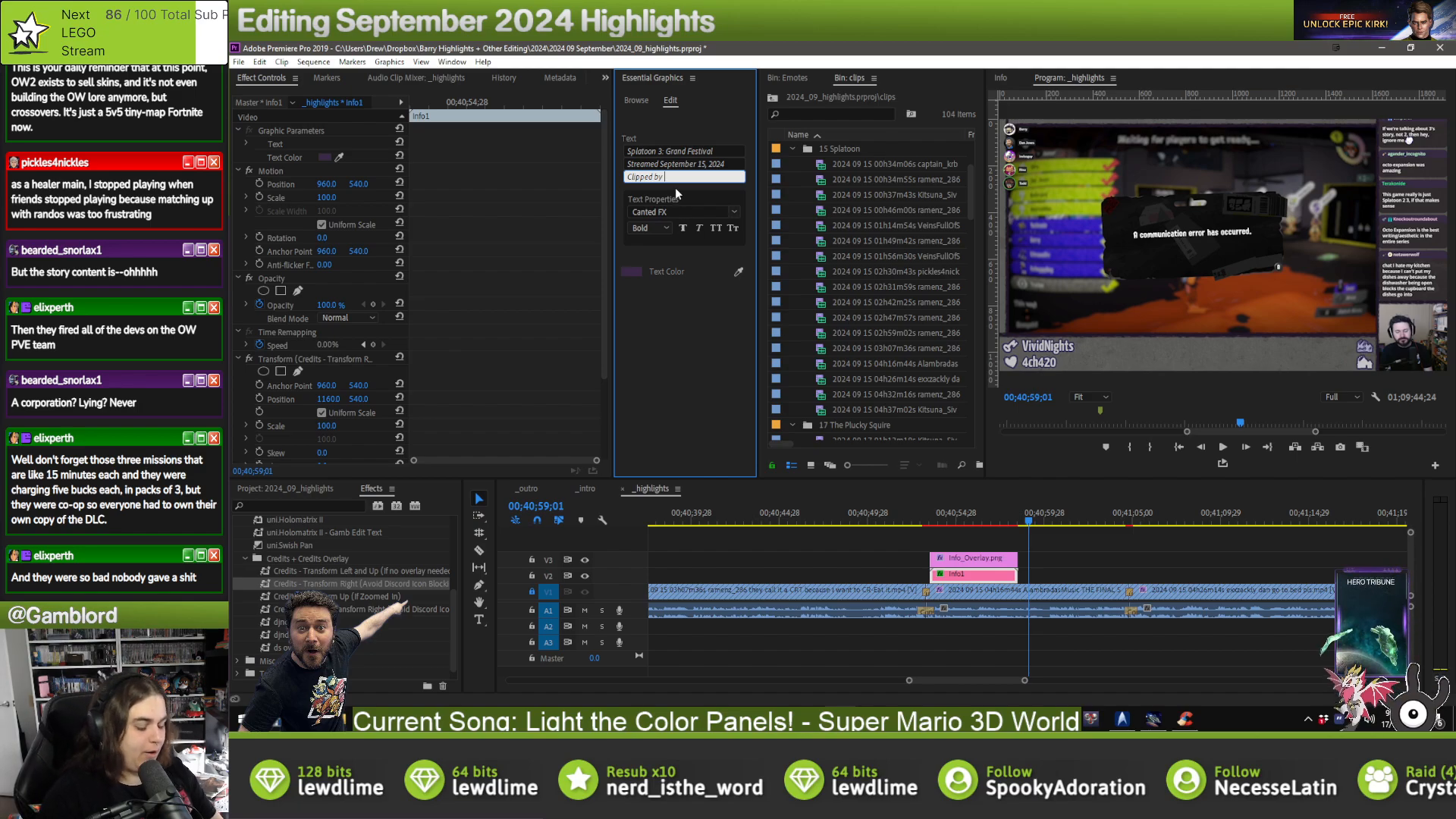
pyautogui.write('AlambradasMusic')
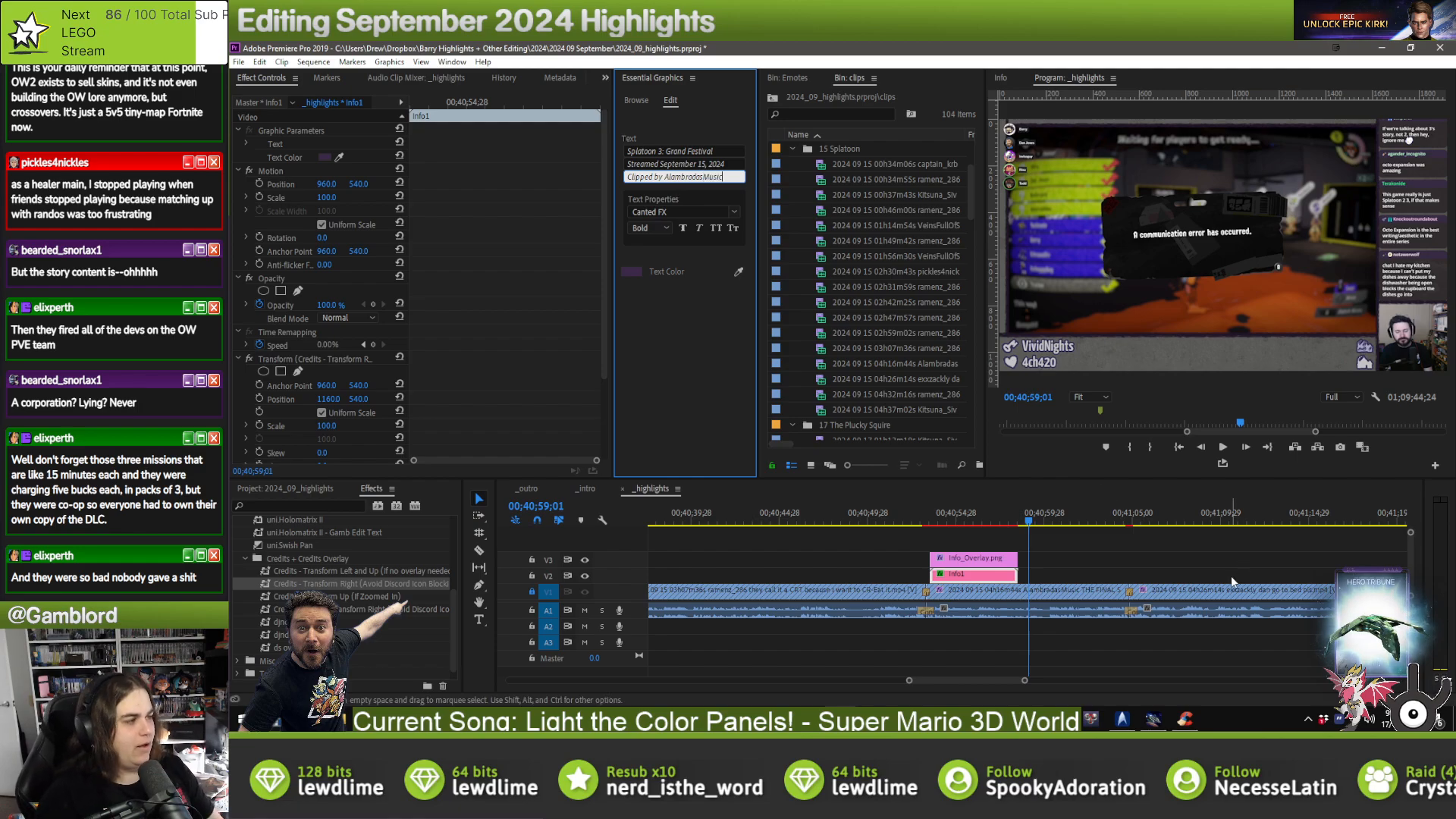
# - Paste the blank-credit overlay pair at the start of the 04h26m14s clip and add that clipper's username to its info graphic
pyautogui.click(1144, 531)
pyautogui.click(1140, 512)
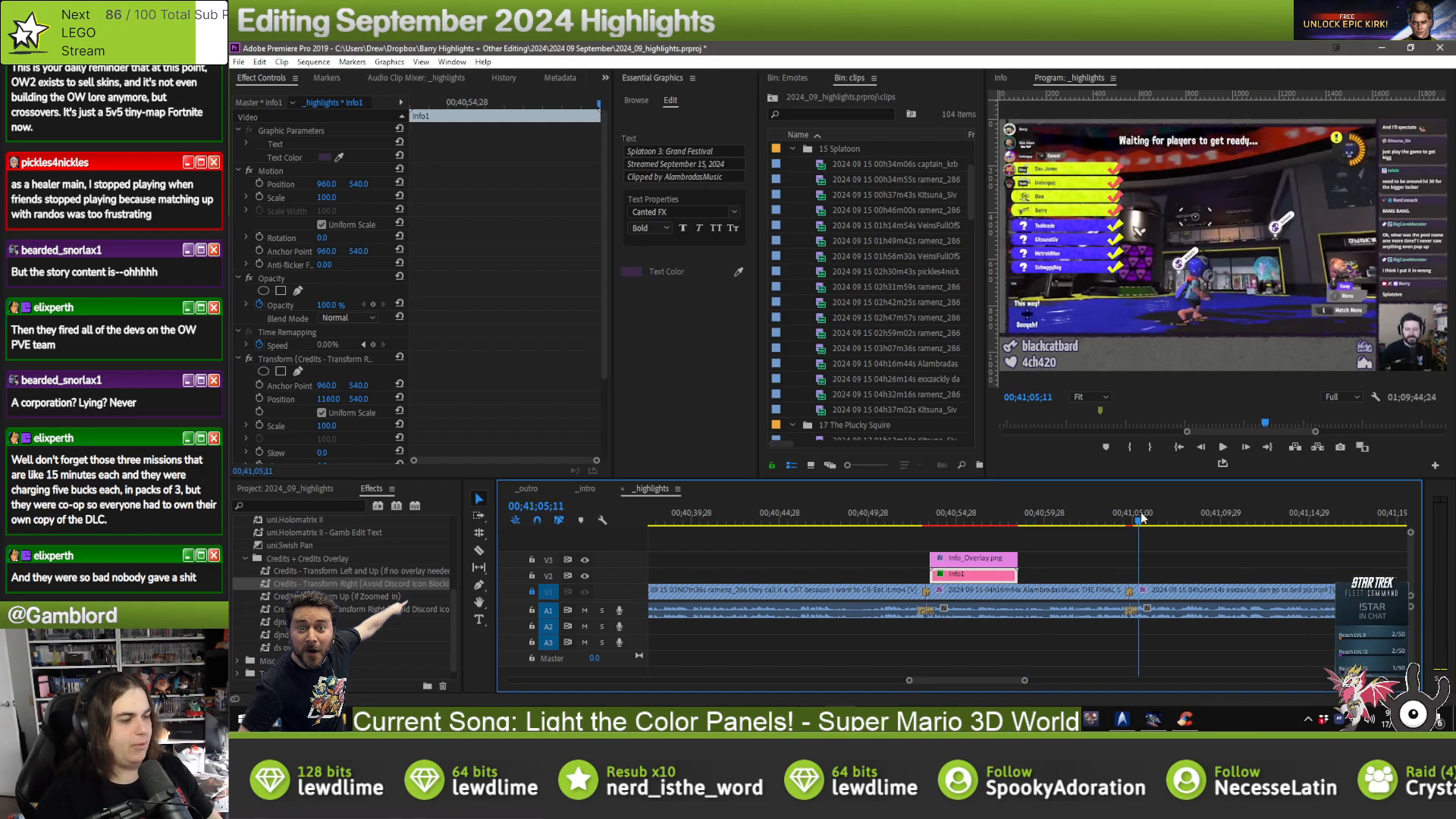
pyautogui.hotkey('ctrl', 'v')
pyautogui.moveTo(1151, 575); pyautogui.dragTo(1144, 574)
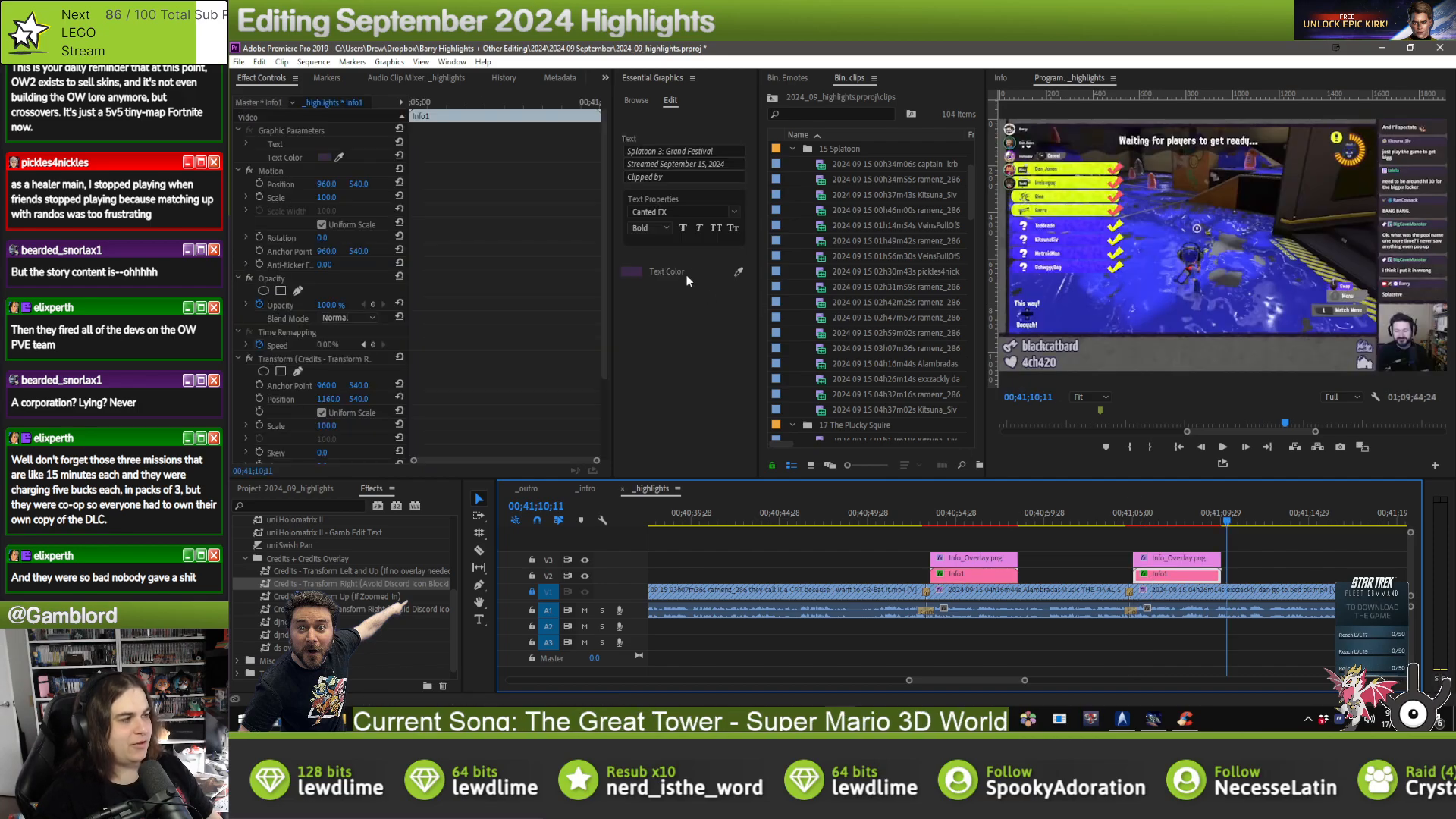
pyautogui.click(683, 177)
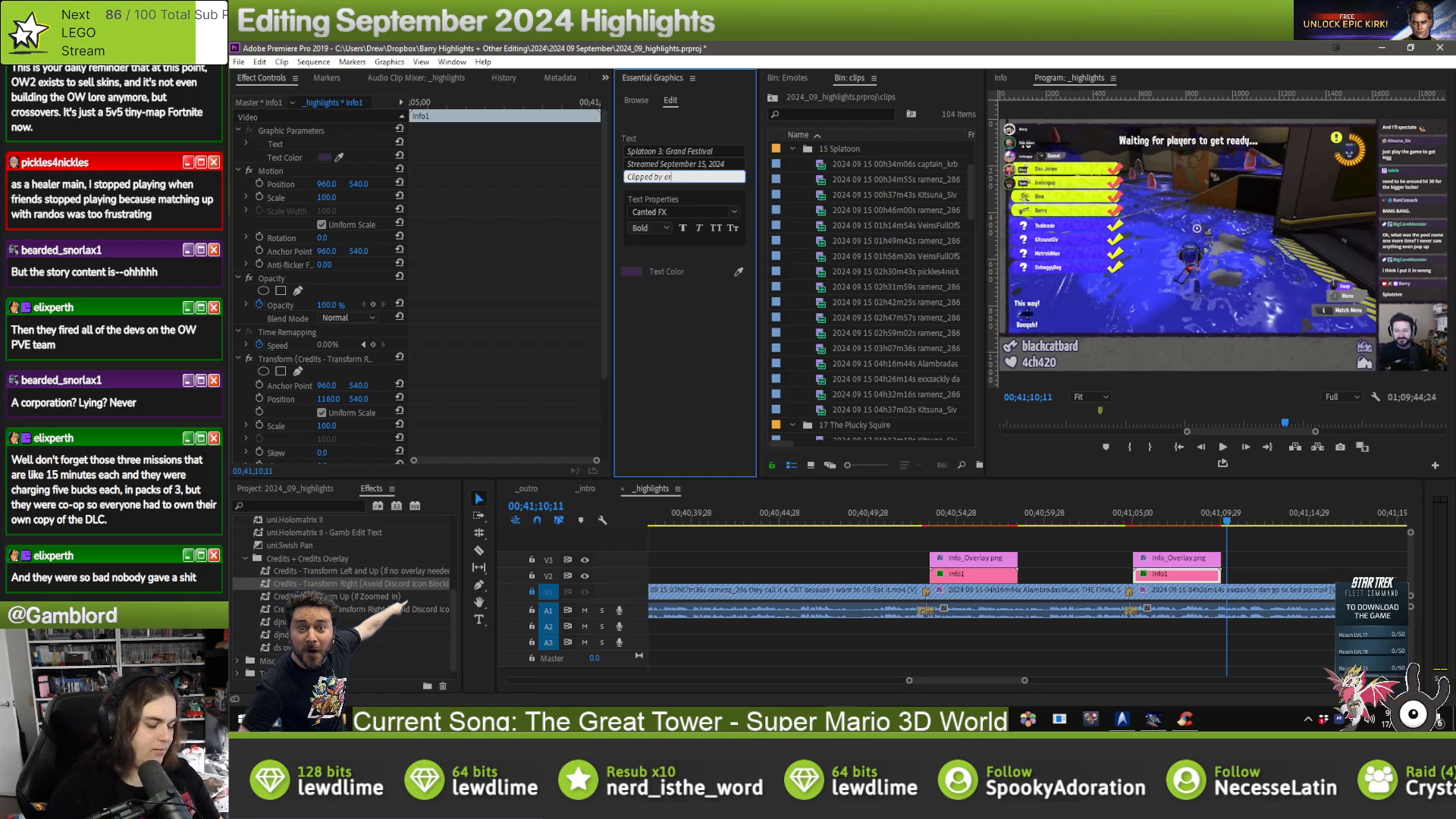
pyautogui.write('exxzackly')
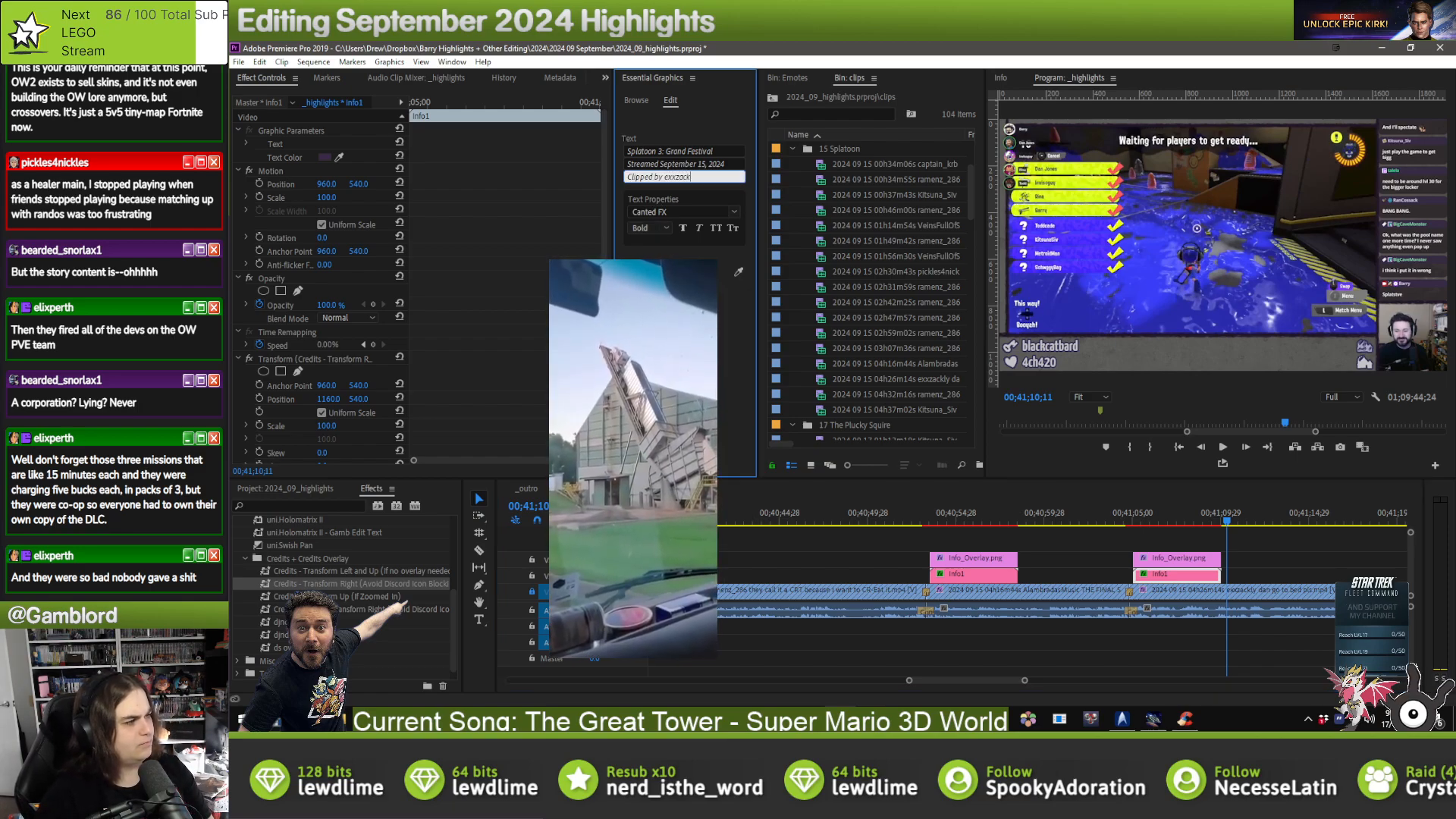
pyautogui.click(1287, 561)
# - Paste the blank-credit overlay pair onto the first September 17 clip and align it just after the opening transition
pyautogui.press('Down')
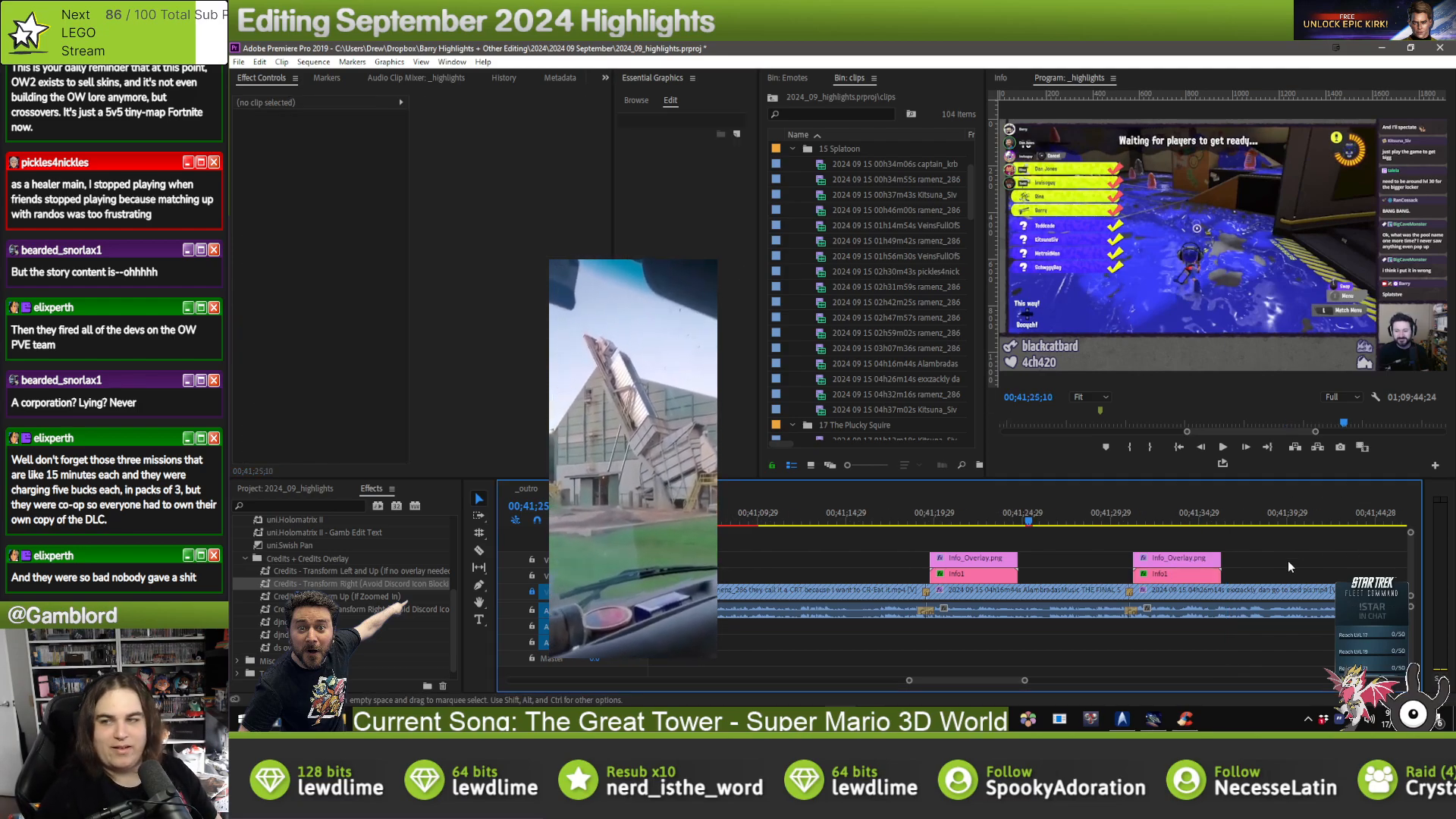
pyautogui.hotkey('ctrl', 'v')
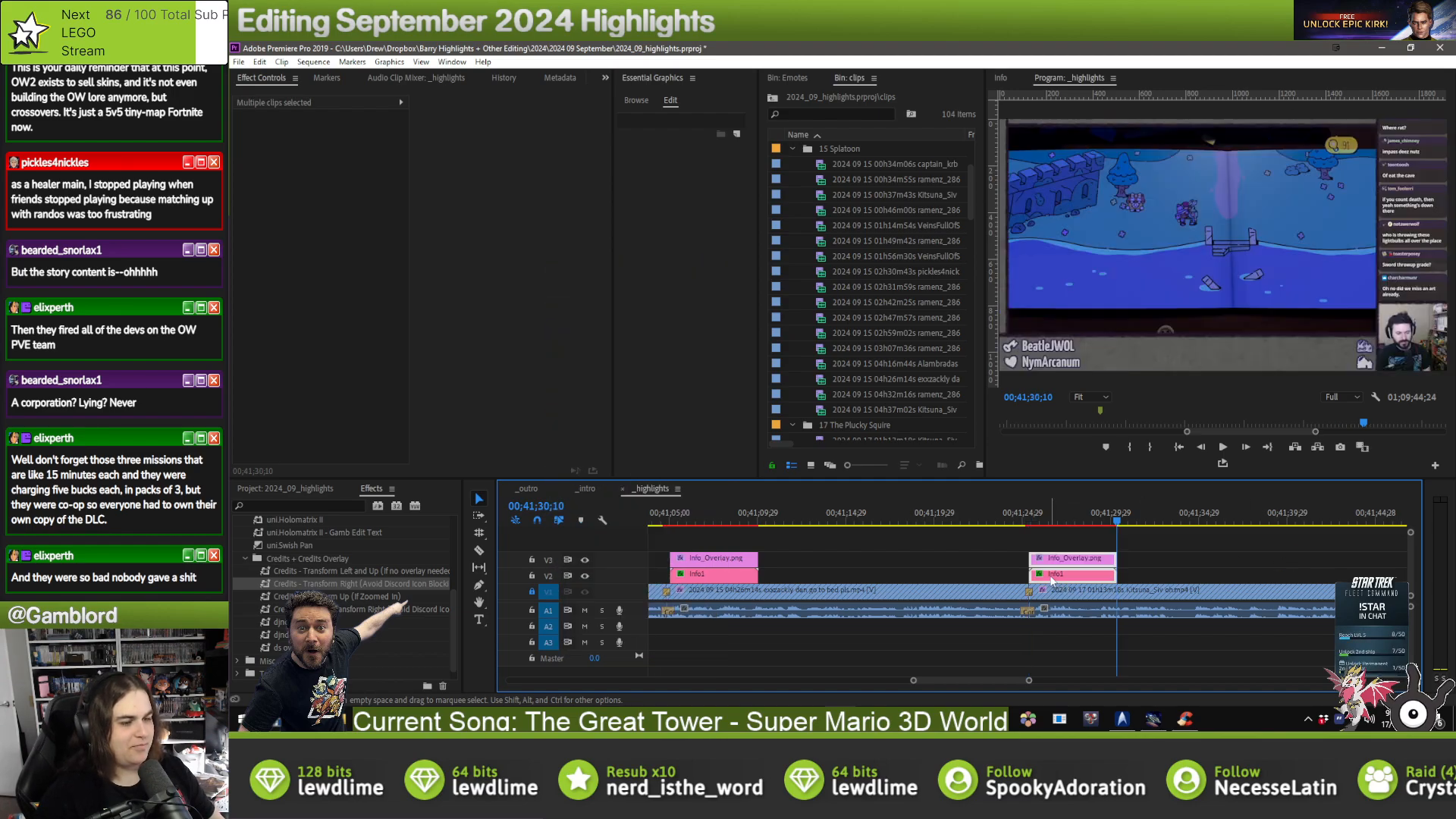
pyautogui.moveTo(1052, 579); pyautogui.dragTo(1058, 578)
# - Set the first September 17 clip's info graphic title to The Plucky Squire and its date line to Streamed September 17, 2024
pyautogui.click(792, 149)
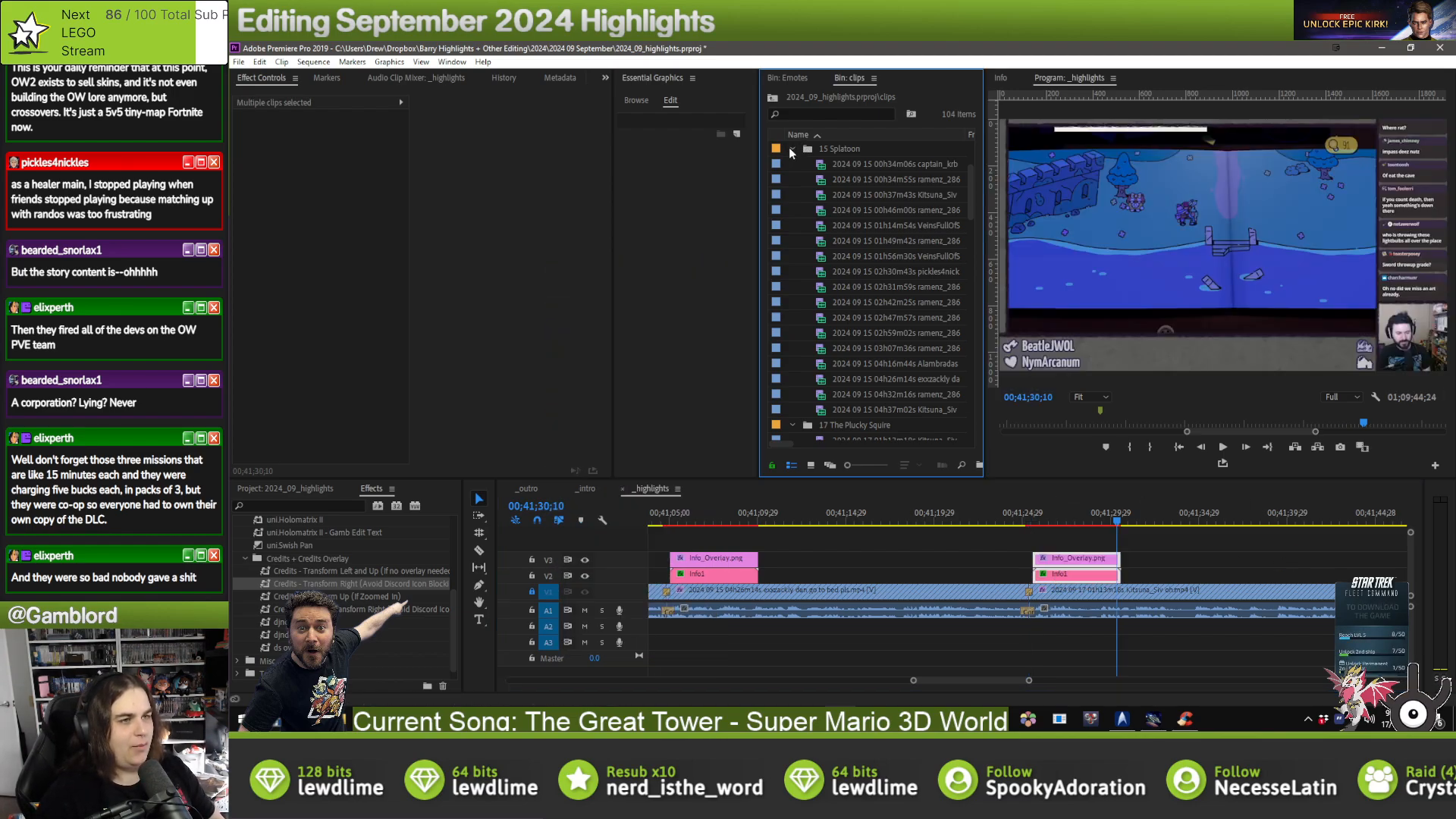
pyautogui.scroll(-1, 813, 194)
pyautogui.click(1185, 544)
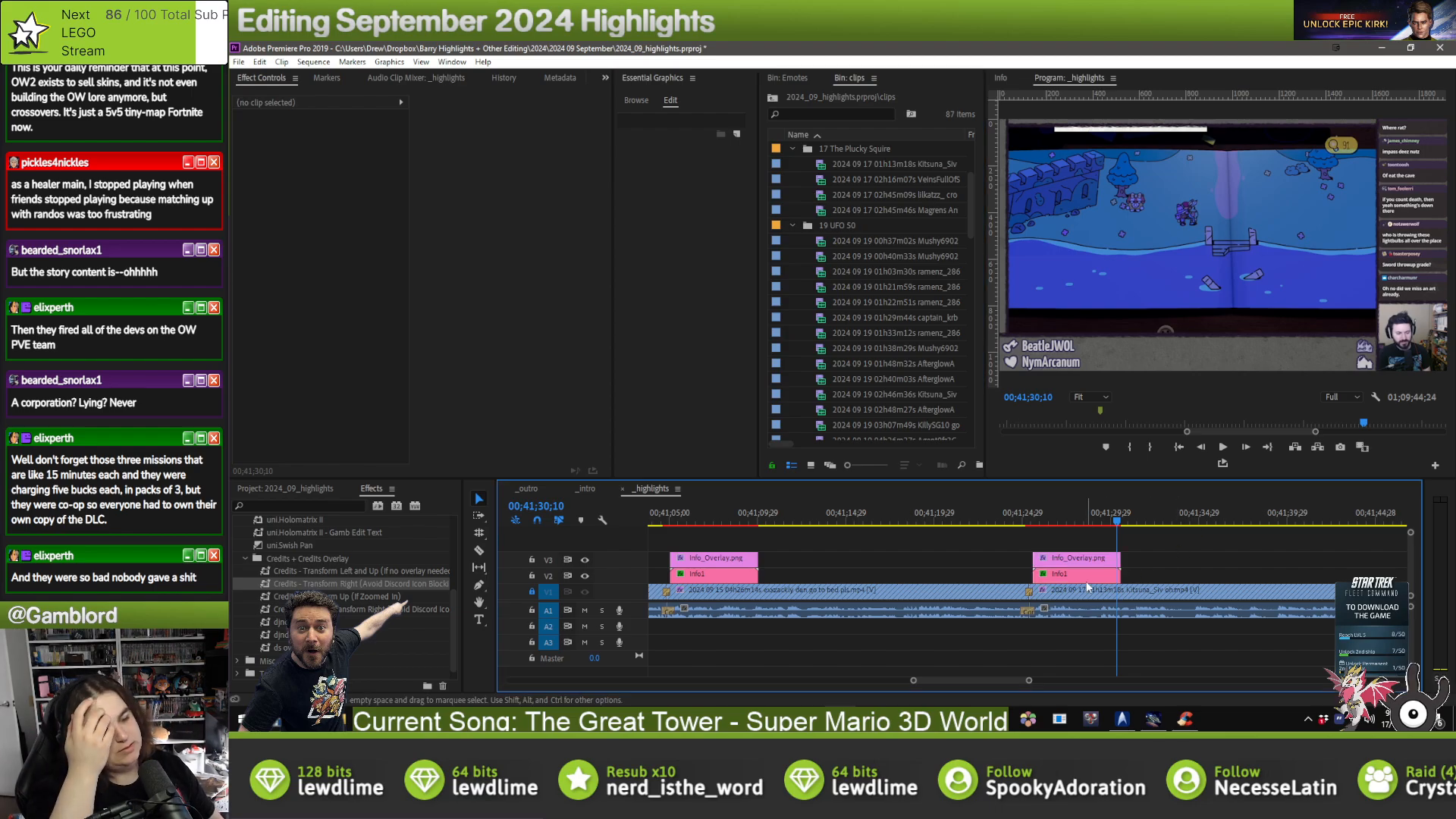
pyautogui.click(1087, 574)
pyautogui.moveTo(700, 164); pyautogui.dragTo(708, 164)
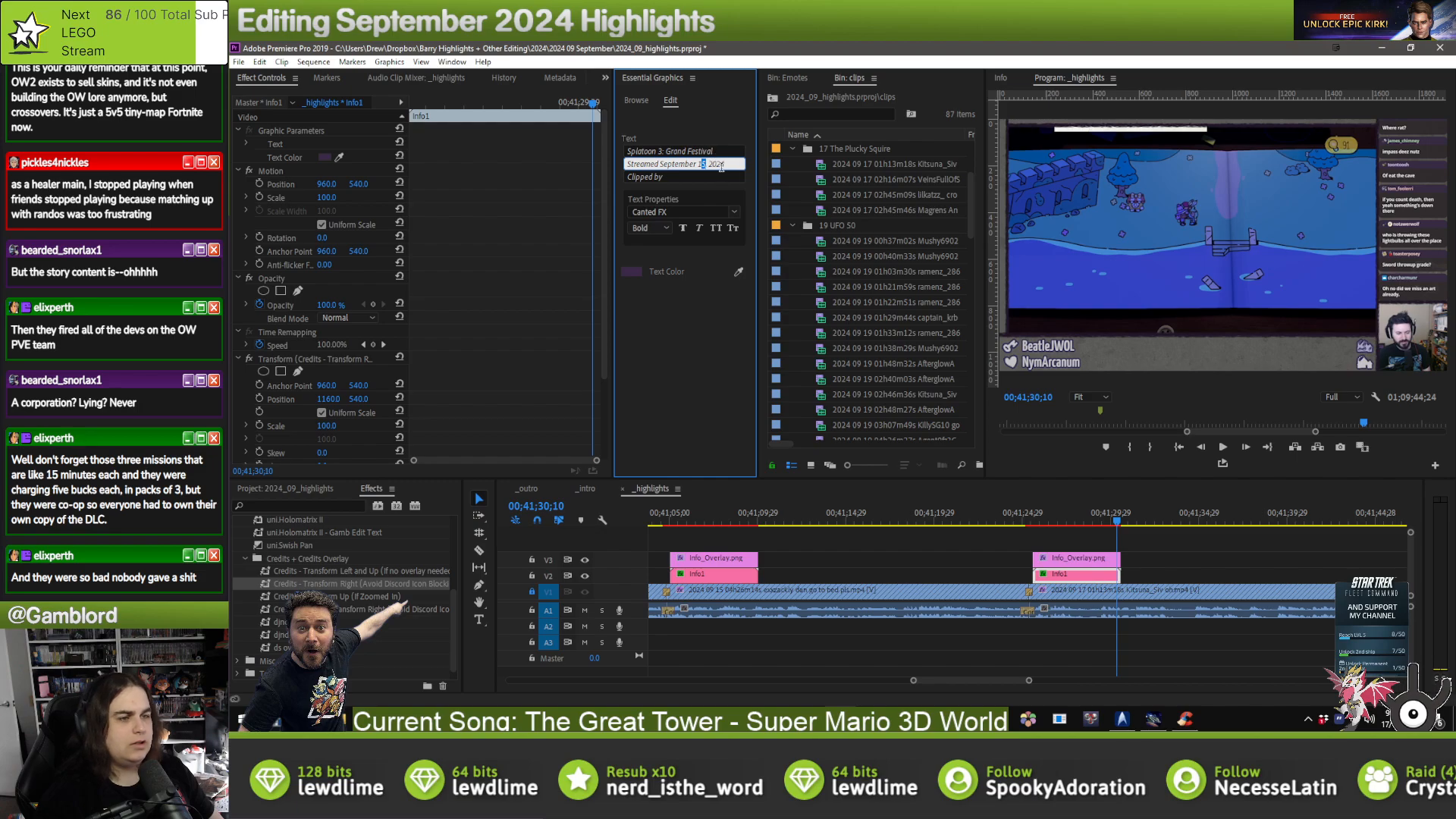
pyautogui.write('7')
pyautogui.moveTo(716, 150); pyautogui.dragTo(618, 154)
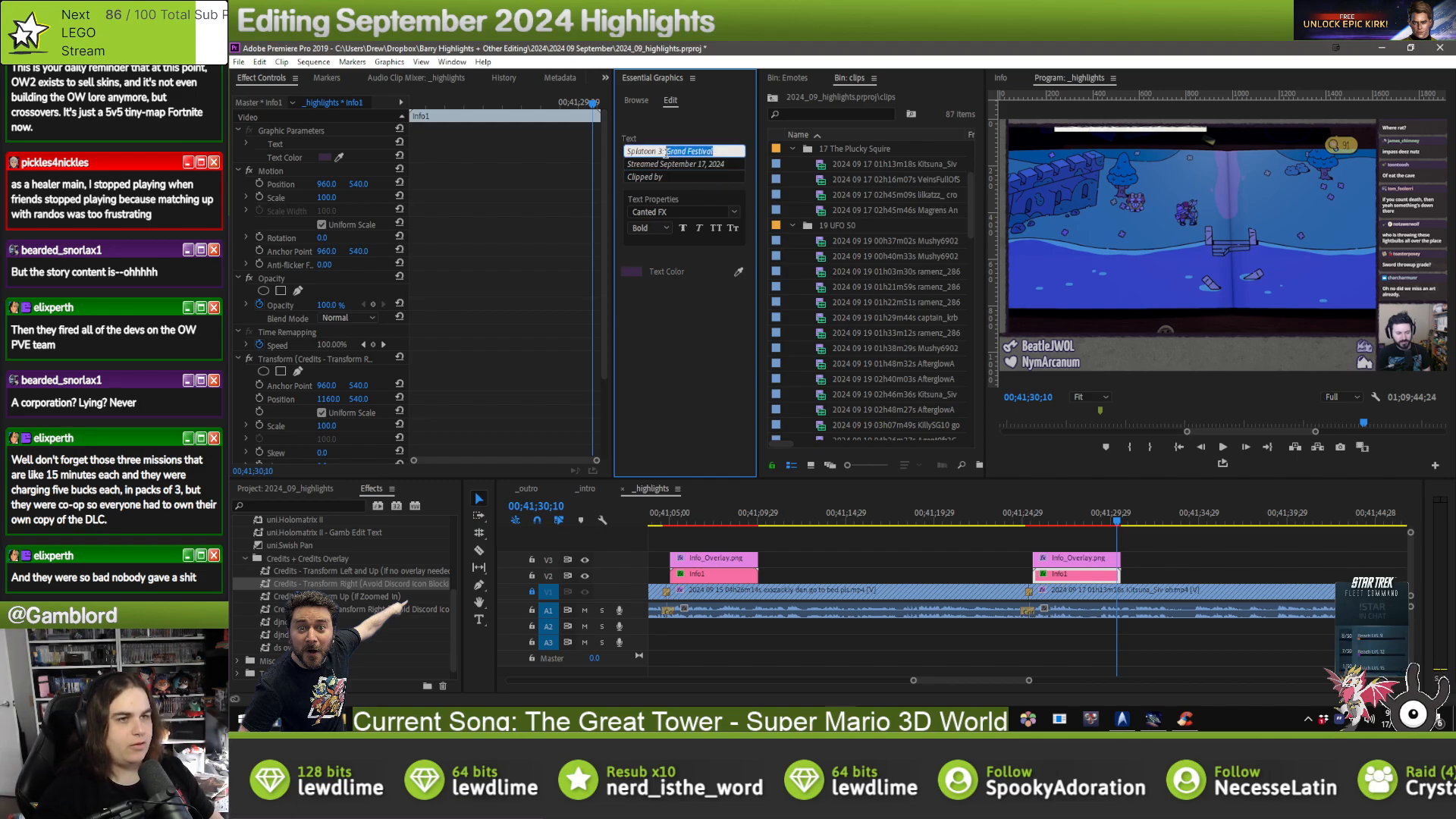
pyautogui.write('The Pluc')
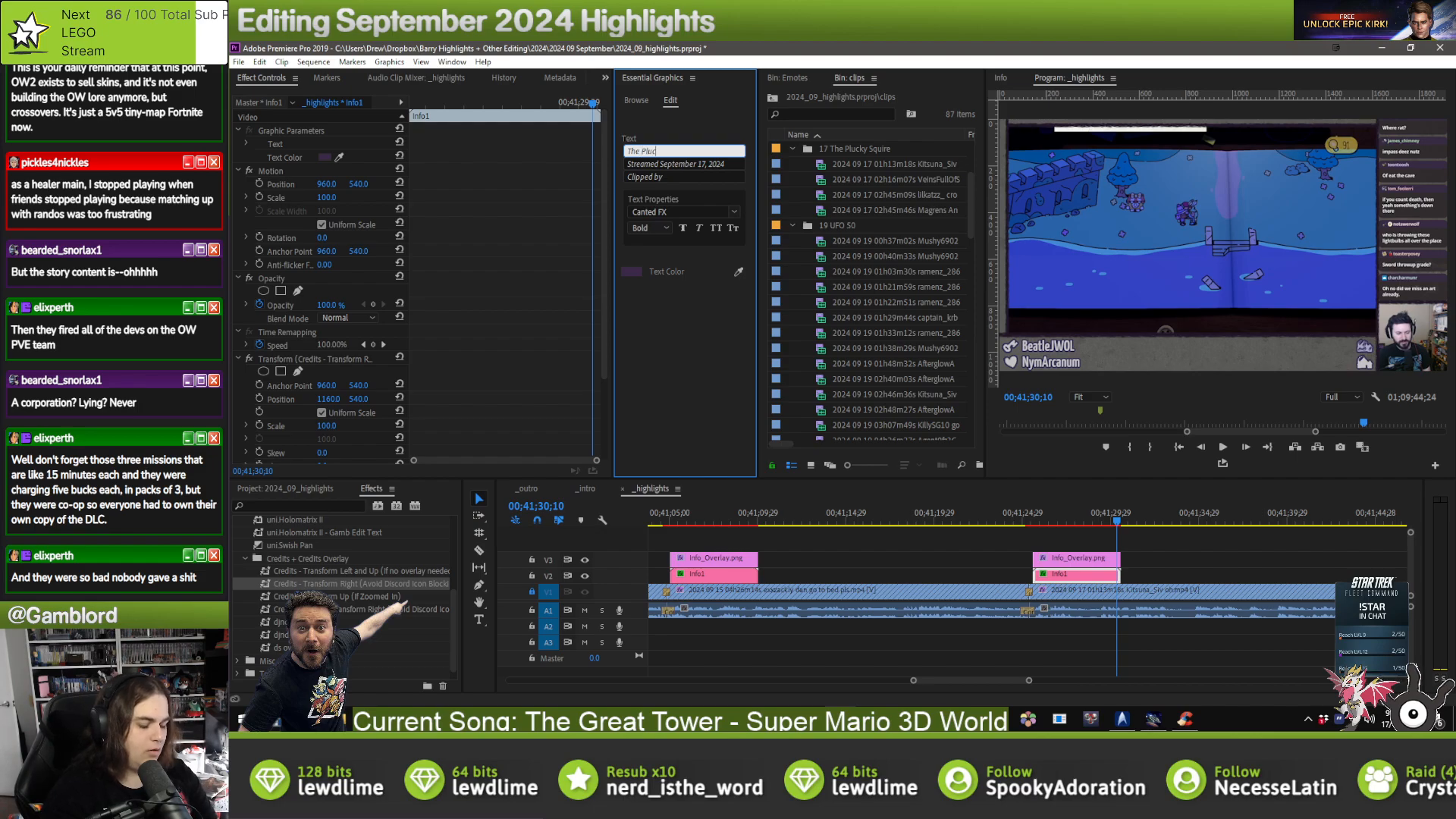
pyautogui.write('ky Squire')
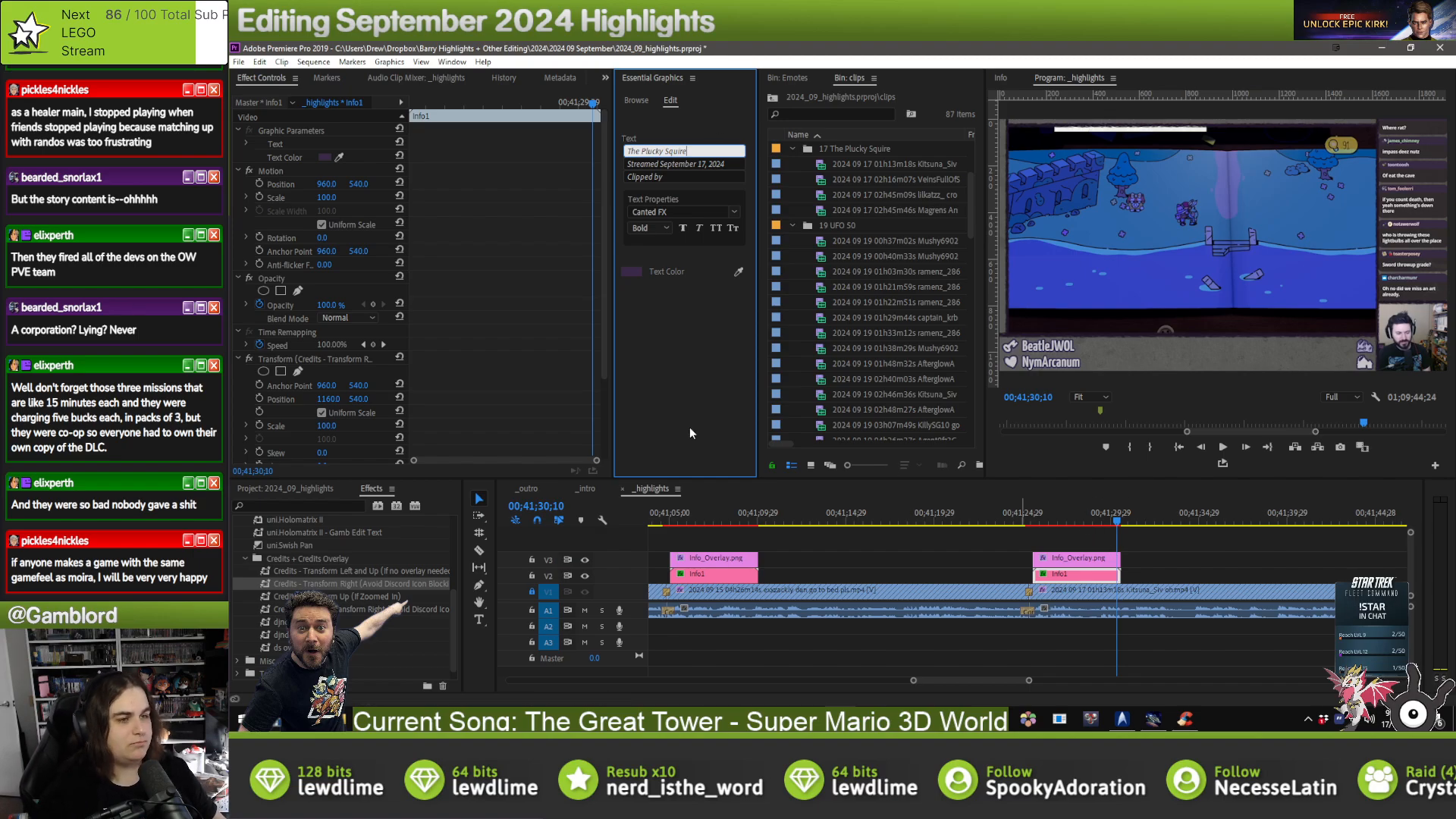
# - Take the rightward Transform offset off the first September 17 clip's info graphic and overlay image, and preview the pair at 00;41;27;05
pyautogui.click(249, 358)
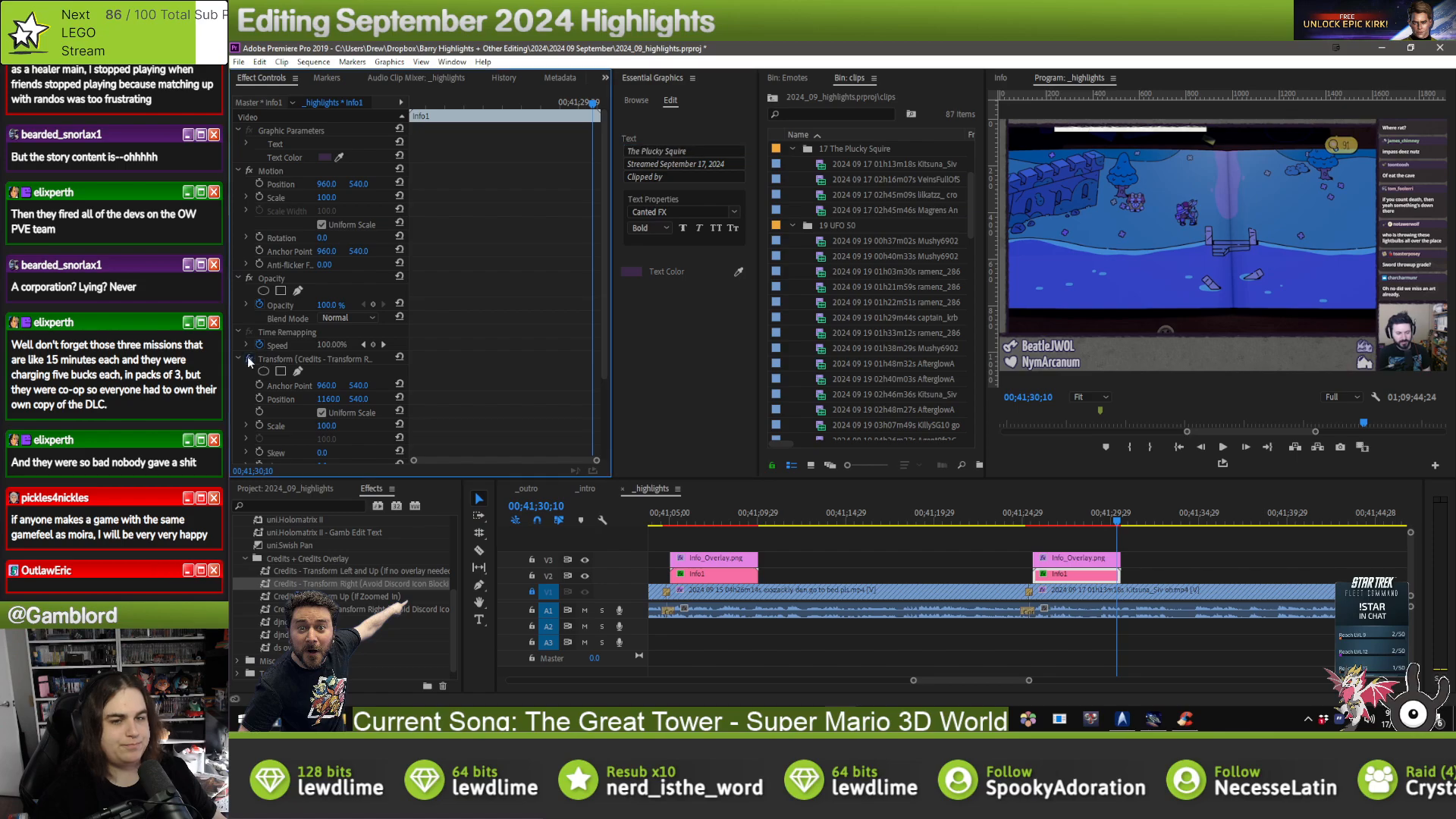
pyautogui.click(1079, 562)
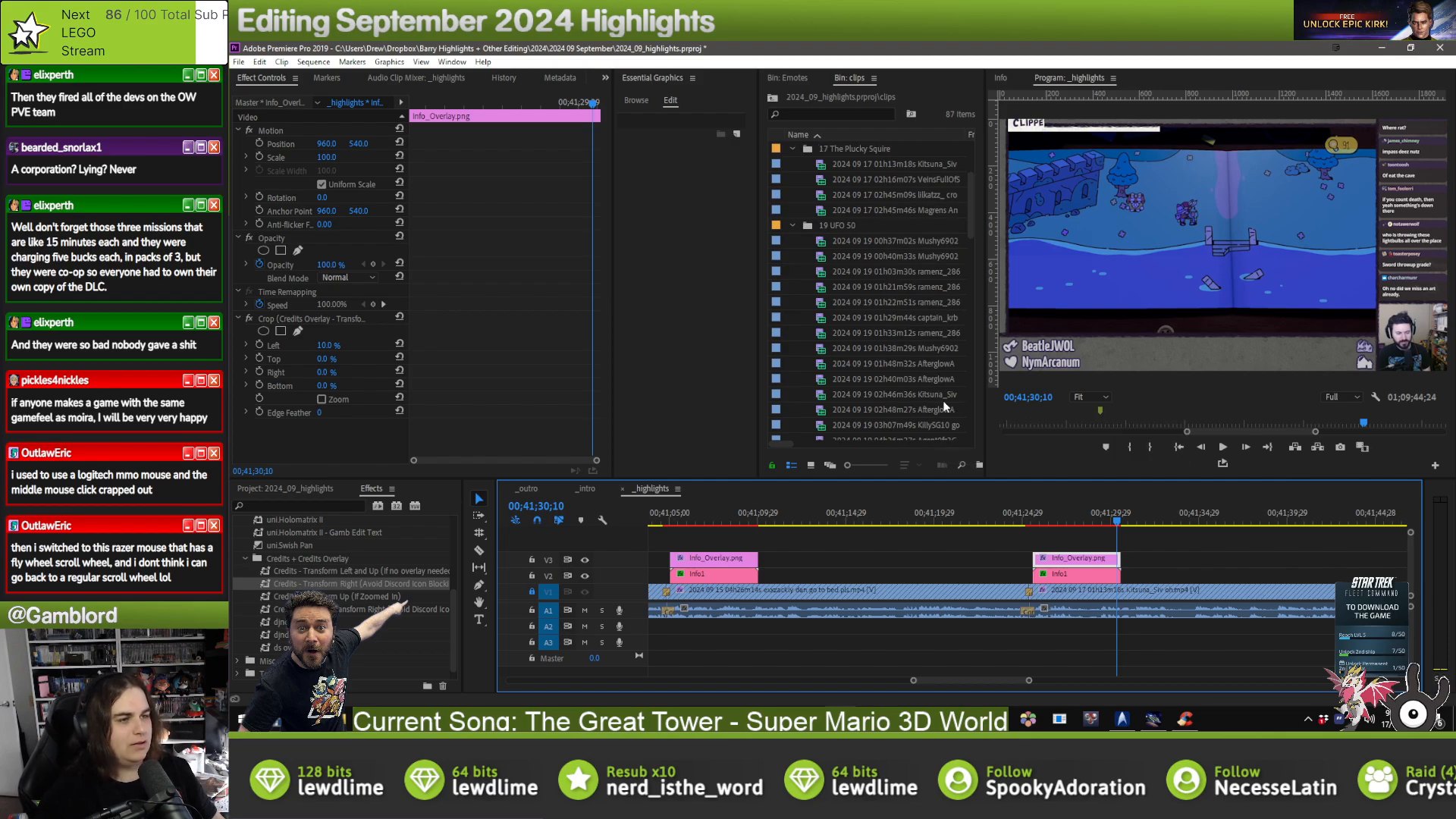
pyautogui.scroll(-1, 944, 407)
pyautogui.scroll(1, 945, 407)
pyautogui.click(1060, 515)
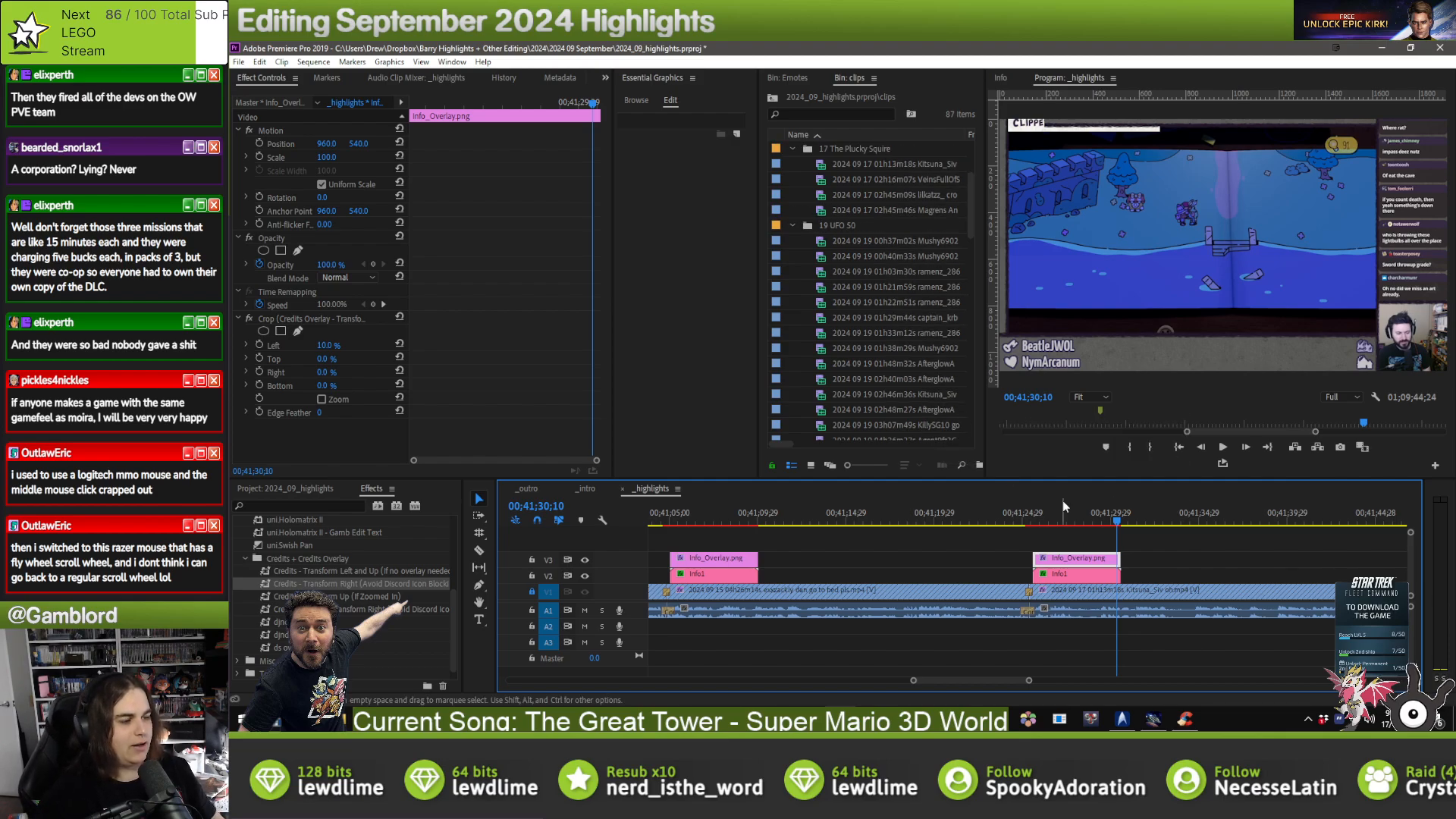
pyautogui.click(1089, 581)
pyautogui.click(1089, 580)
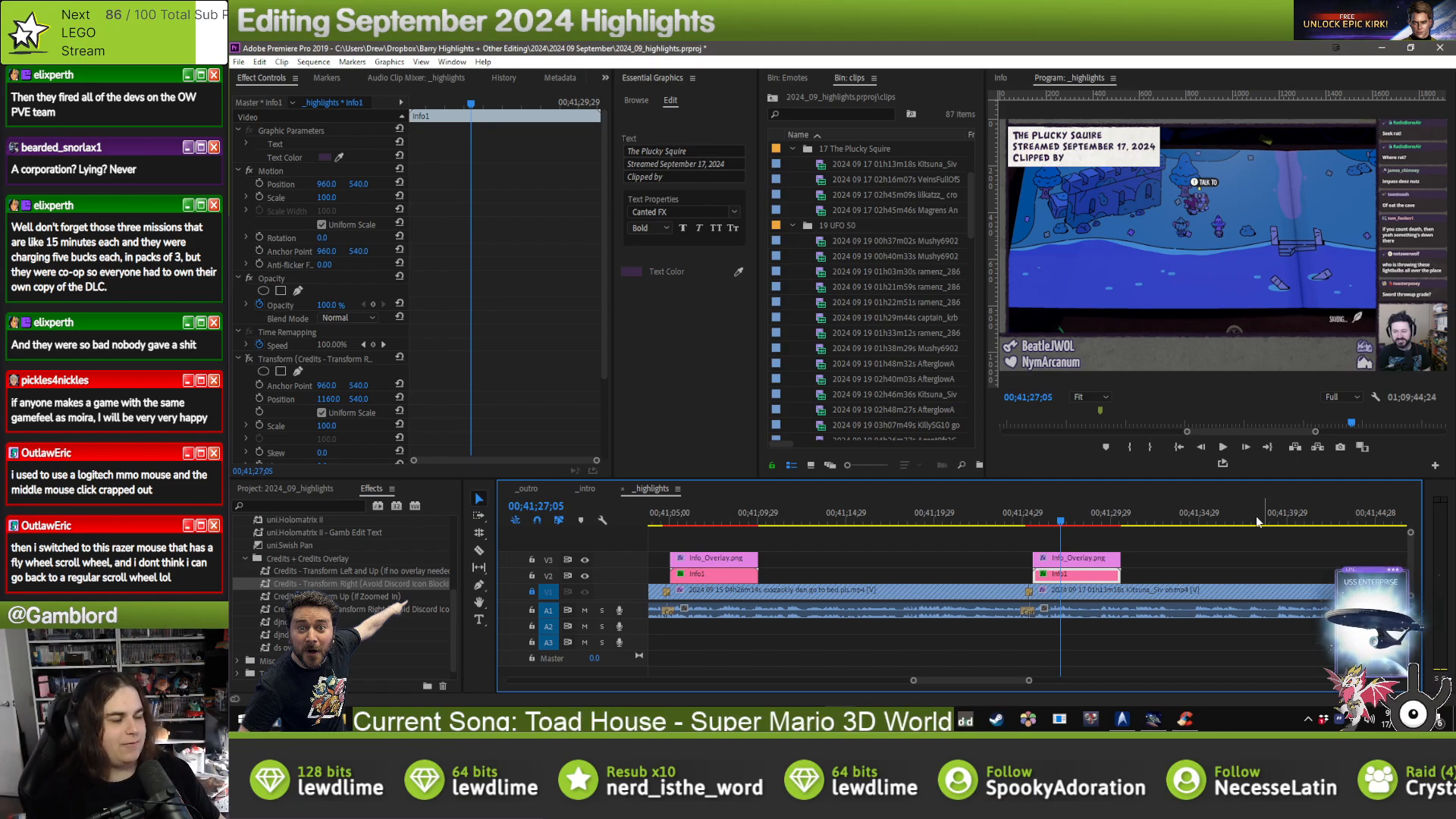
pyautogui.moveTo(1159, 534); pyautogui.dragTo(1065, 580)
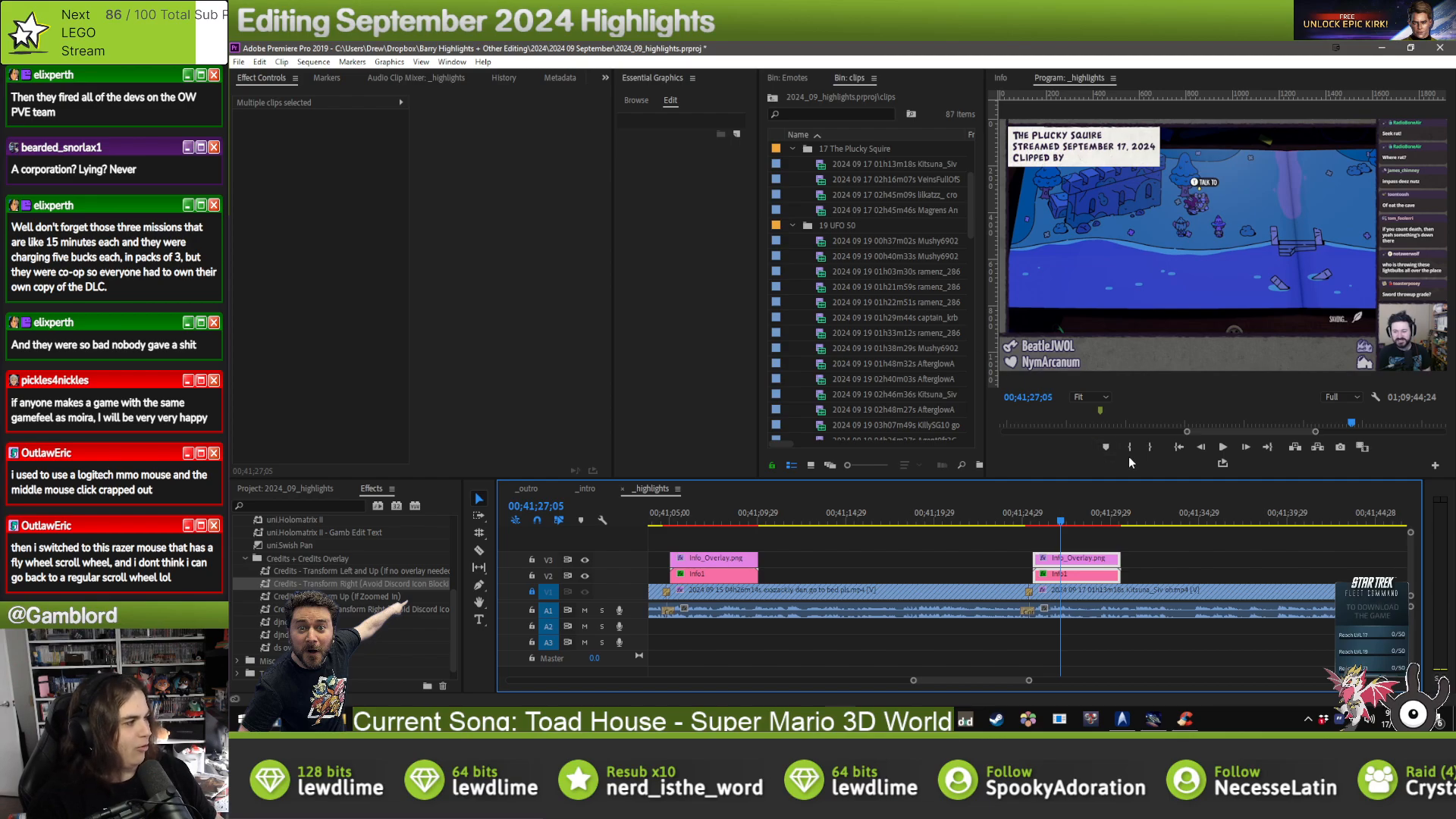
pyautogui.click(901, 183)
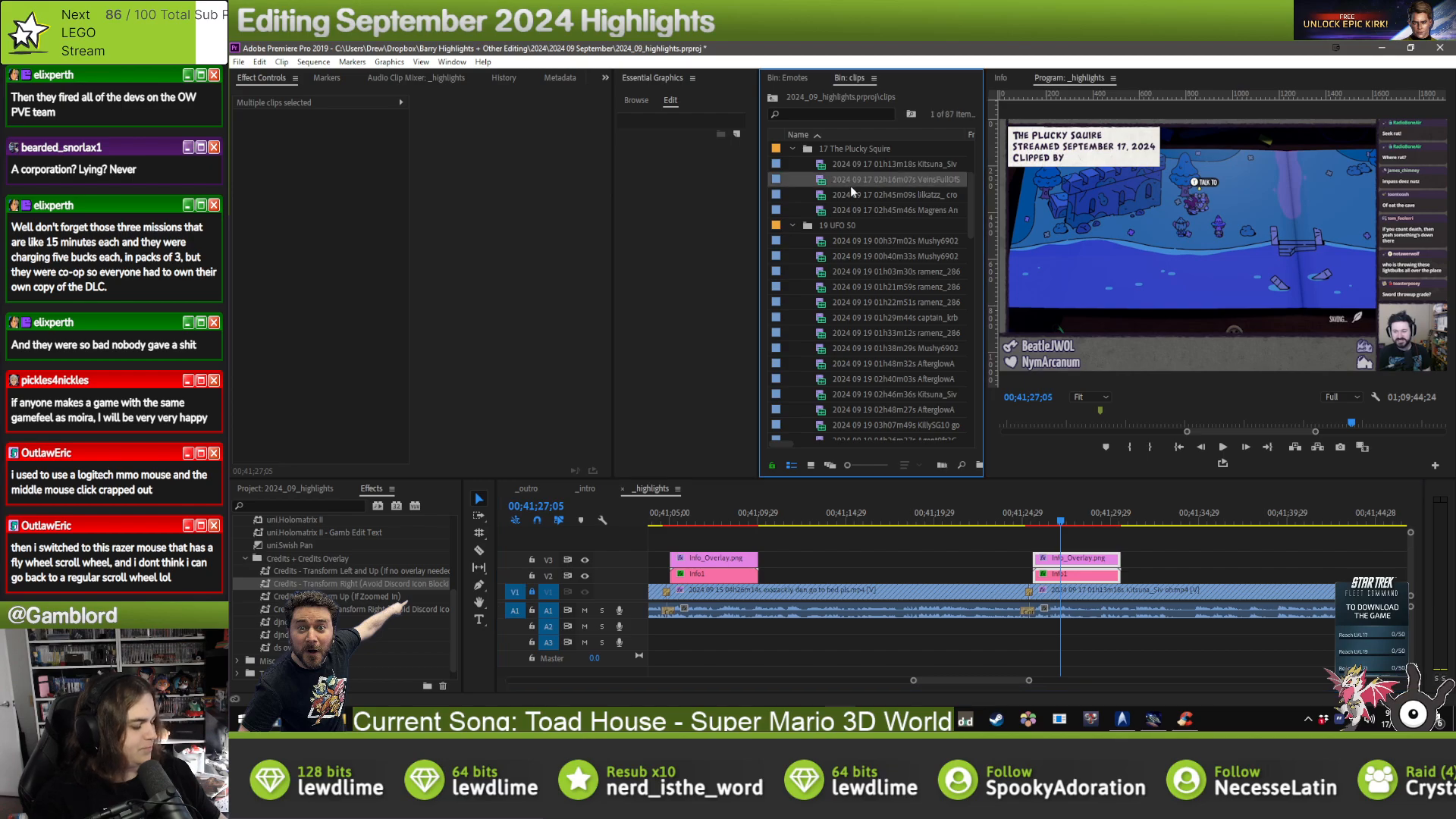
pyautogui.hotkey('alt', 'Tab')
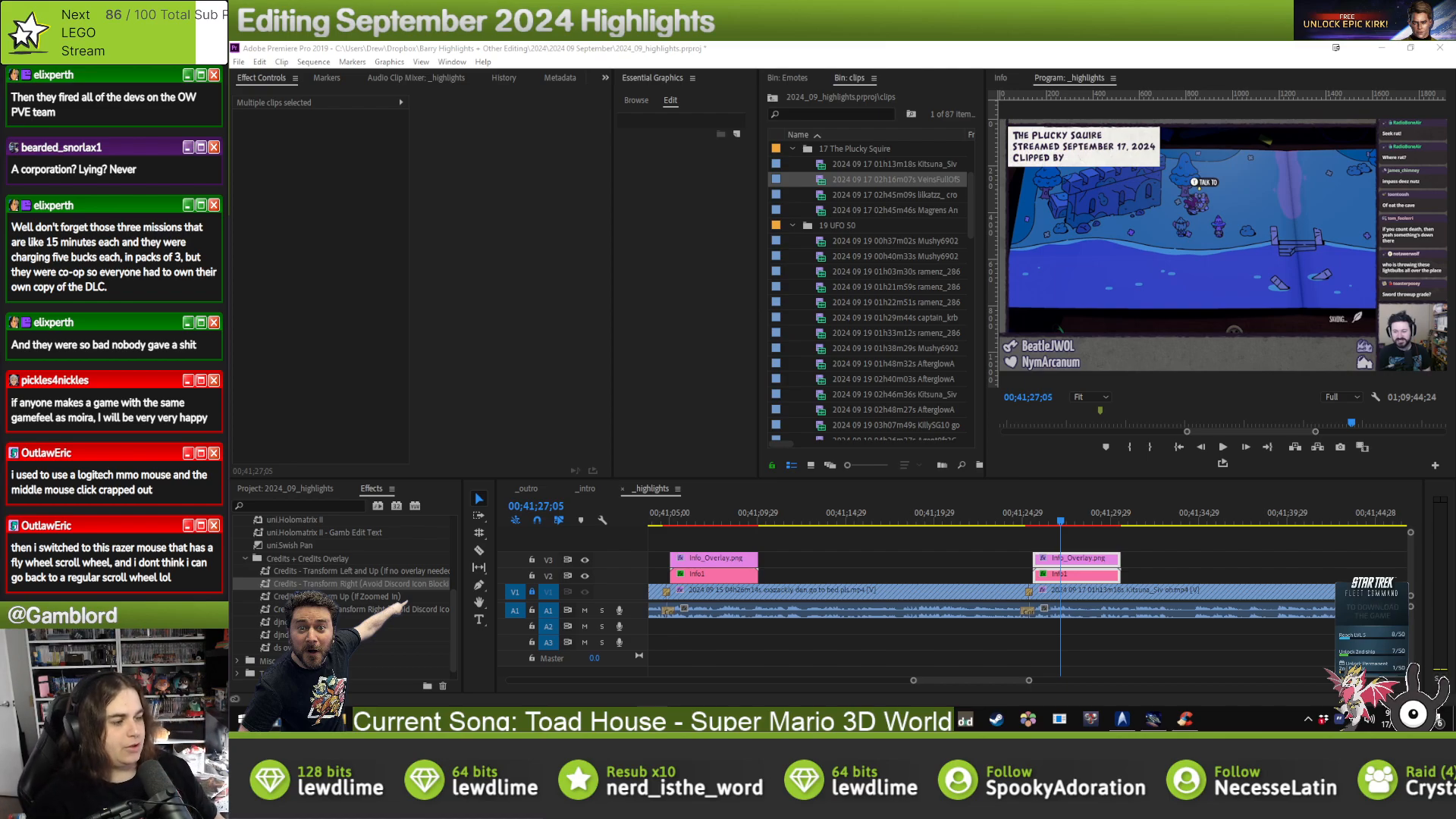
pyautogui.click(1168, 545)
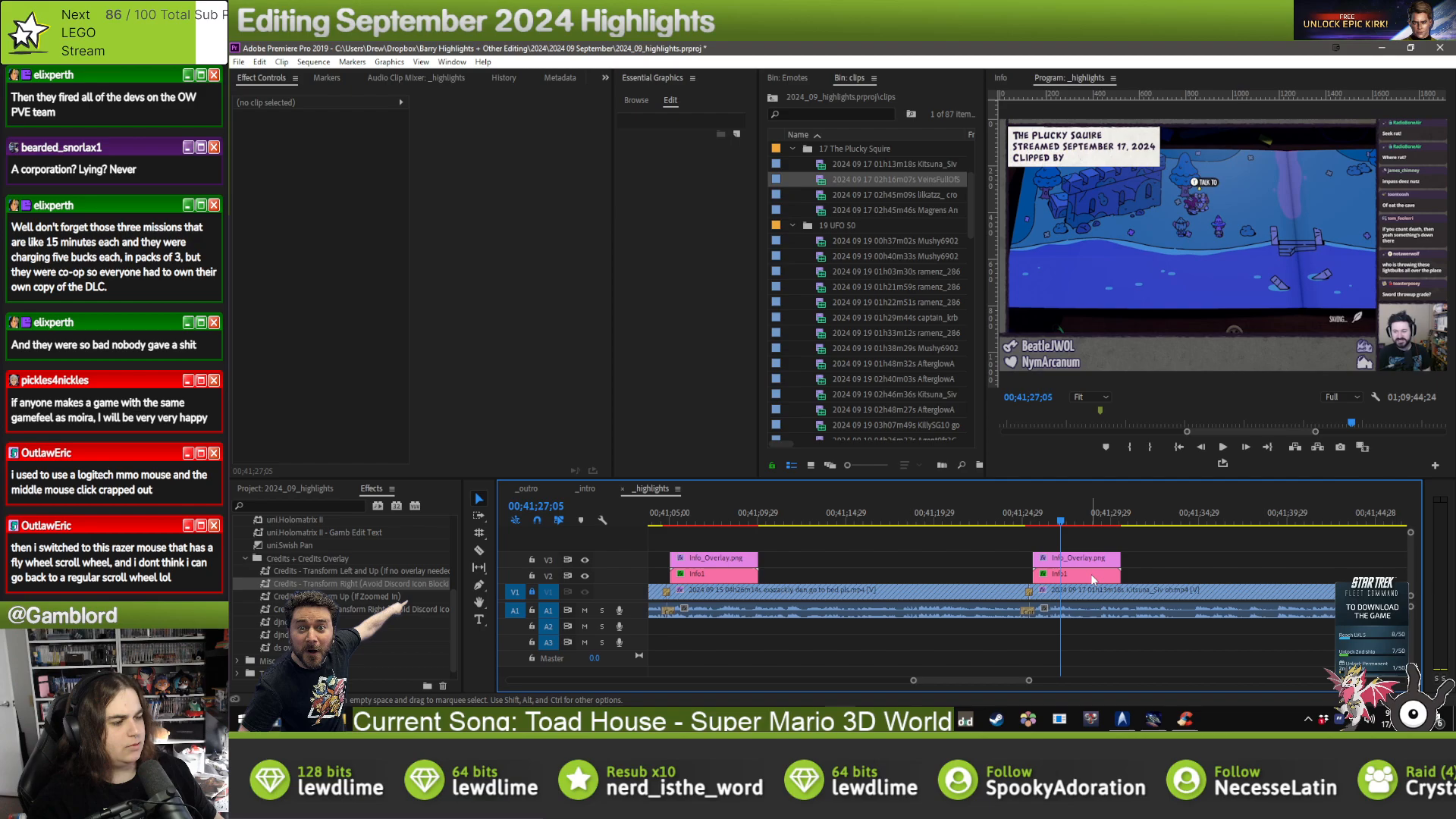
pyautogui.click(1092, 576)
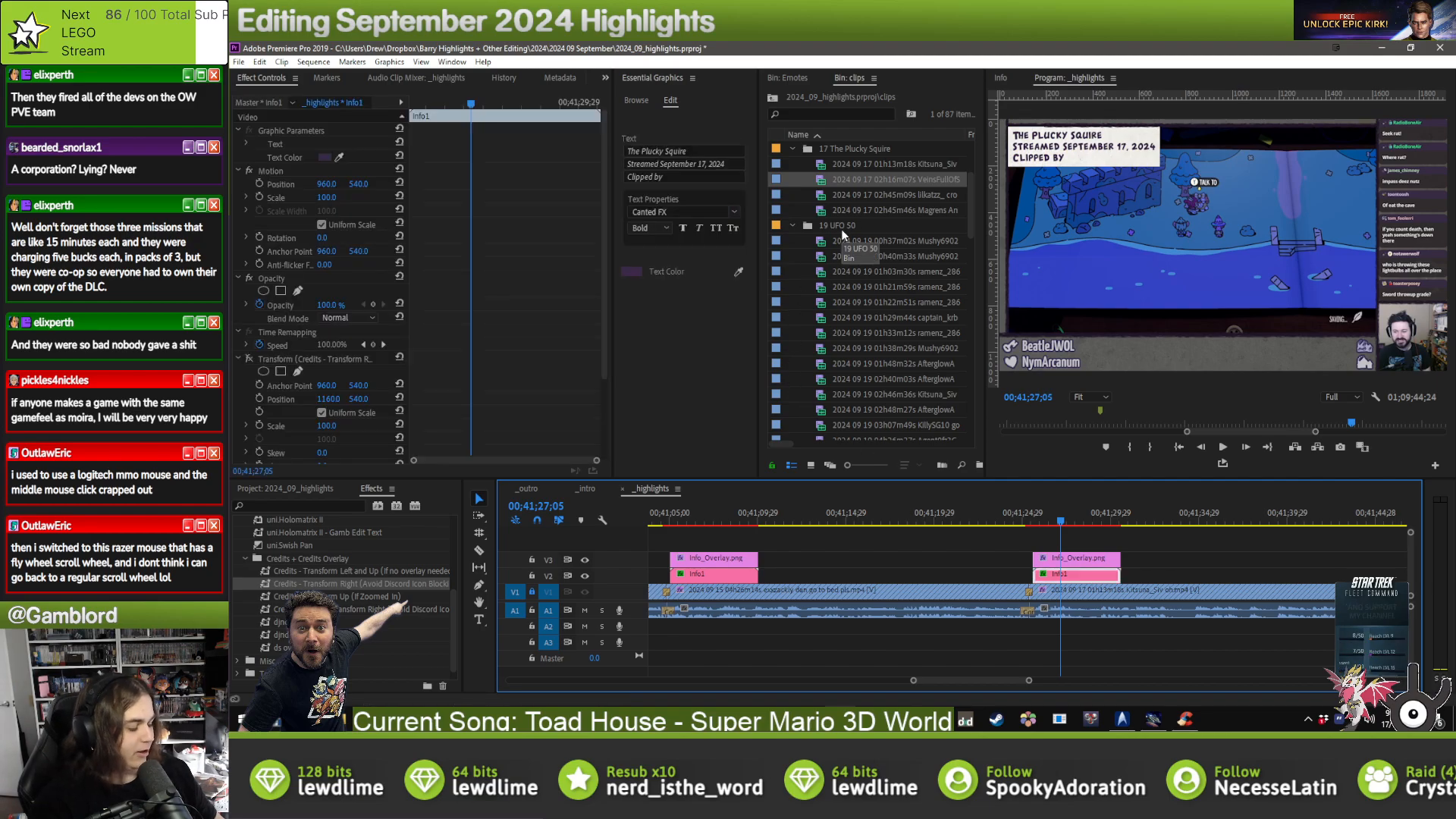
pyautogui.rightClick(853, 213)
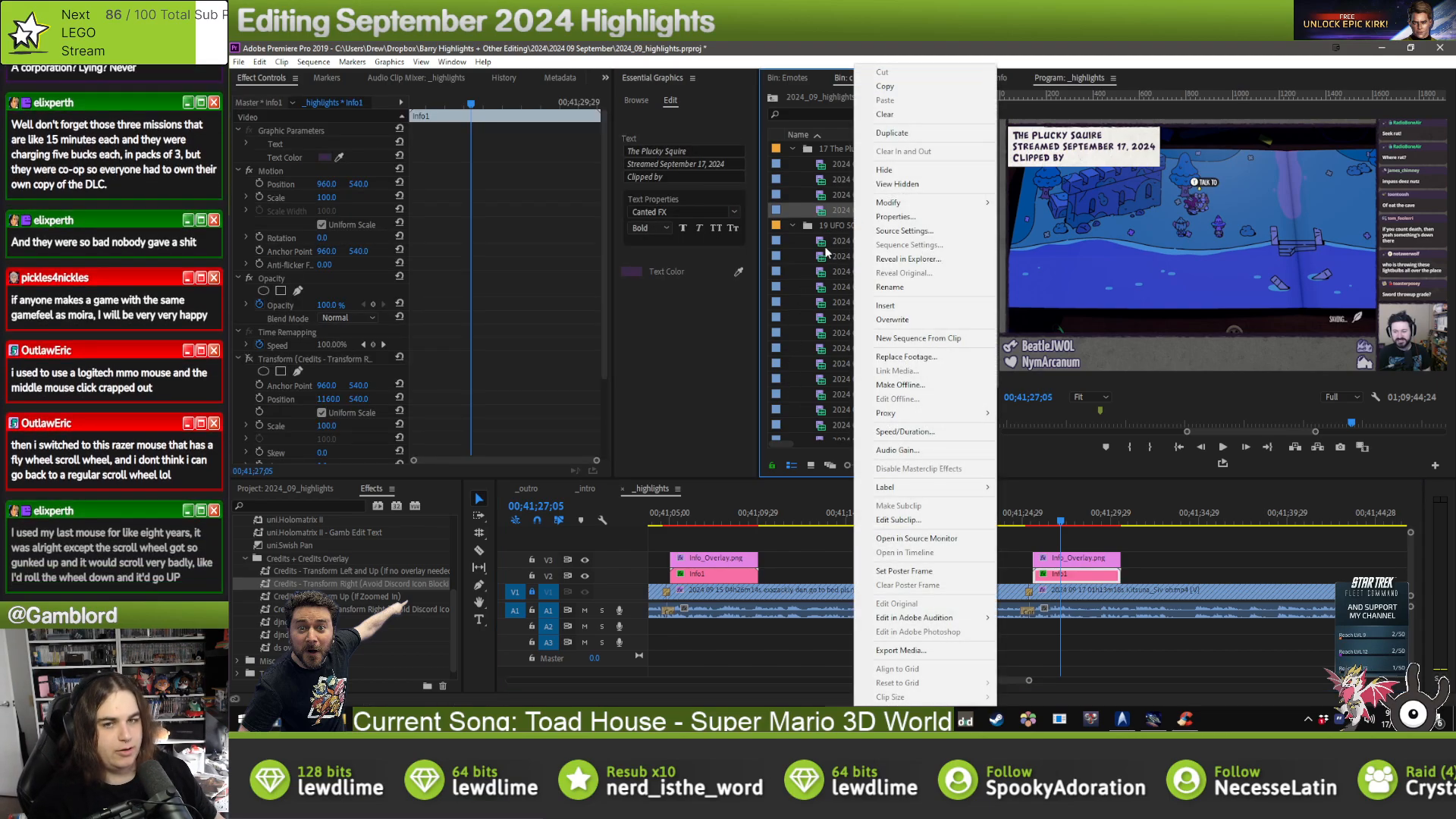
pyautogui.click(833, 237)
pyautogui.click(837, 229)
pyautogui.click(1169, 552)
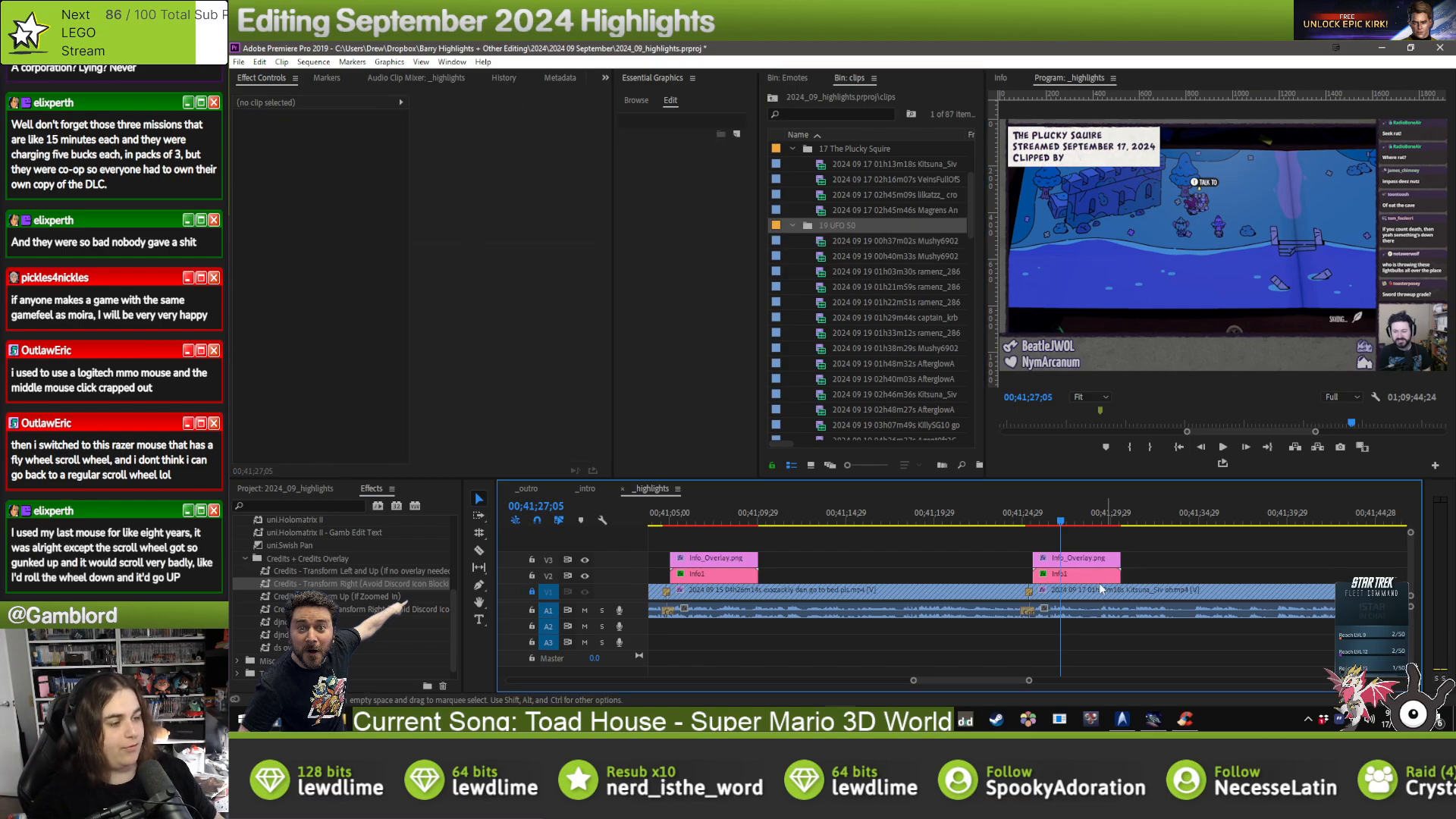
# - Copy the info overlay and title above the 01h13m18s clip, and complete that title's "Clipped by" line with the clipper's username
pyautogui.click(1098, 564)
pyautogui.click(1134, 567)
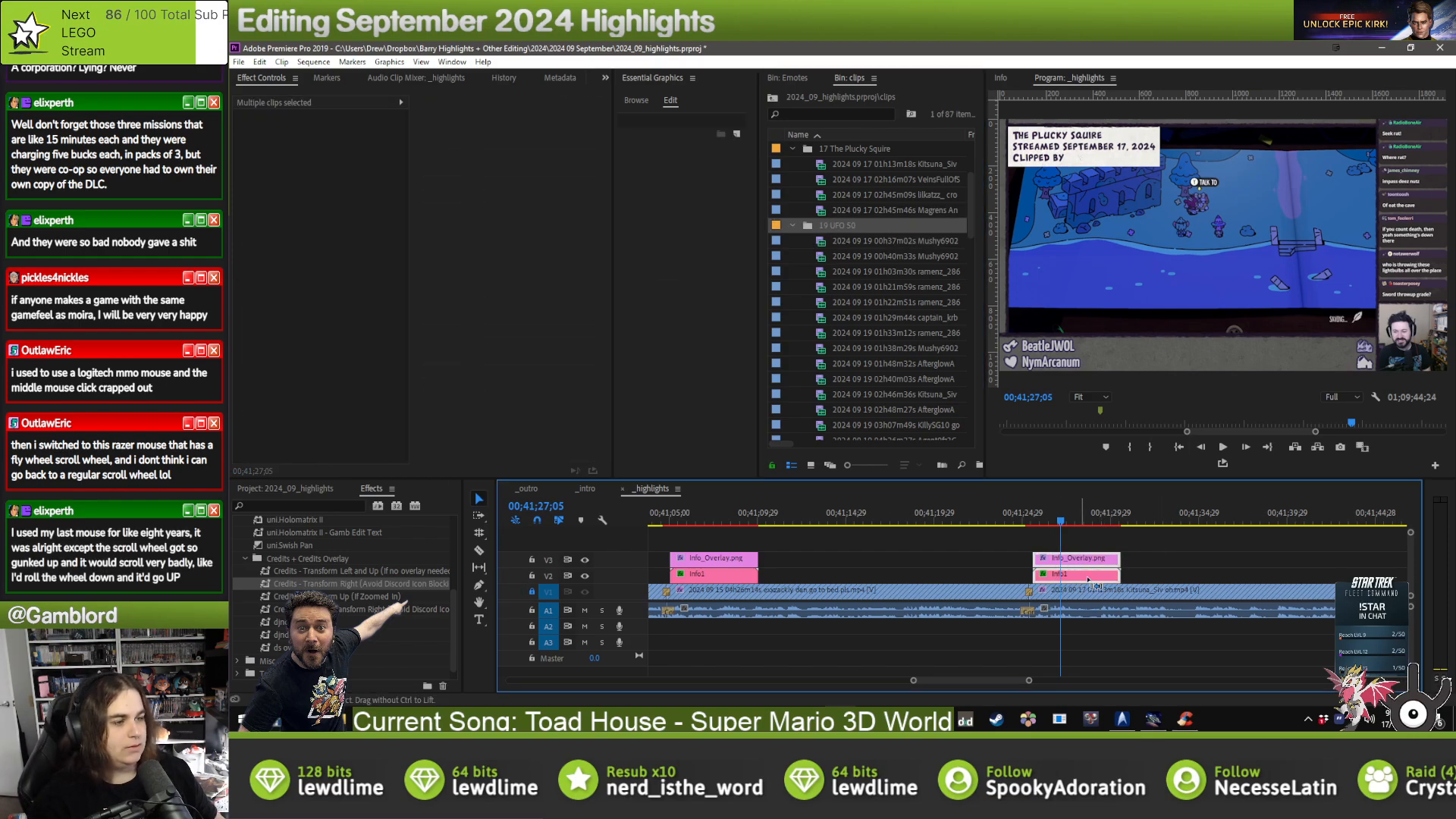
pyautogui.click(1101, 578)
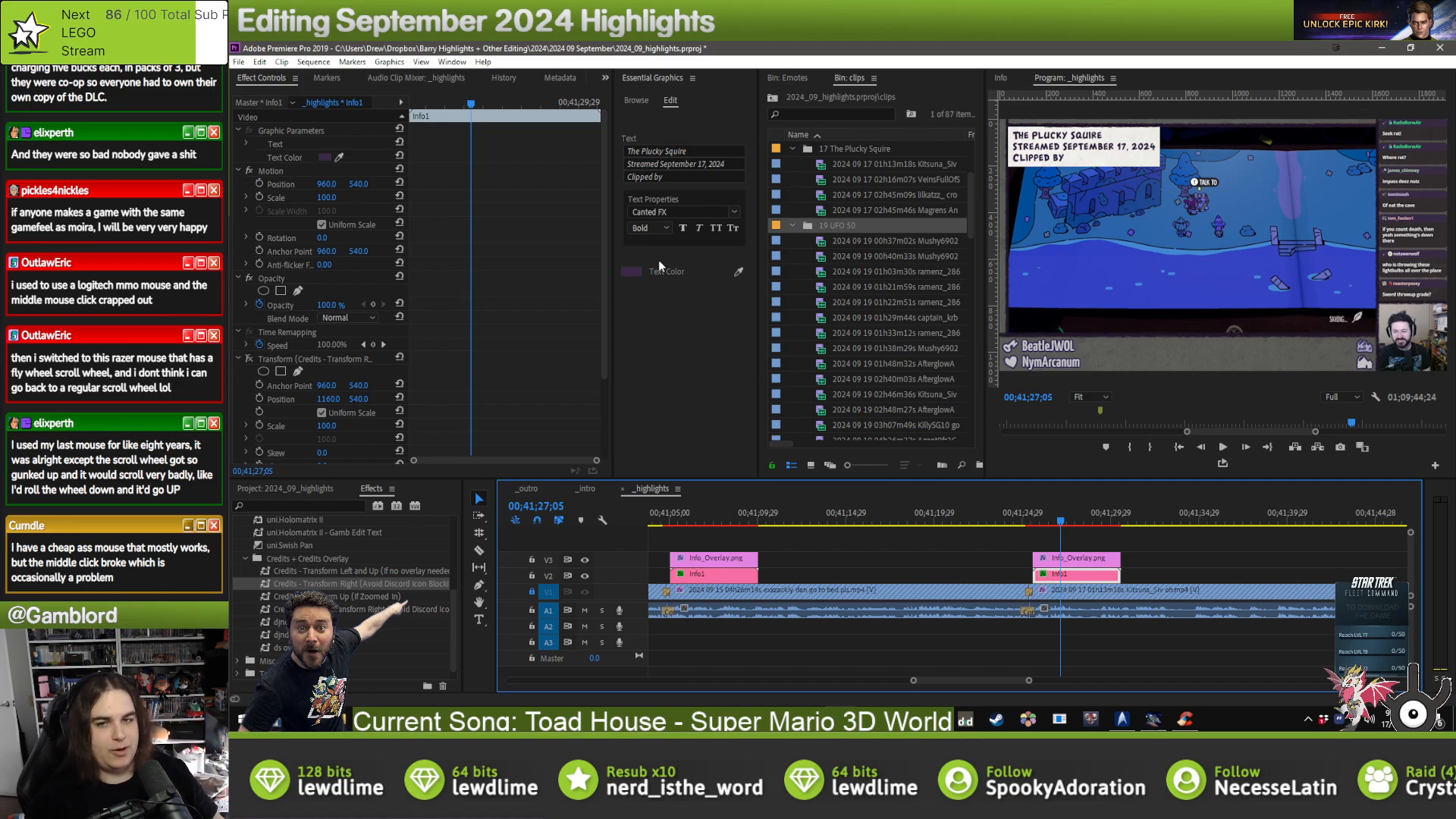
pyautogui.click(702, 174)
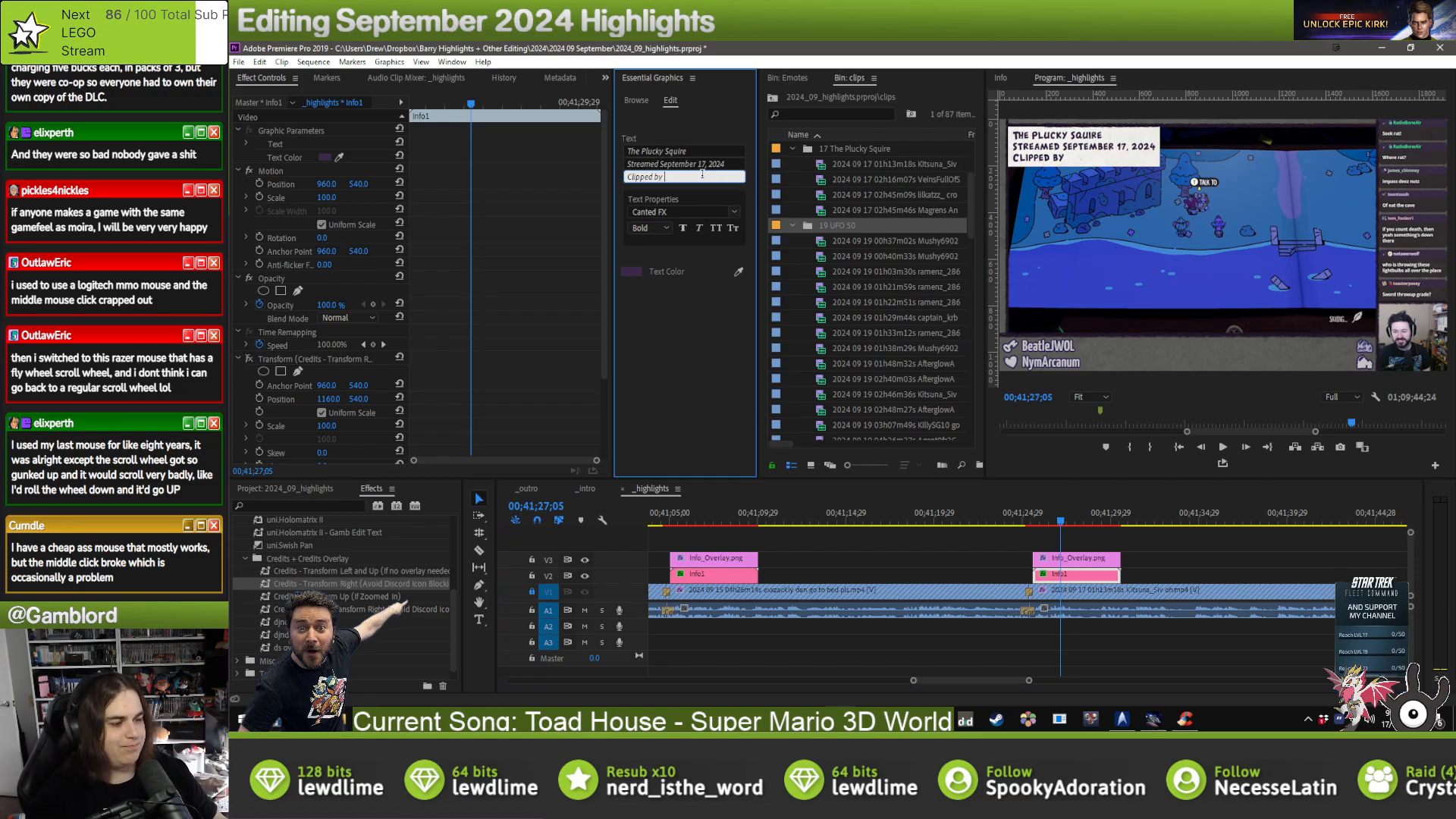
pyautogui.write('Kitsuna_')
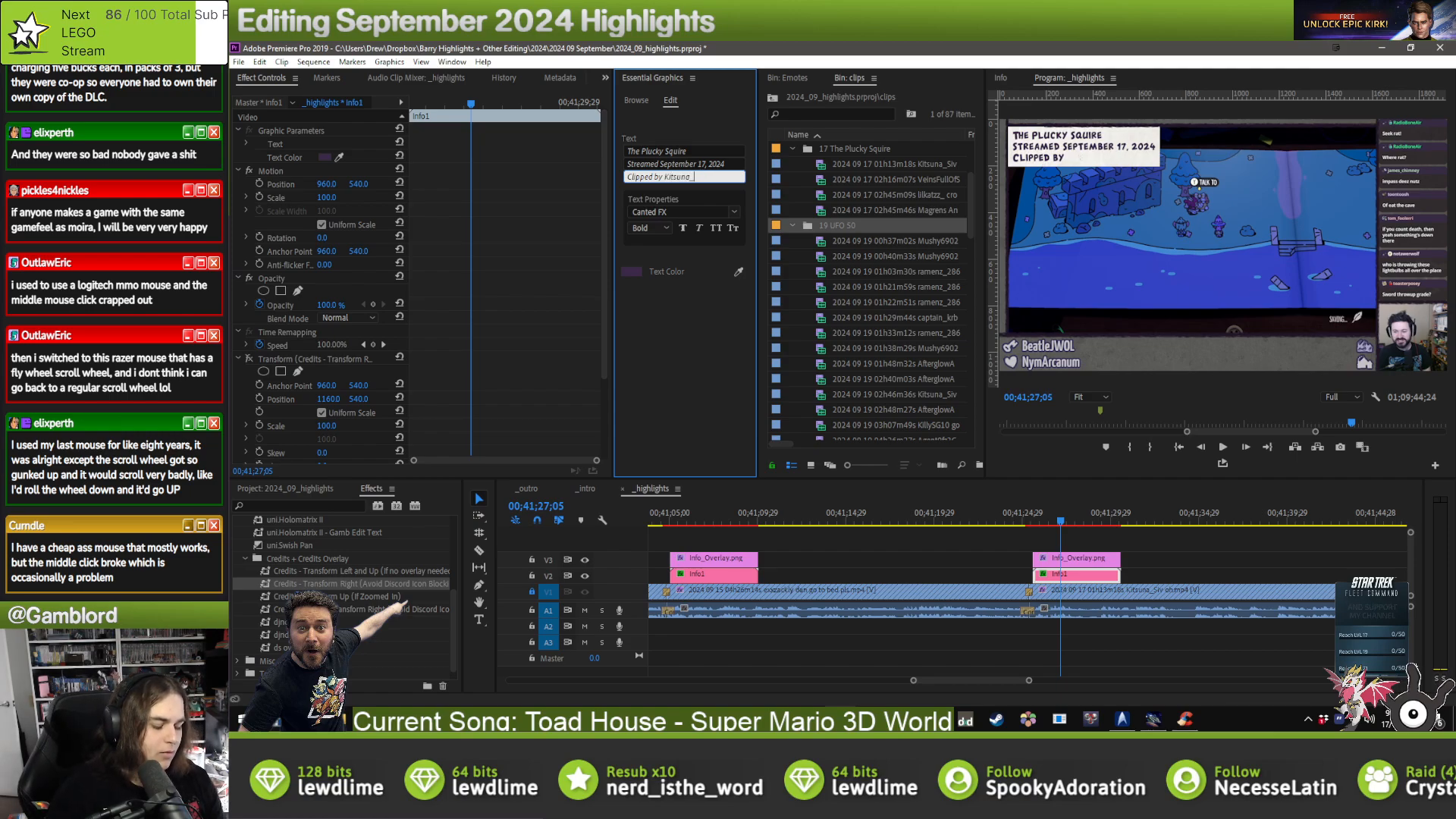
pyautogui.write('Siv')
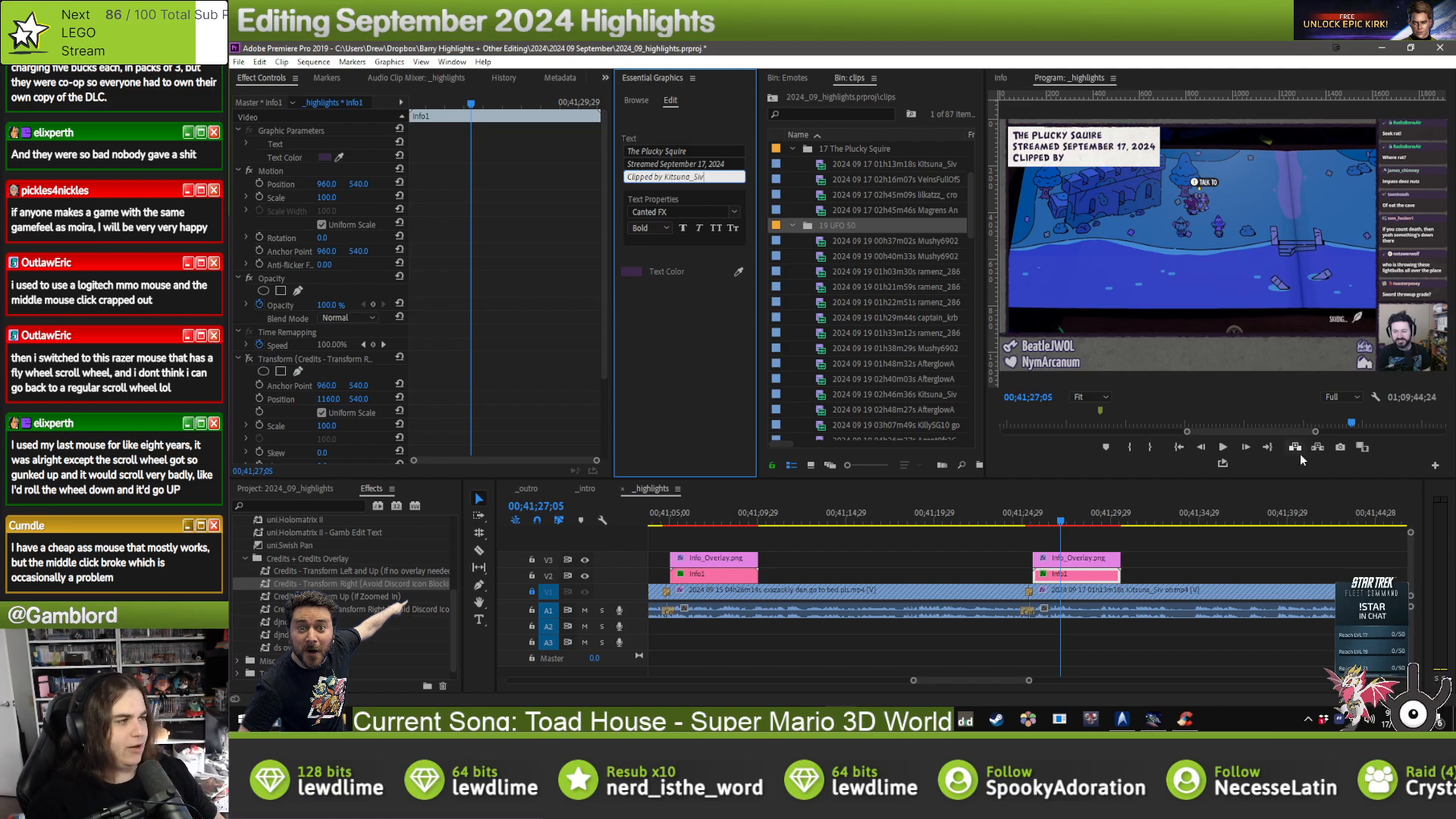
pyautogui.click(1248, 550)
# - Paste the info overlay and title at the start of the 02h16m07s clip and add the clipper's username after "Clipped by"
pyautogui.press('Down')
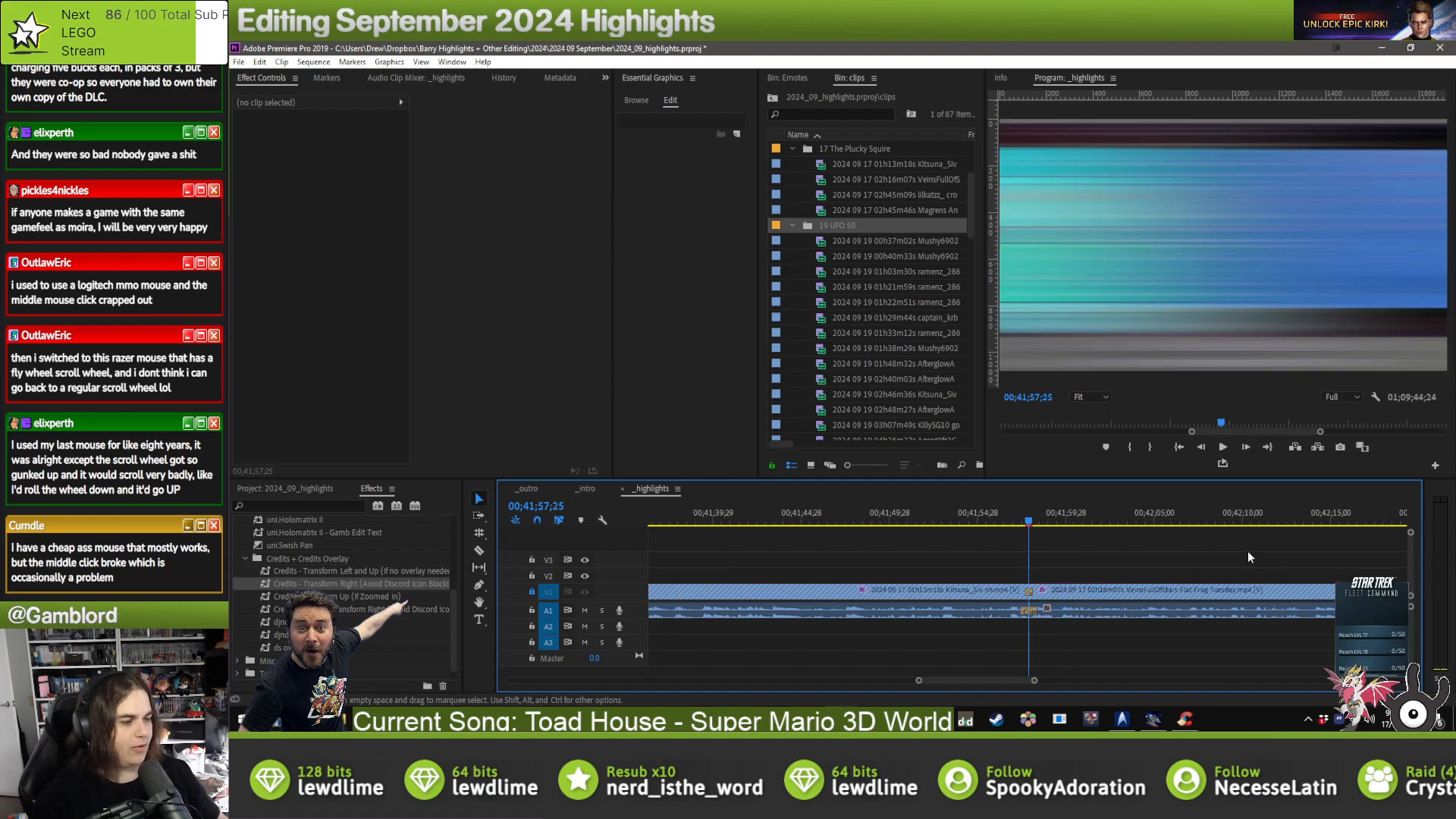
pyautogui.hotkey('ctrl', 'v')
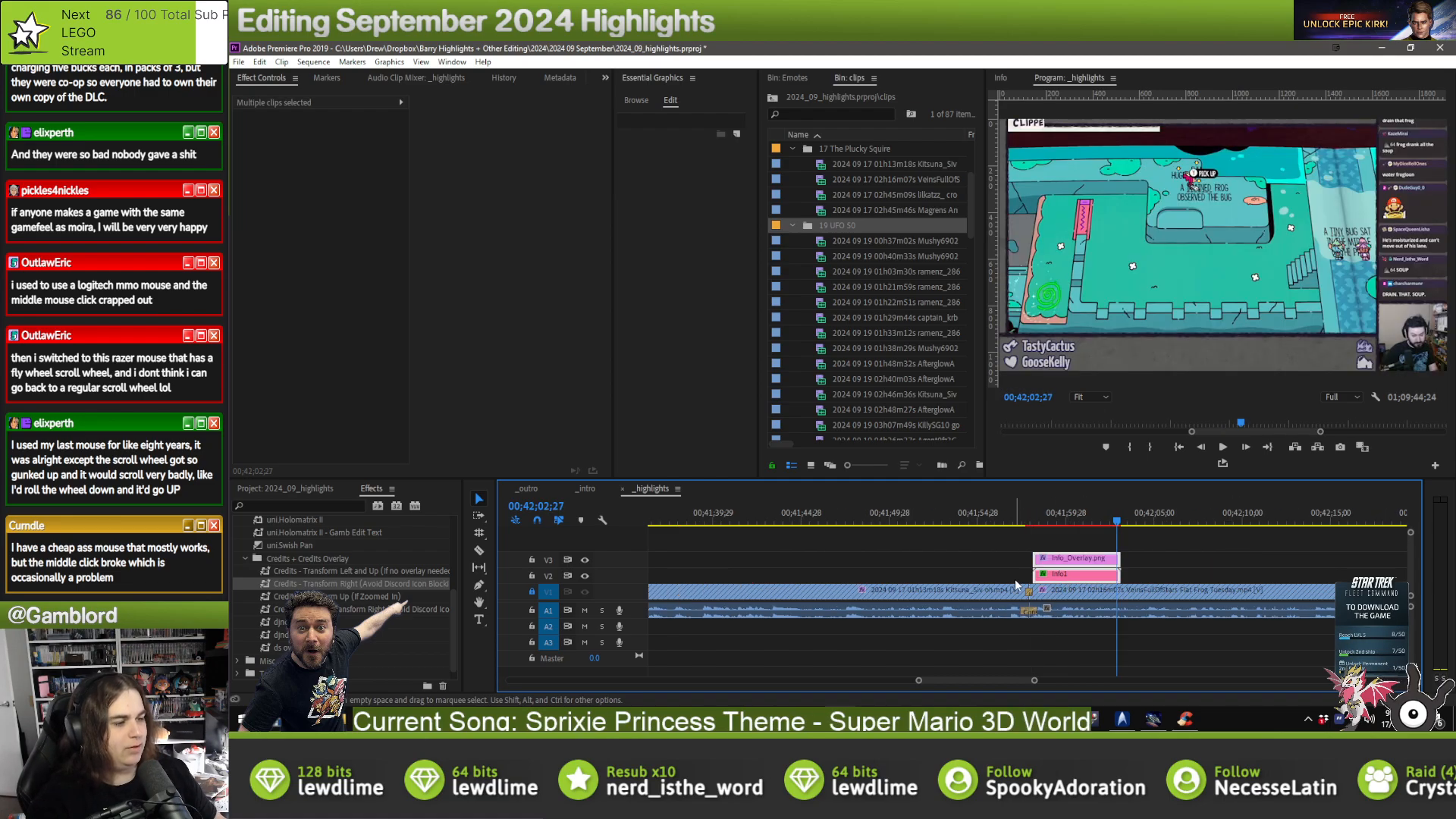
pyautogui.click(1061, 574)
pyautogui.click(710, 176)
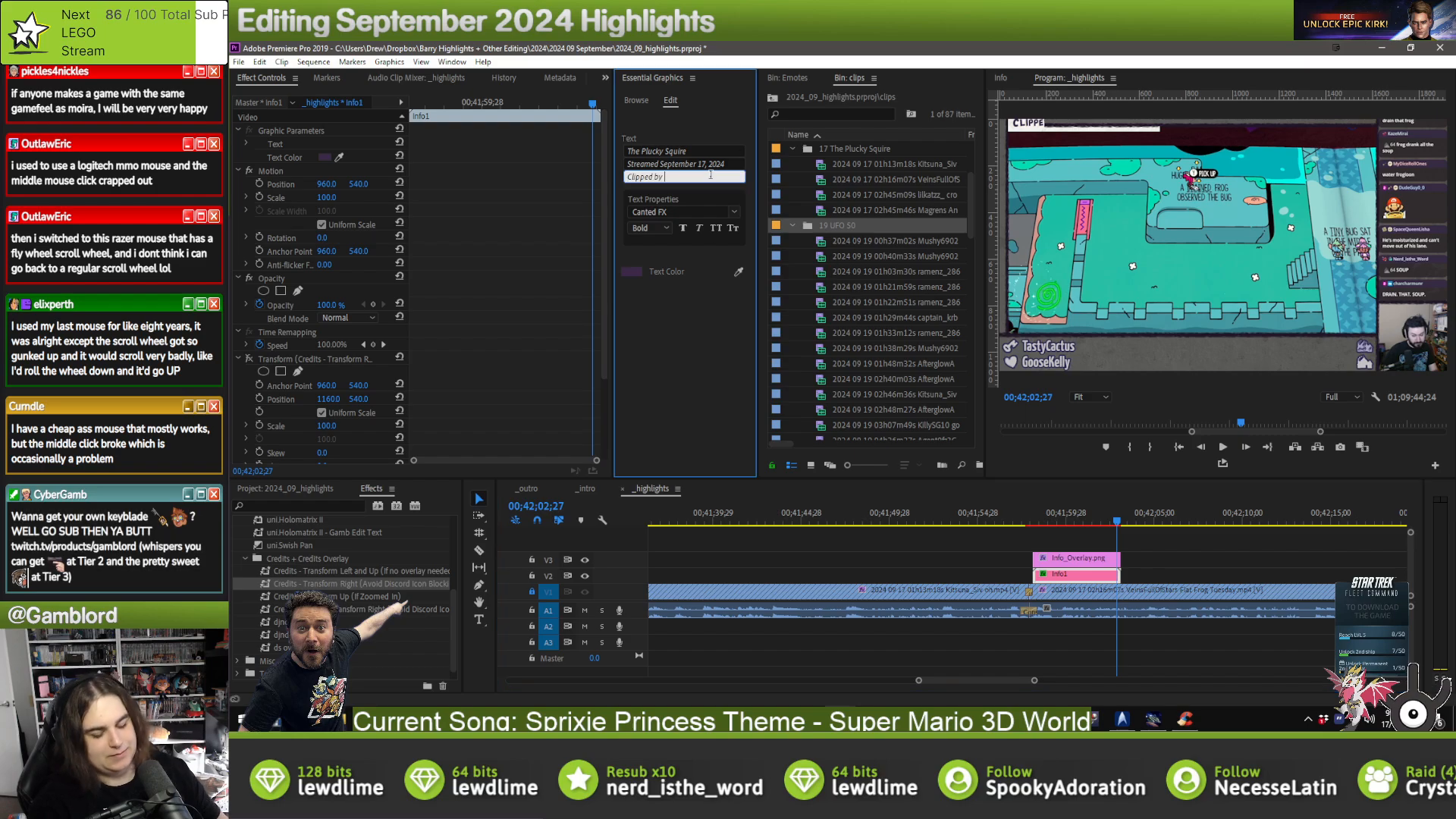
pyautogui.write('VeinsFull')
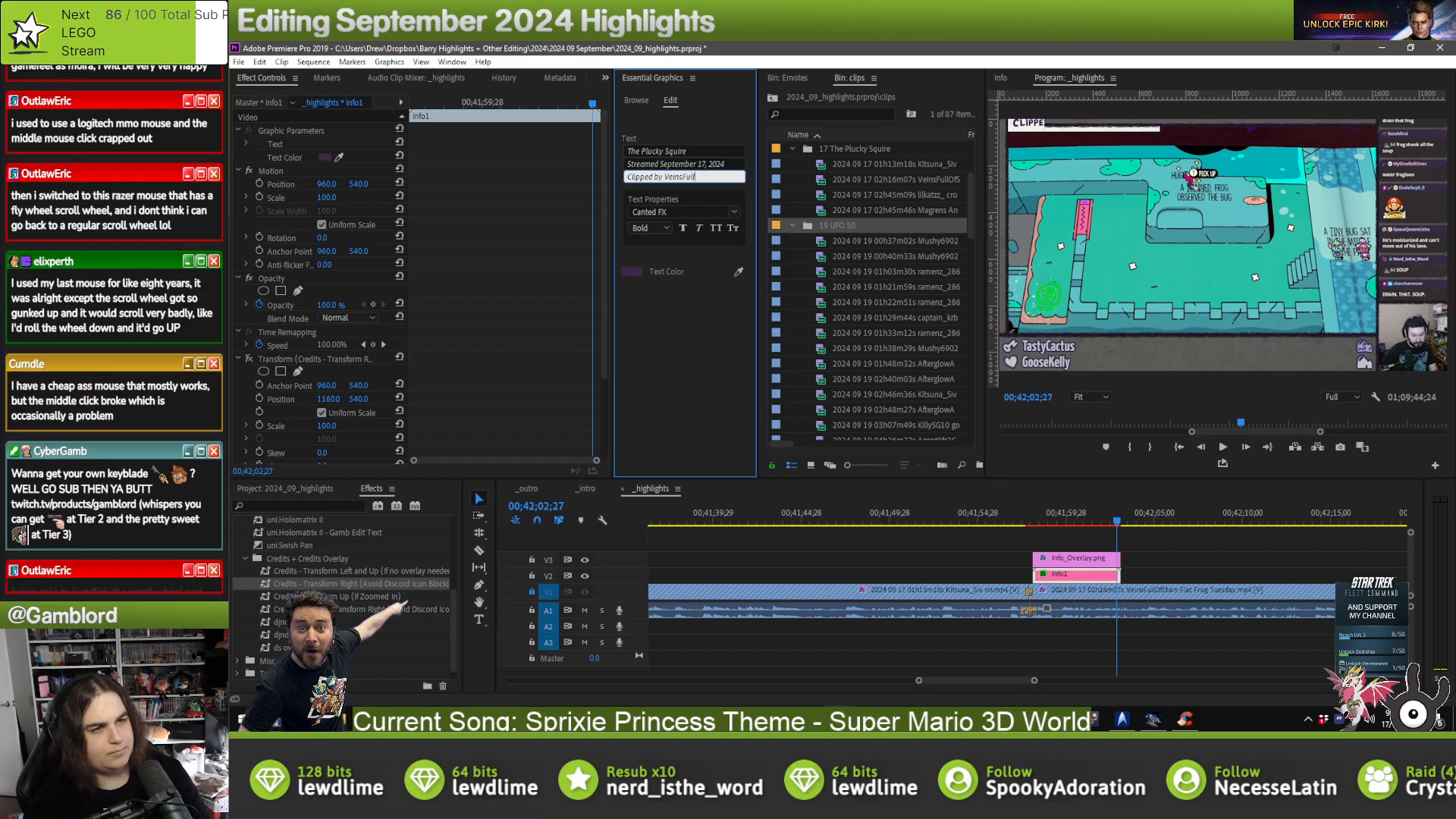
pyautogui.write('OfSto')
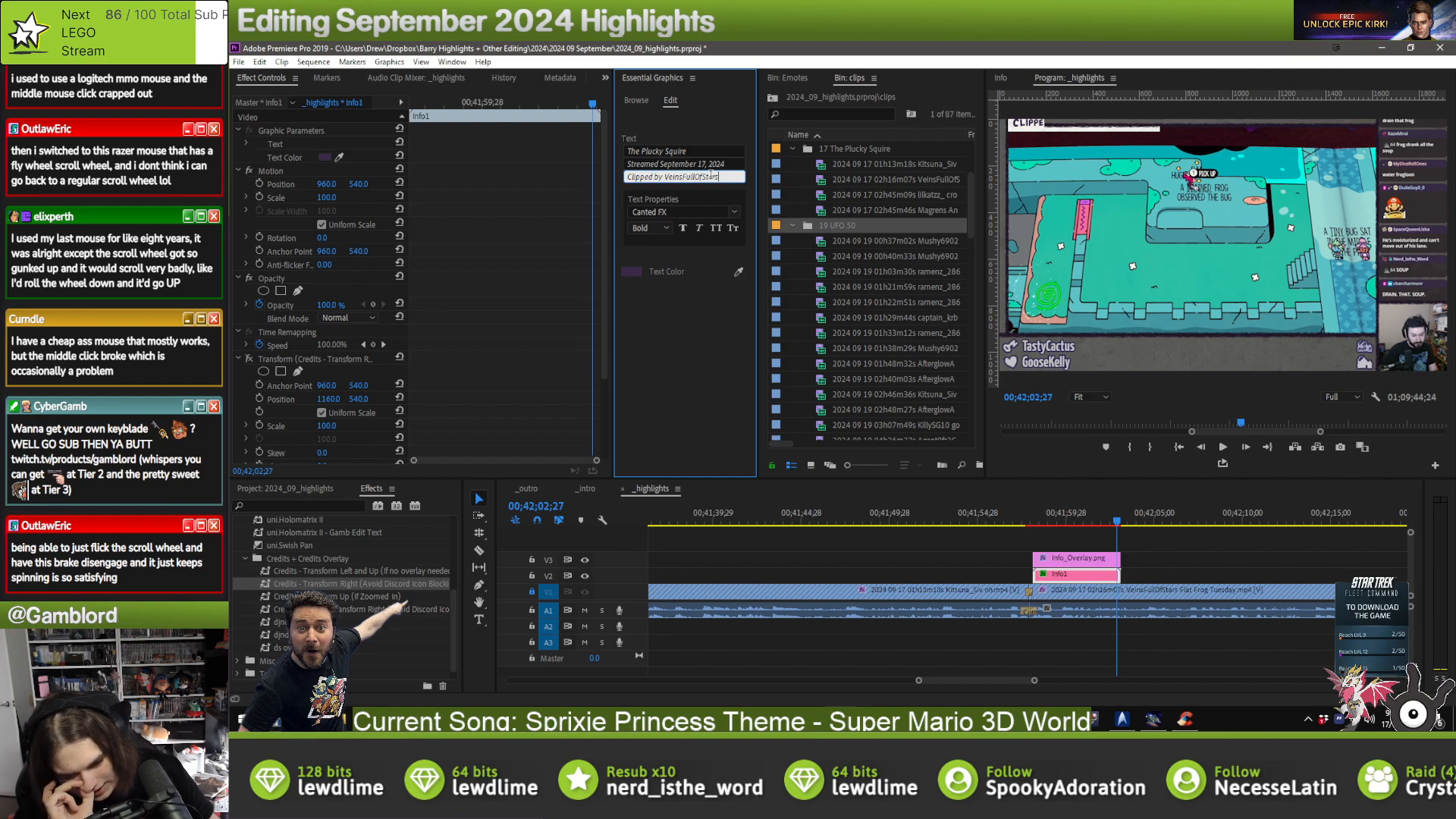
pyautogui.click(1251, 549)
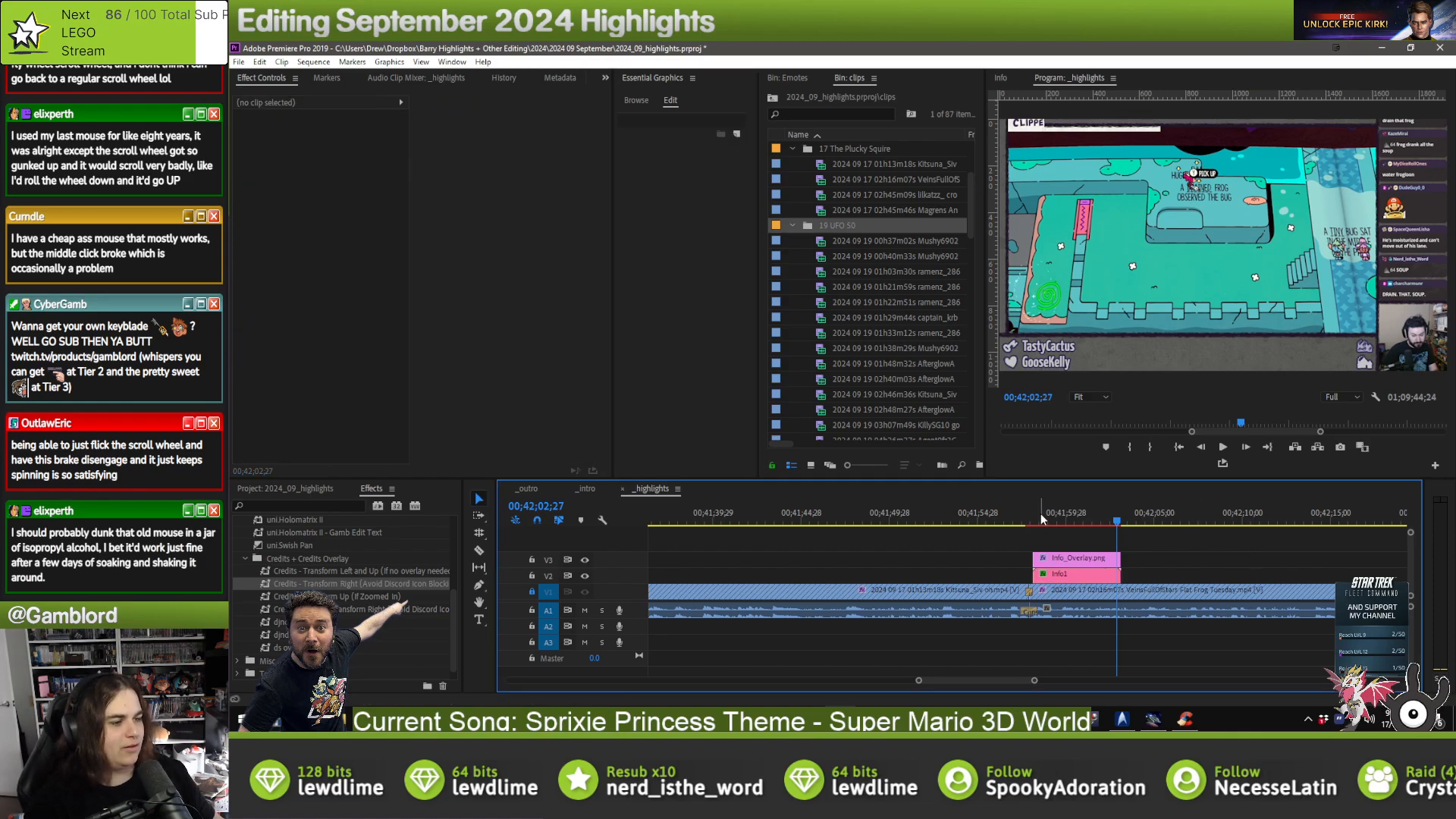
# - Compare the Crop effect settings of the Info_Overlay.png clips on this and the preceding highlights, including the Splatoon 3 ones
pyautogui.click(1056, 561)
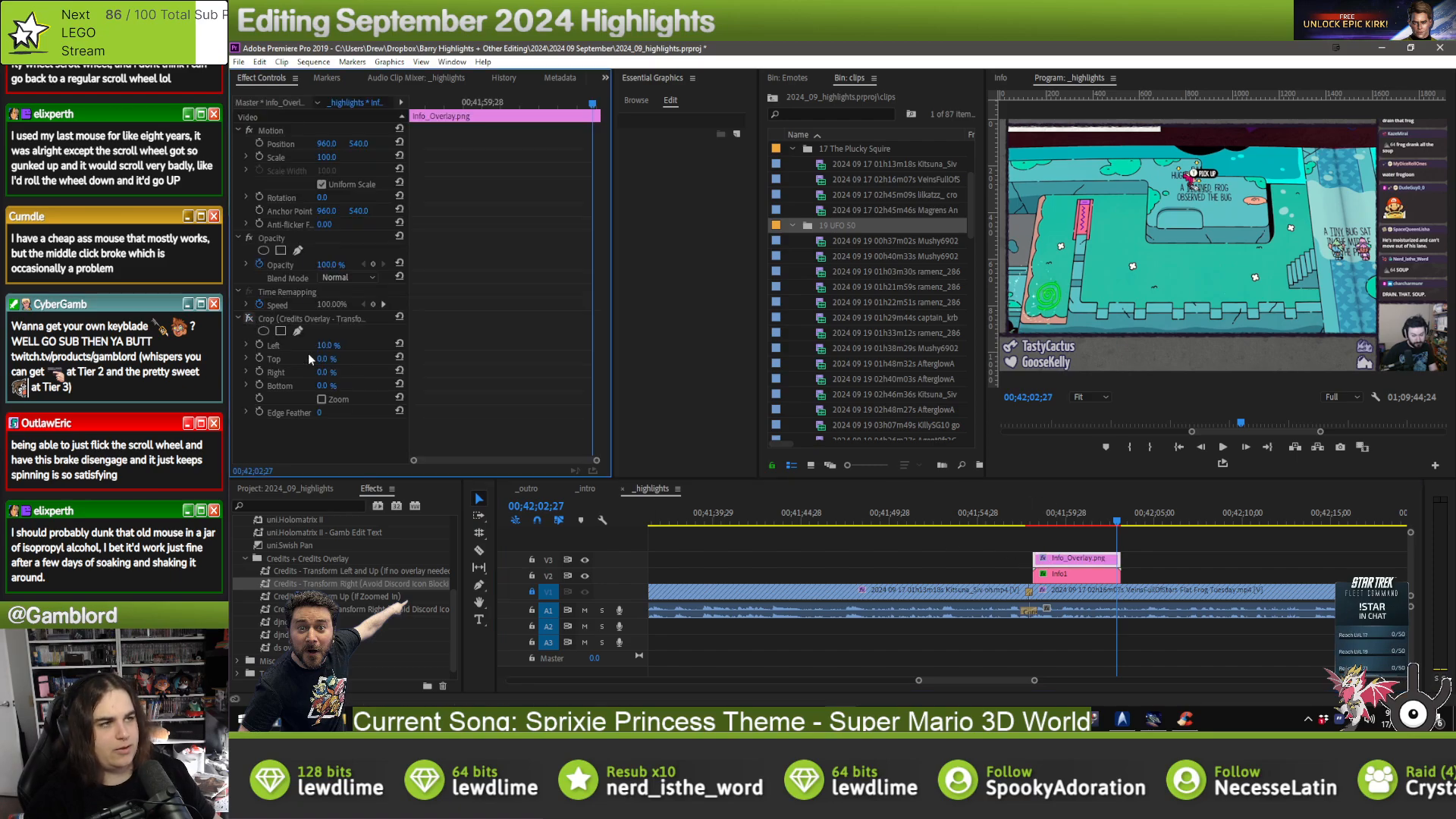
pyautogui.scroll(4, 817, 602)
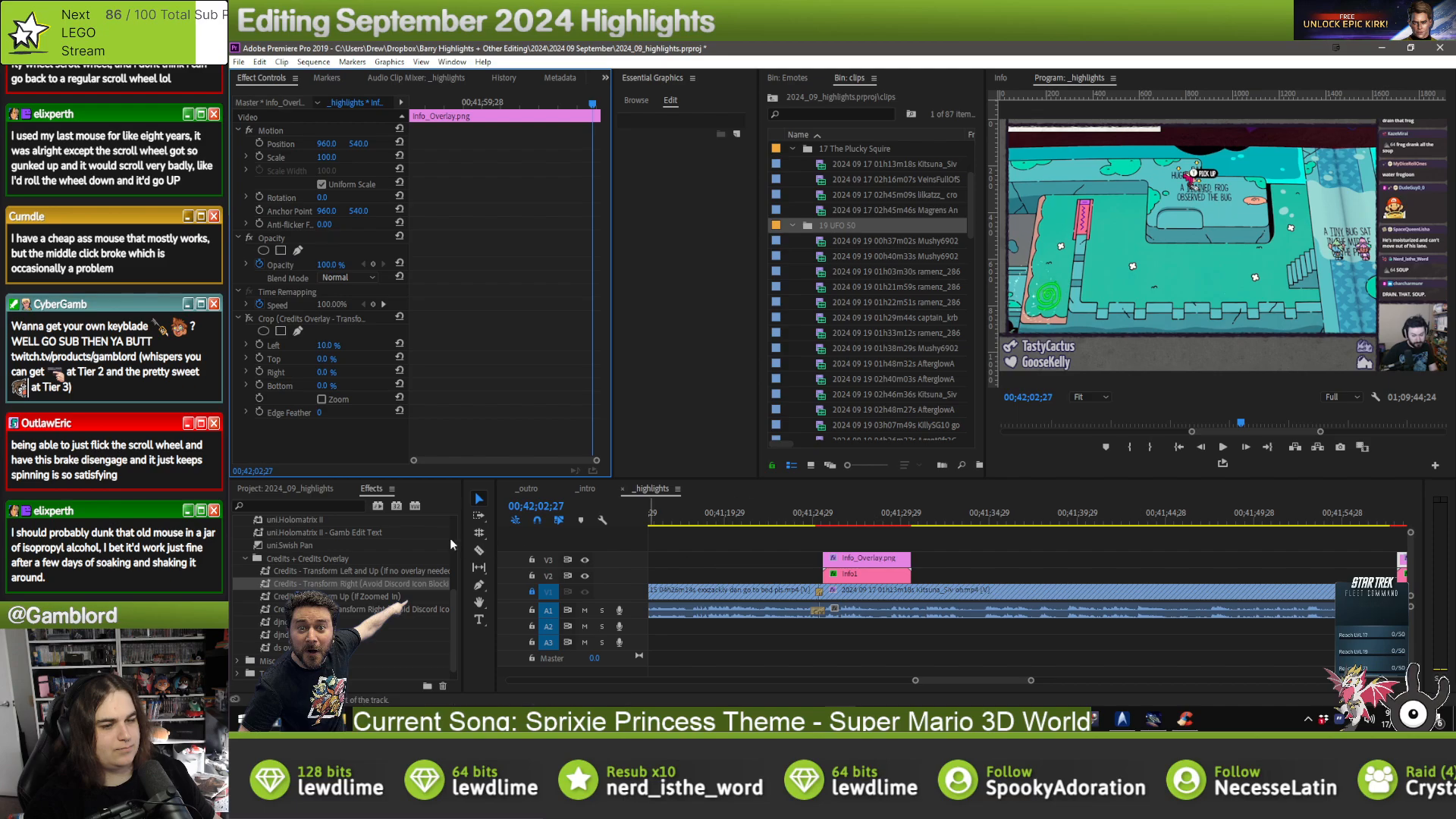
pyautogui.click(888, 560)
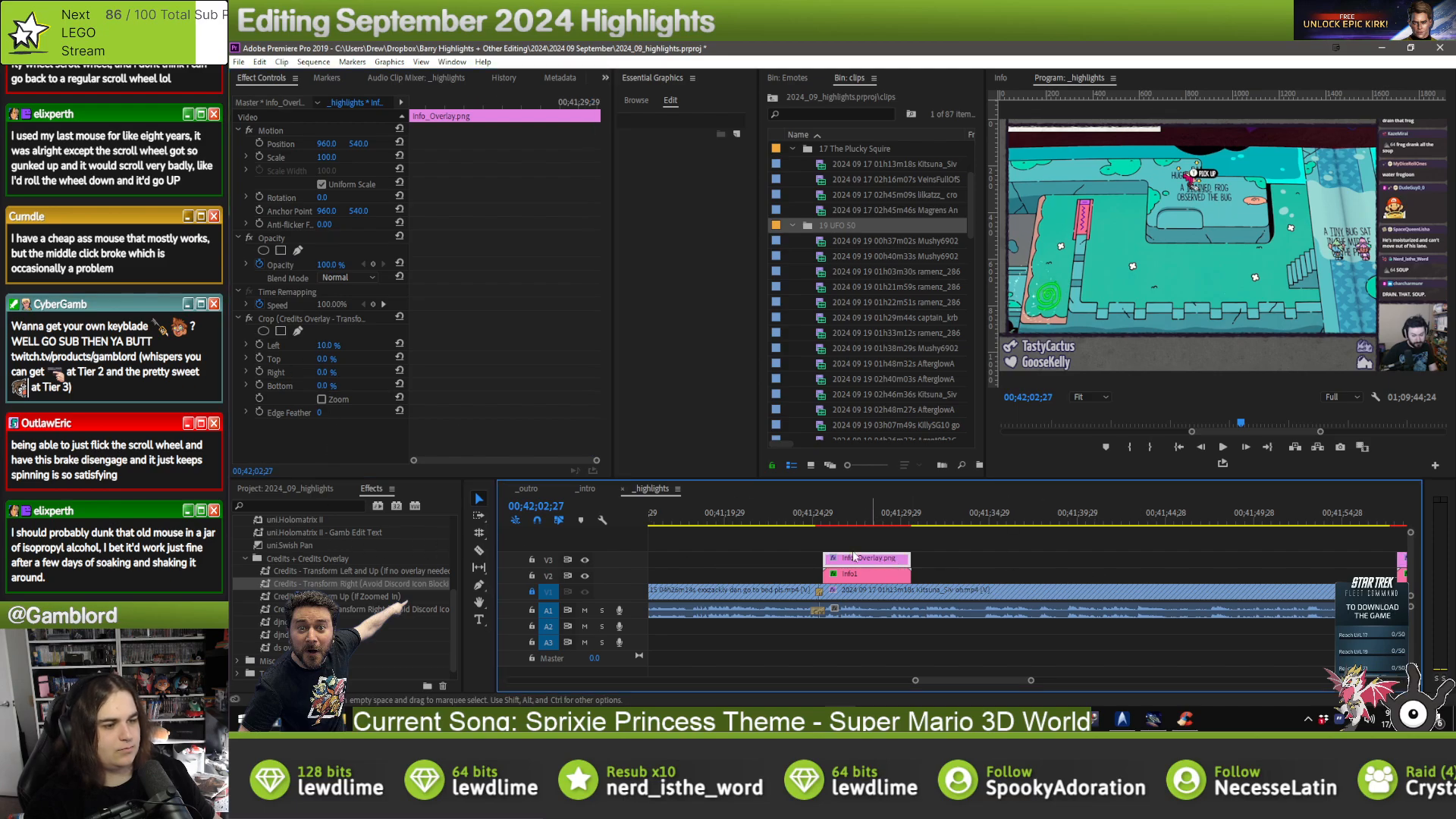
pyautogui.click(250, 317)
pyautogui.scroll(6, 904, 636)
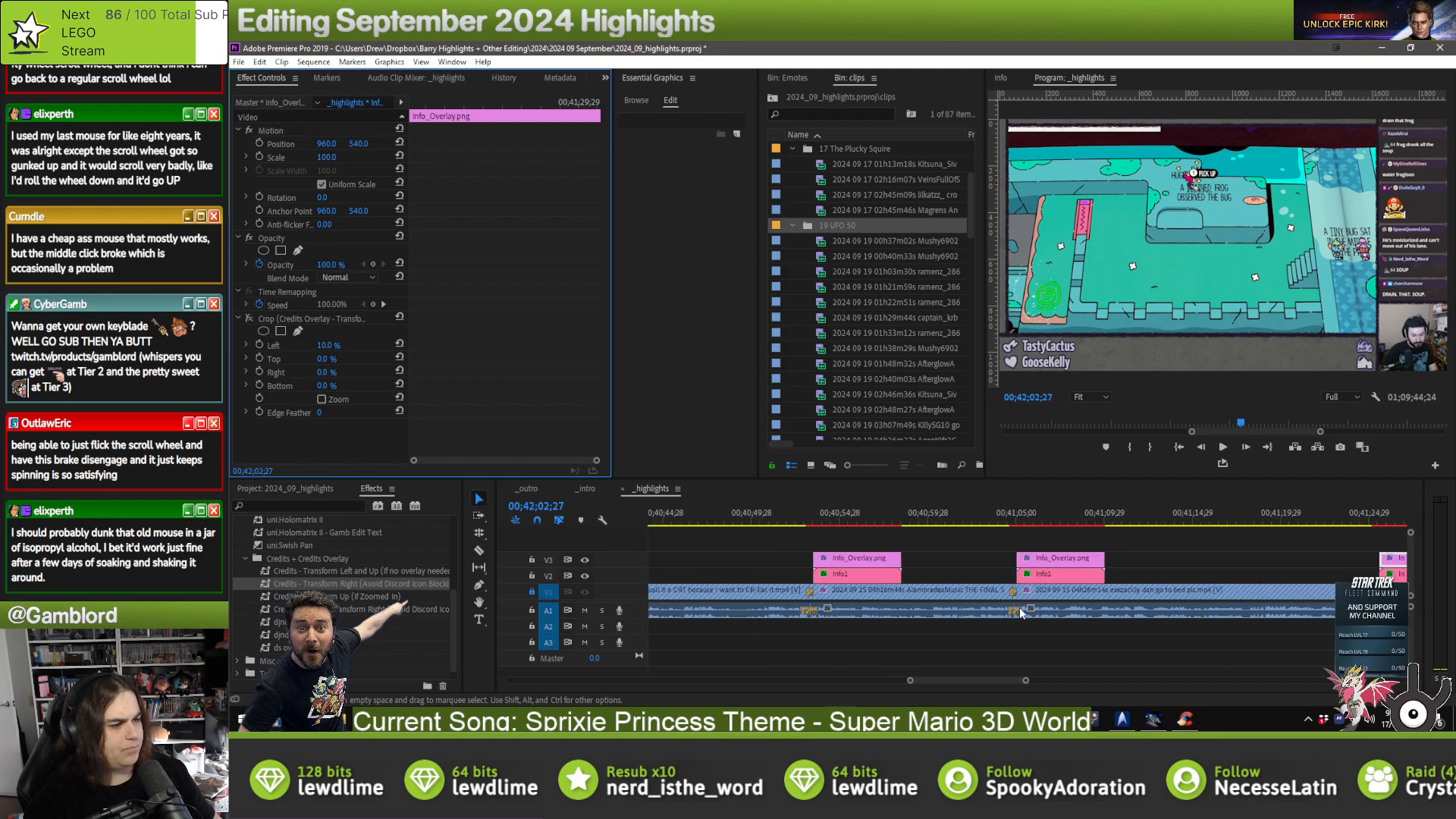
pyautogui.click(1050, 559)
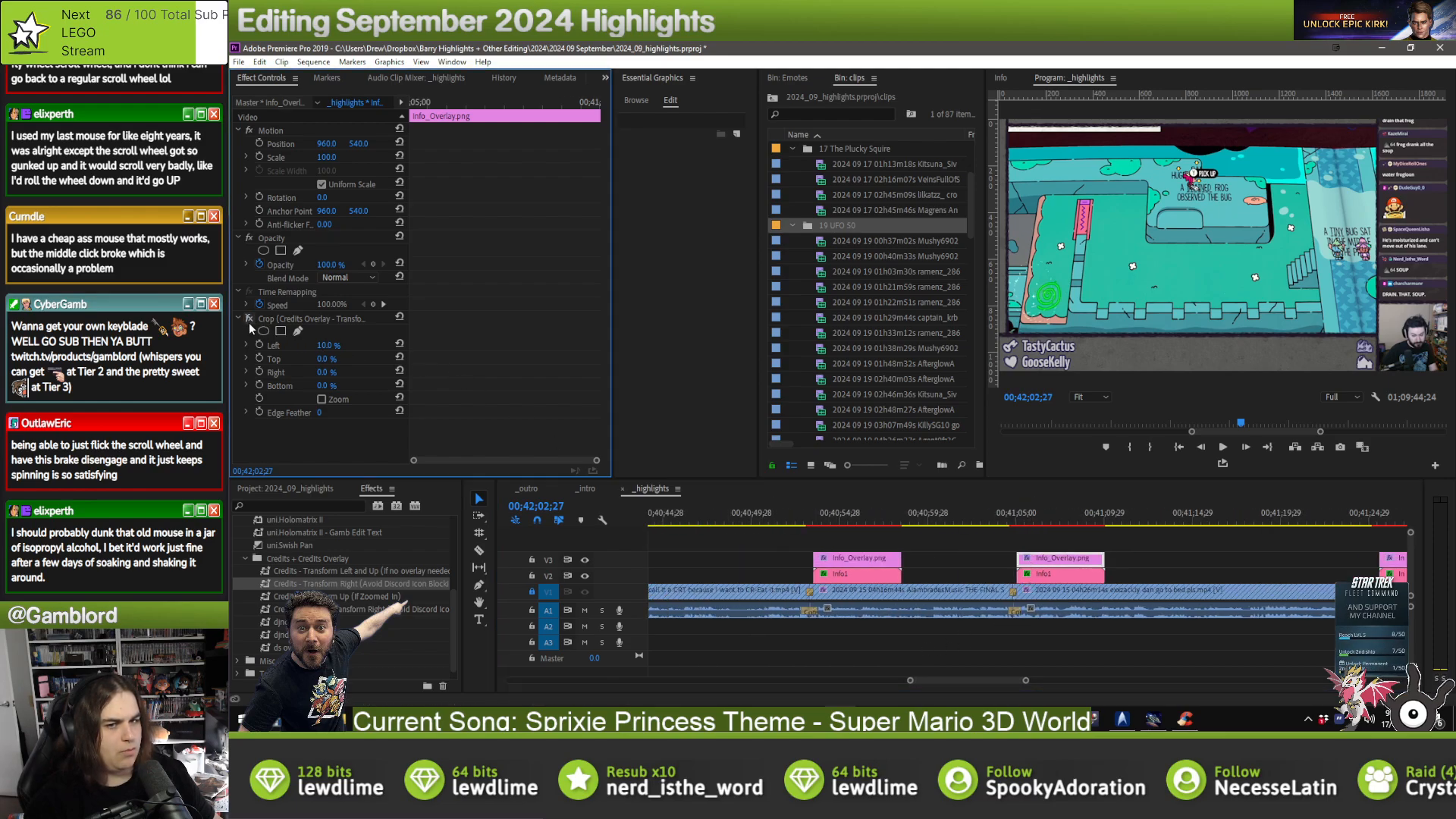
pyautogui.click(830, 521)
pyautogui.click(851, 558)
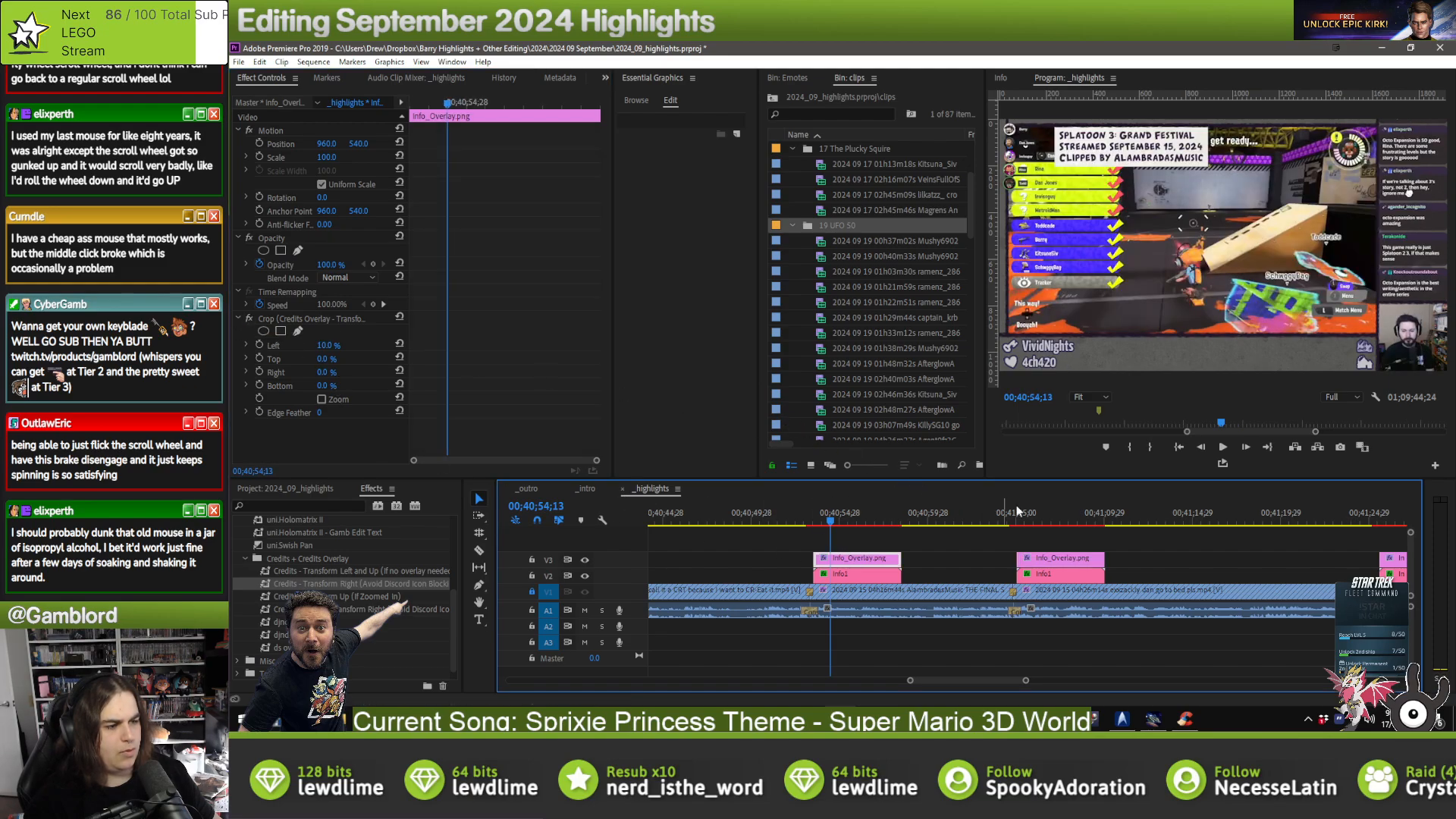
pyautogui.click(1056, 507)
pyautogui.click(1056, 558)
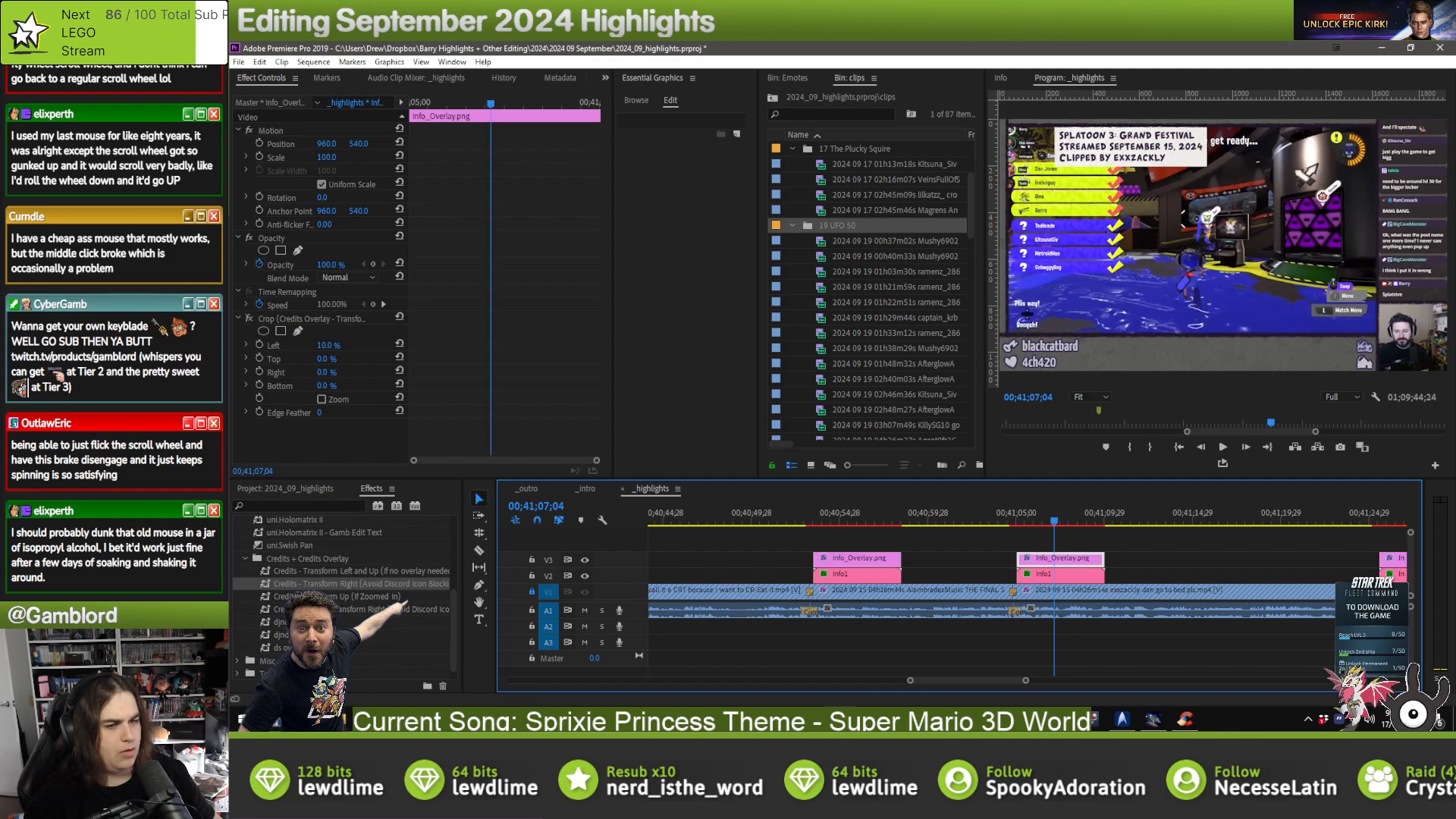
pyautogui.click(252, 319)
pyautogui.scroll(-4, 853, 510)
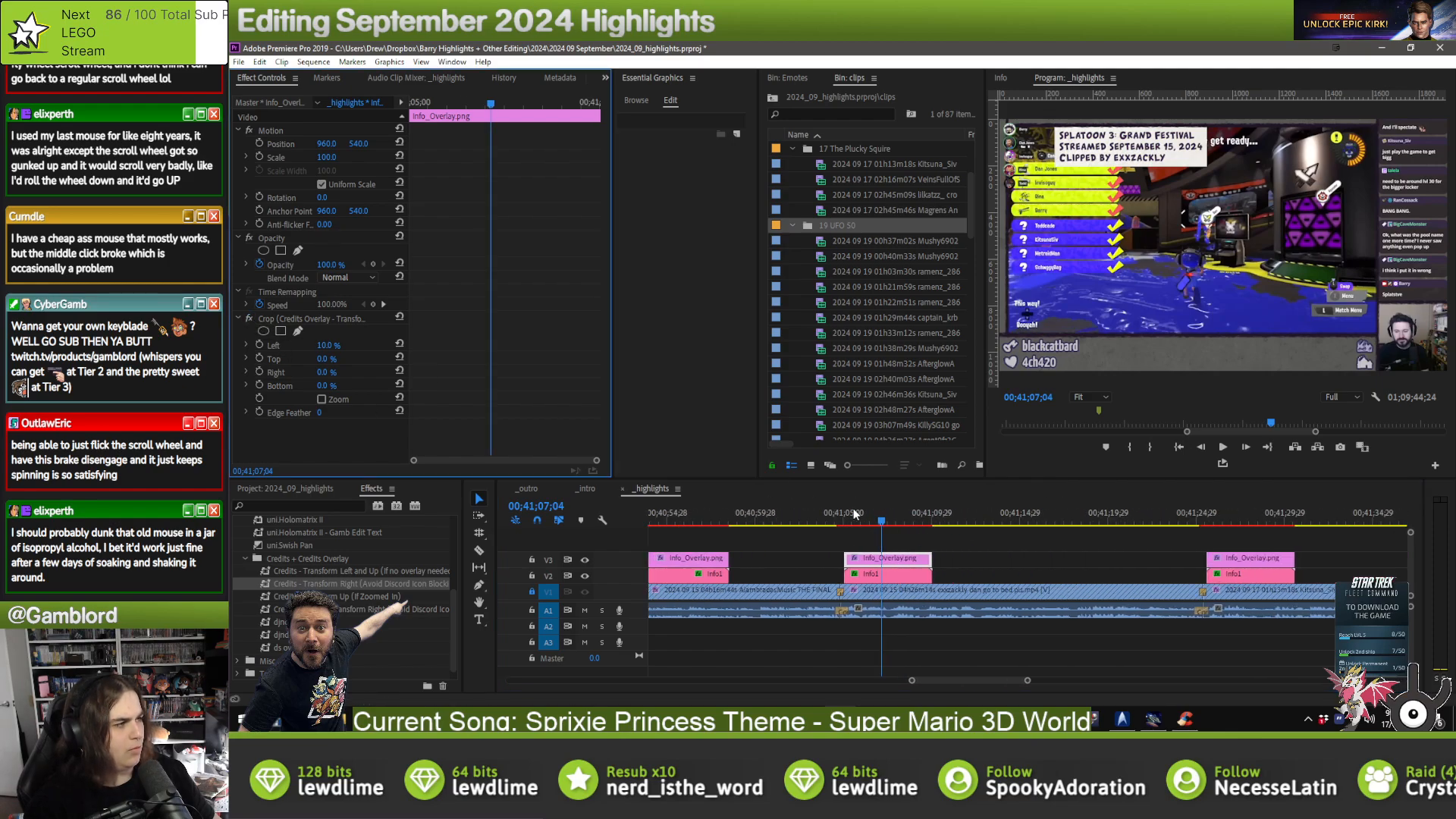
pyautogui.scroll(-1, 853, 508)
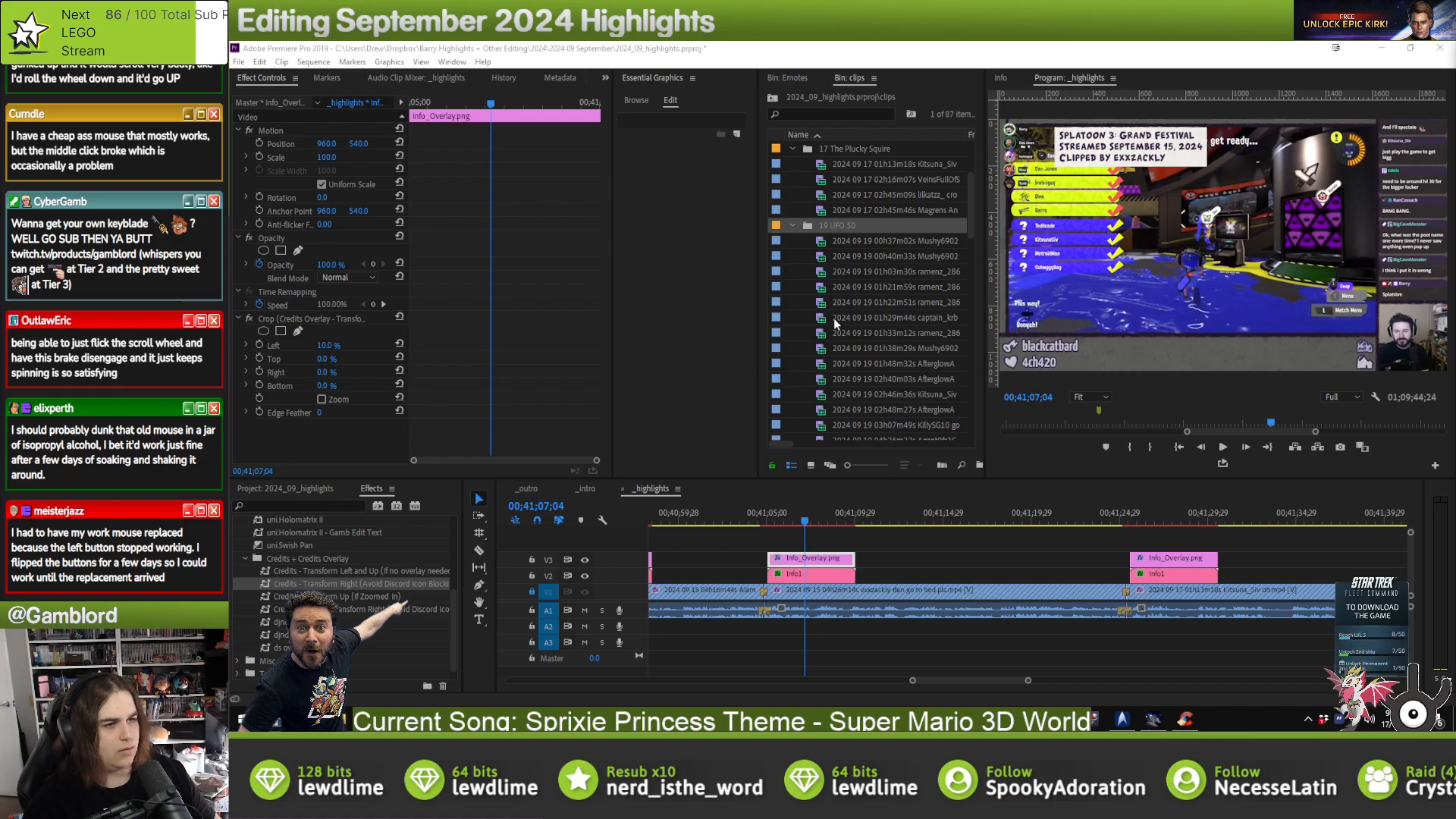
# - Check the completed info title on the 02h16m07s clip by previewing the frame at about 00;42;01
pyautogui.click(940, 559)
pyautogui.scroll(-5, 1094, 527)
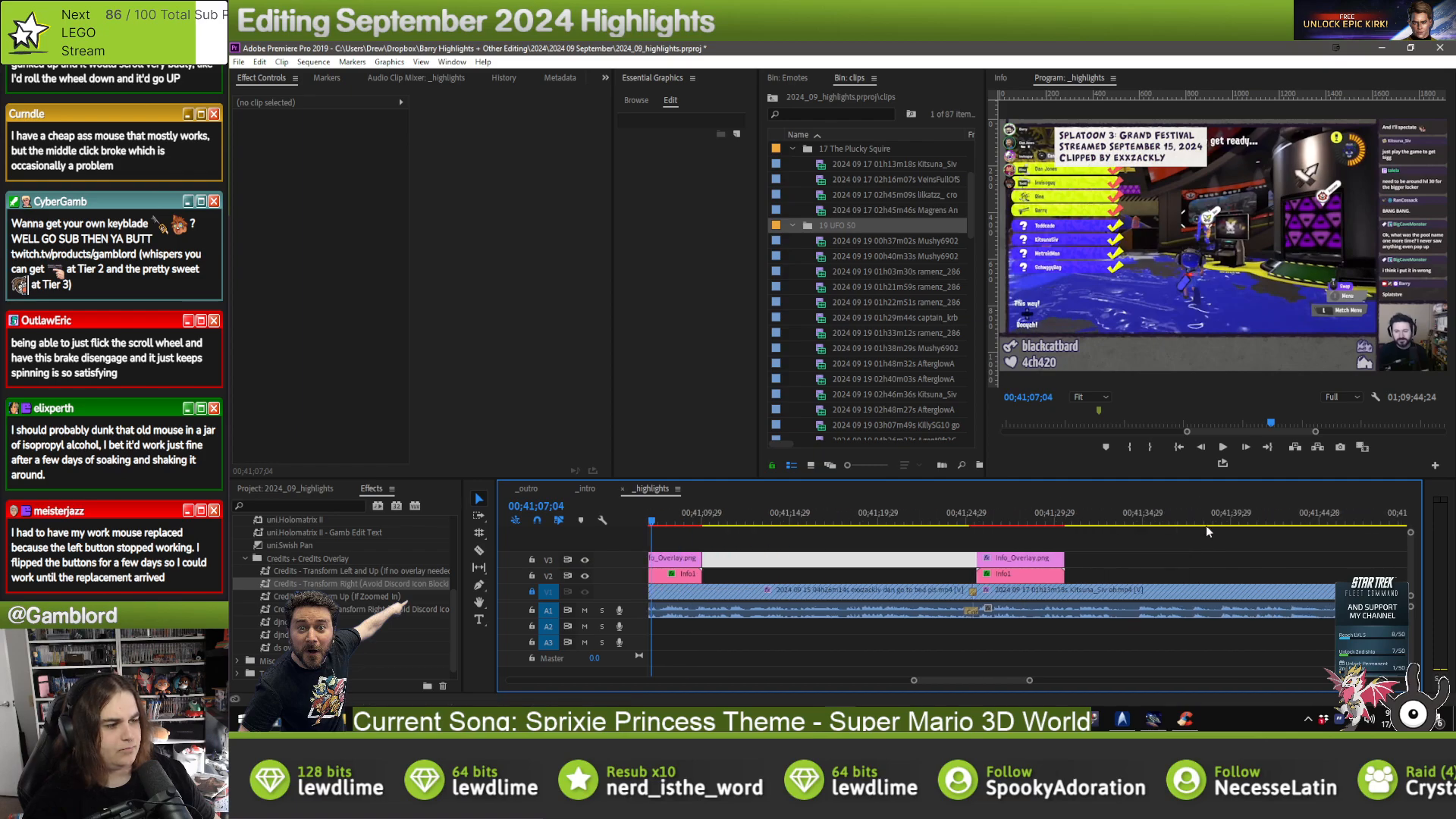
pyautogui.scroll(-8, 1206, 531)
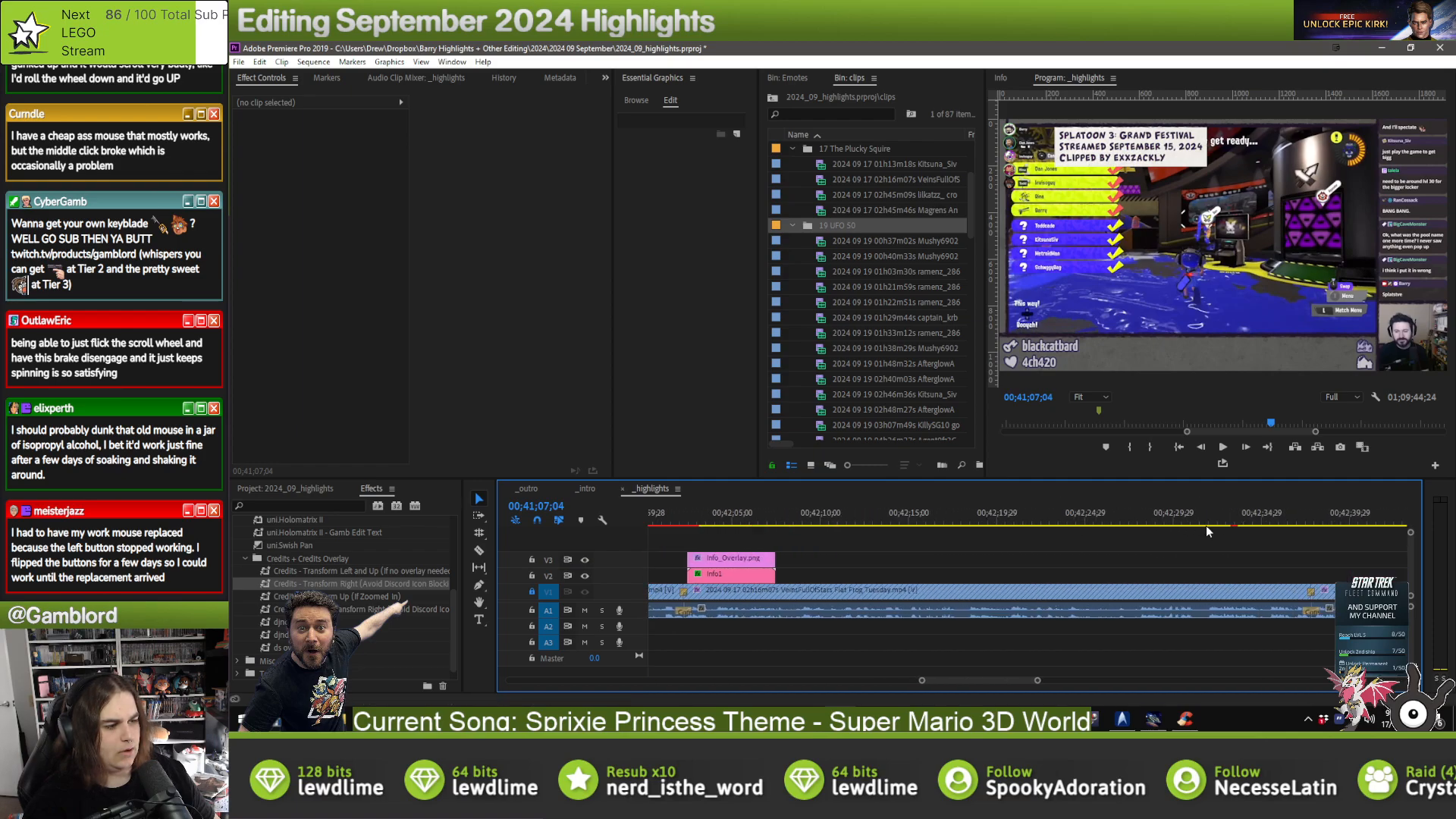
pyautogui.scroll(3, 1207, 531)
pyautogui.click(844, 522)
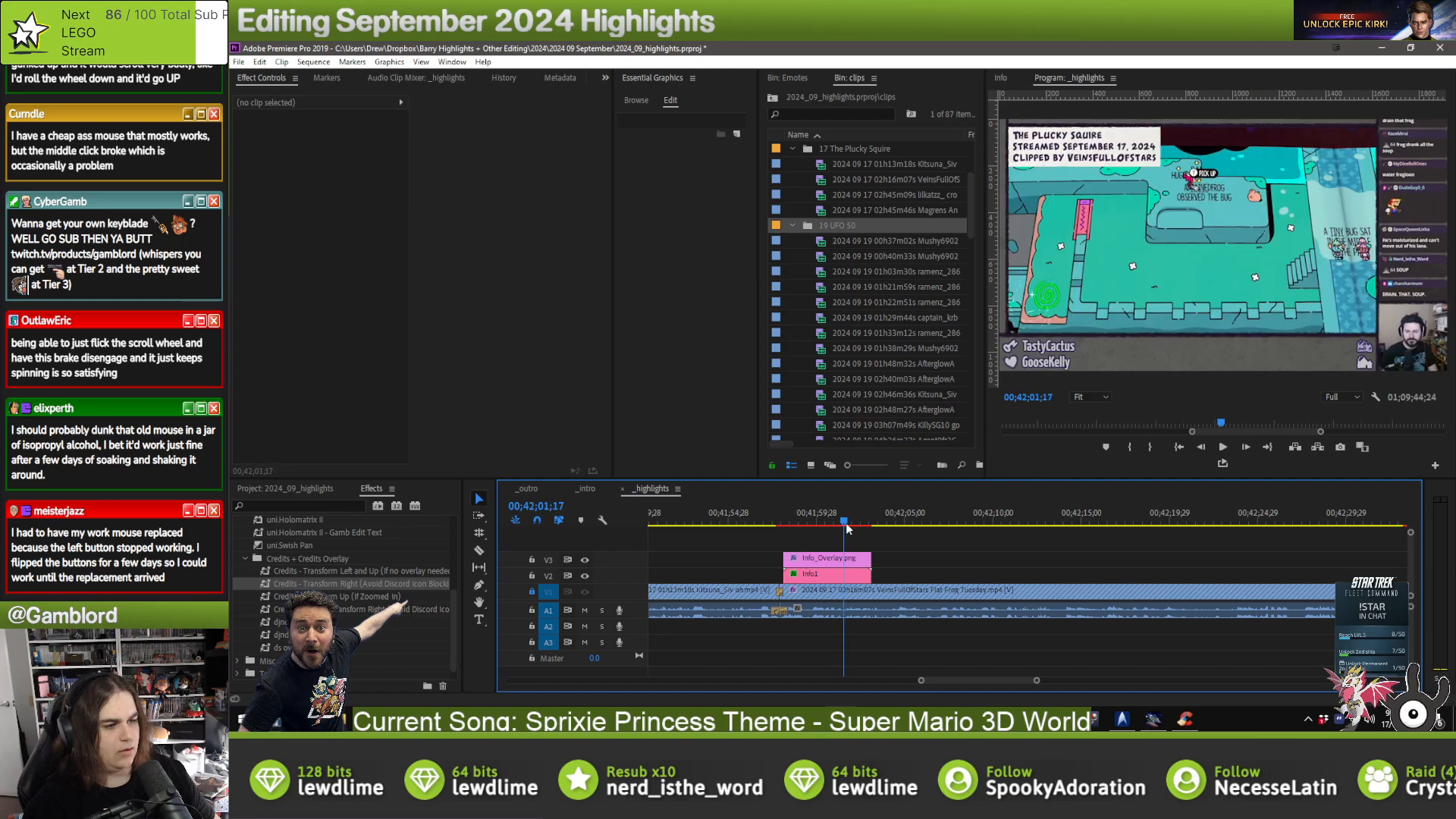
pyautogui.click(834, 574)
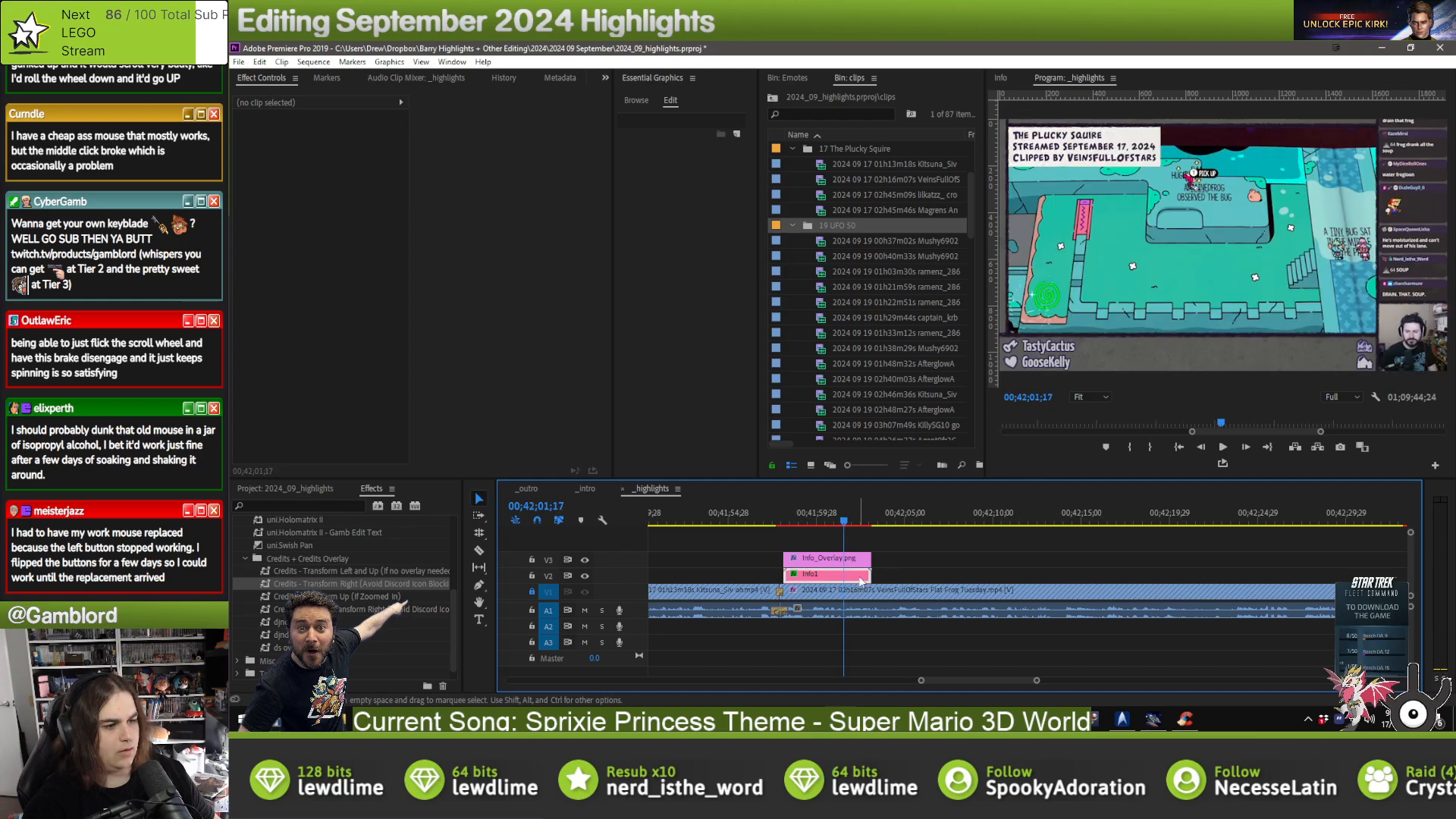
pyautogui.click(929, 571)
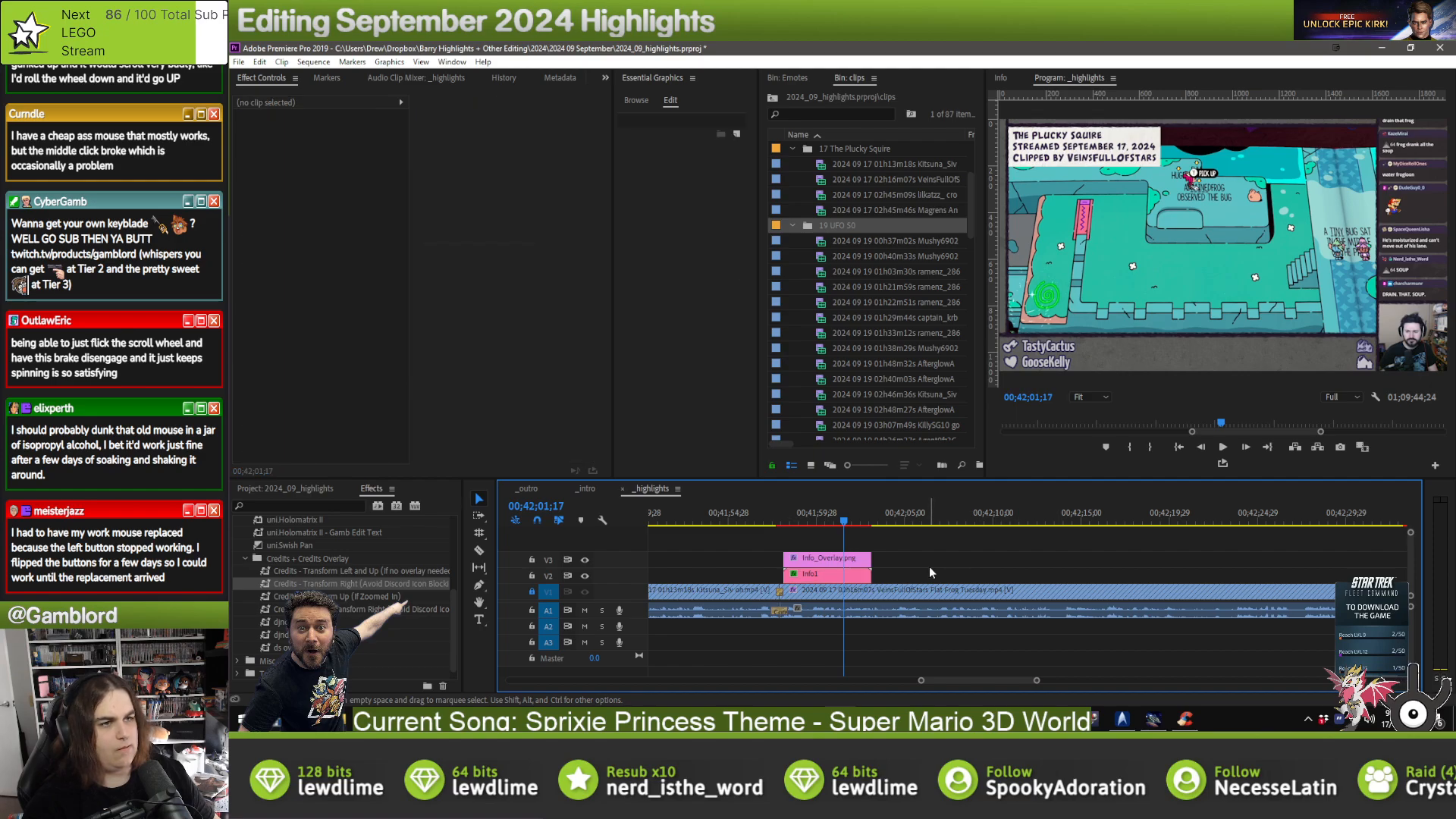
# - Paste the info overlay and title near the start of the 02h45m09s clip, shifted slightly earlier, and fill in the clipper's username
pyautogui.scroll(-5, 930, 571)
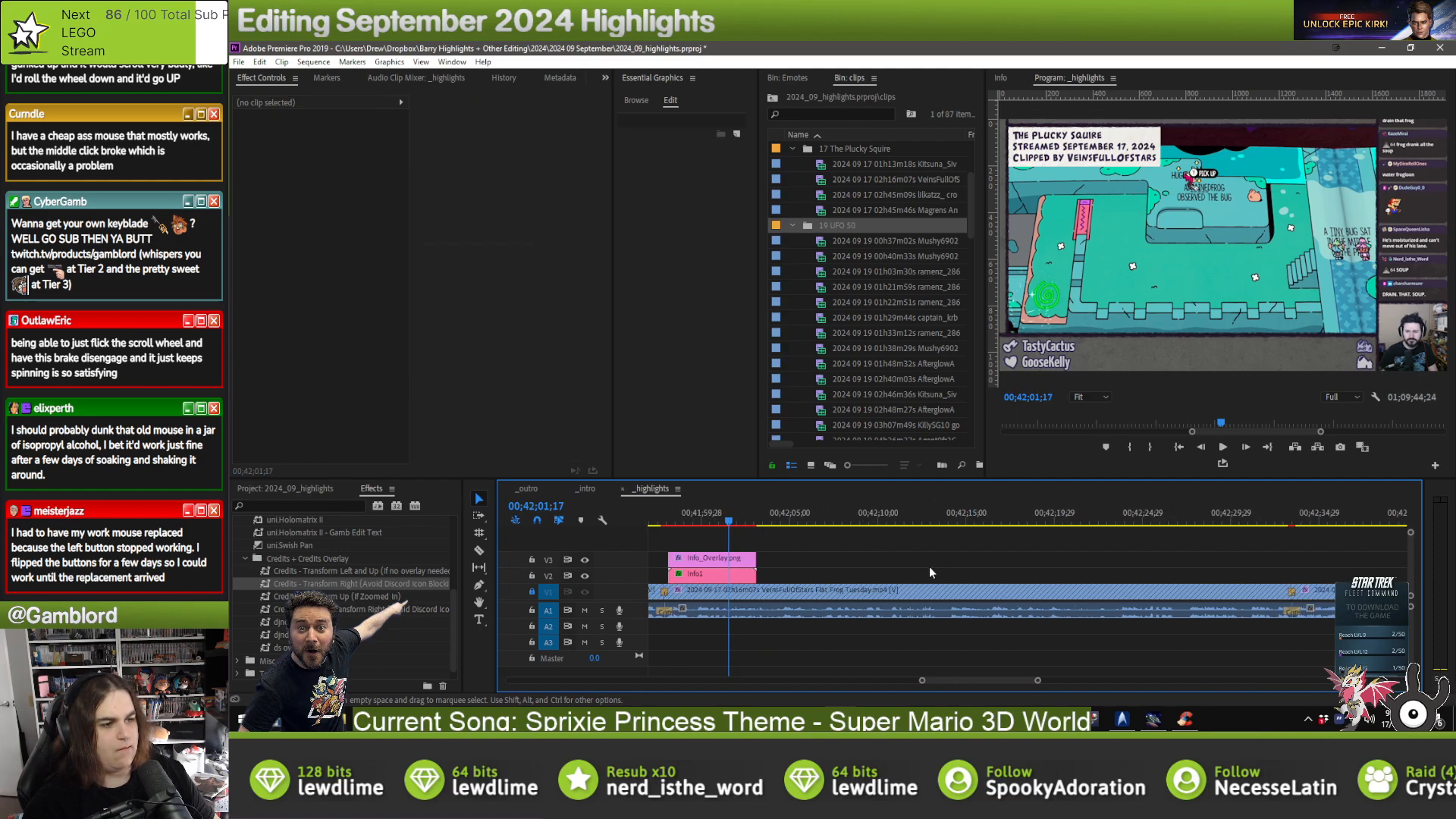
pyautogui.click(1071, 506)
pyautogui.hotkey('ctrl', 'v')
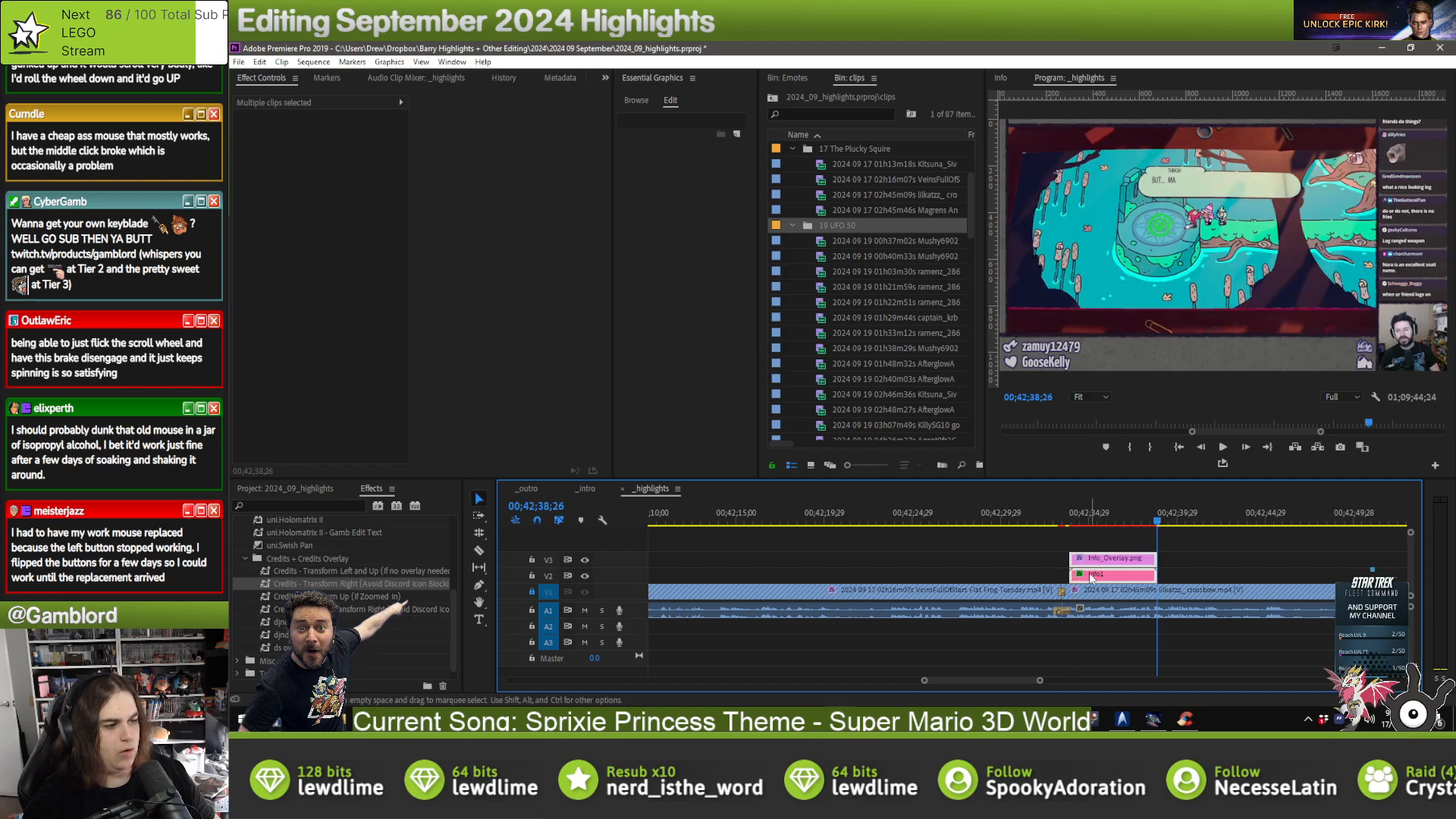
pyautogui.moveTo(1090, 580); pyautogui.dragTo(1085, 580)
pyautogui.click(1040, 576)
pyautogui.click(1084, 575)
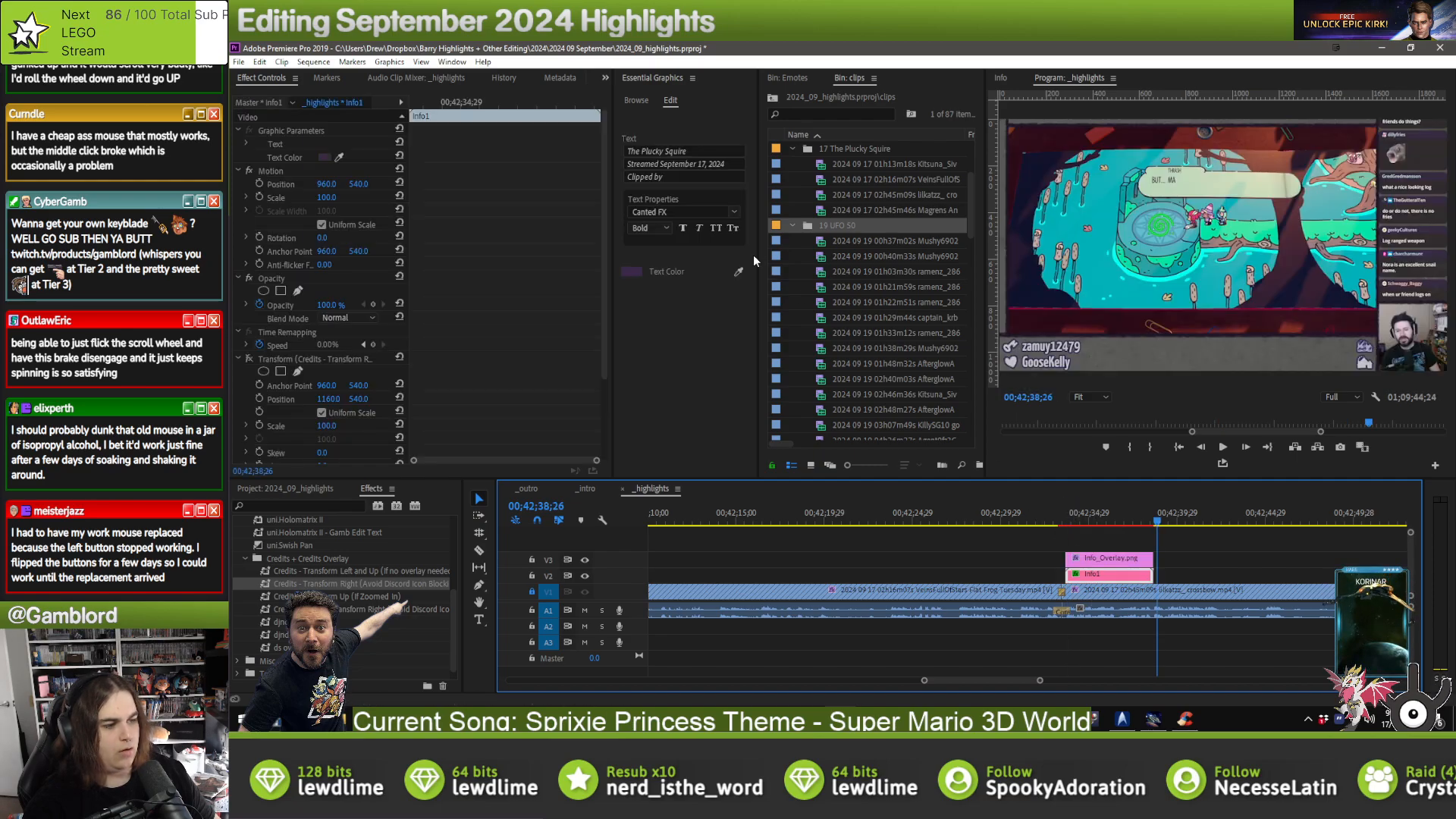
pyautogui.click(690, 179)
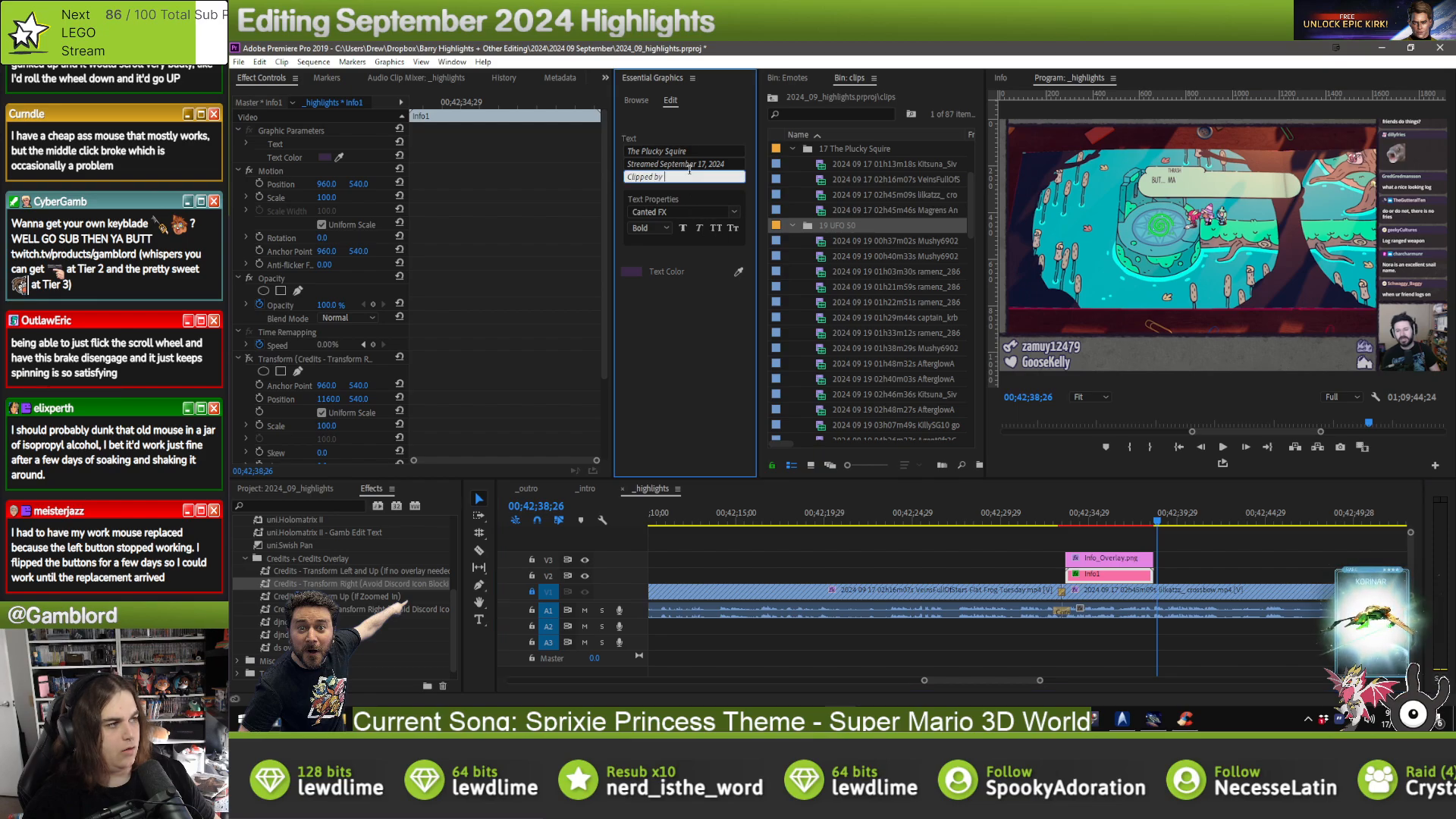
pyautogui.write('lilkatz')
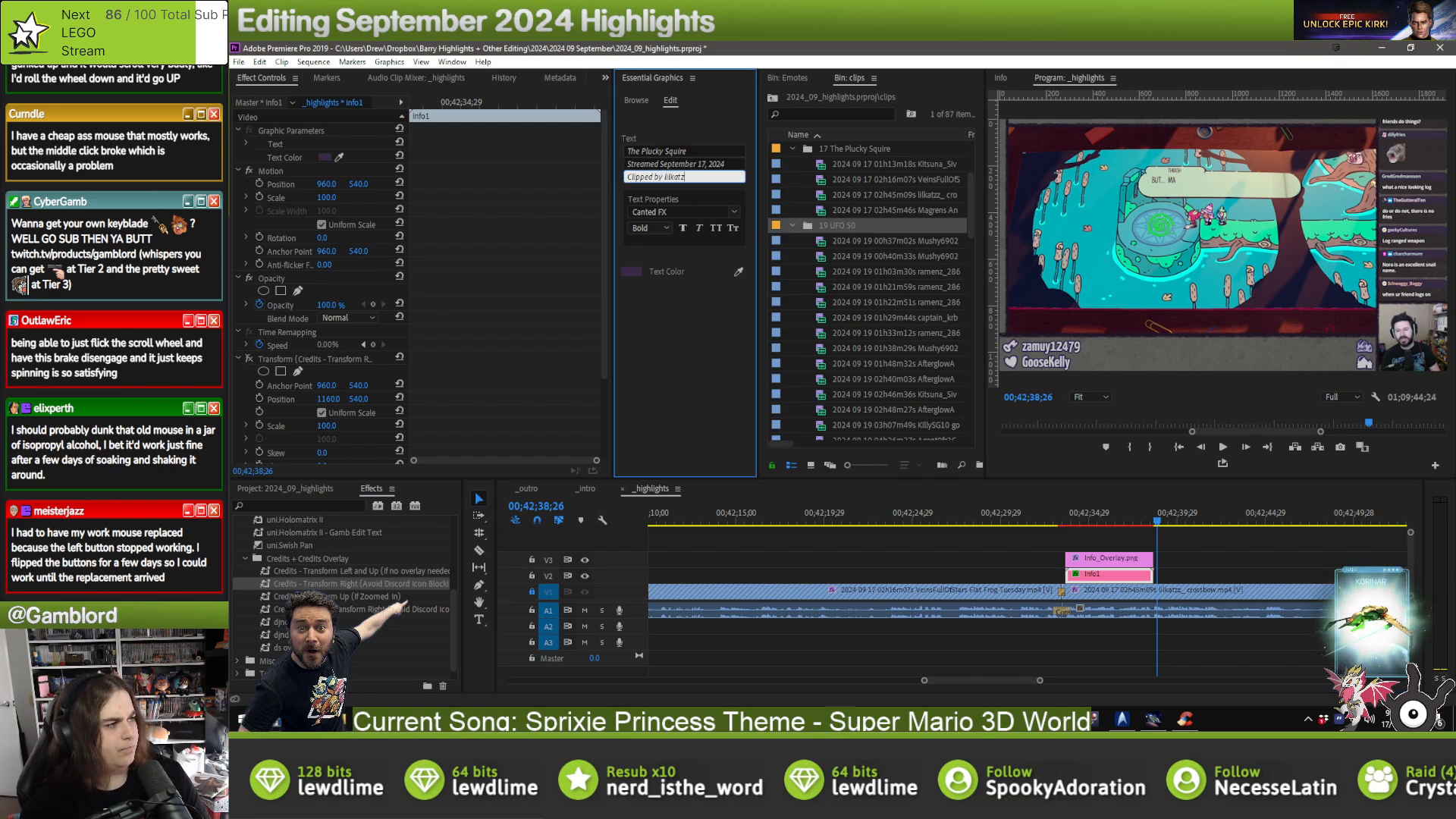
pyautogui.write('z_')
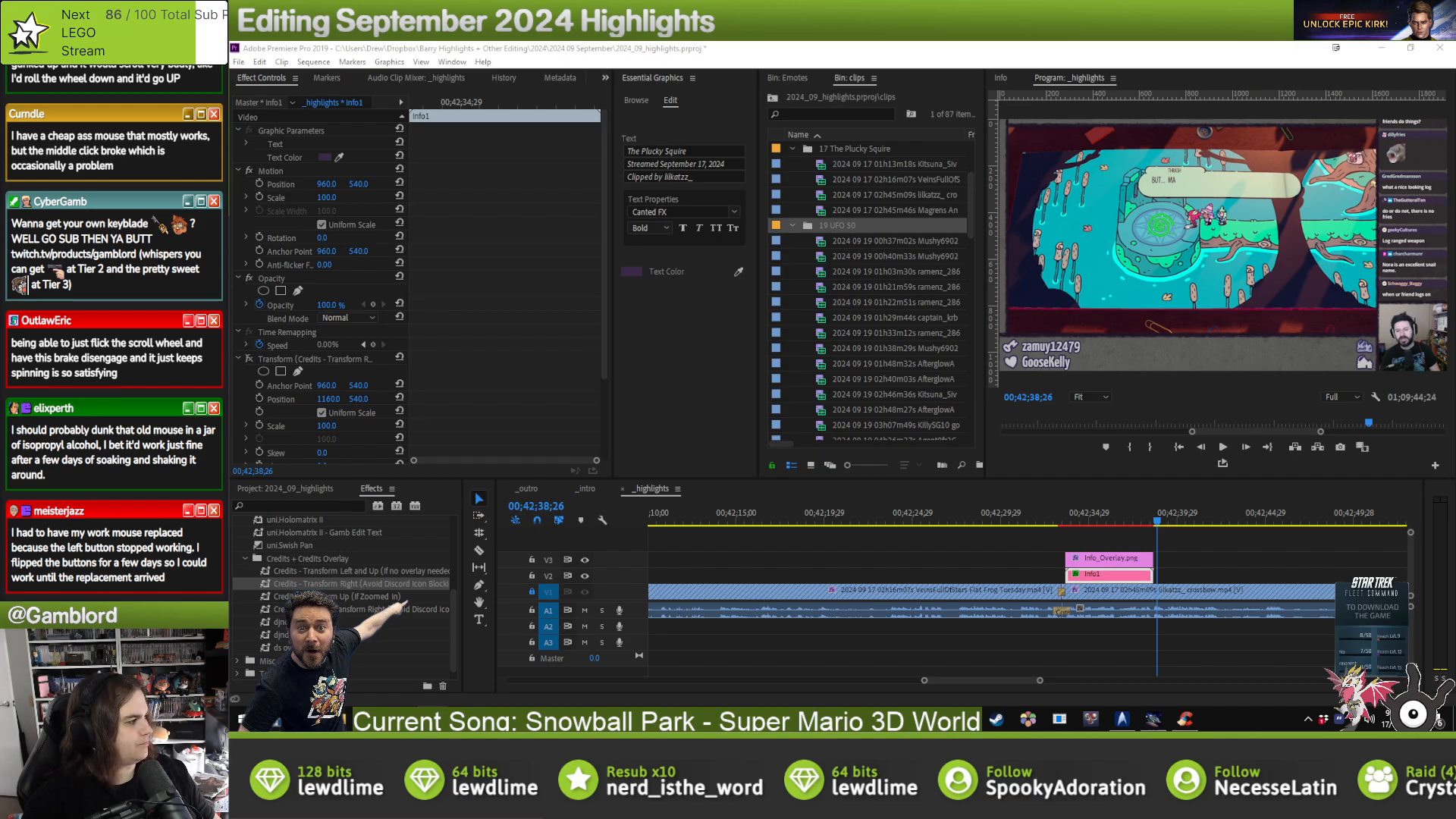
pyautogui.click(1208, 565)
# - Paste the info overlay and title at the start of the 02h45m46s clip, shifted slightly later, and fill in the clipper's username
pyautogui.press('Down')
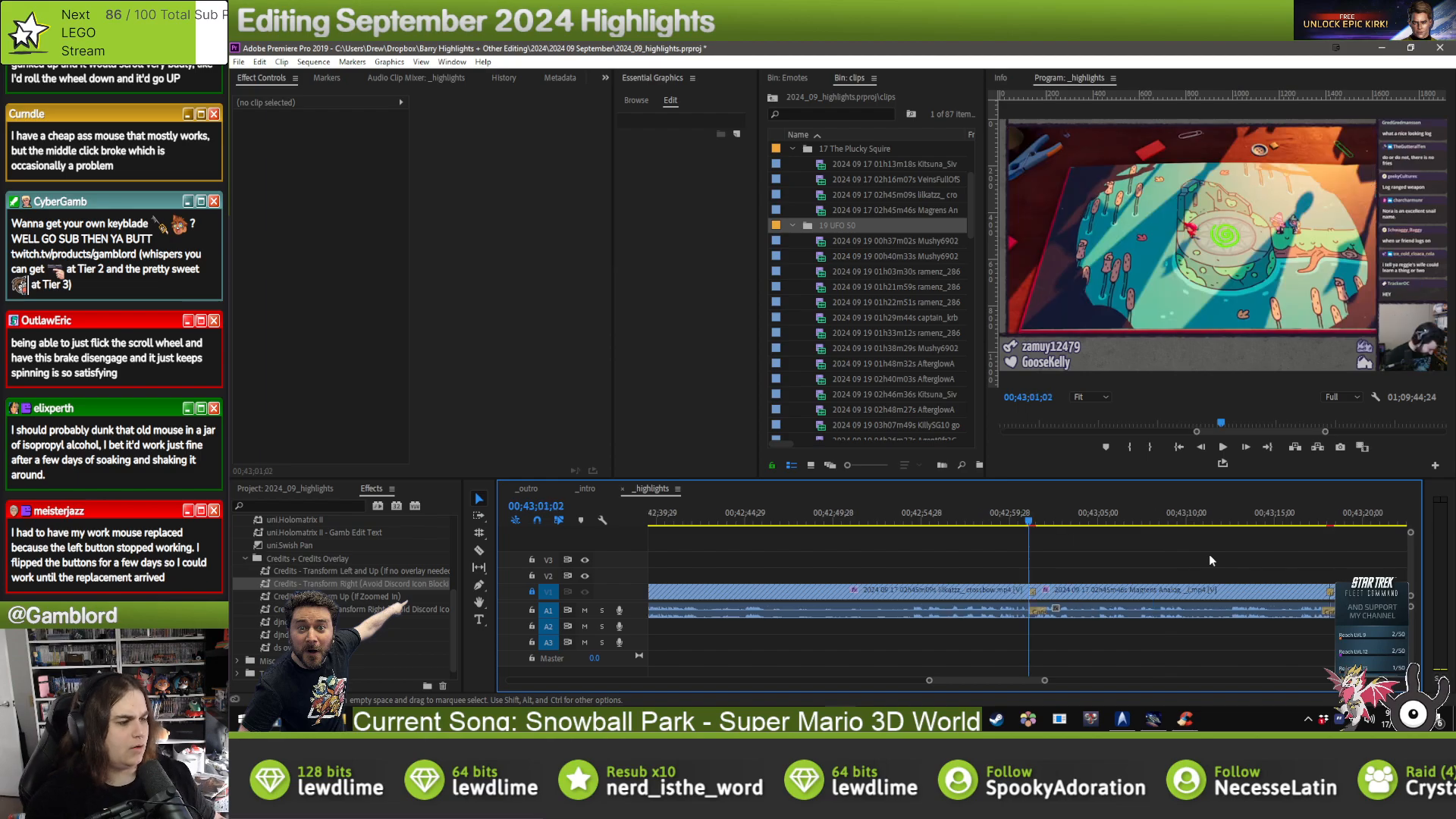
pyautogui.hotkey('ctrl', 'v')
pyautogui.moveTo(1055, 581); pyautogui.dragTo(1071, 582)
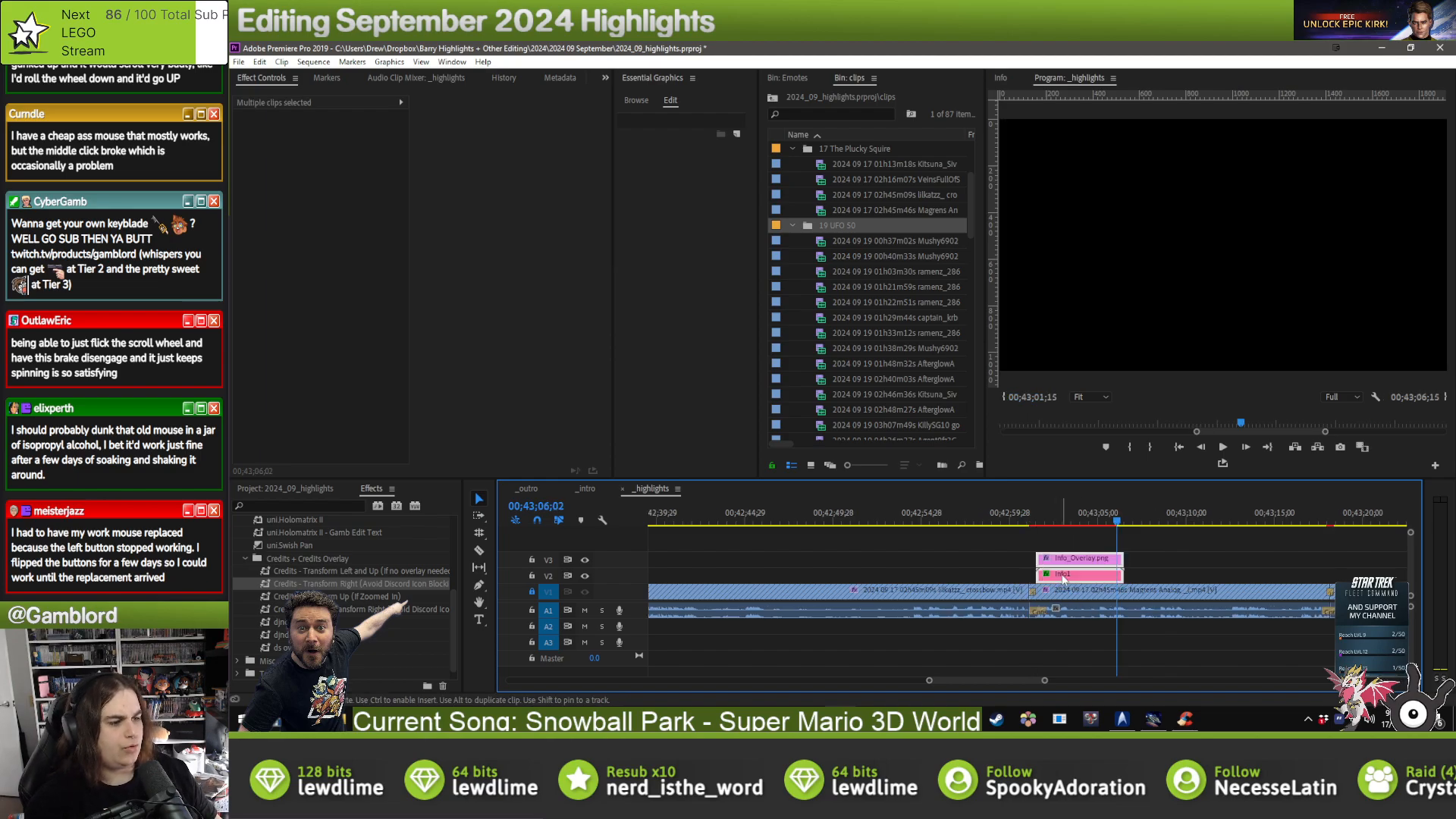
pyautogui.click(1114, 576)
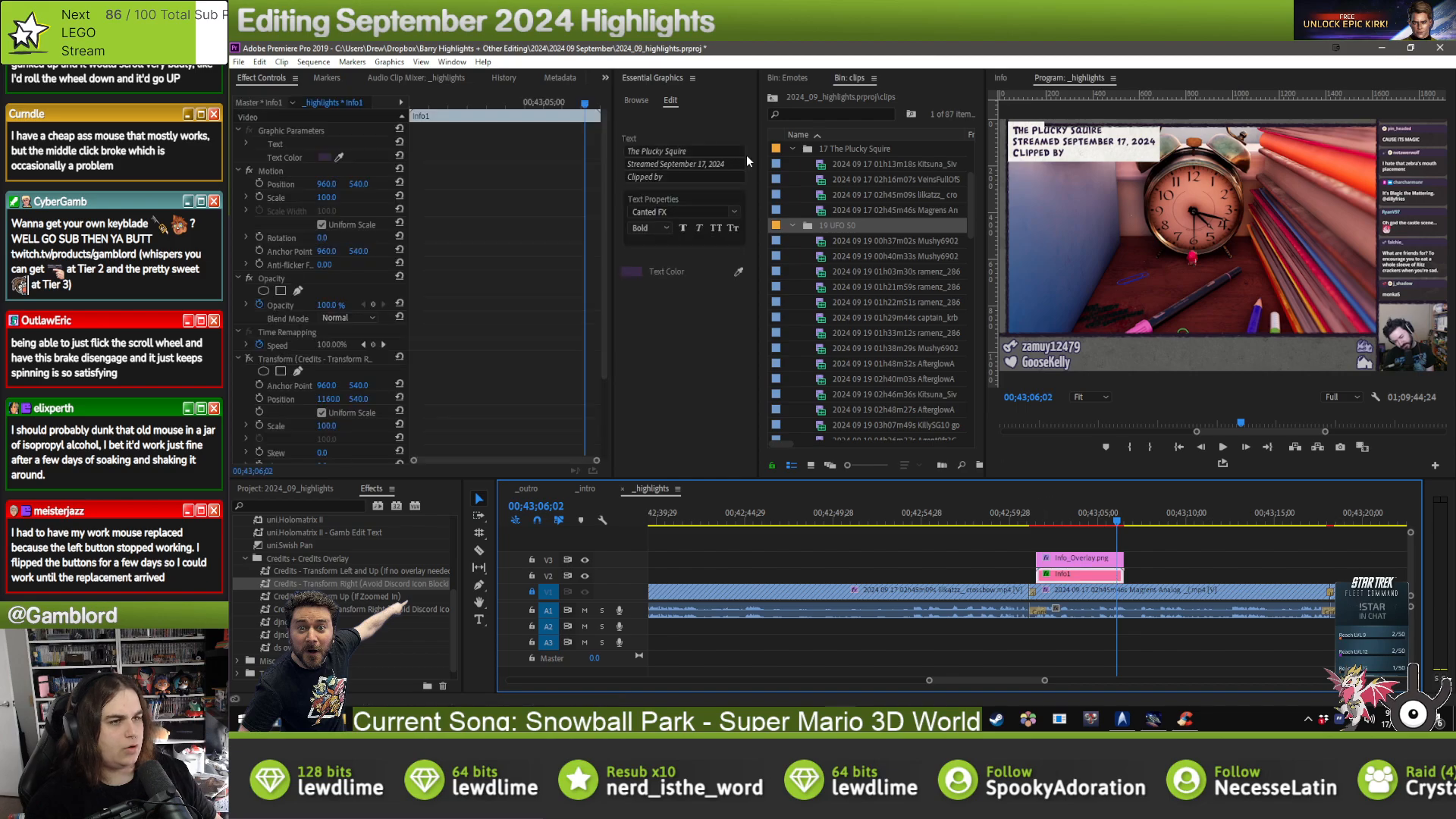
pyautogui.click(717, 177)
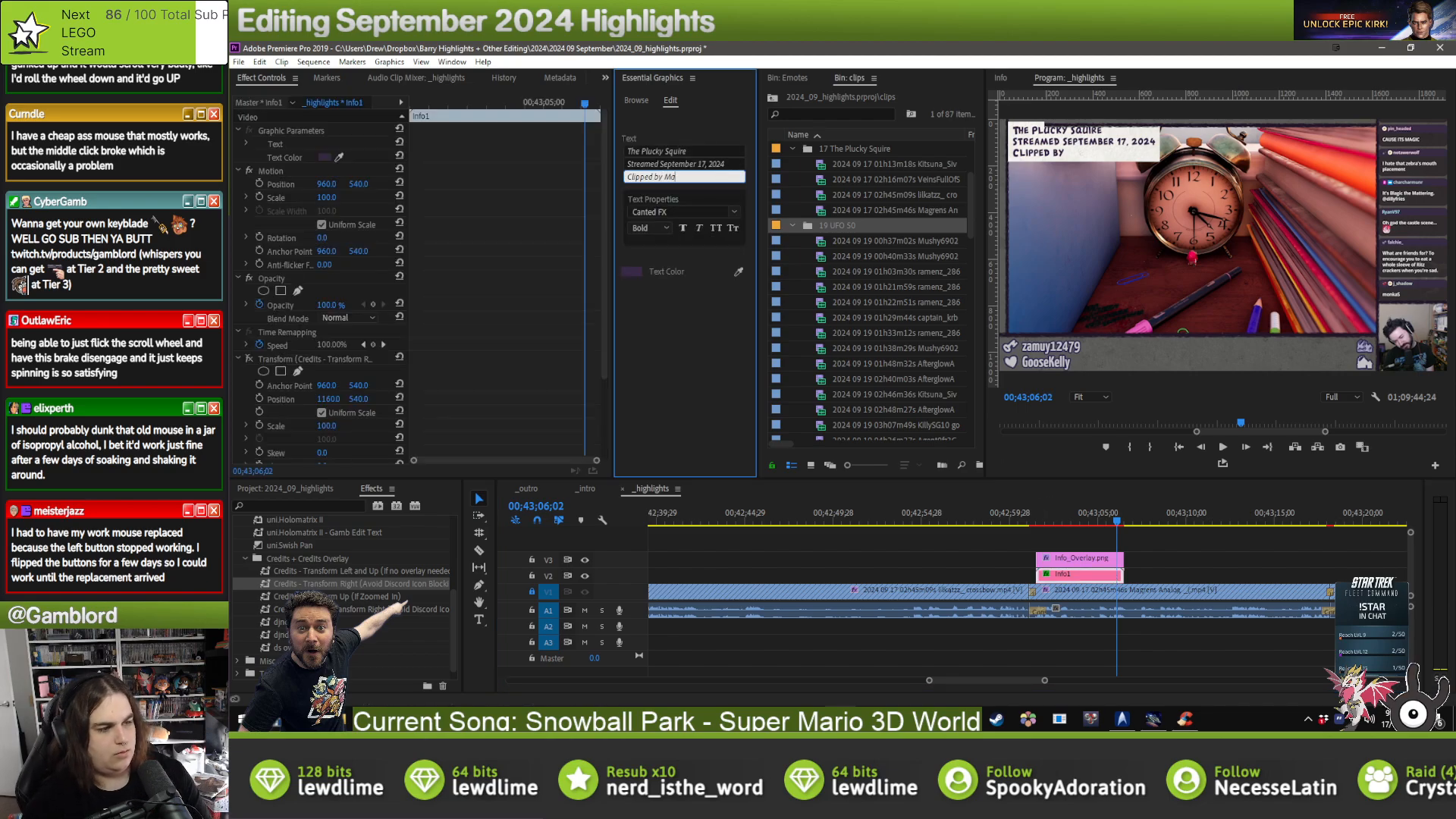
pyautogui.write('Magrens')
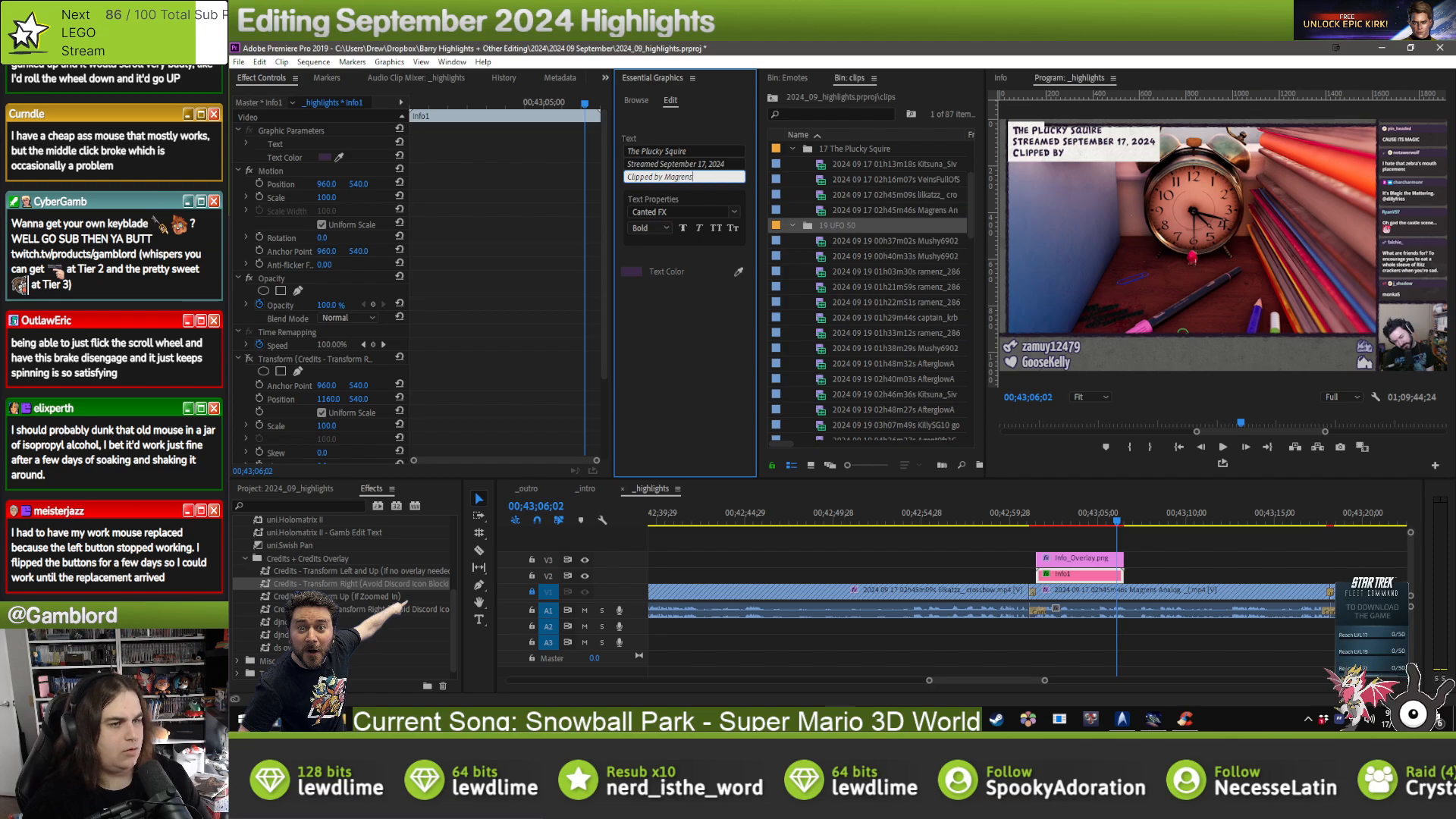
pyautogui.hotkey('alt', 'Tab')
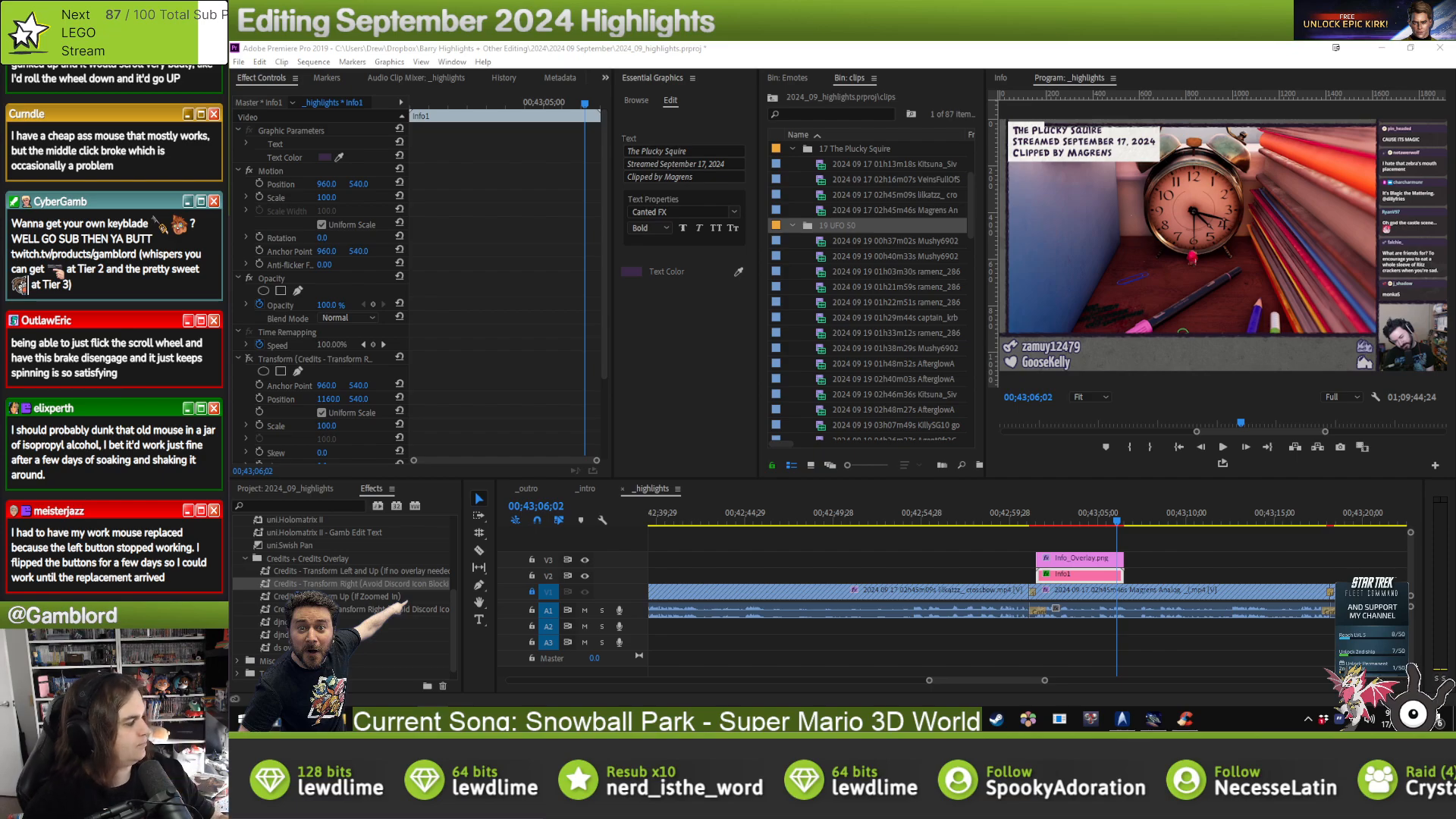
# - Check the overlay and completed info title on the 02h45m46s clip by previewing the frame at about 00;43;03
pyautogui.click(1161, 549)
pyautogui.click(1085, 558)
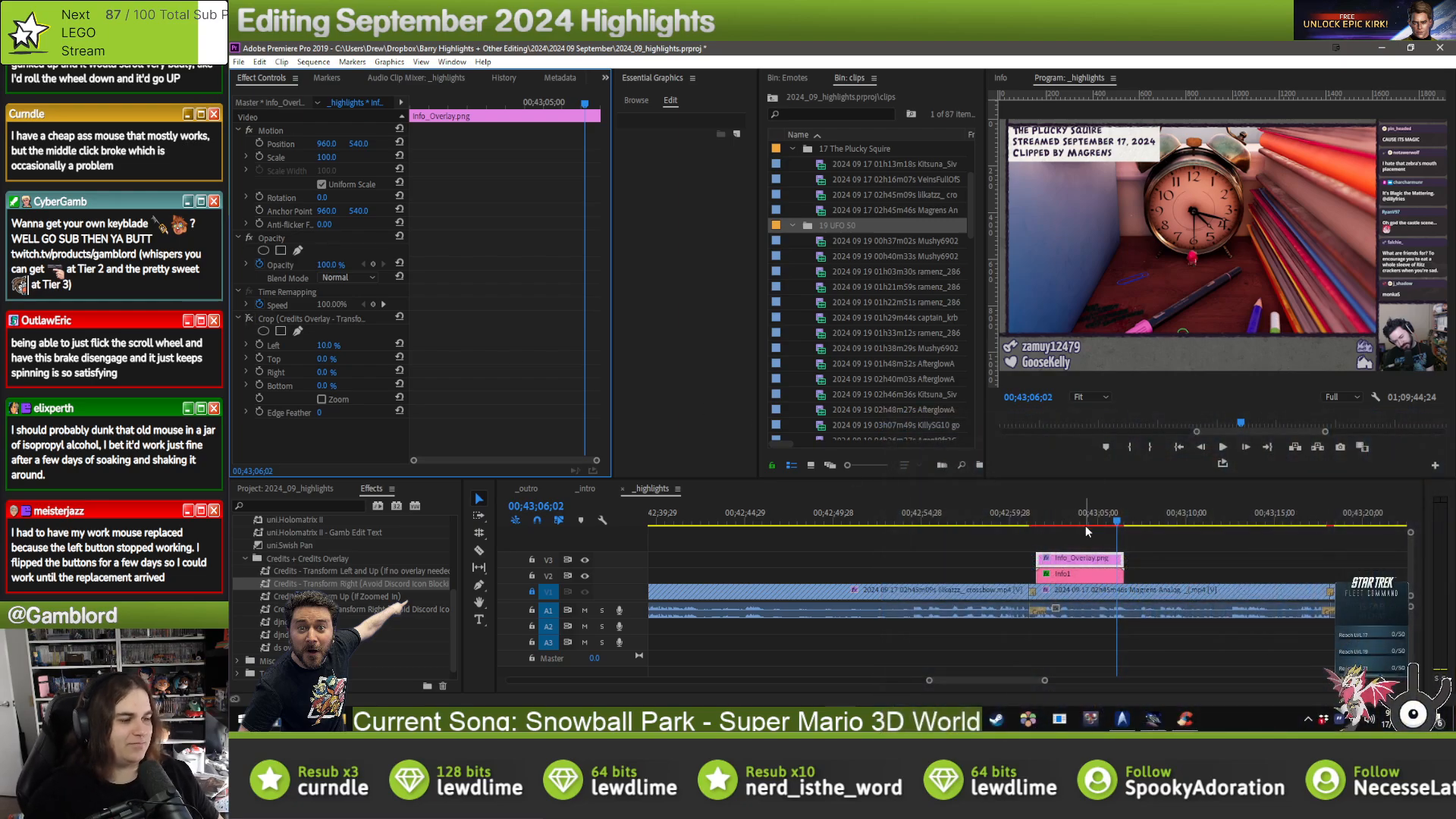
pyautogui.moveTo(1085, 525); pyautogui.dragTo(1076, 517)
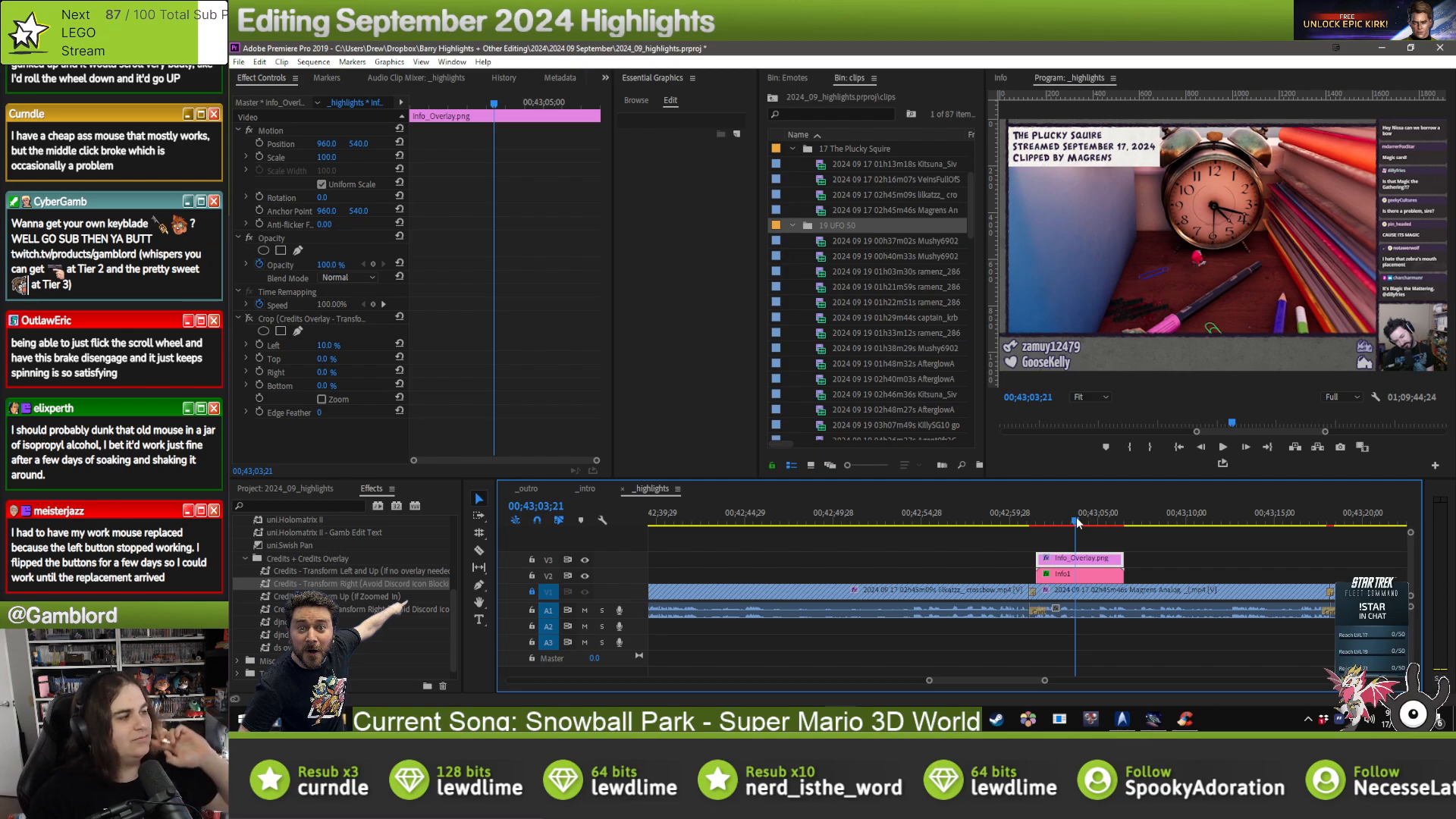
pyautogui.click(1177, 558)
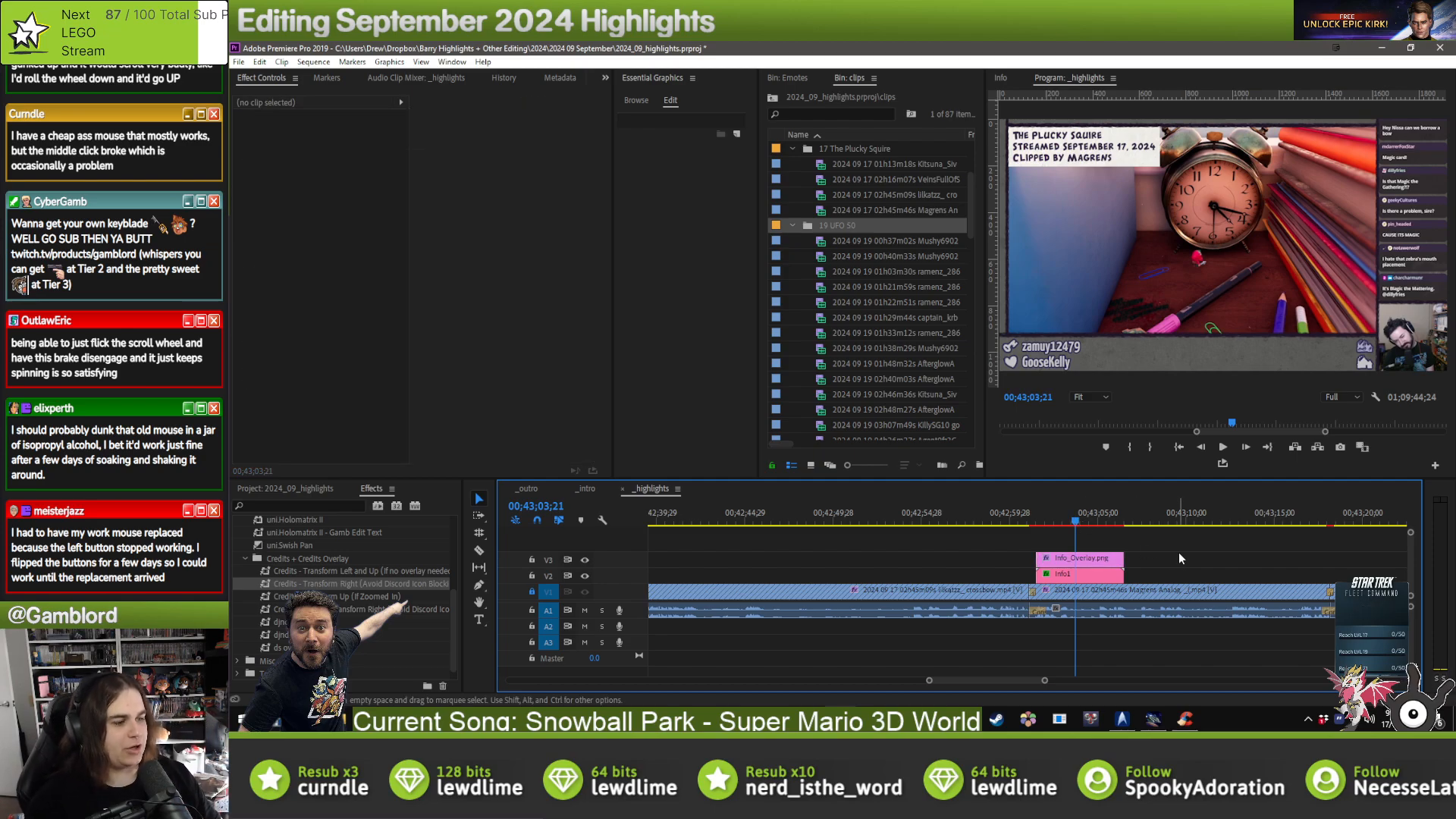
# - Paste the info overlay and title at the start of the 00h37m02s UFO 50 clip, shifted slightly later
pyautogui.press('Down')
pyautogui.hotkey('ctrl', 'v')
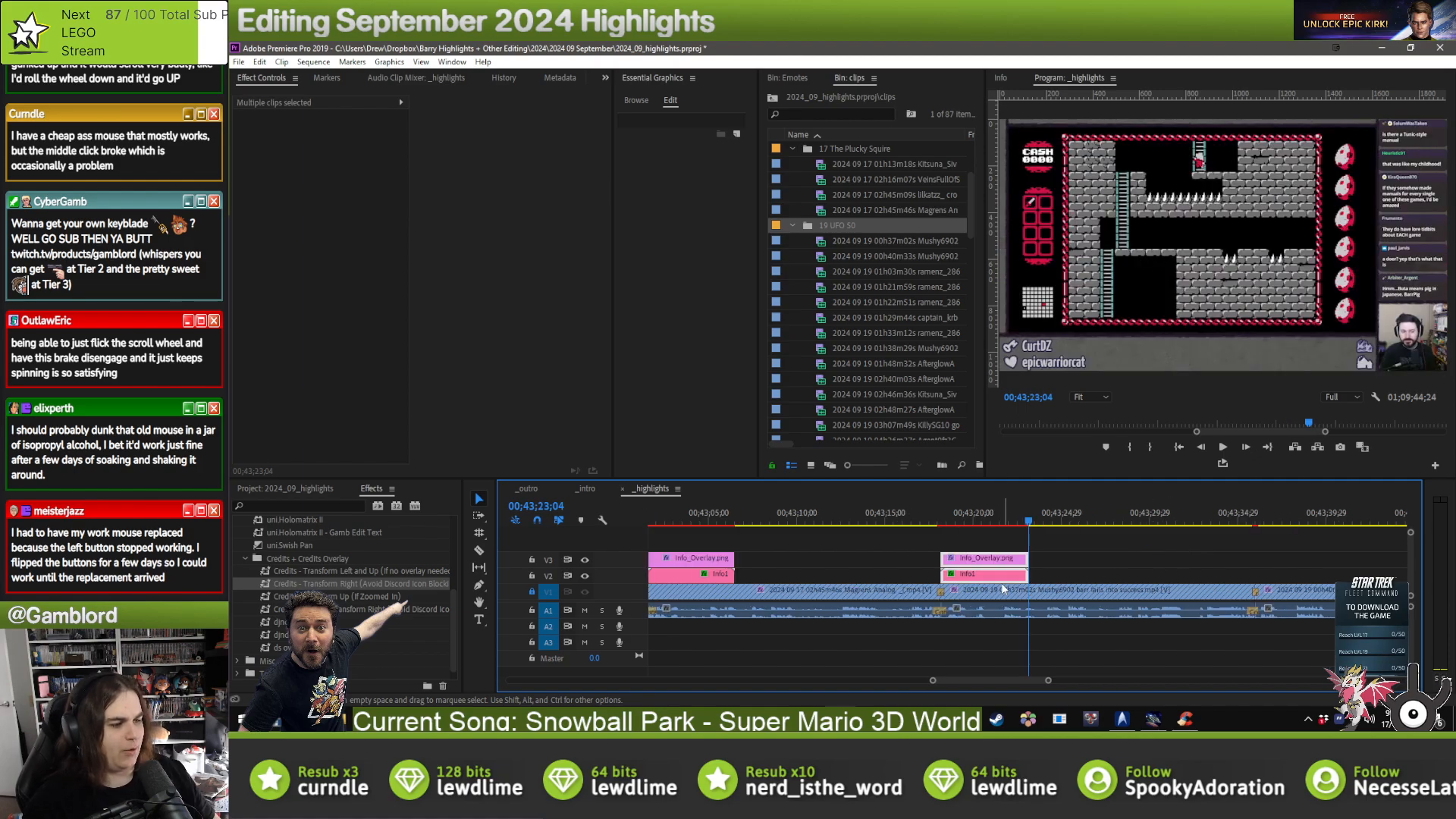
pyautogui.moveTo(1003, 590); pyautogui.dragTo(1008, 595)
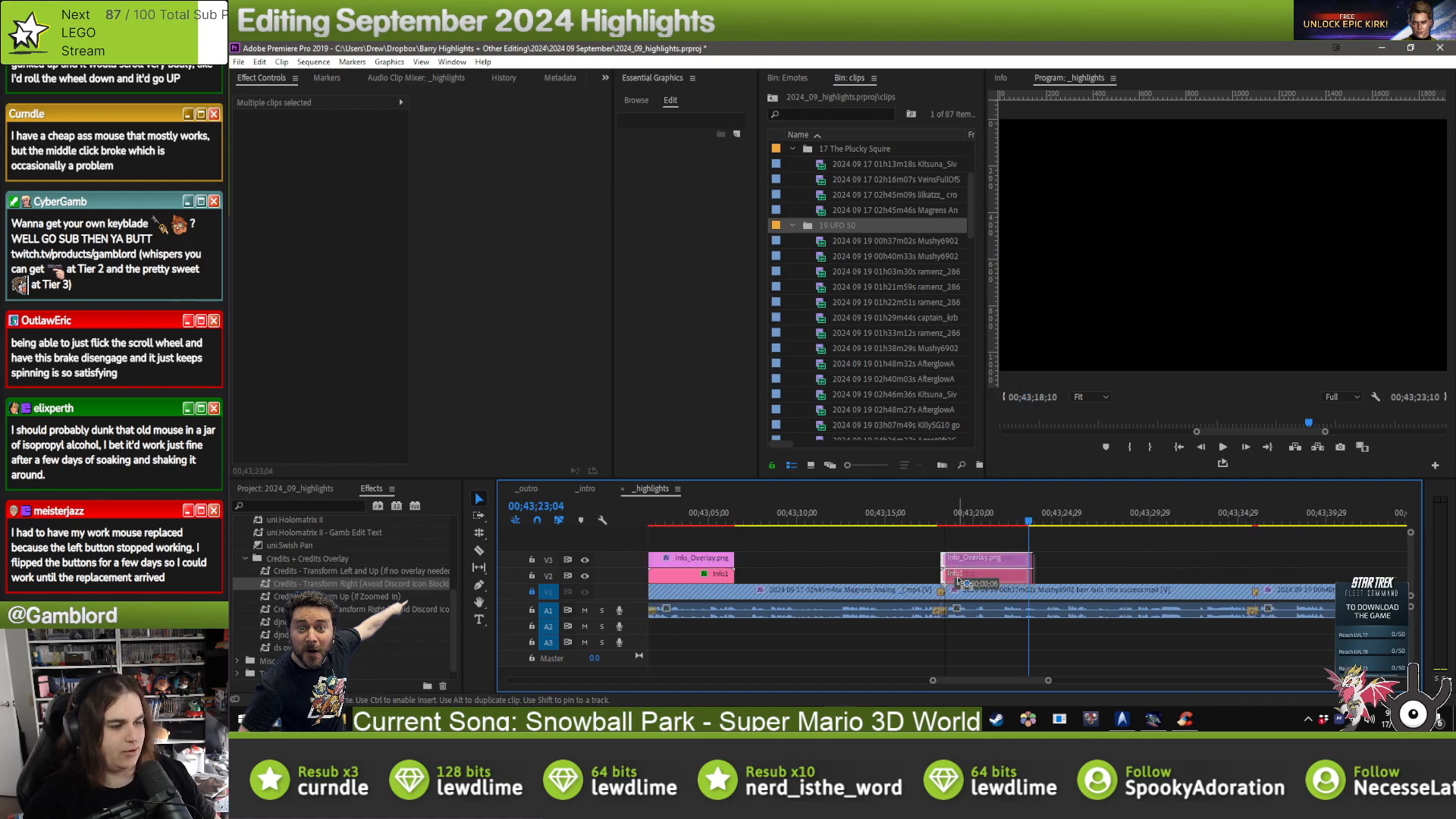
# - Collapse the 17 The Plucky Squire bin and change the pasted title to "UFO 50" and "Streamed September 19, 2024"
pyautogui.click(999, 574)
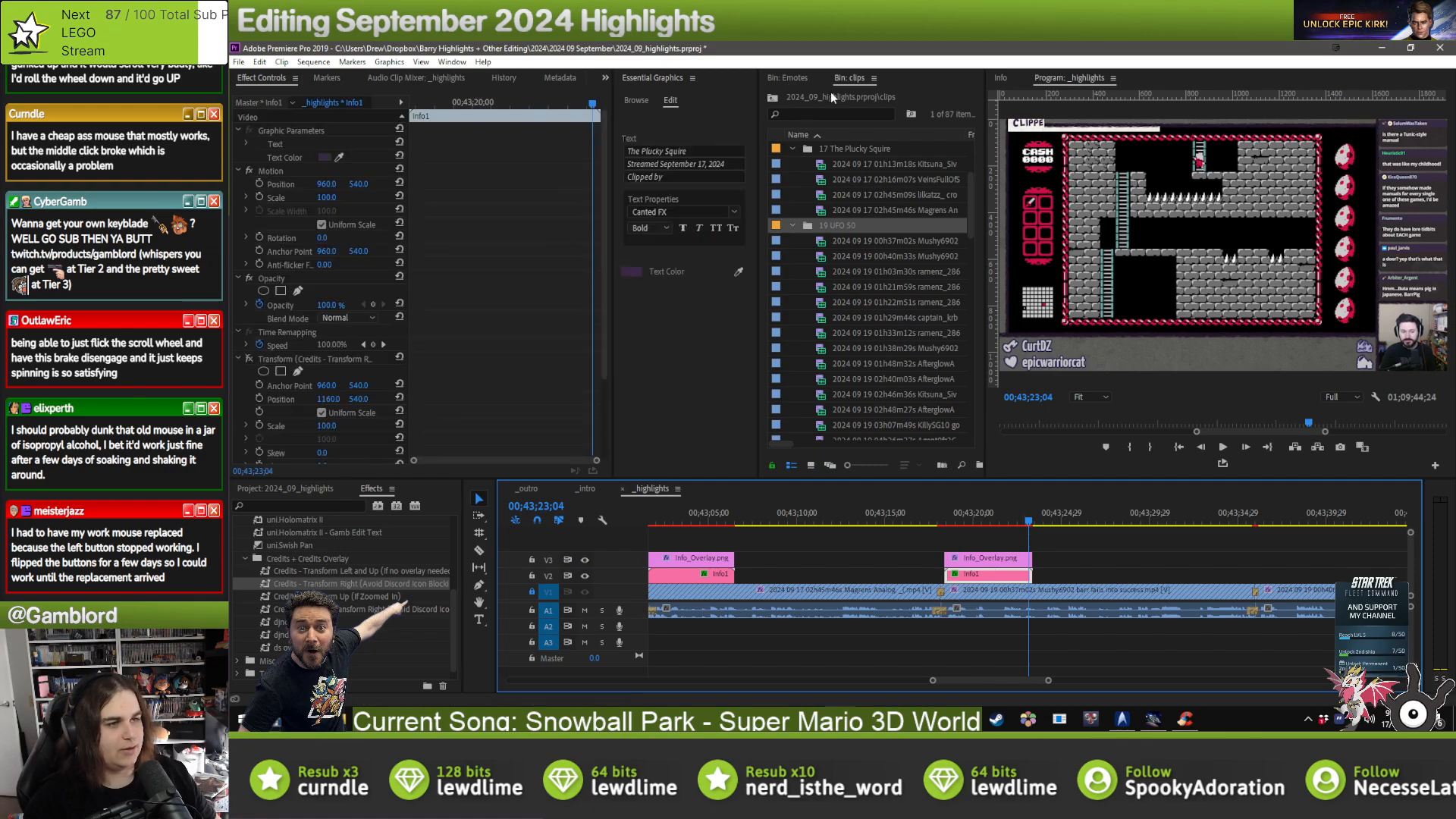
pyautogui.click(793, 149)
pyautogui.scroll(-1, 802, 168)
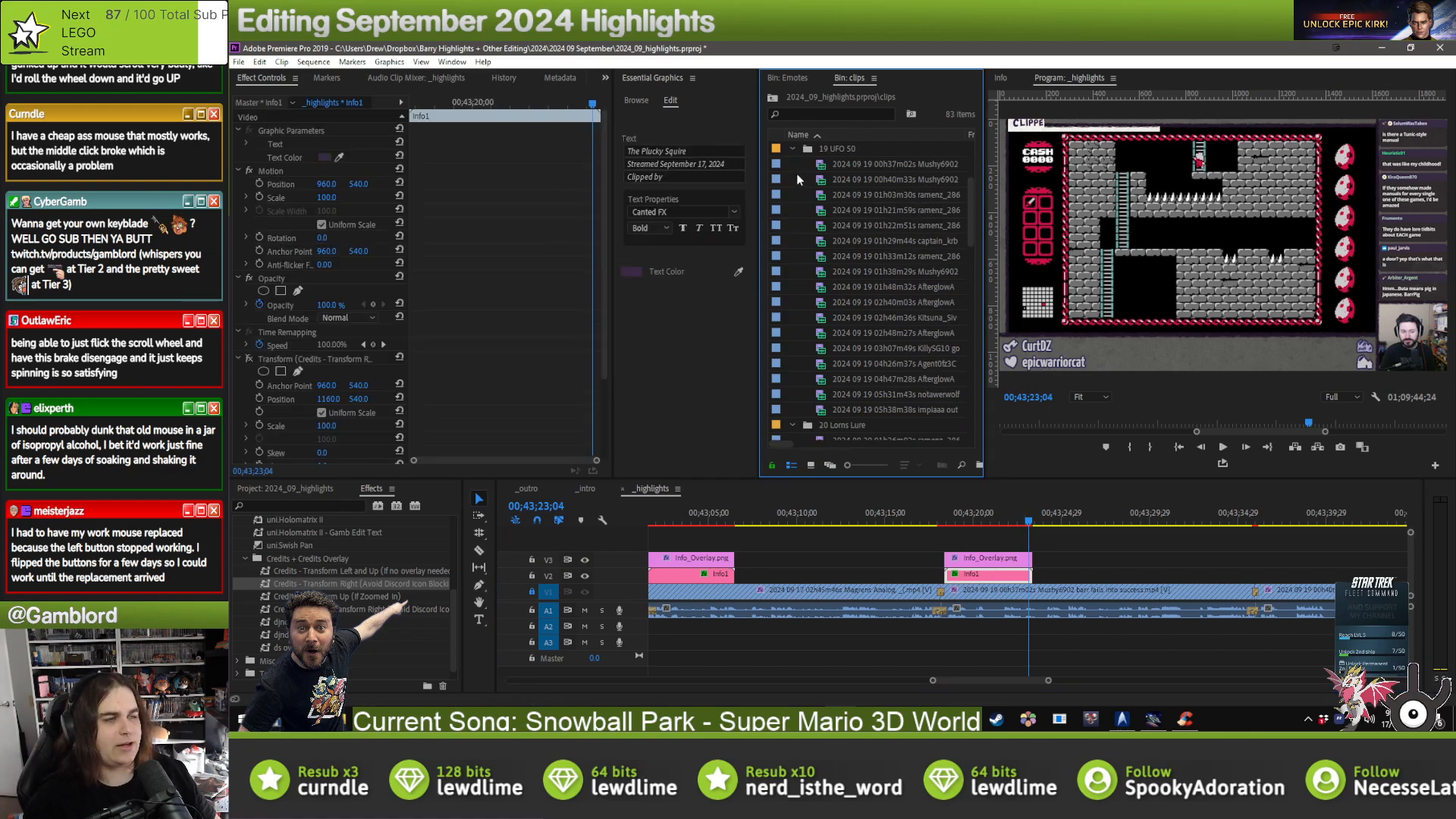
pyautogui.click(699, 186)
pyautogui.click(702, 163)
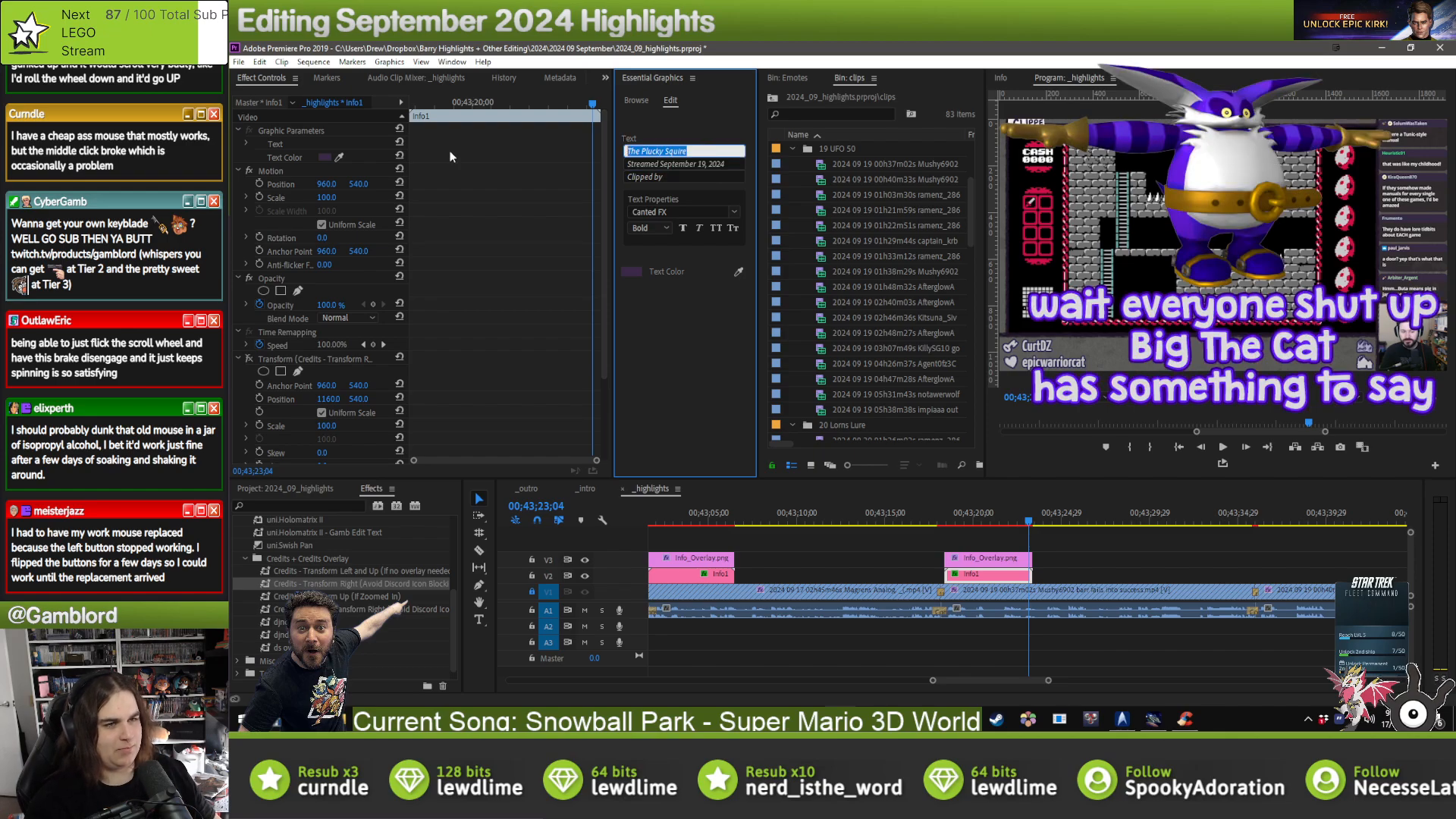
pyautogui.click(705, 152)
pyautogui.write('UFO 50')
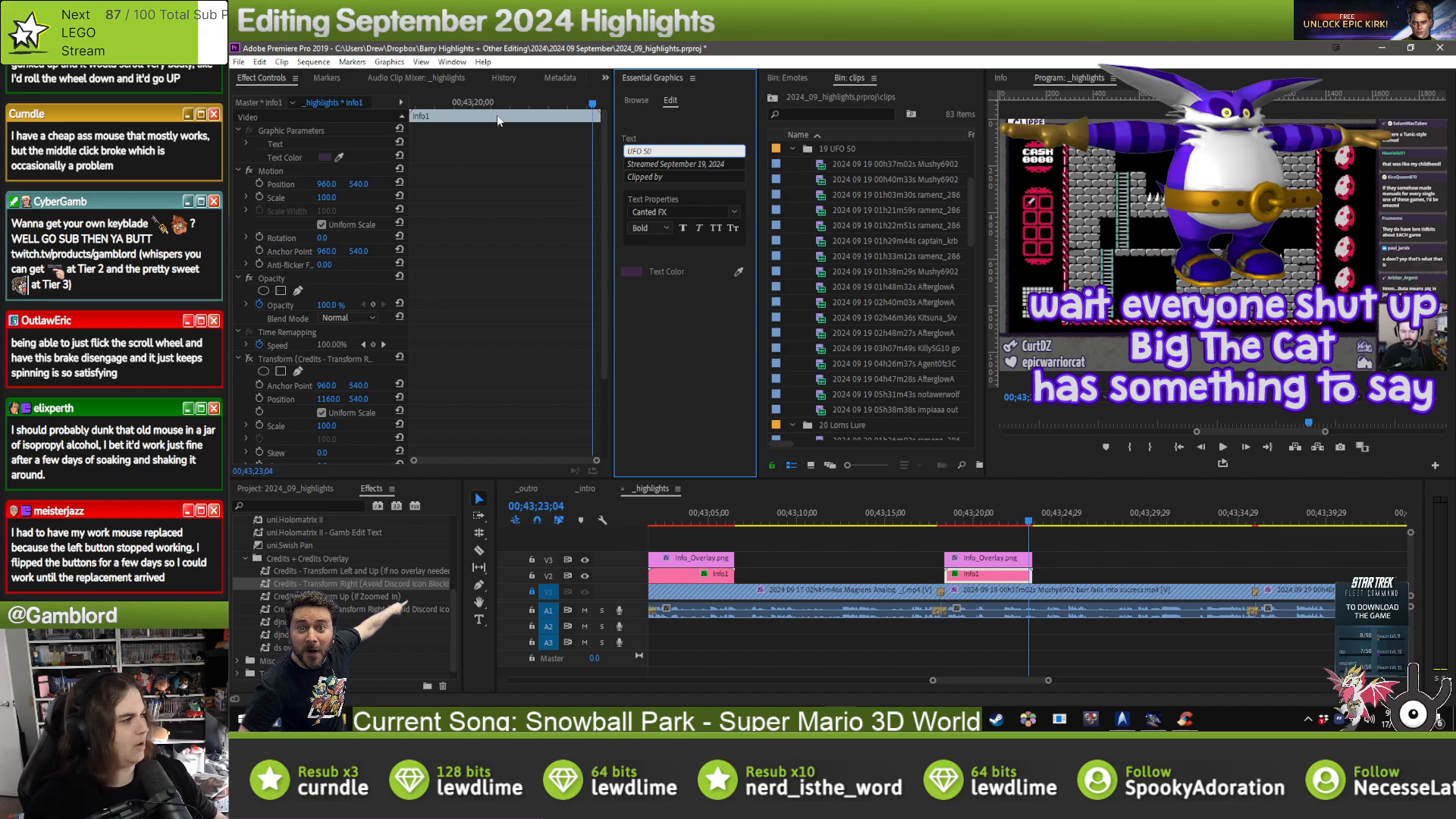
pyautogui.hotkey('ctrl', 'a')
pyautogui.hotkey('alt', 'Tab')
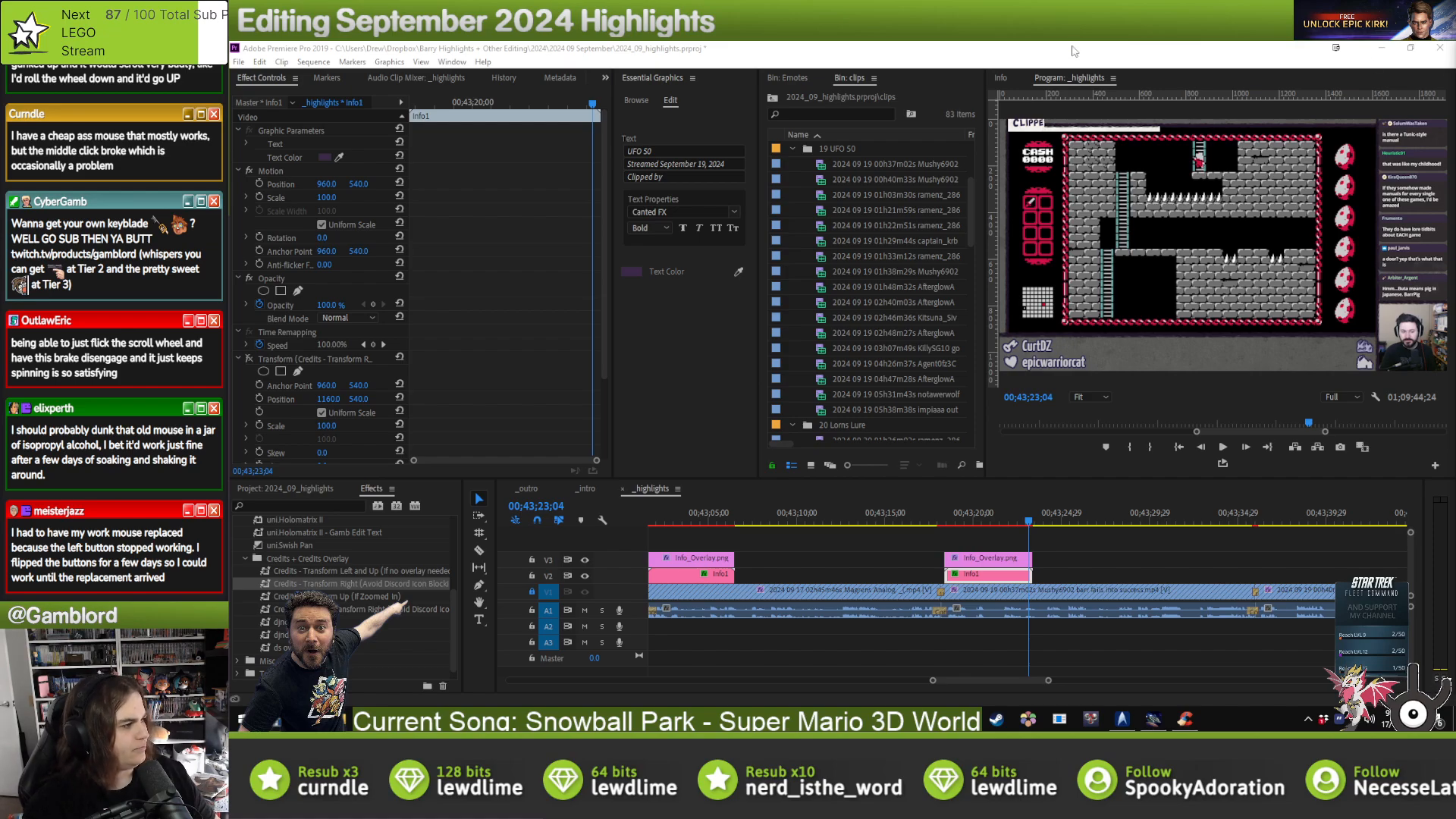
# - Check the overlay's Crop effect and the UFO 50 title text, previewing the frame at about 00;43;20
pyautogui.click(985, 558)
pyautogui.click(253, 320)
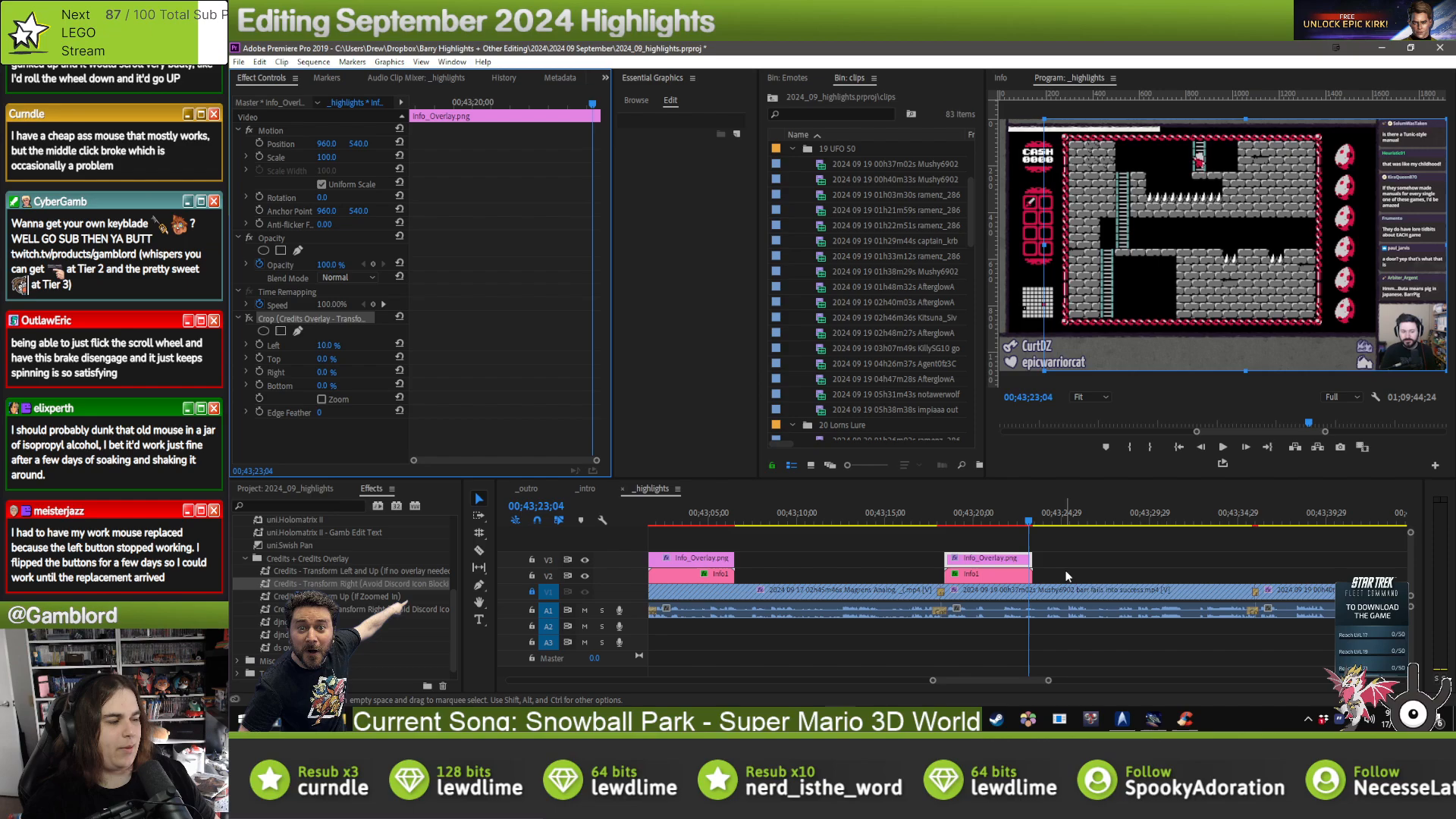
pyautogui.click(980, 548)
pyautogui.click(979, 580)
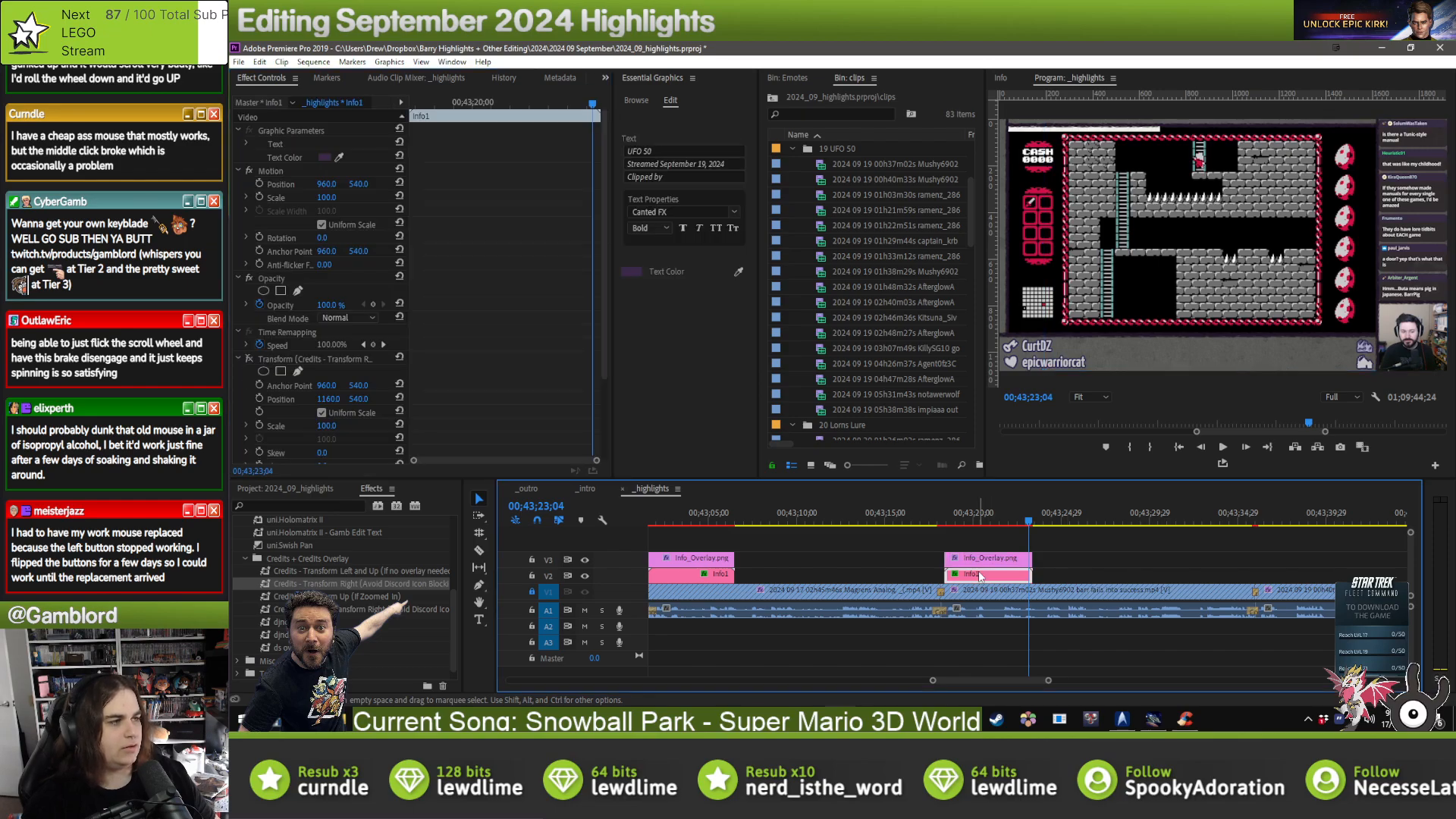
pyautogui.click(676, 150)
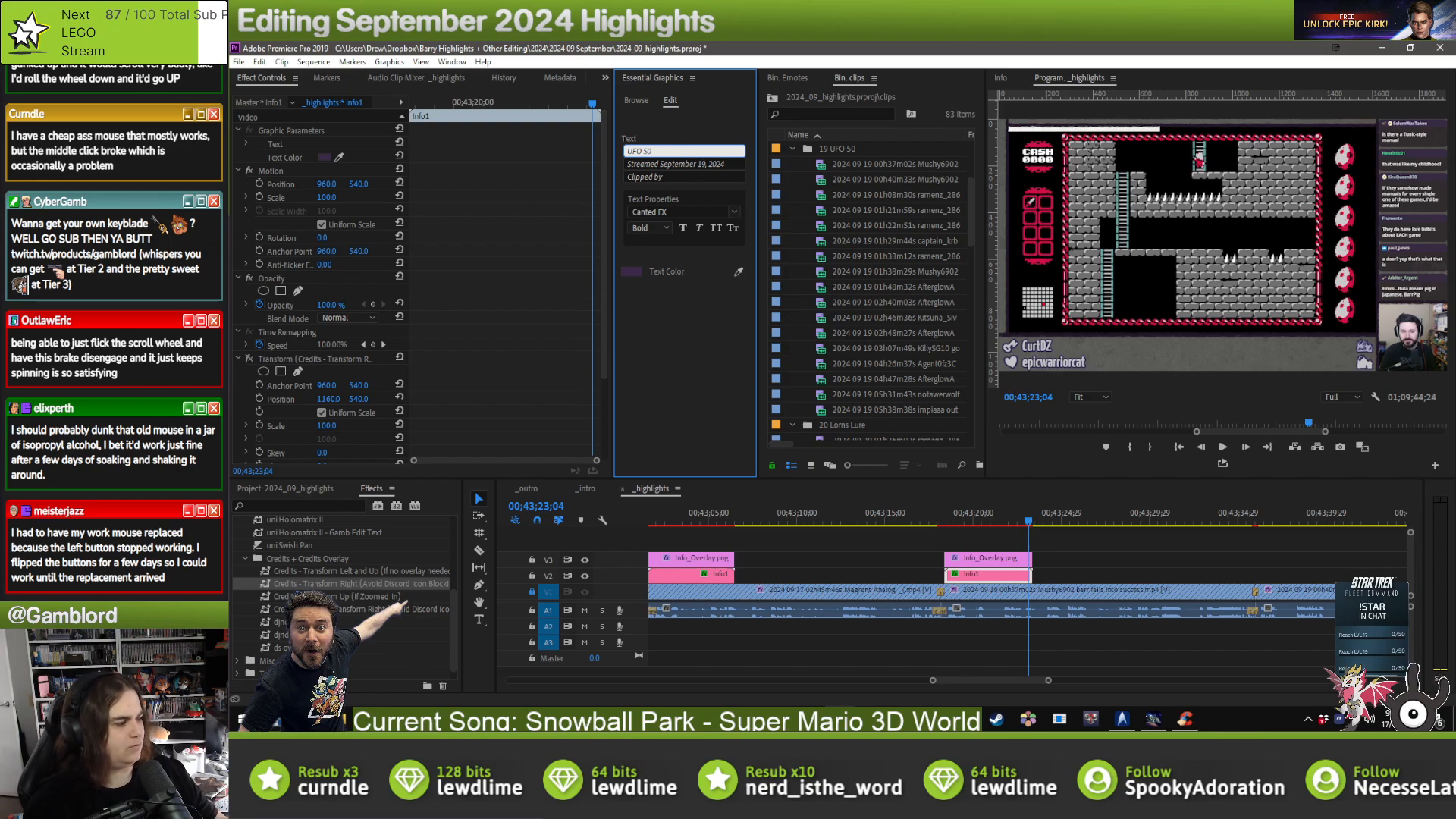
pyautogui.hotkey('alt', 'Tab')
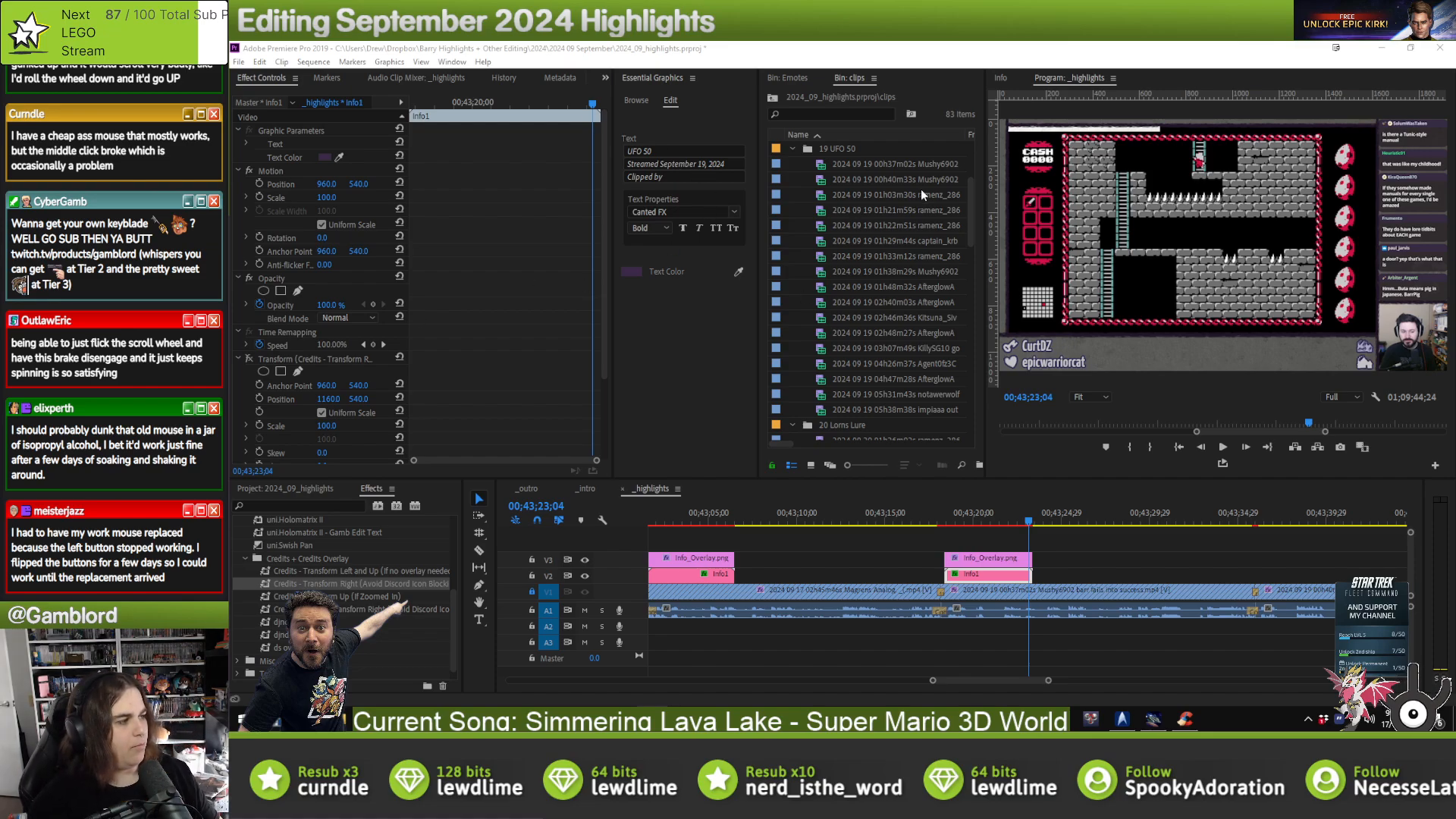
pyautogui.click(988, 520)
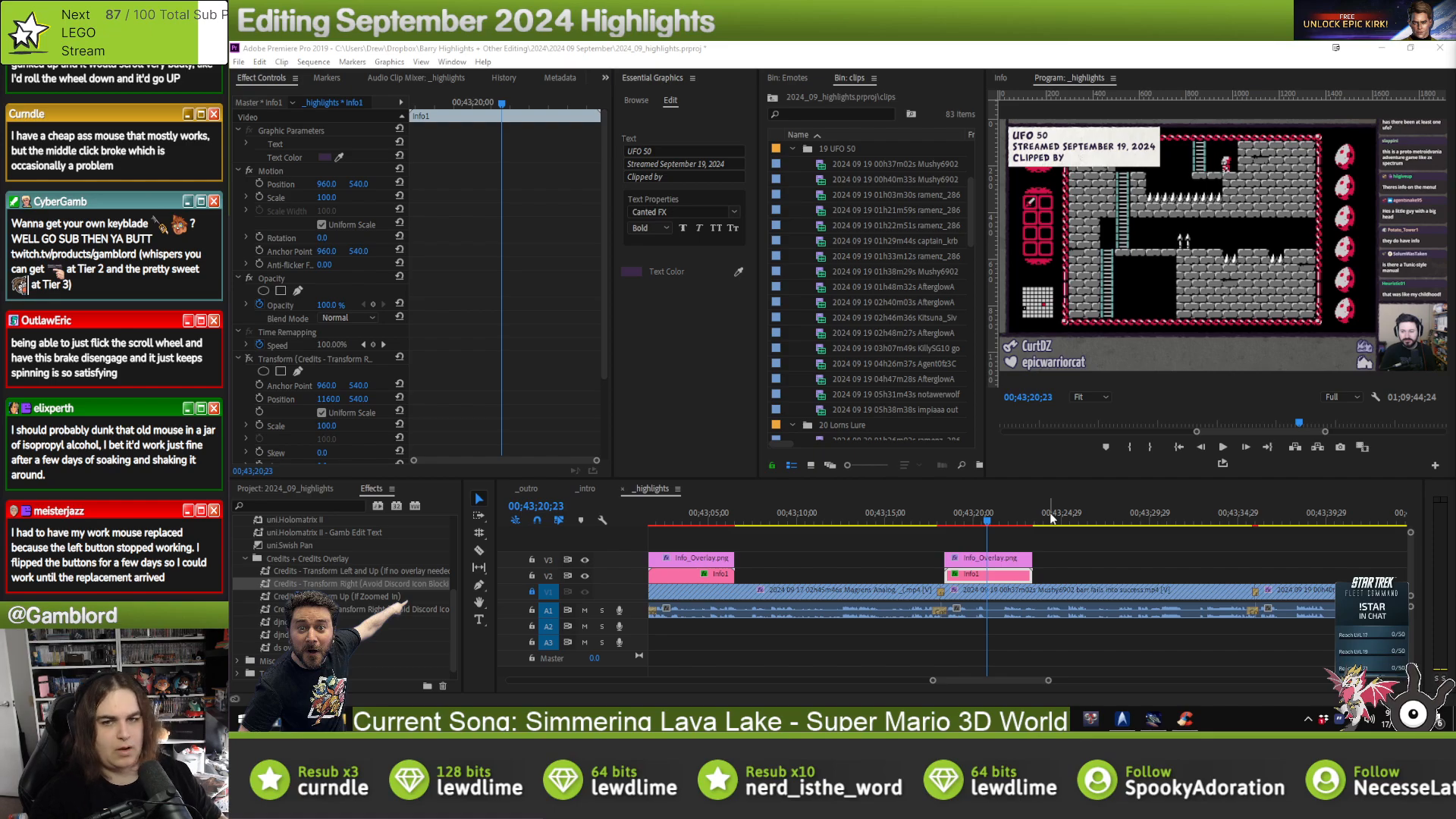
# - Copy the Info_Overlay.png and updated UFO 50 title together from the 00h37m02s clip for reuse on the following clips
pyautogui.click(1071, 575)
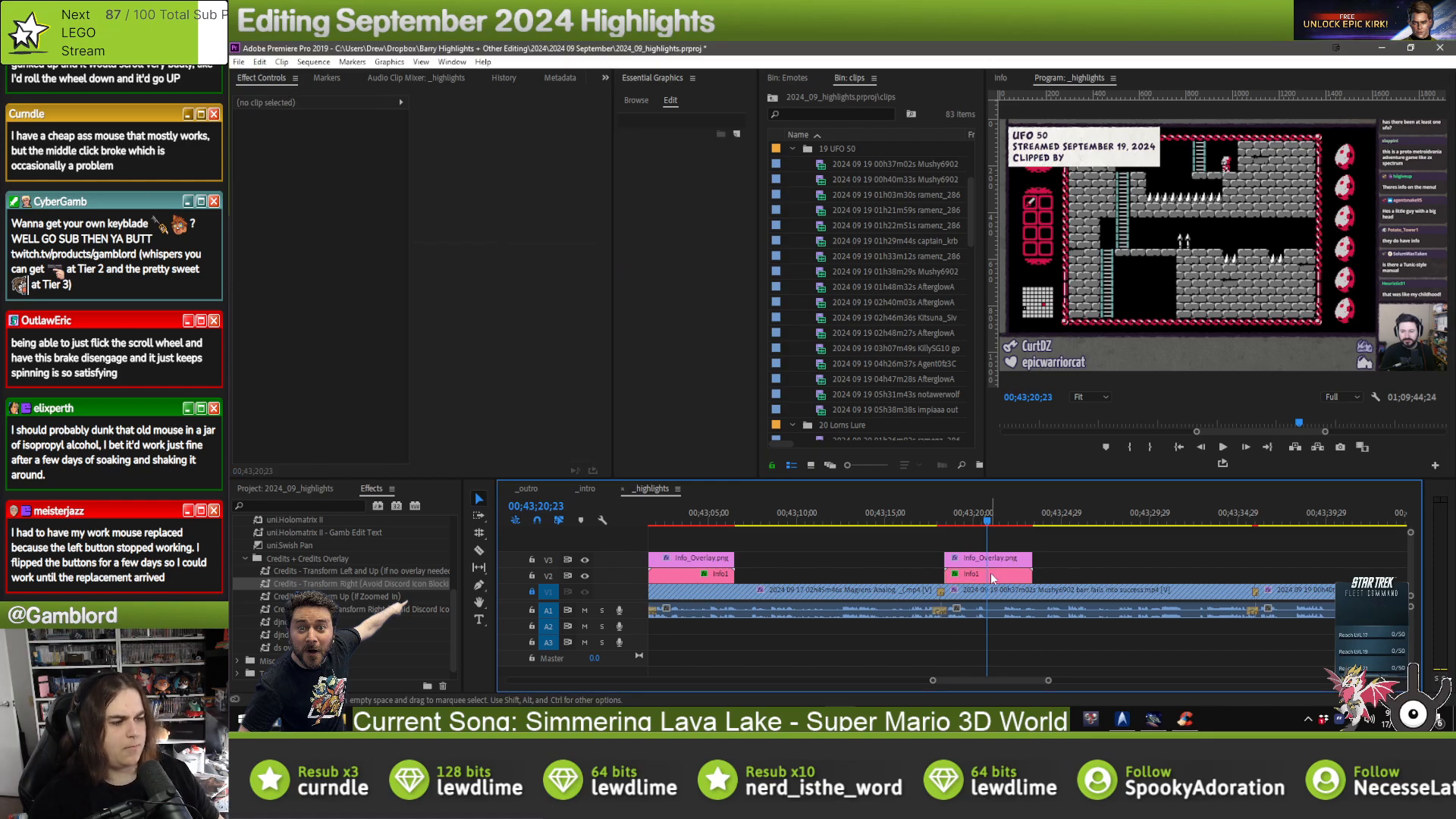
pyautogui.click(990, 576)
pyautogui.moveTo(1065, 552); pyautogui.dragTo(1000, 585)
pyautogui.click(1076, 570)
# - Add the clipper's username after "Clipped by" in the 00h37m02s clip's info title
pyautogui.click(995, 577)
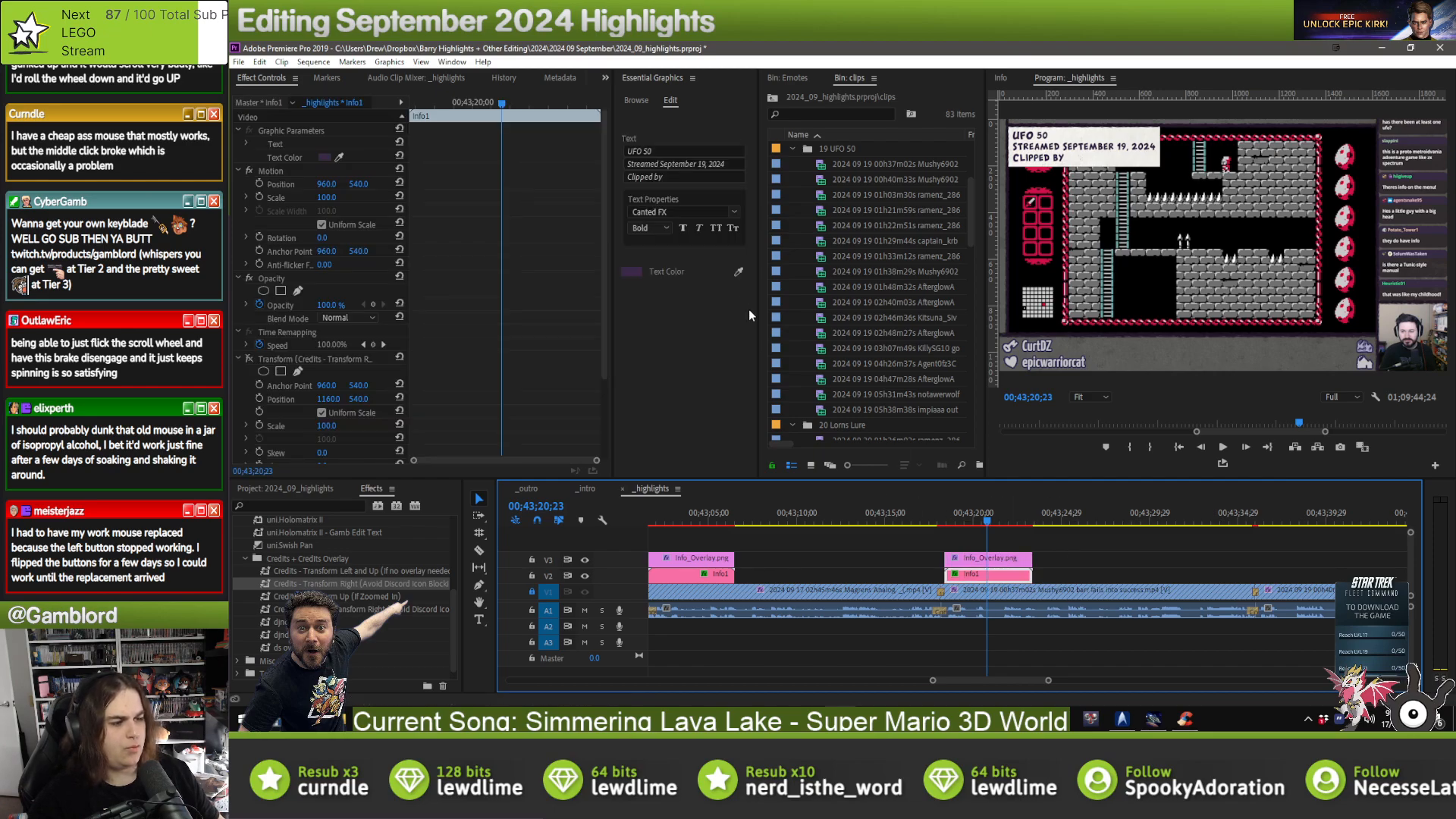
pyautogui.click(689, 176)
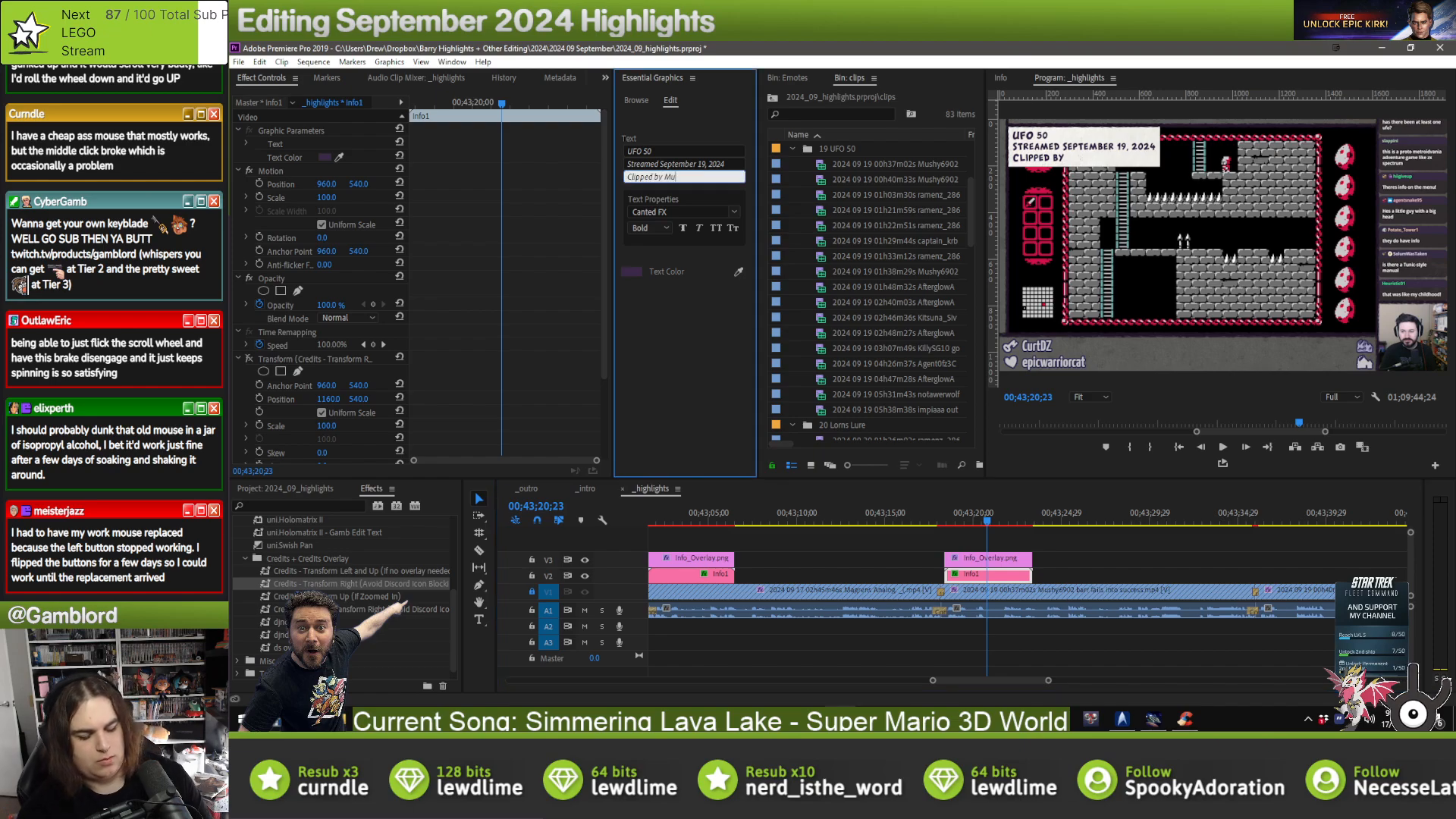
pyautogui.write('Mushy')
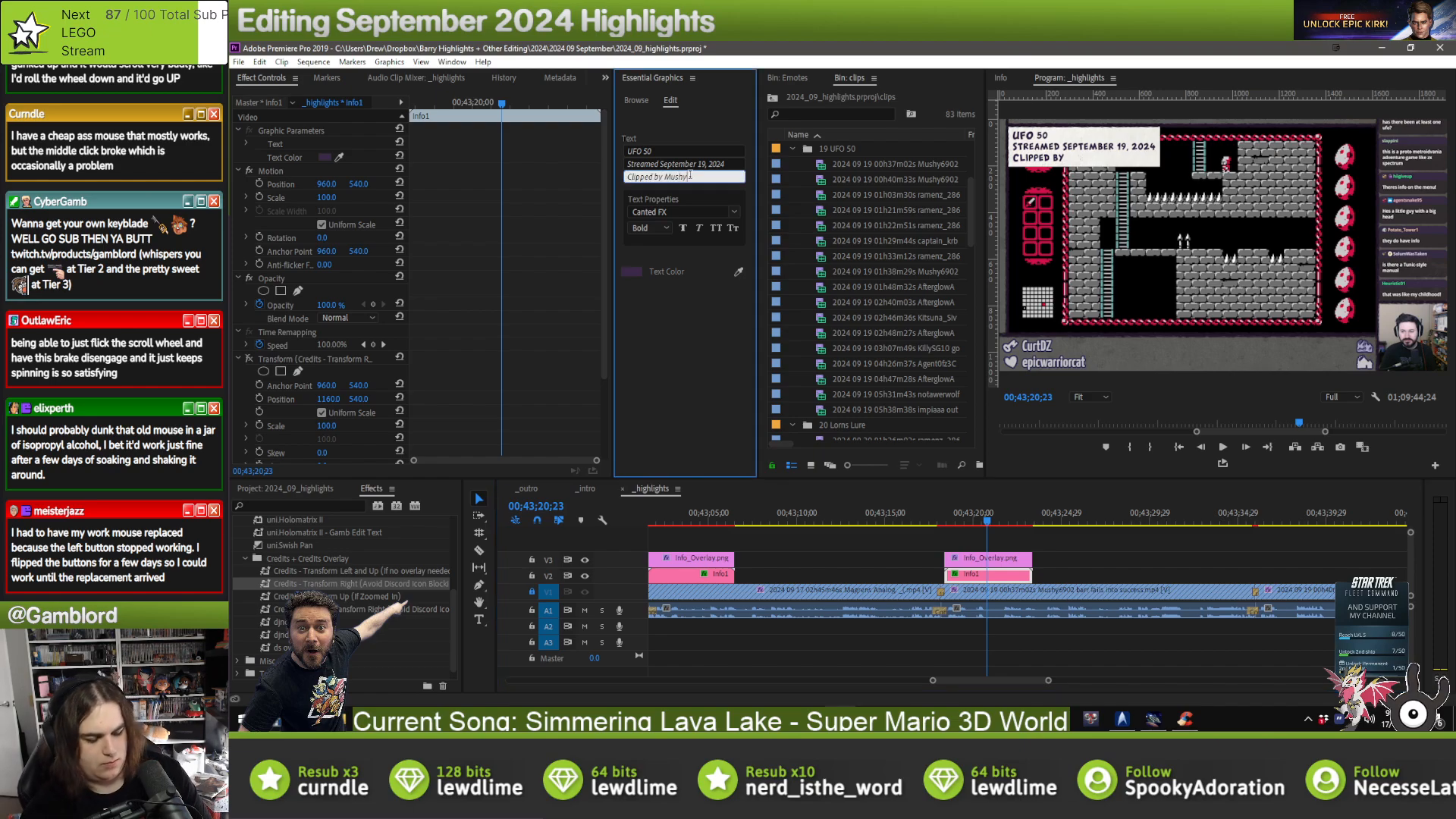
pyautogui.write('6902')
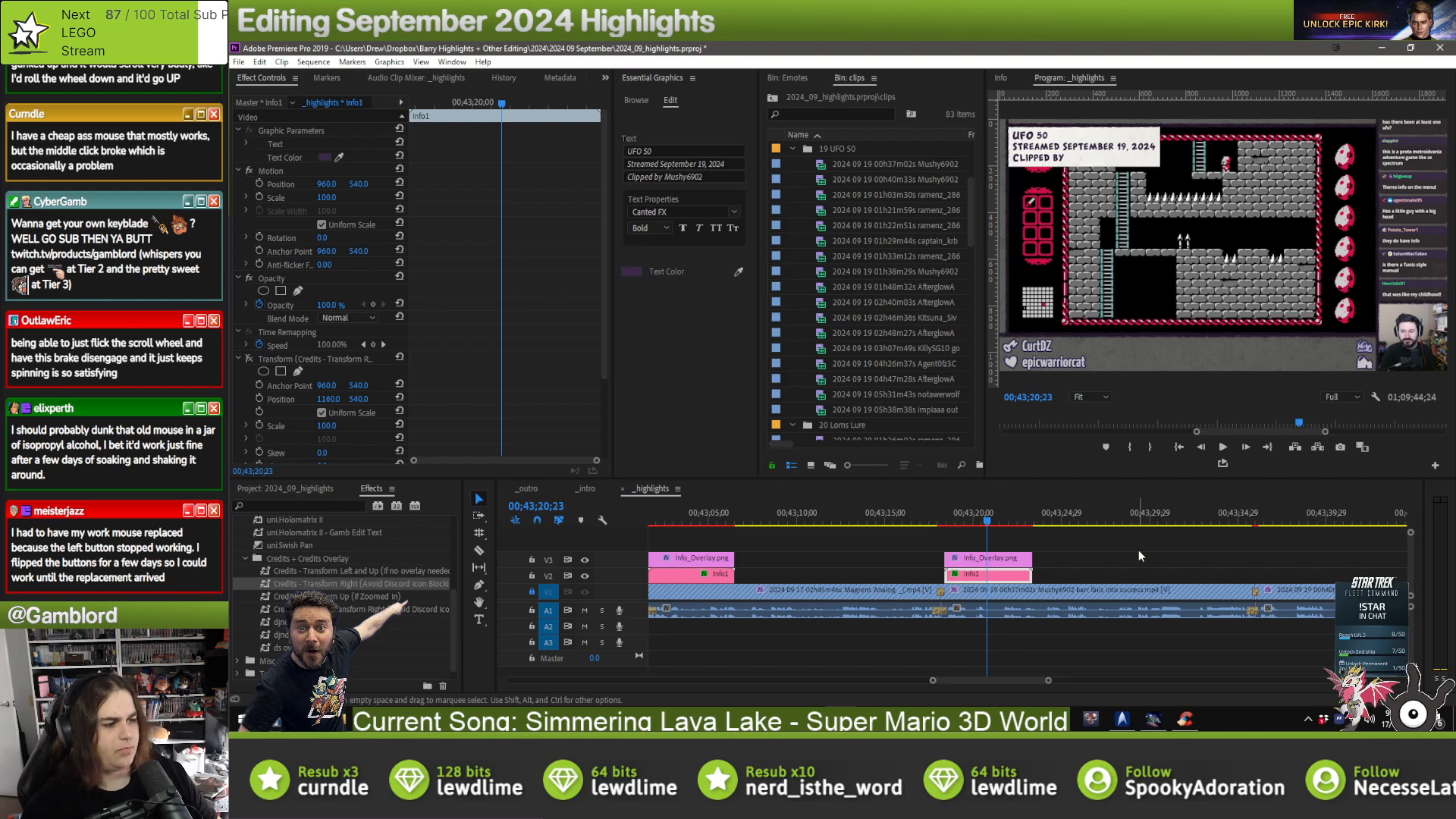
# - Paste the UFO 50 info overlay and title at the start of the 00h40m33s clip, shifted slightly later
pyautogui.click(1139, 548)
pyautogui.press('Down')
pyautogui.hotkey('ctrl', 'v')
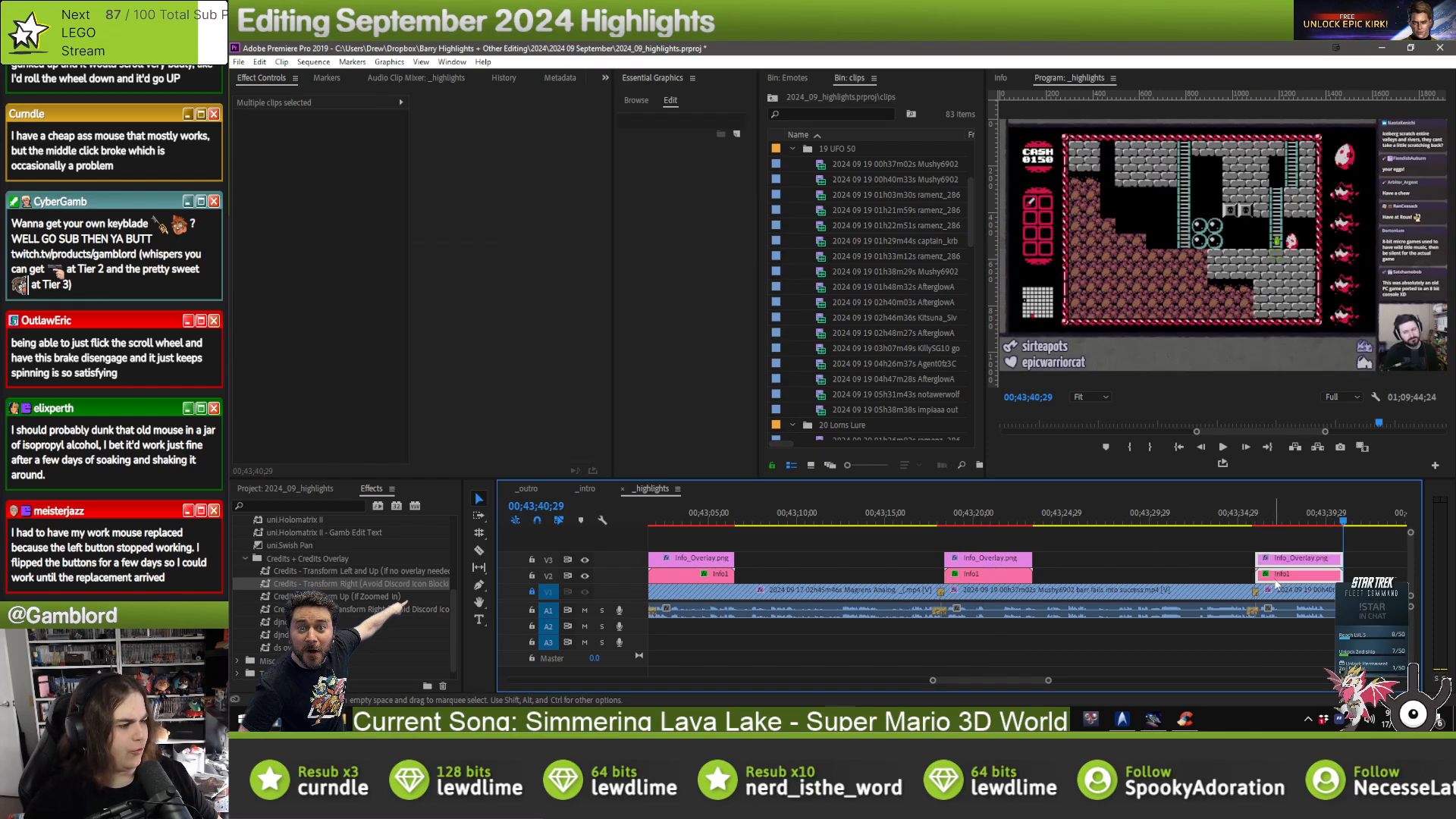
pyautogui.moveTo(1288, 574); pyautogui.dragTo(1292, 574)
pyautogui.scroll(-3, 1164, 575)
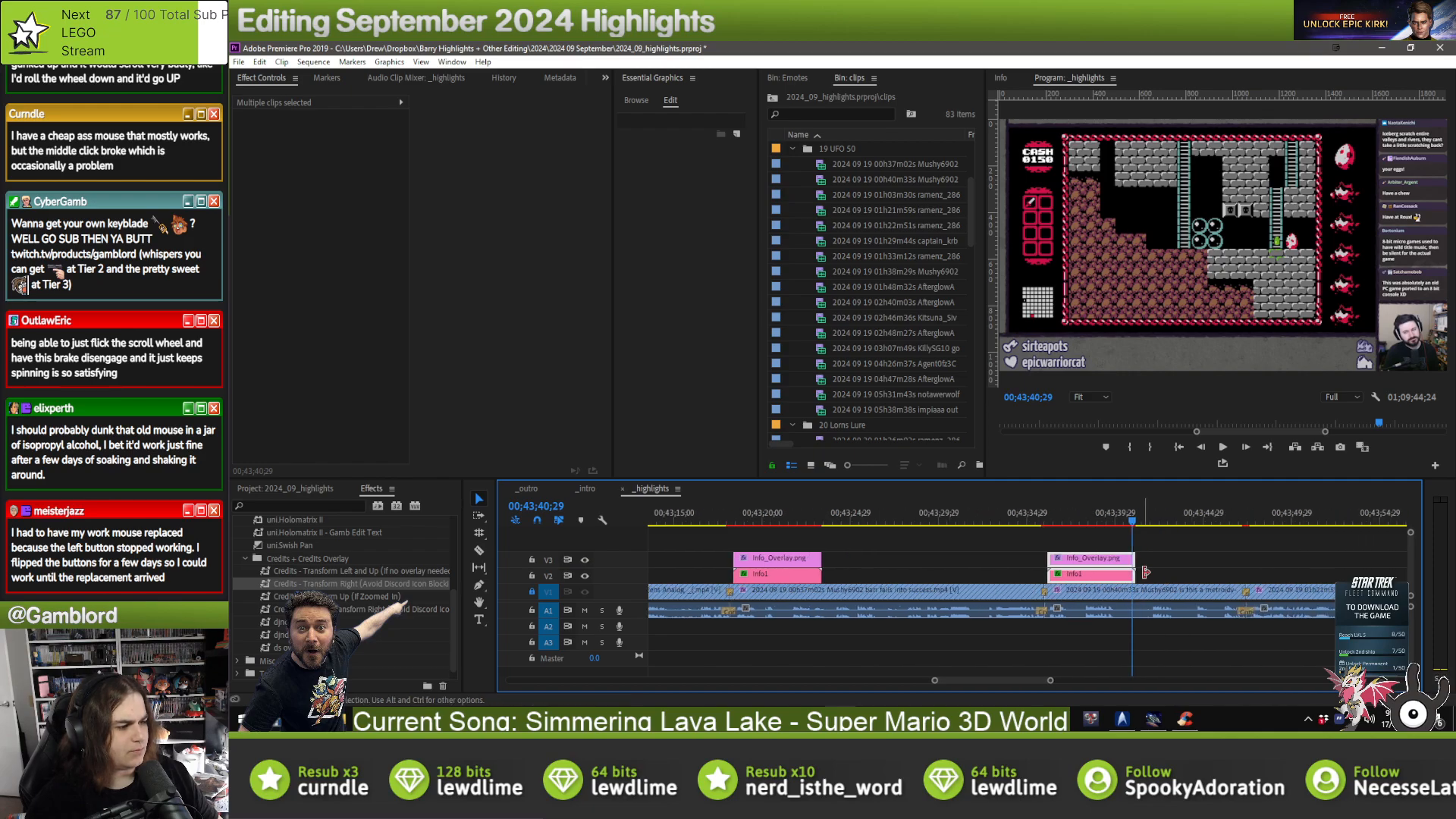
# - Preview the overlay on the 00h40m33s clip and credit the same clipper as on the preceding UFO 50 clip
pyautogui.click(1036, 516)
pyautogui.press('space')
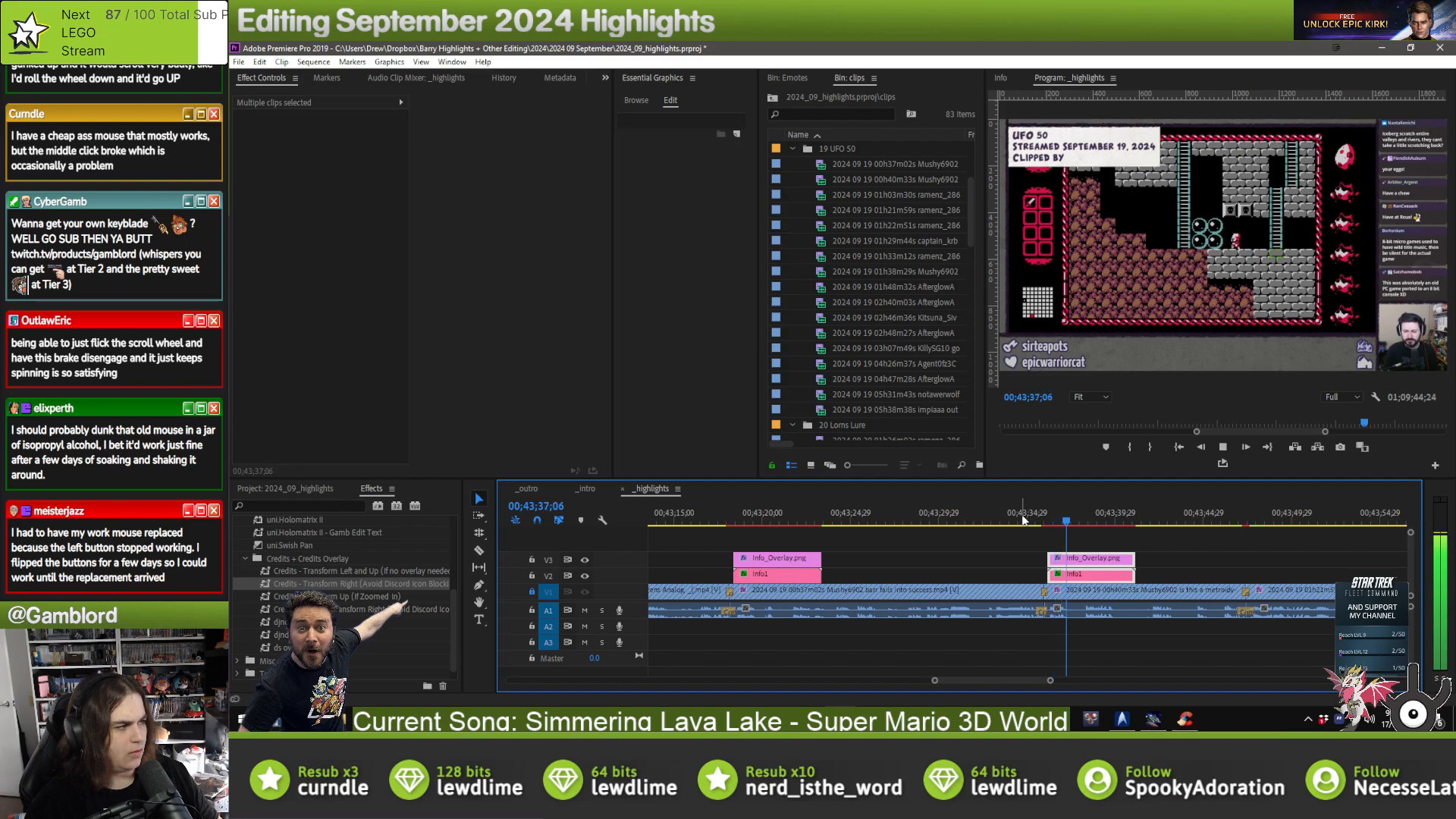
pyautogui.click(834, 563)
pyautogui.click(805, 576)
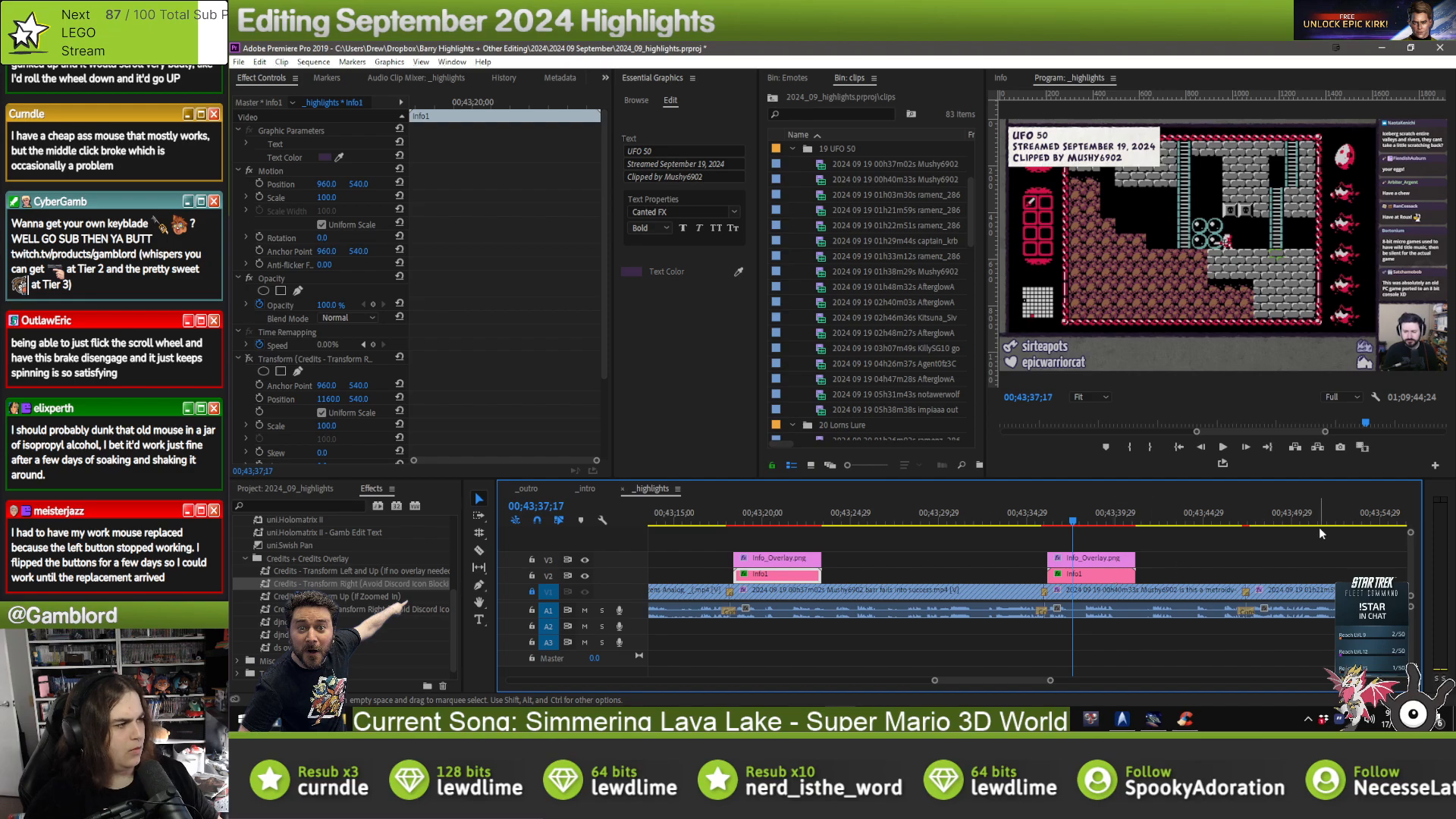
# - Paste the UFO 50 overlay and title near the start of the 01h21m59s clip, shifted slightly earlier, and fill in the clipper's username
pyautogui.scroll(-4, 1317, 527)
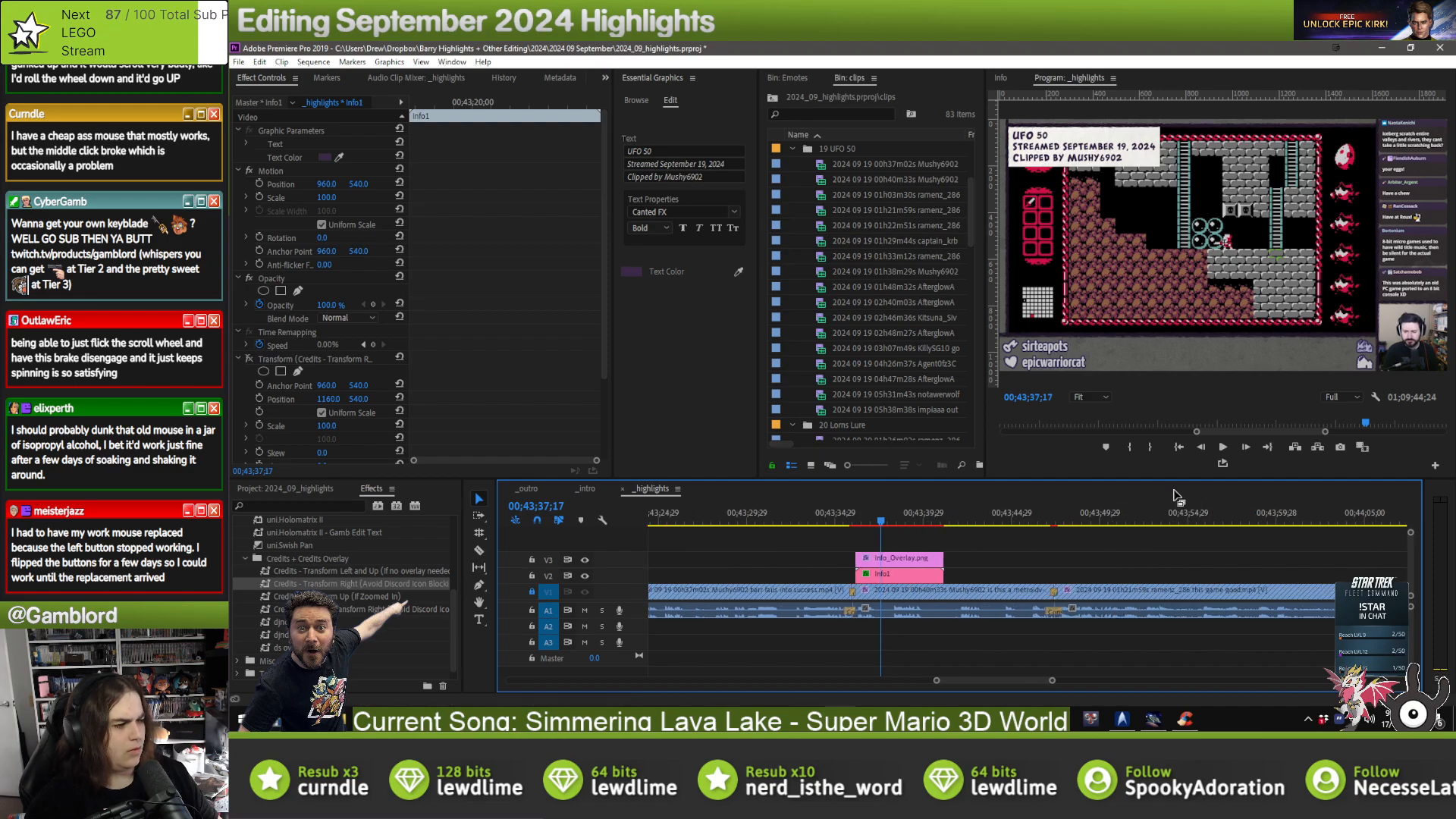
pyautogui.click(1071, 518)
pyautogui.hotkey('ctrl', 'v')
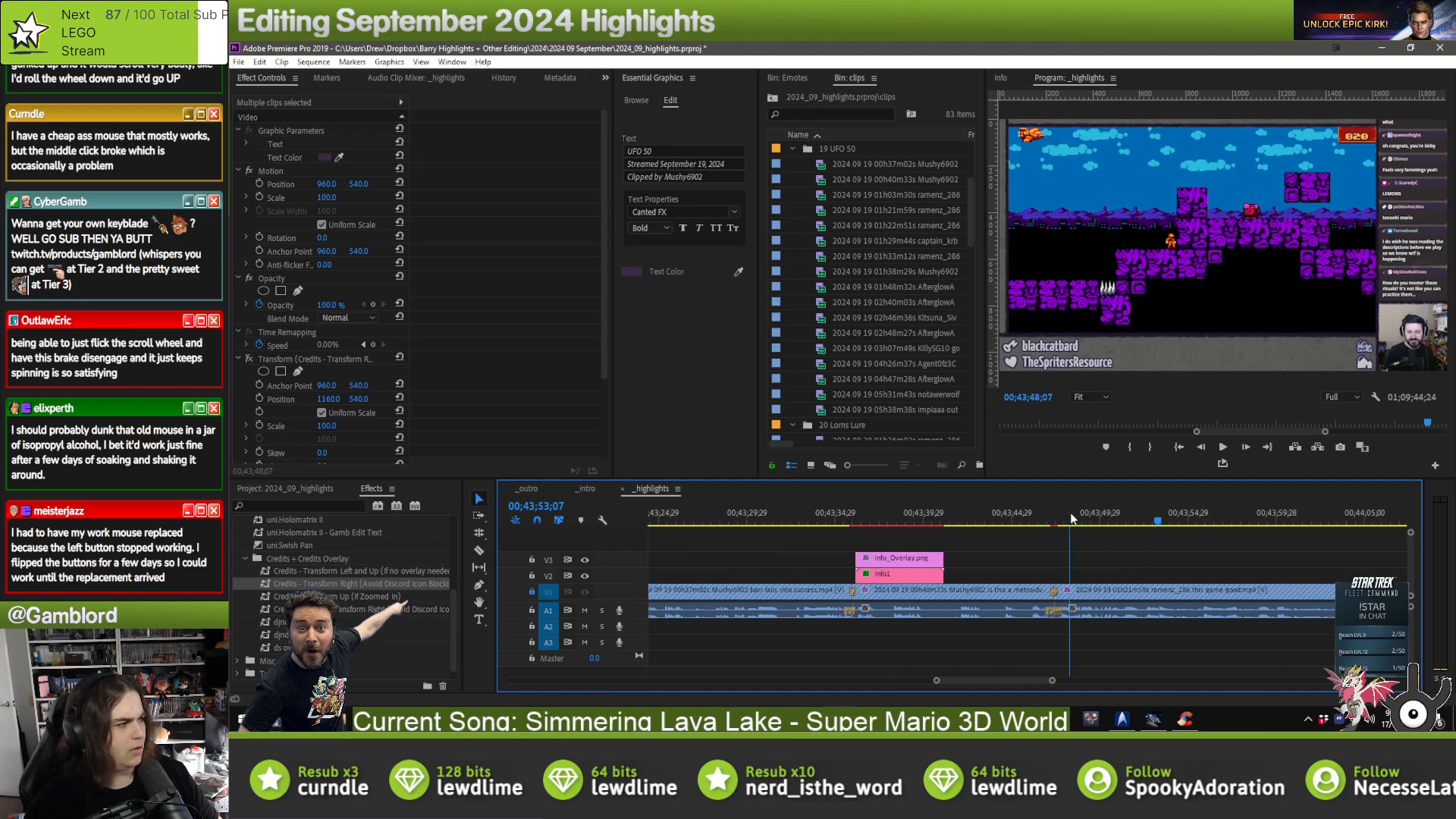
pyautogui.moveTo(1098, 568); pyautogui.dragTo(1084, 568)
pyautogui.click(1065, 573)
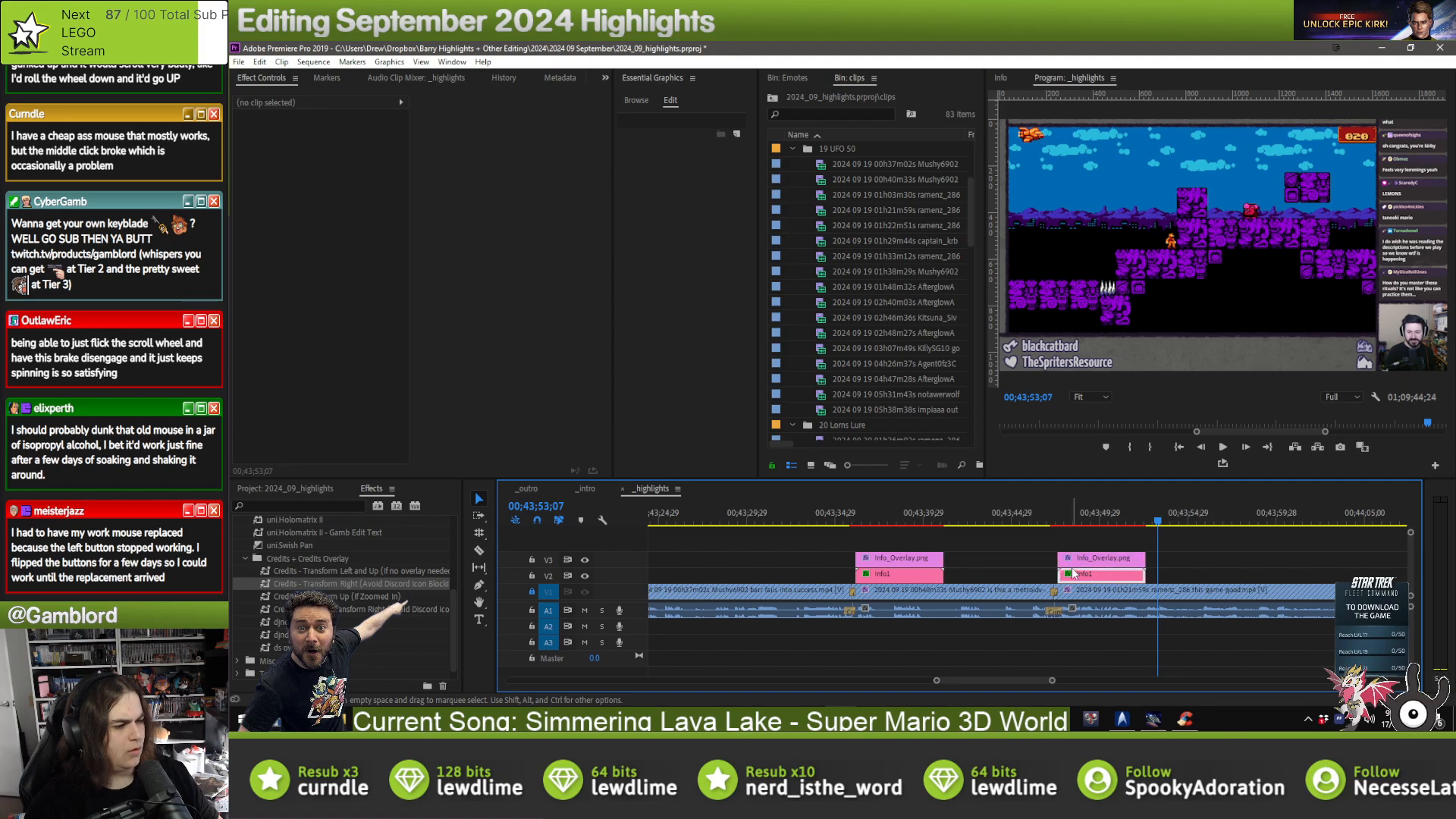
pyautogui.click(707, 176)
pyautogui.write('ra')
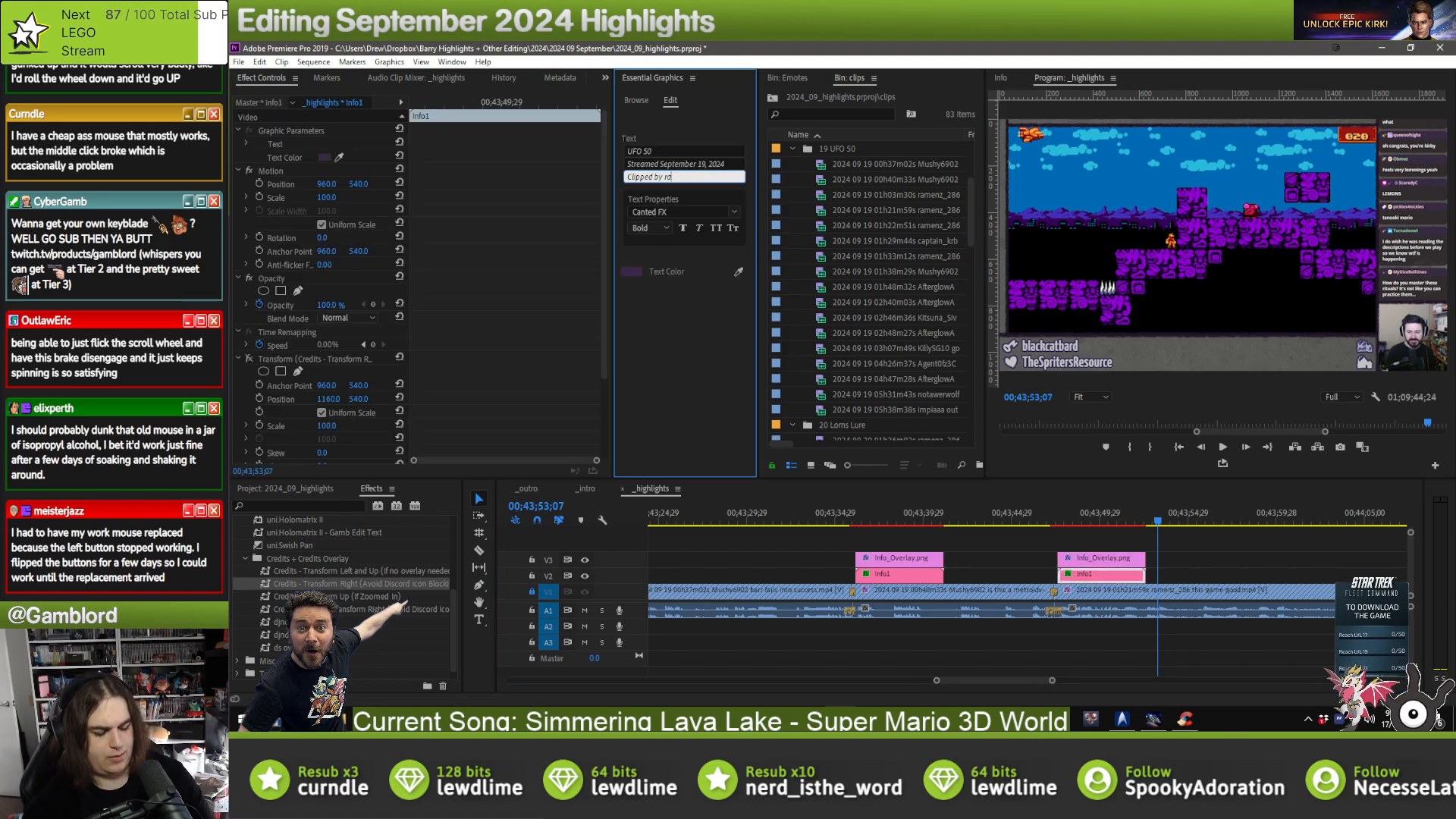
pyautogui.write('menz_2')
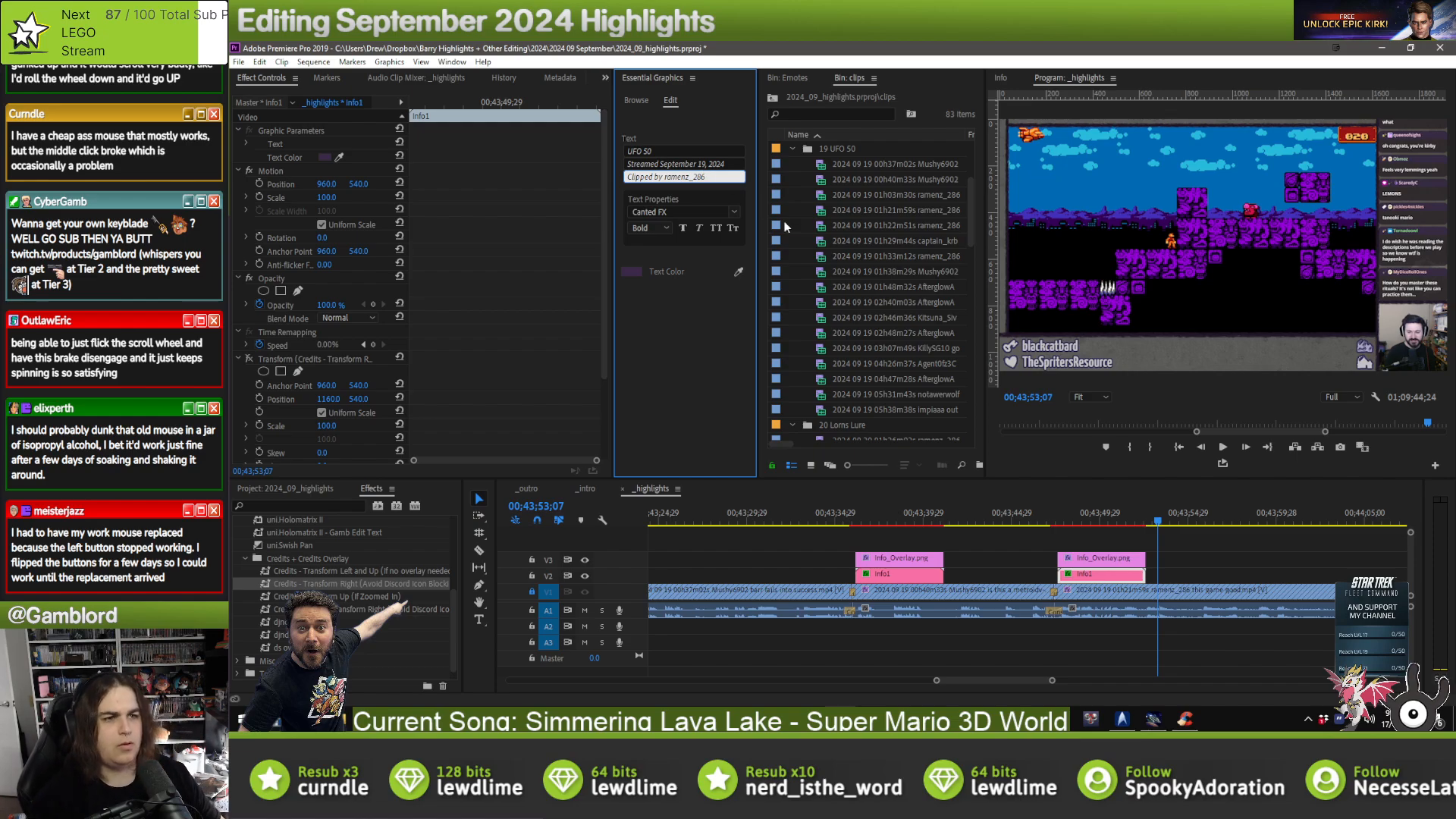
# - Finish the 01h21m59s clip's clipper credit and add the UFO 50 overlay with that same credited title to the 01h22m51s clip, shifted slightly later
pyautogui.write('86')
pyautogui.click(1235, 547)
pyautogui.press('Down')
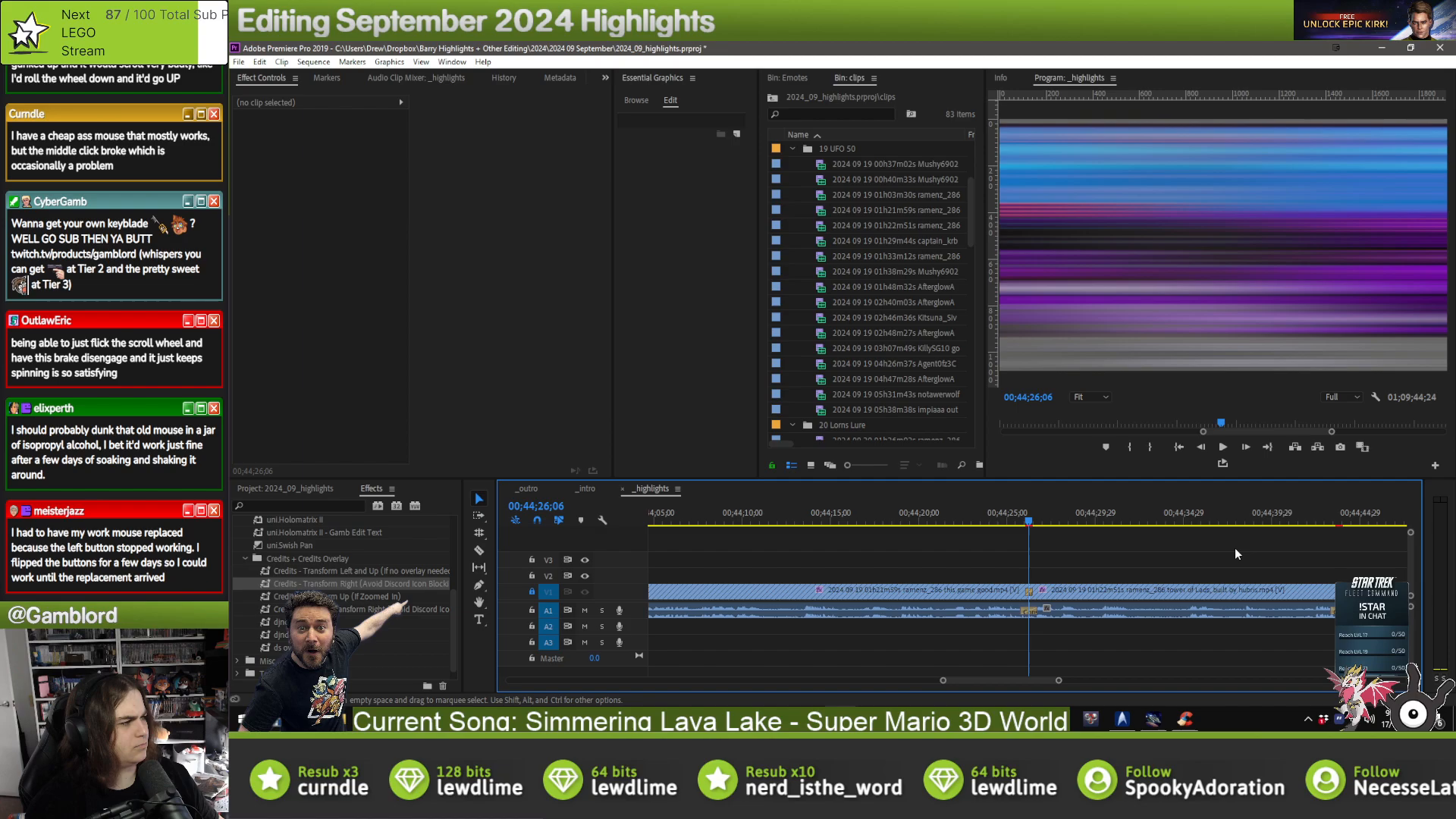
pyautogui.hotkey('ctrl', 'v')
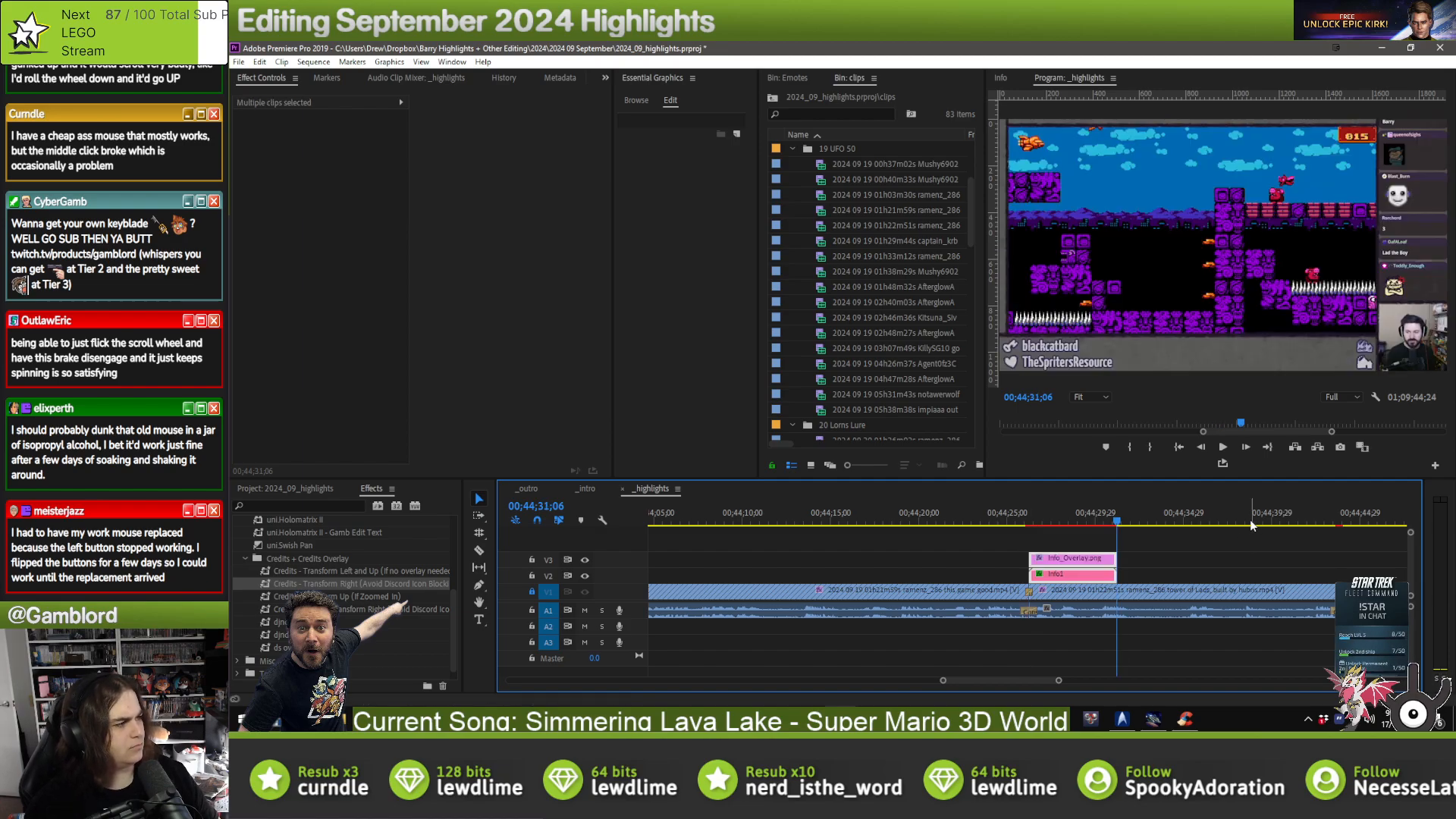
pyautogui.moveTo(1069, 571); pyautogui.dragTo(1078, 572)
pyautogui.scroll(-2, 963, 607)
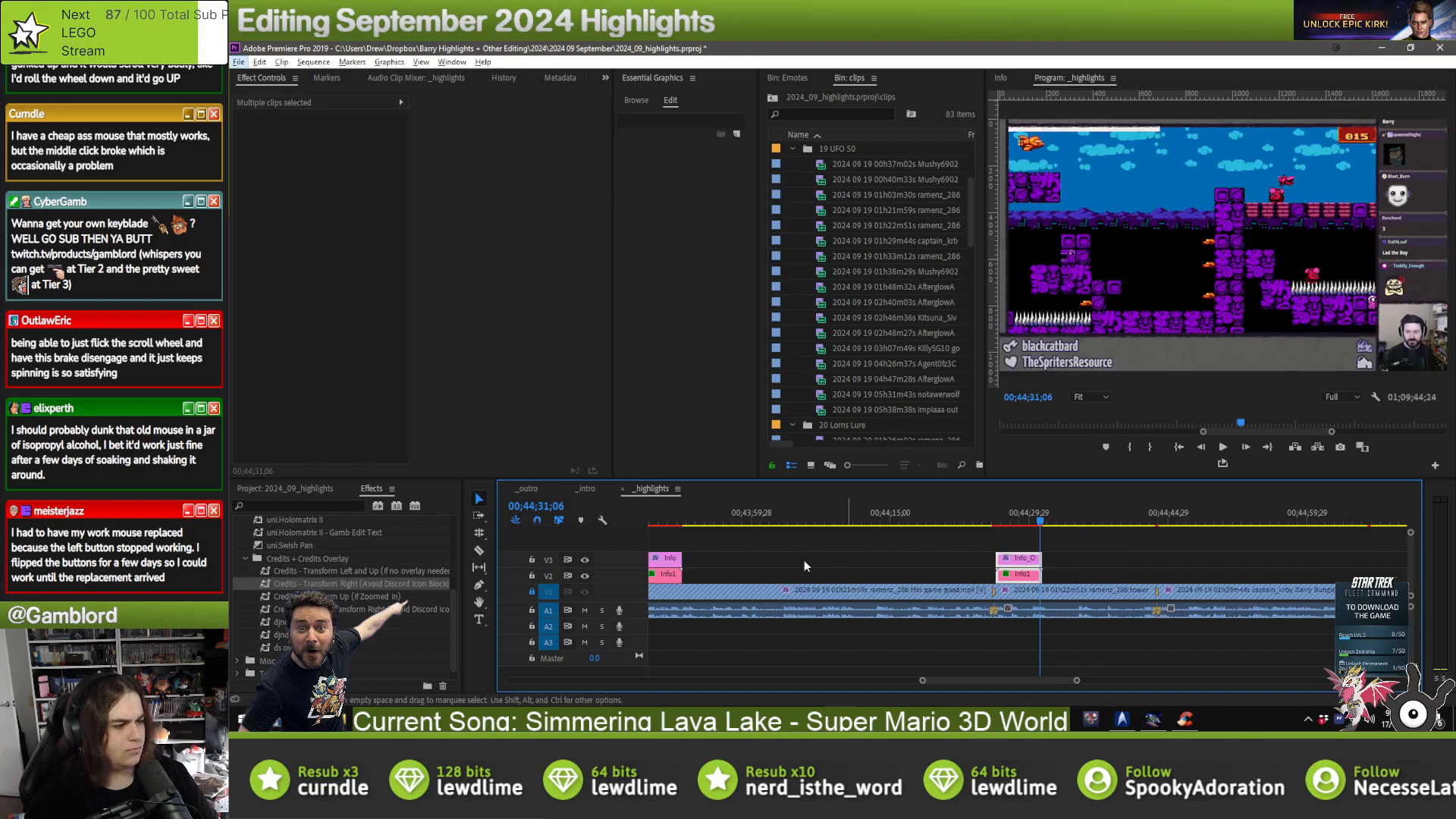
pyautogui.moveTo(1042, 584); pyautogui.dragTo(1031, 579)
# - Paste the UFO 50 overlay and title near the start of the 01h29m44s clip, shifted slightly earlier, and fill in its clipper's username
pyautogui.click(1169, 521)
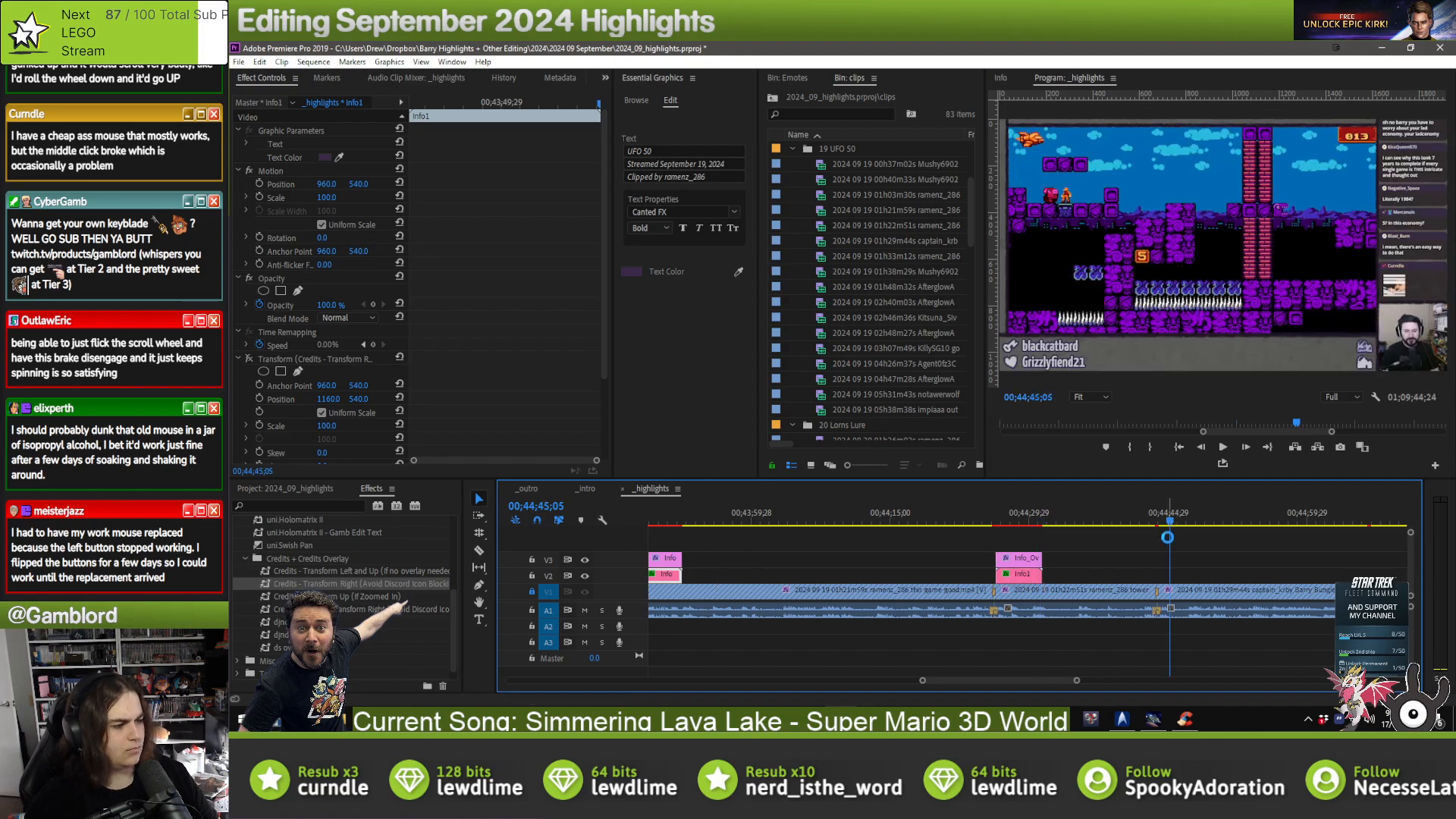
pyautogui.hotkey('ctrl', 'v')
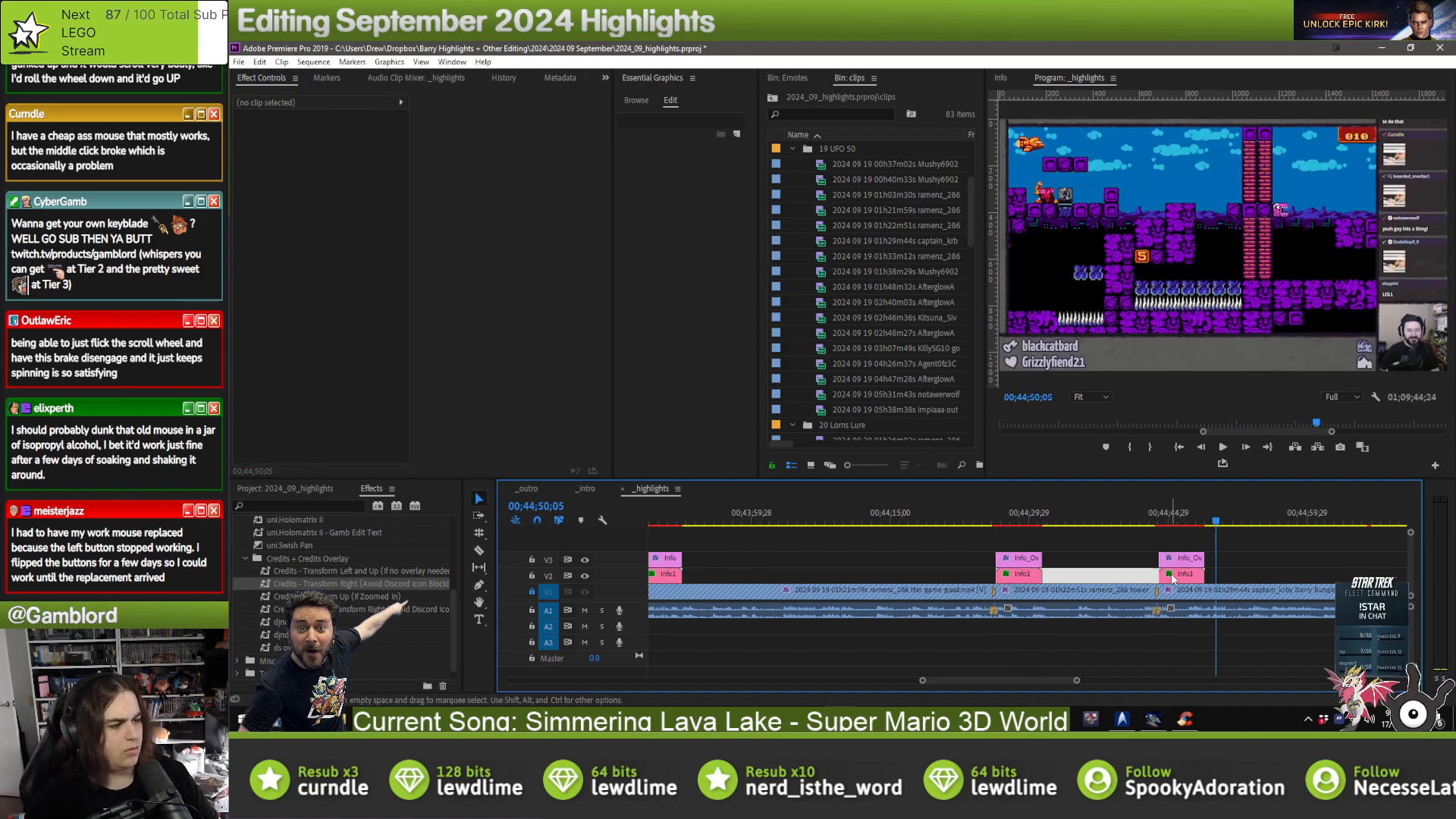
pyautogui.click(1172, 578)
pyautogui.click(685, 177)
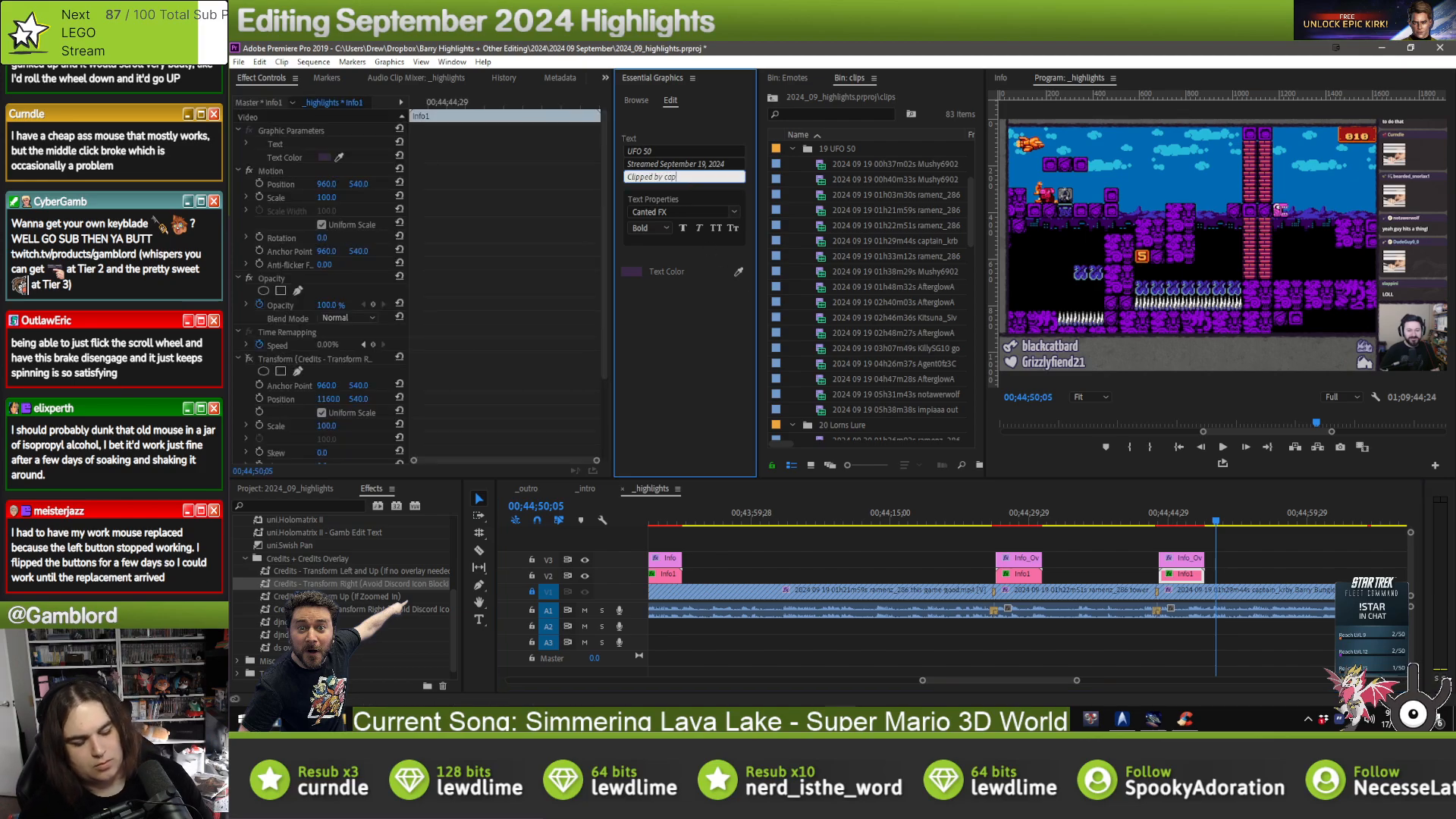
pyautogui.write('tain_krby')
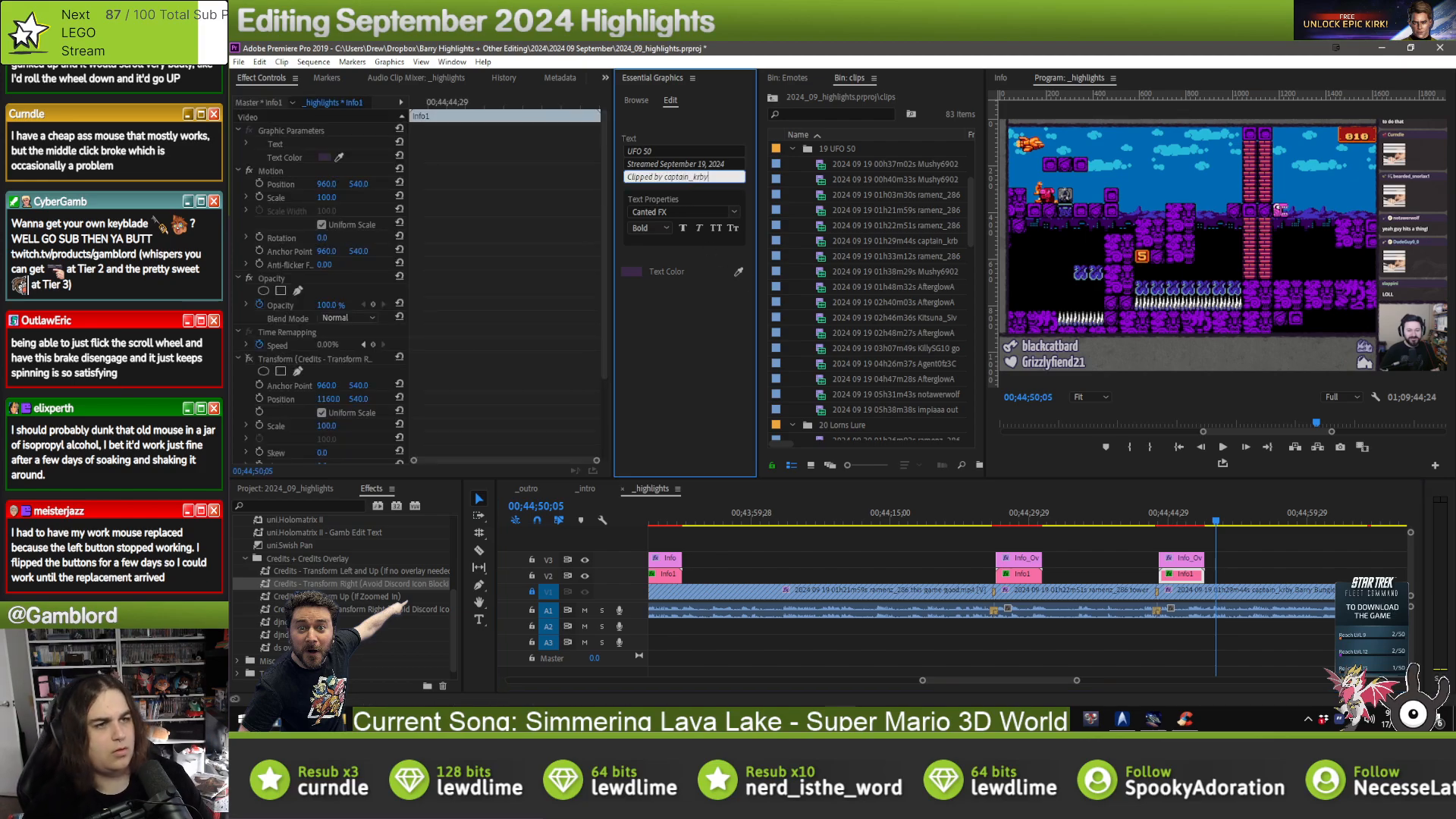
pyautogui.click(1260, 543)
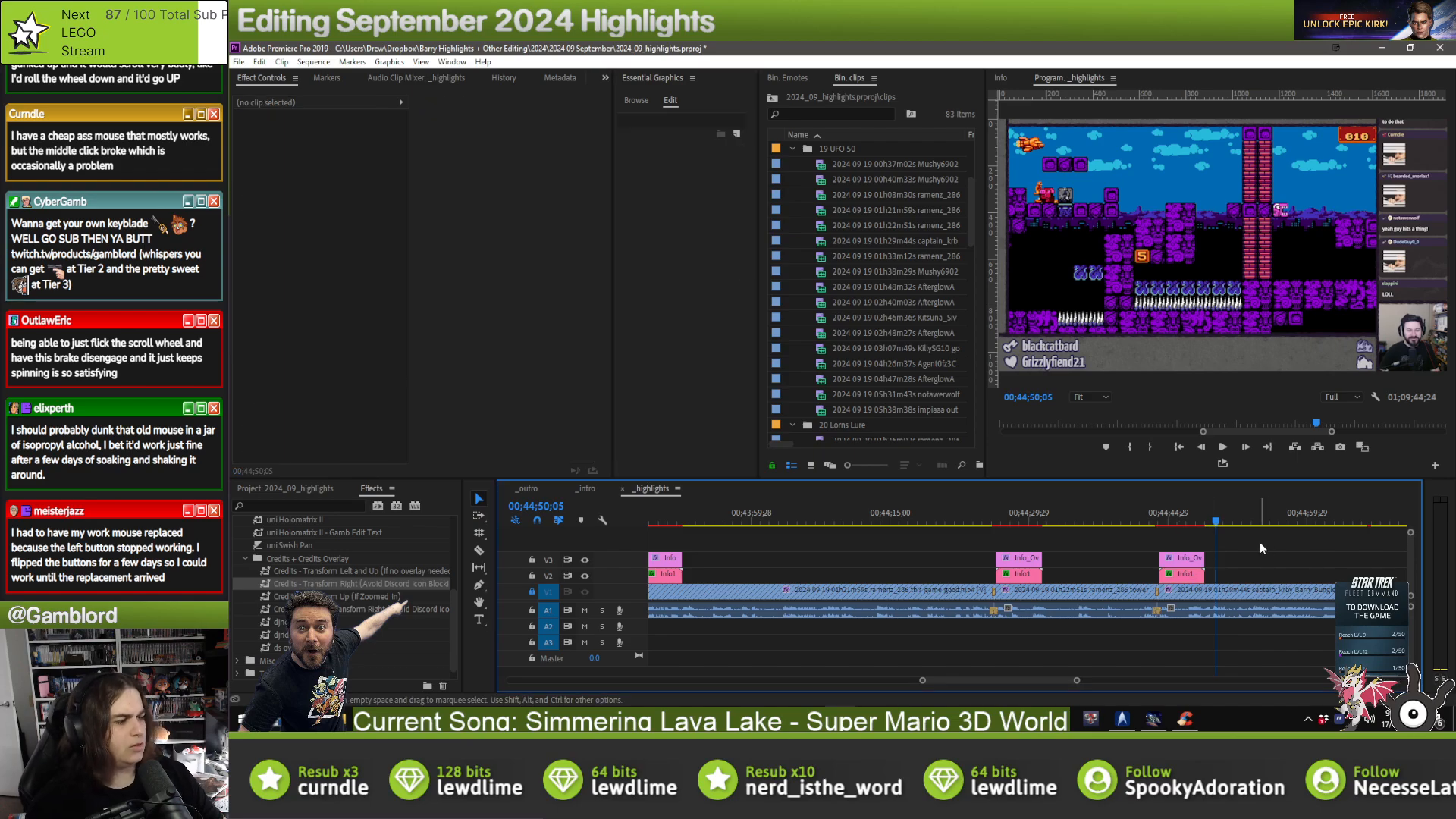
# - Paste the UFO 50 overlay onto the 01h33m12s clip, shifted slightly later, and replace its title with a copy of the 01h22m51s clip's credited title
pyautogui.press('Down')
pyautogui.hotkey('ctrl', 'v')
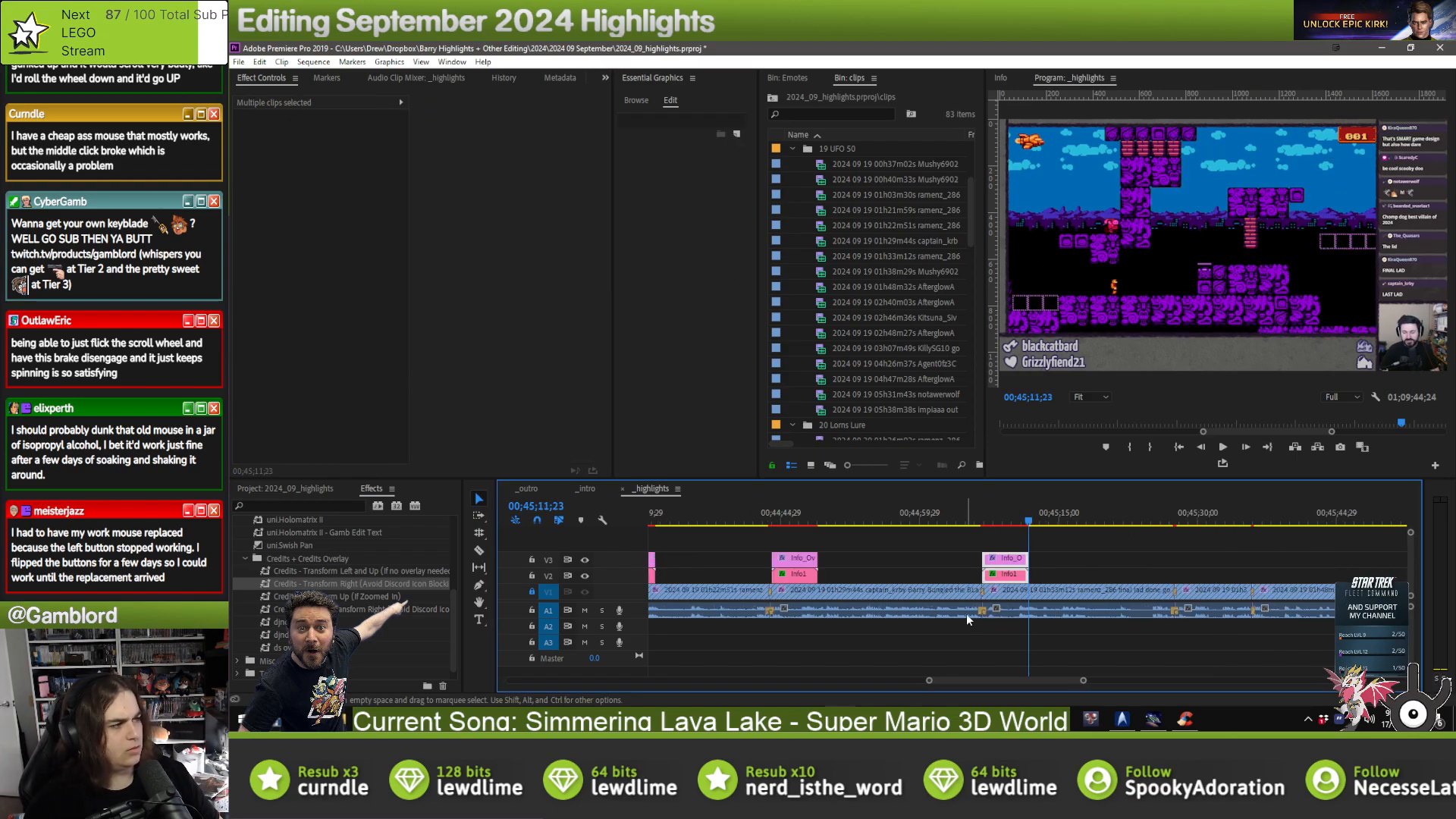
pyautogui.moveTo(1009, 580); pyautogui.dragTo(1012, 581)
pyautogui.click(807, 578)
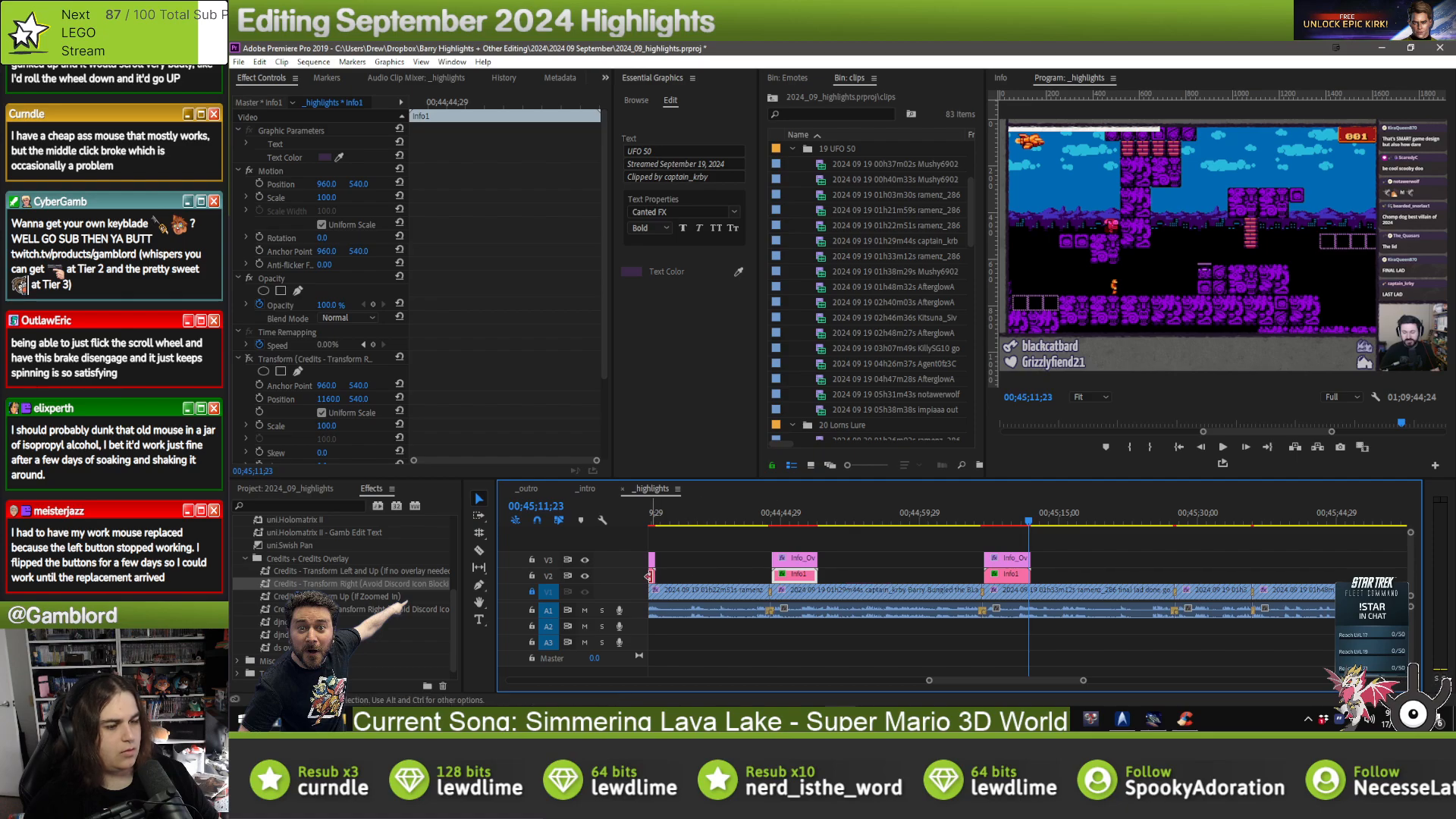
pyautogui.press('alt')
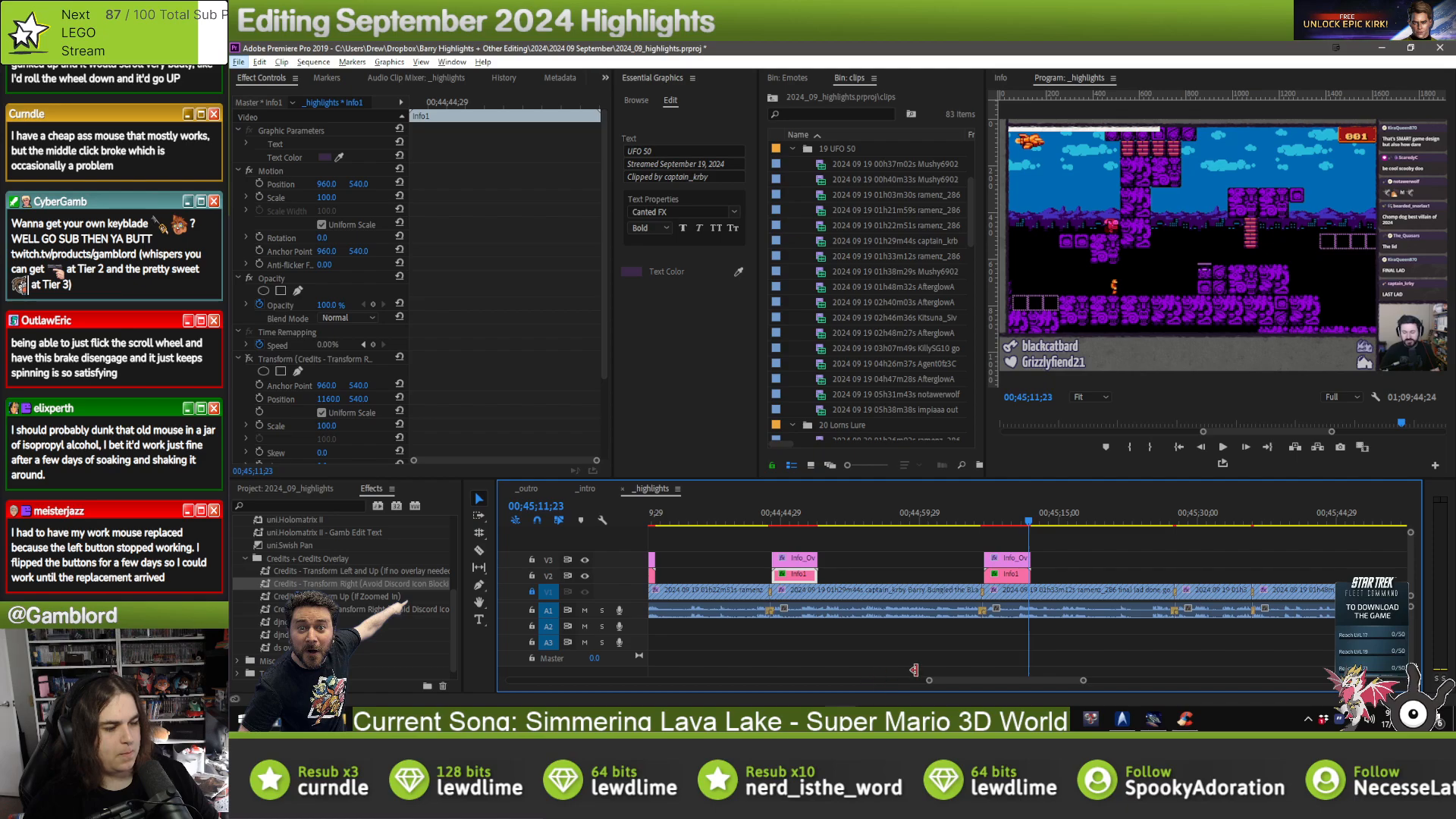
pyautogui.moveTo(1003, 679); pyautogui.dragTo(1000, 679)
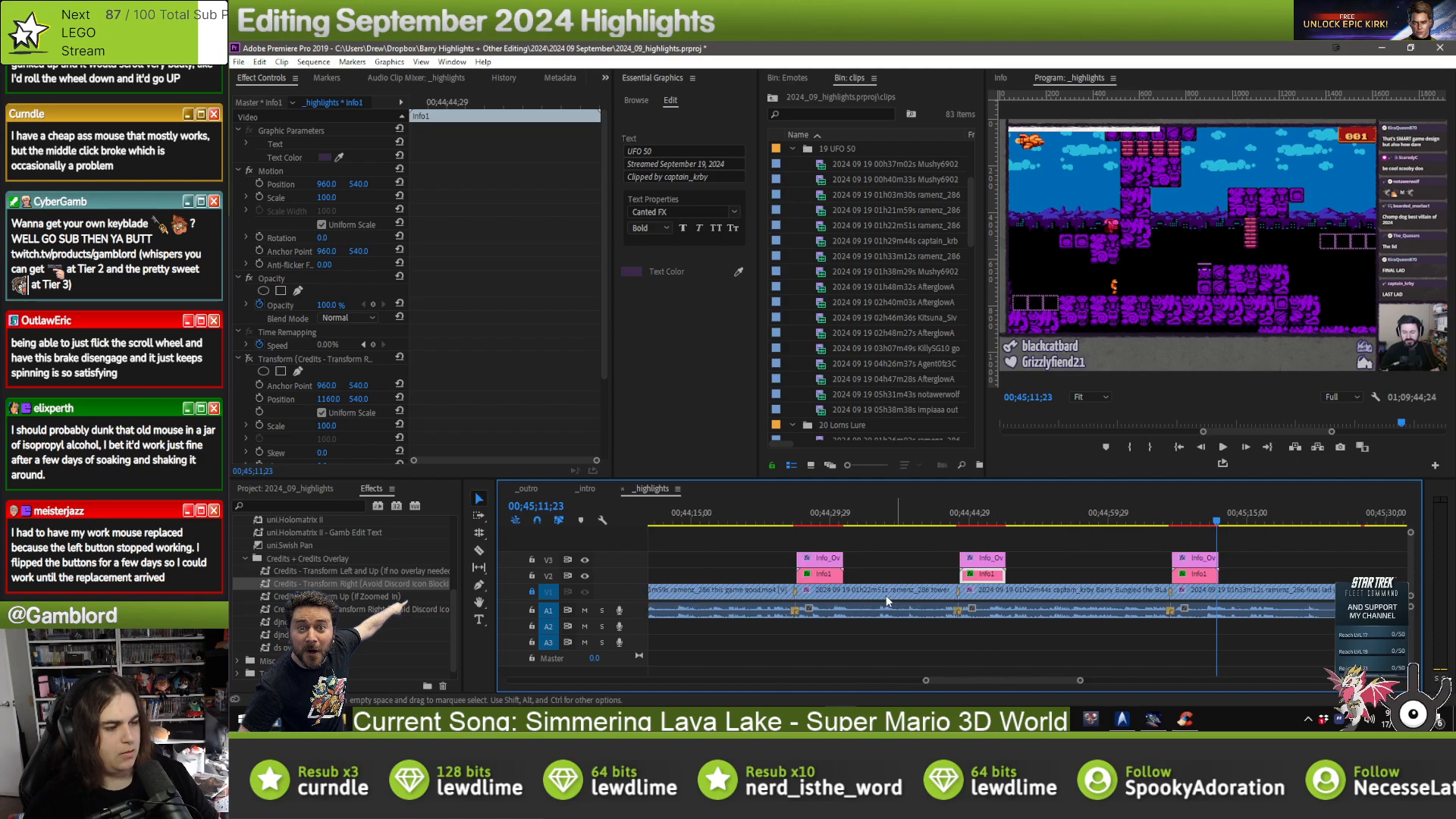
pyautogui.moveTo(834, 574); pyautogui.dragTo(1209, 578)
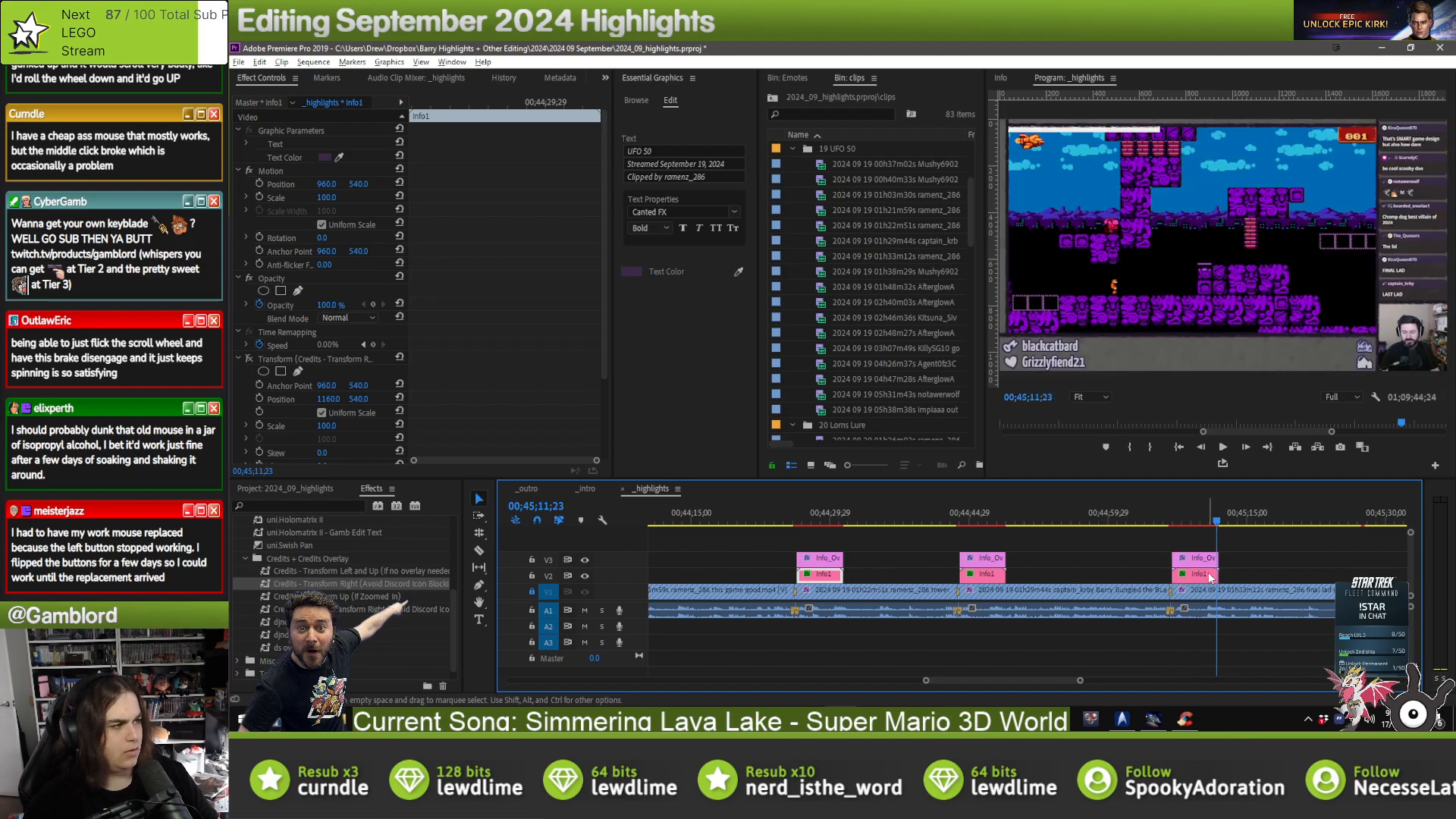
# - Paste the UFO 50 overlay and title near the start of the 01h38m29s clip, shifted slightly earlier, and add its clipper's username after "Clipped by"
pyautogui.scroll(-5, 1209, 577)
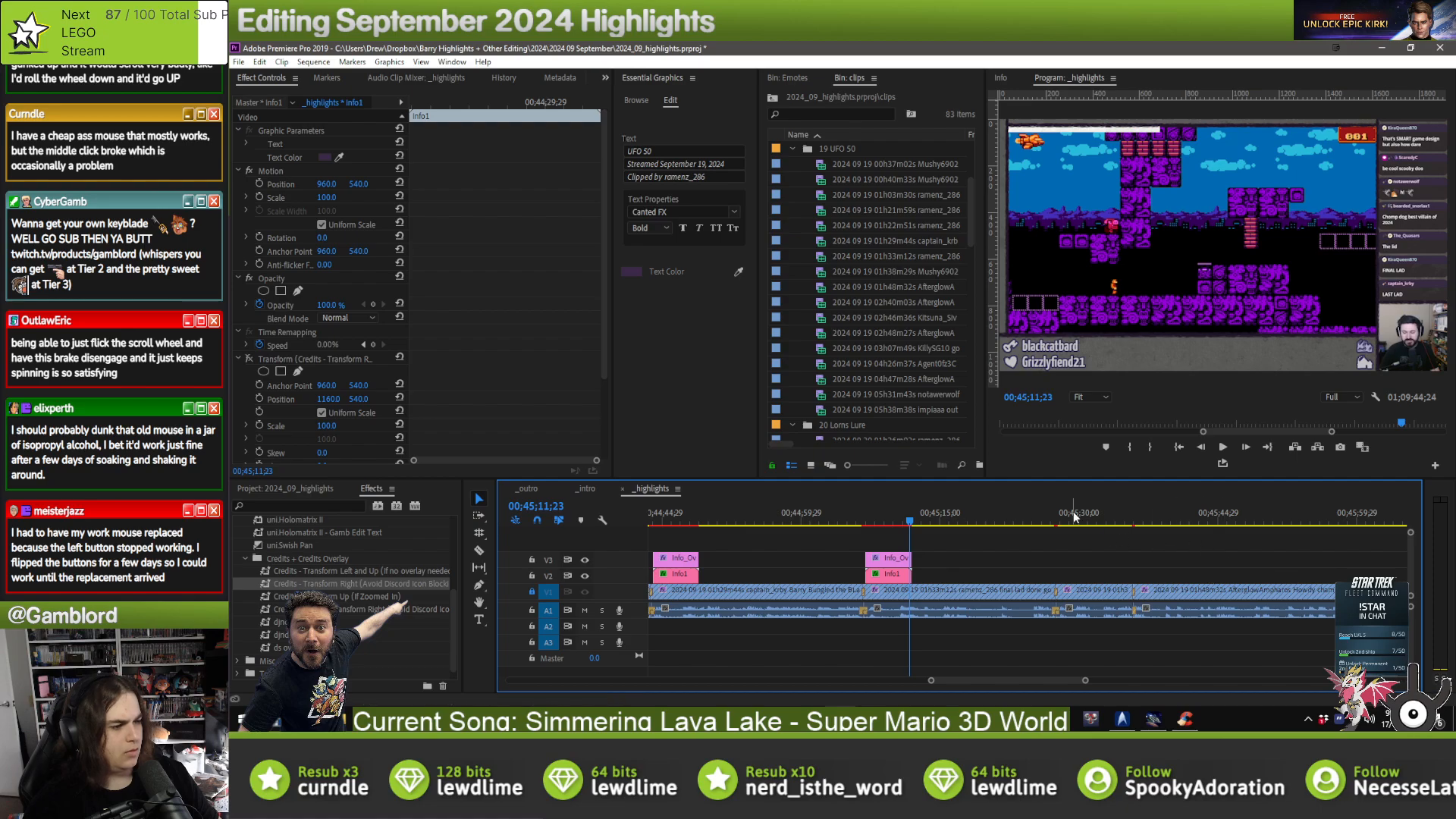
pyautogui.click(1067, 518)
pyautogui.hotkey('ctrl', 'v')
pyautogui.moveTo(1085, 580); pyautogui.dragTo(1075, 582)
pyautogui.scroll(3, 1083, 680)
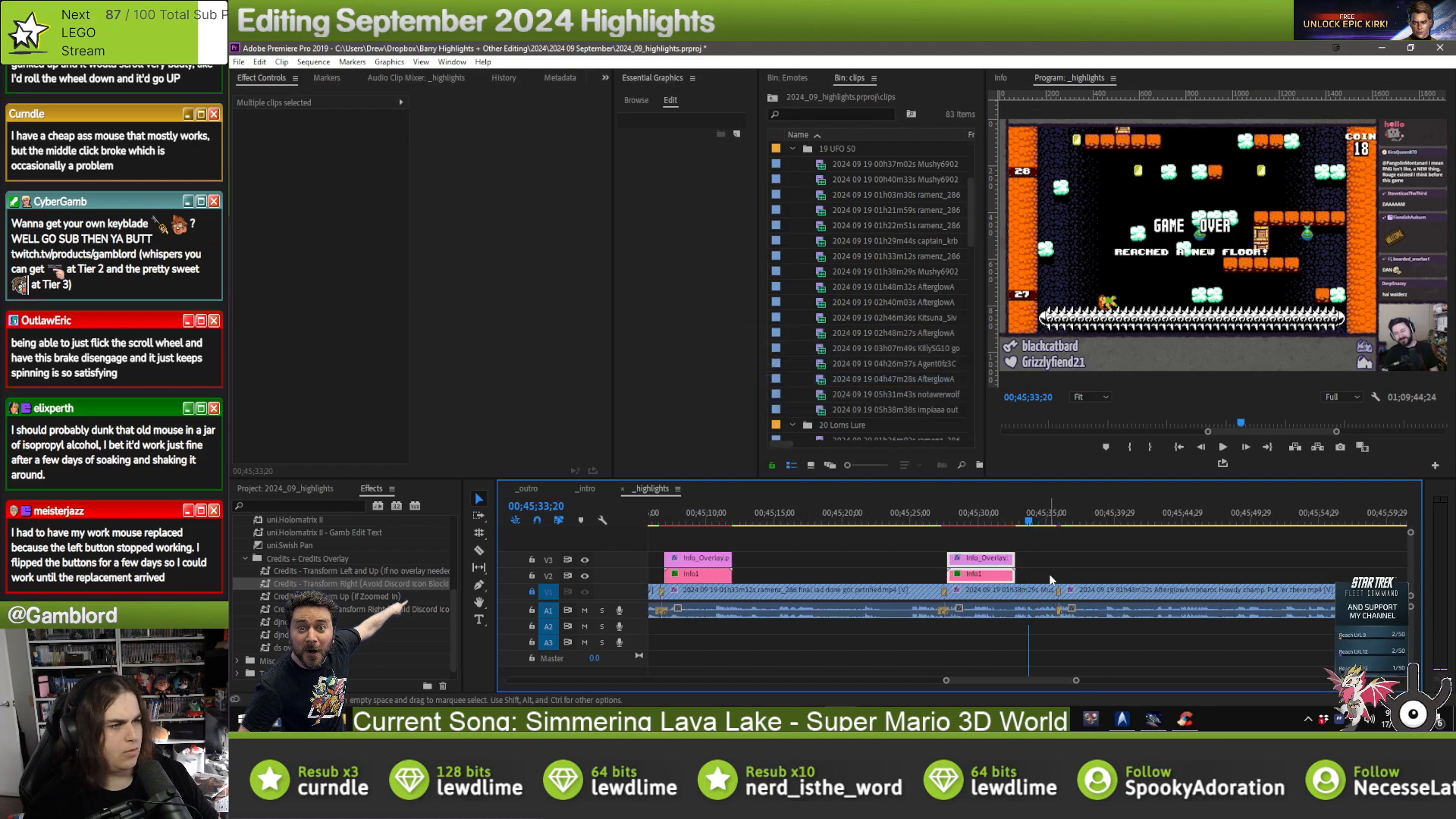
pyautogui.click(1050, 575)
pyautogui.click(974, 580)
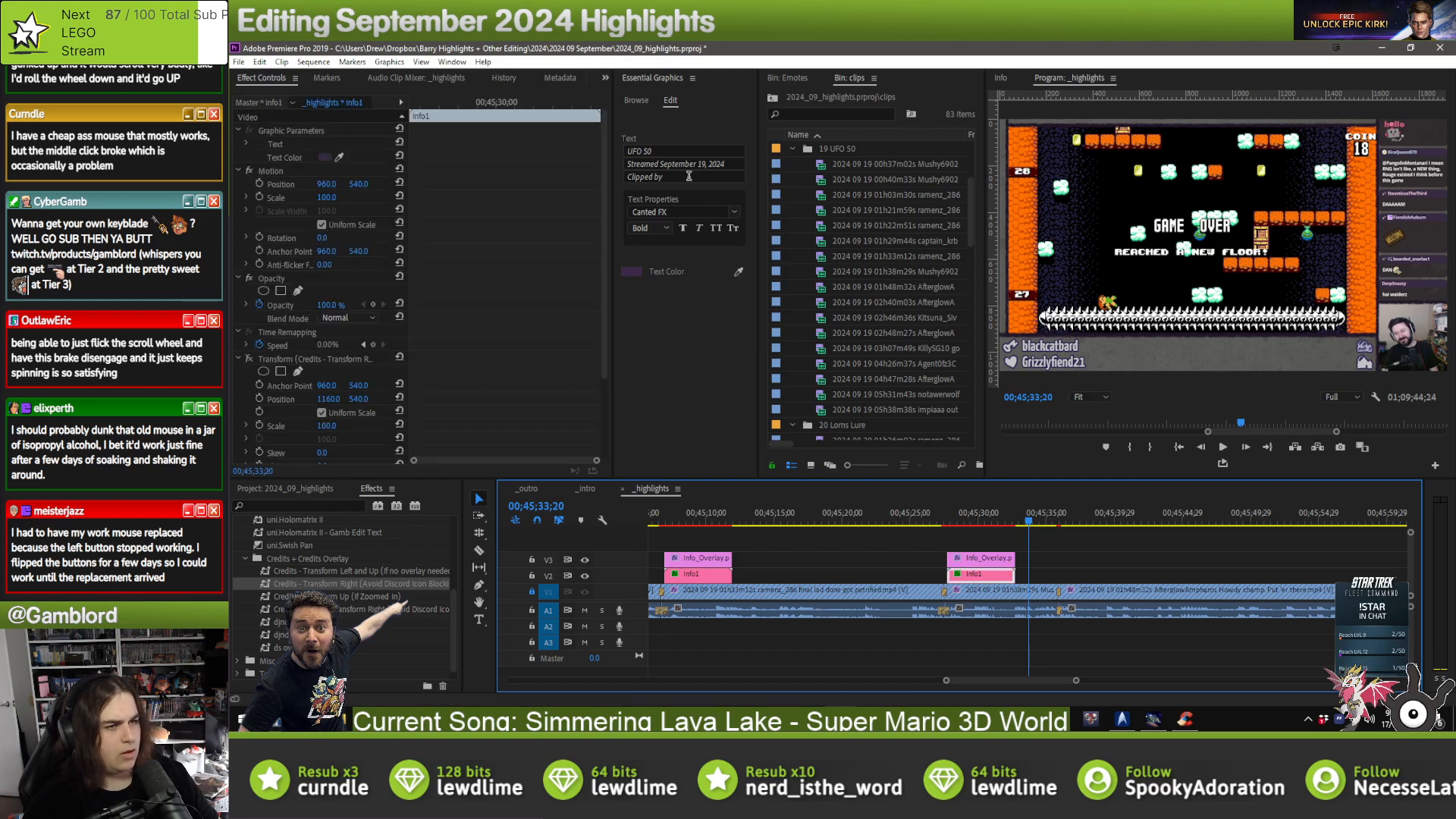
pyautogui.click(688, 176)
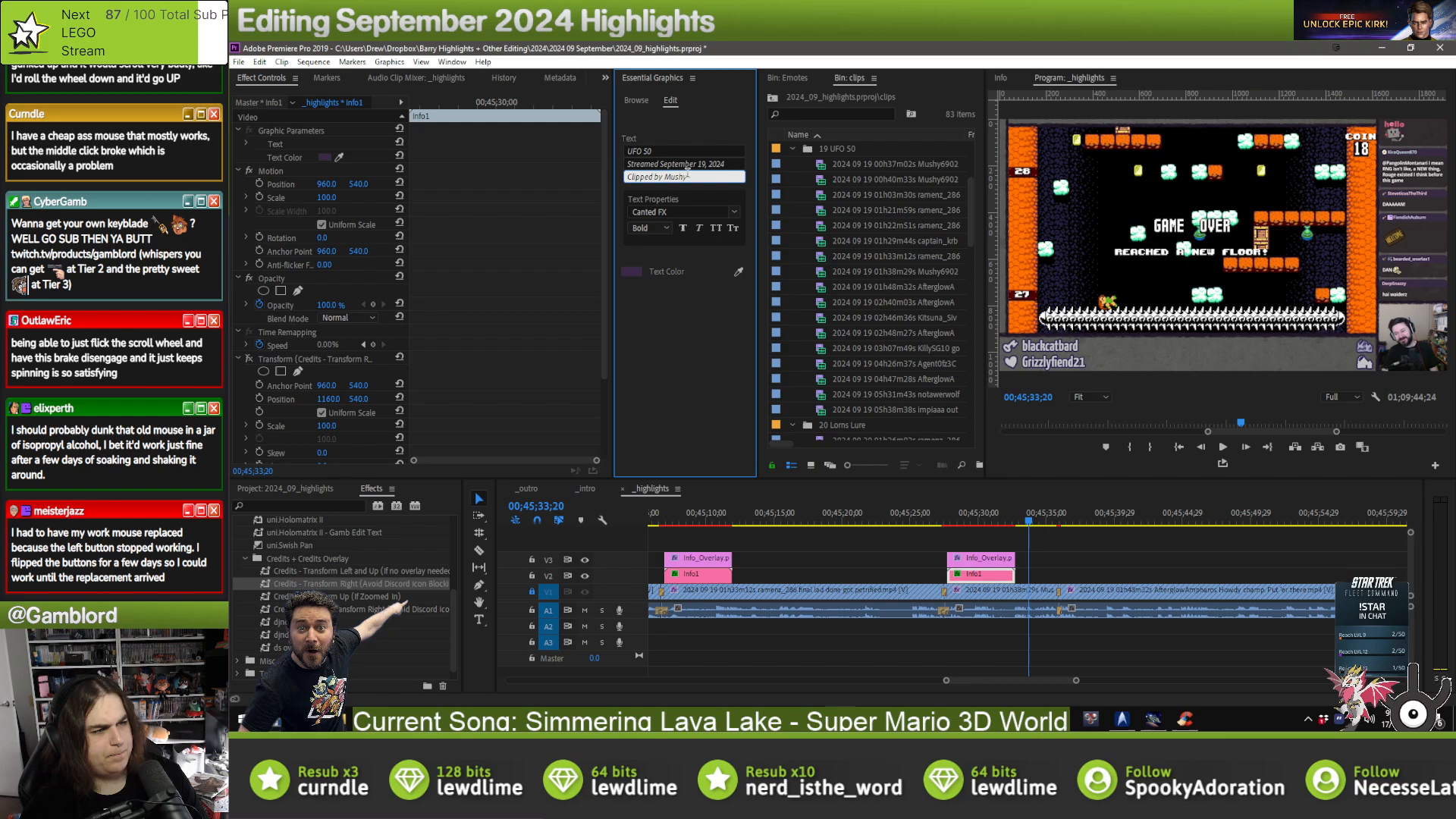
pyautogui.write('6902')
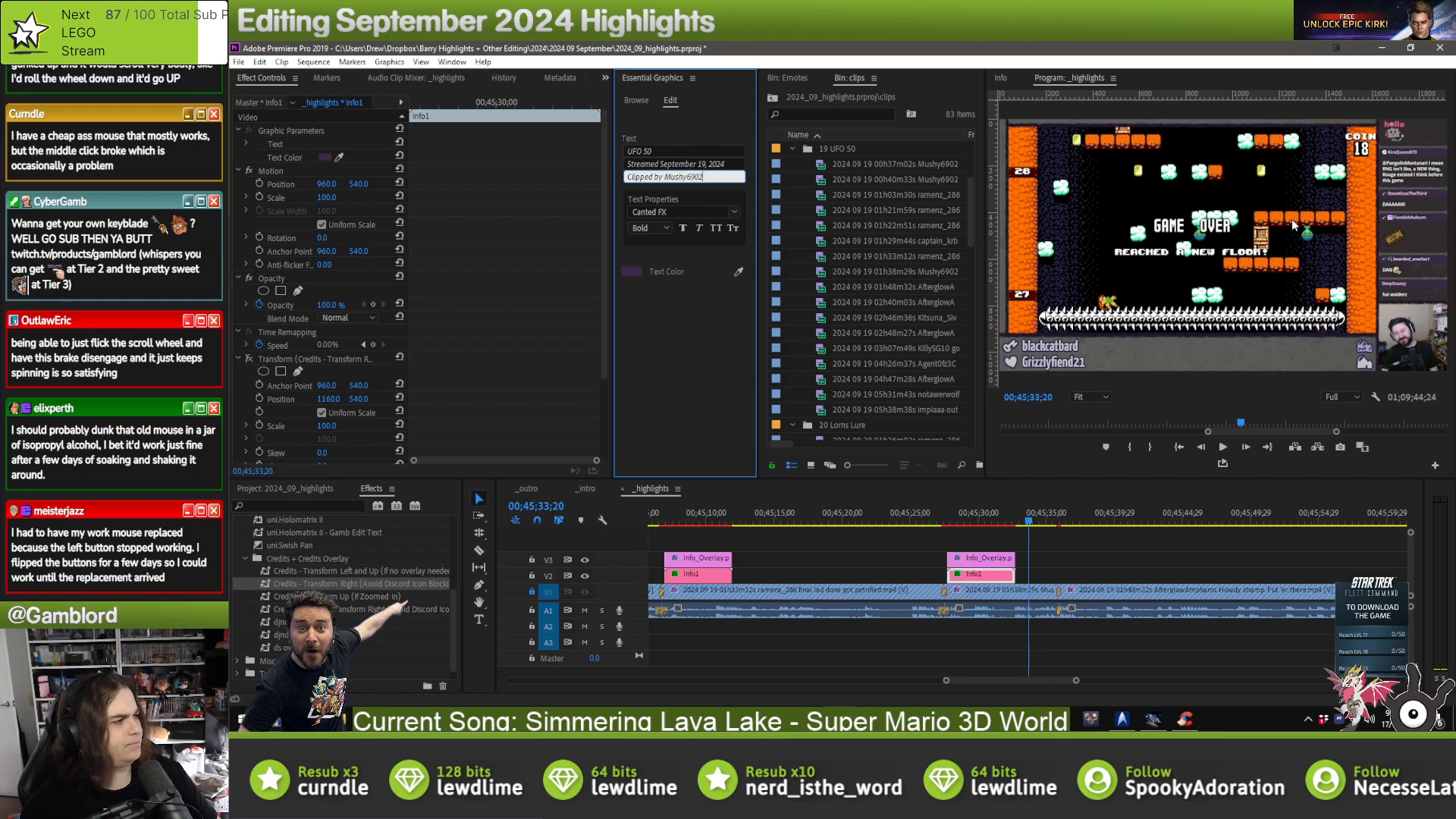
# - Add the UFO 50 overlay and title to the 01h48m32s clip, shifted slightly earlier, enter its clipper's username, and preview the result
pyautogui.click(1071, 523)
pyautogui.hotkey('ctrl', 'v')
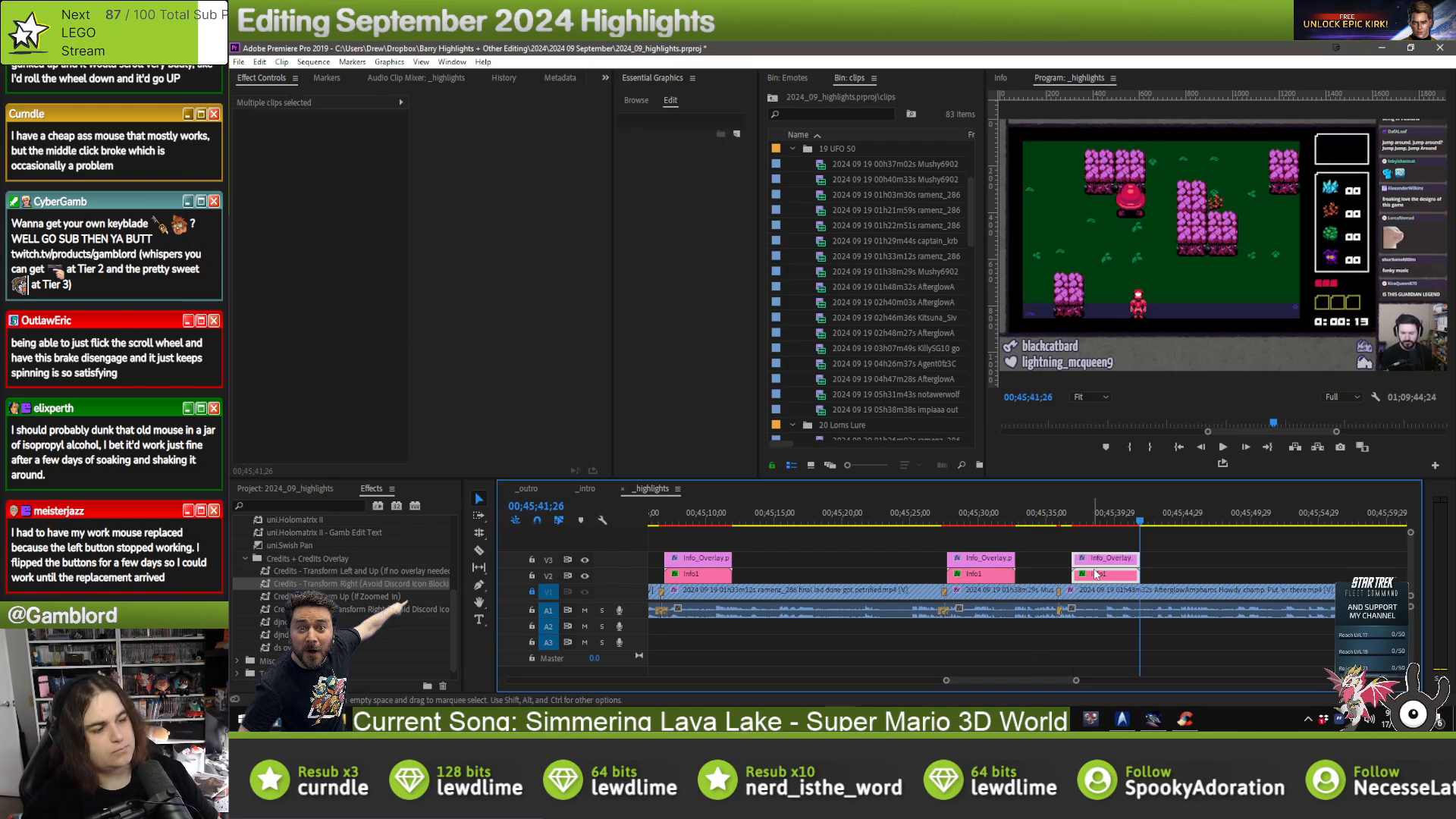
pyautogui.moveTo(1094, 574); pyautogui.dragTo(1049, 580)
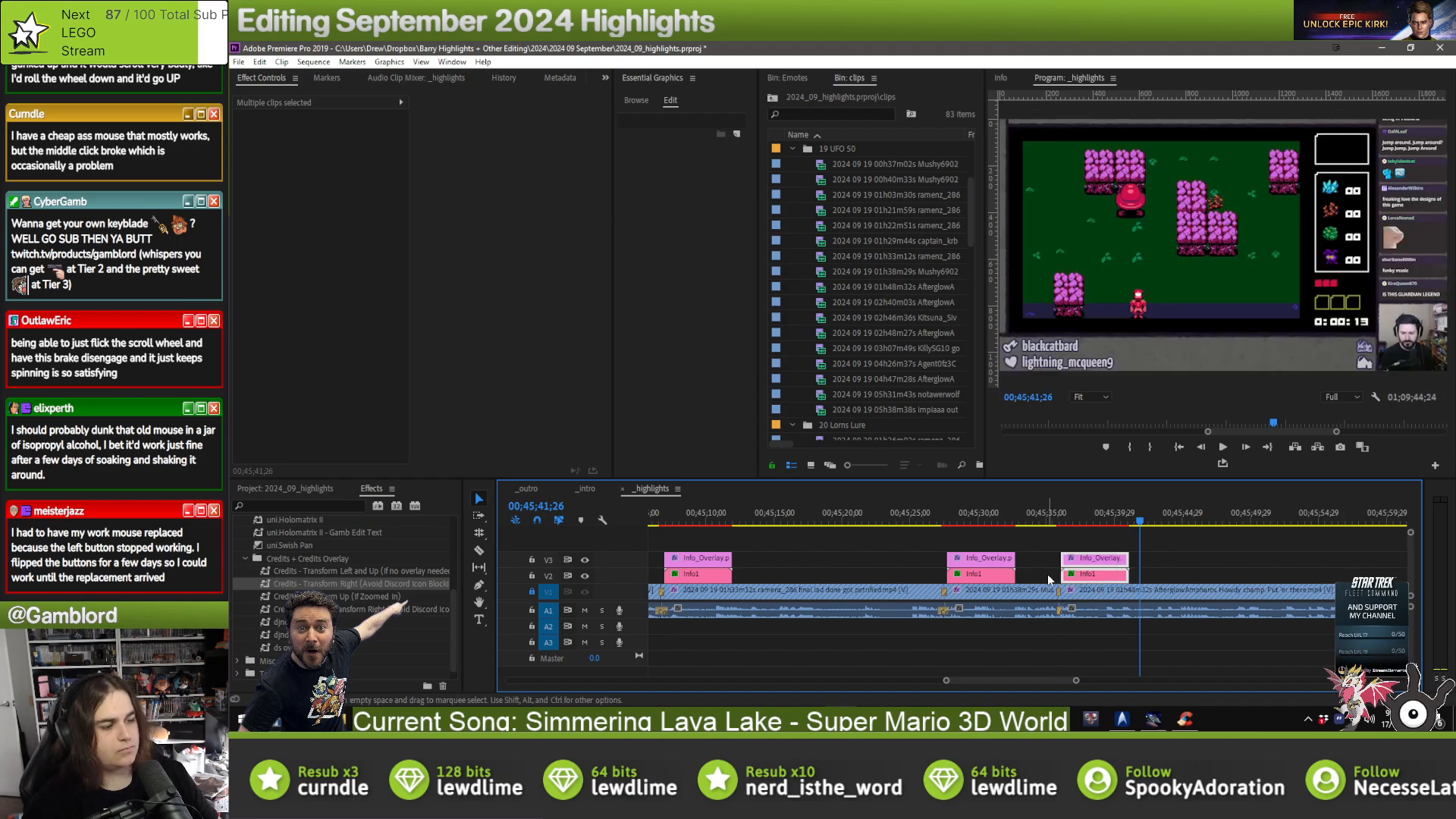
pyautogui.click(1092, 574)
pyautogui.click(683, 176)
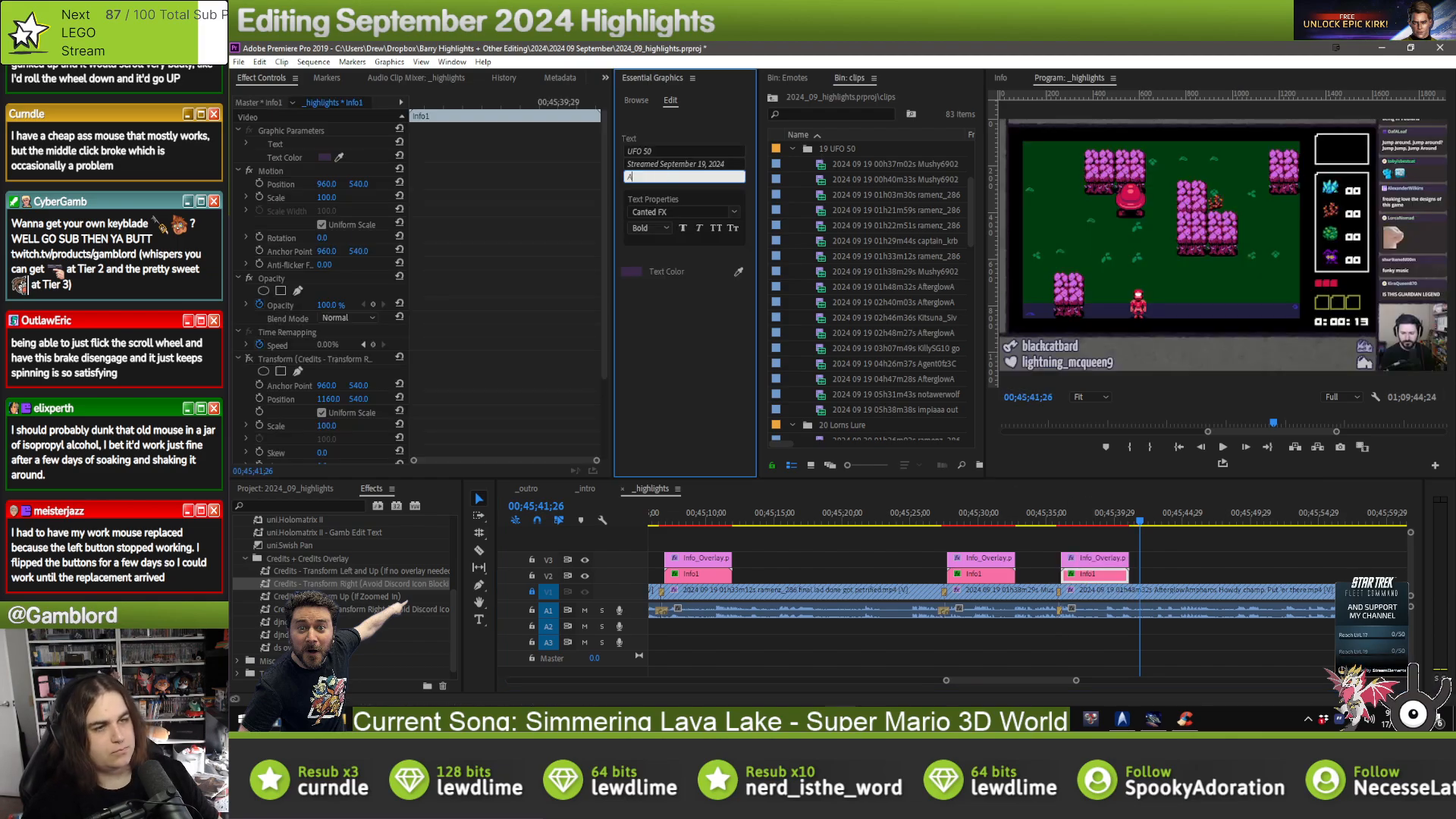
pyautogui.write('Clipped by Afterg')
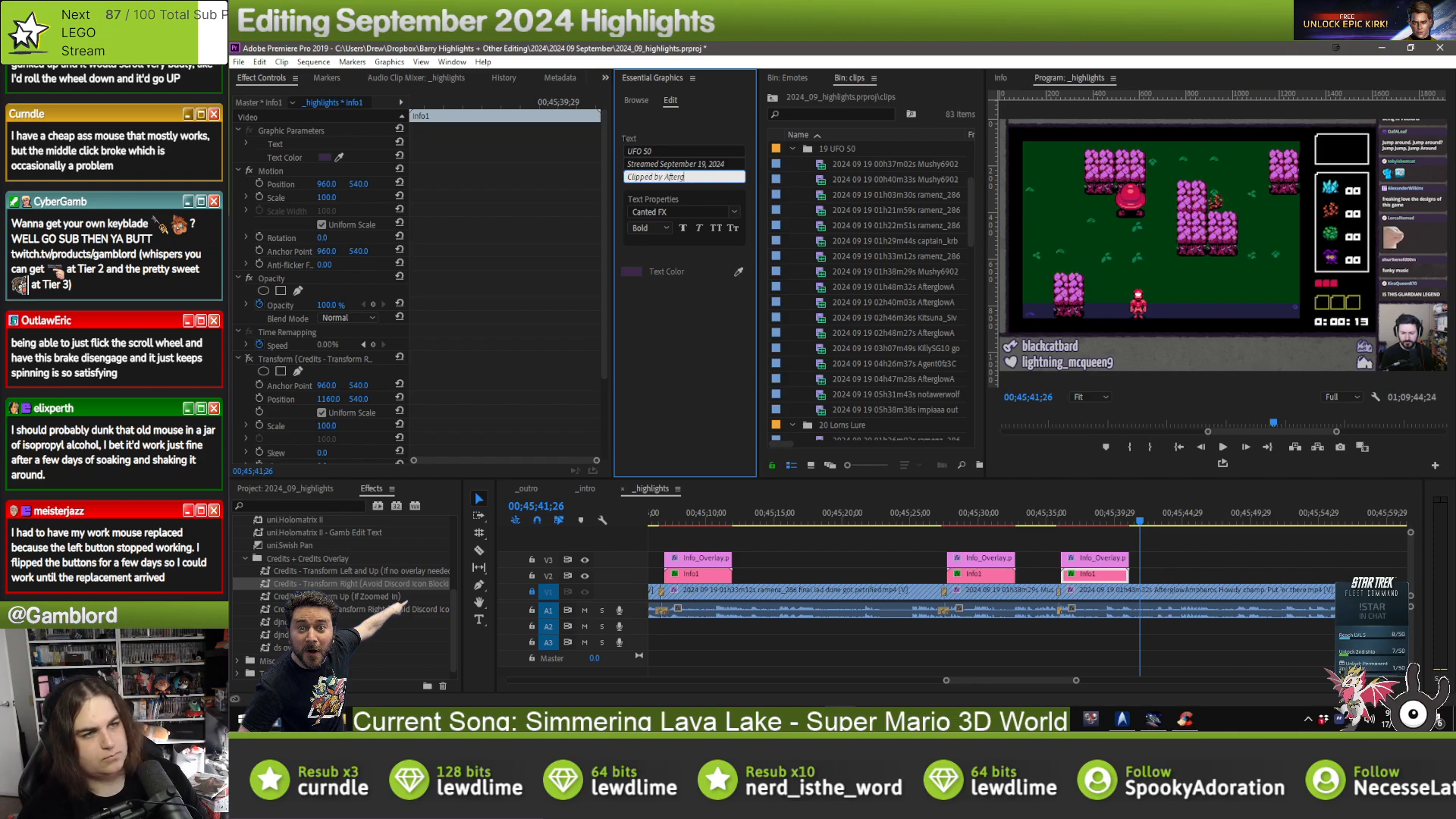
pyautogui.write('lowAmpharos')
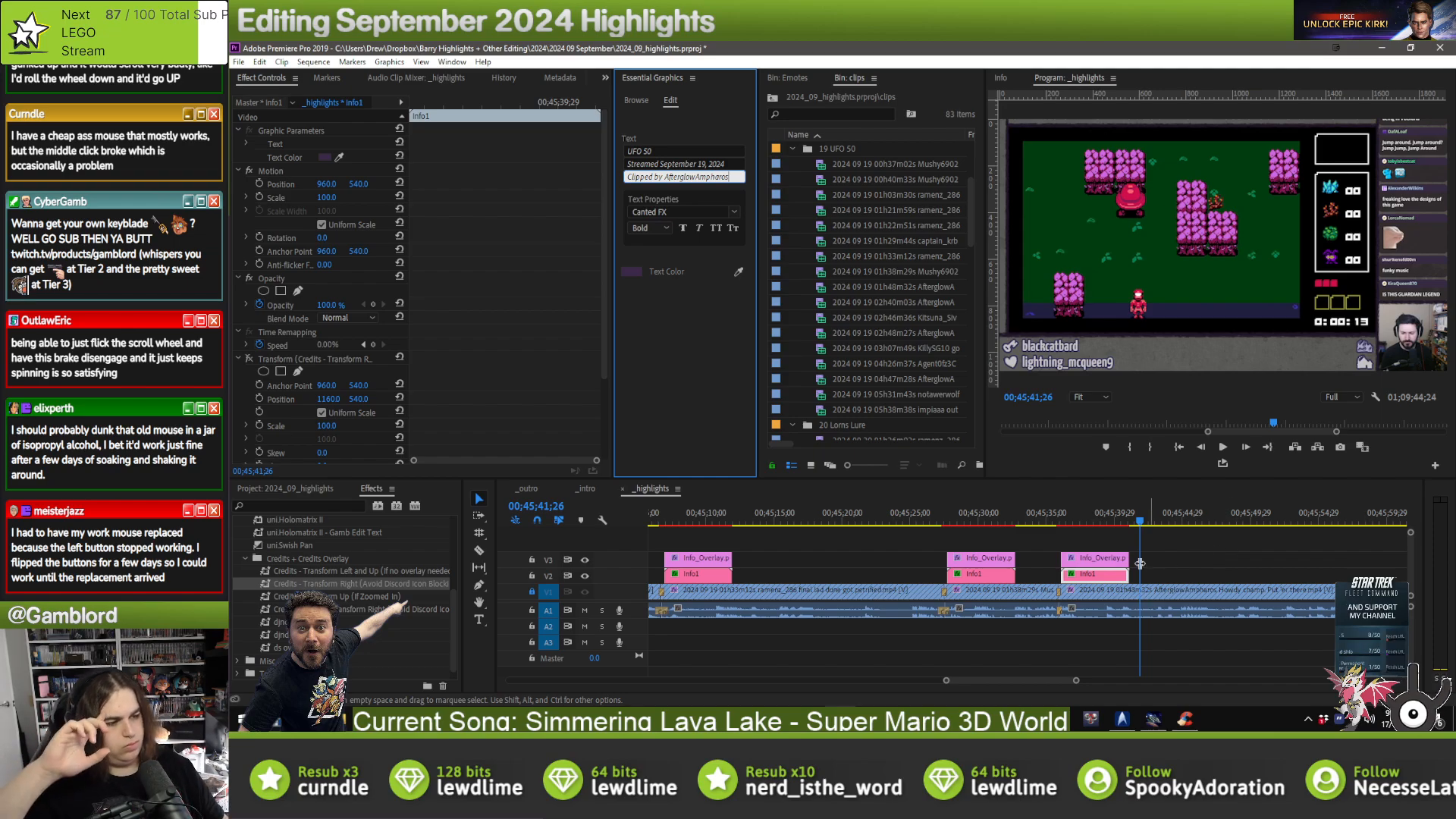
pyautogui.click(1071, 519)
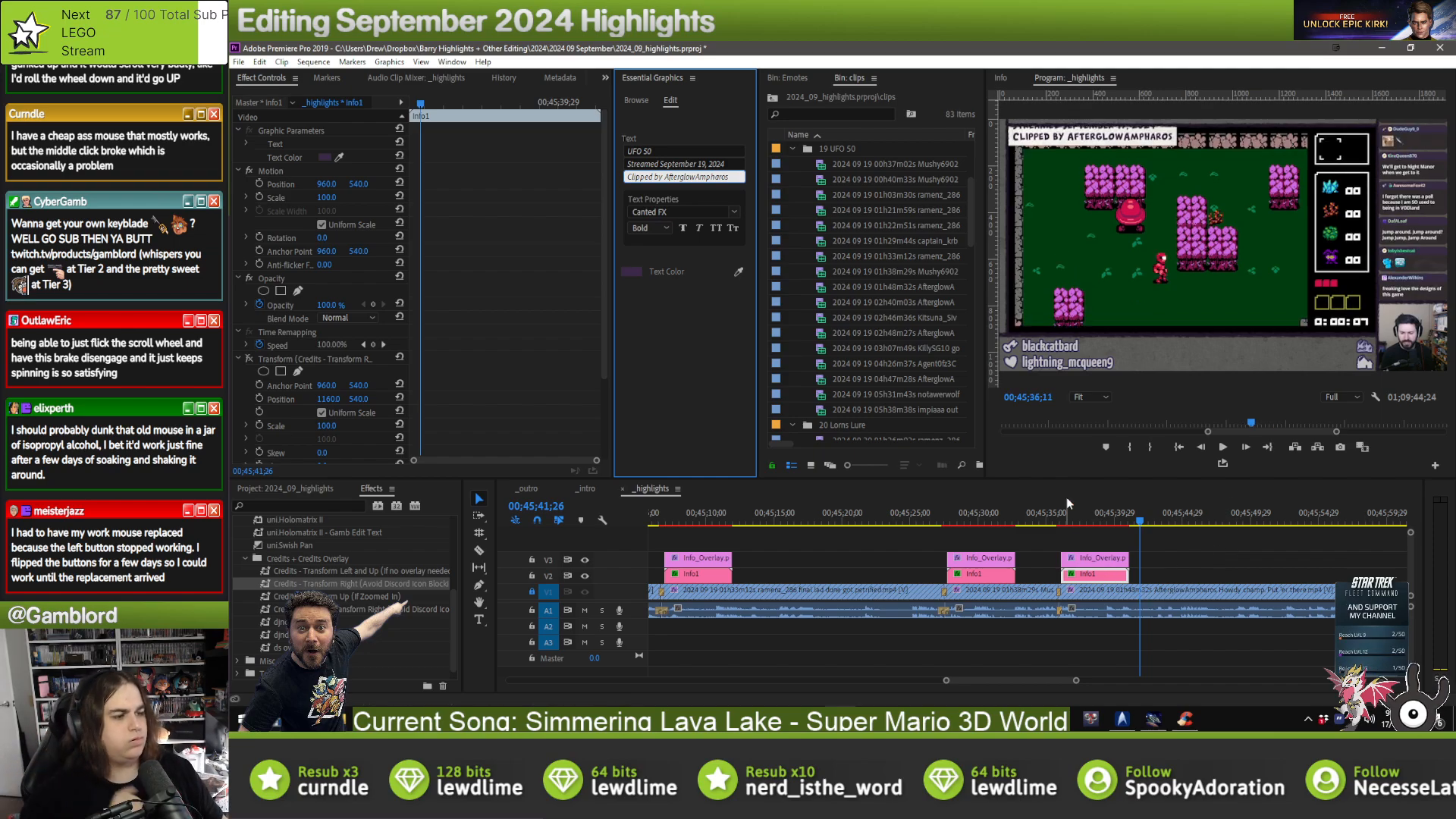
# - Paste the UFO 50 overlay onto the 02h40m03s clip, shifted slightly later, and copy the 01h48m32s clip's credited title over its blank one
pyautogui.click(1207, 559)
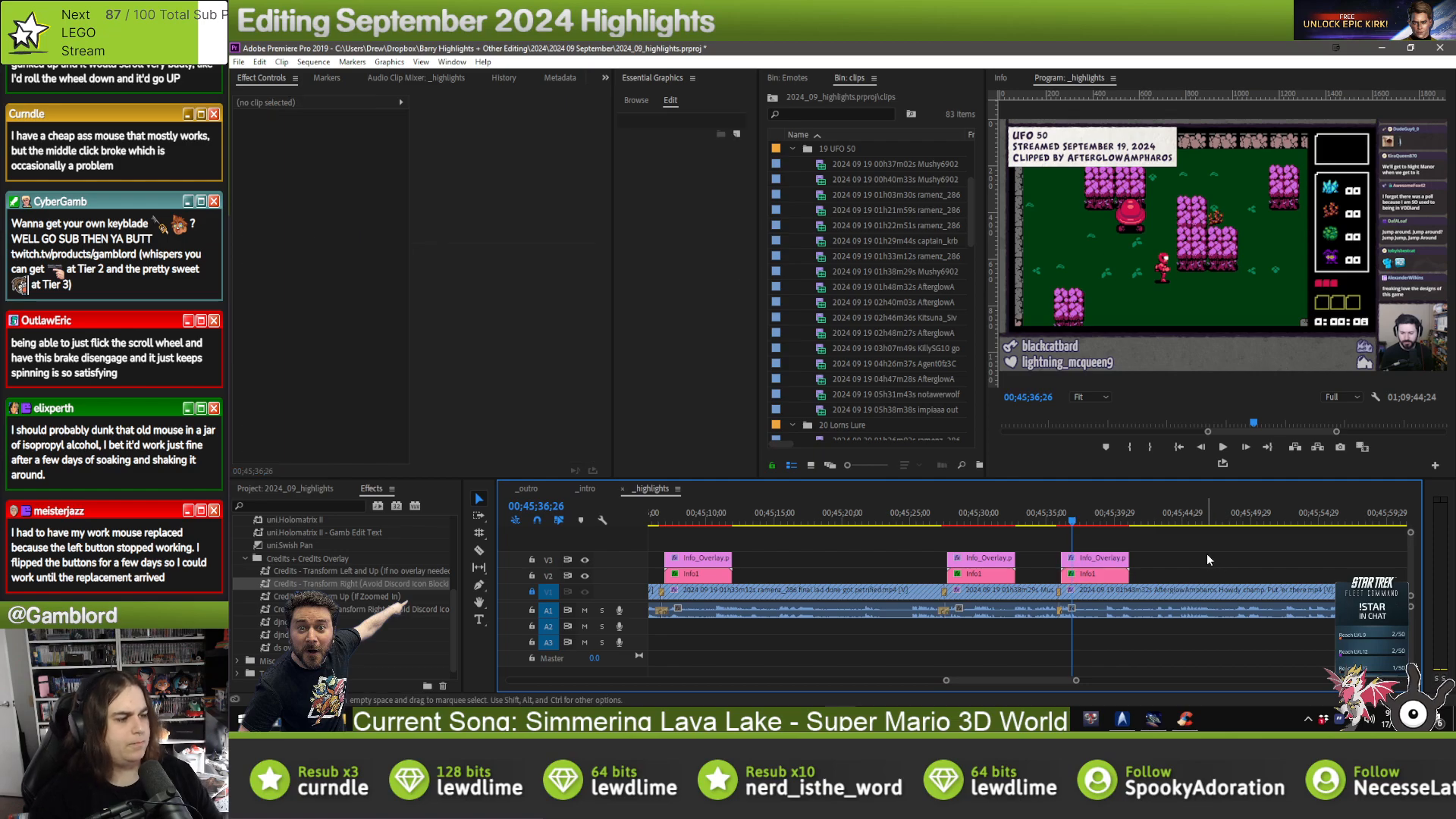
pyautogui.press('Down')
pyautogui.hotkey('ctrl', 'v')
pyautogui.moveTo(1045, 578); pyautogui.dragTo(1051, 580)
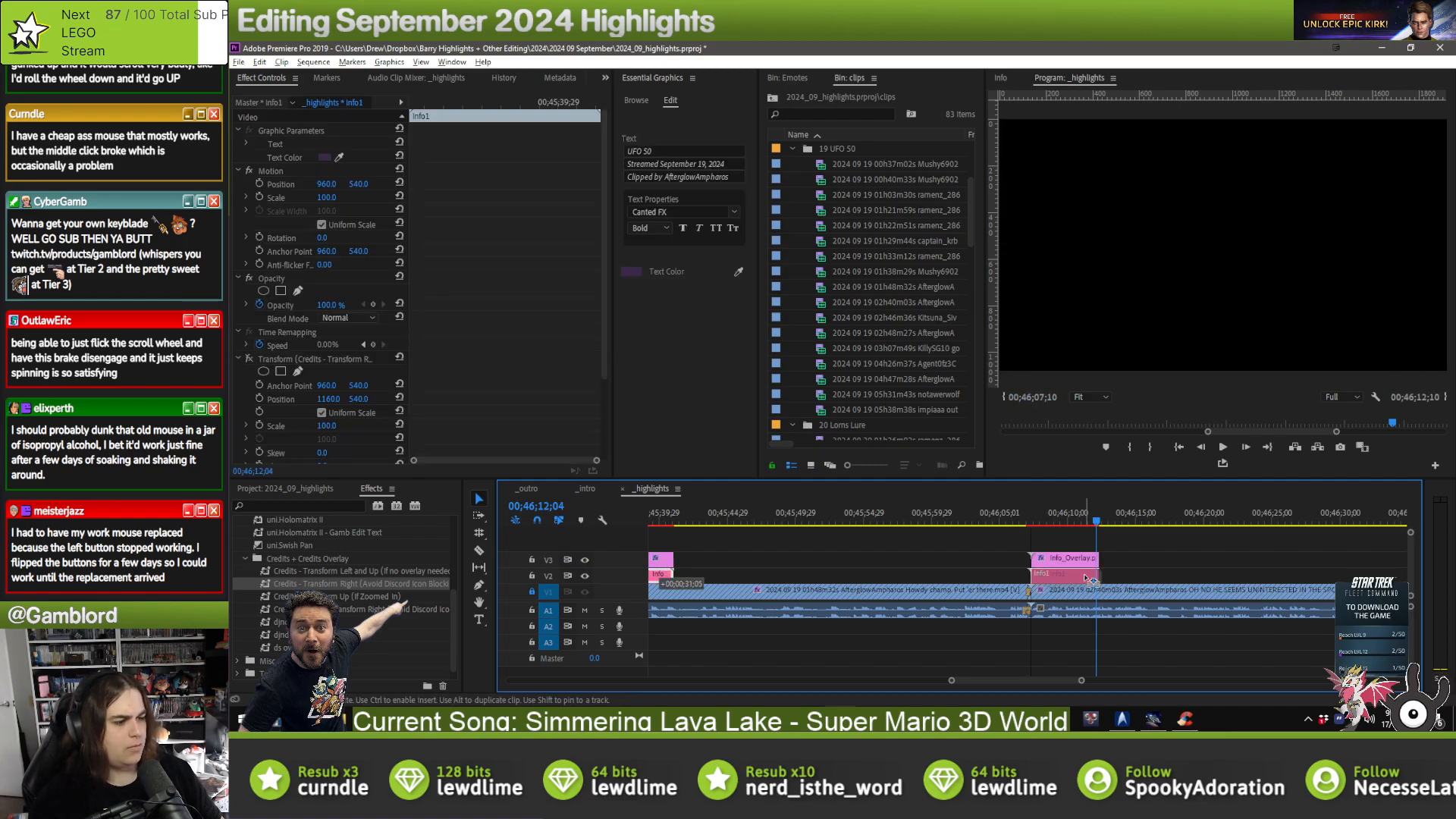
# - Paste the UFO 50 overlay and title onto the 02h46m36s clip, shifted slightly later, enter the clipper's username, and preview the overlay
pyautogui.click(1158, 566)
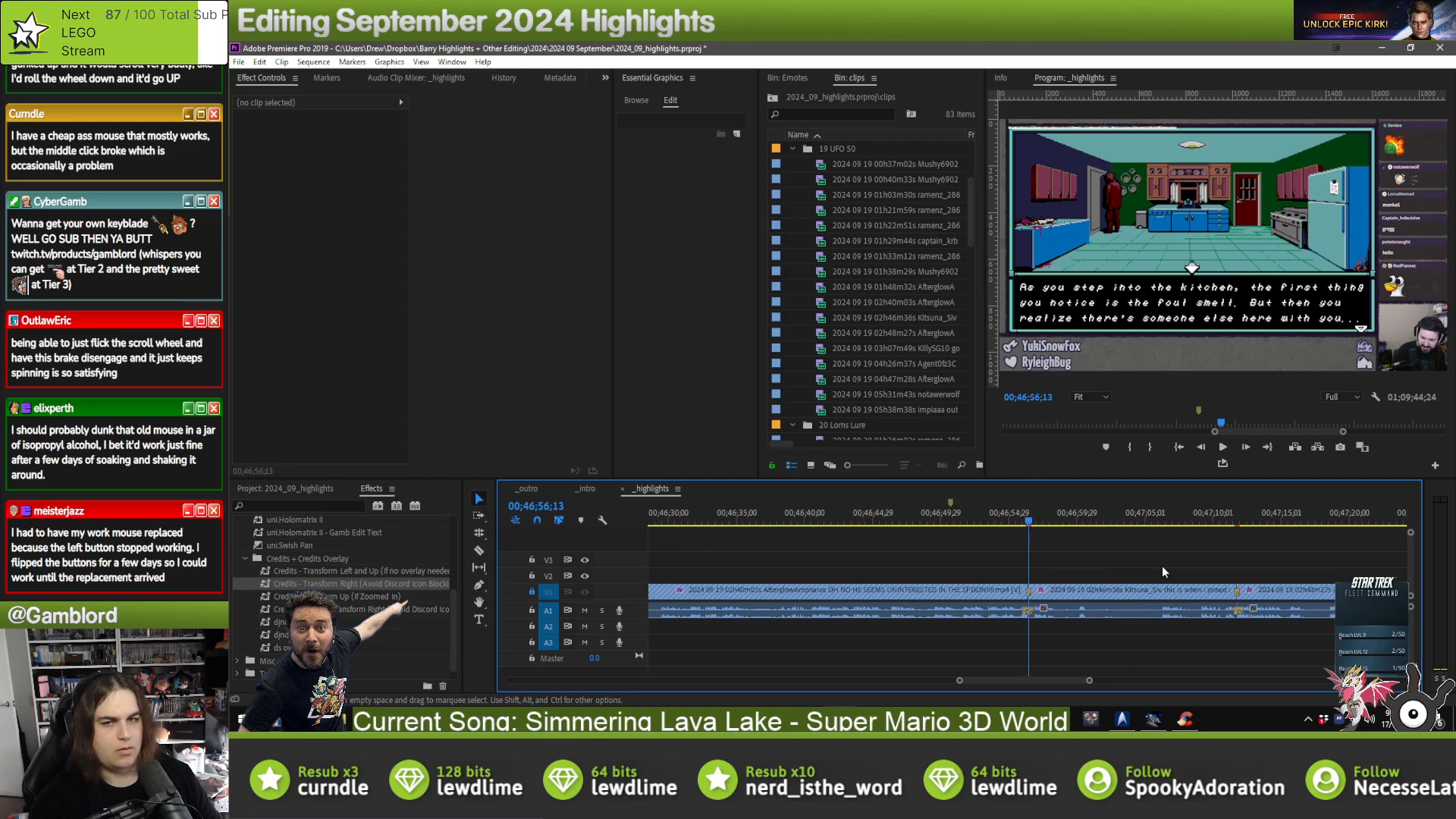
pyautogui.press('Down')
pyautogui.hotkey('ctrl', 'v')
pyautogui.moveTo(1042, 574); pyautogui.dragTo(1045, 575)
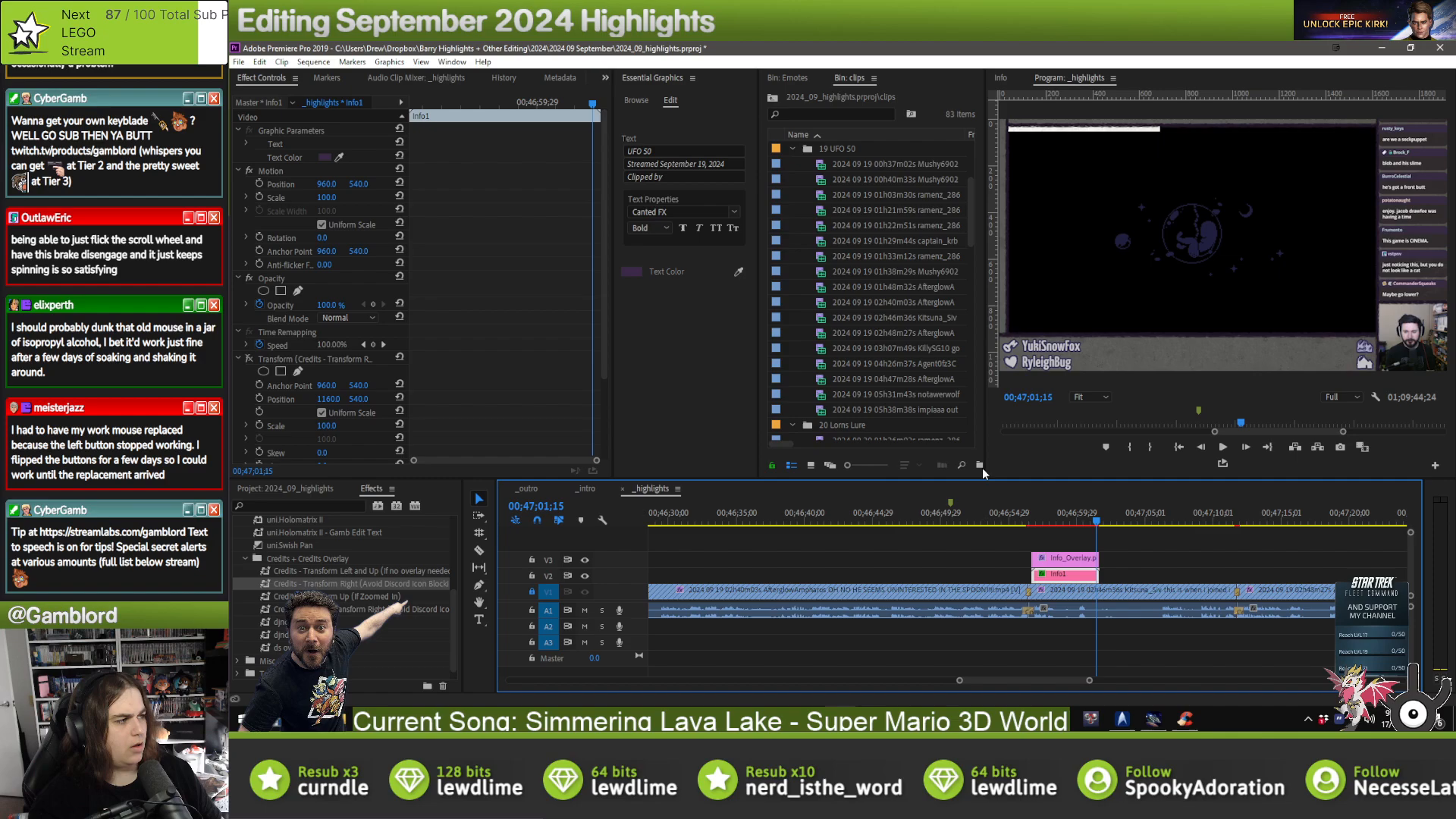
pyautogui.click(675, 176)
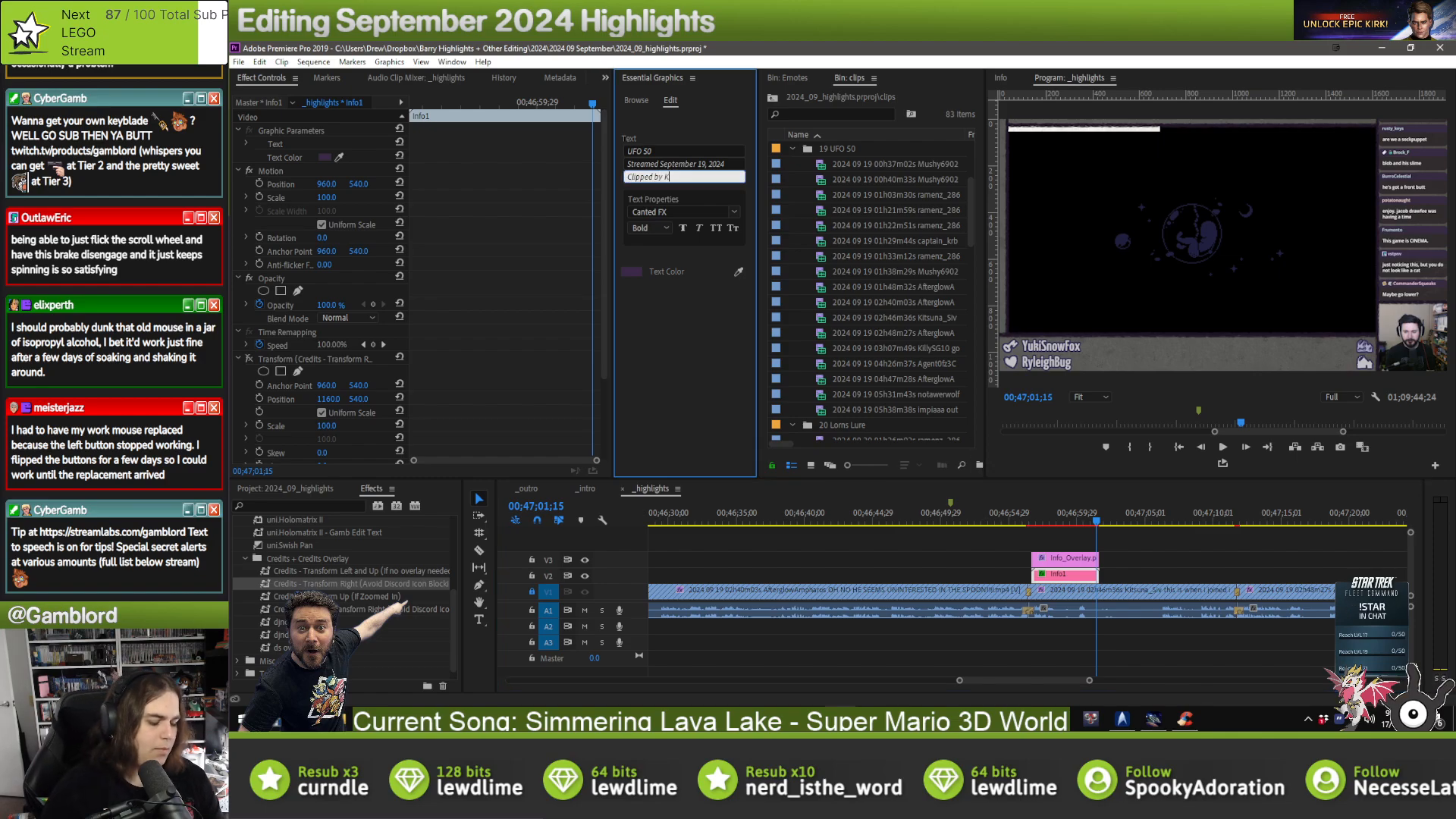
pyautogui.write('Siv')
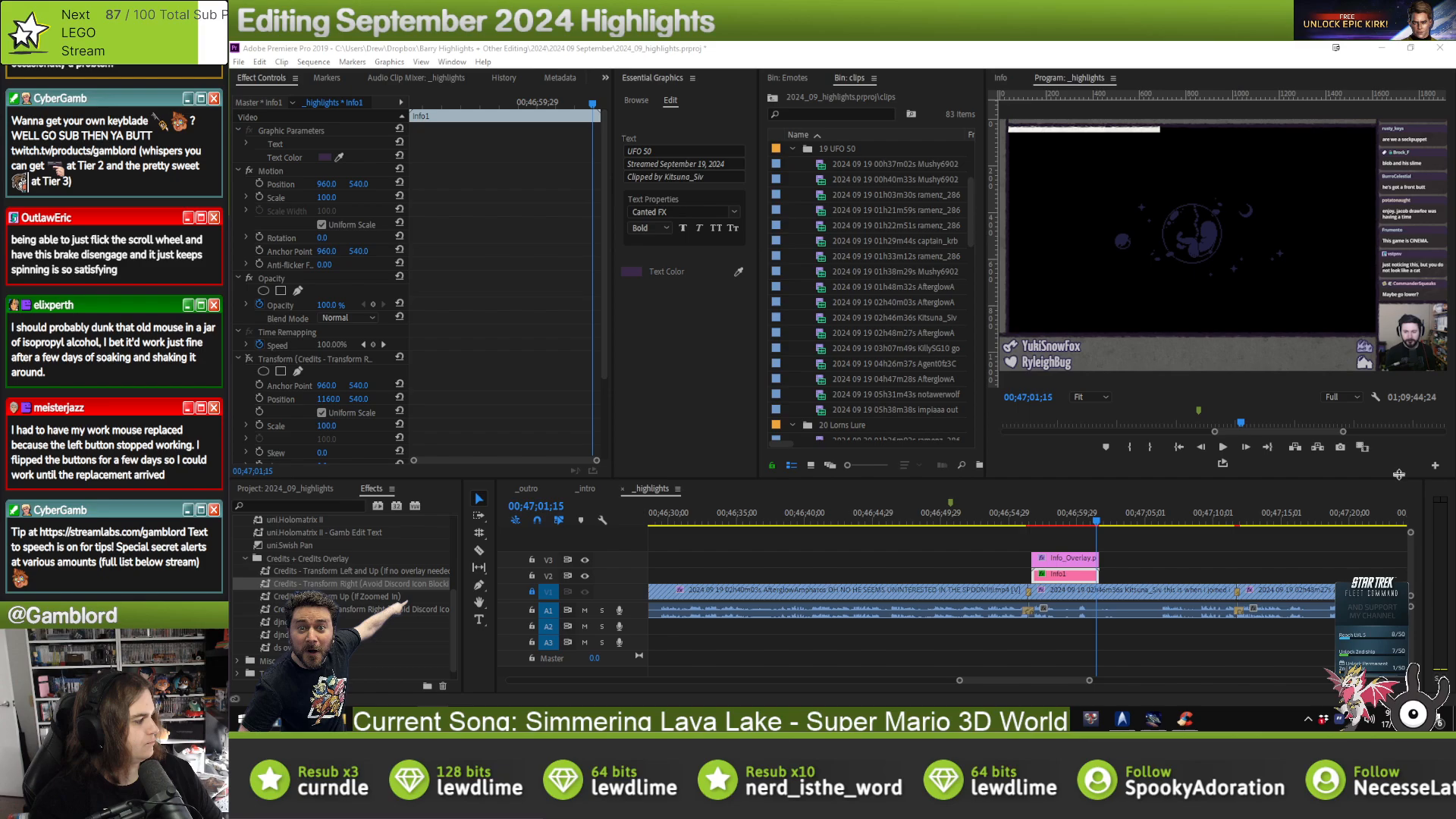
pyautogui.click(1069, 517)
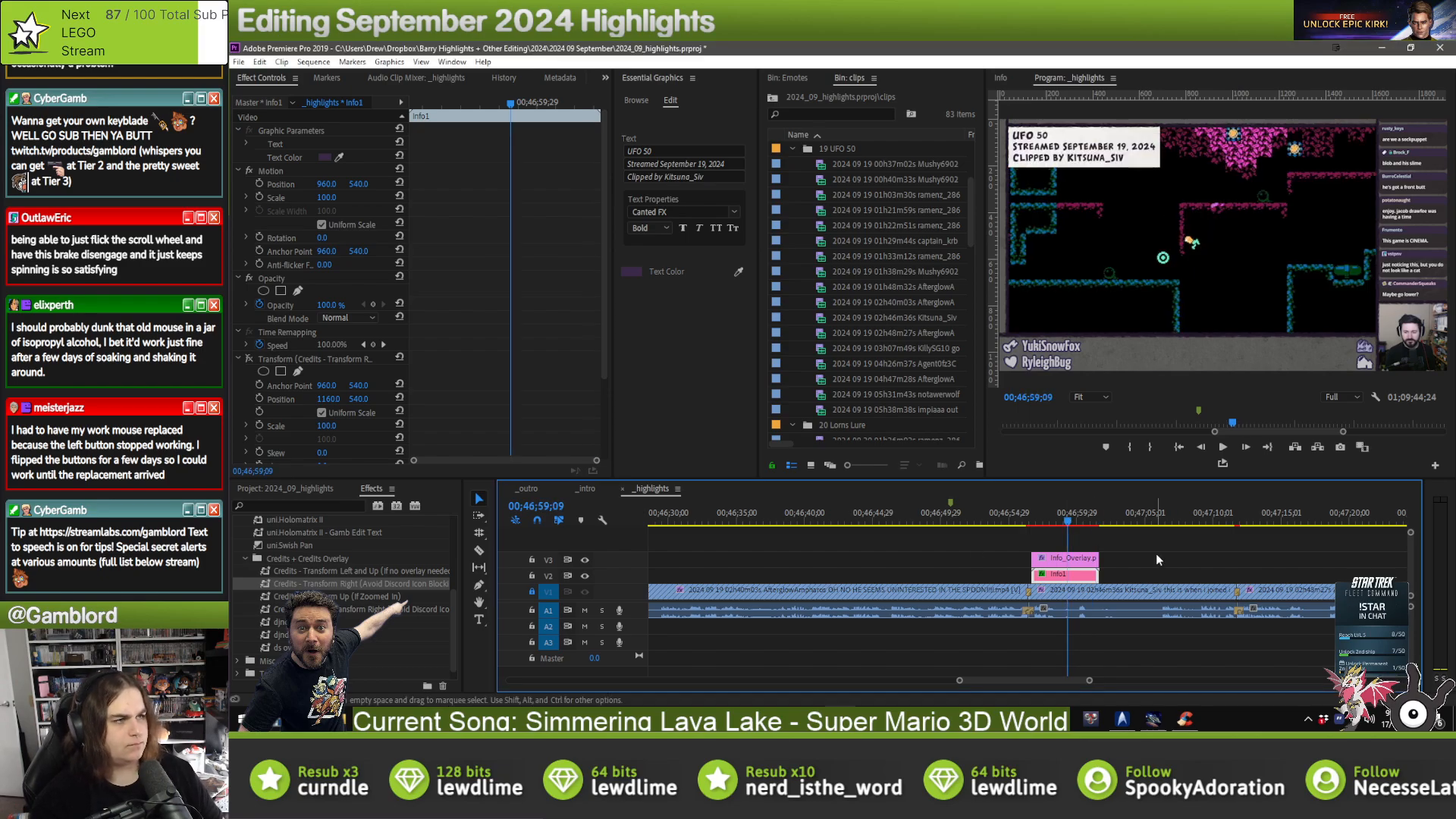
# - Paste the UFO 50 overlay and title at the start of the 02h48m27s clip, shifted slightly later, and fill in its clipper's username
pyautogui.press('Down')
pyautogui.hotkey('ctrl', 'v')
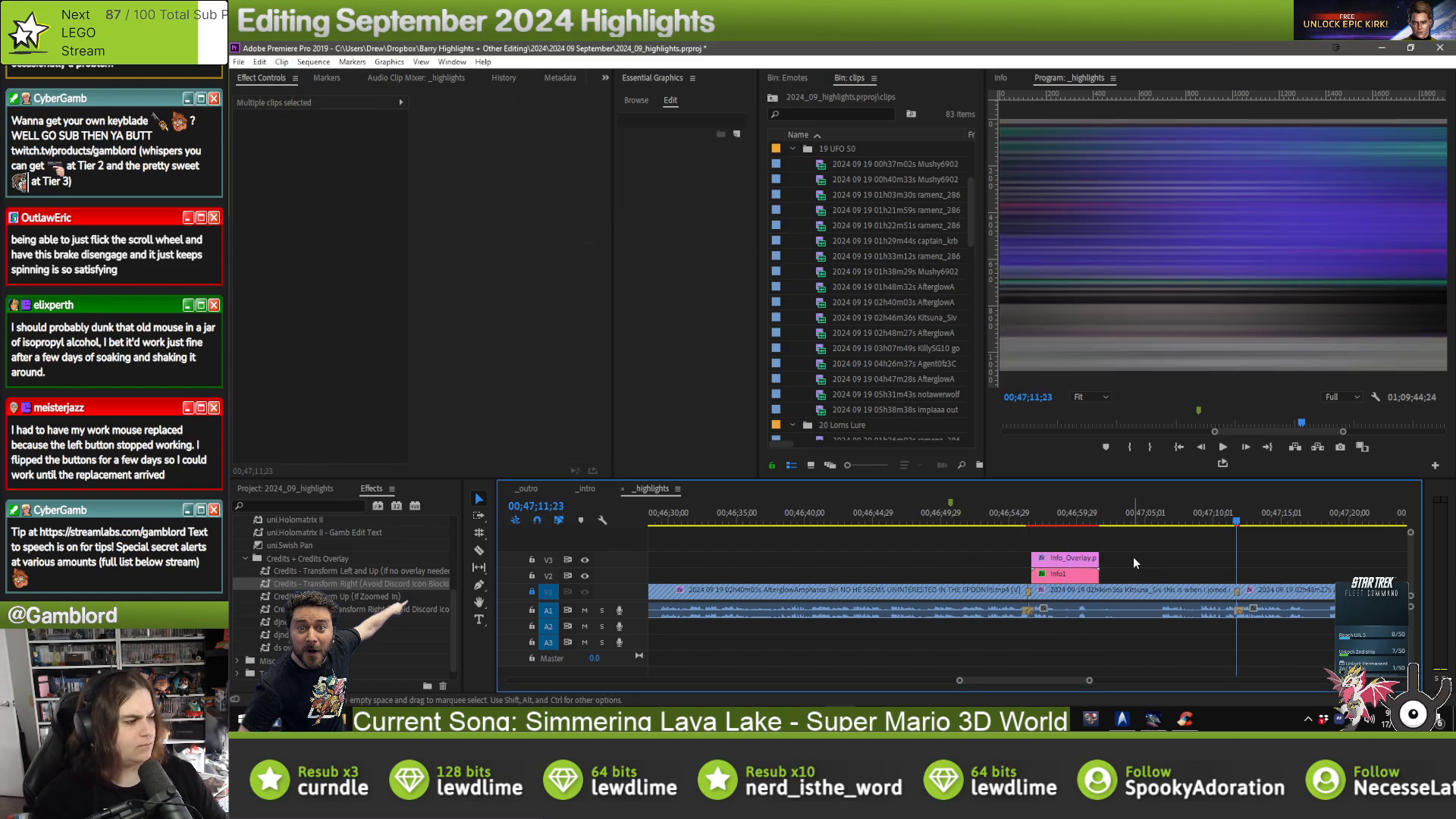
pyautogui.moveTo(1253, 574); pyautogui.dragTo(1256, 574)
pyautogui.click(1310, 574)
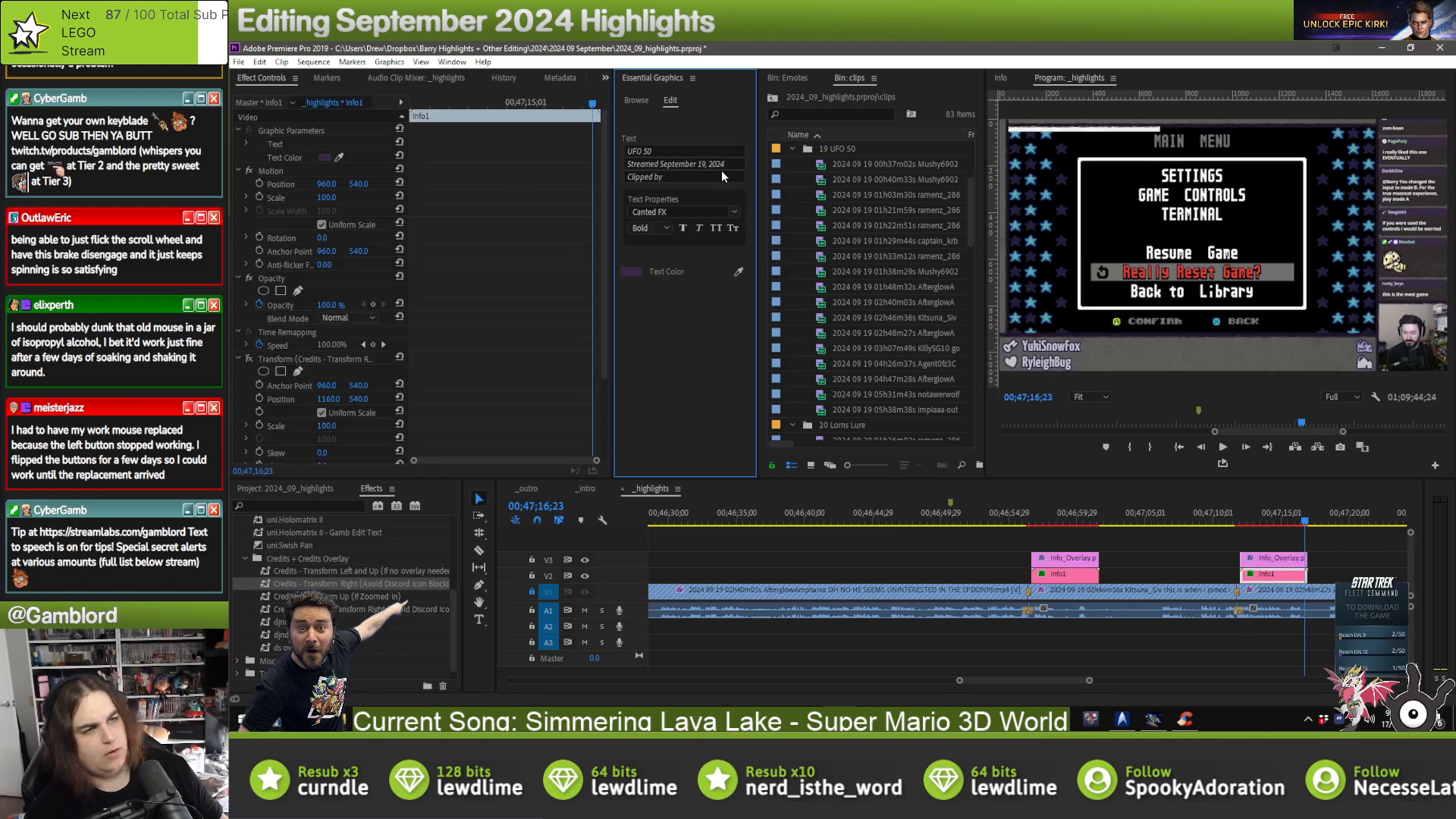
pyautogui.click(682, 176)
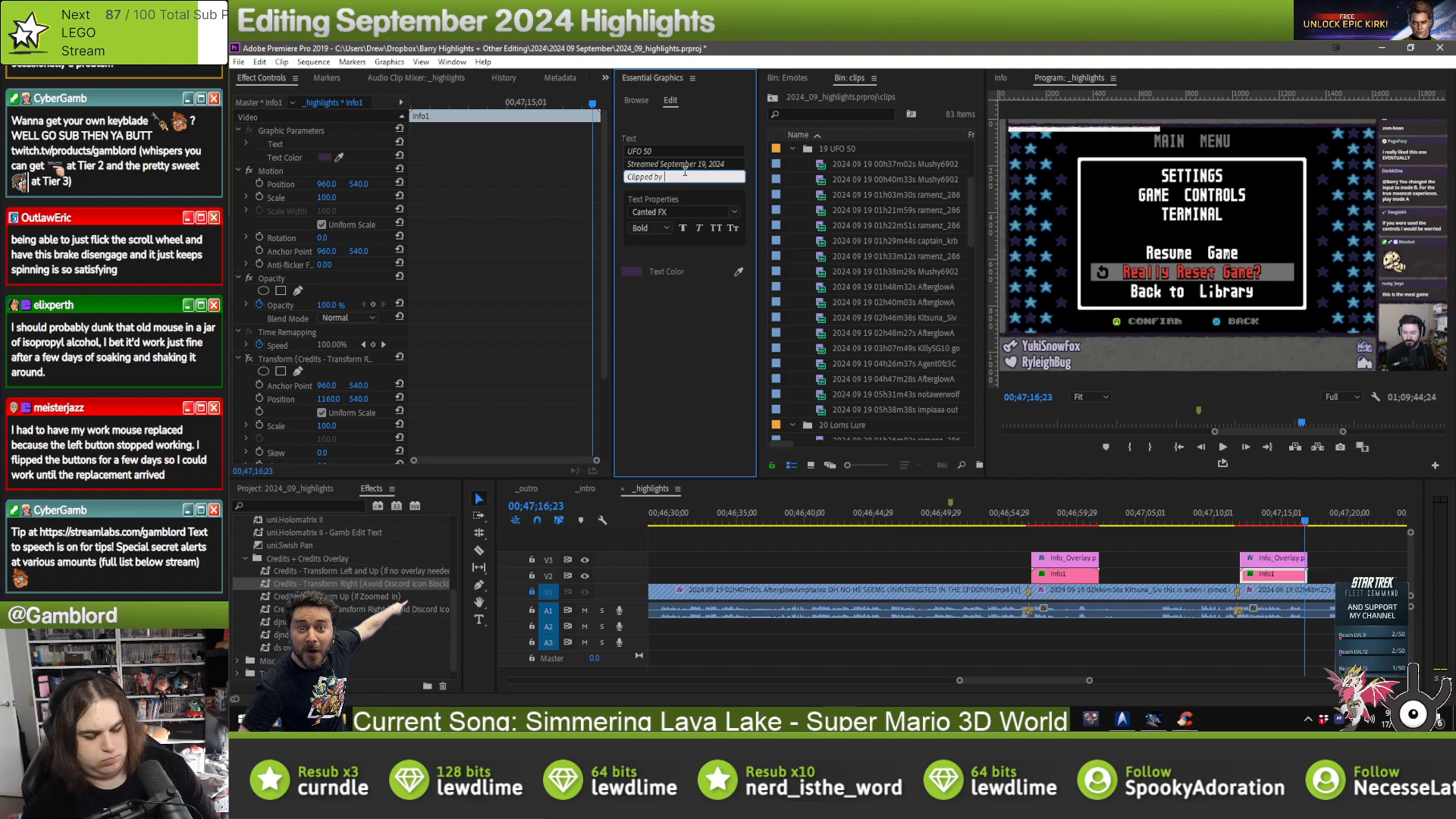
pyautogui.write('AfterglowAmpharos')
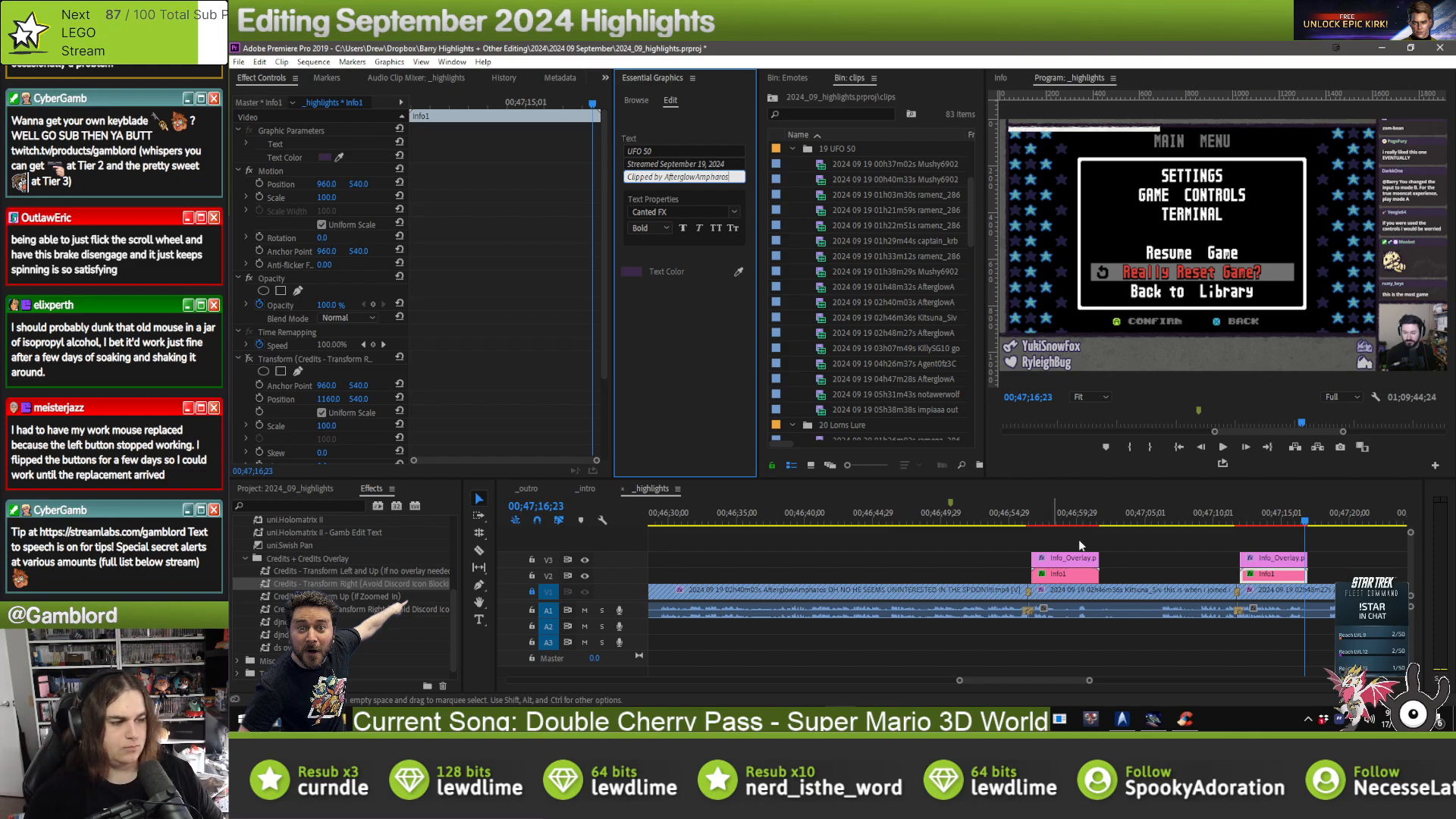
# - Paste the UFO 50 overlay and title onto the 04h26m37s clip, shifted slightly later, and fill in the clipper's username
pyautogui.click(1240, 546)
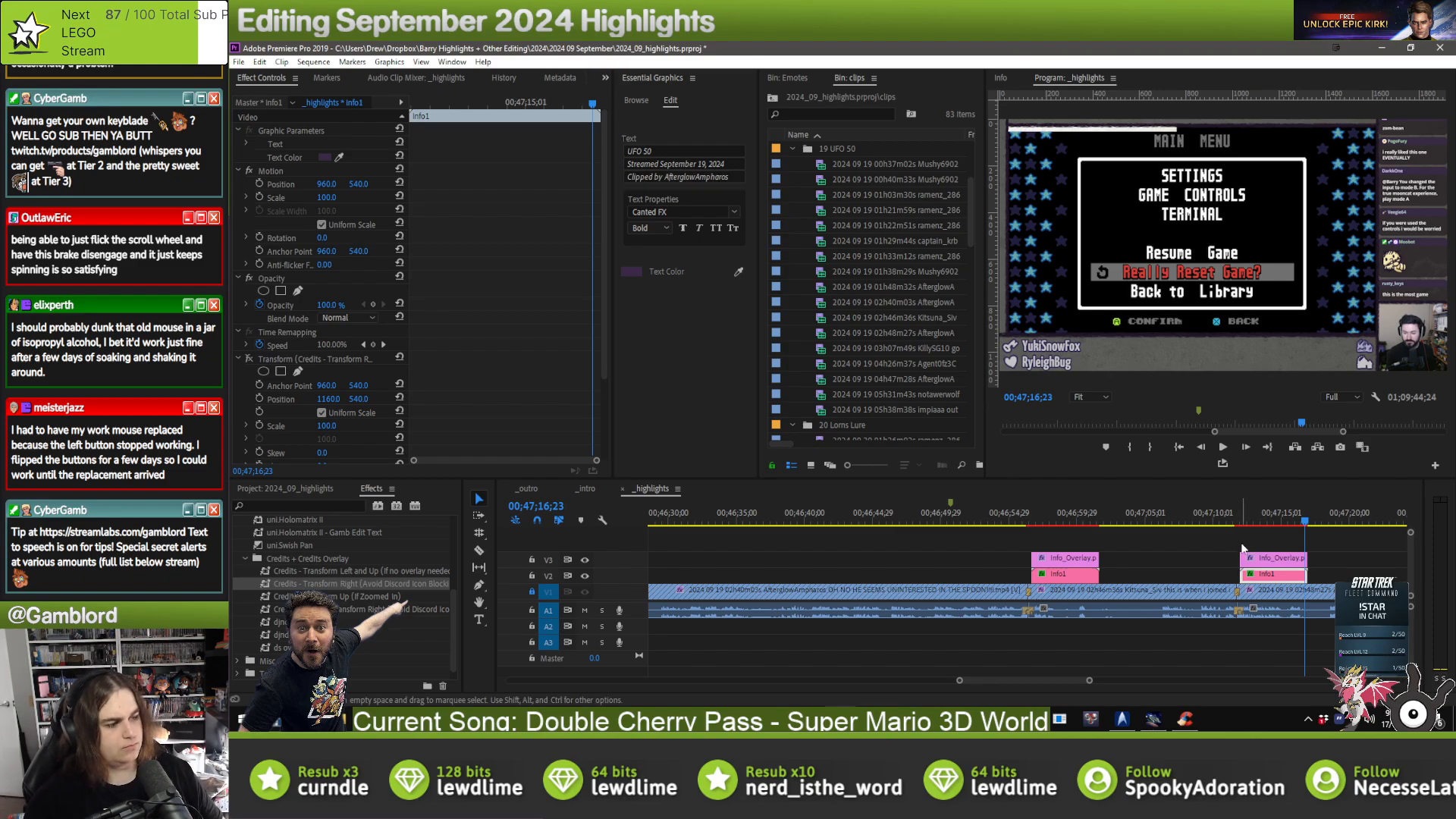
pyautogui.scroll(-5, 1231, 542)
pyautogui.press('Down')
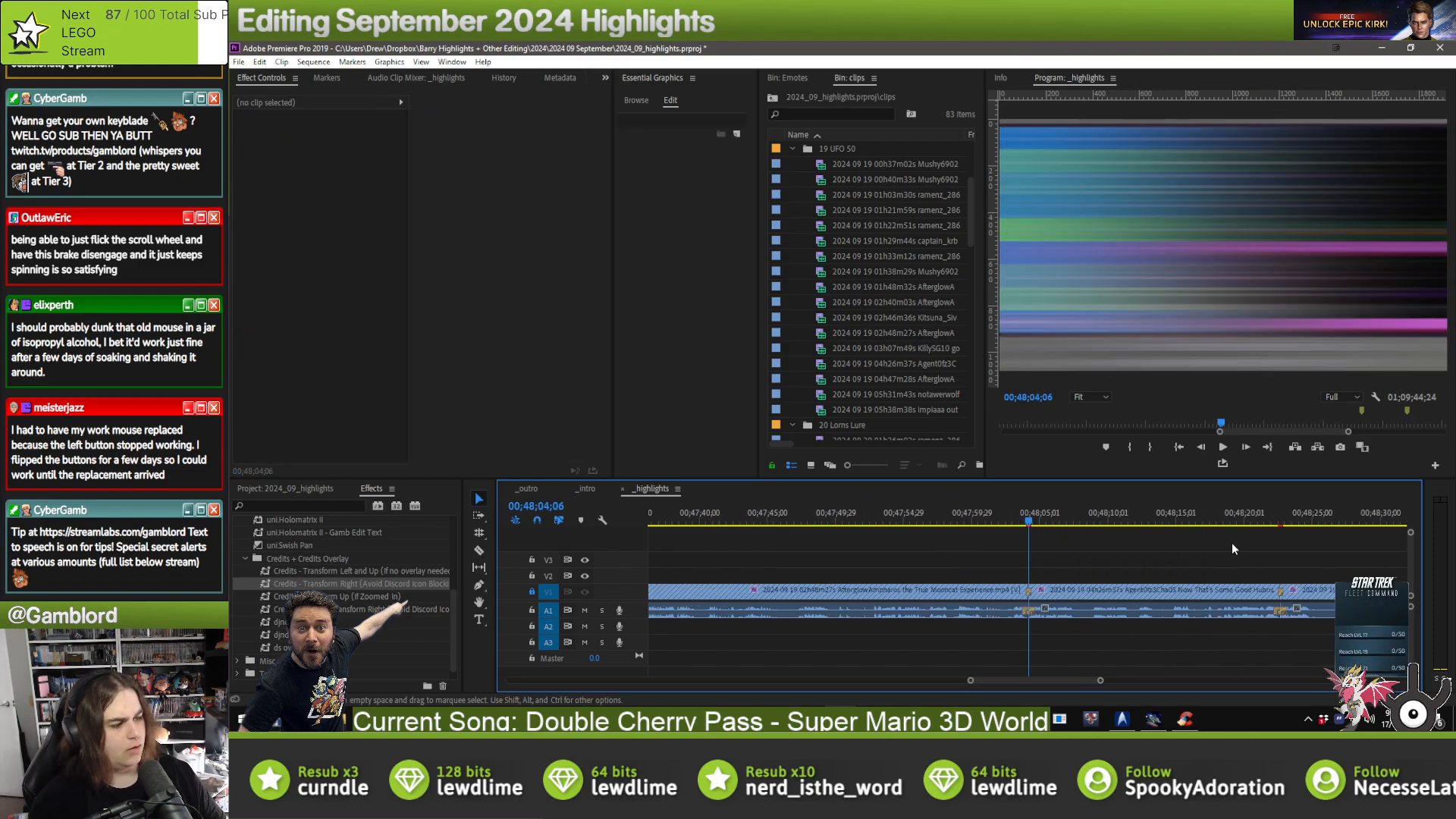
pyautogui.hotkey('ctrl', 'v')
pyautogui.moveTo(1059, 578); pyautogui.dragTo(1062, 579)
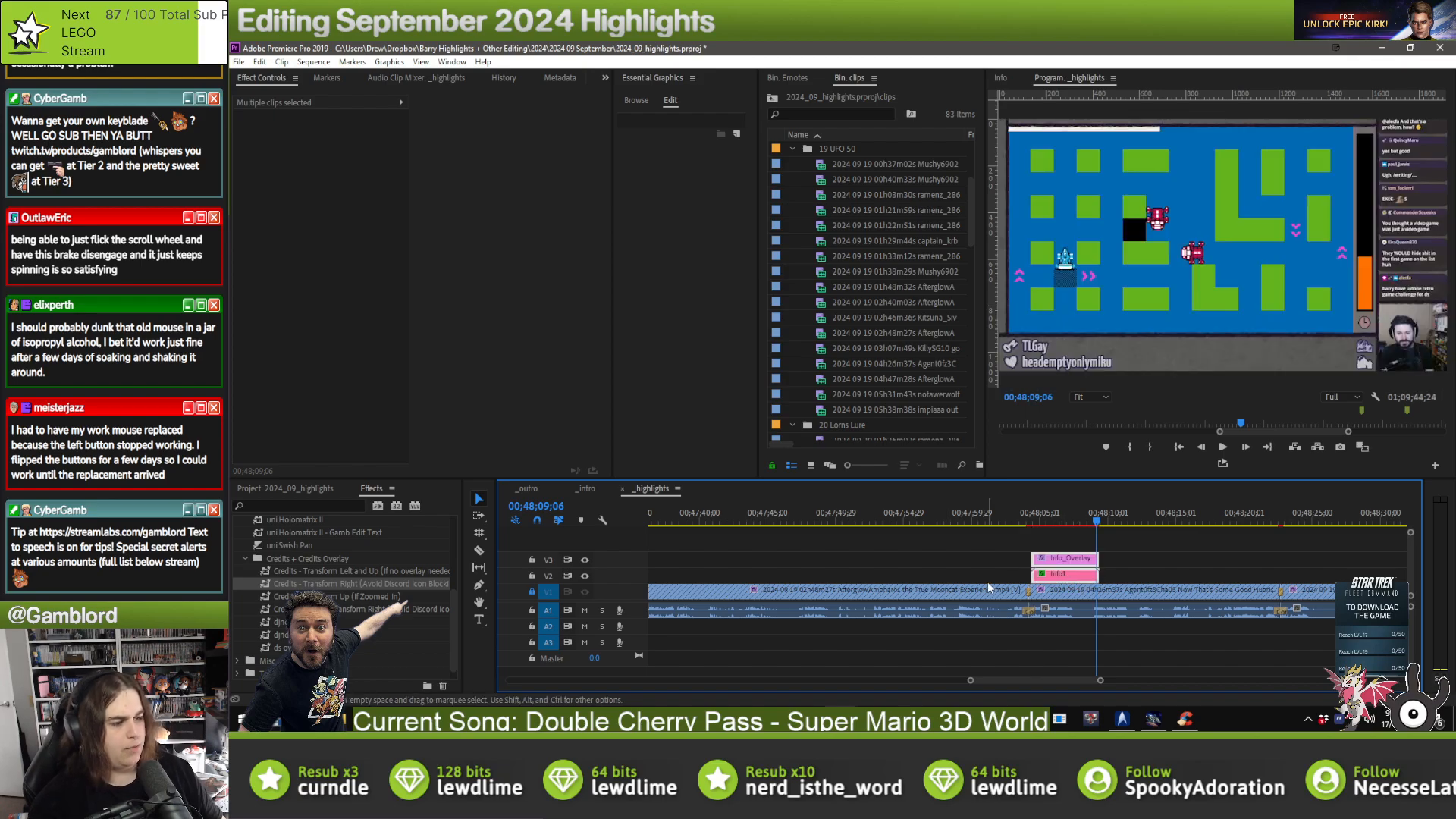
pyautogui.click(987, 581)
pyautogui.click(1052, 576)
pyautogui.click(718, 178)
pyautogui.write('Agent')
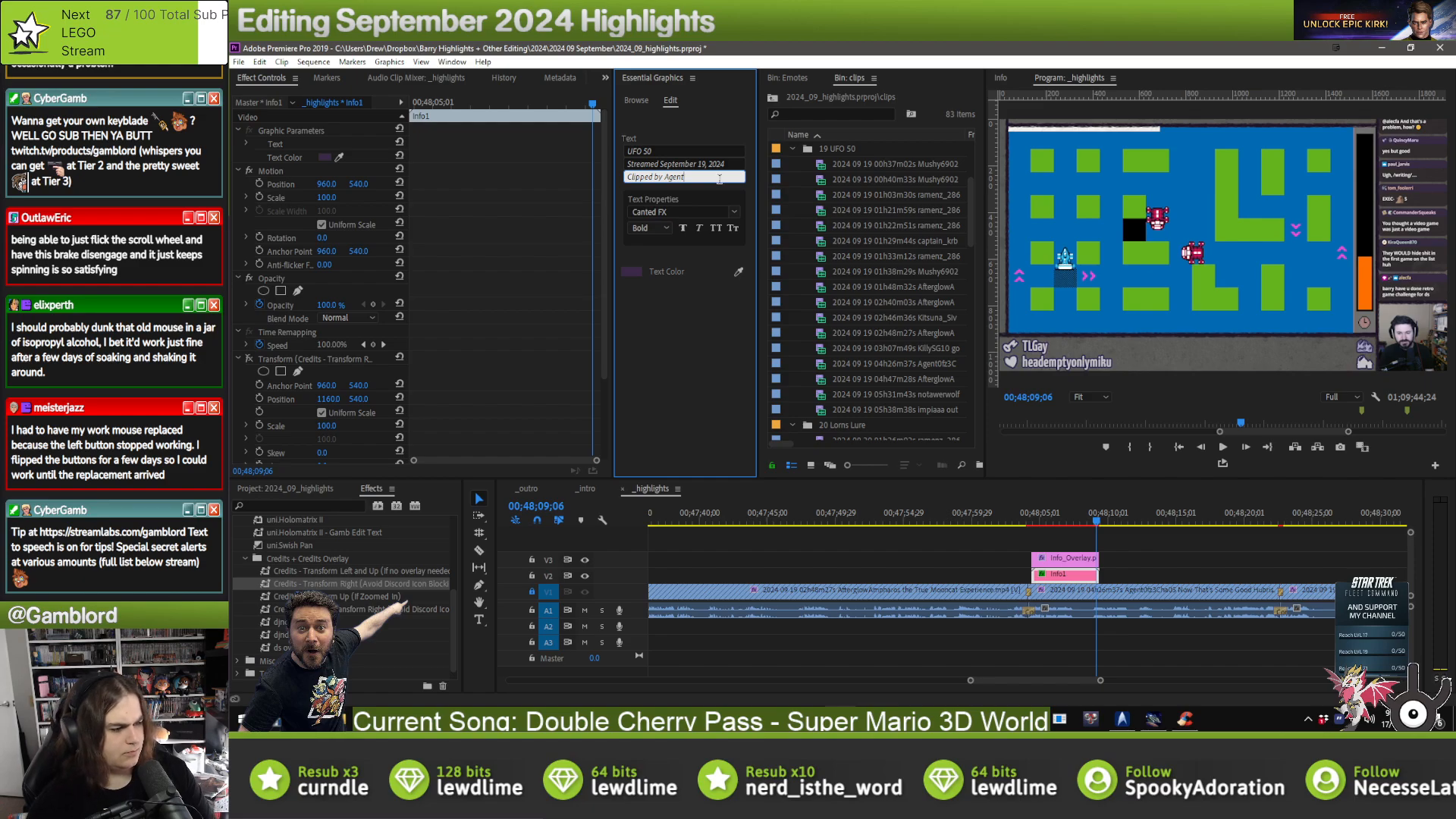
pyautogui.write('0fz')
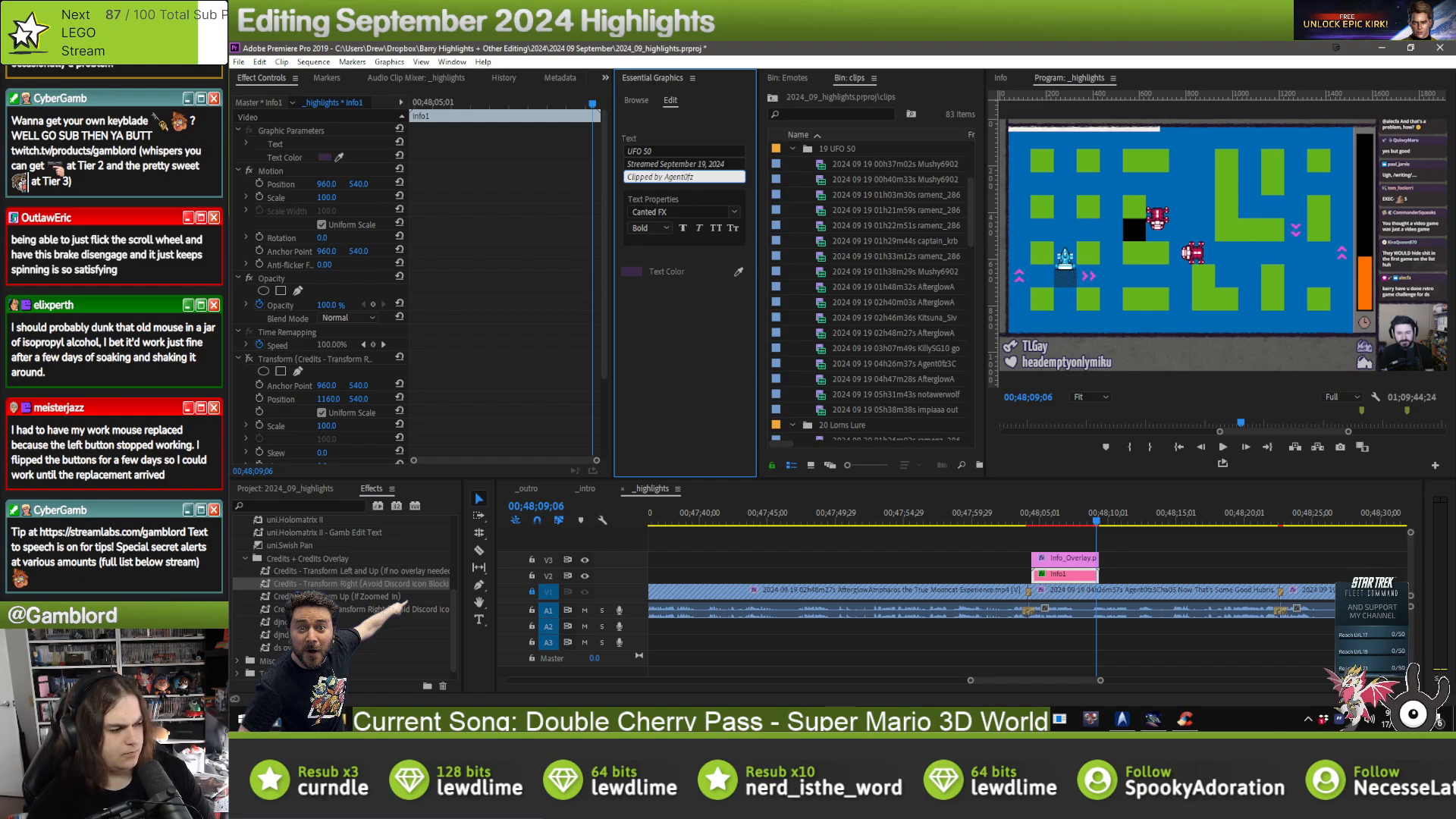
pyautogui.write('3C')
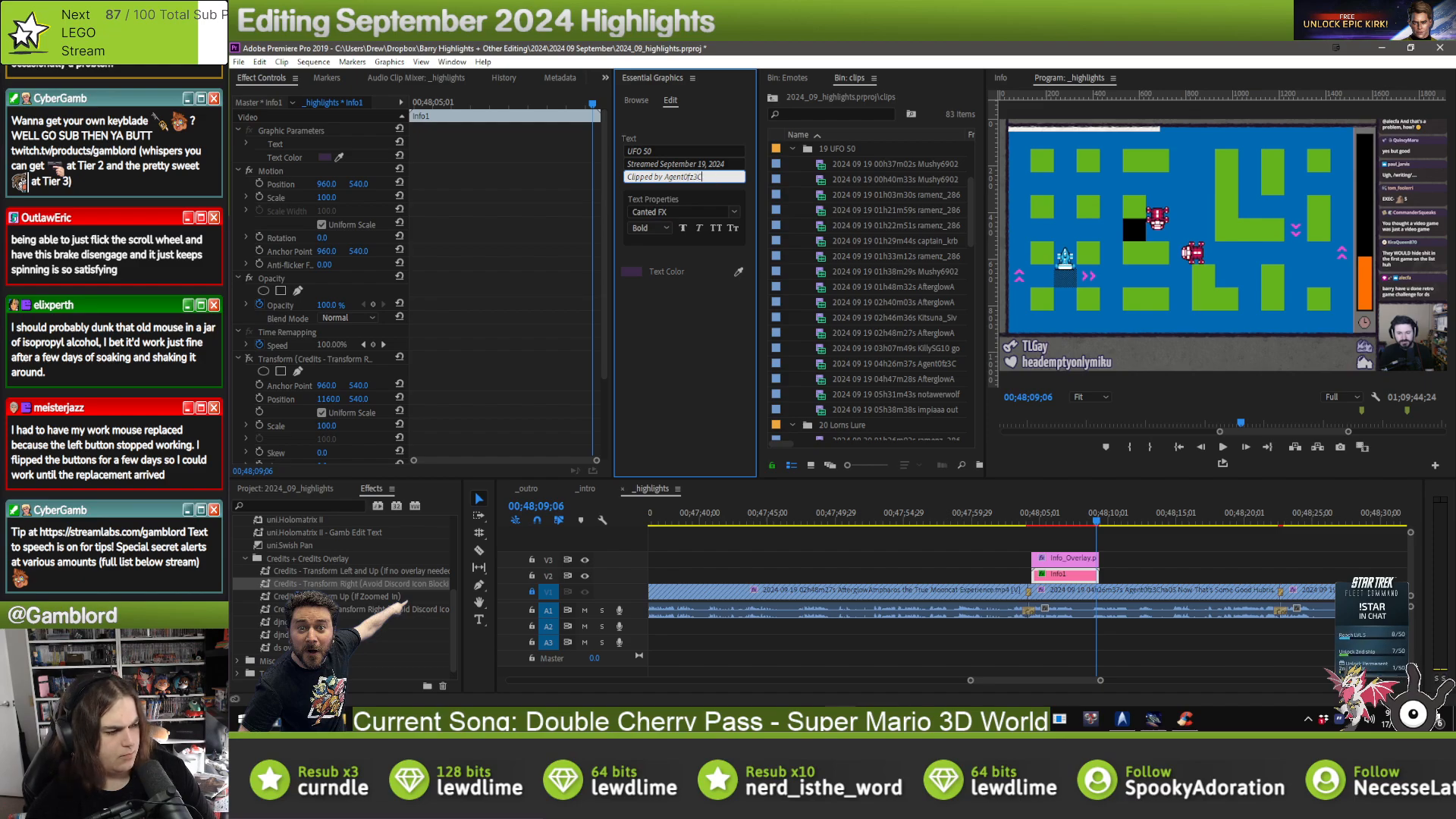
pyautogui.write('ha0S')
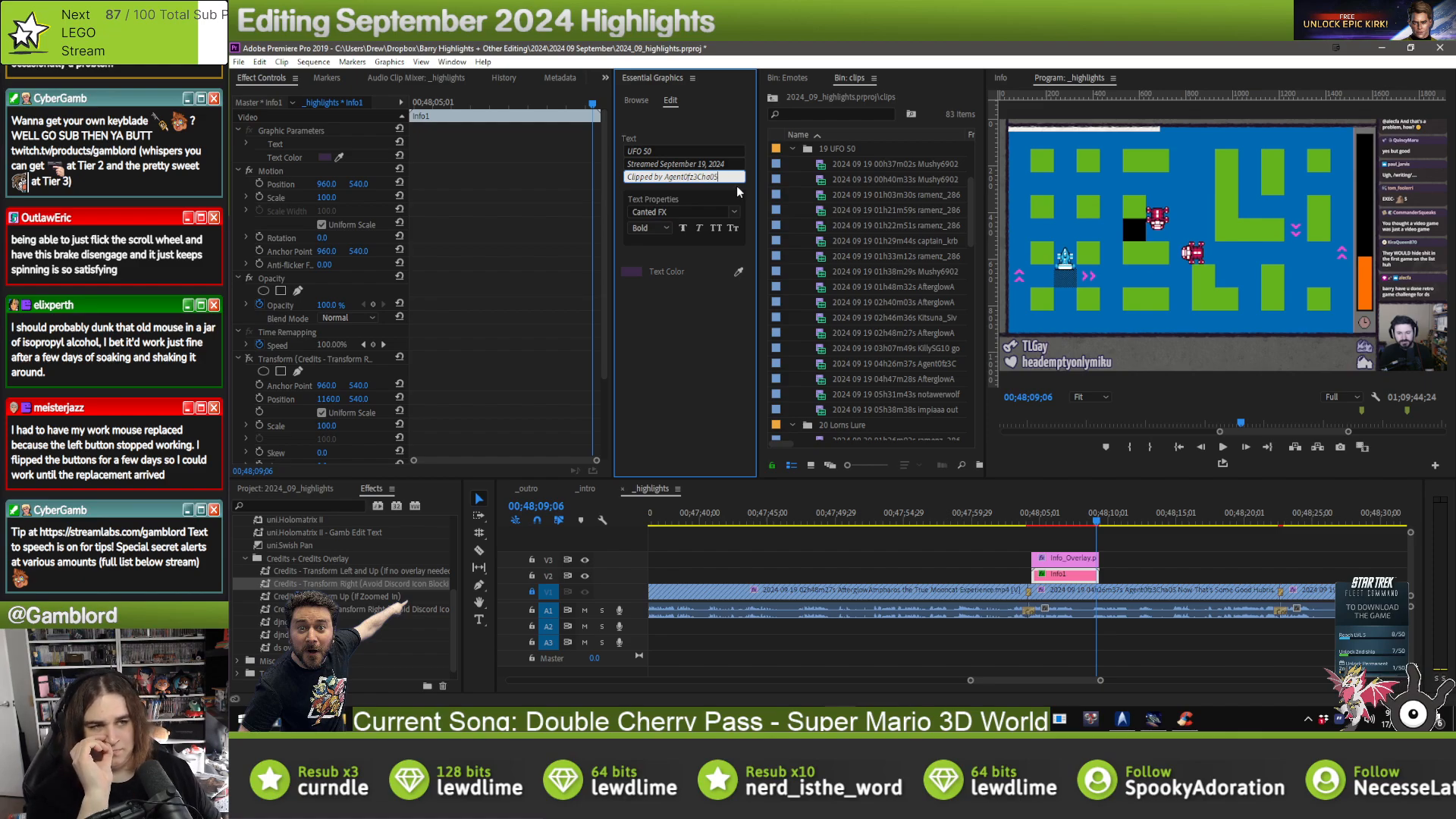
# - Paste the UFO 50 overlay and title onto the 04h47m28s clip, shifted slightly later, and enter its clipper's username
pyautogui.click(1182, 554)
pyautogui.press('Down')
pyautogui.hotkey('ctrl', 'v')
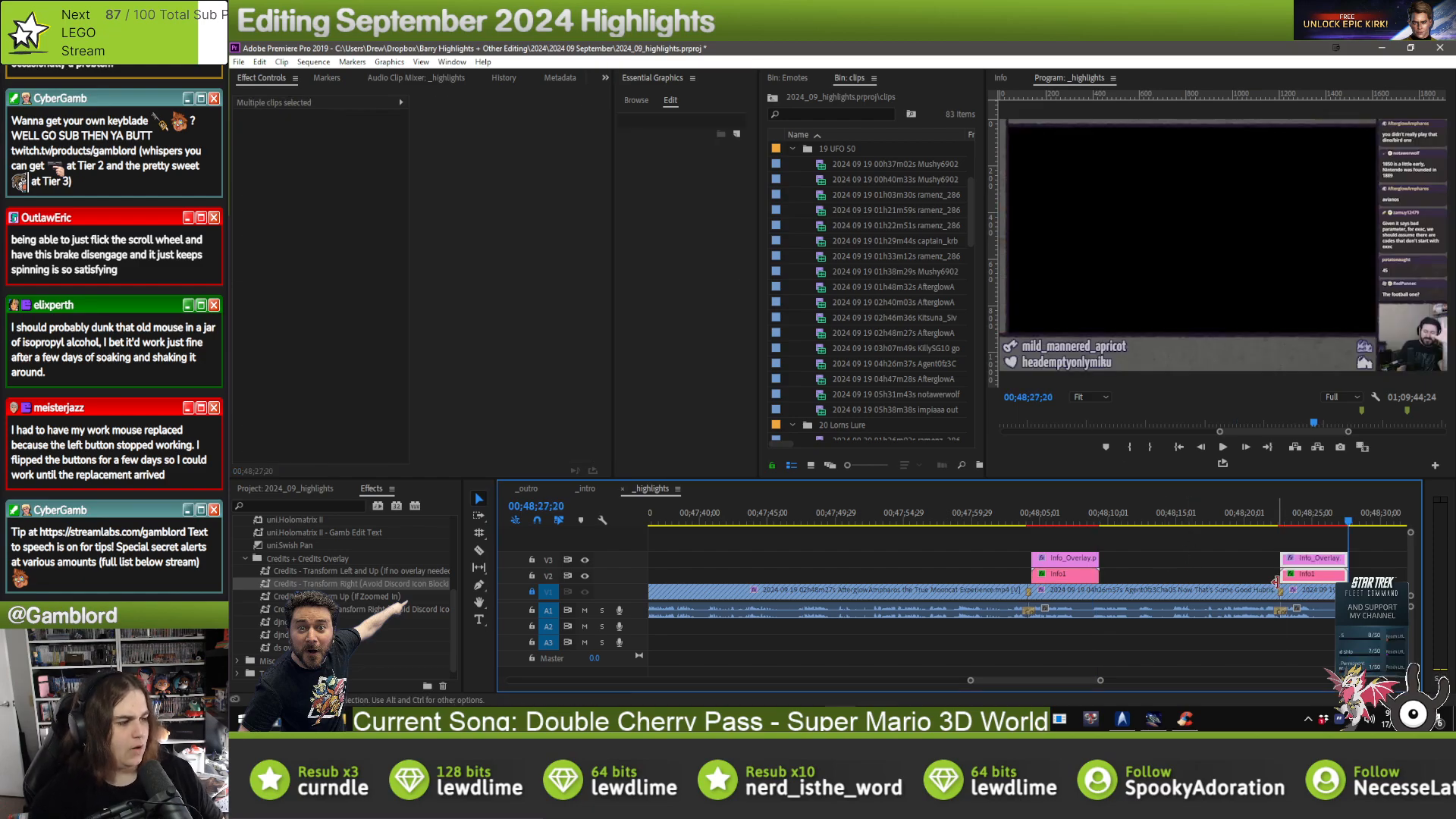
pyautogui.moveTo(1309, 574); pyautogui.dragTo(1313, 575)
pyautogui.scroll(-4, 1216, 578)
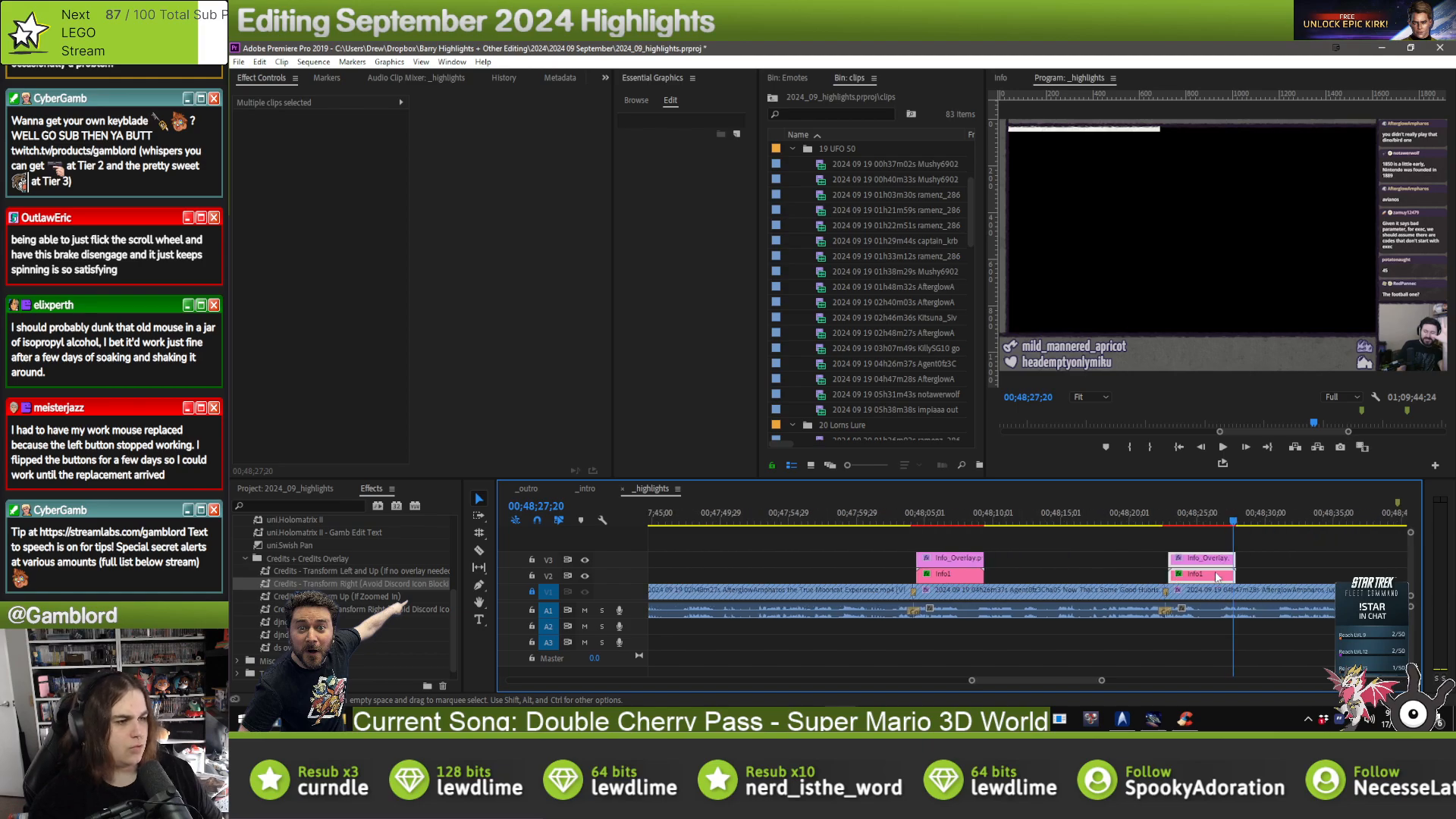
pyautogui.click(1143, 564)
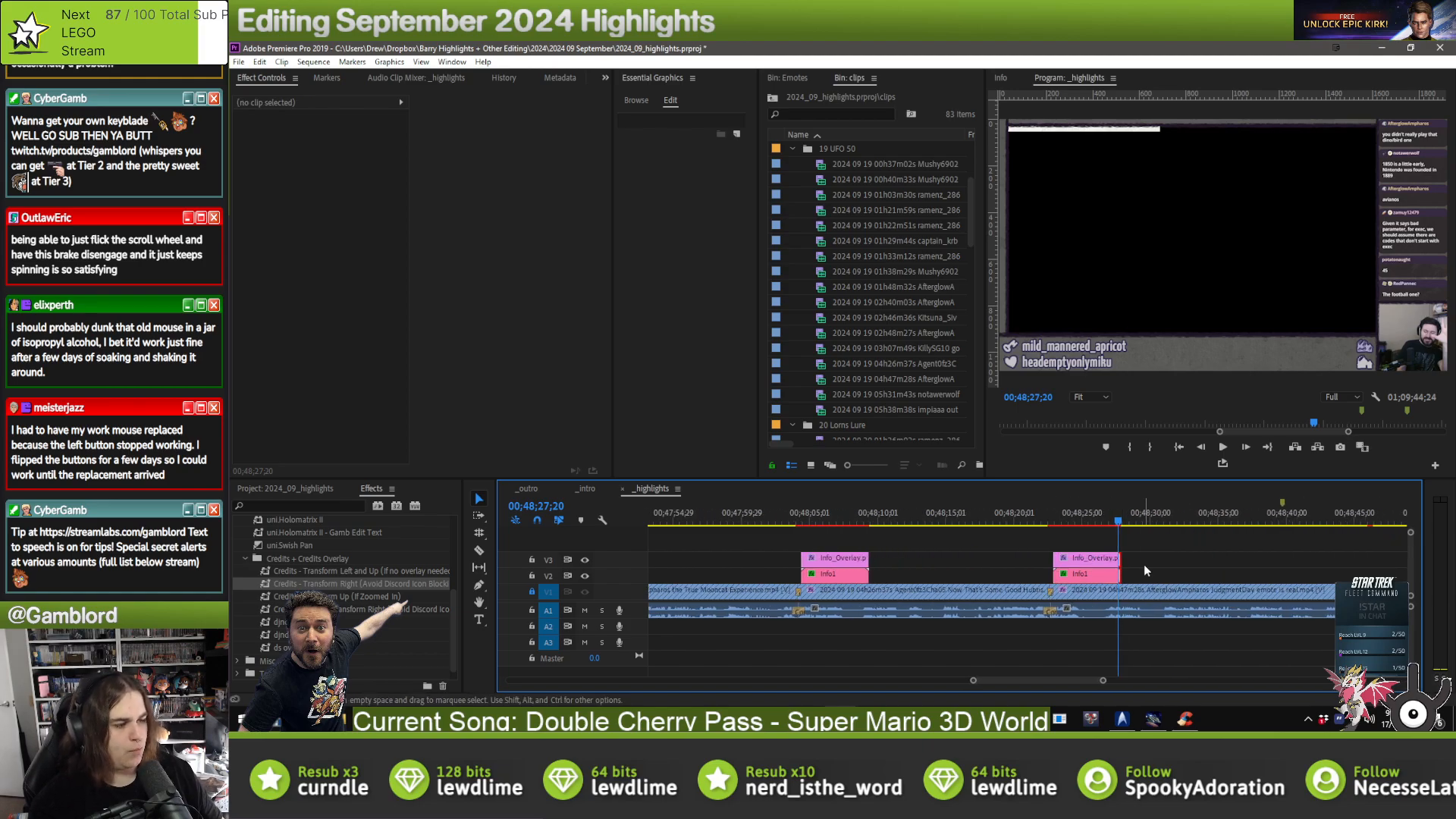
pyautogui.click(1081, 579)
pyautogui.click(698, 177)
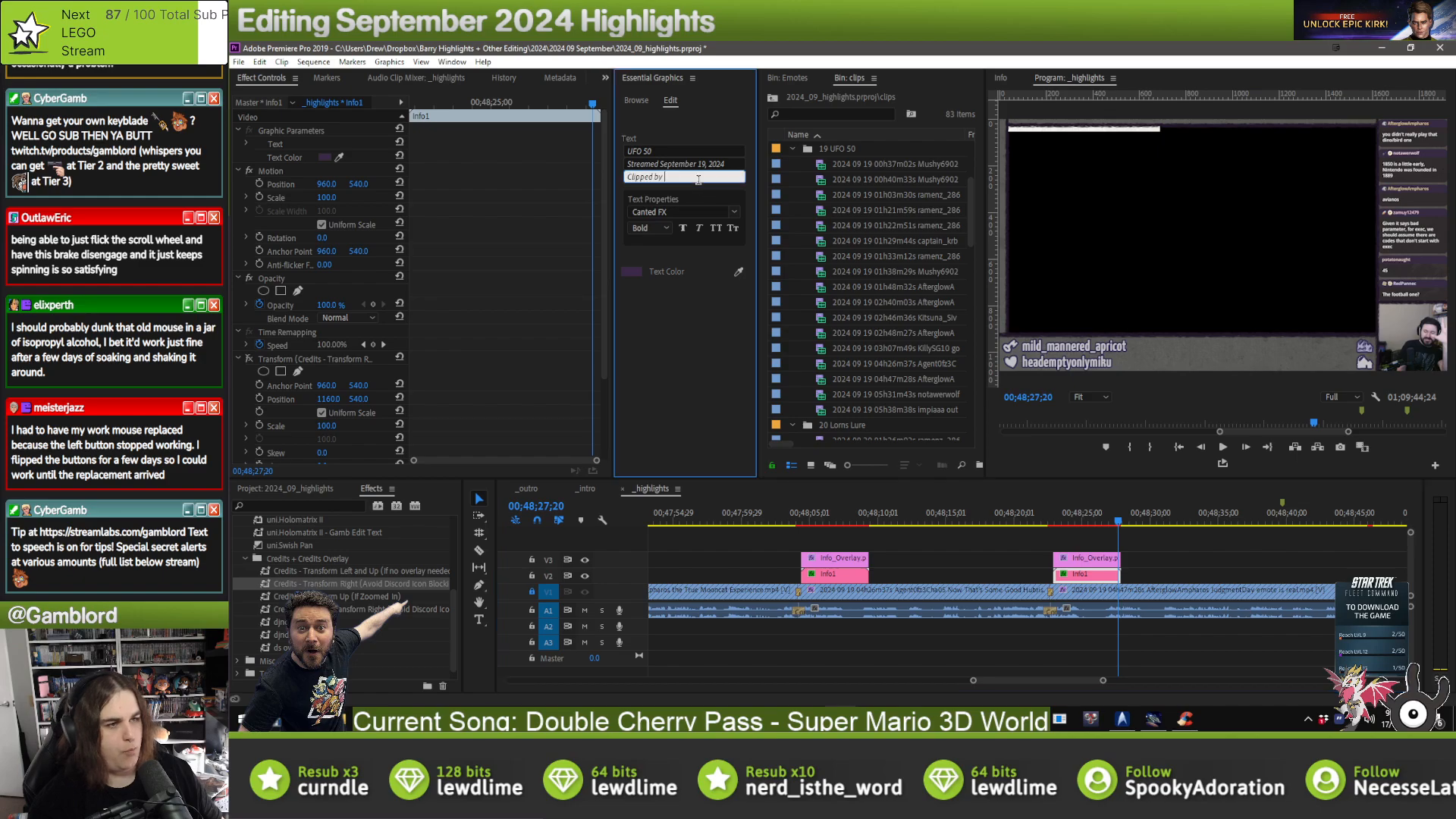
pyautogui.write('low')
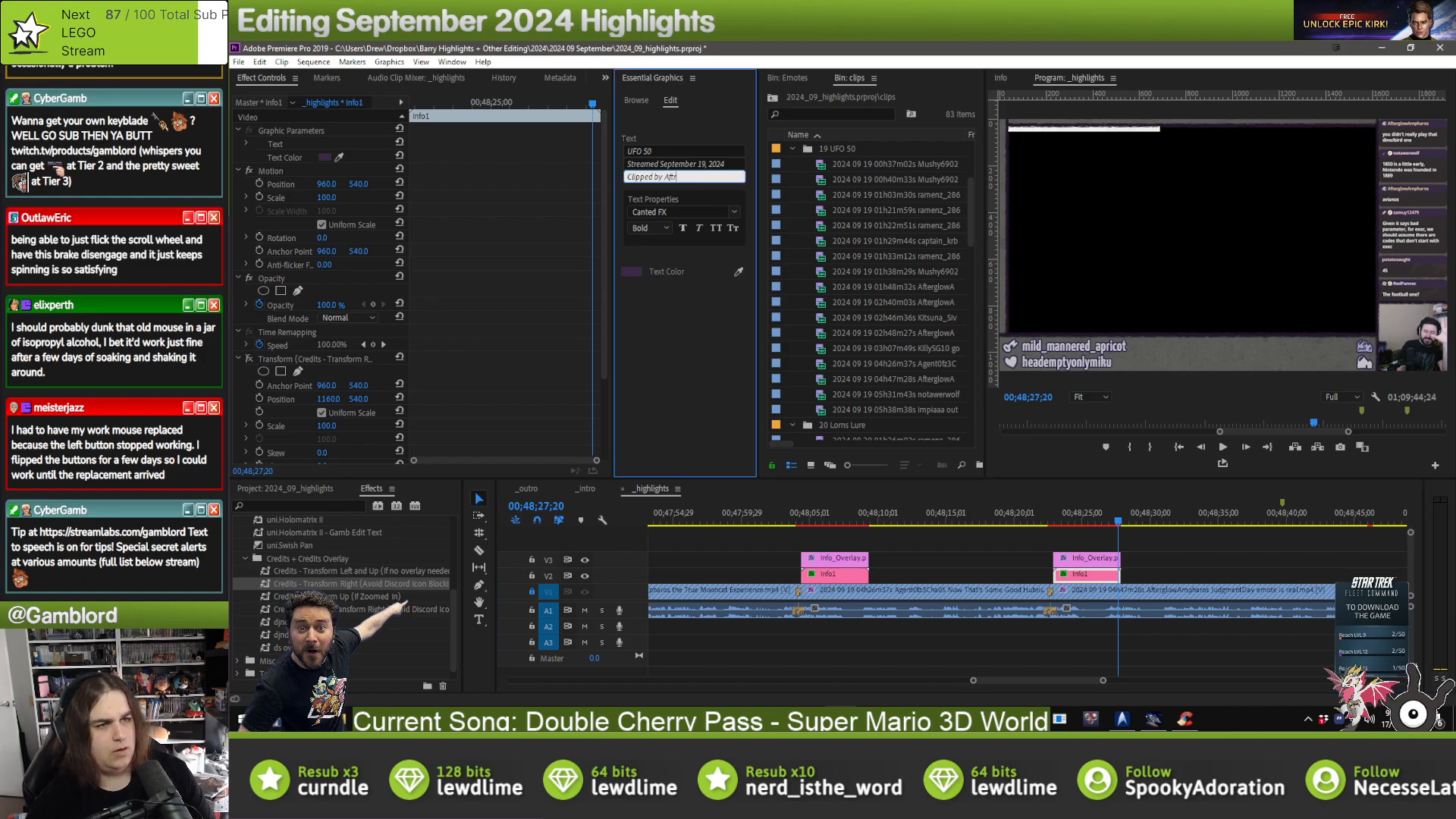
pyautogui.write('Ampharos')
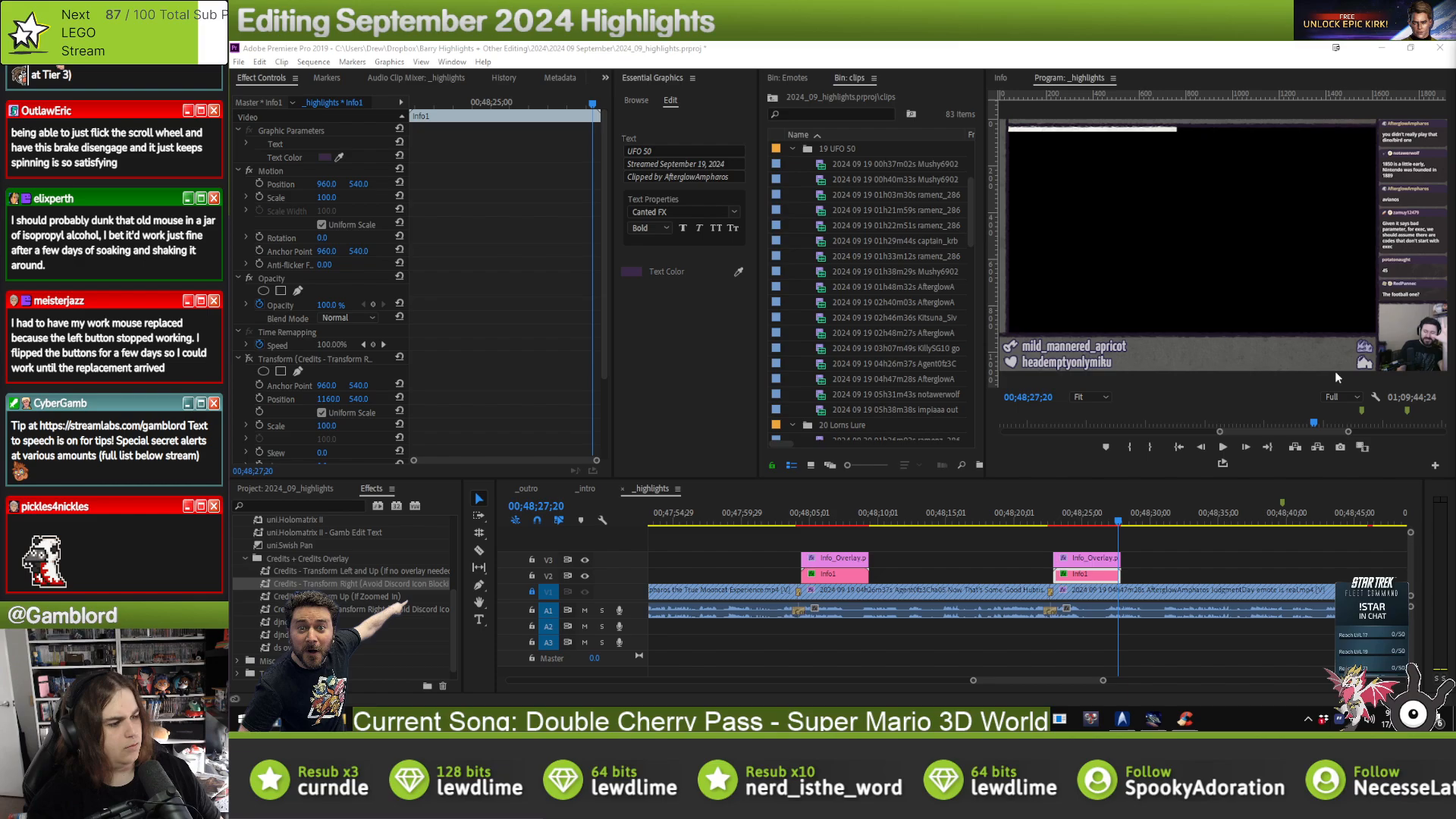
# - Add the UFO 50 overlay and title to the 05h31m43s clip, shifted slightly later, and enter the clipper's username
pyautogui.click(1164, 550)
pyautogui.press('Down')
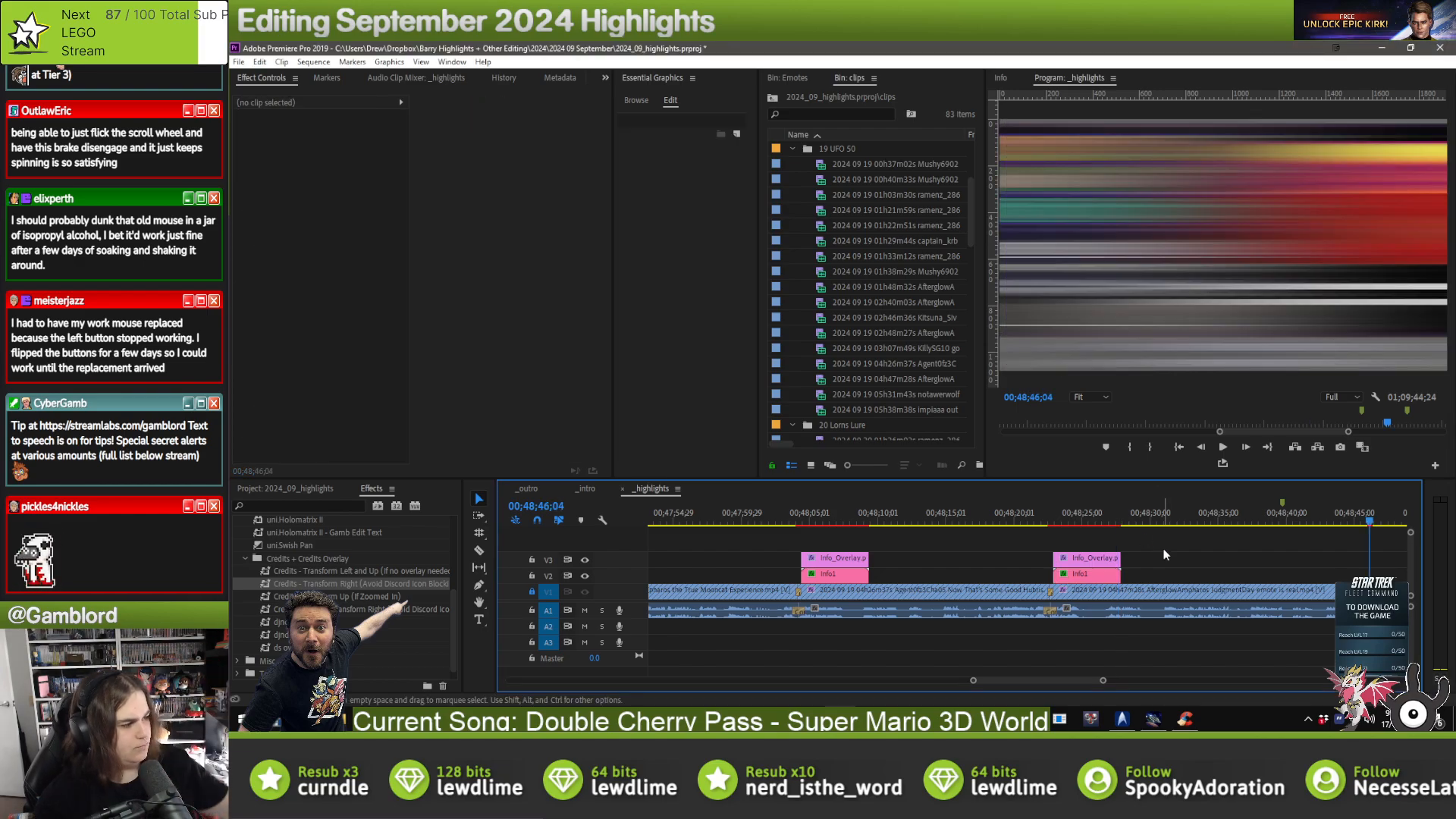
pyautogui.press('Down')
pyautogui.moveTo(972, 581); pyautogui.dragTo(975, 581)
pyautogui.click(952, 578)
pyautogui.click(979, 577)
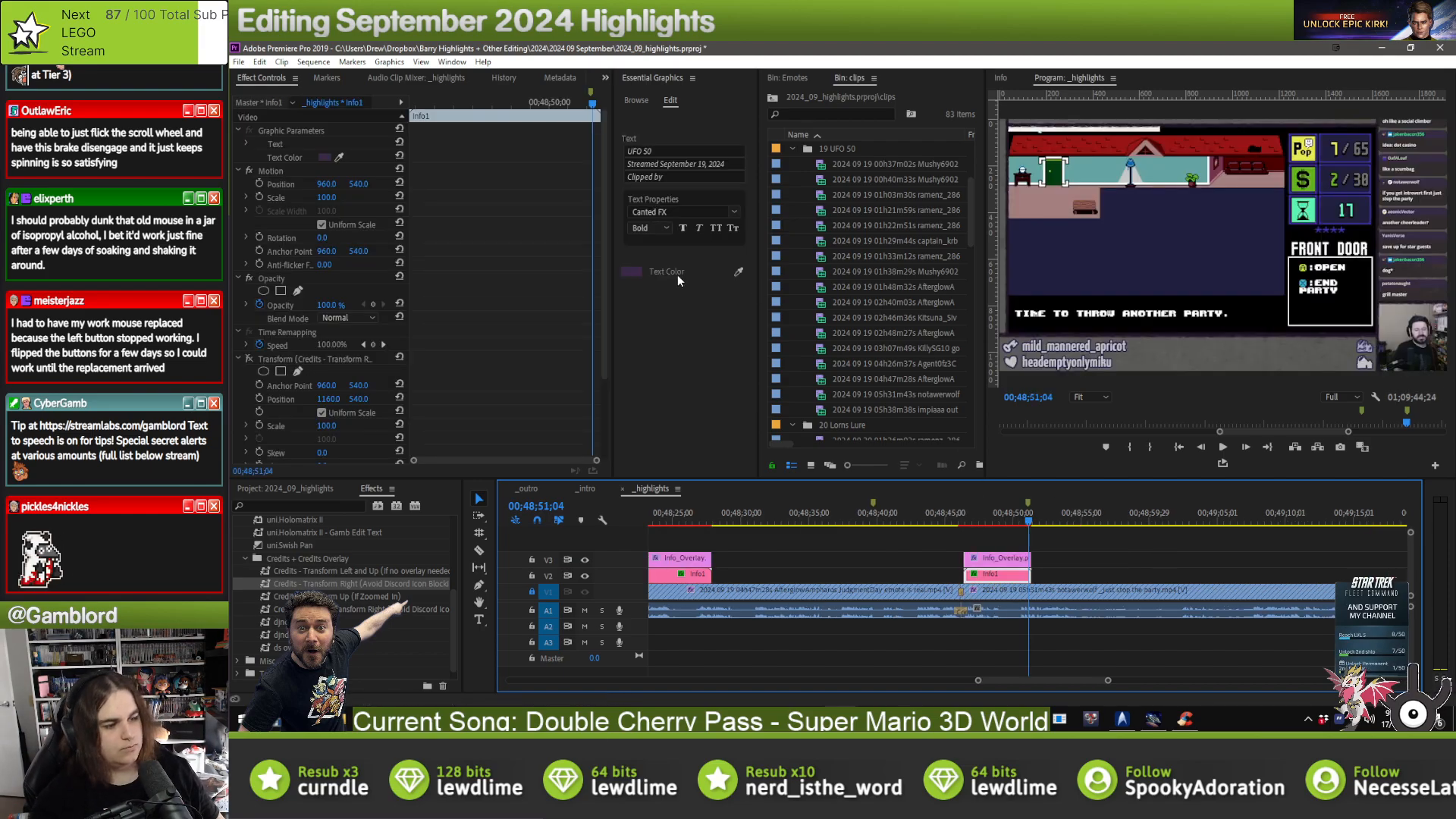
pyautogui.click(687, 176)
pyautogui.write('notawer')
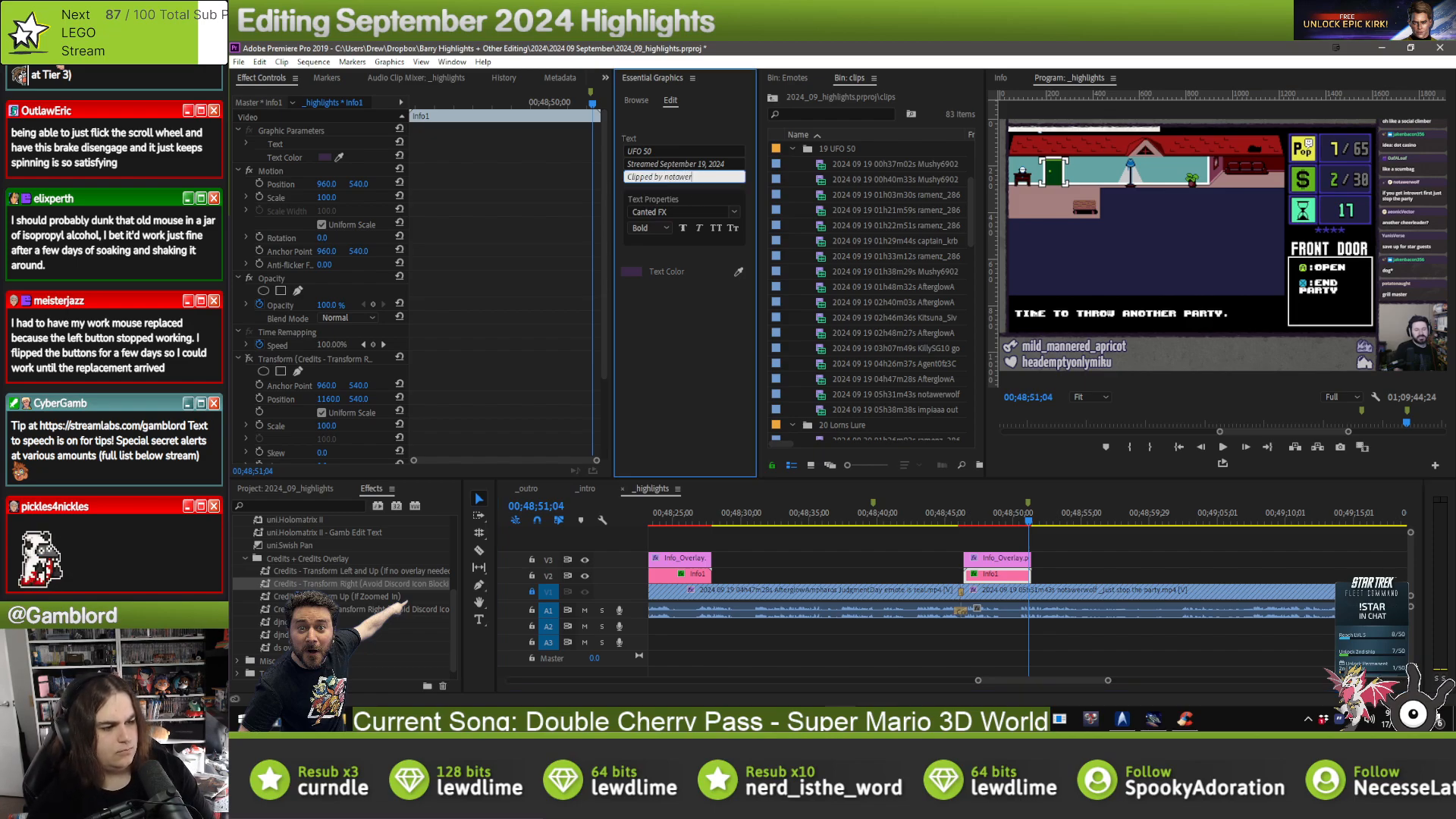
pyautogui.write('wolf')
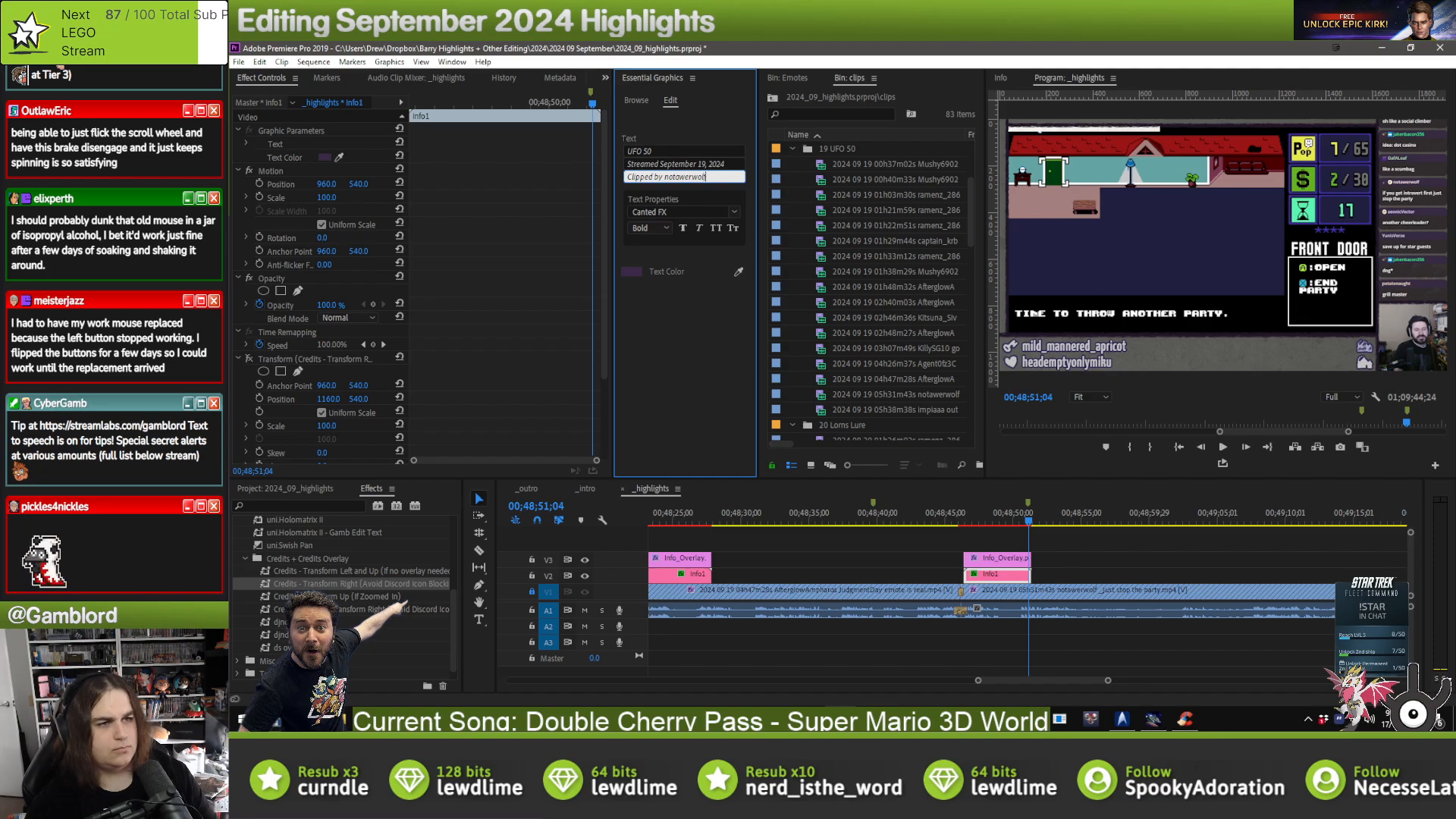
# - Paste the UFO 50 overlay and title at the start of the 05h38m38s clip, shifted slightly later, and credit its clipper's username
pyautogui.click(1139, 547)
pyautogui.press('Down')
pyautogui.hotkey('ctrl', 'v')
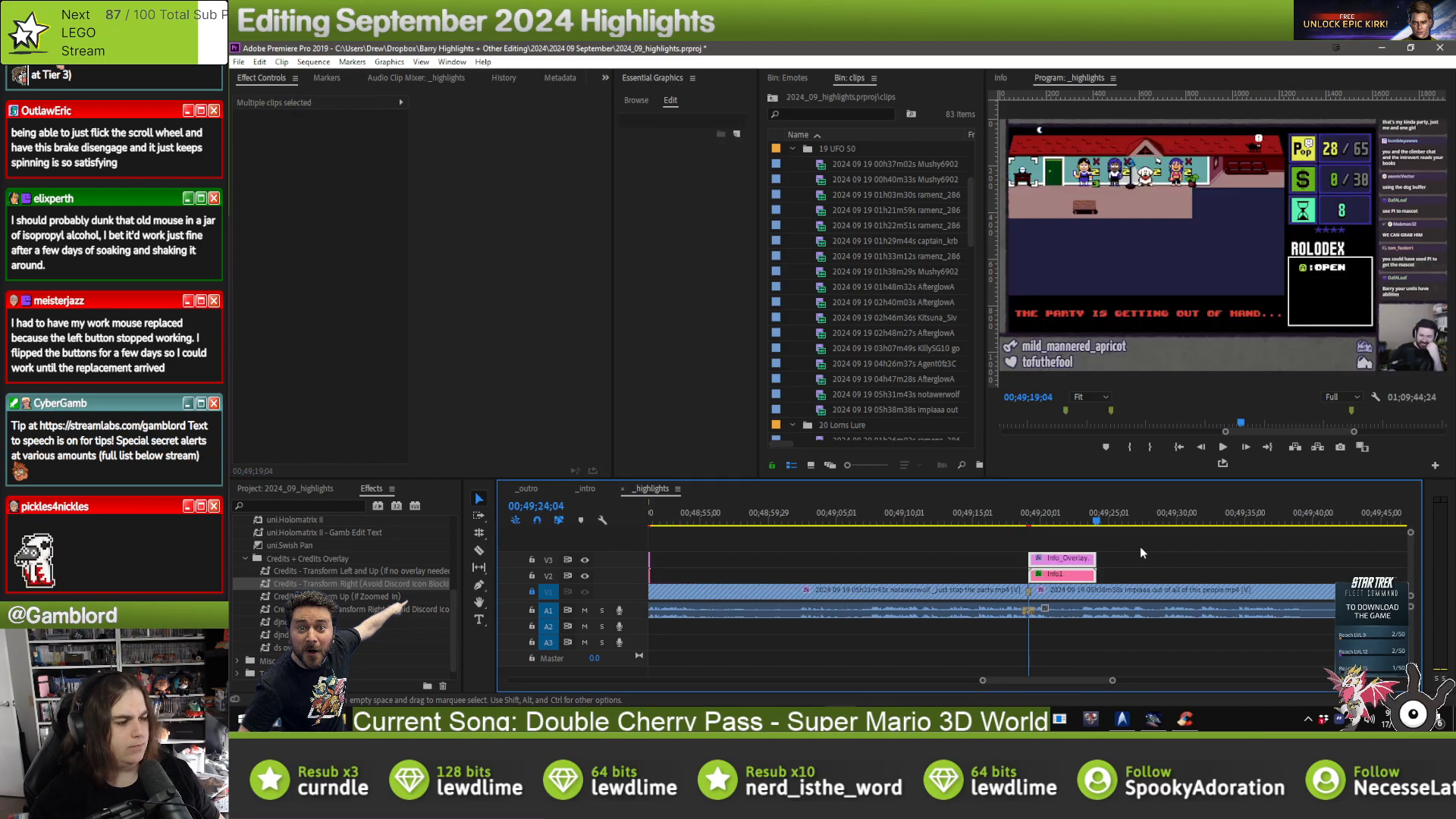
pyautogui.click(1005, 574)
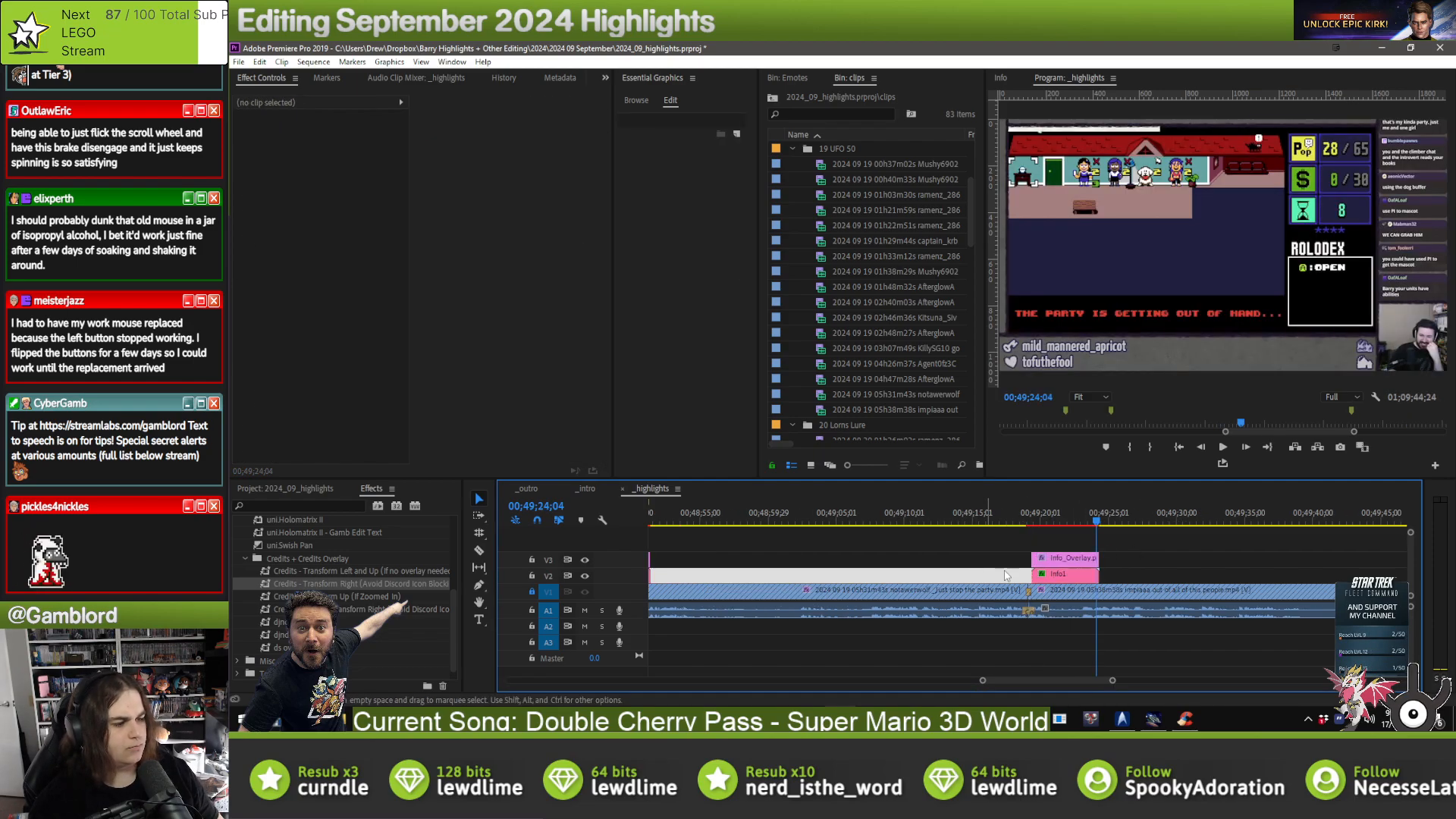
pyautogui.click(1049, 575)
pyautogui.click(689, 176)
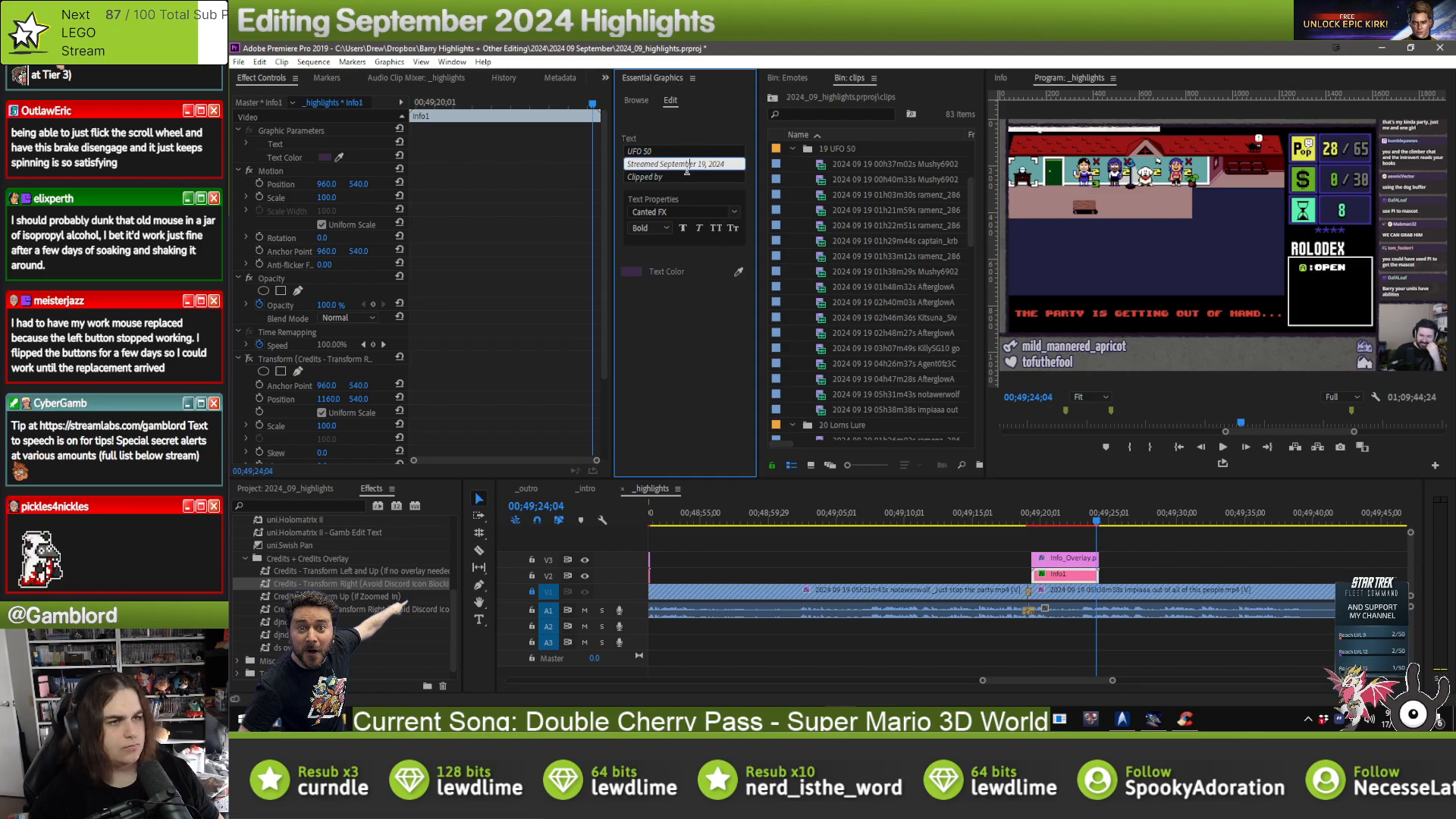
pyautogui.write('impl')
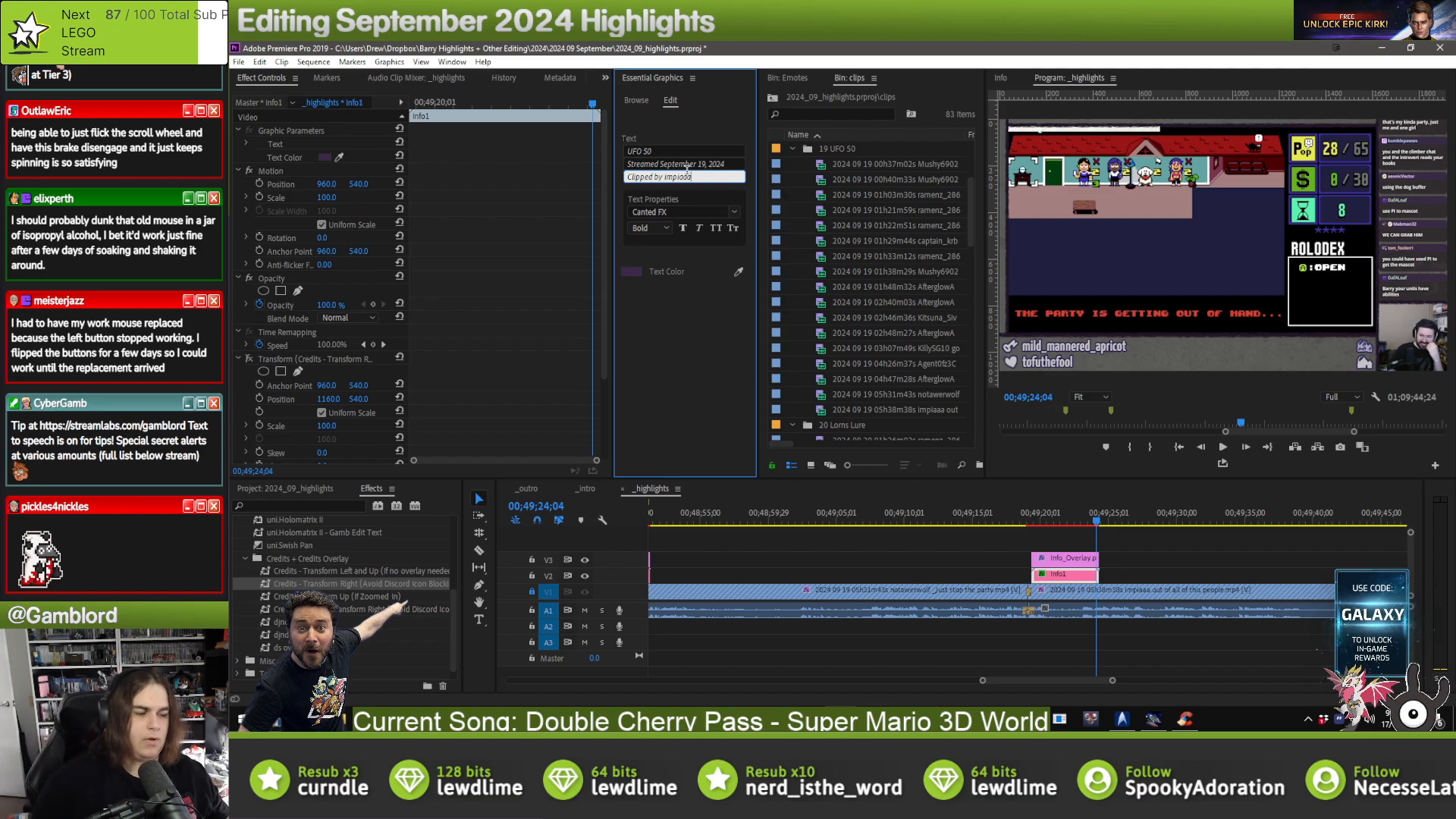
pyautogui.click(1173, 564)
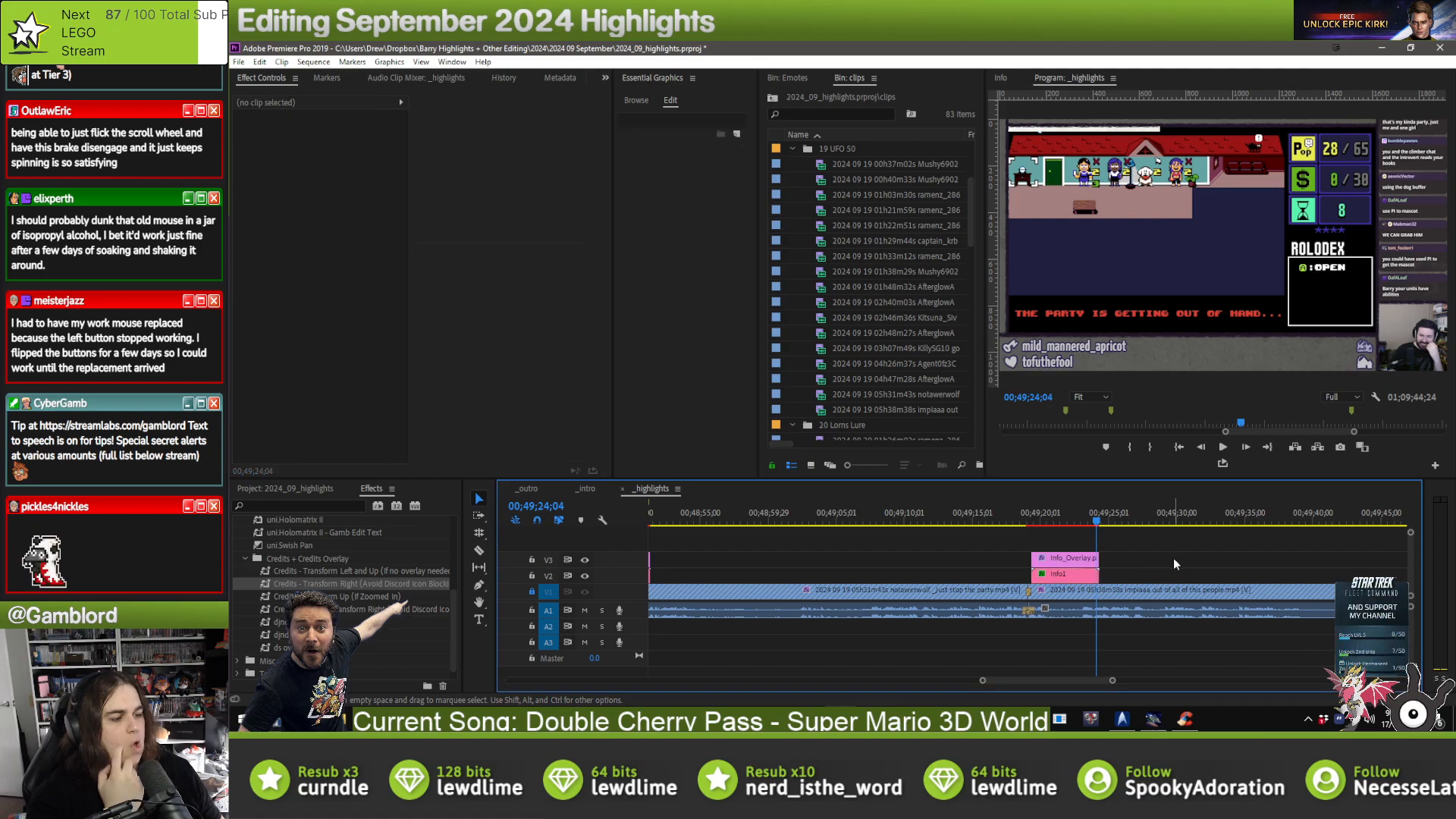
# - Paste the overlay and title onto the first September 20 clip, shifted slightly later, and collapse the 19 UFO 50 bin
pyautogui.click(1085, 508)
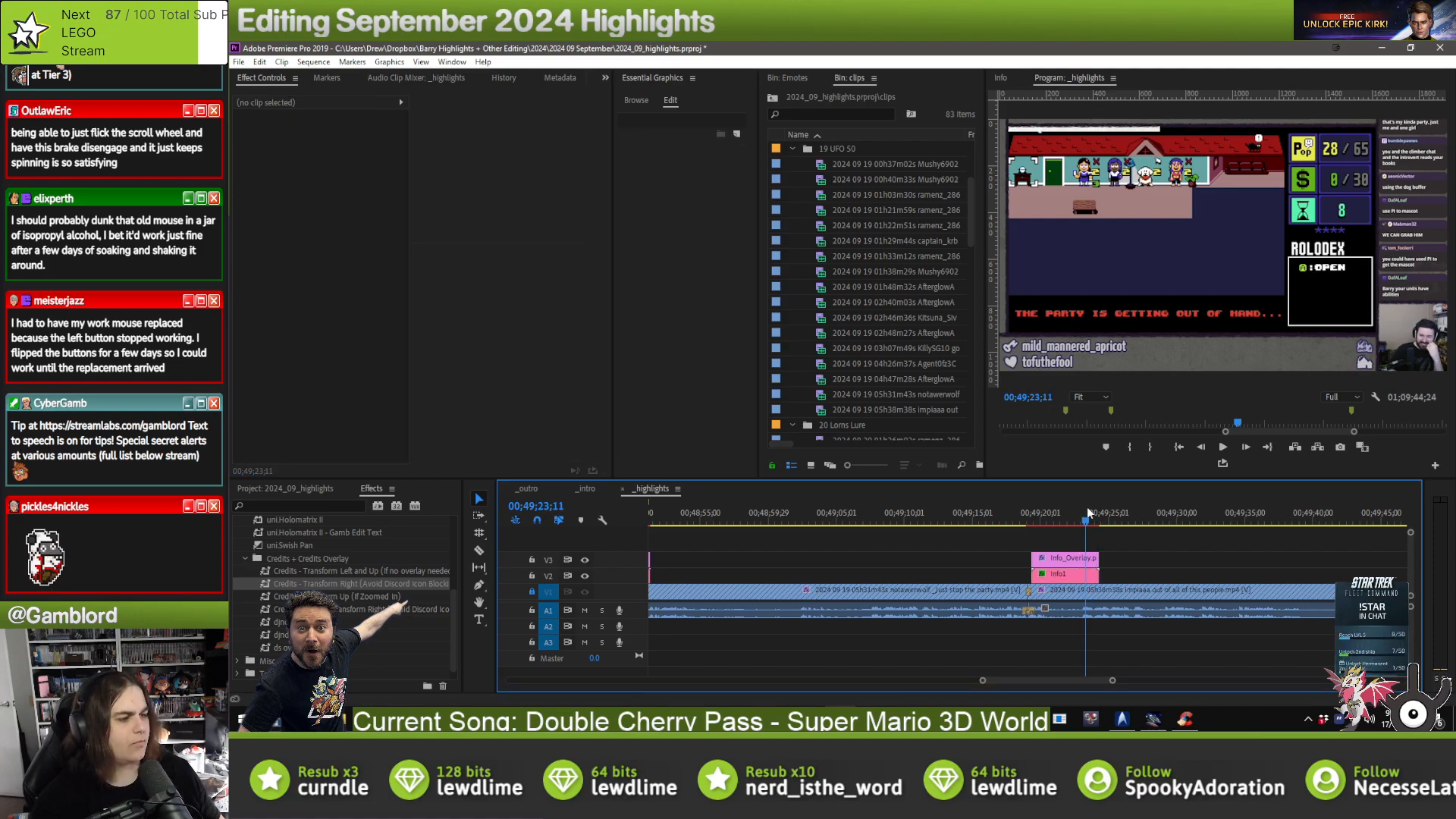
pyautogui.press('Down')
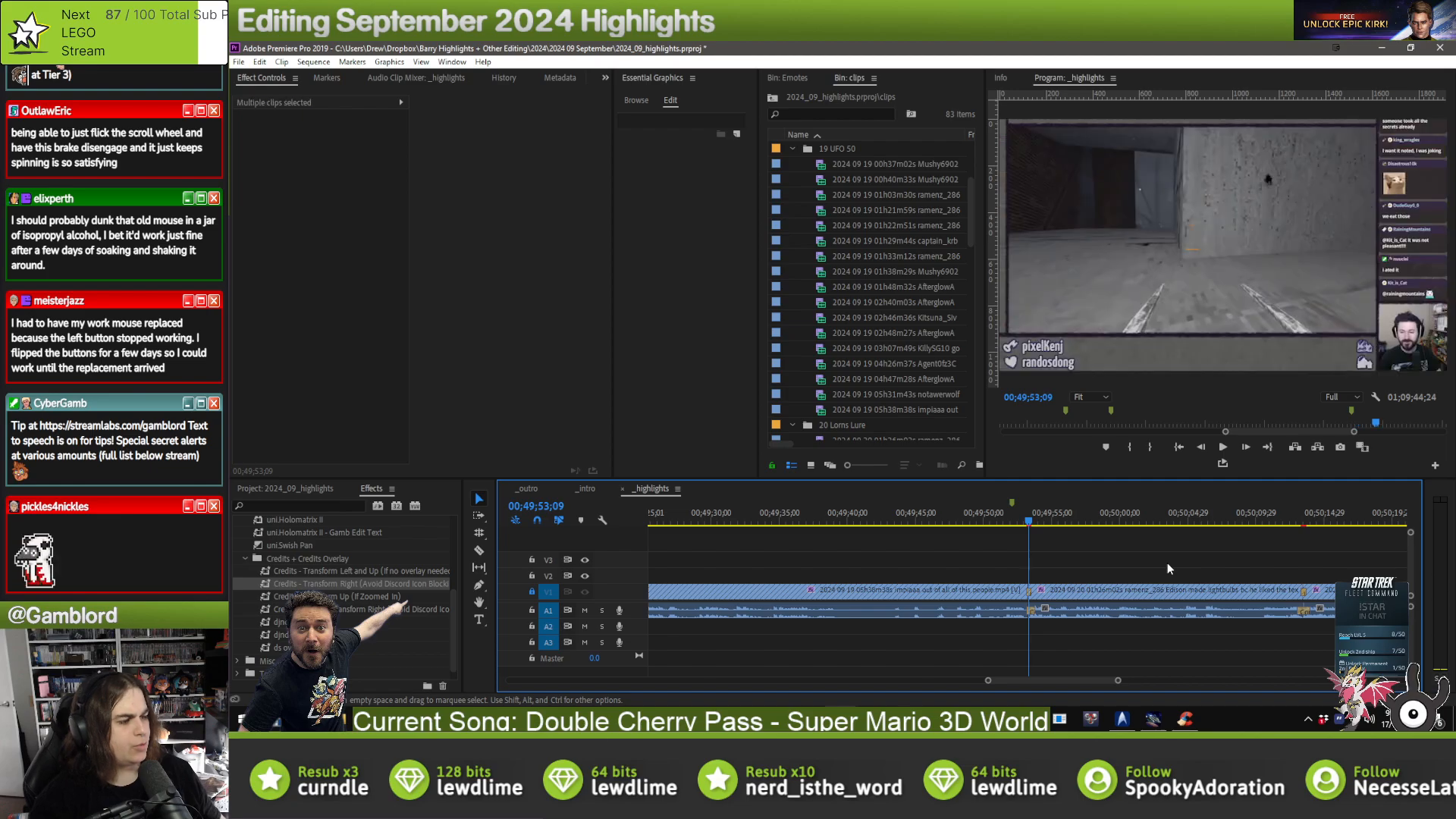
pyautogui.hotkey('ctrl', 'v')
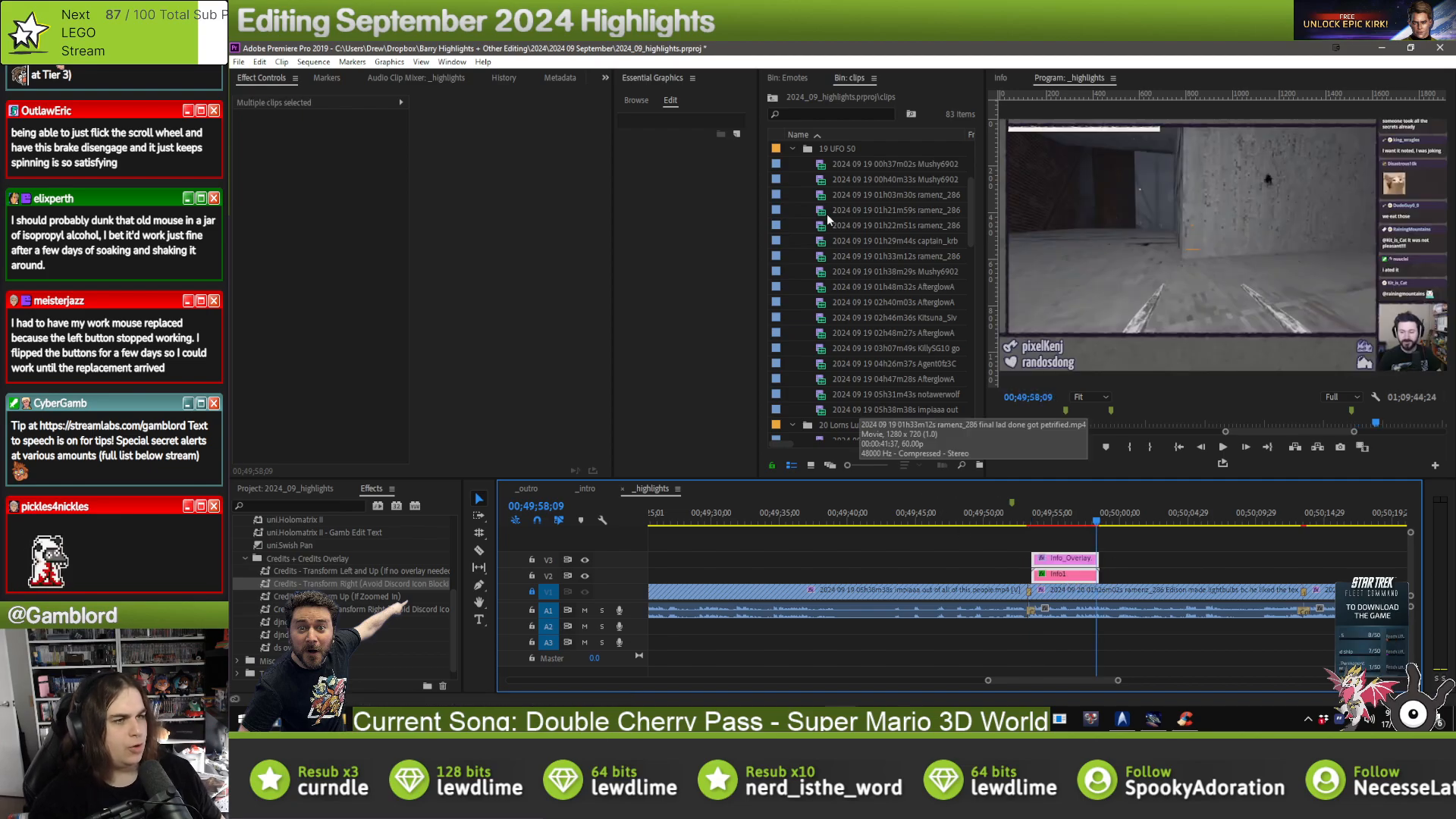
pyautogui.click(792, 148)
pyautogui.scroll(-2, 857, 209)
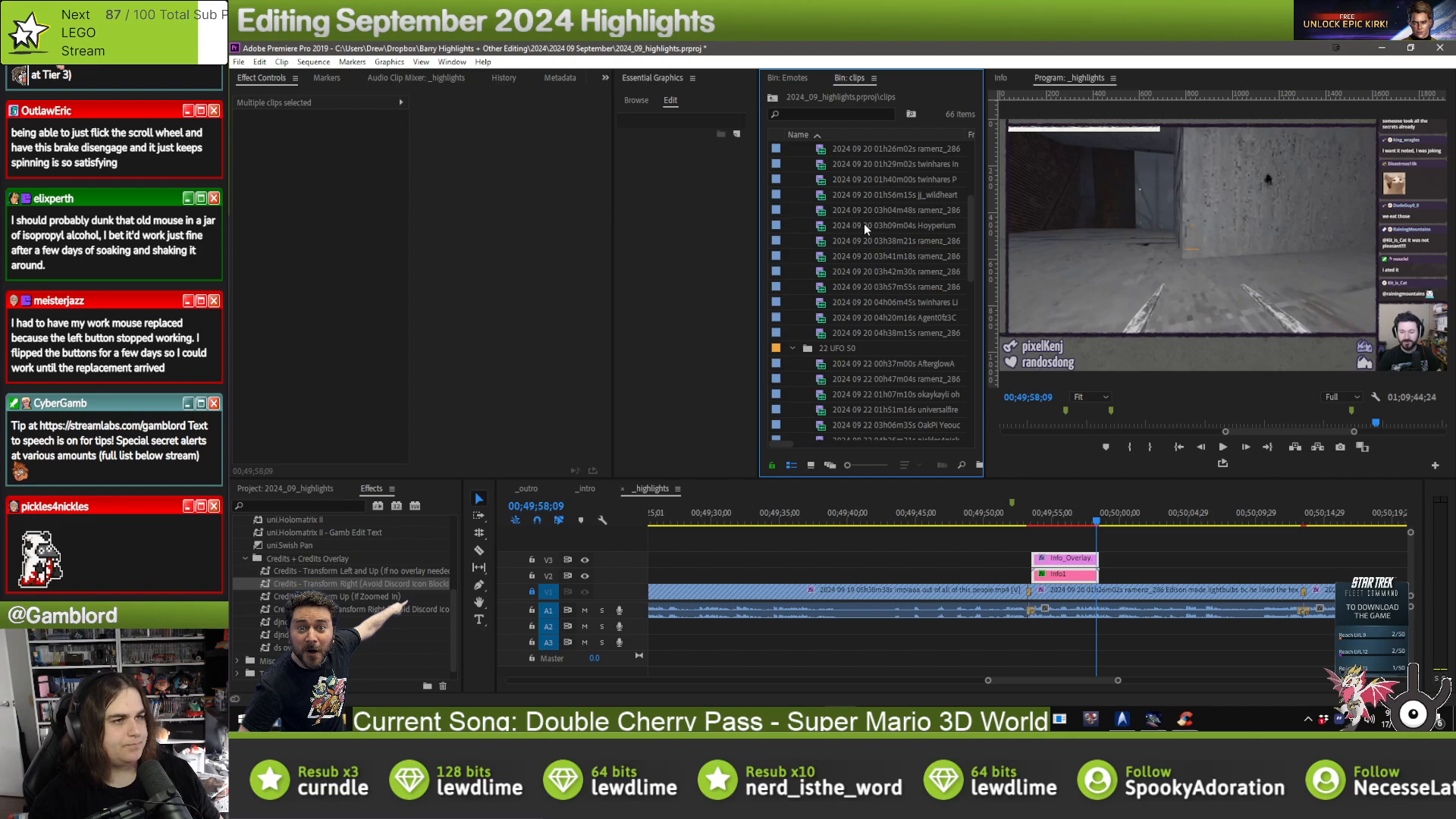
pyautogui.scroll(1, 864, 228)
pyautogui.click(1161, 580)
# - Change the game name in the first September 20 clip's title to Lorn's Lure
pyautogui.click(1076, 575)
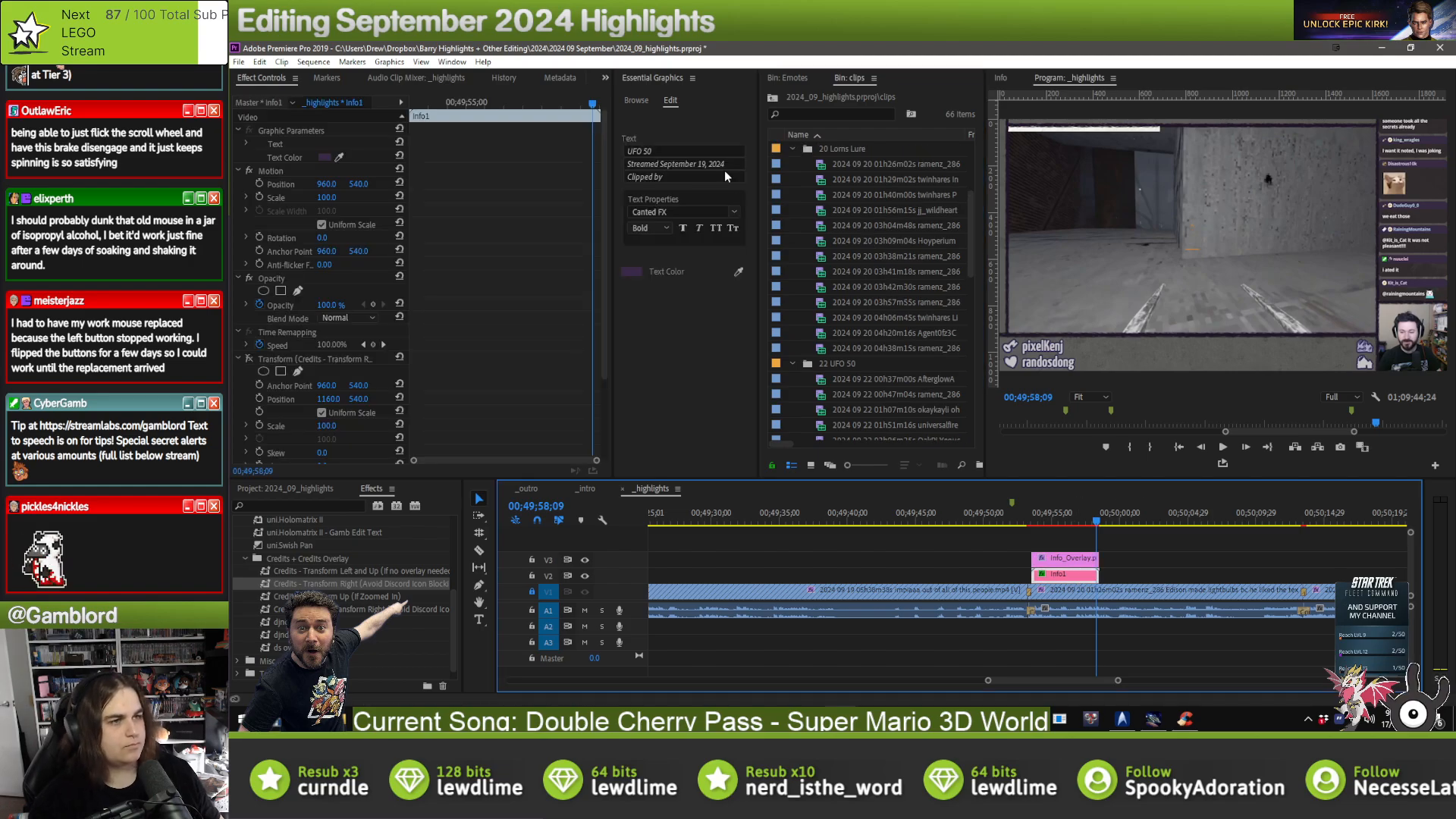
pyautogui.write('Lorn')
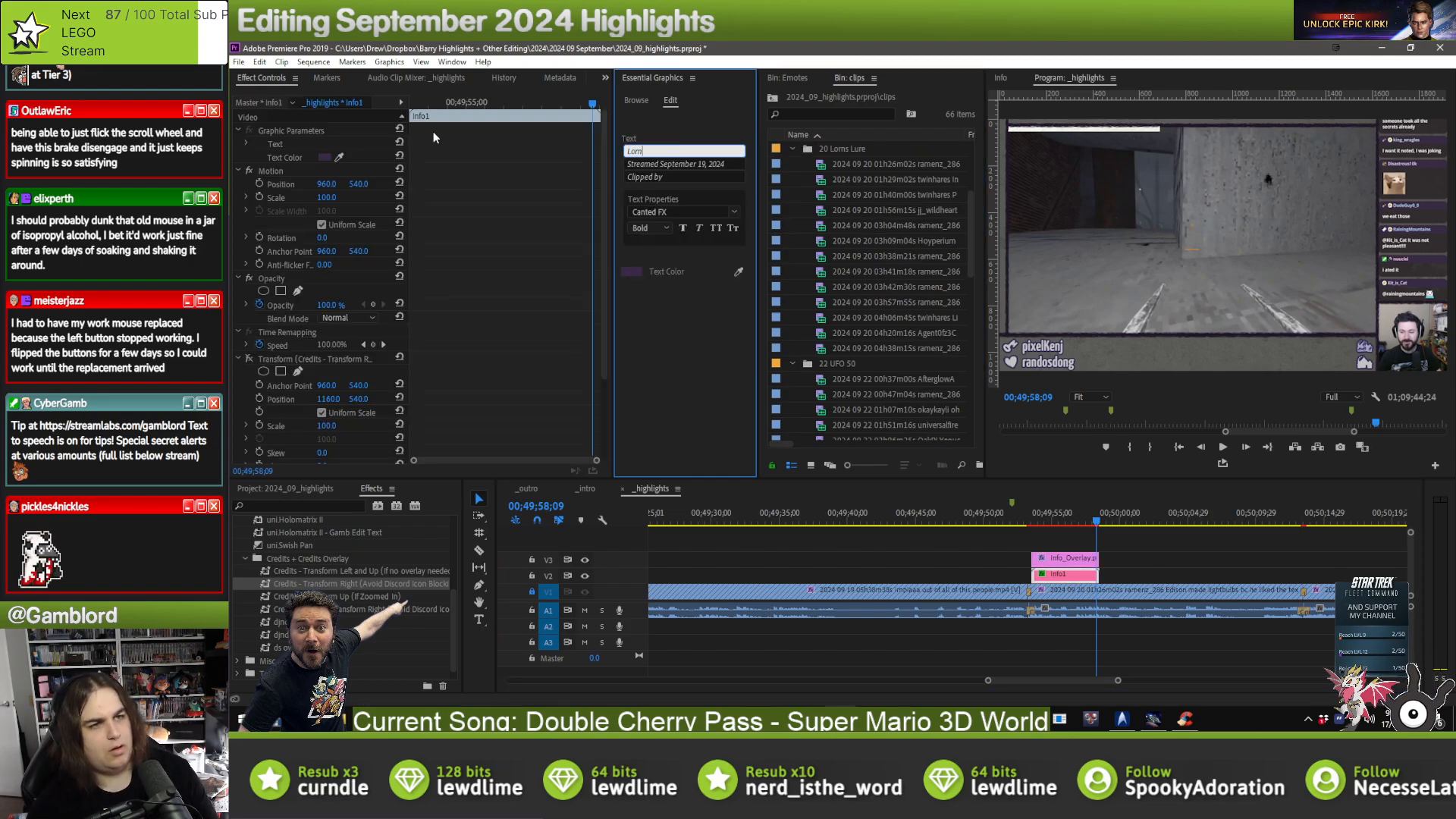
pyautogui.write("'s Lure")
pyautogui.press('Return')
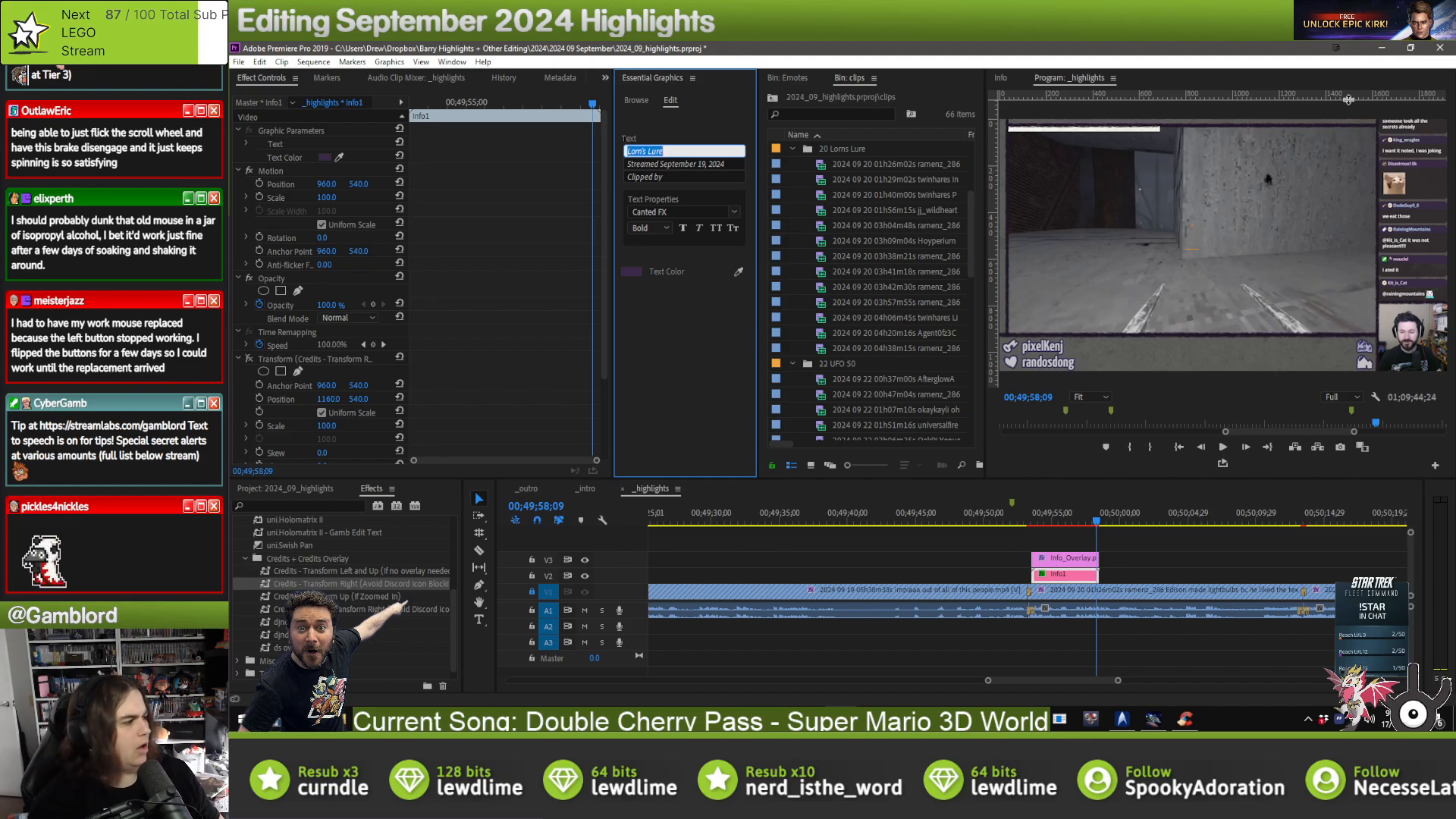
pyautogui.hotkey('alt', 'Tab')
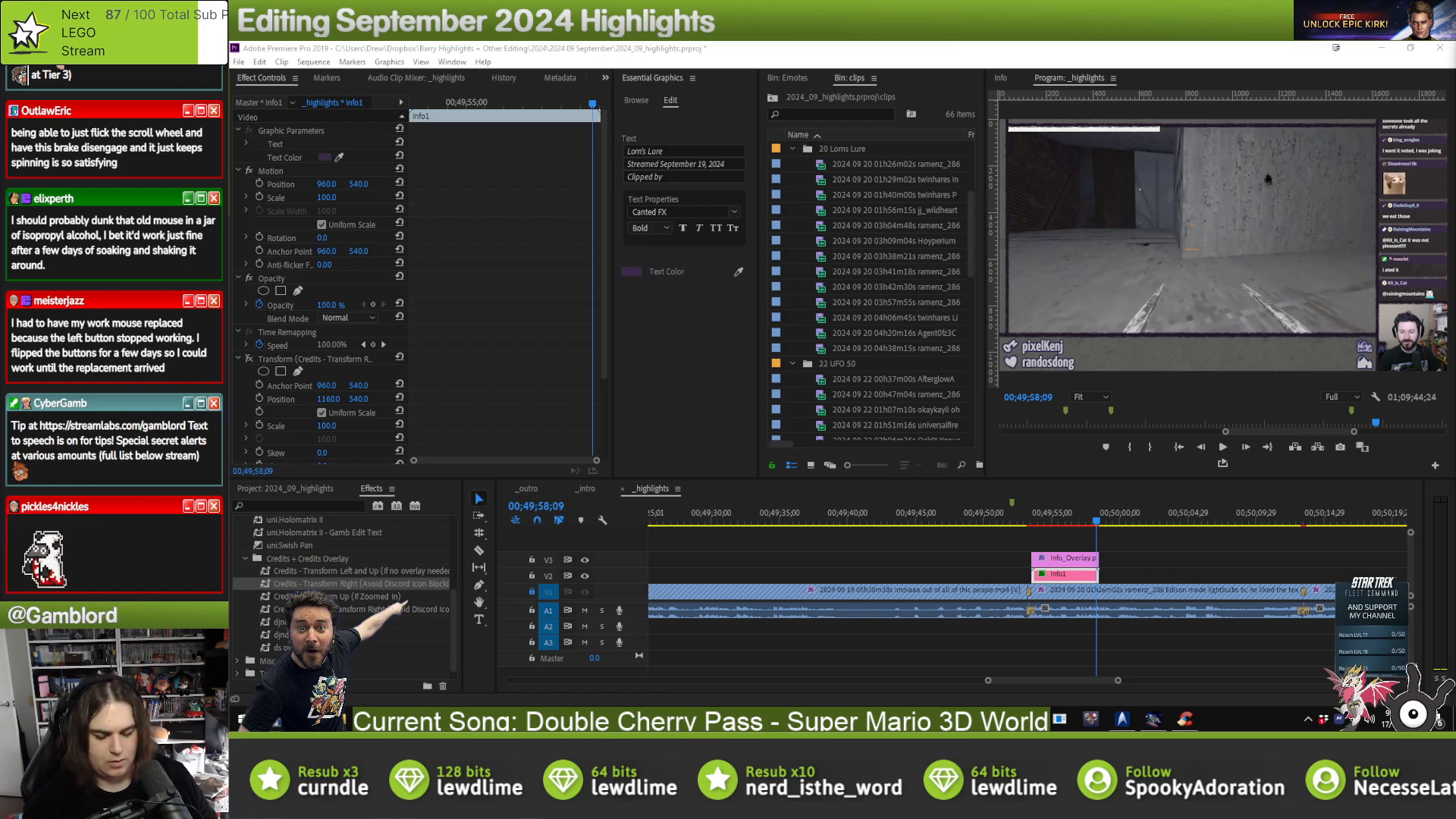
# - Set the Lorn's Lure title's stream date to September 20, 2024, and select the title together with its overlay
pyautogui.click(1210, 555)
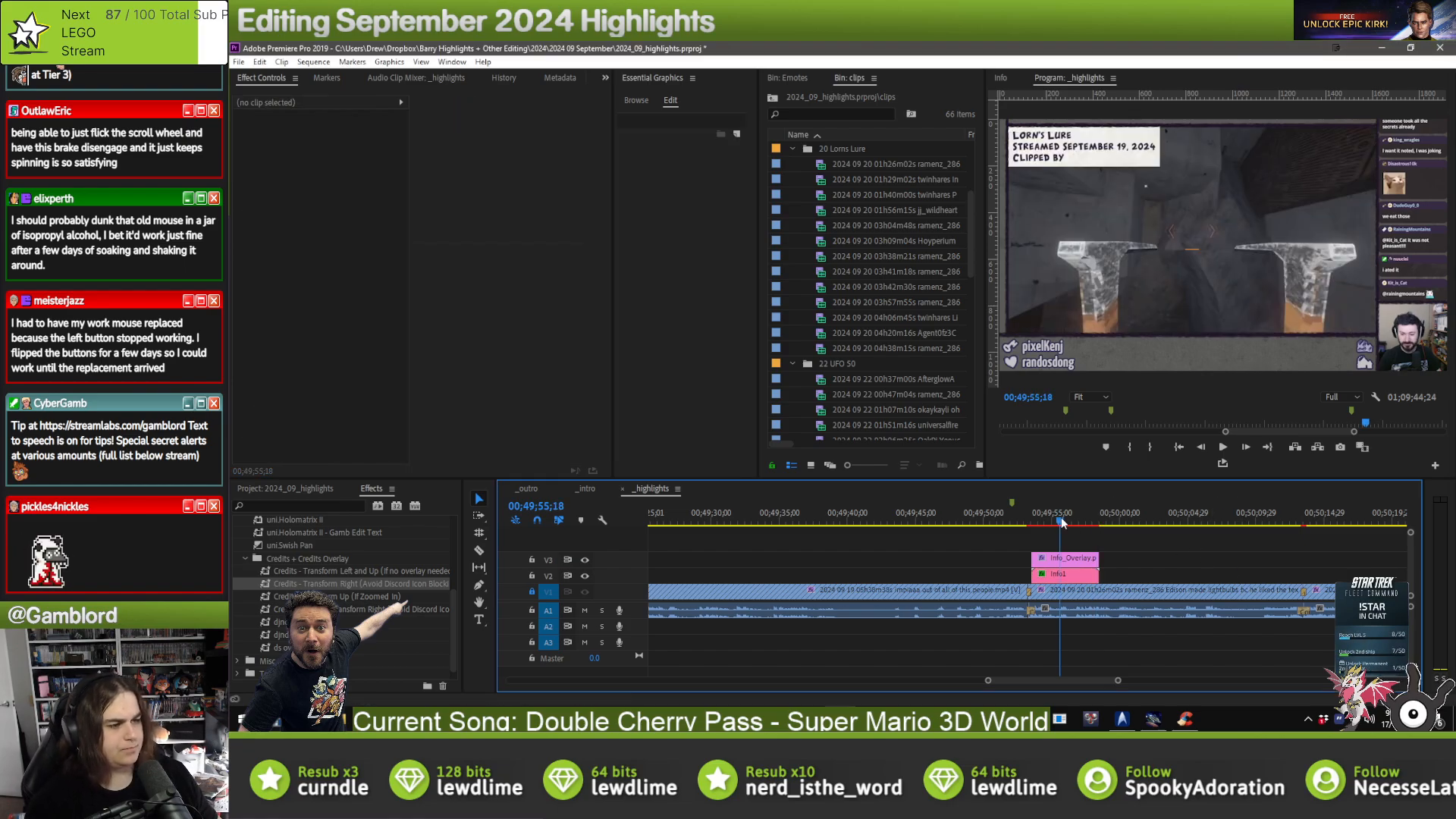
pyautogui.click(1067, 576)
pyautogui.doubleClick(701, 163)
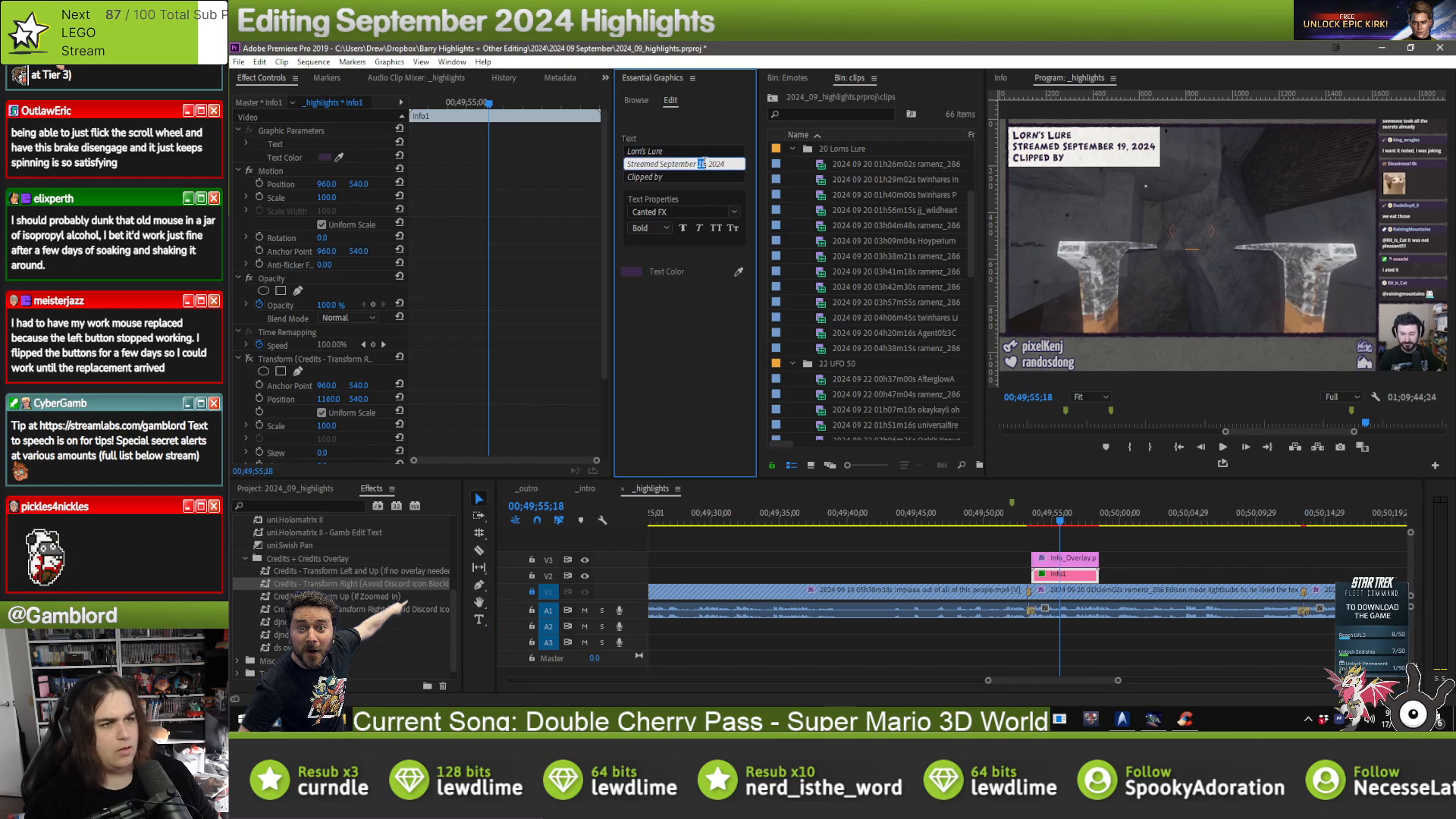
pyautogui.write('20')
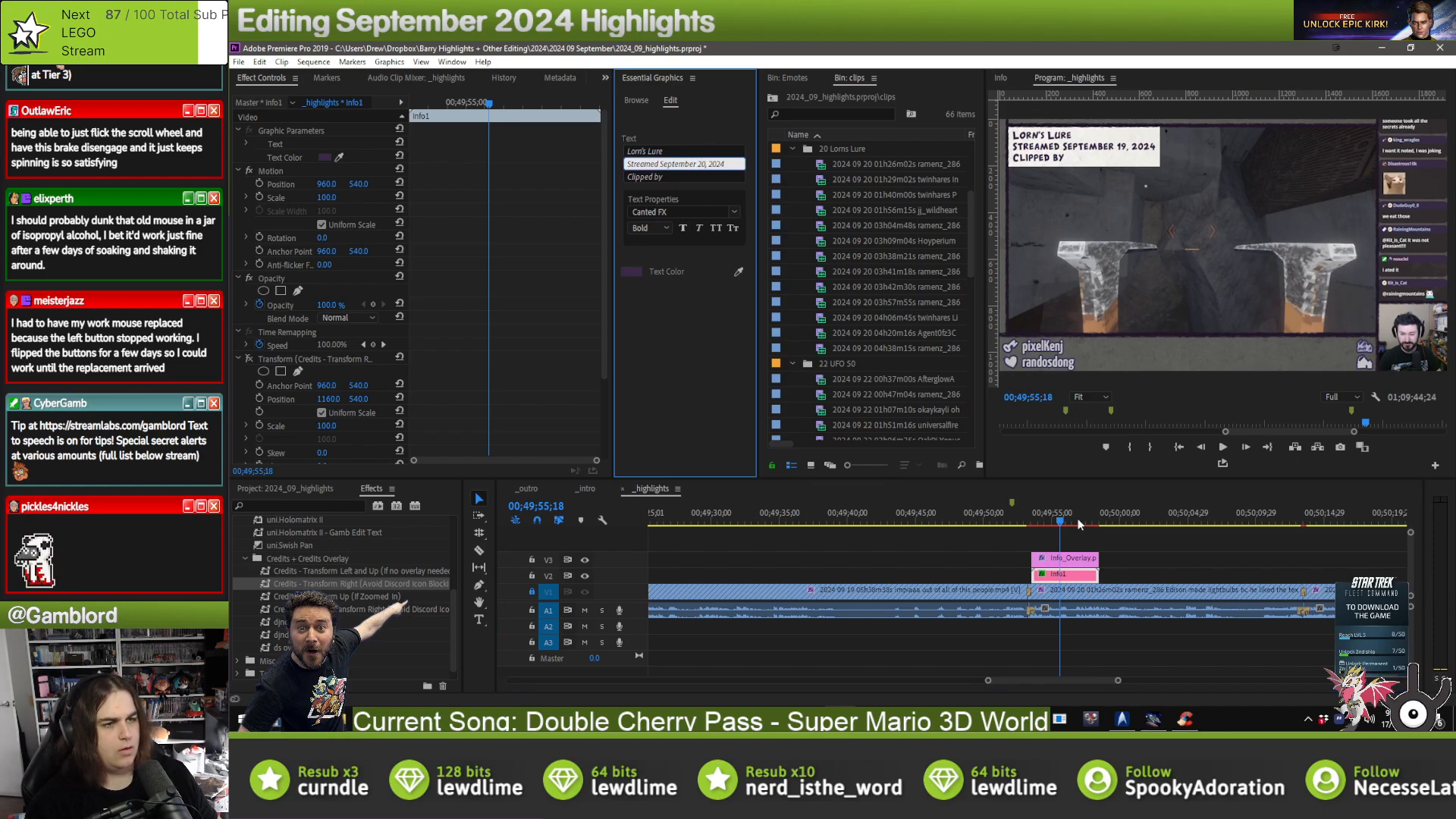
pyautogui.click(1134, 545)
pyautogui.moveTo(1121, 547); pyautogui.dragTo(1073, 583)
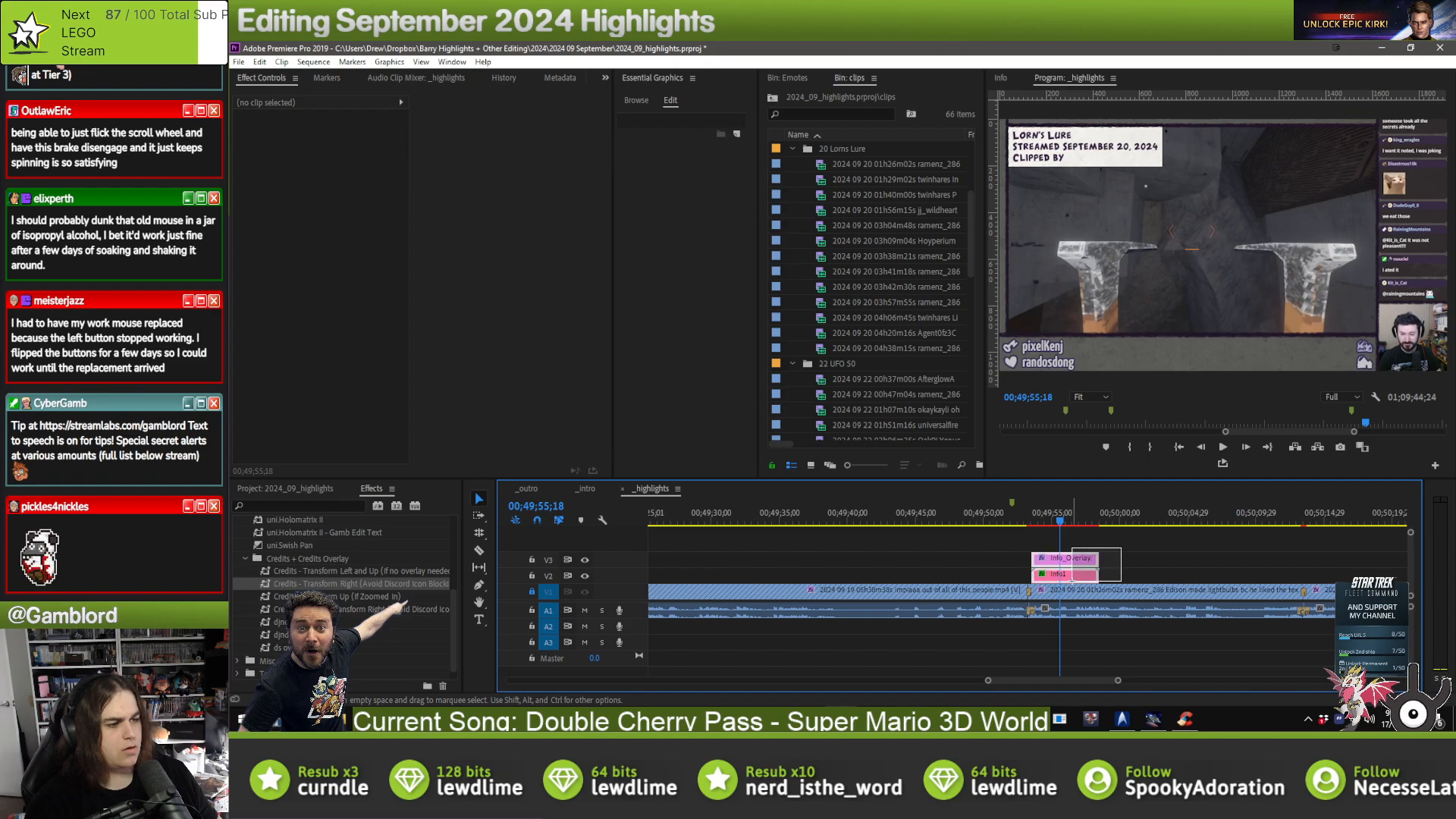
pyautogui.click(1144, 565)
# - Credit the clipper's username in the title over the first Lorn's Lure clip
pyautogui.click(1060, 575)
pyautogui.click(677, 176)
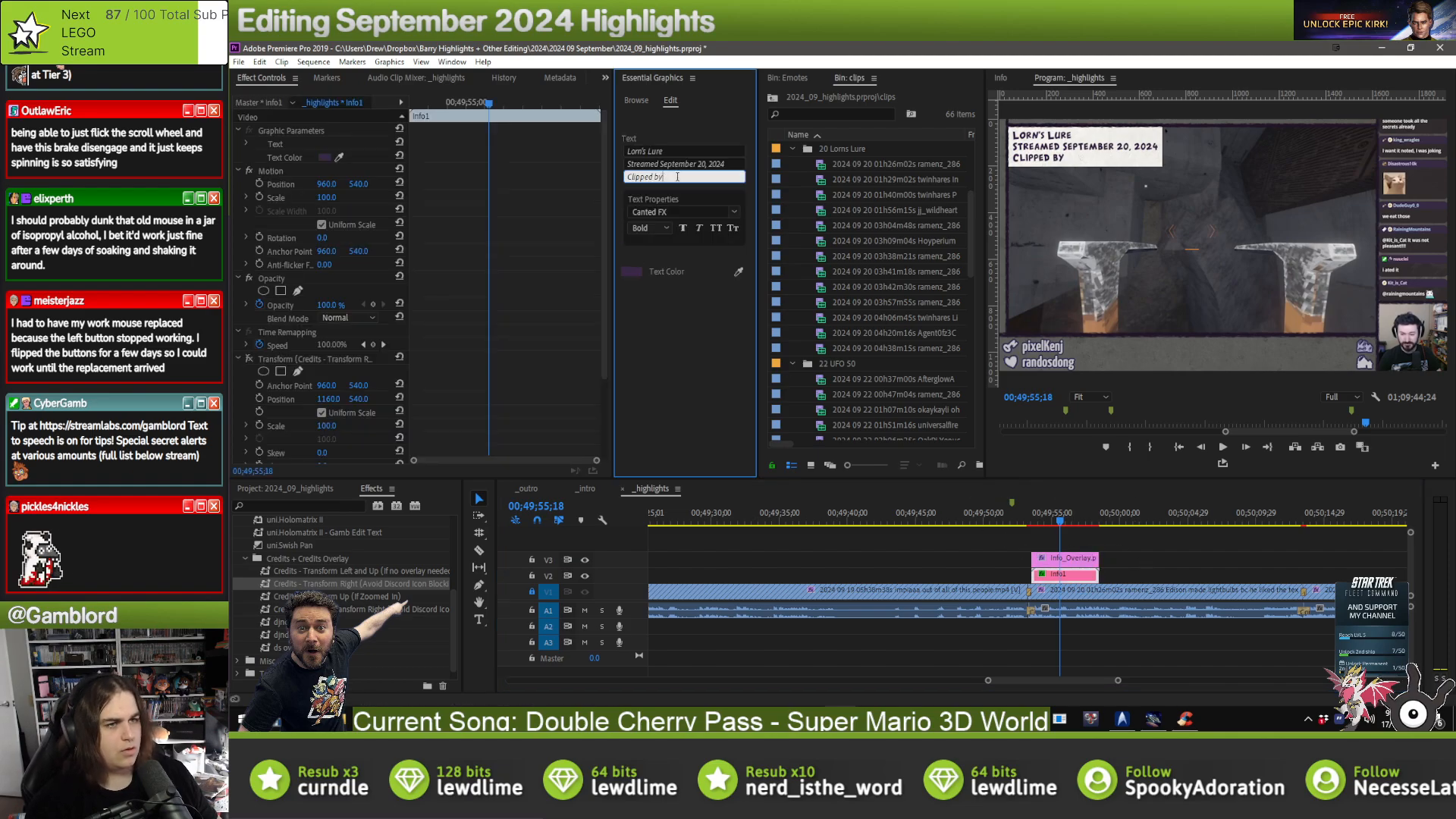
pyautogui.write('ramenz_286')
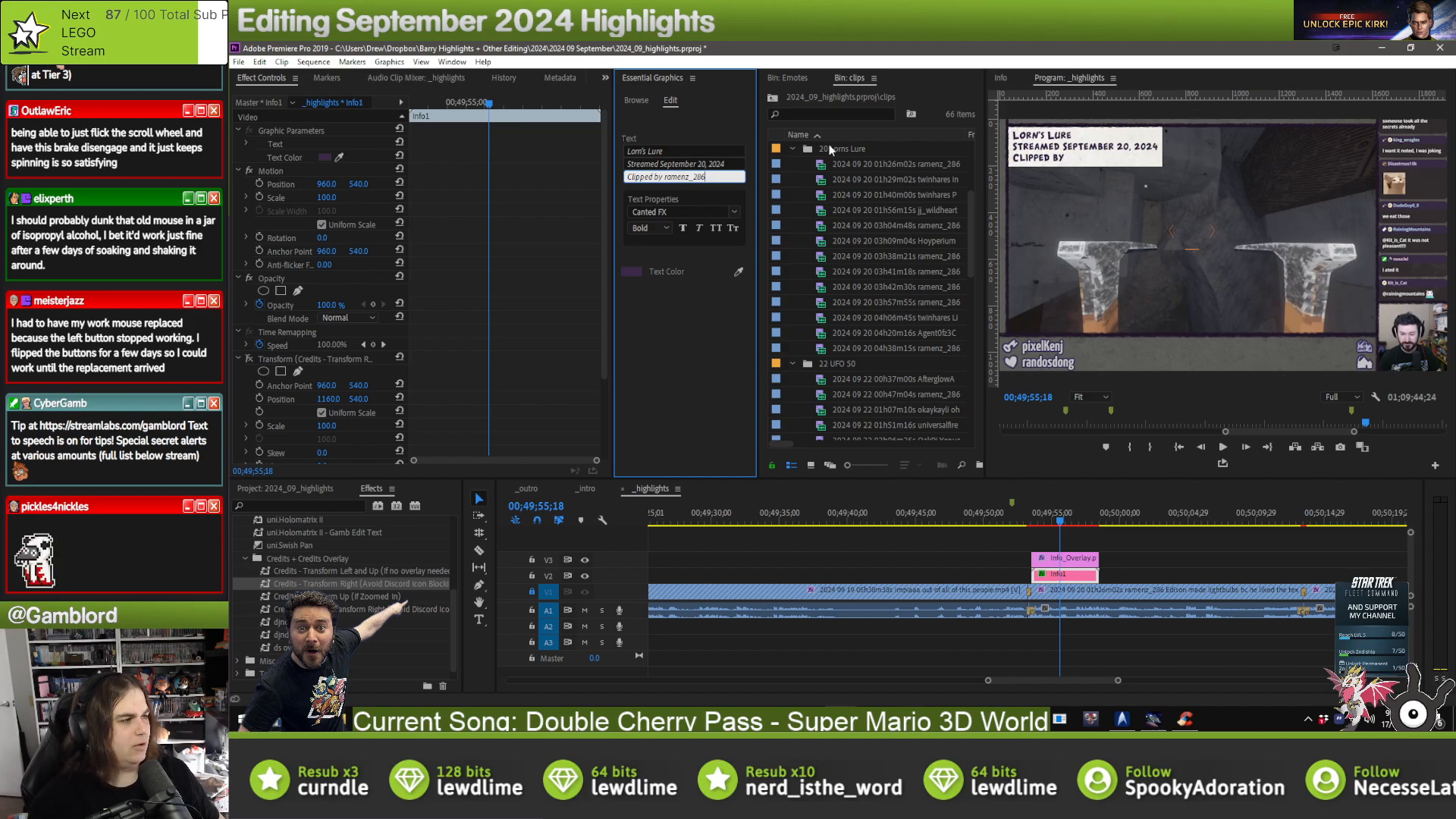
pyautogui.hotkey('alt', 'Tab')
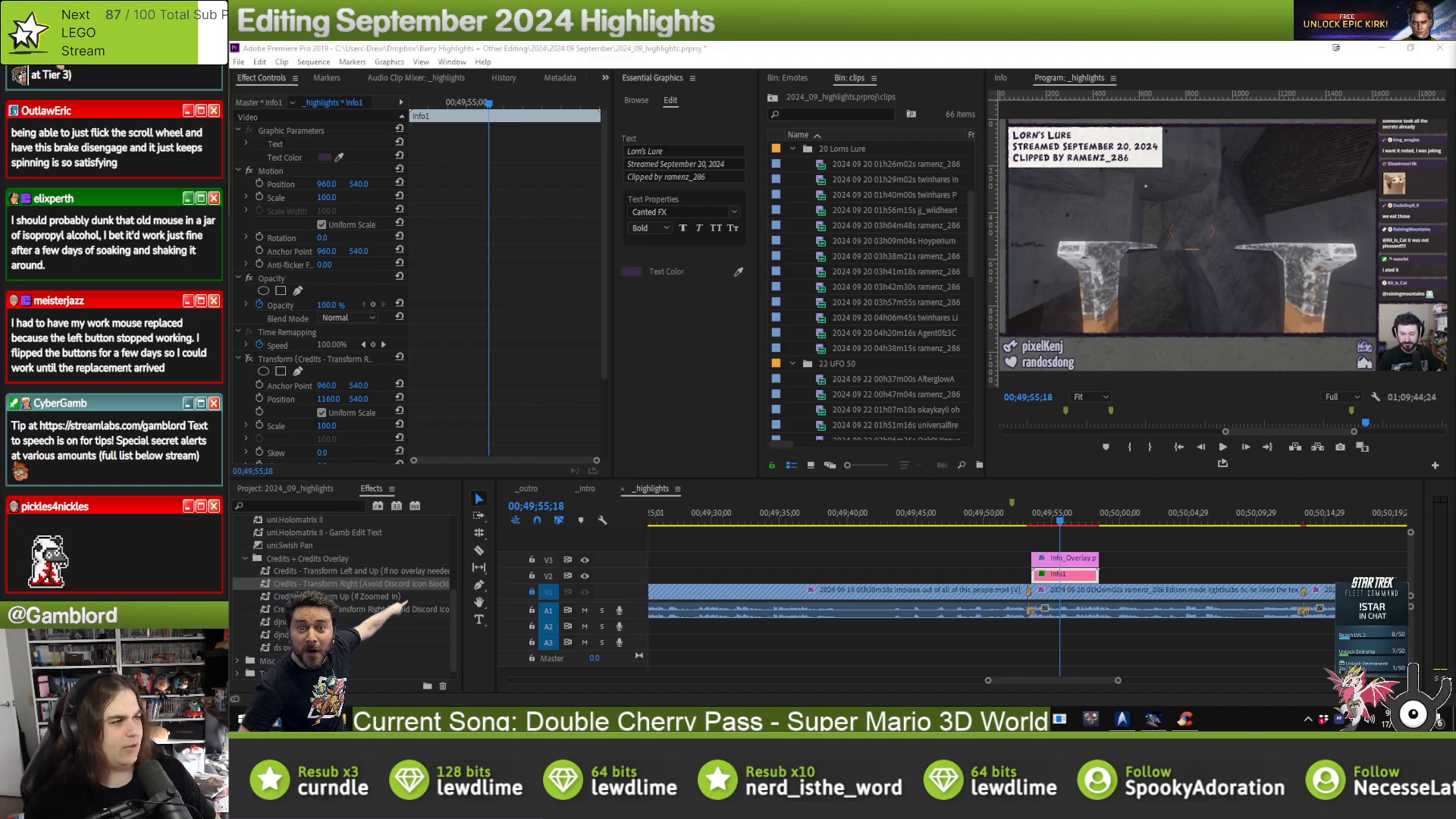
pyautogui.click(1158, 565)
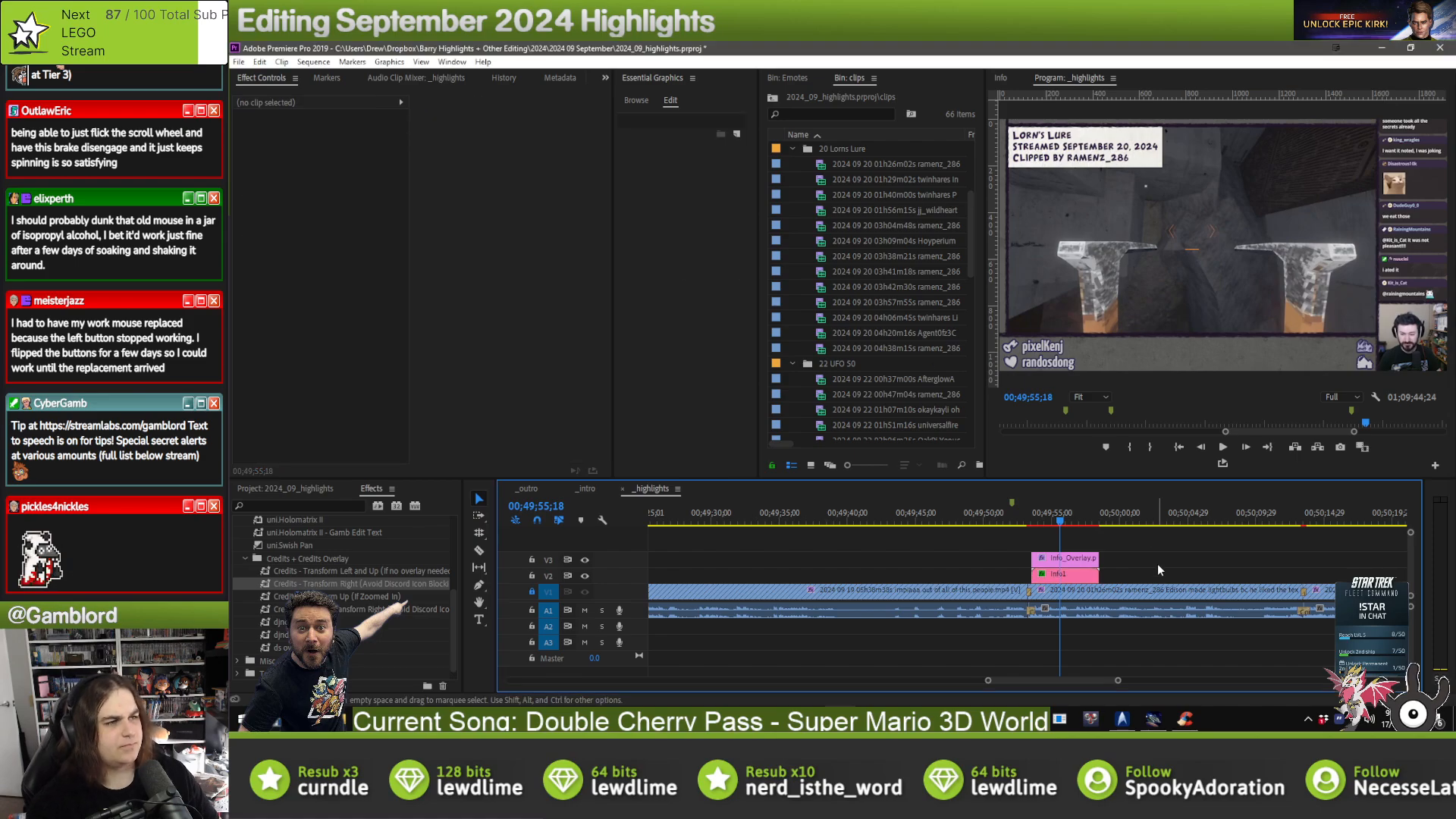
# - Paste the Lorn's Lure overlay and title at the start of the 01h29m02s clip, shifted slightly later, and credit its clipper's username
pyautogui.press('Down')
pyautogui.hotkey('ctrl', 'v')
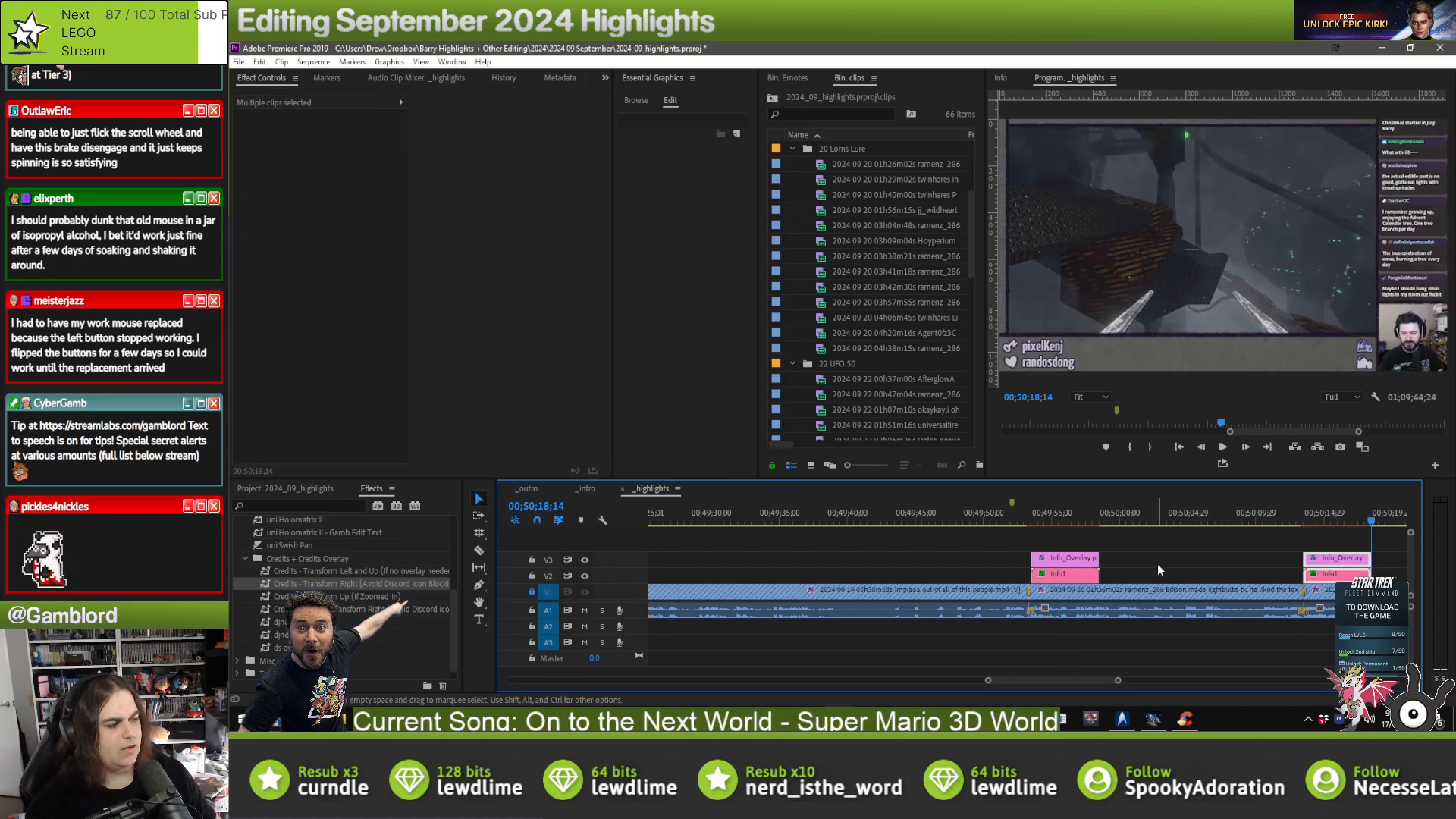
pyautogui.scroll(-2, 1149, 569)
pyautogui.moveTo(1113, 582); pyautogui.dragTo(1116, 581)
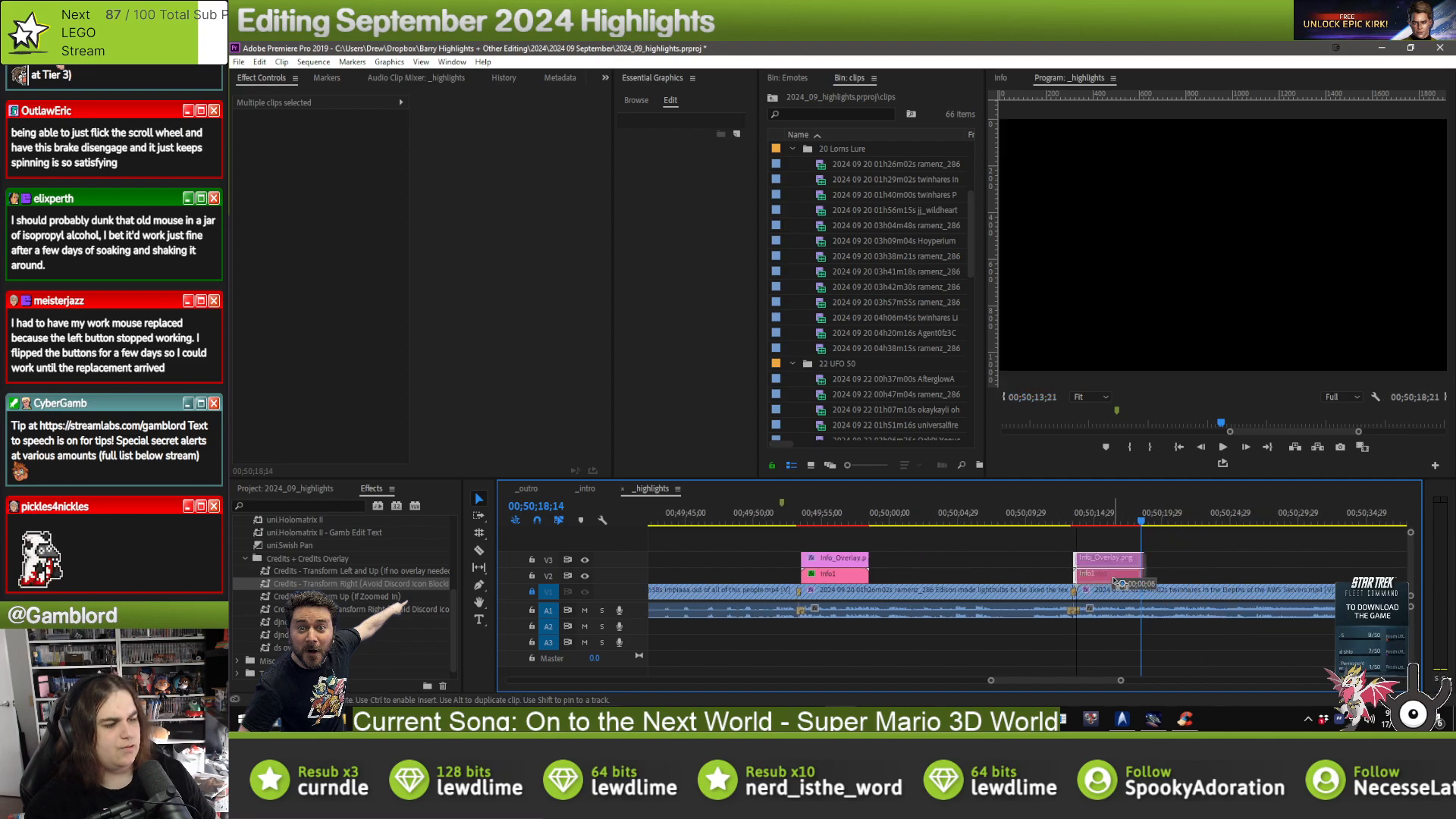
pyautogui.click(1090, 574)
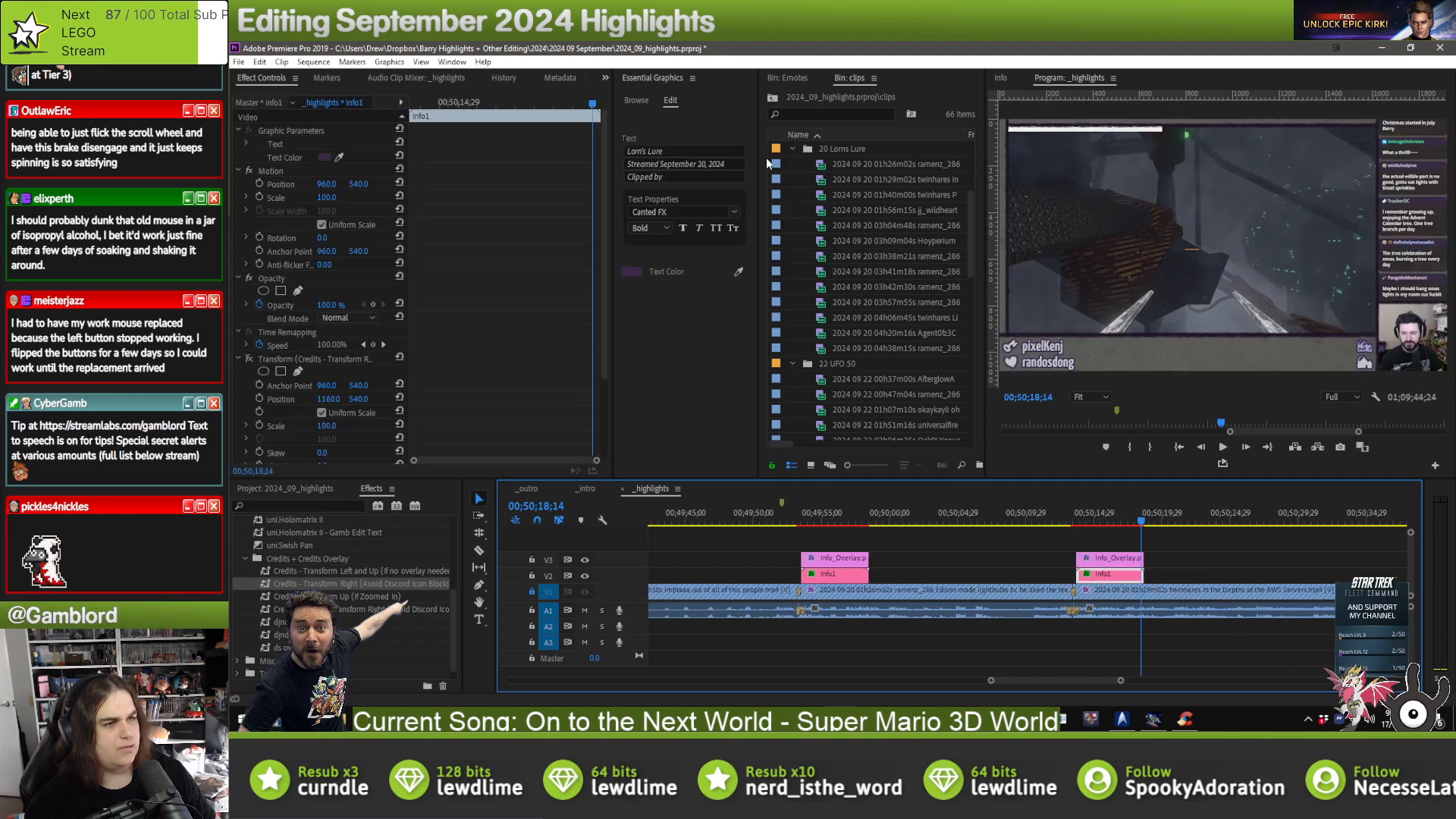
pyautogui.click(683, 177)
pyautogui.write('twol')
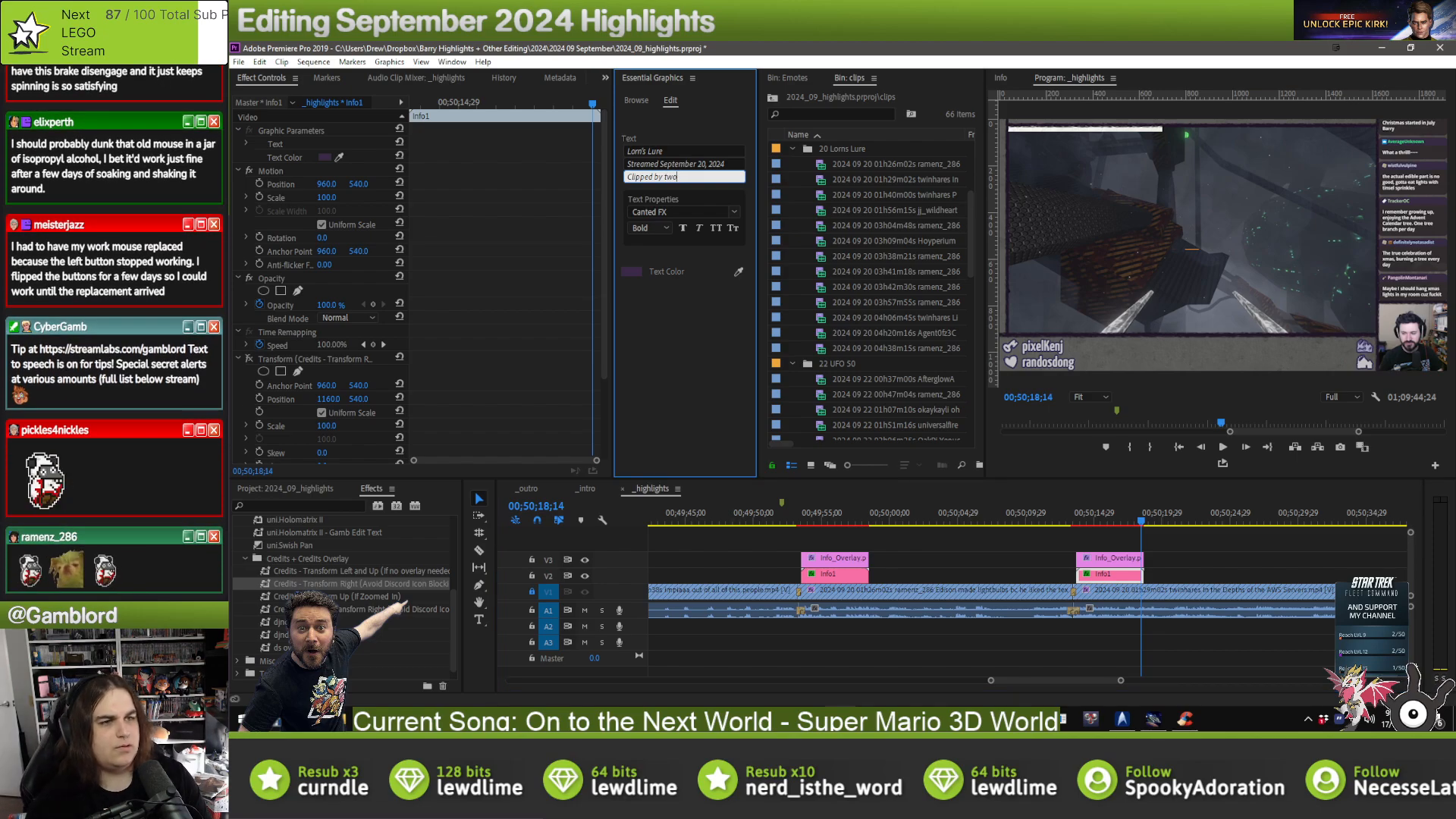
pyautogui.press('BackSpace')
pyautogui.press('BackSpace')
pyautogui.write('inhares')
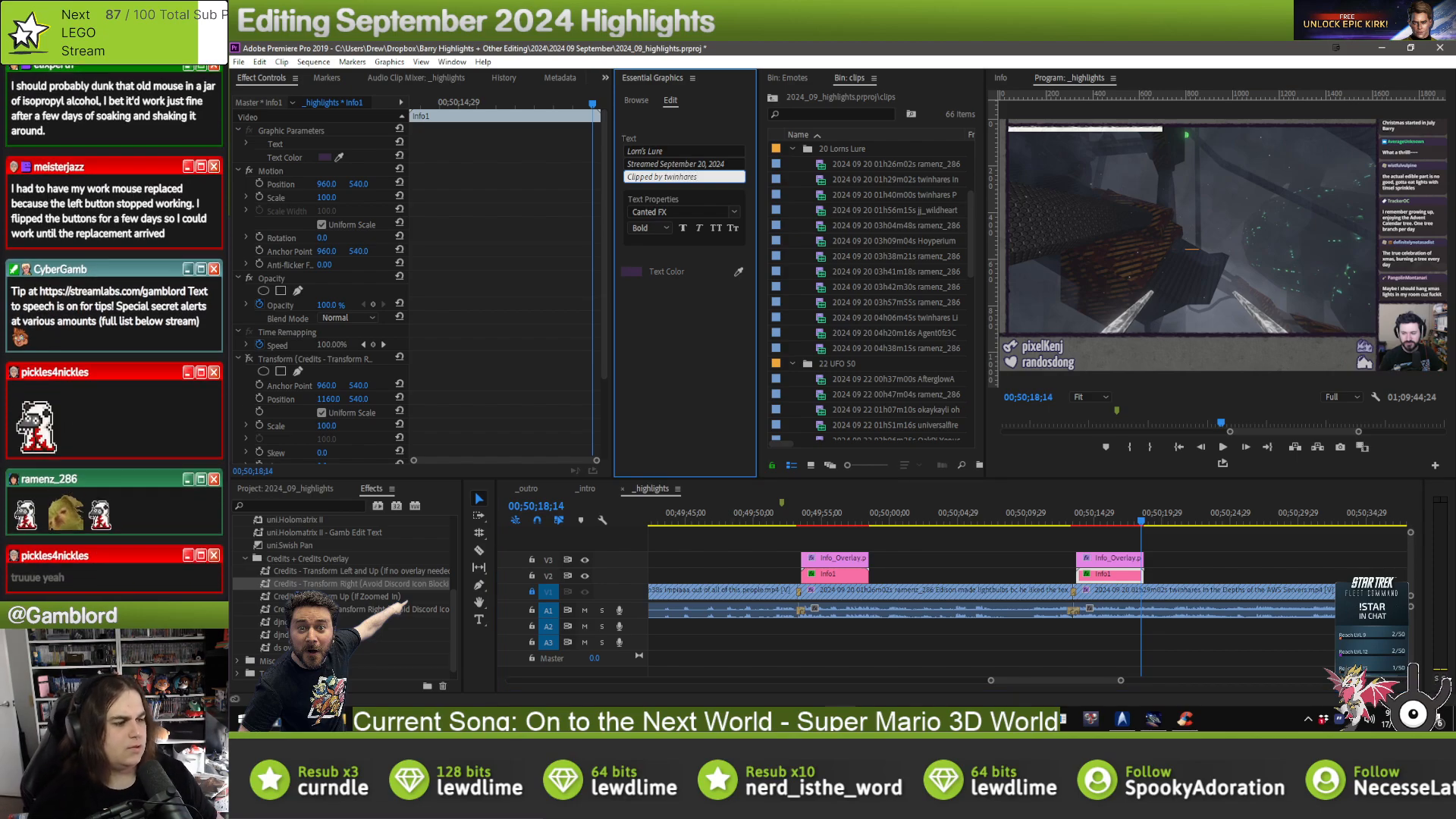
pyautogui.click(1221, 563)
# - Paste the Lorn's Lure overlay and title at the start of the 01h40m00s clip, shifted slightly later, and select the title
pyautogui.press('Down')
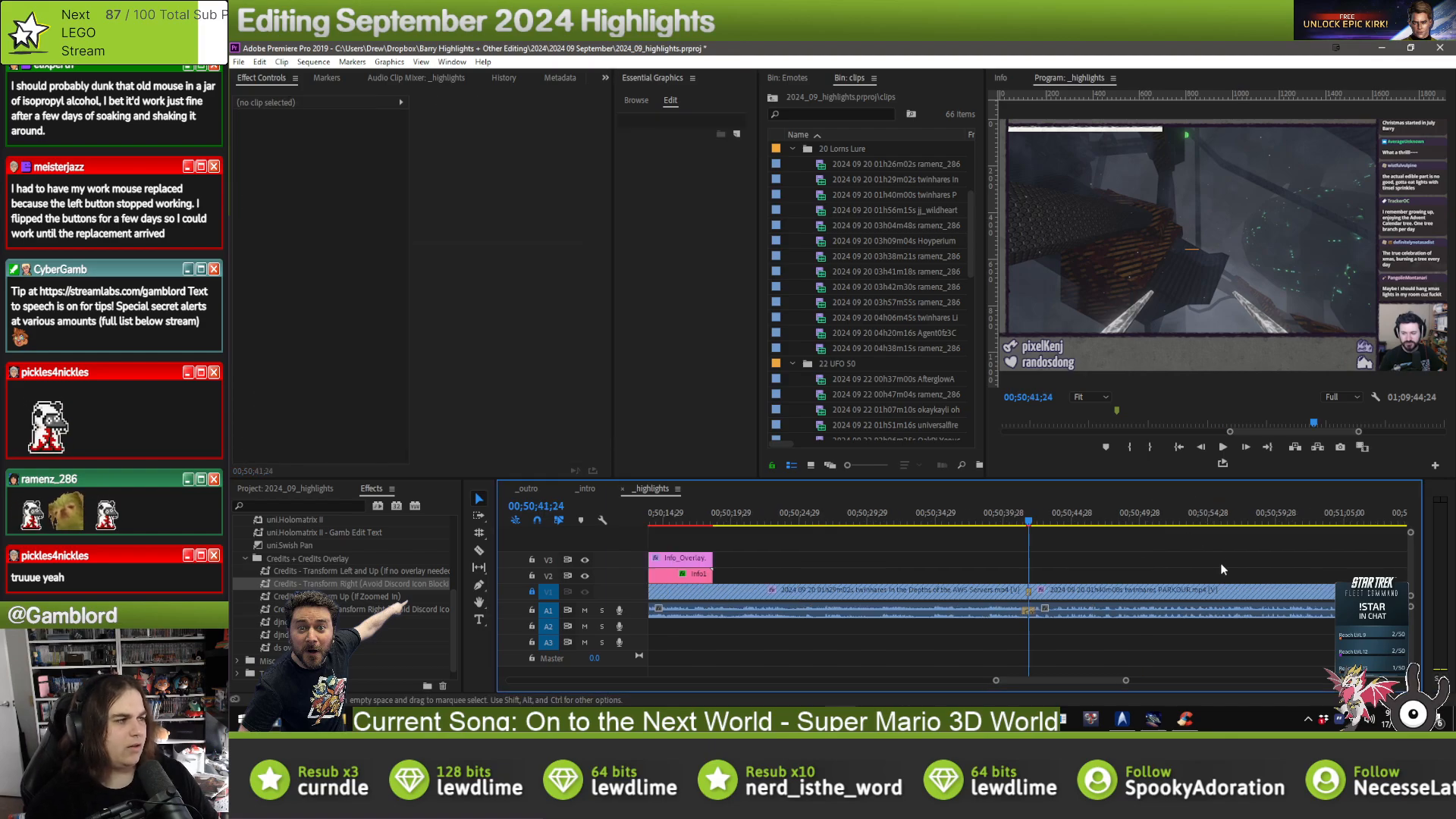
pyautogui.hotkey('ctrl', 'v')
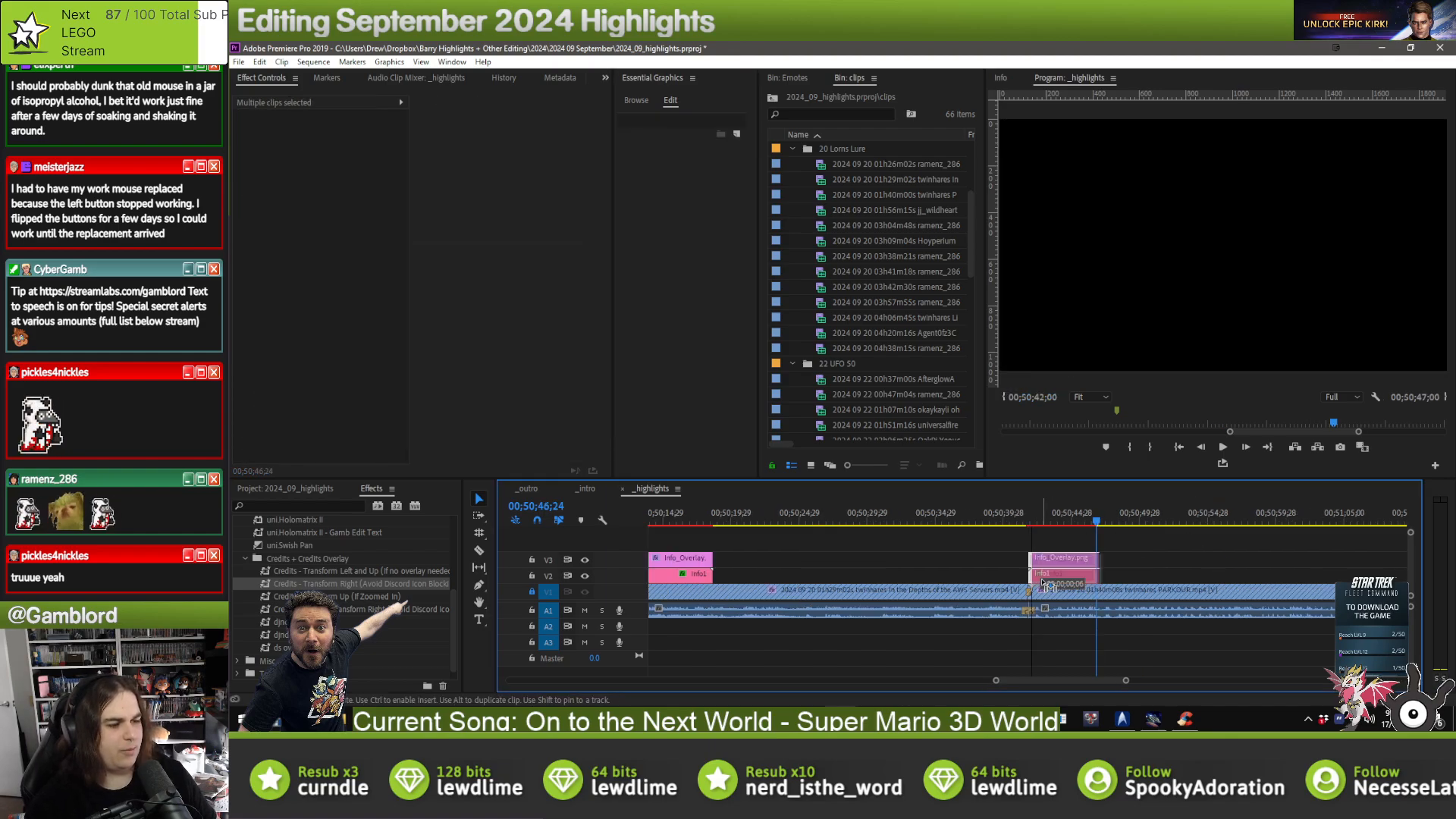
pyautogui.click(1050, 574)
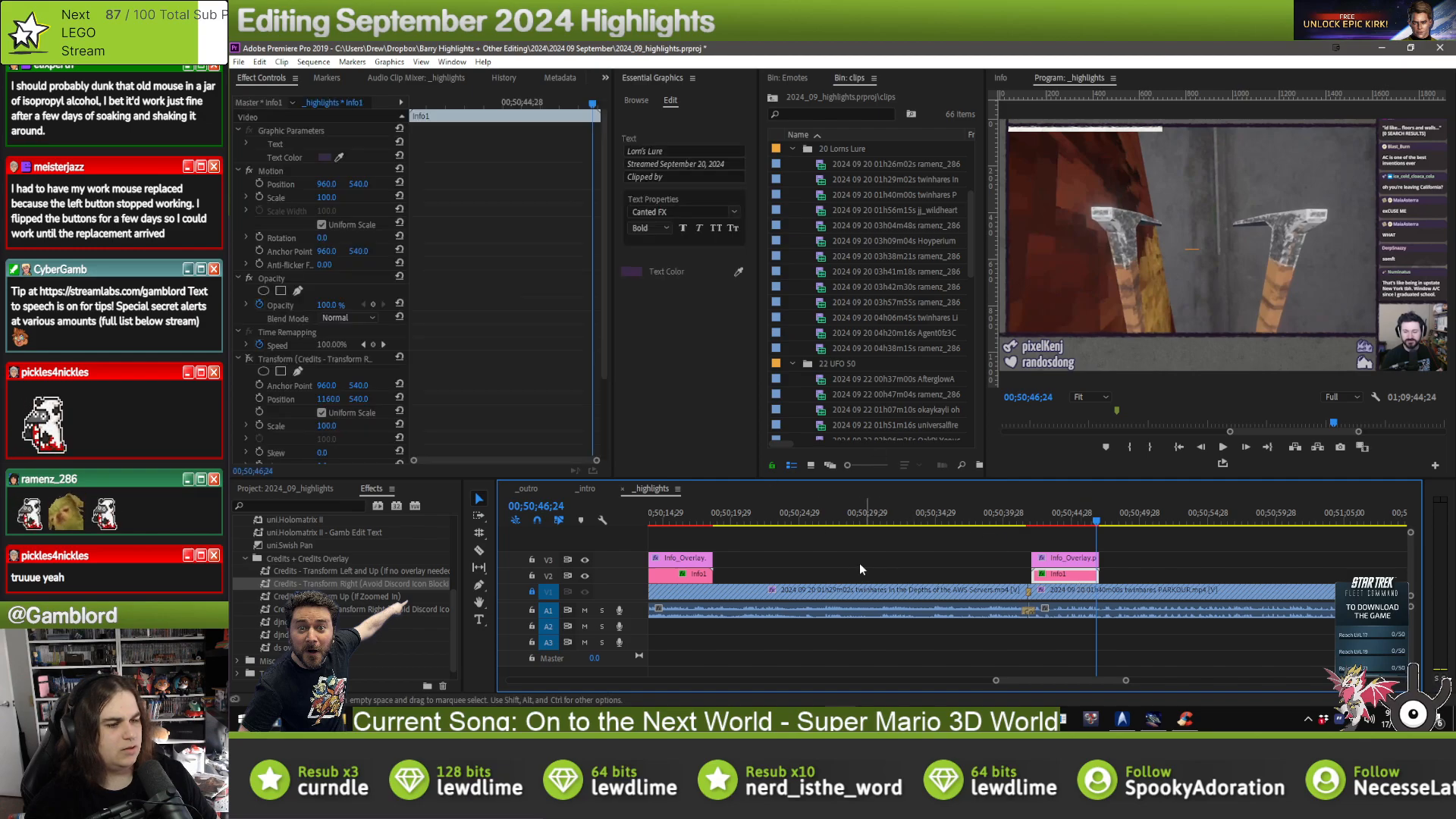
# - Play back the end of the 01h29m02s clip before the transition and check the clipper credit in its title
pyautogui.click(1015, 515)
pyautogui.press('space')
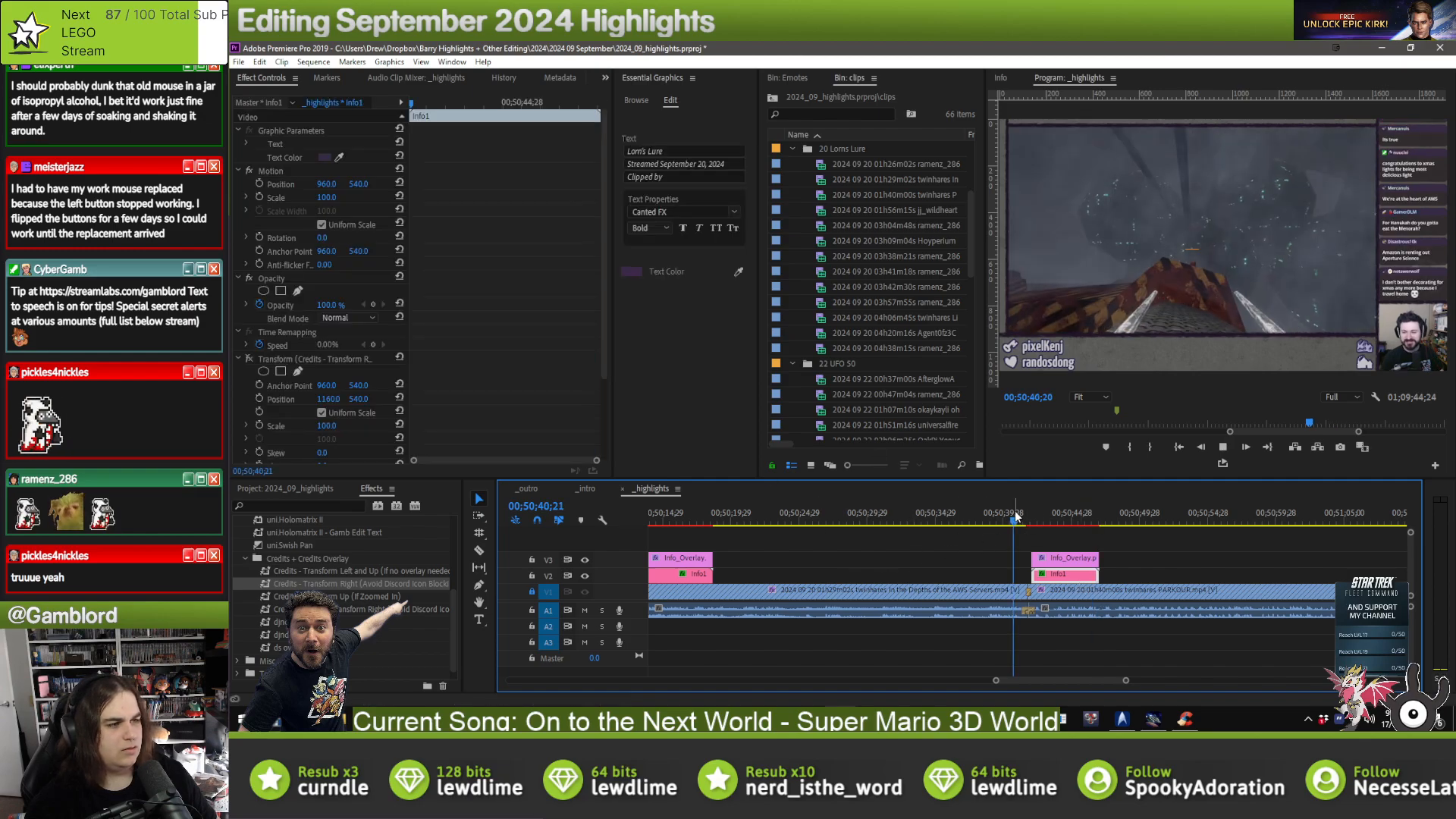
pyautogui.click(978, 519)
pyautogui.press('space')
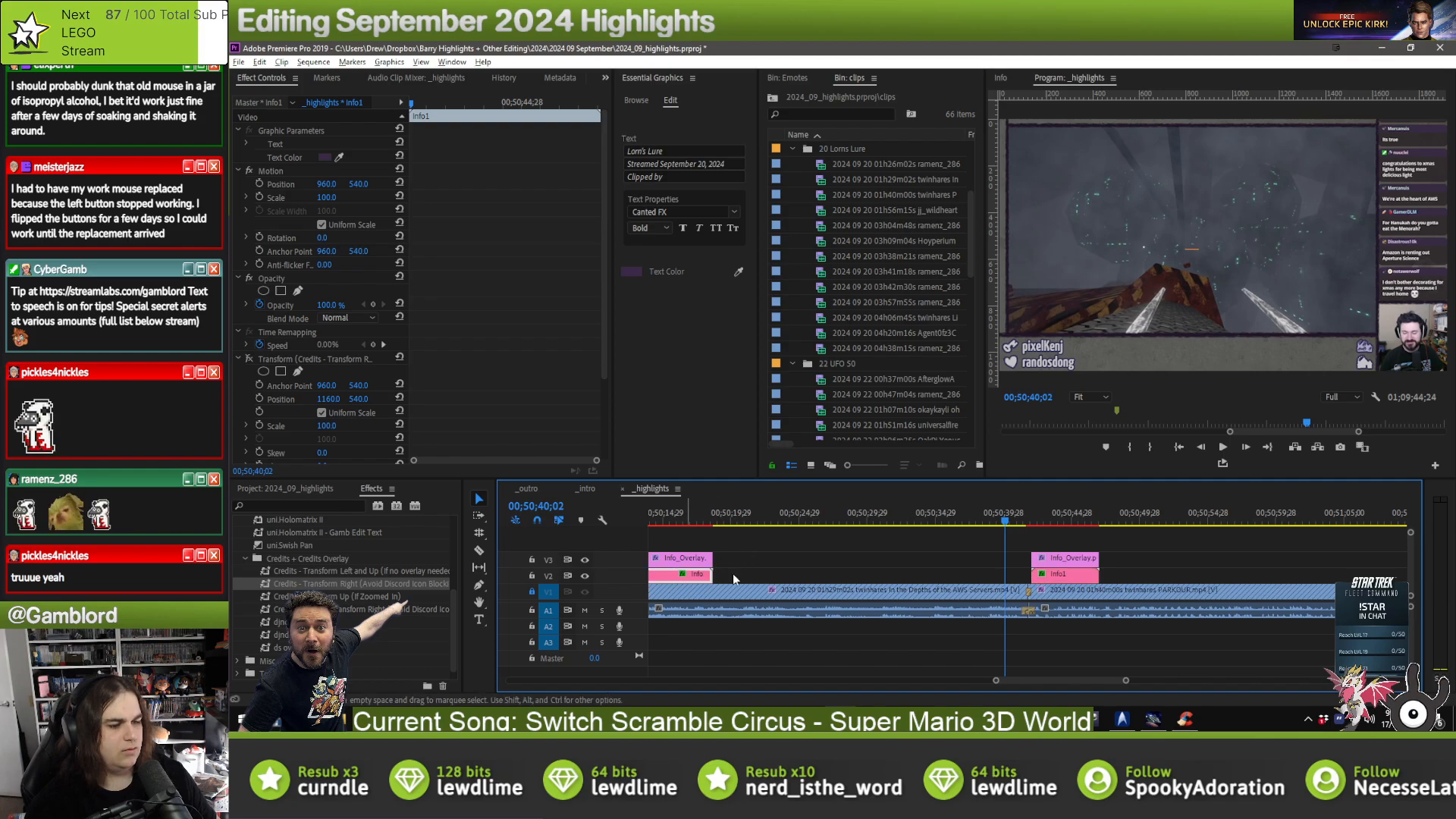
pyautogui.moveTo(732, 573); pyautogui.dragTo(1094, 597)
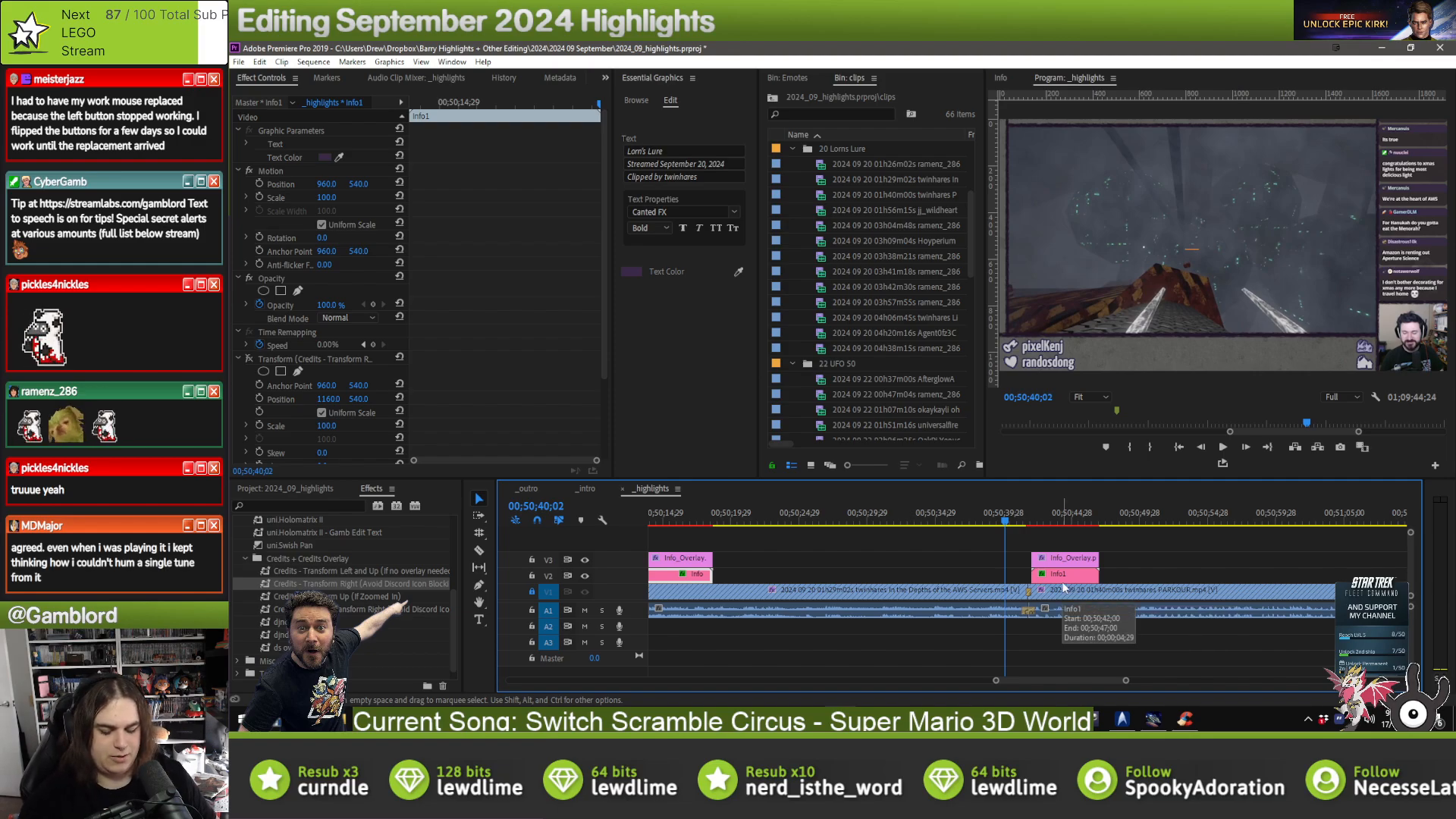
pyautogui.click(1204, 573)
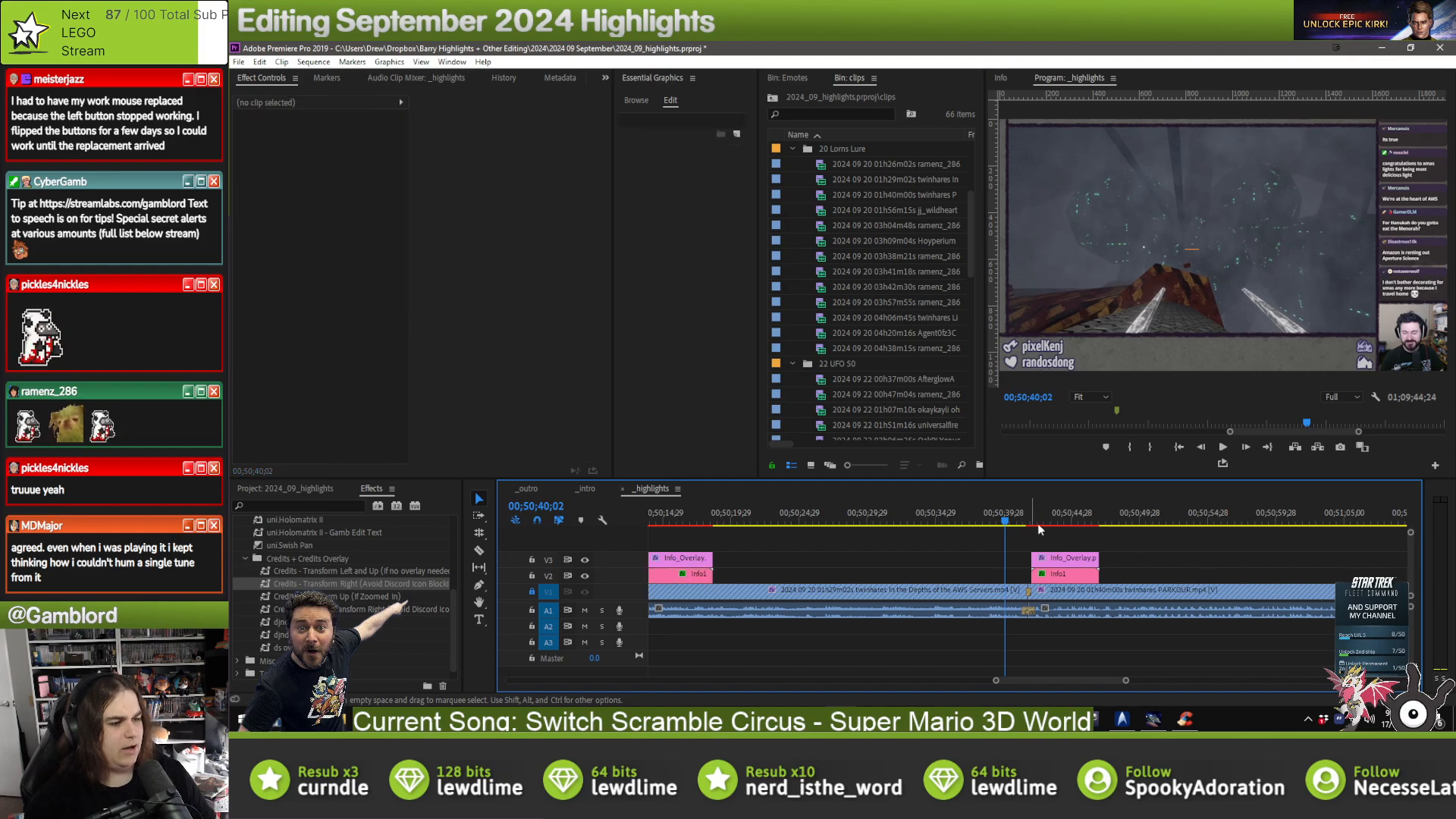
# - Paste the overlay and title at the start of the 01h56m15s clip, shifted slightly later, and credit its clipper's username
pyautogui.click(1073, 513)
pyautogui.press('Down')
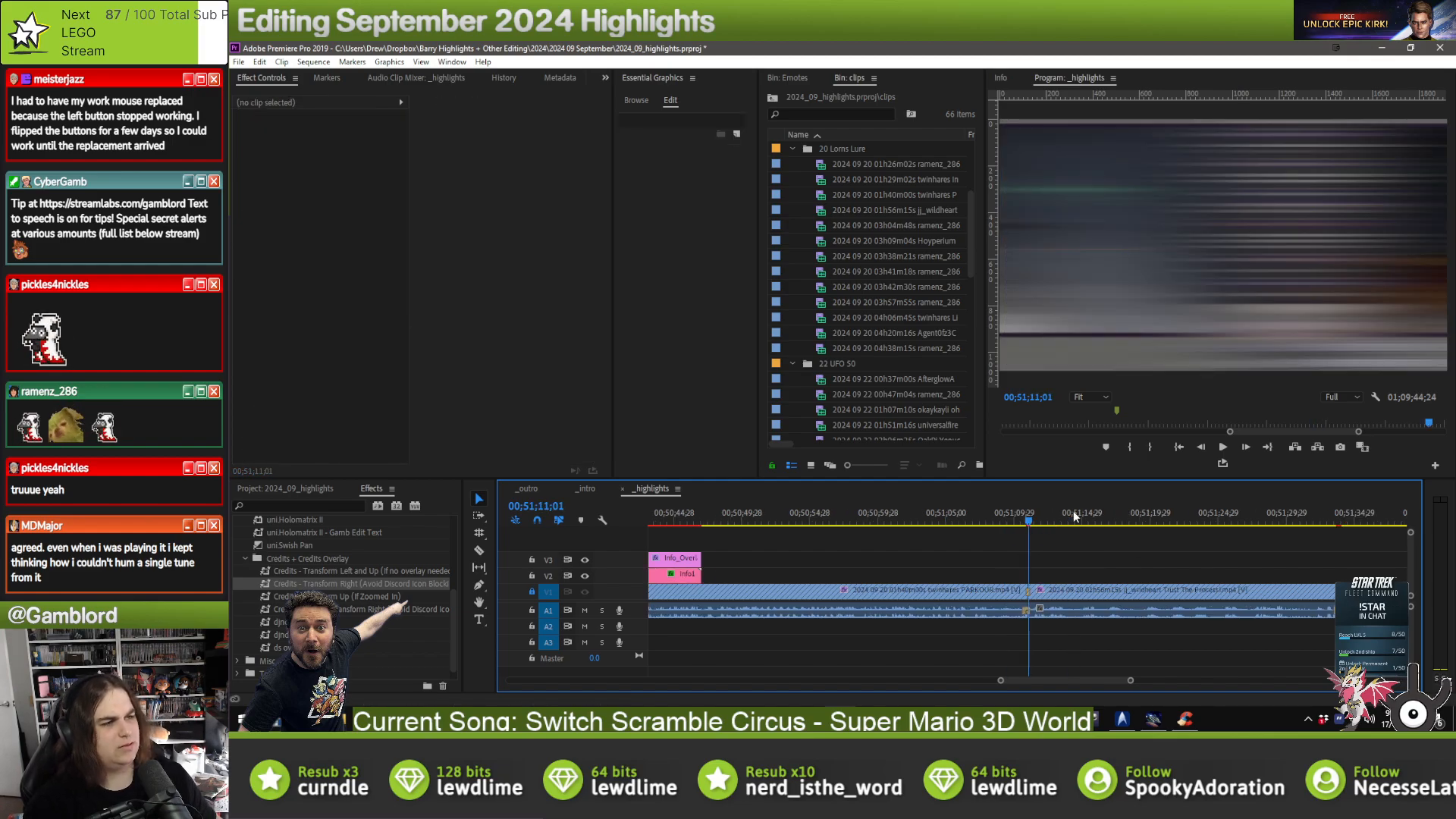
pyautogui.hotkey('ctrl', 'v')
pyautogui.moveTo(1051, 569); pyautogui.dragTo(1054, 568)
pyautogui.click(1077, 575)
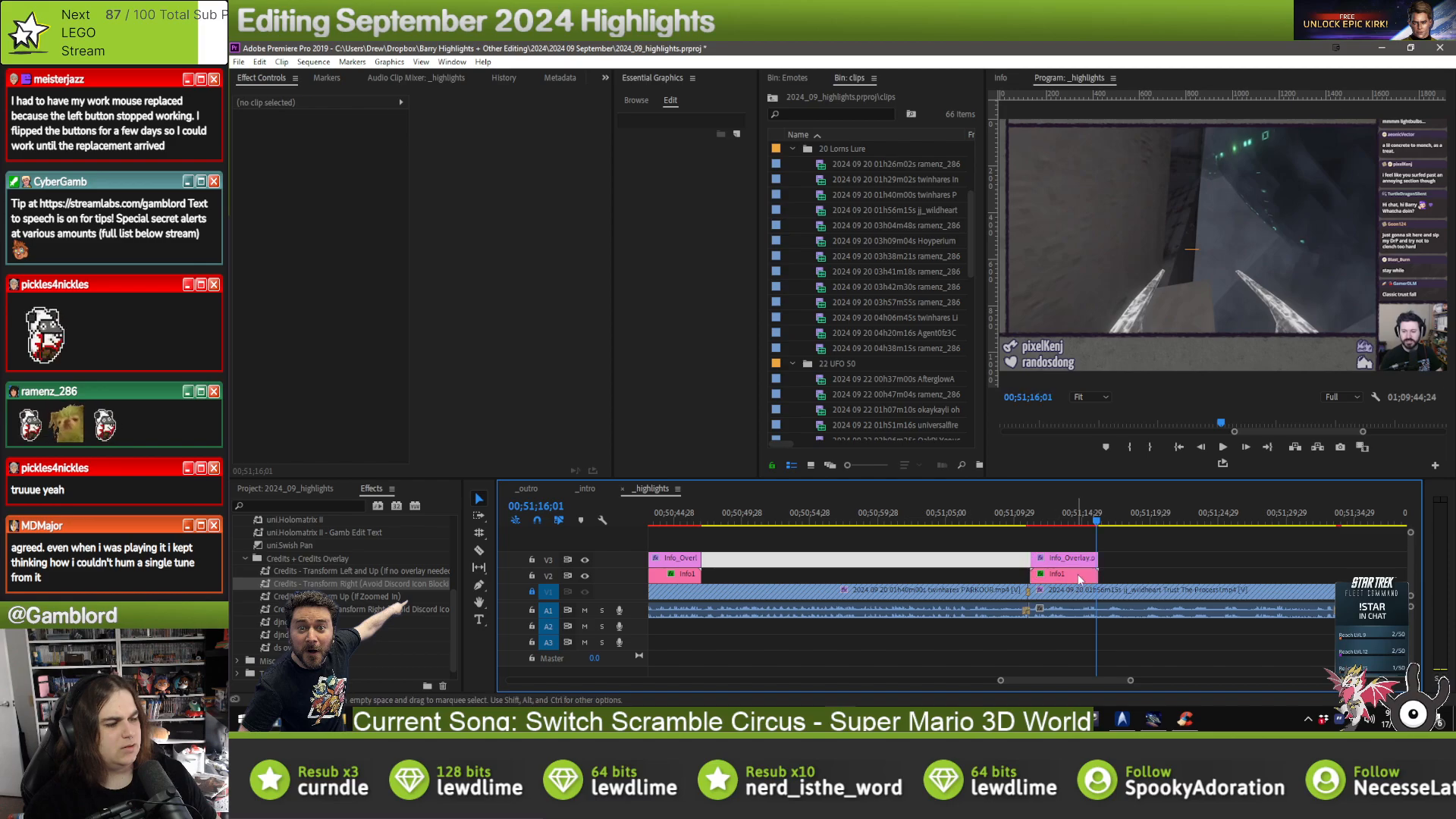
pyautogui.click(697, 177)
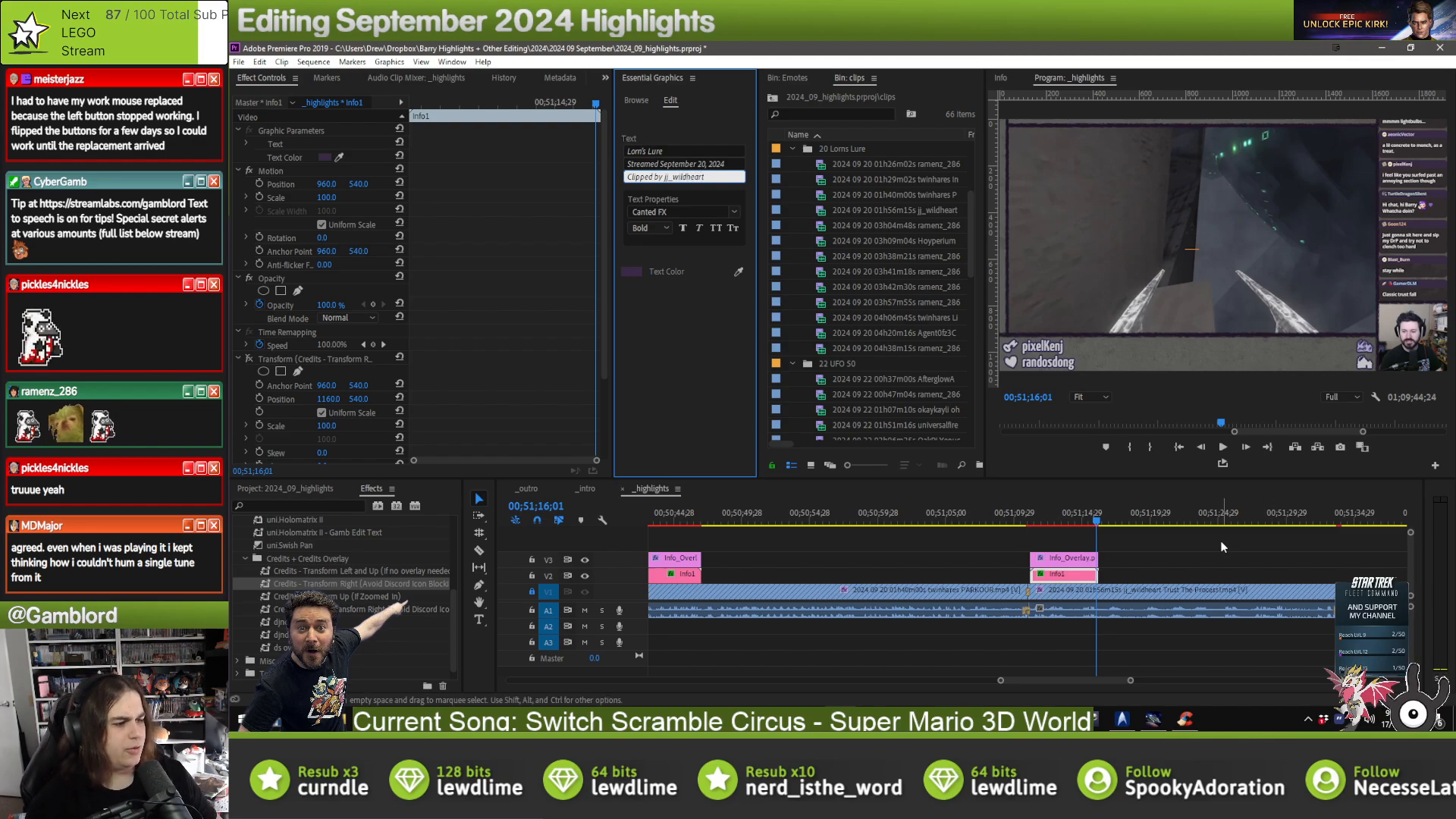
pyautogui.click(1197, 560)
# - Paste the overlay and title at the start of the 03h04m48s clip, shifted slightly later, and credit its clipper's username
pyautogui.press('Down')
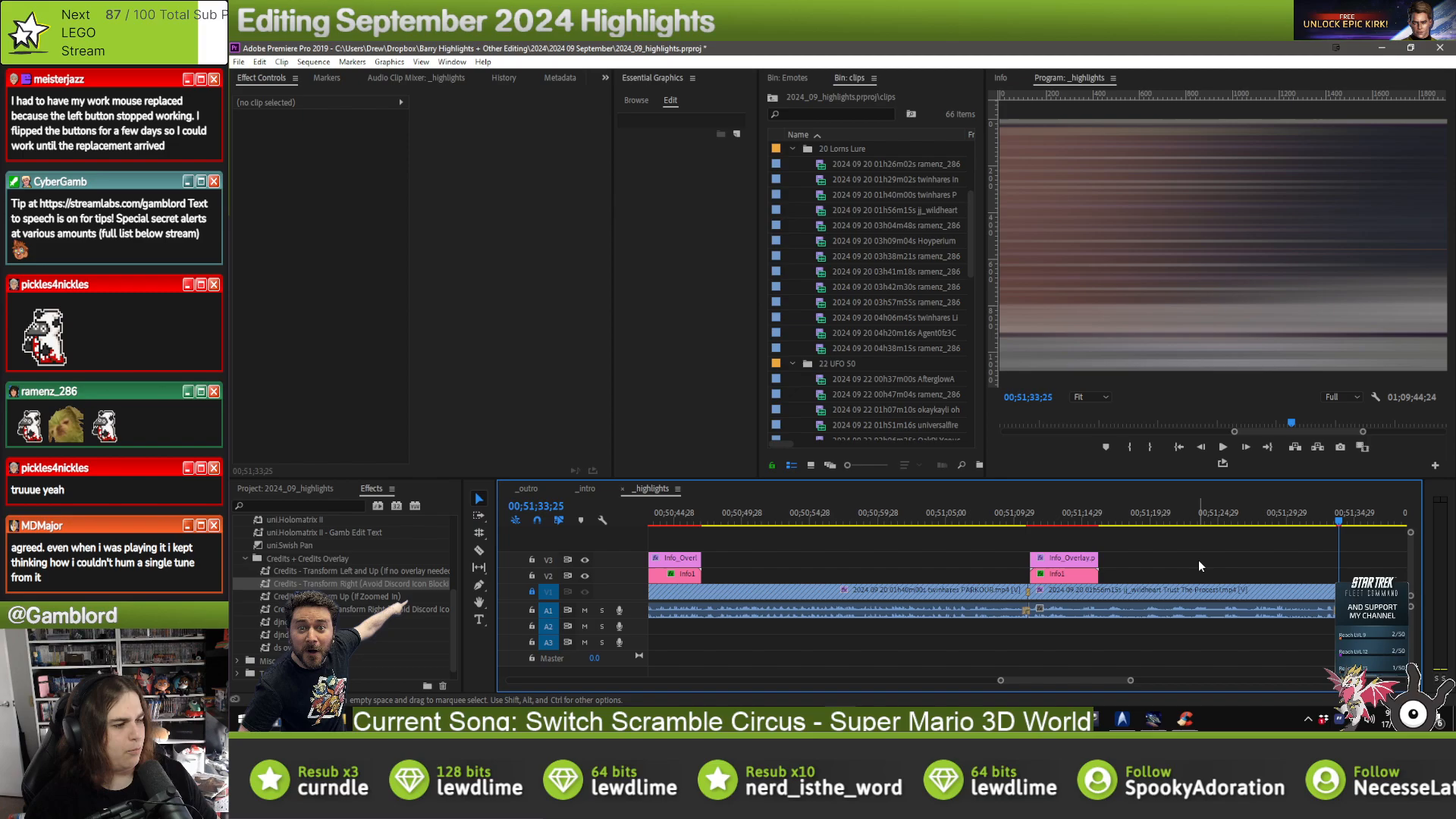
pyautogui.hotkey('ctrl', 'v')
pyautogui.scroll(-5, 1117, 593)
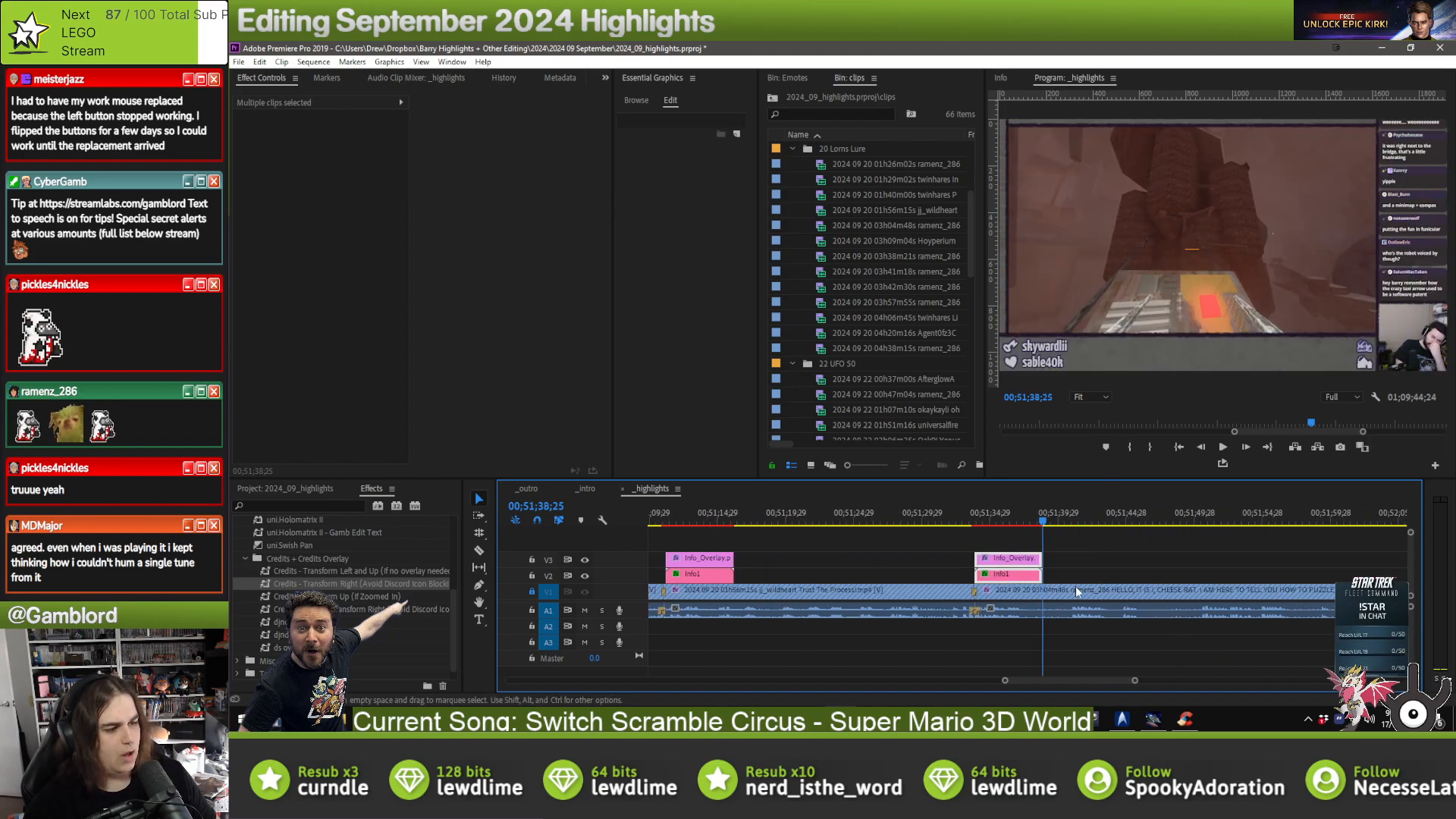
pyautogui.moveTo(1026, 582); pyautogui.dragTo(1029, 581)
pyautogui.click(942, 569)
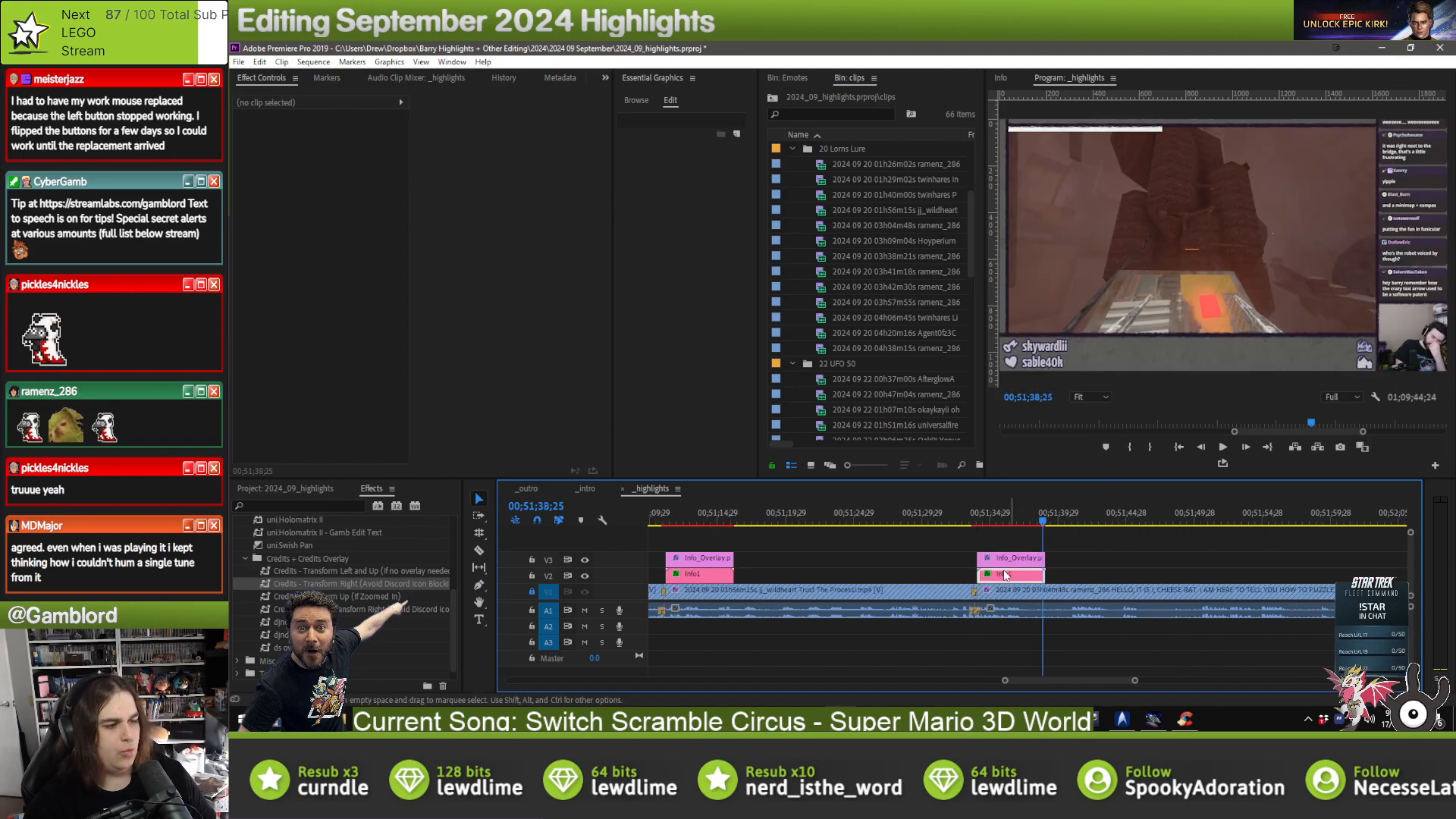
pyautogui.click(1007, 574)
pyautogui.click(672, 178)
pyautogui.write('ro')
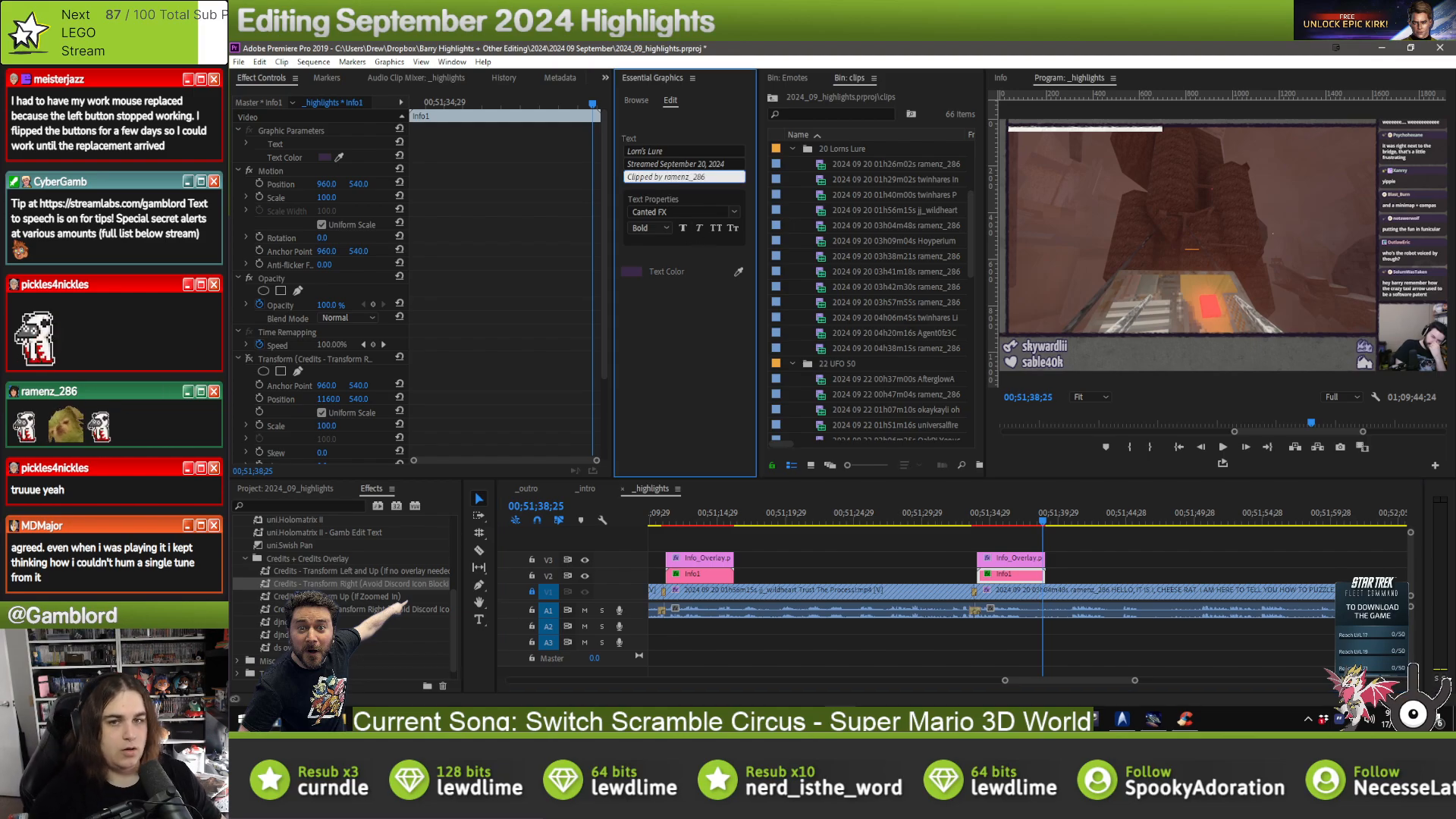
pyautogui.click(1187, 554)
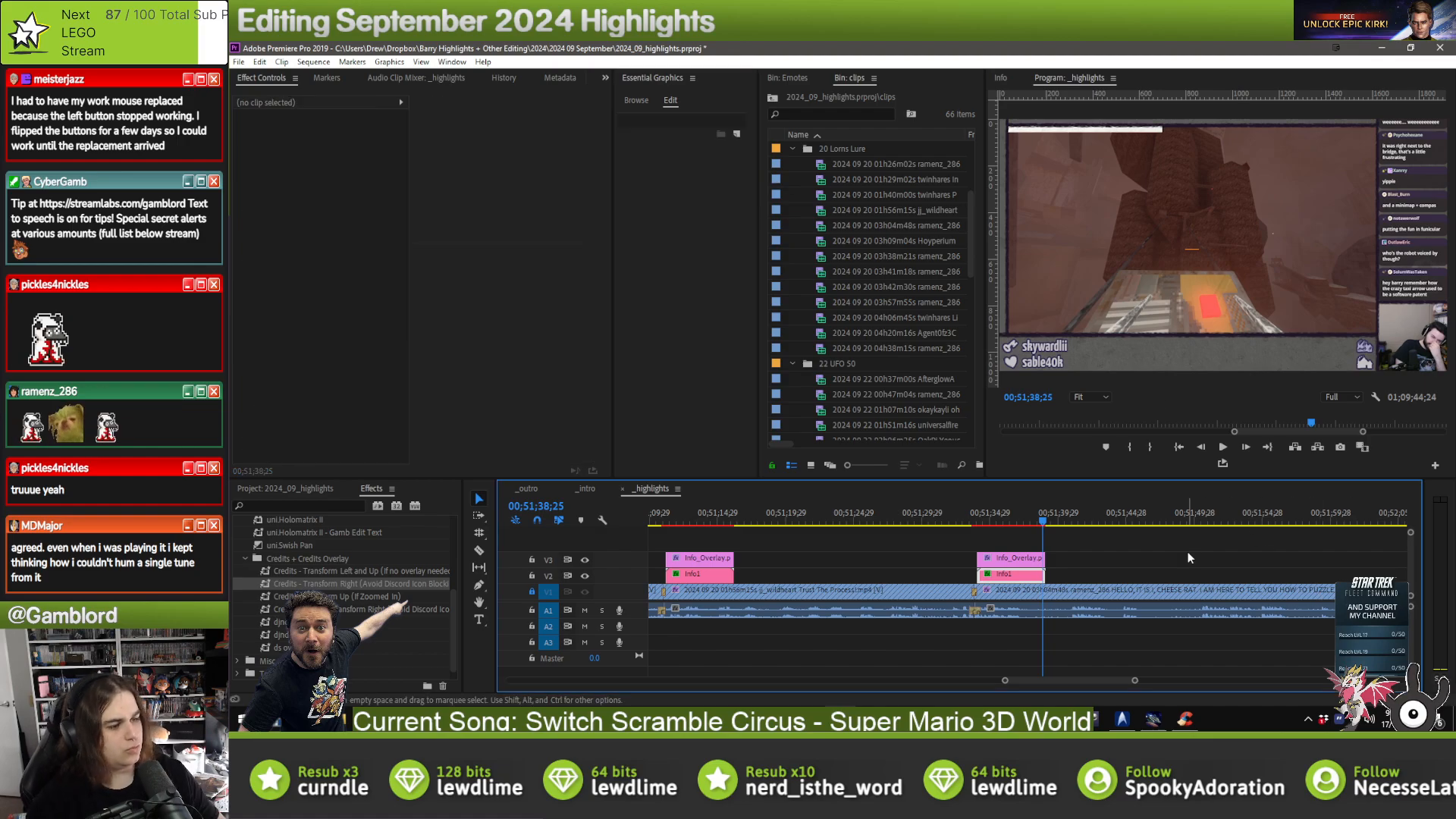
# - Paste the overlay and title at the start of the 03h09m04s clip, shifted slightly later, and credit its clipper's username
pyautogui.press('Down')
pyautogui.hotkey('ctrl', 'v')
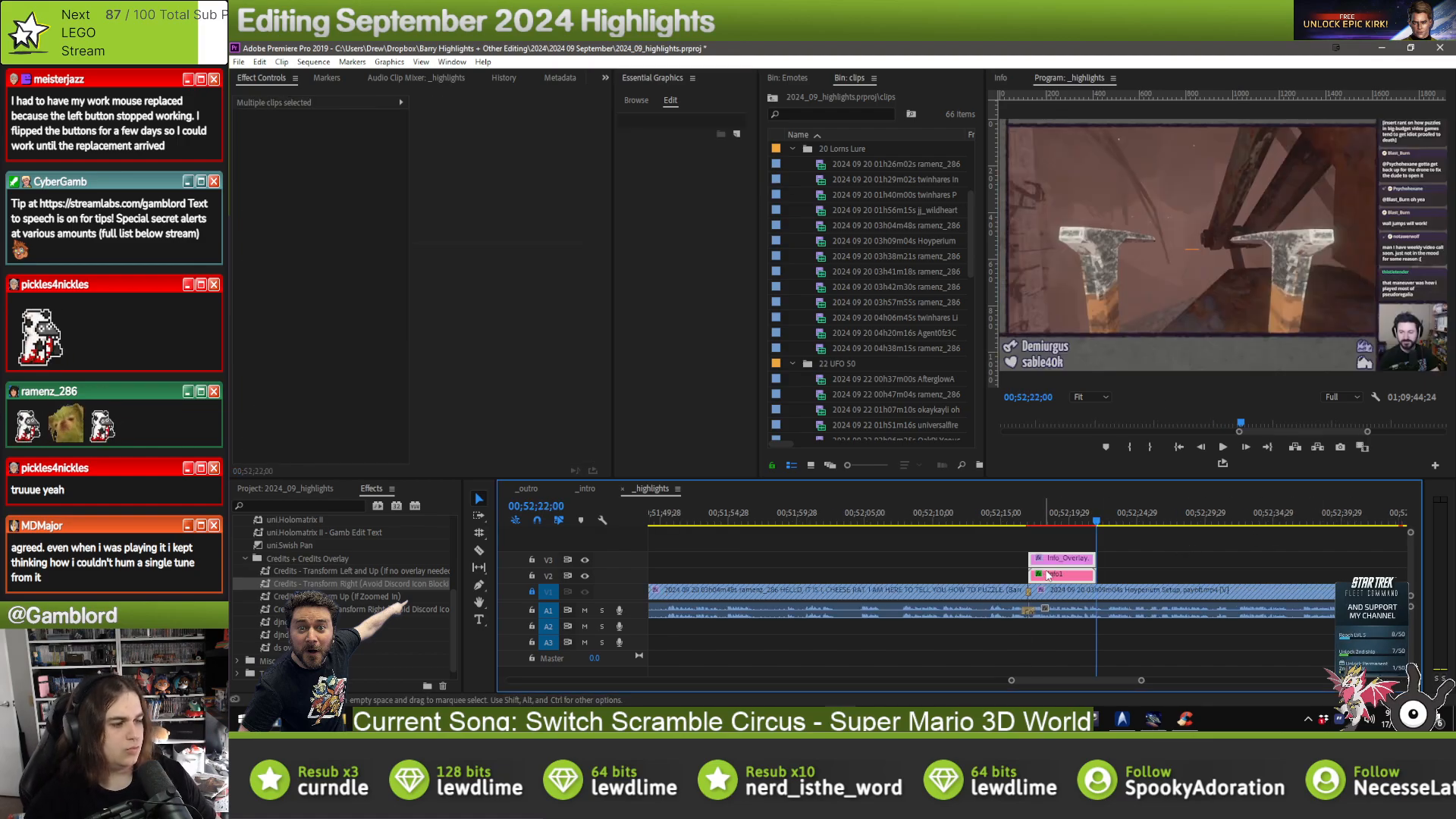
pyautogui.moveTo(1045, 574); pyautogui.dragTo(1050, 574)
pyautogui.click(1084, 576)
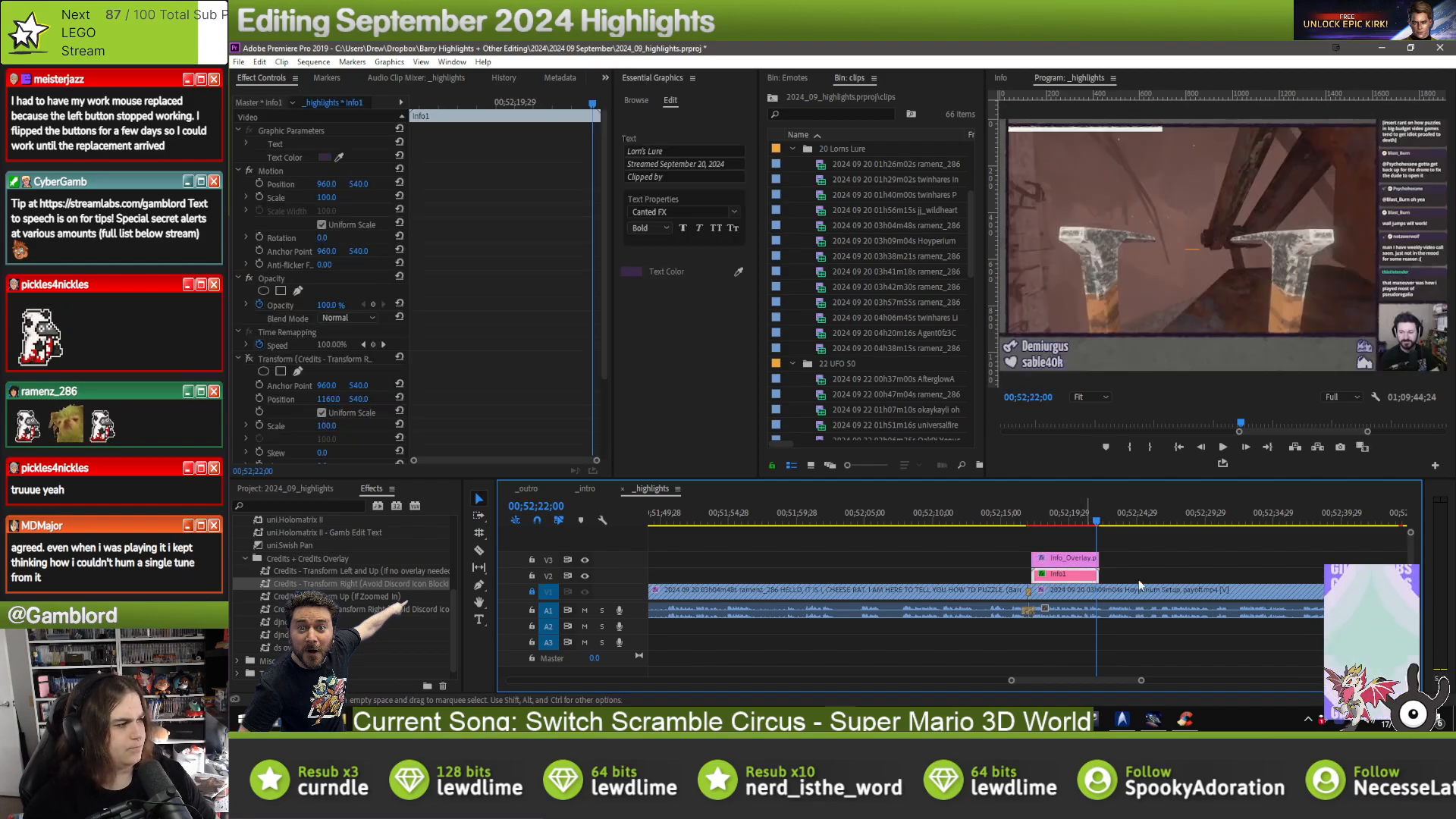
pyautogui.hotkey('alt', 'Tab')
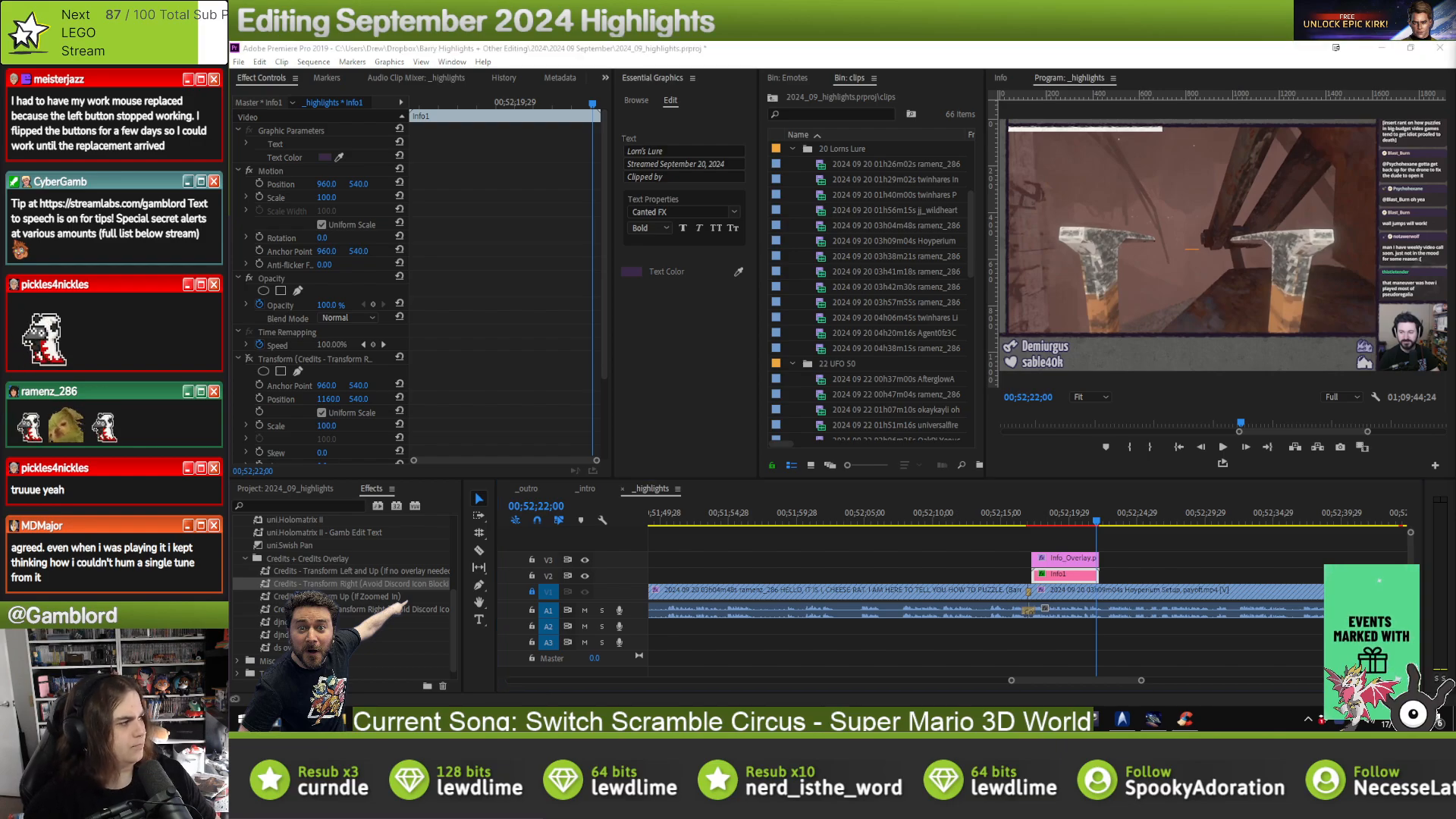
pyautogui.click(711, 176)
pyautogui.write('Hoyperium')
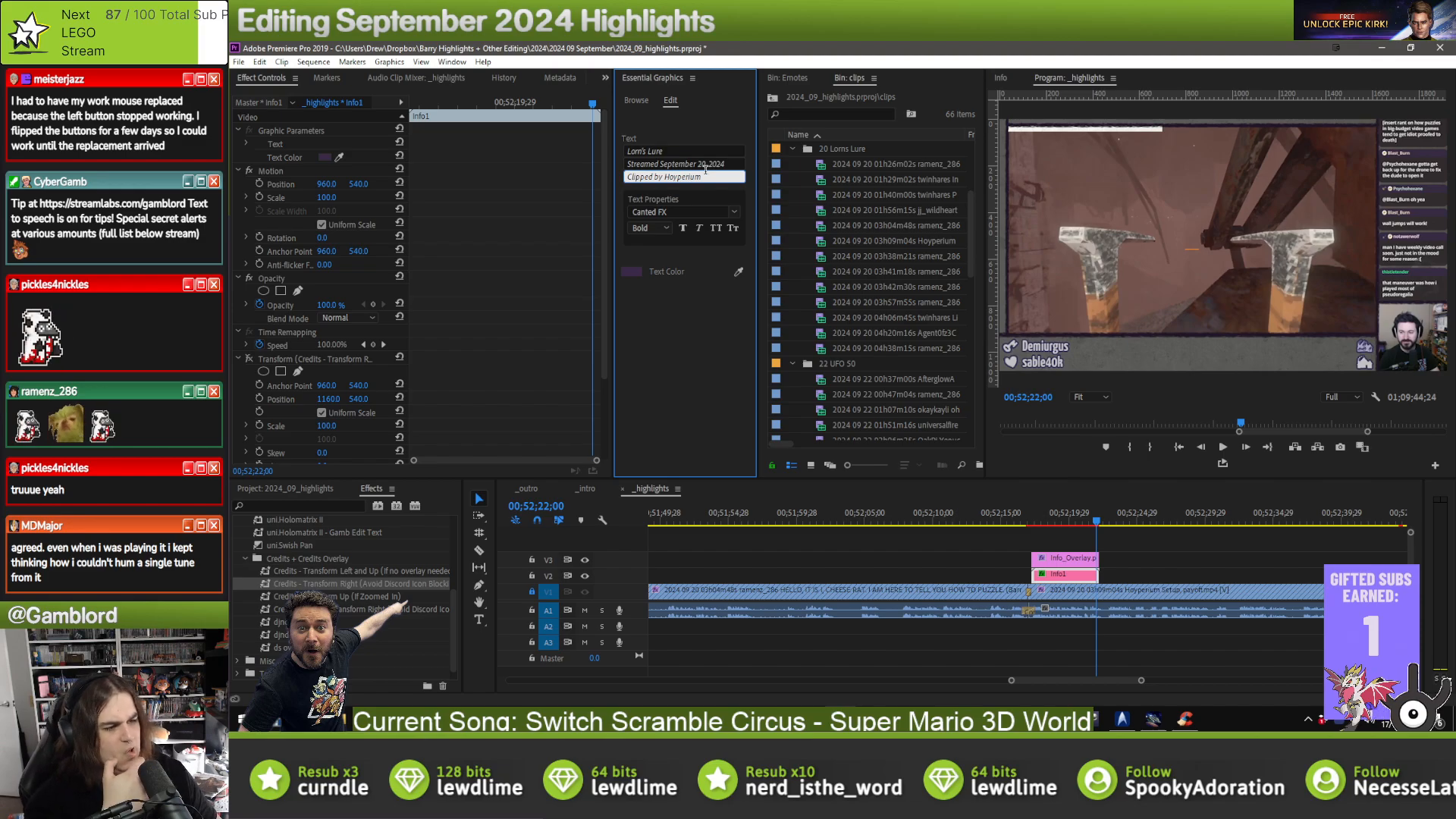
pyautogui.click(1166, 549)
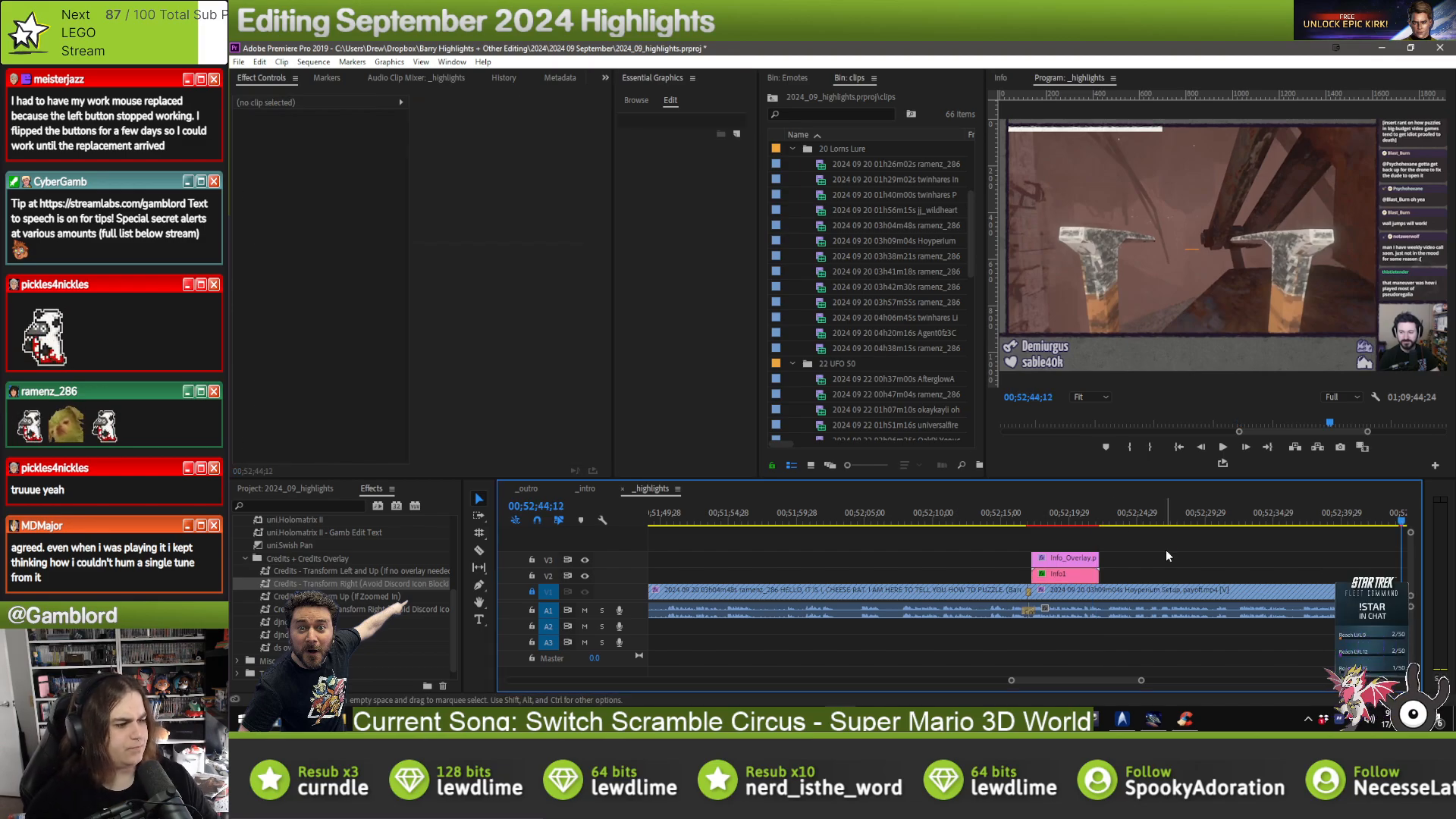
# - Paste the overlay and title at the start of the 03h38m21s clip and credit its clipper's username
pyautogui.press('Down')
pyautogui.moveTo(1010, 580); pyautogui.dragTo(1013, 580)
pyautogui.click(1052, 570)
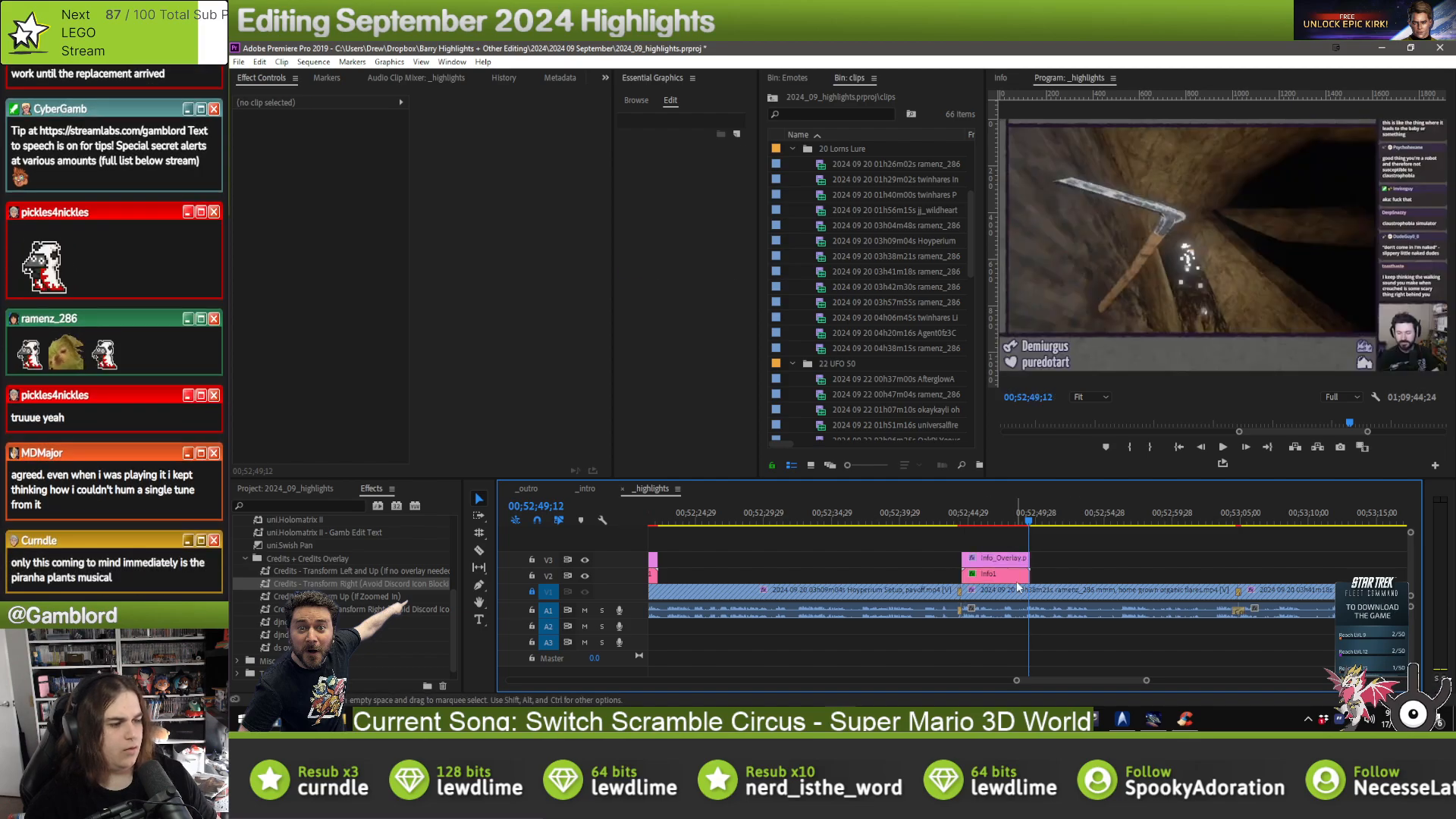
pyautogui.click(1017, 581)
pyautogui.click(702, 177)
pyautogui.write('ramen')
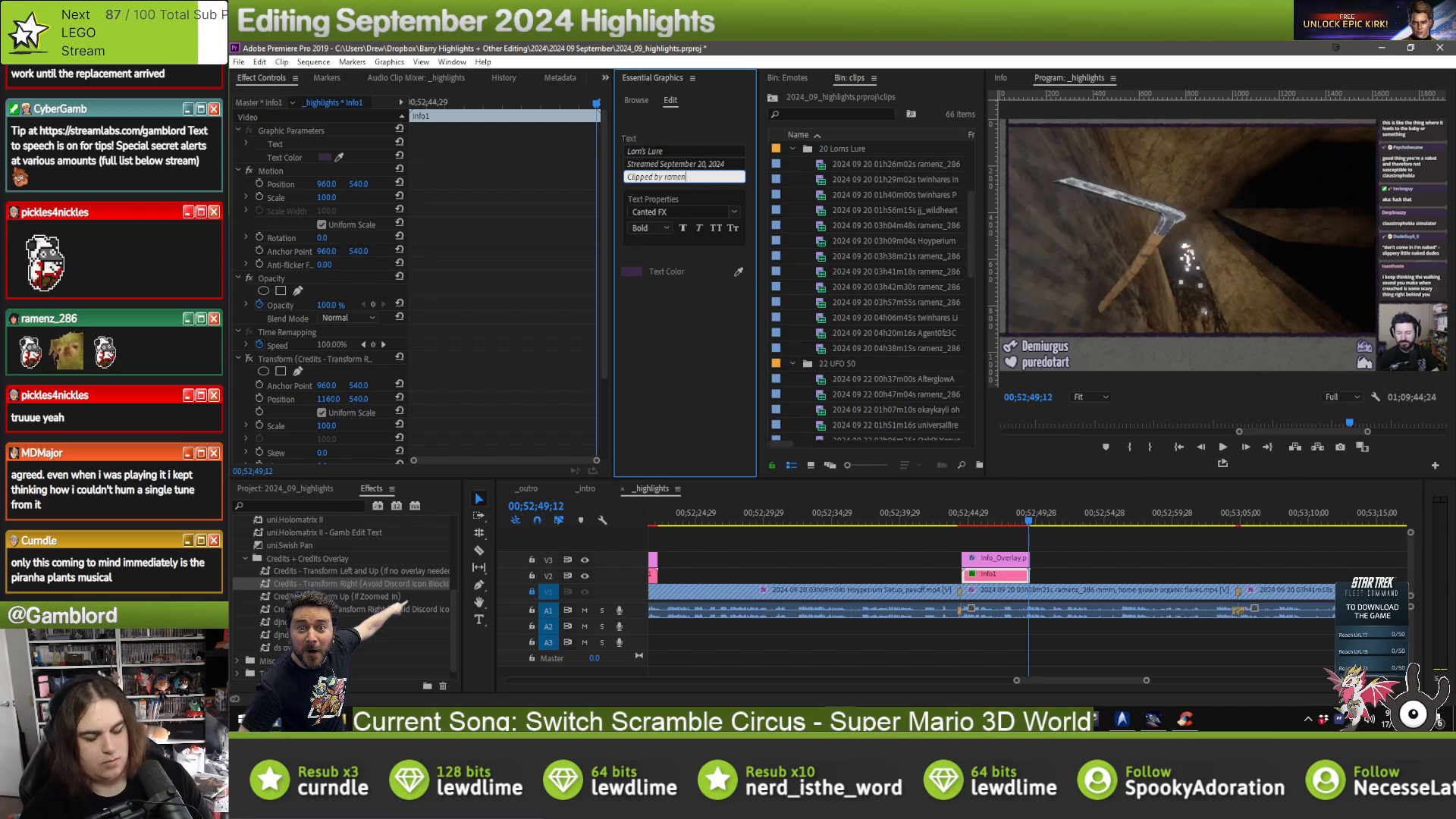
pyautogui.write('z_286')
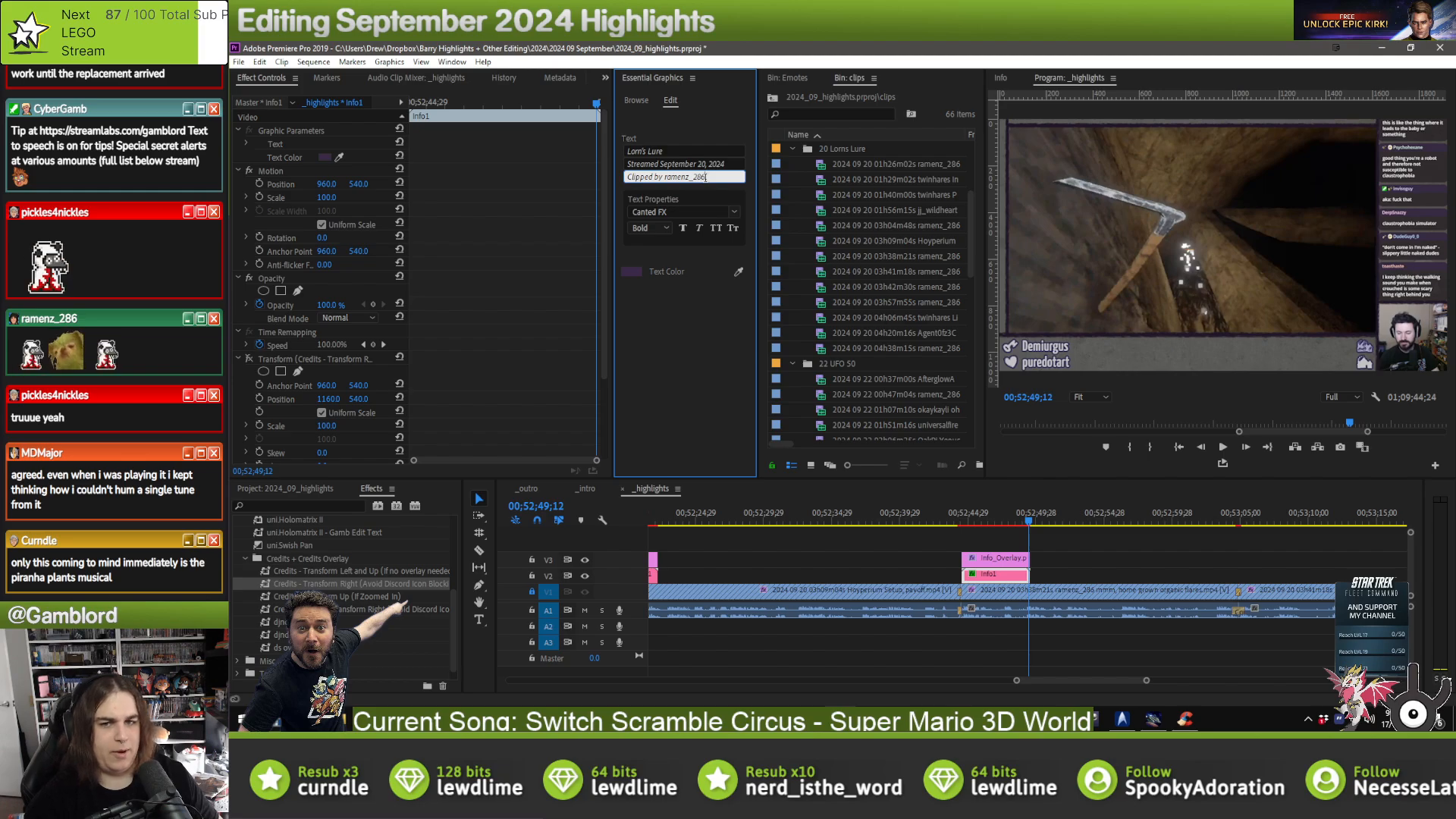
pyautogui.click(1080, 573)
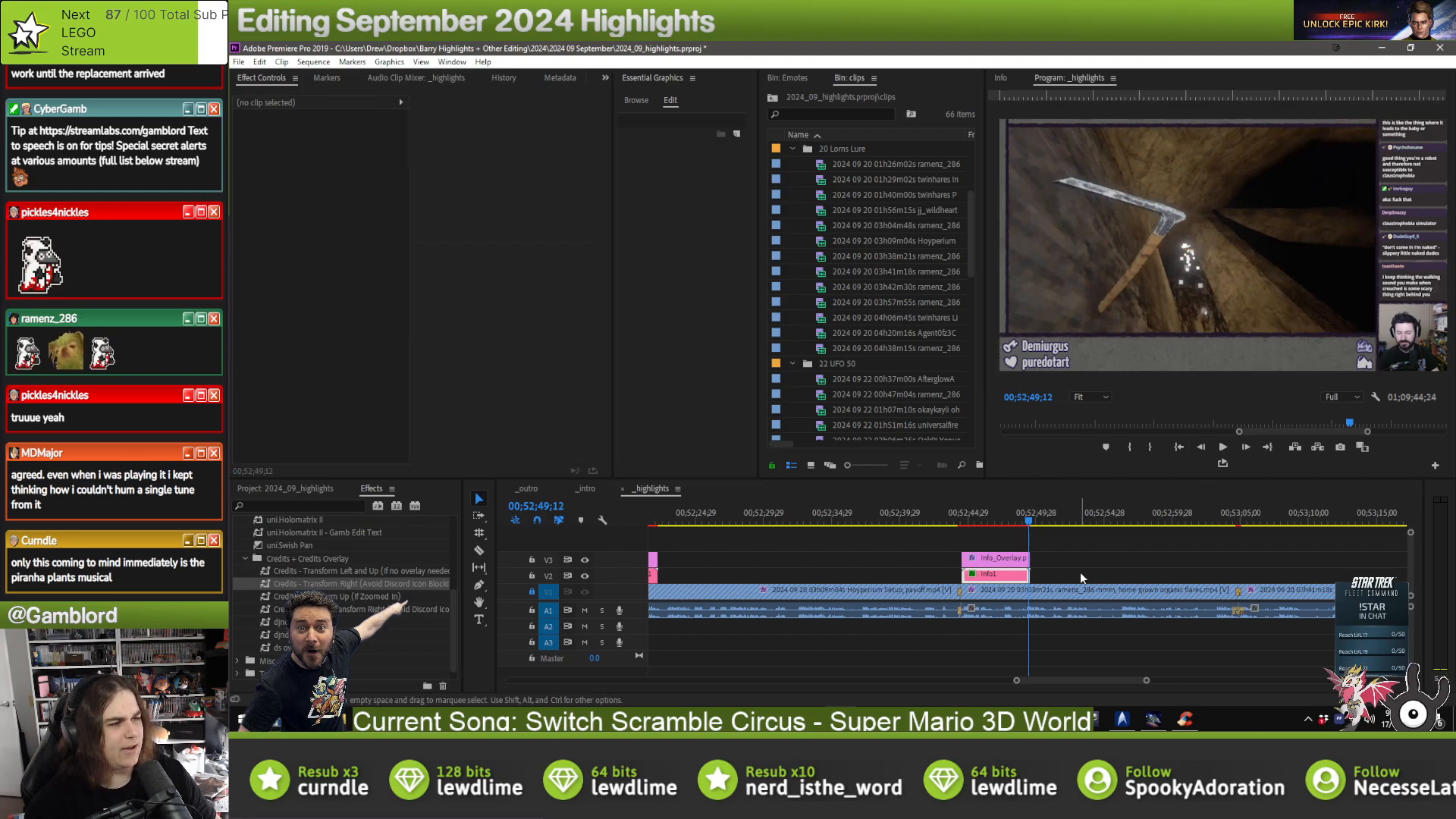
# - Paste the overlay and title at the start of the clip following the 03h38m21s clip, shifted slightly later
pyautogui.press('Down')
pyautogui.hotkey('ctrl', 'v')
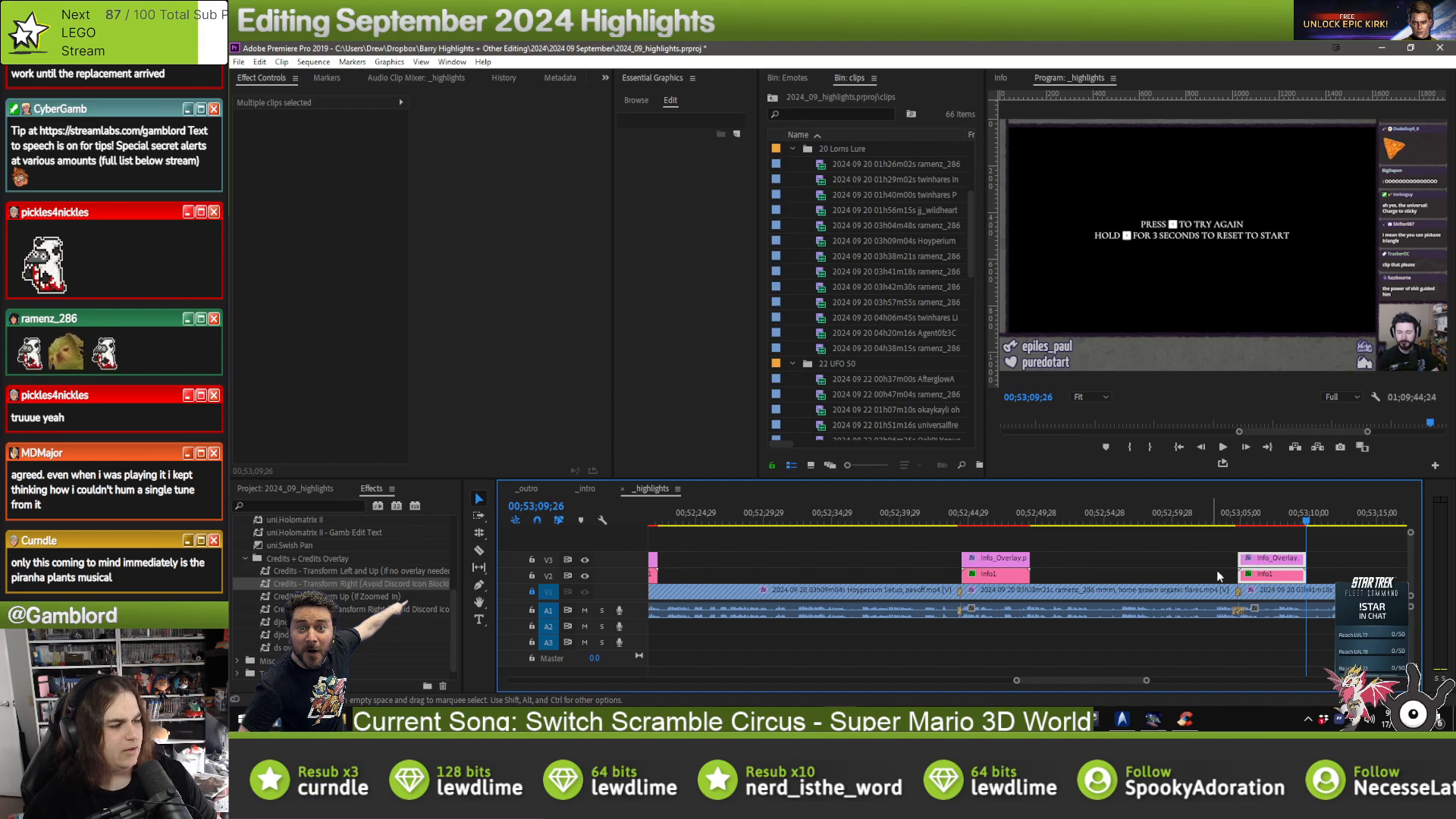
pyautogui.moveTo(1255, 579); pyautogui.dragTo(1258, 579)
pyautogui.click(1208, 594)
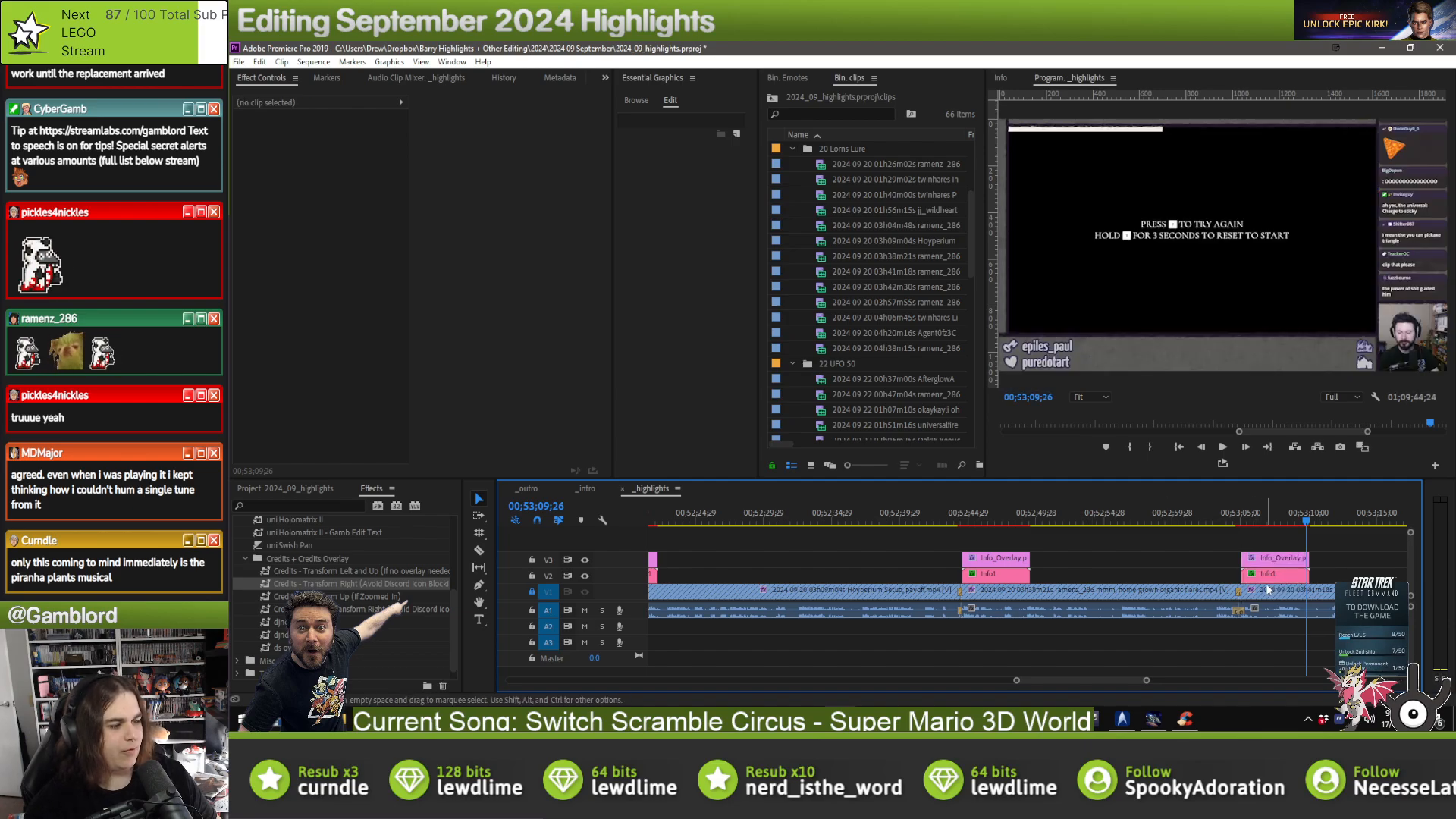
# - Credit the clipper's username in the title over the 03h41m18s clip
pyautogui.scroll(-3, 1266, 585)
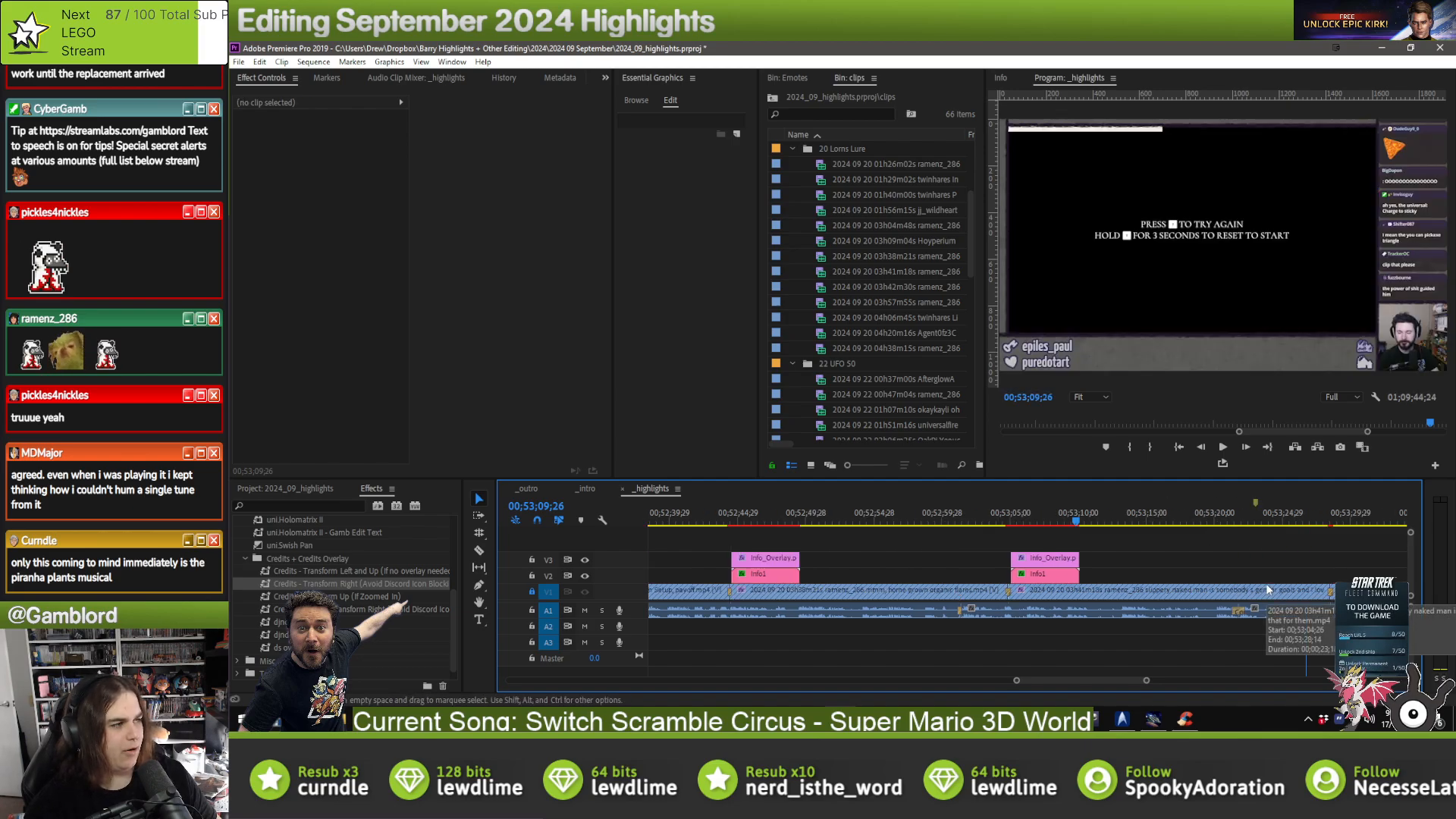
pyautogui.click(1033, 575)
pyautogui.click(684, 177)
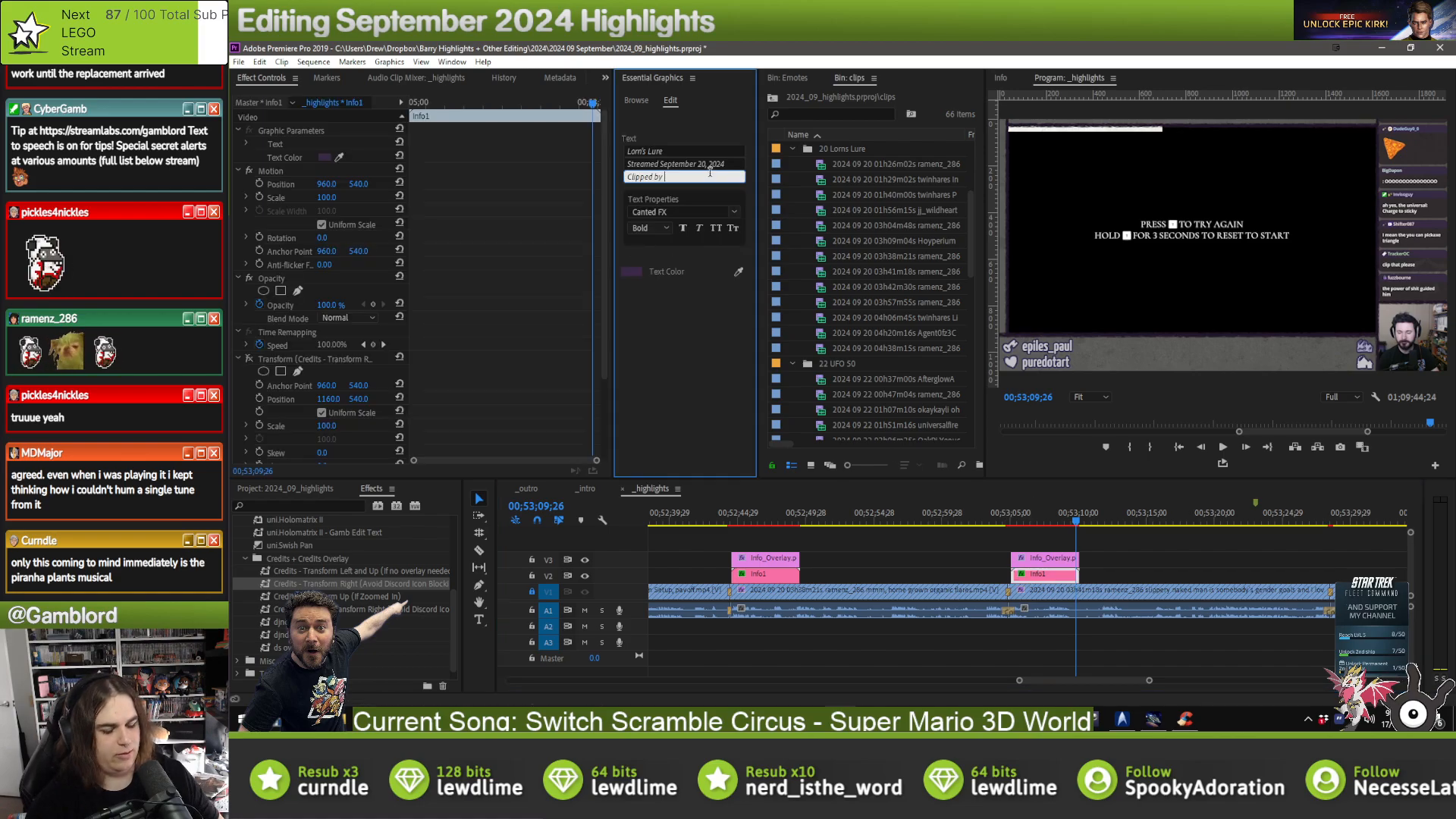
pyautogui.write('ramenz_286')
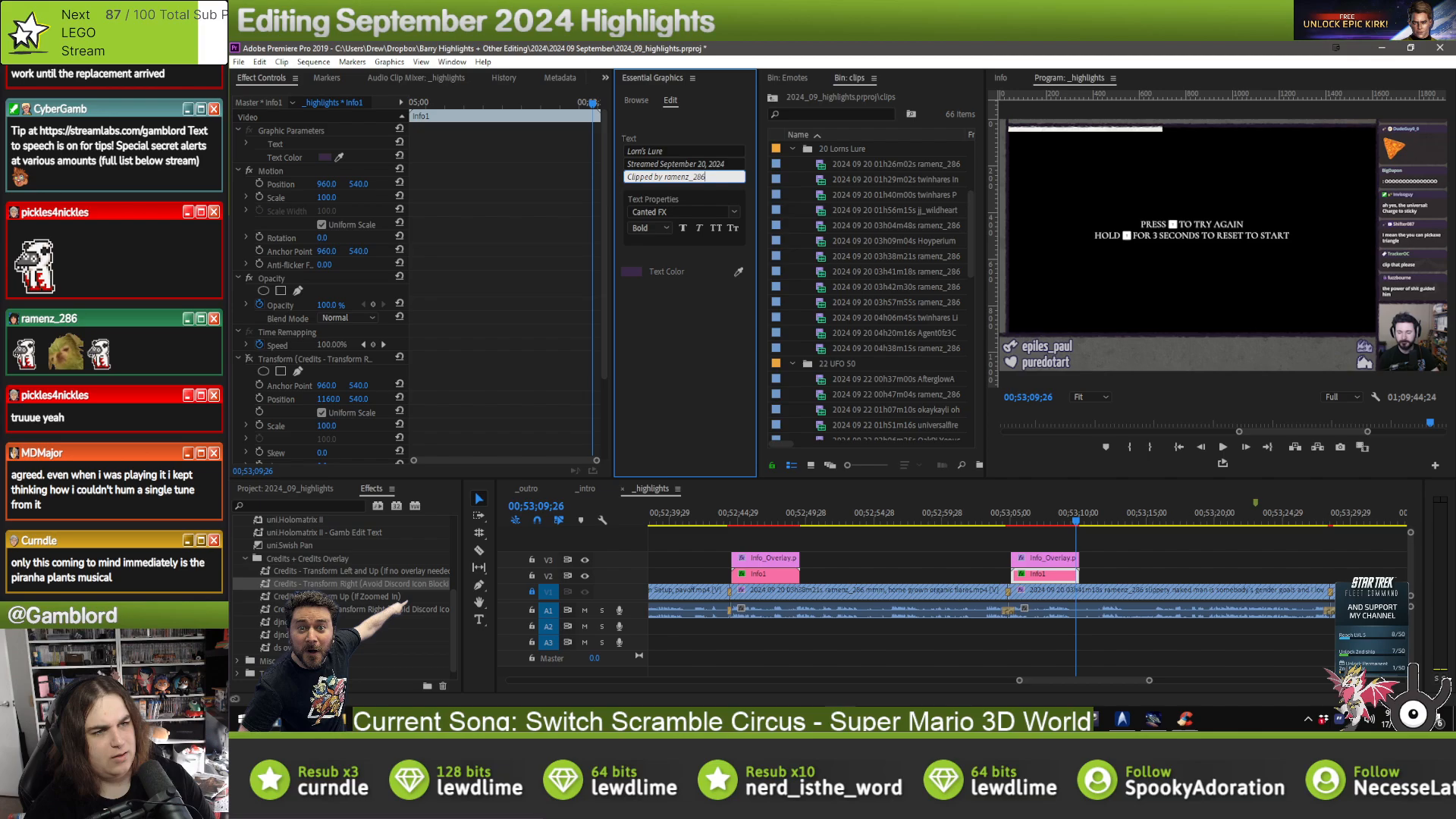
pyautogui.click(1125, 562)
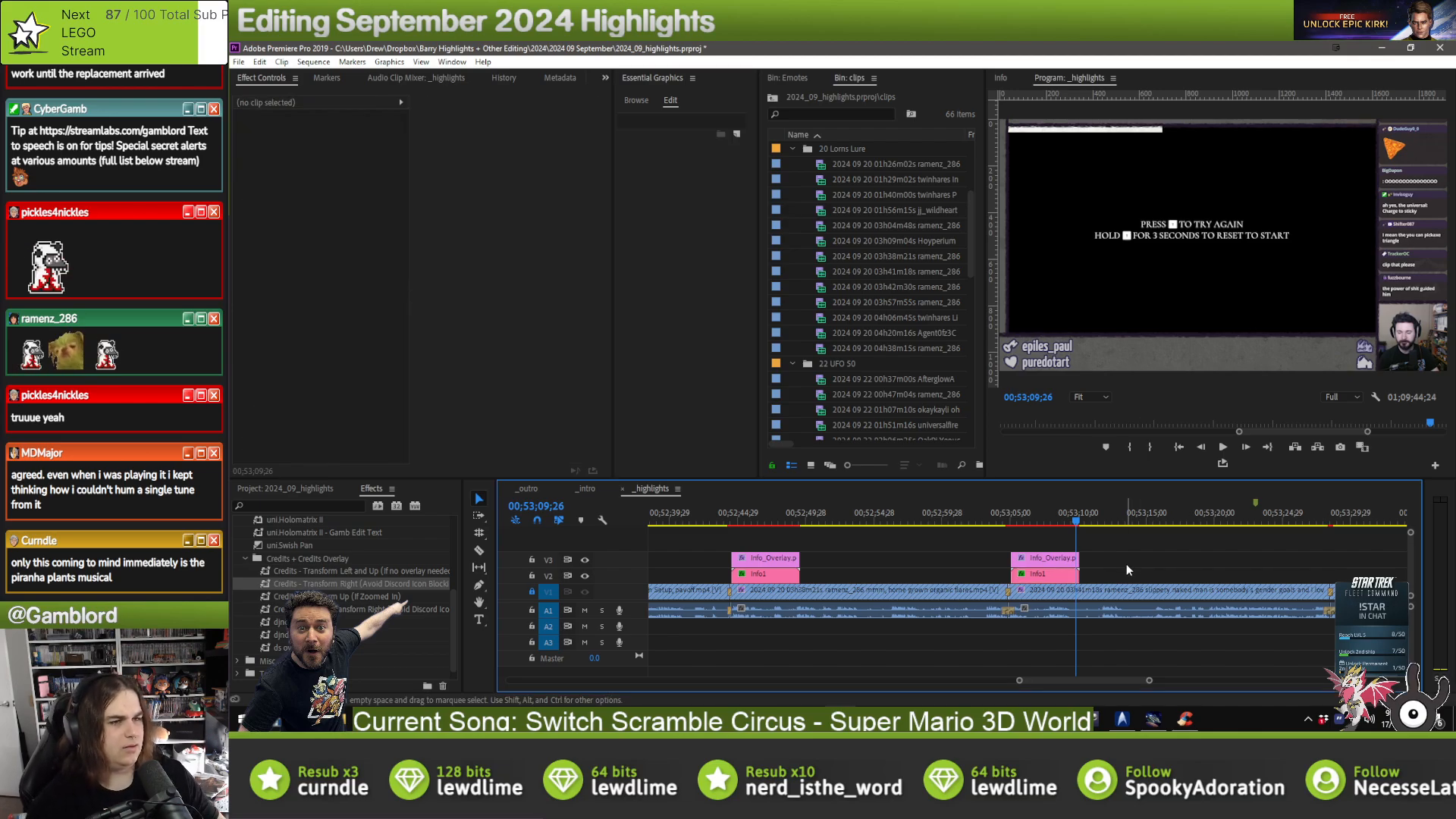
# - Paste the overlay and title at the start of the 03h42m30s clip, shifted slightly later
pyautogui.press('Down')
pyautogui.hotkey('ctrl', 'v')
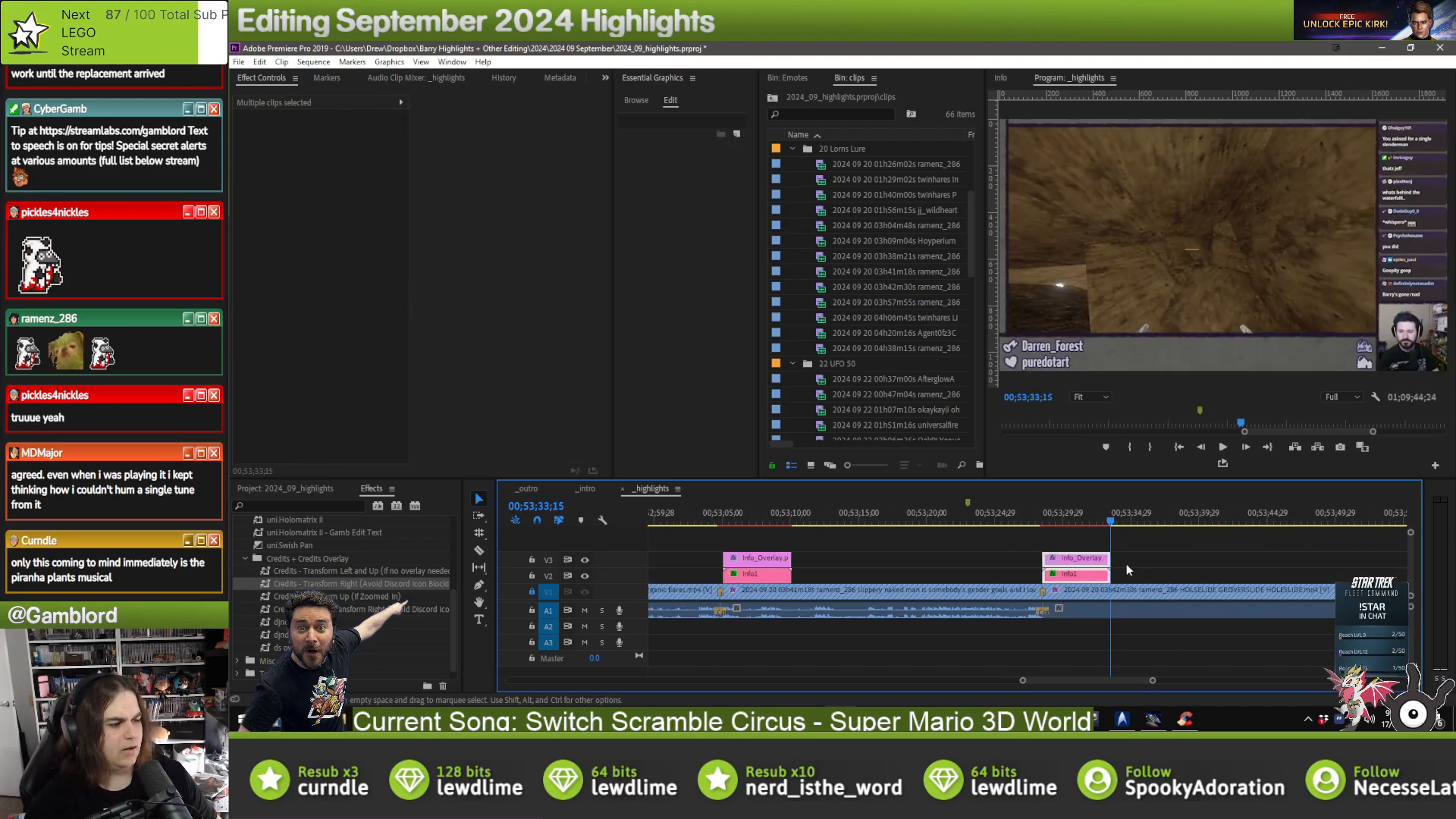
pyautogui.click(1084, 578)
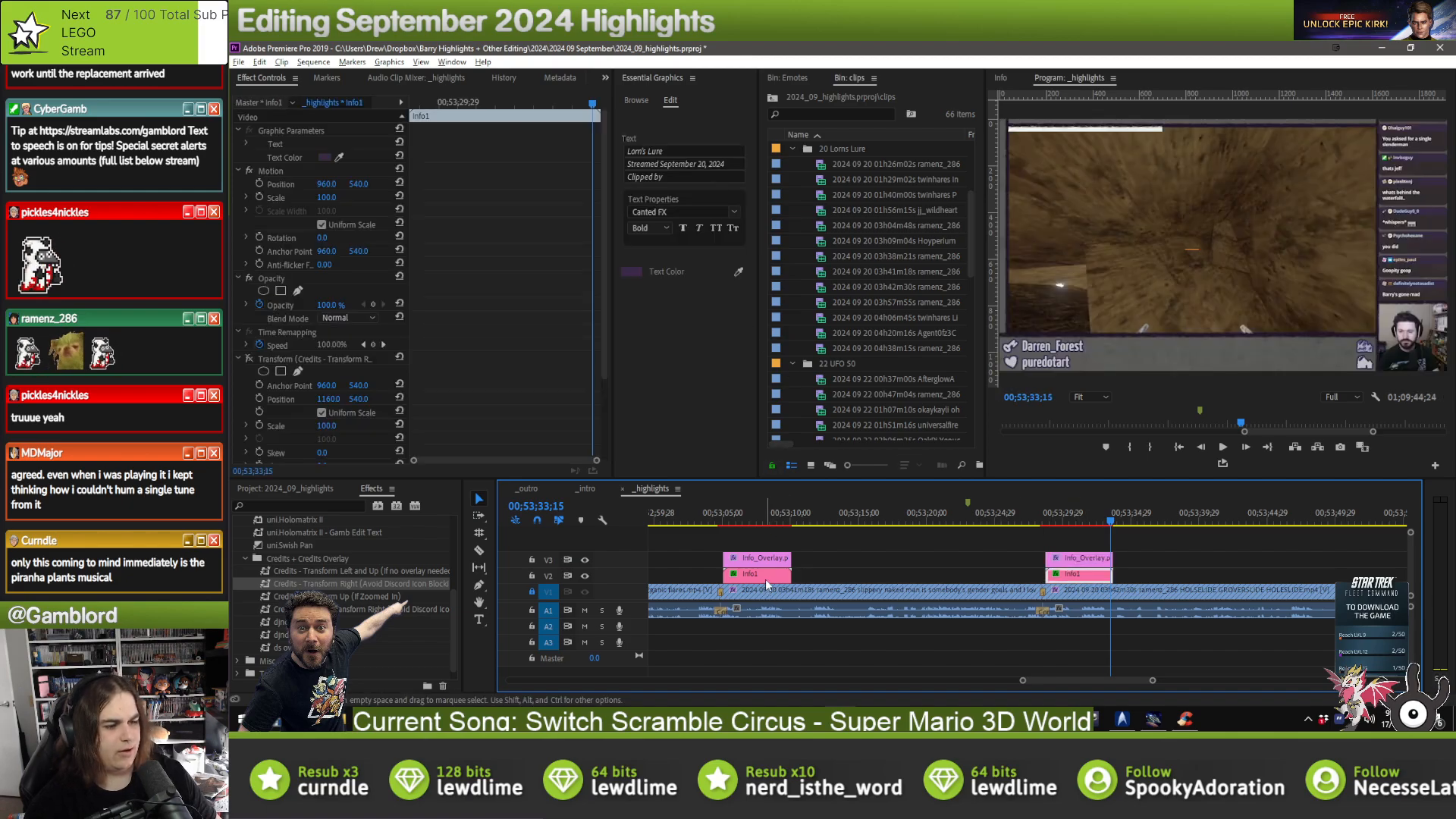
pyautogui.moveTo(766, 579); pyautogui.dragTo(1089, 574)
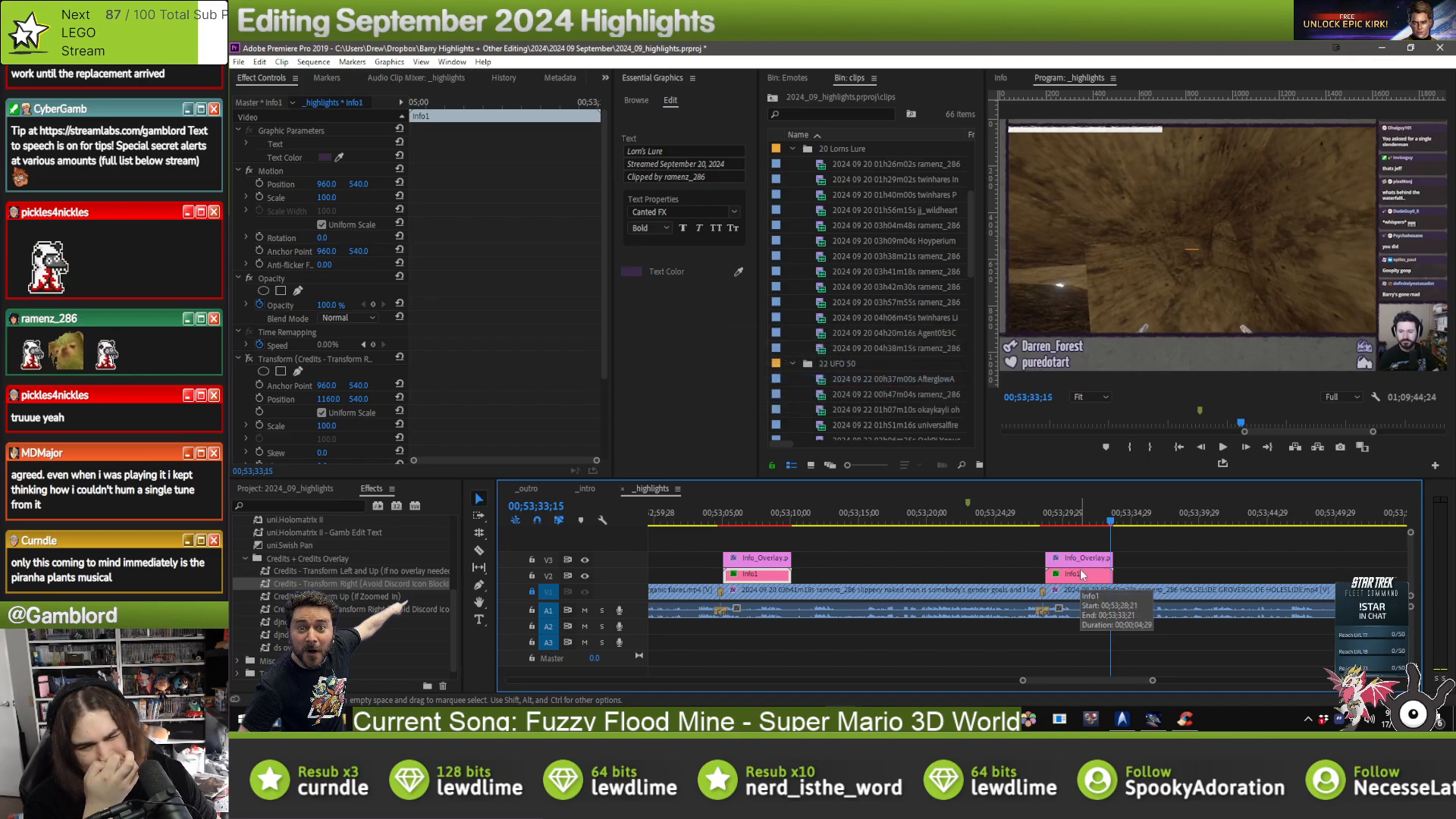
pyautogui.click(1155, 534)
# - Paste the overlay and title at the start of the 04h20m16s clip, shifted slightly later
pyautogui.press('Down')
pyautogui.press('Down')
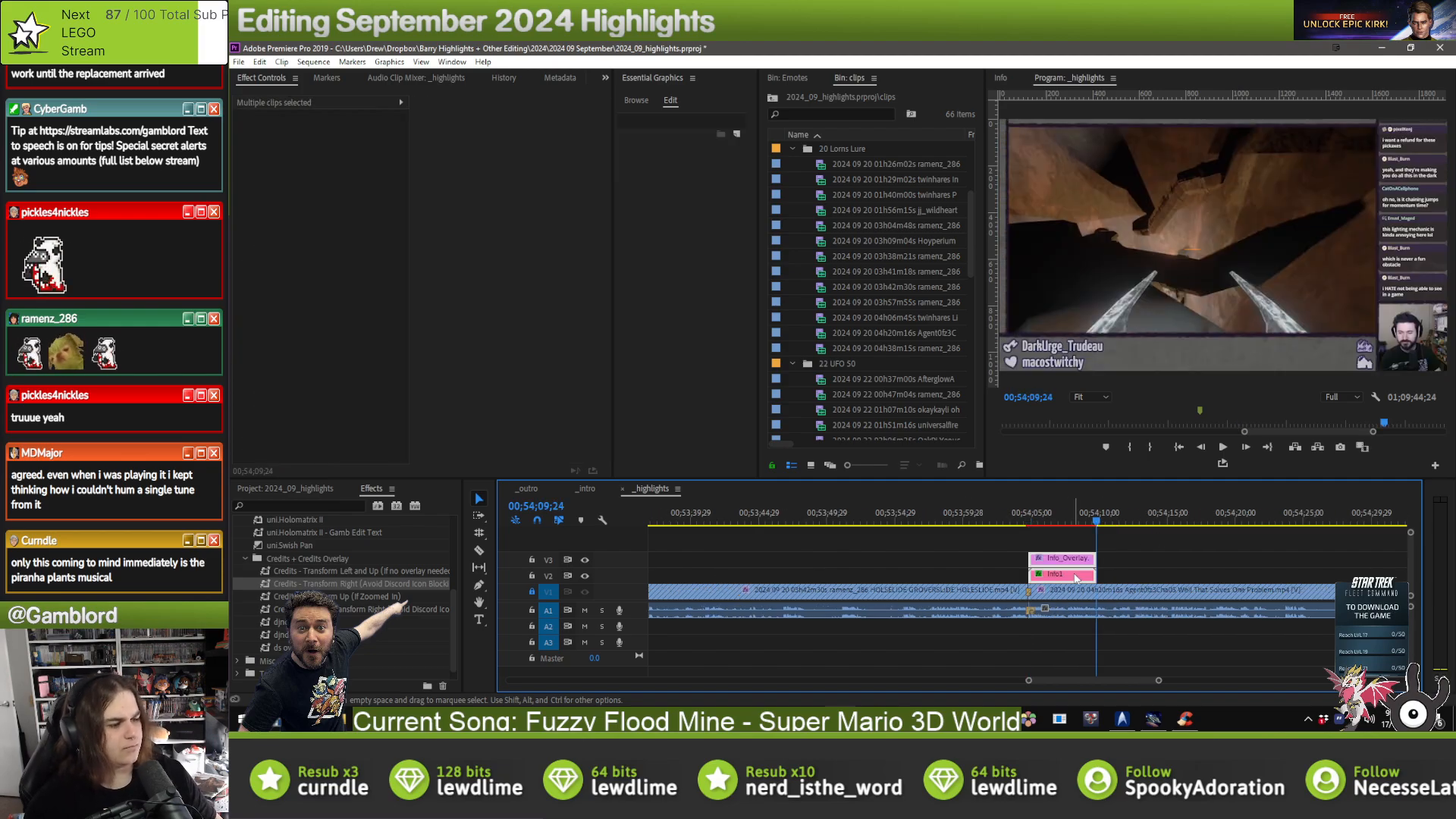
pyautogui.click(977, 578)
# - Complete the "Clipped by" line of the 04h20m16s clip's title with its clipper's username
pyautogui.doubleClick(1064, 573)
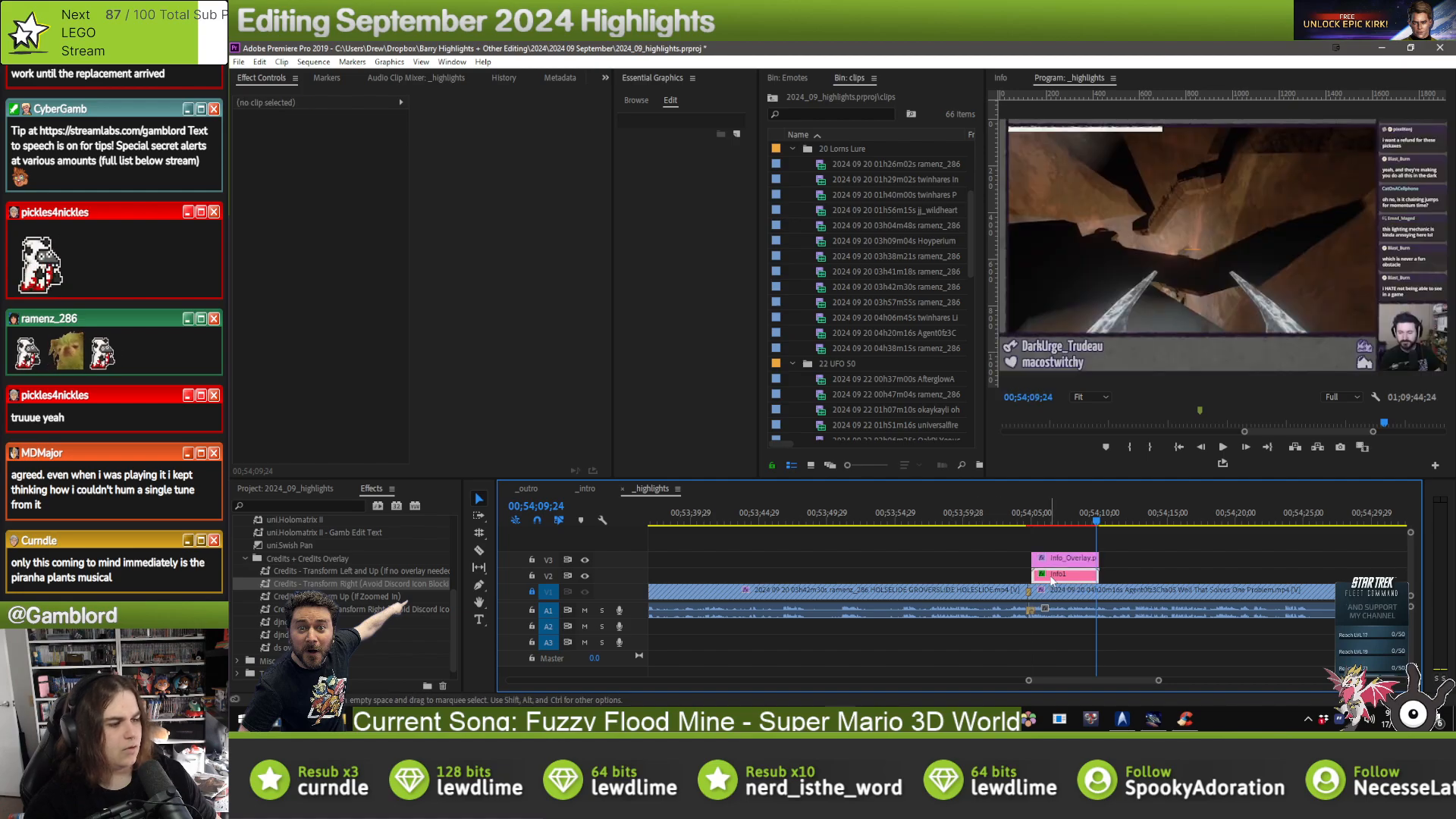
pyautogui.click(692, 183)
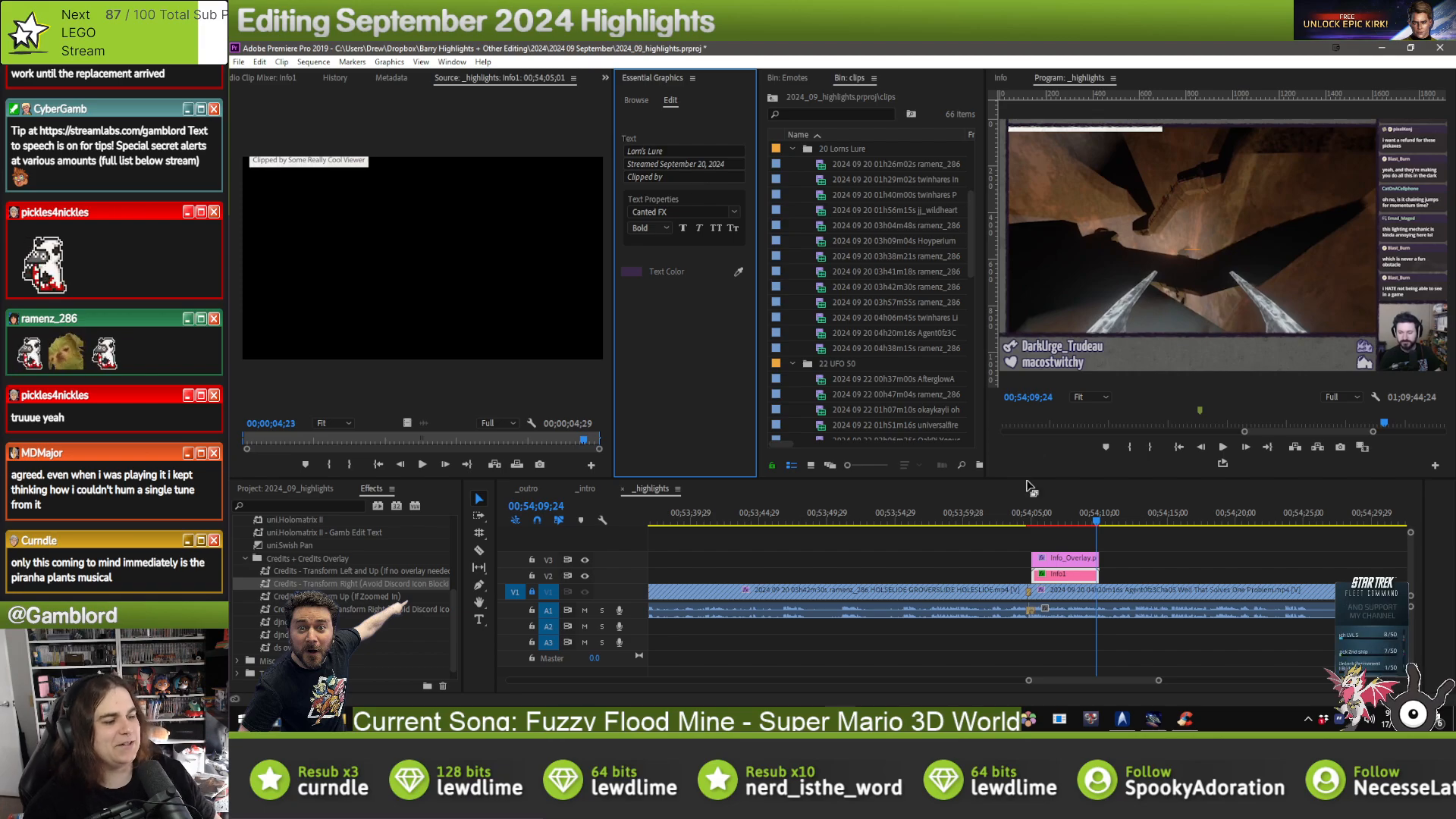
pyautogui.click(1055, 522)
pyautogui.click(1073, 579)
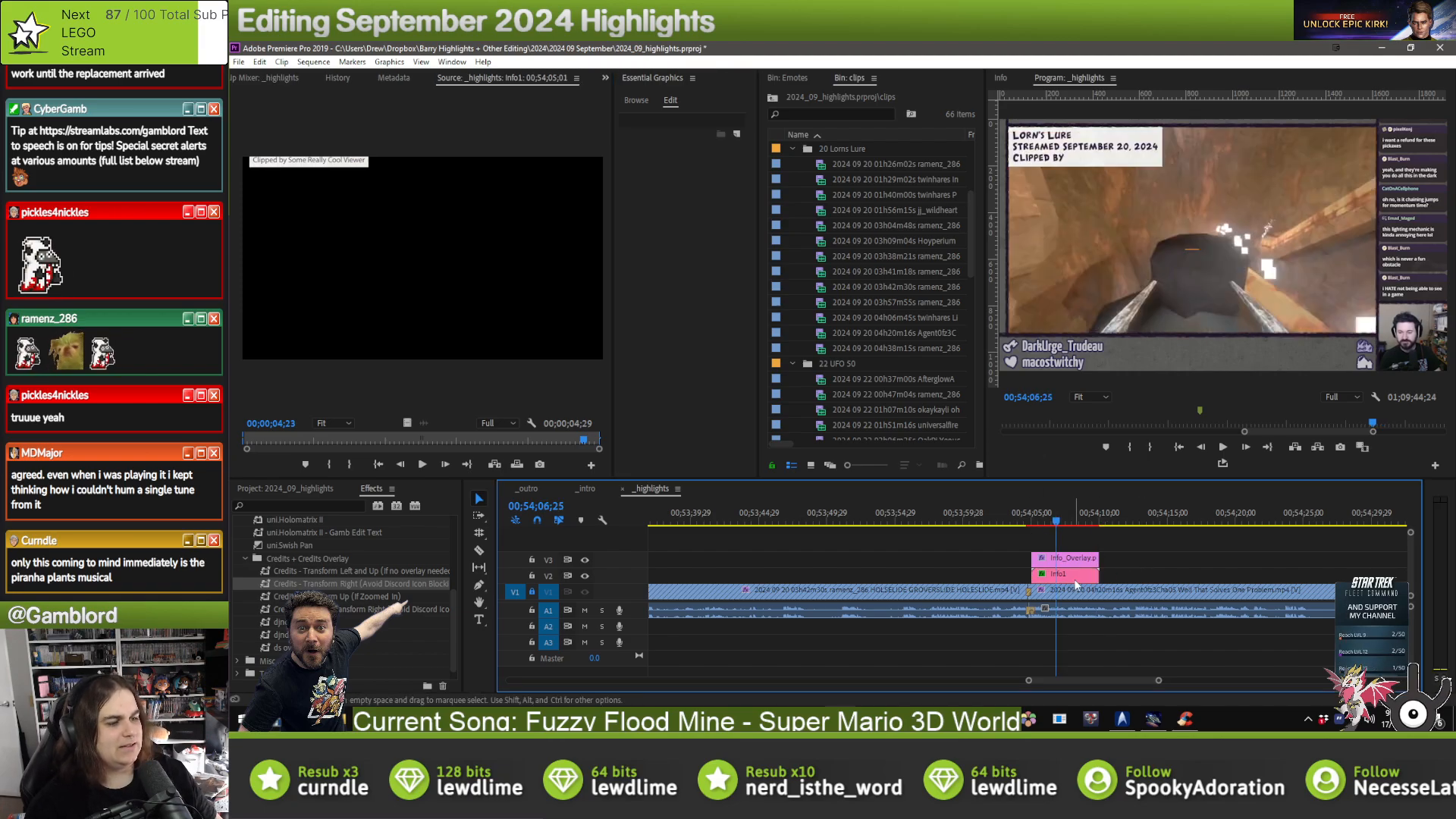
pyautogui.click(695, 176)
pyautogui.write('Agent0')
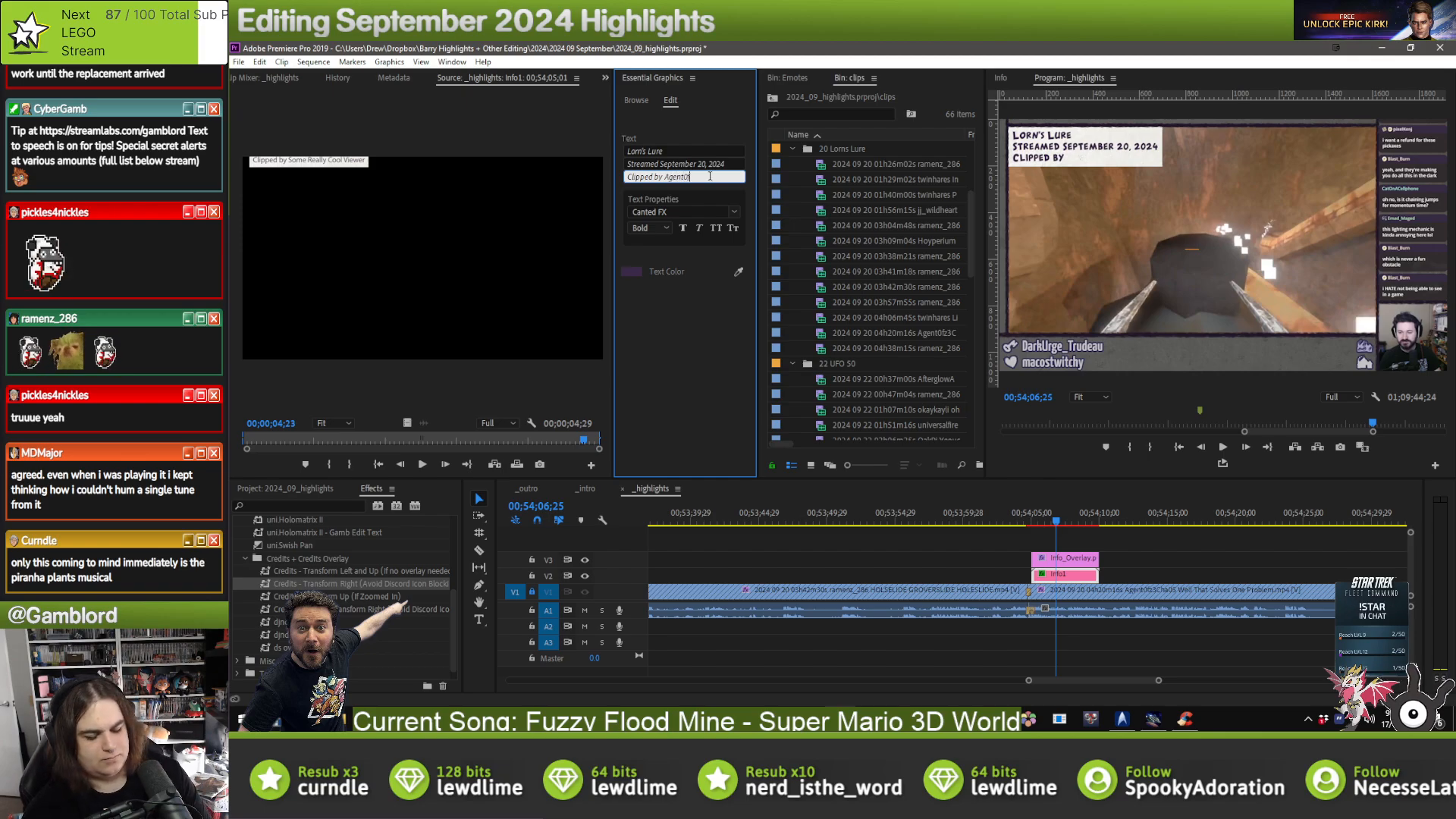
pyautogui.write('fz3')
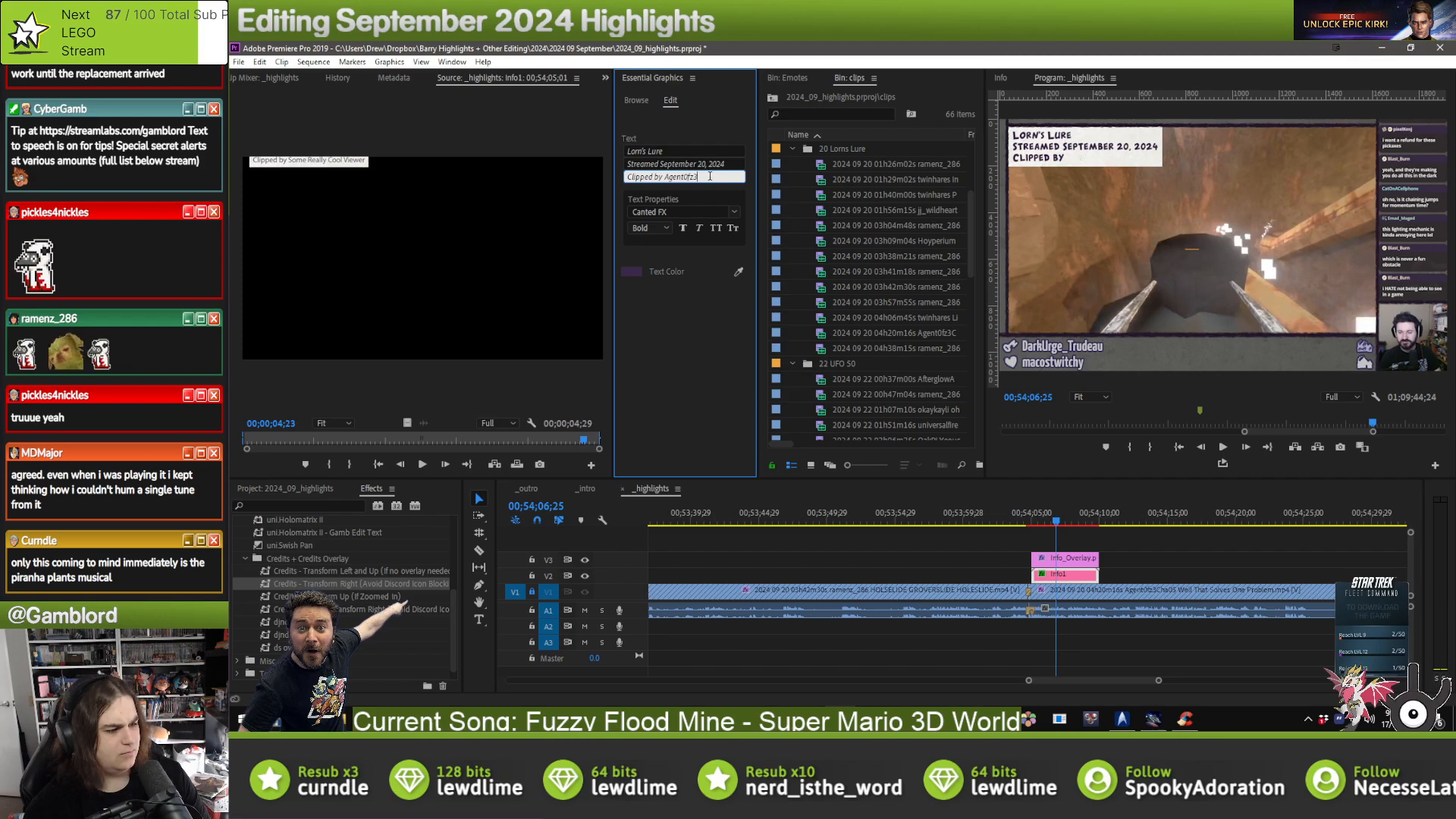
pyautogui.write('Cha0S')
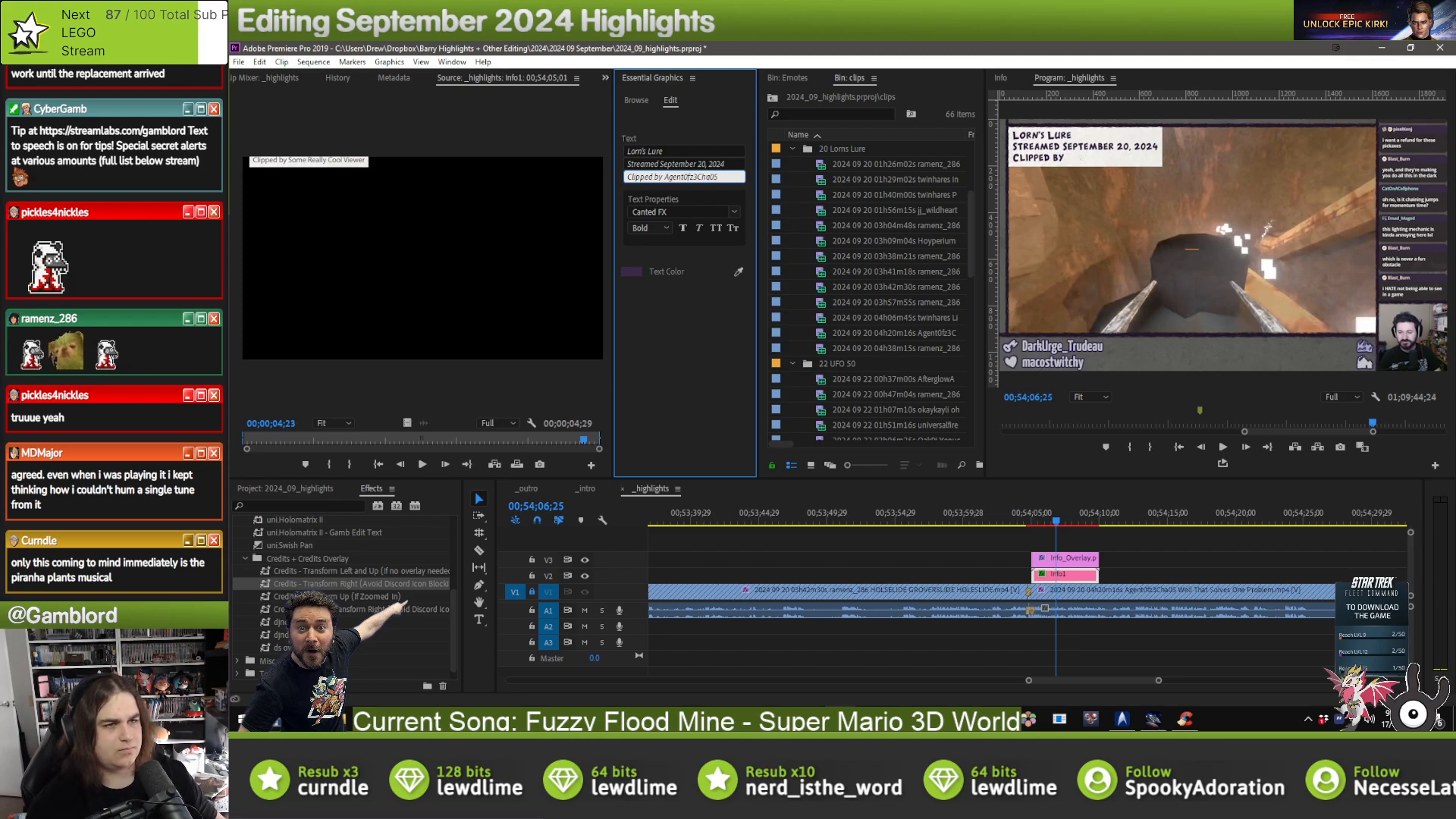
pyautogui.click(1172, 566)
# - Paste the overlay and title at the start of the 00h37m00s UFO 50 clip, shifted slightly later, and collapse the Lorn's Lure bin
pyautogui.press('Down')
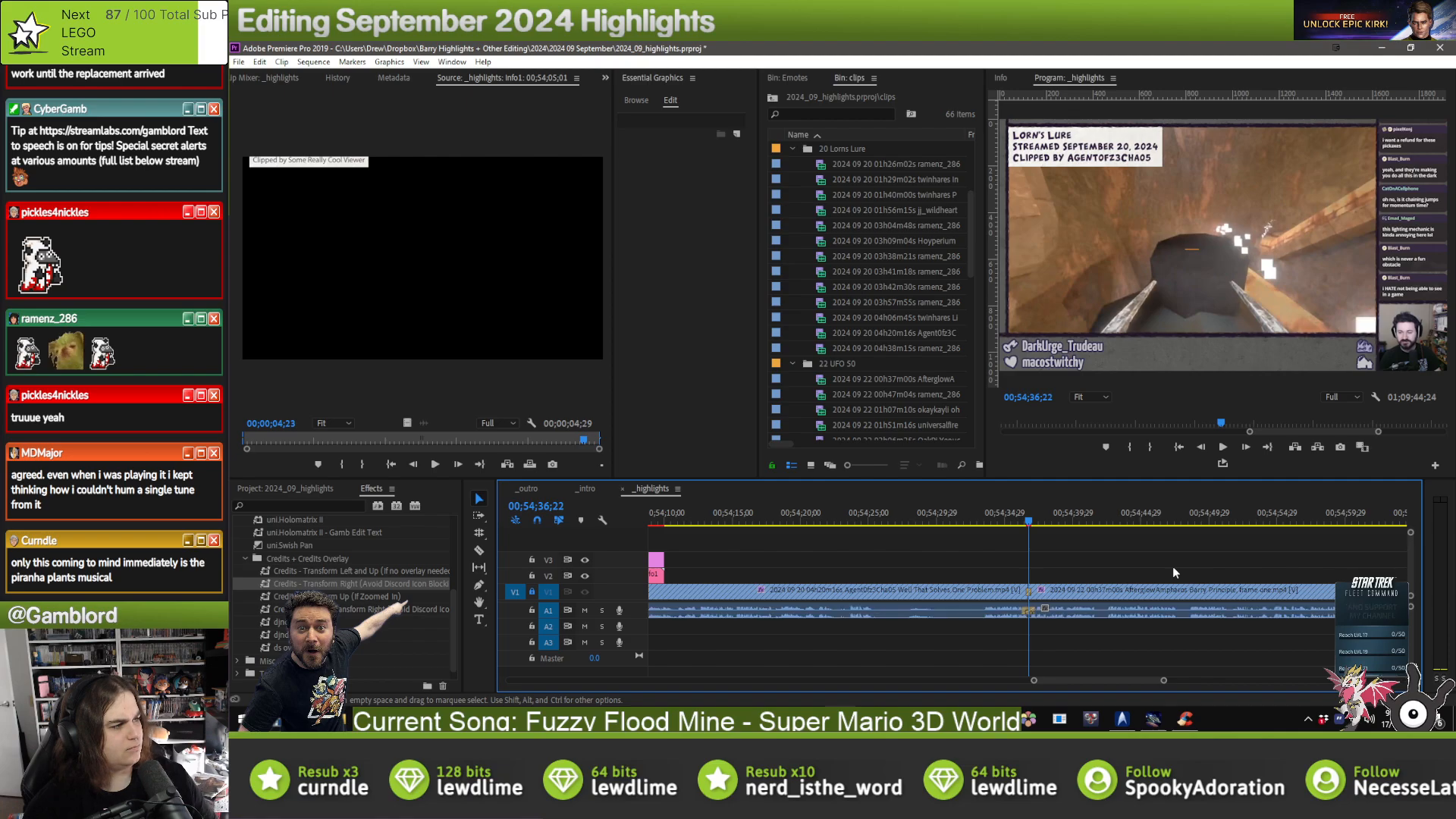
pyautogui.hotkey('ctrl', 'v')
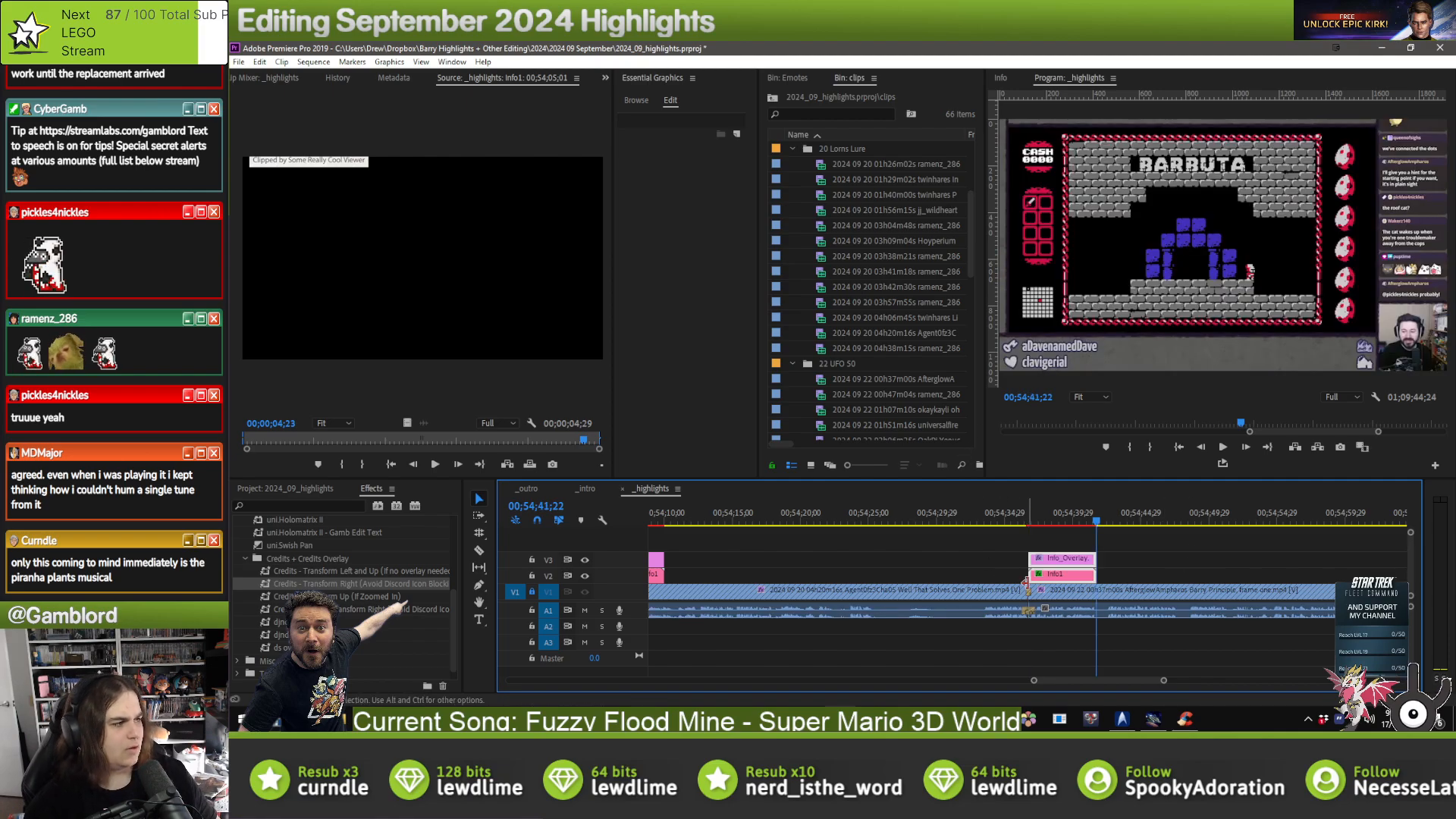
pyautogui.moveTo(1048, 575); pyautogui.dragTo(1051, 574)
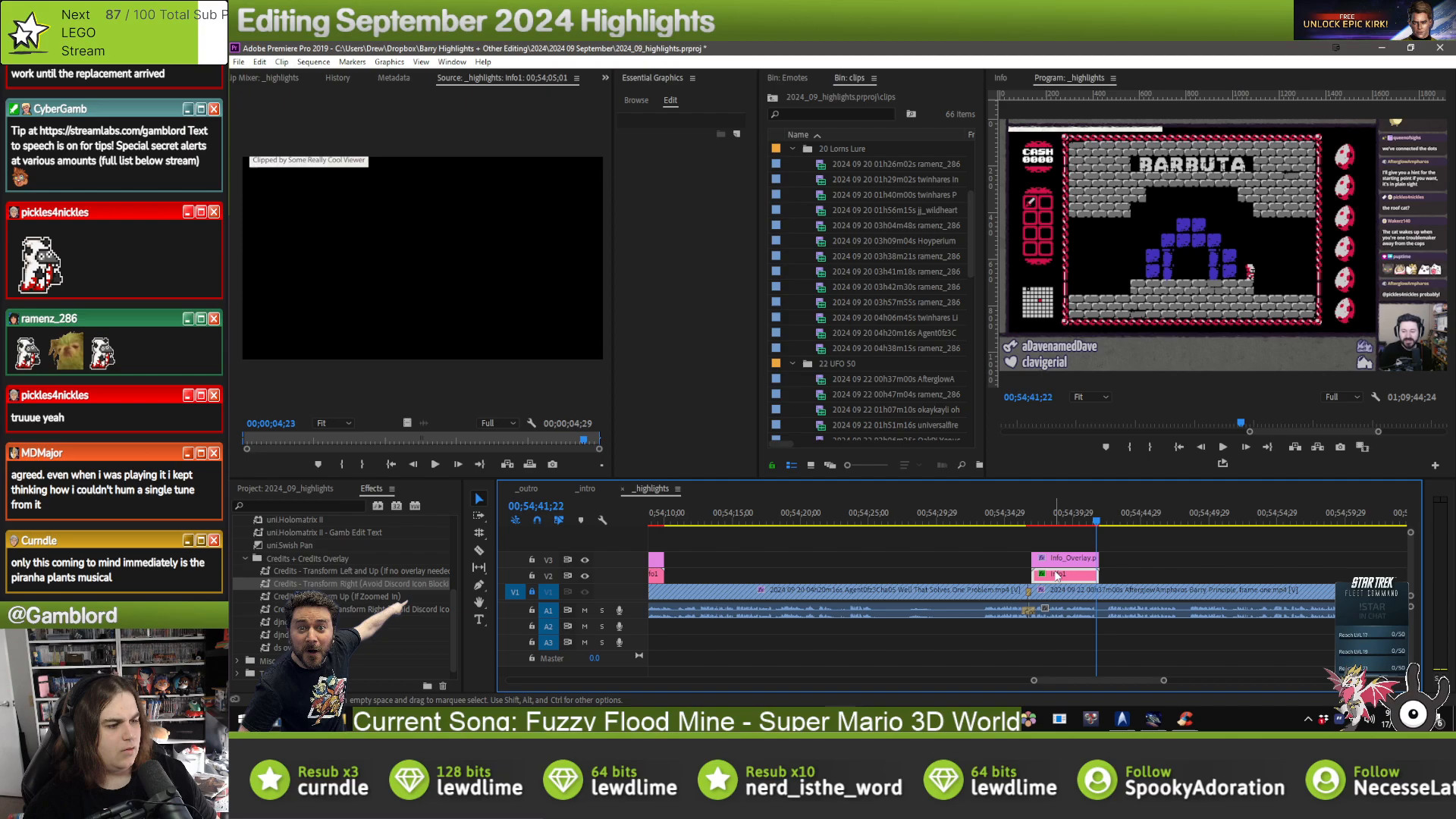
pyautogui.click(793, 150)
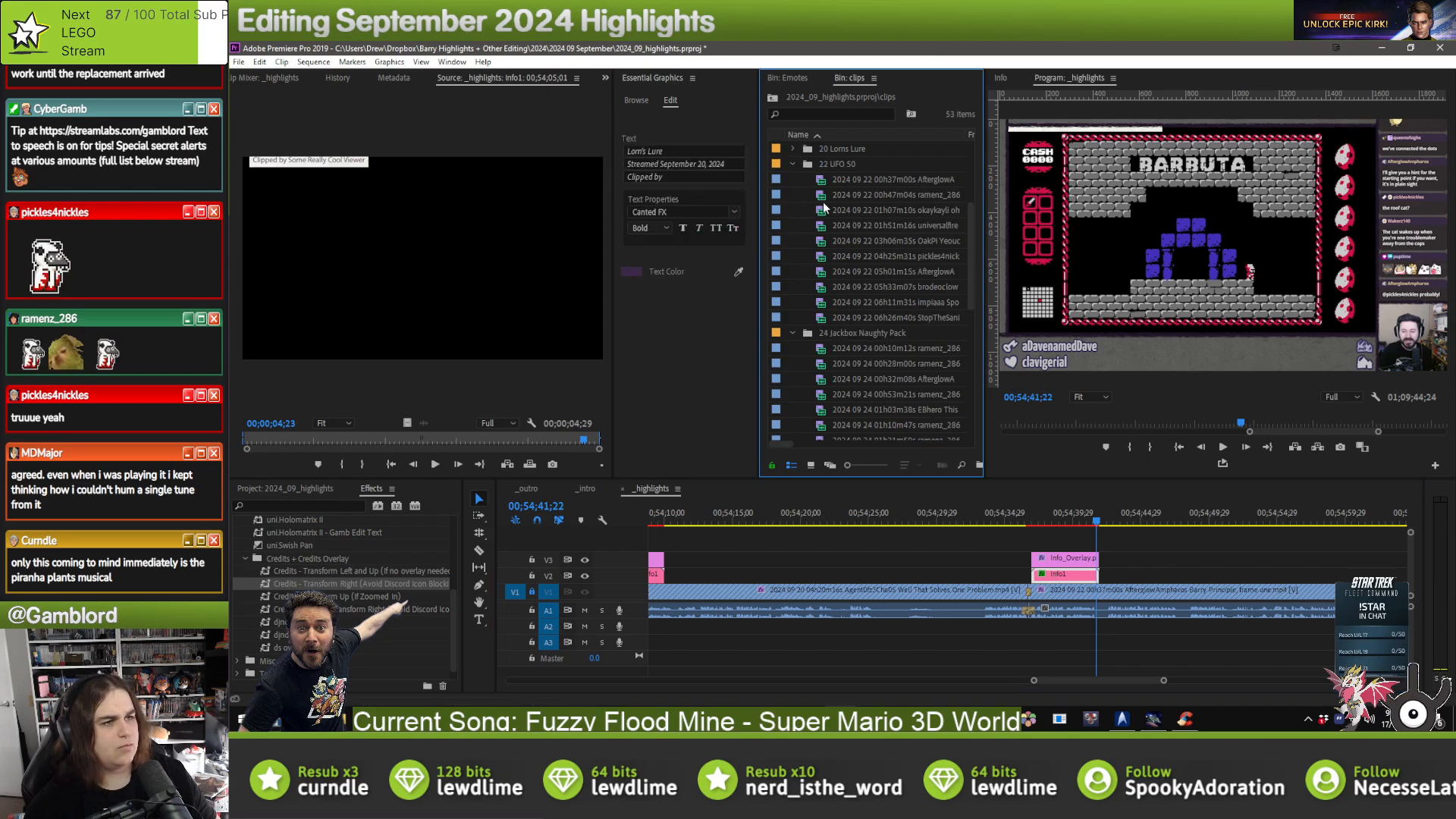
# - Change the 00h37m00s clip's title to stream date September 22, 2024 and game UFO 50
pyautogui.click(711, 163)
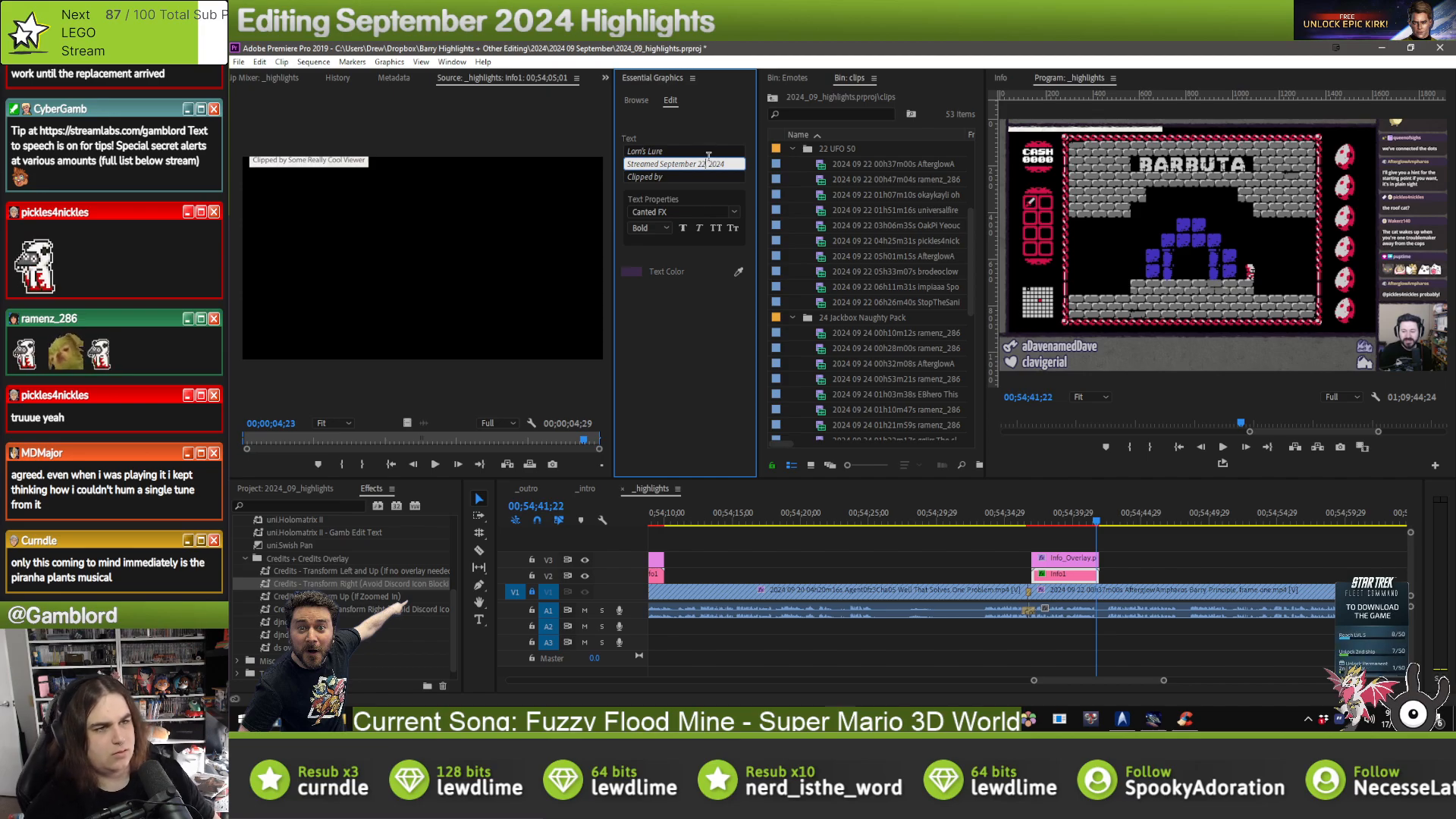
pyautogui.click(673, 149)
pyautogui.write('UFO')
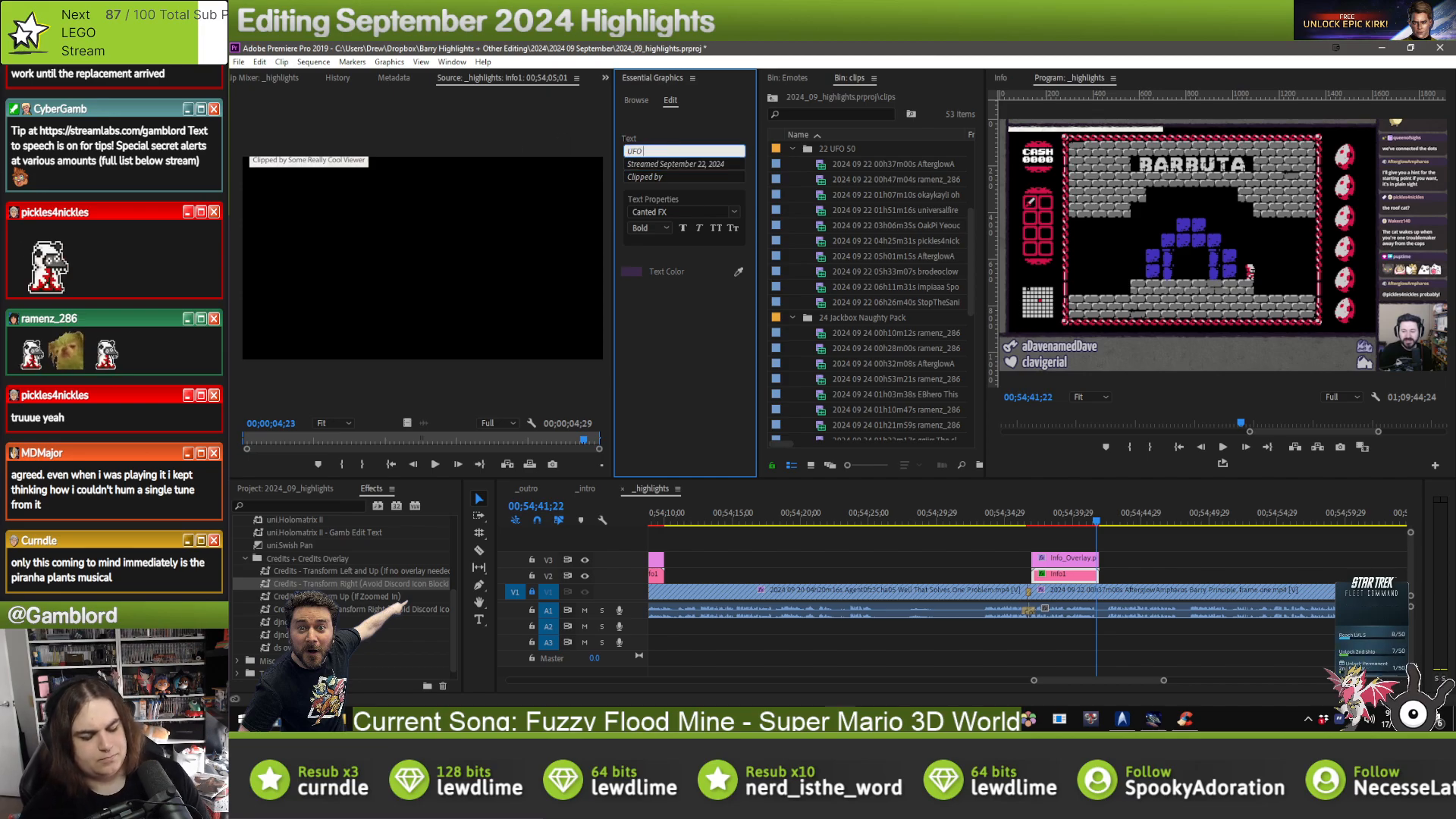
pyautogui.write(' 50')
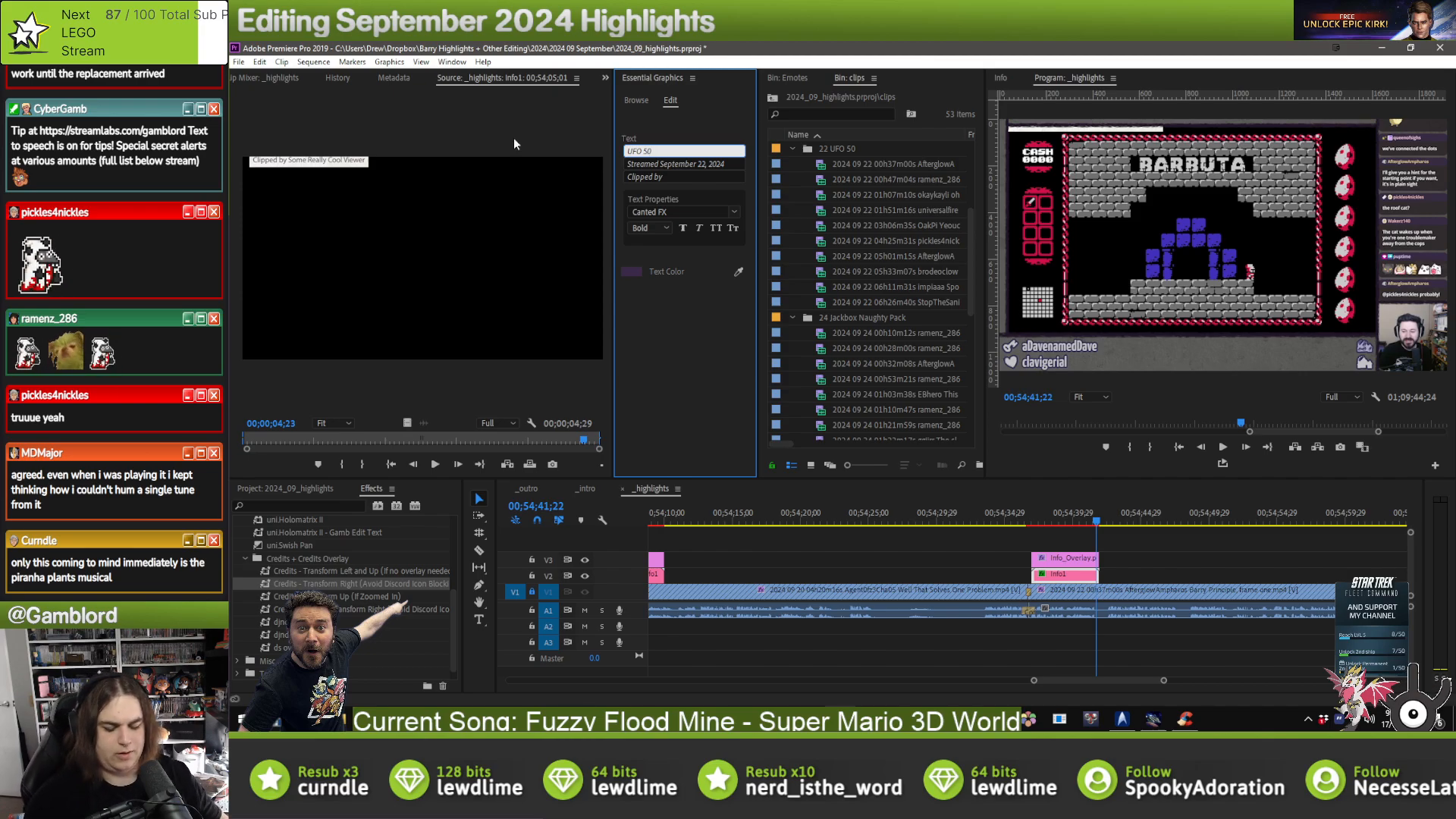
pyautogui.click(1204, 545)
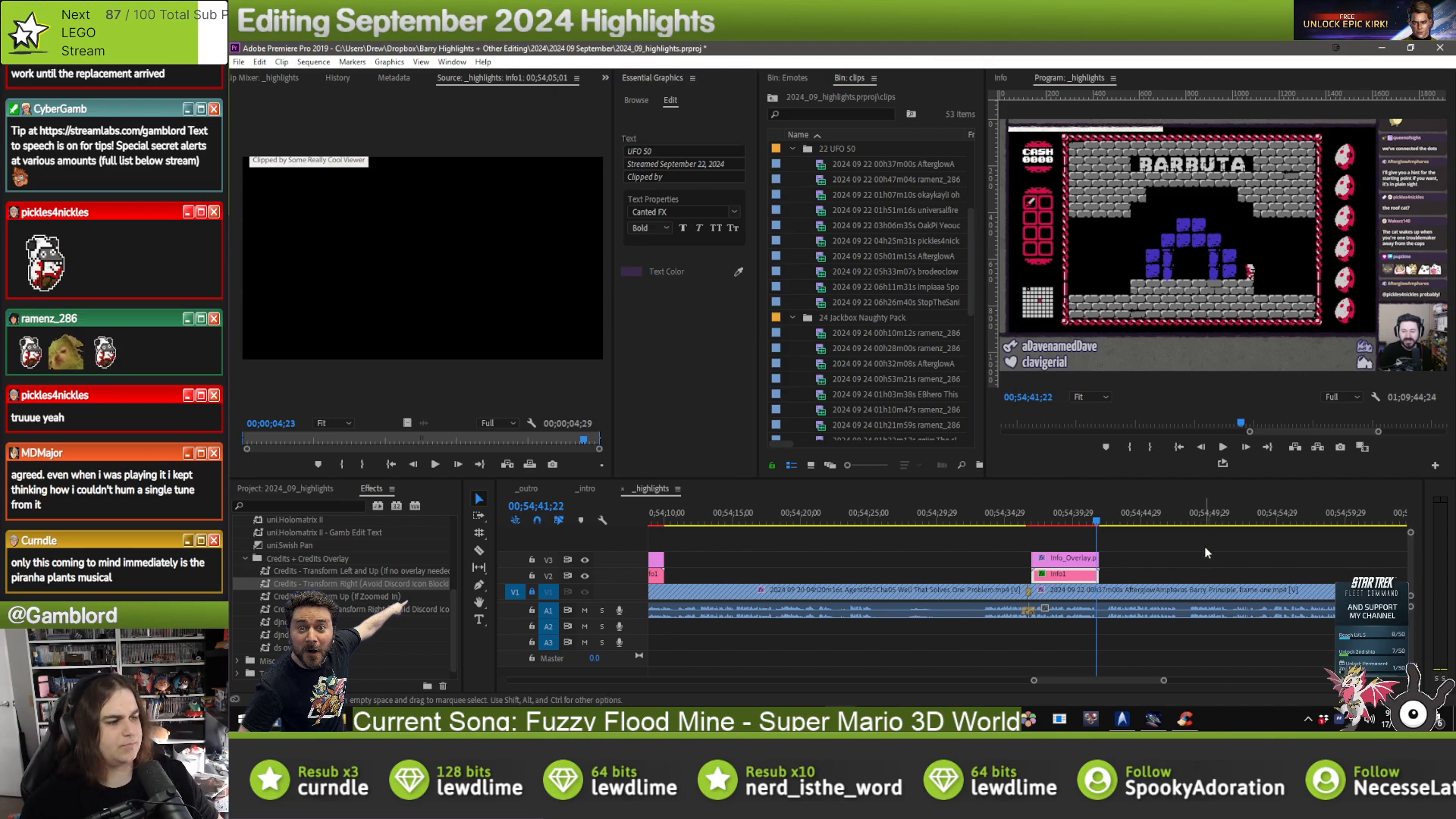
# - Credit the clipper's username in the title over the 00h37m00s UFO 50 clip
pyautogui.click(1073, 572)
pyautogui.click(707, 176)
pyautogui.write('Aft')
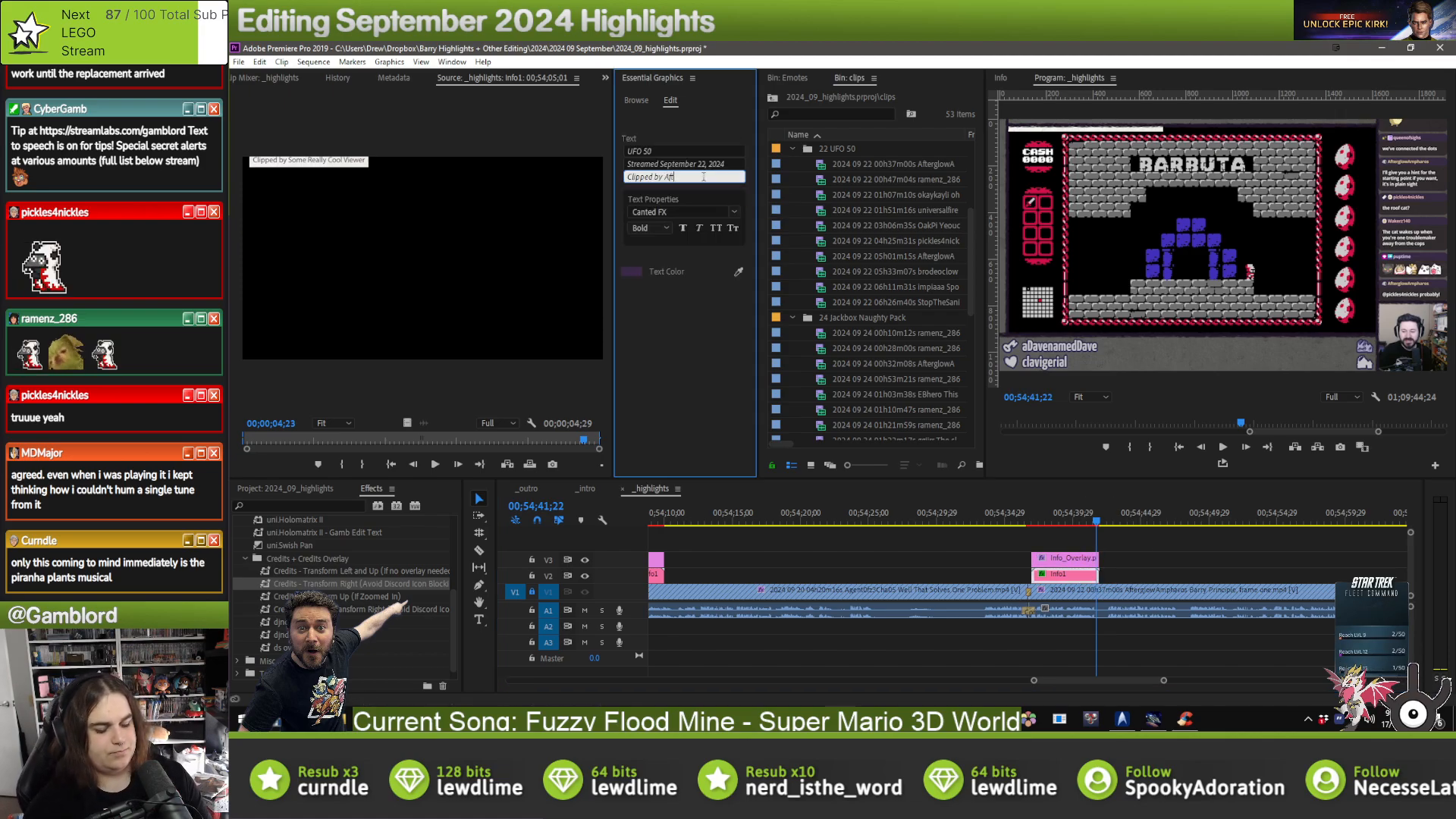
pyautogui.write('erglowAmpharos')
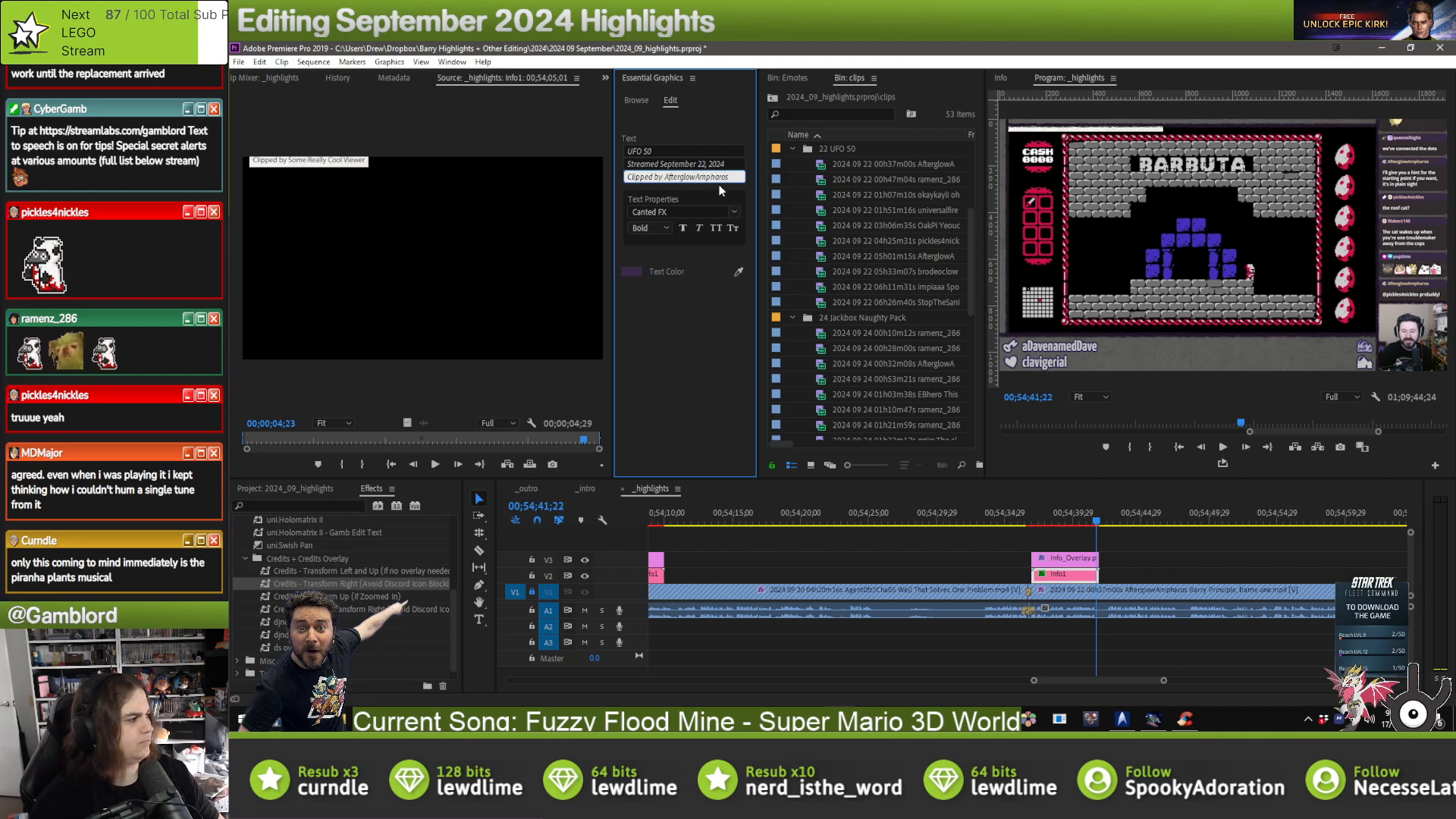
pyautogui.click(1221, 578)
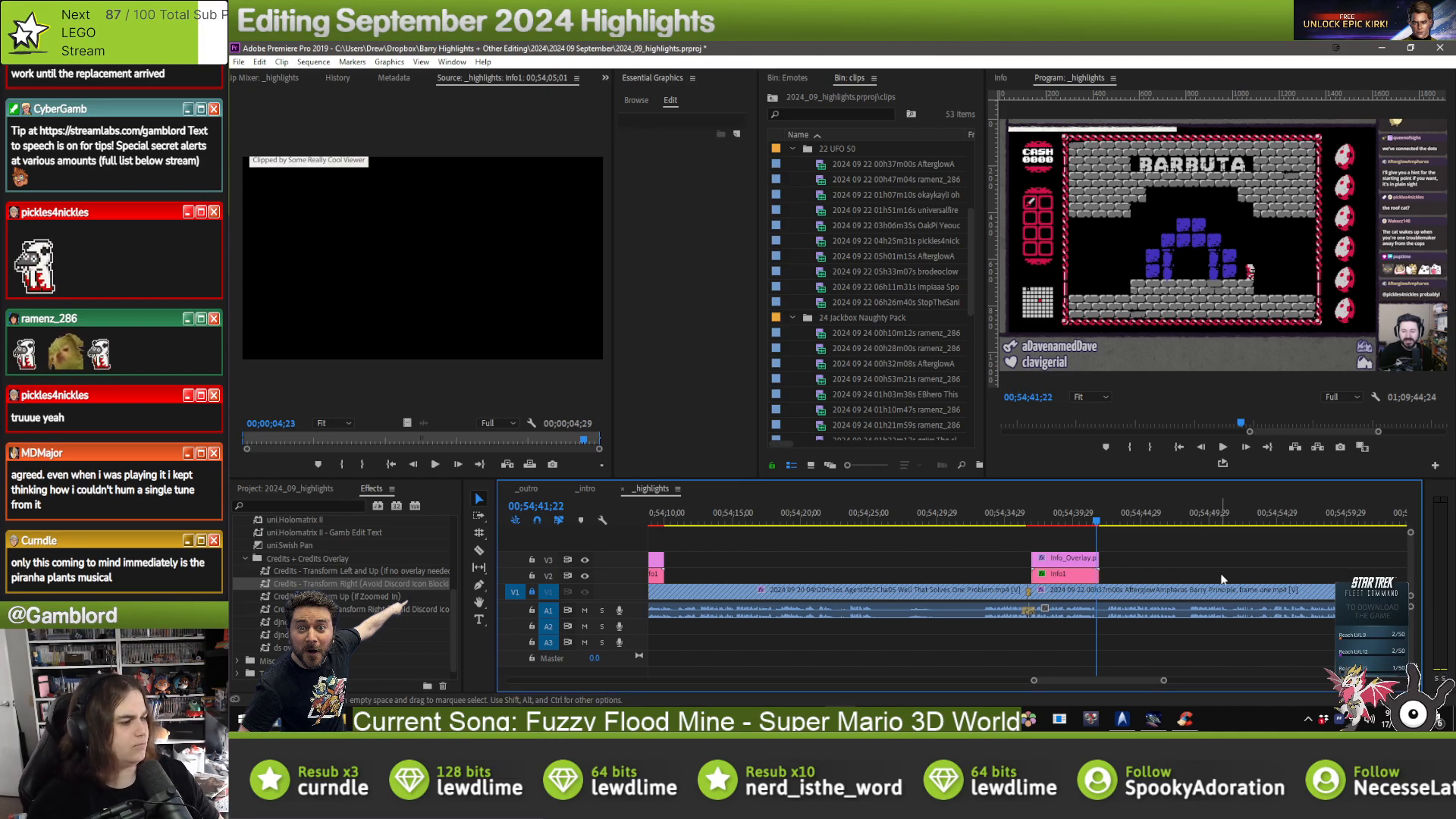
# - Paste the UFO 50 overlay and title at the start of the 03h06m35s clip, shifted slightly later, and credit its clipper's username
pyautogui.press('Down')
pyautogui.press('Down')
pyautogui.hotkey('ctrl', 'v')
pyautogui.moveTo(1043, 576); pyautogui.dragTo(1051, 580)
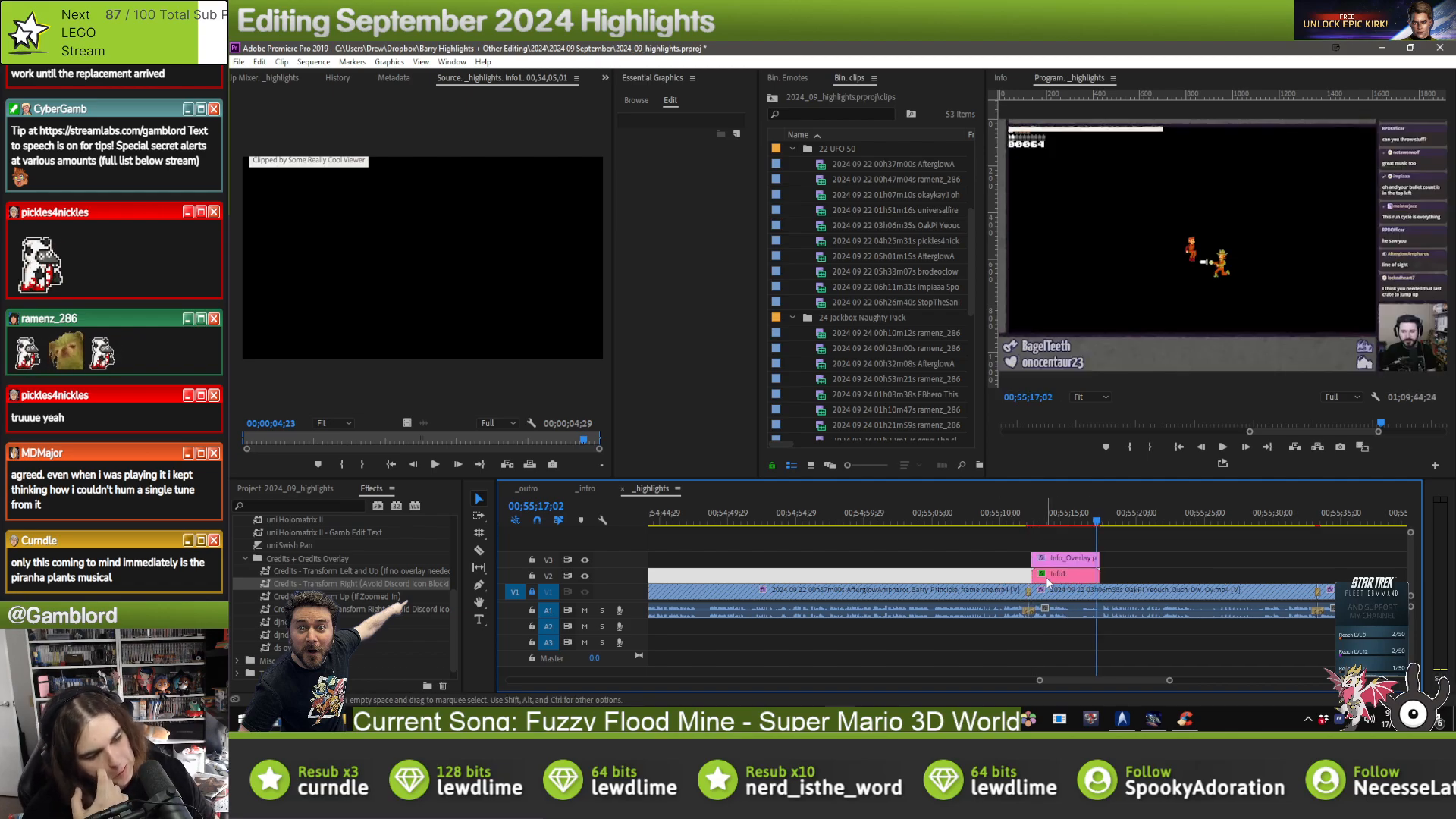
pyautogui.click(684, 175)
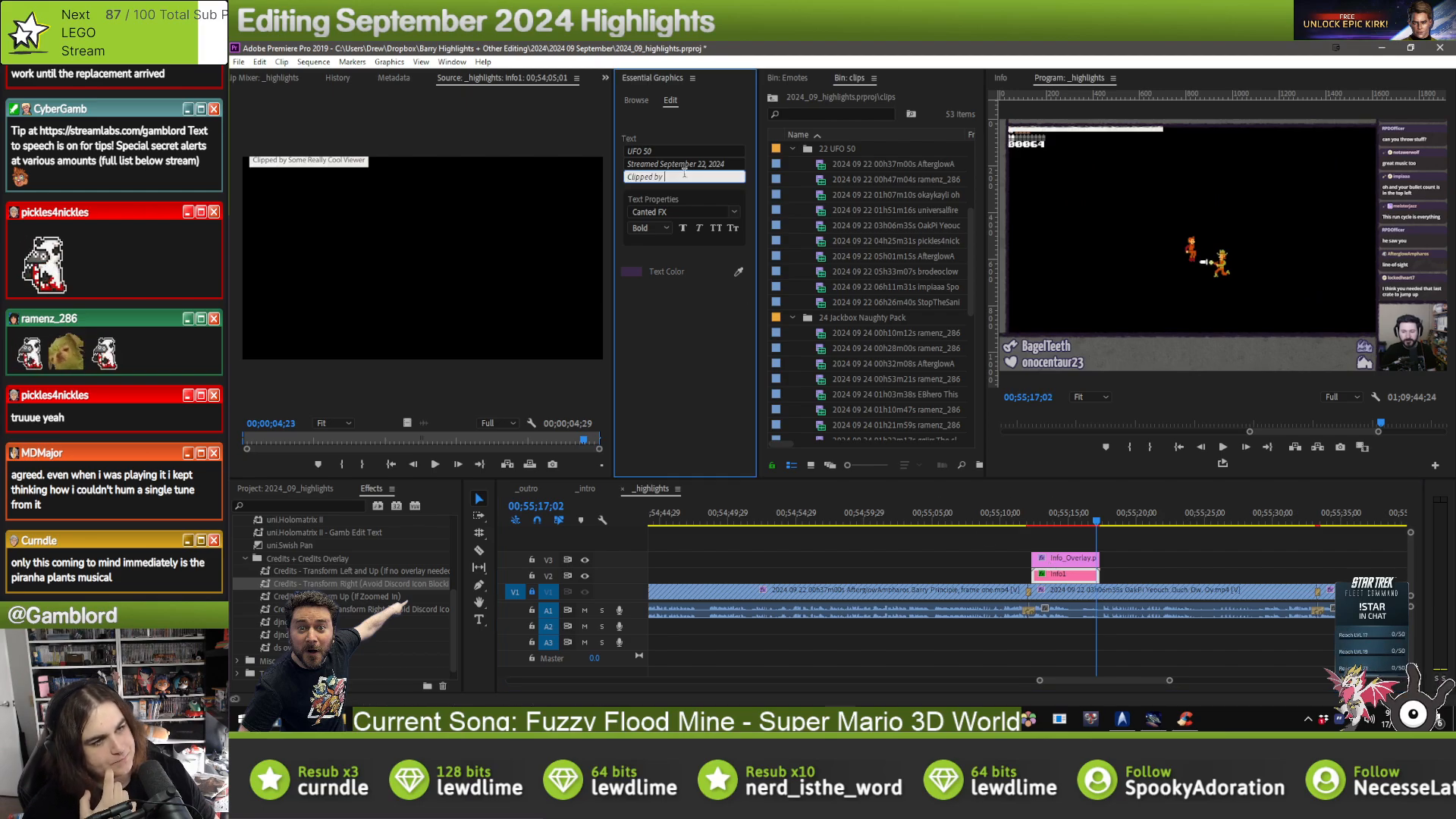
pyautogui.write('OakPi')
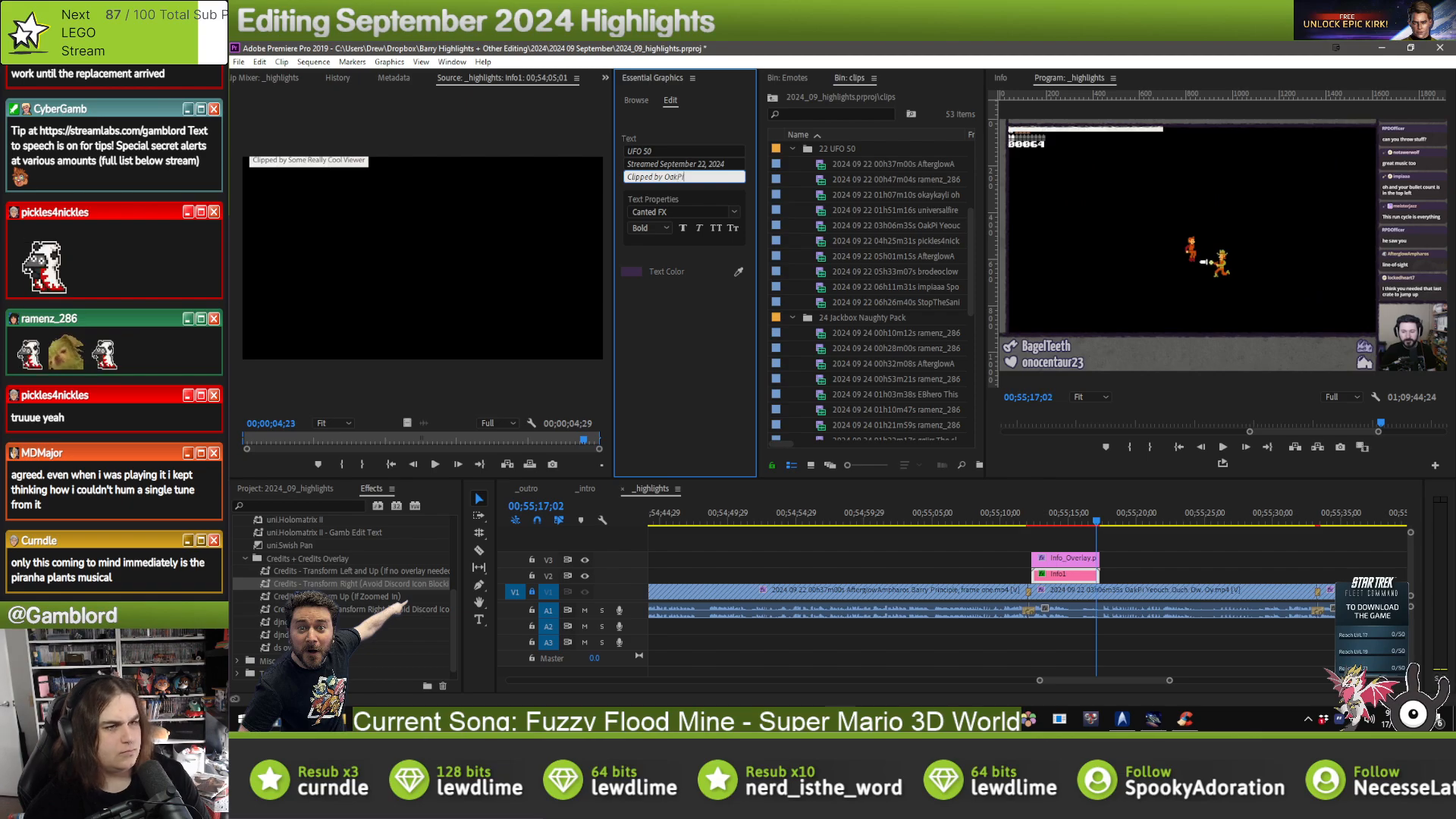
pyautogui.click(1188, 565)
# - Paste the UFO 50 overlay and title at the start of the 04h25m31s clip, shifted slightly later, and credit its clipper's username
pyautogui.press('Down')
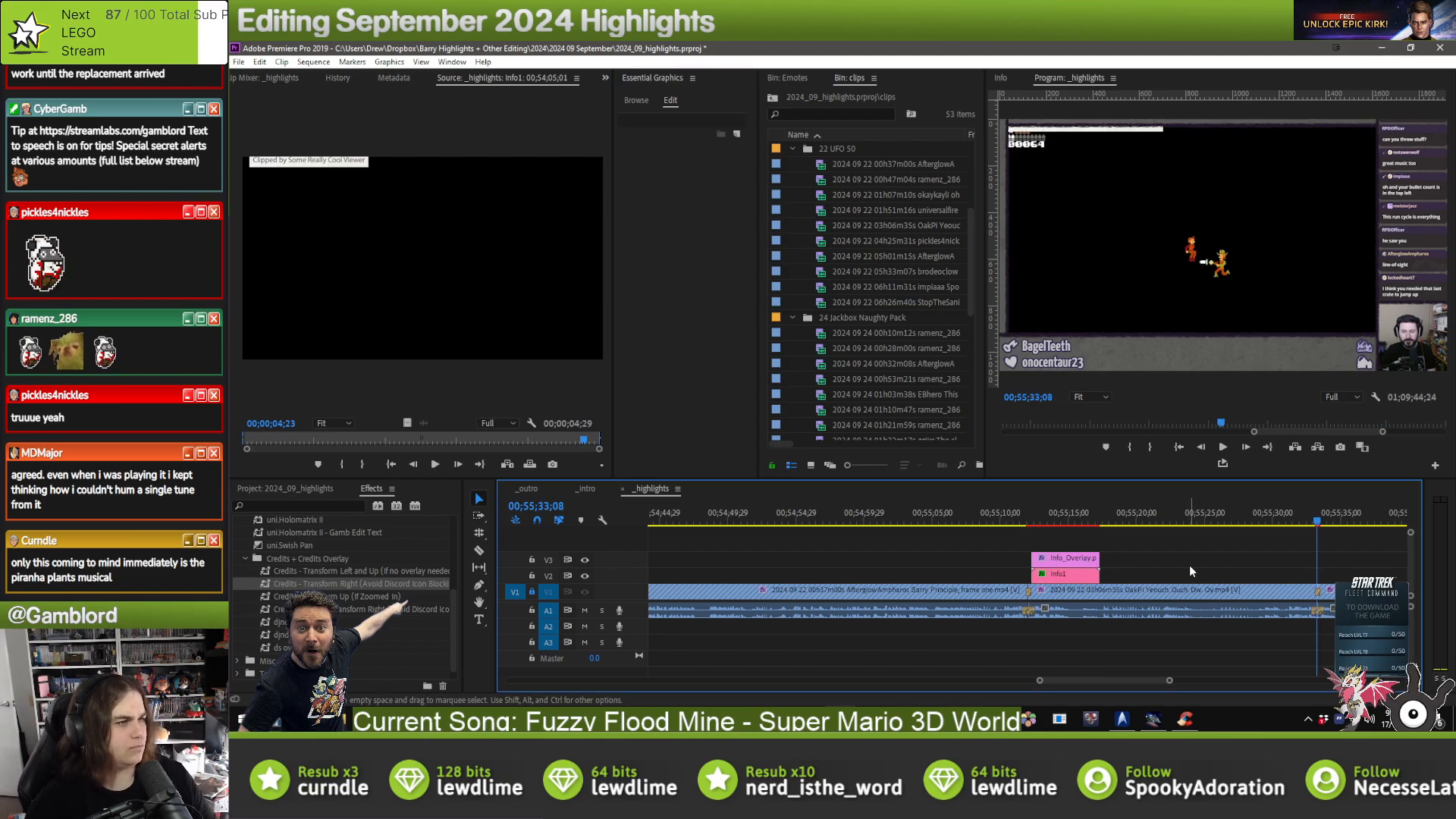
pyautogui.hotkey('ctrl', 'v')
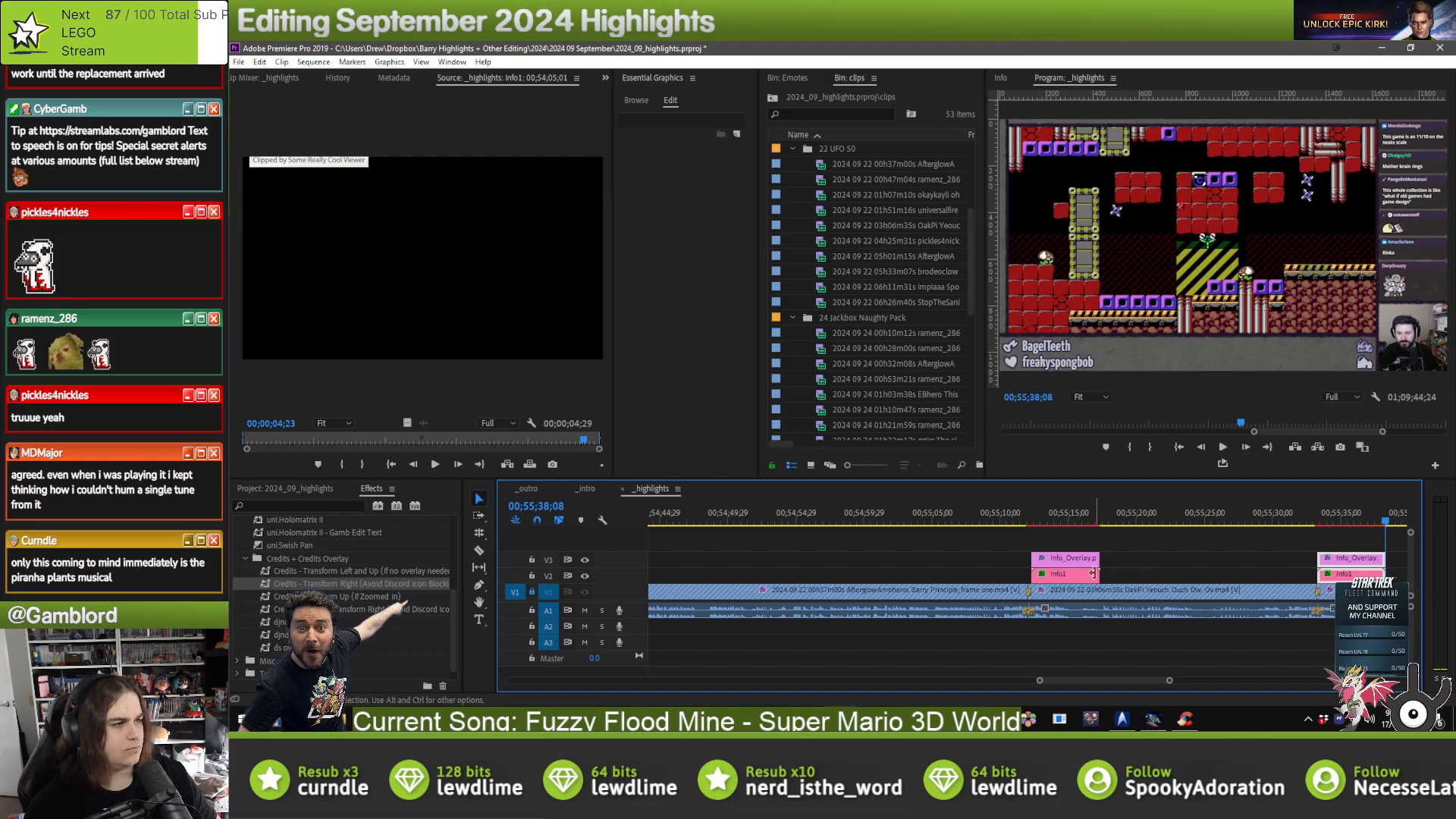
pyautogui.scroll(-3, 1094, 571)
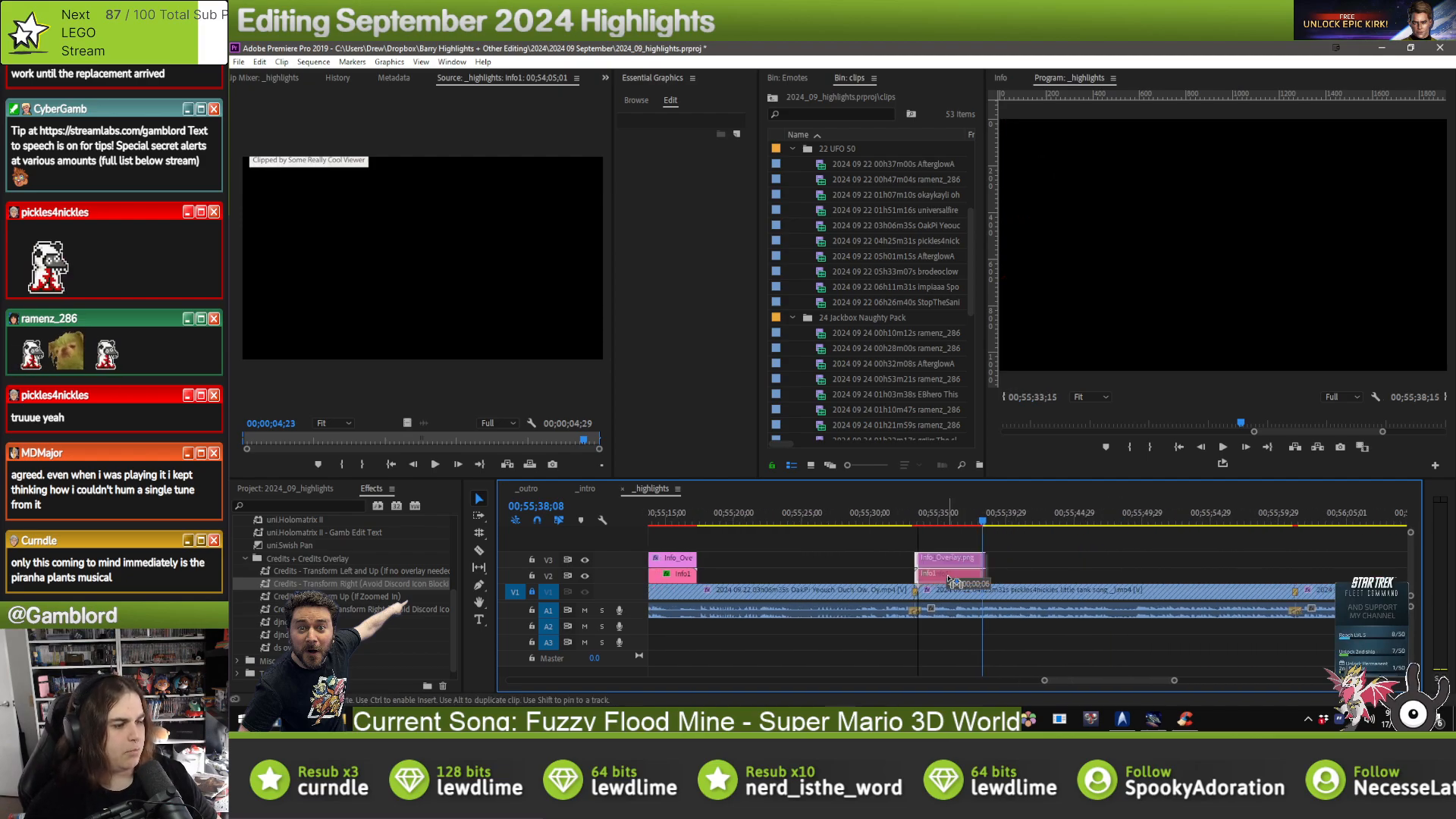
pyautogui.click(911, 573)
pyautogui.click(940, 574)
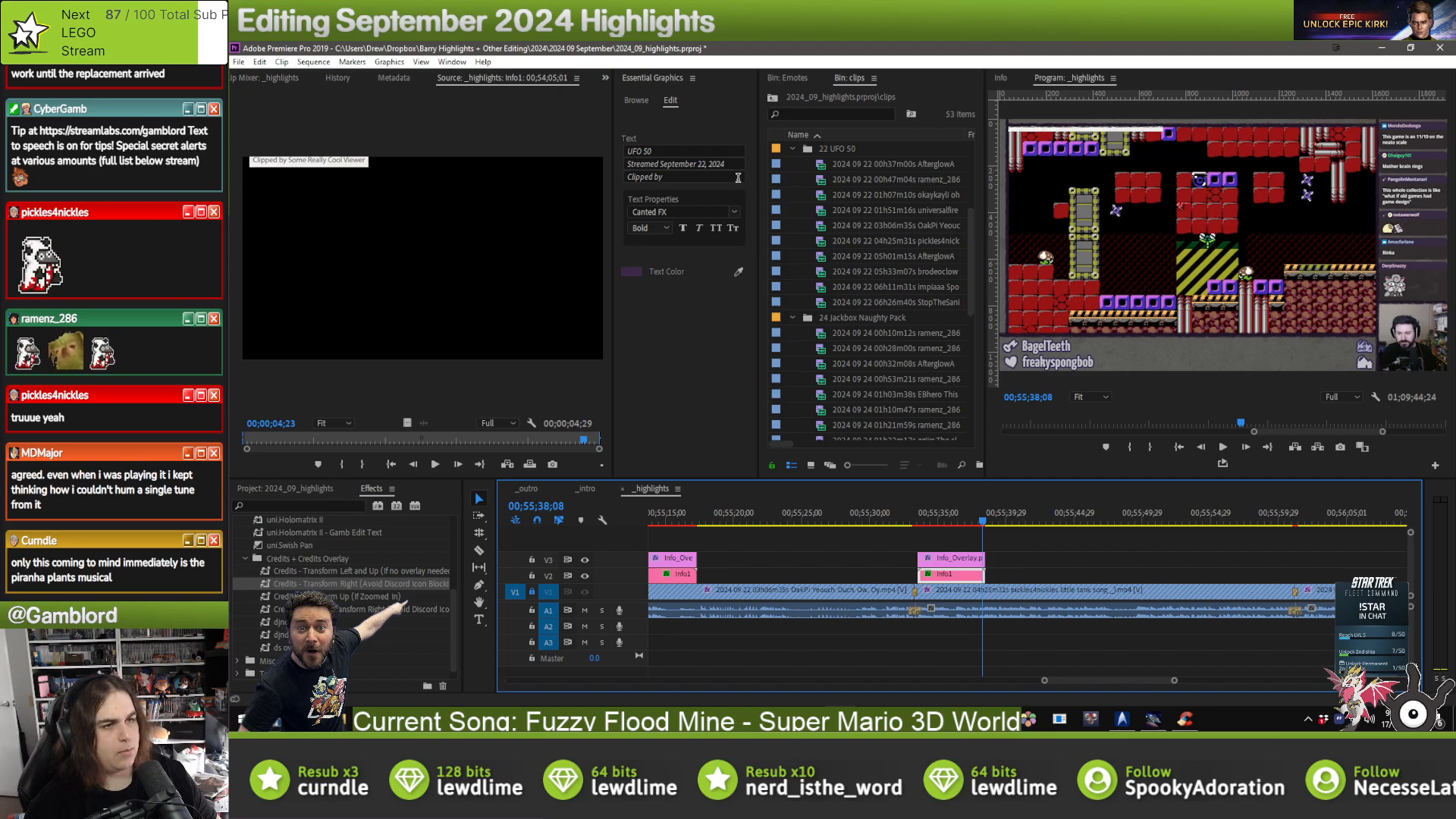
pyautogui.click(737, 177)
pyautogui.write('pickles4nickles')
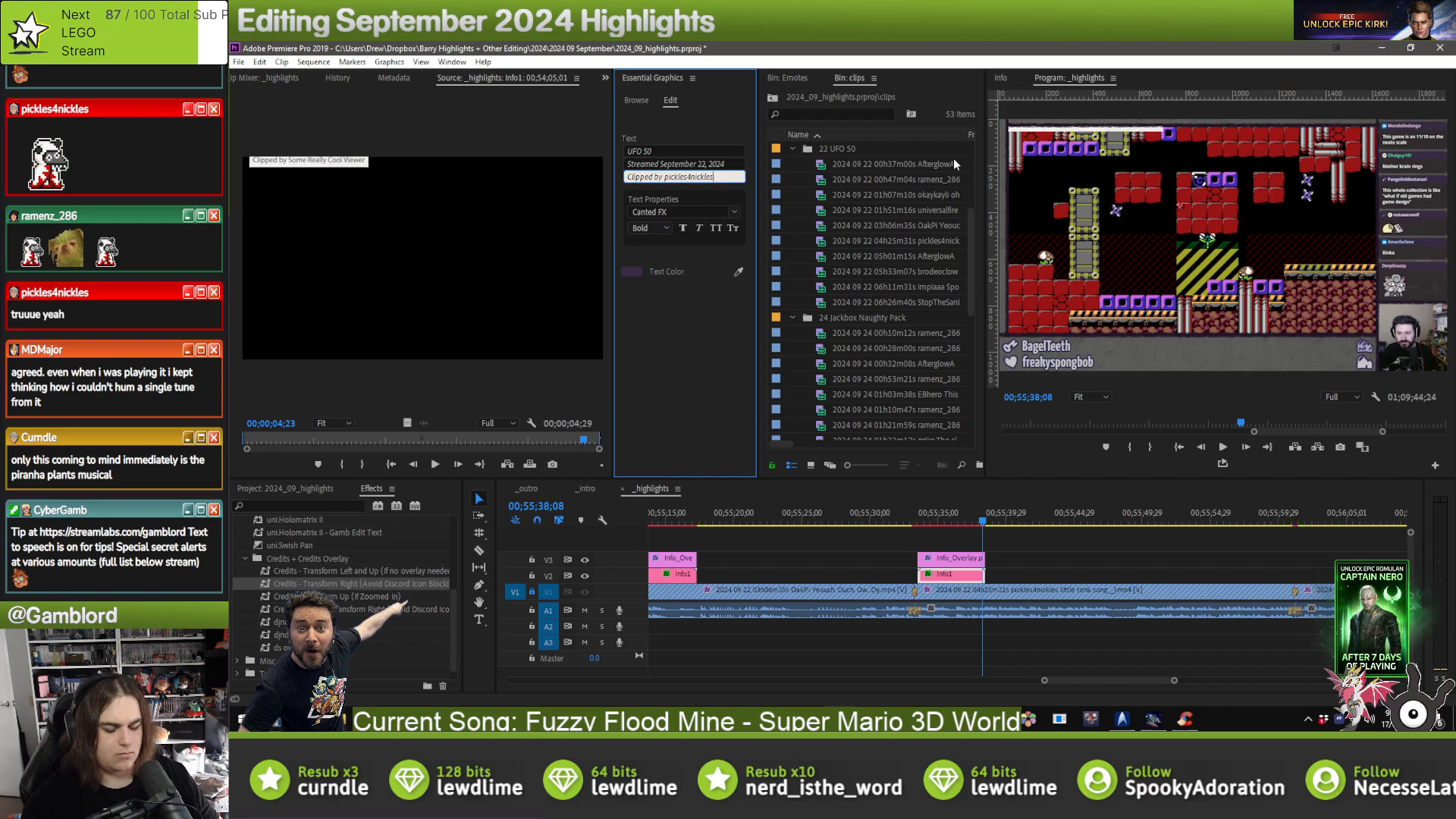
pyautogui.hotkey('alt', 'Tab')
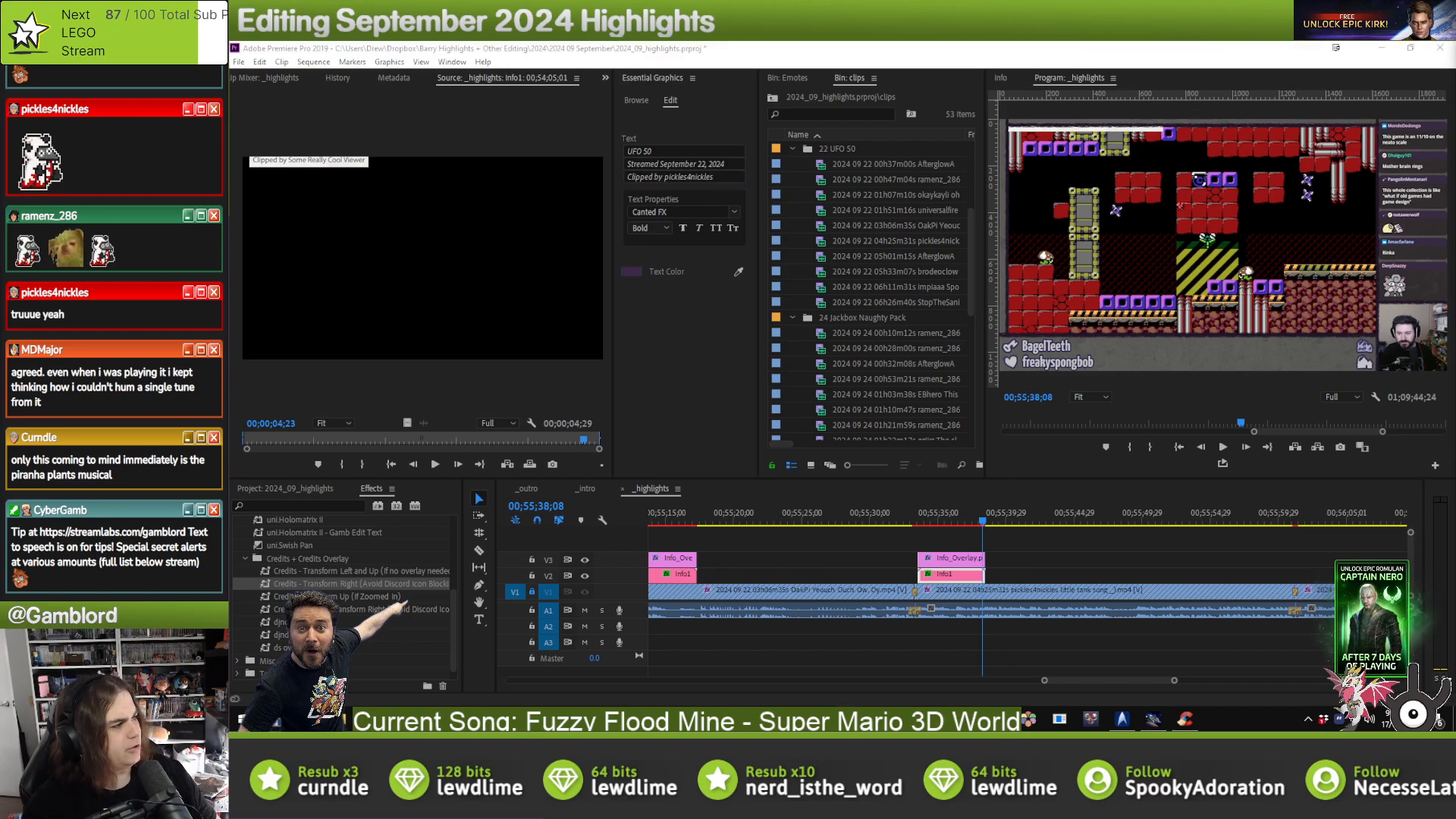
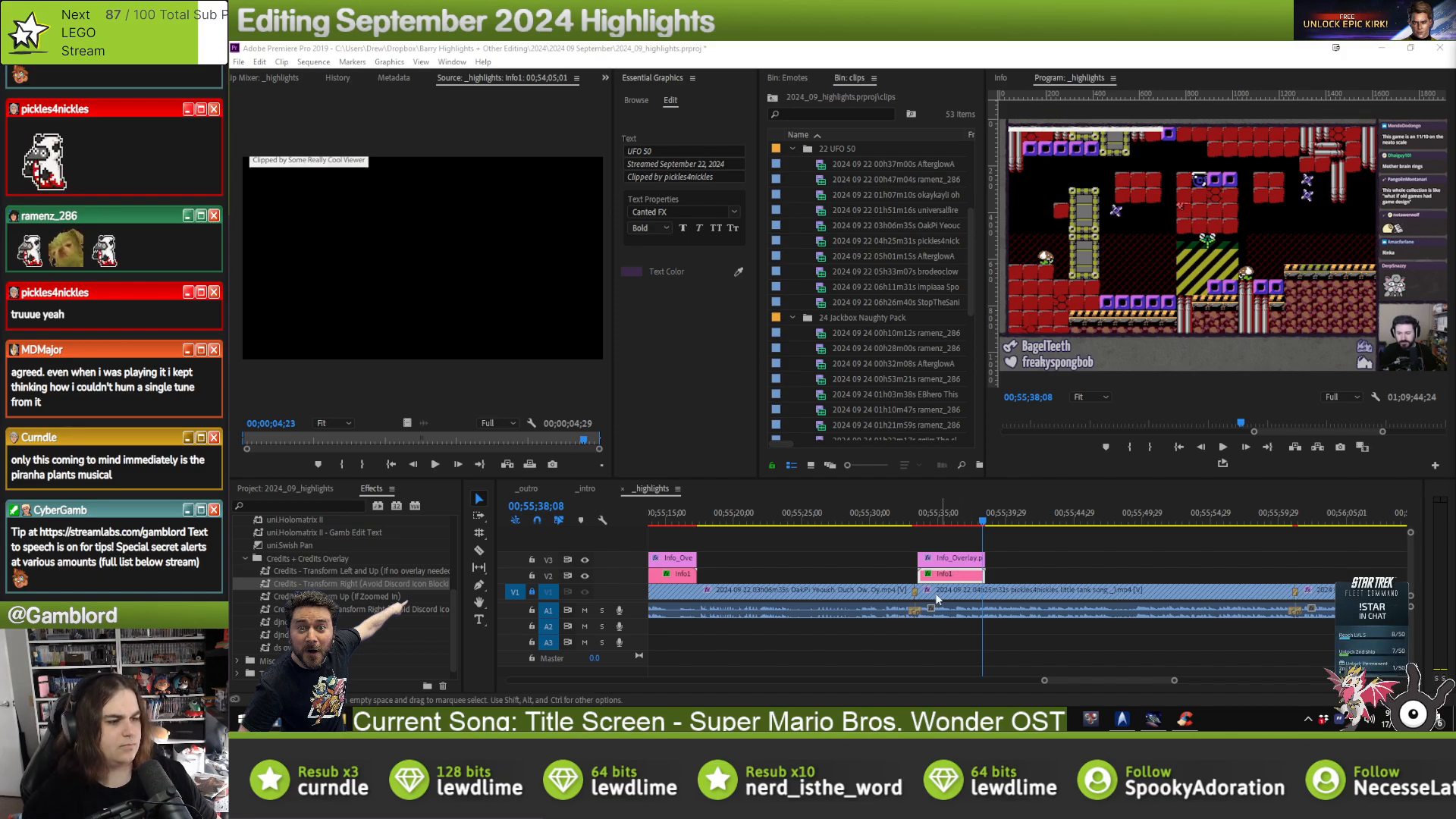
# - Paste the UFO 50 overlay and title at the start of the 05h01m15s clip, shifted slightly later, and credit its clipper's username
pyautogui.click(949, 509)
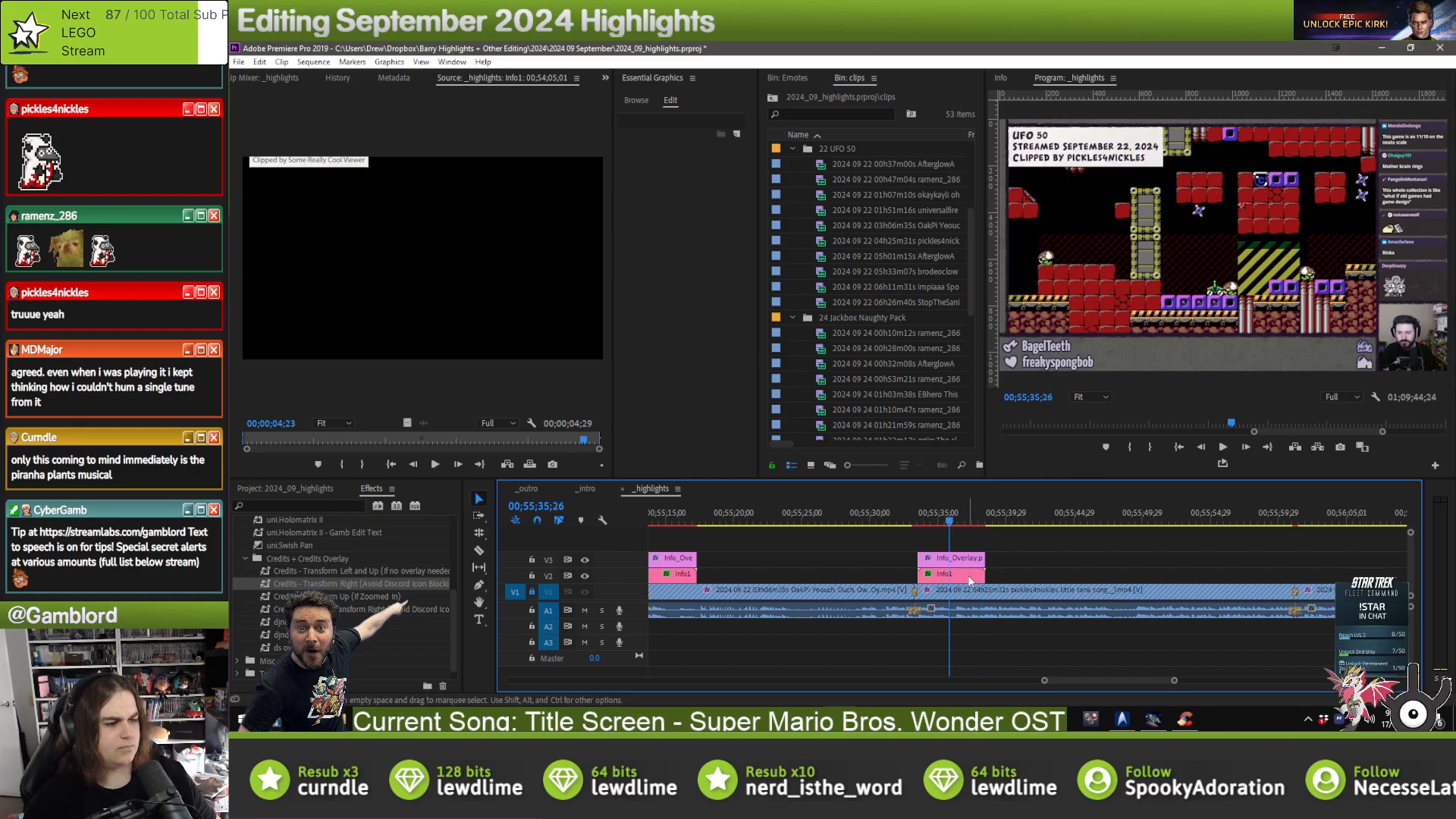
pyautogui.press('Down')
pyautogui.press('Down')
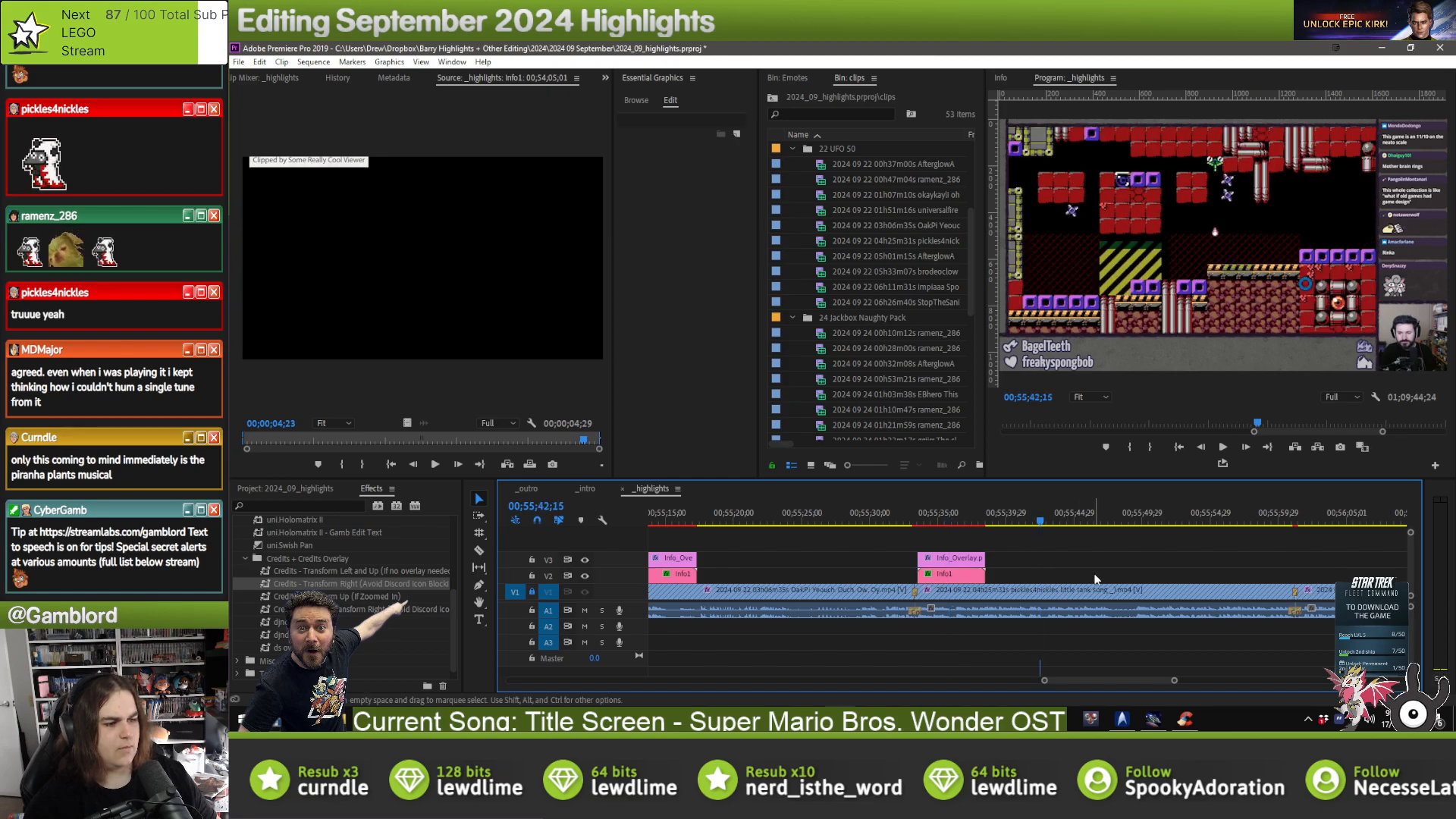
pyautogui.hotkey('ctrl', 'v')
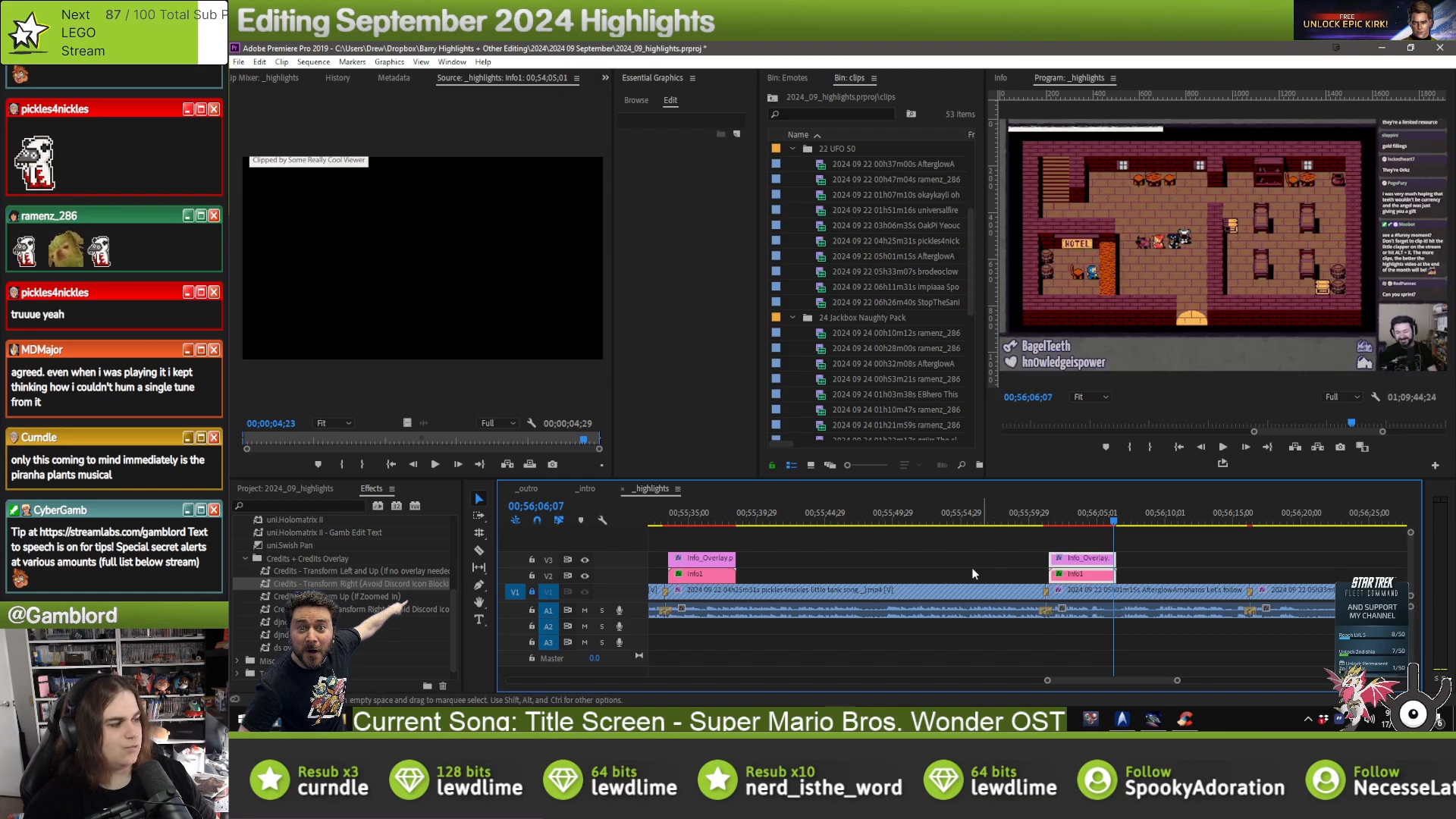
pyautogui.moveTo(1066, 575); pyautogui.dragTo(1069, 581)
pyautogui.click(690, 176)
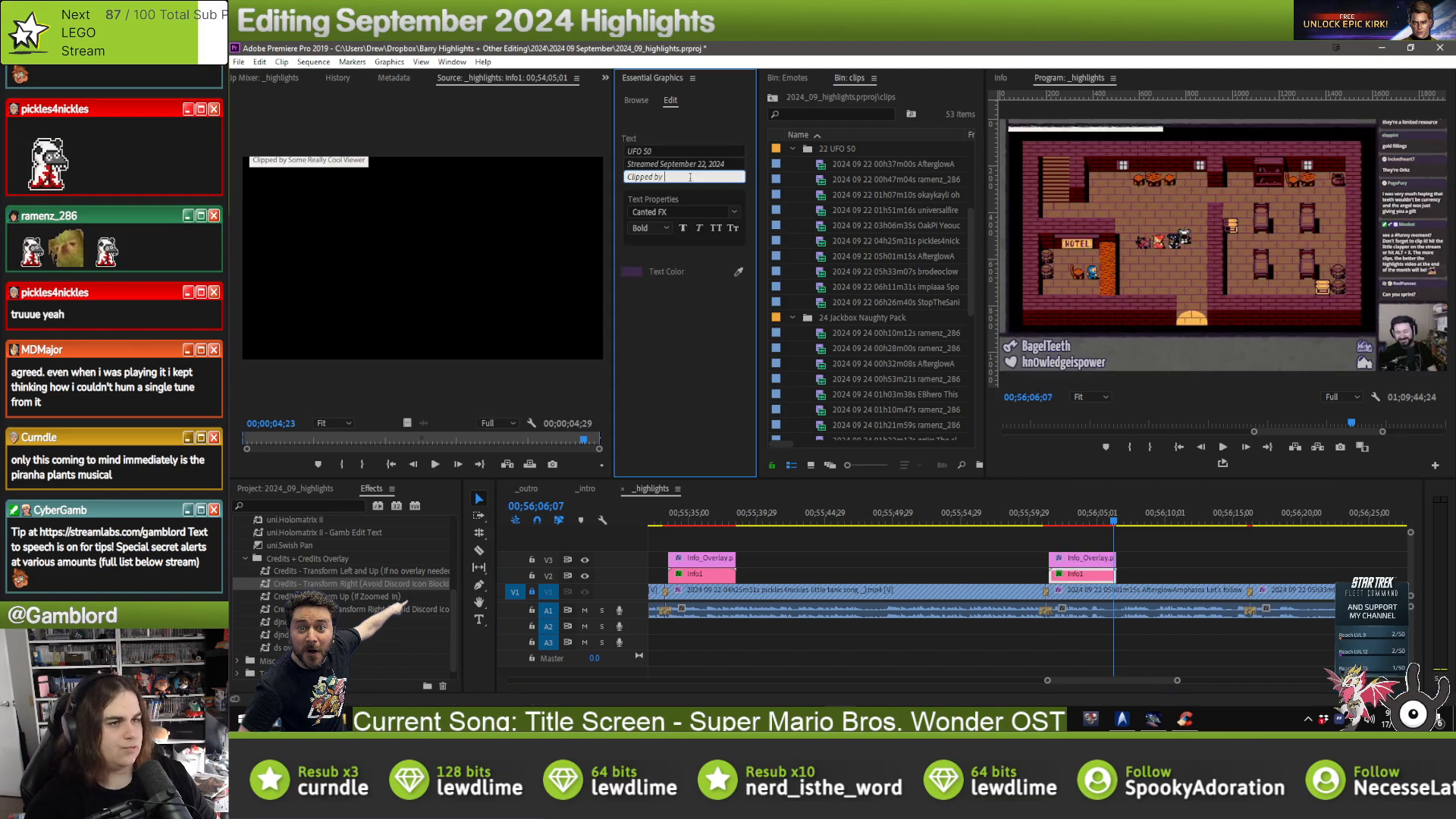
pyautogui.write('AfterglowAmpharos')
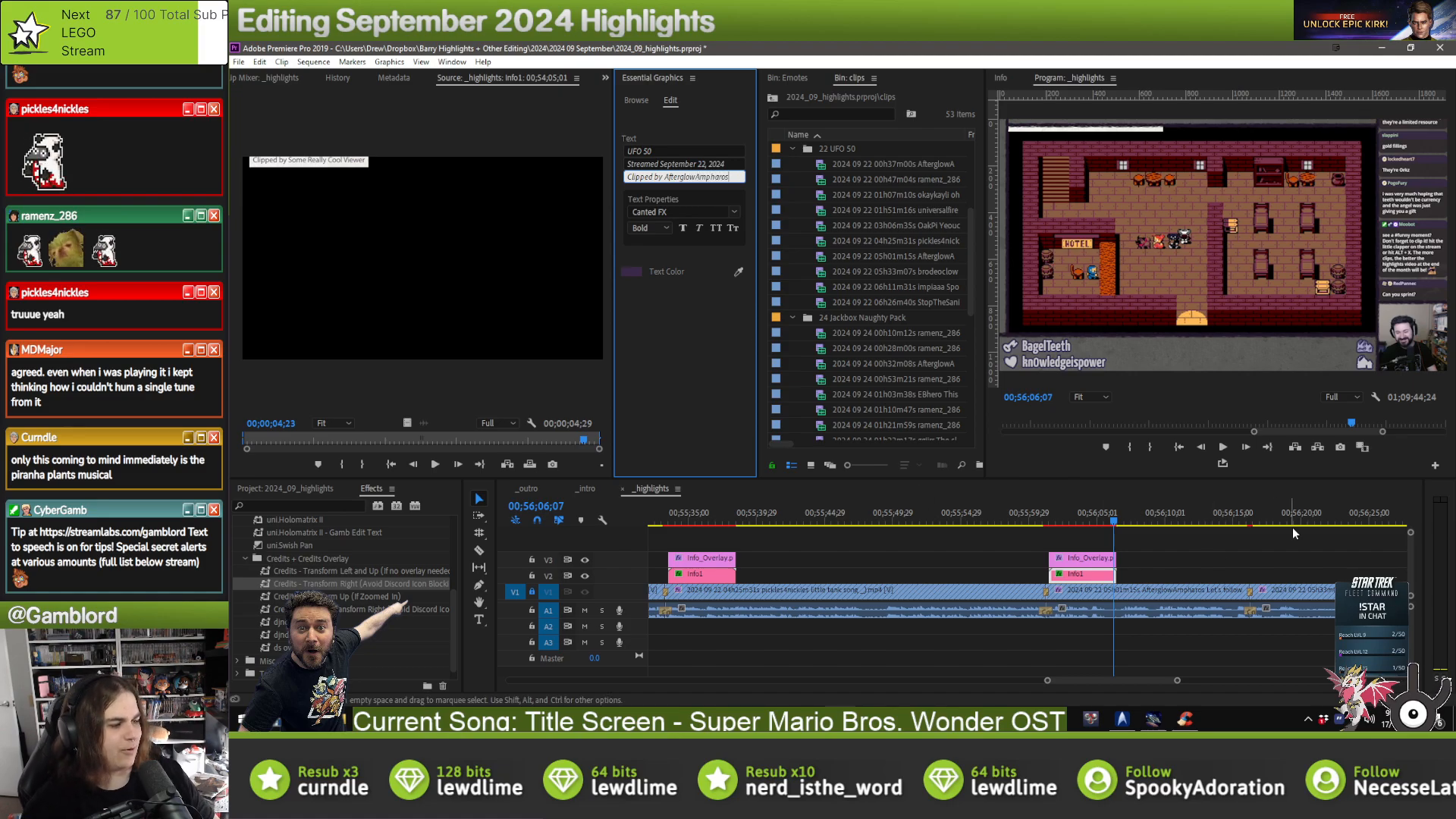
# - Paste the UFO 50 overlay and title at the start of the 05h33m07s clip, shifted into place, and credit its clipper's username
pyautogui.click(1258, 510)
pyautogui.hotkey('ctrl', 'v')
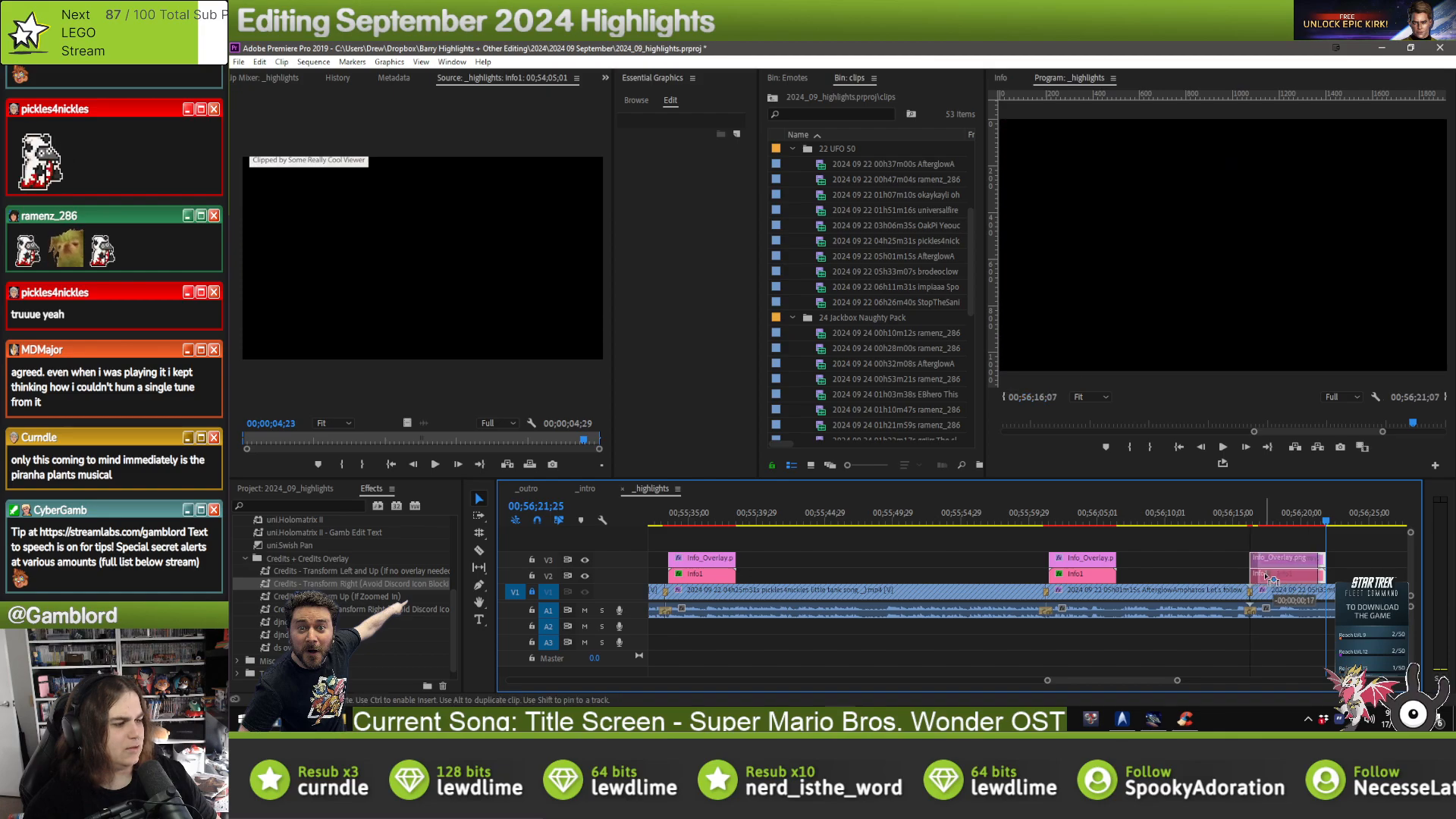
pyautogui.moveTo(1271, 578); pyautogui.dragTo(1265, 578)
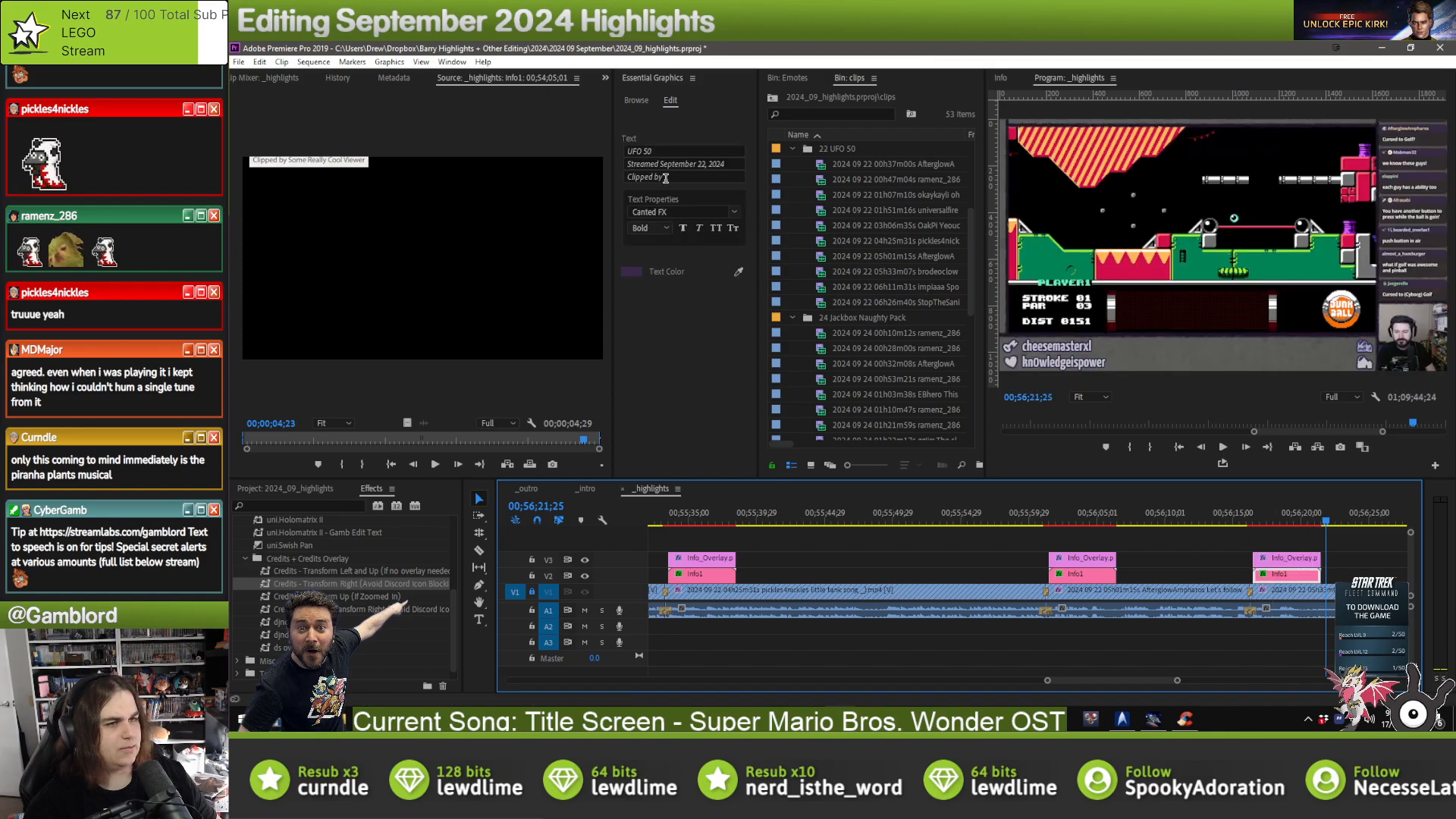
pyautogui.click(666, 178)
pyautogui.write('deoclown')
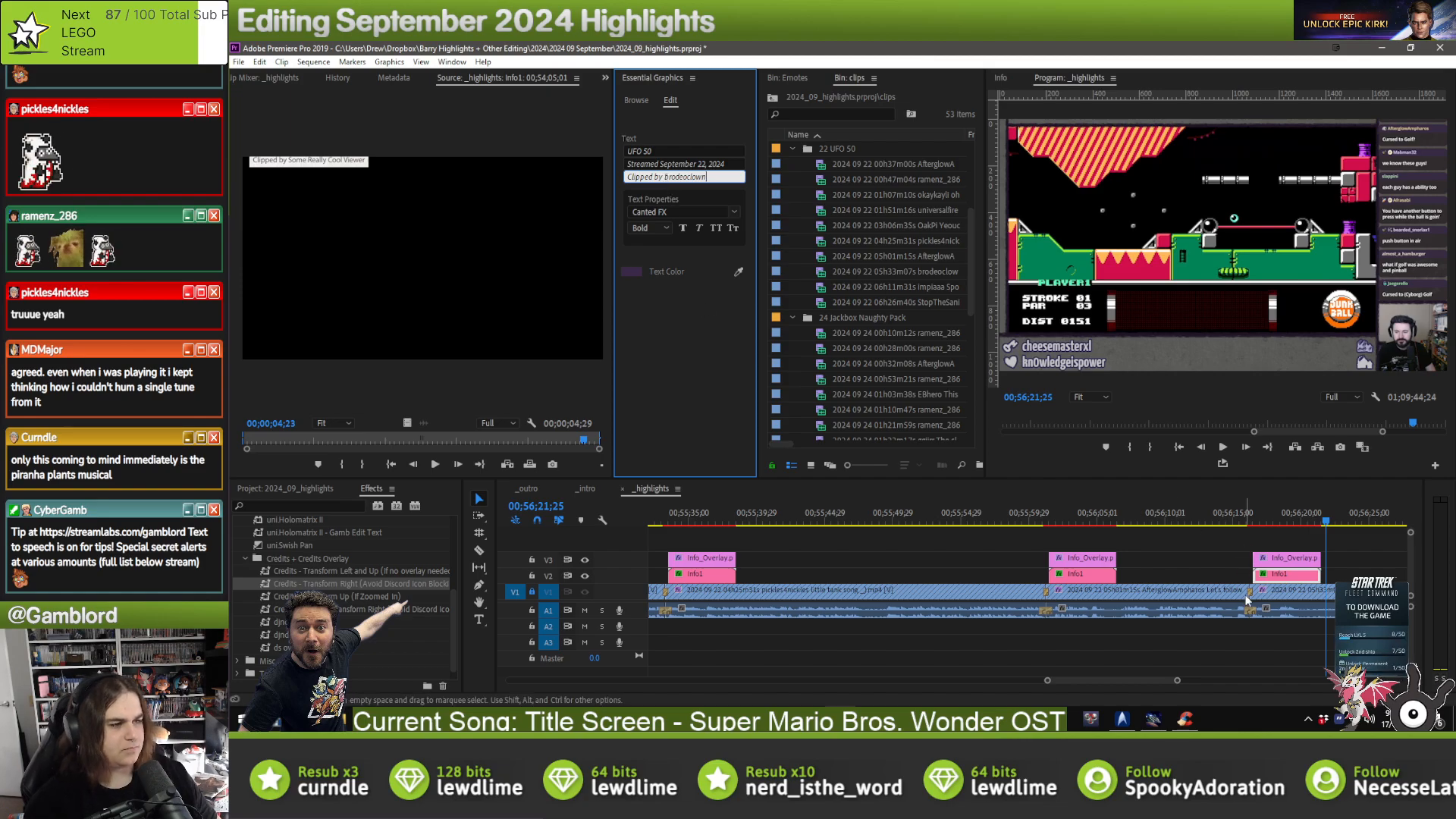
# - Paste the UFO 50 overlay and title at the start of the 06h11m31s clip, shifted slightly later, and credit its clipper's username
pyautogui.click(1168, 547)
pyautogui.press('Down')
pyautogui.hotkey('ctrl', 'v')
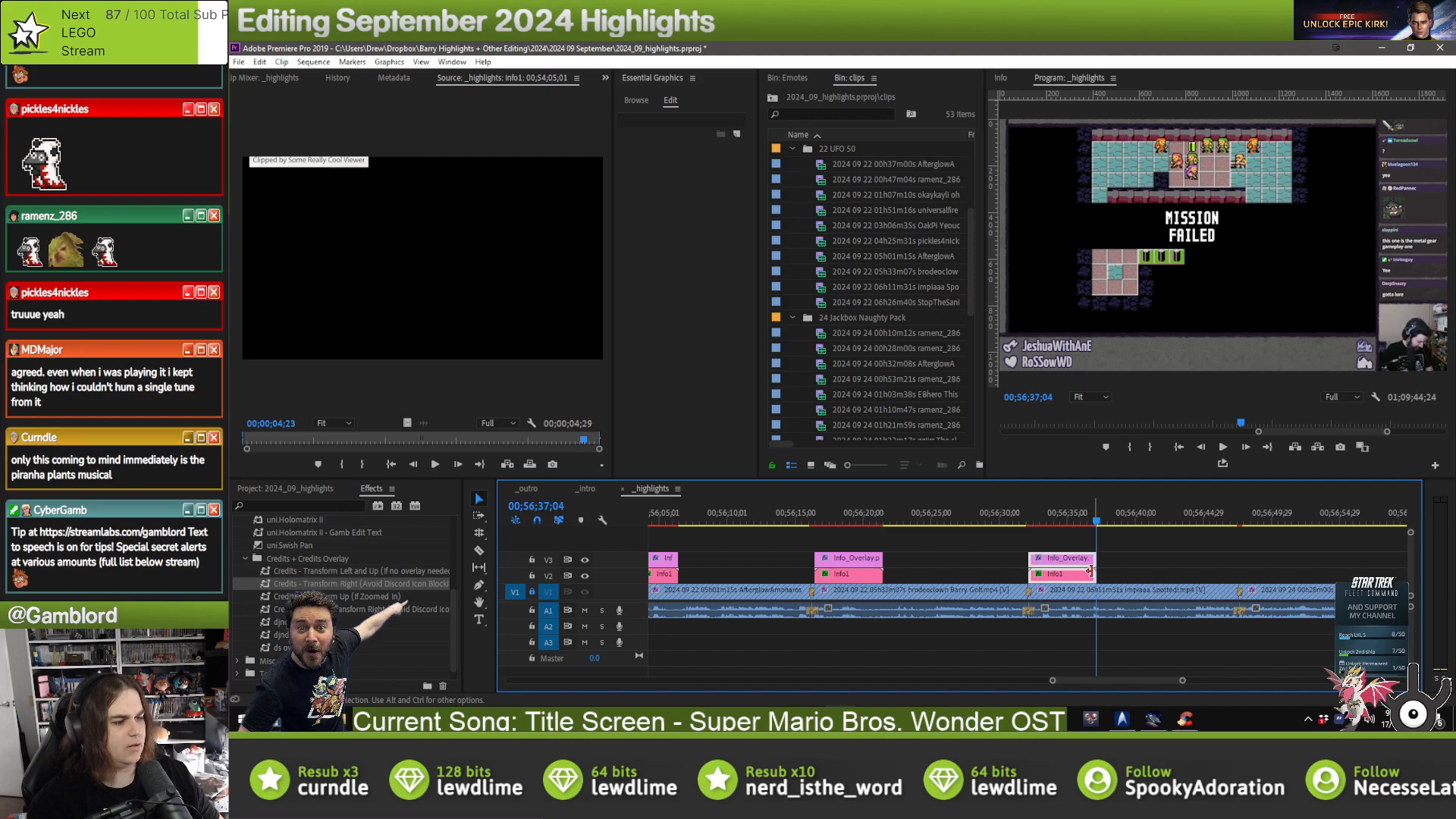
pyautogui.click(1074, 577)
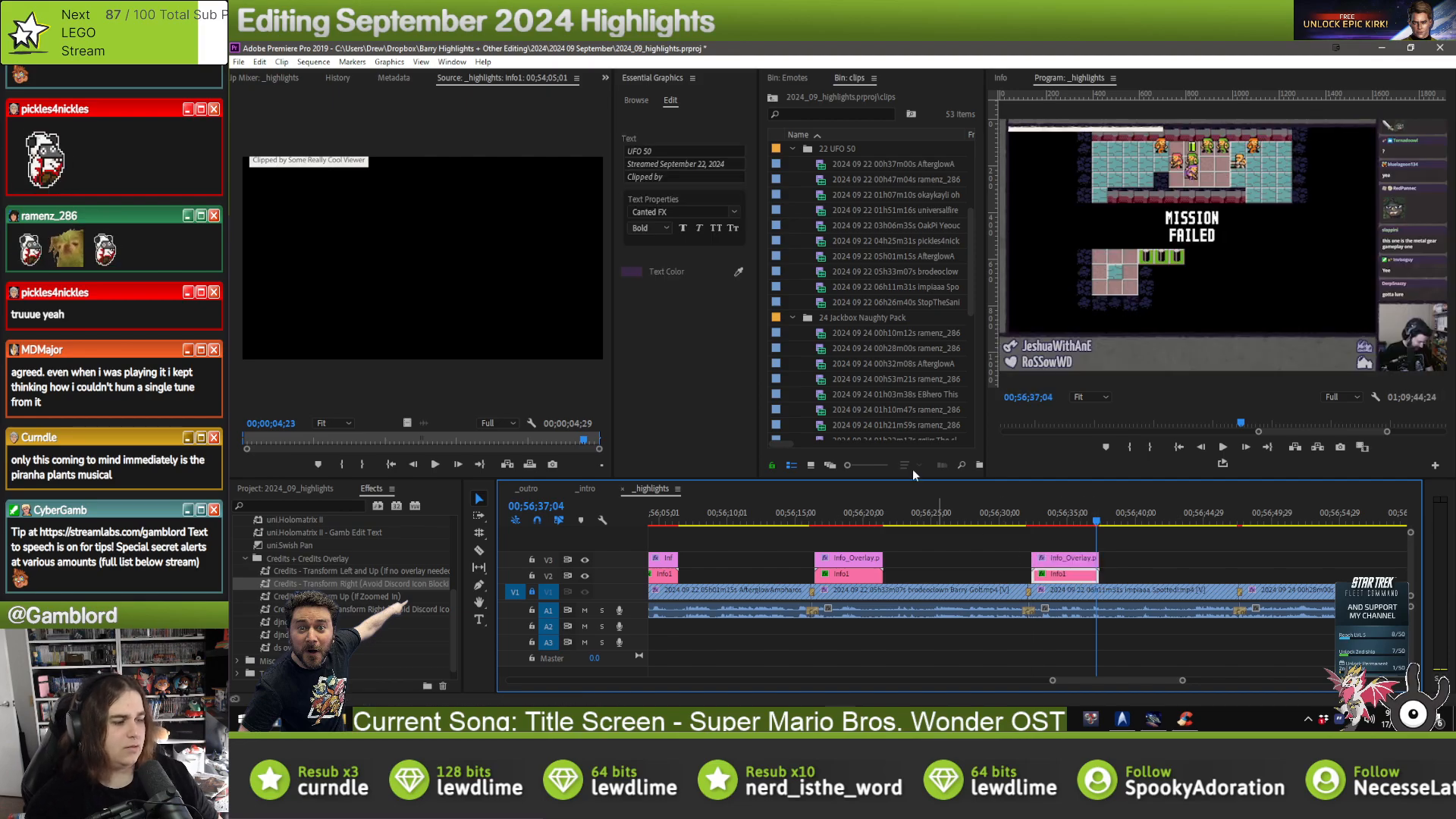
pyautogui.click(717, 176)
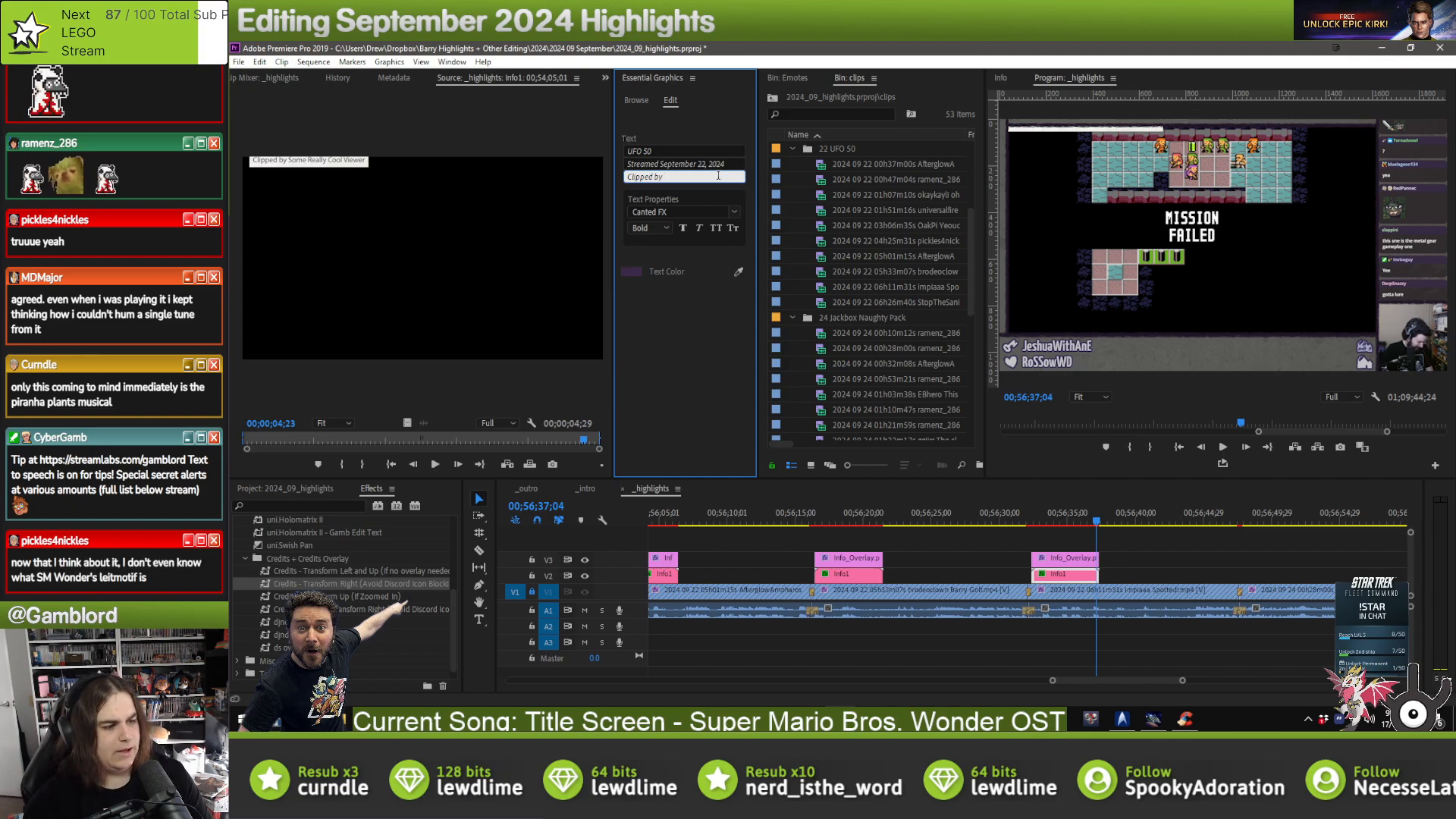
pyautogui.write('impiaaa')
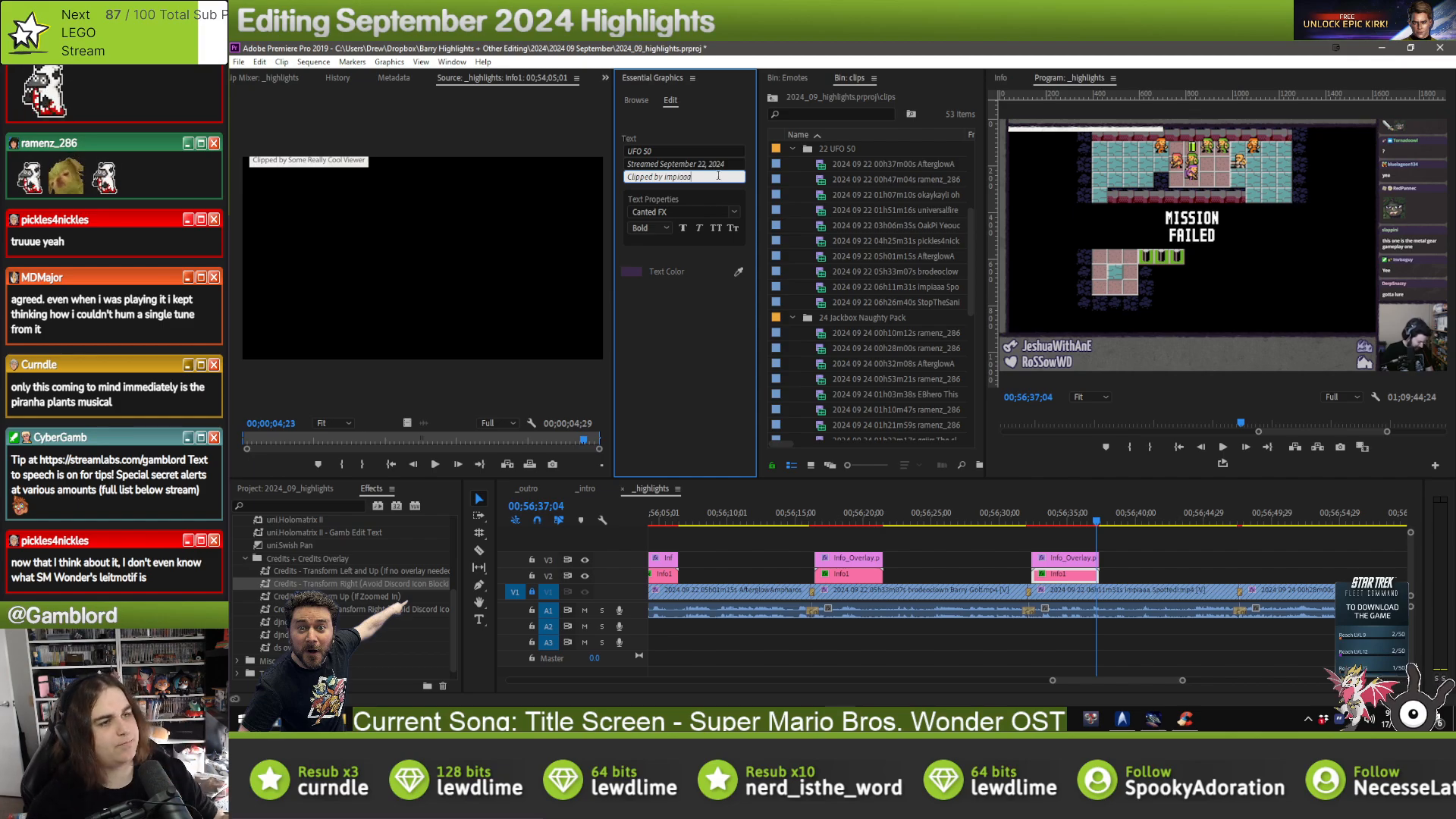
# - Paste the overlay and title just after the start of the first Jackbox Naughty Pack clip, 00h28m00s
pyautogui.click(1253, 520)
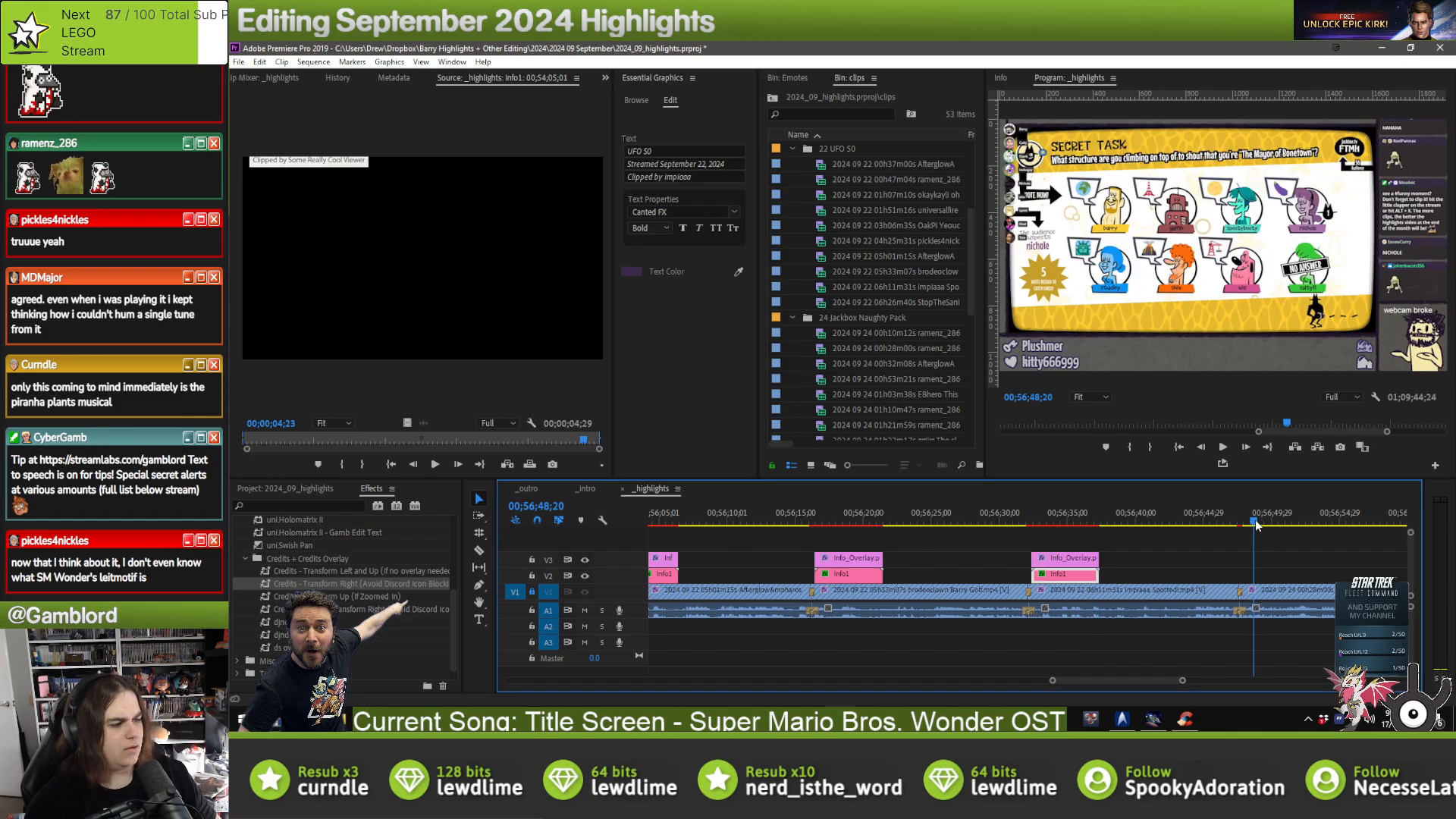
pyautogui.hotkey('ctrl', 'v')
pyautogui.scroll(-3, 1129, 570)
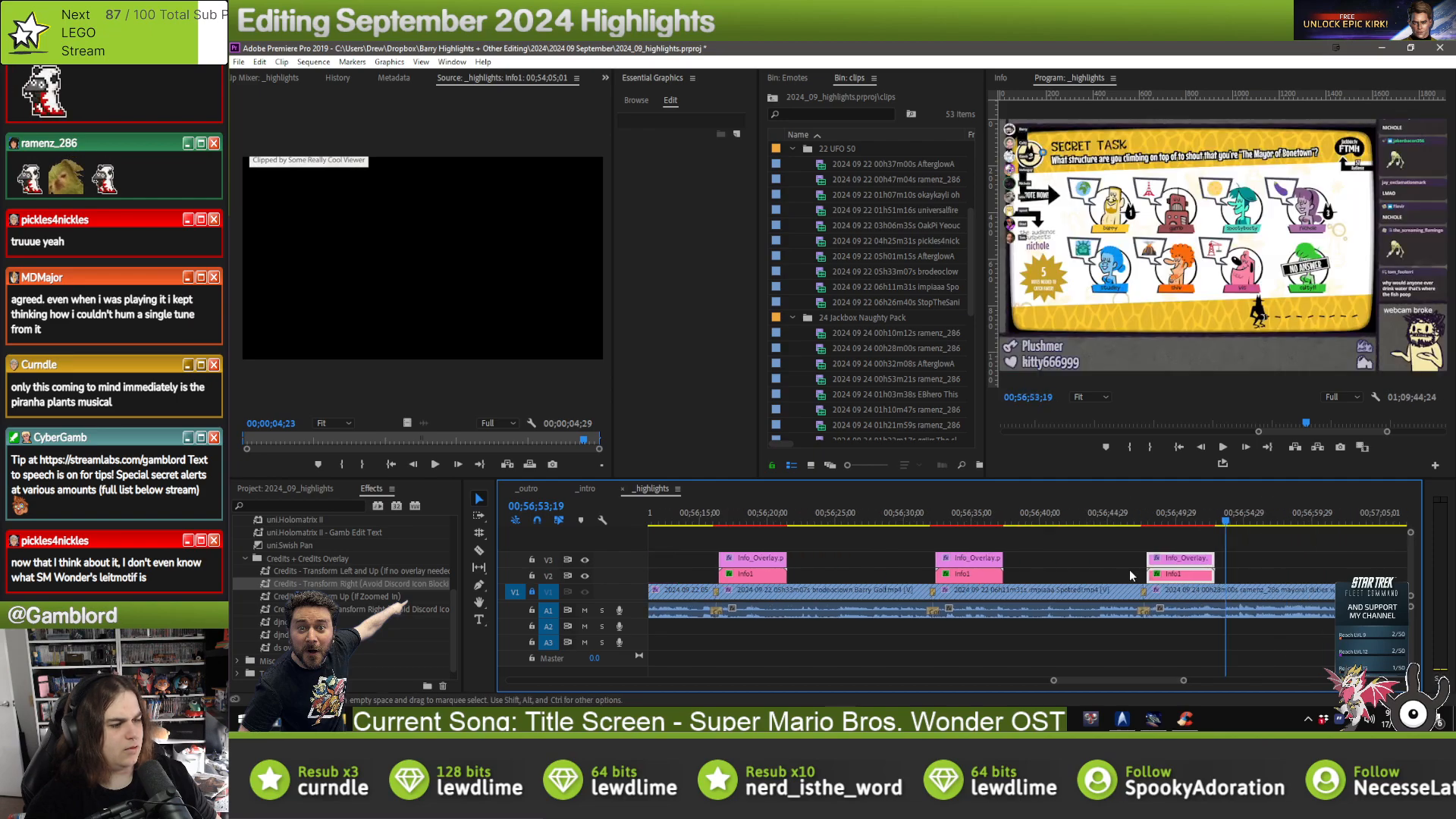
pyautogui.click(1060, 514)
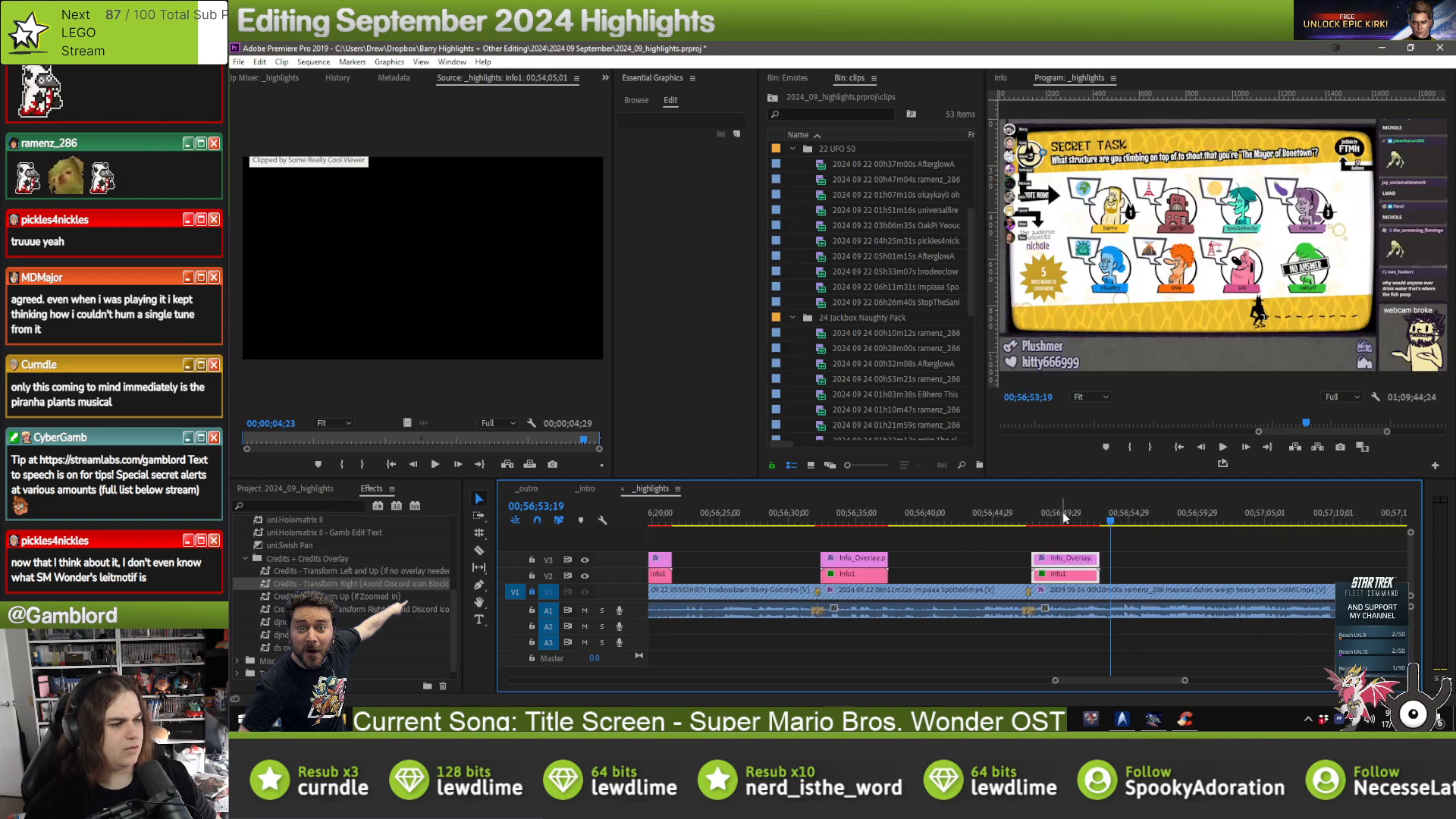
# - Enable the Transform Right effect on the Jackbox clip's title and the matching Crop effect on its overlay image
pyautogui.click(1059, 575)
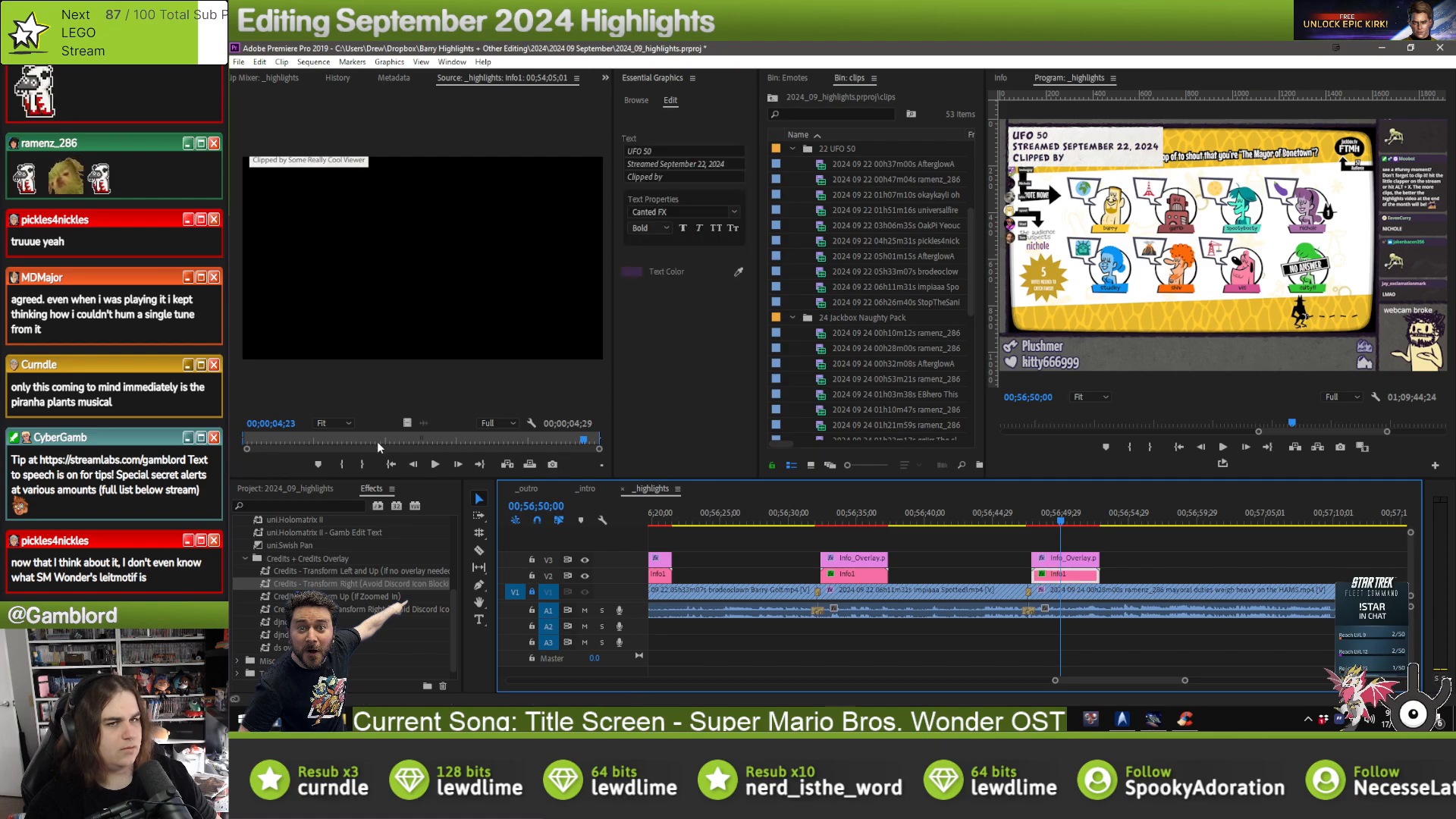
pyautogui.click(241, 79)
pyautogui.click(241, 79)
pyautogui.click(240, 79)
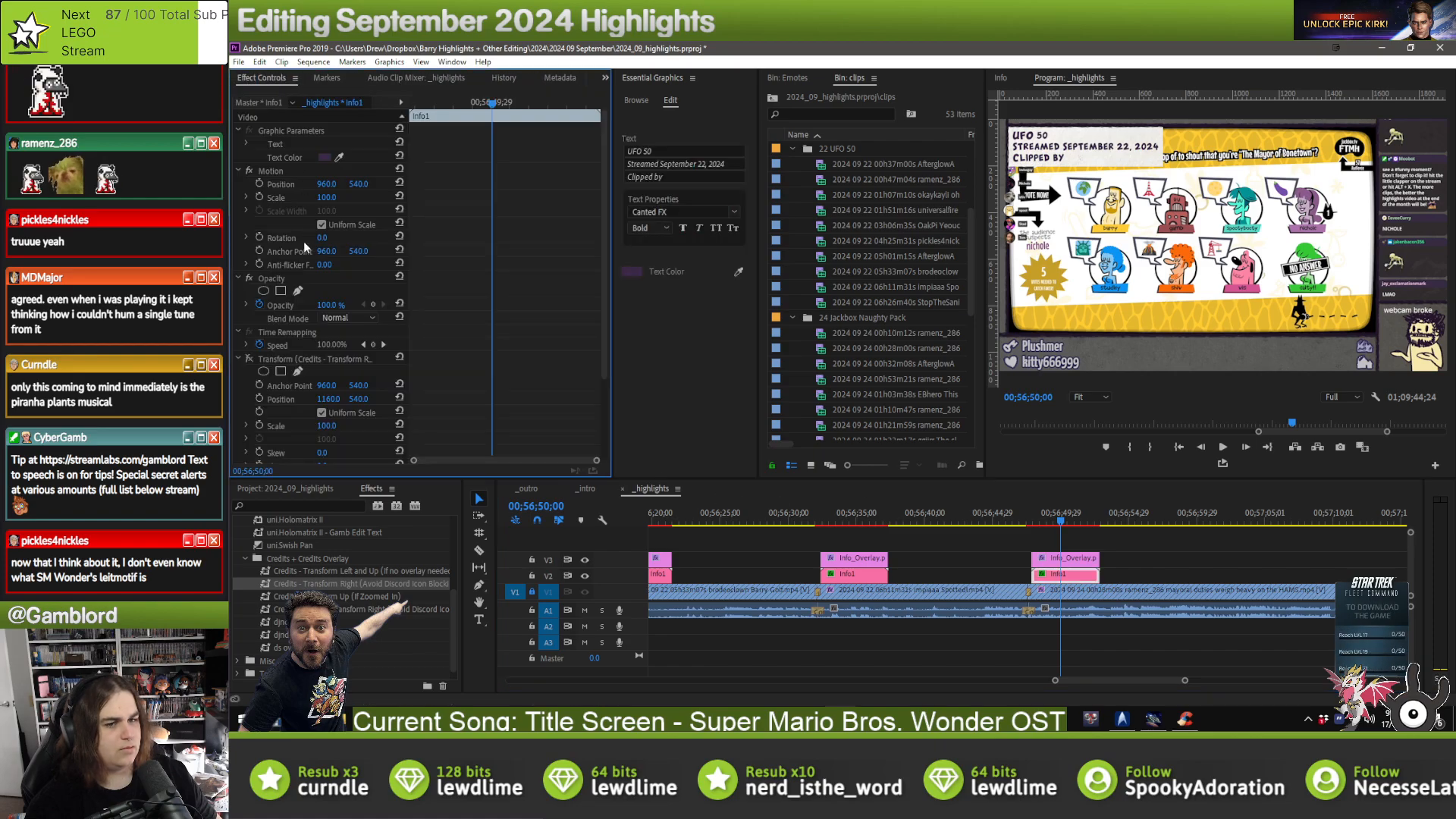
pyautogui.click(249, 359)
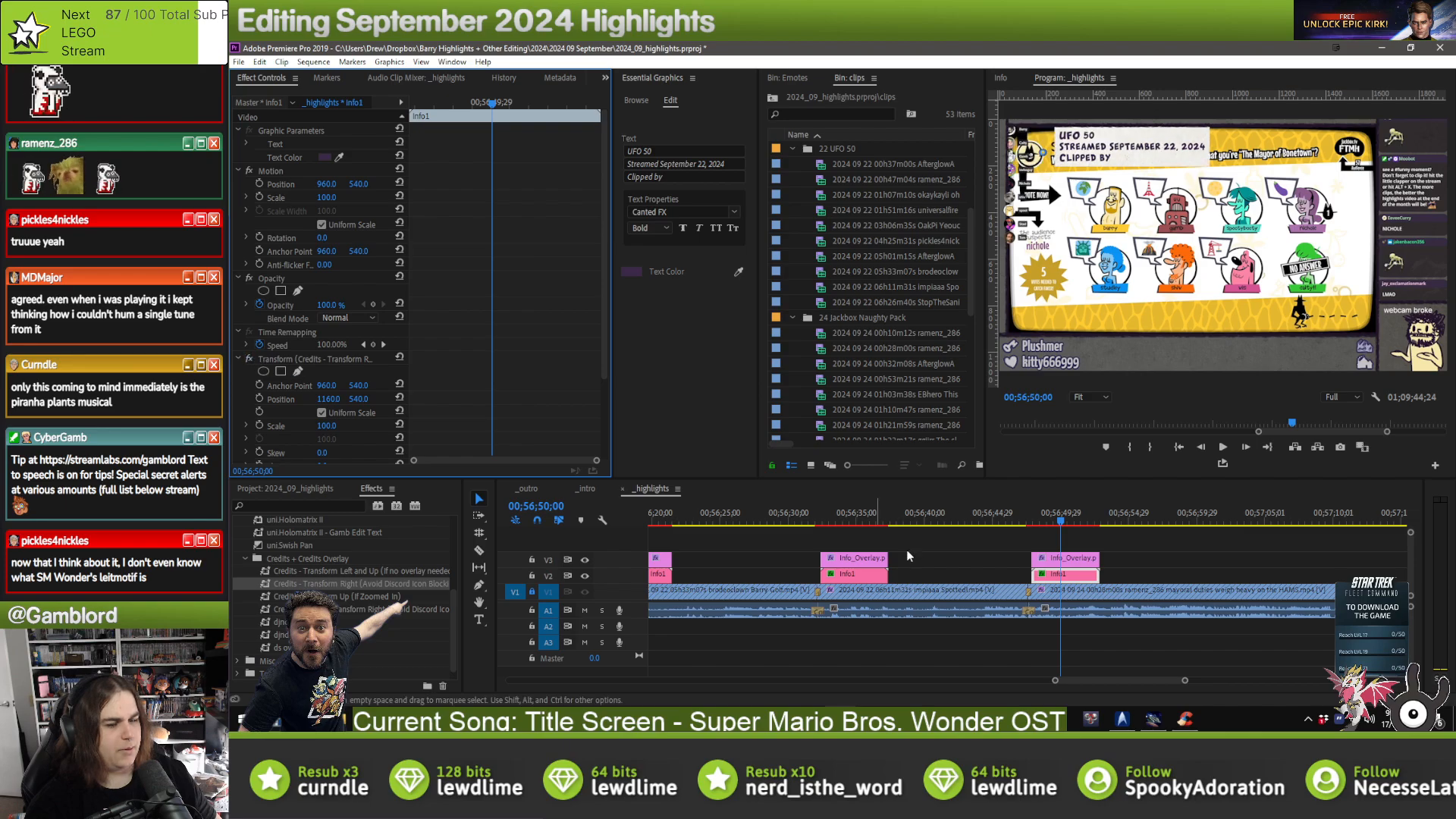
pyautogui.click(1053, 564)
pyautogui.click(249, 319)
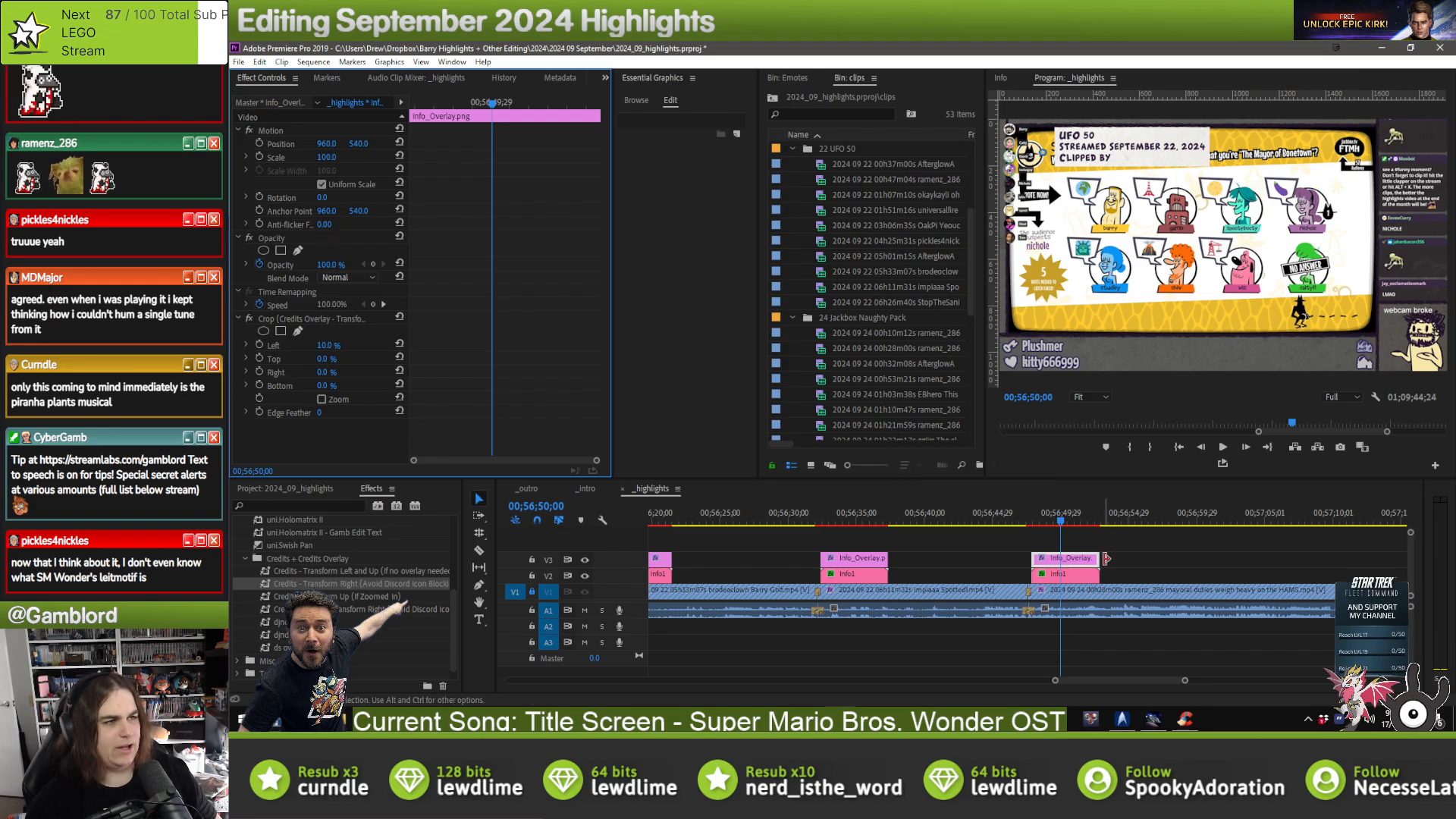
# - Collapse the 22 UFO 50 bin and change the game name in the 00h28m00s clip's title to Jackbox Naughty Pack
pyautogui.click(793, 148)
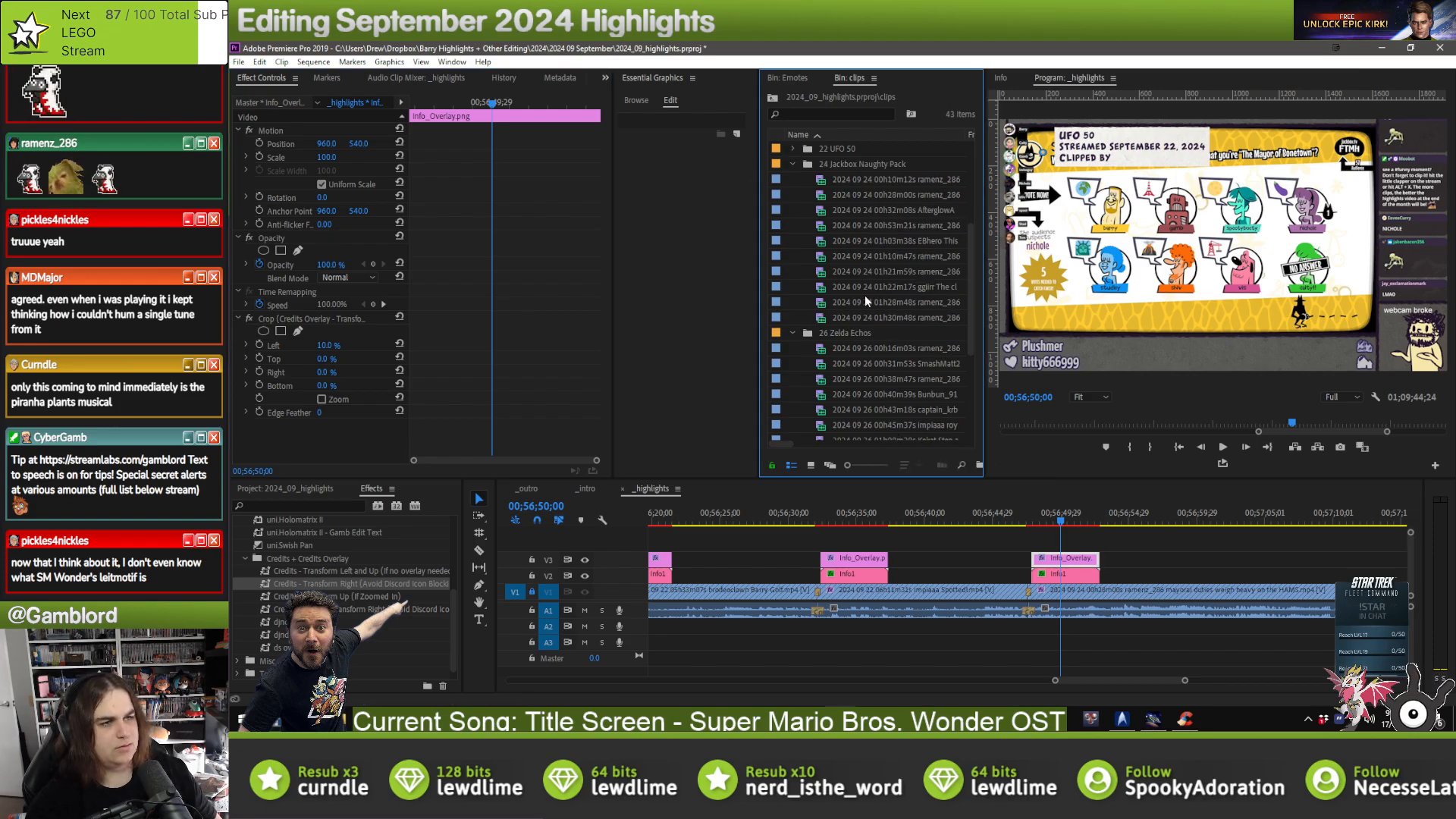
pyautogui.scroll(-1, 866, 300)
pyautogui.click(1138, 559)
pyautogui.click(1083, 576)
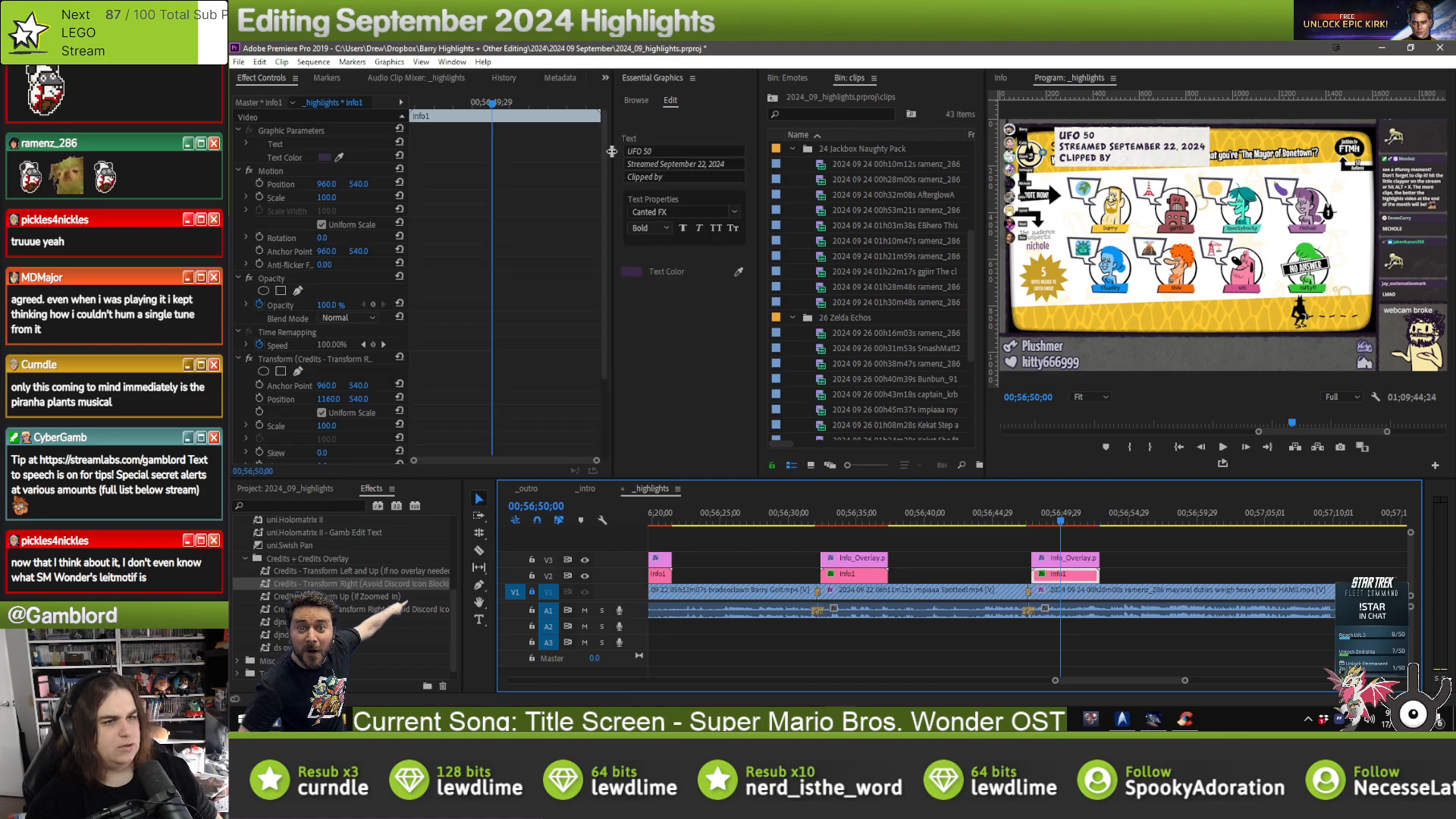
pyautogui.click(688, 158)
pyautogui.click(685, 153)
pyautogui.hotkey('ctrl', 'a')
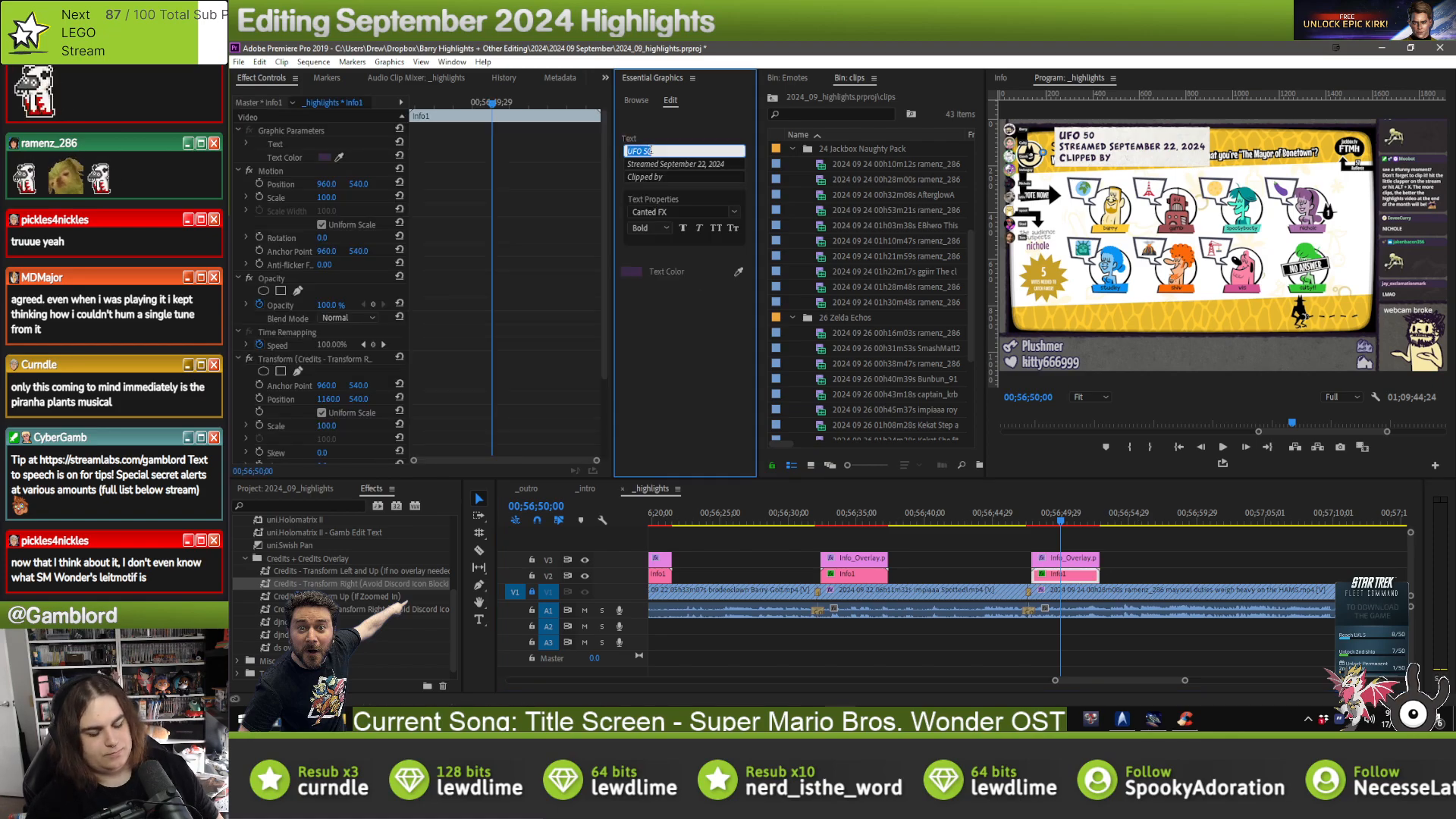
pyautogui.write('Jack')
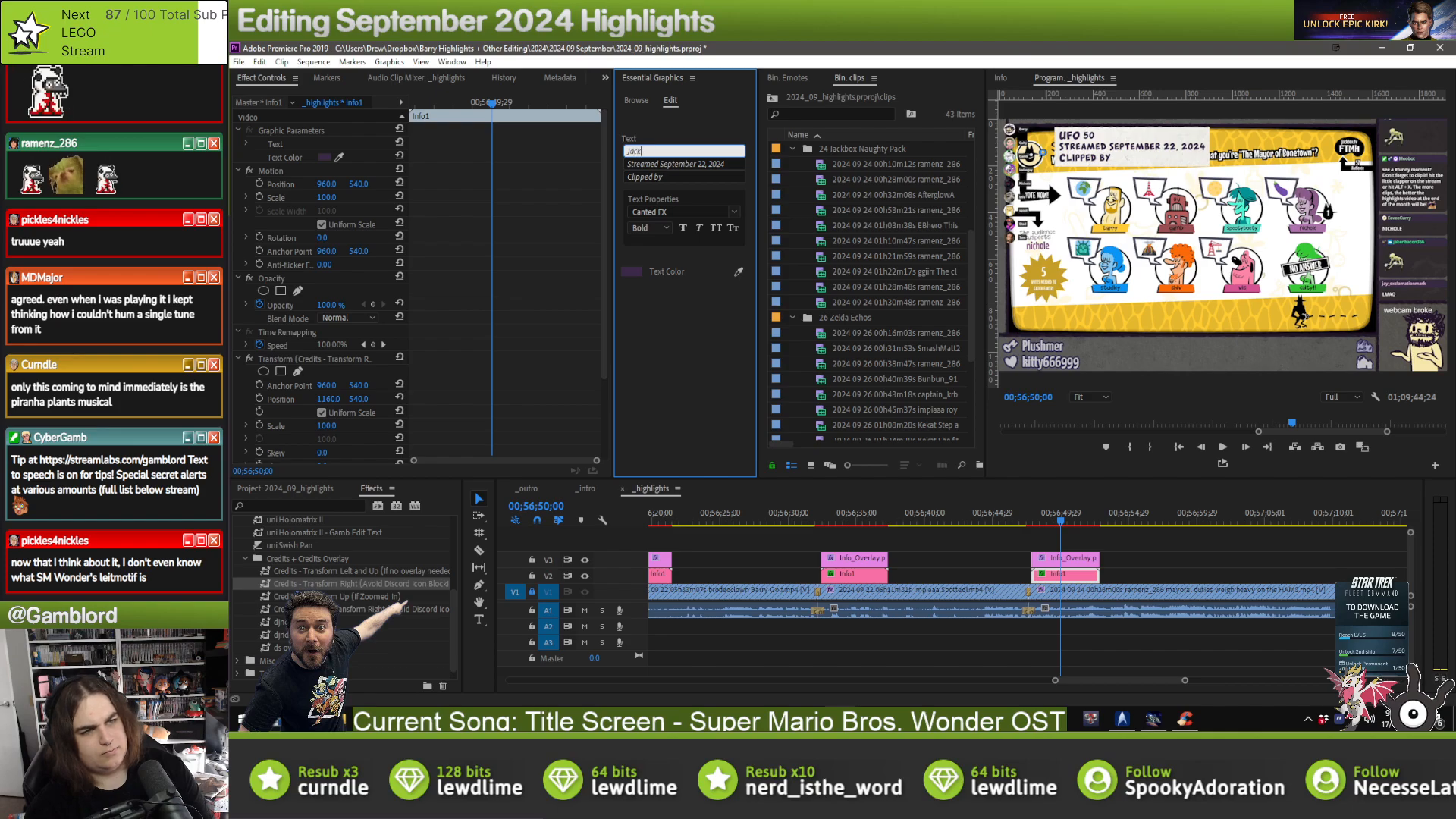
pyautogui.write('box Naughty')
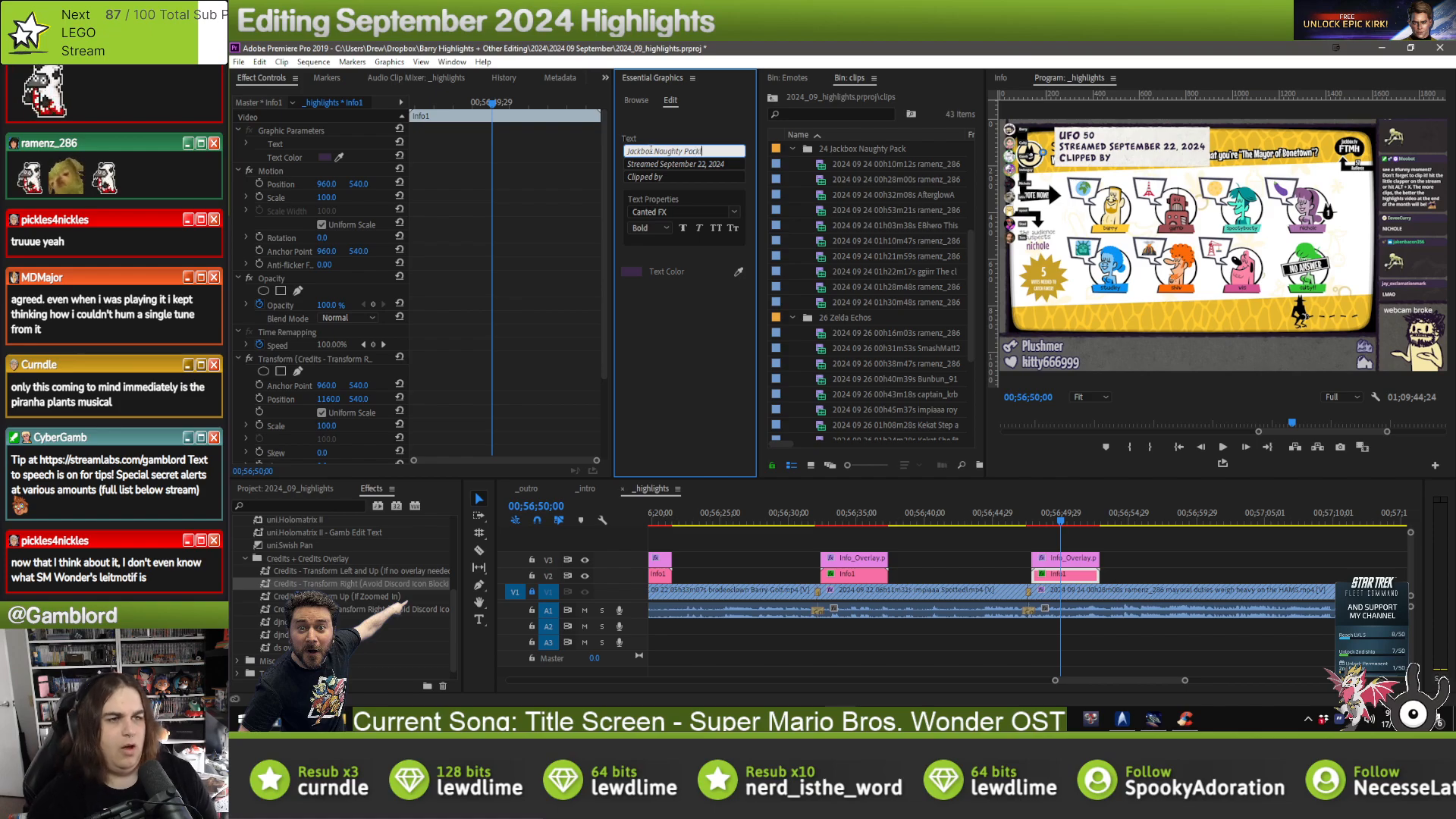
pyautogui.write(' Pack')
pyautogui.hotkey('ctrl', 'a')
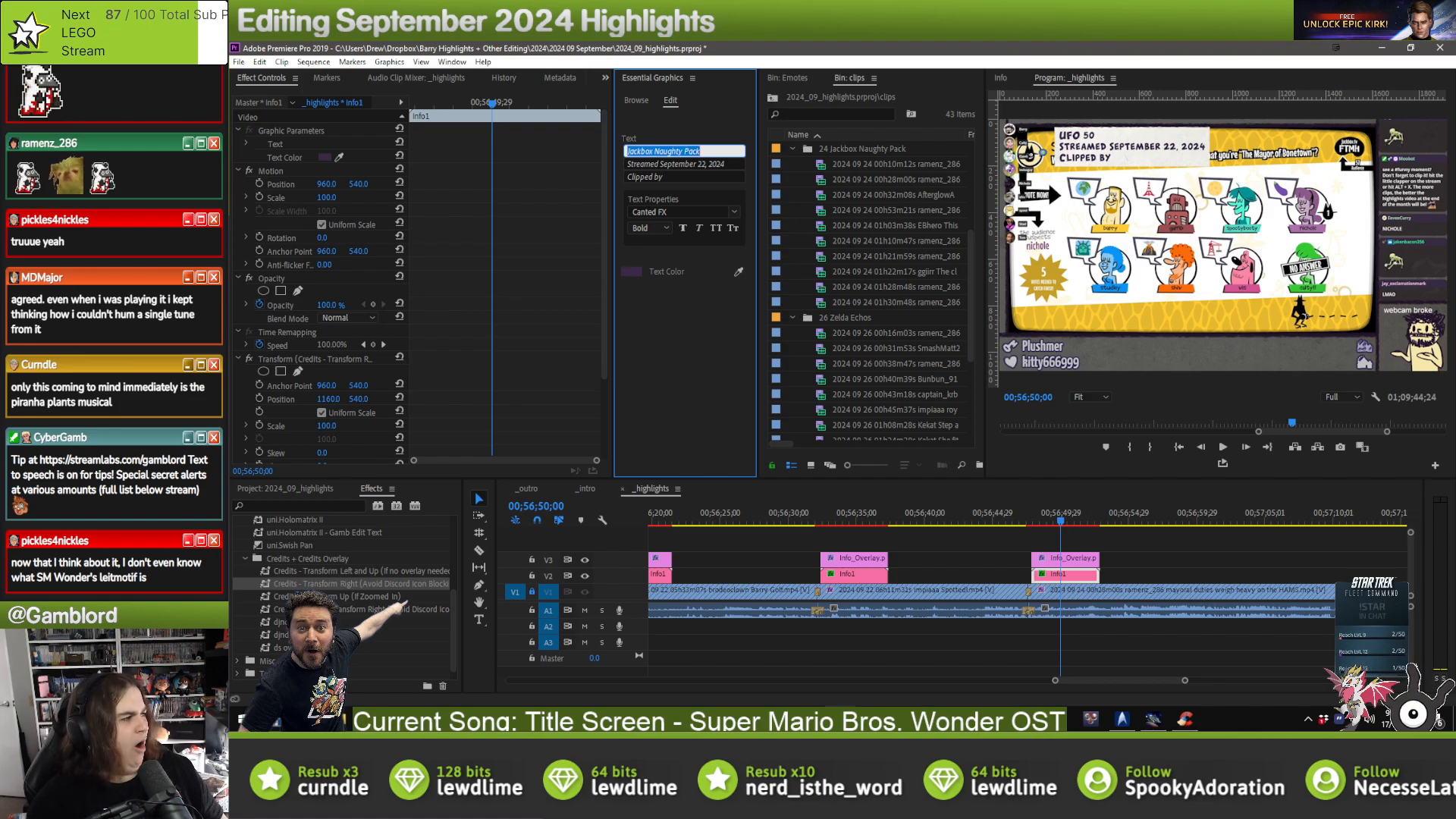
# - Extend the title's game name to The Jackbox Naughty Pack and set its stream date to September 24, 2024
pyautogui.hotkey('alt', 'Tab')
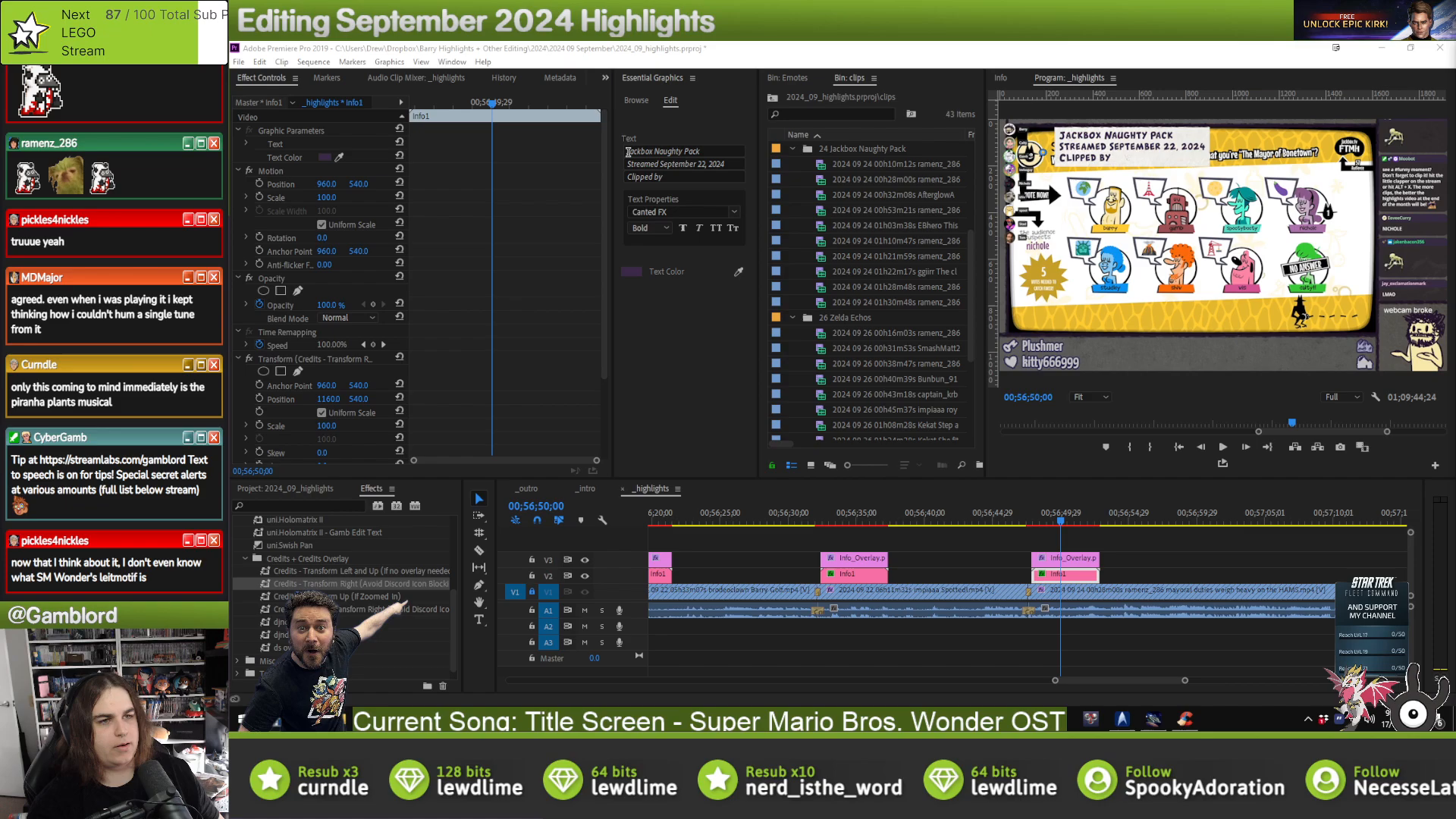
pyautogui.click(630, 151)
pyautogui.click(630, 151)
pyautogui.write('The')
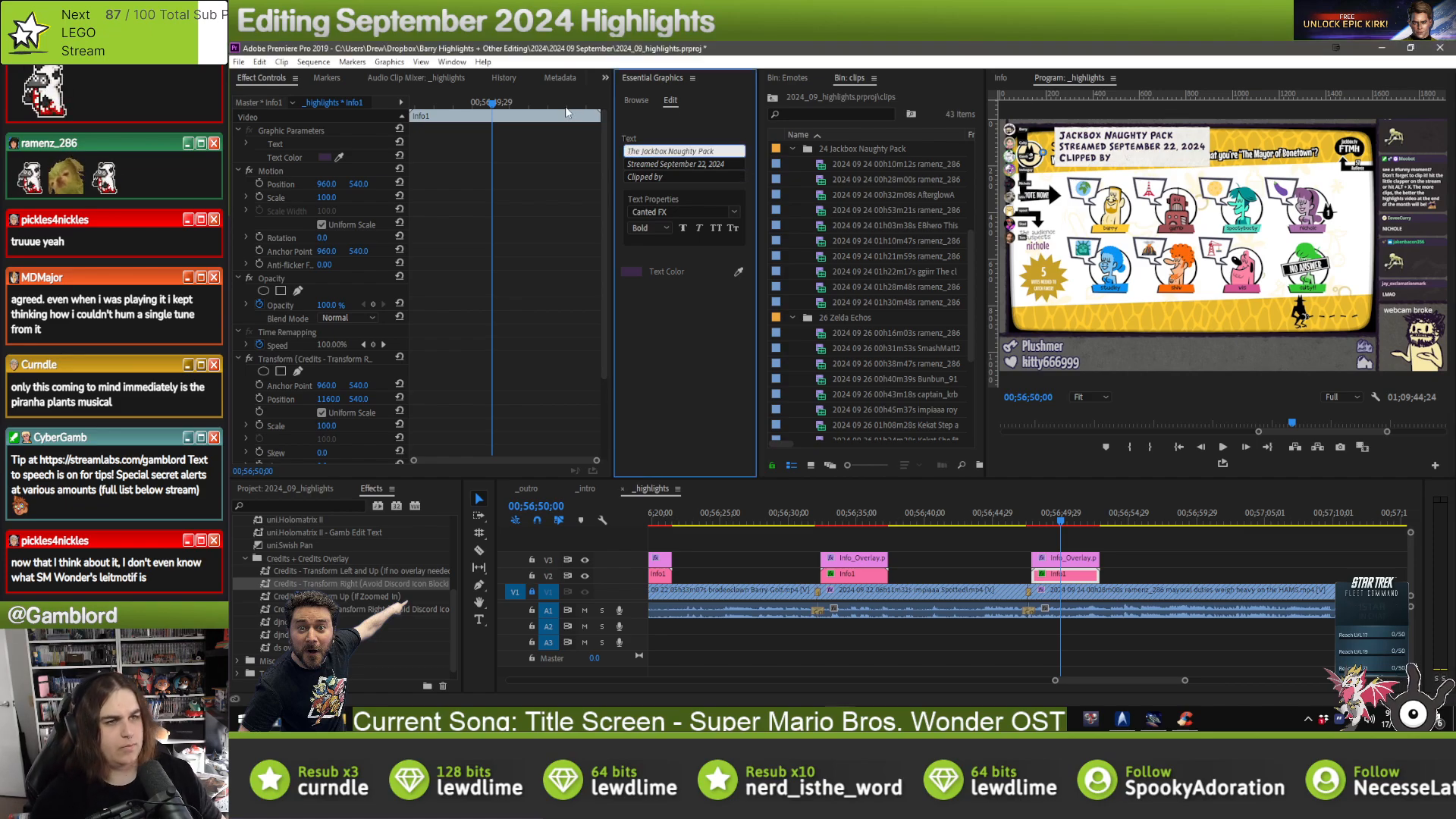
pyautogui.click(702, 164)
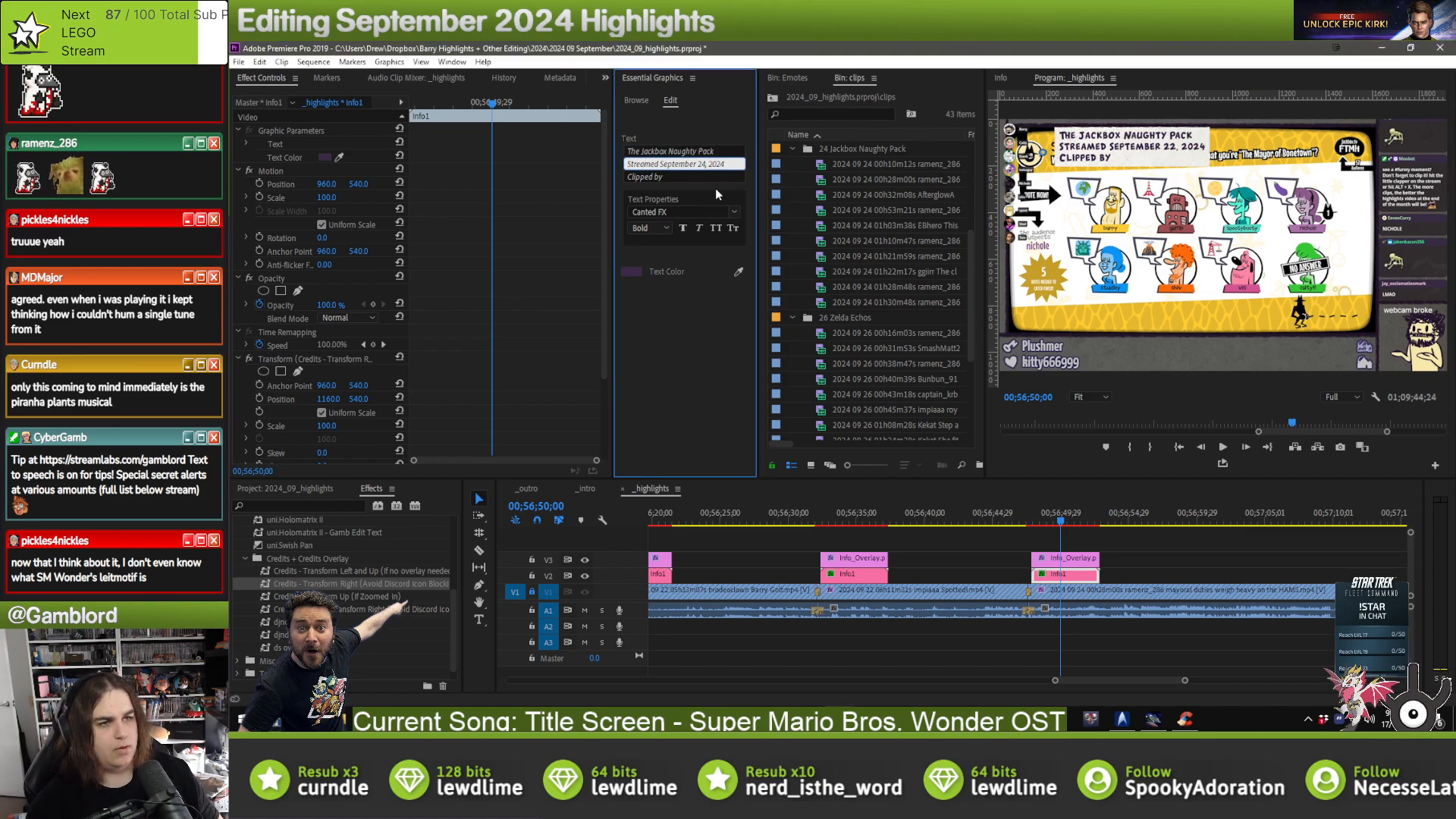
# - Copy the Jackbox overlay and title pair for reuse, and credit the clipper's username in the 00h28m00s clip's title
pyautogui.click(1116, 572)
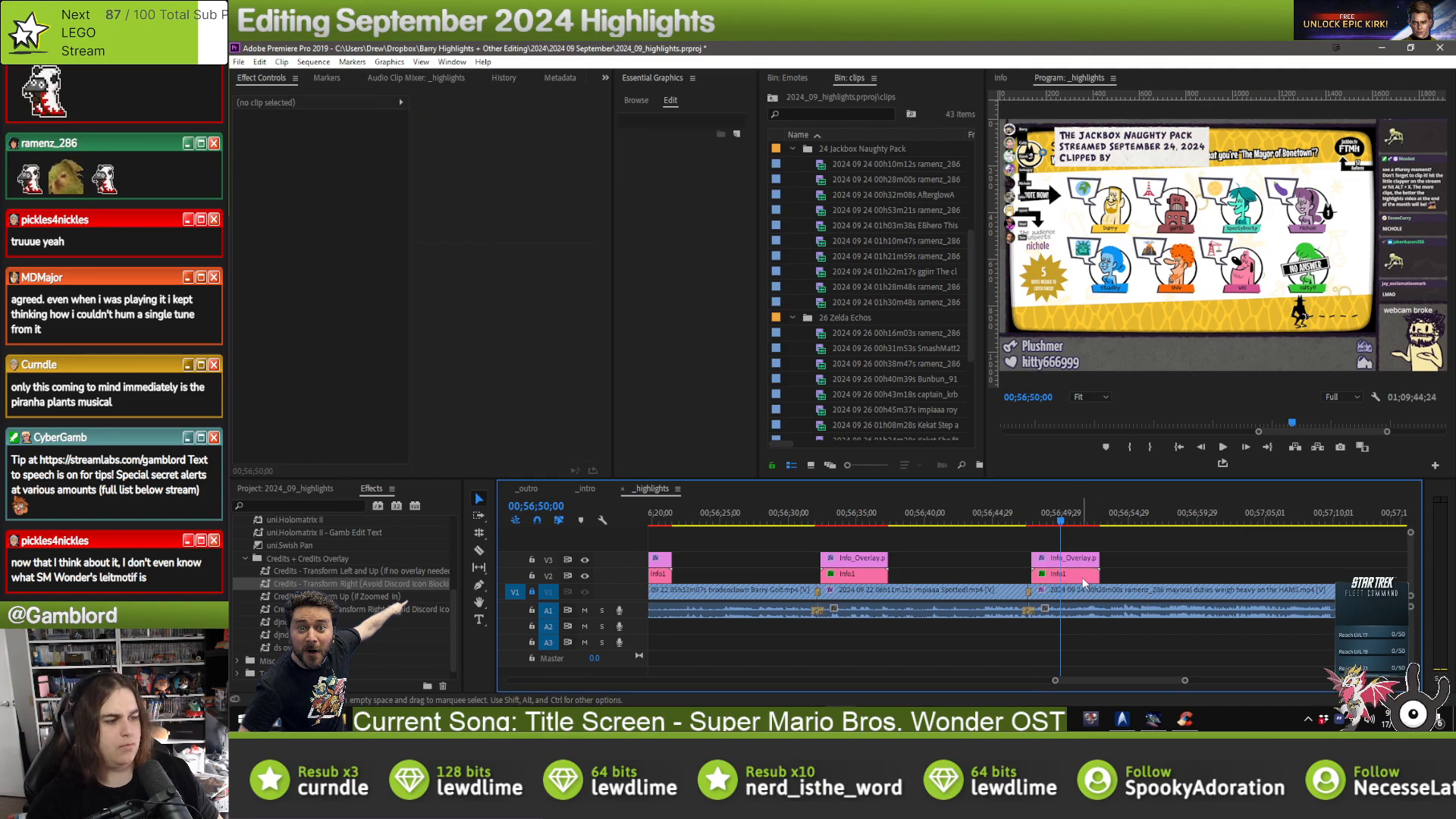
pyautogui.click(1148, 570)
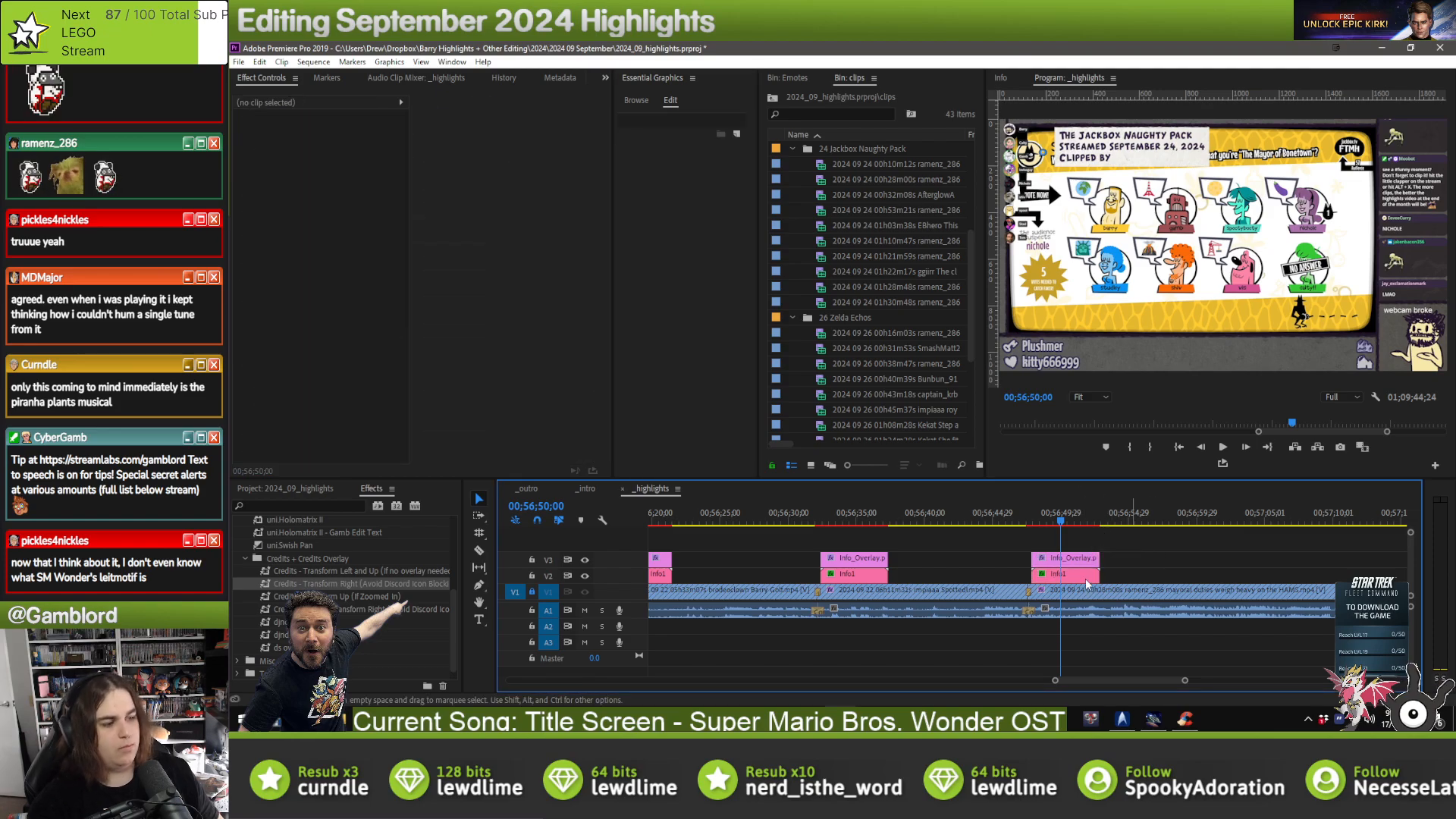
pyautogui.click(1086, 578)
pyautogui.click(677, 177)
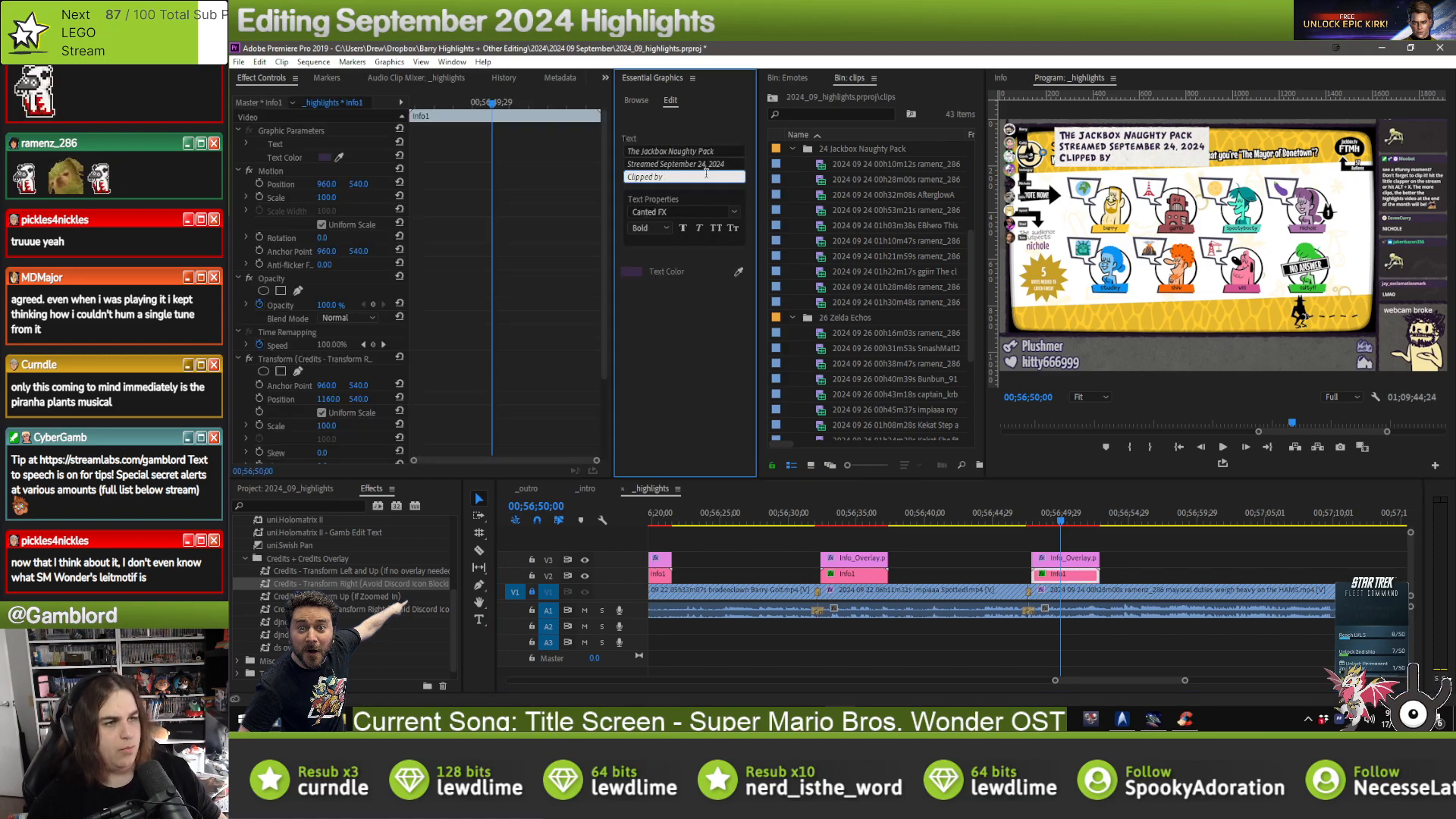
pyautogui.write('enz_286')
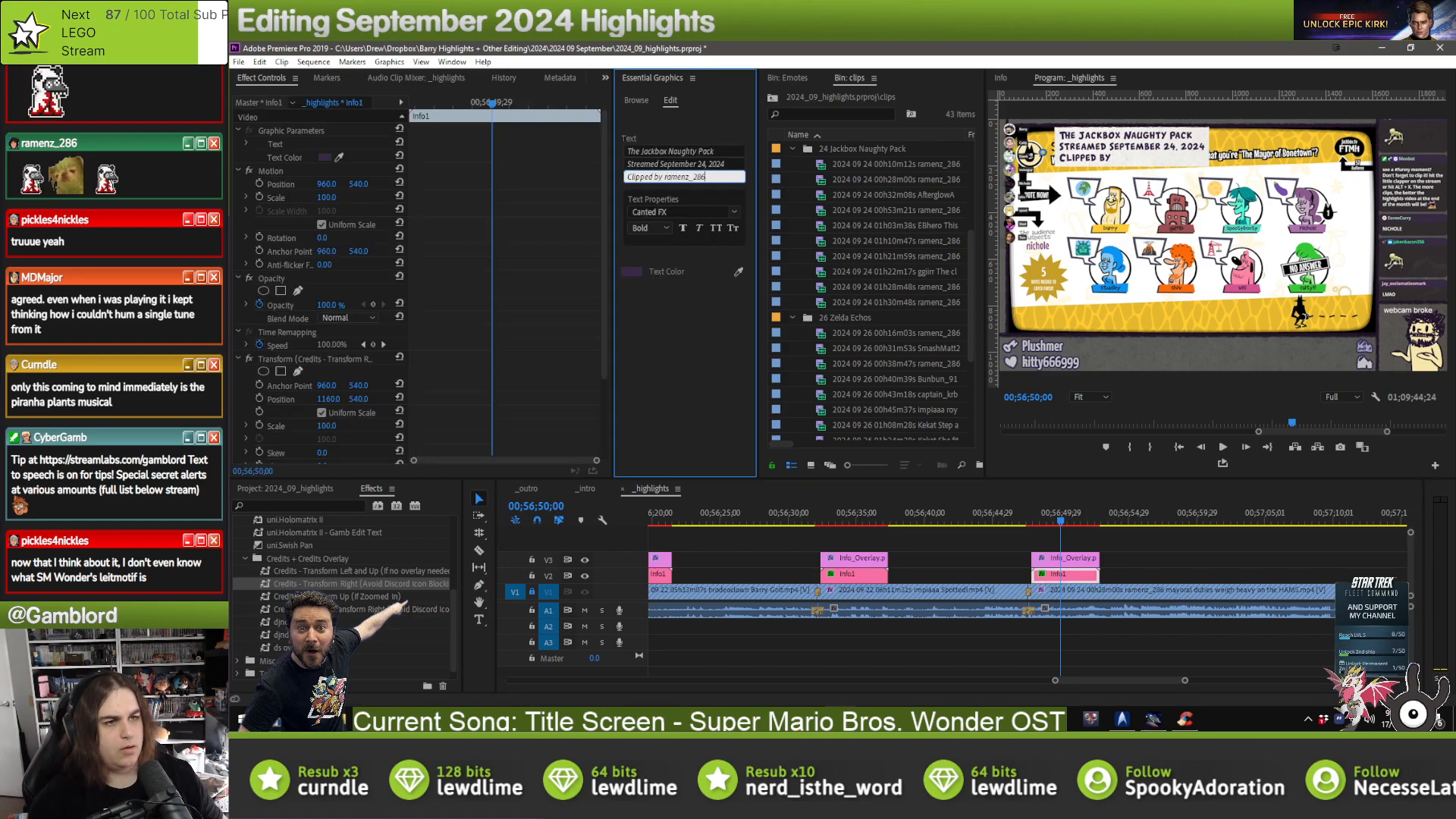
# - Paste the overlay and title pair at the start of the 00h32m08s Jackbox clip, nudge it slightly forward, and credit that clip's clipper by username
pyautogui.click(1162, 593)
pyautogui.press('Down')
pyautogui.hotkey('ctrl', 'v')
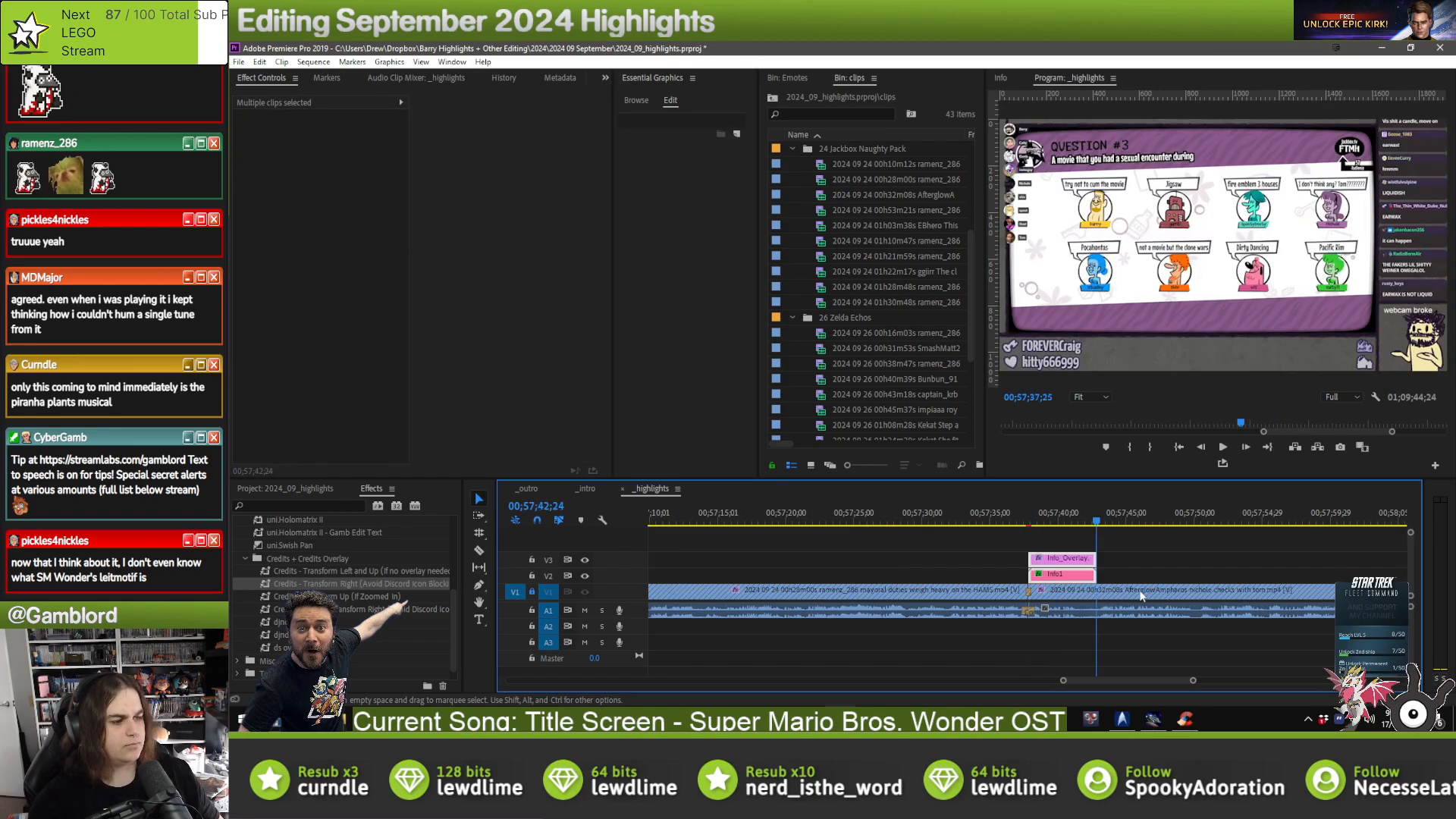
pyautogui.moveTo(1065, 579); pyautogui.dragTo(1068, 579)
pyautogui.click(1068, 579)
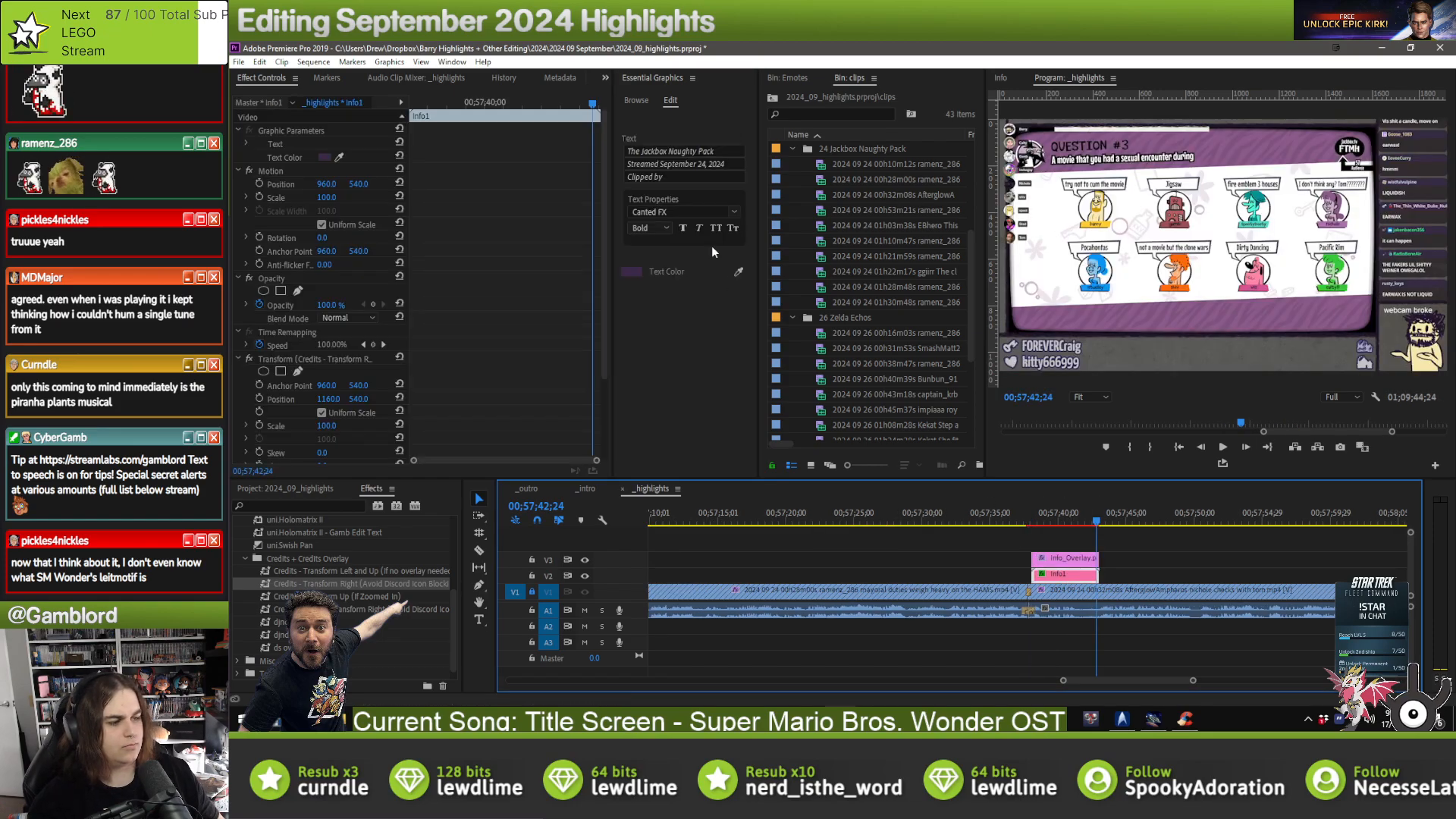
pyautogui.click(699, 179)
pyautogui.write('Aftergl')
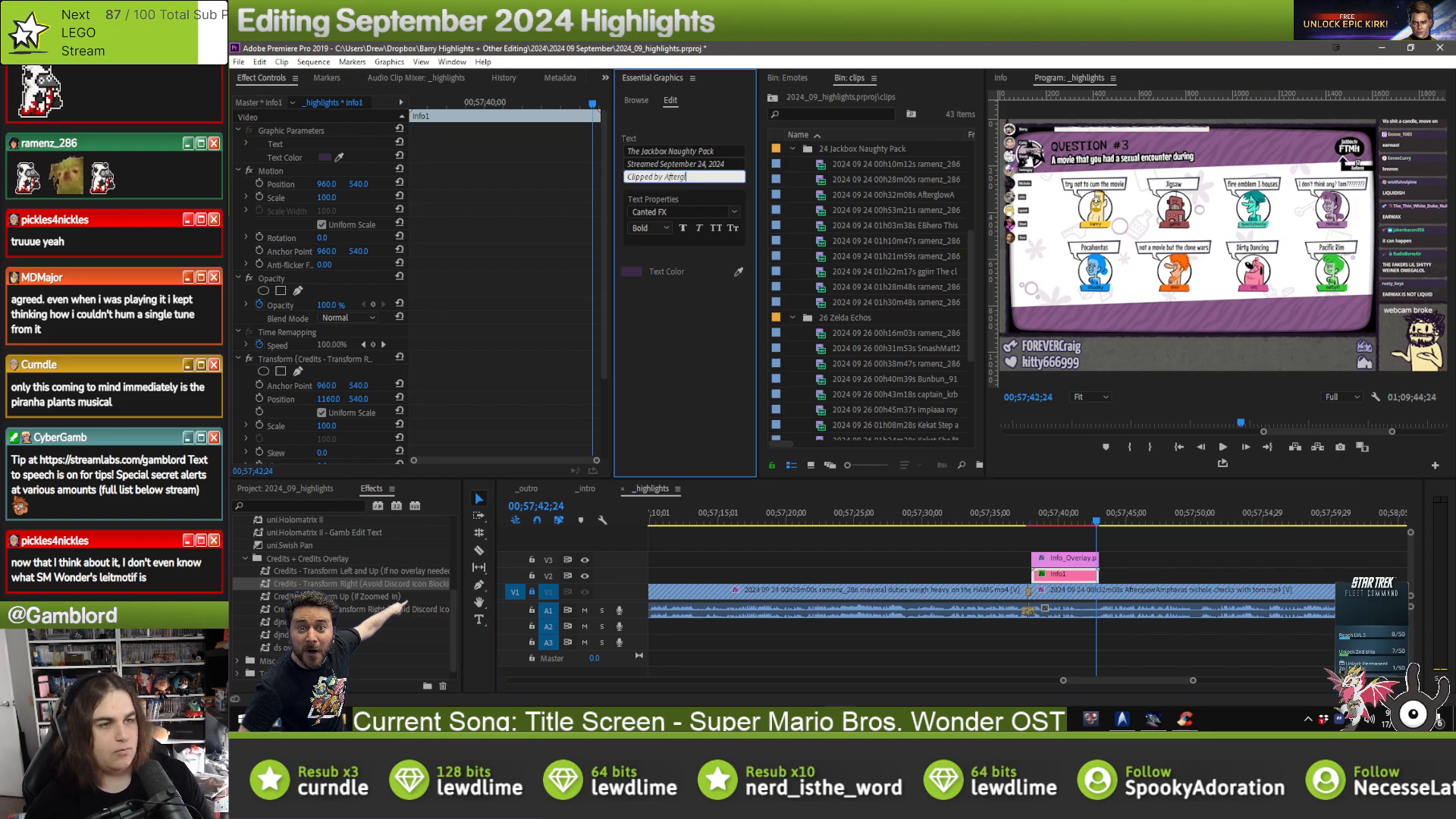
pyautogui.write('owAmpharos')
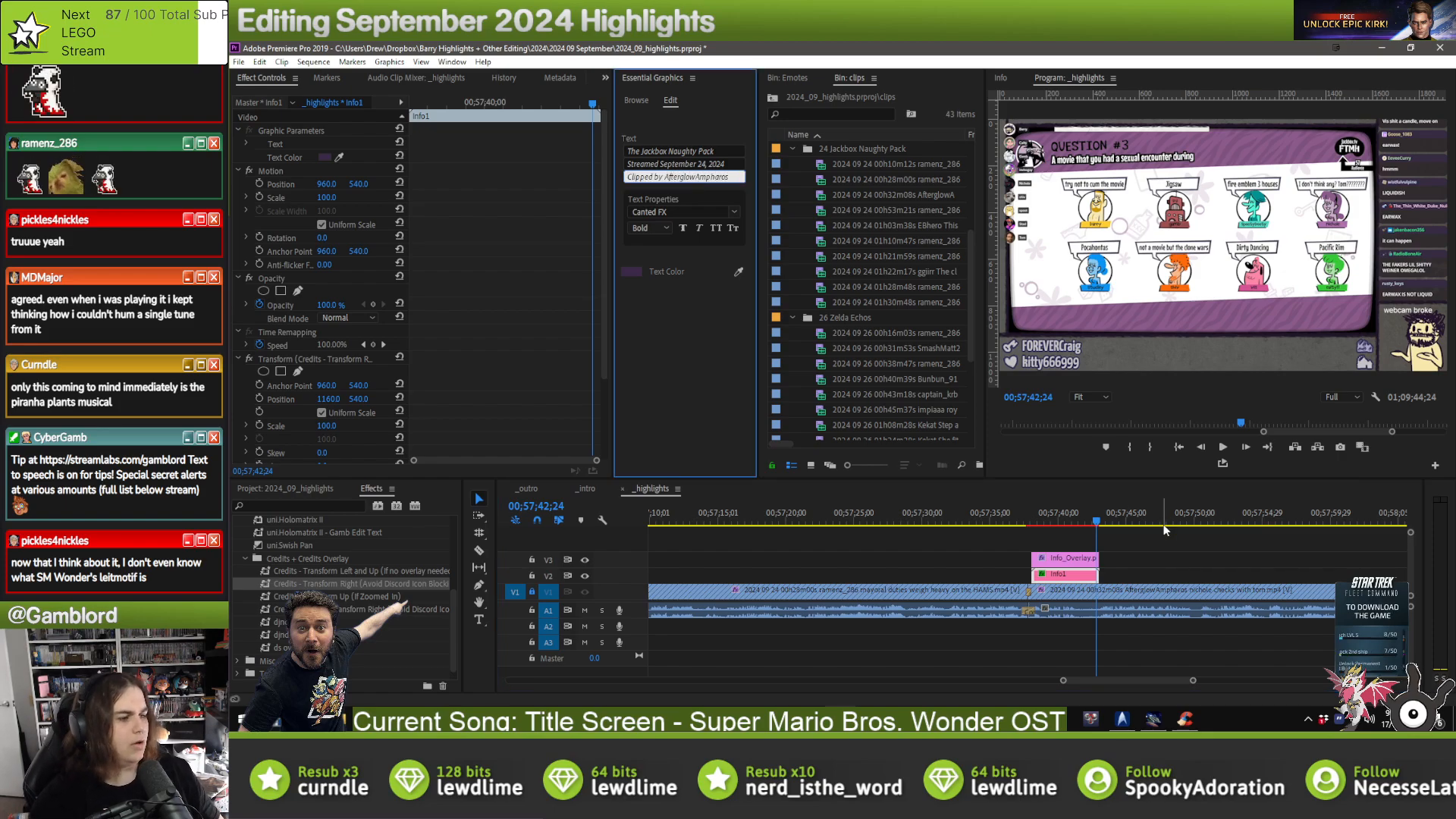
# - Add the overlay and title pair to the 00h53m21s Jackbox clip, nudge it slightly forward, and enter the clipper's username in the title
pyautogui.click(1163, 558)
pyautogui.press('Down')
pyautogui.hotkey('ctrl', 'v')
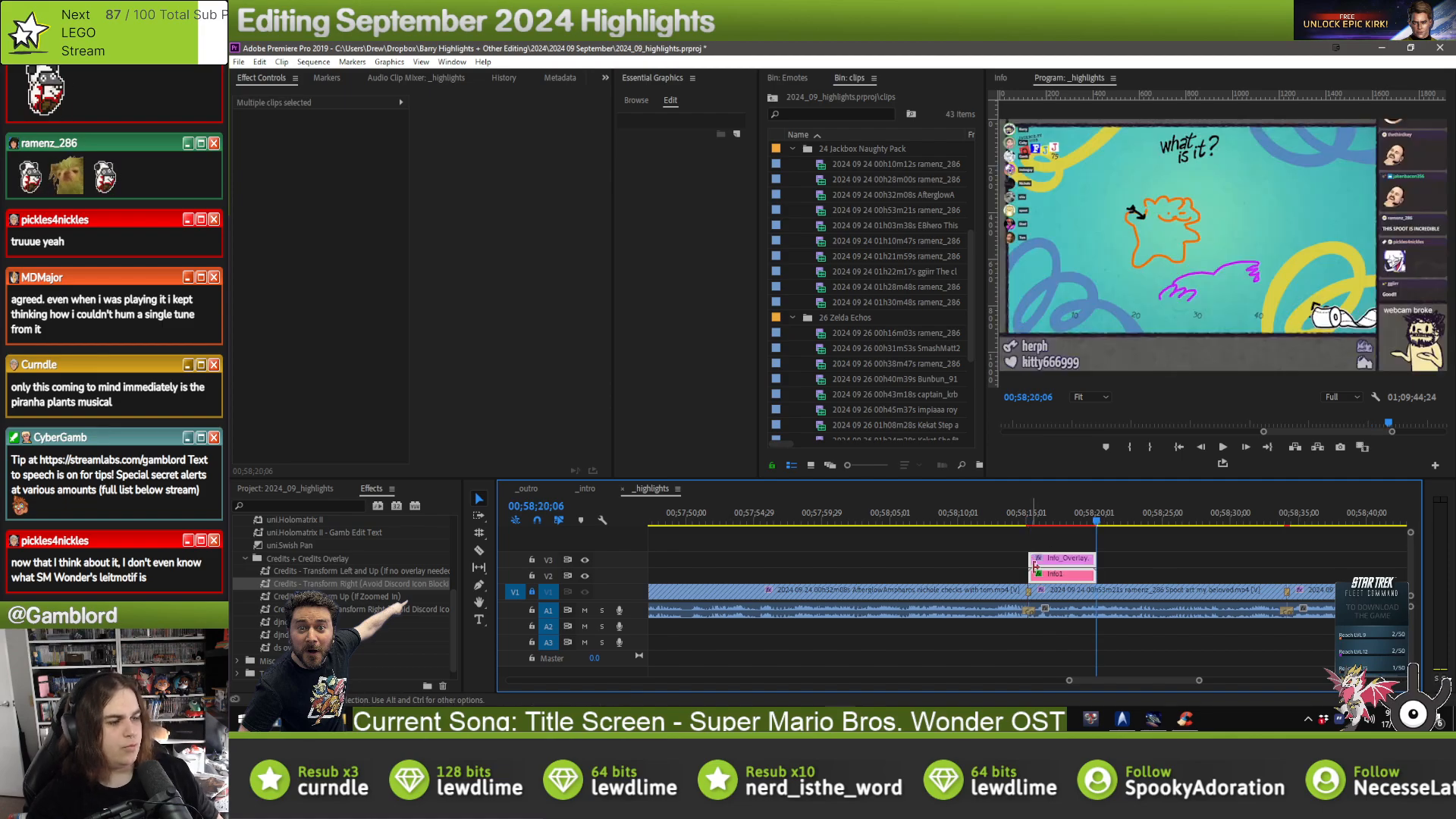
pyautogui.moveTo(1046, 578); pyautogui.dragTo(1049, 578)
pyautogui.click(1020, 577)
pyautogui.click(1070, 587)
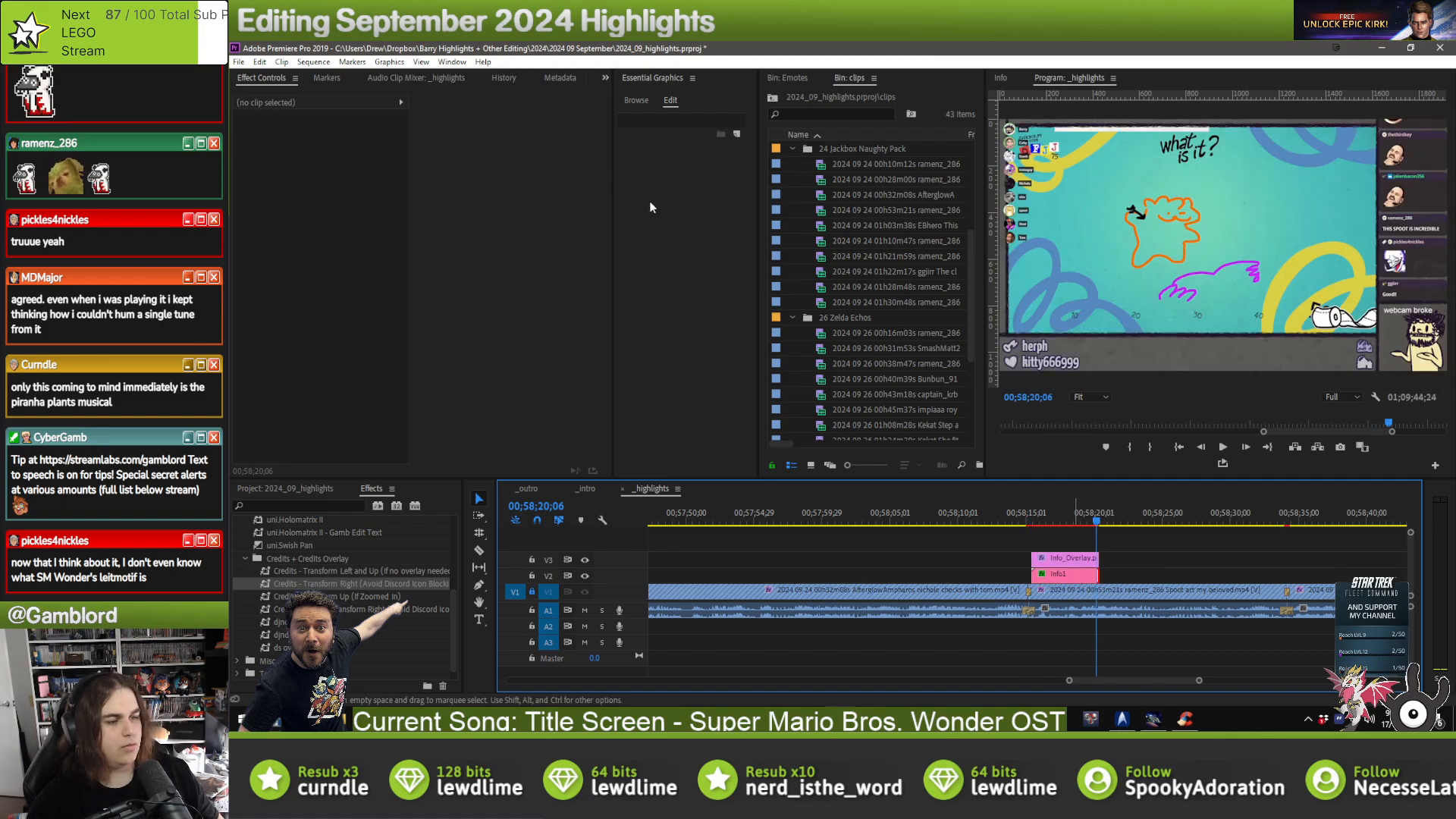
pyautogui.click(687, 175)
pyautogui.write('ramenz_286')
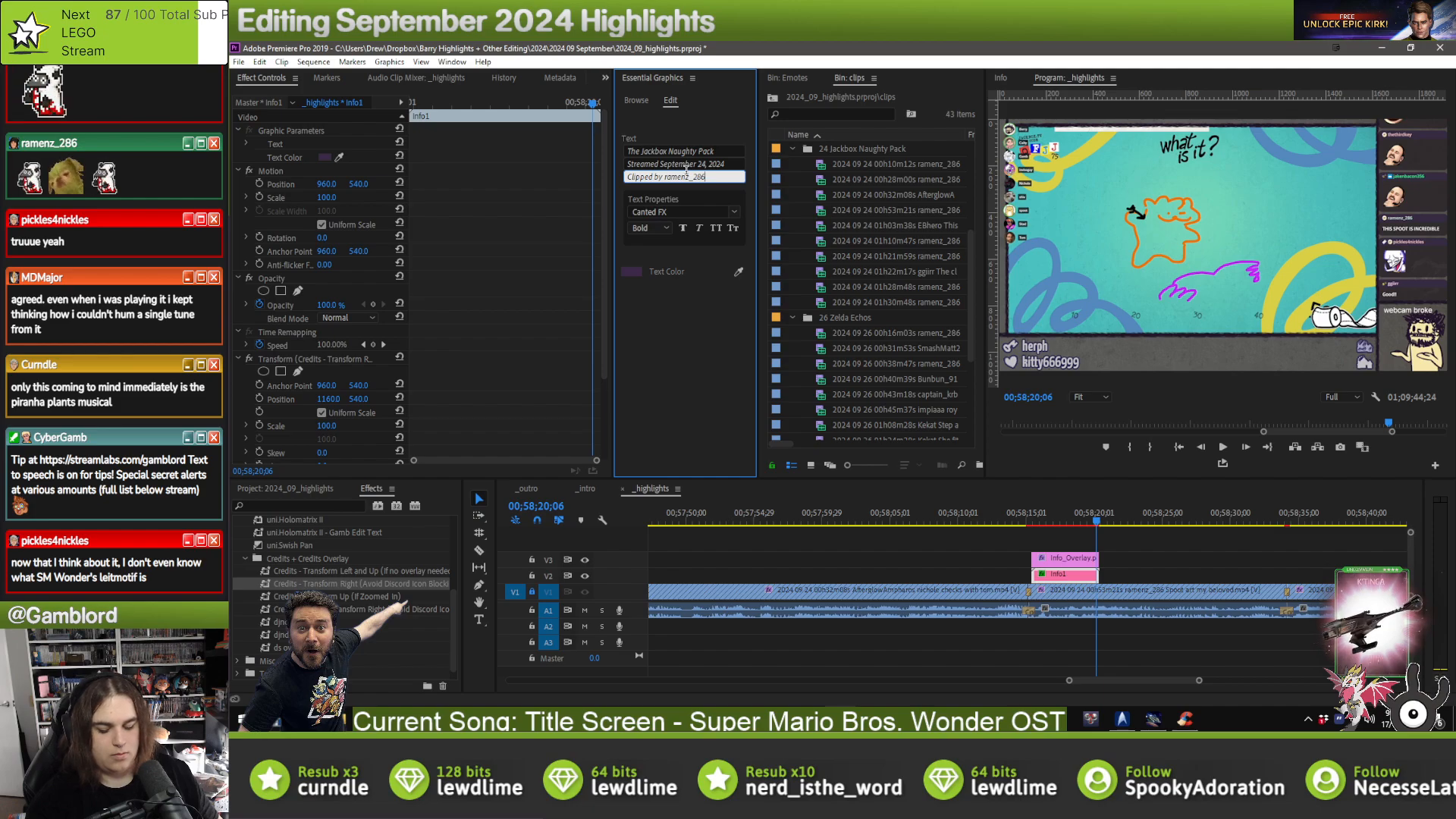
# - Paste the overlay and title pair at the start of the 01h03m38s Jackbox clip and complete its Clipped by line with the clipper's username
pyautogui.click(1180, 549)
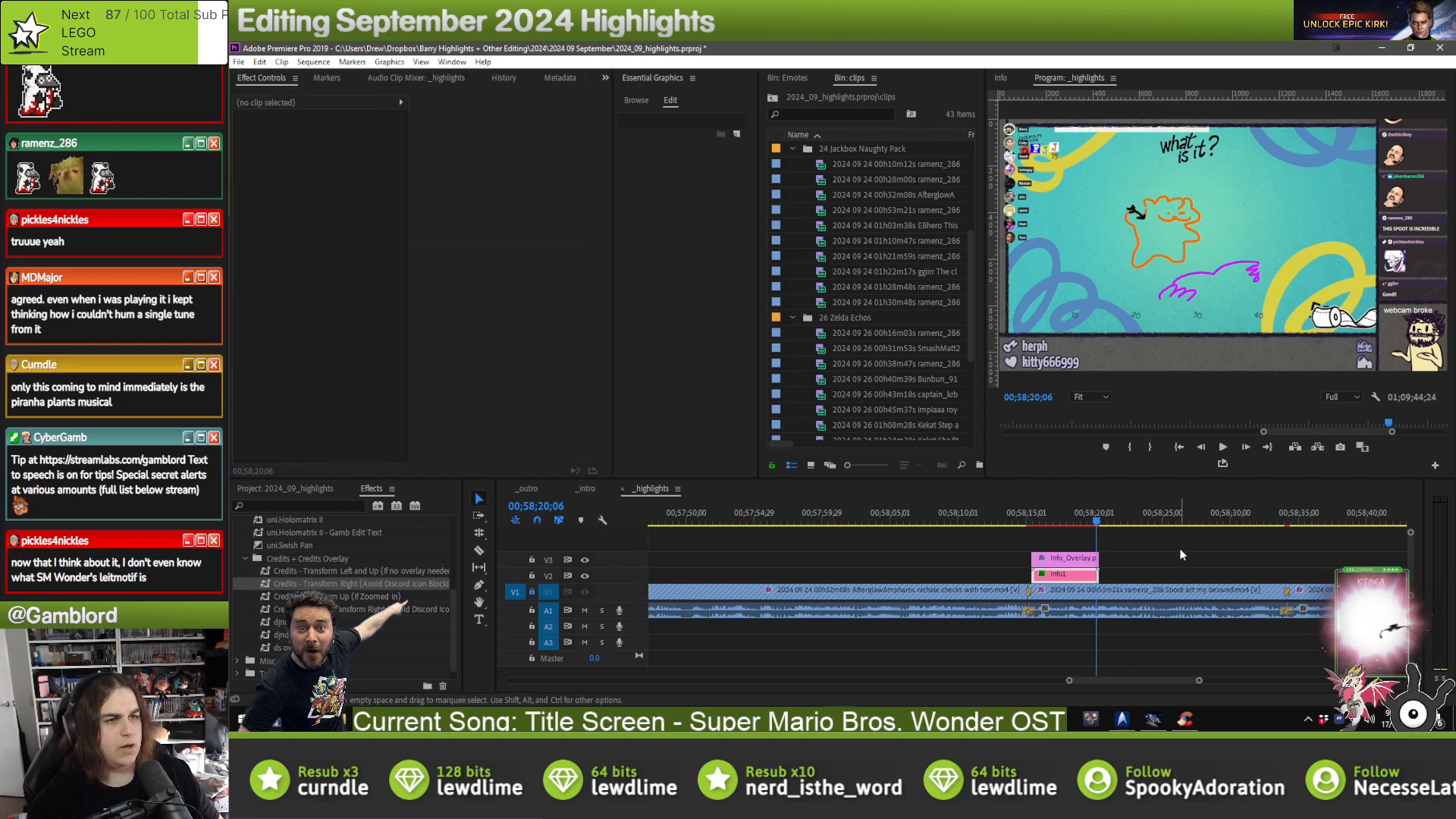
pyautogui.press('Down')
pyautogui.hotkey('ctrl', 'v')
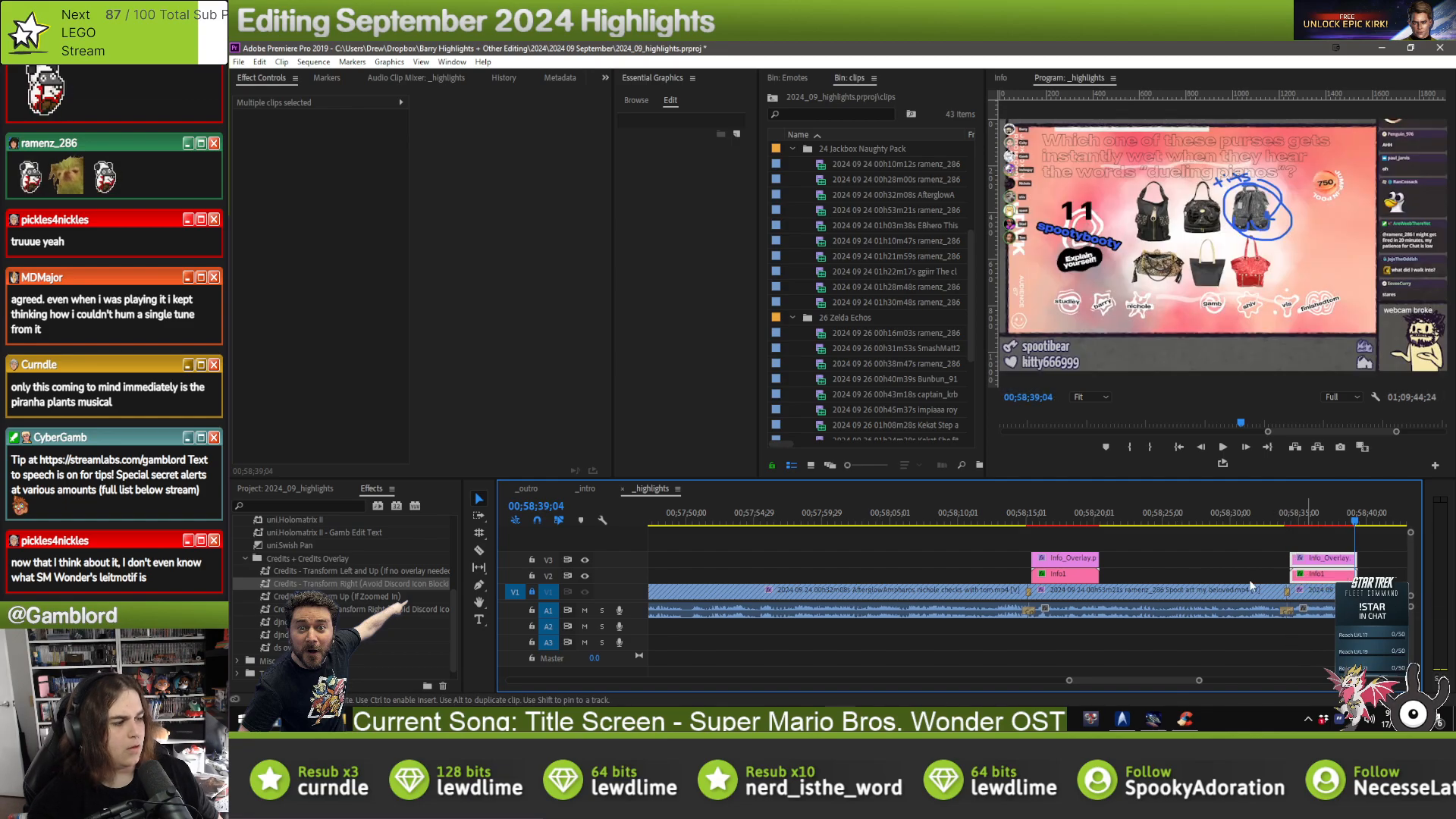
pyautogui.scroll(-2, 1316, 559)
pyautogui.click(1301, 549)
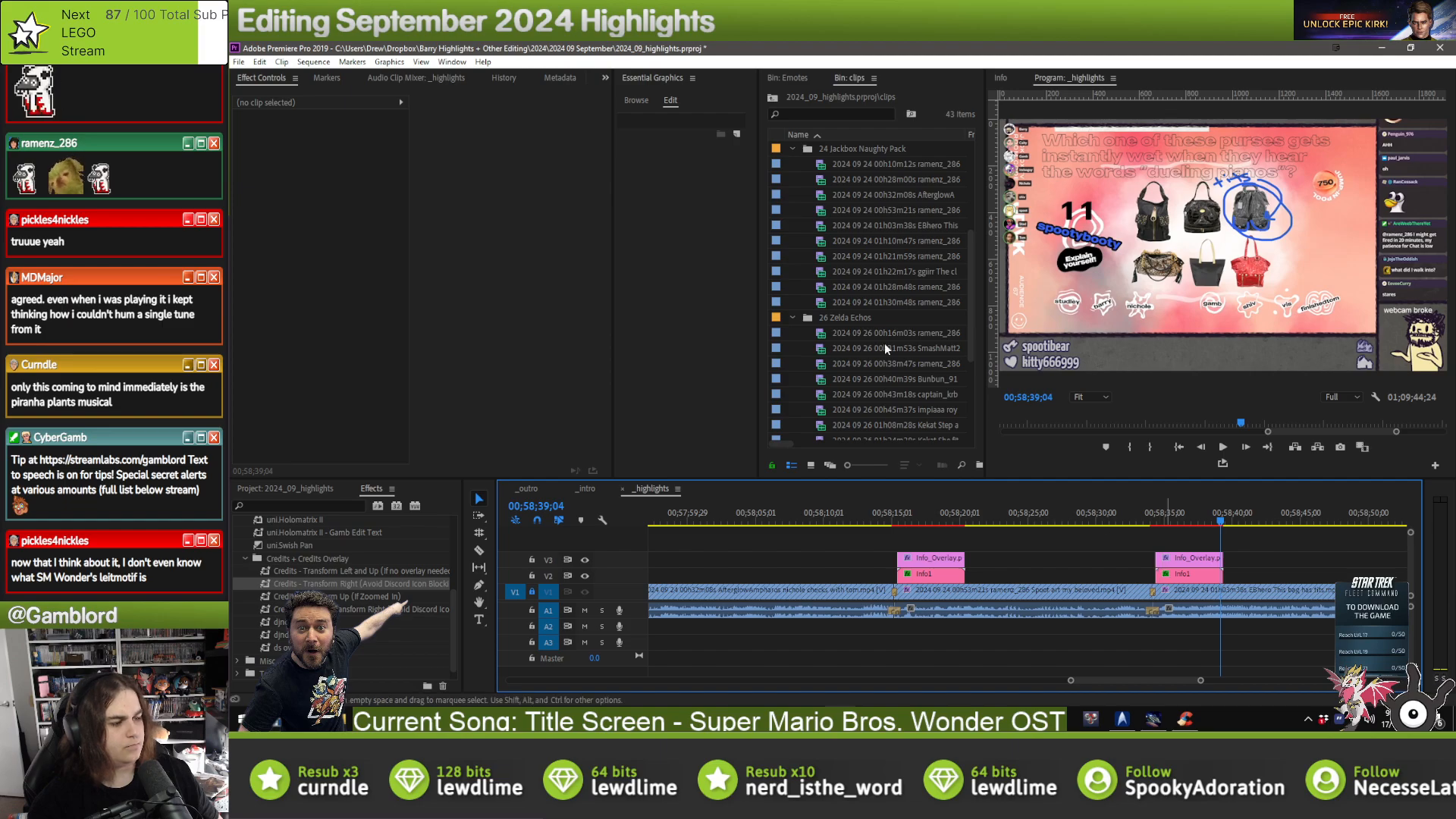
pyautogui.click(1171, 574)
pyautogui.click(714, 179)
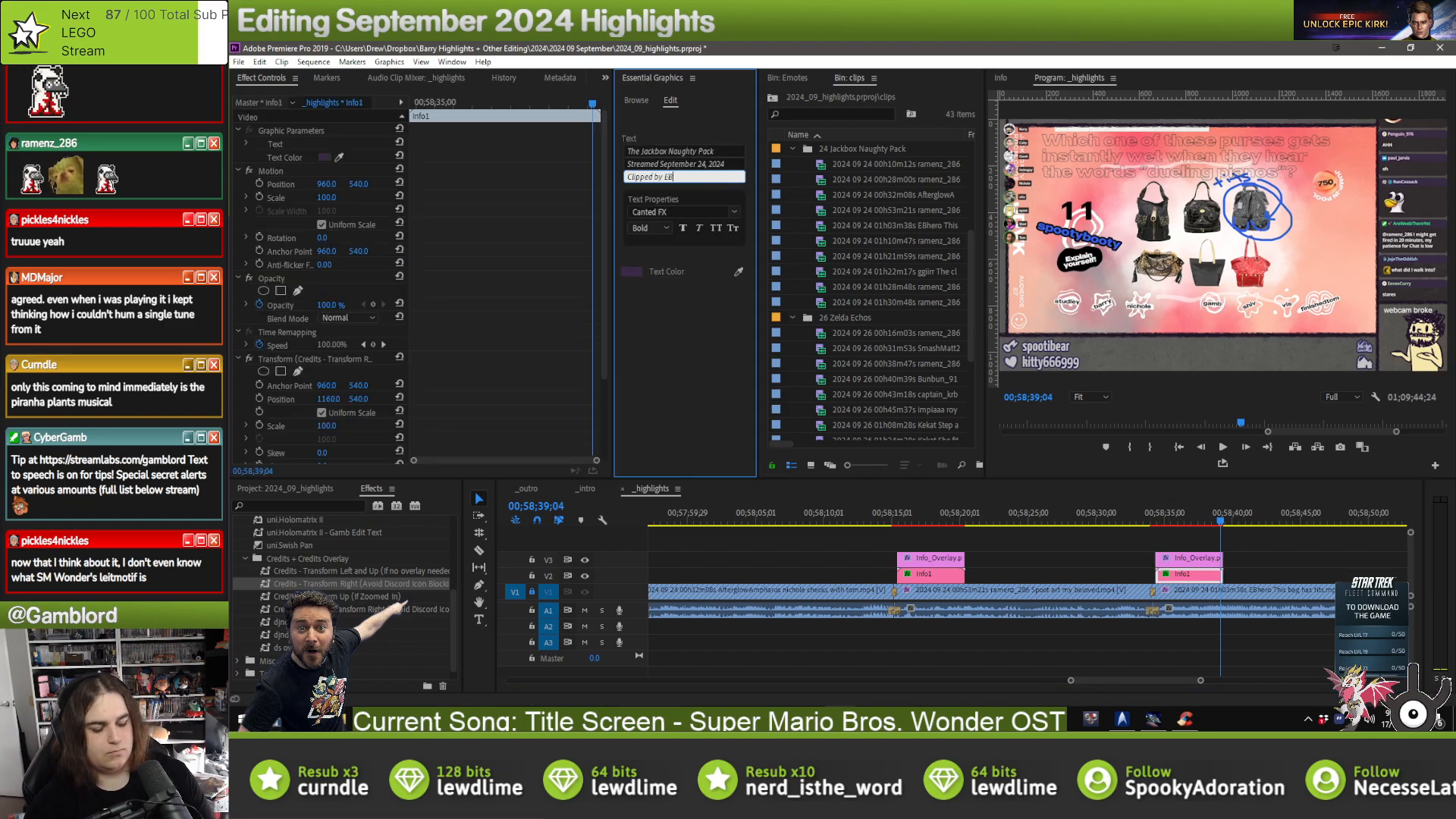
pyautogui.write('EBhero')
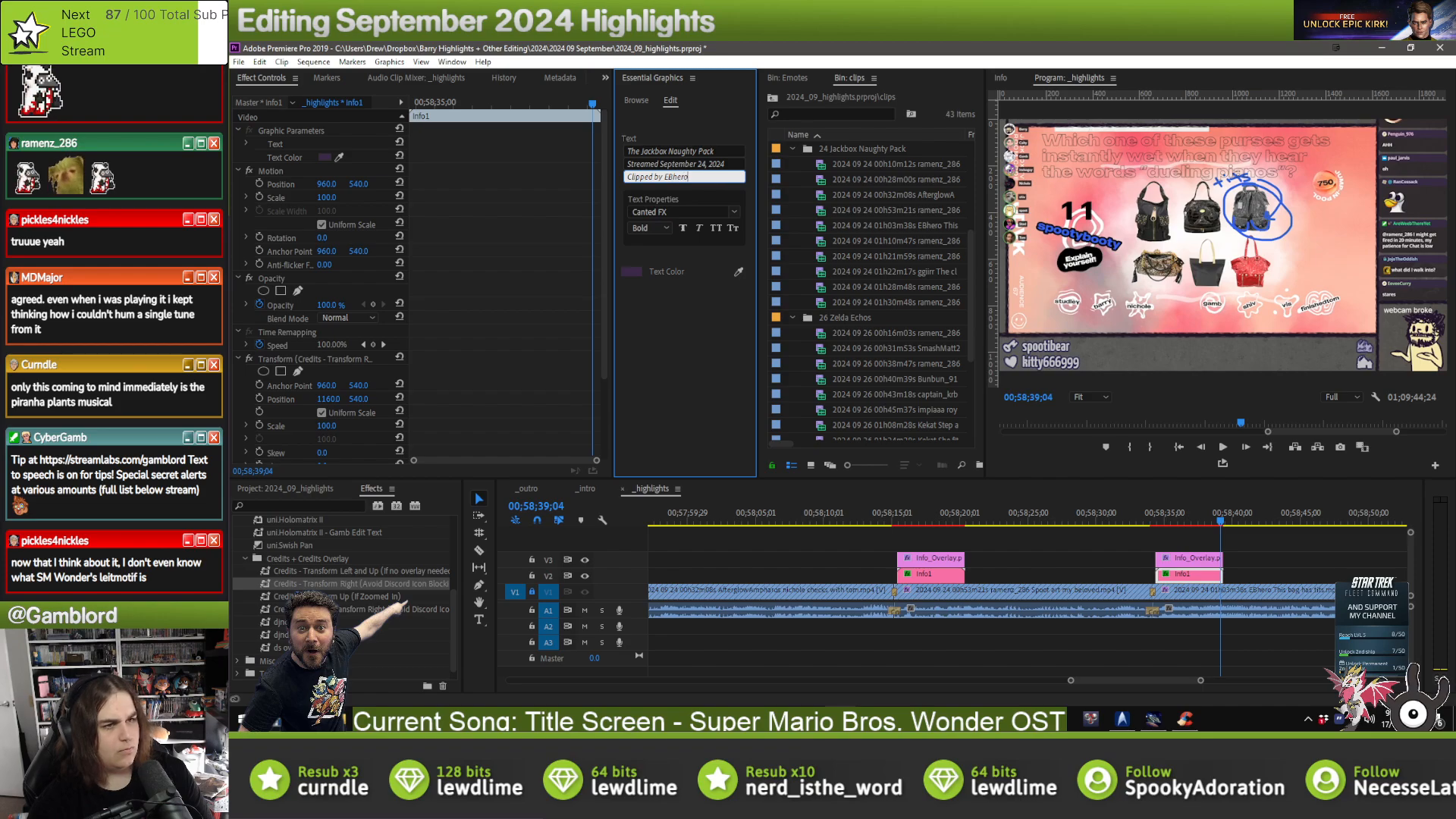
# - Add the overlay and title pair to the start of the 01h10m47s Jackbox clip and credit the clipper's username in the title
pyautogui.click(1249, 549)
pyautogui.press('Down')
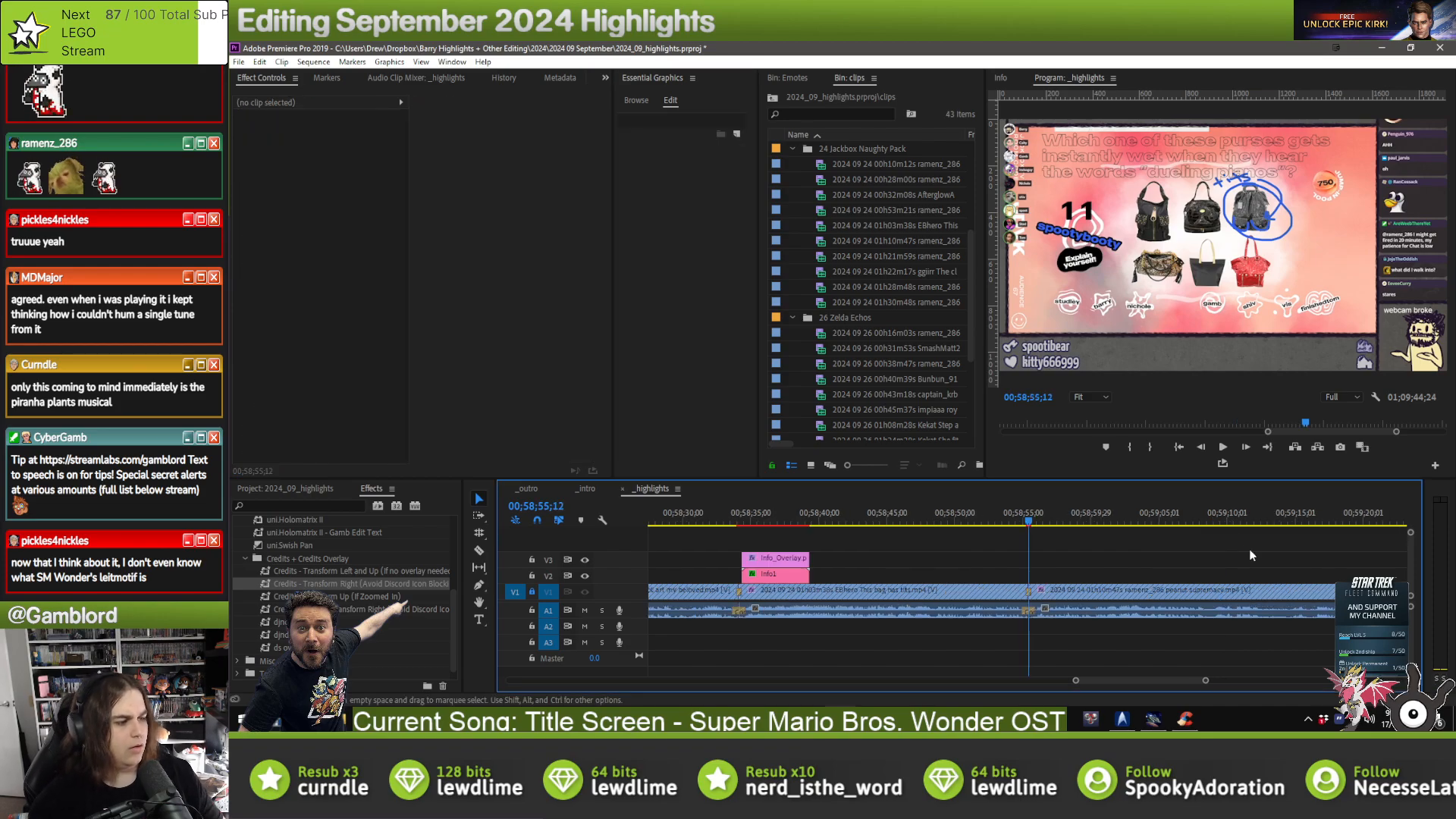
pyautogui.hotkey('ctrl', 'v')
pyautogui.click(1112, 574)
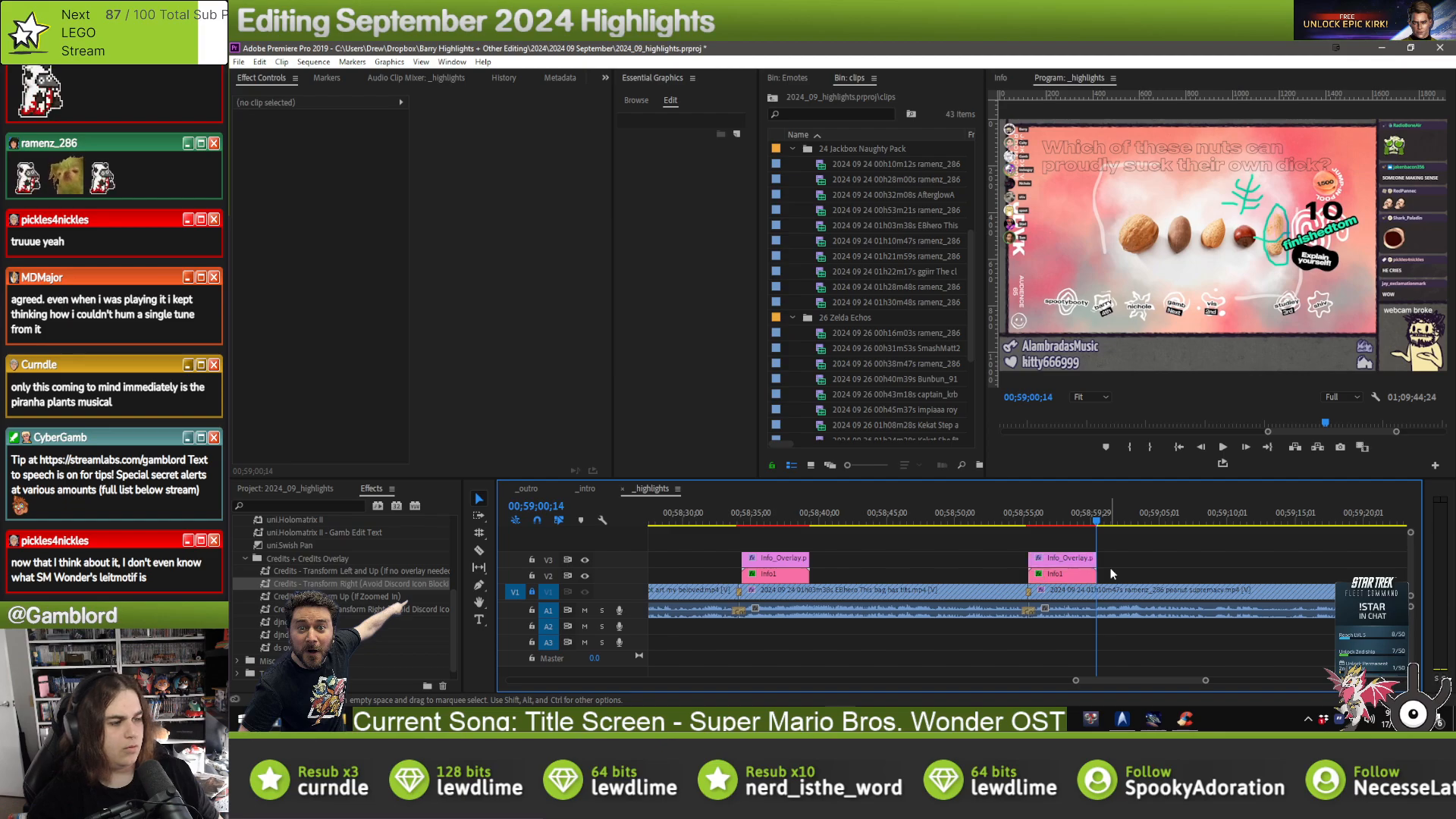
pyautogui.click(1049, 576)
pyautogui.click(675, 176)
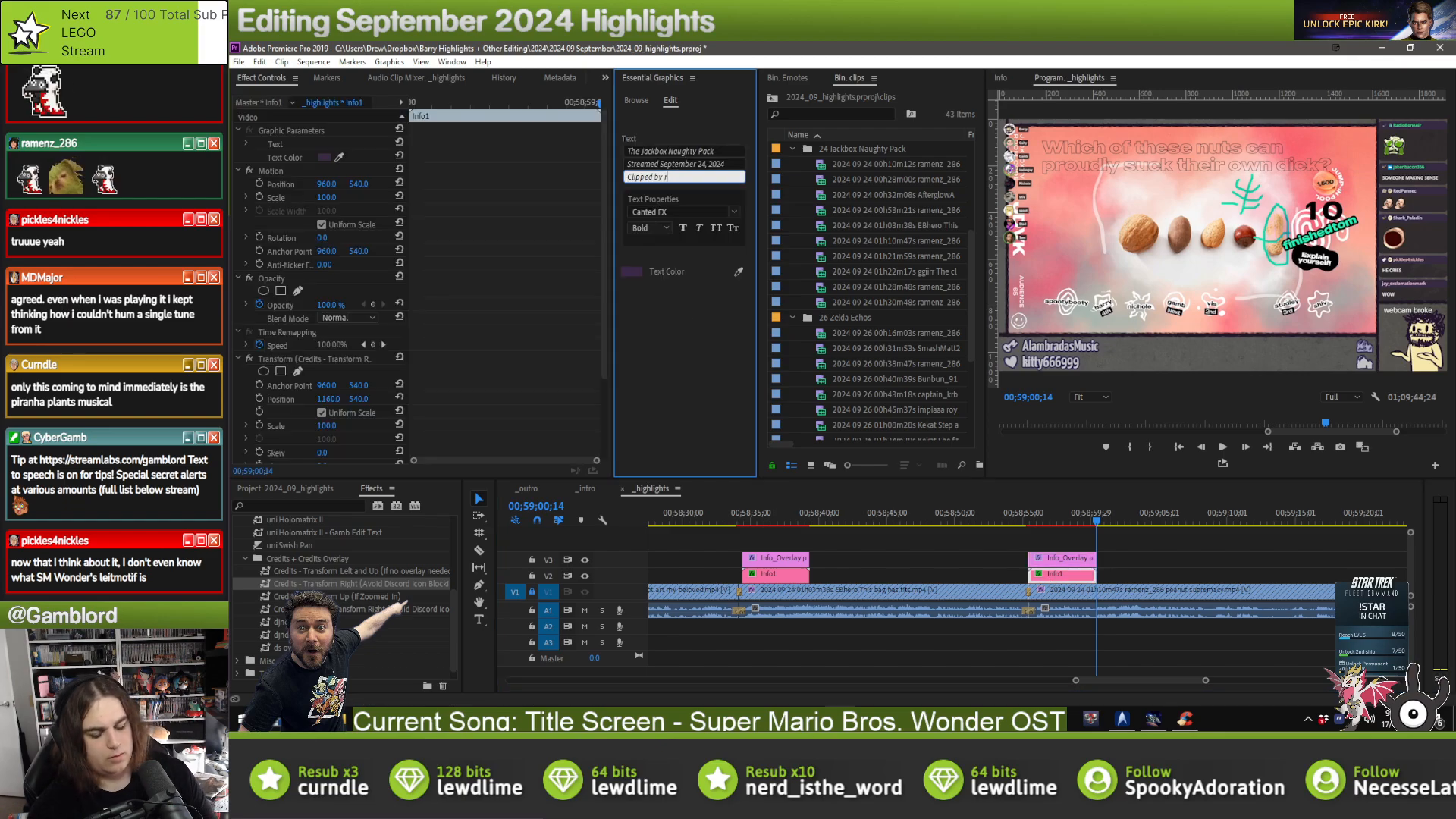
pyautogui.write('ramenz_')
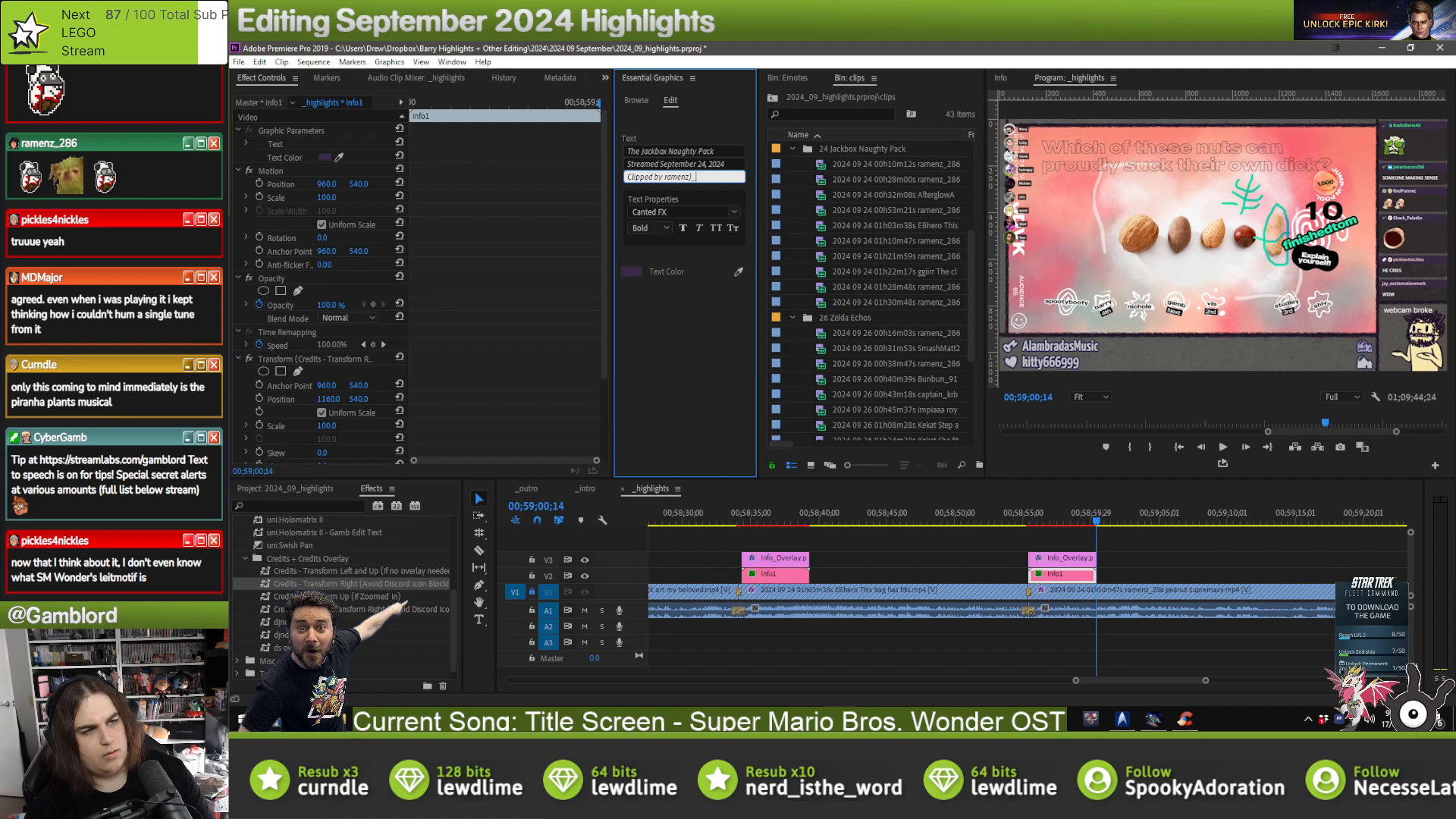
pyautogui.write('286')
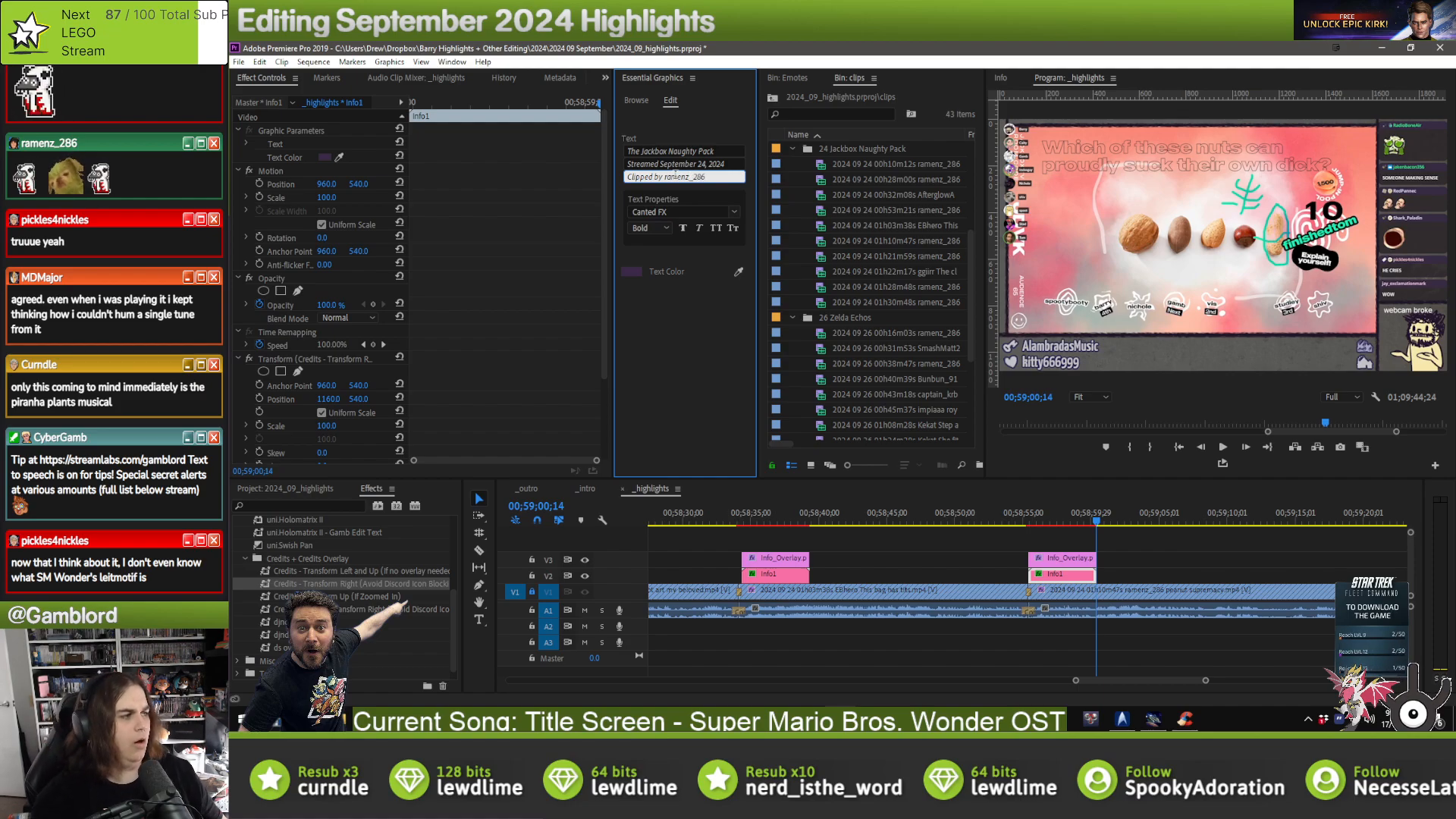
# - Paste the pair onto the 01h21m59s Jackbox clip, nudge it slightly forward, credit the clipper's username, and preview the title
pyautogui.click(1149, 549)
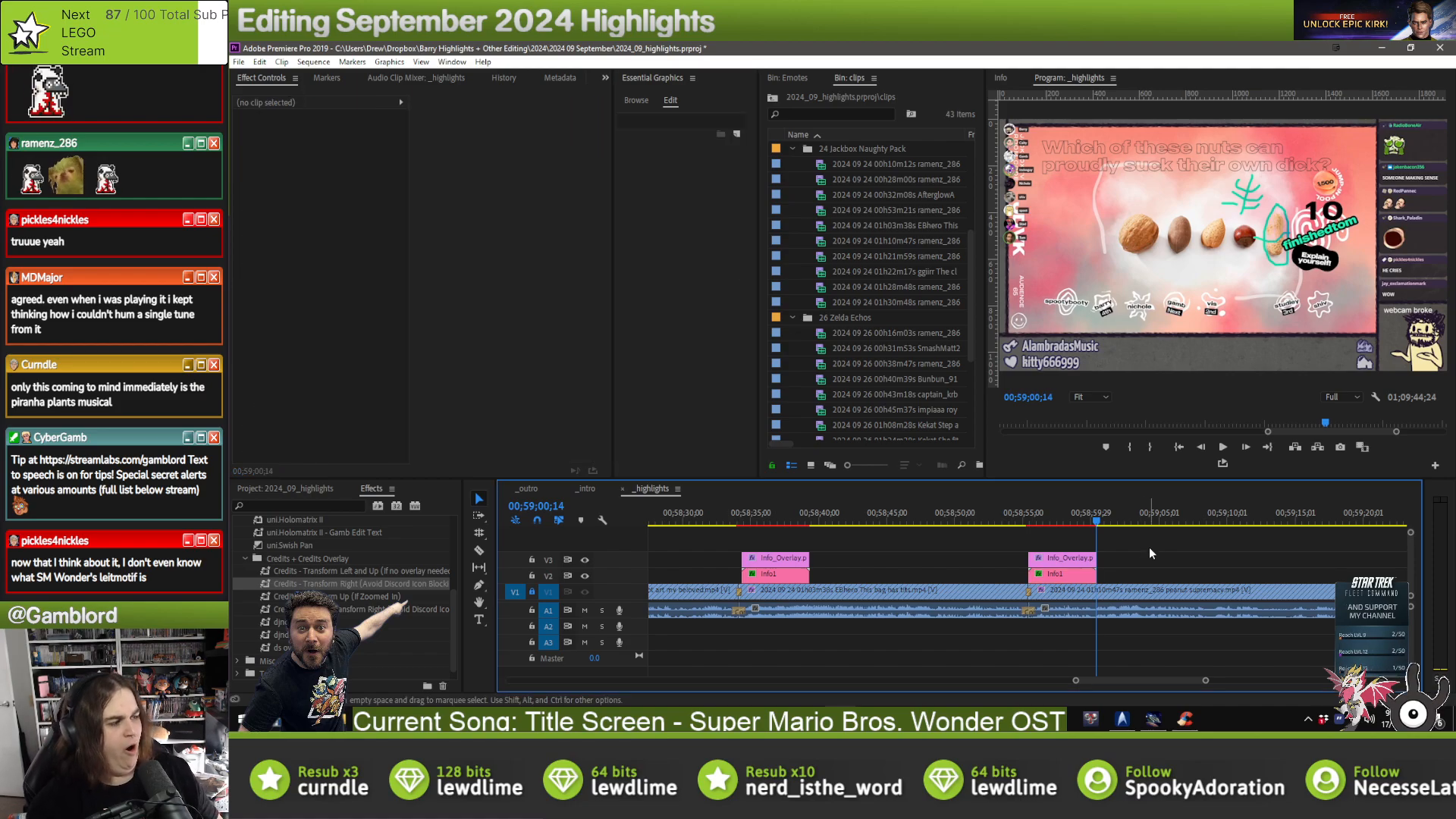
pyautogui.press('Down')
pyautogui.hotkey('ctrl', 'v')
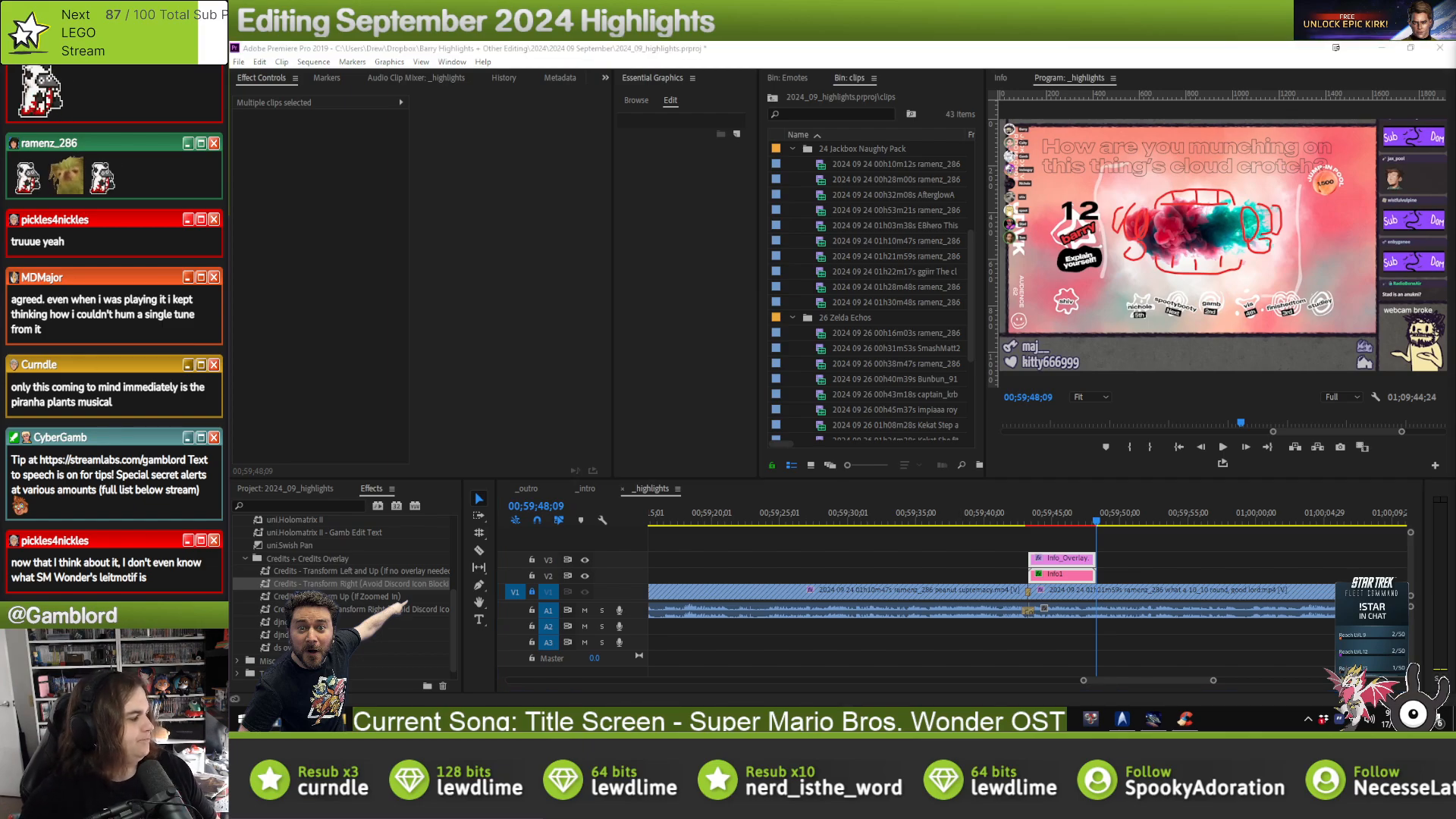
pyautogui.click(1130, 554)
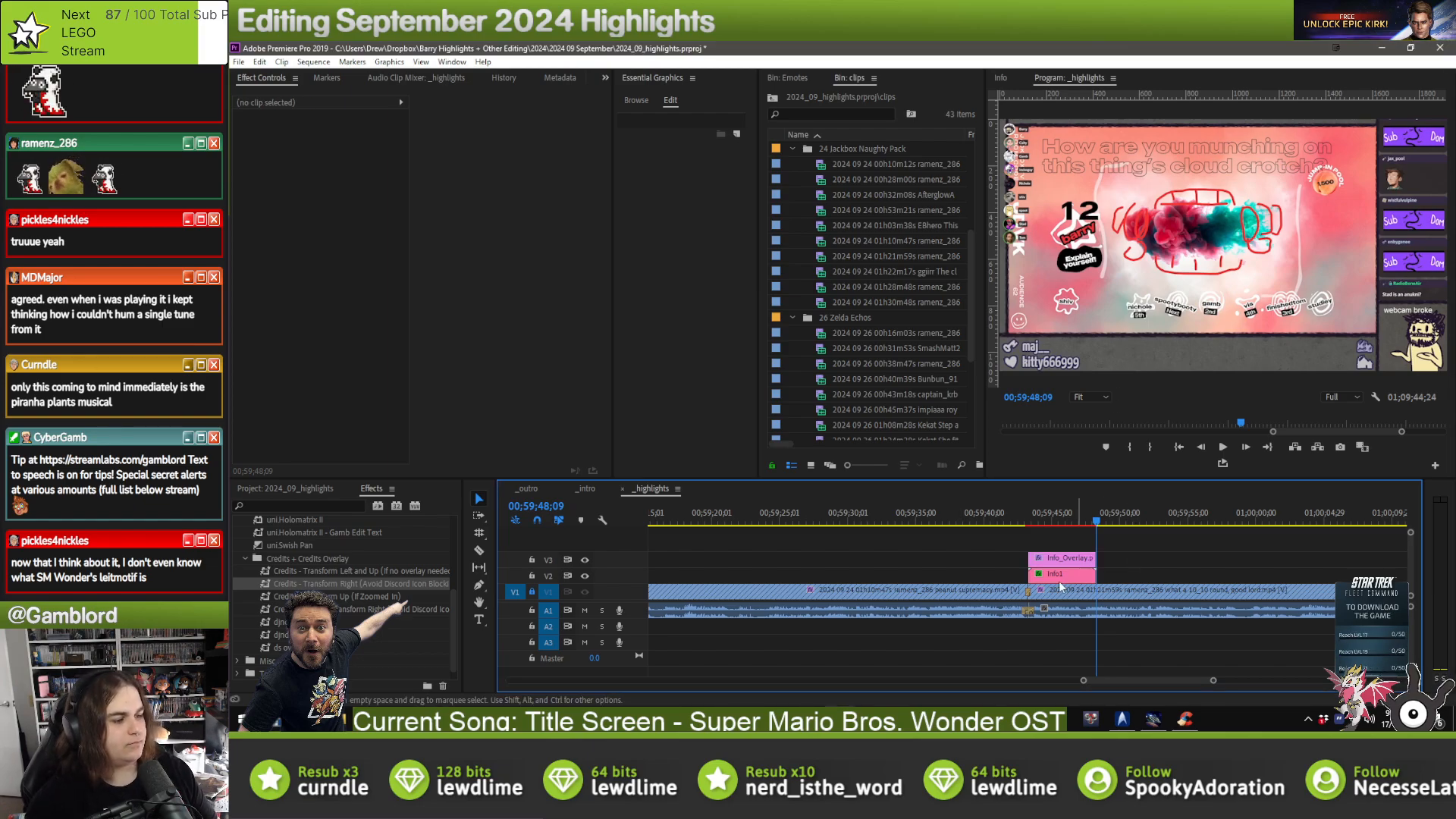
pyautogui.moveTo(1060, 580); pyautogui.dragTo(1062, 574)
pyautogui.click(1059, 564)
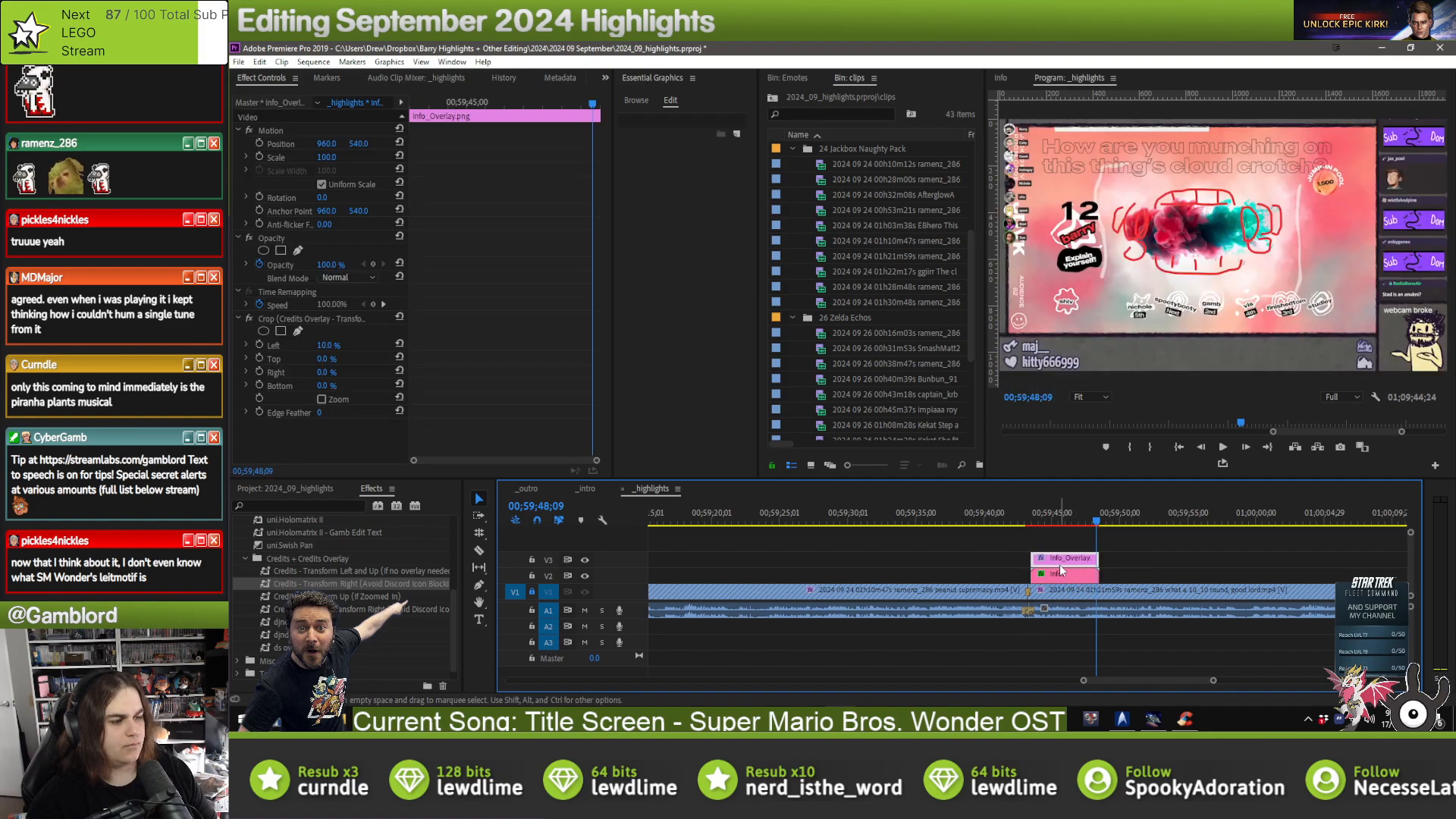
pyautogui.click(1061, 574)
pyautogui.click(670, 177)
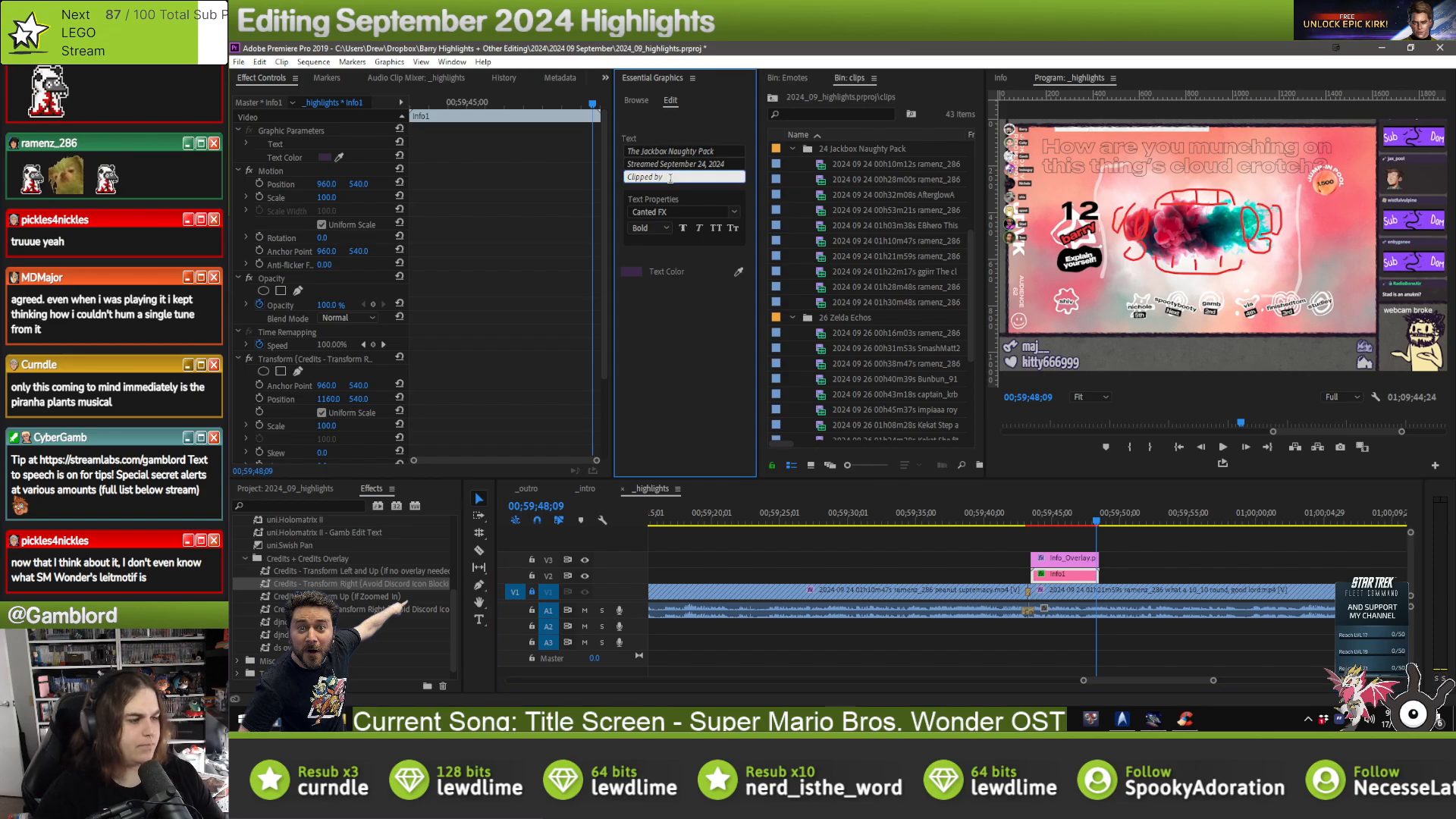
pyautogui.write('nz_286')
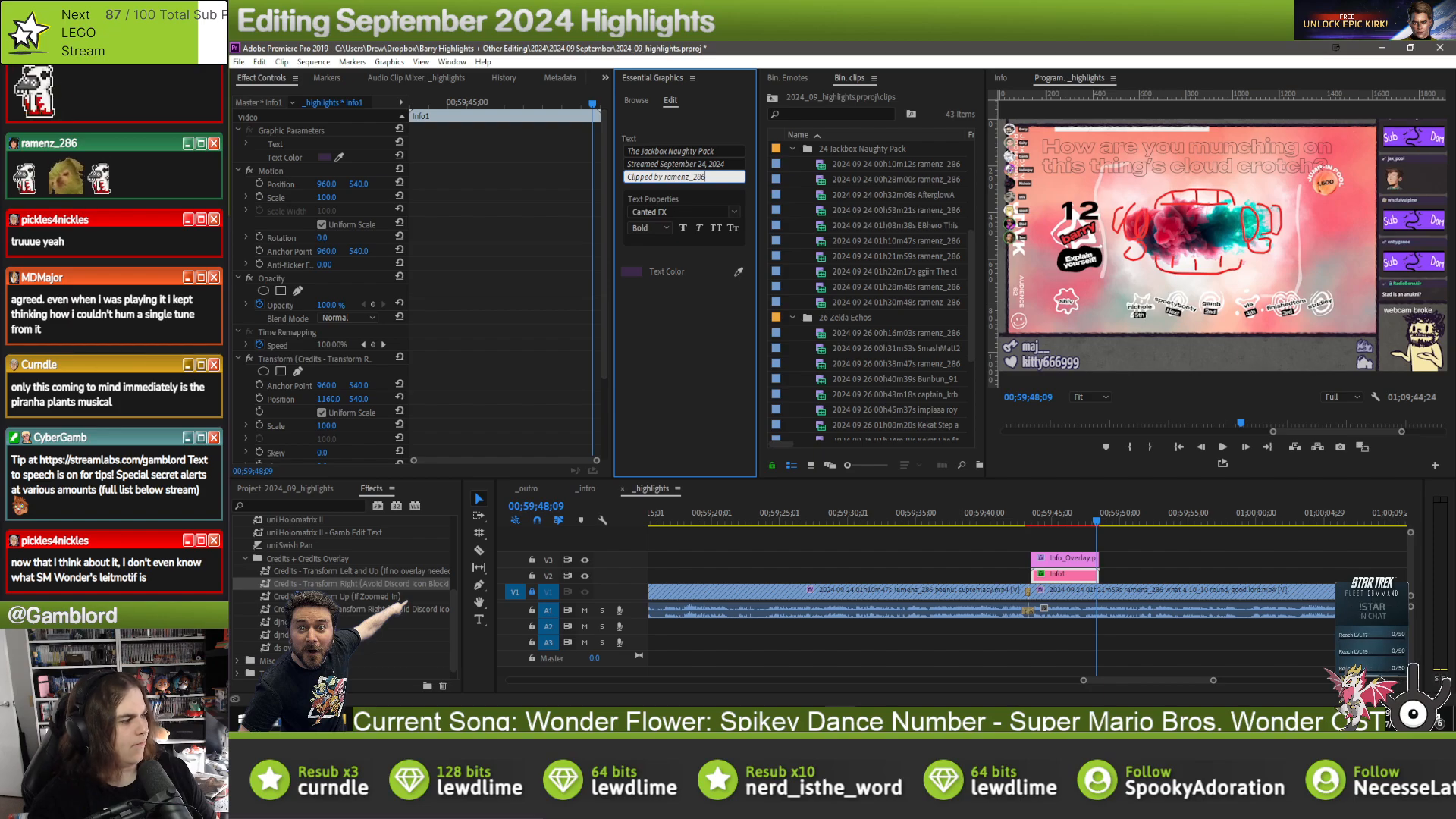
pyautogui.hotkey('alt', 'Tab')
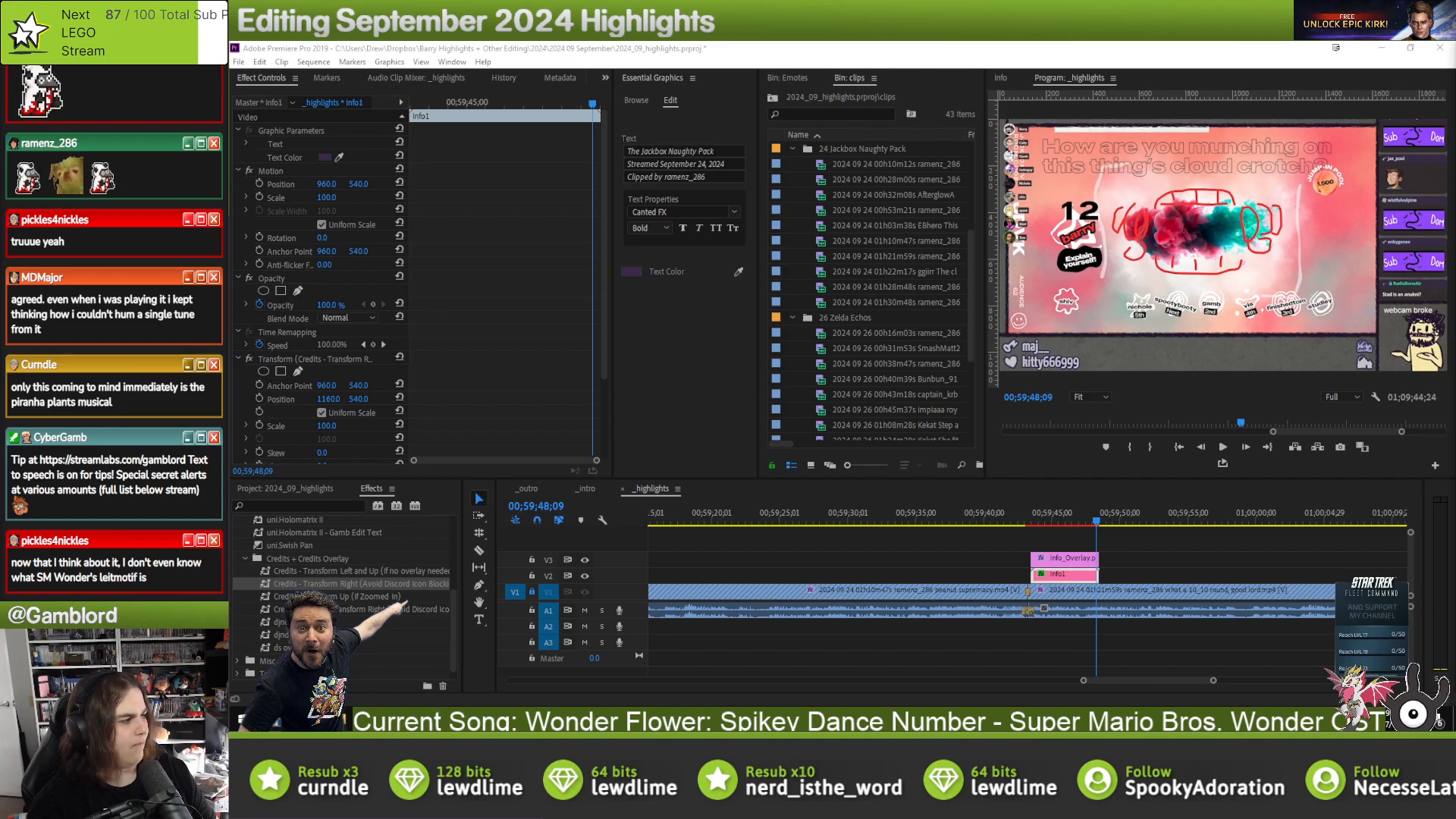
pyautogui.hotkey('alt', 'Tab')
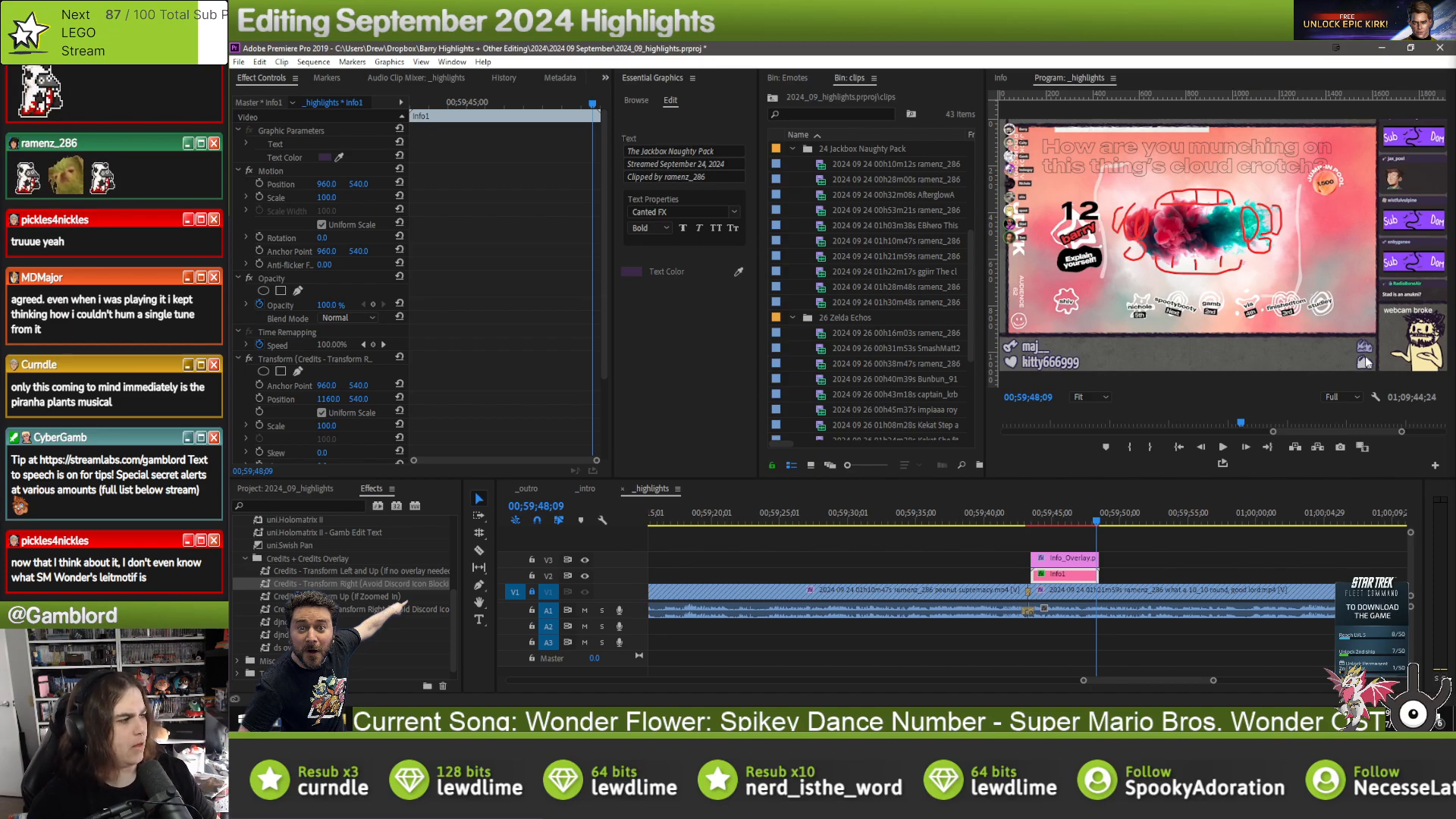
pyautogui.click(1050, 520)
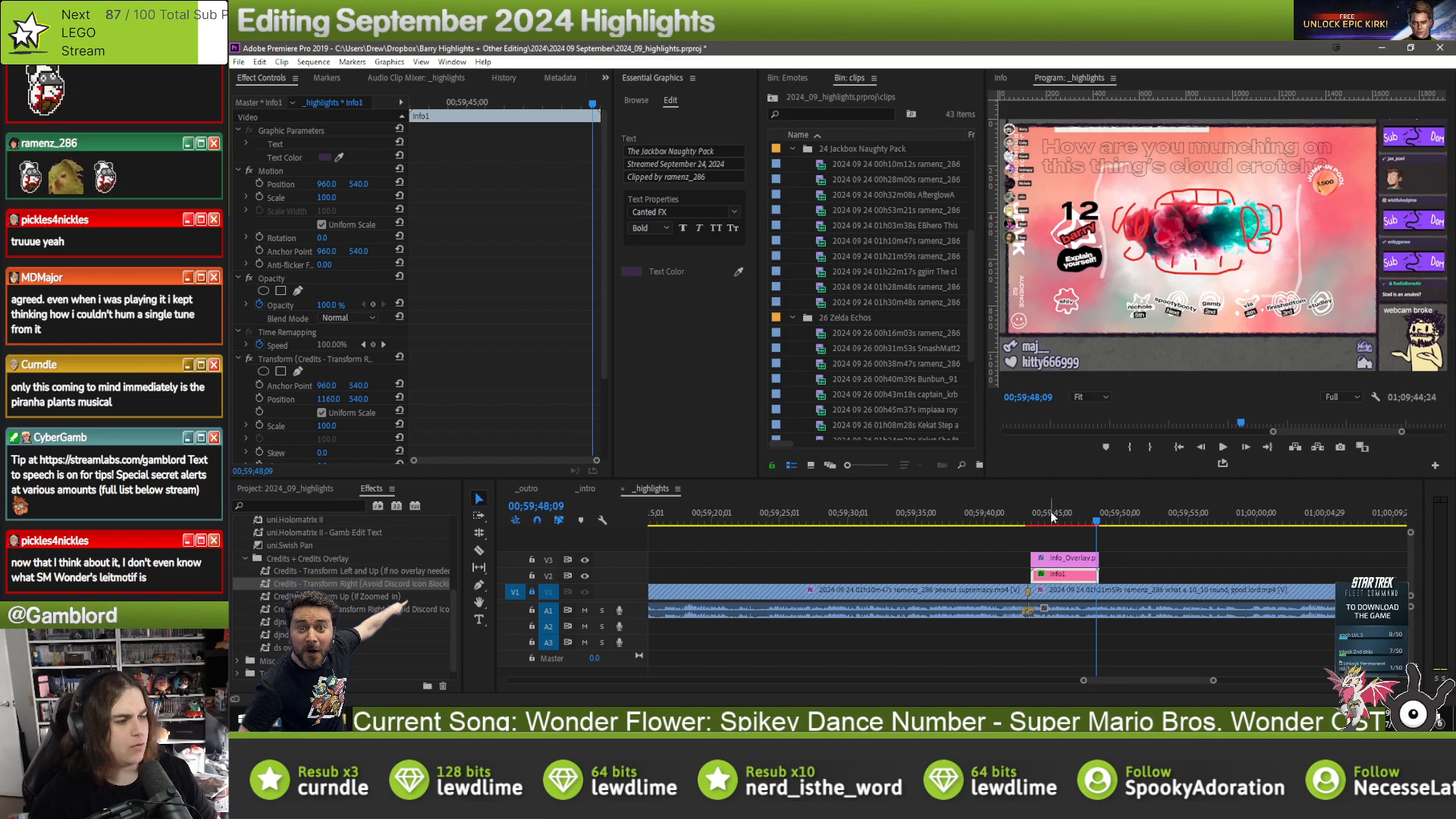
# - Place the overlay and title pair on the 01h28m48s Jackbox clip, nudge it slightly forward, and fill in the clipper's username
pyautogui.click(1135, 549)
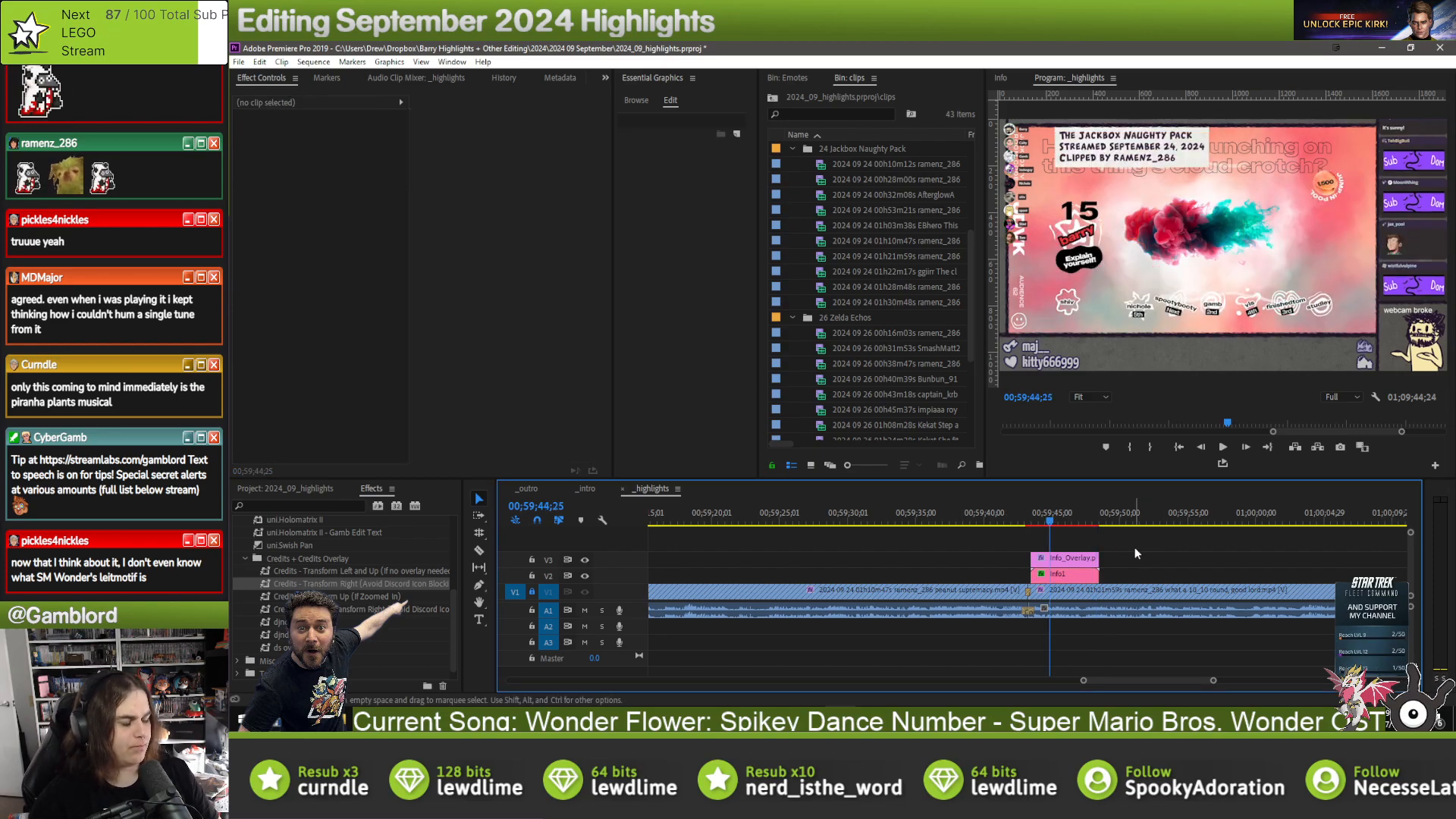
pyautogui.press('Down')
pyautogui.hotkey('ctrl', 'v')
pyautogui.moveTo(1072, 565); pyautogui.dragTo(1075, 565)
pyautogui.click(1015, 565)
pyautogui.click(1067, 577)
pyautogui.click(683, 177)
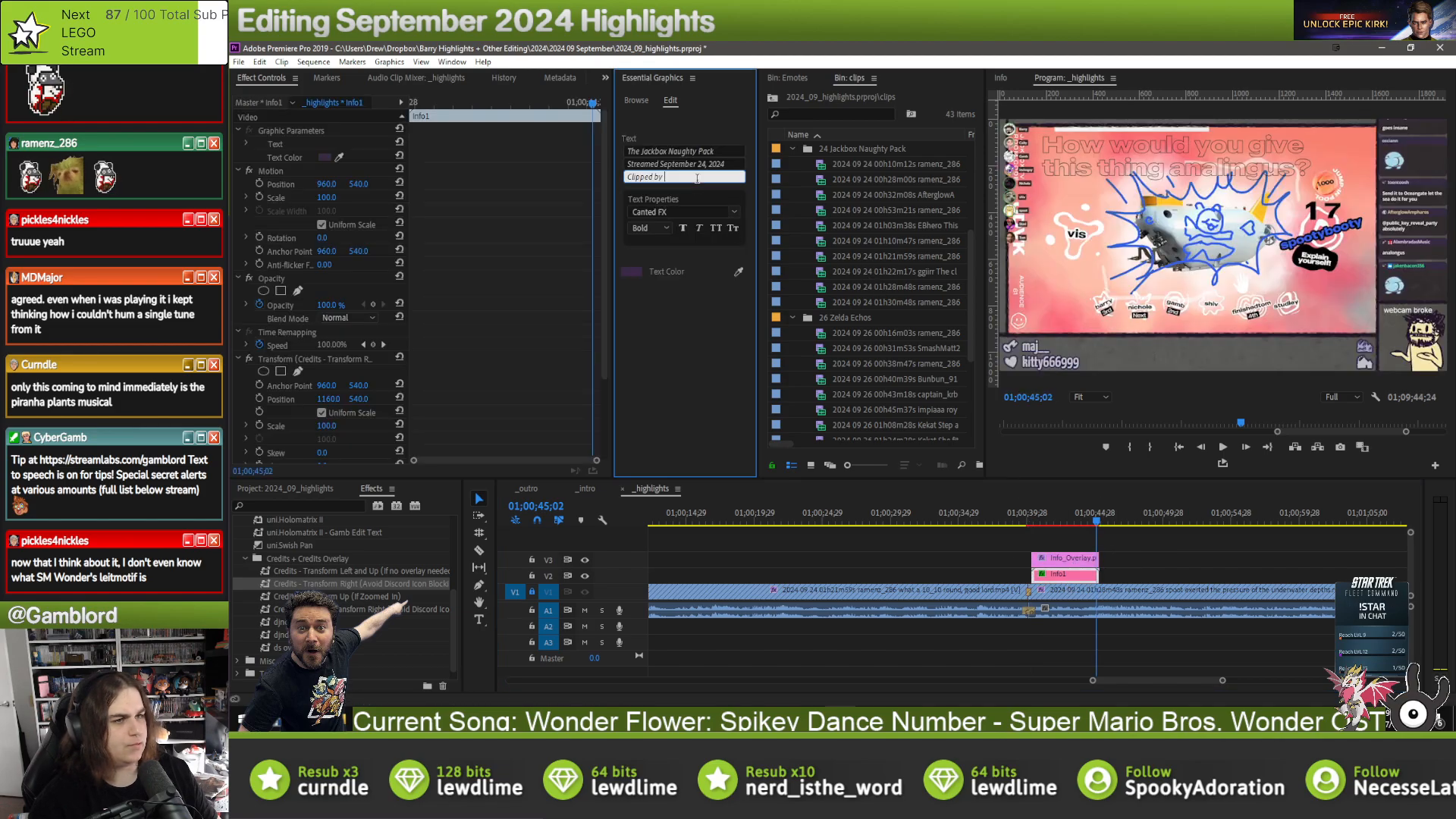
pyautogui.write('ramenz_286')
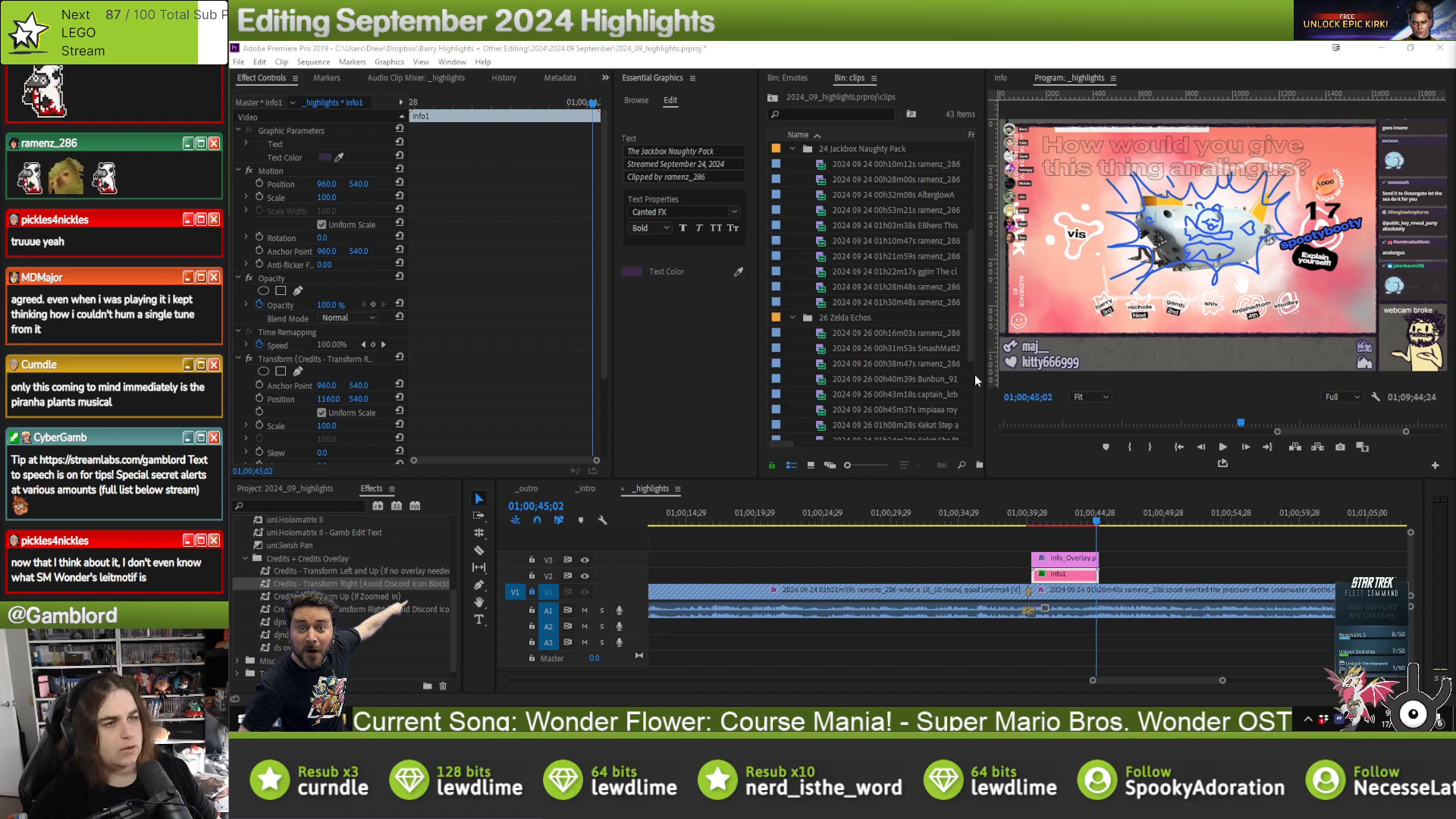
# - Paste the pair onto the first September 26 Zelda clip, nudge it forward about 6 frames, and collapse the 24 Jackbox Naughty Pack bin
pyautogui.click(1136, 561)
pyautogui.press('Down')
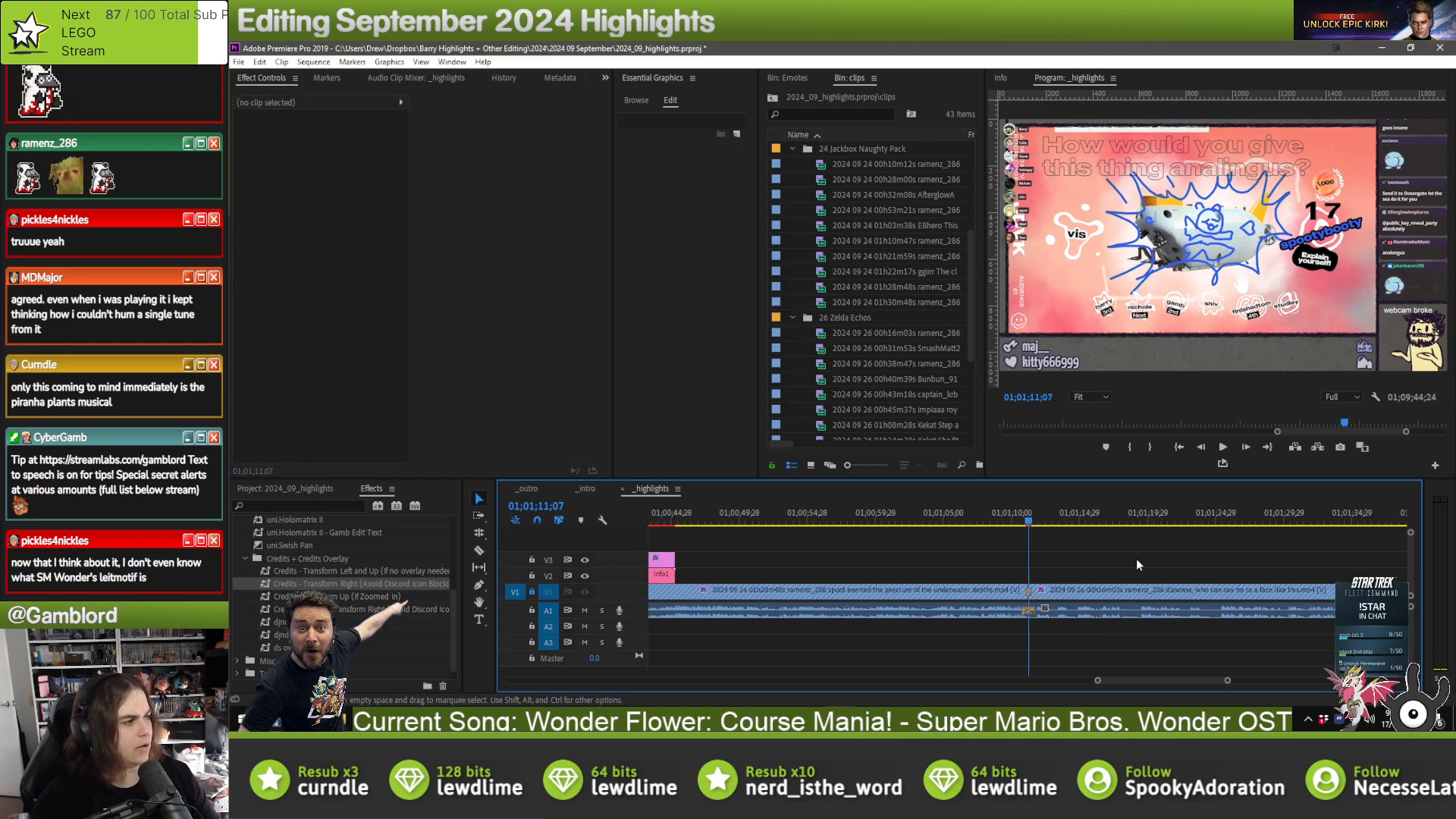
pyautogui.hotkey('ctrl', 'v')
pyautogui.moveTo(1076, 566); pyautogui.dragTo(1079, 566)
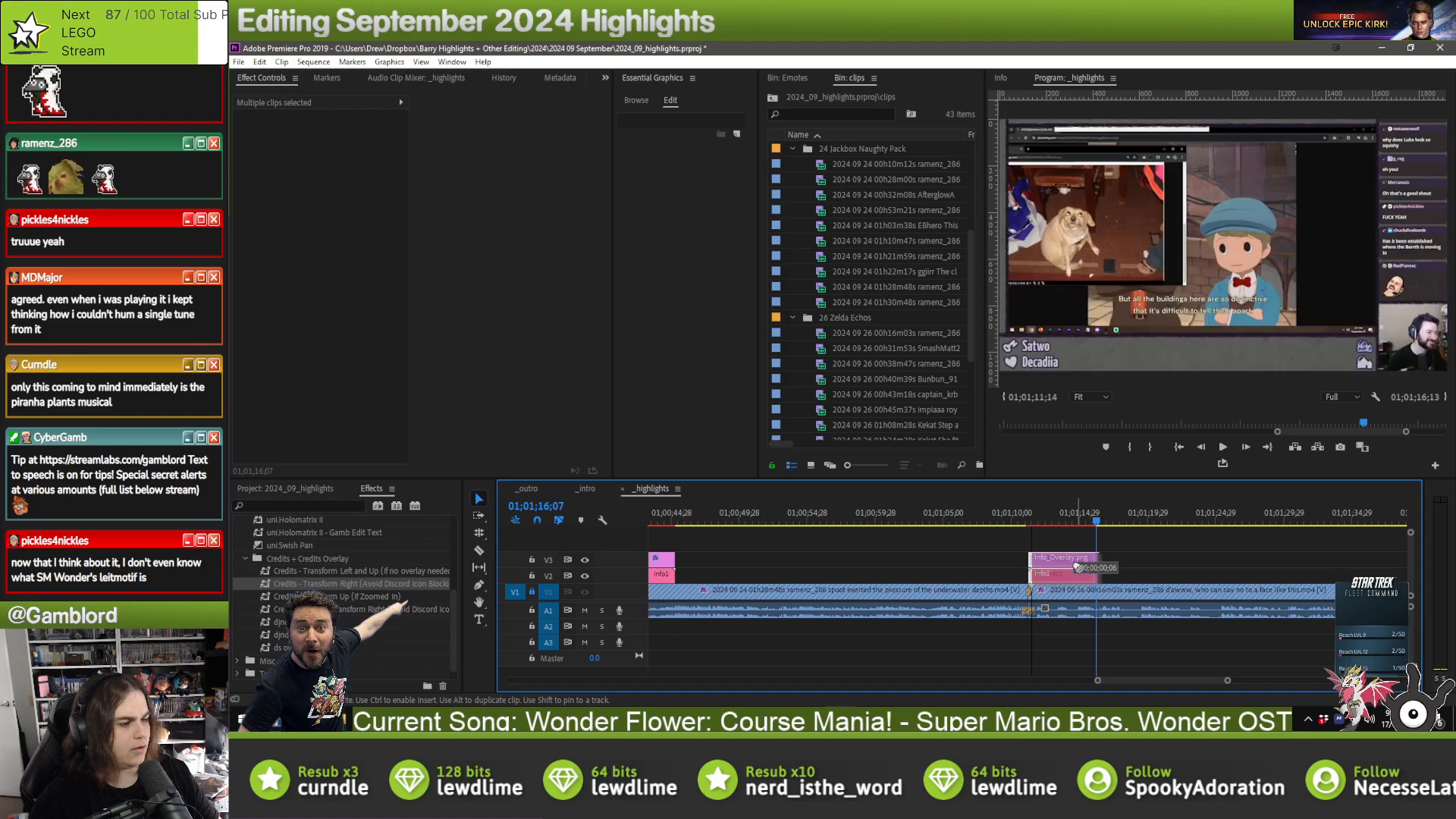
pyautogui.click(793, 149)
pyautogui.scroll(-2, 829, 246)
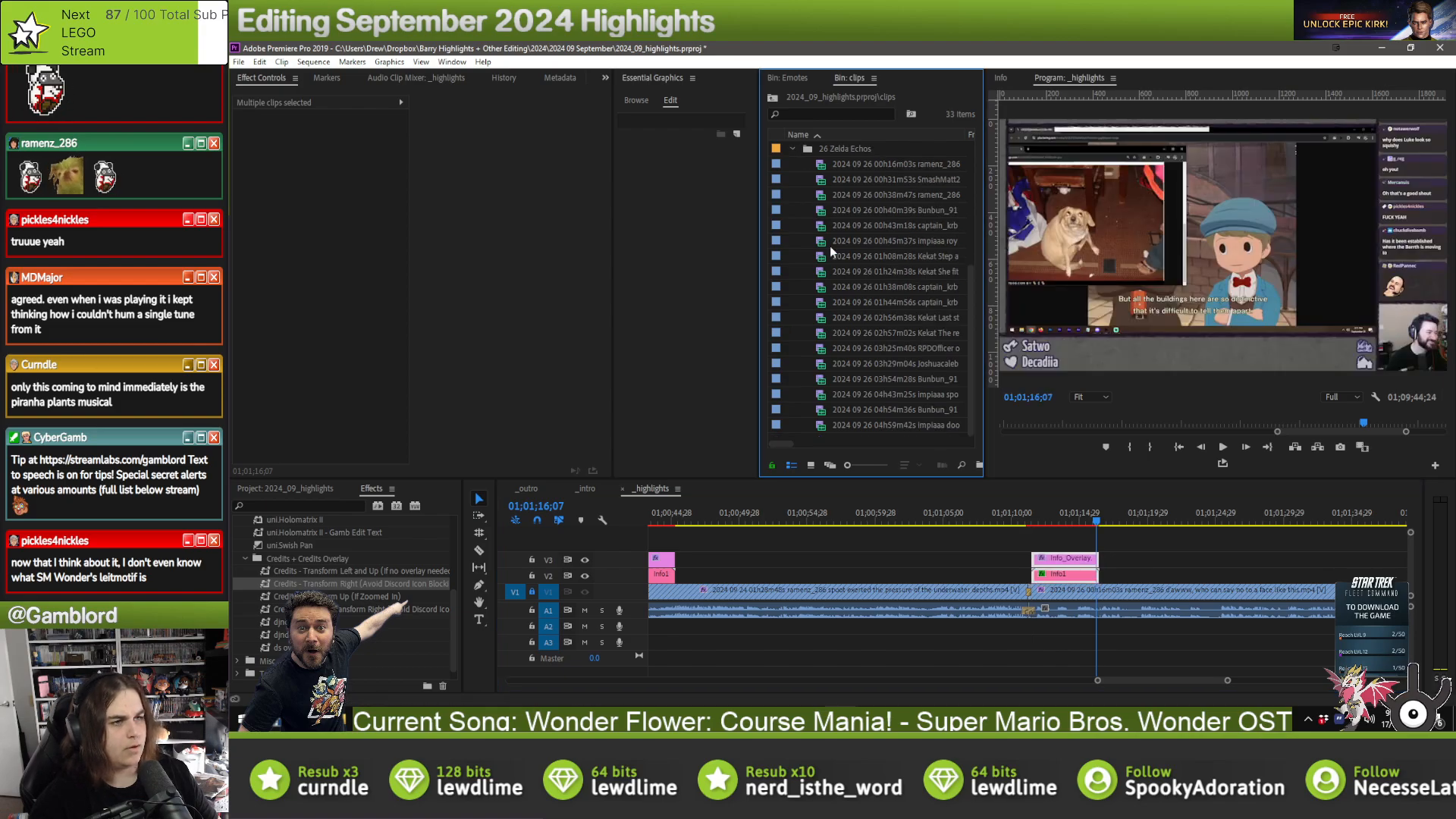
# - Change the first Zelda clip's title to The Legend of Zelda: Echoes of Wisdom and disable the title's Transform effect
pyautogui.click(1177, 548)
pyautogui.click(1065, 575)
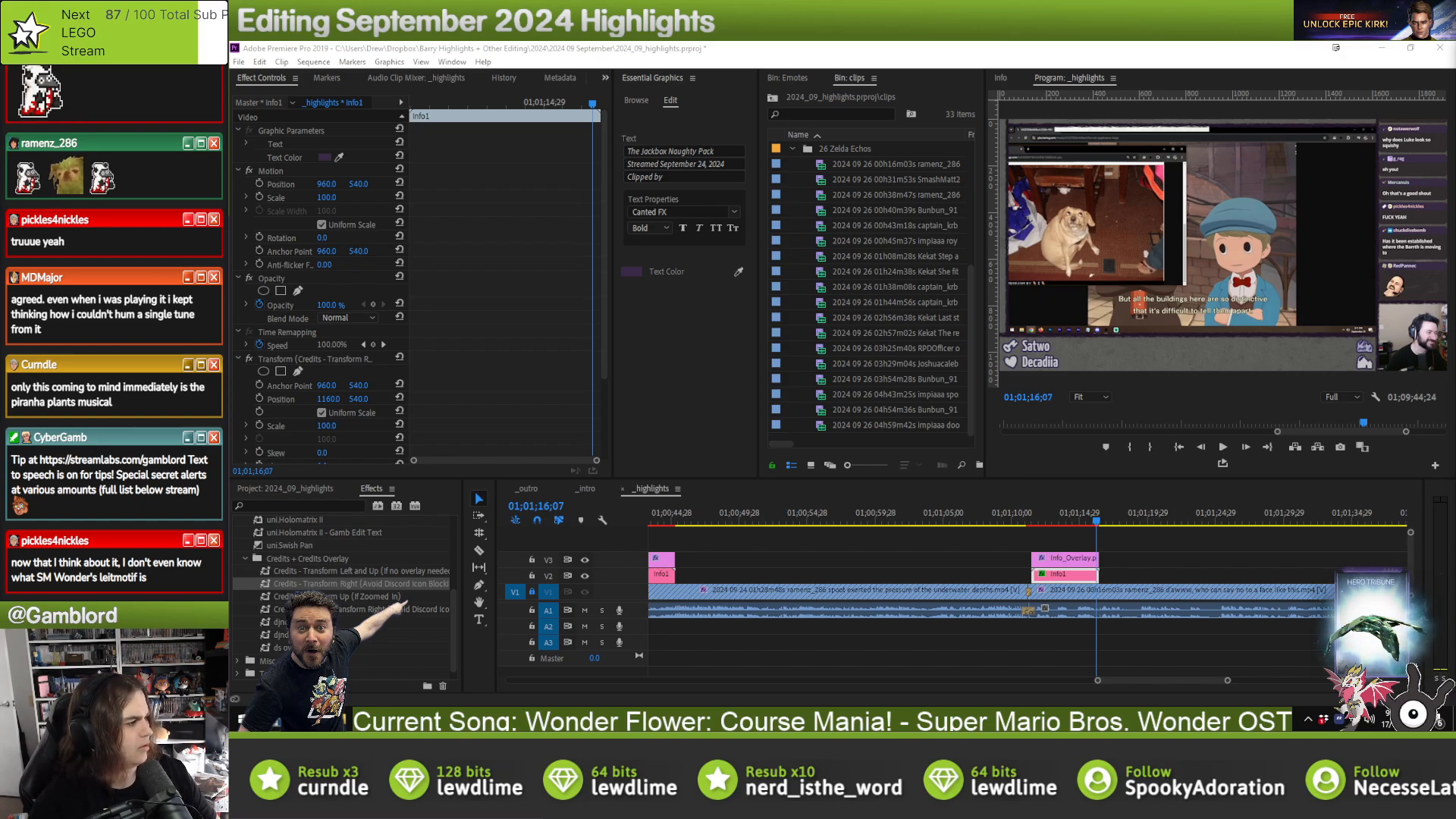
pyautogui.moveTo(737, 151); pyautogui.dragTo(584, 139)
pyautogui.write('The Legend of Zelda: Echoes of Wisdom')
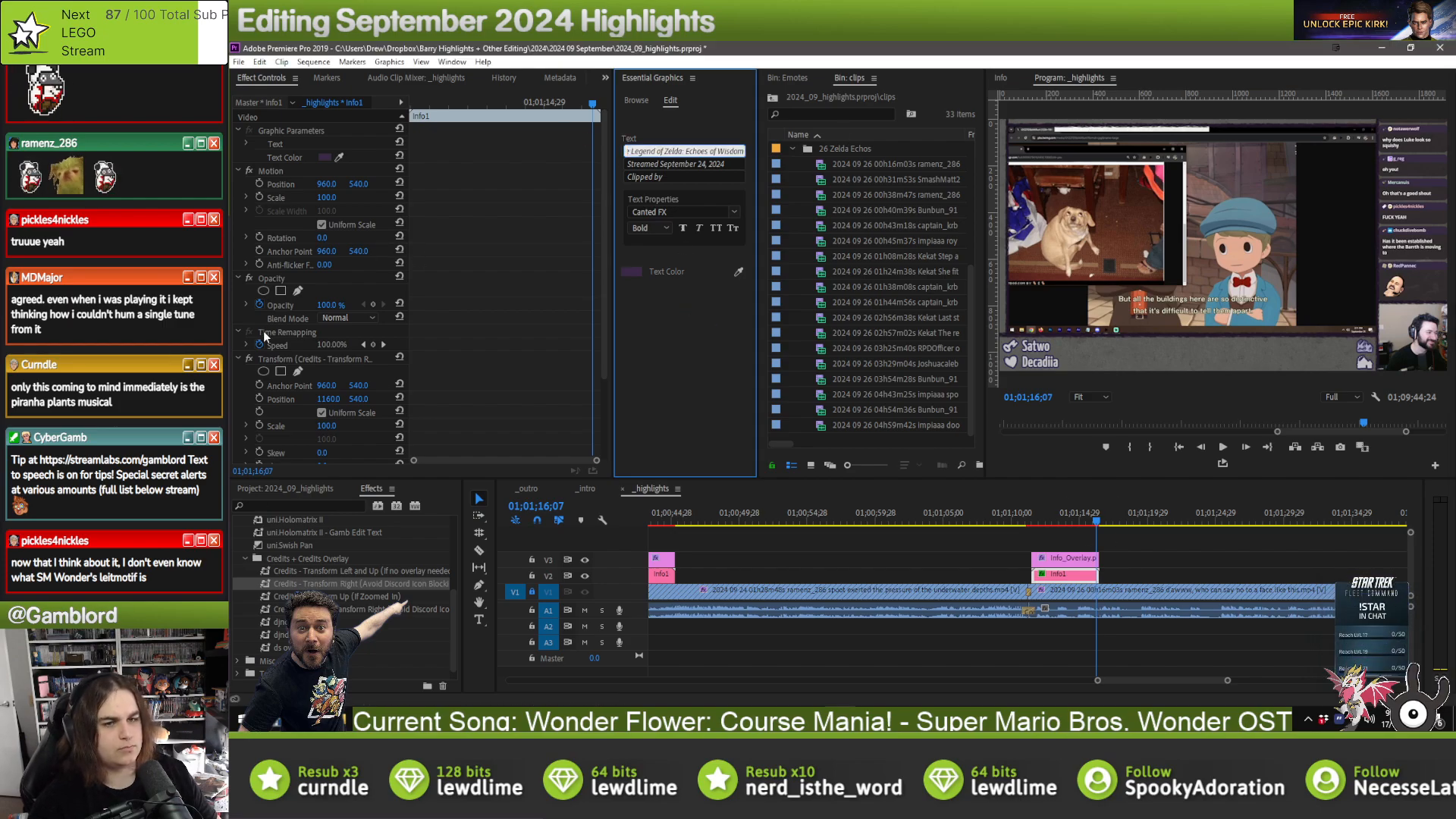
pyautogui.click(251, 357)
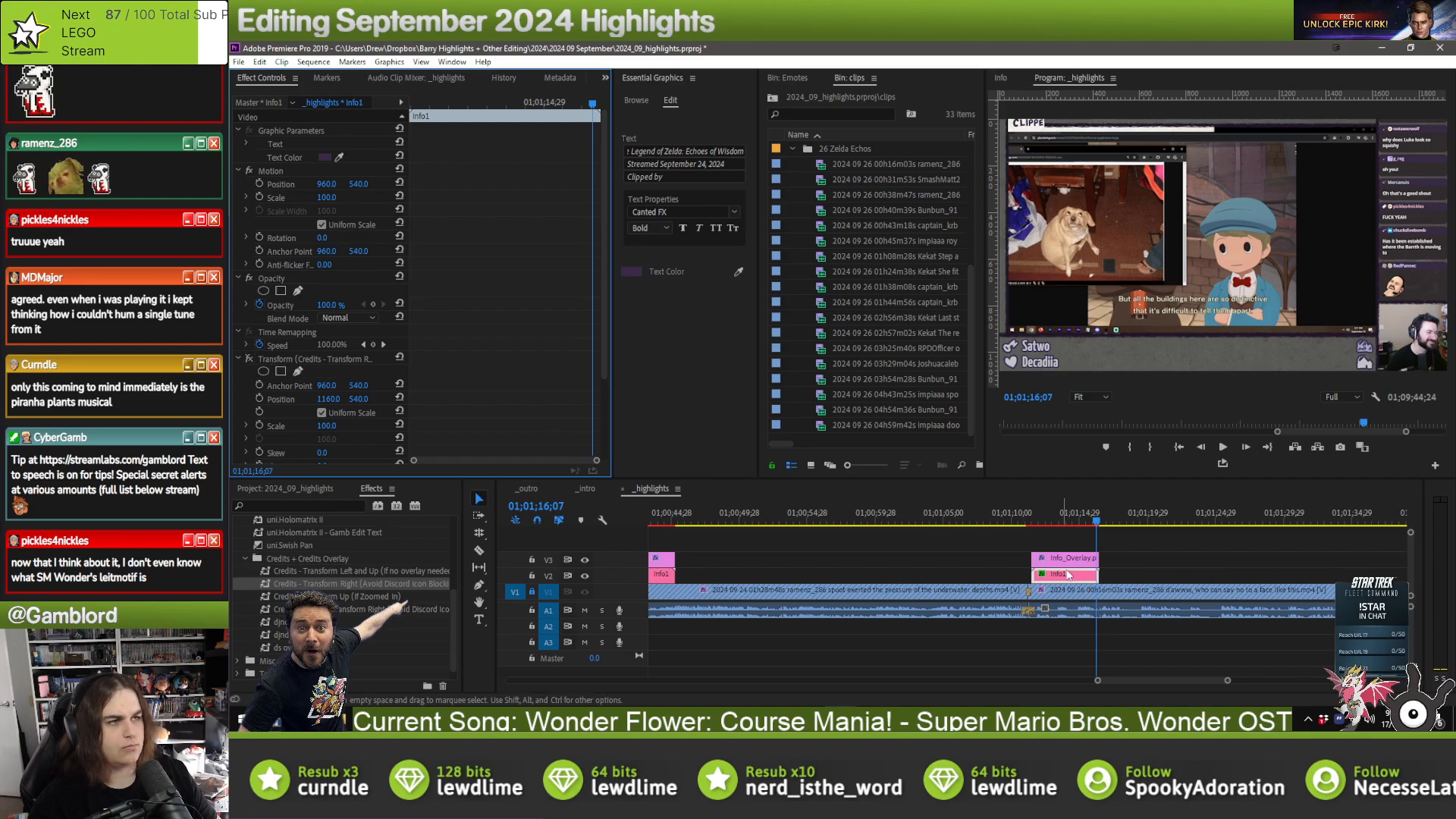
# - Toggle the Crop effect on the first Zelda clip's info overlay and preview the frame at 01;01;13;08
pyautogui.click(1075, 563)
pyautogui.click(246, 319)
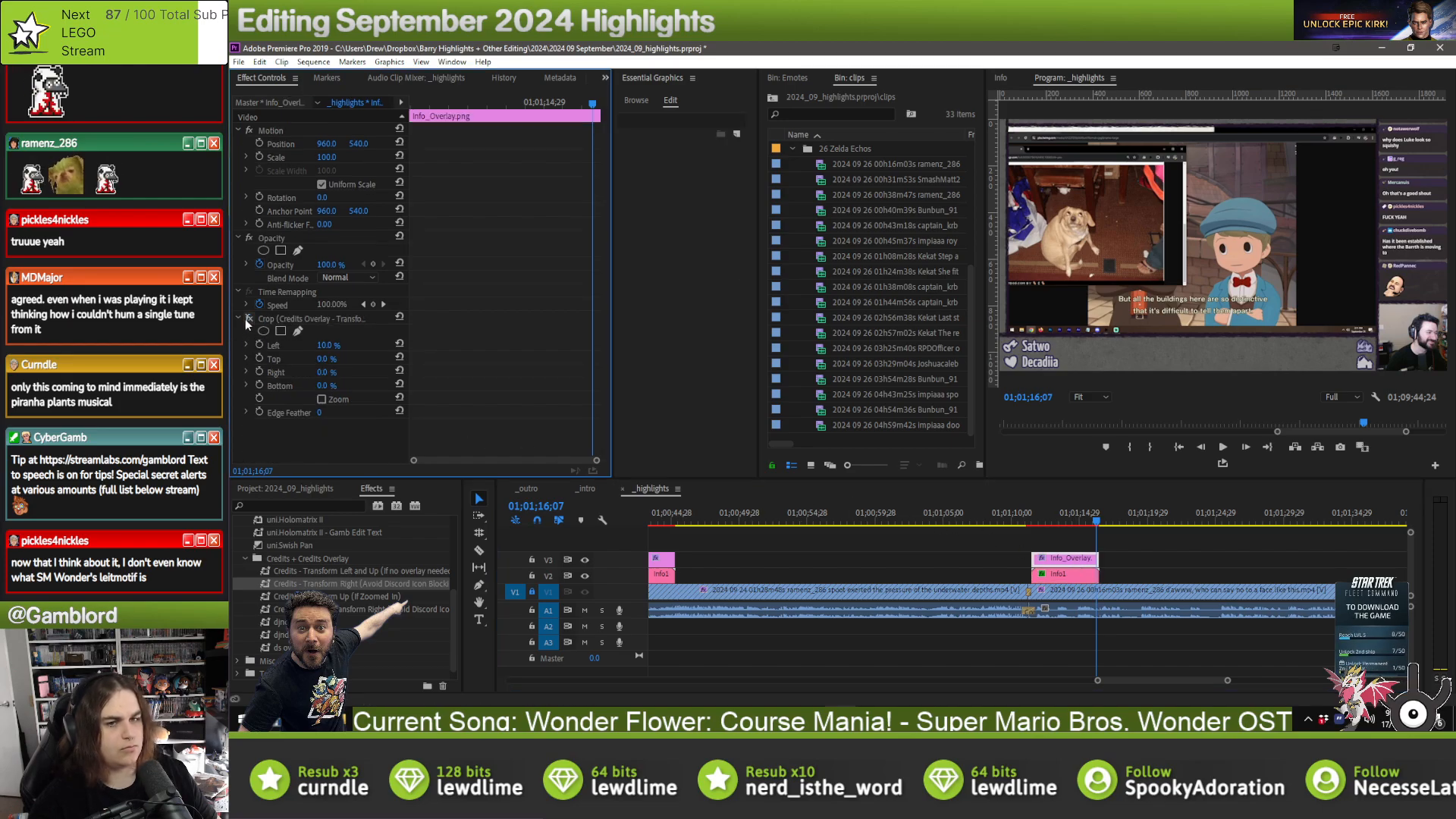
pyautogui.click(1055, 516)
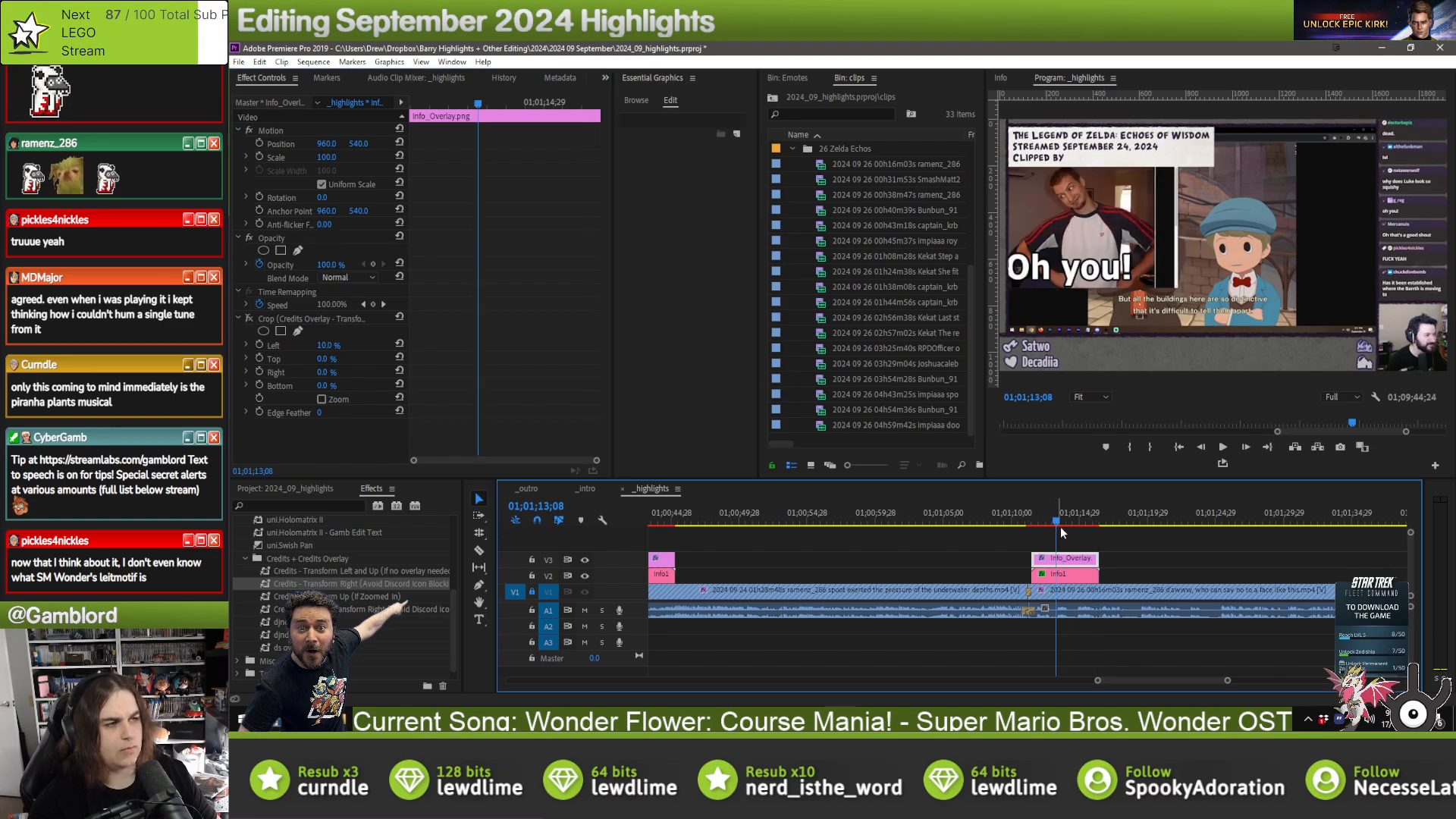
# - Set the first Zelda title's stream date to September 26, 2024 and copy the overlay and title pair
pyautogui.click(1058, 574)
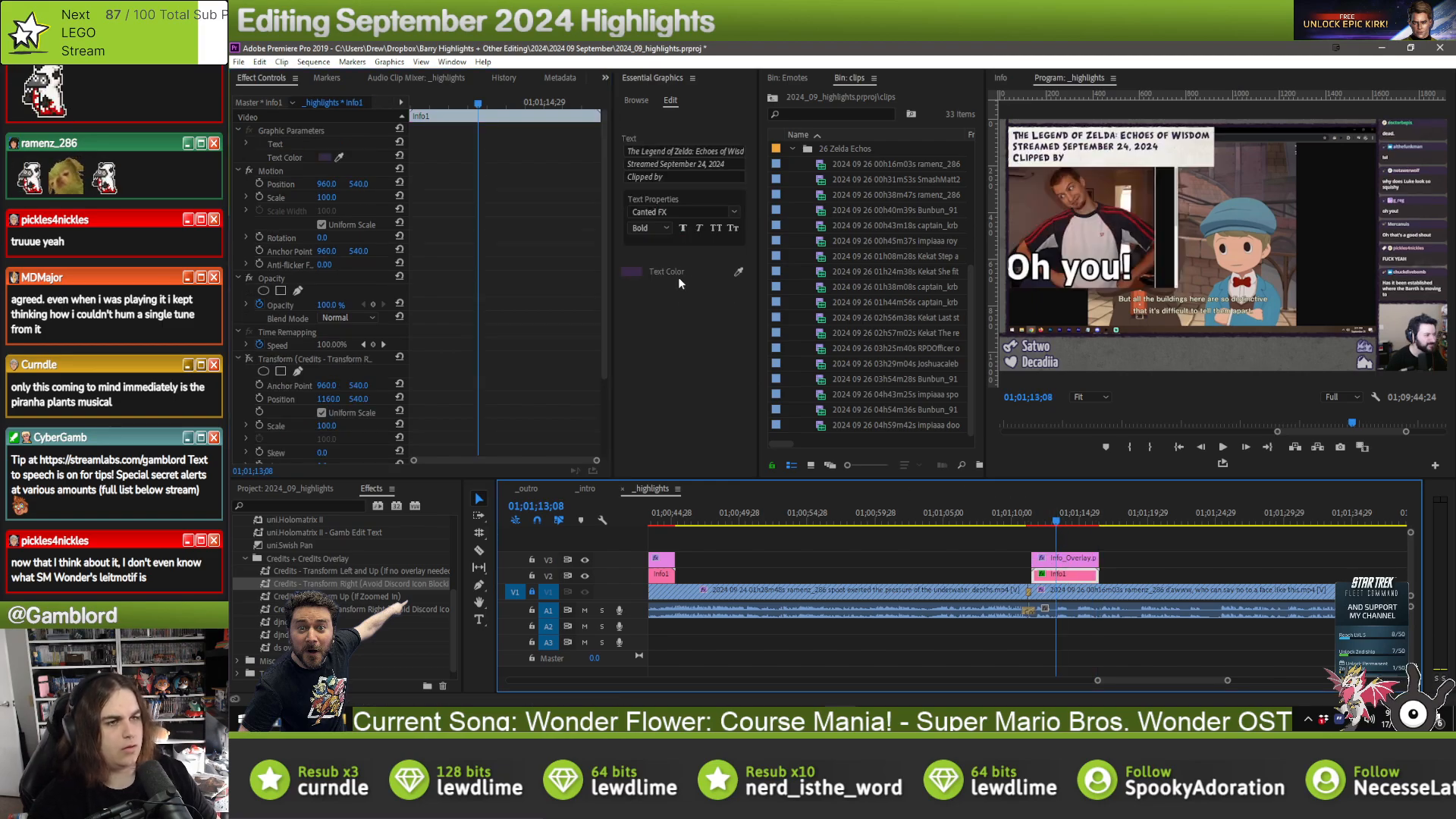
pyautogui.doubleClick(701, 162)
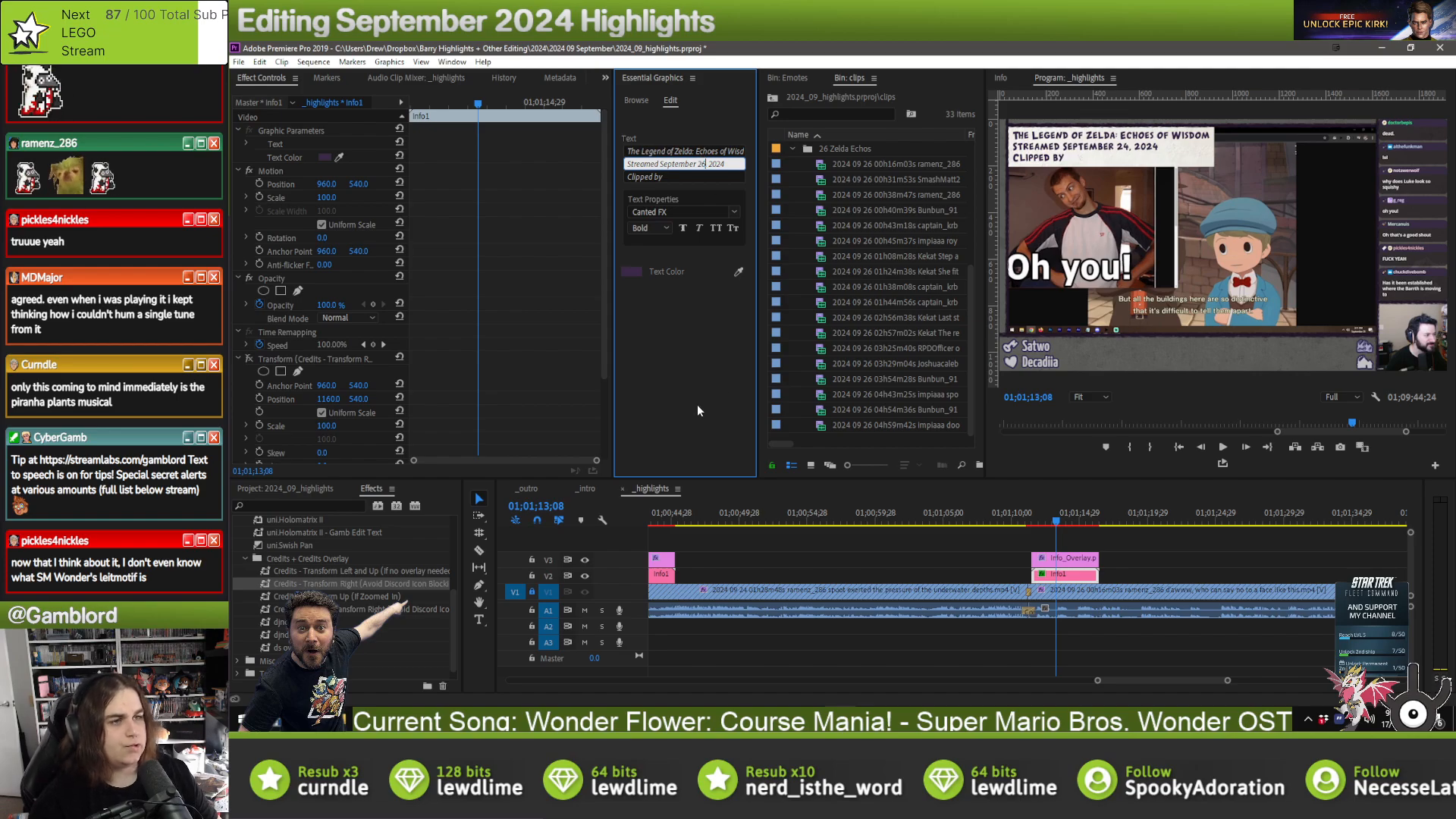
pyautogui.write('26')
pyautogui.click(1120, 548)
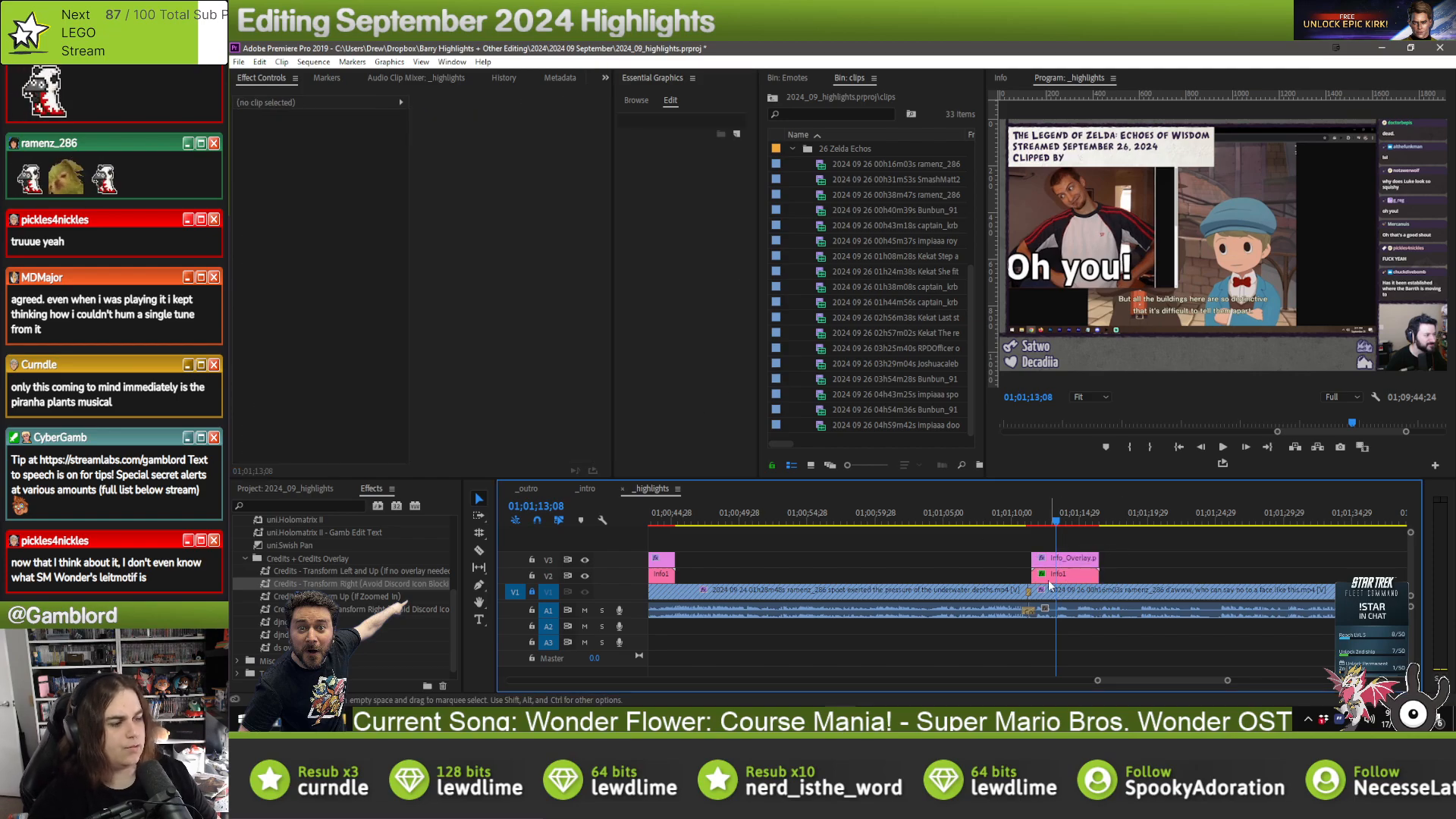
# - Fill in the clipper's username after "Clipped by" in the first Zelda clip's title
pyautogui.click(700, 177)
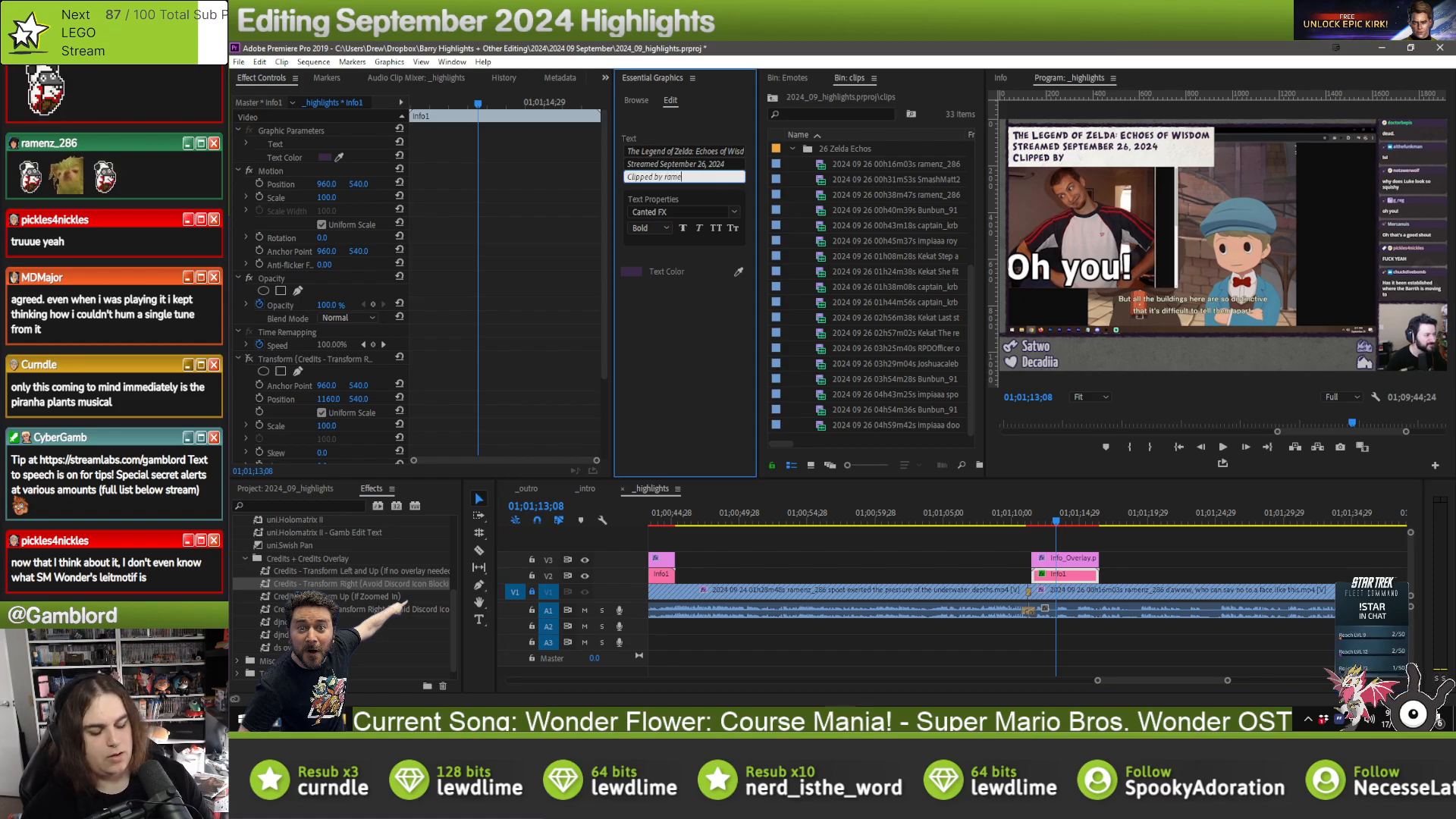
pyautogui.write('ramenz_2876')
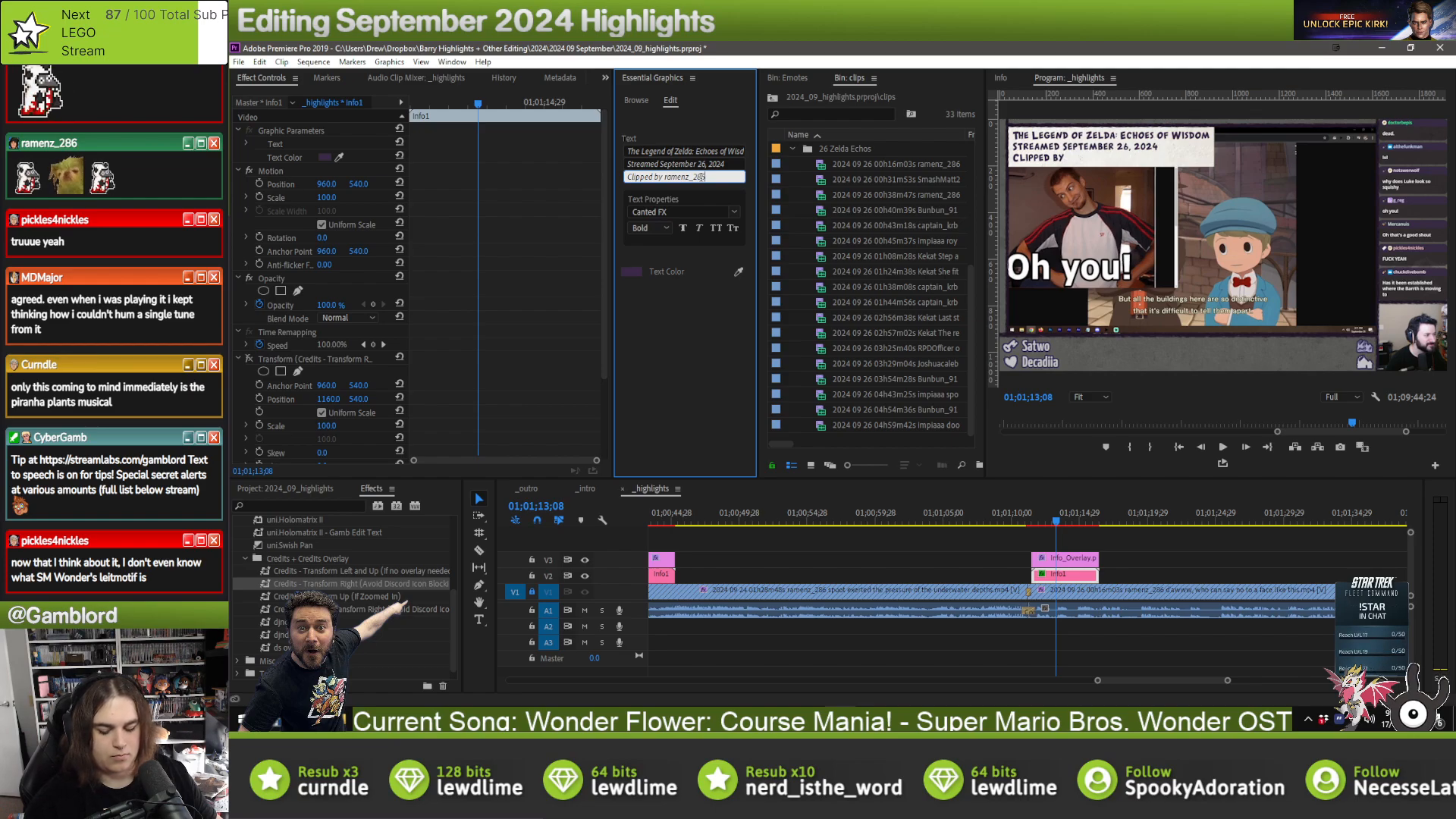
pyautogui.hotkey('alt', 'Tab')
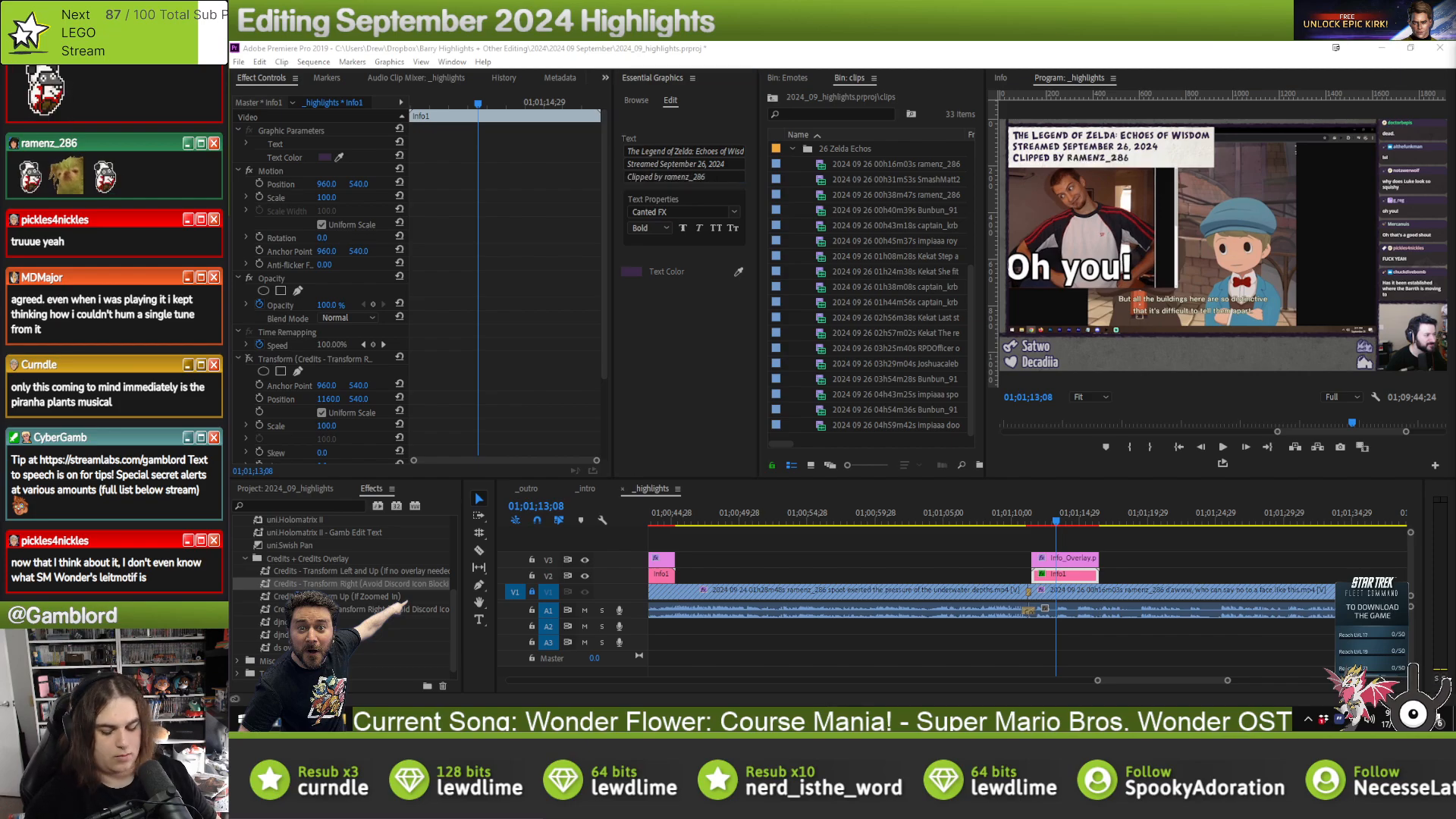
pyautogui.click(1069, 45)
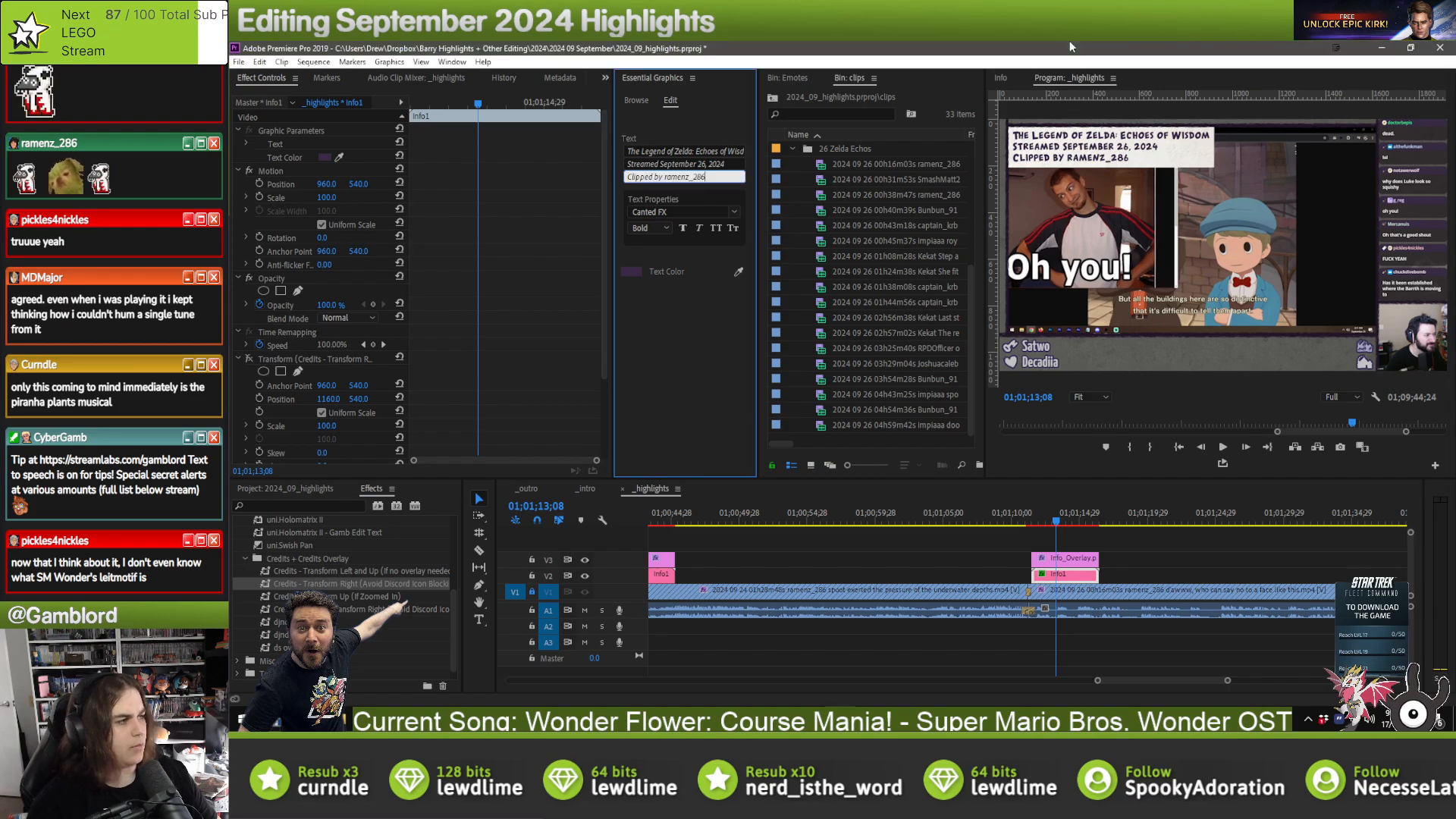
# - Paste the overlay and title pair slightly after the start of the 00h31m53s Zelda clip and credit its clipper's username
pyautogui.scroll(-5, 944, 610)
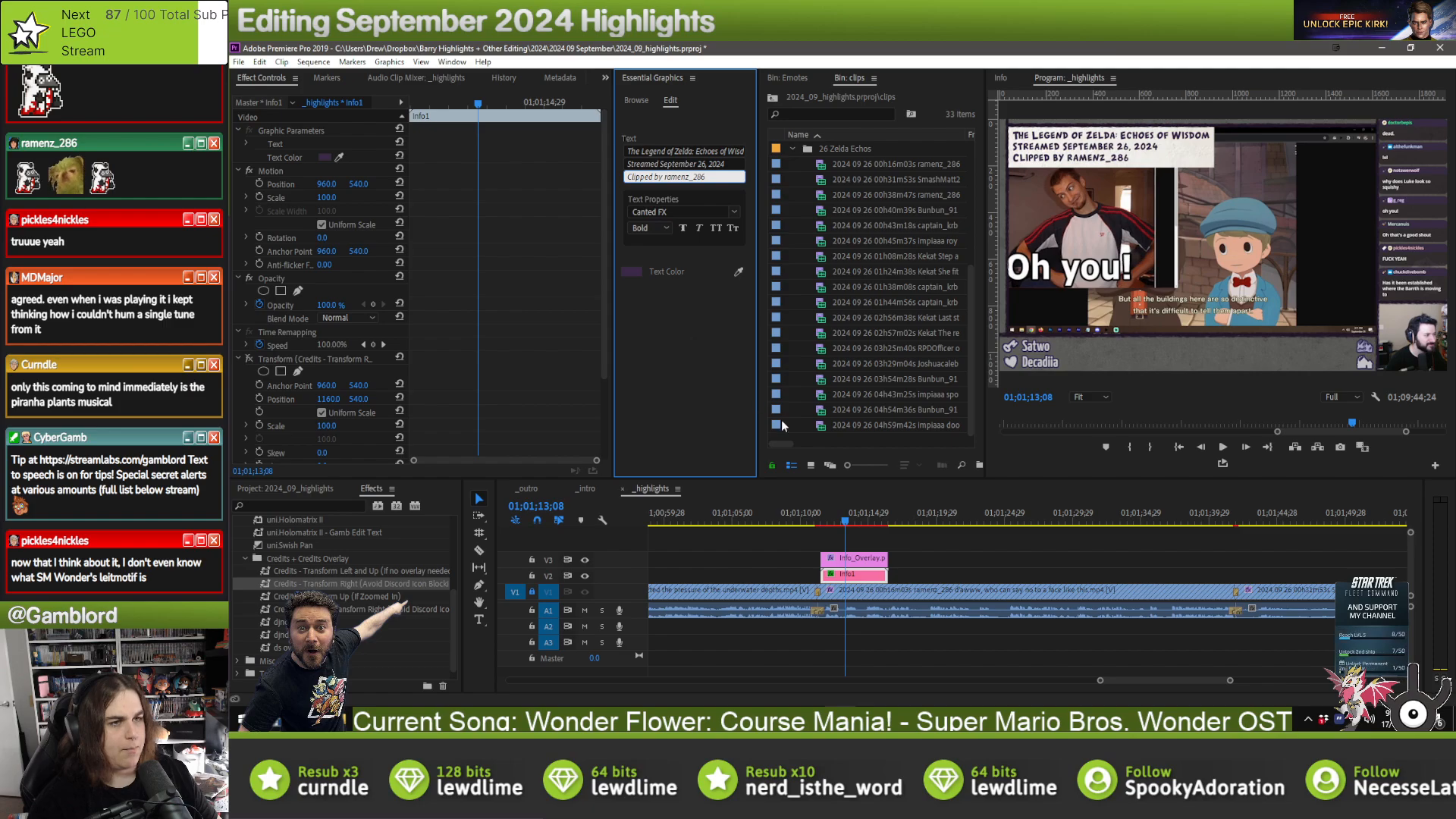
pyautogui.click(957, 559)
pyautogui.press('Down')
pyautogui.hotkey('ctrl', 'v')
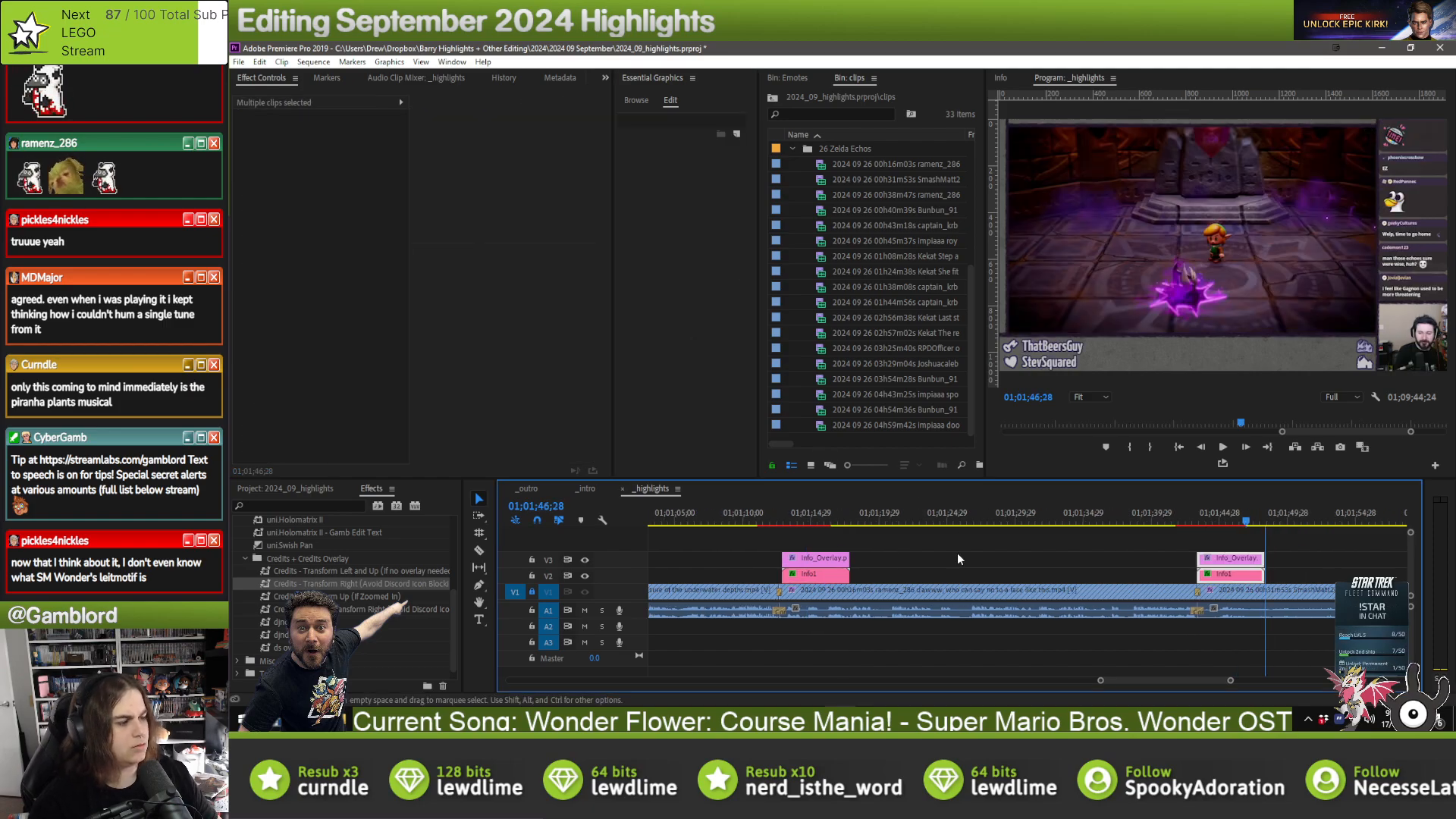
pyautogui.moveTo(1135, 577); pyautogui.dragTo(1138, 577)
pyautogui.click(1034, 575)
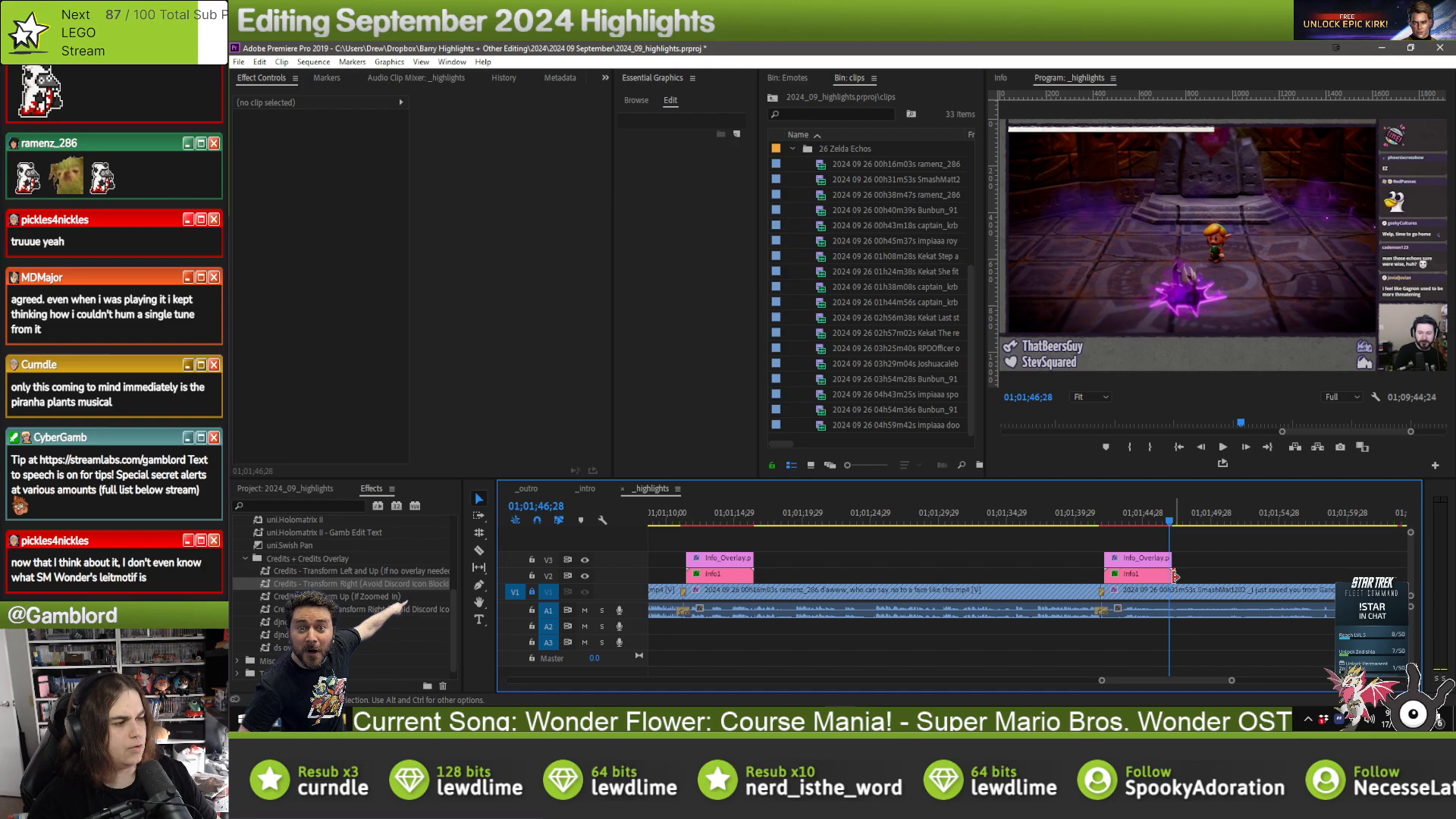
pyautogui.click(1138, 577)
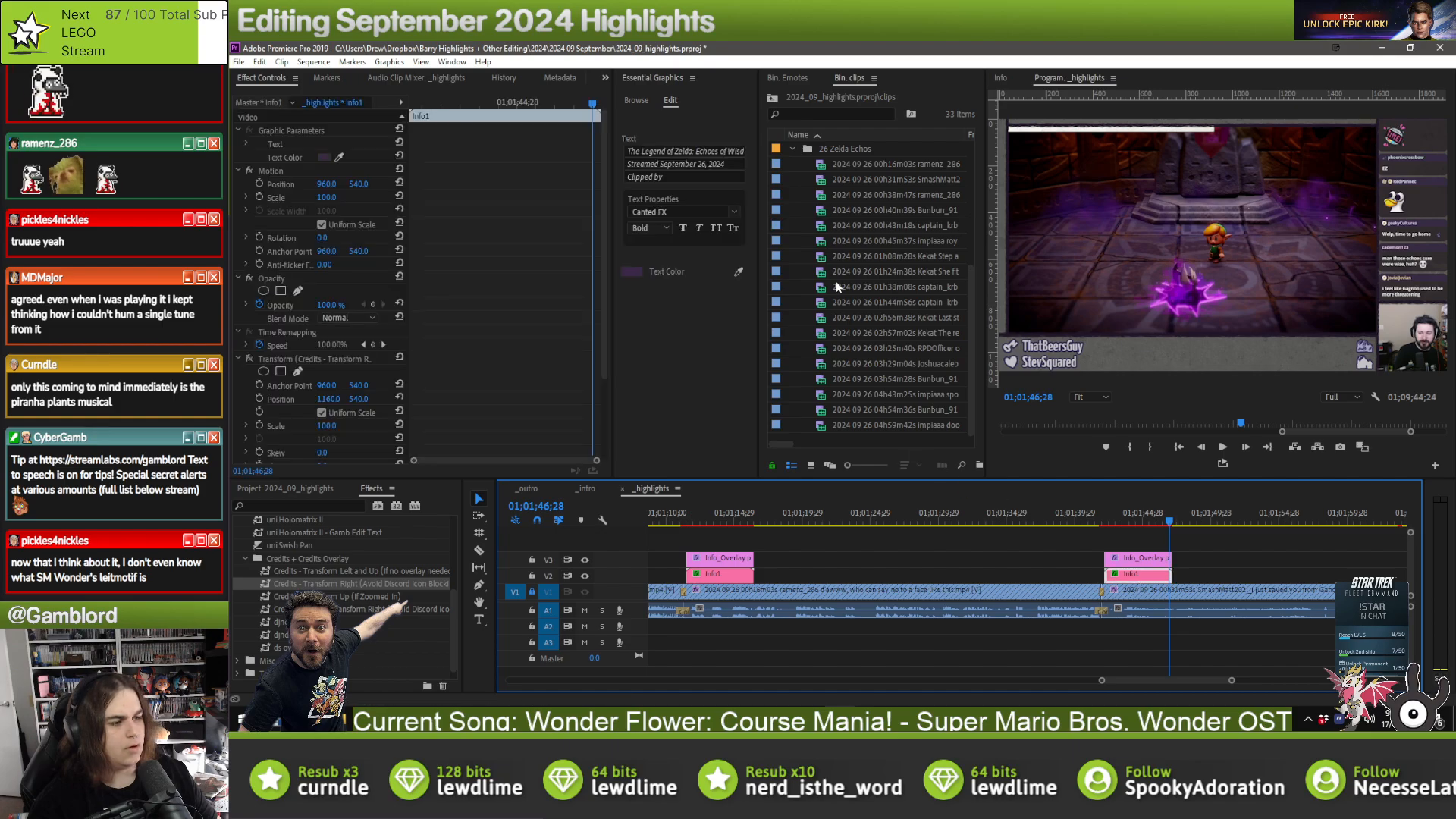
pyautogui.click(699, 178)
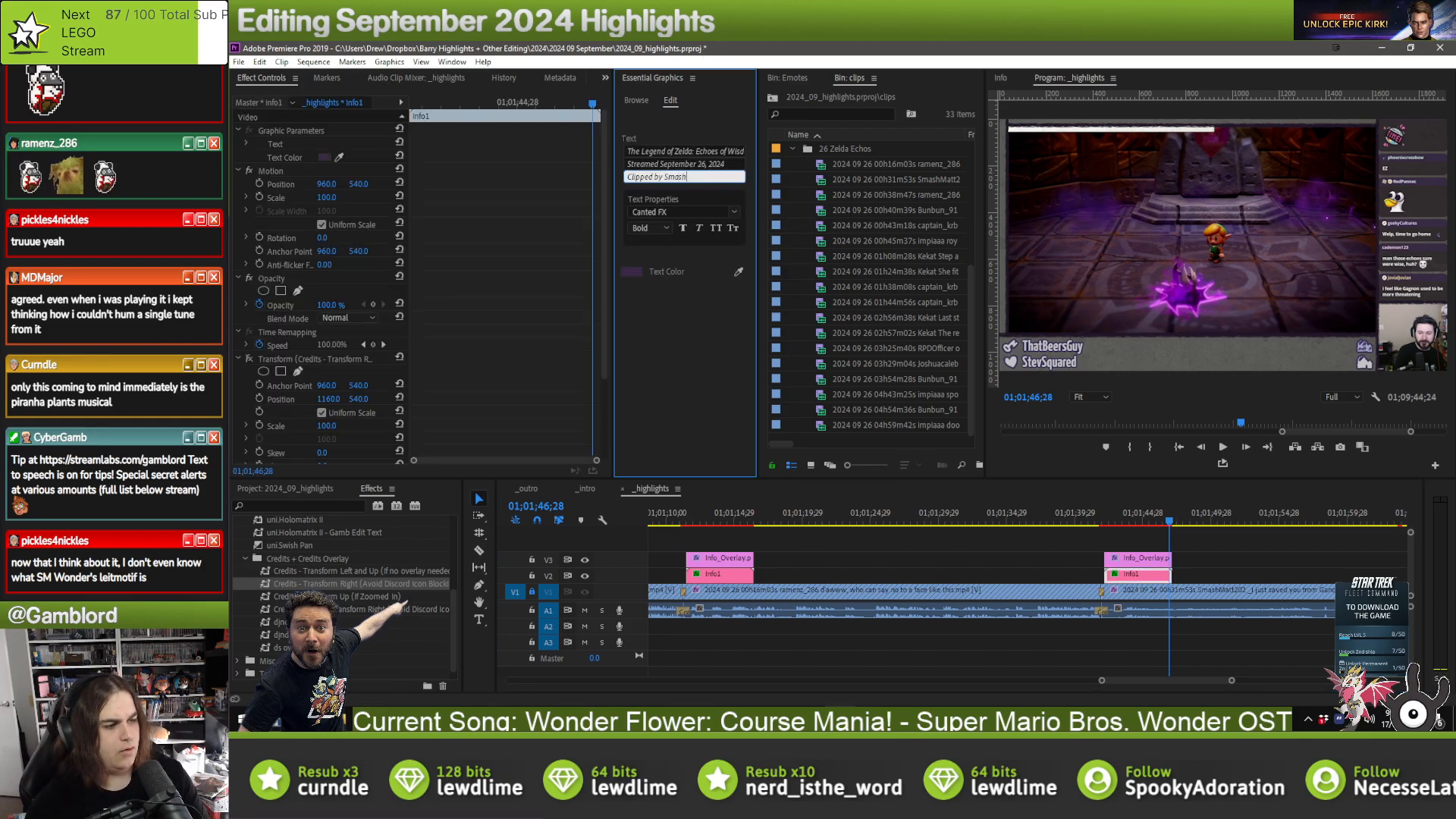
pyautogui.write('t202')
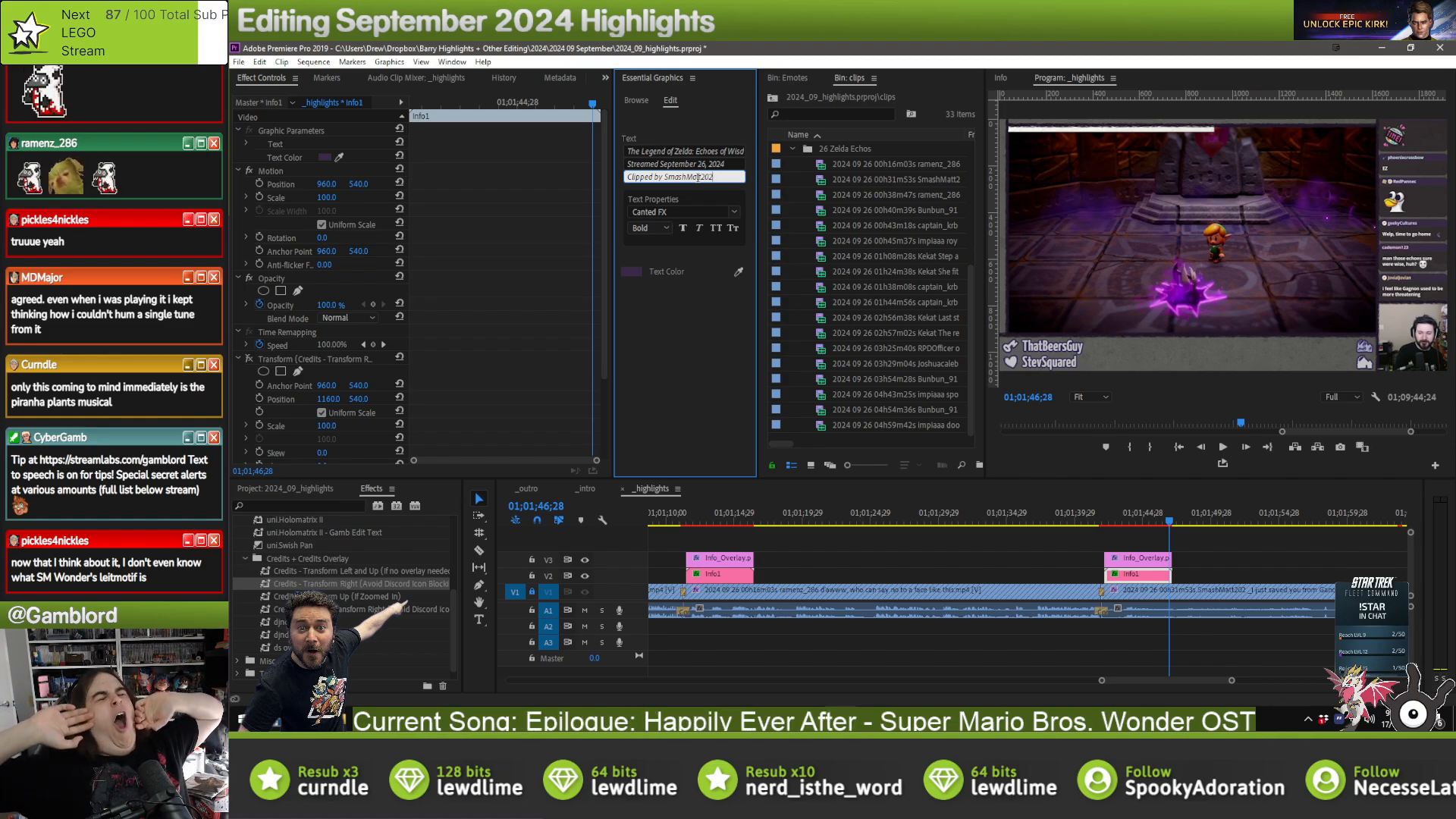
# - Place the pair slightly after the start of the 00h38m47s Zelda clip and fill in its clipper's username
pyautogui.click(1325, 570)
pyautogui.hotkey('ctrl', 'v')
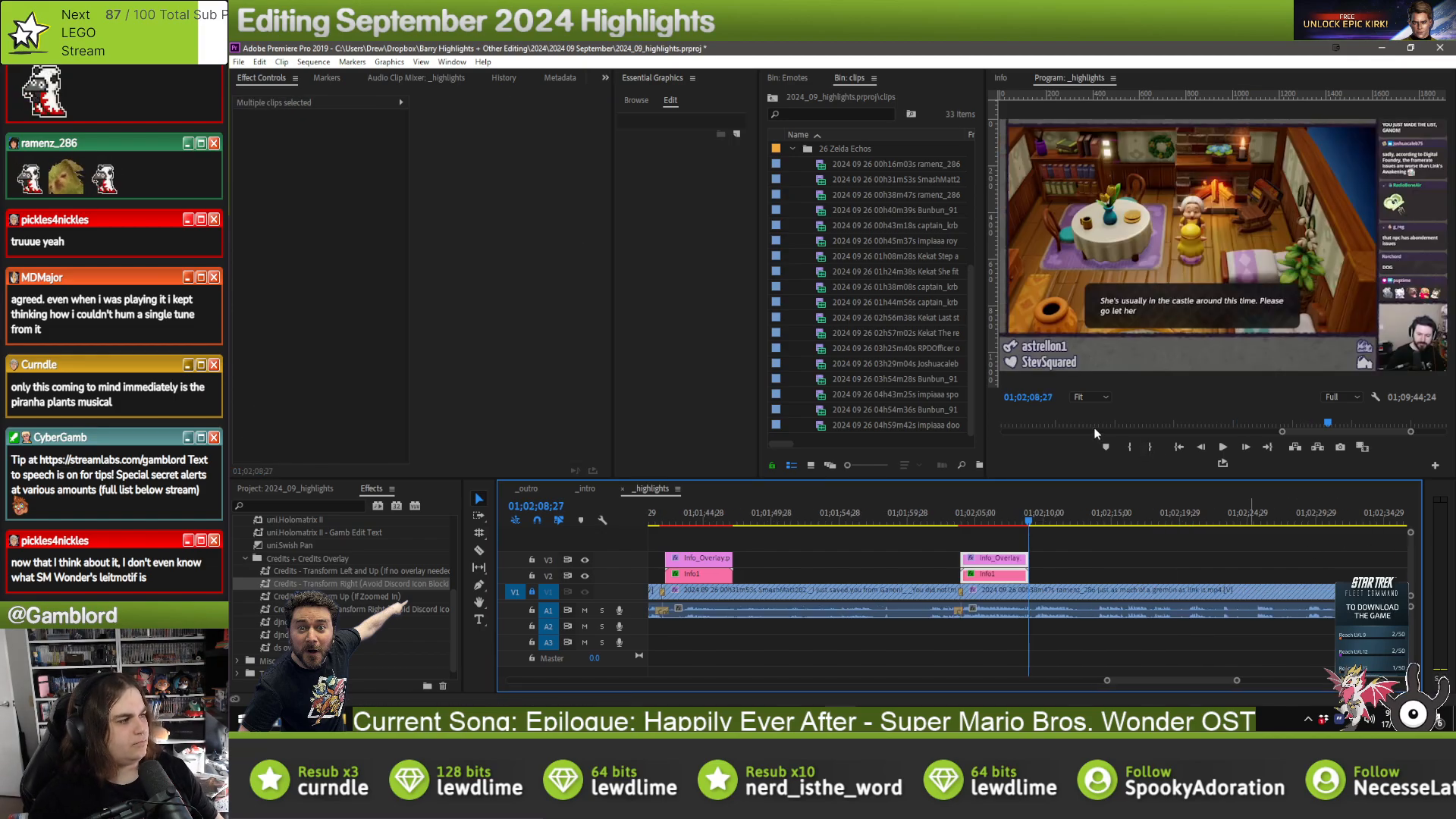
pyautogui.moveTo(983, 574); pyautogui.dragTo(985, 574)
pyautogui.click(915, 578)
pyautogui.click(971, 579)
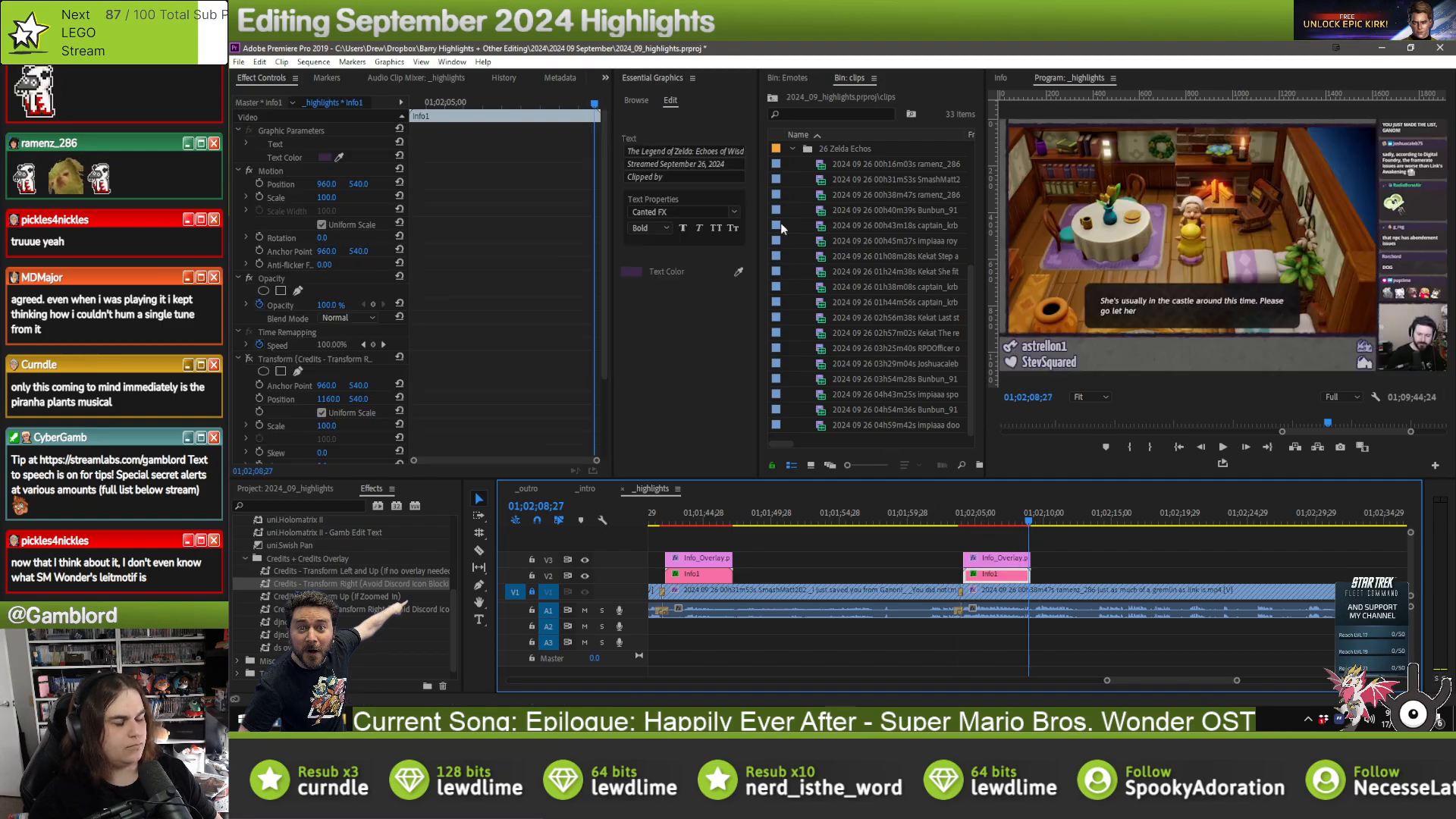
pyautogui.click(713, 175)
pyautogui.write('ramenz_')
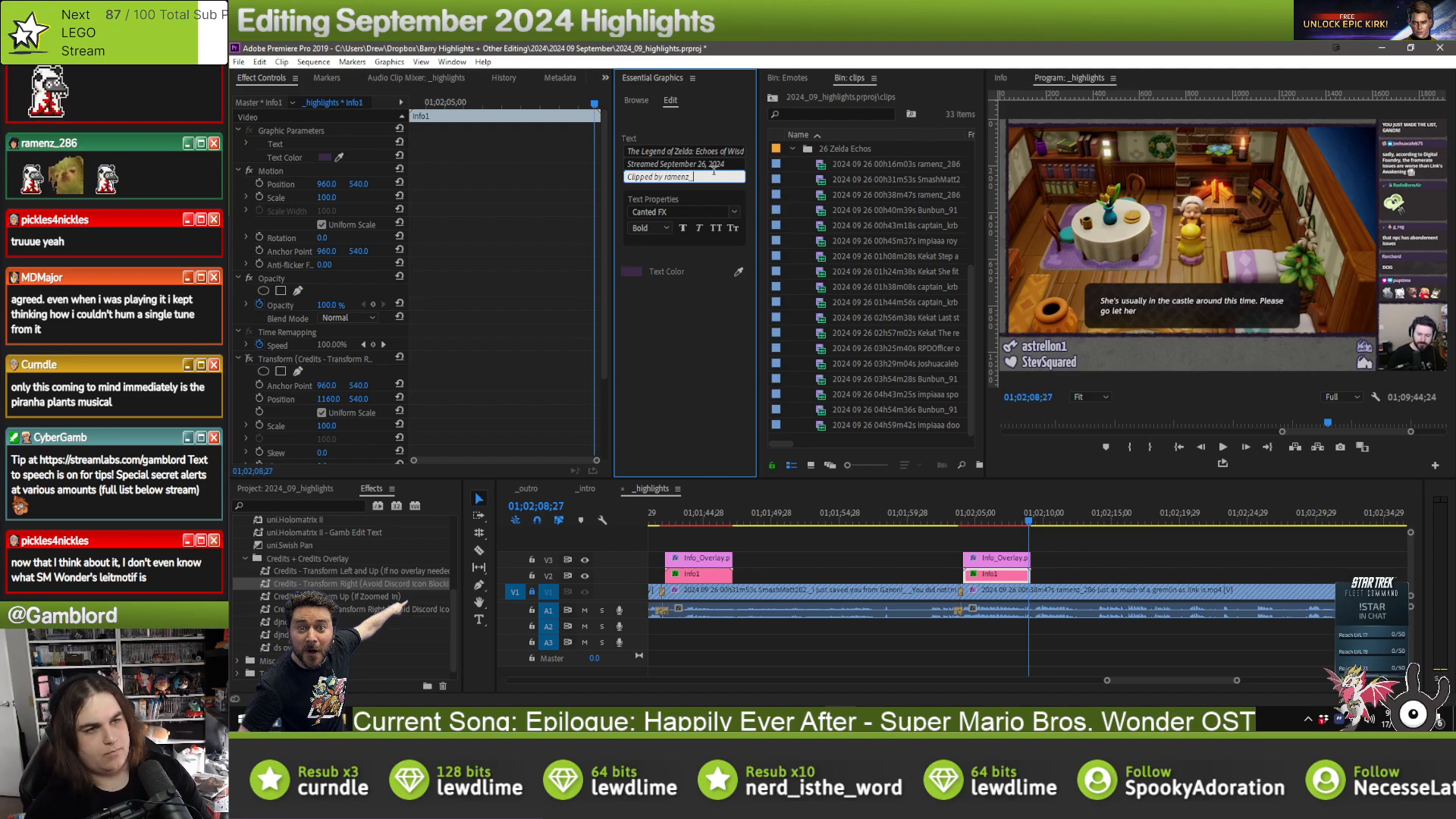
pyautogui.write('2386')
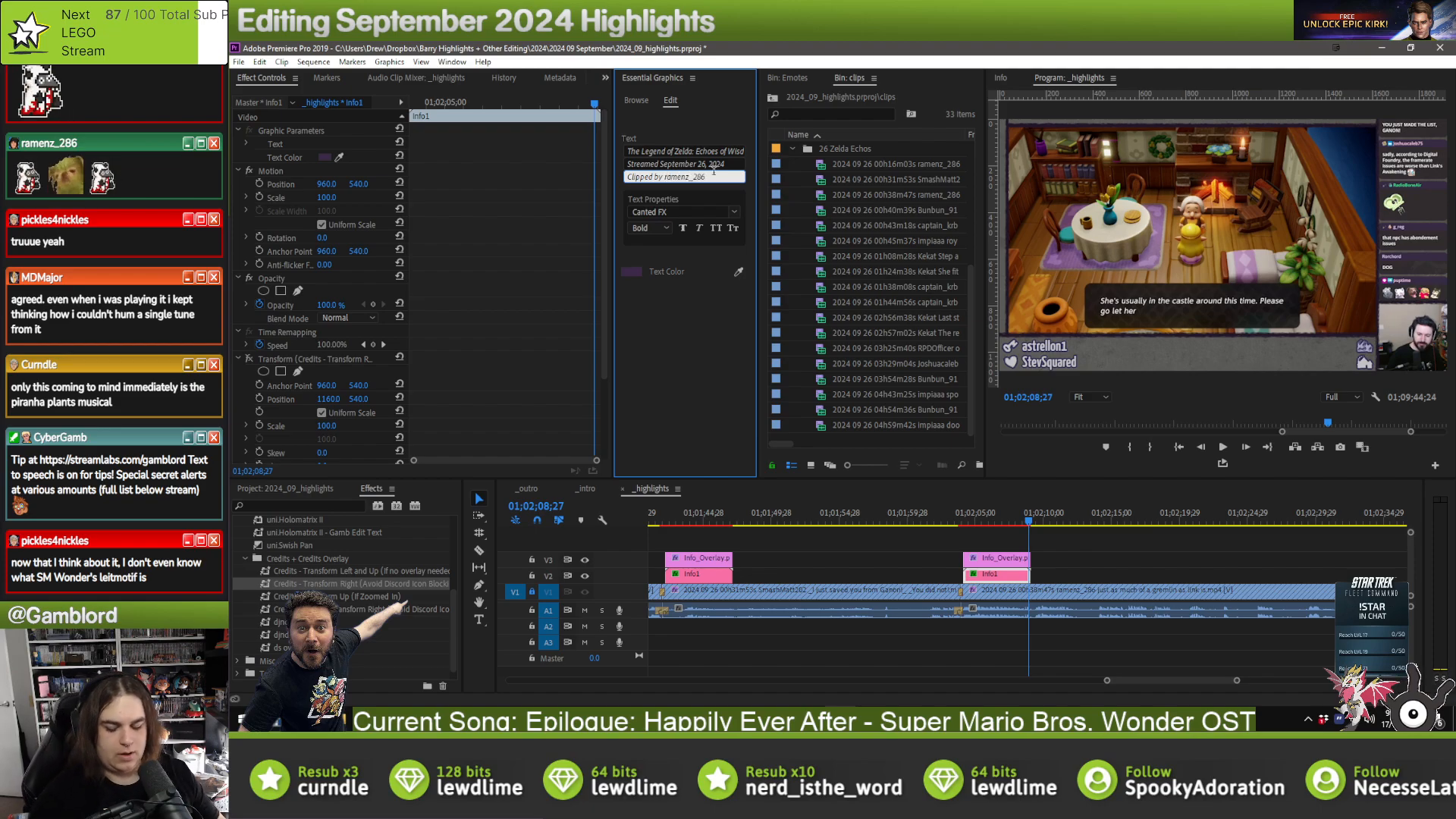
# - Add the pair just after the start of the 00h40m39s Zelda clip and credit the username of its clipper
pyautogui.click(1133, 546)
pyautogui.press('Down')
pyautogui.hotkey('ctrl', 'v')
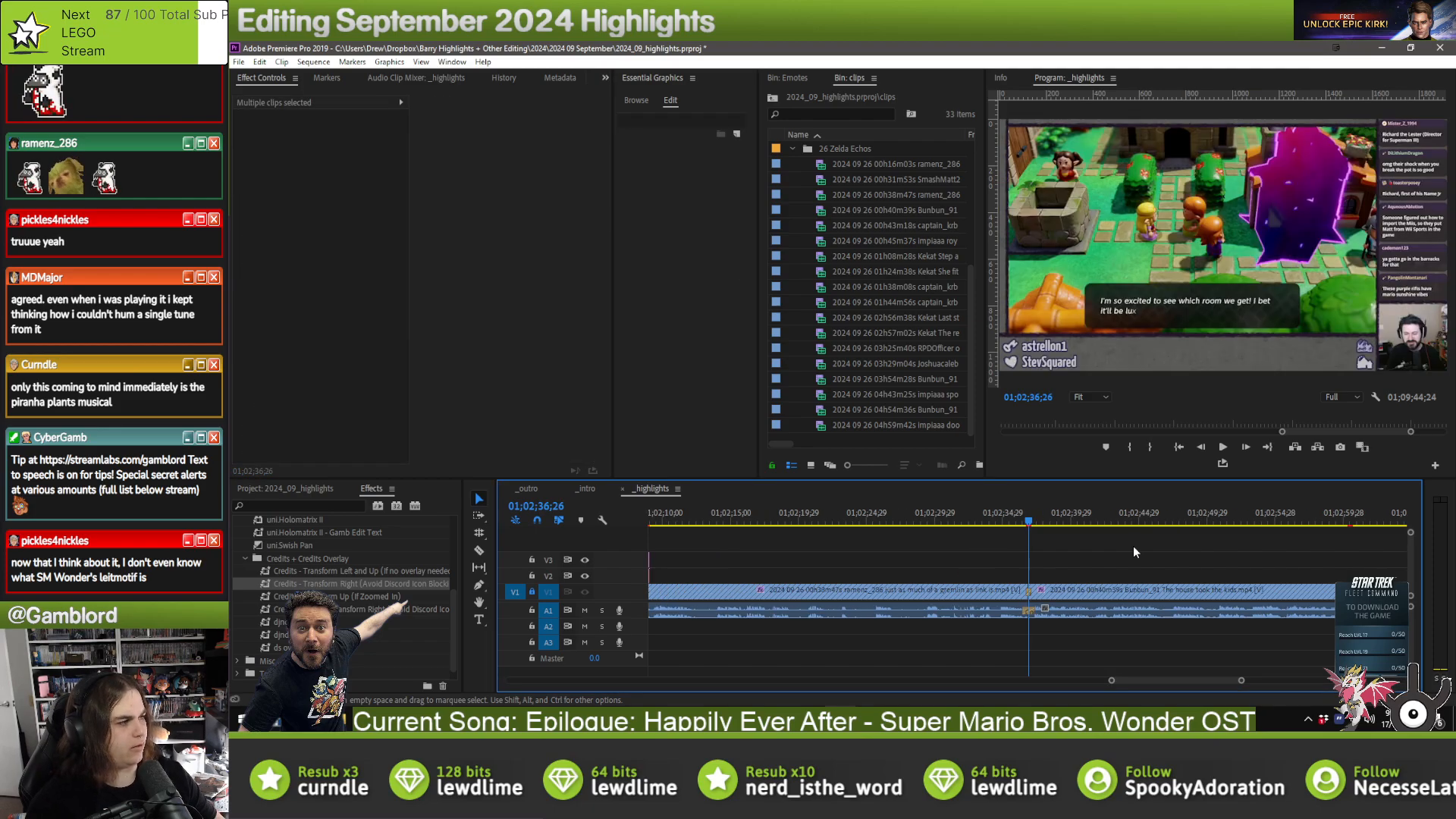
pyautogui.moveTo(1056, 574); pyautogui.dragTo(1059, 575)
pyautogui.click(711, 177)
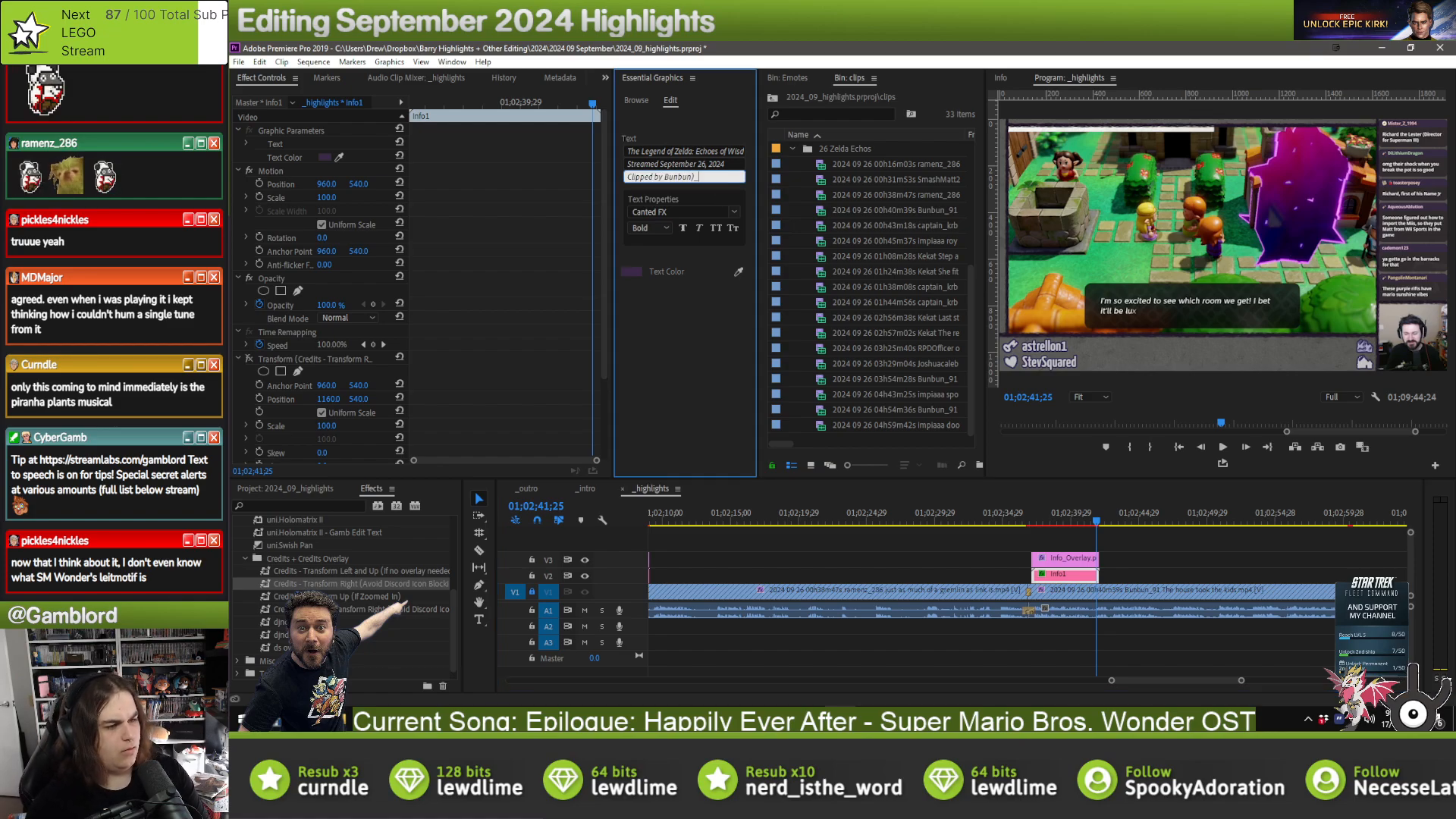
pyautogui.write('Bunbun')
pyautogui.write('_89')
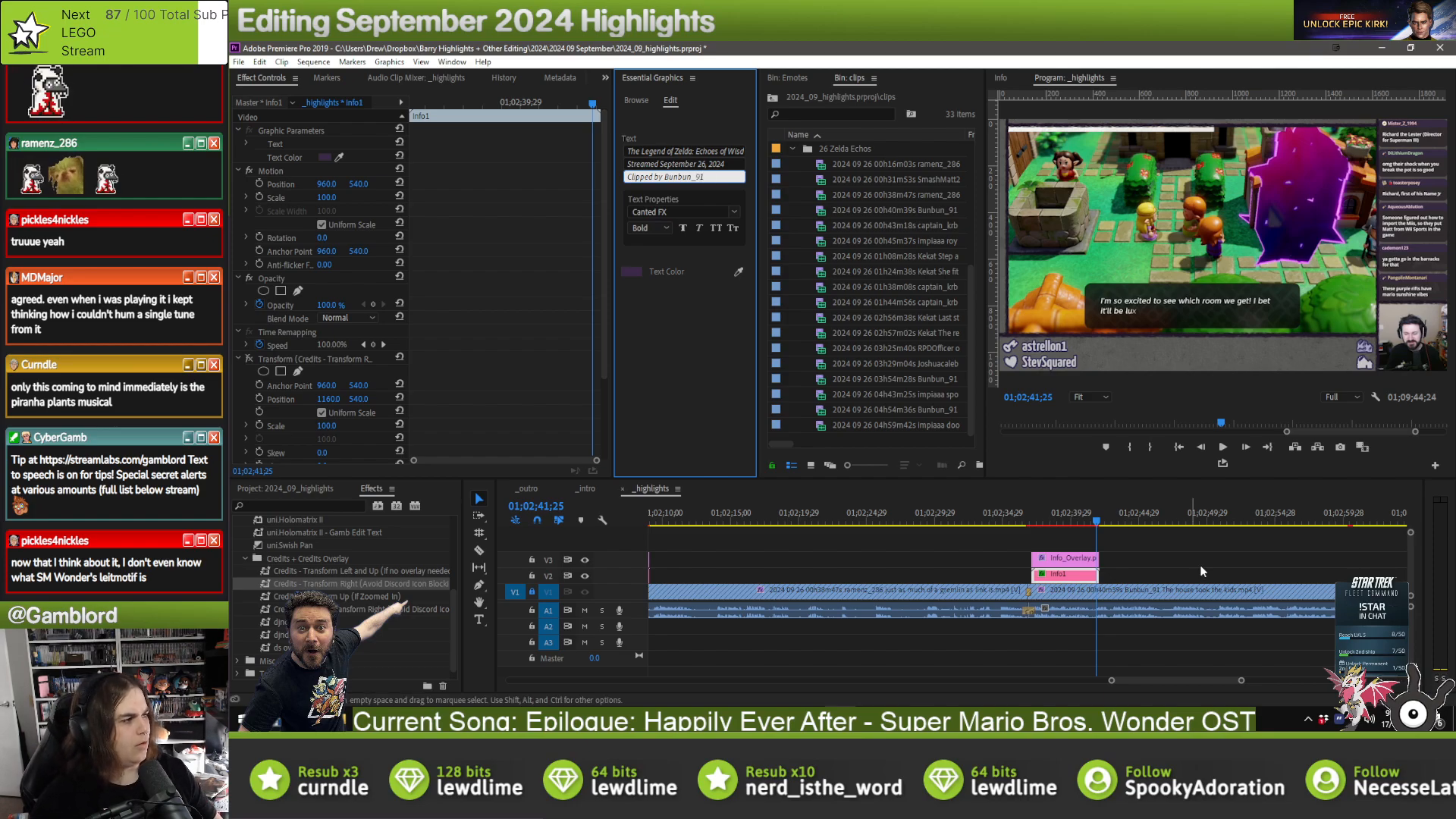
# - Paste the pair just after the start of the 00h43m18s Zelda clip and enter its clipper's username in the title
pyautogui.click(1239, 558)
pyautogui.press('Down')
pyautogui.hotkey('ctrl', 'v')
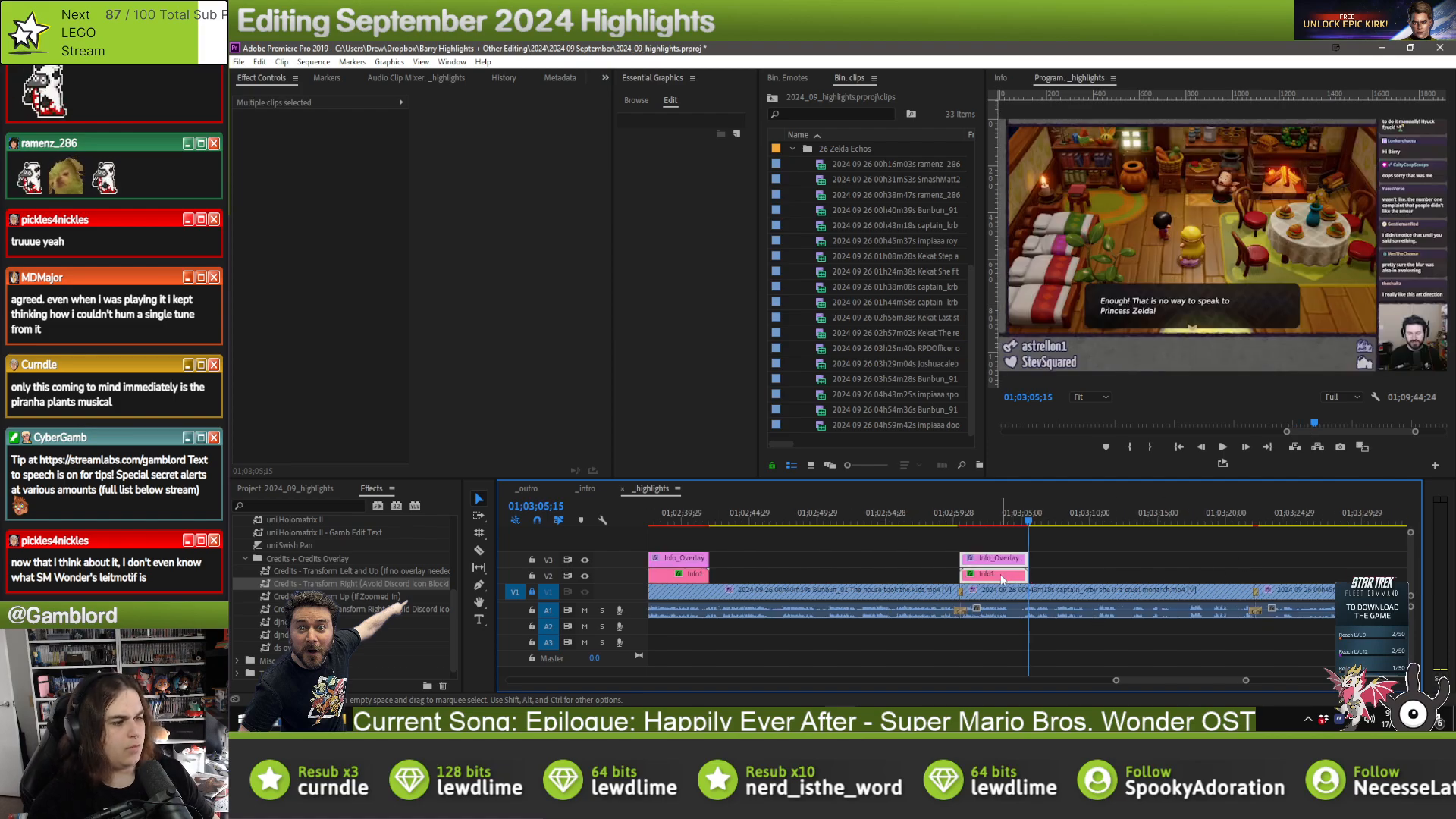
pyautogui.moveTo(1001, 580); pyautogui.dragTo(985, 579)
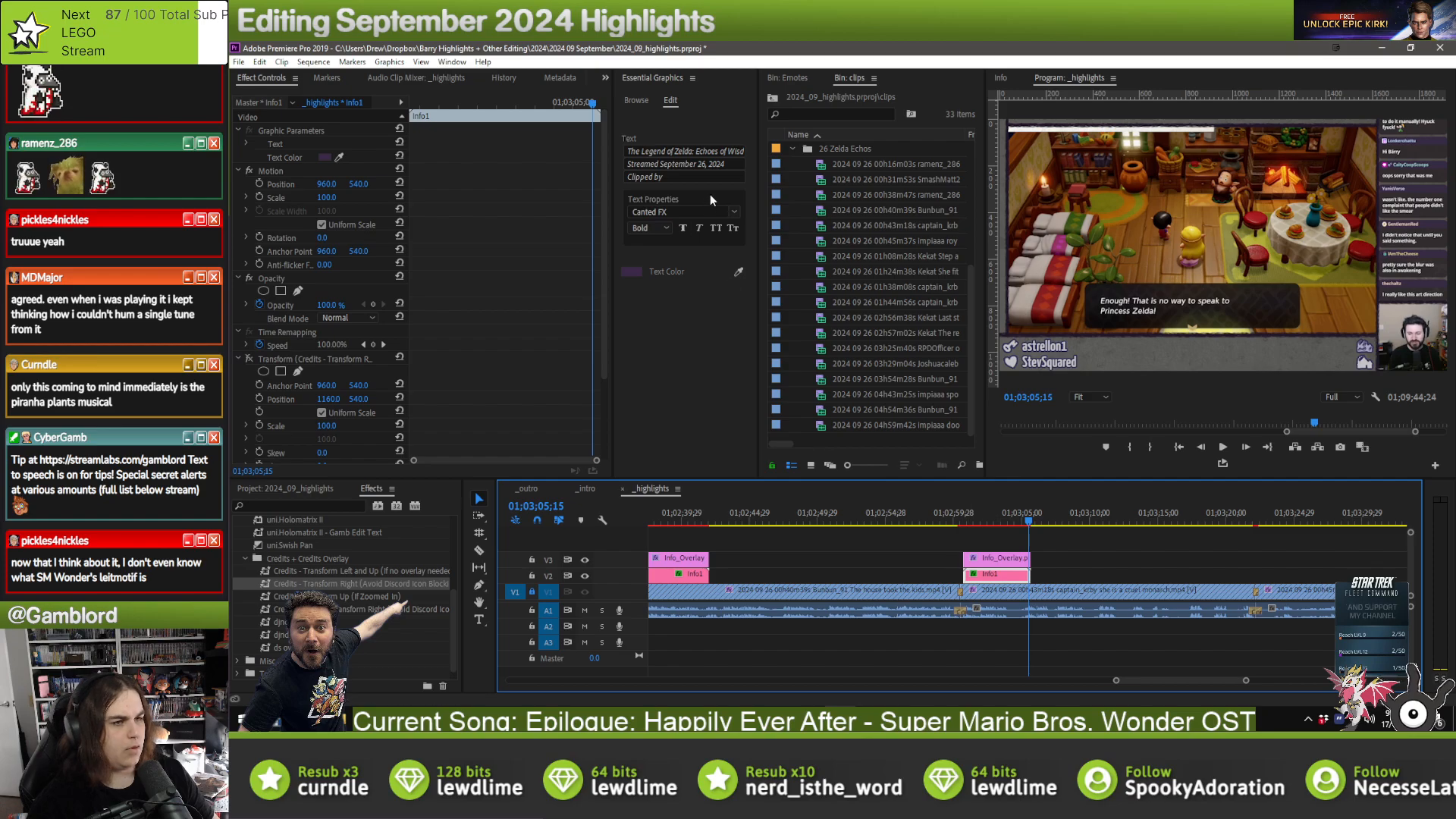
pyautogui.click(703, 177)
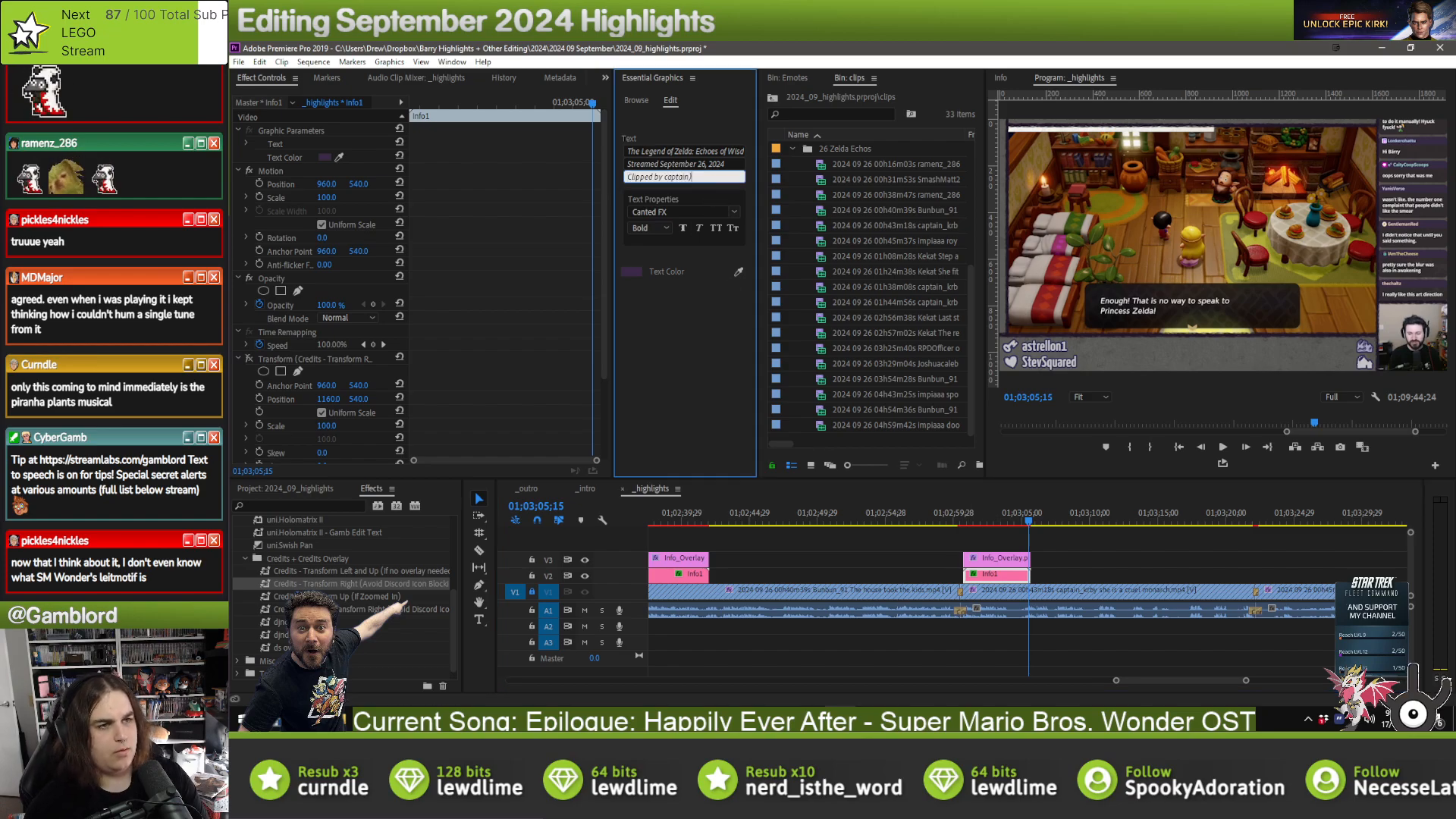
pyautogui.write('rby')
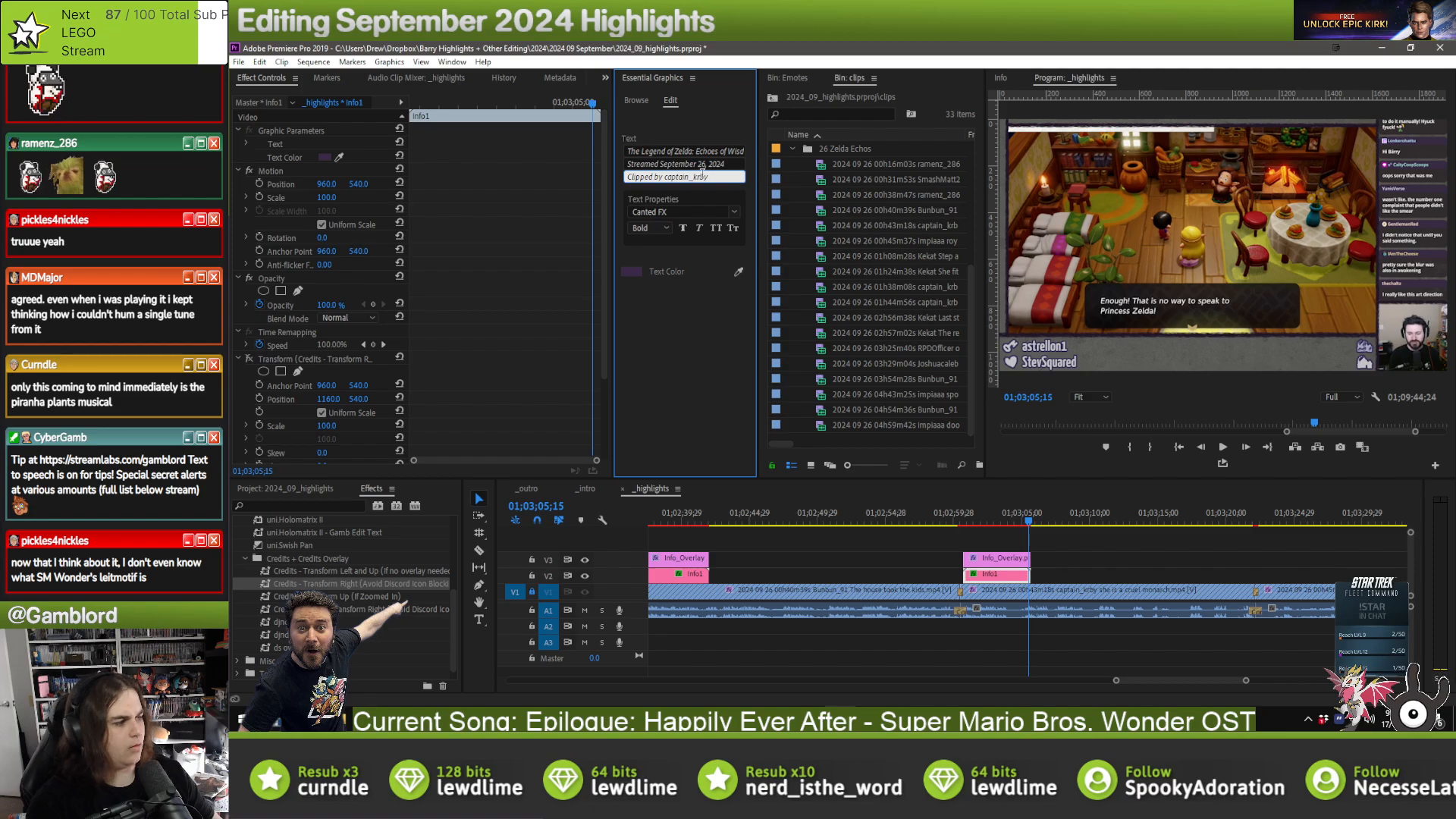
# - Place the pair slightly into the 00h45m37s Zelda clip and complete the title's credit with the clipper's username
pyautogui.click(1109, 551)
pyautogui.press('Down')
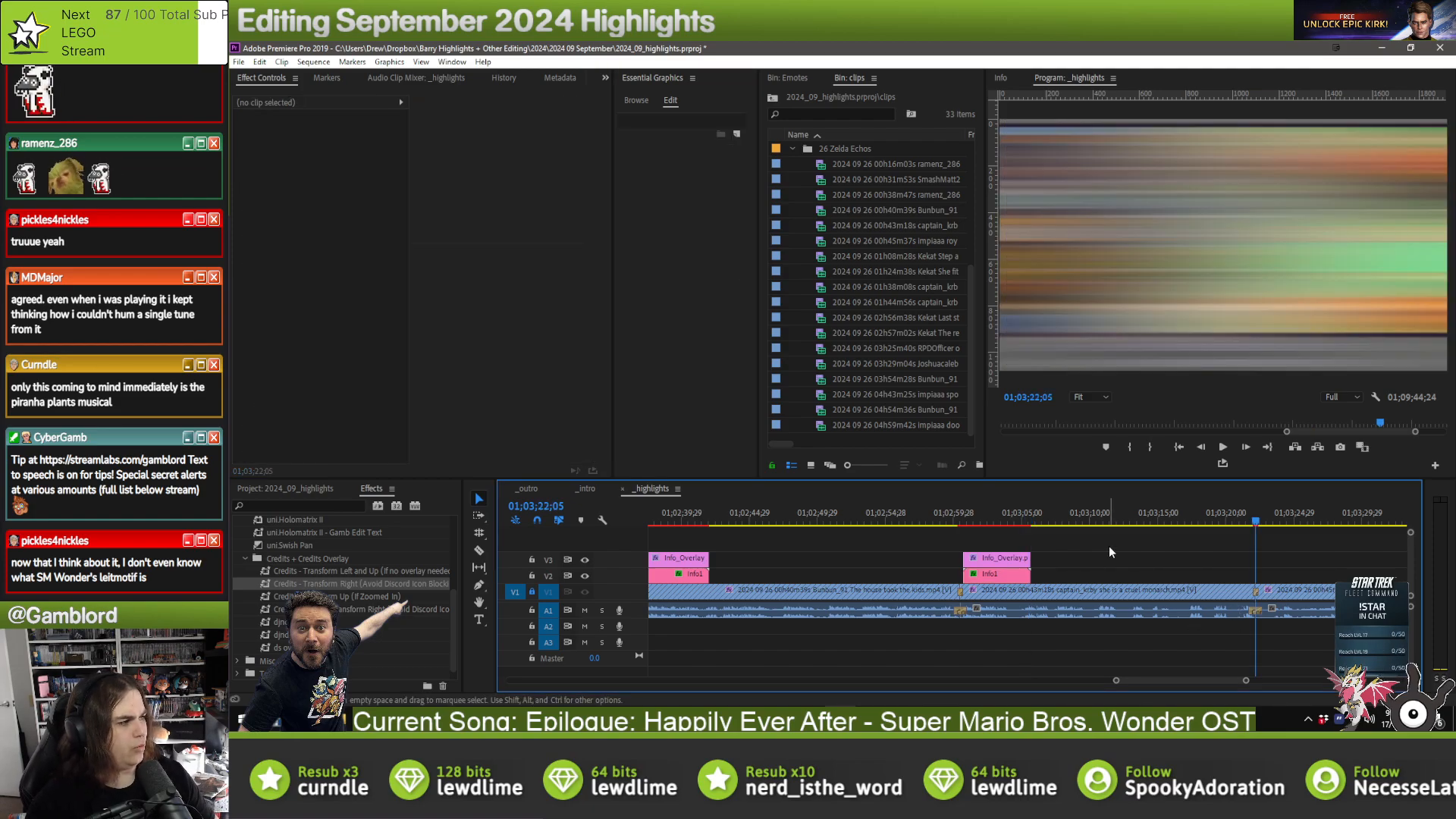
pyautogui.hotkey('ctrl', 'v')
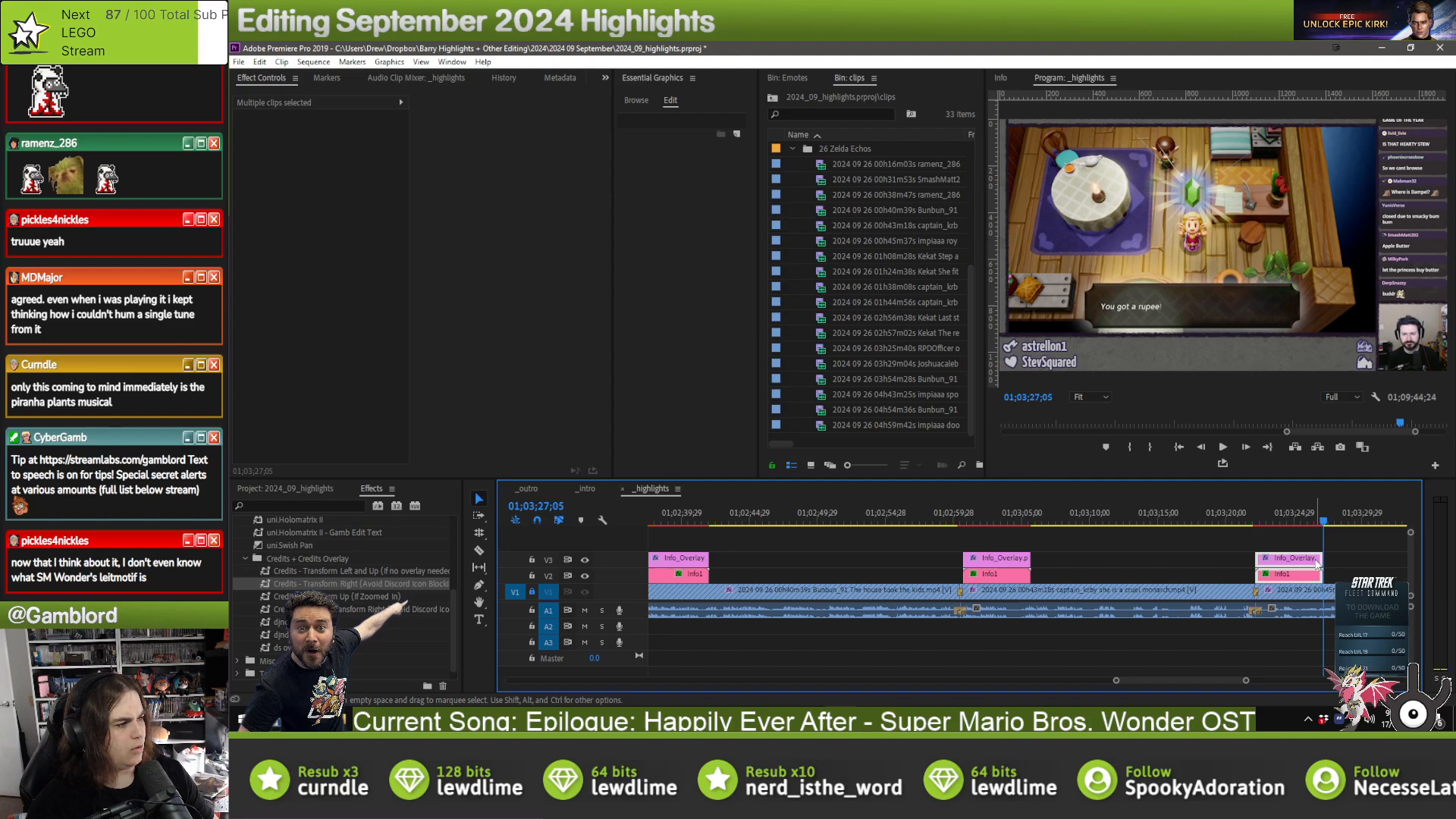
pyautogui.moveTo(1289, 574); pyautogui.dragTo(1295, 578)
pyautogui.click(1276, 575)
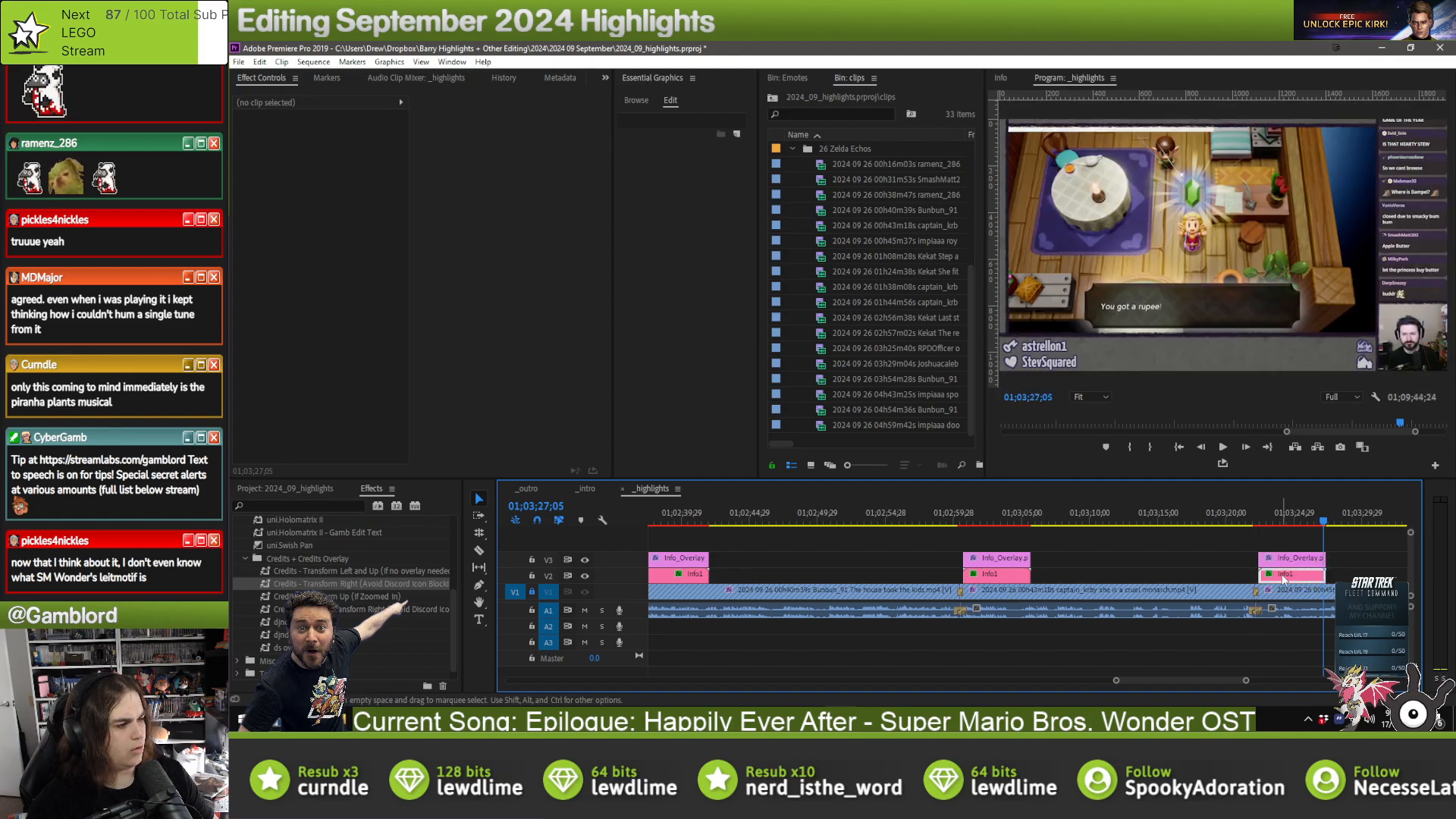
pyautogui.click(704, 177)
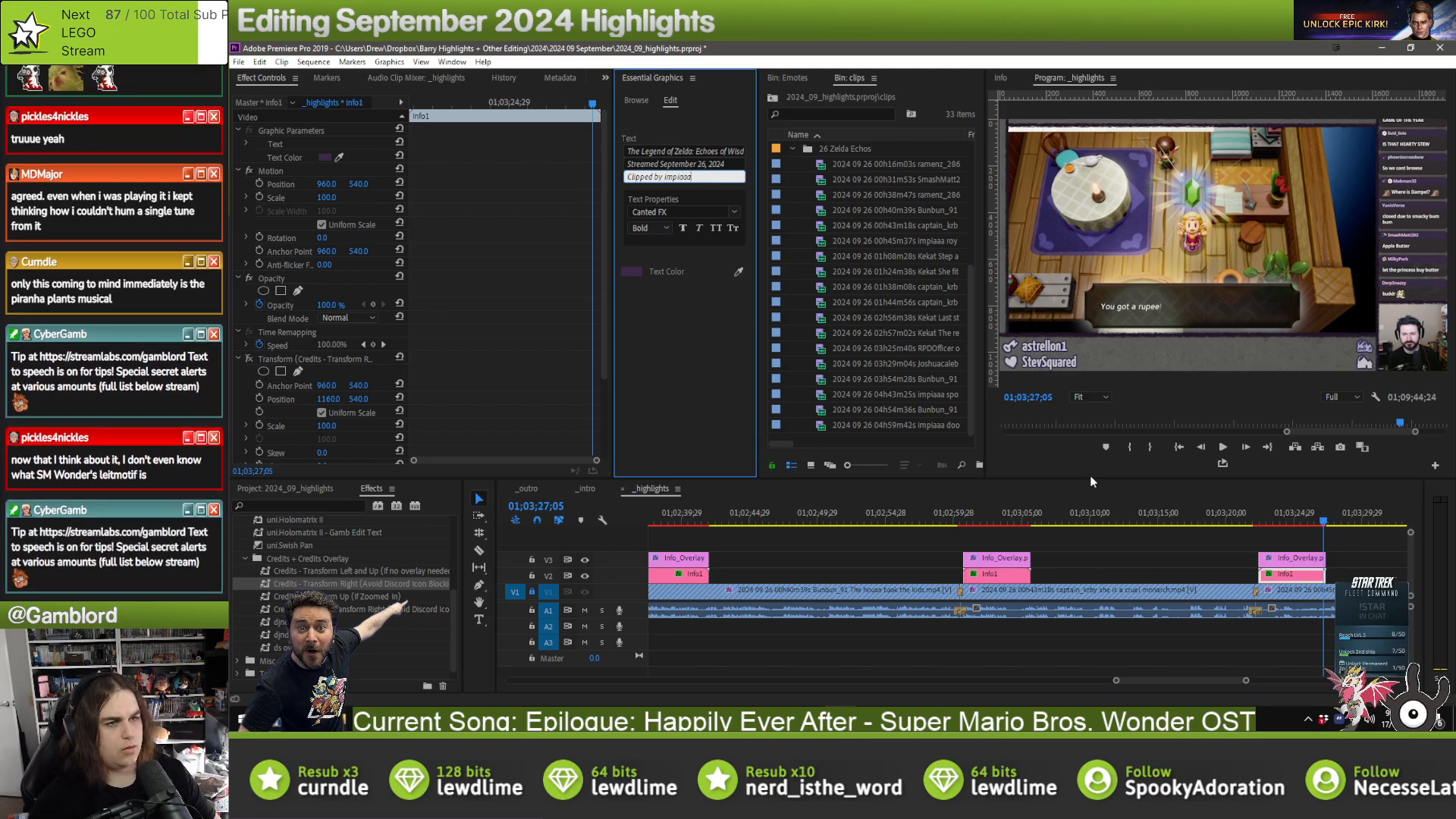
# - Paste the pair about 6 frames after the start of the 01h08m28s Zelda clip and credit its clipper's username
pyautogui.click(1177, 562)
pyautogui.press('Down')
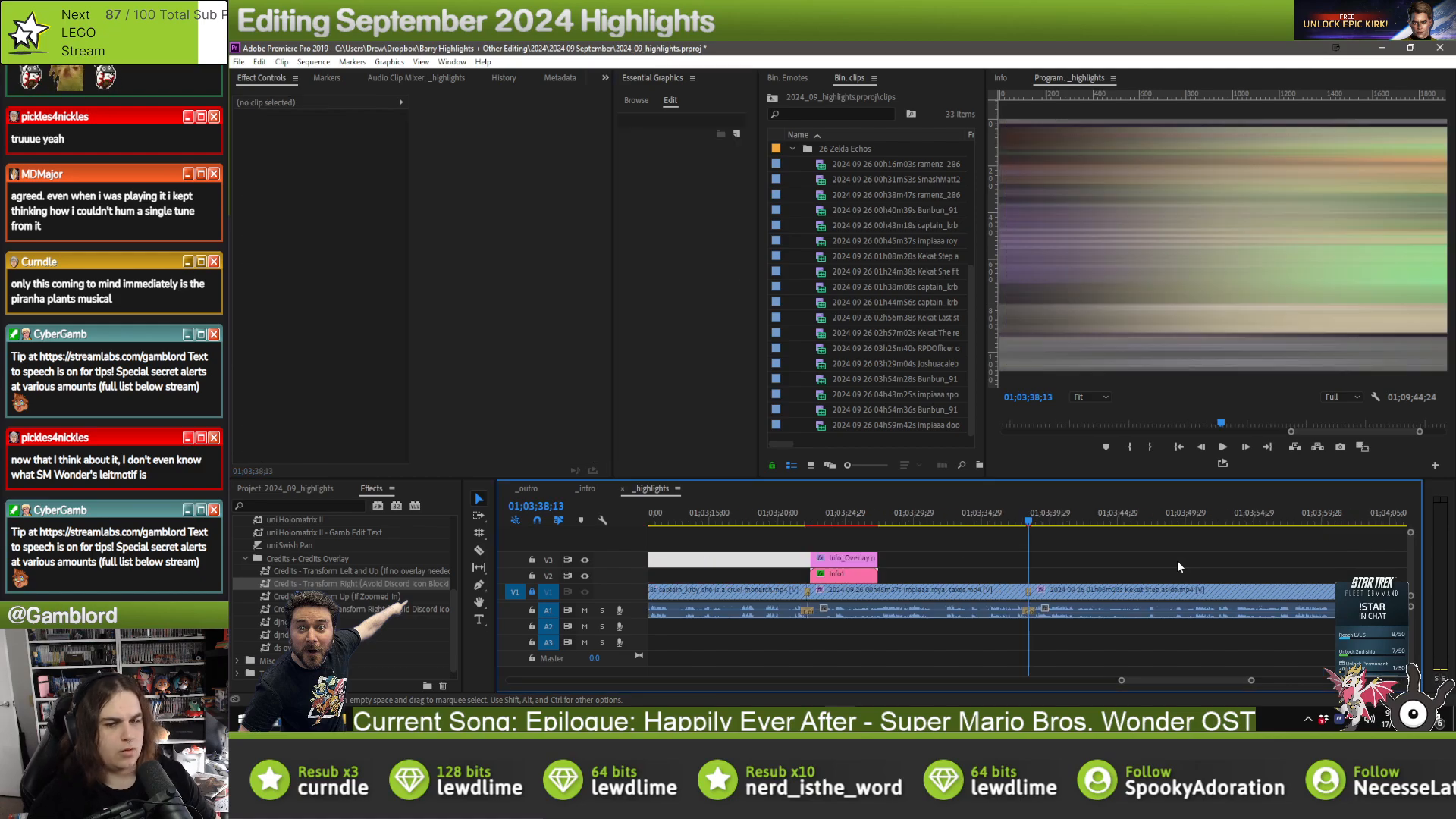
pyautogui.hotkey('ctrl', 'v')
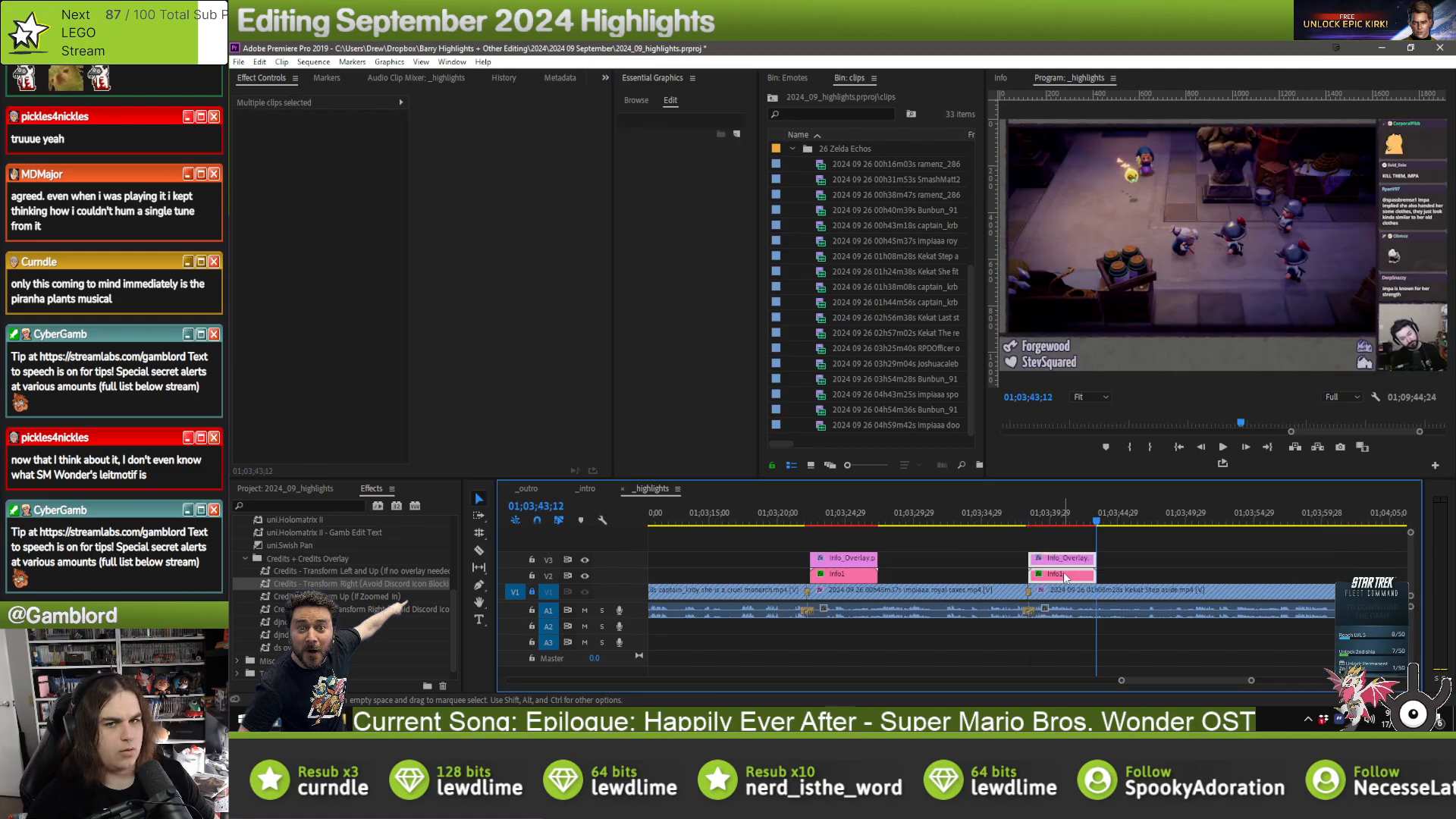
pyautogui.moveTo(1064, 578); pyautogui.dragTo(1067, 577)
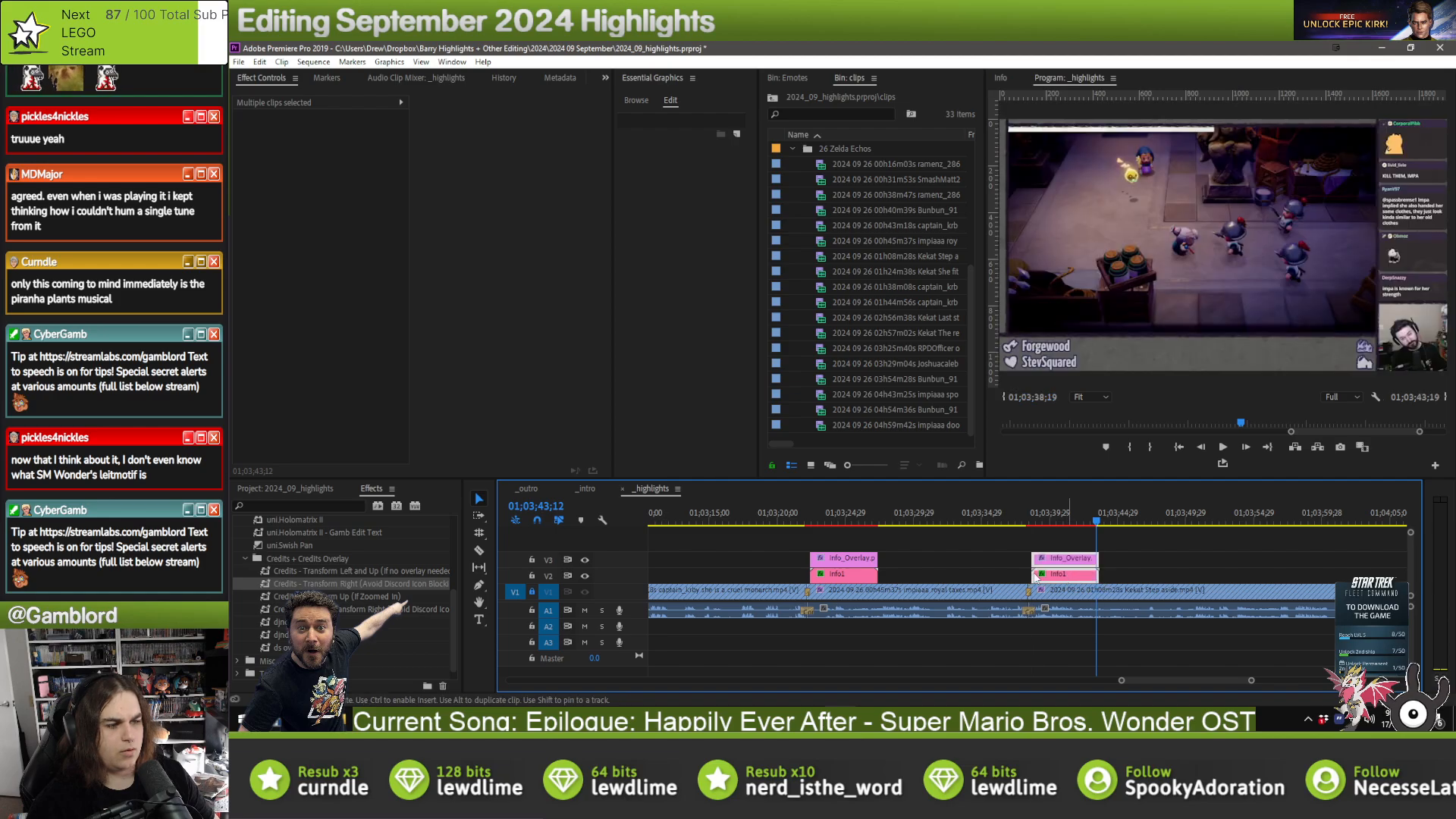
pyautogui.click(1116, 578)
pyautogui.click(1086, 579)
pyautogui.click(713, 177)
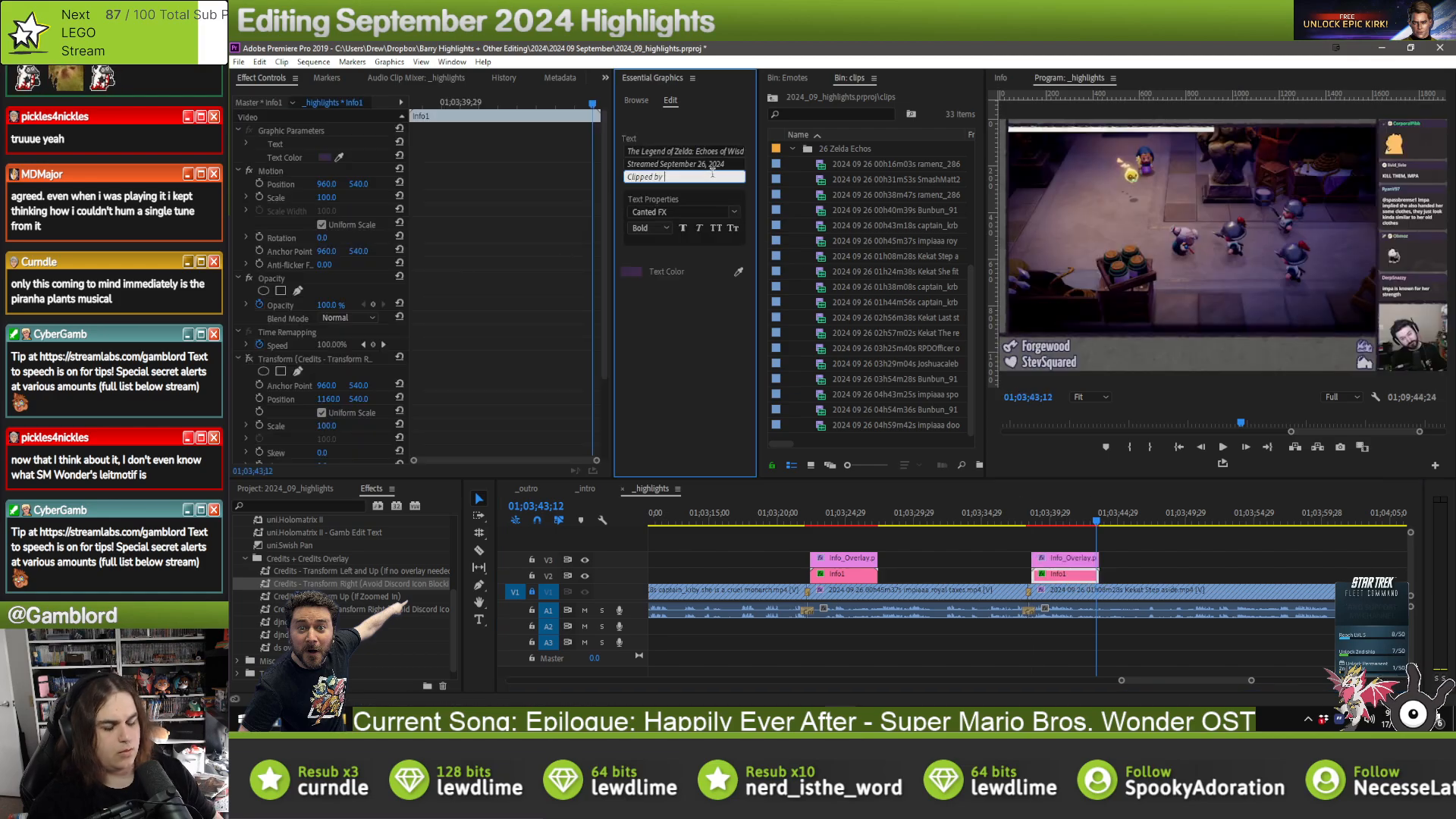
pyautogui.write('Kekat')
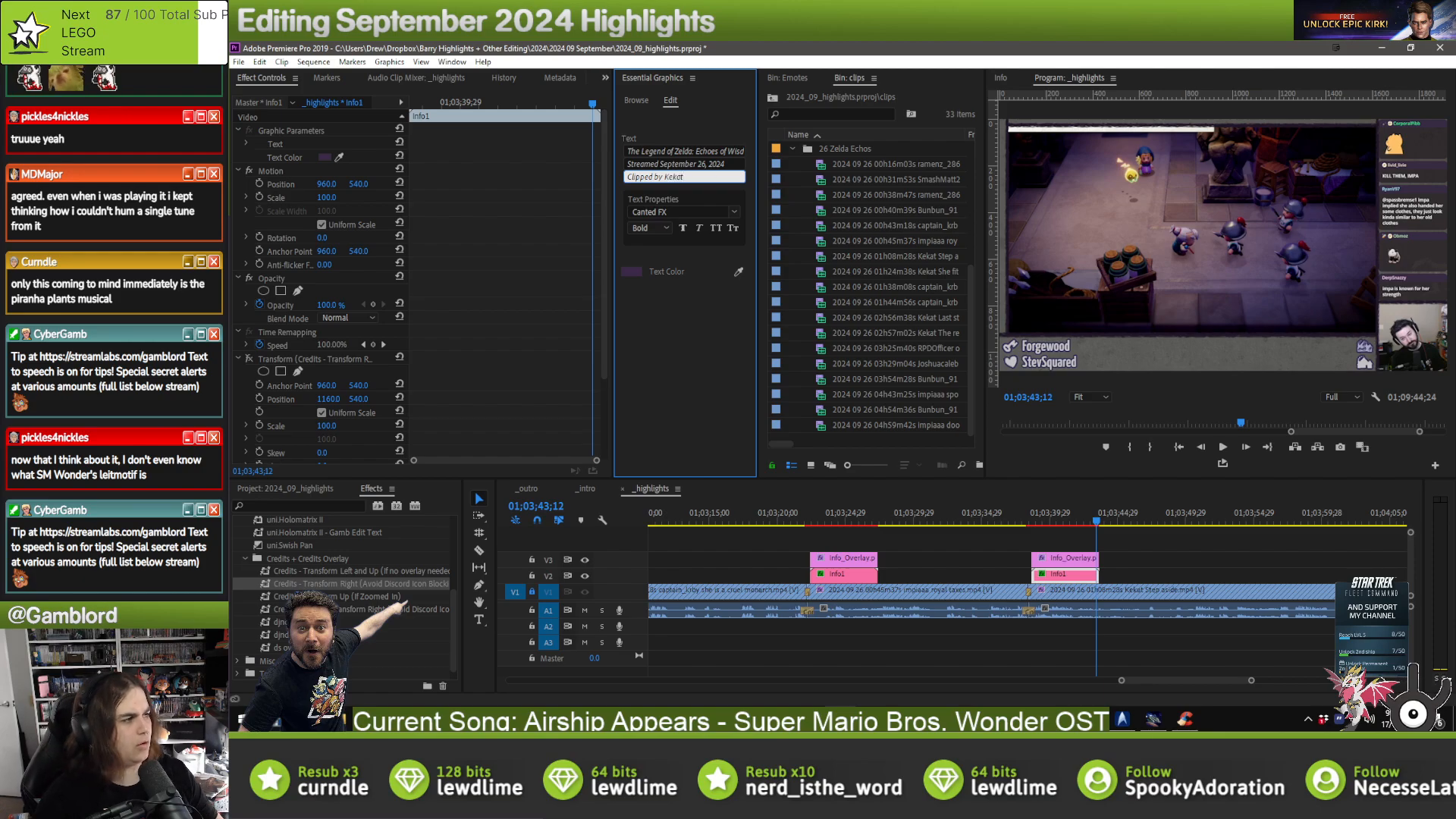
# - Paste the pair at the start of the 01h24m38s Zelda clip and fill in its clipper's username
pyautogui.click(1143, 547)
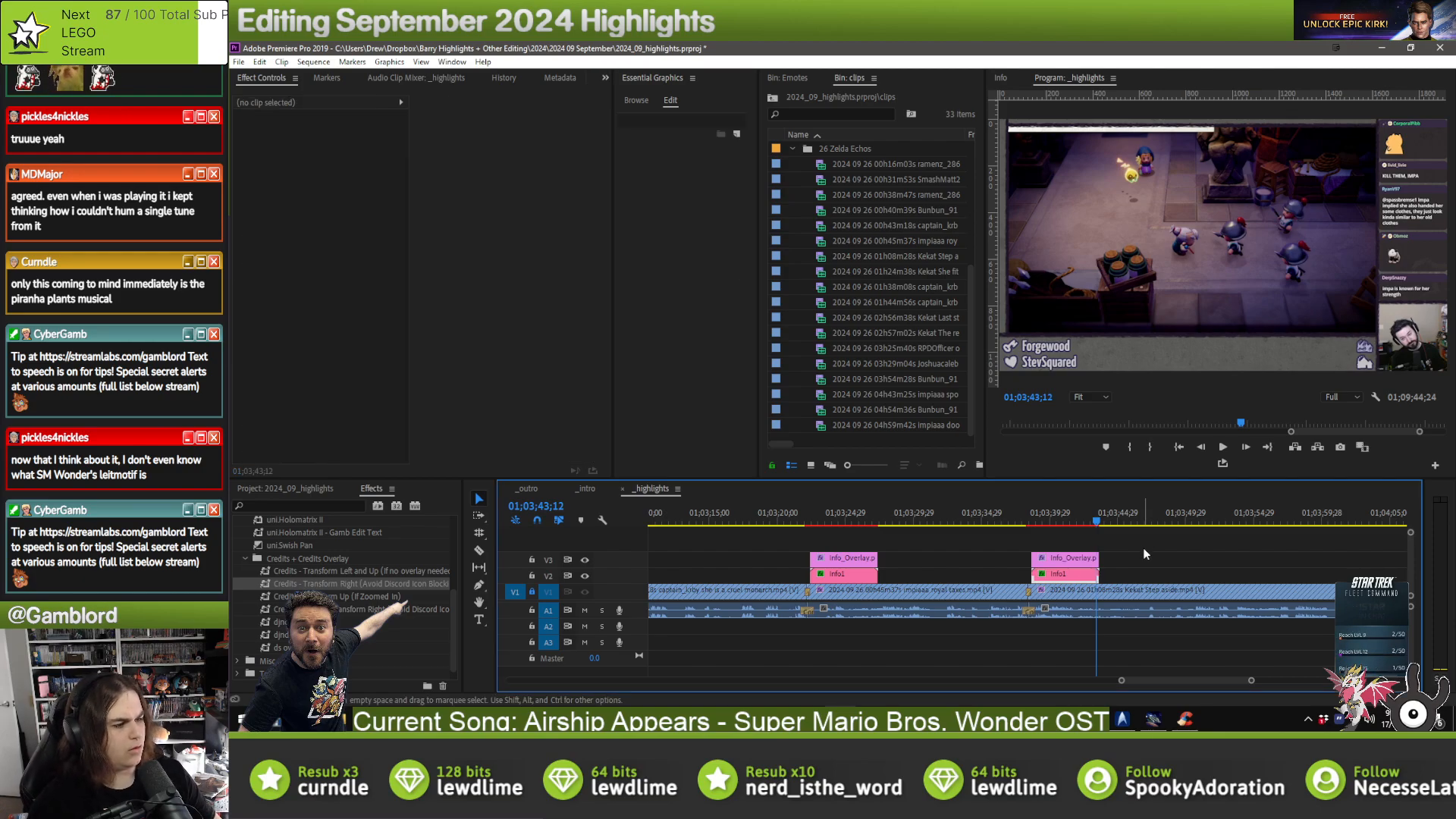
pyautogui.press('Down')
pyautogui.hotkey('ctrl', 'v')
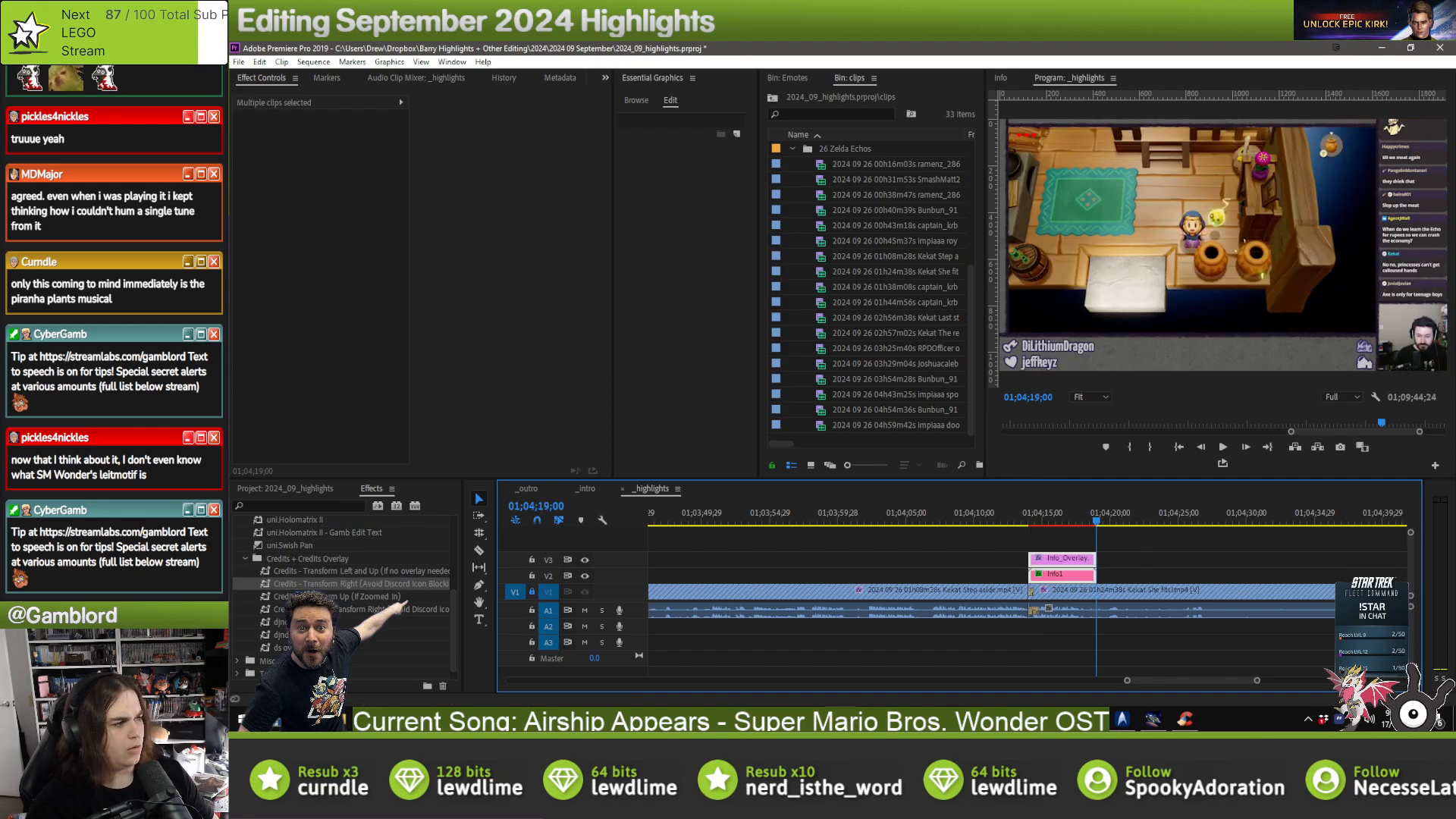
pyautogui.click(1068, 581)
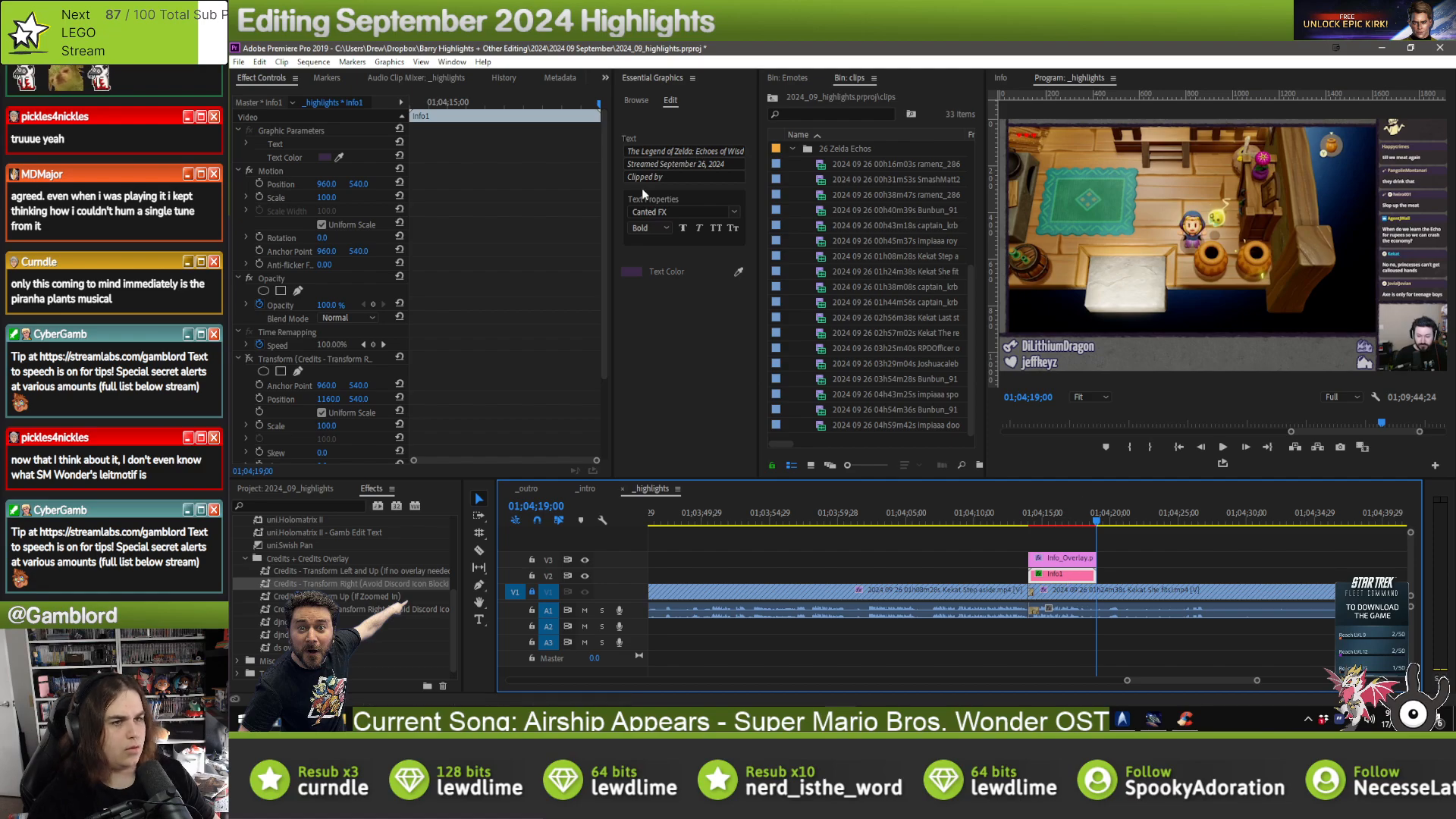
pyautogui.click(721, 175)
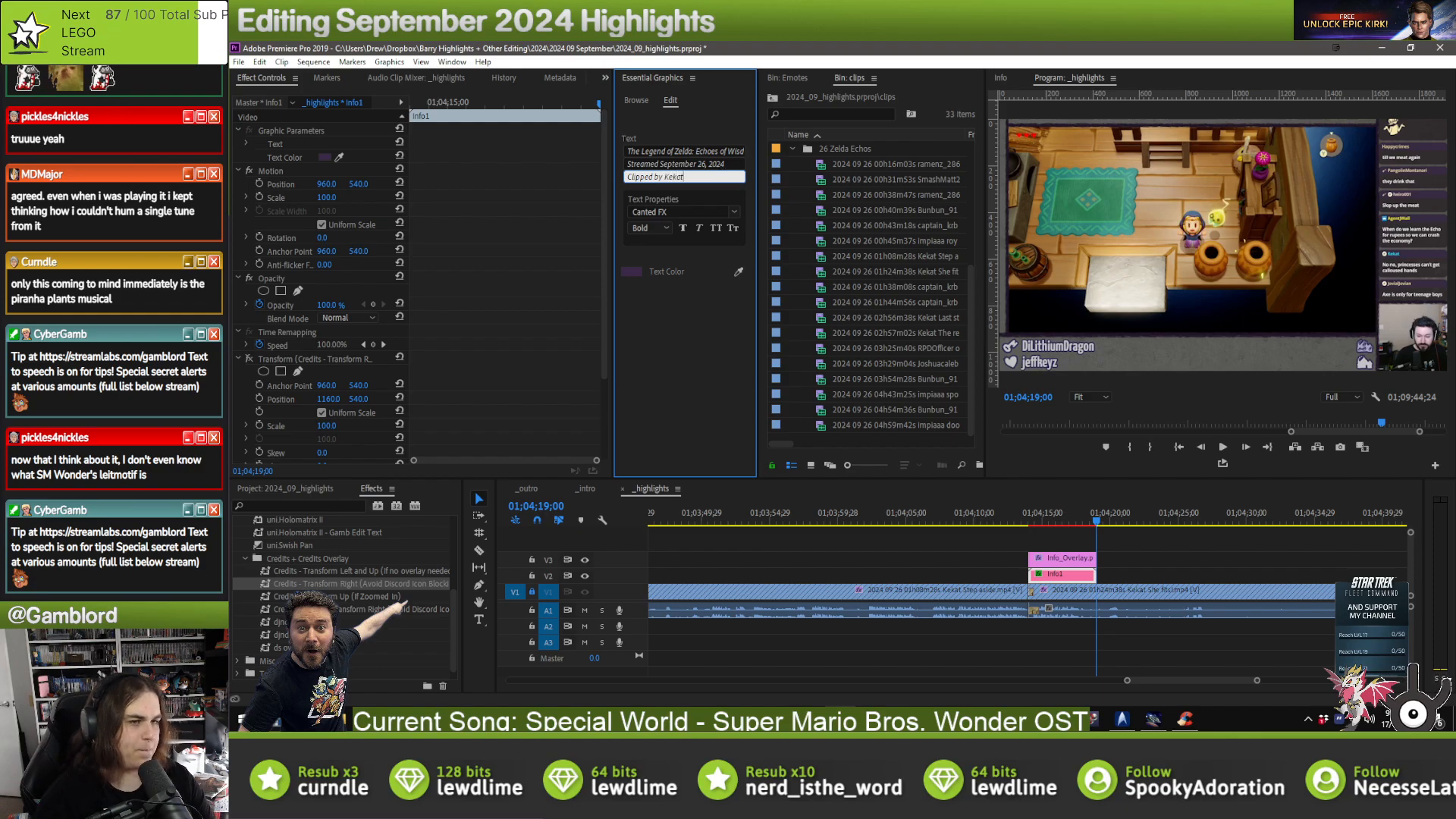
# - Paste the Info_Overlay and Info1 credits onto the start of the 01h38m08s clip and complete "Clipped by" with that clip's clipper username
pyautogui.click(1190, 561)
pyautogui.press('Down')
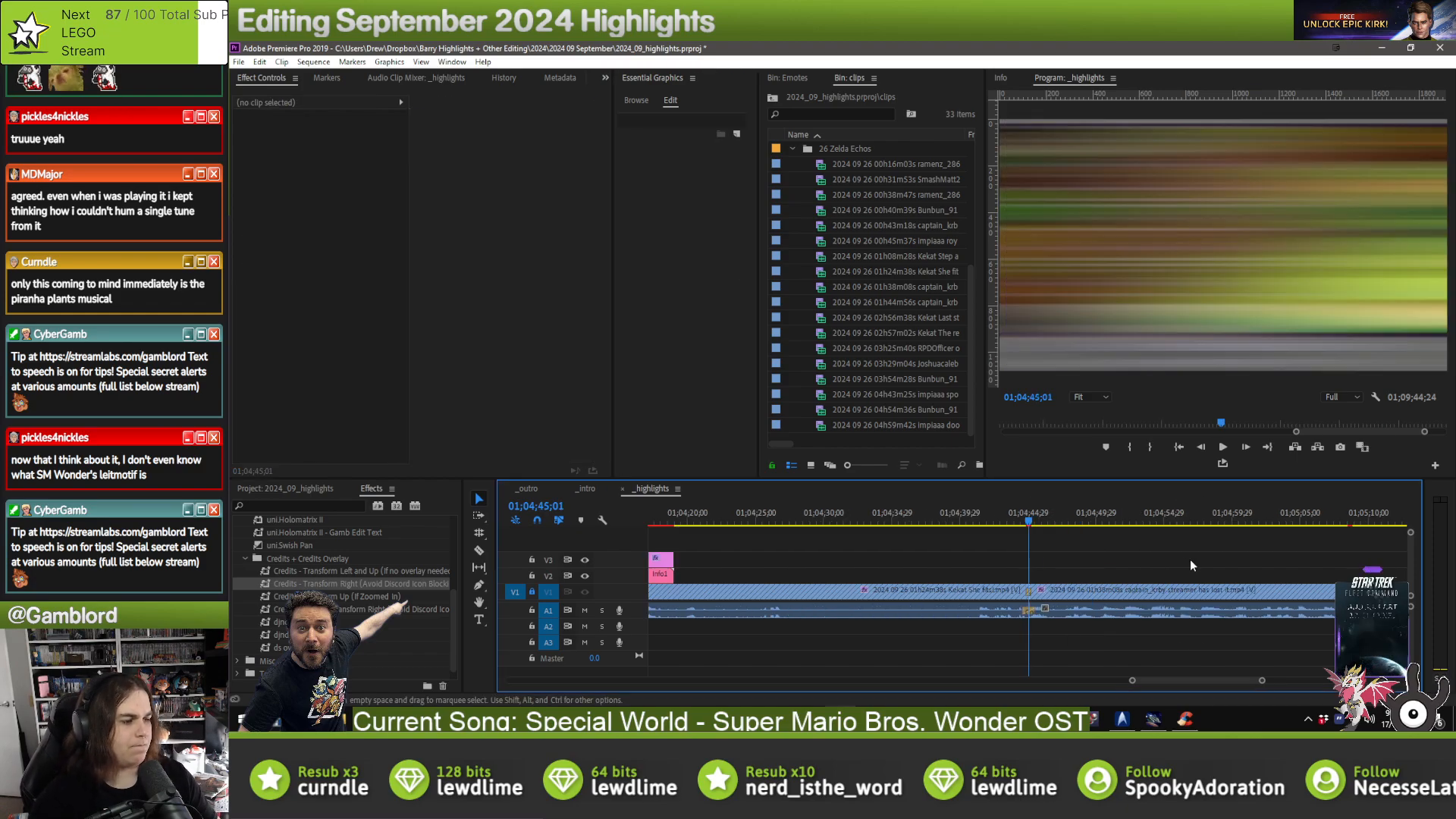
pyautogui.hotkey('ctrl', 'v')
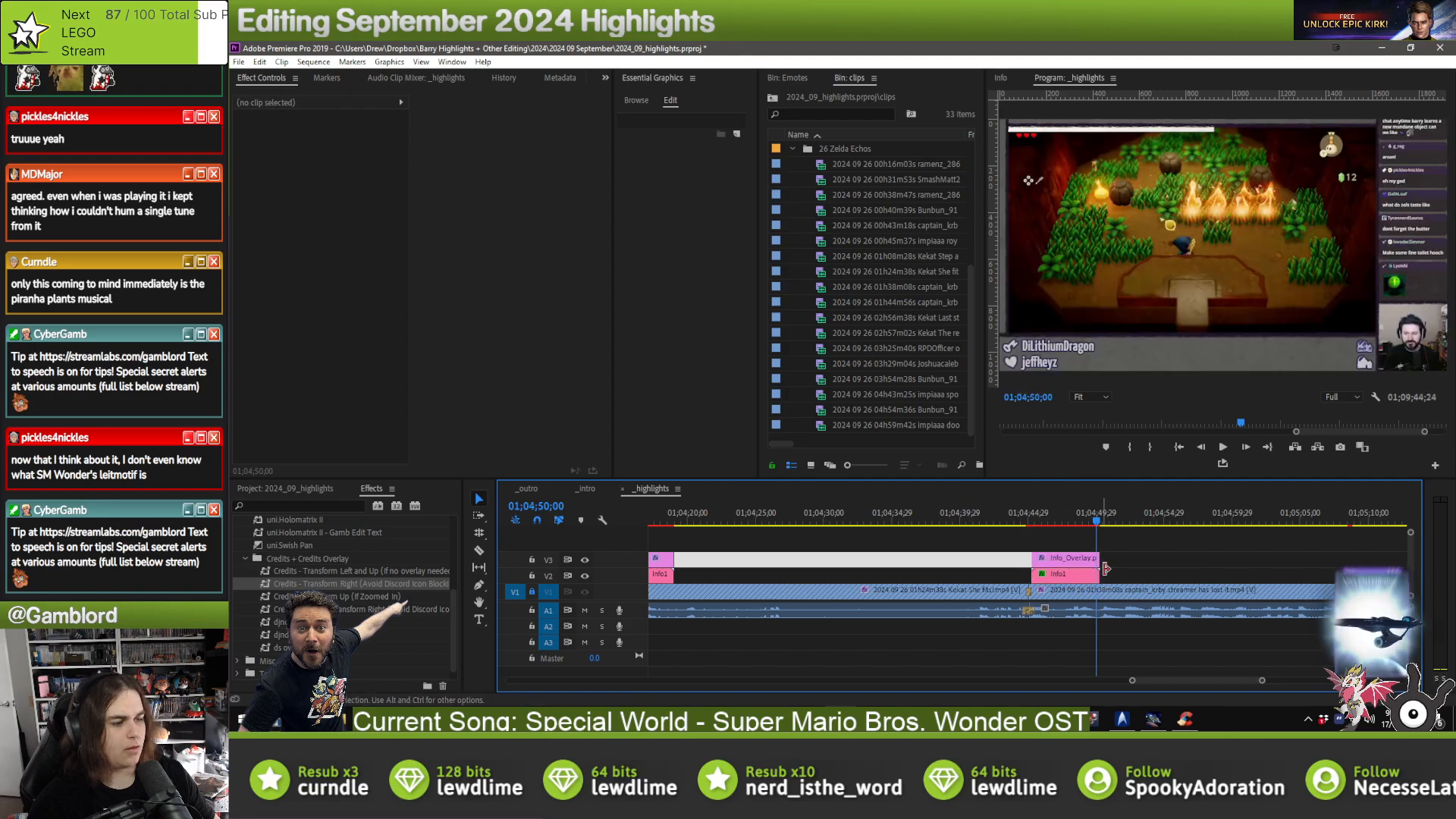
pyautogui.click(1081, 576)
pyautogui.click(693, 172)
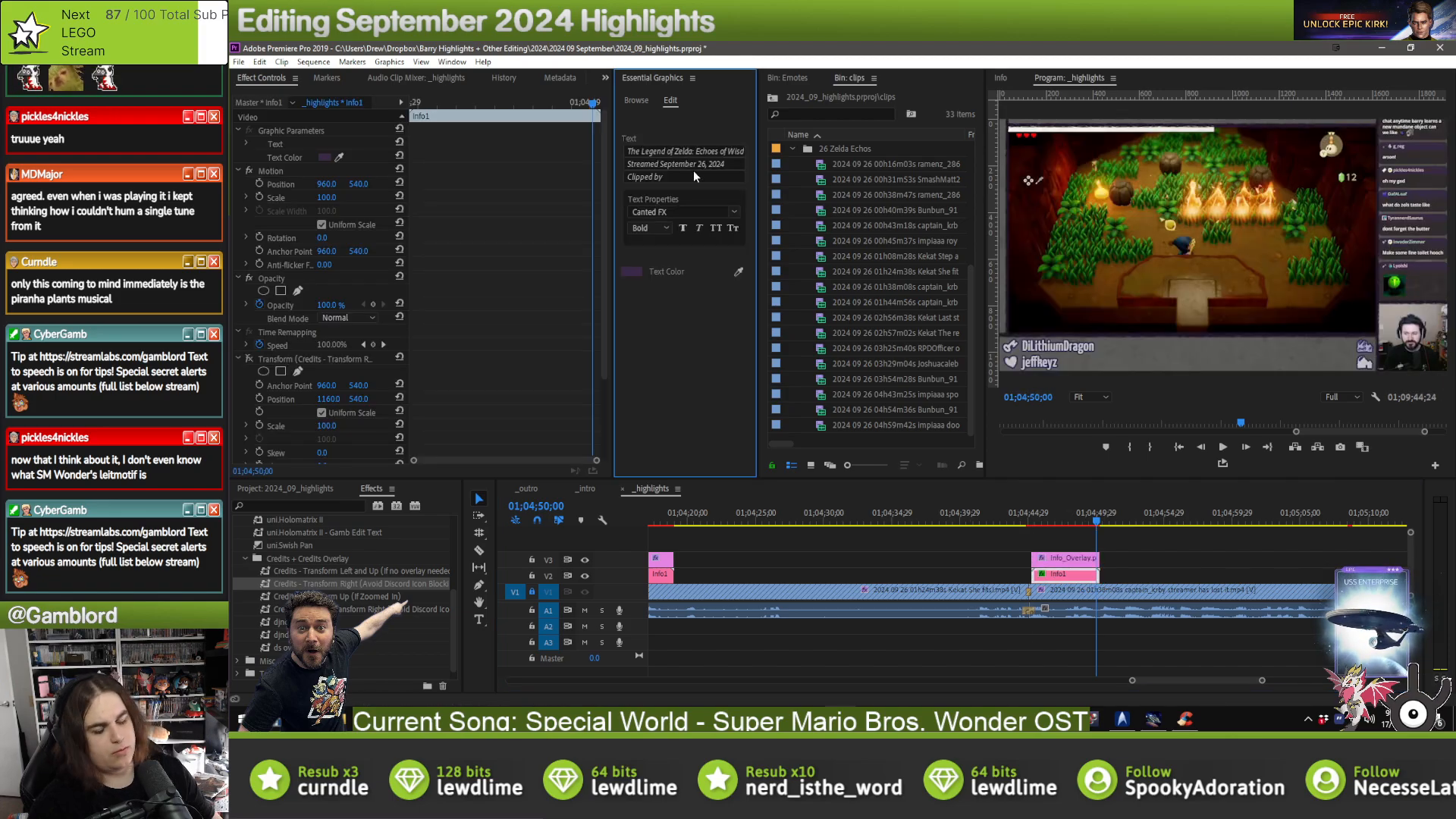
pyautogui.click(692, 172)
pyautogui.write('capt')
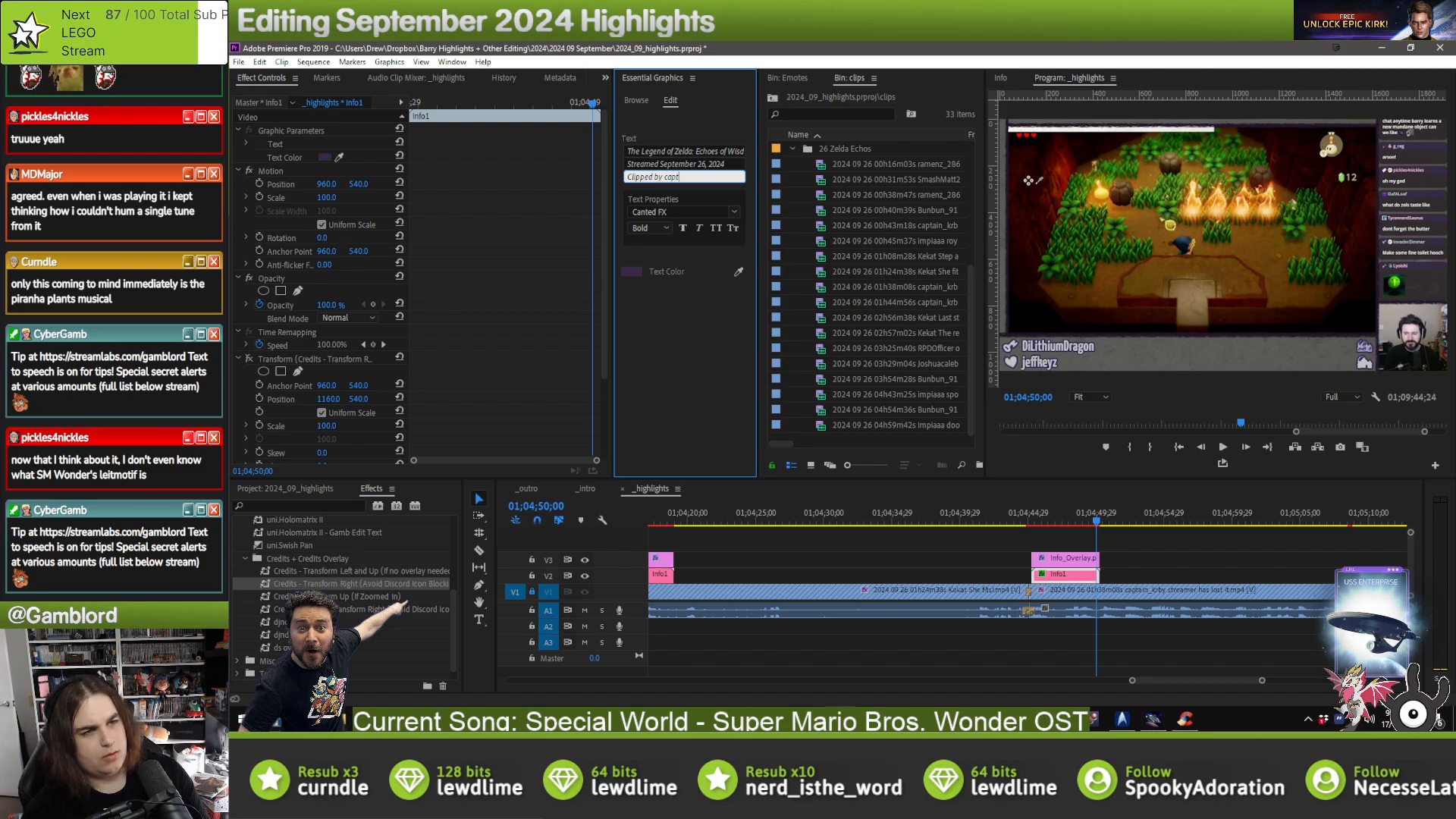
pyautogui.write('ain_krby')
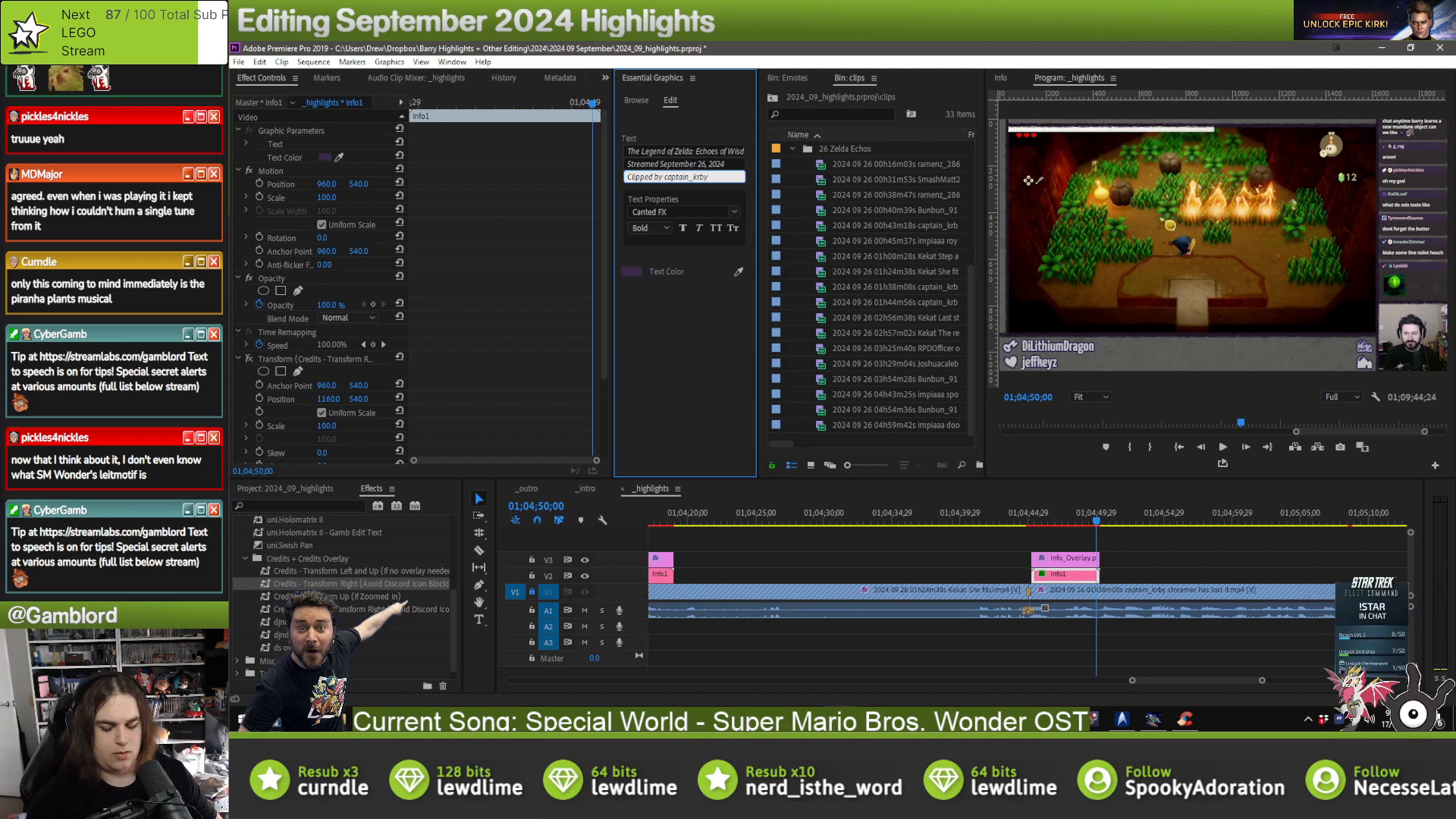
# - Paste the Info_Overlay and Info1 credits onto the start of the 01h44m56s clip and nudge the pair slightly later
pyautogui.click(1152, 540)
pyautogui.press('Down')
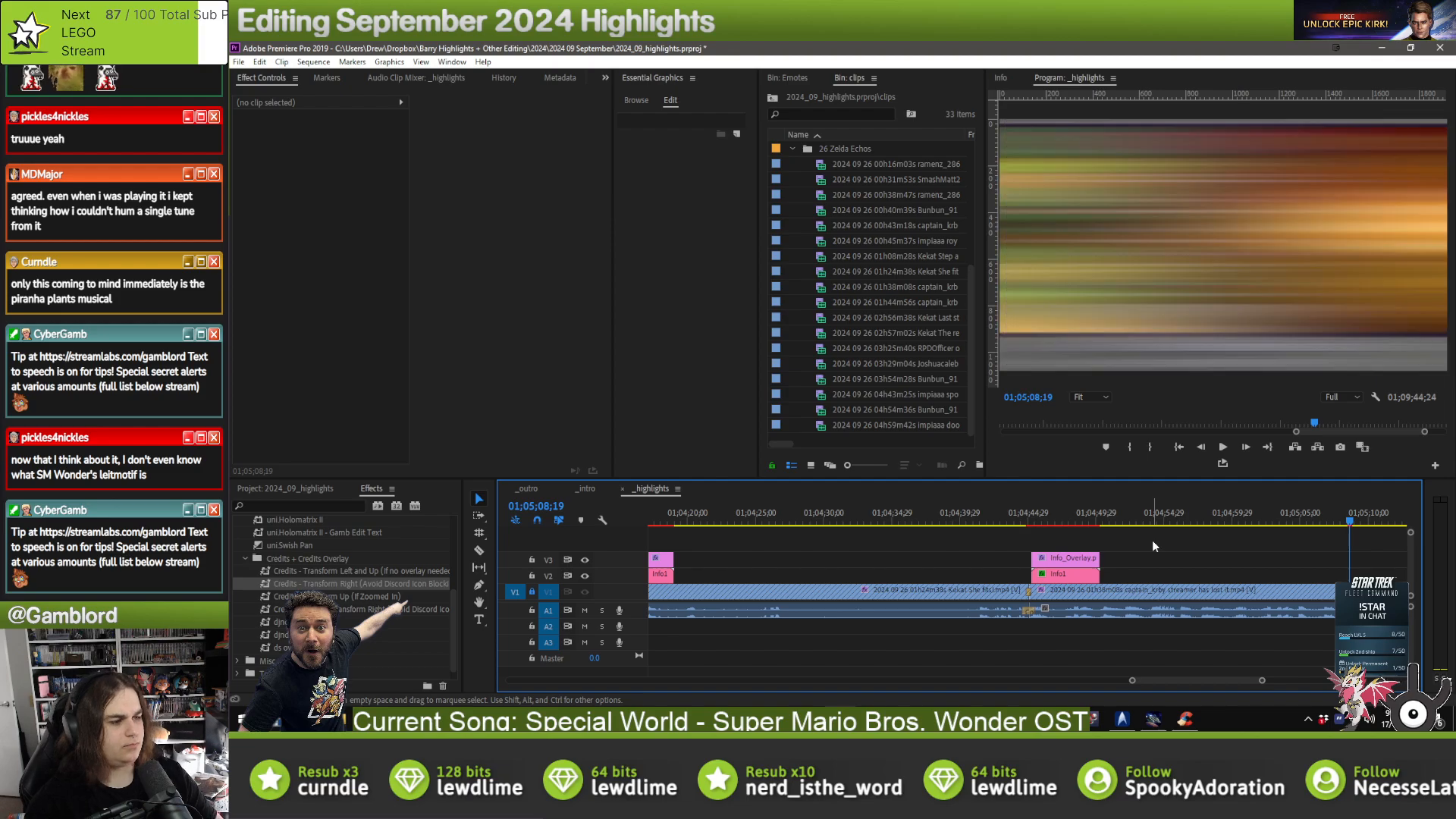
pyautogui.hotkey('ctrl', 'v')
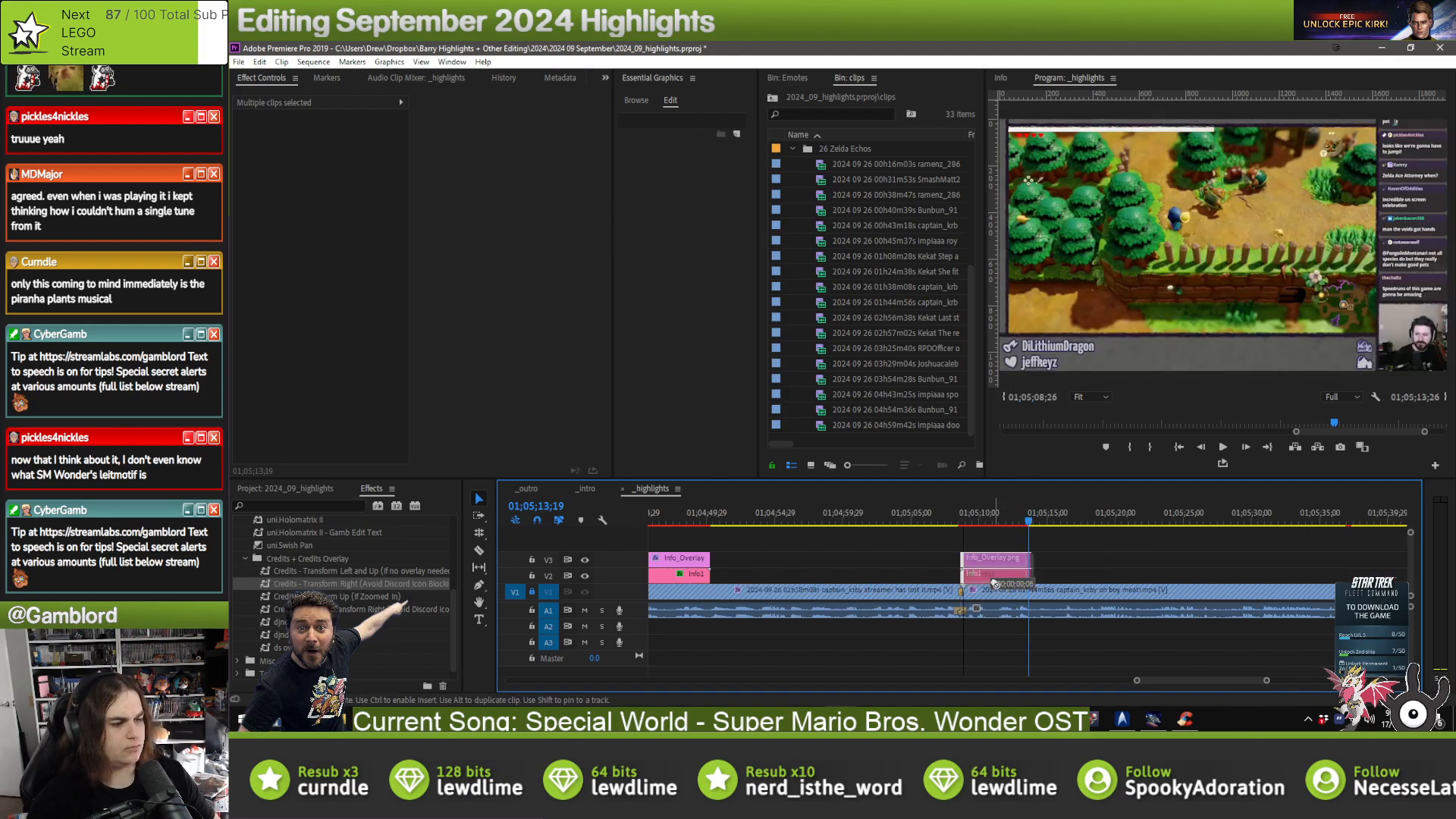
pyautogui.moveTo(697, 577); pyautogui.dragTo(1017, 579)
# - Add the Info_Overlay and Info1 credits at the start of the 02h56m38s clip and complete "Clipped by" with its clipper's username
pyautogui.scroll(-1, 1166, 567)
pyautogui.scroll(-1, 1166, 565)
pyautogui.click(1207, 528)
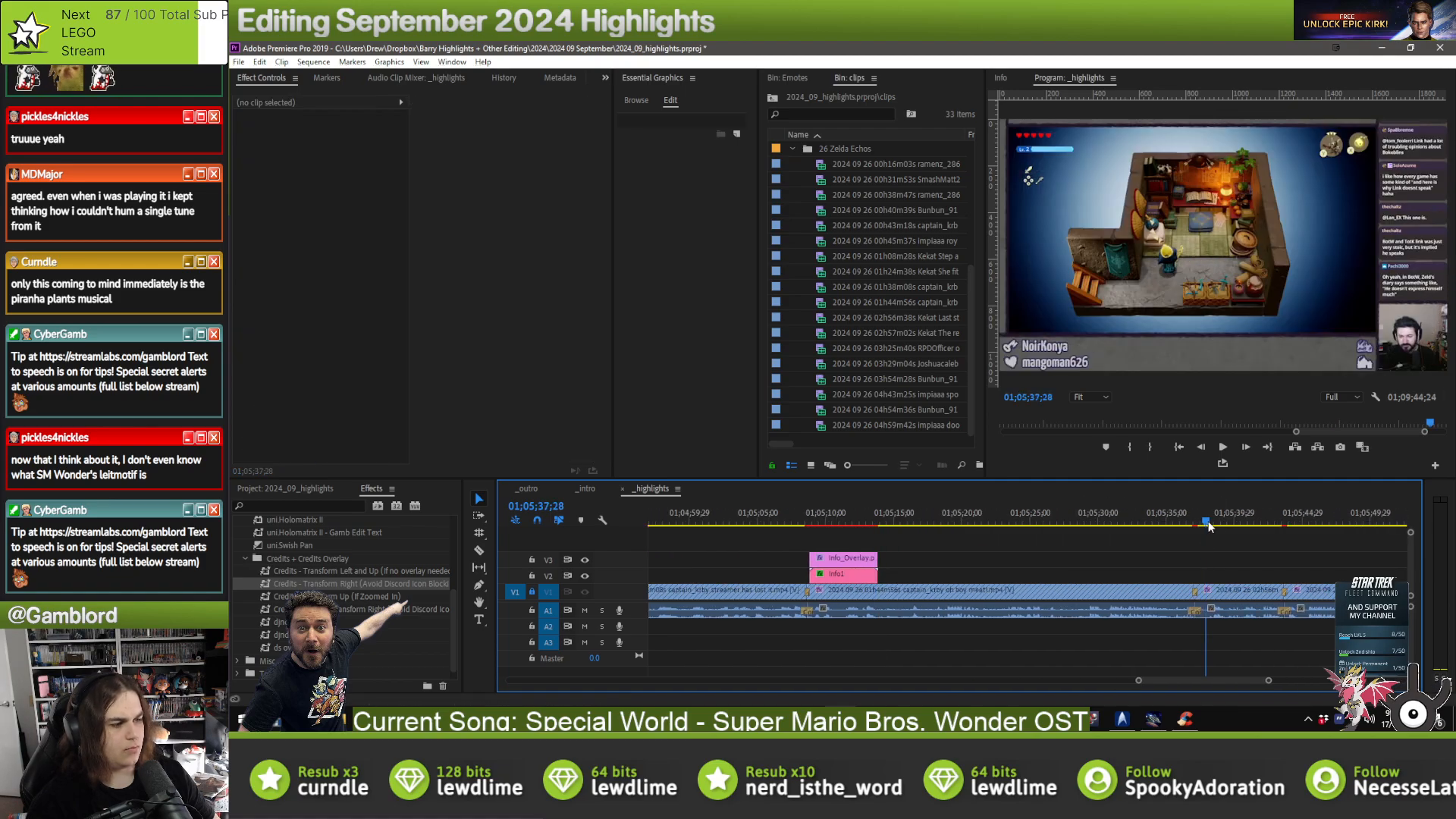
pyautogui.hotkey('ctrl', 'v')
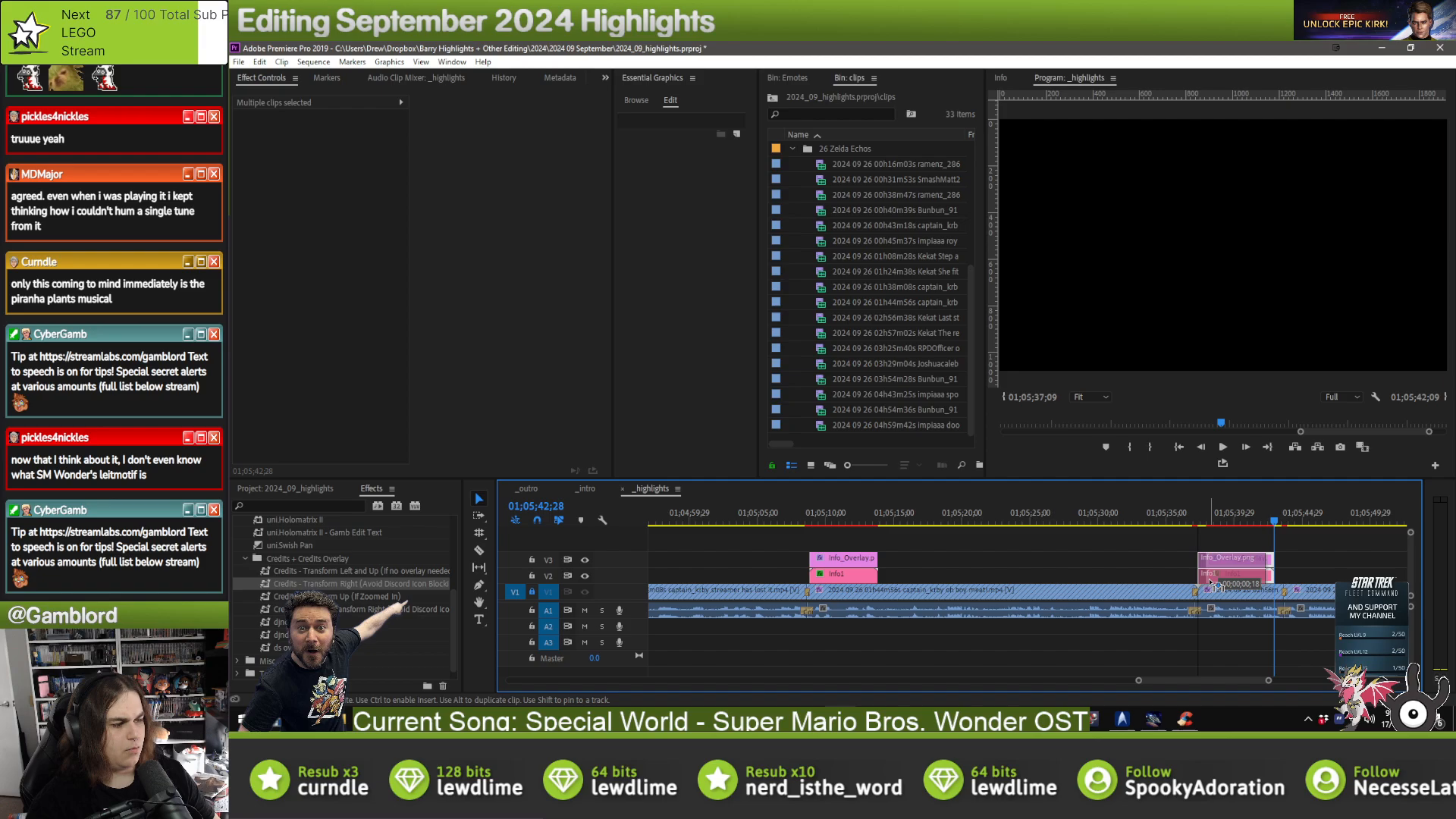
pyautogui.click(1237, 579)
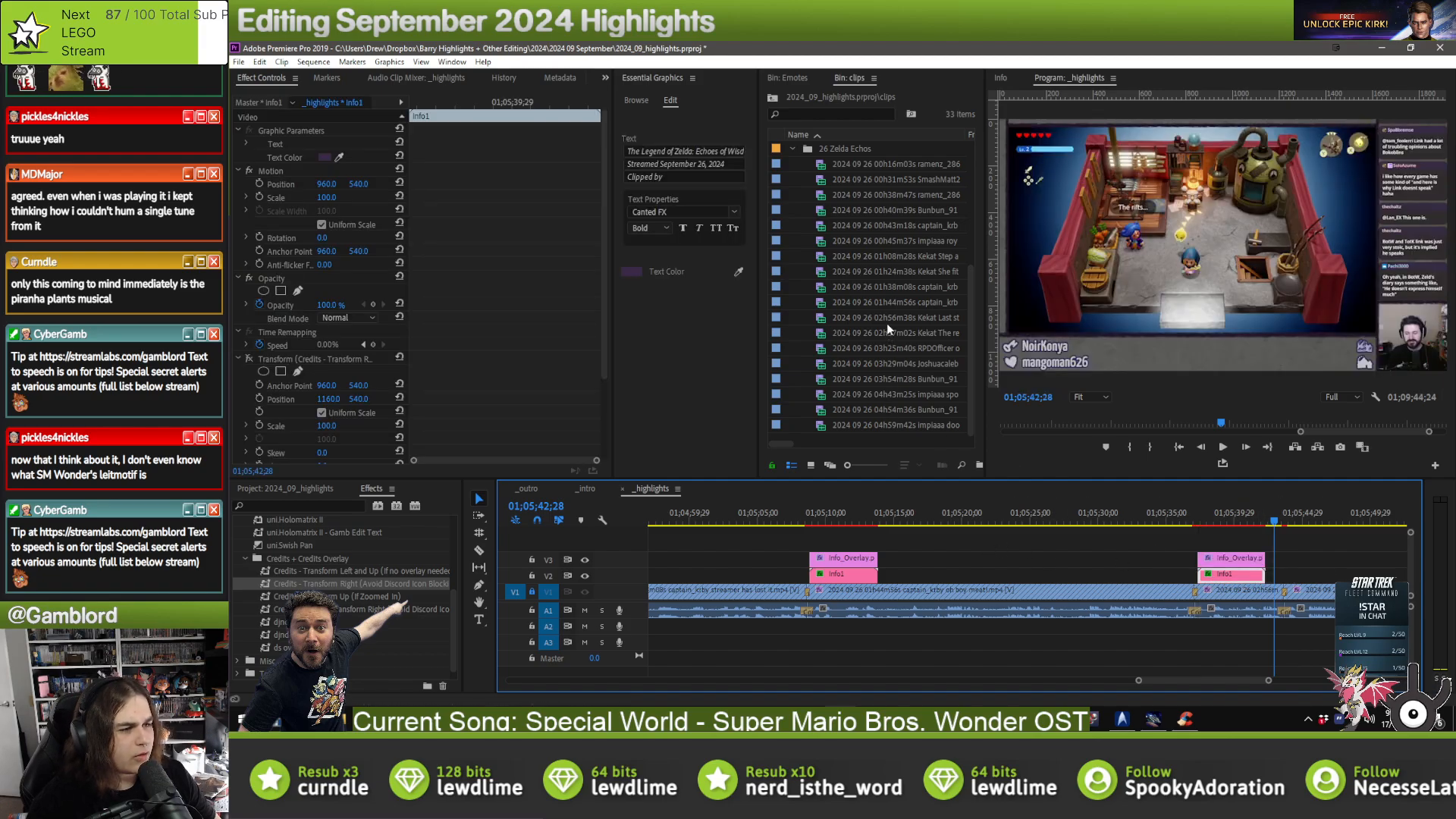
pyautogui.click(681, 177)
pyautogui.write('Kekat')
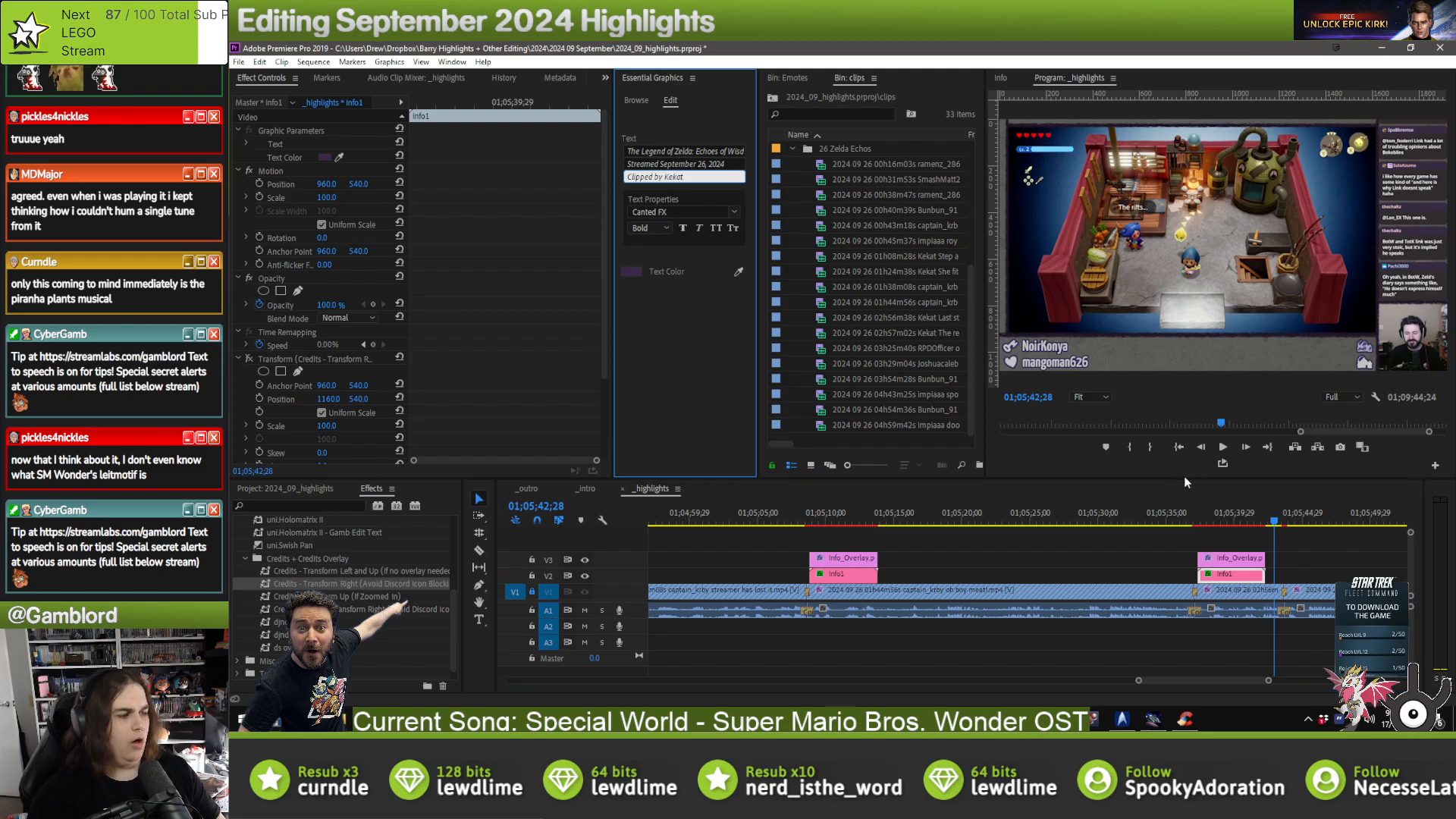
# - Duplicate the completed overlay and Info1 pair from the 02h56m38s clip onto the start of the 02h57m02s clip
pyautogui.click(1290, 515)
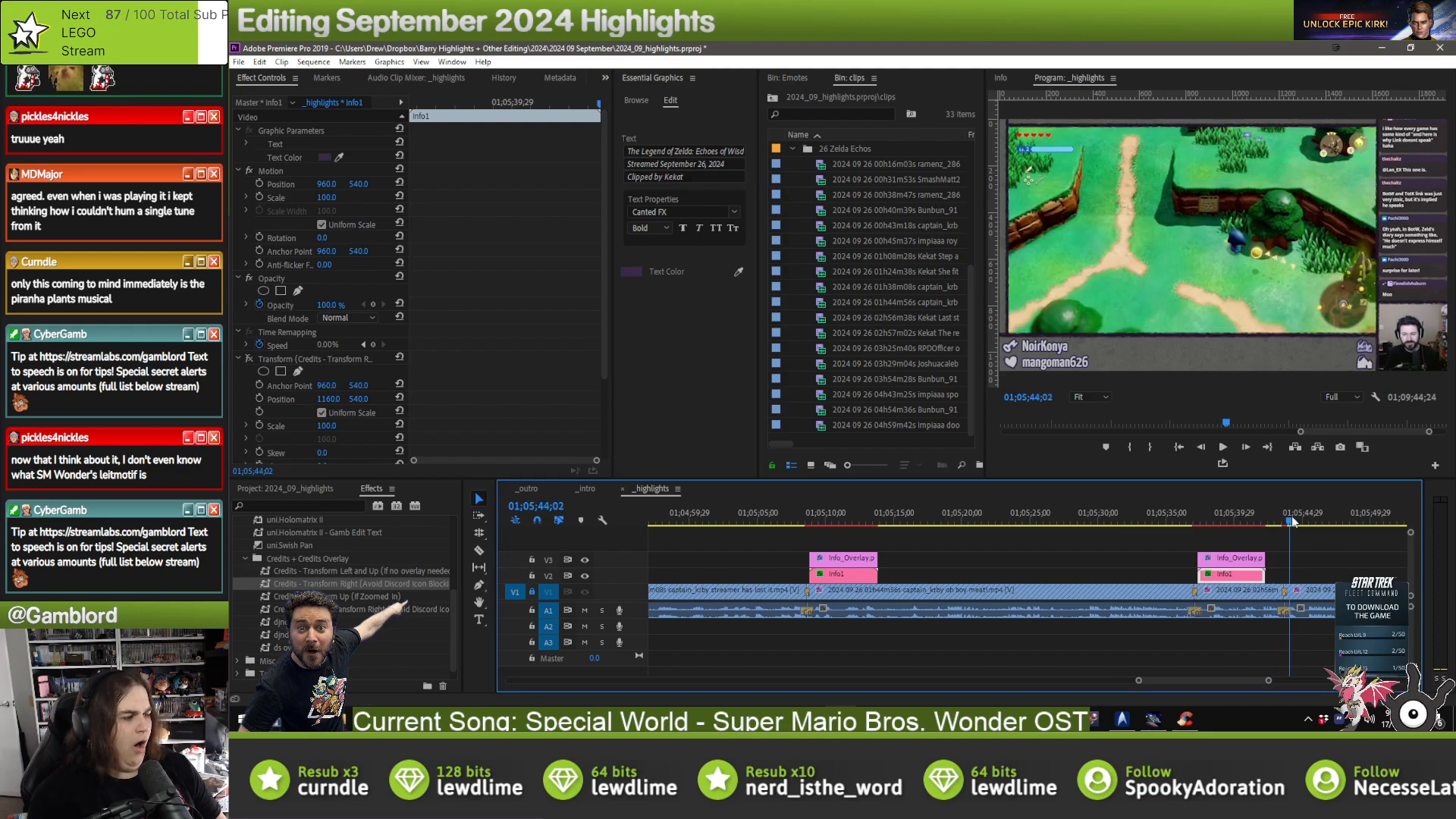
pyautogui.scroll(-3, 1290, 515)
pyautogui.press('space')
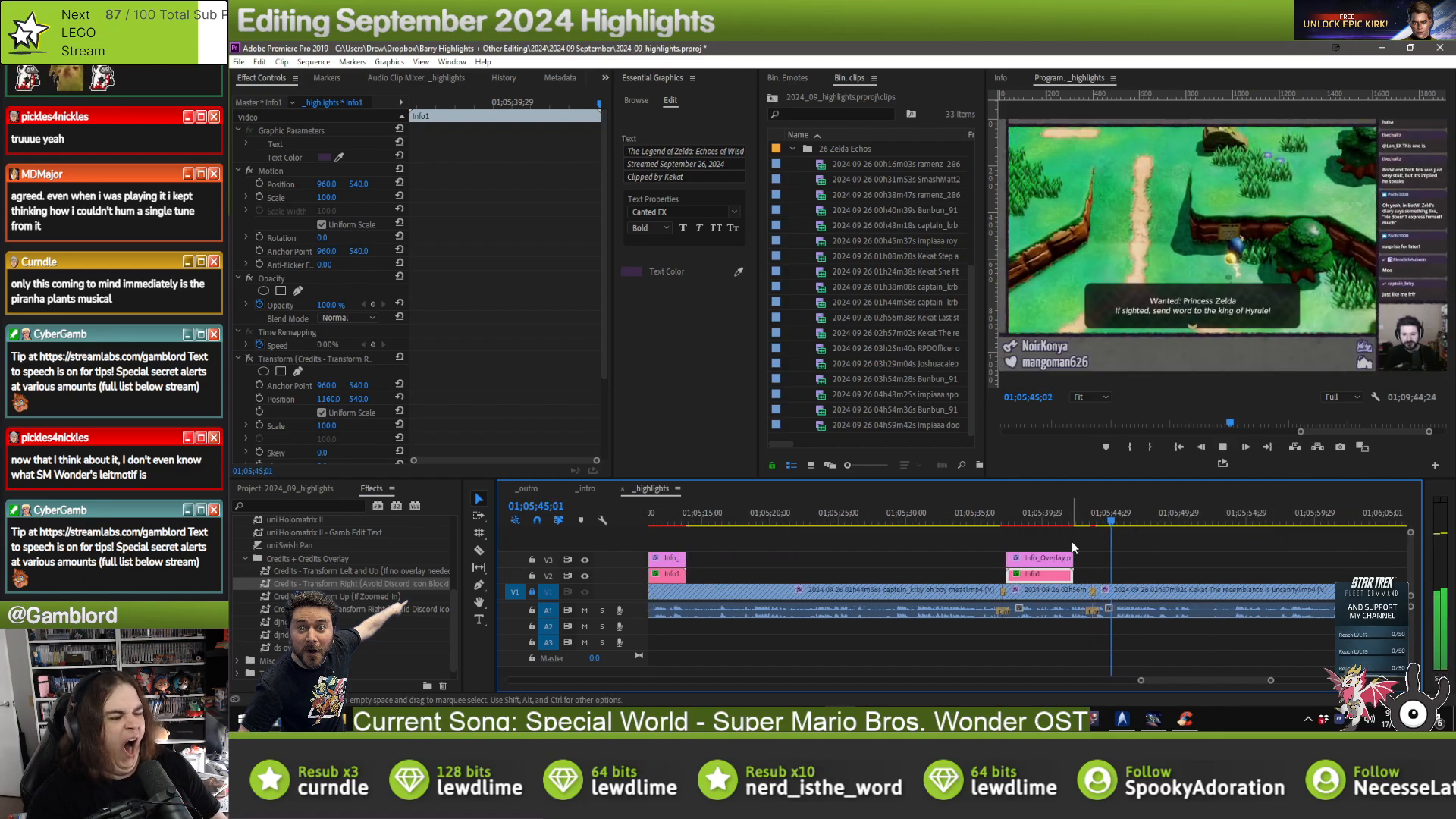
pyautogui.moveTo(1089, 544); pyautogui.dragTo(1144, 578)
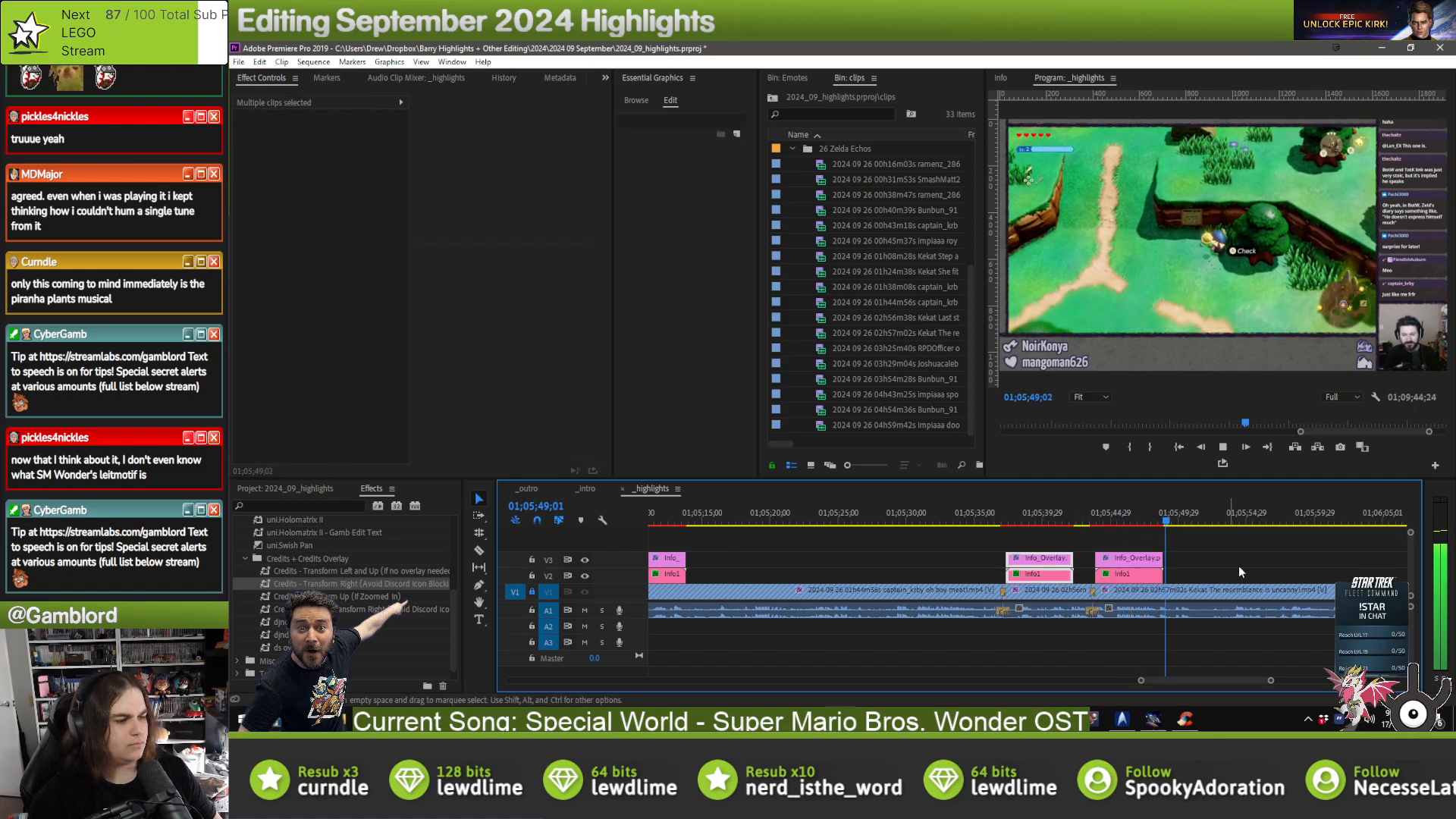
pyautogui.press('space')
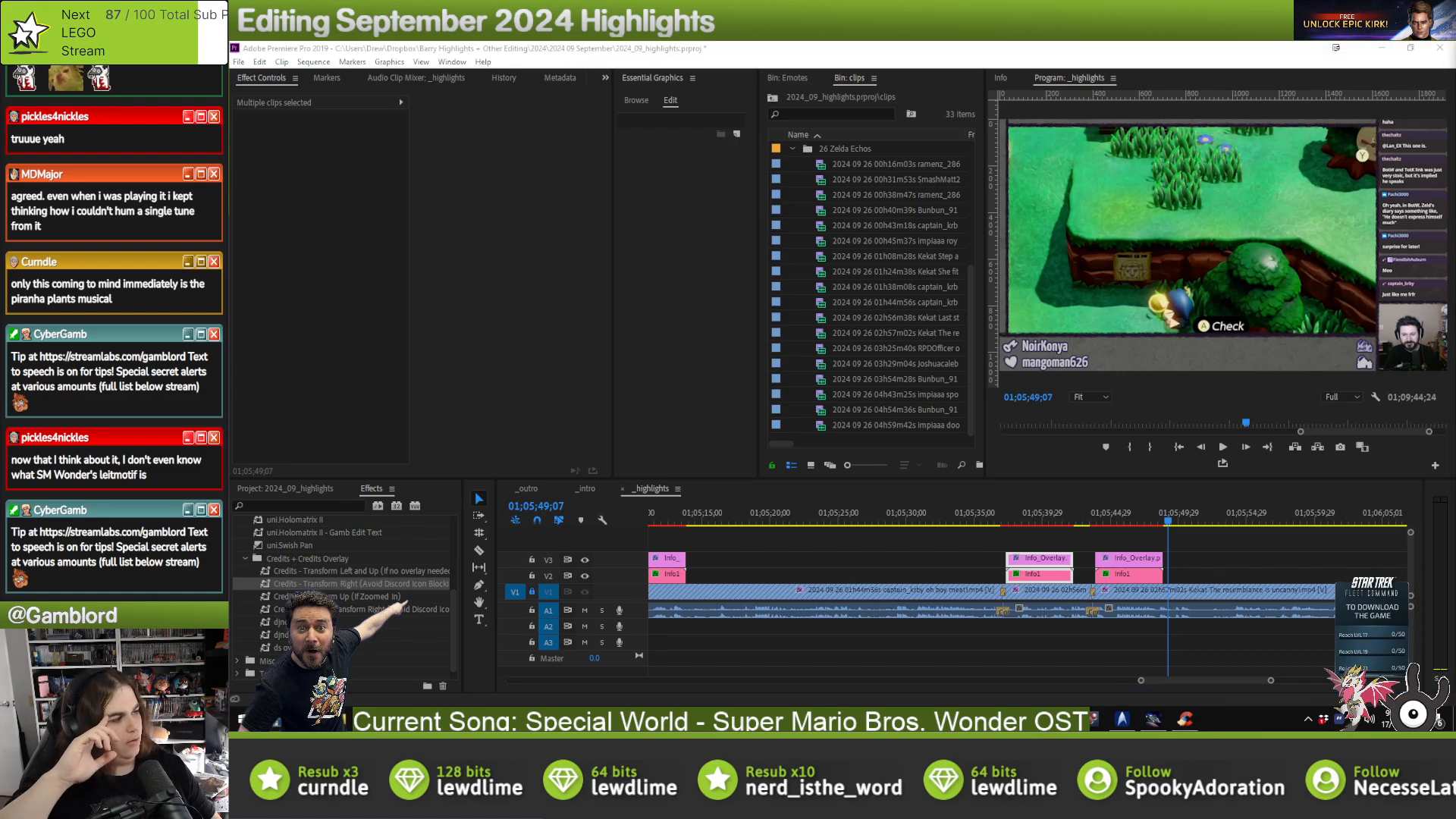
# - Paste the blank credits pair onto the 03h25m40s clip, nudge it slightly later, and fill in the clipper's username
pyautogui.click(1210, 553)
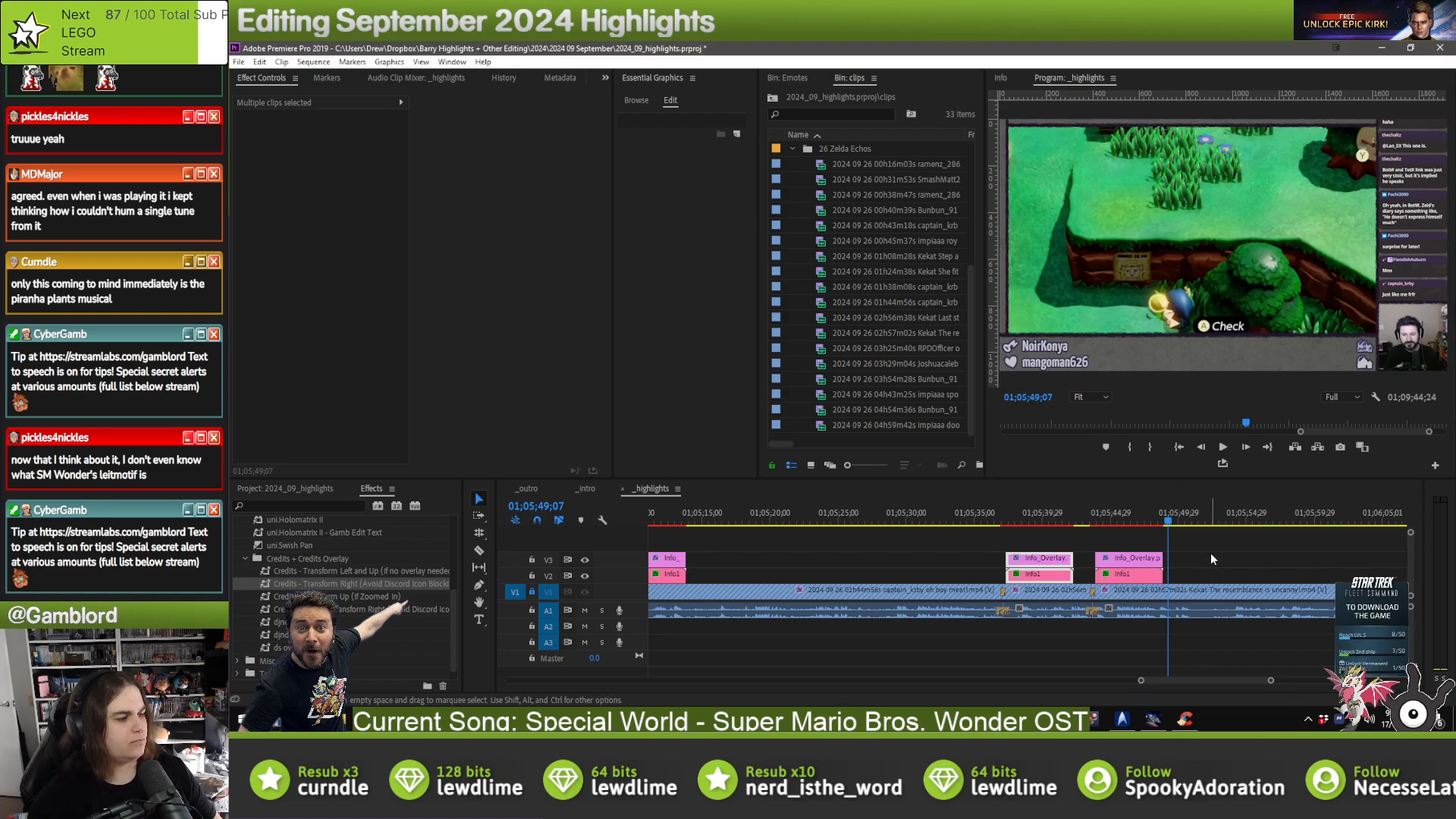
pyautogui.press('Down')
pyautogui.hotkey('ctrl', 'v')
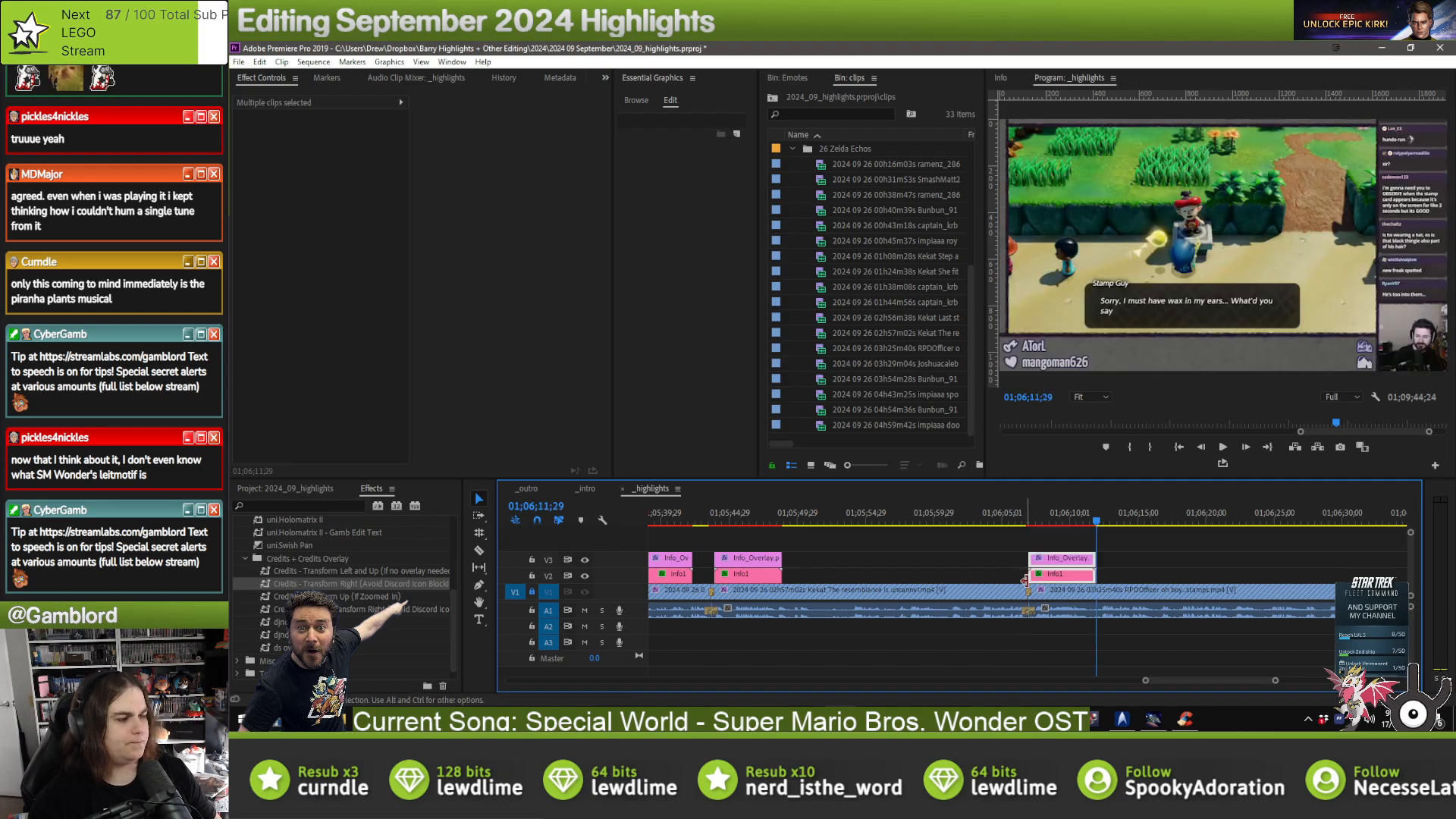
pyautogui.click(1060, 578)
pyautogui.press('/')
pyautogui.moveTo(1060, 577); pyautogui.dragTo(1063, 578)
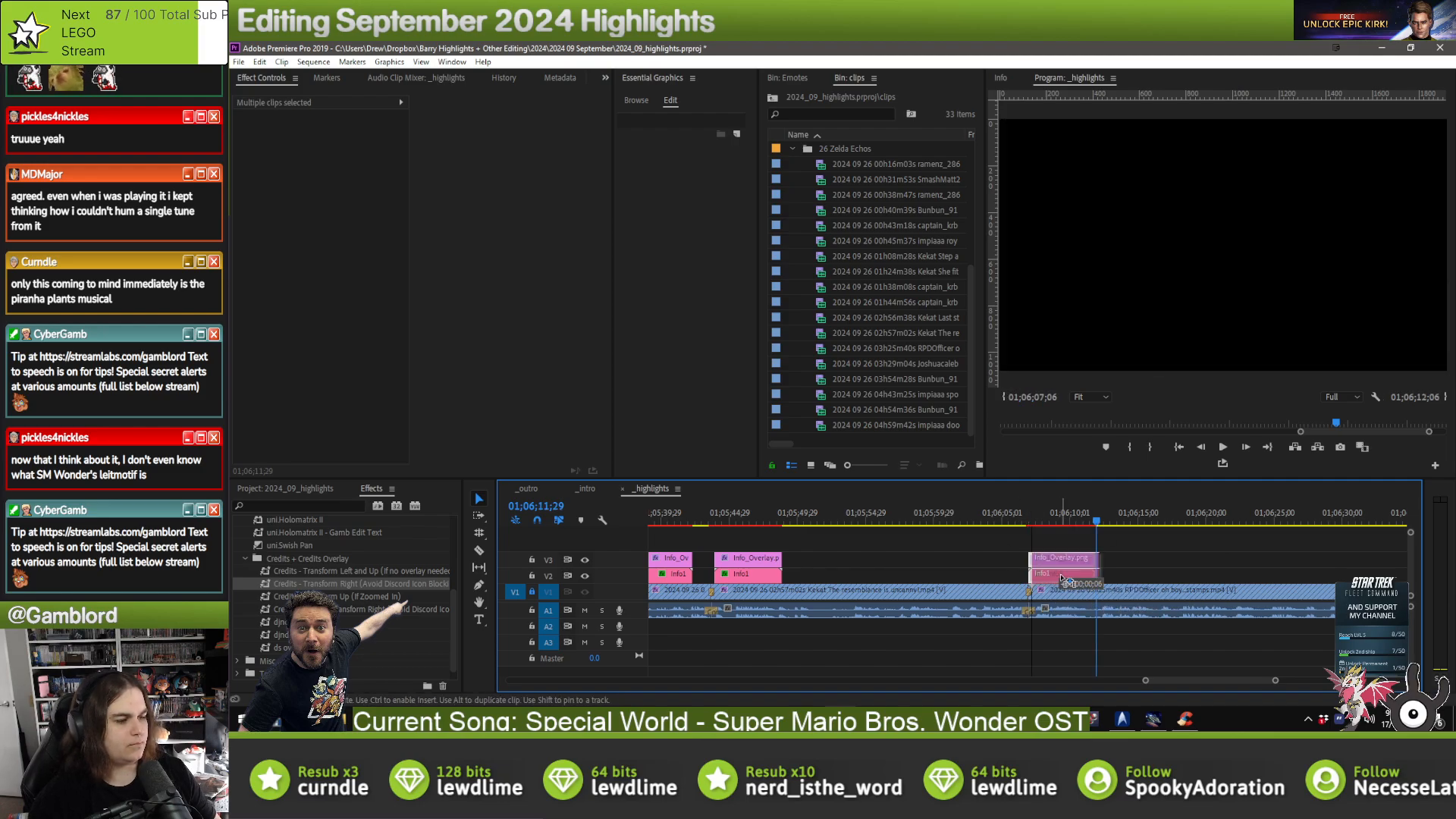
pyautogui.click(696, 177)
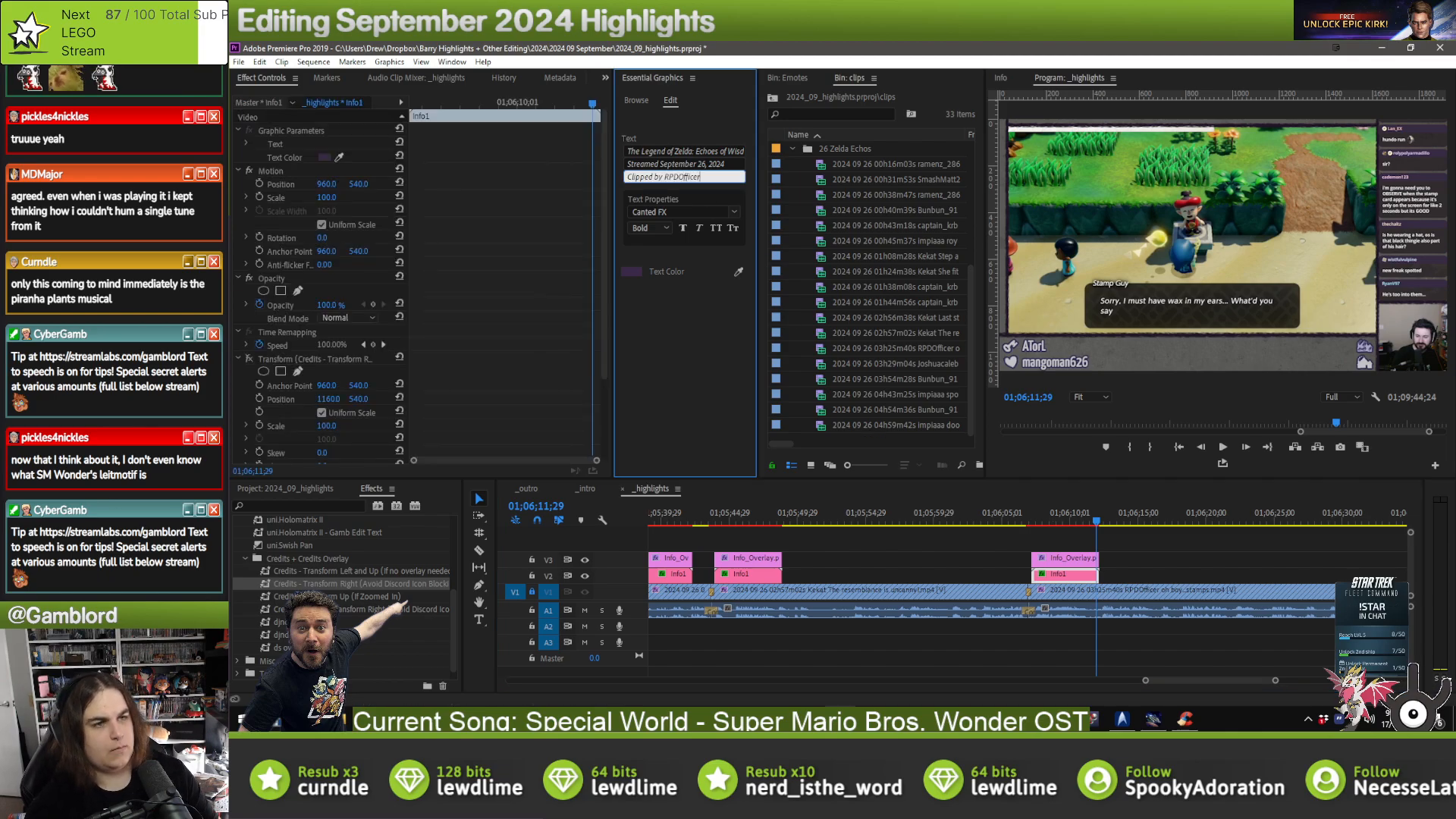
# - Paste the credits pair onto the 03h29m04s clip, shift it slightly past the transition's start, and fill in the clipper's username
pyautogui.click(1220, 530)
pyautogui.press('Down')
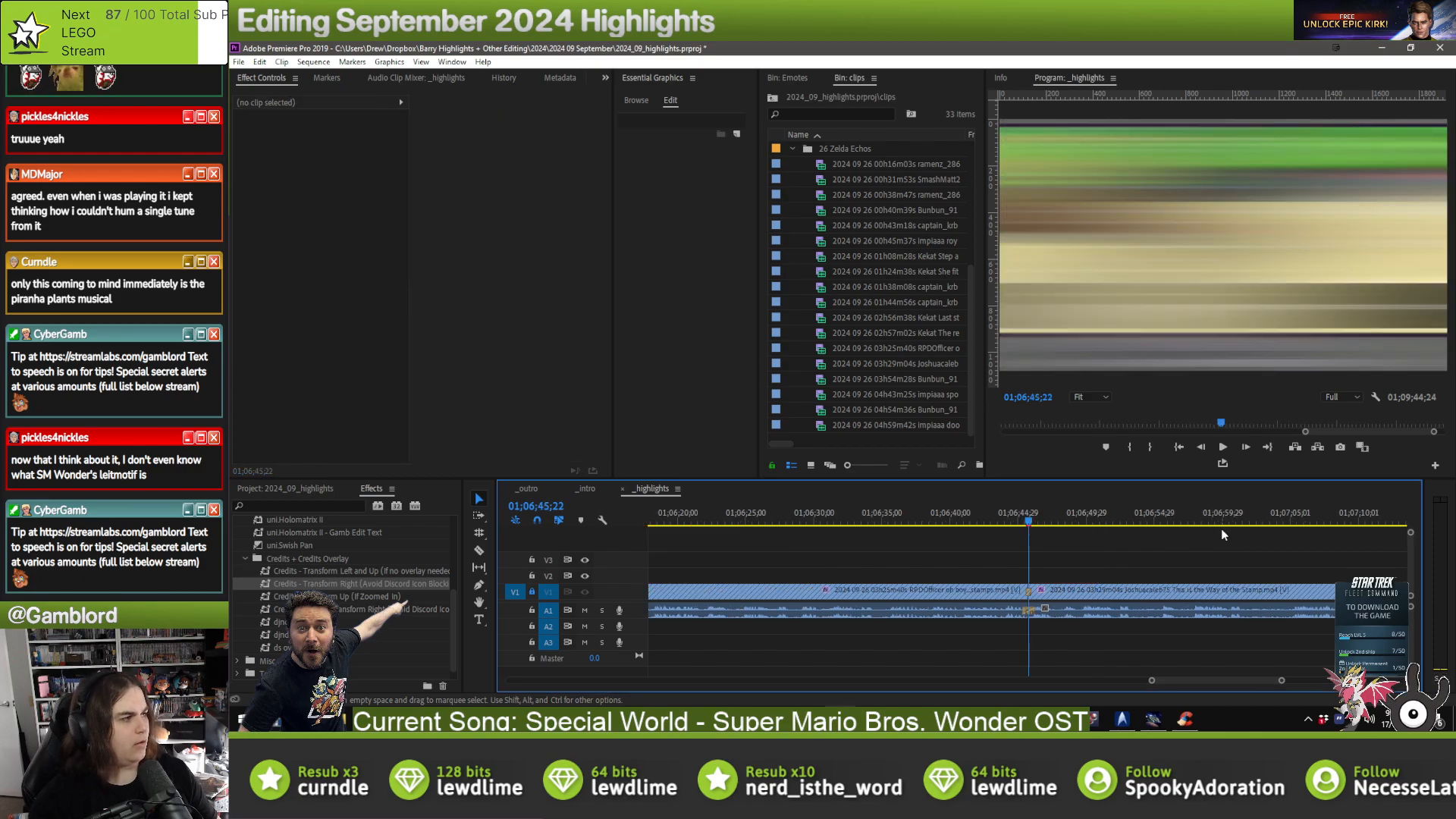
pyautogui.hotkey('ctrl', 'v')
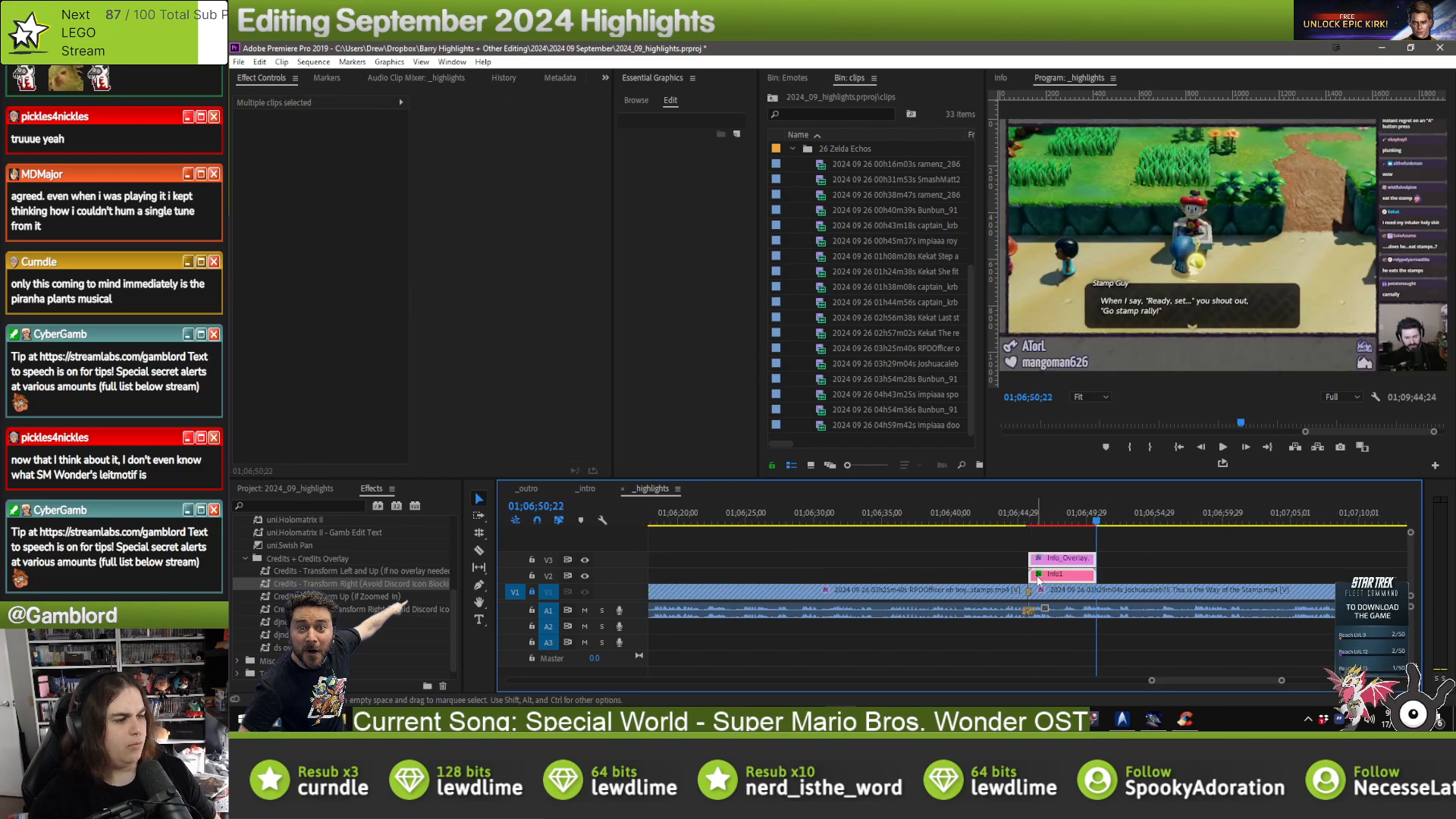
pyautogui.moveTo(1037, 578); pyautogui.dragTo(1043, 581)
pyautogui.click(1057, 575)
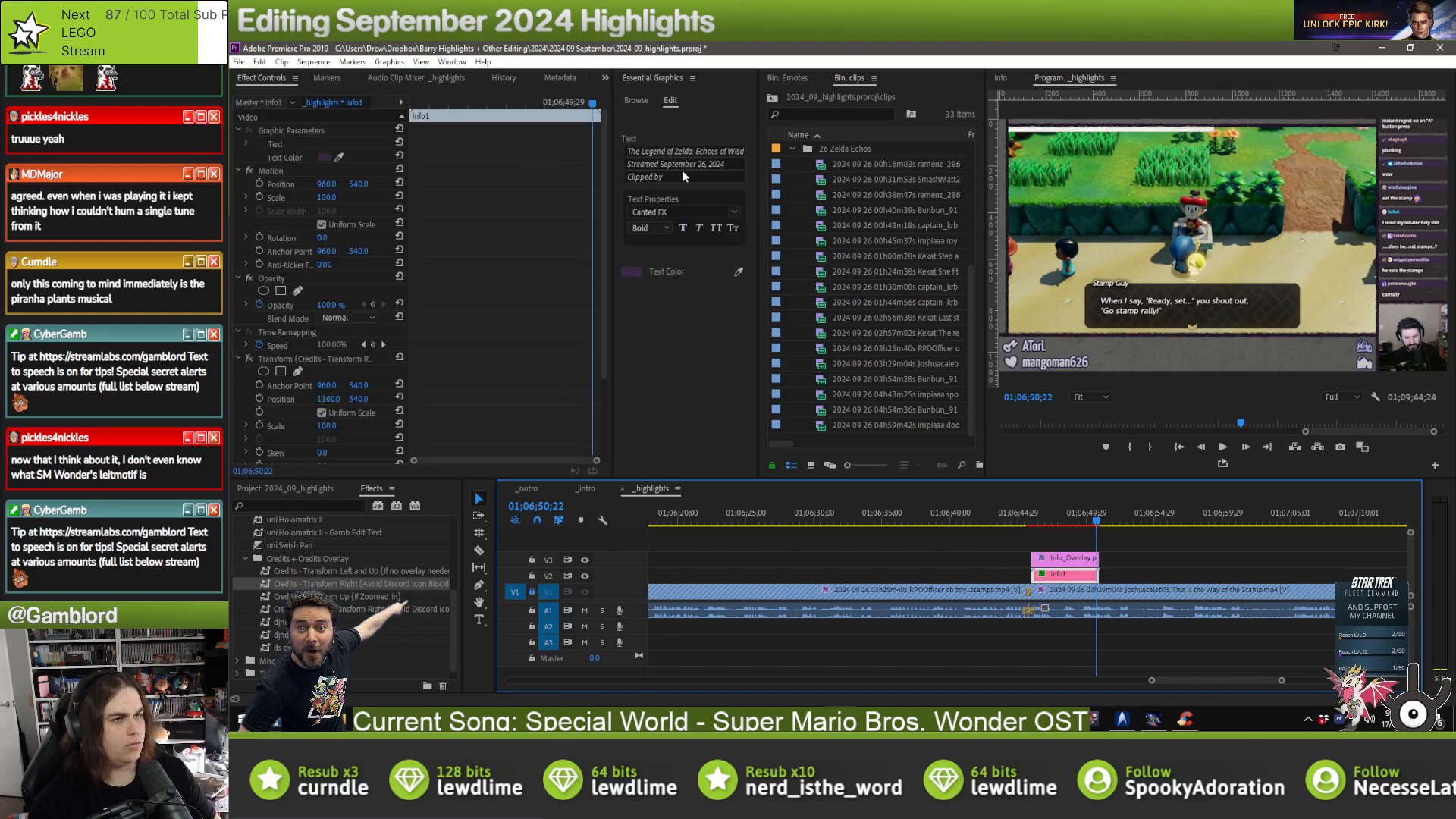
pyautogui.click(682, 172)
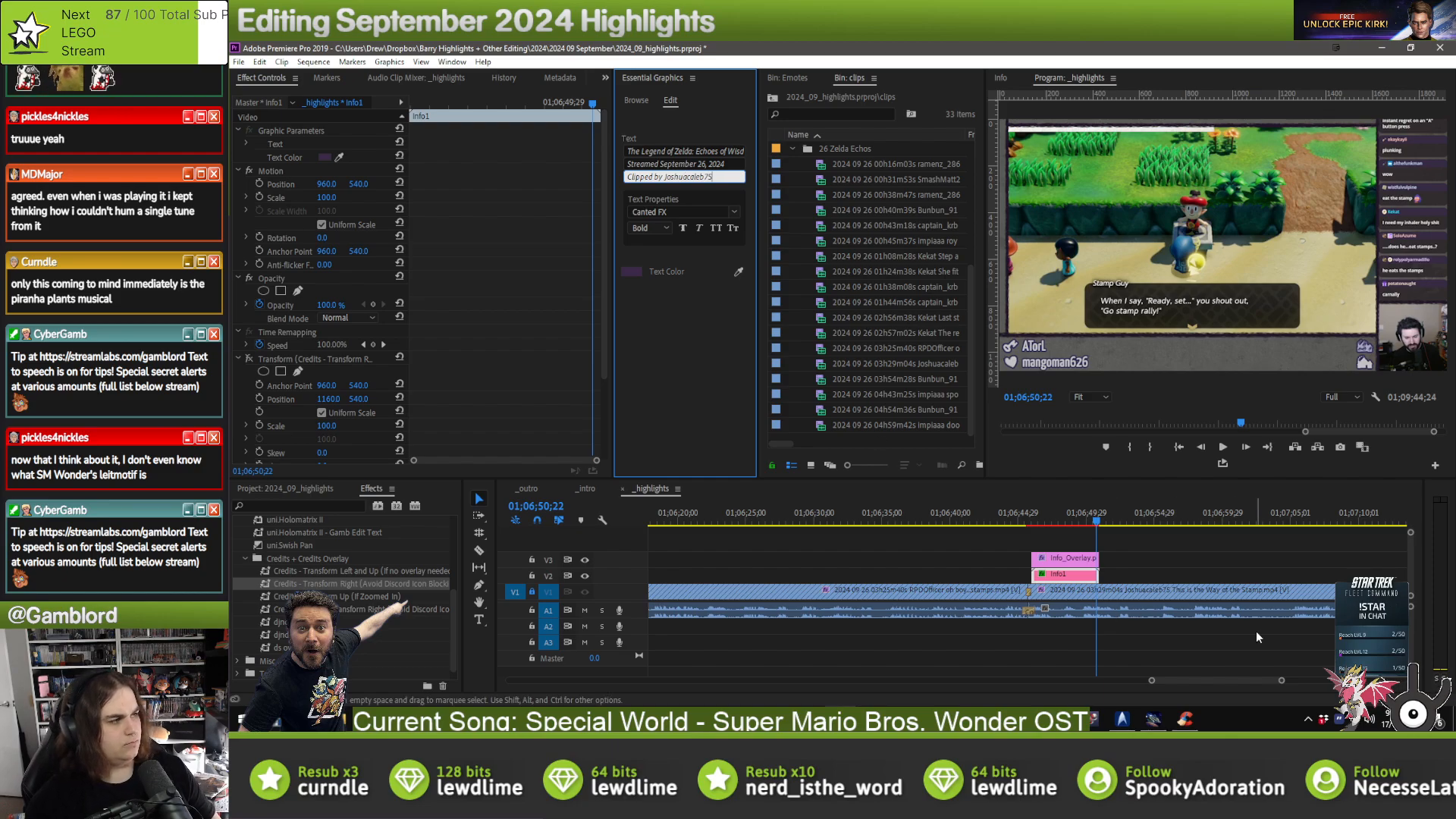
# - Place the credits pair just after the start of the 03h54m28s clip and complete its "Clipped by" line with the clipper's username
pyautogui.click(1190, 555)
pyautogui.press('Down')
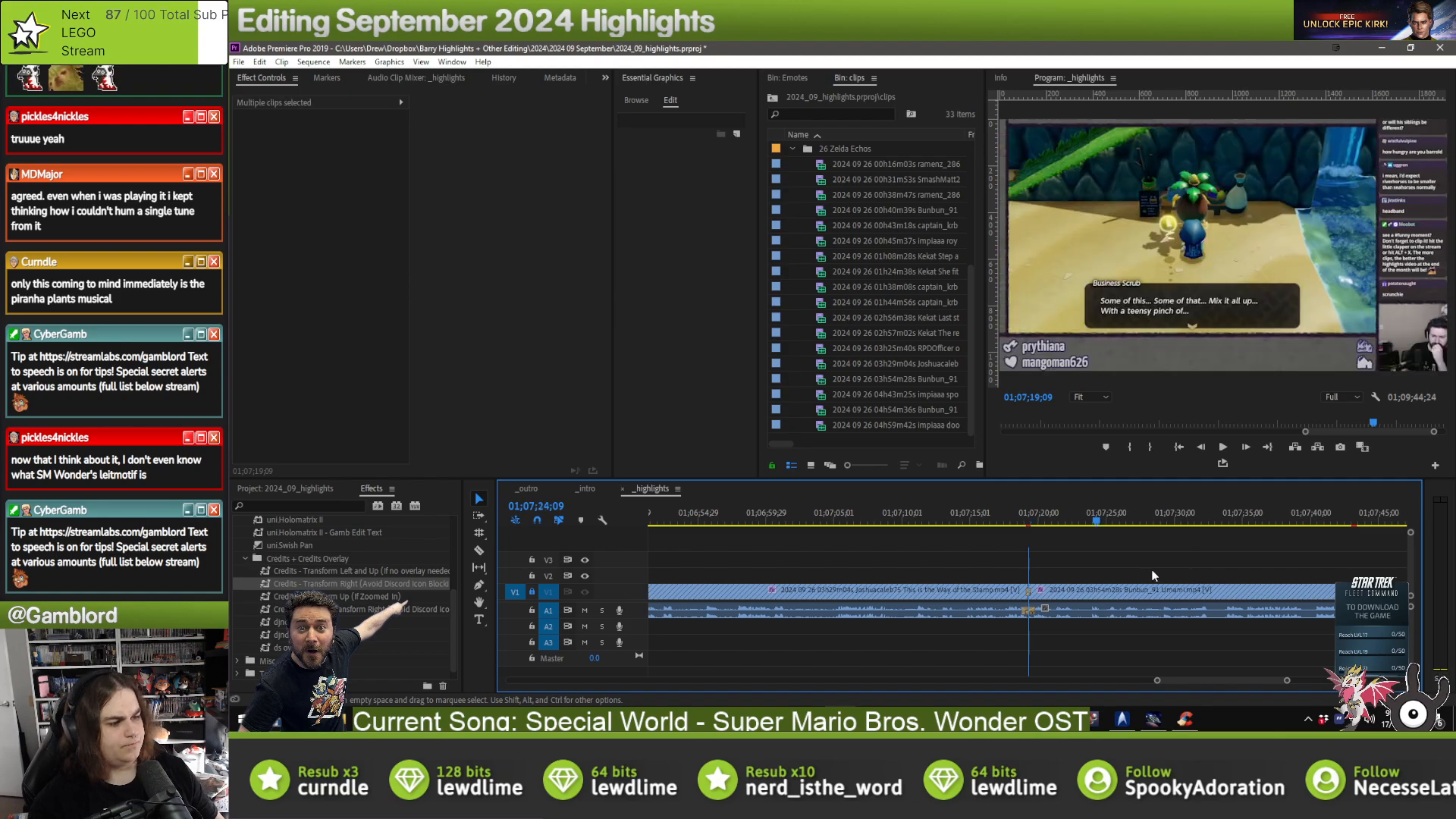
pyautogui.hotkey('ctrl', 'v')
pyautogui.moveTo(1081, 577); pyautogui.dragTo(1085, 577)
pyautogui.click(1012, 577)
pyautogui.click(1064, 580)
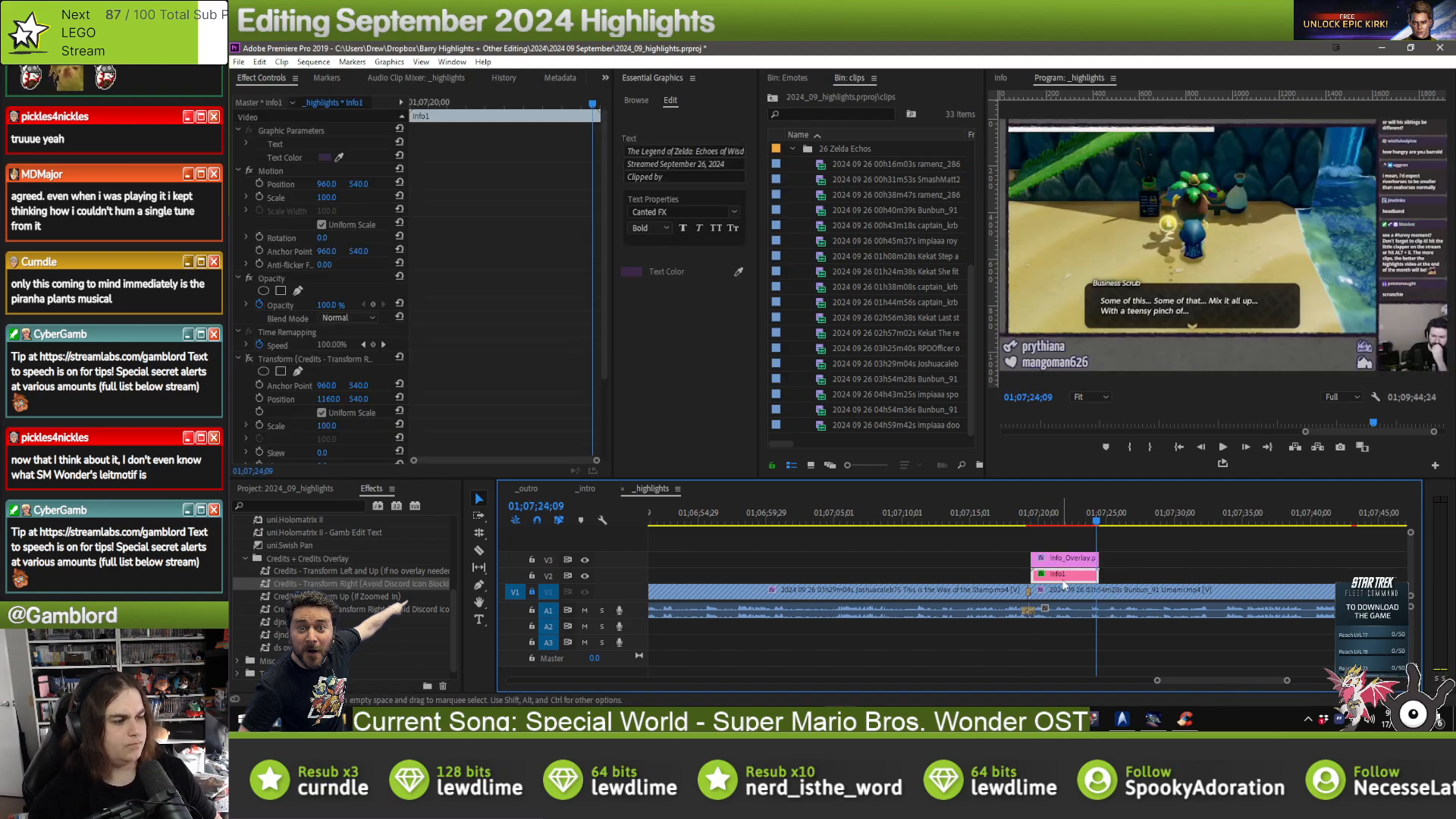
pyautogui.click(713, 176)
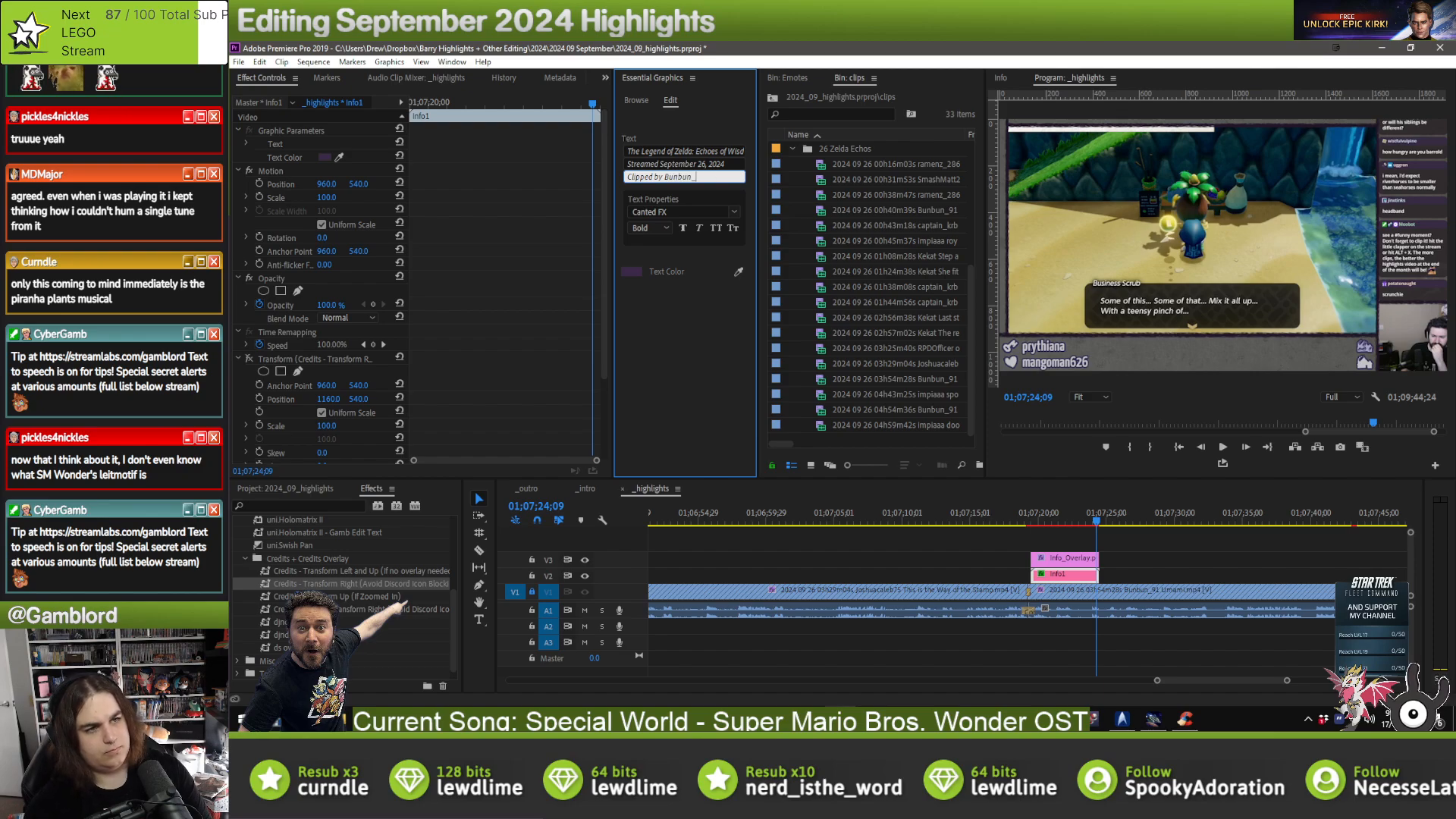
# - Add the Info_Overlay and Info1 credits to the start of the 04h43m25s clip and enter the clipper's username after "Clipped by"
pyautogui.click(1194, 567)
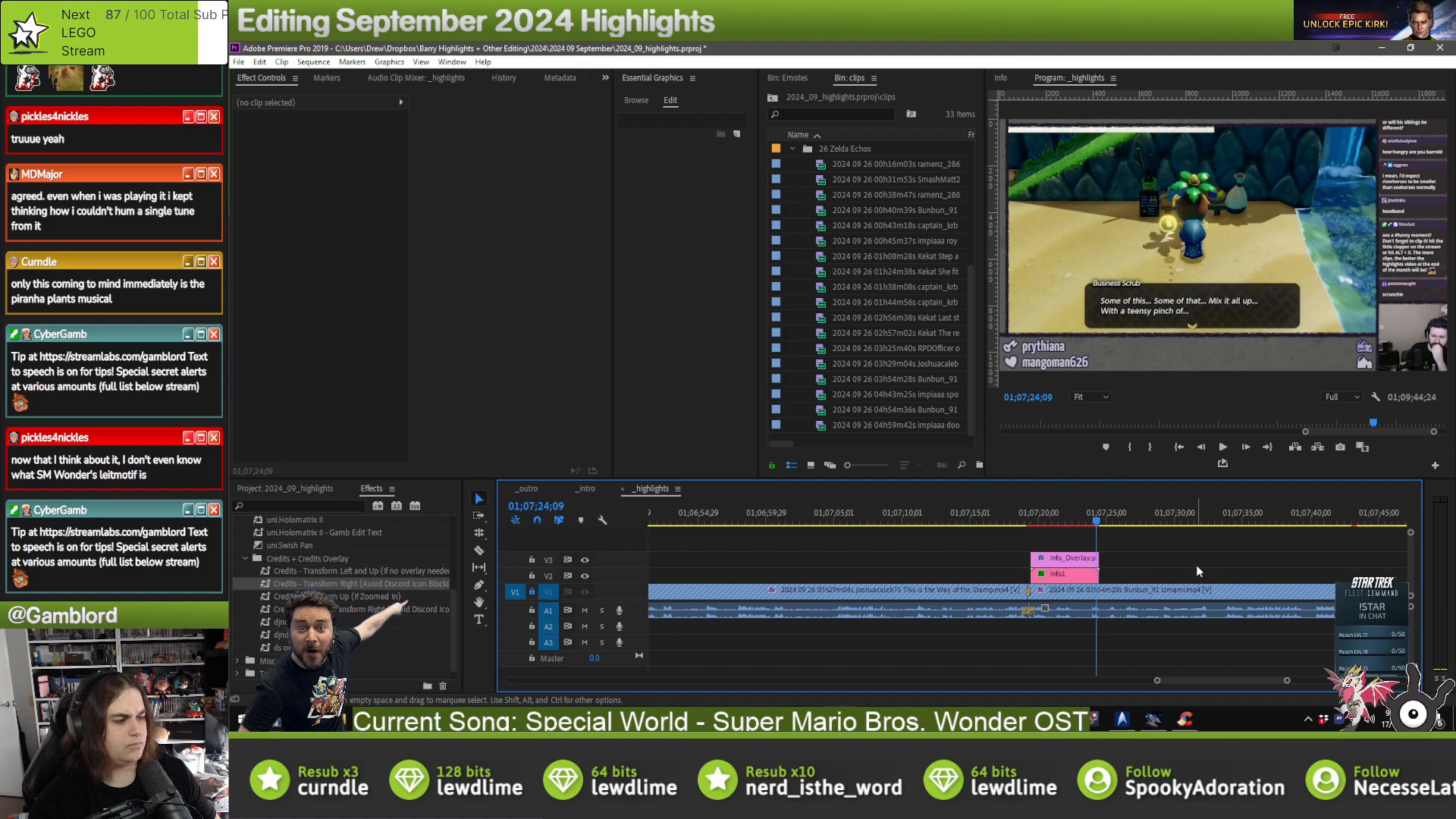
pyautogui.press('Down')
pyautogui.press('Down')
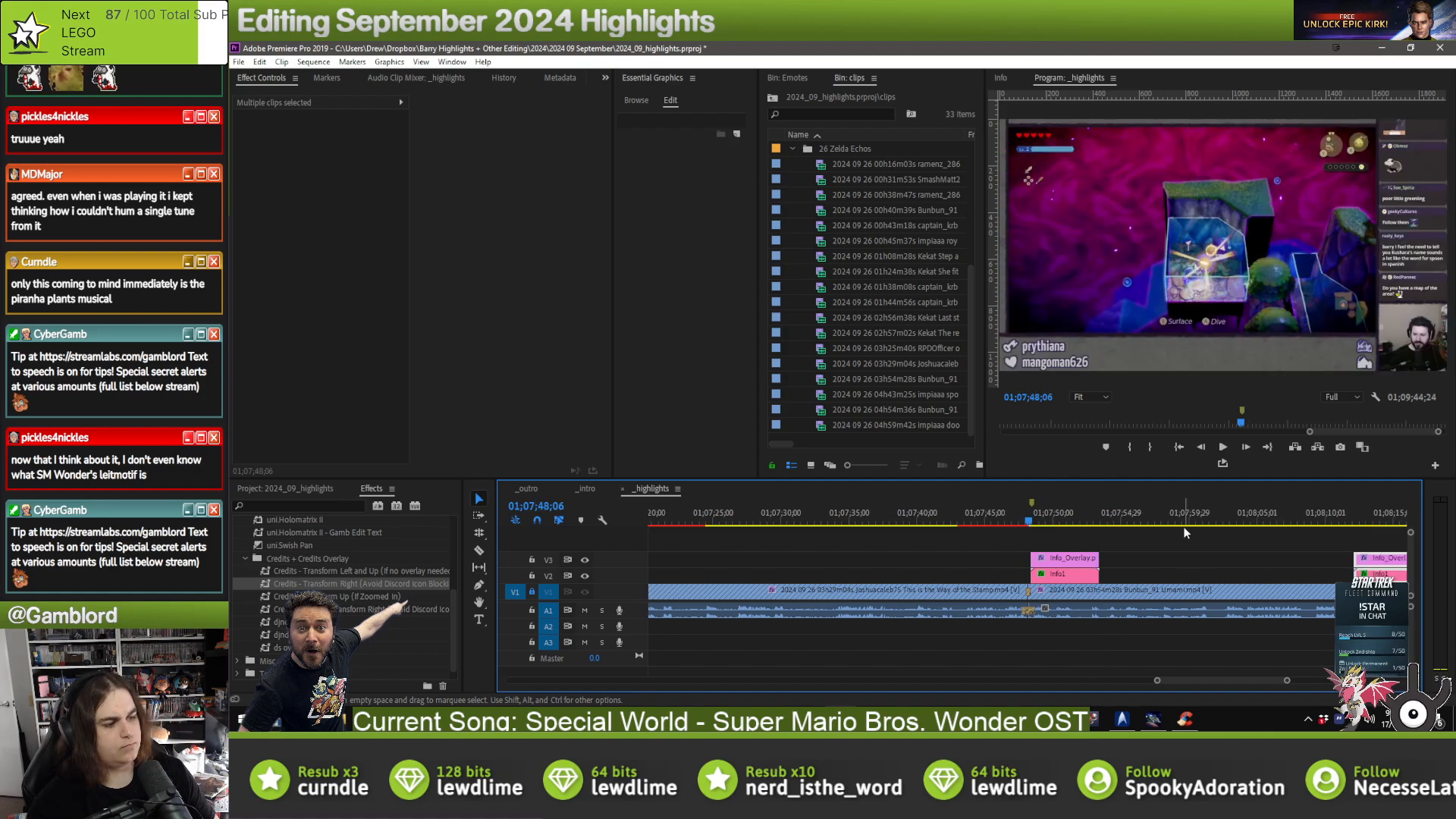
pyautogui.moveTo(982, 578); pyautogui.dragTo(986, 578)
pyautogui.click(947, 574)
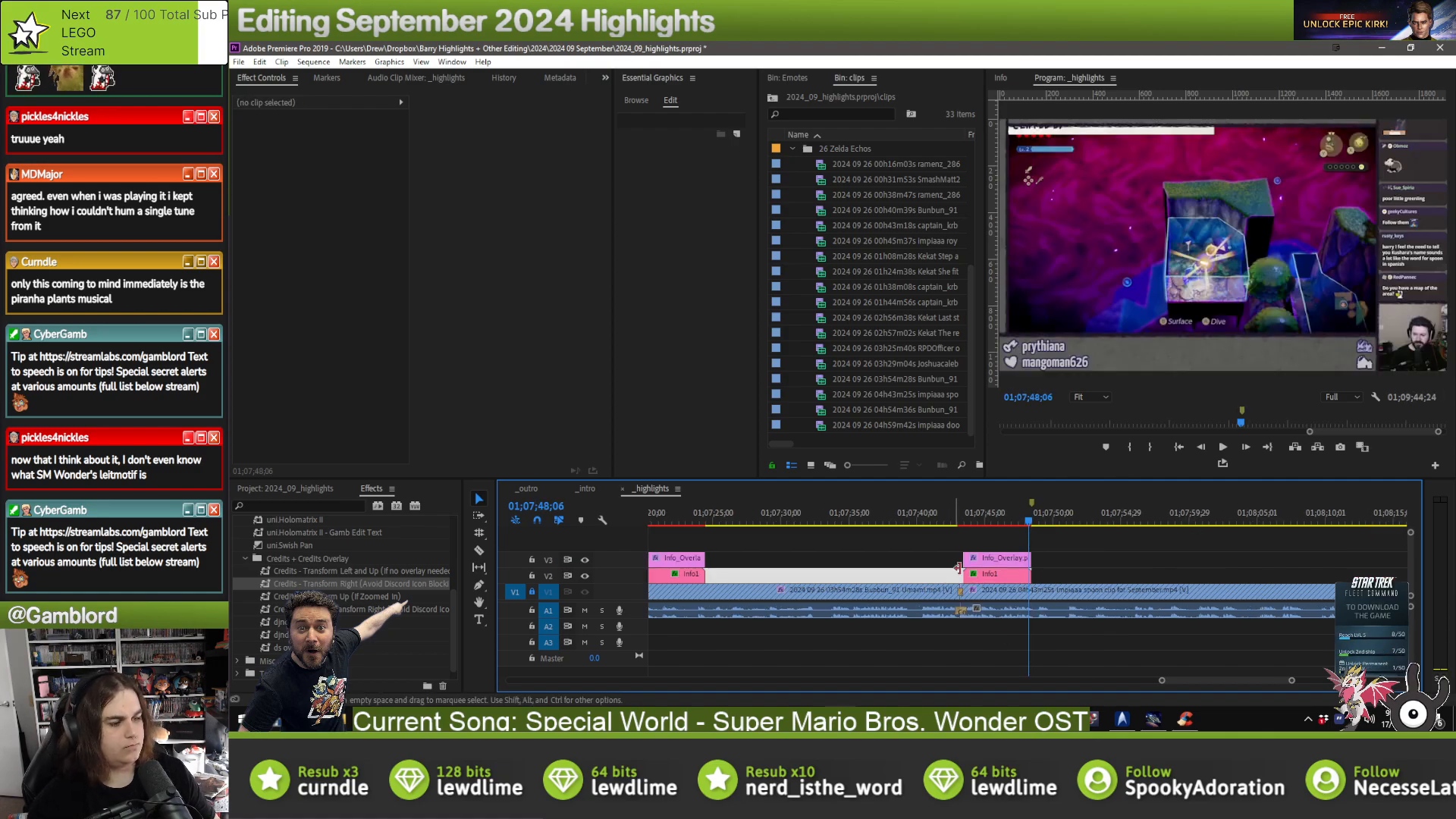
pyautogui.click(980, 574)
pyautogui.click(728, 177)
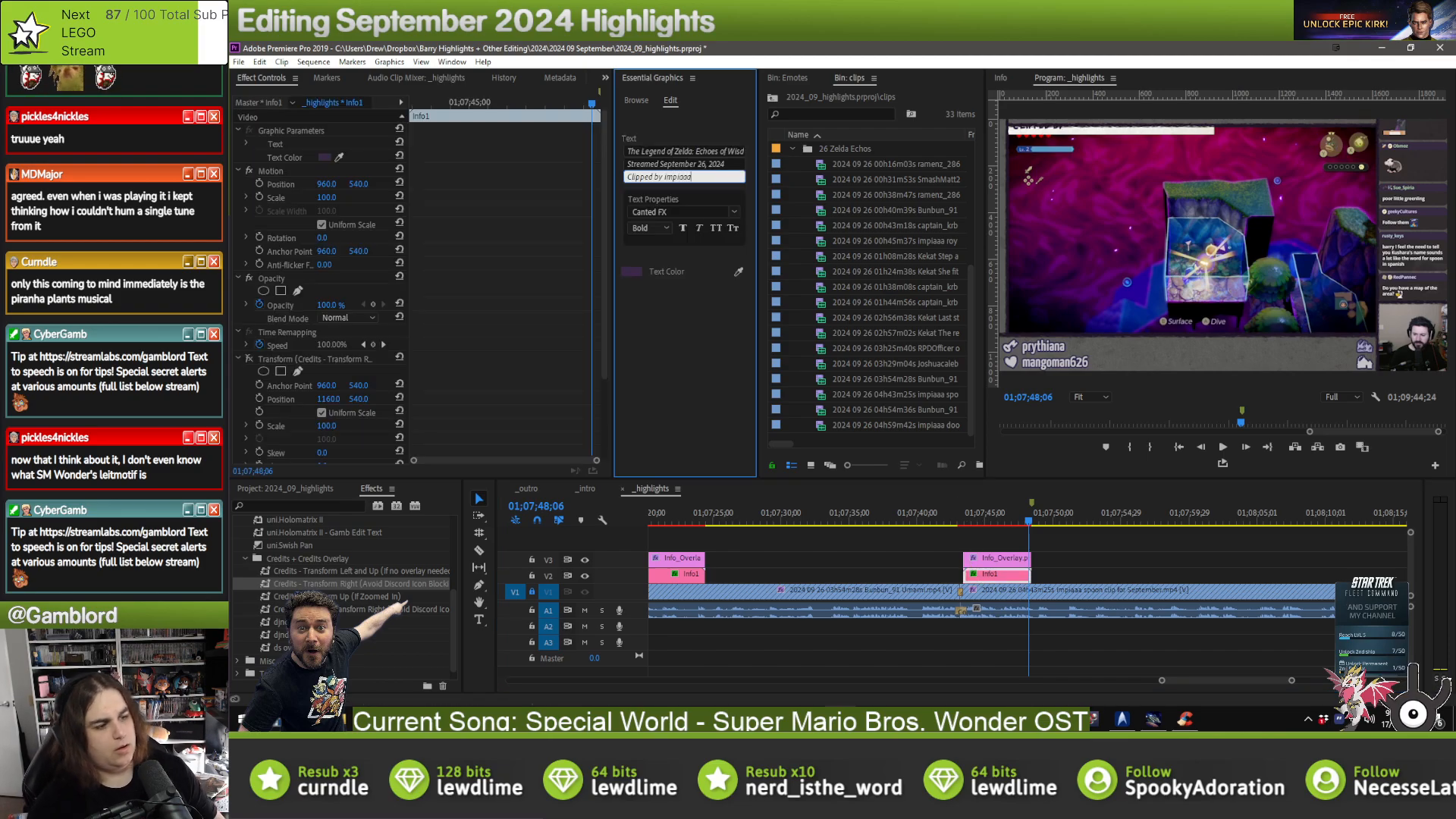
pyautogui.write('impiaaa')
# - Paste the credits pair at the start of the 04h54m36s clip and enter its clipper's username in the Info1 text
pyautogui.click(1095, 540)
pyautogui.press('Down')
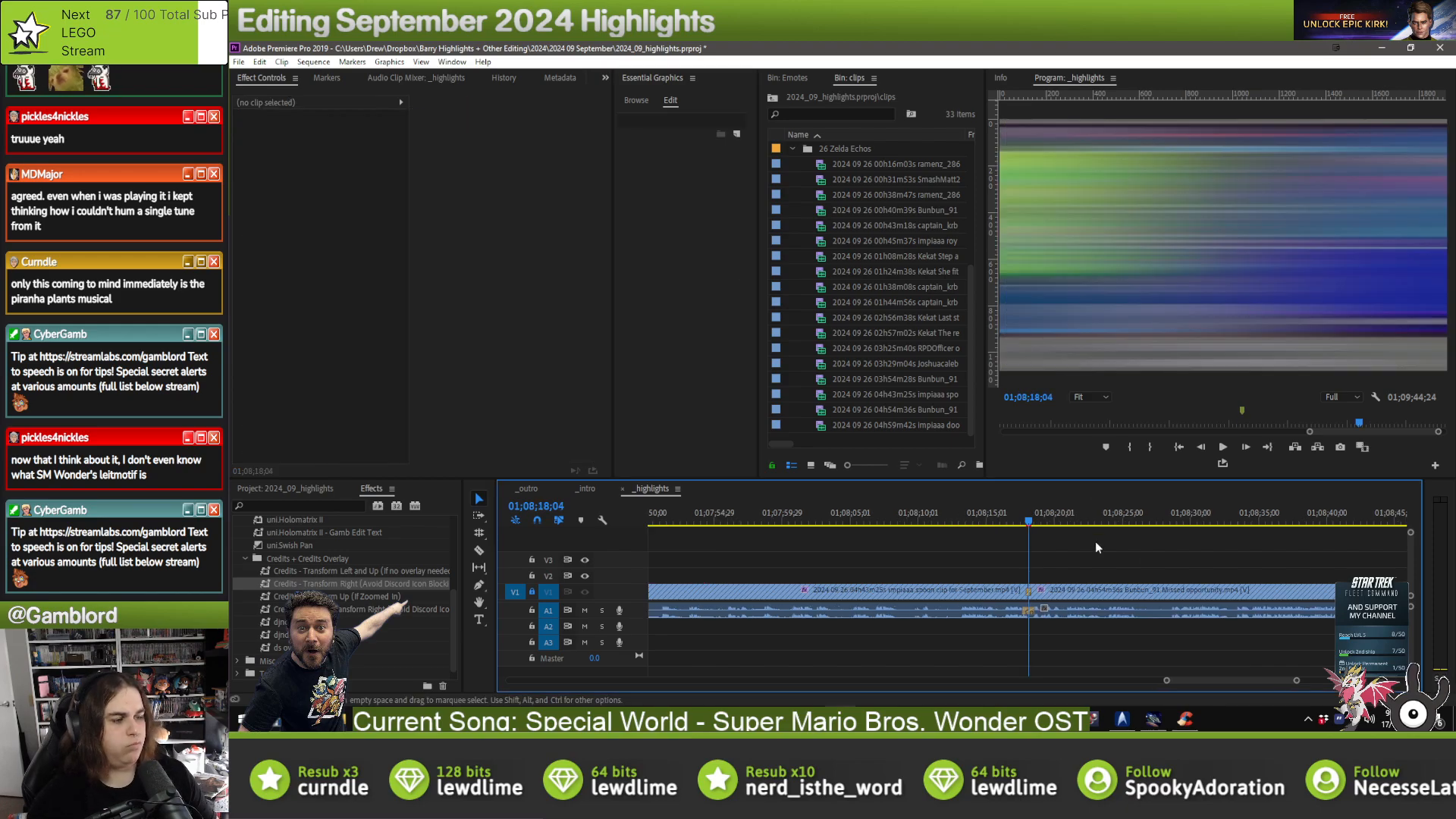
pyautogui.hotkey('ctrl', 'v')
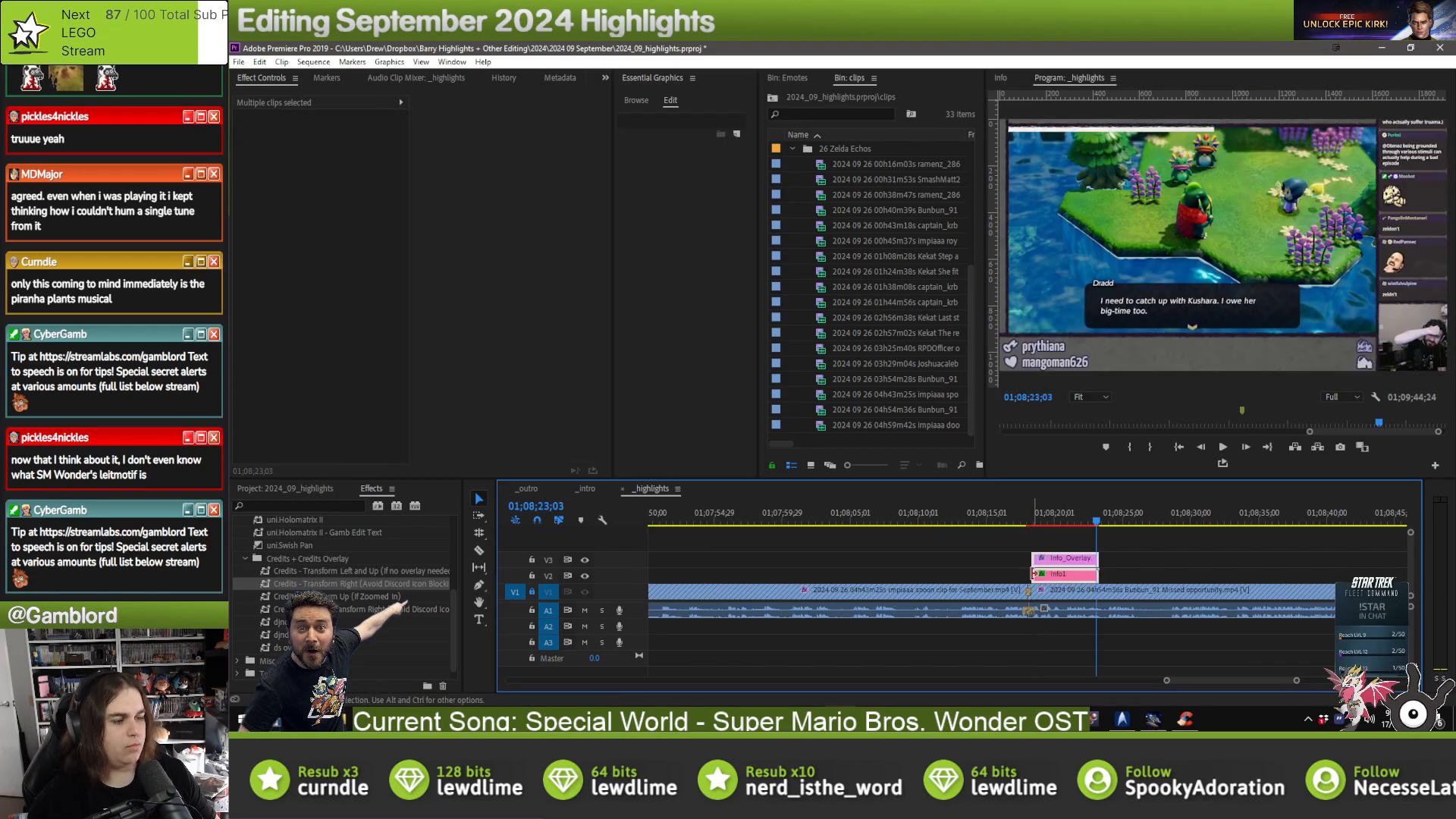
pyautogui.click(1052, 574)
pyautogui.click(734, 176)
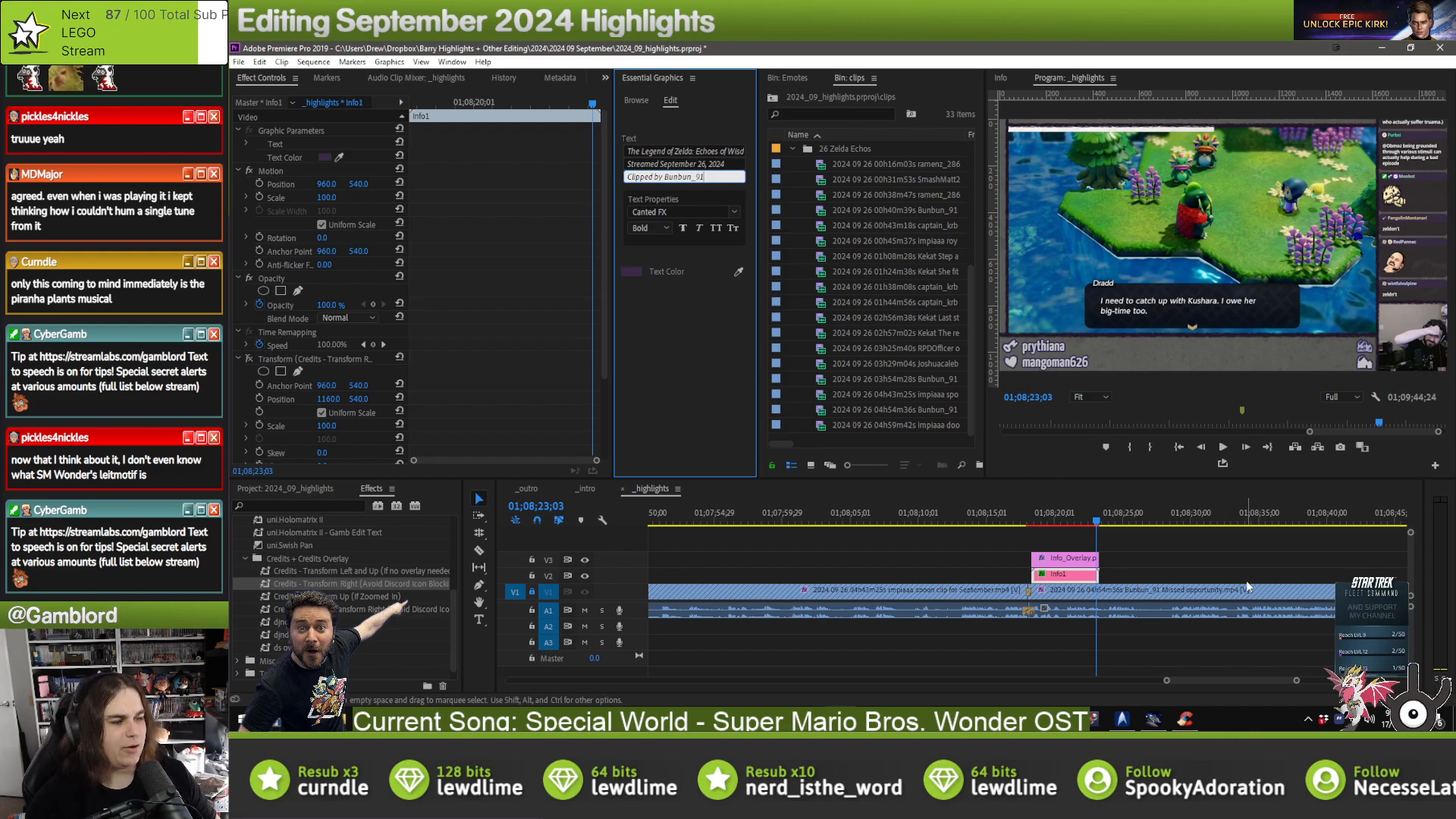
# - Paste the credits pair onto the 04h59m42s clip, play across its start, and move the pair farther along the clip
pyautogui.click(1226, 551)
pyautogui.press('Down')
pyautogui.hotkey('ctrl', 'v')
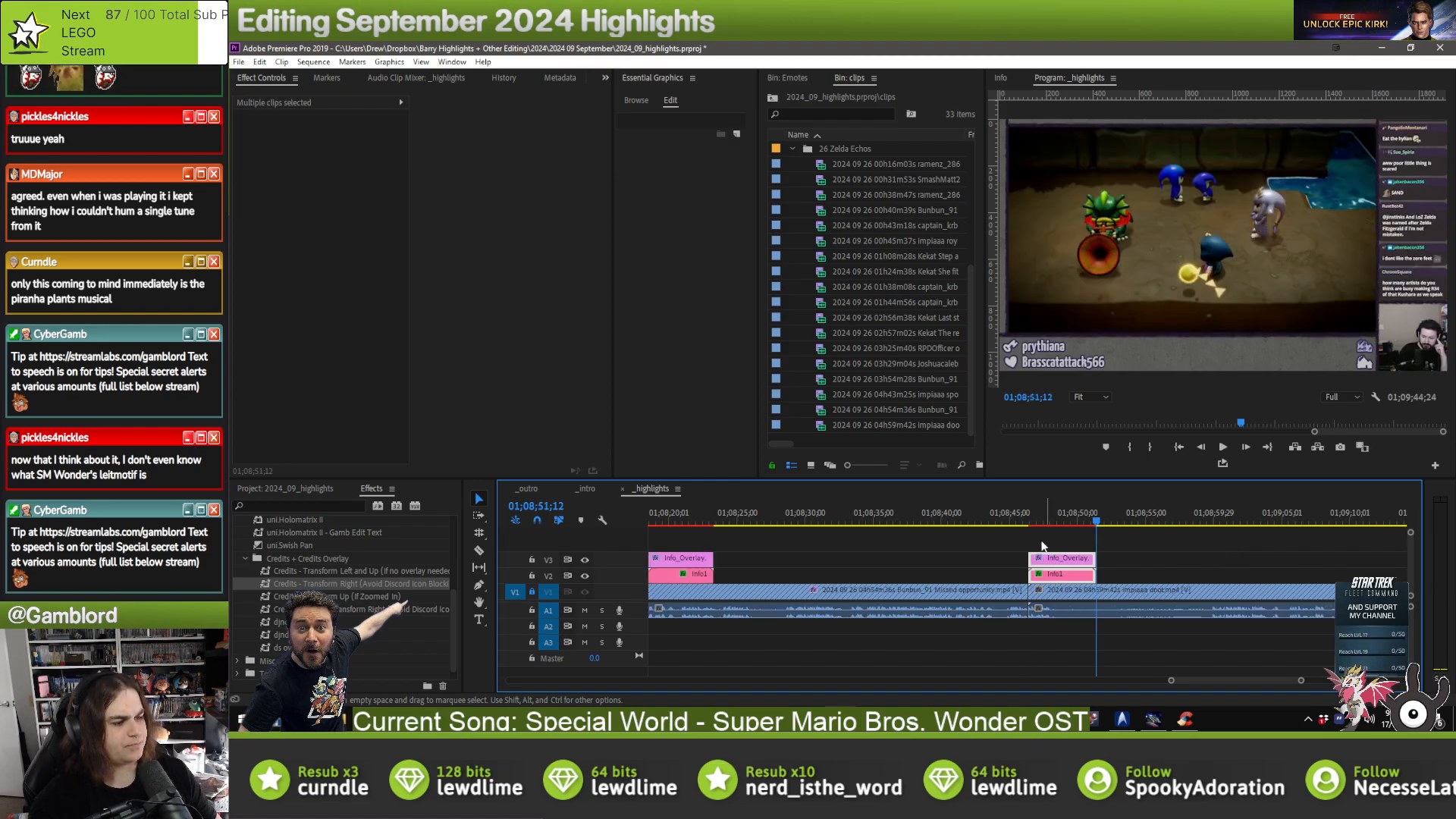
pyautogui.click(996, 508)
pyautogui.press('space')
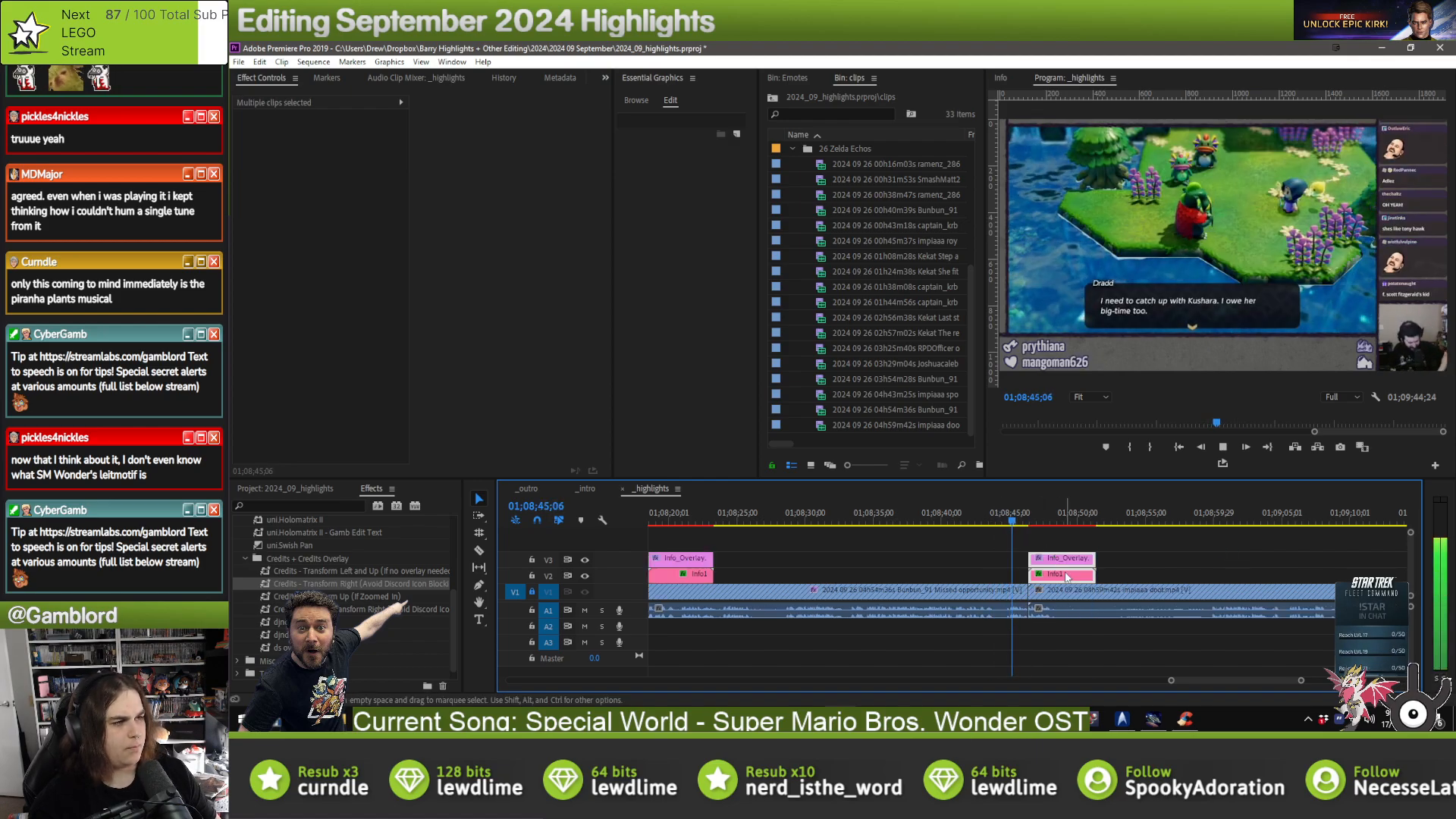
pyautogui.moveTo(1056, 561); pyautogui.dragTo(1272, 563)
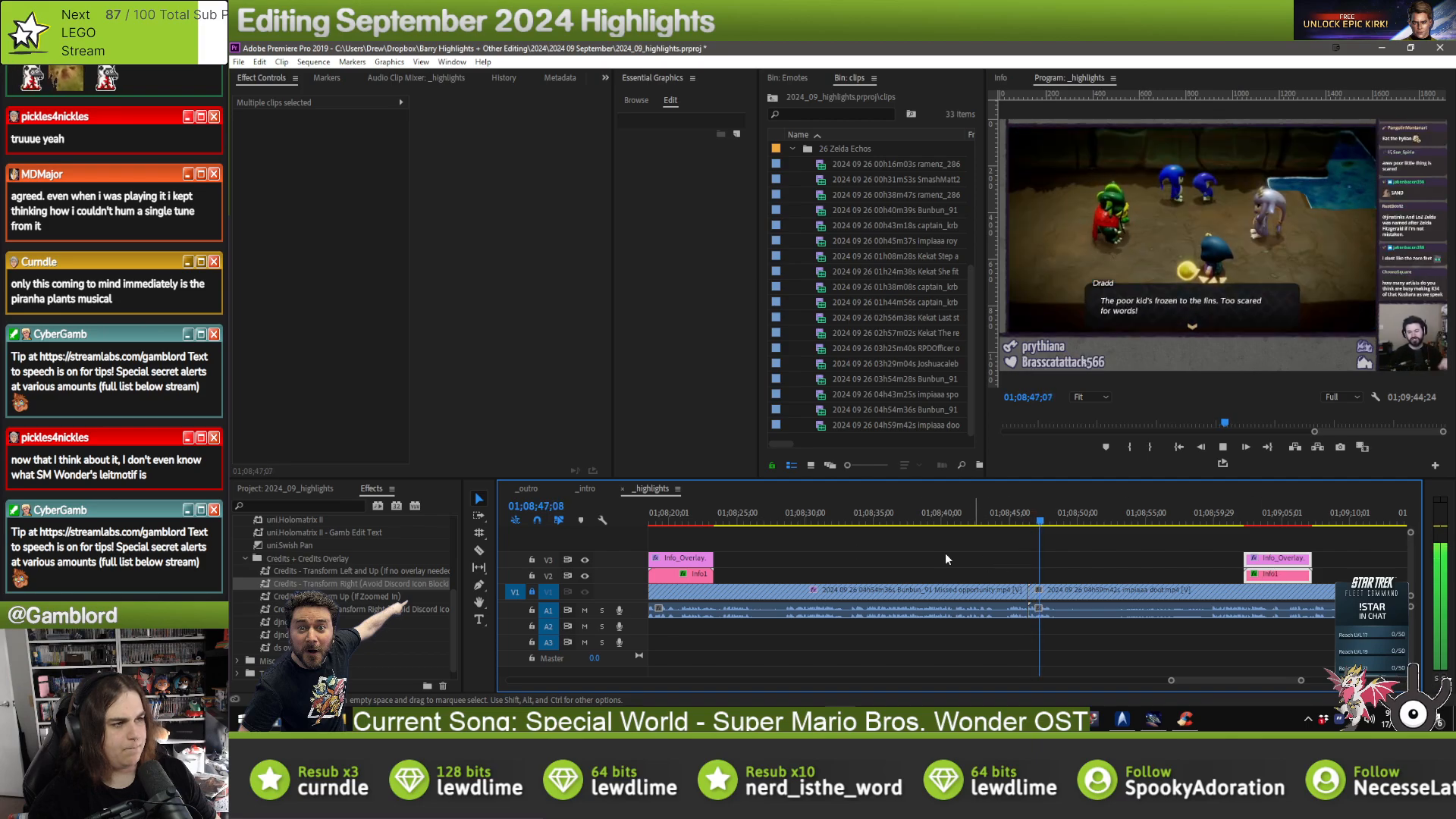
# - Unlock the footage tracks and try a Constant Power crossfade on the audio cut into the 04h59m42s clip
pyautogui.press('space')
pyautogui.click(532, 592)
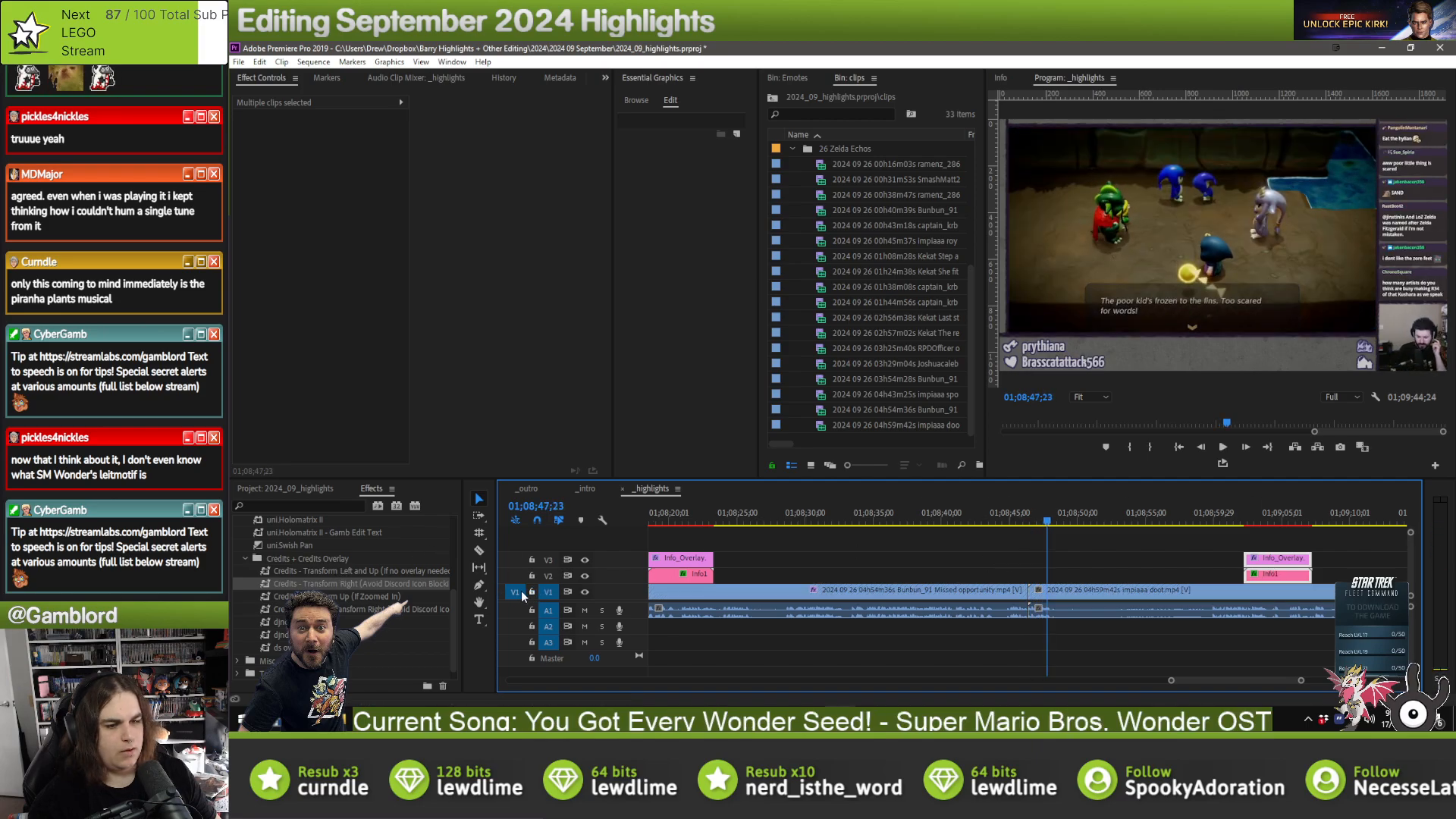
pyautogui.scroll(3, 338, 616)
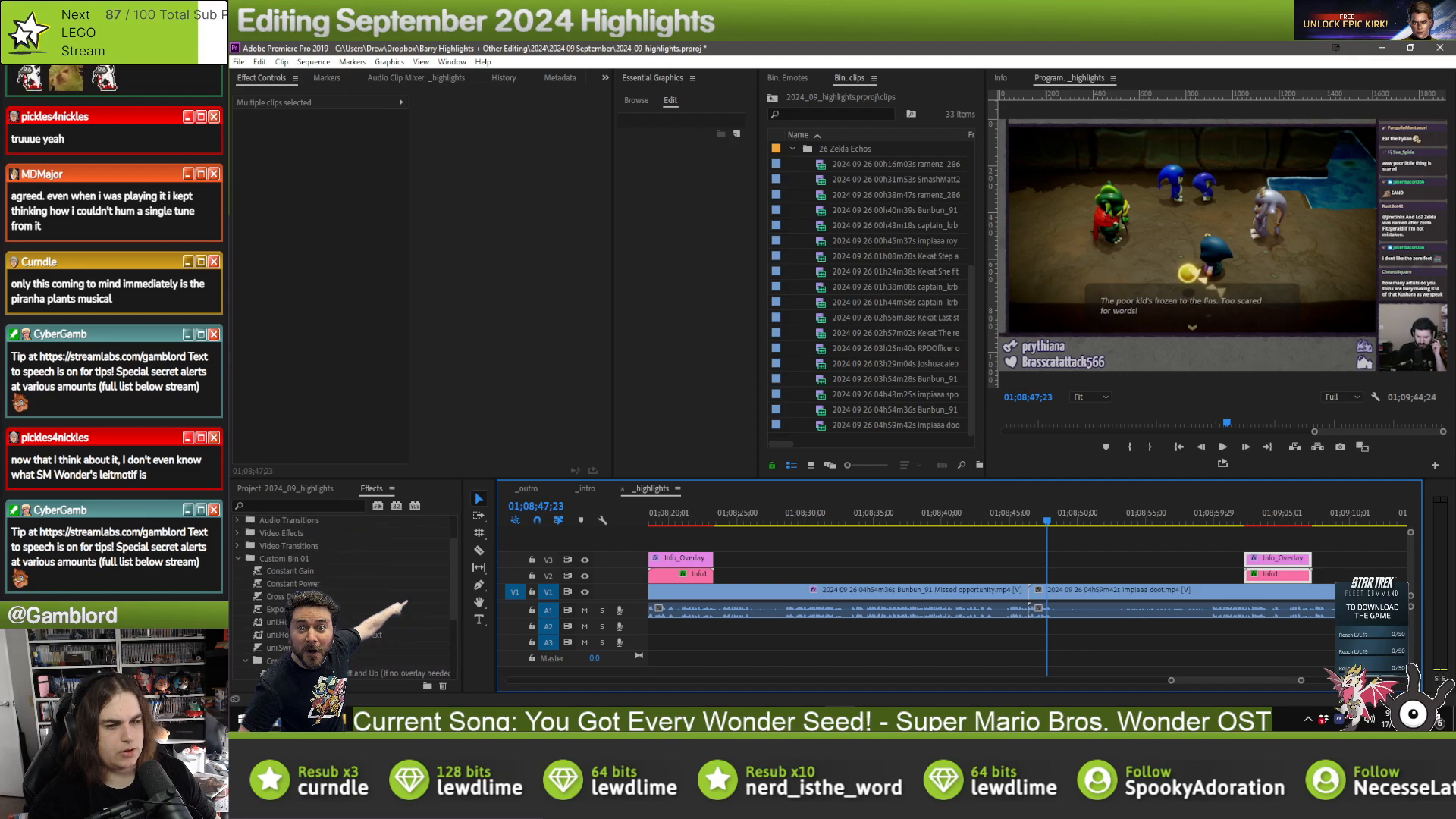
pyautogui.moveTo(302, 585); pyautogui.dragTo(1031, 611)
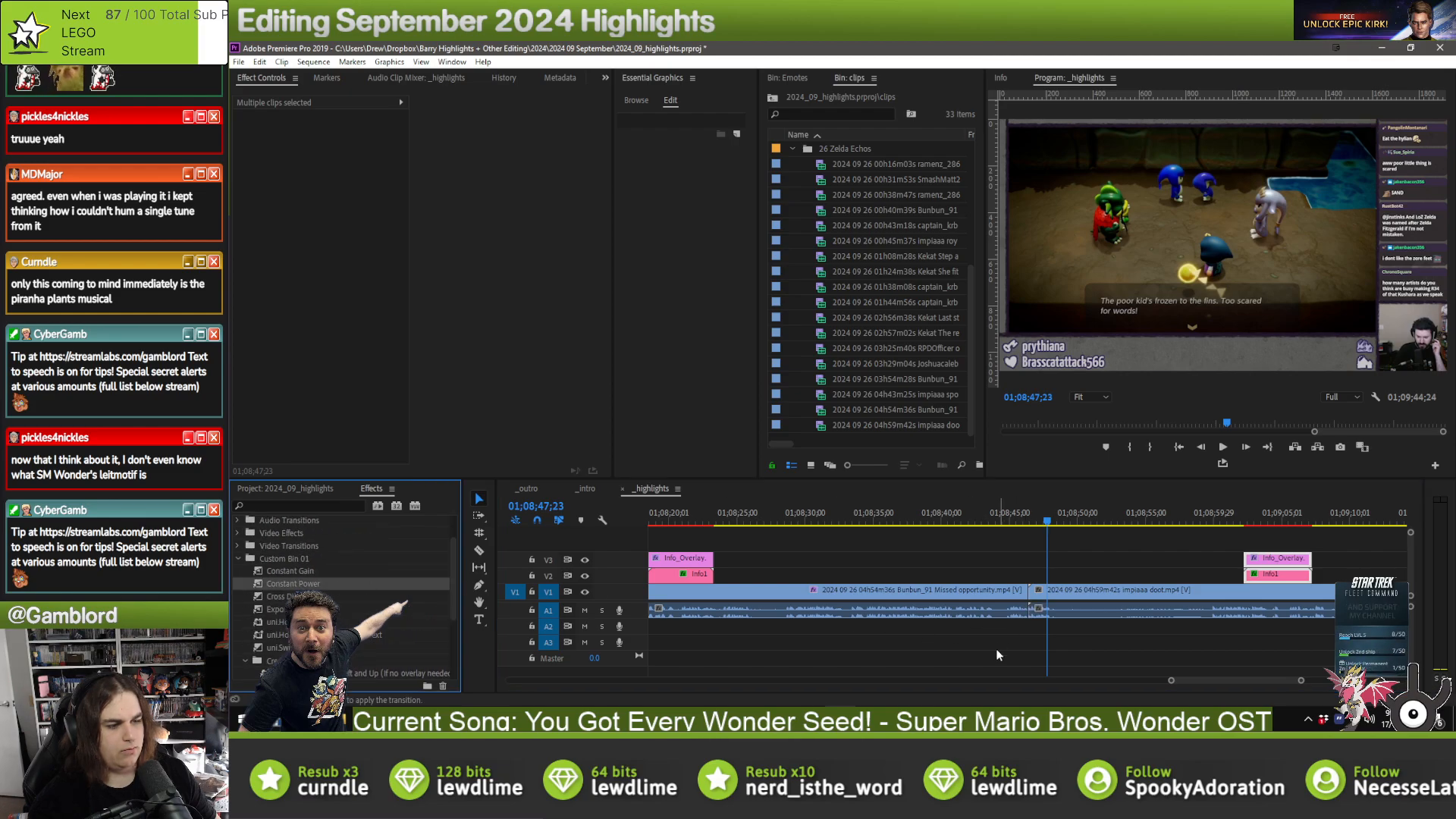
# - Play the opening of the 04h59m42s clip and ripple-trim about 3 seconds off its start
pyautogui.click(1028, 515)
pyautogui.press('space')
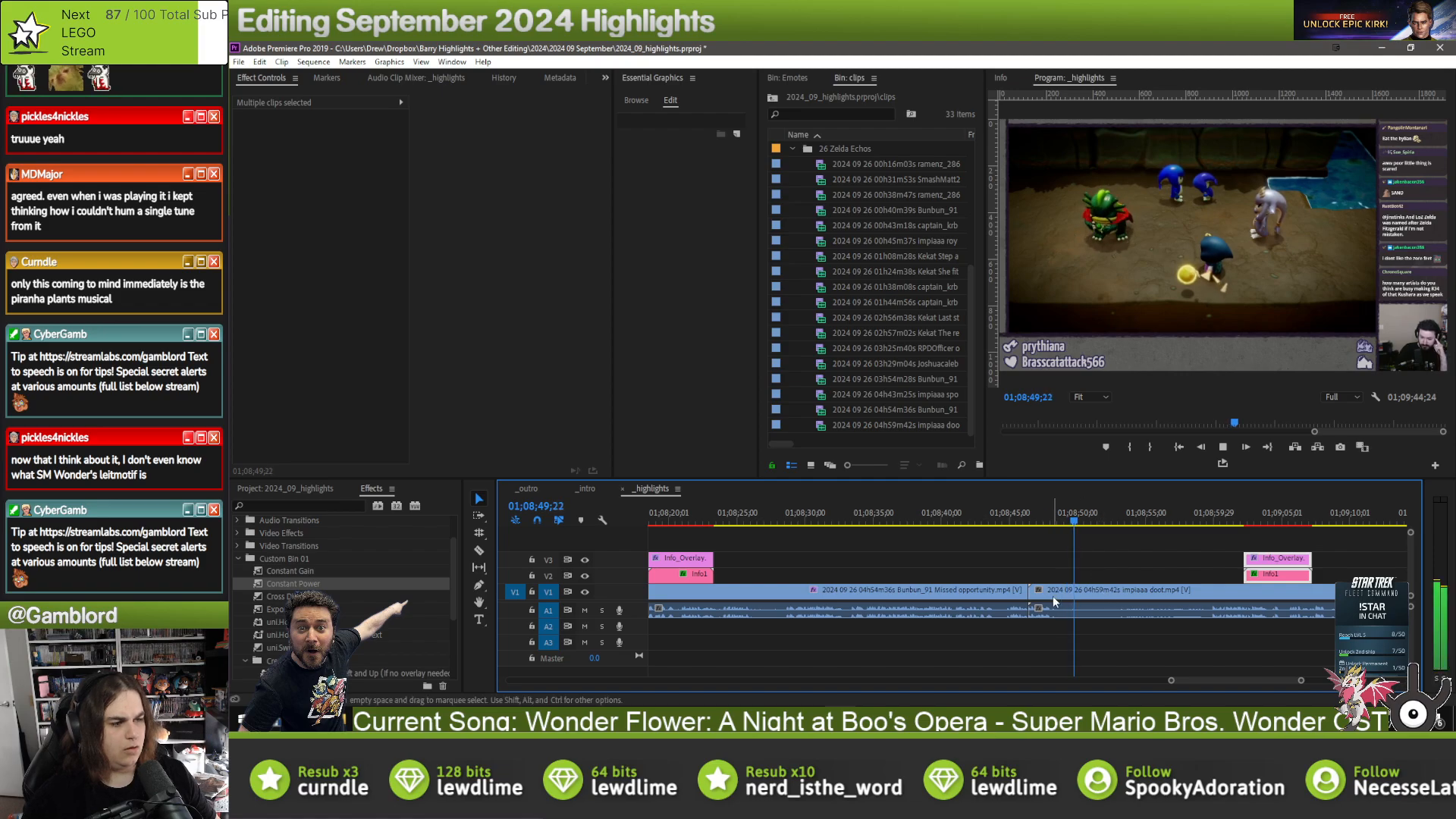
pyautogui.click(1045, 559)
pyautogui.press('b')
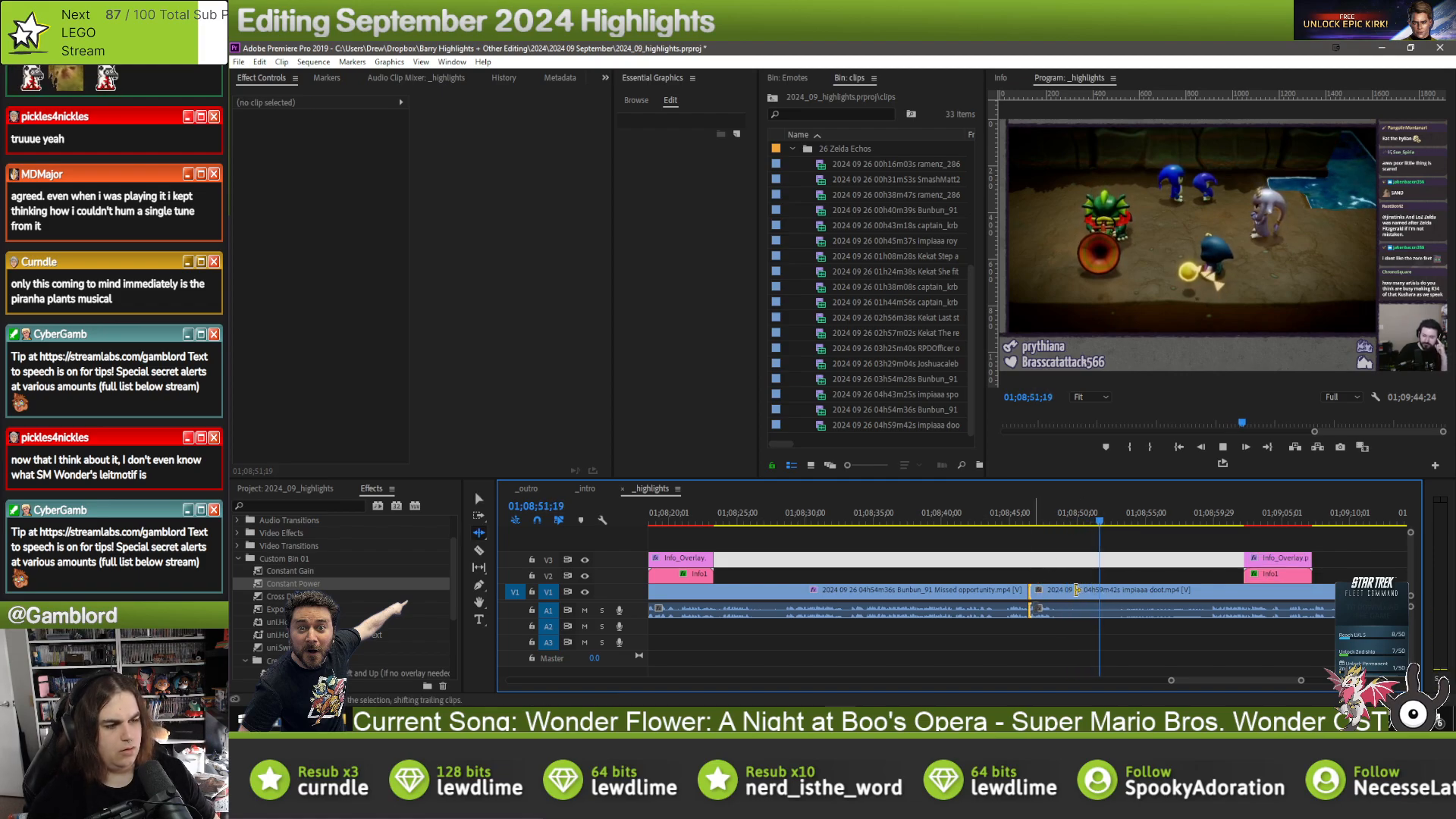
pyautogui.moveTo(1035, 589); pyautogui.dragTo(1069, 596)
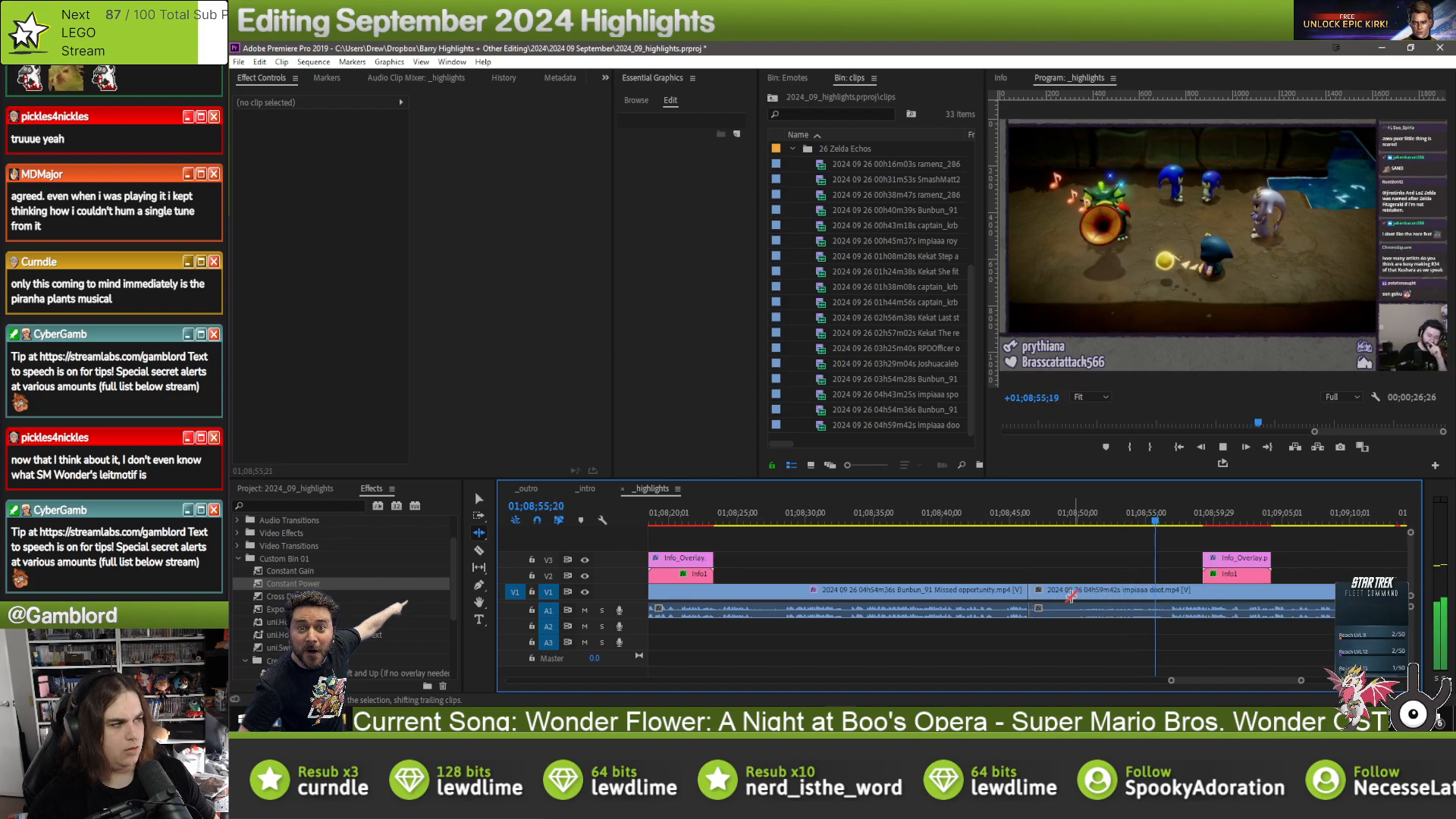
pyautogui.press('v')
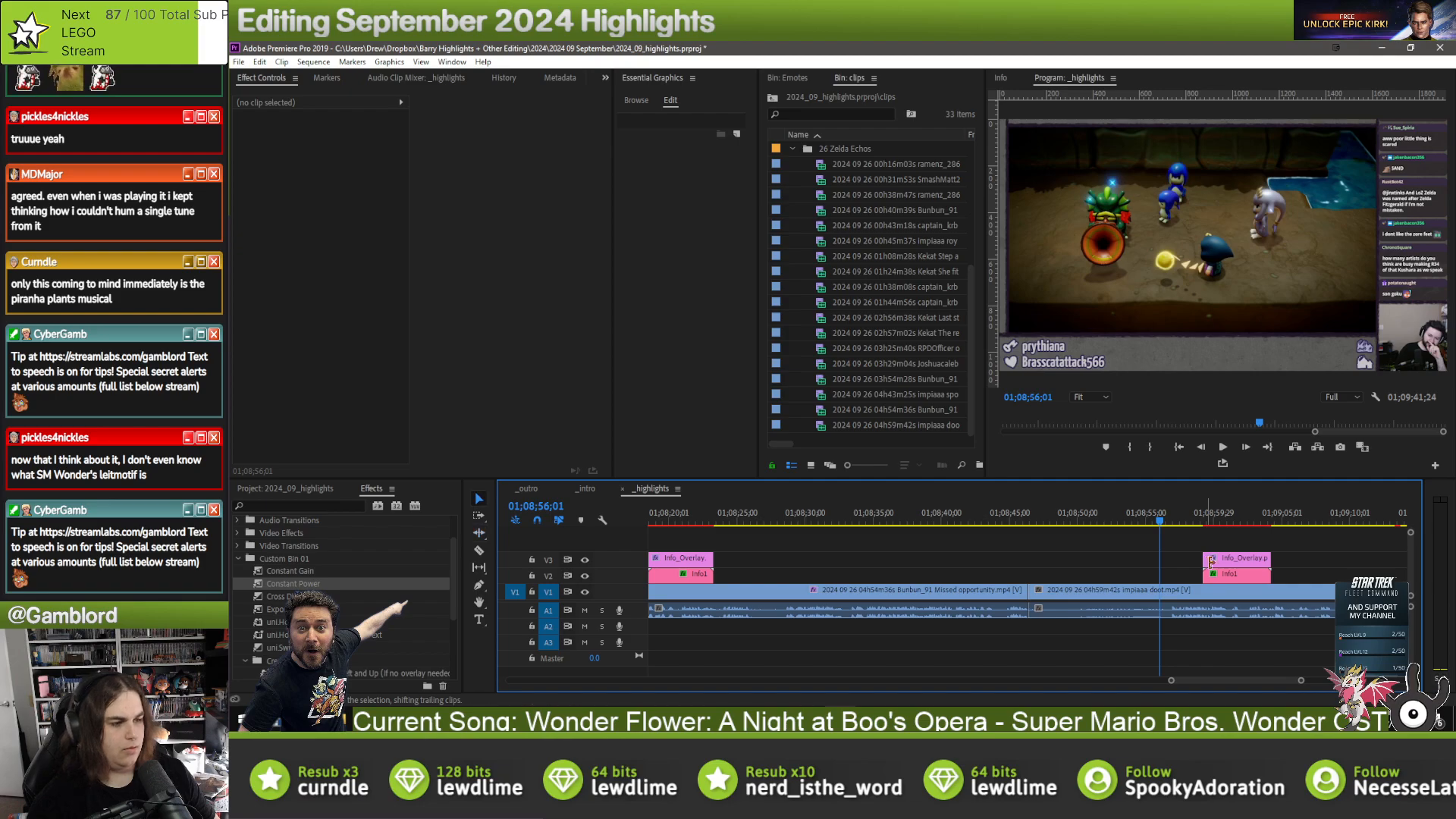
# - Add a Constant Power audio crossfade and a uni.Swish Pan video transition at the cut into the 04h59m42s clip, then lock the footage tracks
pyautogui.click(339, 591)
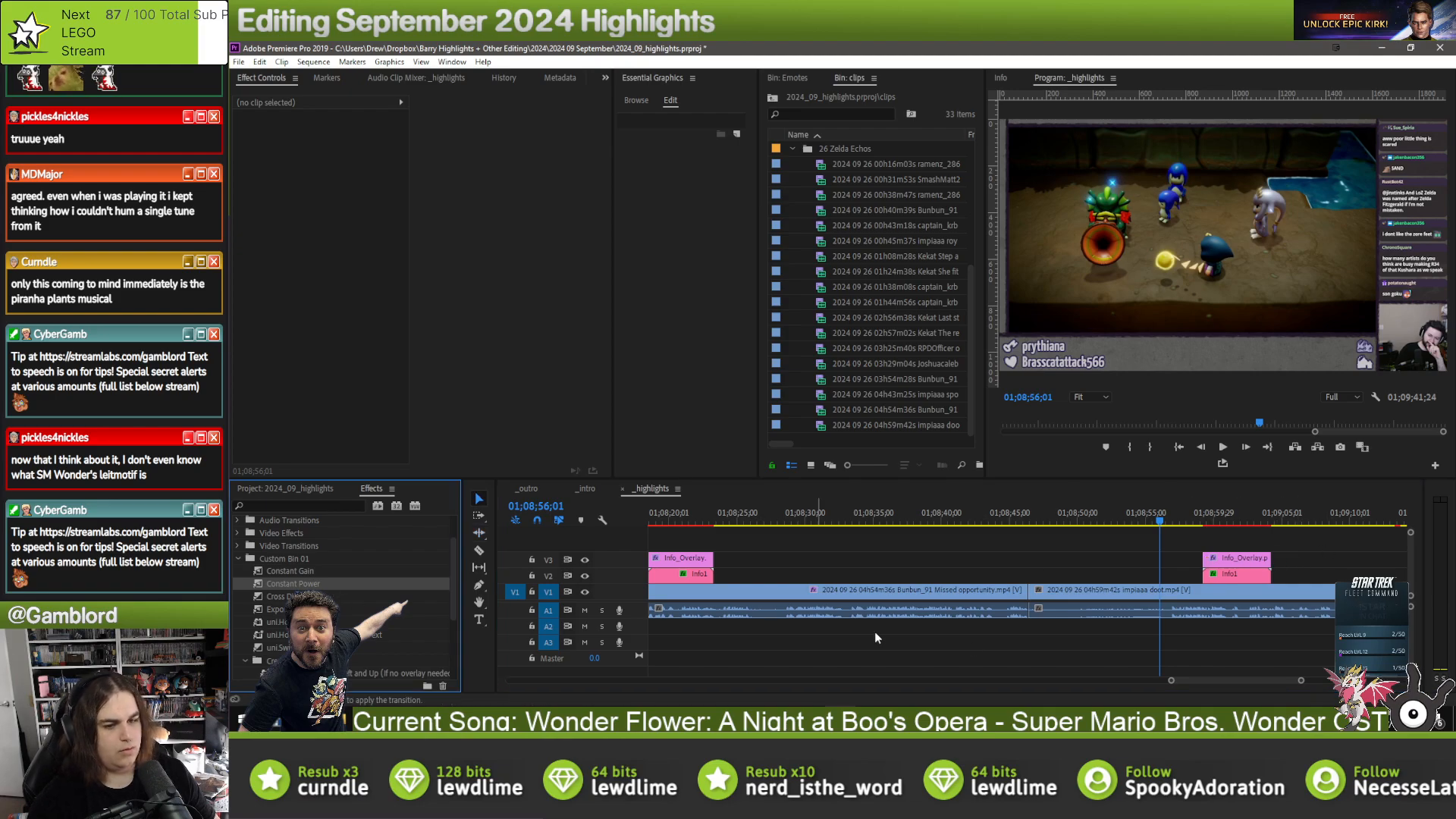
pyautogui.moveTo(1059, 610); pyautogui.dragTo(1032, 610)
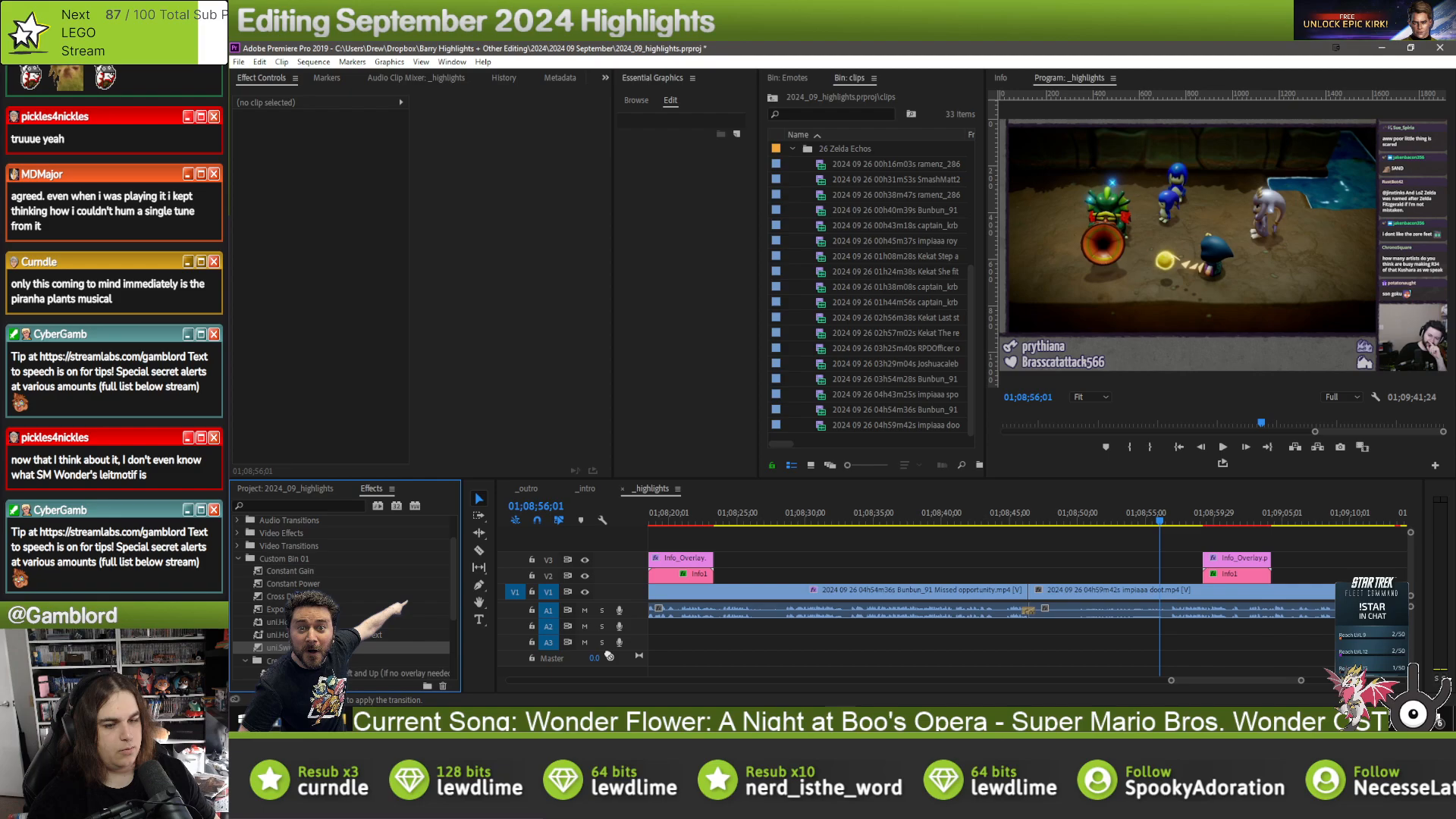
pyautogui.click(532, 591)
# - Move the credits pair back to just after the start of the 04h59m42s clip and play the clip through
pyautogui.moveTo(1297, 569); pyautogui.dragTo(1056, 586)
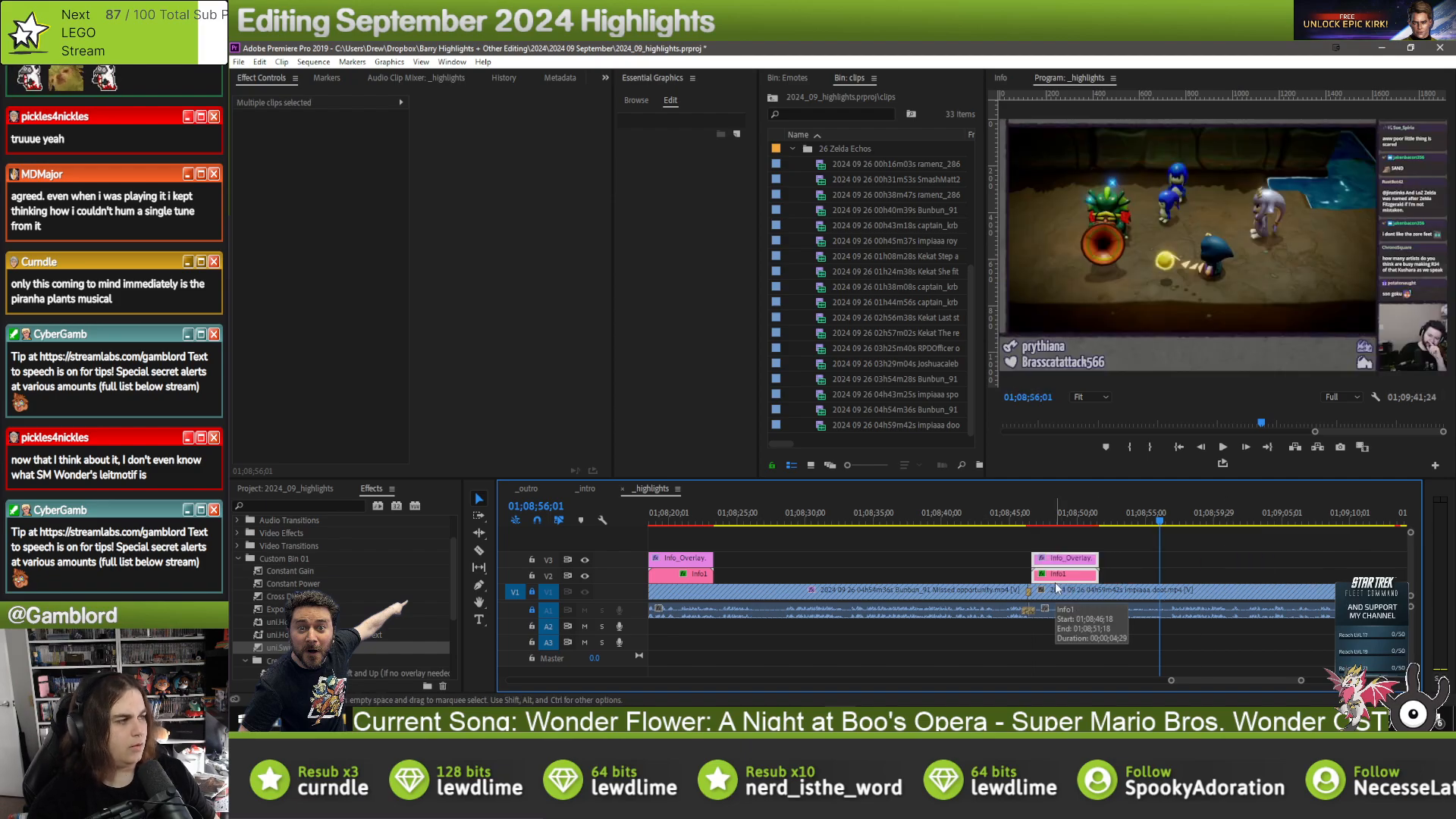
pyautogui.click(1290, 544)
pyautogui.click(1017, 506)
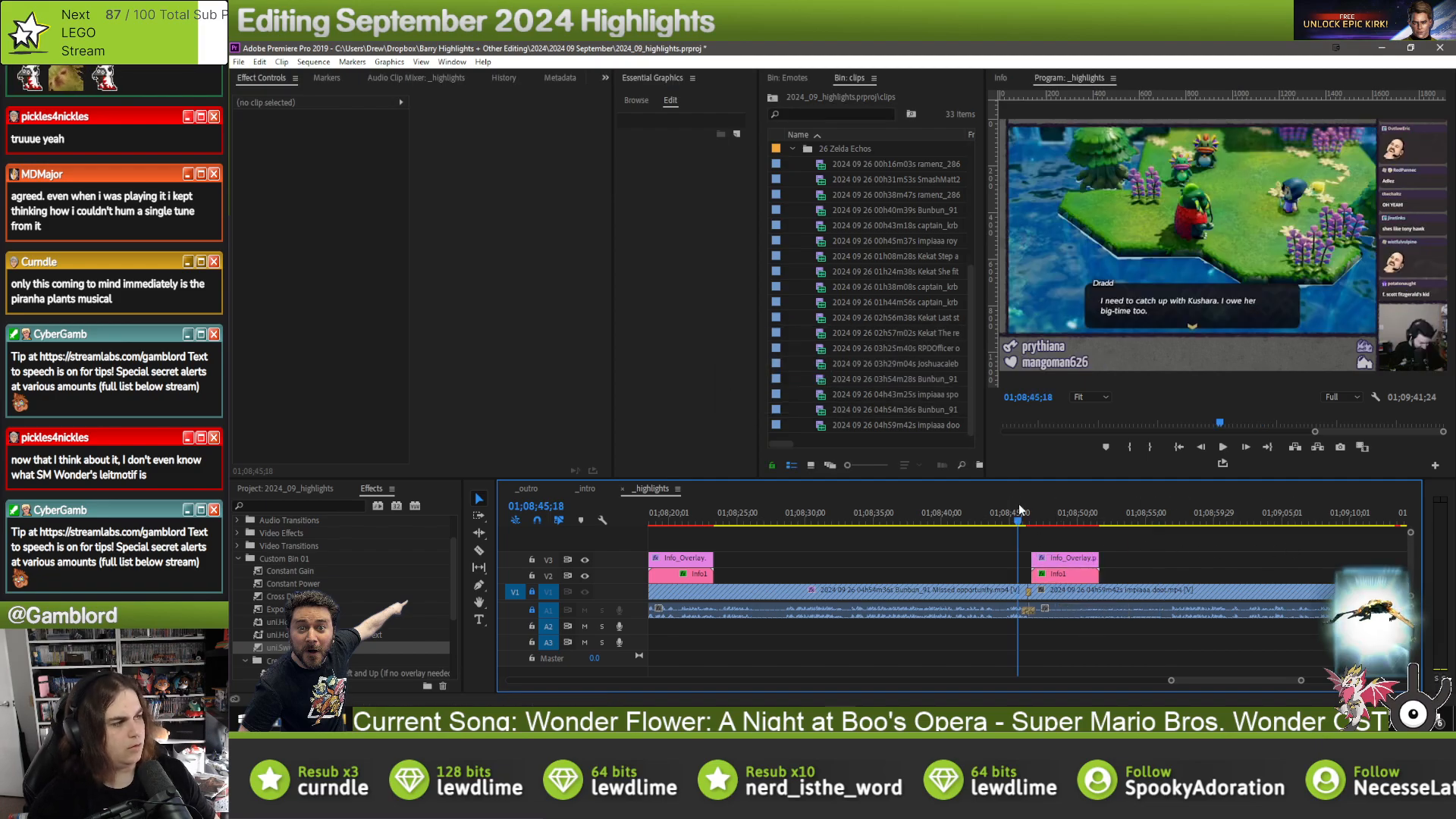
pyautogui.press('space')
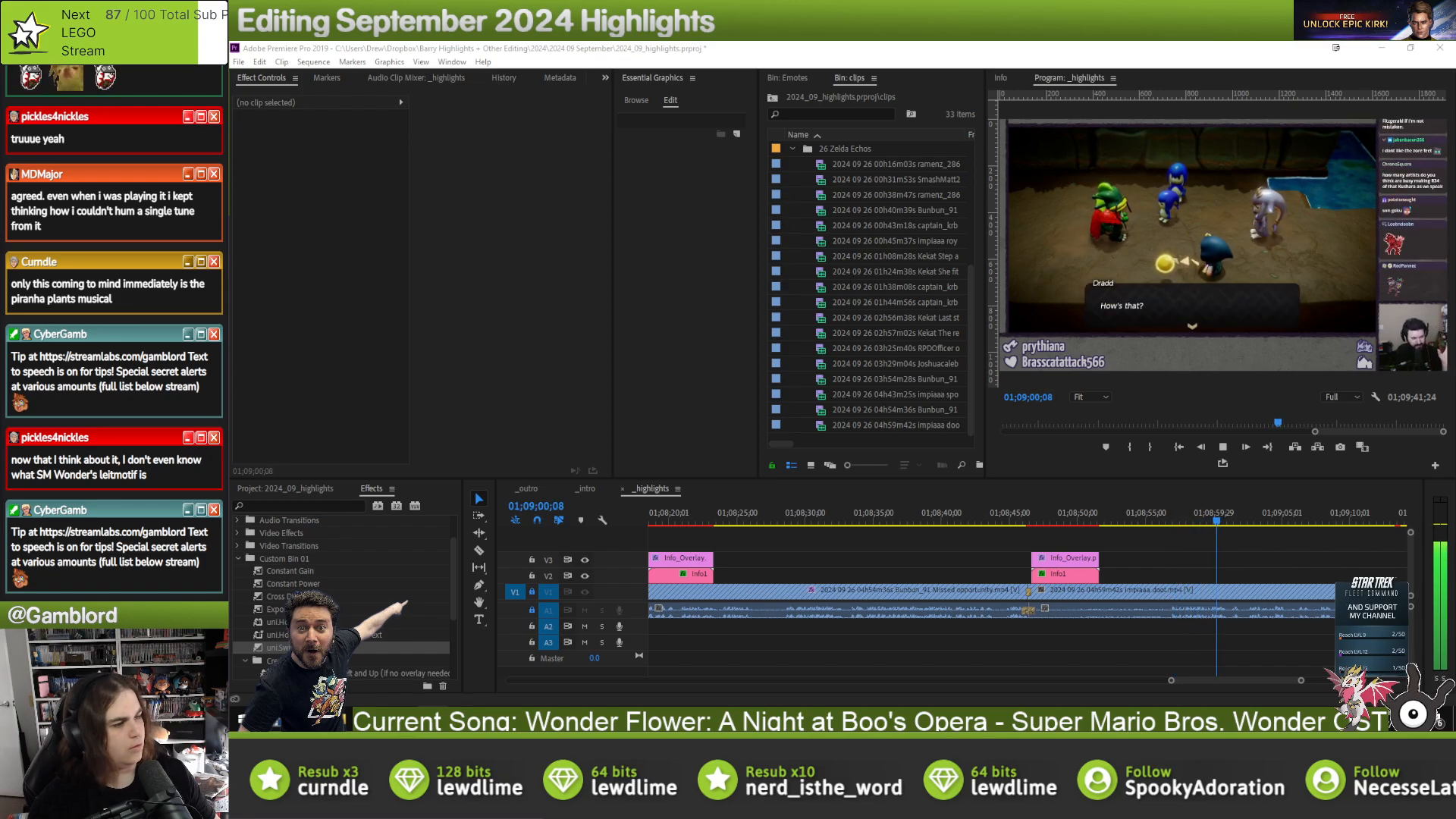
pyautogui.click(1273, 544)
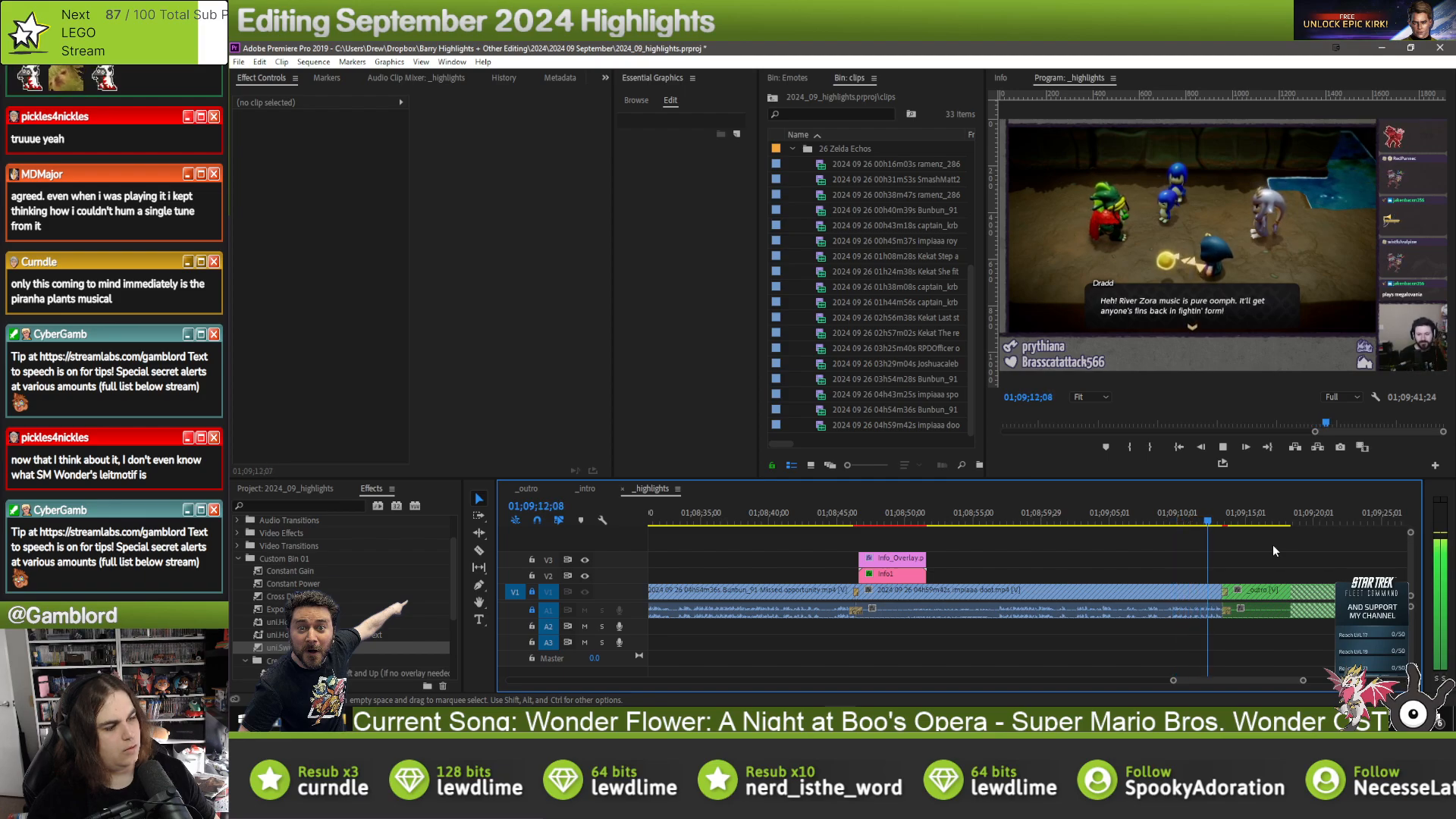
# - Add a marker at 01;09;10;13 near the end of the 04h59m42s clip, named "split screen make him doot"
pyautogui.click(1184, 516)
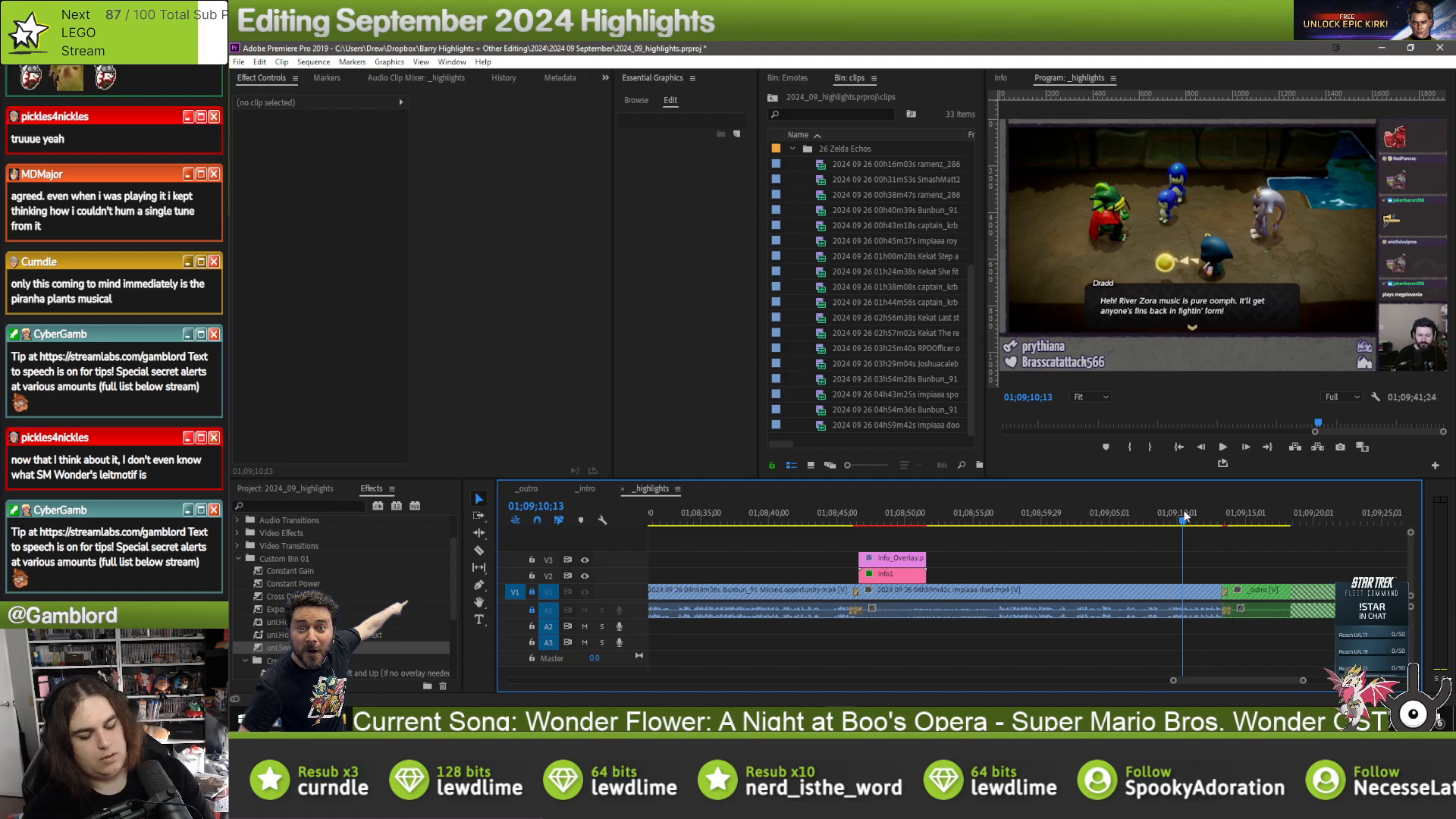
pyautogui.press('m')
pyautogui.press('m')
pyautogui.write('make him doot')
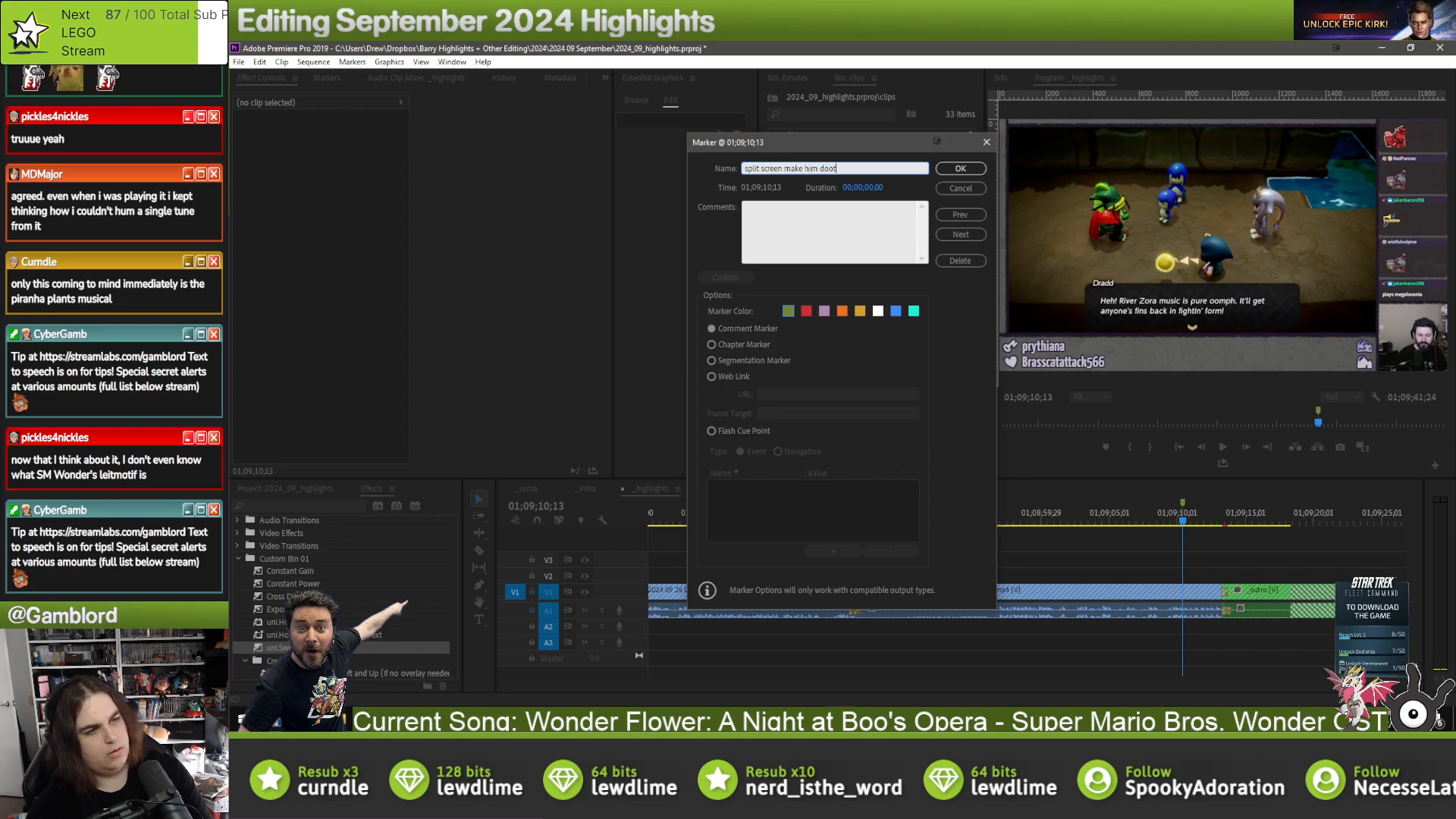
pyautogui.press('Return')
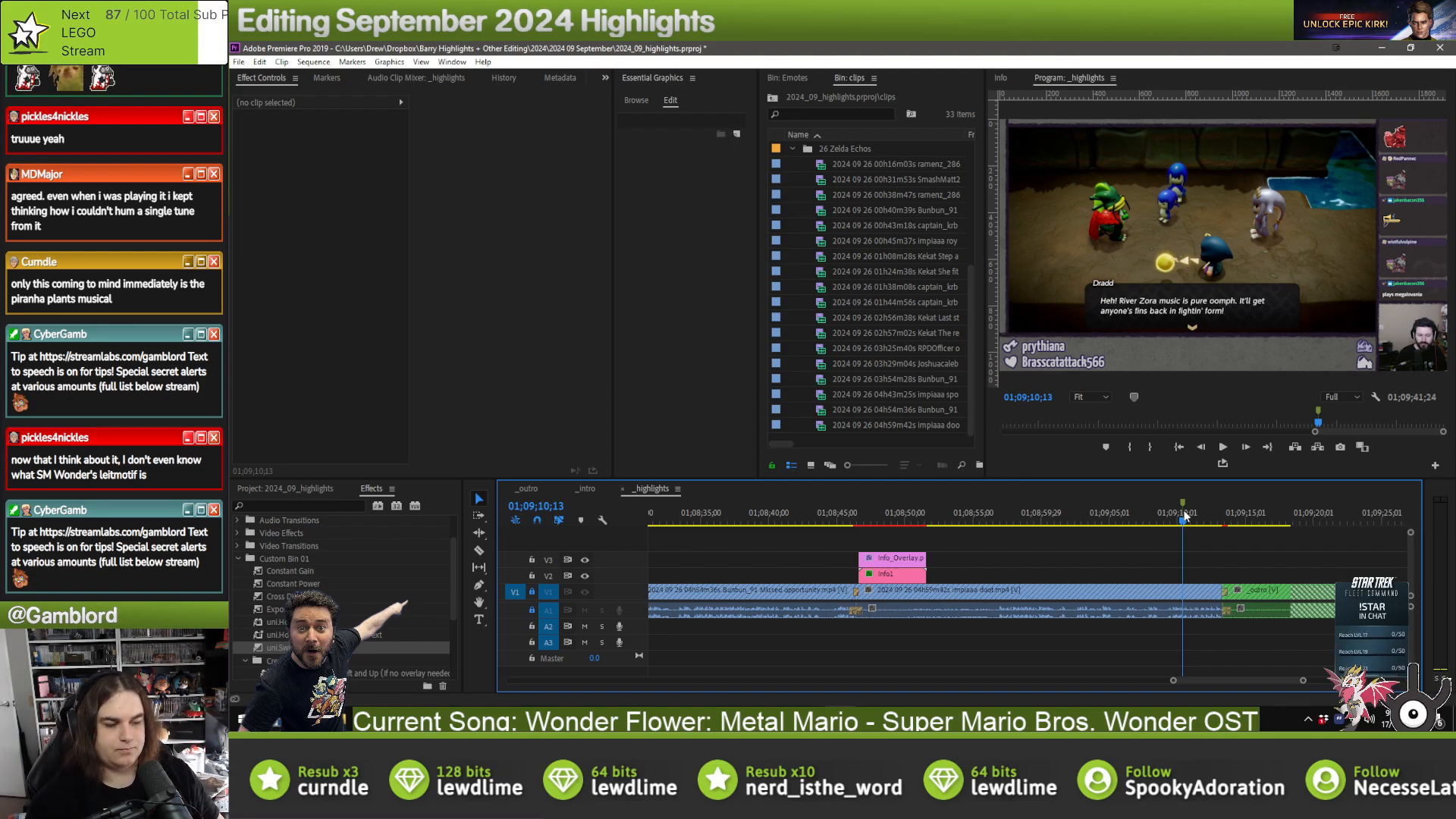
# - Show the sequence's marker list, jump to the unnamed first marker at 00;04;13;17, and play the footage around it for review
pyautogui.click(754, 558)
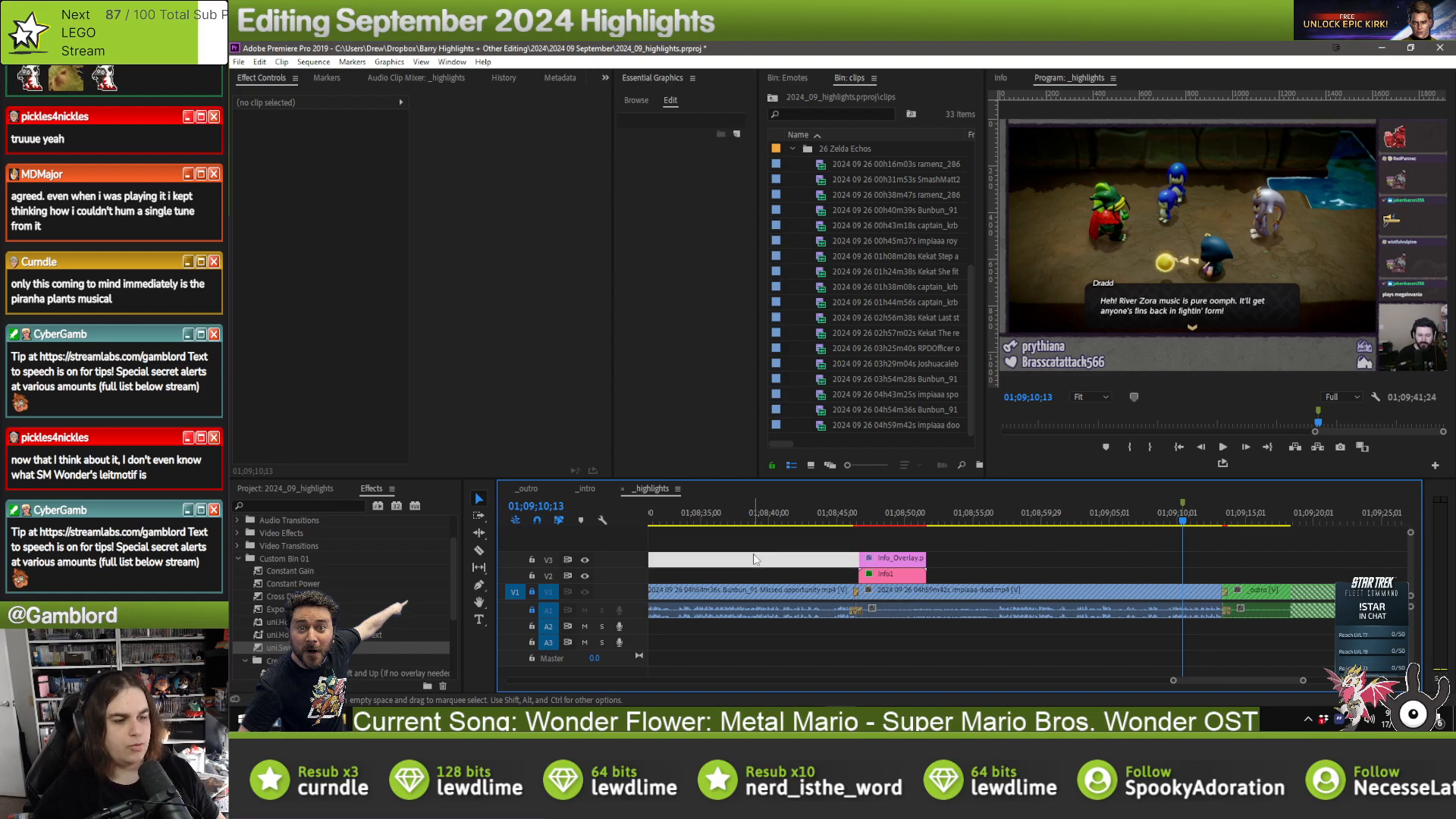
pyautogui.click(733, 544)
pyautogui.click(328, 78)
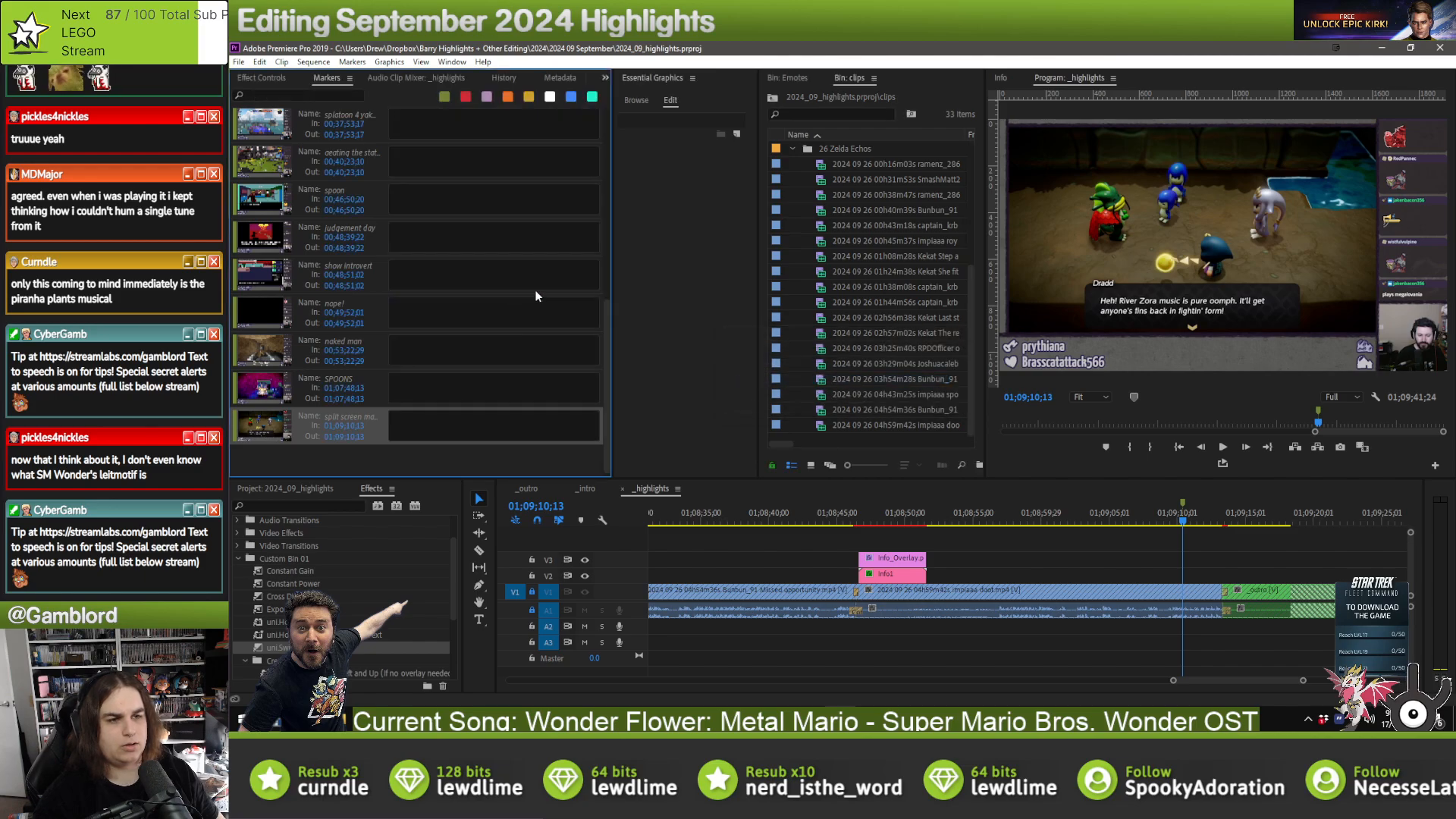
pyautogui.scroll(10, 534, 289)
pyautogui.click(436, 125)
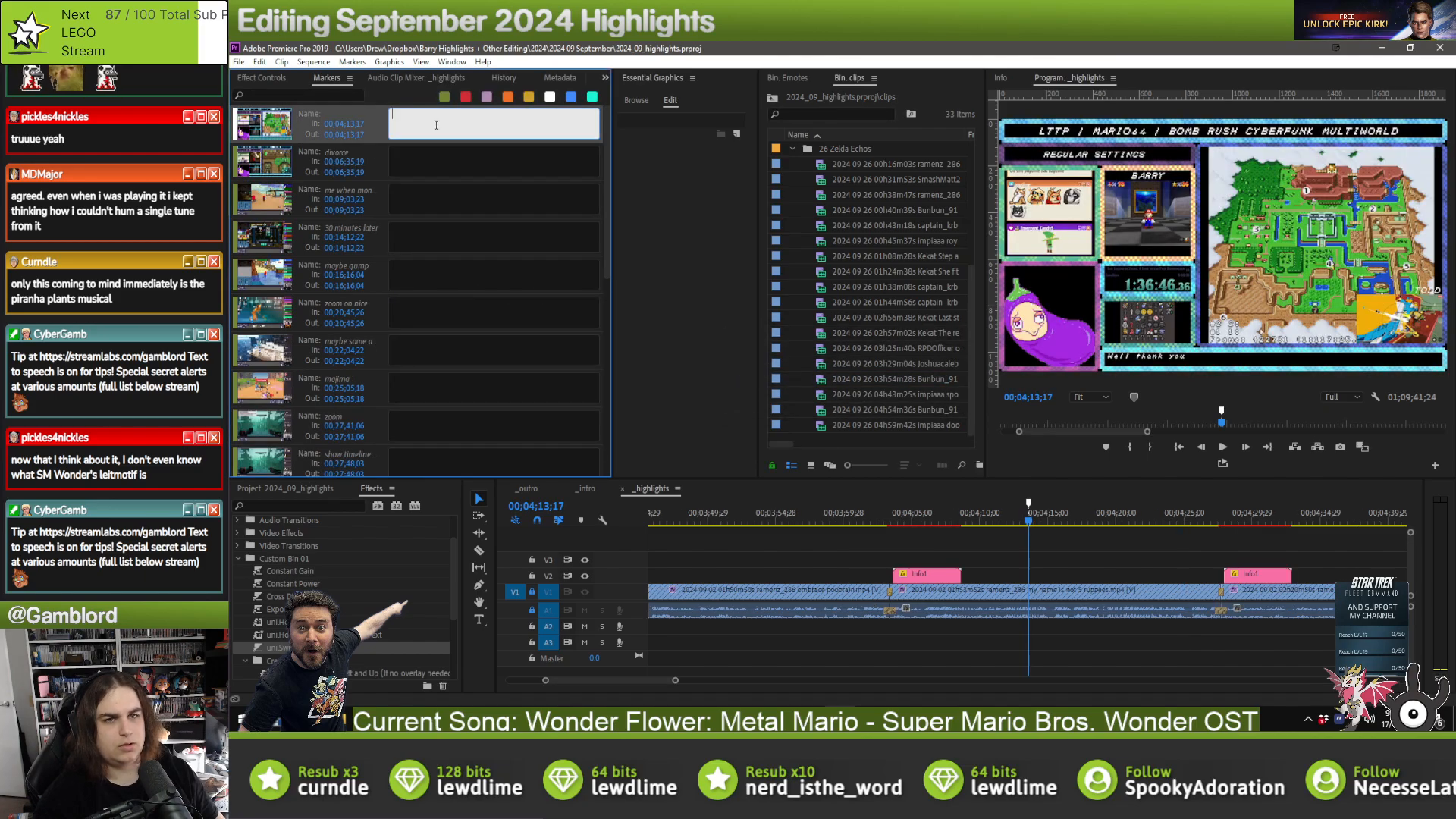
pyautogui.click(982, 517)
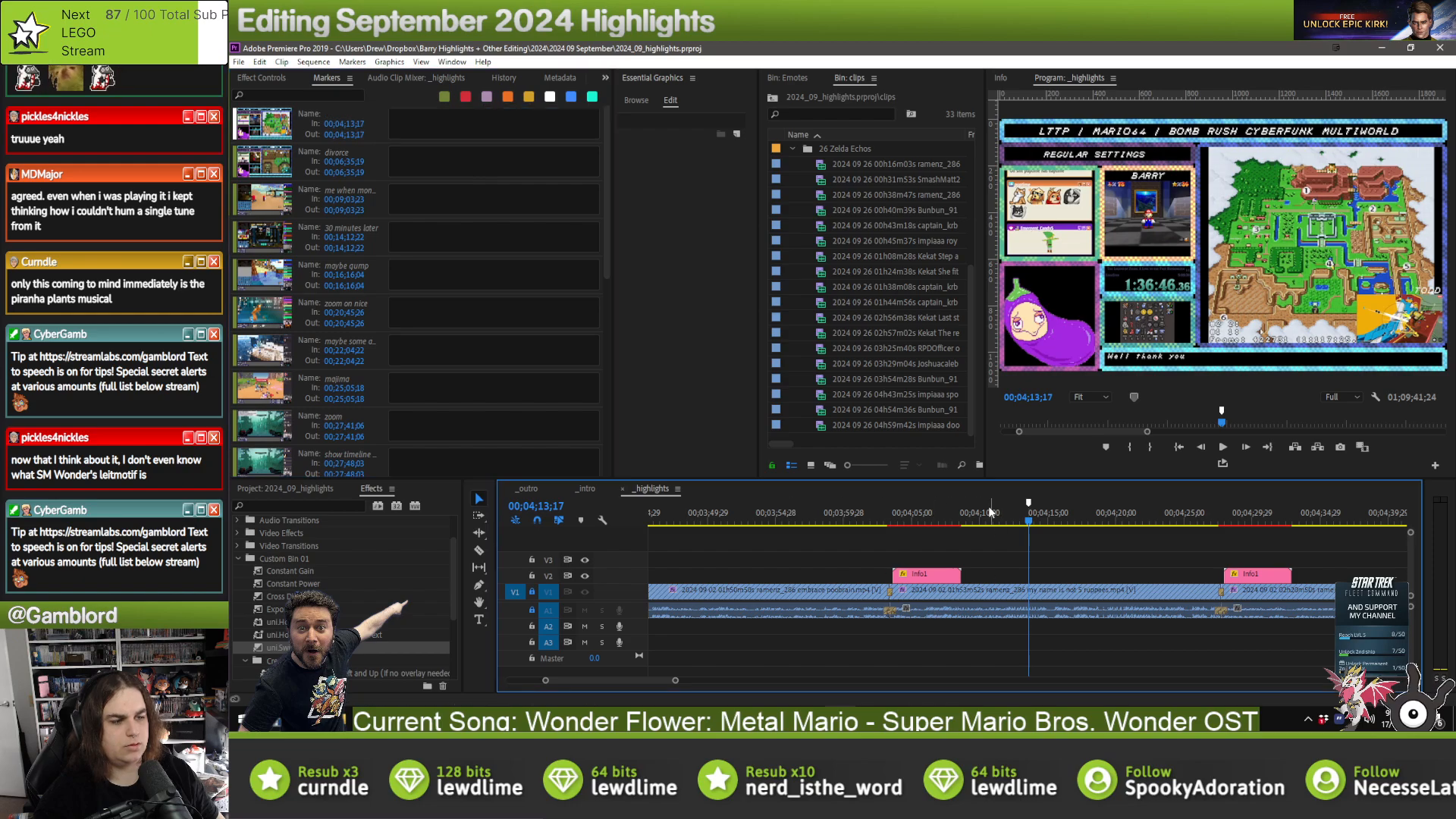
pyautogui.press('space')
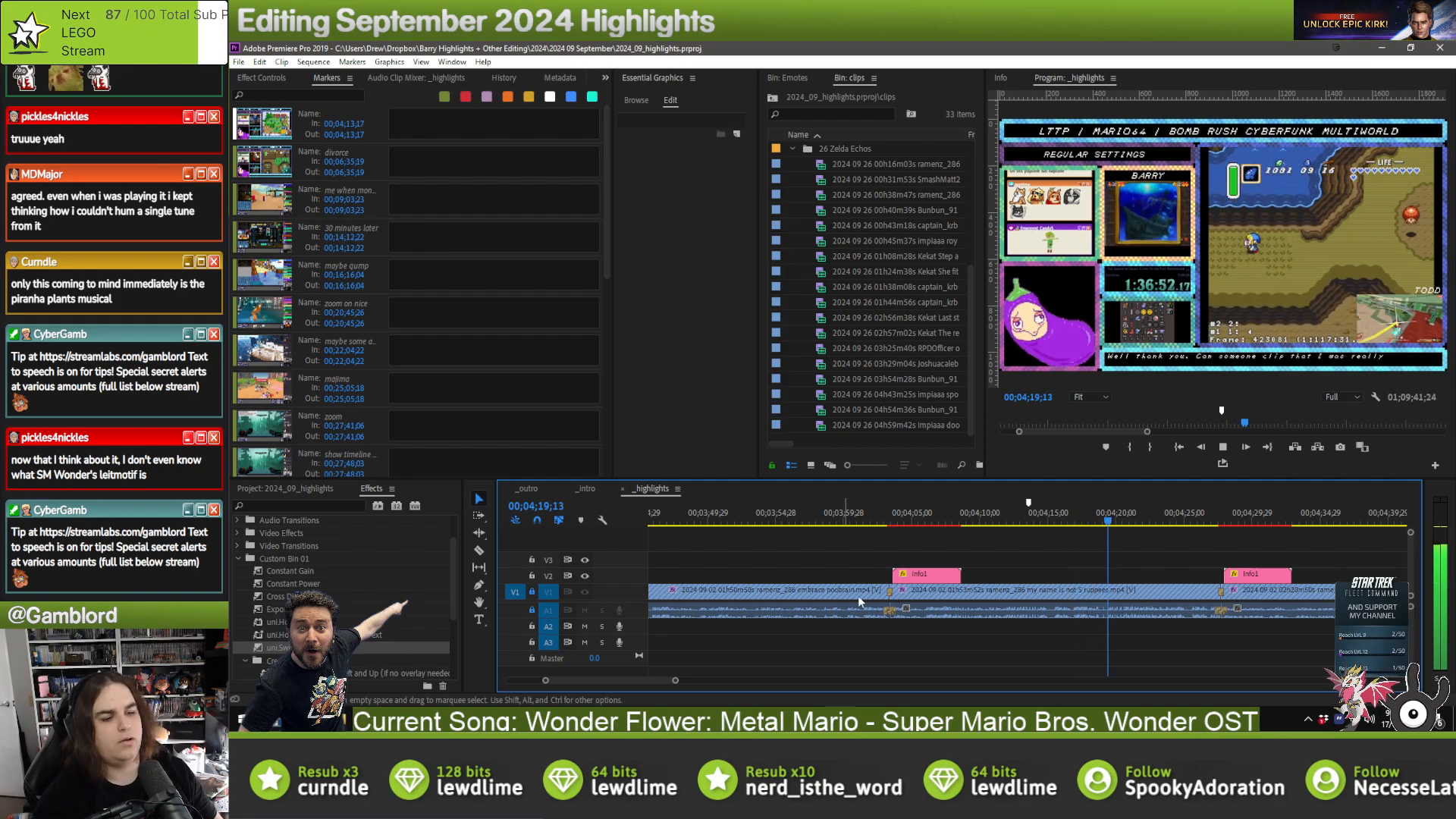
pyautogui.click(936, 522)
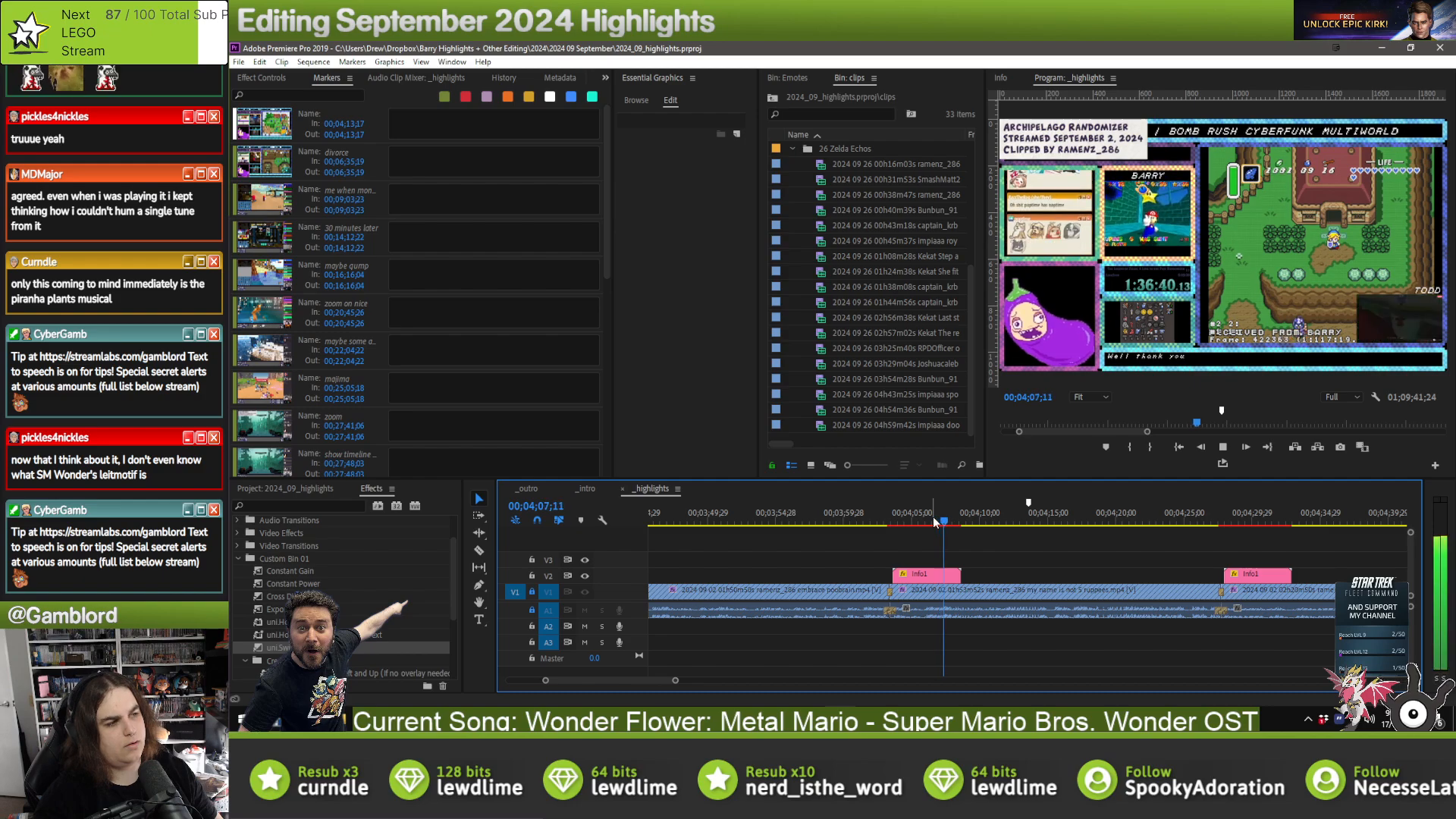
pyautogui.click(875, 519)
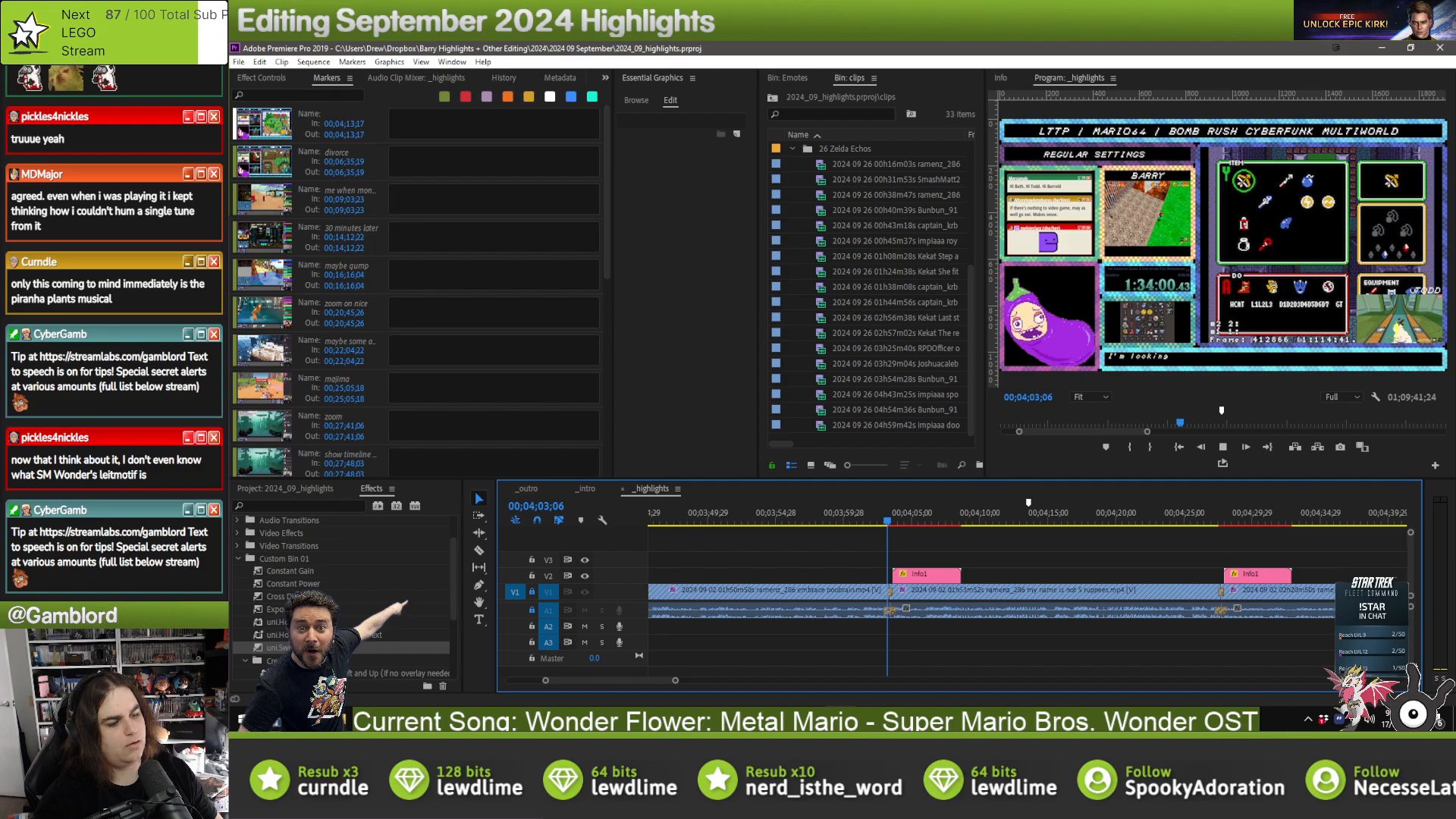
# - Ripple-delete the "my name is not 5 rupees" clip with its Info1 credit and add a Constant Power crossfade at the resulting audio cut
pyautogui.click(531, 593)
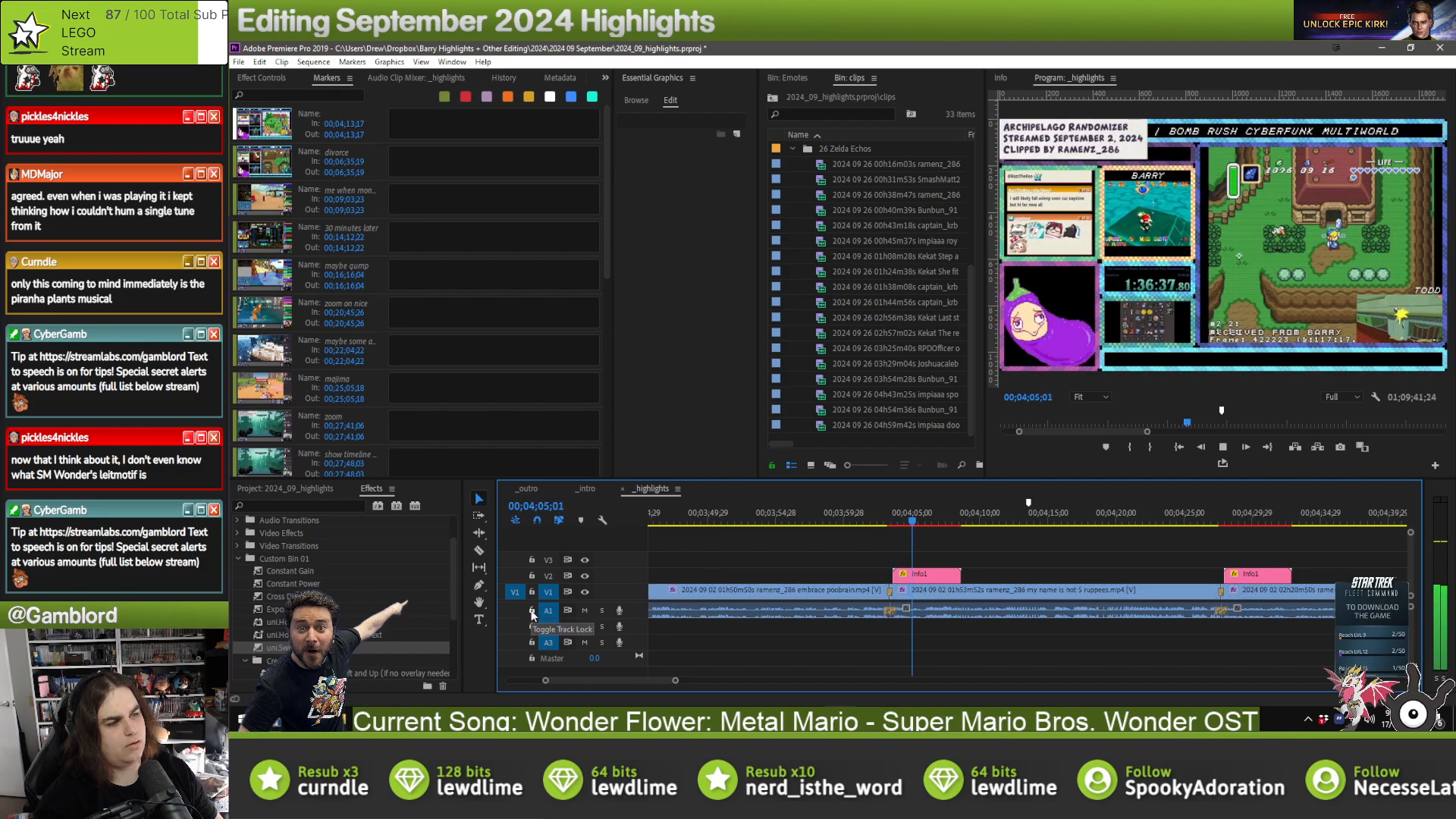
pyautogui.click(944, 603)
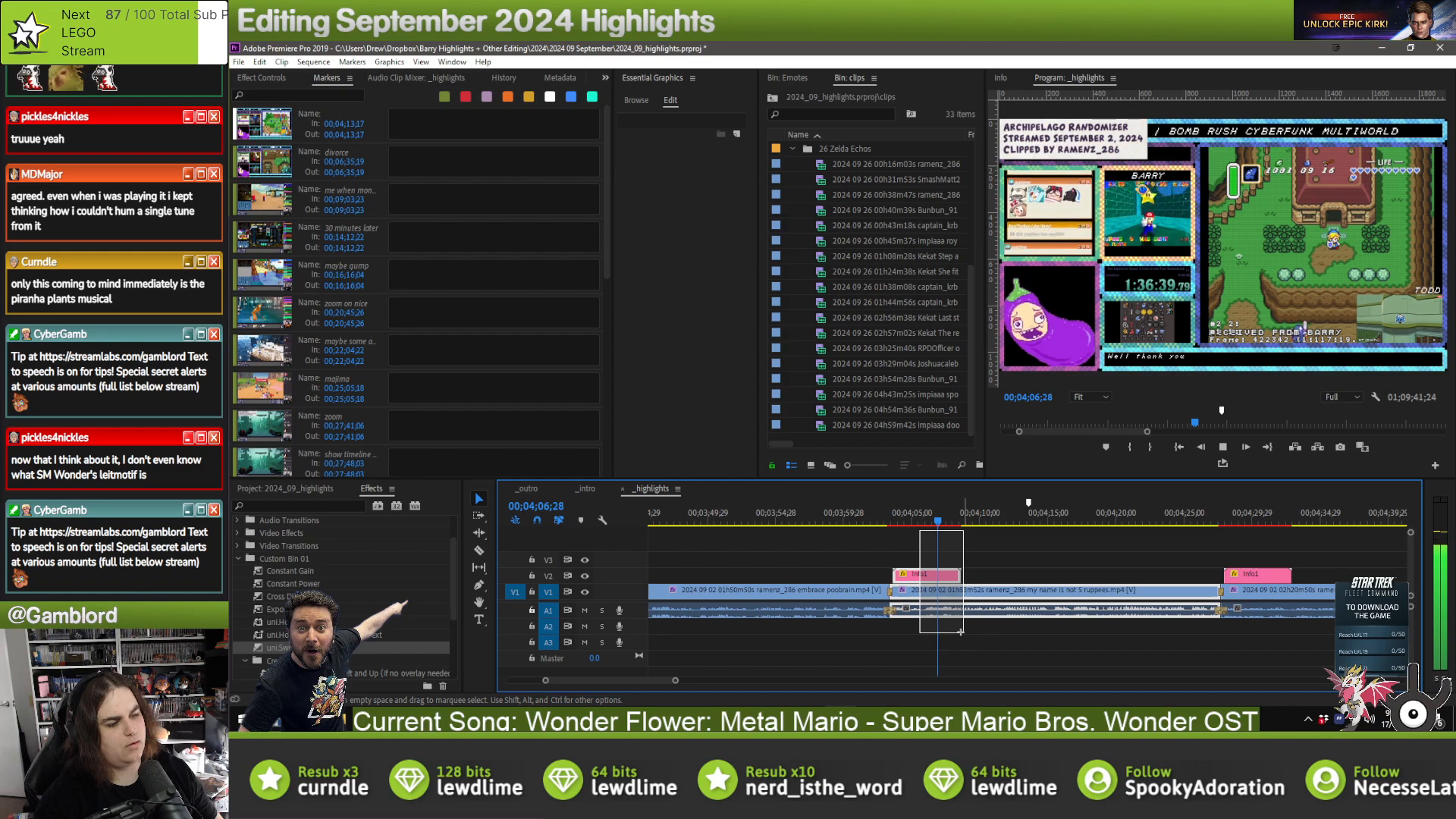
pyautogui.rightClick(948, 599)
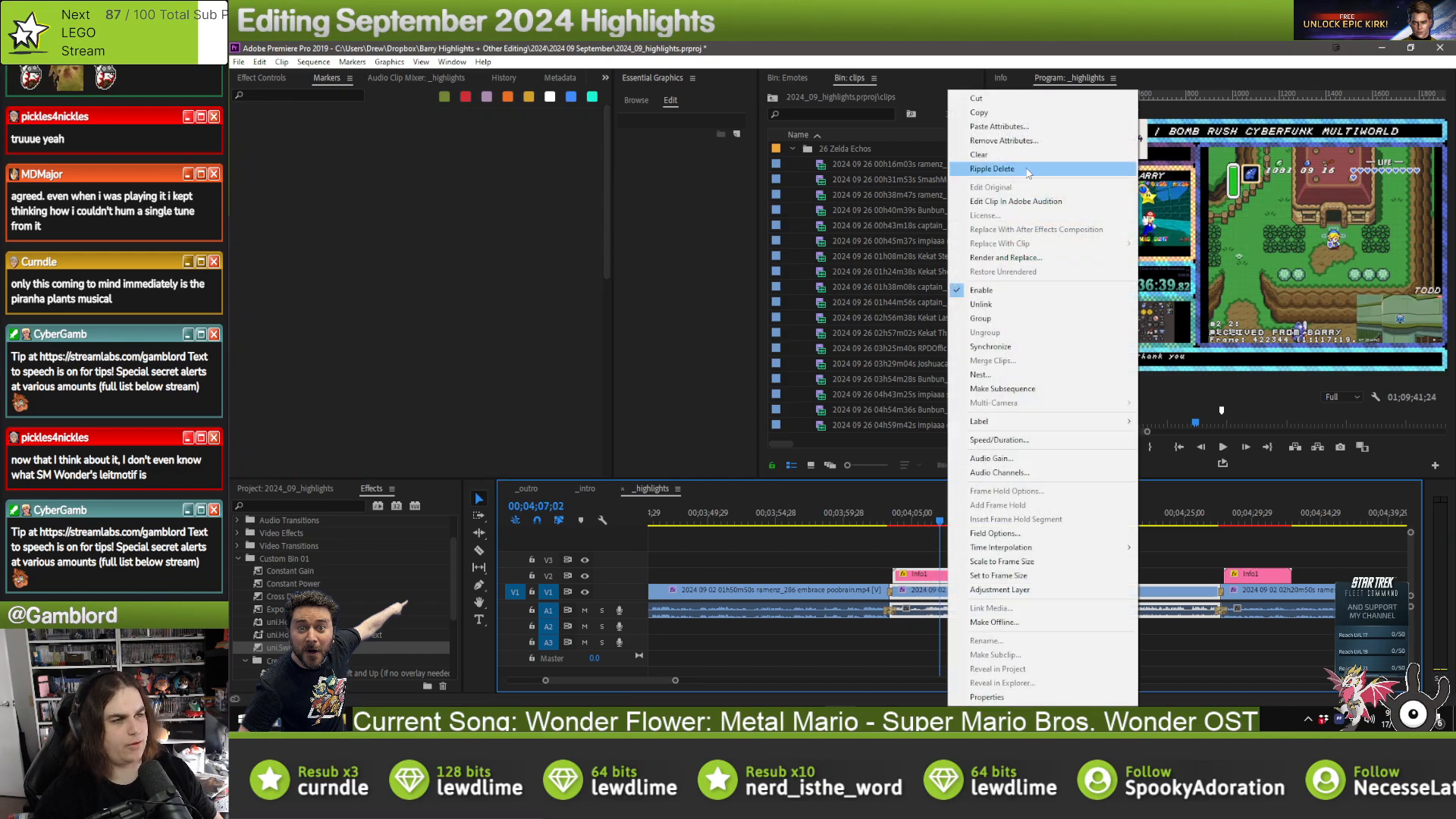
pyautogui.click(978, 189)
pyautogui.hotkey('shift', '7')
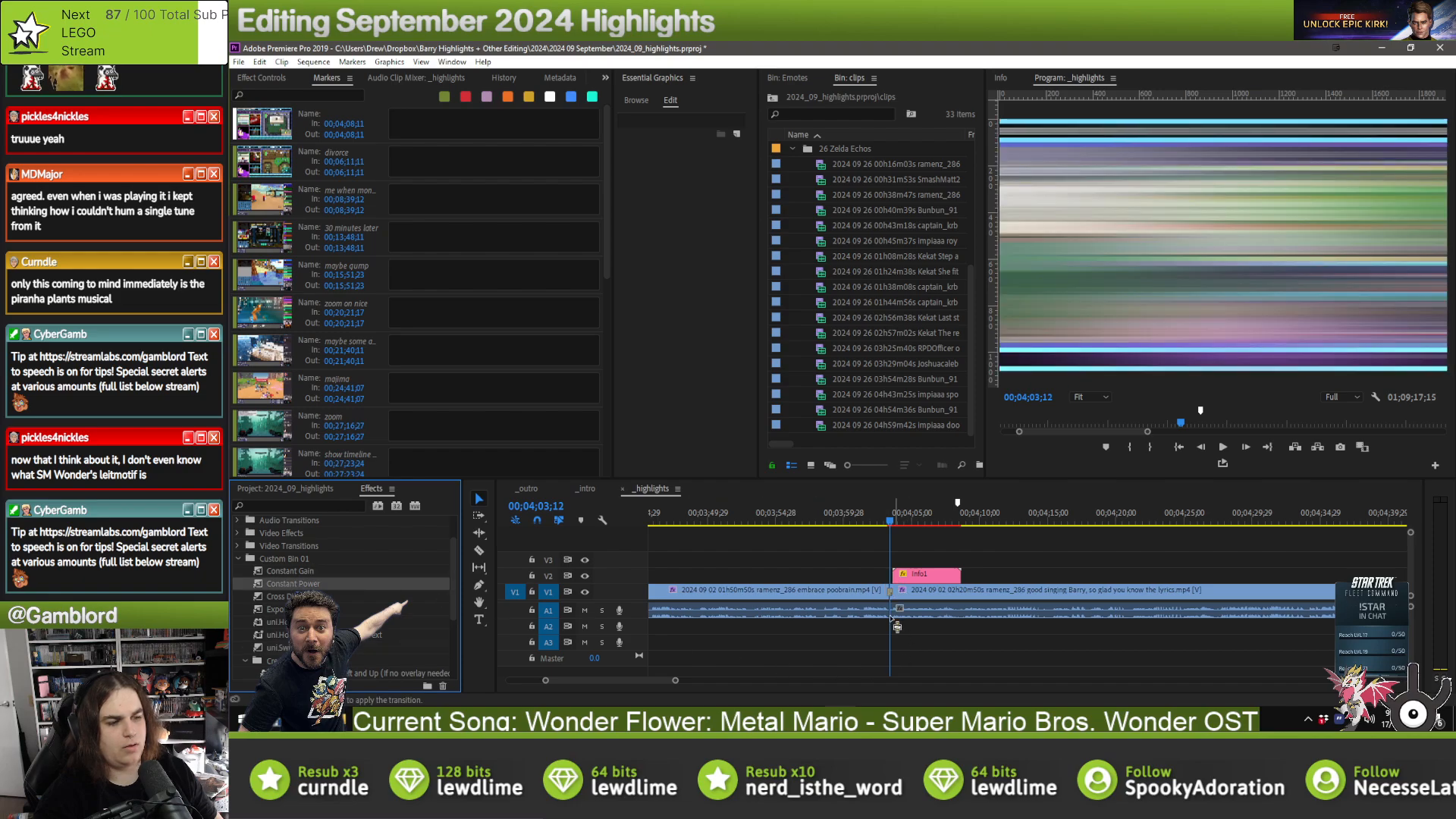
# - Delete the unnamed marker at 00;04;08;11
pyautogui.doubleClick(958, 502)
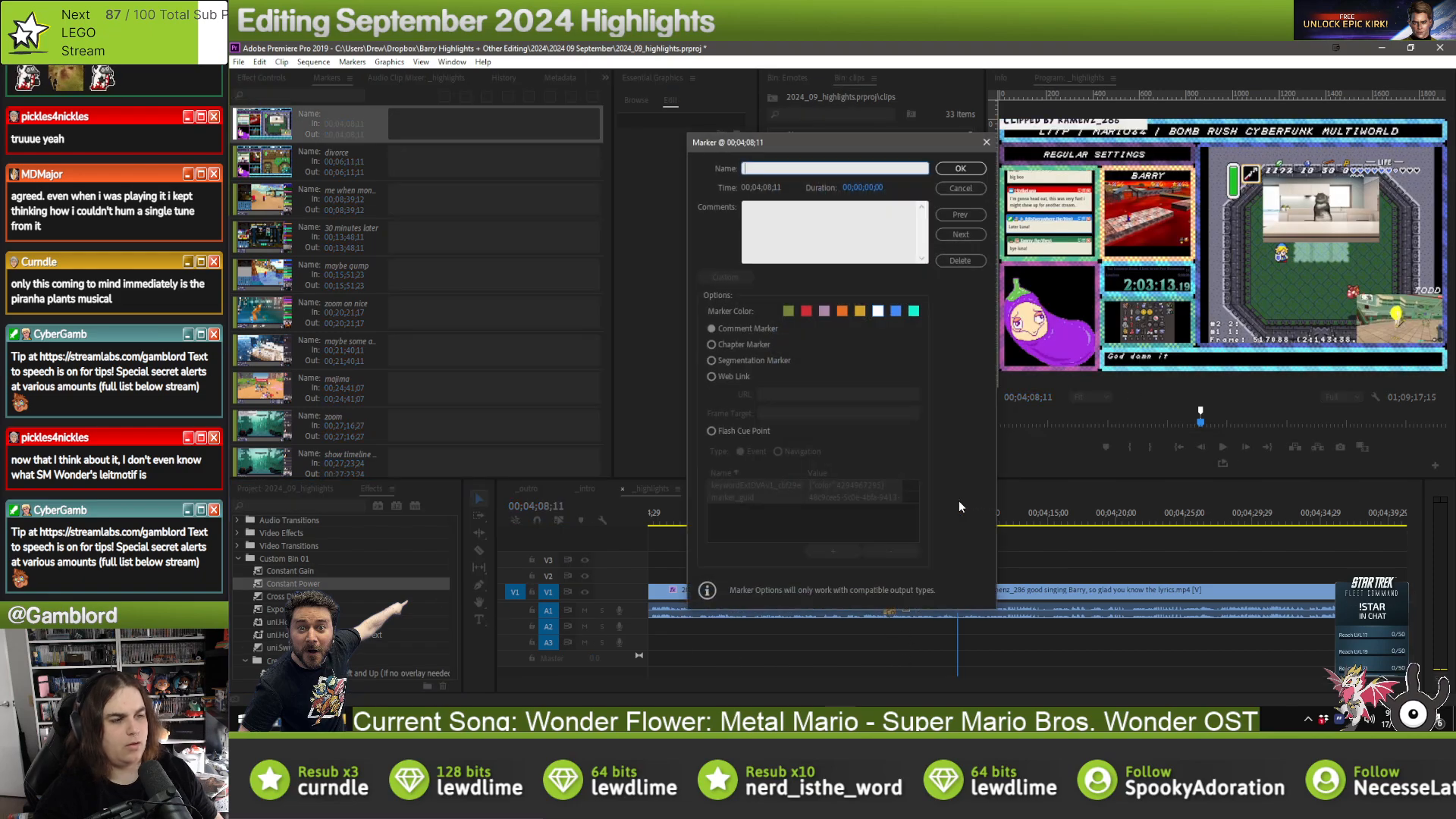
pyautogui.click(957, 260)
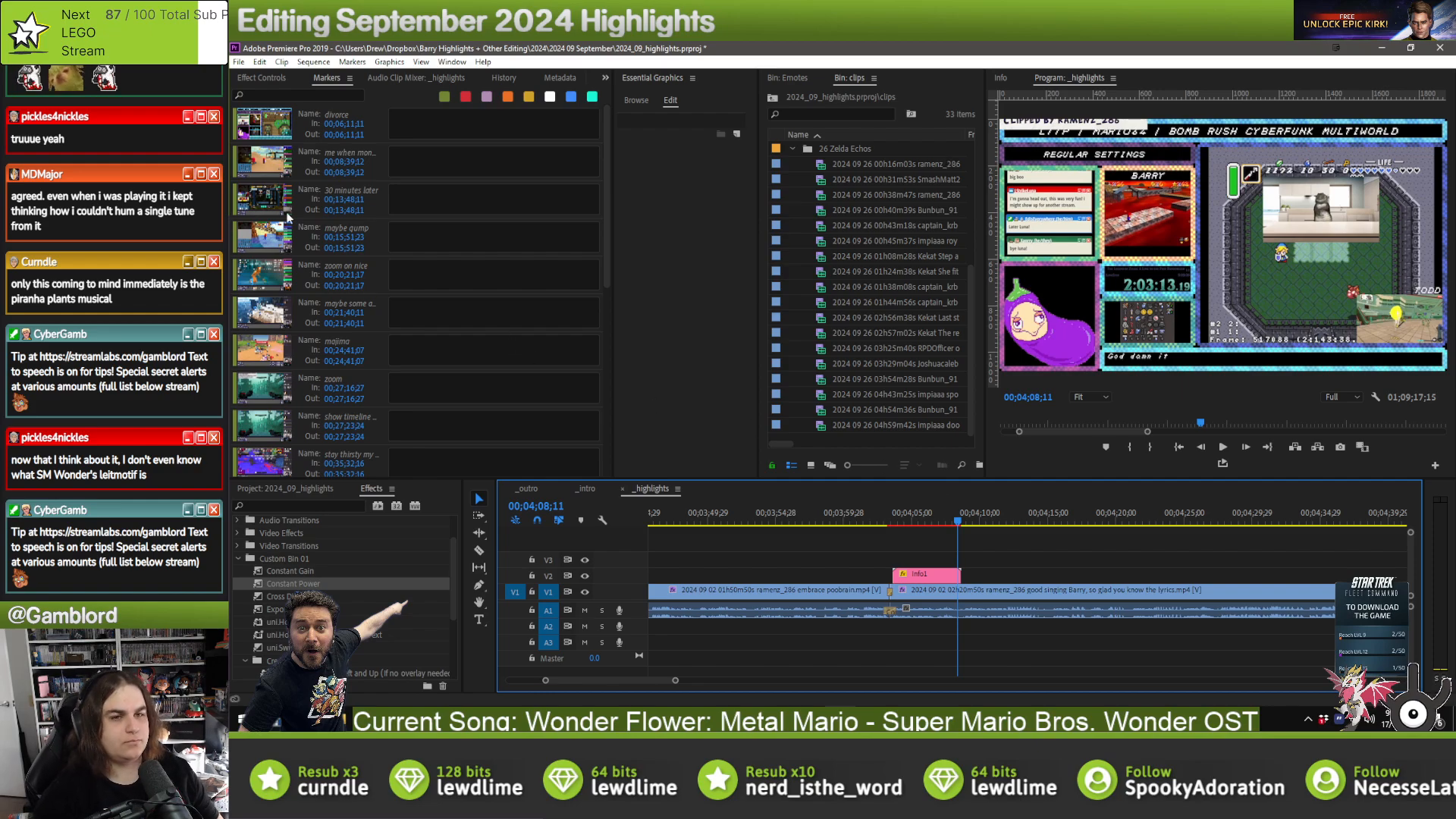
# - Jump to the "divorce" marker and play the sequence from about 5 seconds before it through the following clip for review
pyautogui.click(425, 129)
pyautogui.click(914, 515)
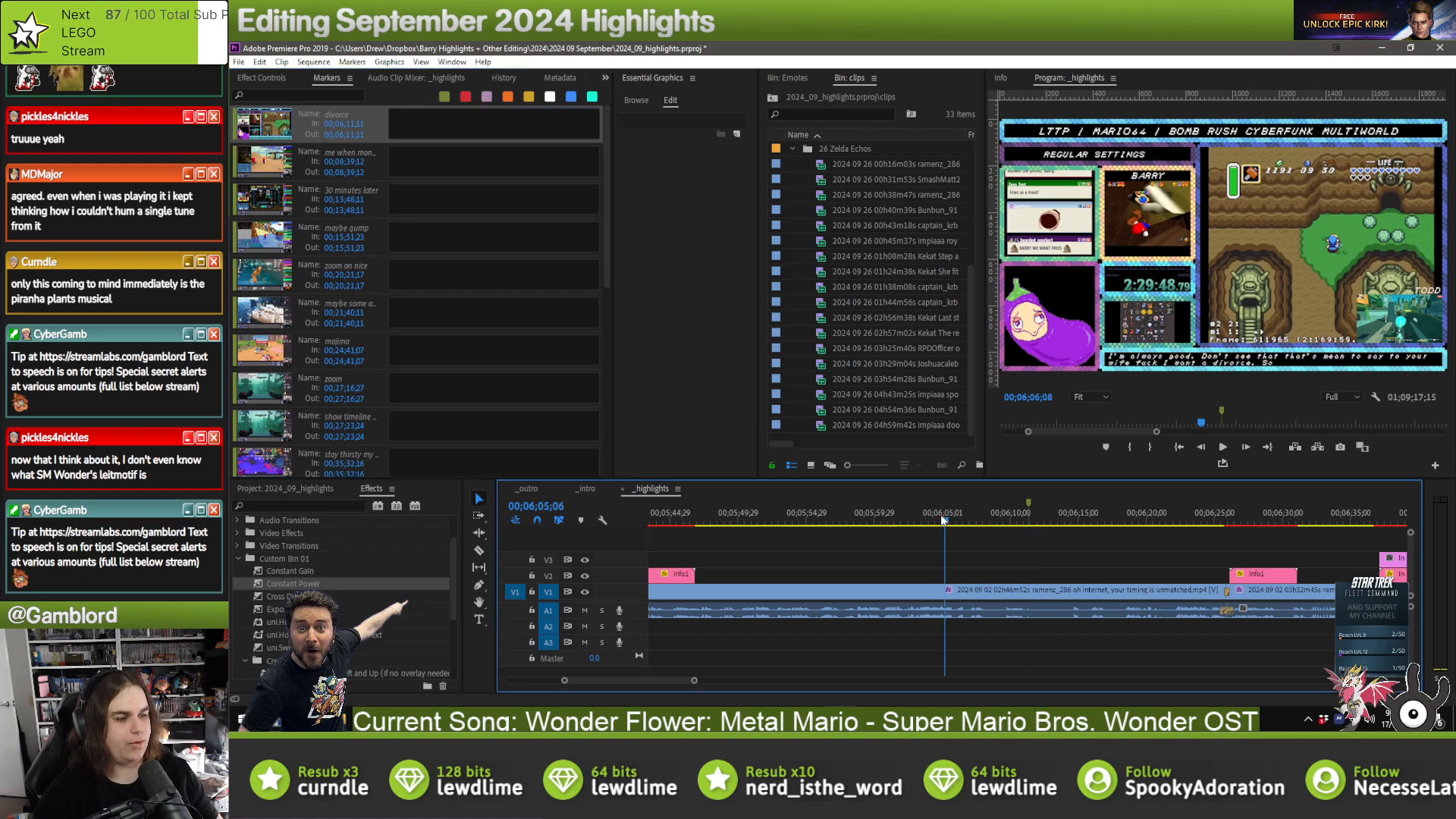
pyautogui.press('space')
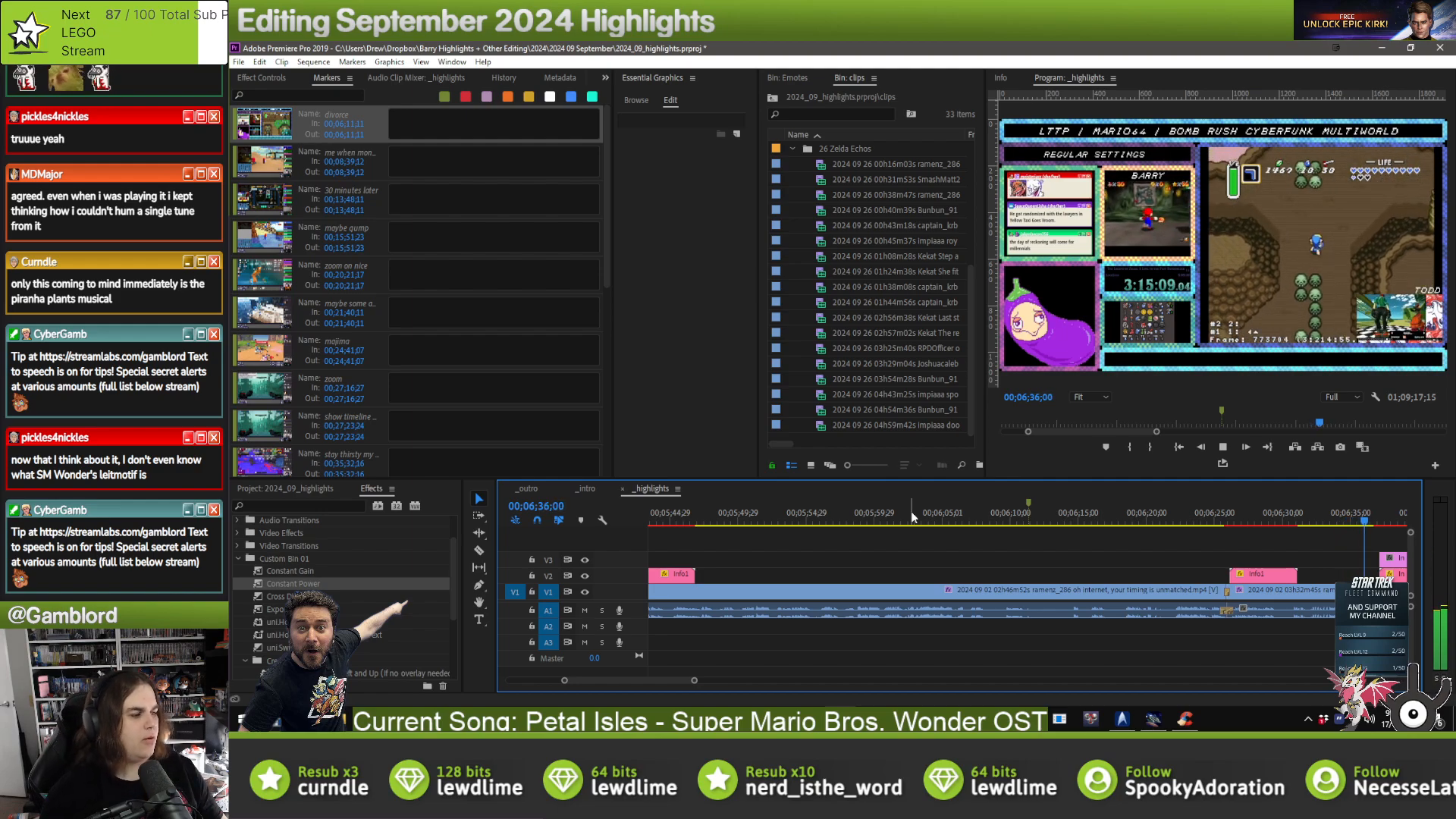
pyautogui.press('space')
pyautogui.scroll(10, 767, 599)
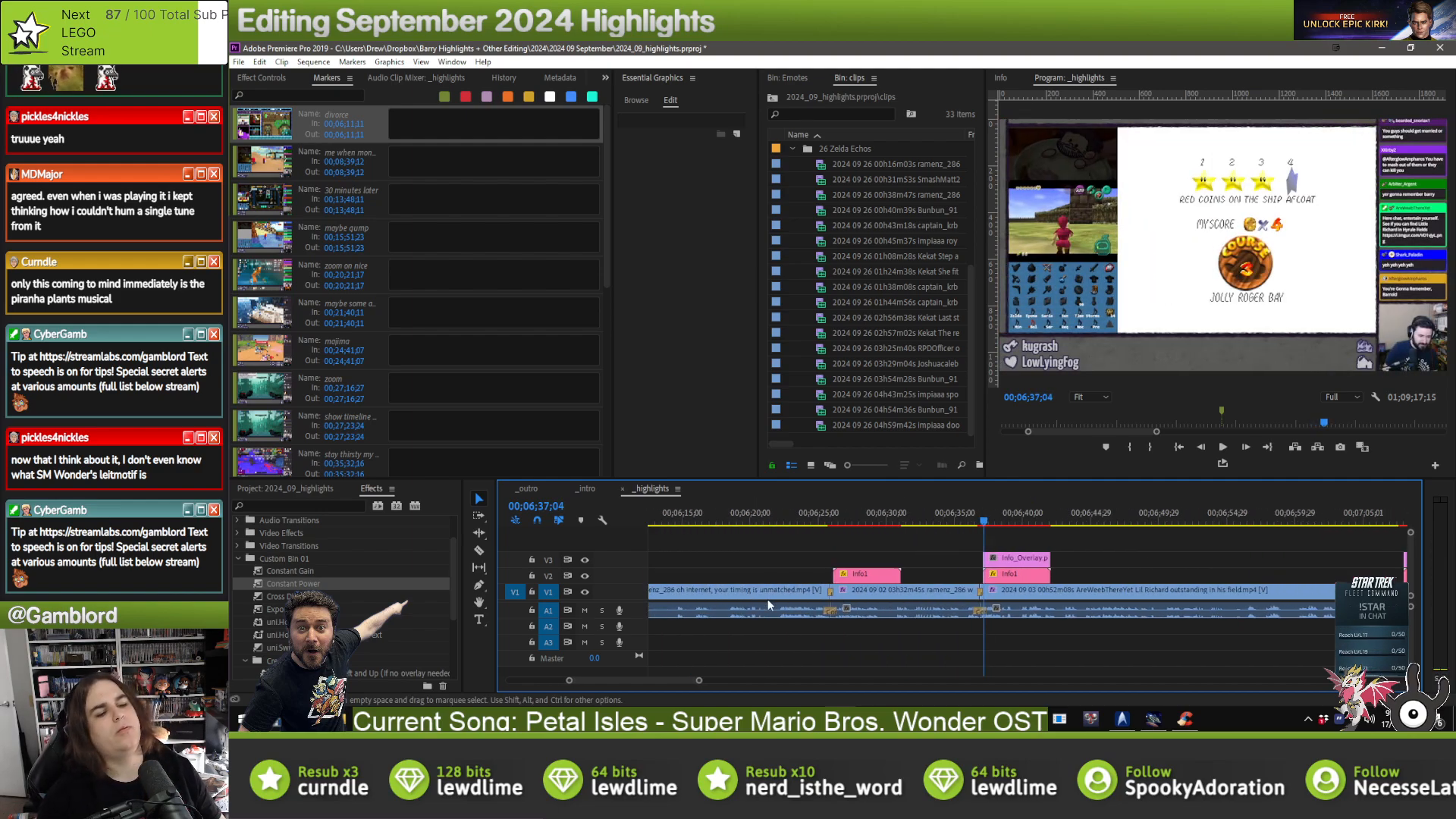
# - Replay the footage around the "divorce" marker up to the next clip, restarting from 00;06;13;25 and from 00;06;05;27
pyautogui.click(897, 520)
pyautogui.press('space')
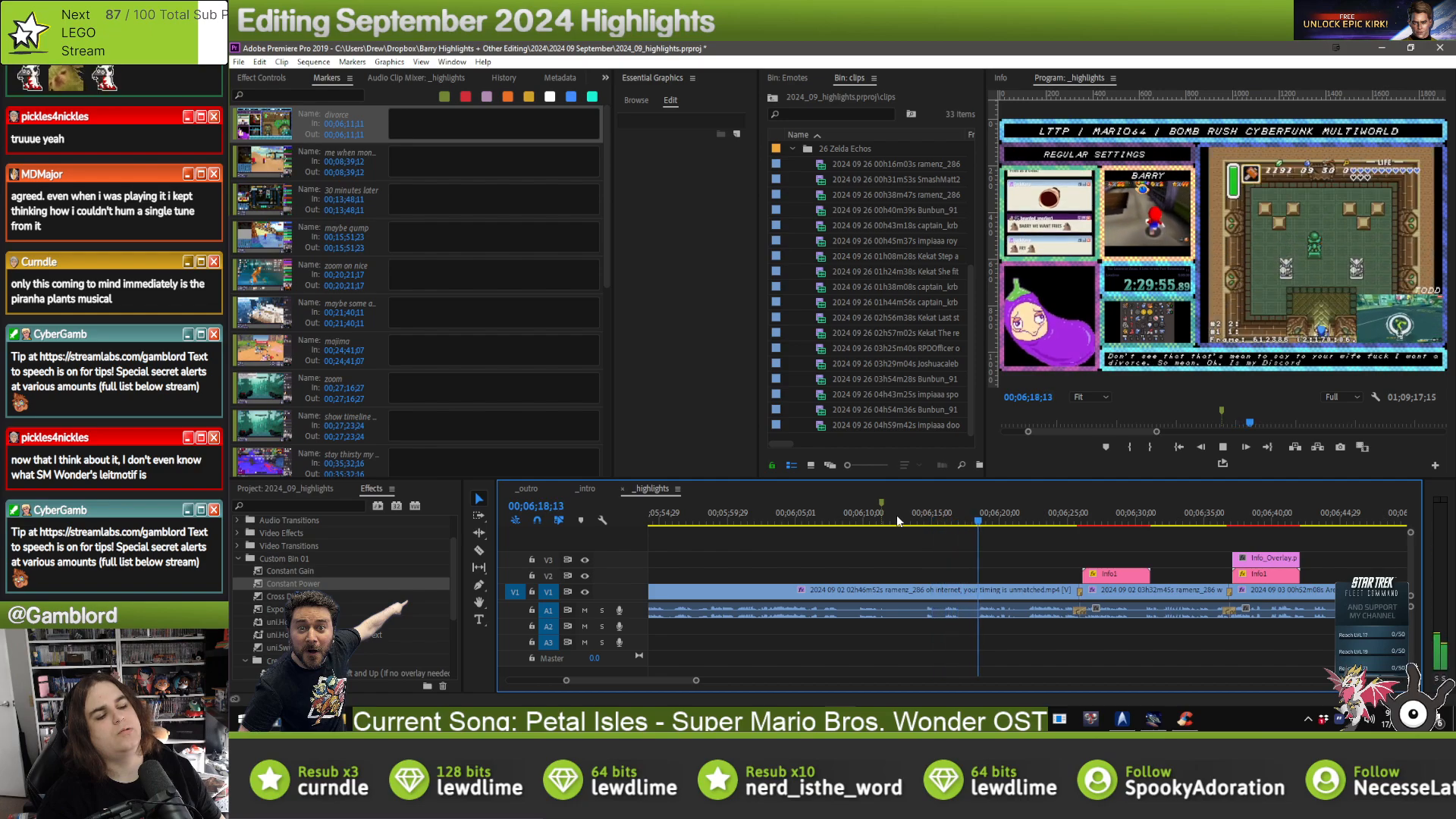
pyautogui.press('space')
pyautogui.press('space')
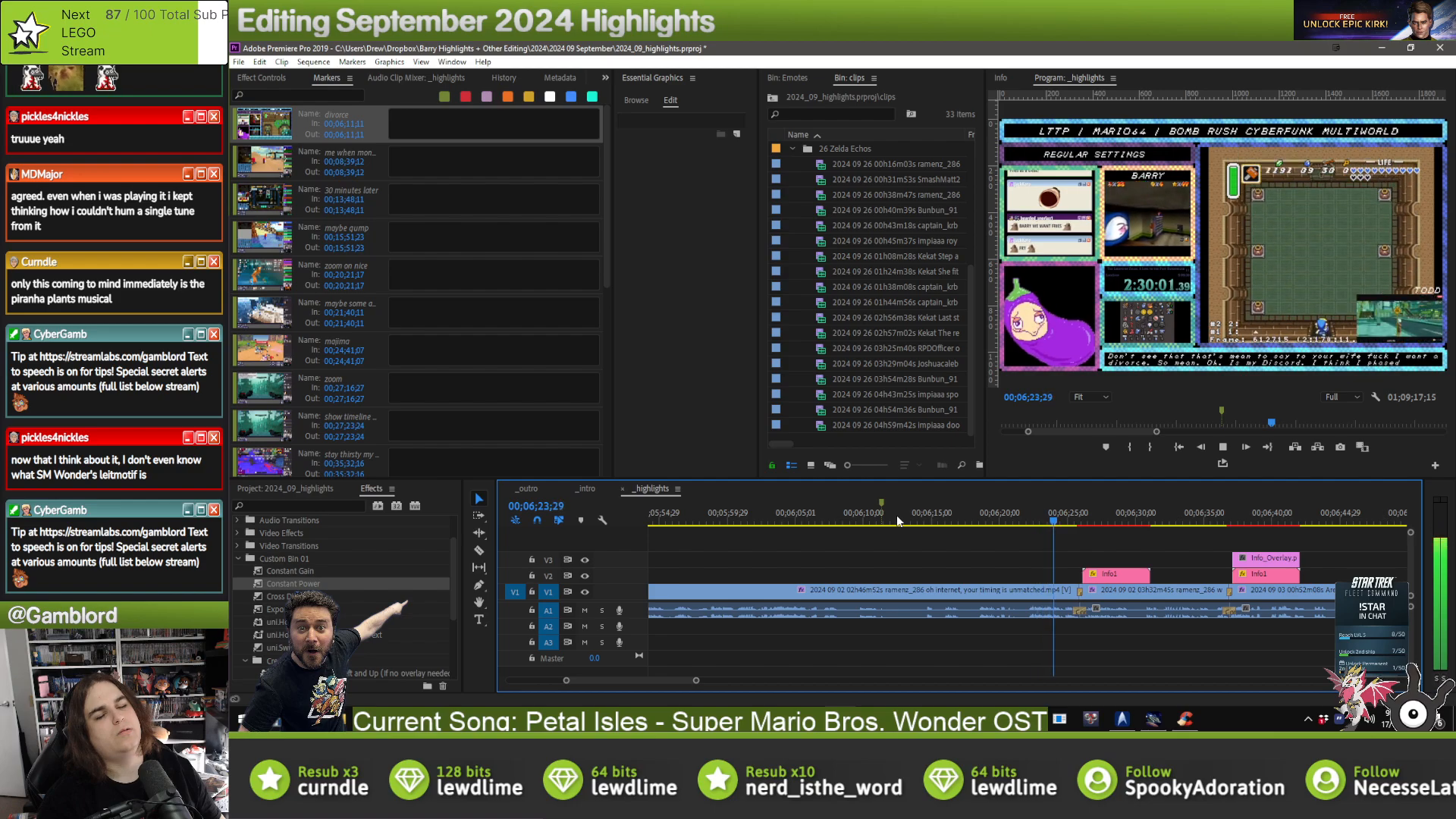
pyautogui.press('space')
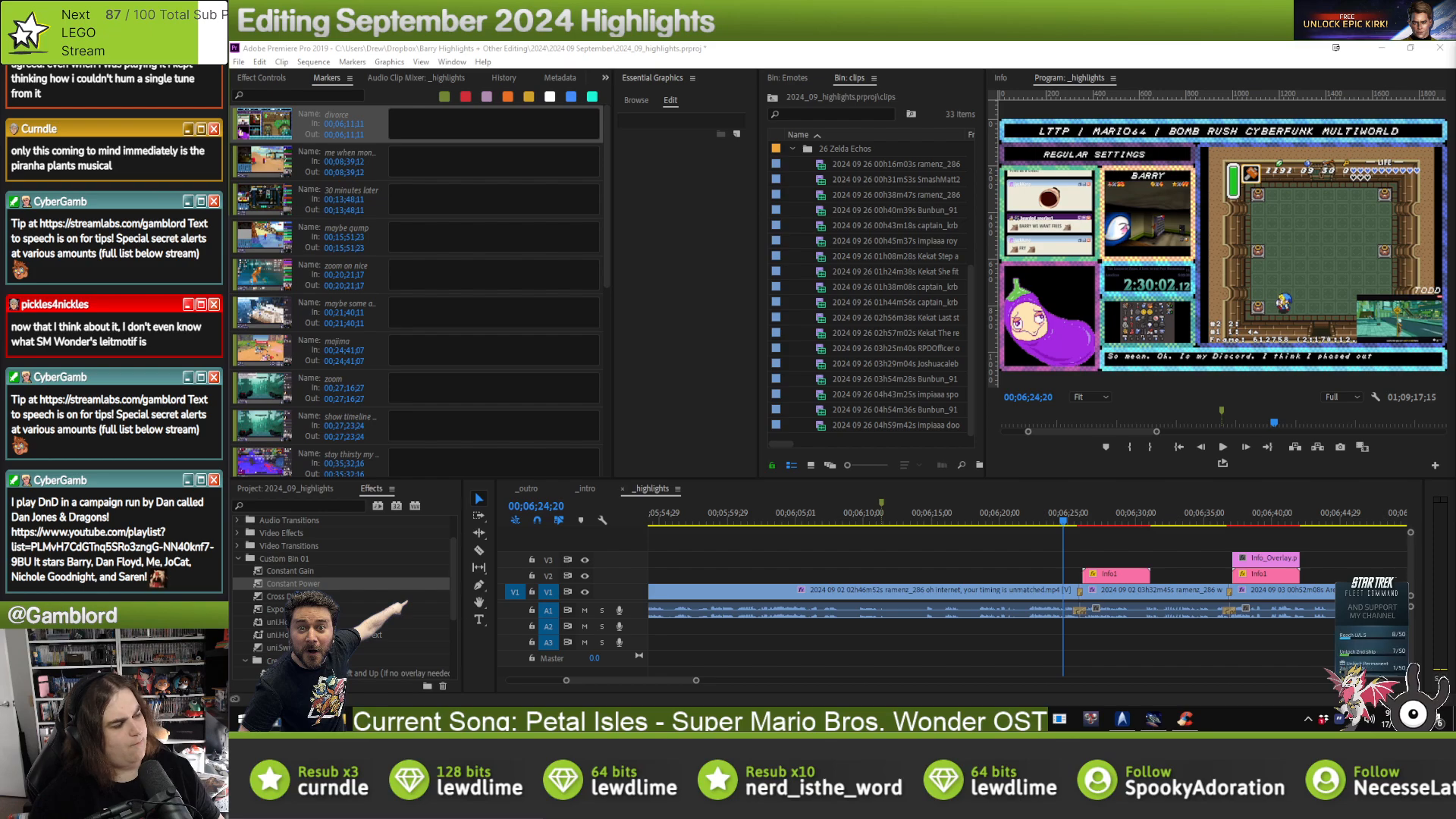
pyautogui.click(915, 522)
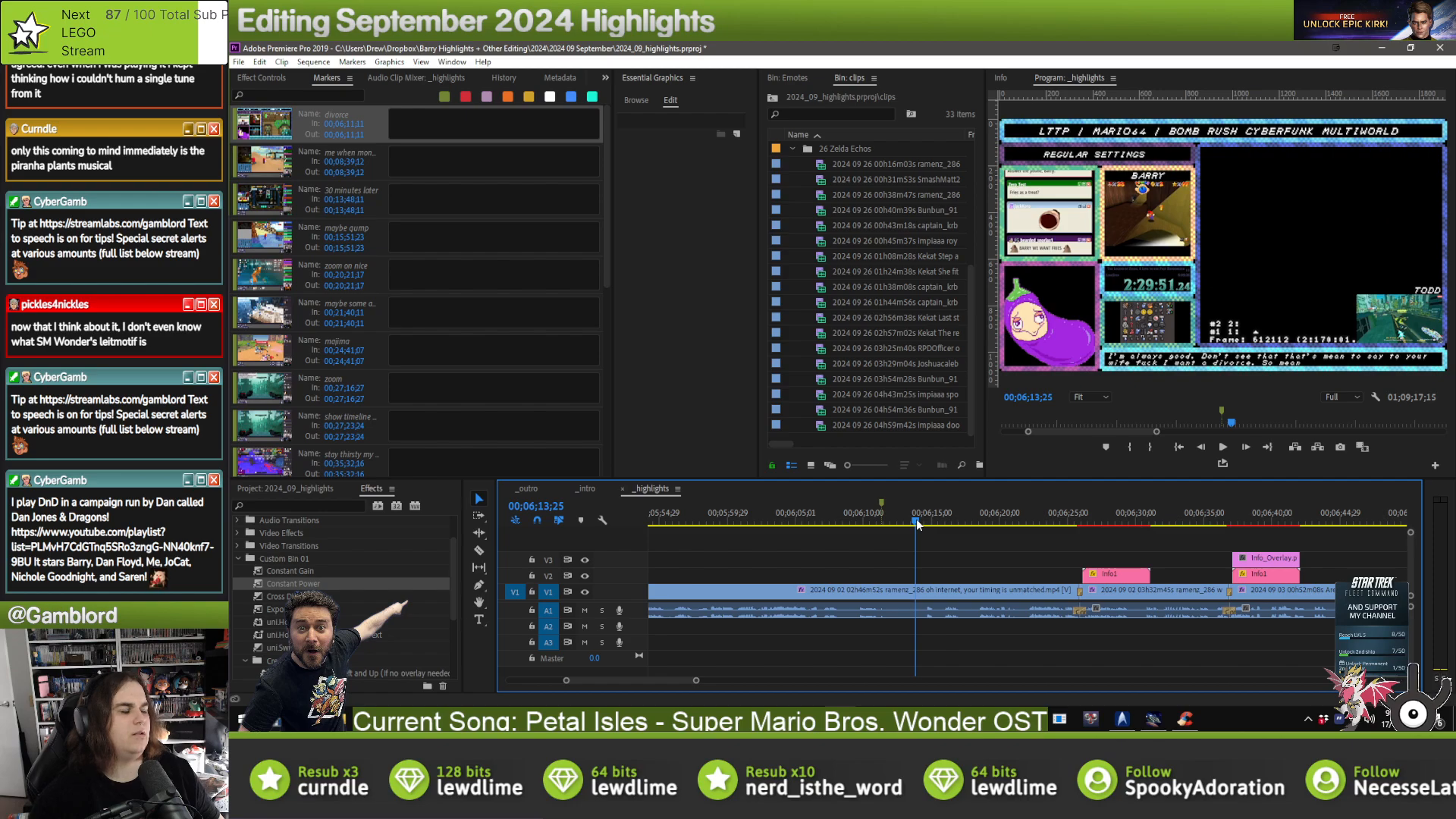
pyautogui.press('space')
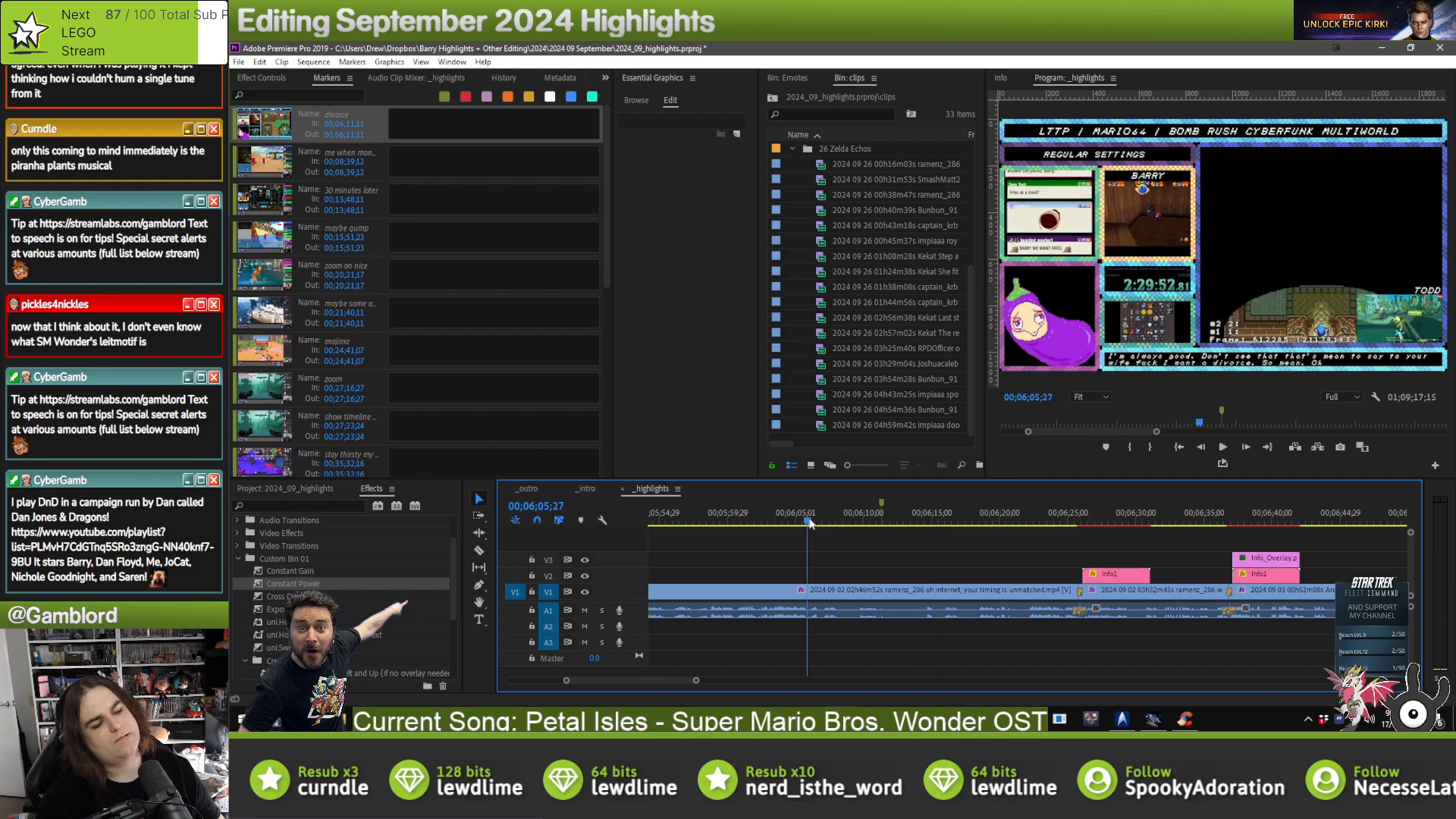
pyautogui.click(809, 523)
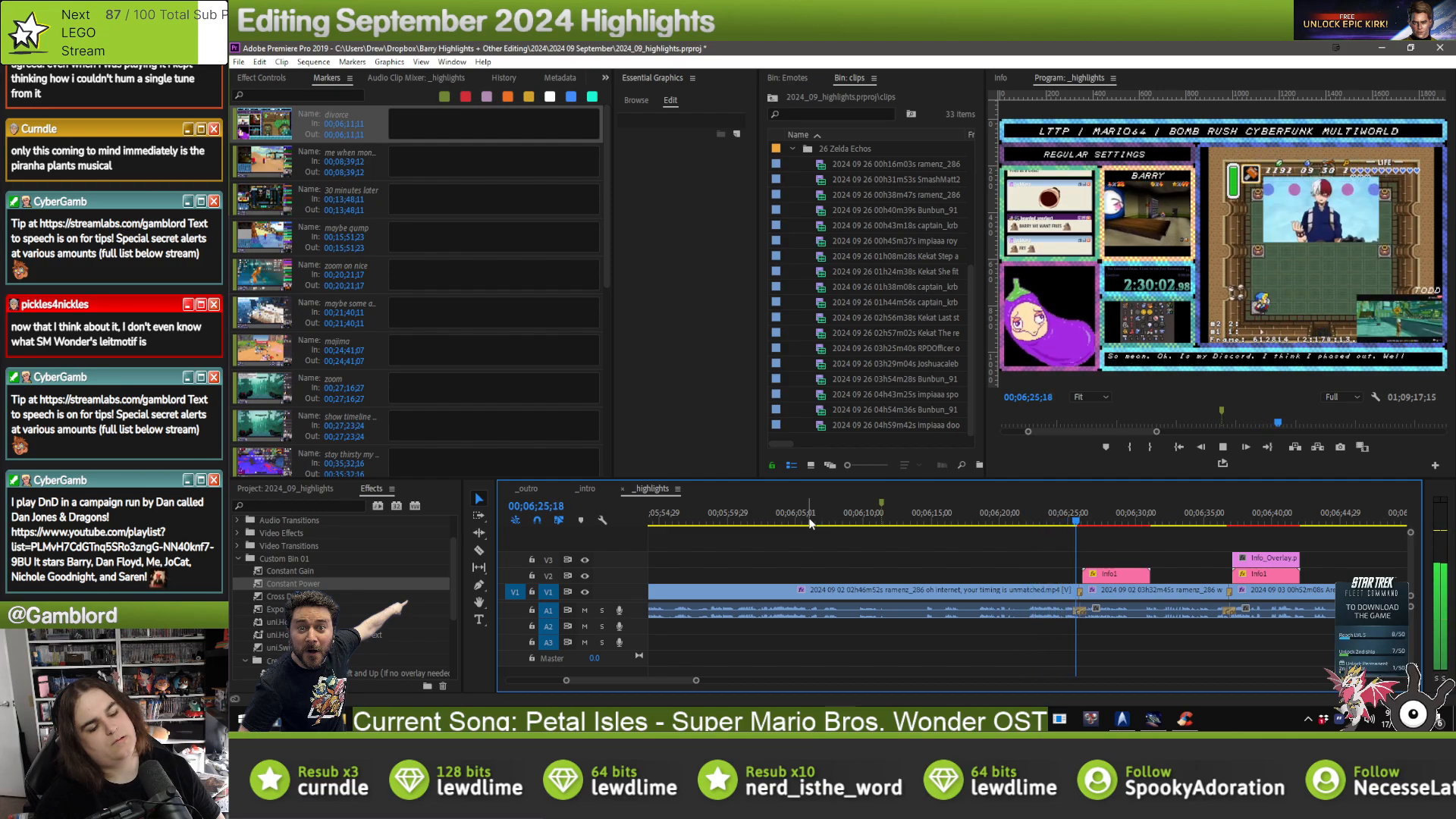
pyautogui.press('space')
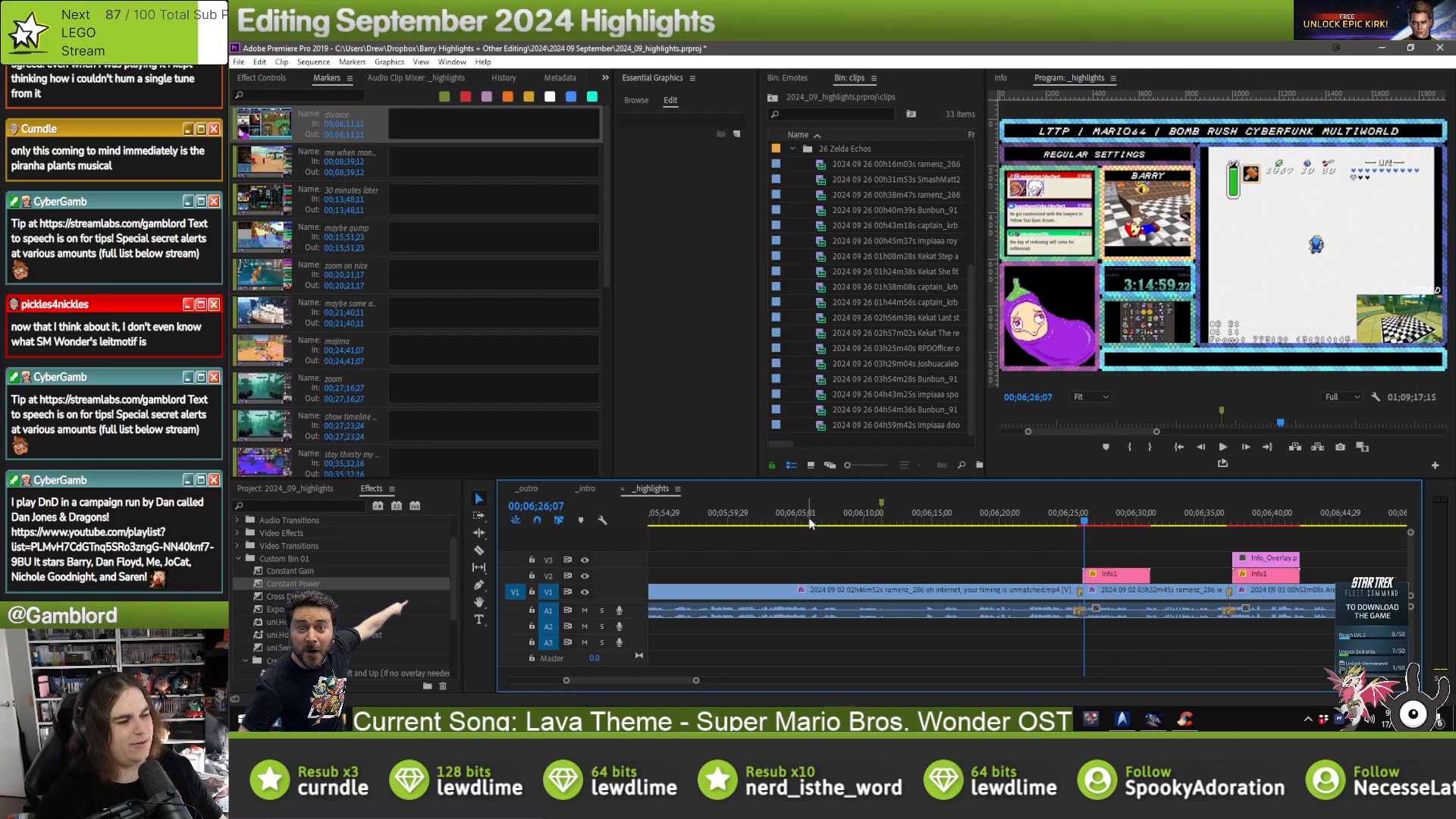
# - Play the earlier part of the "oh internet, your timing is unmatched" clip and delete the "divorce" marker
pyautogui.scroll(5, 810, 522)
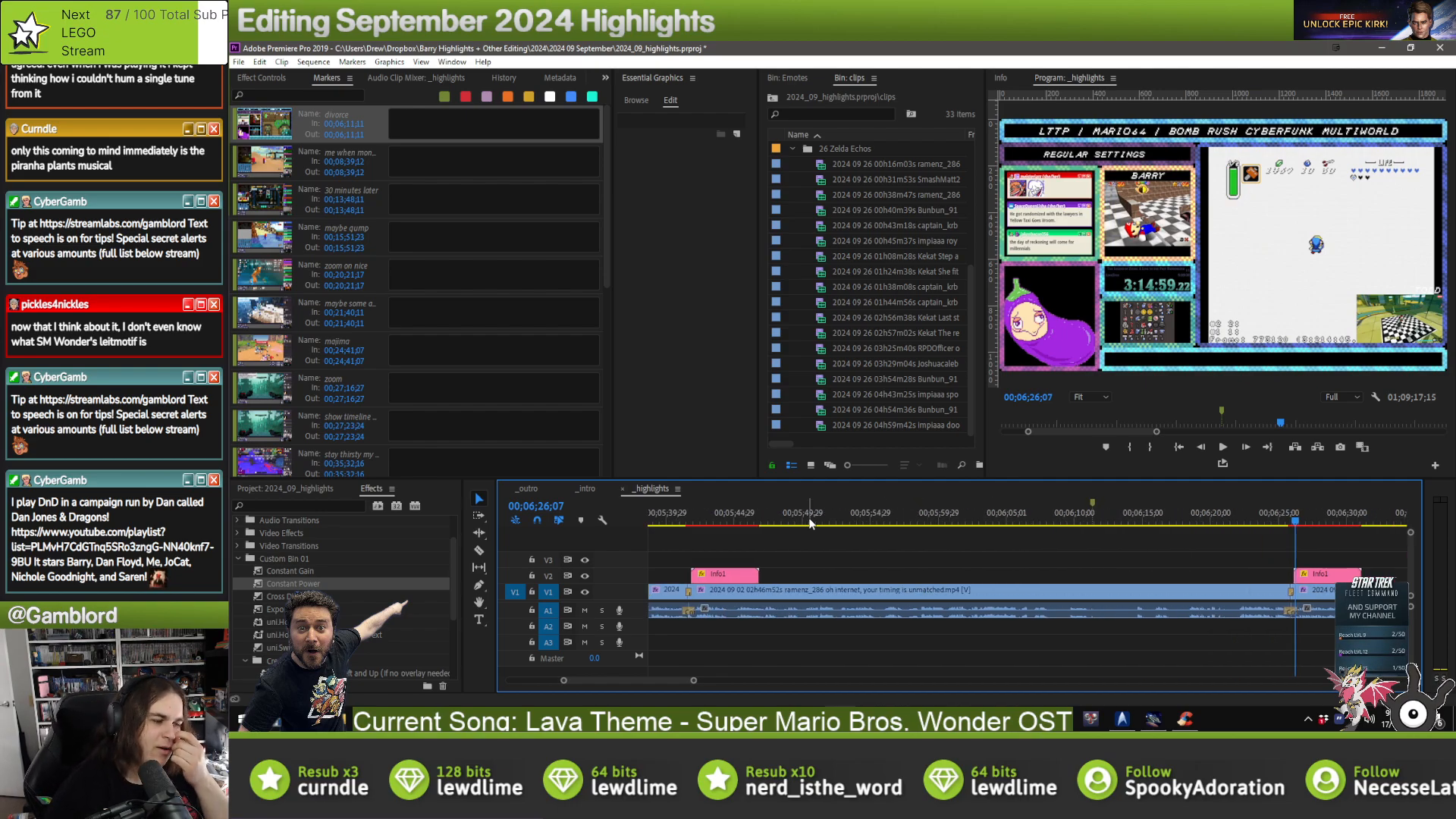
pyautogui.click(815, 522)
pyautogui.press('space')
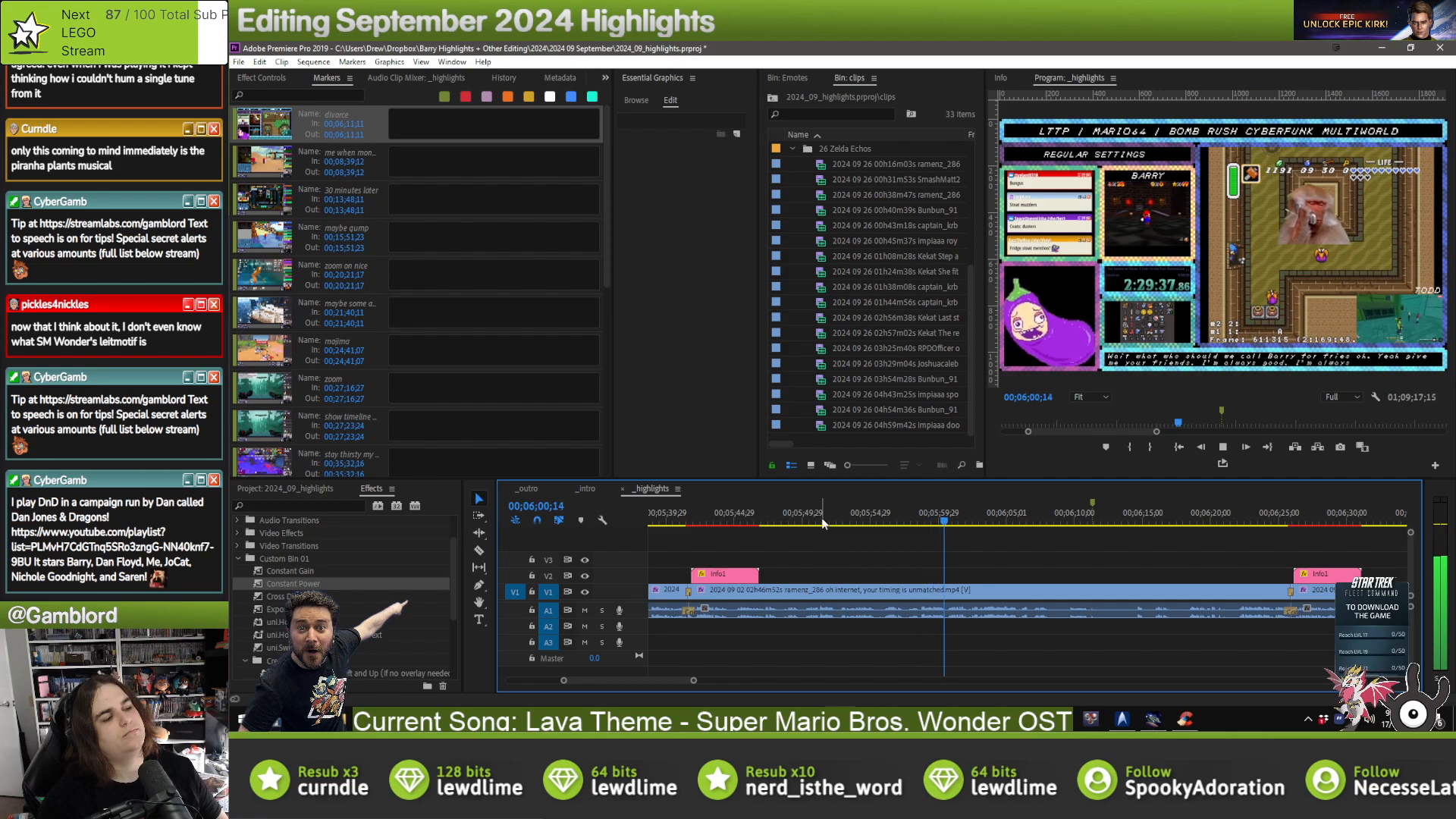
pyautogui.press('space')
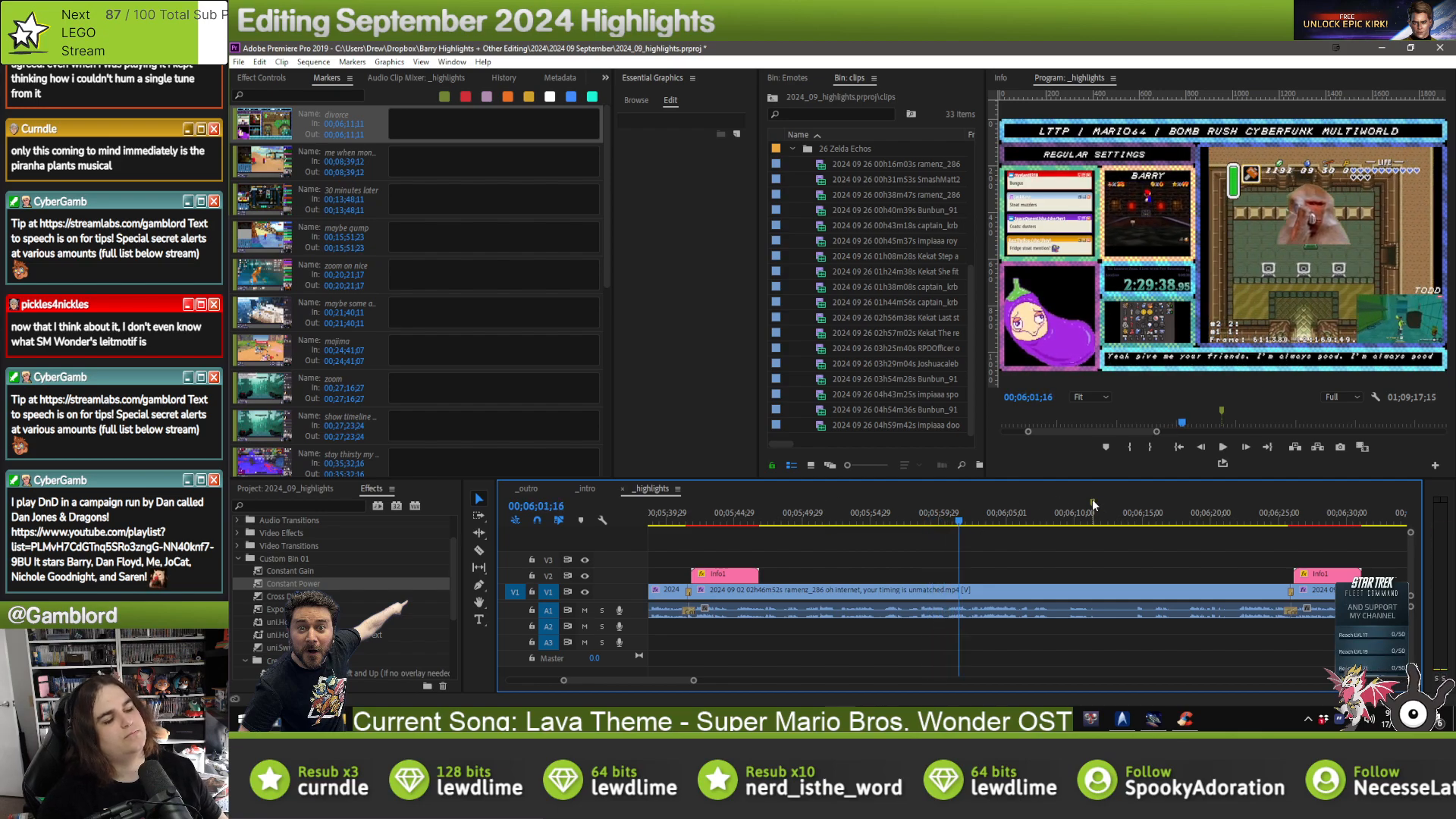
pyautogui.press('space')
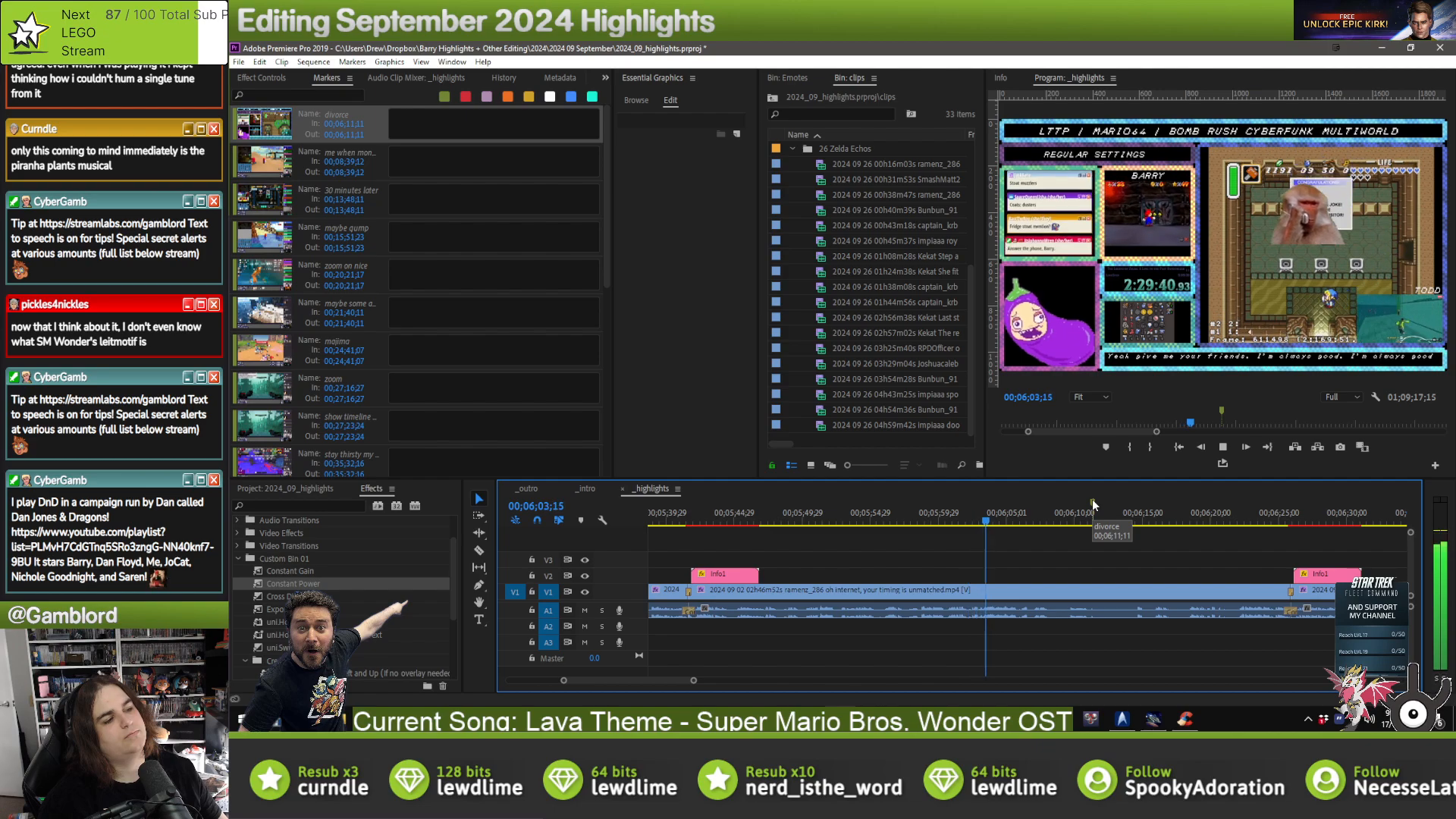
pyautogui.doubleClick(1091, 502)
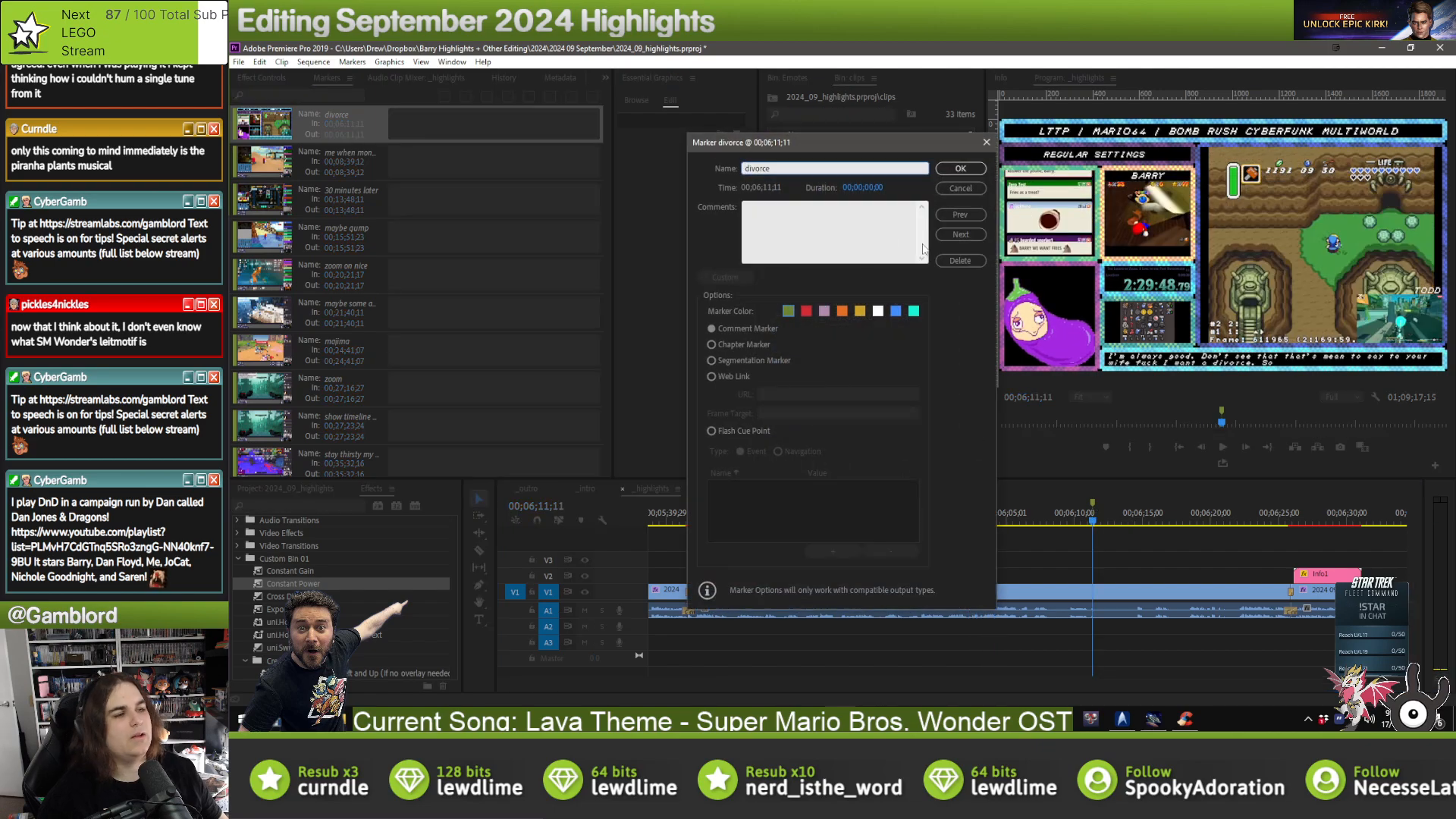
pyautogui.click(956, 260)
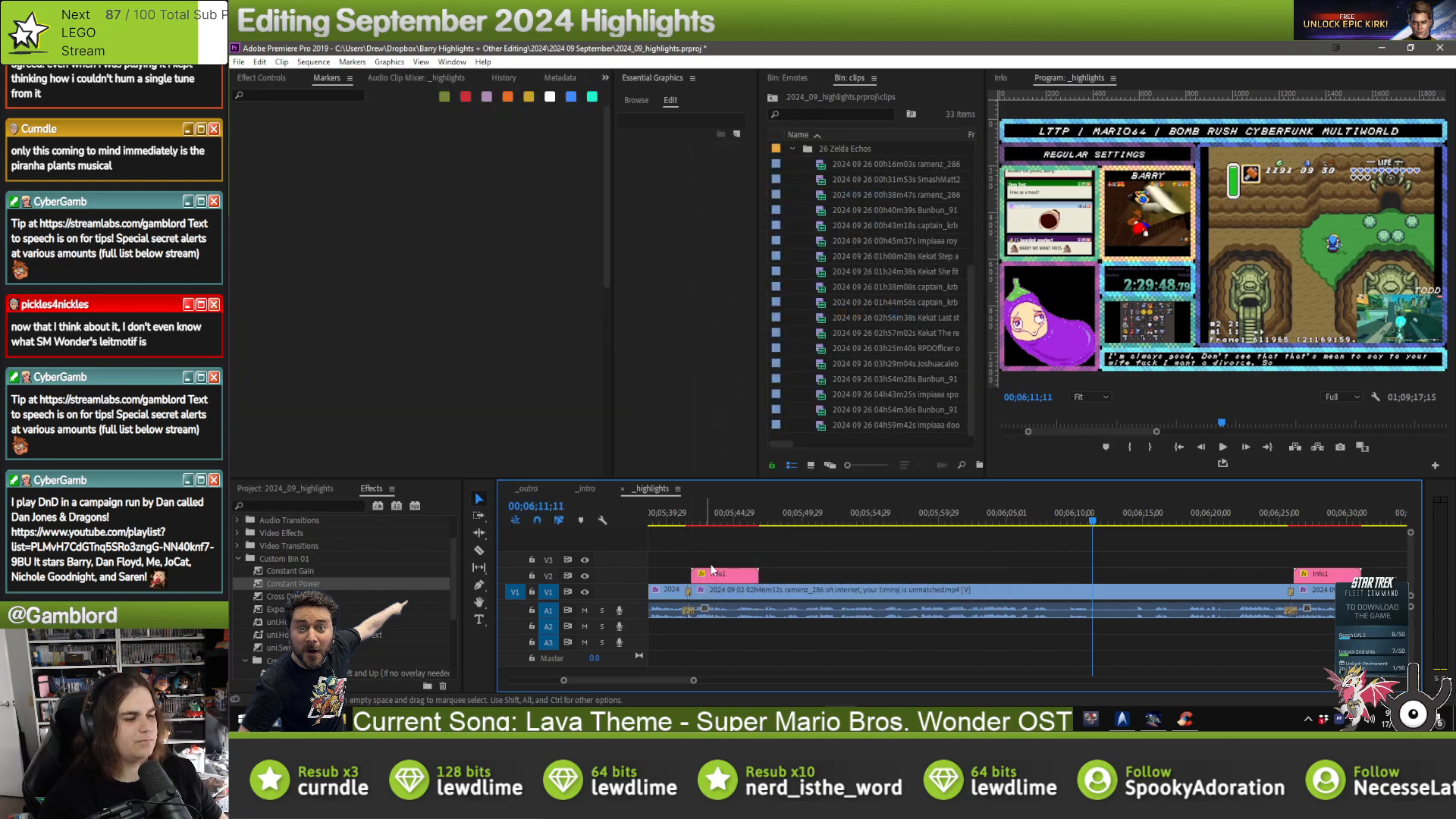
# - Ripple-delete the "oh internet, your timing is unmatched" clip with its Info1 credit, and add a Constant Power crossfade and a uni. video transition at the cut
pyautogui.rightClick(762, 597)
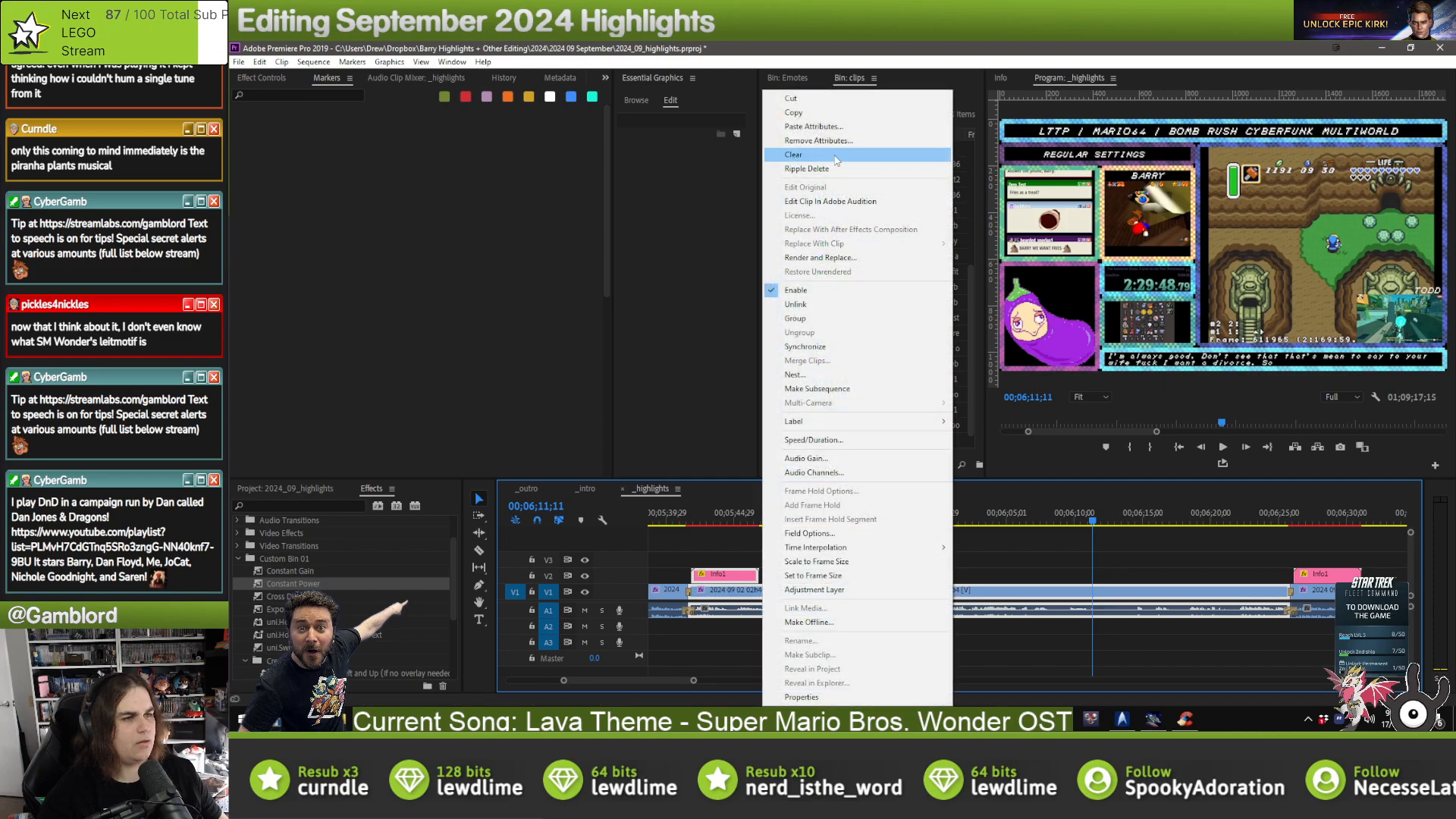
pyautogui.click(792, 165)
pyautogui.click(313, 580)
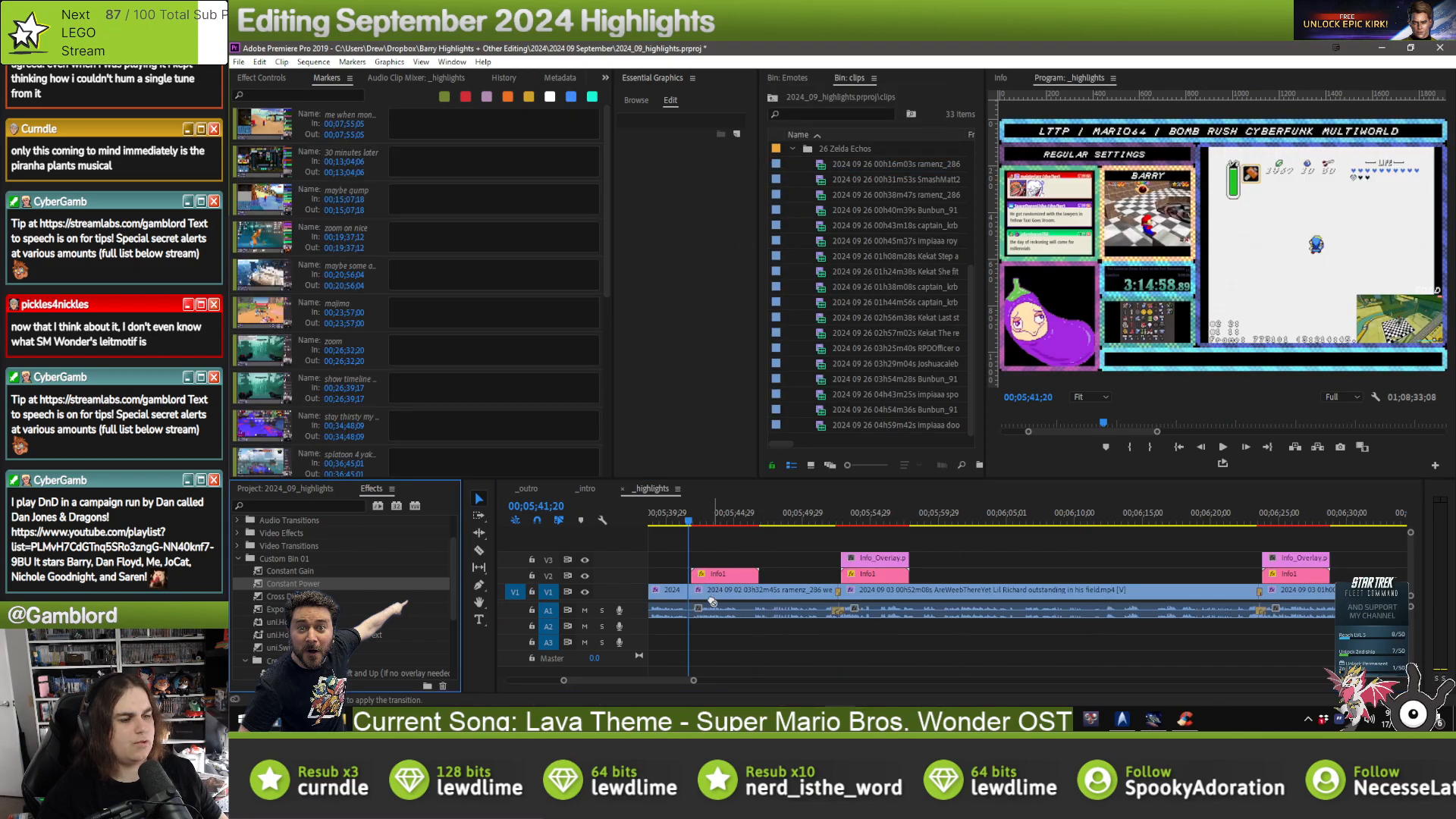
pyautogui.moveTo(278, 647); pyautogui.dragTo(505, 631)
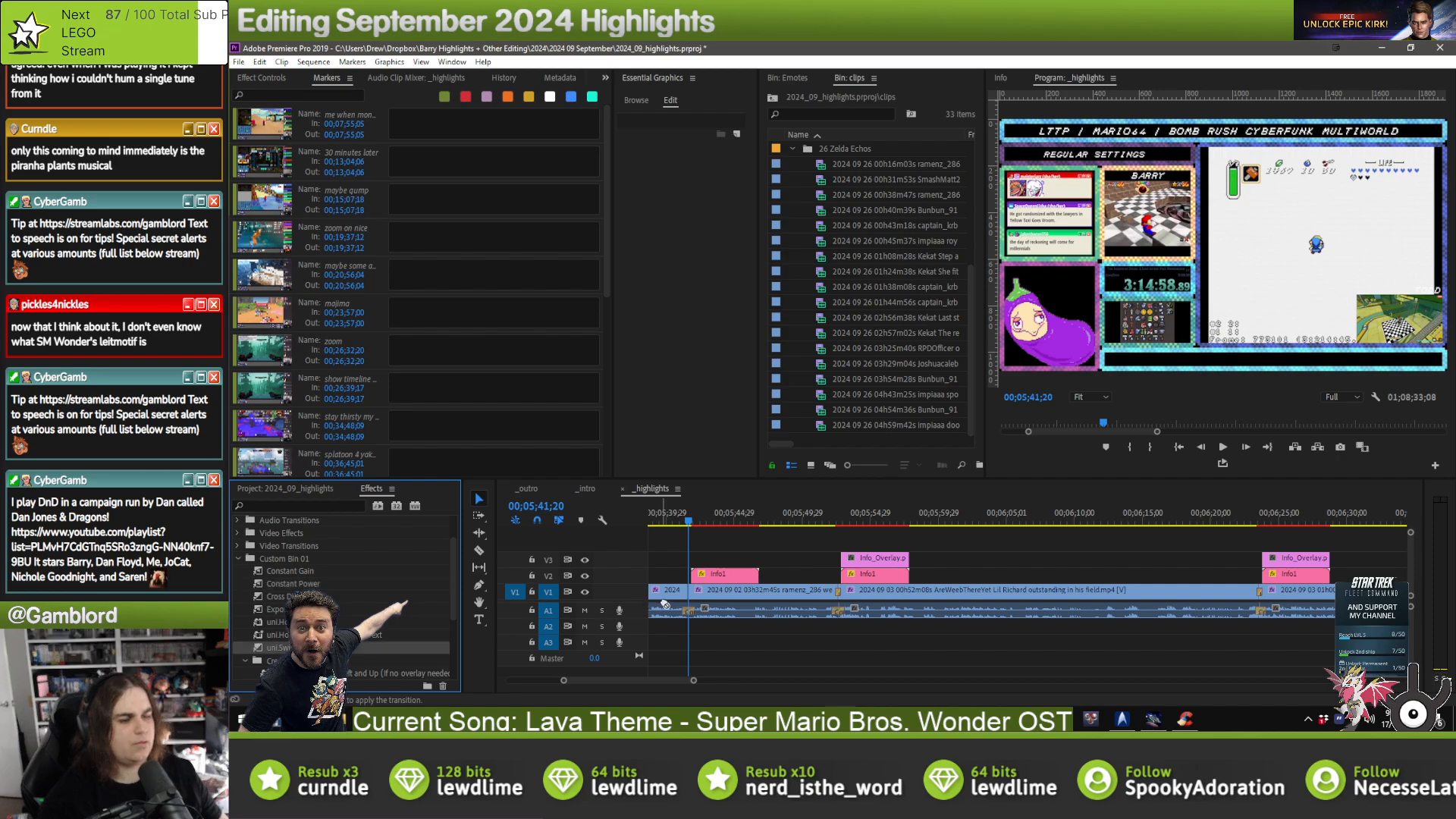
pyautogui.moveTo(664, 604); pyautogui.dragTo(694, 590)
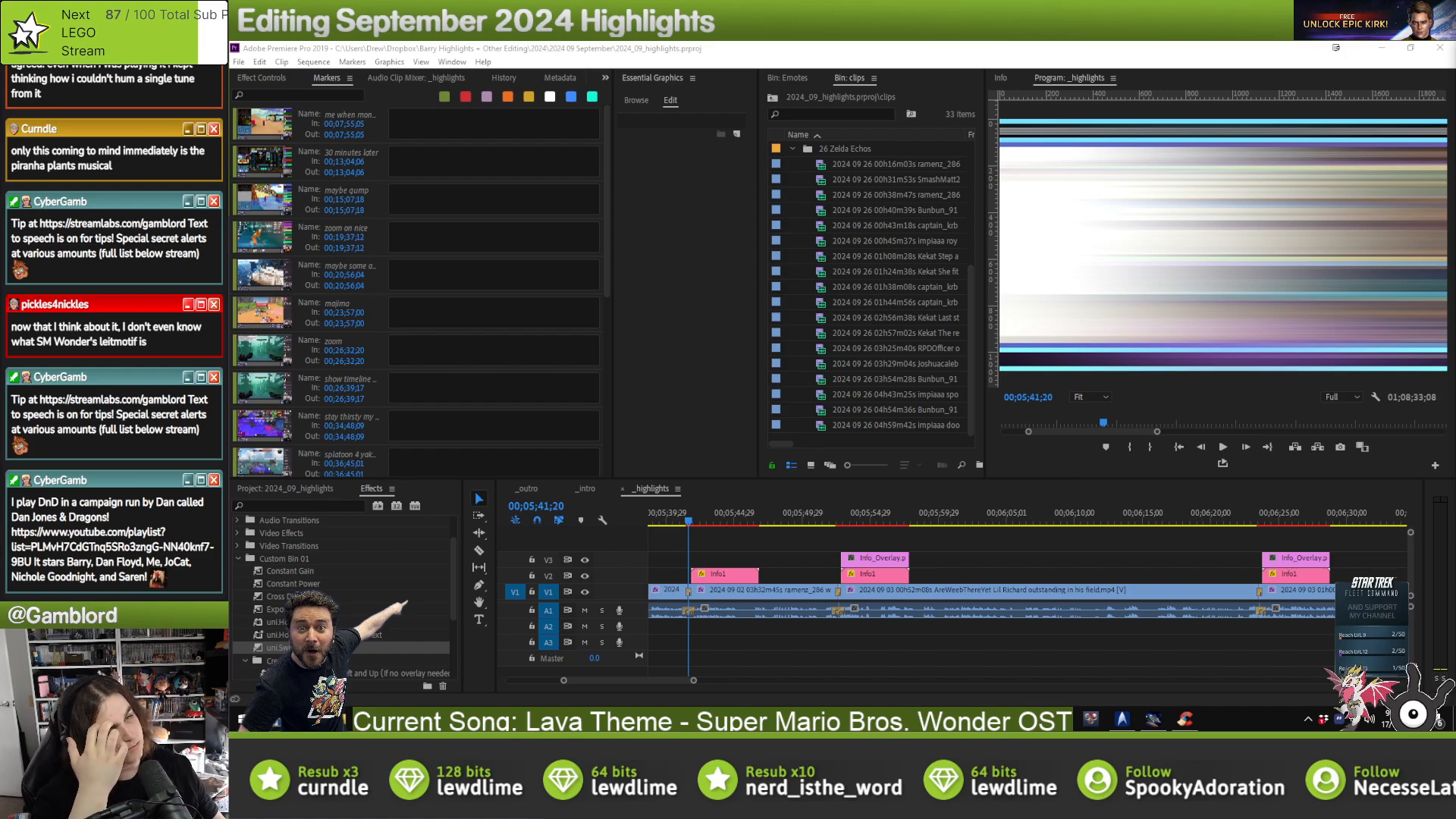
# - Jump to the "me when mondays" marker and play the "mondays, am I right" clip before and around it for review
pyautogui.click(423, 159)
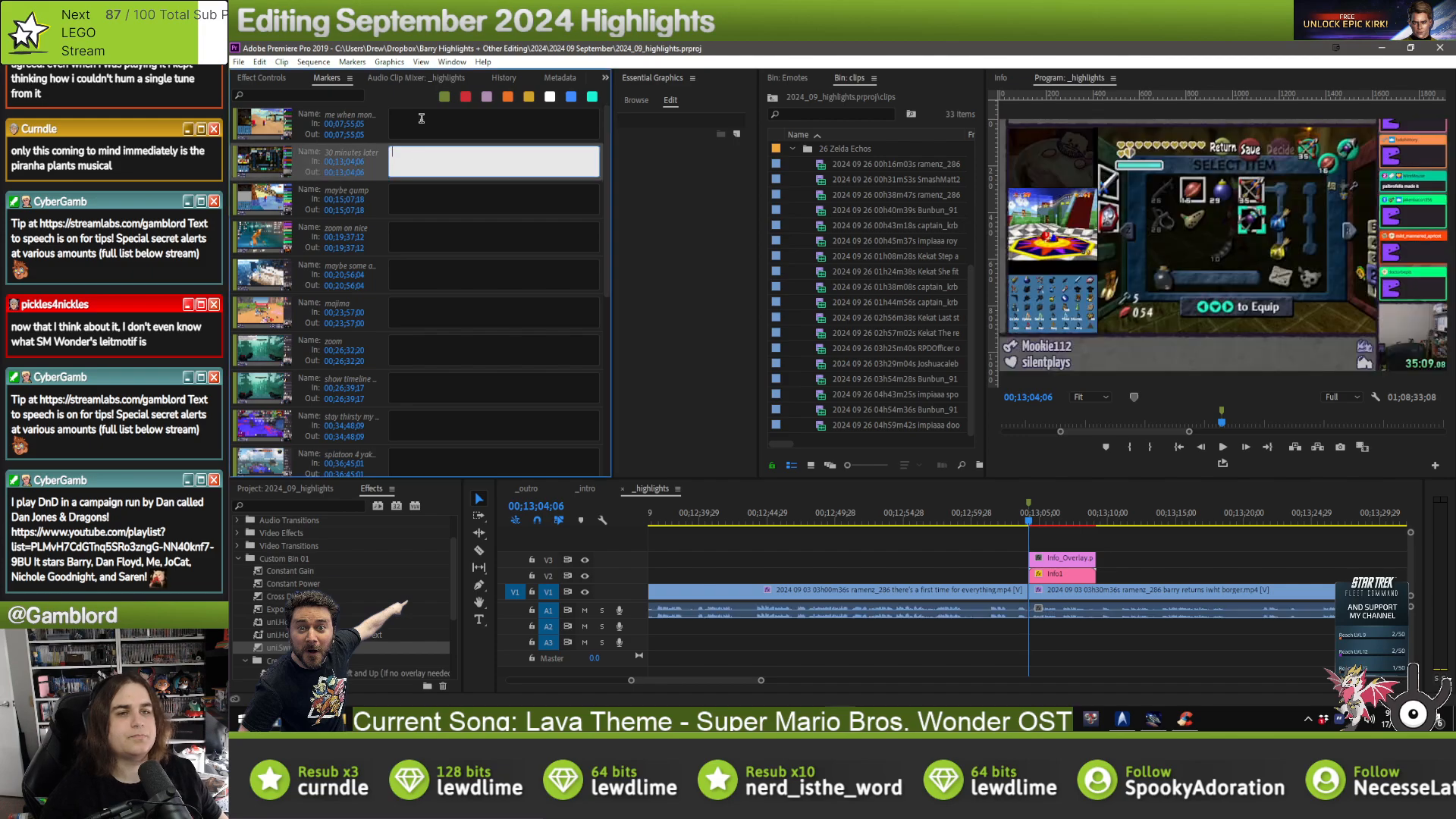
pyautogui.click(422, 119)
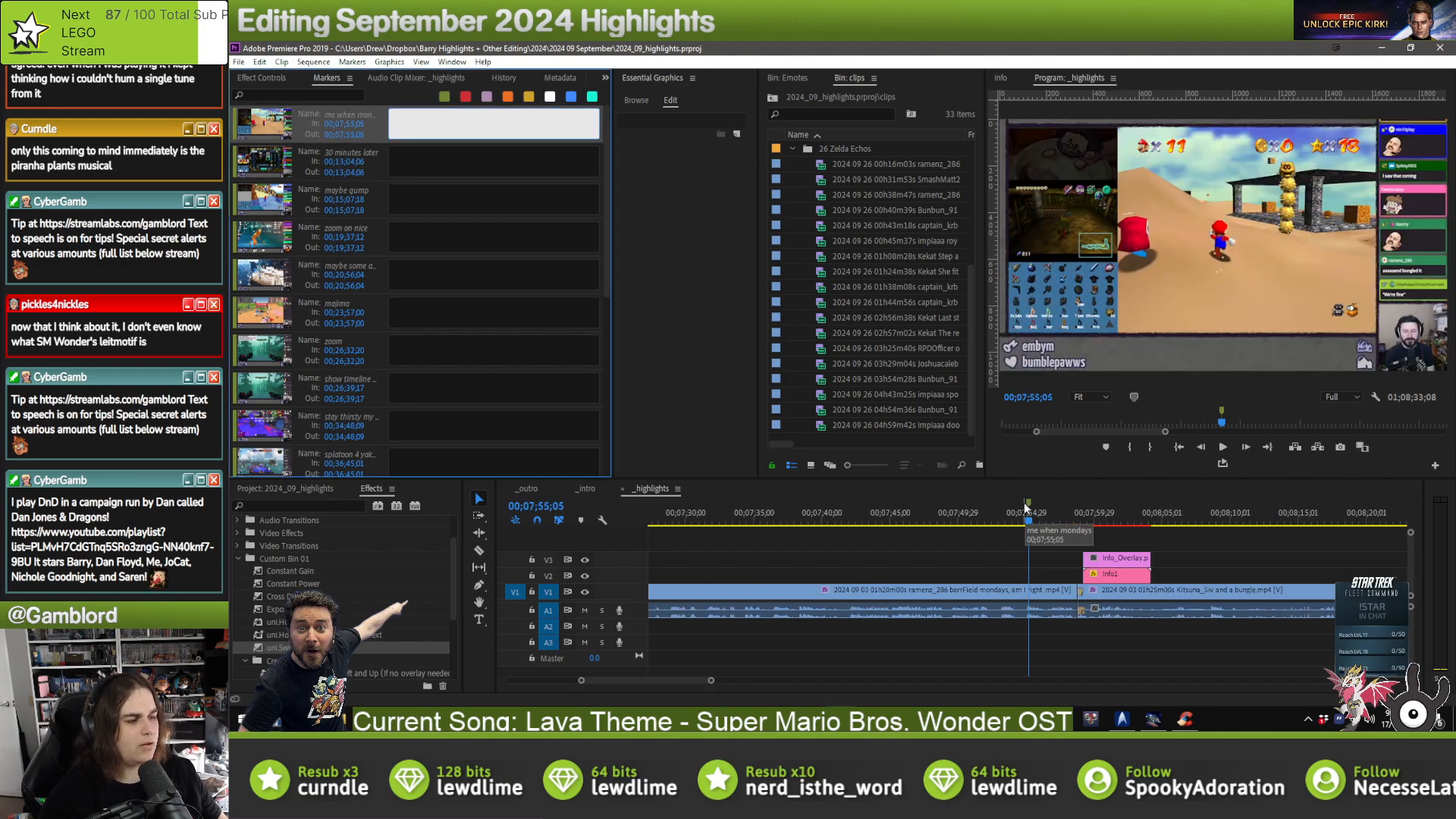
pyautogui.click(956, 513)
pyautogui.press('space')
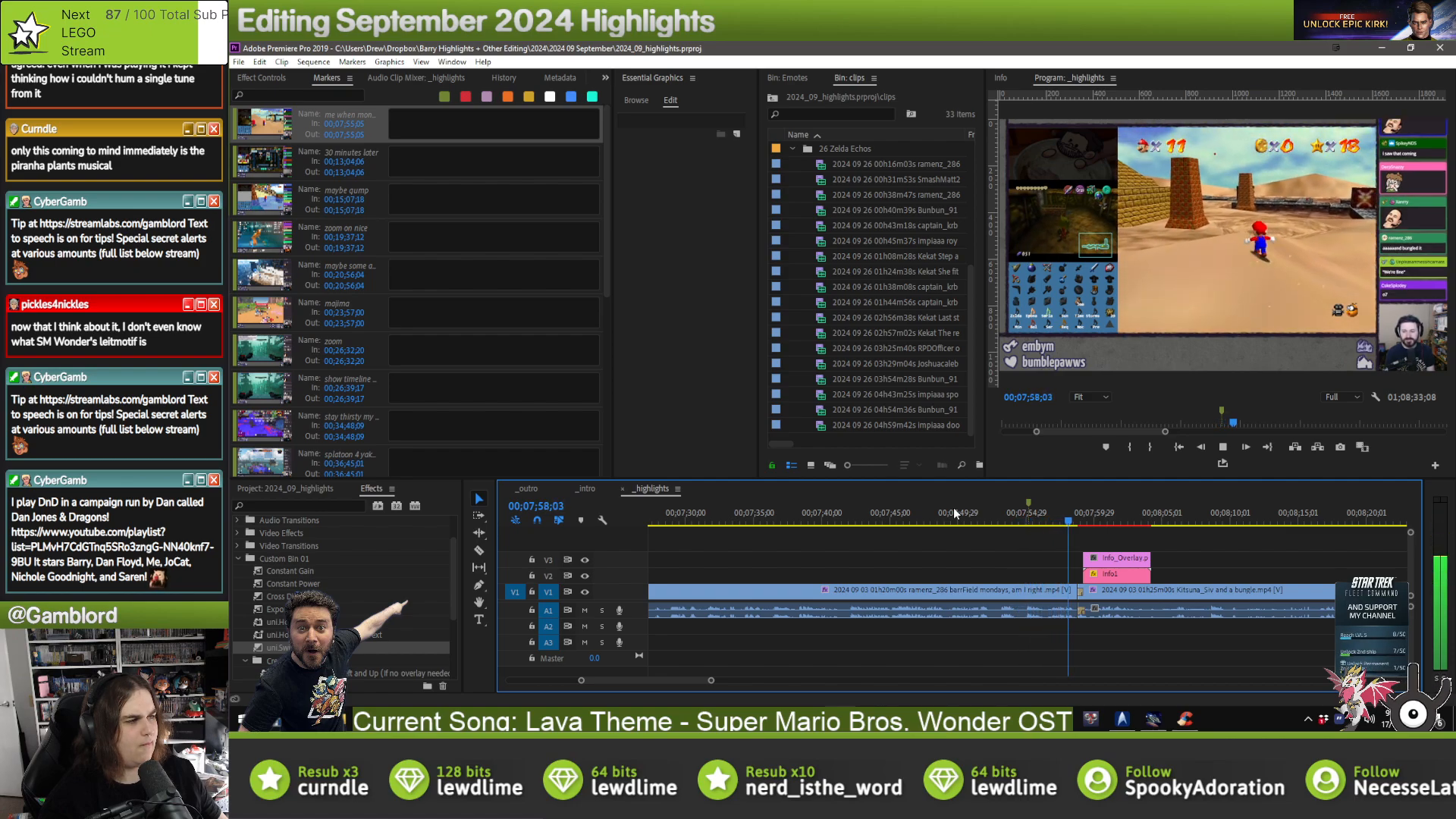
pyautogui.click(842, 512)
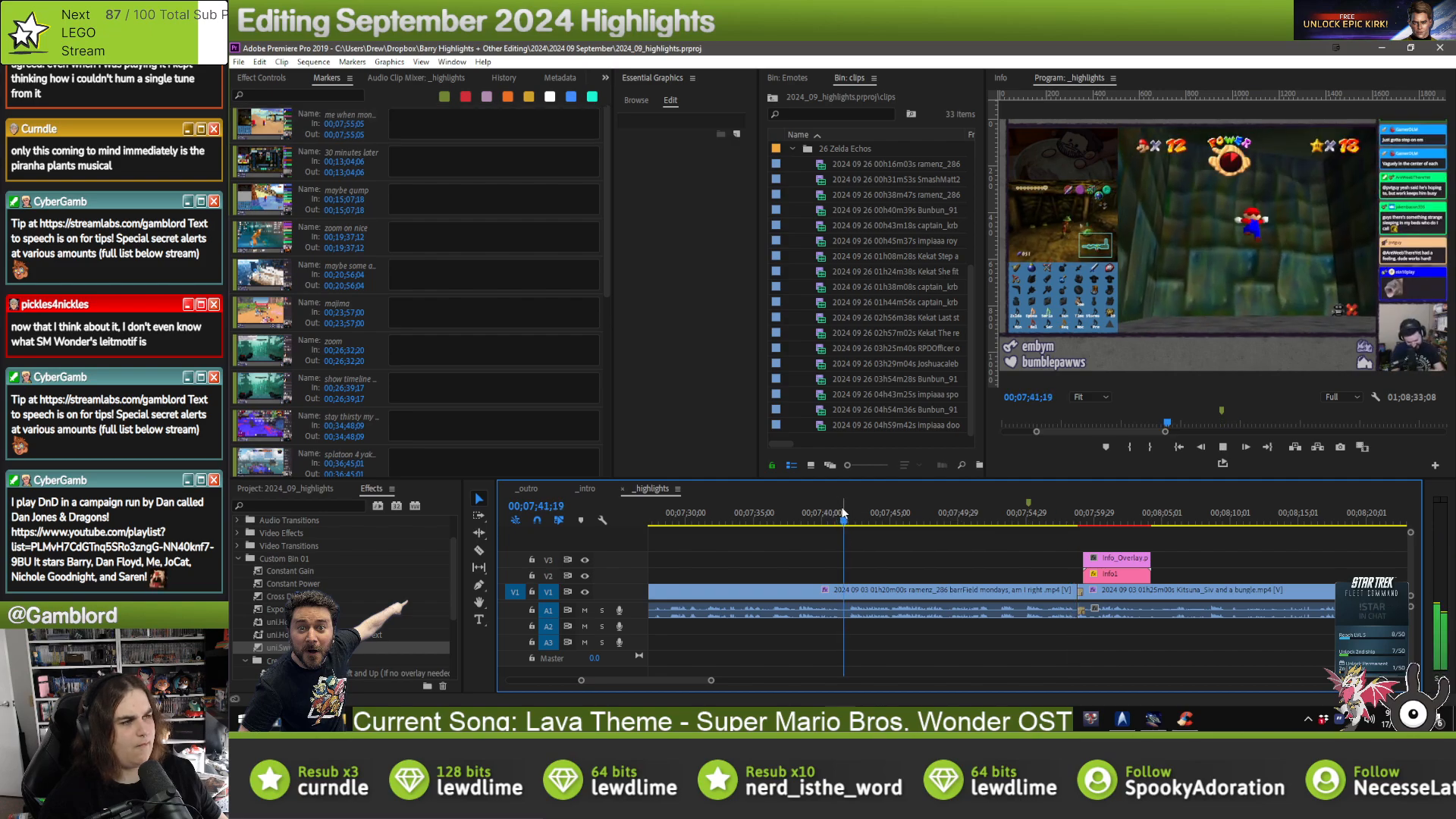
pyautogui.moveTo(841, 513); pyautogui.dragTo(763, 514)
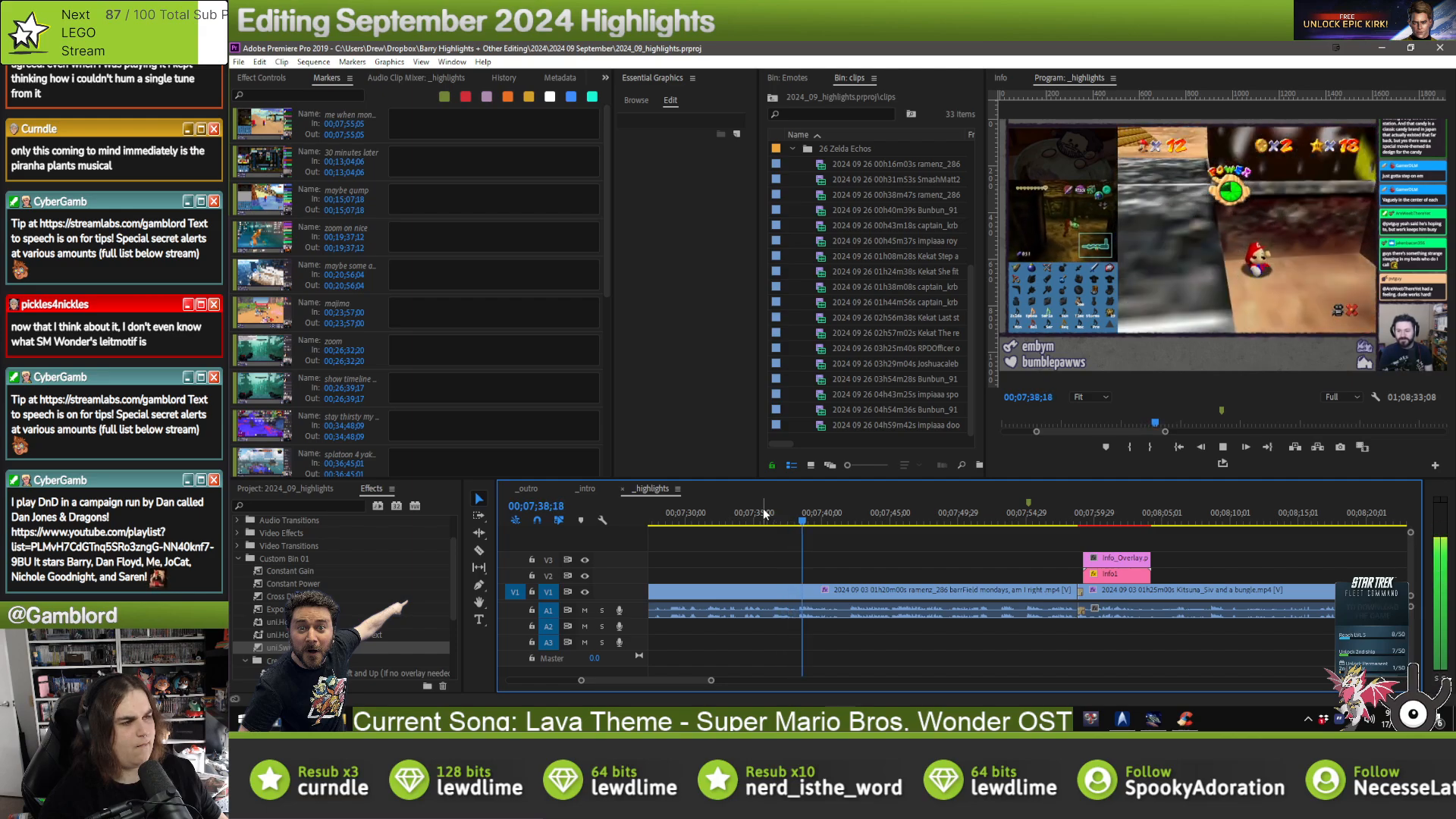
# - Duplicate the "mondays, am I right" video onto V4, cut it at 00;07;38;15, delete the part before the cut and move the remainder to V2
pyautogui.moveTo(763, 514); pyautogui.dragTo(845, 543)
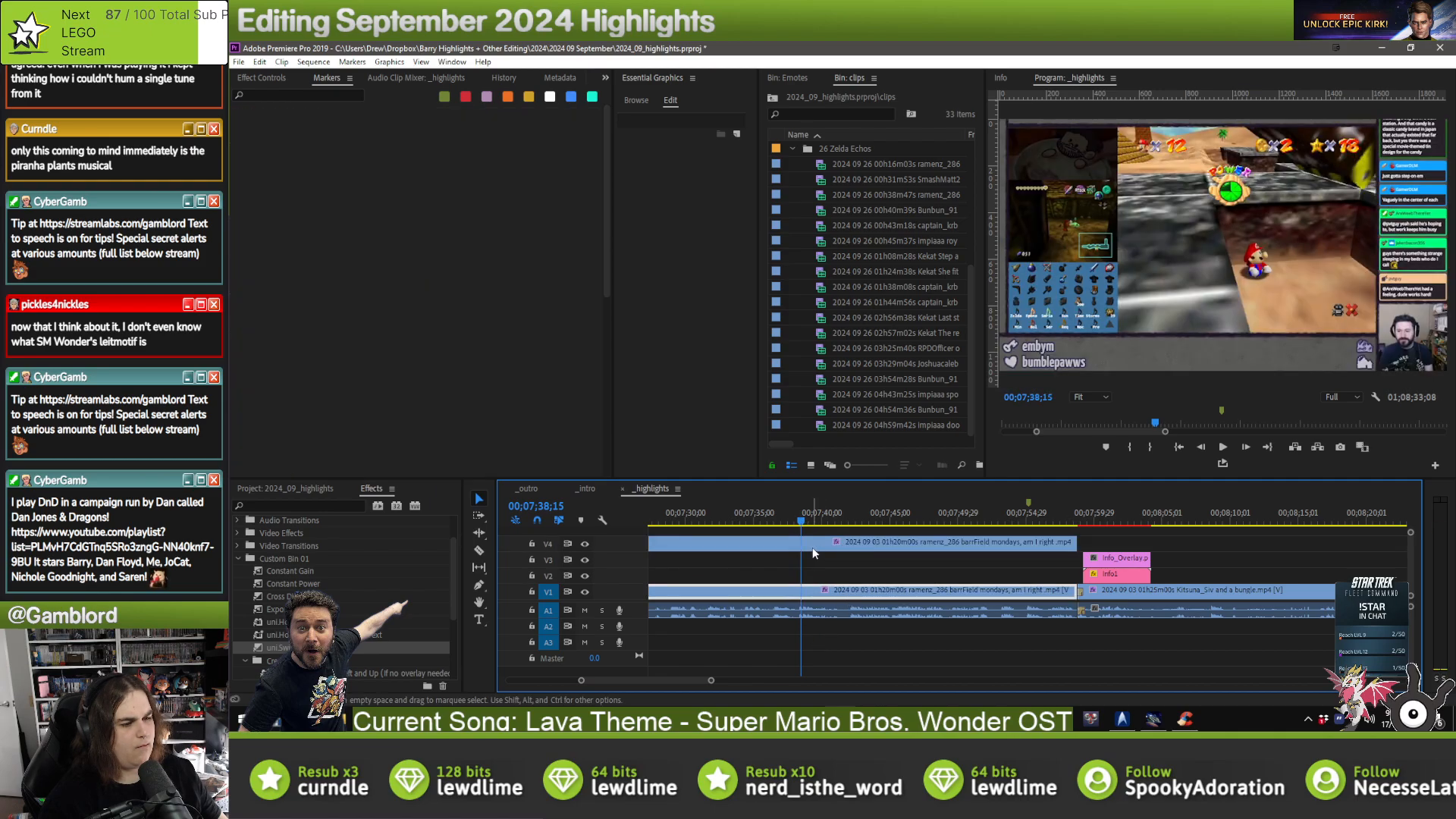
pyautogui.press('c')
pyautogui.click(801, 543)
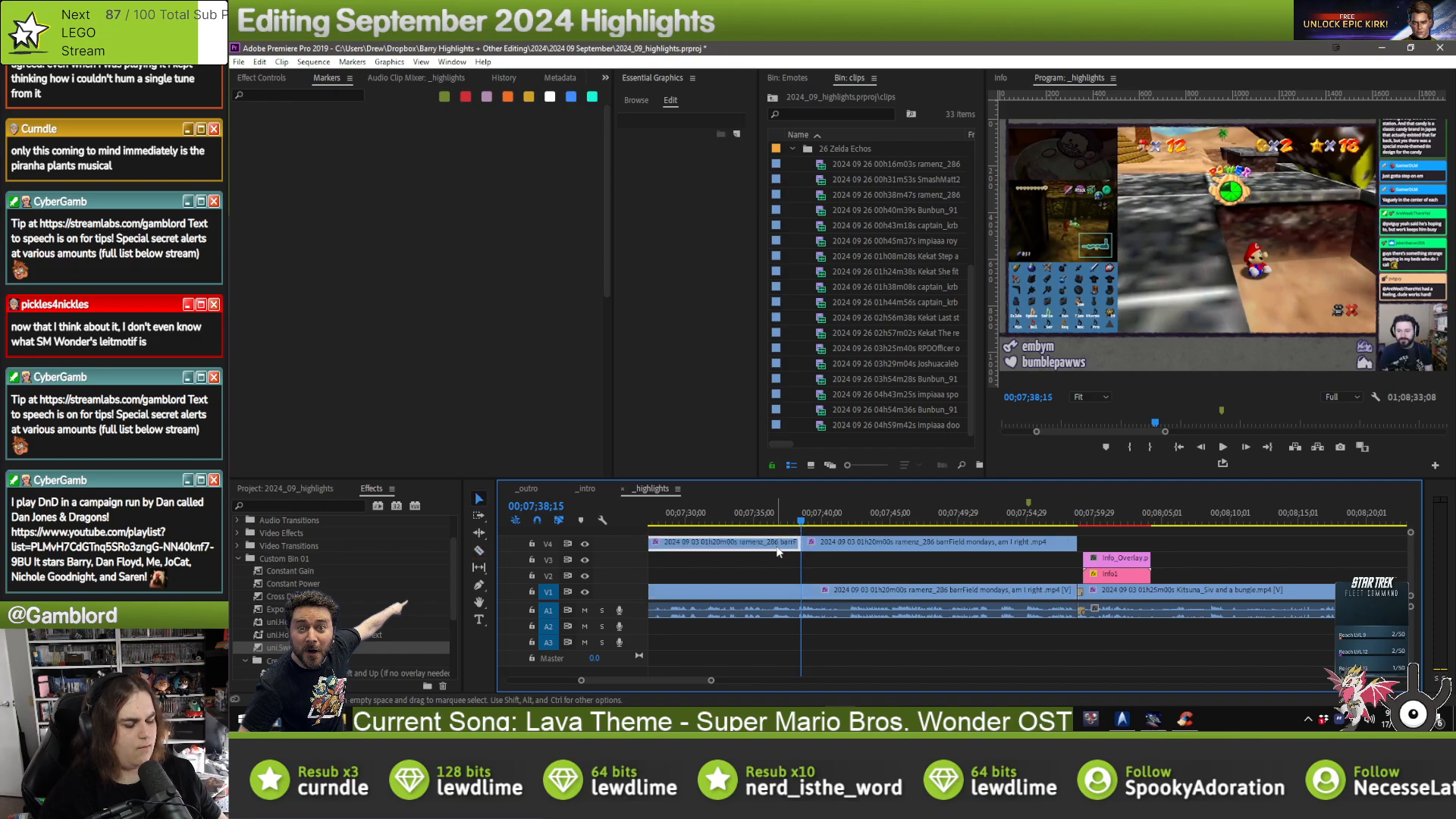
pyautogui.press('Delete')
pyautogui.press('v')
pyautogui.click(823, 544)
pyautogui.moveTo(824, 544); pyautogui.dragTo(821, 573)
# - Find the end of the wanted shot at 00;07;39;07 and trim the end of the V2 copy back to it
pyautogui.press('space')
pyautogui.press('space')
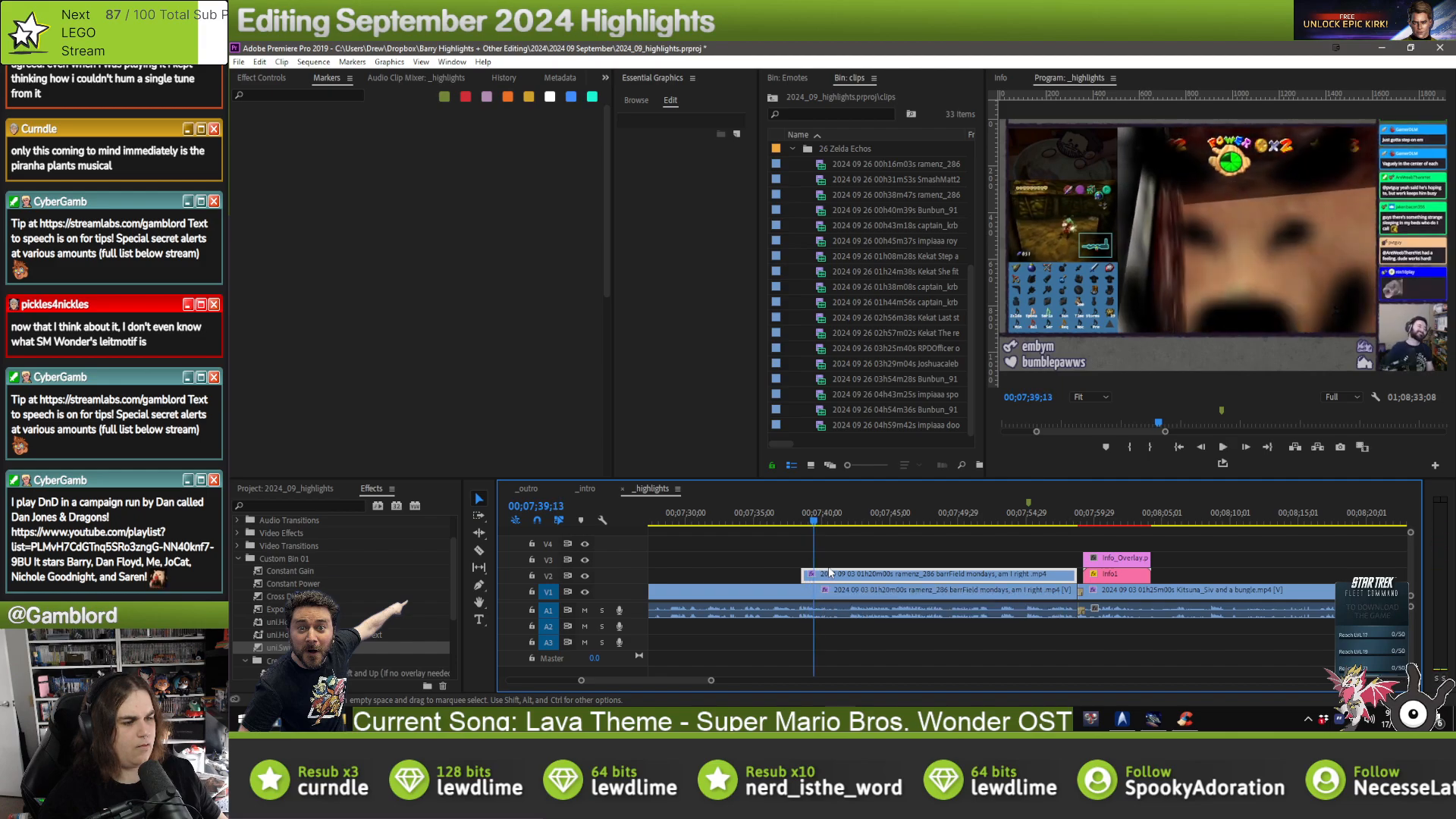
pyautogui.moveTo(813, 521); pyautogui.dragTo(812, 523)
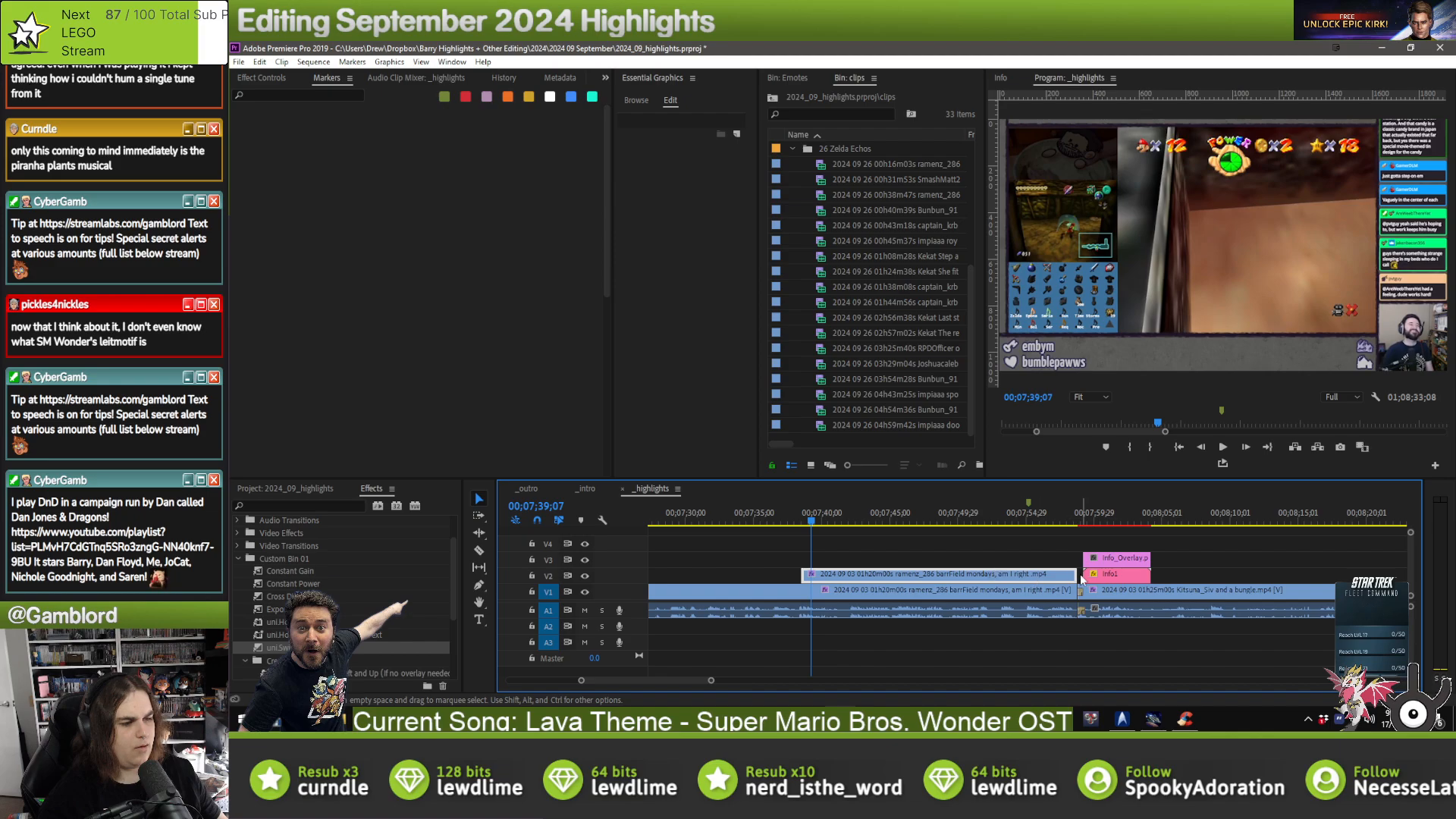
pyautogui.moveTo(1075, 575); pyautogui.dragTo(808, 575)
# - Slow down the trimmed V2 copy through its speed/duration settings, play it back to check, and save the project
pyautogui.rightClick(806, 576)
pyautogui.click(854, 468)
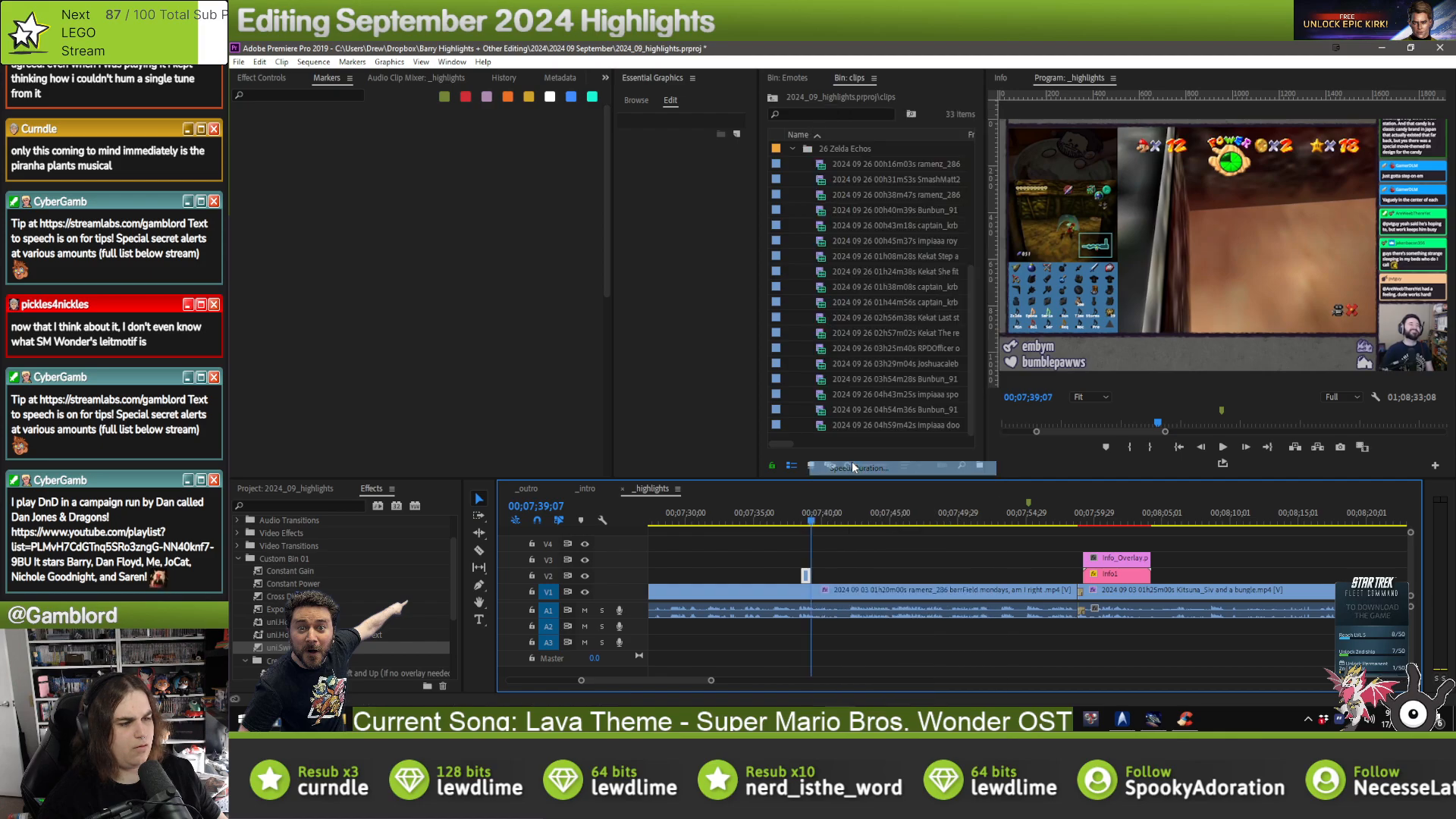
pyautogui.click(815, 443)
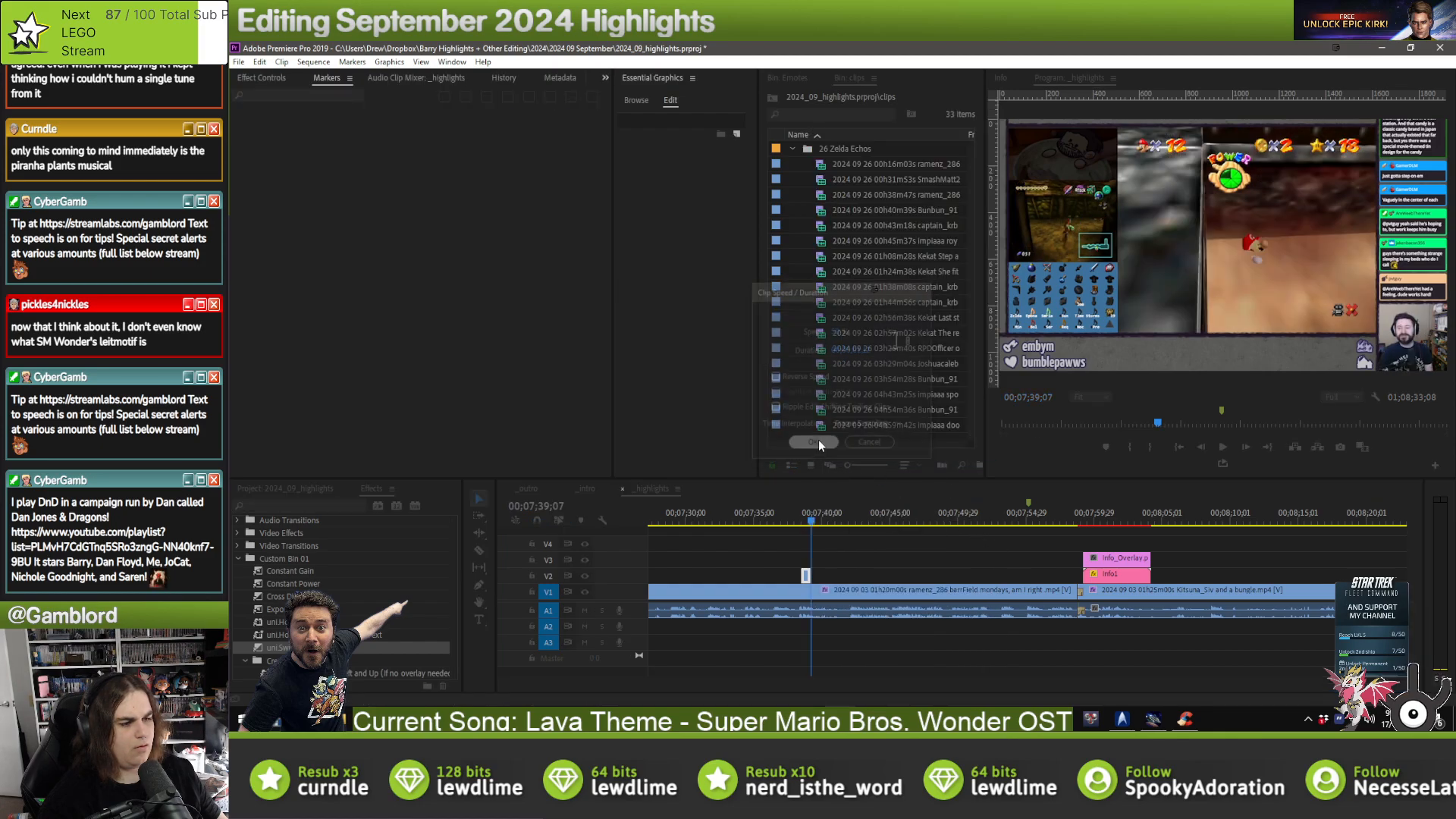
pyautogui.moveTo(803, 522); pyautogui.dragTo(794, 524)
pyautogui.press('space')
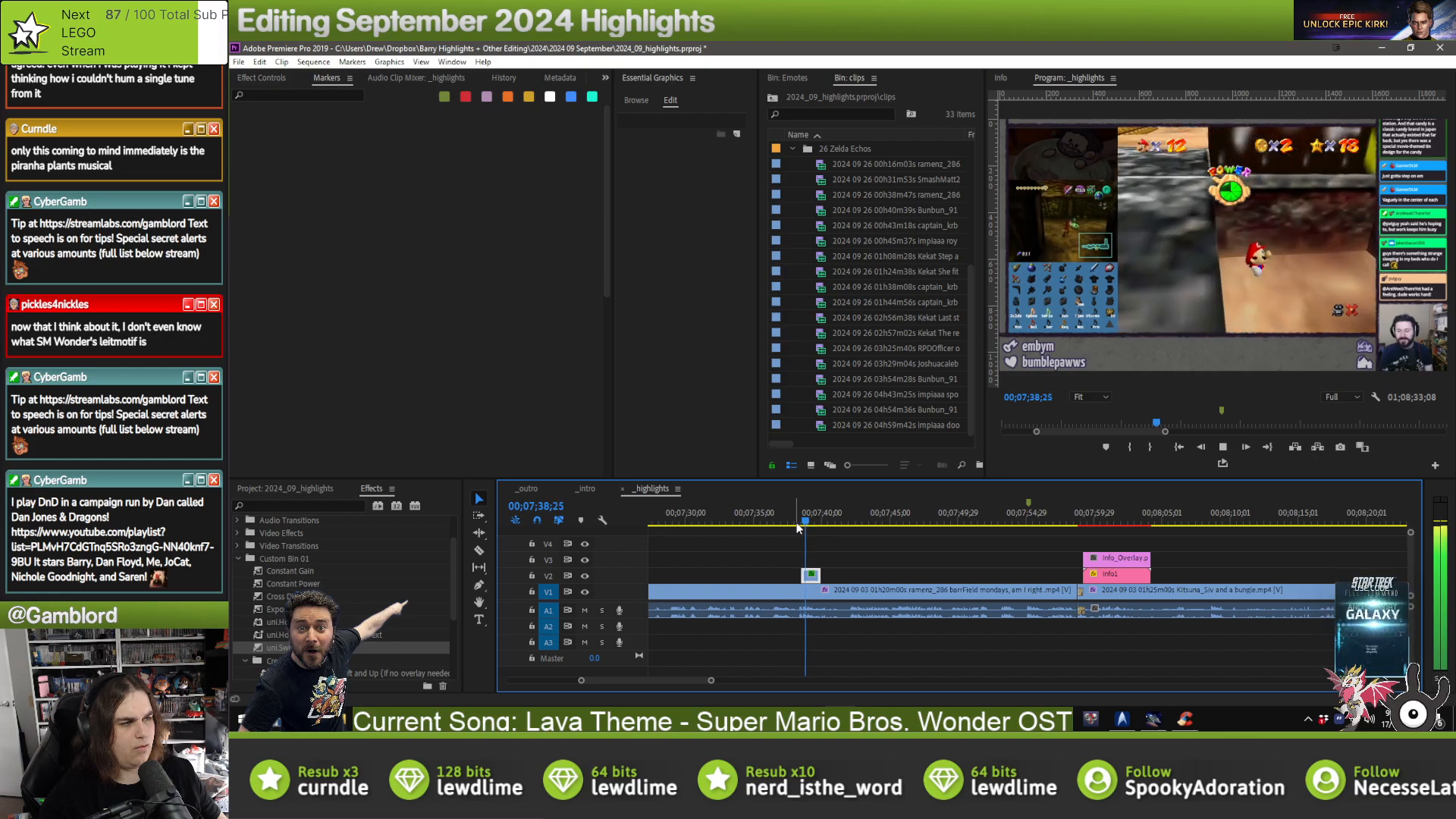
pyautogui.press('space')
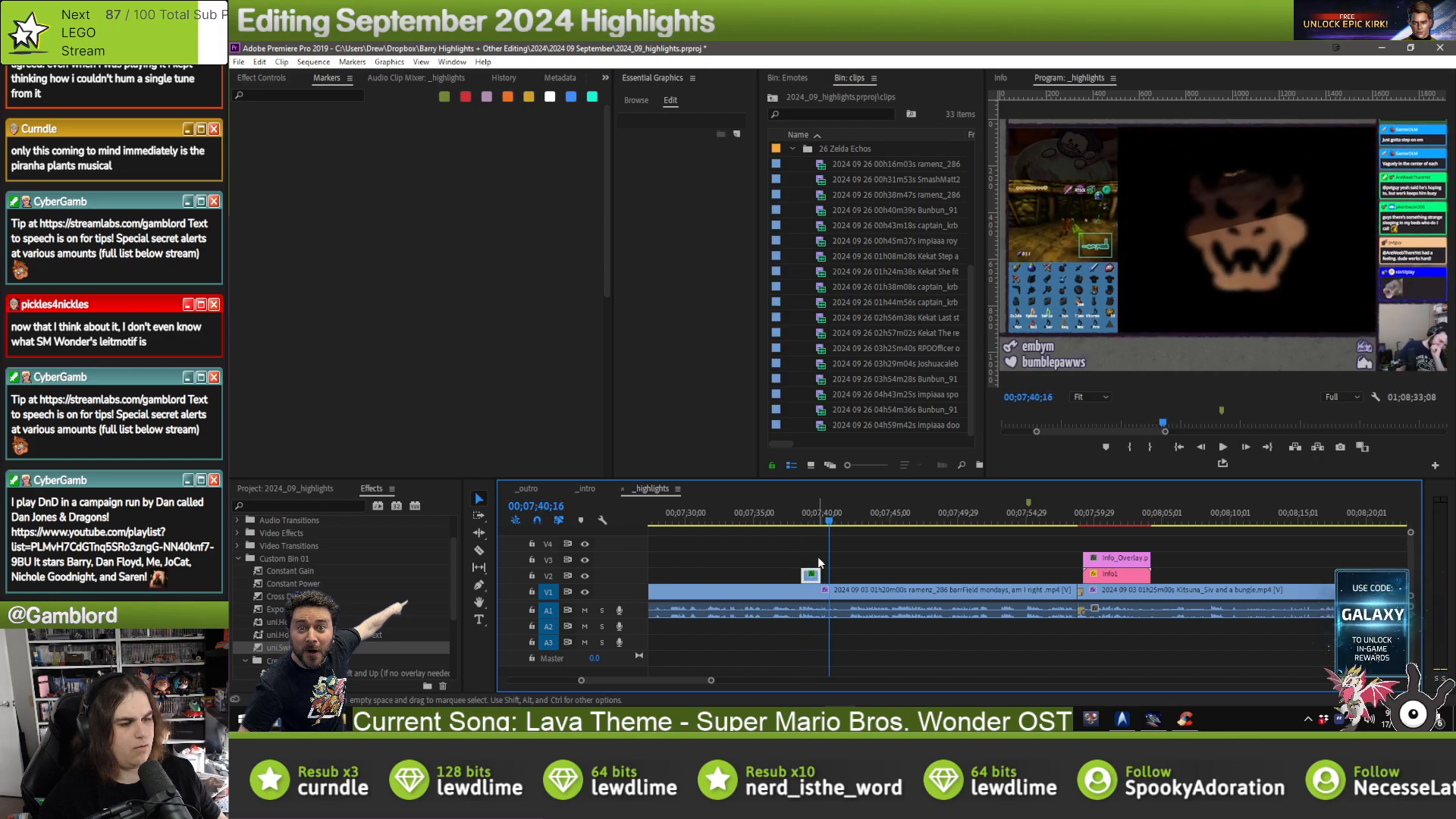
pyautogui.hotkey('ctrl', 's')
# - Move the slowed copy to V3 at the "me when mondays" marker and add an elliptical opacity mask positioned around Mario
pyautogui.moveTo(812, 575); pyautogui.dragTo(1034, 518)
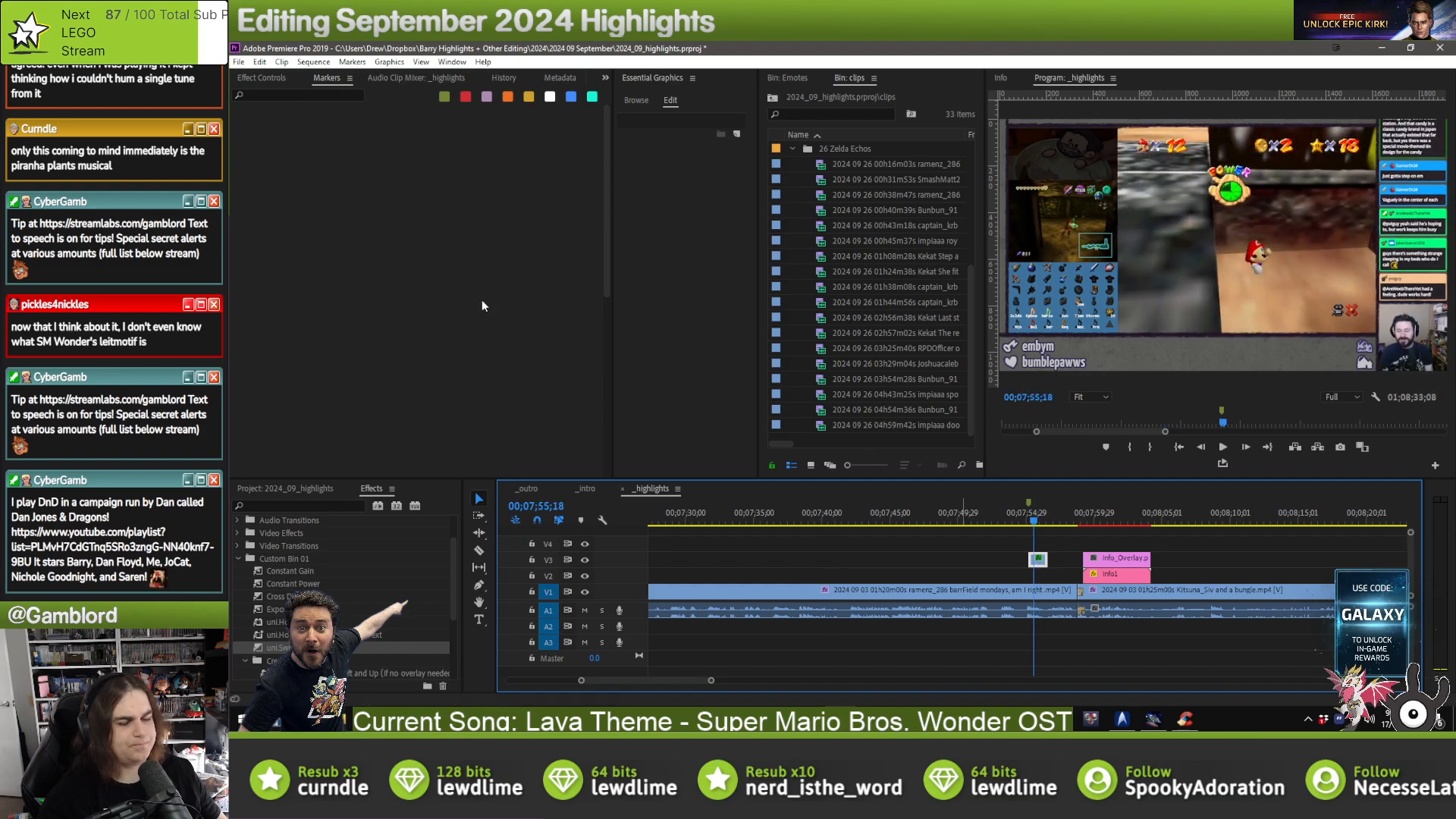
pyautogui.click(263, 77)
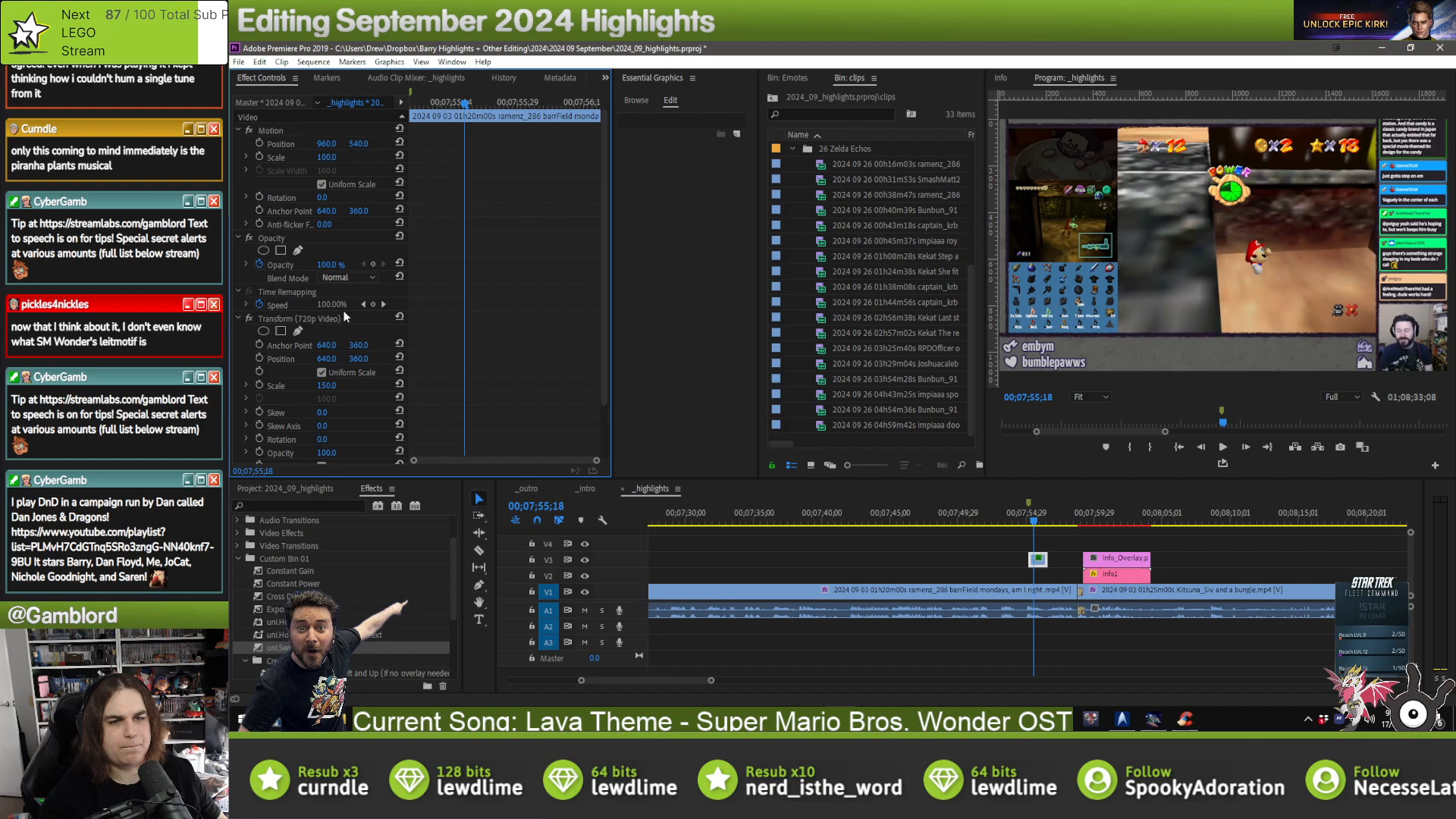
pyautogui.click(239, 319)
pyautogui.click(263, 251)
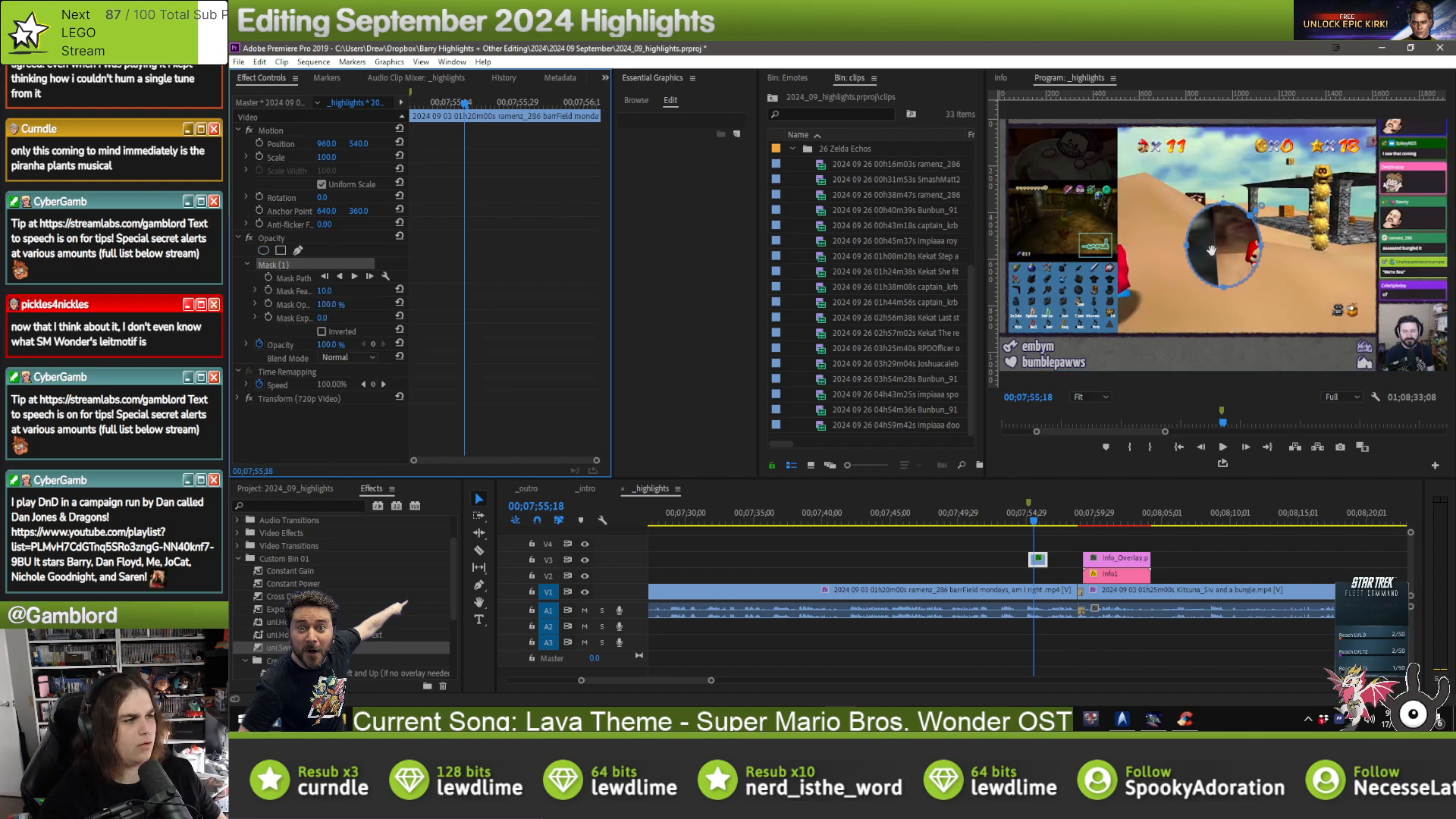
pyautogui.moveTo(1211, 251); pyautogui.dragTo(1258, 265)
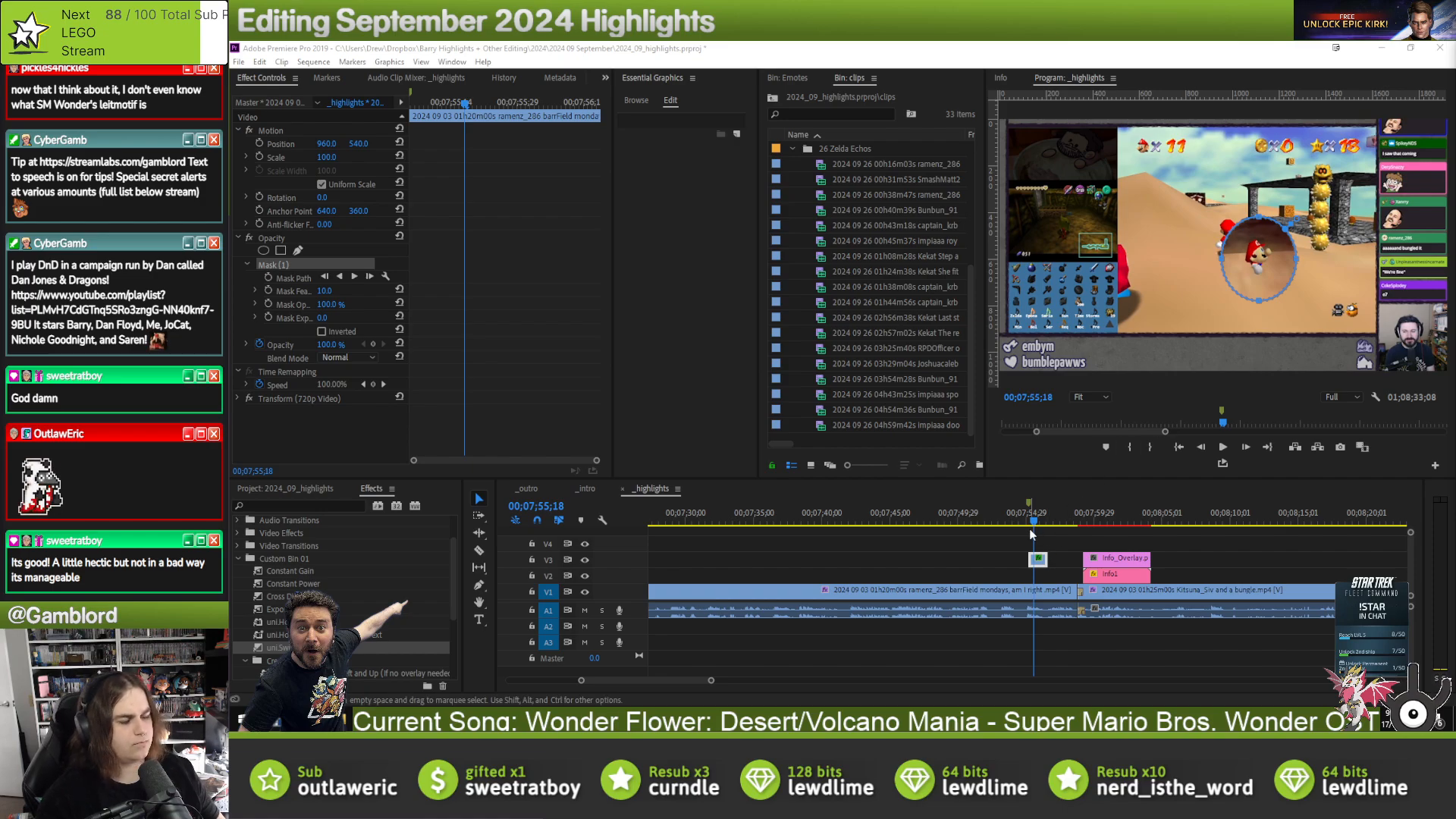
pyautogui.click(1069, 543)
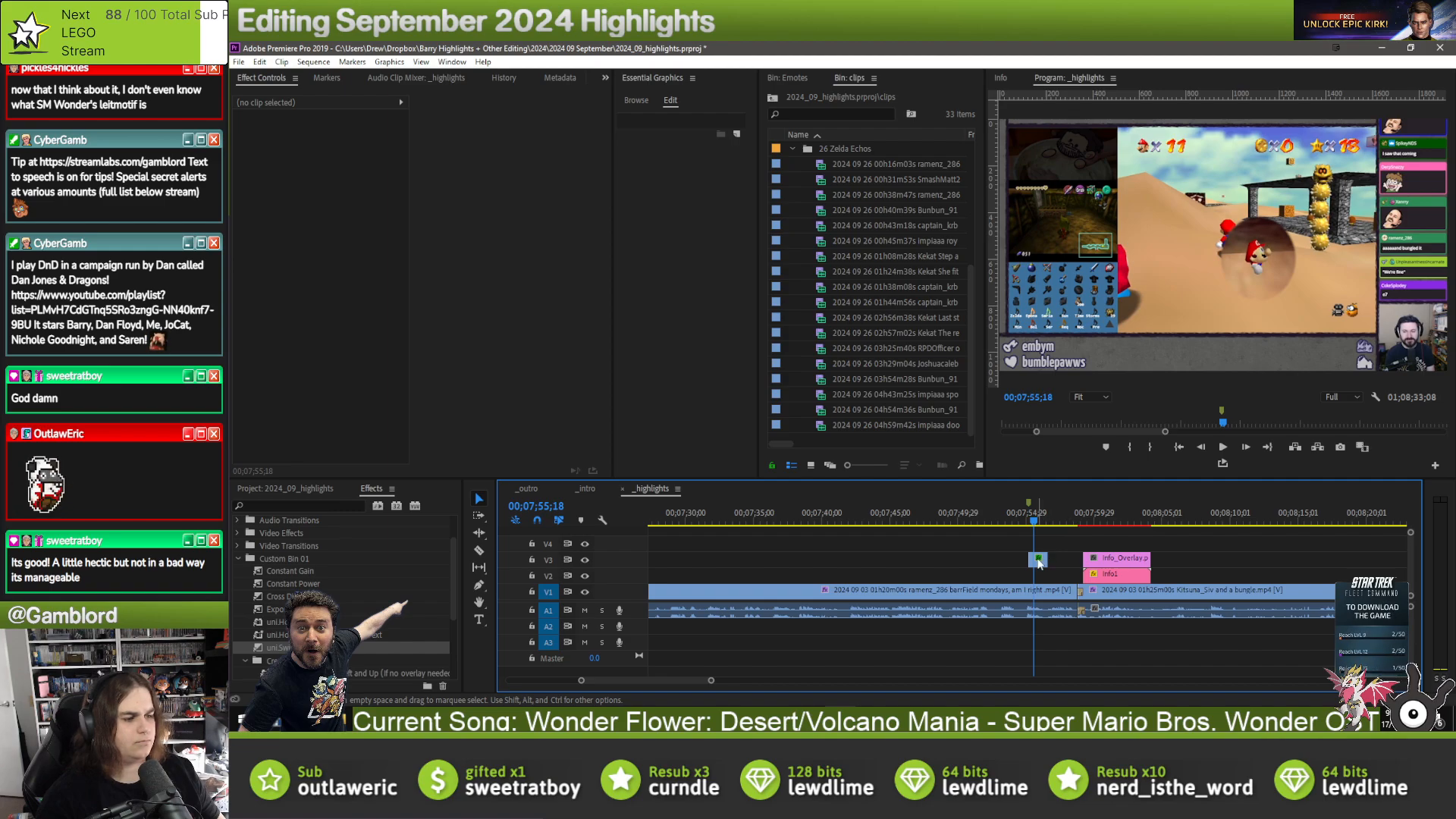
# - Add a rectangular opacity mask fitted around Mario on the V3 clip and delete its elliptical mask
pyautogui.click(1037, 561)
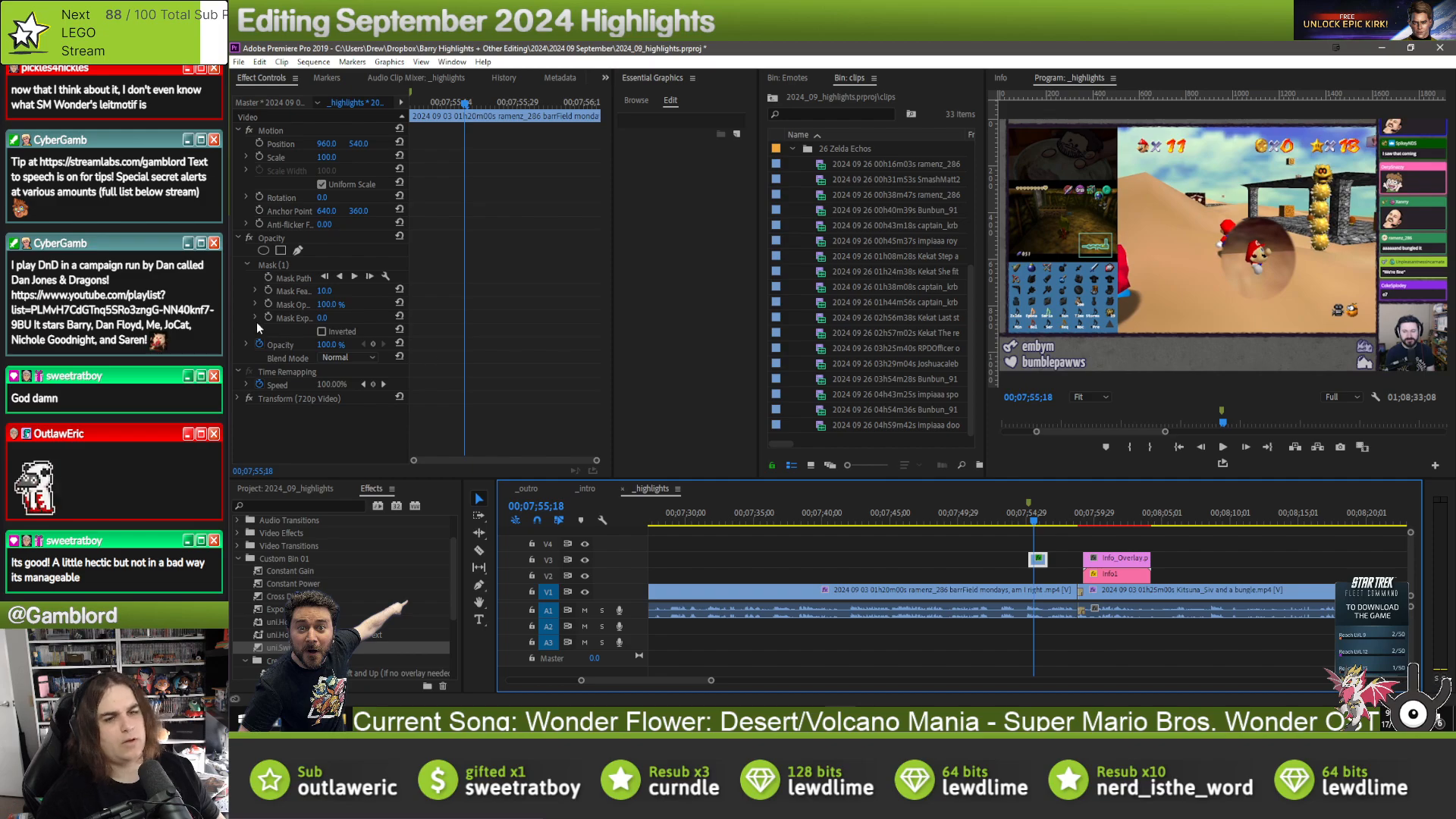
pyautogui.click(280, 250)
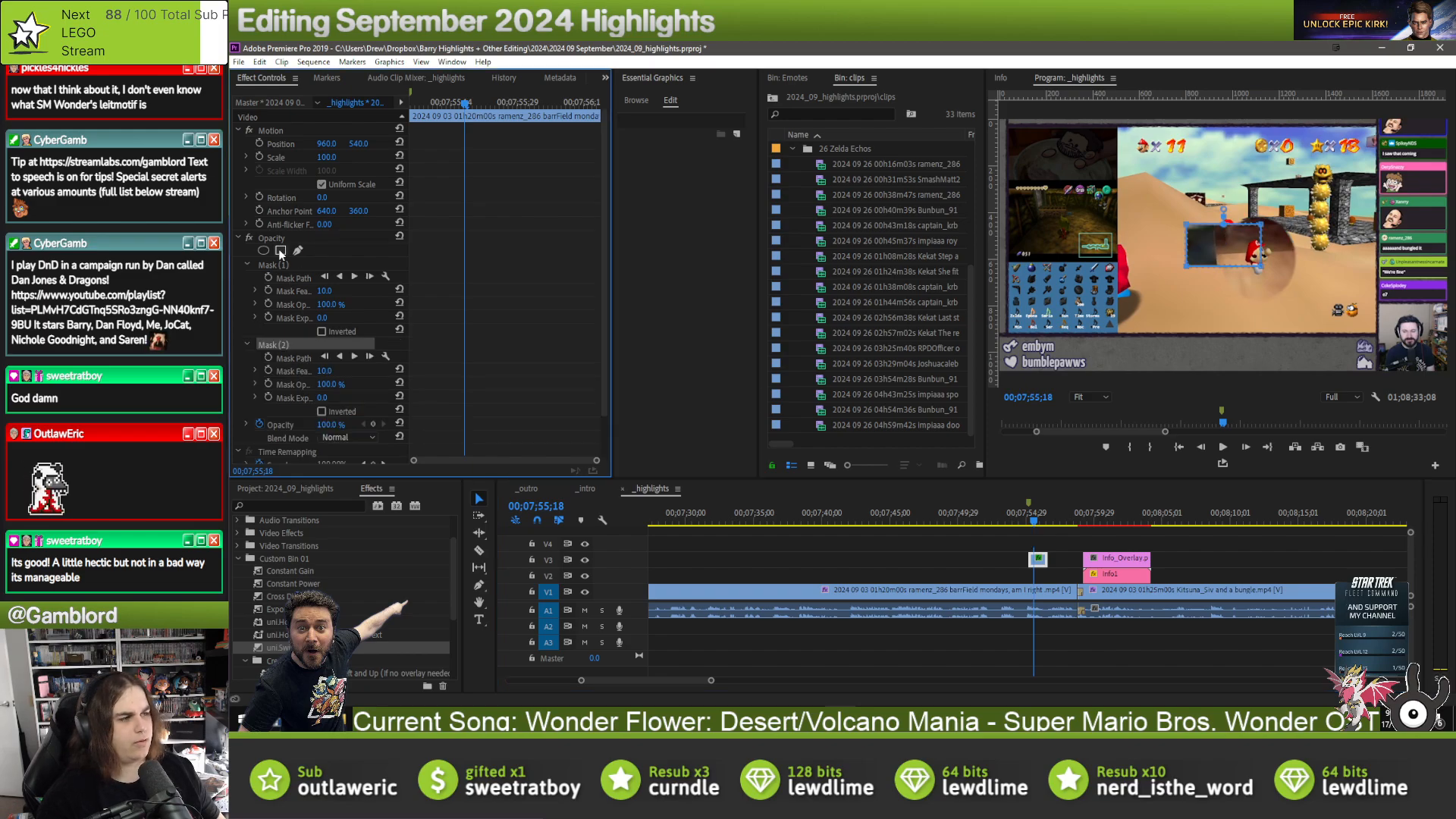
pyautogui.moveTo(1210, 249); pyautogui.dragTo(1298, 219)
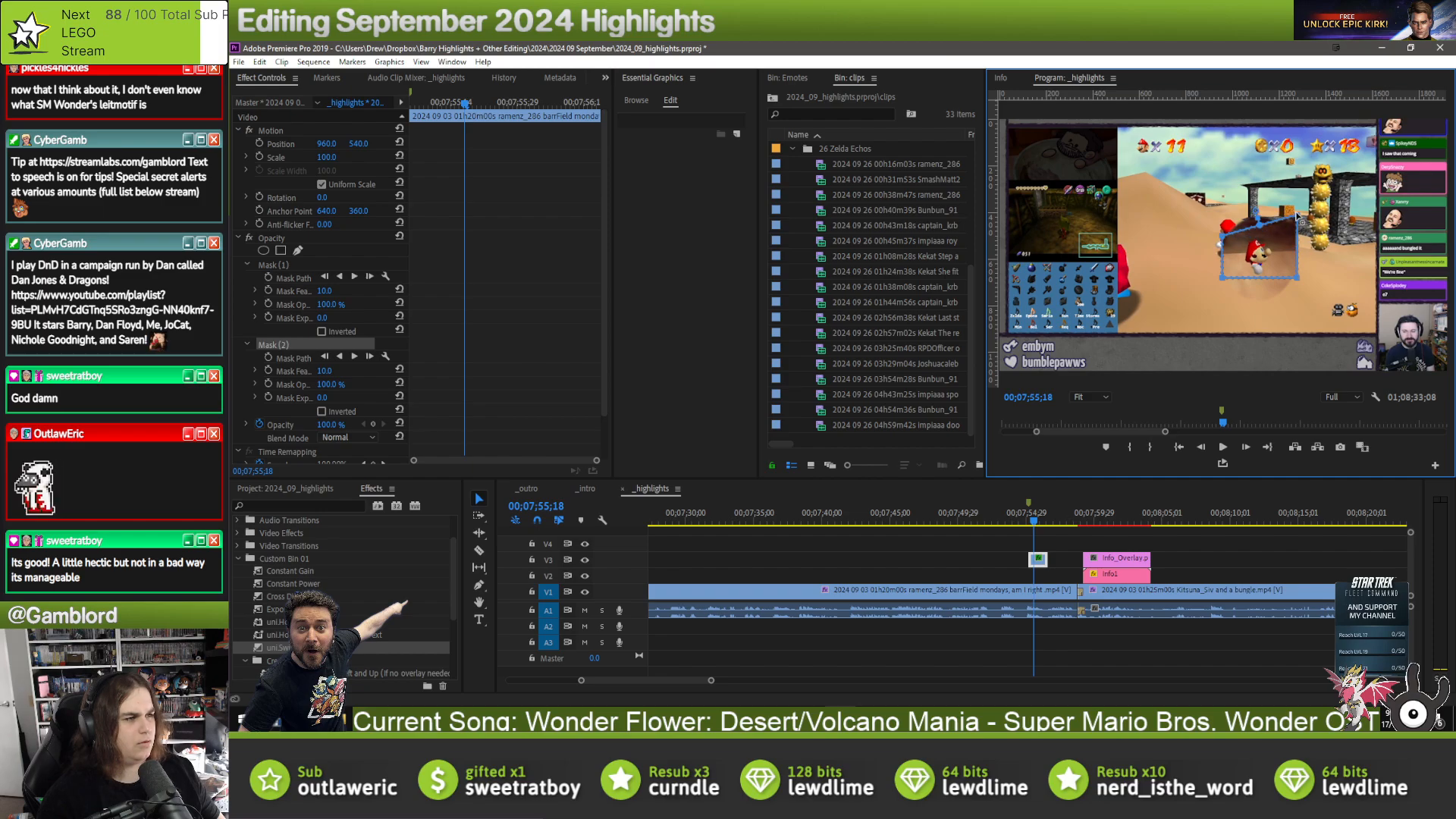
pyautogui.hotkey('ctrl', 'z')
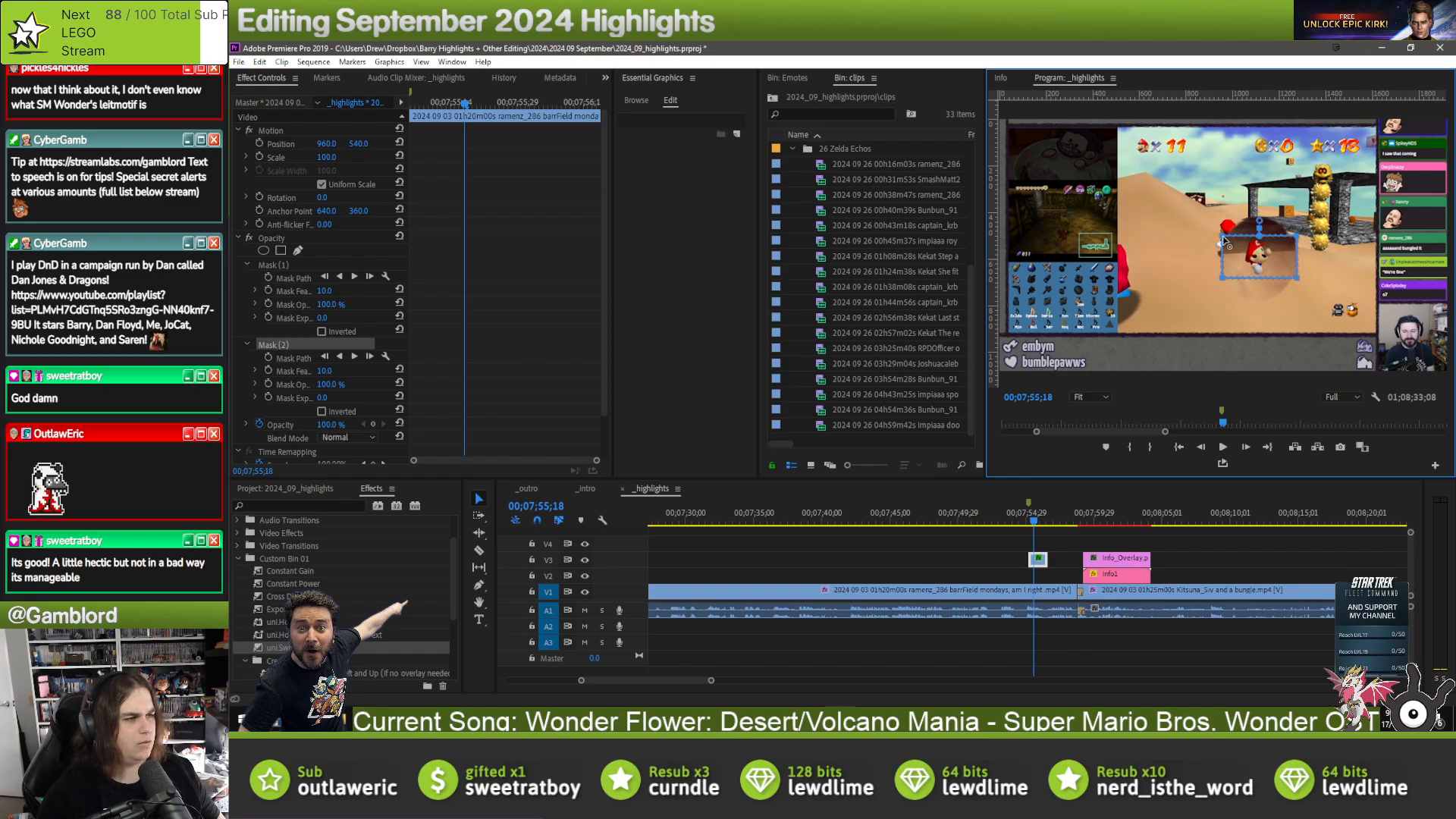
pyautogui.moveTo(1222, 241); pyautogui.dragTo(1252, 253)
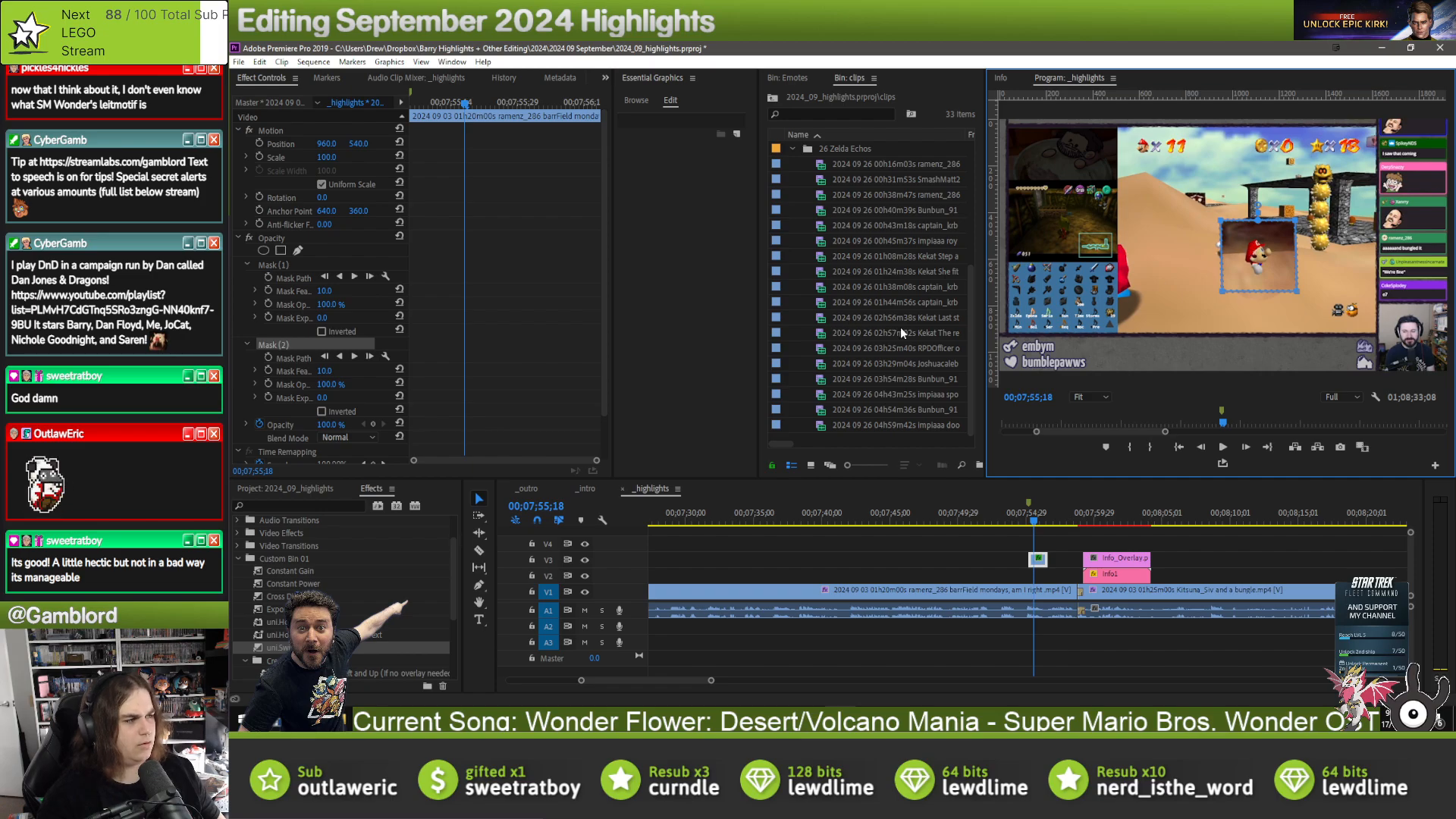
pyautogui.click(288, 265)
pyautogui.press('Delete')
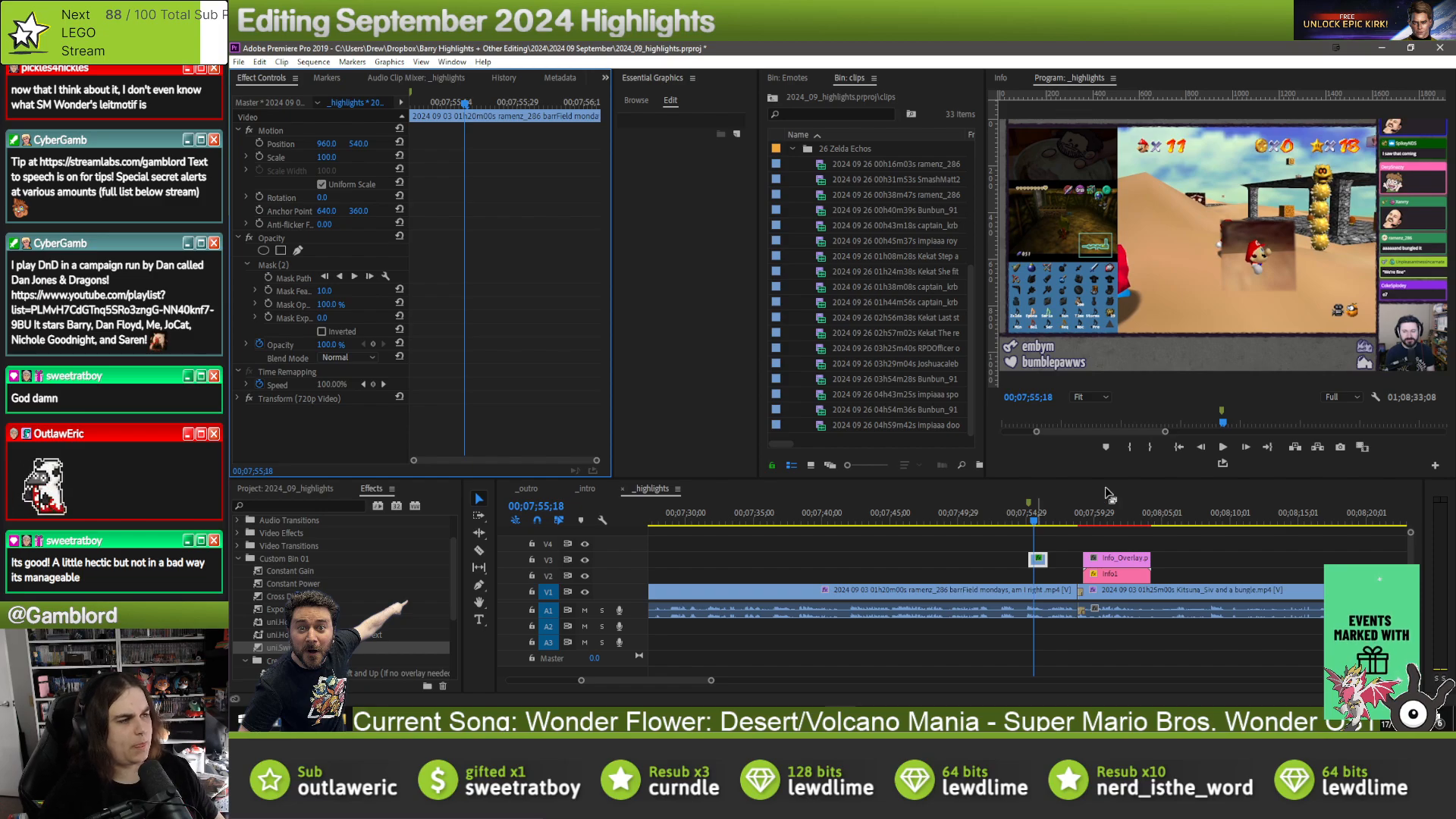
# - Add a text graphic on V4 from the marker at 00;07;55;03, with "ME WHEN" on one line and "ME WHEN MONDAYS" below
pyautogui.click(1036, 531)
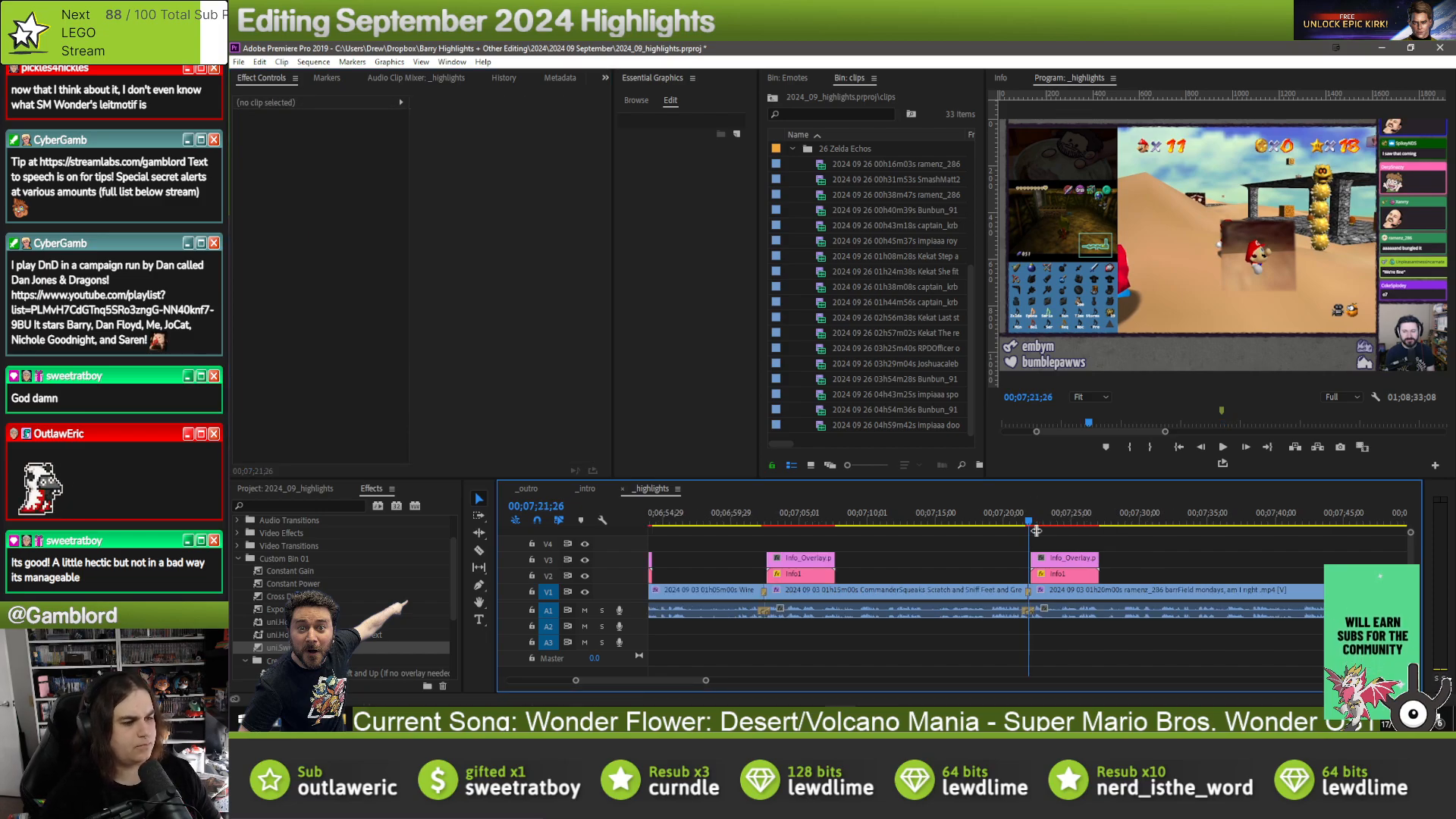
pyautogui.press('Down')
pyautogui.click(980, 521)
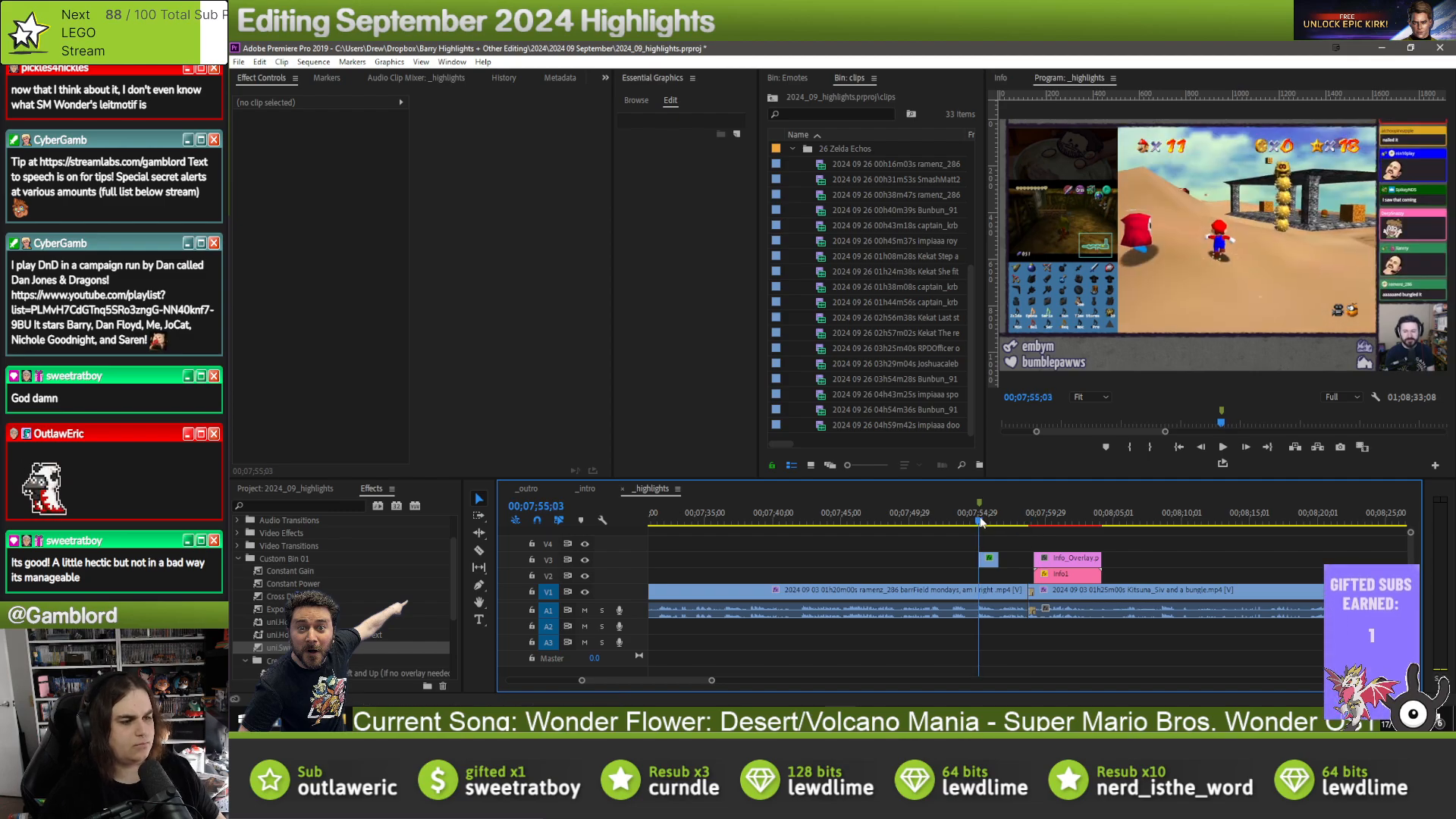
pyautogui.hotkey('ctrl', 't')
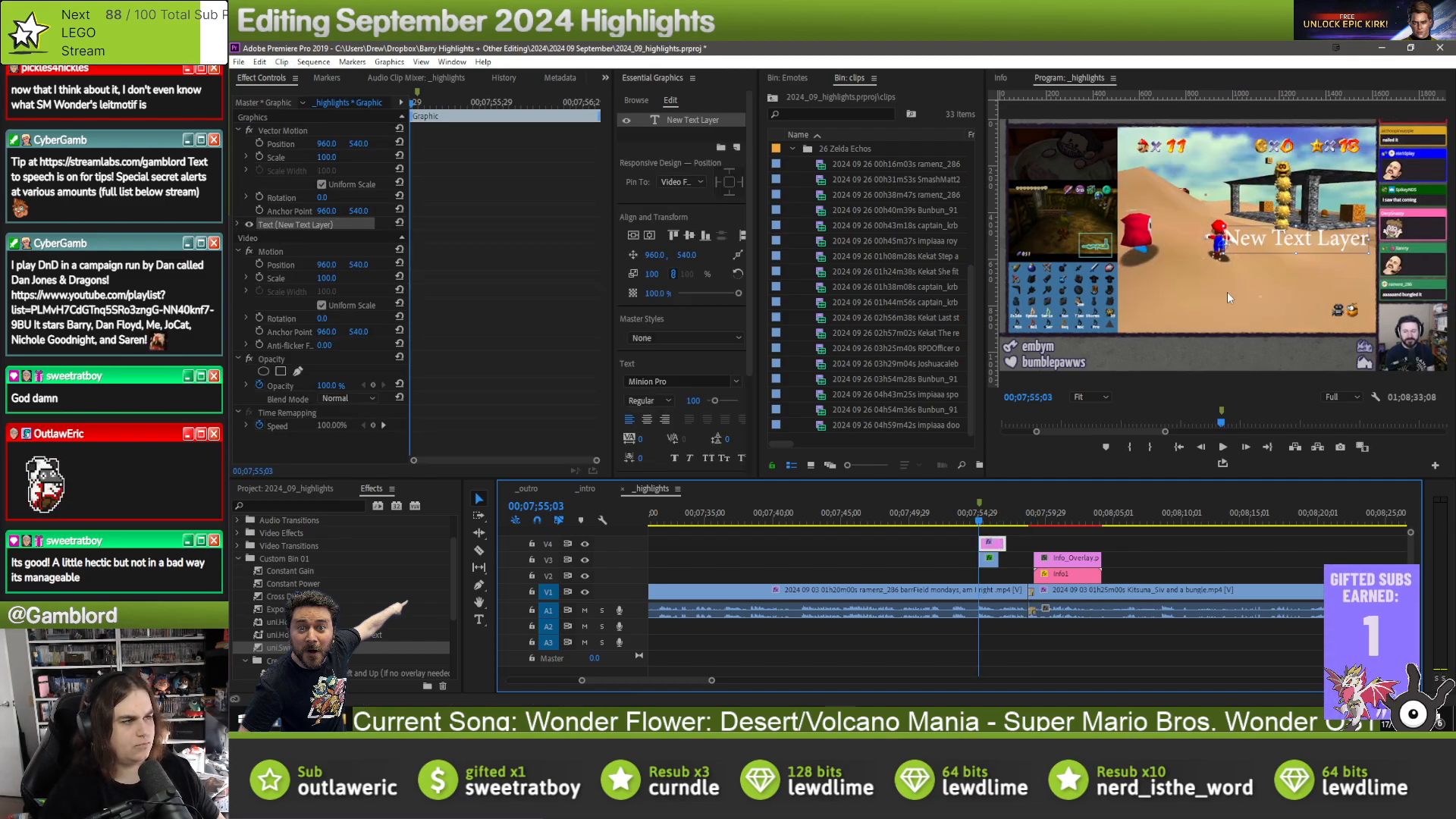
pyautogui.click(984, 516)
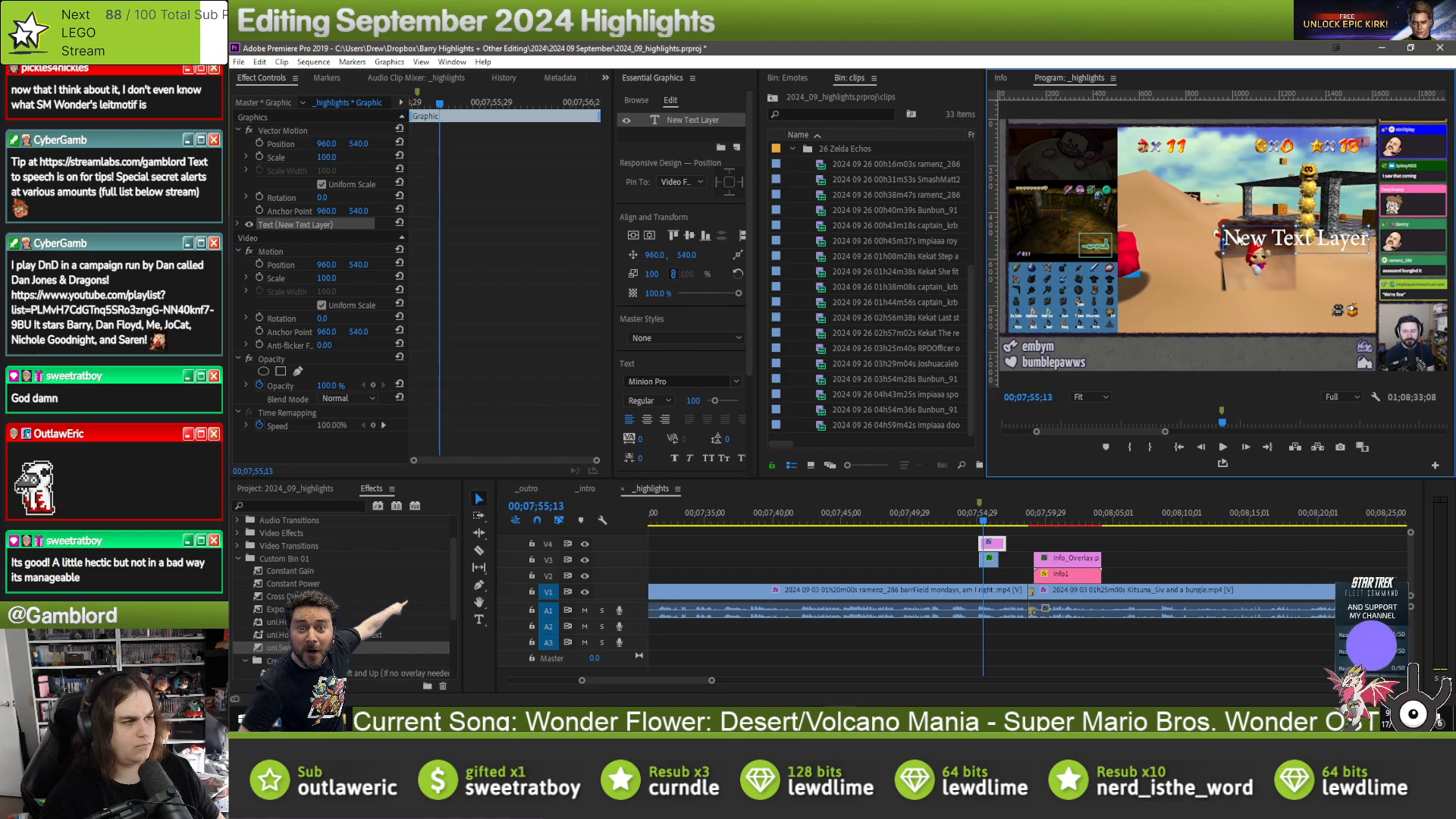
pyautogui.doubleClick(1236, 234)
pyautogui.write('ME WHEN')
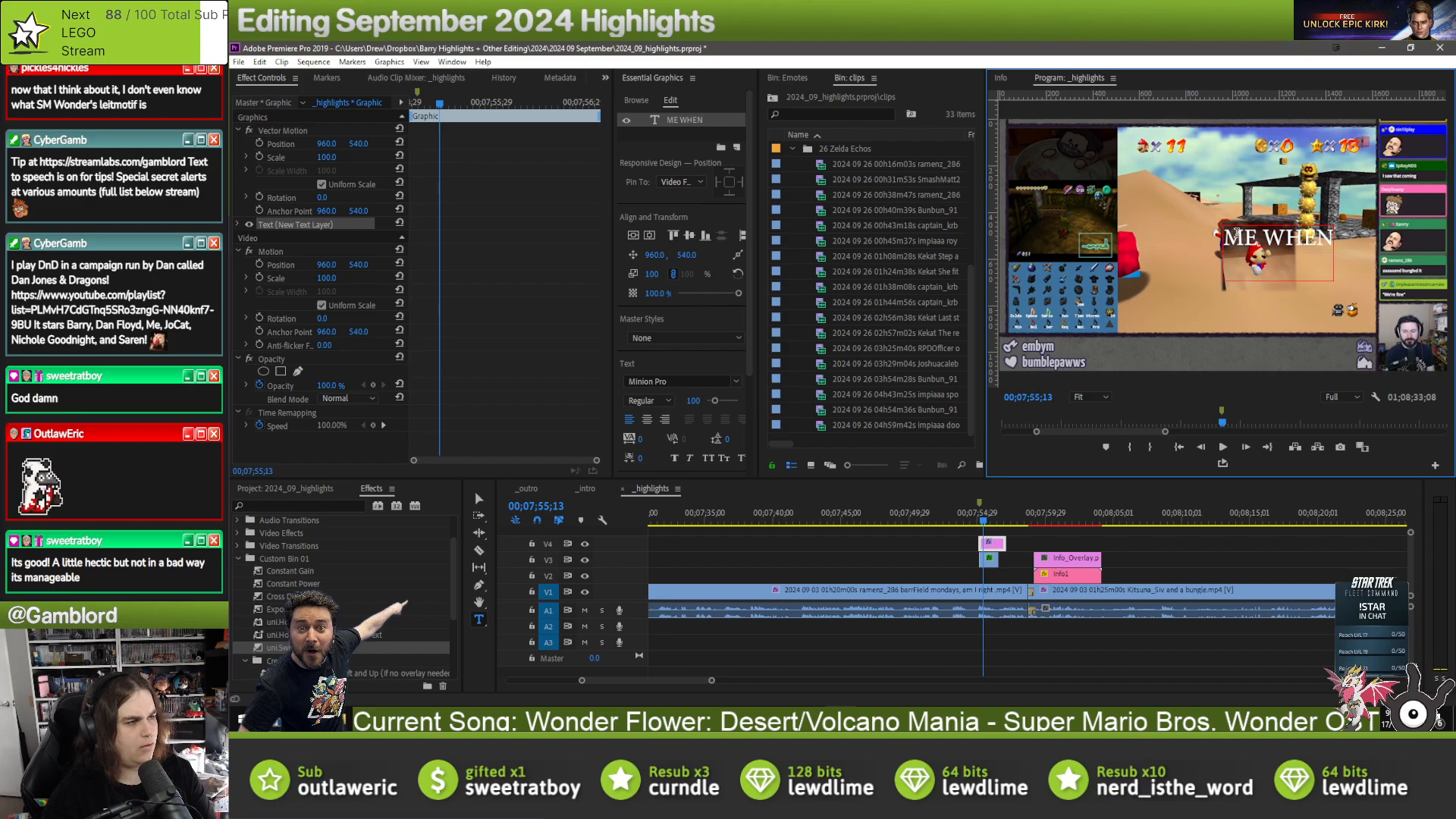
pyautogui.write('ME WHEN MONDAYS')
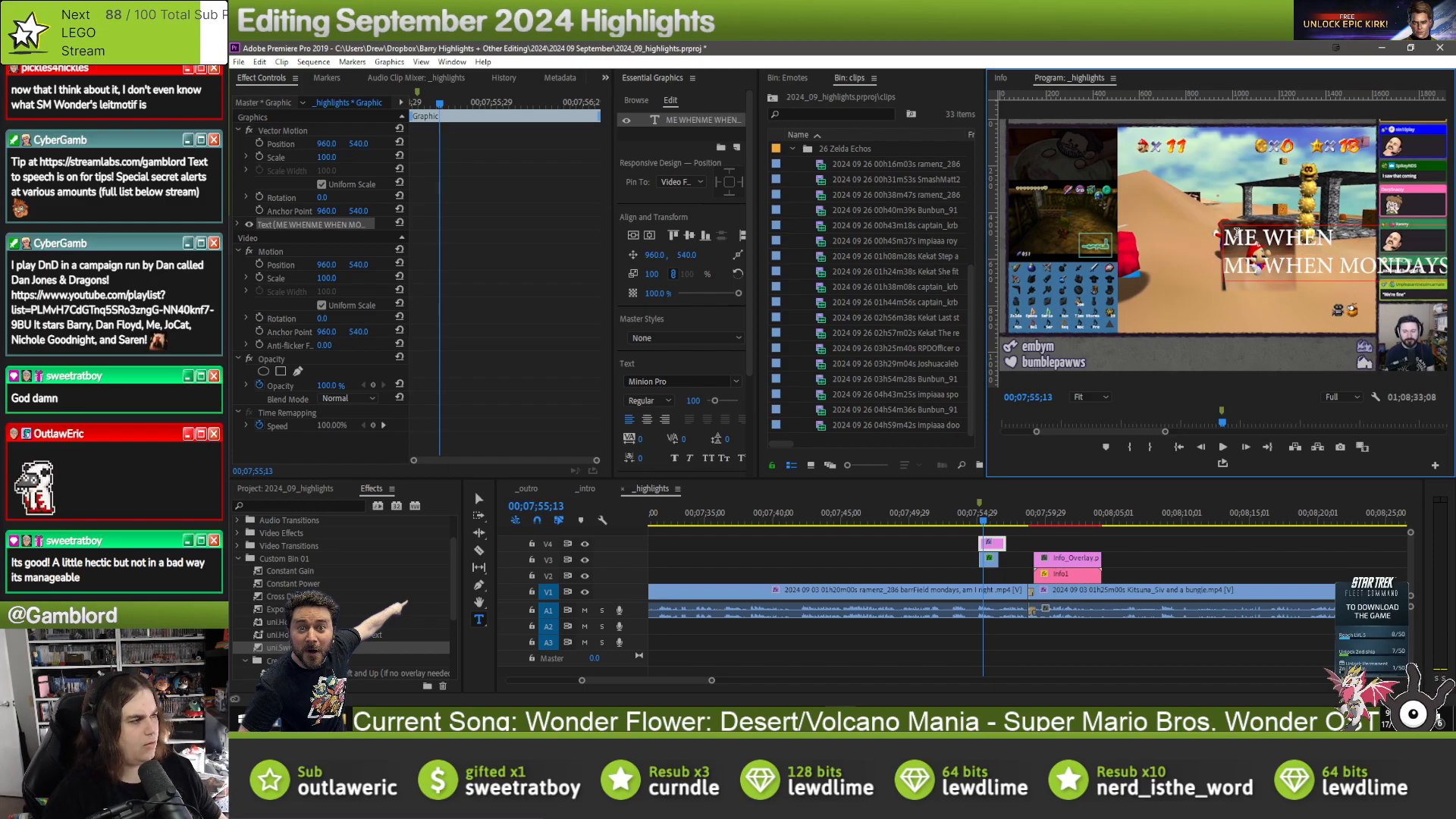
# - Select the whole caption text and set its font to Impact
pyautogui.hotkey('ctrl', 'a')
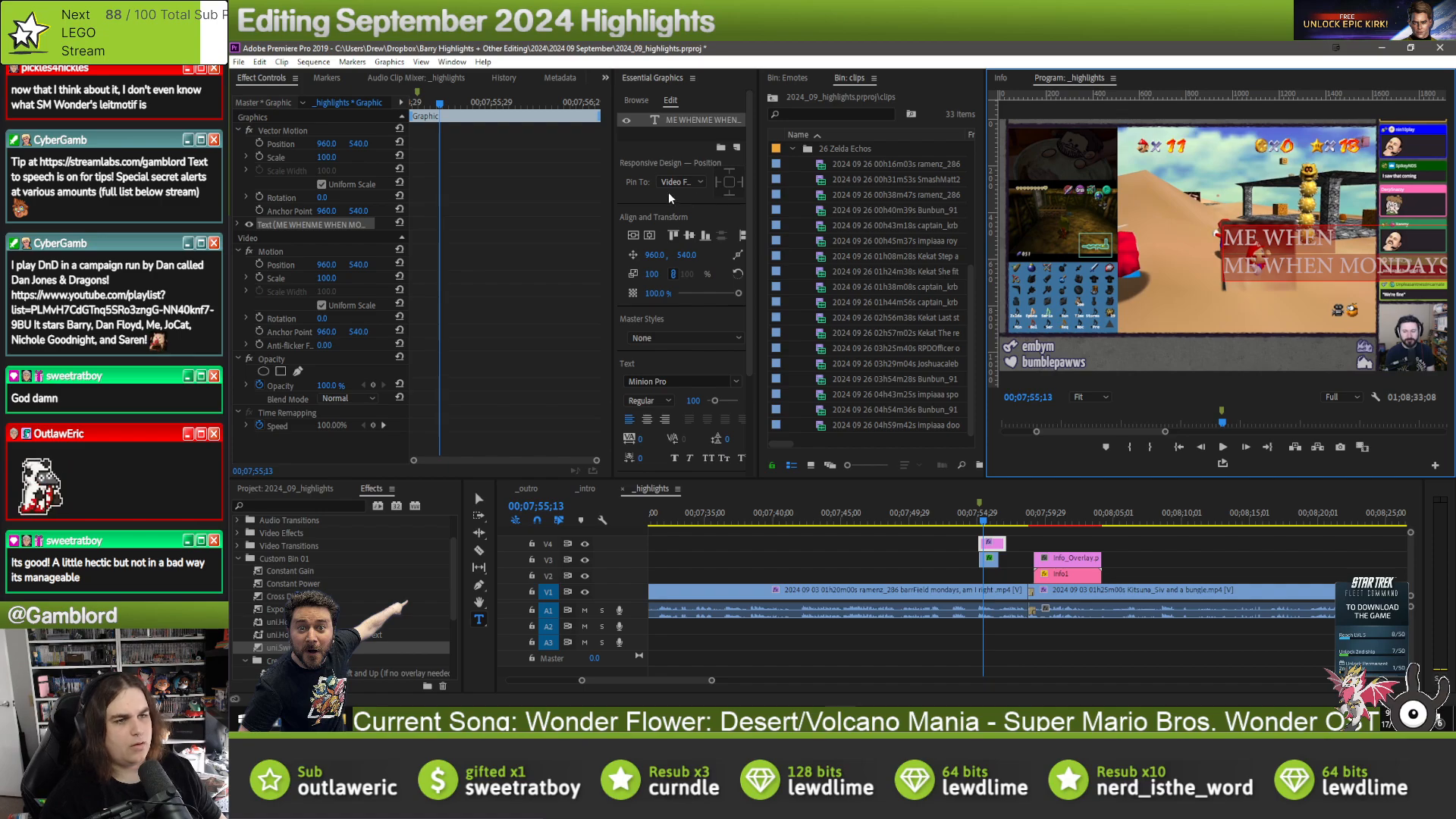
pyautogui.click(670, 336)
pyautogui.click(670, 335)
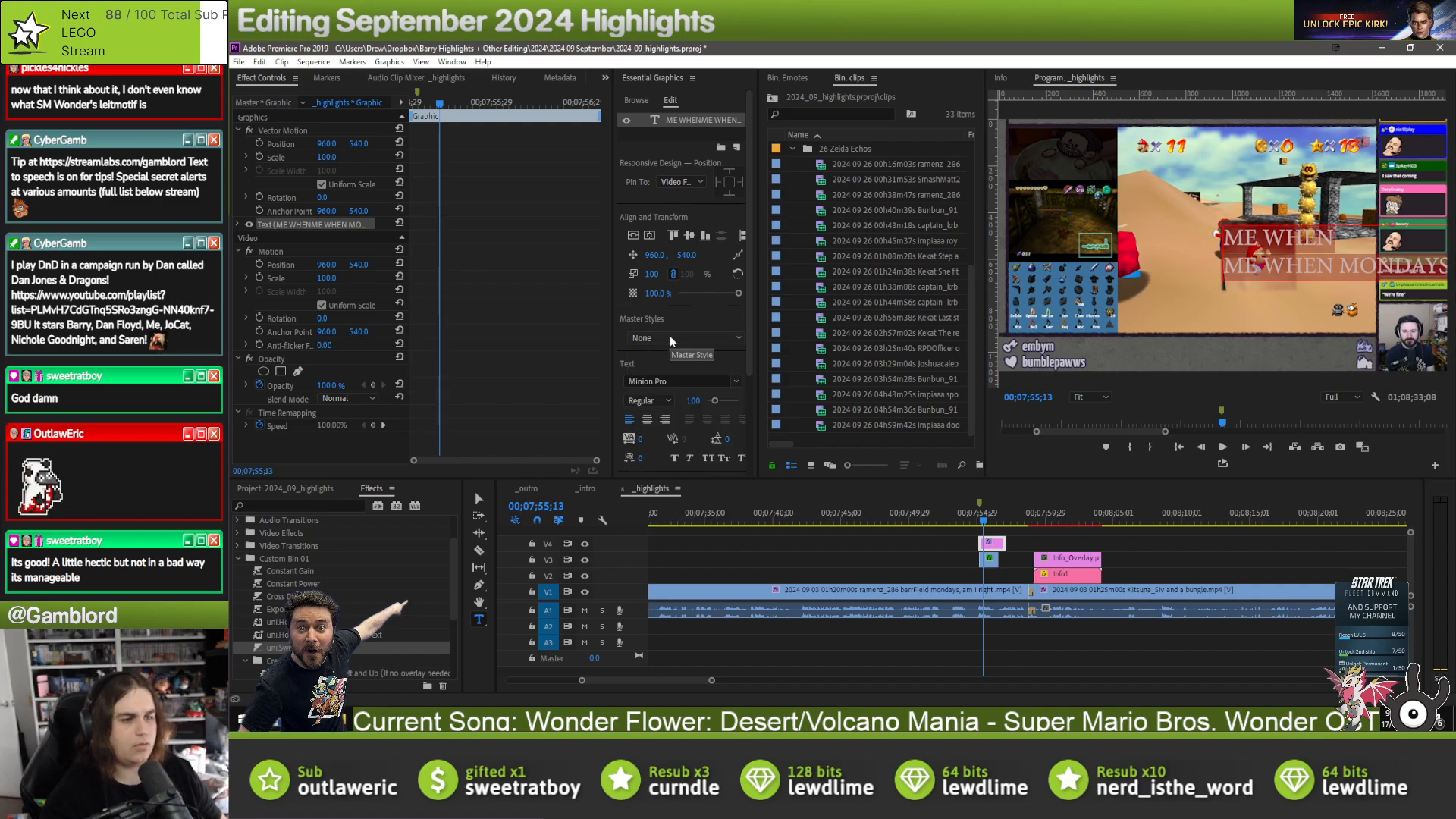
pyautogui.click(648, 380)
pyautogui.write('impac')
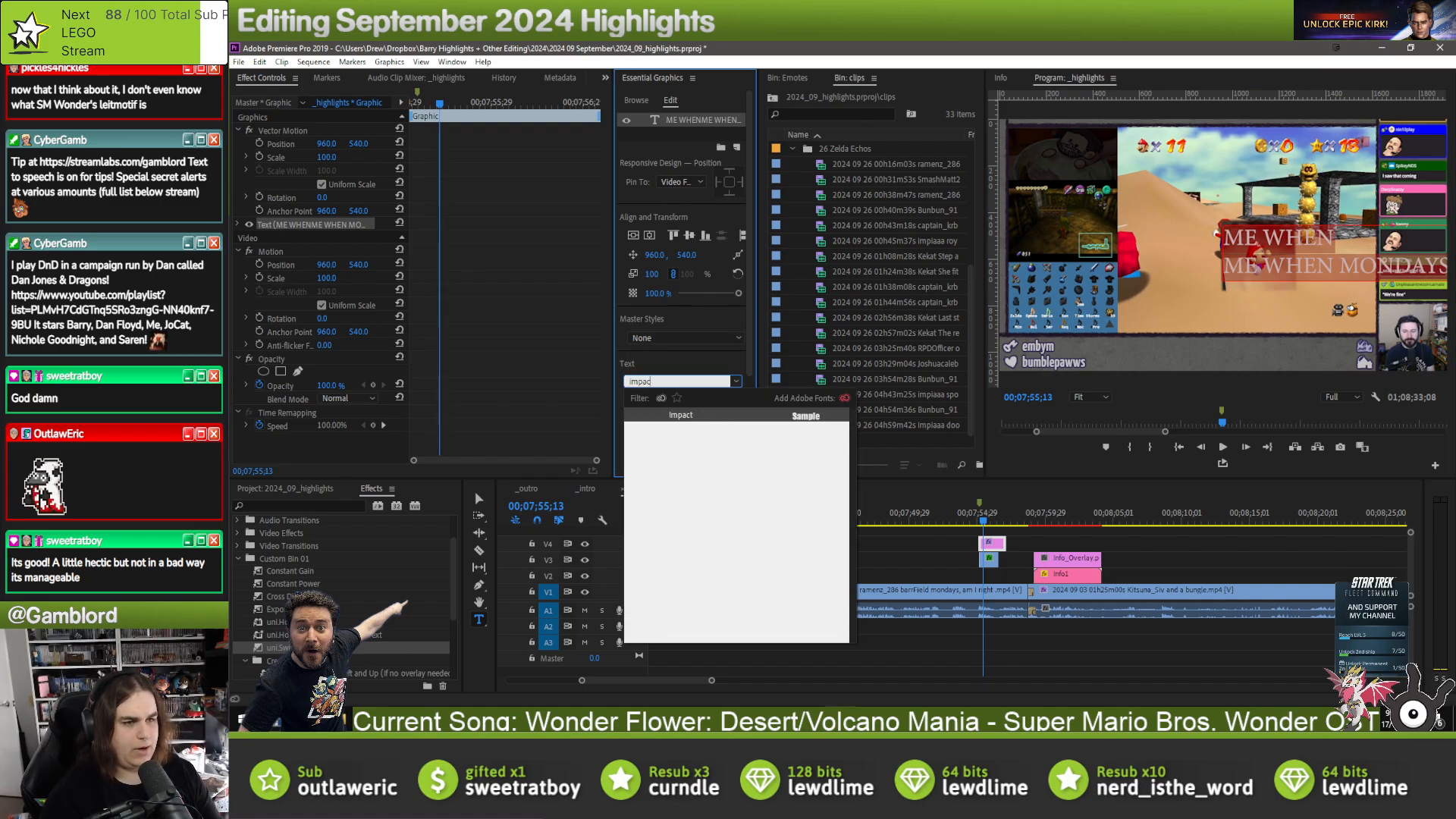
pyautogui.click(680, 413)
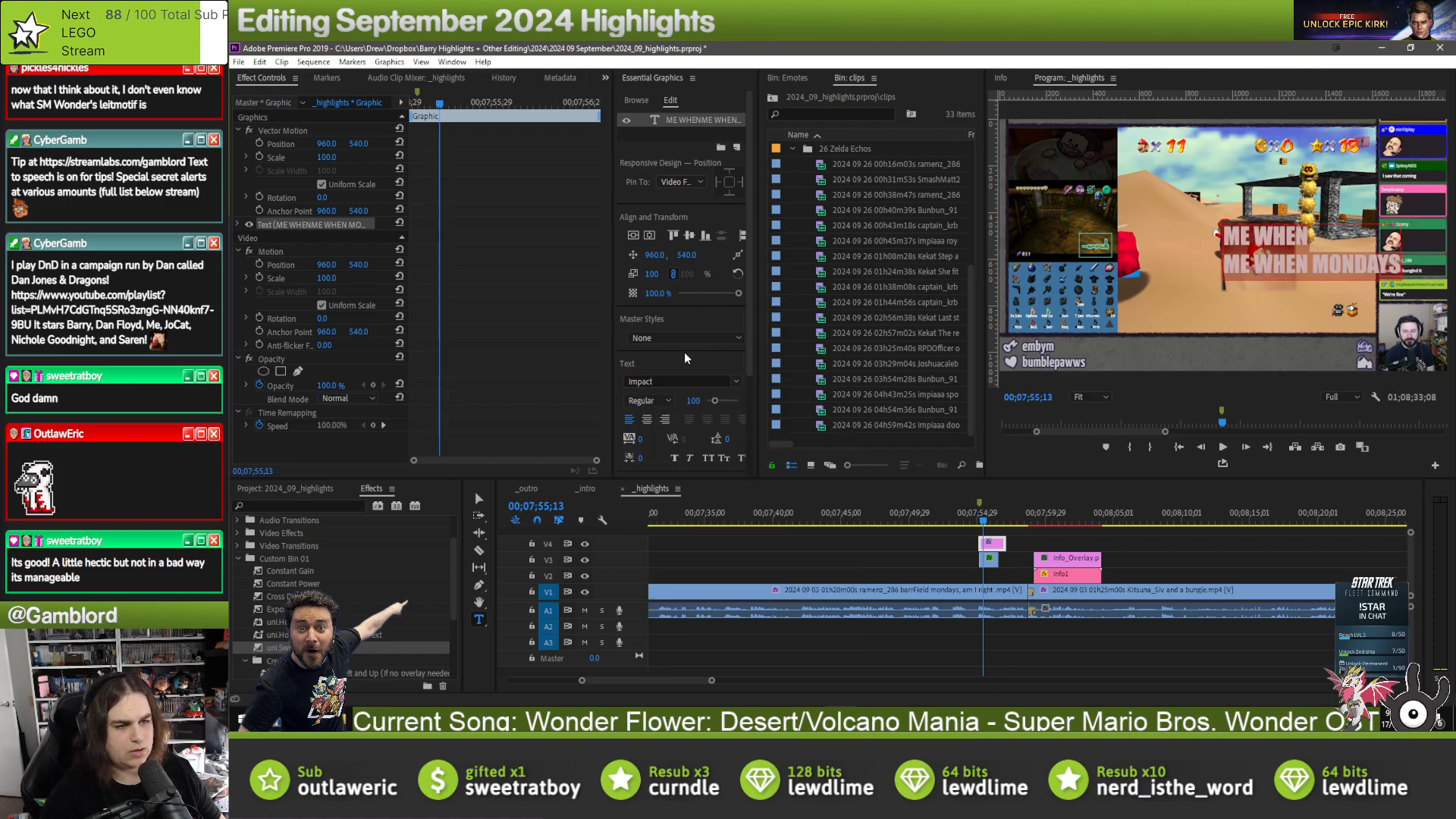
# - Give the caption a black (000000) stroke with a width of 5 and centre-align its text
pyautogui.scroll(-3, 684, 352)
pyautogui.scroll(-1, 659, 366)
pyautogui.click(643, 423)
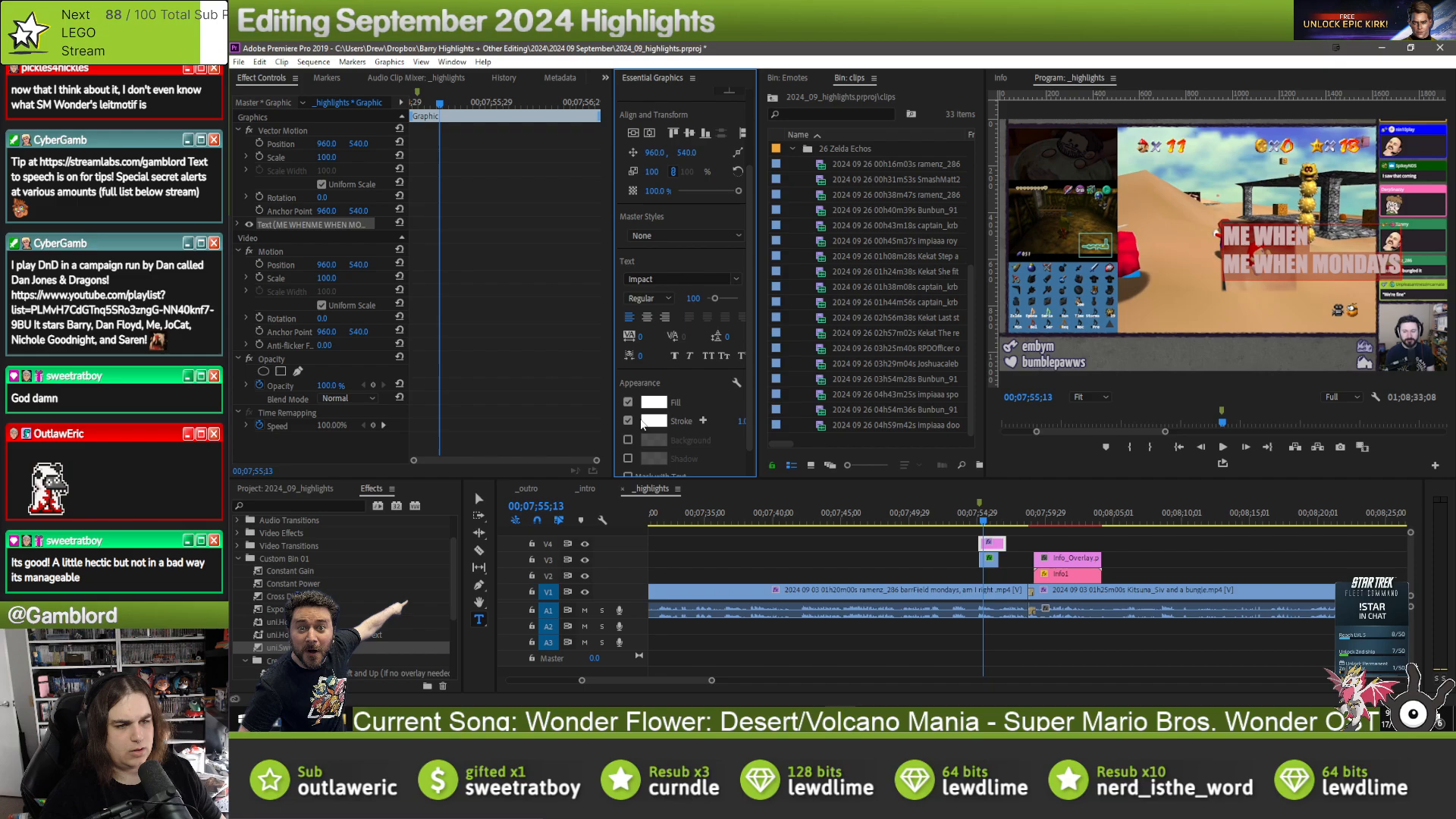
pyautogui.click(771, 321)
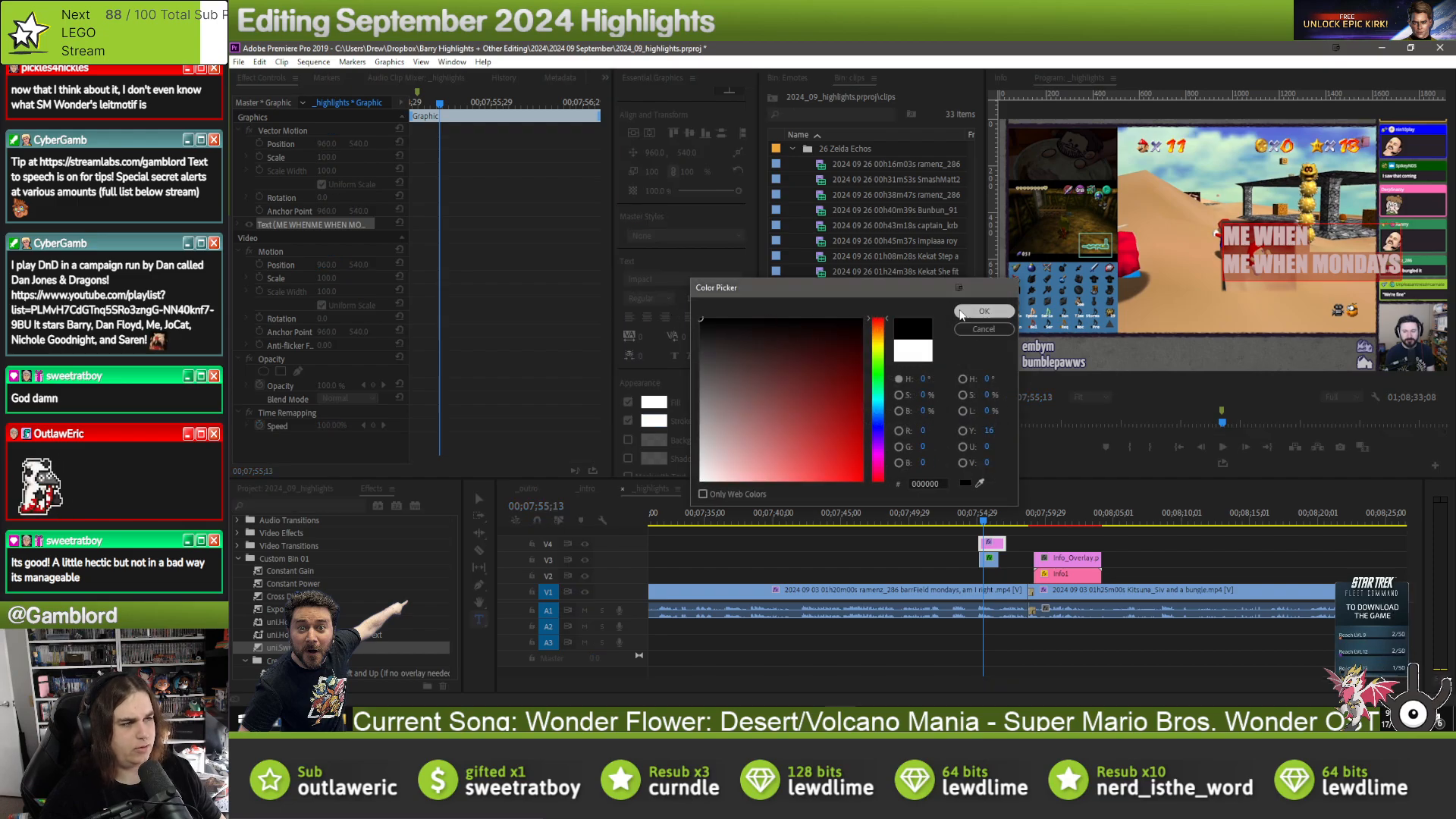
pyautogui.click(984, 312)
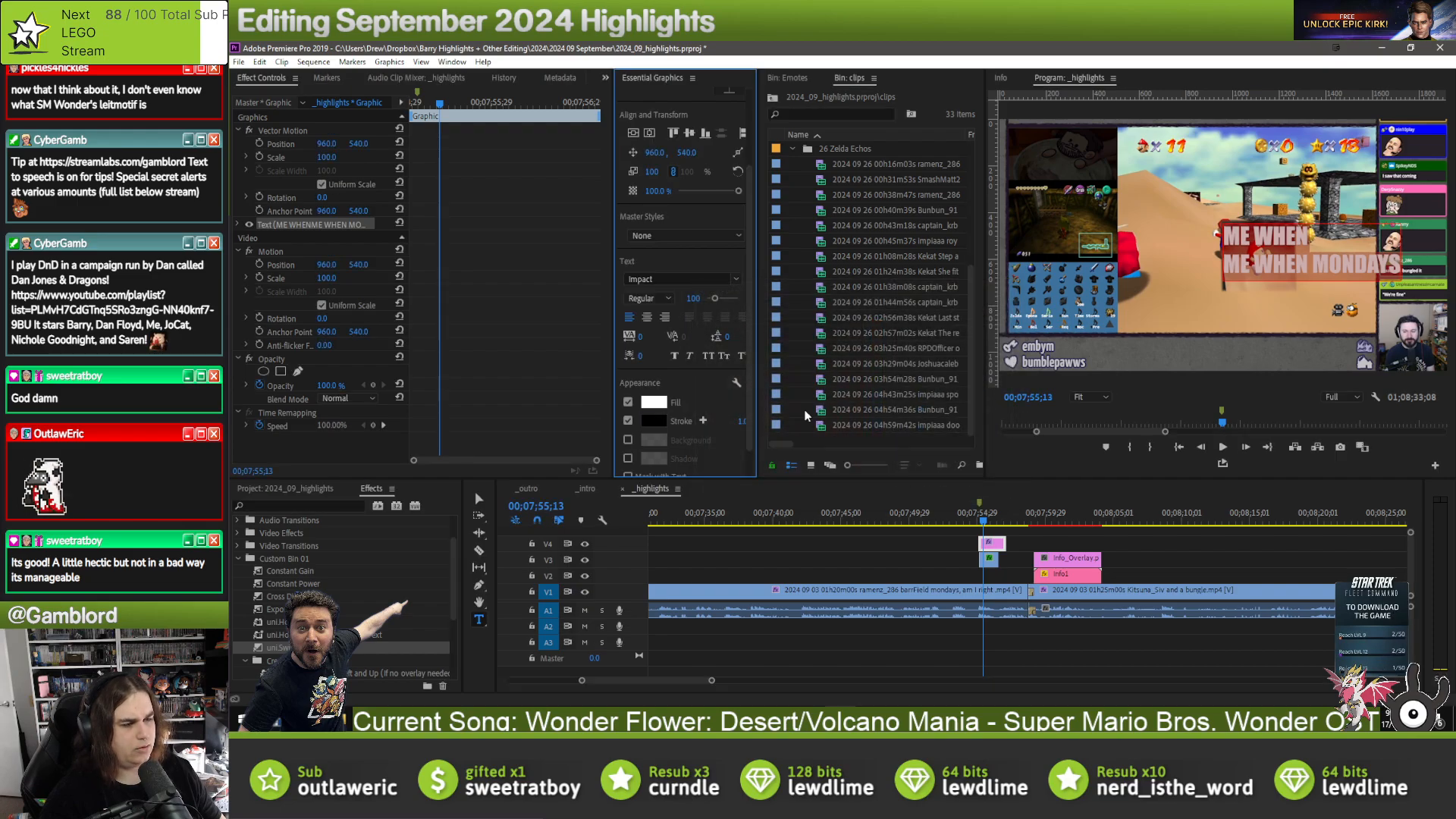
pyautogui.click(728, 417)
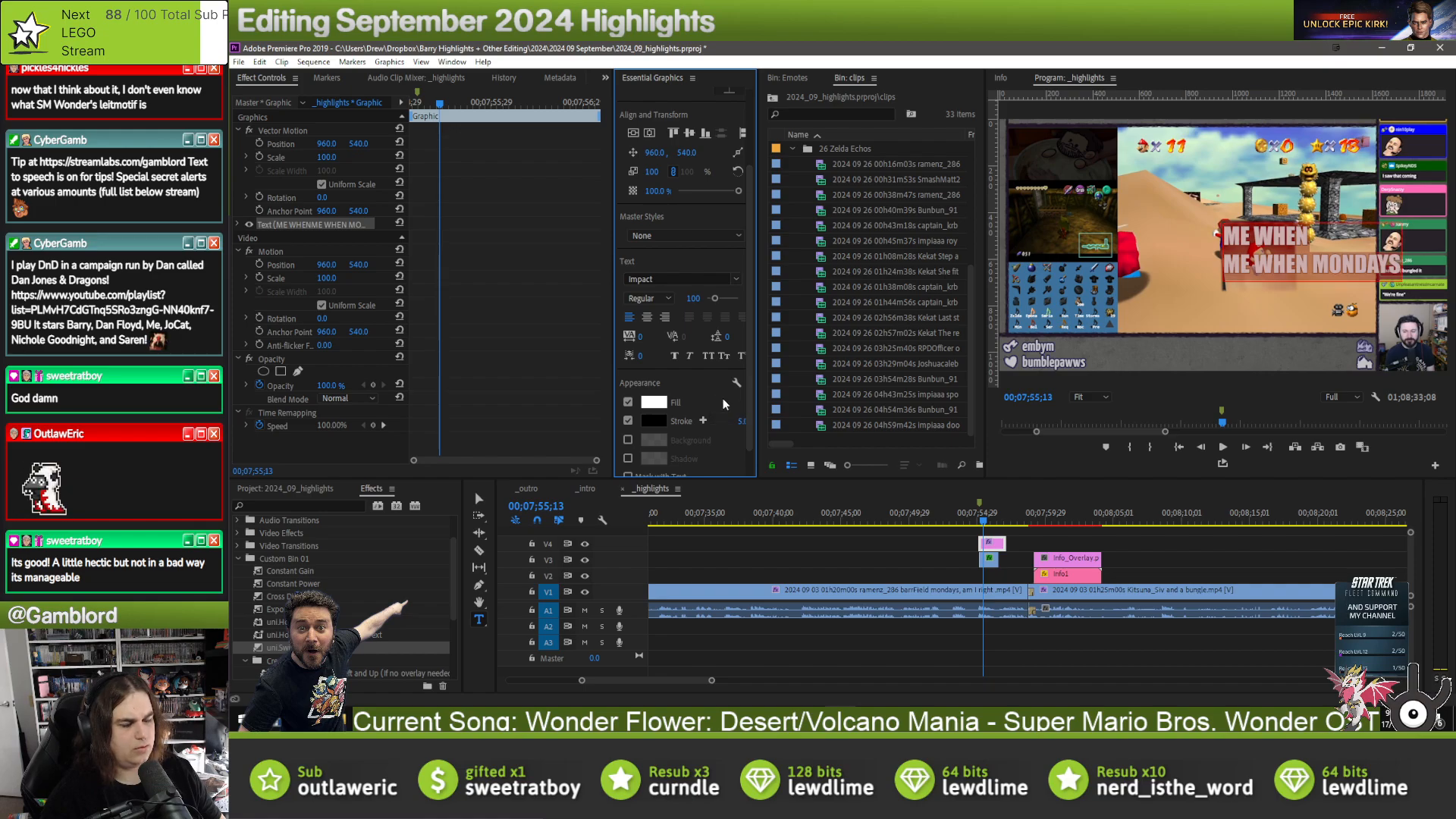
pyautogui.click(647, 317)
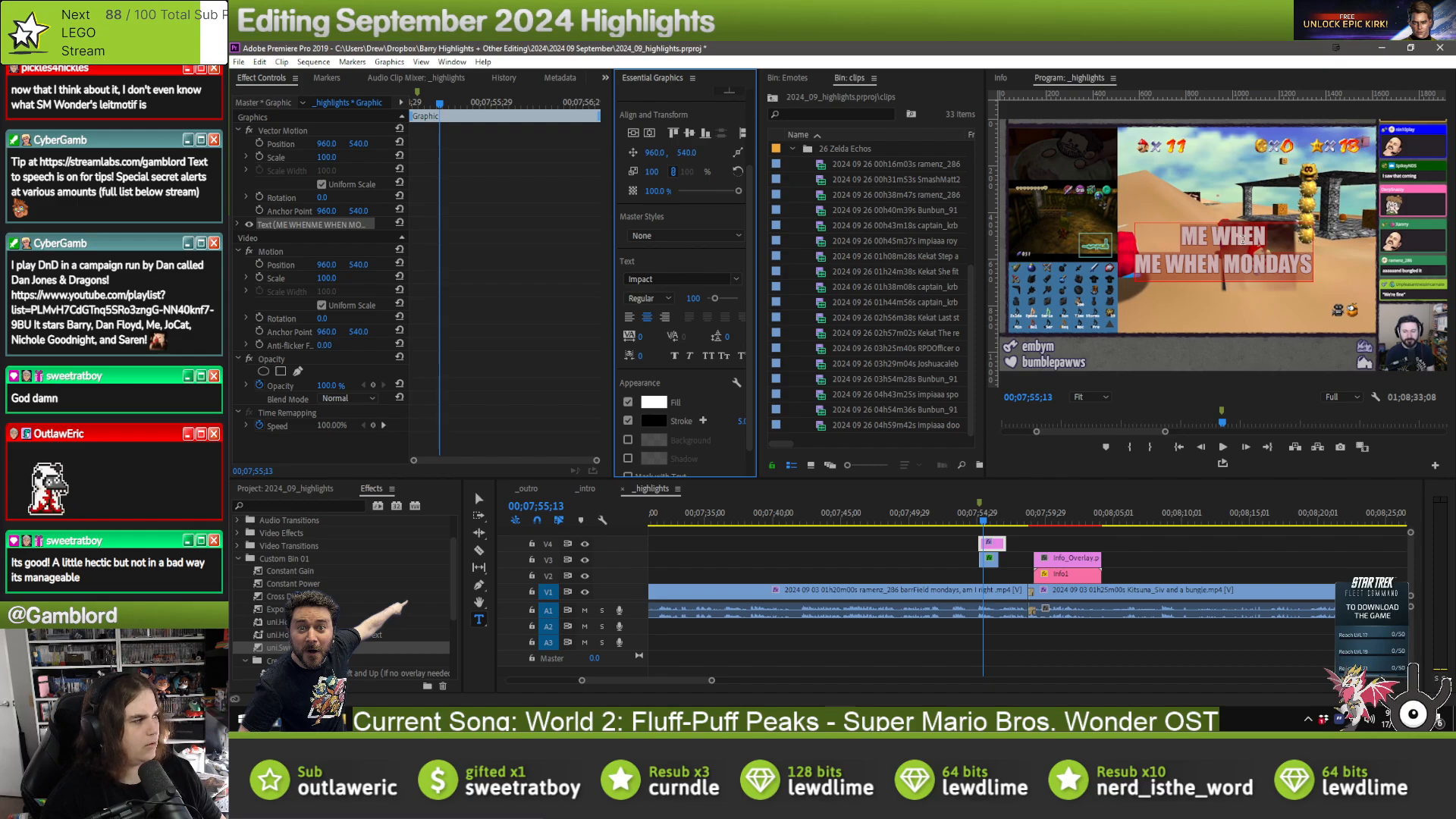
pyautogui.click(1160, 265)
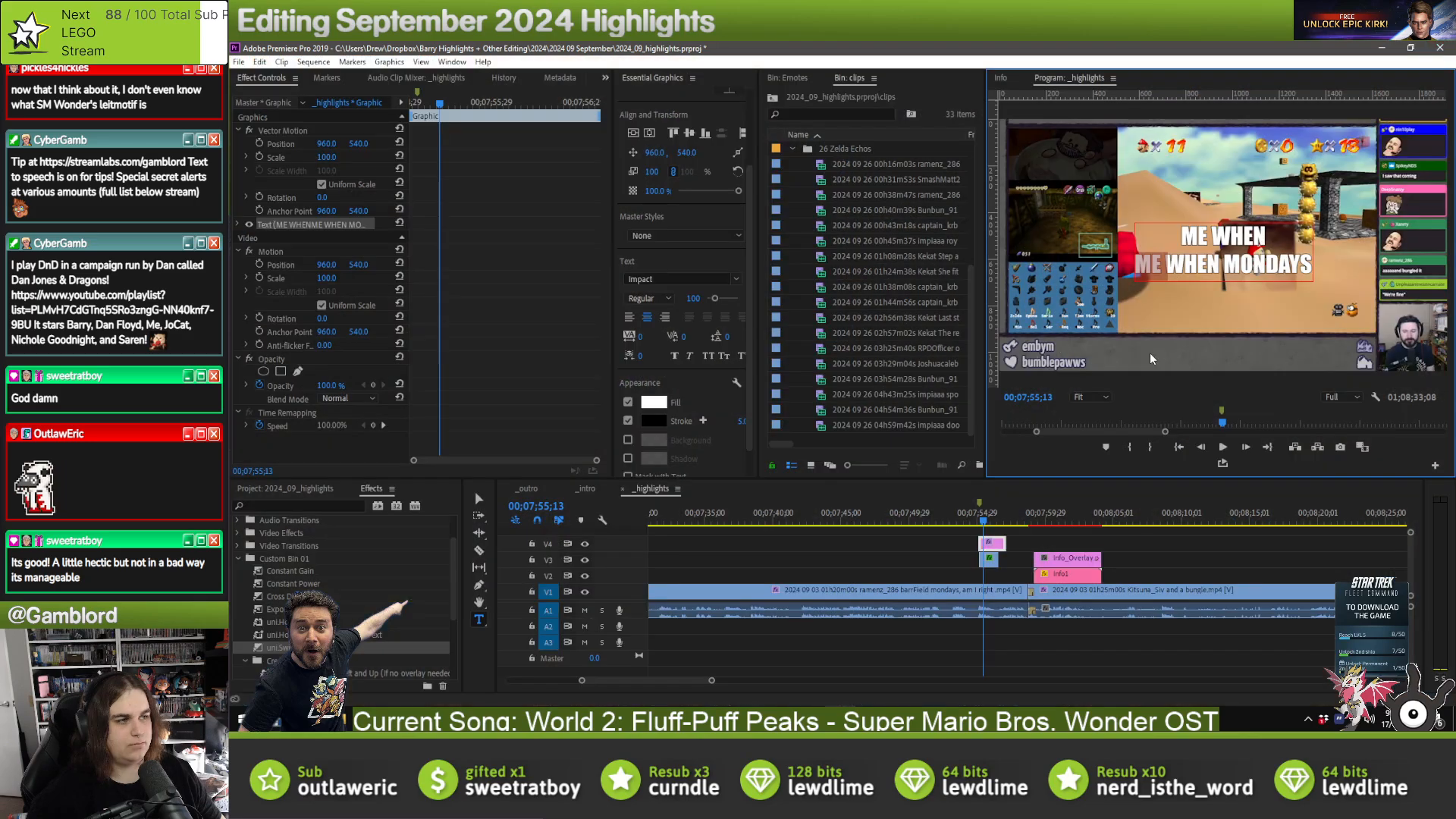
pyautogui.press('BackSpace')
pyautogui.press('BackSpace')
pyautogui.click(1157, 267)
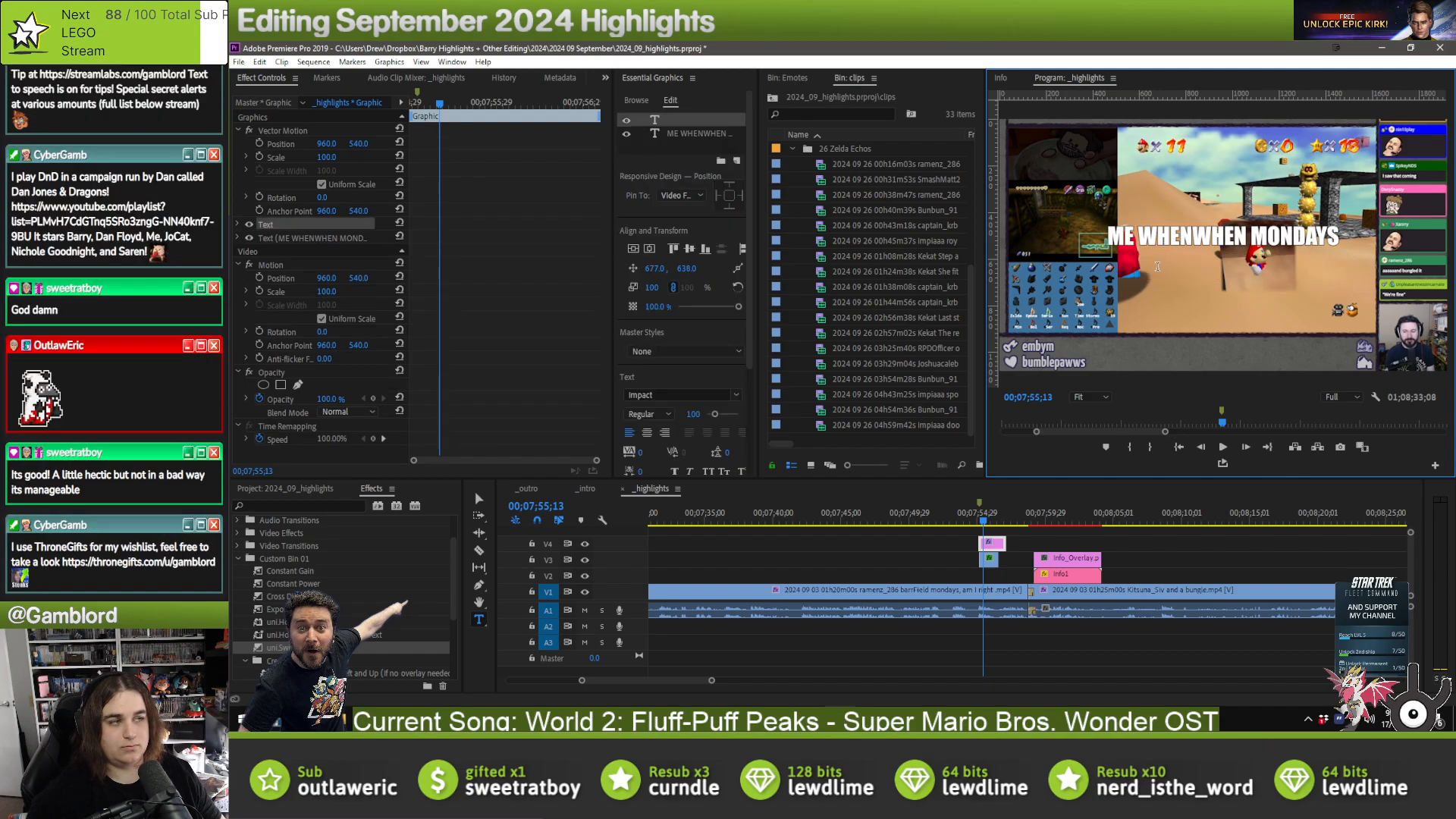
pyautogui.click(1152, 553)
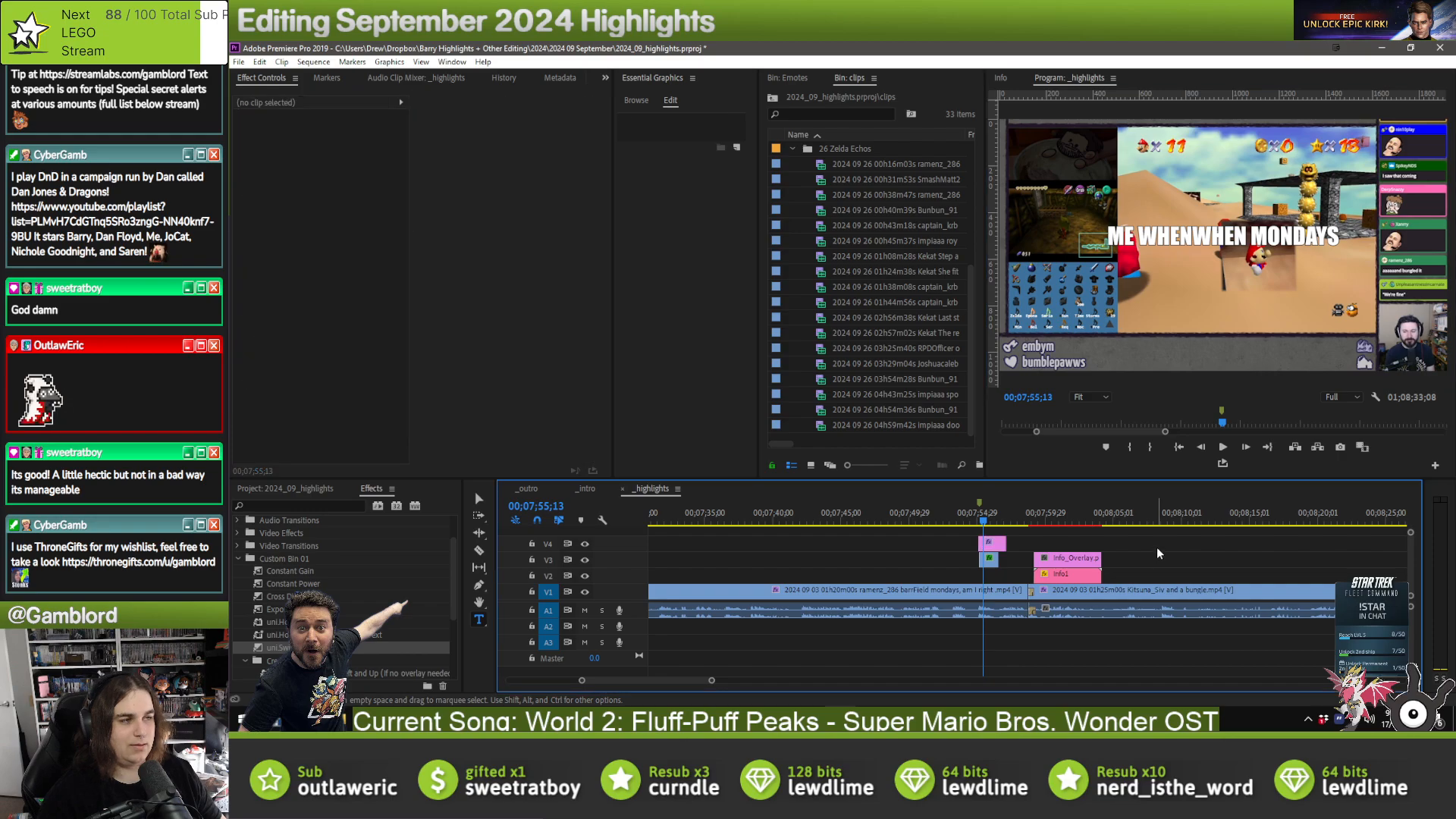
pyautogui.hotkey('ctrl', 'z')
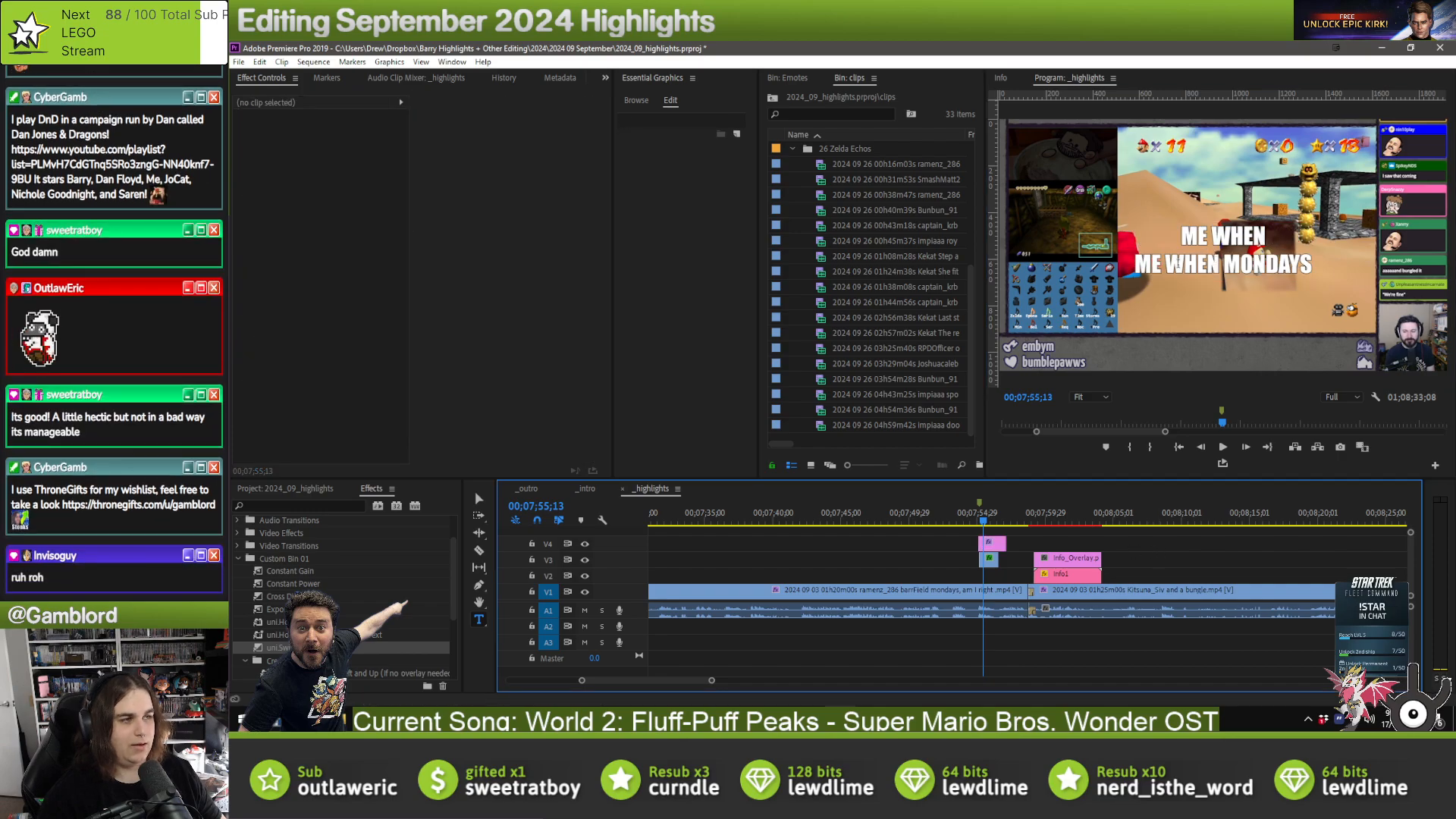
# - Remove "ME" from the caption's second line and insert two line breaks before "WHEN MONDAYS"
pyautogui.click(1163, 267)
pyautogui.moveTo(1165, 265); pyautogui.dragTo(1135, 266)
pyautogui.press('BackSpace')
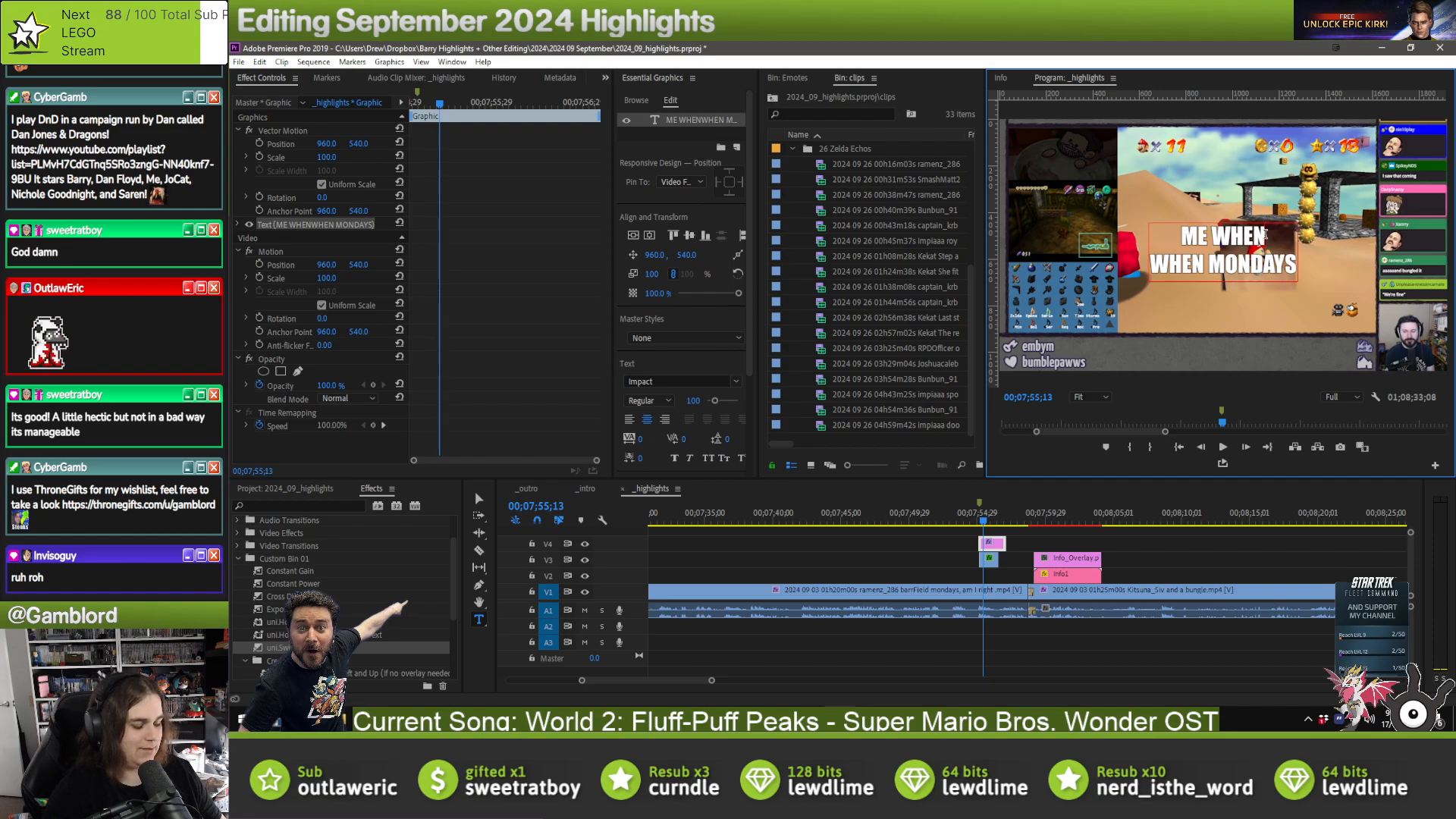
pyautogui.press('Return')
pyautogui.press('Return')
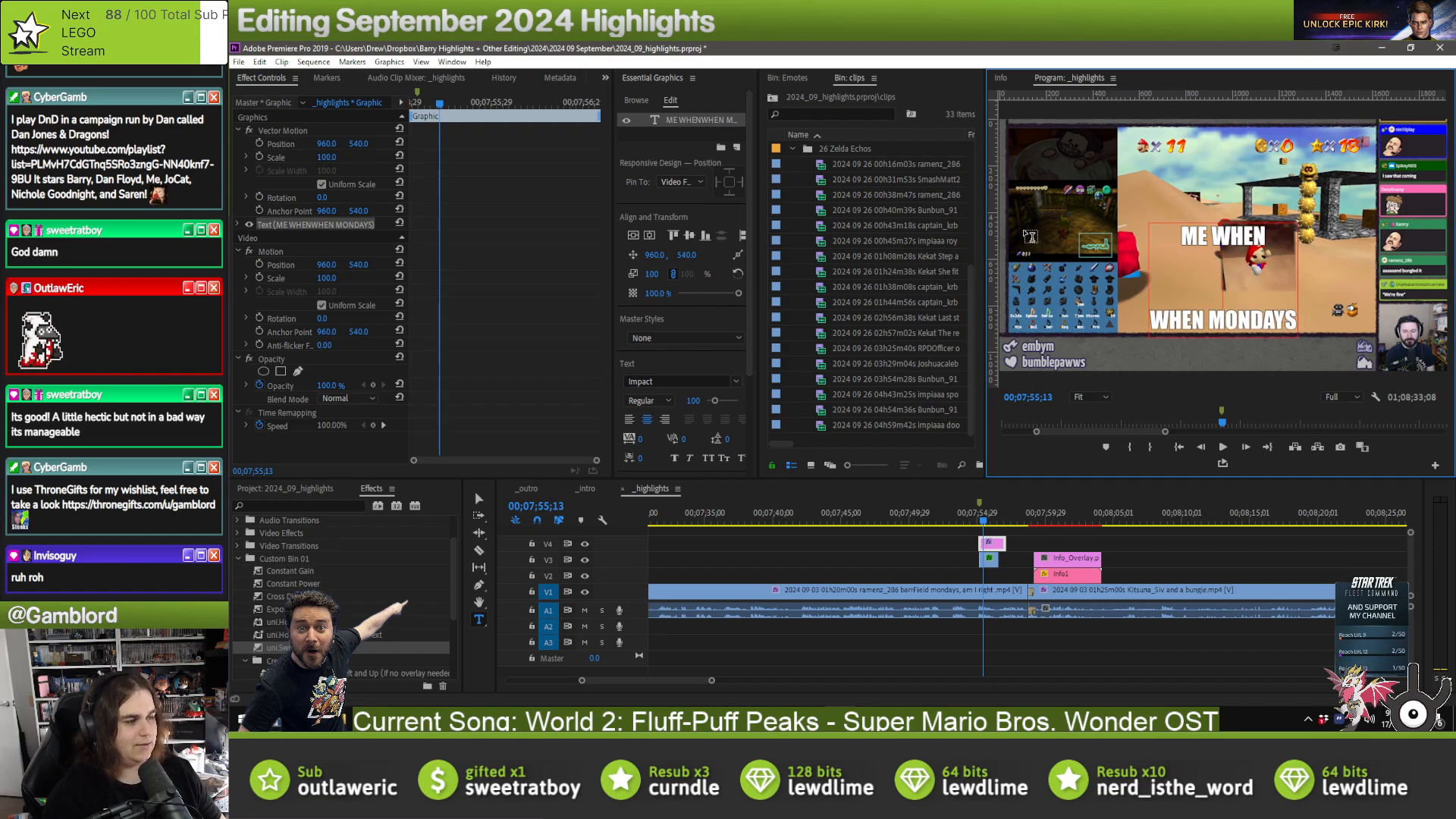
# - Set the caption's stroke width to 15 and move the graphic around Mario, to about 1110.9, 444.1
pyautogui.scroll(-3, 726, 420)
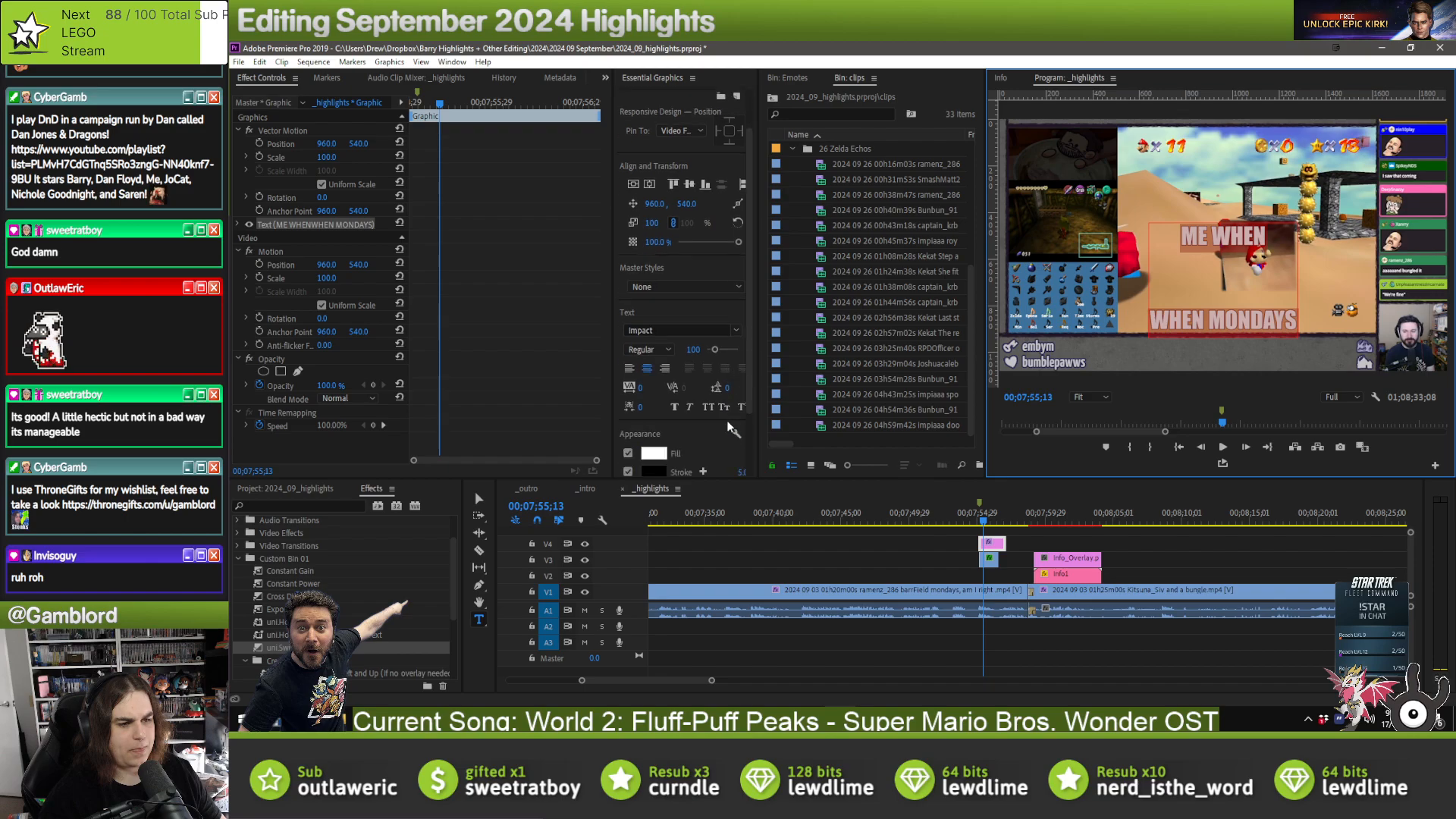
pyautogui.click(732, 406)
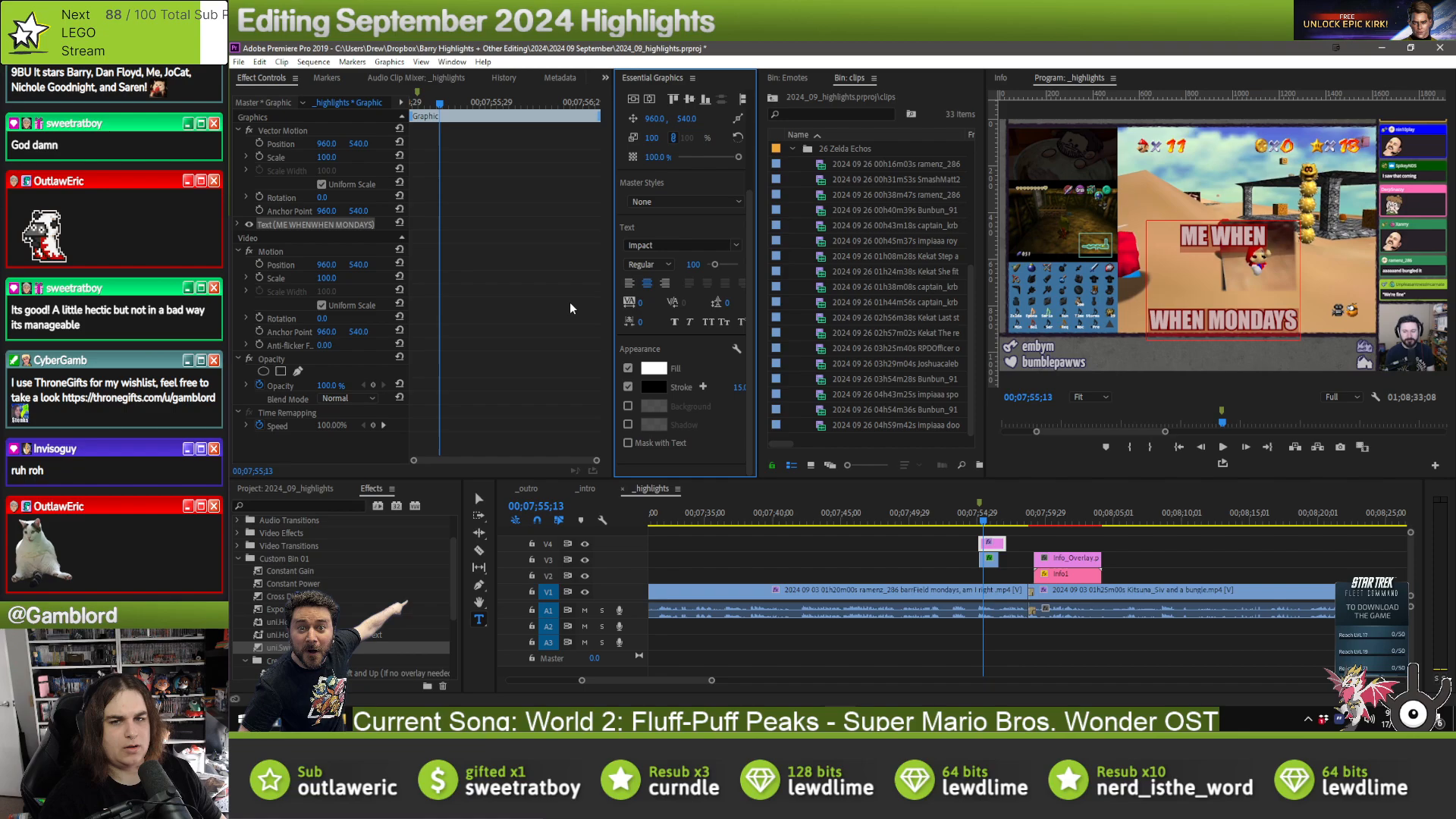
pyautogui.click(289, 129)
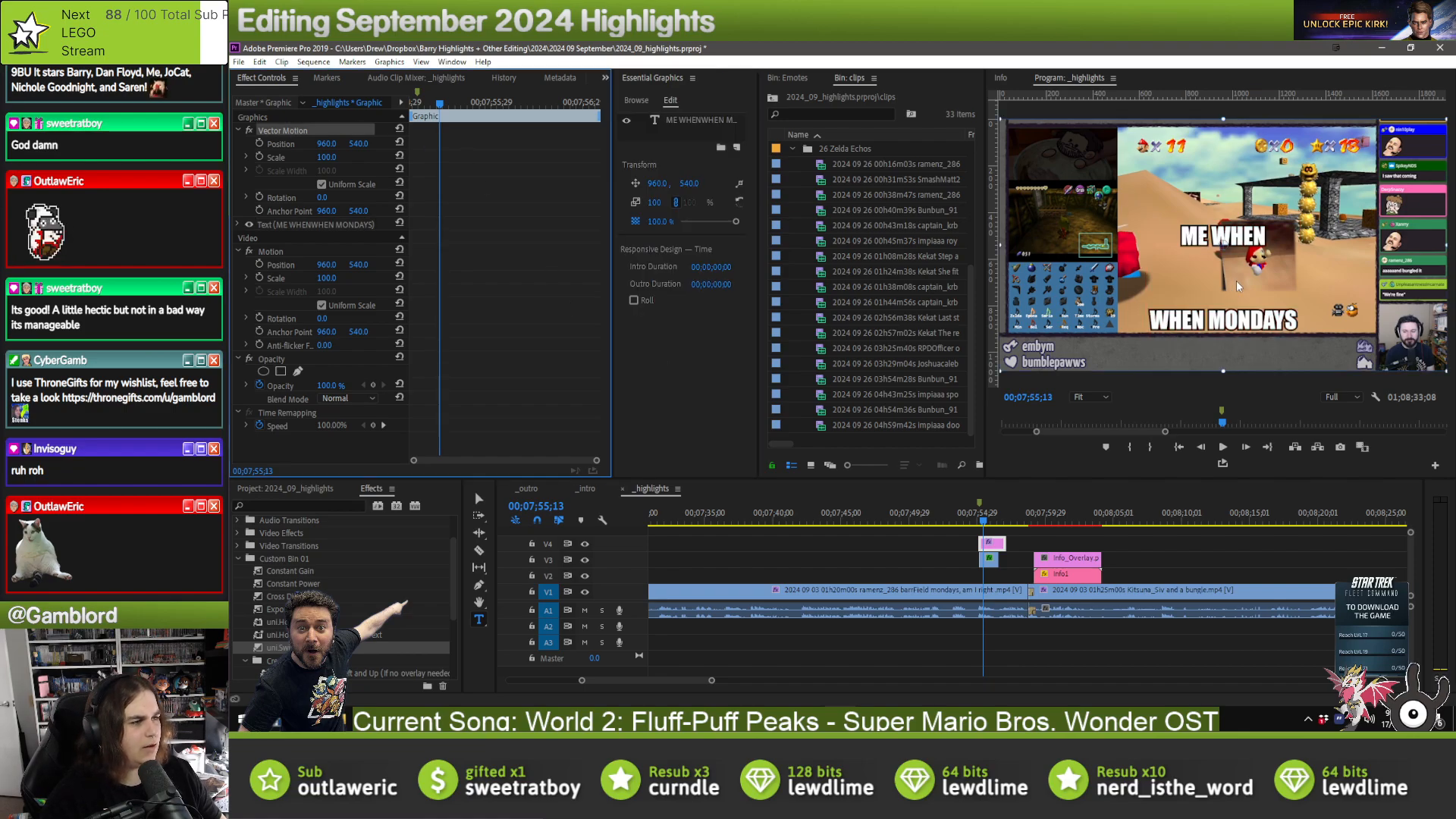
pyautogui.moveTo(1229, 290); pyautogui.dragTo(1264, 266)
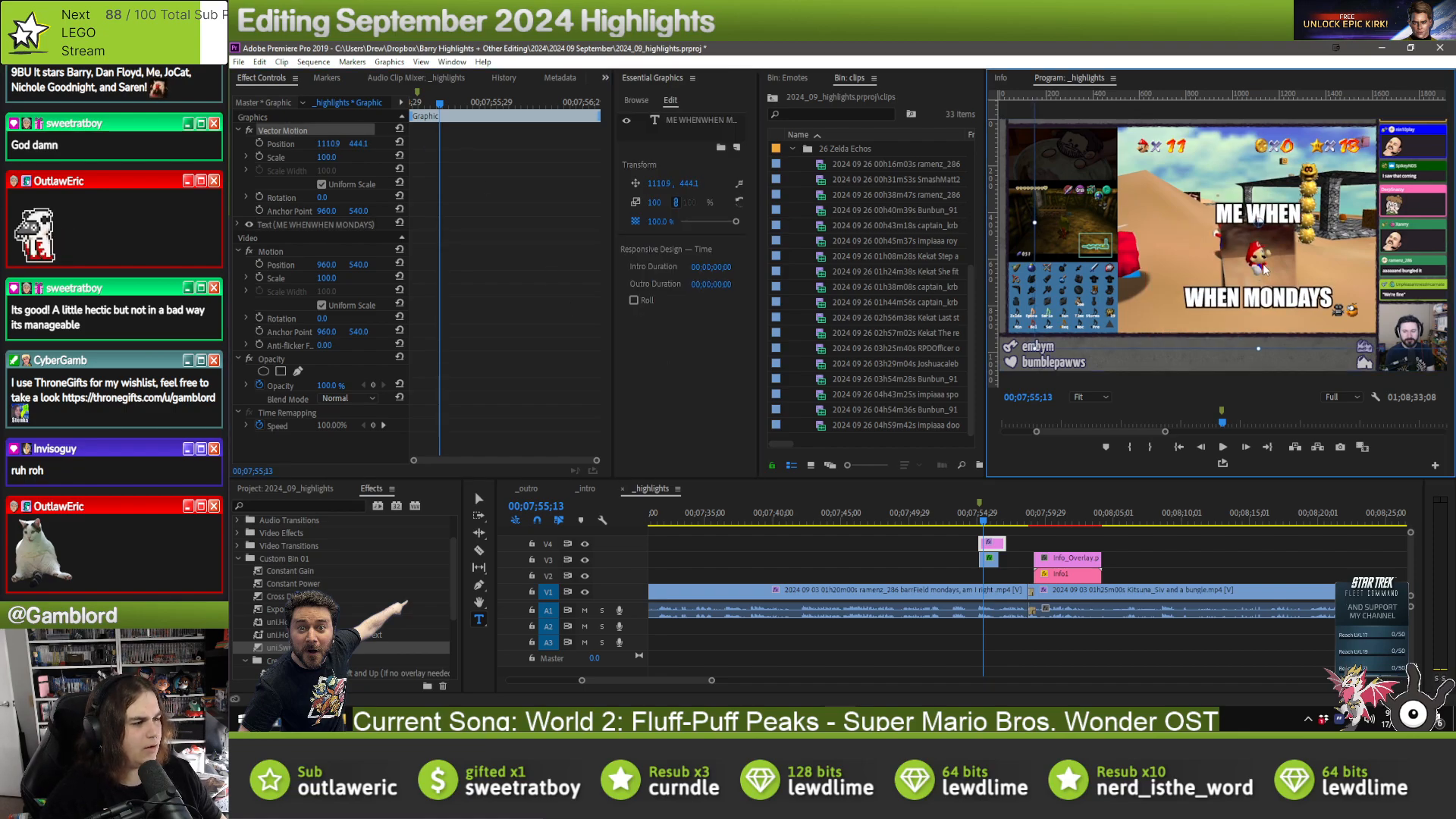
# - Play back the captioned, masked Mario shot from the "me when mondays" marker to check it
pyautogui.click(977, 518)
pyautogui.press('space')
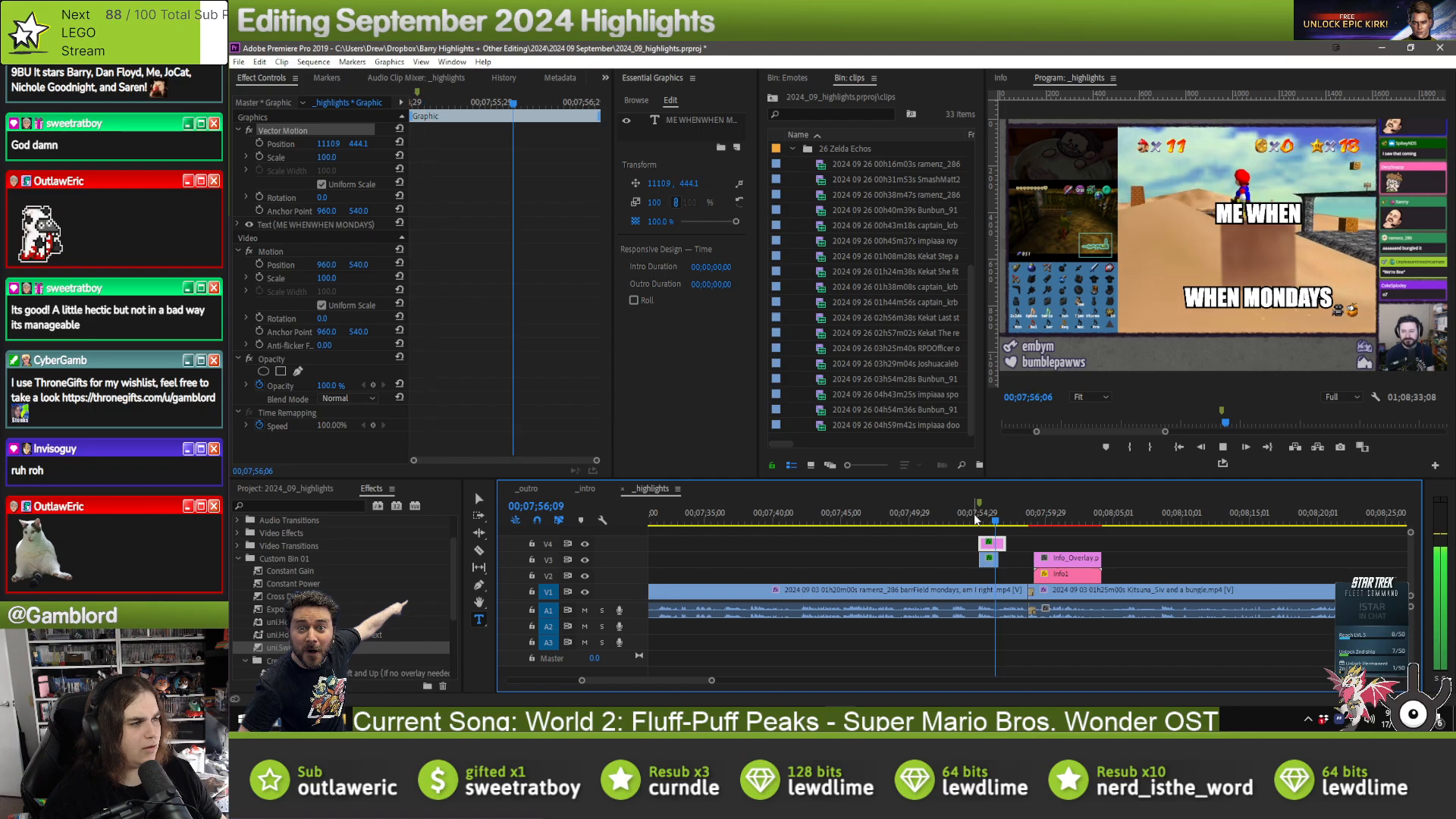
pyautogui.click(976, 517)
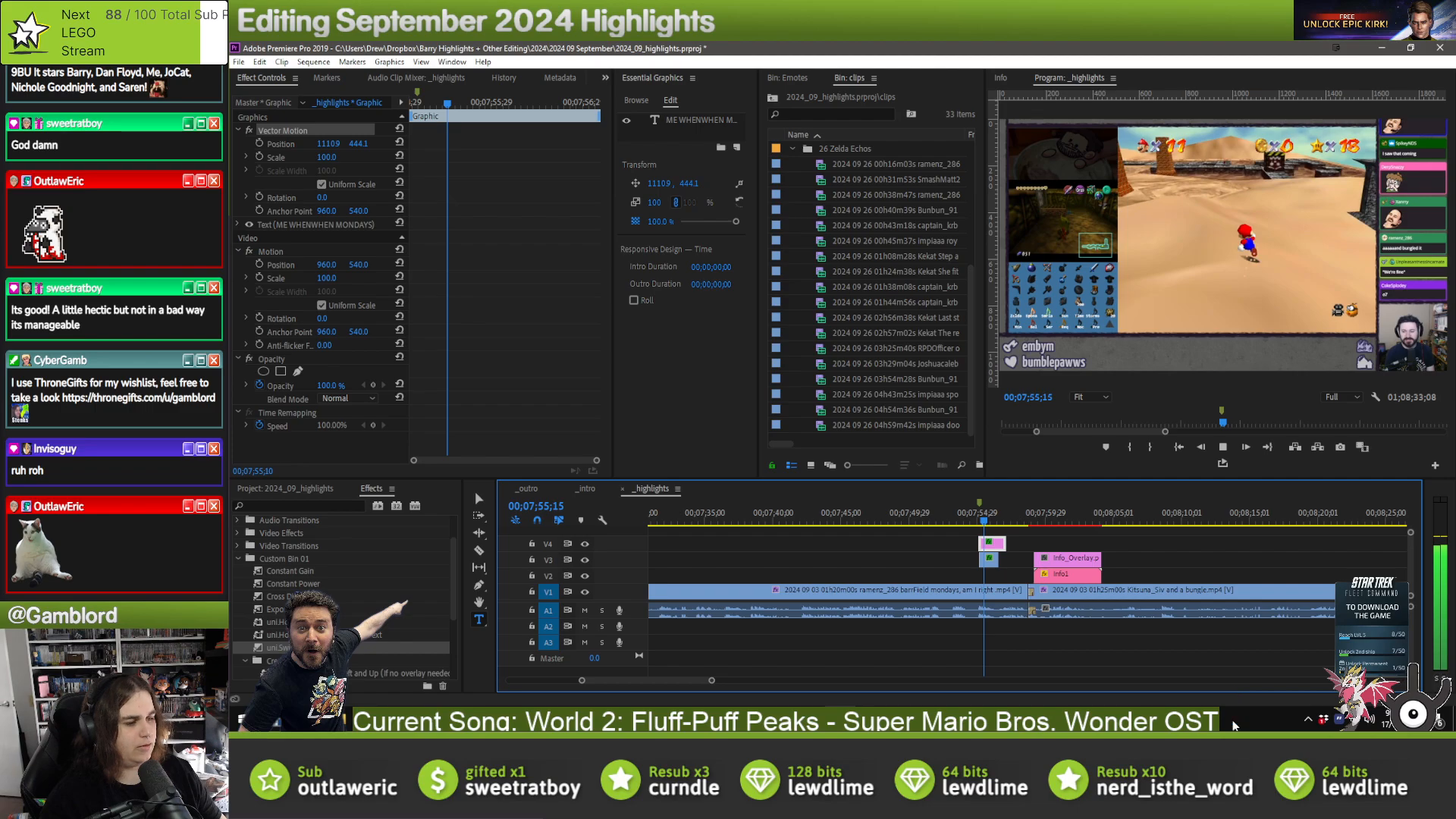
pyautogui.press('space')
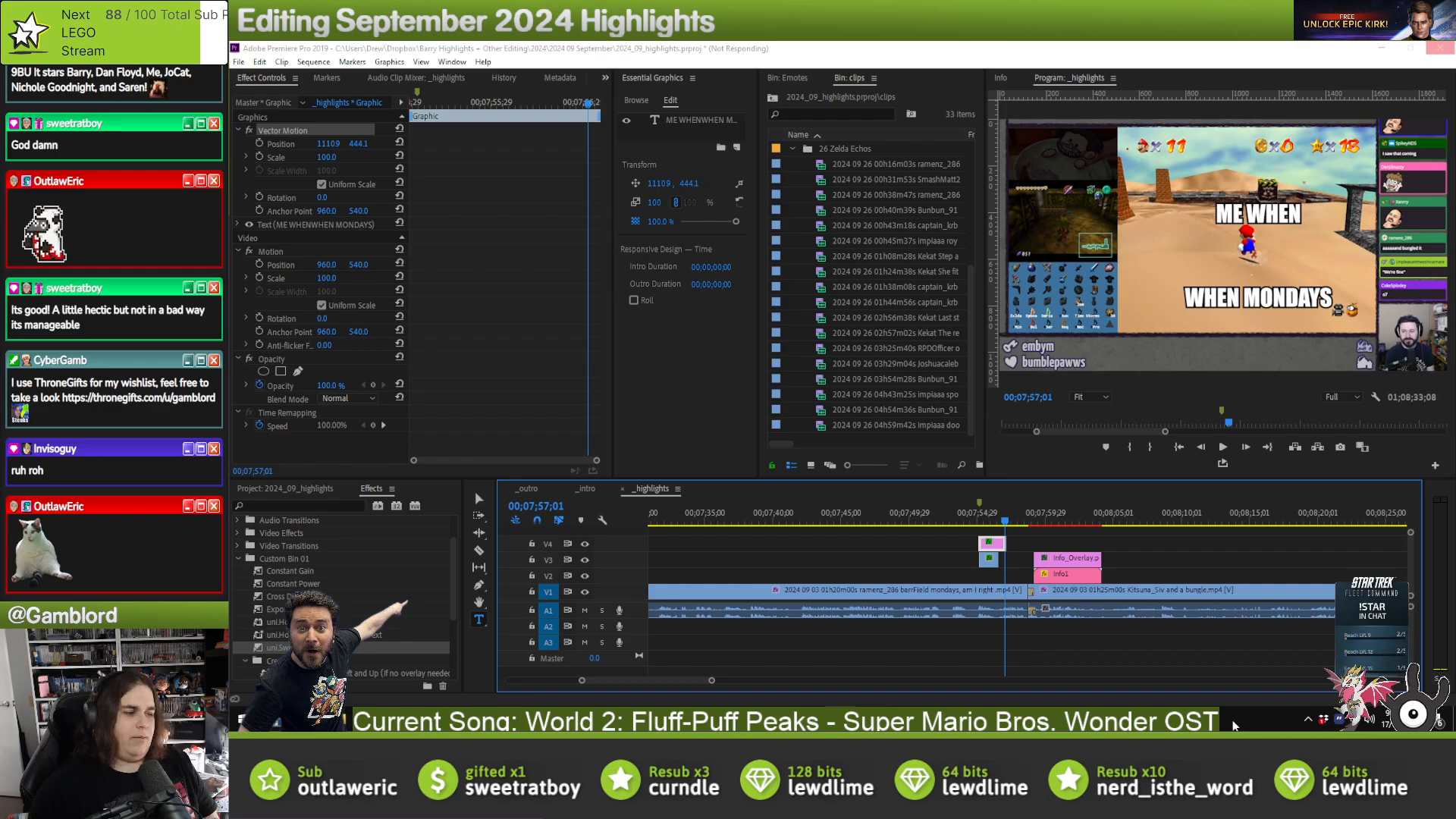
# - Open Task Manager, examine the running processes sorted by CPU usage, and minimise it
pyautogui.rightClick(1233, 725)
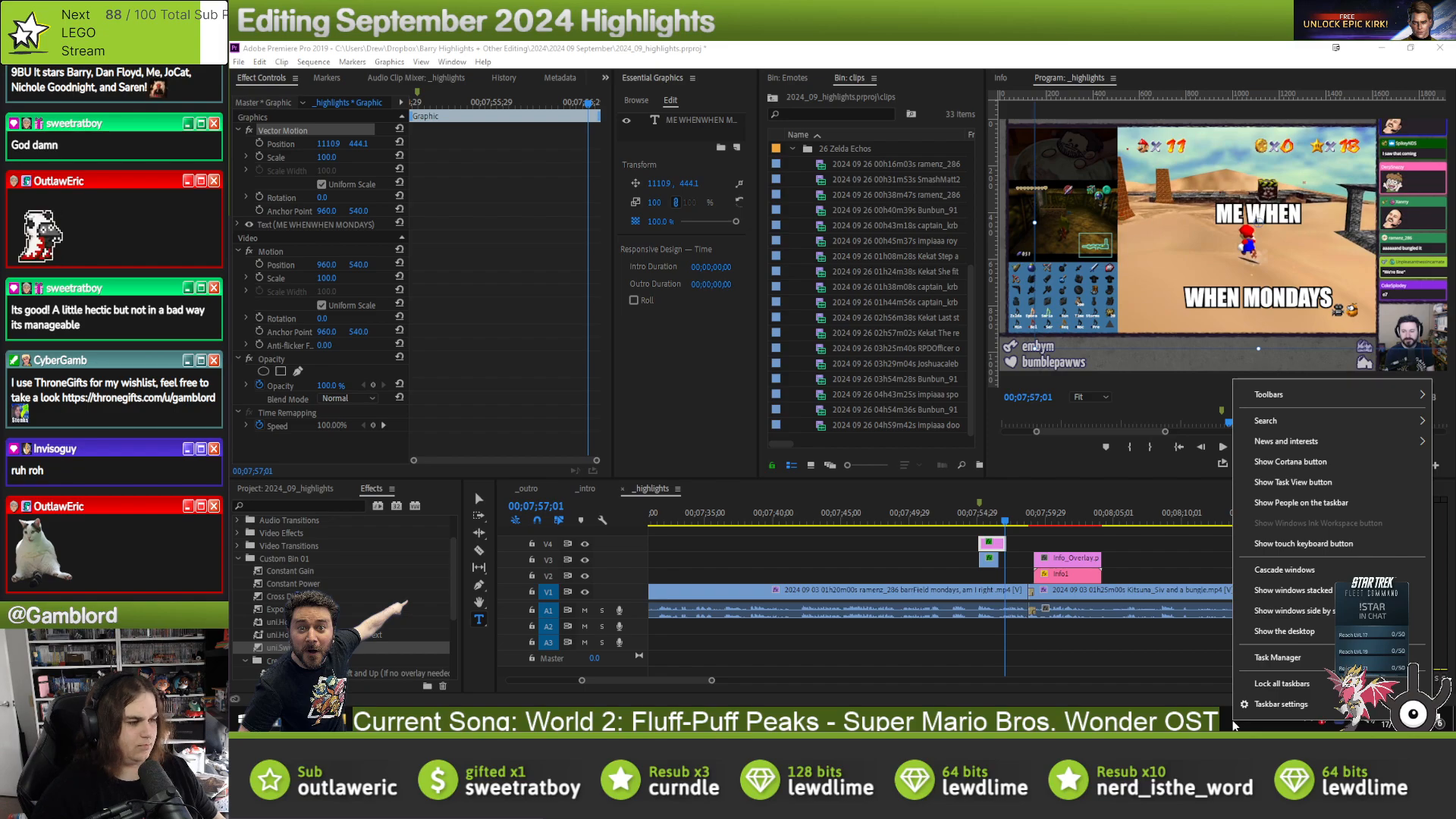
pyautogui.click(1248, 660)
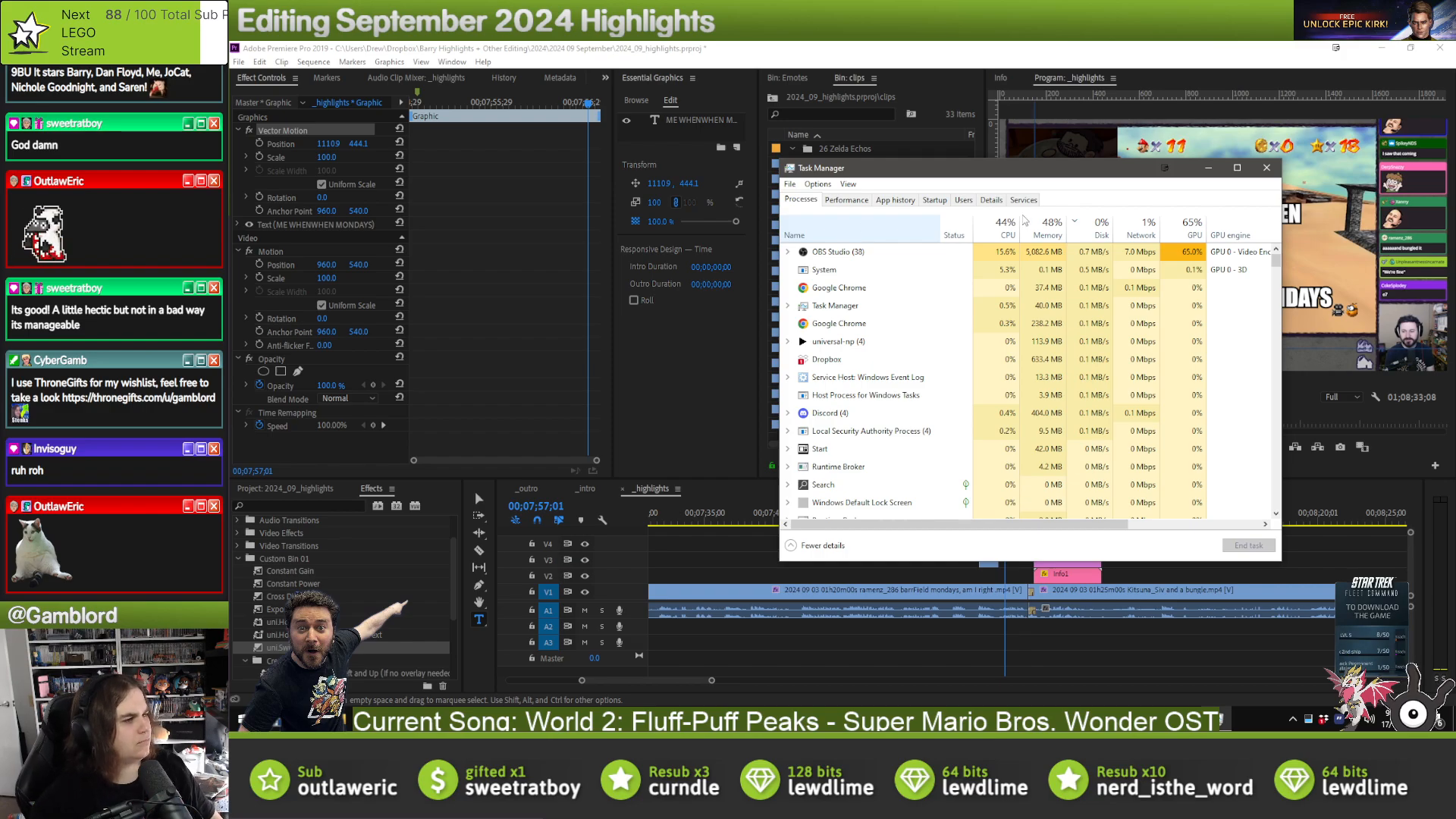
pyautogui.click(842, 229)
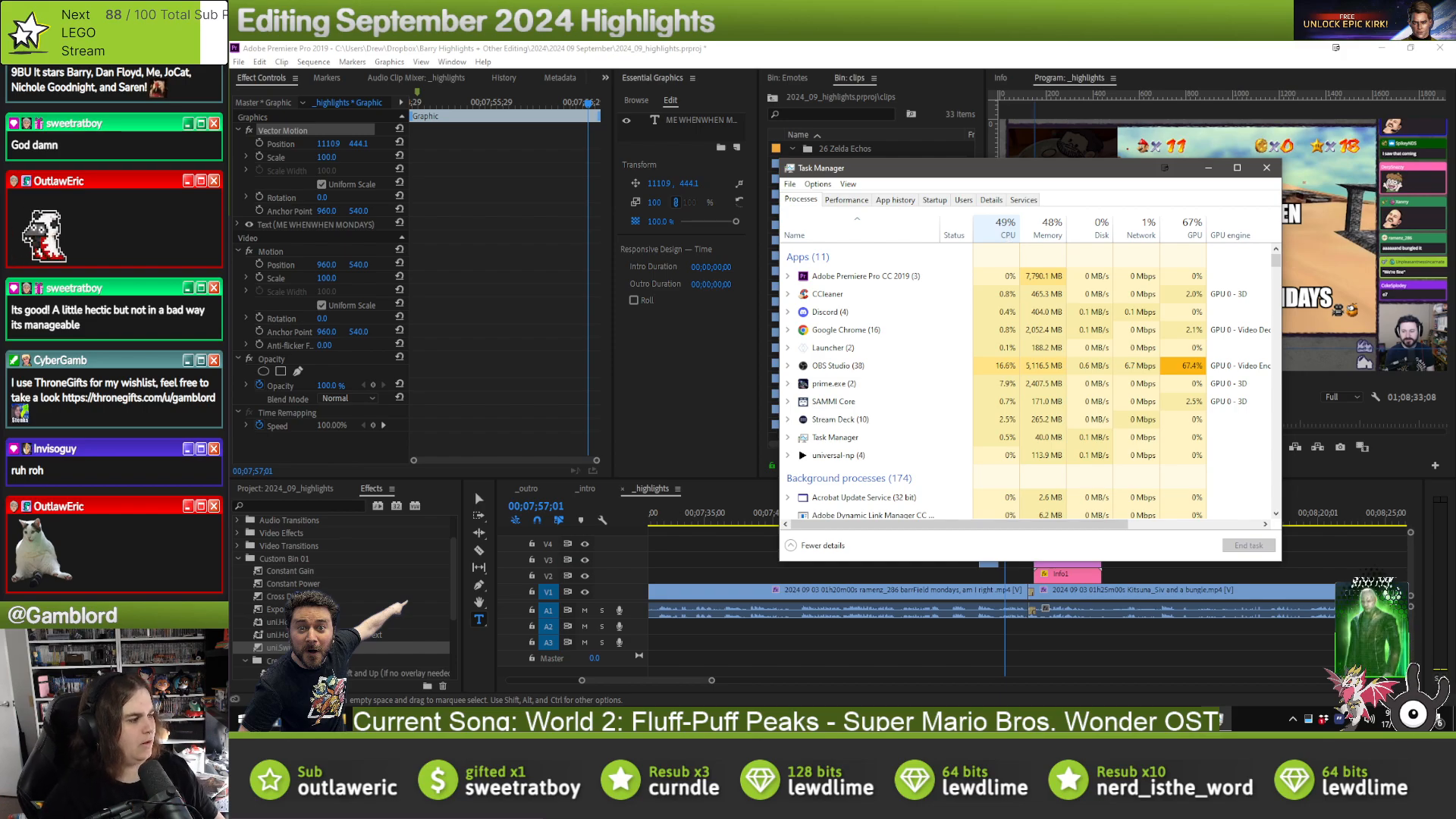
pyautogui.click(1004, 228)
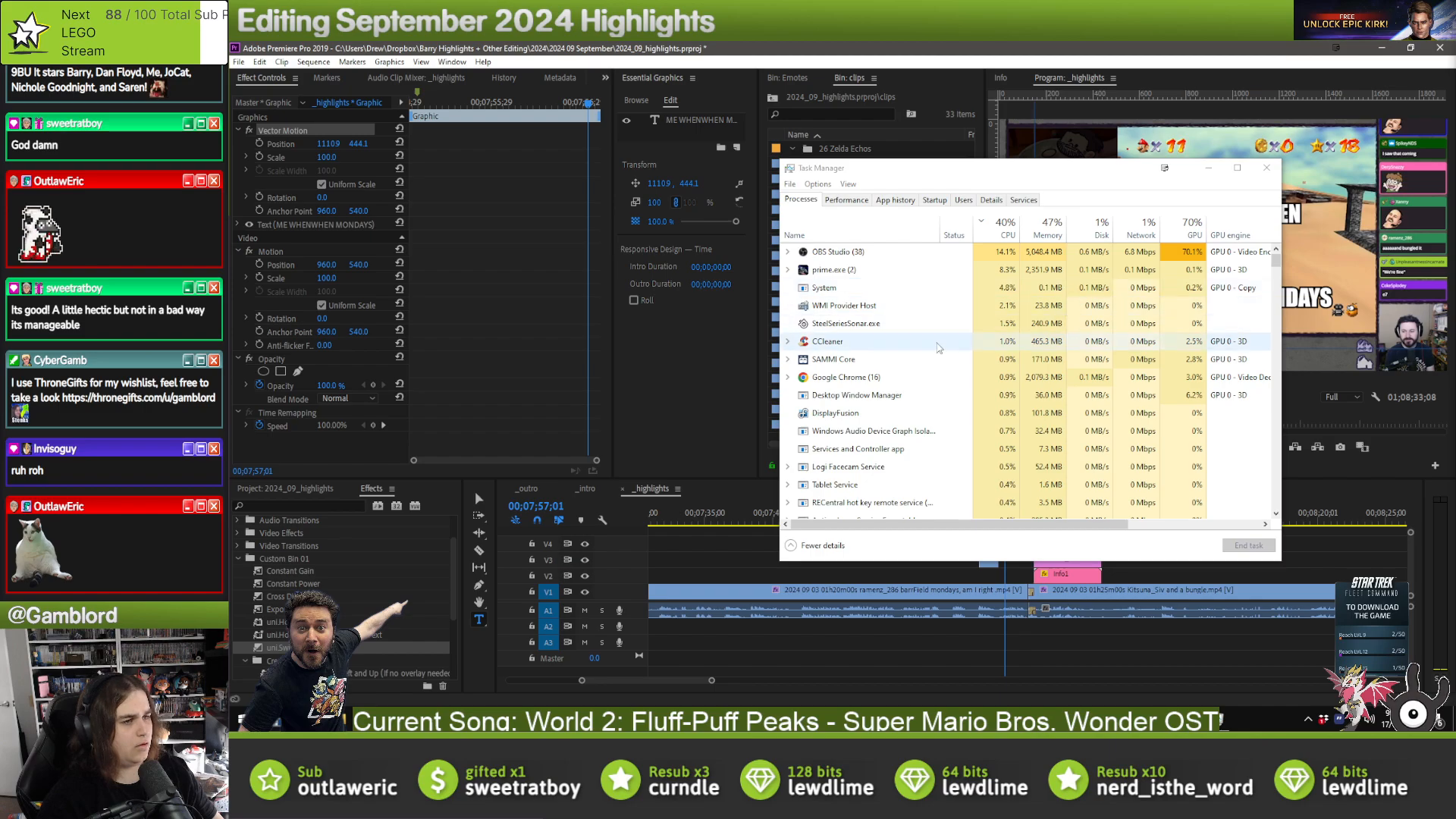
pyautogui.click(1209, 167)
# - Switch to the Star Trek Fleet Command game, send Ship B towards the hostile near the red star, and return to Premiere Pro
pyautogui.hotkey('alt', 'Tab')
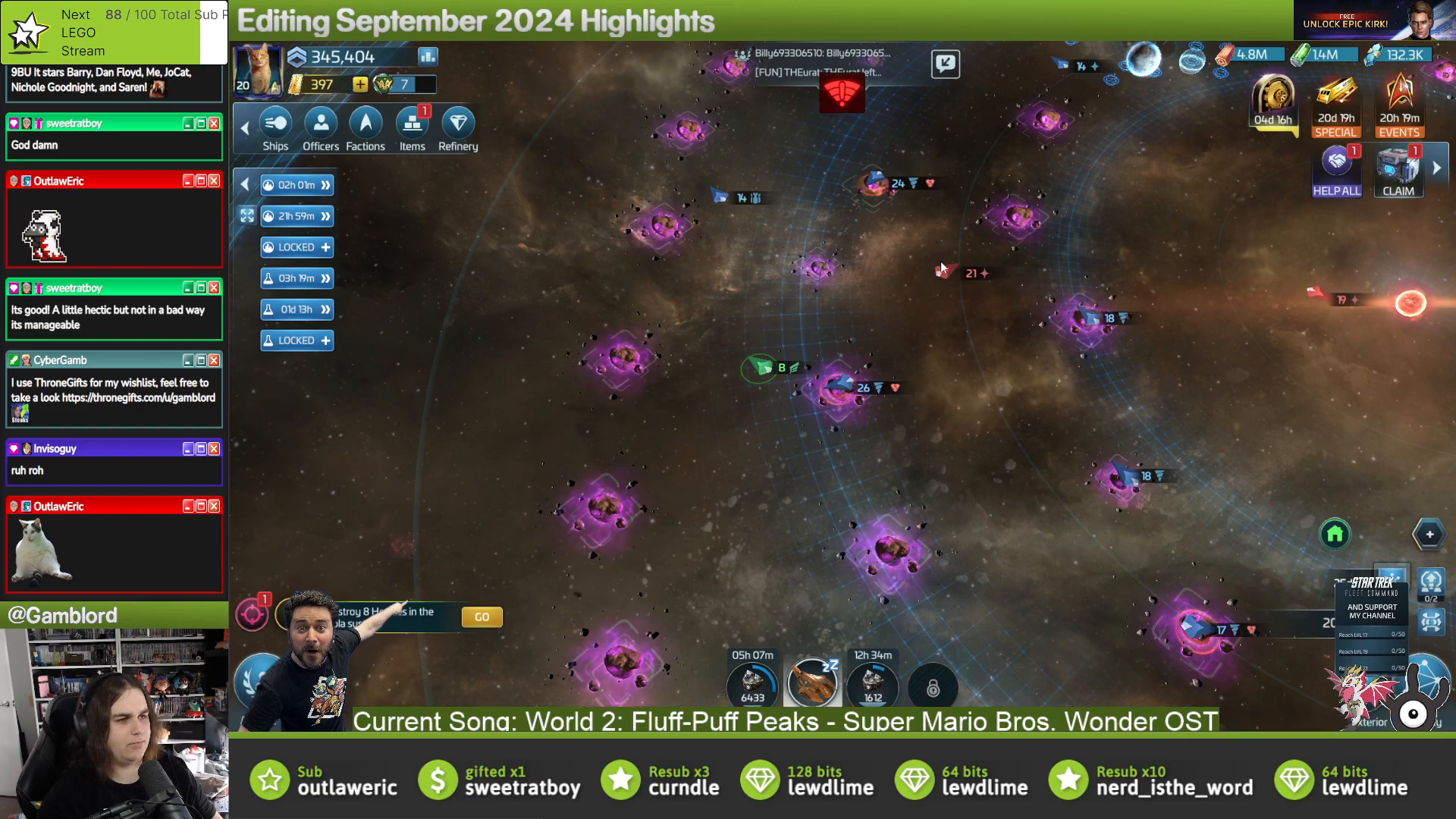
pyautogui.moveTo(1109, 318); pyautogui.dragTo(1035, 412)
pyautogui.click(1247, 348)
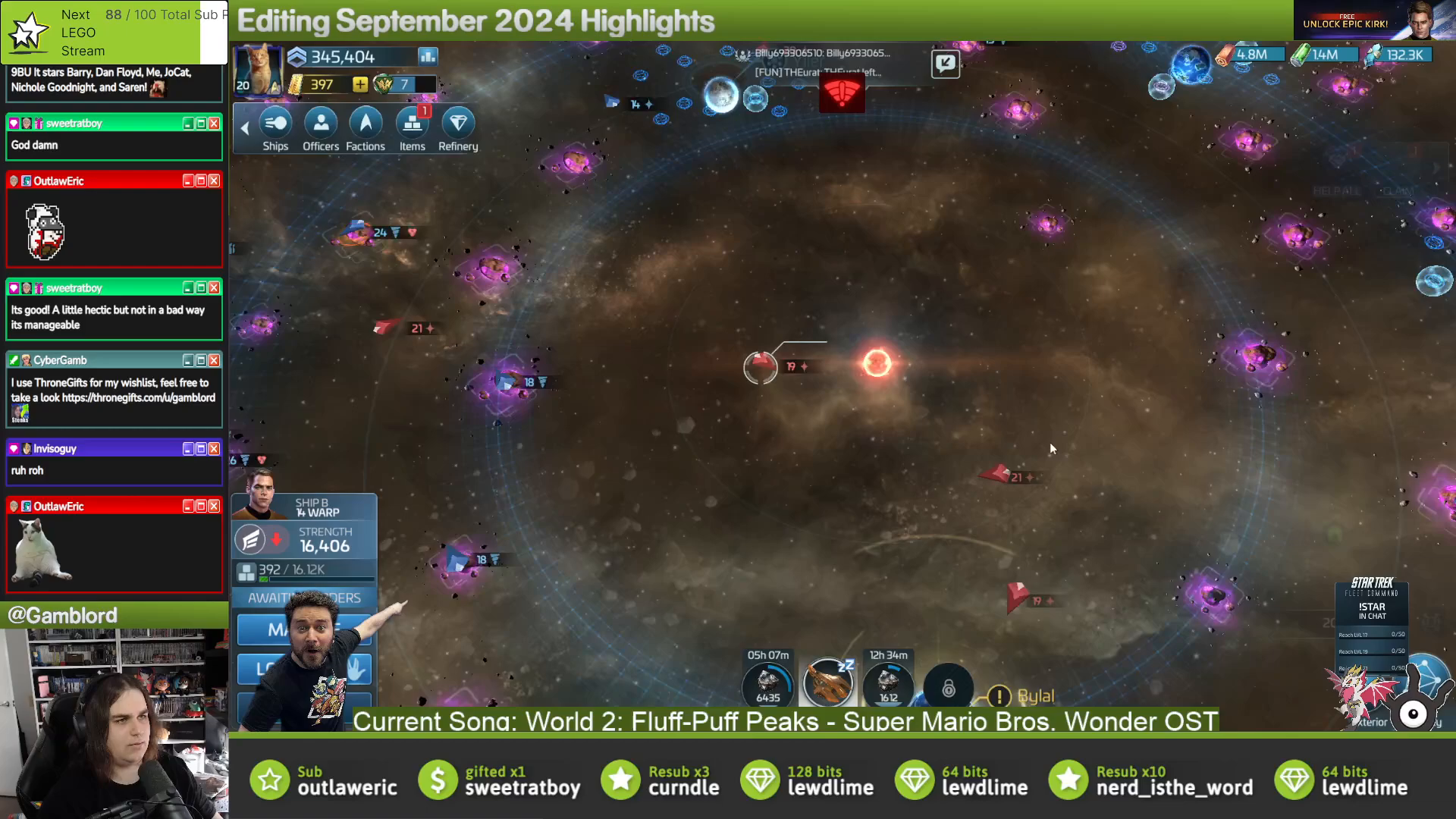
pyautogui.click(1052, 455)
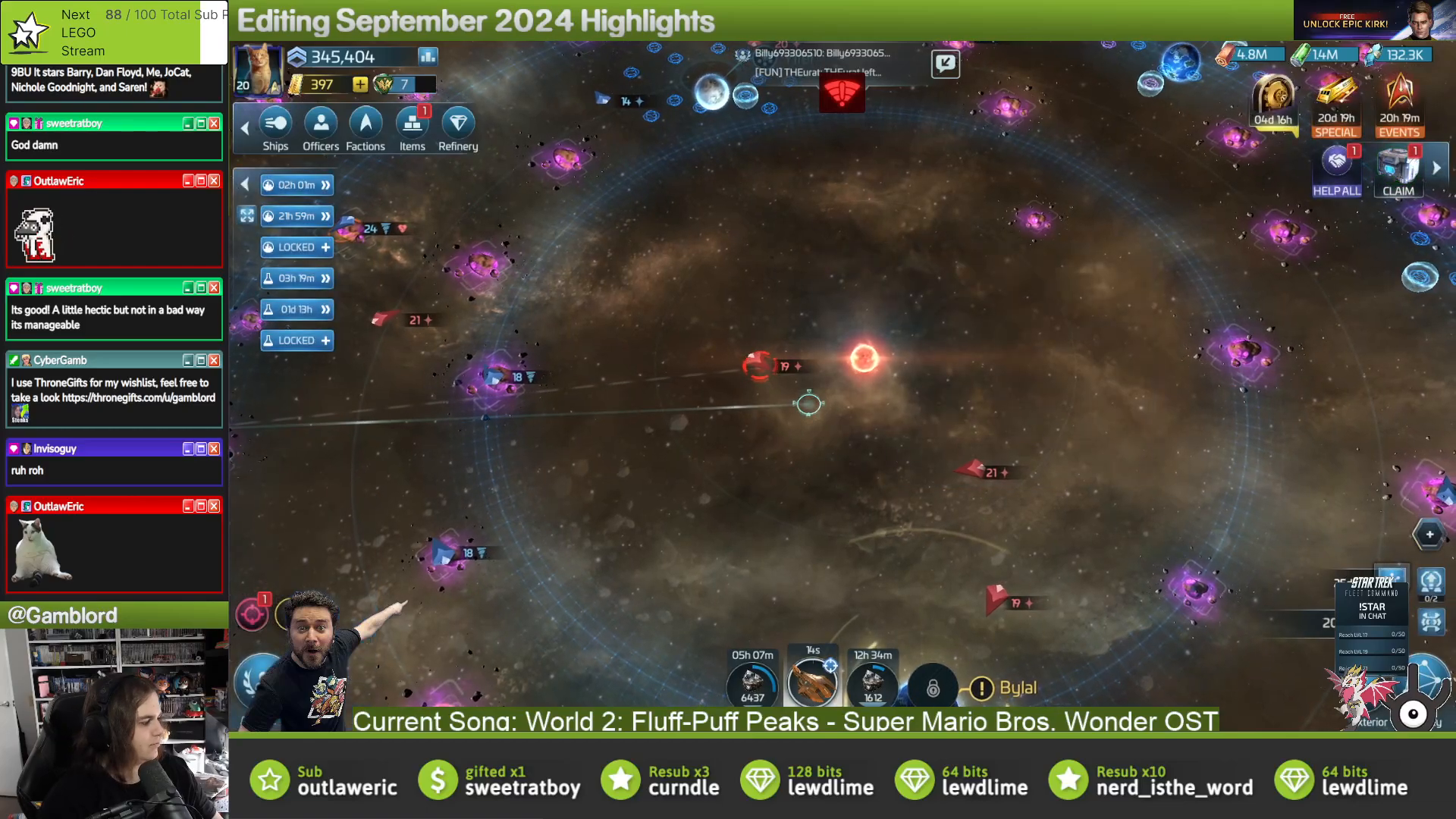
pyautogui.hotkey('alt', 'Tab')
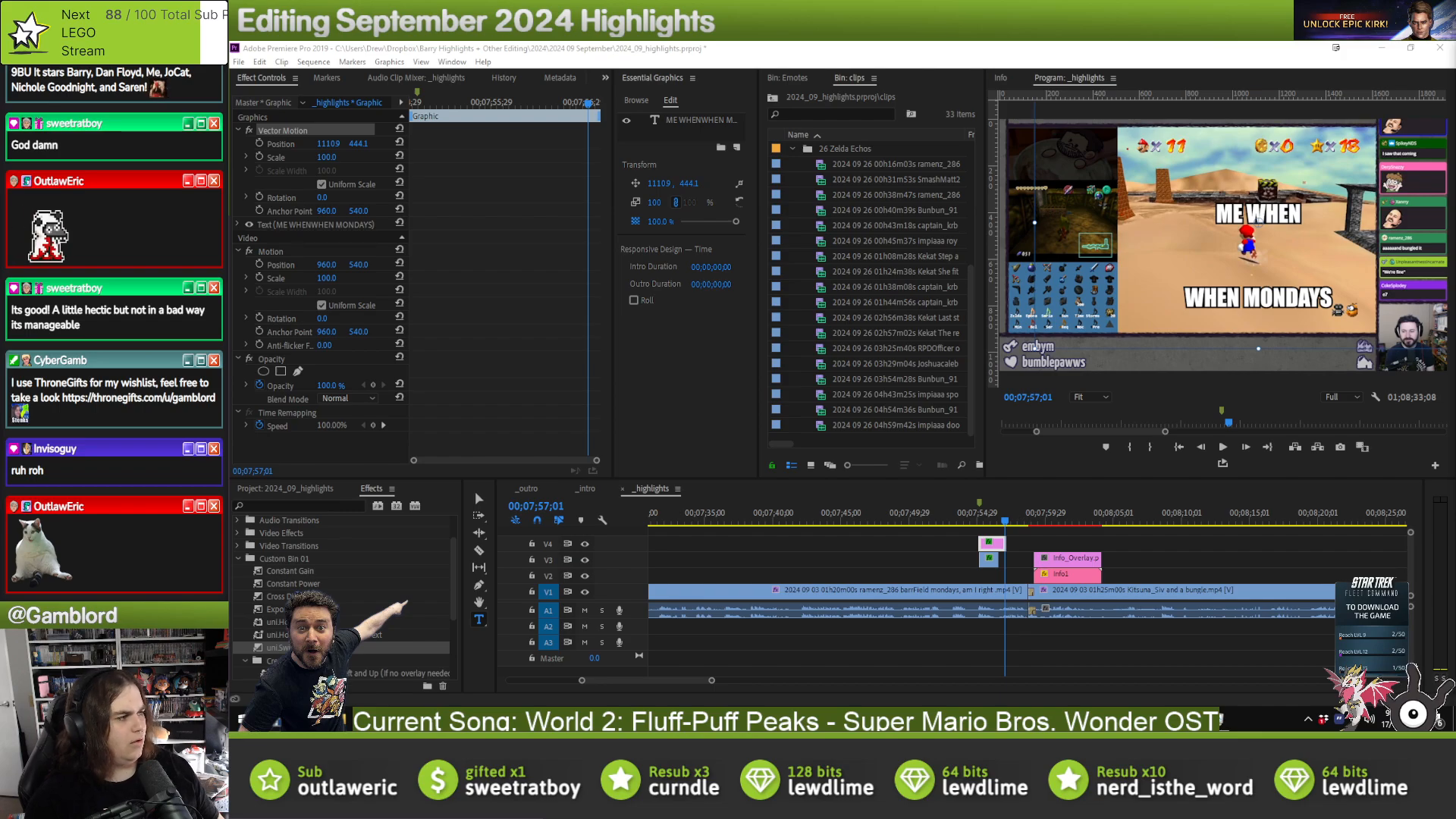
# - Play back the captioned Mario shot from just before its marker and return the playhead to the start
pyautogui.click(974, 519)
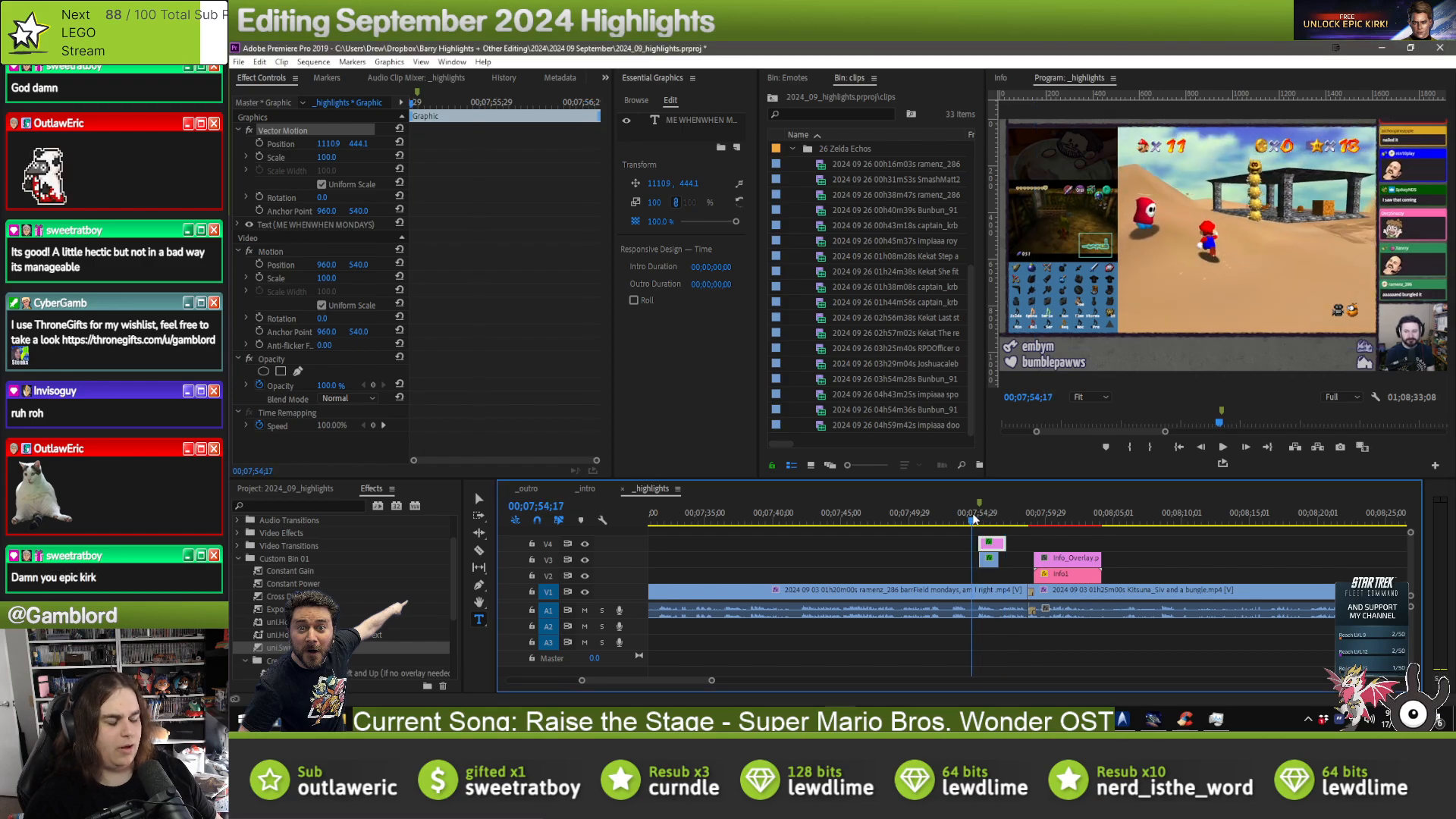
pyautogui.press('space')
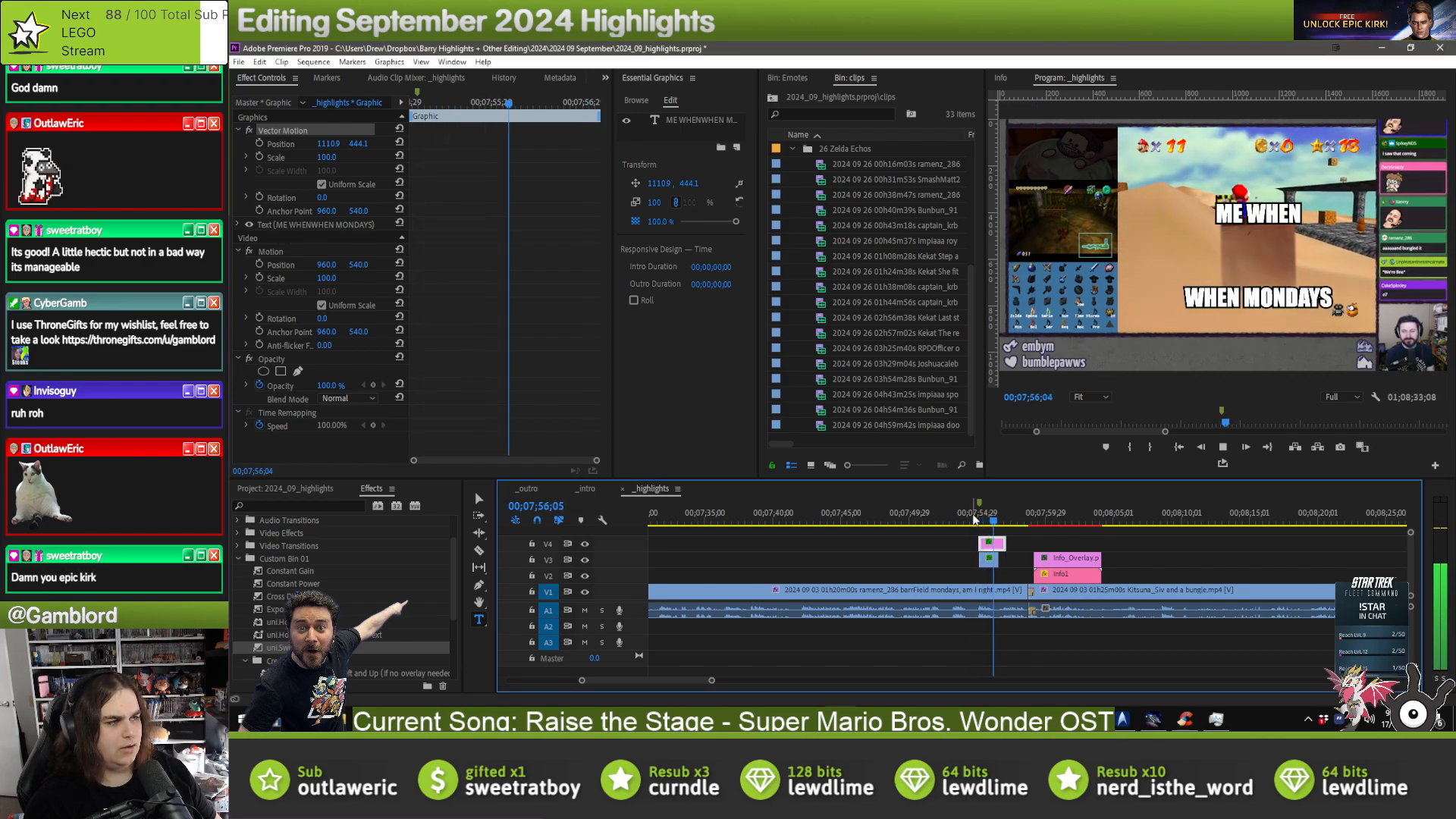
pyautogui.click(974, 518)
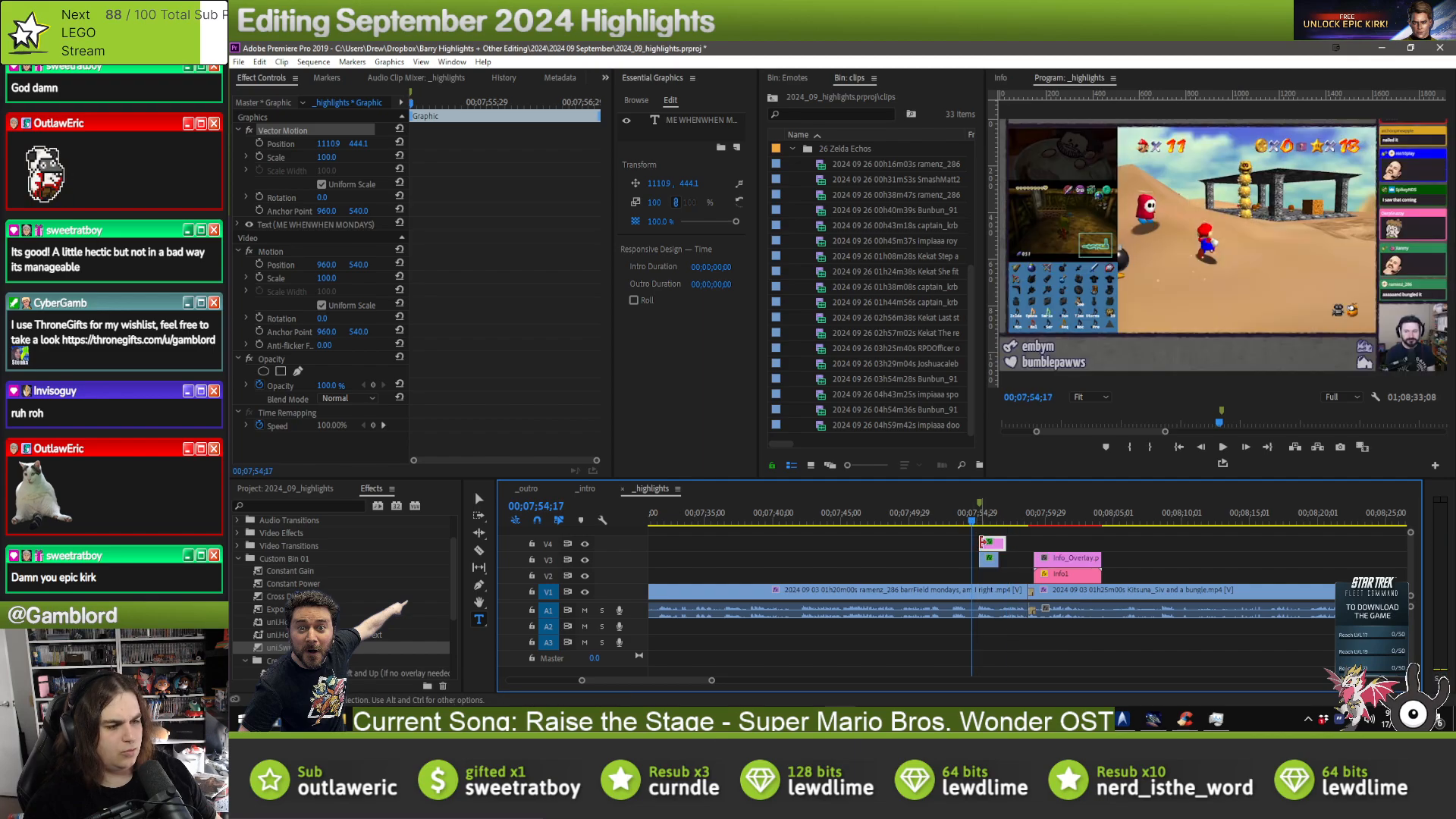
# - Set the masked Mario clip's speed to 25%
pyautogui.click(991, 561)
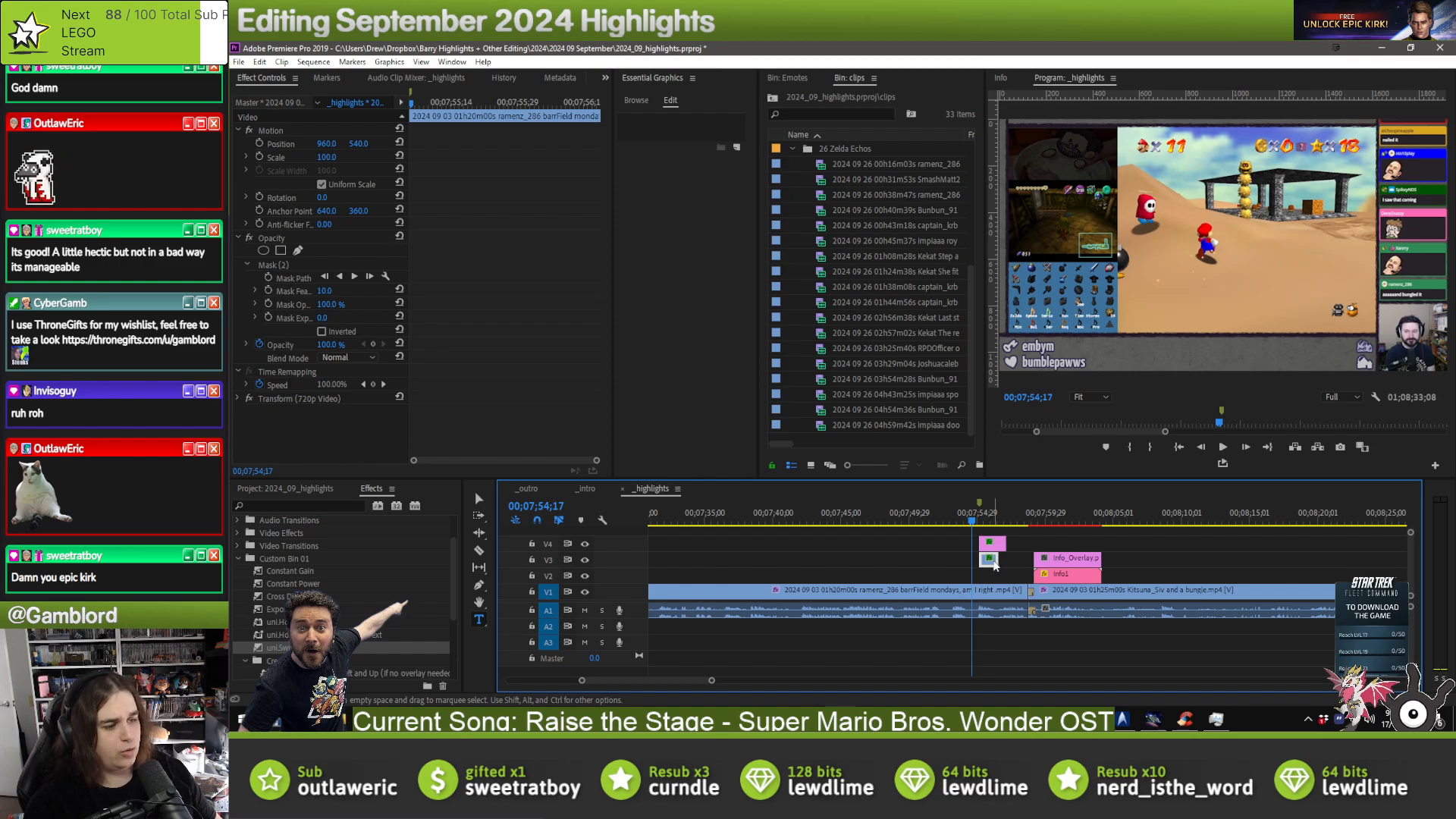
pyautogui.rightClick(986, 562)
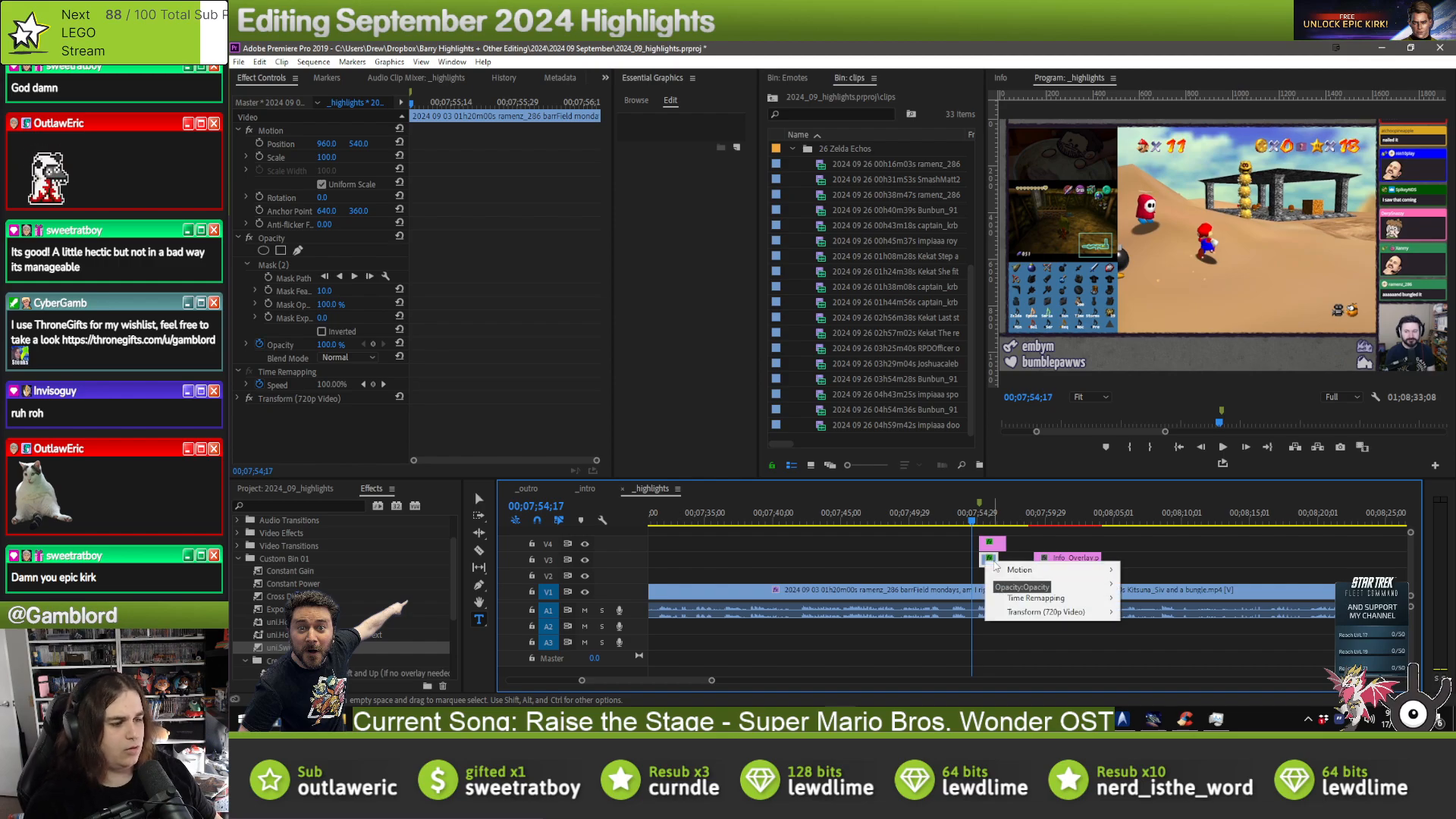
pyautogui.rightClick(985, 564)
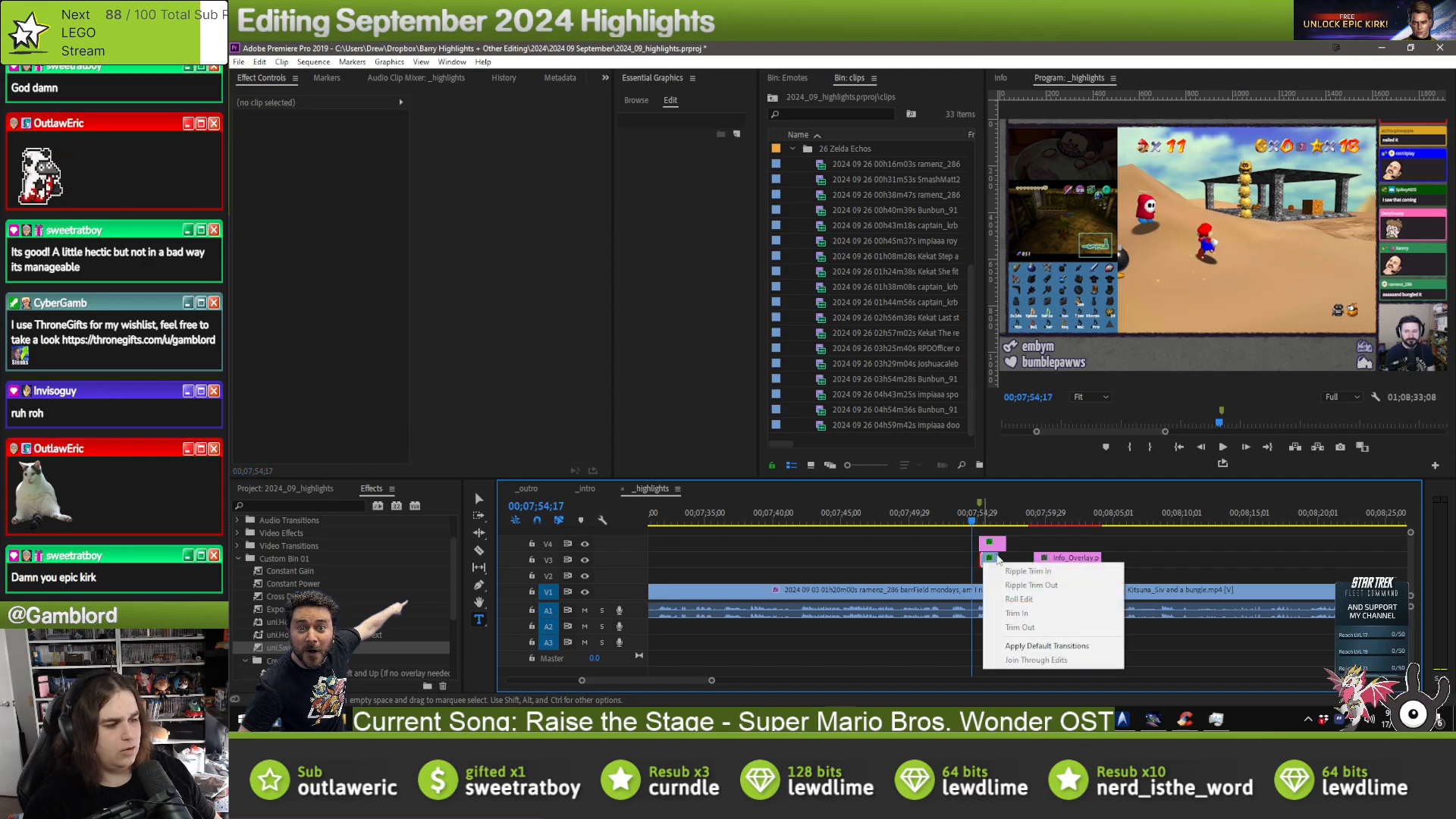
pyautogui.rightClick(991, 561)
pyautogui.press('space')
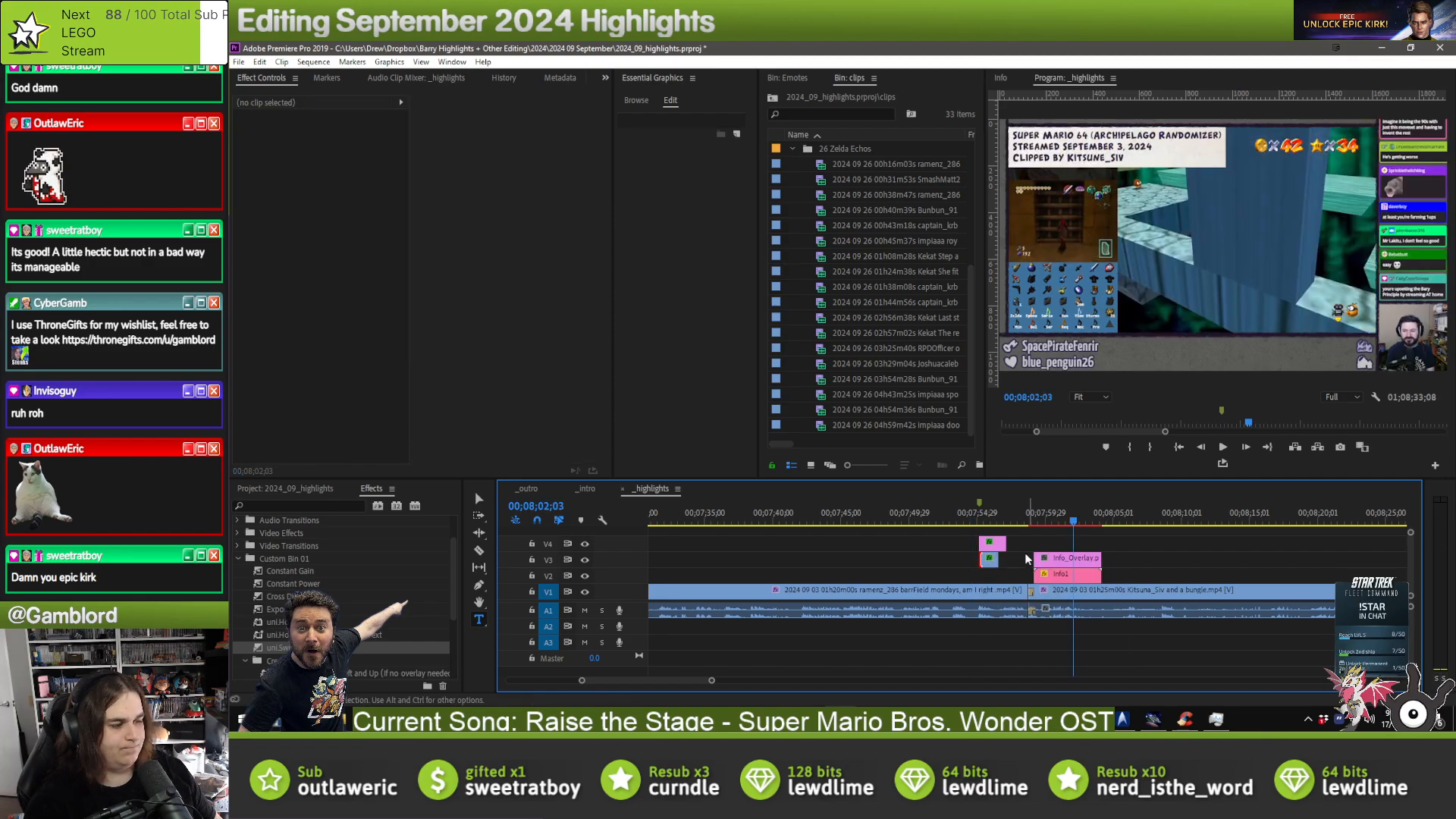
pyautogui.scroll(3, 995, 585)
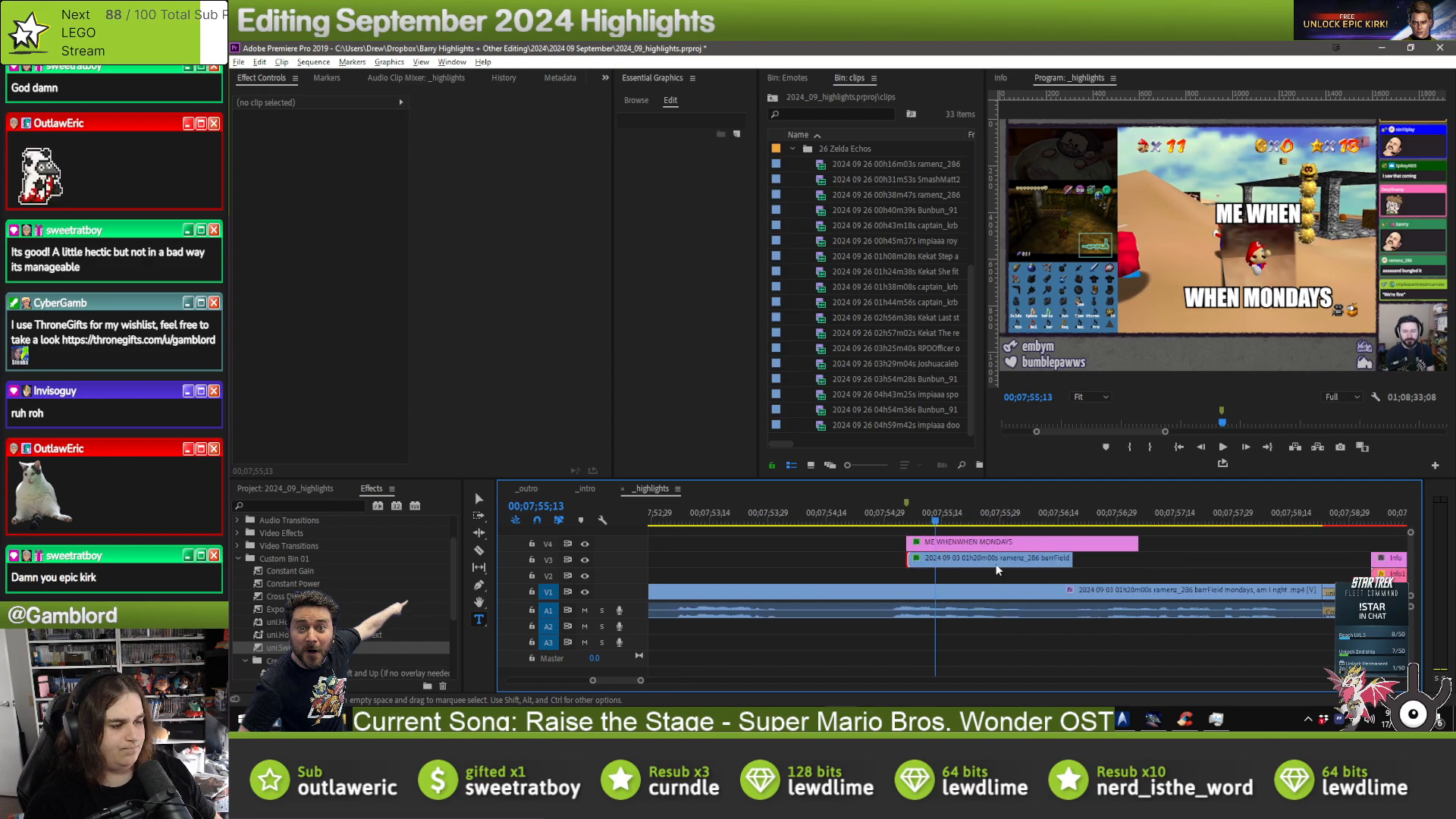
pyautogui.rightClick(997, 559)
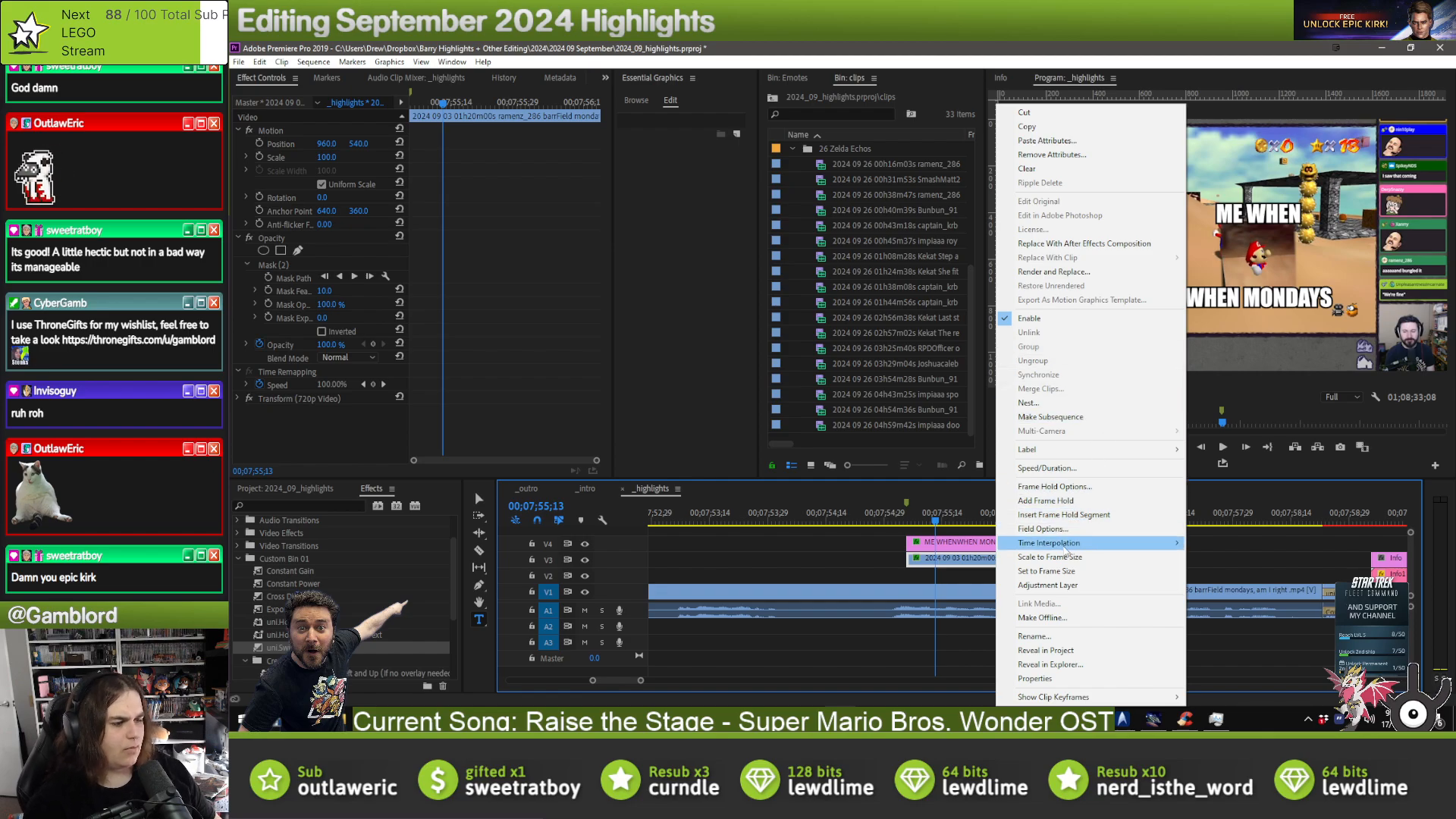
pyautogui.click(1047, 468)
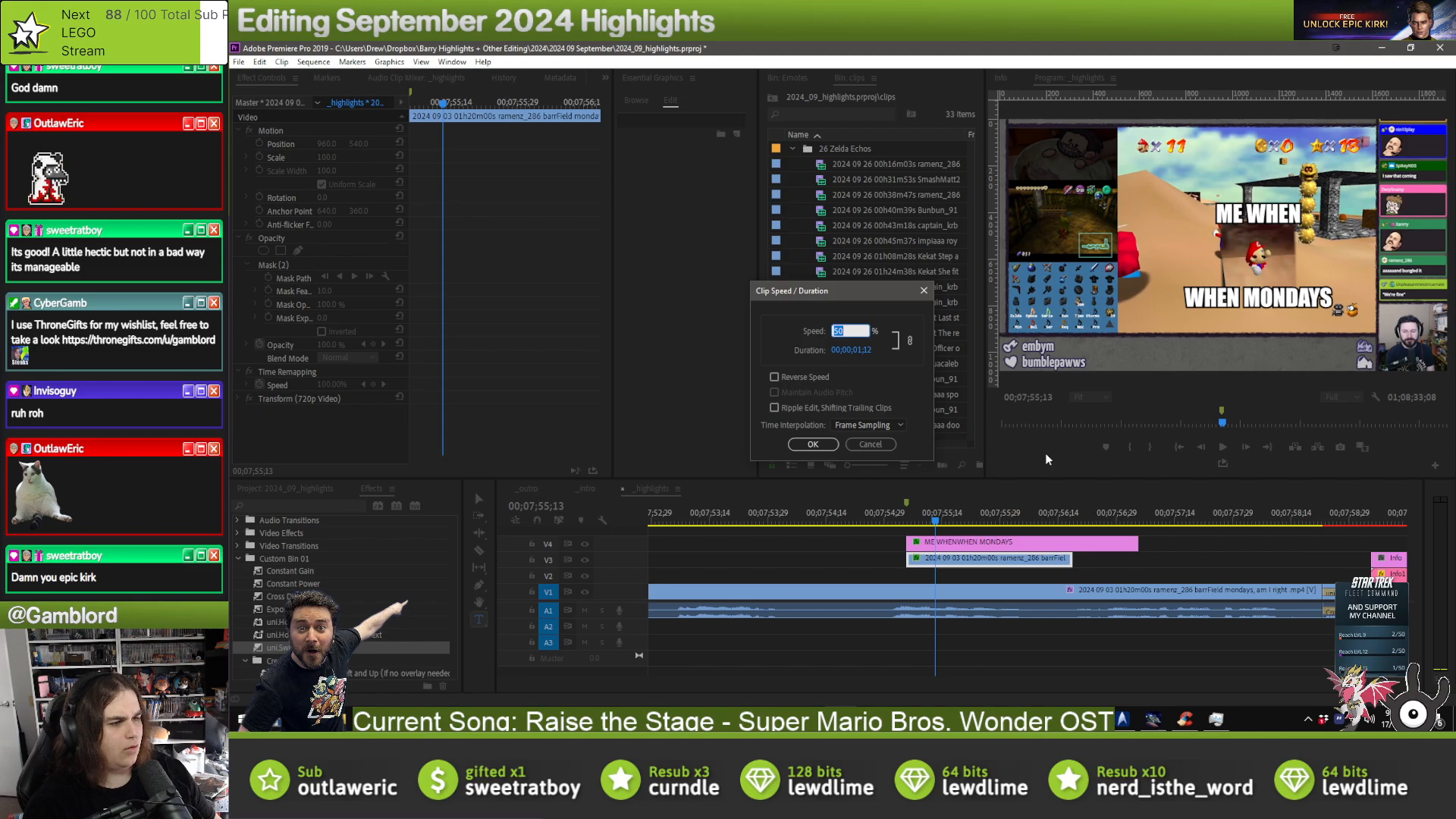
pyautogui.write('25')
pyautogui.press('Return')
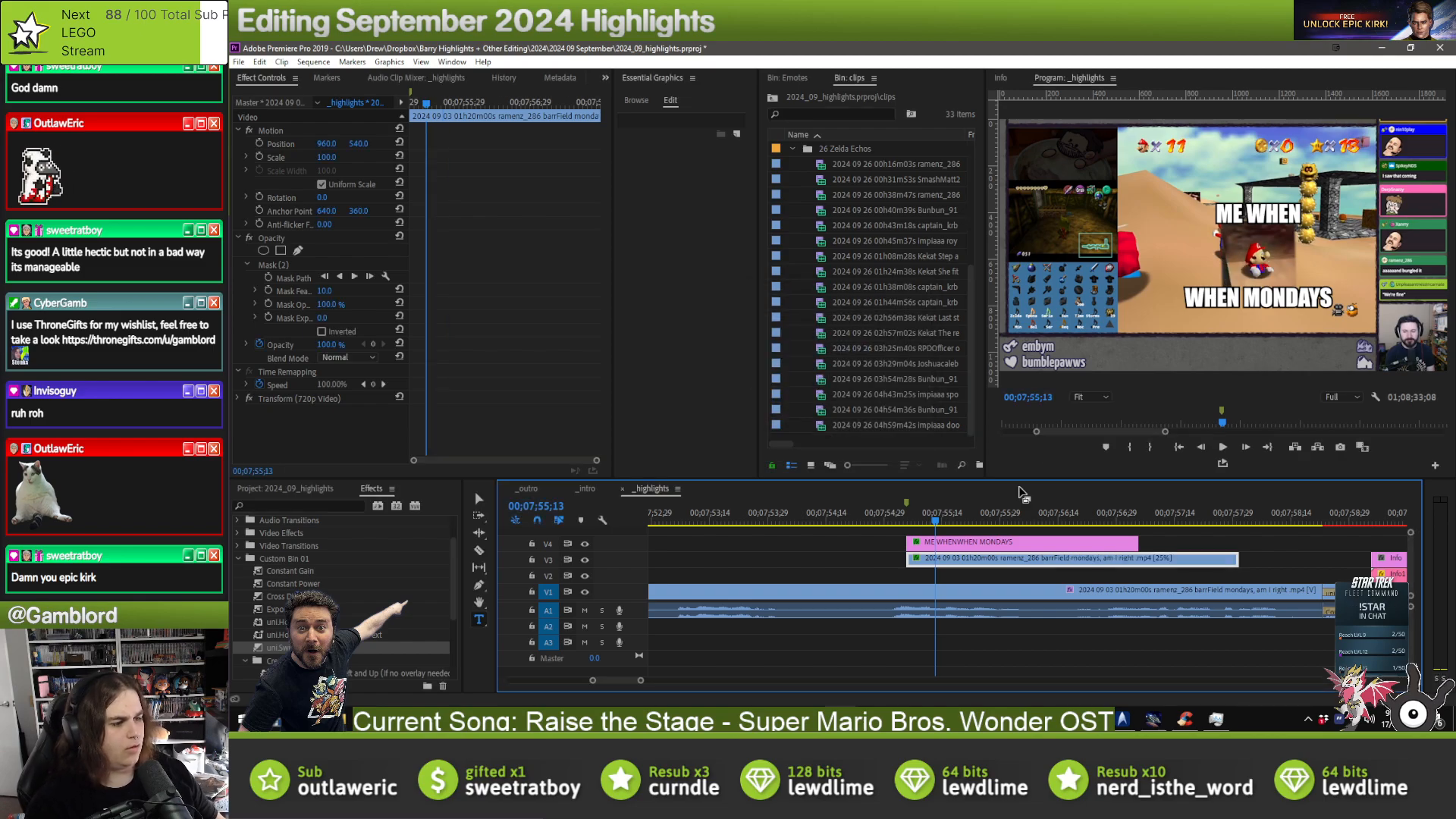
# - Play back the 25% slow-motion Mario shot with its caption from the marker
pyautogui.moveTo(935, 513); pyautogui.dragTo(914, 515)
pyautogui.click(899, 514)
pyautogui.press('space')
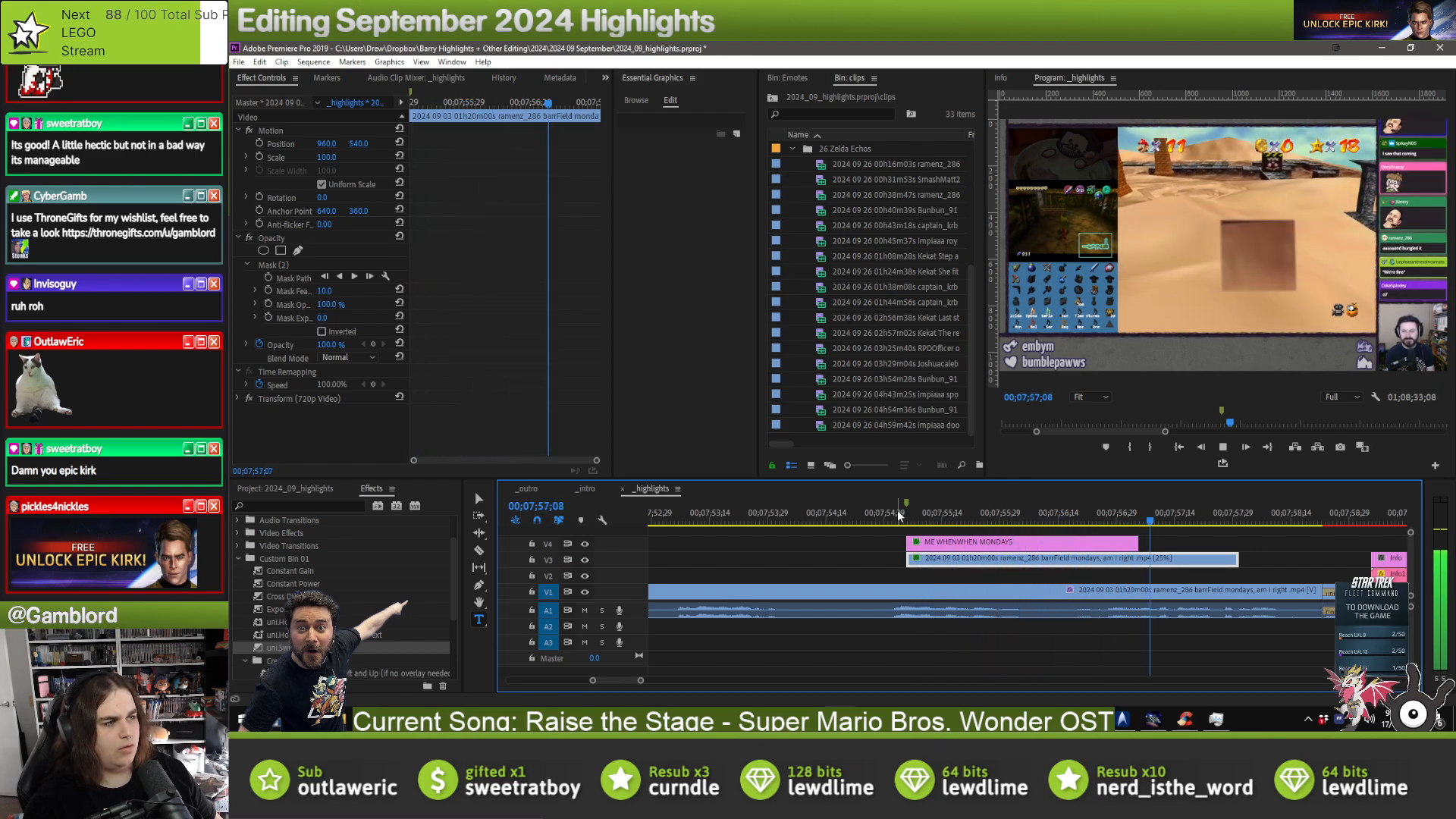
pyautogui.press('space')
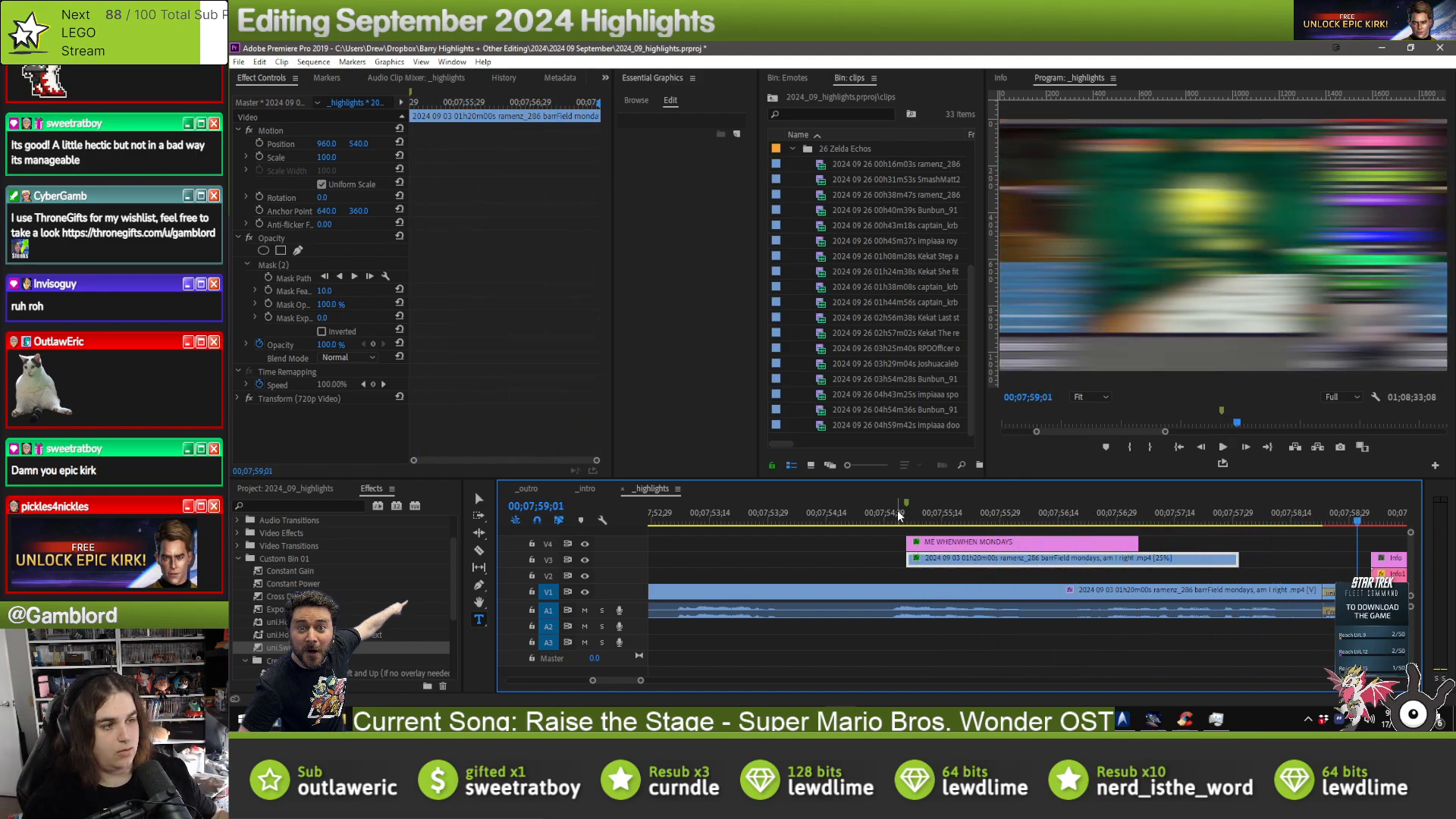
# - Extend the caption graphic to the end of the masked clip and save the project
pyautogui.moveTo(1134, 540); pyautogui.dragTo(1237, 541)
pyautogui.click(1325, 554)
pyautogui.hotkey('ctrl', 's')
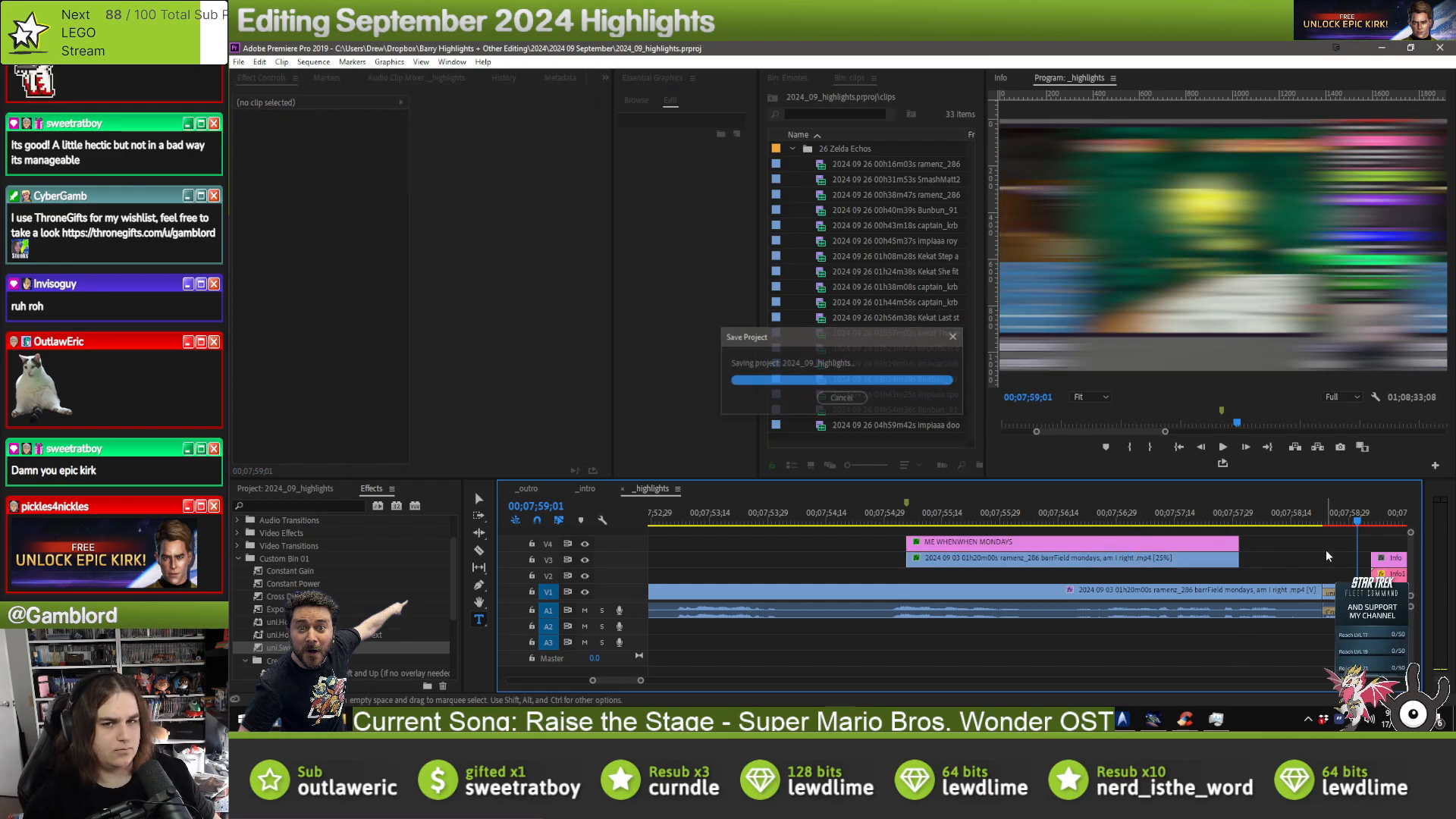
# - Move the caption and masked clip down to V3 and V2, starting at 00;07;55;02, and play the shot back
pyautogui.moveTo(902, 512); pyautogui.dragTo(897, 516)
pyautogui.moveTo(1277, 533); pyautogui.dragTo(1164, 577)
pyautogui.click(1277, 549)
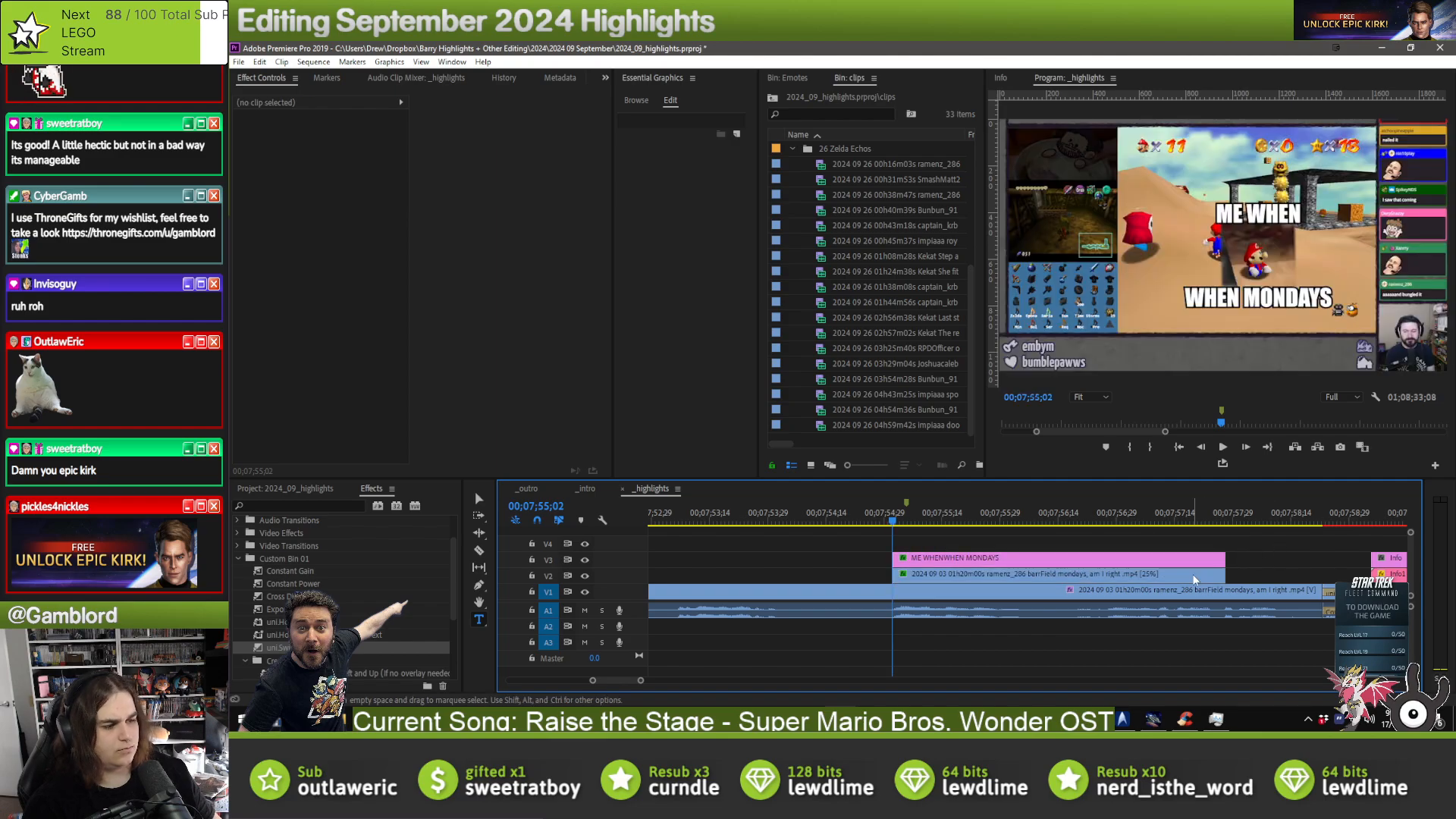
pyautogui.press('space')
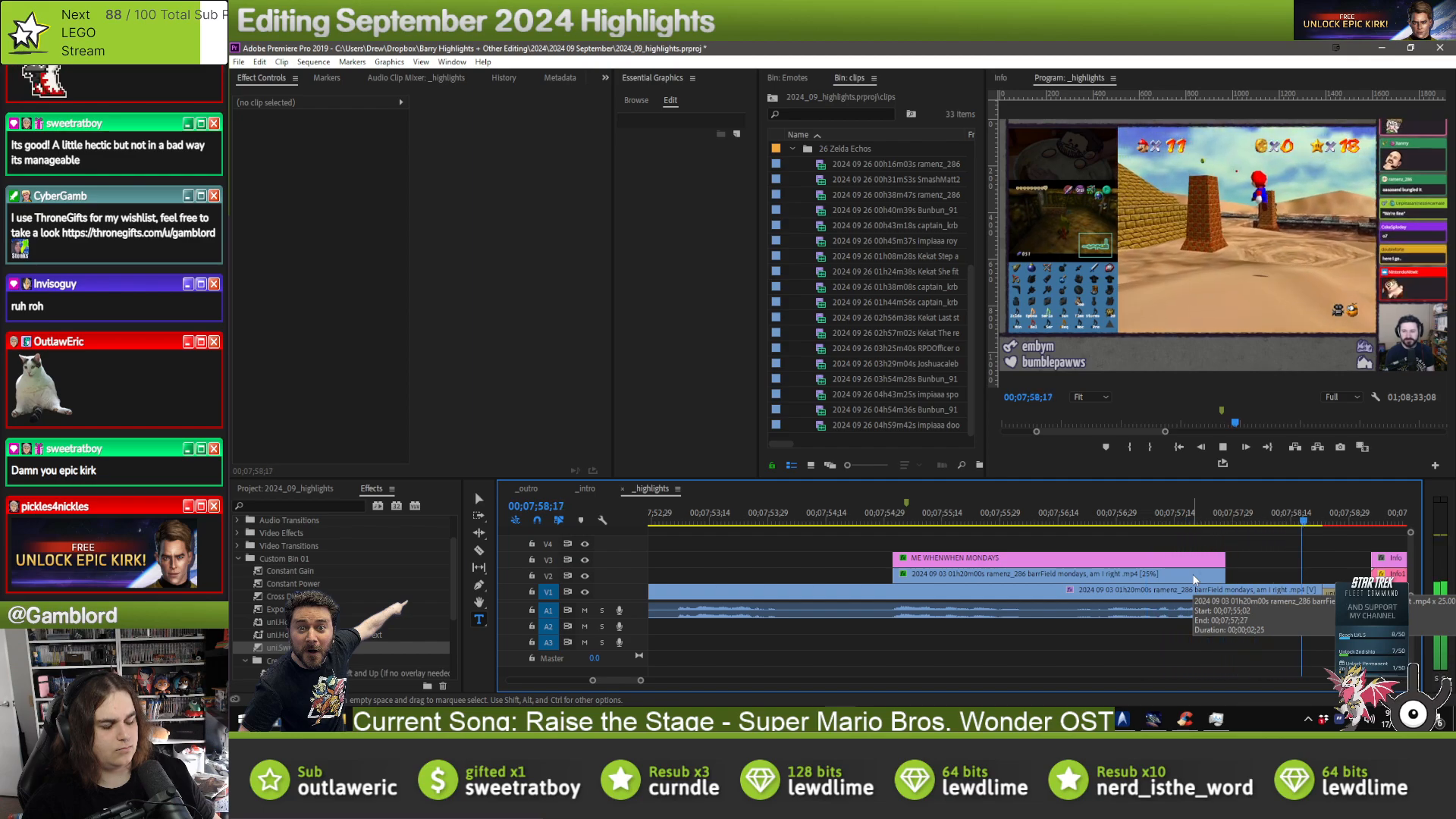
pyautogui.click(1194, 579)
pyautogui.press('space')
# - Try a 15% speed on the masked Mario clip on V2
pyautogui.scroll(4, 675, 590)
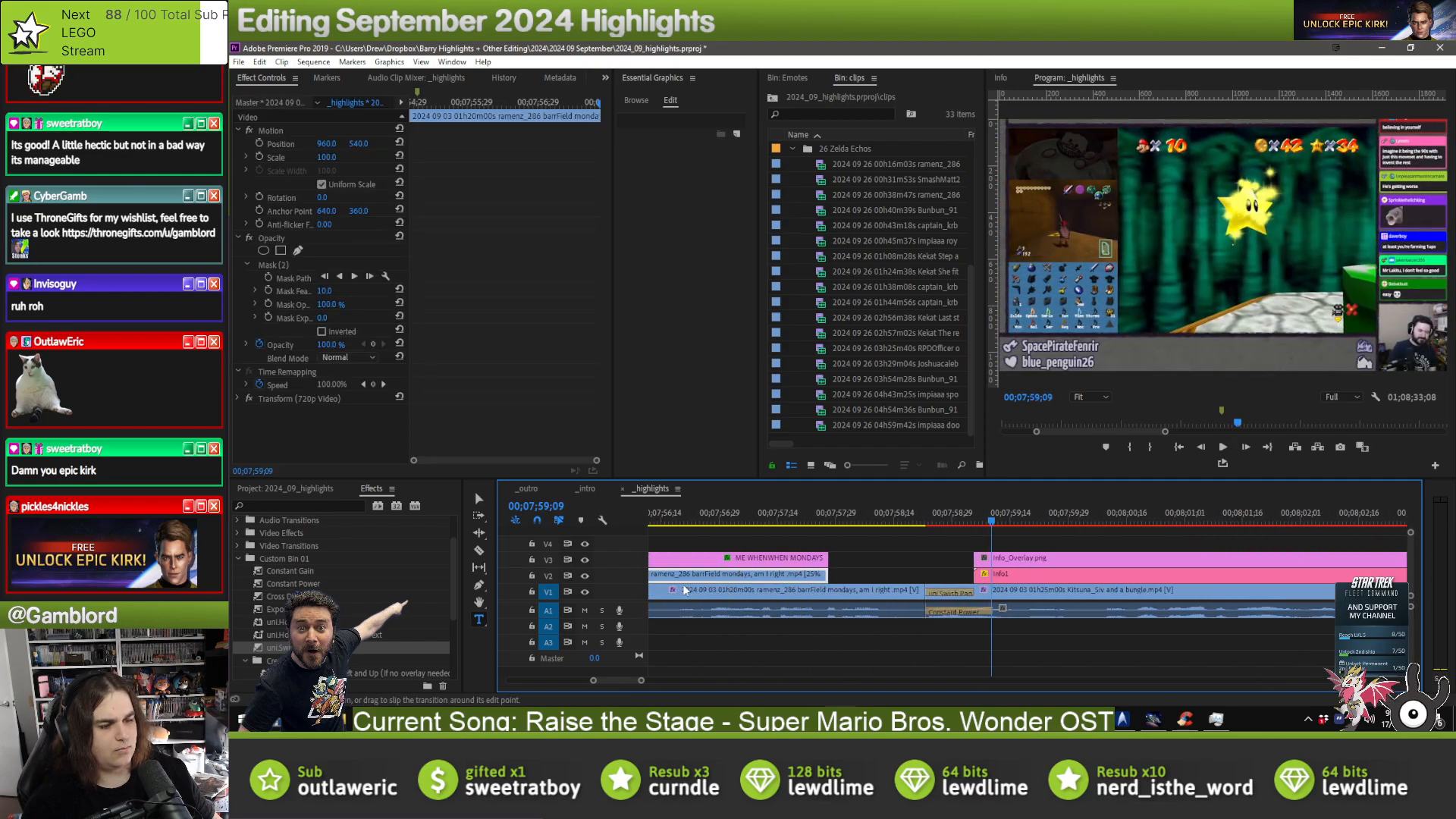
pyautogui.scroll(3, 685, 590)
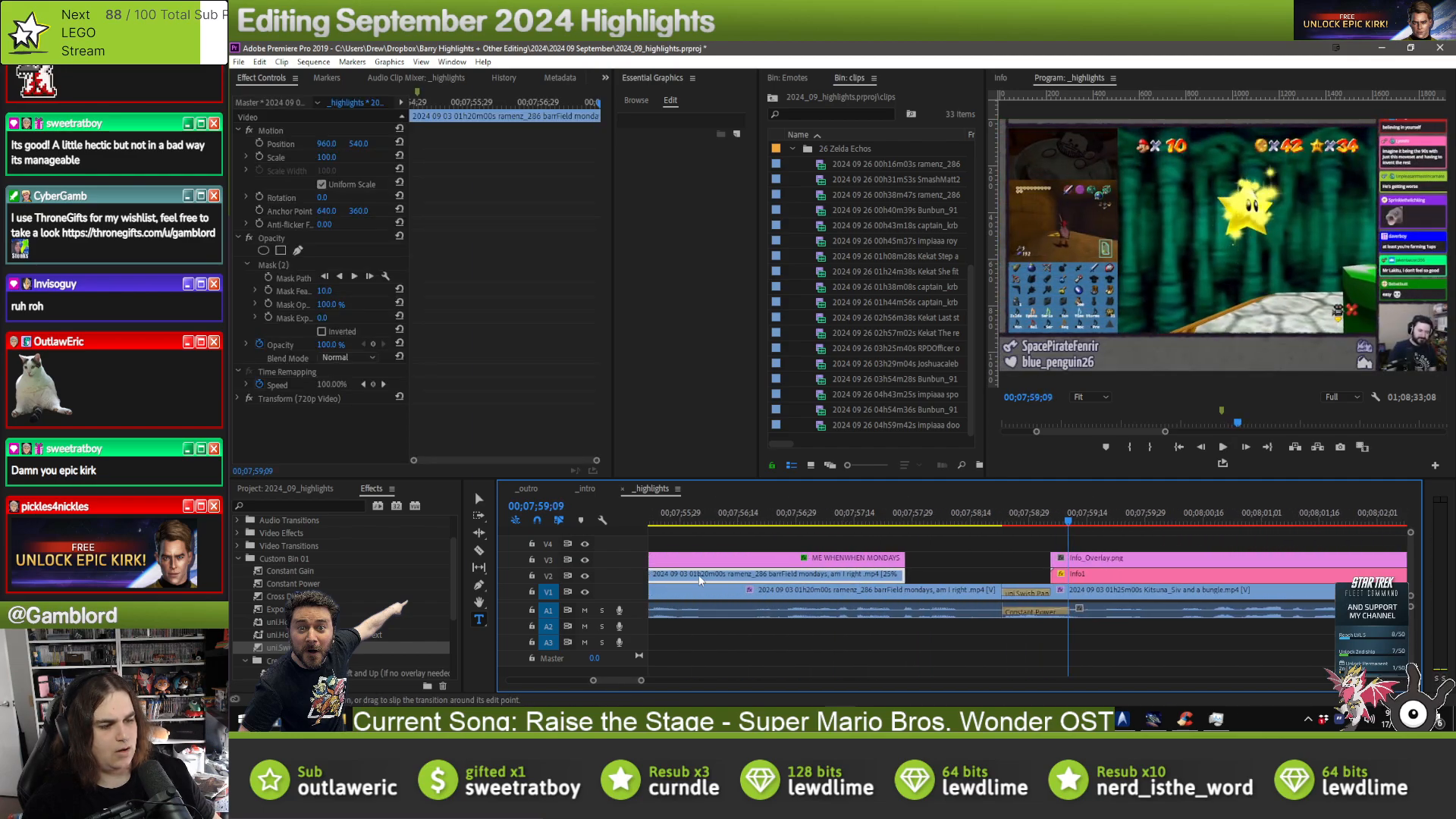
pyautogui.rightClick(752, 576)
pyautogui.click(781, 467)
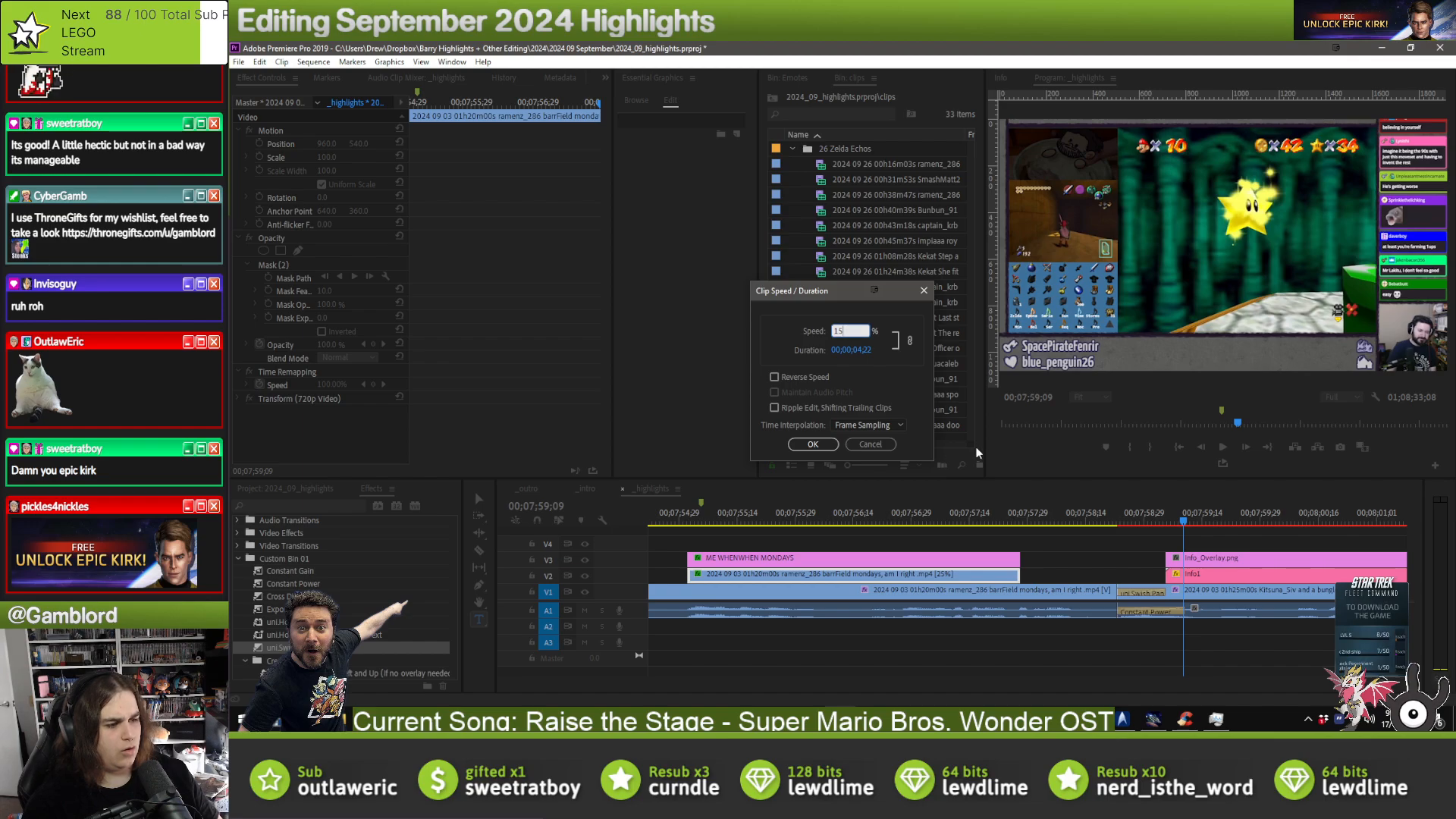
pyautogui.press('Return')
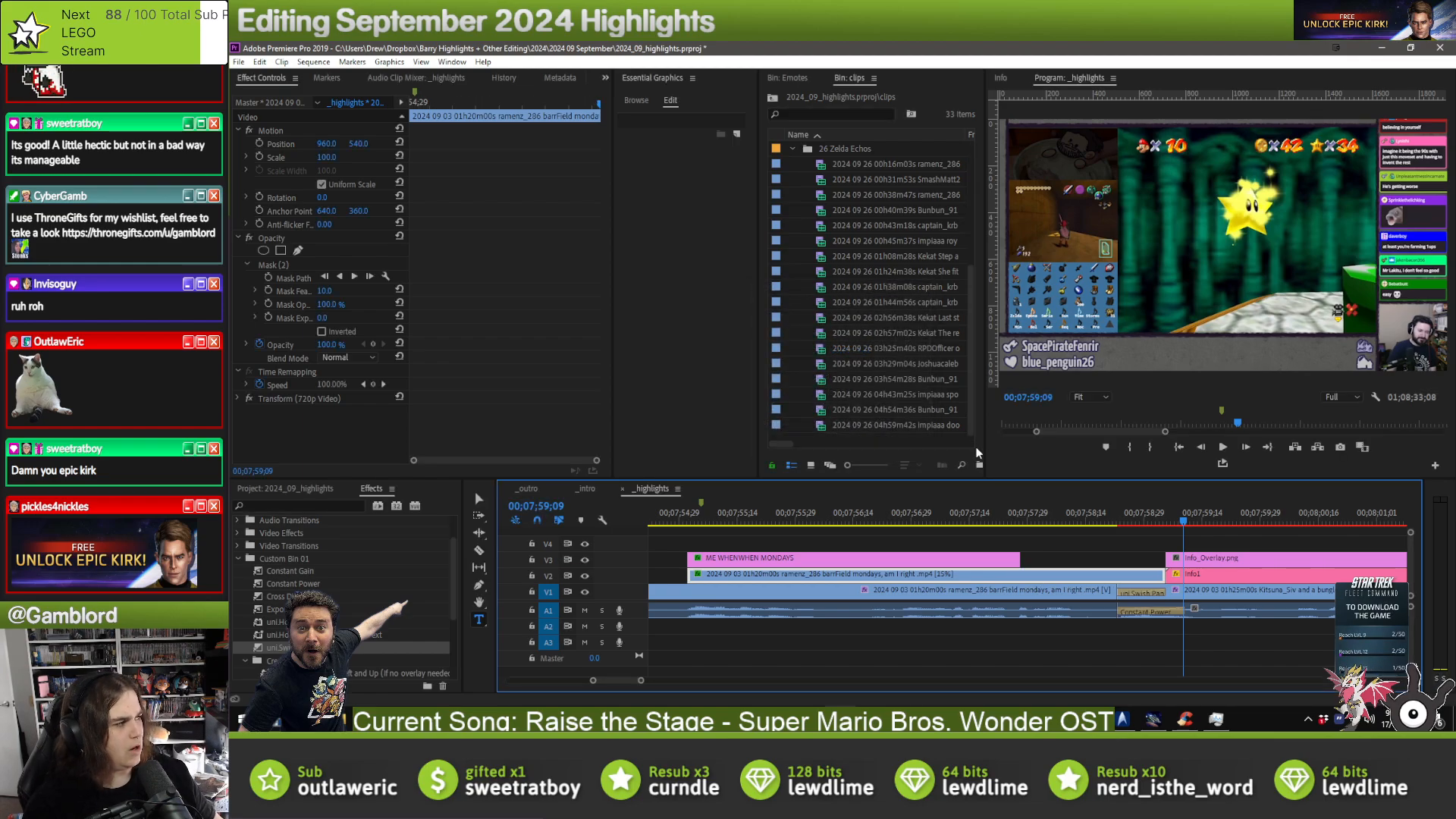
pyautogui.hotkey('ctrl', 'z')
# - Move the caption and masked clip up to V5 and V4, and set the masked clip's speed to 15%
pyautogui.moveTo(1043, 539); pyautogui.dragTo(998, 593)
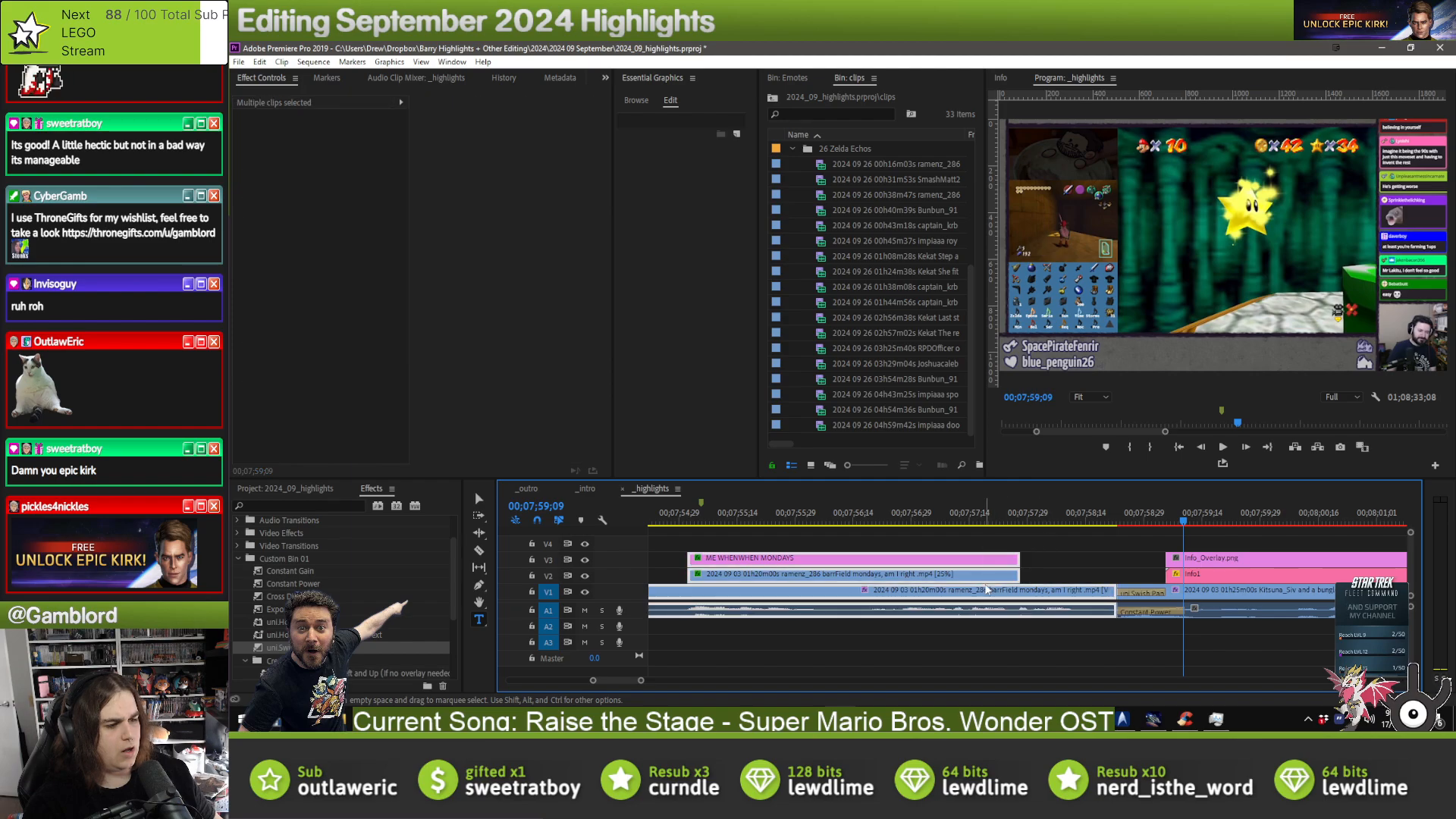
pyautogui.moveTo(1042, 541); pyautogui.dragTo(1010, 543)
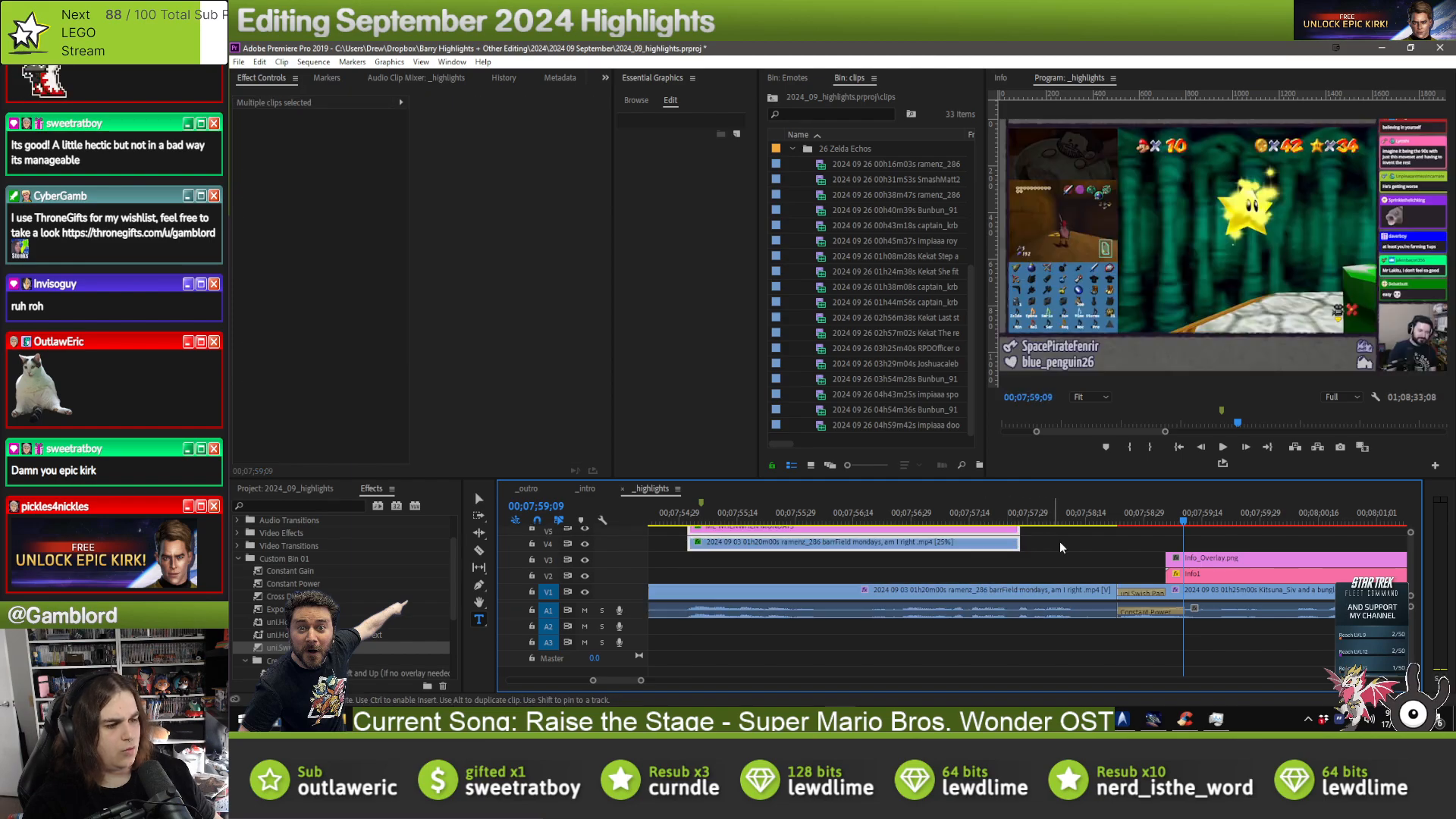
pyautogui.click(1061, 546)
pyautogui.rightClick(944, 541)
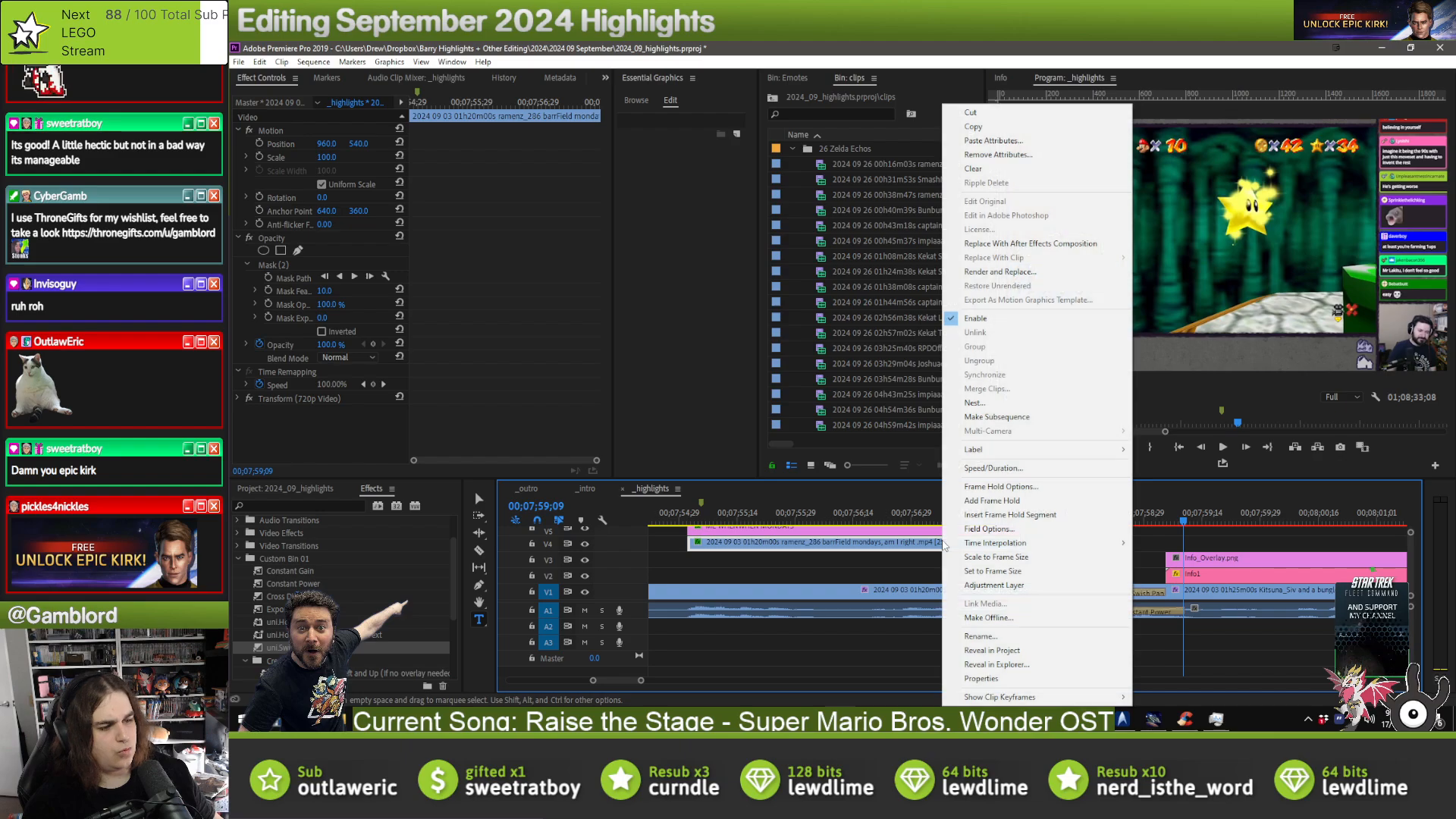
pyautogui.click(1004, 469)
pyautogui.write('15')
pyautogui.press('Return')
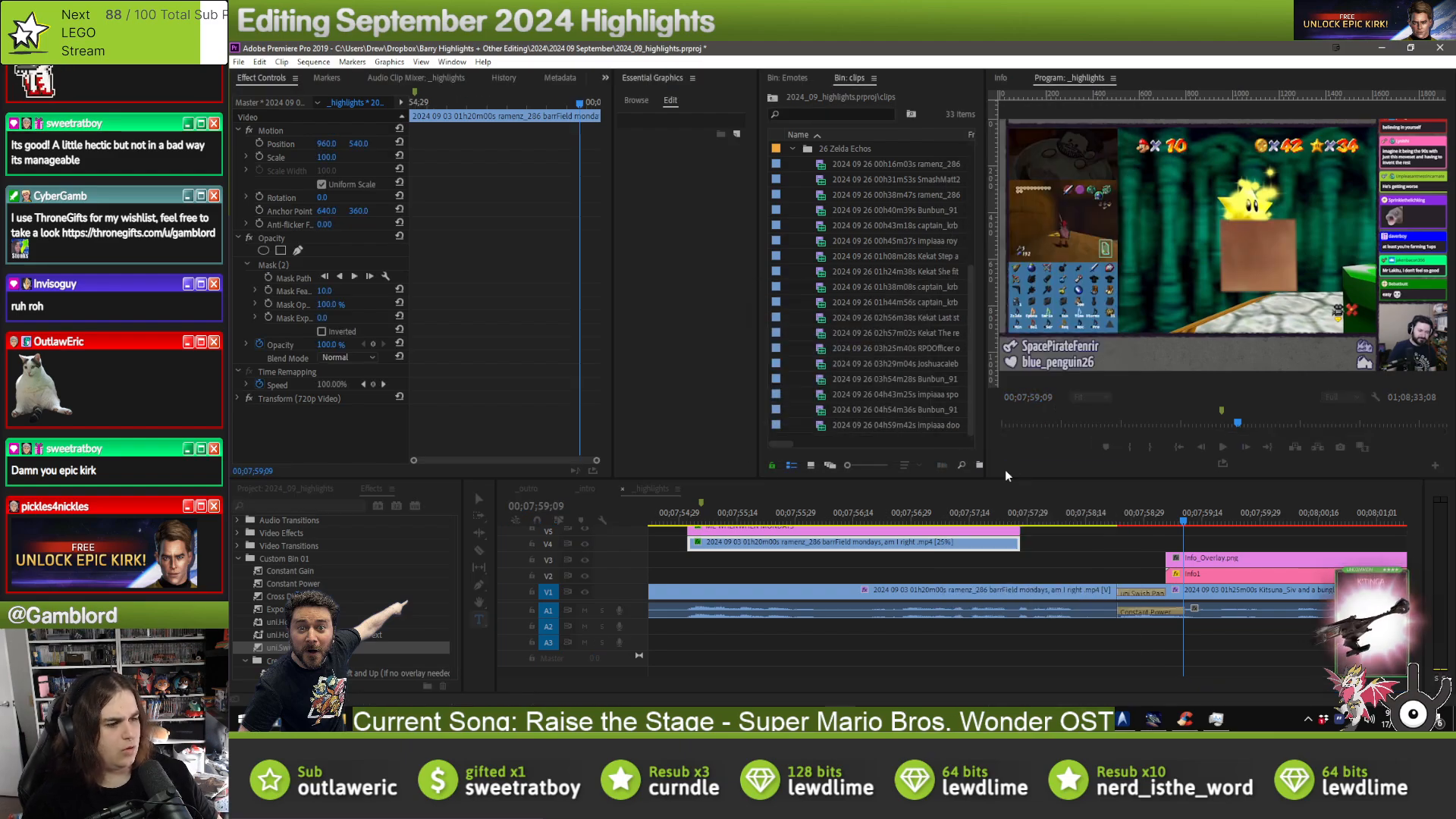
# - Play back the 15% slow-motion shot and extend the caption graphic to the masked clip's end
pyautogui.moveTo(1070, 511); pyautogui.dragTo(684, 499)
pyautogui.press('space')
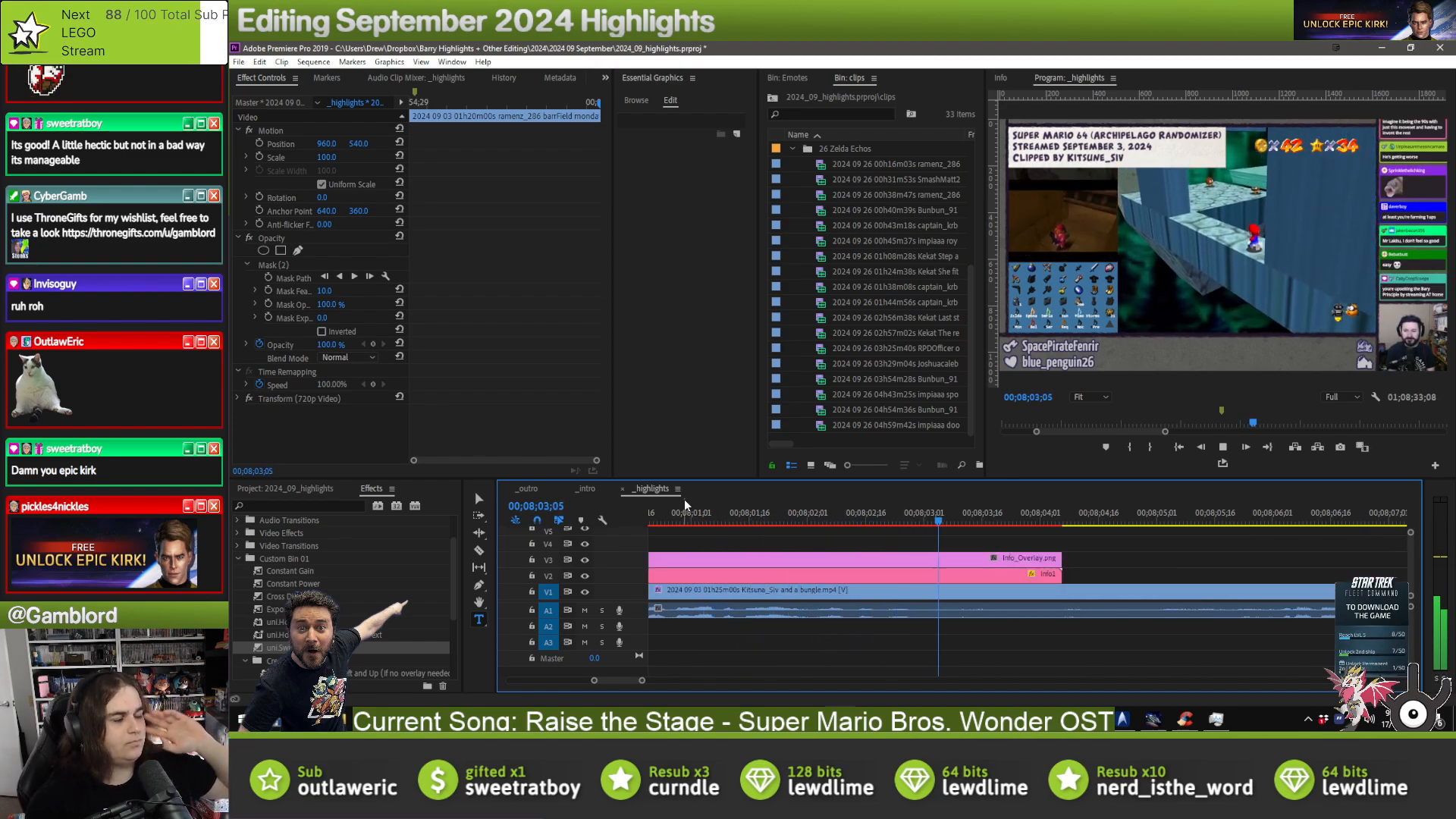
pyautogui.scroll(10, 753, 591)
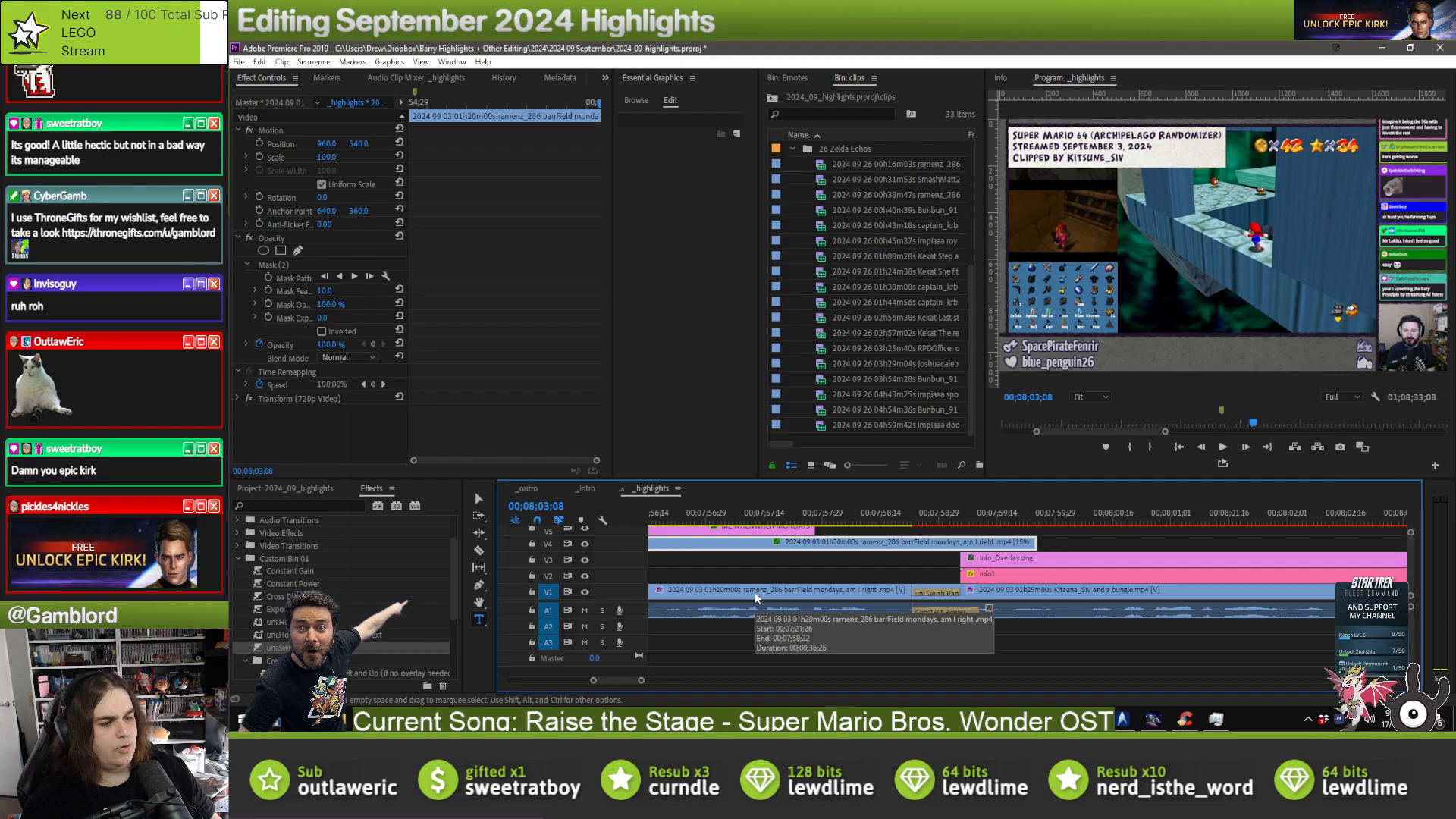
pyautogui.moveTo(1006, 529); pyautogui.dragTo(1152, 542)
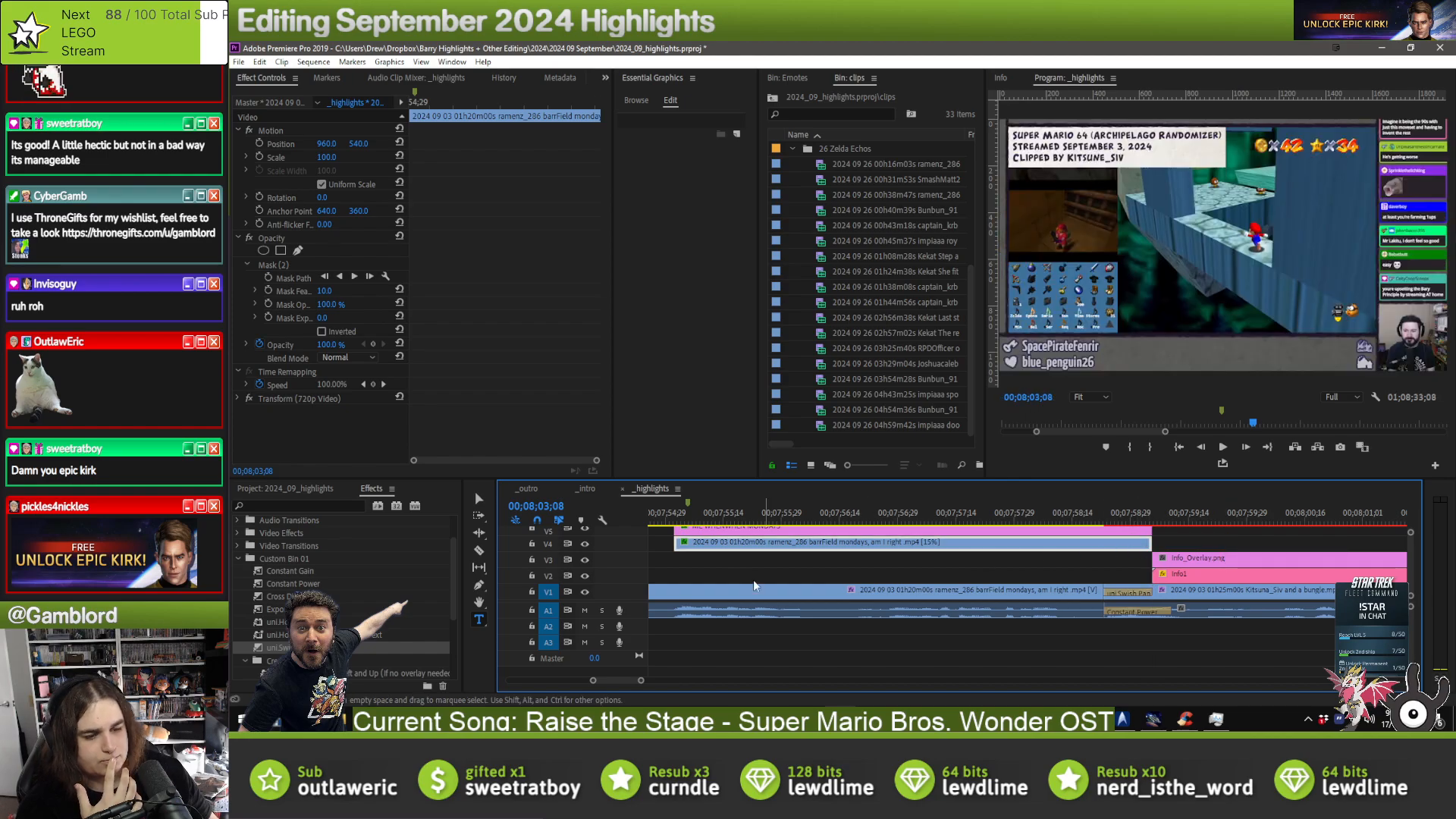
# - Add the V1 clip's ending transition to the ends of the masked clip and caption, and move both down to V2 and V3
pyautogui.moveTo(326, 634); pyautogui.dragTo(1151, 547)
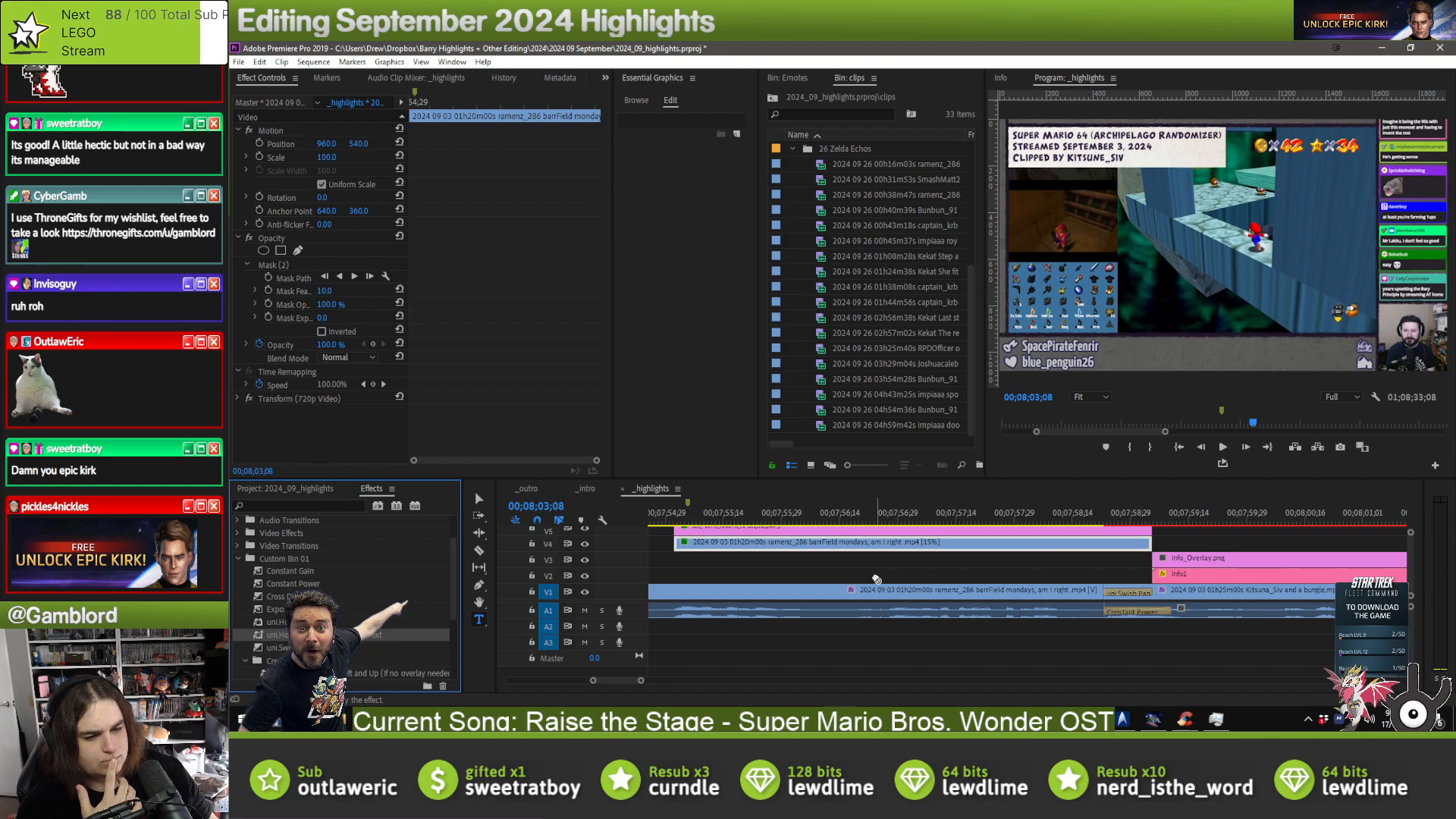
pyautogui.press('Down')
pyautogui.moveTo(467, 624); pyautogui.dragTo(1148, 545)
pyautogui.moveTo(326, 647); pyautogui.dragTo(1148, 529)
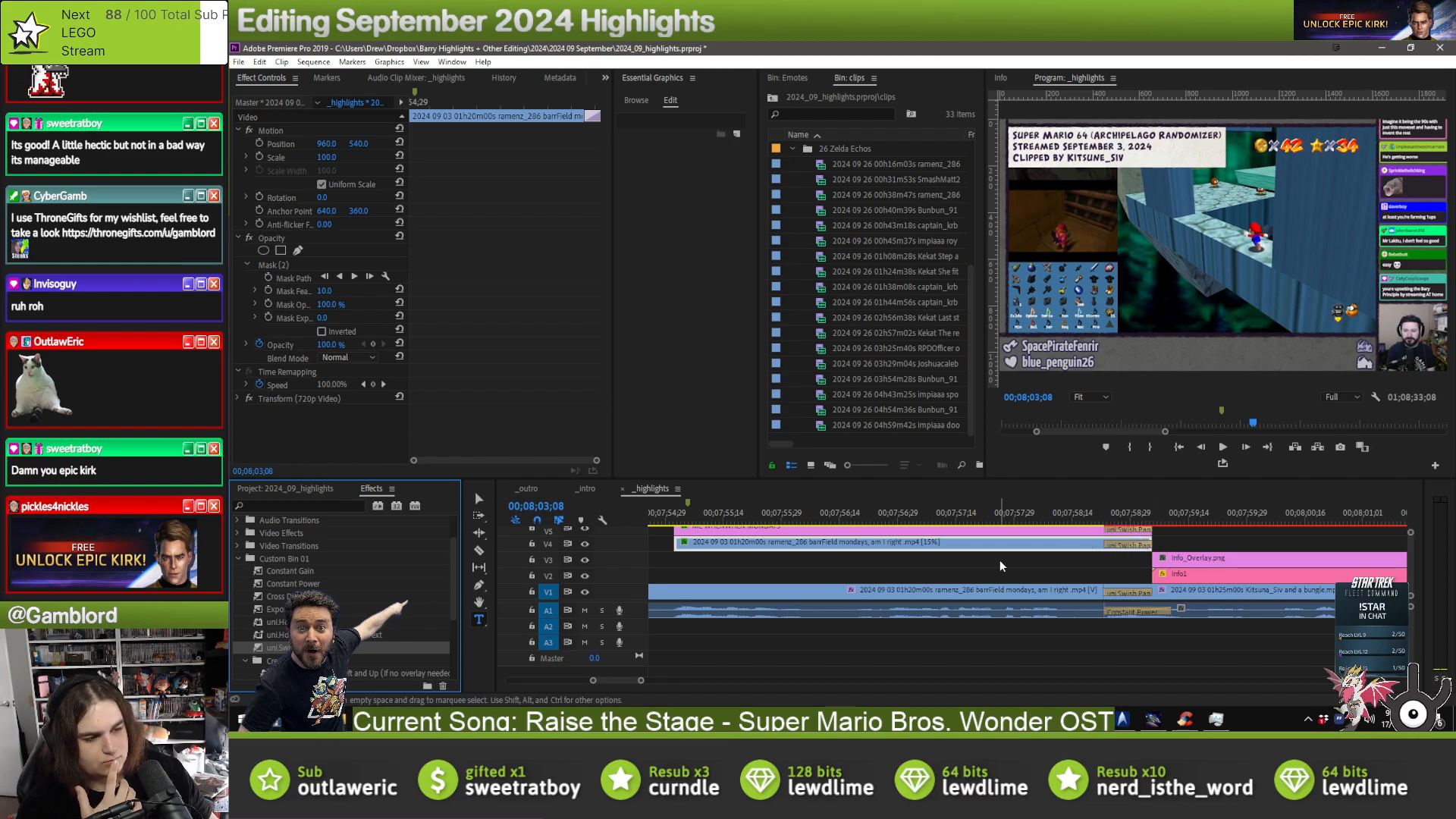
pyautogui.moveTo(979, 543); pyautogui.dragTo(982, 567)
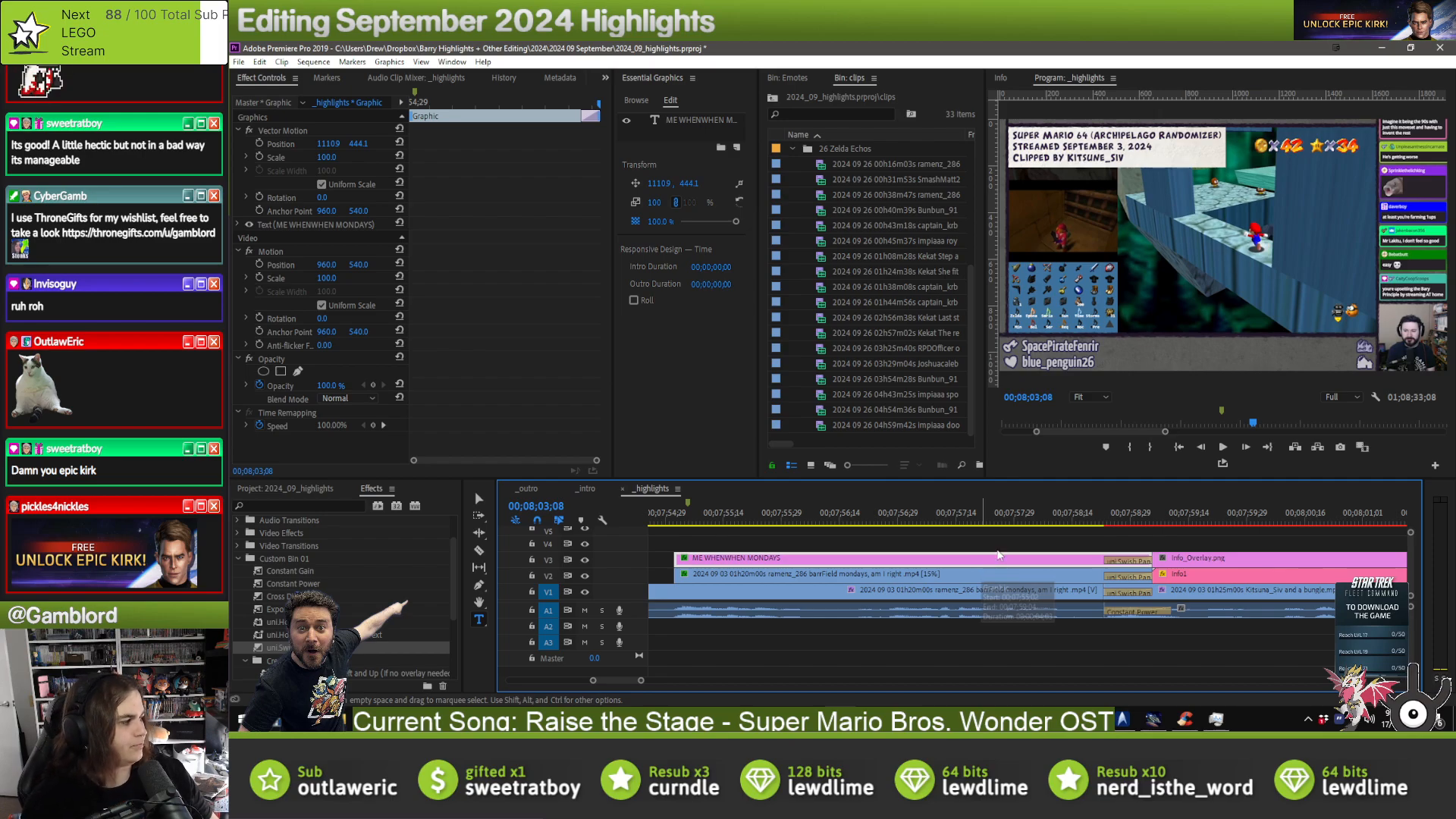
pyautogui.click(952, 539)
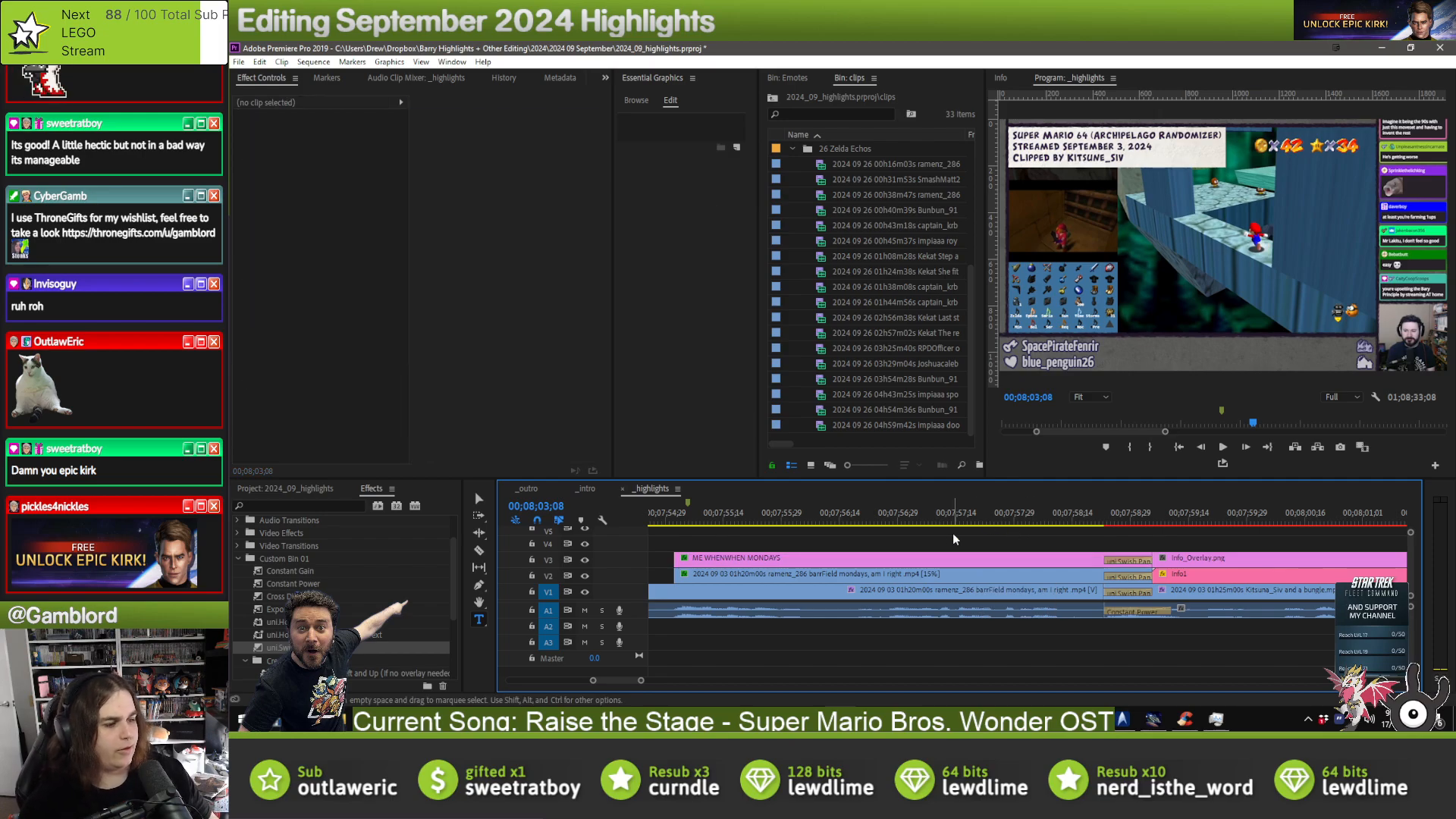
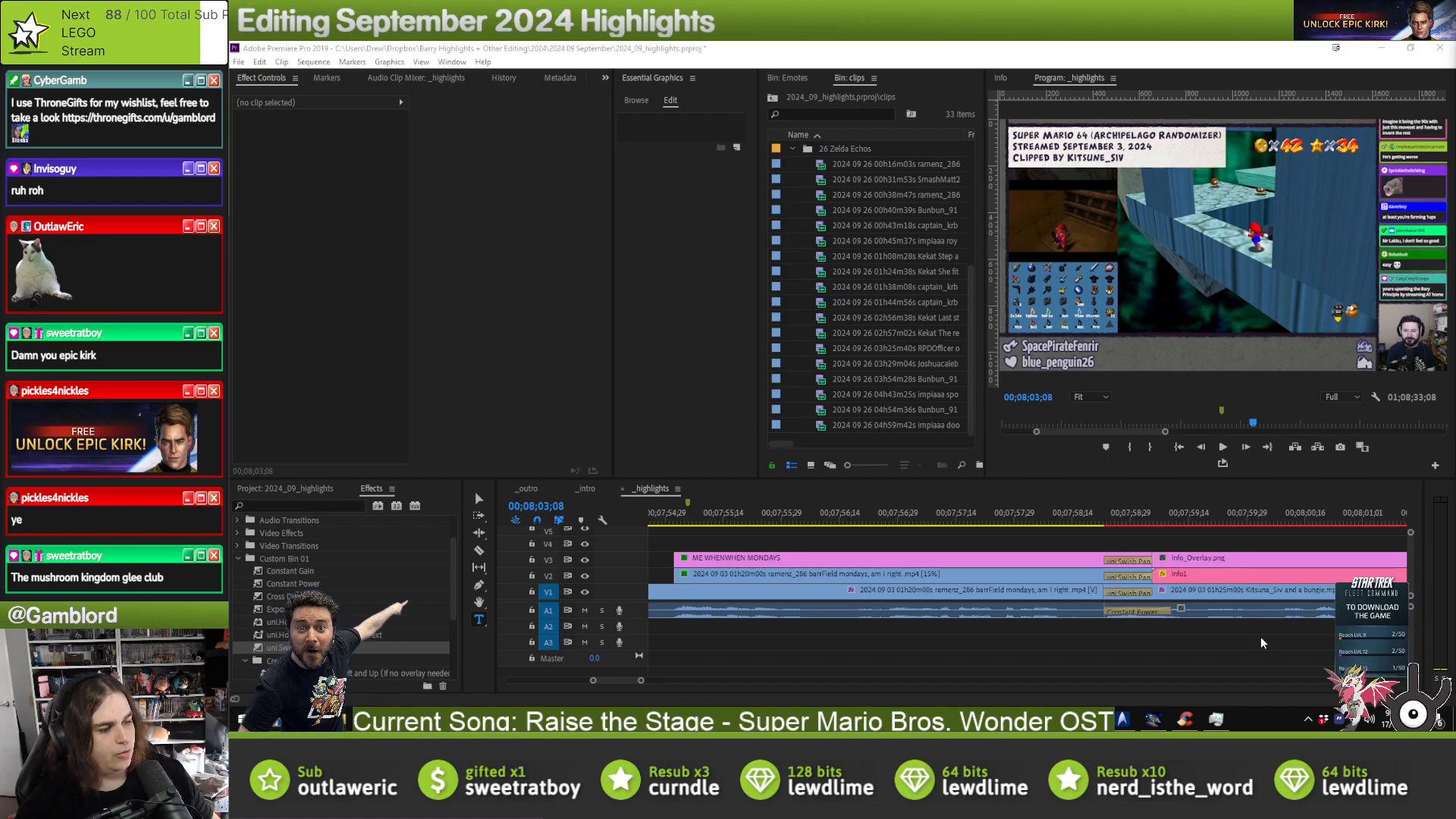
# - At 00;07;55;03, scale the masked Mario clip to 175% and reposition it to about 812, 502
pyautogui.click(670, 515)
pyautogui.click(677, 514)
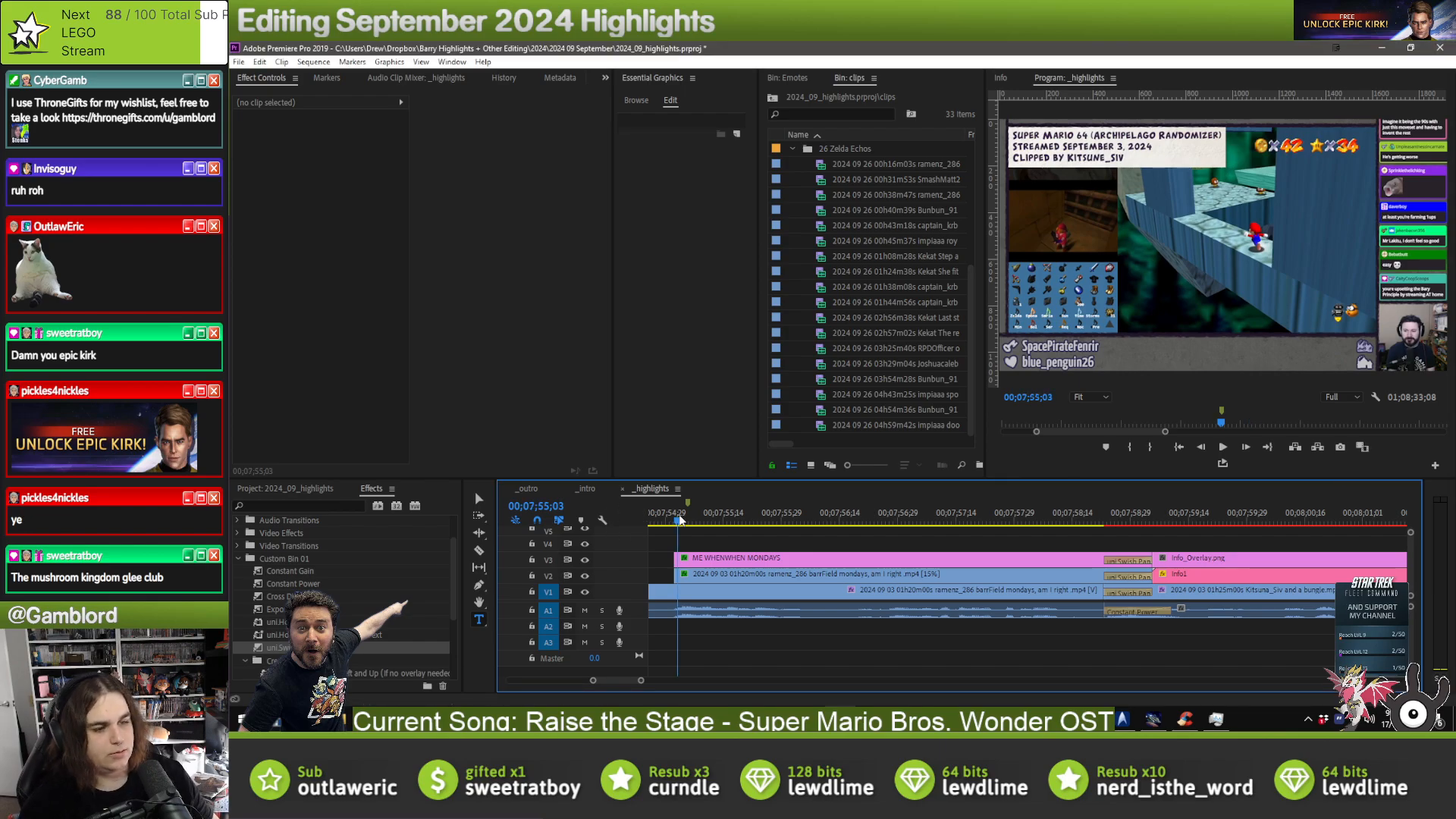
pyautogui.click(739, 576)
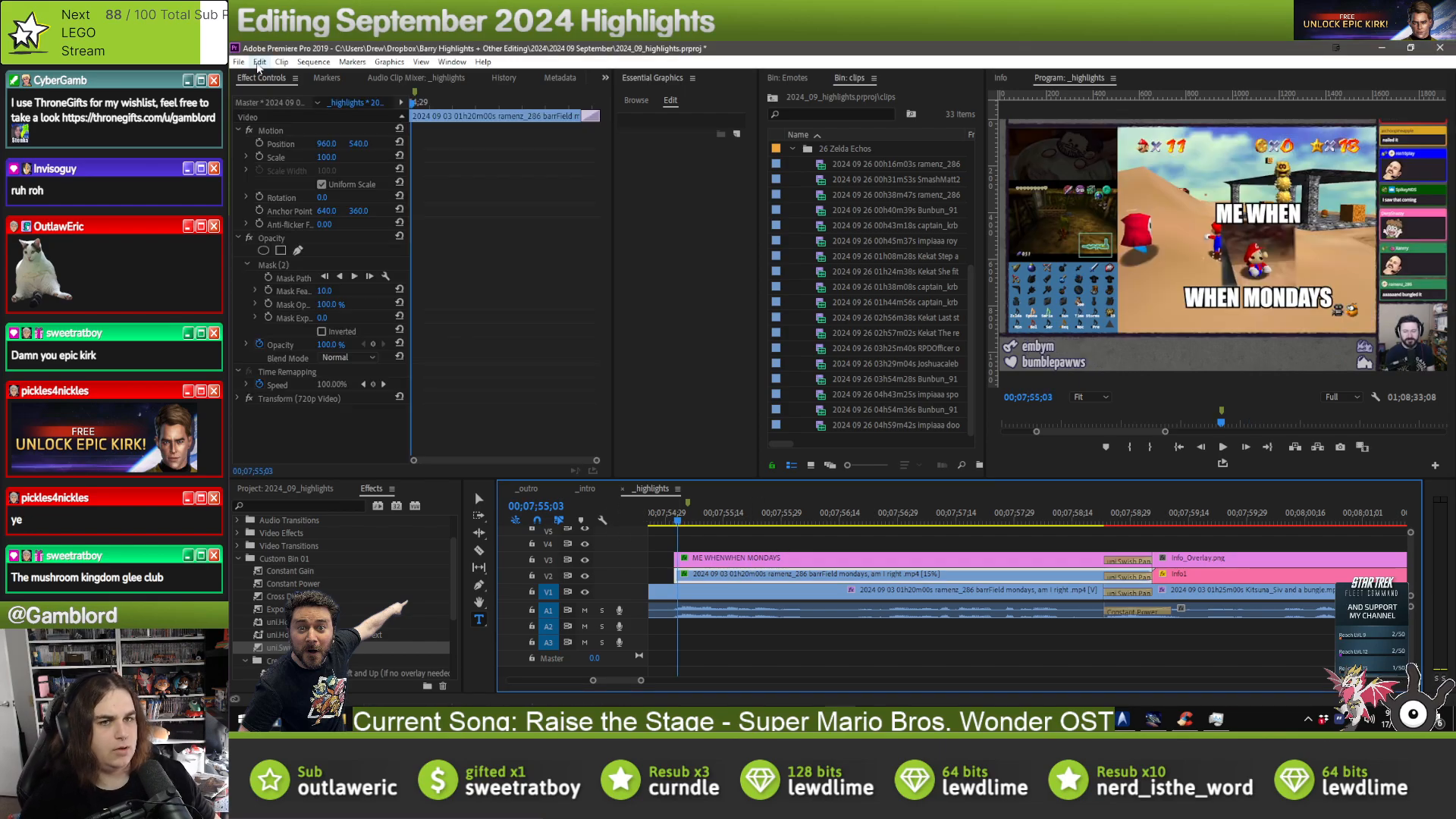
pyautogui.click(276, 128)
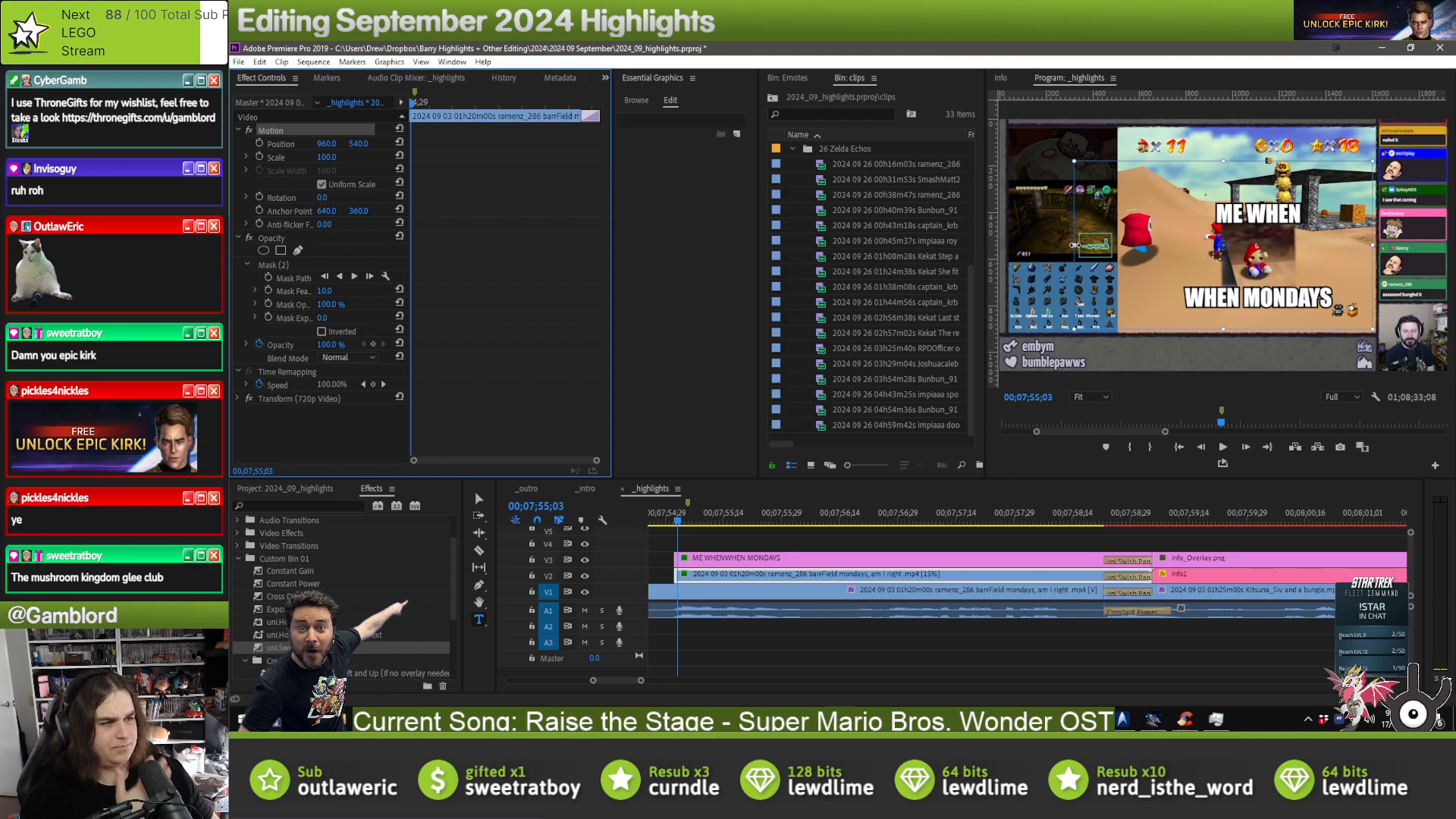
pyautogui.moveTo(1073, 246); pyautogui.dragTo(961, 251)
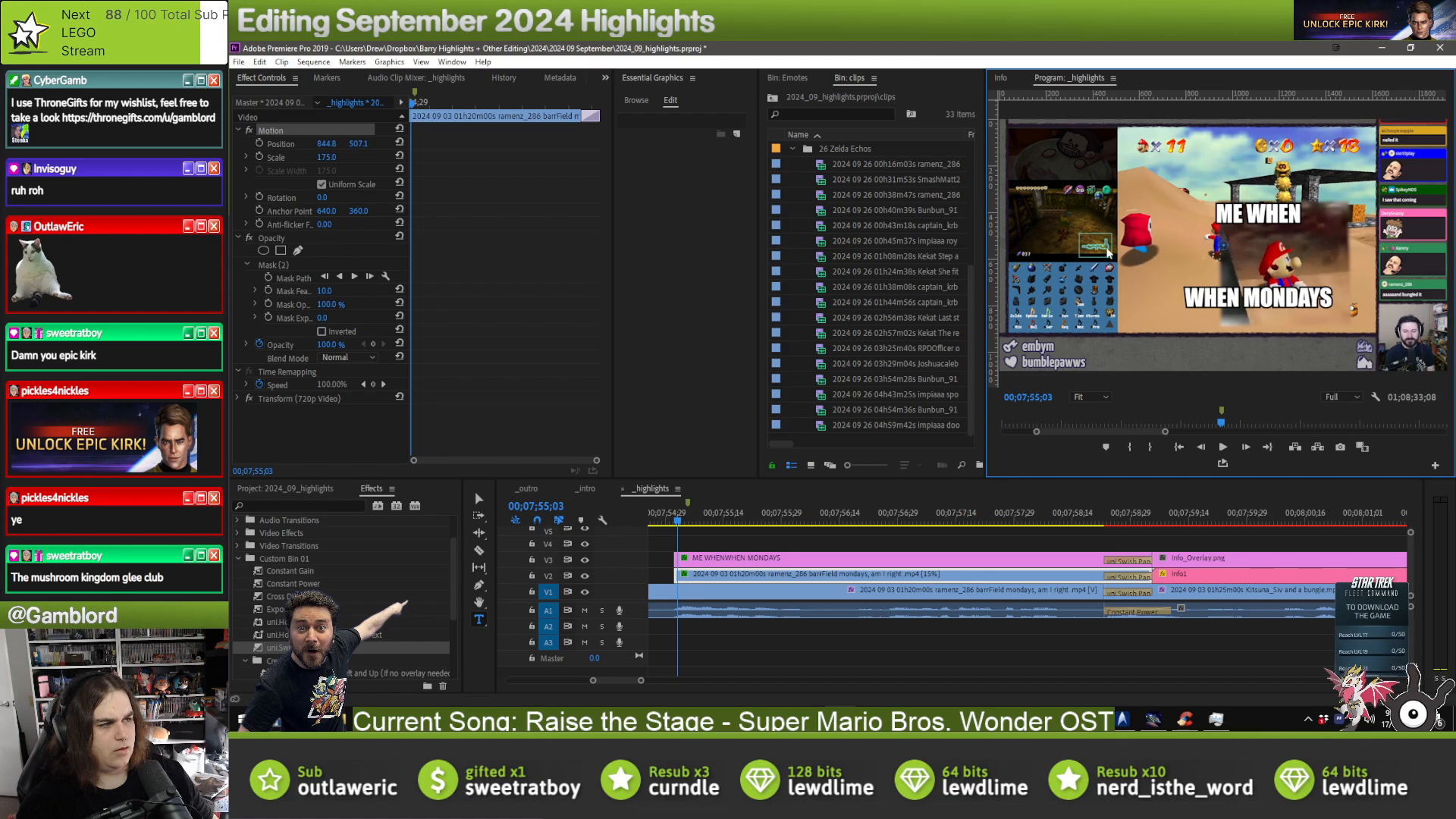
pyautogui.moveTo(1137, 256); pyautogui.dragTo(1040, 229)
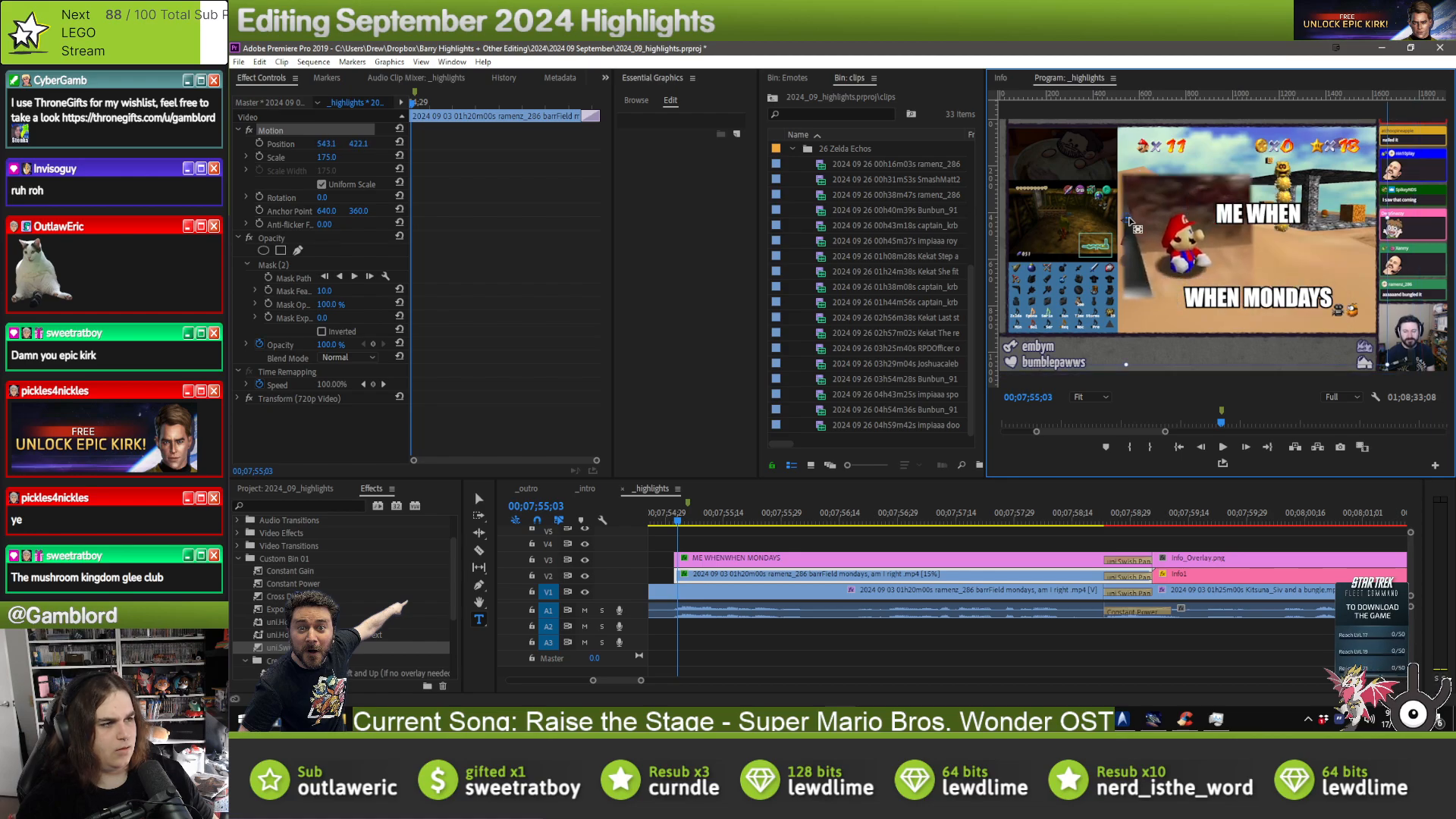
pyautogui.moveTo(1187, 239); pyautogui.dragTo(1186, 237)
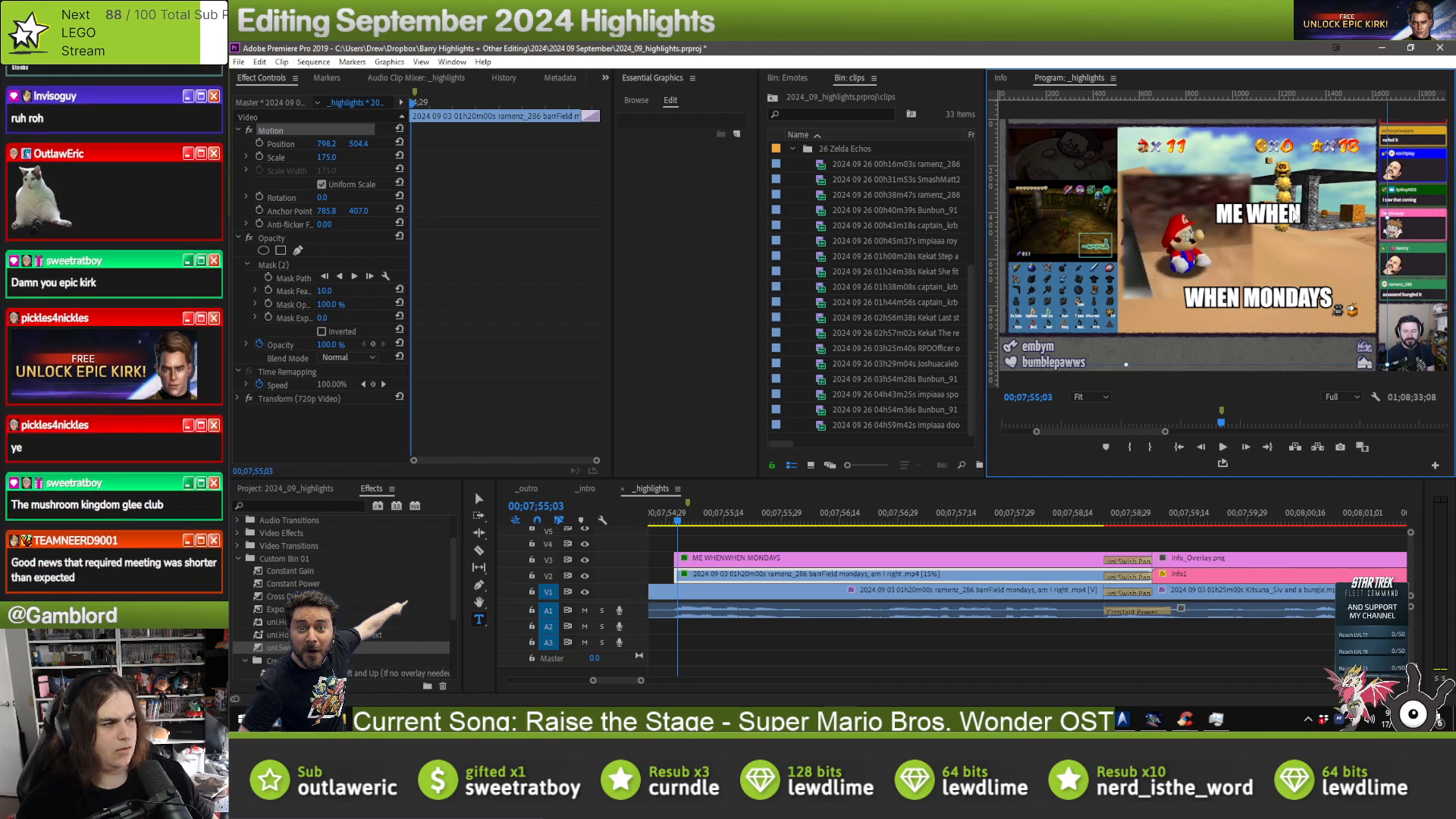
pyautogui.moveTo(1227, 249); pyautogui.dragTo(1230, 248)
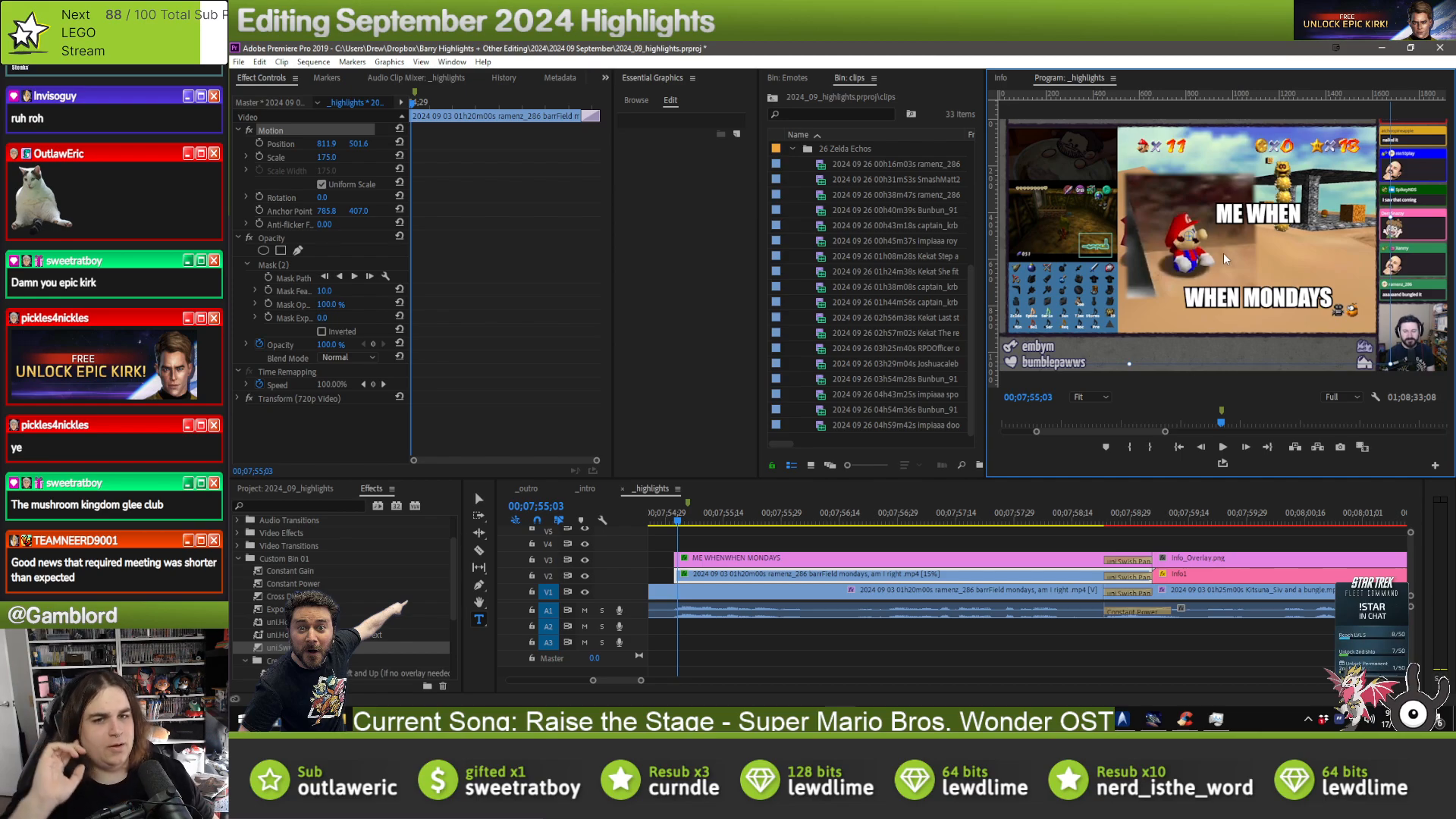
# - Enlarge the caption graphic to about 126% with Vector Motion and position it over the enlarged Mario at about 790, 247
pyautogui.click(834, 573)
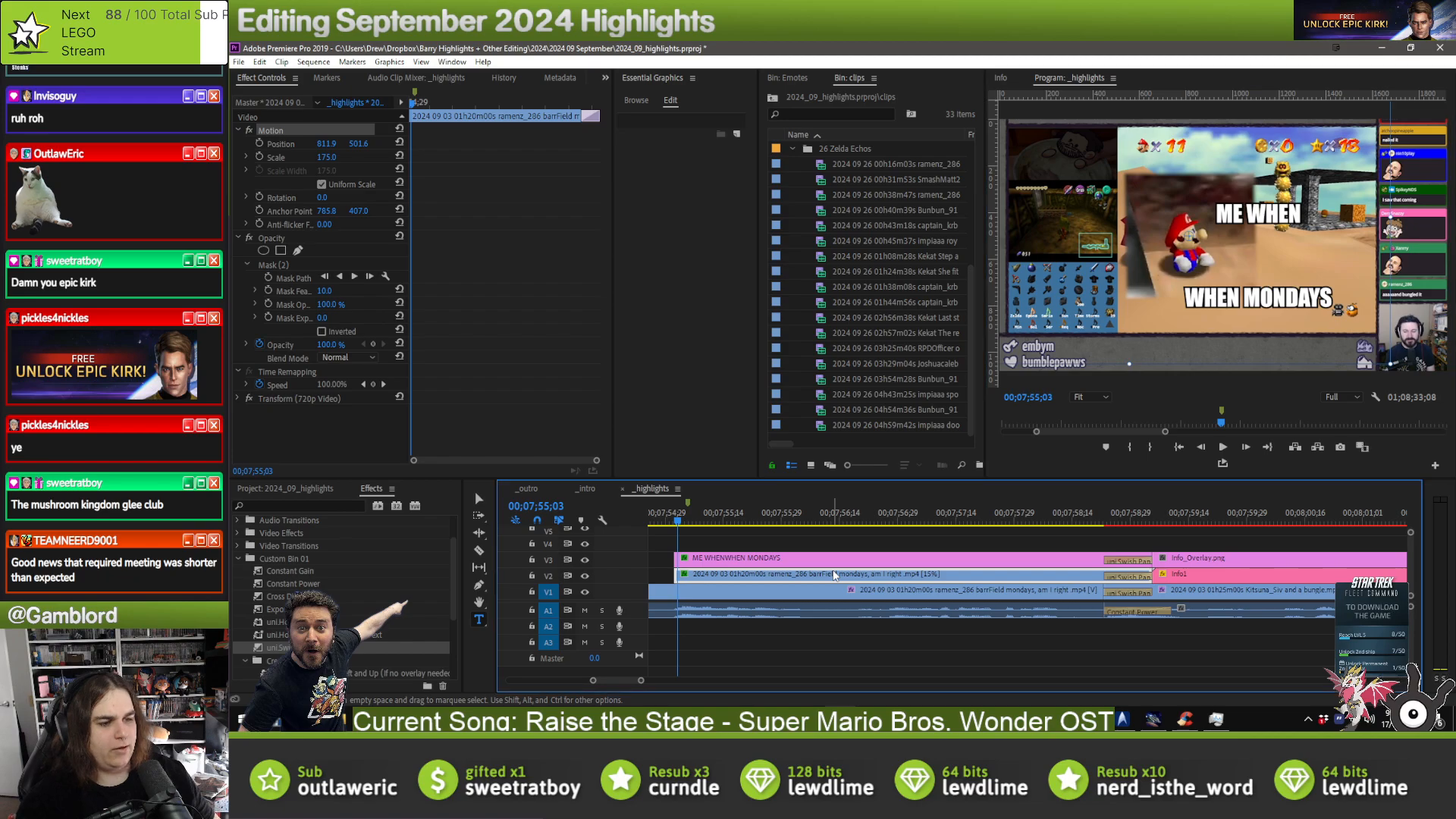
pyautogui.click(833, 559)
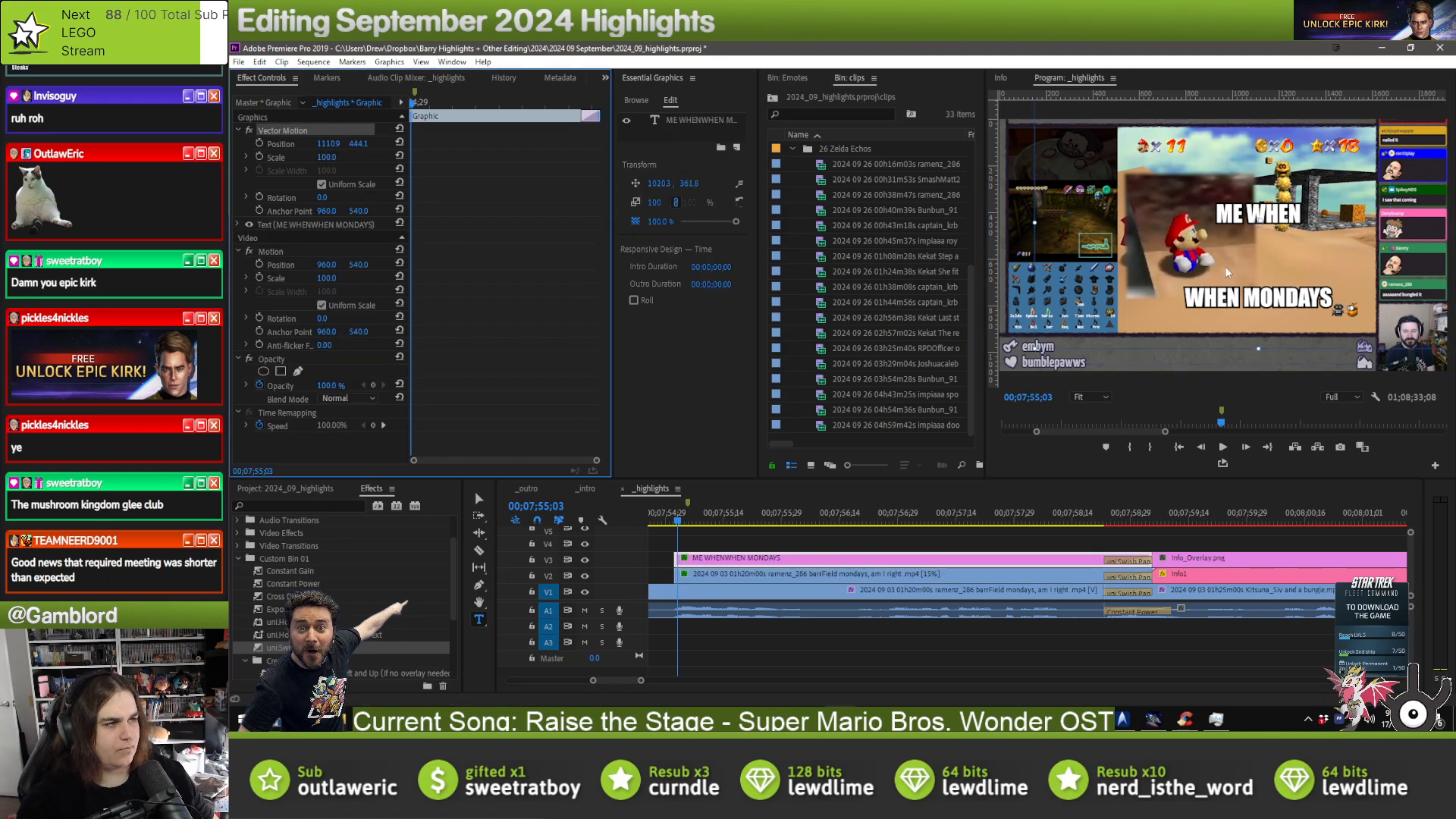
pyautogui.moveTo(1226, 271); pyautogui.dragTo(1183, 269)
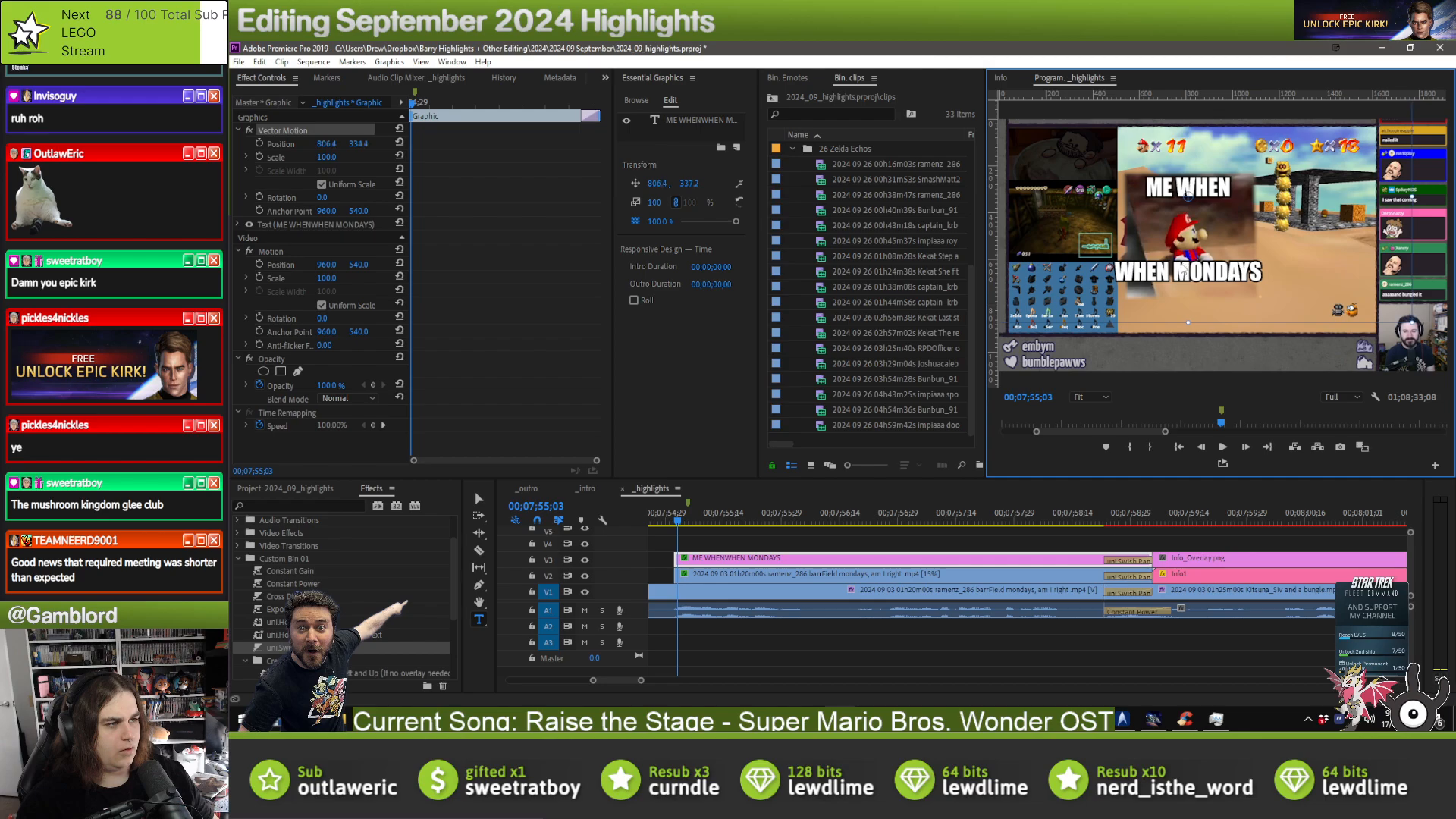
pyautogui.moveTo(1188, 331); pyautogui.dragTo(1191, 356)
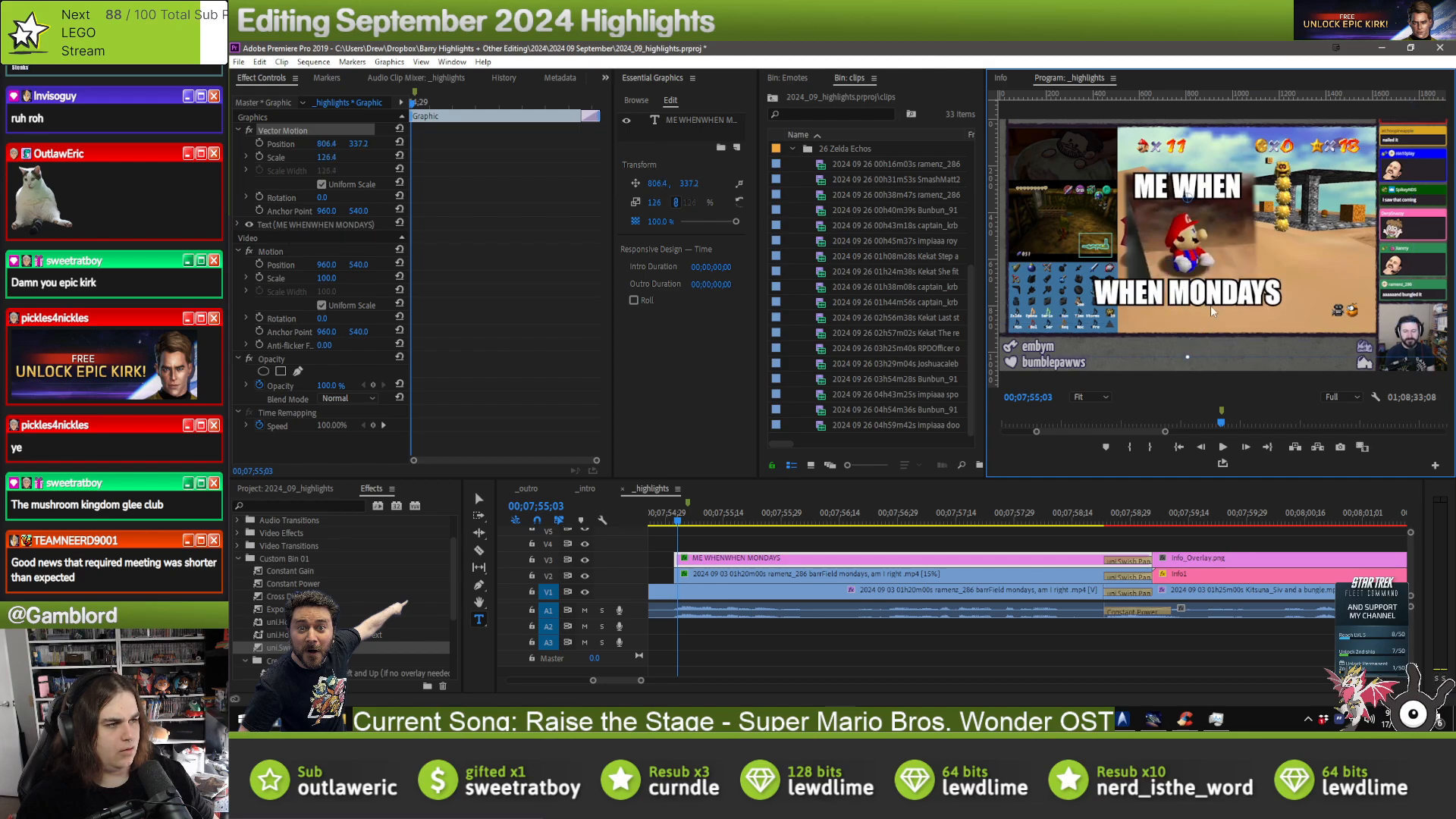
pyautogui.moveTo(1210, 305); pyautogui.dragTo(1211, 284)
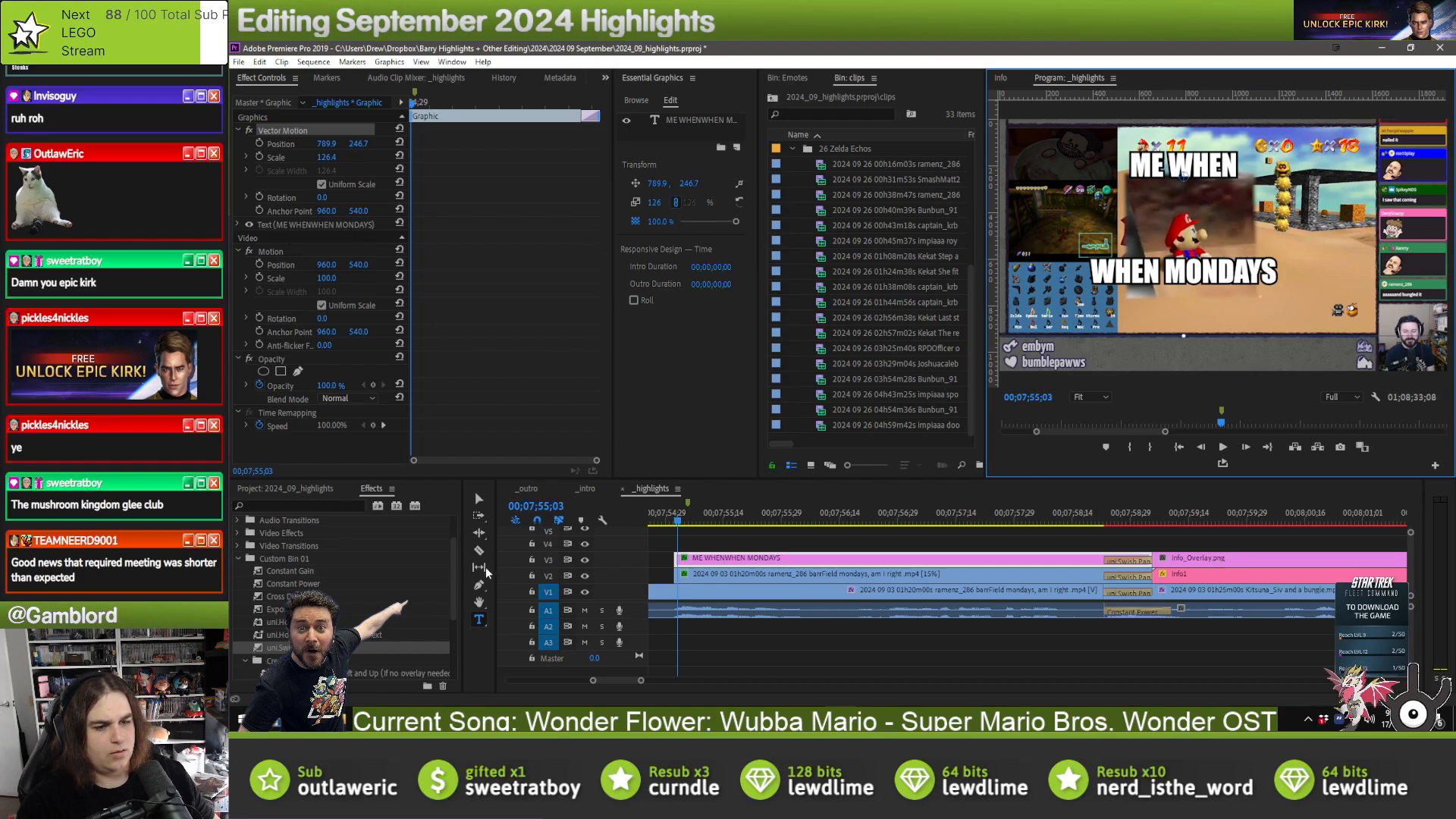
# - Insert an extra line break between "ME WHEN" and "WHEN MONDAYS" in the caption text
pyautogui.click(479, 618)
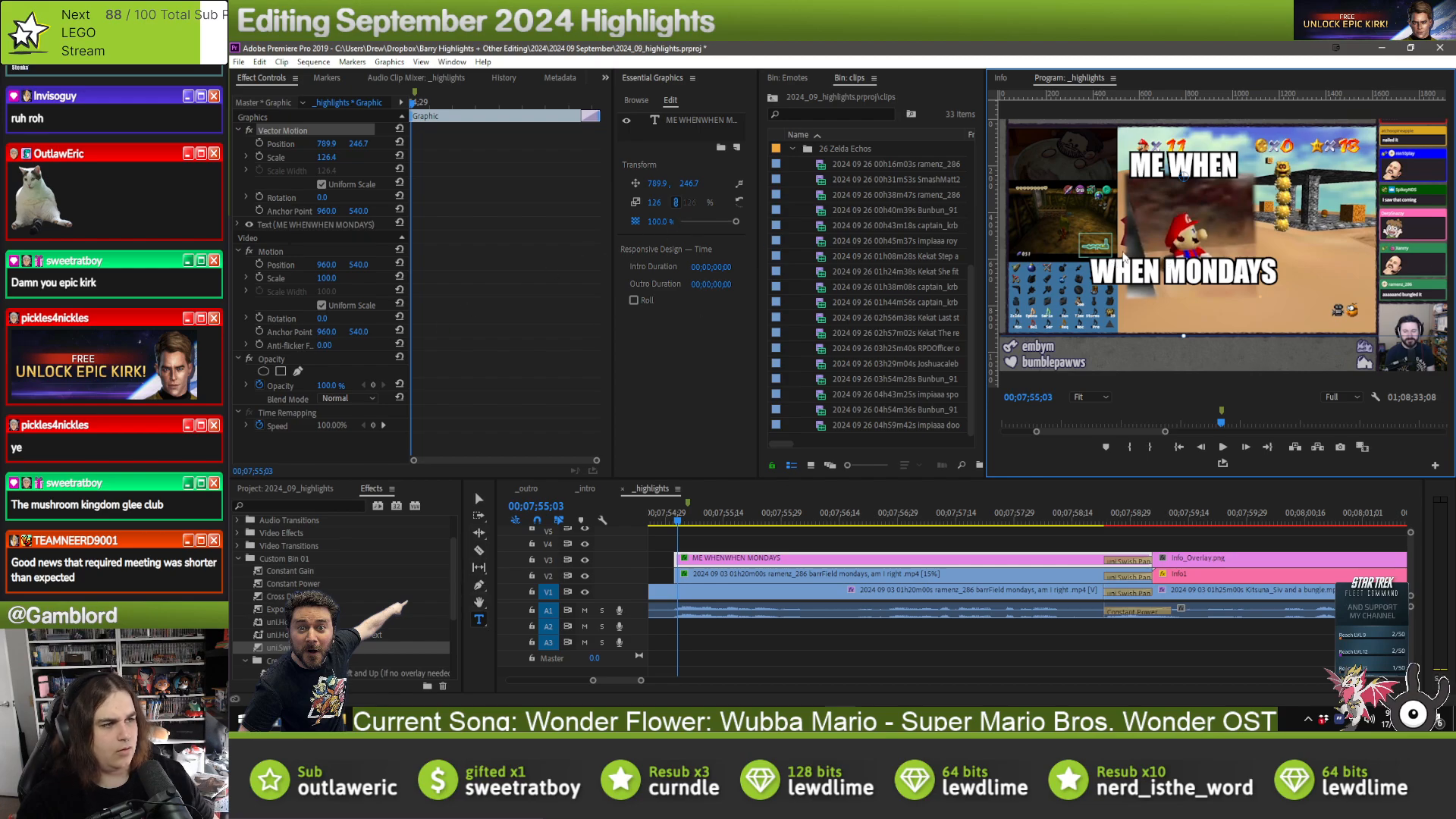
pyautogui.click(677, 121)
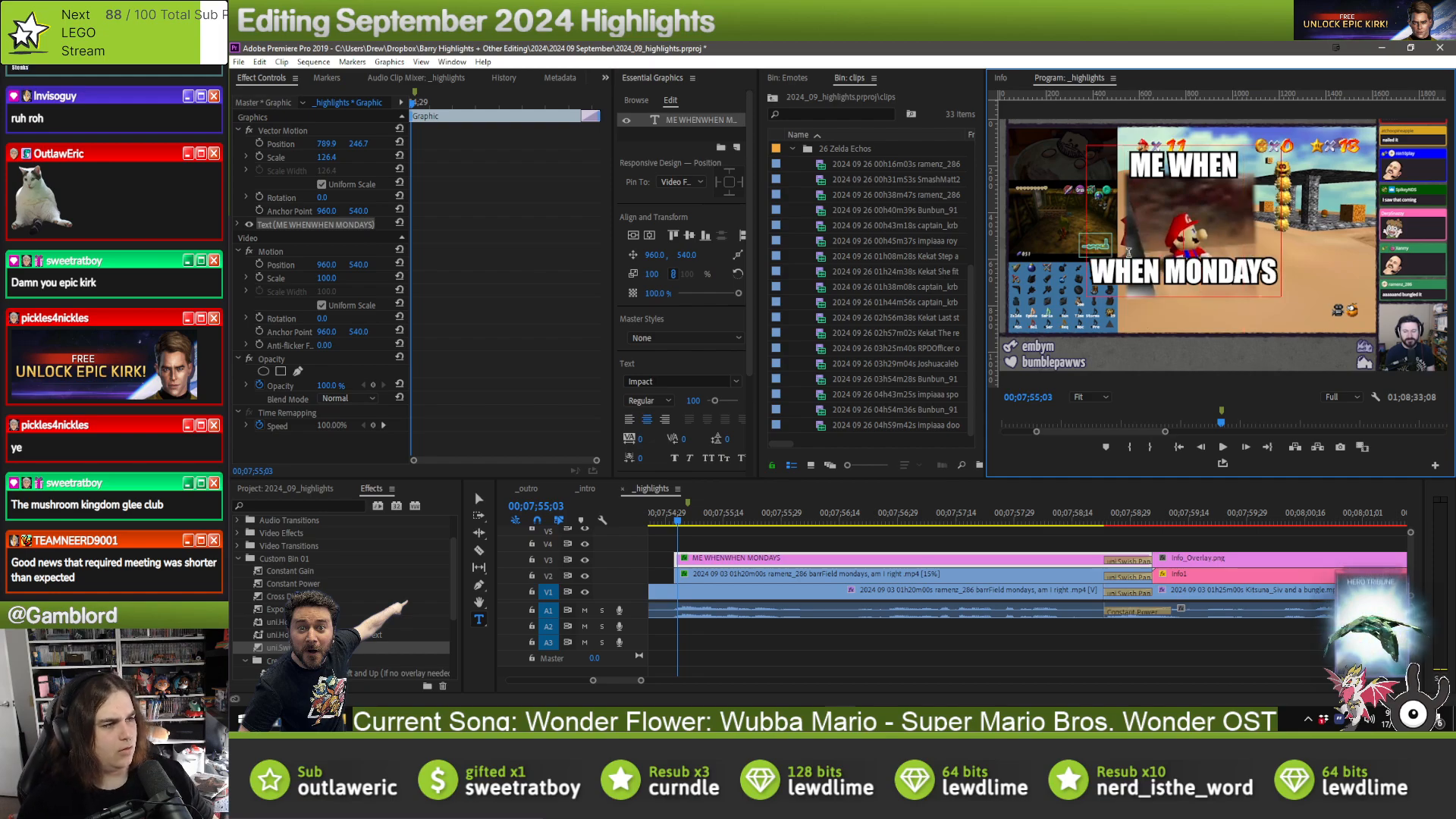
pyautogui.click(1114, 255)
pyautogui.press('Return')
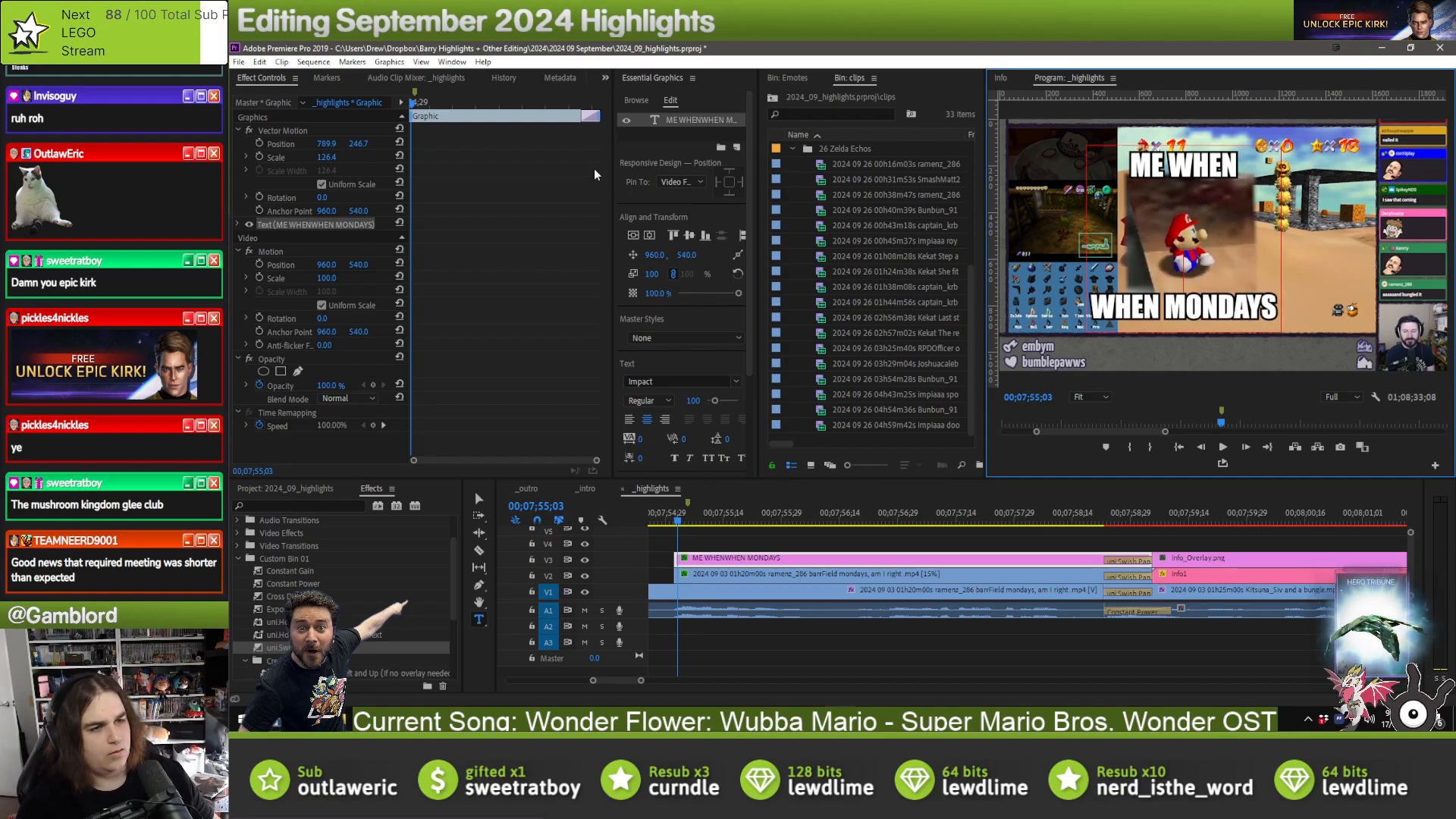
pyautogui.click(987, 567)
pyautogui.press('v')
pyautogui.click(987, 560)
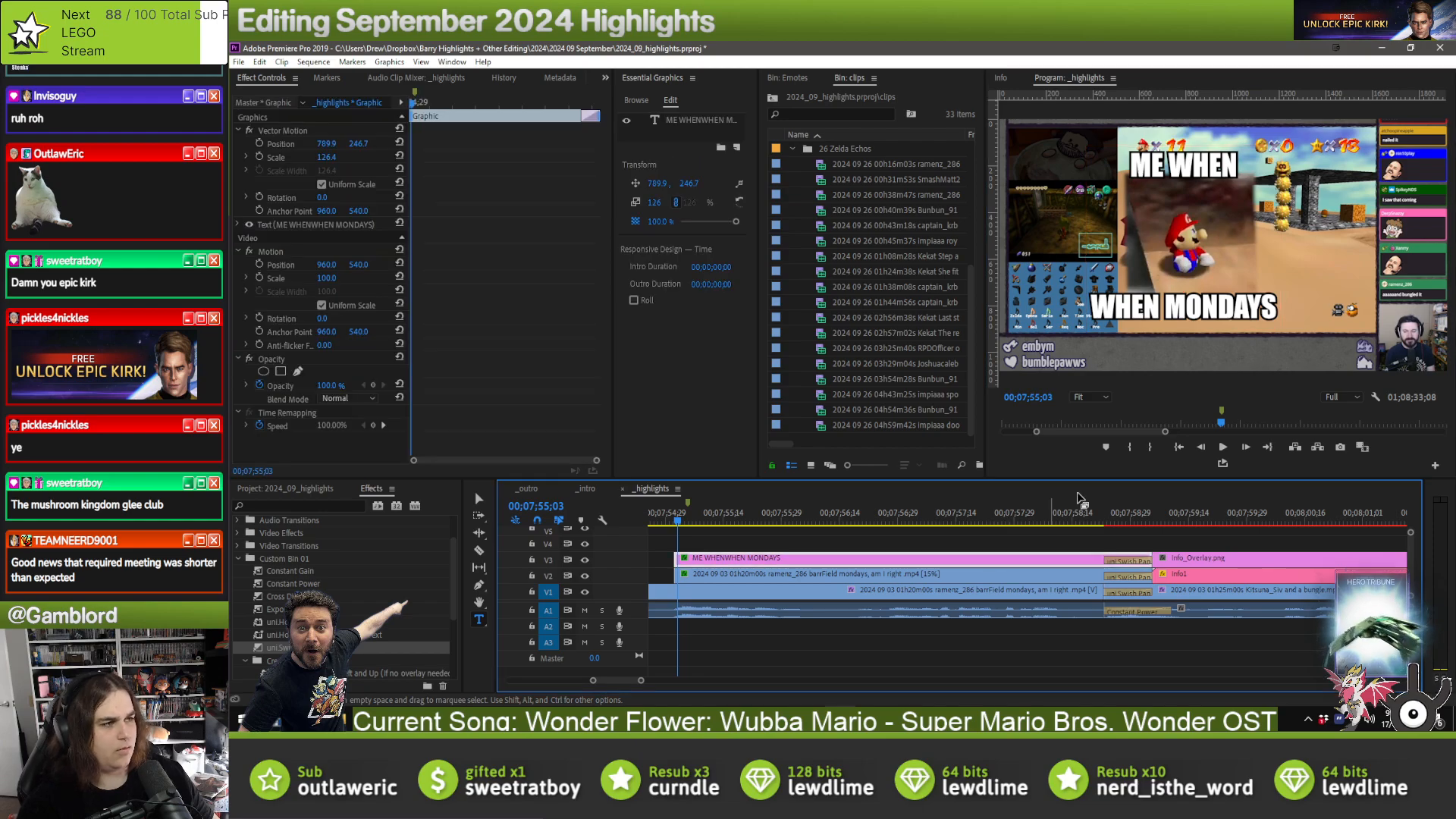
# - Scale the caption's text layer to about 92% and position it at about 973, 573 around Mario
pyautogui.click(1206, 284)
pyautogui.moveTo(1206, 284); pyautogui.dragTo(1217, 279)
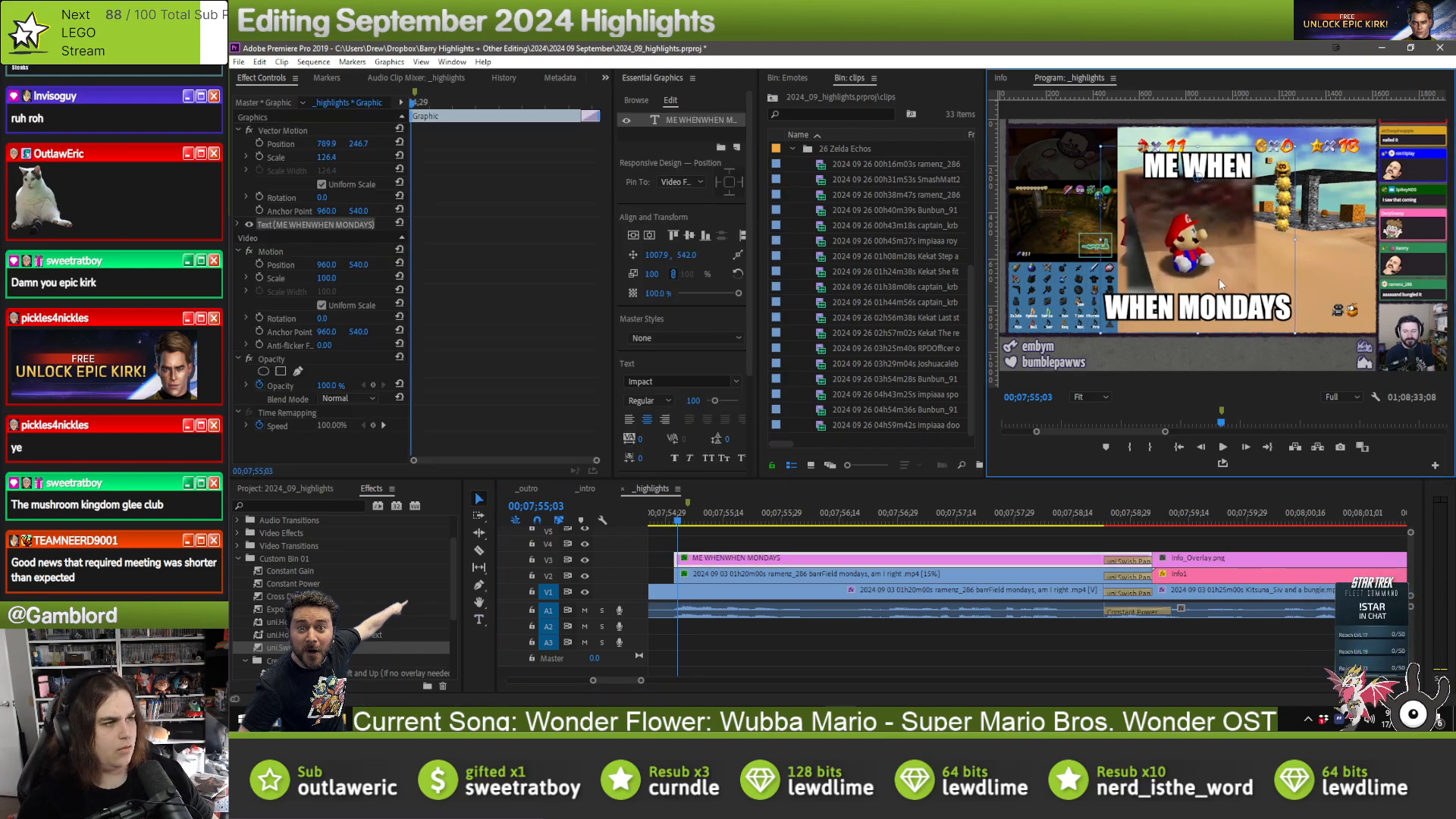
pyautogui.moveTo(1189, 146); pyautogui.dragTo(1216, 212)
pyautogui.hotkey('ctrl', 'z')
pyautogui.hotkey('ctrl', 'z')
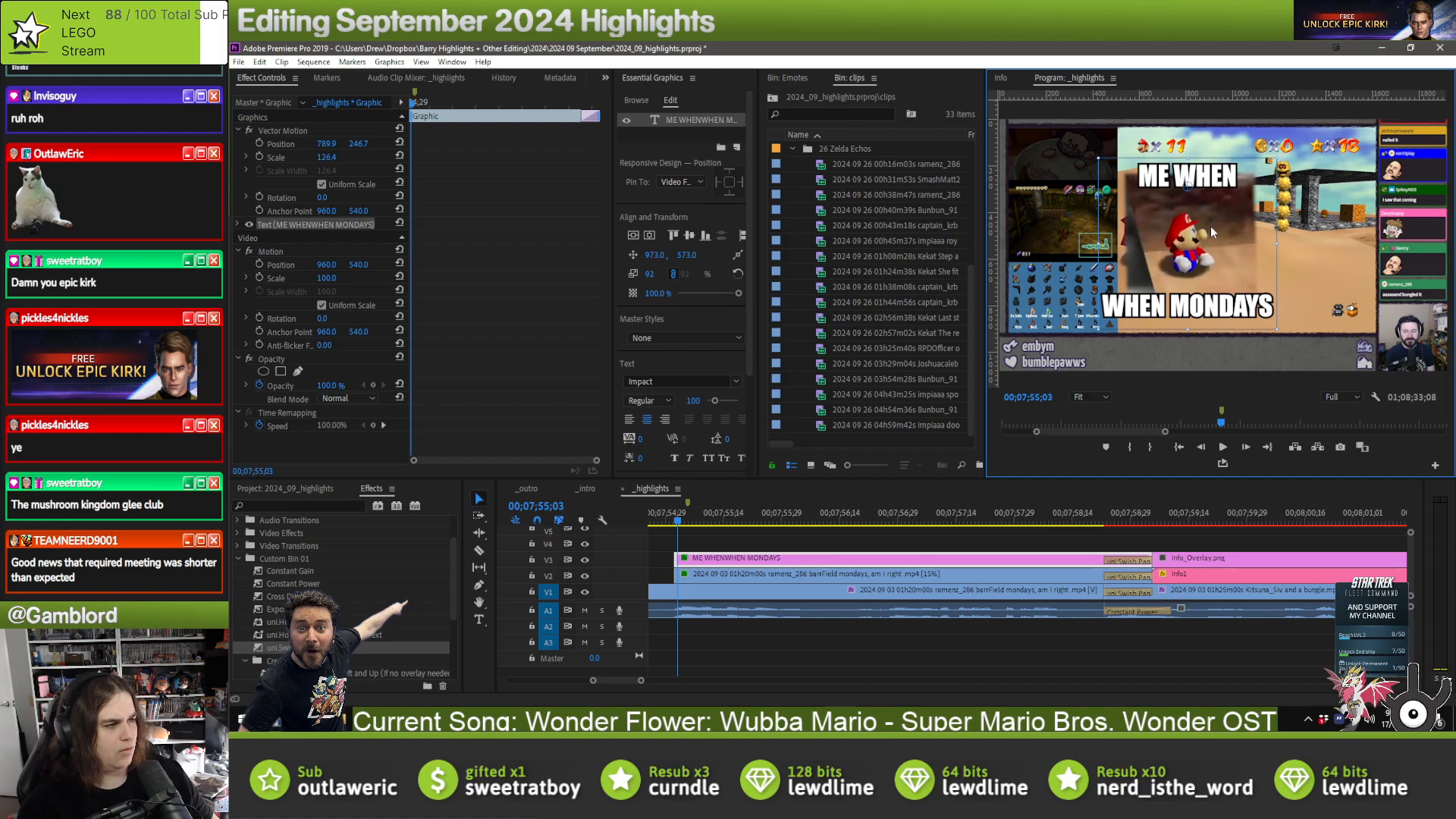
# - Play back the meme shot from just before the caption through the transition into the next clip
pyautogui.click(656, 515)
pyautogui.press('space')
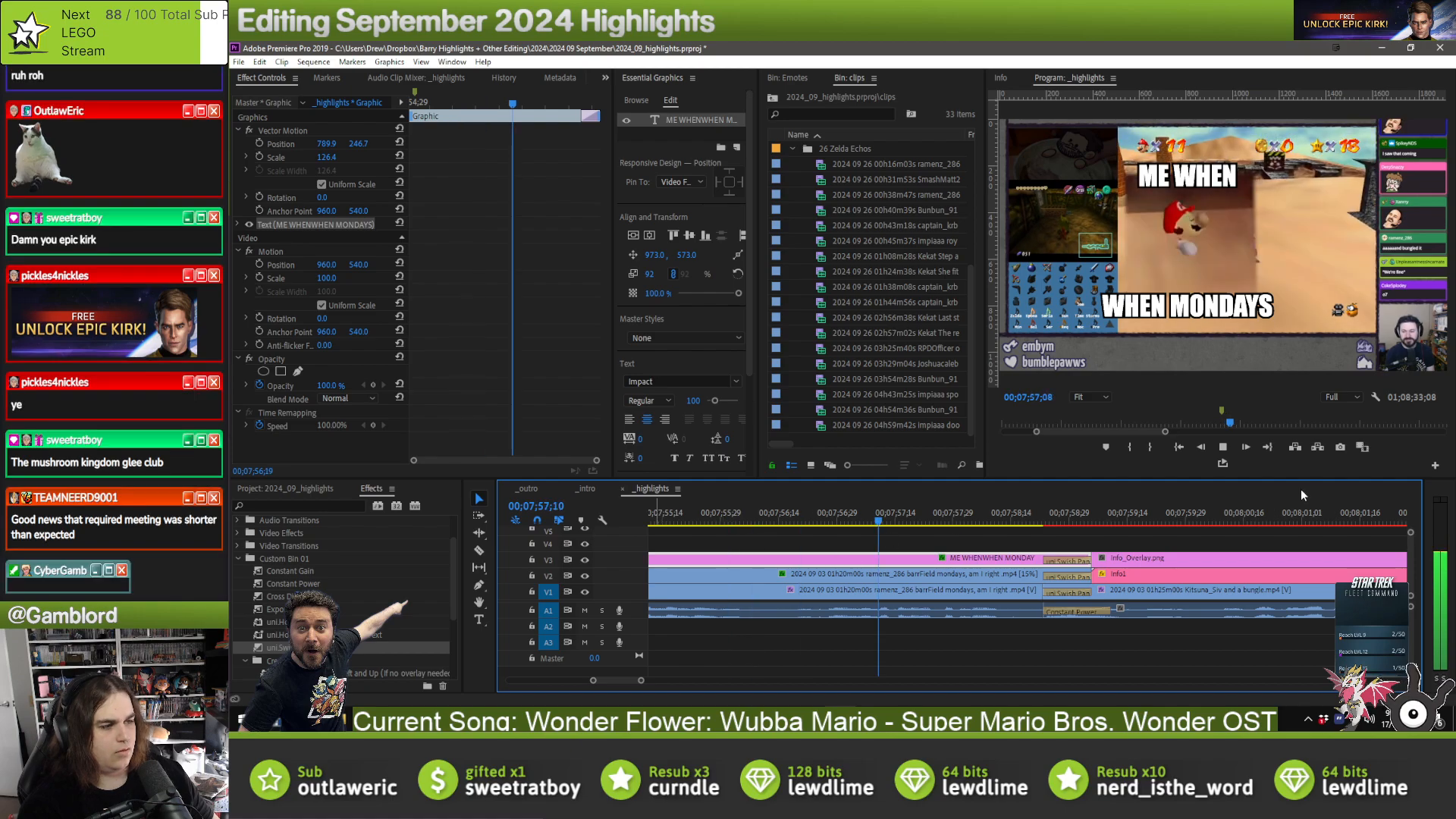
pyautogui.click(1223, 448)
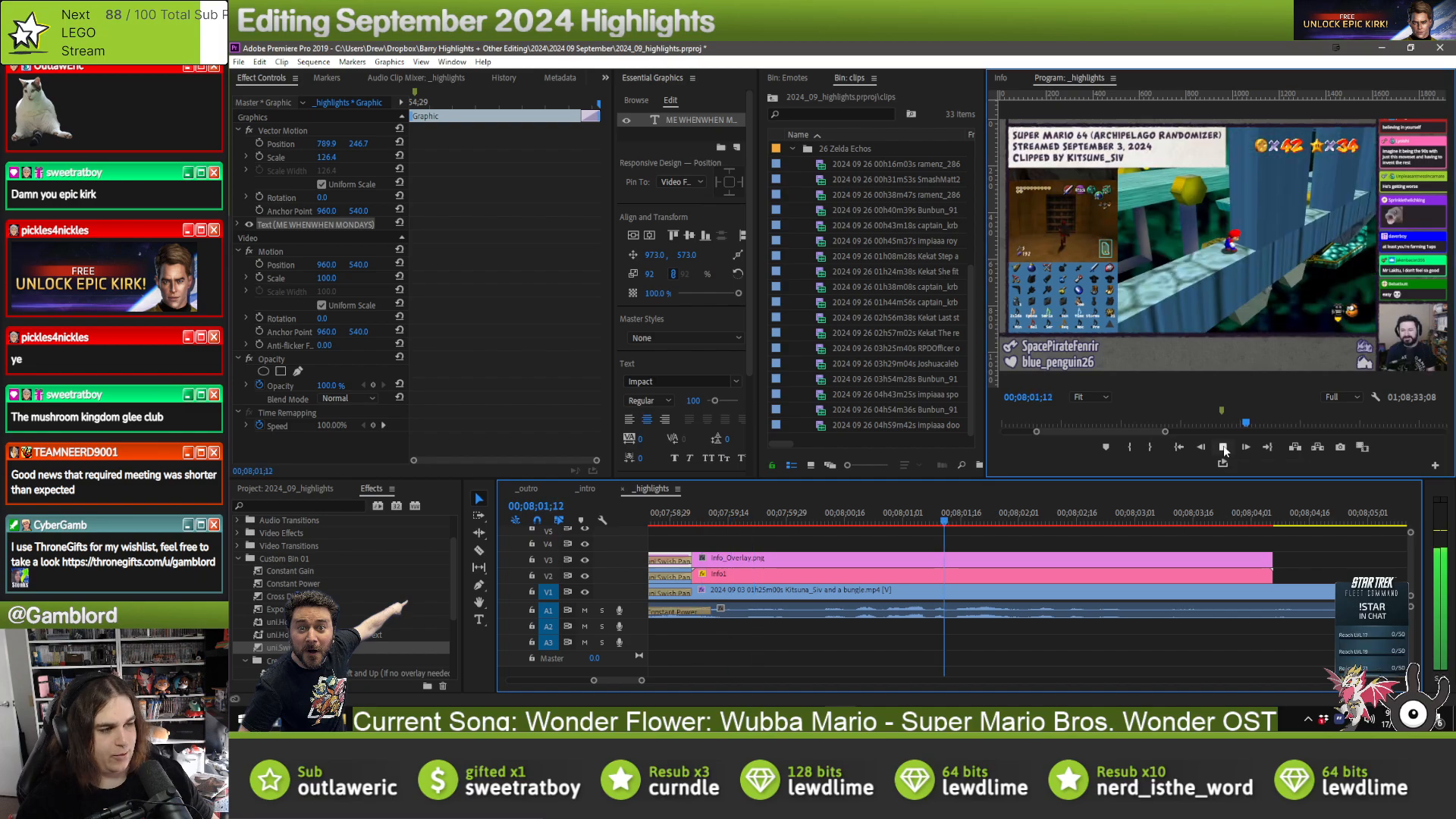
pyautogui.click(1222, 447)
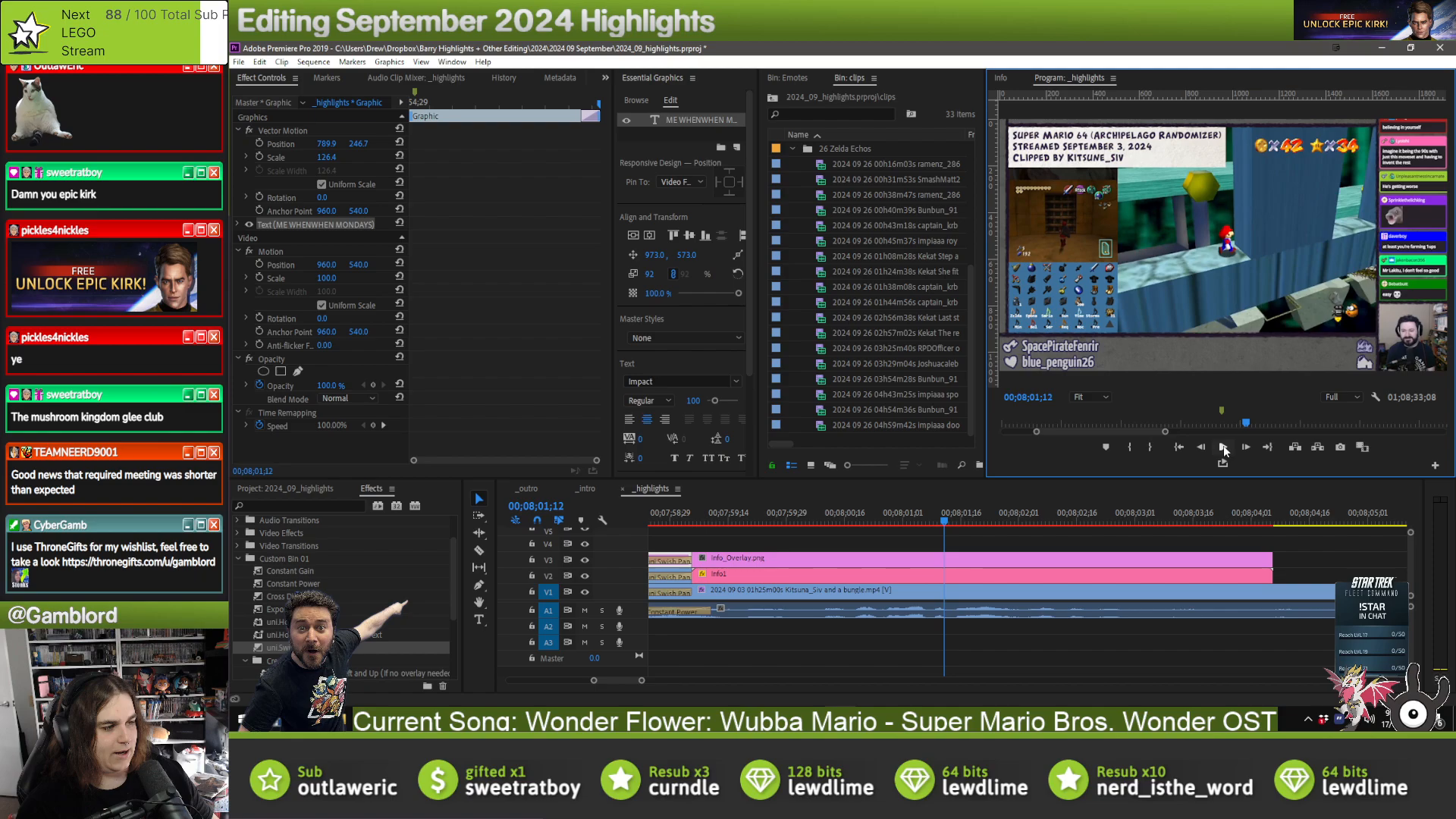
pyautogui.scroll(5, 917, 611)
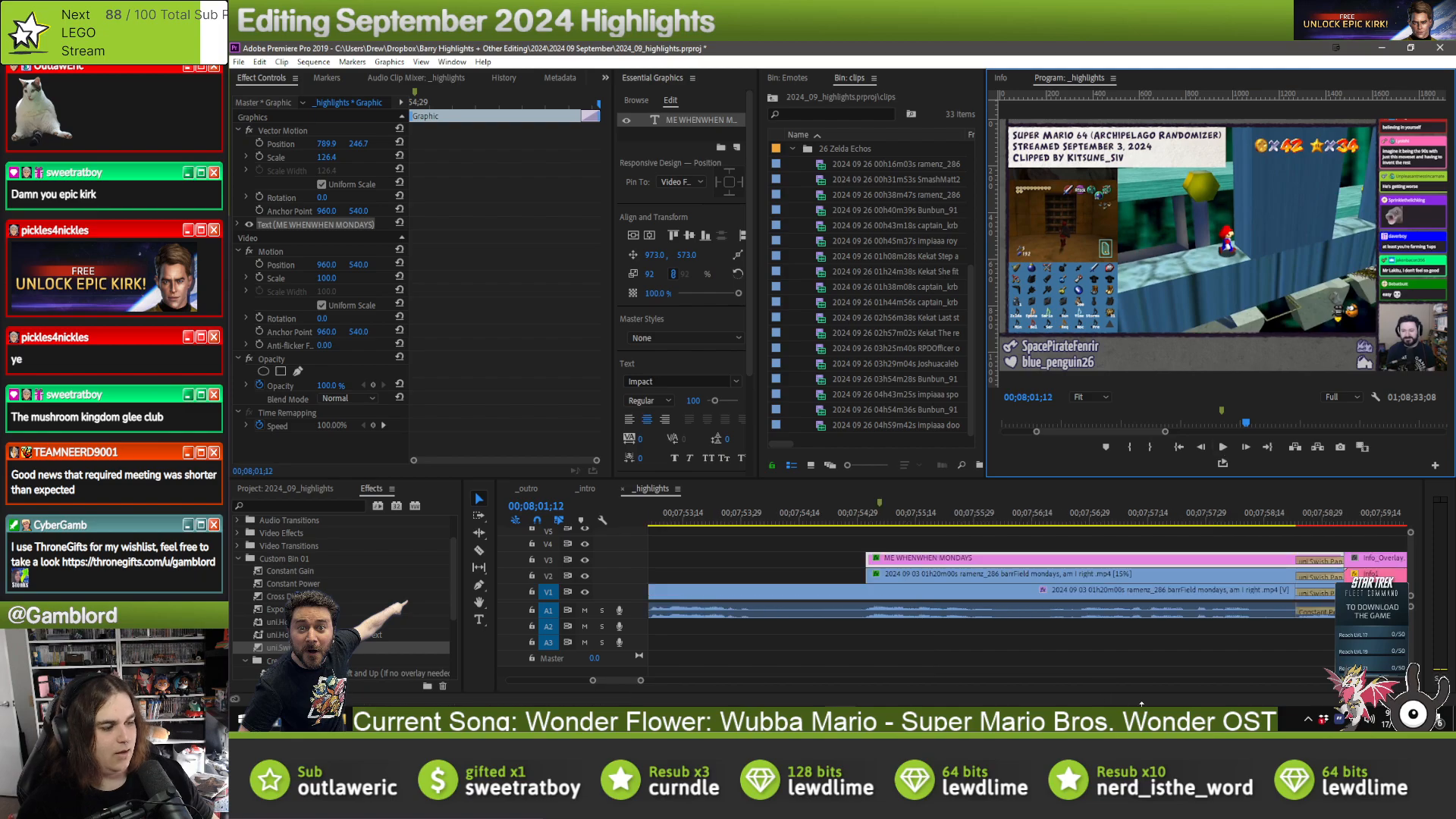
# - Close the Star Trek Fleet Command window
pyautogui.moveTo(1153, 719)
pyautogui.moveTo(1210, 630)
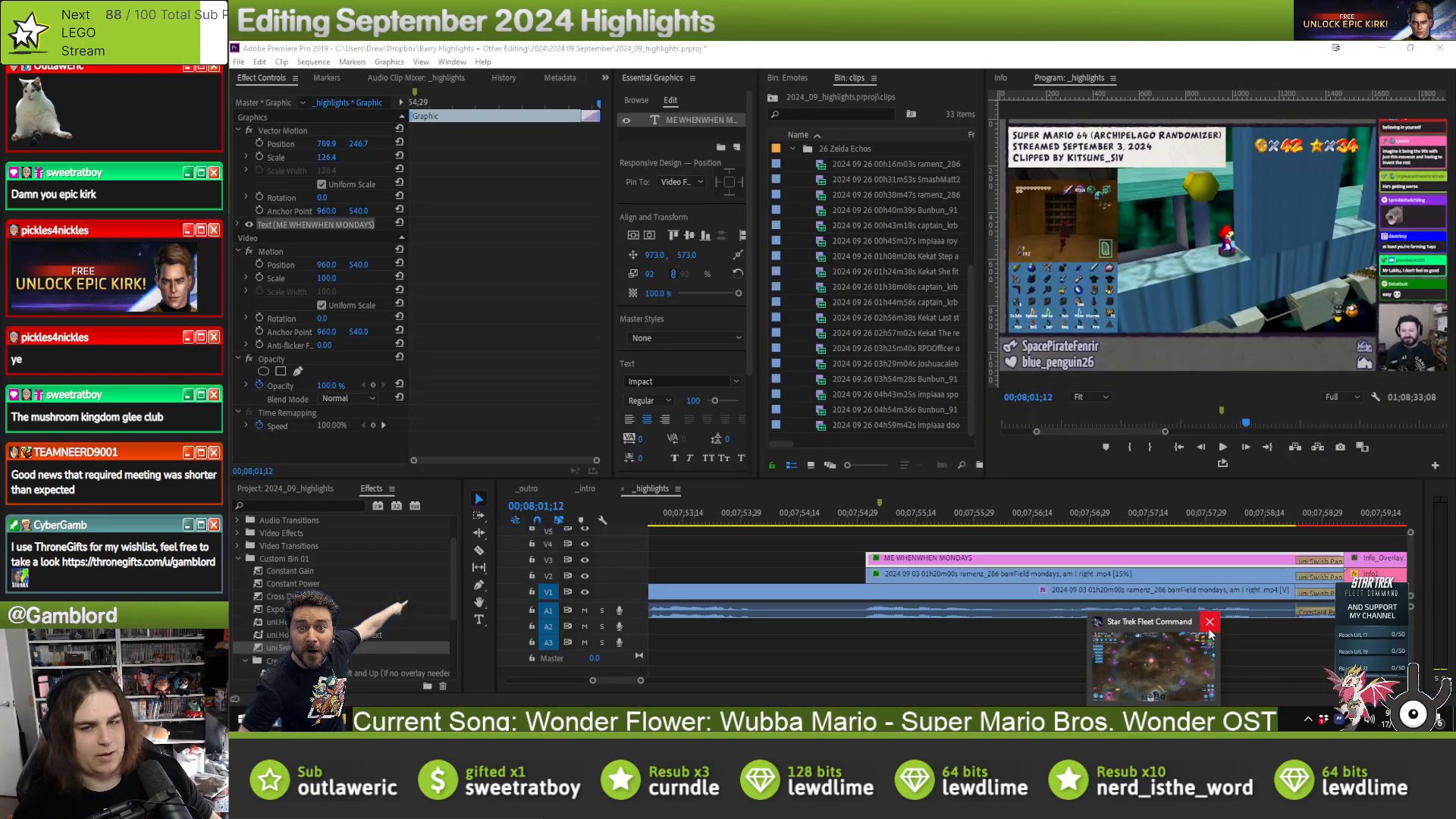
pyautogui.click(1209, 623)
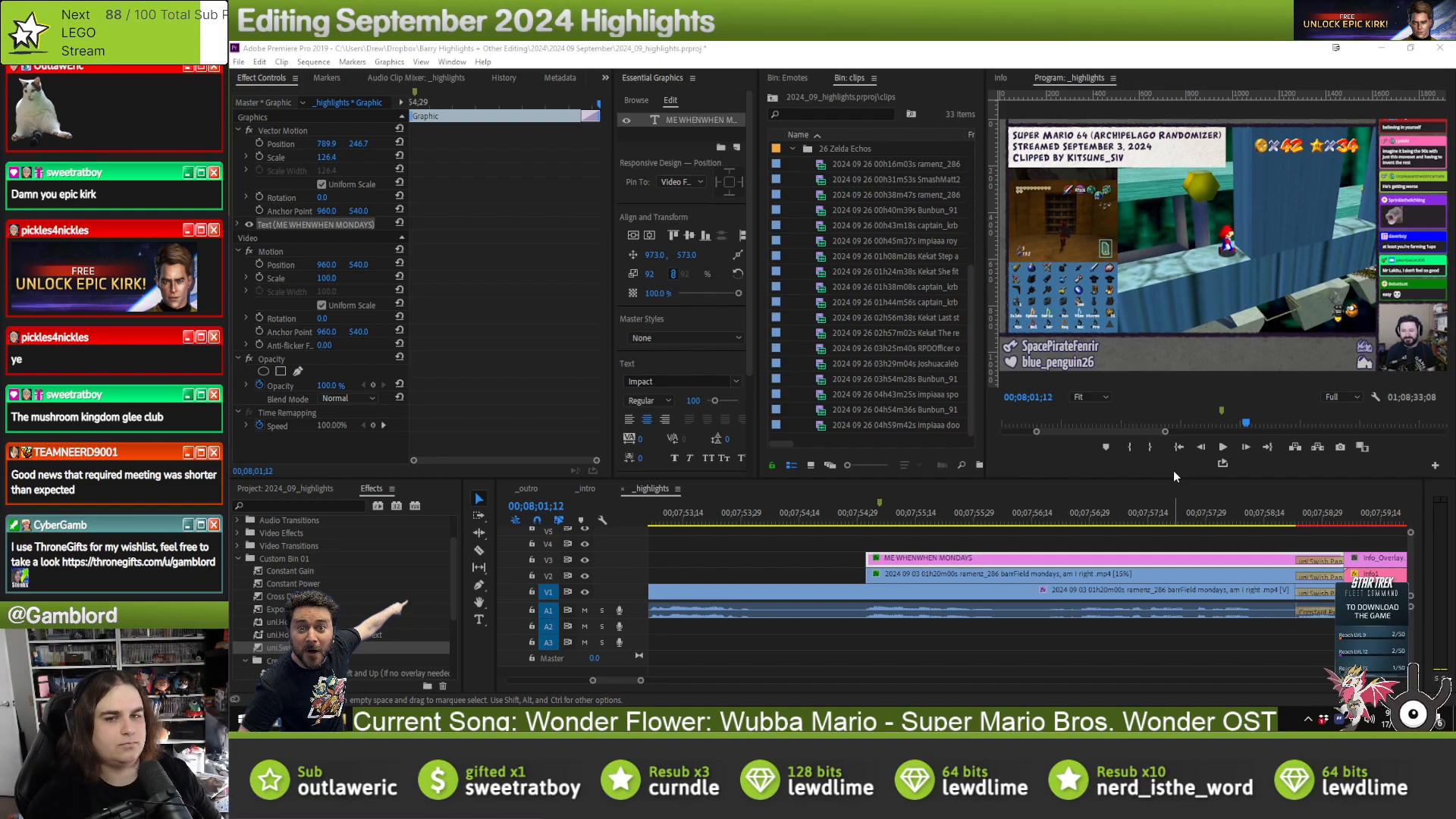
# - Add a Cross Dissolve to the starts of the caption and masked clip, and play the shot back
pyautogui.click(866, 520)
pyautogui.press('Left')
pyautogui.press('Left')
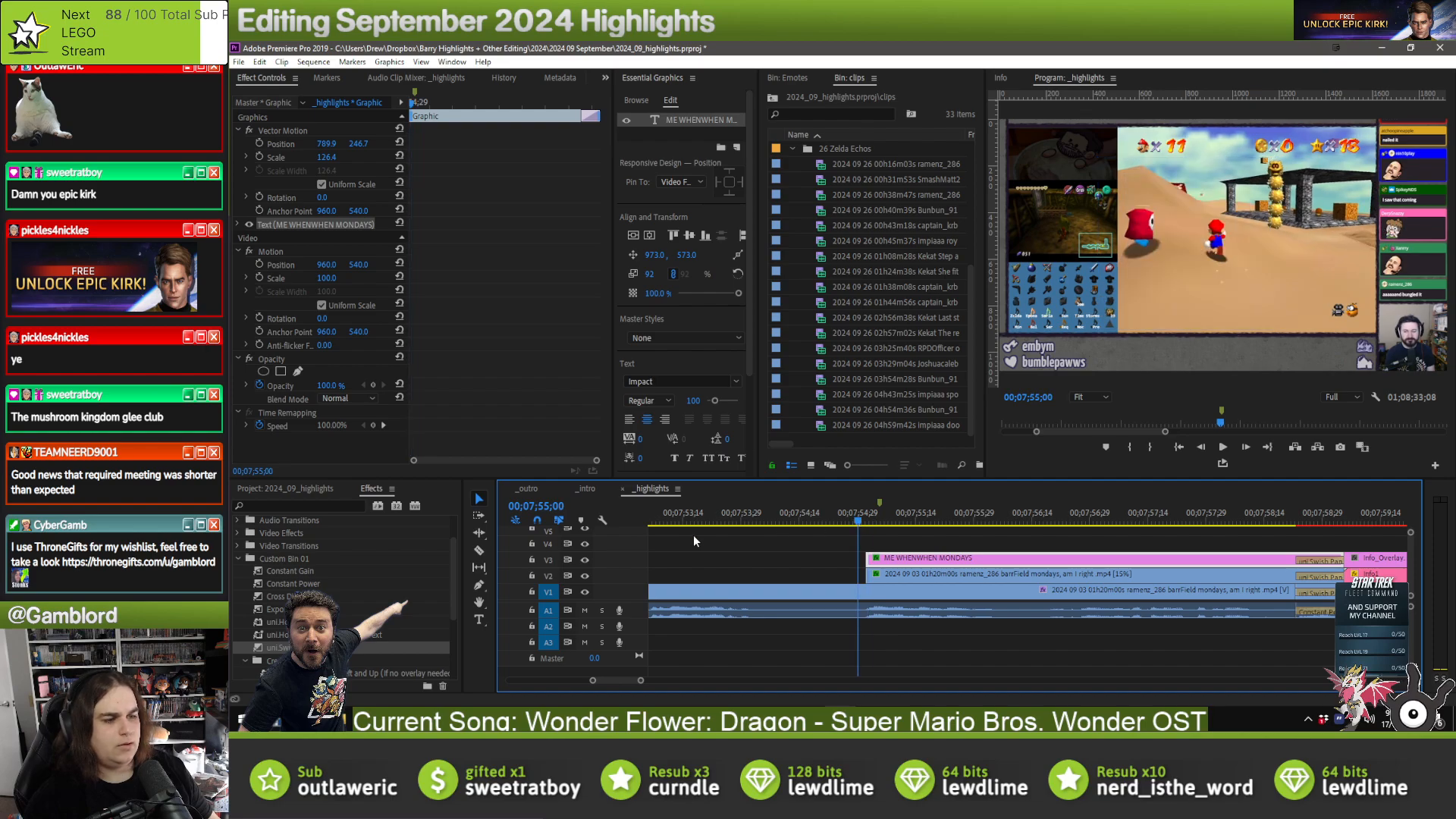
pyautogui.moveTo(292, 596); pyautogui.dragTo(879, 581)
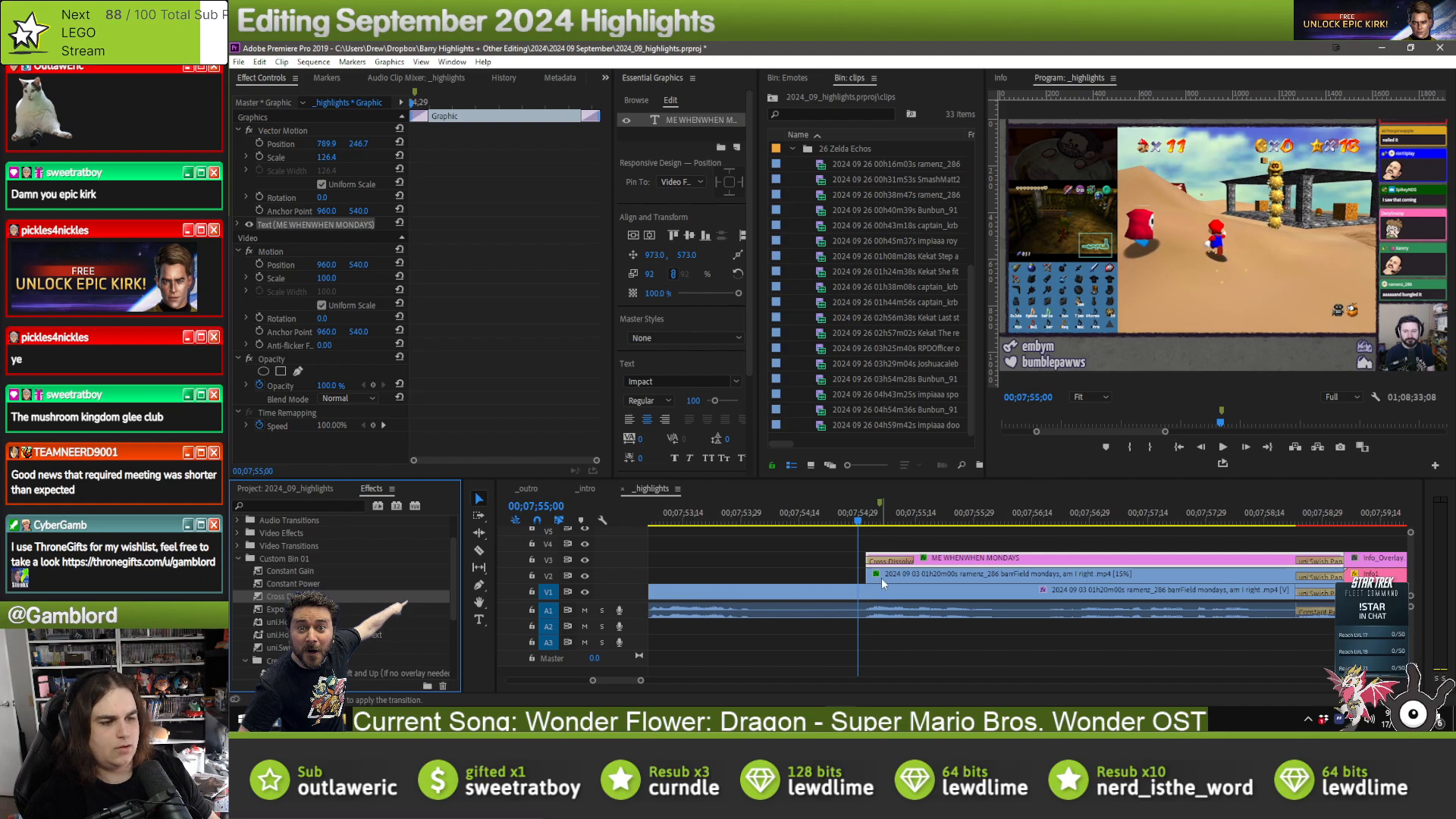
pyautogui.click(814, 562)
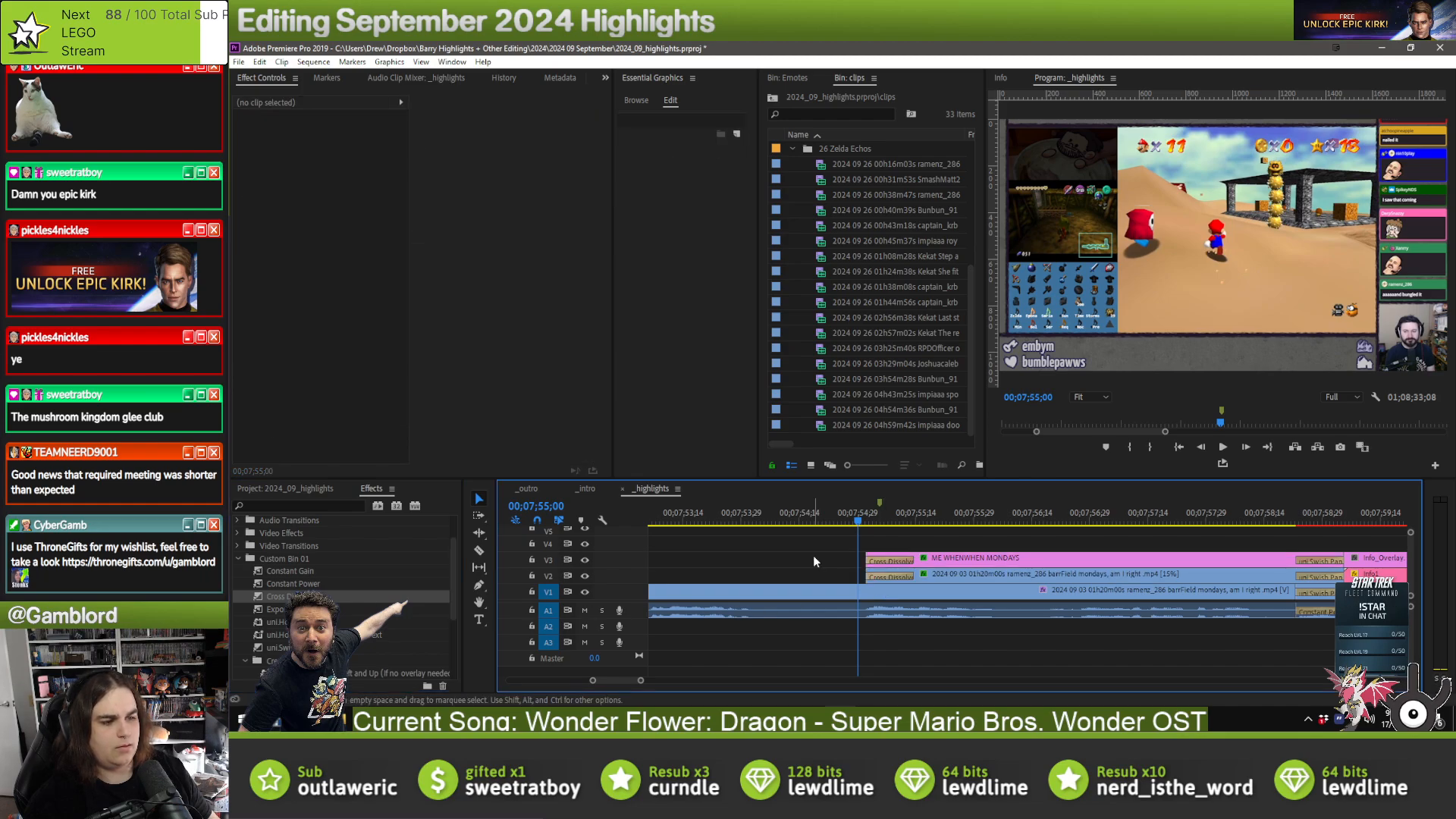
pyautogui.press('space')
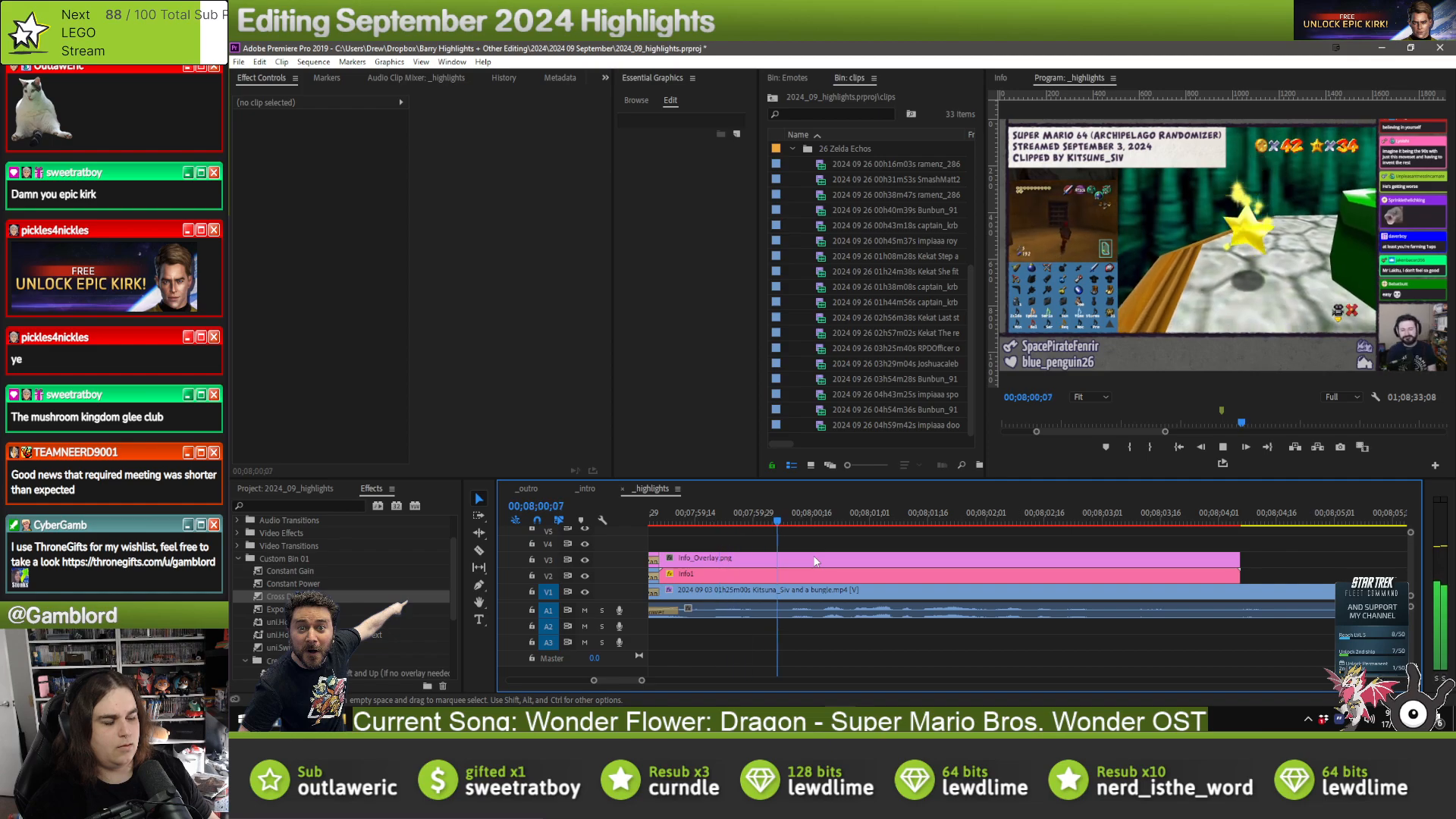
pyautogui.press('space')
# - Show the sequence's marker list and go to the first marker, at 00;07;55;05
pyautogui.click(314, 62)
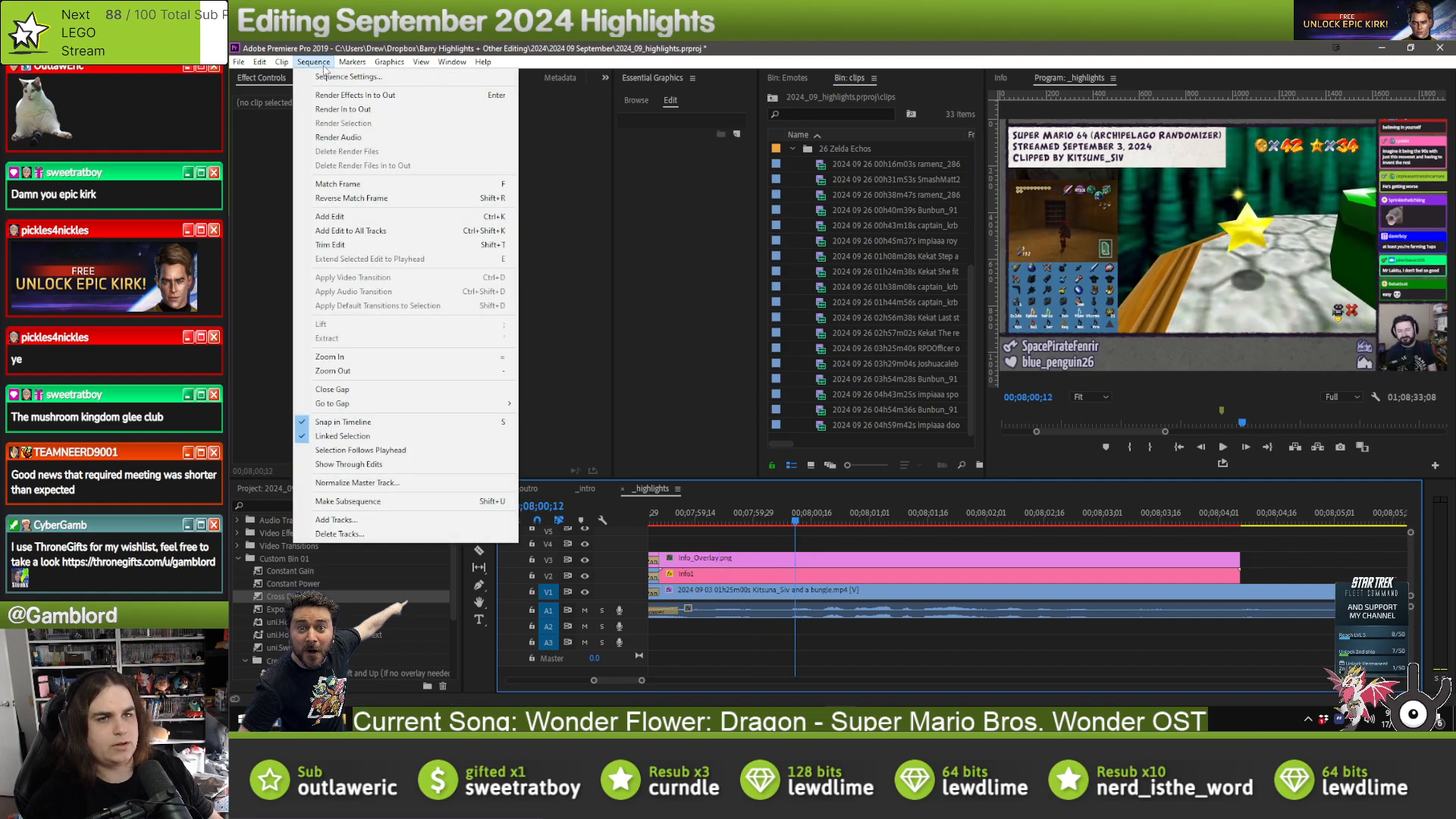
pyautogui.click(535, 46)
pyautogui.click(327, 77)
pyautogui.click(464, 135)
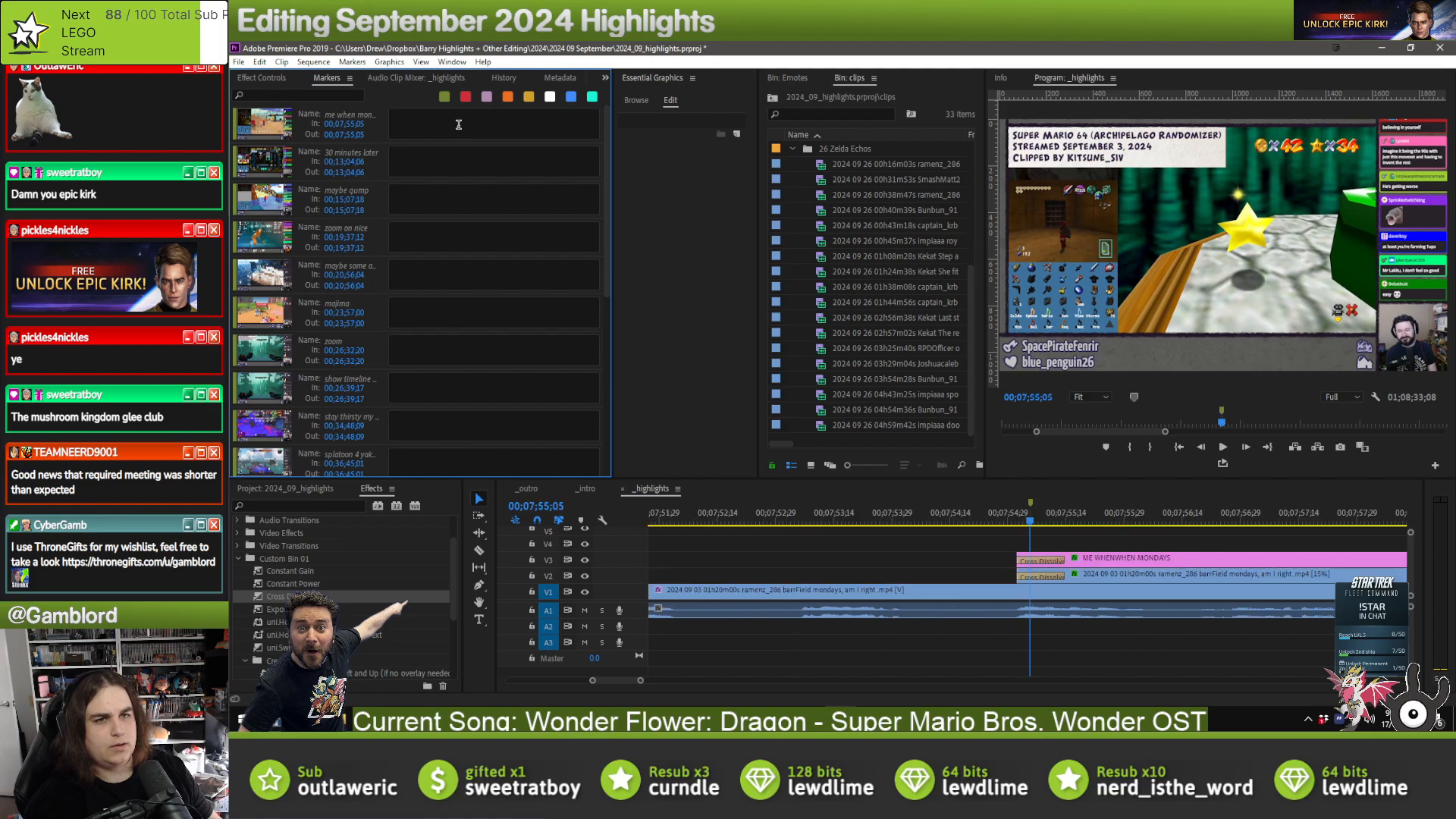
# - Comment the first marker as "done" and go to the "30 minutes later" marker at 00;13;04;06
pyautogui.write('done')
pyautogui.press('Tab')
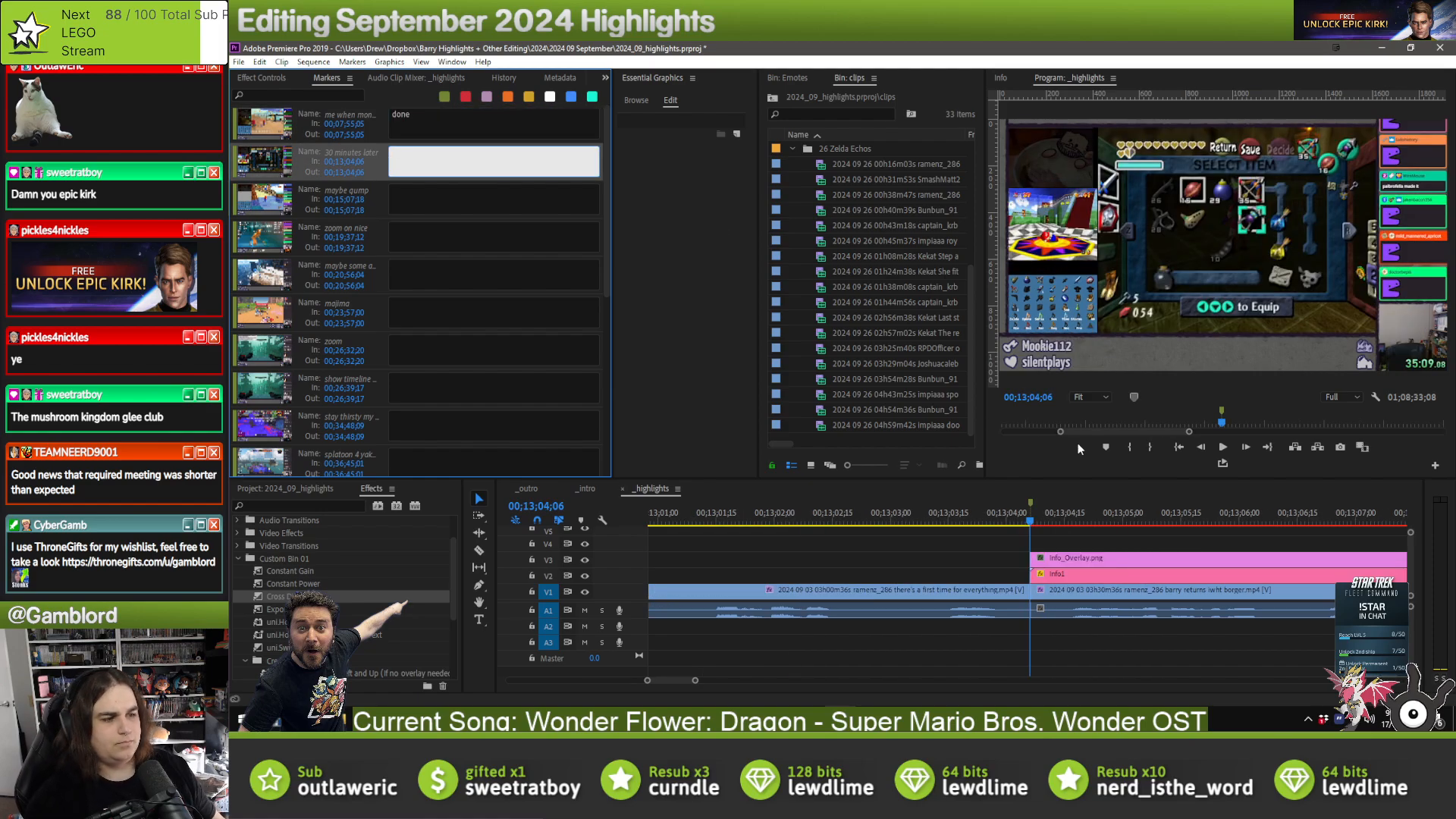
# - Switch to the browser's SpongeBob Time Cards video list on YouTube and open "A Little While Later..." (#196) in a new tab
pyautogui.click(1455, 60)
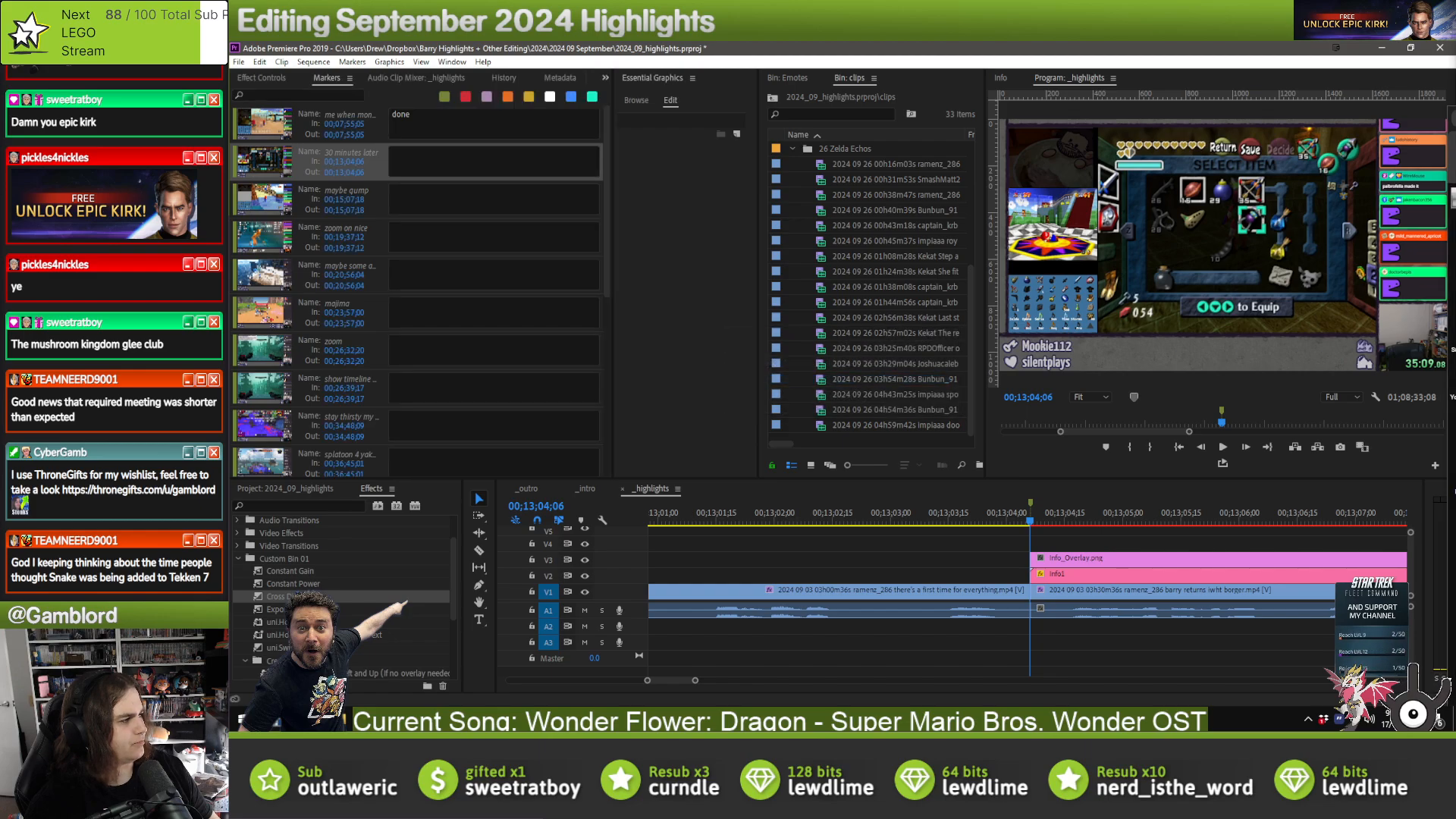
pyautogui.moveTo(1454, 50); pyautogui.dragTo(862, 44)
pyautogui.scroll(-3, 939, 349)
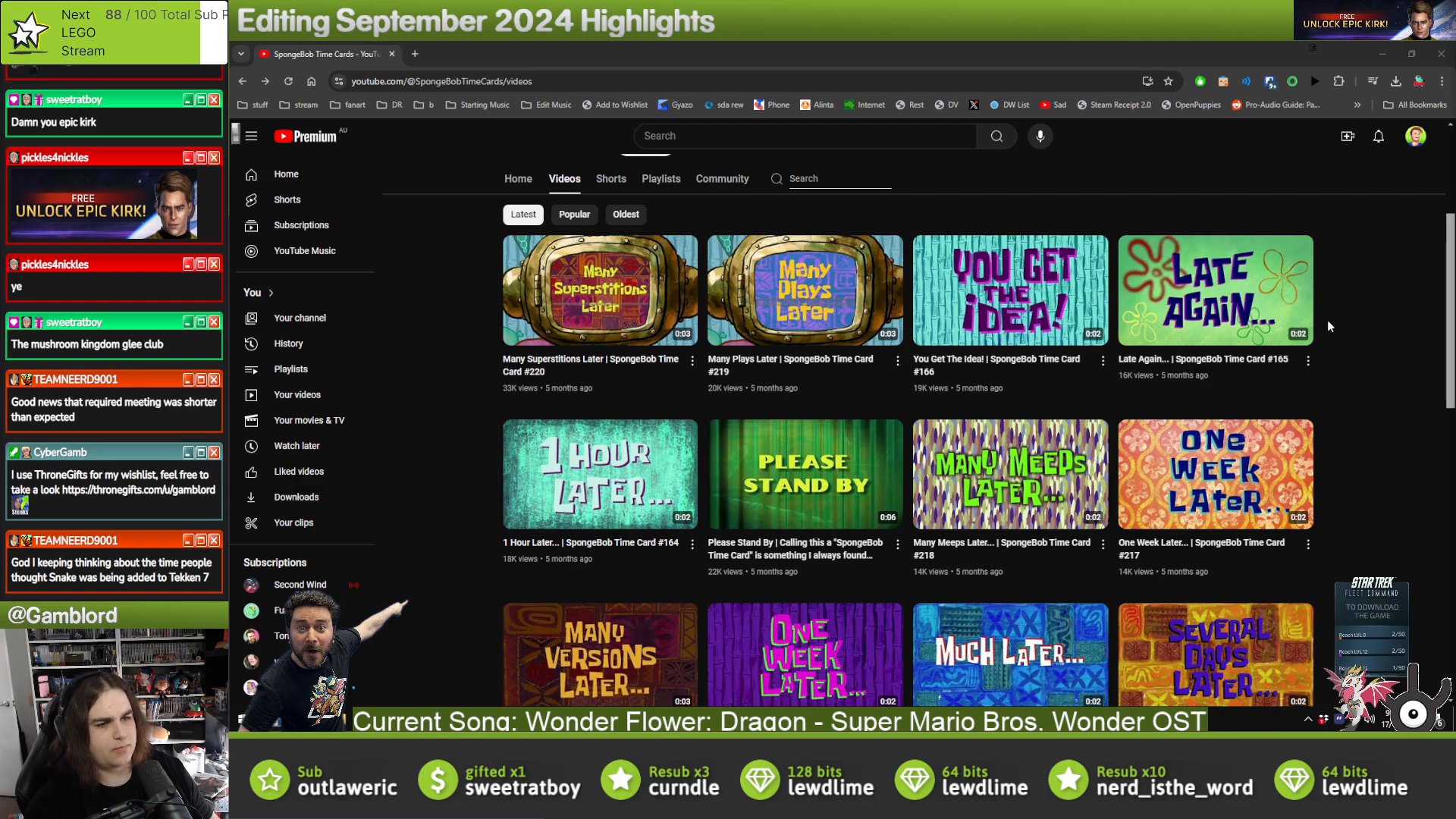
pyautogui.scroll(-4, 1327, 322)
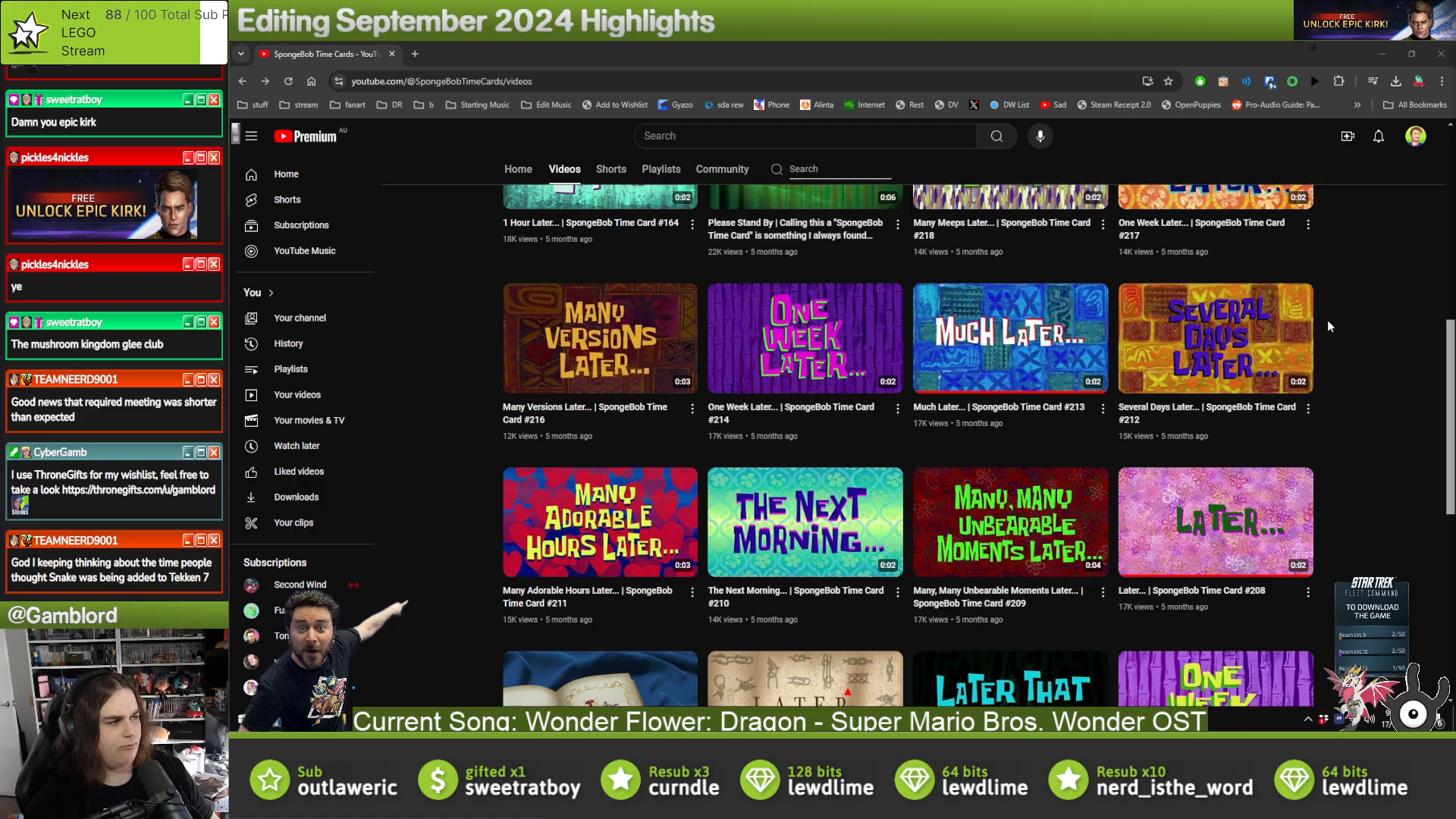
pyautogui.scroll(-2, 1327, 326)
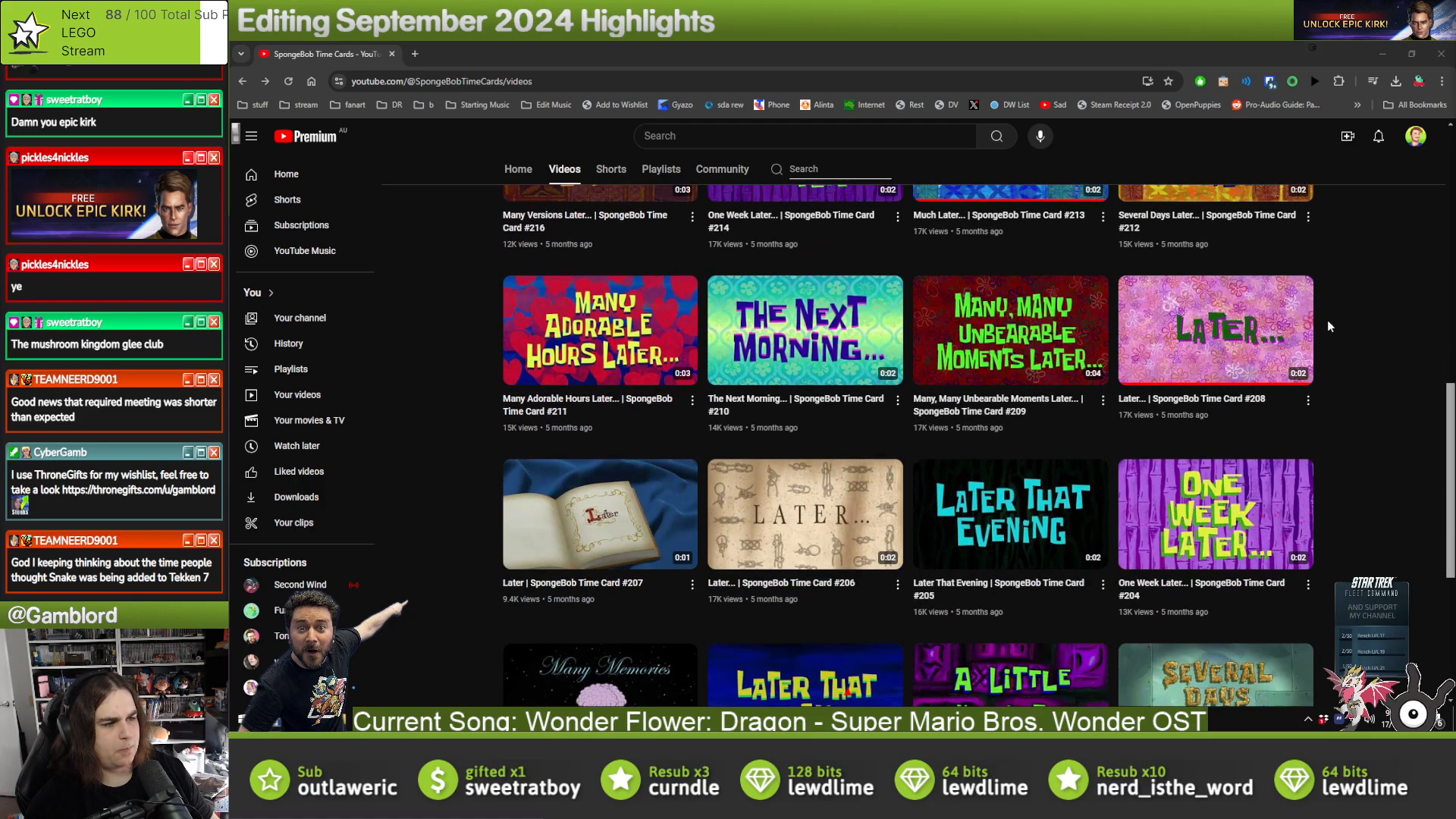
pyautogui.scroll(-3, 1327, 326)
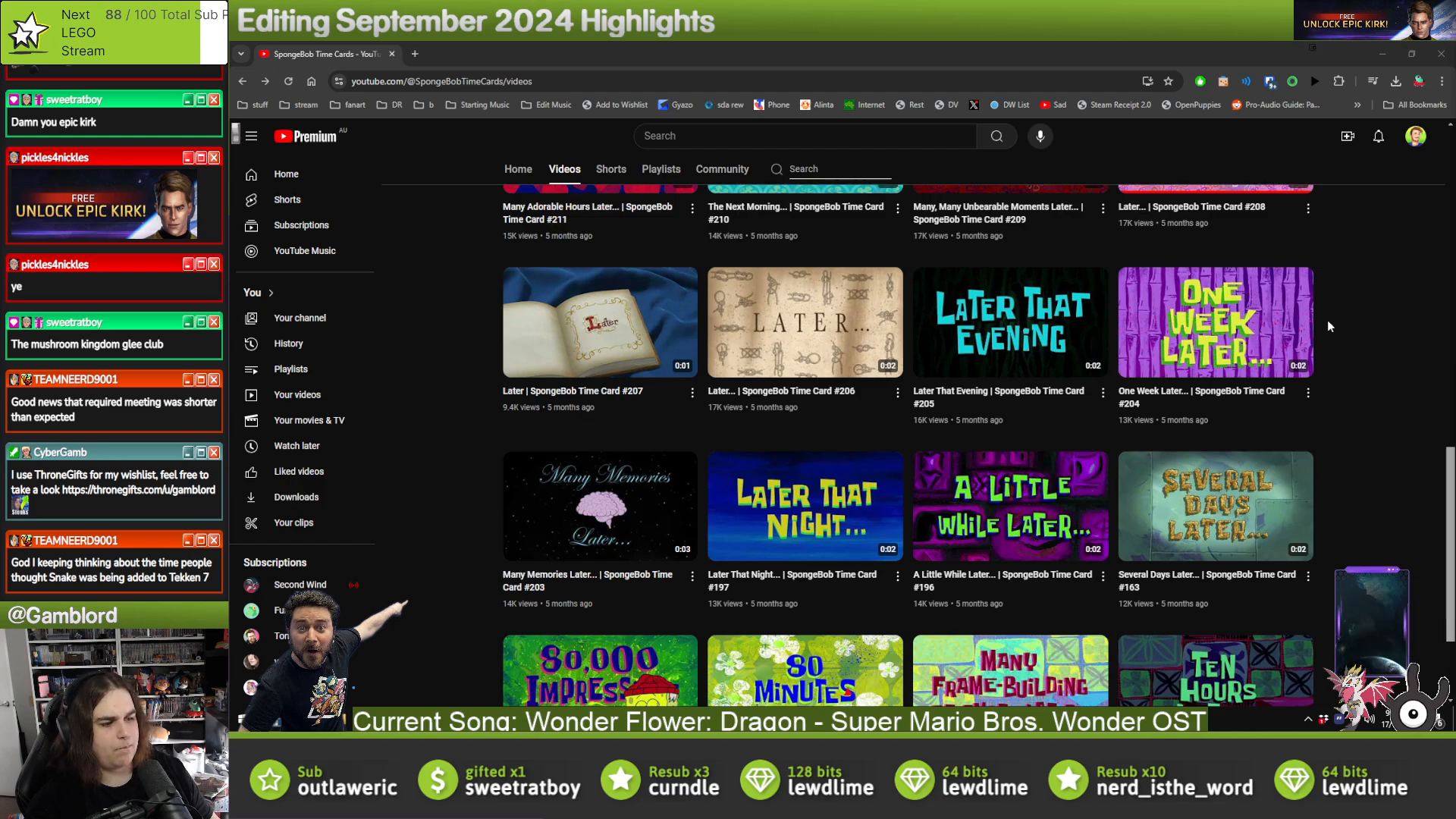
pyautogui.scroll(-2, 1327, 326)
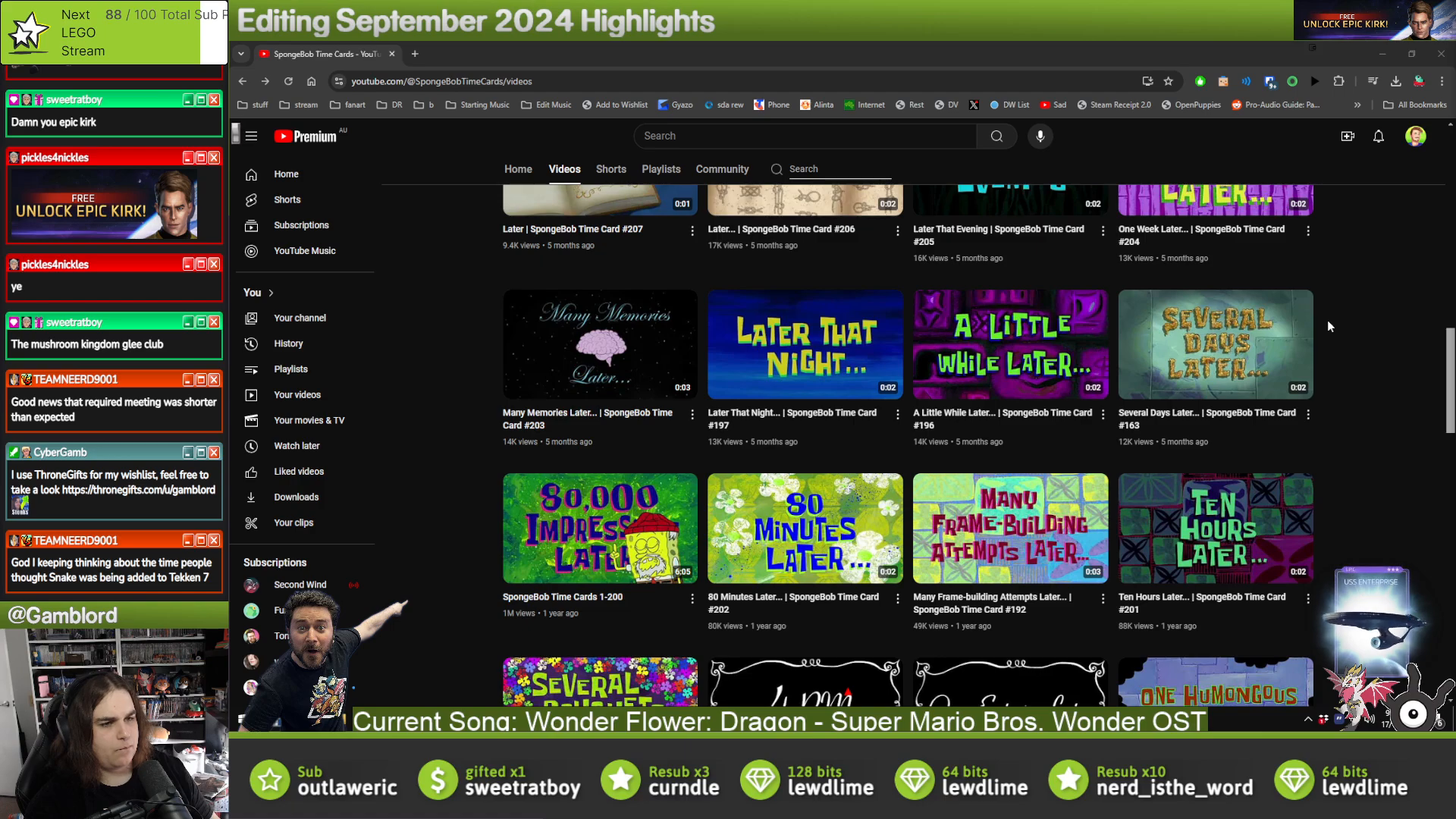
pyautogui.middleClick(976, 362)
# - Look through the older SpongeBob time cards on the channel for one that suits the "30 minutes later" marker
pyautogui.scroll(-3, 977, 363)
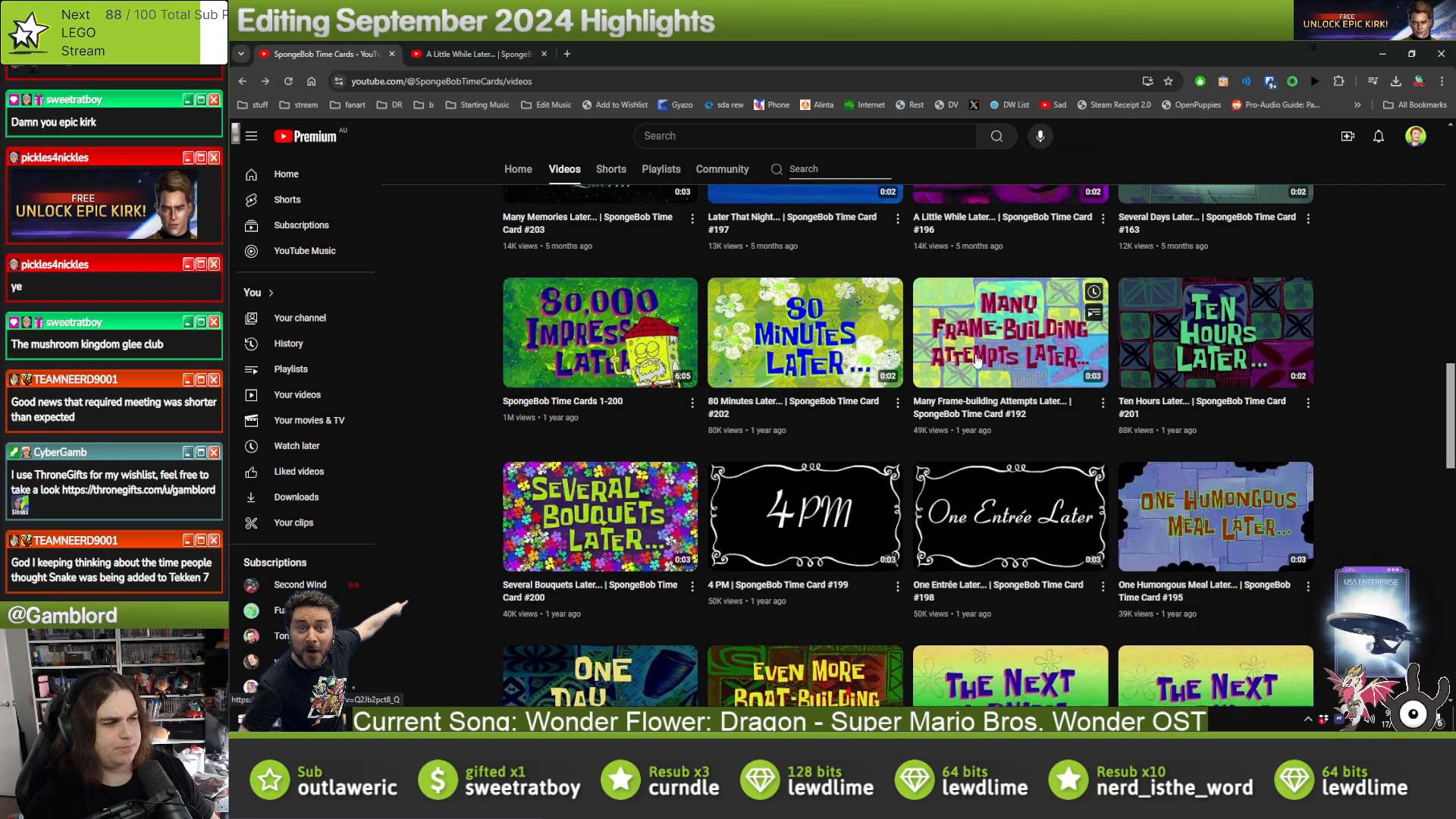
pyautogui.scroll(-3, 976, 362)
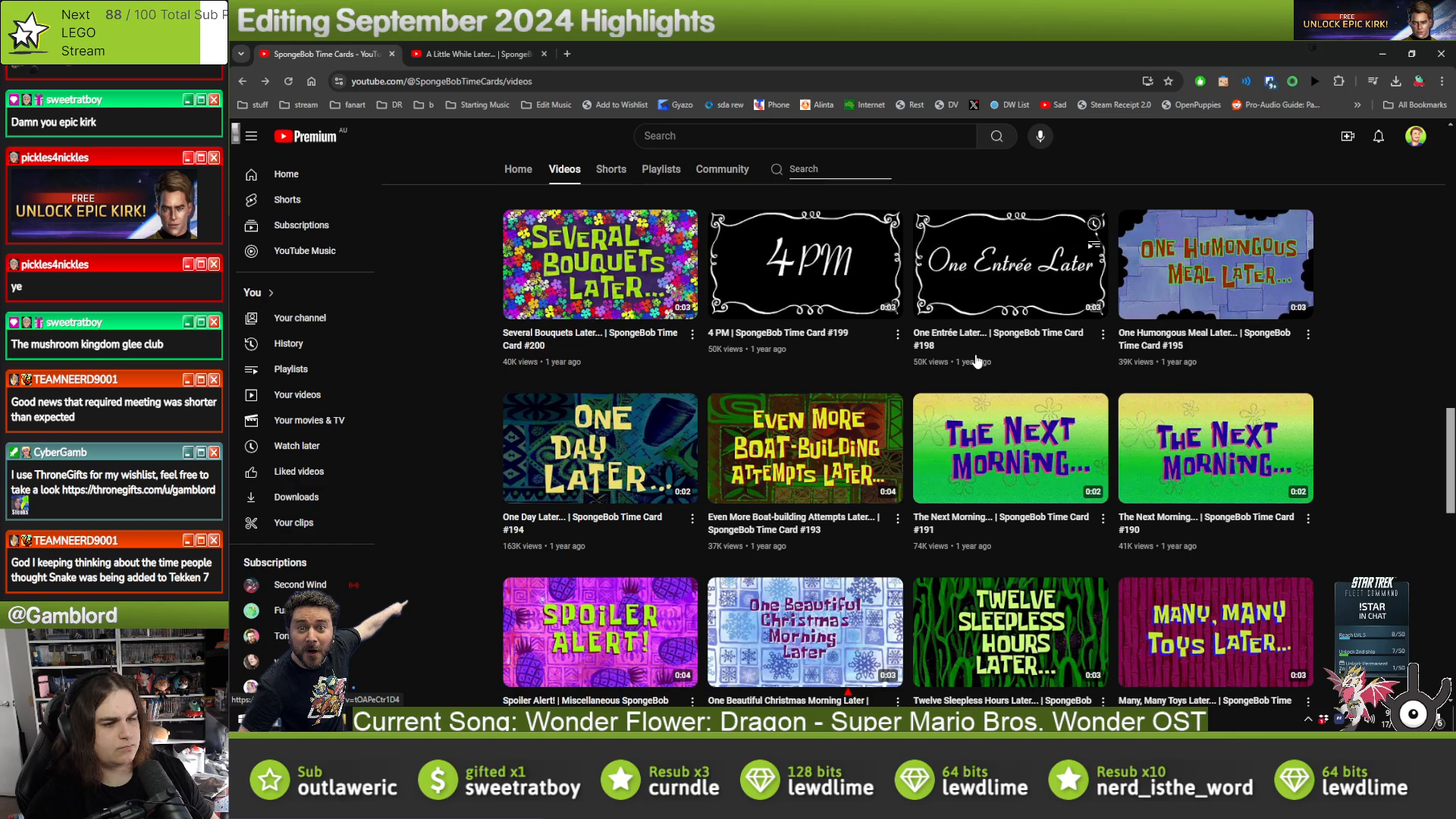
pyautogui.scroll(-3, 977, 363)
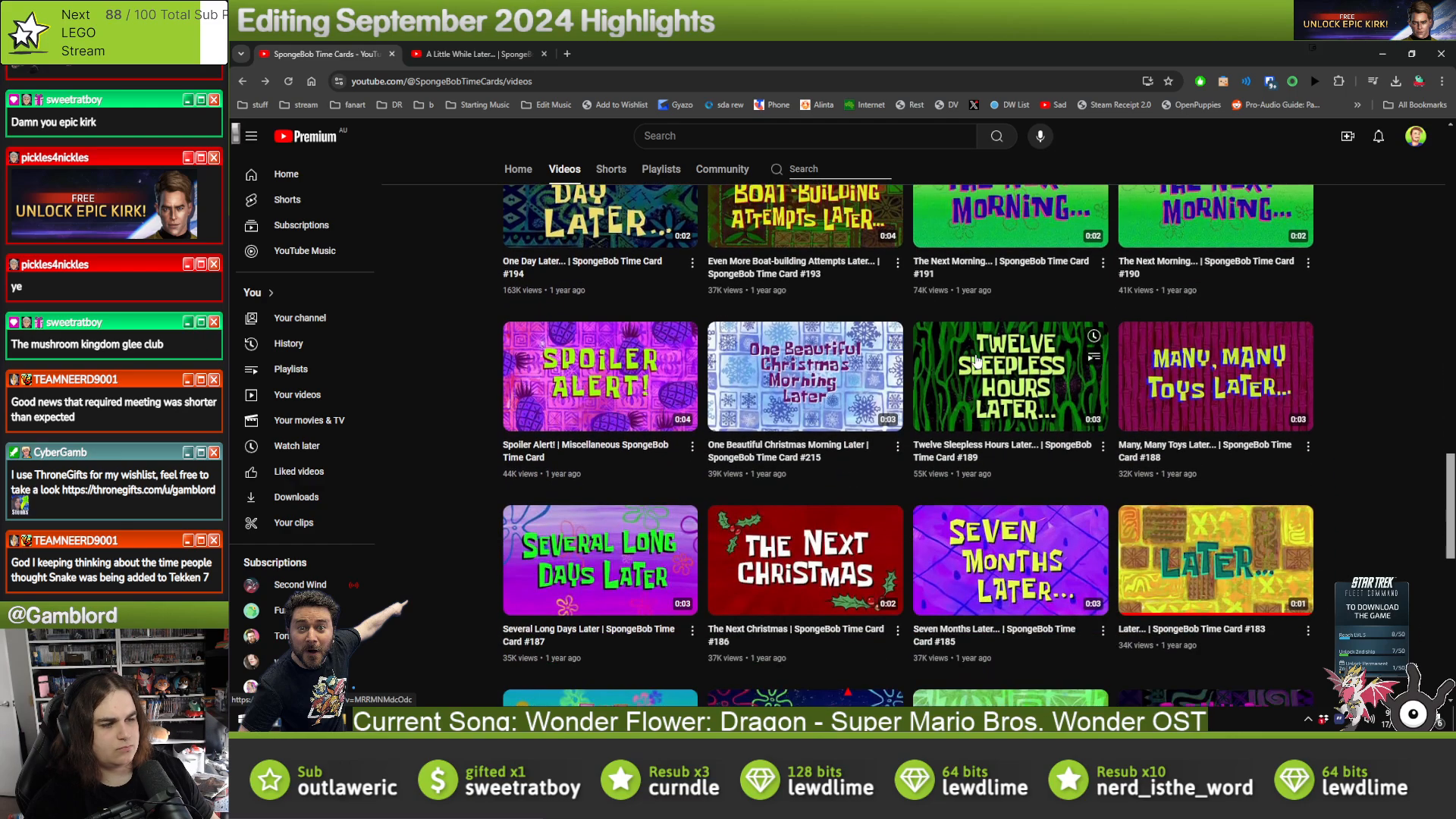
pyautogui.scroll(-5, 976, 362)
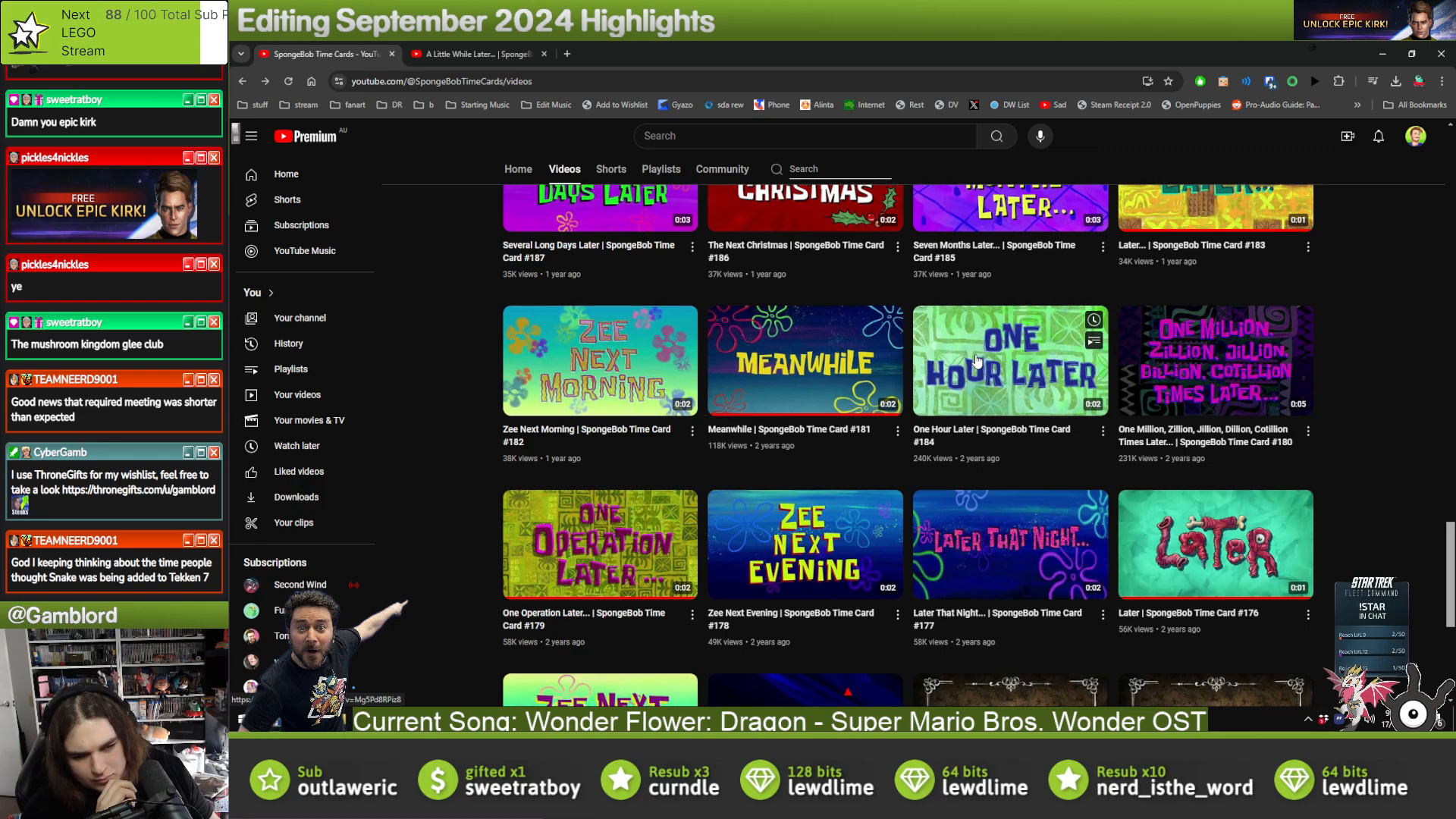
pyautogui.scroll(-3, 976, 362)
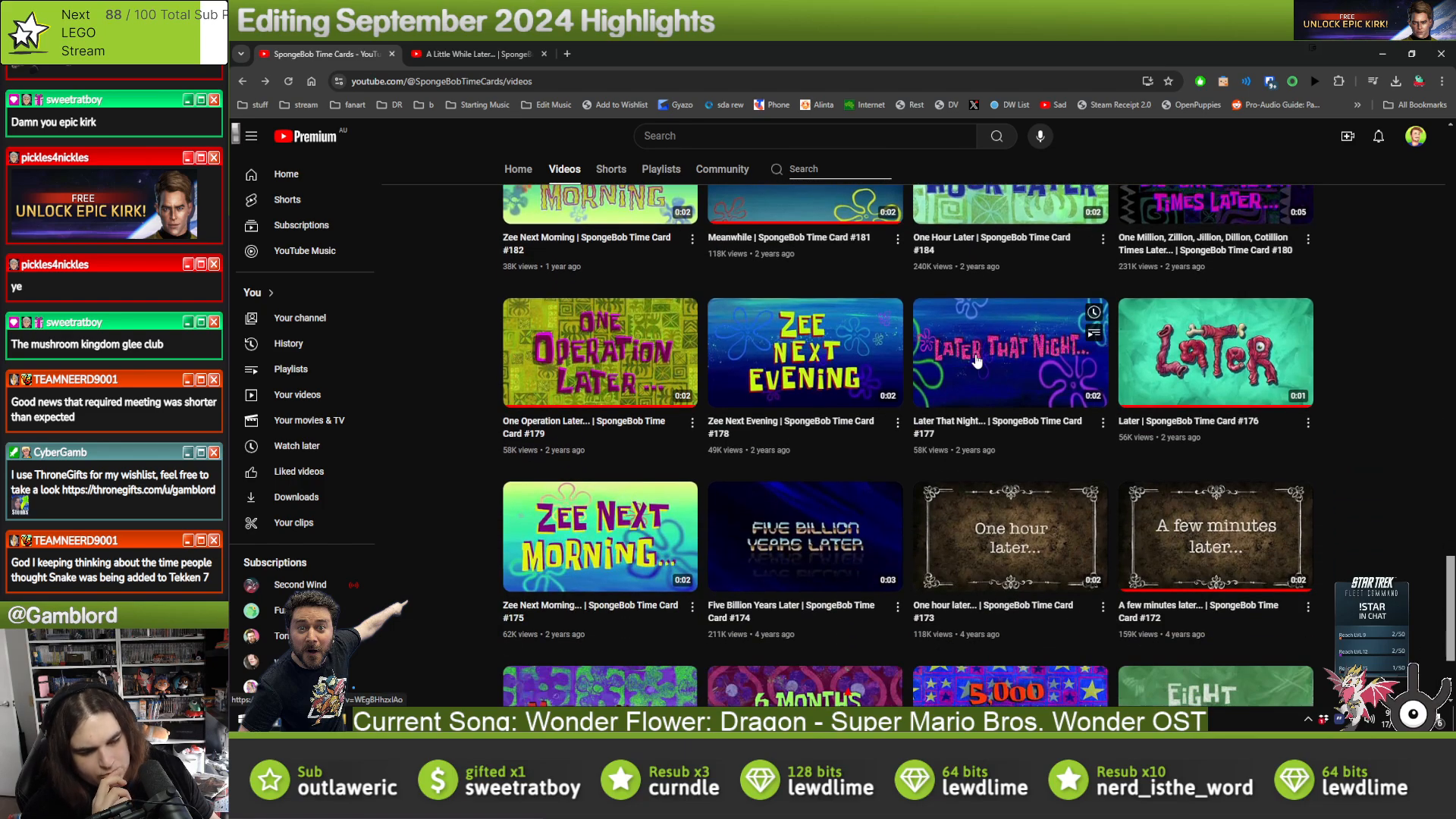
pyautogui.scroll(-3, 976, 362)
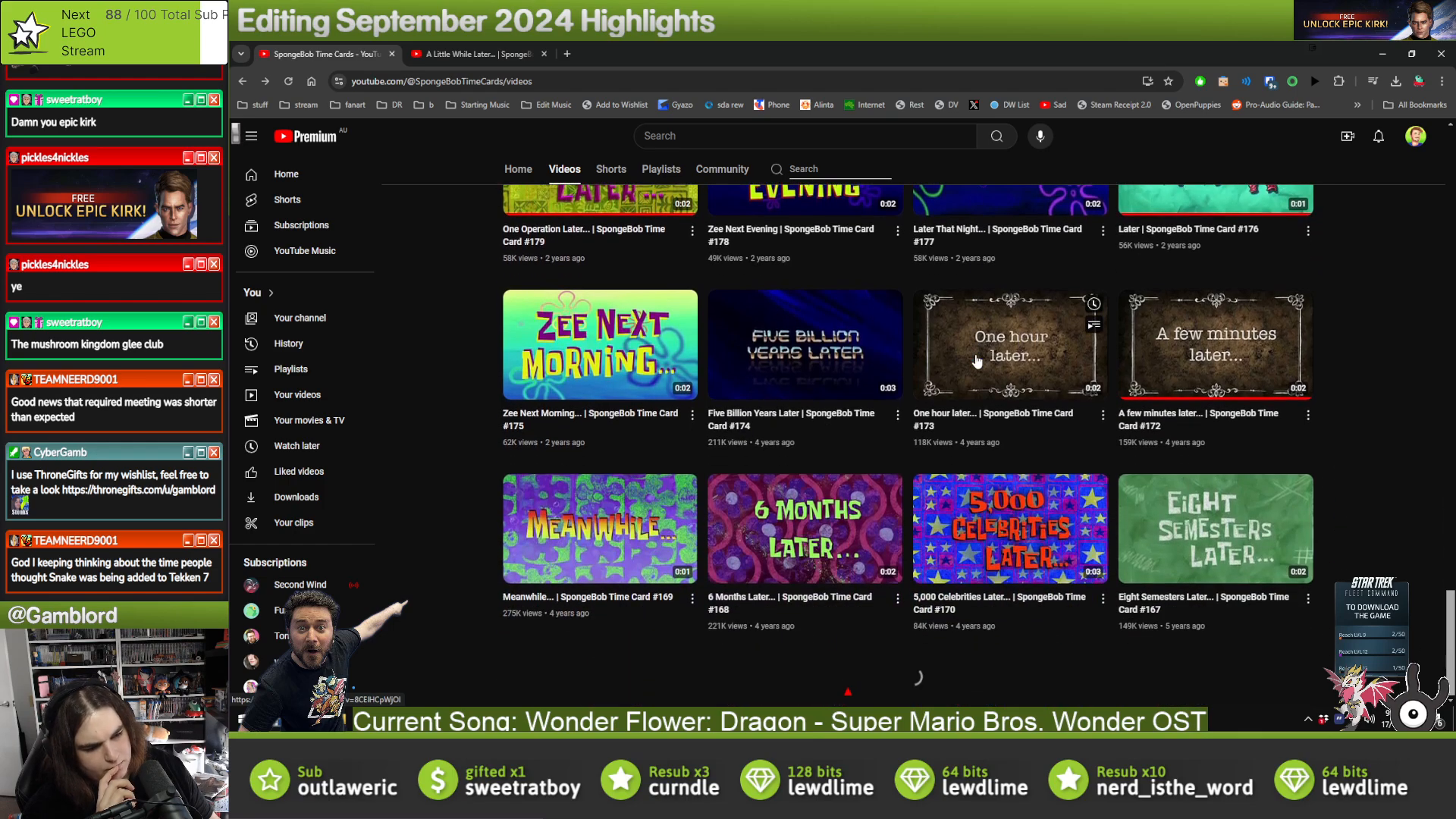
pyautogui.scroll(-3, 976, 362)
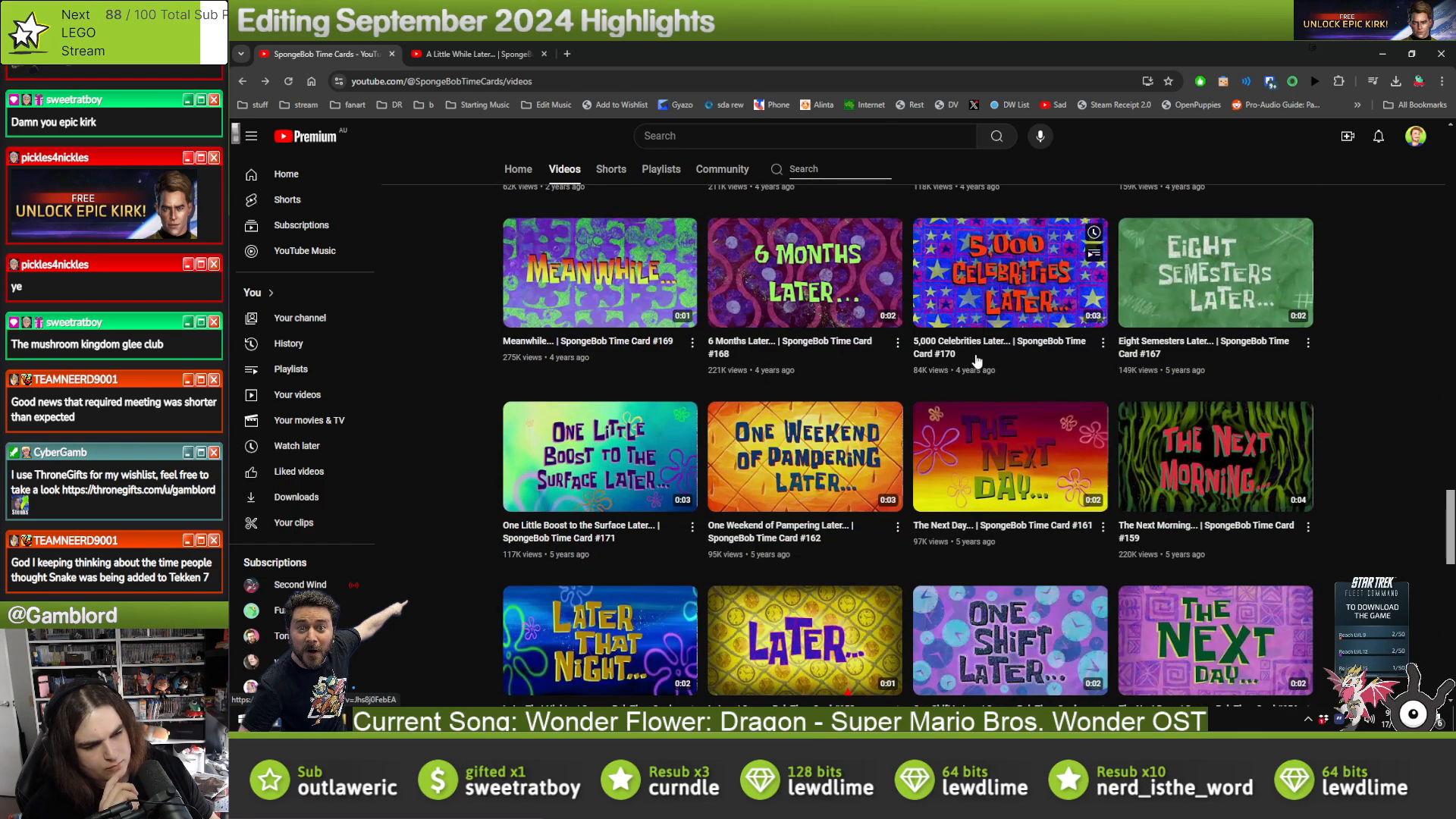
pyautogui.scroll(-3, 977, 362)
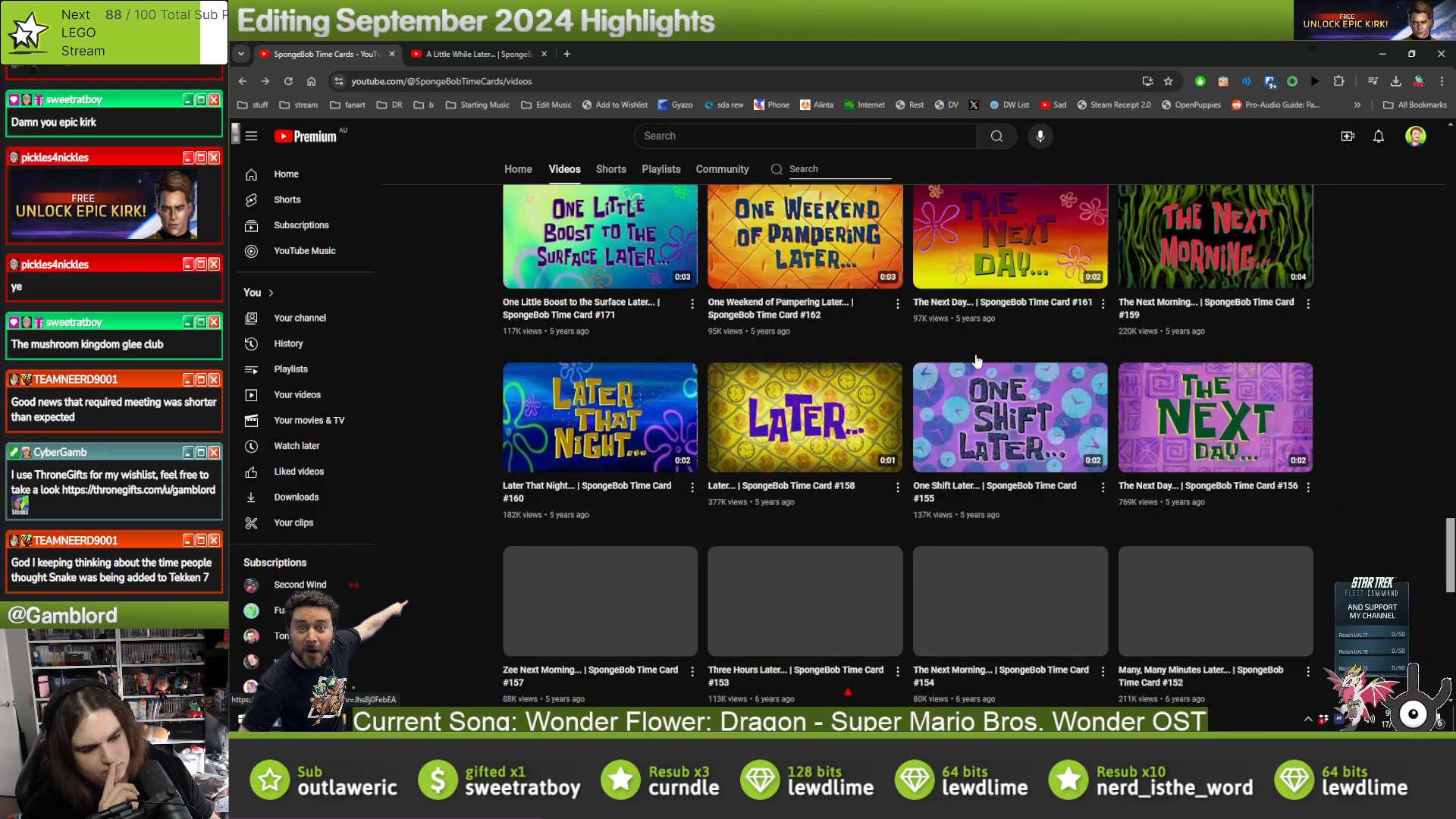
pyautogui.scroll(-3, 977, 362)
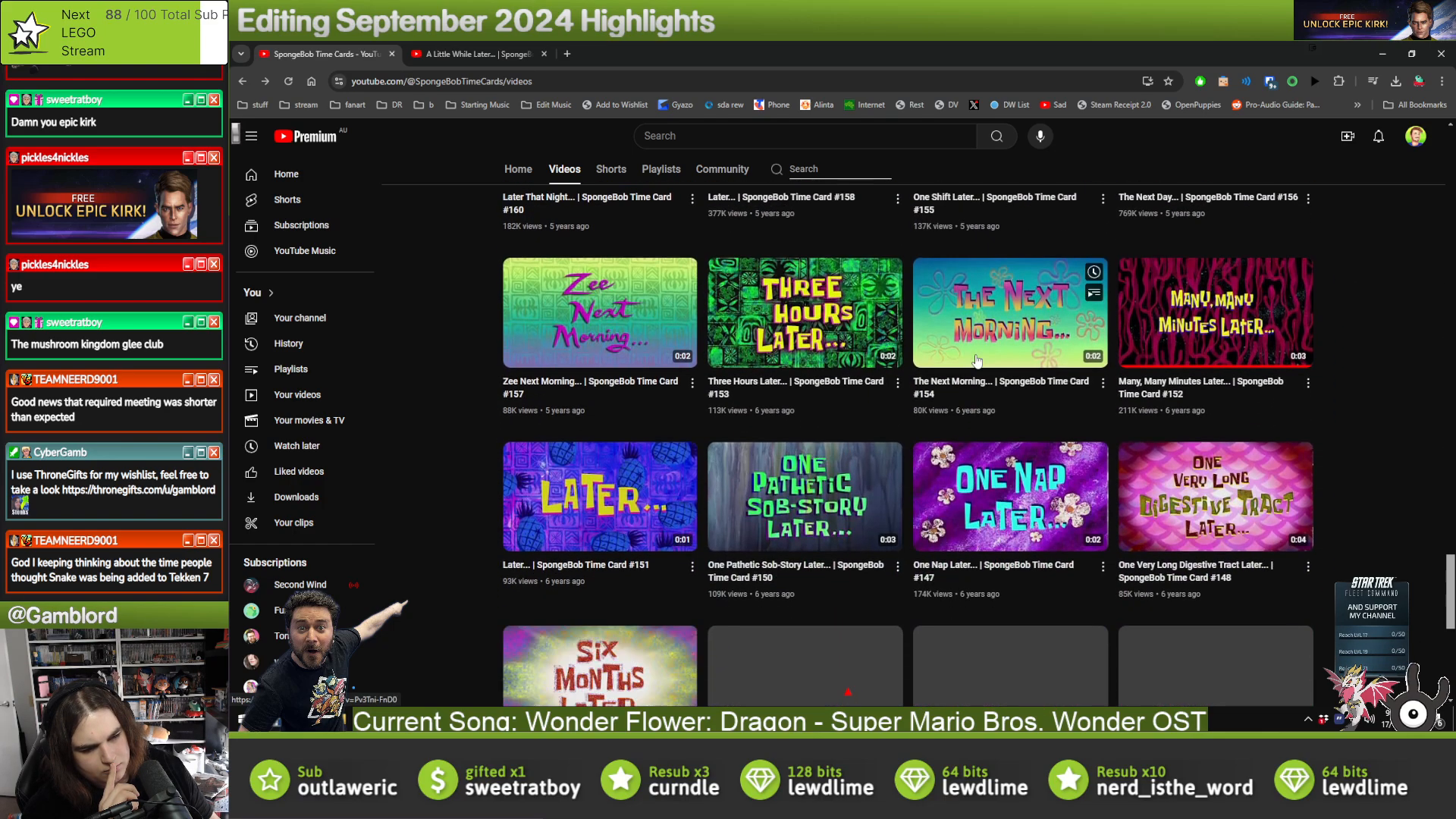
pyautogui.scroll(-3, 977, 362)
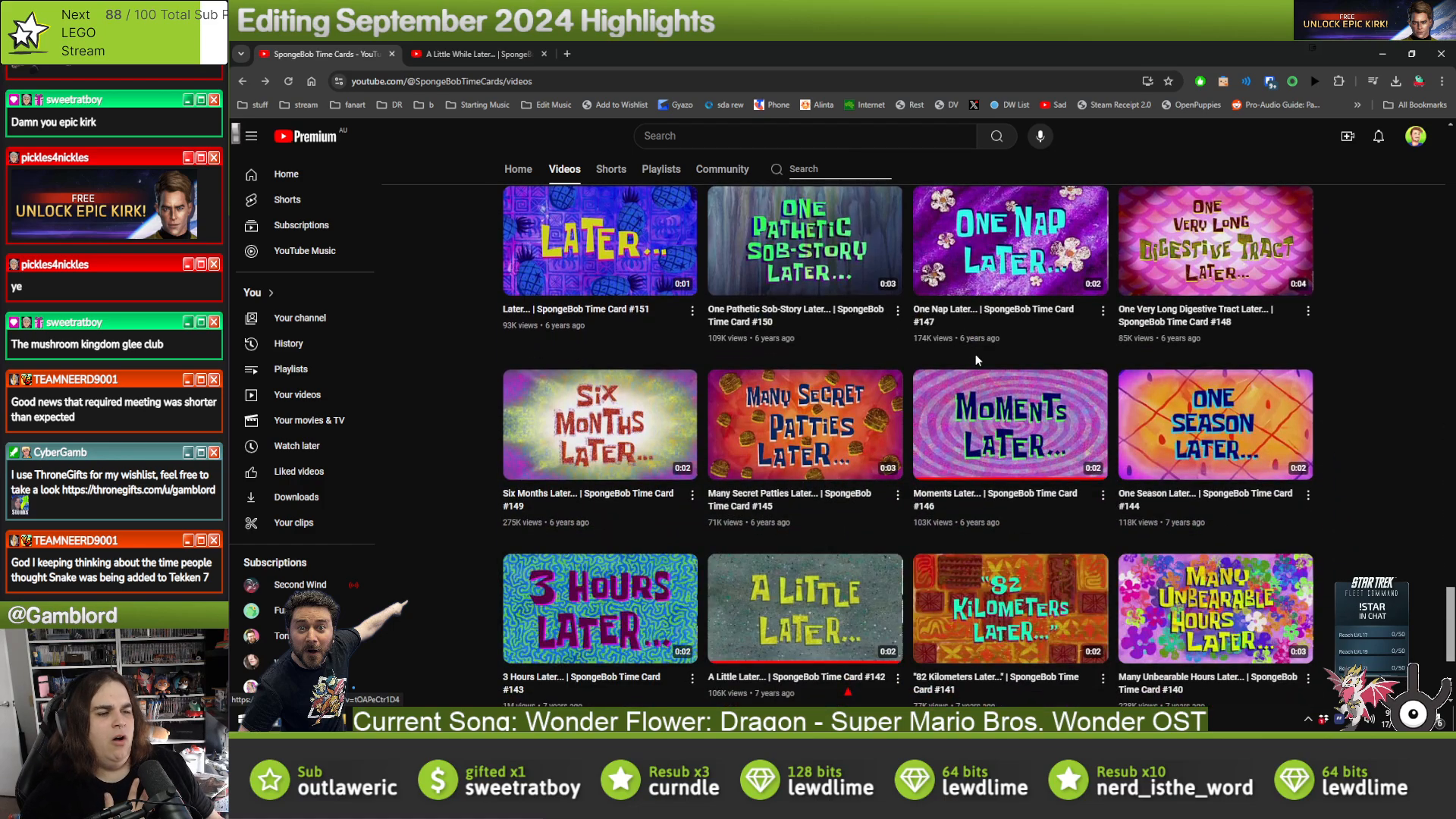
pyautogui.scroll(-2, 975, 353)
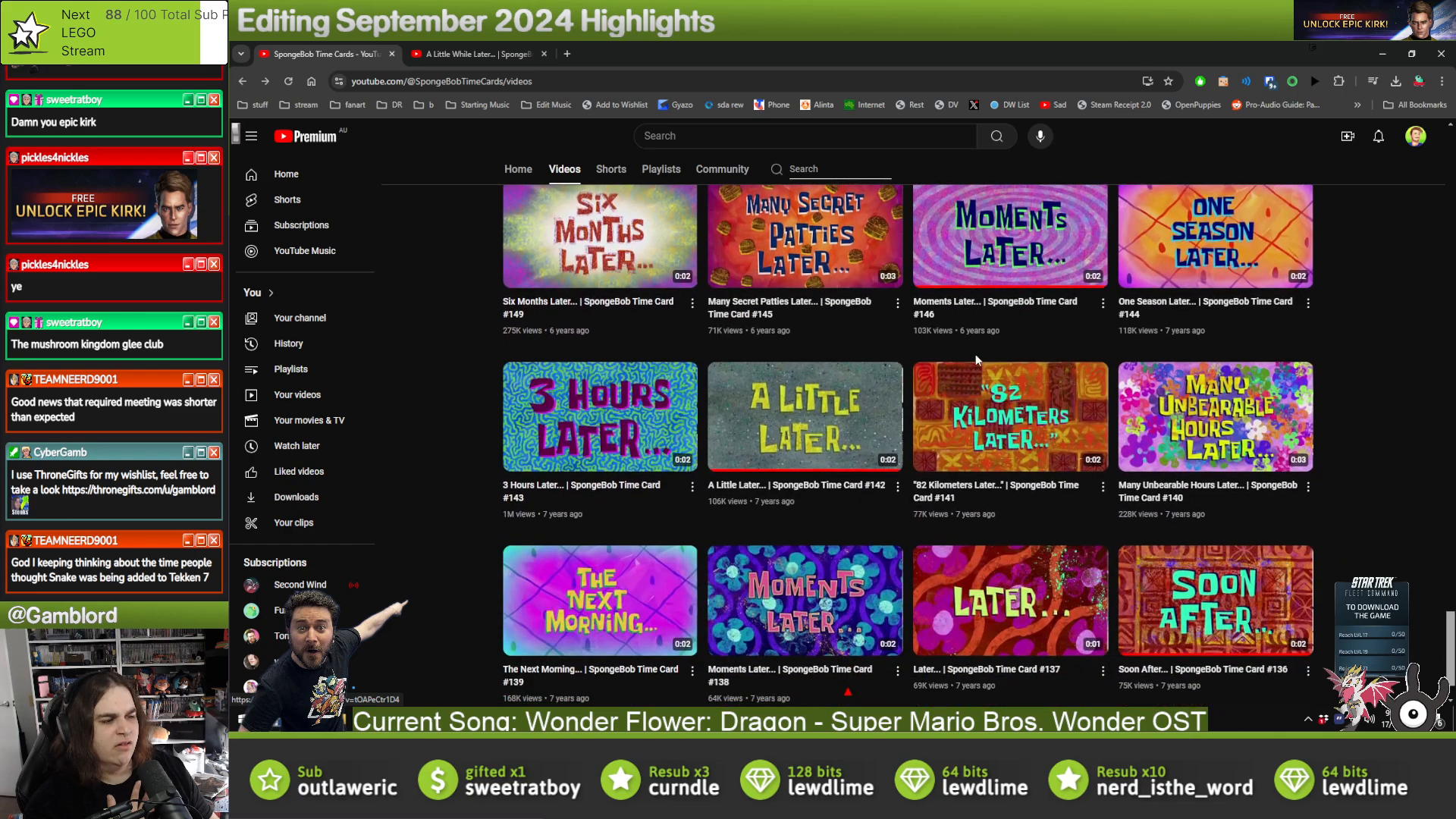
pyautogui.scroll(-1, 976, 359)
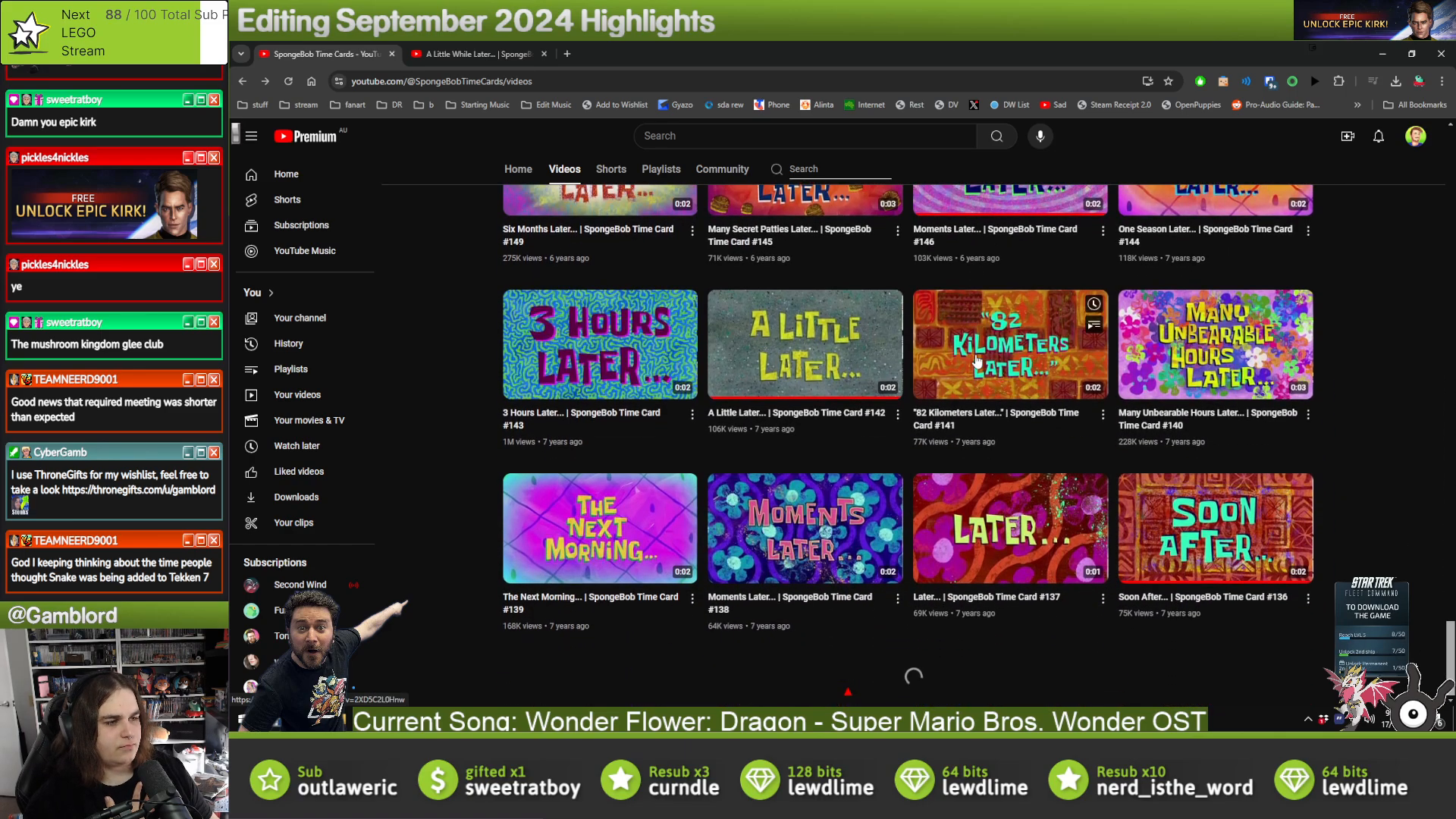
pyautogui.scroll(-4, 977, 363)
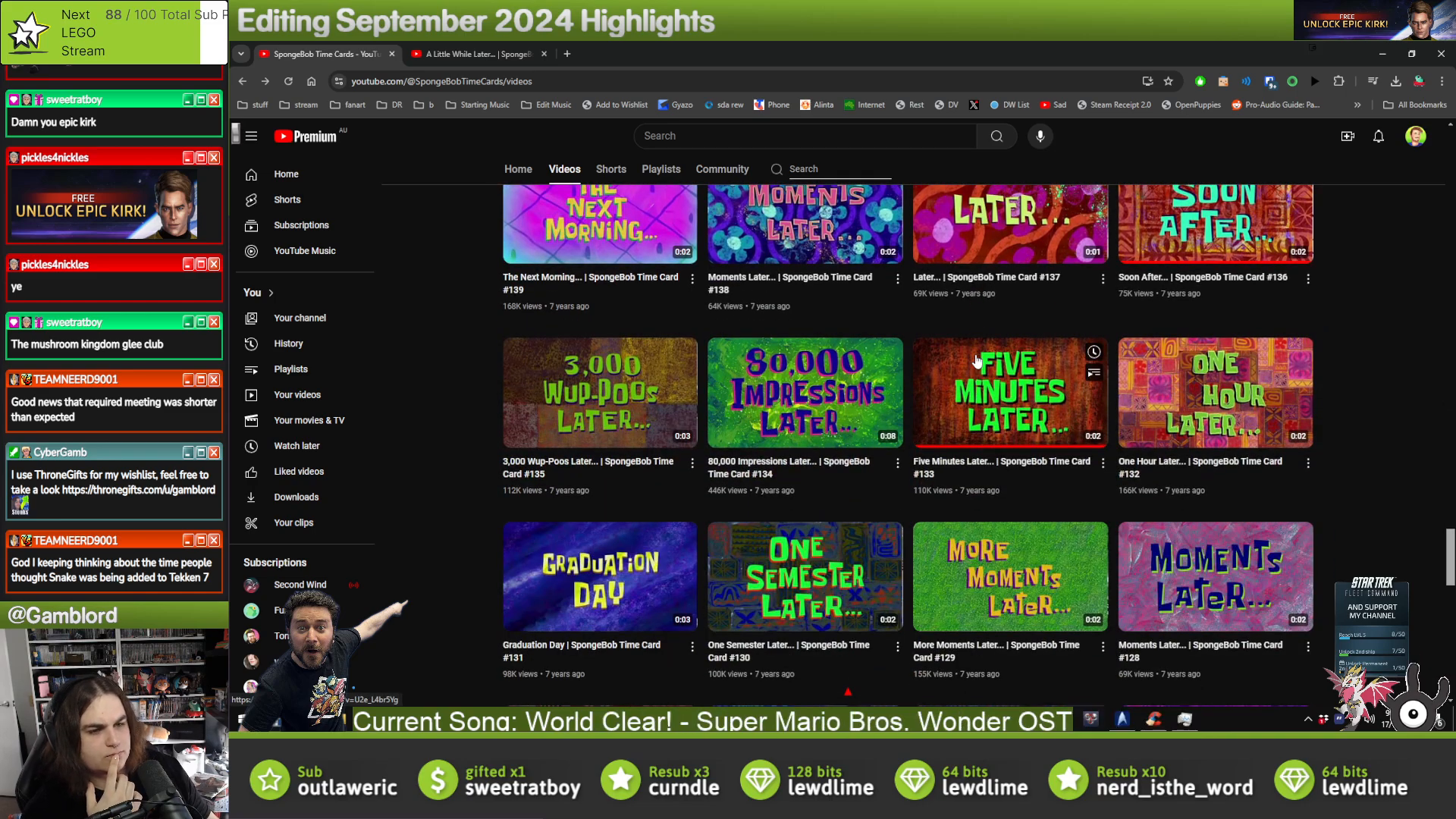
pyautogui.scroll(-2, 976, 359)
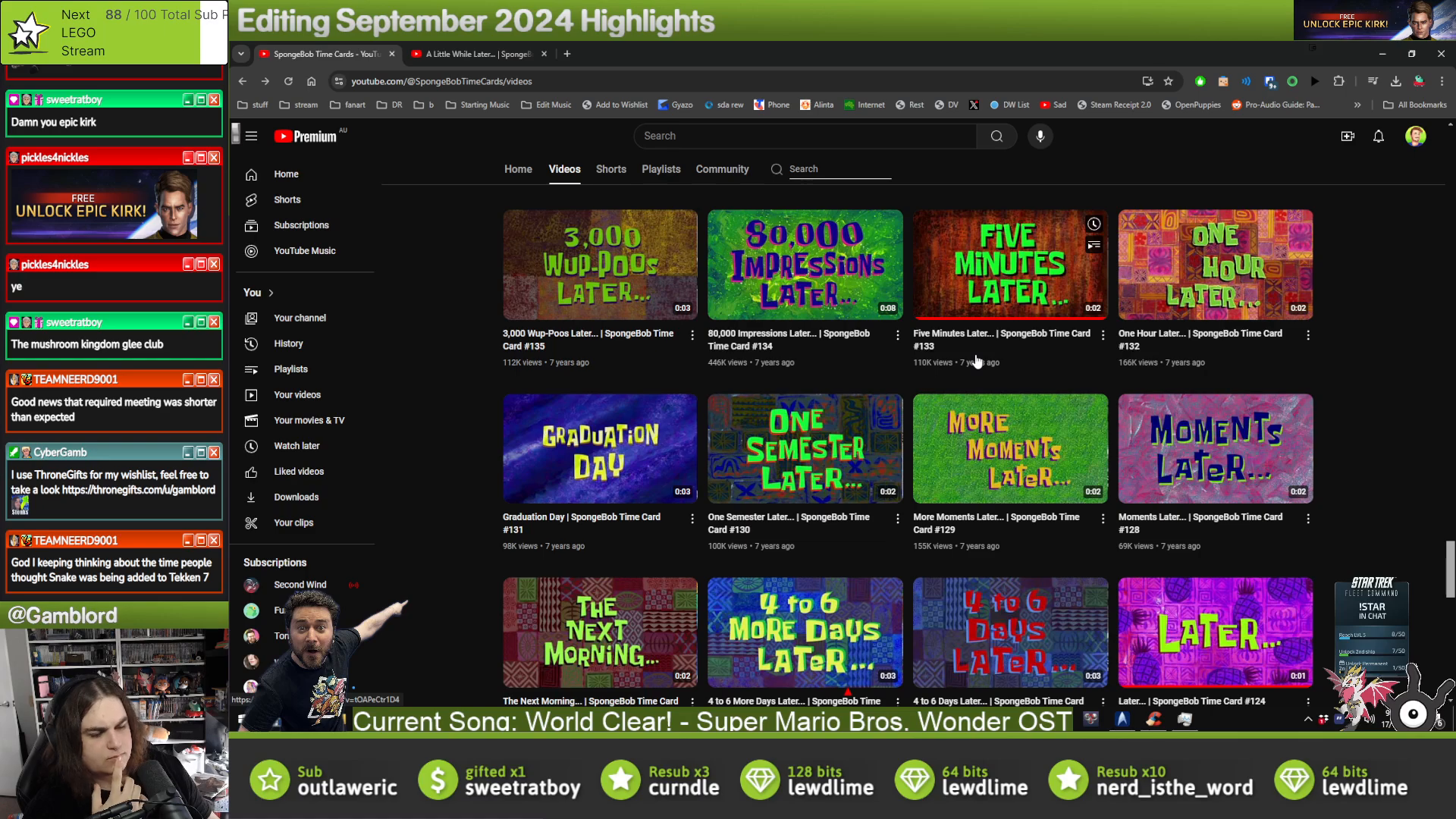
pyautogui.scroll(-4, 976, 361)
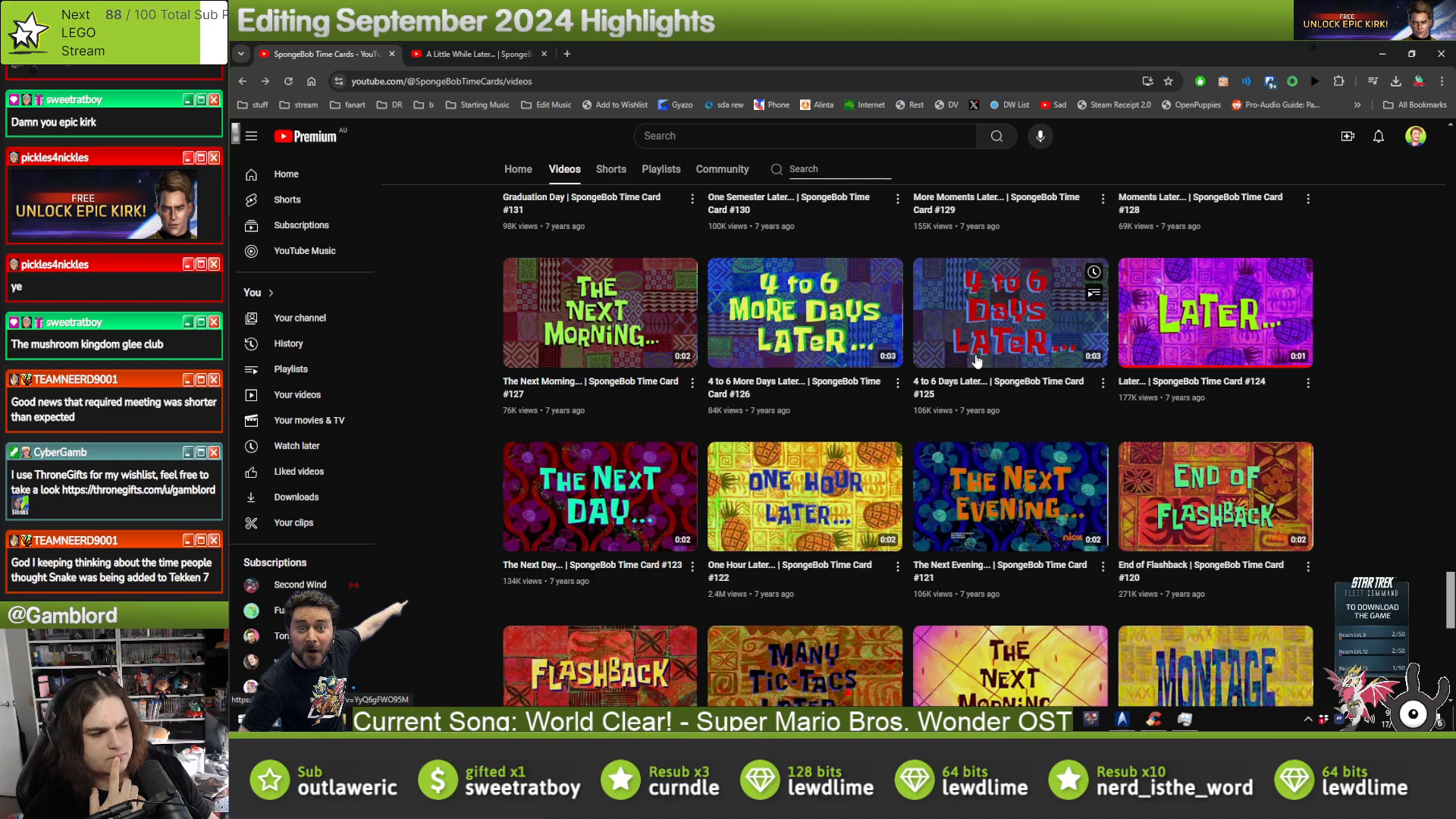
pyautogui.scroll(-3, 976, 360)
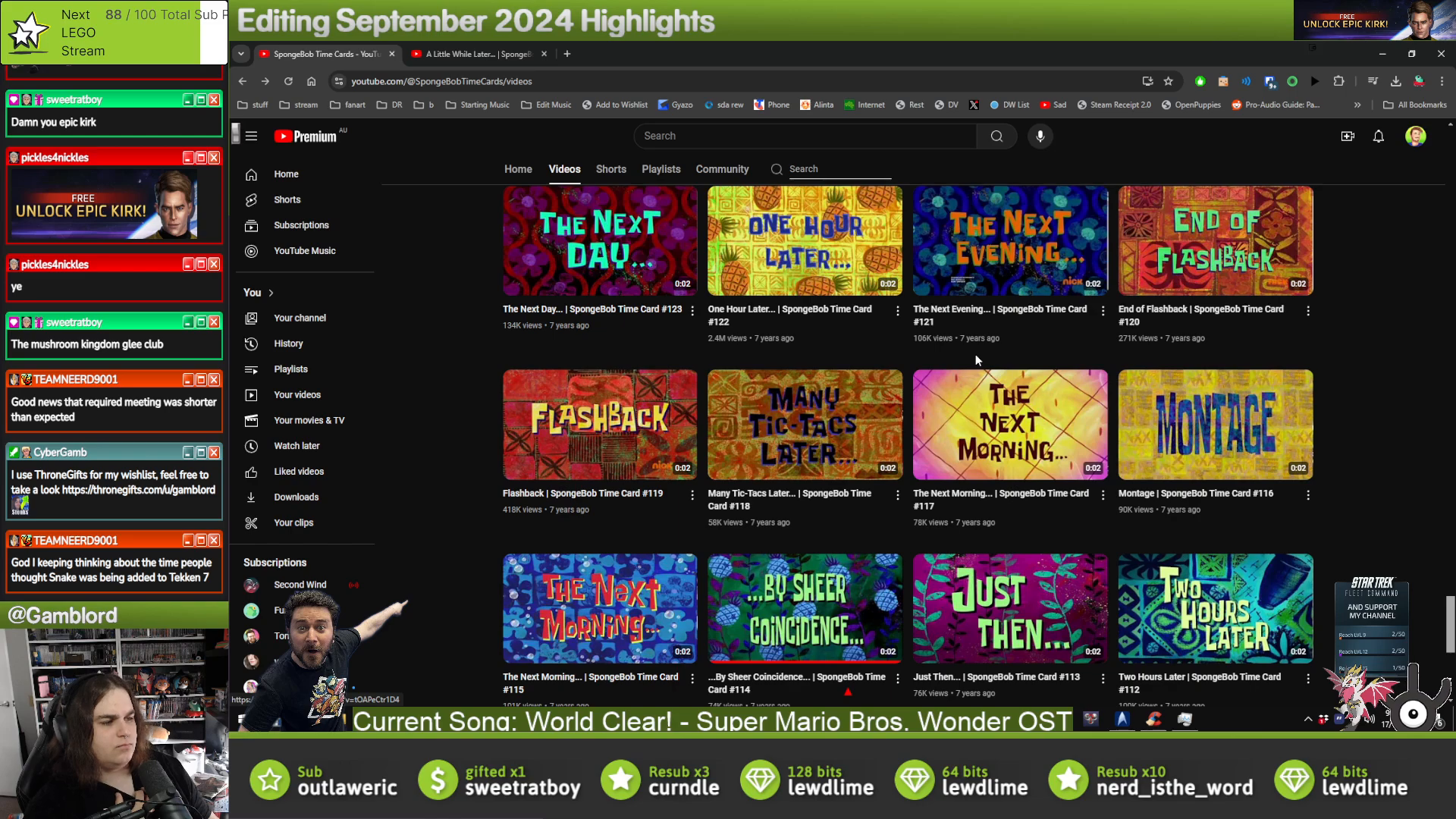
pyautogui.scroll(-1, 975, 360)
pyautogui.scroll(-3, 976, 360)
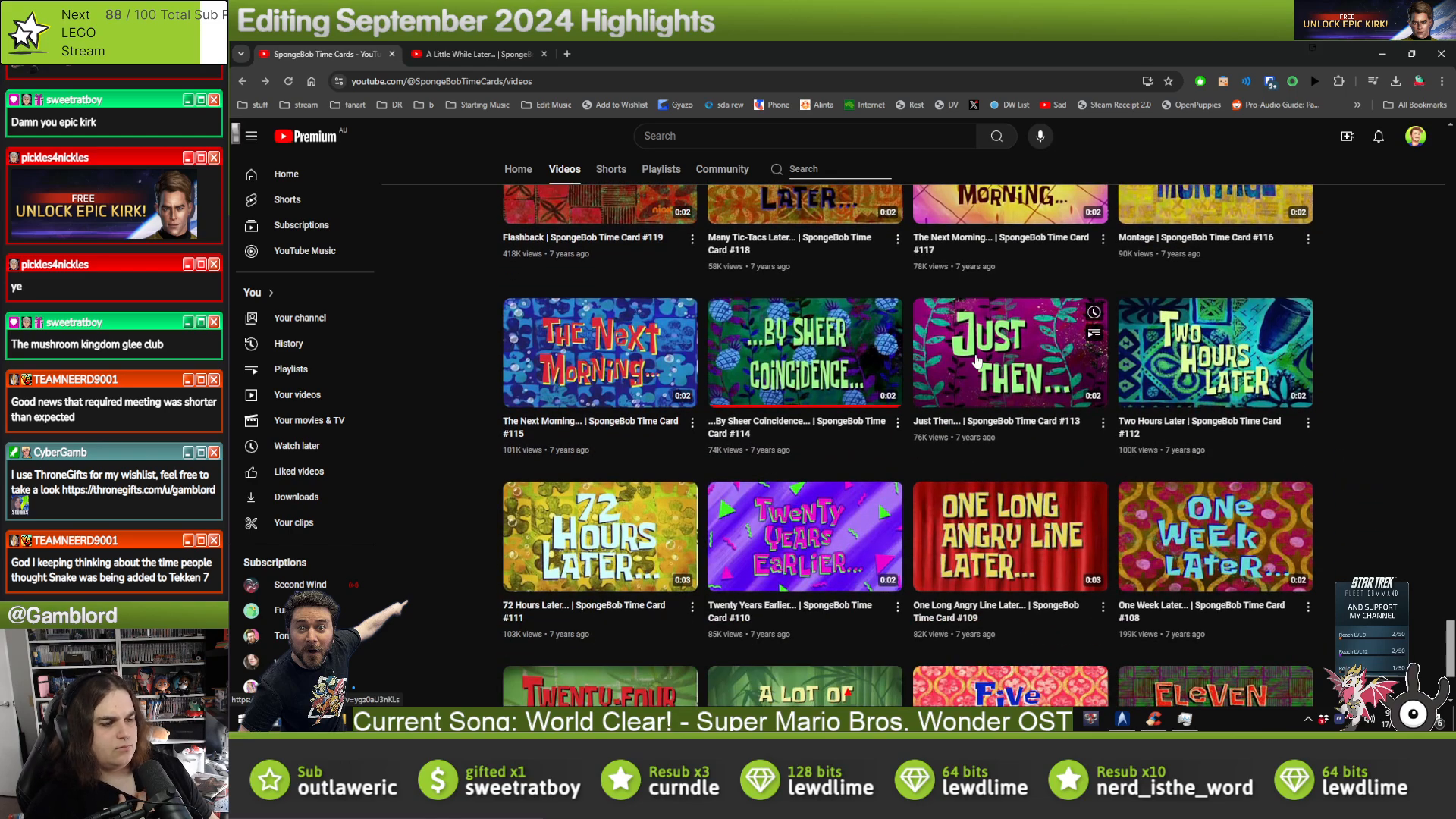
pyautogui.scroll(-2, 976, 360)
pyautogui.scroll(-2, 976, 360)
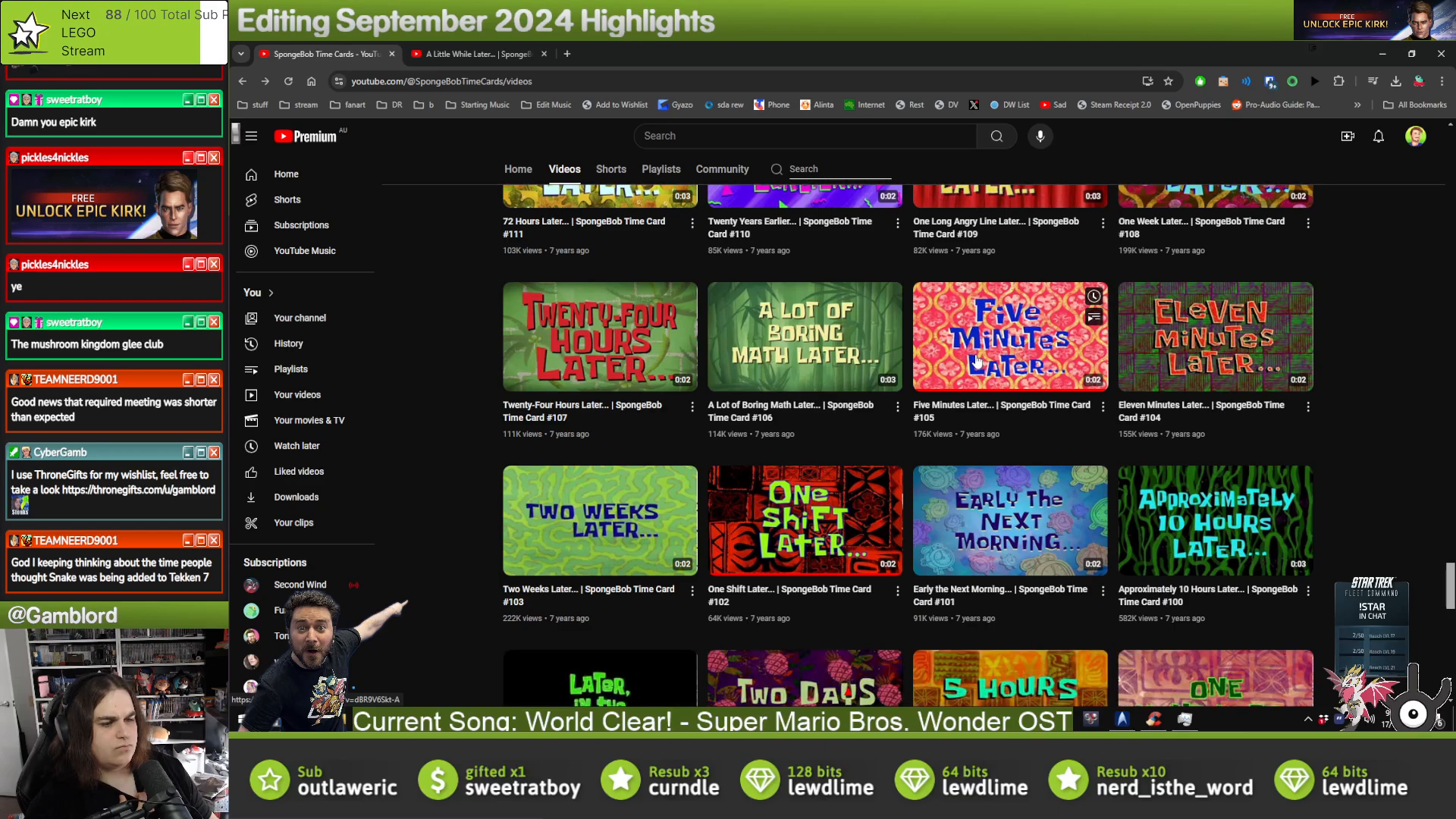
pyautogui.scroll(-3, 975, 362)
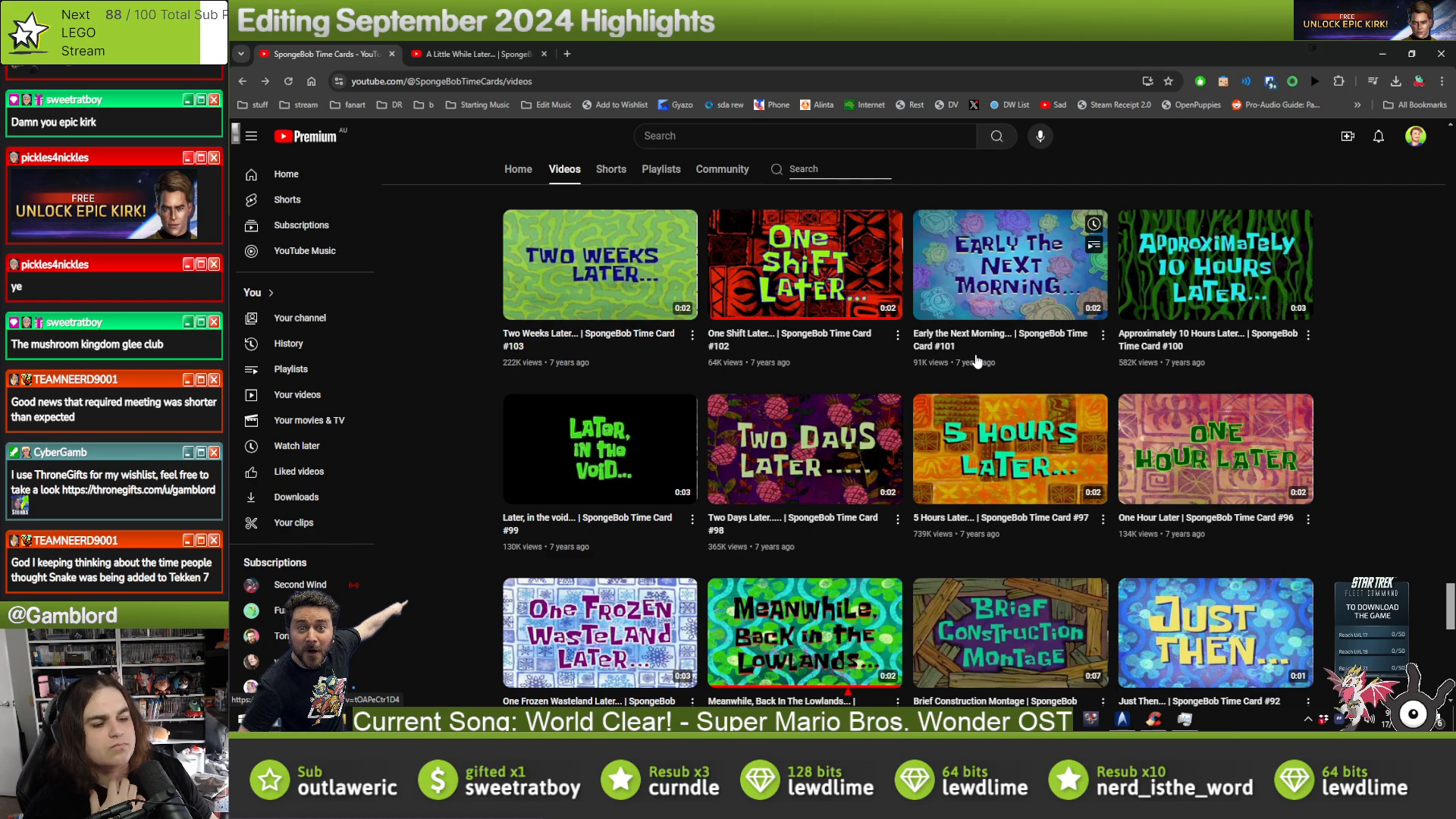
pyautogui.scroll(-6, 977, 360)
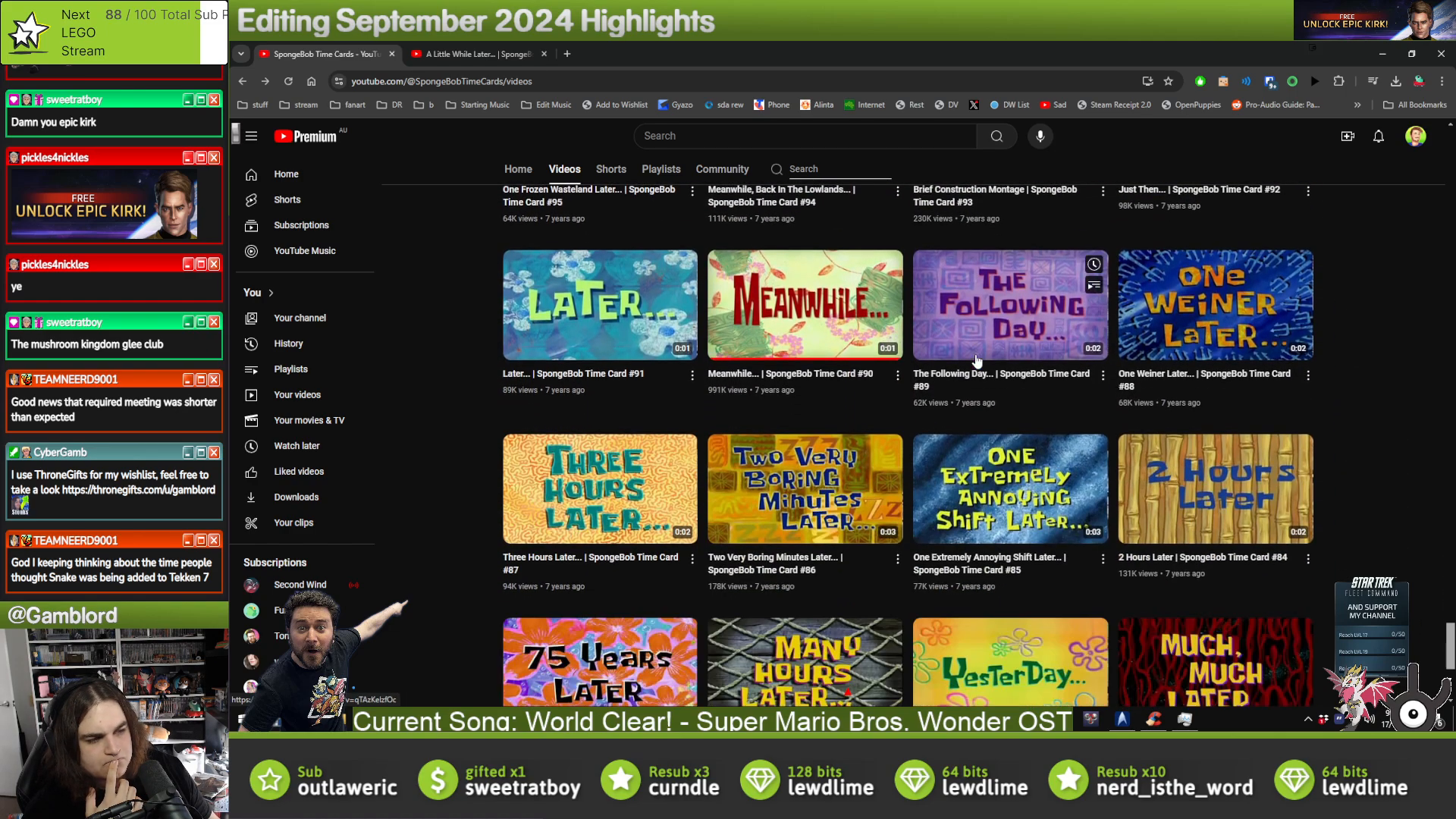
pyautogui.scroll(-3, 978, 361)
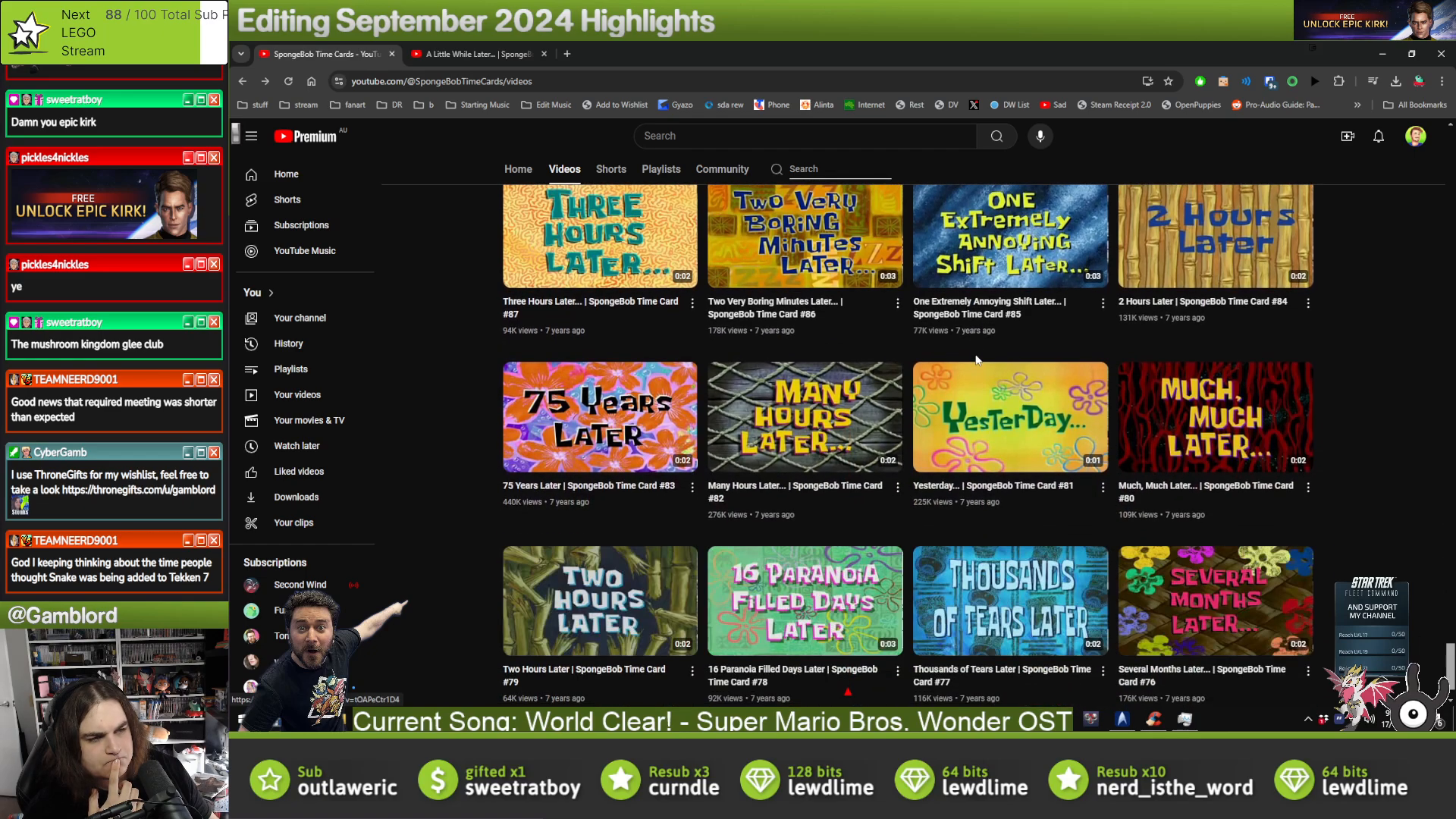
pyautogui.scroll(-1, 978, 361)
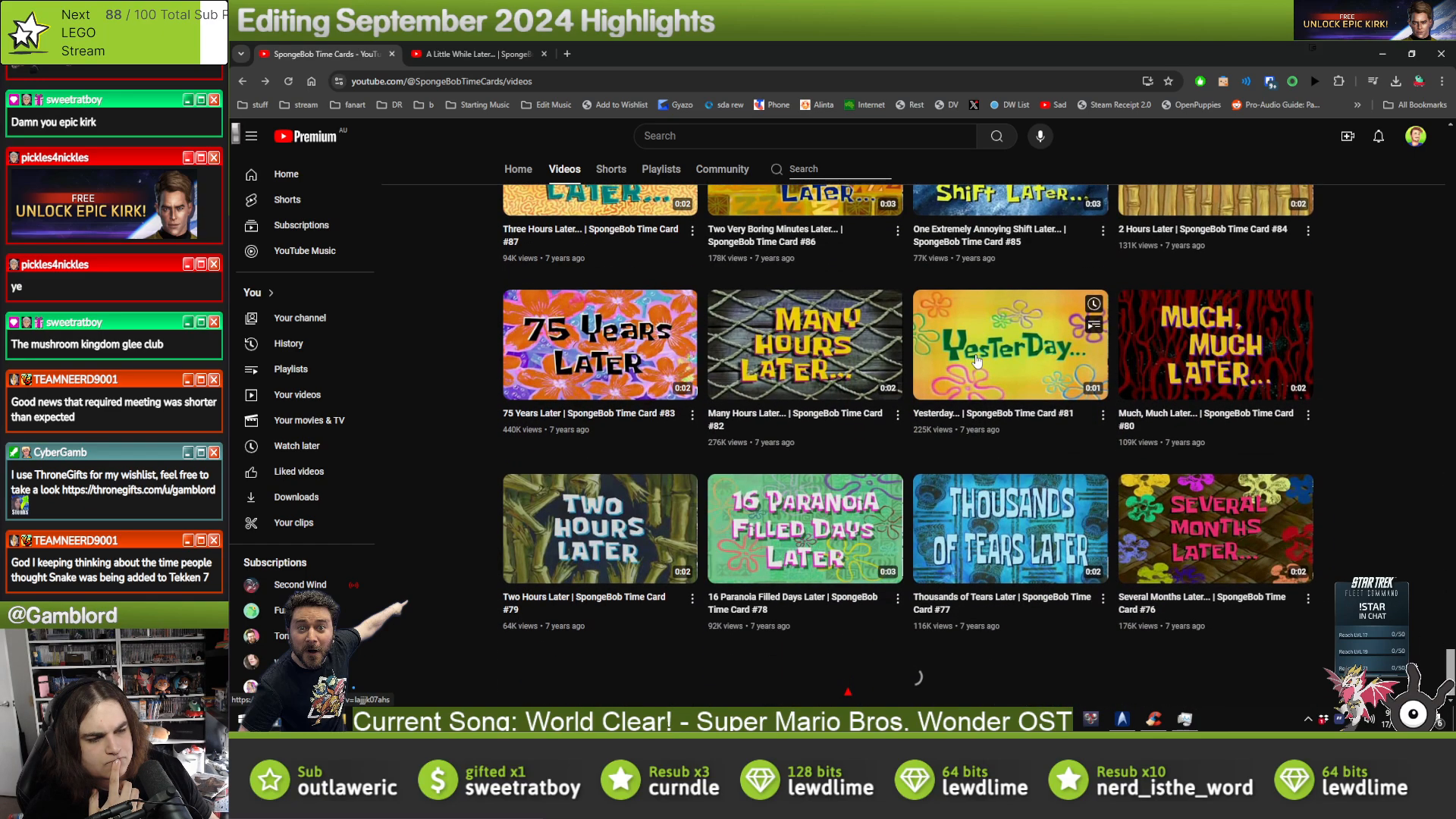
pyautogui.scroll(-2, 978, 361)
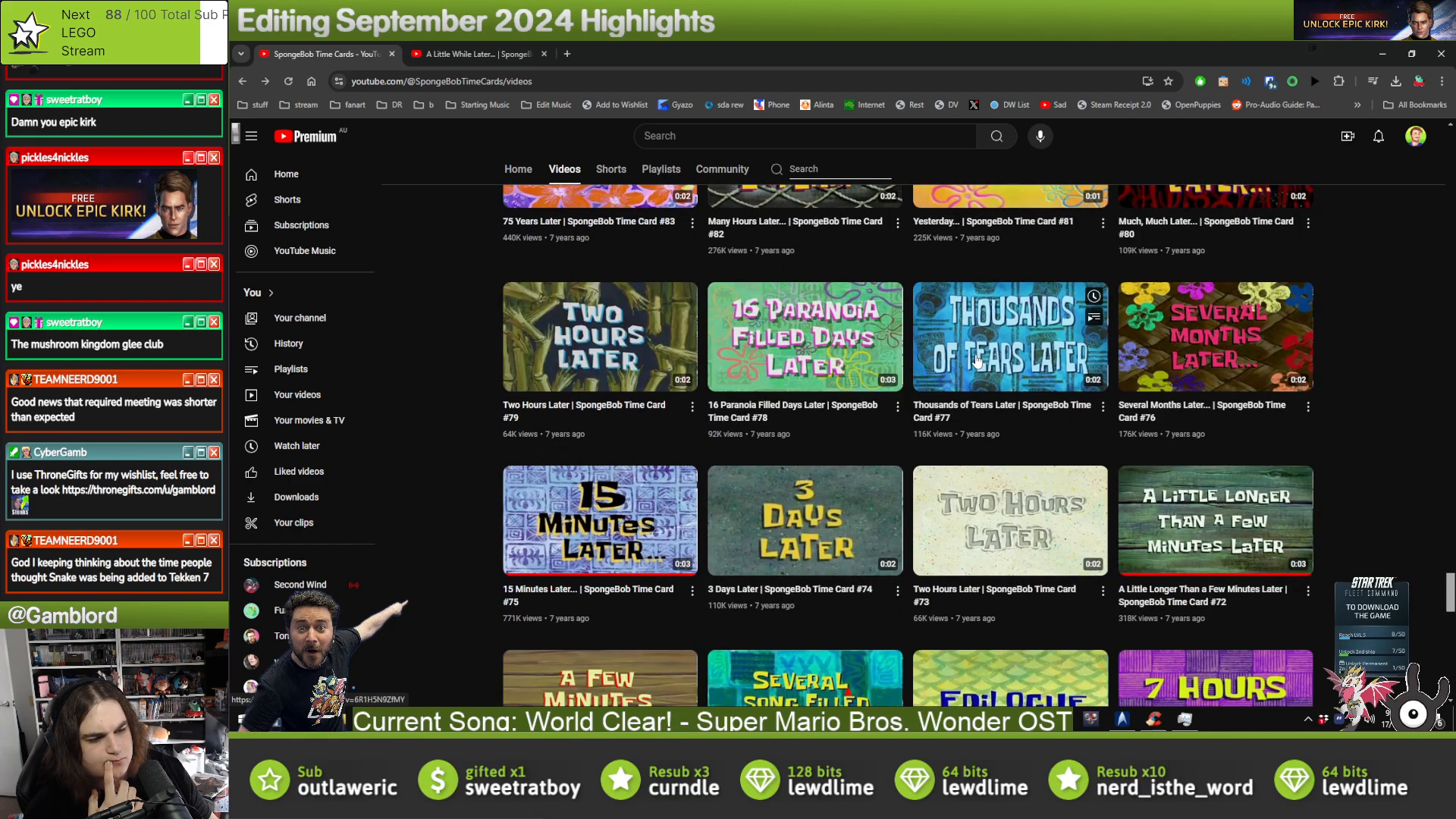
pyautogui.scroll(-4, 978, 361)
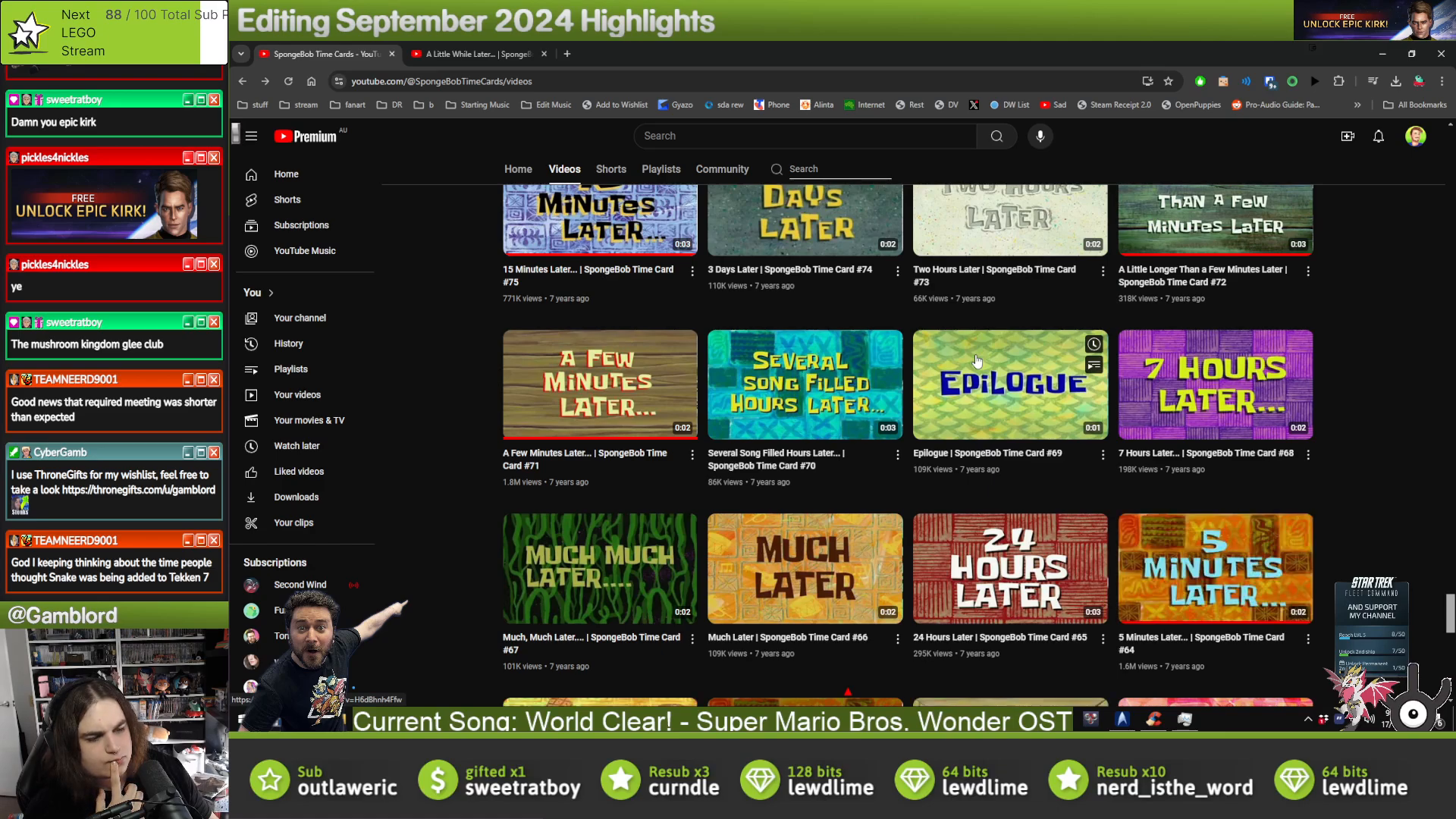
pyautogui.scroll(-1, 978, 361)
pyautogui.scroll(-6, 977, 361)
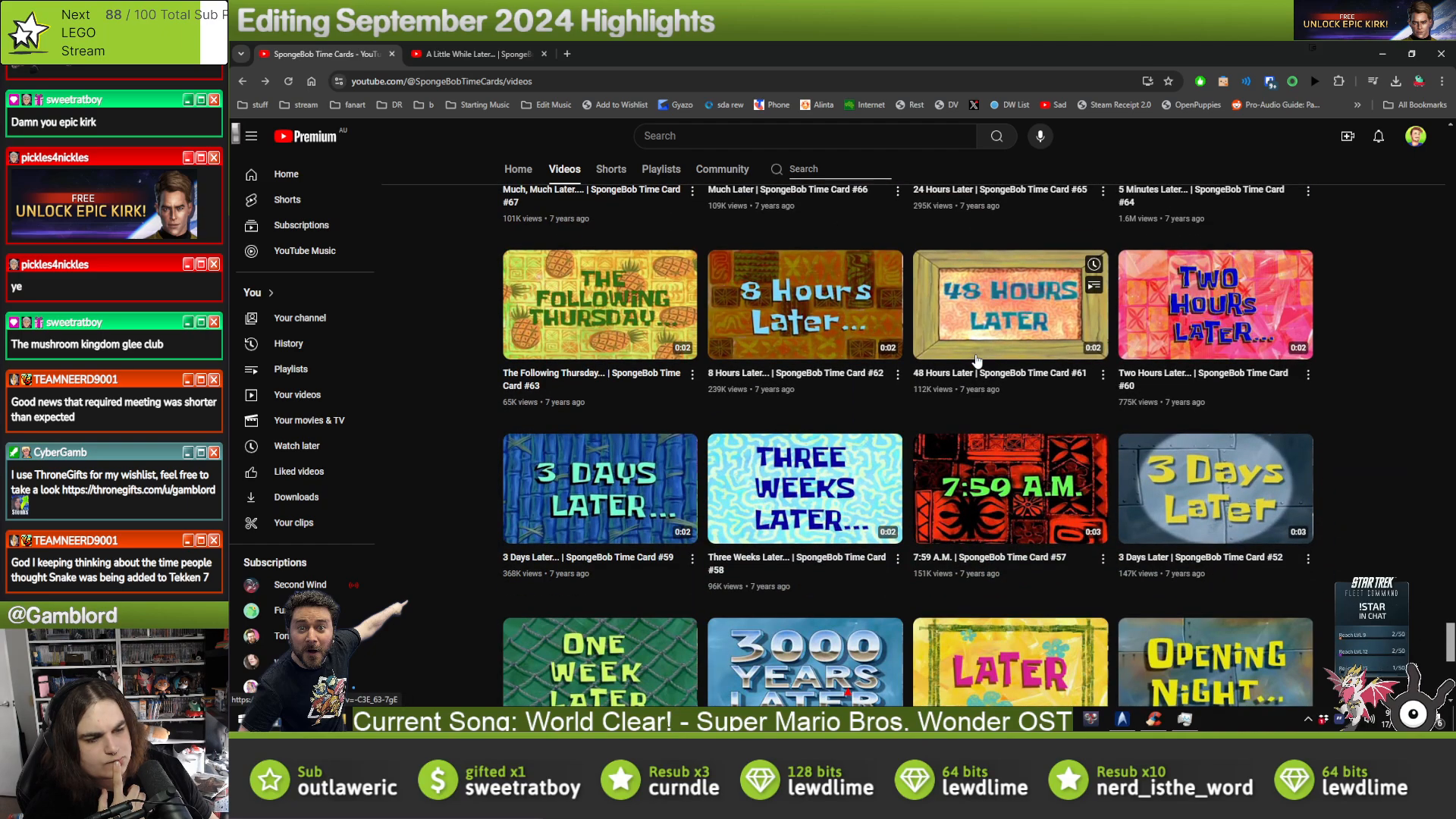
pyautogui.scroll(-7, 977, 361)
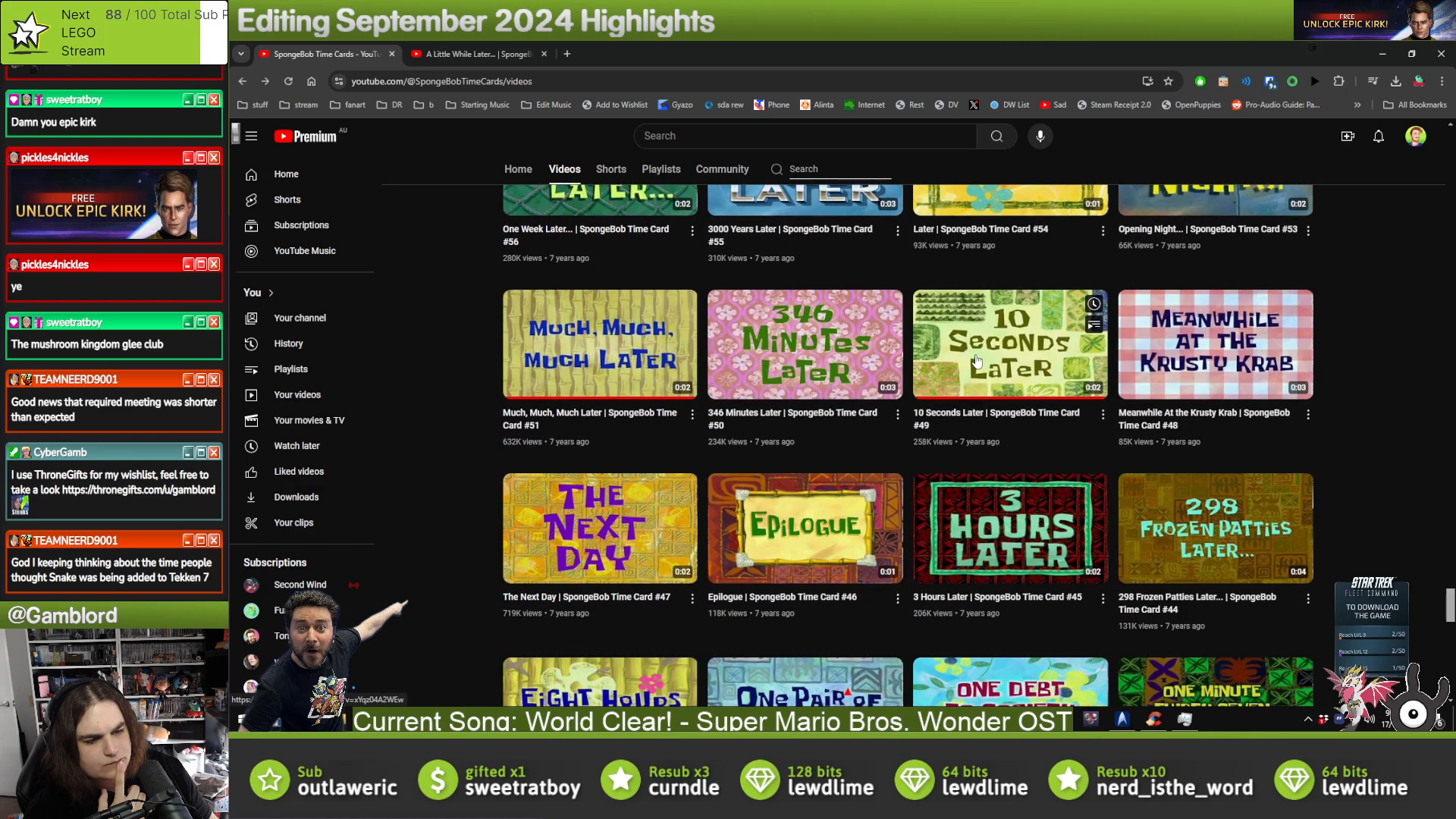
pyautogui.scroll(-5, 977, 361)
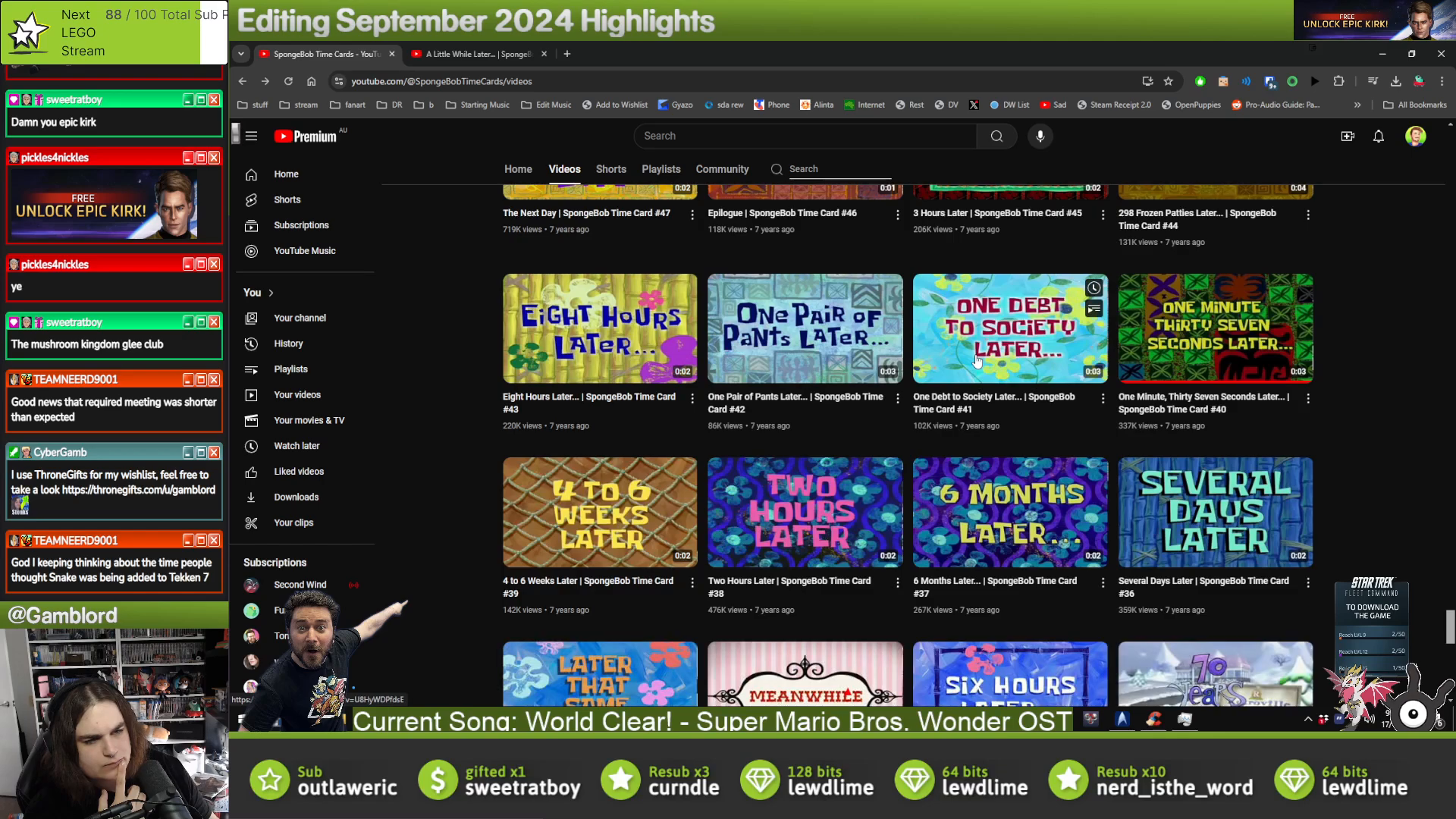
pyautogui.scroll(-3, 977, 361)
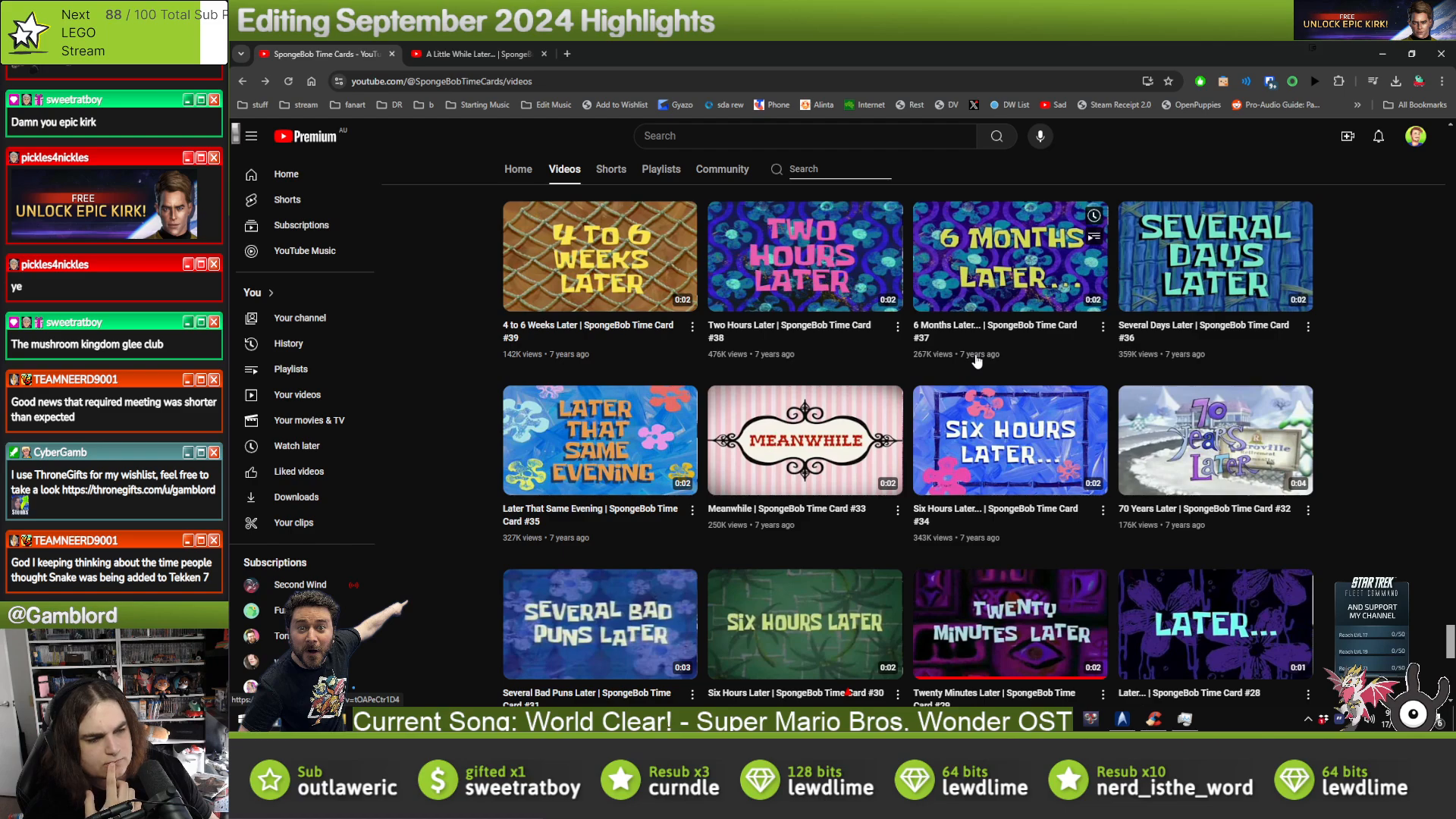
# - Check the channel's oldest time cards, down to the first uploads, for a better match to the marker
pyautogui.scroll(-4, 977, 361)
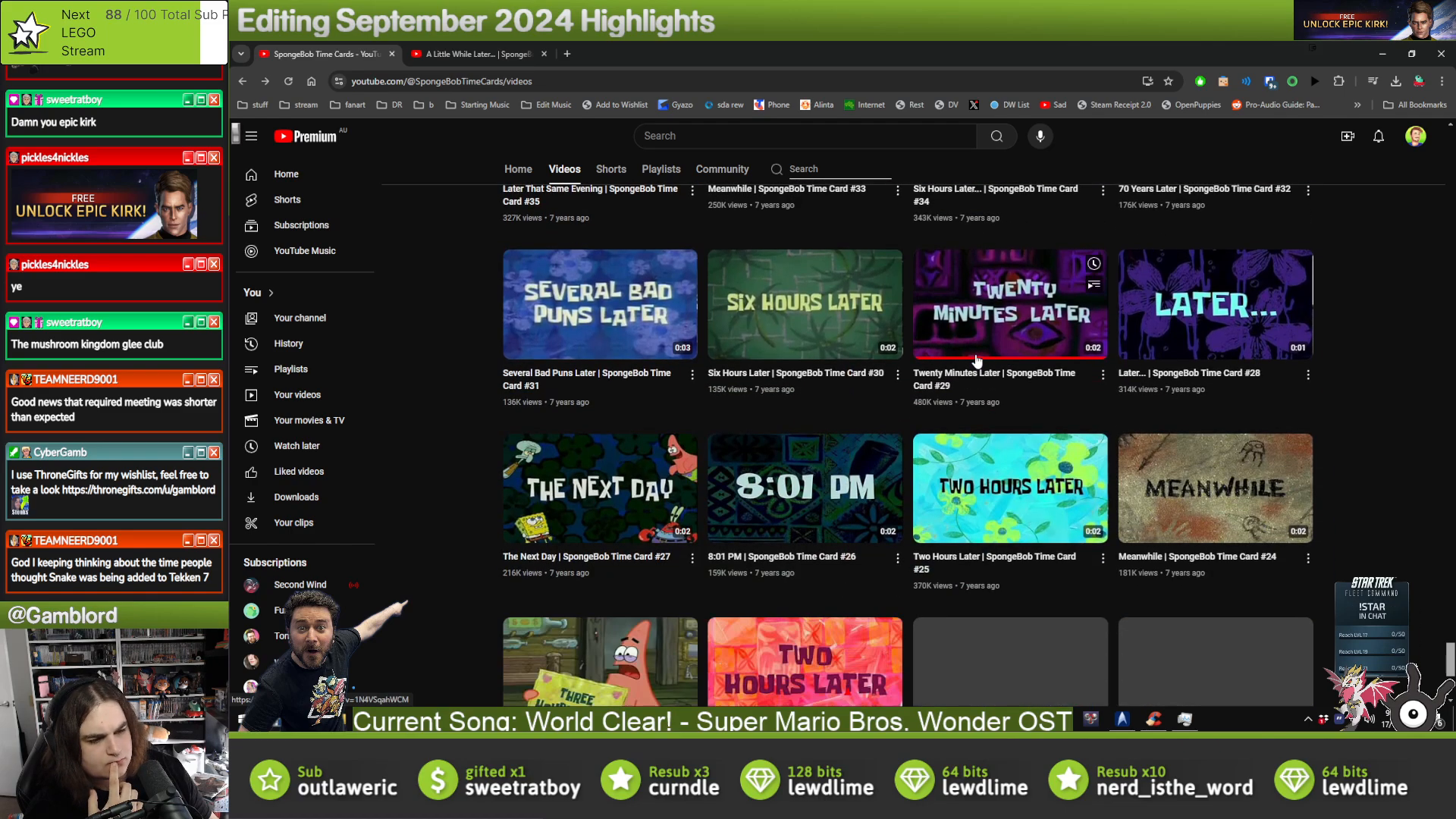
pyautogui.scroll(-3, 977, 361)
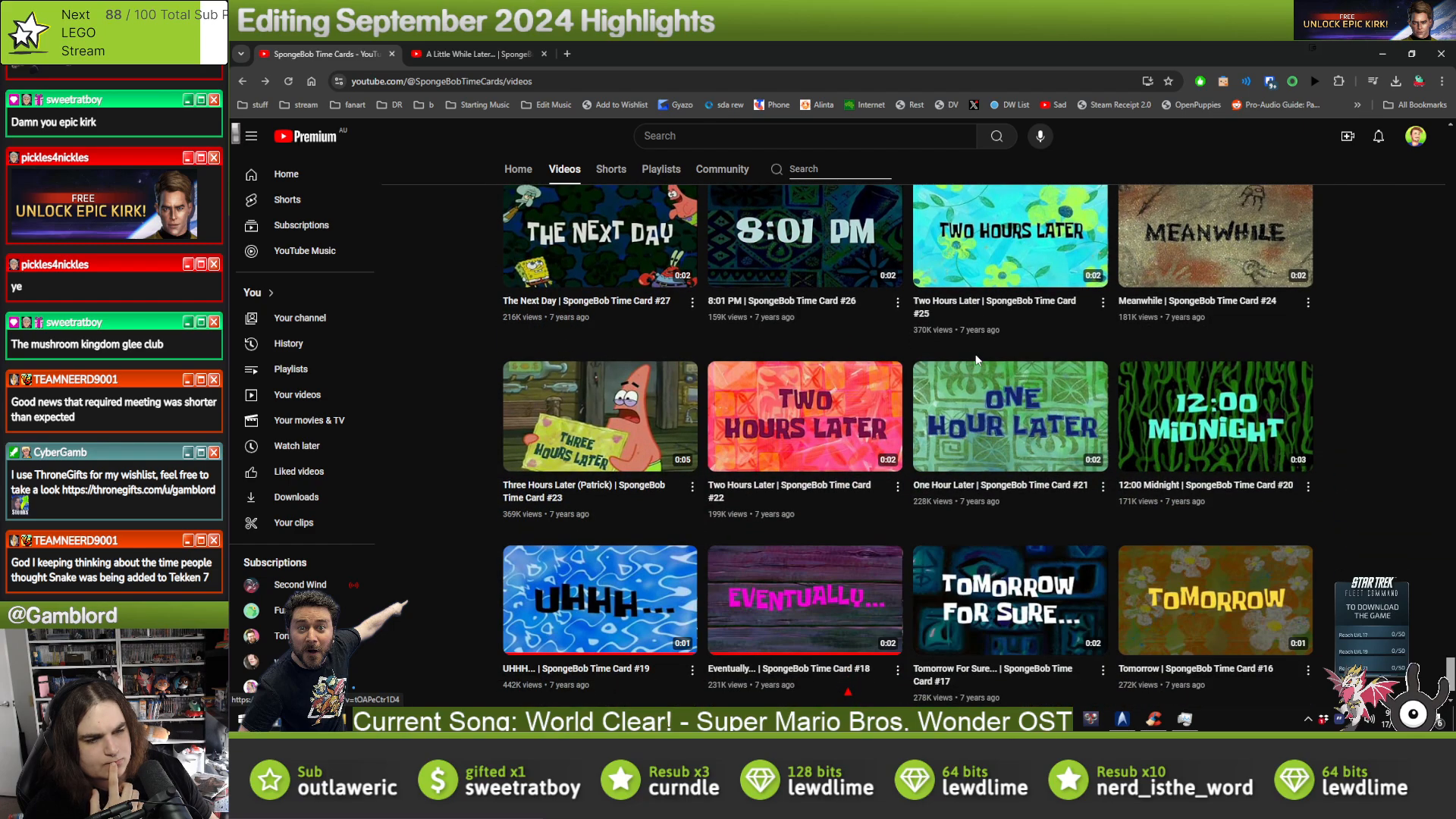
pyautogui.scroll(-1, 977, 361)
pyautogui.scroll(-3, 977, 361)
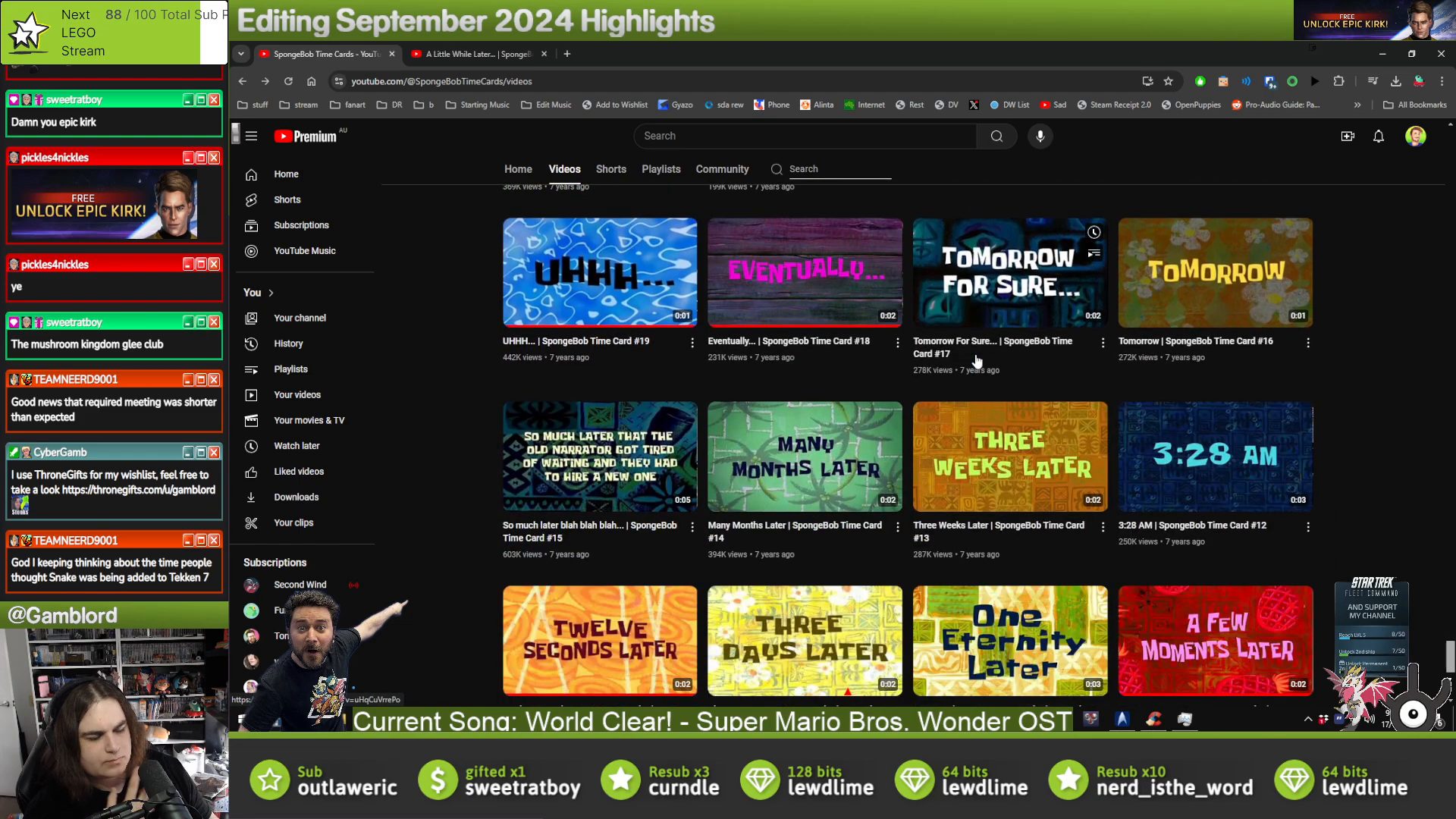
pyautogui.scroll(-6, 977, 361)
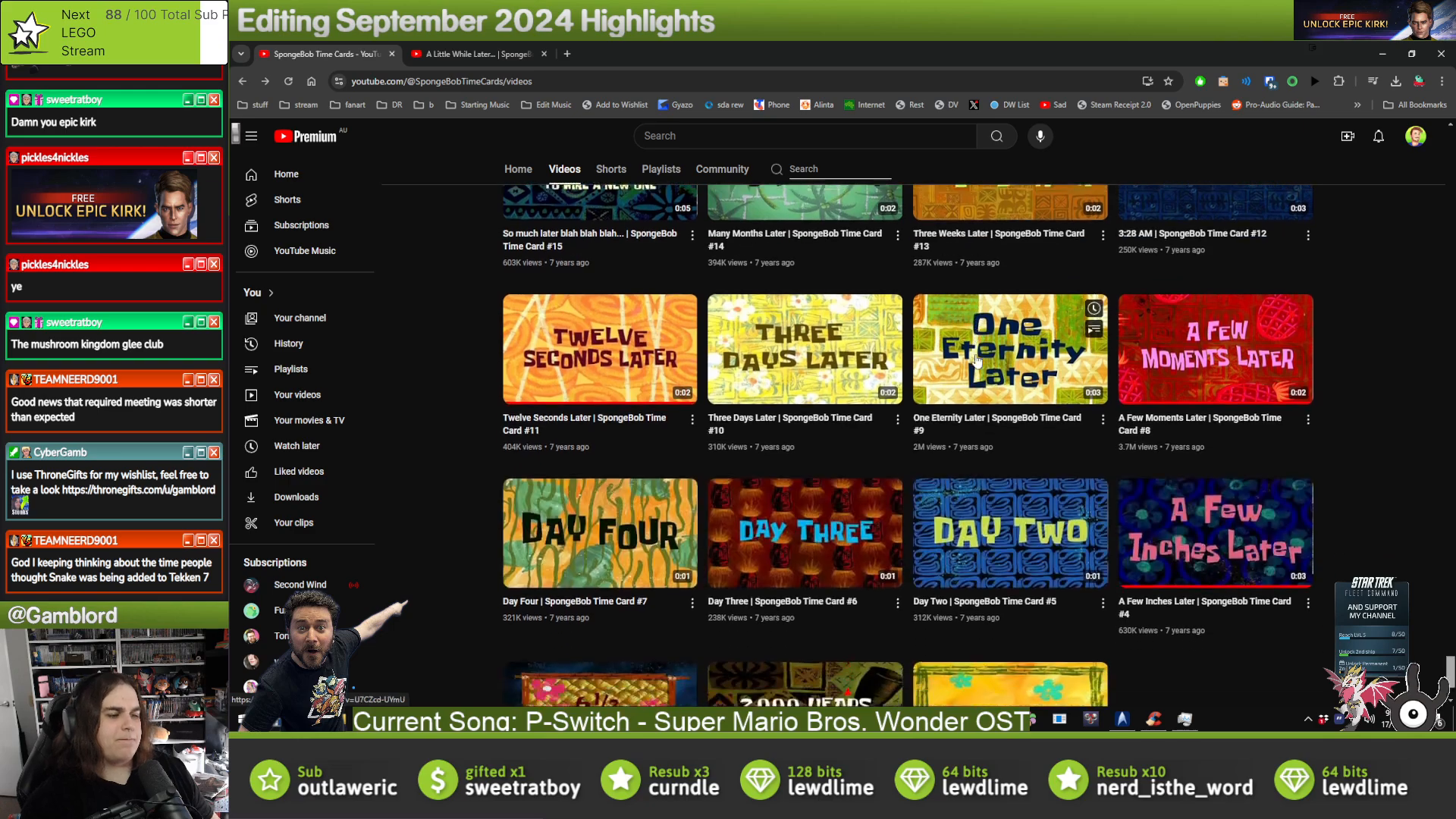
# - Take the URL of the "A Little While Later..." time card video and launch JDownloader 2
pyautogui.click(461, 50)
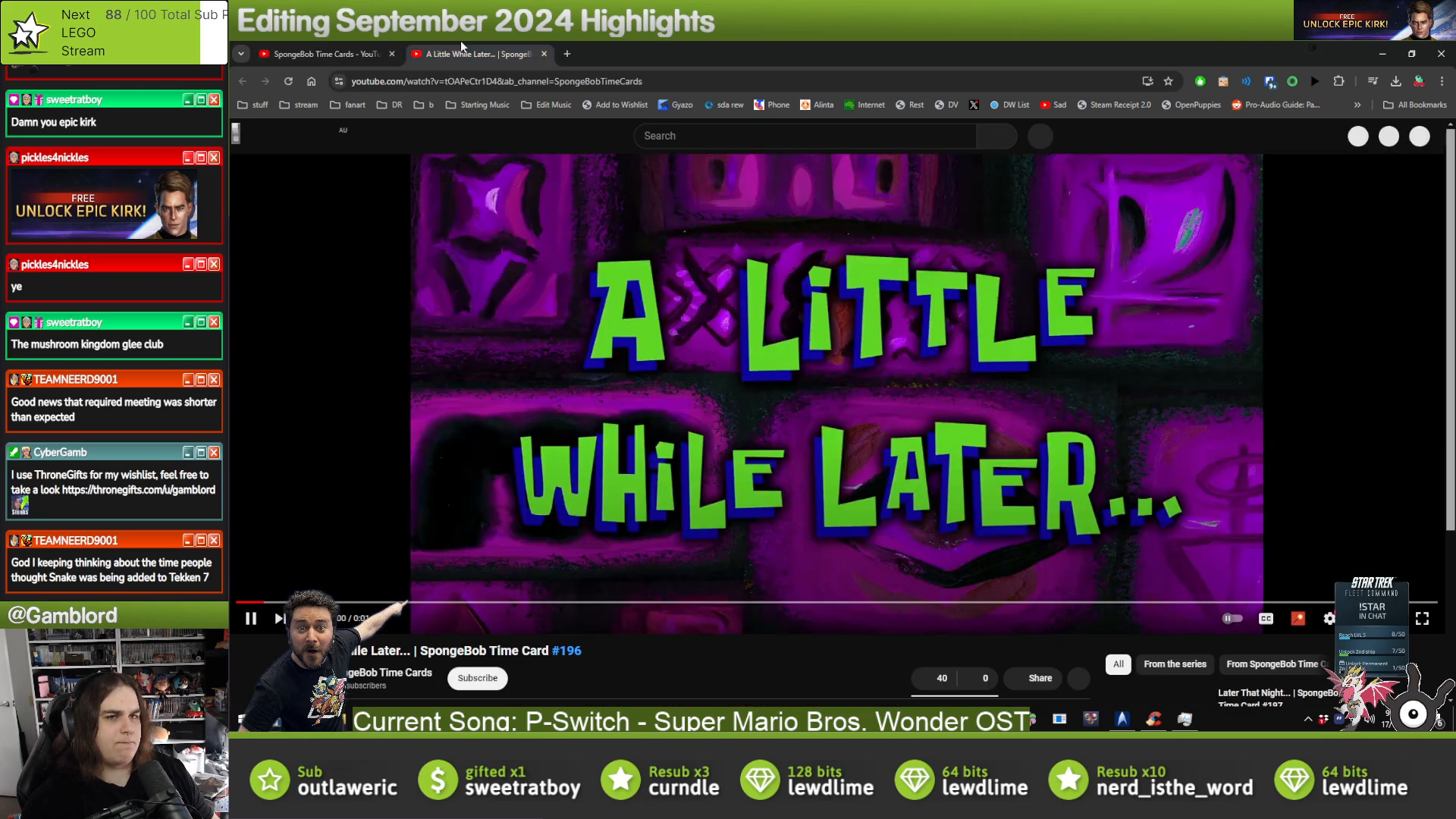
pyautogui.click(756, 80)
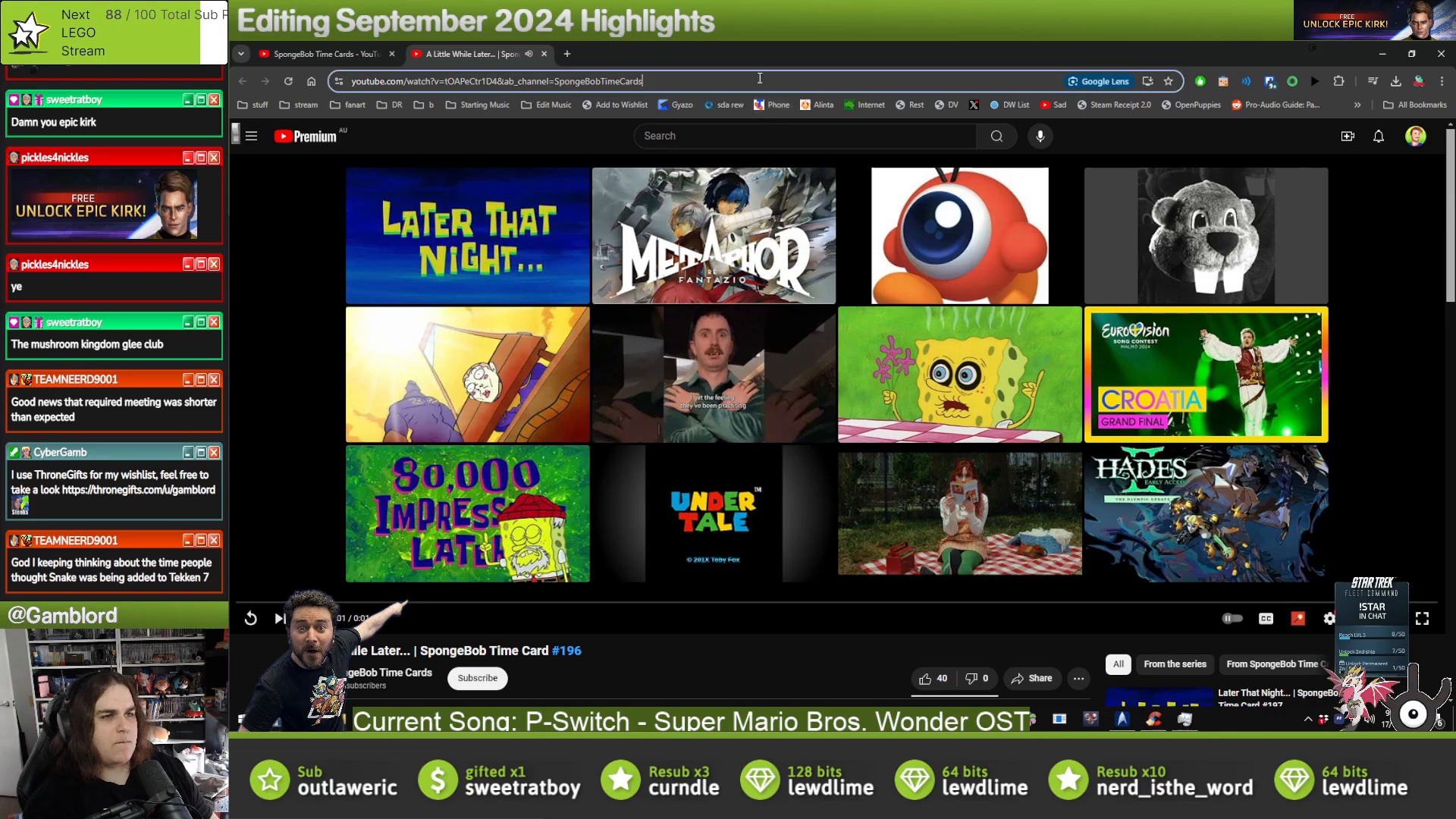
pyautogui.hotkey('ctrl', 'x')
pyautogui.hotkey('alt', 'Tab')
pyautogui.press('super')
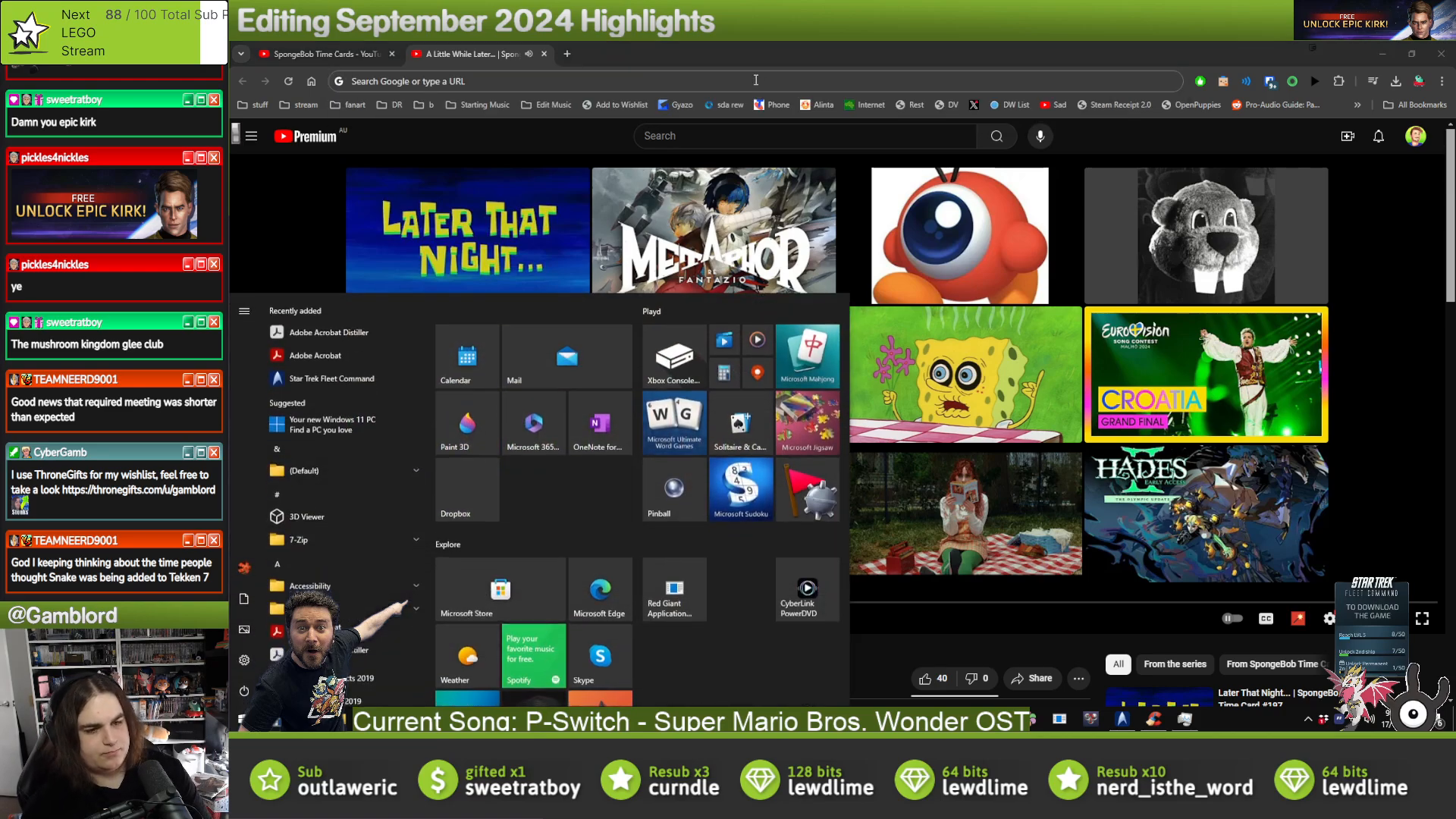
pyautogui.write('jdown')
pyautogui.press('Return')
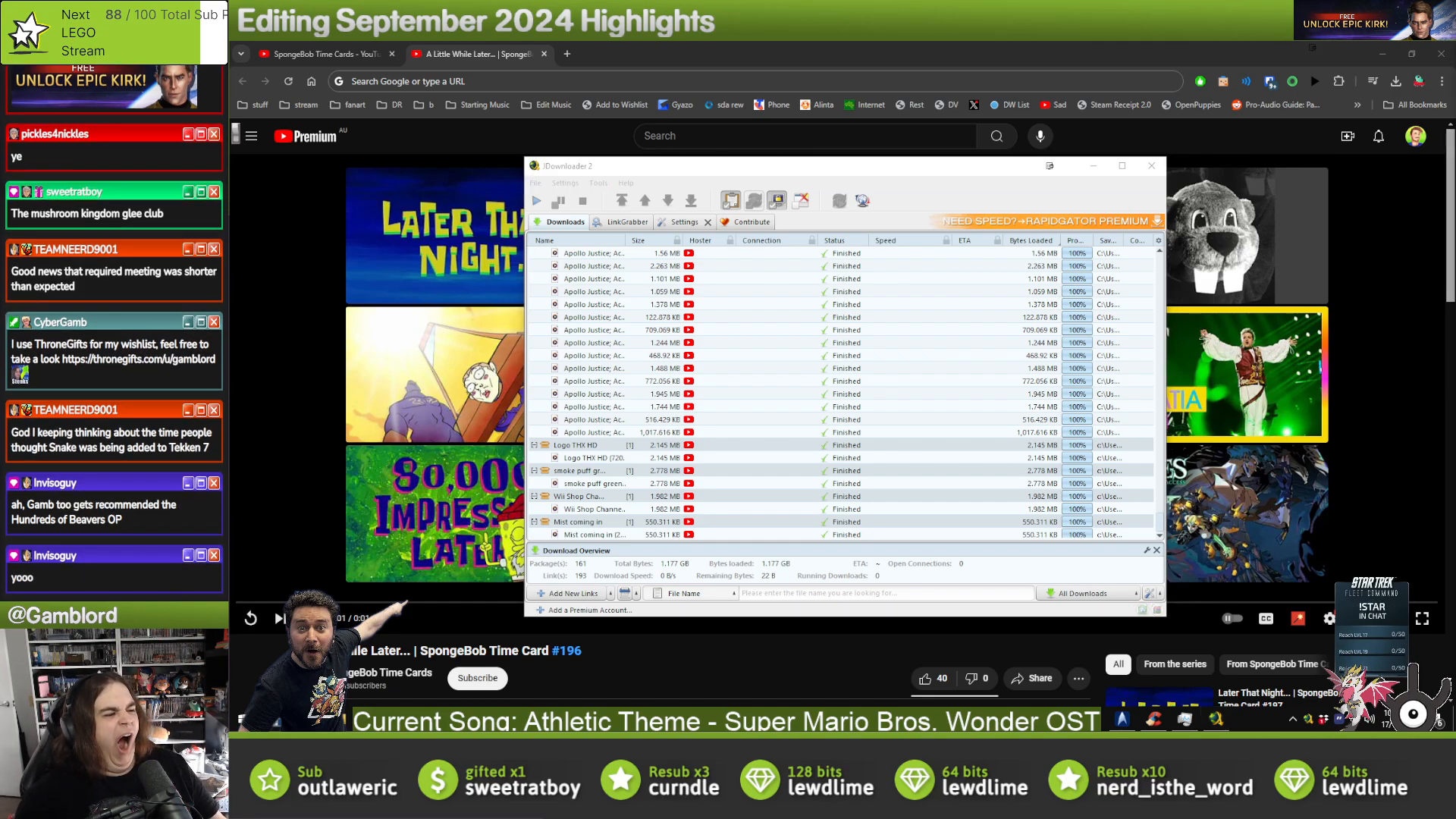
# - Clear the leftover packages from JDownloader's LinkGrabber list
pyautogui.click(620, 222)
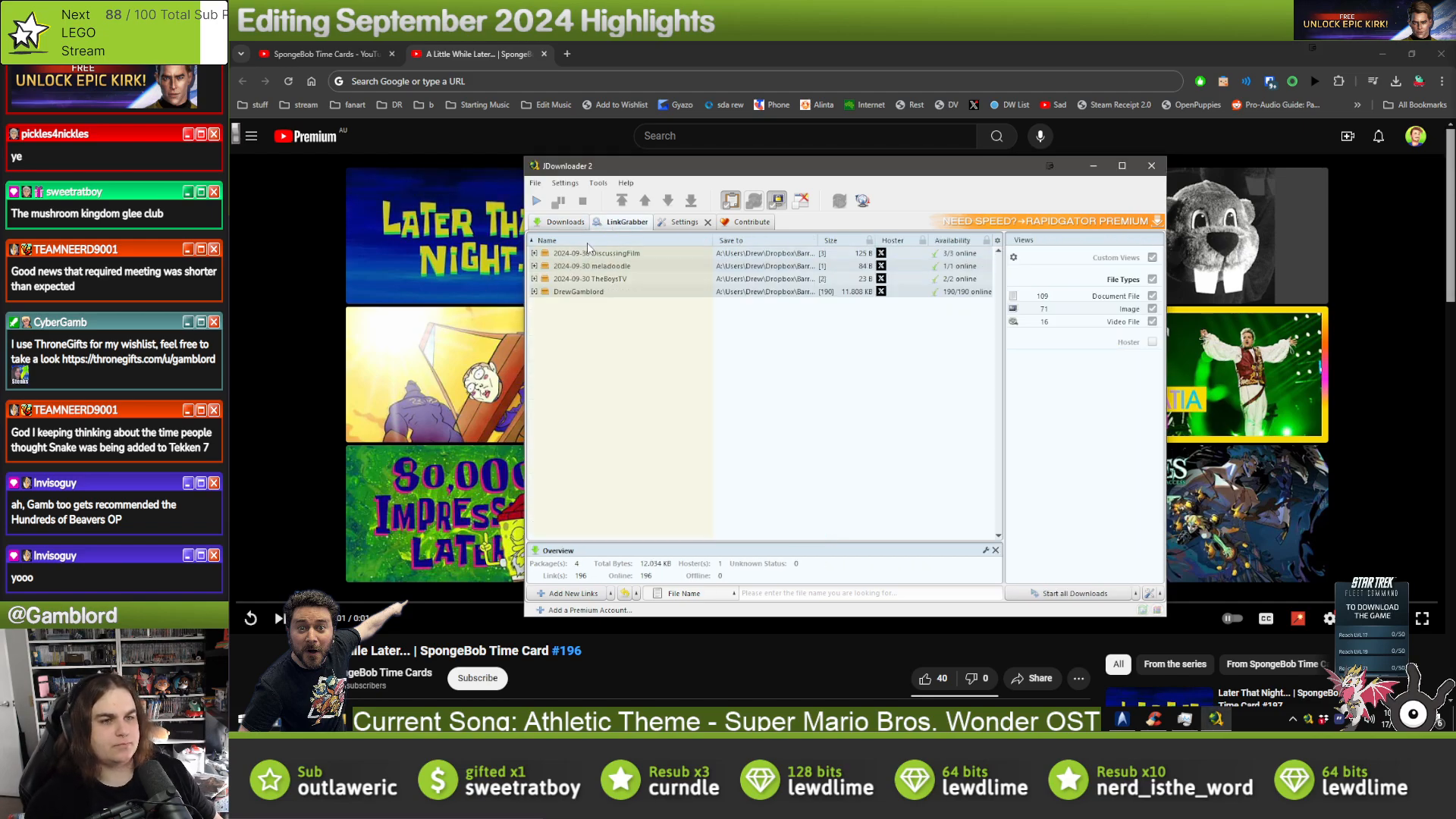
pyautogui.click(588, 252)
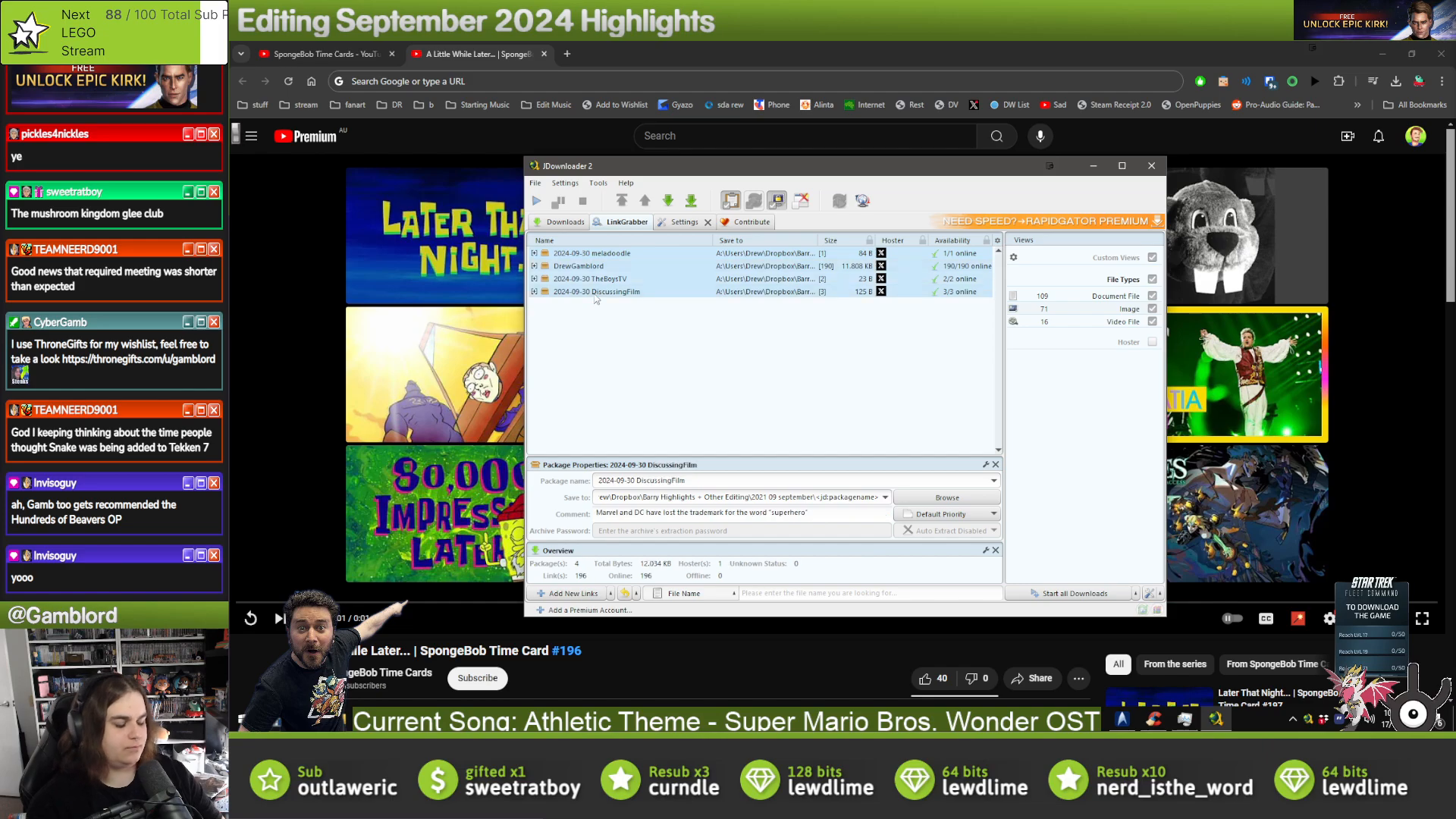
pyautogui.press('Delete')
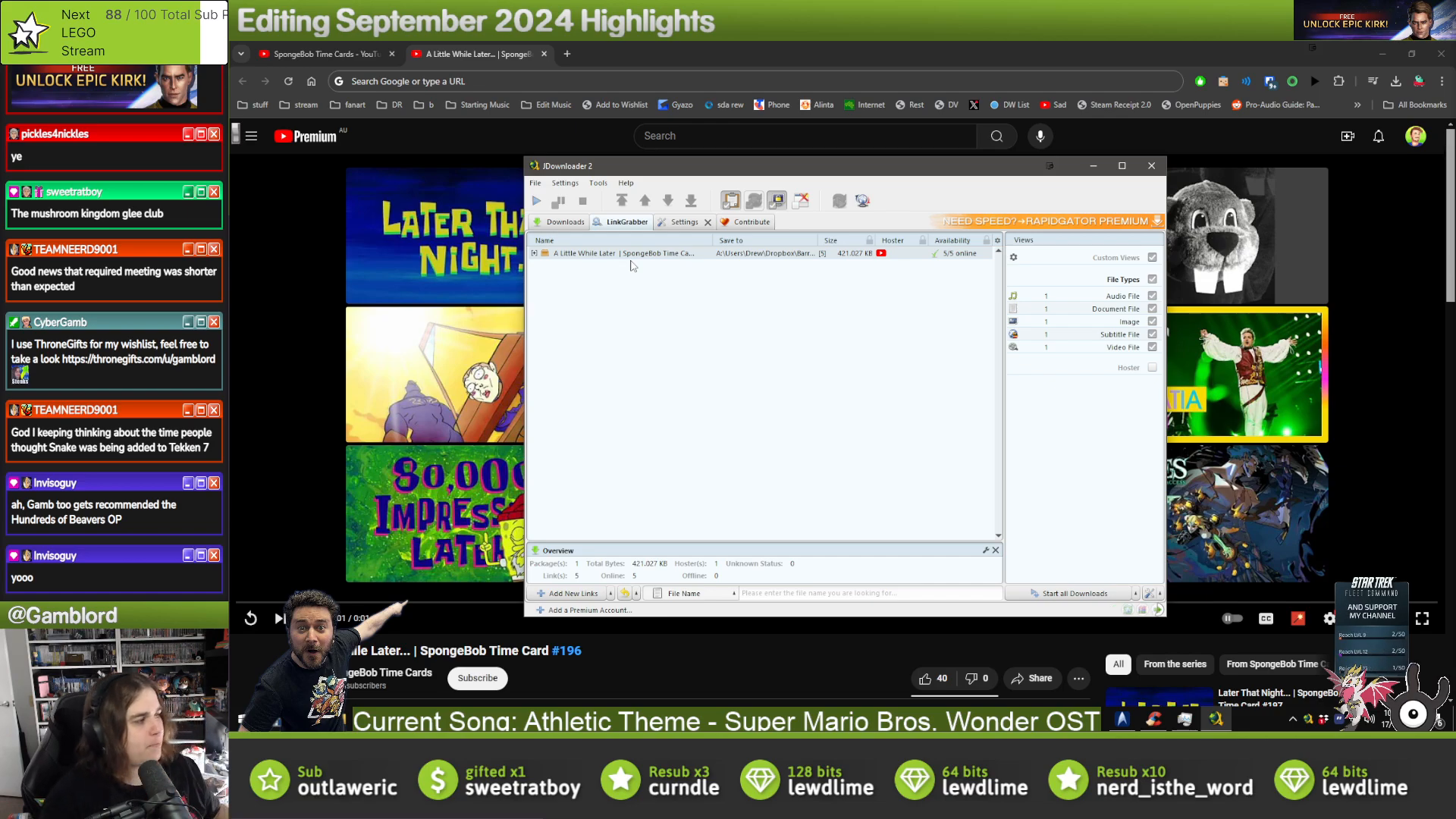
# - Remove the audio, image, subtitle and description files from the "A Little While Later" package, keeping only the 1080p MP4 video
pyautogui.doubleClick(630, 258)
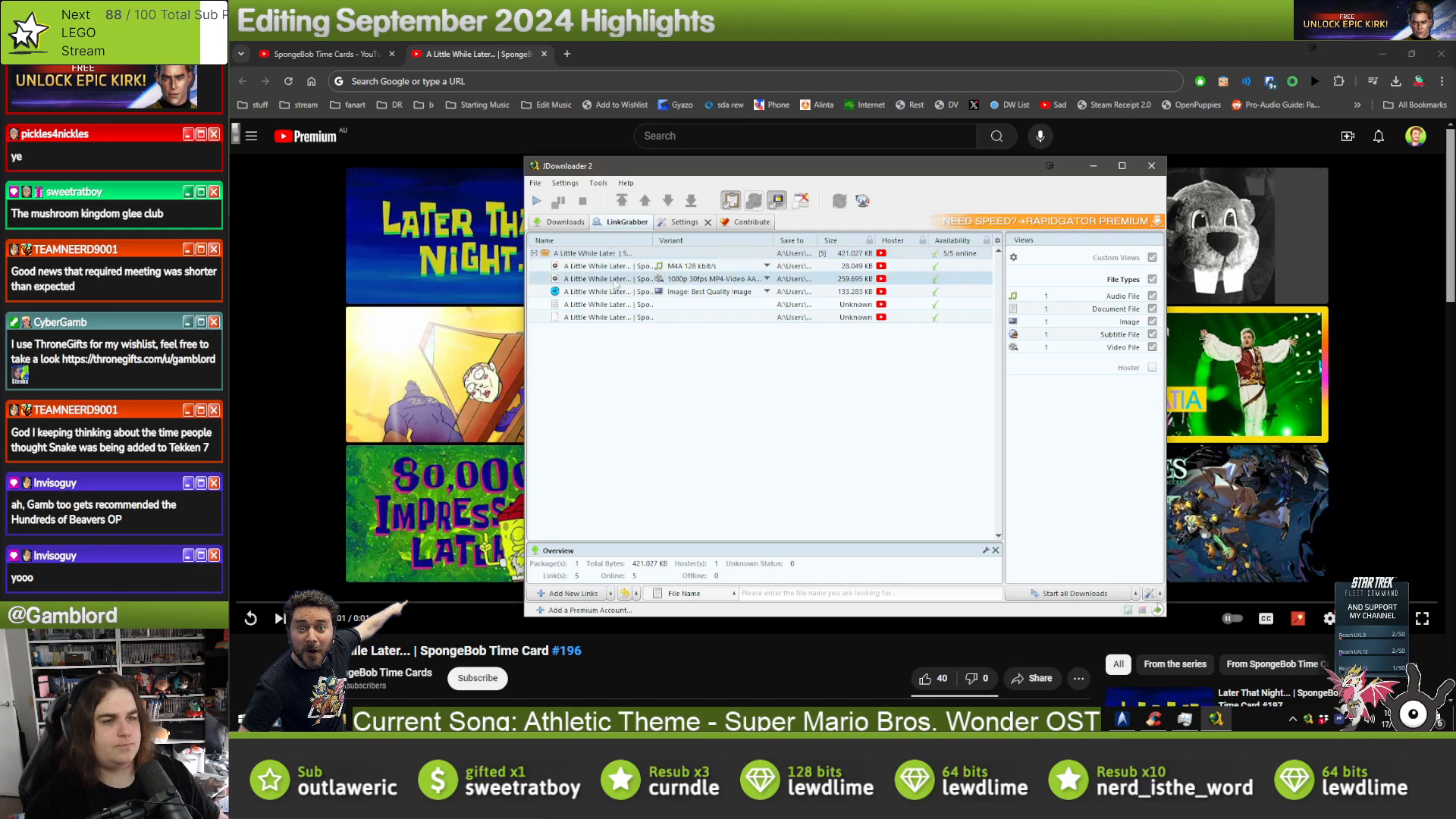
pyautogui.click(620, 270)
pyautogui.keyDown('ctrl'); pyautogui.click(616, 292); pyautogui.keyUp('ctrl')
pyautogui.keyDown('ctrl'); pyautogui.click(613, 305); pyautogui.keyUp('ctrl')
pyautogui.keyDown('ctrl'); pyautogui.click(609, 317); pyautogui.keyUp('ctrl')
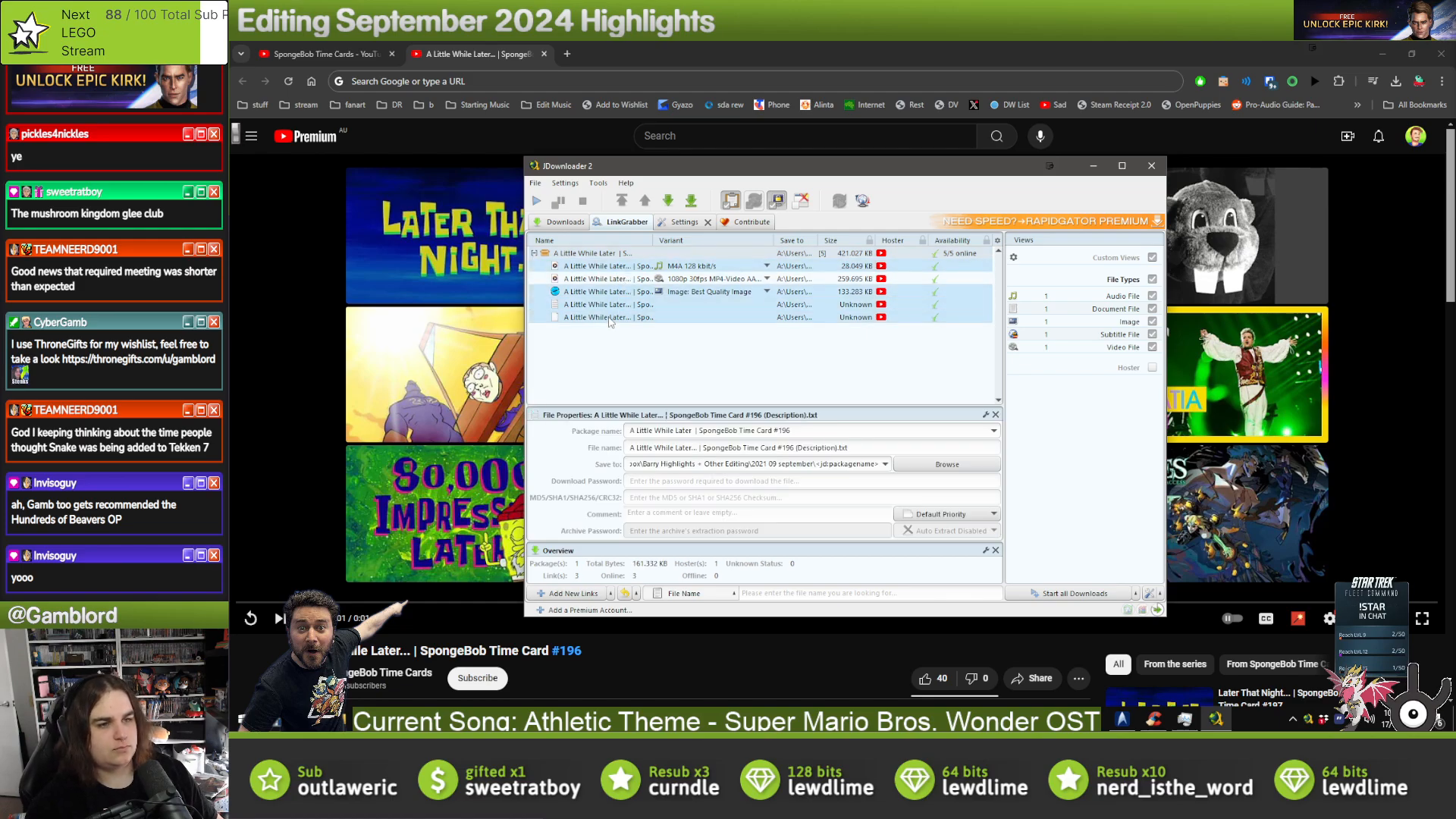
pyautogui.press('Delete')
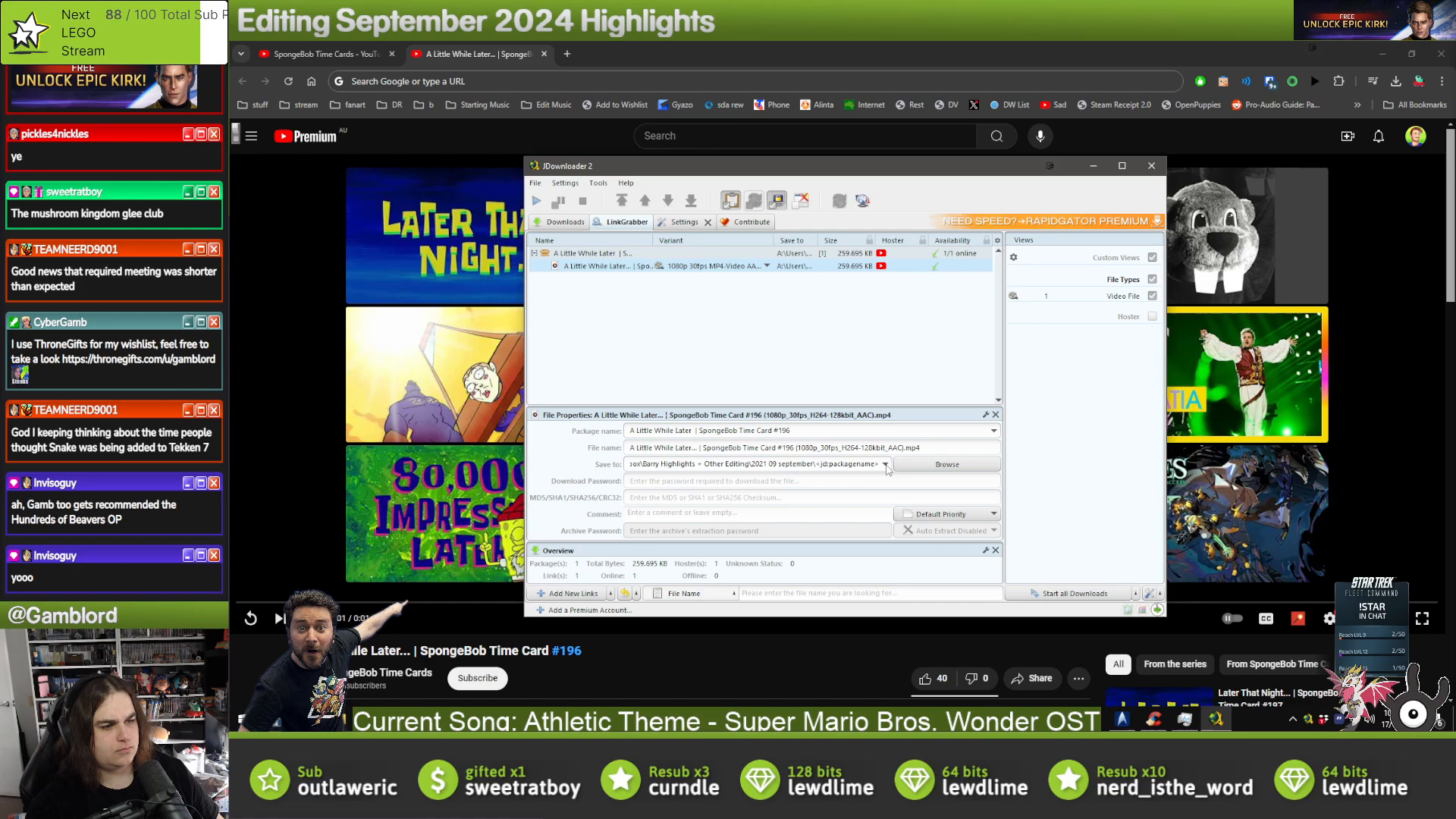
# - Set the time card video's save folder to the 2024\2024 09 September folder, starting from the recent August path
pyautogui.click(884, 464)
pyautogui.click(839, 485)
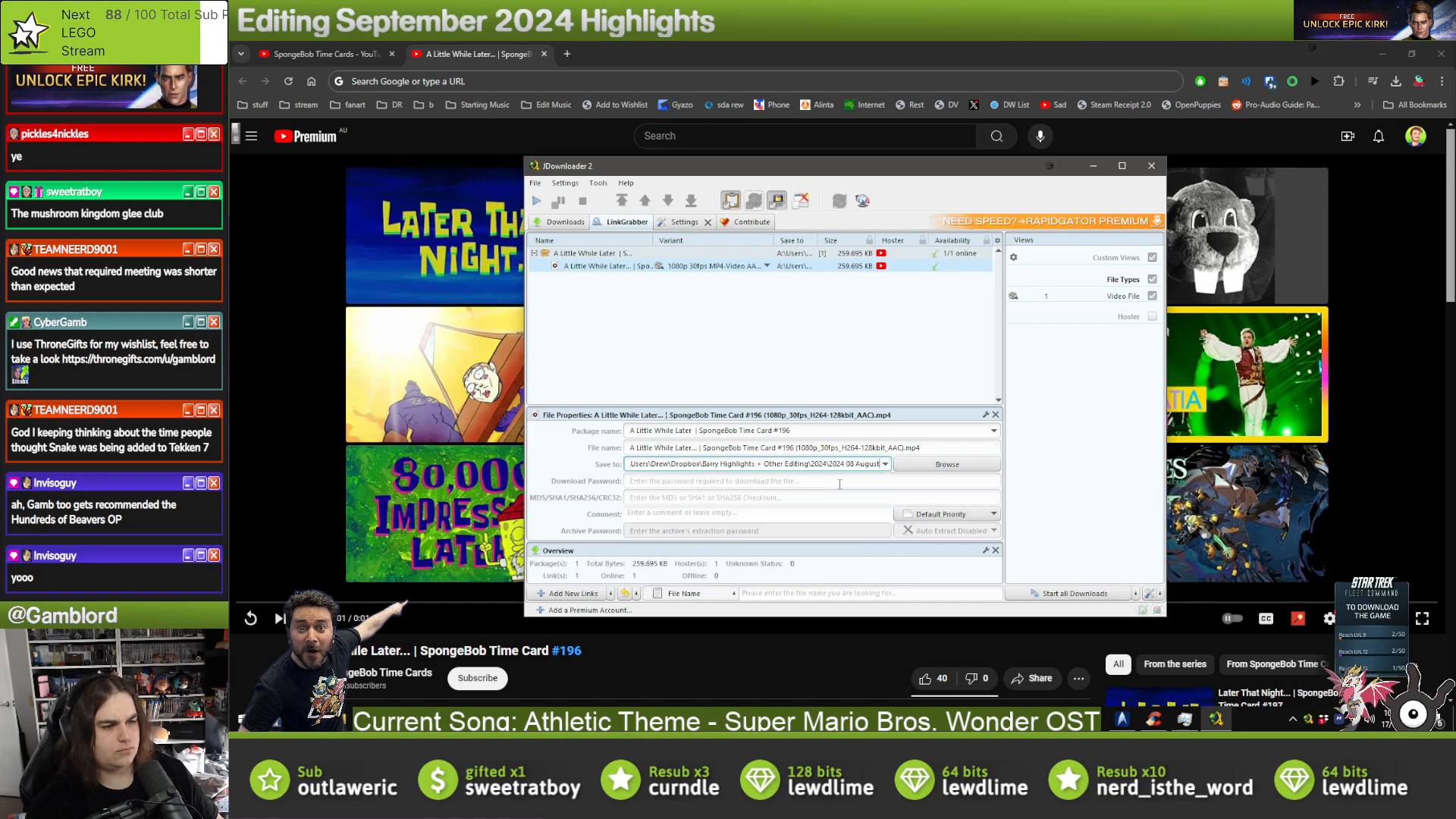
pyautogui.click(853, 464)
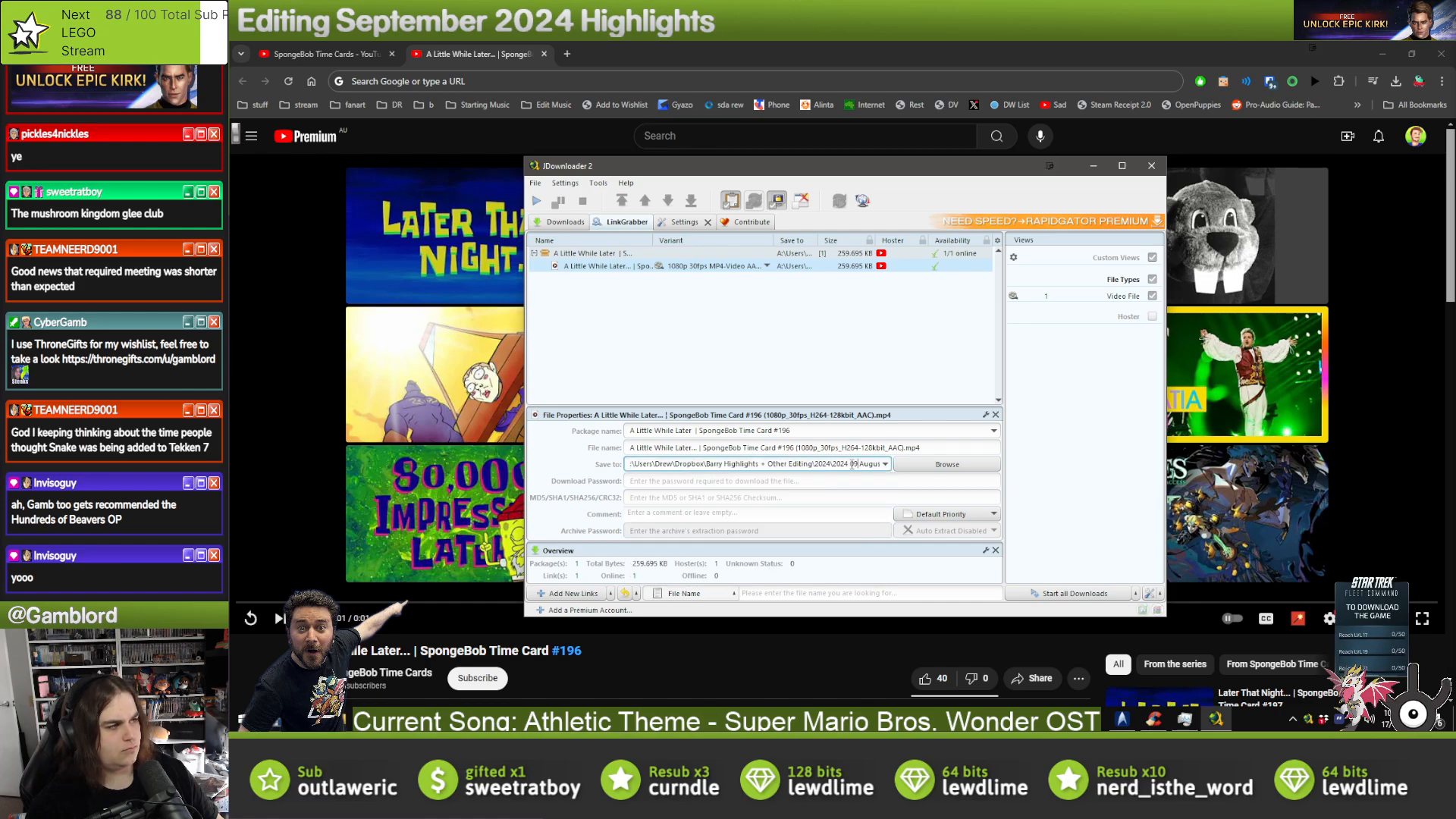
pyautogui.write('9')
pyautogui.moveTo(859, 464); pyautogui.dragTo(899, 468)
pyautogui.write('Septem')
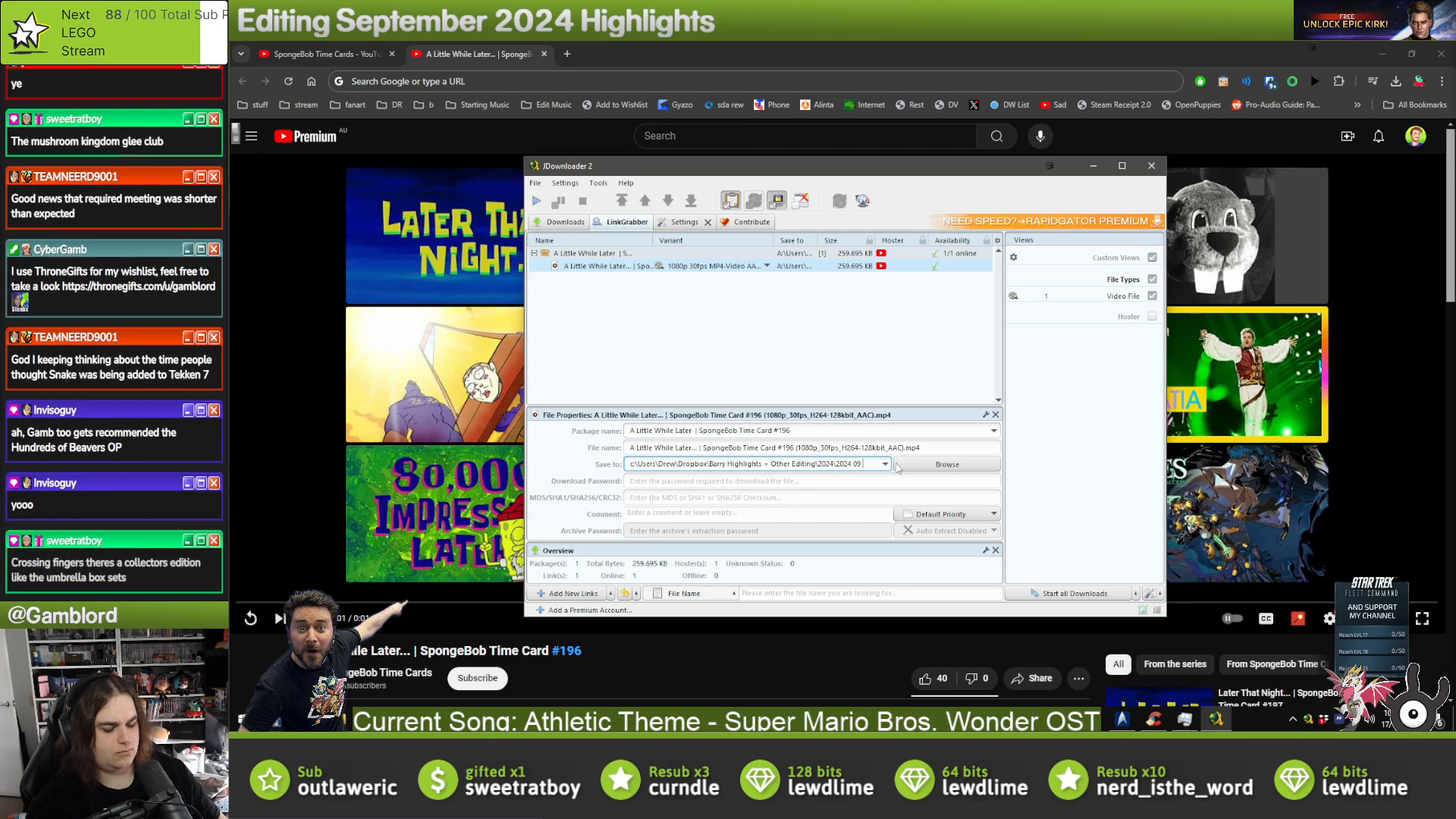
pyautogui.write('ber')
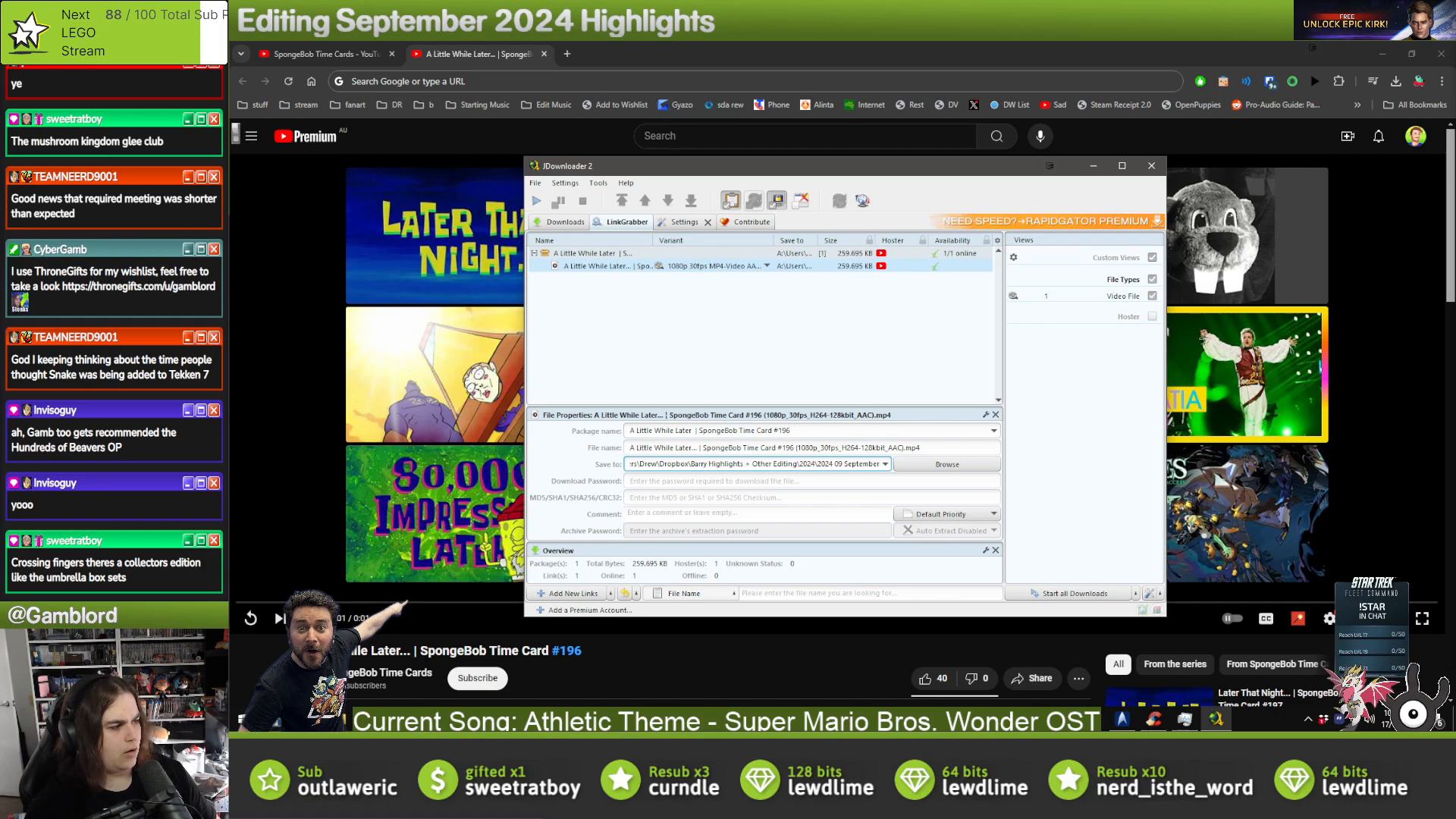
# - Start the download of the "A Little While Later" time card video
pyautogui.hotkey('alt', 'Tab')
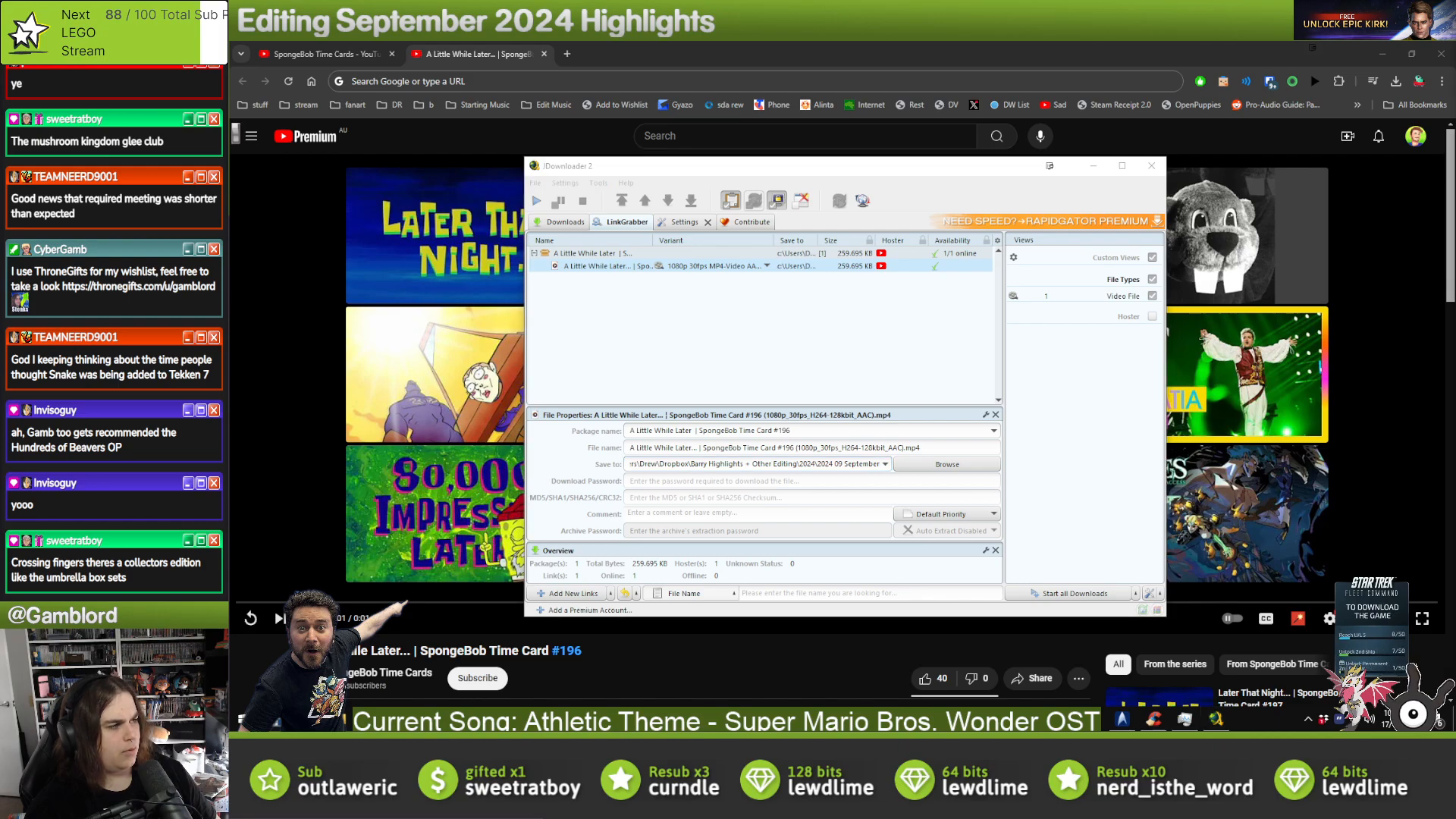
pyautogui.click(808, 336)
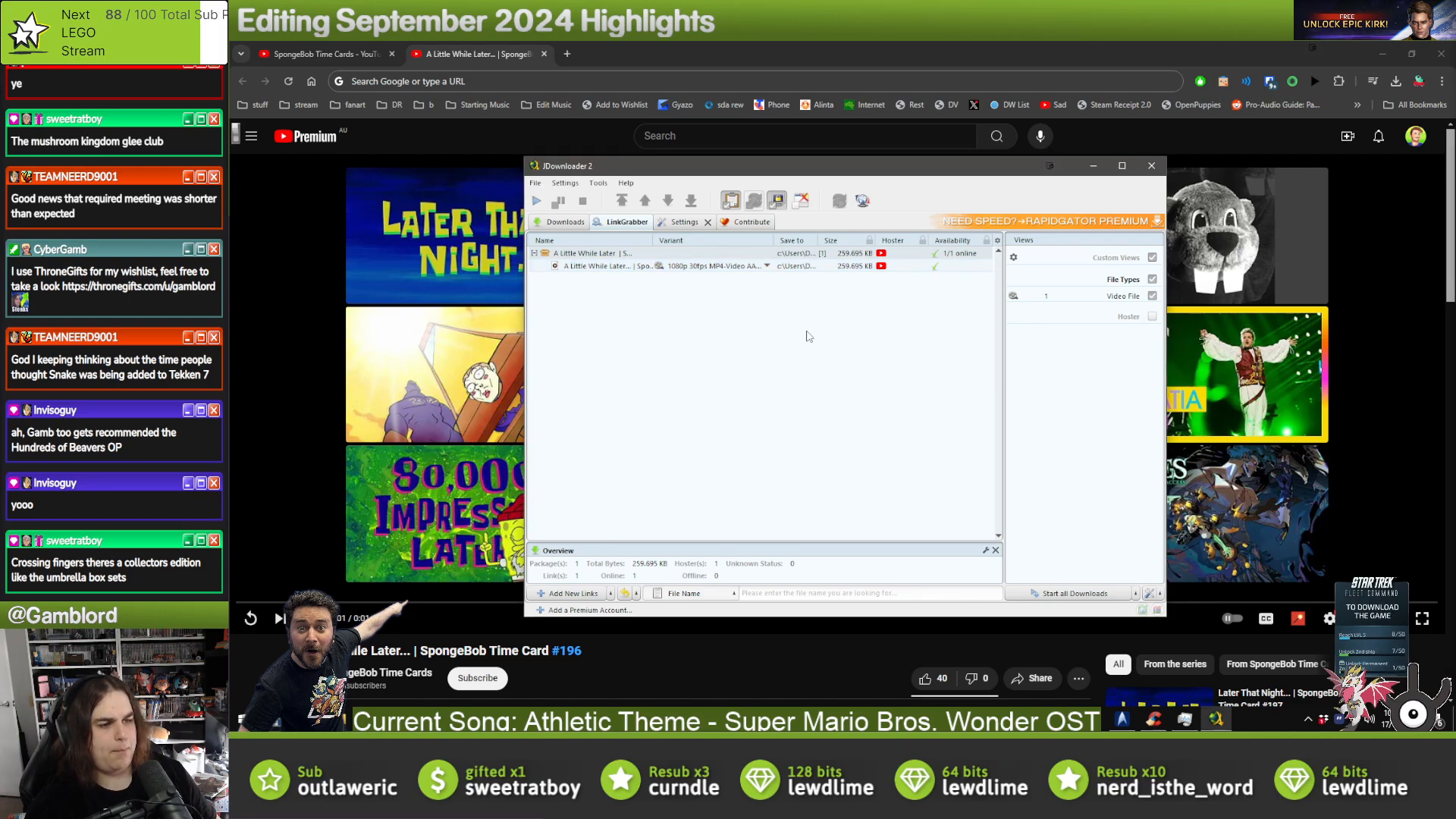
pyautogui.click(538, 199)
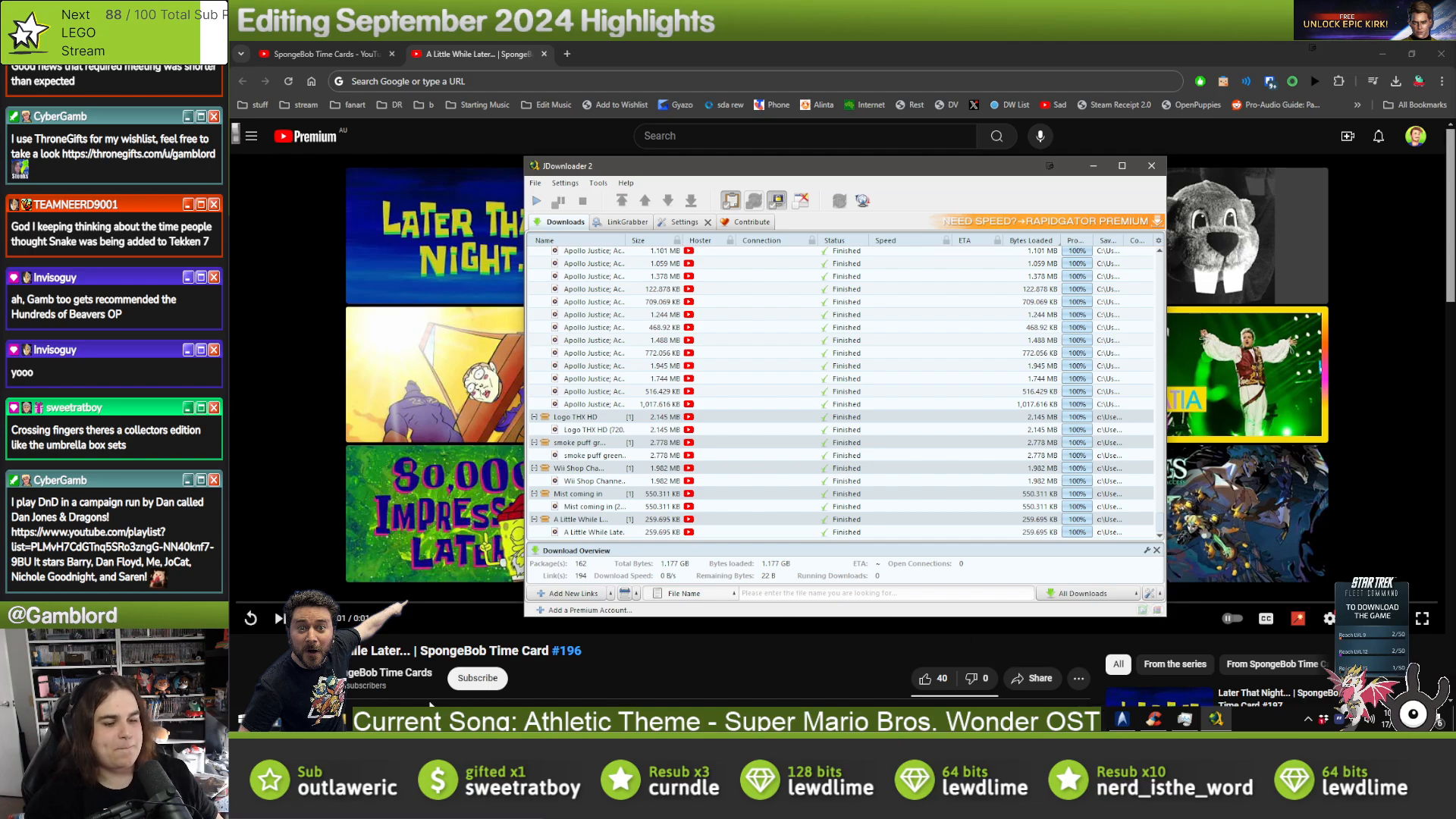
# - Switch to Premiere Pro and insert the downloaded time card from the 2024 09 September folder into the sequence at 00;13;04;06
pyautogui.click(721, 695)
pyautogui.hotkey('alt', 'Tab')
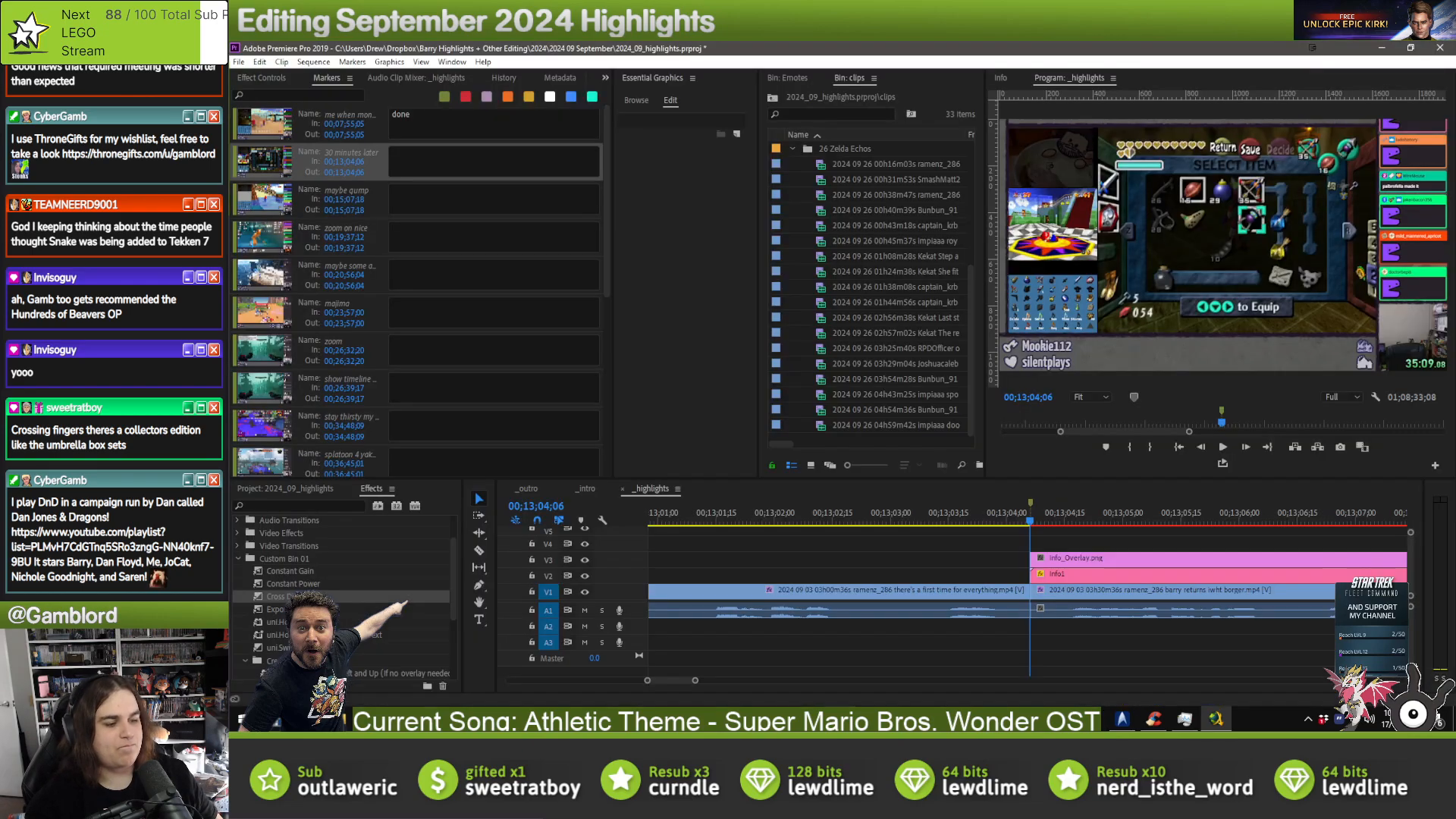
pyautogui.press('super+e')
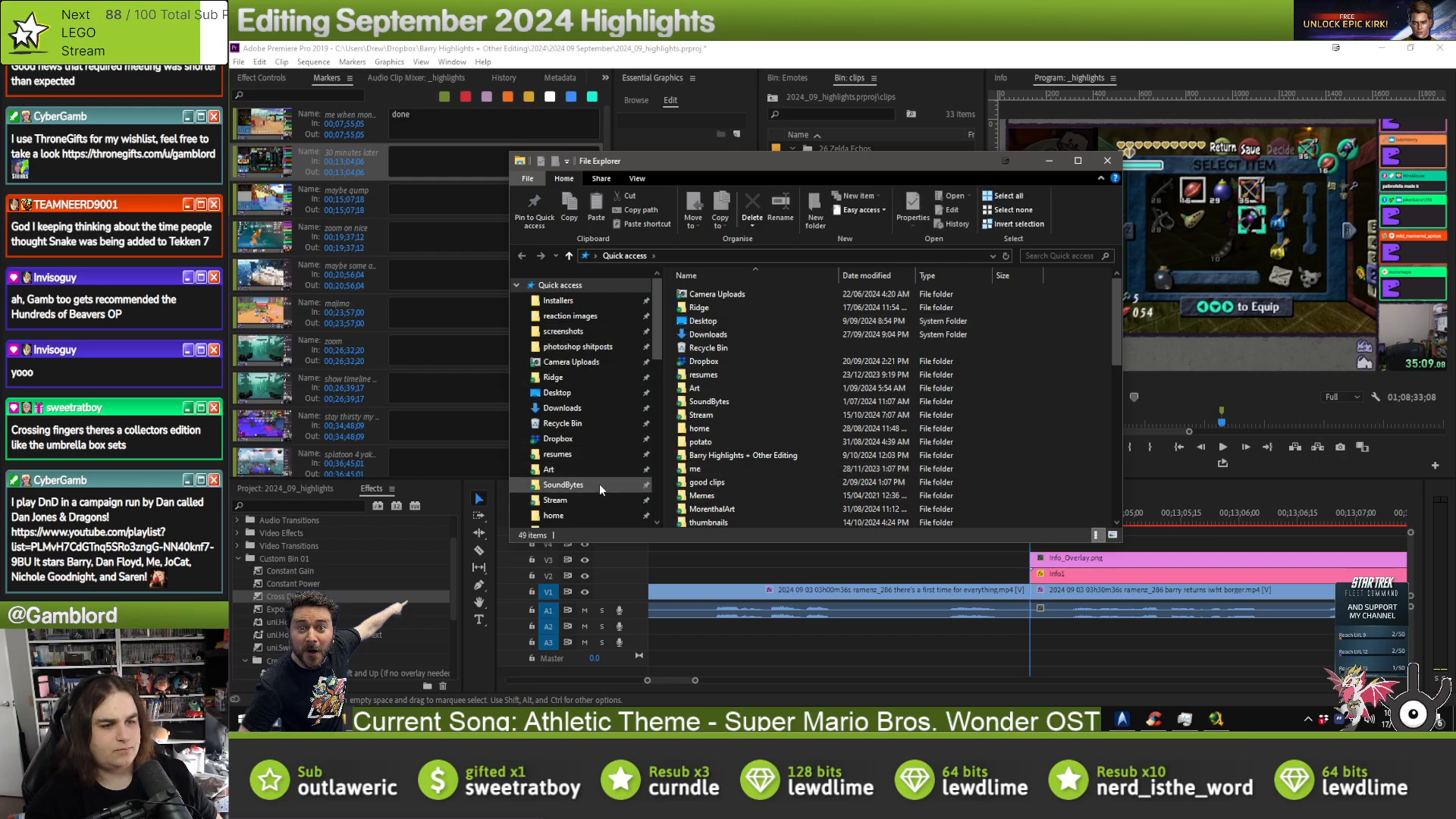
pyautogui.scroll(-6, 599, 484)
pyautogui.click(575, 443)
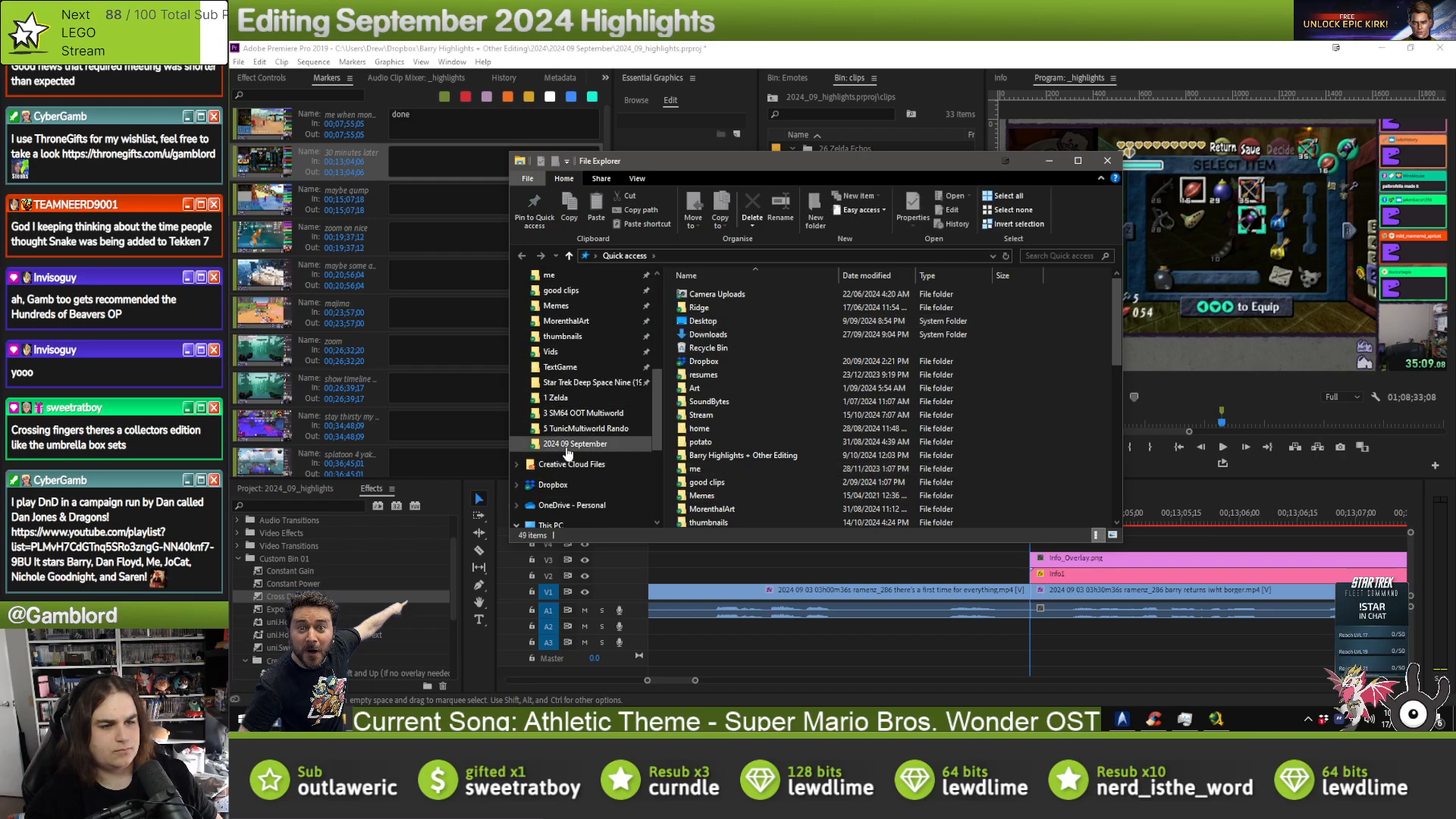
pyautogui.moveTo(705, 162); pyautogui.dragTo(1455, 152)
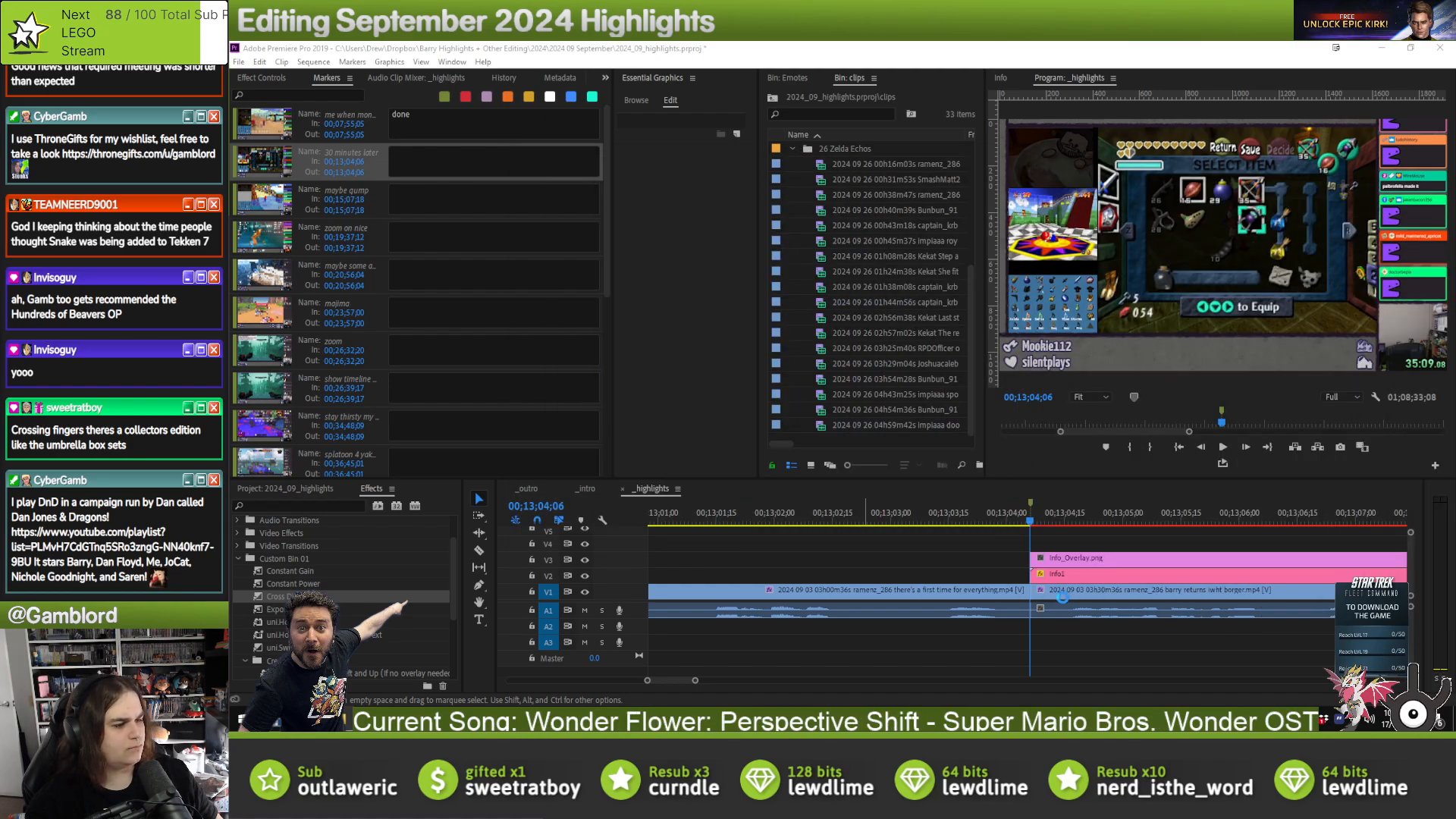
pyautogui.moveTo(1042, 600); pyautogui.dragTo(1033, 585)
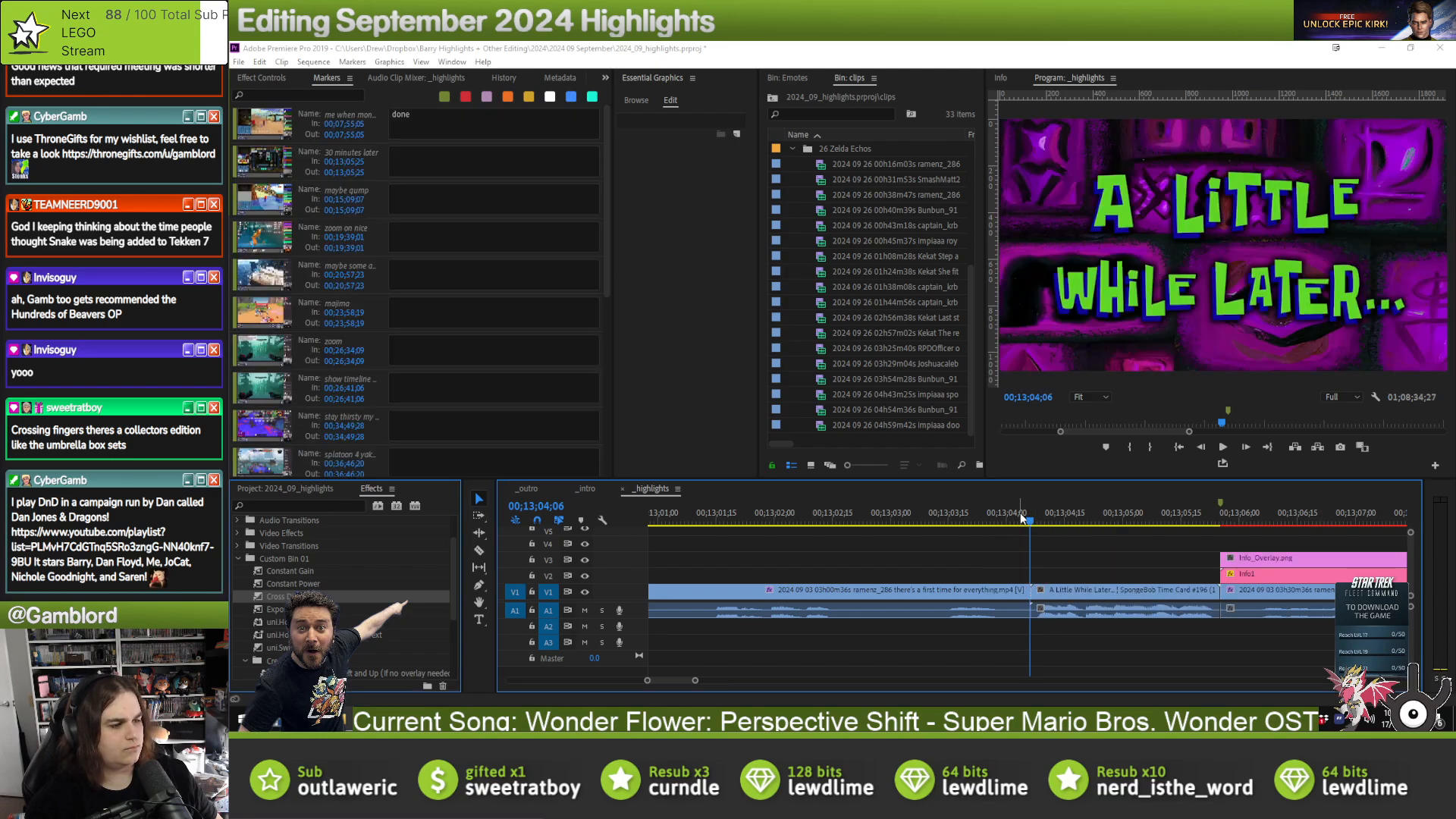
pyautogui.click(999, 556)
# - Set the time card clip's volume level to -10 dB and play it back
pyautogui.click(1067, 590)
pyautogui.click(278, 77)
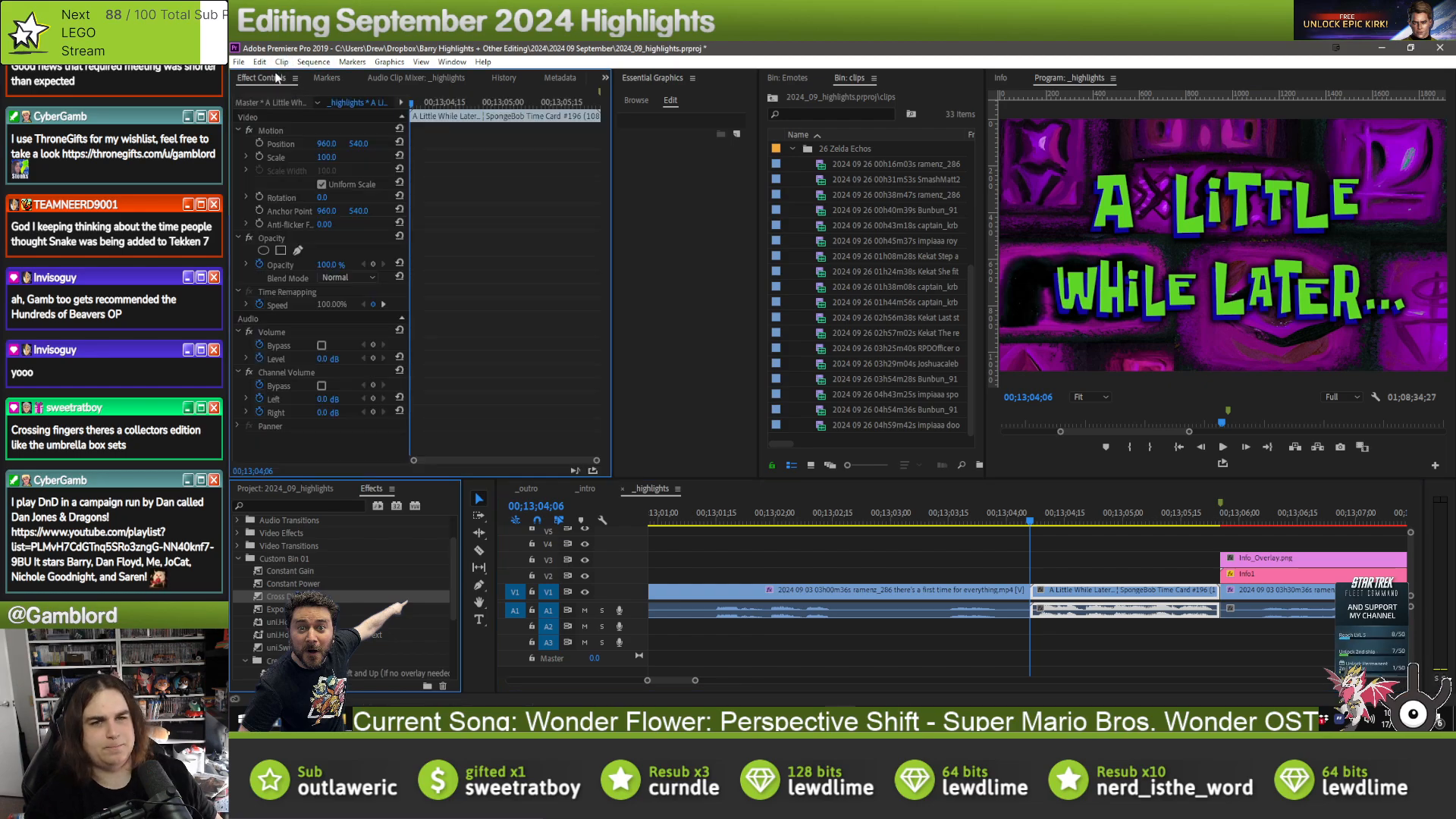
pyautogui.click(333, 357)
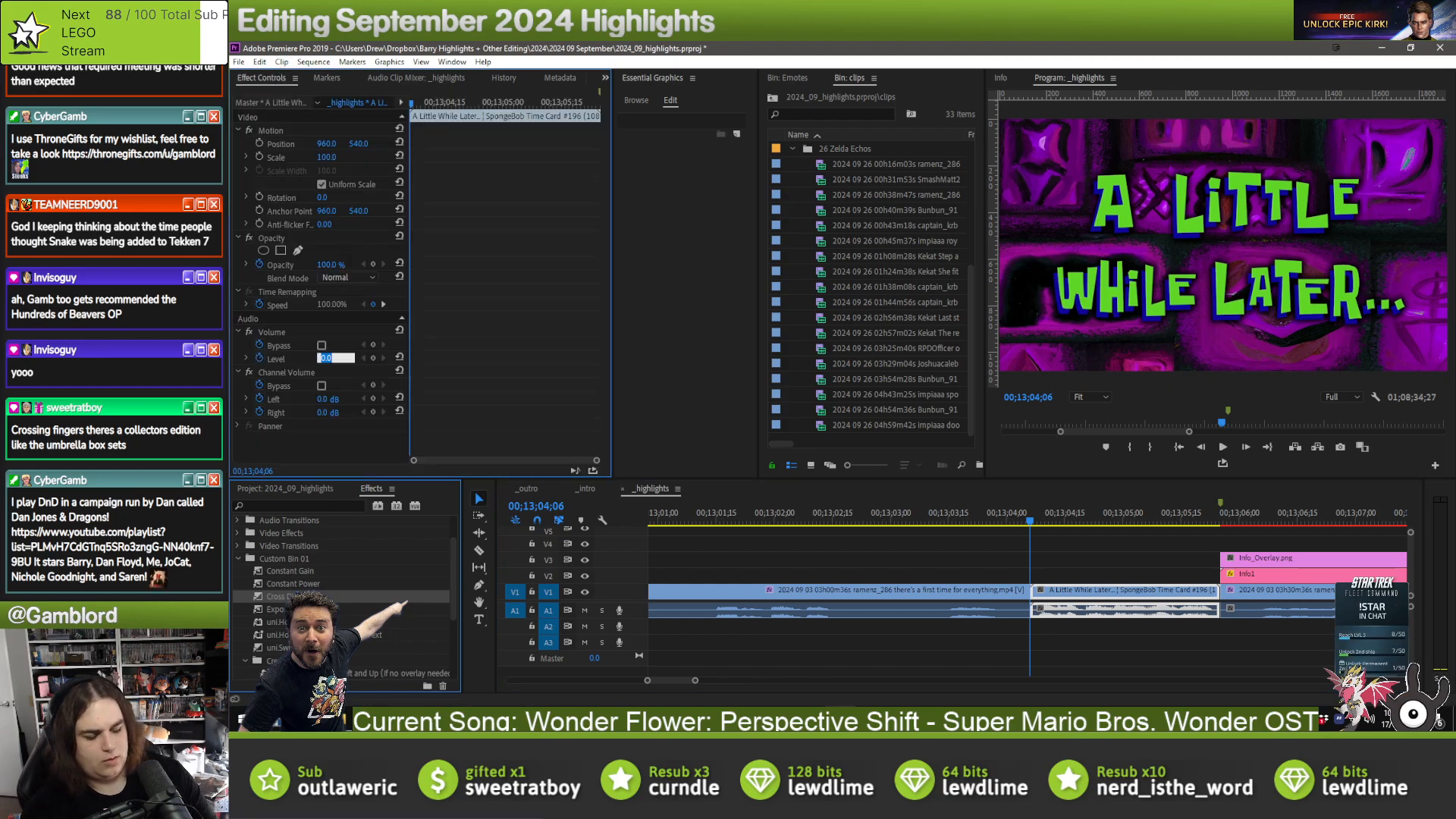
pyautogui.write('-10')
pyautogui.press('Return')
pyautogui.press('space')
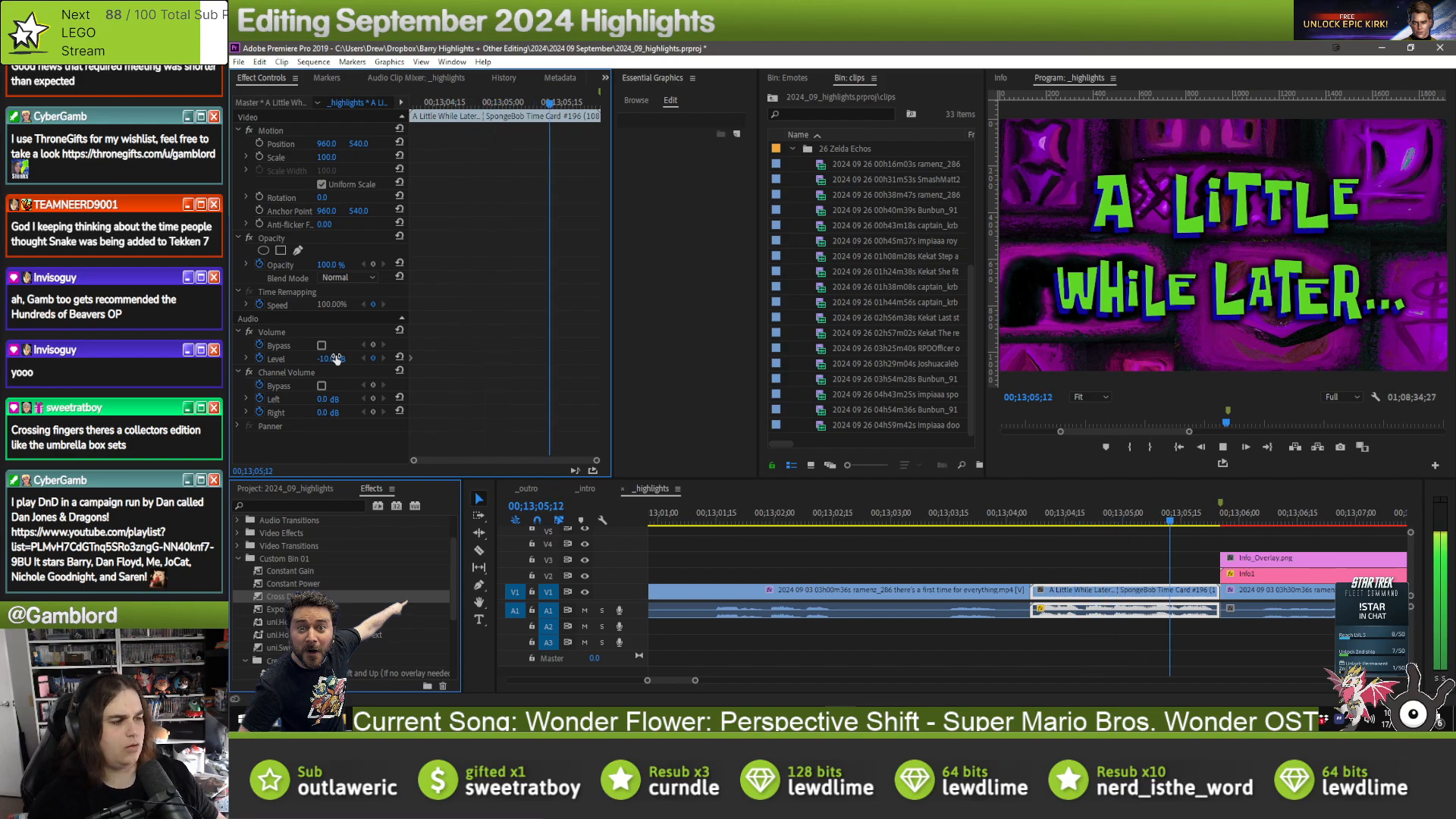
pyautogui.press('space')
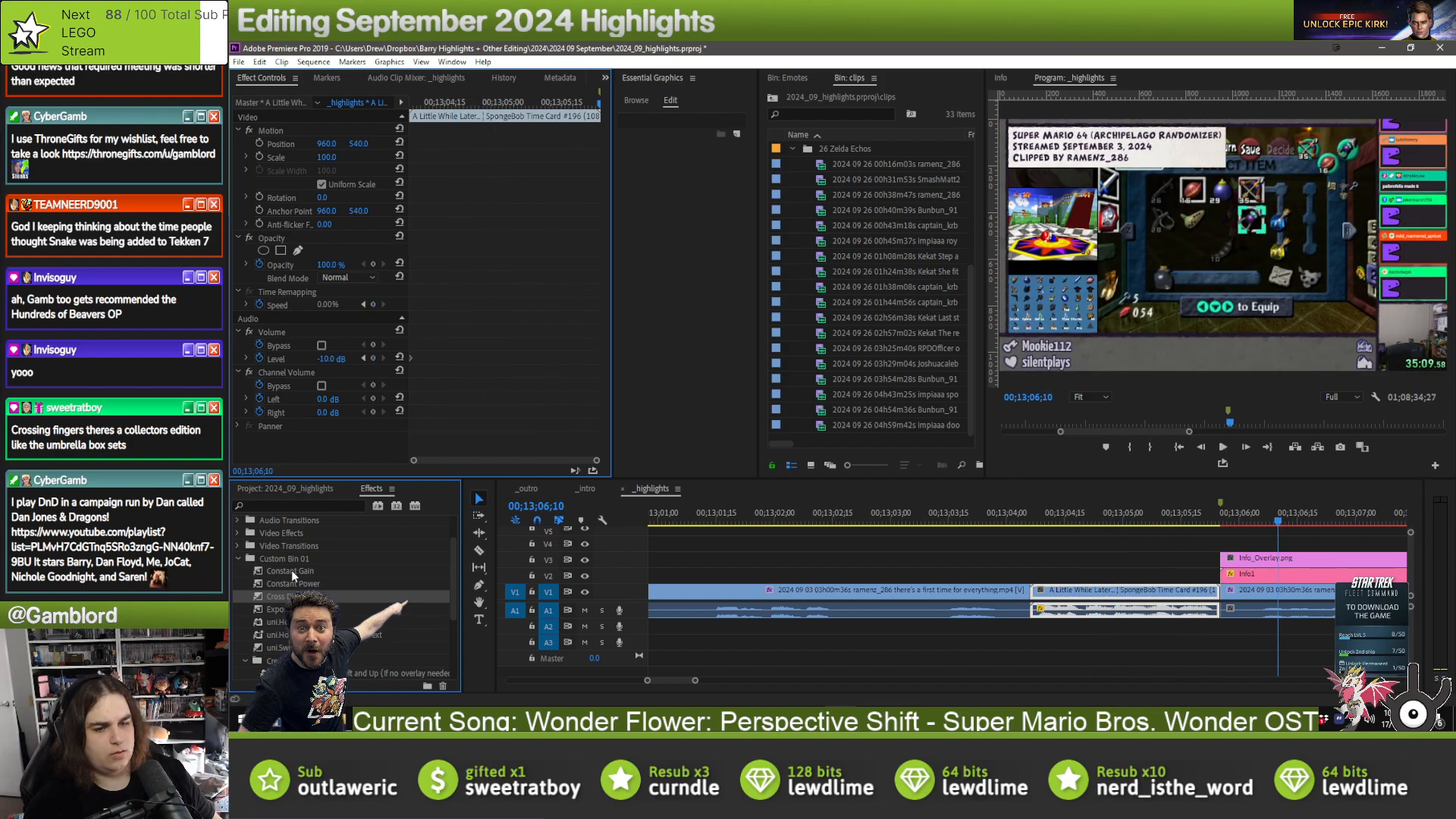
# - Add Constant Power fades to both ends of the time card's audio, shortened to 2 frames at the start and 3 at the end
pyautogui.moveTo(996, 619); pyautogui.dragTo(1062, 616)
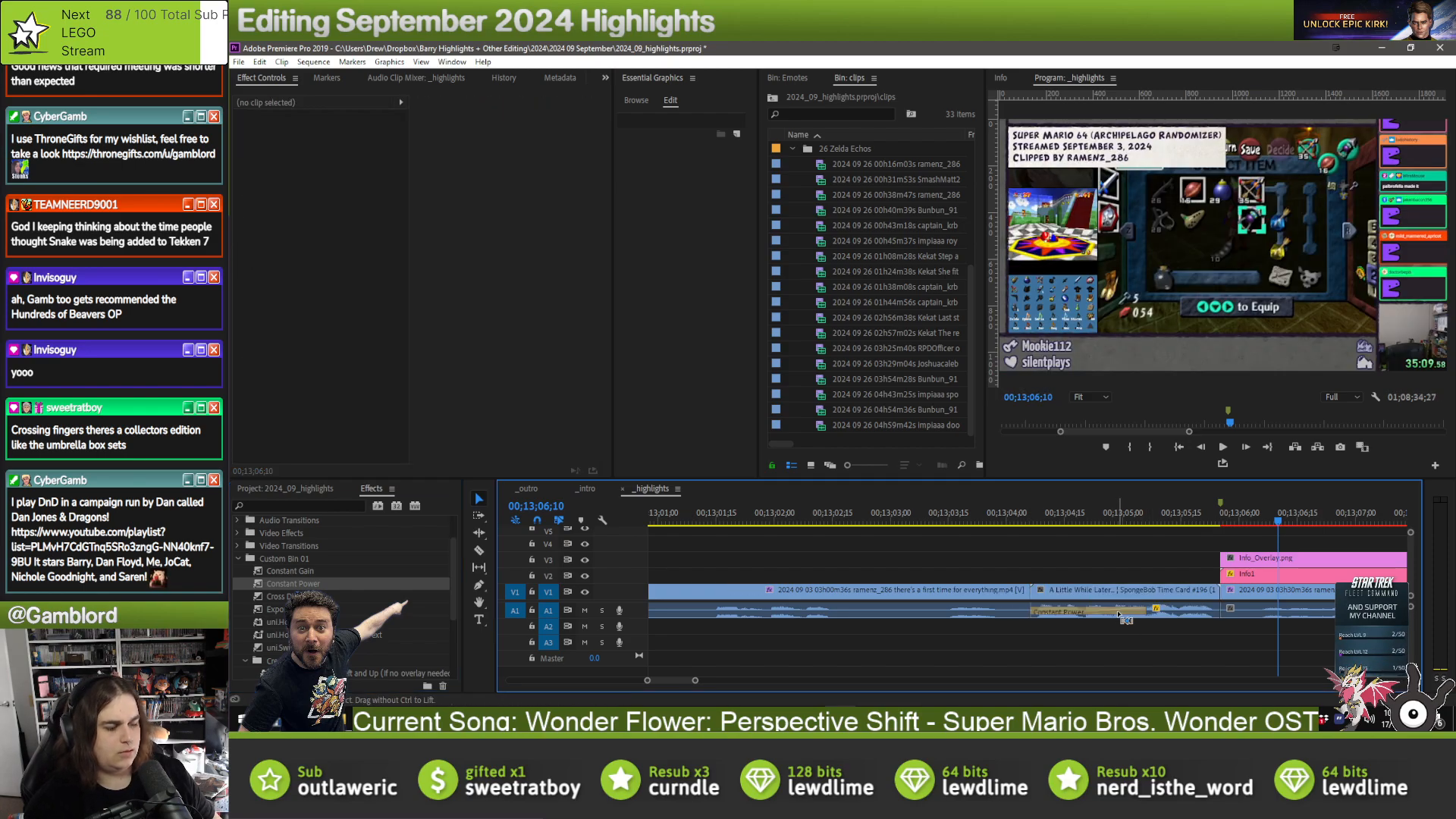
pyautogui.moveTo(1035, 611); pyautogui.dragTo(1035, 612)
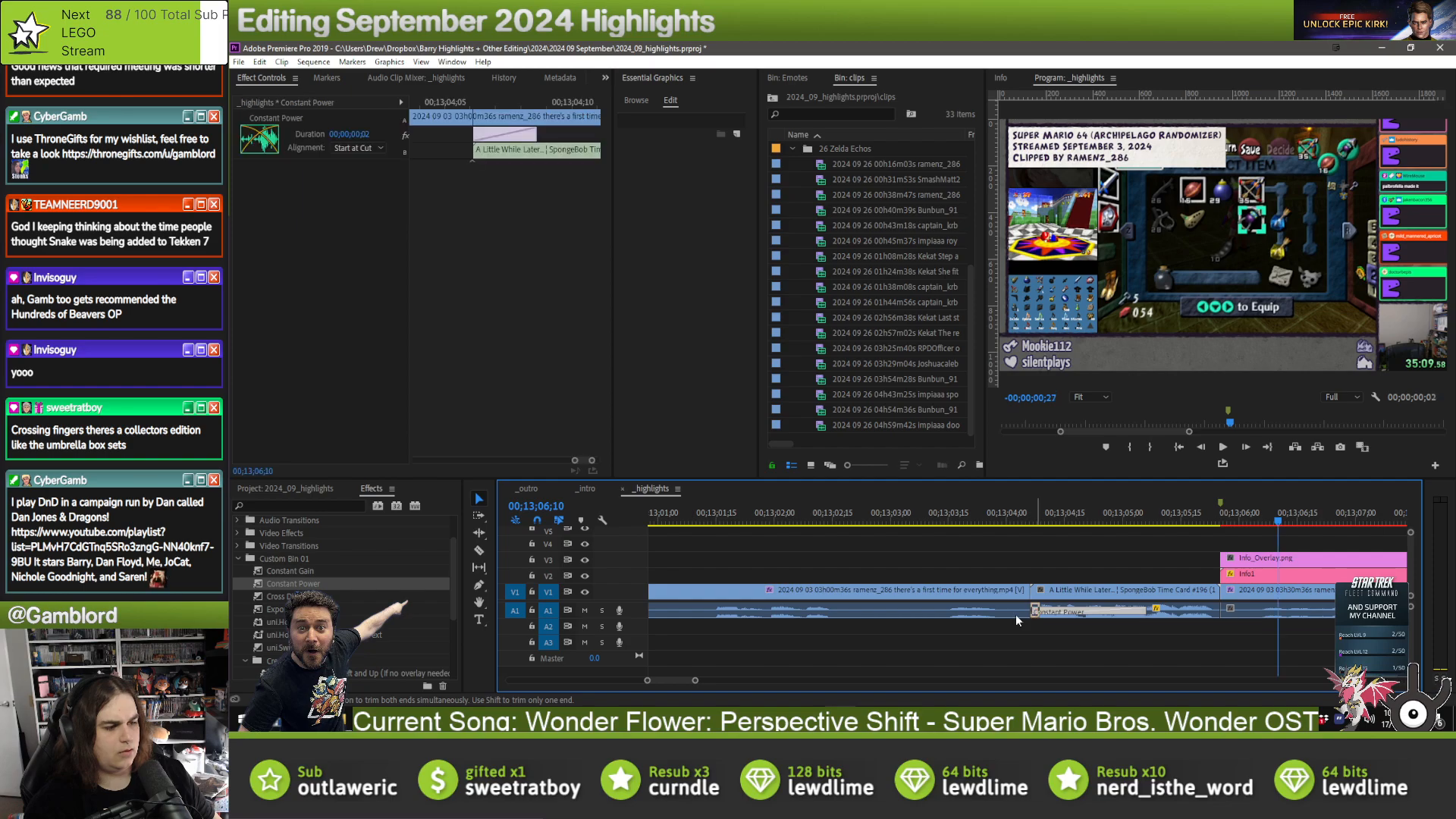
pyautogui.moveTo(1137, 618); pyautogui.dragTo(1213, 615)
pyautogui.moveTo(1106, 613); pyautogui.dragTo(1204, 613)
pyautogui.moveTo(476, 134); pyautogui.dragTo(534, 134)
# - Play back the sequence around the time card and into the following clip to check the transition
pyautogui.click(415, 103)
pyautogui.press('space')
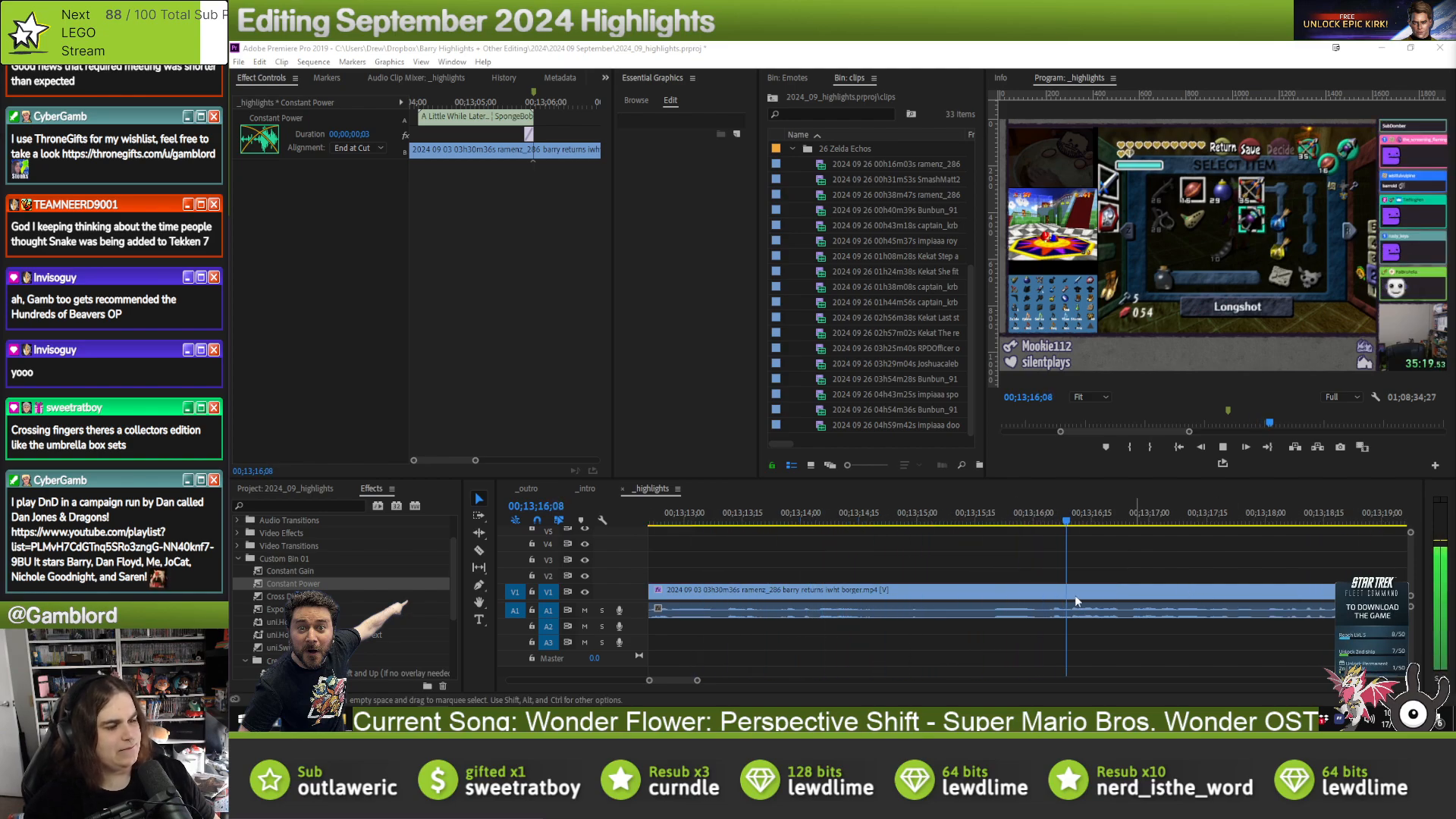
pyautogui.moveTo(697, 680); pyautogui.dragTo(761, 680)
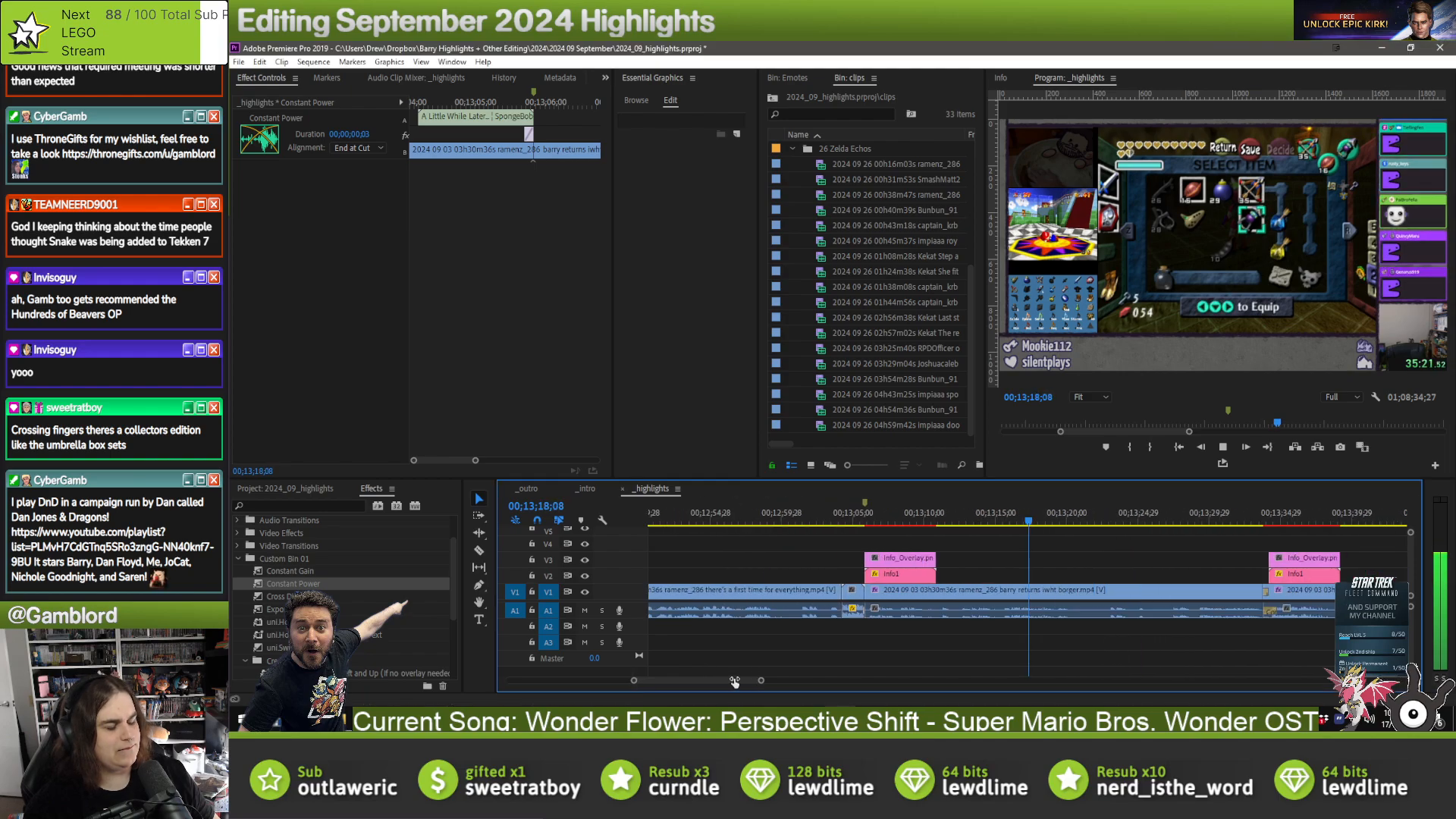
pyautogui.click(837, 513)
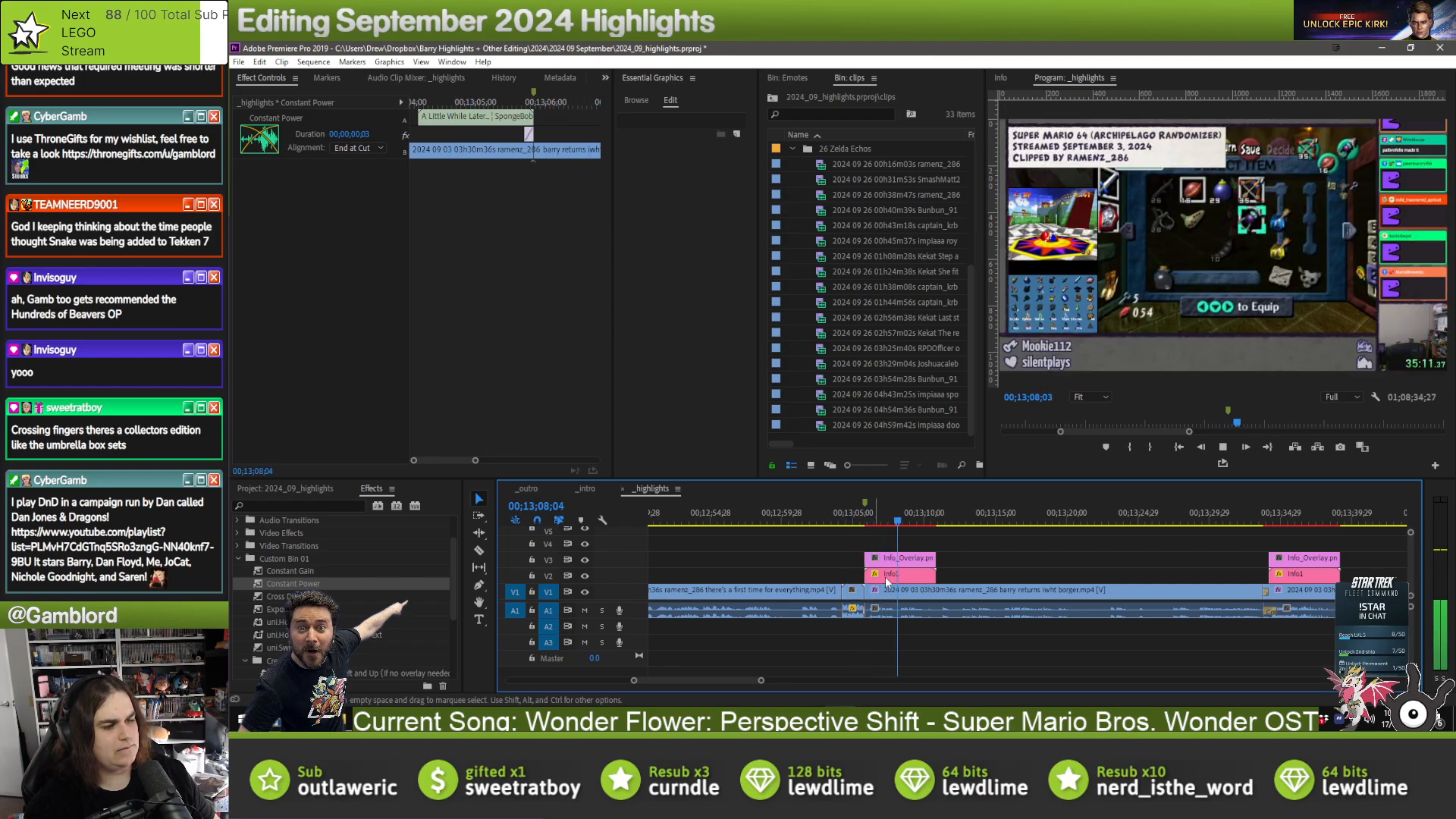
# - Show the sequence's marker list and play back the clip that follows the time card
pyautogui.click(1094, 527)
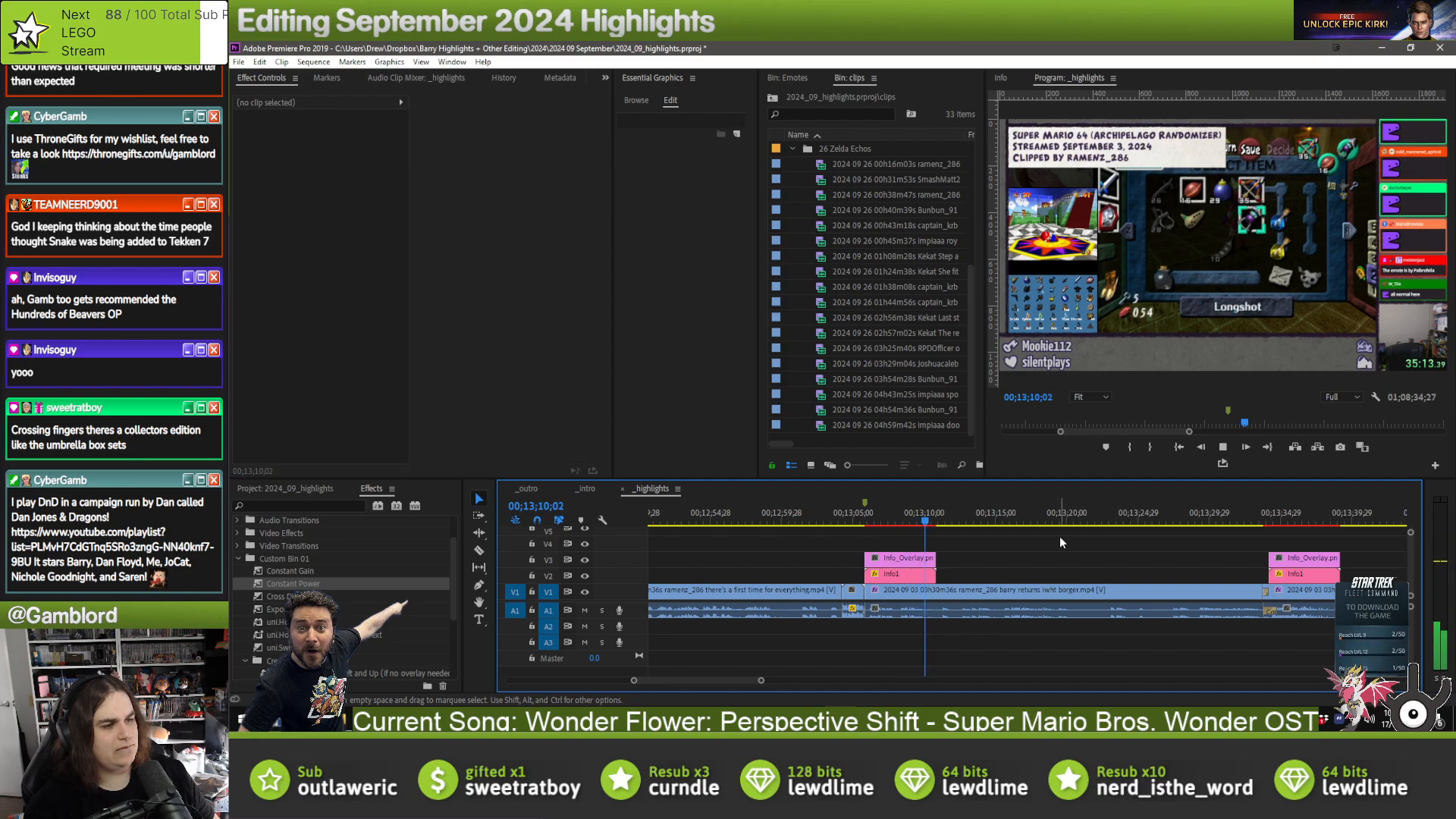
pyautogui.click(327, 78)
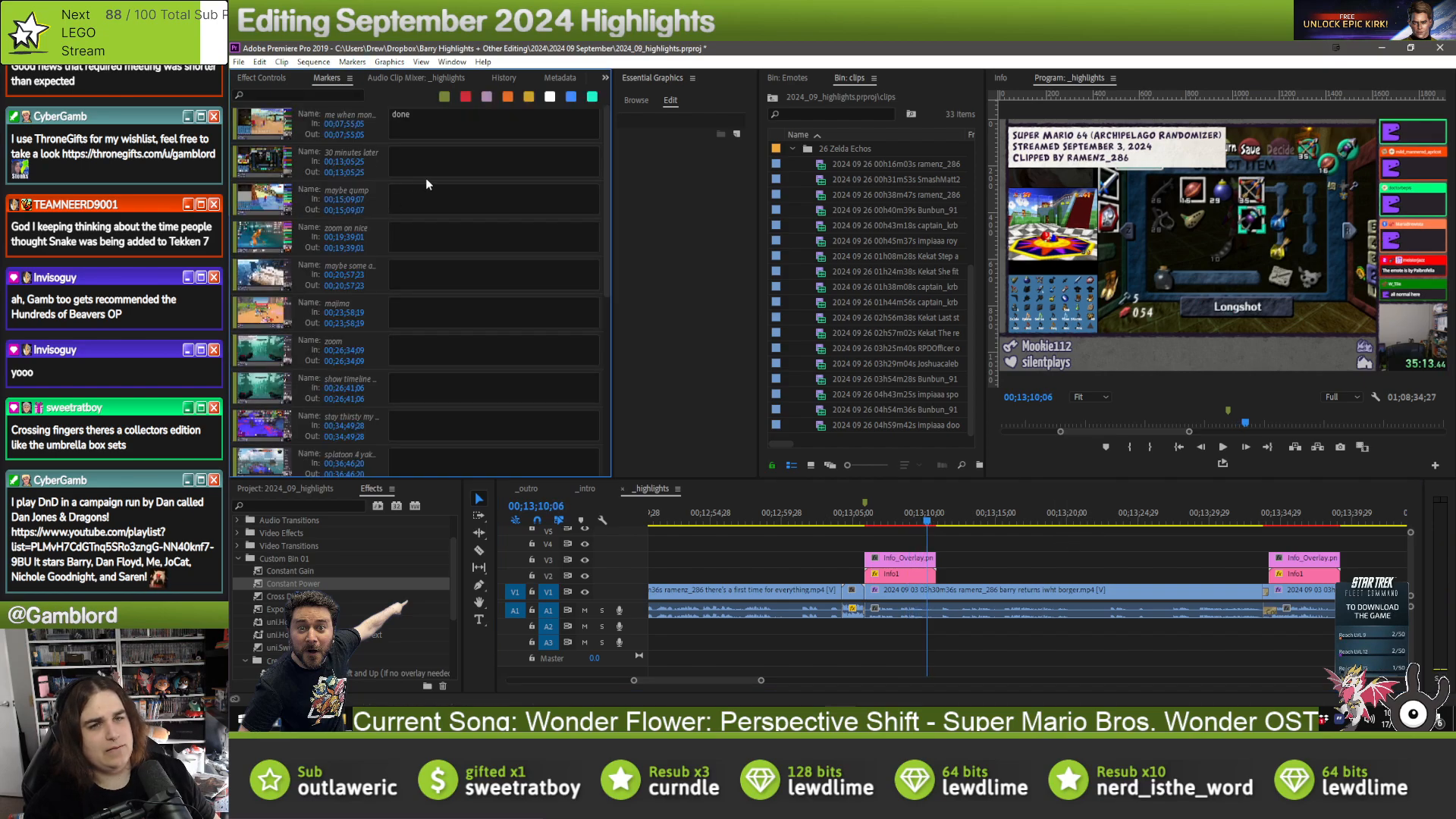
pyautogui.click(1113, 548)
pyautogui.press('space')
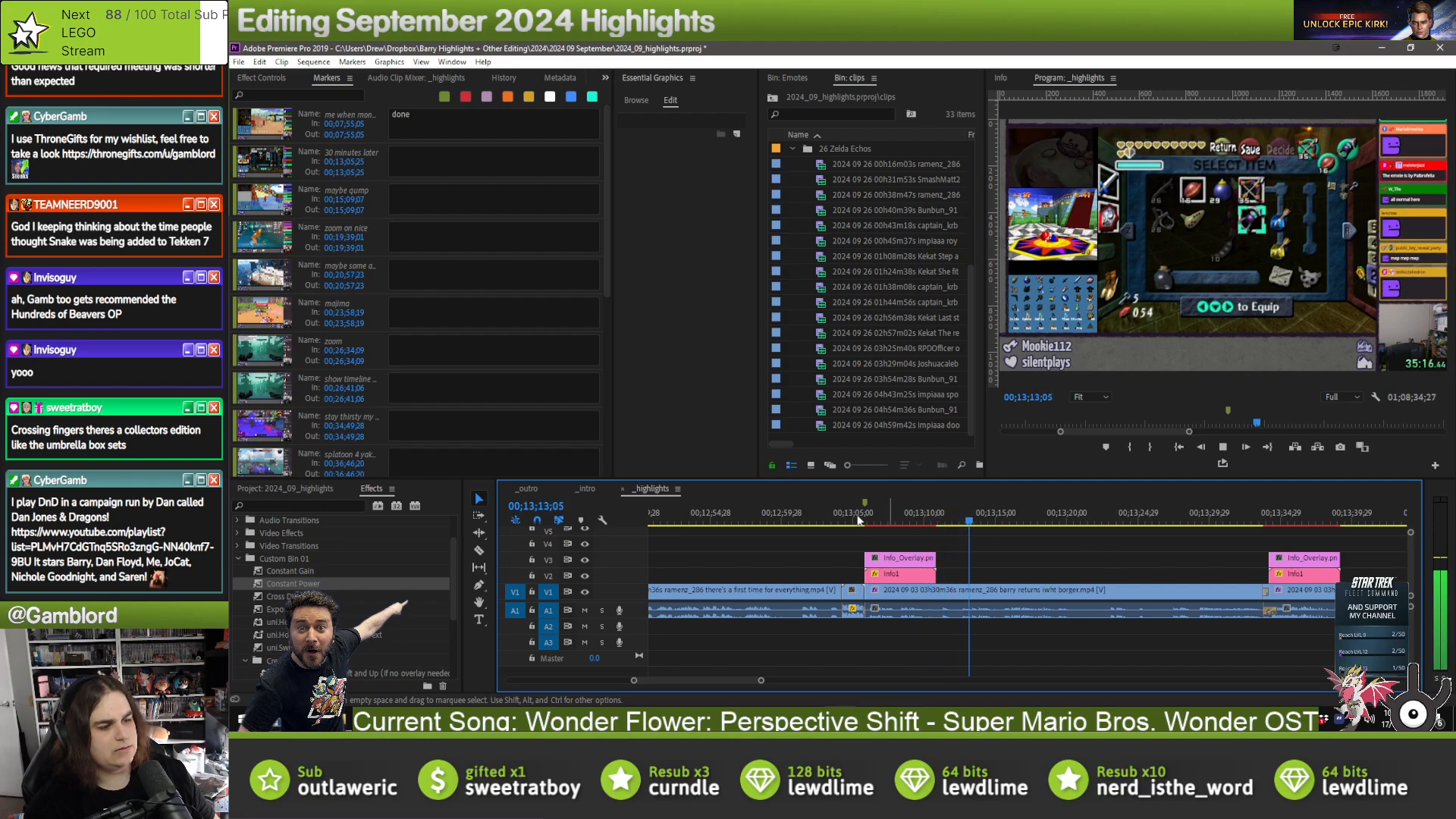
# - Play back parts of the clip before the time card, including its opening where the info title appears, to check its framing
pyautogui.click(749, 516)
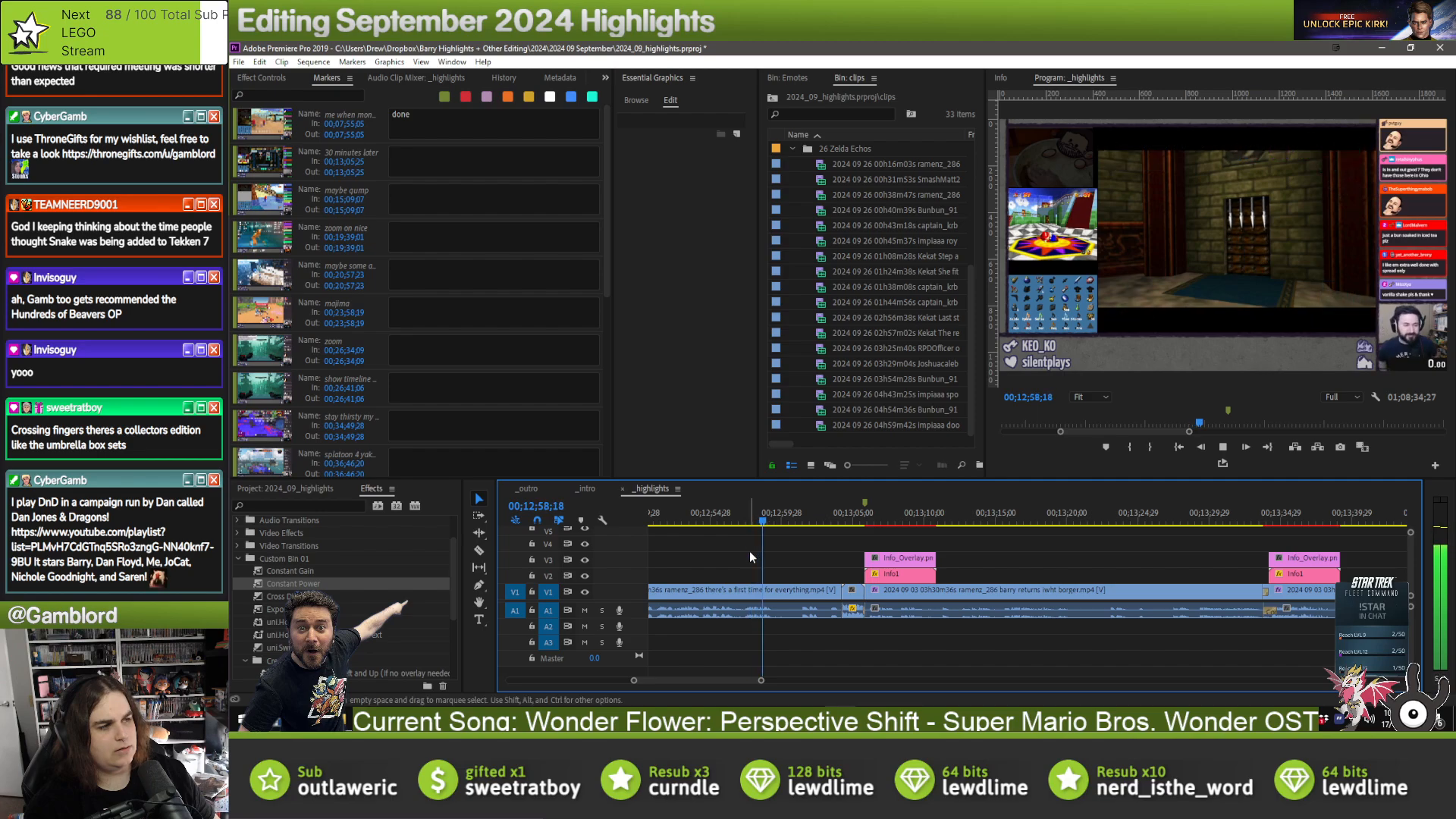
pyautogui.scroll(3, 749, 551)
pyautogui.click(786, 513)
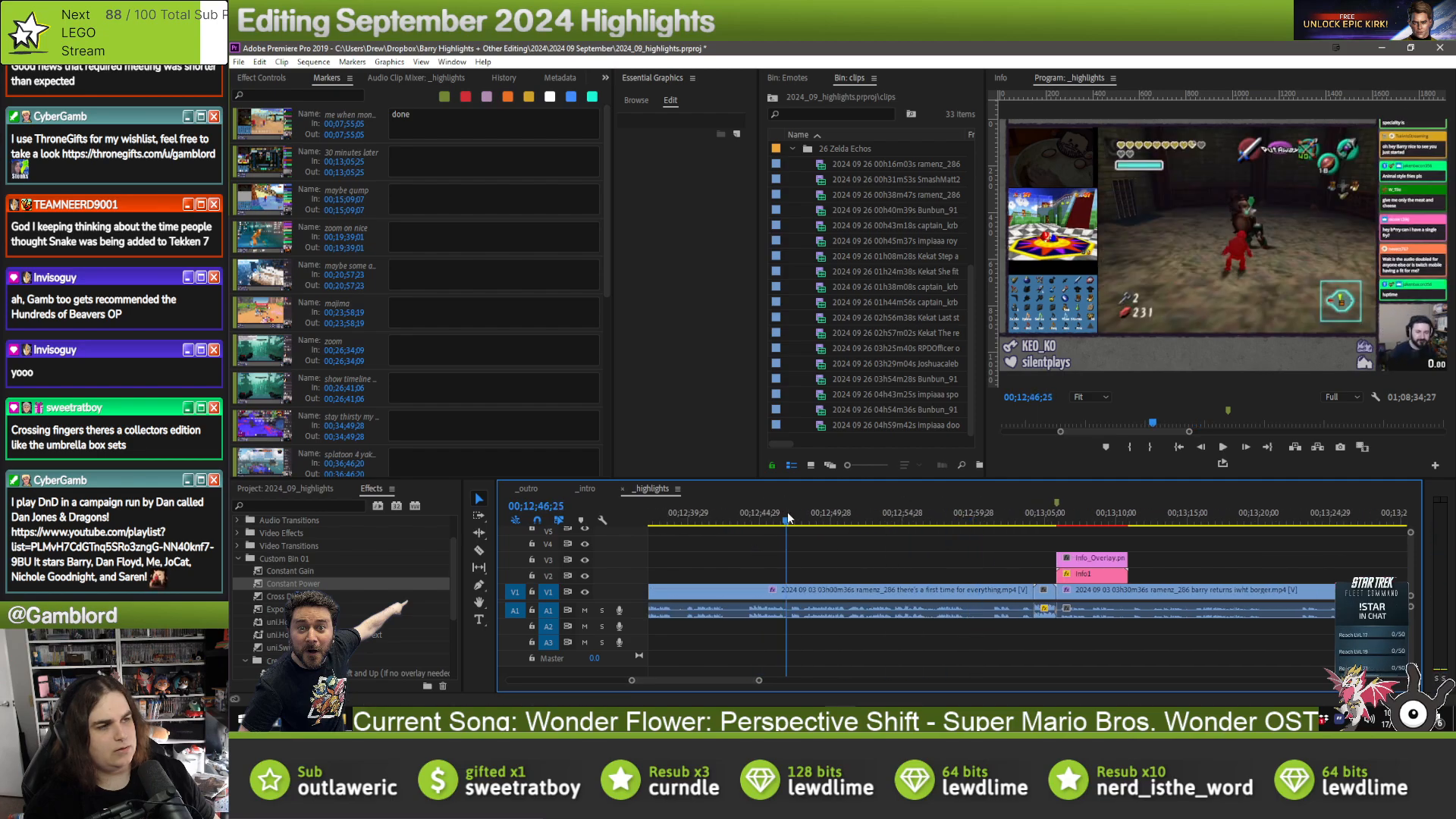
pyautogui.press('space')
pyautogui.scroll(2, 787, 512)
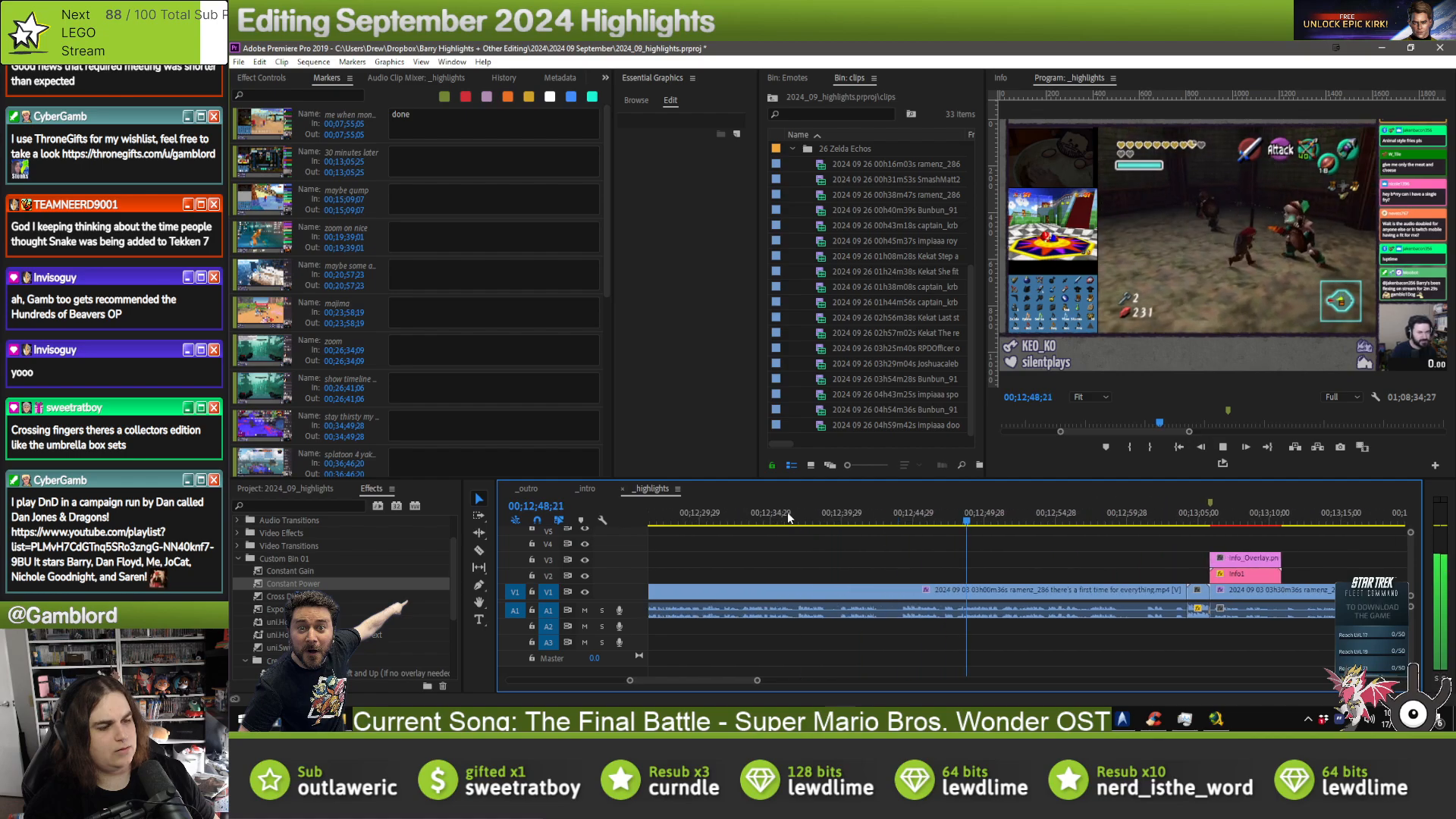
pyautogui.scroll(4, 787, 512)
pyautogui.press('space')
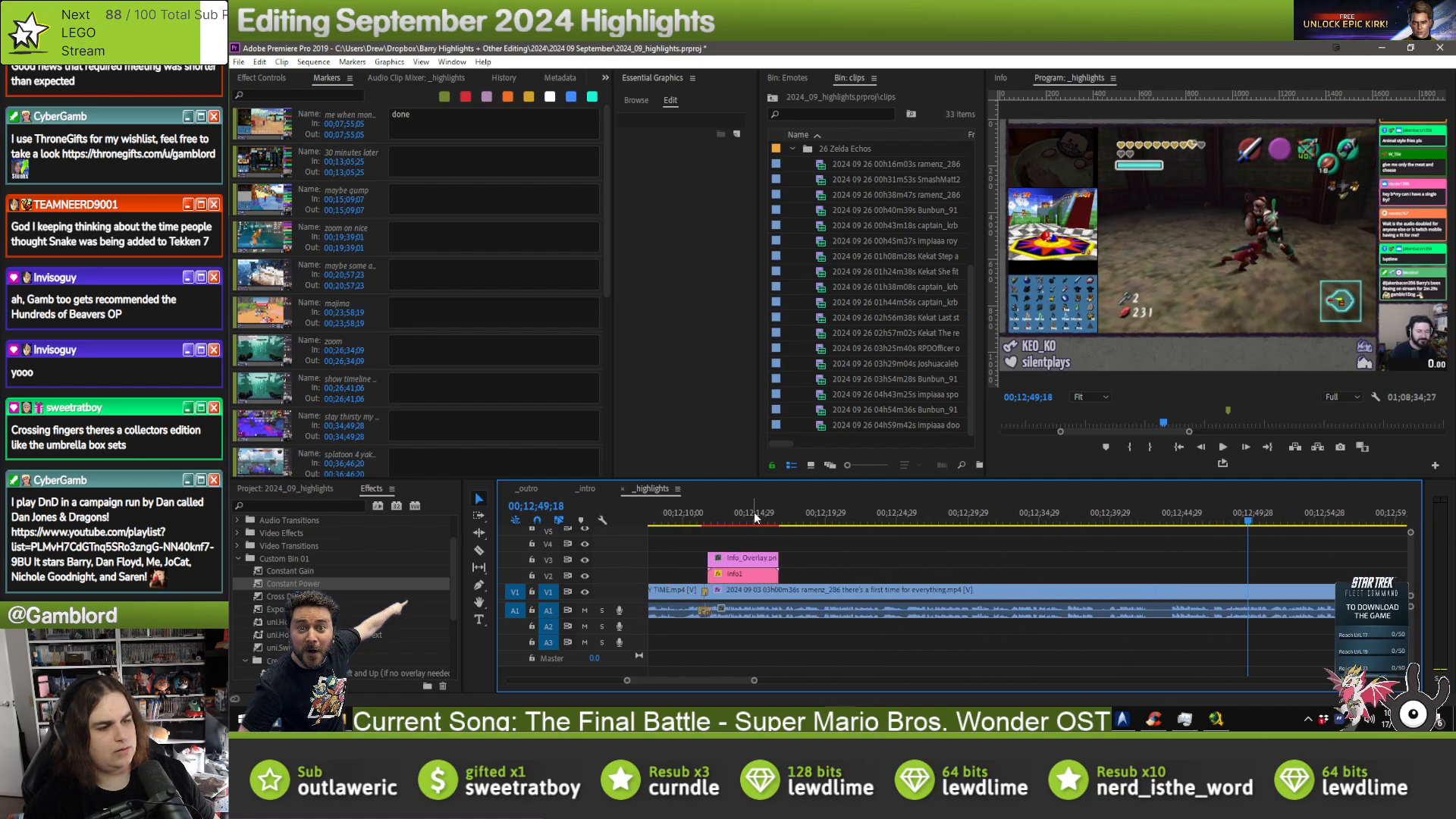
pyautogui.click(754, 513)
pyautogui.press('space')
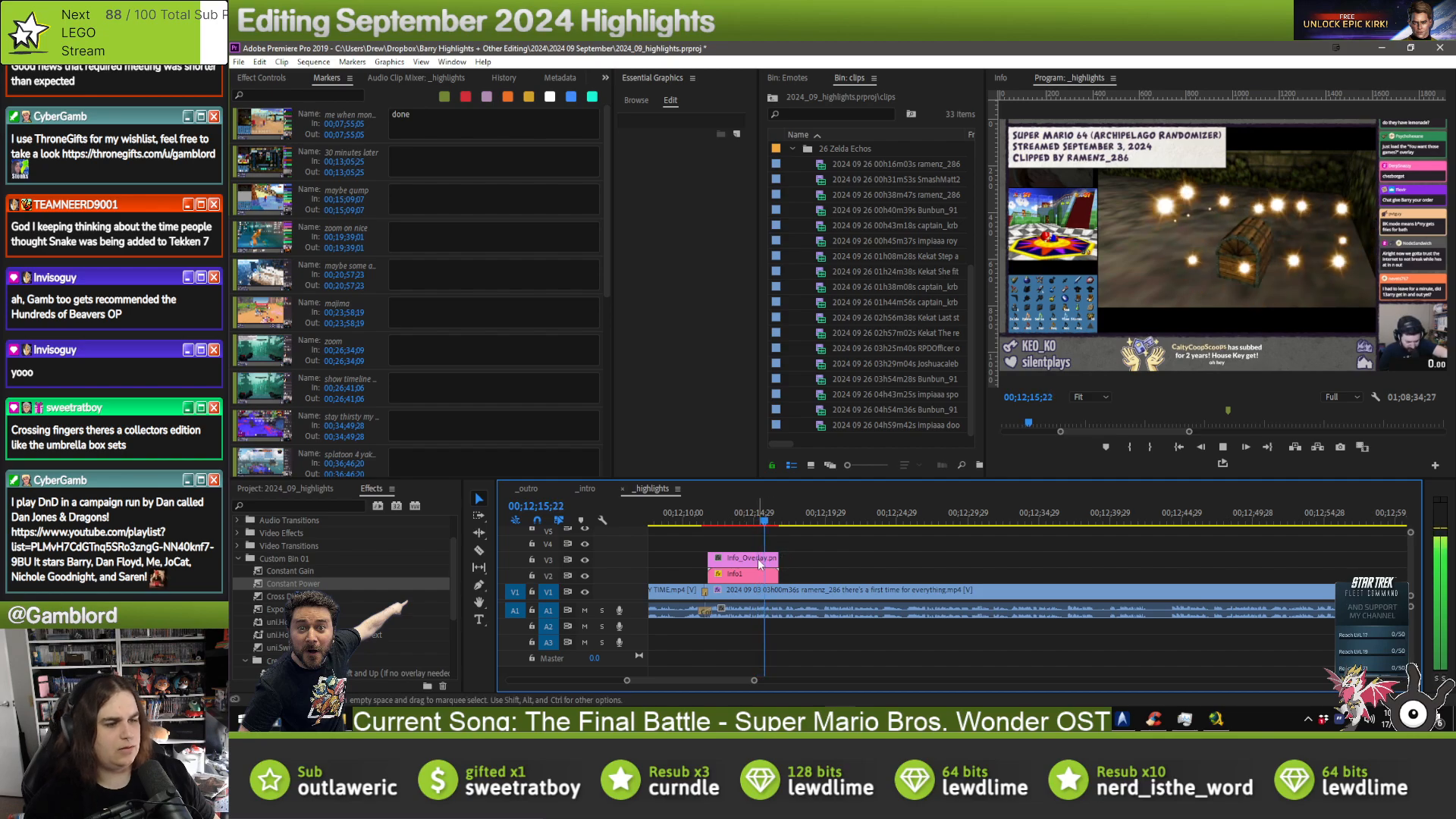
# - Delete the Info_Overlay graphic over the clip's opening and apply a credits overlay preset to the Info1 title beneath it
pyautogui.click(760, 564)
pyautogui.press('Delete')
pyautogui.scroll(-2, 301, 588)
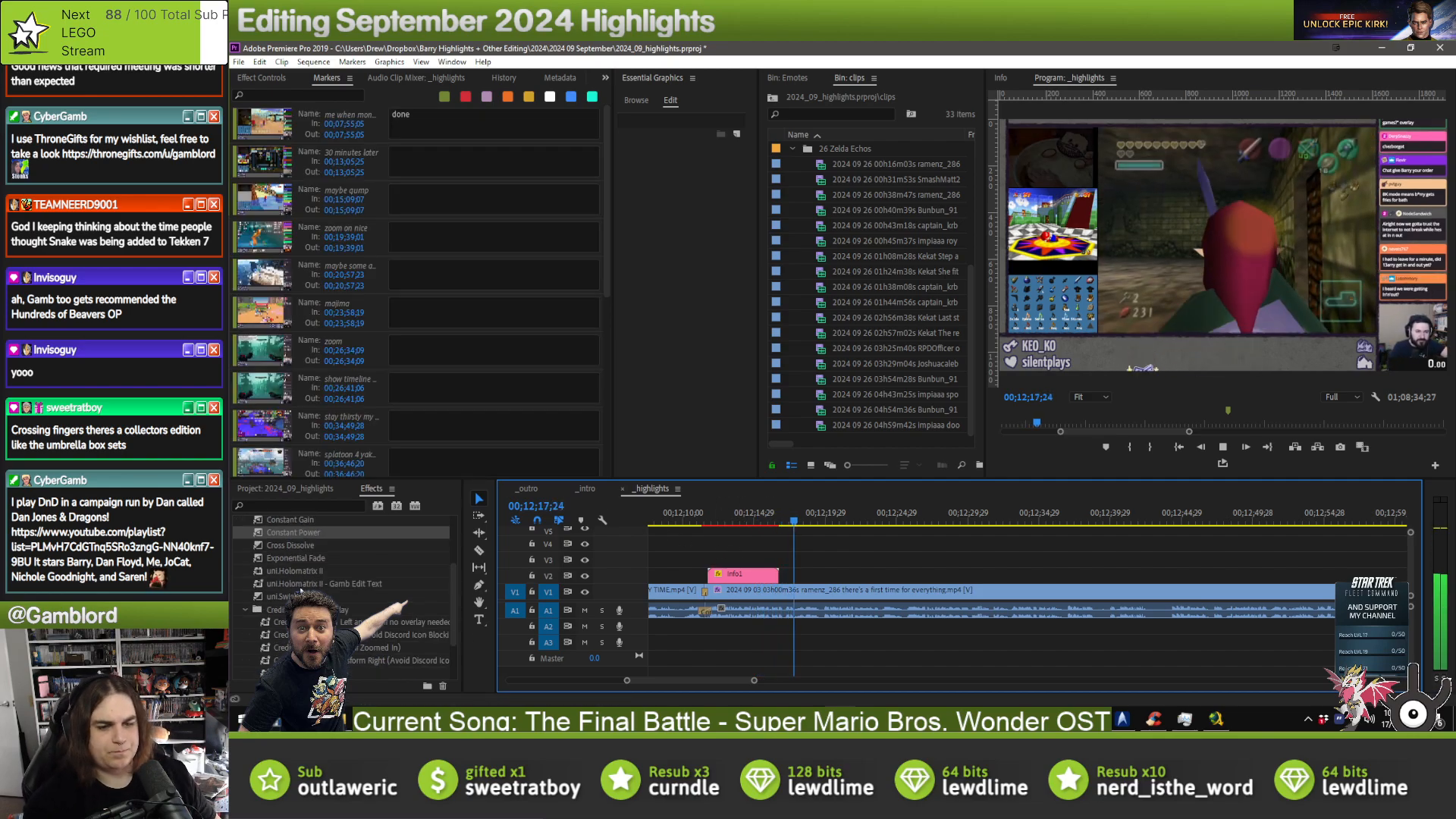
pyautogui.scroll(-3, 301, 589)
pyautogui.moveTo(318, 559); pyautogui.dragTo(758, 578)
# - Find the scaled Twitch Clip motion preset among the Misc presets and apply it to the clip before the time card
pyautogui.click(237, 648)
pyautogui.scroll(-3, 301, 637)
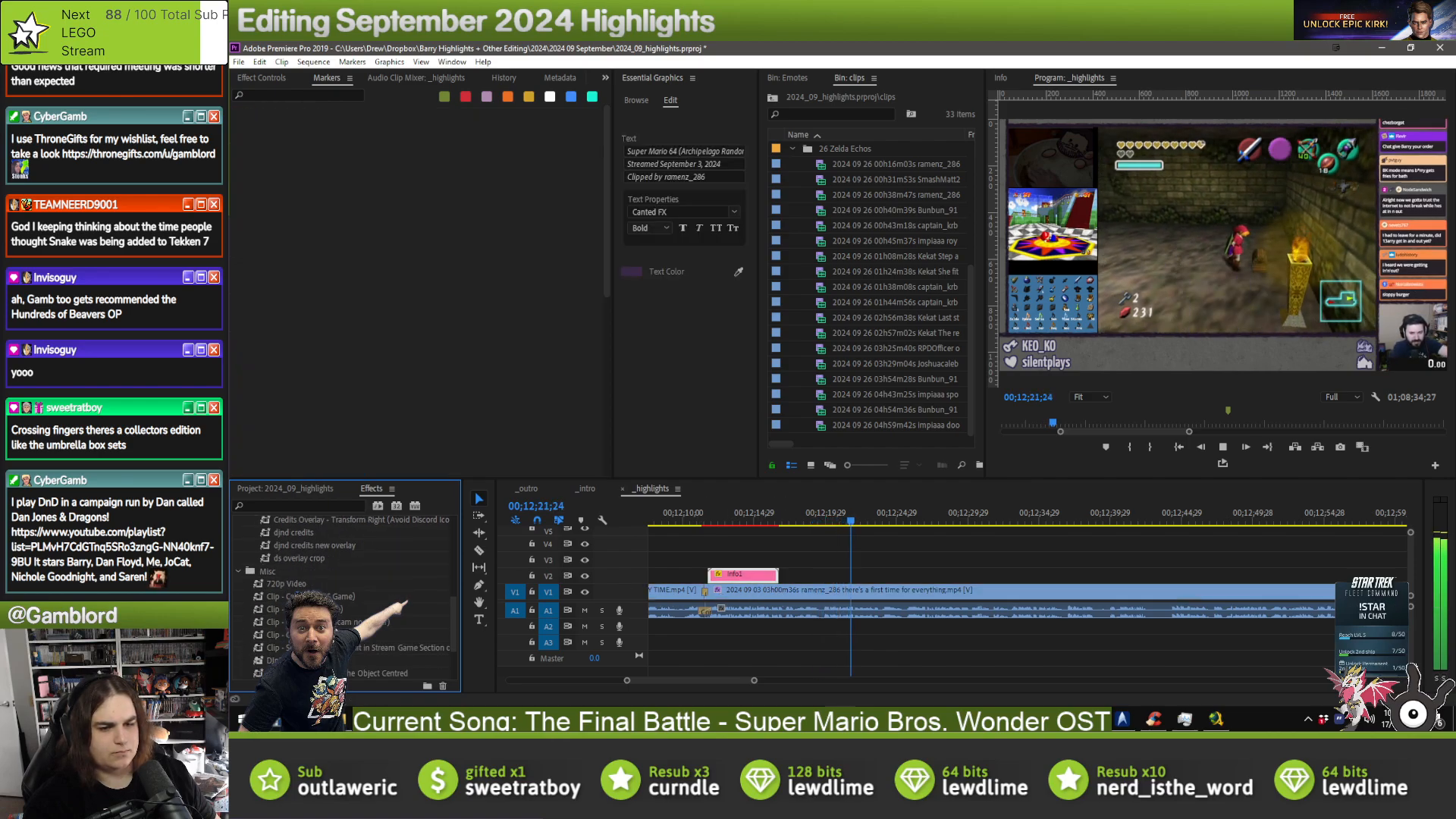
pyautogui.scroll(-2, 341, 607)
pyautogui.scroll(-2, 341, 607)
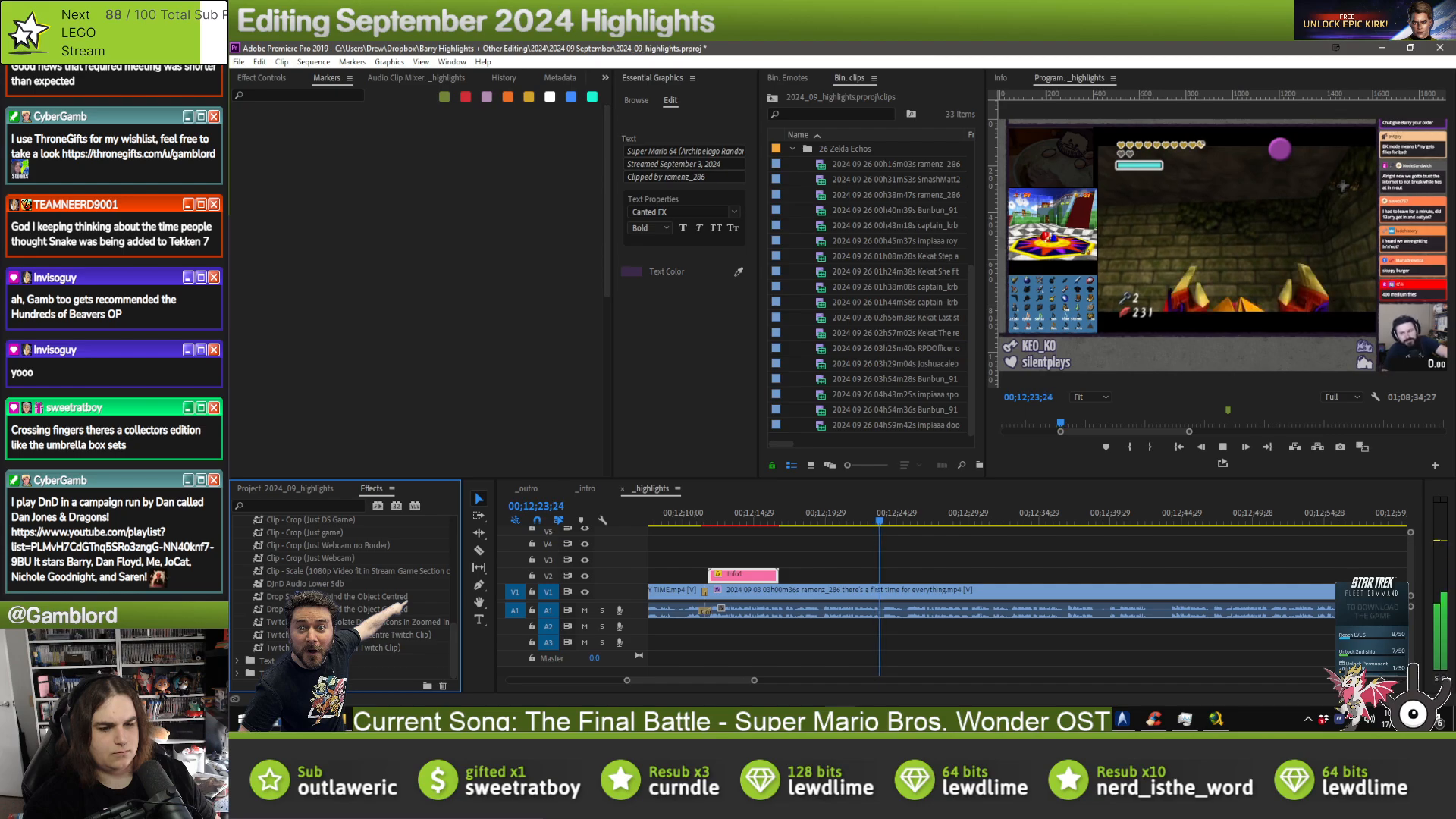
pyautogui.moveTo(341, 648); pyautogui.dragTo(838, 593)
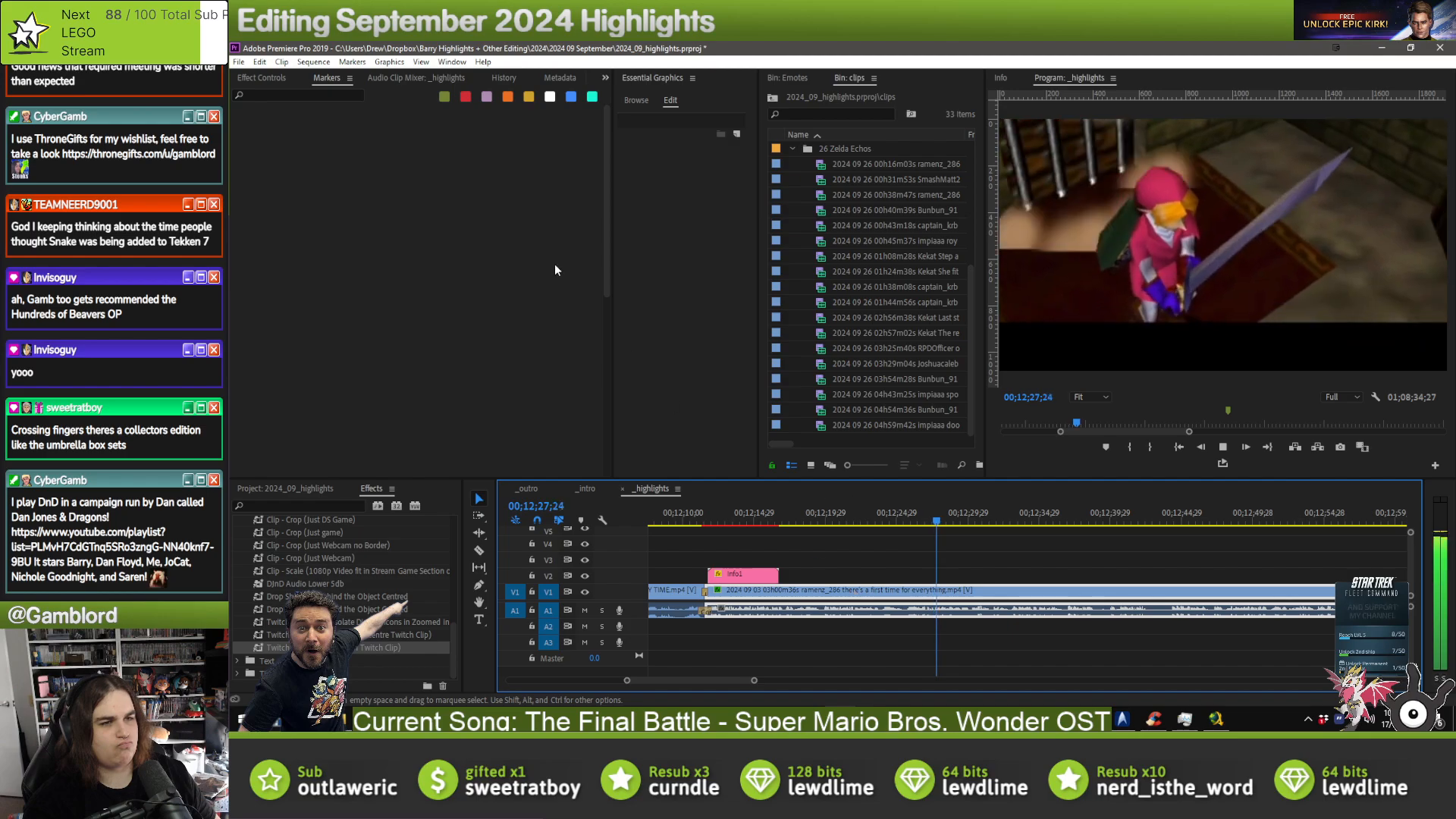
# - Try a horizontal anchor point of 1920 in the zoomed clip's Motion settings
pyautogui.click(258, 75)
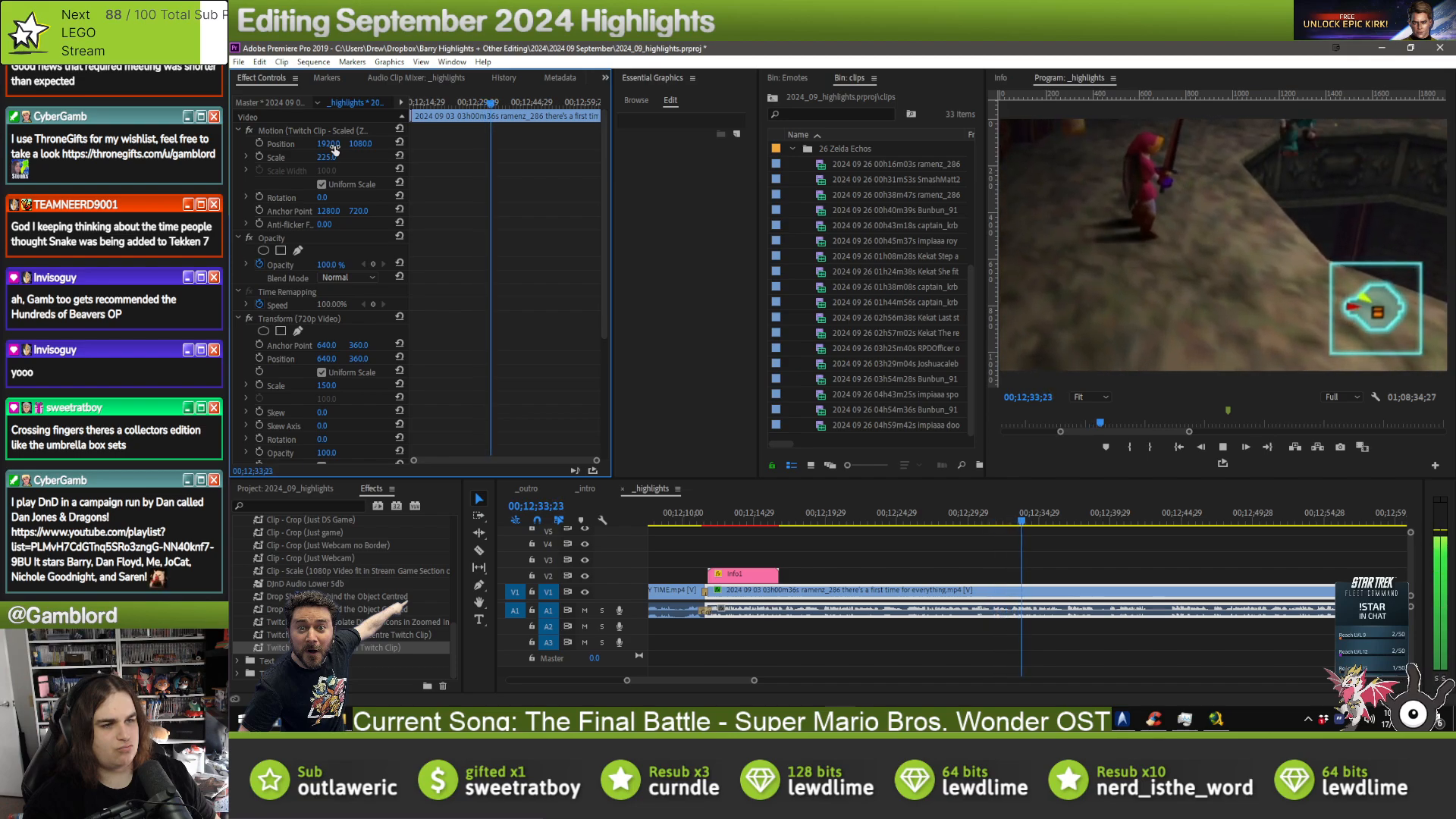
pyautogui.click(291, 210)
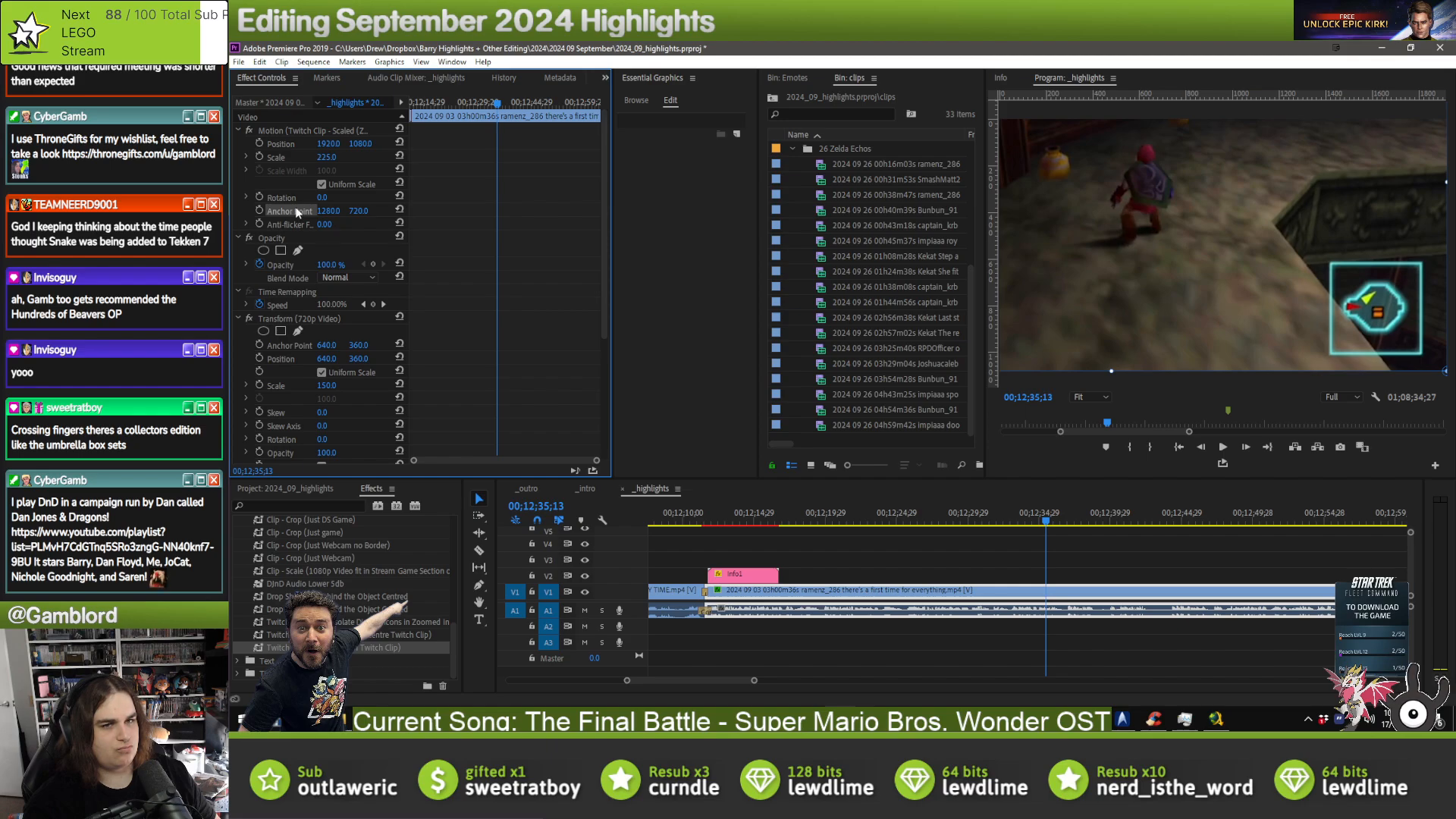
pyautogui.write('1920')
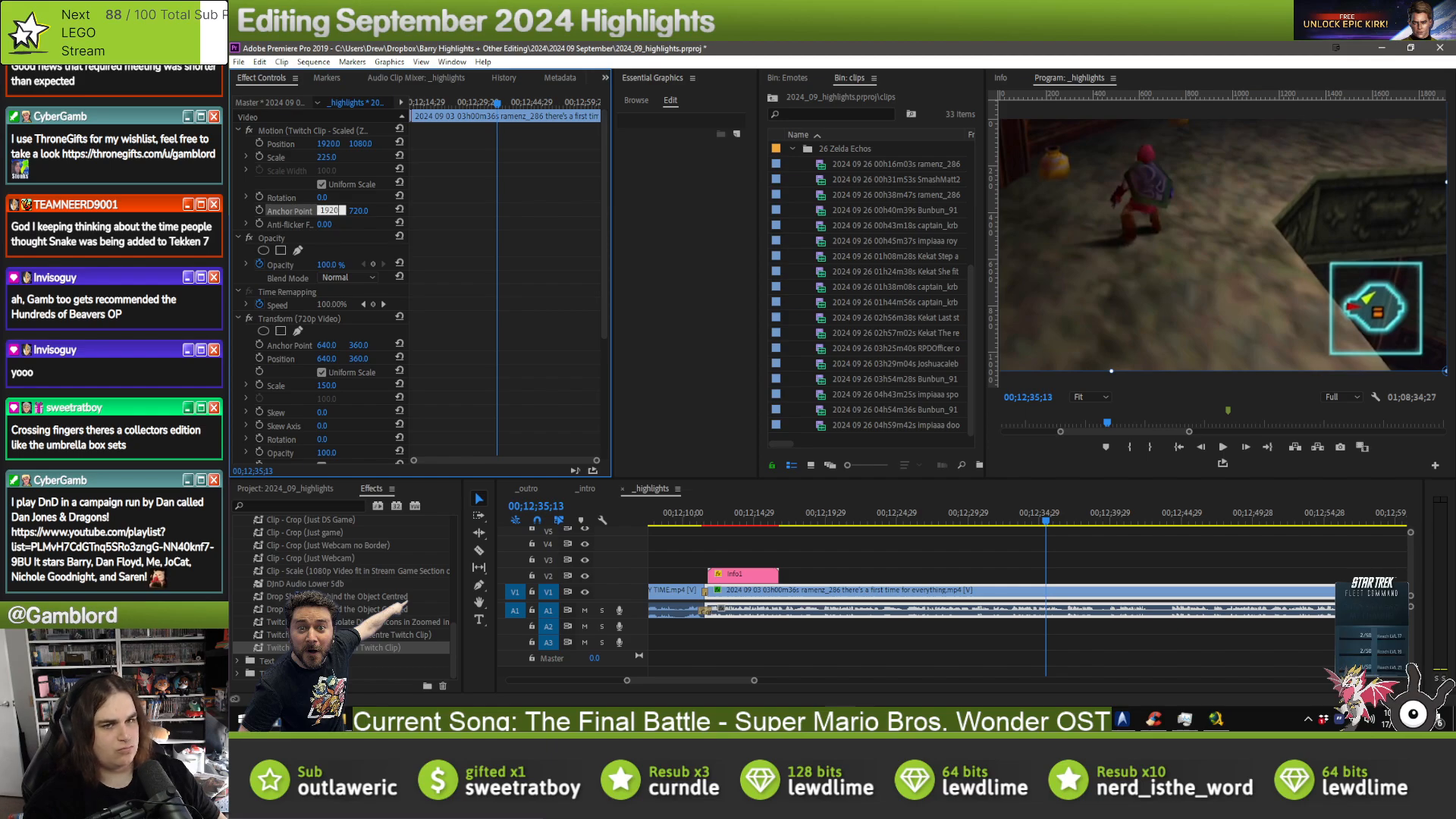
pyautogui.click(364, 210)
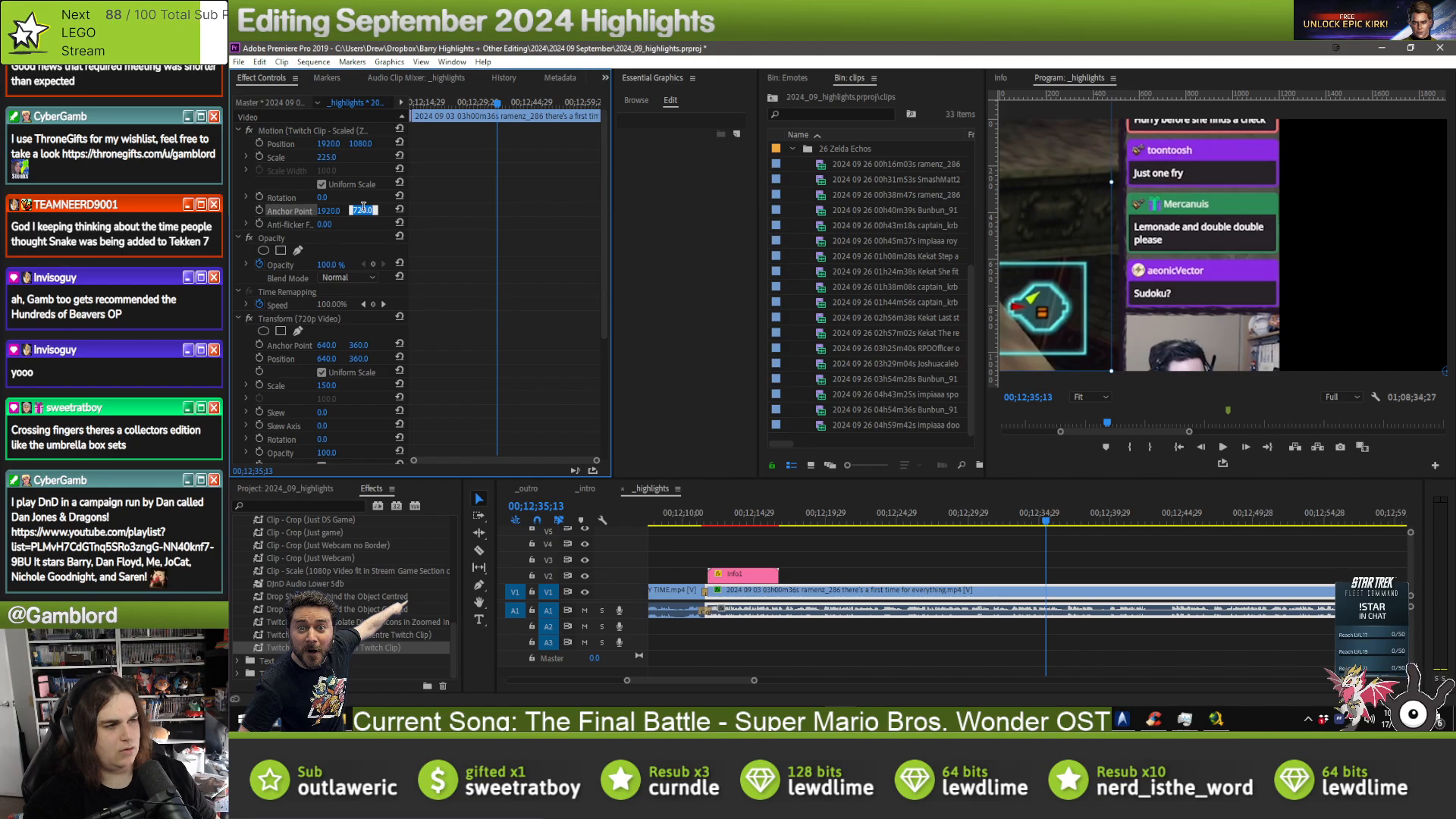
# - Remove the Transform (720p Video) effect from the clip and set its horizontal anchor point to 1280
pyautogui.click(315, 319)
pyautogui.press('Delete')
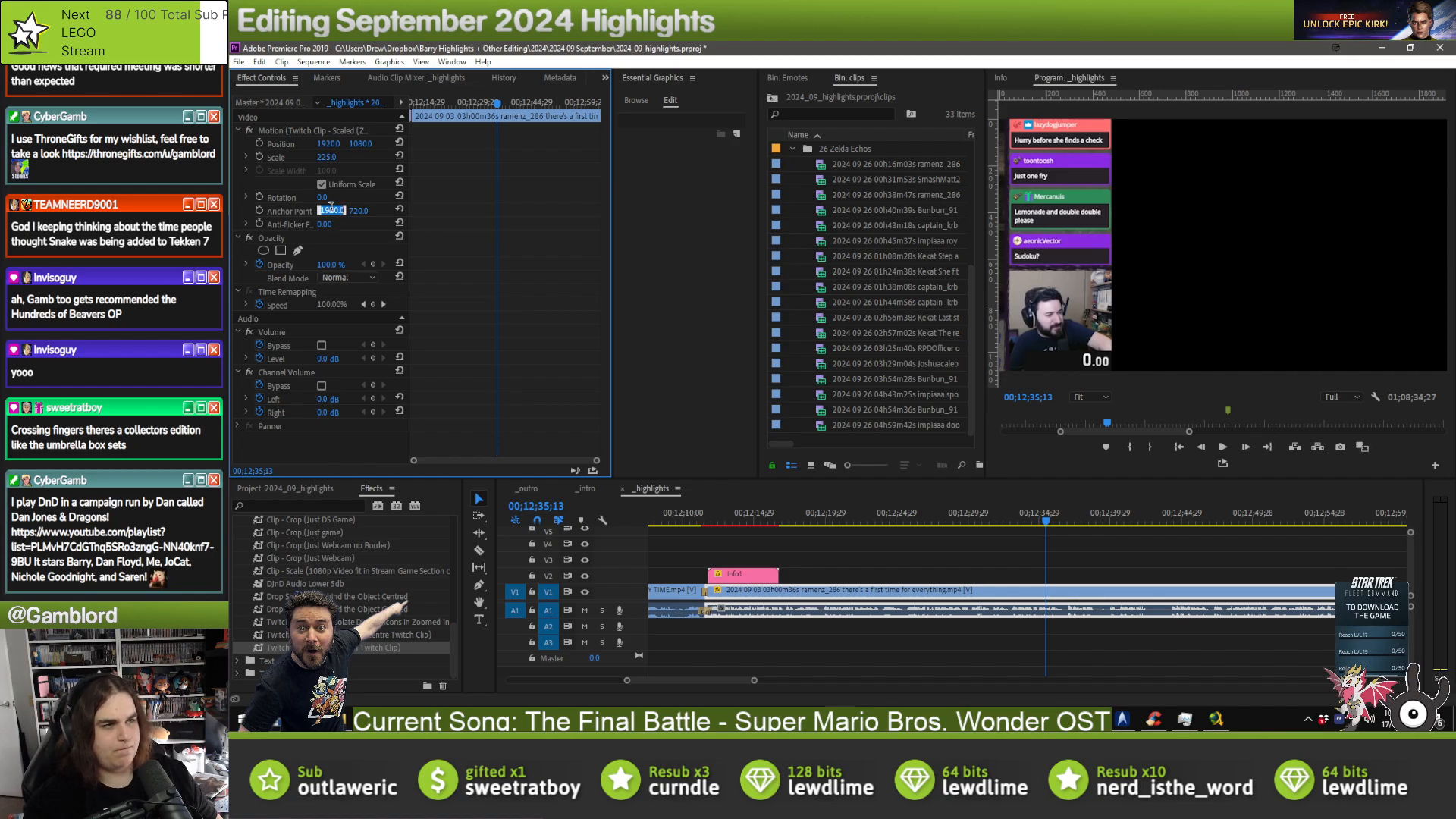
pyautogui.write('12')
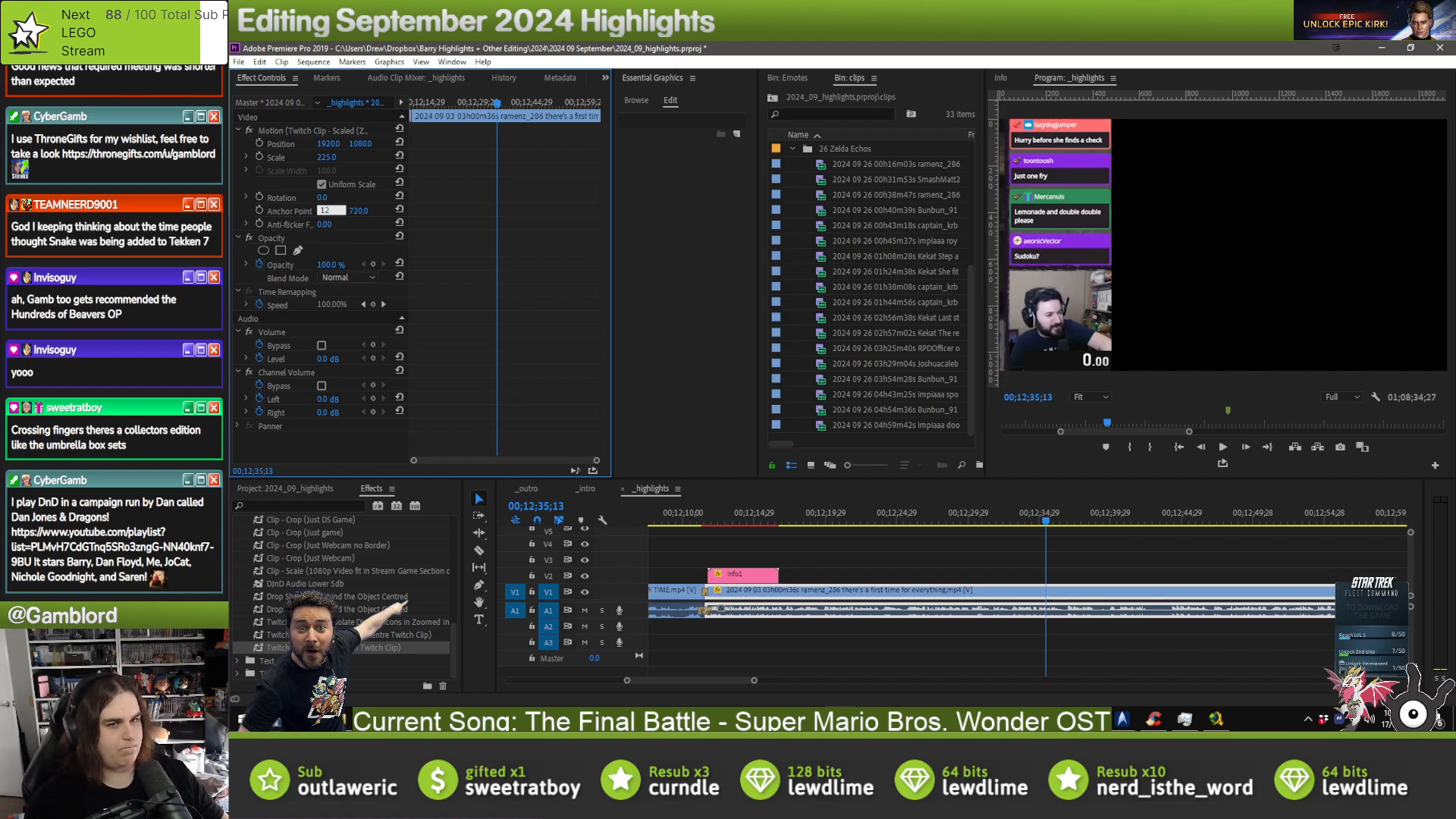
pyautogui.write('80')
pyautogui.press('Return')
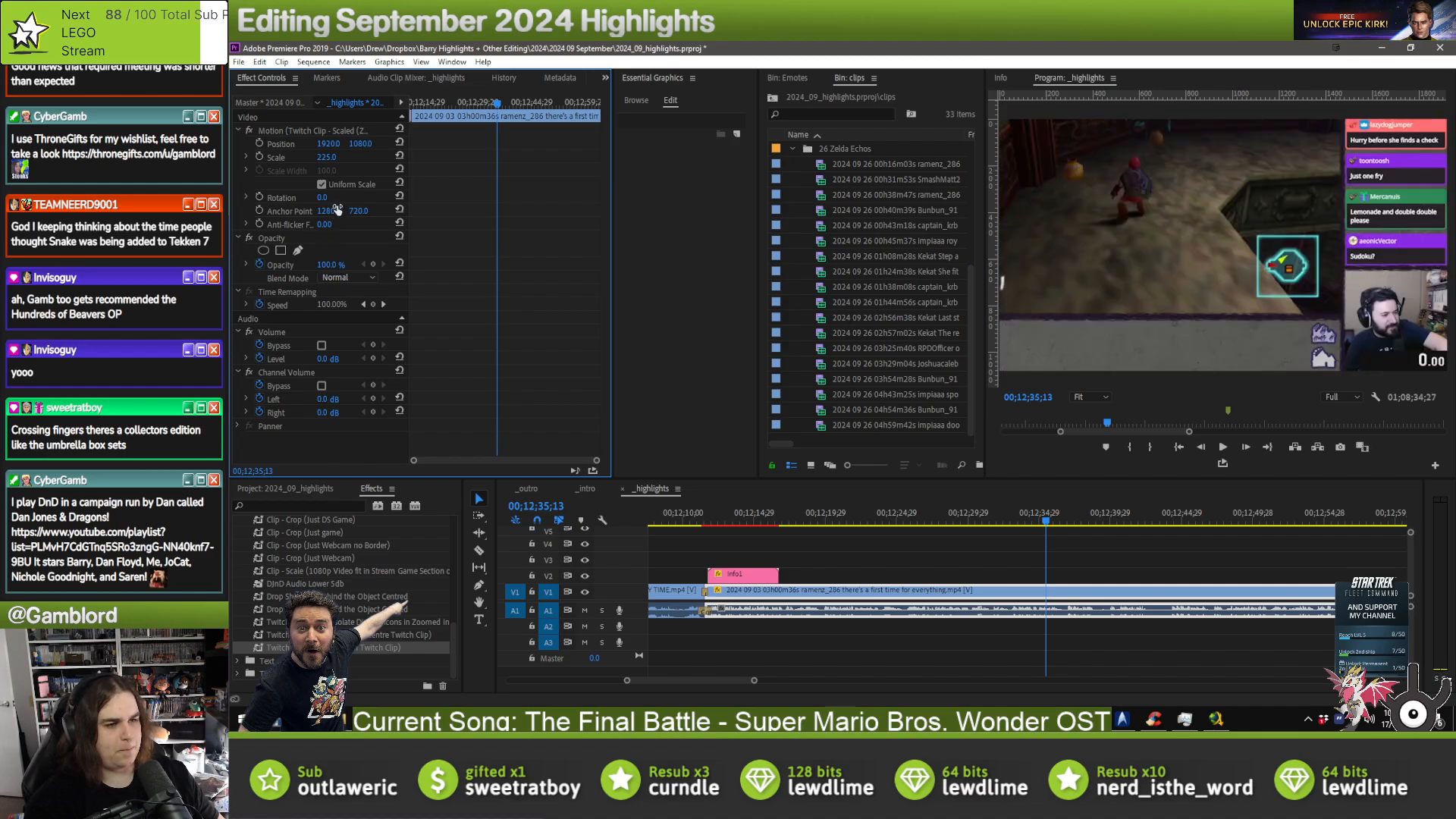
# - Play the zoomed clip briefly and set its Motion scale to 250
pyautogui.press('space')
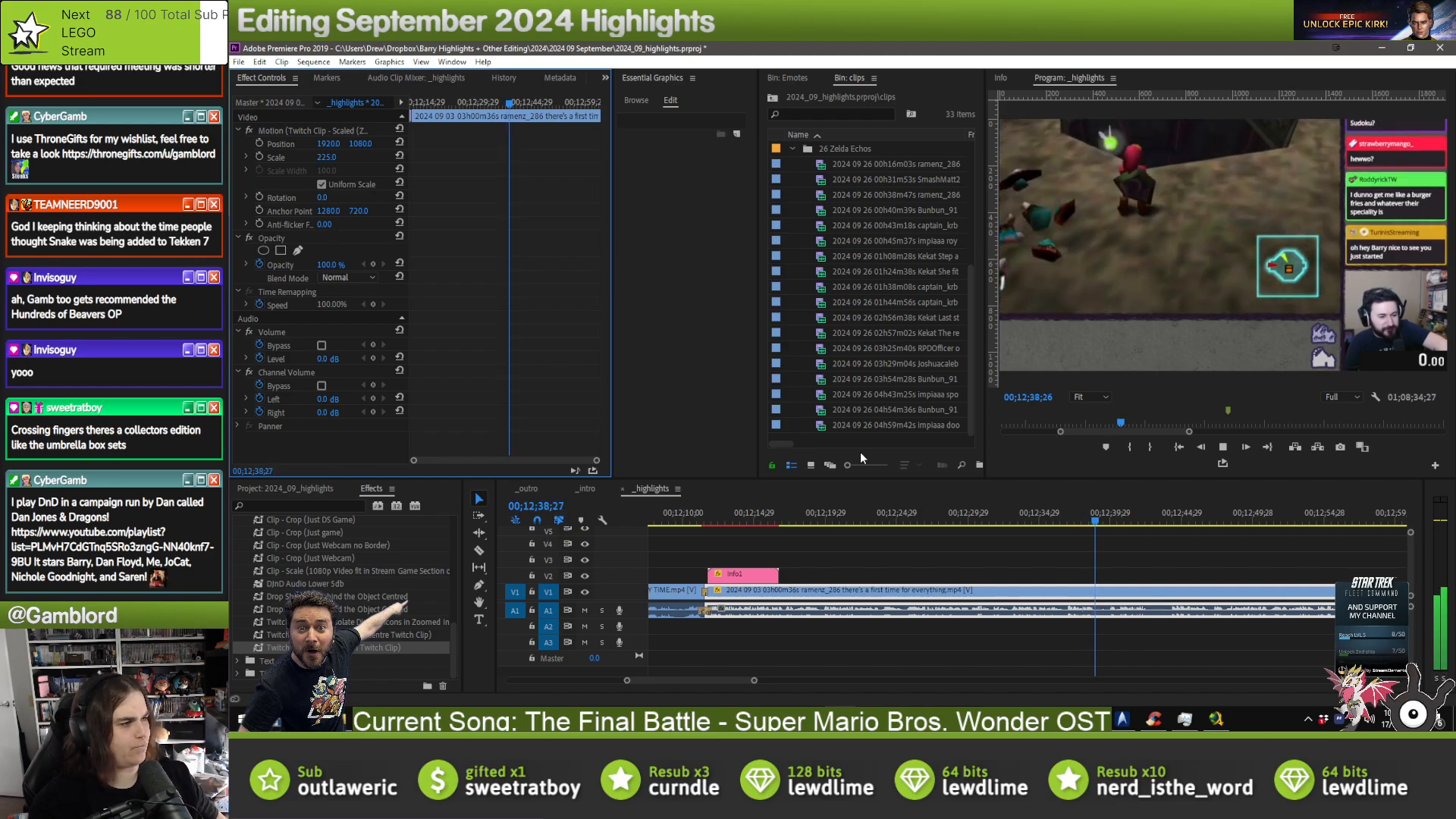
pyautogui.press('space')
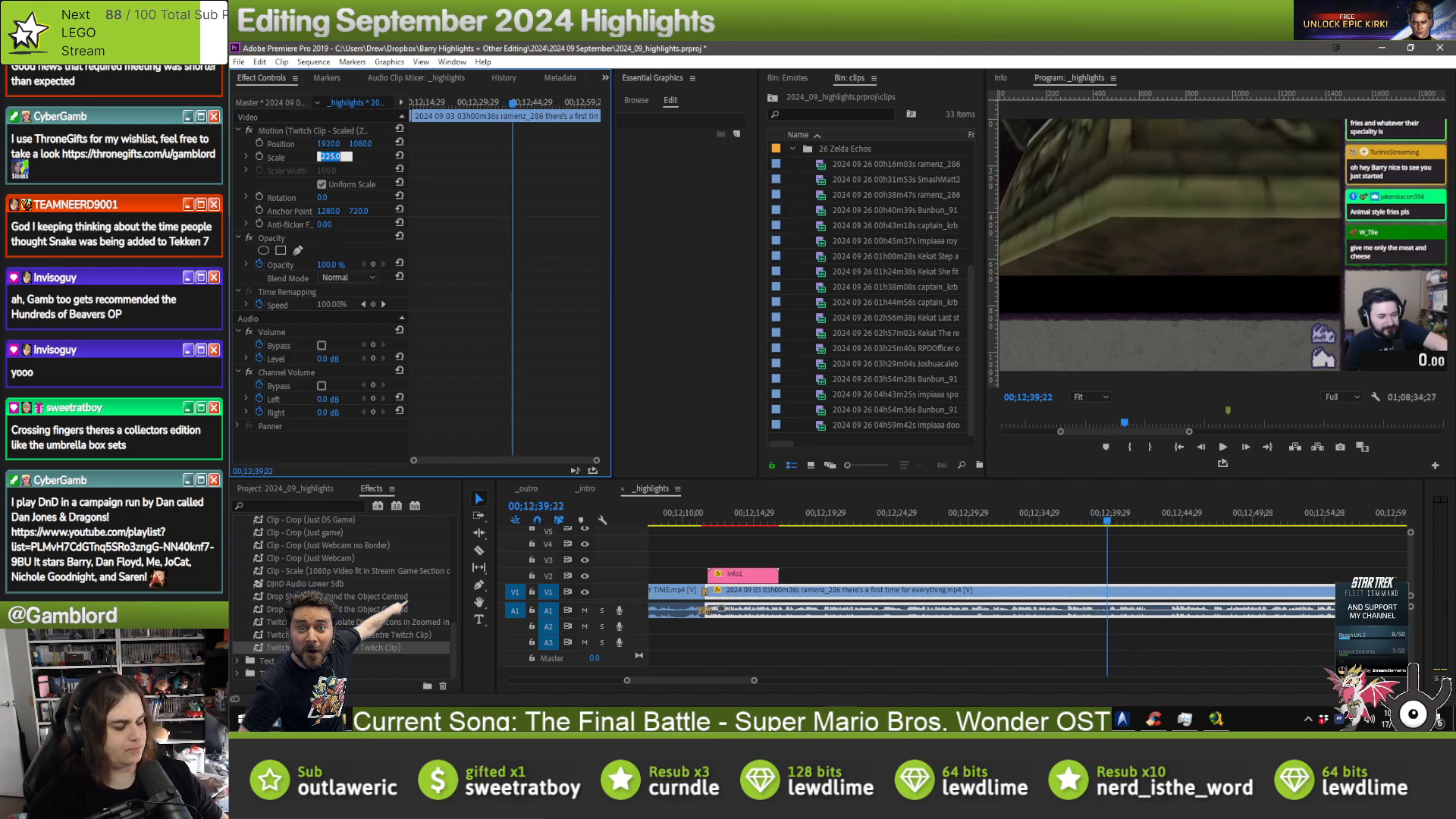
pyautogui.write('250')
pyautogui.press('Return')
# - Replace the Transform effect on the clip after the time card with the first clip's copied Motion settings, and check the frame
pyautogui.click(319, 133)
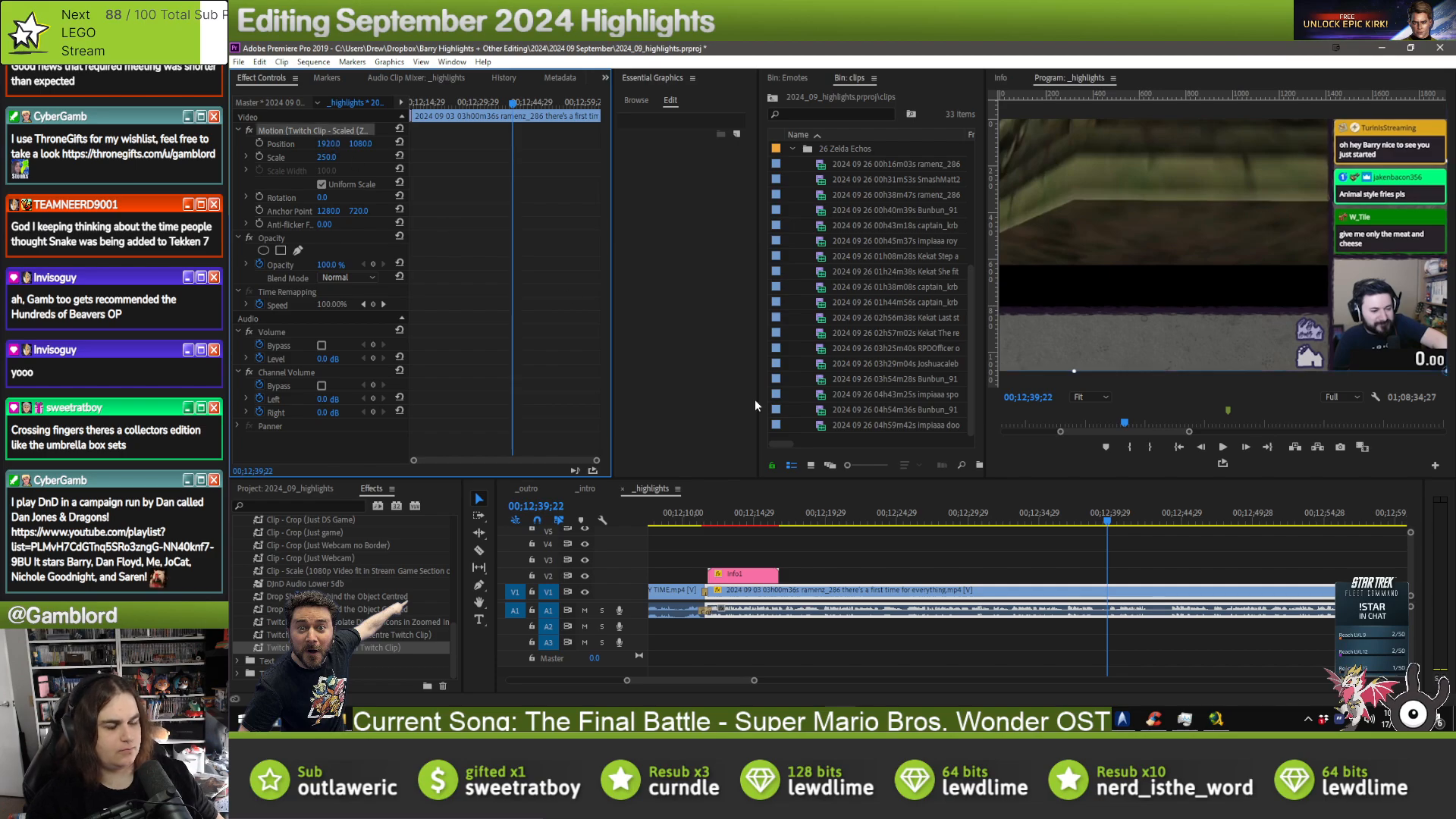
pyautogui.scroll(-5, 1187, 549)
pyautogui.click(1271, 590)
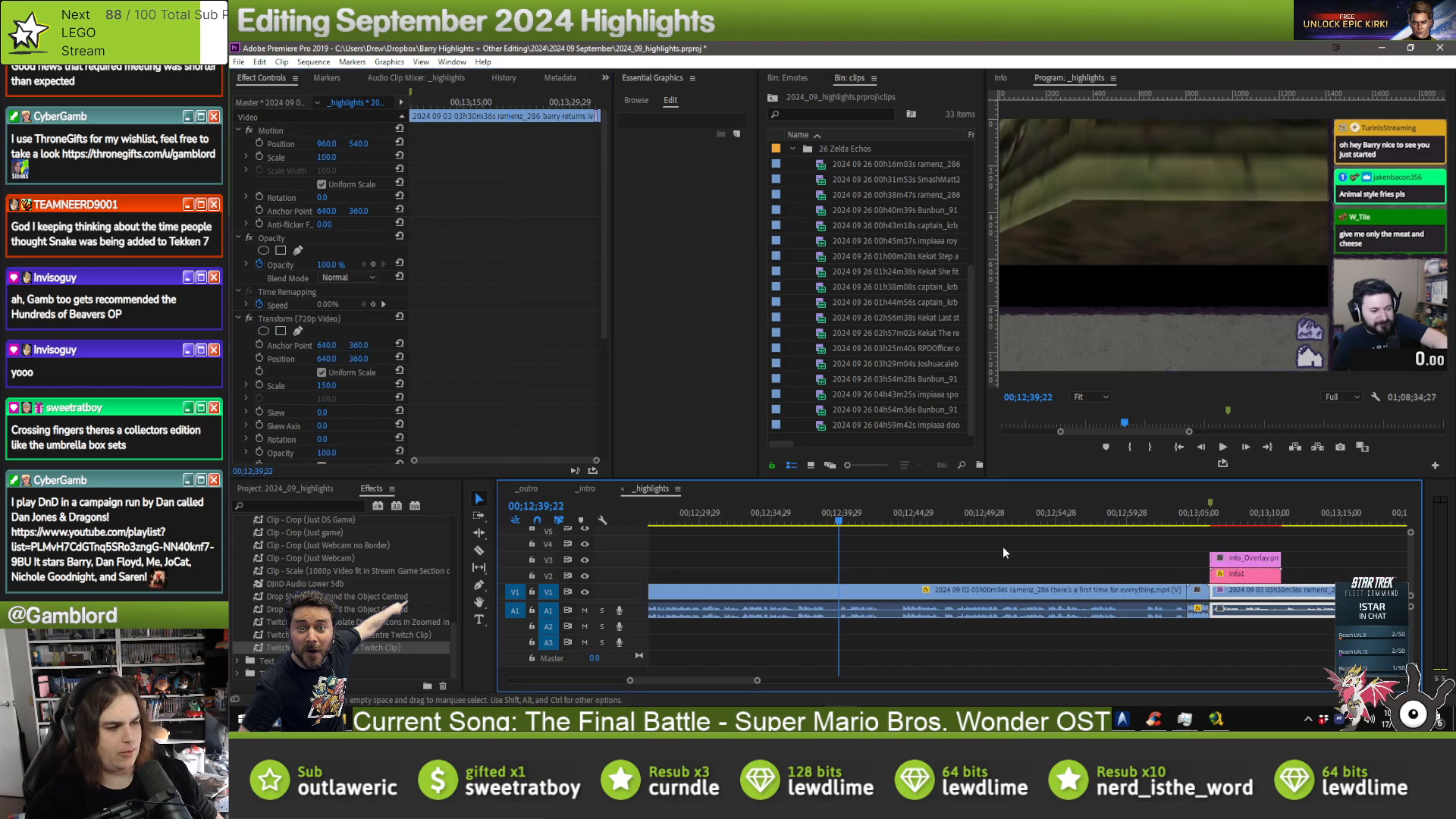
pyautogui.press('Delete')
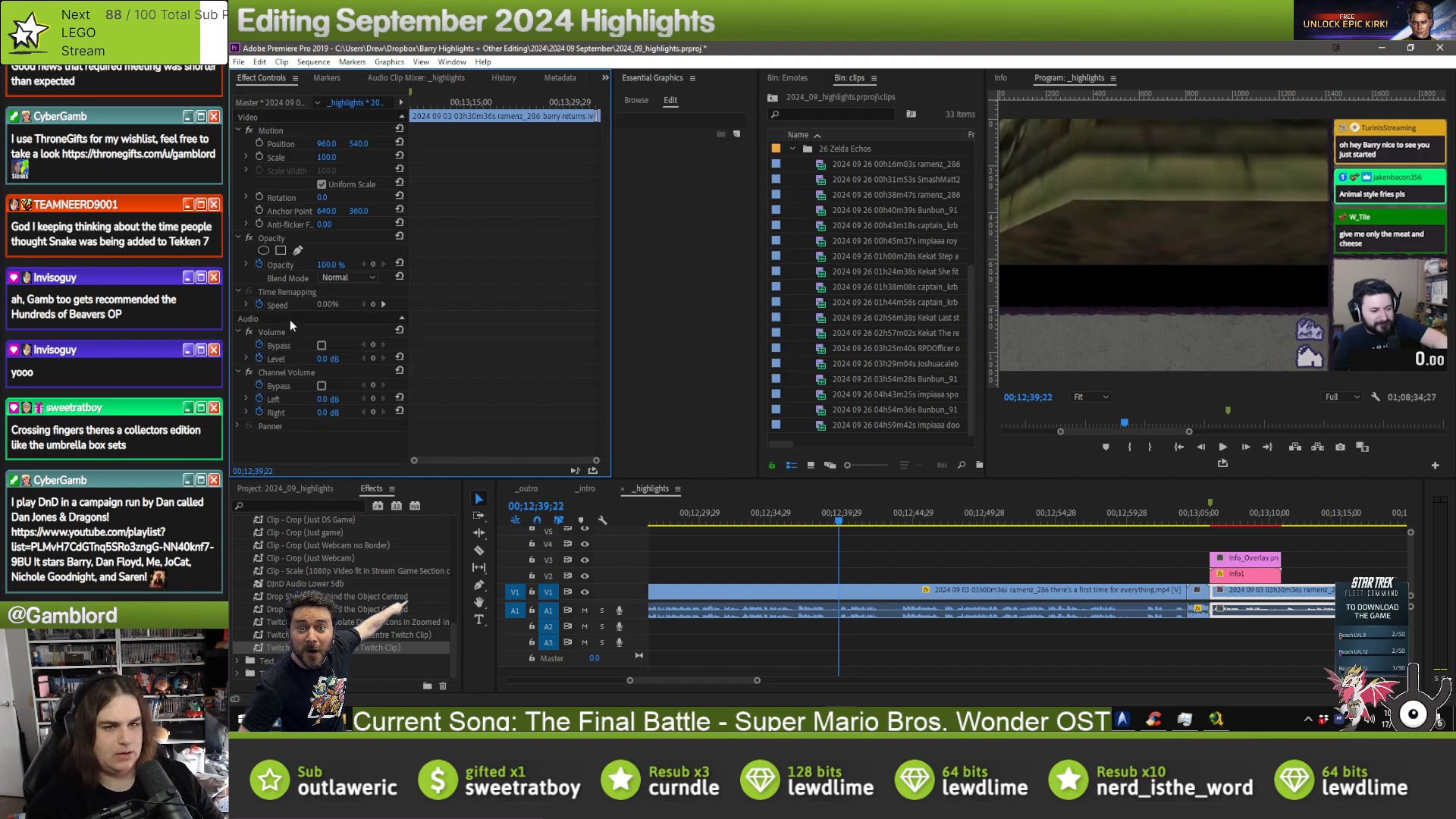
pyautogui.hotkey('ctrl', 'v')
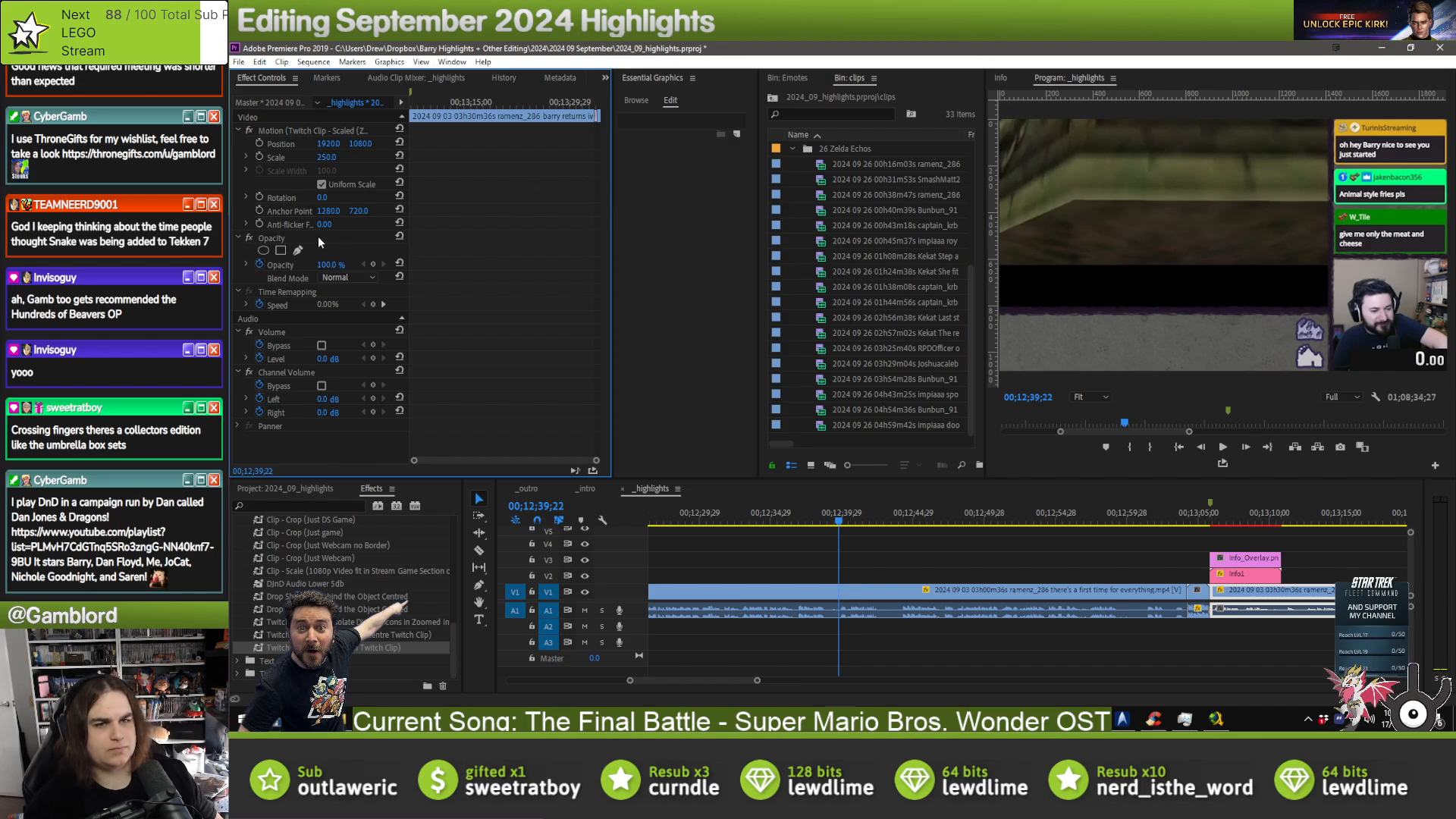
pyautogui.click(1318, 520)
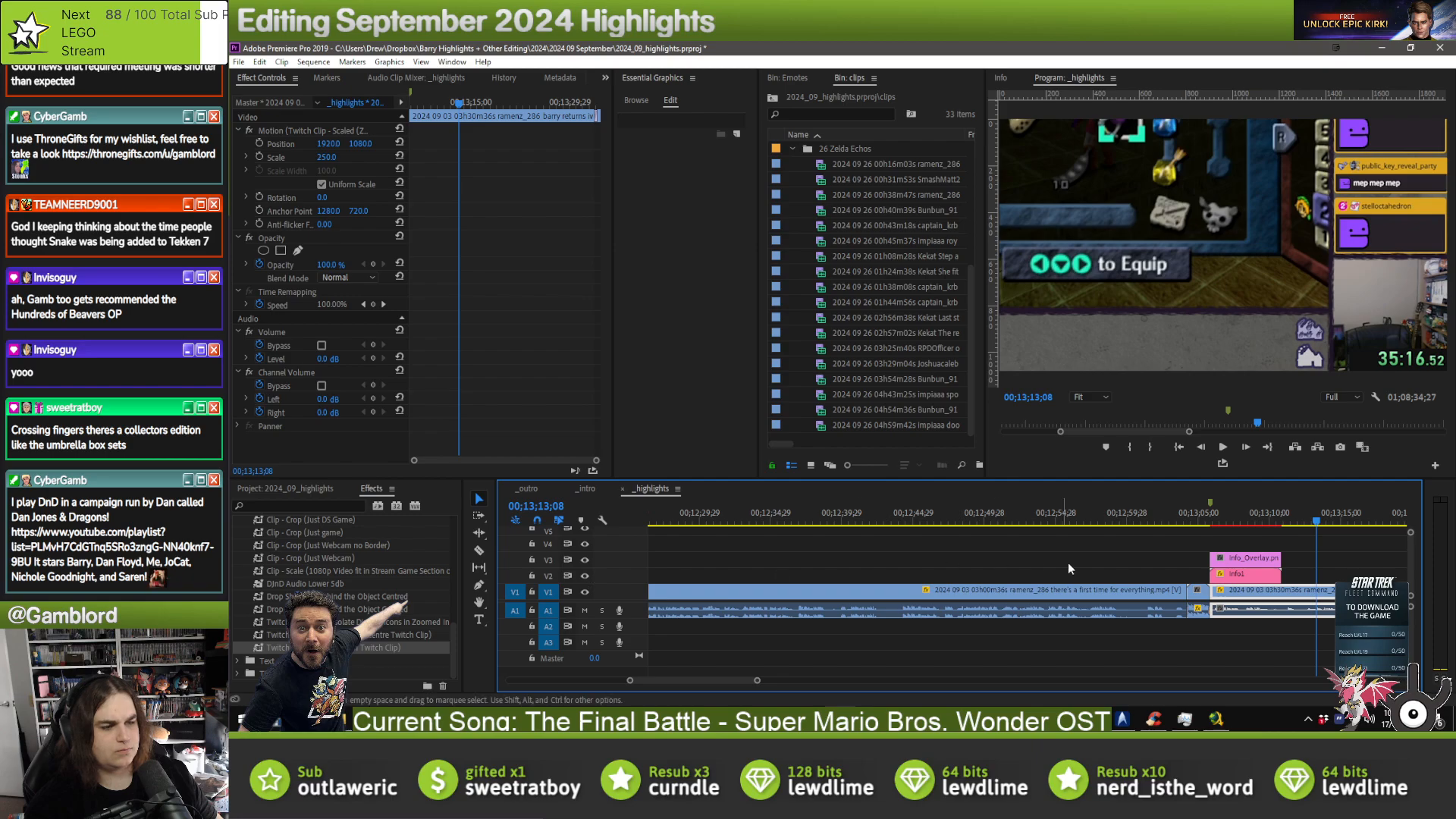
# - Delete the Info_Overlay graphic after the time card and apply the scaled Twitch Clip preset to the Info1 title there
pyautogui.click(1226, 560)
pyautogui.press('Delete')
pyautogui.moveTo(350, 647); pyautogui.dragTo(1268, 574)
# - Add a marker at 00;12;50;23 named "zoom" with the comment "done"
pyautogui.click(996, 520)
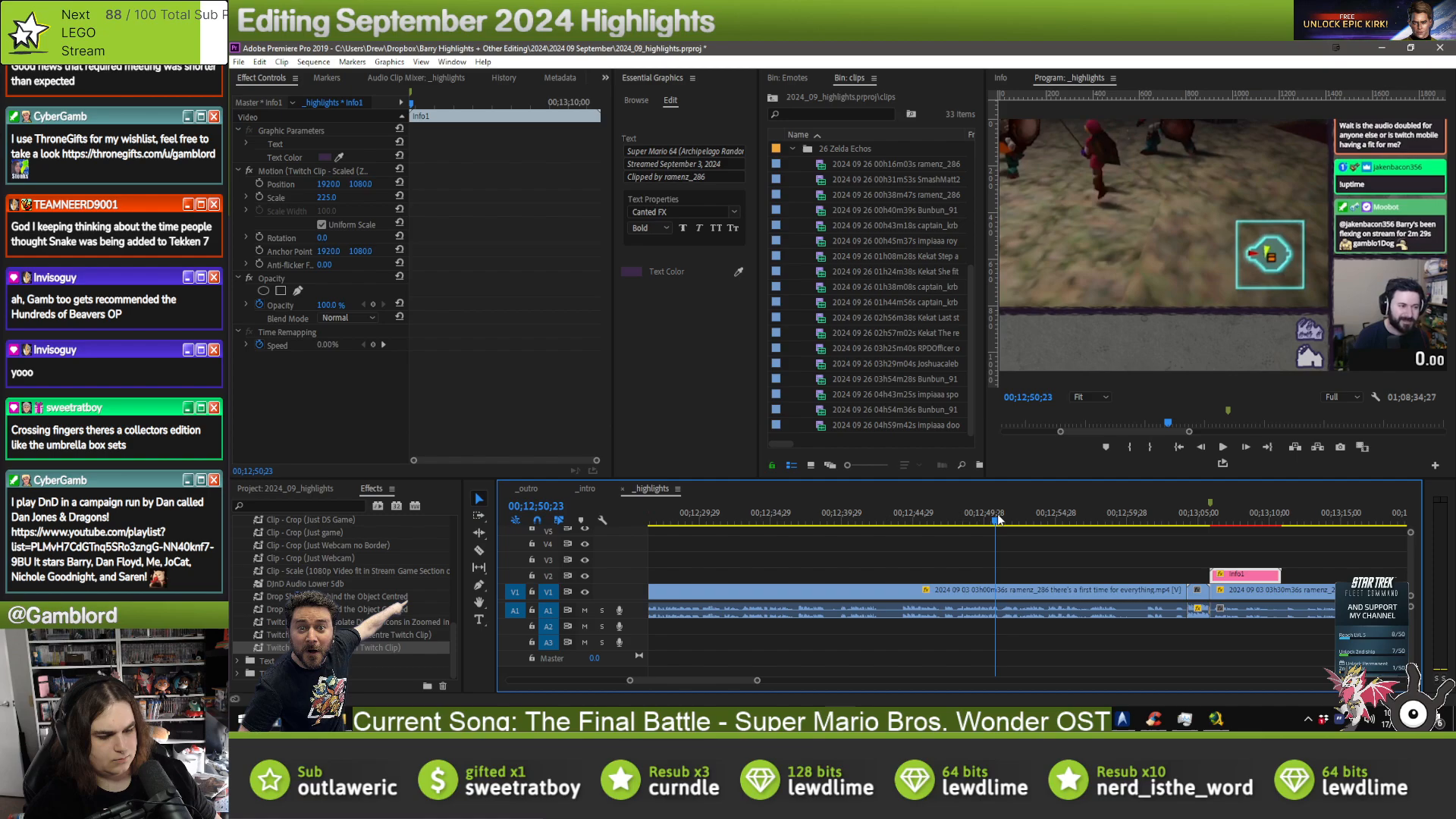
pyautogui.write('mz')
pyautogui.press('Tab')
pyautogui.write('don')
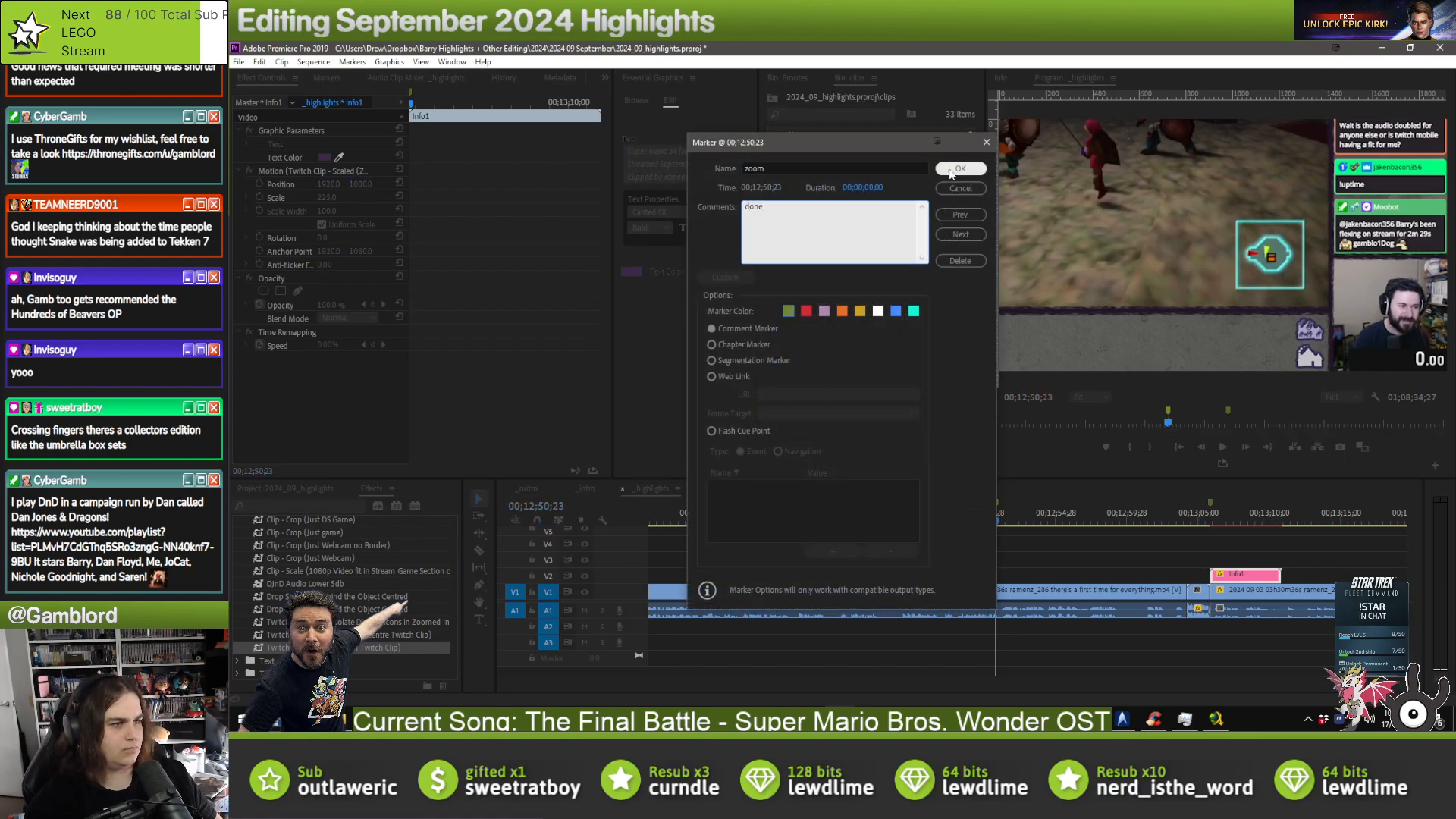
pyautogui.press('Return')
# - Add a second marker at 00;13;14;13 named "zoom" with the comment "done"
pyautogui.click(1335, 519)
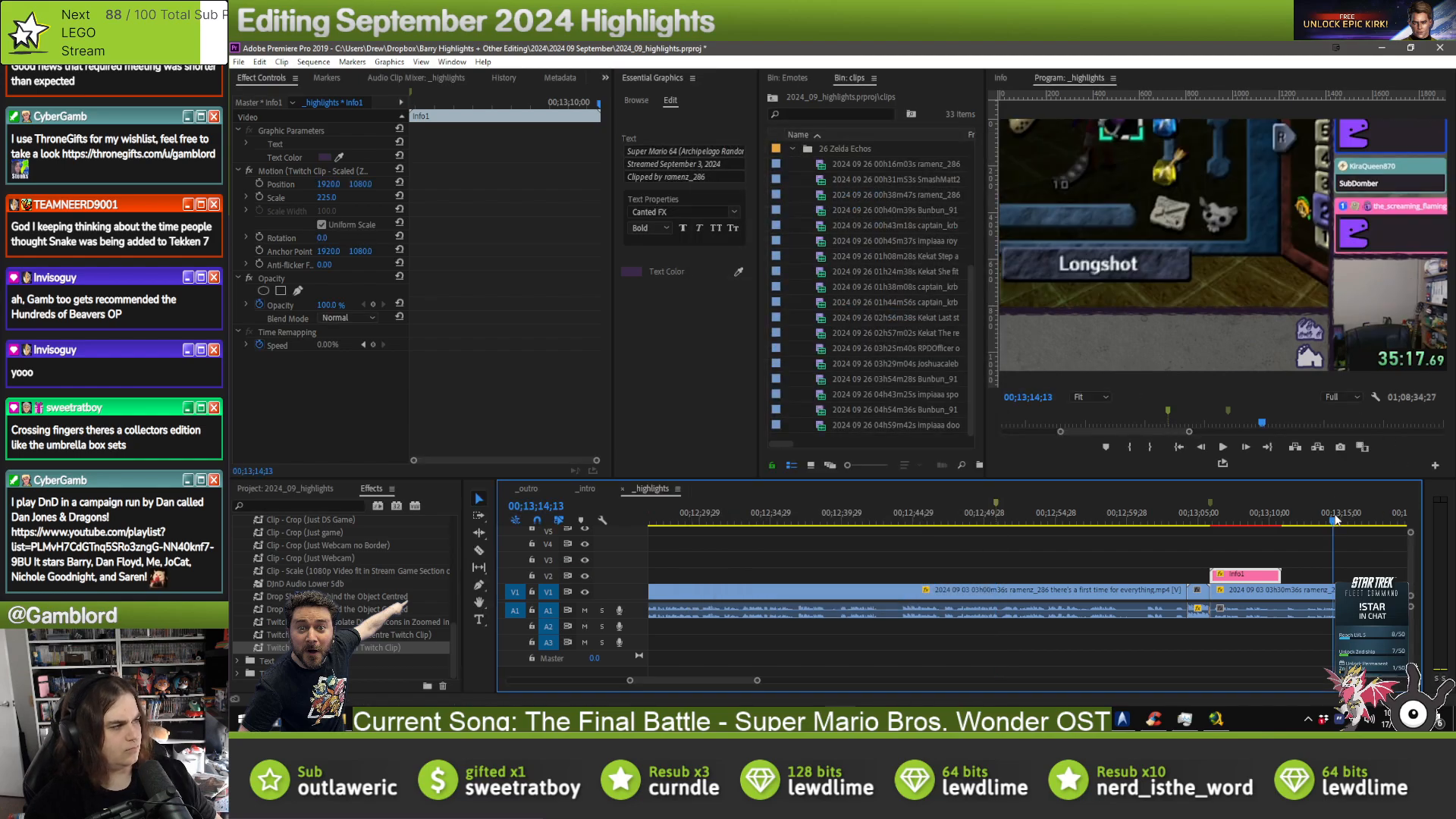
pyautogui.press('m')
pyautogui.press('m')
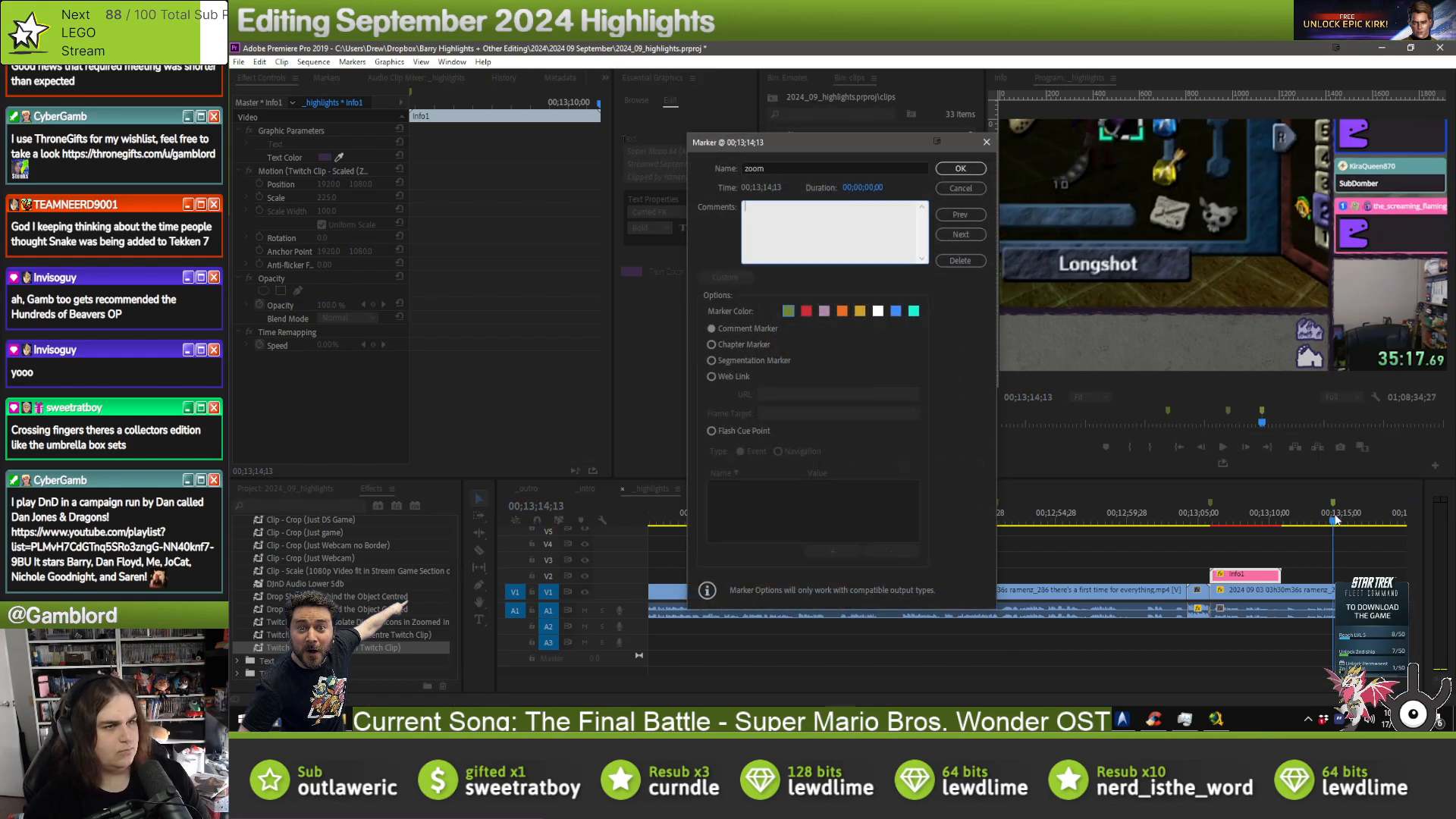
pyautogui.click(960, 168)
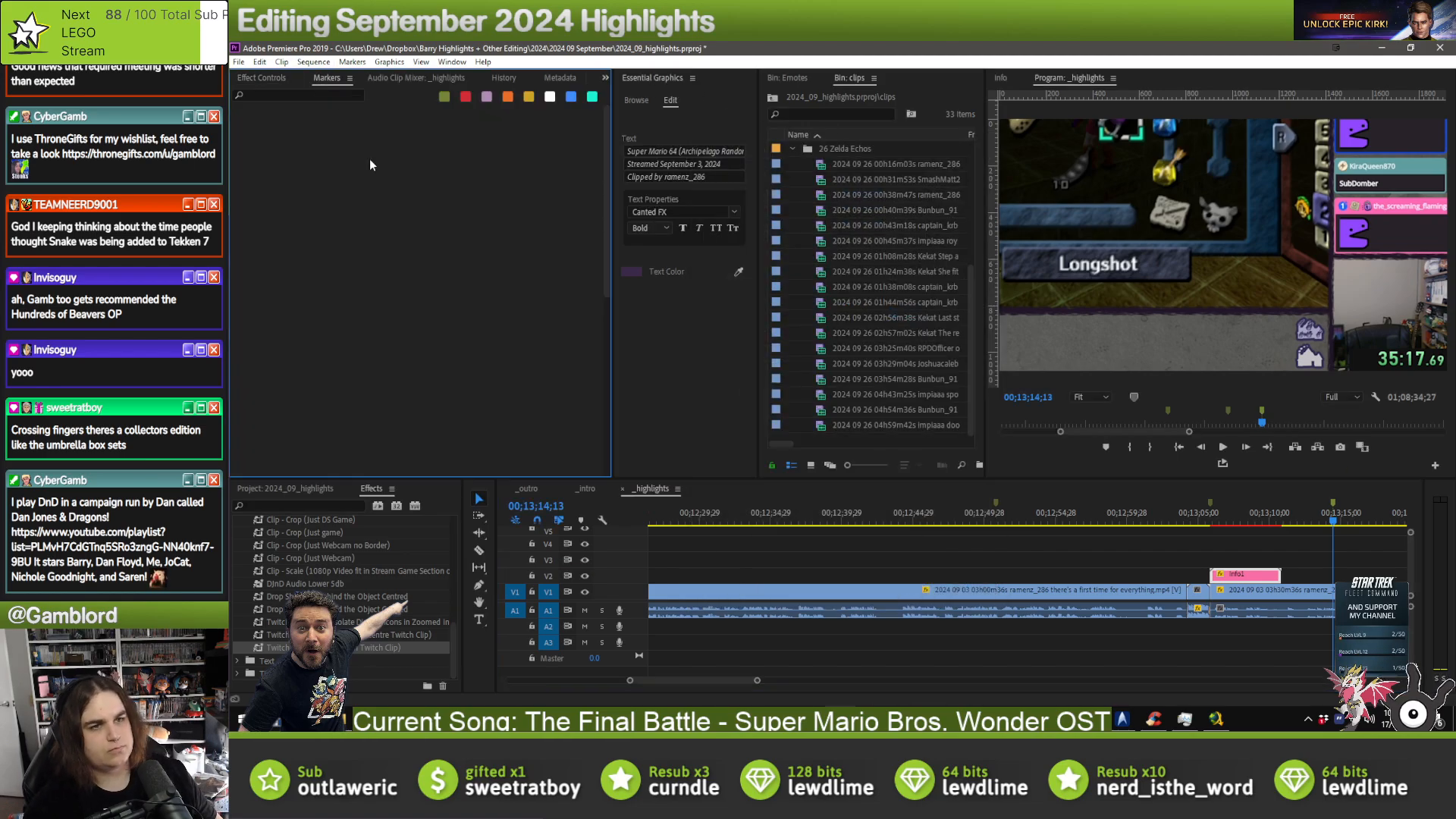
# - Enter the comment "done" for the "30 minutes later" marker in the marker list
pyautogui.click(1149, 557)
pyautogui.click(1149, 545)
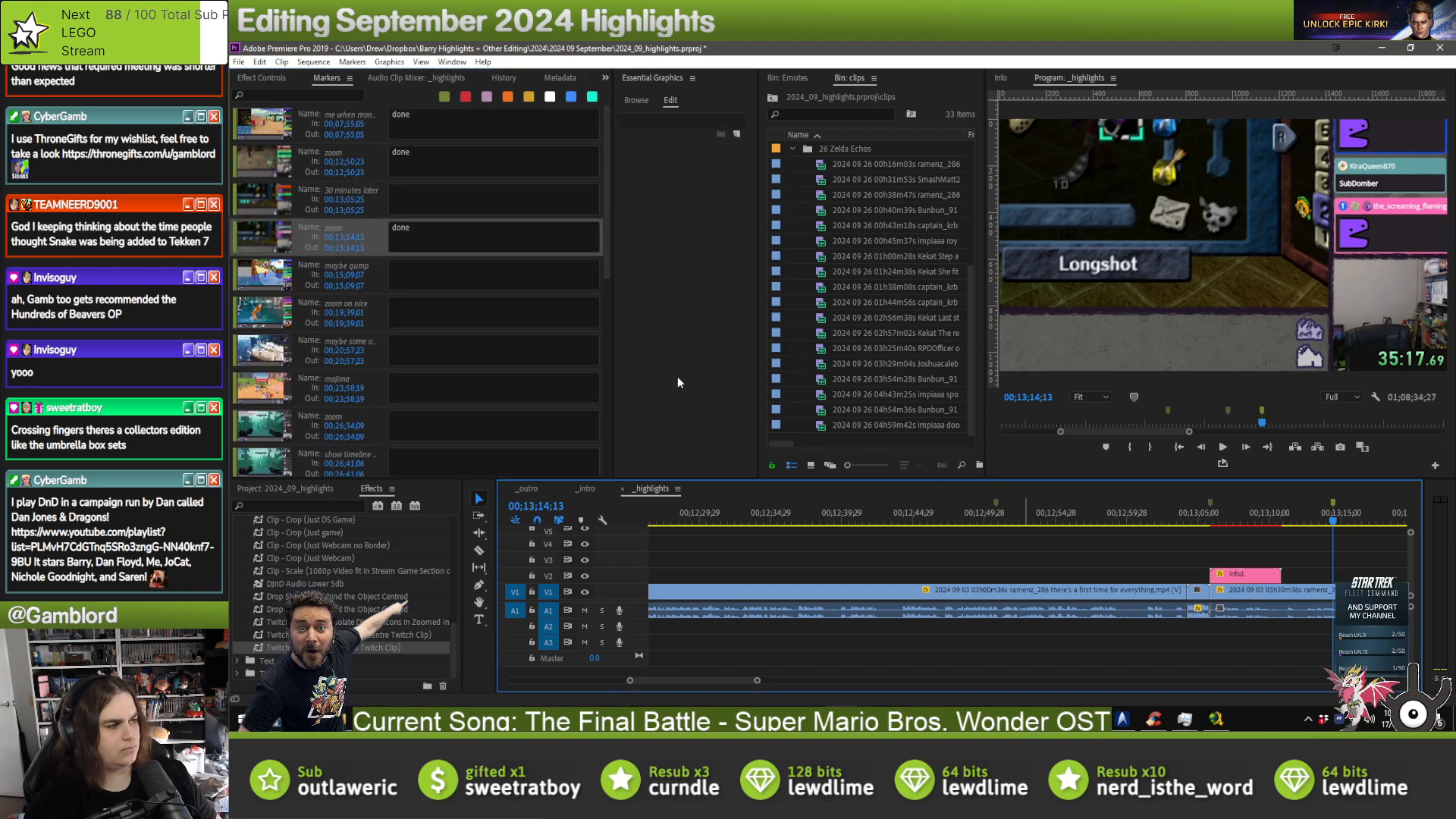
pyautogui.click(462, 211)
pyautogui.click(462, 211)
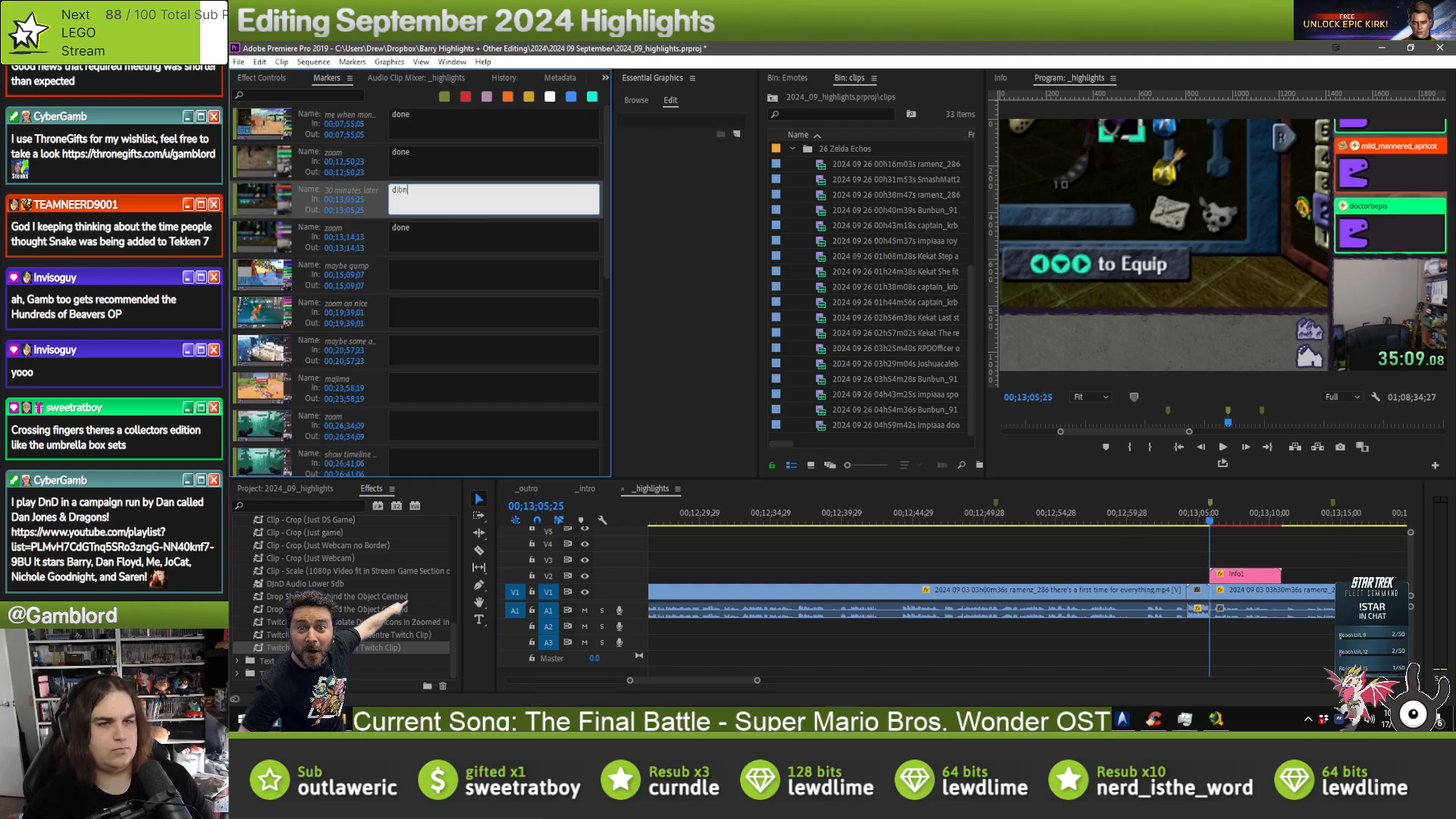
pyautogui.write('done')
pyautogui.press('Tab')
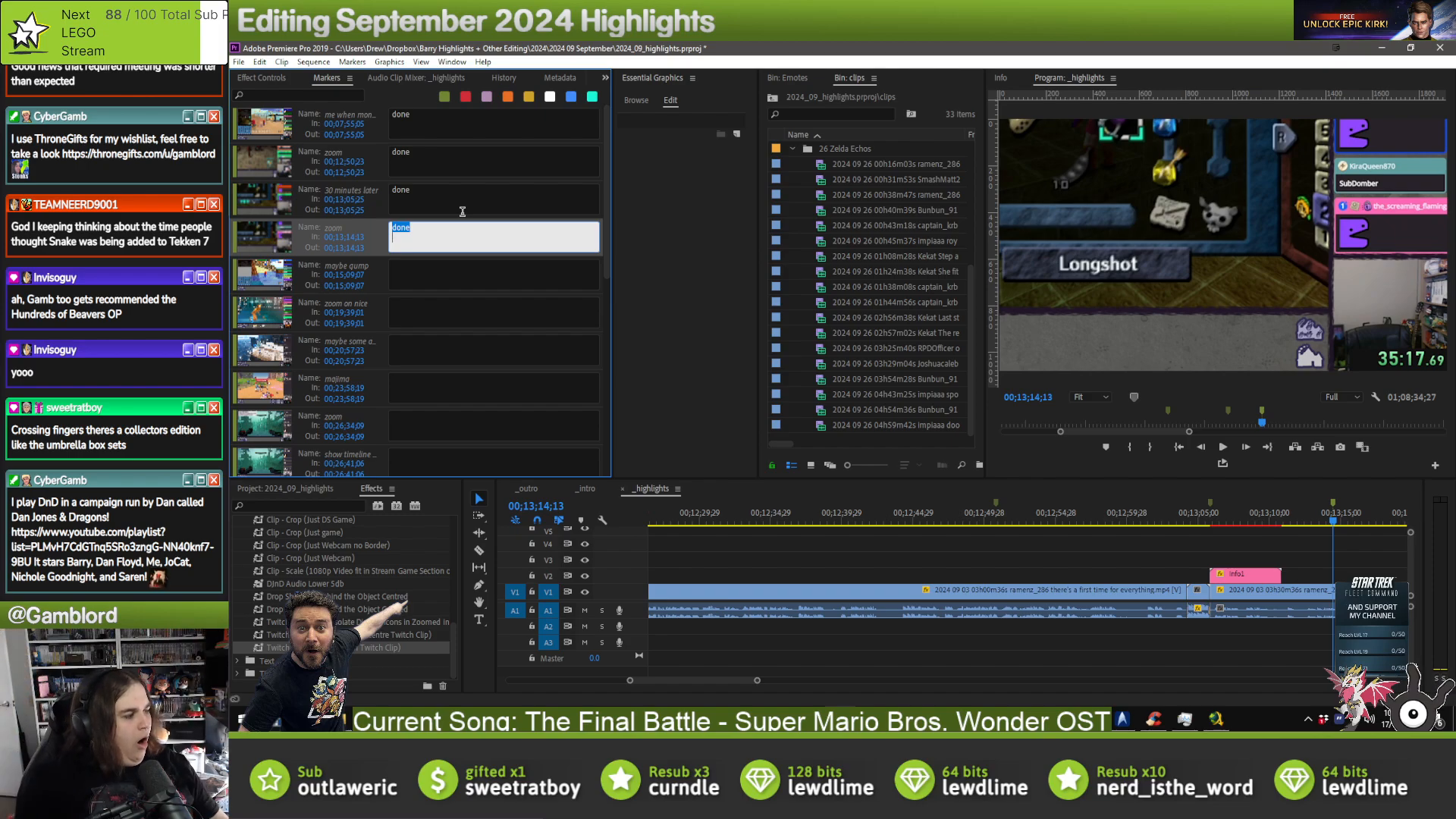
pyautogui.hotkey('alt', 'Tab')
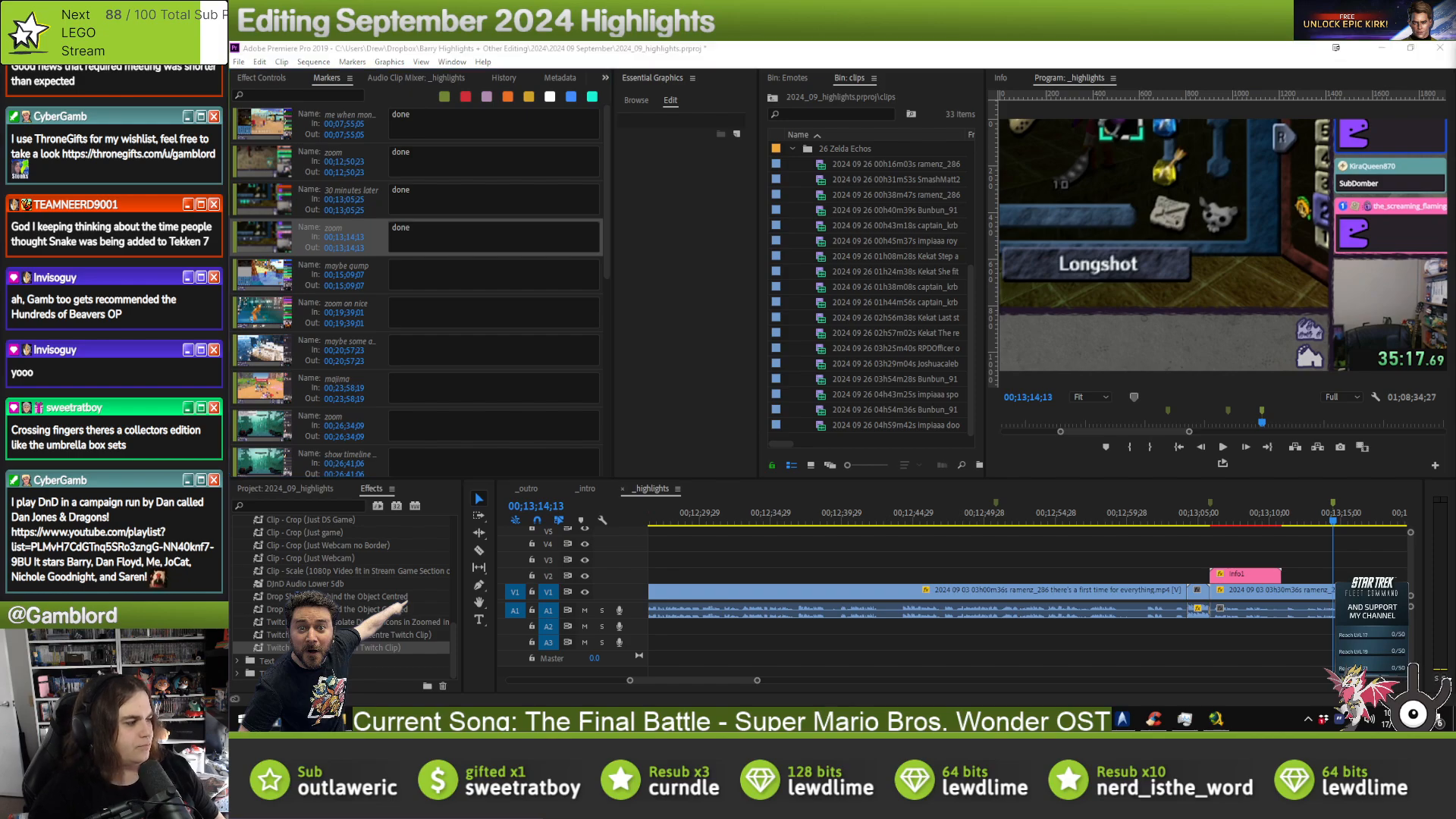